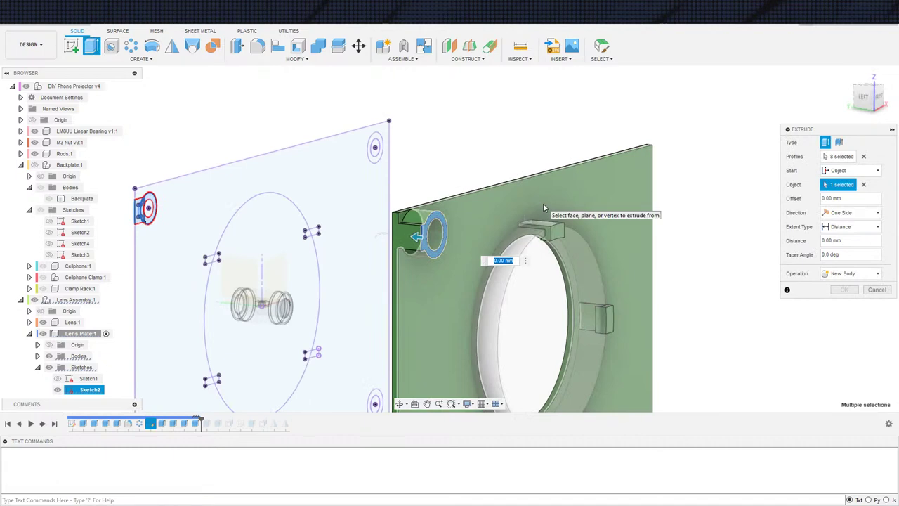
Step: Set the extrusion distance of the corner rod-holder profiles, starting from the lens plate face, to -(Width + 6 mm)
{"action": "key", "text": "BackSpace"}
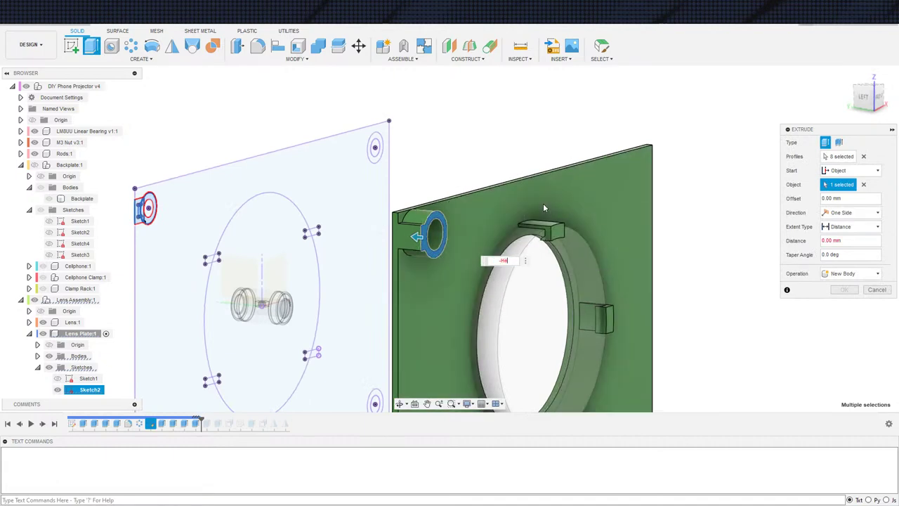
{"action": "type", "text": "-Width"}
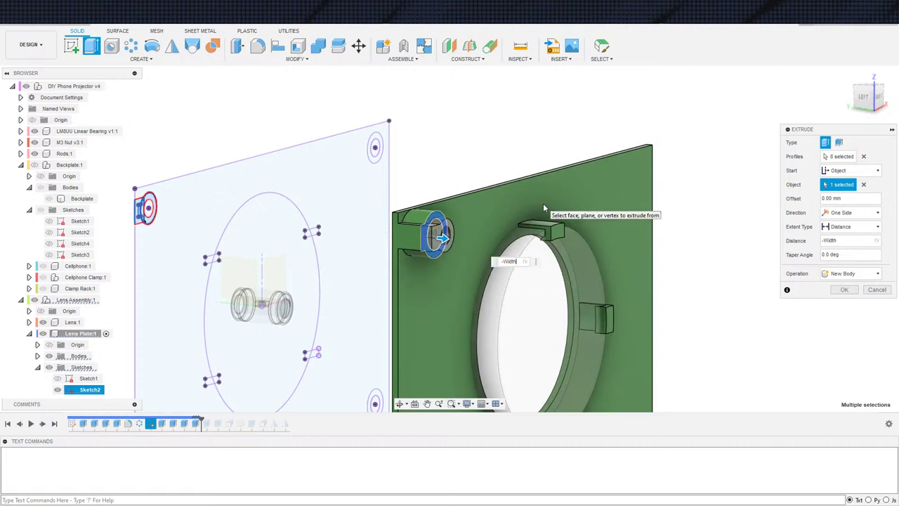
{"action": "type", "text": "+6"}
{"action": "key", "text": "Left"}
{"action": "key", "text": "Left"}
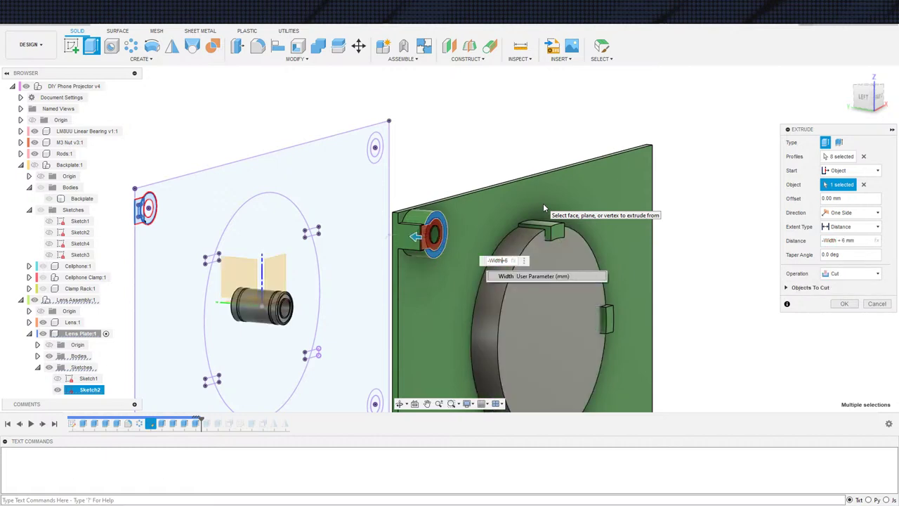
{"action": "key", "text": "Left"}
{"action": "key", "text": "Left"}
{"action": "key", "text": "Left"}
{"action": "type", "text": "("}
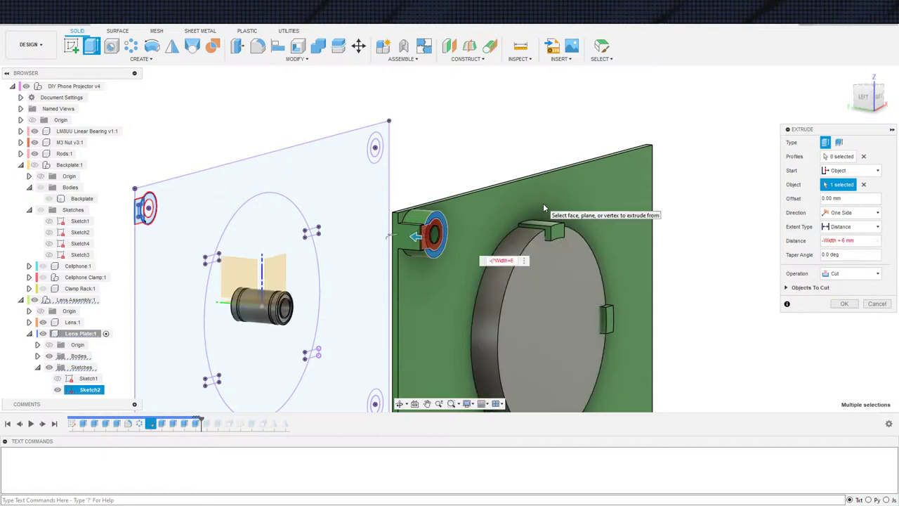
{"action": "key", "text": "End"}
{"action": "type", "text": ")"}
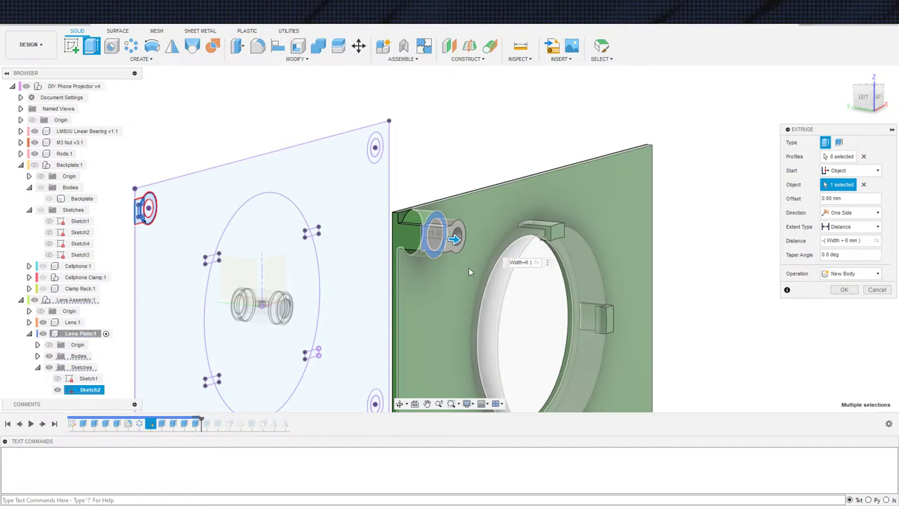
Step: Set the rod-holder extrusion's operation to Join and complete it on the lens plate
{"action": "scroll", "coordinate": [443, 266], "scroll_direction": "up", "scroll_amount": 5}
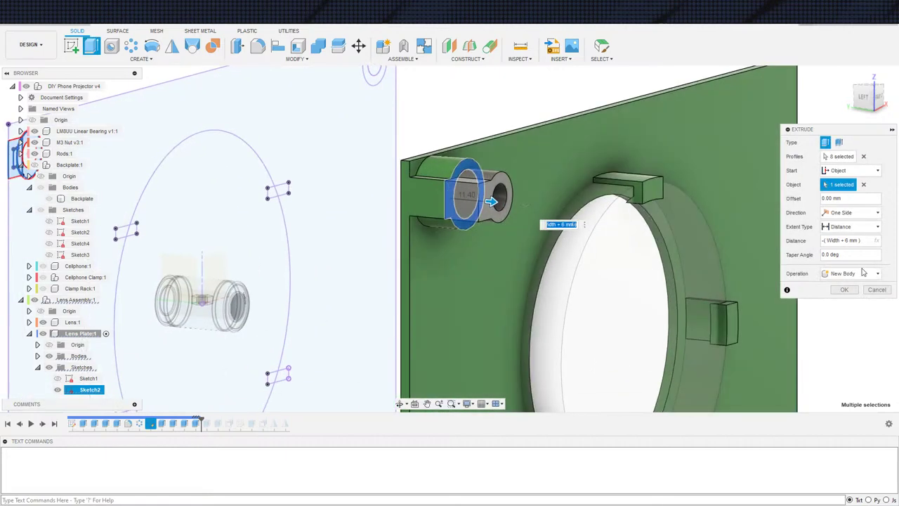
{"action": "left_click", "coordinate": [836, 285]}
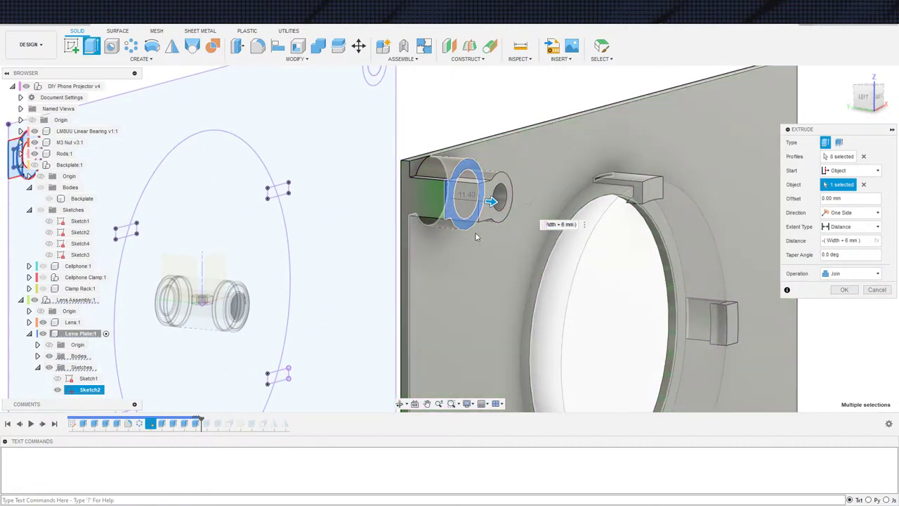
{"action": "scroll", "coordinate": [448, 205], "scroll_direction": "down", "scroll_amount": 4}
{"action": "middle_click_drag", "start_coordinate": [451, 204], "coordinate": [433, 233]}
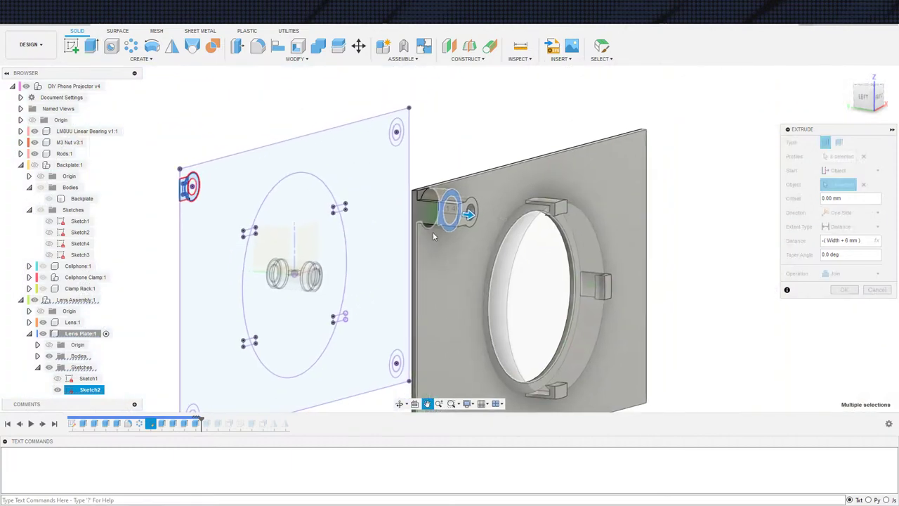
{"action": "scroll", "coordinate": [437, 214], "scroll_direction": "up", "scroll_amount": 2}
{"action": "scroll", "coordinate": [437, 218], "scroll_direction": "up", "scroll_amount": 5}
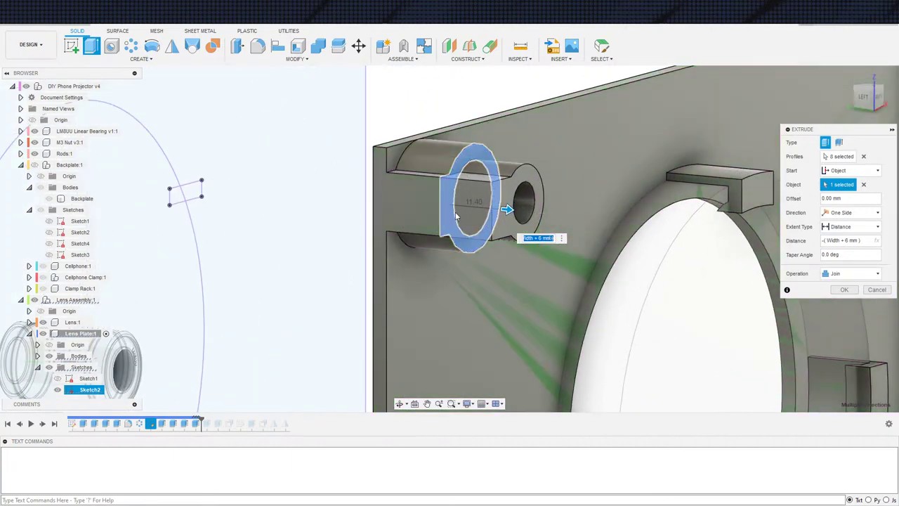
{"action": "scroll", "coordinate": [398, 223], "scroll_direction": "down", "scroll_amount": 4}
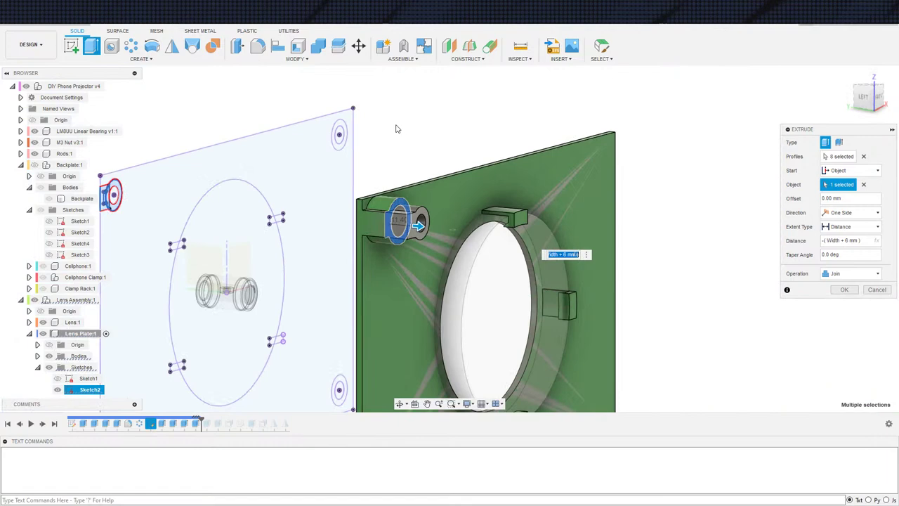
{"action": "left_click", "coordinate": [846, 290]}
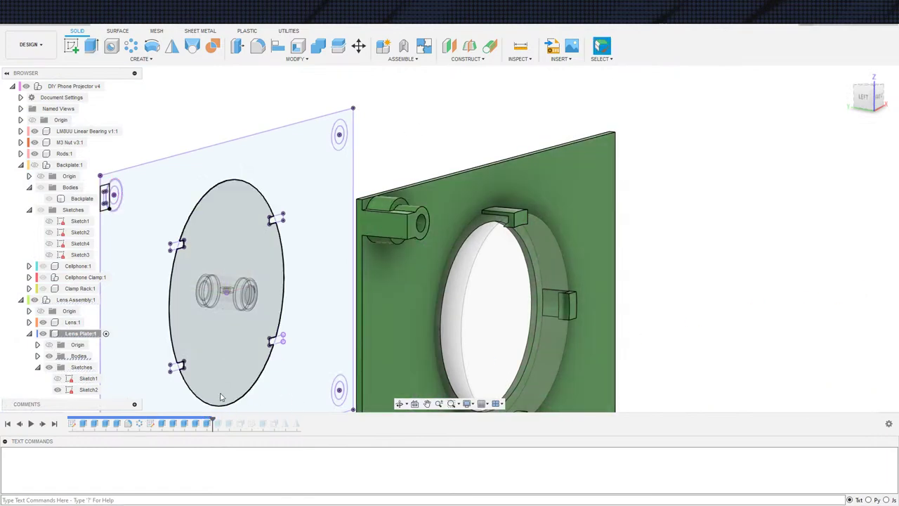
Step: Edit the rod-holder extrusion to try leaving out ring profiles one at a time, and restore the full profile selection
{"action": "scroll", "coordinate": [302, 337], "scroll_direction": "down", "scroll_amount": 3}
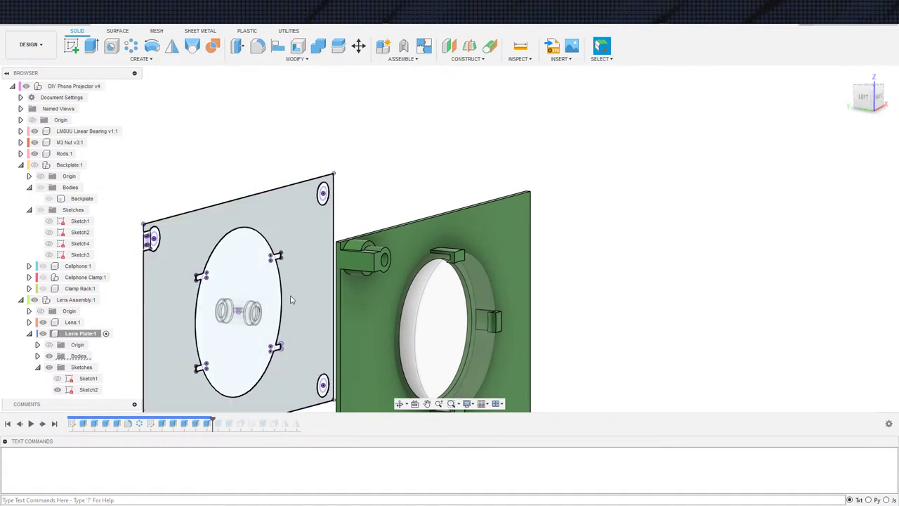
{"action": "middle_click_drag", "start_coordinate": [330, 279], "coordinate": [317, 296], "text": "shift"}
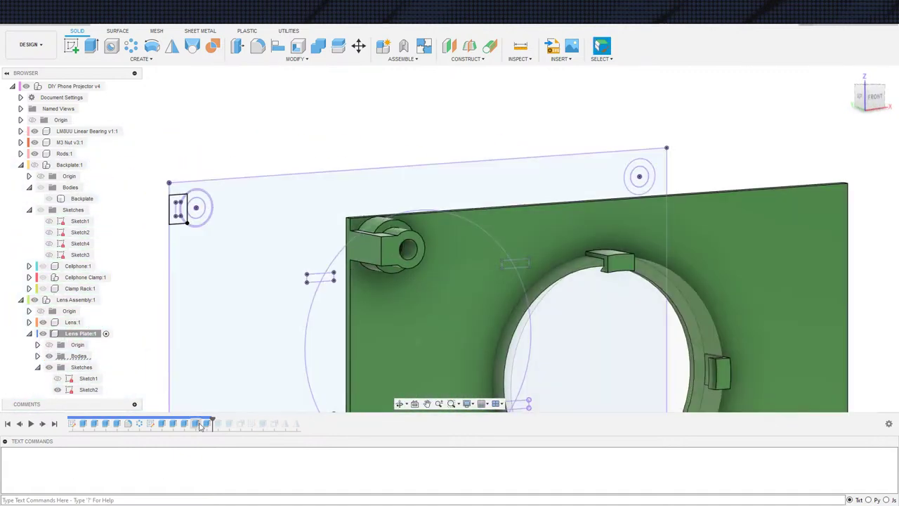
{"action": "double_click", "coordinate": [205, 424]}
{"action": "scroll", "coordinate": [254, 239], "scroll_direction": "up", "scroll_amount": 5}
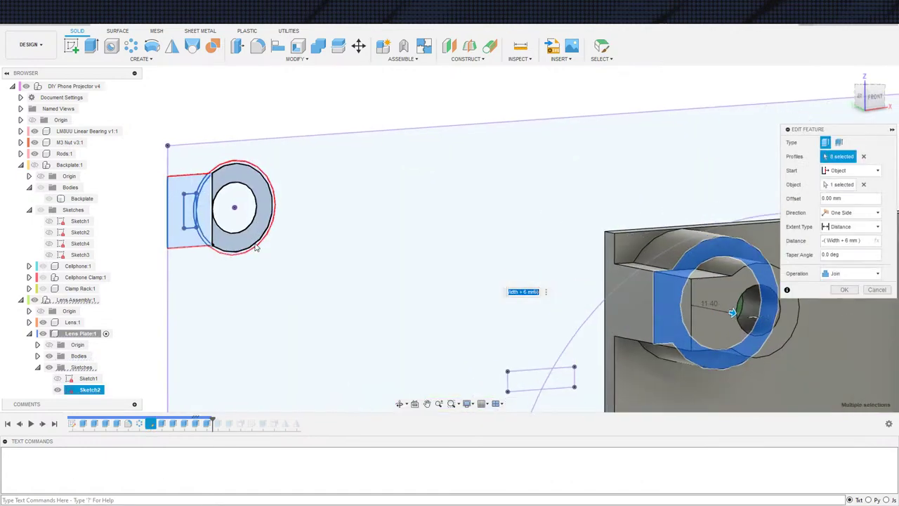
{"action": "scroll", "coordinate": [243, 259], "scroll_direction": "down", "scroll_amount": 5}
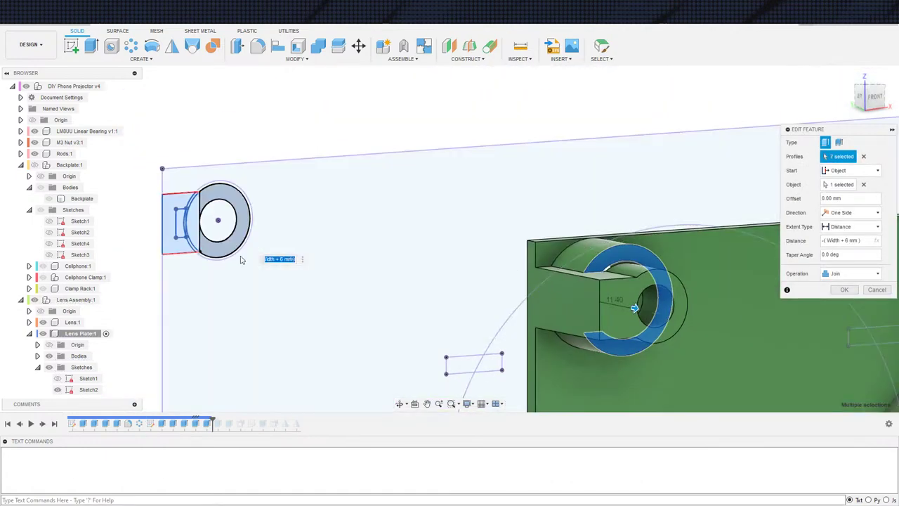
{"action": "scroll", "coordinate": [199, 291], "scroll_direction": "up", "scroll_amount": 3}
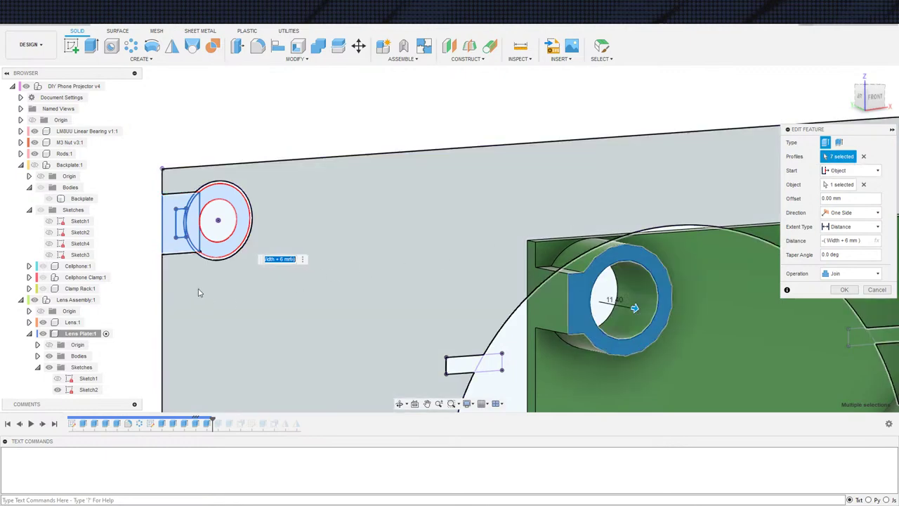
{"action": "scroll", "coordinate": [239, 251], "scroll_direction": "down", "scroll_amount": 5}
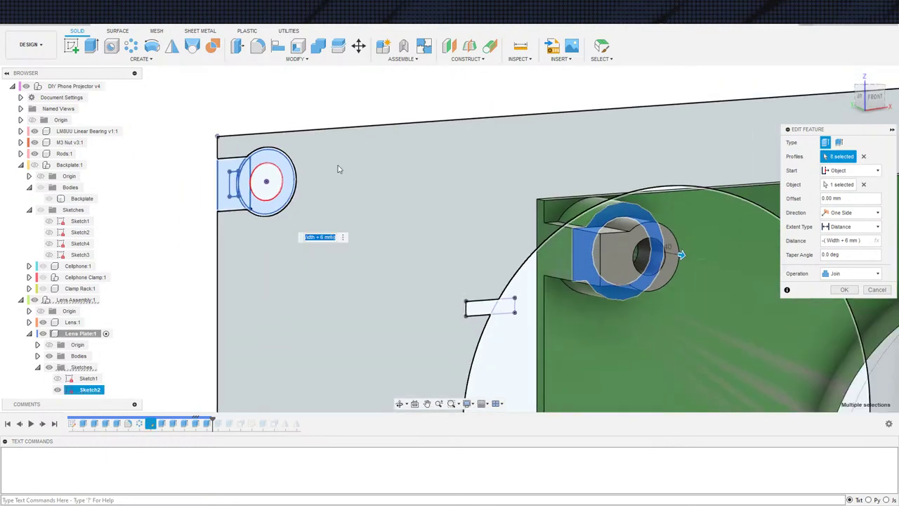
{"action": "scroll", "coordinate": [478, 271], "scroll_direction": "down", "scroll_amount": 2}
{"action": "key", "text": "Return"}
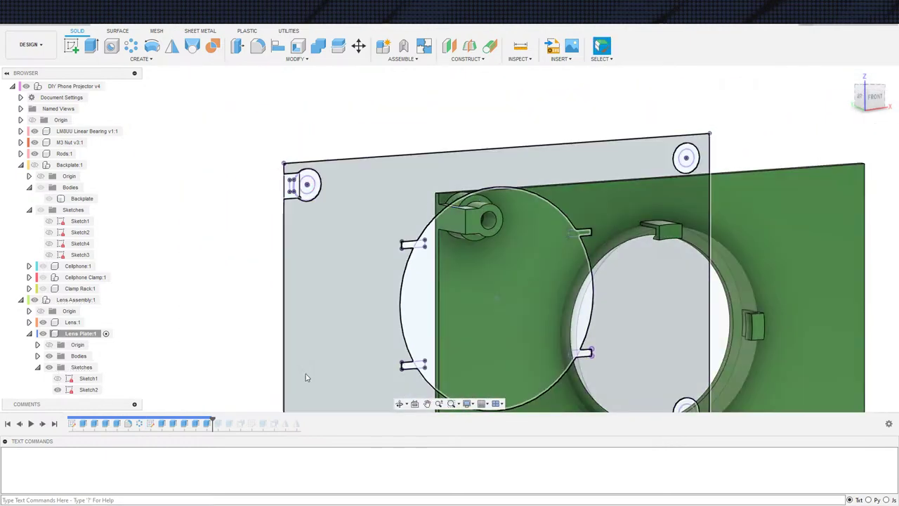
Step: Reopen the rod-holder extrusion and examine its selected sketch profiles against the previewed geometry
{"action": "double_click", "coordinate": [209, 423]}
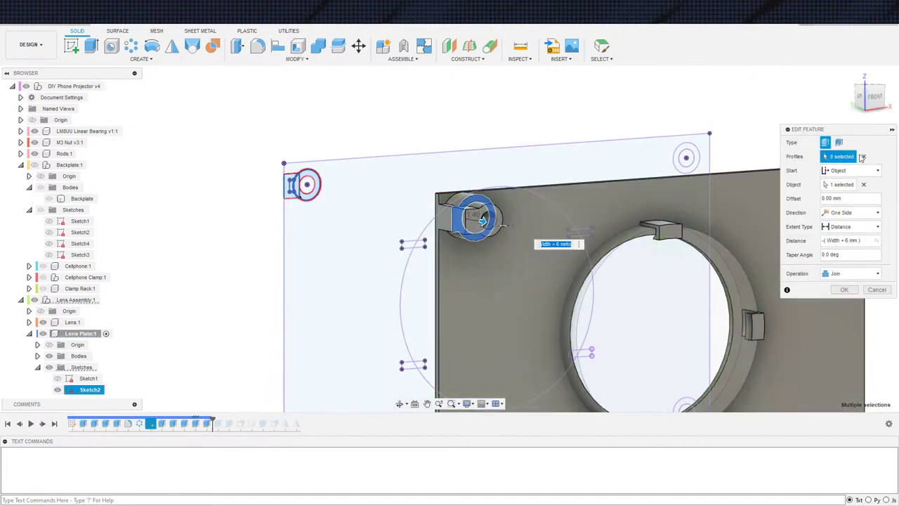
{"action": "scroll", "coordinate": [521, 151], "scroll_direction": "up", "scroll_amount": 5}
{"action": "middle_click_drag", "start_coordinate": [314, 175], "coordinate": [664, 110]}
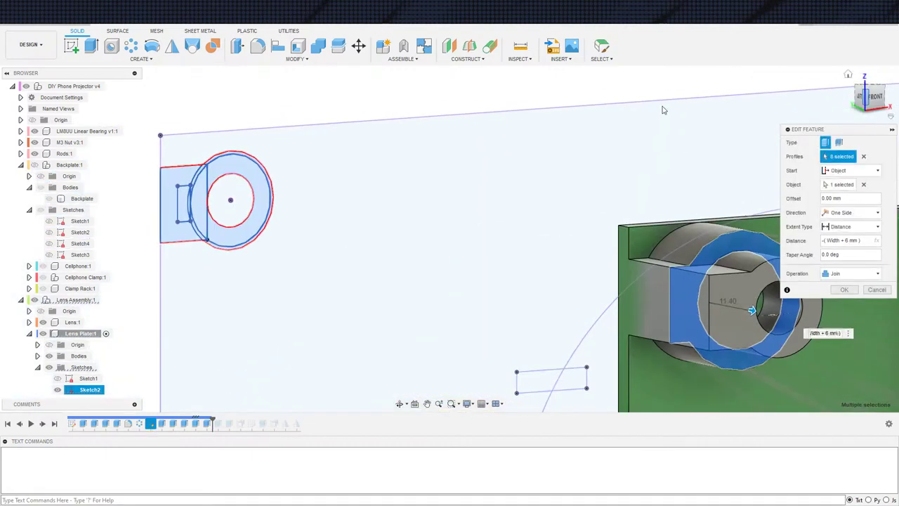
{"action": "middle_click_drag", "start_coordinate": [470, 79], "coordinate": [669, 71]}
{"action": "scroll", "coordinate": [428, 125], "scroll_direction": "up", "scroll_amount": 4}
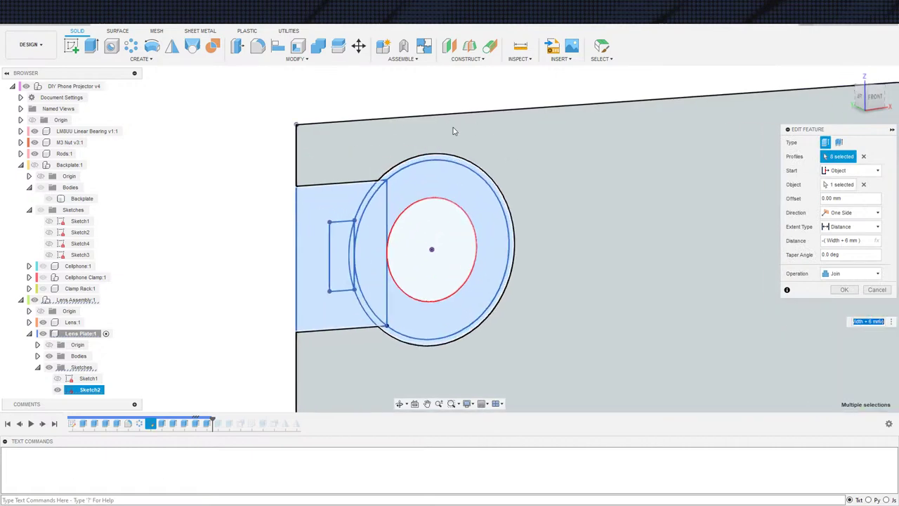
{"action": "scroll", "coordinate": [545, 141], "scroll_direction": "down", "scroll_amount": 7}
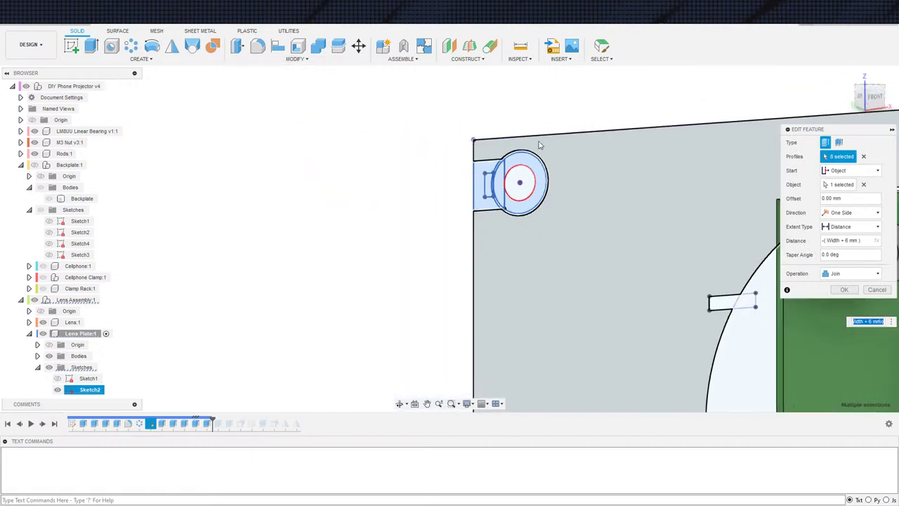
{"action": "middle_click_drag", "start_coordinate": [298, 245], "coordinate": [214, 227]}
{"action": "scroll", "coordinate": [658, 213], "scroll_direction": "up", "scroll_amount": 3}
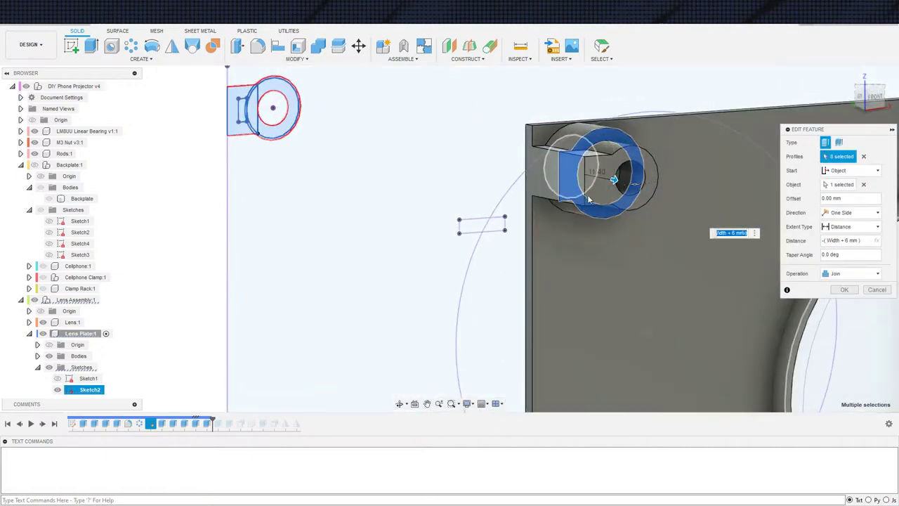
{"action": "mouse_move", "coordinate": [595, 169]}
{"action": "middle_mouse_down", "text": "shift"}
{"action": "mouse_move", "coordinate": [660, 154]}
{"action": "mouse_move", "coordinate": [617, 145]}
{"action": "mouse_move", "coordinate": [587, 212]}
{"action": "mouse_move", "coordinate": [603, 173]}
{"action": "mouse_move", "coordinate": [581, 183]}
{"action": "middle_mouse_up", "text": "shift"}
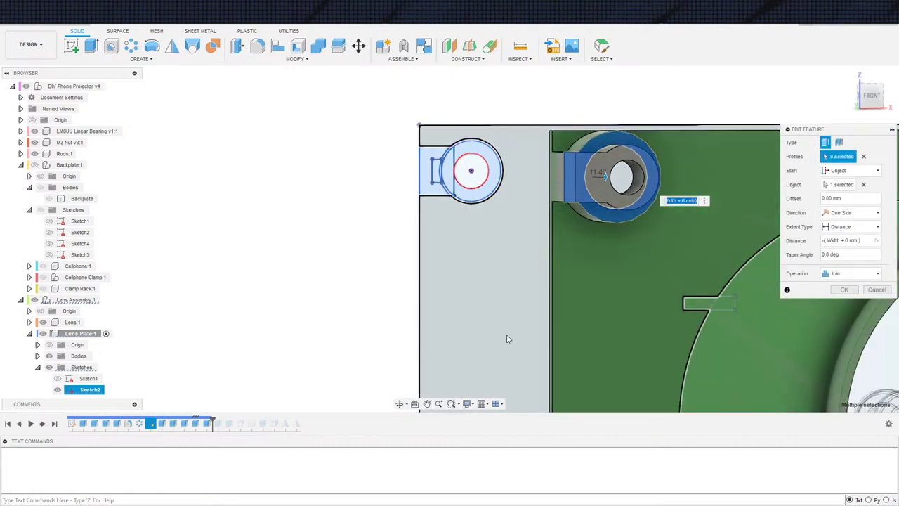
{"action": "key", "text": "Escape"}
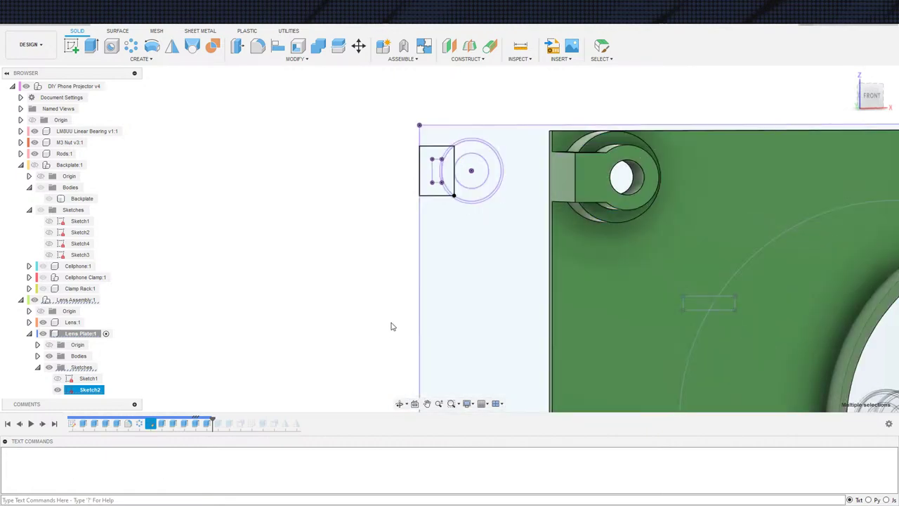
{"action": "double_click", "coordinate": [150, 424]}
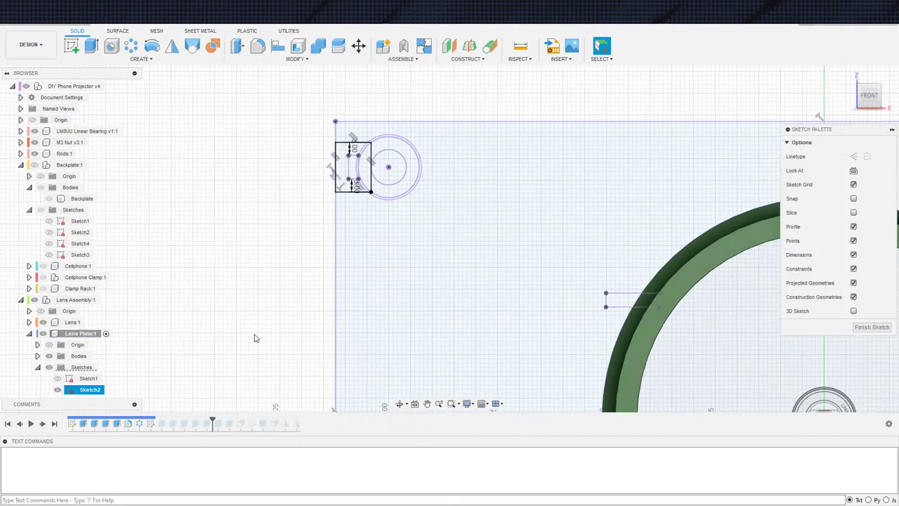
{"action": "scroll", "coordinate": [280, 292], "scroll_direction": "down", "scroll_amount": 1}
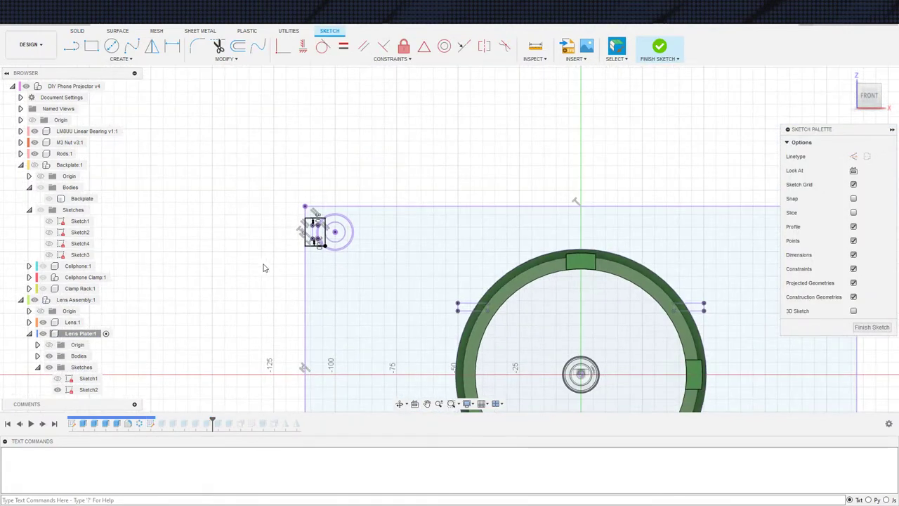
{"action": "key", "text": "ctrl+z"}
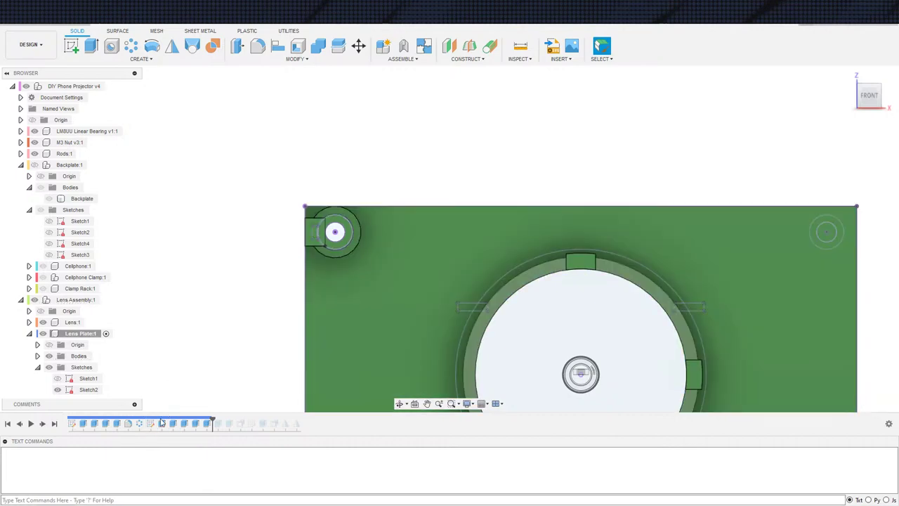
Step: Identify the rod-holder extrusion in the design history, reopen it and inspect its shape around the bearing tube from several angles
{"action": "left_click", "coordinate": [172, 423]}
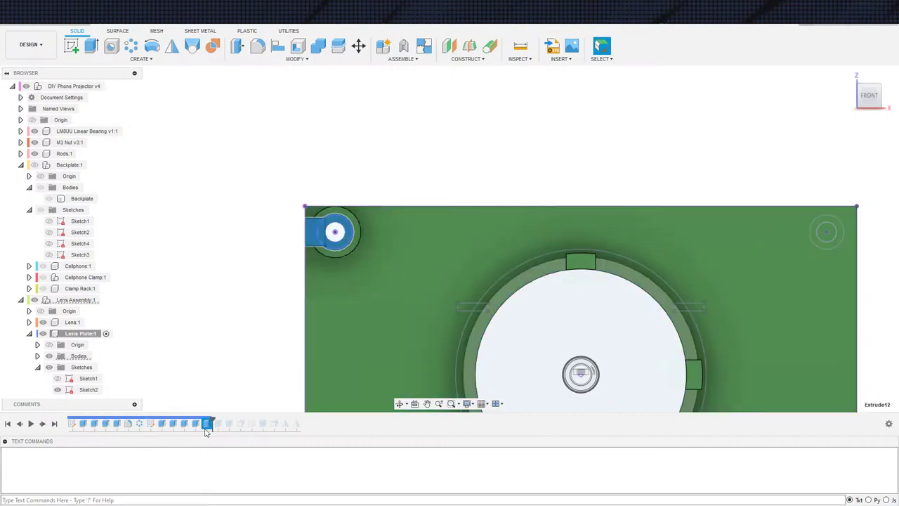
{"action": "scroll", "coordinate": [235, 278], "scroll_direction": "down", "scroll_amount": 2}
{"action": "middle_click_drag", "start_coordinate": [235, 278], "coordinate": [251, 307], "text": "shift"}
{"action": "left_click", "coordinate": [249, 161]}
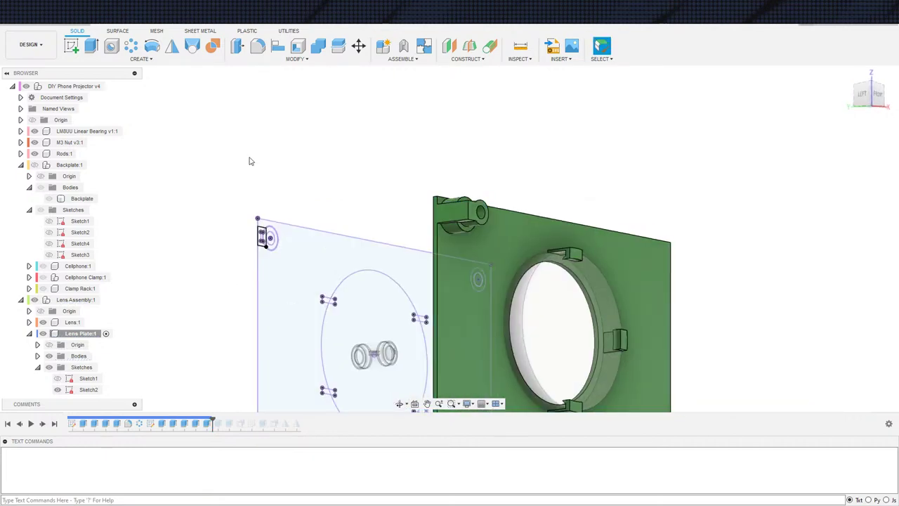
{"action": "double_click", "coordinate": [209, 424]}
{"action": "scroll", "coordinate": [418, 236], "scroll_direction": "up", "scroll_amount": 5}
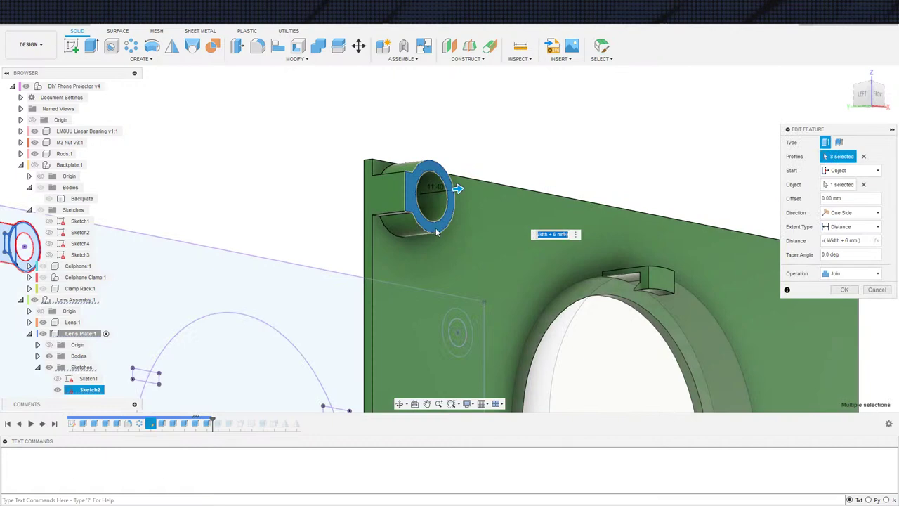
{"action": "scroll", "coordinate": [437, 257], "scroll_direction": "down", "scroll_amount": 2}
{"action": "scroll", "coordinate": [458, 230], "scroll_direction": "up", "scroll_amount": 3}
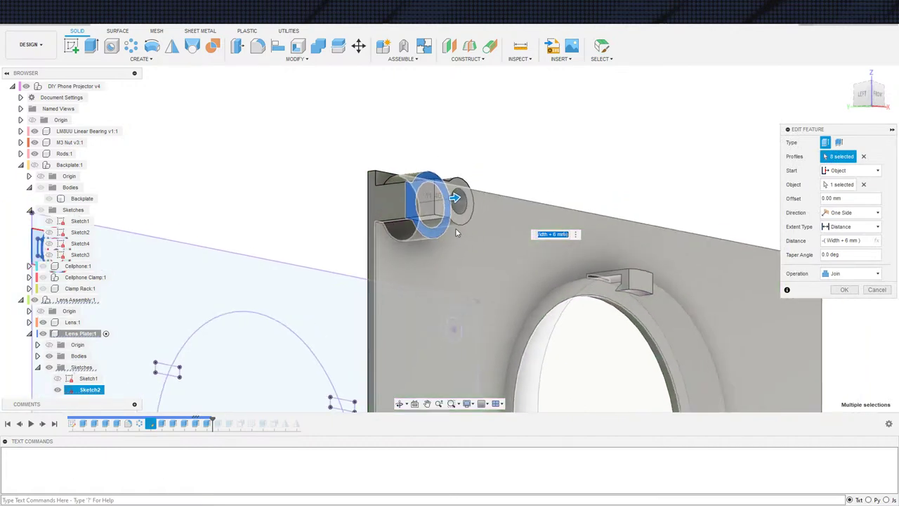
{"action": "middle_click_drag", "start_coordinate": [427, 252], "coordinate": [399, 256], "text": "shift"}
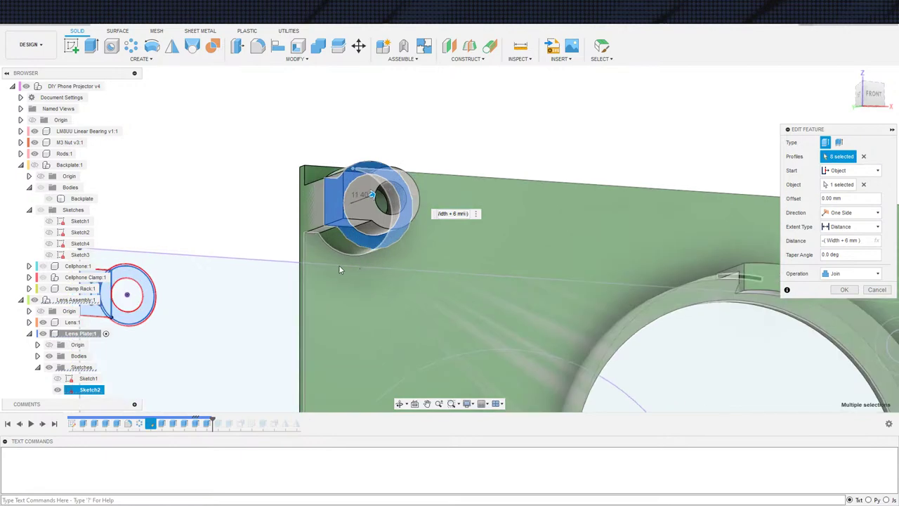
{"action": "scroll", "coordinate": [355, 257], "scroll_direction": "up", "scroll_amount": 3}
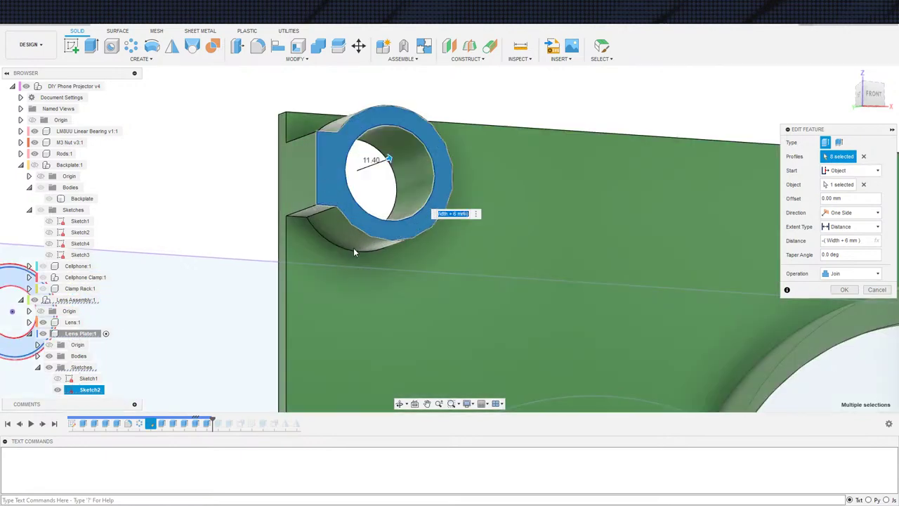
{"action": "middle_click_drag", "start_coordinate": [429, 278], "coordinate": [387, 275], "text": "shift"}
{"action": "scroll", "coordinate": [388, 276], "scroll_direction": "down", "scroll_amount": 4}
{"action": "key", "text": "Return"}
{"action": "middle_click_drag", "start_coordinate": [267, 259], "coordinate": [233, 278], "text": "shift"}
{"action": "middle_click_drag", "start_coordinate": [241, 239], "coordinate": [335, 184]}
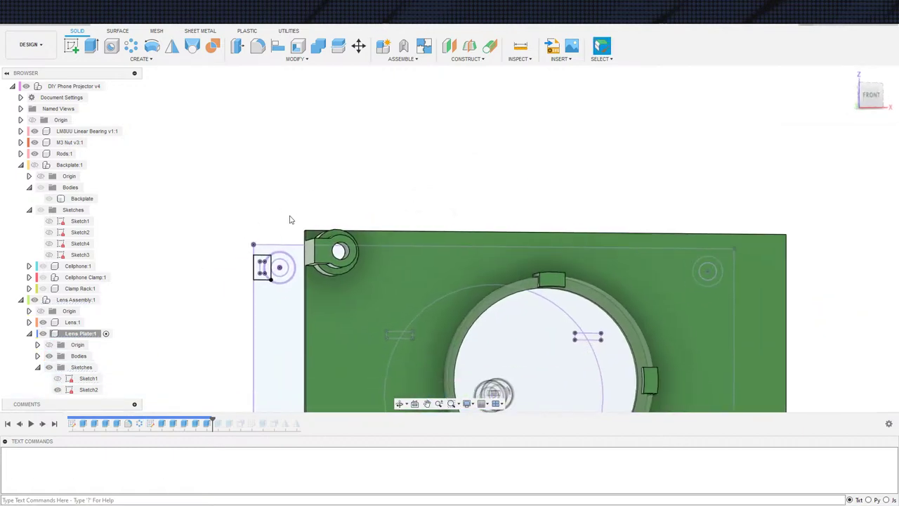
Step: Extrude the exposed ring face at the bearing tube's end up to the rod holder's front face, with operation Join
{"action": "key", "text": "e"}
{"action": "scroll", "coordinate": [399, 289], "scroll_direction": "up", "scroll_amount": 4}
{"action": "left_click", "coordinate": [277, 257]}
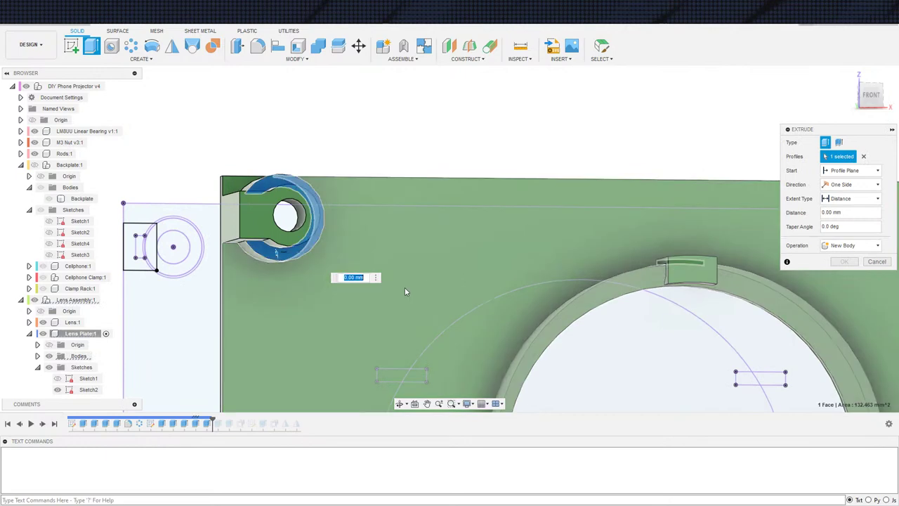
{"action": "middle_click_drag", "start_coordinate": [394, 292], "coordinate": [421, 271], "text": "shift"}
{"action": "left_click", "coordinate": [850, 199]}
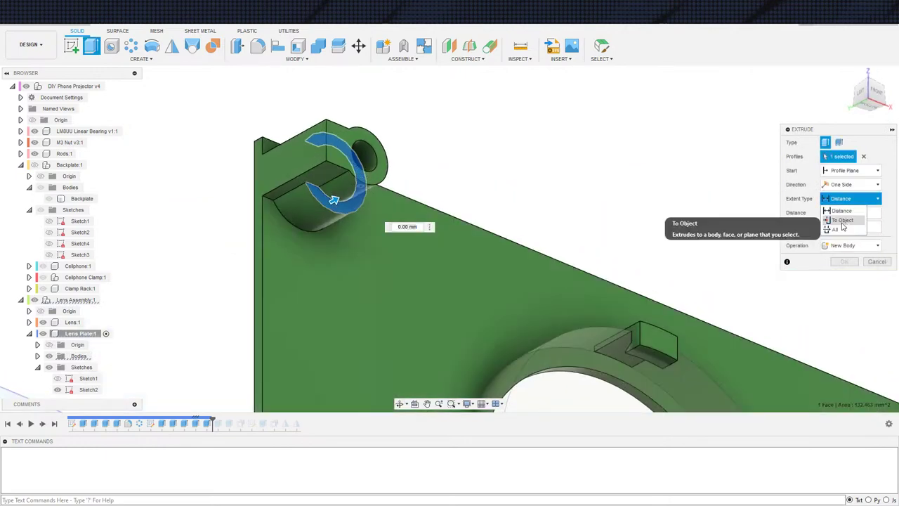
{"action": "left_click", "coordinate": [843, 213]}
{"action": "left_click", "coordinate": [379, 140]}
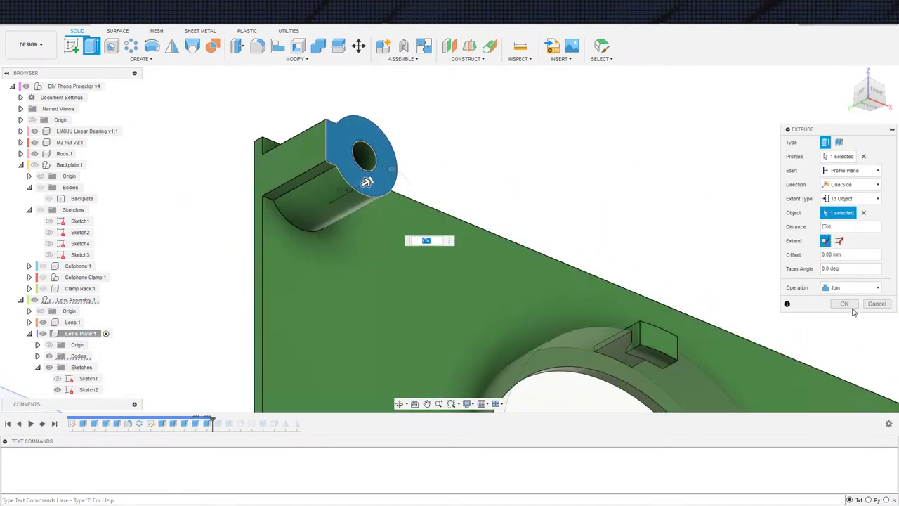
{"action": "left_click", "coordinate": [848, 306]}
{"action": "scroll", "coordinate": [446, 245], "scroll_direction": "down", "scroll_amount": 3}
{"action": "middle_click_drag", "start_coordinate": [446, 245], "coordinate": [379, 232], "text": "shift"}
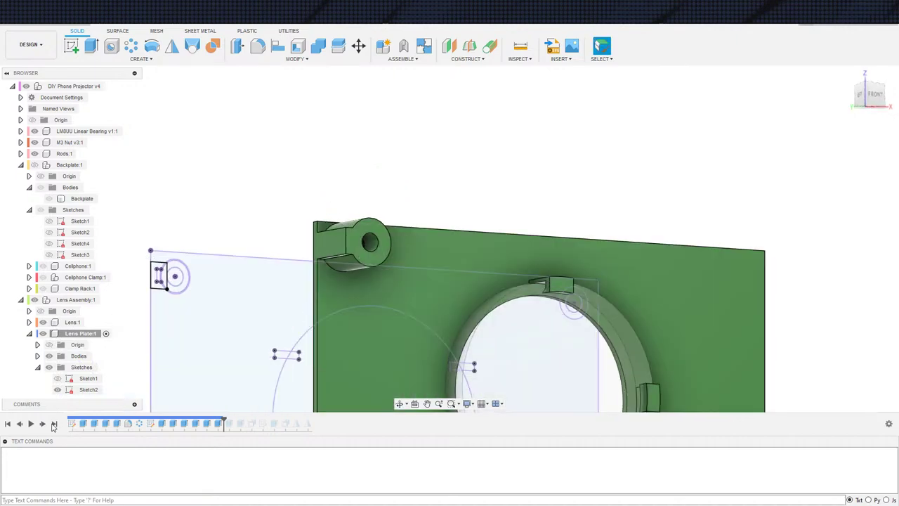
Step: Edit the rectangular nut-slot cut and pick the rod holder's front face as its start object
{"action": "double_click", "coordinate": [228, 424]}
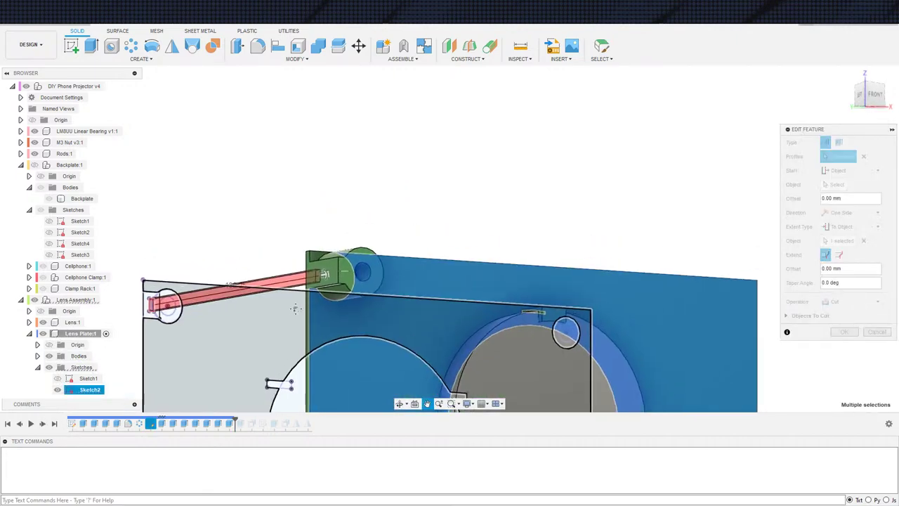
{"action": "middle_click_drag", "start_coordinate": [327, 312], "coordinate": [450, 307], "text": "shift"}
{"action": "scroll", "coordinate": [309, 308], "scroll_direction": "up", "scroll_amount": 2}
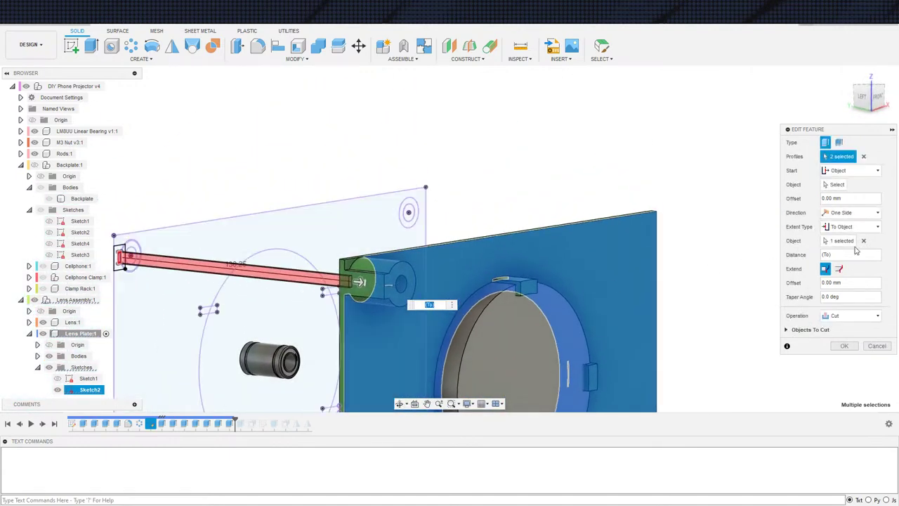
{"action": "left_click", "coordinate": [841, 186]}
{"action": "scroll", "coordinate": [435, 336], "scroll_direction": "up", "scroll_amount": 3}
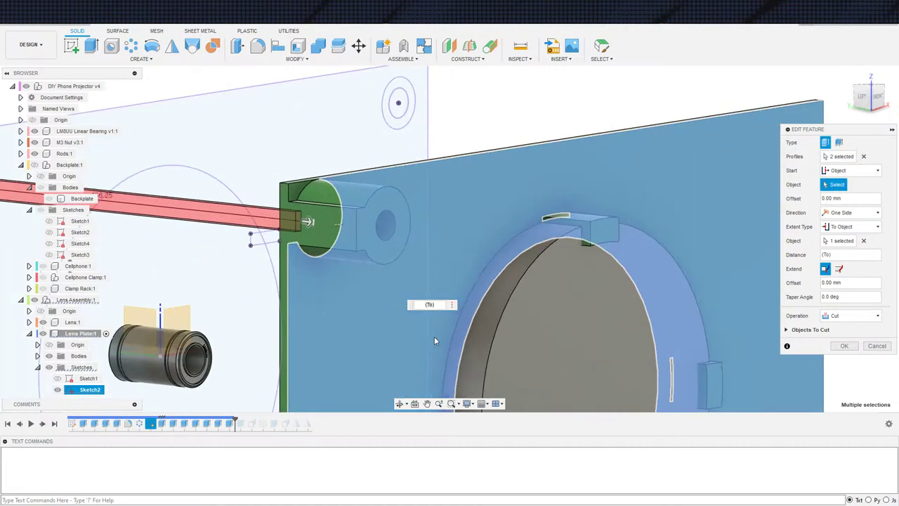
{"action": "left_click", "coordinate": [406, 267]}
{"action": "scroll", "coordinate": [405, 267], "scroll_direction": "down", "scroll_amount": 3}
{"action": "middle_click_drag", "start_coordinate": [362, 295], "coordinate": [232, 281], "text": "shift"}
{"action": "scroll", "coordinate": [737, 276], "scroll_direction": "up", "scroll_amount": 2}
{"action": "middle_click_drag", "start_coordinate": [759, 258], "coordinate": [803, 251]}
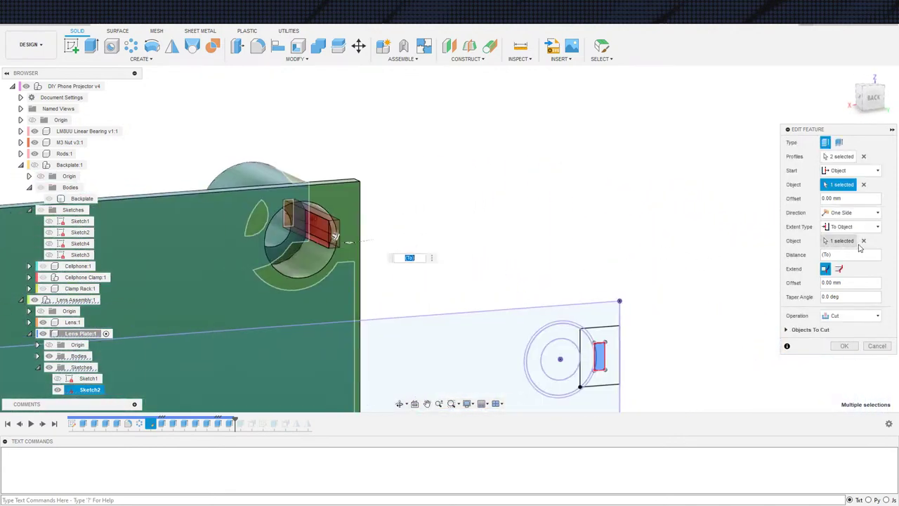
Step: Replace the nut-slot cut's end object with the holder's inner face inside the tube and apply the edit
{"action": "left_click", "coordinate": [863, 240]}
{"action": "scroll", "coordinate": [337, 254], "scroll_direction": "up", "scroll_amount": 2}
{"action": "left_click", "coordinate": [288, 246]}
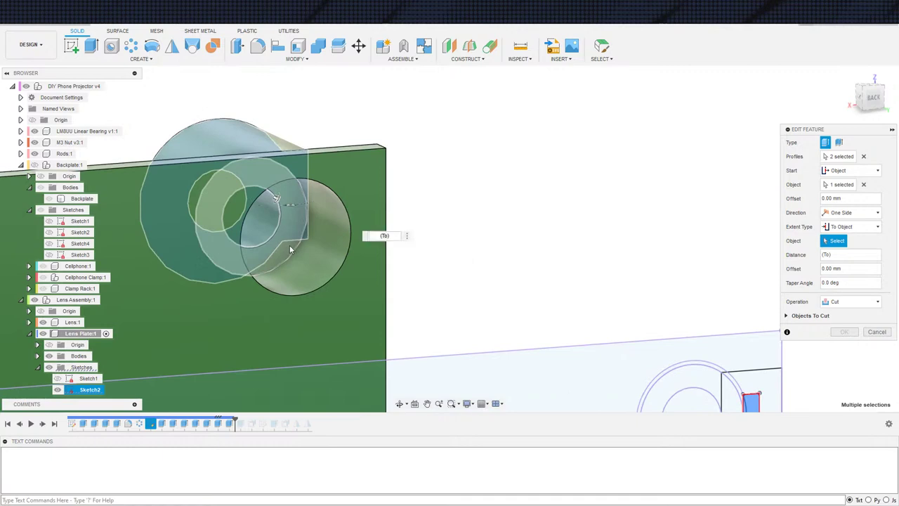
{"action": "scroll", "coordinate": [316, 225], "scroll_direction": "down", "scroll_amount": 3}
{"action": "middle_click_drag", "start_coordinate": [461, 284], "coordinate": [649, 274], "text": "shift"}
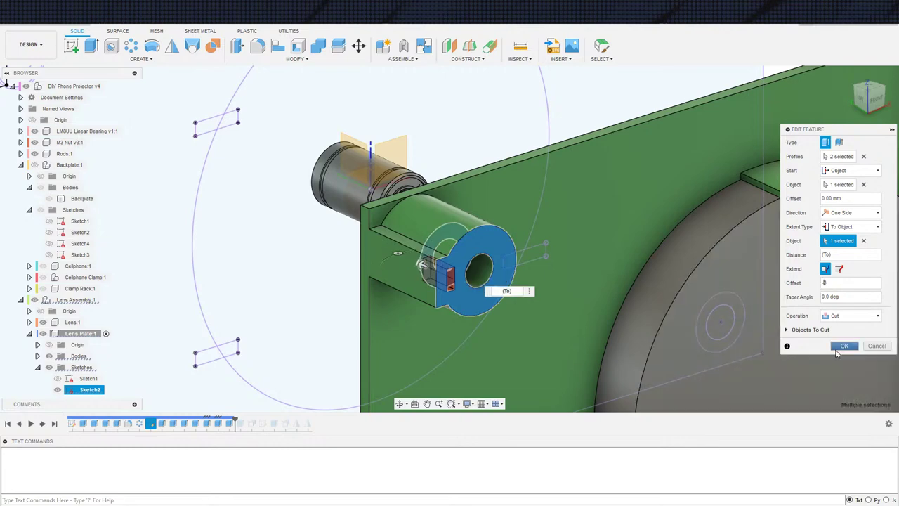
{"action": "left_click", "coordinate": [844, 346]}
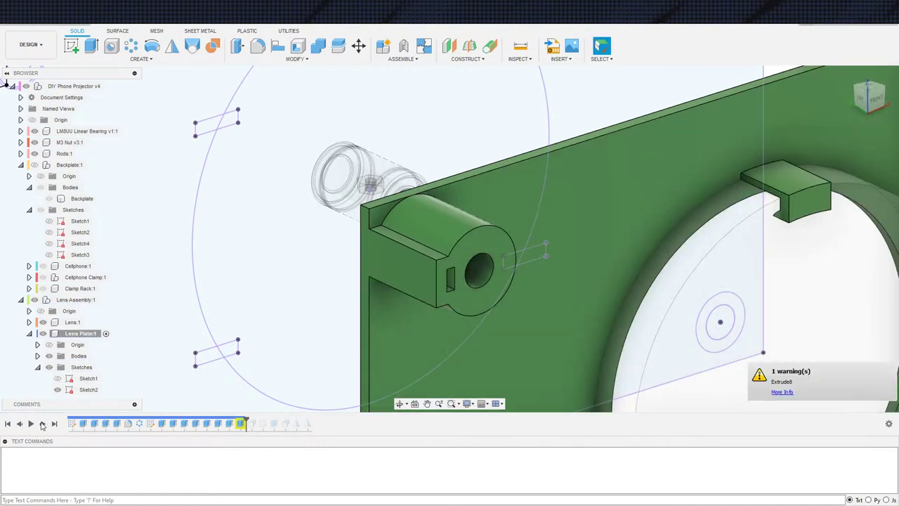
Step: Check the rod-hole cut with extent All that follows in the history, then delete that feature
{"action": "double_click", "coordinate": [240, 423]}
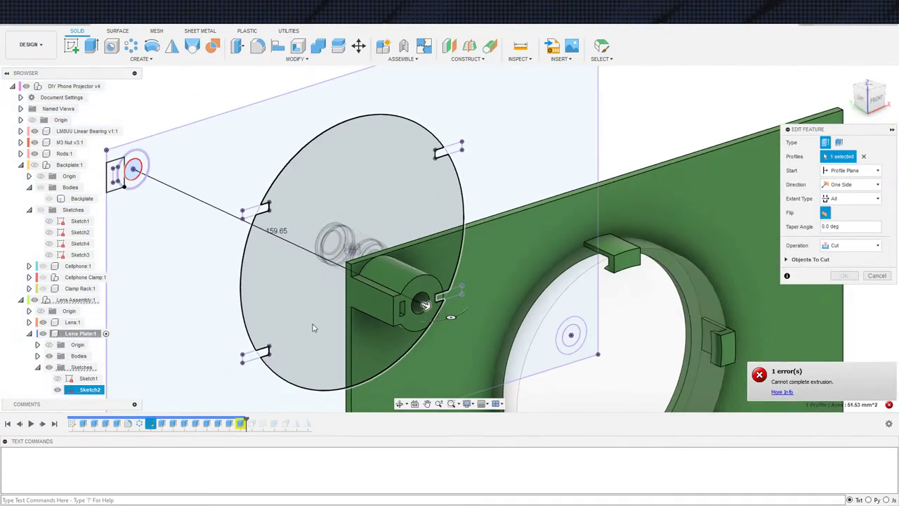
{"action": "mouse_move", "coordinate": [262, 319]}
{"action": "middle_mouse_down", "text": "shift"}
{"action": "mouse_move", "coordinate": [204, 309]}
{"action": "mouse_move", "coordinate": [245, 321]}
{"action": "middle_mouse_up", "text": "shift"}
{"action": "middle_click_drag", "start_coordinate": [204, 366], "coordinate": [253, 335]}
{"action": "key", "text": "Escape"}
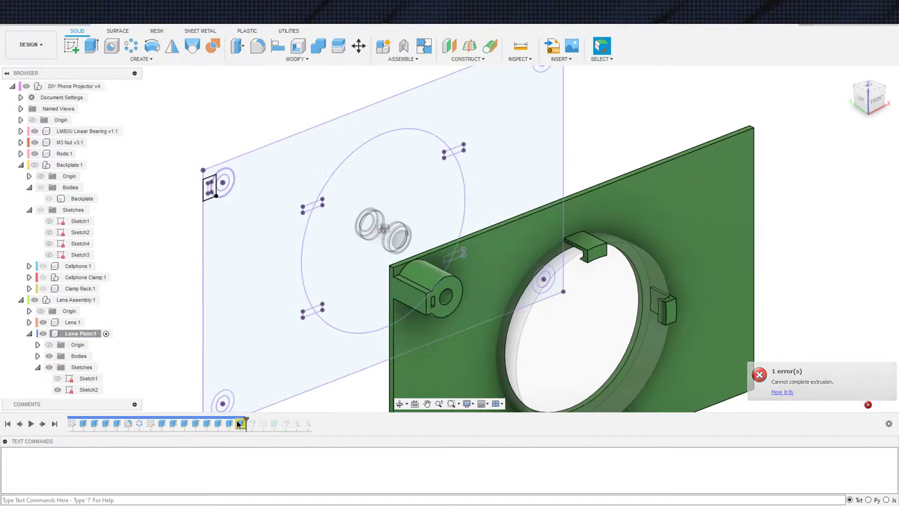
{"action": "key", "text": "Delete"}
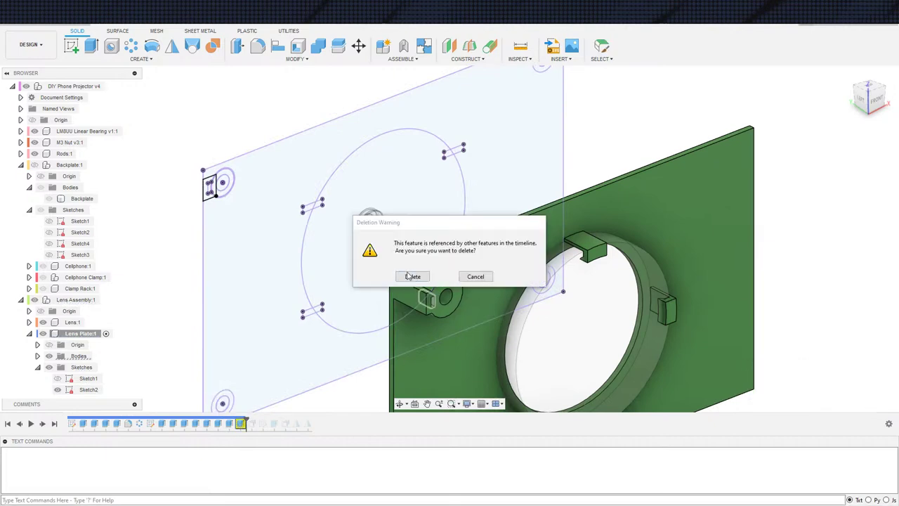
{"action": "left_click", "coordinate": [410, 276]}
{"action": "middle_click_drag", "start_coordinate": [338, 381], "coordinate": [319, 352]}
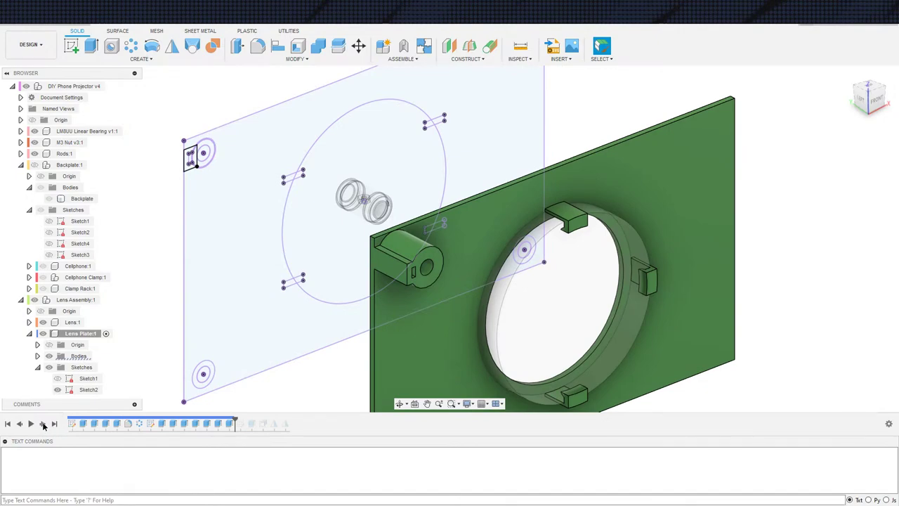
Step: Open the screw-hole sketch on the rod holder's side, examine the circle's placement, and leave the sketch
{"action": "double_click", "coordinate": [240, 423]}
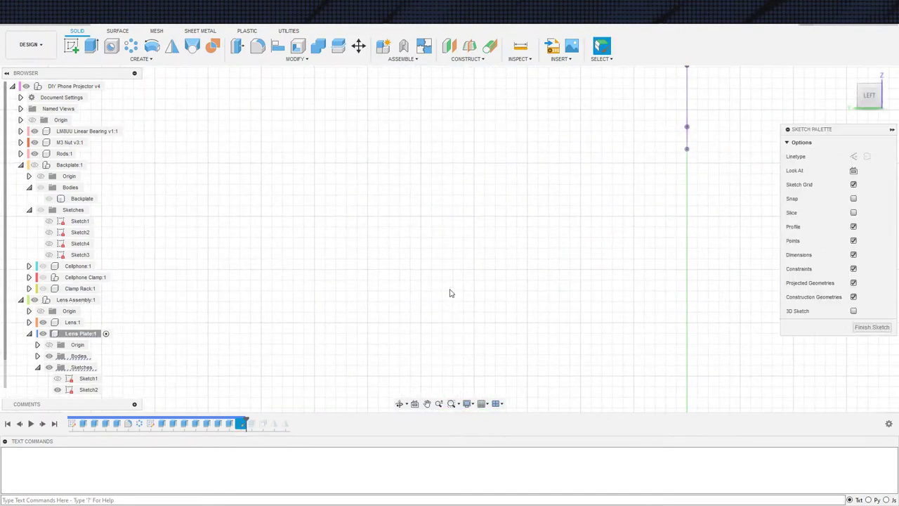
{"action": "middle_click_drag", "start_coordinate": [214, 377], "coordinate": [167, 389]}
{"action": "scroll", "coordinate": [373, 277], "scroll_direction": "up", "scroll_amount": 6}
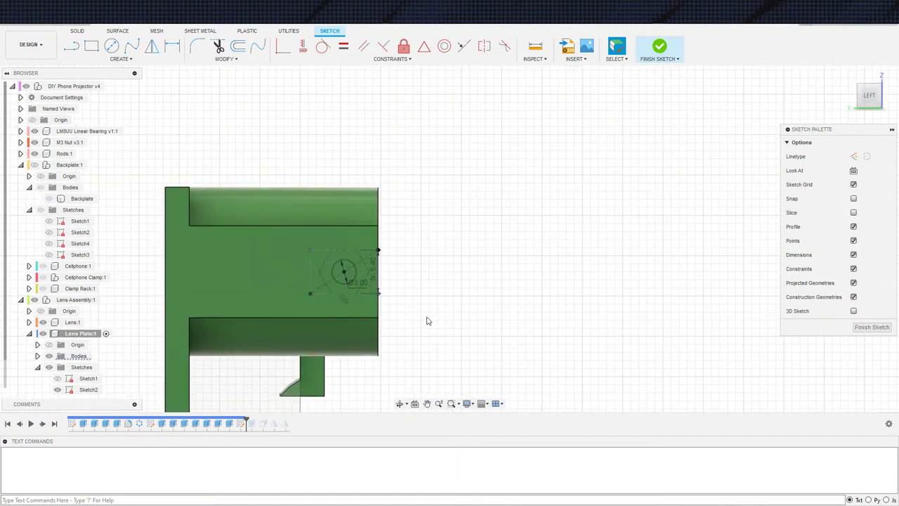
{"action": "mouse_move", "coordinate": [417, 311]}
{"action": "middle_mouse_down"}
{"action": "mouse_move", "coordinate": [403, 328]}
{"action": "mouse_move", "coordinate": [436, 295]}
{"action": "middle_mouse_up"}
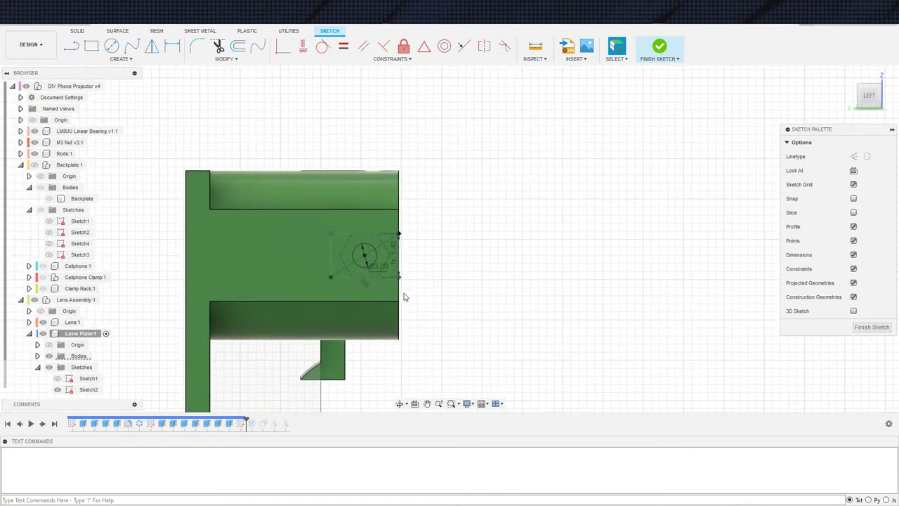
{"action": "right_click_drag", "start_coordinate": [404, 297], "coordinate": [334, 351]}
{"action": "scroll", "coordinate": [429, 369], "scroll_direction": "down", "scroll_amount": 3}
{"action": "middle_click_drag", "start_coordinate": [504, 390], "coordinate": [335, 351], "text": "shift"}
{"action": "scroll", "coordinate": [391, 357], "scroll_direction": "down", "scroll_amount": 2}
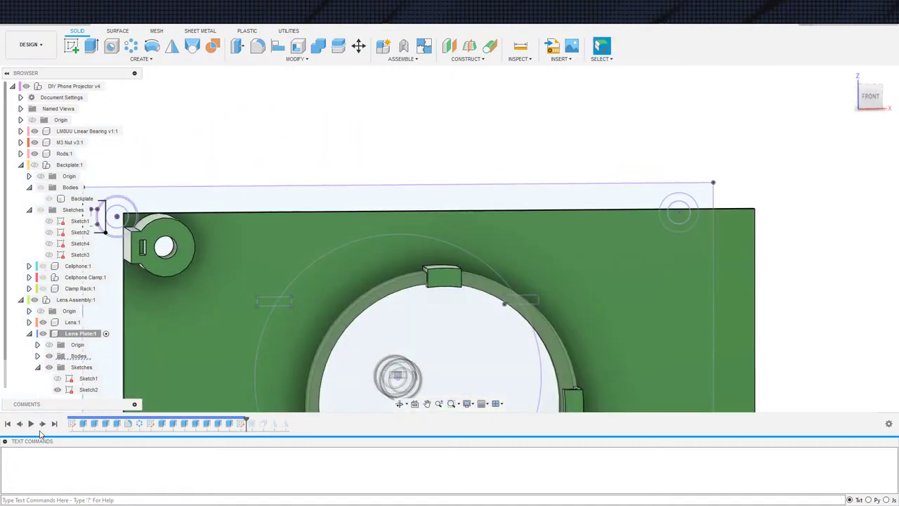
Step: Edit the screw-hole cut Extrude9 so it ends at the inner wall of the holder's rod bore
{"action": "left_click", "coordinate": [42, 424]}
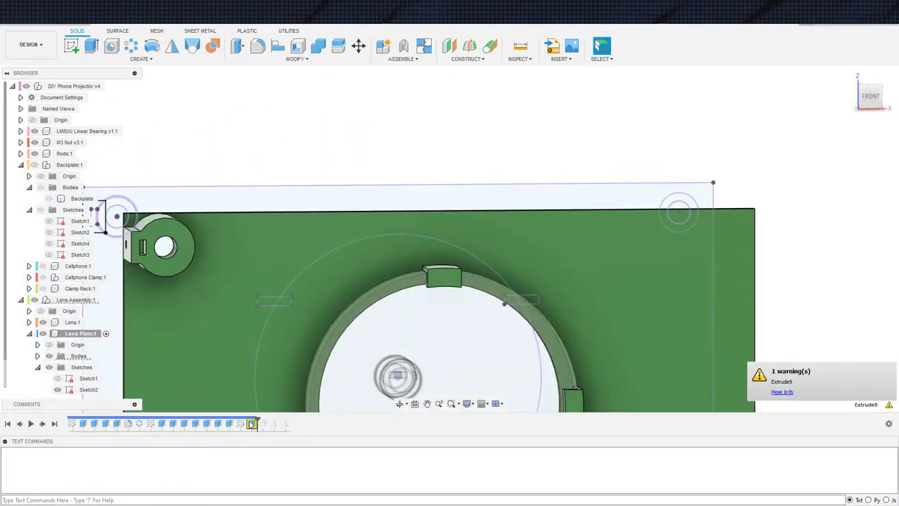
{"action": "double_click", "coordinate": [251, 424]}
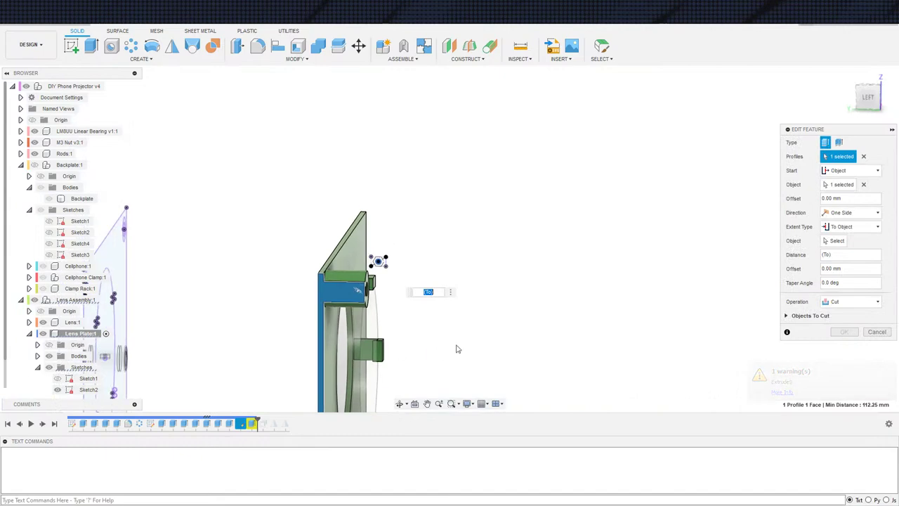
{"action": "mouse_move", "coordinate": [456, 349]}
{"action": "middle_mouse_down"}
{"action": "mouse_move", "coordinate": [494, 285]}
{"action": "mouse_move", "coordinate": [481, 208]}
{"action": "middle_mouse_up"}
{"action": "scroll", "coordinate": [478, 297], "scroll_direction": "down", "scroll_amount": 2}
{"action": "mouse_move", "coordinate": [466, 297]}
{"action": "middle_mouse_down"}
{"action": "mouse_move", "coordinate": [465, 327]}
{"action": "mouse_move", "coordinate": [410, 326]}
{"action": "mouse_move", "coordinate": [286, 234]}
{"action": "mouse_move", "coordinate": [276, 203]}
{"action": "mouse_move", "coordinate": [209, 262]}
{"action": "mouse_move", "coordinate": [187, 210]}
{"action": "middle_mouse_up"}
{"action": "scroll", "coordinate": [468, 327], "scroll_direction": "up", "scroll_amount": 1}
{"action": "left_click", "coordinate": [833, 243]}
{"action": "scroll", "coordinate": [466, 333], "scroll_direction": "up", "scroll_amount": 2}
{"action": "scroll", "coordinate": [286, 233], "scroll_direction": "up", "scroll_amount": 3}
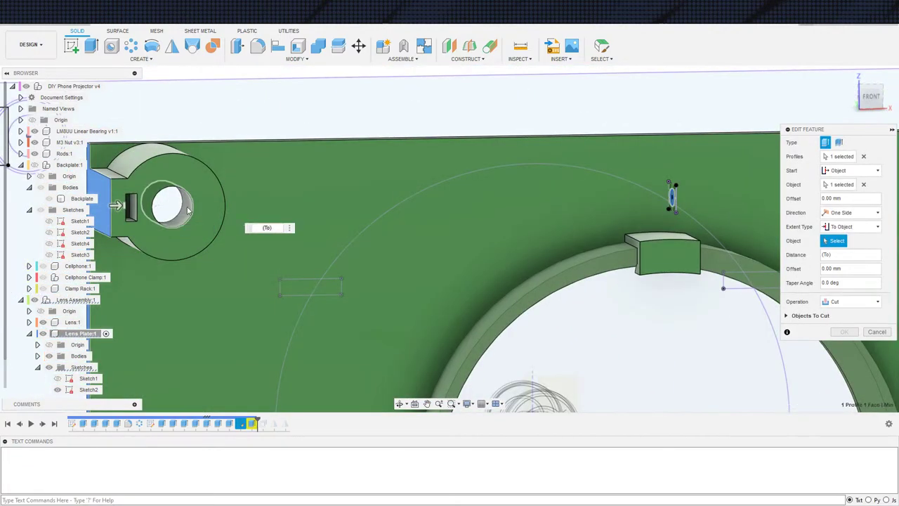
{"action": "left_click", "coordinate": [186, 211]}
{"action": "scroll", "coordinate": [158, 264], "scroll_direction": "down", "scroll_amount": 3}
{"action": "middle_click_drag", "start_coordinate": [158, 264], "coordinate": [358, 322], "text": "shift"}
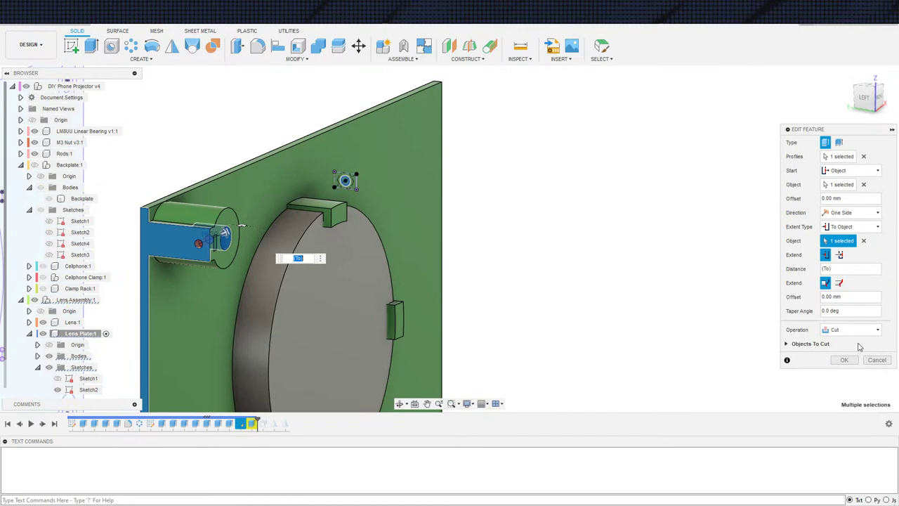
{"action": "left_click", "coordinate": [841, 363]}
Step: Roll the history forward to the first mirror and edit it to mirror six rod-holder features
{"action": "scroll", "coordinate": [413, 324], "scroll_direction": "down", "scroll_amount": 2}
{"action": "middle_click_drag", "start_coordinate": [412, 322], "coordinate": [647, 318], "text": "shift"}
{"action": "scroll", "coordinate": [201, 257], "scroll_direction": "down", "scroll_amount": 3}
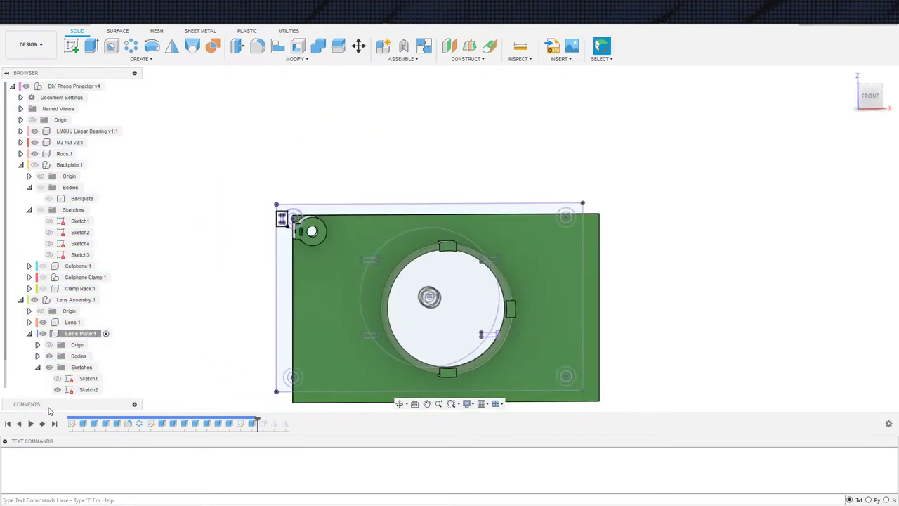
{"action": "left_click", "coordinate": [35, 424]}
{"action": "left_click", "coordinate": [43, 424]}
{"action": "double_click", "coordinate": [275, 425]}
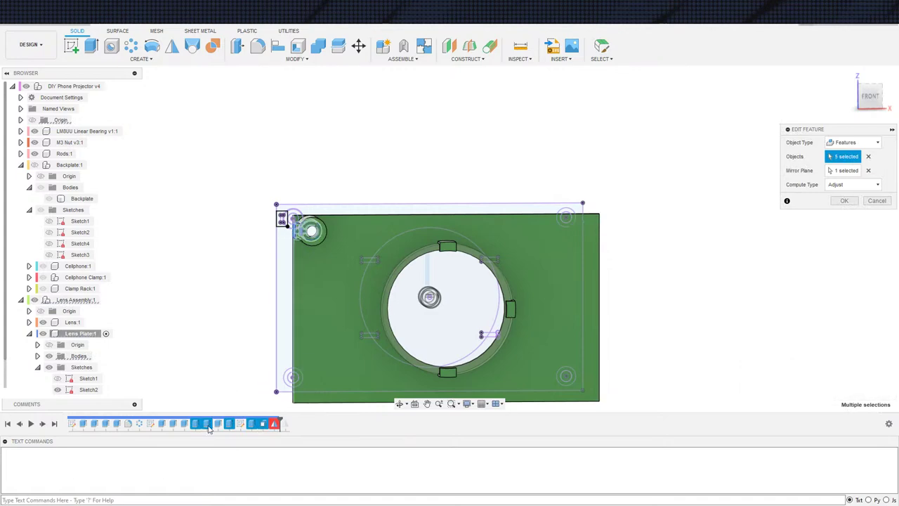
{"action": "scroll", "coordinate": [222, 350], "scroll_direction": "up", "scroll_amount": 2}
{"action": "middle_click_drag", "start_coordinate": [234, 361], "coordinate": [181, 378], "text": "shift"}
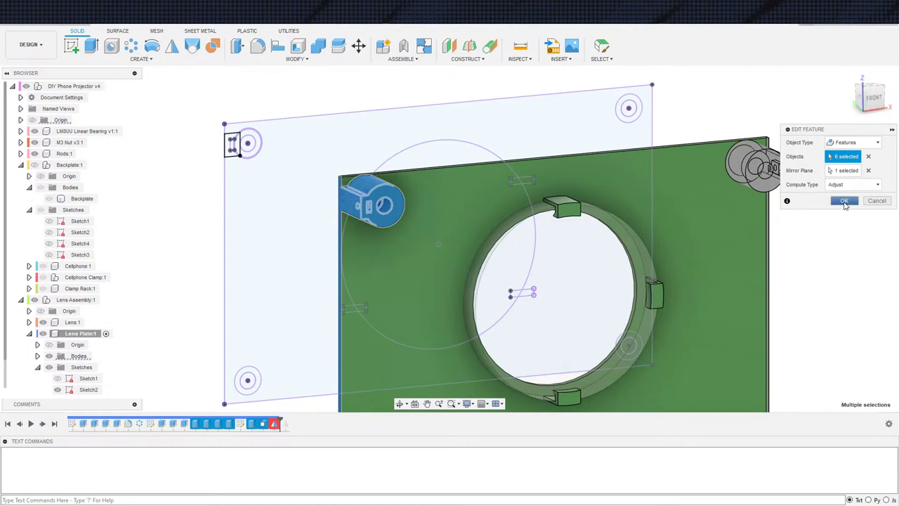
{"action": "left_click", "coordinate": [844, 201]}
Step: Inspect the mirrored rod holder from several angles and compare it with the original
{"action": "middle_click_drag", "start_coordinate": [781, 294], "coordinate": [679, 260], "text": "shift"}
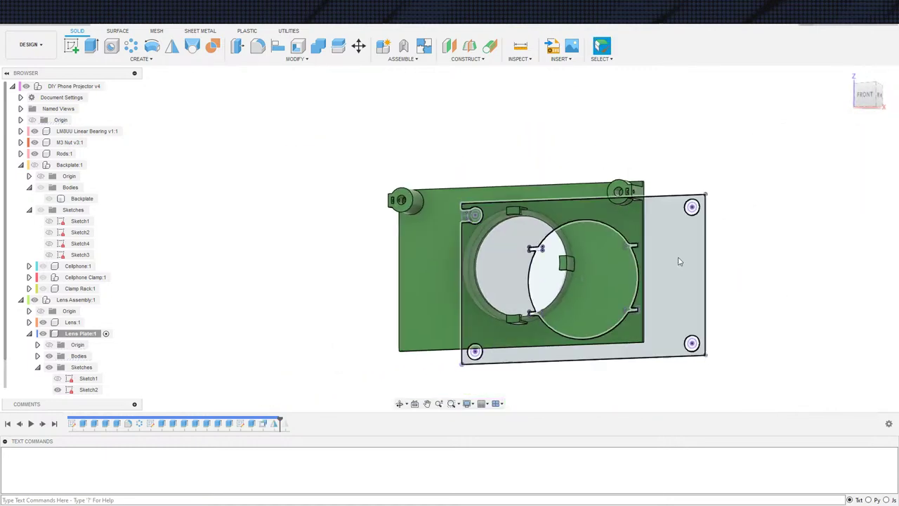
{"action": "scroll", "coordinate": [655, 219], "scroll_direction": "up", "scroll_amount": 3}
{"action": "scroll", "coordinate": [857, 213], "scroll_direction": "up", "scroll_amount": 2}
{"action": "mouse_move", "coordinate": [827, 210]}
{"action": "middle_mouse_down", "text": "shift"}
{"action": "mouse_move", "coordinate": [845, 211]}
{"action": "mouse_move", "coordinate": [823, 221]}
{"action": "mouse_move", "coordinate": [858, 238]}
{"action": "middle_mouse_up", "text": "shift"}
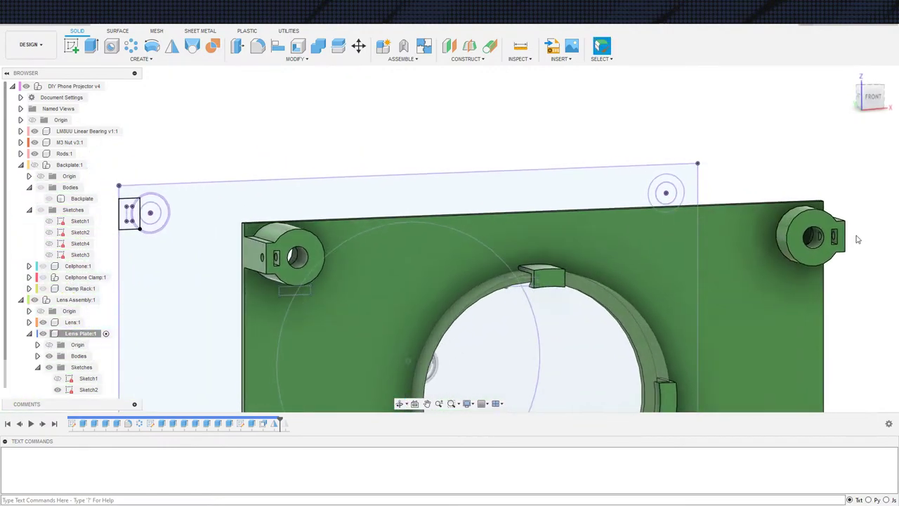
{"action": "scroll", "coordinate": [793, 241], "scroll_direction": "down", "scroll_amount": 4}
{"action": "scroll", "coordinate": [630, 271], "scroll_direction": "up", "scroll_amount": 3}
{"action": "mouse_move", "coordinate": [517, 305]}
{"action": "middle_mouse_down", "text": "shift"}
{"action": "mouse_move", "coordinate": [365, 363]}
{"action": "mouse_move", "coordinate": [419, 334]}
{"action": "mouse_move", "coordinate": [330, 285]}
{"action": "mouse_move", "coordinate": [277, 348]}
{"action": "middle_mouse_up", "text": "shift"}
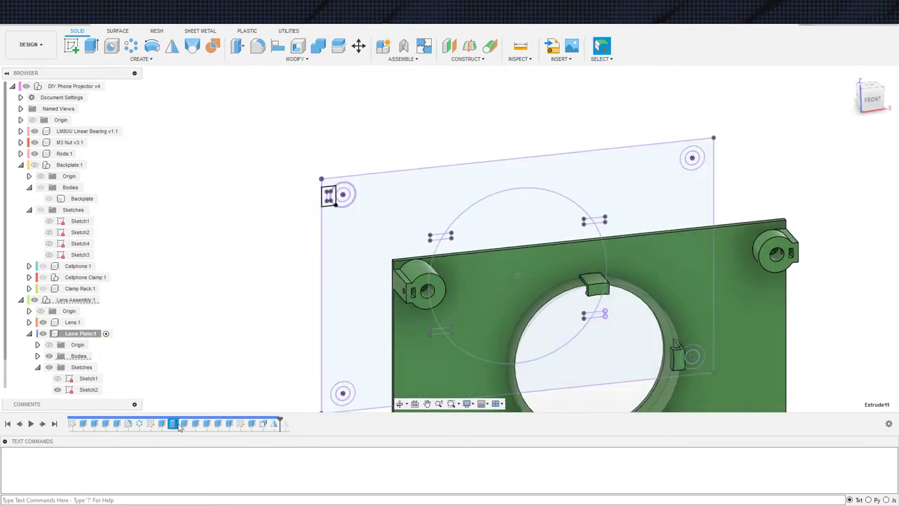
Step: Trace the rod-holder extrusions in the history and extend the first mirror to cover all eight holder features
{"action": "double_click", "coordinate": [274, 424]}
{"action": "left_click", "coordinate": [182, 424]}
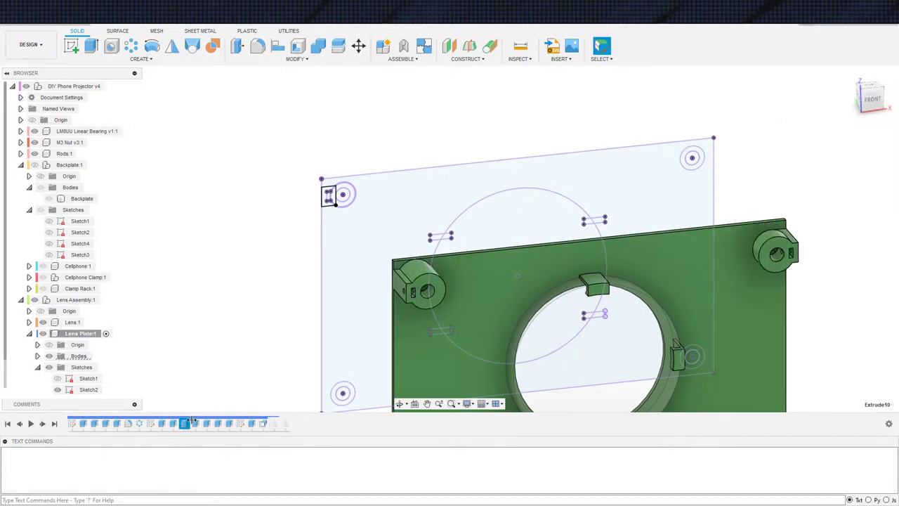
{"action": "left_click_drag", "start_coordinate": [191, 420], "coordinate": [167, 421]}
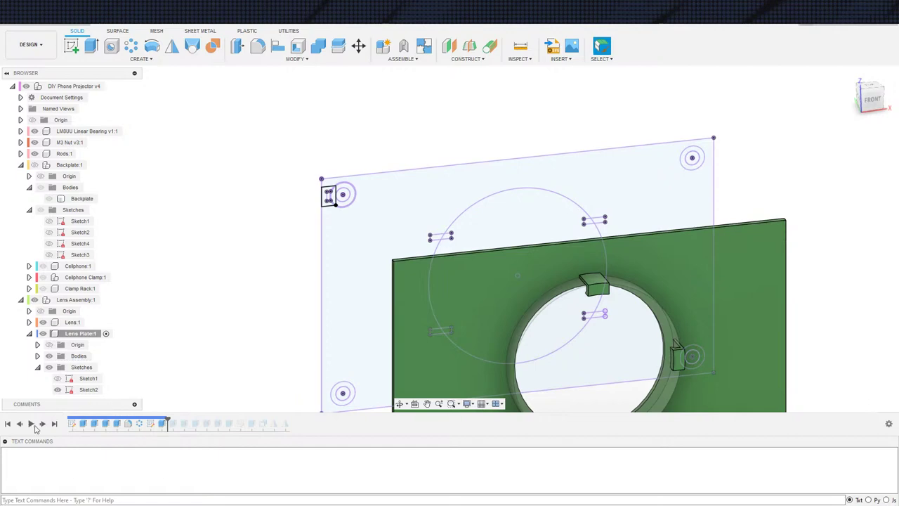
{"action": "left_click", "coordinate": [40, 425]}
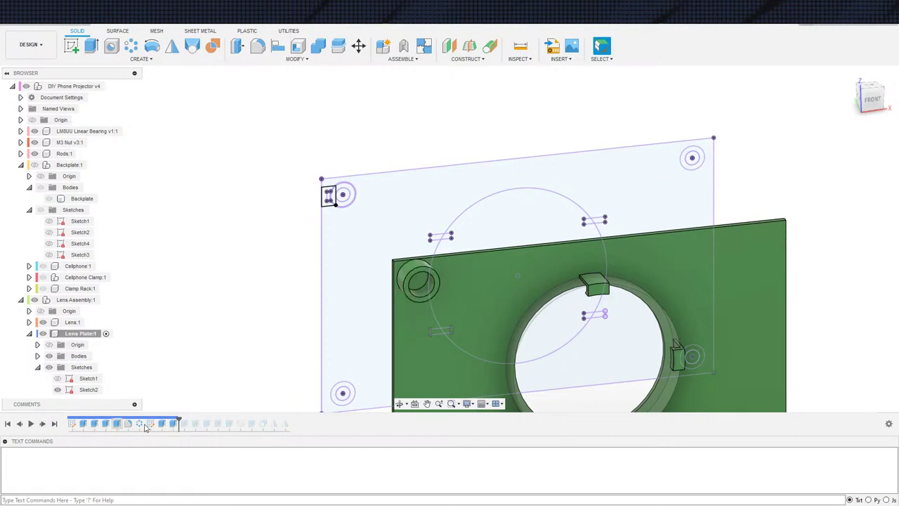
{"action": "left_click_drag", "start_coordinate": [178, 420], "coordinate": [274, 425]}
{"action": "double_click", "coordinate": [274, 423]}
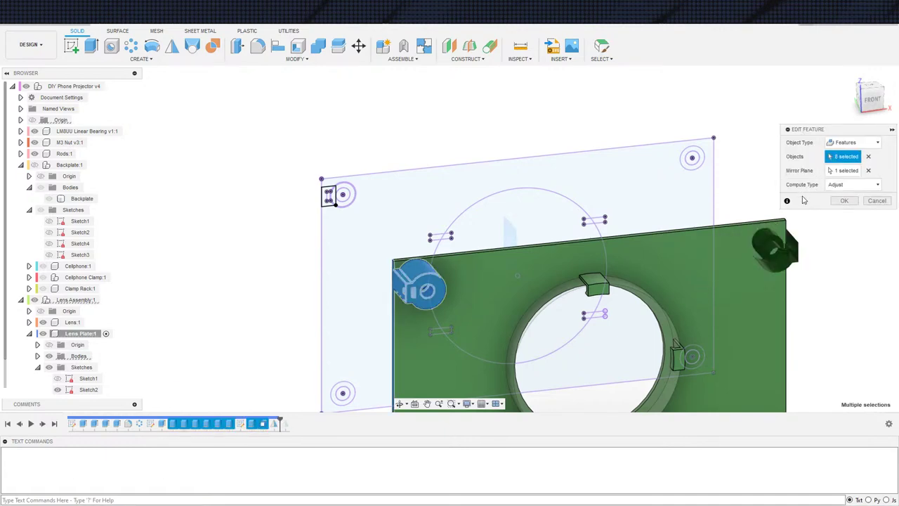
{"action": "left_click", "coordinate": [846, 202]}
Step: Roll the history forward to include the second mirror feature, Mirror2
{"action": "scroll", "coordinate": [894, 406], "scroll_direction": "down", "scroll_amount": 2}
{"action": "middle_click_drag", "start_coordinate": [895, 406], "coordinate": [770, 328]}
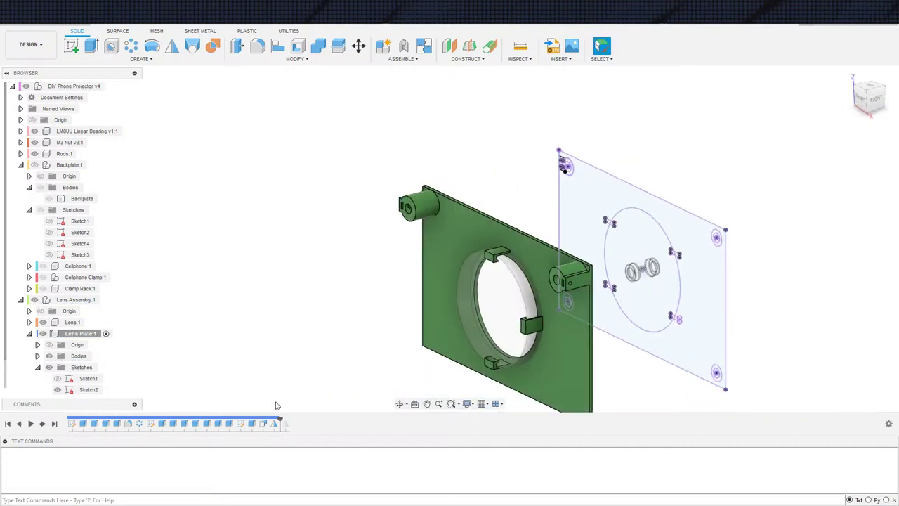
{"action": "left_click", "coordinate": [42, 423]}
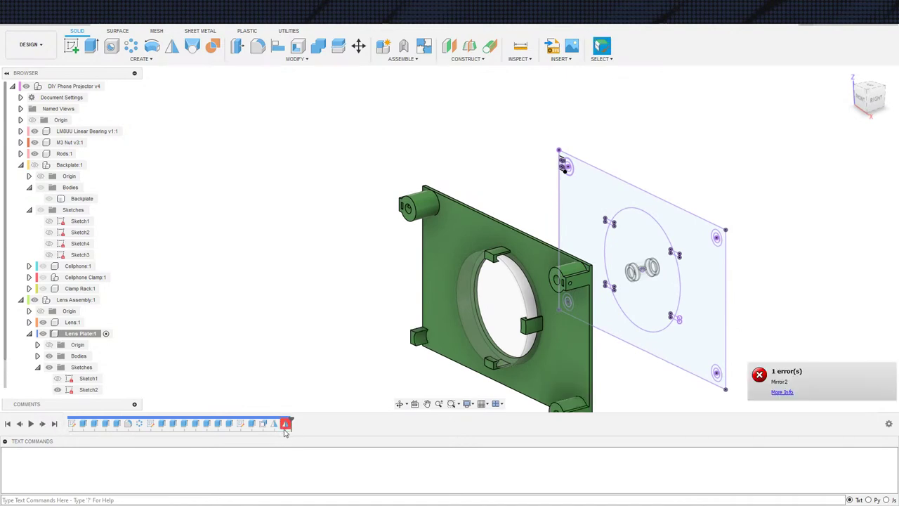
Step: Edit the second mirror to include all the rod-holder features along with the first mirror
{"action": "double_click", "coordinate": [286, 423]}
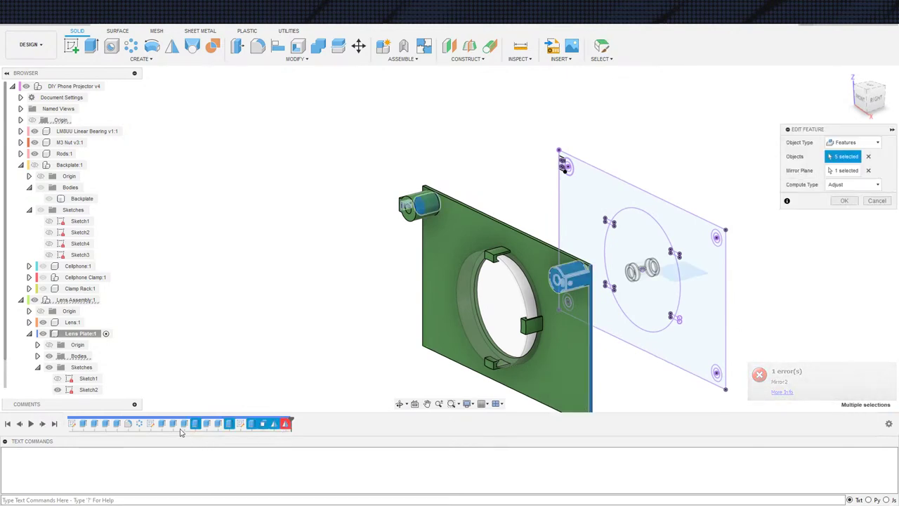
{"action": "left_click", "coordinate": [220, 427]}
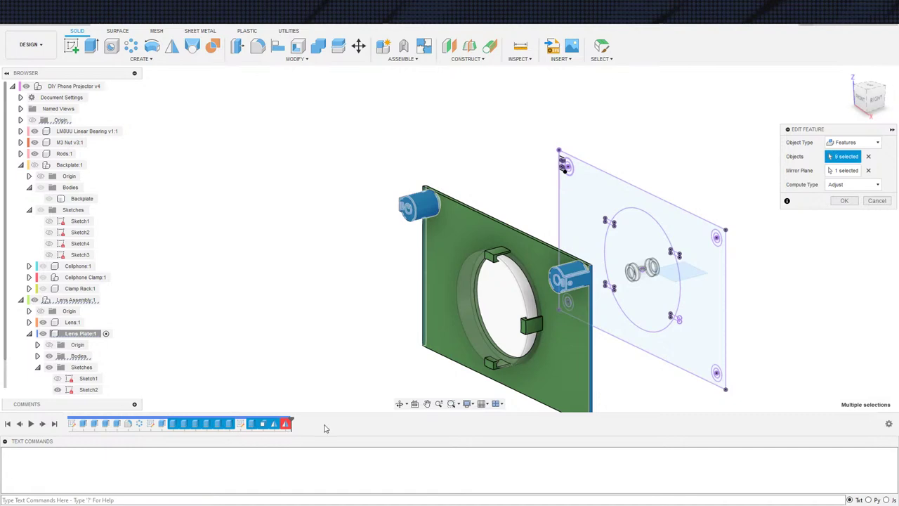
{"action": "left_click", "coordinate": [843, 201]}
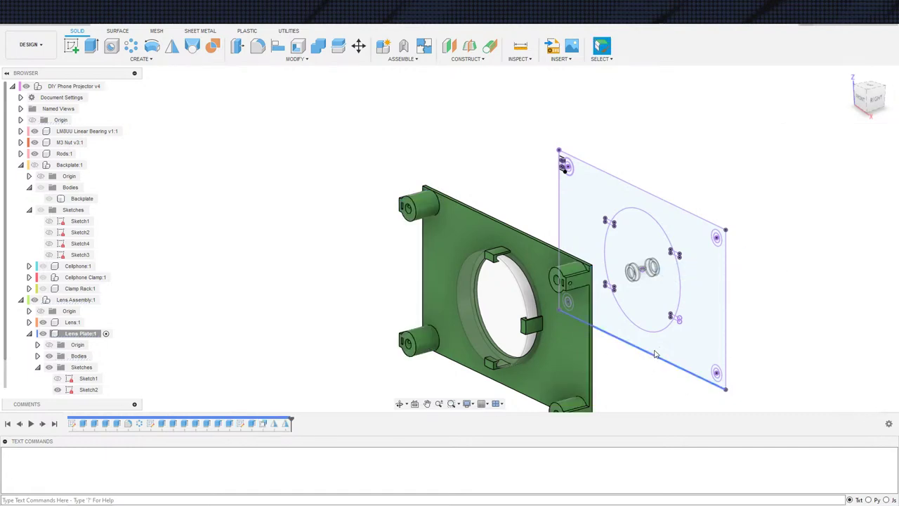
Step: Start a new sketch on the front face of the lens plate
{"action": "scroll", "coordinate": [654, 355], "scroll_direction": "down", "scroll_amount": 2}
{"action": "middle_click_drag", "start_coordinate": [654, 359], "coordinate": [617, 324]}
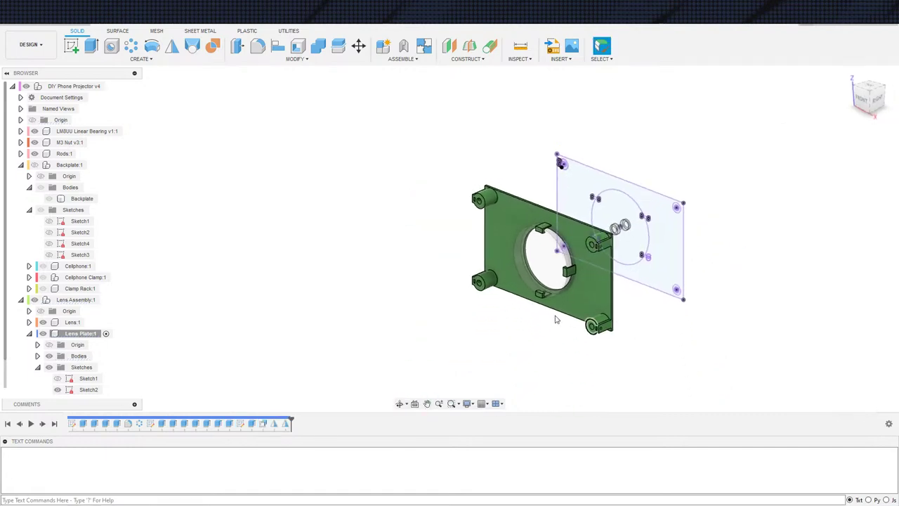
{"action": "middle_click_drag", "start_coordinate": [555, 319], "coordinate": [535, 312], "text": "shift"}
{"action": "scroll", "coordinate": [606, 288], "scroll_direction": "up", "scroll_amount": 2}
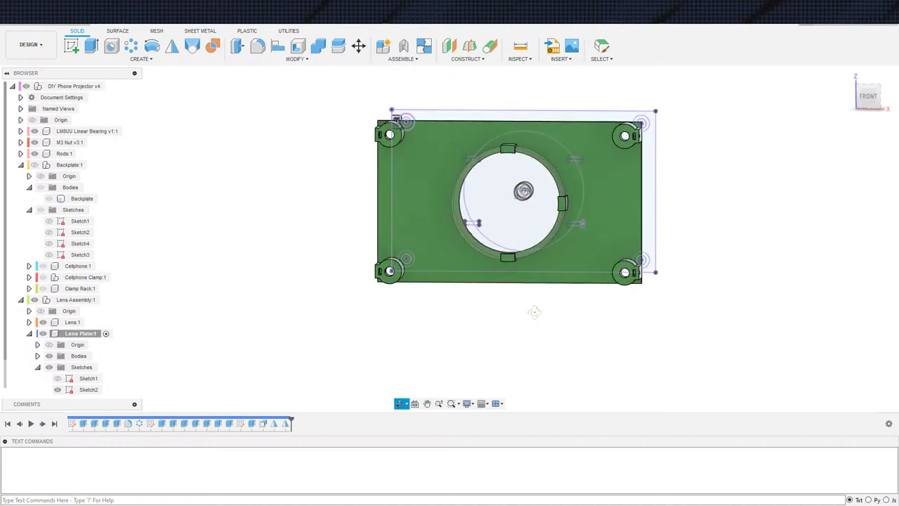
{"action": "scroll", "coordinate": [528, 317], "scroll_direction": "down", "scroll_amount": 2}
{"action": "key", "text": "s"}
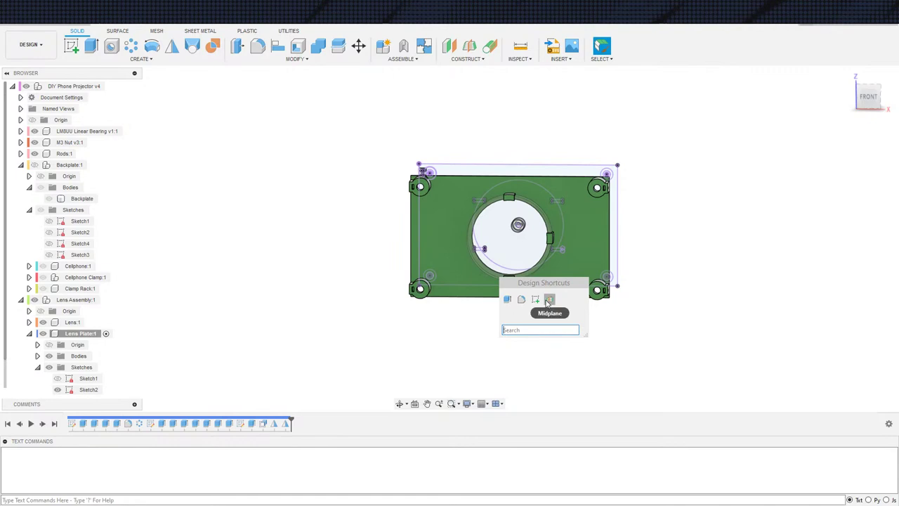
{"action": "left_click", "coordinate": [535, 299]}
{"action": "left_click", "coordinate": [548, 209]}
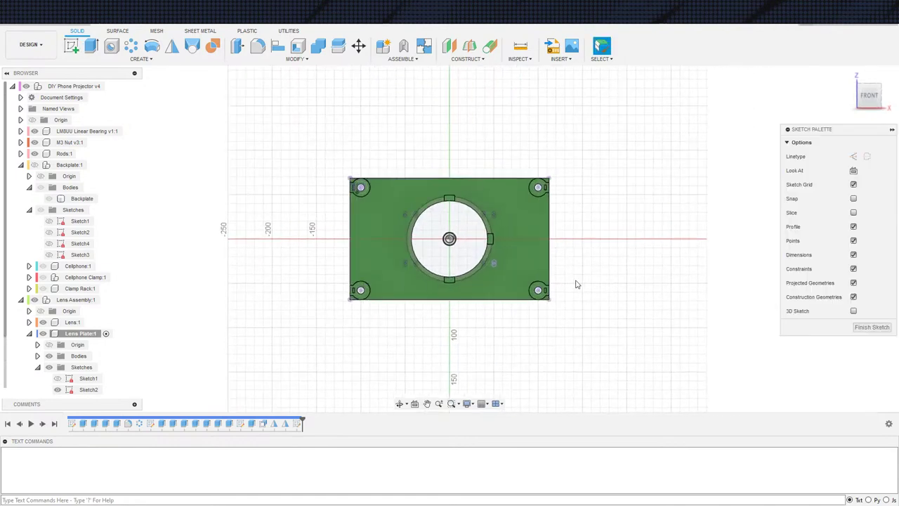
Step: Try to project the whole lens plate body into the sketch
{"action": "key", "text": "s"}
{"action": "left_click", "coordinate": [651, 303]}
{"action": "left_click", "coordinate": [533, 260]}
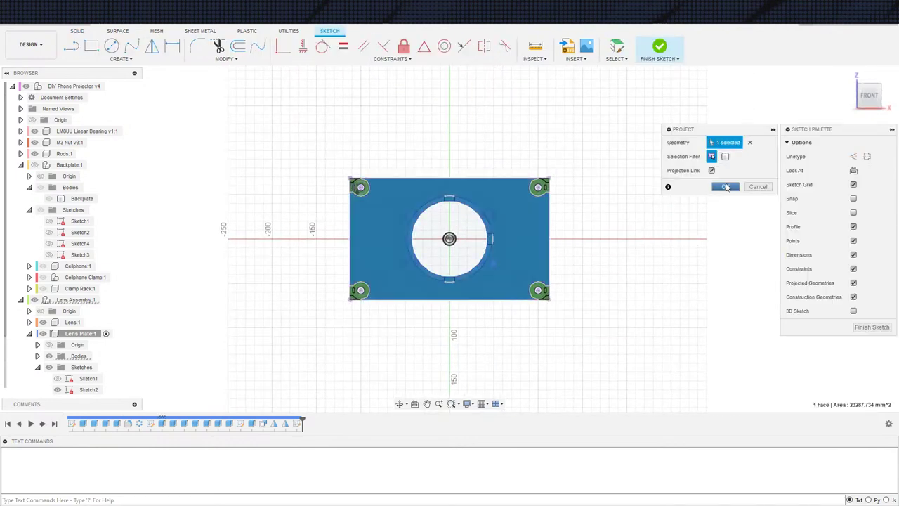
{"action": "scroll", "coordinate": [560, 323], "scroll_direction": "up", "scroll_amount": 3}
{"action": "scroll", "coordinate": [562, 298], "scroll_direction": "down", "scroll_amount": 4}
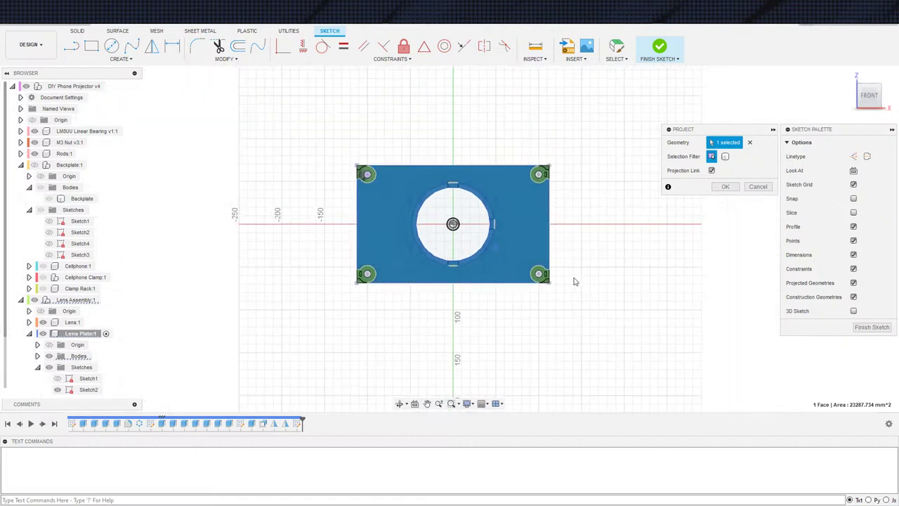
{"action": "left_click", "coordinate": [726, 156]}
{"action": "left_click", "coordinate": [534, 263]}
{"action": "scroll", "coordinate": [604, 270], "scroll_direction": "down", "scroll_amount": 1}
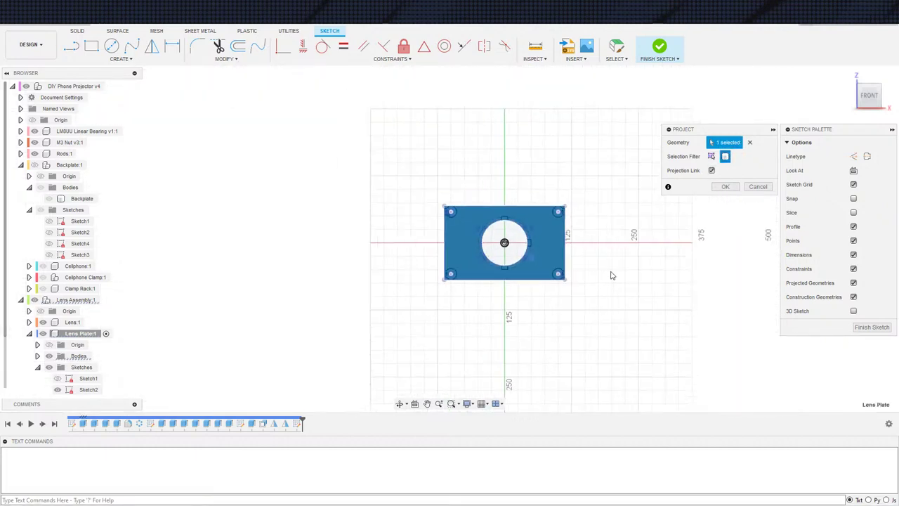
{"action": "left_click", "coordinate": [727, 187]}
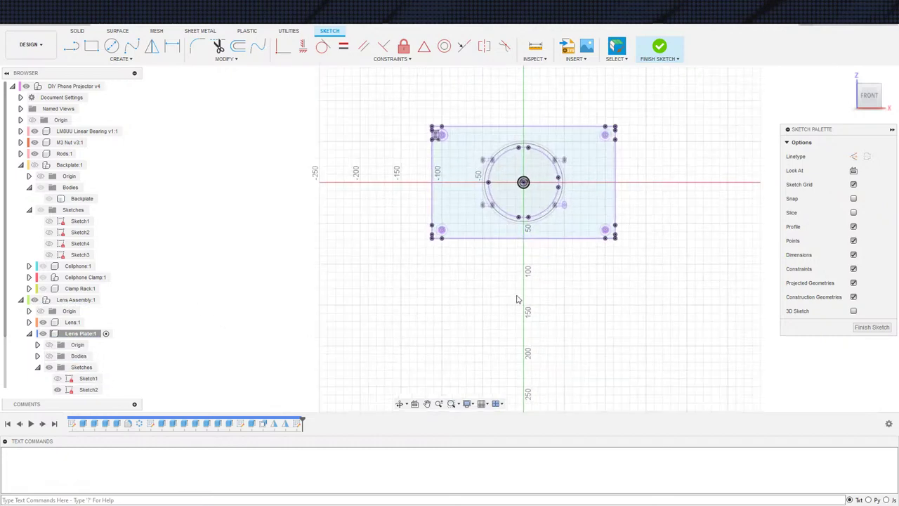
Step: Examine the projected plate outline, corner circles and lens opening with the bodies and older sketches hidden
{"action": "scroll", "coordinate": [498, 262], "scroll_direction": "up", "scroll_amount": 6}
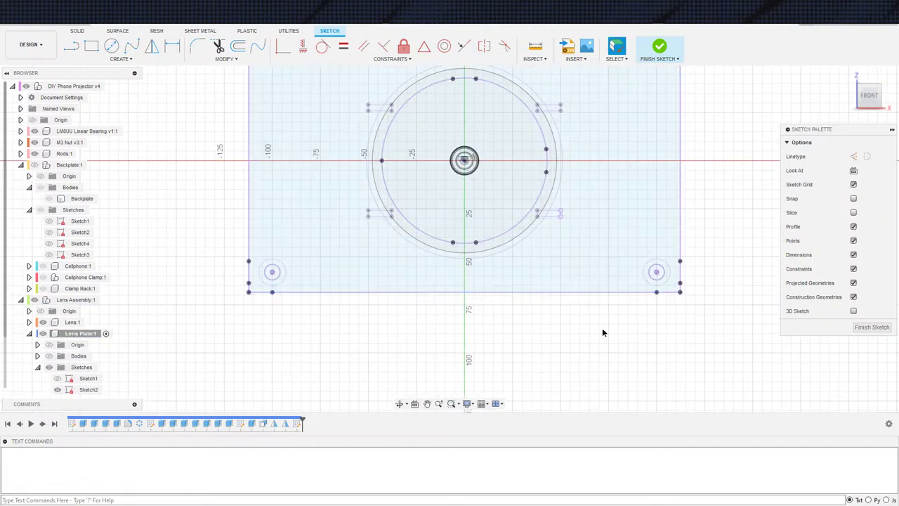
{"action": "scroll", "coordinate": [84, 380], "scroll_direction": "down", "scroll_amount": 2}
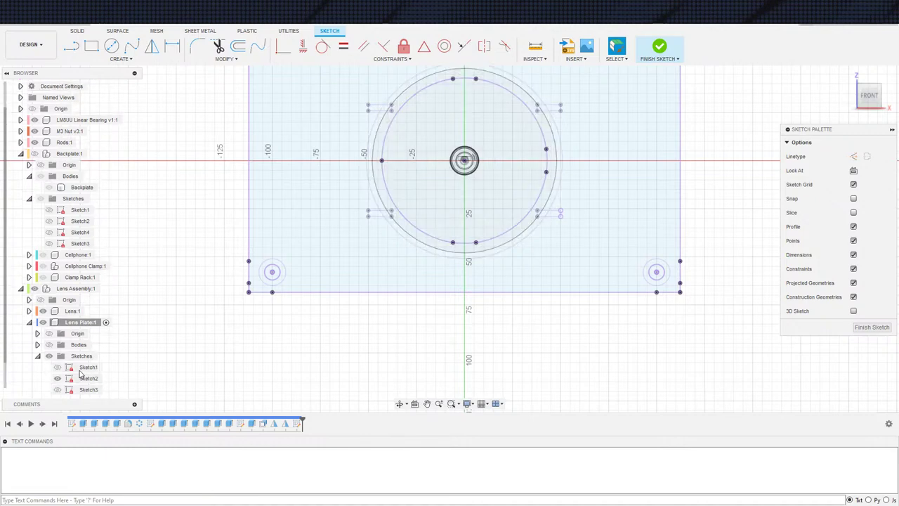
{"action": "scroll", "coordinate": [339, 369], "scroll_direction": "down", "scroll_amount": 4}
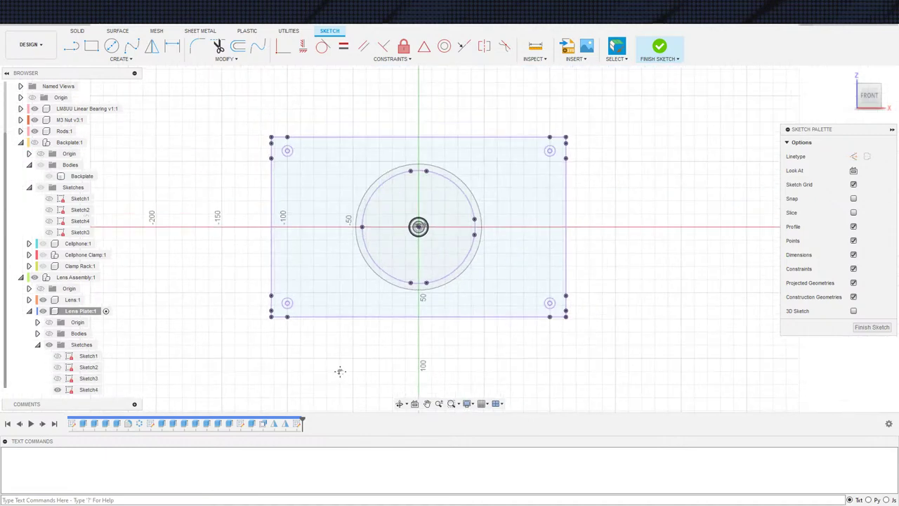
{"action": "middle_click_drag", "start_coordinate": [339, 369], "coordinate": [317, 386]}
{"action": "scroll", "coordinate": [332, 367], "scroll_direction": "down", "scroll_amount": 1}
{"action": "scroll", "coordinate": [333, 351], "scroll_direction": "up", "scroll_amount": 1}
{"action": "scroll", "coordinate": [338, 373], "scroll_direction": "down", "scroll_amount": 1}
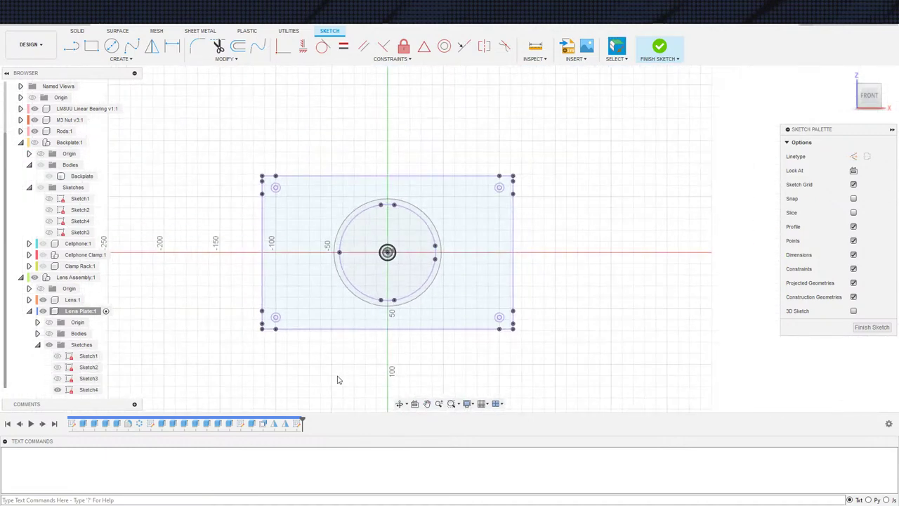
{"action": "scroll", "coordinate": [345, 367], "scroll_direction": "up", "scroll_amount": 1}
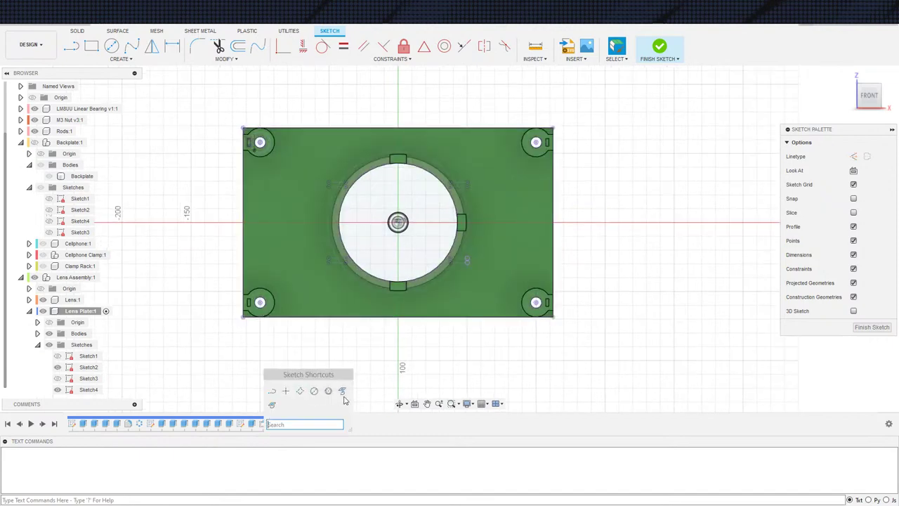
Step: Select the plate's front face and the small faces beside the two lower rod holders for projection into the sketch
{"action": "key", "text": "p"}
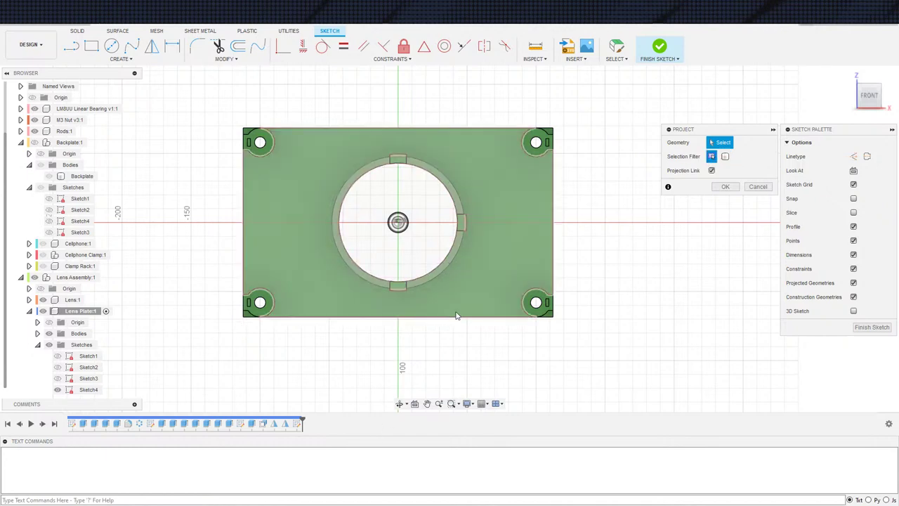
{"action": "left_click", "coordinate": [456, 312]}
{"action": "scroll", "coordinate": [534, 320], "scroll_direction": "up", "scroll_amount": 5}
{"action": "scroll", "coordinate": [537, 336], "scroll_direction": "down", "scroll_amount": 5}
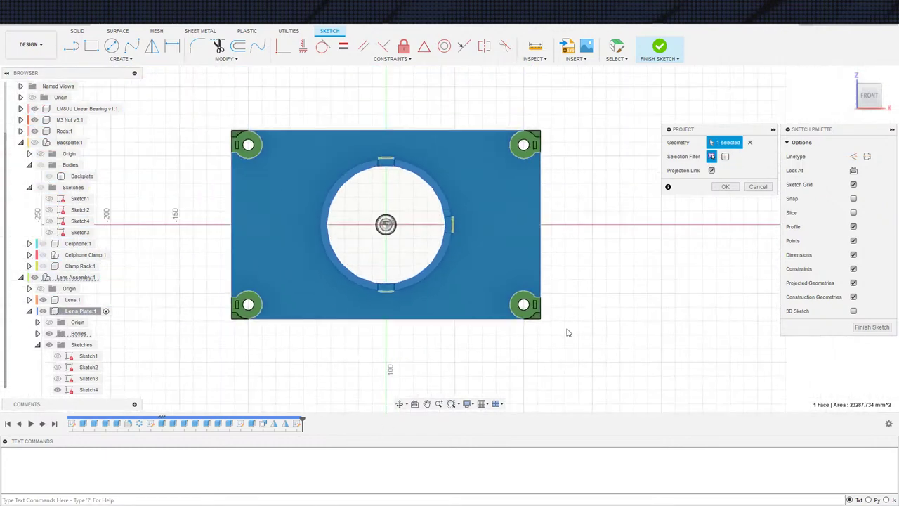
{"action": "mouse_move", "coordinate": [633, 357]}
{"action": "middle_mouse_down", "text": "shift"}
{"action": "mouse_move", "coordinate": [569, 369]}
{"action": "mouse_move", "coordinate": [633, 357]}
{"action": "middle_mouse_up", "text": "shift"}
{"action": "scroll", "coordinate": [539, 325], "scroll_direction": "up", "scroll_amount": 5}
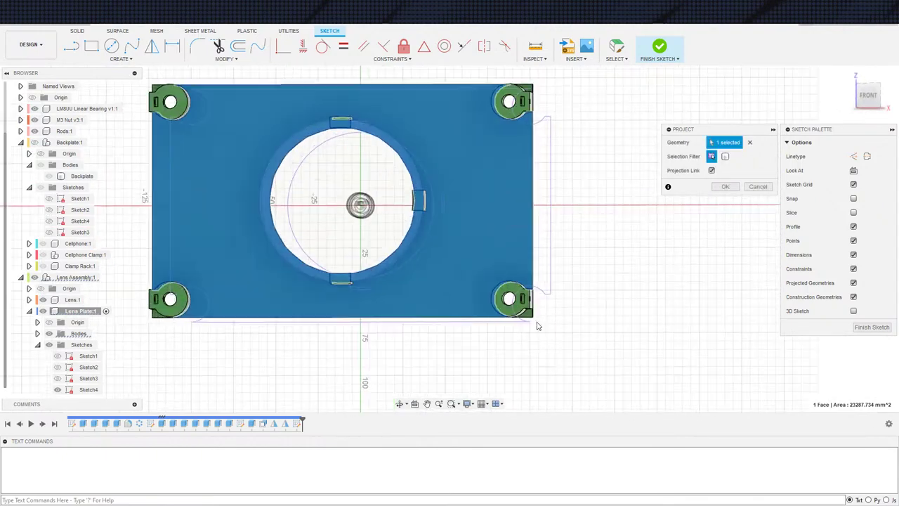
{"action": "left_click", "coordinate": [524, 300]}
{"action": "middle_click_drag", "start_coordinate": [315, 369], "coordinate": [679, 340]}
{"action": "scroll", "coordinate": [331, 326], "scroll_direction": "down", "scroll_amount": 3}
{"action": "middle_click_drag", "start_coordinate": [330, 326], "coordinate": [576, 322]}
{"action": "left_click", "coordinate": [400, 295]}
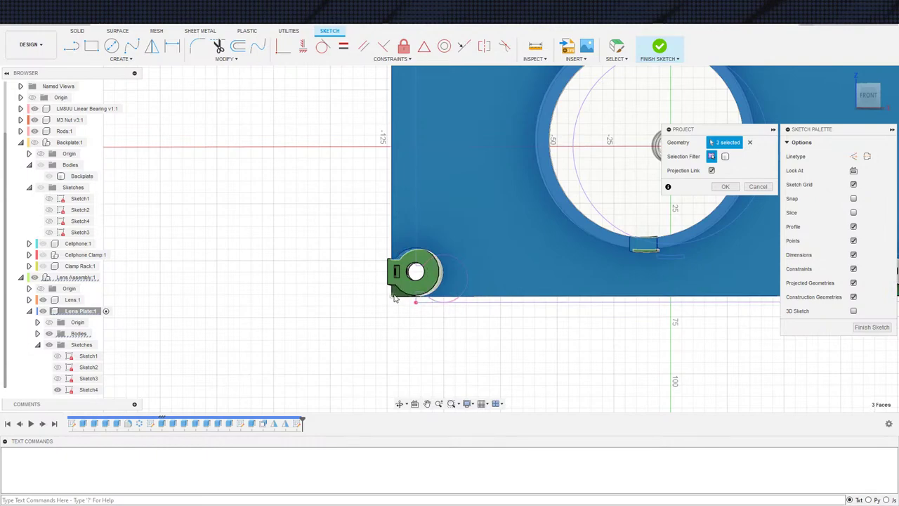
Step: Add the small corner faces beside the two upper rod holders and project all five faces into the sketch
{"action": "scroll", "coordinate": [400, 306], "scroll_direction": "up", "scroll_amount": 4}
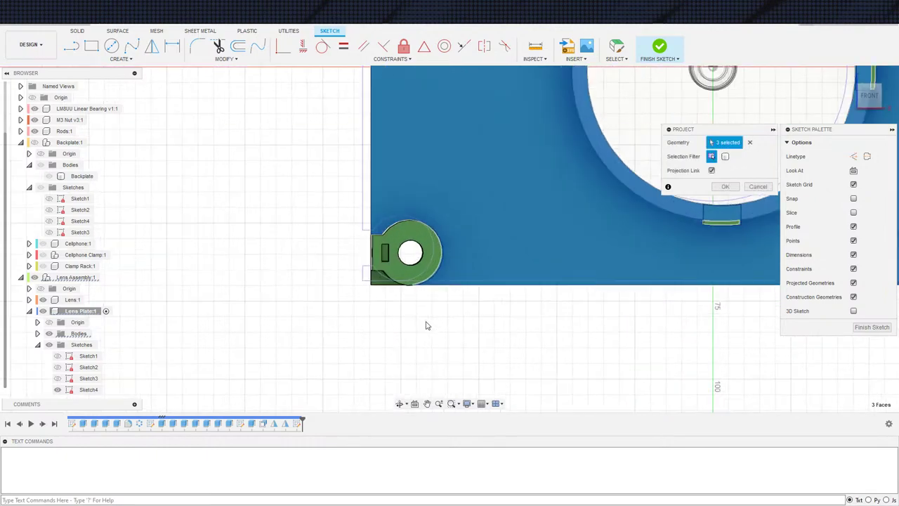
{"action": "middle_click_drag", "start_coordinate": [402, 323], "coordinate": [412, 401], "text": "shift"}
{"action": "scroll", "coordinate": [365, 263], "scroll_direction": "down", "scroll_amount": 2}
{"action": "middle_click_drag", "start_coordinate": [363, 259], "coordinate": [351, 388]}
{"action": "scroll", "coordinate": [381, 210], "scroll_direction": "up", "scroll_amount": 3}
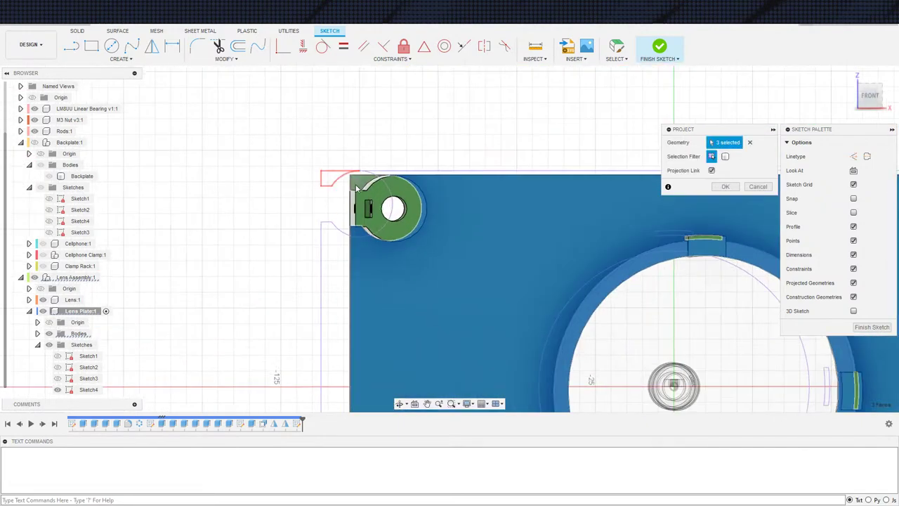
{"action": "left_click", "coordinate": [362, 184]}
{"action": "middle_click_drag", "start_coordinate": [442, 198], "coordinate": [2, 207]}
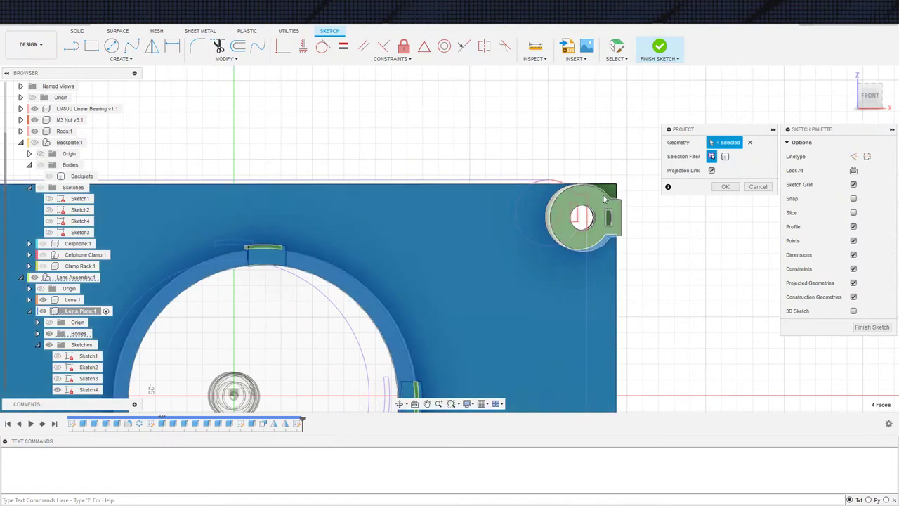
{"action": "left_click", "coordinate": [612, 194]}
{"action": "scroll", "coordinate": [506, 299], "scroll_direction": "down", "scroll_amount": 3}
{"action": "middle_click_drag", "start_coordinate": [369, 374], "coordinate": [445, 249]}
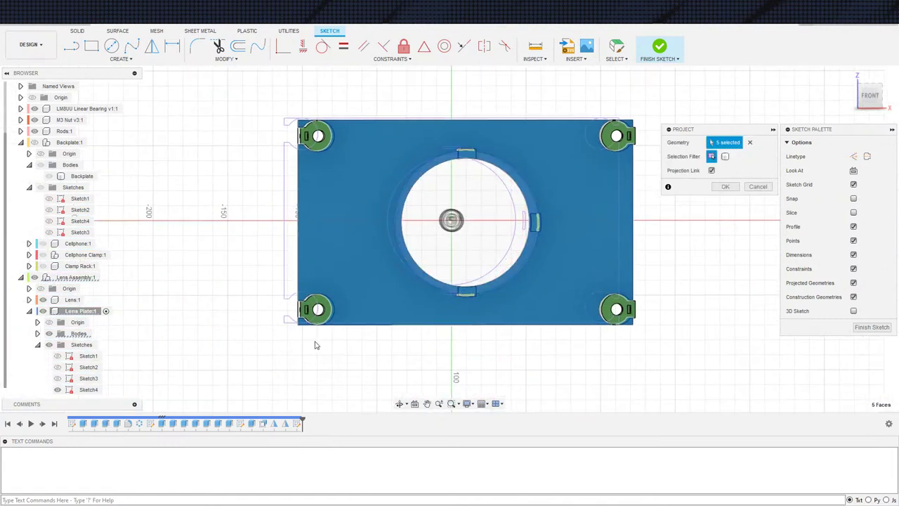
{"action": "mouse_move", "coordinate": [363, 337]}
{"action": "middle_mouse_down"}
{"action": "mouse_move", "coordinate": [367, 324]}
{"action": "mouse_move", "coordinate": [373, 332]}
{"action": "middle_mouse_up"}
{"action": "left_click", "coordinate": [725, 187]}
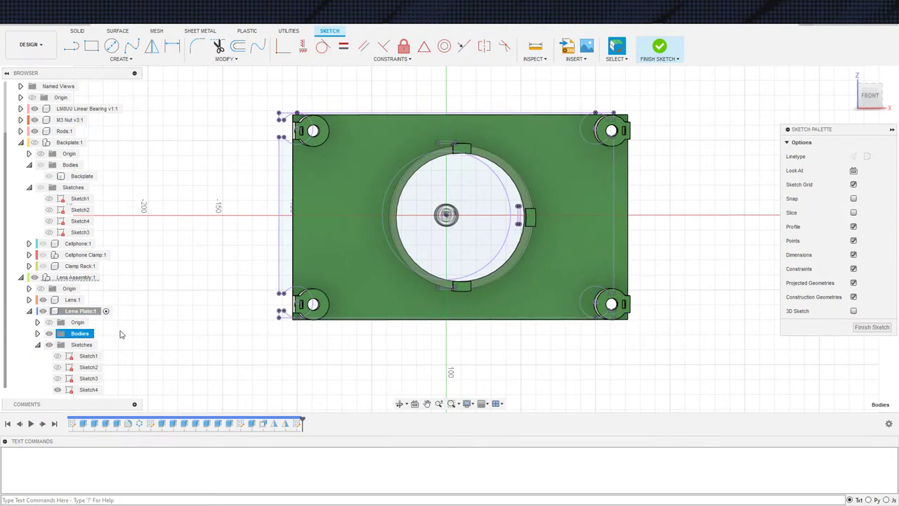
Step: Hide the lens plate's bodies so that only the sketch geometry is displayed
{"action": "left_click", "coordinate": [50, 333]}
{"action": "scroll", "coordinate": [253, 359], "scroll_direction": "down", "scroll_amount": 3}
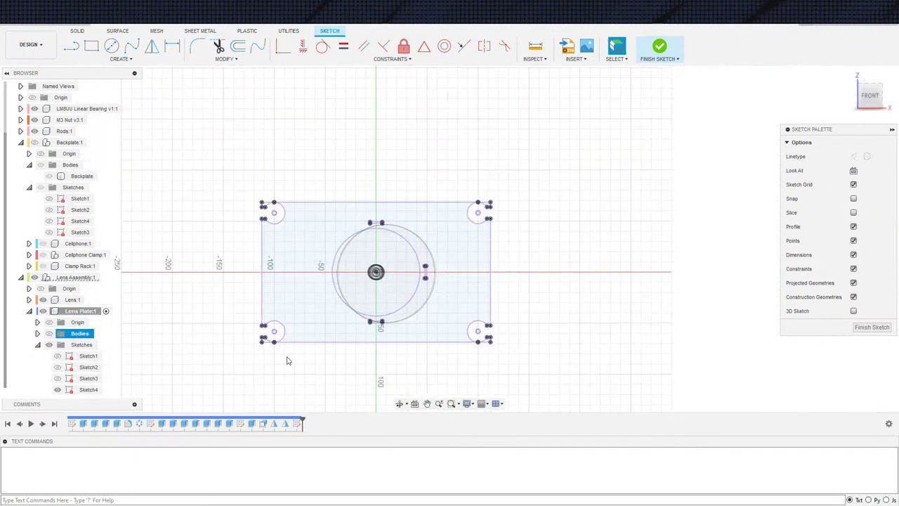
{"action": "scroll", "coordinate": [225, 262], "scroll_direction": "up", "scroll_amount": 2}
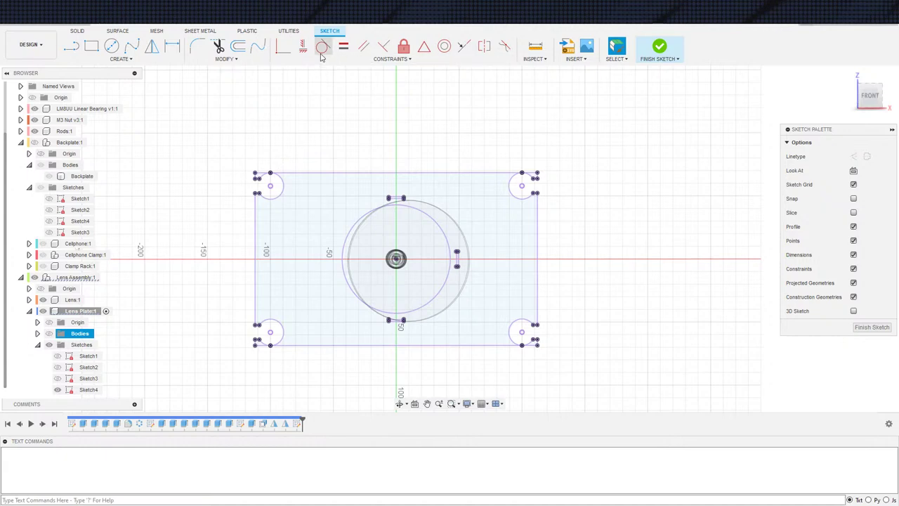
{"action": "left_click", "coordinate": [364, 46]}
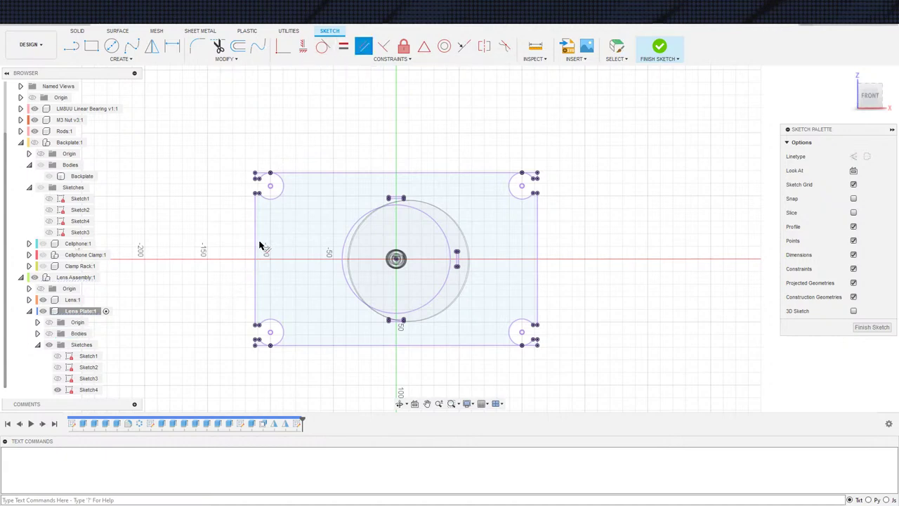
{"action": "left_click", "coordinate": [238, 46]}
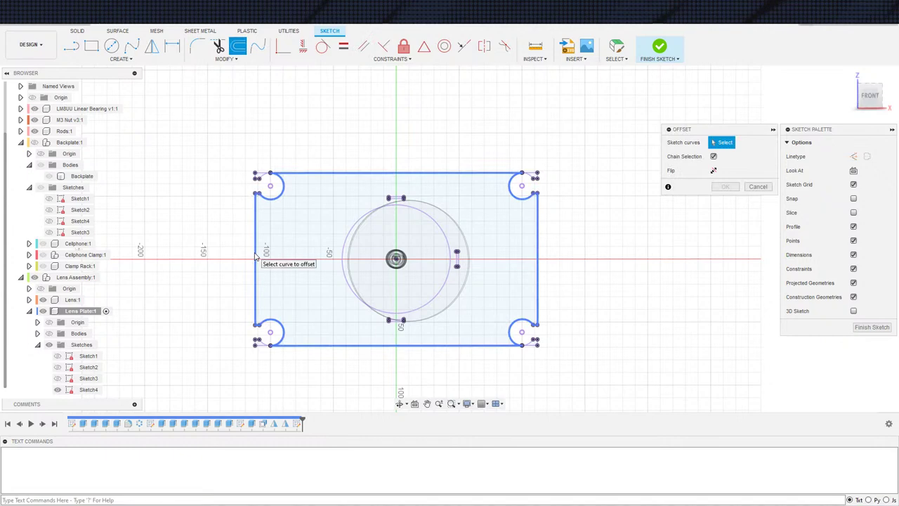
{"action": "key", "text": "Escape"}
Step: Sketch a 3-point rectangle about 157 mm by 110 mm inside the plate outline, around the lens opening
{"action": "key", "text": "s"}
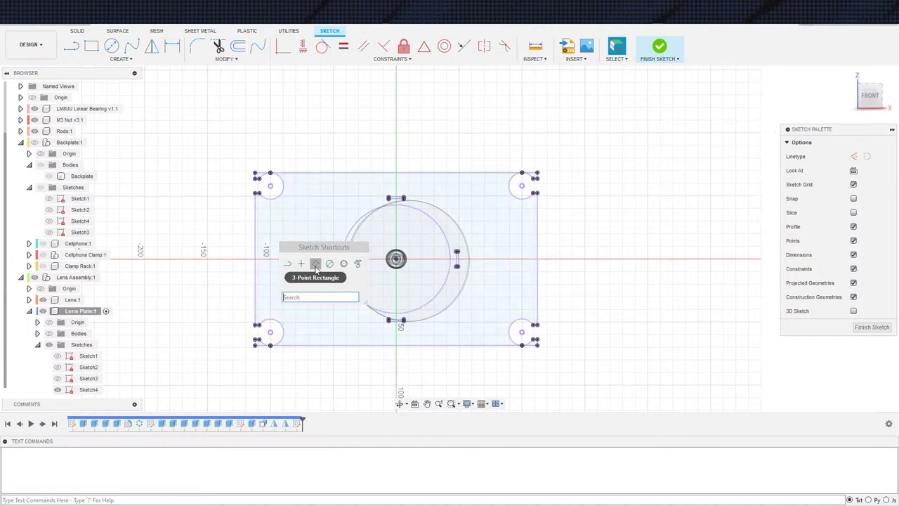
{"action": "left_click", "coordinate": [316, 263]}
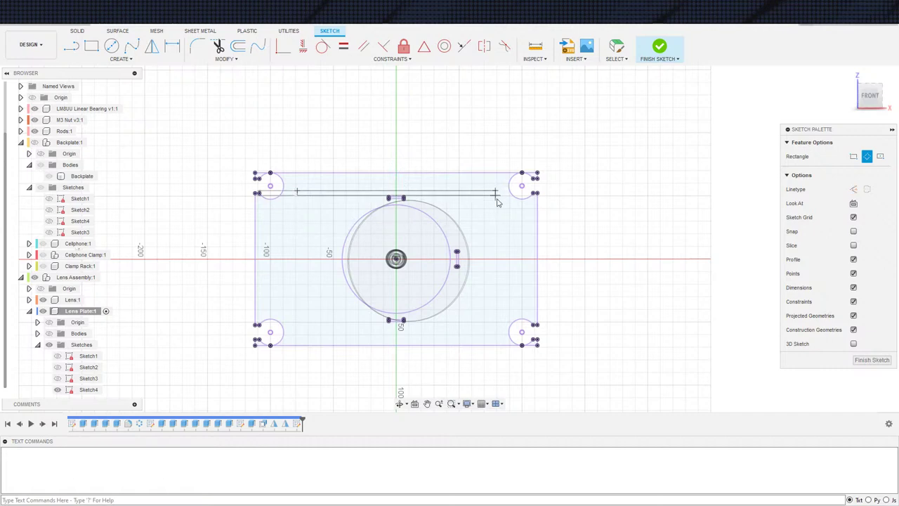
{"action": "left_click", "coordinate": [495, 327]}
{"action": "key", "text": "Escape"}
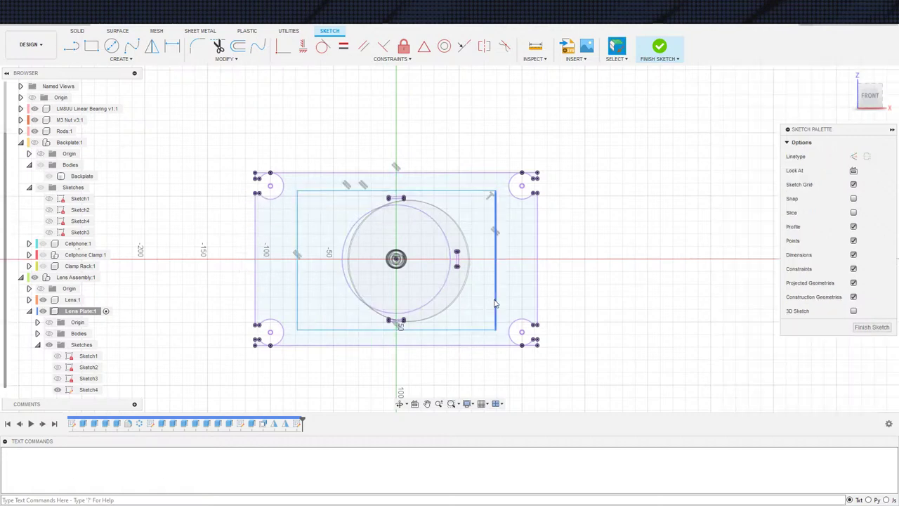
Step: Dimension the rectangle's right side 6 mm from the plate outline's right edge
{"action": "left_click", "coordinate": [496, 237]}
{"action": "key", "text": "d"}
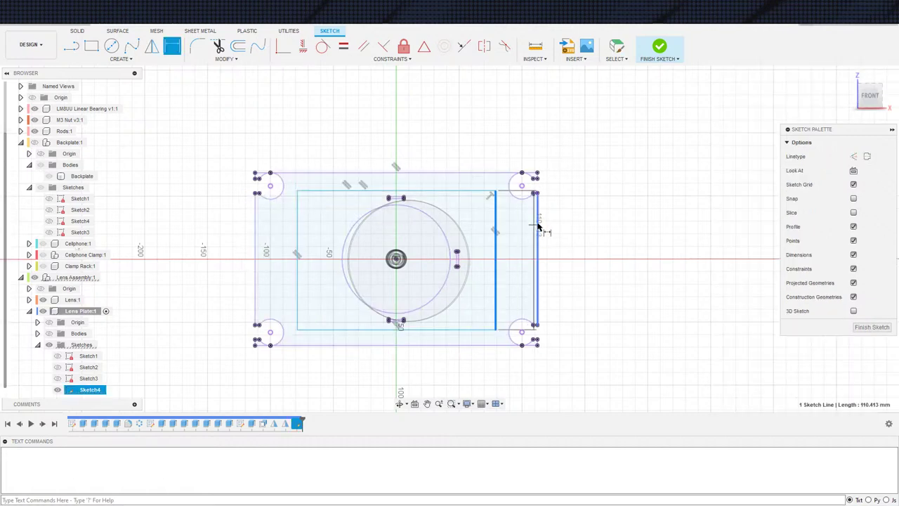
{"action": "left_click", "coordinate": [536, 232]}
{"action": "left_click", "coordinate": [534, 114]}
{"action": "type", "text": "6"}
{"action": "key", "text": "Return"}
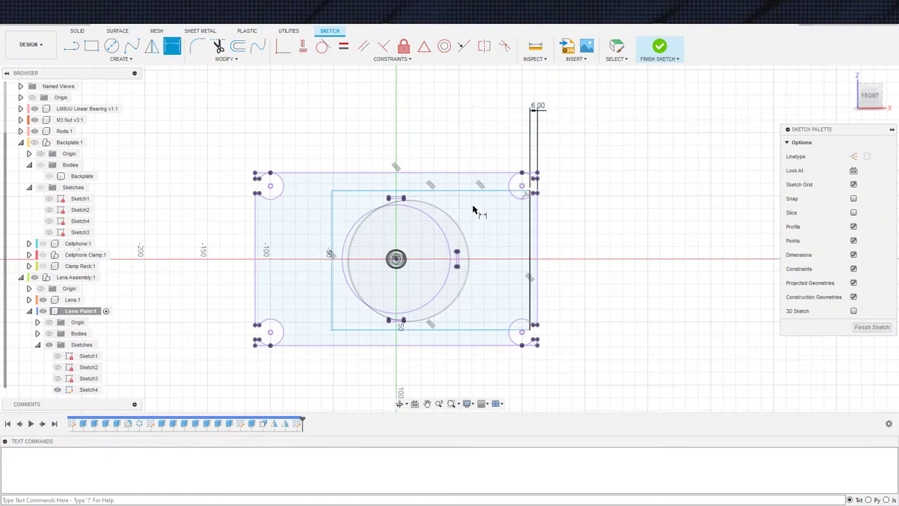
Step: Dimension the length of the rectangle's top side
{"action": "left_click", "coordinate": [475, 191]}
{"action": "left_click", "coordinate": [485, 171]}
{"action": "key", "text": "Escape"}
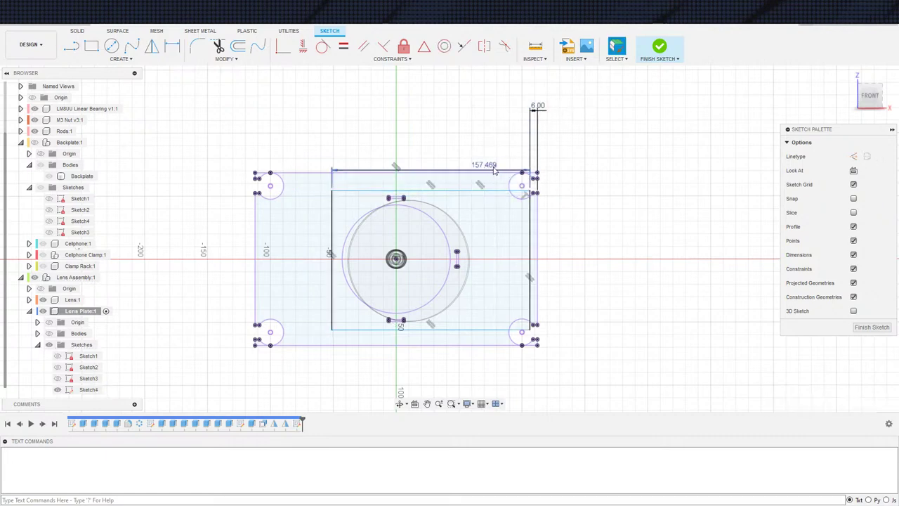
Step: Undo the length dimension and dimension the rectangle's top side from the plate outline's top edge, linked to the 6 mm dimension
{"action": "key", "text": "ctrl+z"}
{"action": "key", "text": "d"}
{"action": "left_click", "coordinate": [473, 191]}
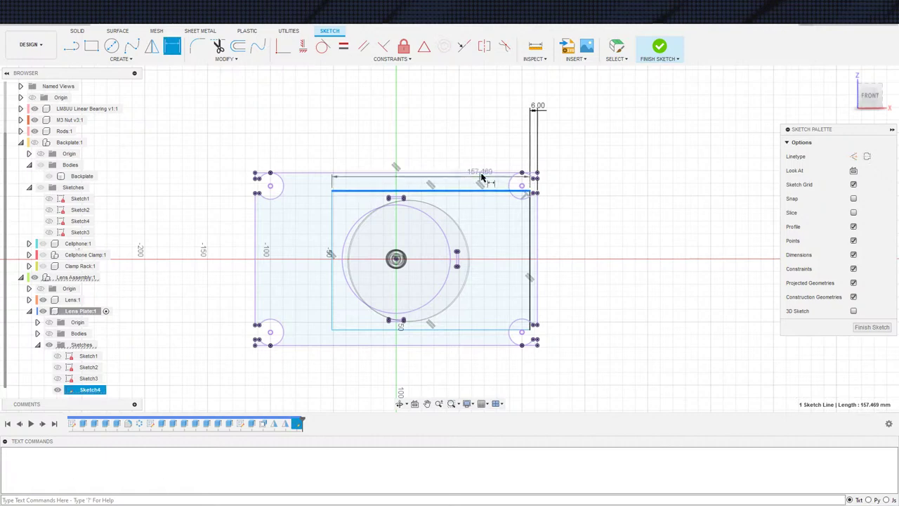
{"action": "left_click", "coordinate": [482, 173]}
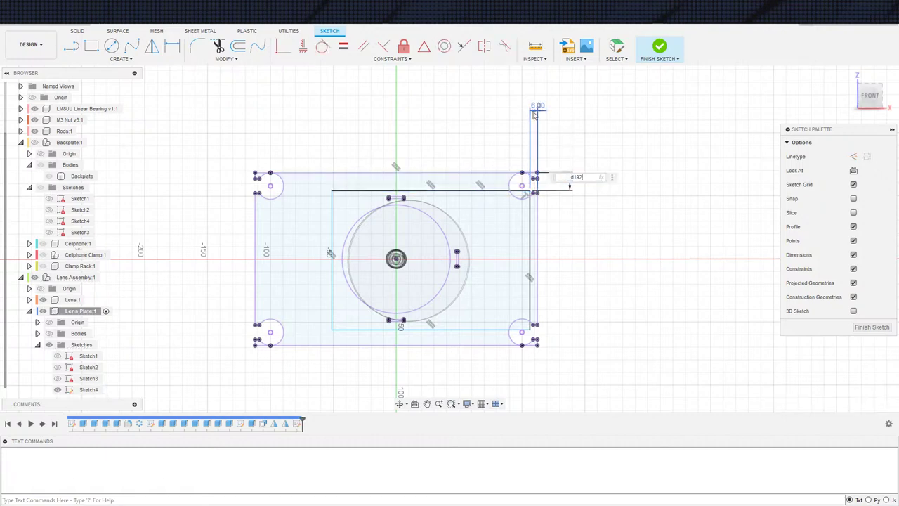
{"action": "key", "text": "Return"}
Step: Dimension the rectangle's left side from the plate outline's left edge, linked to the existing 6 mm dimension on the right
{"action": "left_click", "coordinate": [333, 218]}
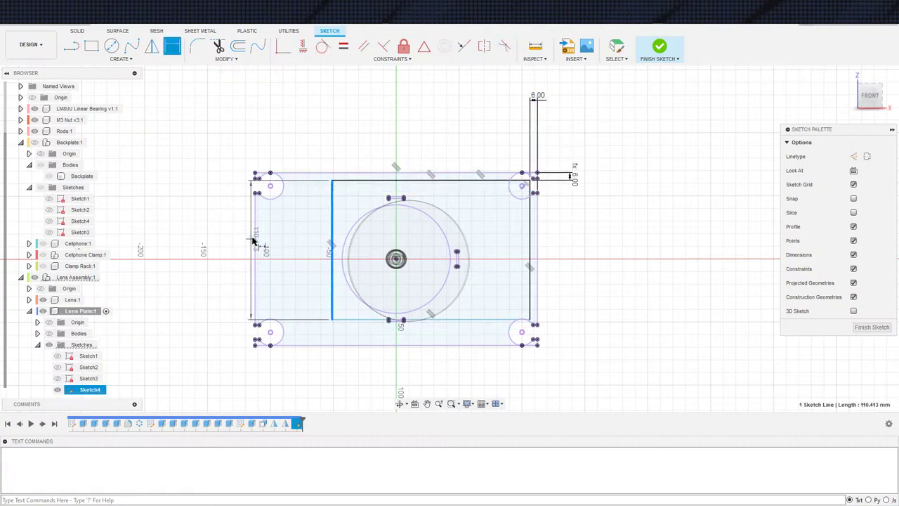
{"action": "left_click", "coordinate": [254, 239]}
{"action": "left_click", "coordinate": [297, 149]}
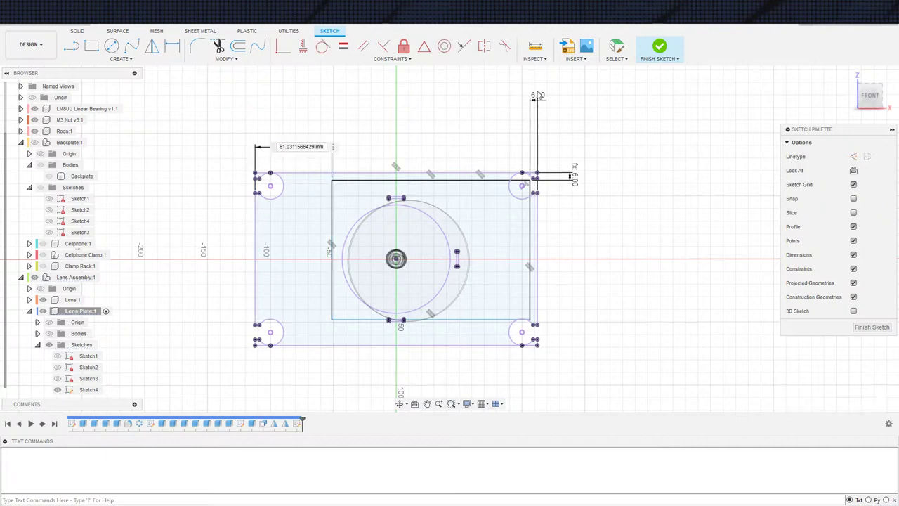
{"action": "left_click", "coordinate": [538, 97]}
{"action": "key", "text": "Return"}
Step: Dimension the rectangle's bottom side 6 mm from the plate outline's bottom edge, linked to the existing 6 mm dimension
{"action": "middle_click_drag", "start_coordinate": [404, 344], "coordinate": [399, 207]}
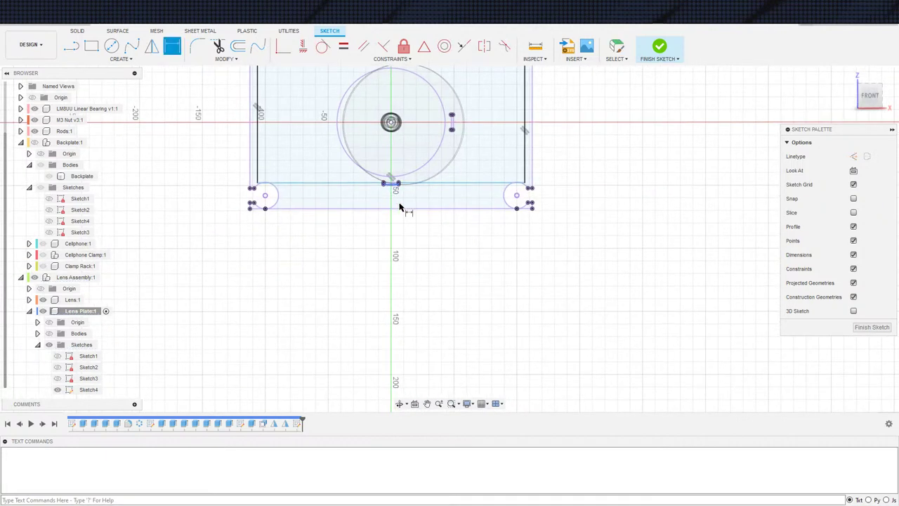
{"action": "left_click", "coordinate": [447, 183]}
{"action": "left_click", "coordinate": [463, 209]}
{"action": "left_click", "coordinate": [610, 210]}
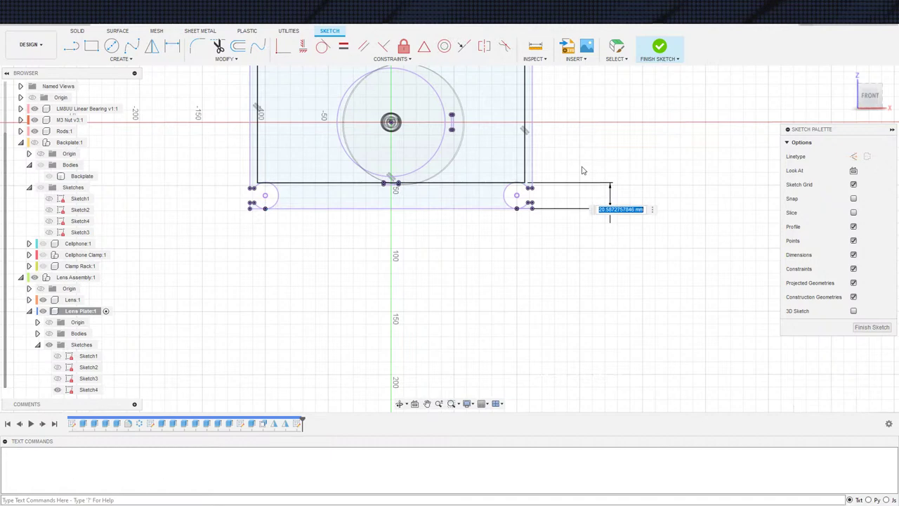
{"action": "middle_click_drag", "start_coordinate": [583, 170], "coordinate": [542, 315]}
{"action": "type", "text": "6"}
{"action": "key", "text": "Return"}
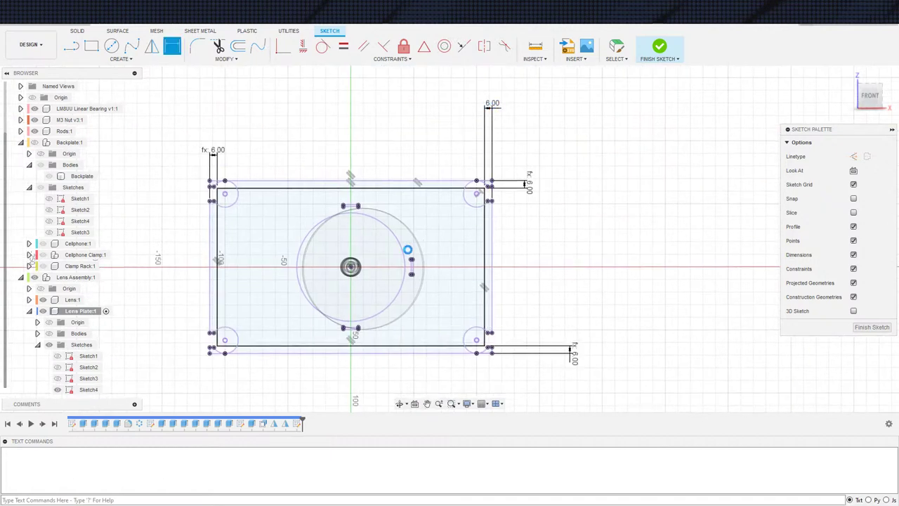
Step: Start an extrusion and select the border profiles along the plate's bottom and left edges, including the small corner pieces
{"action": "key", "text": "e"}
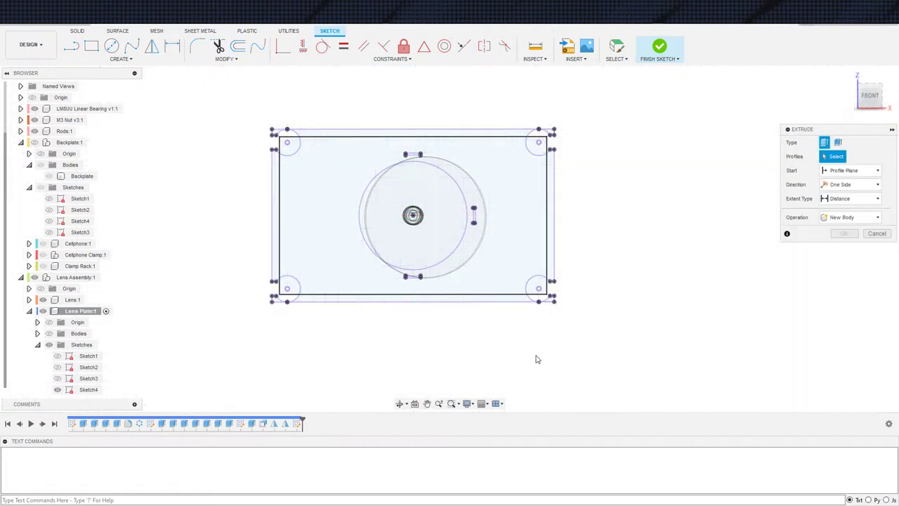
{"action": "scroll", "coordinate": [531, 347], "scroll_direction": "up", "scroll_amount": 3}
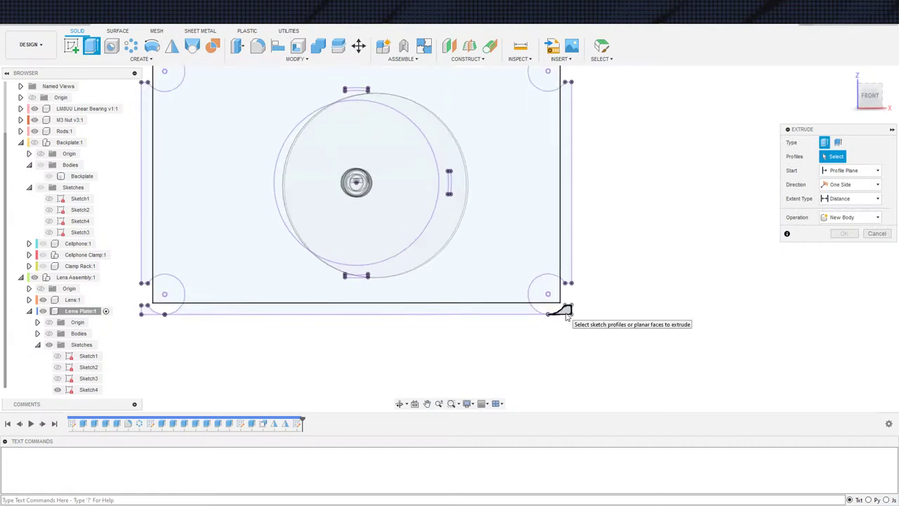
{"action": "left_click", "coordinate": [565, 309]}
{"action": "left_click", "coordinate": [527, 308]}
{"action": "middle_click_drag", "start_coordinate": [396, 339], "coordinate": [667, 372]}
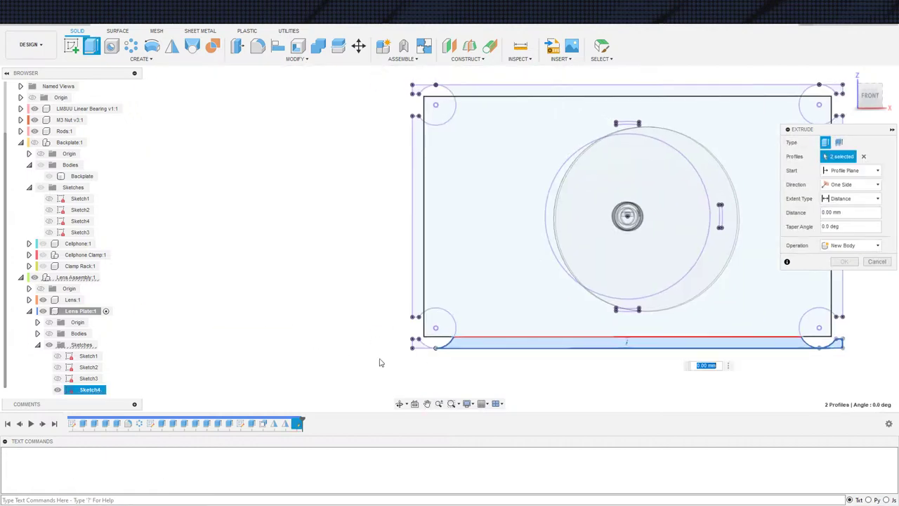
{"action": "left_click", "coordinate": [420, 346]}
{"action": "left_click", "coordinate": [418, 301]}
Step: Add the border profiles along the plate's top and right edges, with their small corner pieces, to the extrusion
{"action": "middle_click_drag", "start_coordinate": [367, 299], "coordinate": [267, 505]}
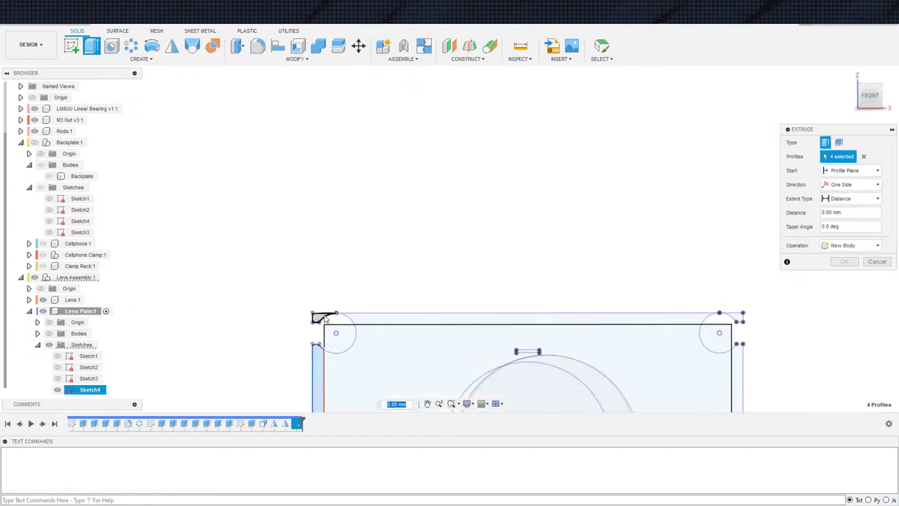
{"action": "left_click", "coordinate": [325, 319]}
{"action": "left_click", "coordinate": [376, 317]}
{"action": "middle_click_drag", "start_coordinate": [388, 326], "coordinate": [147, 316]}
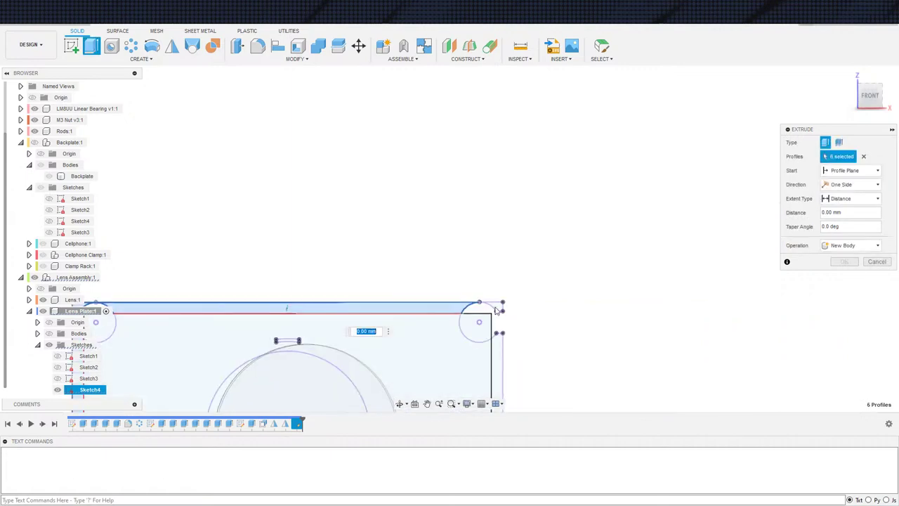
{"action": "left_click", "coordinate": [498, 307]}
{"action": "left_click", "coordinate": [505, 366]}
{"action": "middle_click_drag", "start_coordinate": [567, 340], "coordinate": [574, 71]}
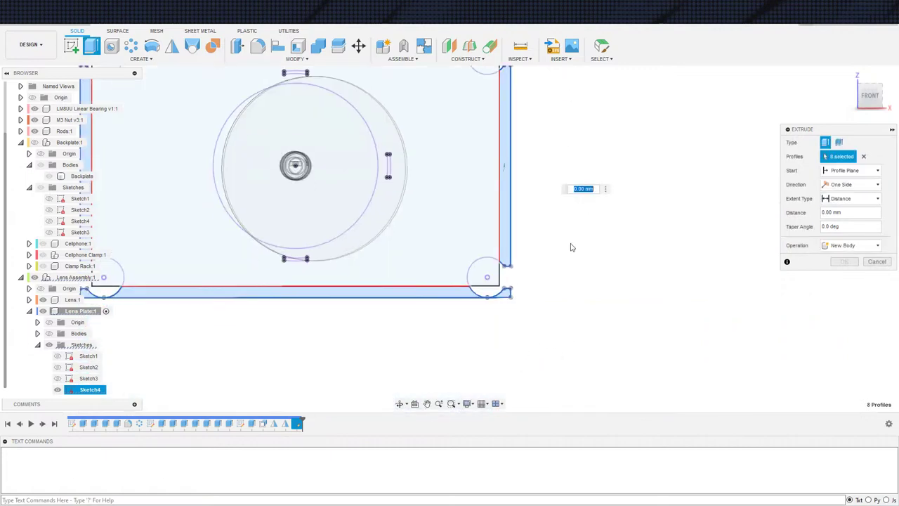
{"action": "mouse_move", "coordinate": [562, 260]}
{"action": "middle_mouse_down"}
{"action": "mouse_move", "coordinate": [672, 316]}
{"action": "mouse_move", "coordinate": [626, 338]}
{"action": "middle_mouse_up"}
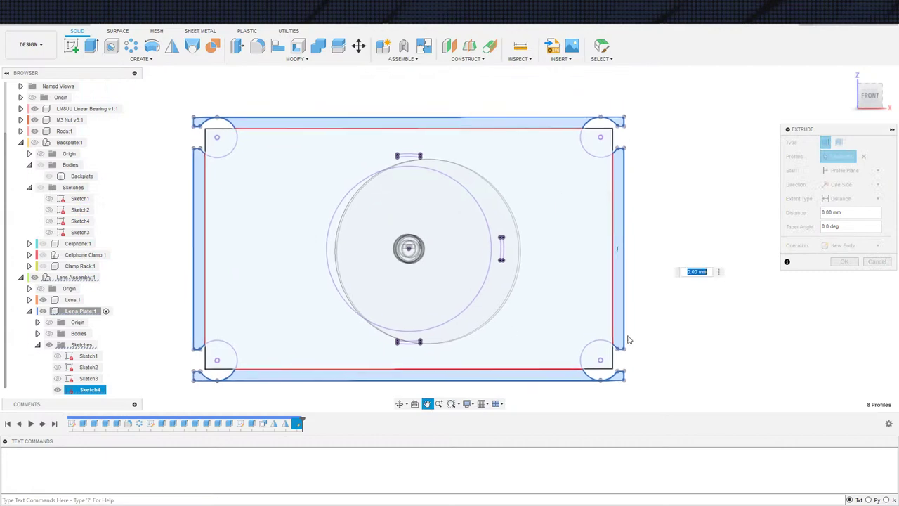
Step: Show the lens plate's bodies and extrude the border profiles -6 mm from the plate's face, starting at Object and using Join
{"action": "left_click", "coordinate": [49, 333]}
{"action": "scroll", "coordinate": [132, 326], "scroll_direction": "down", "scroll_amount": 2}
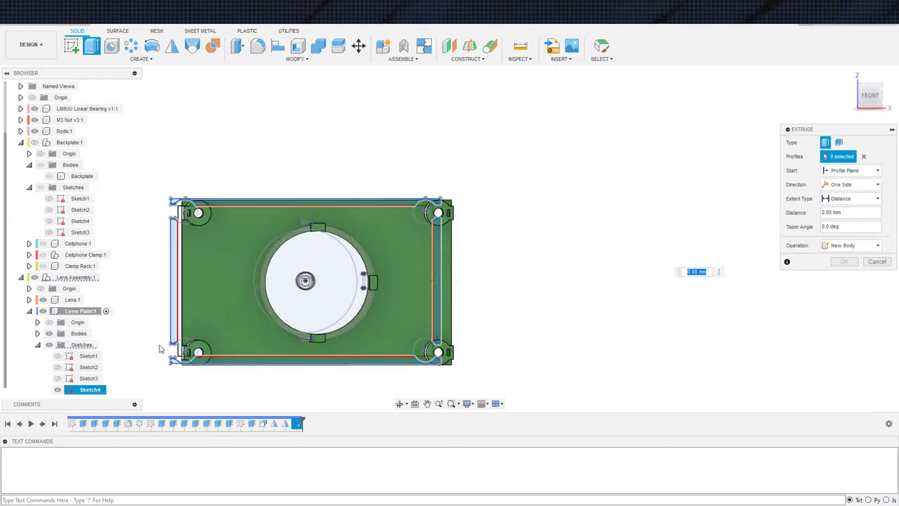
{"action": "middle_click_drag", "start_coordinate": [159, 345], "coordinate": [195, 373], "text": "shift"}
{"action": "left_click", "coordinate": [847, 171]}
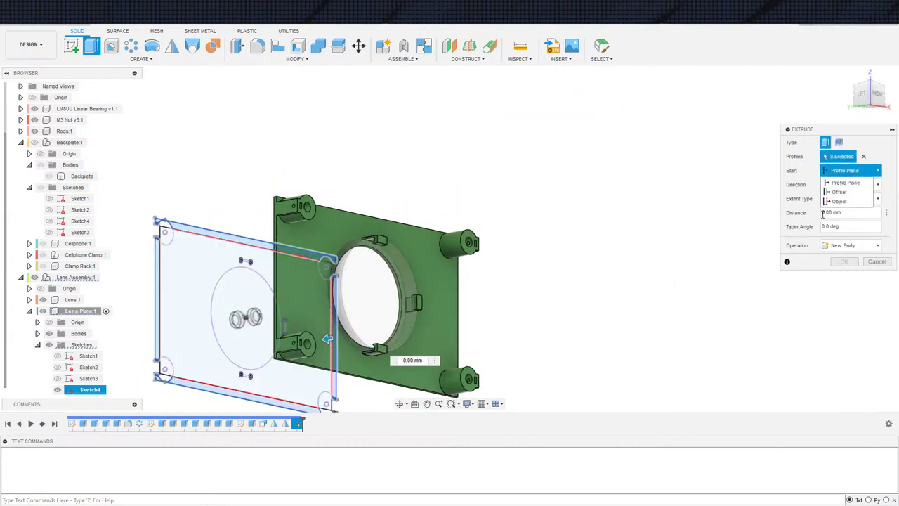
{"action": "left_click", "coordinate": [834, 209]}
{"action": "left_click", "coordinate": [432, 355]}
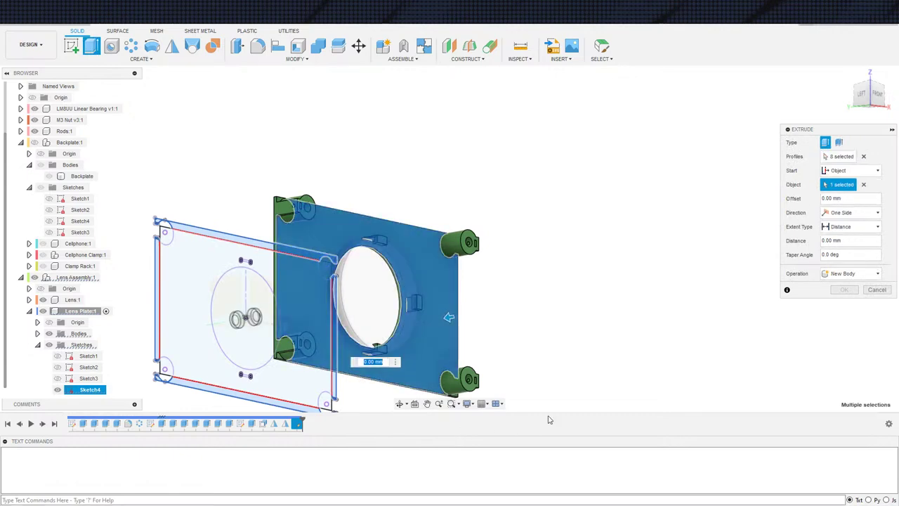
{"action": "type", "text": "-6"}
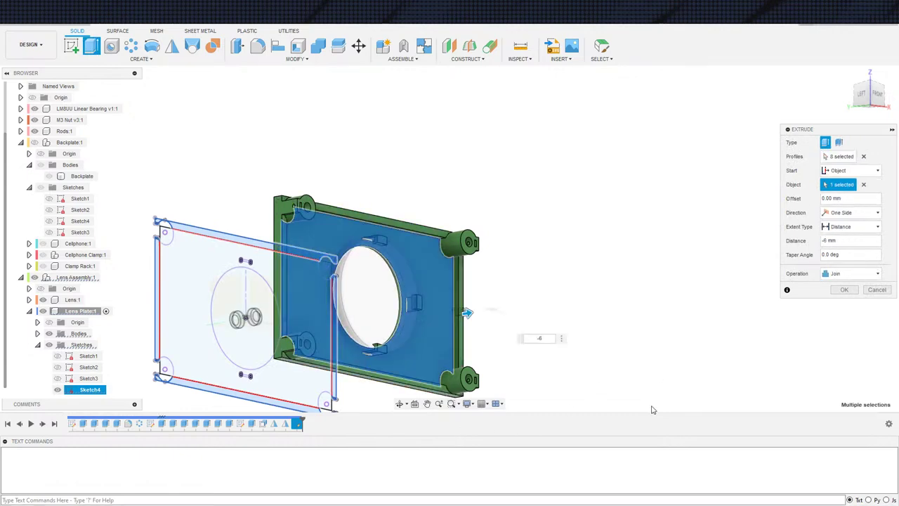
{"action": "middle_click_drag", "start_coordinate": [607, 346], "coordinate": [574, 372], "text": "shift"}
{"action": "middle_click_drag", "start_coordinate": [568, 411], "coordinate": [644, 372]}
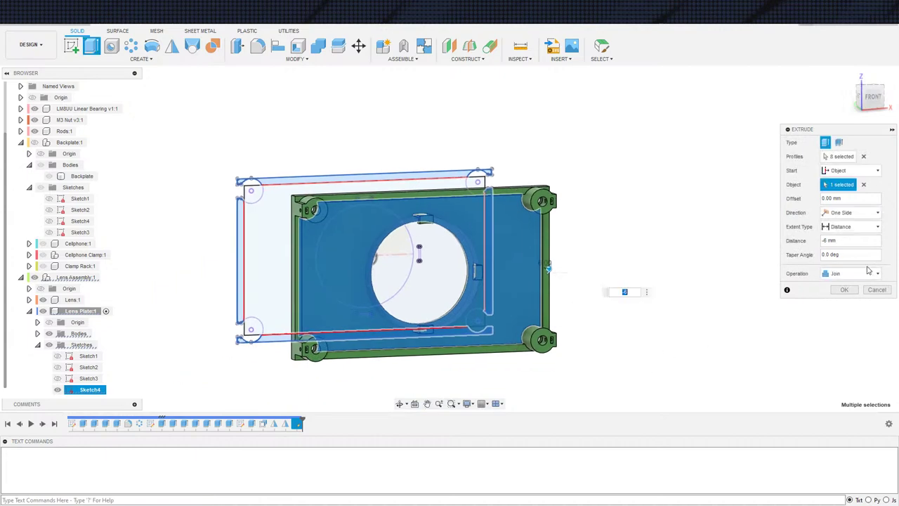
{"action": "left_click", "coordinate": [845, 290]}
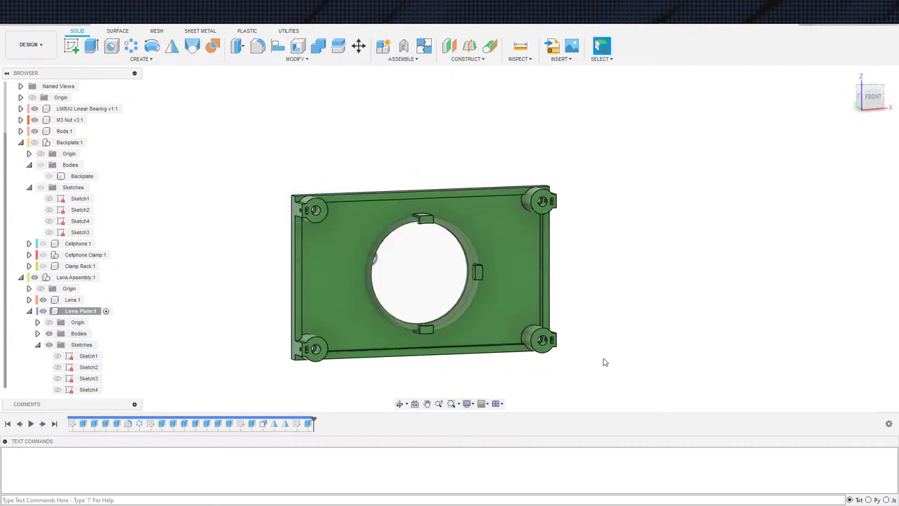
Step: Examine the back of the lens plate and check the diameter of a corner rod hole
{"action": "middle_click_drag", "start_coordinate": [604, 362], "coordinate": [602, 384], "text": "shift"}
{"action": "scroll", "coordinate": [649, 359], "scroll_direction": "up", "scroll_amount": 6}
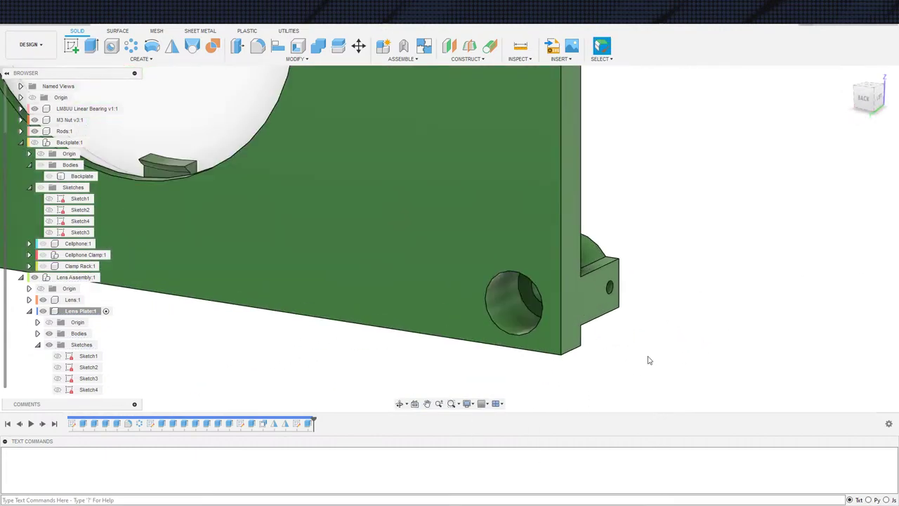
{"action": "middle_click_drag", "start_coordinate": [751, 364], "coordinate": [716, 361], "text": "shift"}
{"action": "scroll", "coordinate": [716, 361], "scroll_direction": "down", "scroll_amount": 4}
{"action": "scroll", "coordinate": [664, 355], "scroll_direction": "up", "scroll_amount": 5}
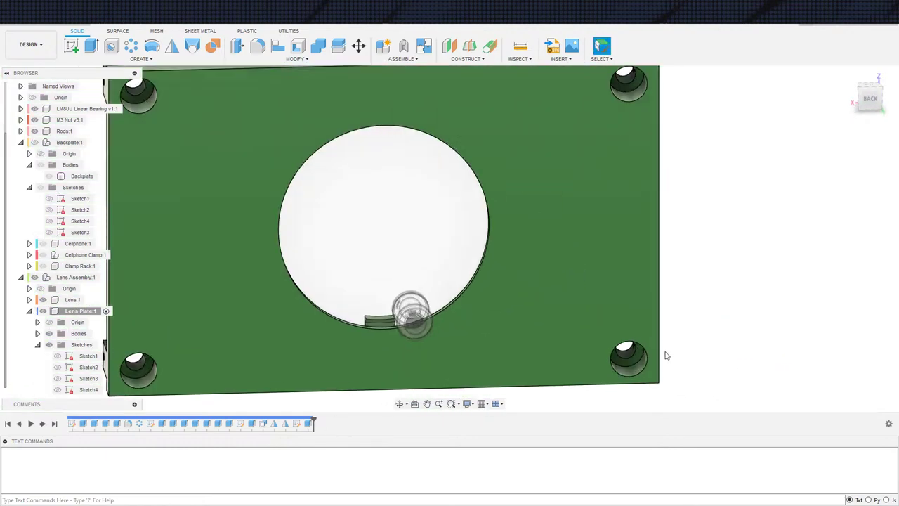
{"action": "left_click", "coordinate": [633, 379]}
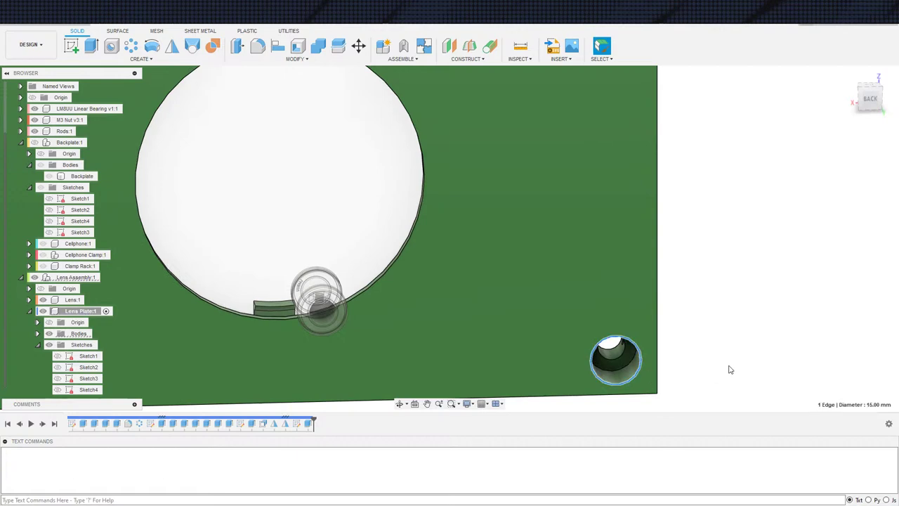
{"action": "scroll", "coordinate": [730, 352], "scroll_direction": "down", "scroll_amount": 4}
{"action": "left_click", "coordinate": [762, 284]}
{"action": "middle_click_drag", "start_coordinate": [738, 276], "coordinate": [685, 270]}
{"action": "scroll", "coordinate": [731, 284], "scroll_direction": "down", "scroll_amount": 3}
{"action": "middle_click_drag", "start_coordinate": [786, 285], "coordinate": [617, 255], "text": "shift"}
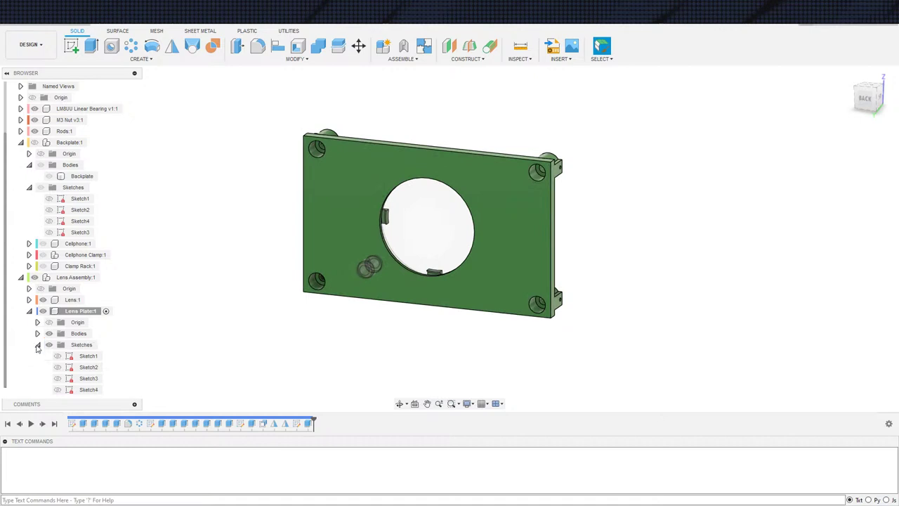
Step: Collapse the Lens Plate component and try to move the LM8UU linear bearing component into Lens Assembly
{"action": "left_click", "coordinate": [37, 345]}
{"action": "left_click", "coordinate": [29, 334]}
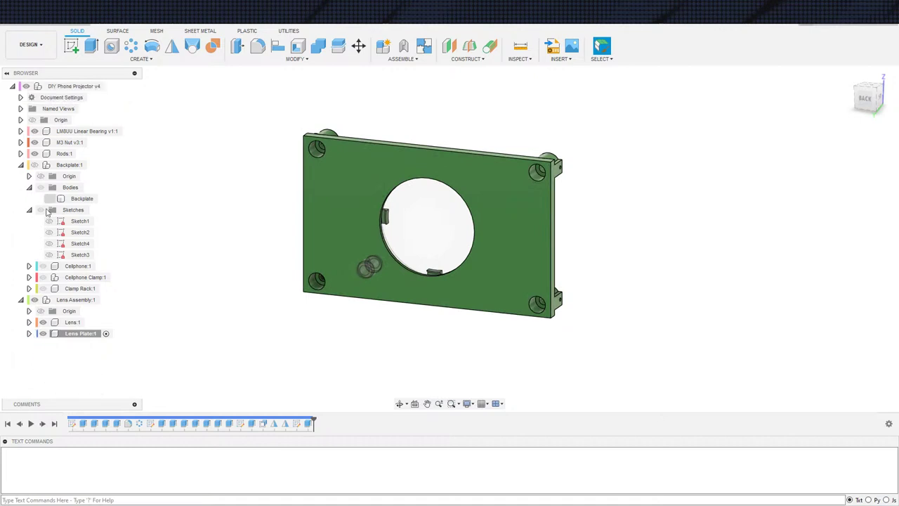
{"action": "mouse_move", "coordinate": [84, 131]}
{"action": "left_mouse_down"}
{"action": "mouse_move", "coordinate": [58, 295]}
{"action": "mouse_move", "coordinate": [68, 337]}
{"action": "mouse_move", "coordinate": [84, 308]}
{"action": "left_mouse_up"}
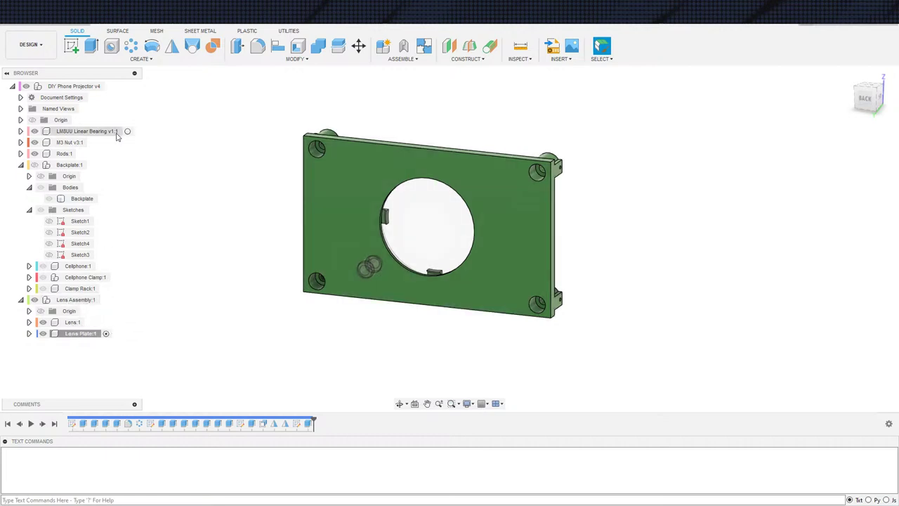
{"action": "right_click", "coordinate": [79, 131]}
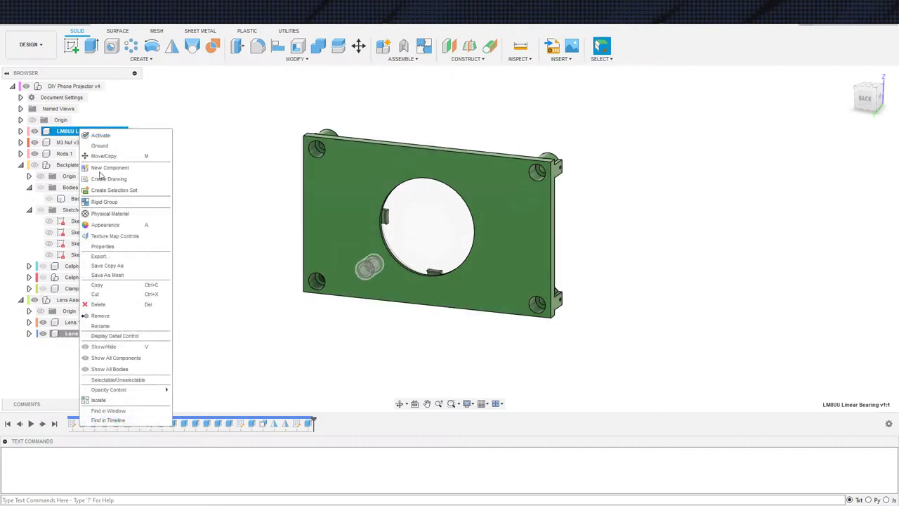
{"action": "left_click", "coordinate": [96, 294]}
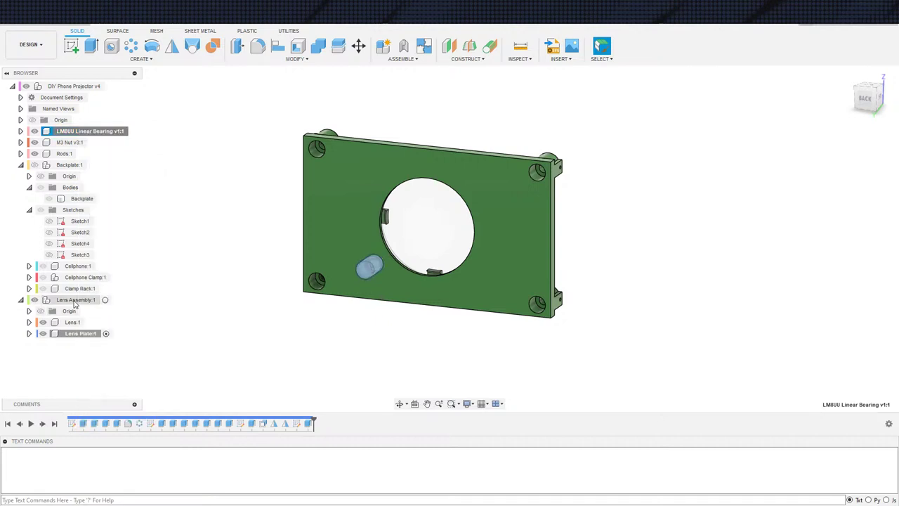
{"action": "right_click", "coordinate": [74, 301]}
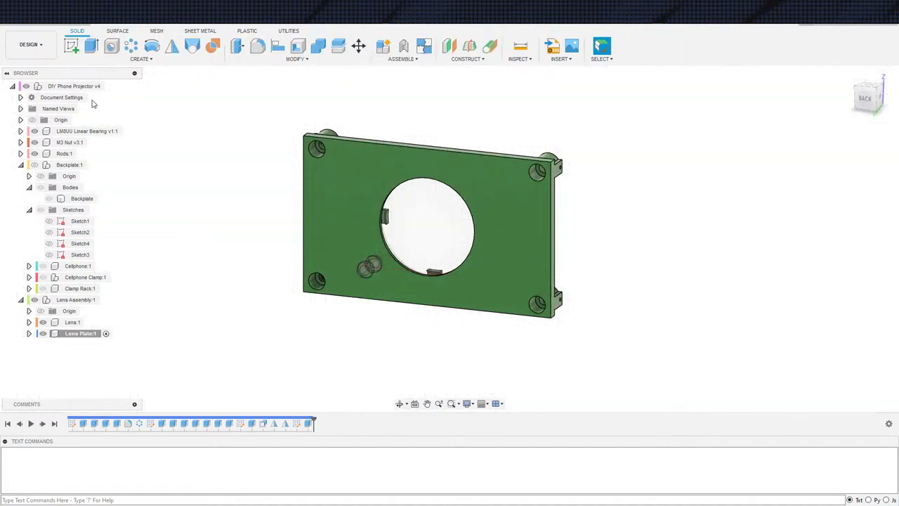
Step: Try to move the LM8UU linear bearing component into the Lens Plate component
{"action": "right_click", "coordinate": [92, 131]}
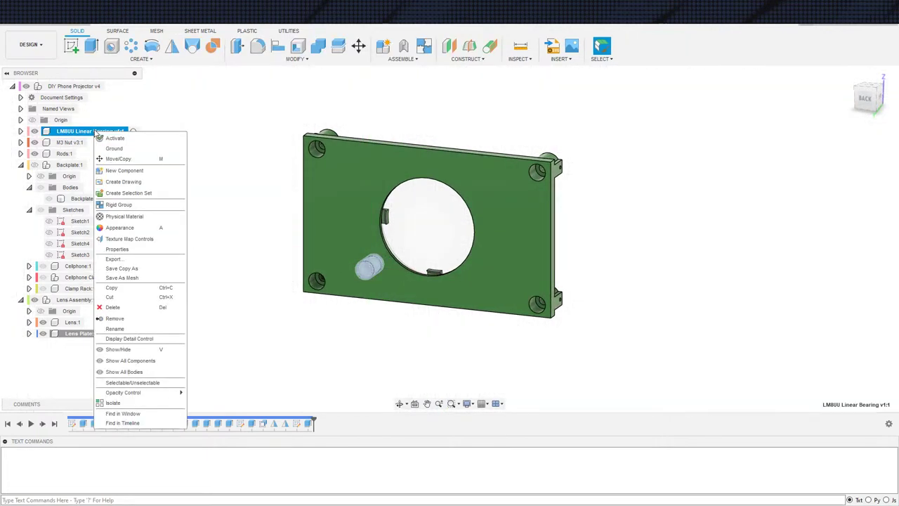
{"action": "left_click", "coordinate": [87, 136]}
{"action": "mouse_move", "coordinate": [76, 277]}
{"action": "left_mouse_down"}
{"action": "mouse_move", "coordinate": [43, 332]}
{"action": "mouse_move", "coordinate": [63, 336]}
{"action": "left_mouse_up"}
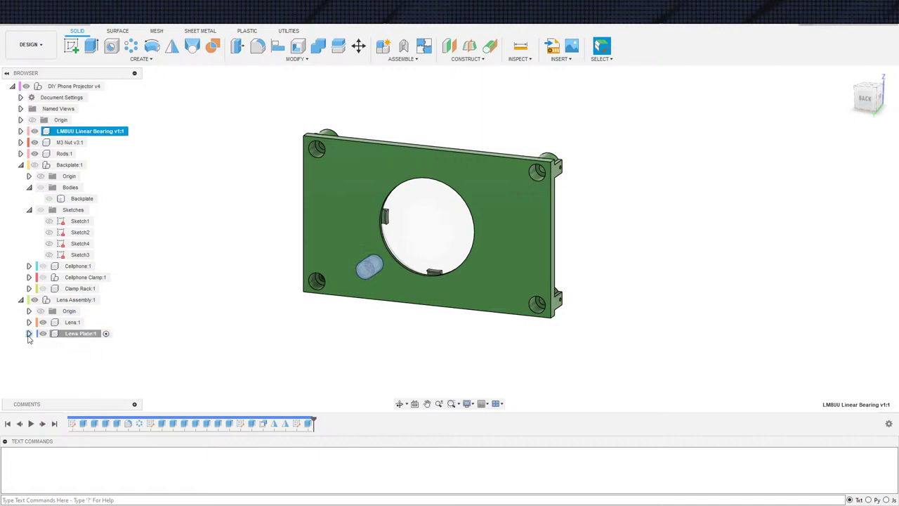
{"action": "mouse_move", "coordinate": [95, 137]}
{"action": "left_mouse_down"}
{"action": "mouse_move", "coordinate": [76, 385]}
{"action": "mouse_move", "coordinate": [77, 367]}
{"action": "left_mouse_up"}
{"action": "left_click", "coordinate": [167, 288]}
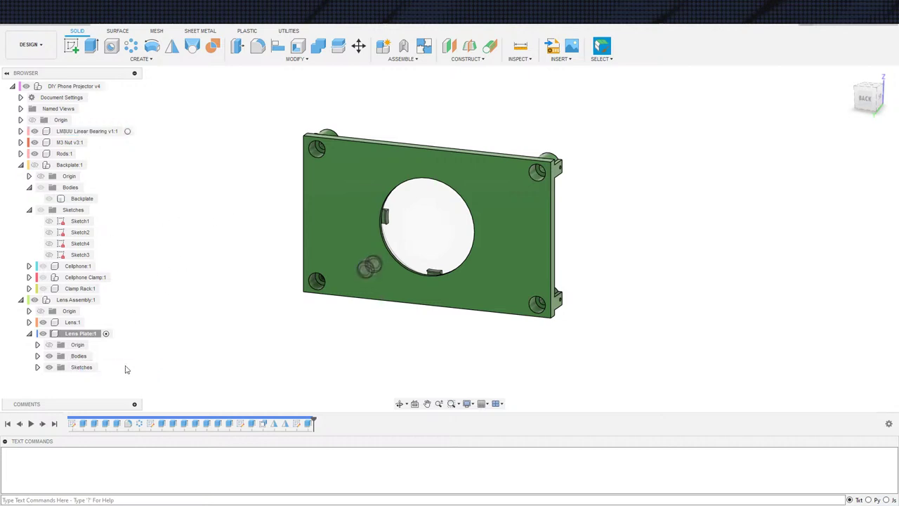
Step: Activate the top-level DIY Phone Projector v4 component
{"action": "scroll", "coordinate": [117, 309], "scroll_direction": "down", "scroll_amount": 2}
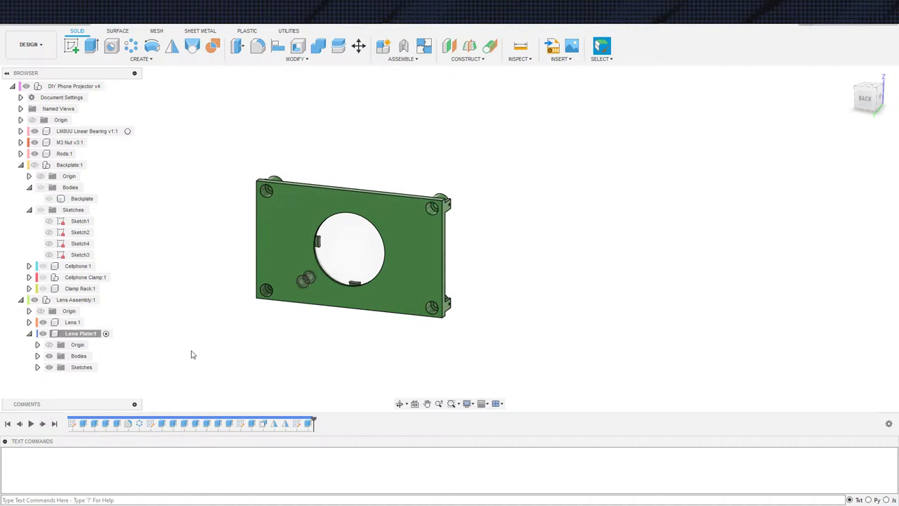
{"action": "left_click", "coordinate": [117, 86]}
{"action": "scroll", "coordinate": [472, 157], "scroll_direction": "up", "scroll_amount": 3}
{"action": "middle_click_drag", "start_coordinate": [471, 157], "coordinate": [629, 69]}
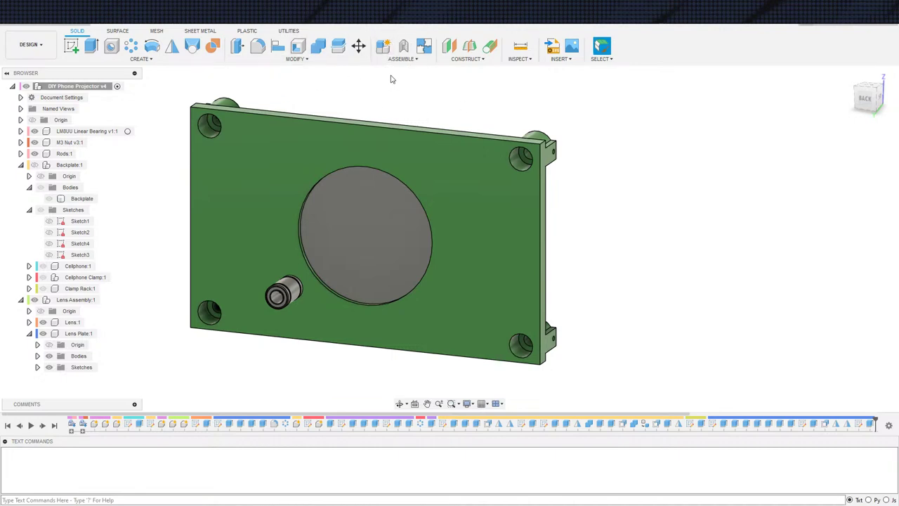
Step: Align the circular end edge of the LM8UU linear bearing with the lens plate's corner rod hole beside the side clamp block
{"action": "left_click", "coordinate": [278, 47]}
{"action": "scroll", "coordinate": [261, 236], "scroll_direction": "up", "scroll_amount": 4}
{"action": "scroll", "coordinate": [311, 294], "scroll_direction": "down", "scroll_amount": 3}
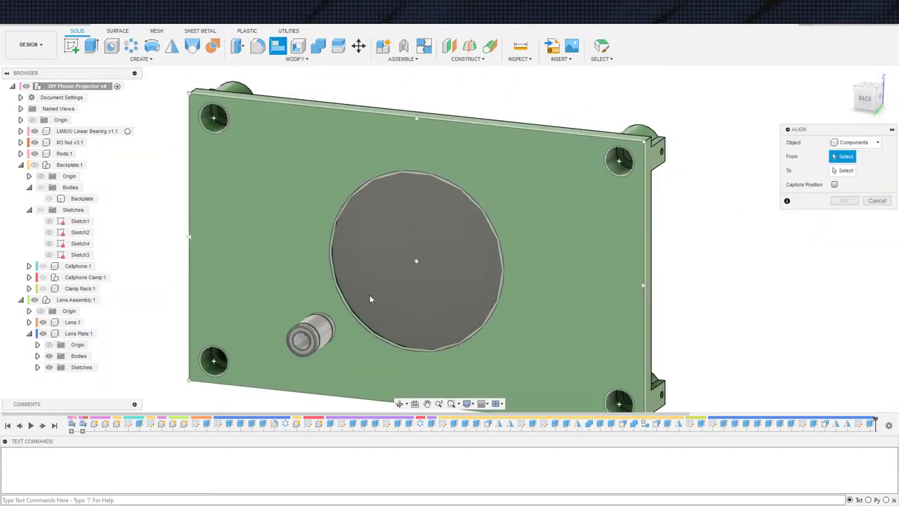
{"action": "middle_click_drag", "start_coordinate": [416, 363], "coordinate": [364, 308], "text": "shift"}
{"action": "scroll", "coordinate": [361, 334], "scroll_direction": "up", "scroll_amount": 5}
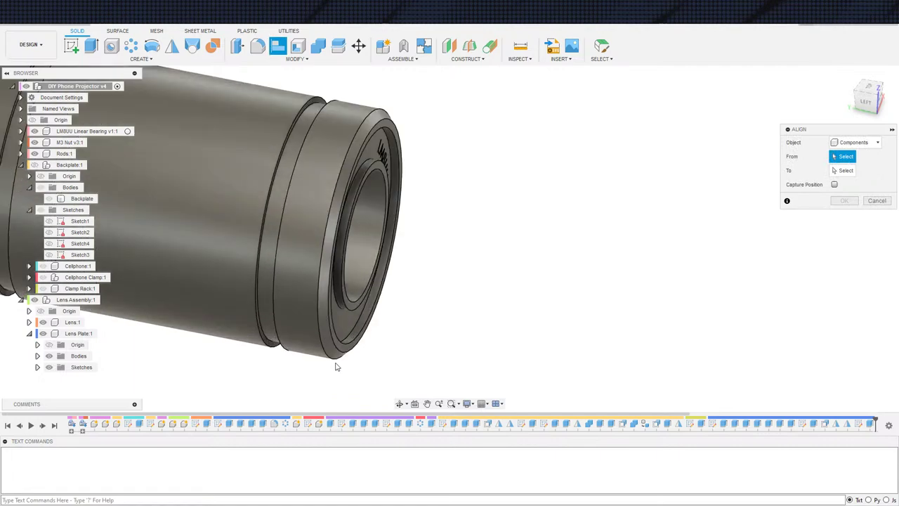
{"action": "left_click", "coordinate": [373, 234]}
{"action": "scroll", "coordinate": [464, 260], "scroll_direction": "down", "scroll_amount": 5}
{"action": "scroll", "coordinate": [602, 281], "scroll_direction": "up", "scroll_amount": 8}
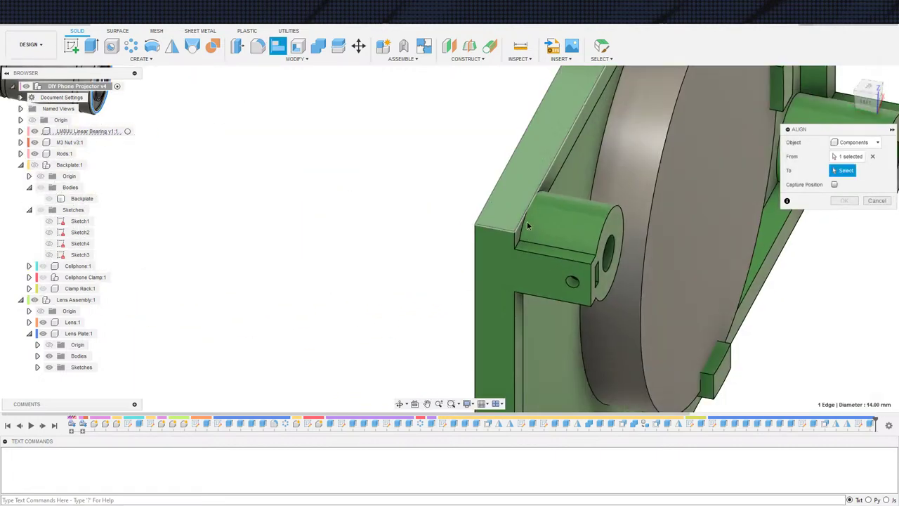
{"action": "scroll", "coordinate": [583, 216], "scroll_direction": "up", "scroll_amount": 5}
{"action": "scroll", "coordinate": [556, 227], "scroll_direction": "down", "scroll_amount": 5}
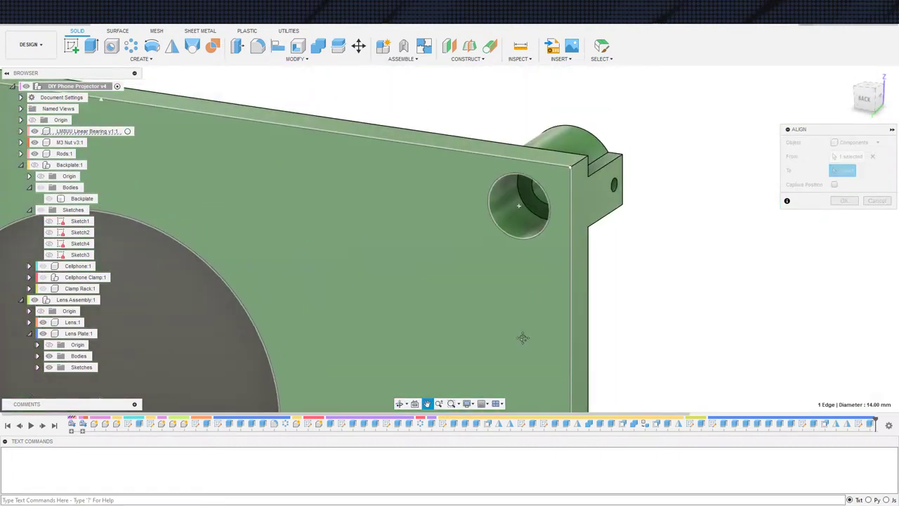
{"action": "left_click", "coordinate": [532, 204]}
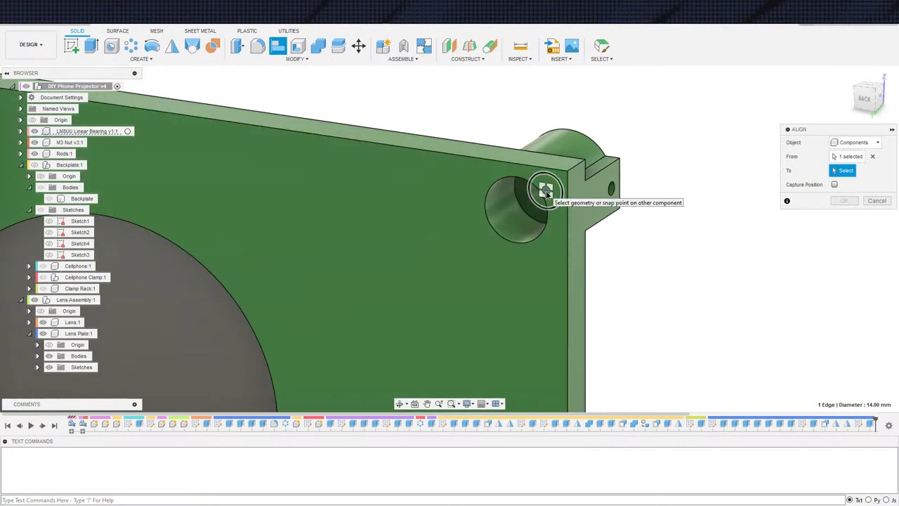
{"action": "left_click", "coordinate": [845, 229]}
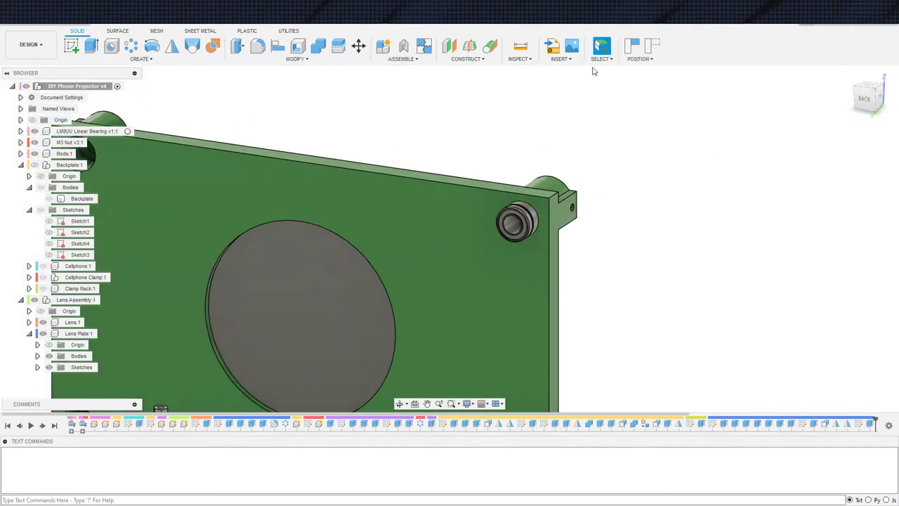
Step: Capture the LM8UU bearing's aligned position and change the selection mode
{"action": "left_click", "coordinate": [602, 58]}
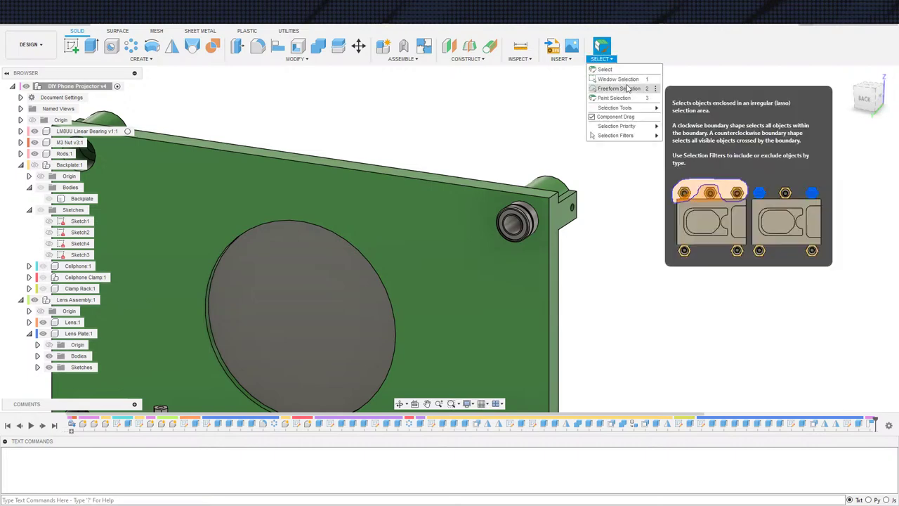
{"action": "left_click", "coordinate": [629, 89]}
{"action": "scroll", "coordinate": [618, 127], "scroll_direction": "down", "scroll_amount": 3}
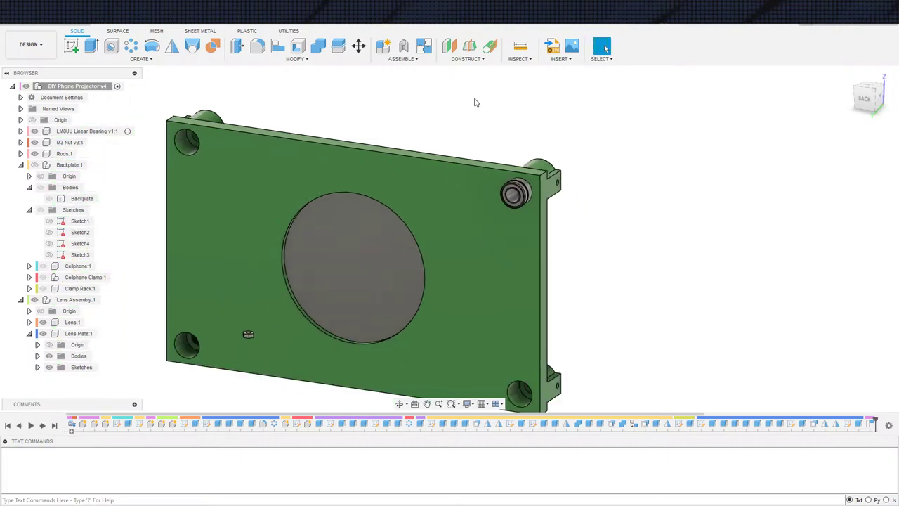
Step: Check the lens plate body and the LM8UU bearing for interference
{"action": "left_click", "coordinate": [520, 58]}
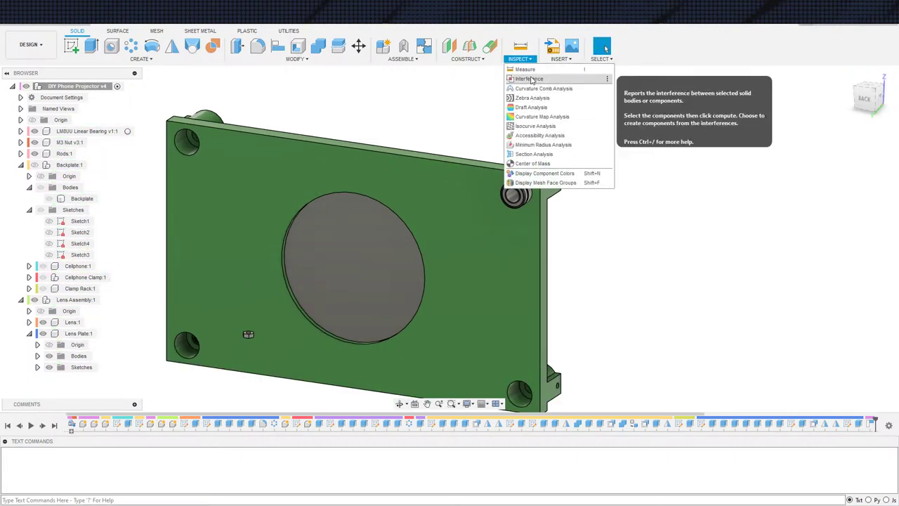
{"action": "left_click", "coordinate": [534, 78]}
{"action": "left_click", "coordinate": [497, 191]}
{"action": "left_click", "coordinate": [515, 193]}
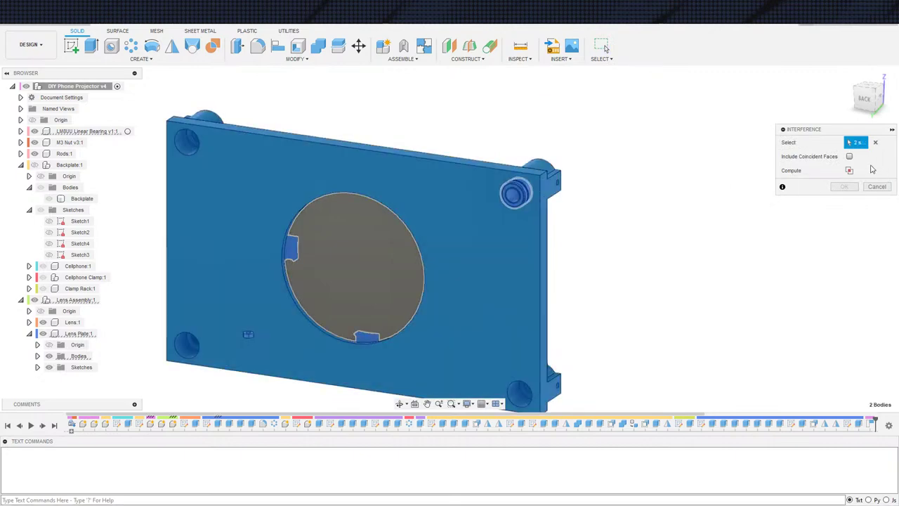
{"action": "left_click", "coordinate": [850, 170]}
{"action": "left_click", "coordinate": [477, 264]}
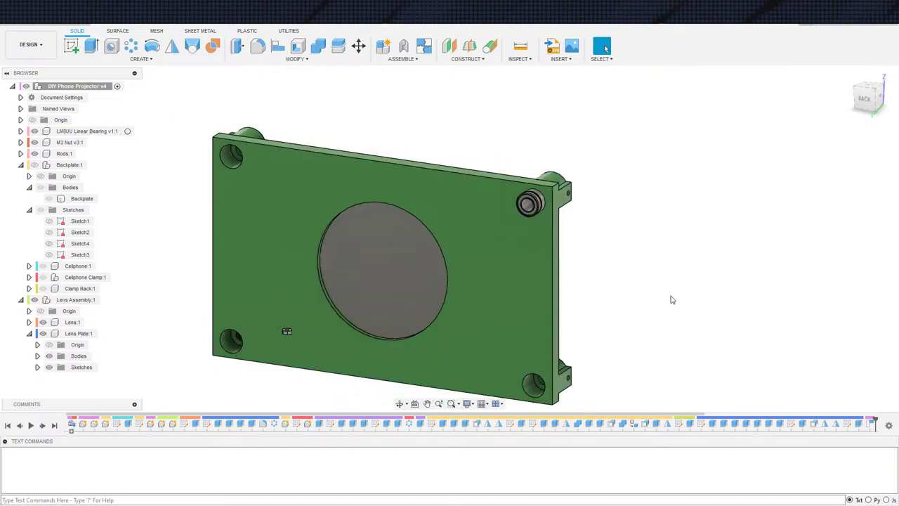
Step: Activate the Lens Assembly component and hide the LM8UU linear bearing
{"action": "scroll", "coordinate": [626, 231], "scroll_direction": "down", "scroll_amount": 3}
{"action": "scroll", "coordinate": [627, 246], "scroll_direction": "up", "scroll_amount": 3}
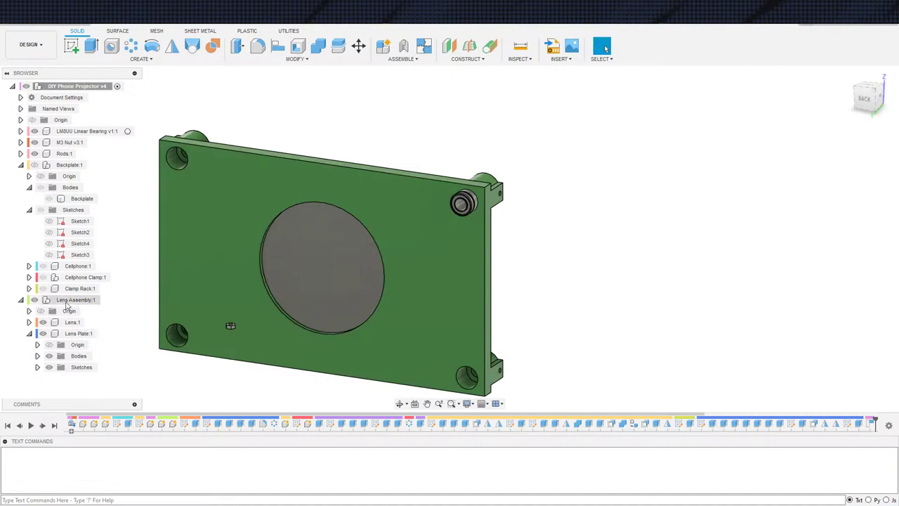
{"action": "left_click", "coordinate": [111, 300]}
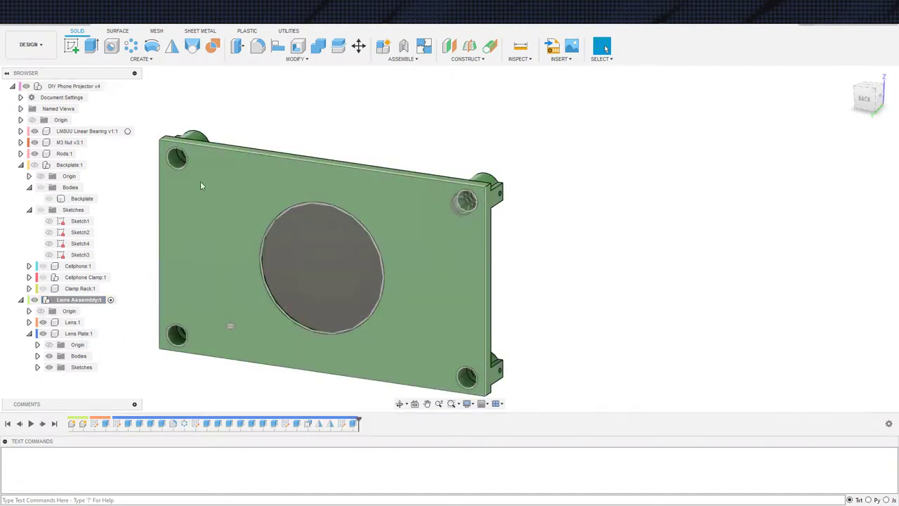
{"action": "scroll", "coordinate": [246, 159], "scroll_direction": "up", "scroll_amount": 3}
{"action": "scroll", "coordinate": [338, 118], "scroll_direction": "down", "scroll_amount": 3}
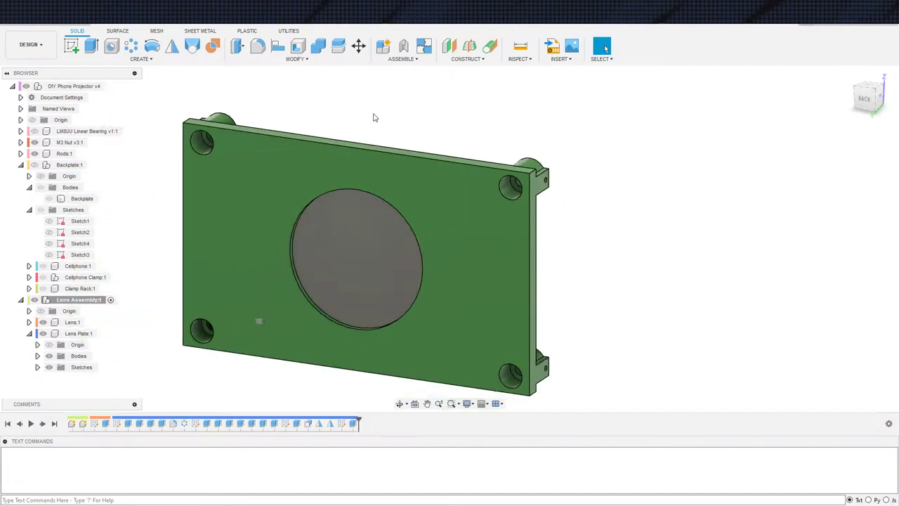
{"action": "mouse_move", "coordinate": [476, 159]}
{"action": "middle_mouse_down"}
{"action": "mouse_move", "coordinate": [466, 137]}
{"action": "mouse_move", "coordinate": [473, 173]}
{"action": "middle_mouse_up"}
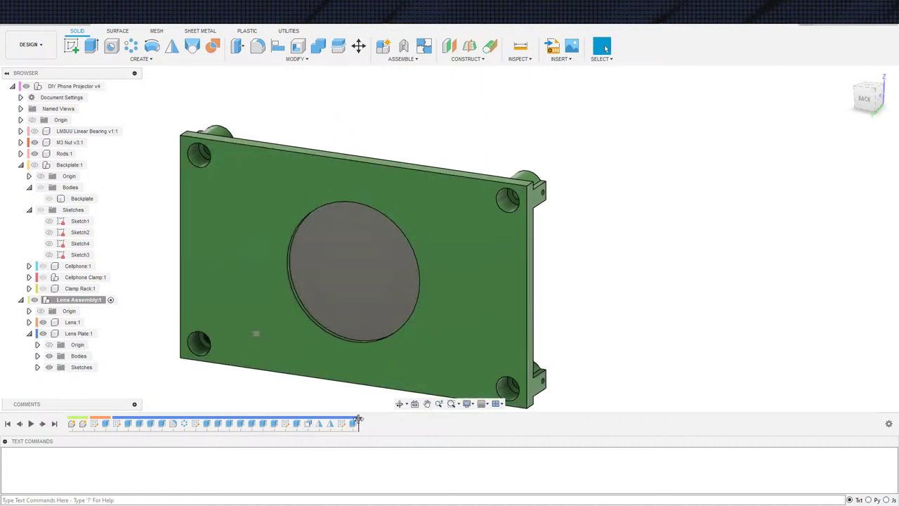
Step: Roll the history back to just before OffsetFaces2 and offset the corner bearing hole's cylindrical face by -0.1 mm as a New Offset
{"action": "left_click_drag", "start_coordinate": [358, 419], "coordinate": [296, 424]}
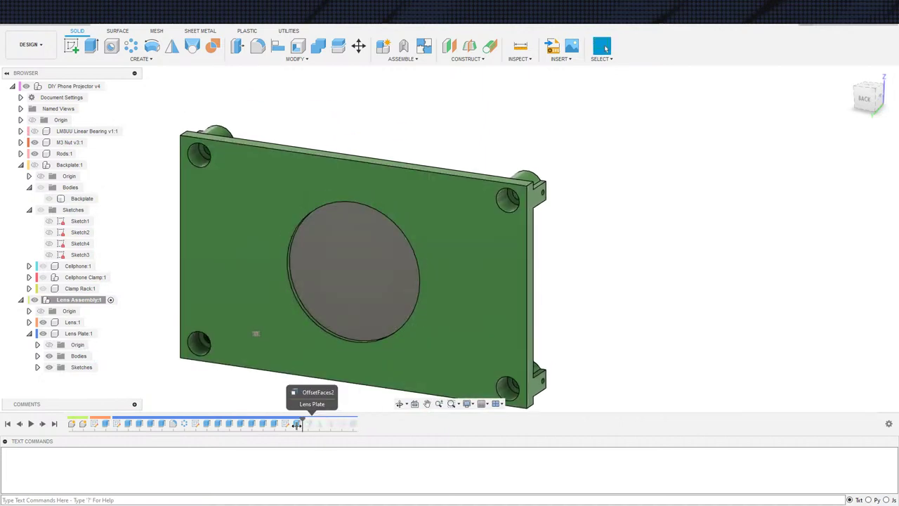
{"action": "middle_click_drag", "start_coordinate": [681, 276], "coordinate": [633, 300]}
{"action": "scroll", "coordinate": [499, 155], "scroll_direction": "up", "scroll_amount": 3}
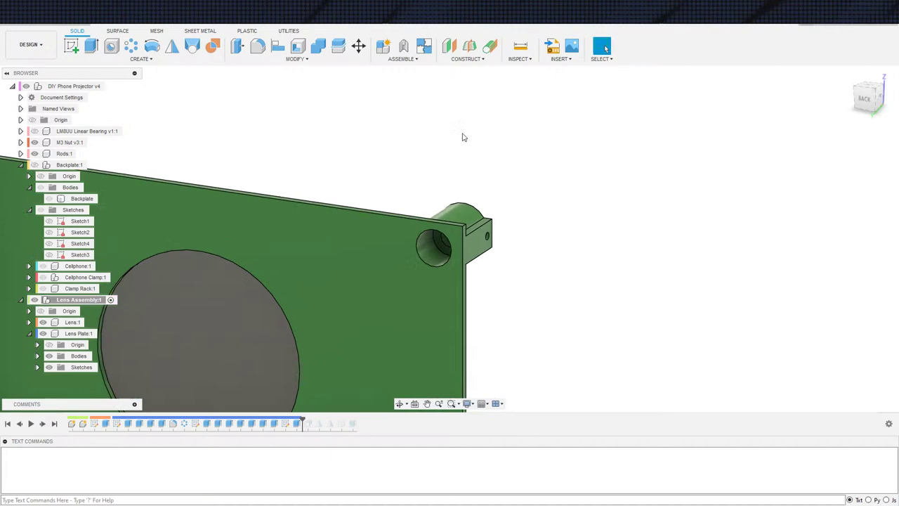
{"action": "left_click", "coordinate": [238, 46]}
{"action": "left_click", "coordinate": [431, 276]}
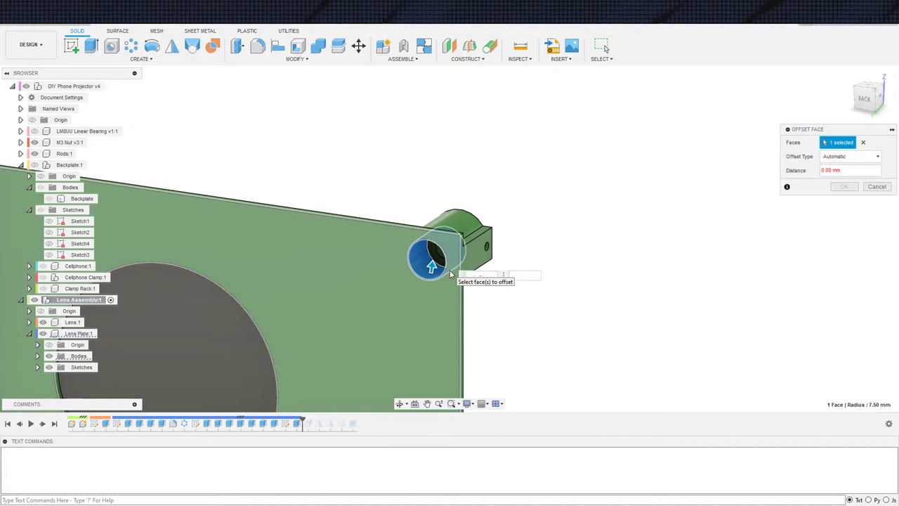
{"action": "type", "text": "-0.1"}
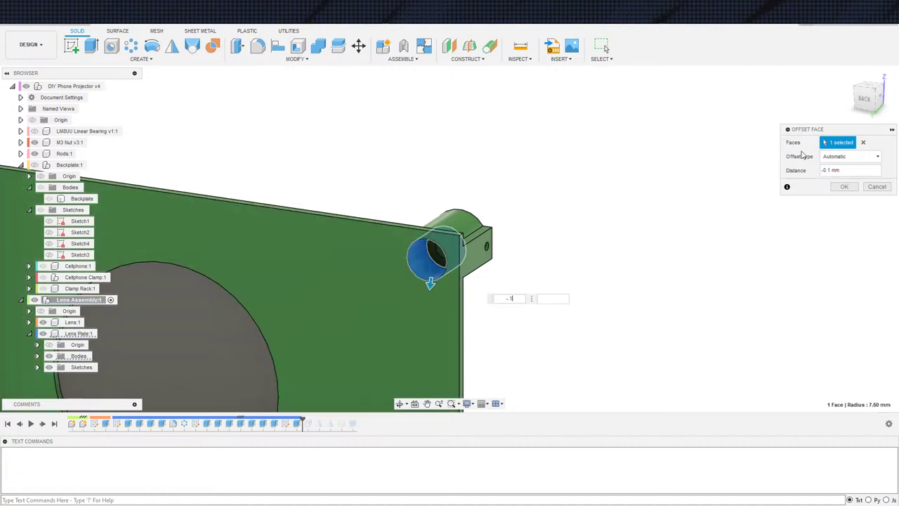
{"action": "left_click", "coordinate": [850, 156]}
{"action": "left_click", "coordinate": [837, 175]}
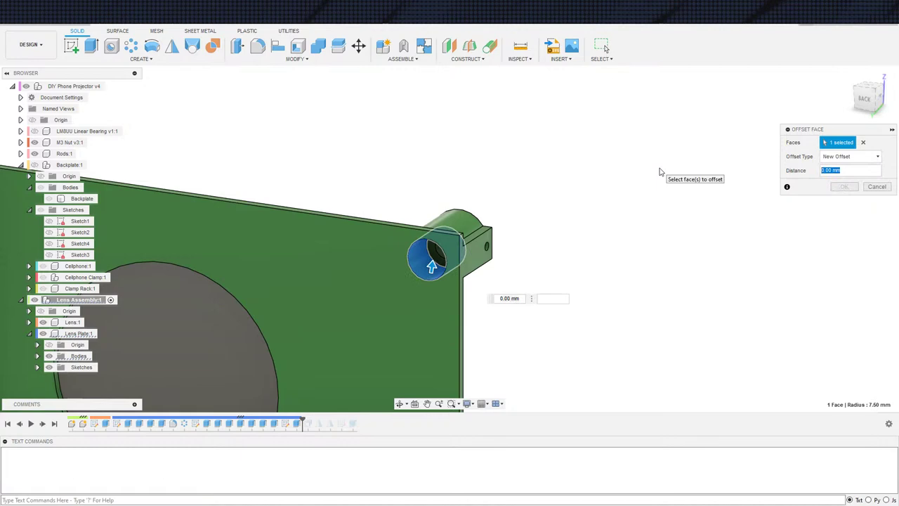
{"action": "key", "text": "Return"}
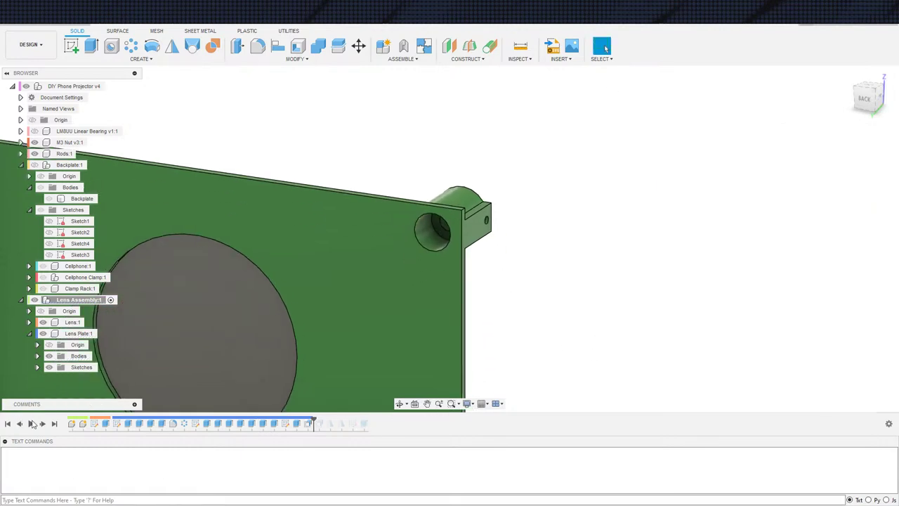
Step: Include the new bearing-hole offset in both mirror features of the lens plate
{"action": "double_click", "coordinate": [364, 423]}
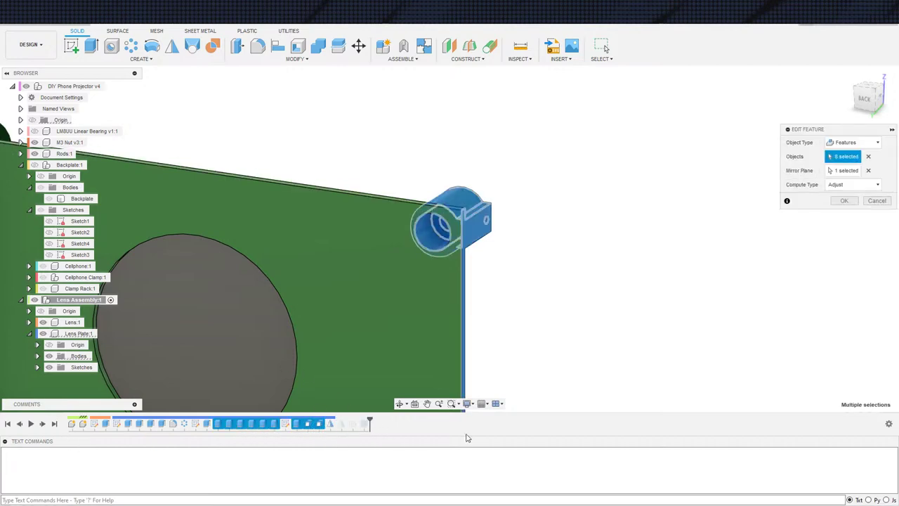
{"action": "left_click", "coordinate": [342, 424]}
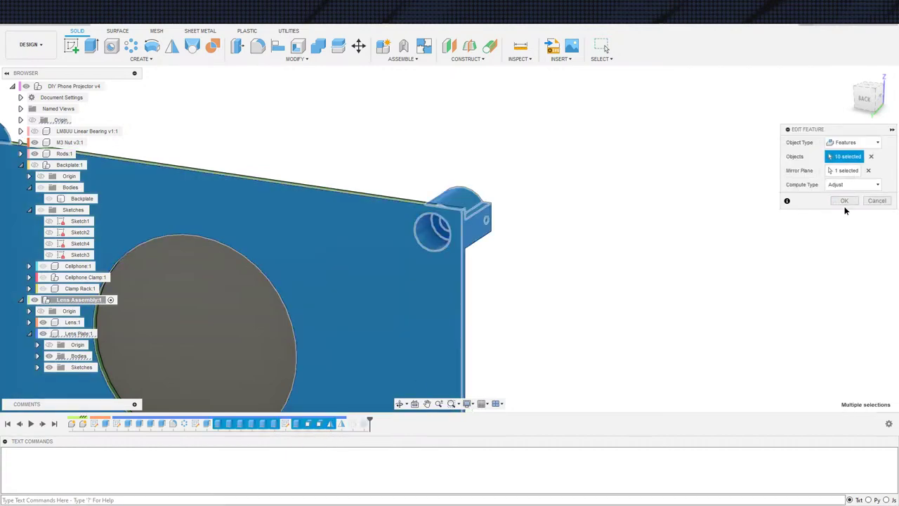
{"action": "left_click", "coordinate": [846, 203]}
Step: Show the Backplate component and the LM8UU linear bearing again
{"action": "scroll", "coordinate": [658, 338], "scroll_direction": "down", "scroll_amount": 3}
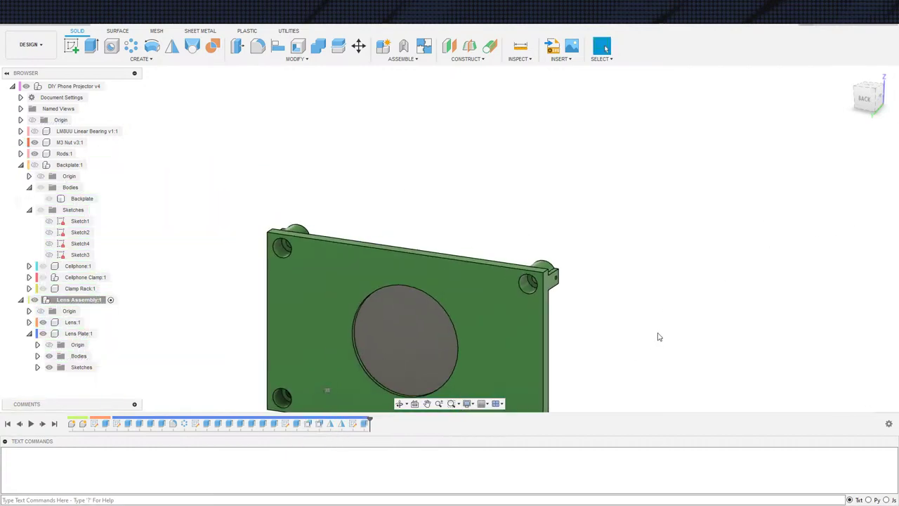
{"action": "middle_click_drag", "start_coordinate": [622, 402], "coordinate": [649, 291]}
{"action": "middle_click_drag", "start_coordinate": [696, 245], "coordinate": [634, 209], "text": "shift"}
{"action": "left_click", "coordinate": [29, 144]}
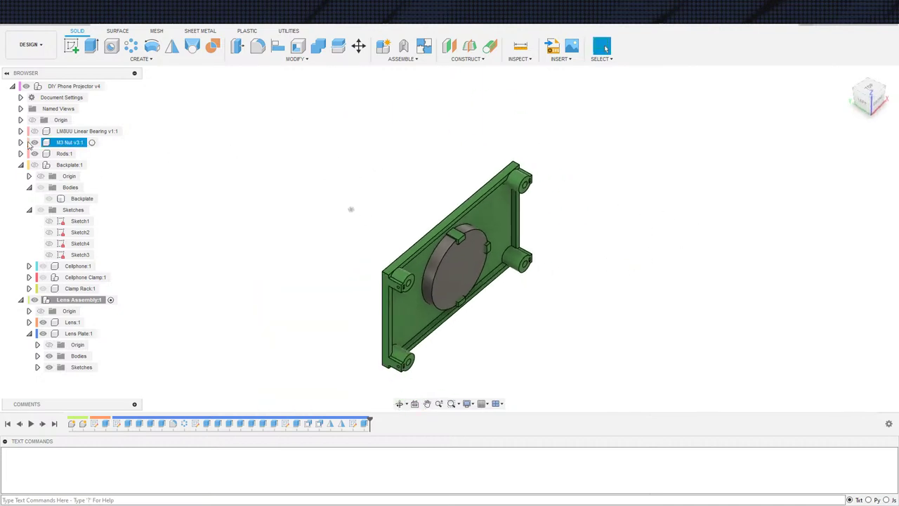
{"action": "left_click", "coordinate": [34, 166]}
{"action": "scroll", "coordinate": [180, 246], "scroll_direction": "down", "scroll_amount": 3}
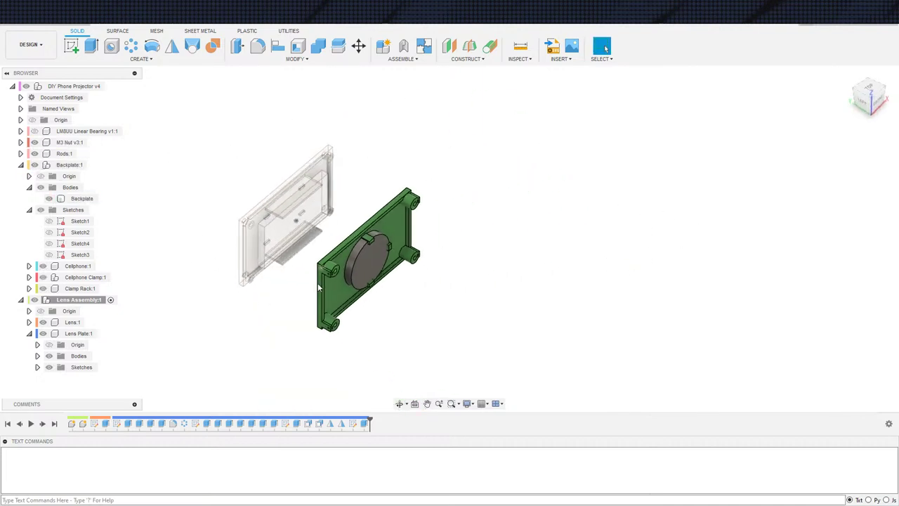
{"action": "middle_click_drag", "start_coordinate": [453, 318], "coordinate": [349, 297], "text": "shift"}
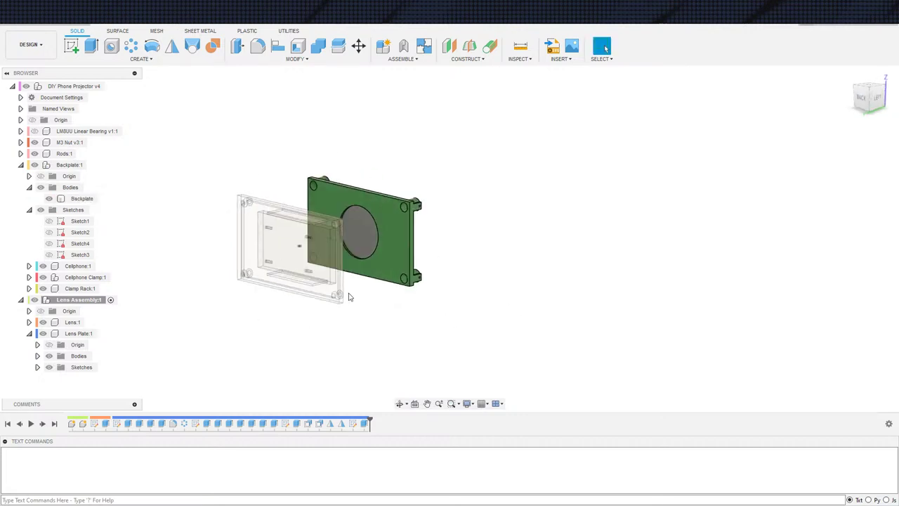
{"action": "left_click", "coordinate": [35, 131]}
{"action": "scroll", "coordinate": [507, 260], "scroll_direction": "up", "scroll_amount": 3}
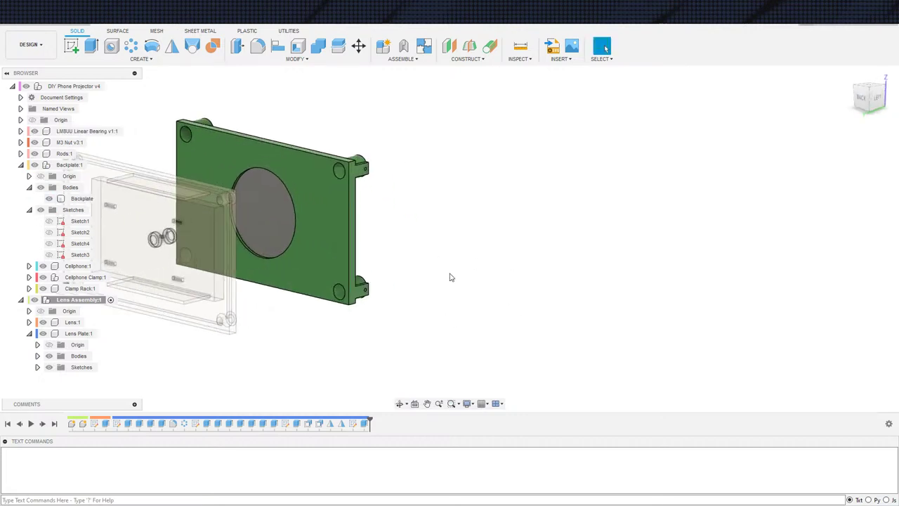
{"action": "middle_click_drag", "start_coordinate": [448, 254], "coordinate": [436, 271], "text": "shift"}
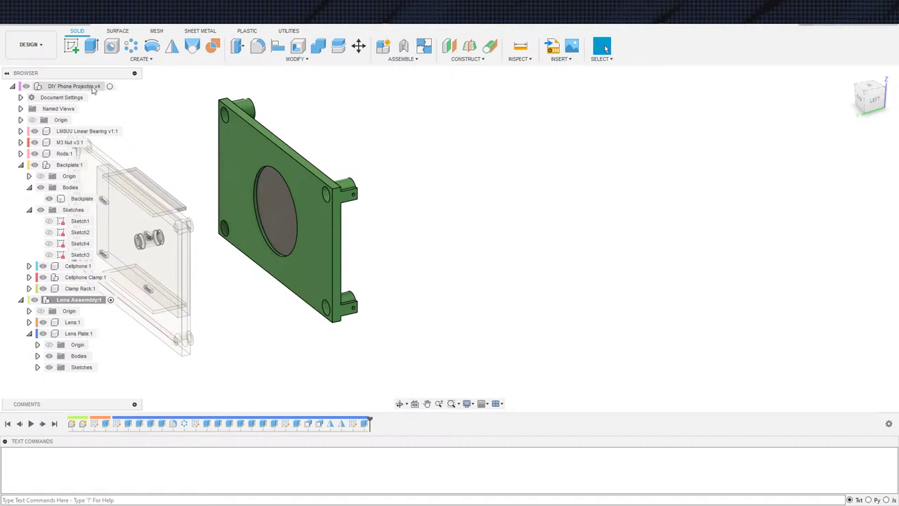
Step: Activate the top-level DIY Phone Projector v4 component and roll its timeline forward to the end
{"action": "left_click", "coordinate": [116, 86]}
{"action": "scroll", "coordinate": [480, 228], "scroll_direction": "down", "scroll_amount": 3}
{"action": "middle_click_drag", "start_coordinate": [480, 228], "coordinate": [321, 274], "text": "shift"}
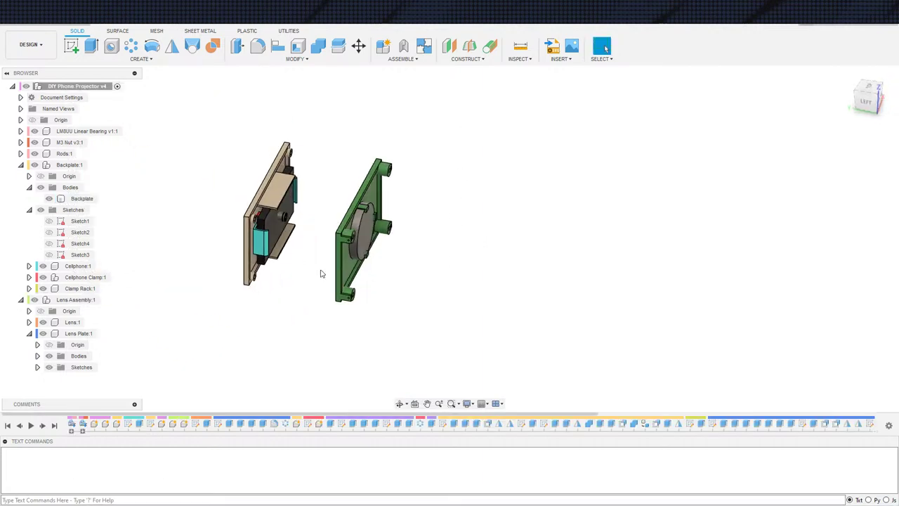
{"action": "left_click", "coordinate": [55, 426]}
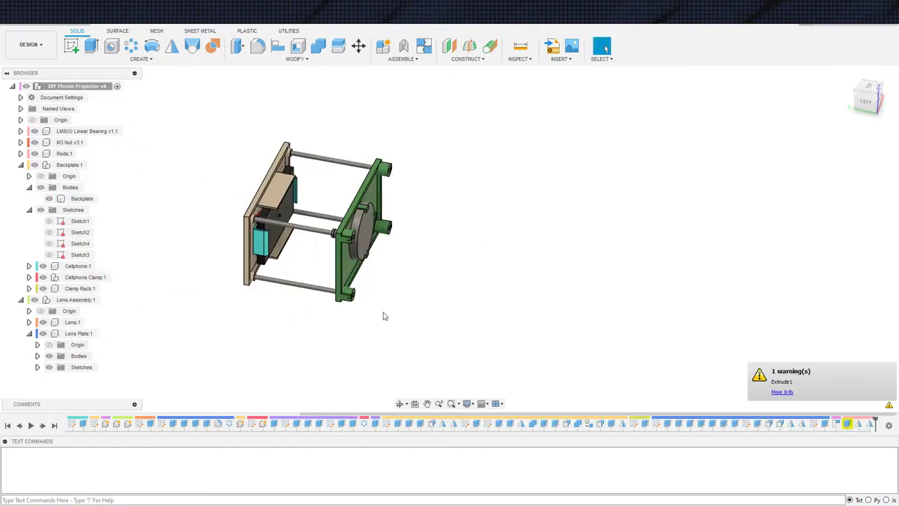
{"action": "mouse_move", "coordinate": [397, 290]}
{"action": "middle_mouse_down", "text": "shift"}
{"action": "mouse_move", "coordinate": [317, 221]}
{"action": "mouse_move", "coordinate": [385, 293]}
{"action": "middle_mouse_up", "text": "shift"}
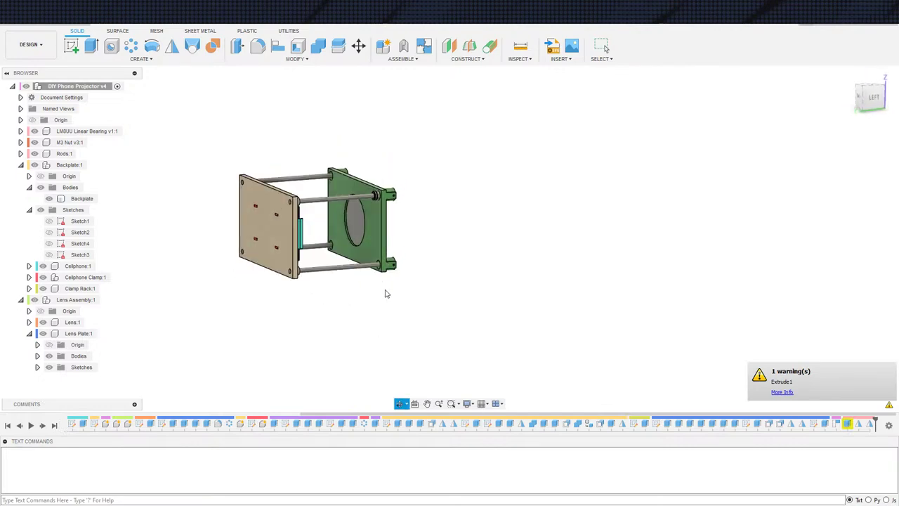
Step: Examine the profile, start object and extent settings of the Rods component's Extrude1 feature, leaving them unchanged
{"action": "scroll", "coordinate": [452, 247], "scroll_direction": "up", "scroll_amount": 3}
{"action": "scroll", "coordinate": [452, 247], "scroll_direction": "down", "scroll_amount": 2}
{"action": "middle_click_drag", "start_coordinate": [452, 247], "coordinate": [351, 332]}
{"action": "double_click", "coordinate": [848, 424]}
{"action": "scroll", "coordinate": [529, 347], "scroll_direction": "down", "scroll_amount": 2}
{"action": "scroll", "coordinate": [226, 156], "scroll_direction": "up", "scroll_amount": 5}
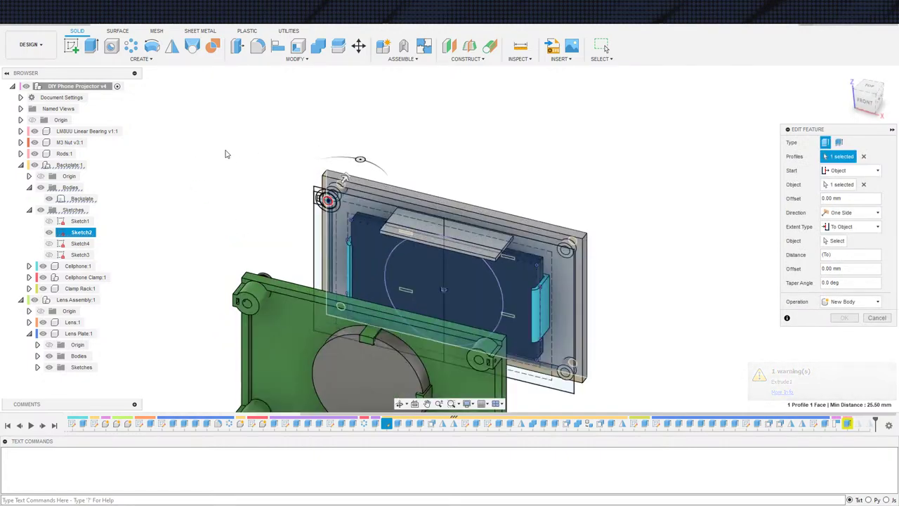
{"action": "middle_click_drag", "start_coordinate": [245, 160], "coordinate": [243, 180], "text": "shift"}
{"action": "scroll", "coordinate": [386, 203], "scroll_direction": "up", "scroll_amount": 2}
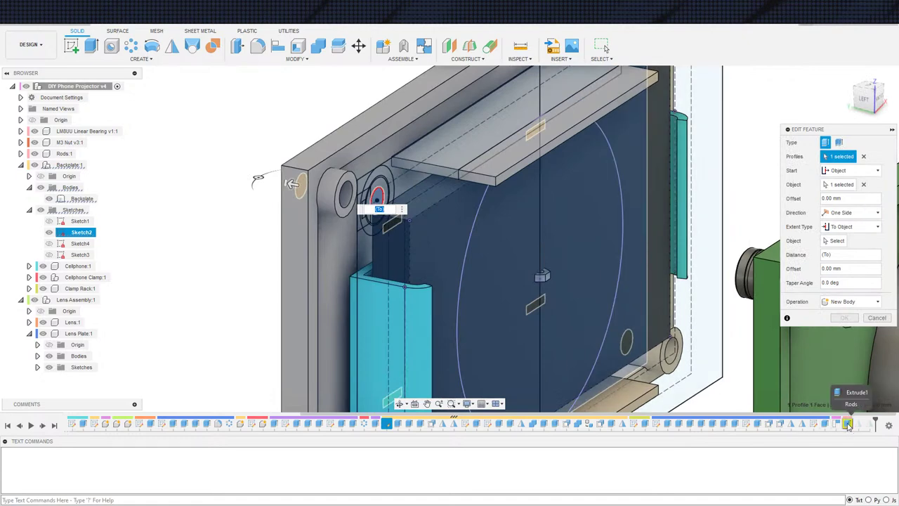
{"action": "key", "text": "Escape"}
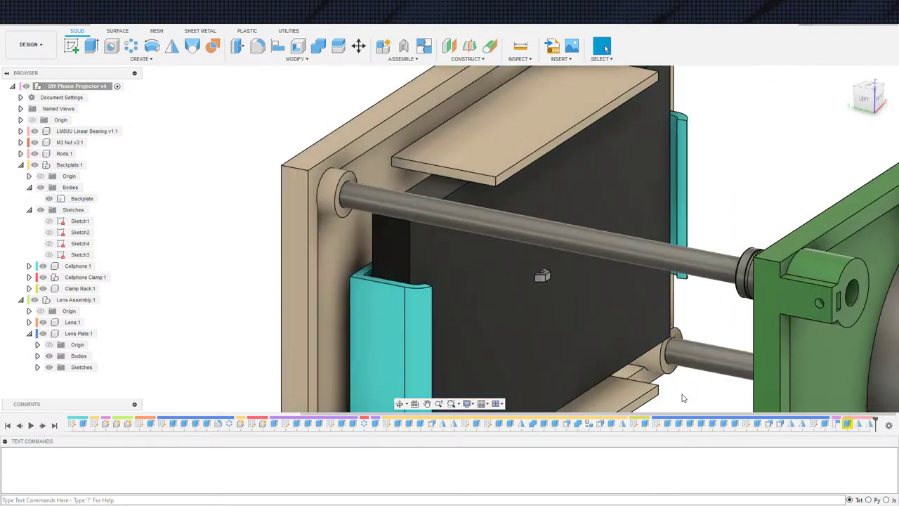
Step: Edit the Rods component's Extrude1 feature so it extends to the end face of the lens plate's rod holder
{"action": "middle_click_drag", "start_coordinate": [473, 367], "coordinate": [492, 382]}
{"action": "scroll", "coordinate": [415, 316], "scroll_direction": "down", "scroll_amount": 1}
{"action": "scroll", "coordinate": [403, 301], "scroll_direction": "up", "scroll_amount": 2}
{"action": "middle_click_drag", "start_coordinate": [398, 275], "coordinate": [422, 302], "text": "shift"}
{"action": "double_click", "coordinate": [847, 423]}
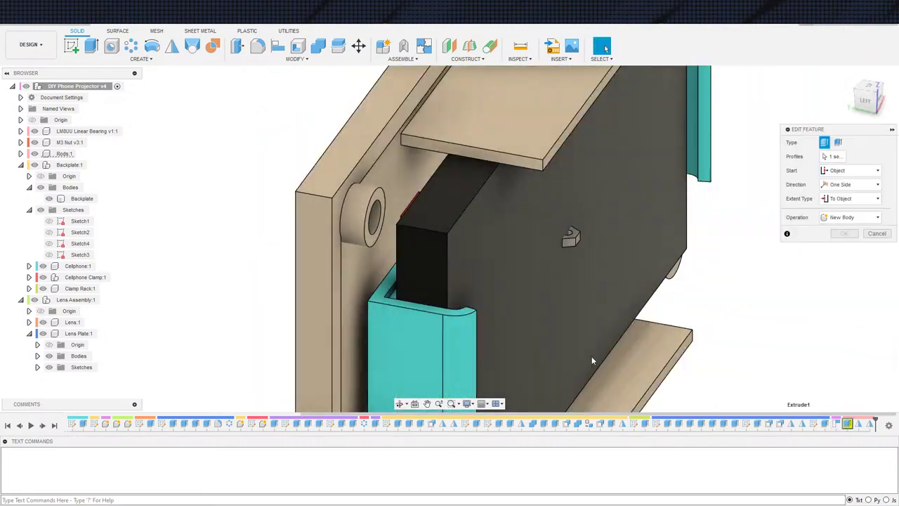
{"action": "scroll", "coordinate": [592, 356], "scroll_direction": "down", "scroll_amount": 3}
{"action": "middle_click_drag", "start_coordinate": [513, 303], "coordinate": [426, 133]}
{"action": "left_click", "coordinate": [831, 242]}
{"action": "middle_click_drag", "start_coordinate": [579, 214], "coordinate": [374, 308], "text": "shift"}
{"action": "middle_click_drag", "start_coordinate": [695, 133], "coordinate": [461, 141]}
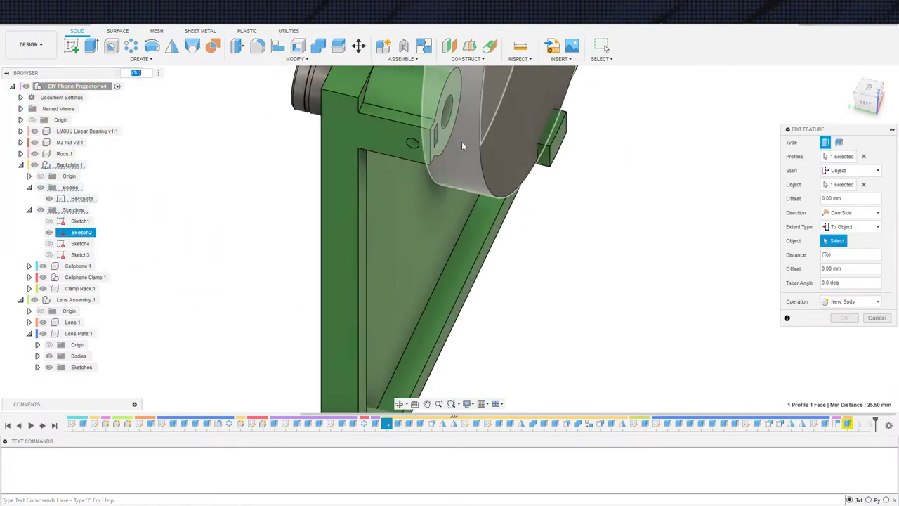
{"action": "left_click", "coordinate": [445, 140]}
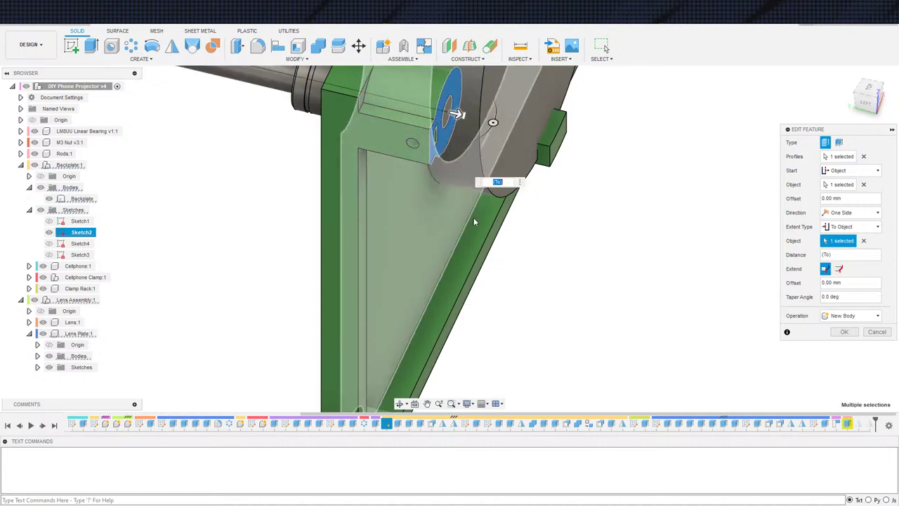
{"action": "scroll", "coordinate": [476, 218], "scroll_direction": "down", "scroll_amount": 6}
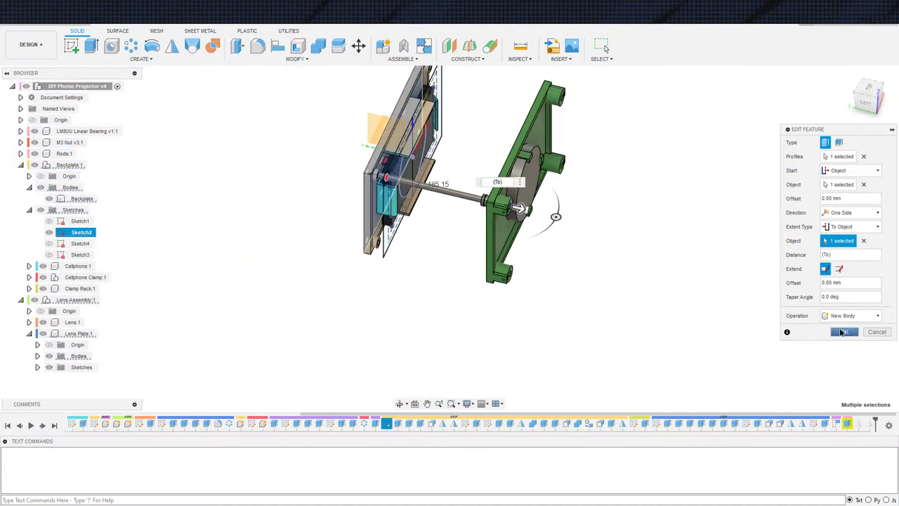
{"action": "left_click", "coordinate": [844, 332]}
Step: Examine the rods and the LM8UU bearing between the backplate and the lens plate from several angles
{"action": "middle_click_drag", "start_coordinate": [789, 337], "coordinate": [585, 266], "text": "shift"}
{"action": "scroll", "coordinate": [597, 232], "scroll_direction": "up", "scroll_amount": 6}
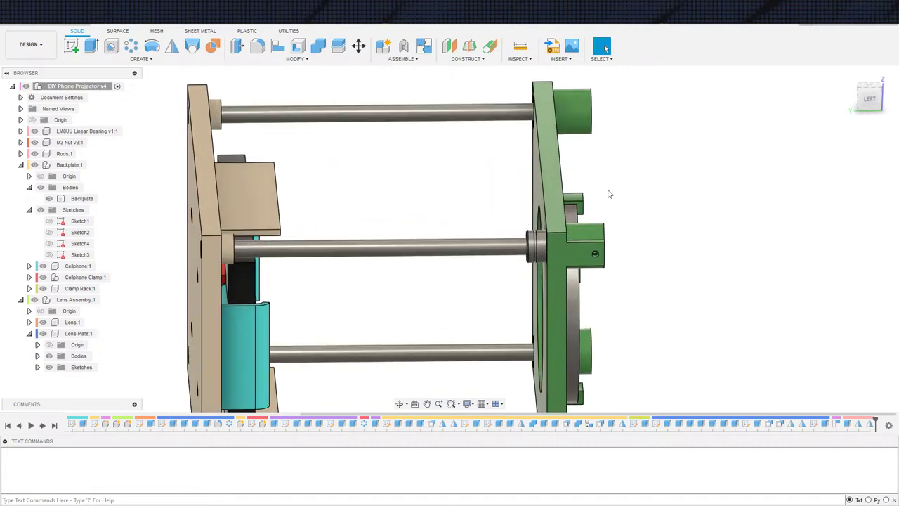
{"action": "scroll", "coordinate": [530, 274], "scroll_direction": "up", "scroll_amount": 3}
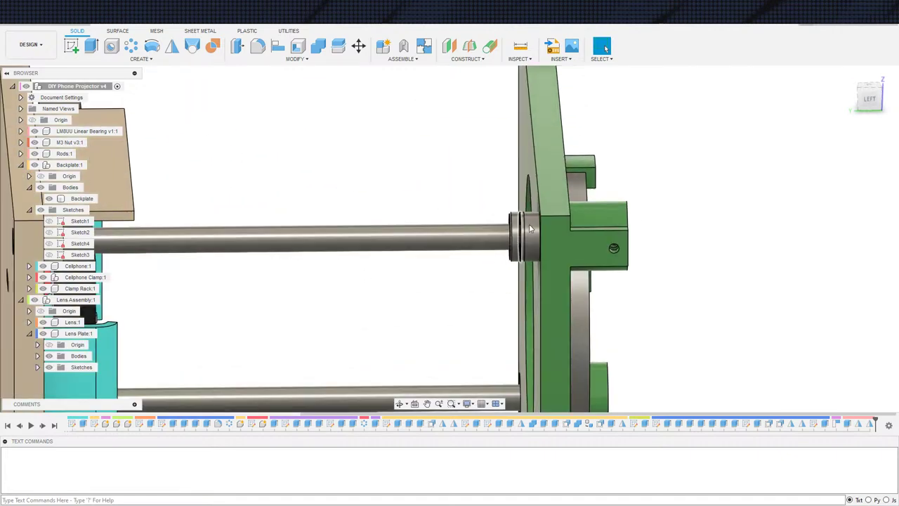
{"action": "scroll", "coordinate": [239, 230], "scroll_direction": "down", "scroll_amount": 2}
{"action": "middle_click_drag", "start_coordinate": [250, 195], "coordinate": [619, 182]}
{"action": "left_click", "coordinate": [565, 192]}
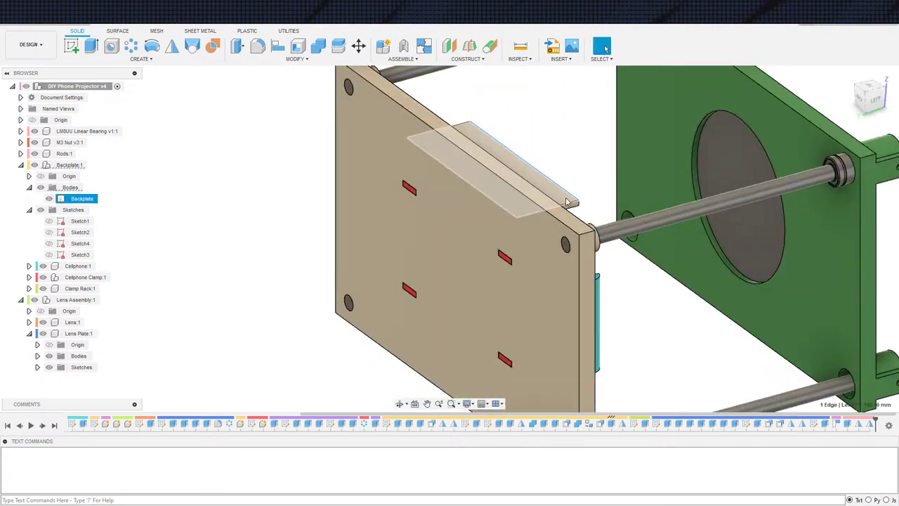
{"action": "middle_click_drag", "start_coordinate": [669, 293], "coordinate": [540, 252]}
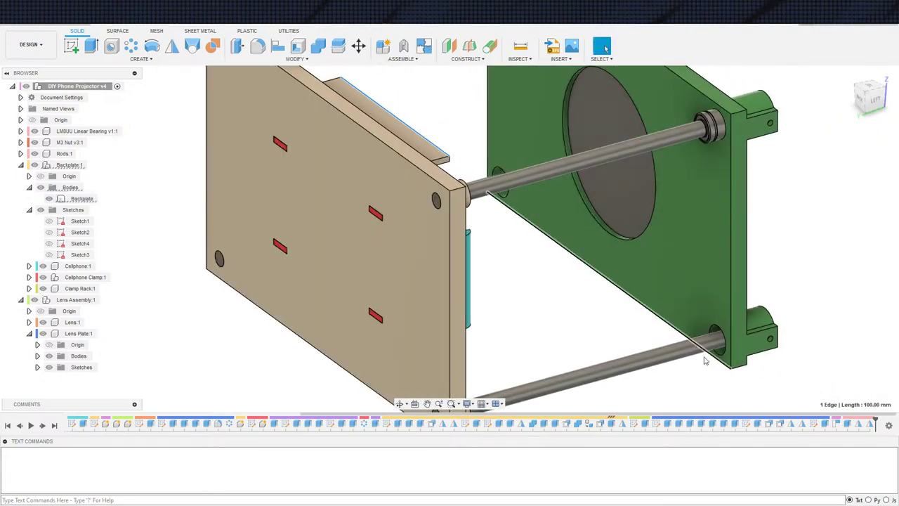
{"action": "middle_click_drag", "start_coordinate": [704, 361], "coordinate": [747, 227], "text": "shift"}
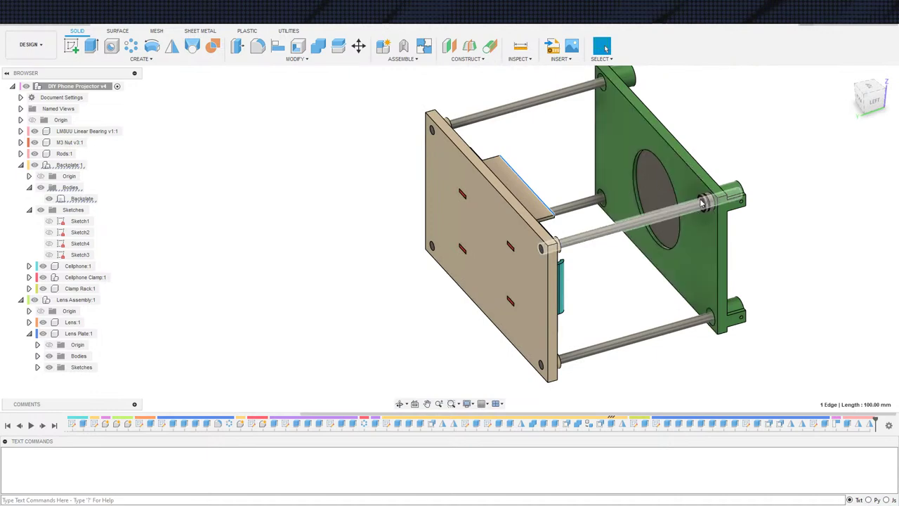
{"action": "middle_click_drag", "start_coordinate": [545, 277], "coordinate": [625, 275], "text": "shift"}
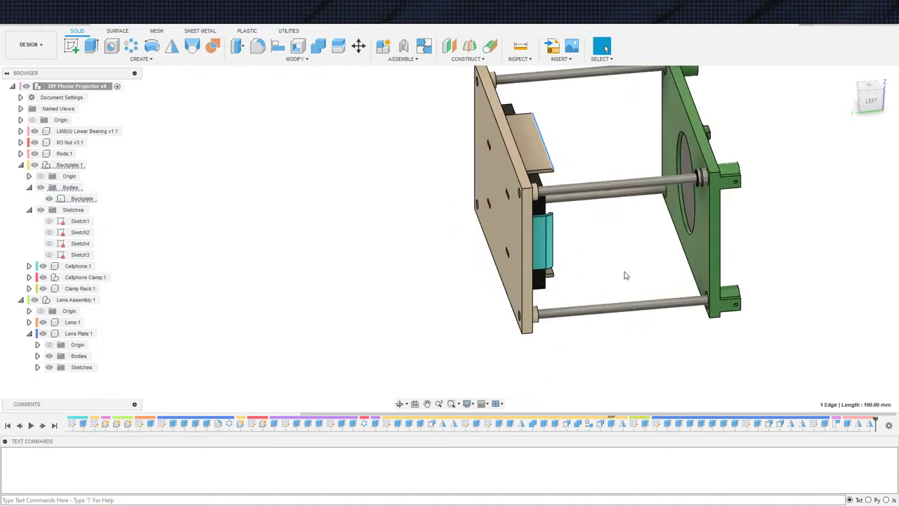
{"action": "scroll", "coordinate": [527, 102], "scroll_direction": "up", "scroll_amount": 5}
{"action": "middle_click_drag", "start_coordinate": [594, 181], "coordinate": [576, 168], "text": "shift"}
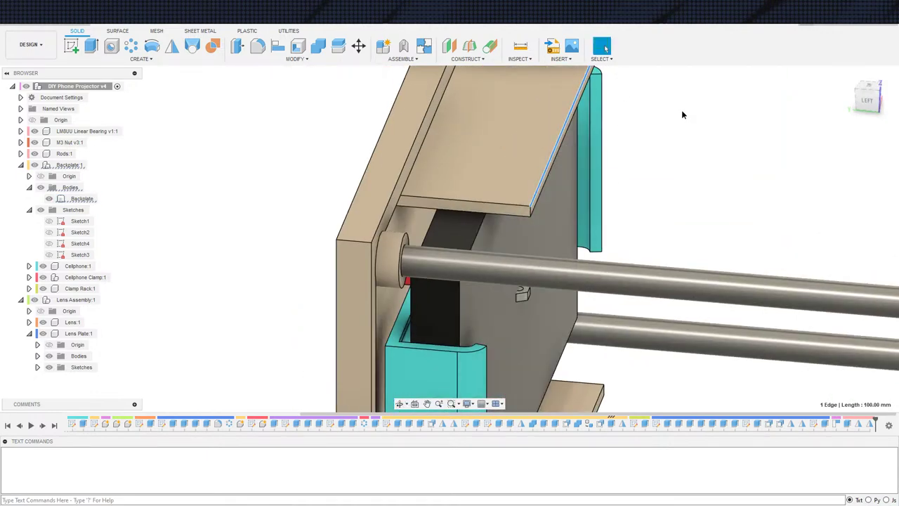
Step: Measure the distance between the front face of the backplate's upper shelf and the end face of the nearby rod holder
{"action": "left_click", "coordinate": [521, 46]}
{"action": "scroll", "coordinate": [520, 179], "scroll_direction": "up", "scroll_amount": 3}
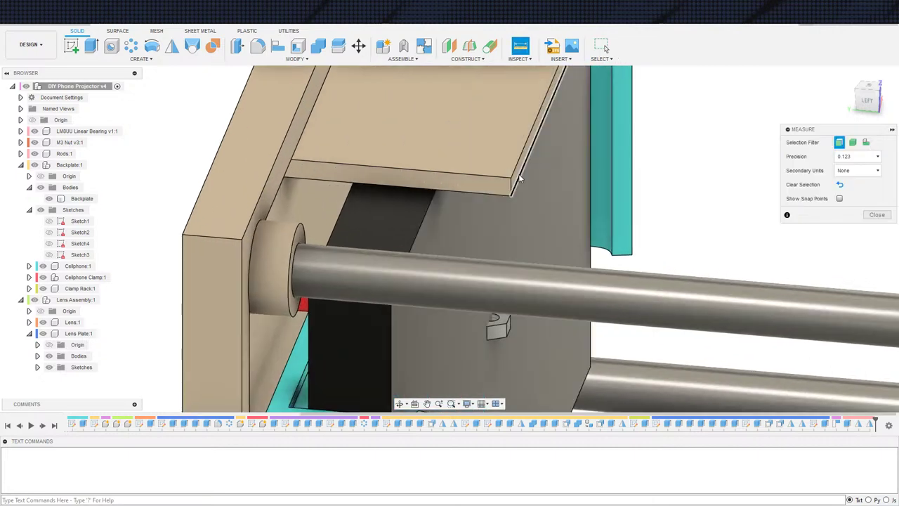
{"action": "scroll", "coordinate": [516, 172], "scroll_direction": "up", "scroll_amount": 2}
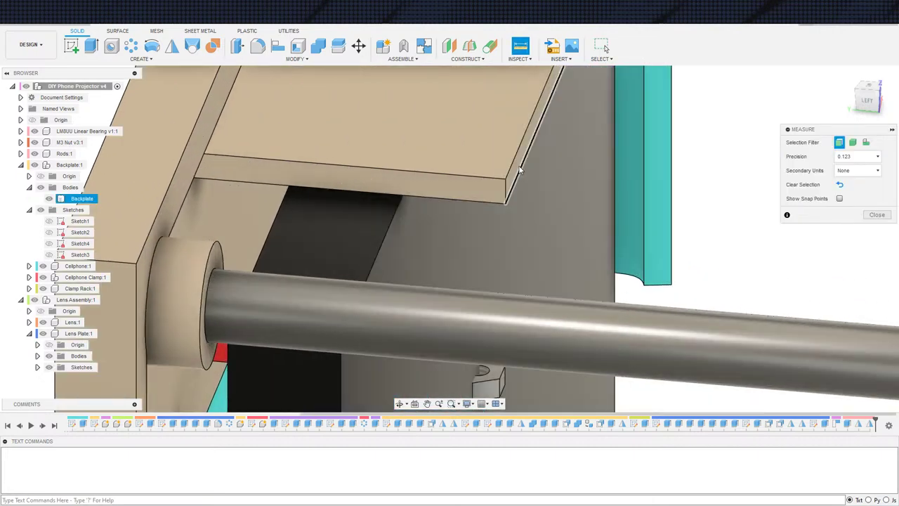
{"action": "left_click", "coordinate": [517, 169]}
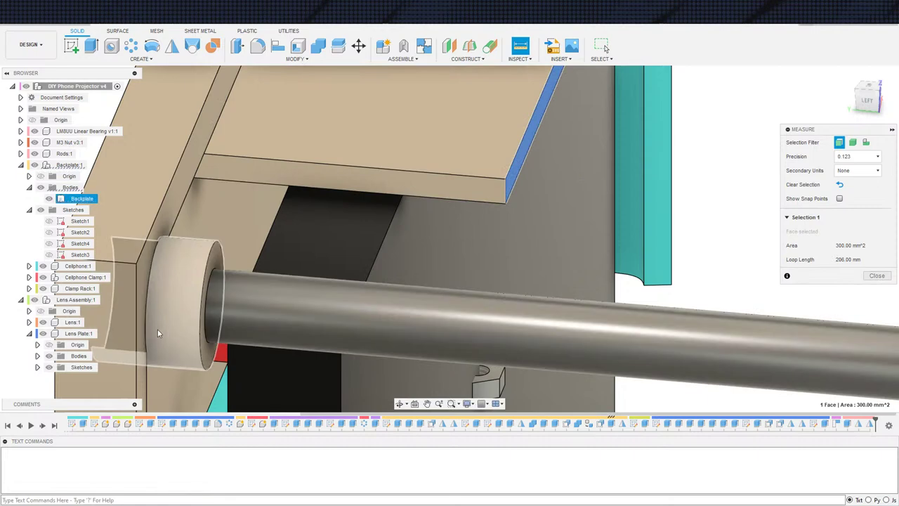
{"action": "left_click", "coordinate": [205, 360]}
{"action": "scroll", "coordinate": [283, 366], "scroll_direction": "down", "scroll_amount": 3}
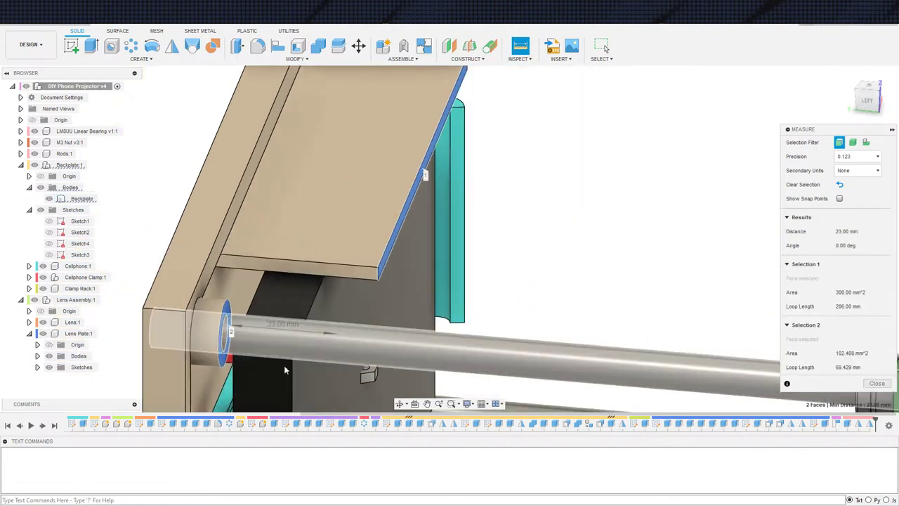
{"action": "middle_click_drag", "start_coordinate": [283, 364], "coordinate": [251, 362], "text": "shift"}
{"action": "scroll", "coordinate": [327, 365], "scroll_direction": "down", "scroll_amount": 2}
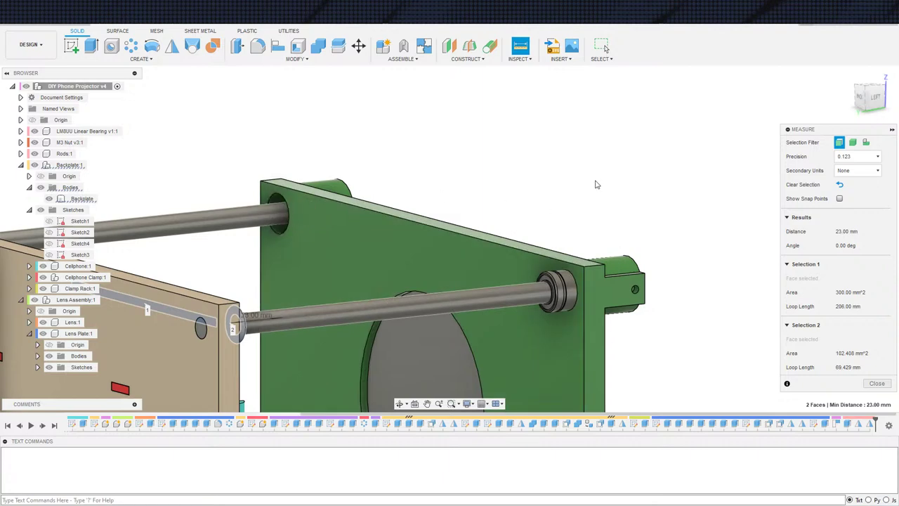
{"action": "scroll", "coordinate": [590, 184], "scroll_direction": "down", "scroll_amount": 3}
{"action": "key", "text": "Escape"}
Step: Inspect the lens plate's front side, its lens clips and four rod holders, and the overall projector assembly
{"action": "middle_click_drag", "start_coordinate": [745, 216], "coordinate": [725, 150]}
{"action": "middle_click_drag", "start_coordinate": [764, 201], "coordinate": [694, 215], "text": "shift"}
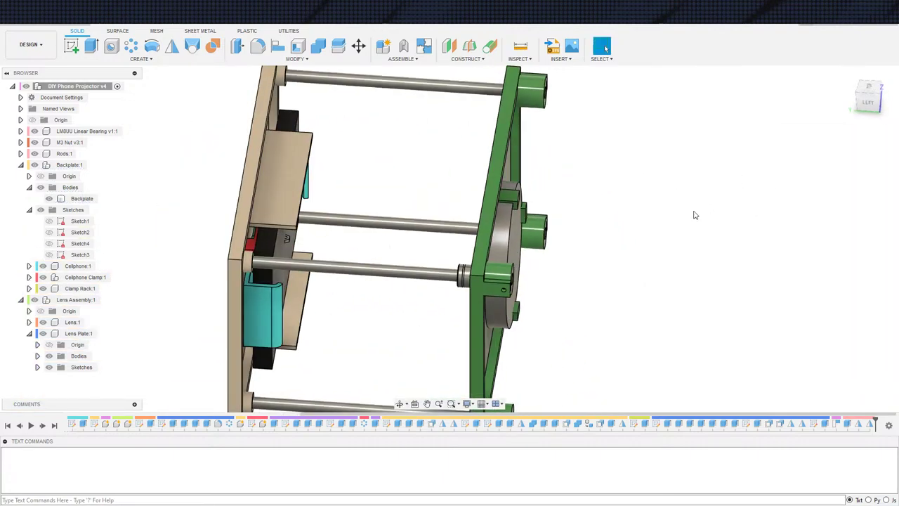
{"action": "middle_click_drag", "start_coordinate": [454, 227], "coordinate": [555, 196], "text": "shift"}
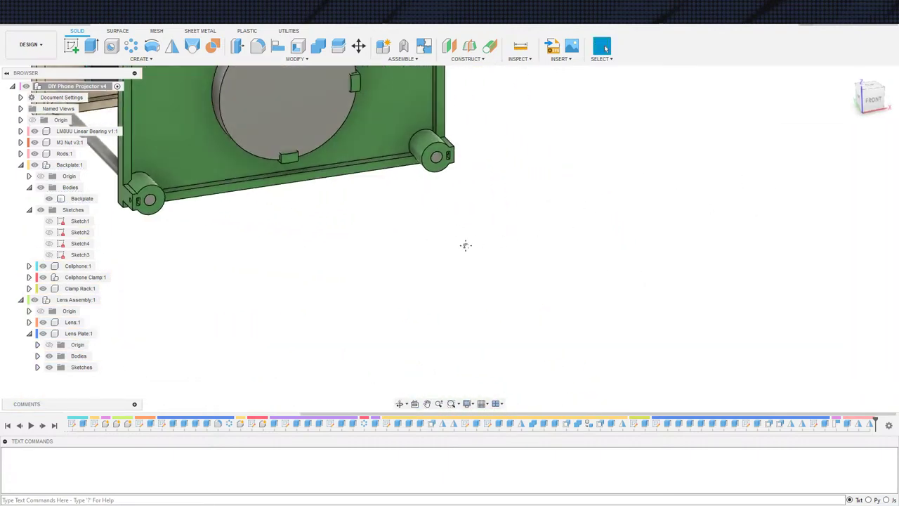
{"action": "middle_click_drag", "start_coordinate": [466, 246], "coordinate": [616, 350]}
{"action": "scroll", "coordinate": [475, 349], "scroll_direction": "up", "scroll_amount": 2}
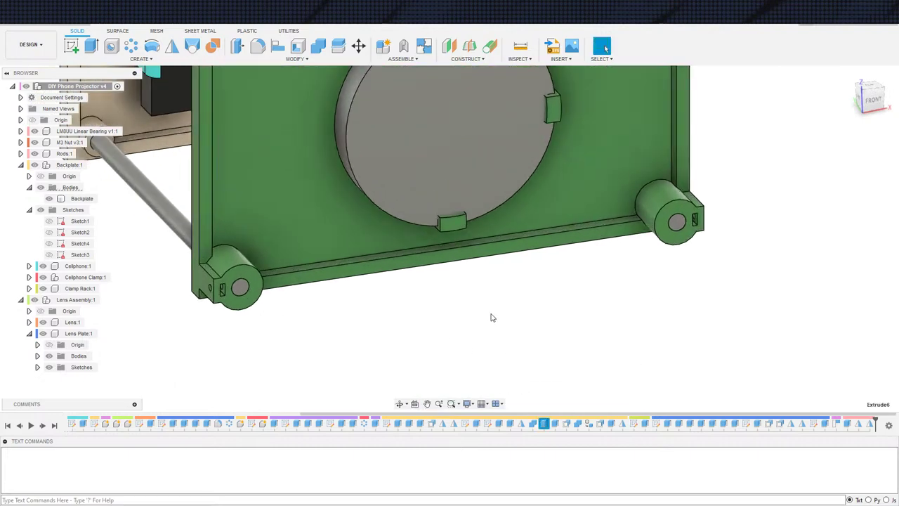
{"action": "middle_click_drag", "start_coordinate": [492, 315], "coordinate": [560, 354], "text": "shift"}
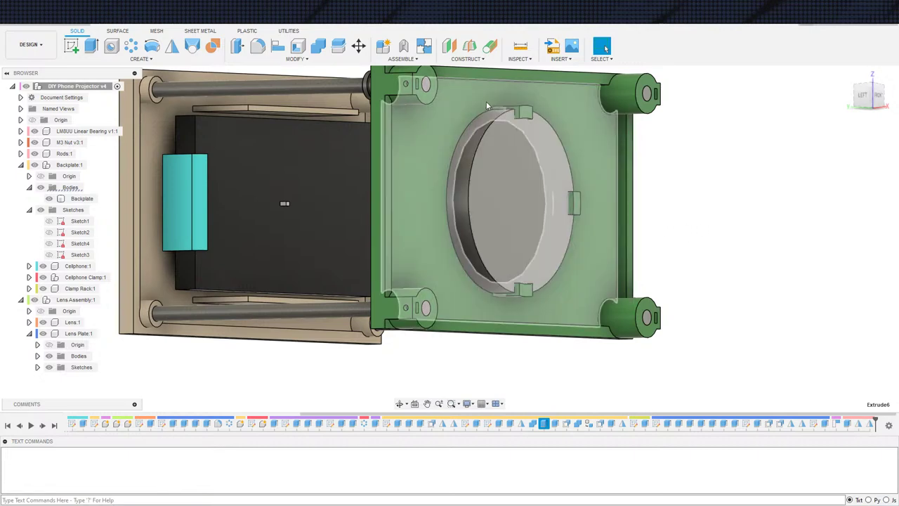
{"action": "scroll", "coordinate": [642, 221], "scroll_direction": "down", "scroll_amount": 2}
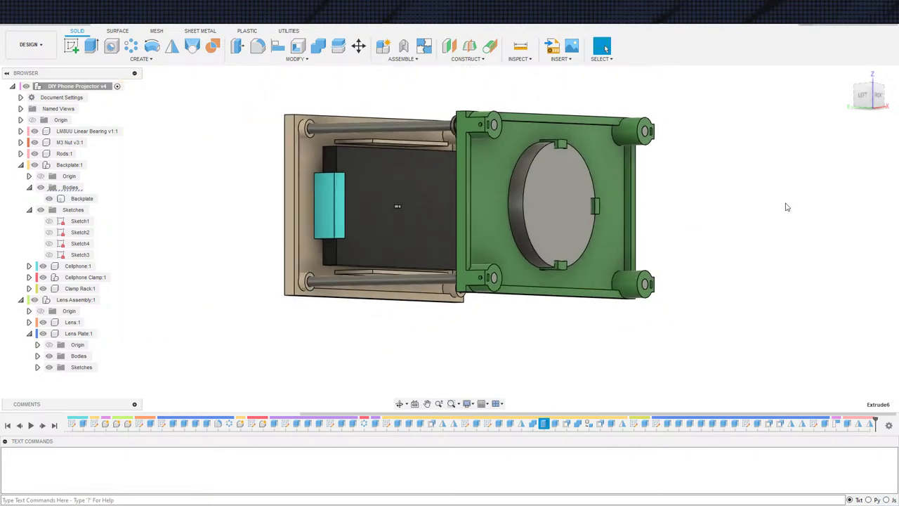
{"action": "scroll", "coordinate": [443, 144], "scroll_direction": "up", "scroll_amount": 1}
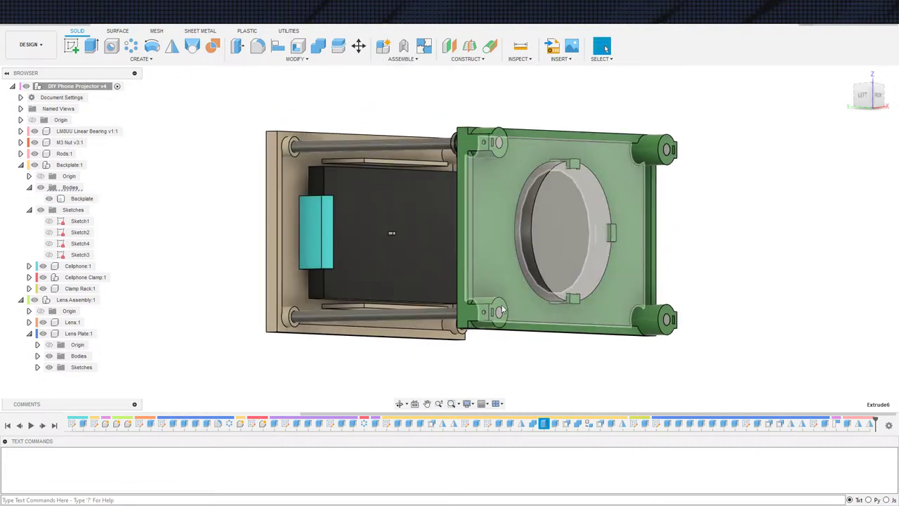
{"action": "middle_click_drag", "start_coordinate": [624, 391], "coordinate": [605, 355]}
{"action": "scroll", "coordinate": [541, 359], "scroll_direction": "up", "scroll_amount": 5}
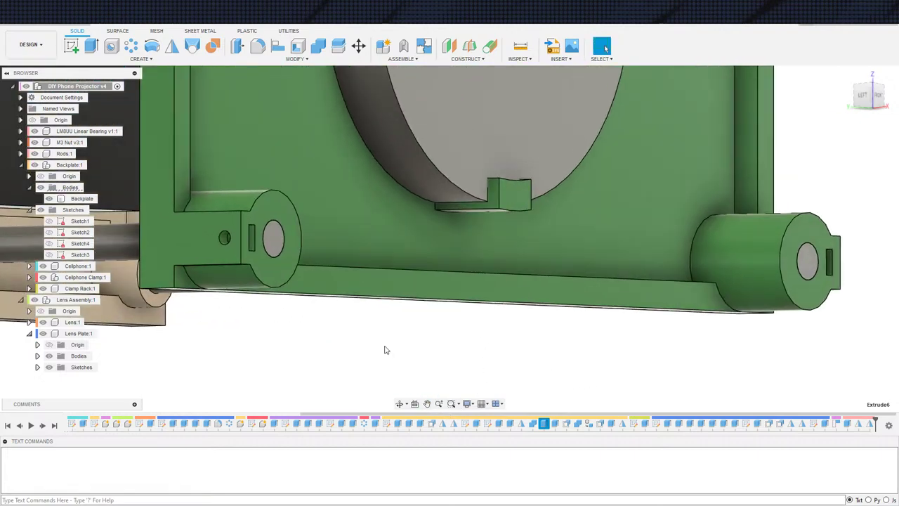
{"action": "scroll", "coordinate": [589, 361], "scroll_direction": "down", "scroll_amount": 6}
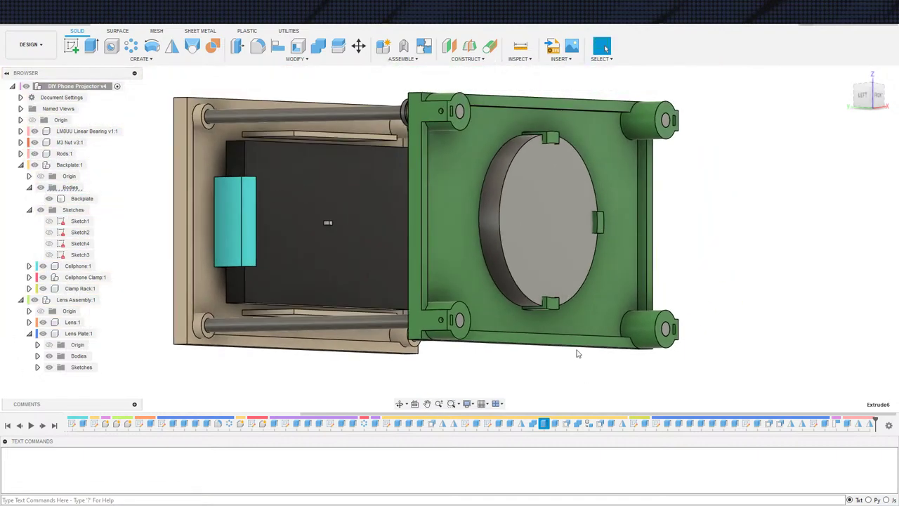
{"action": "middle_click_drag", "start_coordinate": [578, 353], "coordinate": [567, 323]}
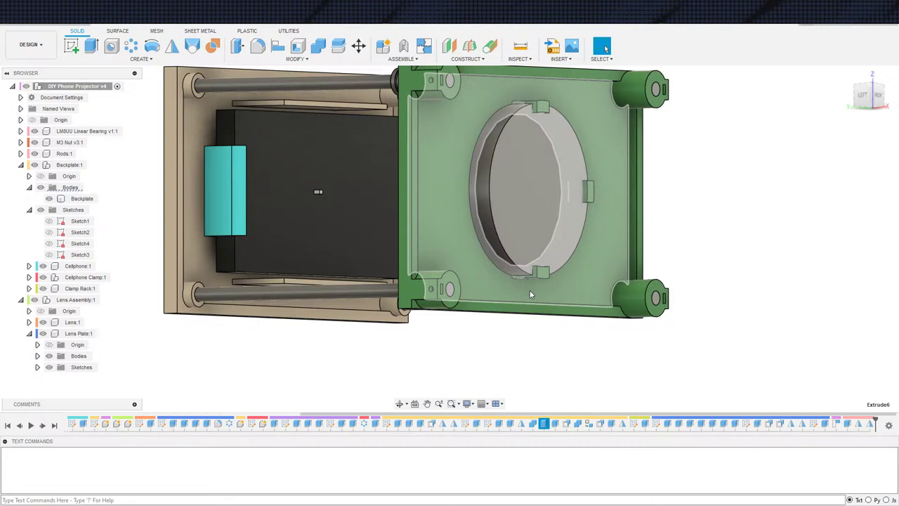
{"action": "middle_click_drag", "start_coordinate": [530, 291], "coordinate": [743, 277], "text": "shift"}
{"action": "scroll", "coordinate": [763, 282], "scroll_direction": "down", "scroll_amount": 3}
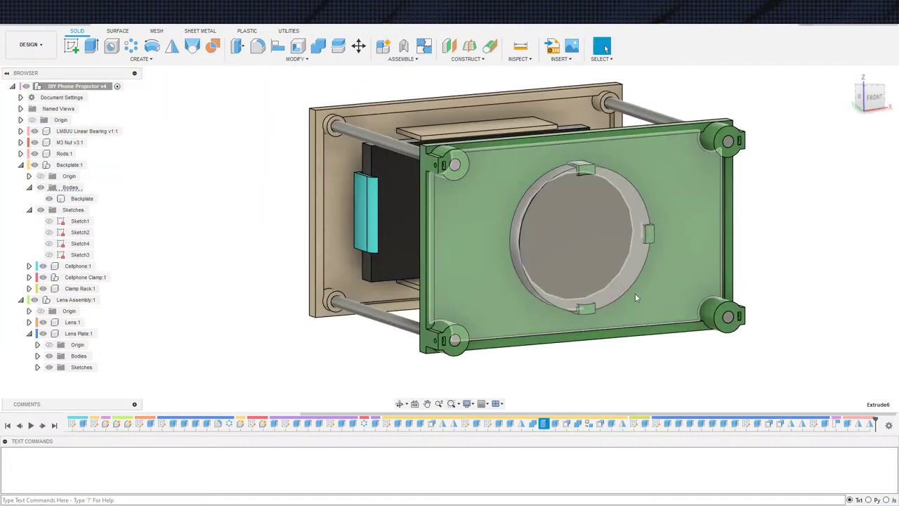
{"action": "left_click_drag", "start_coordinate": [563, 206], "coordinate": [577, 206]}
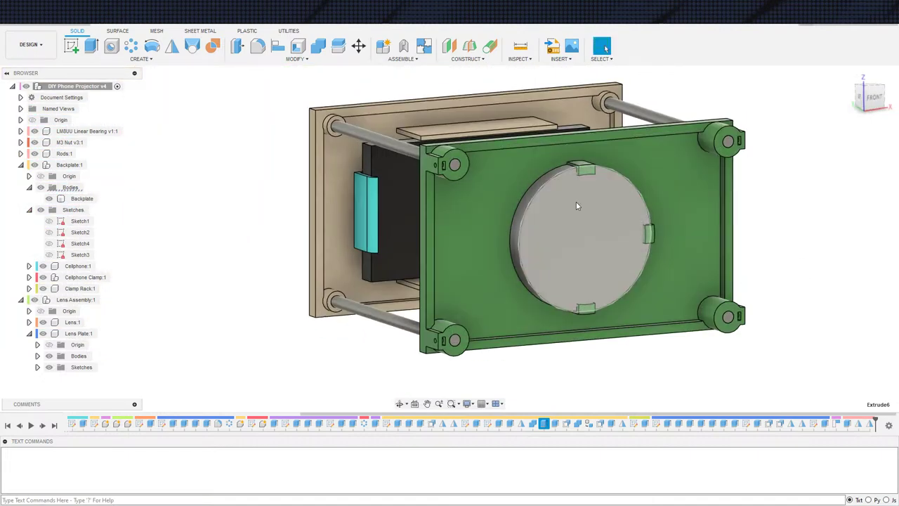
{"action": "middle_click_drag", "start_coordinate": [561, 193], "coordinate": [621, 325], "text": "shift"}
{"action": "middle_click_drag", "start_coordinate": [670, 343], "coordinate": [619, 246]}
{"action": "key", "text": "ctrl+z"}
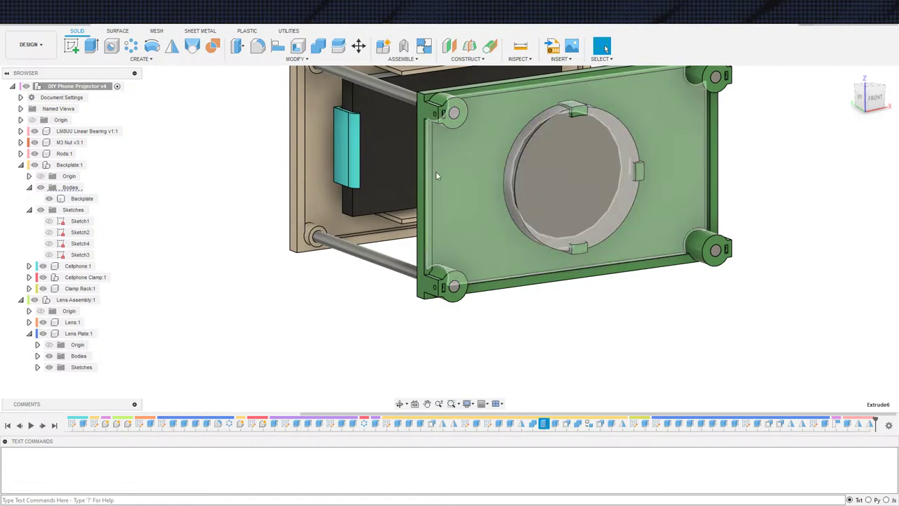
{"action": "key", "text": "ctrl+y"}
{"action": "scroll", "coordinate": [792, 306], "scroll_direction": "down", "scroll_amount": 2}
{"action": "middle_click_drag", "start_coordinate": [776, 312], "coordinate": [725, 305]}
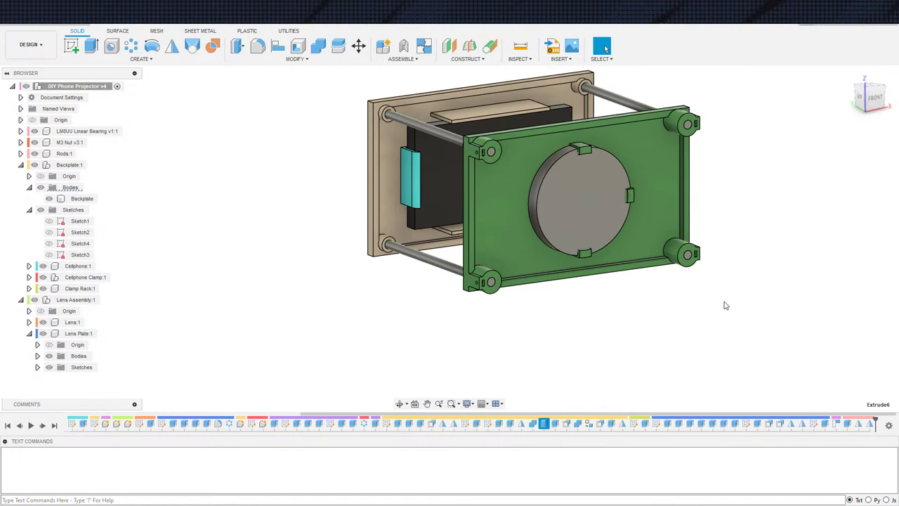
Step: Measure the distance from the end face of the lens plate's lower rod holder to the plate's recessed front face
{"action": "scroll", "coordinate": [475, 255], "scroll_direction": "up", "scroll_amount": 1}
{"action": "scroll", "coordinate": [475, 243], "scroll_direction": "up", "scroll_amount": 2}
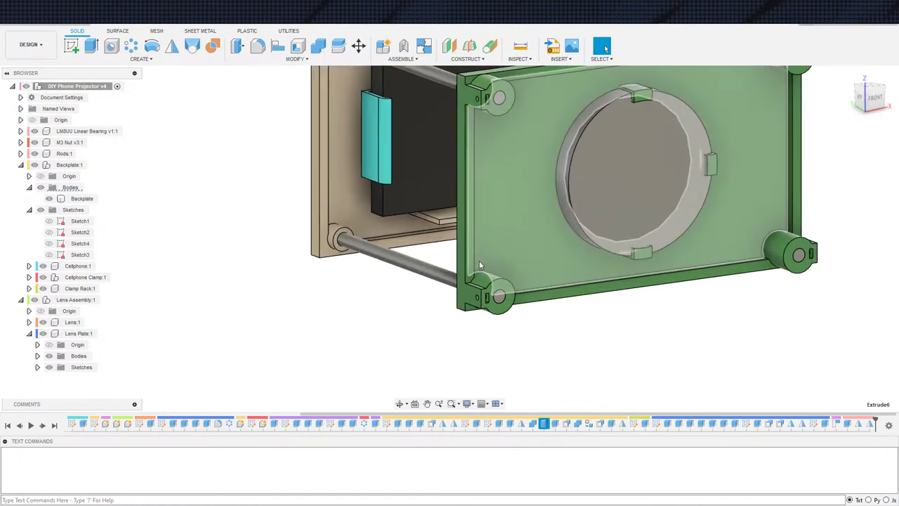
{"action": "left_click", "coordinate": [517, 291]}
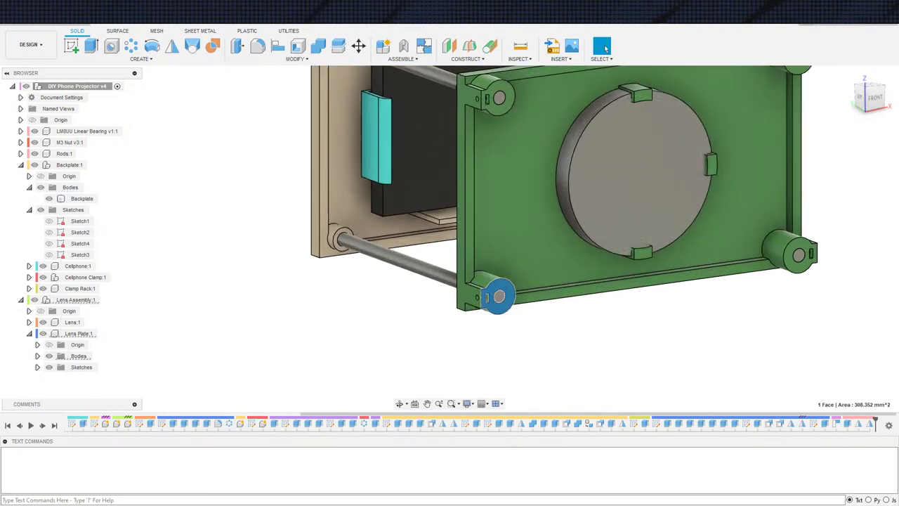
{"action": "left_click", "coordinate": [521, 46]}
{"action": "left_click", "coordinate": [693, 167]}
{"action": "scroll", "coordinate": [705, 335], "scroll_direction": "down", "scroll_amount": 4}
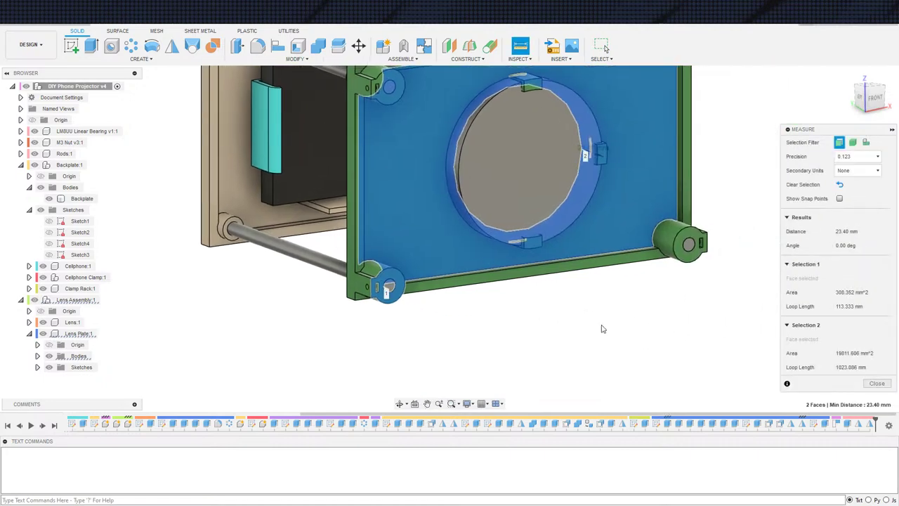
{"action": "middle_click_drag", "start_coordinate": [638, 293], "coordinate": [656, 317], "text": "shift"}
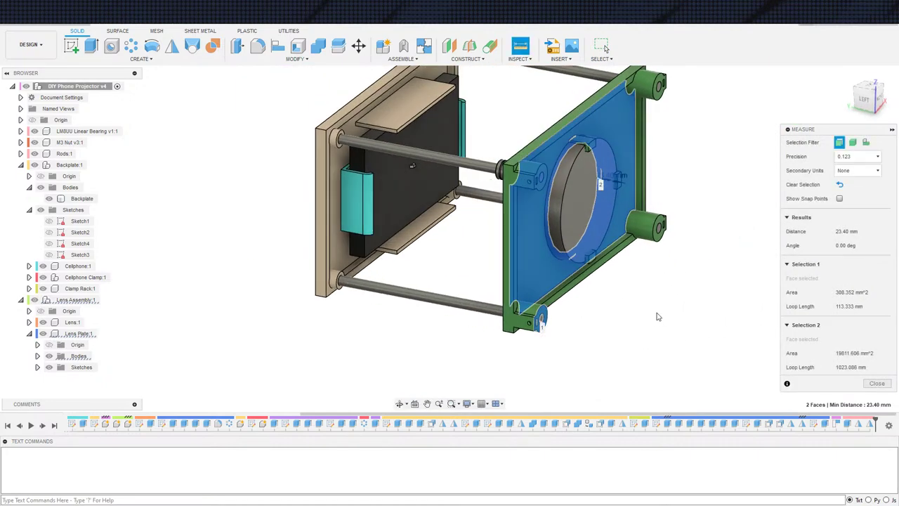
{"action": "key", "text": "Escape"}
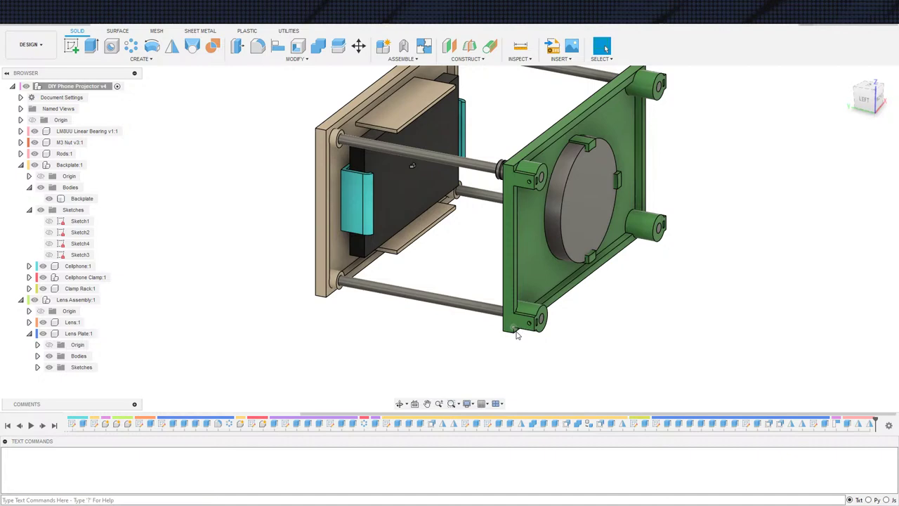
{"action": "scroll", "coordinate": [517, 330], "scroll_direction": "up", "scroll_amount": 5}
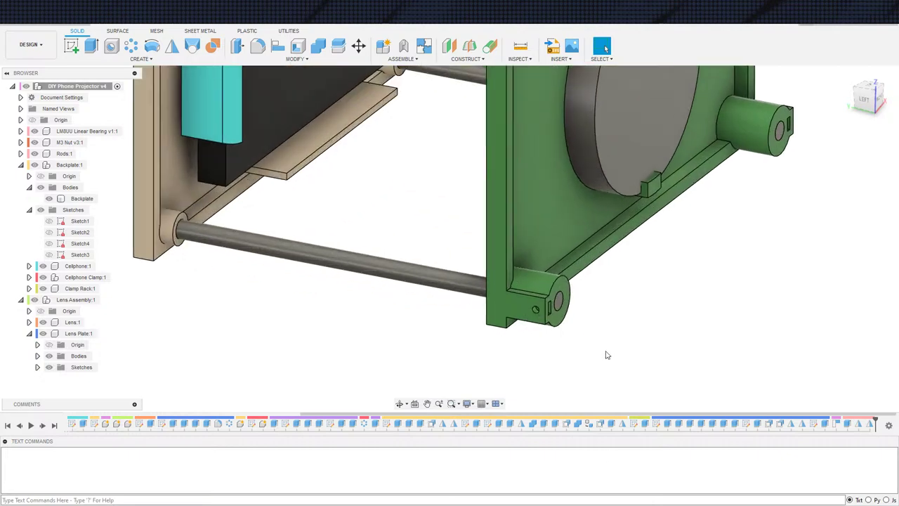
Step: Examine the assembled projector from the left side and from the front of the lens plate
{"action": "scroll", "coordinate": [735, 360], "scroll_direction": "down", "scroll_amount": 4}
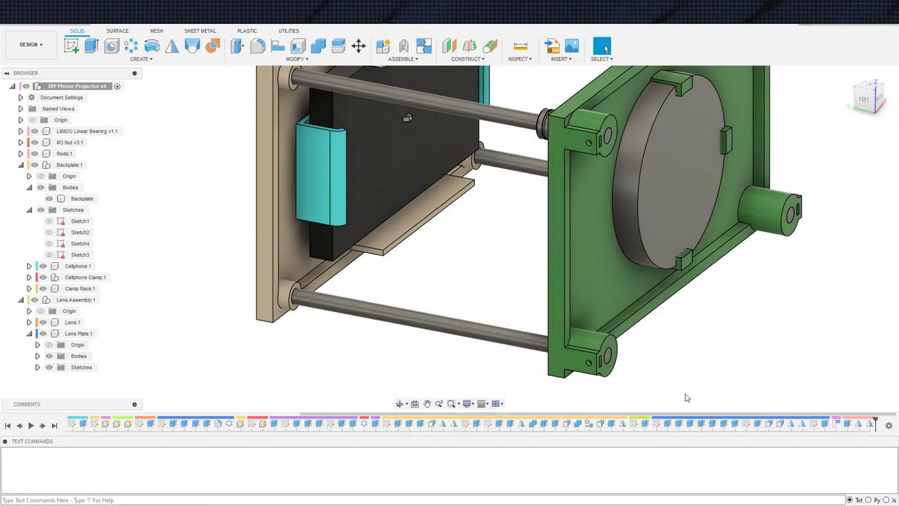
{"action": "scroll", "coordinate": [842, 373], "scroll_direction": "down", "scroll_amount": 2}
{"action": "middle_click_drag", "start_coordinate": [845, 363], "coordinate": [780, 372]}
{"action": "middle_click_drag", "start_coordinate": [806, 364], "coordinate": [804, 302], "text": "shift"}
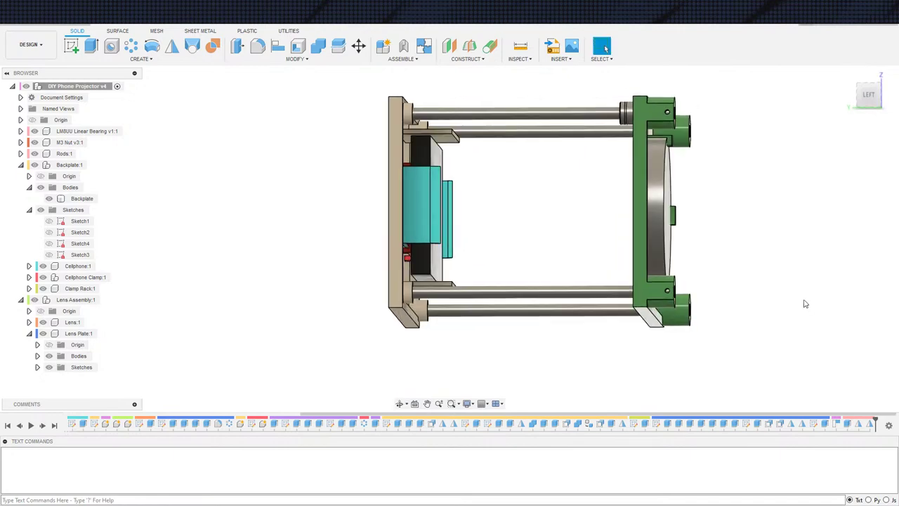
{"action": "left_click", "coordinate": [866, 103]}
{"action": "middle_click_drag", "start_coordinate": [747, 271], "coordinate": [588, 276]}
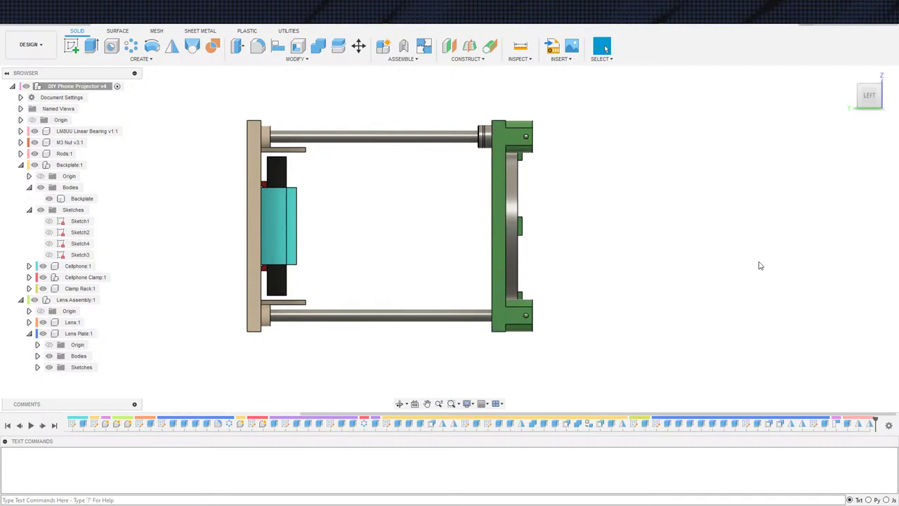
{"action": "scroll", "coordinate": [685, 237], "scroll_direction": "down", "scroll_amount": 2}
{"action": "middle_click_drag", "start_coordinate": [721, 242], "coordinate": [668, 317], "text": "shift"}
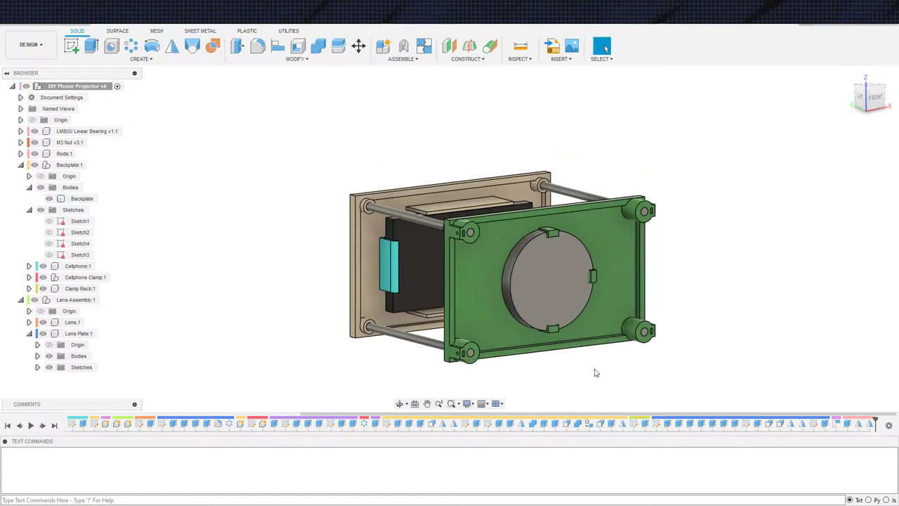
{"action": "middle_click_drag", "start_coordinate": [597, 371], "coordinate": [548, 367], "text": "shift"}
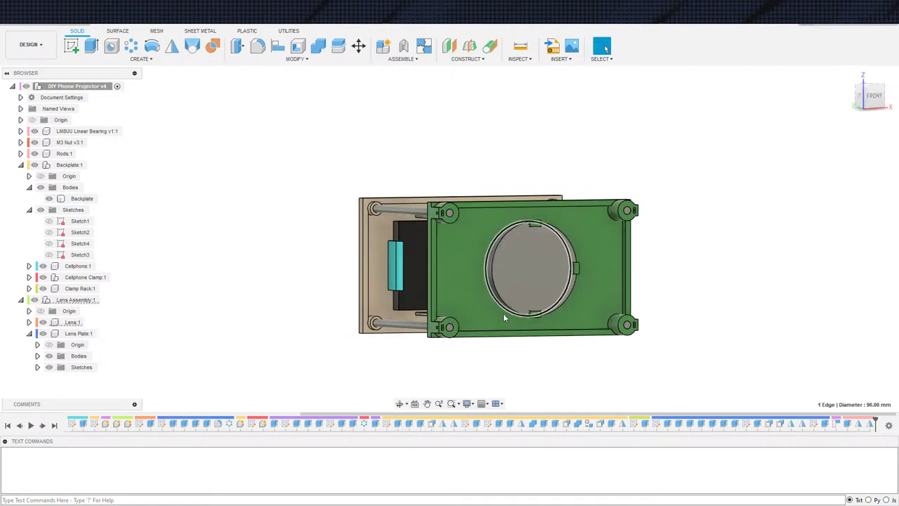
Step: Delete the lens plate's lens clip features, including Extrude2, the fillet and the circular pattern
{"action": "left_click", "coordinate": [218, 425], "text": "ctrl"}
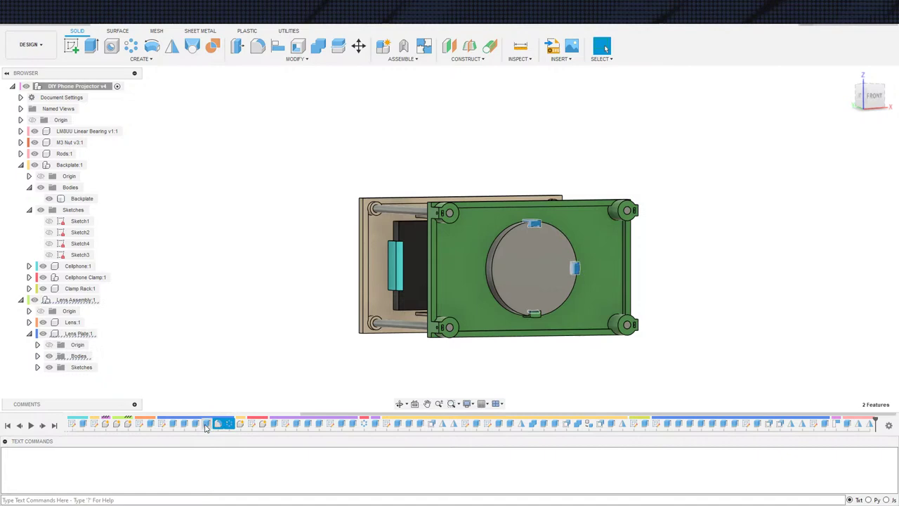
{"action": "left_click", "coordinate": [207, 426], "text": "ctrl"}
{"action": "left_click", "coordinate": [188, 425], "text": "shift"}
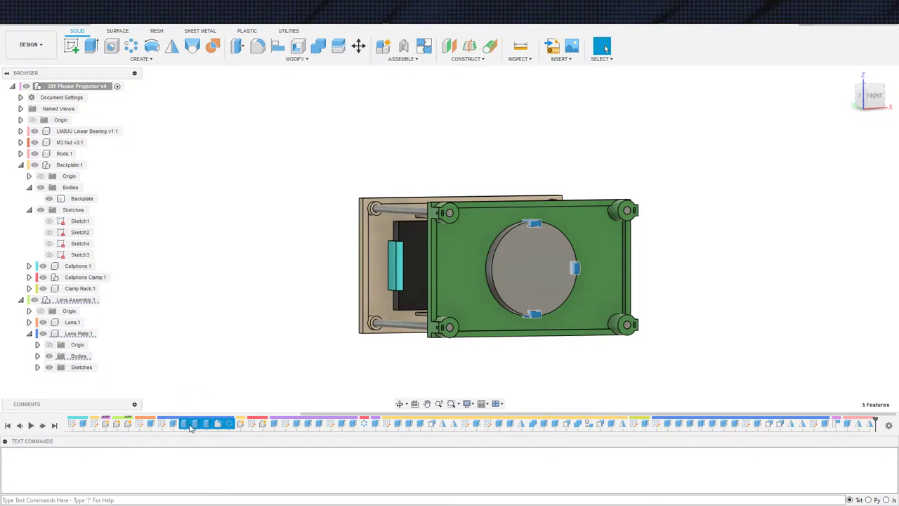
{"action": "left_click", "coordinate": [196, 425], "text": "shift"}
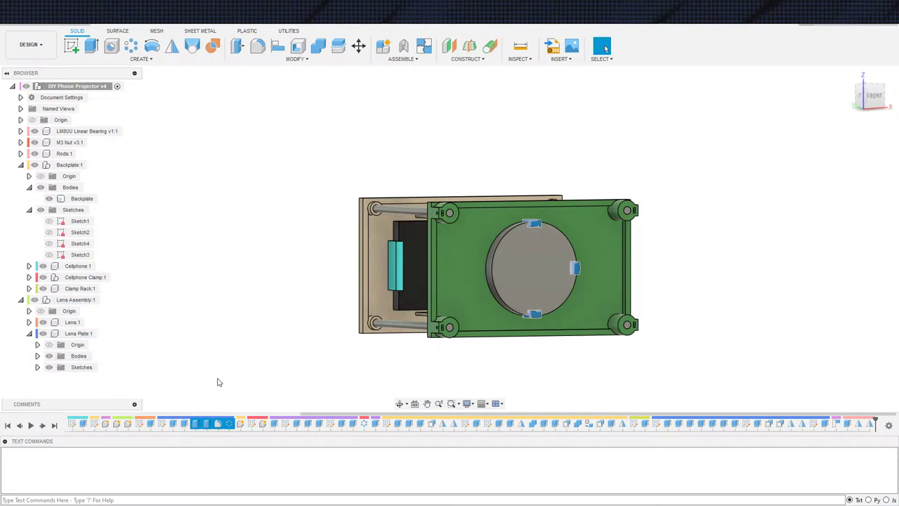
{"action": "key", "text": "Delete"}
{"action": "key", "text": "ctrl+z"}
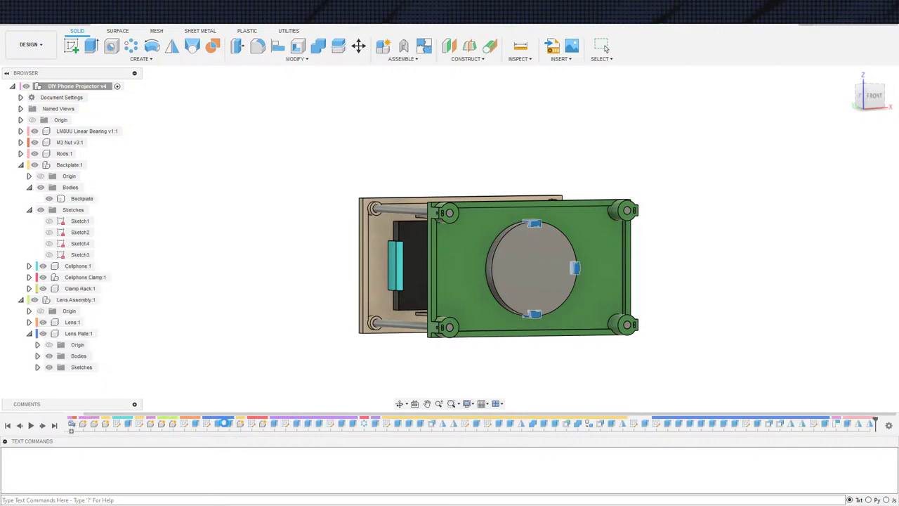
{"action": "double_click", "coordinate": [233, 422]}
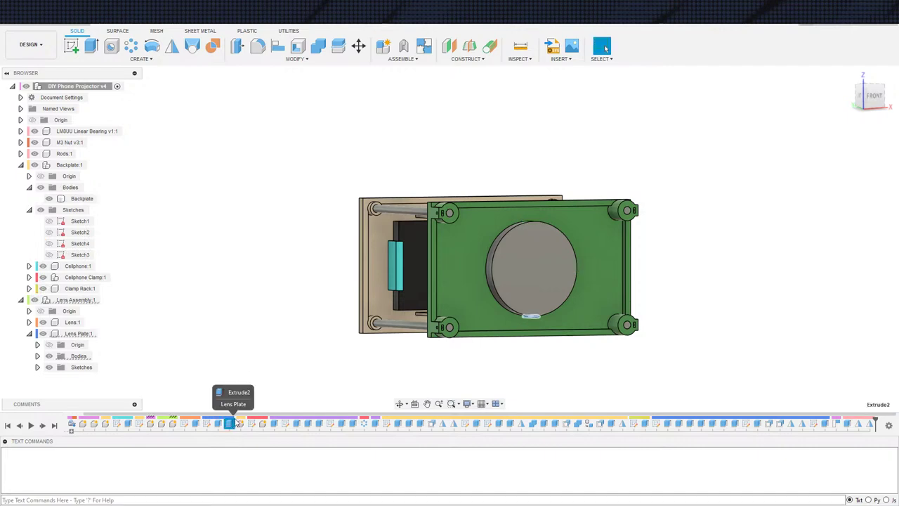
{"action": "key", "text": "ctrl+y"}
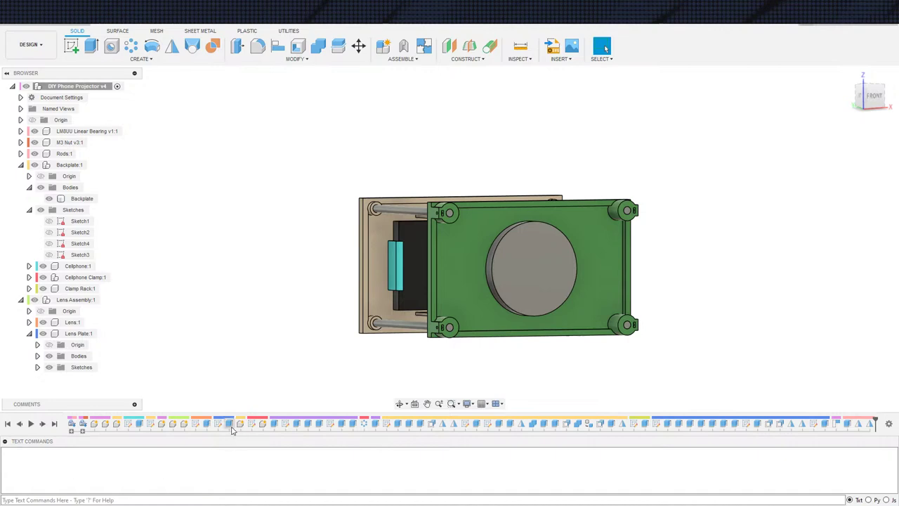
Step: Roll the design history back to just after the lens plate's Extrude1 feature
{"action": "right_click", "coordinate": [232, 423]}
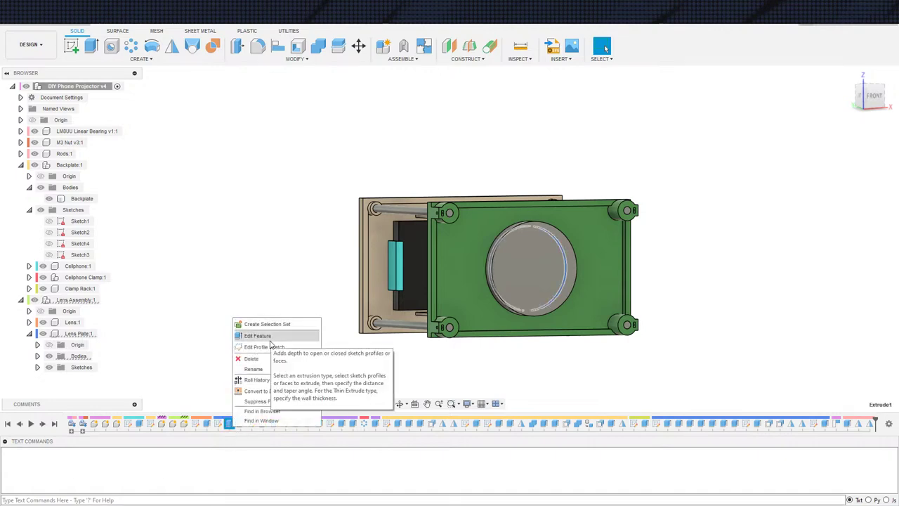
{"action": "left_click", "coordinate": [269, 380]}
{"action": "scroll", "coordinate": [549, 343], "scroll_direction": "down", "scroll_amount": 2}
{"action": "scroll", "coordinate": [556, 345], "scroll_direction": "up", "scroll_amount": 3}
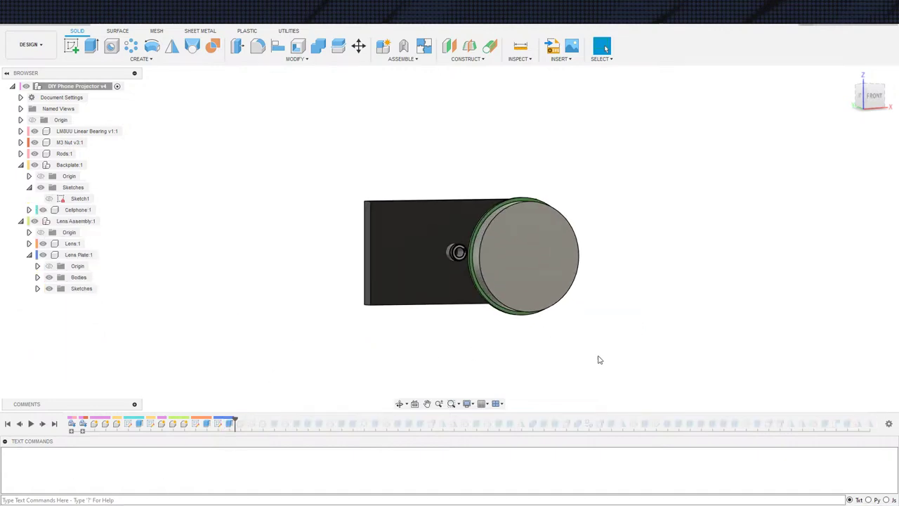
{"action": "middle_click_drag", "start_coordinate": [572, 349], "coordinate": [507, 369], "text": "shift"}
{"action": "scroll", "coordinate": [593, 355], "scroll_direction": "down", "scroll_amount": 1}
{"action": "scroll", "coordinate": [596, 352], "scroll_direction": "up", "scroll_amount": 2}
{"action": "scroll", "coordinate": [596, 352], "scroll_direction": "up", "scroll_amount": 2}
{"action": "scroll", "coordinate": [572, 357], "scroll_direction": "down", "scroll_amount": 2}
{"action": "scroll", "coordinate": [540, 350], "scroll_direction": "up", "scroll_amount": 1}
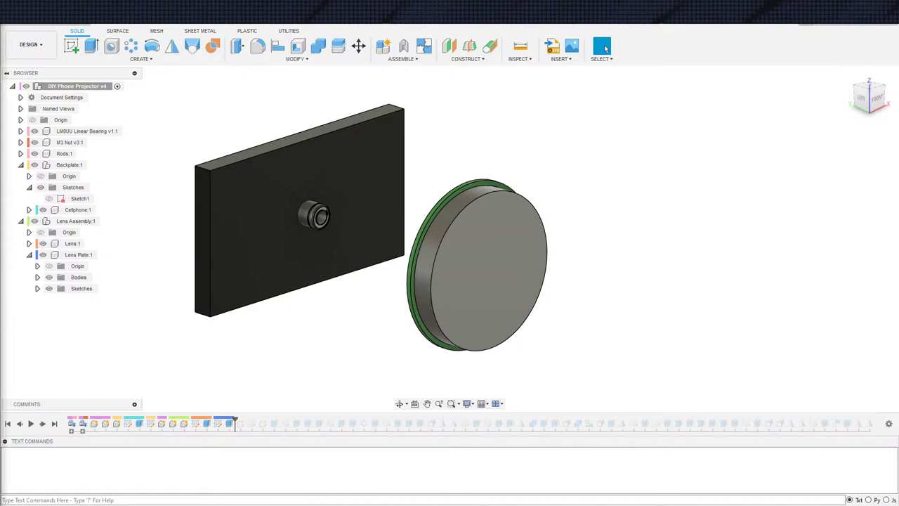
Step: Switch to the DIY Projector Setup Tips PDF in the browser and read its first two pages
{"action": "left_click_drag", "start_coordinate": [0, 112], "coordinate": [99, 129]}
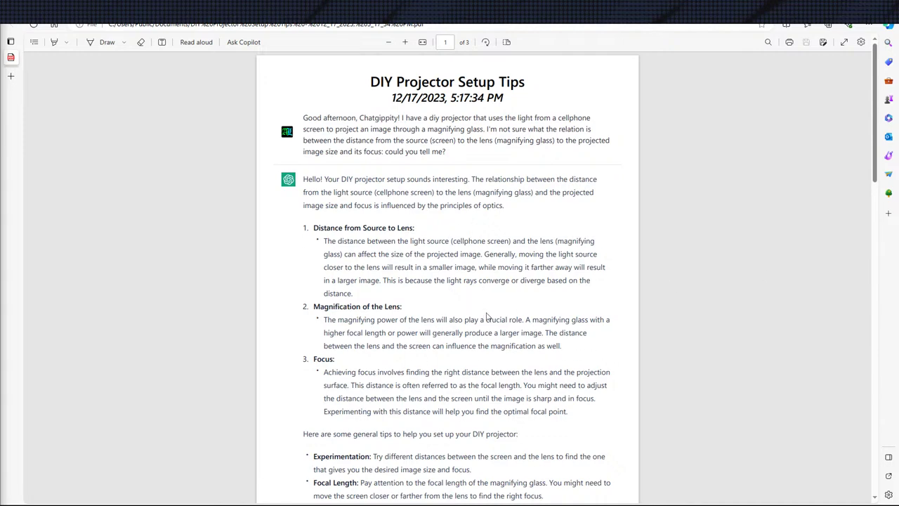
{"action": "scroll", "coordinate": [485, 316], "scroll_direction": "down", "scroll_amount": 5}
{"action": "scroll", "coordinate": [471, 303], "scroll_direction": "up", "scroll_amount": 5}
{"action": "scroll", "coordinate": [396, 302], "scroll_direction": "down", "scroll_amount": 5}
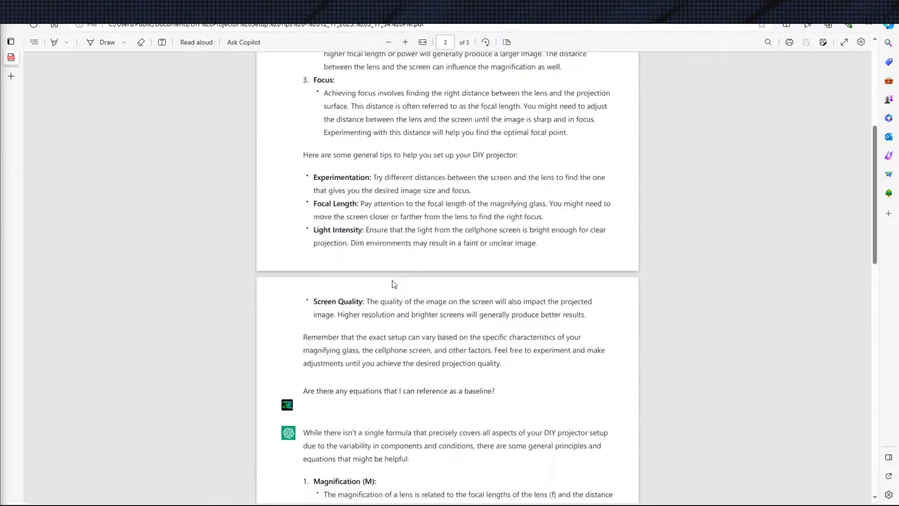
{"action": "scroll", "coordinate": [380, 274], "scroll_direction": "down", "scroll_amount": 4}
{"action": "scroll", "coordinate": [365, 263], "scroll_direction": "up", "scroll_amount": 2}
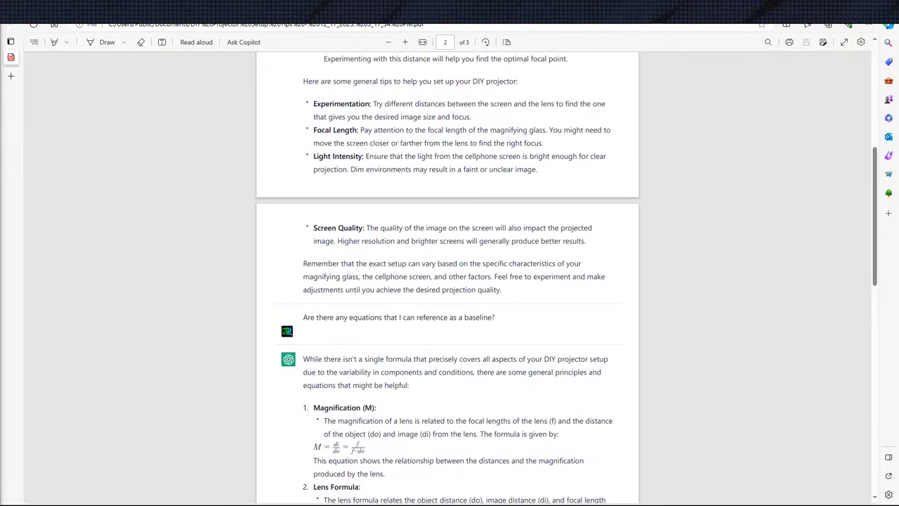
Step: Calculate 25.4 × 30 in Calculator, then close it
{"action": "type", "text": "25.4"}
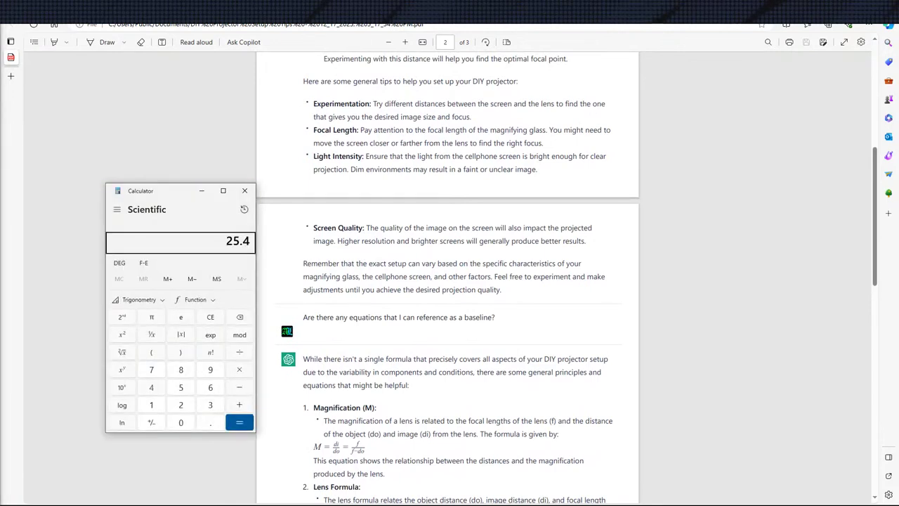
{"action": "key", "text": "Return"}
{"action": "type", "text": "*30"}
{"action": "key", "text": "Return"}
{"action": "left_click", "coordinate": [245, 192]}
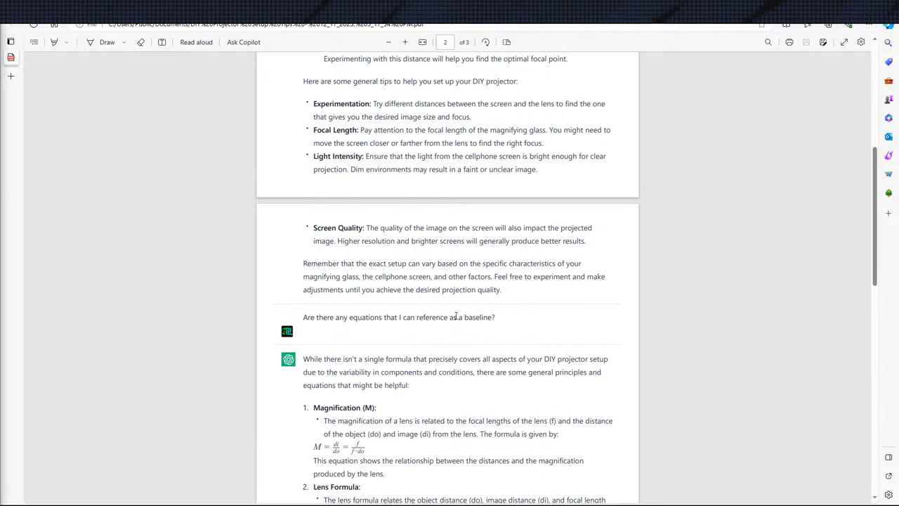
Step: Review the setup tips on distance, magnification and focus, and the equations on the document's second page
{"action": "scroll", "coordinate": [466, 315], "scroll_direction": "up", "scroll_amount": 3}
{"action": "scroll", "coordinate": [463, 313], "scroll_direction": "down", "scroll_amount": 6}
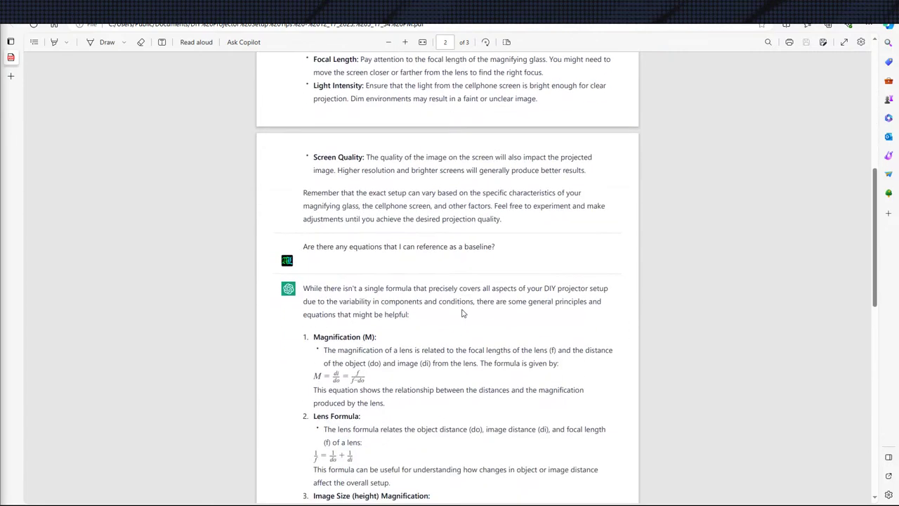
{"action": "scroll", "coordinate": [437, 290], "scroll_direction": "up", "scroll_amount": 7}
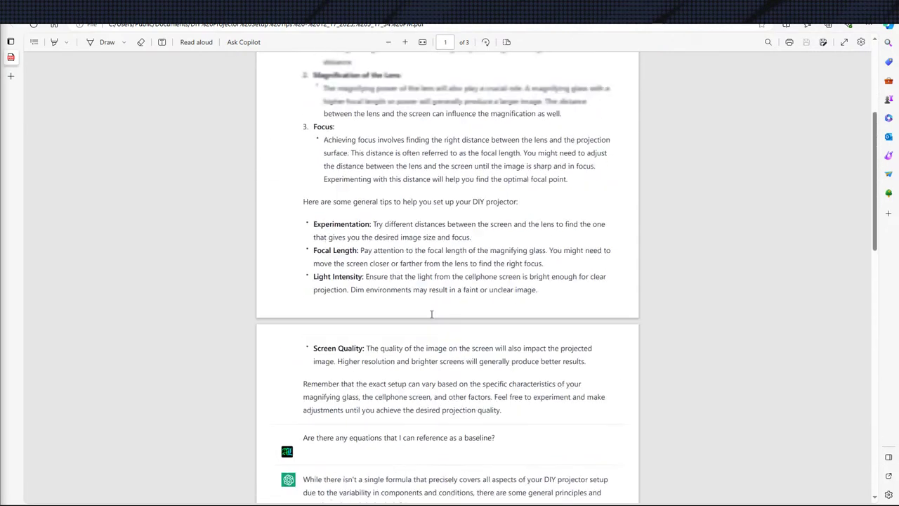
{"action": "scroll", "coordinate": [394, 303], "scroll_direction": "up", "scroll_amount": 1}
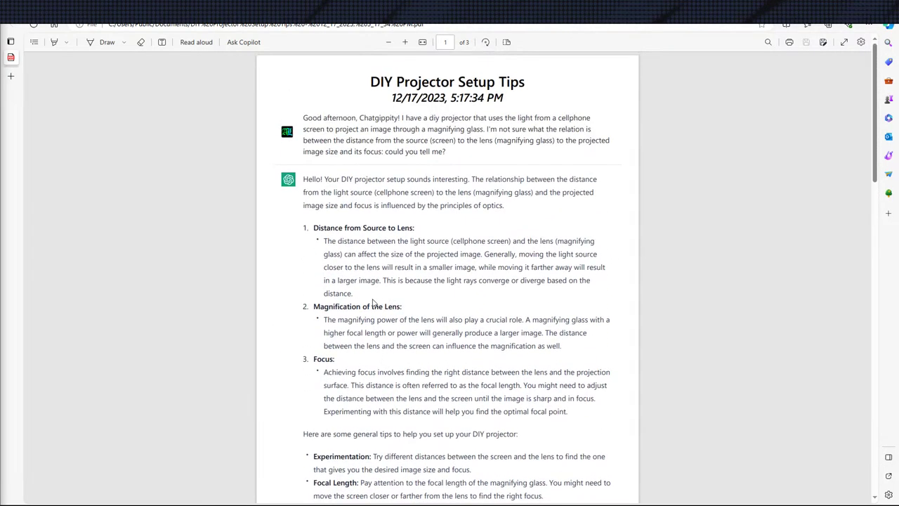
{"action": "scroll", "coordinate": [373, 302], "scroll_direction": "down", "scroll_amount": 3}
{"action": "scroll", "coordinate": [377, 301], "scroll_direction": "up", "scroll_amount": 2}
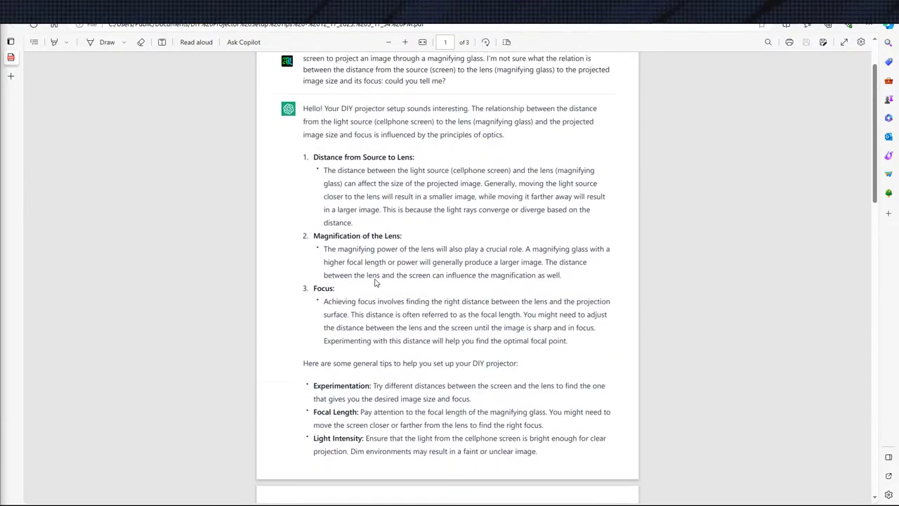
{"action": "scroll", "coordinate": [362, 287], "scroll_direction": "down", "scroll_amount": 9}
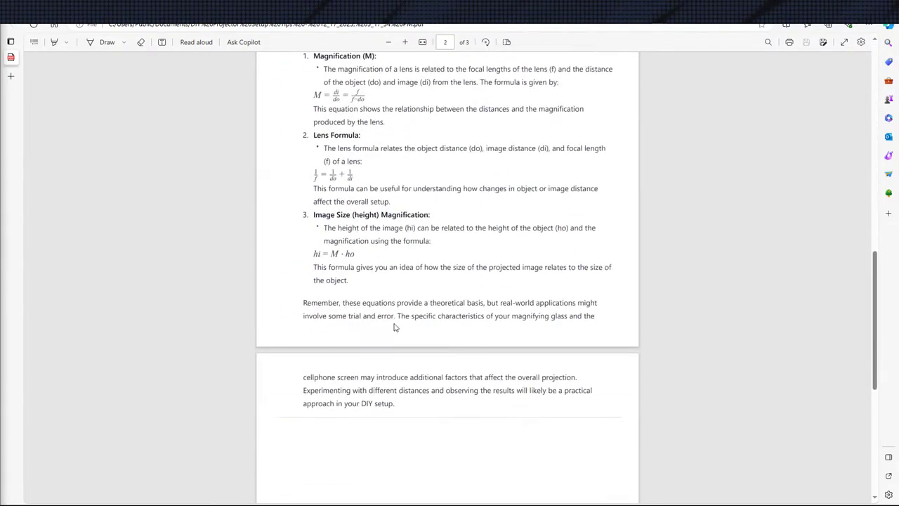
{"action": "scroll", "coordinate": [393, 323], "scroll_direction": "up", "scroll_amount": 2}
Step: Highlight the passage with the magnification, lens formula and image size equations, then clear the selection
{"action": "left_click_drag", "start_coordinate": [302, 195], "coordinate": [446, 458]}
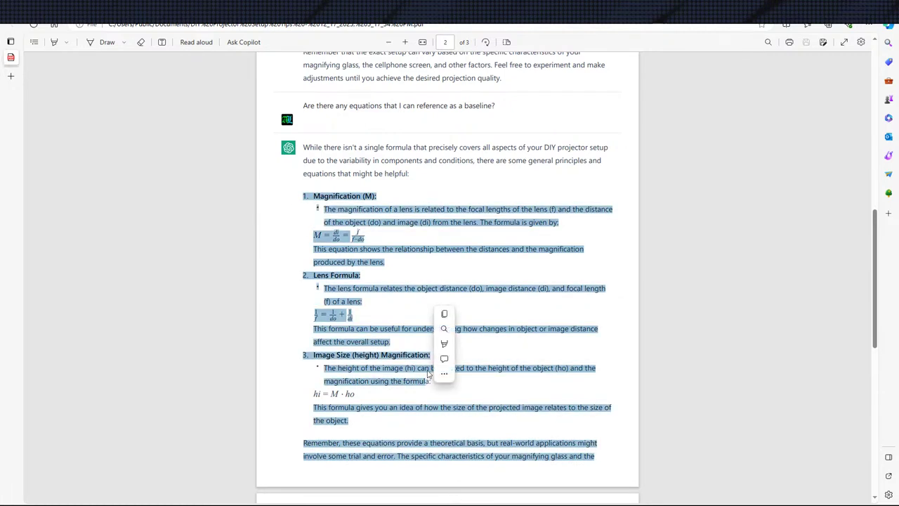
{"action": "right_click", "coordinate": [421, 343]}
{"action": "key", "text": "Escape"}
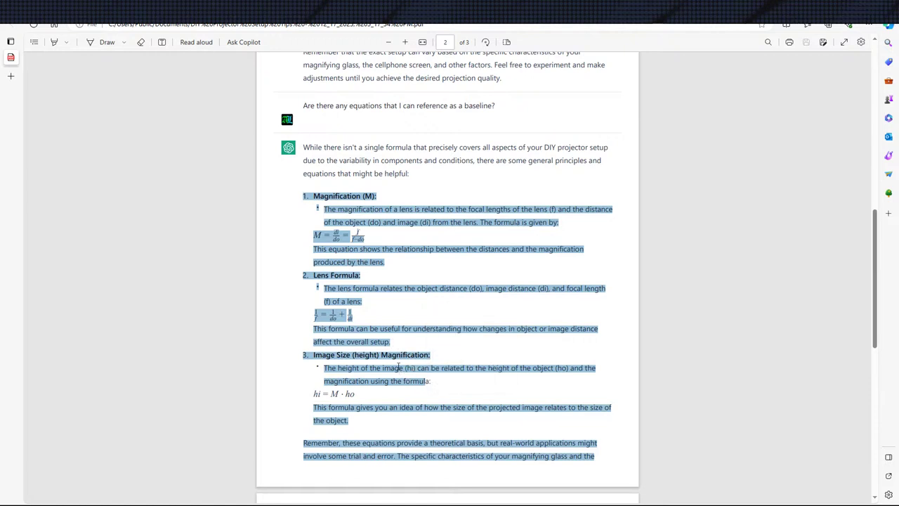
{"action": "left_click", "coordinate": [392, 380]}
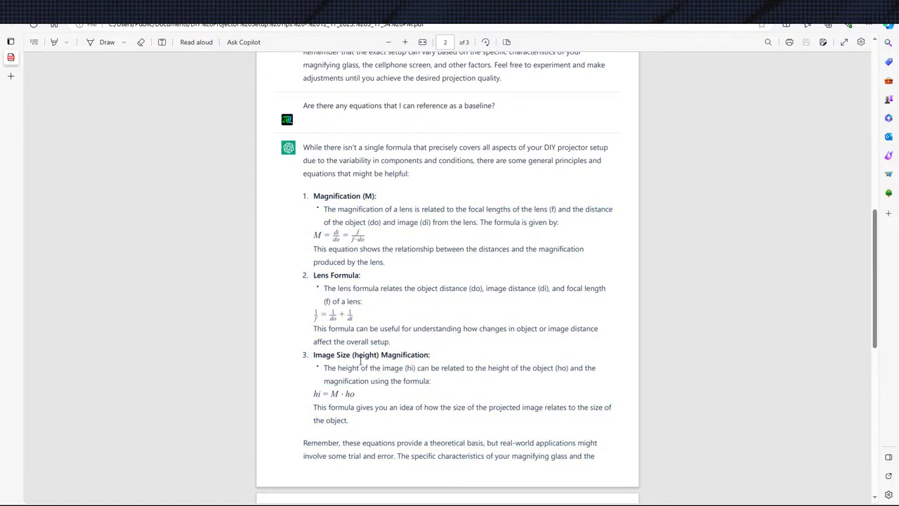
{"action": "left_click_drag", "start_coordinate": [311, 190], "coordinate": [365, 453]}
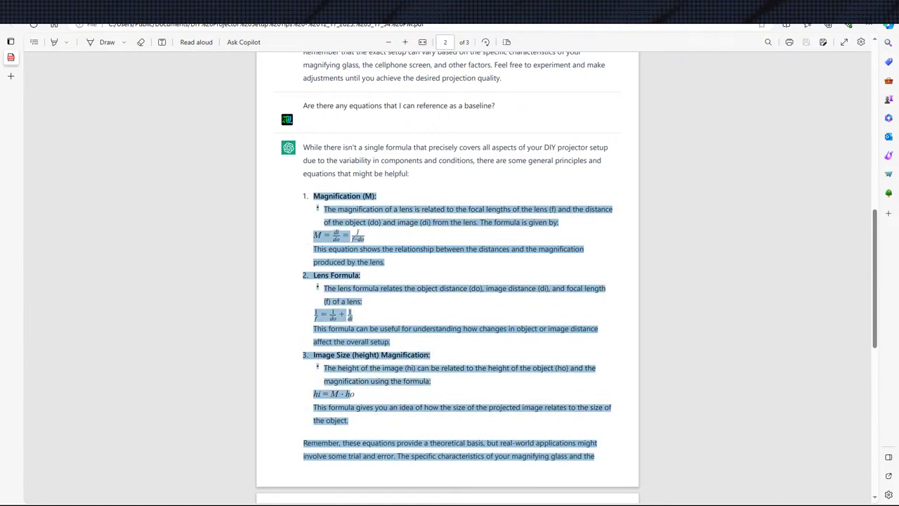
{"action": "left_click", "coordinate": [363, 434]}
Step: Highlight the first page's sentences on how lens focal length and source-to-lens distance affect the projected image size
{"action": "scroll", "coordinate": [496, 321], "scroll_direction": "up", "scroll_amount": 12}
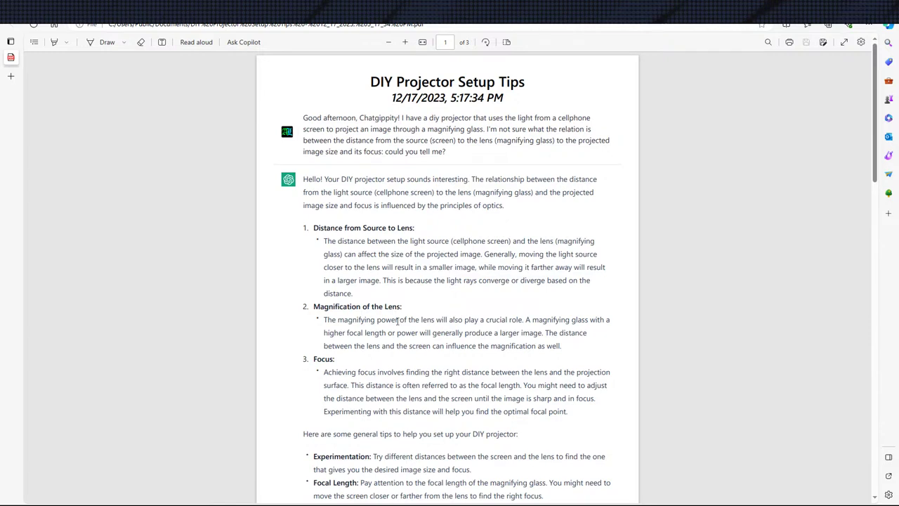
{"action": "left_click_drag", "start_coordinate": [524, 320], "coordinate": [545, 333]}
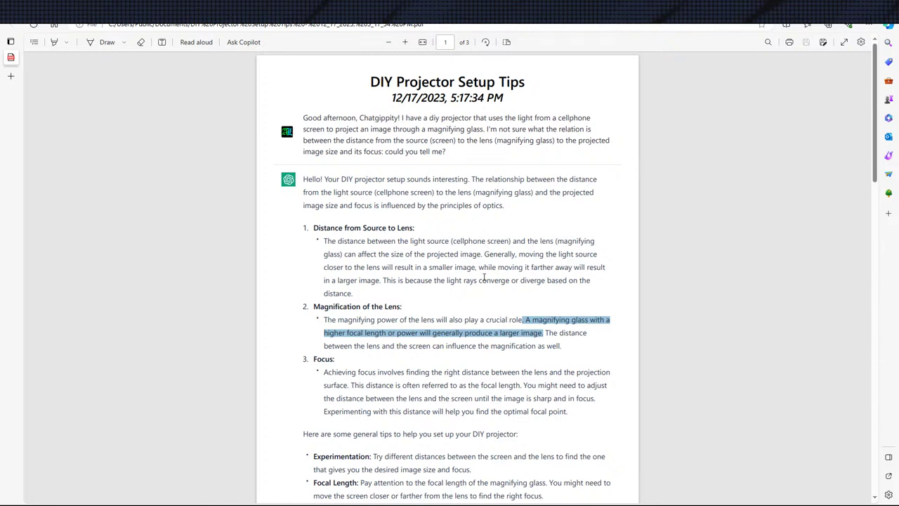
{"action": "left_click", "coordinate": [525, 327]}
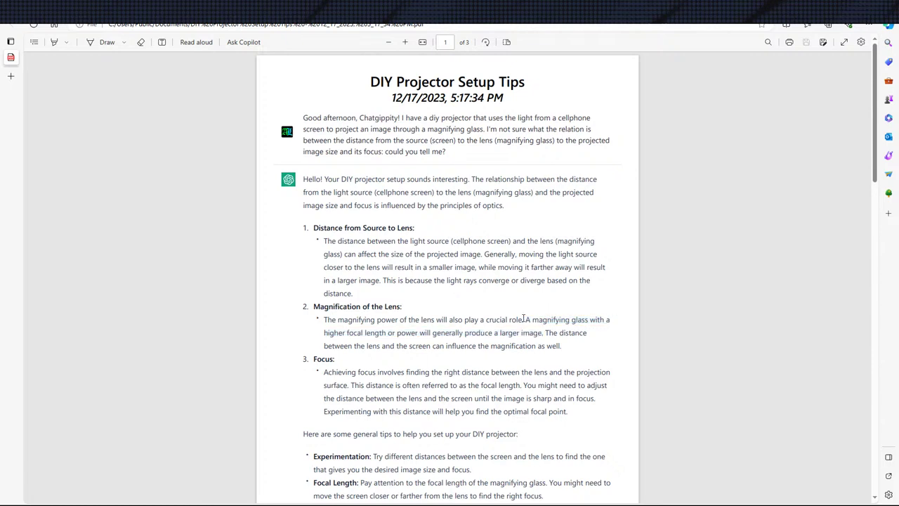
{"action": "left_click_drag", "start_coordinate": [524, 320], "coordinate": [543, 333]}
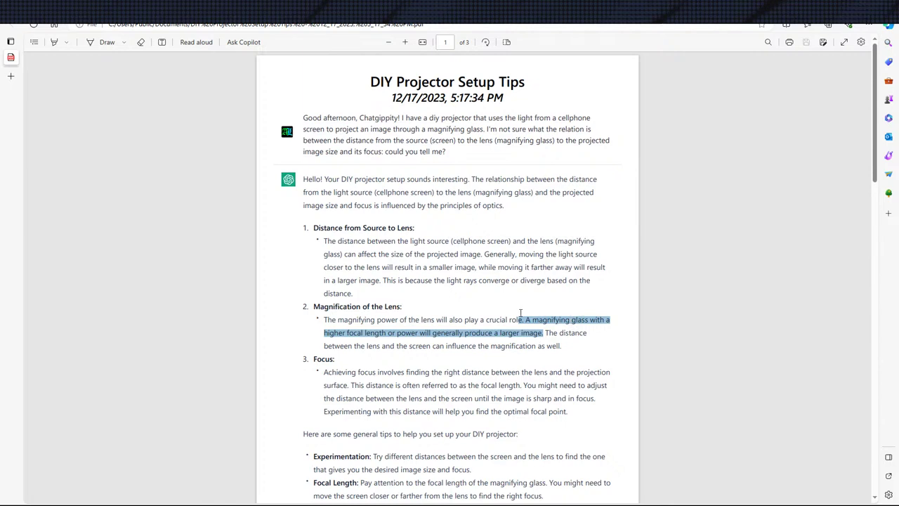
{"action": "left_click_drag", "start_coordinate": [519, 320], "coordinate": [554, 333]}
{"action": "left_click_drag", "start_coordinate": [527, 320], "coordinate": [554, 333]}
{"action": "left_click_drag", "start_coordinate": [484, 254], "coordinate": [446, 268]}
{"action": "left_click_drag", "start_coordinate": [538, 385], "coordinate": [547, 385]}
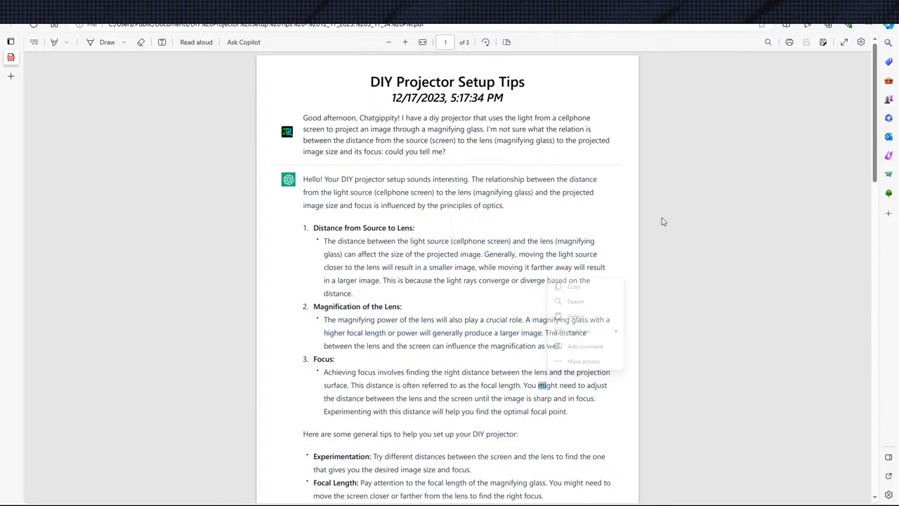
{"action": "left_click", "coordinate": [551, 213]}
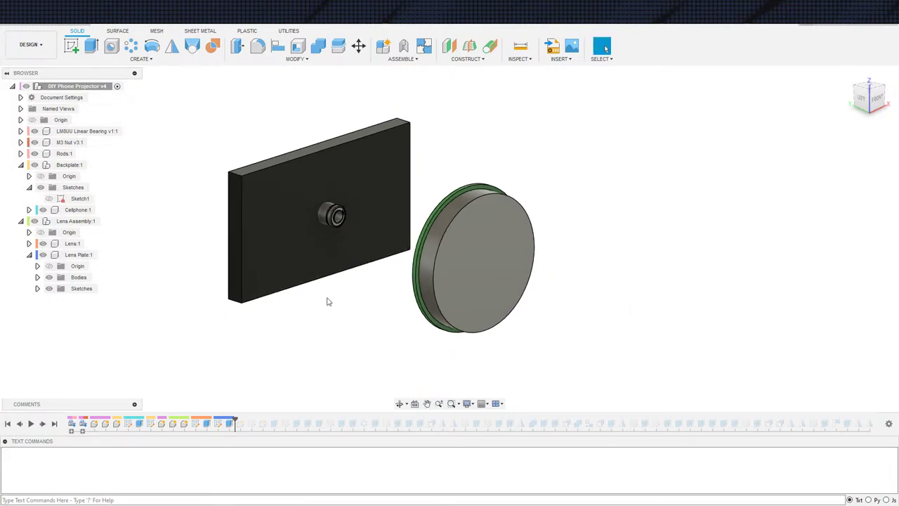
Step: Switch back to Fusion 360 and view the rolled-back cellphone and lens bodies together
{"action": "scroll", "coordinate": [405, 366], "scroll_direction": "down", "scroll_amount": 1}
{"action": "middle_click_drag", "start_coordinate": [336, 336], "coordinate": [279, 335]}
{"action": "scroll", "coordinate": [280, 334], "scroll_direction": "down", "scroll_amount": 1}
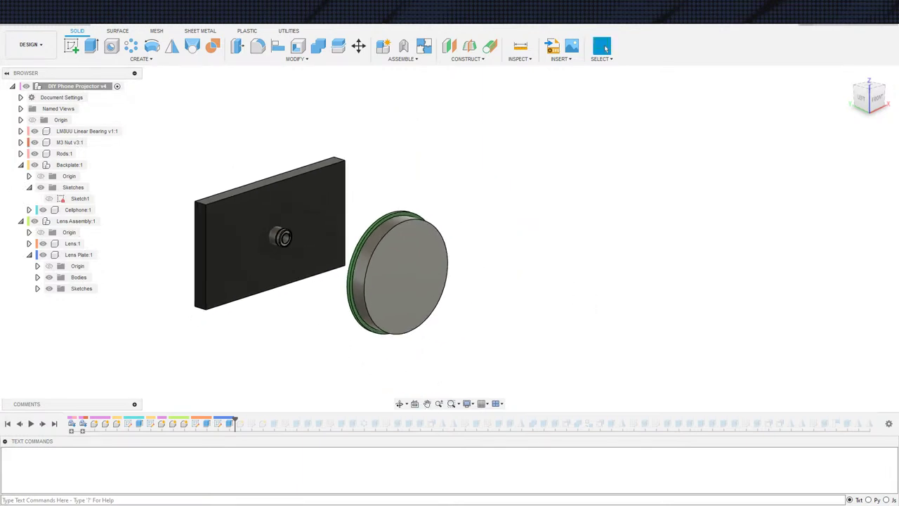
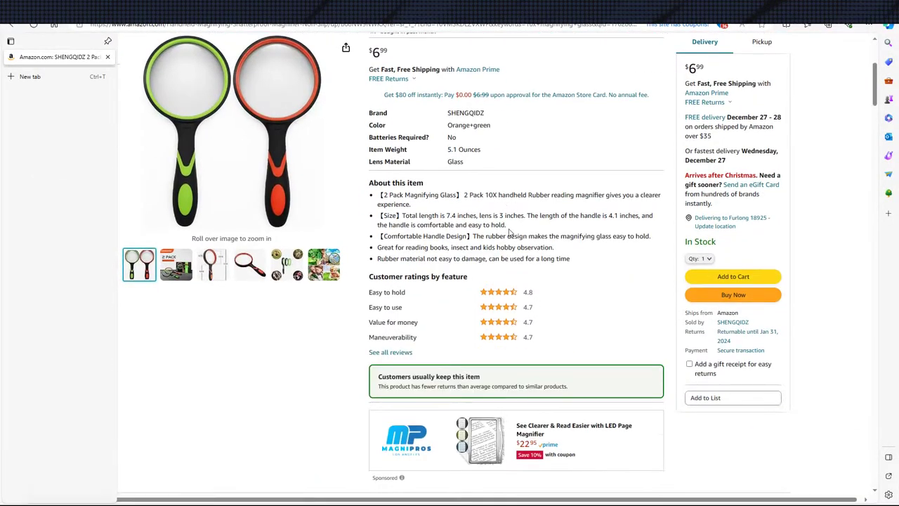
Step: Check the lens size in the 2-pack 75mm magnifier listing, reading its size description and viewing the dimensions and parts photos
{"action": "scroll", "coordinate": [492, 317], "scroll_direction": "up", "scroll_amount": 1}
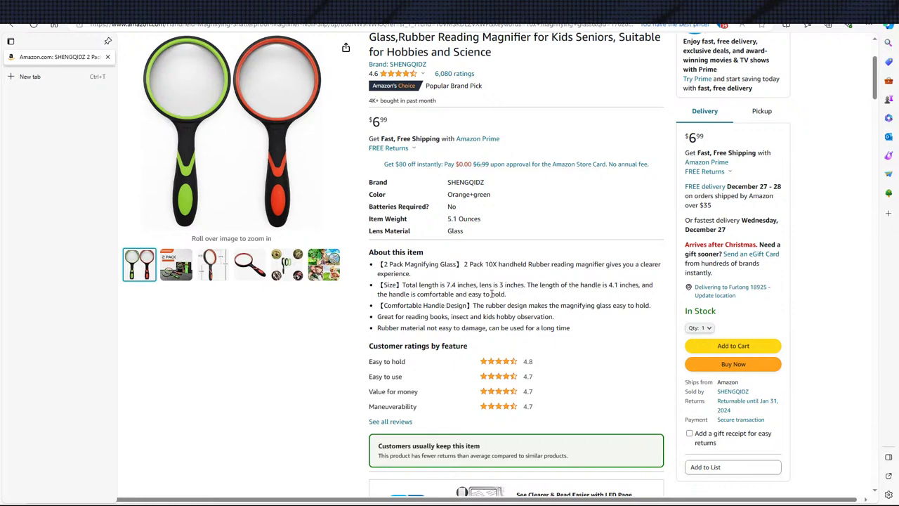
{"action": "left_click_drag", "start_coordinate": [480, 285], "coordinate": [511, 288]}
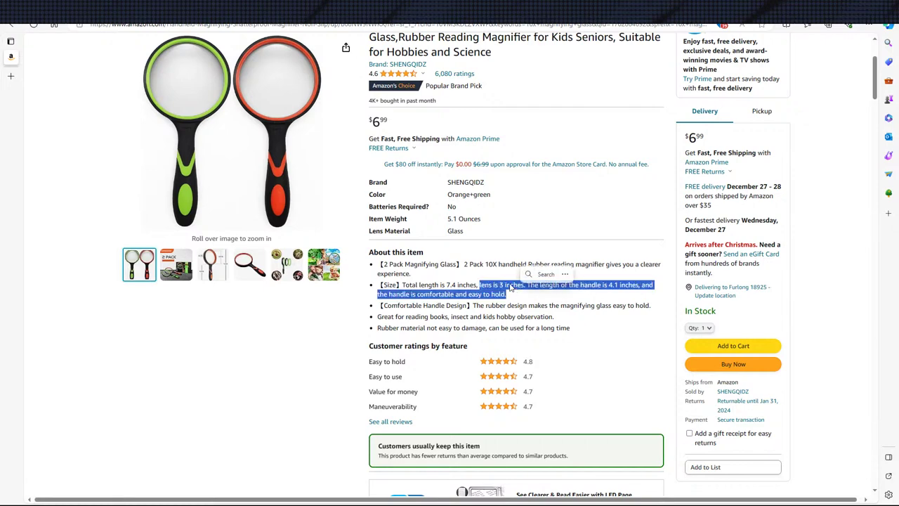
{"action": "mouse_move", "coordinate": [212, 264]}
{"action": "mouse_move", "coordinate": [286, 99]}
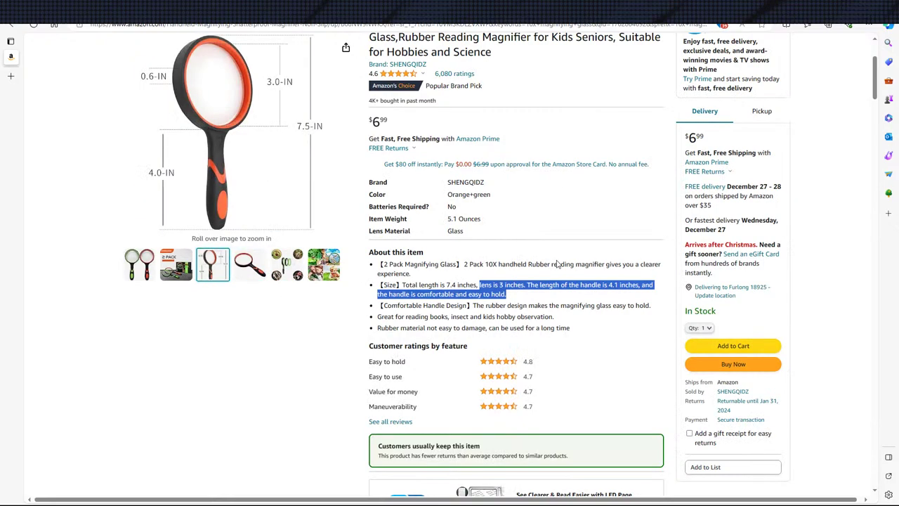
{"action": "mouse_move", "coordinate": [287, 264]}
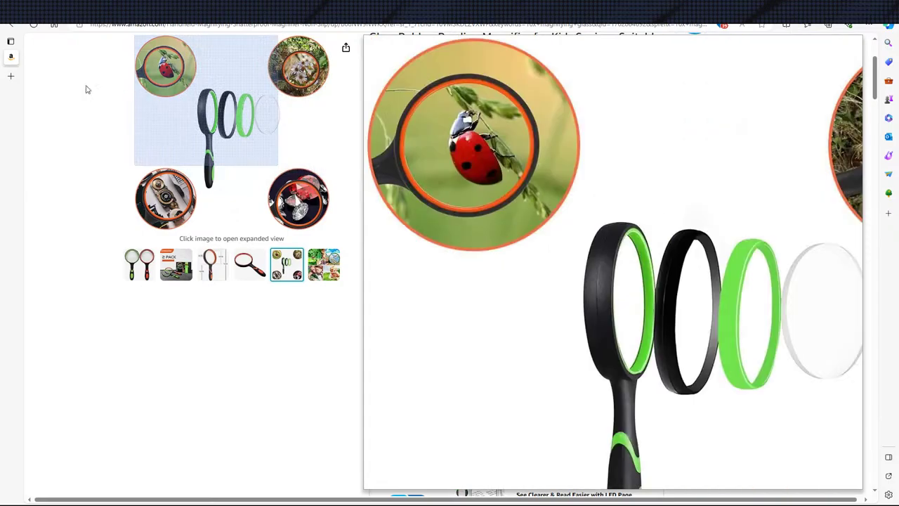
Step: Open the handheld 10X100mm magnifying glass listing and convert its 100 mm diameter to inches by calculating 100/25.4
{"action": "key", "text": "alt+Left"}
{"action": "scroll", "coordinate": [557, 266], "scroll_direction": "down", "scroll_amount": 6}
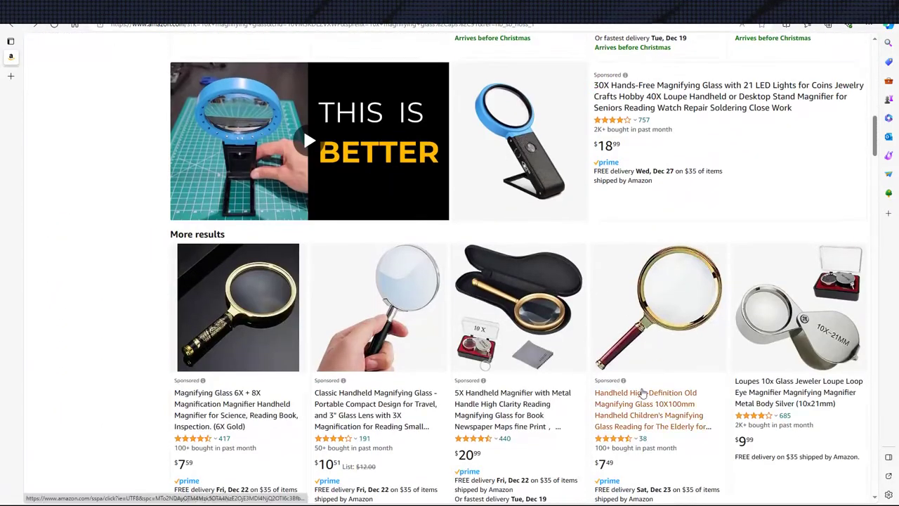
{"action": "left_click", "coordinate": [642, 392]}
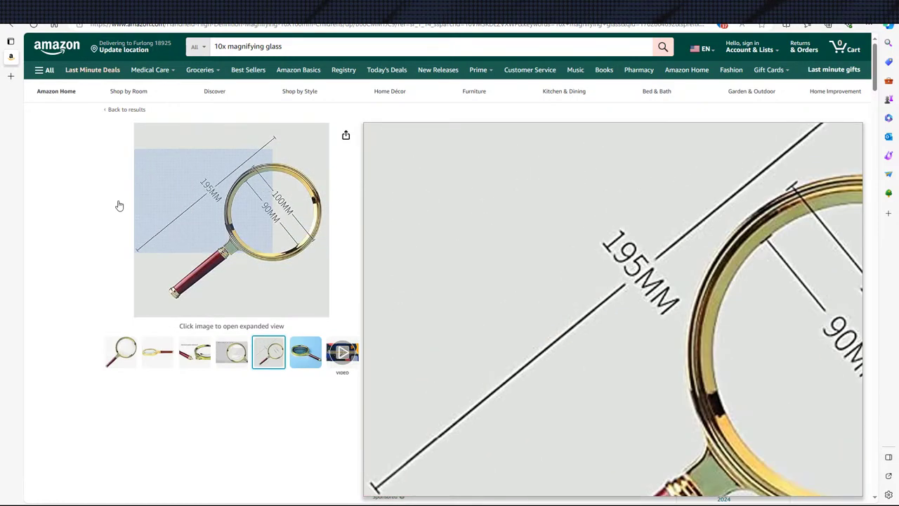
{"action": "key", "text": "XF86Calculator"}
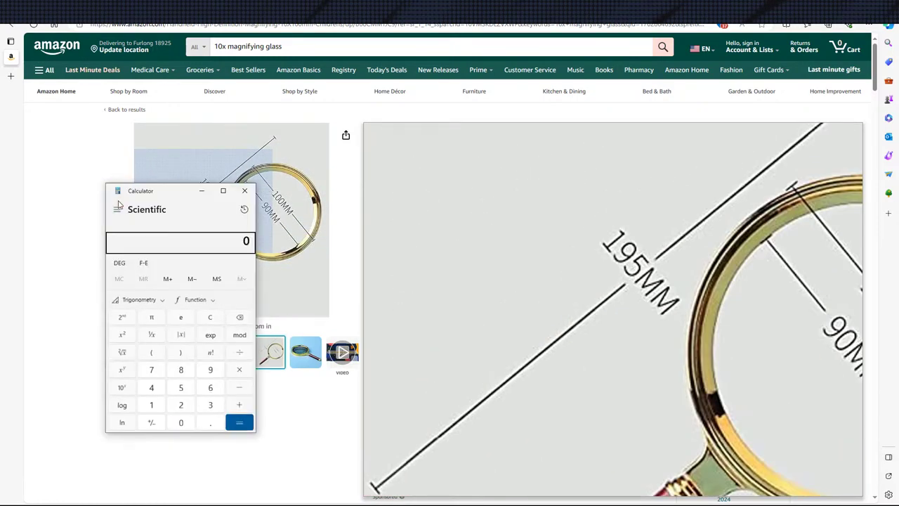
{"action": "type", "text": "100/25.4"}
{"action": "key", "text": "Return"}
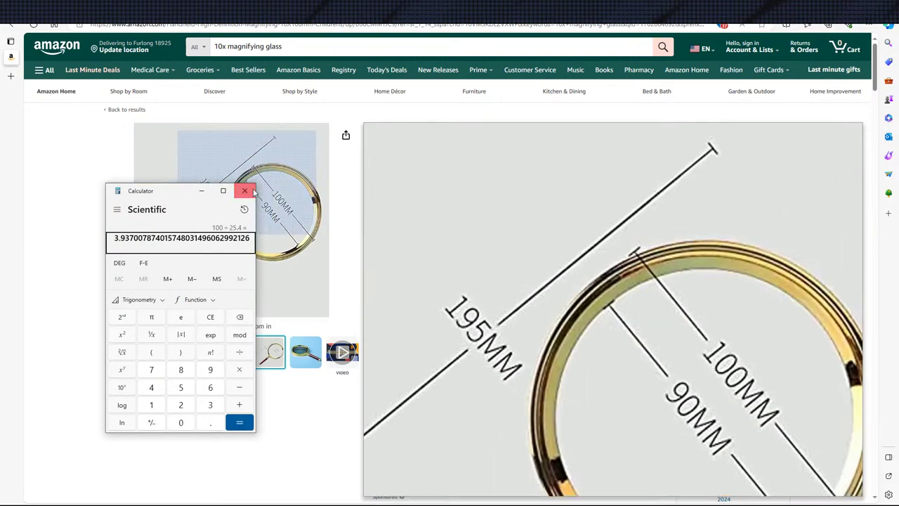
{"action": "left_click", "coordinate": [245, 190]}
Step: Recheck the dimensions photo of the 2-pack 75mm 10X magnifier listing, and return to browsing the search results
{"action": "key", "text": "alt+Left"}
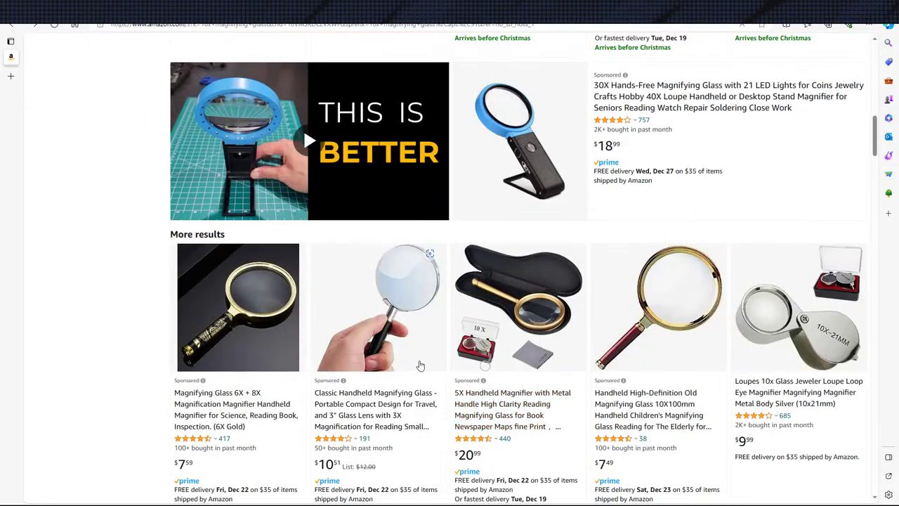
{"action": "scroll", "coordinate": [404, 282], "scroll_direction": "up", "scroll_amount": 5}
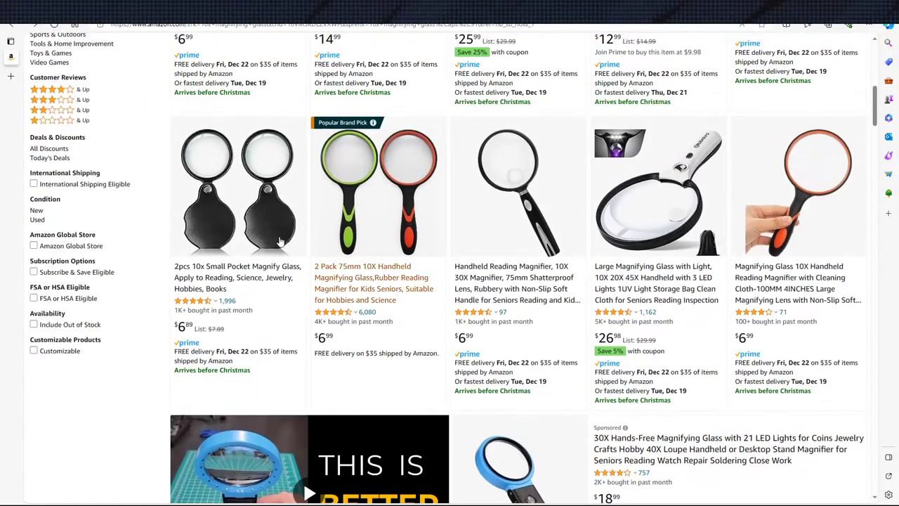
{"action": "left_click", "coordinate": [344, 285]}
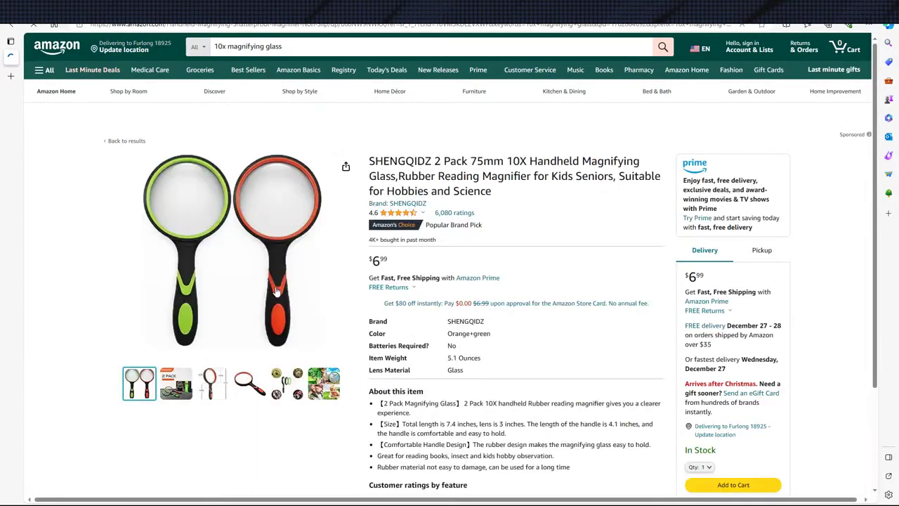
{"action": "mouse_move", "coordinate": [215, 399]}
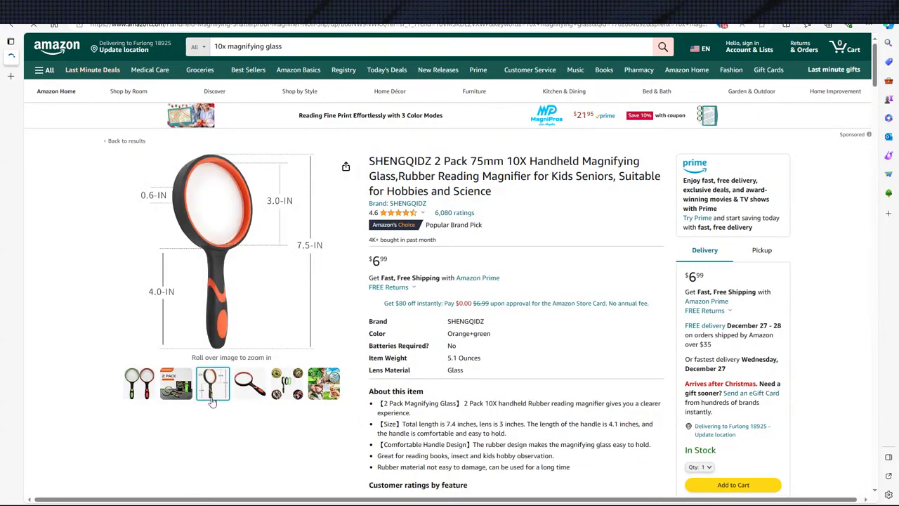
{"action": "key", "text": "alt+Left"}
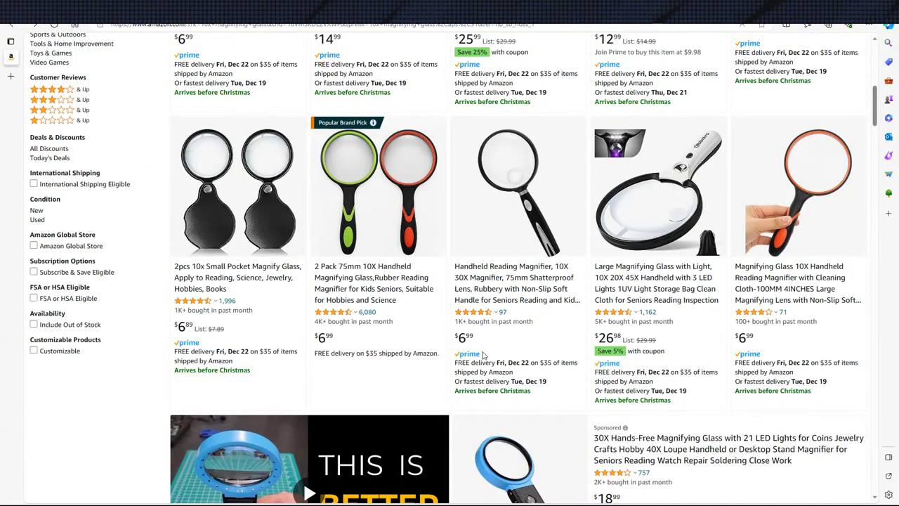
{"action": "scroll", "coordinate": [441, 334], "scroll_direction": "up", "scroll_amount": 3}
{"action": "scroll", "coordinate": [436, 253], "scroll_direction": "down", "scroll_amount": 3}
{"action": "mouse_move", "coordinate": [16, 63]}
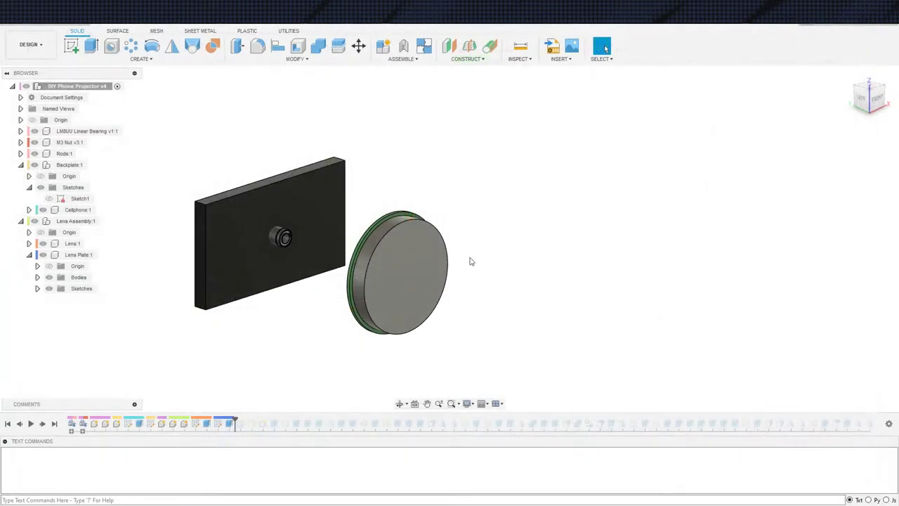
Step: In Fusion 360, edit the lens sketch and set the lens circle's diameter to 110 mm
{"action": "left_click", "coordinate": [198, 424]}
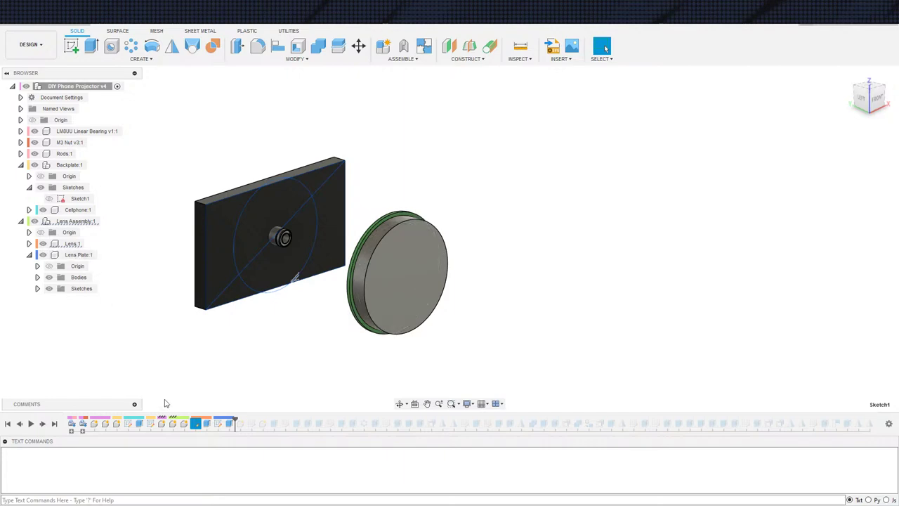
{"action": "double_click", "coordinate": [195, 423]}
{"action": "double_click", "coordinate": [359, 234]}
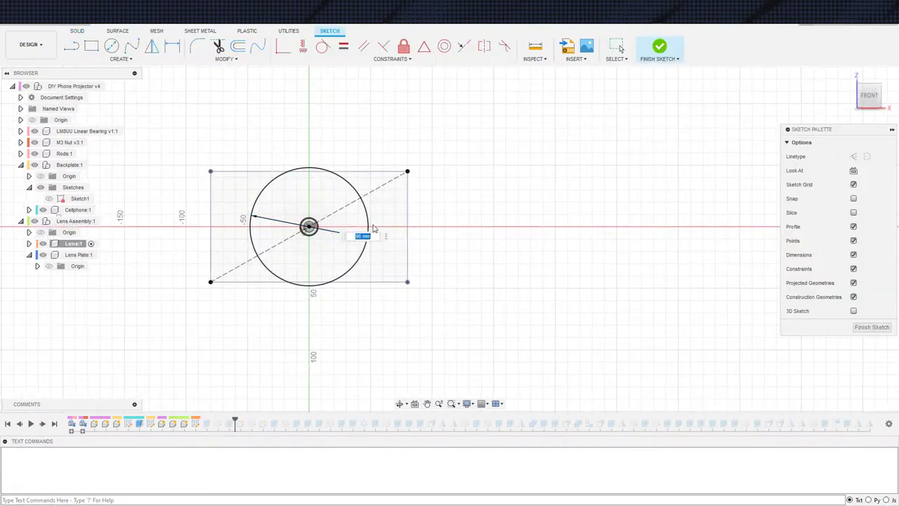
{"action": "type", "text": "110"}
{"action": "key", "text": "Return"}
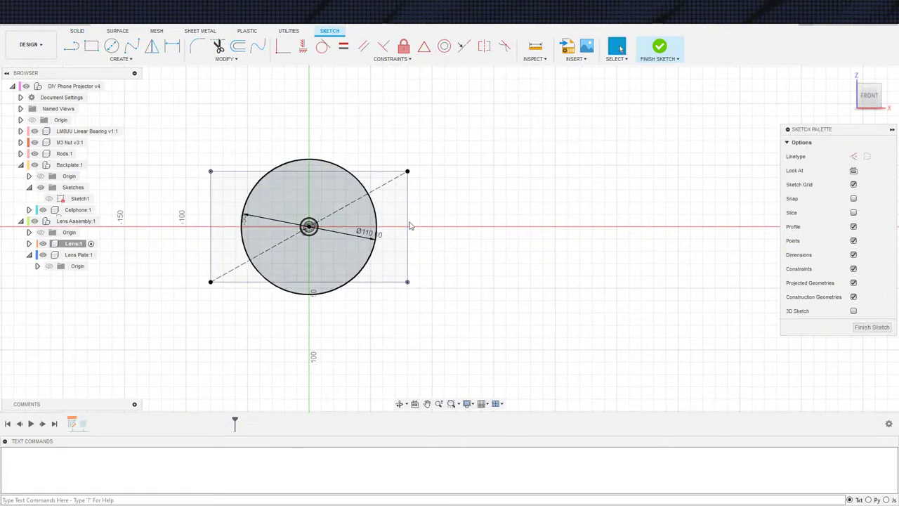
{"action": "left_click", "coordinate": [660, 46]}
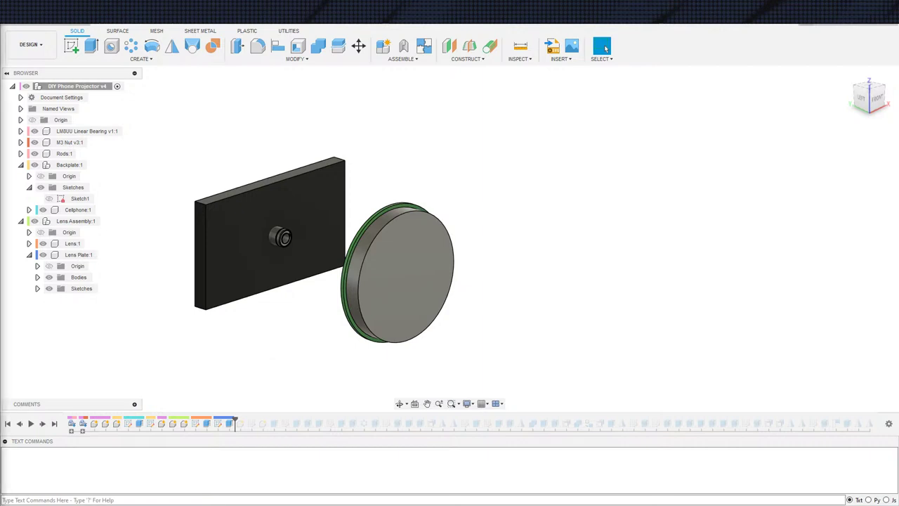
Step: Open the Lens Plate component's ring sketch for editing
{"action": "scroll", "coordinate": [484, 232], "scroll_direction": "down", "scroll_amount": 2}
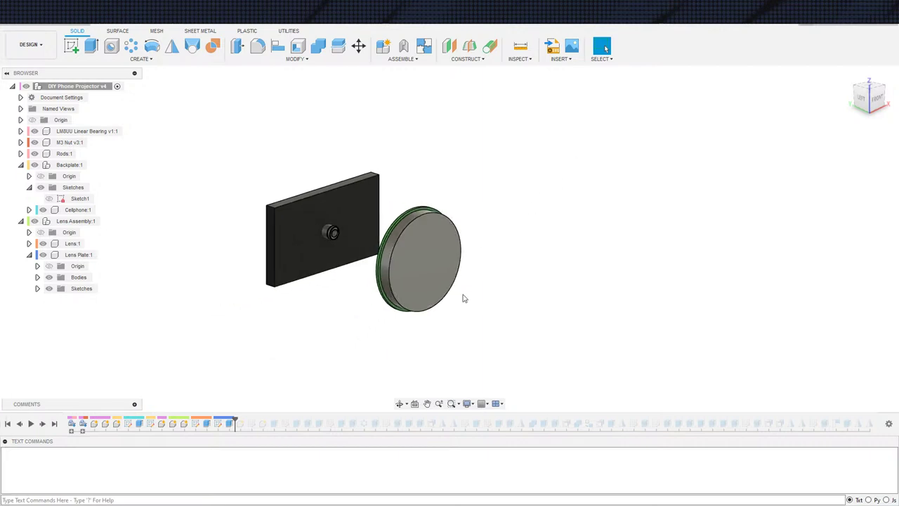
{"action": "double_click", "coordinate": [218, 424]}
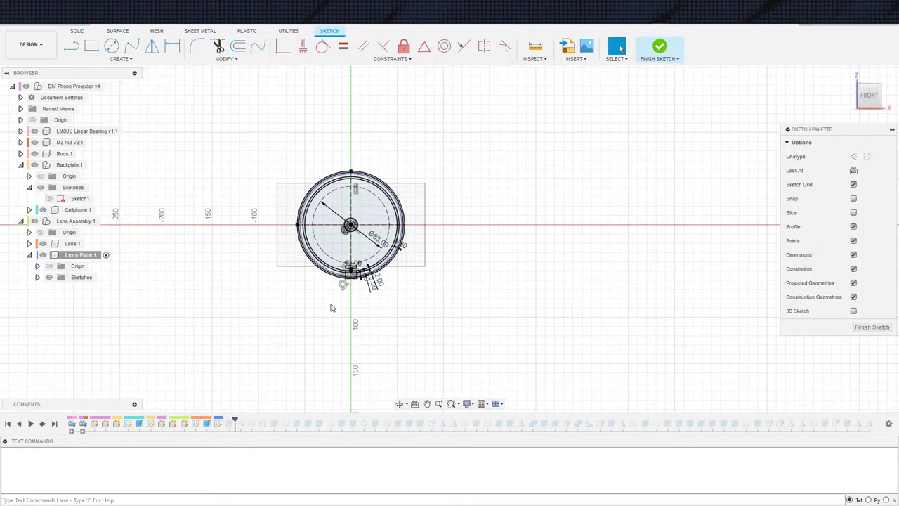
{"action": "key", "text": "ctrl+z"}
{"action": "scroll", "coordinate": [316, 353], "scroll_direction": "down", "scroll_amount": 1}
{"action": "middle_click_drag", "start_coordinate": [316, 354], "coordinate": [290, 368]}
{"action": "double_click", "coordinate": [228, 423]}
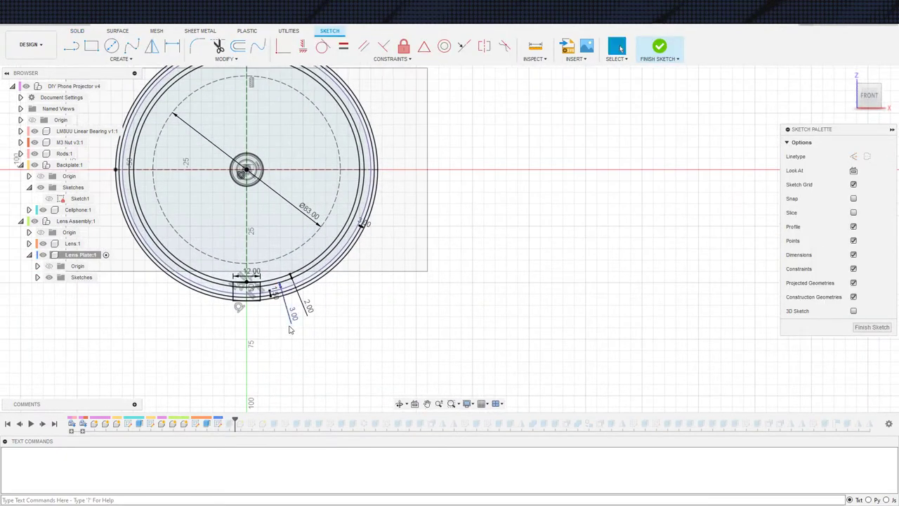
{"action": "scroll", "coordinate": [338, 351], "scroll_direction": "down", "scroll_amount": 2}
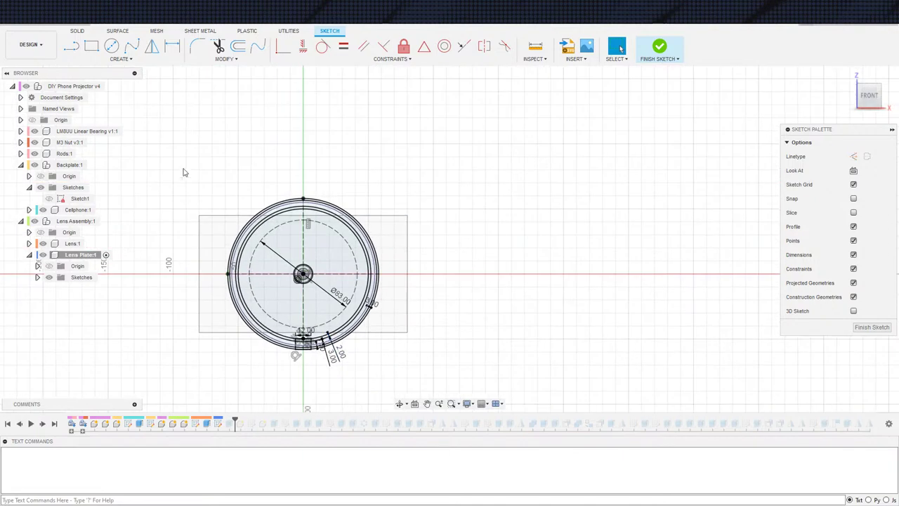
Step: Delete the circle offset 1.50 mm outside the projected lens outline in the lens plate sketch
{"action": "left_click_drag", "start_coordinate": [163, 123], "coordinate": [453, 394]}
{"action": "left_click", "coordinate": [355, 368]}
{"action": "scroll", "coordinate": [354, 346], "scroll_direction": "up", "scroll_amount": 4}
{"action": "left_click", "coordinate": [336, 330]}
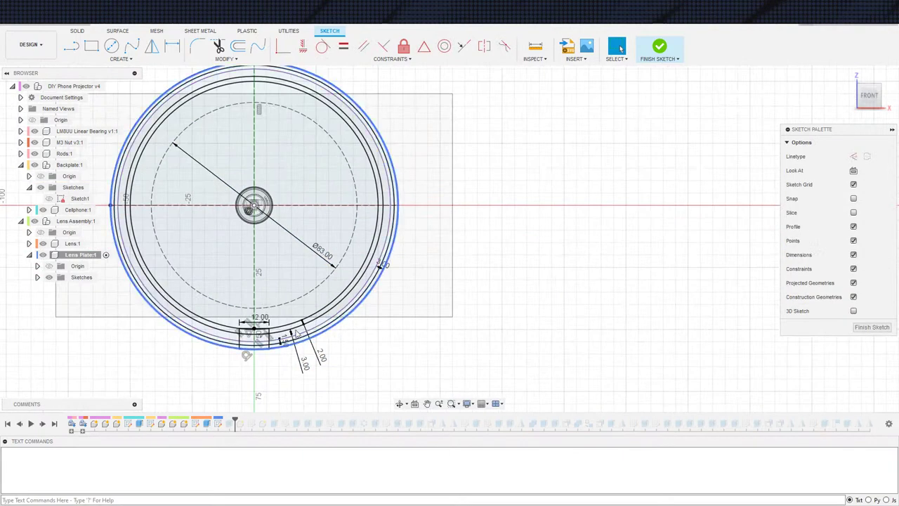
{"action": "scroll", "coordinate": [334, 330], "scroll_direction": "up", "scroll_amount": 3}
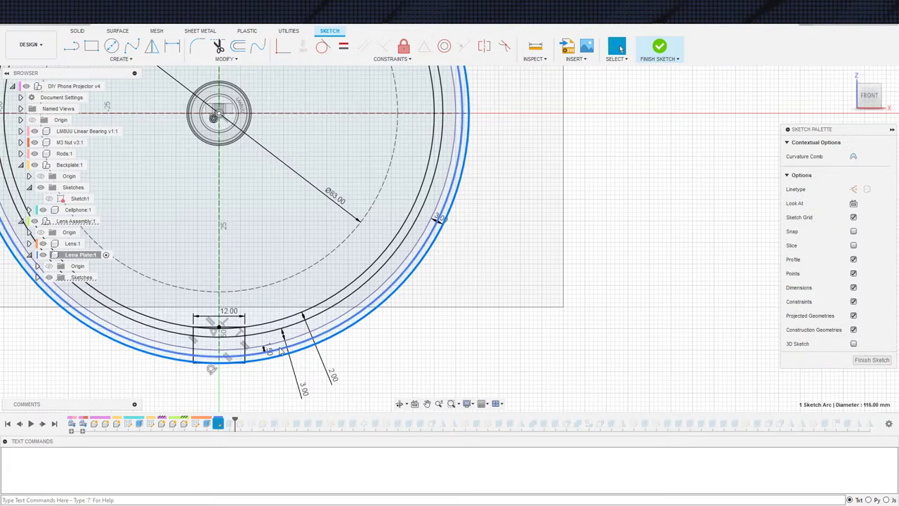
{"action": "scroll", "coordinate": [391, 354], "scroll_direction": "down", "scroll_amount": 2}
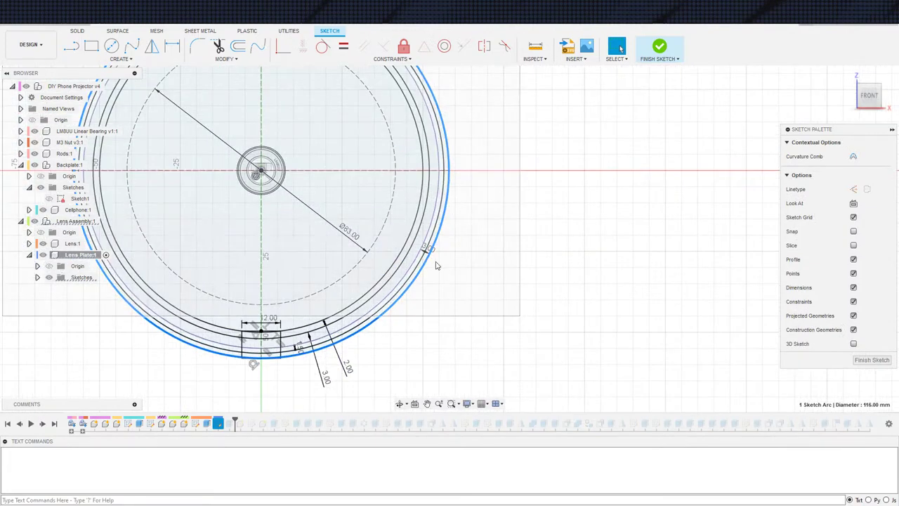
{"action": "scroll", "coordinate": [428, 255], "scroll_direction": "up", "scroll_amount": 4}
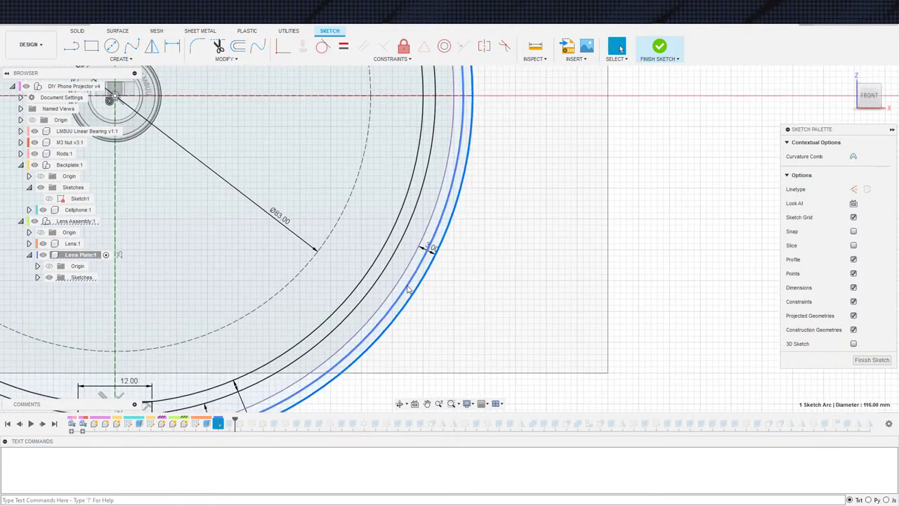
{"action": "left_click", "coordinate": [404, 296]}
{"action": "left_click", "coordinate": [485, 277]}
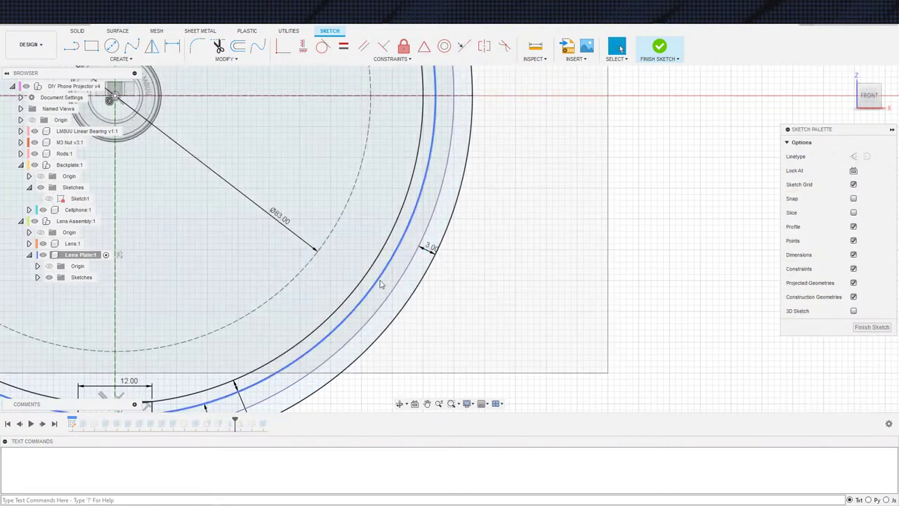
{"action": "scroll", "coordinate": [382, 283], "scroll_direction": "down", "scroll_amount": 3}
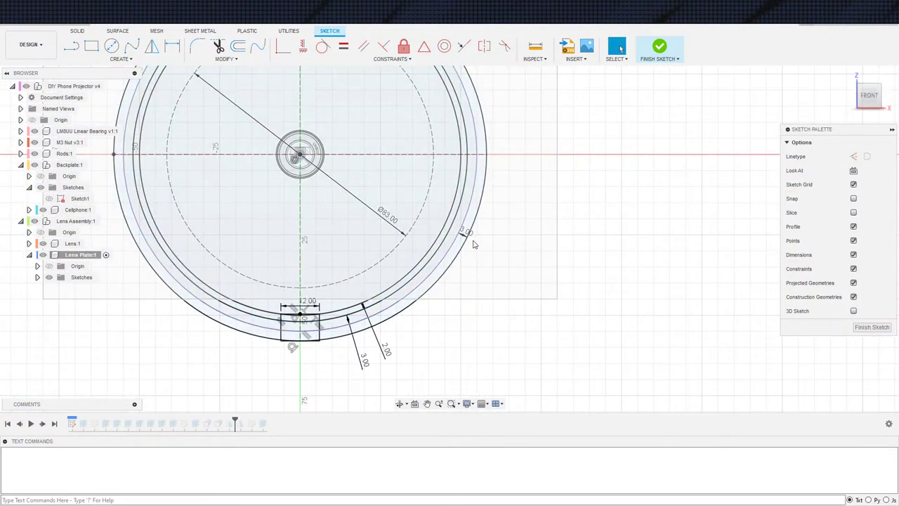
Step: Set the lens plate's outer circle offset from the projected lens outline to 5 mm
{"action": "double_click", "coordinate": [465, 234]}
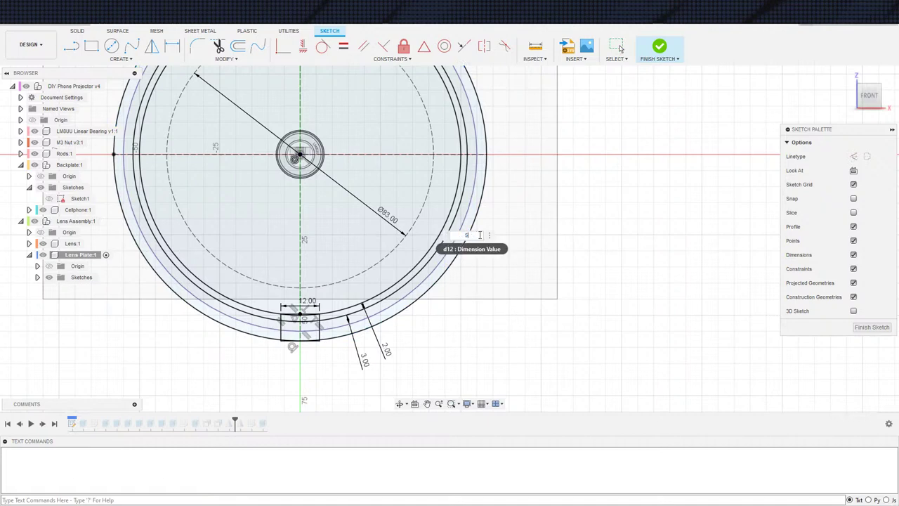
{"action": "type", "text": "5"}
{"action": "key", "text": "Return"}
{"action": "middle_click_drag", "start_coordinate": [415, 330], "coordinate": [426, 346]}
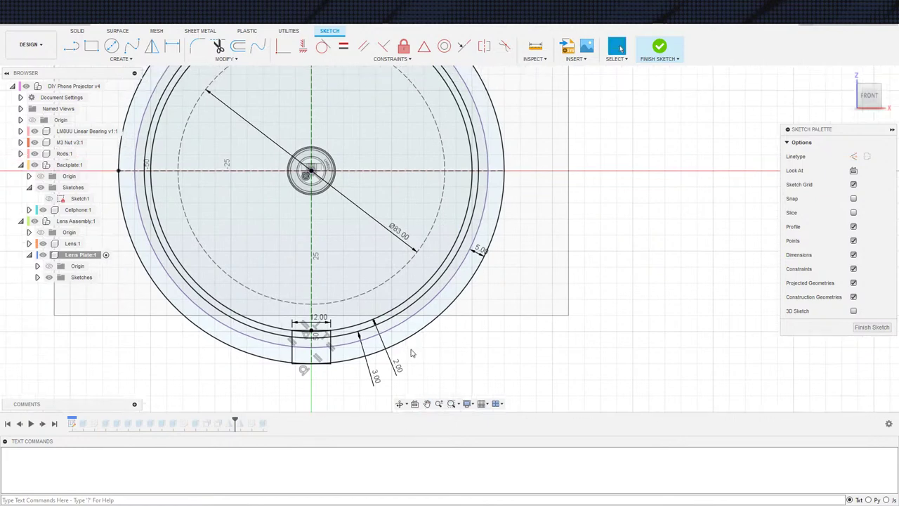
Step: Delete the two solid offset circles just inside the projected lens outline in the lens plate sketch
{"action": "left_click", "coordinate": [379, 324]}
{"action": "key", "text": "Delete"}
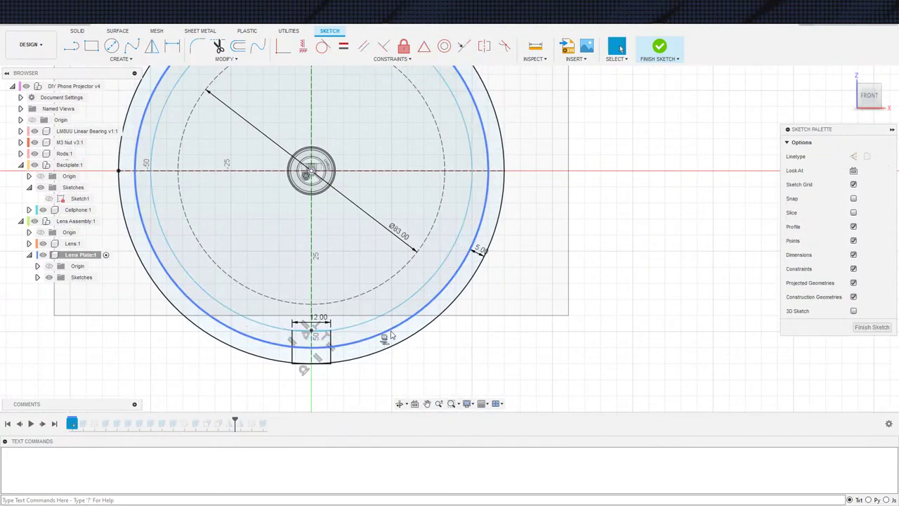
{"action": "left_click", "coordinate": [335, 326]}
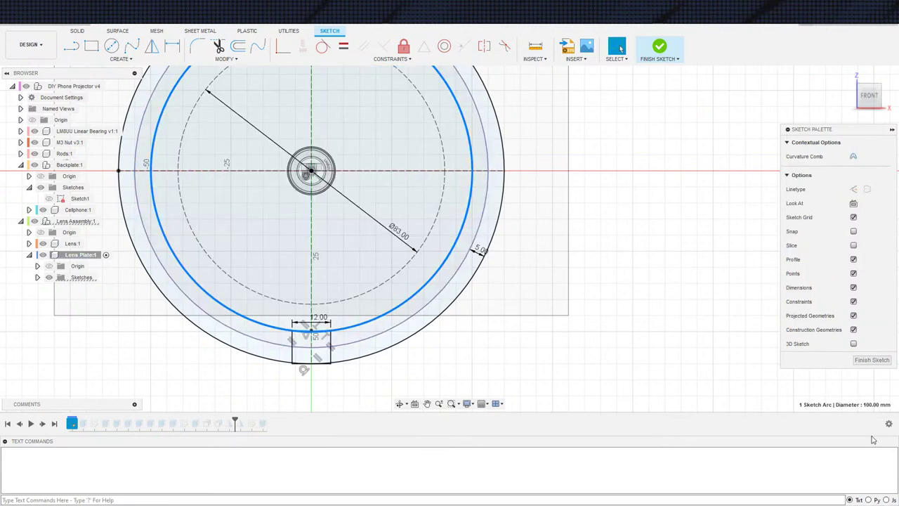
{"action": "key", "text": "Escape"}
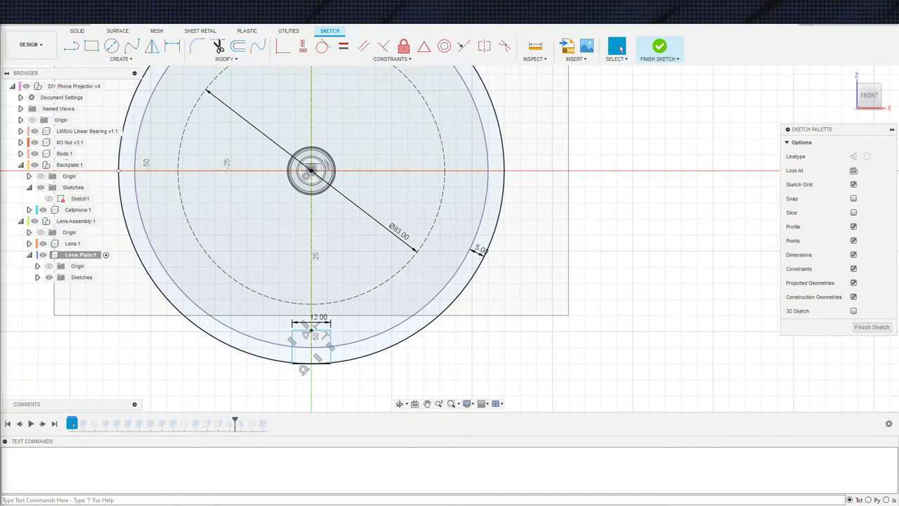
Step: Switch to the Amazon results for 10x magnifying glasses and examine lens sizes in the listings, including the 10X100mm handheld magnifier
{"action": "key", "text": "alt+Tab"}
{"action": "key", "text": "super+Up"}
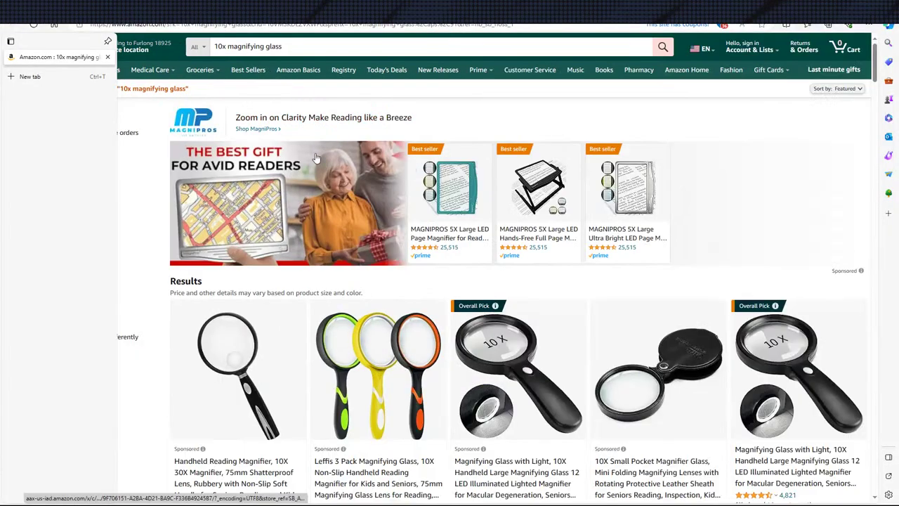
{"action": "scroll", "coordinate": [412, 269], "scroll_direction": "down", "scroll_amount": 10}
{"action": "scroll", "coordinate": [527, 243], "scroll_direction": "up", "scroll_amount": 4}
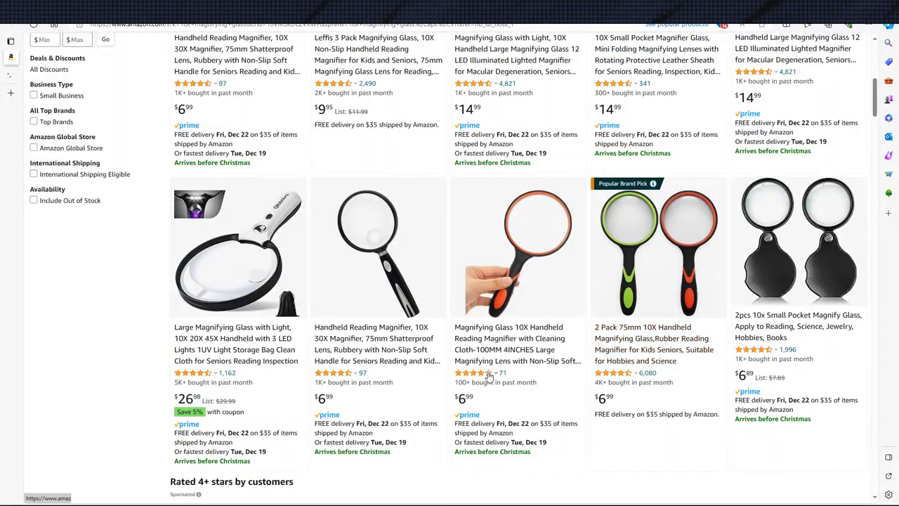
{"action": "scroll", "coordinate": [490, 377], "scroll_direction": "down", "scroll_amount": 7}
{"action": "scroll", "coordinate": [191, 167], "scroll_direction": "up", "scroll_amount": 1}
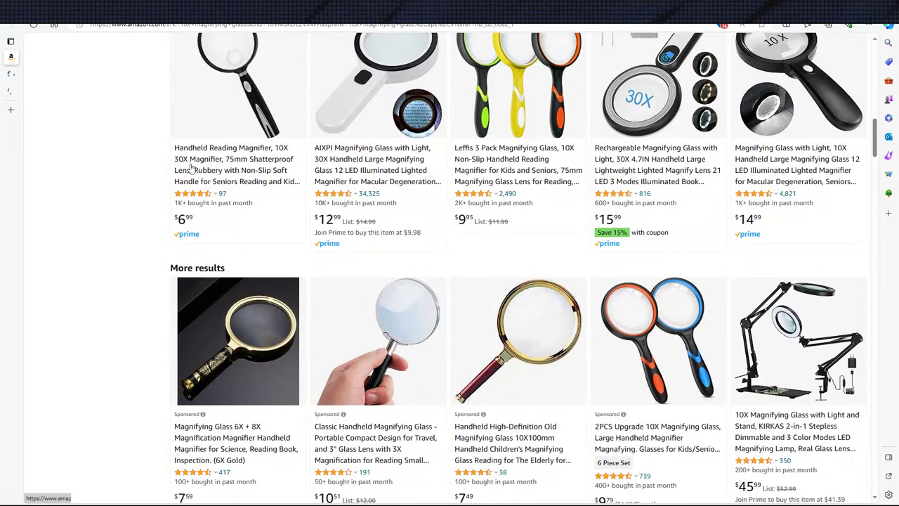
{"action": "left_click", "coordinate": [191, 166]}
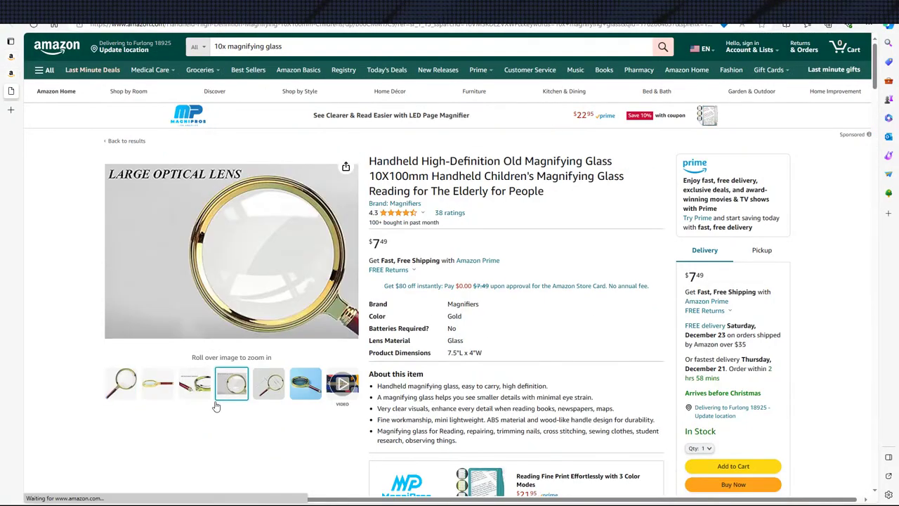
{"action": "mouse_move", "coordinate": [269, 394]}
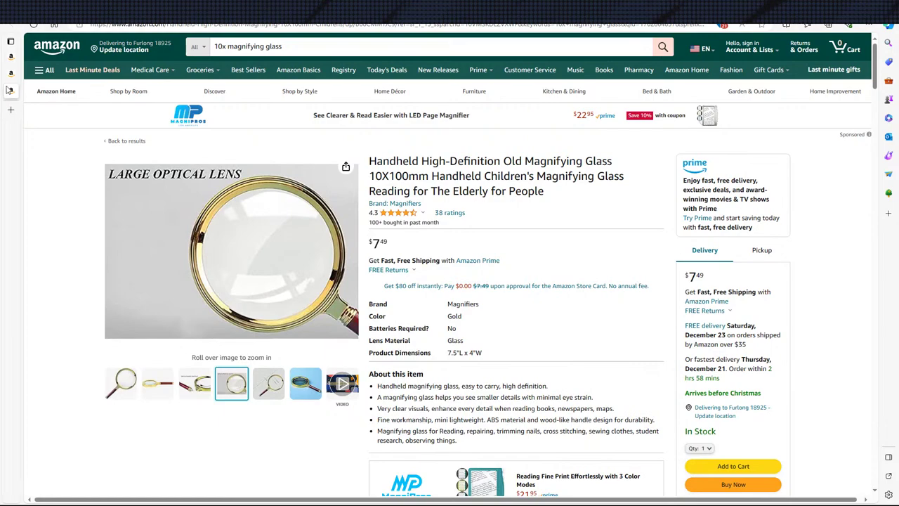
{"action": "mouse_move", "coordinate": [11, 93]}
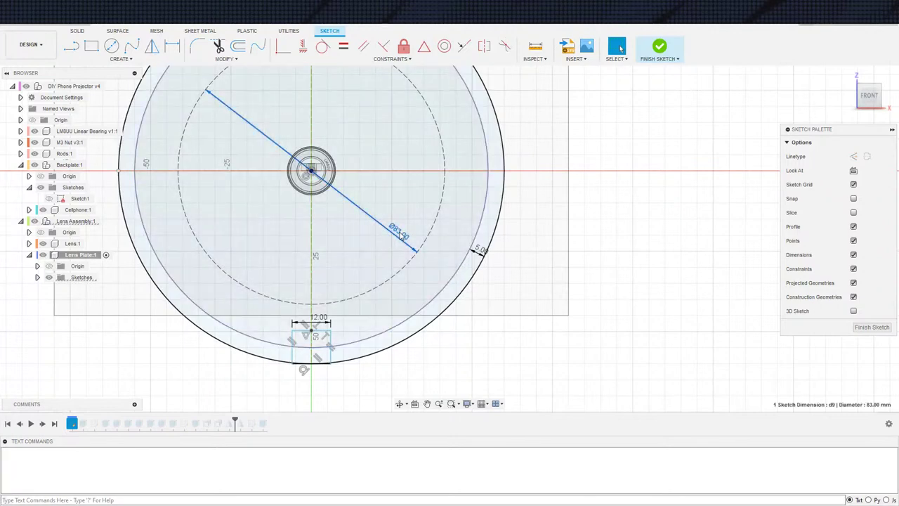
Step: Set the dashed inner circle's diameter to 90 mm in the lens plate sketch in Fusion 360
{"action": "double_click", "coordinate": [399, 233]}
{"action": "type", "text": "90"}
{"action": "key", "text": "Return"}
{"action": "scroll", "coordinate": [355, 284], "scroll_direction": "down", "scroll_amount": 3}
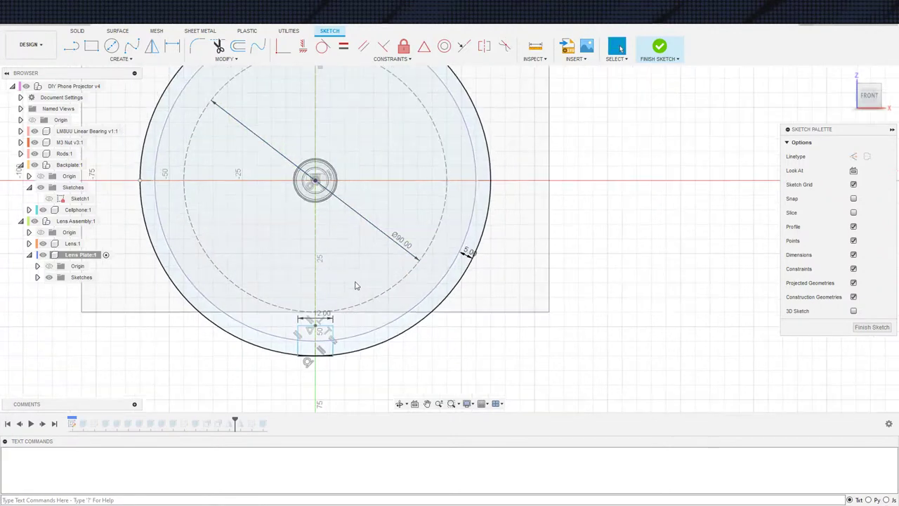
Step: Delete the 12 mm wide rectangle at the ring's lower edge and the vertical construction line, and finish the sketch
{"action": "scroll", "coordinate": [344, 315], "scroll_direction": "up", "scroll_amount": 3}
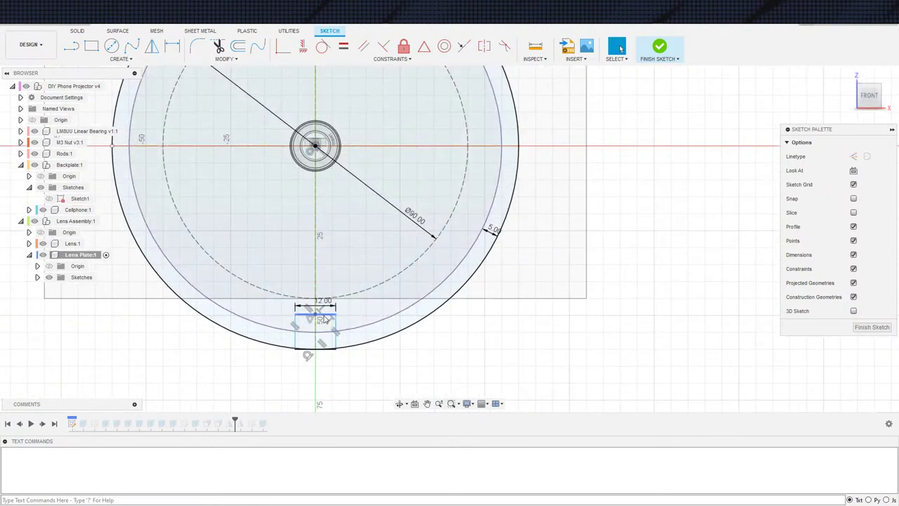
{"action": "left_click", "coordinate": [325, 320]}
{"action": "key", "text": "Delete"}
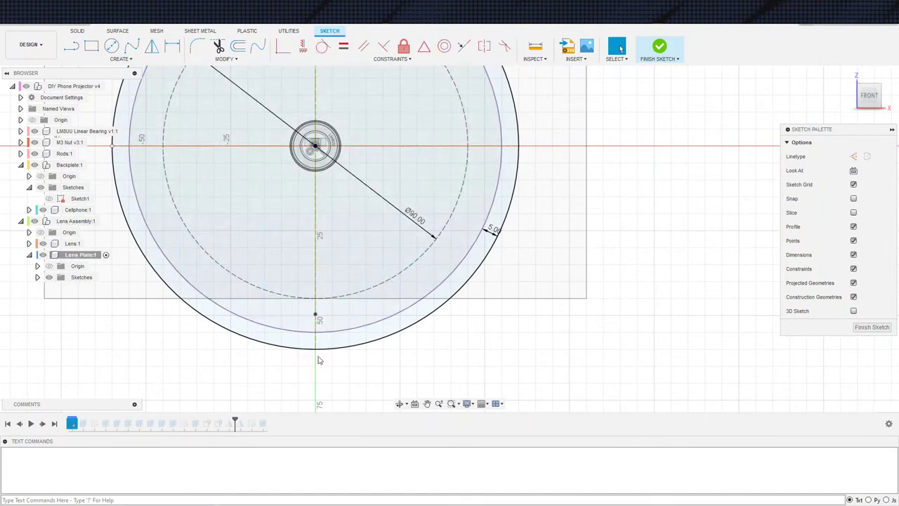
{"action": "left_click", "coordinate": [316, 324]}
{"action": "key", "text": "Delete"}
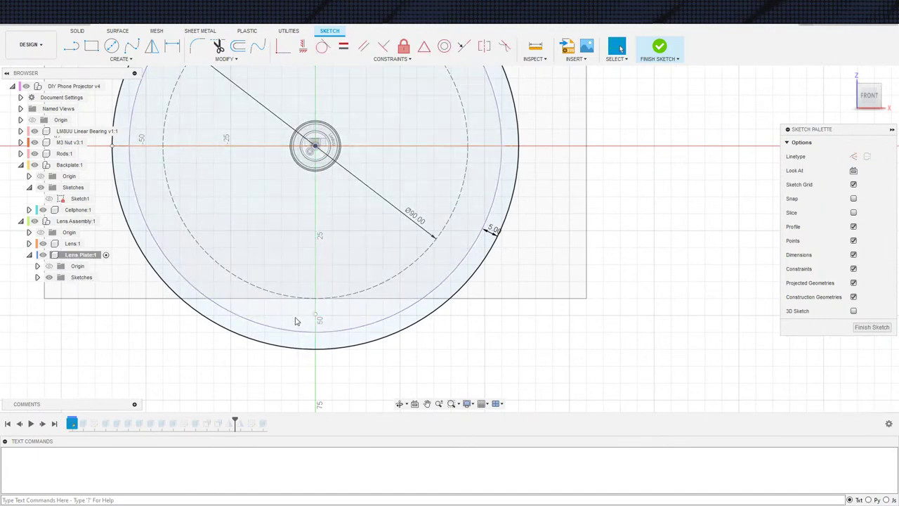
{"action": "scroll", "coordinate": [401, 280], "scroll_direction": "down", "scroll_amount": 1}
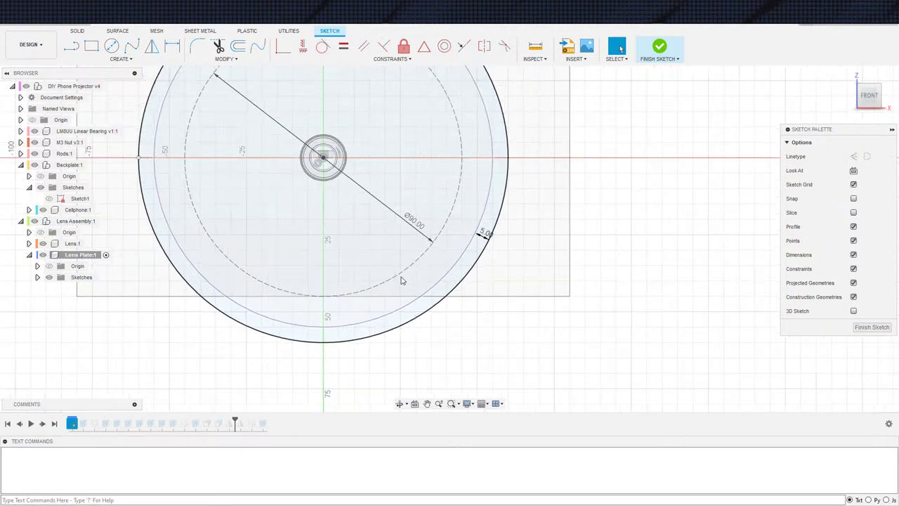
{"action": "key", "text": "F6"}
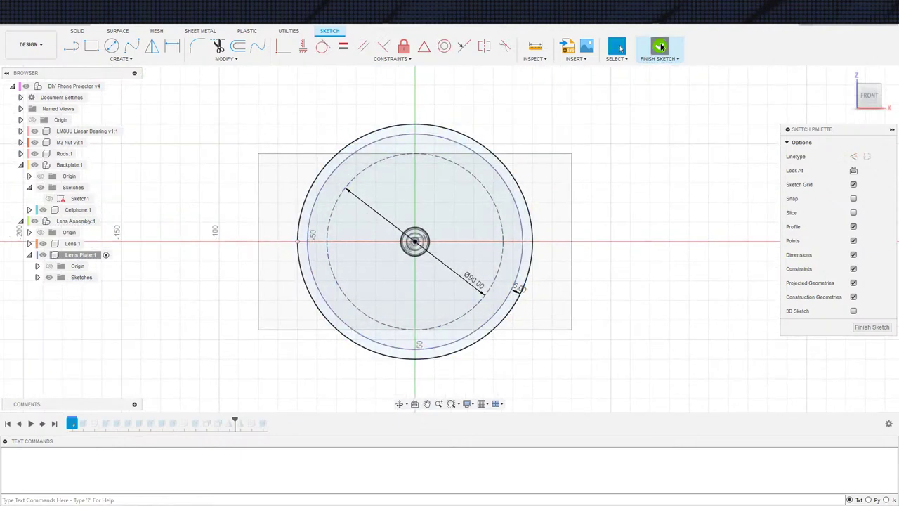
{"action": "left_click", "coordinate": [660, 47]}
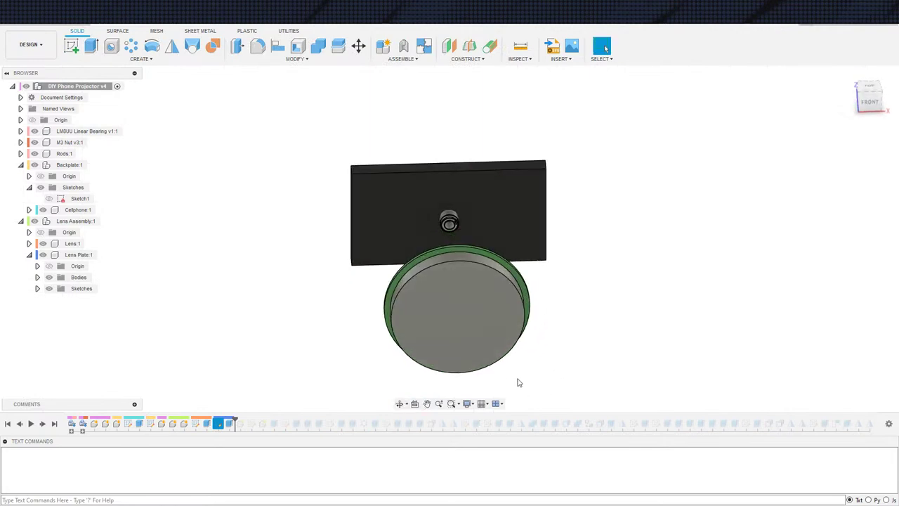
Step: Activate the Lens Plate component and roll its timeline forward to the end
{"action": "middle_click_drag", "start_coordinate": [579, 358], "coordinate": [600, 349], "text": "shift"}
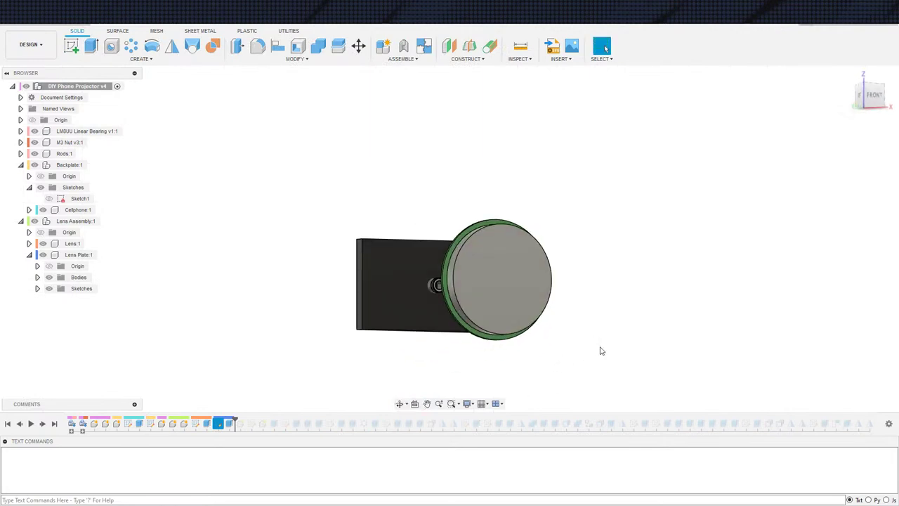
{"action": "middle_click_drag", "start_coordinate": [552, 368], "coordinate": [505, 373]}
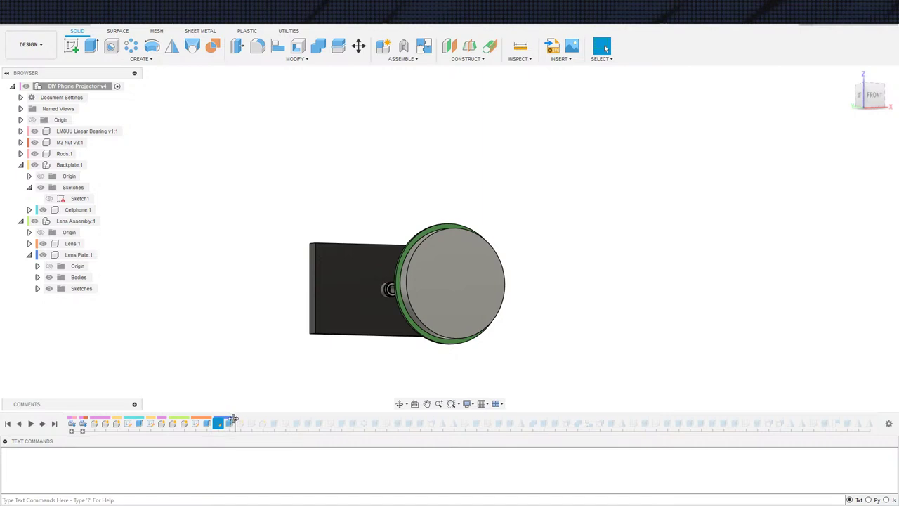
{"action": "mouse_move", "coordinate": [232, 420]}
{"action": "left_mouse_down"}
{"action": "mouse_move", "coordinate": [327, 409]}
{"action": "mouse_move", "coordinate": [472, 417]}
{"action": "left_mouse_up"}
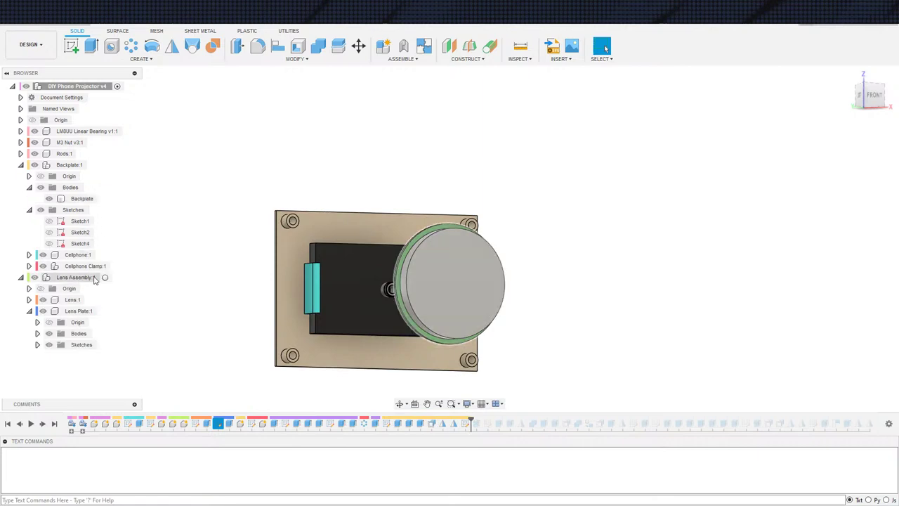
{"action": "left_click", "coordinate": [105, 311]}
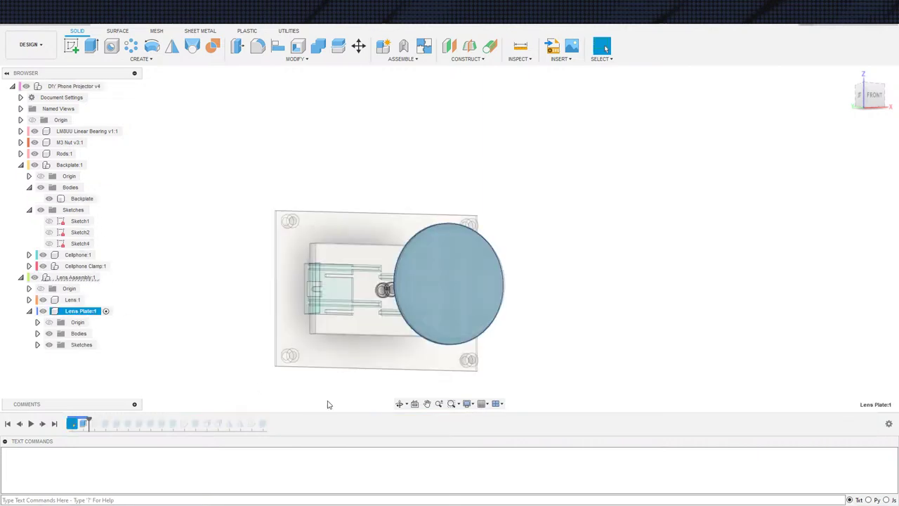
{"action": "left_click", "coordinate": [54, 424]}
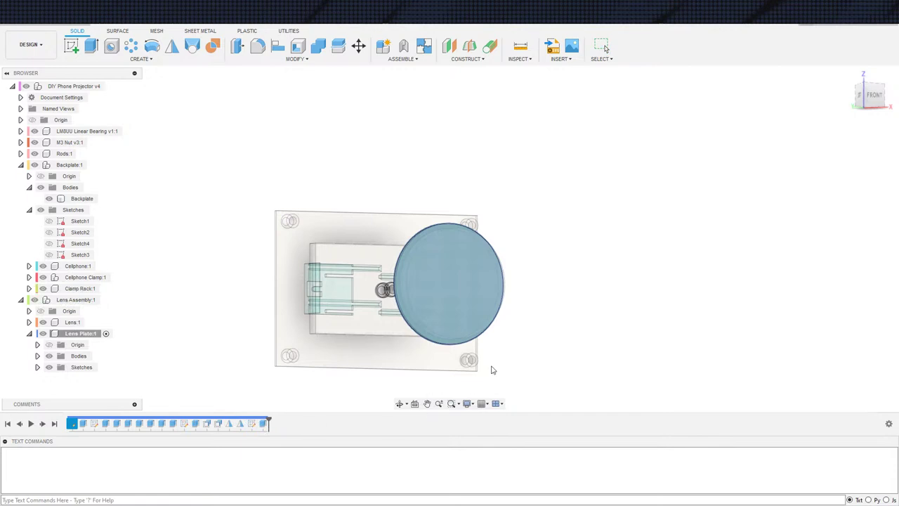
{"action": "double_click", "coordinate": [262, 423]}
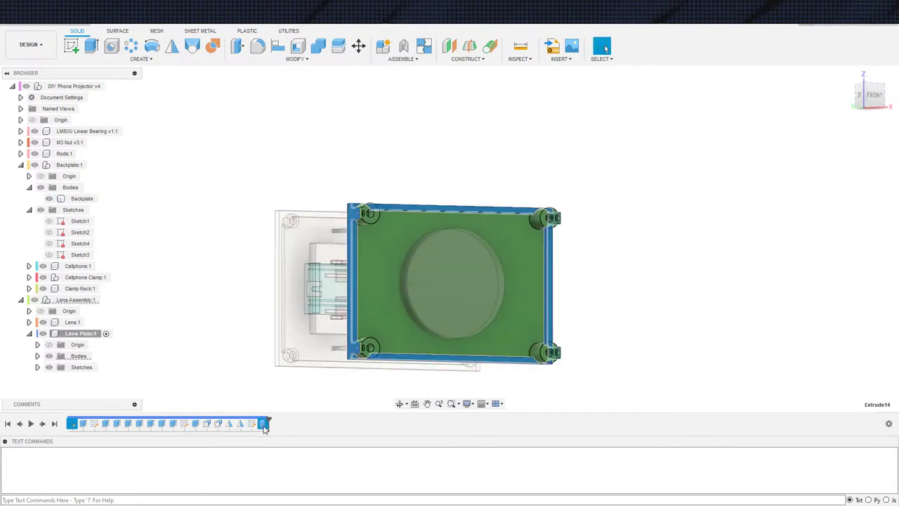
{"action": "key", "text": "Escape"}
{"action": "scroll", "coordinate": [370, 343], "scroll_direction": "down", "scroll_amount": 3}
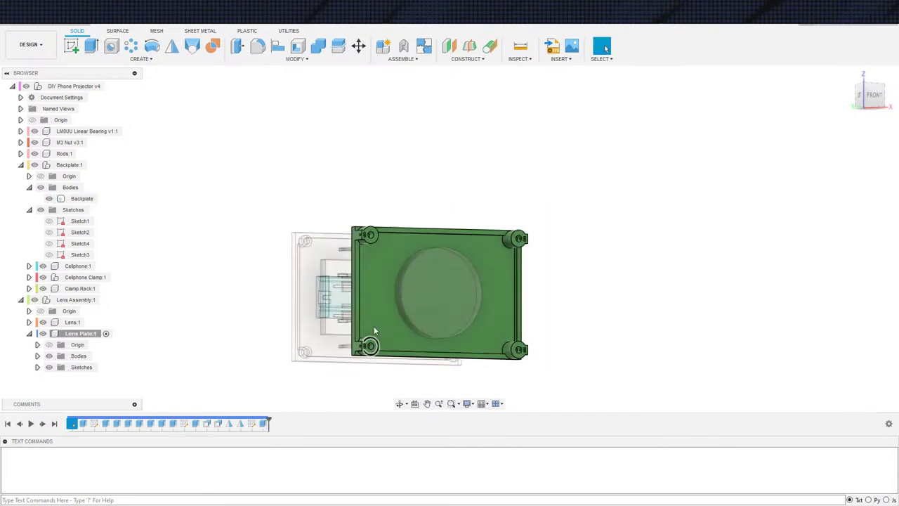
Step: Show the Lens Plate's Sketch1 and delete the horizontal construction line across its circles
{"action": "left_click", "coordinate": [37, 368]}
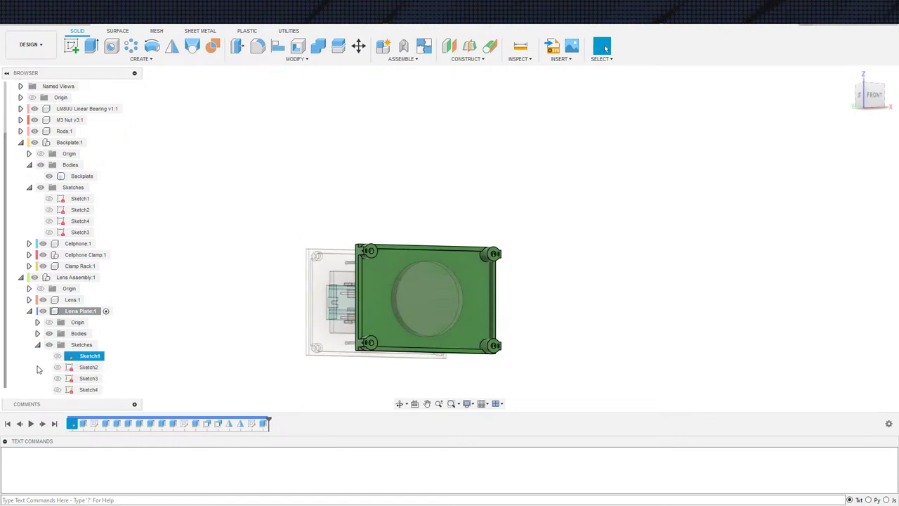
{"action": "left_click", "coordinate": [57, 356]}
{"action": "scroll", "coordinate": [354, 331], "scroll_direction": "up", "scroll_amount": 5}
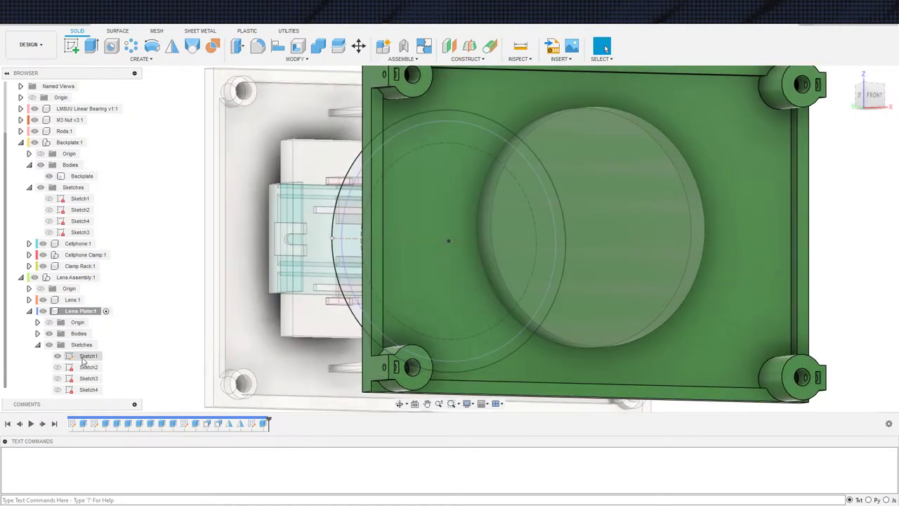
{"action": "double_click", "coordinate": [88, 356]}
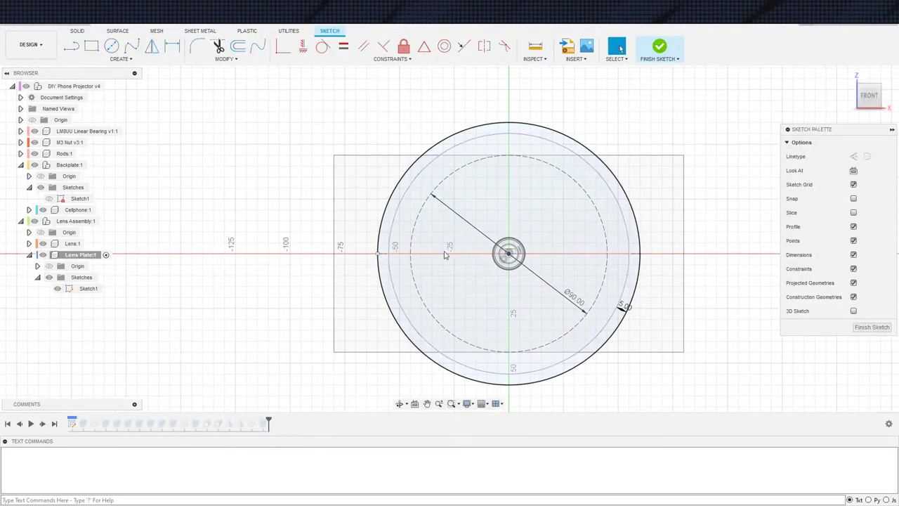
{"action": "left_click", "coordinate": [436, 254]}
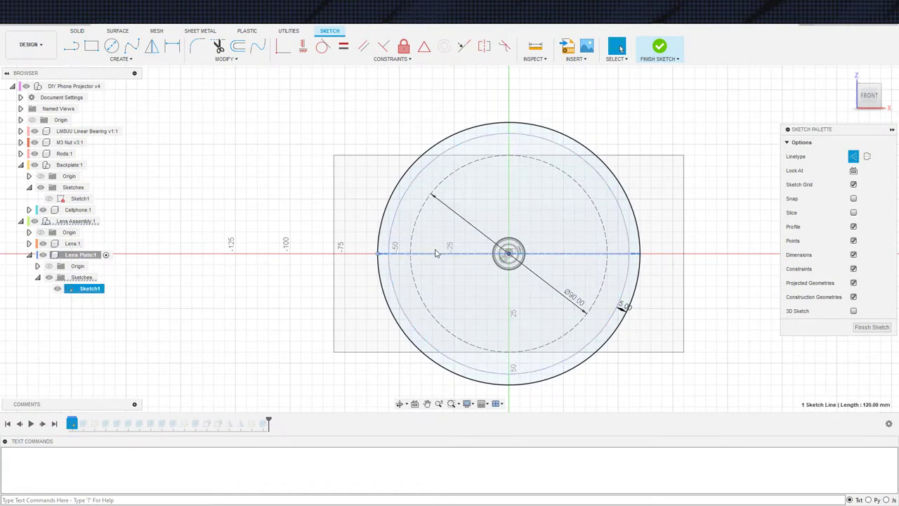
{"action": "key", "text": "Escape"}
{"action": "scroll", "coordinate": [204, 307], "scroll_direction": "down", "scroll_amount": 3}
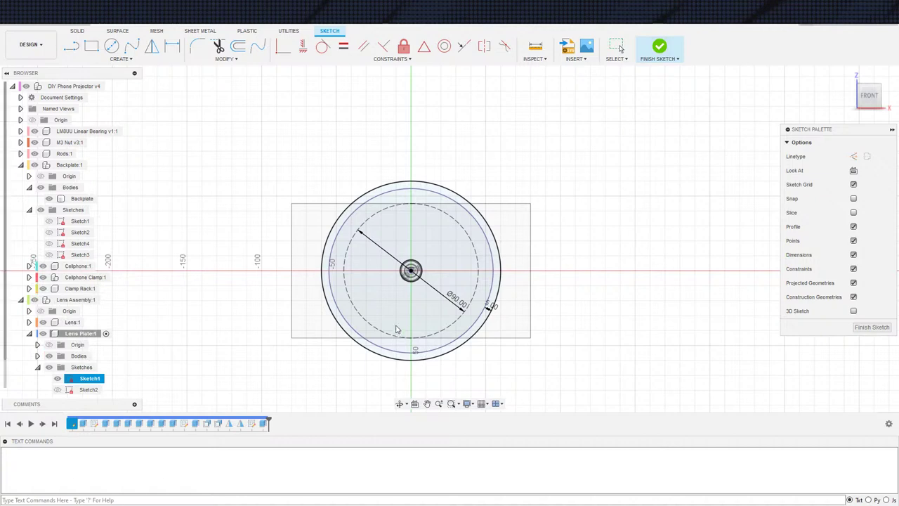
{"action": "key", "text": "e"}
{"action": "mouse_move", "coordinate": [248, 386]}
{"action": "middle_mouse_down", "text": "shift"}
{"action": "mouse_move", "coordinate": [332, 389]}
{"action": "mouse_move", "coordinate": [286, 385]}
{"action": "middle_mouse_up", "text": "shift"}
{"action": "left_click", "coordinate": [301, 345]}
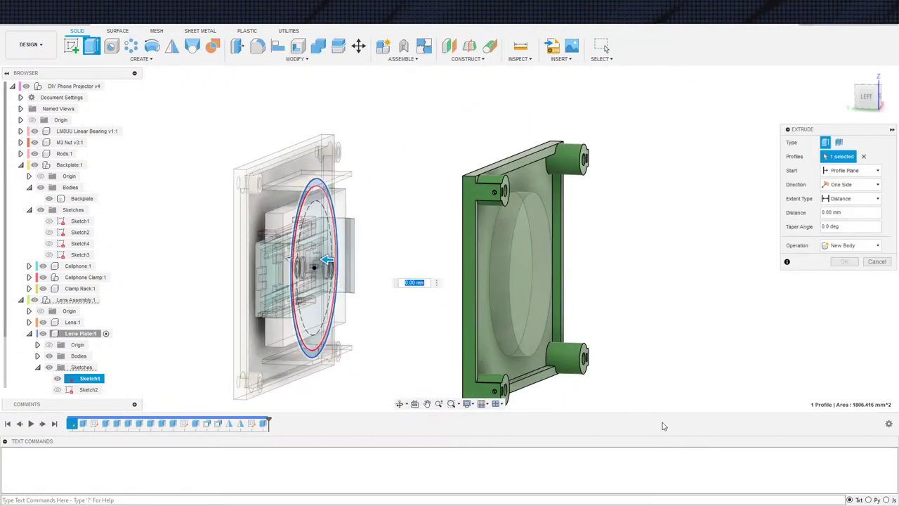
{"action": "middle_click_drag", "start_coordinate": [647, 390], "coordinate": [653, 304], "text": "shift"}
{"action": "left_click", "coordinate": [849, 170]}
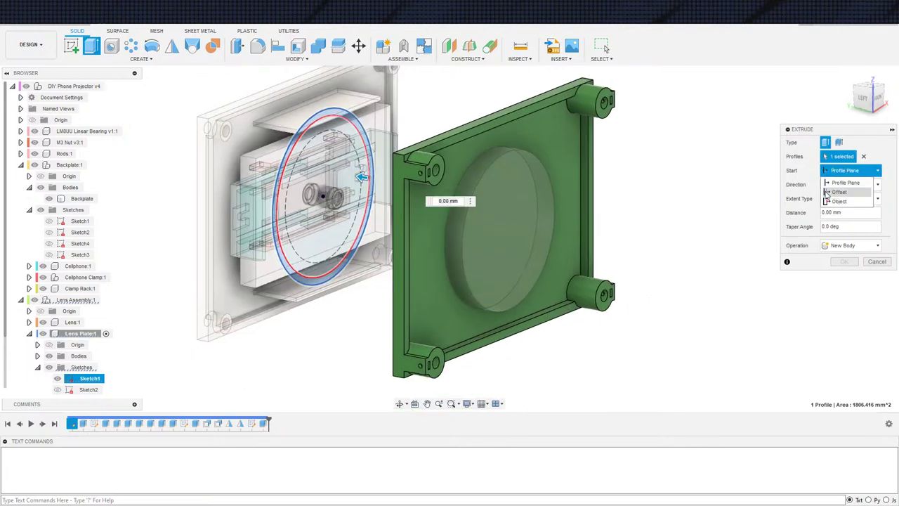
{"action": "left_click", "coordinate": [827, 203]}
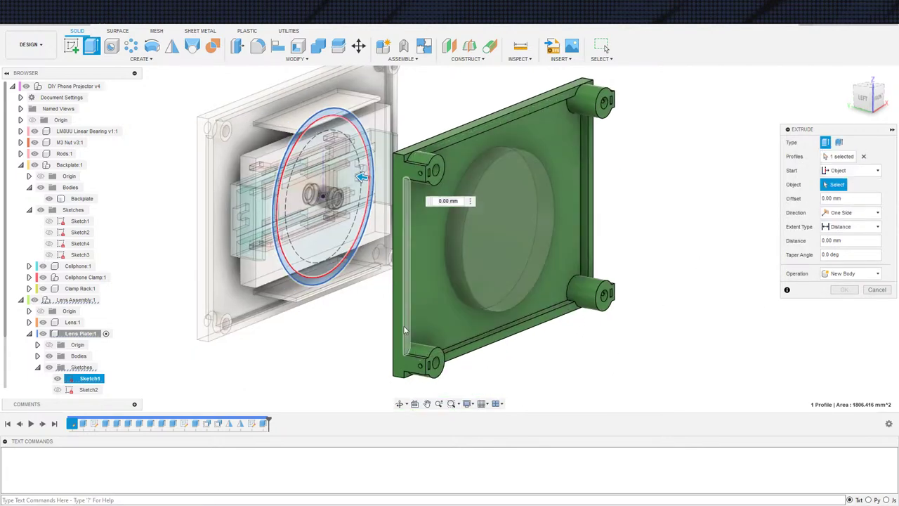
{"action": "key", "text": "Escape"}
{"action": "scroll", "coordinate": [400, 382], "scroll_direction": "down", "scroll_amount": 3}
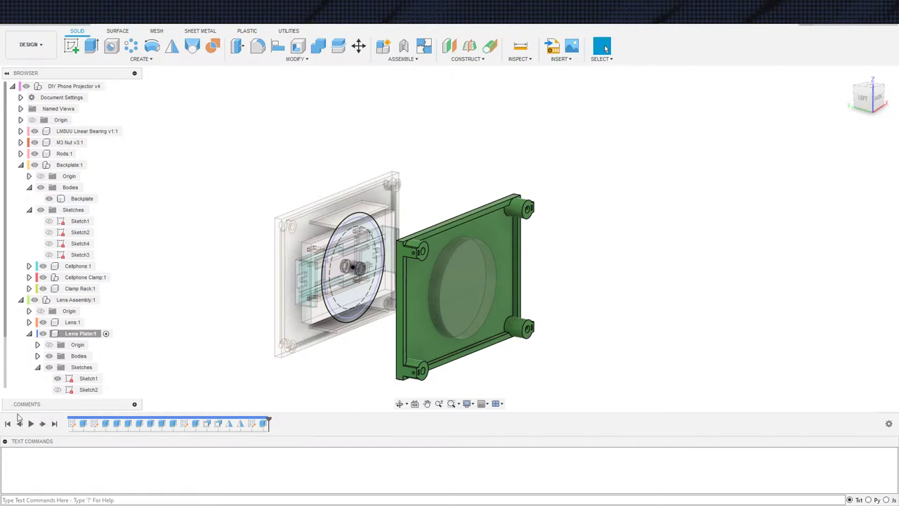
Step: Reopen the Lens Plate's Sketch1 for editing and hide the Lens component
{"action": "double_click", "coordinate": [85, 378]}
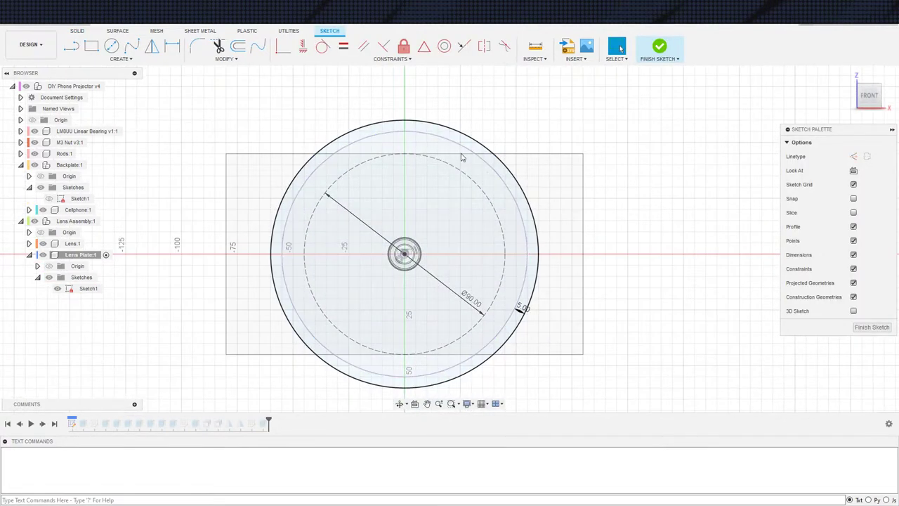
{"action": "middle_click_drag", "start_coordinate": [499, 160], "coordinate": [506, 178]}
{"action": "mouse_move", "coordinate": [602, 197]}
{"action": "middle_mouse_down"}
{"action": "mouse_move", "coordinate": [591, 173]}
{"action": "mouse_move", "coordinate": [595, 186]}
{"action": "middle_mouse_up"}
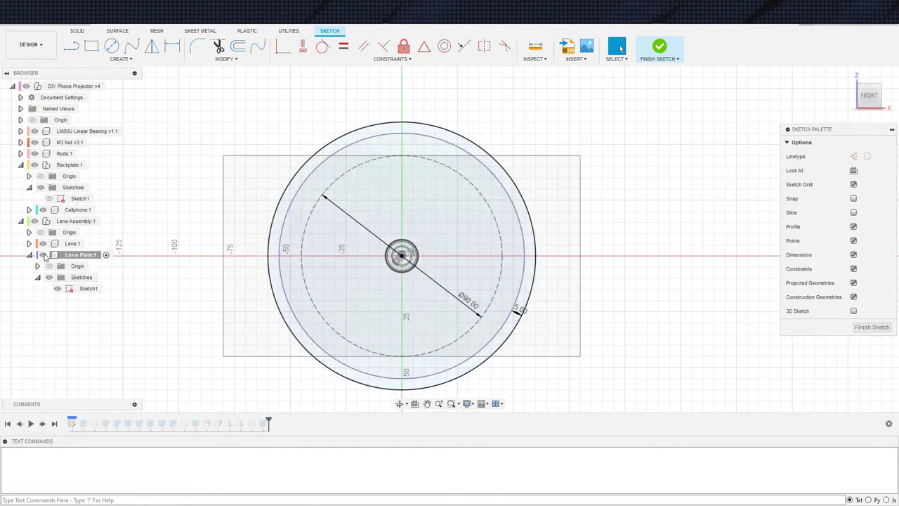
{"action": "left_click", "coordinate": [44, 244]}
{"action": "middle_click_drag", "start_coordinate": [160, 259], "coordinate": [151, 284]}
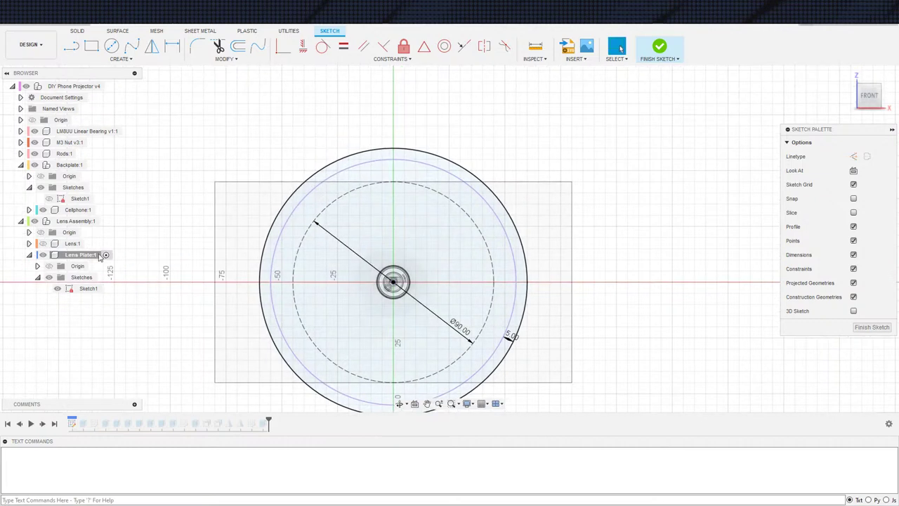
{"action": "left_click", "coordinate": [95, 255]}
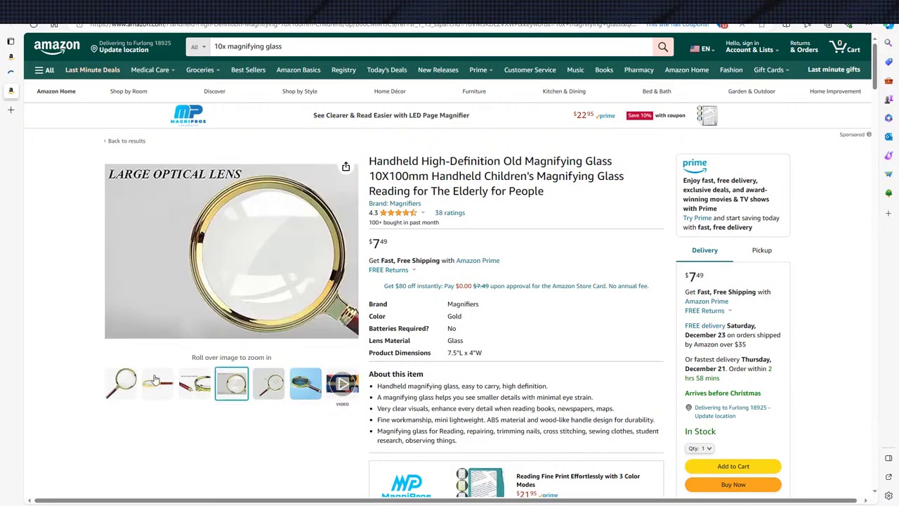
Step: Switch to the 75 mm 10X magnifying glass 2-pack listing in the browser and examine its lens size details
{"action": "left_click", "coordinate": [11, 89]}
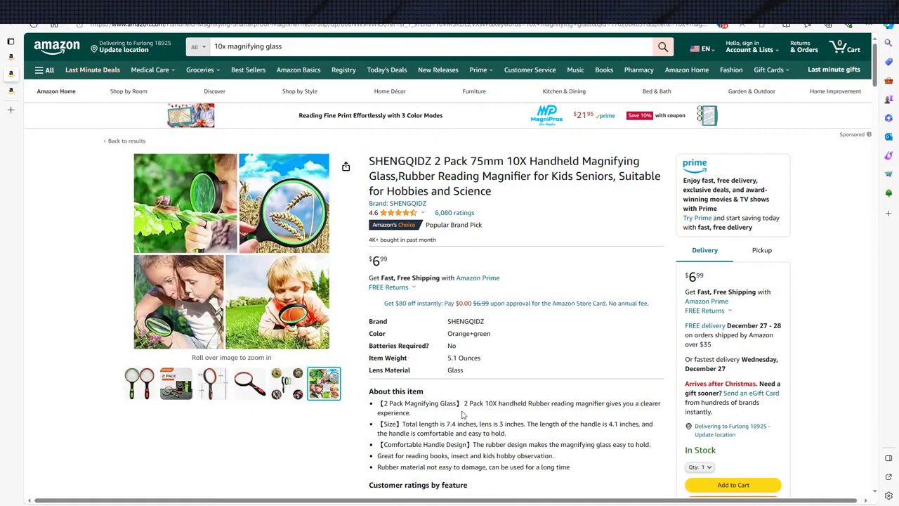
{"action": "scroll", "coordinate": [504, 444], "scroll_direction": "down", "scroll_amount": 6}
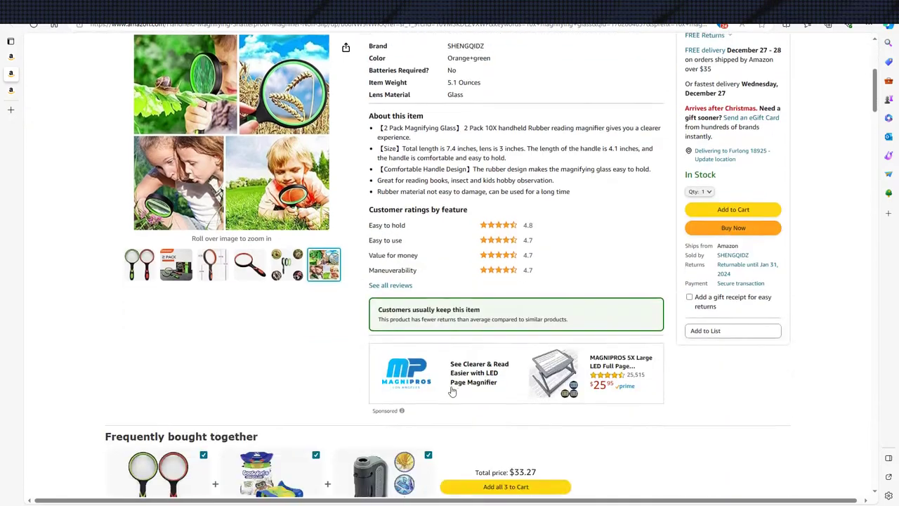
{"action": "scroll", "coordinate": [433, 374], "scroll_direction": "up", "scroll_amount": 6}
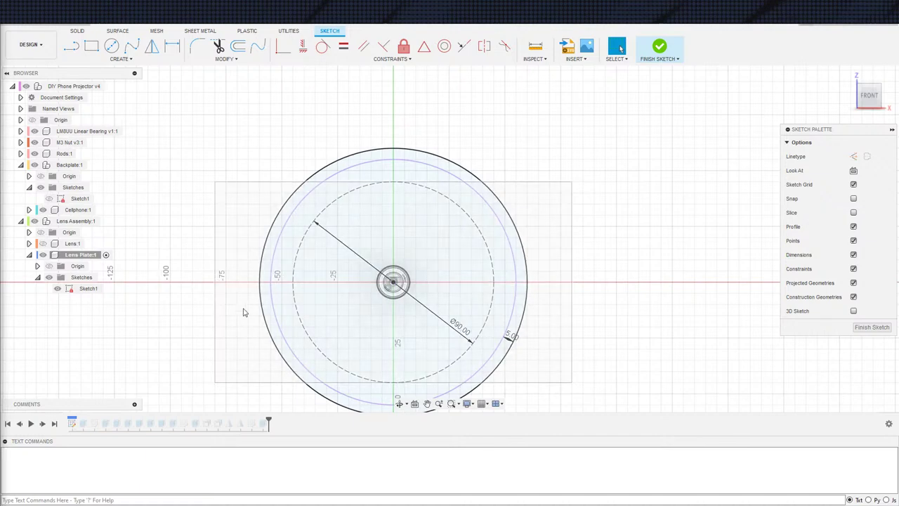
Step: Draw a horizontal line about 109 mm long through the circles' center, ending on the outermost circle's right side
{"action": "key", "text": "s"}
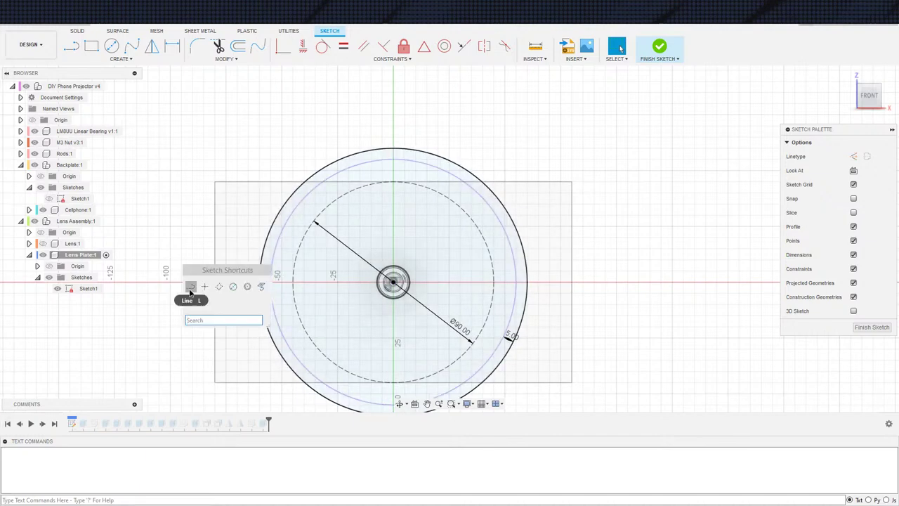
{"action": "left_click", "coordinate": [191, 286]}
{"action": "left_click", "coordinate": [283, 281]}
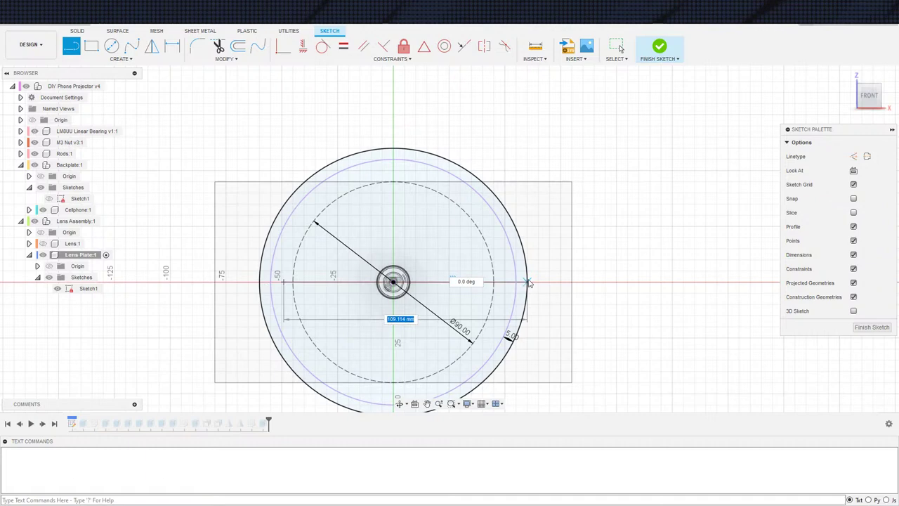
{"action": "left_click", "coordinate": [525, 281]}
{"action": "key", "text": "Escape"}
Step: Make the horizontal line's left endpoint coincident with the outermost circle and convert the line to construction
{"action": "left_click", "coordinate": [279, 281]}
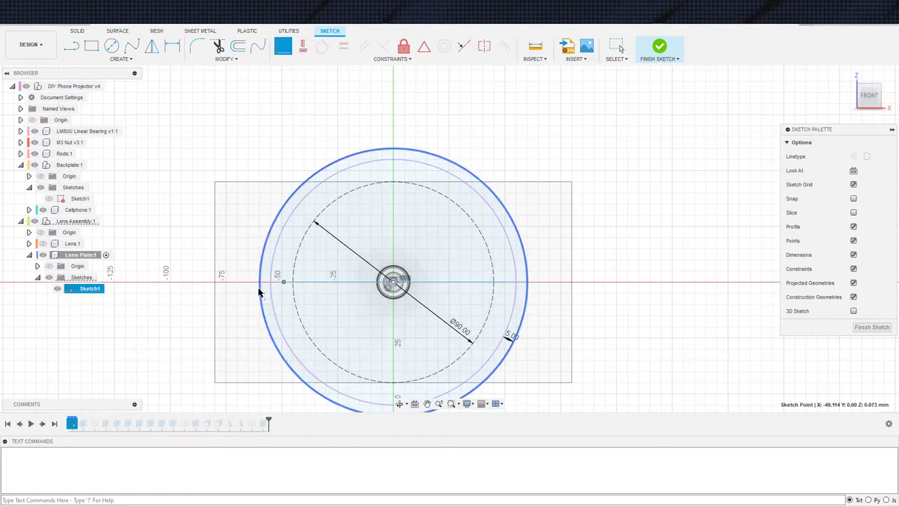
{"action": "left_click", "coordinate": [363, 281]}
{"action": "left_click", "coordinate": [396, 282]}
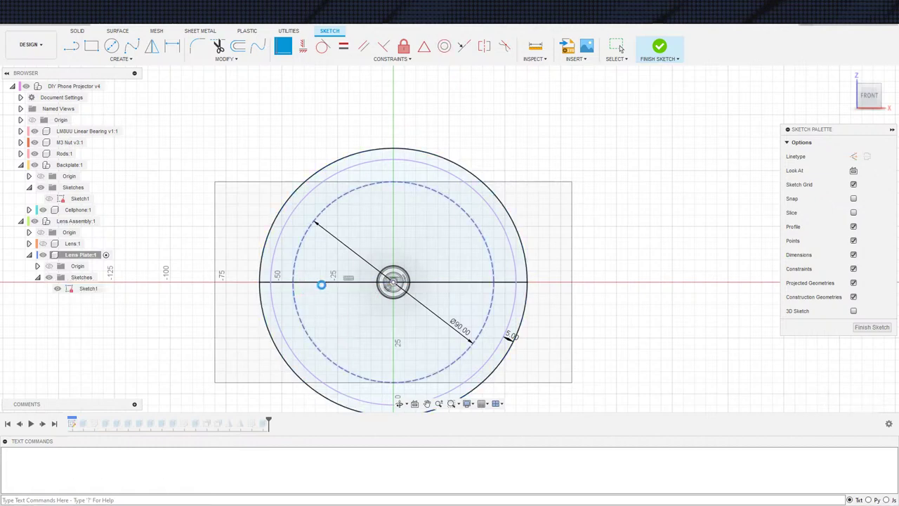
{"action": "left_click", "coordinate": [321, 283]}
{"action": "key", "text": "x"}
{"action": "key", "text": "Escape"}
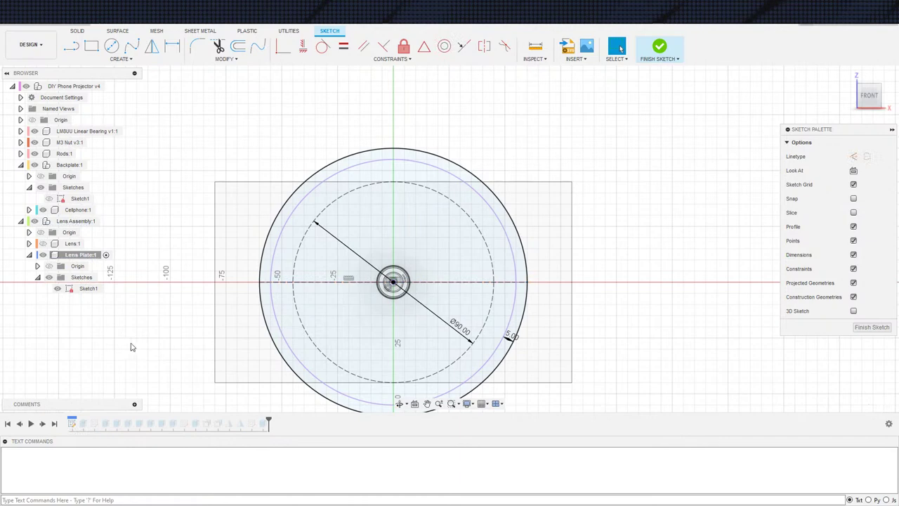
Step: Draw a slightly tilted three-point rectangle with a short side of about 35.5 mm across the ring's left side
{"action": "key", "text": "s"}
{"action": "left_click", "coordinate": [198, 348]}
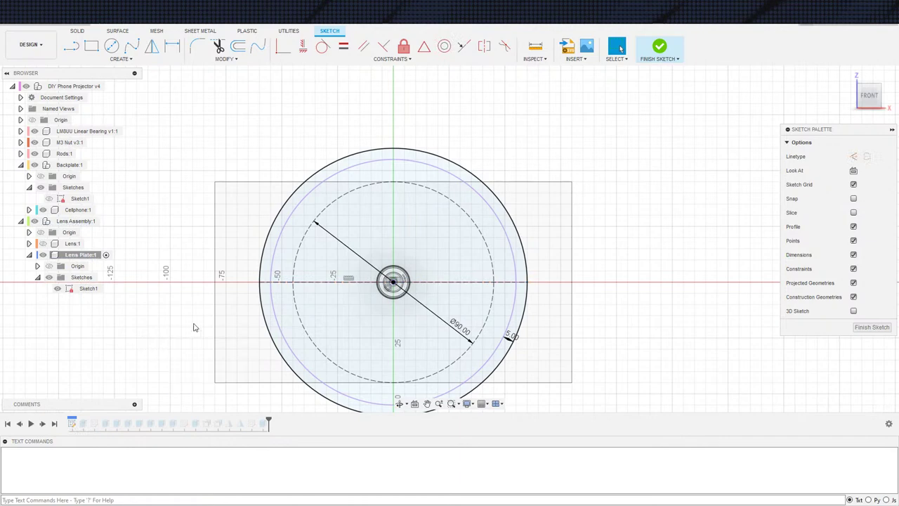
{"action": "left_click", "coordinate": [173, 248]}
{"action": "left_click", "coordinate": [178, 327]}
{"action": "left_click", "coordinate": [322, 315]}
{"action": "key", "text": "Escape"}
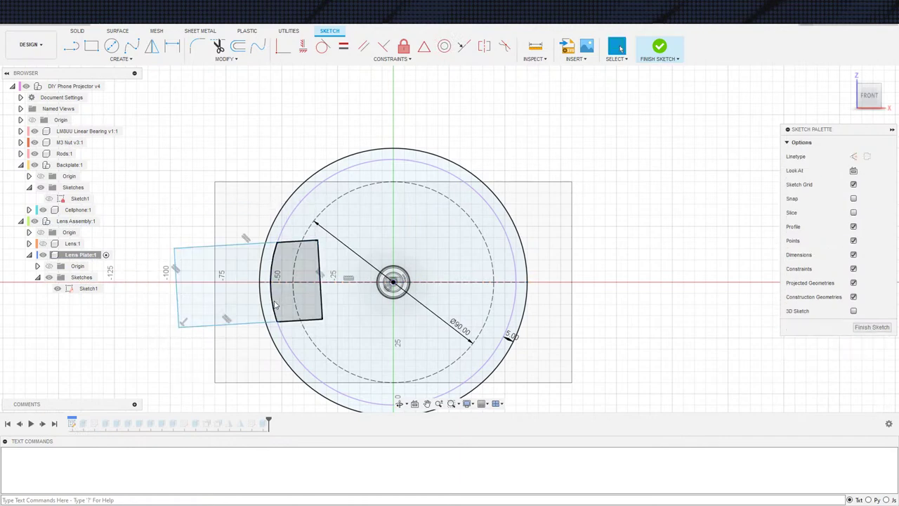
Step: Make the rectangle's inner short edge perpendicular to the horizontal construction line
{"action": "left_click", "coordinate": [321, 296]}
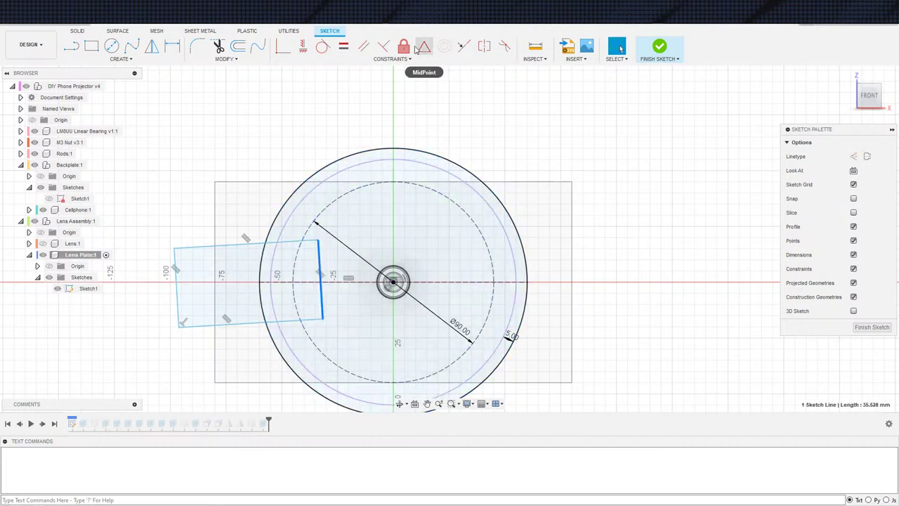
{"action": "left_click", "coordinate": [383, 45]}
{"action": "left_click", "coordinate": [321, 281]}
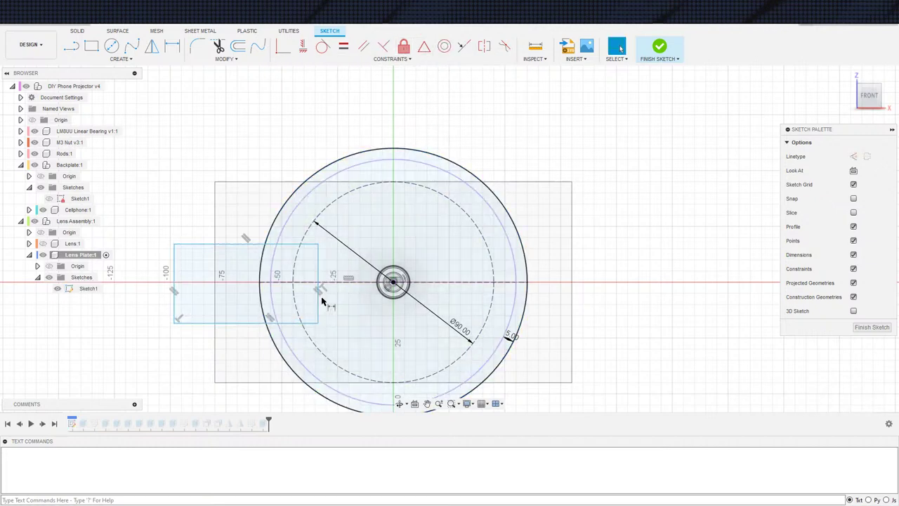
Step: Dimension the rectangle's inner edge and set its length to 1.5 in
{"action": "key", "text": "d"}
{"action": "left_click", "coordinate": [317, 301]}
{"action": "left_click", "coordinate": [338, 298]}
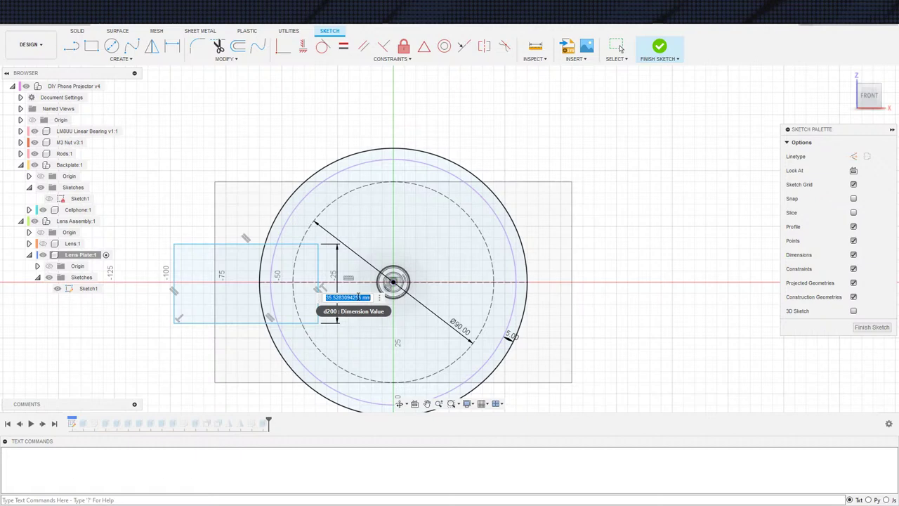
{"action": "type", "text": "1.5in"}
{"action": "key", "text": "Return"}
{"action": "key", "text": "Escape"}
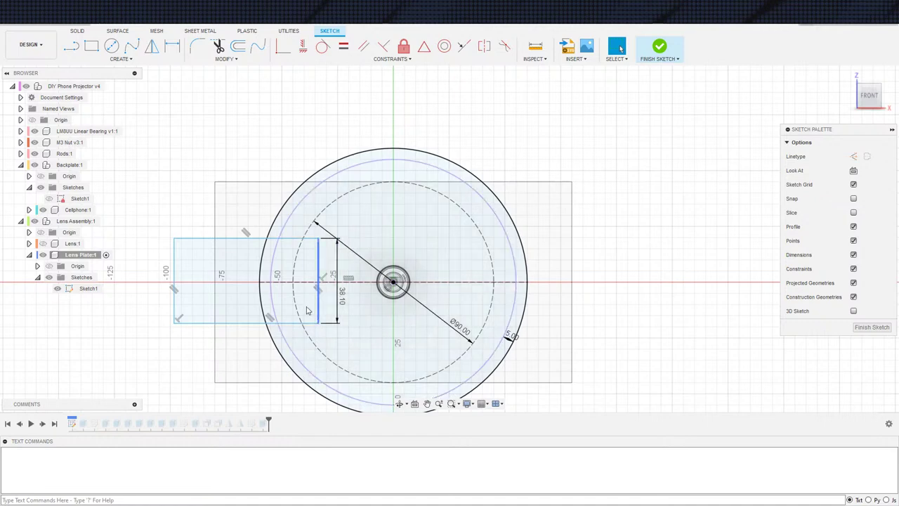
Step: Center the rectangle vertically by making its inner edge's midpoint coincident with the horizontal construction line
{"action": "scroll", "coordinate": [333, 314], "scroll_direction": "up", "scroll_amount": 3}
{"action": "right_click", "coordinate": [330, 317]}
{"action": "left_click", "coordinate": [289, 338]}
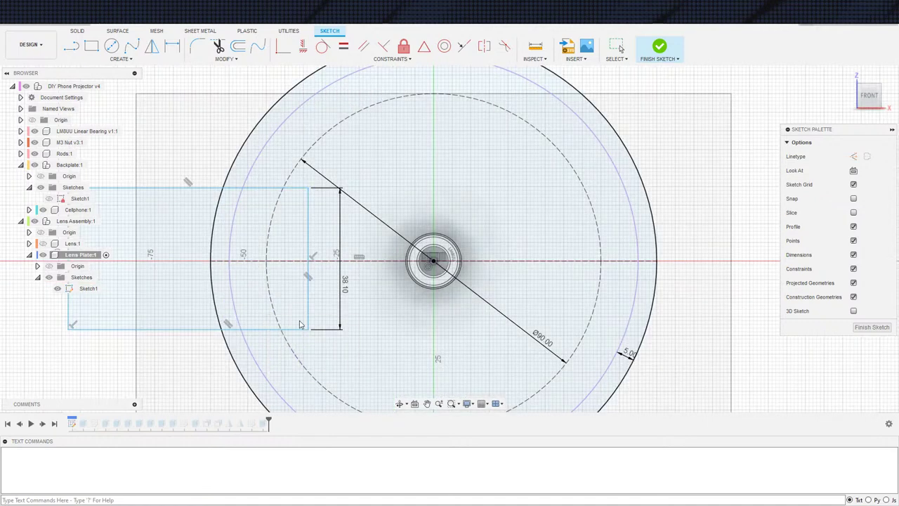
{"action": "key", "text": "Escape"}
{"action": "left_click", "coordinate": [310, 262]}
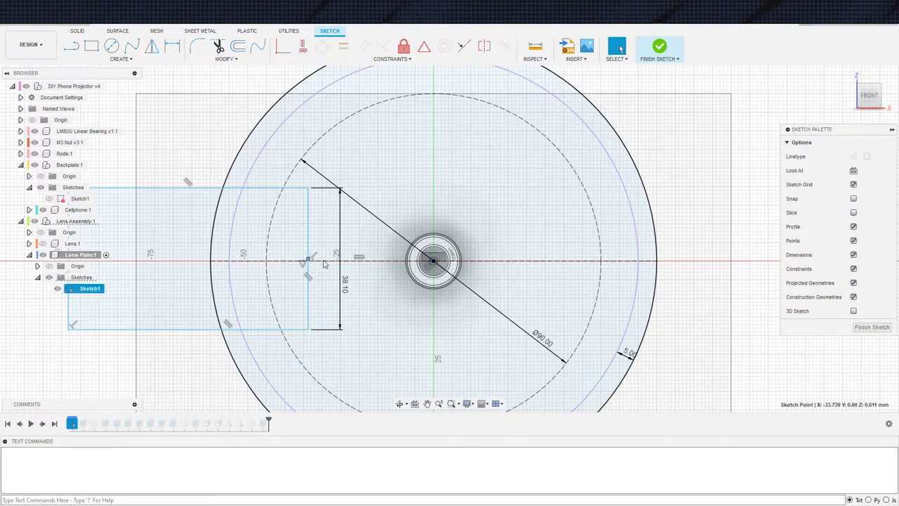
{"action": "left_click", "coordinate": [283, 46]}
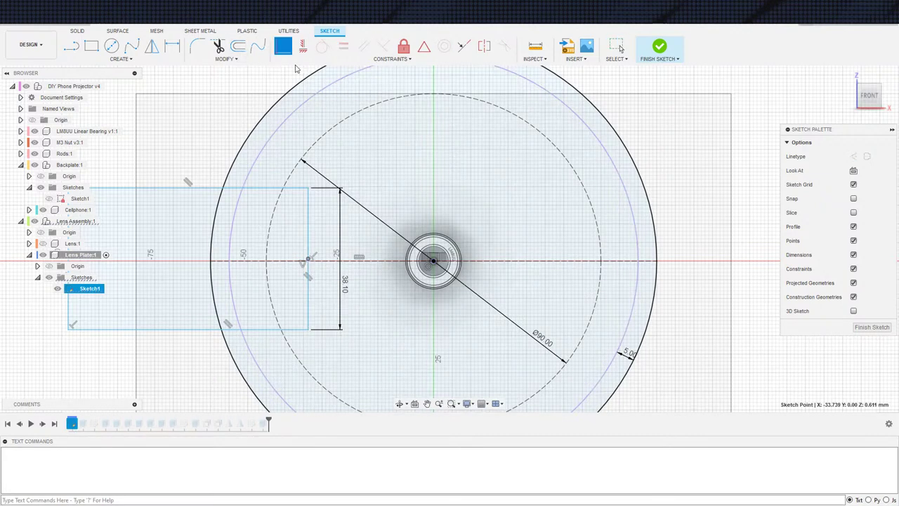
{"action": "left_click", "coordinate": [291, 270]}
{"action": "scroll", "coordinate": [291, 270], "scroll_direction": "down", "scroll_amount": 2}
{"action": "mouse_move", "coordinate": [291, 270]}
{"action": "middle_mouse_down"}
{"action": "mouse_move", "coordinate": [297, 263]}
{"action": "mouse_move", "coordinate": [331, 297]}
{"action": "middle_mouse_up"}
{"action": "key", "text": "Escape"}
{"action": "scroll", "coordinate": [309, 254], "scroll_direction": "up", "scroll_amount": 2}
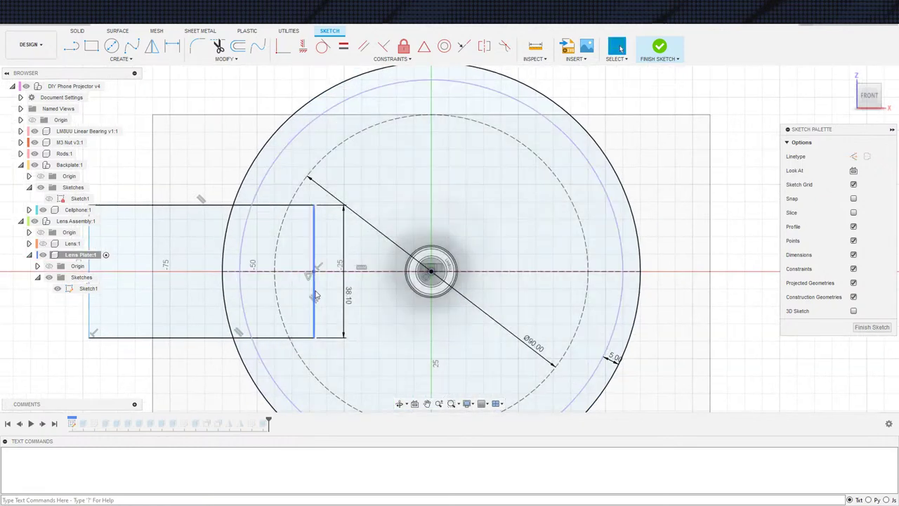
Step: Make the rectangle's inner edge tangent to the 90 mm circle
{"action": "left_click", "coordinate": [316, 296]}
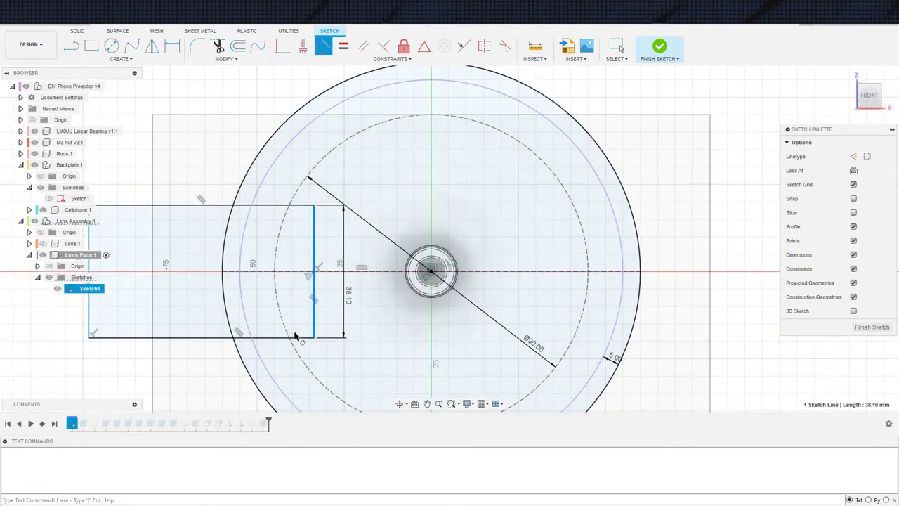
{"action": "scroll", "coordinate": [256, 306], "scroll_direction": "down", "scroll_amount": 2}
{"action": "key", "text": "Escape"}
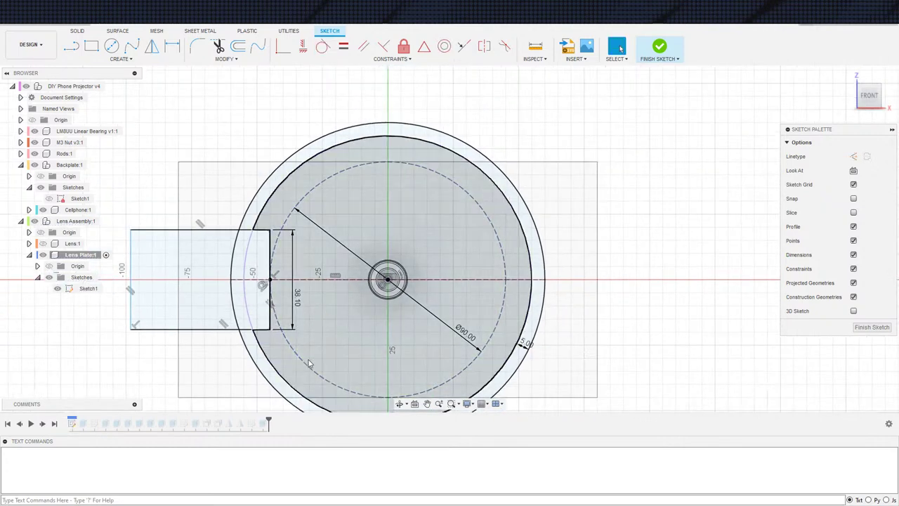
Step: Convert the 90 mm construction circle to normal sketch geometry
{"action": "left_click", "coordinate": [307, 366]}
{"action": "key", "text": "x"}
{"action": "left_click", "coordinate": [161, 363]}
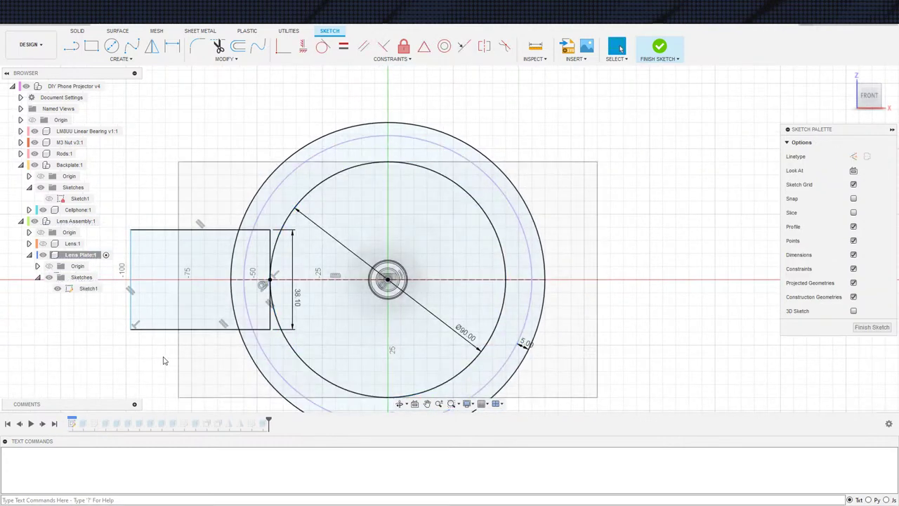
Step: Delete the tangent constraint between the rectangle's inner edge and the 90 mm circle, keeping the midpoint constraint
{"action": "left_click", "coordinate": [132, 296]}
{"action": "scroll", "coordinate": [347, 319], "scroll_direction": "up", "scroll_amount": 1}
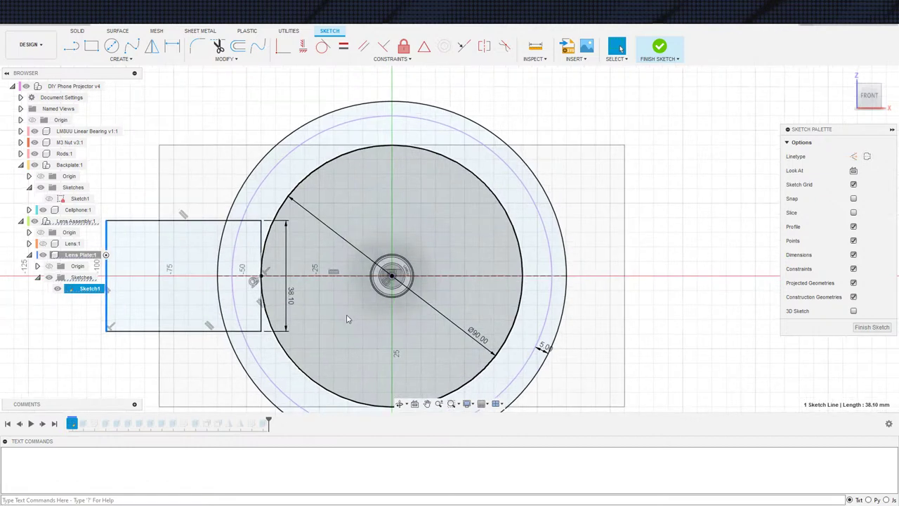
{"action": "left_click", "coordinate": [255, 285]}
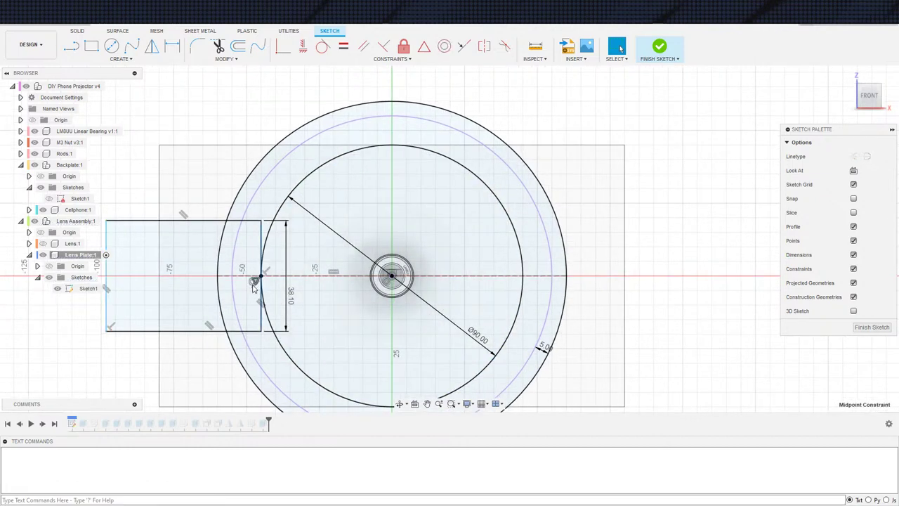
{"action": "left_click", "coordinate": [254, 282]}
{"action": "key", "text": "Delete"}
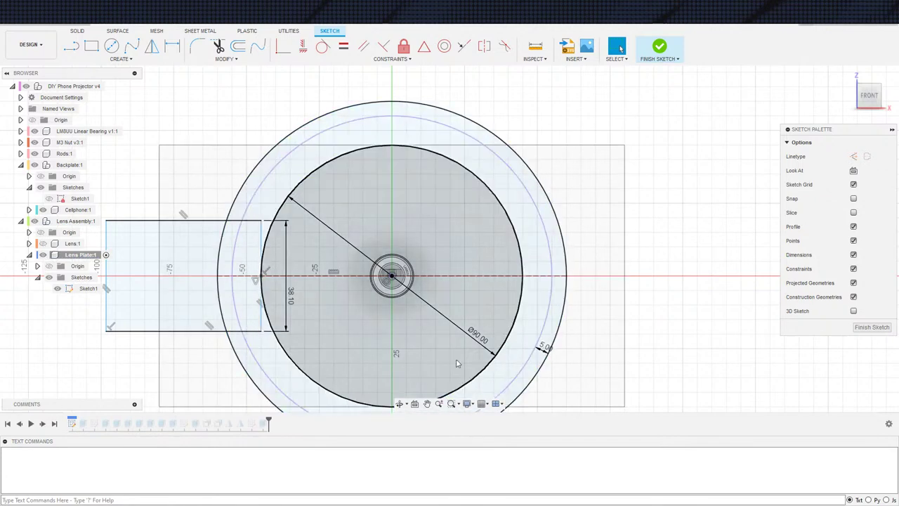
Step: Make the rectangle's lower inner corner coincident with the 90 mm circle
{"action": "left_click", "coordinate": [261, 330]}
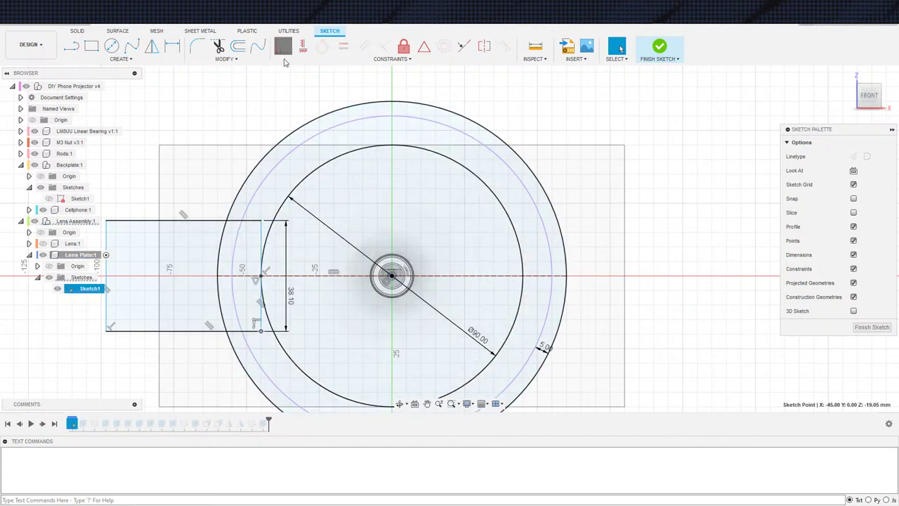
{"action": "left_click", "coordinate": [291, 358]}
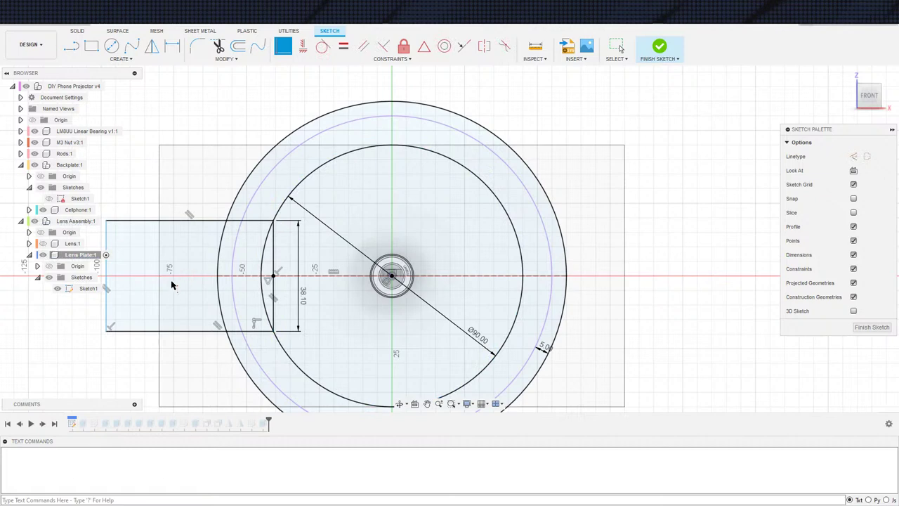
{"action": "key", "text": "Escape"}
Step: Make the rectangle's outer edge tangent to the outermost circle
{"action": "left_click", "coordinate": [107, 316]}
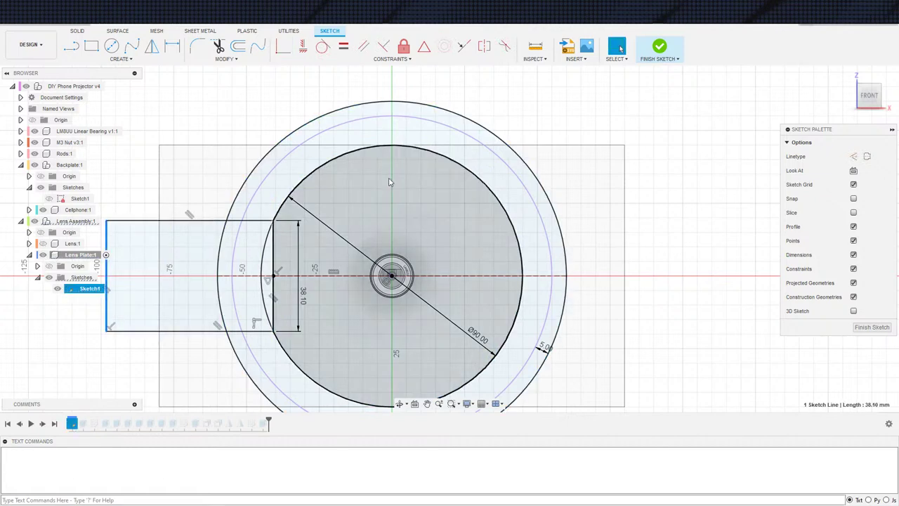
{"action": "left_click", "coordinate": [324, 46]}
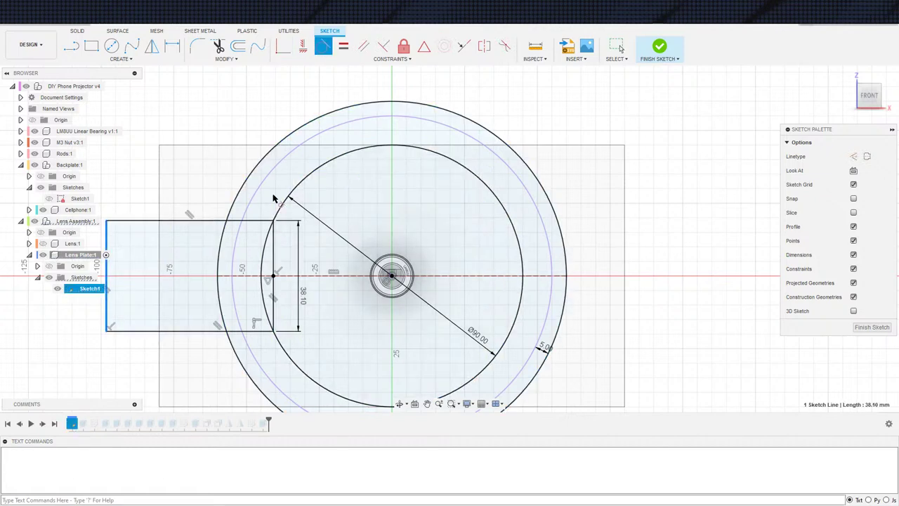
{"action": "left_click", "coordinate": [224, 322]}
{"action": "scroll", "coordinate": [265, 248], "scroll_direction": "down", "scroll_amount": 3}
{"action": "mouse_move", "coordinate": [385, 225]}
{"action": "middle_mouse_down"}
{"action": "mouse_move", "coordinate": [380, 198]}
{"action": "mouse_move", "coordinate": [398, 228]}
{"action": "mouse_move", "coordinate": [396, 243]}
{"action": "middle_mouse_up"}
{"action": "key", "text": "Escape"}
{"action": "key", "text": "Escape"}
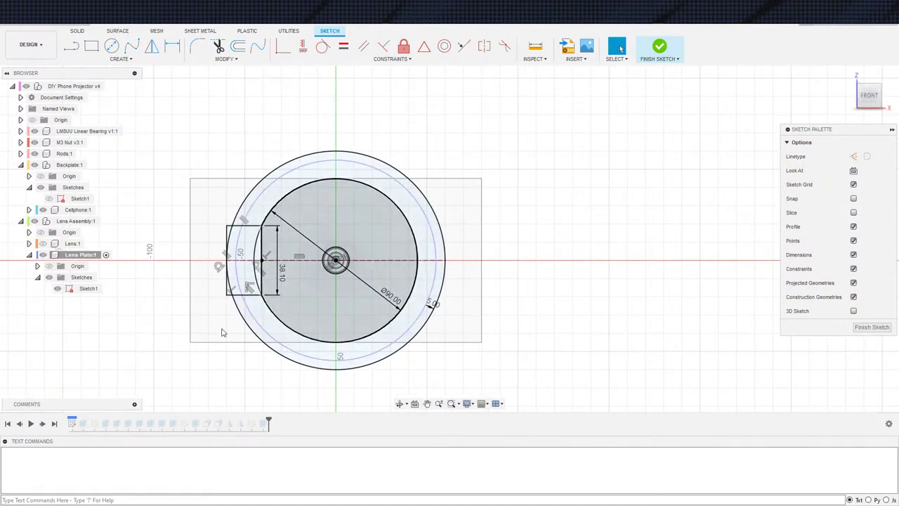
Step: Undo the outer edge's tangency and the inner corner's coincidence with the 90 mm circle
{"action": "scroll", "coordinate": [223, 309], "scroll_direction": "up", "scroll_amount": 3}
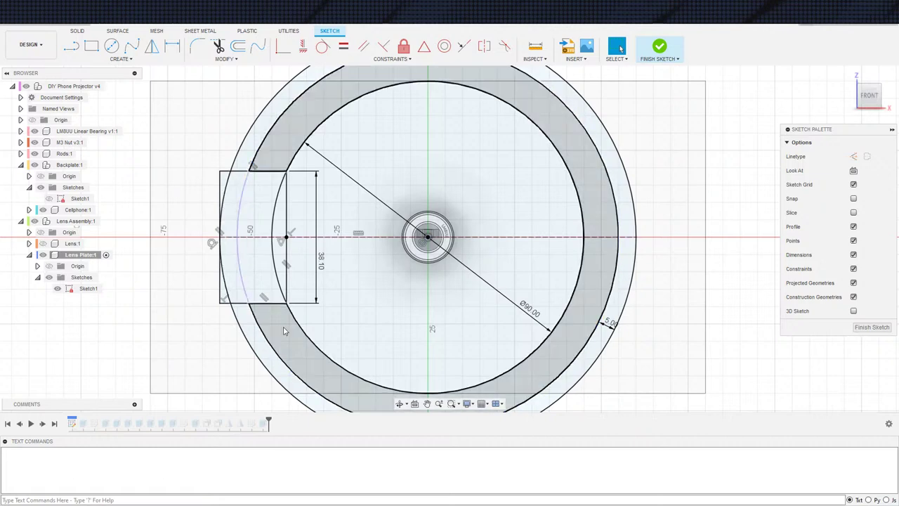
{"action": "left_click_drag", "start_coordinate": [295, 274], "coordinate": [281, 272]}
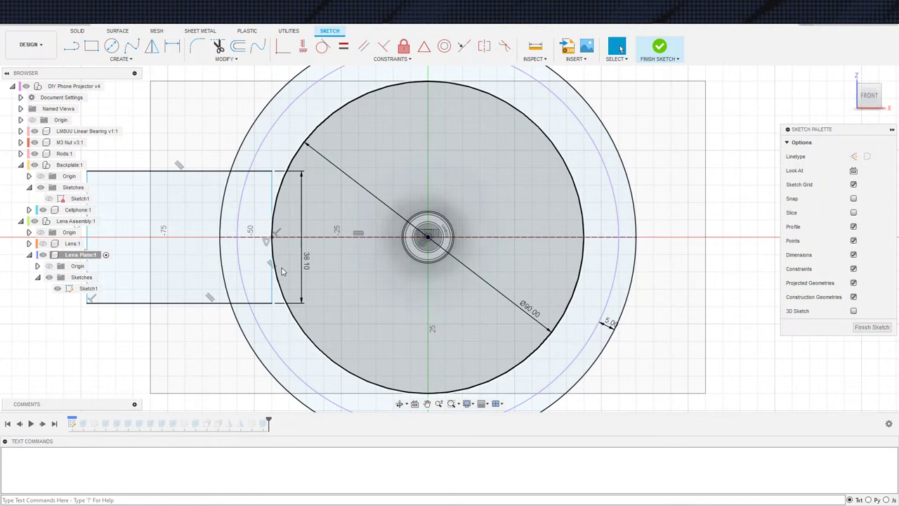
Step: Make the rectangle's lower inner corner coincident with the projected circle lying 5 mm inside the outermost circle
{"action": "left_click", "coordinate": [272, 303]}
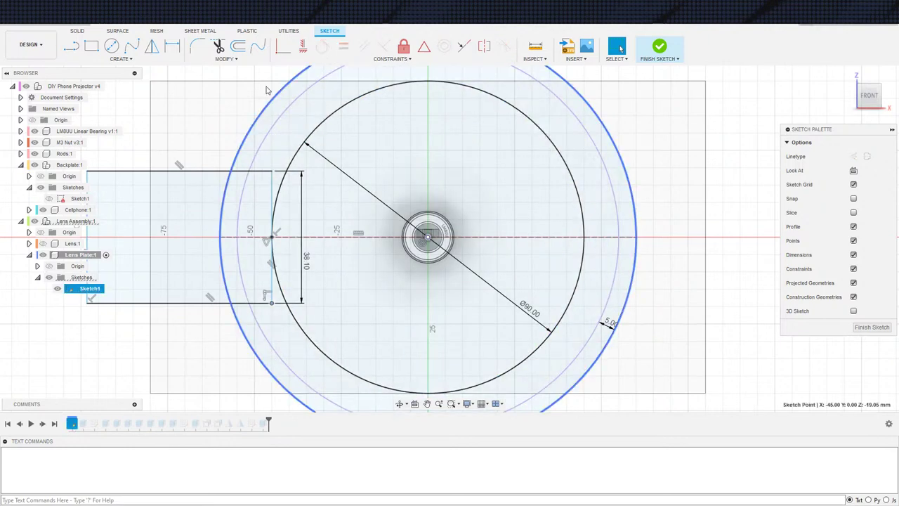
{"action": "left_click", "coordinate": [282, 46]}
{"action": "left_click", "coordinate": [259, 328]}
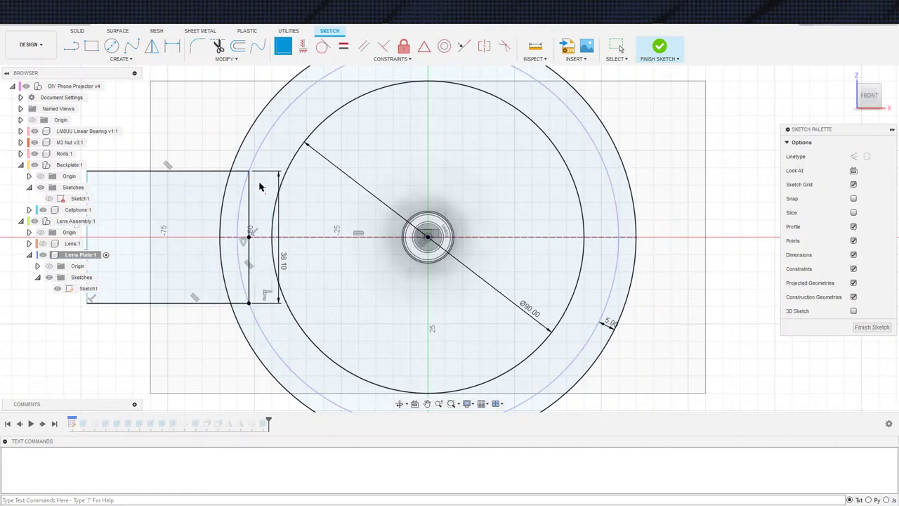
{"action": "key", "text": "Escape"}
Step: Make the side tab rectangle's outer edge tangent to the outermost circle and finish the sketch
{"action": "middle_click_drag", "start_coordinate": [170, 231], "coordinate": [211, 234]}
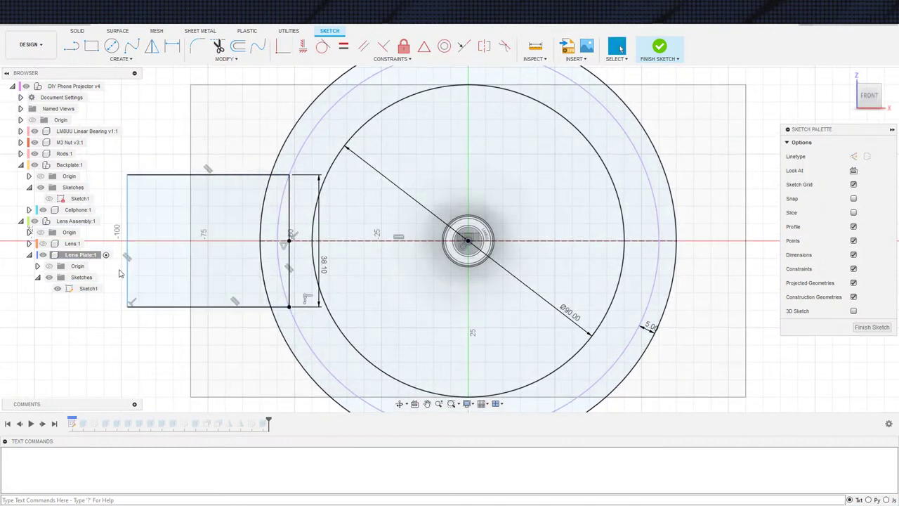
{"action": "left_click", "coordinate": [127, 274]}
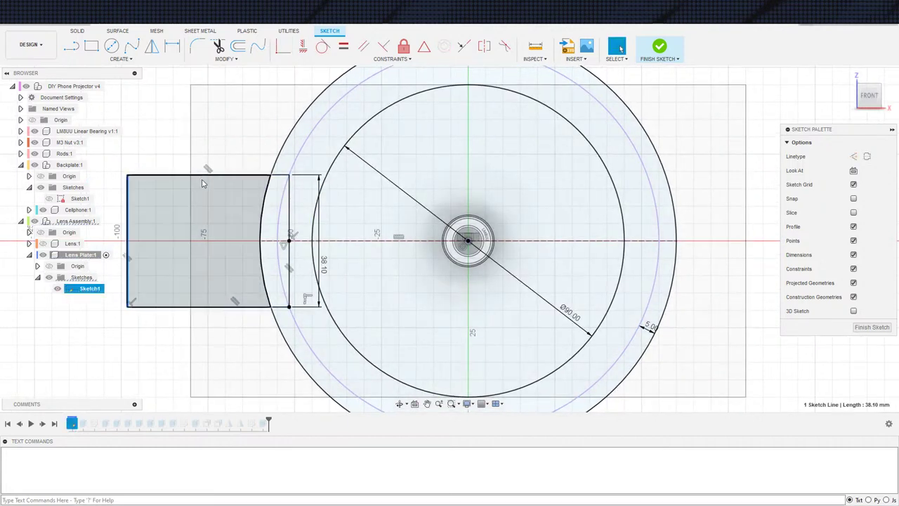
{"action": "left_click", "coordinate": [322, 46]}
{"action": "left_click", "coordinate": [261, 281]}
{"action": "scroll", "coordinate": [260, 218], "scroll_direction": "down", "scroll_amount": 3}
{"action": "key", "text": "Escape"}
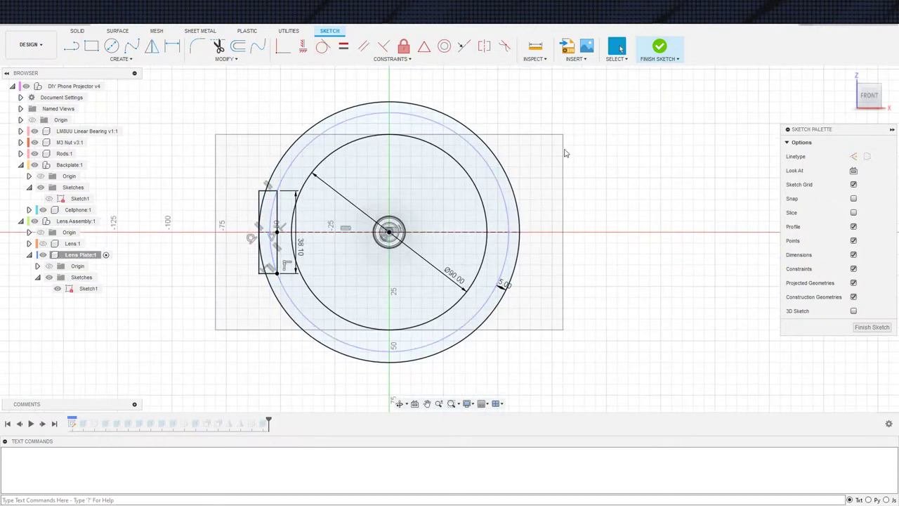
{"action": "left_click", "coordinate": [655, 46]}
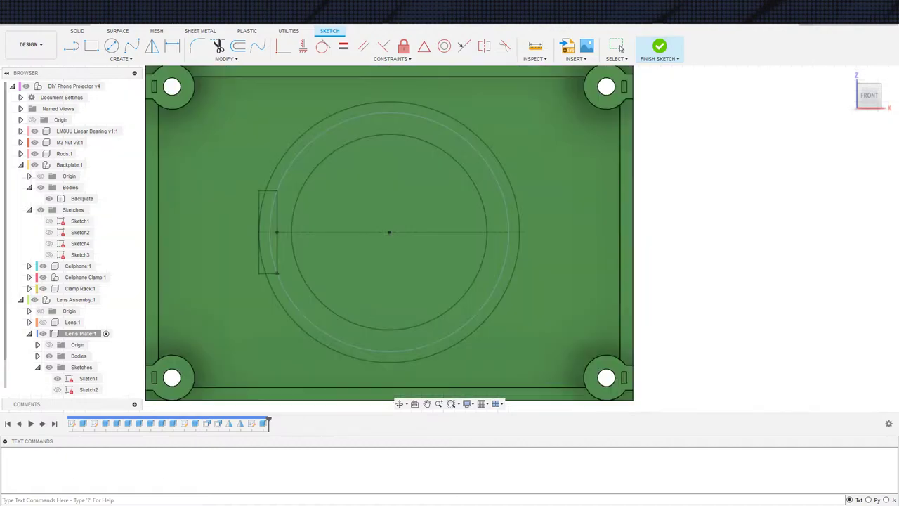
Step: Start an extrusion of only the thin outer ring profile, leaving out the region inside the side tab
{"action": "key", "text": "e"}
{"action": "scroll", "coordinate": [227, 254], "scroll_direction": "up", "scroll_amount": 2}
{"action": "scroll", "coordinate": [226, 239], "scroll_direction": "down", "scroll_amount": 3}
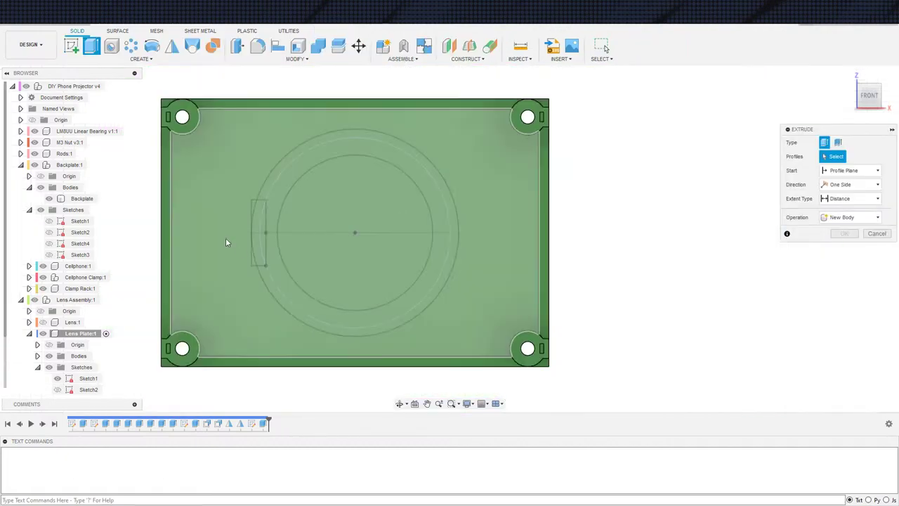
{"action": "middle_click_drag", "start_coordinate": [225, 237], "coordinate": [301, 278], "text": "shift"}
{"action": "scroll", "coordinate": [252, 284], "scroll_direction": "up", "scroll_amount": 2}
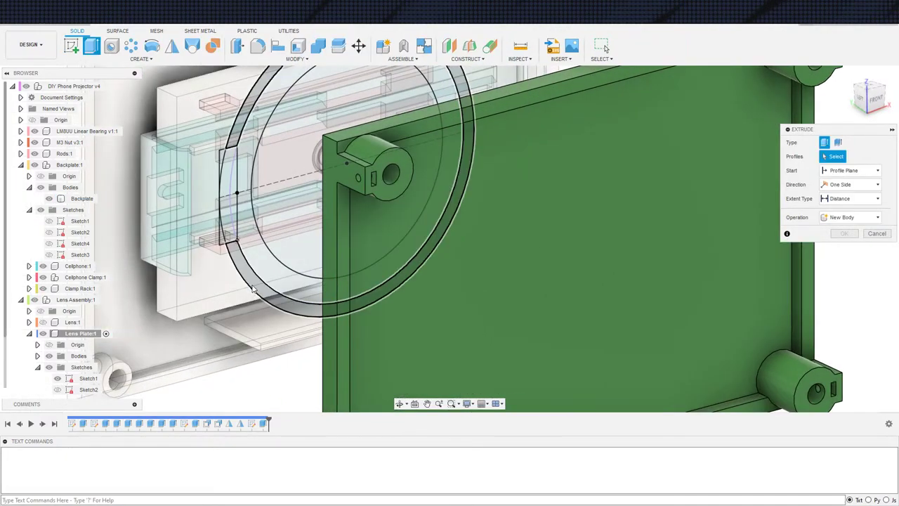
{"action": "left_click", "coordinate": [252, 285]}
{"action": "left_click", "coordinate": [225, 203]}
{"action": "scroll", "coordinate": [208, 205], "scroll_direction": "down", "scroll_amount": 2}
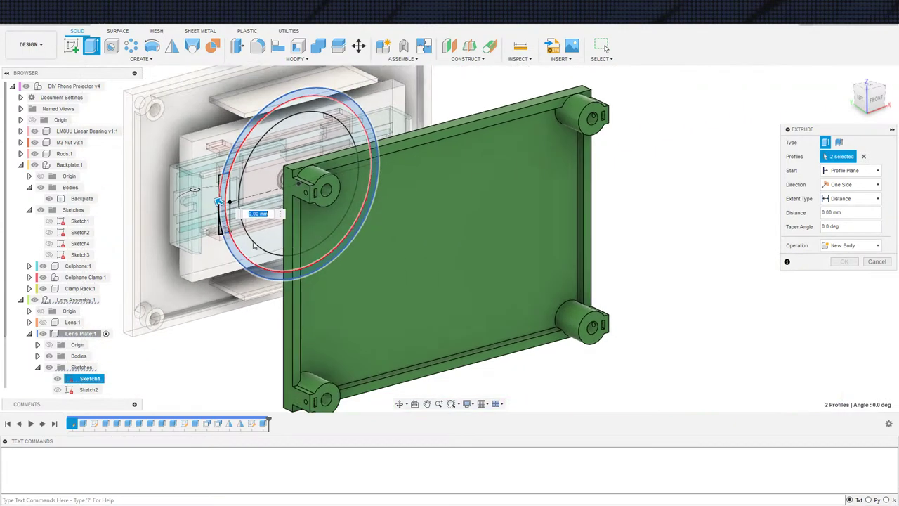
{"action": "middle_click_drag", "start_coordinate": [263, 243], "coordinate": [253, 228]}
{"action": "left_click", "coordinate": [206, 194]}
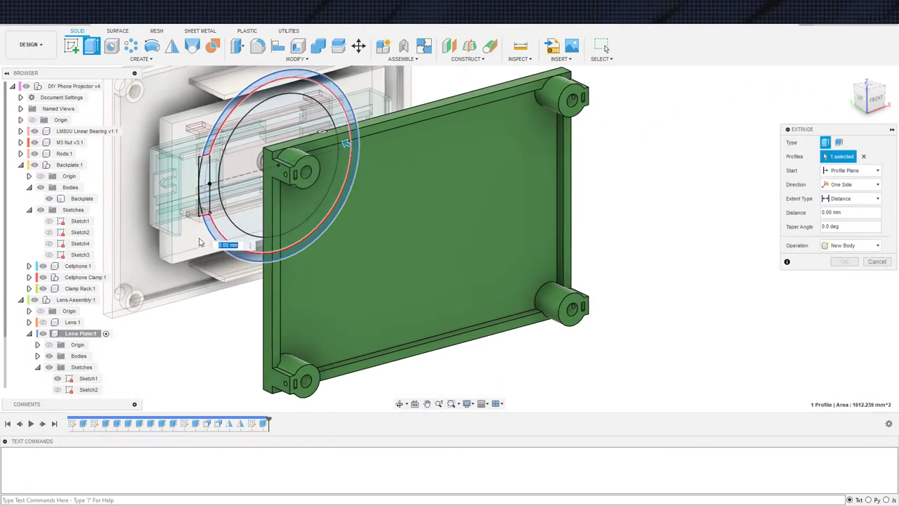
{"action": "scroll", "coordinate": [205, 233], "scroll_direction": "up", "scroll_amount": 3}
{"action": "scroll", "coordinate": [208, 234], "scroll_direction": "down", "scroll_amount": 5}
Step: Set the extrusion to start from an object, using the lens plate's large recessed face
{"action": "left_click", "coordinate": [864, 170]}
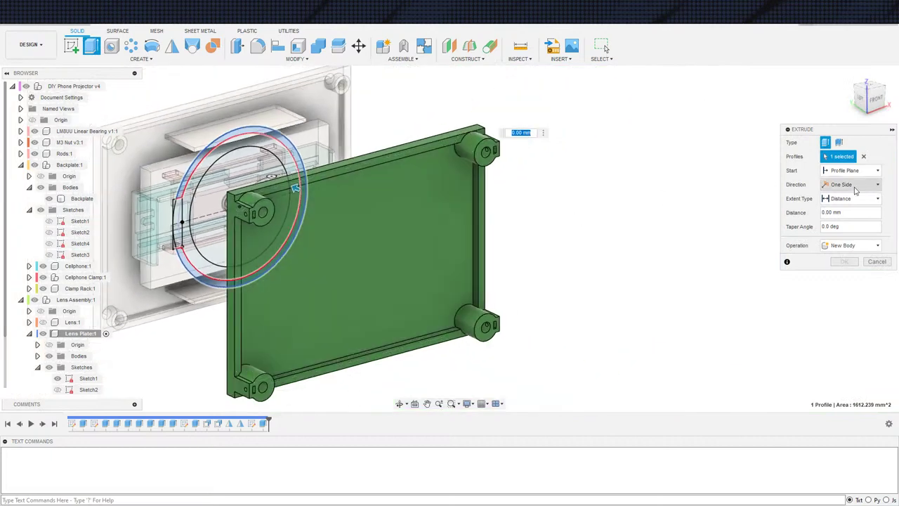
{"action": "left_click", "coordinate": [843, 198]}
{"action": "left_click", "coordinate": [426, 262]}
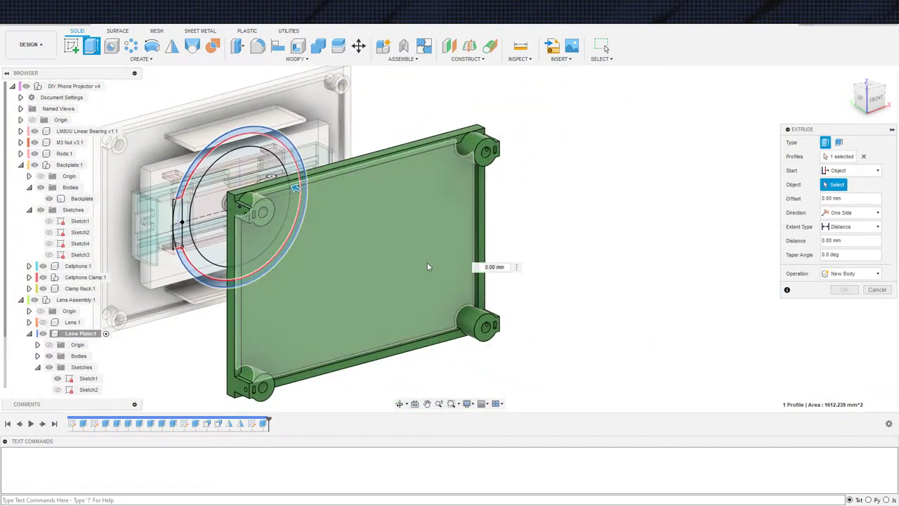
{"action": "middle_click_drag", "start_coordinate": [545, 260], "coordinate": [558, 239]}
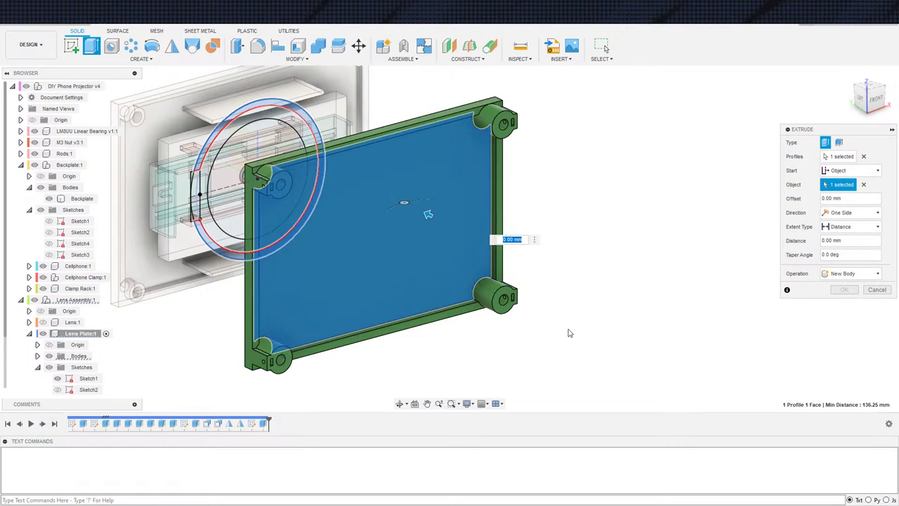
{"action": "type", "text": "-"}
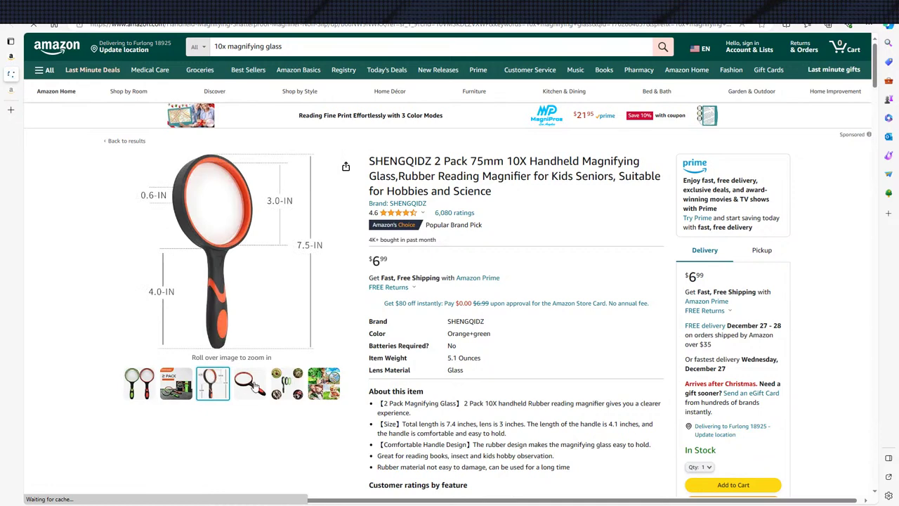
Step: Switch to the browser and examine the Amazon product images of the 75 mm and 100 mm magnifying glasses
{"action": "mouse_move", "coordinate": [148, 393]}
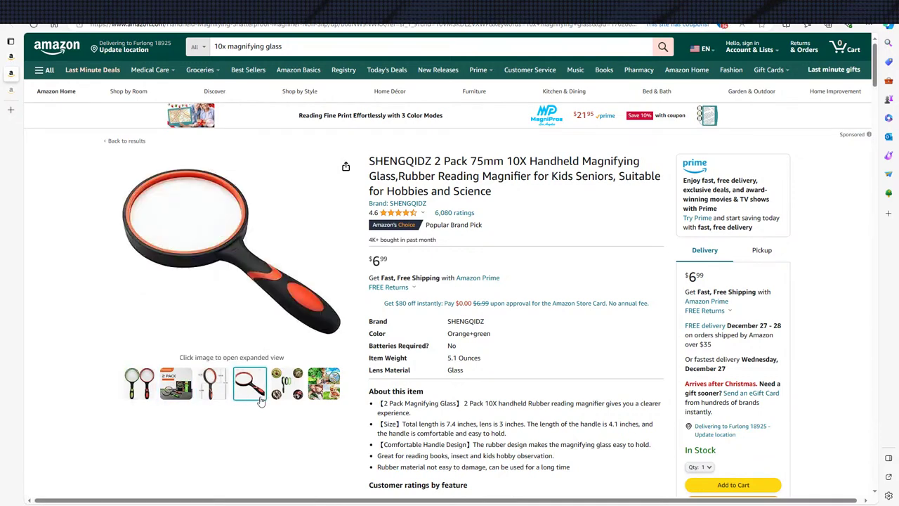
{"action": "mouse_move", "coordinate": [290, 388]}
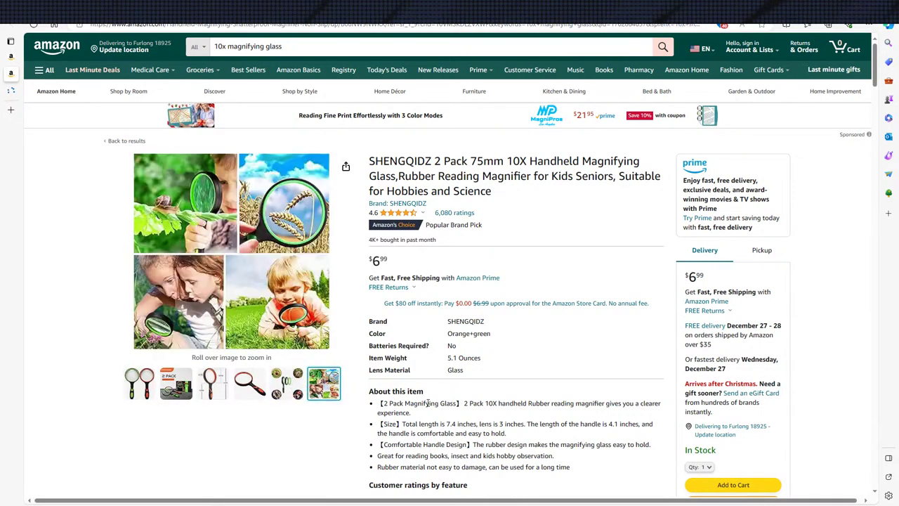
{"action": "left_click", "coordinate": [10, 90]}
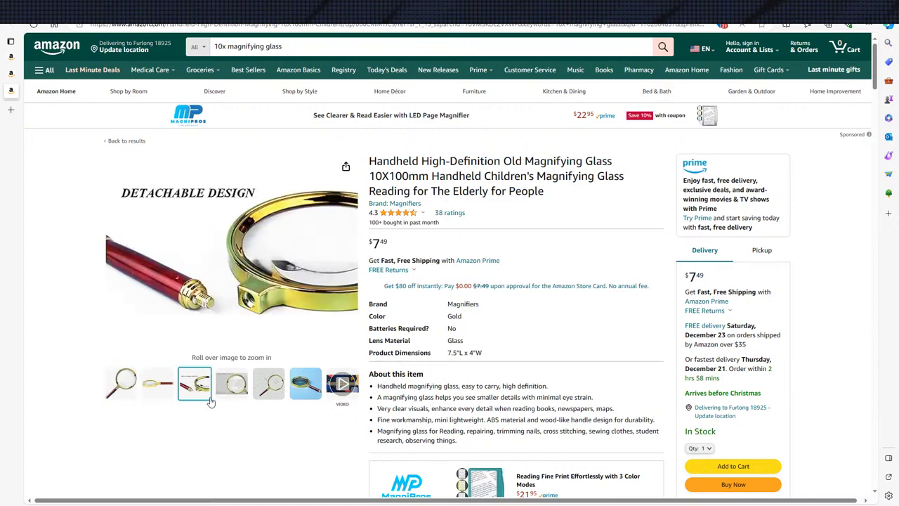
{"action": "mouse_move", "coordinate": [263, 399]}
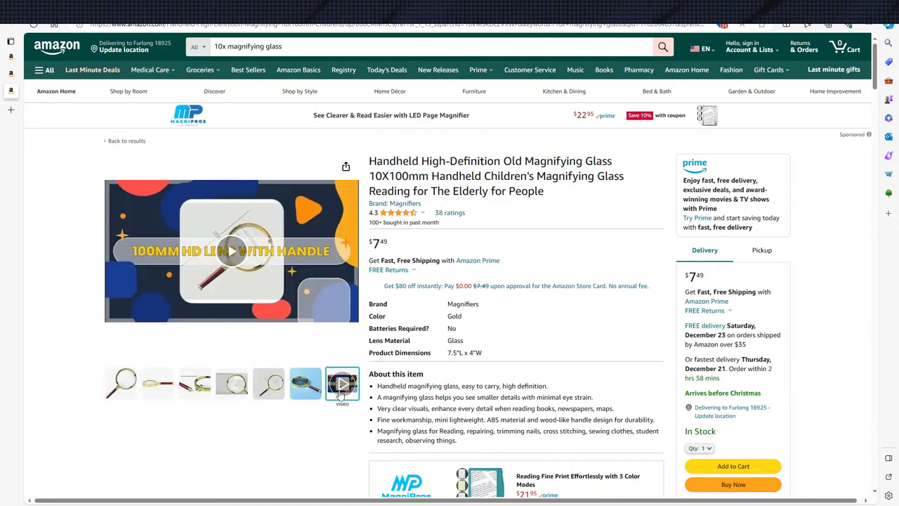
{"action": "mouse_move", "coordinate": [317, 395]}
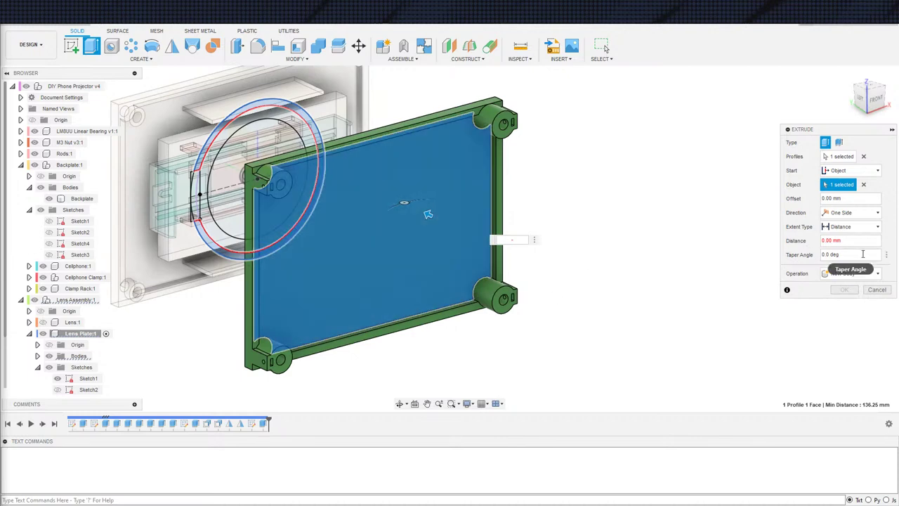
Step: Back in Fusion 360, extrude the open ring -25 mm from the plate face, joined to the lens plate
{"action": "left_click", "coordinate": [534, 240]}
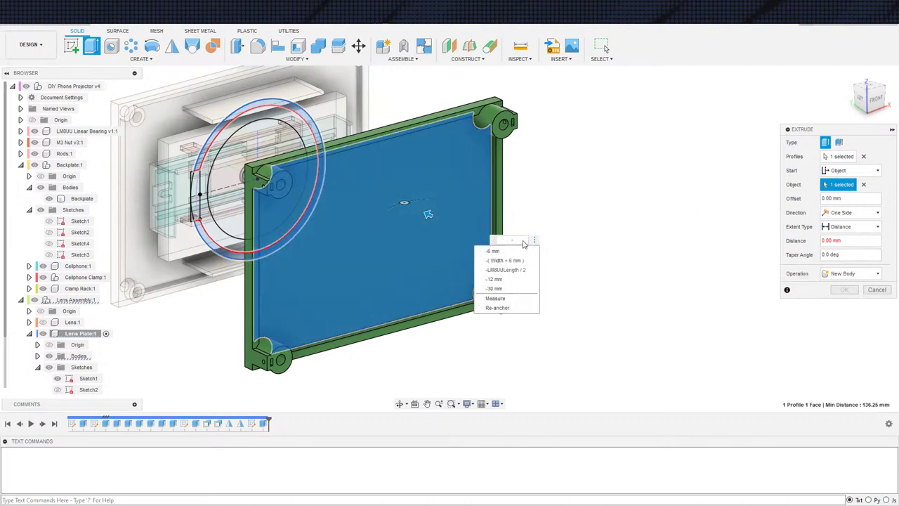
{"action": "left_click", "coordinate": [524, 240]}
{"action": "key", "text": "Return"}
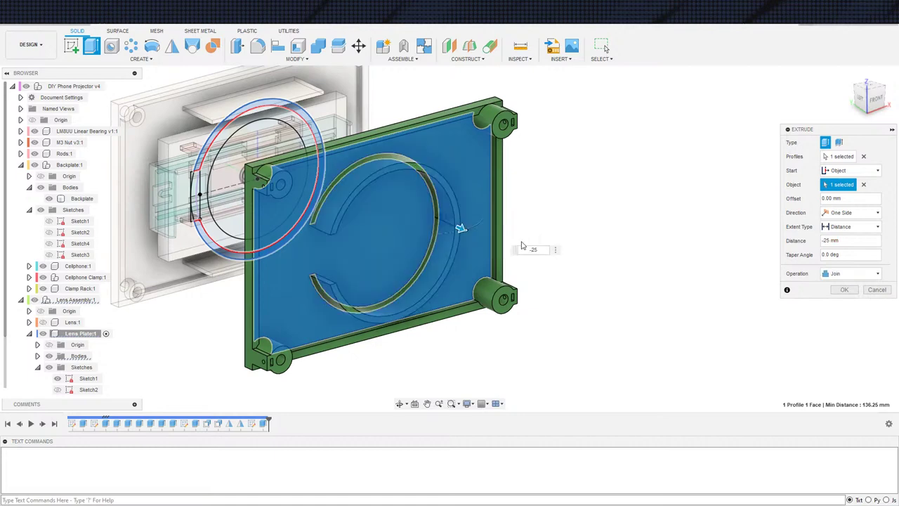
{"action": "scroll", "coordinate": [316, 344], "scroll_direction": "down", "scroll_amount": 3}
{"action": "middle_click_drag", "start_coordinate": [390, 357], "coordinate": [414, 336]}
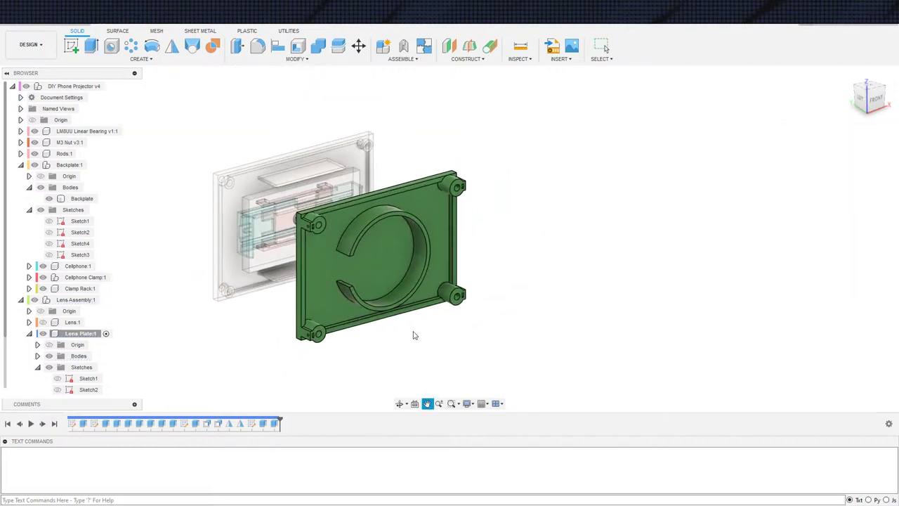
{"action": "key", "text": "e"}
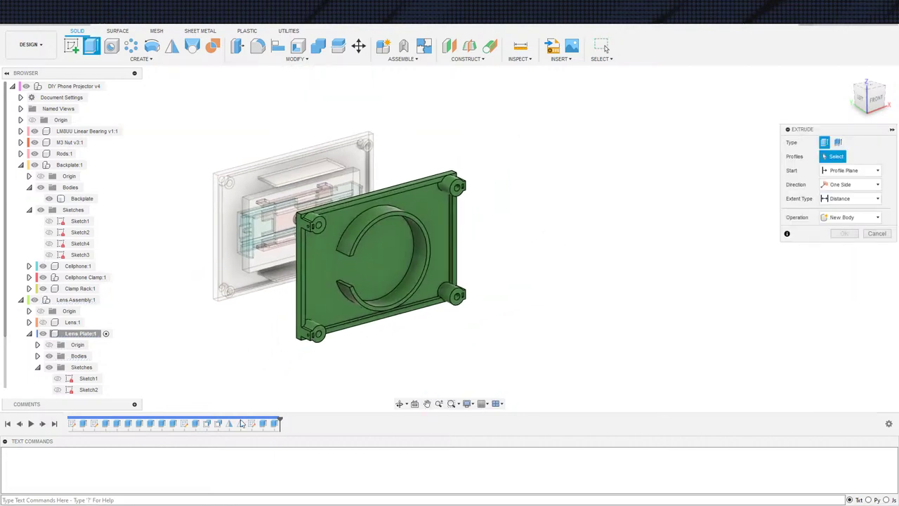
{"action": "left_click", "coordinate": [58, 379]}
{"action": "left_click", "coordinate": [285, 226]}
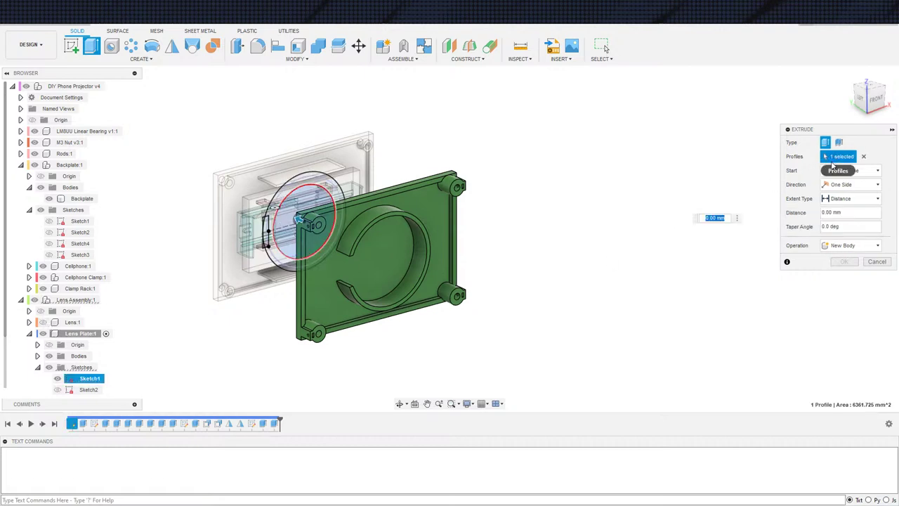
{"action": "left_click", "coordinate": [847, 171]}
{"action": "left_click", "coordinate": [842, 199]}
{"action": "key", "text": "Escape"}
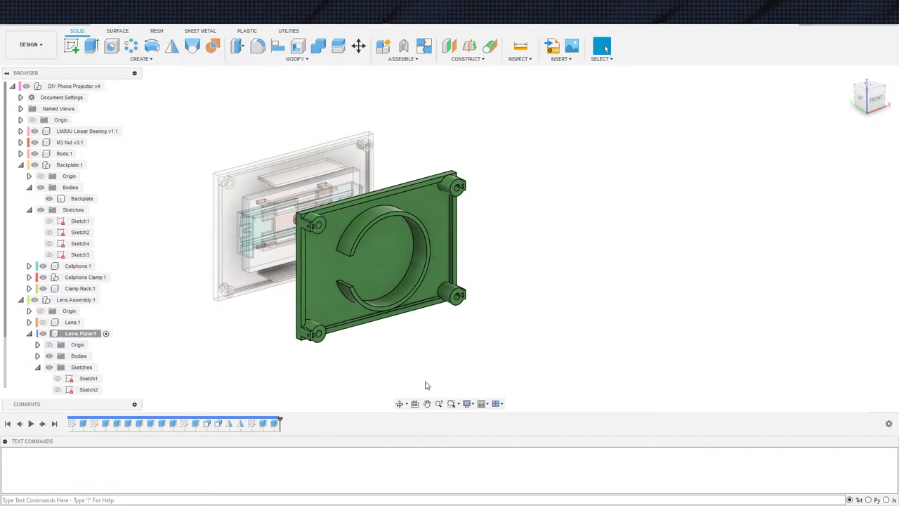
Step: Edit the lens plate's base extrusion to exclude the 90 mm circle profile, leaving the lens opening through the plate
{"action": "scroll", "coordinate": [427, 349], "scroll_direction": "down", "scroll_amount": 1}
{"action": "middle_click_drag", "start_coordinate": [424, 343], "coordinate": [423, 349]}
{"action": "scroll", "coordinate": [385, 349], "scroll_direction": "up", "scroll_amount": 2}
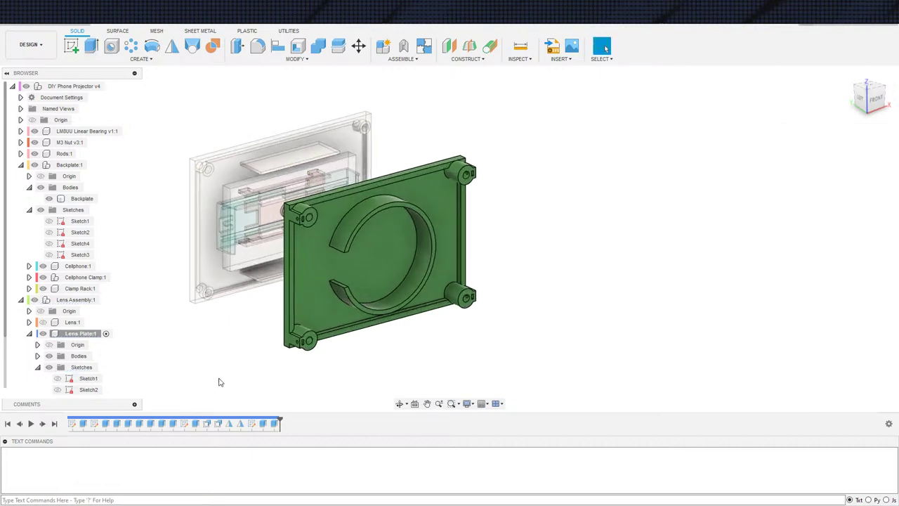
{"action": "double_click", "coordinate": [83, 424]}
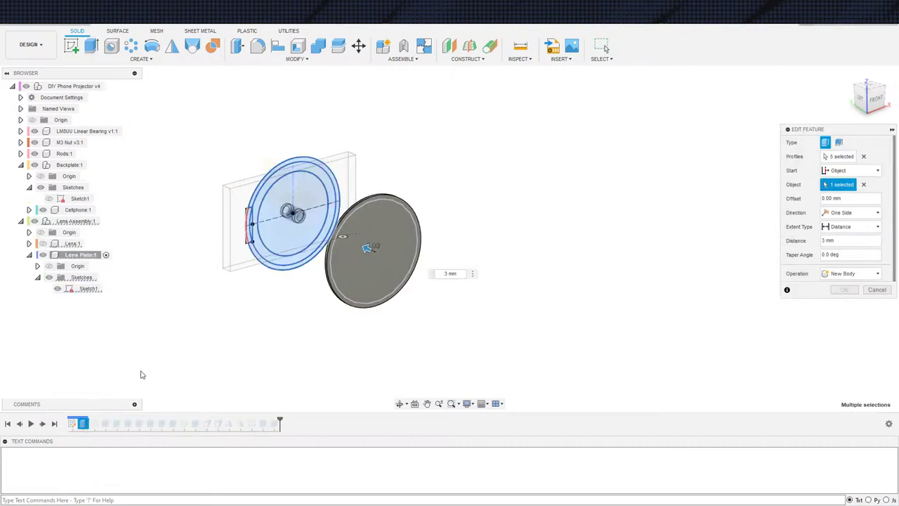
{"action": "left_click", "coordinate": [307, 242]}
{"action": "scroll", "coordinate": [865, 337], "scroll_direction": "down", "scroll_amount": 2}
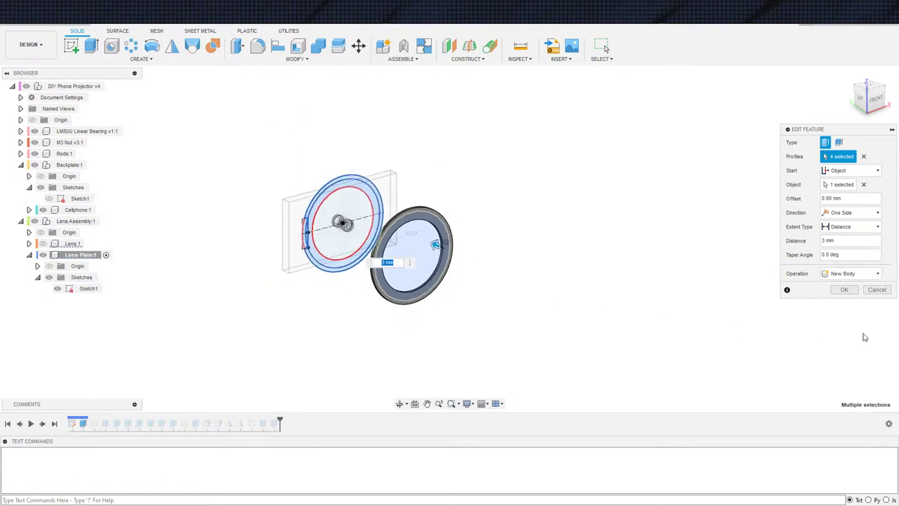
{"action": "left_click", "coordinate": [850, 294]}
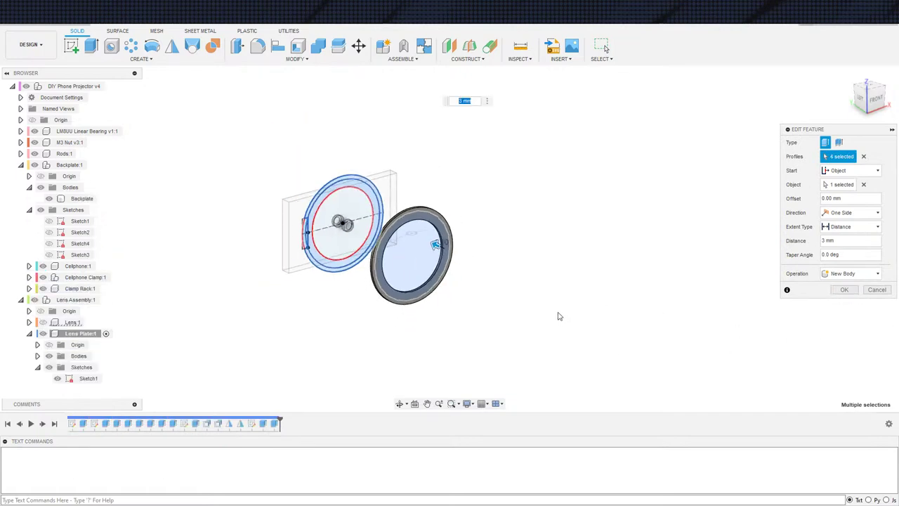
{"action": "scroll", "coordinate": [495, 337], "scroll_direction": "down", "scroll_amount": 2}
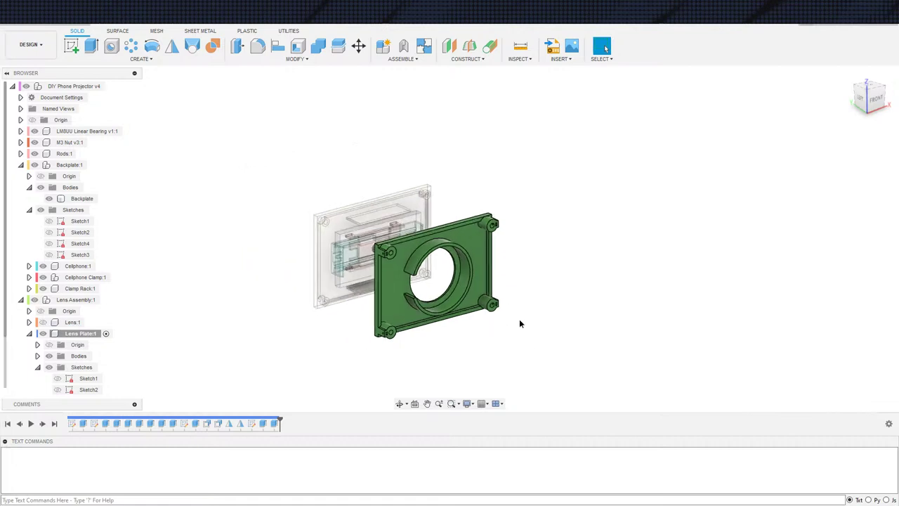
Step: Add a modeled, full-length, right-hand ISO Metric M120x6 thread to the ring's outer cylindrical face
{"action": "middle_click_drag", "start_coordinate": [503, 316], "coordinate": [421, 290], "text": "shift"}
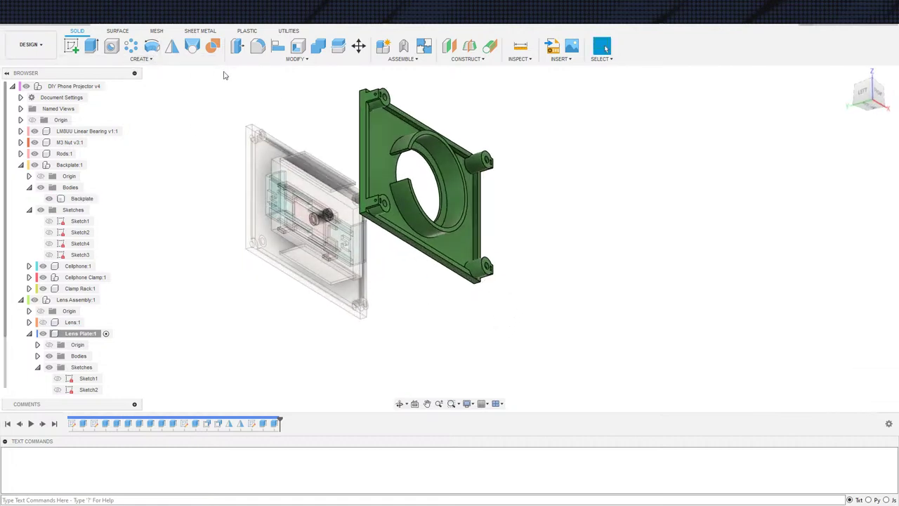
{"action": "left_click", "coordinate": [160, 67]}
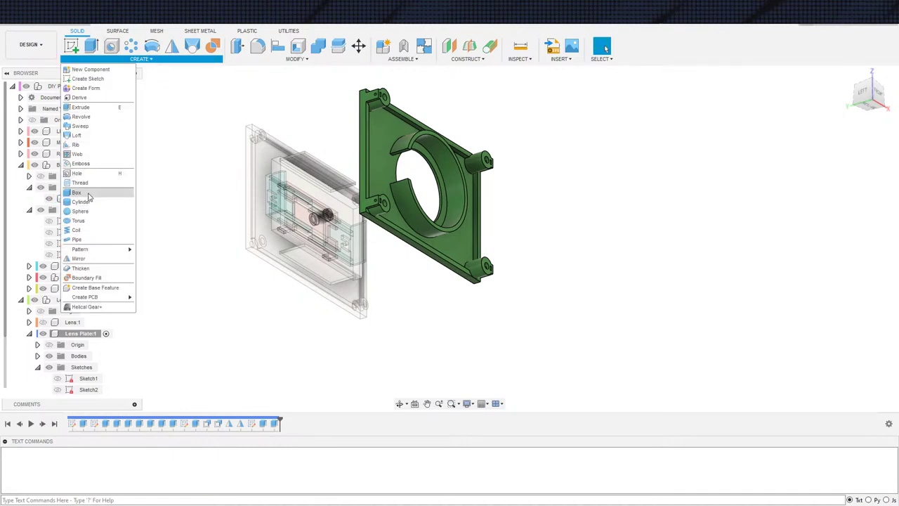
{"action": "scroll", "coordinate": [412, 213], "scroll_direction": "up", "scroll_amount": 3}
{"action": "left_click", "coordinate": [412, 213]}
{"action": "scroll", "coordinate": [452, 248], "scroll_direction": "down", "scroll_amount": 3}
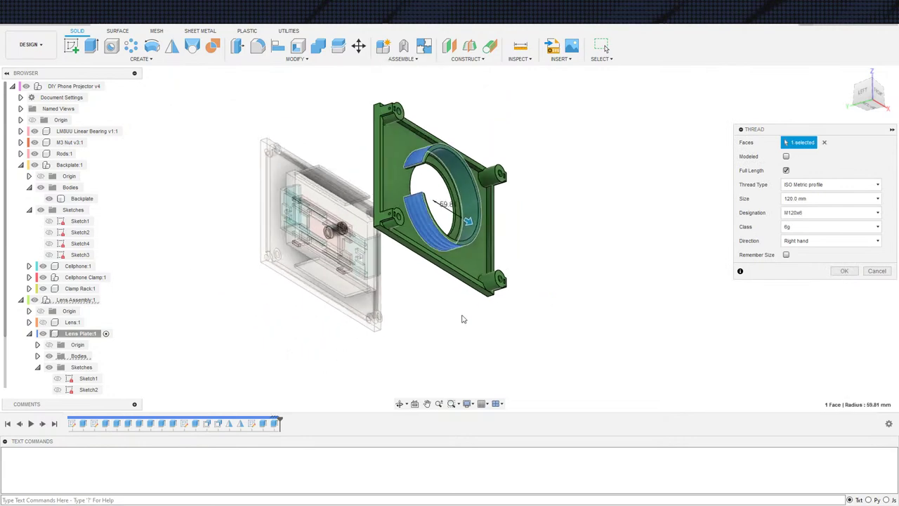
{"action": "middle_click_drag", "start_coordinate": [614, 253], "coordinate": [614, 270], "text": "shift"}
{"action": "left_click", "coordinate": [786, 156]}
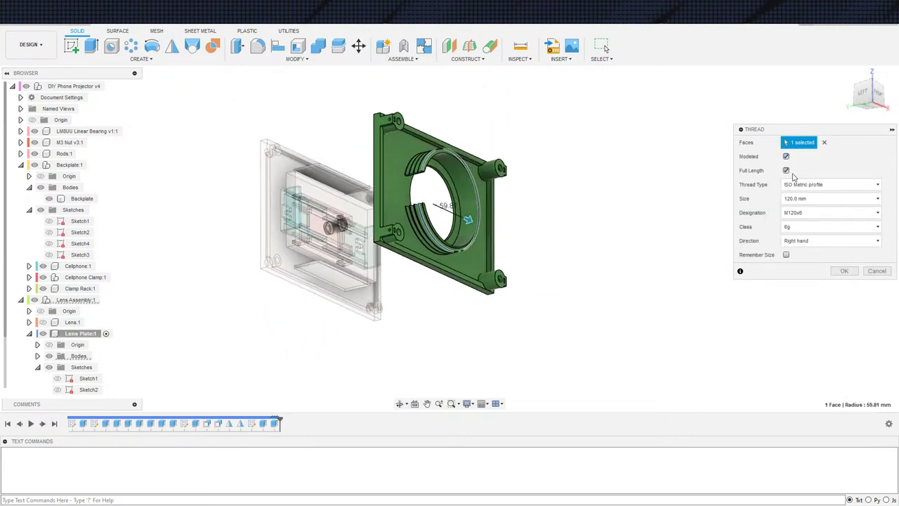
{"action": "left_click", "coordinate": [844, 274]}
{"action": "middle_click_drag", "start_coordinate": [568, 326], "coordinate": [573, 288], "text": "shift"}
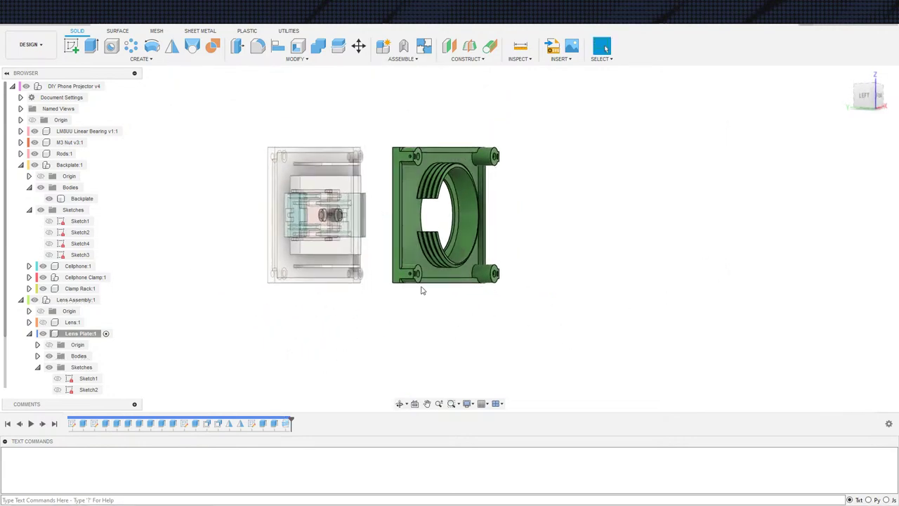
{"action": "scroll", "coordinate": [422, 285], "scroll_direction": "up", "scroll_amount": 3}
{"action": "middle_click_drag", "start_coordinate": [479, 270], "coordinate": [452, 251], "text": "shift"}
{"action": "scroll", "coordinate": [453, 250], "scroll_direction": "up", "scroll_amount": 5}
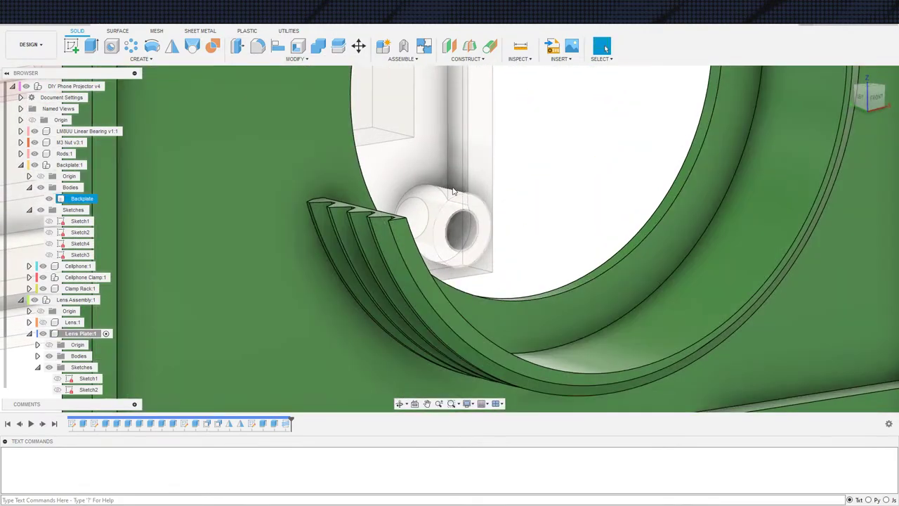
Step: Set the offset between the projected circle and the outer circle in the lens plate's Sketch1 to 7 mm
{"action": "middle_click_drag", "start_coordinate": [454, 192], "coordinate": [430, 191], "text": "shift"}
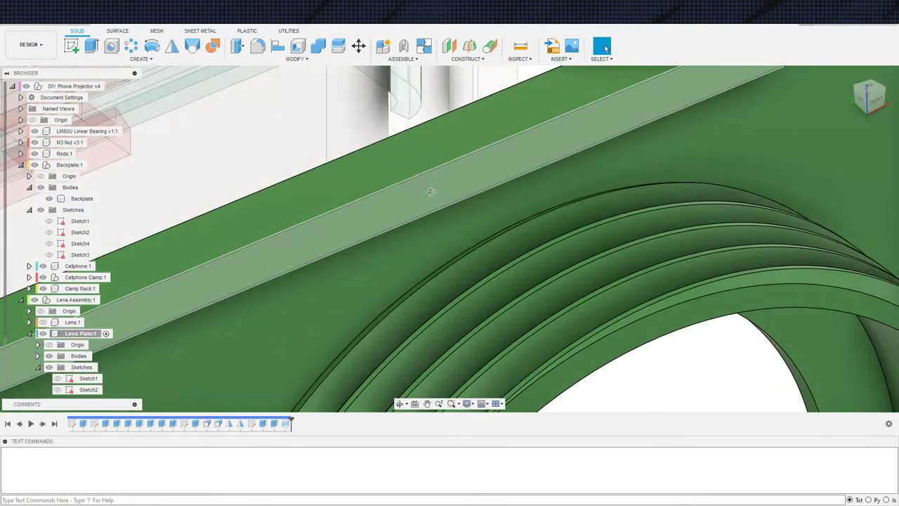
{"action": "scroll", "coordinate": [478, 173], "scroll_direction": "up", "scroll_amount": 3}
{"action": "scroll", "coordinate": [491, 164], "scroll_direction": "down", "scroll_amount": 4}
{"action": "middle_click_drag", "start_coordinate": [497, 295], "coordinate": [492, 157]}
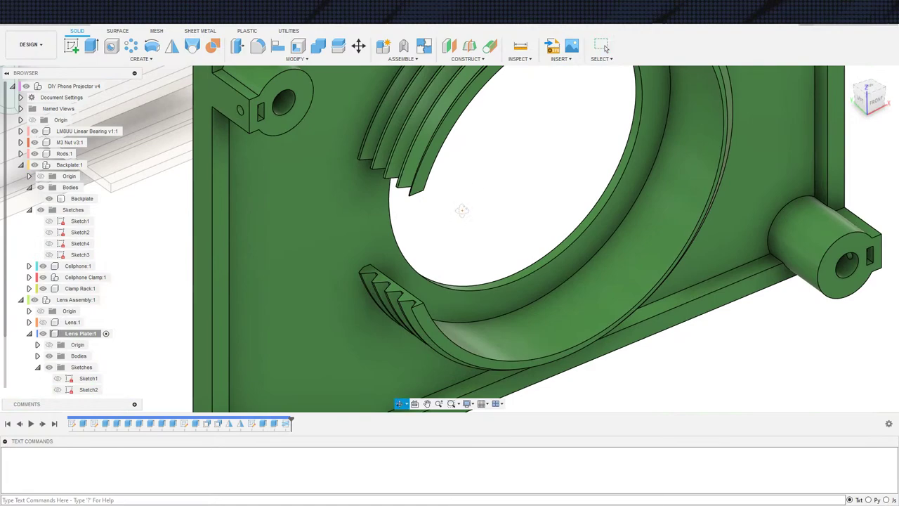
{"action": "middle_click_drag", "start_coordinate": [462, 209], "coordinate": [491, 133], "text": "shift"}
{"action": "mouse_move", "coordinate": [541, 176]}
{"action": "middle_mouse_down", "text": "shift"}
{"action": "mouse_move", "coordinate": [550, 146]}
{"action": "mouse_move", "coordinate": [526, 171]}
{"action": "middle_mouse_up", "text": "shift"}
{"action": "scroll", "coordinate": [304, 263], "scroll_direction": "down", "scroll_amount": 3}
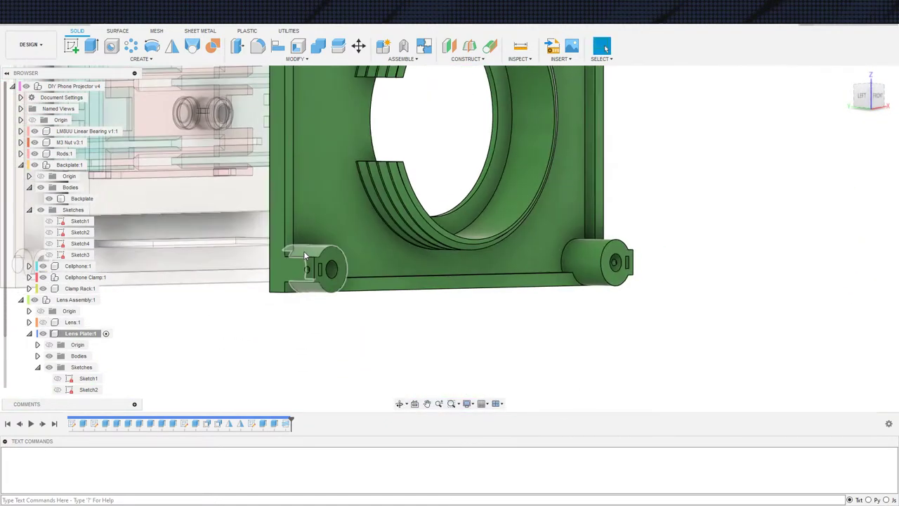
{"action": "left_click", "coordinate": [185, 424]}
{"action": "double_click", "coordinate": [74, 426]}
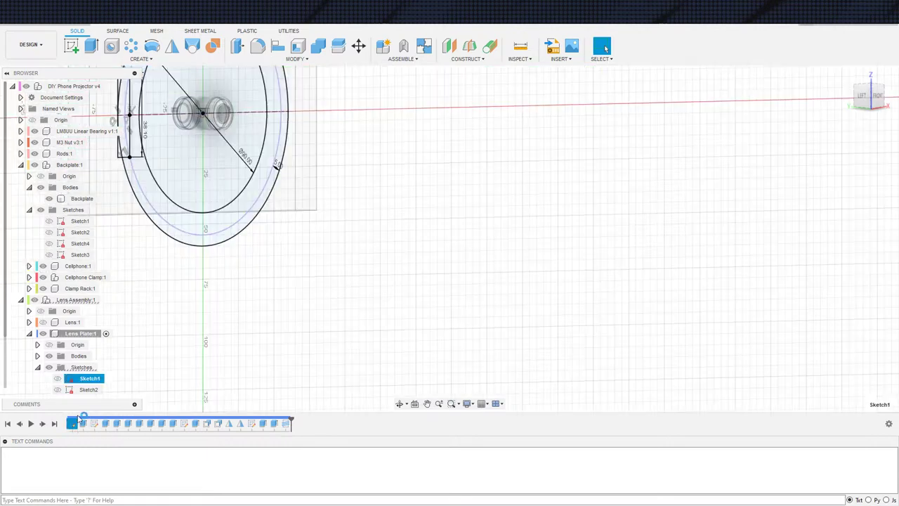
{"action": "double_click", "coordinate": [602, 174]}
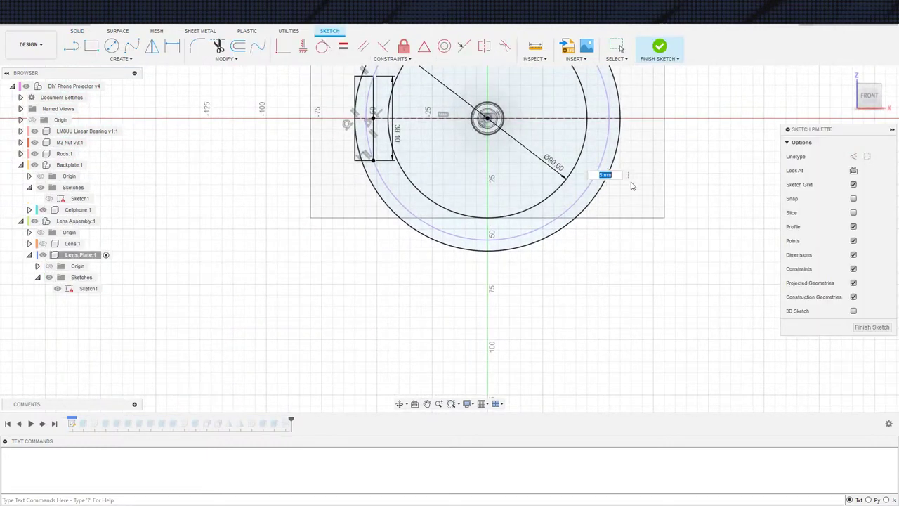
{"action": "type", "text": "7"}
{"action": "key", "text": "Return"}
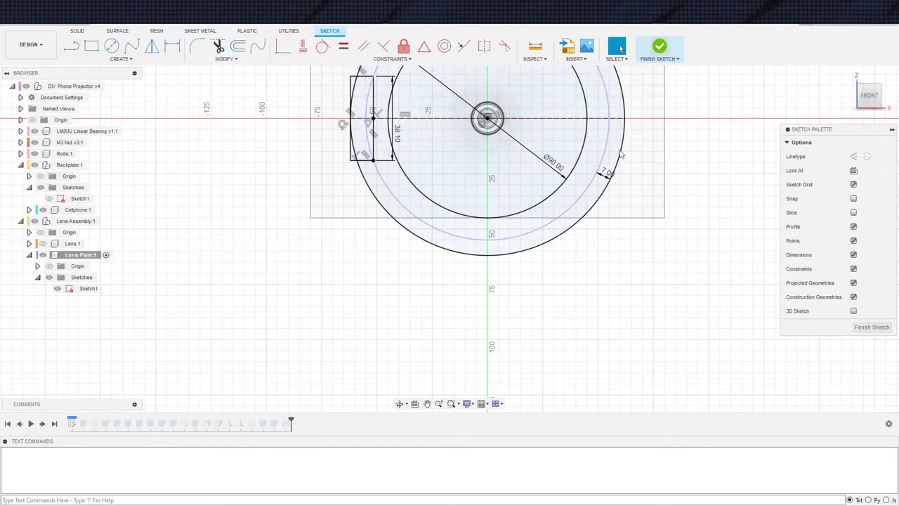
{"action": "key", "text": "Escape"}
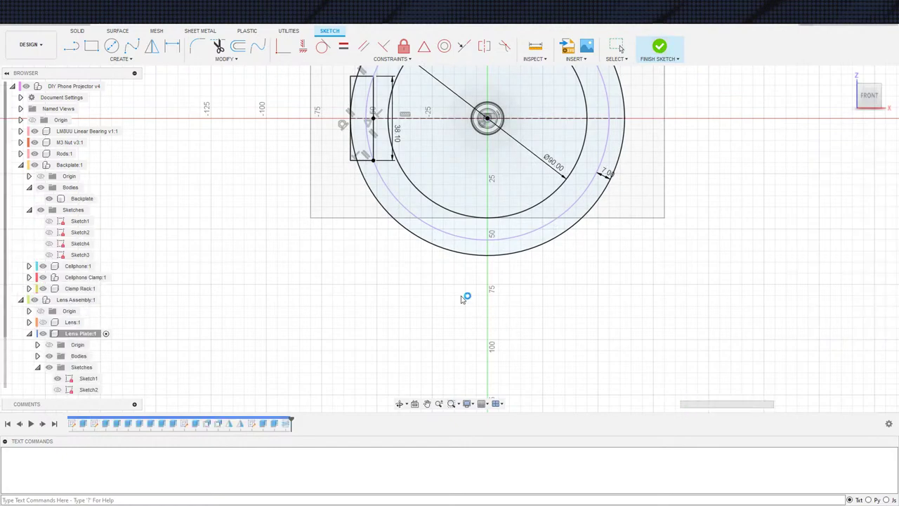
Step: Examine the thread profile on the lens plate's ring and review the thread feature's settings
{"action": "scroll", "coordinate": [366, 275], "scroll_direction": "up", "scroll_amount": 5}
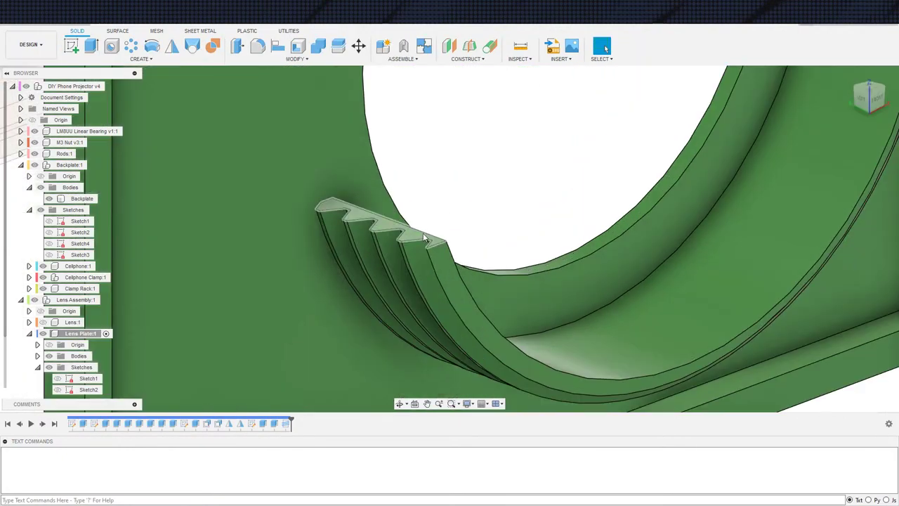
{"action": "middle_click_drag", "start_coordinate": [365, 275], "coordinate": [438, 253], "text": "shift"}
{"action": "scroll", "coordinate": [437, 212], "scroll_direction": "down", "scroll_amount": 5}
{"action": "middle_click_drag", "start_coordinate": [437, 212], "coordinate": [416, 240]}
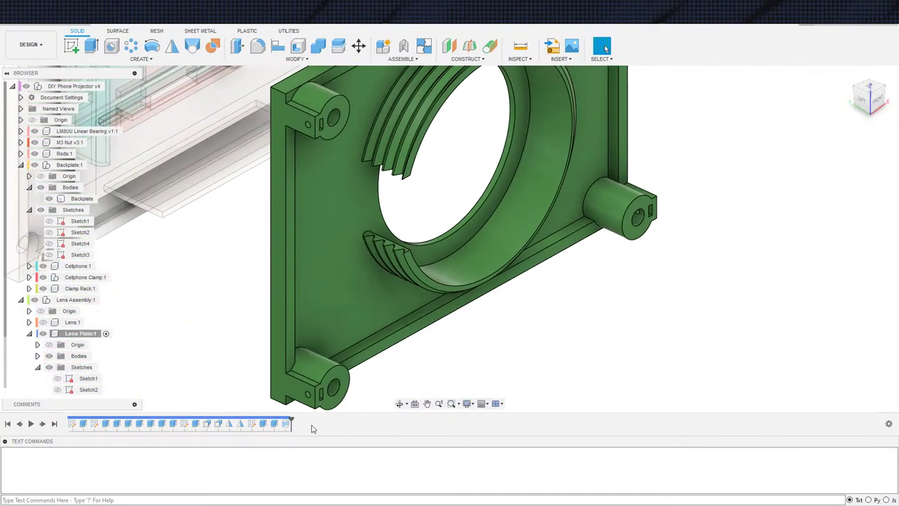
{"action": "double_click", "coordinate": [285, 423]}
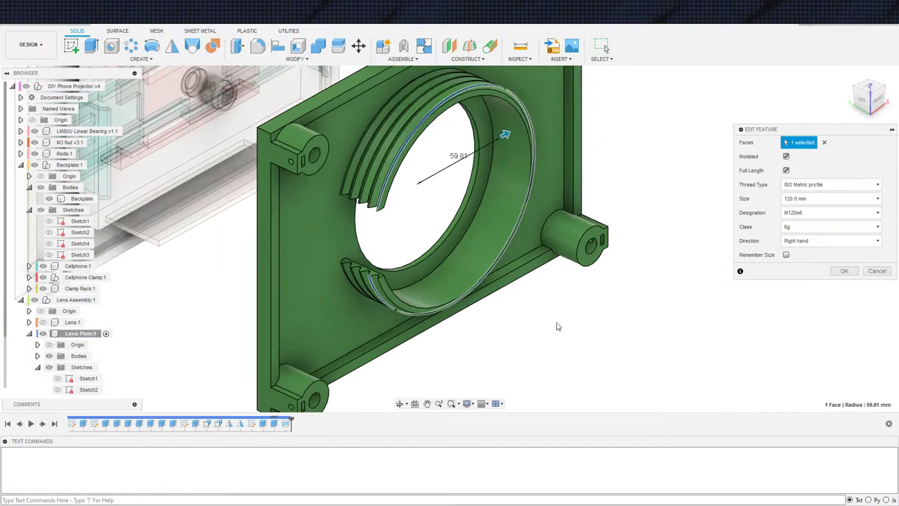
{"action": "middle_click_drag", "start_coordinate": [565, 321], "coordinate": [324, 266], "text": "shift"}
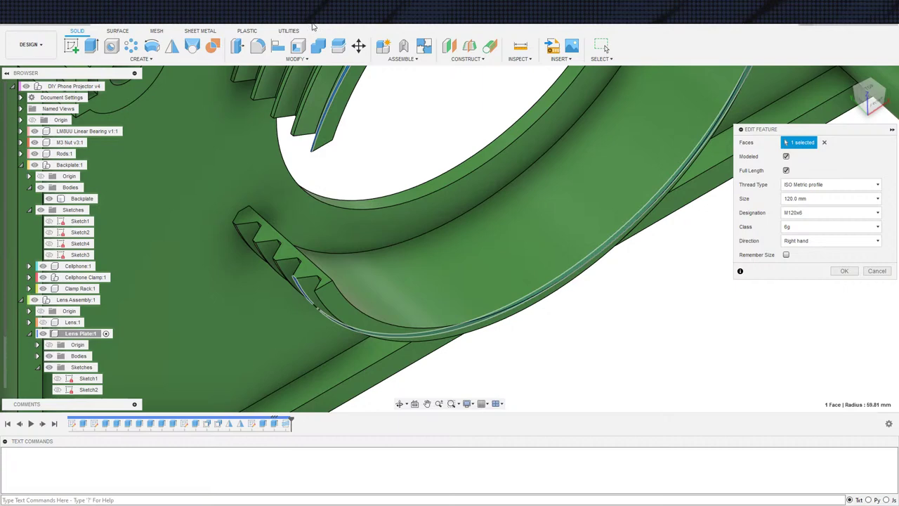
{"action": "scroll", "coordinate": [327, 243], "scroll_direction": "up", "scroll_amount": 5}
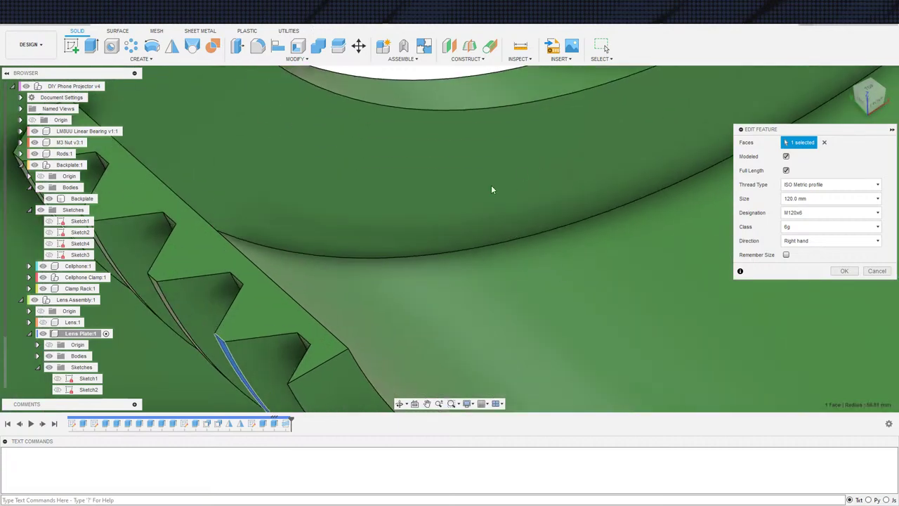
{"action": "key", "text": "Escape"}
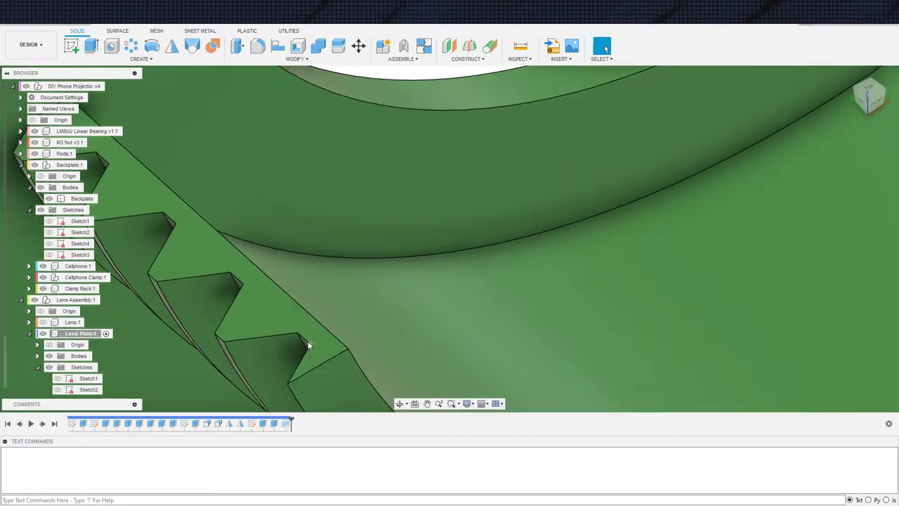
Step: Measure the distance between the thread root edge and the ring's inner wall edge
{"action": "left_click", "coordinate": [303, 341]}
{"action": "left_click", "coordinate": [519, 44]}
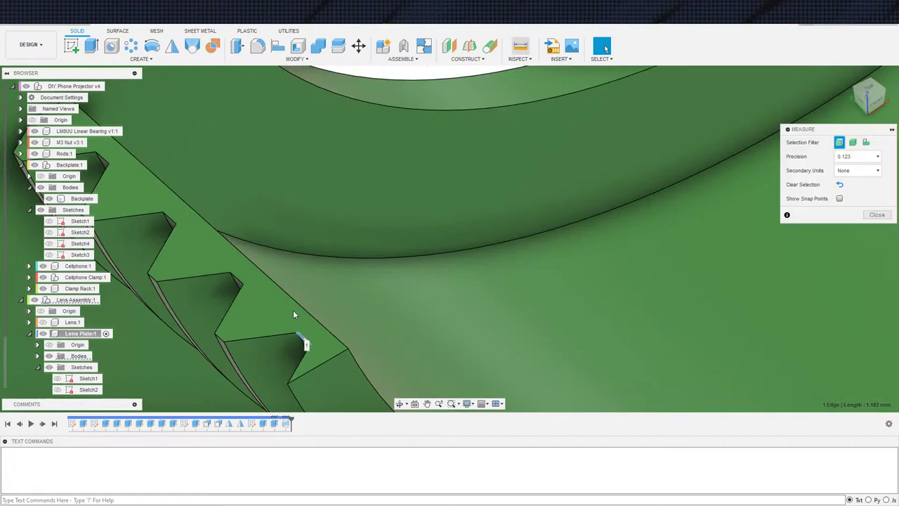
{"action": "left_click", "coordinate": [309, 329]}
{"action": "middle_click_drag", "start_coordinate": [321, 335], "coordinate": [338, 308], "text": "shift"}
{"action": "scroll", "coordinate": [335, 298], "scroll_direction": "down", "scroll_amount": 5}
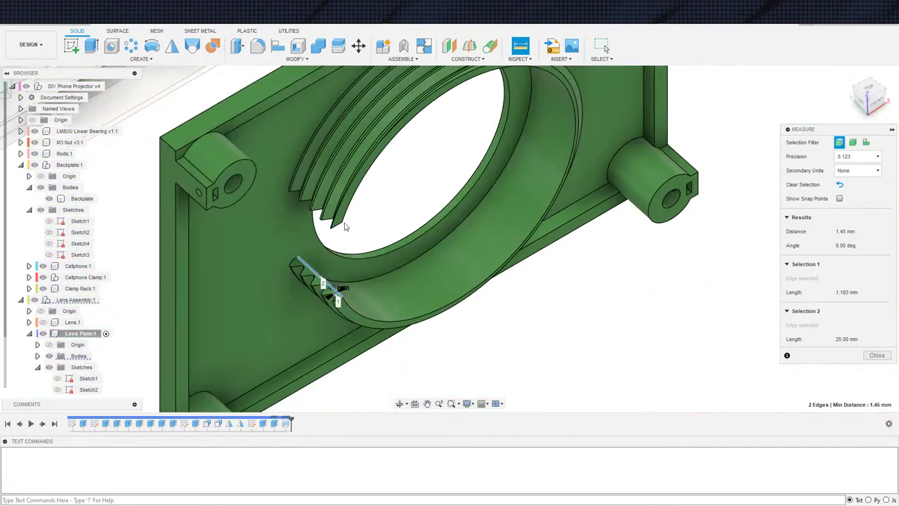
{"action": "key", "text": "Escape"}
Step: Set the outer circle's offset in the lens plate's Sketch1 to 9 mm and finish the sketch
{"action": "scroll", "coordinate": [598, 310], "scroll_direction": "down", "scroll_amount": 3}
{"action": "middle_click_drag", "start_coordinate": [597, 311], "coordinate": [569, 274]}
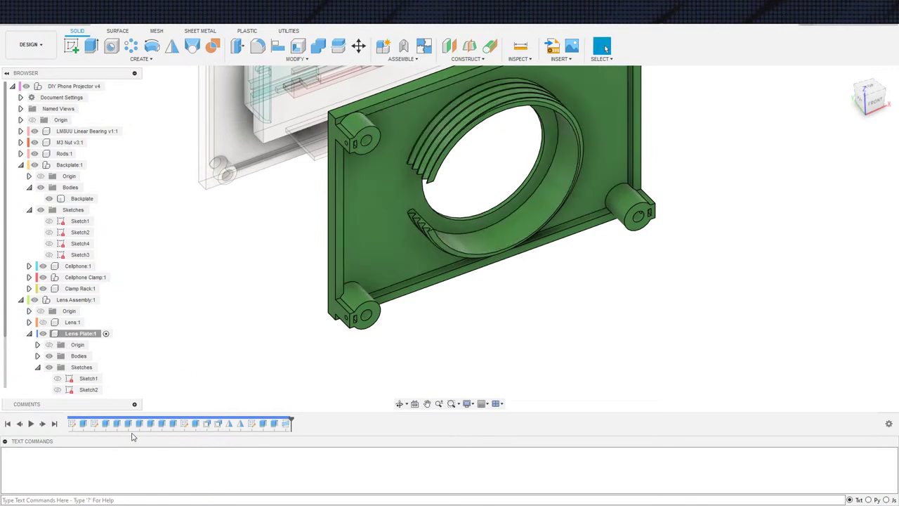
{"action": "double_click", "coordinate": [95, 424]}
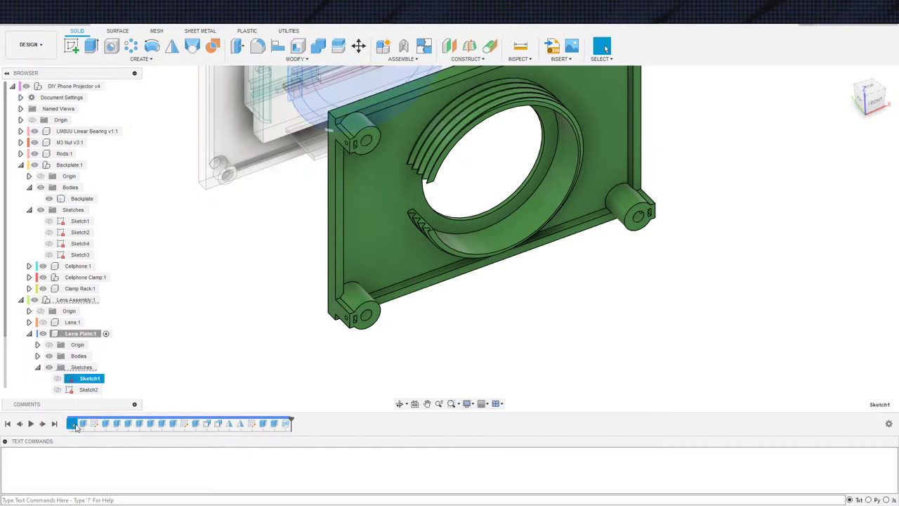
{"action": "double_click", "coordinate": [614, 250]}
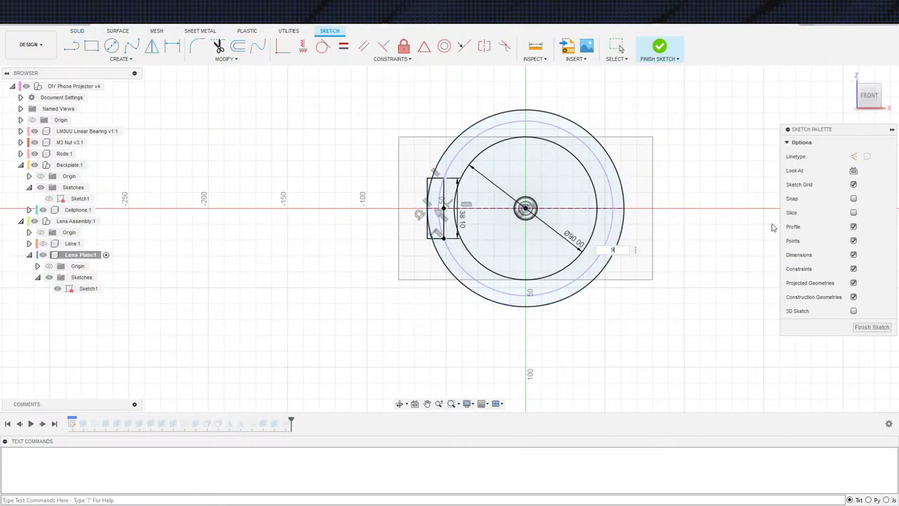
{"action": "key", "text": "Return"}
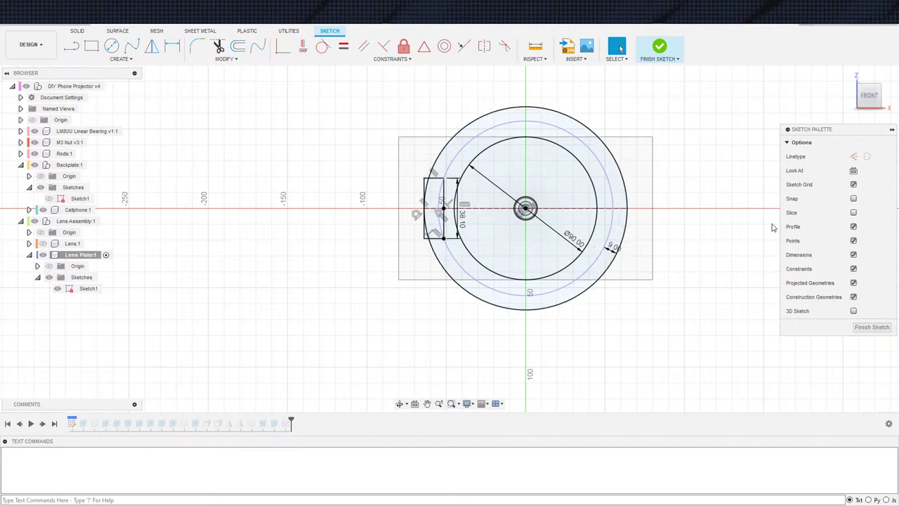
{"action": "left_click", "coordinate": [664, 47]}
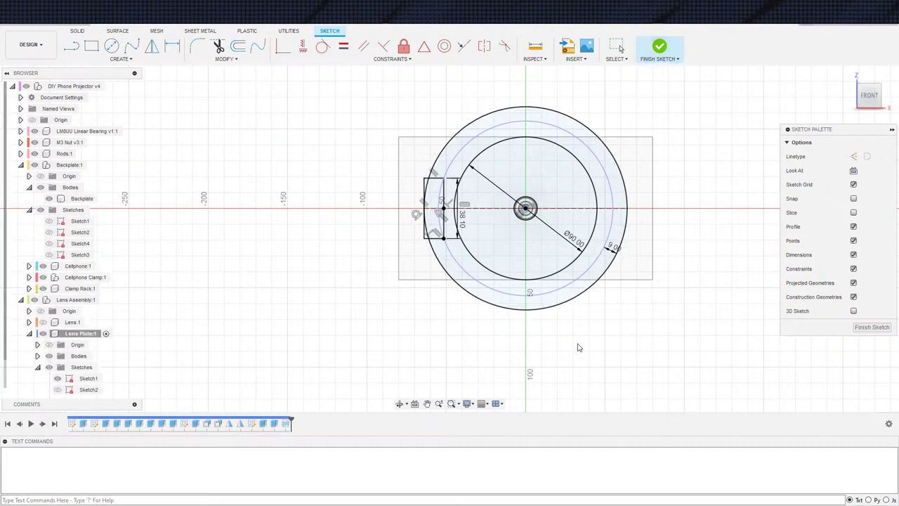
Step: Measure the remaining wall thickness from the front thread root edge to the ring's inner edge
{"action": "scroll", "coordinate": [450, 246], "scroll_direction": "up", "scroll_amount": 5}
{"action": "middle_click_drag", "start_coordinate": [385, 232], "coordinate": [347, 232]}
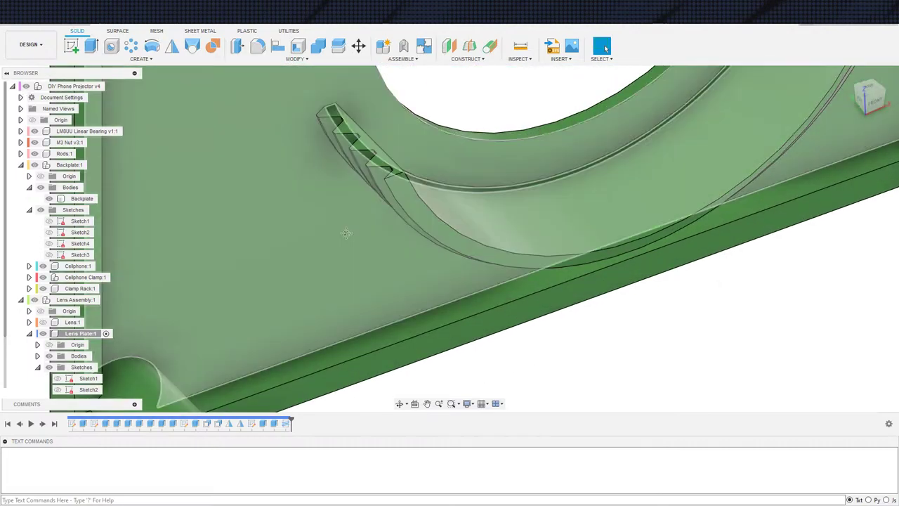
{"action": "scroll", "coordinate": [393, 219], "scroll_direction": "up", "scroll_amount": 6}
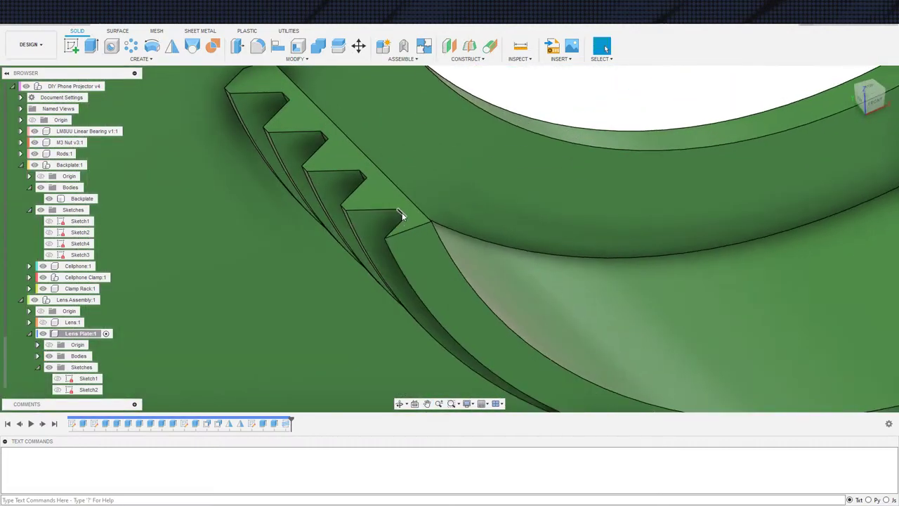
{"action": "left_click", "coordinate": [400, 214]}
{"action": "left_click", "coordinate": [527, 44]}
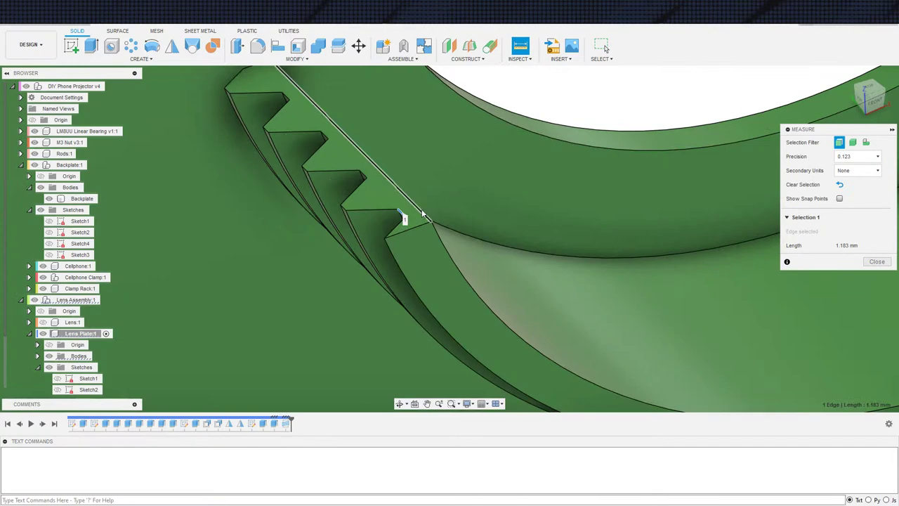
{"action": "left_click", "coordinate": [433, 226]}
{"action": "scroll", "coordinate": [435, 230], "scroll_direction": "down", "scroll_amount": 4}
{"action": "key", "text": "Escape"}
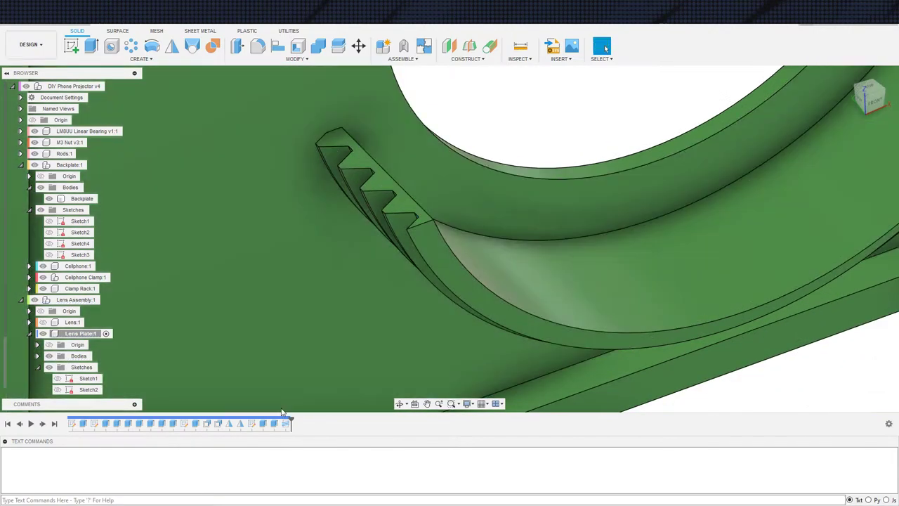
Step: Check the ring's thread feature settings and leave them as they are
{"action": "double_click", "coordinate": [284, 424]}
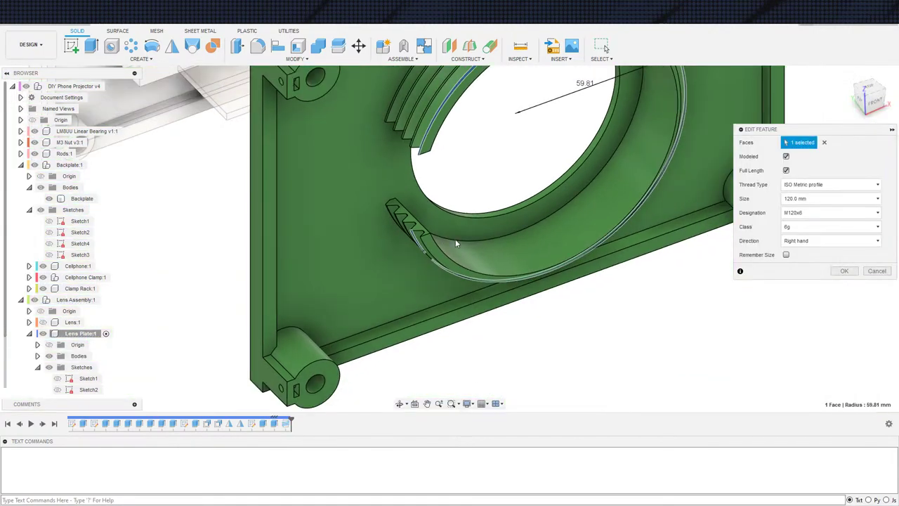
{"action": "scroll", "coordinate": [643, 267], "scroll_direction": "down", "scroll_amount": 3}
{"action": "scroll", "coordinate": [641, 267], "scroll_direction": "up", "scroll_amount": 2}
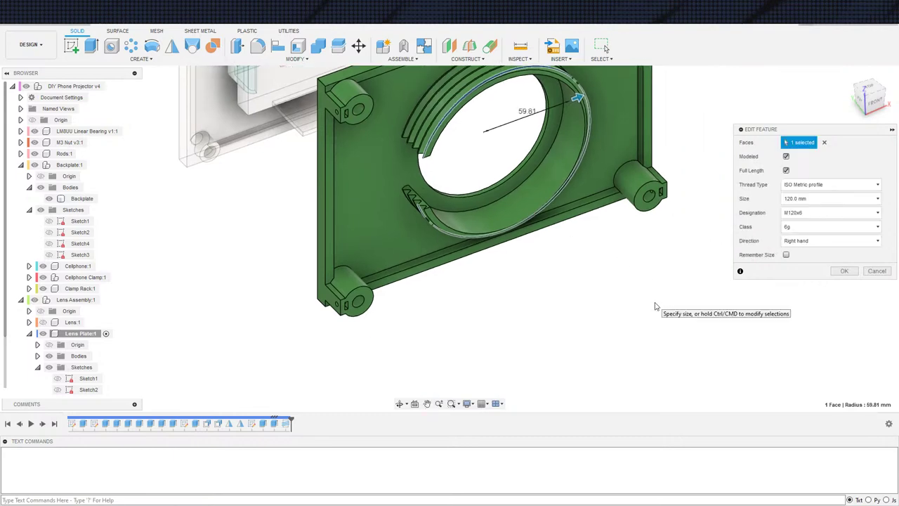
{"action": "key", "text": "Escape"}
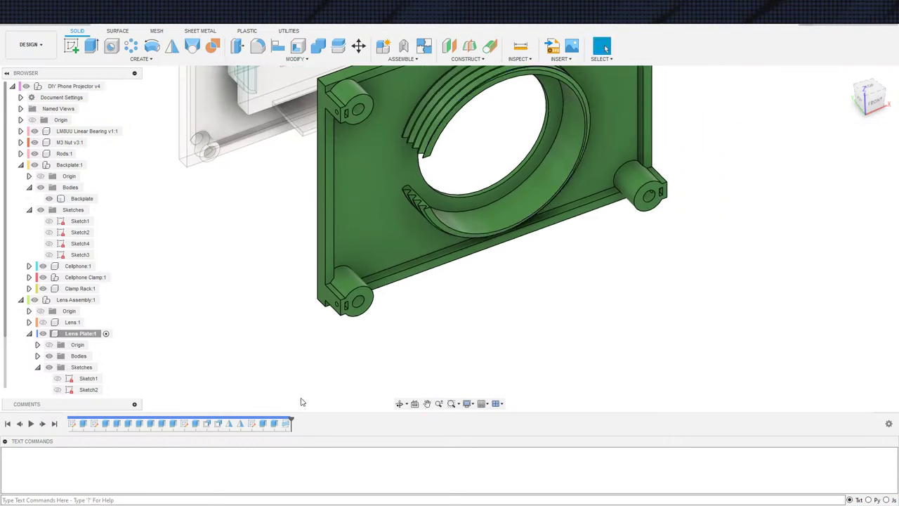
Step: Review the profile and extent settings of the ring's extrusion and accept them without changes
{"action": "double_click", "coordinate": [273, 424]}
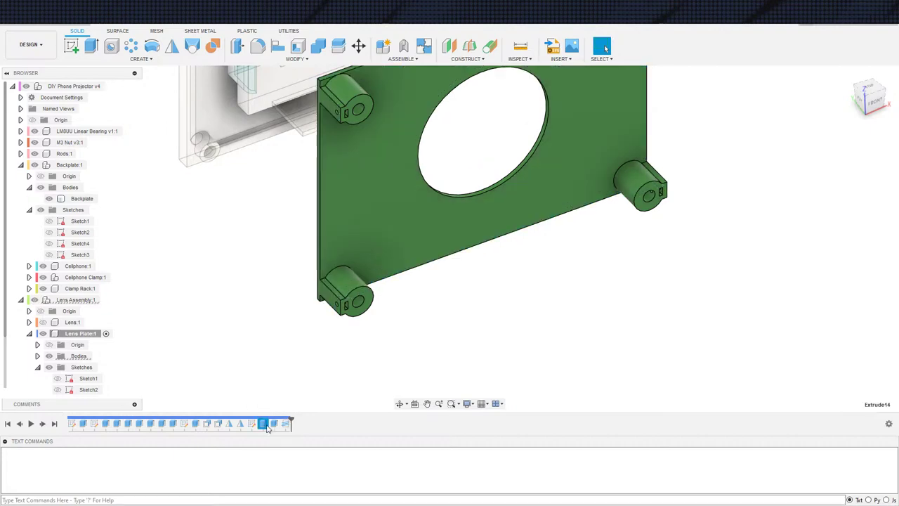
{"action": "key", "text": "Escape"}
{"action": "double_click", "coordinate": [274, 424]}
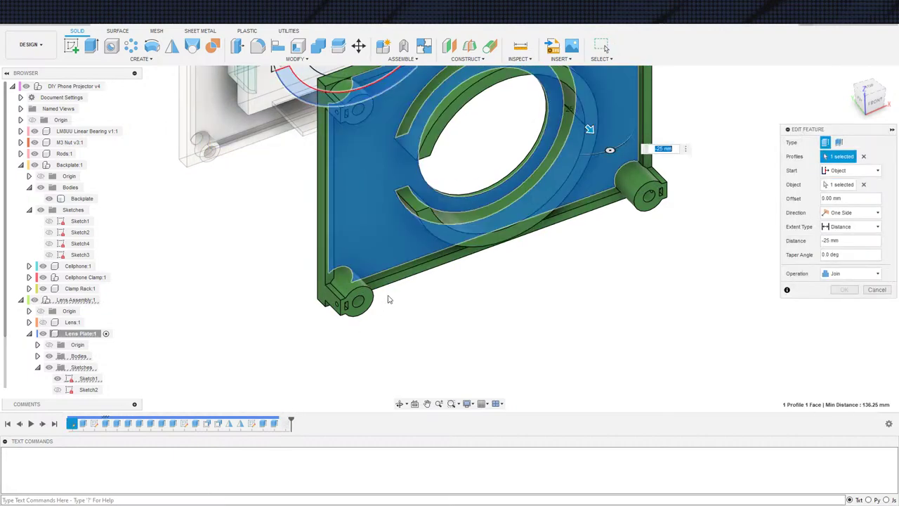
{"action": "middle_click_drag", "start_coordinate": [362, 265], "coordinate": [365, 305]}
{"action": "scroll", "coordinate": [308, 242], "scroll_direction": "down", "scroll_amount": 2}
{"action": "middle_click_drag", "start_coordinate": [313, 196], "coordinate": [310, 243]}
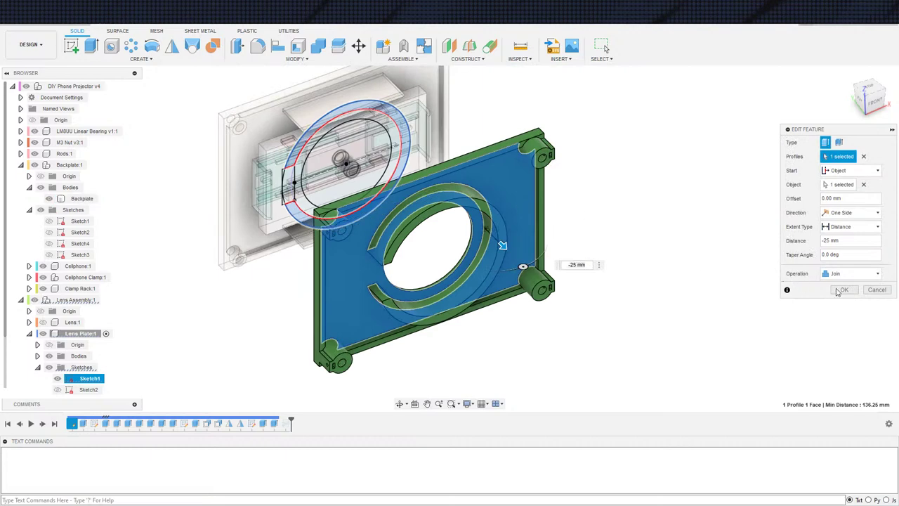
{"action": "left_click", "coordinate": [841, 291]}
{"action": "middle_click_drag", "start_coordinate": [654, 361], "coordinate": [521, 350], "text": "shift"}
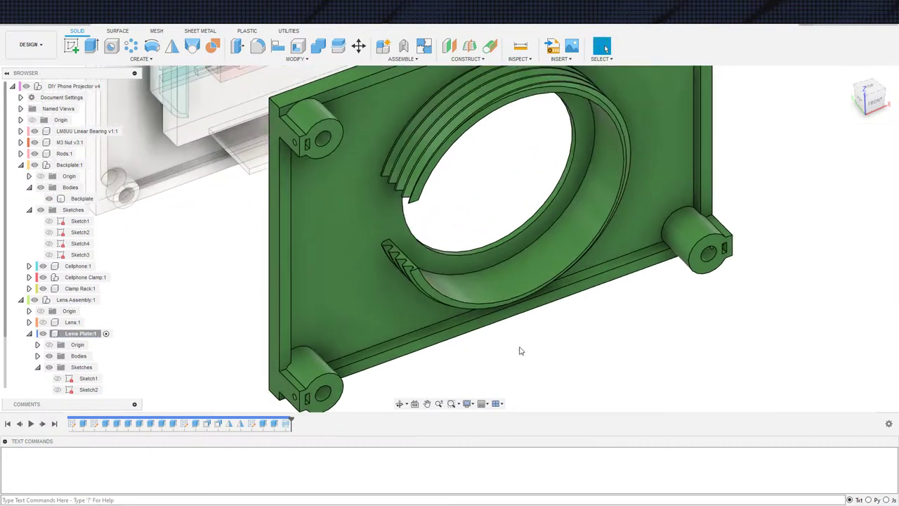
Step: Edit the ring's thread feature and try the 125 mm and 115 mm thread sizes, checking the available designations
{"action": "scroll", "coordinate": [521, 350], "scroll_direction": "down", "scroll_amount": 2}
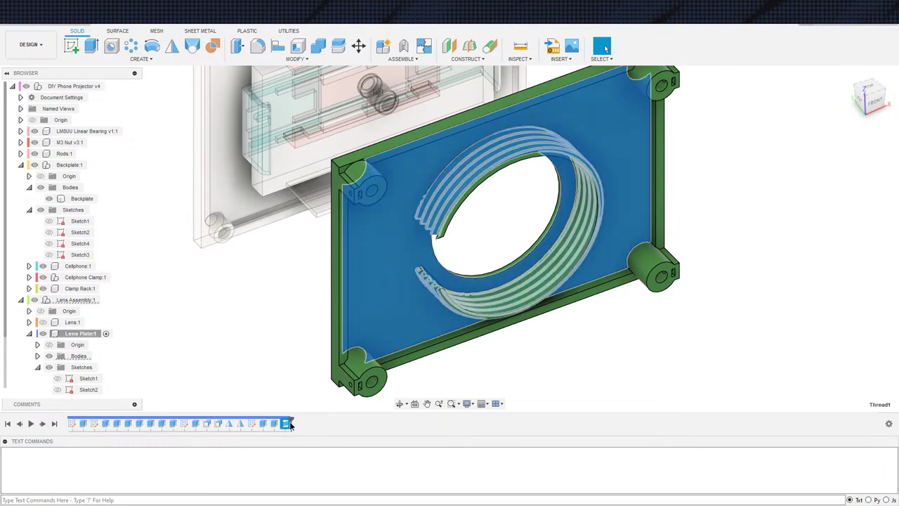
{"action": "double_click", "coordinate": [285, 423]}
{"action": "middle_click_drag", "start_coordinate": [563, 378], "coordinate": [589, 332], "text": "shift"}
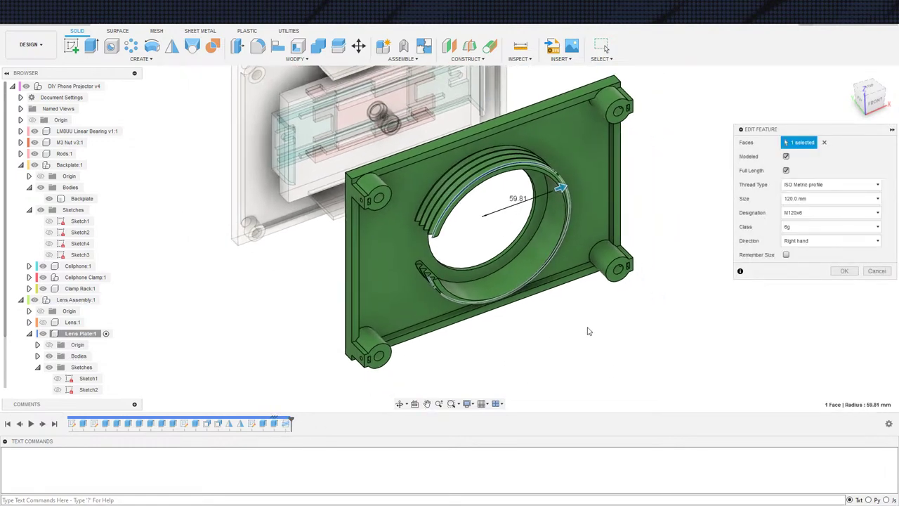
{"action": "left_click", "coordinate": [797, 213]}
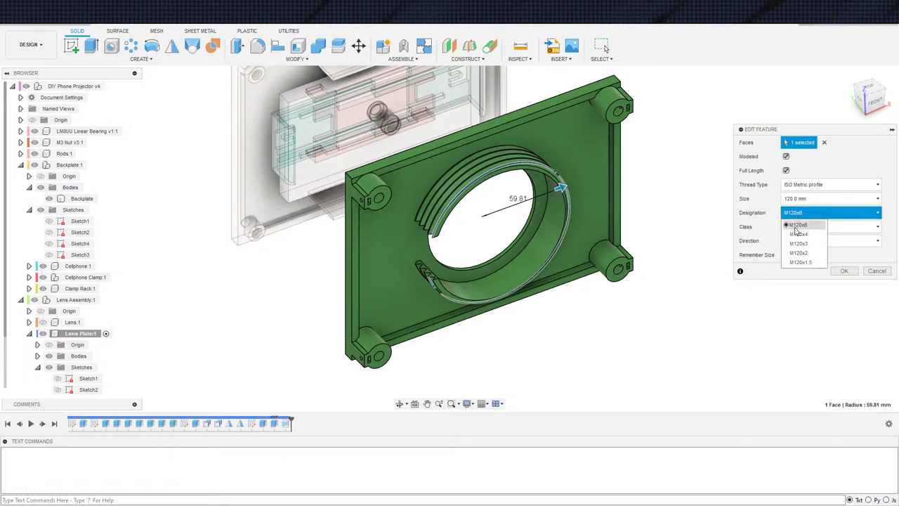
{"action": "left_click", "coordinate": [803, 224]}
{"action": "left_click", "coordinate": [801, 199]}
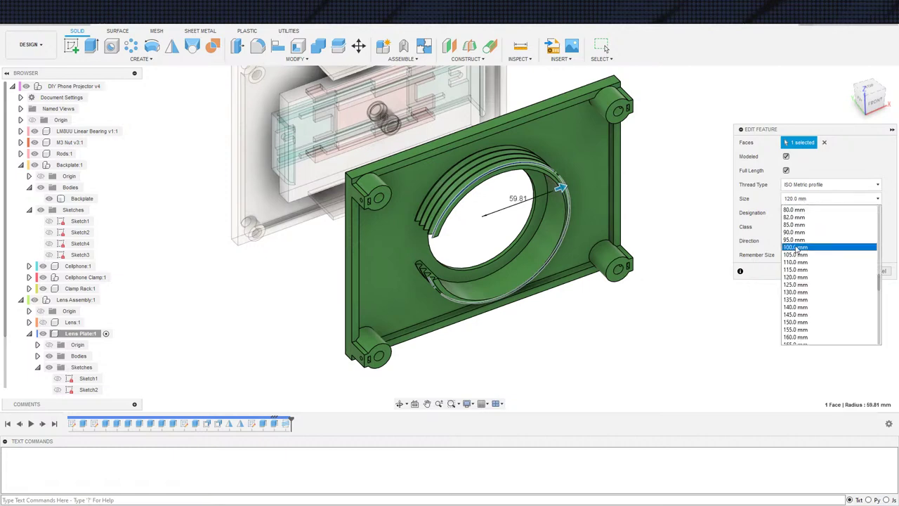
{"action": "left_click", "coordinate": [794, 285]}
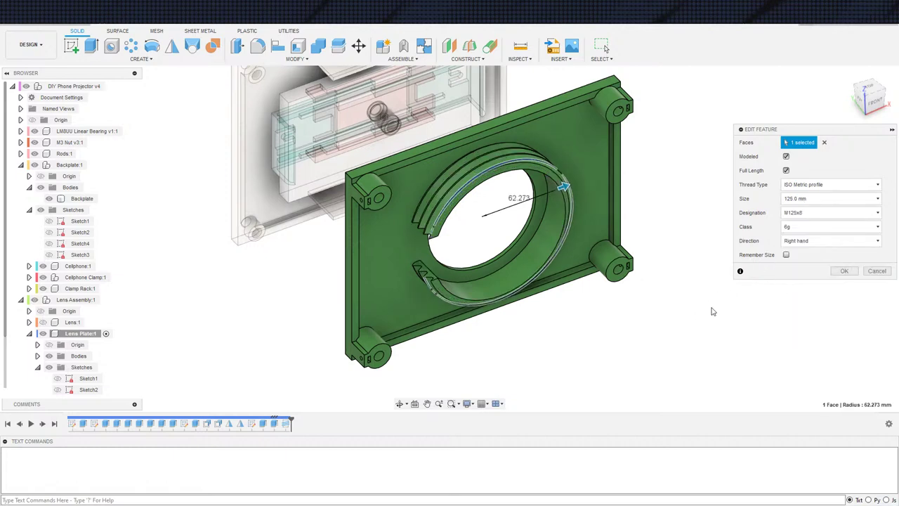
{"action": "left_click", "coordinate": [797, 212]}
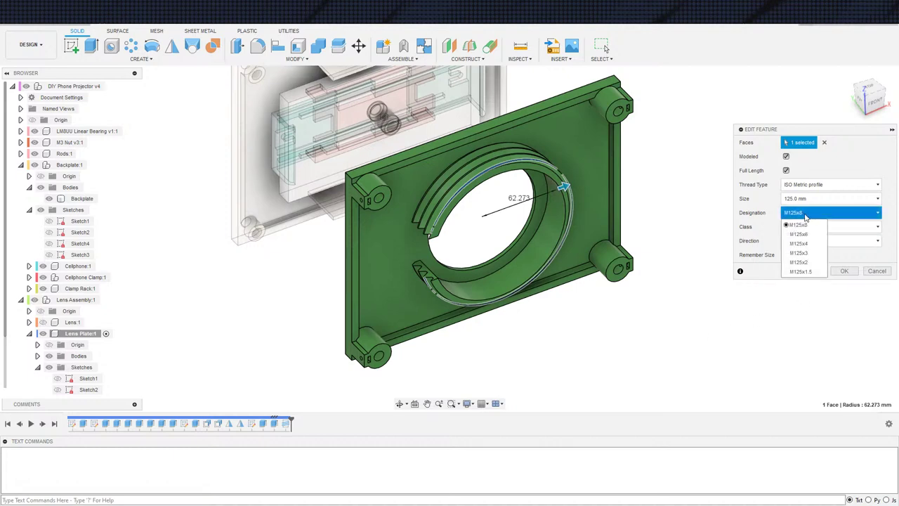
{"action": "left_click", "coordinate": [803, 200]}
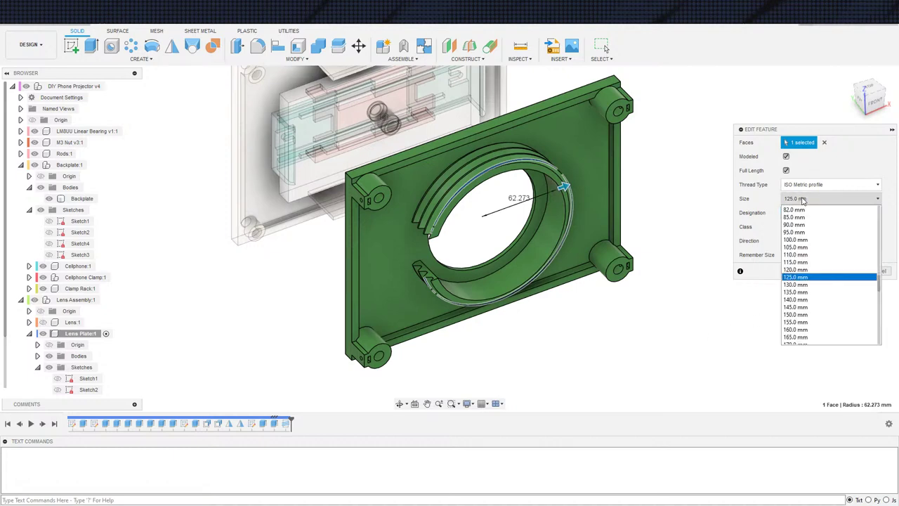
{"action": "left_click", "coordinate": [806, 262]}
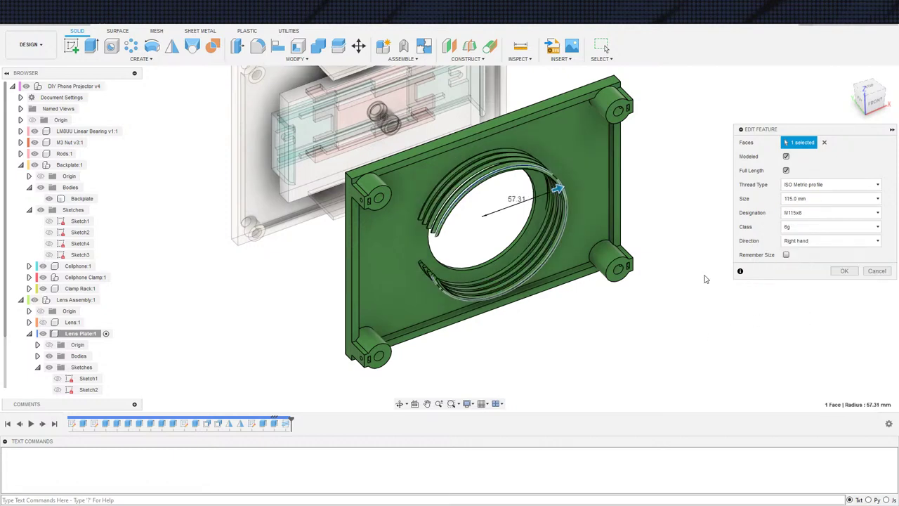
{"action": "left_click", "coordinate": [801, 212]}
Step: Set the ring's thread size to 125 mm with the M125x8 designation and accept the change
{"action": "left_click", "coordinate": [805, 200]}
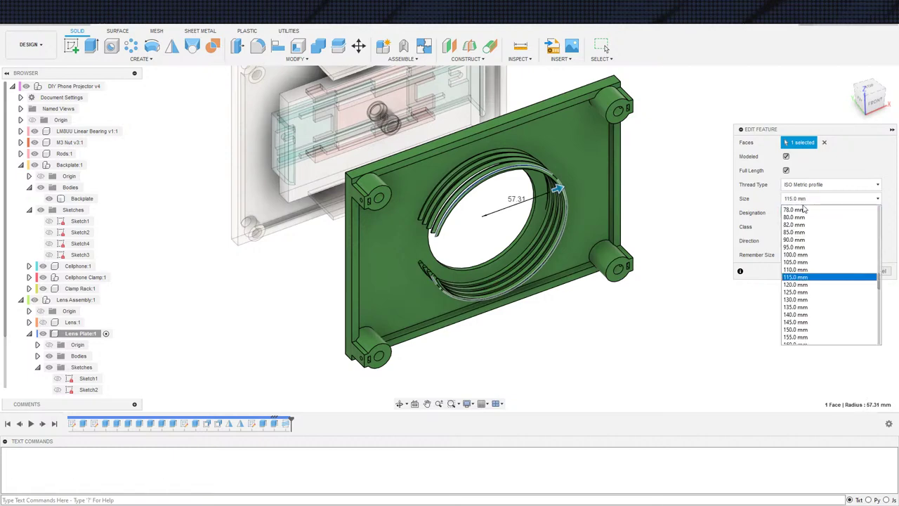
{"action": "left_click", "coordinate": [805, 290]}
{"action": "scroll", "coordinate": [421, 267], "scroll_direction": "up", "scroll_amount": 5}
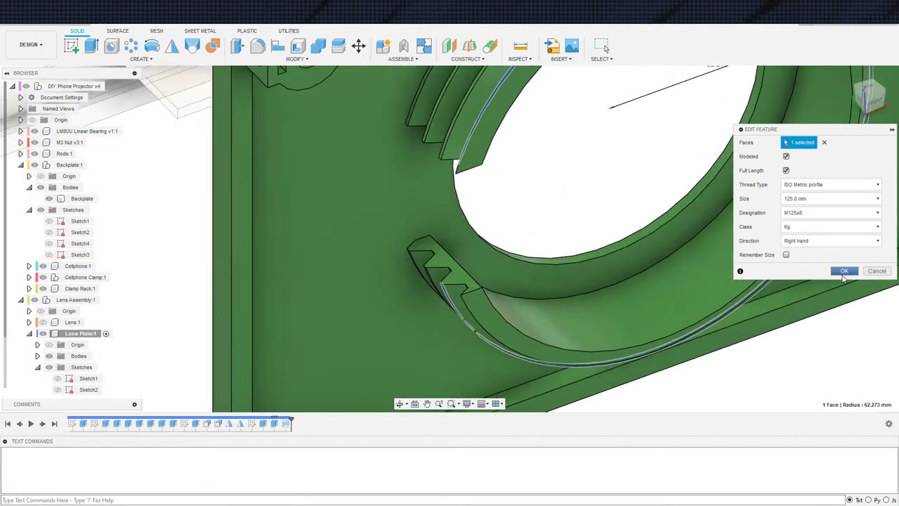
{"action": "left_click", "coordinate": [845, 271]}
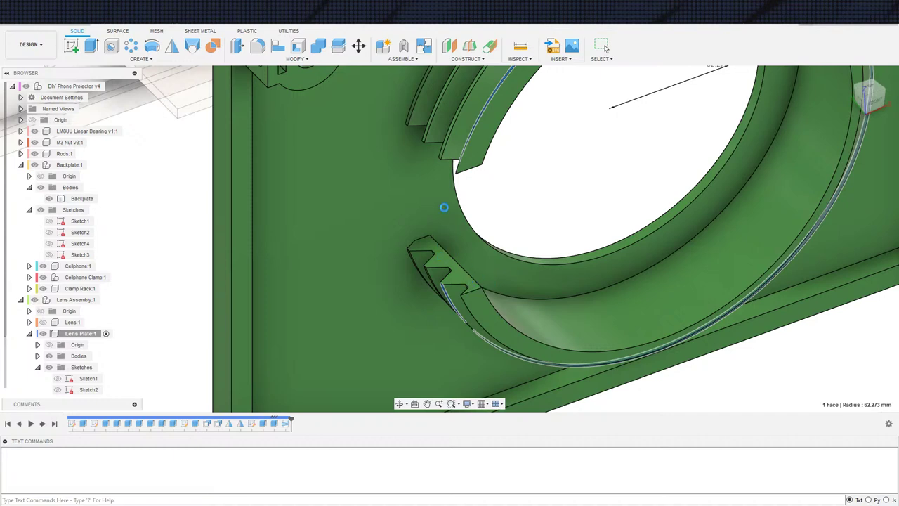
Step: Measure the wall thickness between the front thread root edge and the ring's inner edge
{"action": "scroll", "coordinate": [497, 268], "scroll_direction": "up", "scroll_amount": 5}
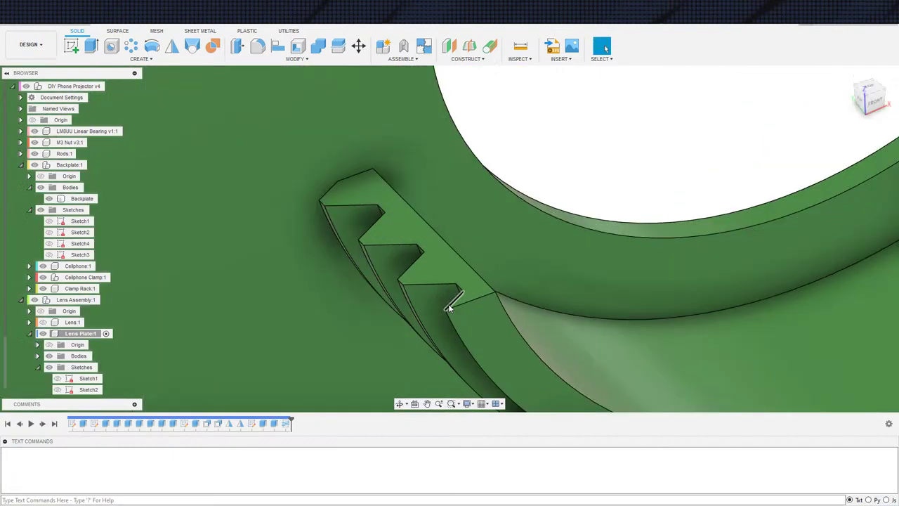
{"action": "scroll", "coordinate": [453, 302], "scroll_direction": "up", "scroll_amount": 3}
{"action": "left_click", "coordinate": [468, 281]}
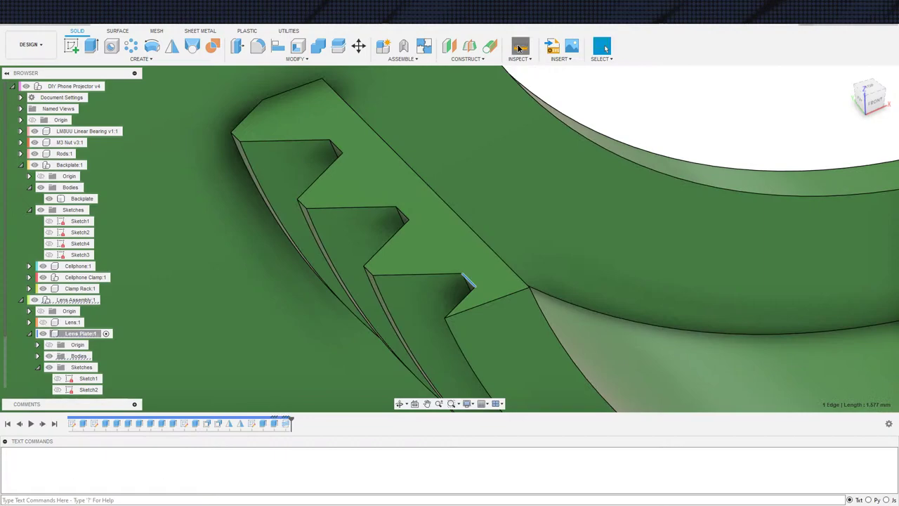
{"action": "left_click", "coordinate": [519, 47]}
{"action": "left_click", "coordinate": [518, 275]}
{"action": "scroll", "coordinate": [503, 309], "scroll_direction": "down", "scroll_amount": 3}
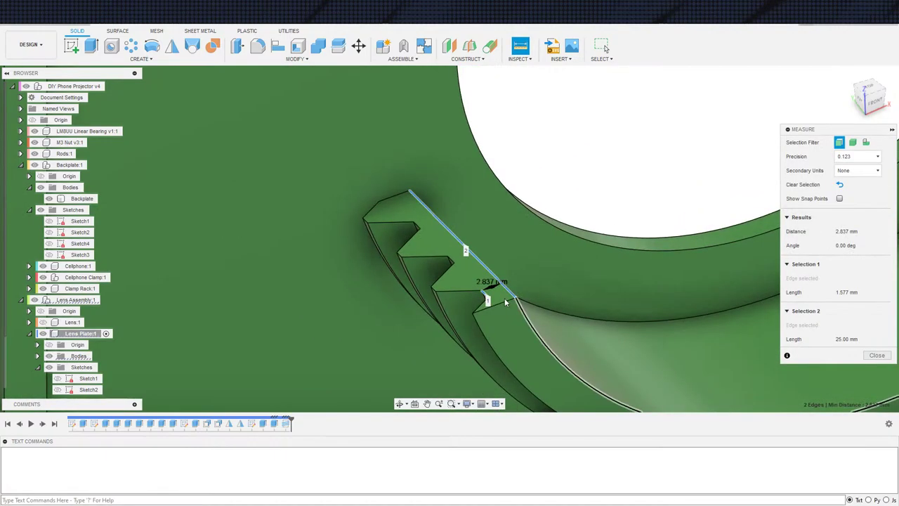
{"action": "scroll", "coordinate": [505, 302], "scroll_direction": "down", "scroll_amount": 6}
{"action": "key", "text": "Escape"}
{"action": "middle_click_drag", "start_coordinate": [830, 325], "coordinate": [552, 333]}
{"action": "scroll", "coordinate": [667, 284], "scroll_direction": "down", "scroll_amount": 2}
Step: Set the ring's thread size to 130 mm with the M130x8 designation and inspect the modelled thread
{"action": "double_click", "coordinate": [286, 423]}
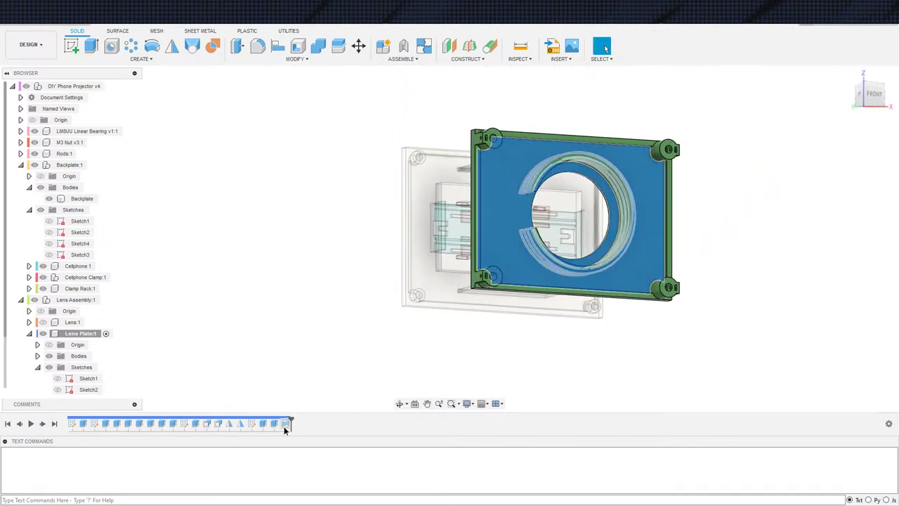
{"action": "scroll", "coordinate": [527, 318], "scroll_direction": "up", "scroll_amount": 3}
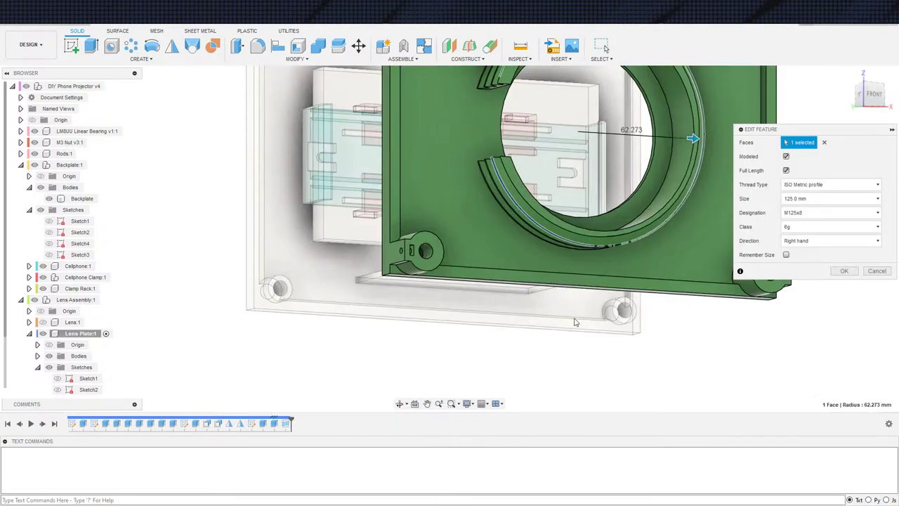
{"action": "left_click", "coordinate": [815, 198]}
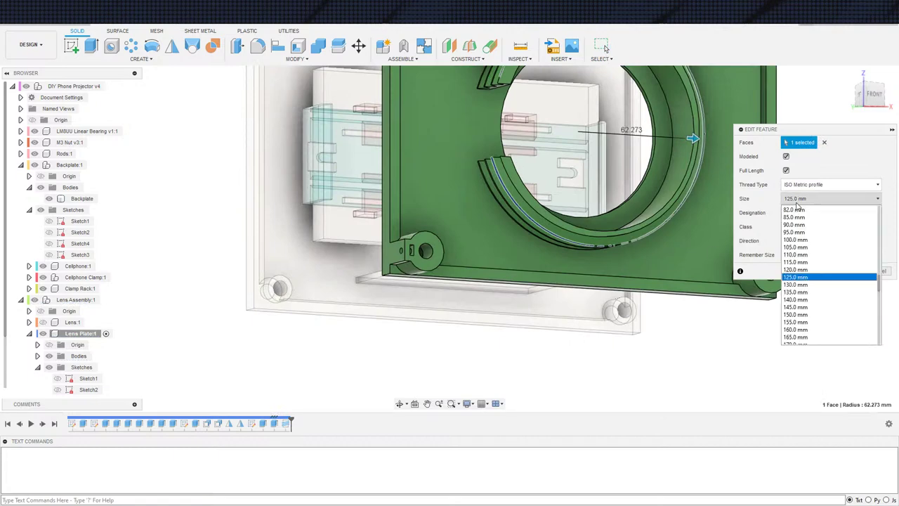
{"action": "left_click", "coordinate": [803, 286]}
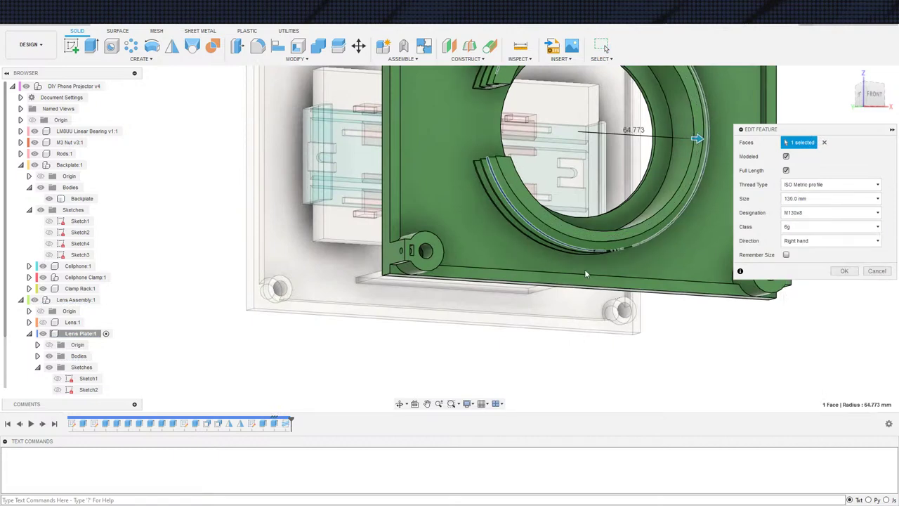
{"action": "left_click", "coordinate": [844, 273]}
{"action": "middle_click_drag", "start_coordinate": [583, 317], "coordinate": [644, 262], "text": "shift"}
{"action": "scroll", "coordinate": [490, 291], "scroll_direction": "up", "scroll_amount": 3}
{"action": "middle_click_drag", "start_coordinate": [587, 360], "coordinate": [567, 254]}
{"action": "scroll", "coordinate": [567, 255], "scroll_direction": "down", "scroll_amount": 2}
{"action": "middle_click_drag", "start_coordinate": [716, 316], "coordinate": [497, 365], "text": "shift"}
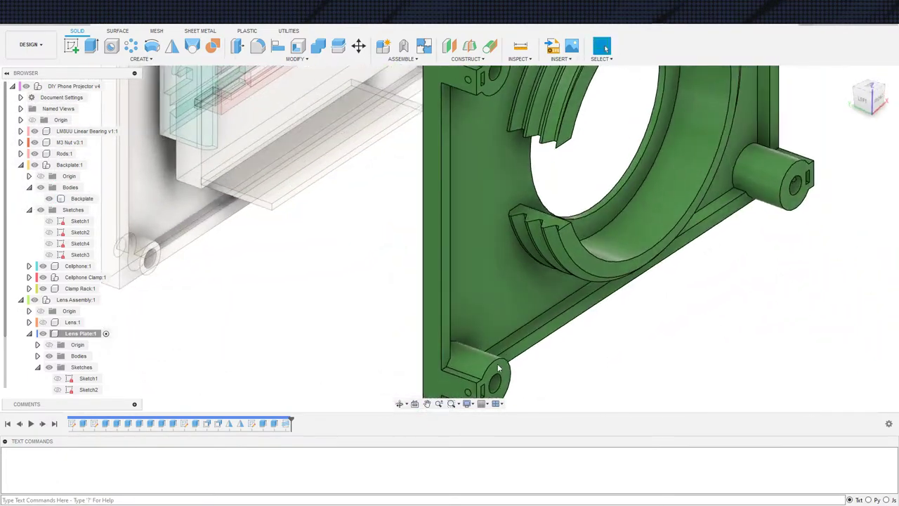
Step: Try the finer M130x3 designation on the ring's thread
{"action": "double_click", "coordinate": [286, 423]}
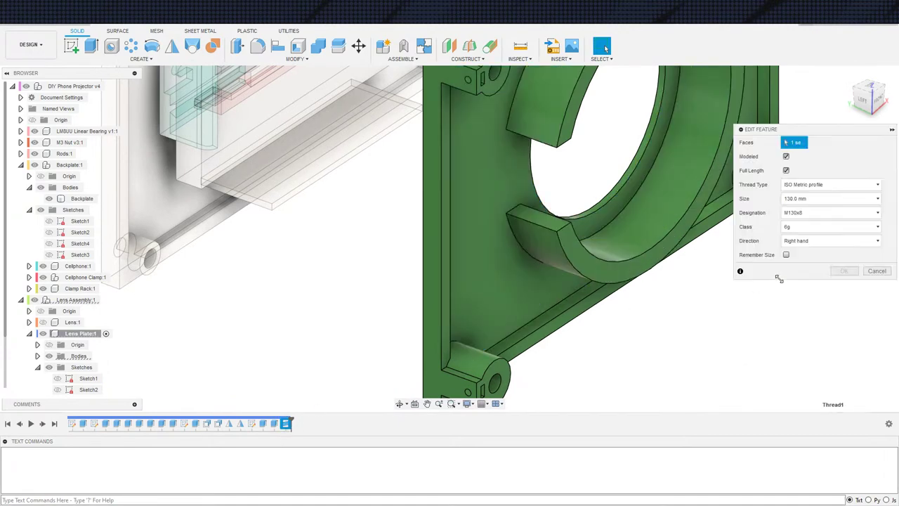
{"action": "left_click", "coordinate": [806, 213]}
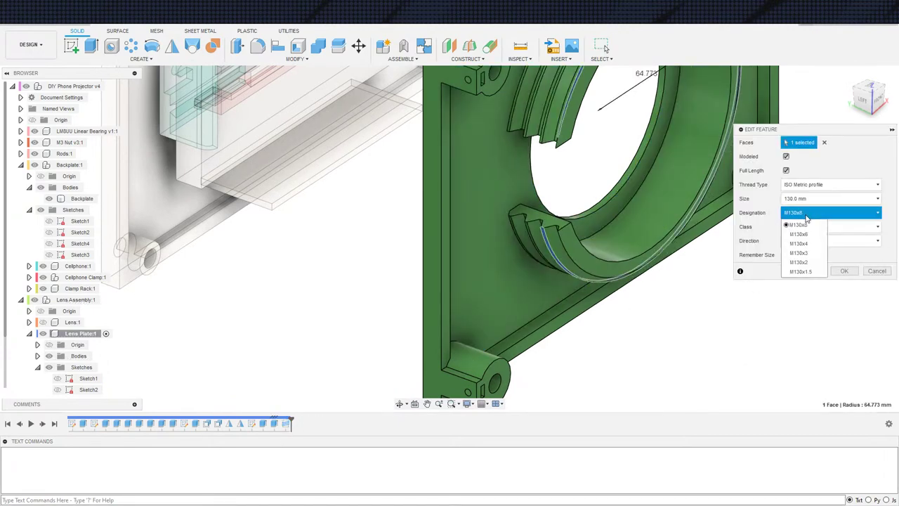
{"action": "left_click", "coordinate": [809, 255]}
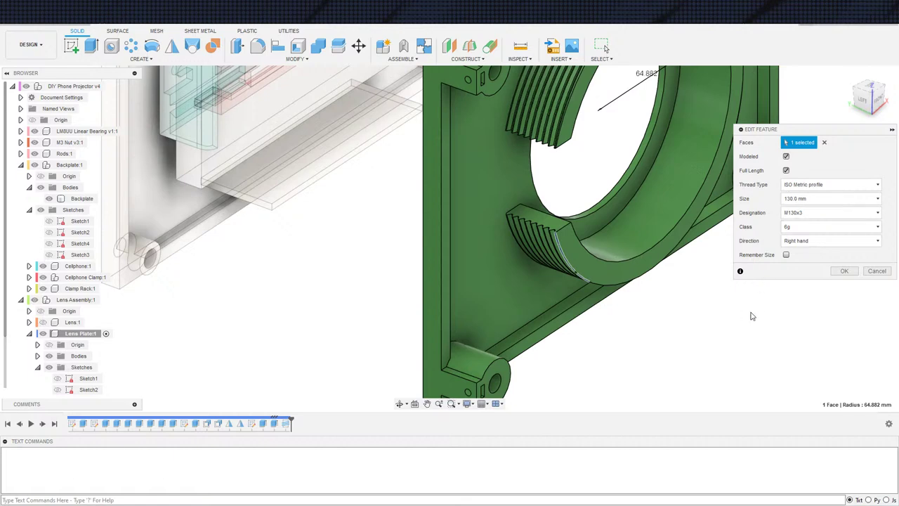
{"action": "scroll", "coordinate": [751, 318], "scroll_direction": "down", "scroll_amount": 3}
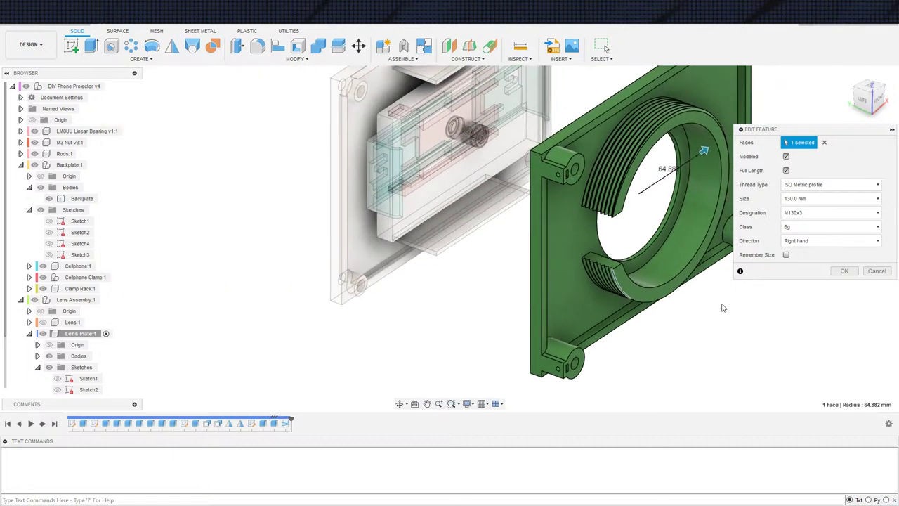
{"action": "key", "text": "Return"}
{"action": "scroll", "coordinate": [783, 309], "scroll_direction": "up", "scroll_amount": 3}
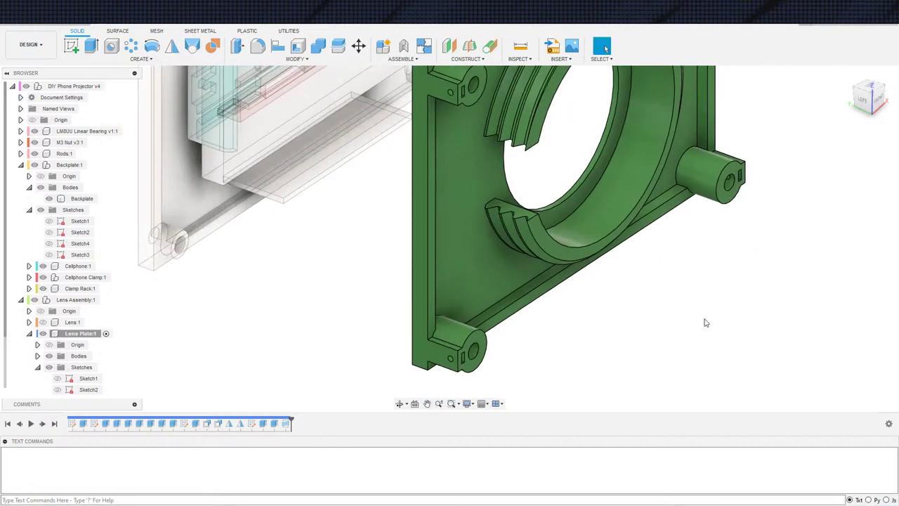
Step: Set the outer circle's offset in the lens plate's Sketch1 to 5 mm
{"action": "middle_click_drag", "start_coordinate": [706, 324], "coordinate": [741, 335]}
{"action": "left_click", "coordinate": [241, 425]}
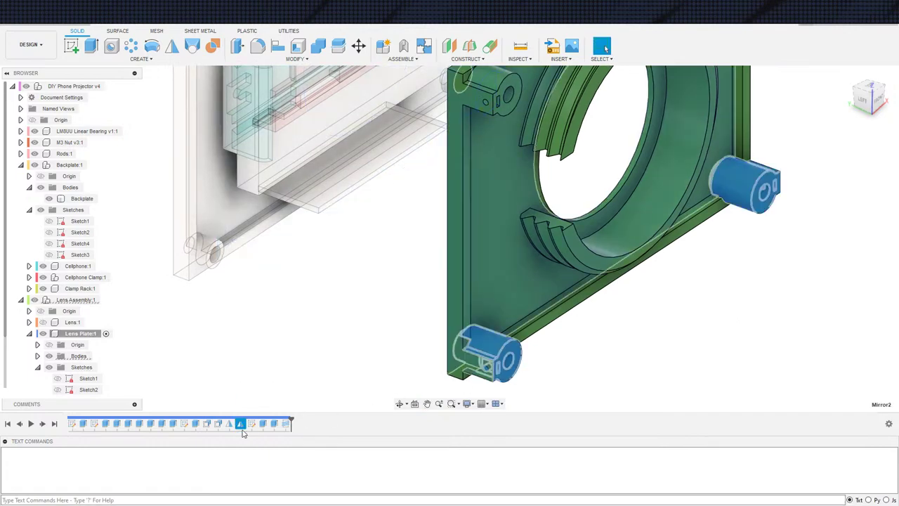
{"action": "left_click", "coordinate": [246, 435]}
{"action": "double_click", "coordinate": [73, 423]}
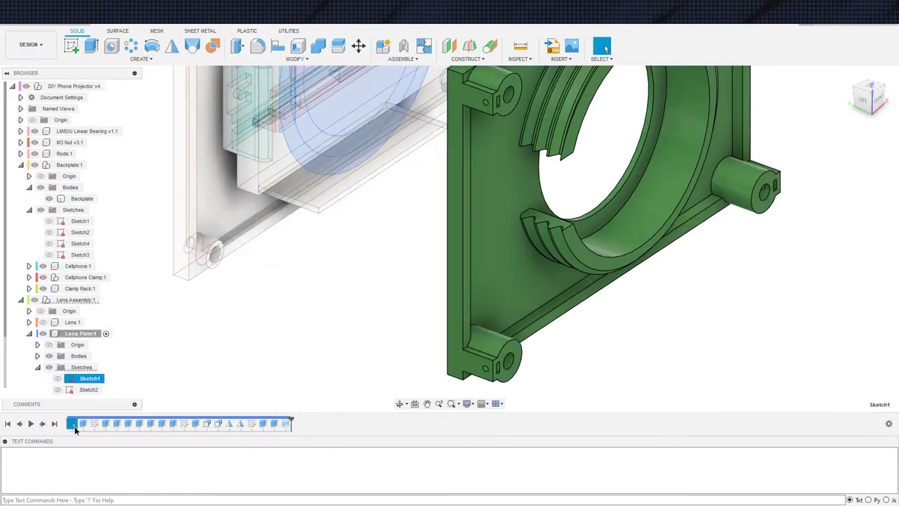
{"action": "double_click", "coordinate": [680, 301]}
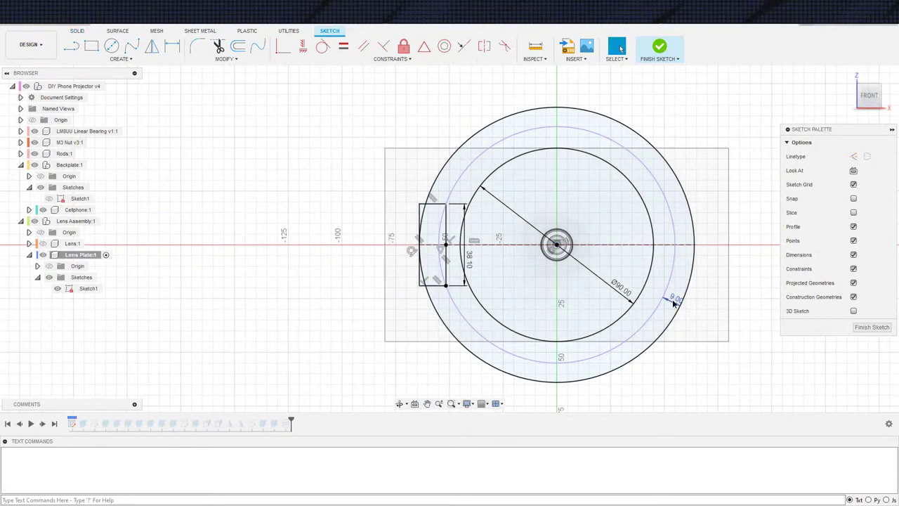
{"action": "type", "text": "5"}
{"action": "key", "text": "Return"}
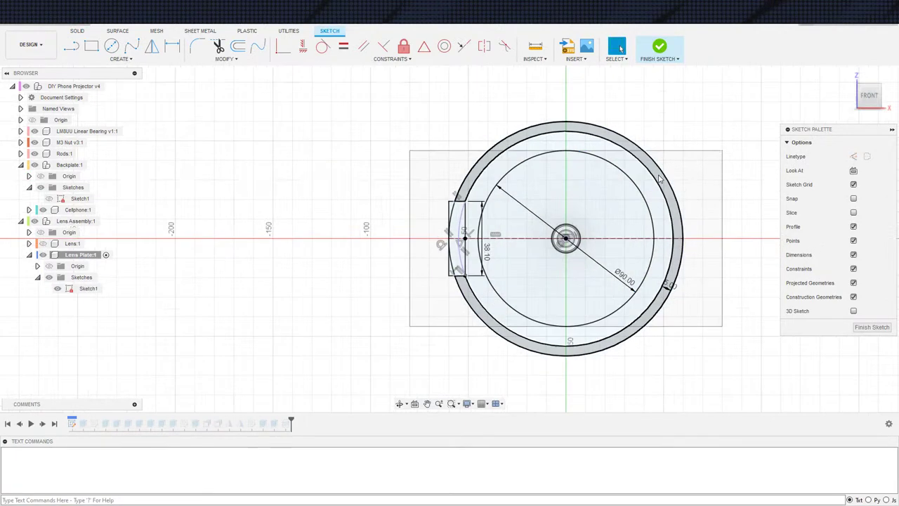
{"action": "scroll", "coordinate": [652, 177], "scroll_direction": "down", "scroll_amount": 3}
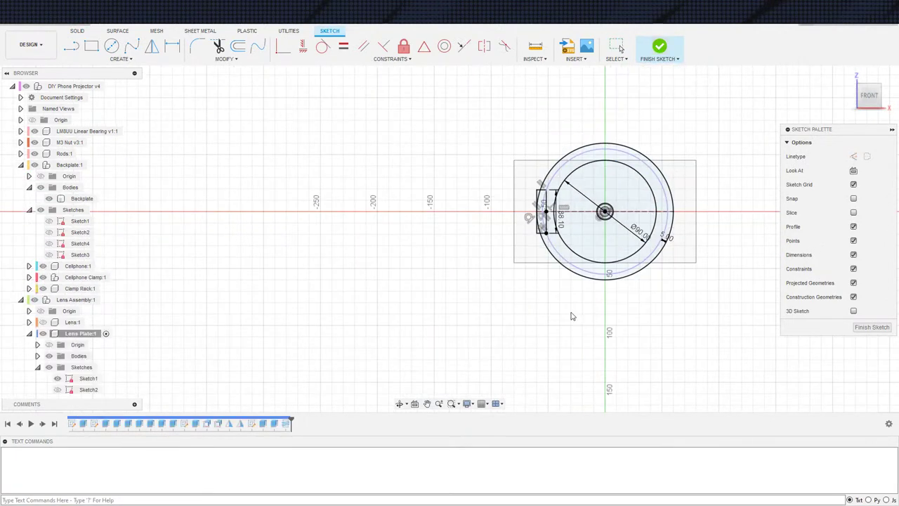
Step: Edit the ring's thread to a 120 mm size with the M120x4 designation and accept the change
{"action": "double_click", "coordinate": [286, 424]}
{"action": "middle_click_drag", "start_coordinate": [539, 300], "coordinate": [747, 249], "text": "shift"}
{"action": "scroll", "coordinate": [572, 301], "scroll_direction": "down", "scroll_amount": 3}
{"action": "scroll", "coordinate": [573, 302], "scroll_direction": "up", "scroll_amount": 5}
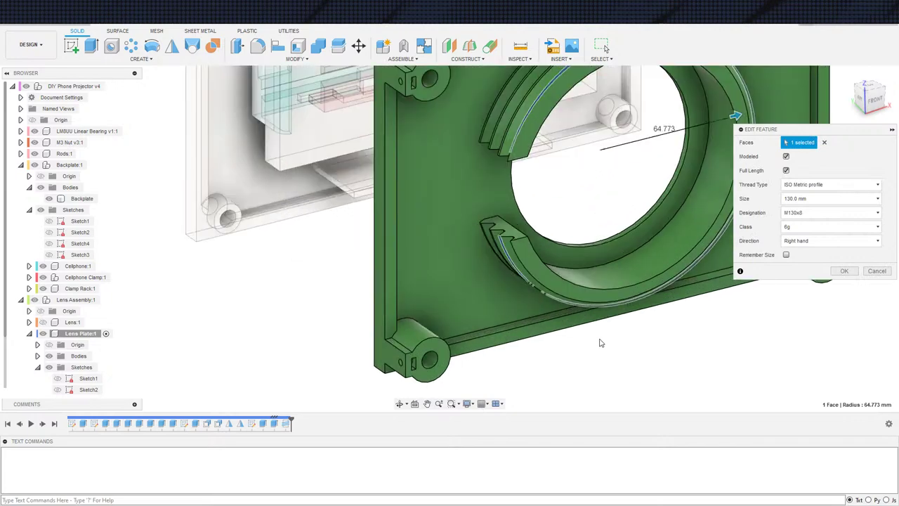
{"action": "left_click", "coordinate": [829, 201]}
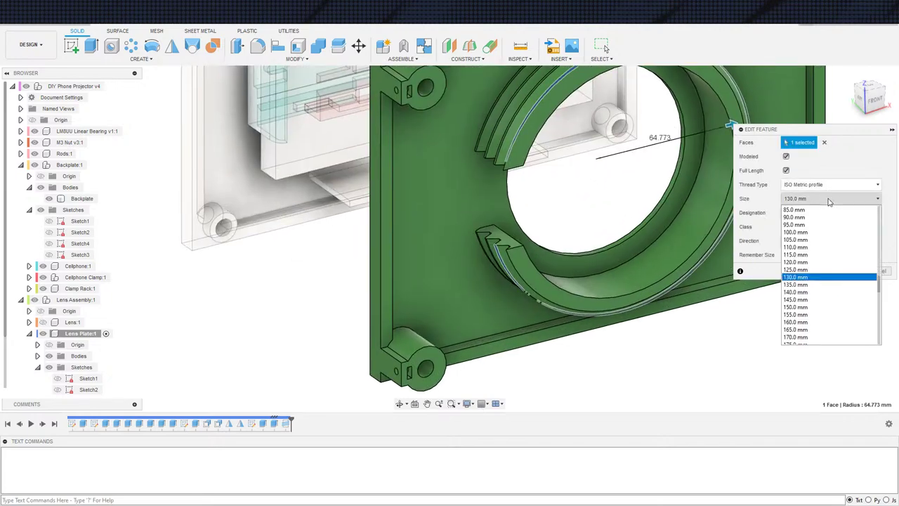
{"action": "left_click", "coordinate": [808, 262]}
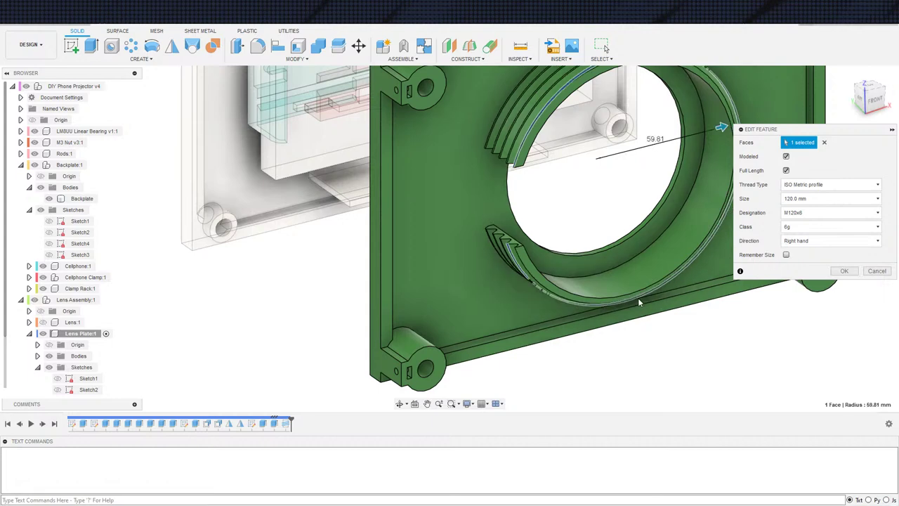
{"action": "left_click", "coordinate": [797, 227]}
{"action": "left_click", "coordinate": [804, 214]}
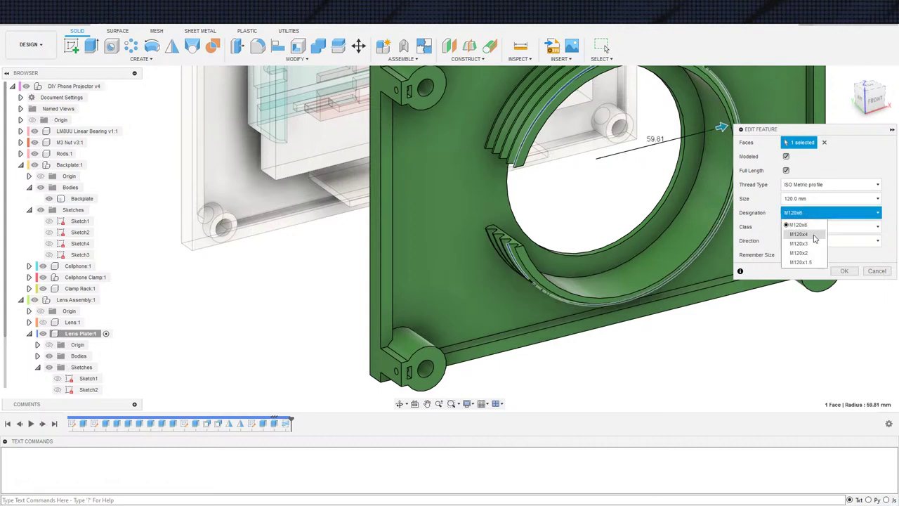
{"action": "left_click", "coordinate": [815, 235]}
{"action": "scroll", "coordinate": [539, 270], "scroll_direction": "up", "scroll_amount": 5}
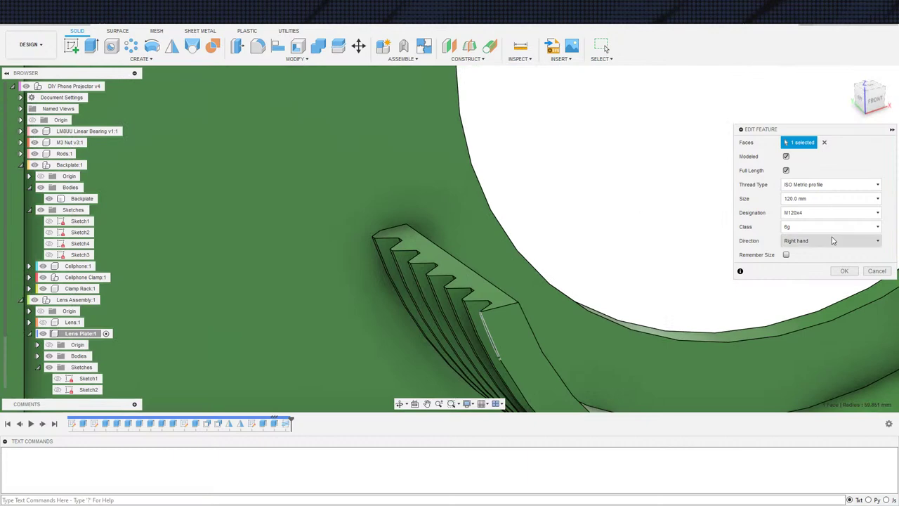
{"action": "left_click", "coordinate": [845, 271]}
{"action": "scroll", "coordinate": [492, 302], "scroll_direction": "up", "scroll_amount": 10}
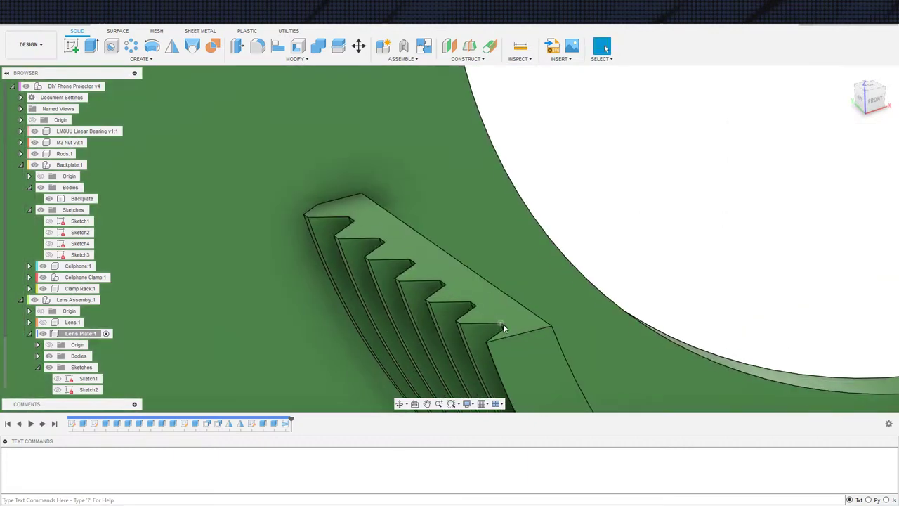
Step: Measure the wall thickness between the thread's root edge and the ring's inner edge at the ring's cut end
{"action": "left_click", "coordinate": [503, 329]}
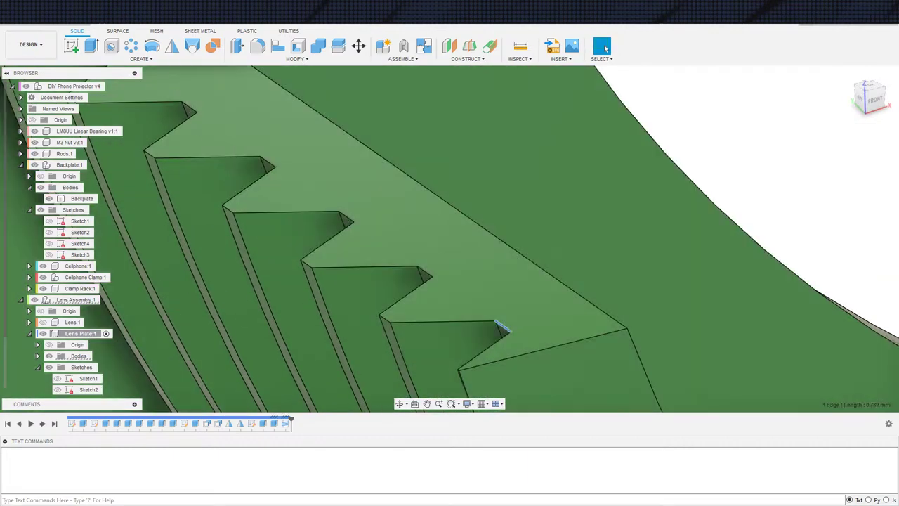
{"action": "left_click", "coordinate": [522, 50]}
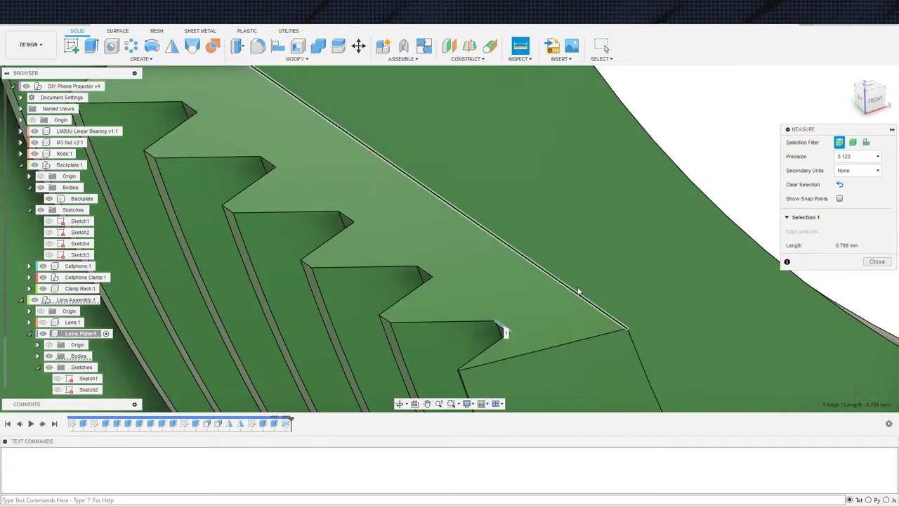
{"action": "left_click", "coordinate": [578, 291]}
{"action": "scroll", "coordinate": [669, 271], "scroll_direction": "down", "scroll_amount": 6}
{"action": "scroll", "coordinate": [672, 231], "scroll_direction": "down", "scroll_amount": 3}
{"action": "middle_click_drag", "start_coordinate": [693, 199], "coordinate": [602, 155]}
{"action": "scroll", "coordinate": [602, 155], "scroll_direction": "down", "scroll_amount": 3}
{"action": "middle_click_drag", "start_coordinate": [637, 191], "coordinate": [540, 225]}
{"action": "key", "text": "Escape"}
{"action": "scroll", "coordinate": [430, 296], "scroll_direction": "down", "scroll_amount": 5}
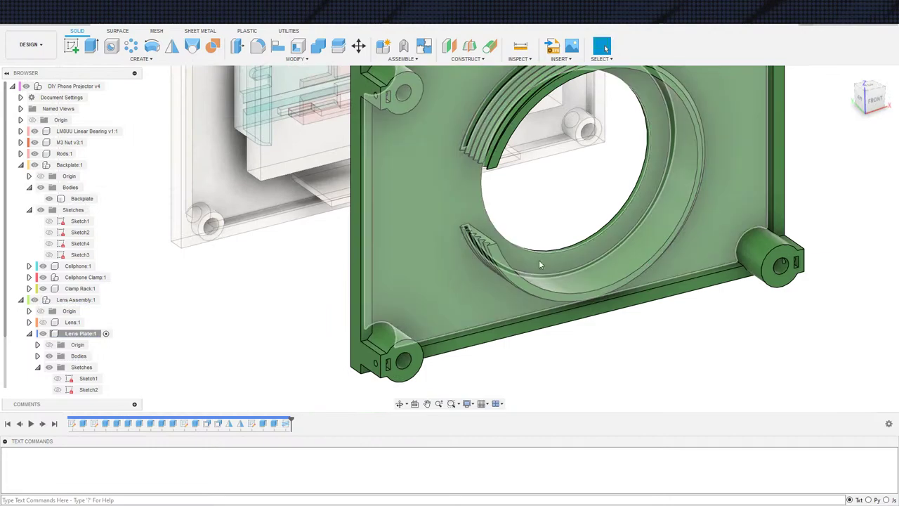
Step: Examine the modelled thread and the ring's cut ends on the lens plate from several angles
{"action": "scroll", "coordinate": [632, 274], "scroll_direction": "up", "scroll_amount": 4}
{"action": "middle_click_drag", "start_coordinate": [538, 148], "coordinate": [500, 307]}
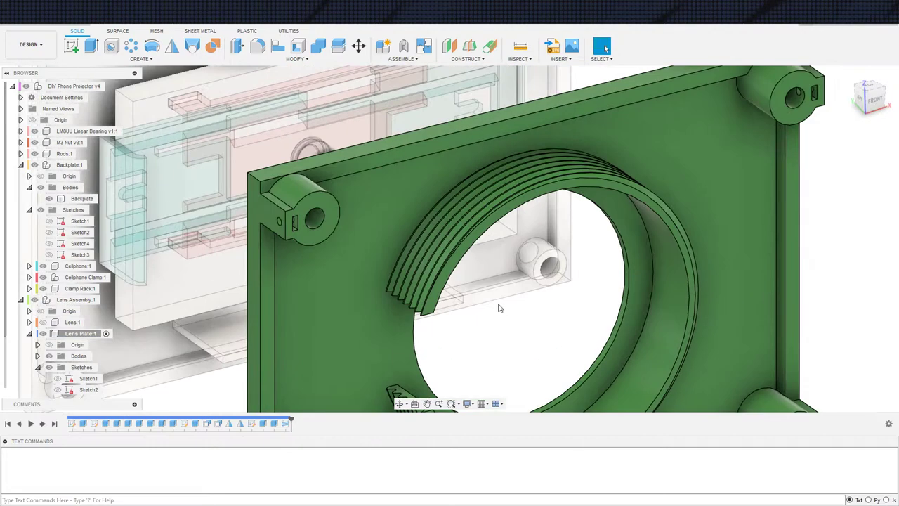
{"action": "scroll", "coordinate": [462, 310], "scroll_direction": "up", "scroll_amount": 5}
{"action": "left_click", "coordinate": [382, 314]}
{"action": "middle_click_drag", "start_coordinate": [382, 315], "coordinate": [475, 321]}
{"action": "scroll", "coordinate": [475, 321], "scroll_direction": "down", "scroll_amount": 5}
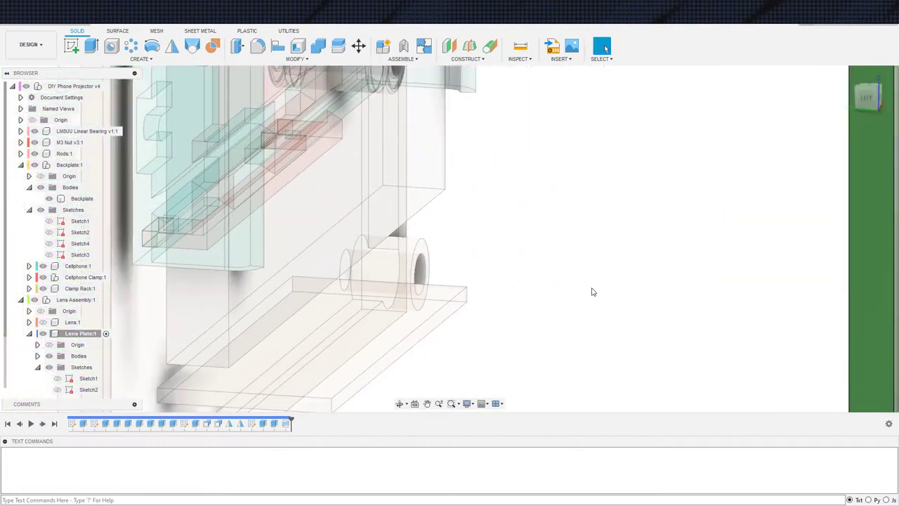
{"action": "middle_click_drag", "start_coordinate": [534, 279], "coordinate": [357, 279]}
{"action": "middle_click_drag", "start_coordinate": [728, 152], "coordinate": [668, 288]}
{"action": "scroll", "coordinate": [667, 289], "scroll_direction": "up", "scroll_amount": 6}
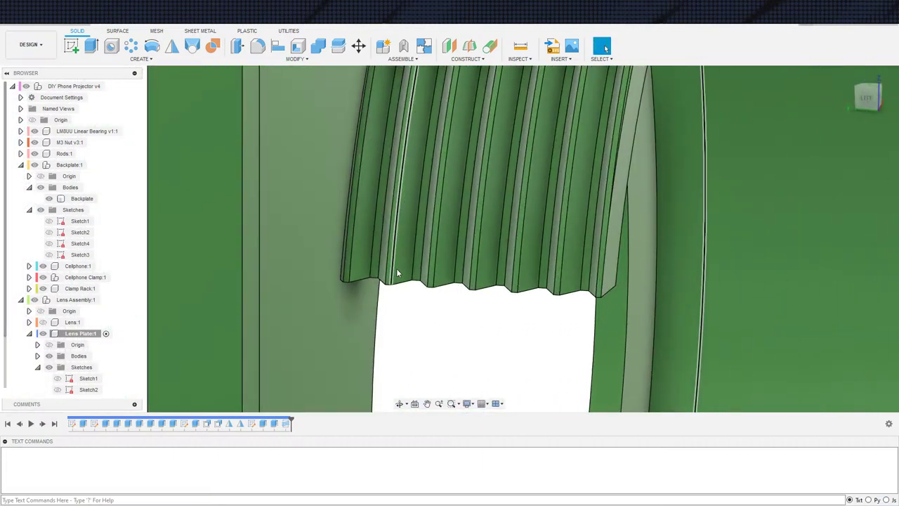
{"action": "middle_click_drag", "start_coordinate": [345, 280], "coordinate": [456, 220], "text": "shift"}
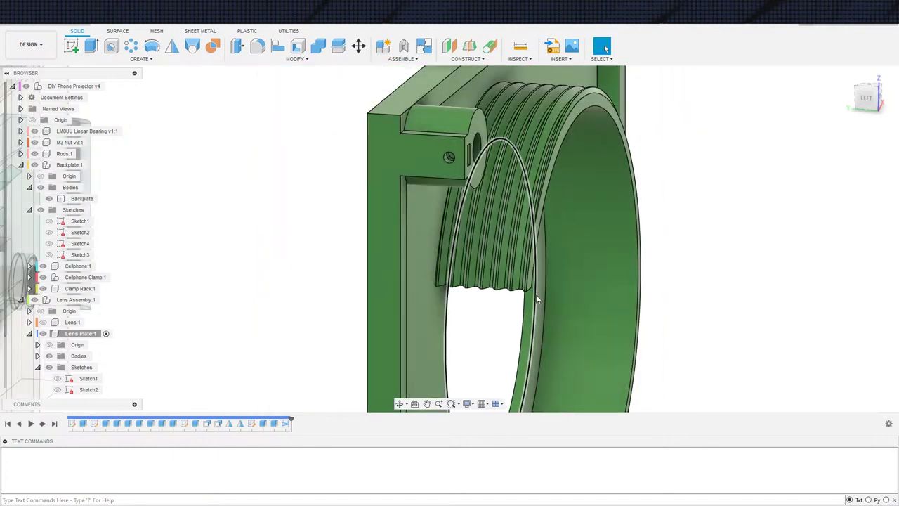
{"action": "middle_click_drag", "start_coordinate": [651, 259], "coordinate": [716, 233], "text": "shift"}
{"action": "scroll", "coordinate": [453, 355], "scroll_direction": "down", "scroll_amount": 2}
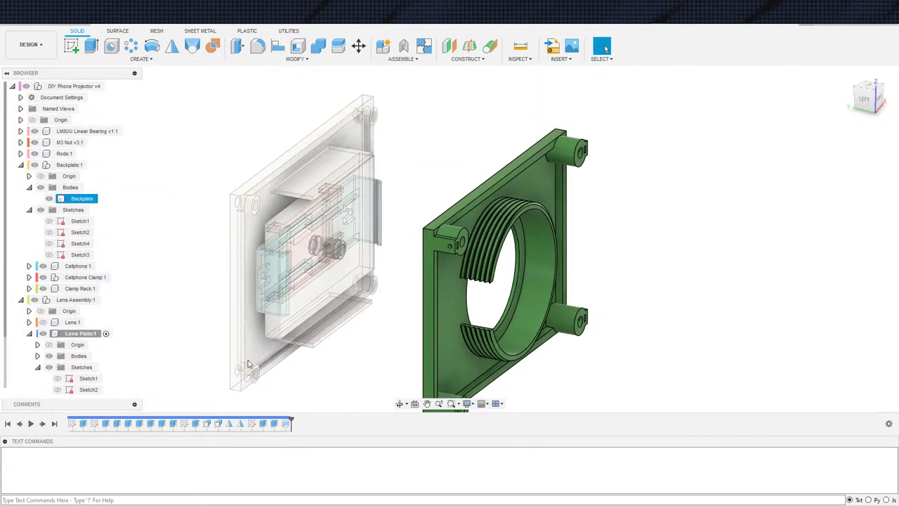
Step: Create an internal standard component named Lens Cap inside the Lens Plate component and activate it
{"action": "left_click", "coordinate": [84, 332]}
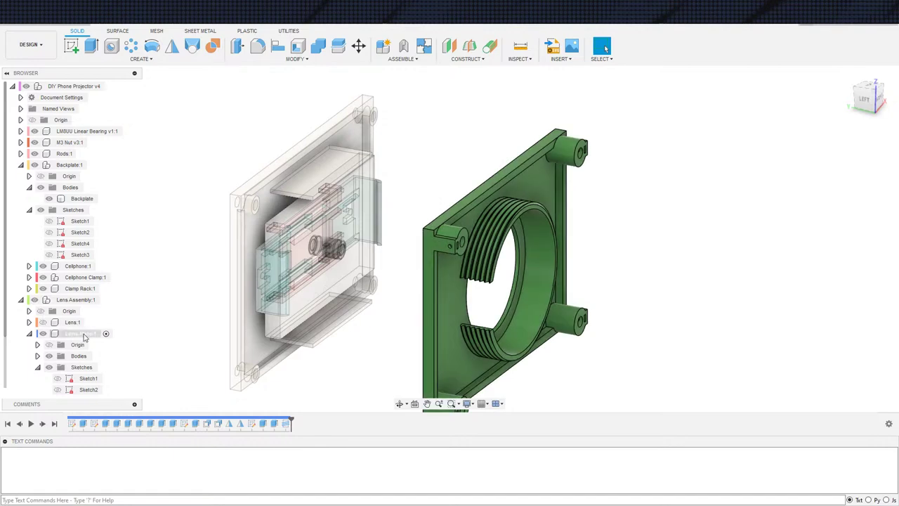
{"action": "right_click", "coordinate": [84, 337]}
{"action": "left_click", "coordinate": [121, 74]}
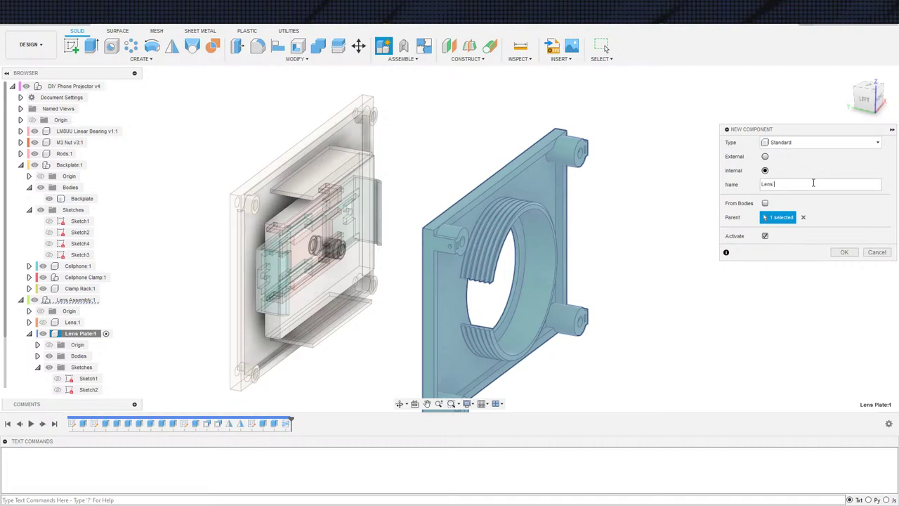
{"action": "key", "text": "Return"}
{"action": "scroll", "coordinate": [709, 259], "scroll_direction": "down", "scroll_amount": 3}
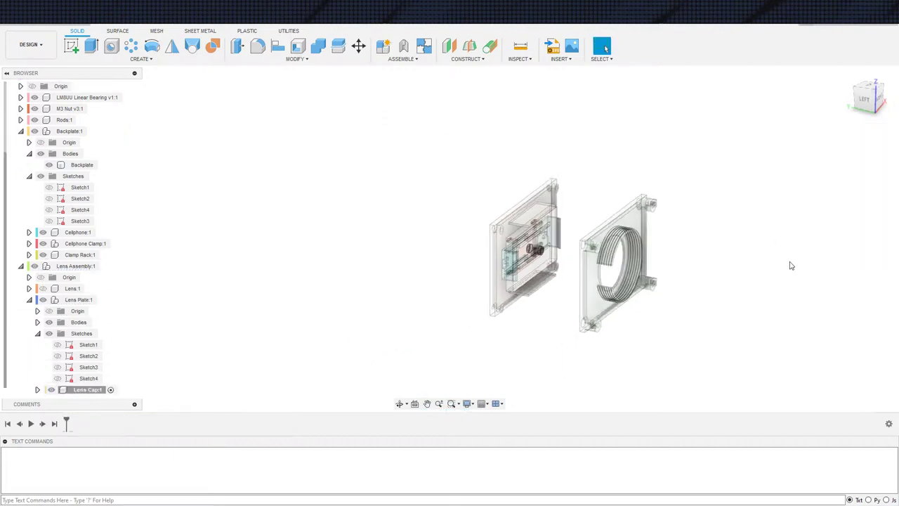
Step: Show the lens plate's Sketch1 and hide the Backplate component
{"action": "scroll", "coordinate": [775, 269], "scroll_direction": "up", "scroll_amount": 3}
{"action": "middle_click_drag", "start_coordinate": [757, 272], "coordinate": [749, 221], "text": "shift"}
{"action": "scroll", "coordinate": [633, 247], "scroll_direction": "down", "scroll_amount": 2}
{"action": "scroll", "coordinate": [185, 316], "scroll_direction": "up", "scroll_amount": 2}
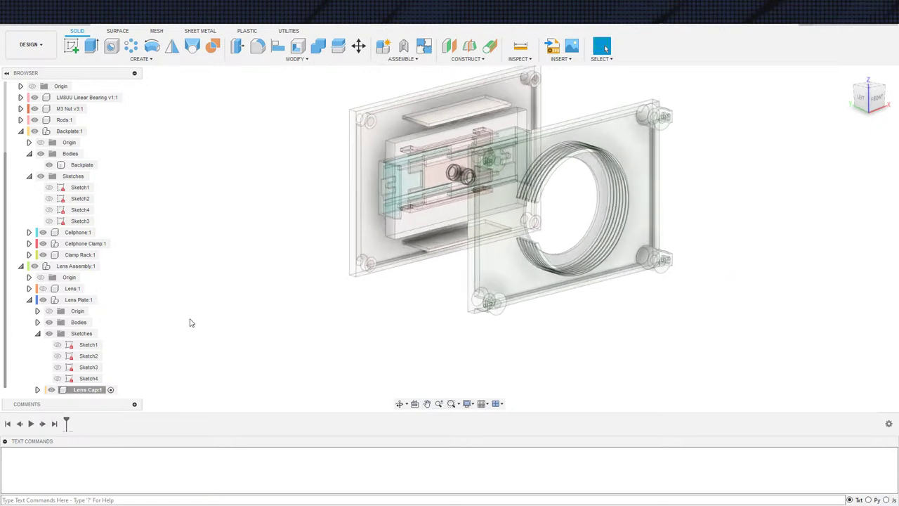
{"action": "middle_click_drag", "start_coordinate": [223, 361], "coordinate": [174, 357]}
{"action": "left_click", "coordinate": [57, 344]}
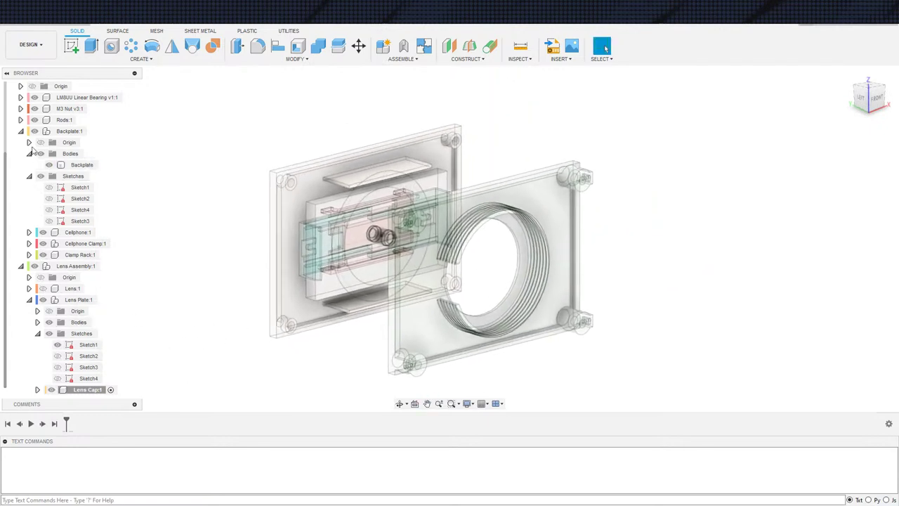
{"action": "left_click", "coordinate": [40, 153]}
{"action": "scroll", "coordinate": [361, 351], "scroll_direction": "up", "scroll_amount": 8}
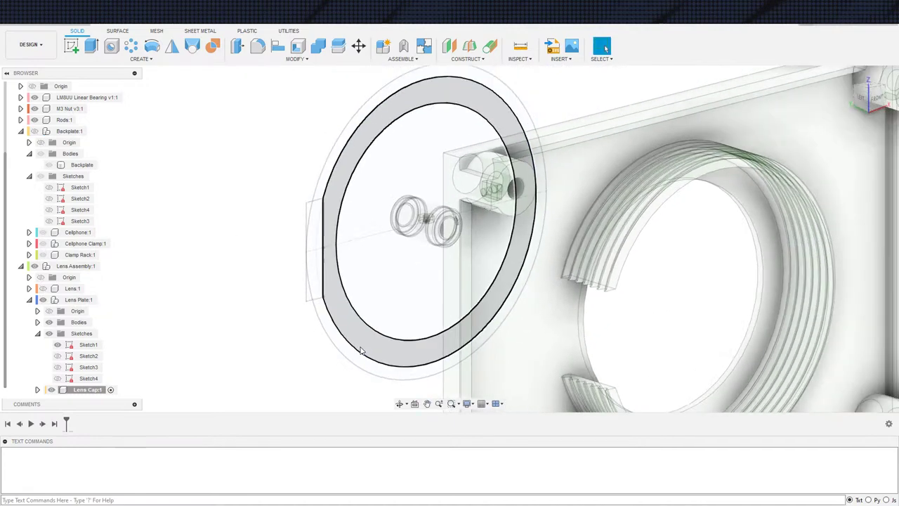
{"action": "scroll", "coordinate": [361, 350], "scroll_direction": "up", "scroll_amount": 1}
{"action": "key", "text": "e"}
{"action": "left_click", "coordinate": [326, 326]}
{"action": "left_click", "coordinate": [311, 276]}
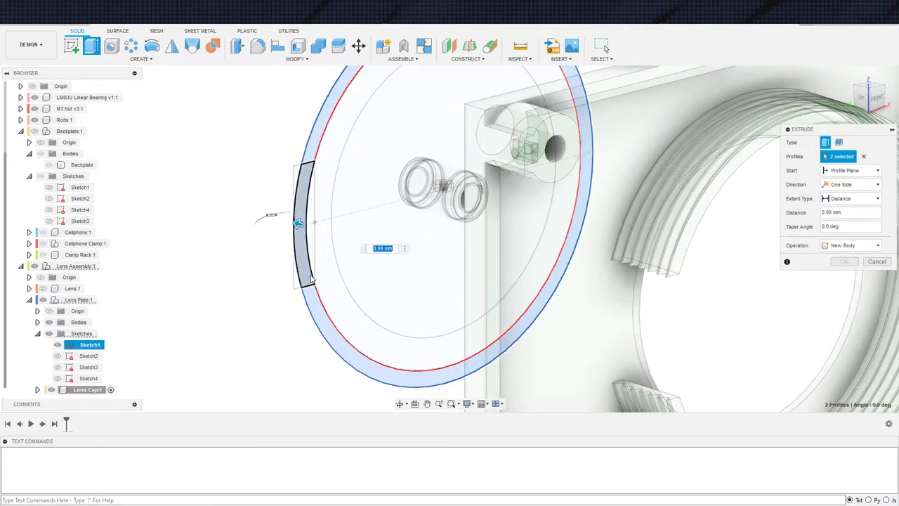
{"action": "left_click", "coordinate": [311, 264]}
{"action": "left_click", "coordinate": [320, 280]}
{"action": "middle_click_drag", "start_coordinate": [355, 214], "coordinate": [287, 269]}
{"action": "scroll", "coordinate": [287, 269], "scroll_direction": "down", "scroll_amount": 3}
{"action": "middle_click_drag", "start_coordinate": [382, 247], "coordinate": [325, 161]}
{"action": "left_click", "coordinate": [839, 171]}
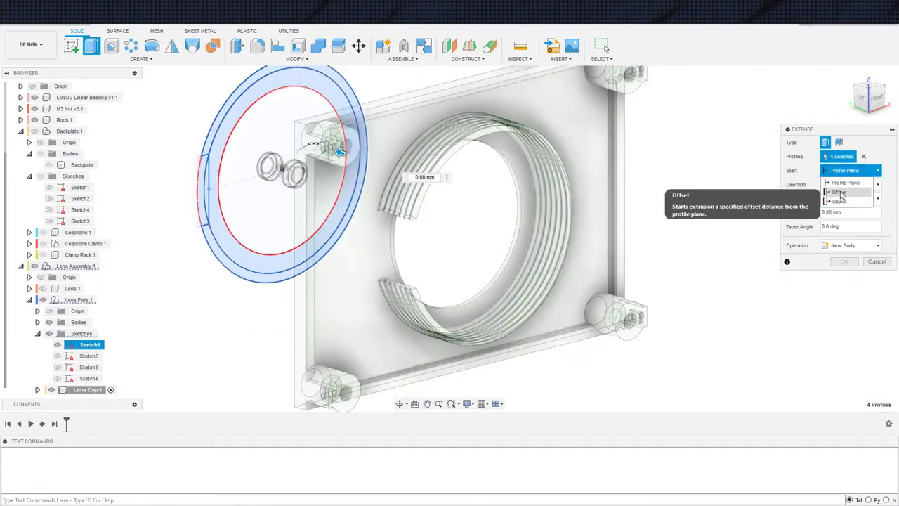
{"action": "left_click", "coordinate": [829, 202]}
{"action": "left_click", "coordinate": [823, 207]}
{"action": "scroll", "coordinate": [333, 196], "scroll_direction": "up", "scroll_amount": 3}
{"action": "scroll", "coordinate": [321, 246], "scroll_direction": "up", "scroll_amount": 1}
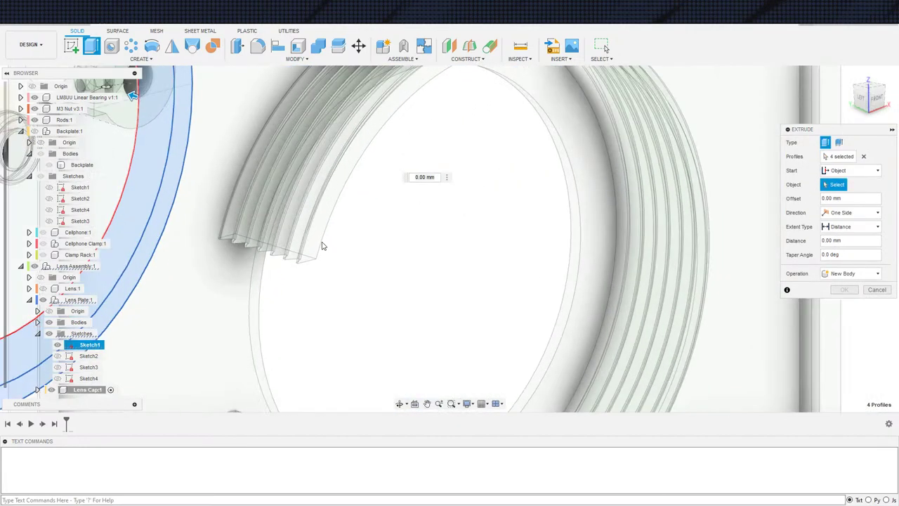
{"action": "scroll", "coordinate": [319, 289], "scroll_direction": "down", "scroll_amount": 1}
{"action": "scroll", "coordinate": [319, 288], "scroll_direction": "down", "scroll_amount": 3}
{"action": "mouse_move", "coordinate": [317, 398]}
{"action": "middle_mouse_down", "text": "shift"}
{"action": "mouse_move", "coordinate": [340, 366]}
{"action": "mouse_move", "coordinate": [329, 388]}
{"action": "middle_mouse_up", "text": "shift"}
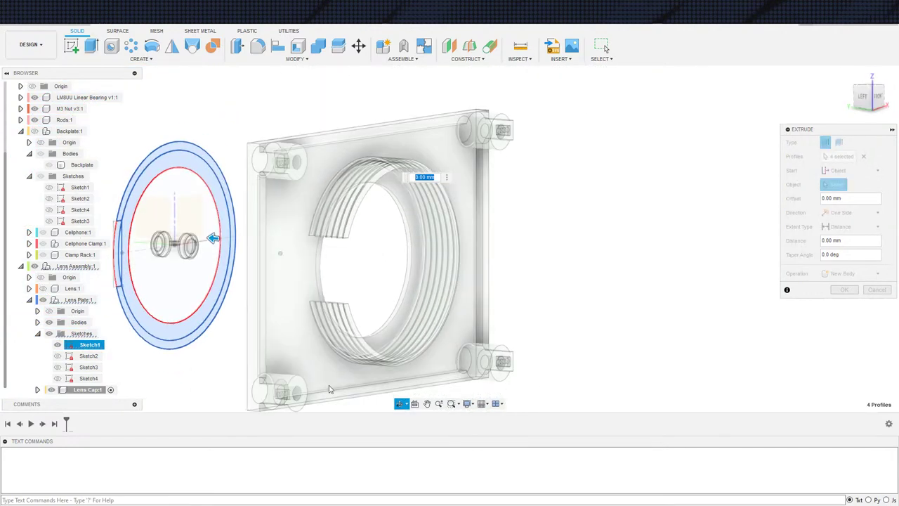
{"action": "key", "text": "Escape"}
Step: Roll the Lens Plate's history back to just before its thread feature and make Lens Cap the active component again
{"action": "scroll", "coordinate": [253, 354], "scroll_direction": "down", "scroll_amount": 3}
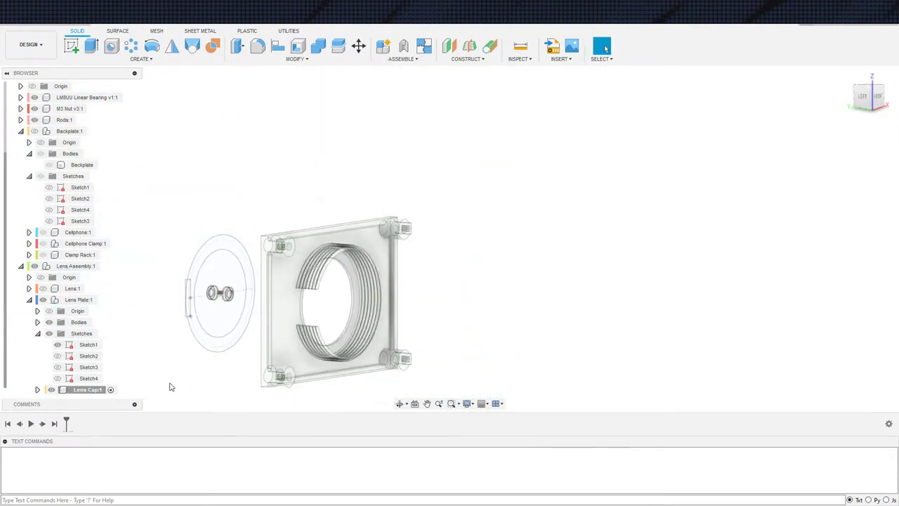
{"action": "middle_click_drag", "start_coordinate": [182, 366], "coordinate": [163, 374], "text": "shift"}
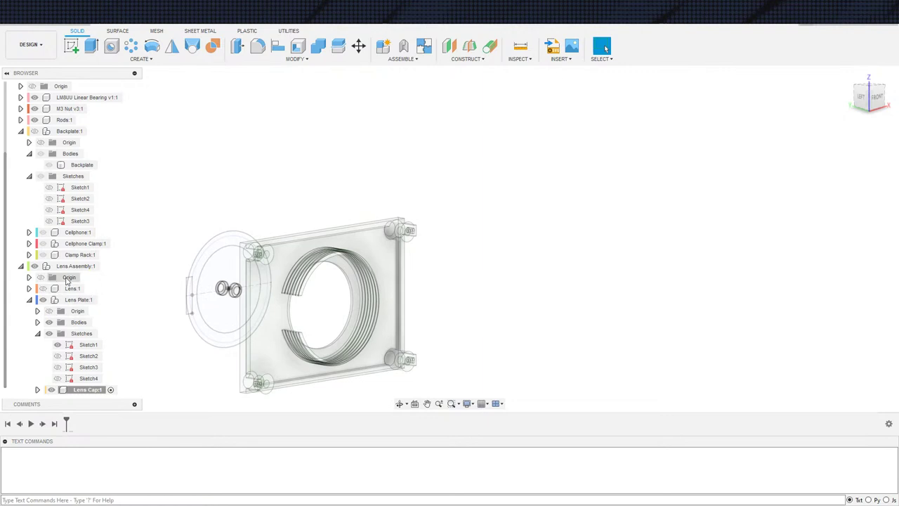
{"action": "left_click", "coordinate": [105, 299]}
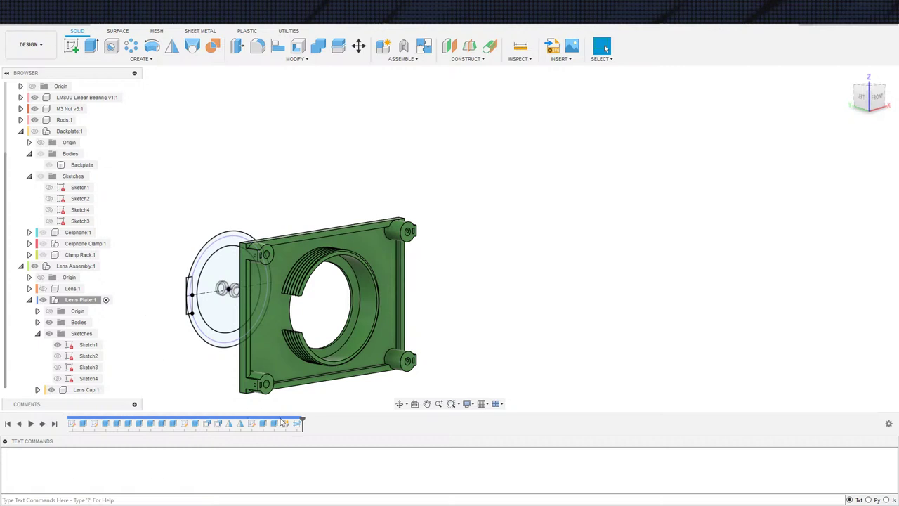
{"action": "left_click", "coordinate": [20, 424]}
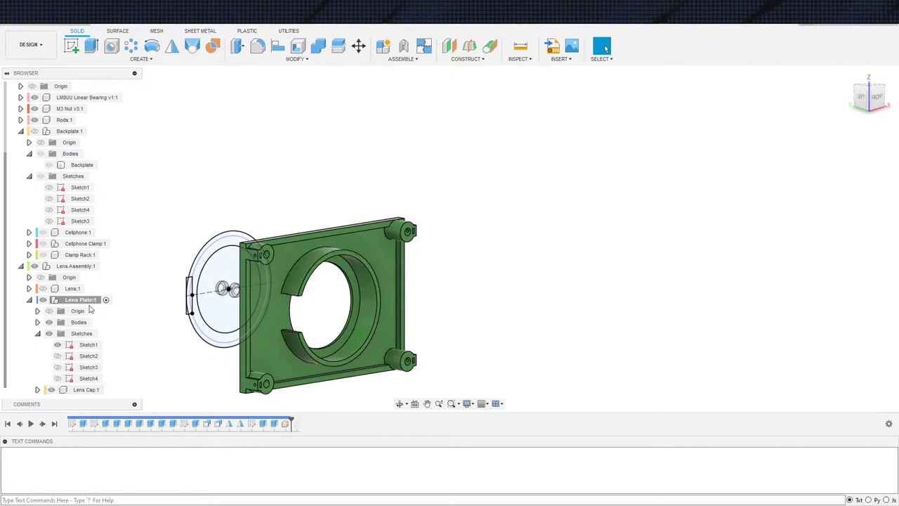
{"action": "left_click", "coordinate": [108, 390]}
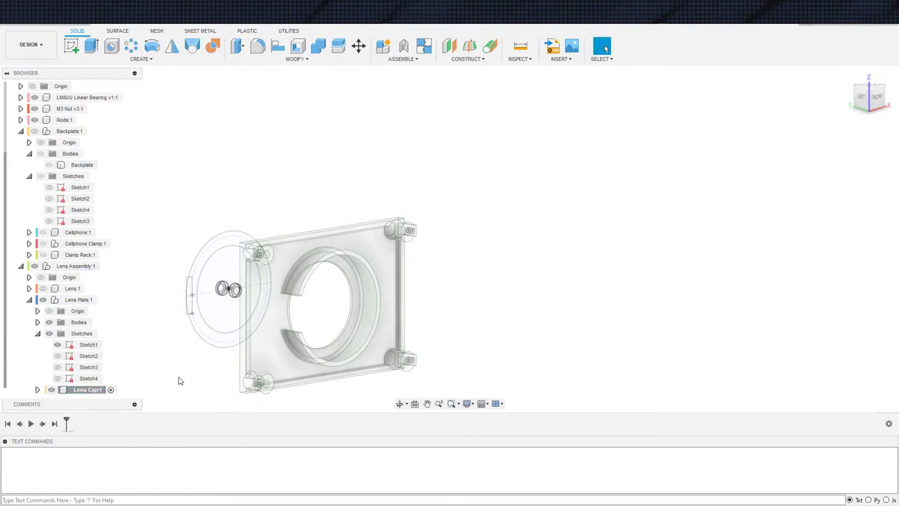
{"action": "key", "text": "s"}
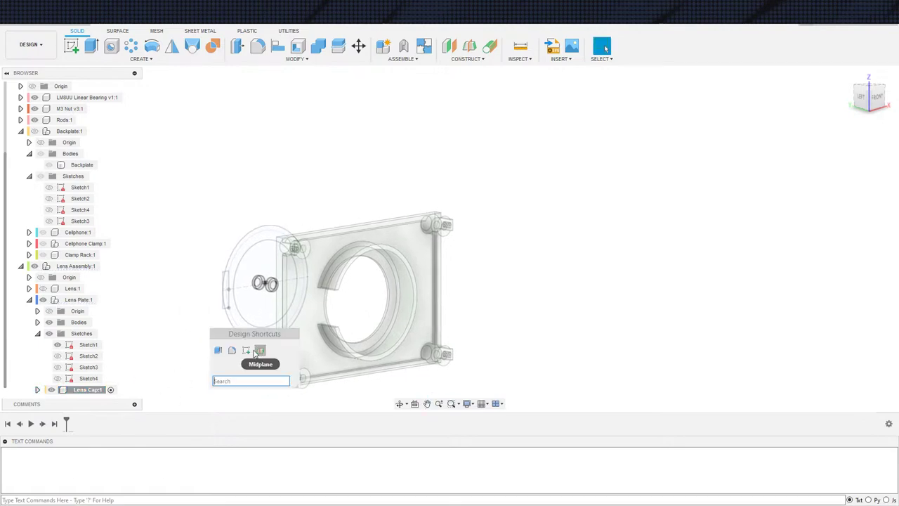
{"action": "left_click", "coordinate": [247, 351]}
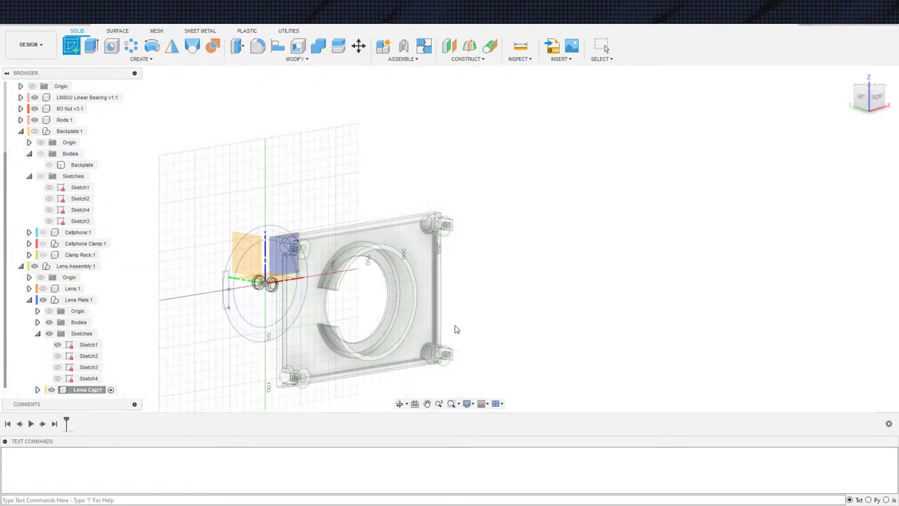
{"action": "left_click", "coordinate": [281, 262]}
{"action": "key", "text": "s"}
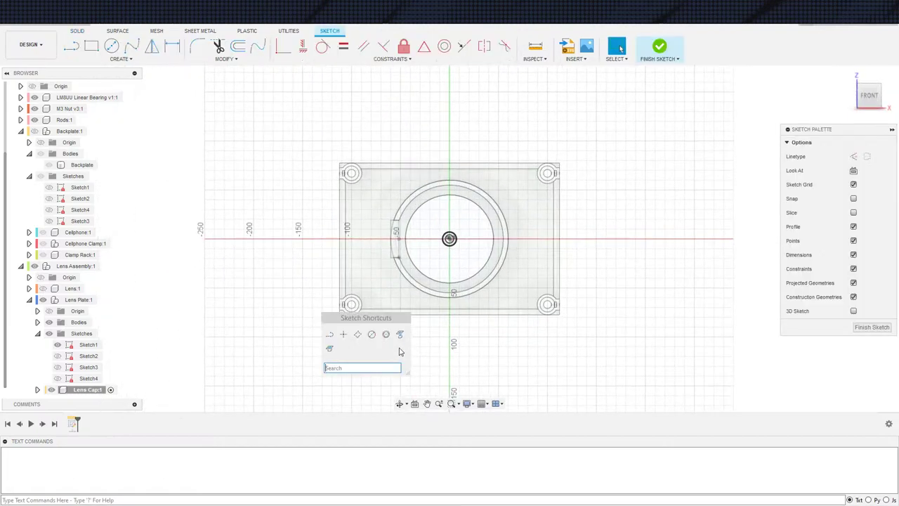
{"action": "left_click", "coordinate": [399, 335]}
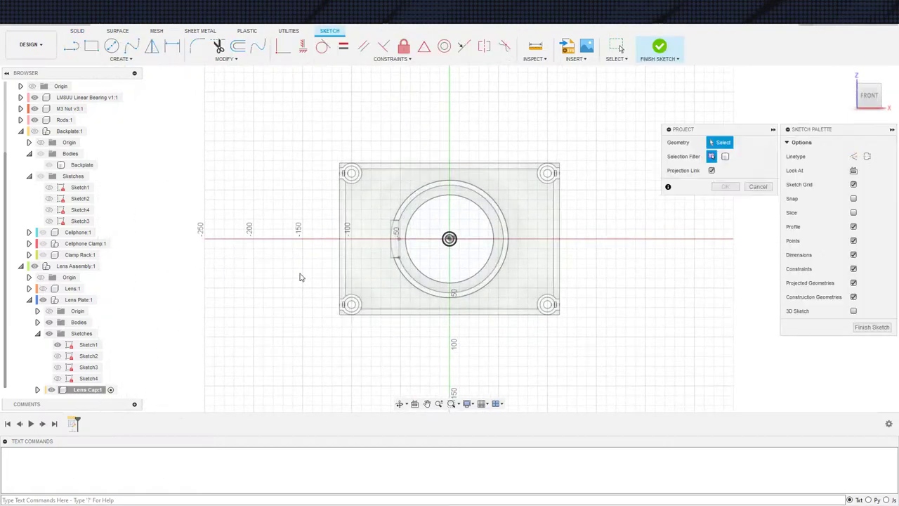
{"action": "mouse_move", "coordinate": [302, 275]}
{"action": "middle_mouse_down", "text": "shift"}
{"action": "mouse_move", "coordinate": [345, 293]}
{"action": "mouse_move", "coordinate": [364, 353]}
{"action": "mouse_move", "coordinate": [356, 399]}
{"action": "middle_mouse_up", "text": "shift"}
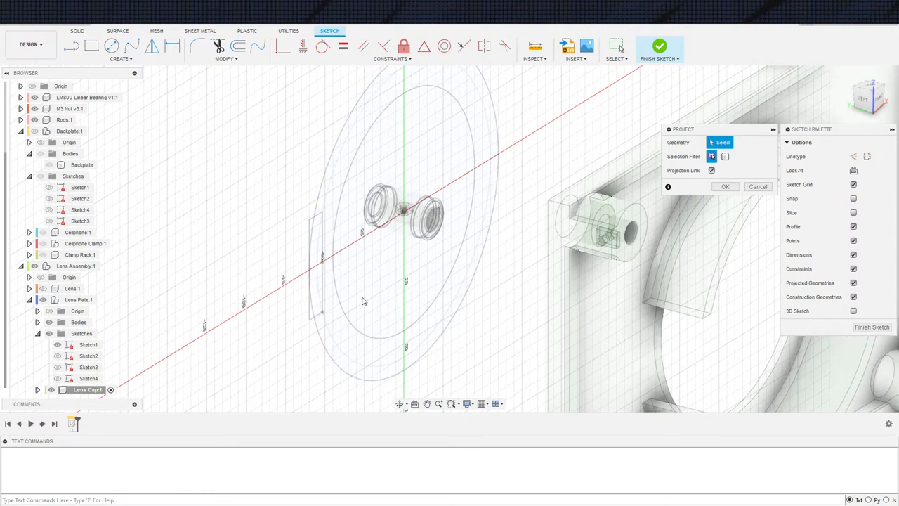
{"action": "middle_click_drag", "start_coordinate": [362, 301], "coordinate": [301, 329], "text": "shift"}
{"action": "scroll", "coordinate": [327, 285], "scroll_direction": "up", "scroll_amount": 2}
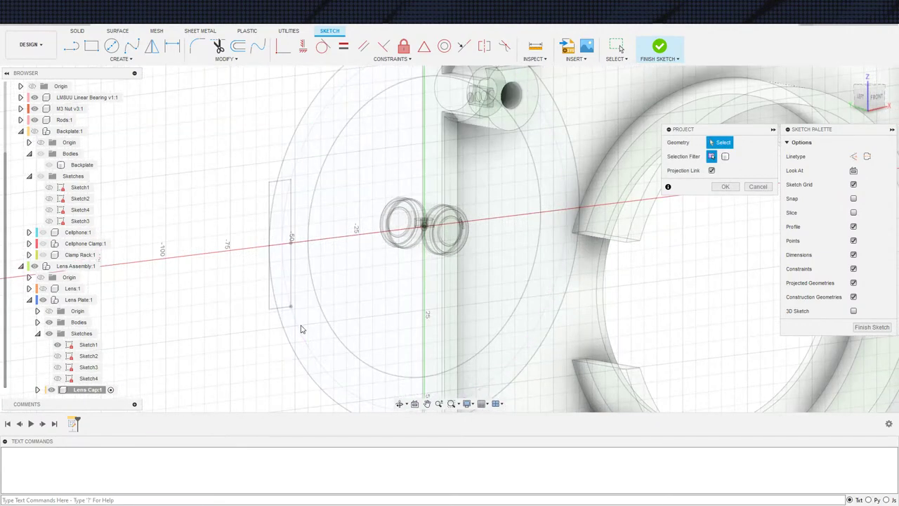
{"action": "left_click", "coordinate": [291, 339]}
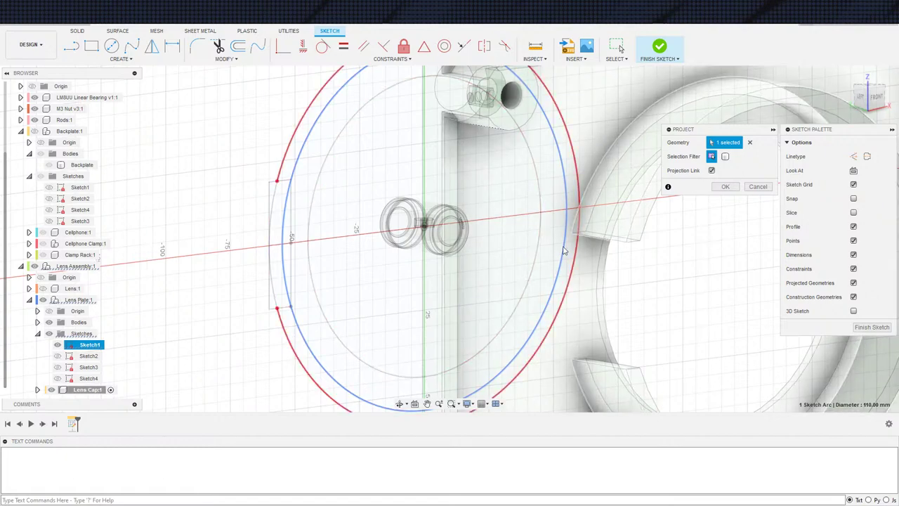
{"action": "key", "text": "Escape"}
{"action": "scroll", "coordinate": [240, 323], "scroll_direction": "down", "scroll_amount": 3}
Step: Extrude Sketch1's four ring profiles by -3 mm as a new Lens Cap body, starting from the front face of the plate's ring
{"action": "key", "text": "e"}
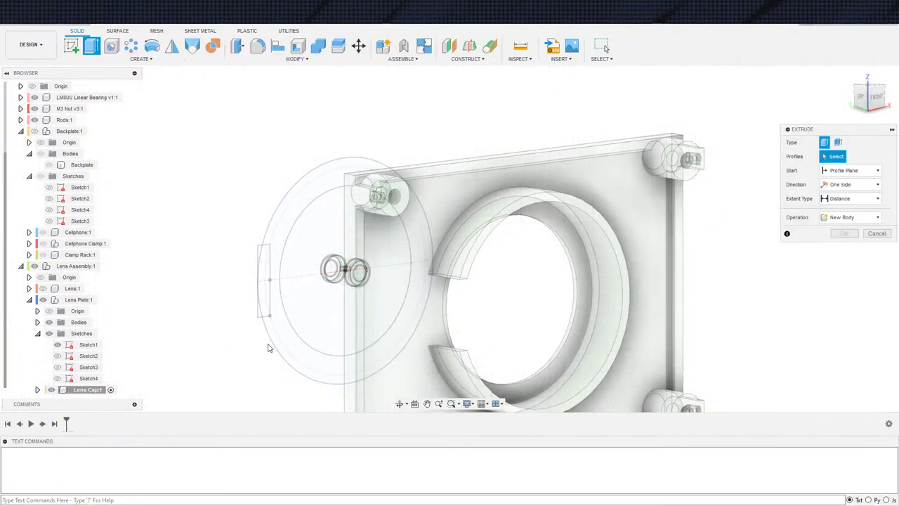
{"action": "scroll", "coordinate": [281, 339], "scroll_direction": "up", "scroll_amount": 5}
{"action": "left_click", "coordinate": [285, 337]}
{"action": "left_click", "coordinate": [262, 267]}
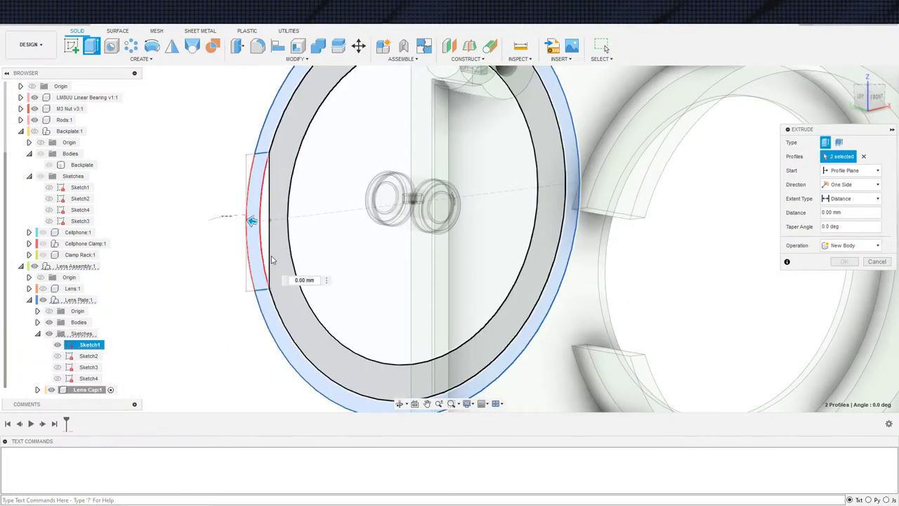
{"action": "left_click", "coordinate": [279, 259]}
{"action": "left_click", "coordinate": [264, 242]}
{"action": "scroll", "coordinate": [281, 282], "scroll_direction": "down", "scroll_amount": 3}
{"action": "scroll", "coordinate": [295, 265], "scroll_direction": "down", "scroll_amount": 2}
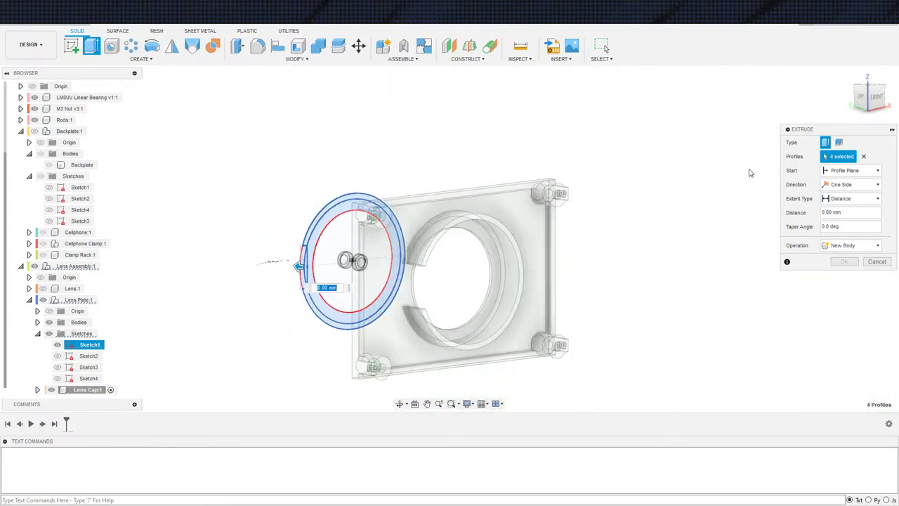
{"action": "left_click", "coordinate": [850, 170]}
{"action": "left_click", "coordinate": [843, 204]}
{"action": "scroll", "coordinate": [413, 355], "scroll_direction": "up", "scroll_amount": 5}
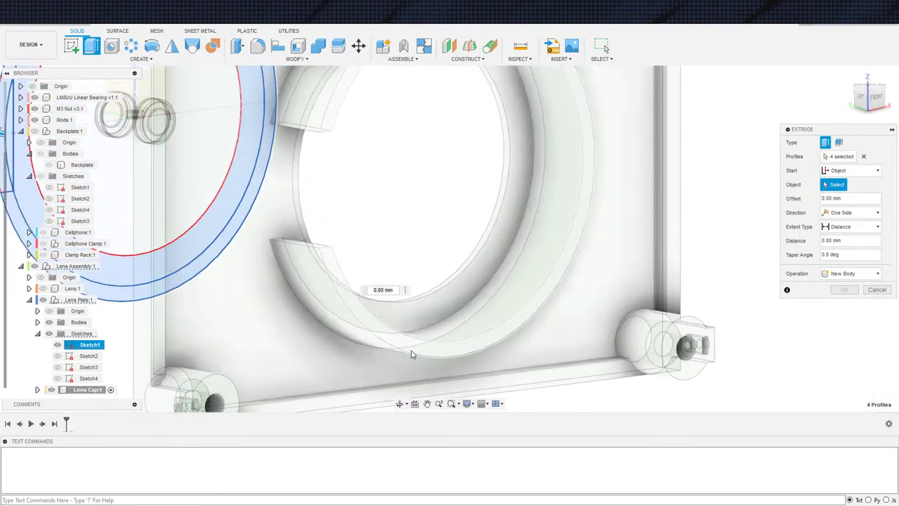
{"action": "left_click", "coordinate": [425, 353]}
{"action": "scroll", "coordinate": [478, 307], "scroll_direction": "down", "scroll_amount": 3}
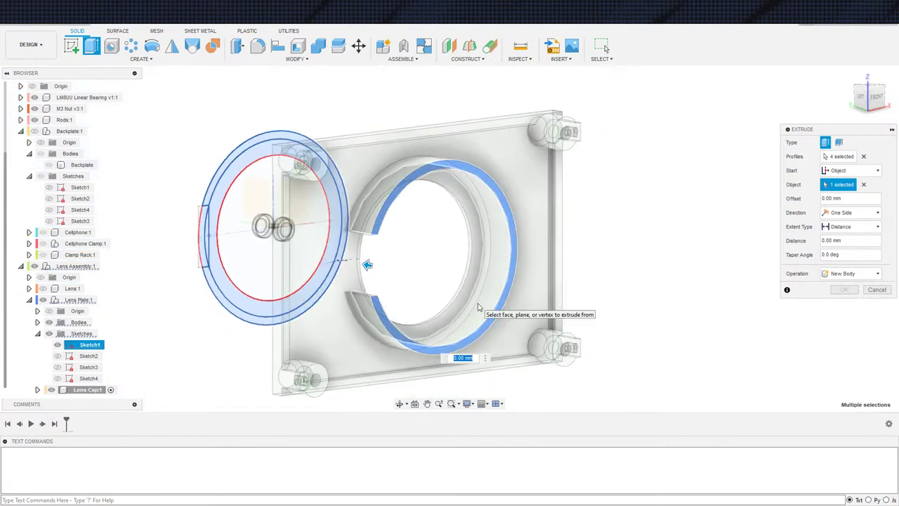
{"action": "scroll", "coordinate": [467, 333], "scroll_direction": "down", "scroll_amount": 2}
{"action": "middle_click_drag", "start_coordinate": [442, 303], "coordinate": [497, 247], "text": "shift"}
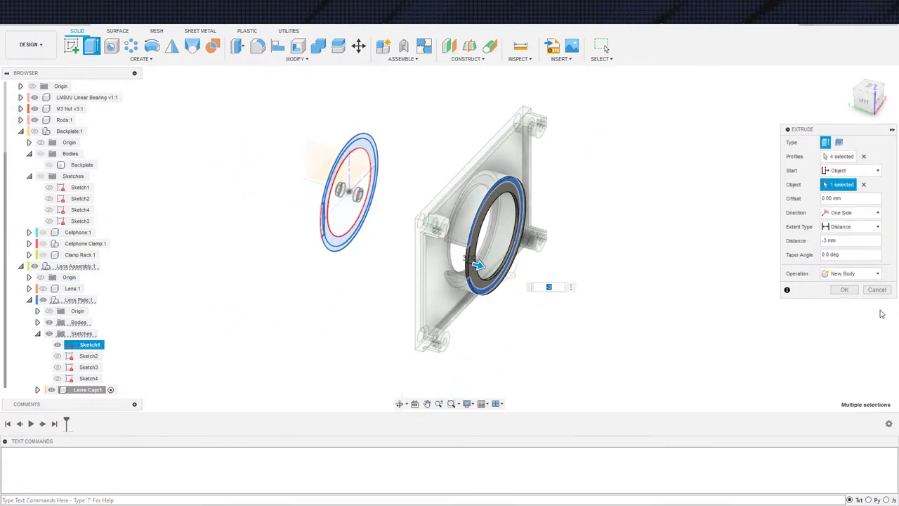
{"action": "left_click", "coordinate": [844, 290]}
{"action": "scroll", "coordinate": [599, 344], "scroll_direction": "down", "scroll_amount": 3}
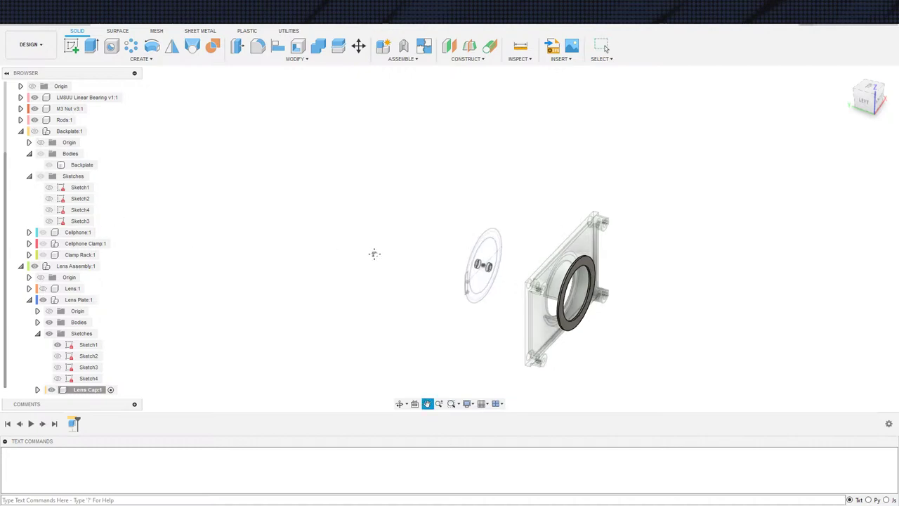
{"action": "scroll", "coordinate": [385, 273], "scroll_direction": "up", "scroll_amount": 2}
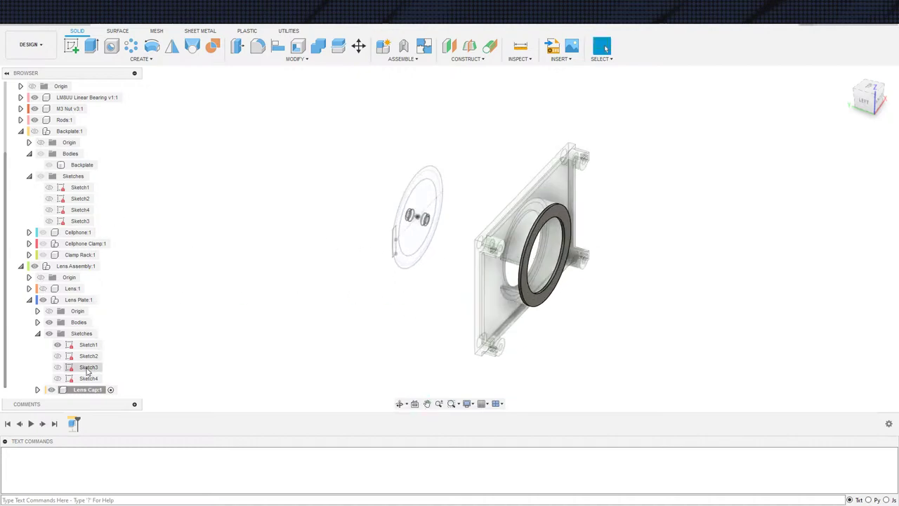
{"action": "double_click", "coordinate": [82, 345]}
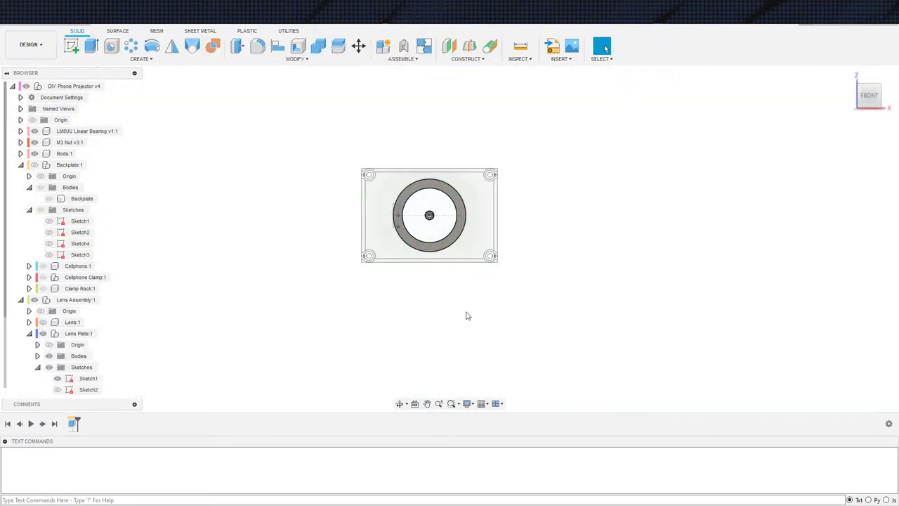
{"action": "middle_click_drag", "start_coordinate": [466, 312], "coordinate": [508, 335], "text": "shift"}
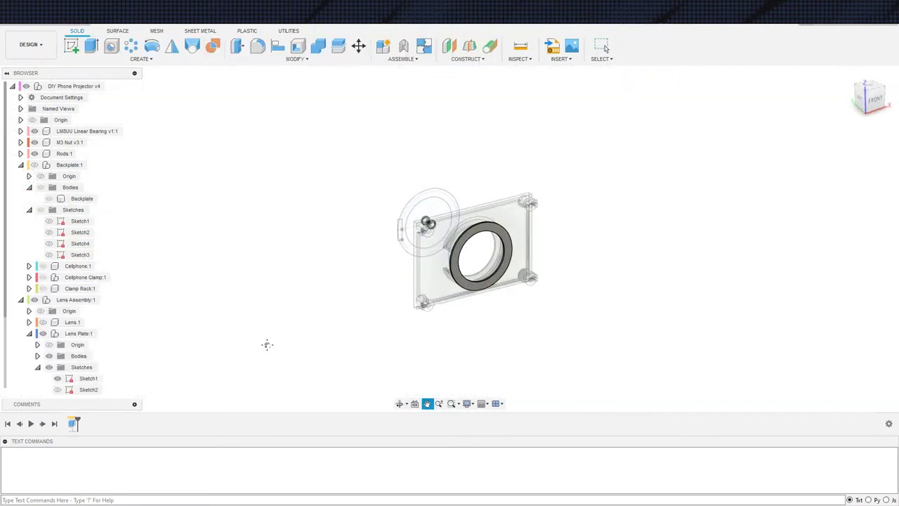
{"action": "scroll", "coordinate": [84, 382], "scroll_direction": "down", "scroll_amount": 2}
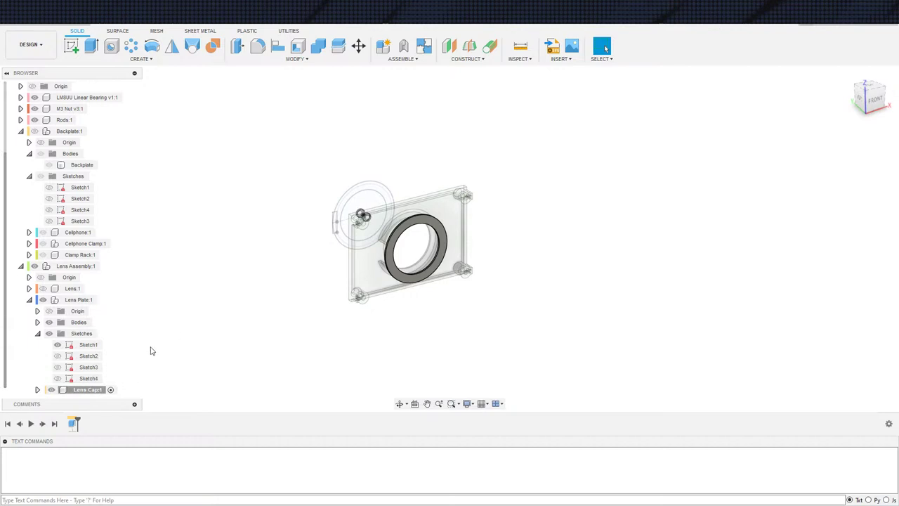
Step: Activate the Lens Plate component and roll its history forward past the thread feature
{"action": "left_click", "coordinate": [104, 300]}
{"action": "scroll", "coordinate": [377, 335], "scroll_direction": "up", "scroll_amount": 5}
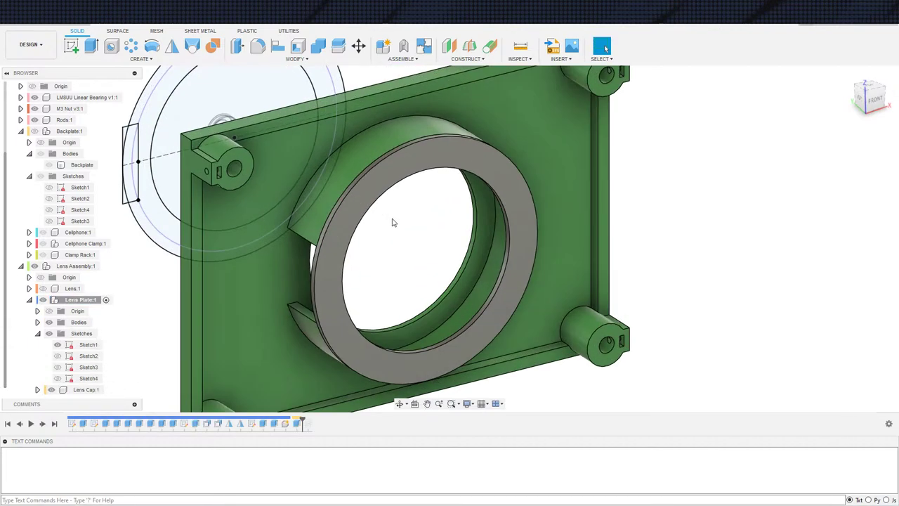
{"action": "left_click", "coordinate": [330, 272]}
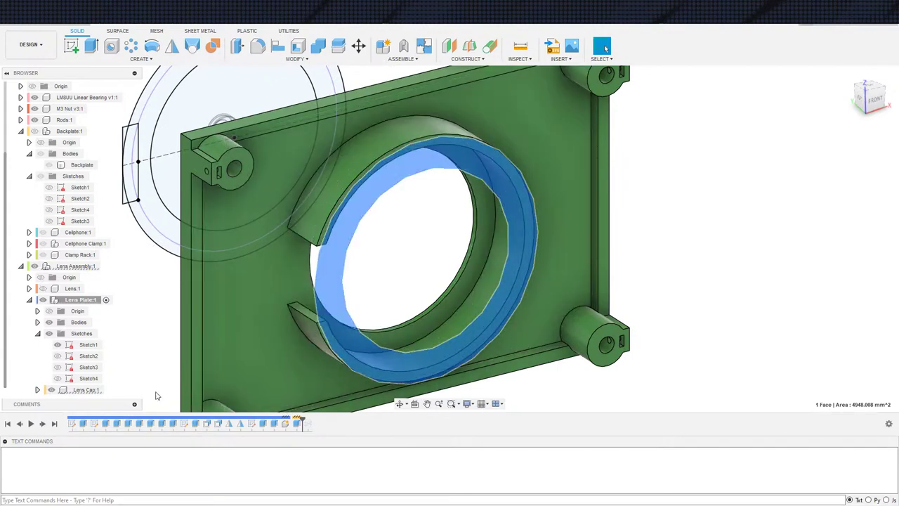
{"action": "key", "text": "Escape"}
{"action": "left_click", "coordinate": [40, 423]}
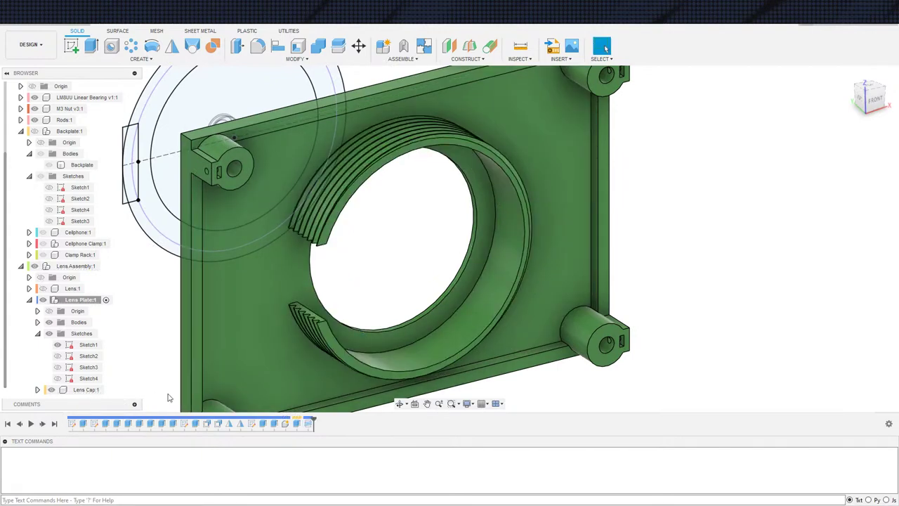
Step: Measure the front face of the lens plate's threaded ring
{"action": "scroll", "coordinate": [305, 309], "scroll_direction": "up", "scroll_amount": 5}
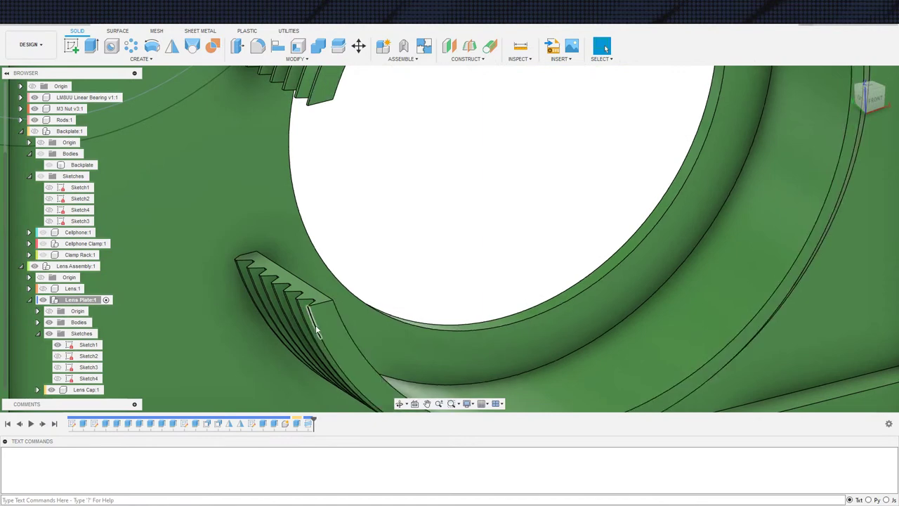
{"action": "left_click", "coordinate": [357, 348]}
{"action": "scroll", "coordinate": [359, 346], "scroll_direction": "down", "scroll_amount": 6}
{"action": "middle_click_drag", "start_coordinate": [645, 253], "coordinate": [646, 206]}
{"action": "left_click", "coordinate": [521, 48]}
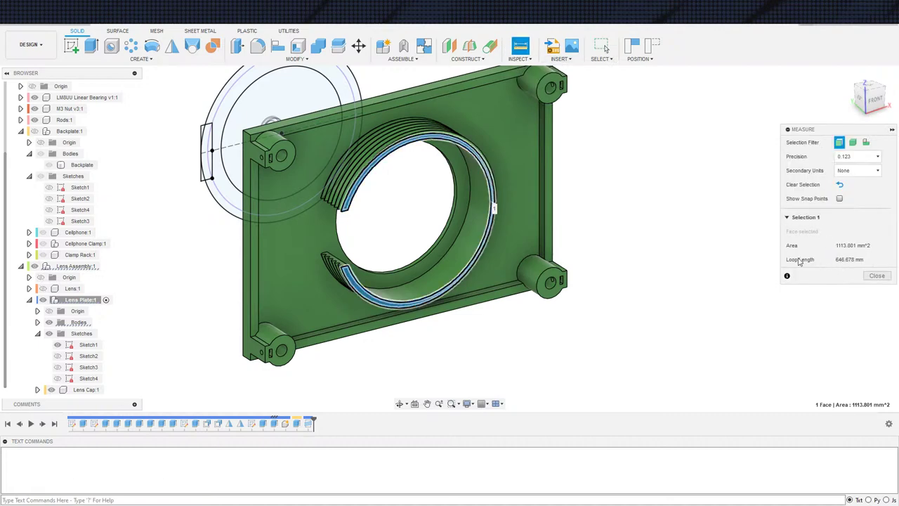
{"action": "key", "text": "Escape"}
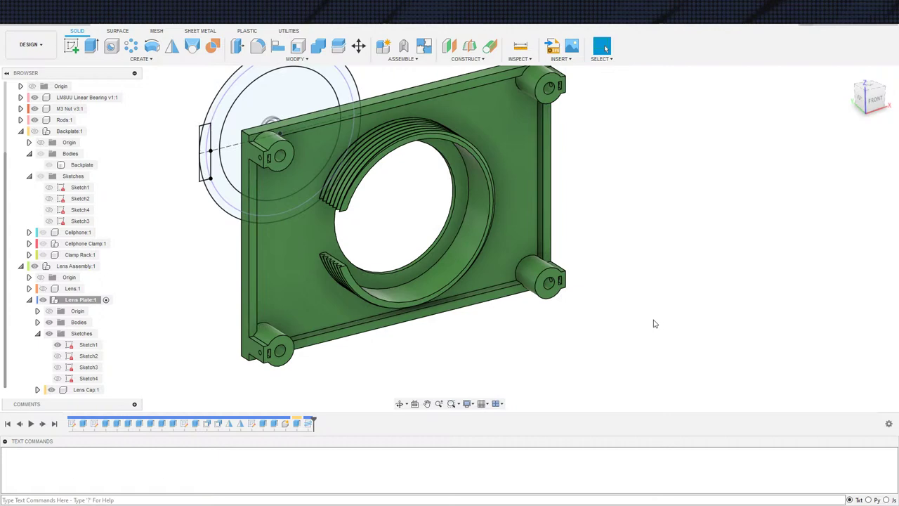
Step: Undo the history roll-forward, the Lens Plate activation and the Lens Cap ring extrusion
{"action": "key", "text": "ctrl+z"}
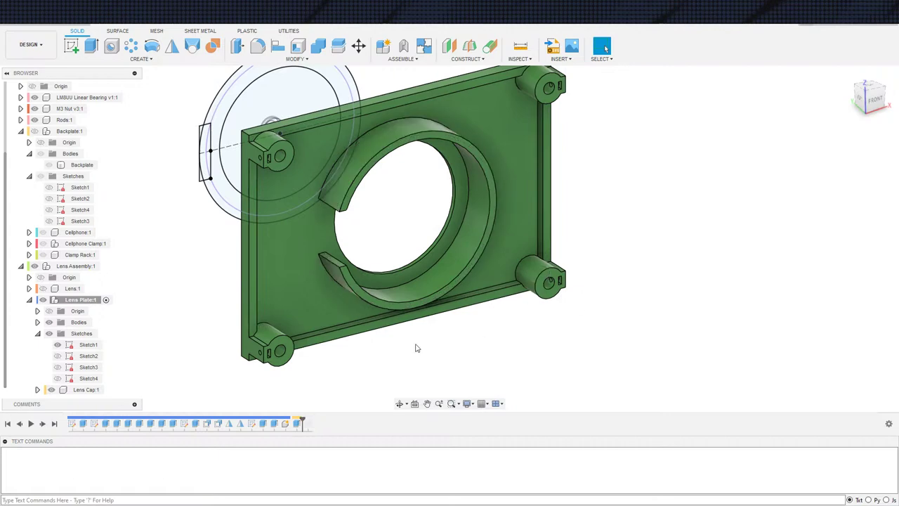
{"action": "key", "text": "ctrl+z"}
{"action": "key", "text": "ctrl+z"}
{"action": "scroll", "coordinate": [427, 360], "scroll_direction": "down", "scroll_amount": 4}
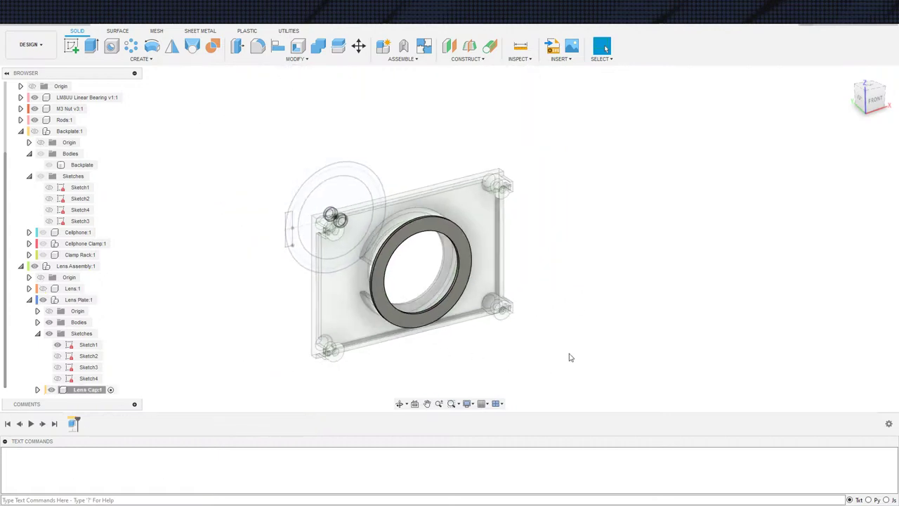
{"action": "scroll", "coordinate": [569, 351], "scroll_direction": "down", "scroll_amount": 3}
{"action": "key", "text": "ctrl+z"}
{"action": "key", "text": "ctrl+z"}
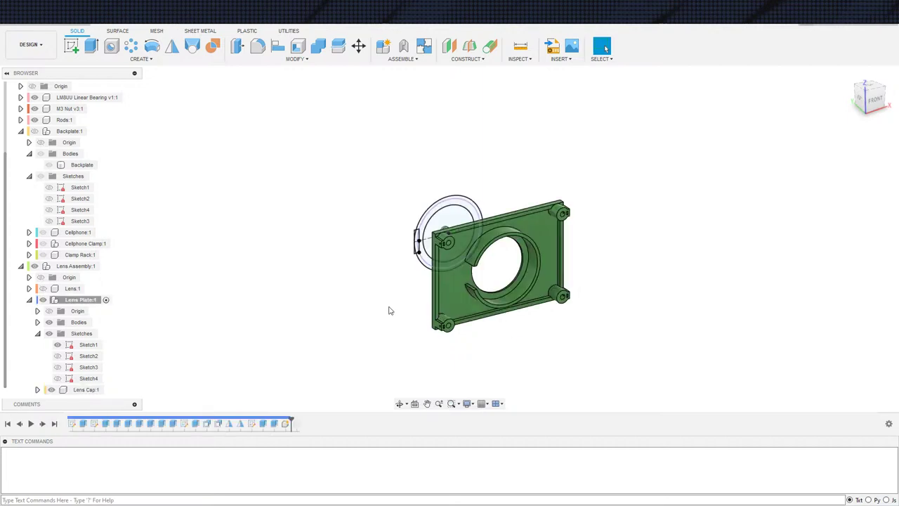
{"action": "key", "text": "ctrl+z"}
Step: Create a Lens Cap sketch on the ring sketch's plane and project Sketch1's outermost and innermost circles into it
{"action": "key", "text": "s"}
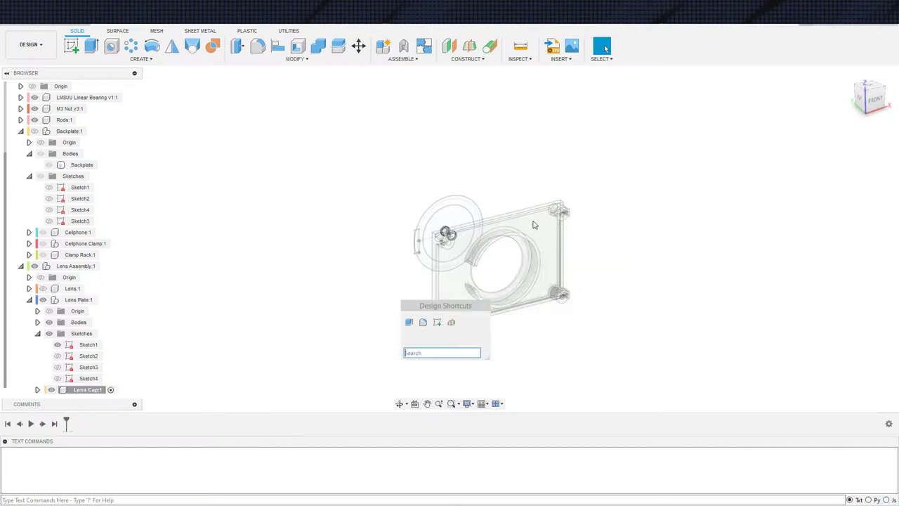
{"action": "left_click", "coordinate": [437, 322]}
{"action": "scroll", "coordinate": [518, 153], "scroll_direction": "up", "scroll_amount": 6}
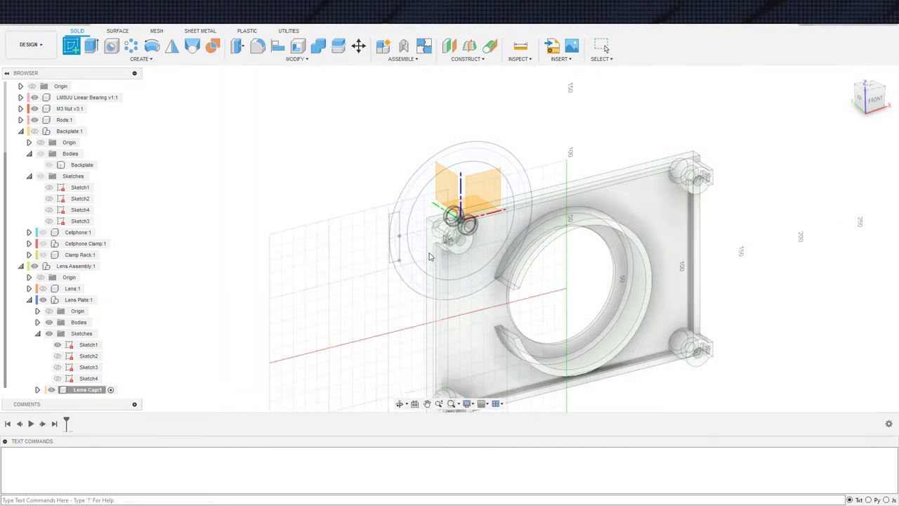
{"action": "left_click", "coordinate": [517, 152]}
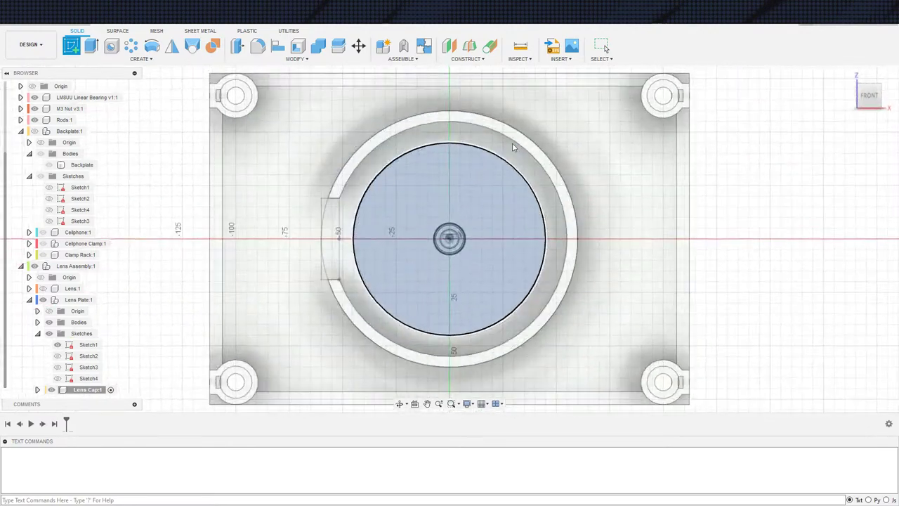
{"action": "key", "text": "s"}
{"action": "left_click", "coordinate": [433, 315]}
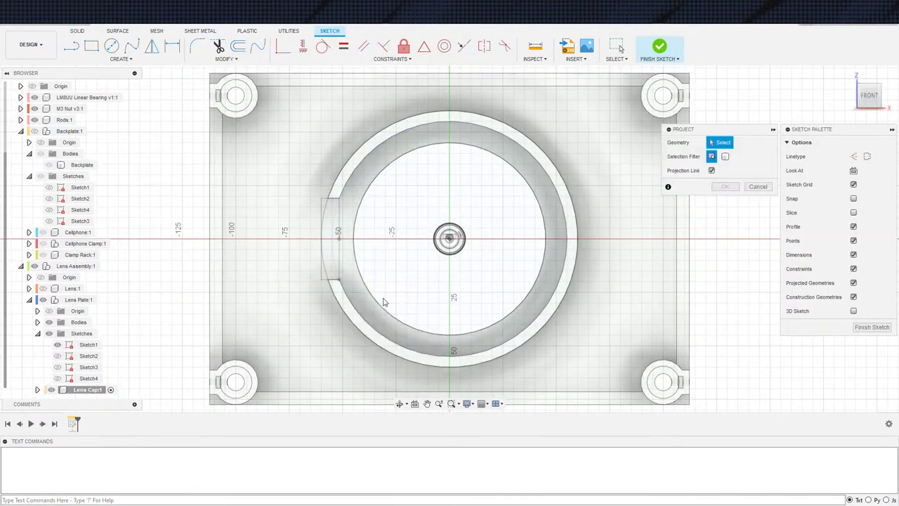
{"action": "mouse_move", "coordinate": [432, 315]}
{"action": "middle_mouse_down", "text": "shift"}
{"action": "mouse_move", "coordinate": [412, 307]}
{"action": "mouse_move", "coordinate": [375, 358]}
{"action": "middle_mouse_up", "text": "shift"}
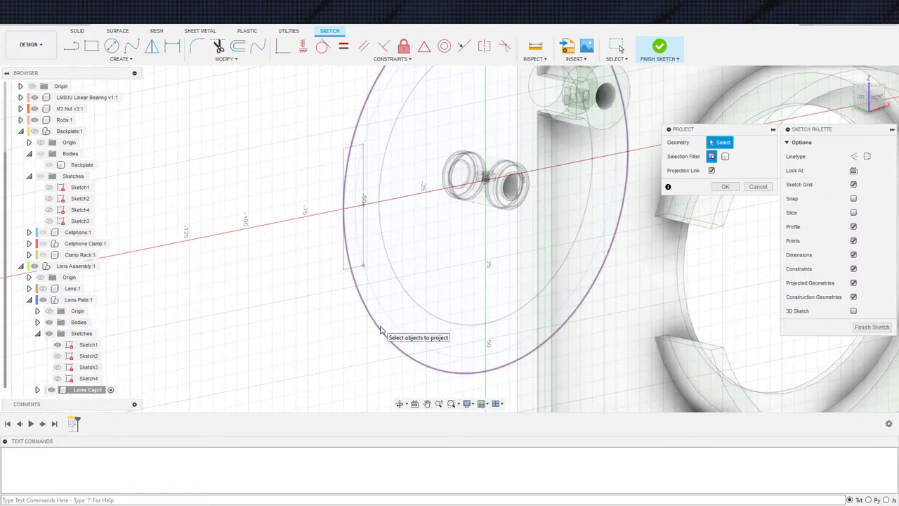
{"action": "left_click", "coordinate": [382, 330]}
{"action": "left_click", "coordinate": [410, 304]}
{"action": "middle_click_drag", "start_coordinate": [410, 304], "coordinate": [395, 291], "text": "shift"}
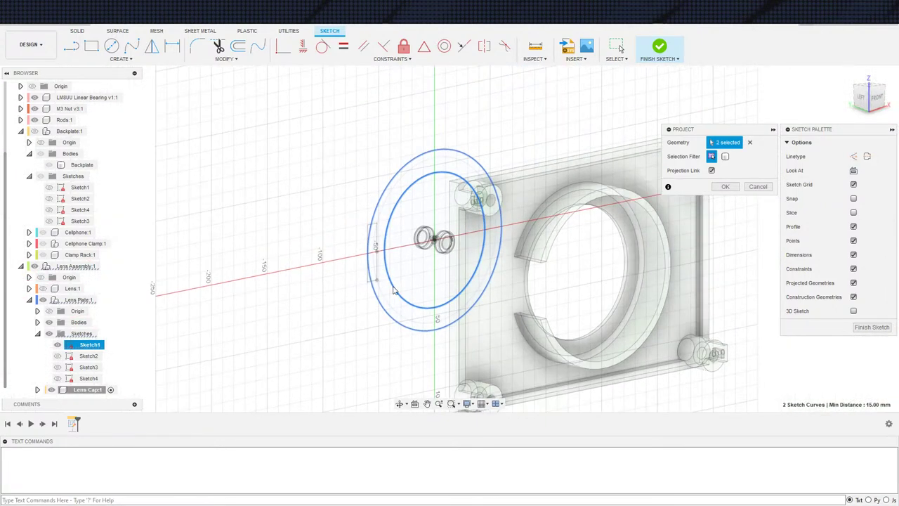
{"action": "left_click", "coordinate": [725, 187]}
Step: Sketch a circle about 143 mm in diameter beside the projected ring and make it concentric with the projected outer circle
{"action": "key", "text": "c"}
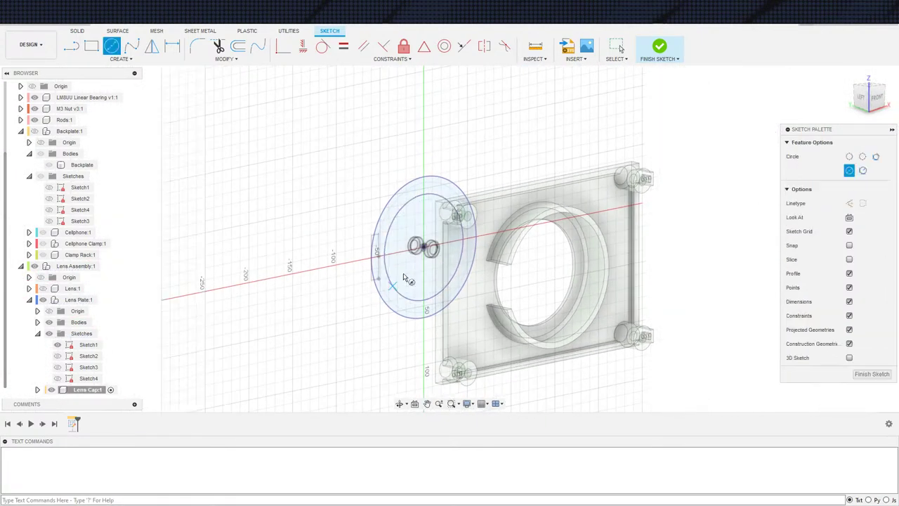
{"action": "left_click", "coordinate": [342, 287]}
{"action": "left_click", "coordinate": [282, 291]}
{"action": "key", "text": "Escape"}
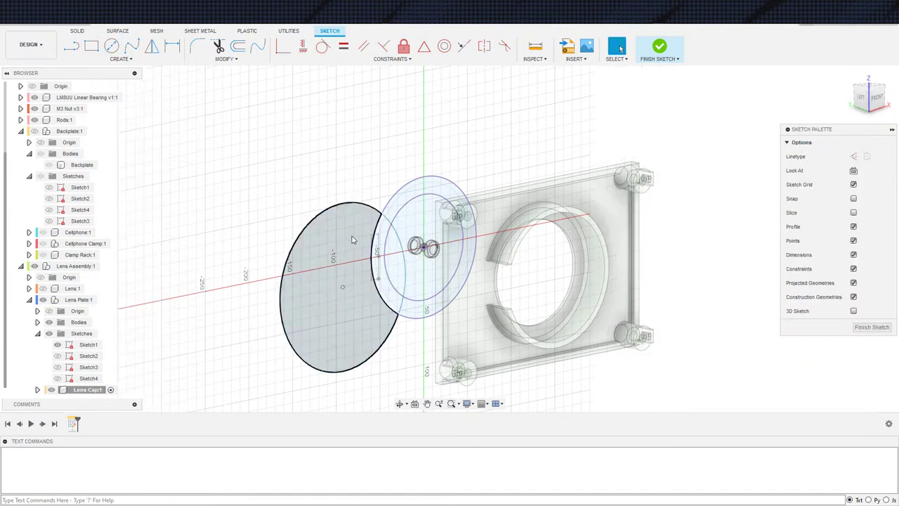
{"action": "left_click", "coordinate": [367, 206]}
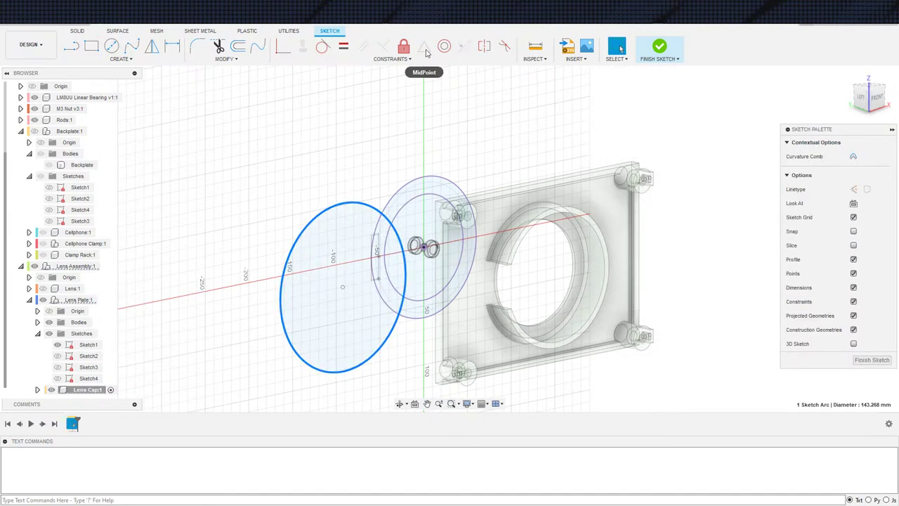
{"action": "left_click", "coordinate": [394, 193]}
{"action": "key", "text": "Escape"}
Step: Dimension the new circle 3 mm outside the projected outer circle and finish the sketch
{"action": "key", "text": "d"}
{"action": "left_click", "coordinate": [378, 223]}
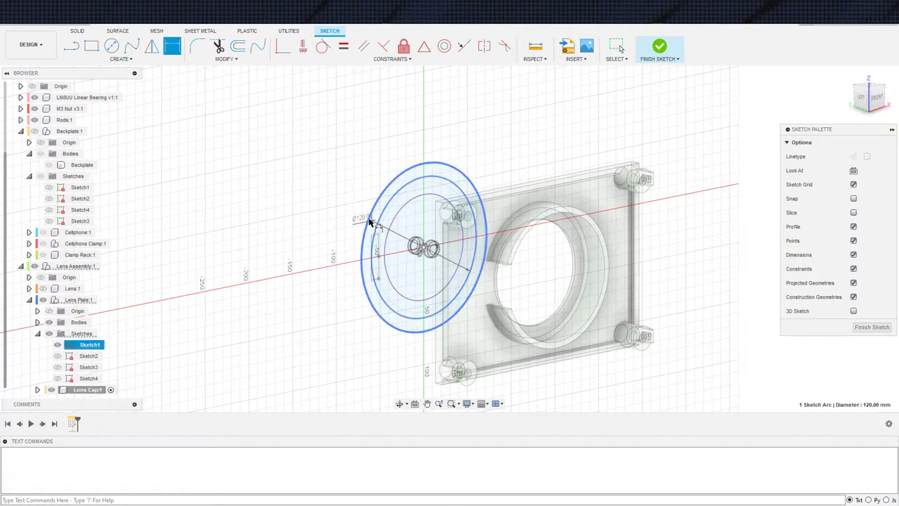
{"action": "left_click", "coordinate": [371, 170]}
{"action": "type", "text": "3"}
{"action": "key", "text": "Return"}
{"action": "key", "text": "Escape"}
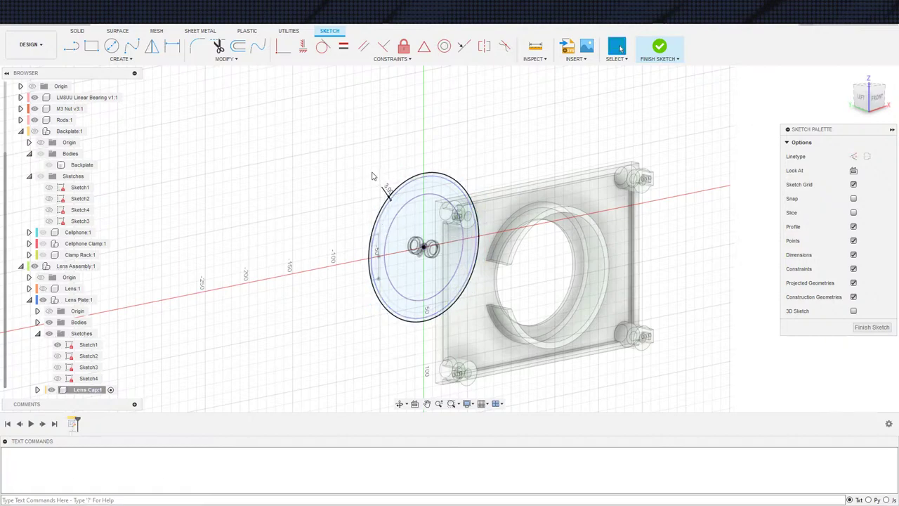
{"action": "scroll", "coordinate": [379, 182], "scroll_direction": "down", "scroll_amount": 2}
{"action": "scroll", "coordinate": [413, 203], "scroll_direction": "up", "scroll_amount": 4}
{"action": "scroll", "coordinate": [413, 203], "scroll_direction": "down", "scroll_amount": 2}
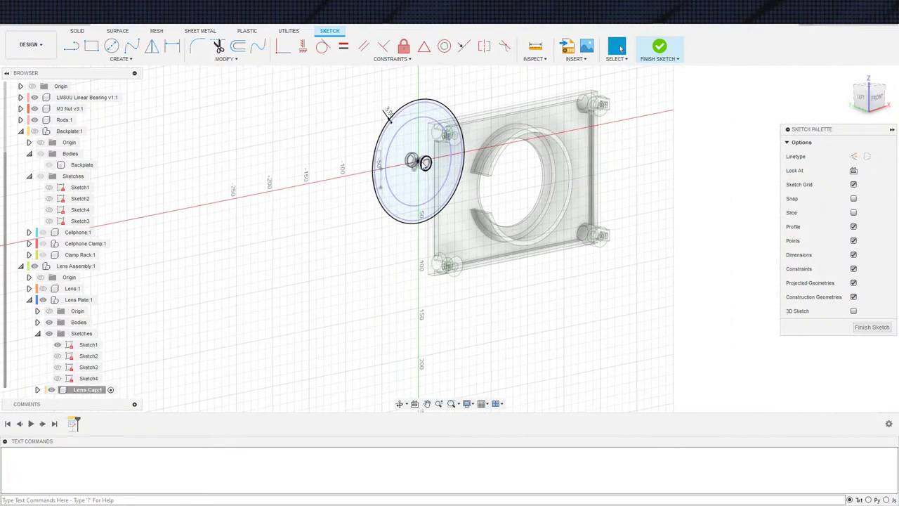
{"action": "left_click", "coordinate": [661, 48]}
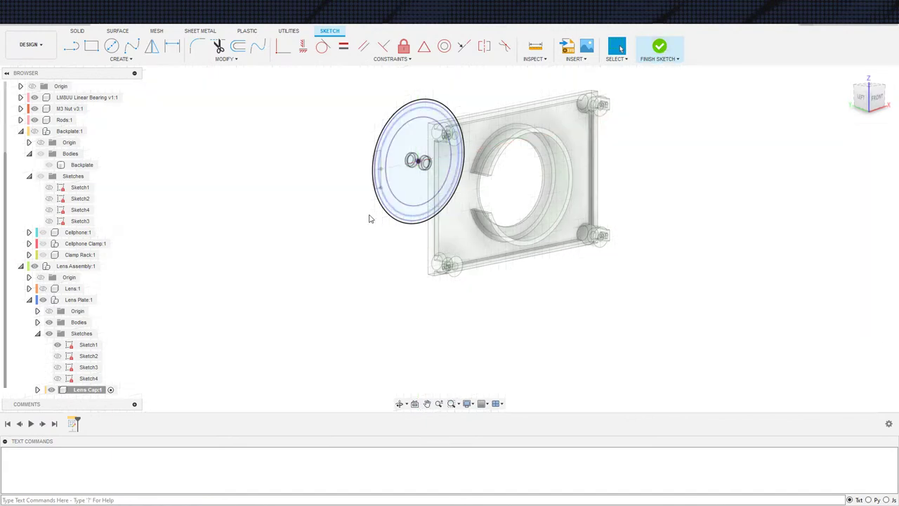
Step: Extrude the Lens Cap sketch's two ring profiles -3 mm as a new body, starting from the front face of the lens plate's ring
{"action": "key", "text": "e"}
{"action": "scroll", "coordinate": [399, 236], "scroll_direction": "up", "scroll_amount": 3}
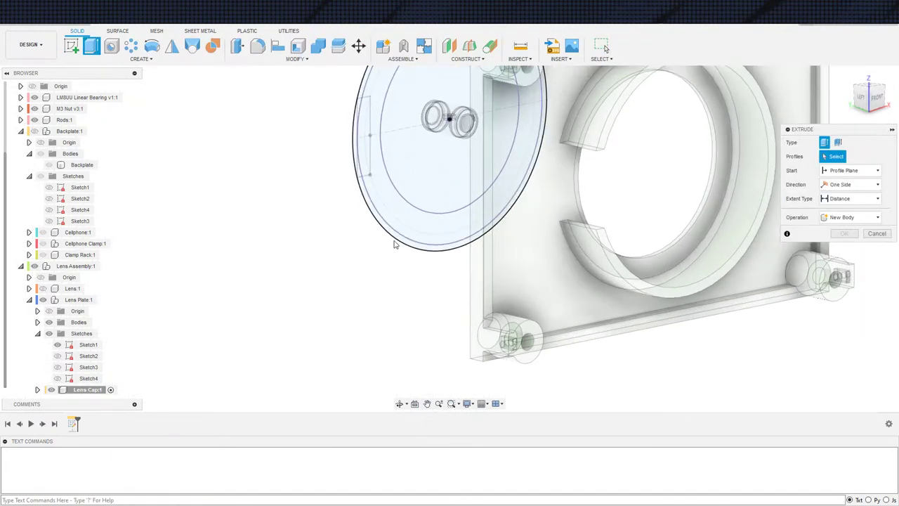
{"action": "left_click", "coordinate": [400, 235]}
{"action": "left_click", "coordinate": [399, 234]}
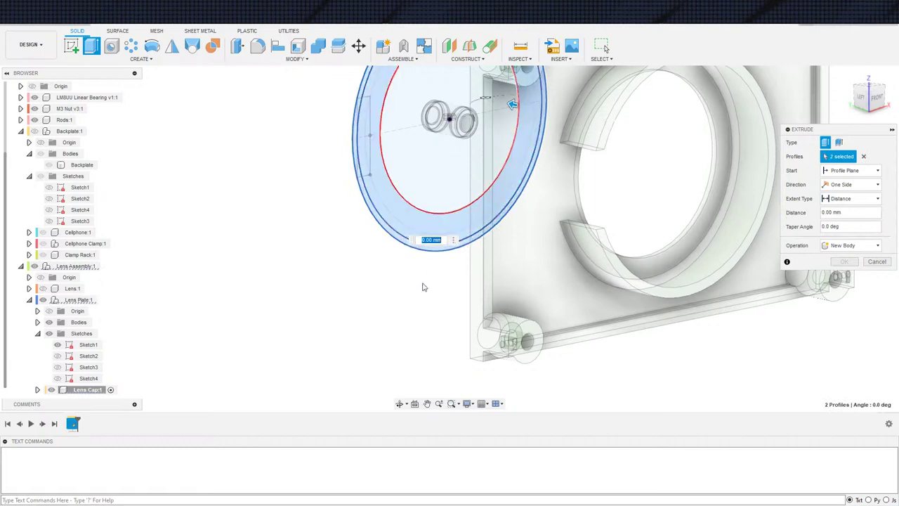
{"action": "scroll", "coordinate": [423, 287], "scroll_direction": "down", "scroll_amount": 3}
{"action": "left_click", "coordinate": [851, 171]}
{"action": "left_click", "coordinate": [849, 204]}
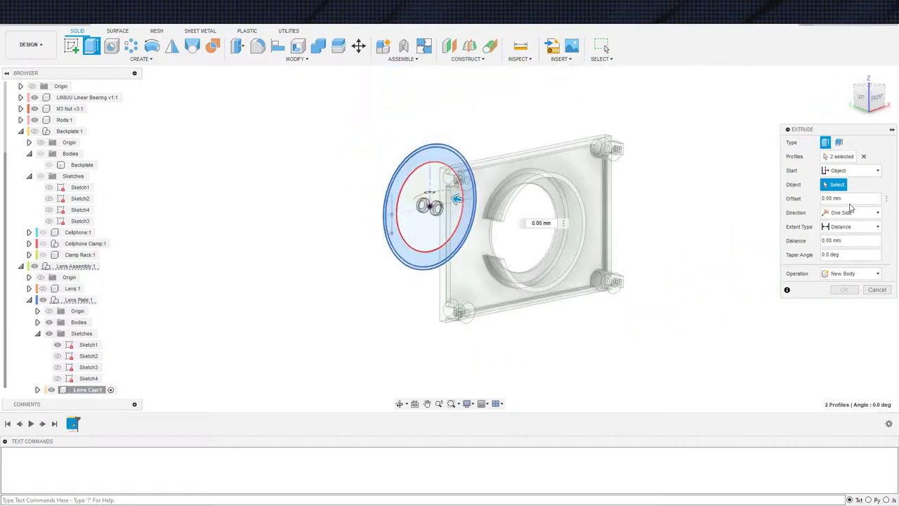
{"action": "scroll", "coordinate": [668, 256], "scroll_direction": "up", "scroll_amount": 3}
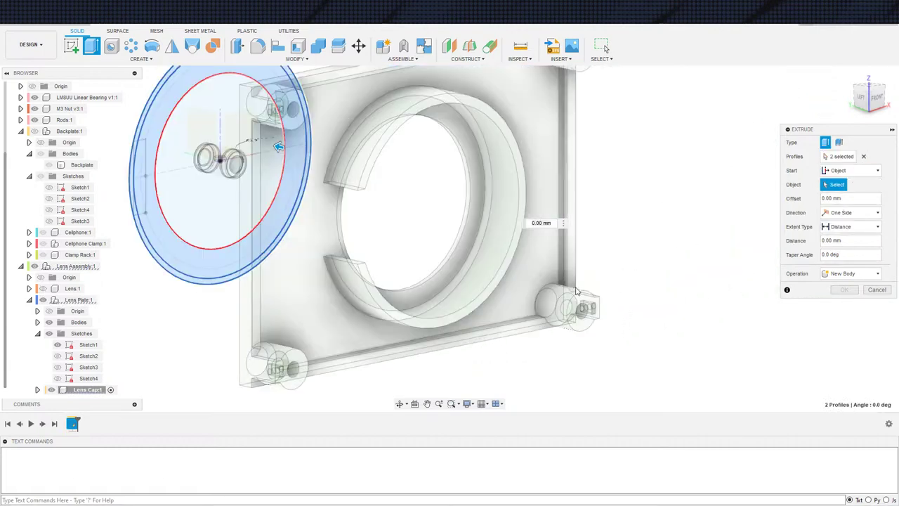
{"action": "left_click", "coordinate": [566, 345]}
{"action": "type", "text": "3"}
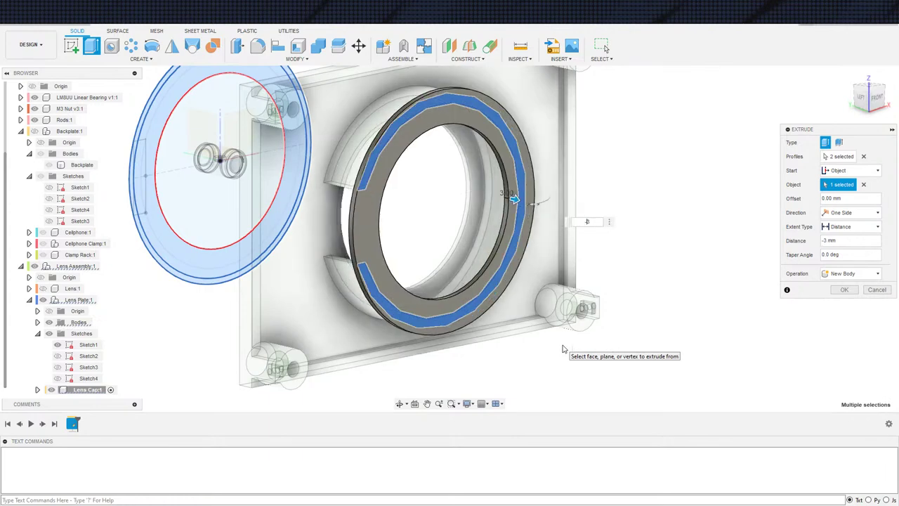
{"action": "key", "text": "Return"}
{"action": "scroll", "coordinate": [323, 337], "scroll_direction": "down", "scroll_amount": 3}
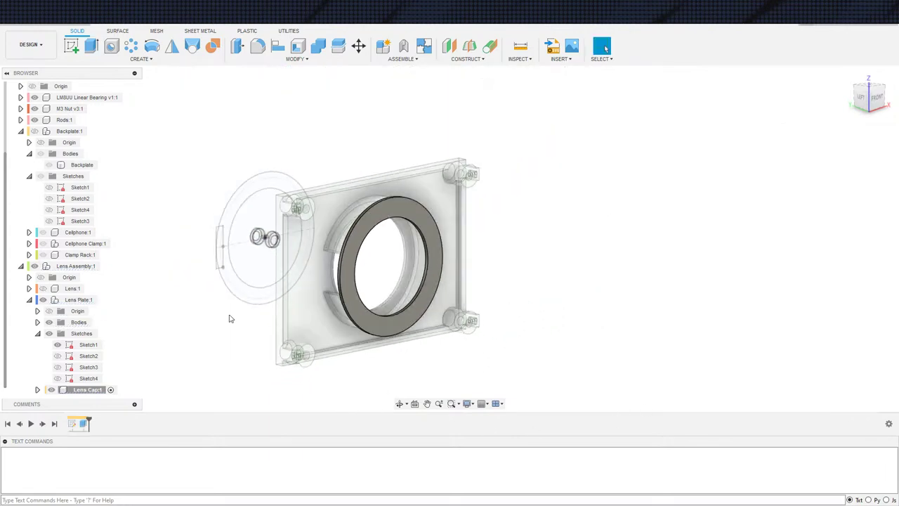
Step: Set up an extrusion of the Lens Plate sketch's narrow outer rim profiles, starting from a face of the new cap ring
{"action": "key", "text": "e"}
{"action": "left_click", "coordinate": [245, 301]}
{"action": "scroll", "coordinate": [214, 275], "scroll_direction": "up", "scroll_amount": 3}
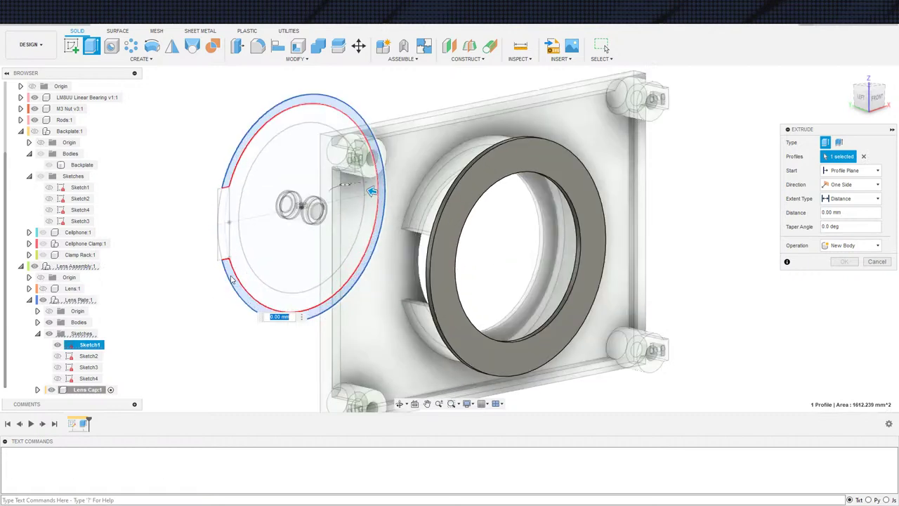
{"action": "left_click", "coordinate": [222, 254]}
{"action": "scroll", "coordinate": [227, 251], "scroll_direction": "down", "scroll_amount": 2}
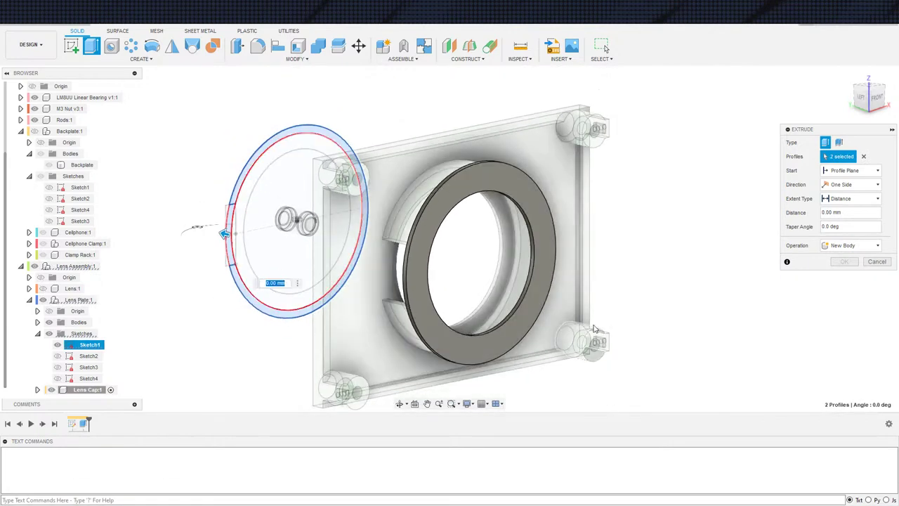
{"action": "left_click", "coordinate": [847, 170]}
{"action": "left_click", "coordinate": [842, 203]}
{"action": "middle_click_drag", "start_coordinate": [637, 301], "coordinate": [591, 281], "text": "shift"}
{"action": "scroll", "coordinate": [590, 281], "scroll_direction": "up", "scroll_amount": 5}
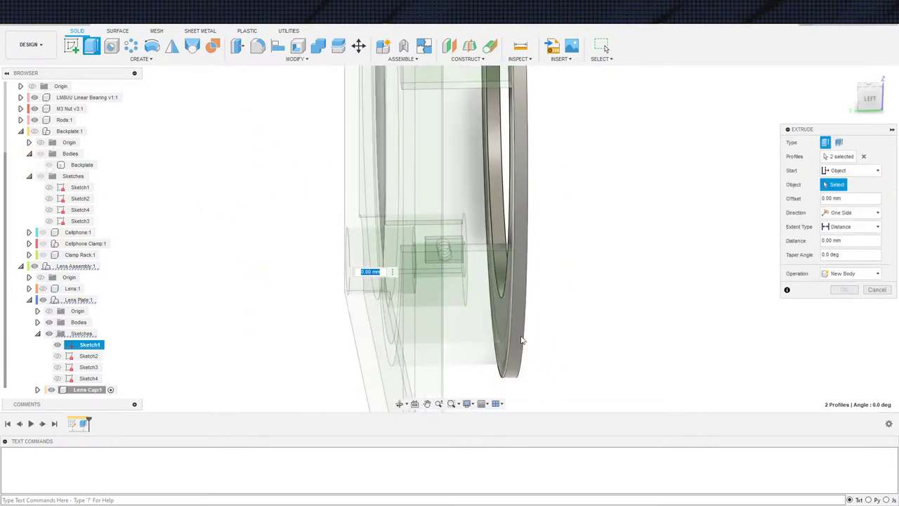
{"action": "left_click", "coordinate": [505, 377]}
{"action": "scroll", "coordinate": [518, 345], "scroll_direction": "down", "scroll_amount": 3}
{"action": "middle_click_drag", "start_coordinate": [681, 286], "coordinate": [618, 255], "text": "shift"}
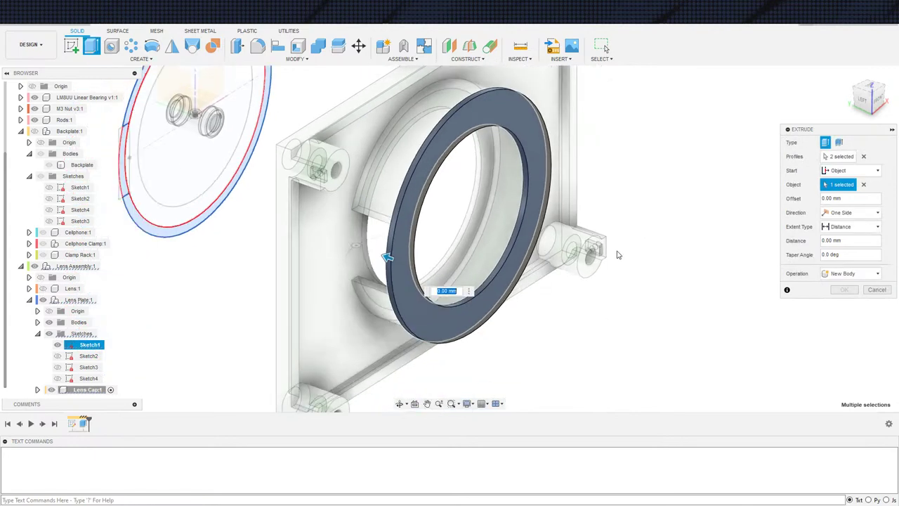
Step: Try a rim extrusion distance of -12 mm, and reverse it to 12 mm toward the lens plate
{"action": "type", "text": "-12"}
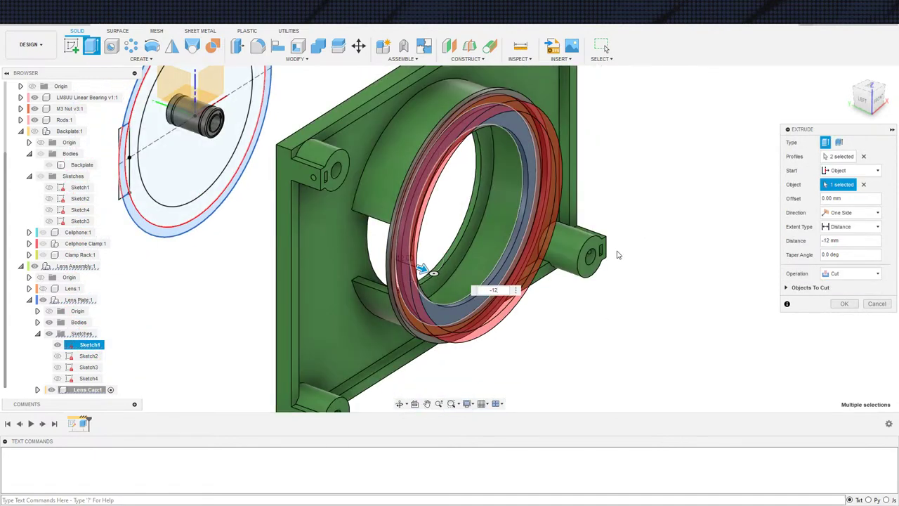
{"action": "key", "text": "ctrl+a"}
{"action": "type", "text": "12"}
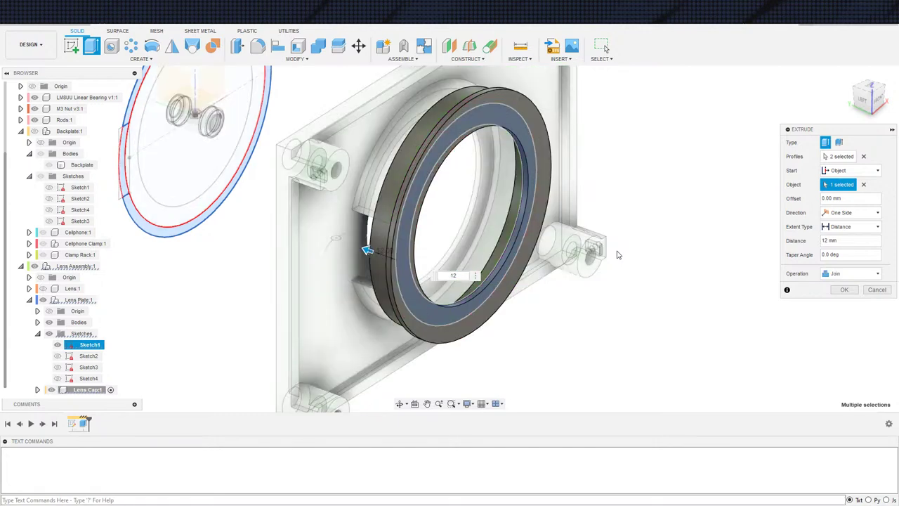
{"action": "key", "text": "shift+End"}
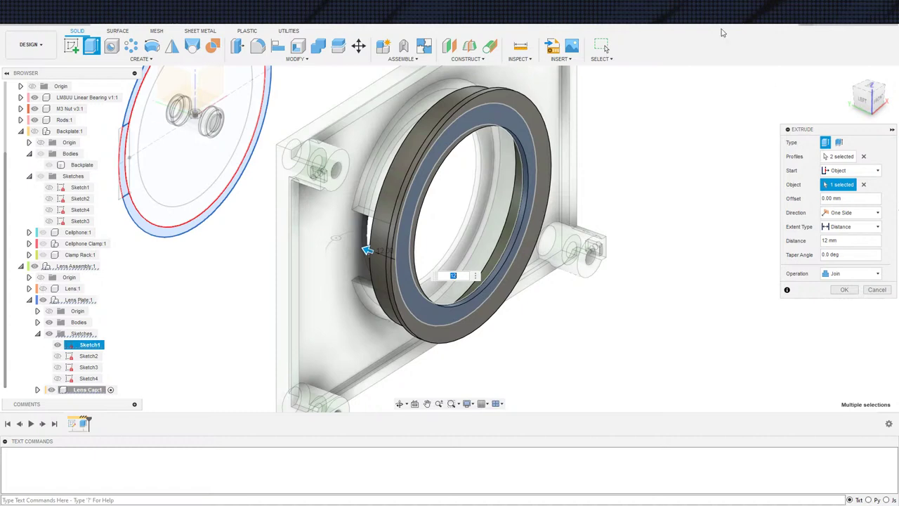
Step: Replace the extrusion's profiles with the thin outer ring of the Lens Cap's Sketch1, hiding the Lens Plate's Sketch1 and showing the cap sketch
{"action": "left_click", "coordinate": [863, 156]}
{"action": "scroll", "coordinate": [459, 331], "scroll_direction": "down", "scroll_amount": 3}
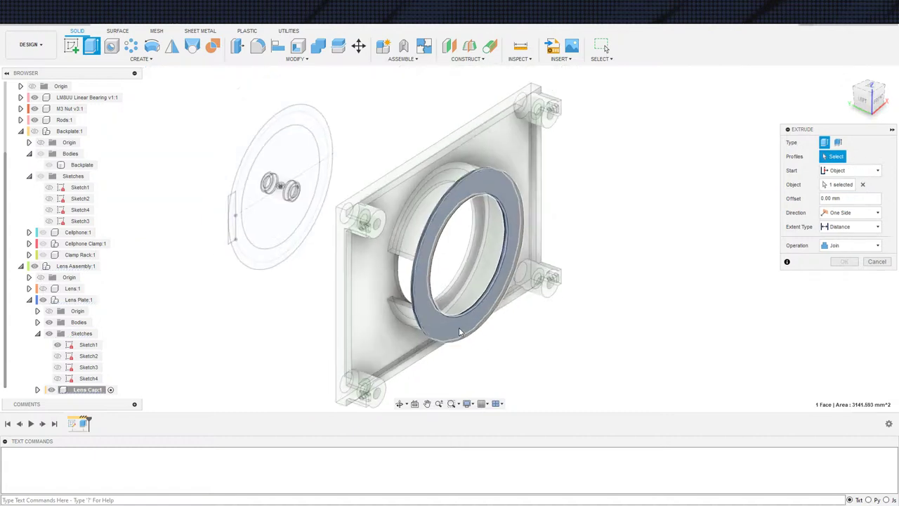
{"action": "middle_click_drag", "start_coordinate": [145, 366], "coordinate": [201, 323]}
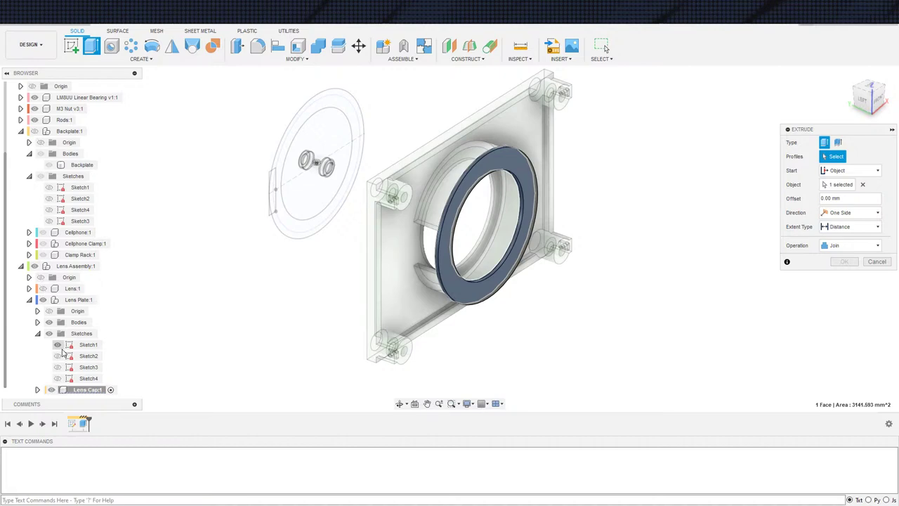
{"action": "left_click", "coordinate": [37, 390]}
{"action": "left_click", "coordinate": [45, 390]}
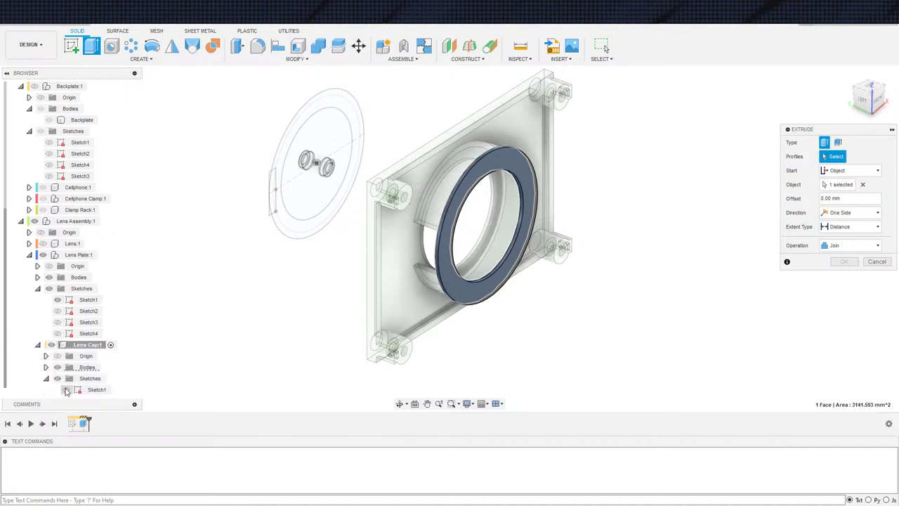
{"action": "scroll", "coordinate": [267, 239], "scroll_direction": "up", "scroll_amount": 3}
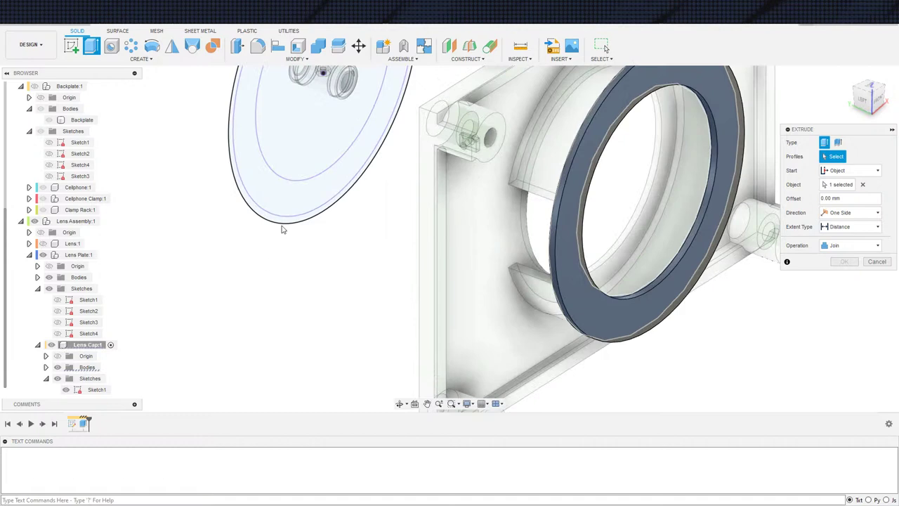
{"action": "left_click", "coordinate": [285, 222]}
{"action": "scroll", "coordinate": [337, 291], "scroll_direction": "down", "scroll_amount": 3}
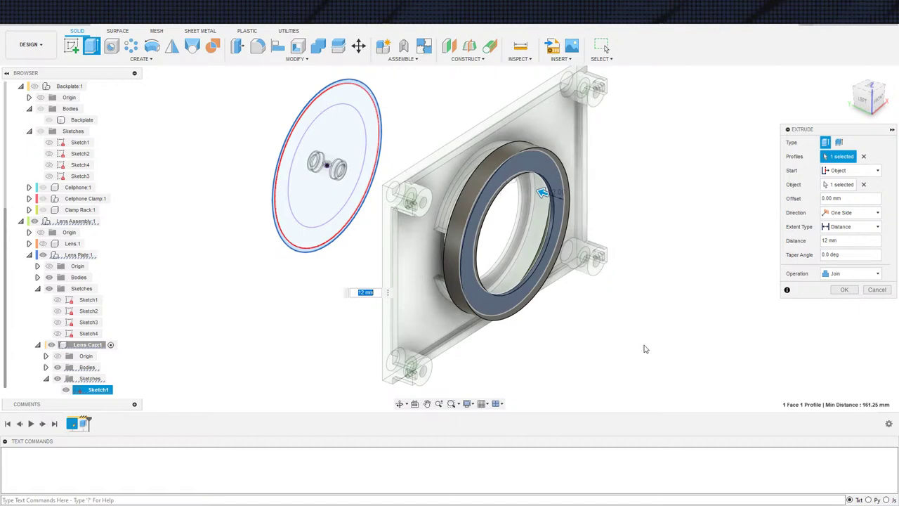
Step: Set the rim extrusion's distance to 20 mm and join it to the Lens Cap body
{"action": "scroll", "coordinate": [644, 349], "scroll_direction": "up", "scroll_amount": 1}
{"action": "middle_click_drag", "start_coordinate": [673, 389], "coordinate": [703, 361]}
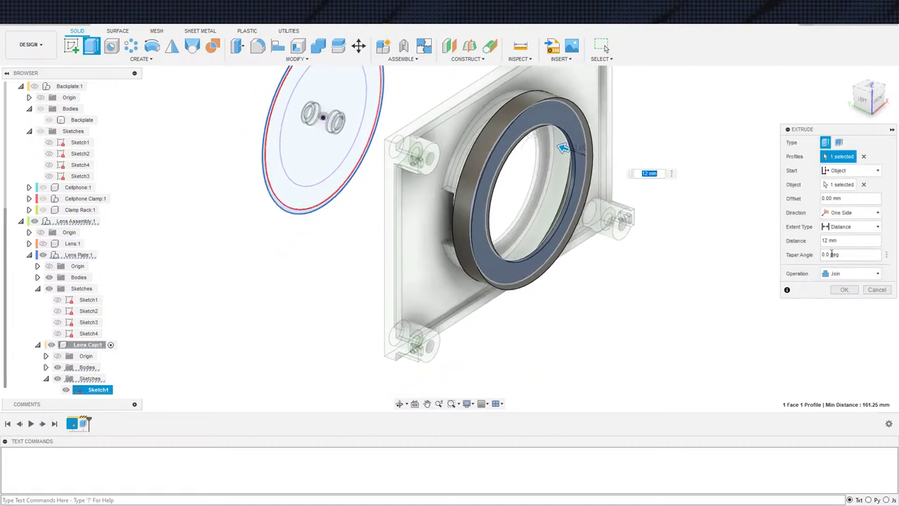
{"action": "left_click", "coordinate": [834, 240]}
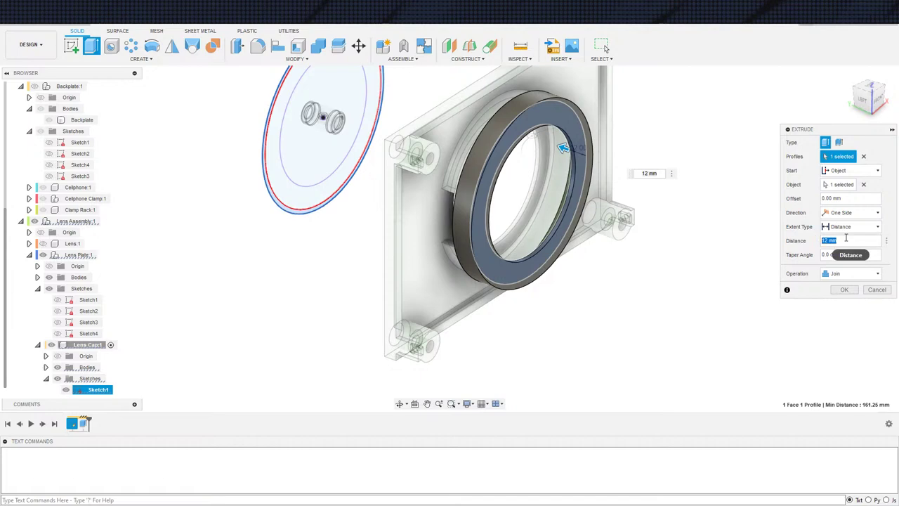
{"action": "type", "text": "20"}
{"action": "scroll", "coordinate": [630, 300], "scroll_direction": "down", "scroll_amount": 2}
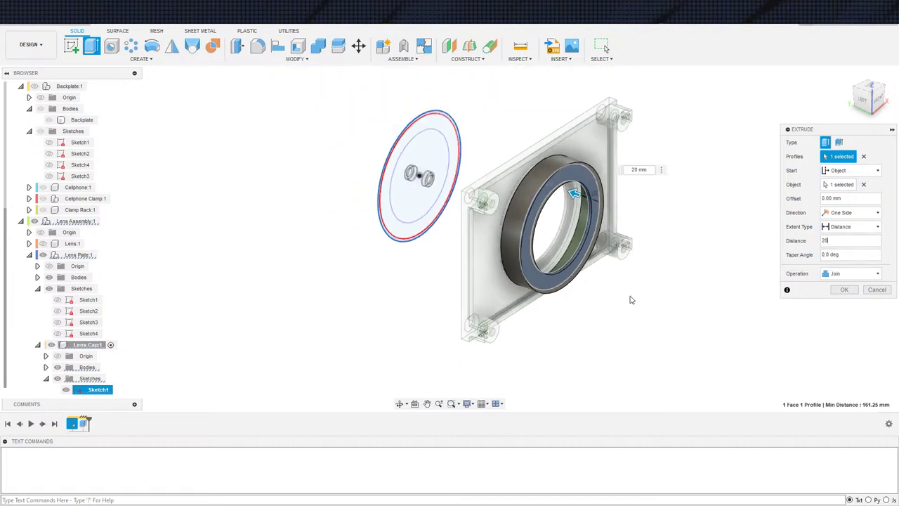
{"action": "scroll", "coordinate": [632, 300], "scroll_direction": "up", "scroll_amount": 3}
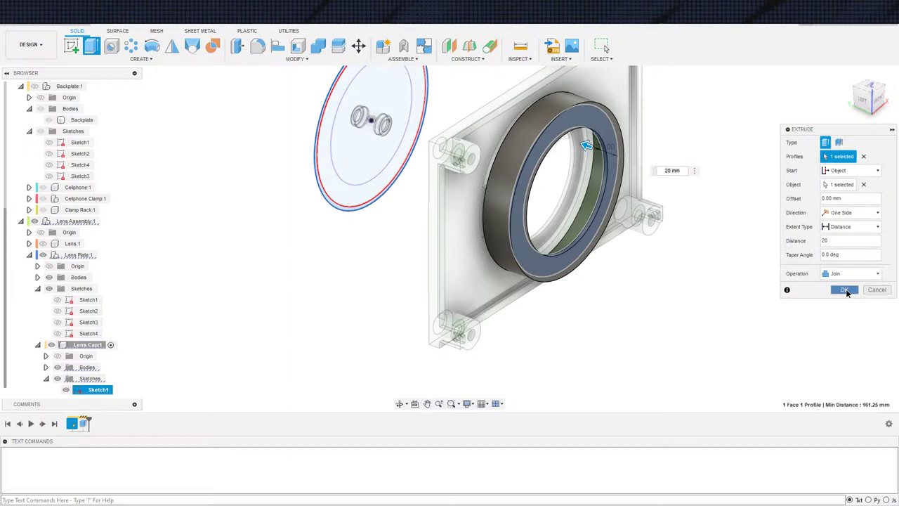
{"action": "left_click", "coordinate": [846, 289]}
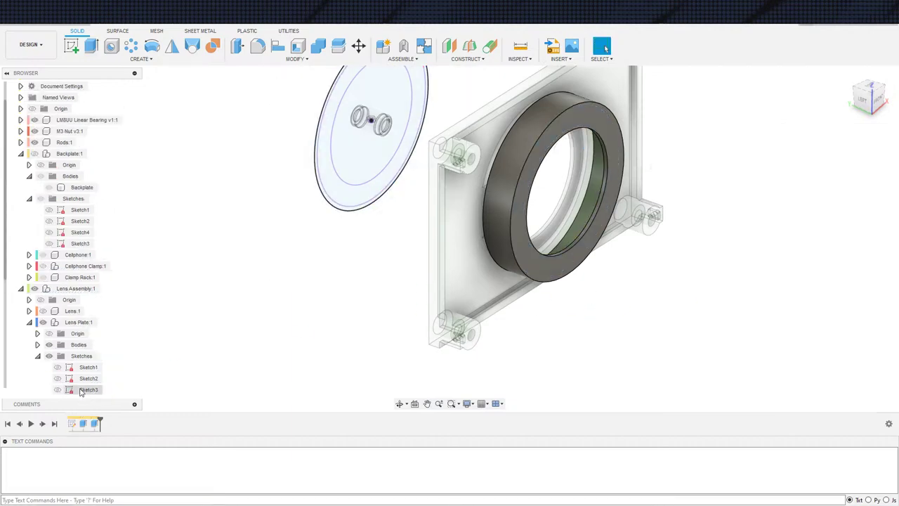
Step: Open the Lens Cap's Sketch1 and examine its ring circles and offset against the lens plate
{"action": "double_click", "coordinate": [78, 388]}
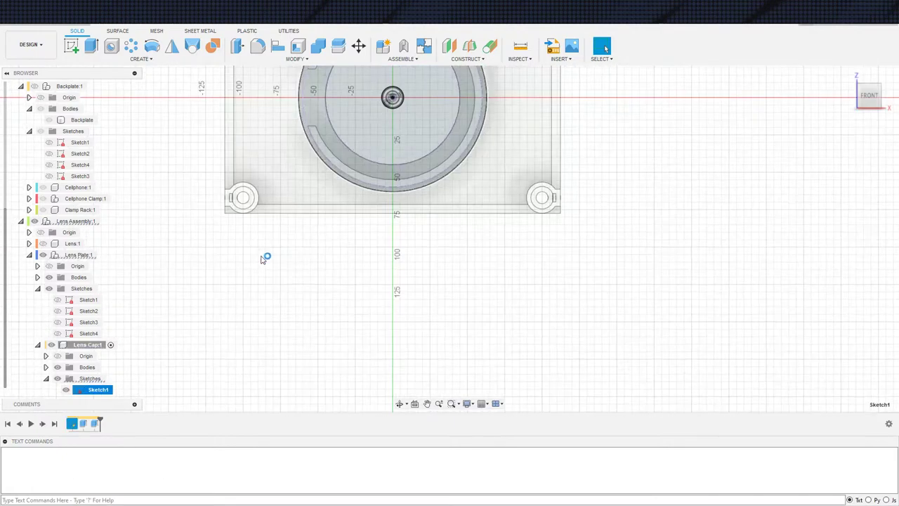
{"action": "scroll", "coordinate": [264, 328], "scroll_direction": "down", "scroll_amount": 3}
{"action": "scroll", "coordinate": [300, 308], "scroll_direction": "up", "scroll_amount": 5}
{"action": "middle_click_drag", "start_coordinate": [307, 312], "coordinate": [292, 337]}
{"action": "scroll", "coordinate": [297, 326], "scroll_direction": "down", "scroll_amount": 2}
{"action": "scroll", "coordinate": [295, 322], "scroll_direction": "down", "scroll_amount": 4}
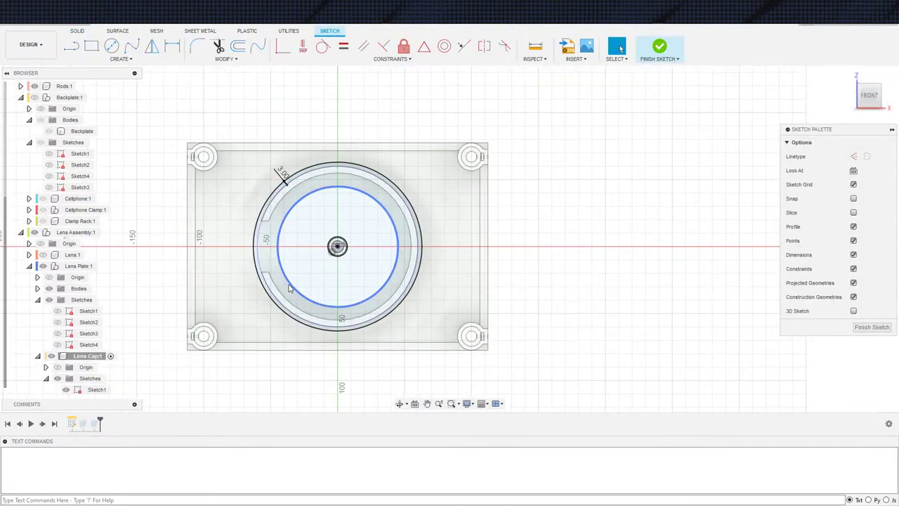
{"action": "scroll", "coordinate": [274, 248], "scroll_direction": "up", "scroll_amount": 3}
{"action": "scroll", "coordinate": [248, 262], "scroll_direction": "down", "scroll_amount": 3}
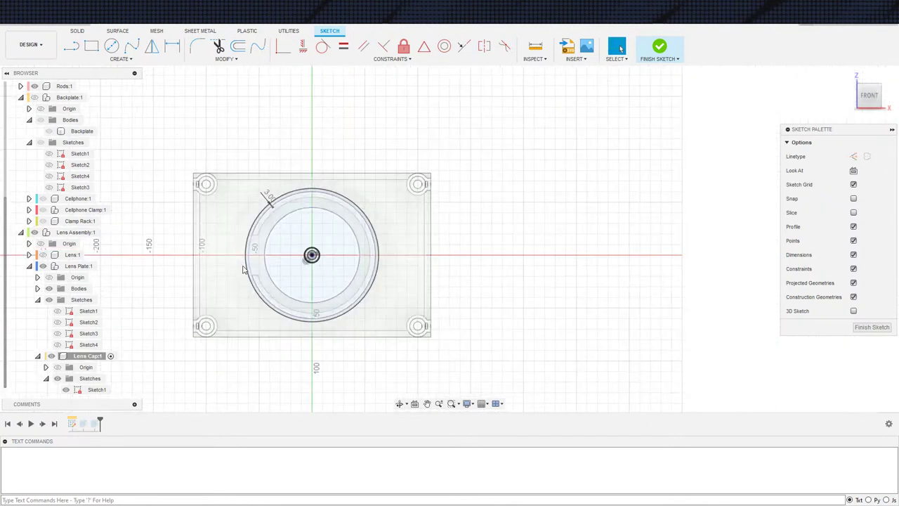
Step: Edit the Lens Plate's Sketch1 and draw a centred circle about 98 mm in diameter, between the 90 mm circle and the projected circle
{"action": "left_click", "coordinate": [81, 312]}
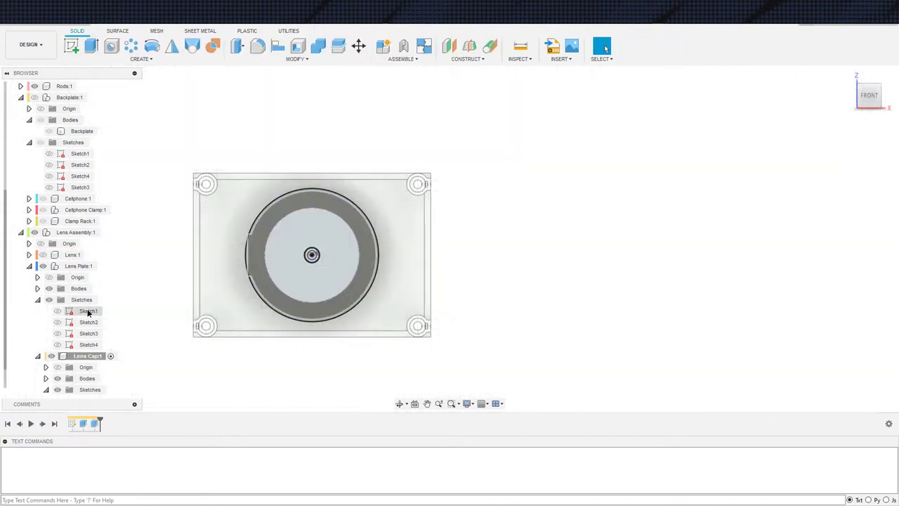
{"action": "left_click", "coordinate": [88, 311]}
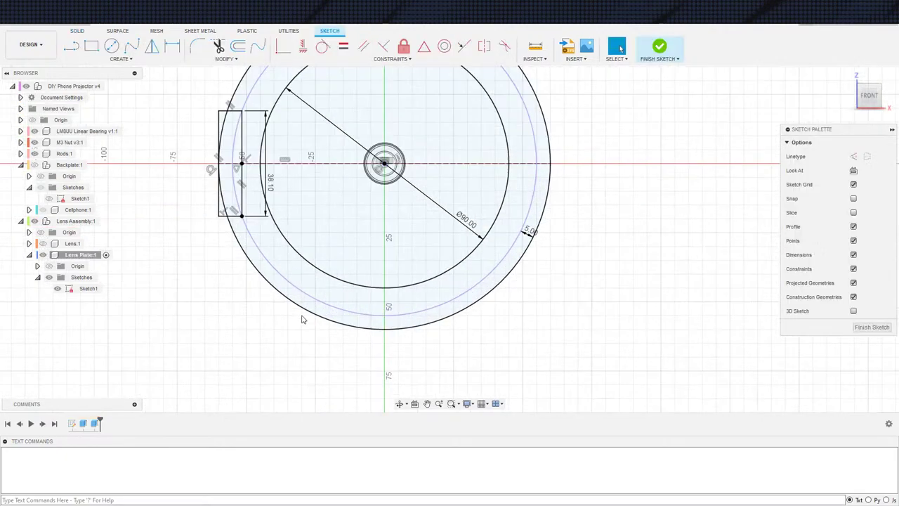
{"action": "scroll", "coordinate": [274, 349], "scroll_direction": "up", "scroll_amount": 3}
{"action": "key", "text": "c"}
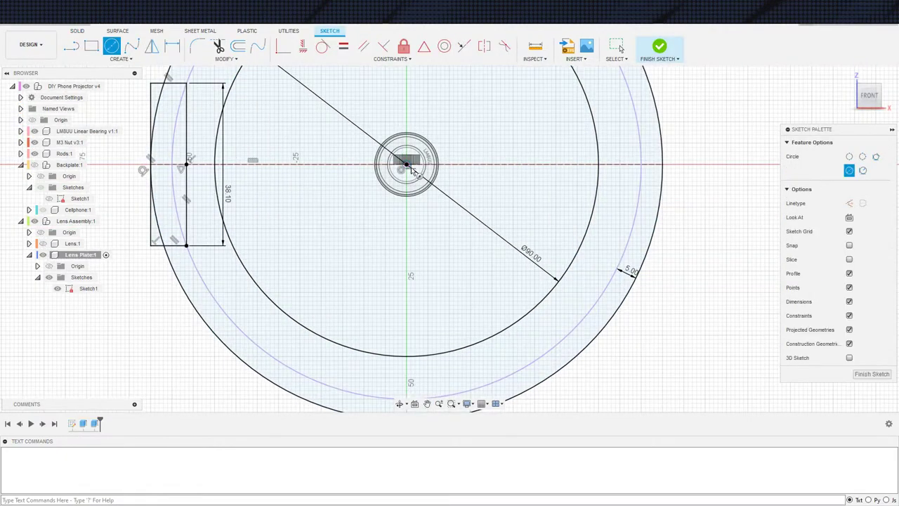
{"action": "left_click", "coordinate": [407, 165]}
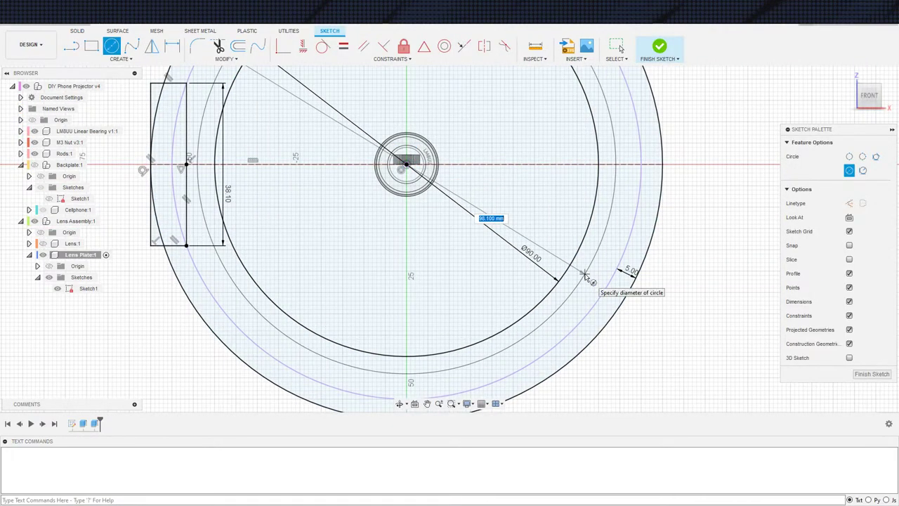
{"action": "left_click", "coordinate": [573, 296]}
{"action": "scroll", "coordinate": [515, 314], "scroll_direction": "down", "scroll_amount": 4}
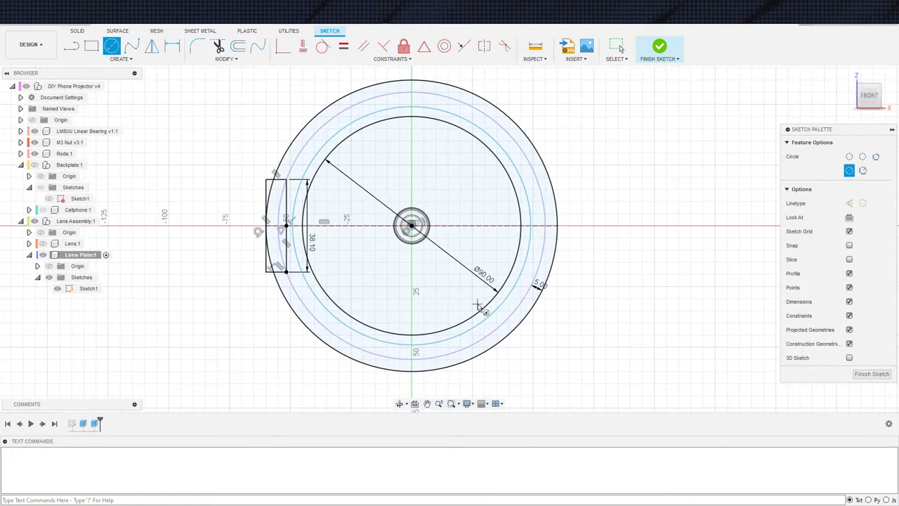
Step: Check the radial gap between the 90 mm circle and the projected circle with a trial dimension
{"action": "key", "text": "Escape"}
{"action": "left_click", "coordinate": [476, 317]}
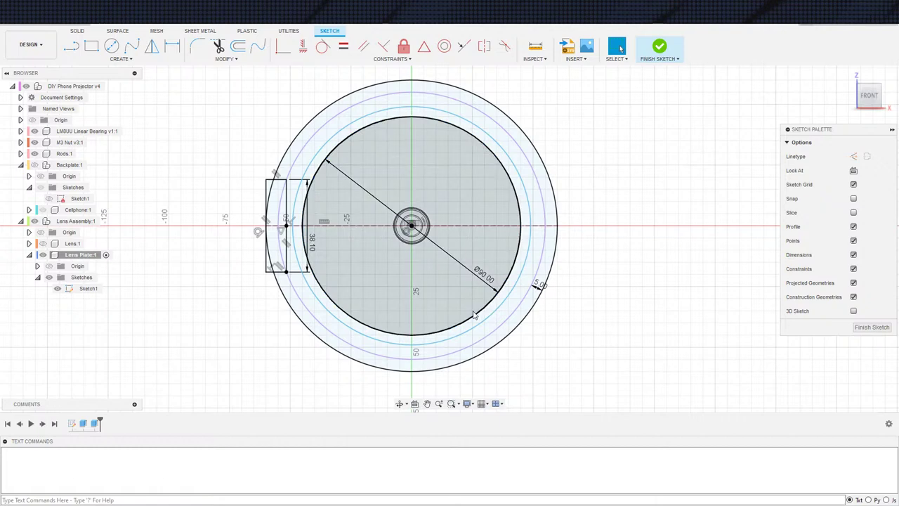
{"action": "key", "text": "Escape"}
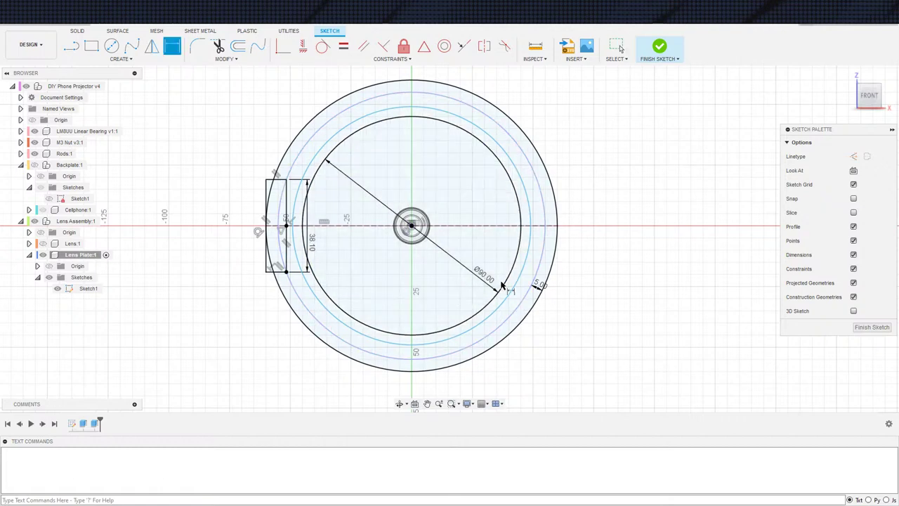
{"action": "key", "text": "d"}
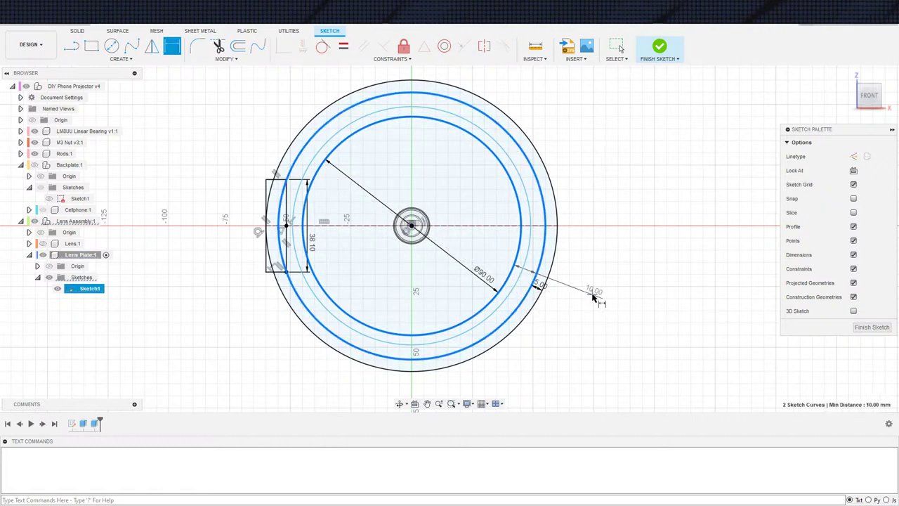
{"action": "key", "text": "Escape"}
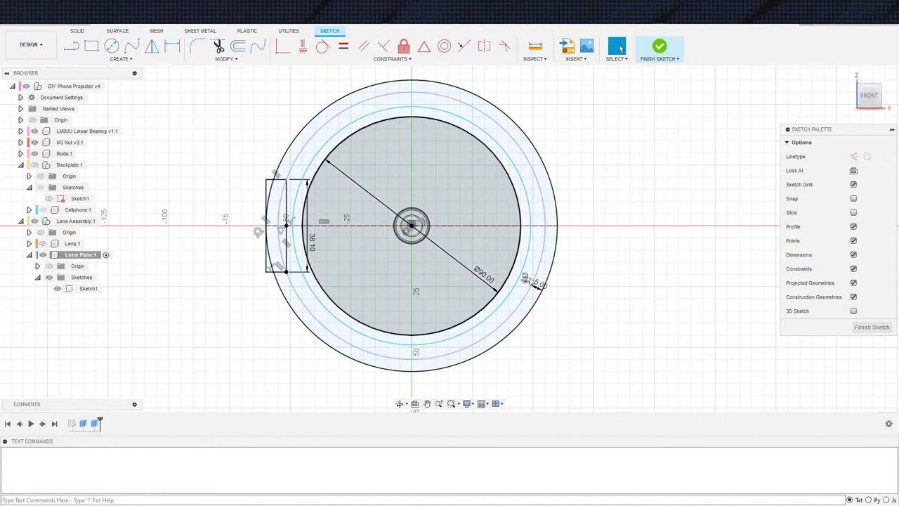
Step: Leave the Lens Plate sketch and open the Lens Cap's Sketch1 for editing
{"action": "left_click", "coordinate": [502, 305]}
{"action": "left_click", "coordinate": [623, 259]}
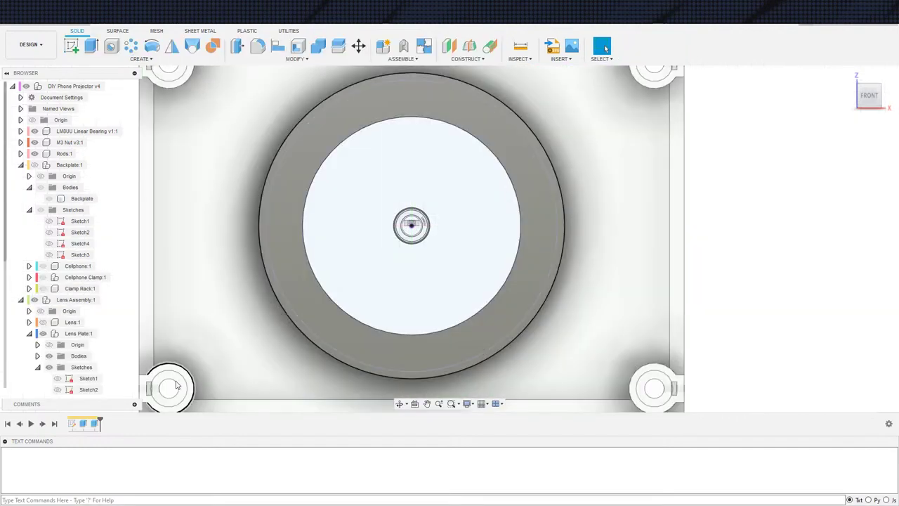
{"action": "scroll", "coordinate": [190, 361], "scroll_direction": "down", "scroll_amount": 5}
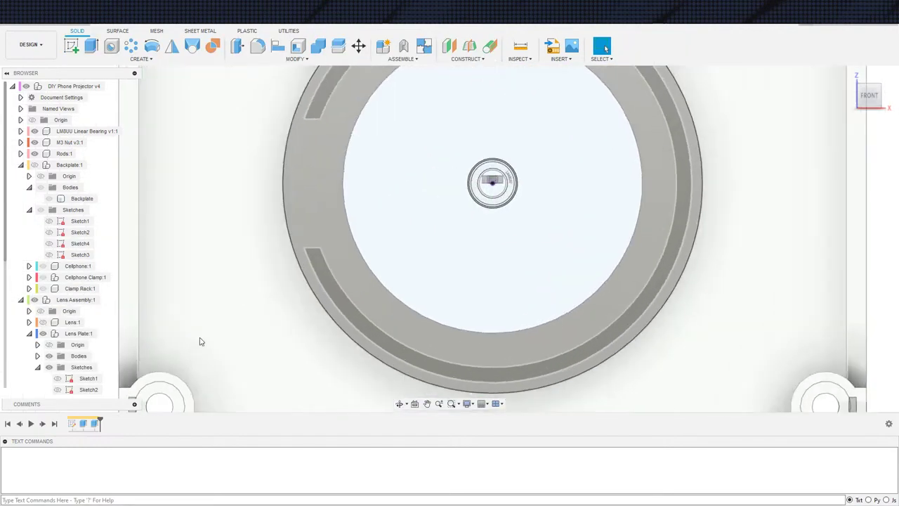
{"action": "middle_click_drag", "start_coordinate": [222, 333], "coordinate": [282, 364], "text": "shift"}
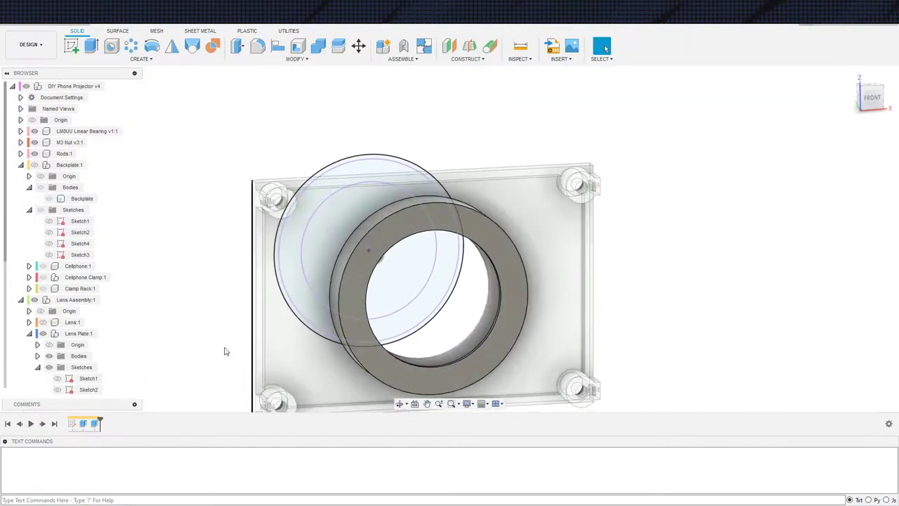
{"action": "scroll", "coordinate": [86, 381], "scroll_direction": "down", "scroll_amount": 3}
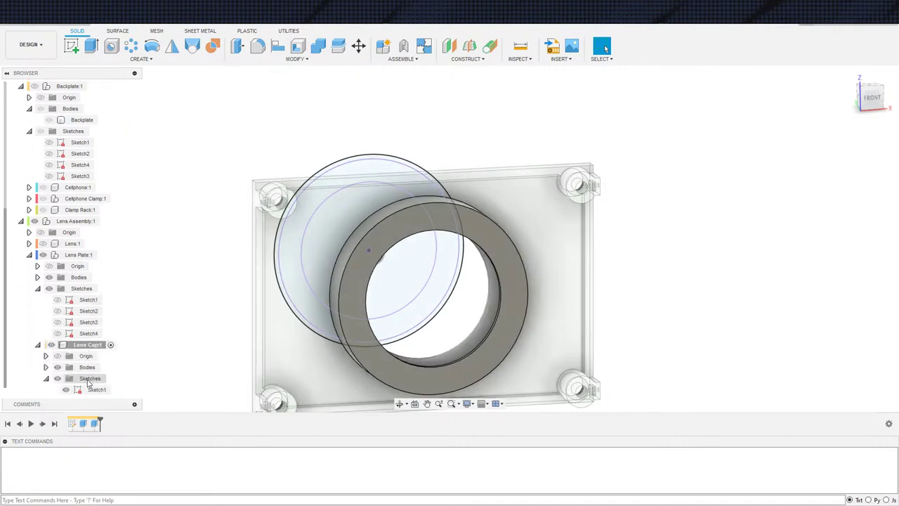
{"action": "double_click", "coordinate": [78, 390]}
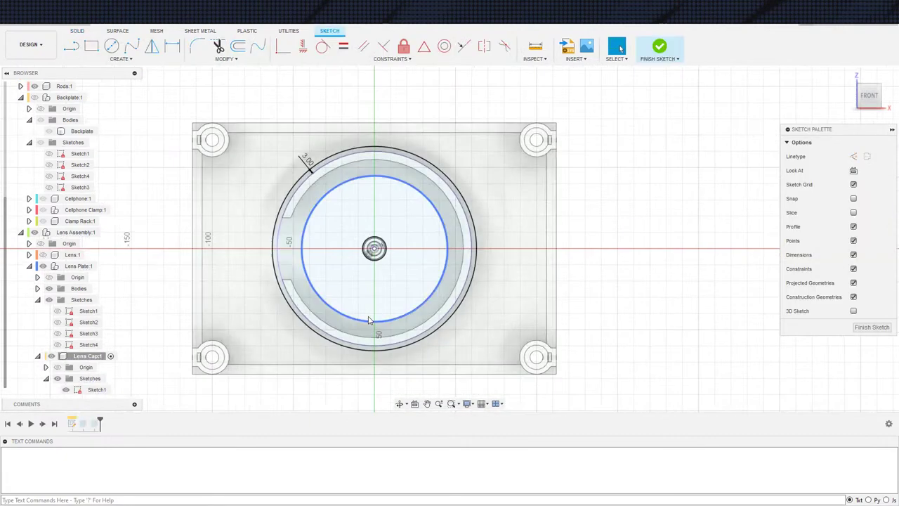
Step: Draw a centred circle around the Lens Cap sketch's inner projected circle, set the gap between them to 5 mm, and finish the sketch
{"action": "left_click", "coordinate": [432, 300]}
{"action": "key", "text": "d"}
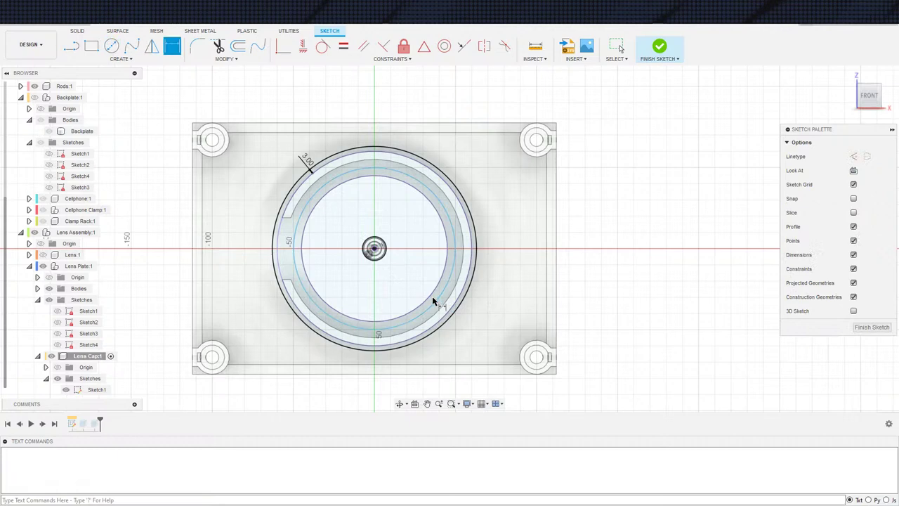
{"action": "left_click", "coordinate": [433, 305]}
{"action": "left_click", "coordinate": [427, 300]}
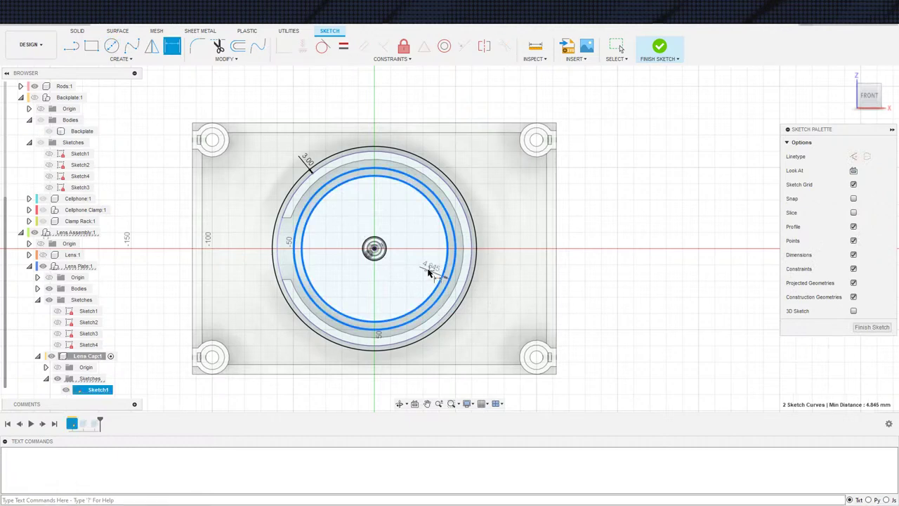
{"action": "left_click", "coordinate": [430, 272]}
{"action": "type", "text": "5"}
{"action": "key", "text": "Return"}
{"action": "key", "text": "Escape"}
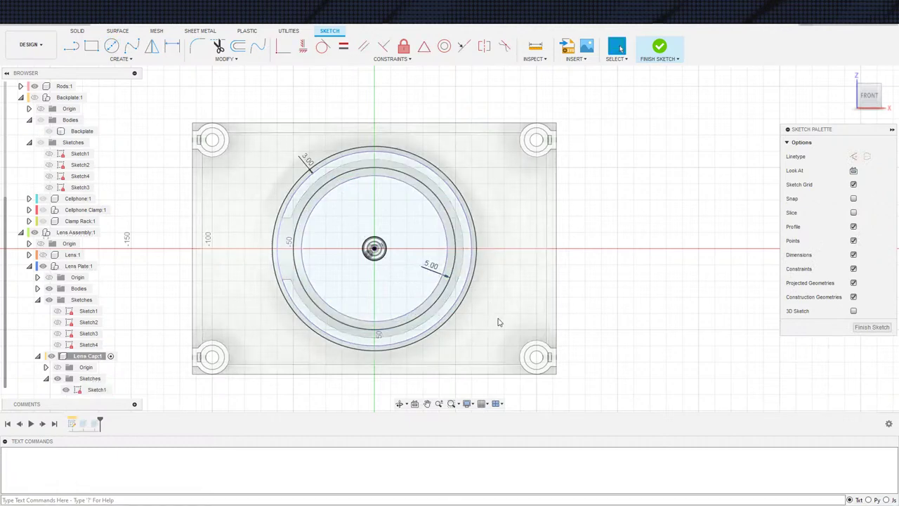
{"action": "scroll", "coordinate": [480, 303], "scroll_direction": "up", "scroll_amount": 3}
{"action": "scroll", "coordinate": [475, 341], "scroll_direction": "down", "scroll_amount": 4}
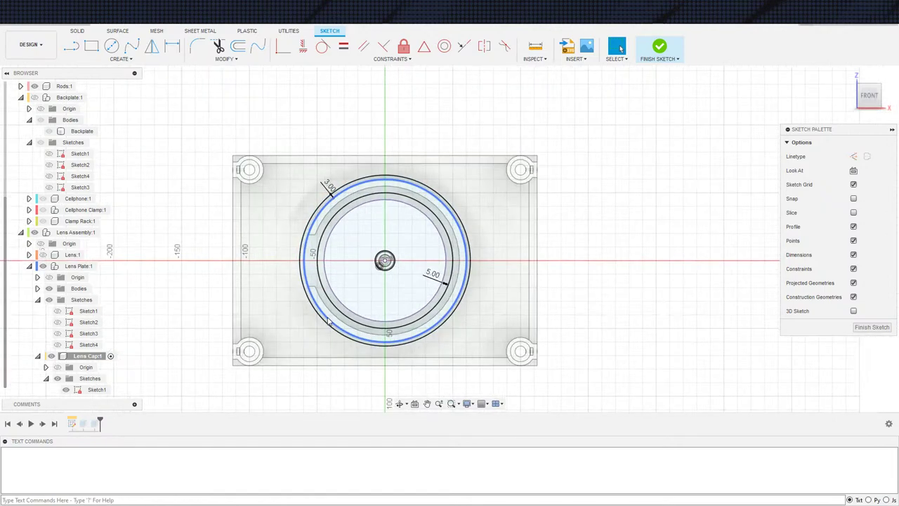
{"action": "scroll", "coordinate": [323, 330], "scroll_direction": "up", "scroll_amount": 2}
{"action": "scroll", "coordinate": [341, 309], "scroll_direction": "up", "scroll_amount": 1}
{"action": "scroll", "coordinate": [279, 304], "scroll_direction": "down", "scroll_amount": 3}
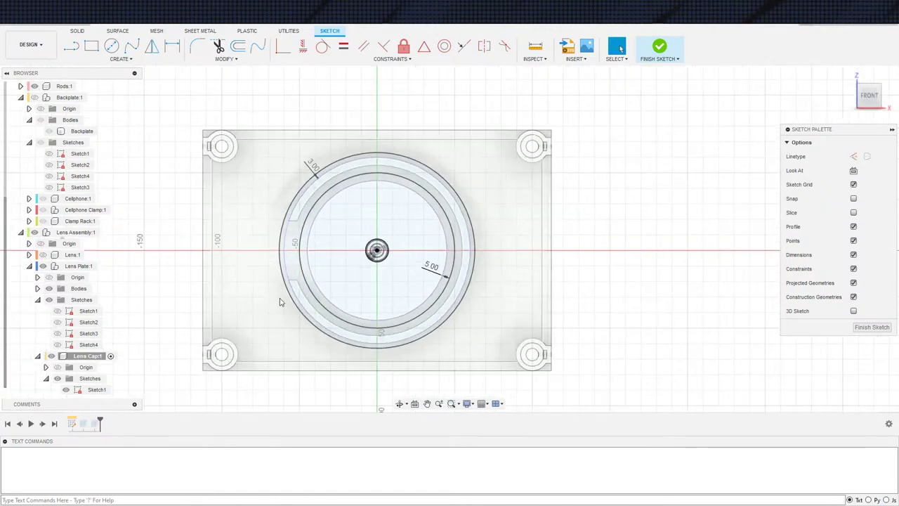
{"action": "middle_click_drag", "start_coordinate": [307, 325], "coordinate": [309, 350]}
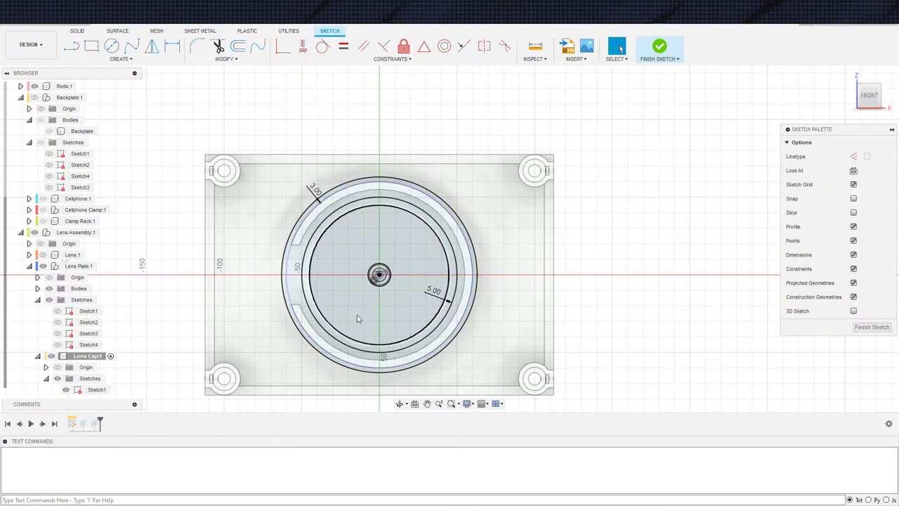
{"action": "left_click", "coordinate": [659, 49]}
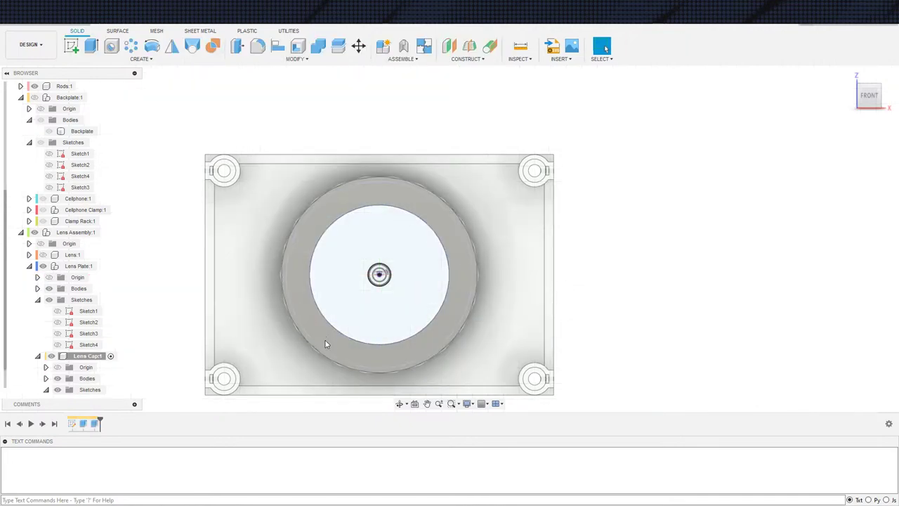
Step: Edit the Lens Plate's Sketch1, draw a centred circle inside the 110 mm projected circle, and set the gap between them to 5 mm
{"action": "double_click", "coordinate": [83, 312]}
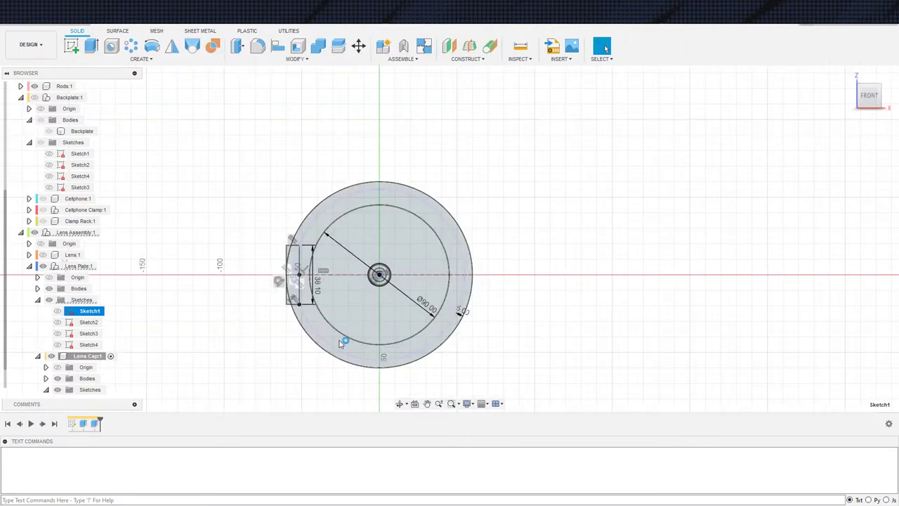
{"action": "scroll", "coordinate": [460, 356], "scroll_direction": "up", "scroll_amount": 5}
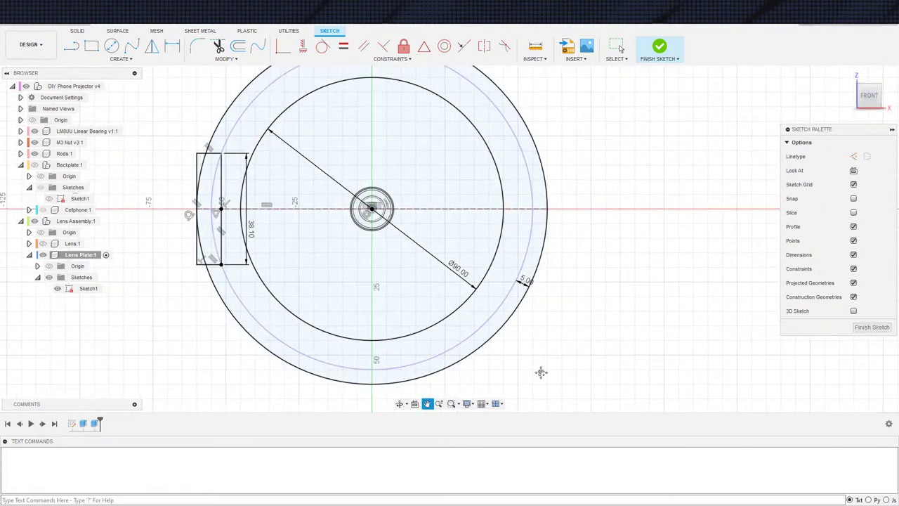
{"action": "key", "text": "c"}
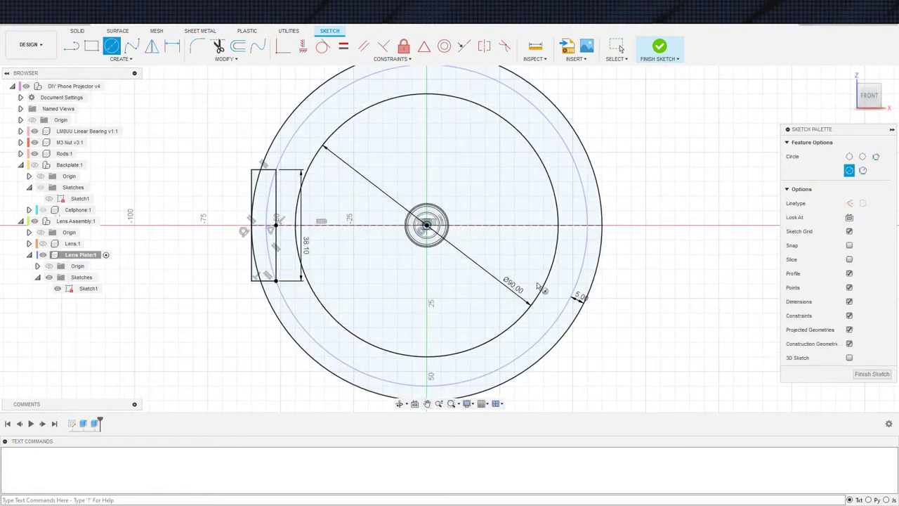
{"action": "key", "text": "d"}
{"action": "left_click", "coordinate": [551, 324]}
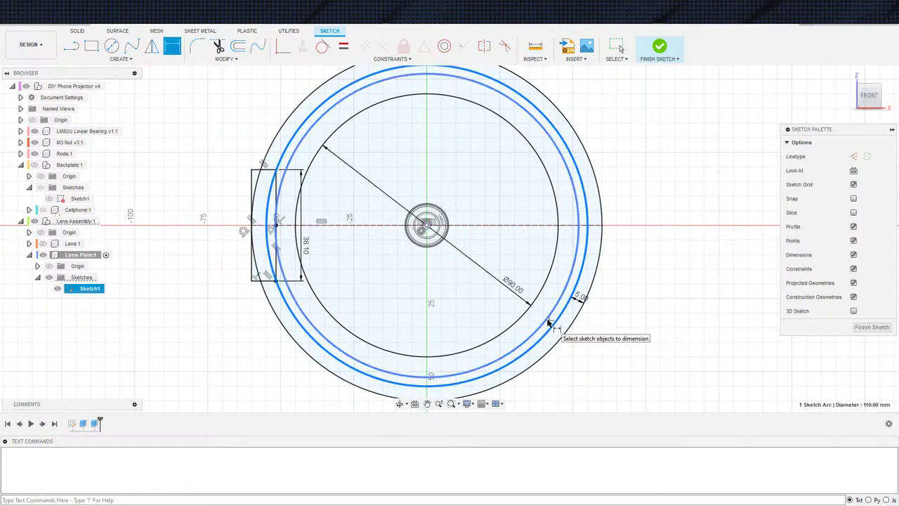
{"action": "left_click", "coordinate": [548, 319]}
{"action": "left_click", "coordinate": [548, 305]}
{"action": "type", "text": "5"}
{"action": "key", "text": "Return"}
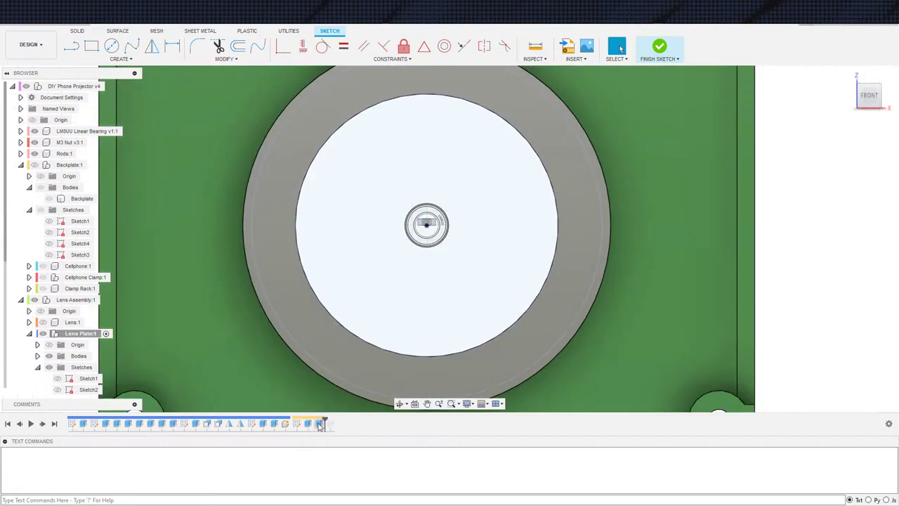
Step: Reopen the Lens Cap's rim extrusion and try to reach the Lens Plate's Sketch1 profiles by showing that sketch and hiding the cap's Sketch1
{"action": "double_click", "coordinate": [319, 424]}
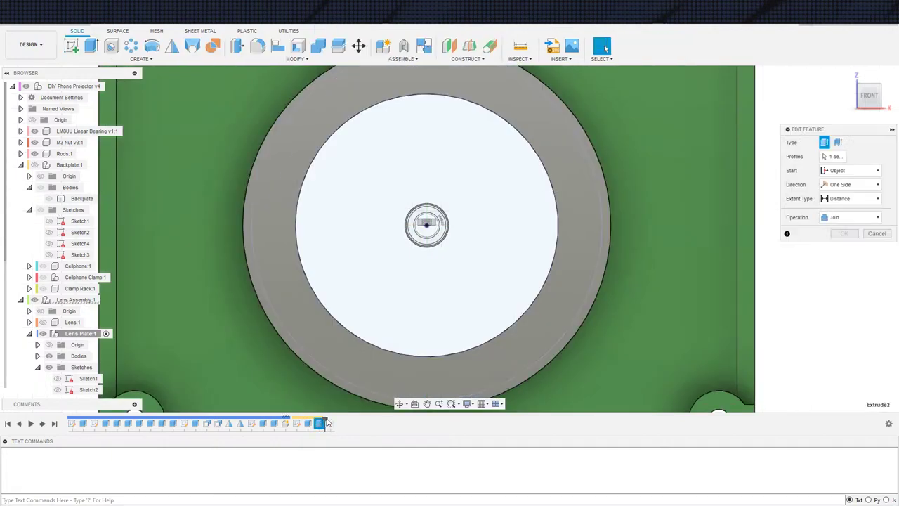
{"action": "mouse_move", "coordinate": [326, 337]}
{"action": "middle_mouse_down", "text": "shift"}
{"action": "mouse_move", "coordinate": [369, 364]}
{"action": "mouse_move", "coordinate": [404, 288]}
{"action": "middle_mouse_up", "text": "shift"}
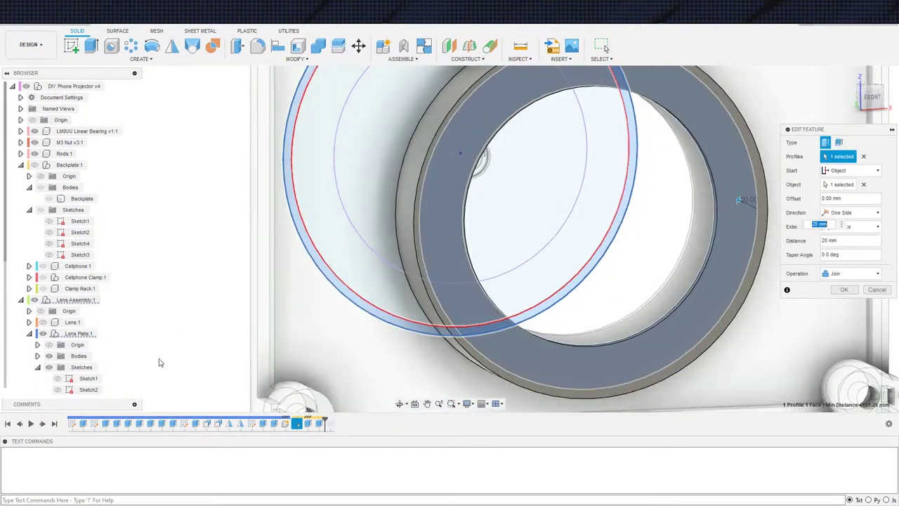
{"action": "middle_click_drag", "start_coordinate": [269, 286], "coordinate": [320, 358]}
{"action": "scroll", "coordinate": [272, 289], "scroll_direction": "down", "scroll_amount": 3}
{"action": "scroll", "coordinate": [253, 258], "scroll_direction": "down", "scroll_amount": 3}
{"action": "middle_click_drag", "start_coordinate": [251, 255], "coordinate": [213, 283]}
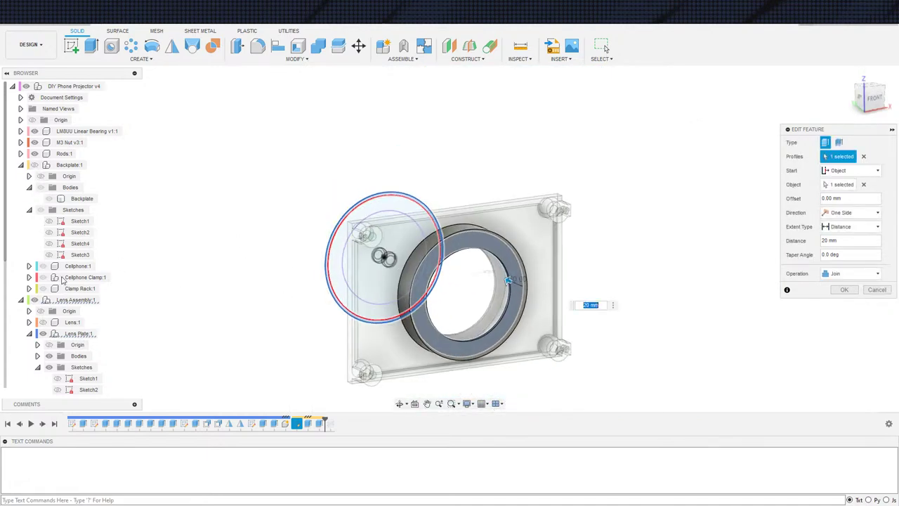
{"action": "scroll", "coordinate": [54, 320], "scroll_direction": "down", "scroll_amount": 3}
{"action": "left_click", "coordinate": [58, 300]}
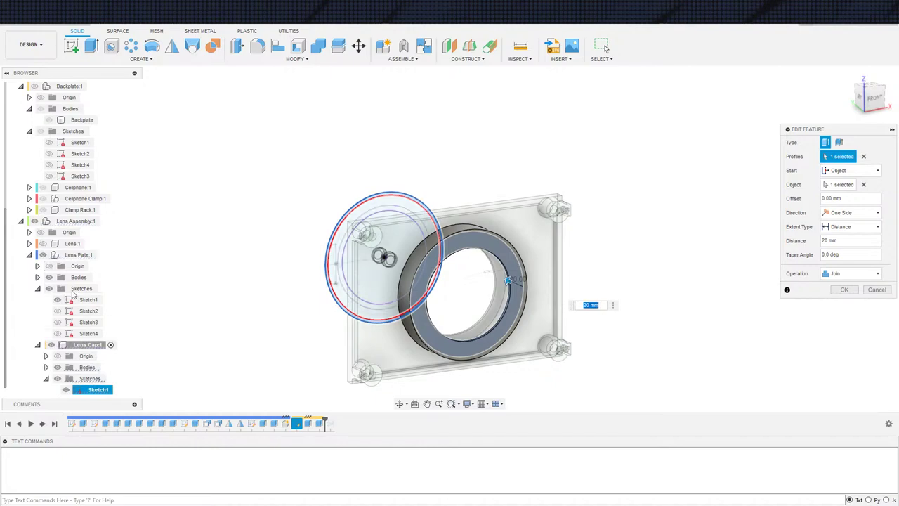
{"action": "scroll", "coordinate": [326, 334], "scroll_direction": "up", "scroll_amount": 3}
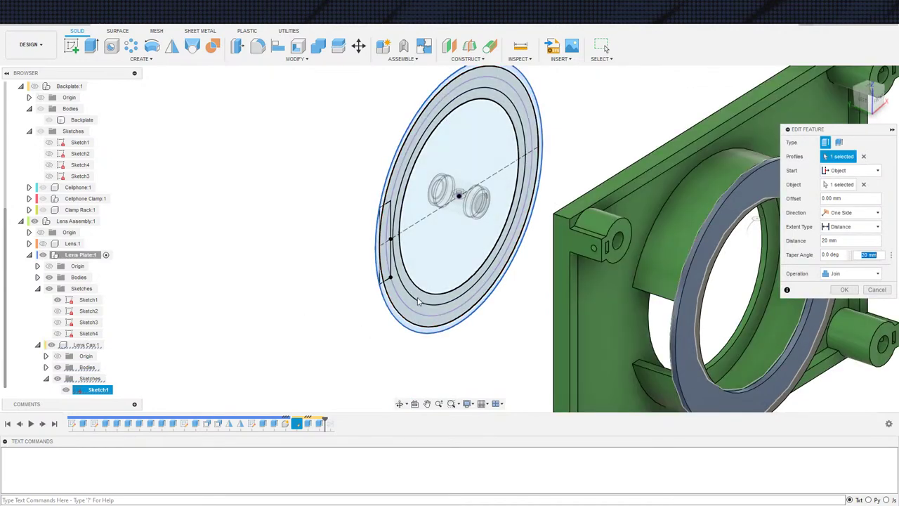
{"action": "left_click", "coordinate": [68, 390]}
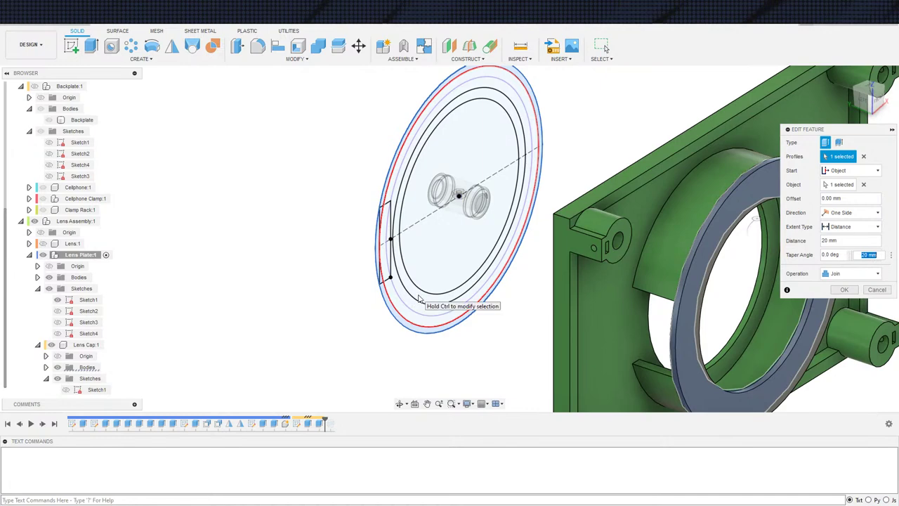
{"action": "key", "text": "Return"}
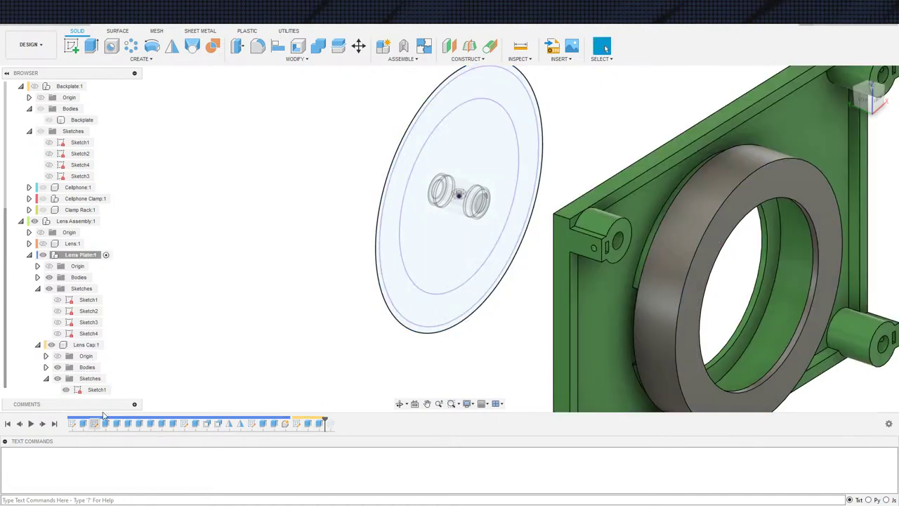
Step: Start extruding the ring just outside the 90 mm circle in the Lens Plate's Sketch1, with the Lens Plate bodies hidden
{"action": "key", "text": "e"}
{"action": "left_click", "coordinate": [66, 391]}
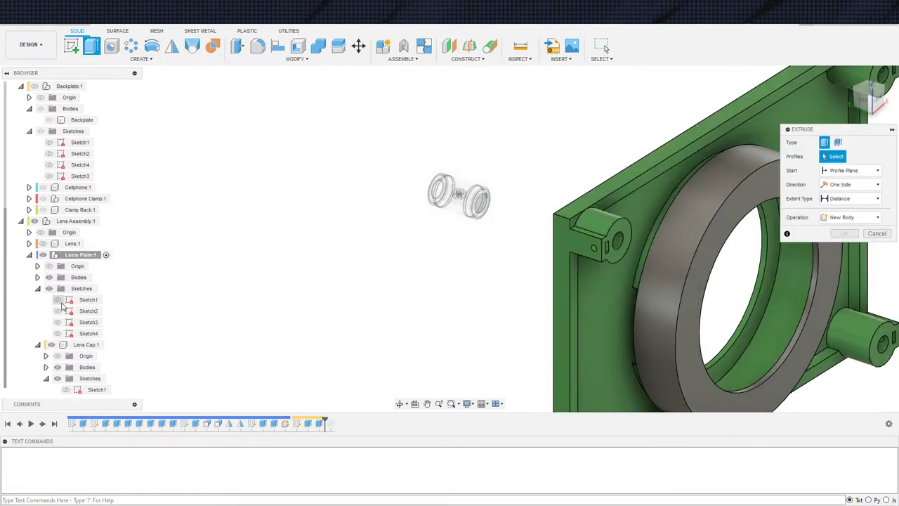
{"action": "left_click", "coordinate": [58, 300]}
{"action": "left_click", "coordinate": [519, 161]}
{"action": "scroll", "coordinate": [492, 368], "scroll_direction": "down", "scroll_amount": 3}
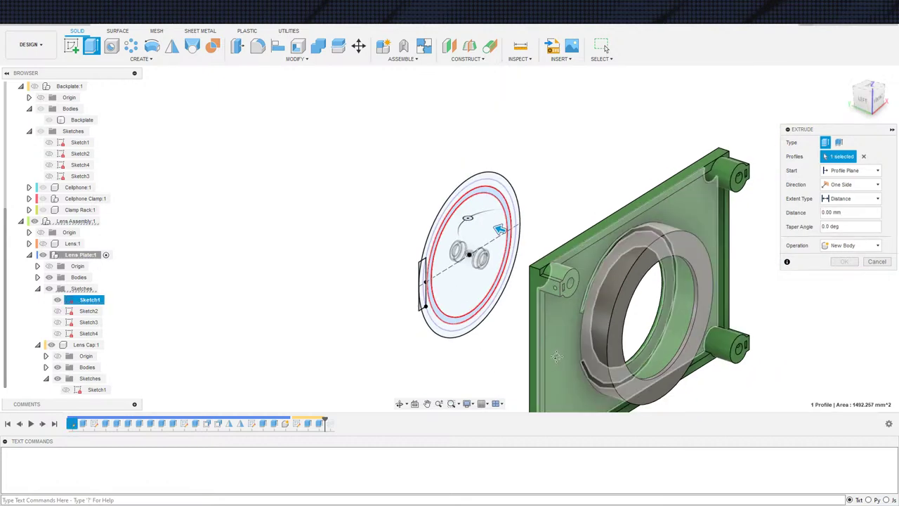
{"action": "middle_click_drag", "start_coordinate": [492, 368], "coordinate": [650, 368], "text": "shift"}
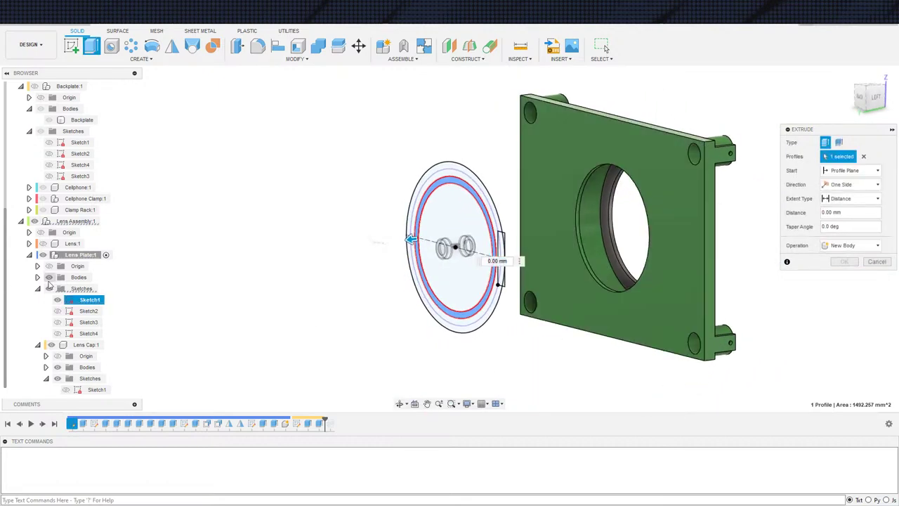
{"action": "left_click", "coordinate": [48, 278]}
{"action": "middle_click_drag", "start_coordinate": [740, 297], "coordinate": [611, 315]}
{"action": "scroll", "coordinate": [644, 267], "scroll_direction": "up", "scroll_amount": 3}
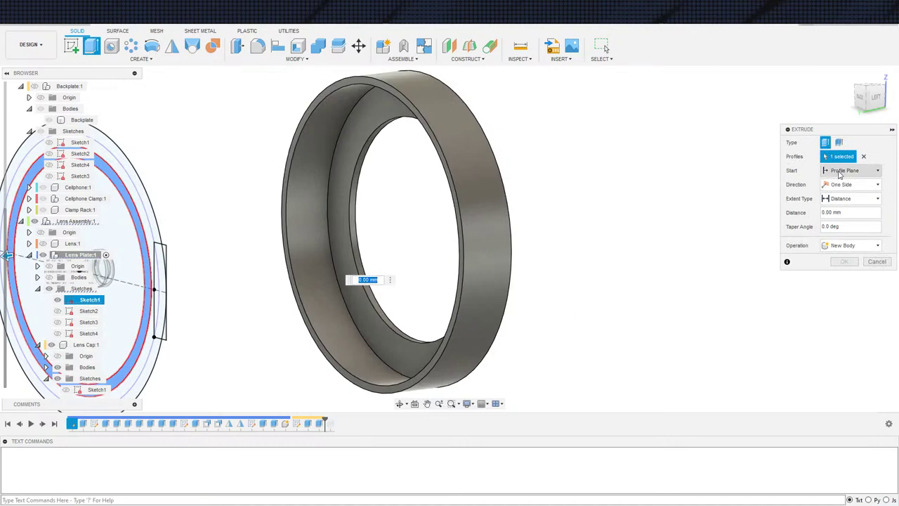
Step: Try to extrude the ring from the Lens Cap's inner face to the rim's end face as a new body, and cancel the extrusion
{"action": "left_click", "coordinate": [840, 171]}
{"action": "left_click", "coordinate": [833, 203]}
{"action": "left_click", "coordinate": [414, 353]}
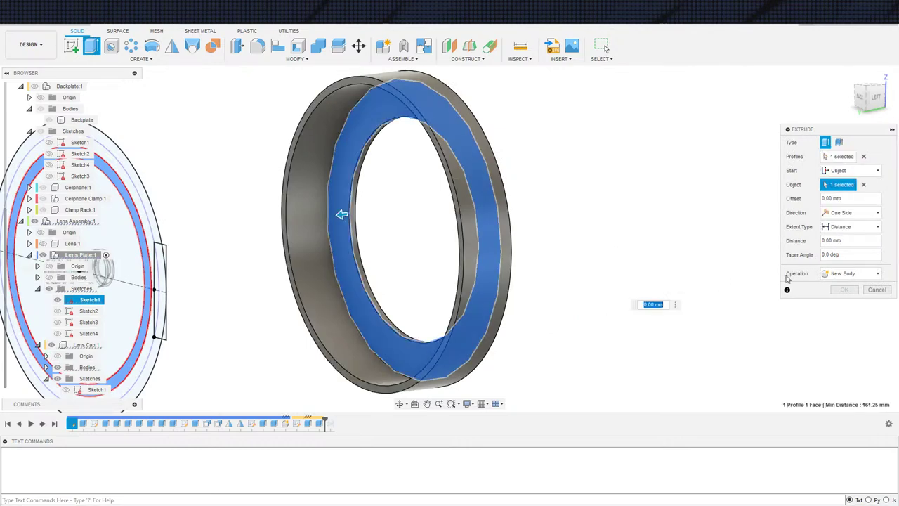
{"action": "left_click", "coordinate": [850, 227]}
{"action": "left_click", "coordinate": [839, 236]}
{"action": "scroll", "coordinate": [404, 388], "scroll_direction": "up", "scroll_amount": 2}
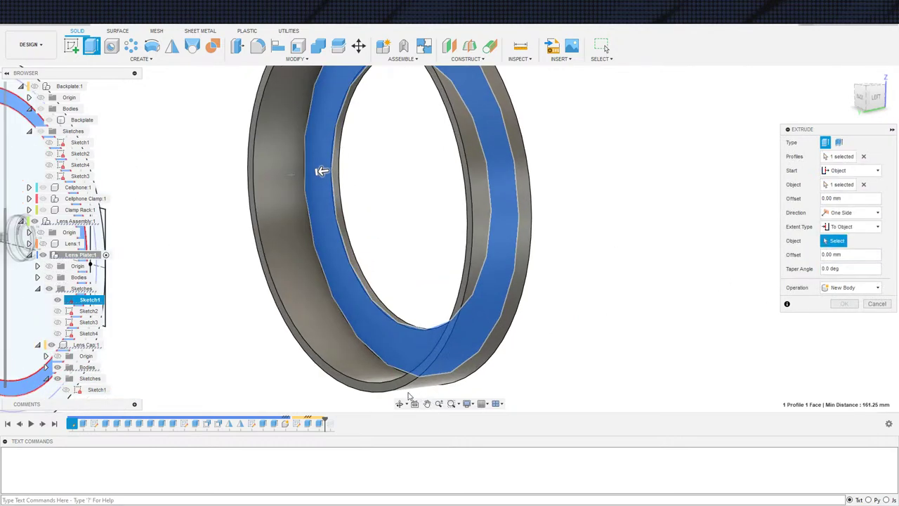
{"action": "left_click", "coordinate": [399, 388]}
{"action": "scroll", "coordinate": [473, 349], "scroll_direction": "down", "scroll_amount": 3}
{"action": "middle_click_drag", "start_coordinate": [595, 341], "coordinate": [605, 348], "text": "shift"}
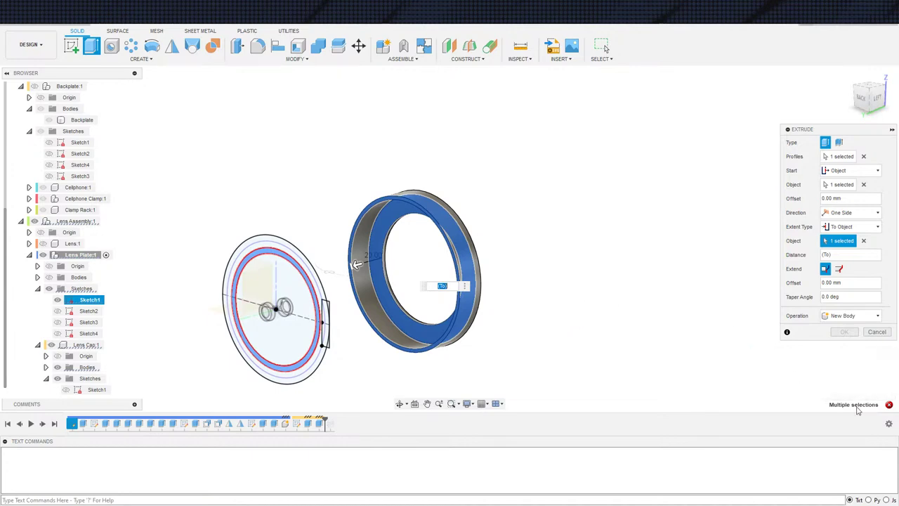
{"action": "mouse_move", "coordinate": [889, 405]}
{"action": "key", "text": "Escape"}
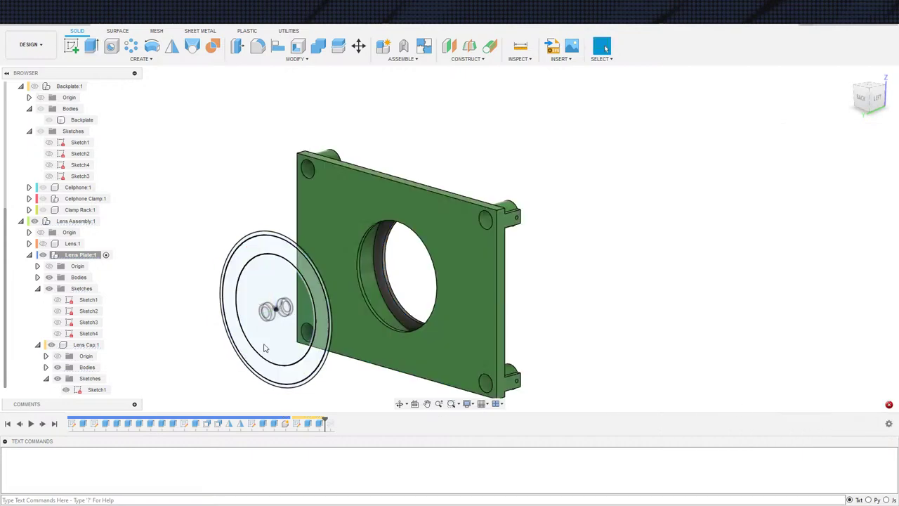
Step: Activate the Lens Cap, show only the Lens Plate's Sketch1 with the plate's bodies hidden, and select its 5 mm ring for extruding
{"action": "left_click", "coordinate": [109, 345]}
{"action": "scroll", "coordinate": [203, 365], "scroll_direction": "up", "scroll_amount": 5}
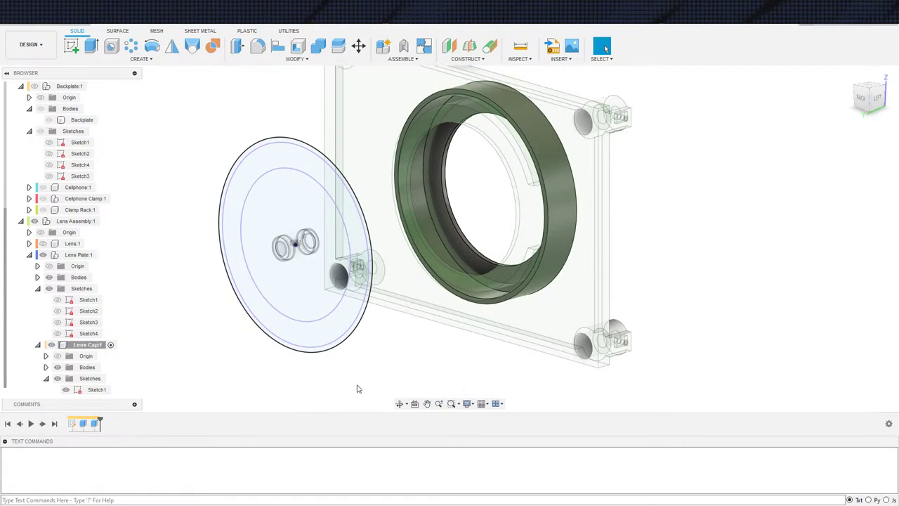
{"action": "scroll", "coordinate": [398, 399], "scroll_direction": "down", "scroll_amount": 3}
{"action": "key", "text": "e"}
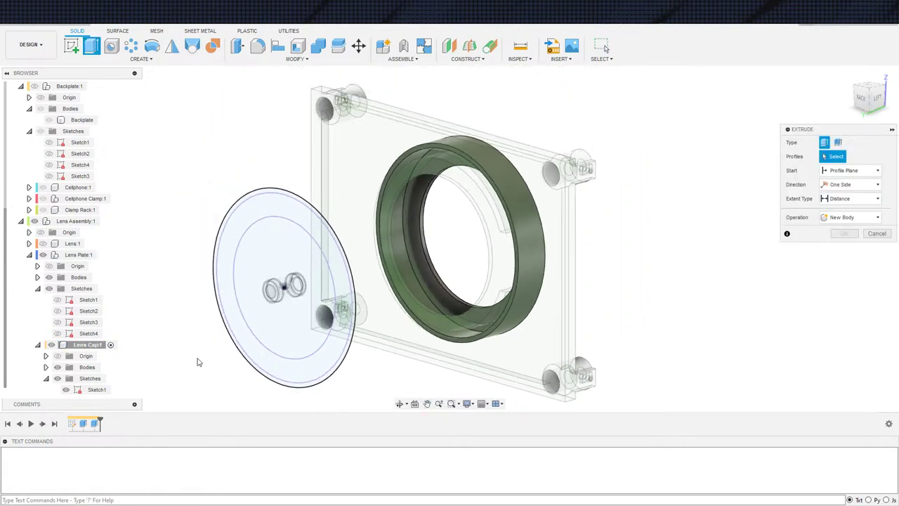
{"action": "left_click", "coordinate": [66, 389]}
{"action": "left_click", "coordinate": [58, 300]}
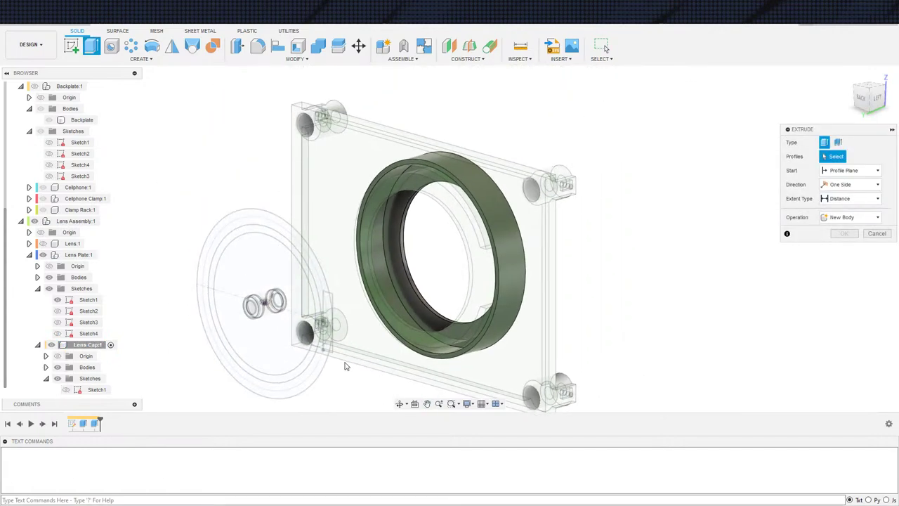
{"action": "scroll", "coordinate": [227, 307], "scroll_direction": "up", "scroll_amount": 4}
{"action": "left_click", "coordinate": [49, 278]}
{"action": "scroll", "coordinate": [362, 375], "scroll_direction": "down", "scroll_amount": 2}
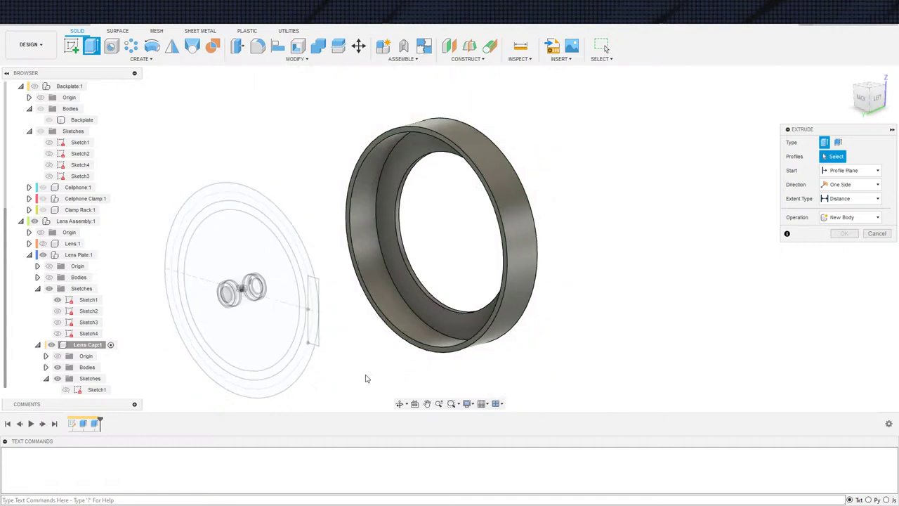
{"action": "left_click", "coordinate": [298, 359]}
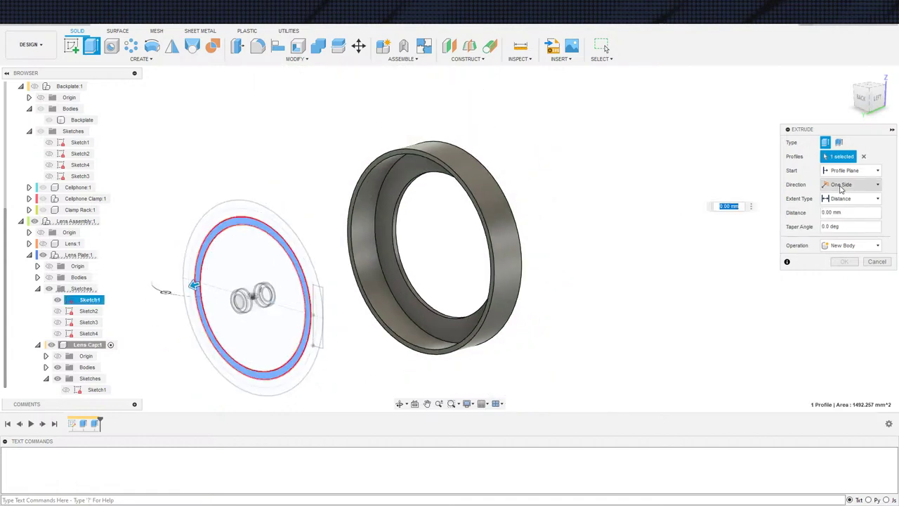
Step: Try to extrude the ring from the Lens Cap's inner annular face to the rim's end face as a new body
{"action": "left_click", "coordinate": [833, 171]}
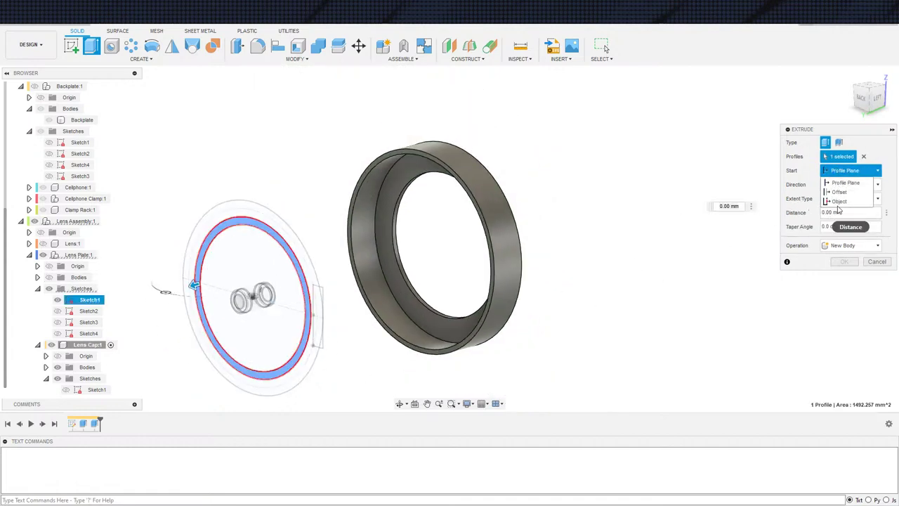
{"action": "left_click", "coordinate": [839, 201]}
{"action": "left_click", "coordinate": [475, 323]}
{"action": "left_click", "coordinate": [835, 228]}
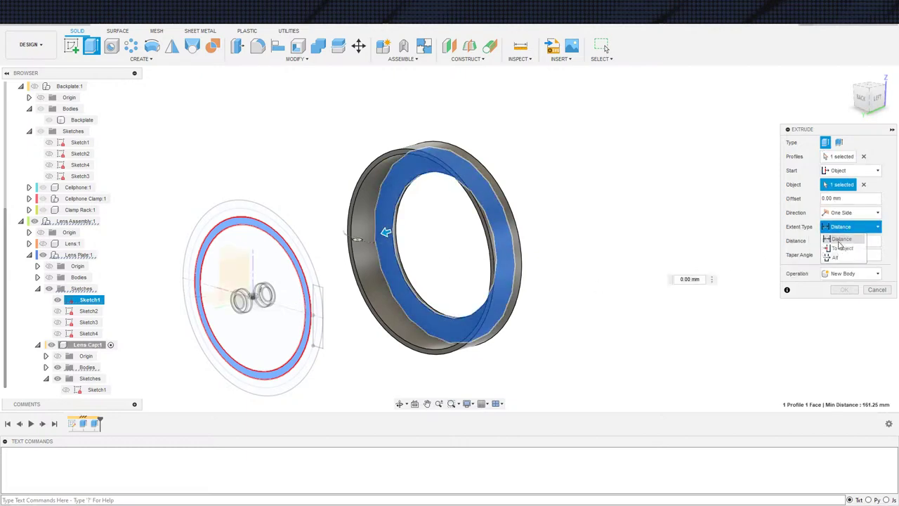
{"action": "left_click", "coordinate": [842, 248]}
{"action": "scroll", "coordinate": [442, 353], "scroll_direction": "up", "scroll_amount": 3}
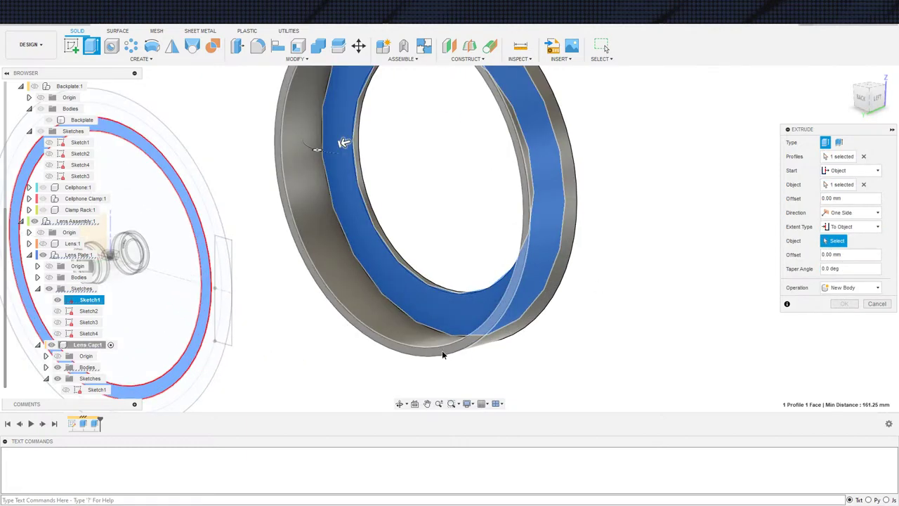
{"action": "left_click", "coordinate": [442, 354]}
{"action": "scroll", "coordinate": [441, 354], "scroll_direction": "down", "scroll_amount": 3}
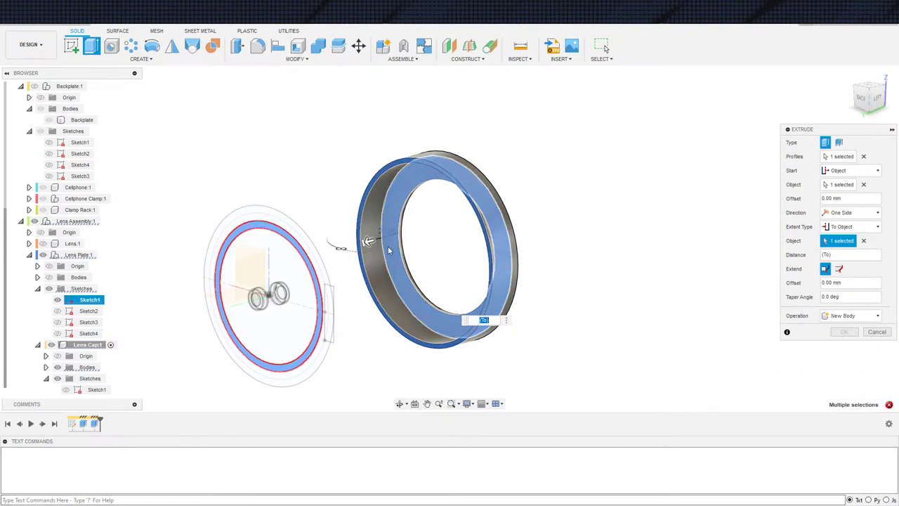
Step: Try a 20 mm Join extrusion of the ring, and retry the rim's end face as its limit before clearing that face
{"action": "left_click_drag", "start_coordinate": [369, 242], "coordinate": [363, 280]}
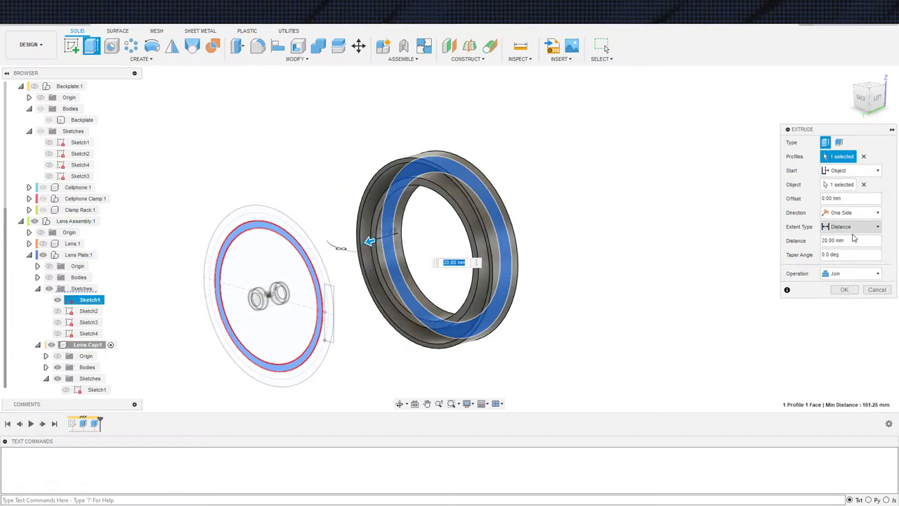
{"action": "left_click", "coordinate": [850, 227]}
{"action": "left_click", "coordinate": [841, 244]}
{"action": "scroll", "coordinate": [489, 335], "scroll_direction": "up", "scroll_amount": 3}
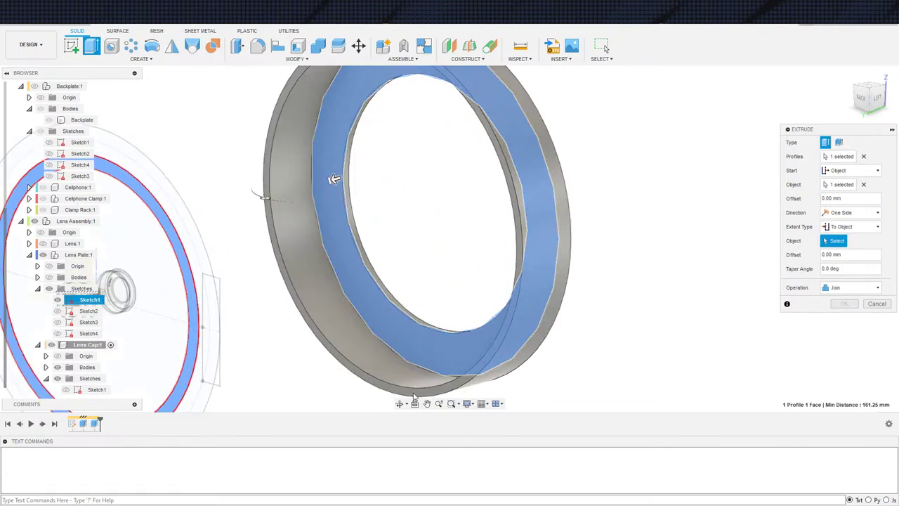
{"action": "left_click", "coordinate": [422, 393]}
{"action": "scroll", "coordinate": [650, 349], "scroll_direction": "down", "scroll_amount": 3}
{"action": "middle_click_drag", "start_coordinate": [663, 320], "coordinate": [661, 290]}
{"action": "left_click", "coordinate": [863, 242]}
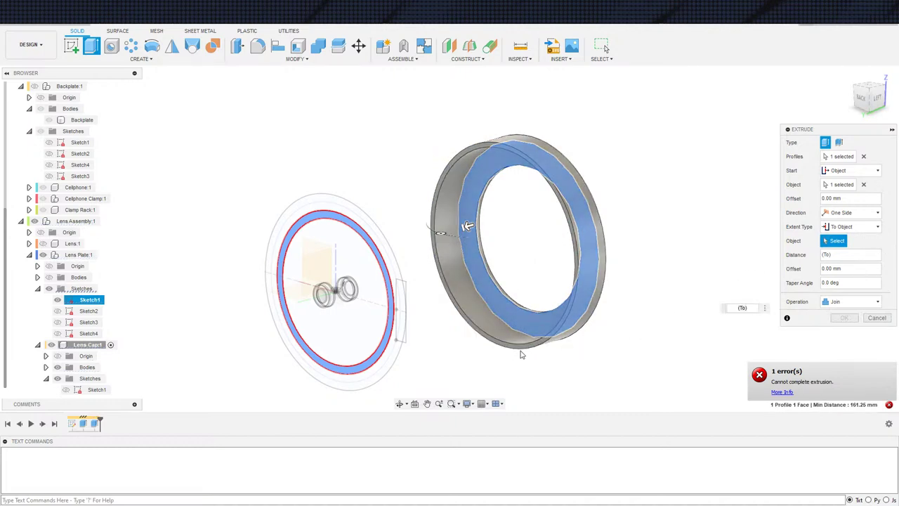
Step: Try the other overlapping face at the Lens Cap rim as the Join extrusion's end object, and clear the selection
{"action": "scroll", "coordinate": [588, 321], "scroll_direction": "up", "scroll_amount": 5}
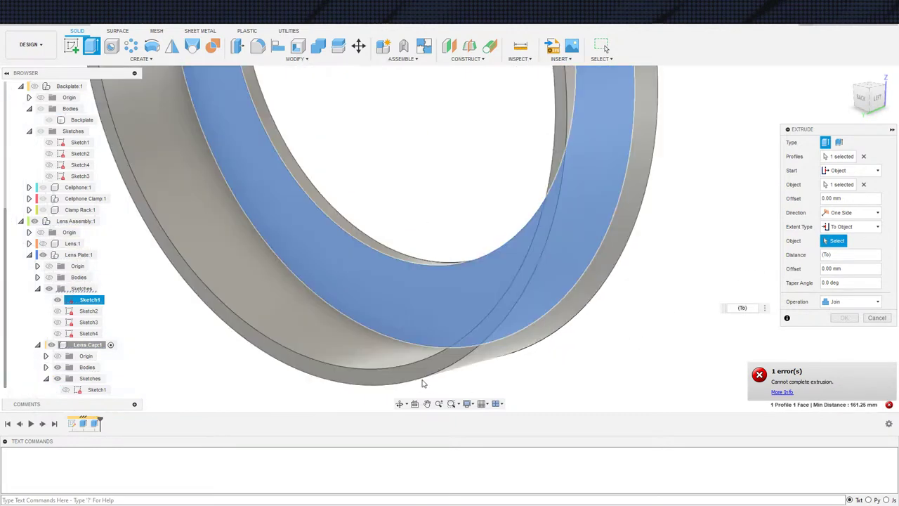
{"action": "scroll", "coordinate": [586, 305], "scroll_direction": "down", "scroll_amount": 5}
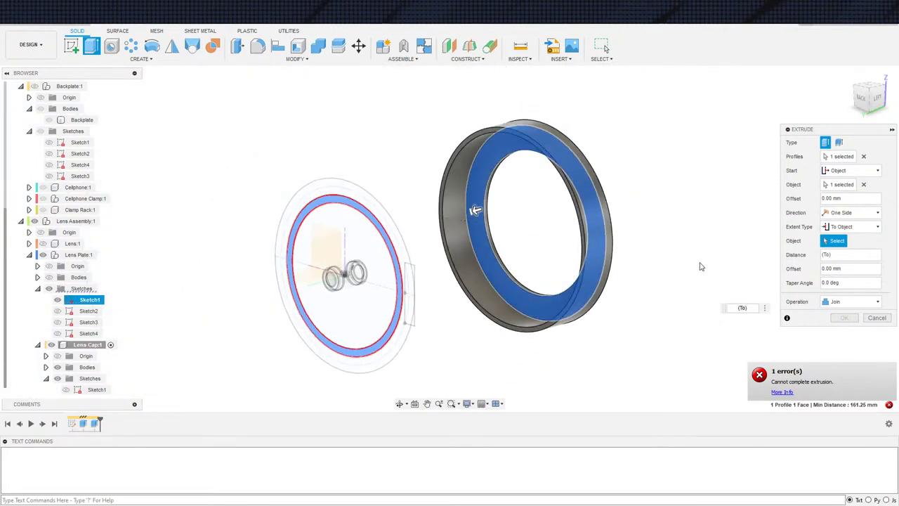
{"action": "mouse_move", "coordinate": [701, 267]}
{"action": "middle_mouse_down", "text": "shift"}
{"action": "mouse_move", "coordinate": [654, 283]}
{"action": "mouse_move", "coordinate": [678, 255]}
{"action": "mouse_move", "coordinate": [696, 275]}
{"action": "middle_mouse_up", "text": "shift"}
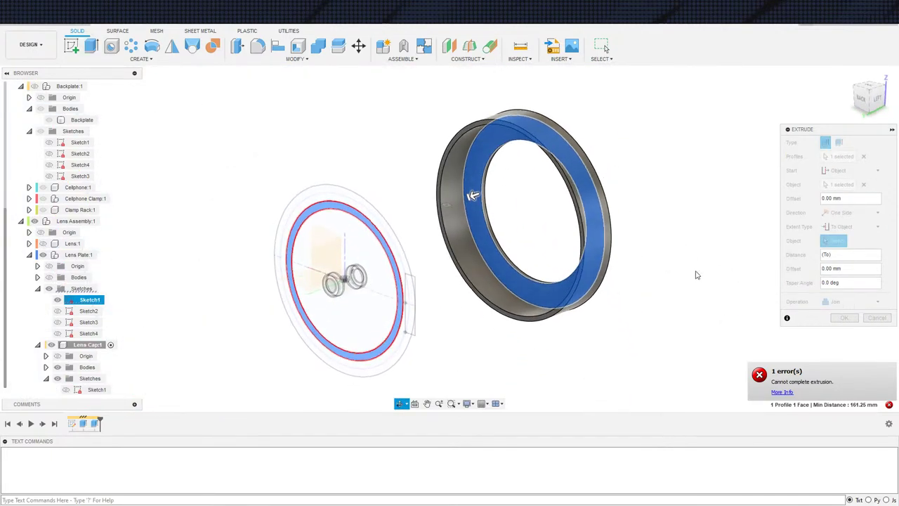
{"action": "scroll", "coordinate": [587, 307], "scroll_direction": "up", "scroll_amount": 3}
{"action": "scroll", "coordinate": [552, 314], "scroll_direction": "down", "scroll_amount": 2}
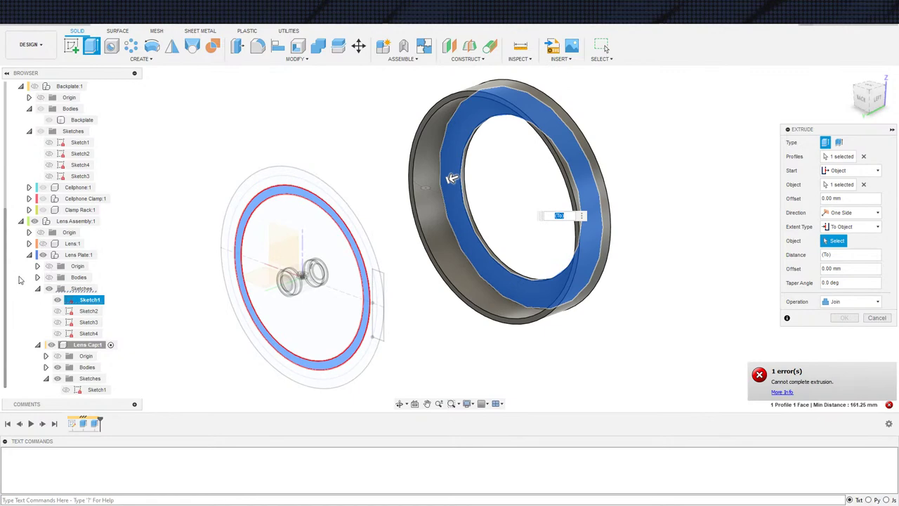
{"action": "scroll", "coordinate": [513, 338], "scroll_direction": "up", "scroll_amount": 3}
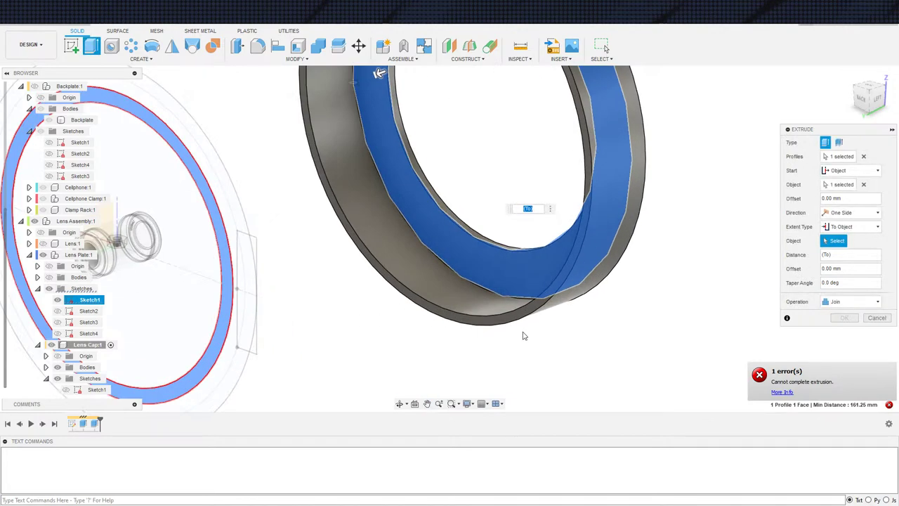
{"action": "left_click", "coordinate": [501, 325]}
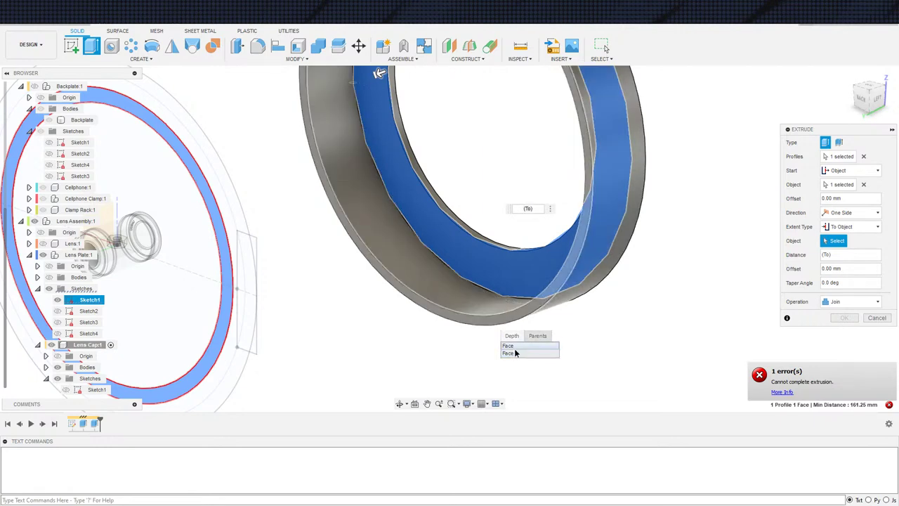
{"action": "left_click", "coordinate": [514, 354]}
{"action": "scroll", "coordinate": [618, 335], "scroll_direction": "down", "scroll_amount": 5}
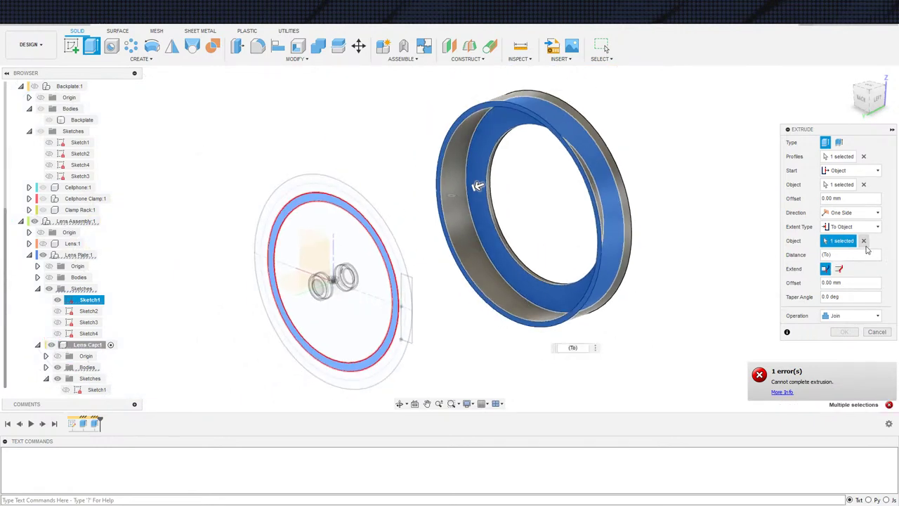
{"action": "left_click", "coordinate": [864, 241]}
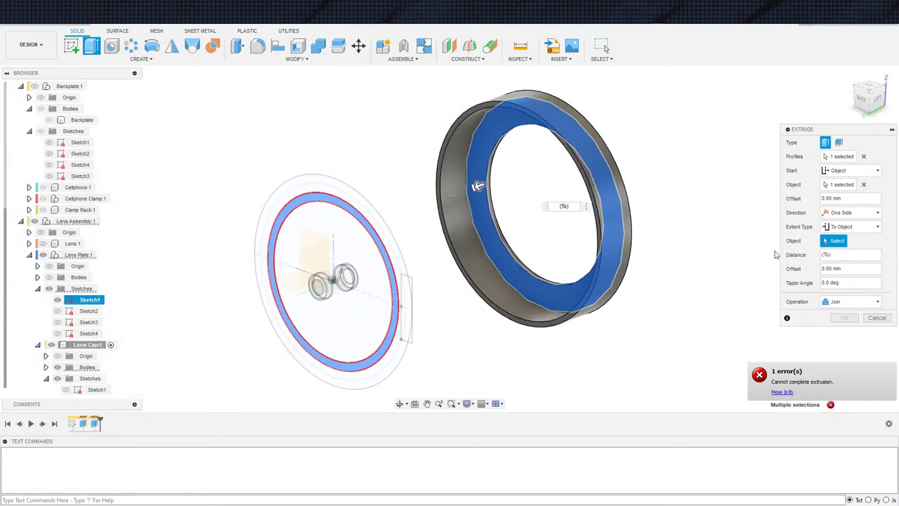
Step: Try once more to pick an end object at the Lens Cap's rim, and cancel the ring extrusion
{"action": "left_click", "coordinate": [541, 323]}
{"action": "left_click", "coordinate": [545, 351]}
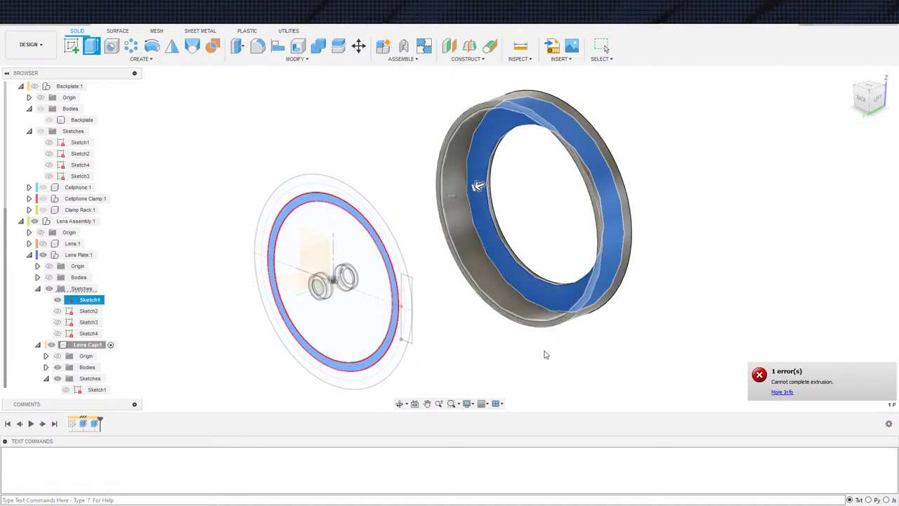
{"action": "scroll", "coordinate": [546, 354], "scroll_direction": "up", "scroll_amount": 3}
{"action": "scroll", "coordinate": [542, 288], "scroll_direction": "down", "scroll_amount": 4}
{"action": "middle_click_drag", "start_coordinate": [477, 295], "coordinate": [344, 332]}
{"action": "scroll", "coordinate": [422, 311], "scroll_direction": "down", "scroll_amount": 3}
{"action": "scroll", "coordinate": [337, 347], "scroll_direction": "down", "scroll_amount": 1}
Step: Hide the Lens Plate bodies and the cap's Sketch1, show the Lens Plate's Sketch1, and start extruding its 5 mm ring
{"action": "left_click", "coordinate": [48, 277]}
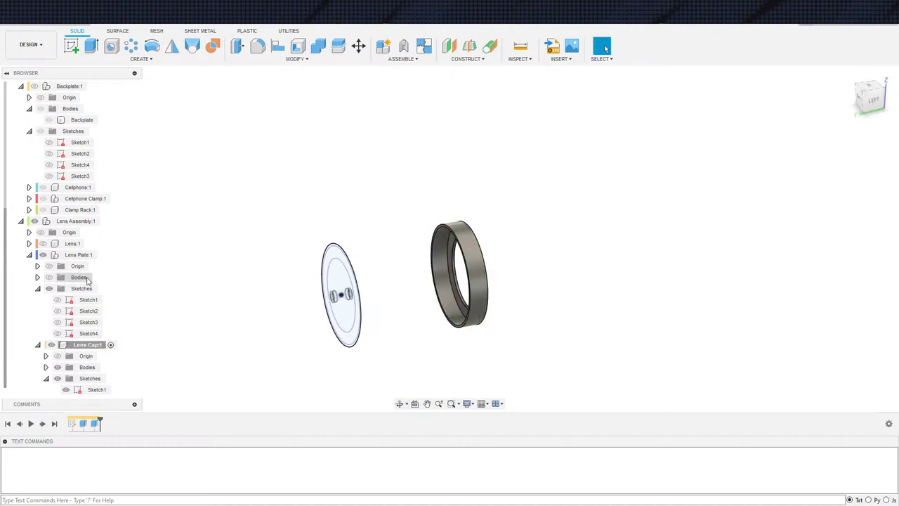
{"action": "scroll", "coordinate": [408, 315], "scroll_direction": "up", "scroll_amount": 5}
{"action": "key", "text": "e"}
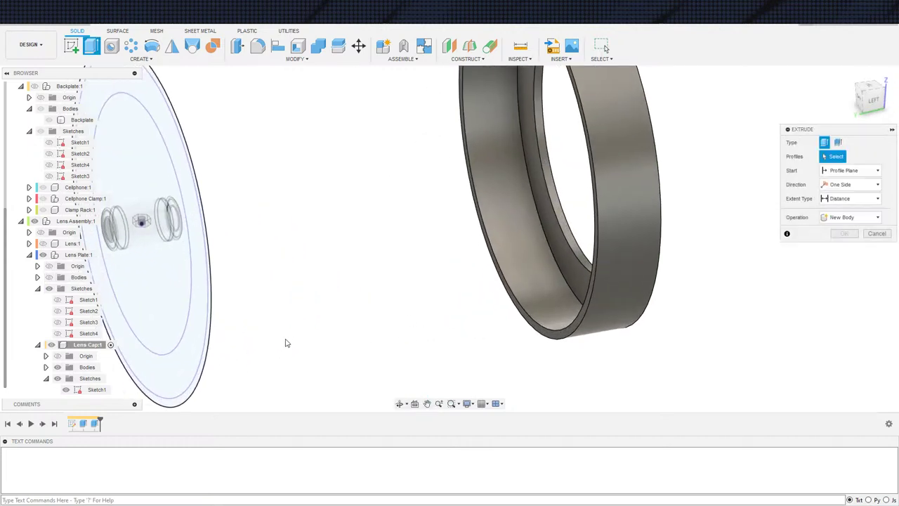
{"action": "middle_click_drag", "start_coordinate": [286, 339], "coordinate": [299, 338], "text": "shift"}
{"action": "key", "text": "Escape"}
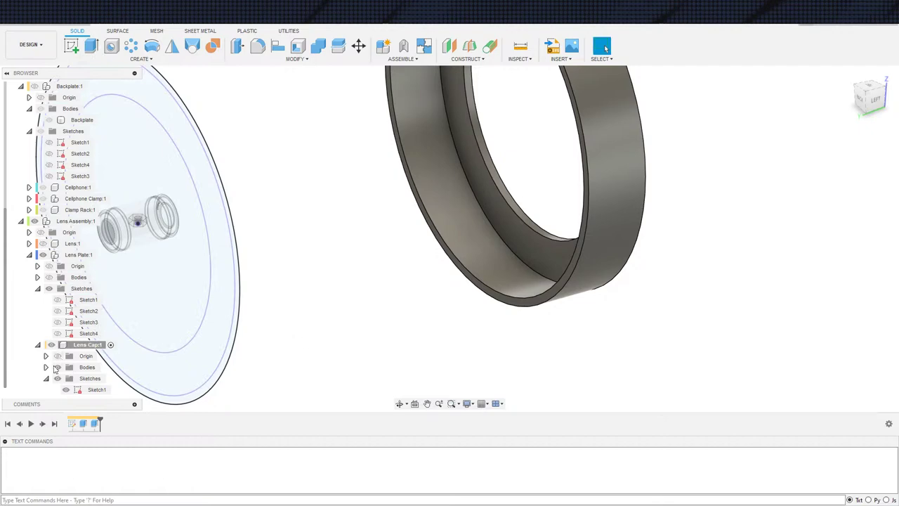
{"action": "left_click", "coordinate": [65, 390]}
{"action": "left_click", "coordinate": [57, 300]}
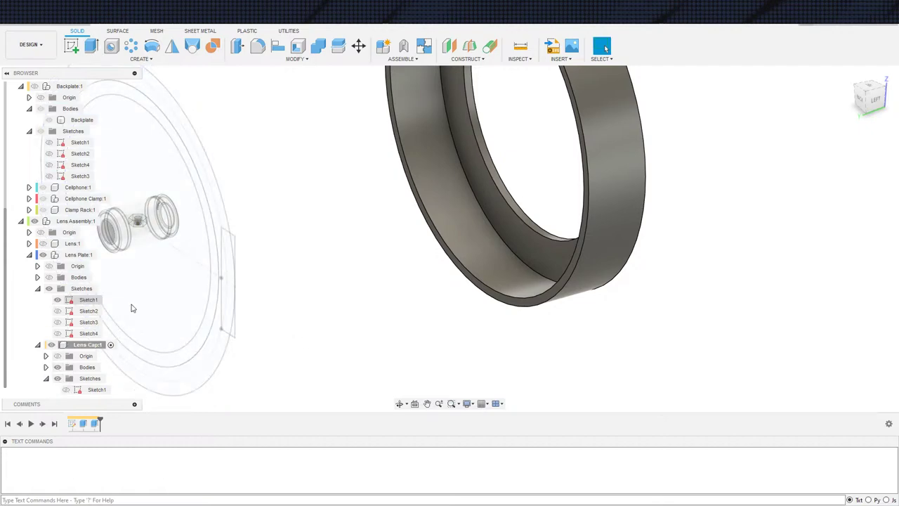
{"action": "key", "text": "e"}
{"action": "left_click", "coordinate": [88, 299]}
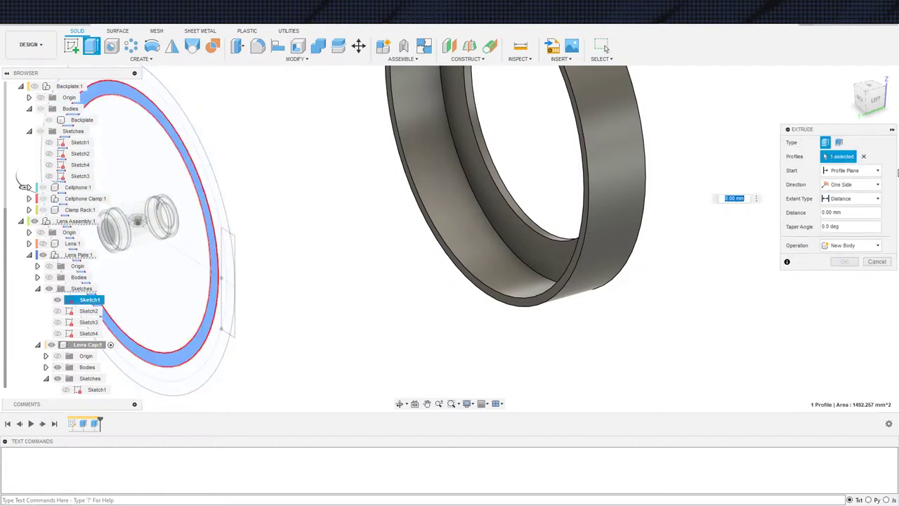
Step: Set the ring extrusion to start at the Lens Cap's inner annular face and extend to the rim's end face
{"action": "left_click", "coordinate": [850, 170]}
{"action": "left_click", "coordinate": [848, 204]}
{"action": "left_click", "coordinate": [502, 254]}
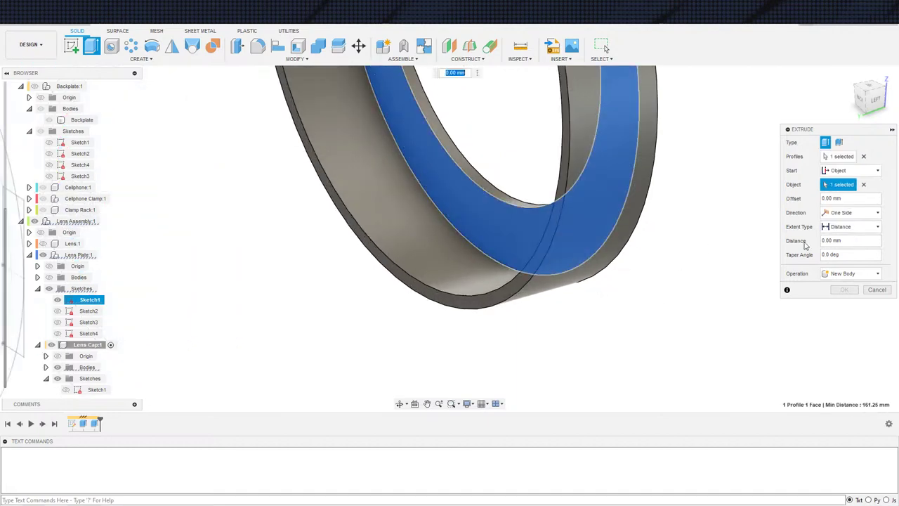
{"action": "left_click", "coordinate": [843, 227]}
{"action": "left_click", "coordinate": [843, 250]}
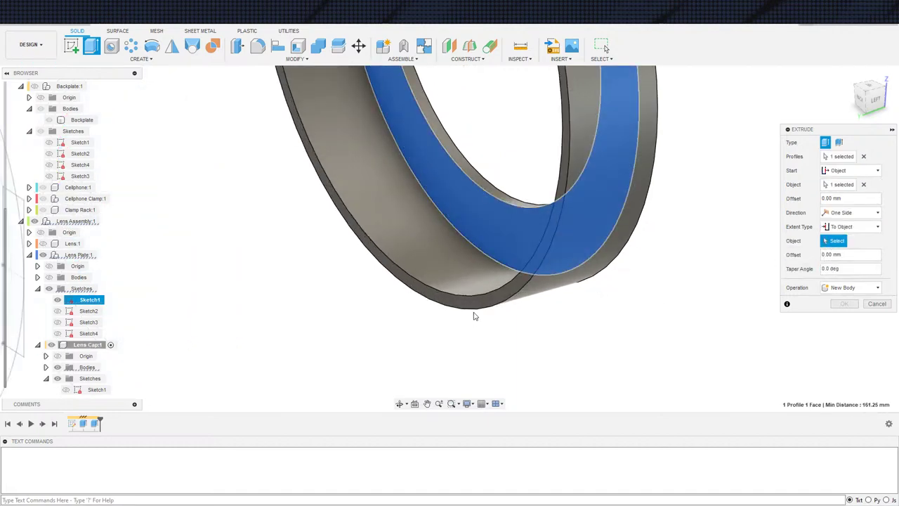
{"action": "left_click", "coordinate": [471, 310]}
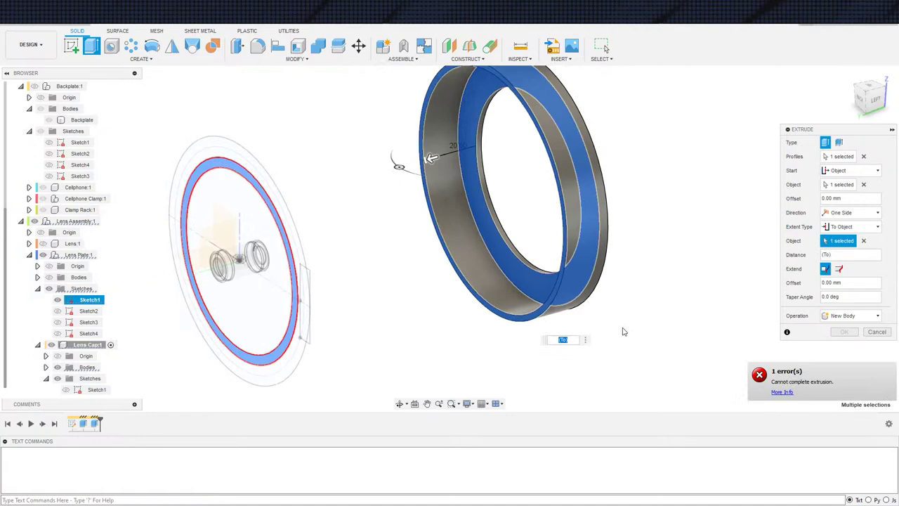
Step: Try the whole Lens Cap body as the extrusion's end object in place of the rim's end face
{"action": "left_click", "coordinate": [864, 241]}
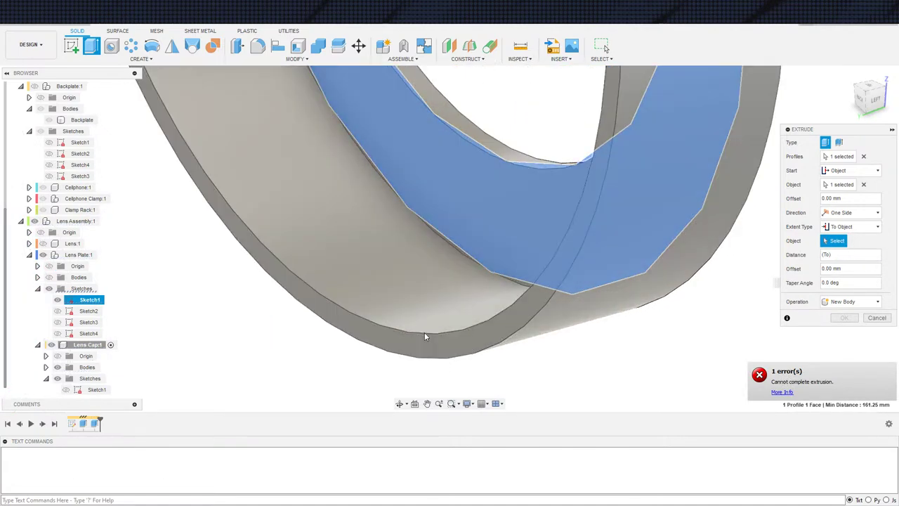
{"action": "left_click", "coordinate": [425, 333]}
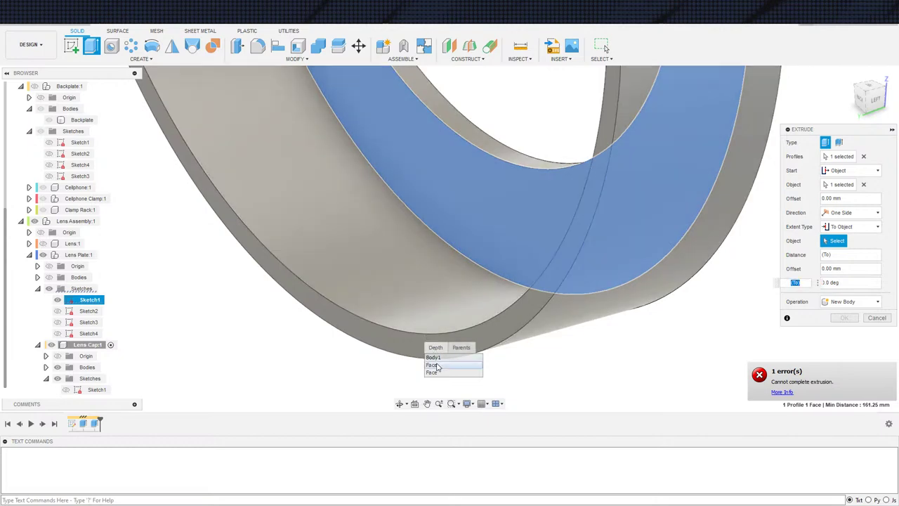
{"action": "left_click", "coordinate": [436, 365]}
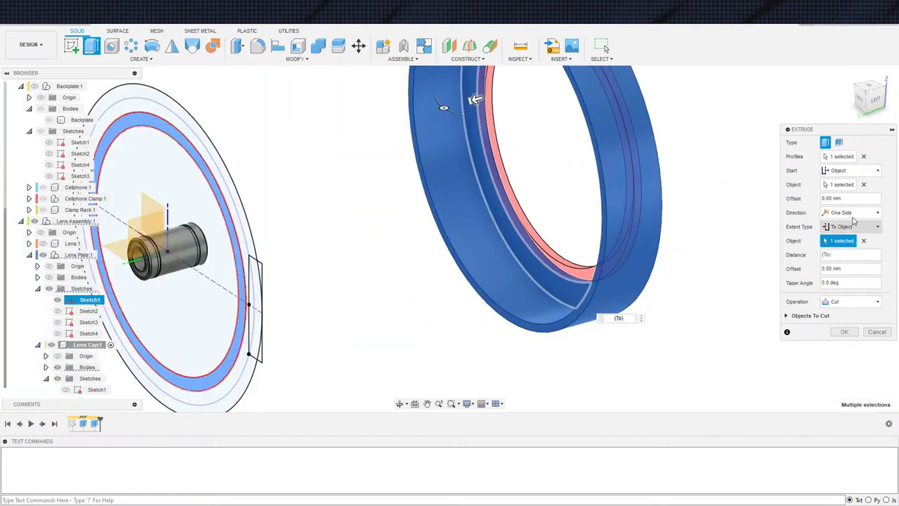
Step: Try a thin extrusion for the ring, with the Lens Cap rim's end face as its end object
{"action": "left_click", "coordinate": [841, 143]}
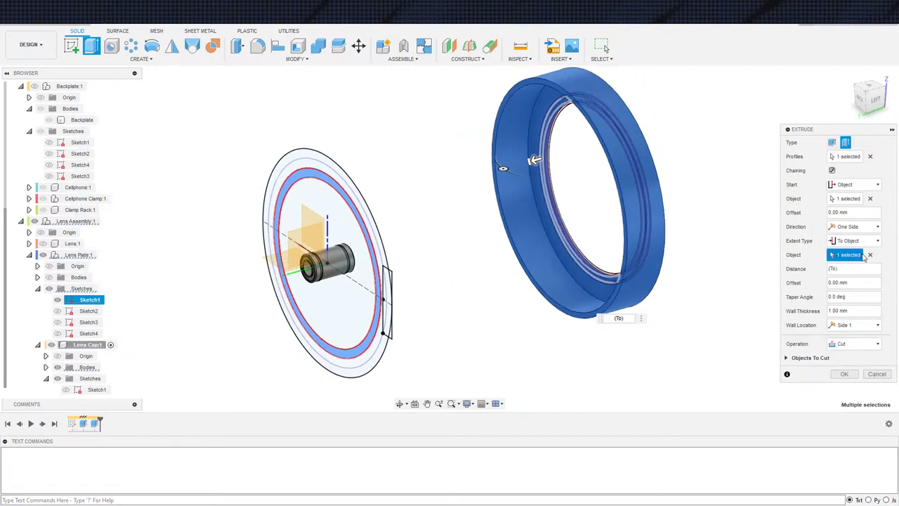
{"action": "left_click", "coordinate": [870, 255]}
{"action": "scroll", "coordinate": [589, 321], "scroll_direction": "up", "scroll_amount": 5}
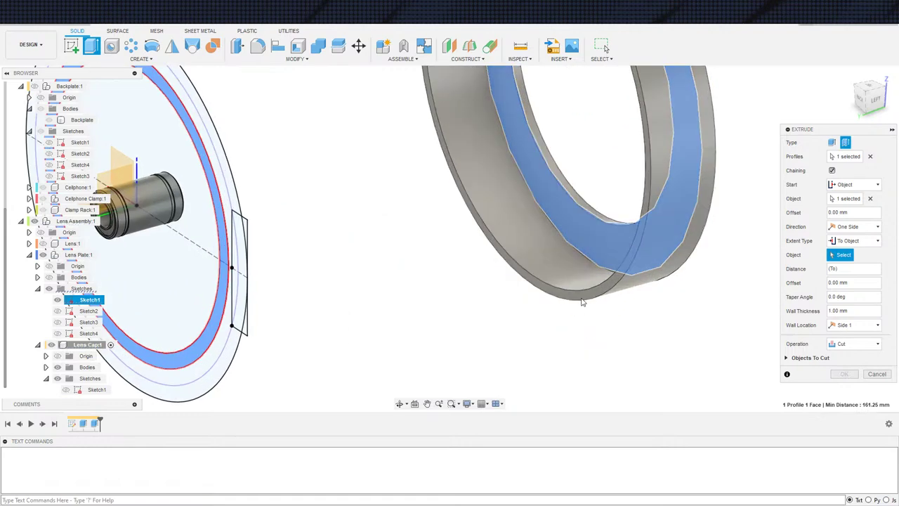
{"action": "left_click", "coordinate": [574, 298]}
{"action": "scroll", "coordinate": [704, 311], "scroll_direction": "down", "scroll_amount": 3}
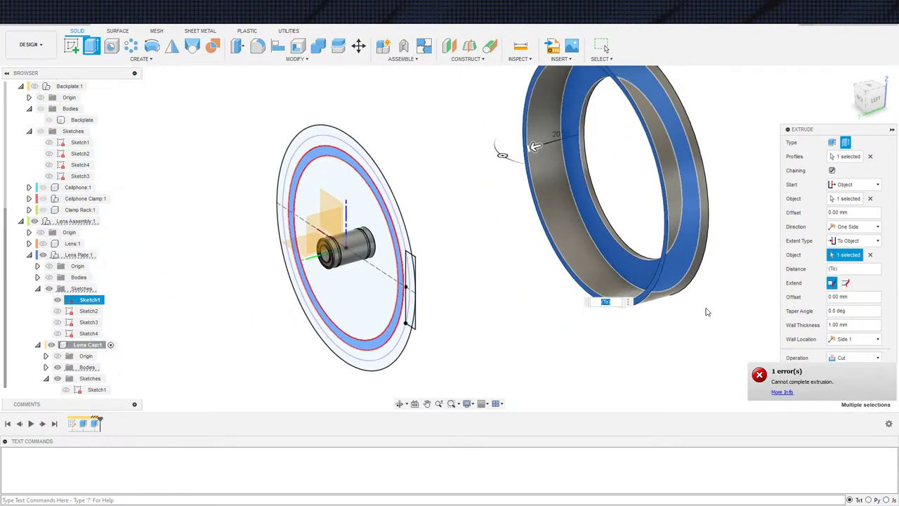
{"action": "middle_click_drag", "start_coordinate": [705, 311], "coordinate": [733, 315]}
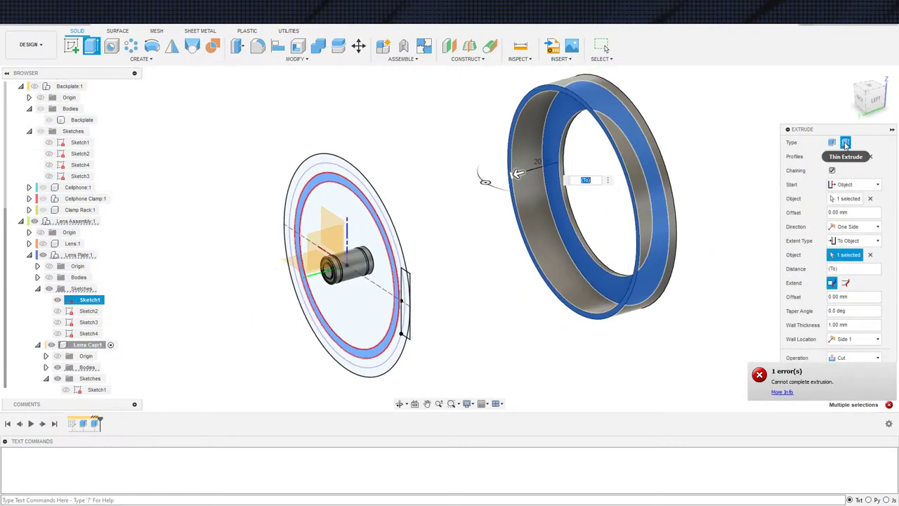
Step: Return the ring to a regular extrusion, trying the other Extend option and the Join operation
{"action": "left_click", "coordinate": [846, 143]}
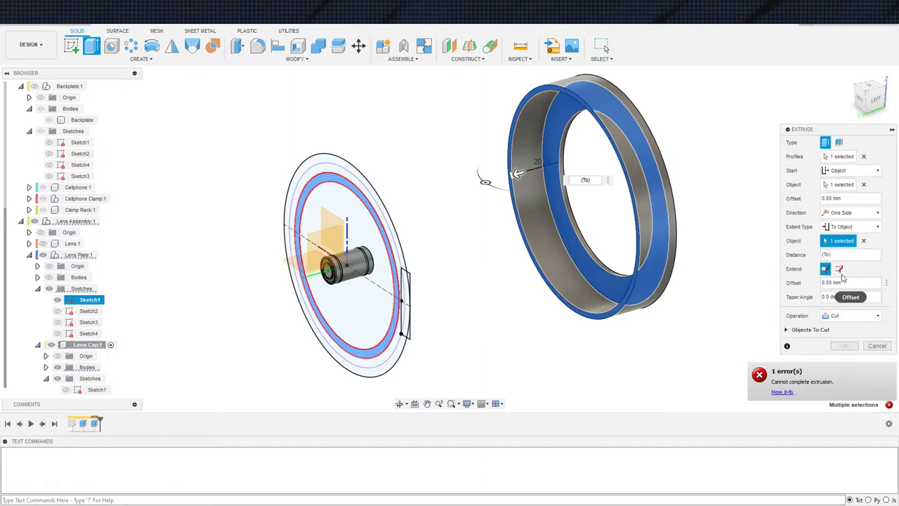
{"action": "left_click", "coordinate": [840, 269]}
{"action": "middle_click_drag", "start_coordinate": [716, 295], "coordinate": [702, 317]}
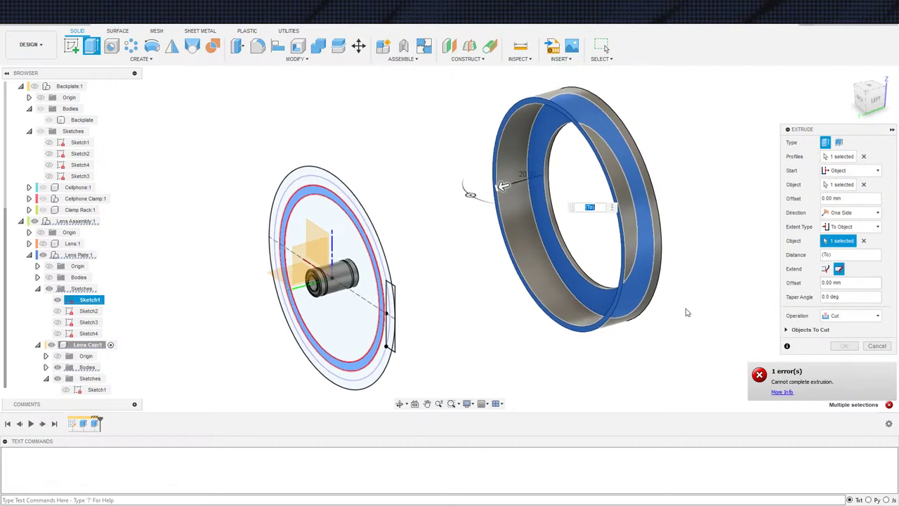
{"action": "left_click", "coordinate": [843, 316]}
{"action": "left_click", "coordinate": [834, 328]}
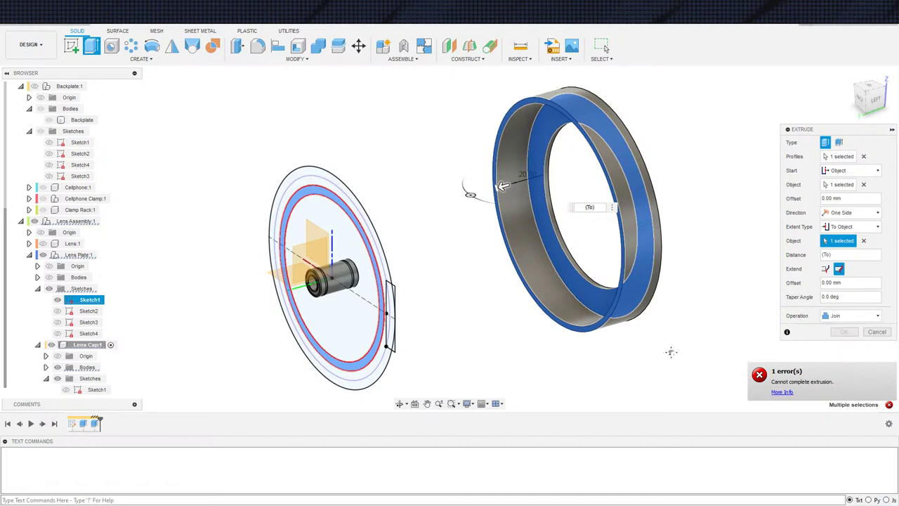
{"action": "scroll", "coordinate": [705, 341], "scroll_direction": "up", "scroll_amount": 3}
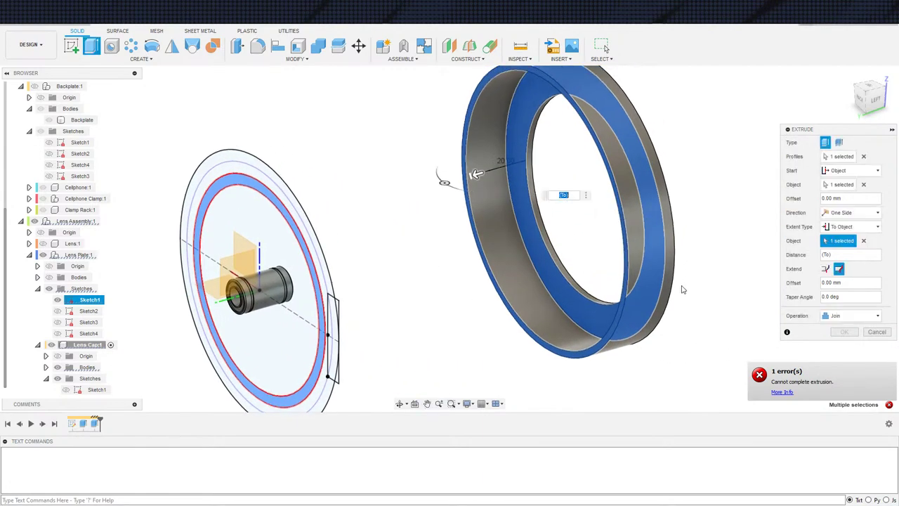
Step: Try the Lens Cap's outer annular face as the ring extrusion's start object
{"action": "left_click", "coordinate": [864, 184]}
{"action": "left_click", "coordinate": [880, 90]}
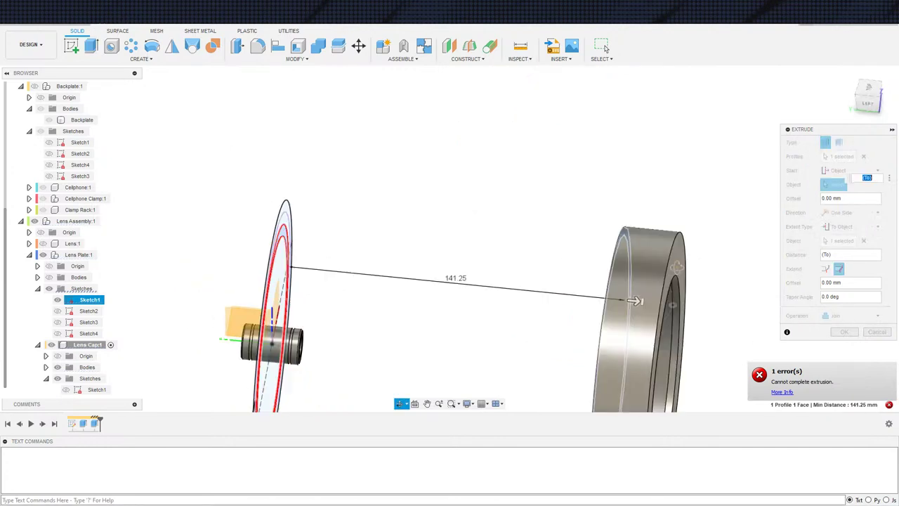
{"action": "middle_click_drag", "start_coordinate": [629, 223], "coordinate": [545, 153]}
{"action": "left_click", "coordinate": [604, 239]}
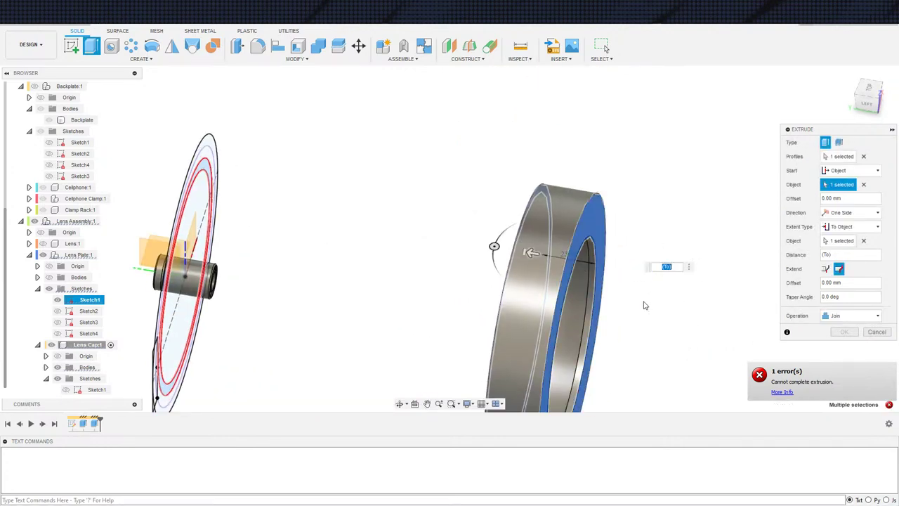
{"action": "middle_click_drag", "start_coordinate": [624, 352], "coordinate": [615, 294], "text": "shift"}
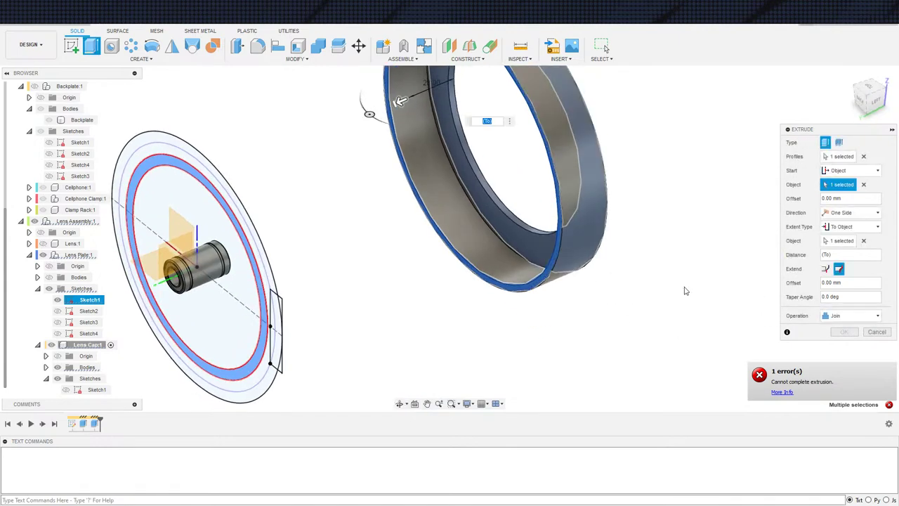
Step: Extrude the ring by a distance of 20 mm from the Lens Cap's inner annular face, joined to the cap
{"action": "left_click", "coordinate": [841, 239]}
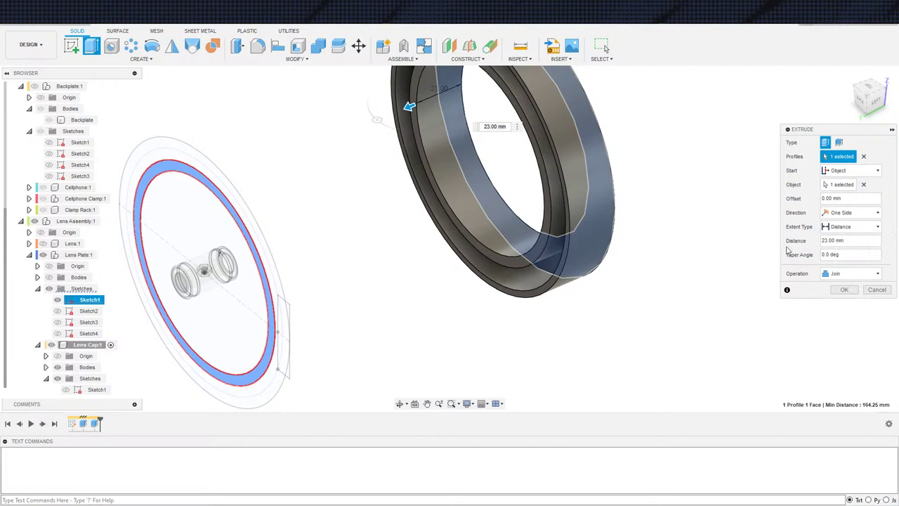
{"action": "left_click", "coordinate": [863, 185]}
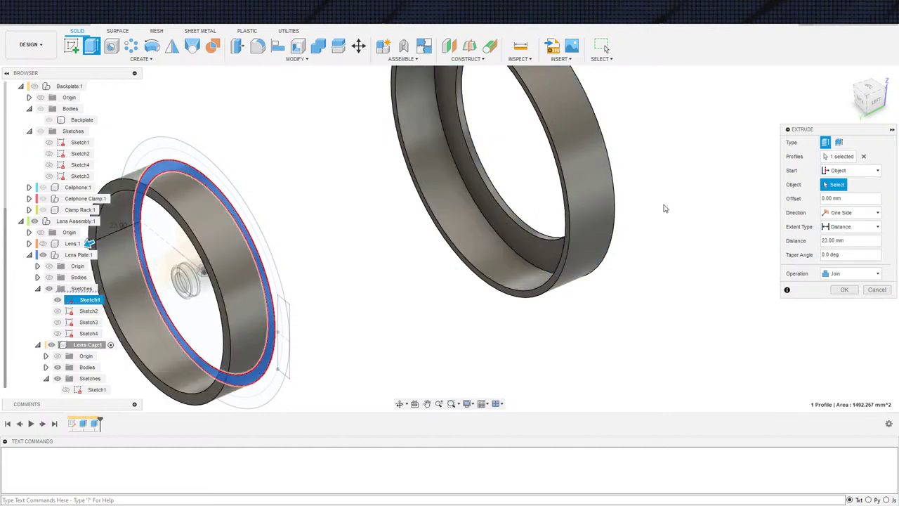
{"action": "left_click", "coordinate": [545, 253]}
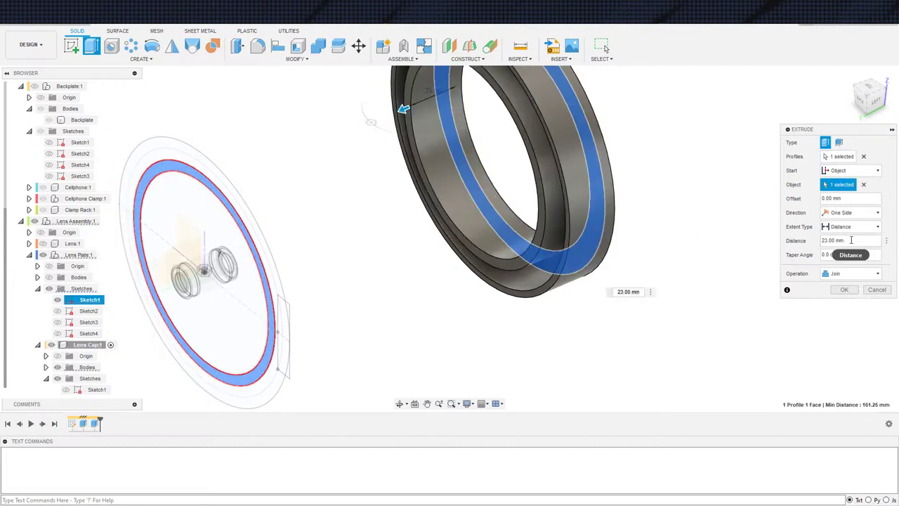
{"action": "key", "text": "Delete"}
{"action": "type", "text": "0"}
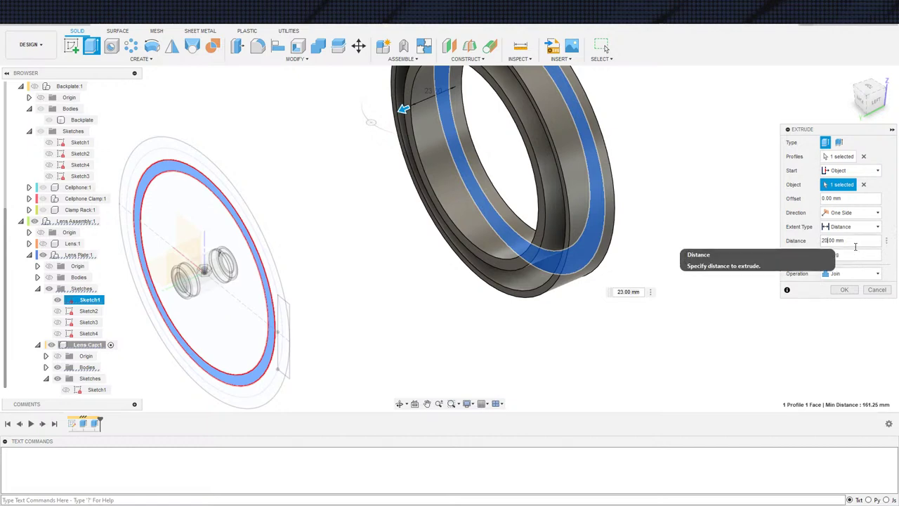
{"action": "left_click", "coordinate": [843, 290]}
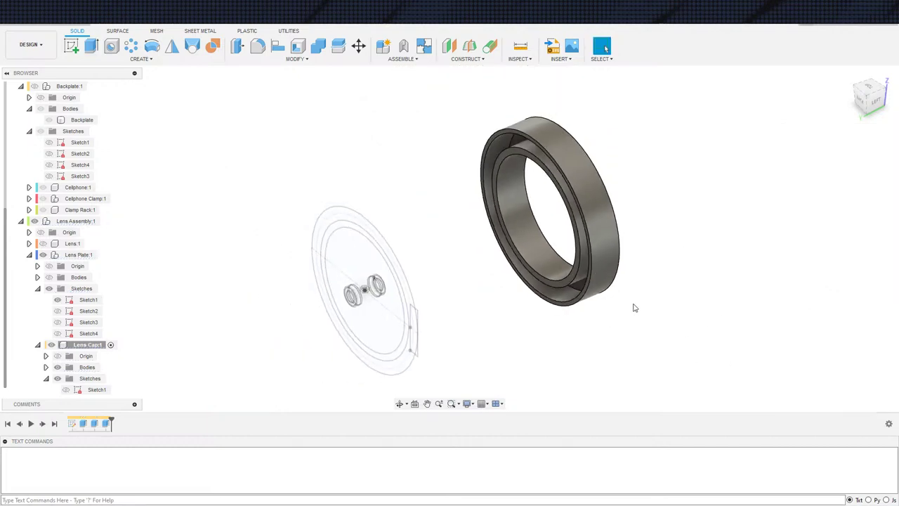
Step: Examine the Lens Cap's new inner ring and the gap between it and the outer wall
{"action": "mouse_move", "coordinate": [561, 354]}
{"action": "middle_mouse_down", "text": "shift"}
{"action": "mouse_move", "coordinate": [508, 355]}
{"action": "mouse_move", "coordinate": [483, 279]}
{"action": "middle_mouse_up", "text": "shift"}
{"action": "scroll", "coordinate": [508, 355], "scroll_direction": "down", "scroll_amount": 3}
{"action": "mouse_move", "coordinate": [475, 309]}
{"action": "middle_mouse_down", "text": "shift"}
{"action": "mouse_move", "coordinate": [499, 291]}
{"action": "mouse_move", "coordinate": [518, 297]}
{"action": "mouse_move", "coordinate": [531, 323]}
{"action": "mouse_move", "coordinate": [501, 283]}
{"action": "mouse_move", "coordinate": [506, 443]}
{"action": "middle_mouse_up", "text": "shift"}
{"action": "scroll", "coordinate": [417, 299], "scroll_direction": "up", "scroll_amount": 3}
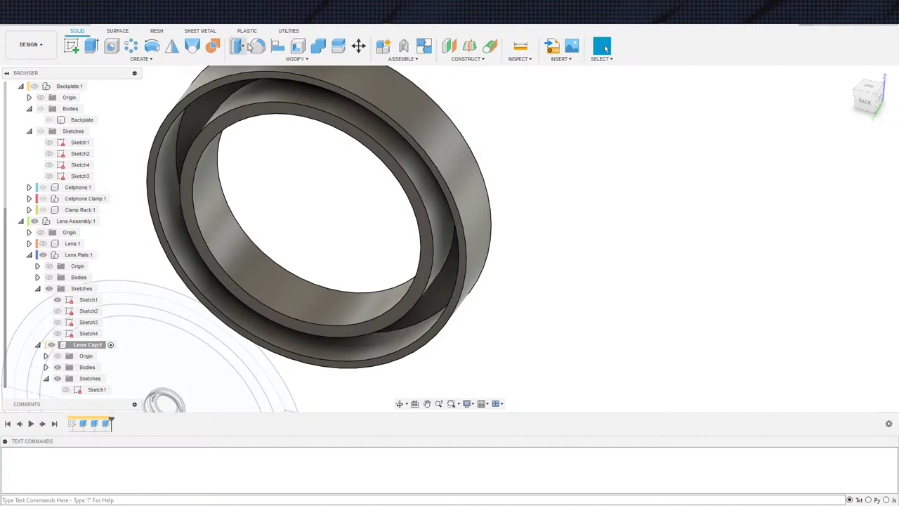
{"action": "scroll", "coordinate": [436, 325], "scroll_direction": "down", "scroll_amount": 5}
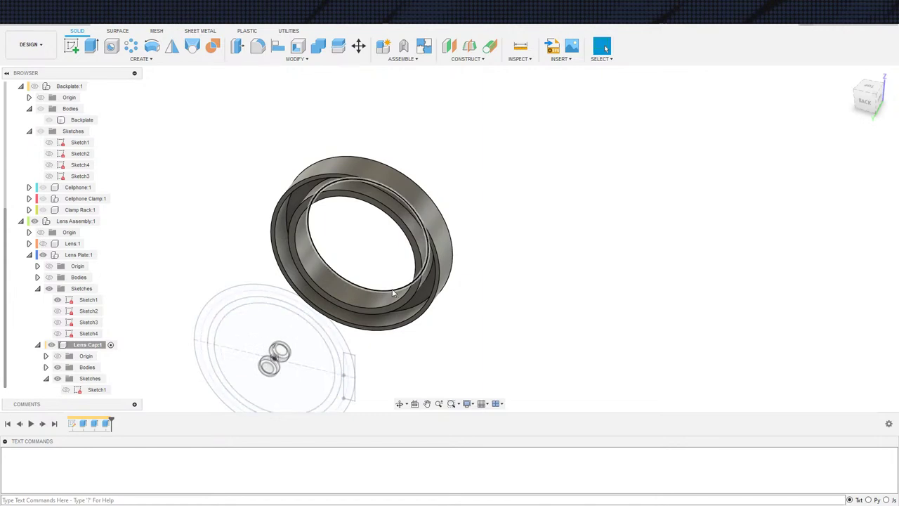
{"action": "scroll", "coordinate": [420, 303], "scroll_direction": "up", "scroll_amount": 3}
{"action": "scroll", "coordinate": [404, 316], "scroll_direction": "down", "scroll_amount": 2}
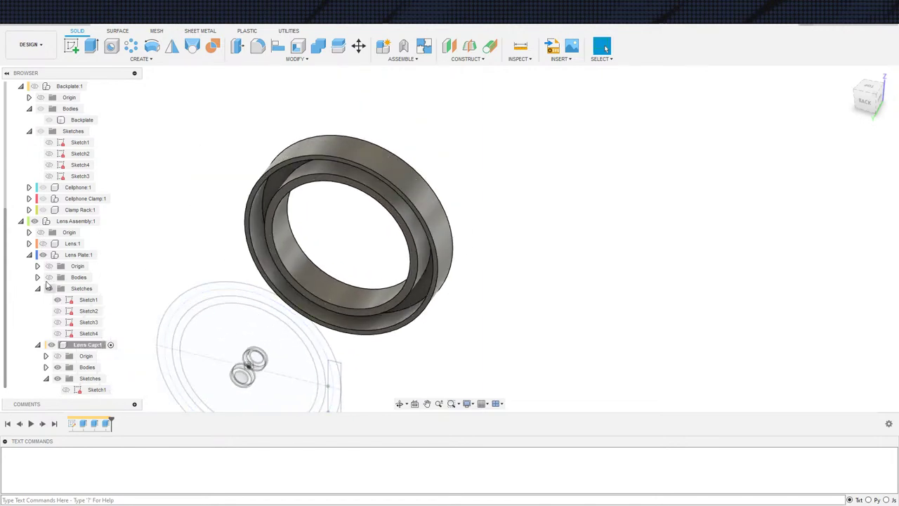
{"action": "scroll", "coordinate": [443, 327], "scroll_direction": "down", "scroll_amount": 3}
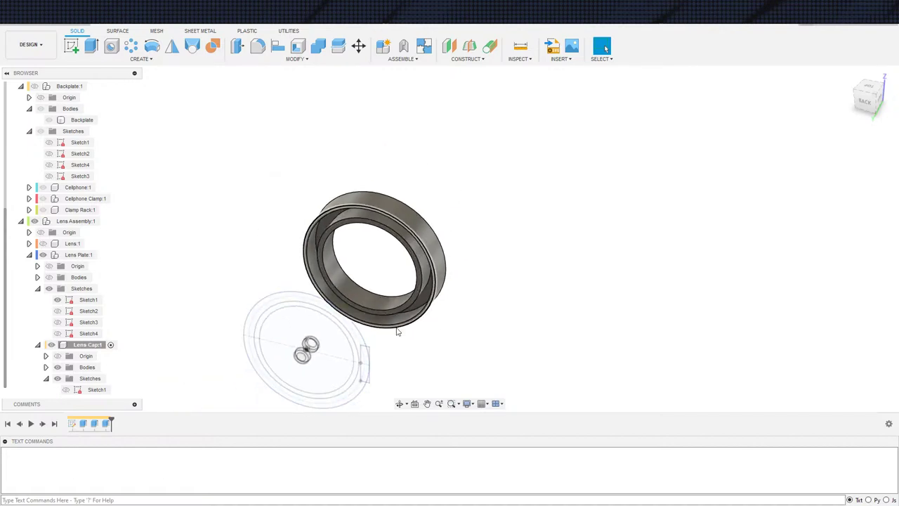
{"action": "scroll", "coordinate": [396, 331], "scroll_direction": "up", "scroll_amount": 3}
Step: Add a modeled, full-length M120x3 ISO Metric thread to the inside face of the Lens Cap's outer wall
{"action": "left_click", "coordinate": [442, 284]}
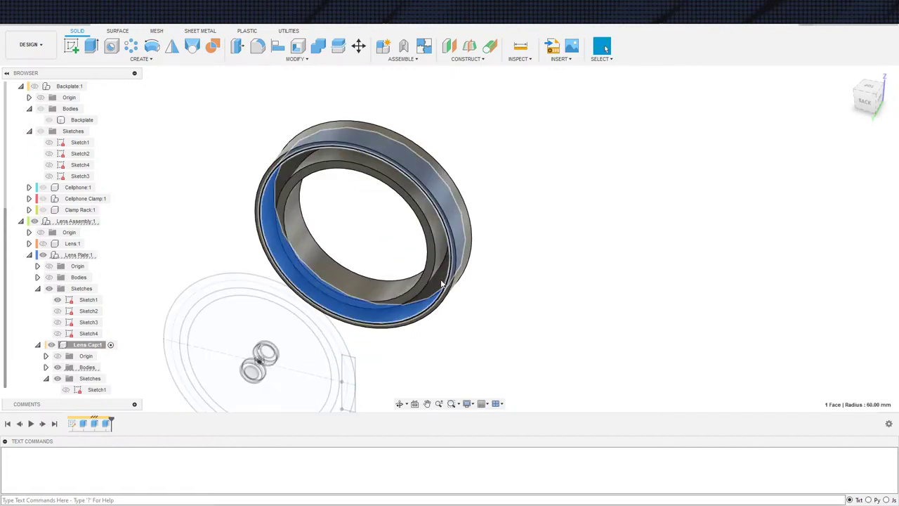
{"action": "left_click", "coordinate": [172, 73]}
{"action": "left_click", "coordinate": [175, 60]}
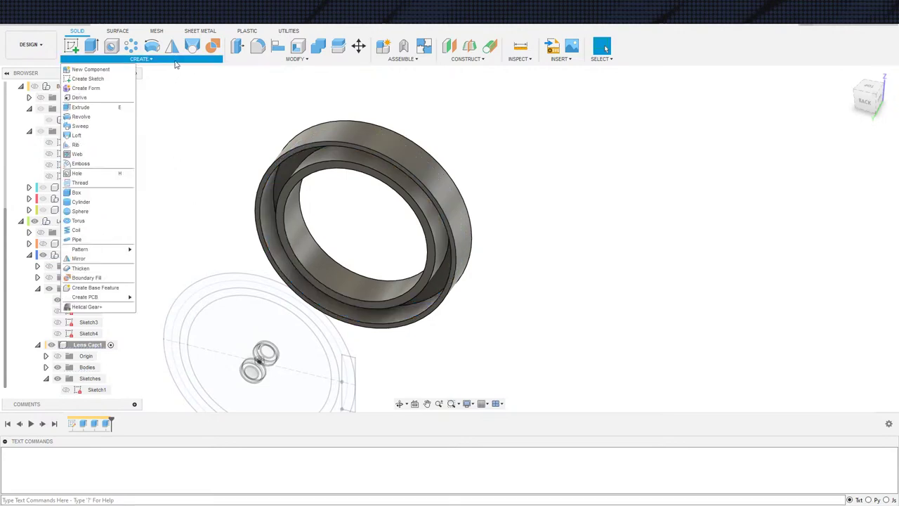
{"action": "left_click", "coordinate": [80, 183]}
{"action": "left_click", "coordinate": [297, 291]}
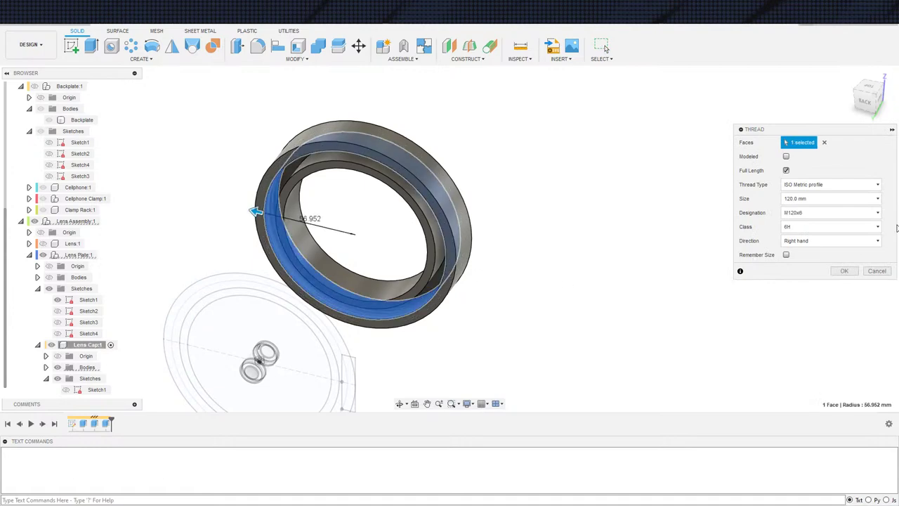
{"action": "left_click", "coordinate": [847, 212]}
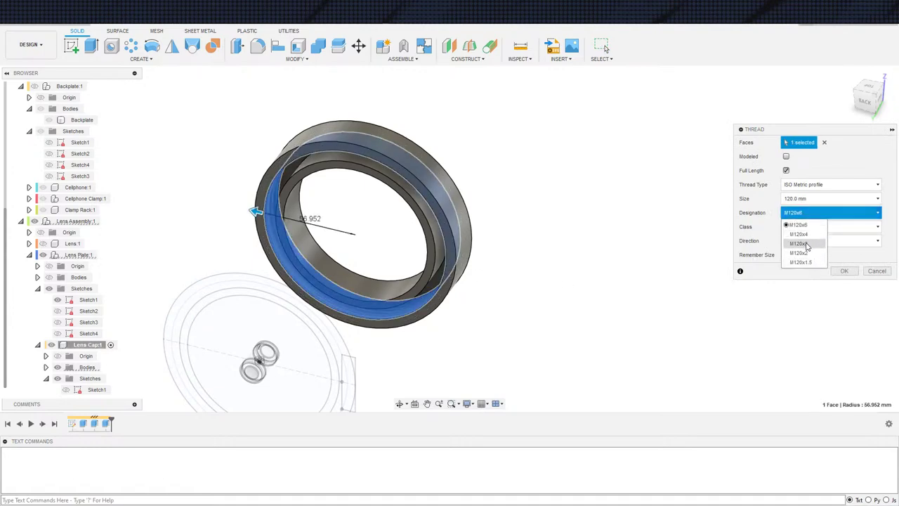
{"action": "left_click", "coordinate": [801, 243]}
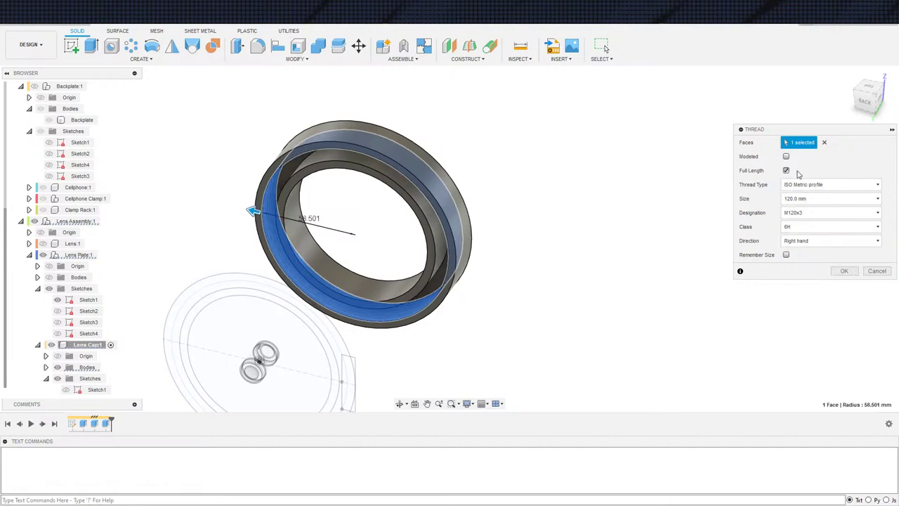
{"action": "left_click", "coordinate": [786, 157]}
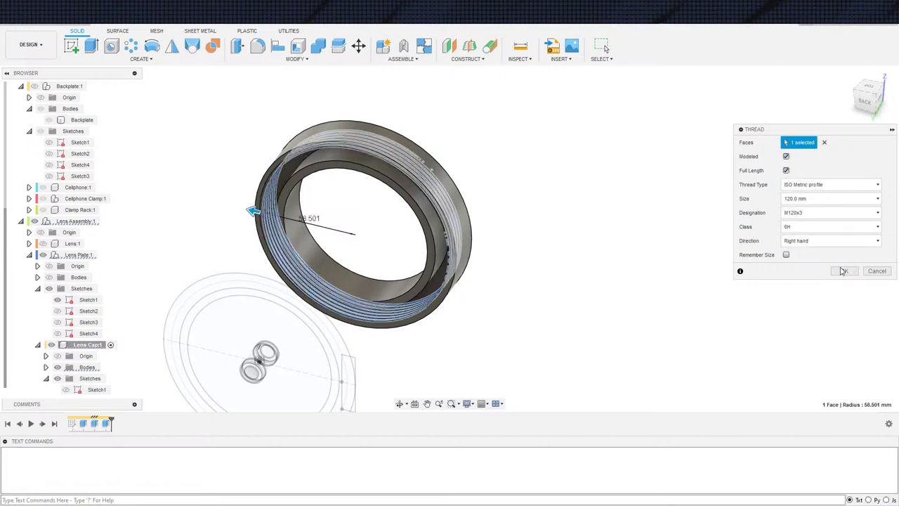
{"action": "left_click", "coordinate": [842, 271]}
Step: Activate the Lens Plate component and check the settings of its existing thread feature
{"action": "middle_click_drag", "start_coordinate": [443, 345], "coordinate": [424, 318], "text": "shift"}
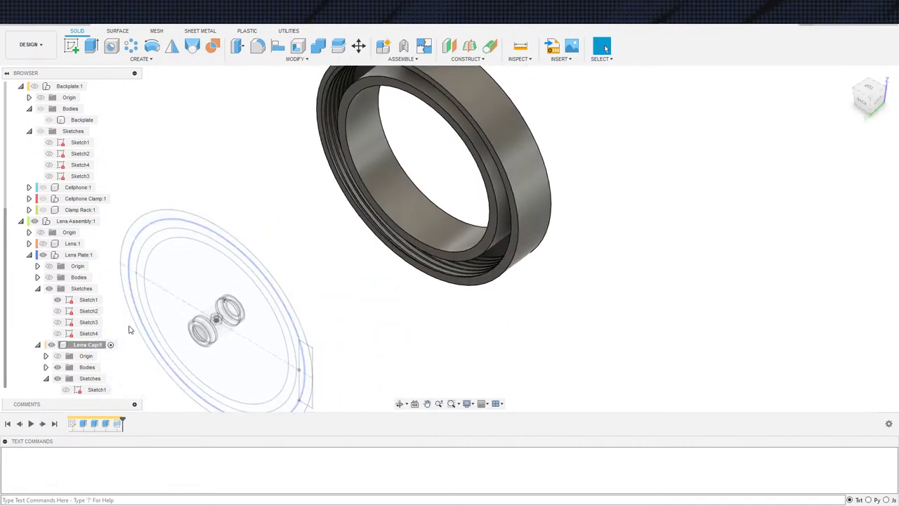
{"action": "left_click", "coordinate": [103, 256]}
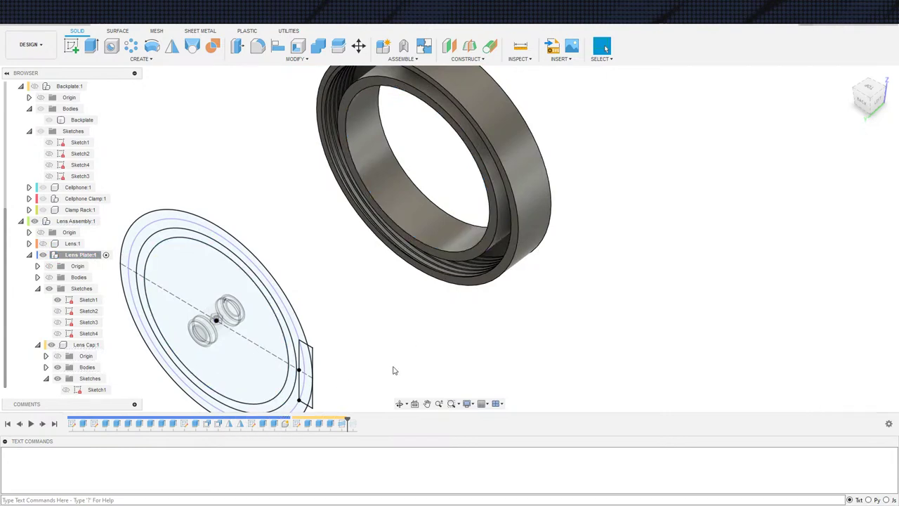
{"action": "double_click", "coordinate": [353, 423]}
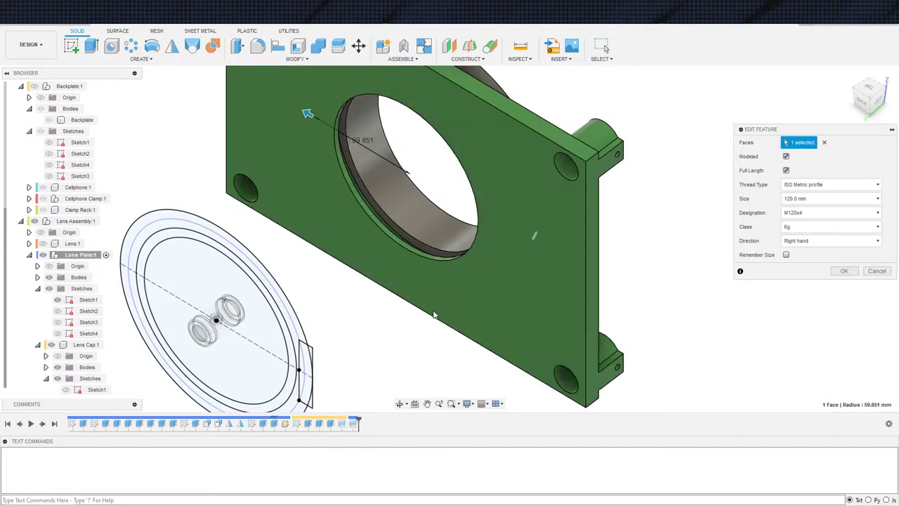
{"action": "key", "text": "Return"}
Step: Change the Lens Cap thread's designation to M120x4
{"action": "double_click", "coordinate": [342, 424]}
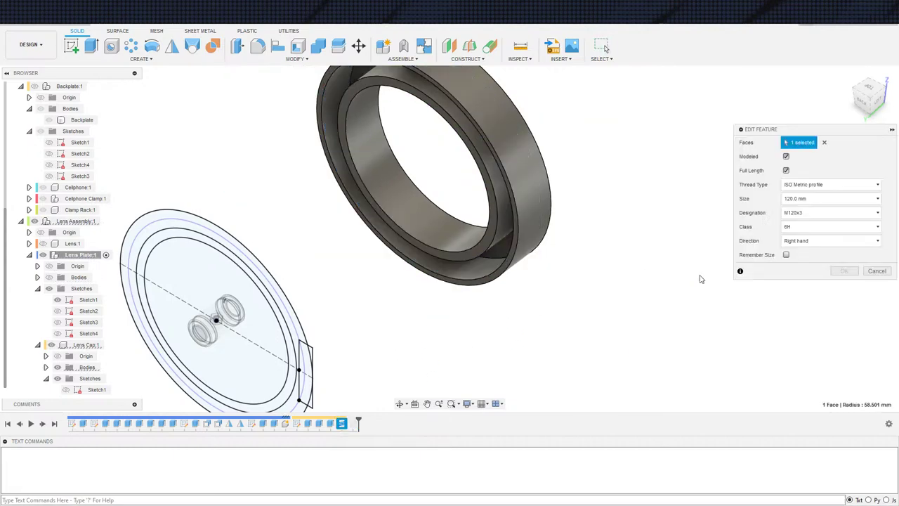
{"action": "left_click", "coordinate": [800, 214]}
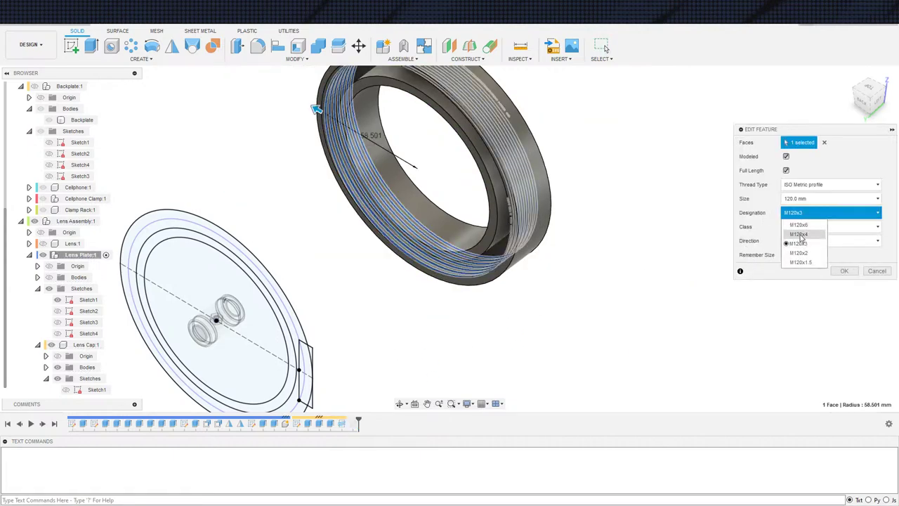
{"action": "left_click", "coordinate": [800, 235]}
{"action": "left_click", "coordinate": [844, 272]}
Step: Show the Lens Plate's bodies together with the threaded Lens Cap
{"action": "scroll", "coordinate": [634, 297], "scroll_direction": "down", "scroll_amount": 2}
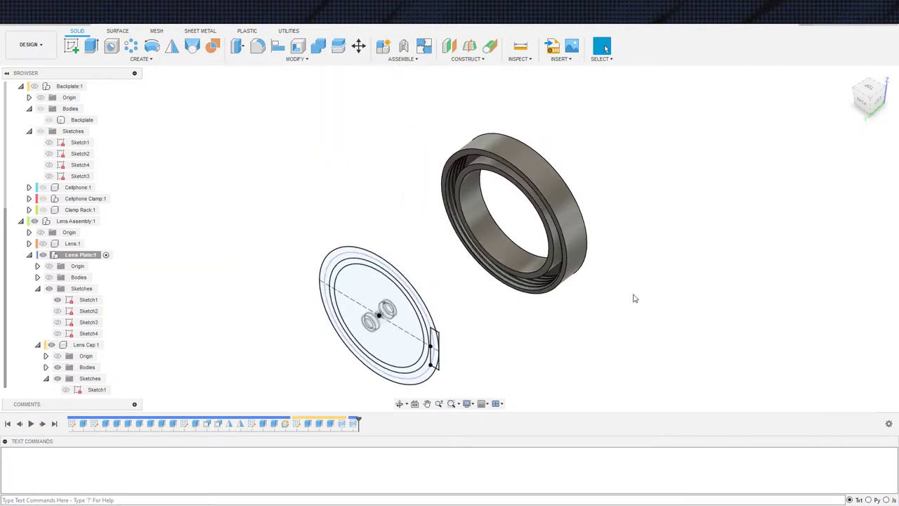
{"action": "scroll", "coordinate": [622, 325], "scroll_direction": "up", "scroll_amount": 2}
{"action": "scroll", "coordinate": [622, 325], "scroll_direction": "down", "scroll_amount": 3}
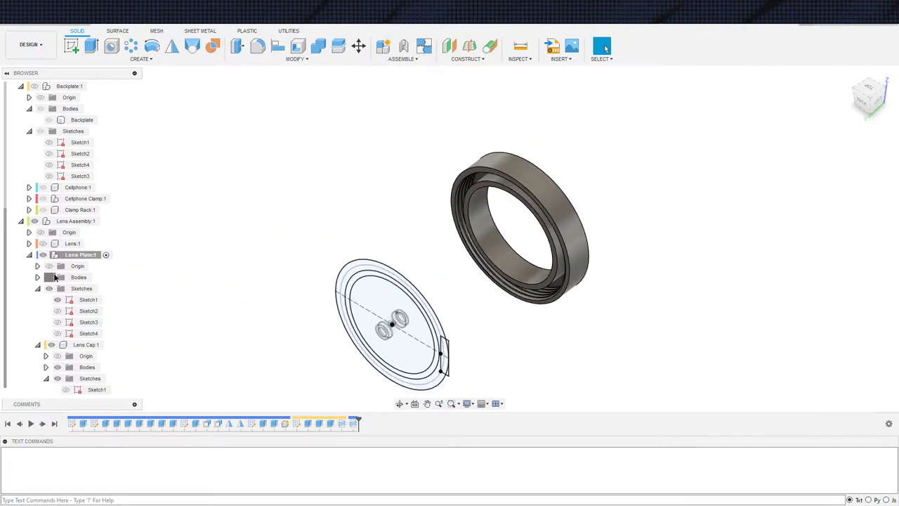
{"action": "left_click", "coordinate": [54, 277]}
{"action": "middle_click_drag", "start_coordinate": [491, 267], "coordinate": [471, 204], "text": "shift"}
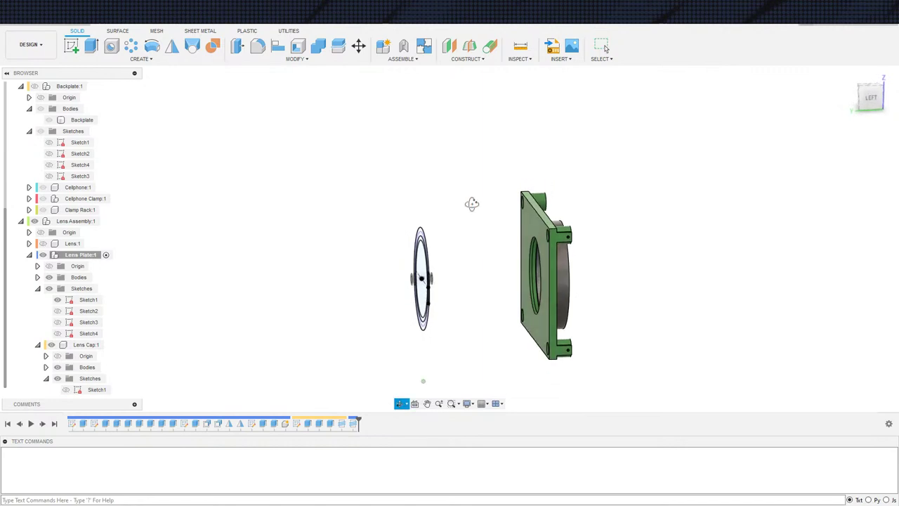
Step: Start a Section Analysis through the Lens Plate and Lens Cap, using the YZ plane as the cut plane
{"action": "left_click", "coordinate": [520, 58]}
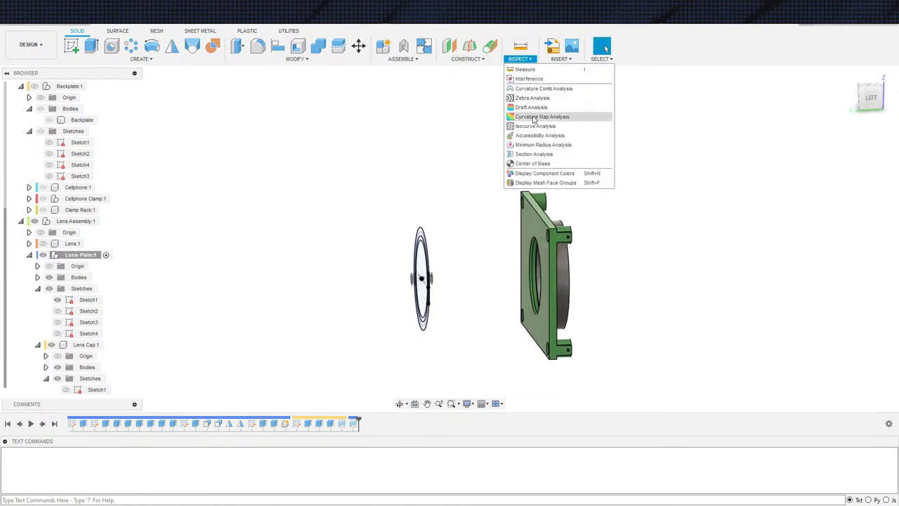
{"action": "left_click", "coordinate": [538, 155]}
{"action": "scroll", "coordinate": [400, 221], "scroll_direction": "down", "scroll_amount": 2}
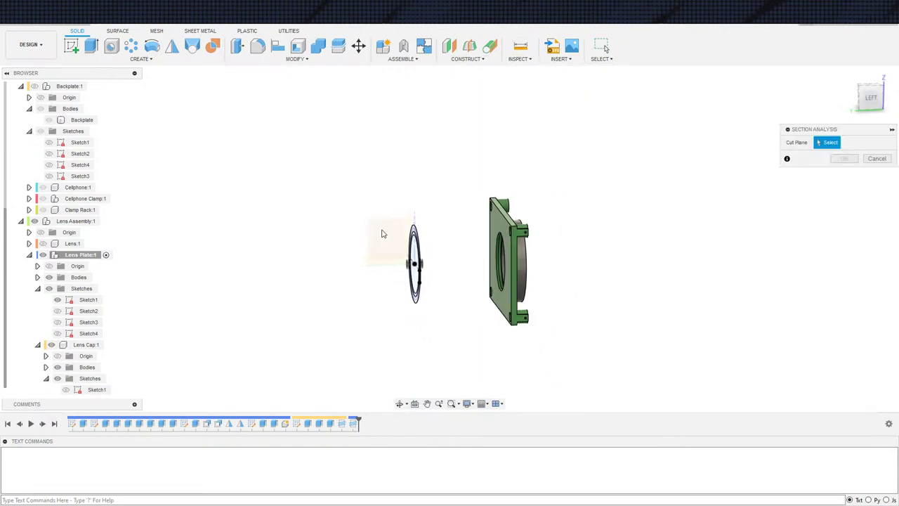
{"action": "left_click", "coordinate": [389, 249]}
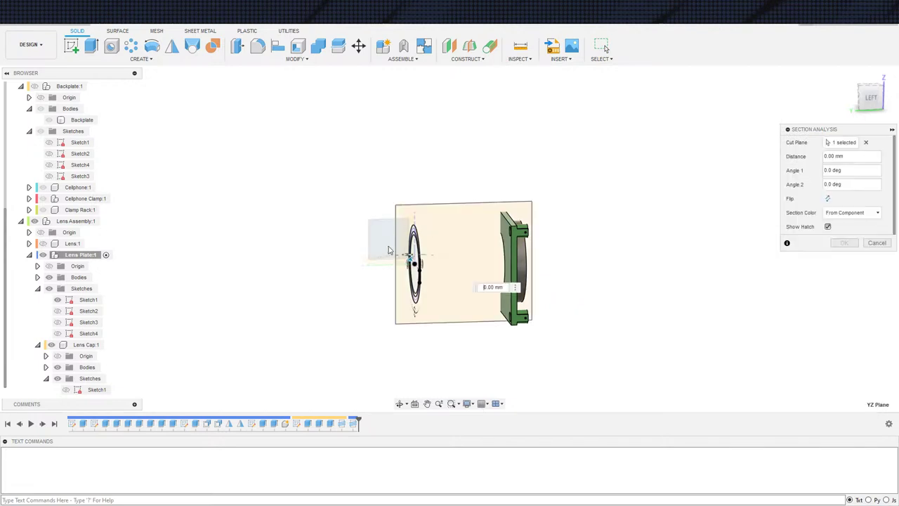
{"action": "left_click", "coordinate": [866, 142]}
{"action": "left_click", "coordinate": [391, 249]}
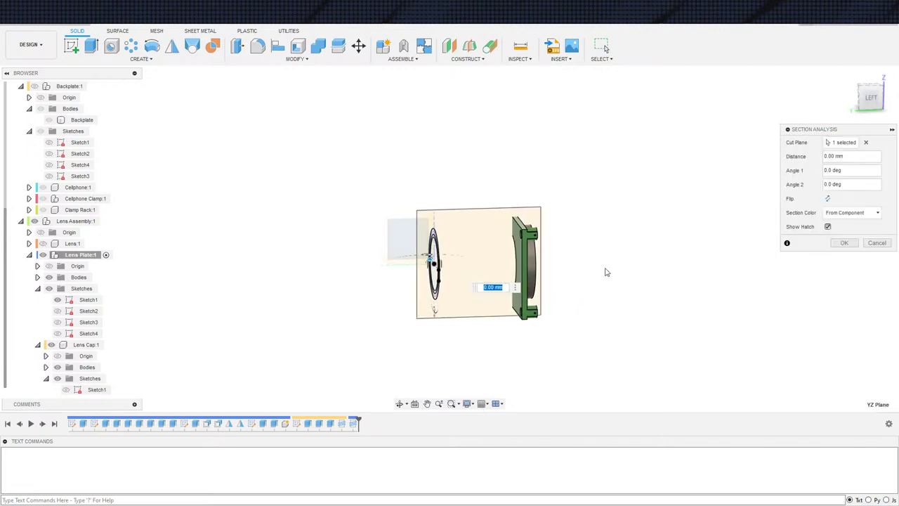
{"action": "middle_click_drag", "start_coordinate": [606, 227], "coordinate": [651, 277], "text": "shift"}
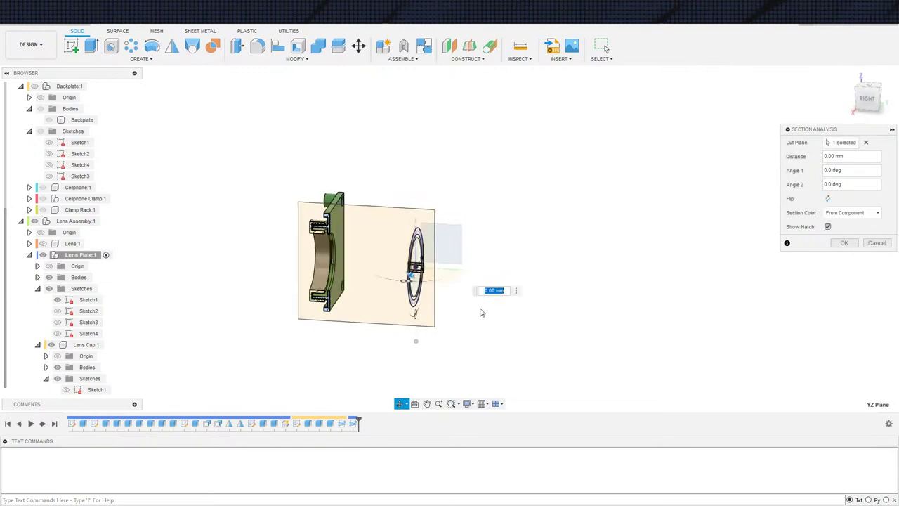
Step: Examine how the Lens Cap and Lens Plate threads mesh in the section view, and close the analysis without keeping it
{"action": "scroll", "coordinate": [395, 277], "scroll_direction": "up", "scroll_amount": 5}
{"action": "mouse_move", "coordinate": [256, 335]}
{"action": "middle_mouse_down"}
{"action": "mouse_move", "coordinate": [268, 361]}
{"action": "mouse_move", "coordinate": [337, 298]}
{"action": "mouse_move", "coordinate": [311, 309]}
{"action": "mouse_move", "coordinate": [304, 290]}
{"action": "middle_mouse_up"}
{"action": "scroll", "coordinate": [309, 283], "scroll_direction": "down", "scroll_amount": 5}
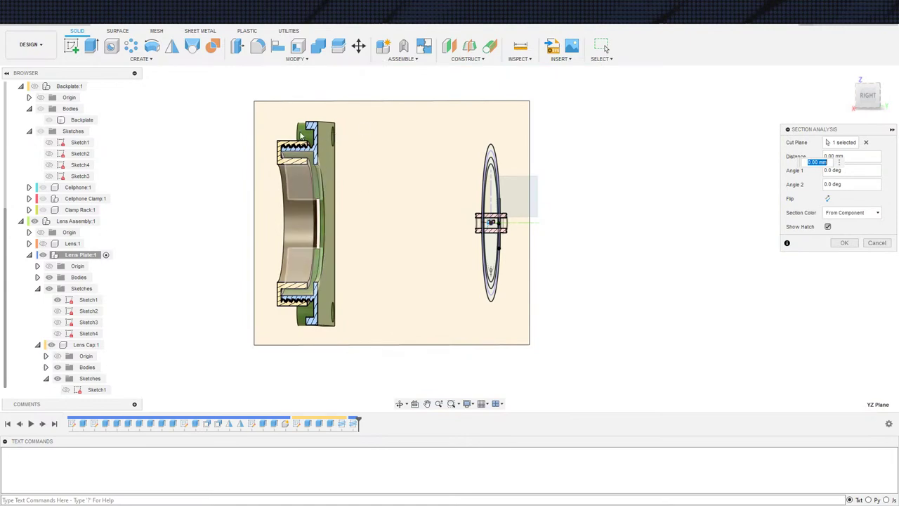
{"action": "scroll", "coordinate": [354, 147], "scroll_direction": "down", "scroll_amount": 2}
{"action": "scroll", "coordinate": [349, 167], "scroll_direction": "up", "scroll_amount": 2}
{"action": "middle_click_drag", "start_coordinate": [340, 187], "coordinate": [376, 207], "text": "shift"}
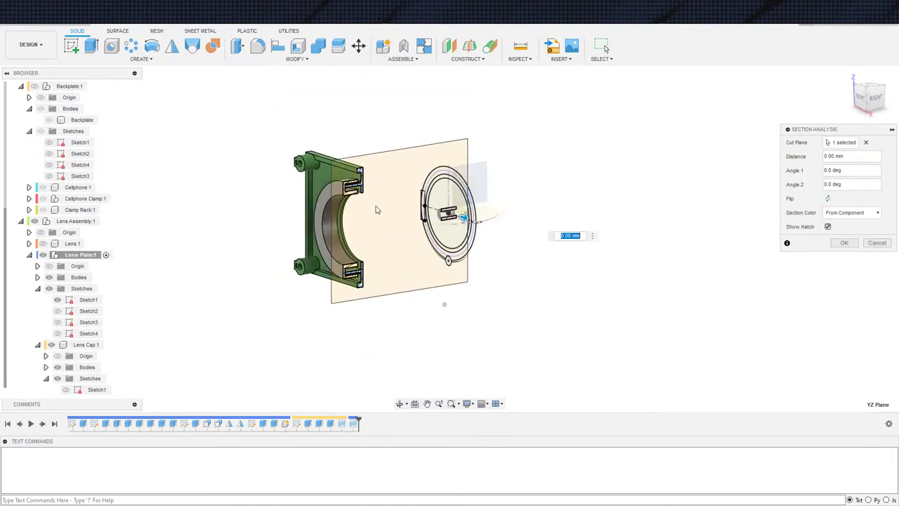
{"action": "key", "text": "Escape"}
Step: Hide the Lens Cap to expose the thread on the Lens Plate's ring
{"action": "scroll", "coordinate": [352, 179], "scroll_direction": "down", "scroll_amount": 3}
{"action": "scroll", "coordinate": [348, 189], "scroll_direction": "up", "scroll_amount": 5}
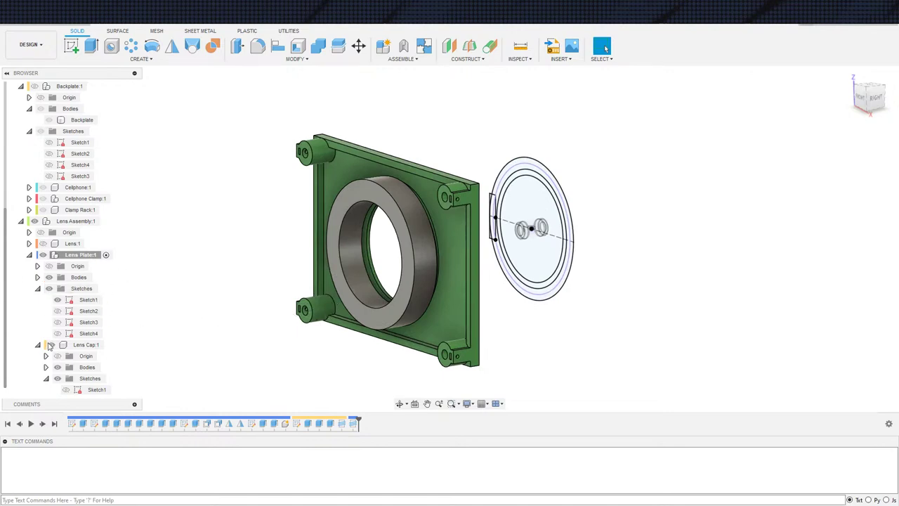
{"action": "left_click", "coordinate": [51, 345]}
{"action": "scroll", "coordinate": [460, 327], "scroll_direction": "up", "scroll_amount": 5}
{"action": "scroll", "coordinate": [361, 309], "scroll_direction": "down", "scroll_amount": 1}
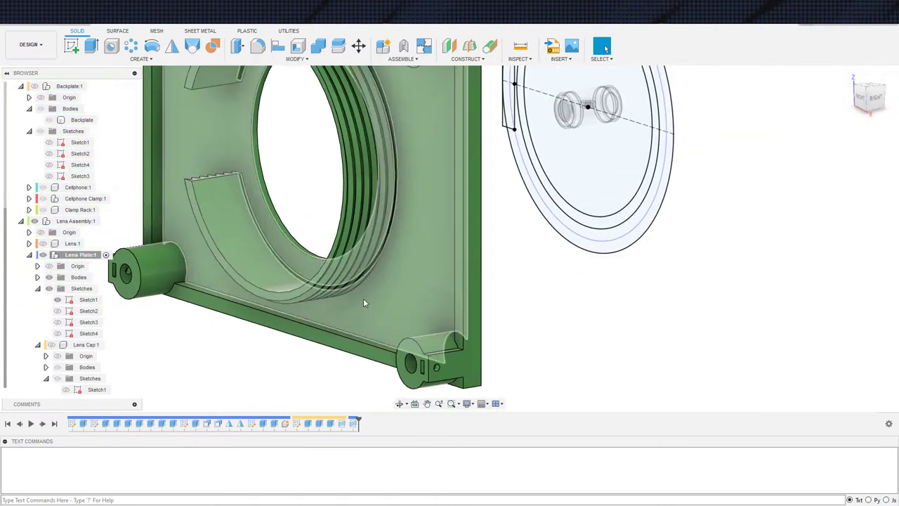
{"action": "middle_click_drag", "start_coordinate": [363, 298], "coordinate": [354, 431], "text": "shift"}
{"action": "scroll", "coordinate": [352, 310], "scroll_direction": "up", "scroll_amount": 1}
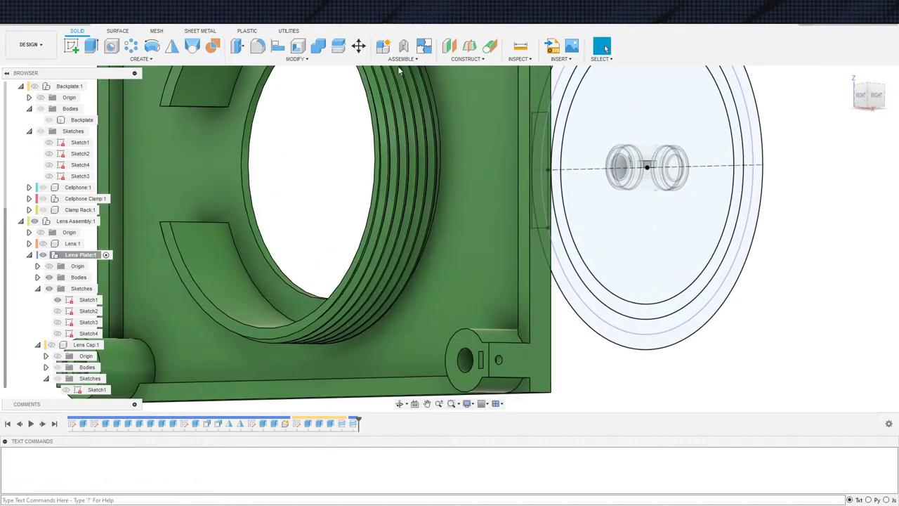
{"action": "left_click", "coordinate": [237, 47]}
{"action": "scroll", "coordinate": [330, 366], "scroll_direction": "up", "scroll_amount": 5}
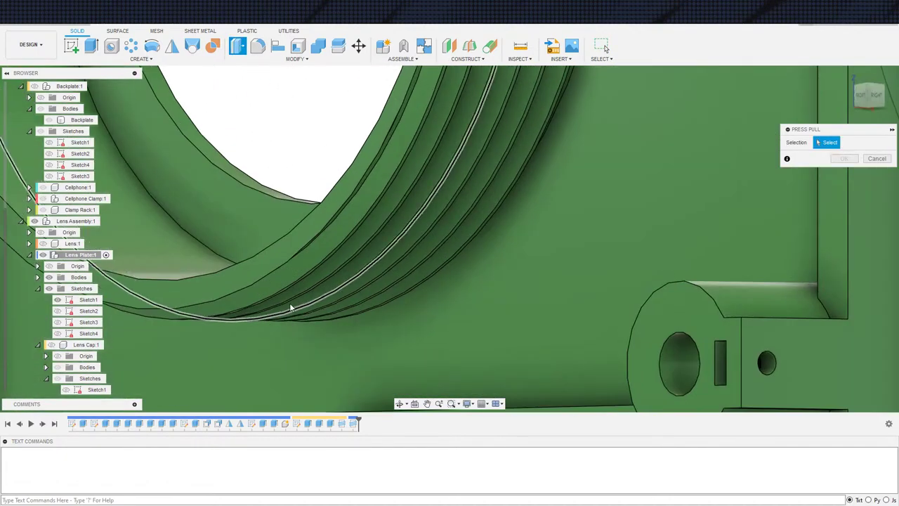
{"action": "left_click", "coordinate": [276, 259]}
{"action": "middle_click_drag", "start_coordinate": [281, 307], "coordinate": [351, 449], "text": "shift"}
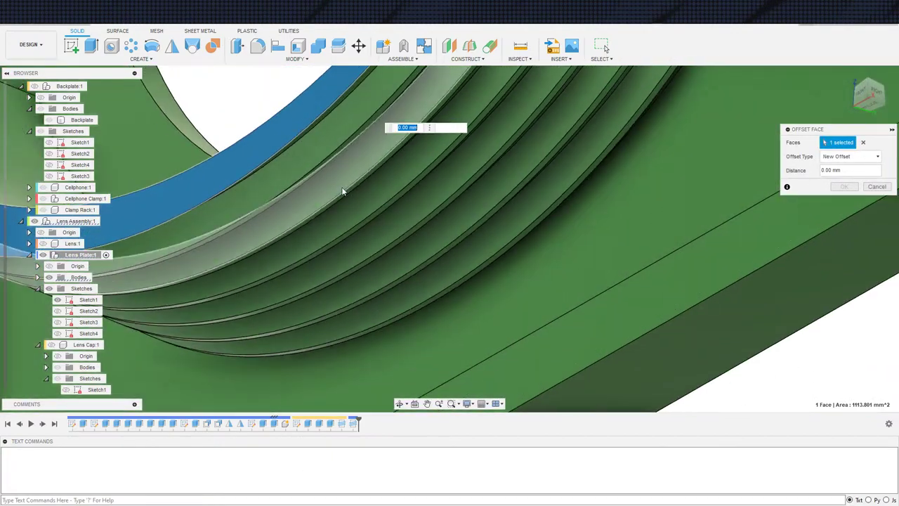
{"action": "middle_click_drag", "start_coordinate": [345, 190], "coordinate": [464, 374]}
{"action": "scroll", "coordinate": [386, 233], "scroll_direction": "up", "scroll_amount": 2}
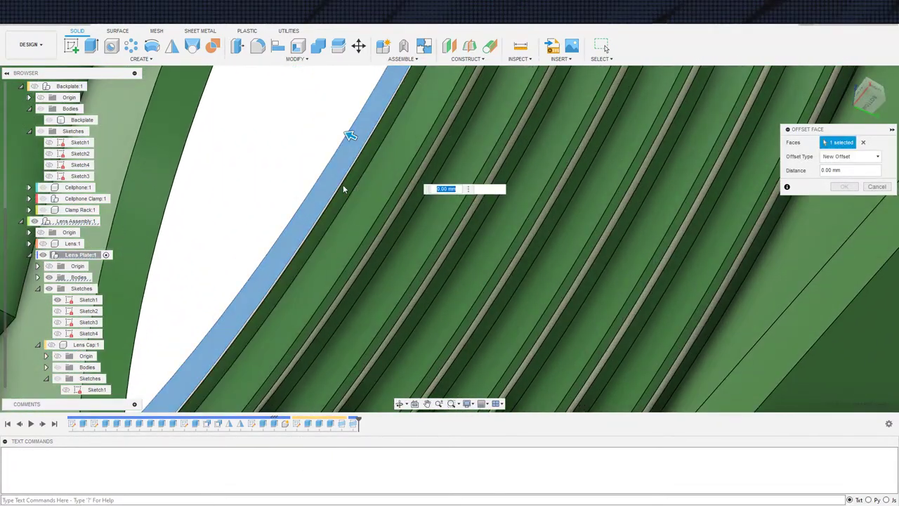
{"action": "left_click", "coordinate": [861, 143]}
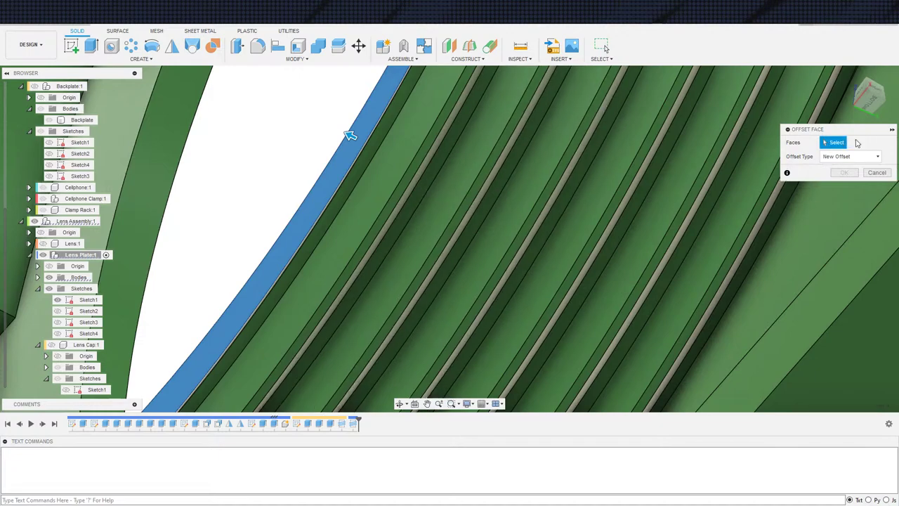
{"action": "left_click", "coordinate": [393, 182]}
{"action": "scroll", "coordinate": [405, 232], "scroll_direction": "down", "scroll_amount": 5}
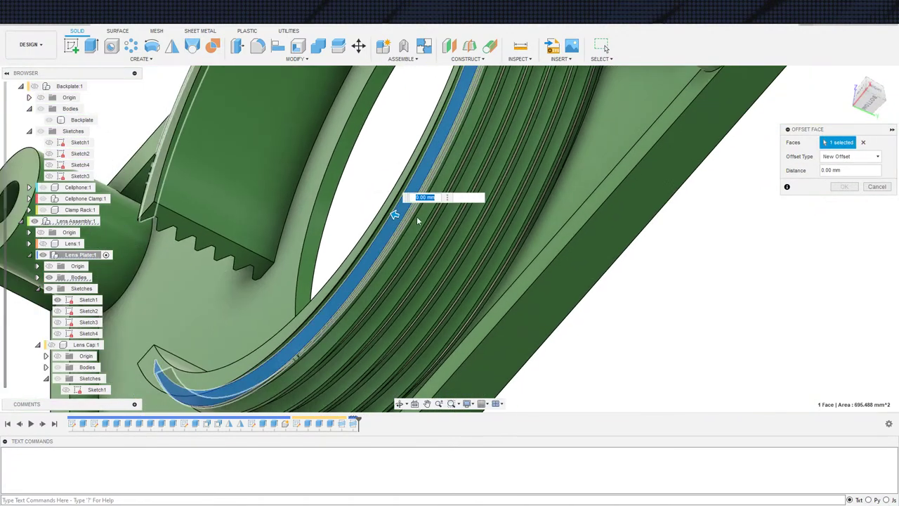
{"action": "middle_click_drag", "start_coordinate": [405, 219], "coordinate": [424, 246], "text": "shift"}
{"action": "scroll", "coordinate": [424, 246], "scroll_direction": "down", "scroll_amount": 10}
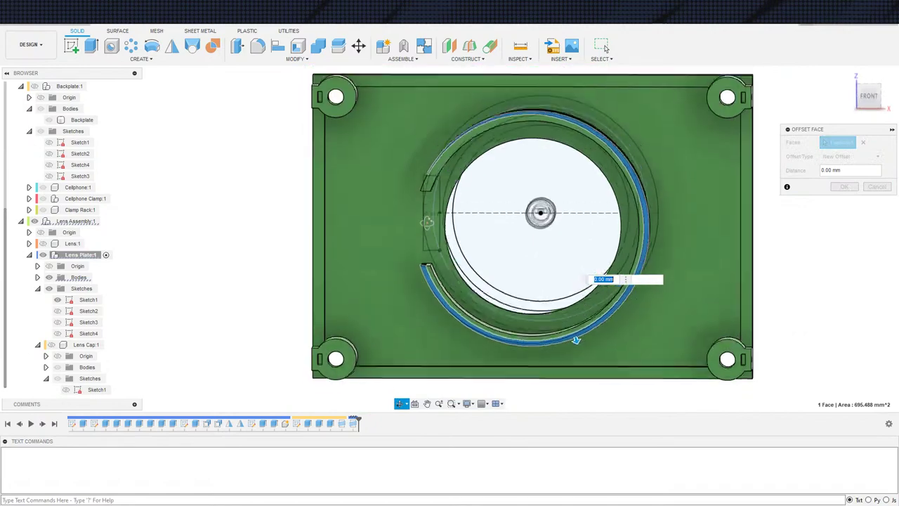
{"action": "scroll", "coordinate": [430, 298], "scroll_direction": "up", "scroll_amount": 3}
{"action": "key", "text": "Escape"}
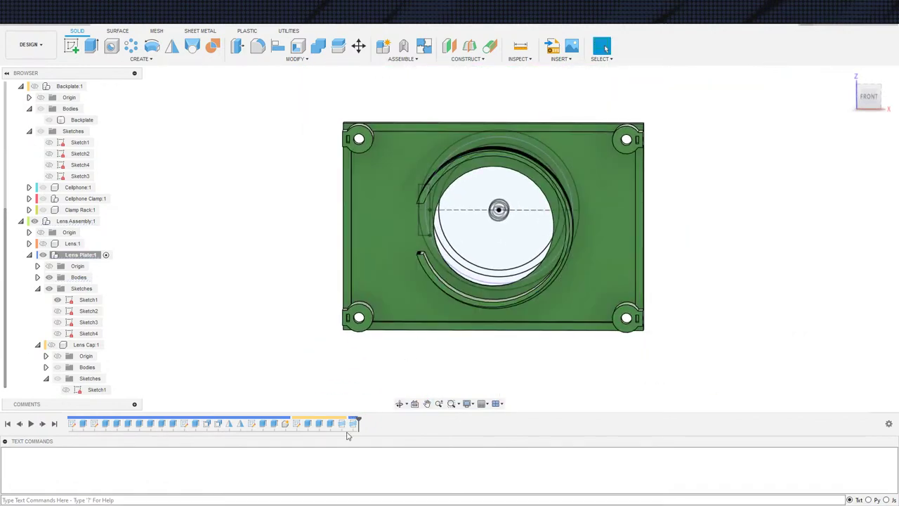
Step: Edit the extrusion of the Lens Plate's ring to include the missing profile segment, so the ring closes its gap
{"action": "double_click", "coordinate": [273, 424]}
{"action": "scroll", "coordinate": [436, 256], "scroll_direction": "up", "scroll_amount": 5}
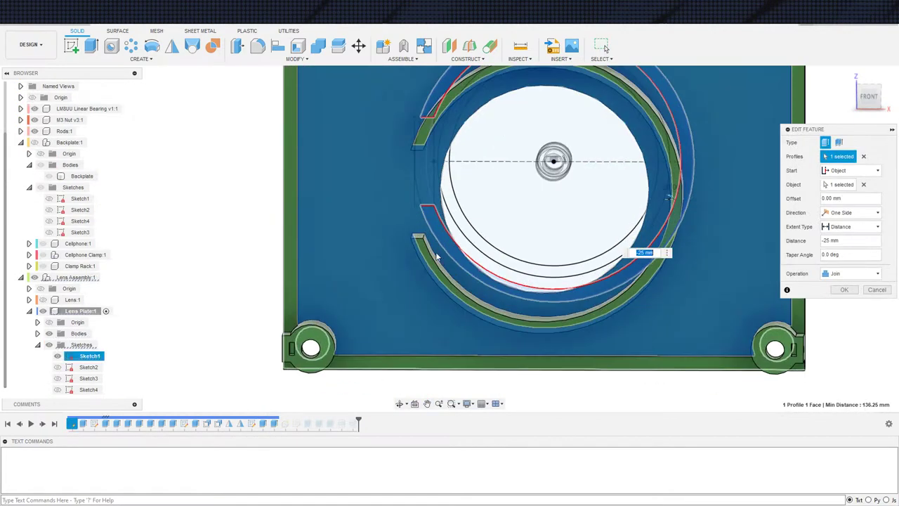
{"action": "left_click", "coordinate": [430, 183]}
{"action": "scroll", "coordinate": [430, 182], "scroll_direction": "down", "scroll_amount": 5}
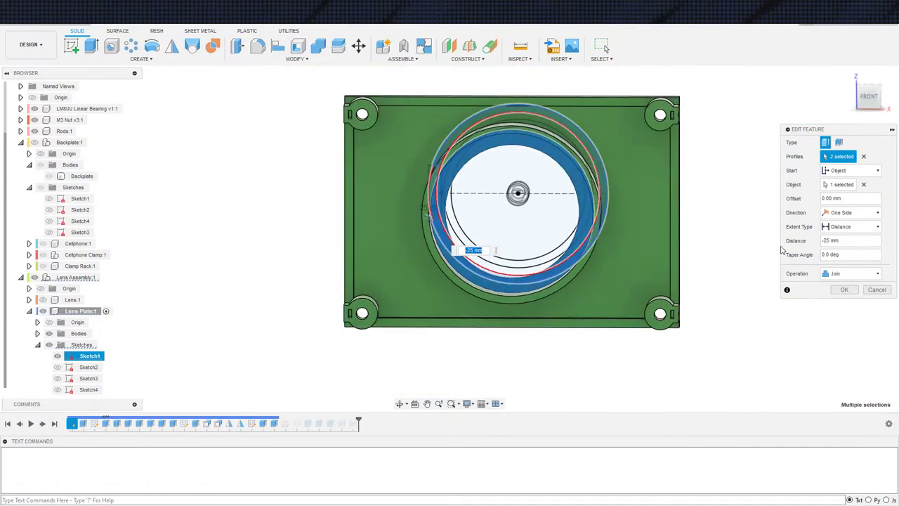
{"action": "left_click", "coordinate": [843, 290]}
{"action": "middle_click_drag", "start_coordinate": [773, 299], "coordinate": [550, 332], "text": "shift"}
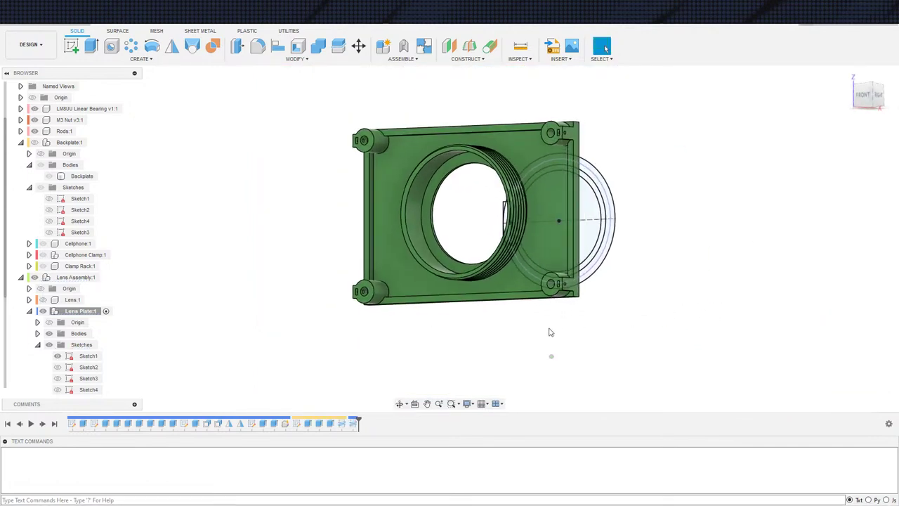
{"action": "scroll", "coordinate": [475, 329], "scroll_direction": "up", "scroll_amount": 3}
{"action": "middle_click_drag", "start_coordinate": [478, 310], "coordinate": [474, 329]}
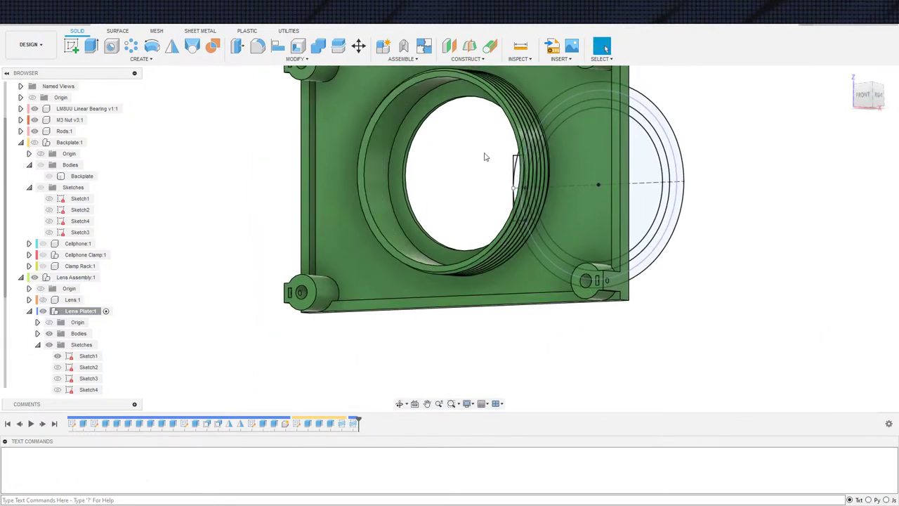
{"action": "left_click", "coordinate": [241, 45]}
{"action": "scroll", "coordinate": [552, 299], "scroll_direction": "up", "scroll_amount": 4}
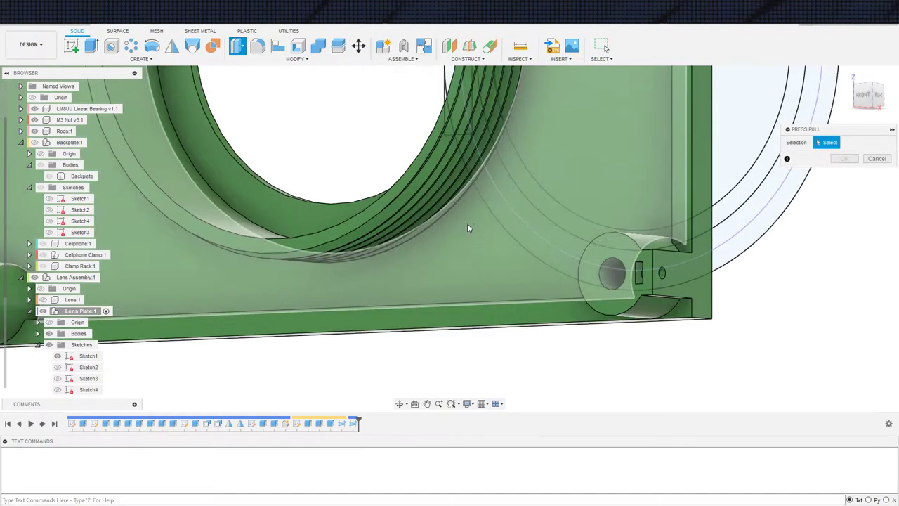
{"action": "middle_click_drag", "start_coordinate": [468, 227], "coordinate": [481, 416], "text": "shift"}
{"action": "scroll", "coordinate": [372, 215], "scroll_direction": "up", "scroll_amount": 4}
{"action": "scroll", "coordinate": [383, 216], "scroll_direction": "down", "scroll_amount": 2}
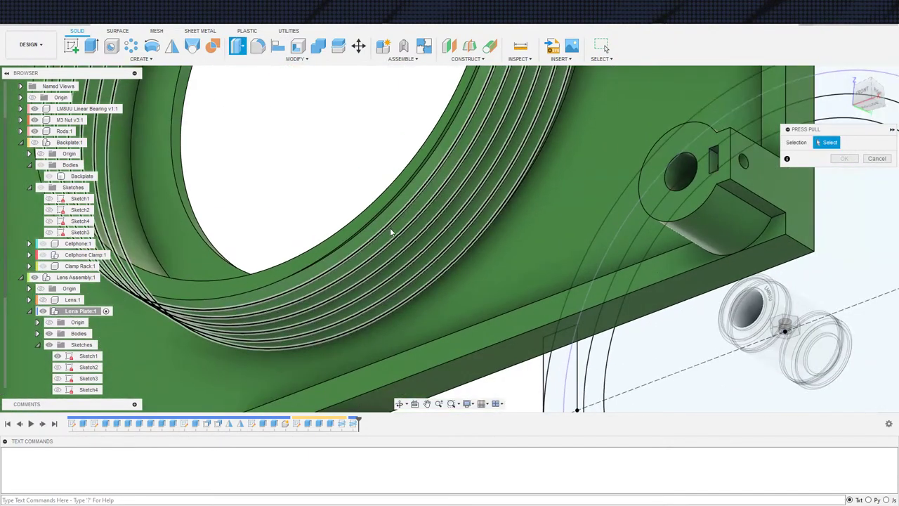
{"action": "scroll", "coordinate": [406, 203], "scroll_direction": "up", "scroll_amount": 3}
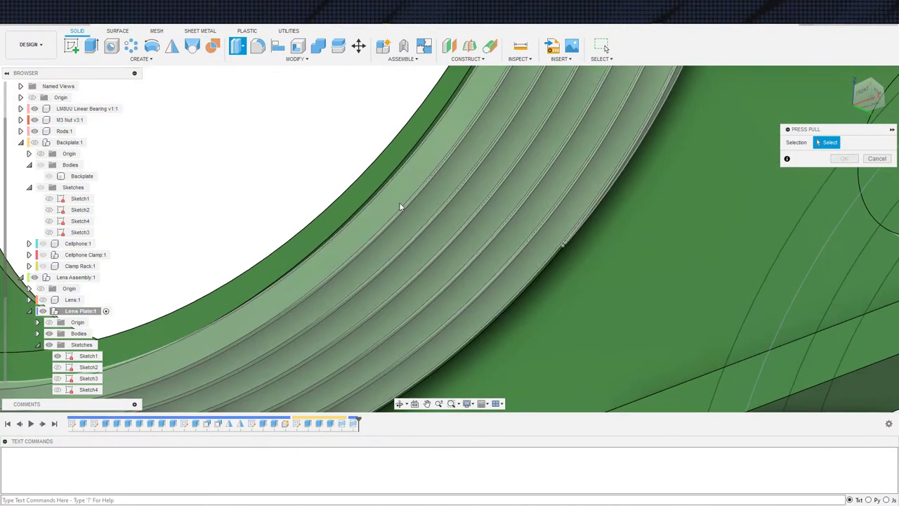
{"action": "key", "text": "Escape"}
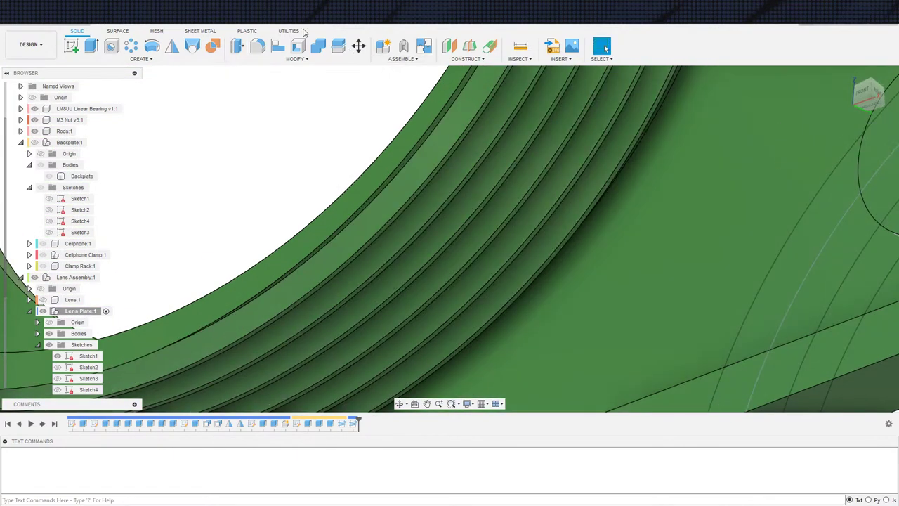
Step: Offset the two selected thread faces on the Lens Plate's ring by -0.3 mm to create thread clearance
{"action": "left_click", "coordinate": [260, 63]}
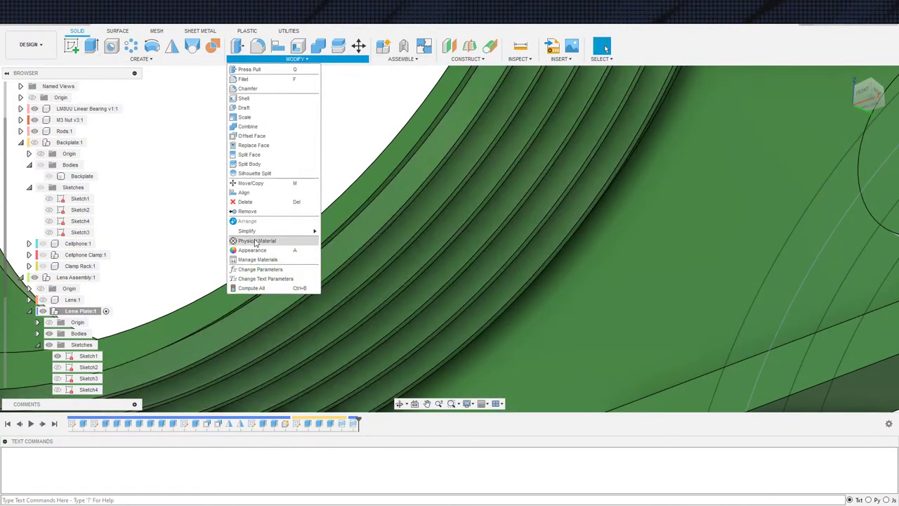
{"action": "left_click", "coordinate": [255, 136]}
{"action": "scroll", "coordinate": [360, 245], "scroll_direction": "down", "scroll_amount": 3}
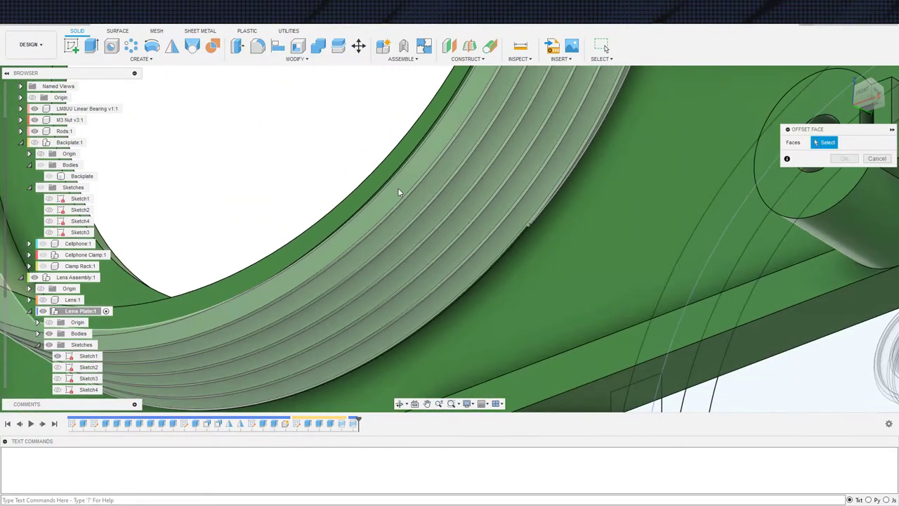
{"action": "left_click", "coordinate": [399, 191]}
{"action": "middle_click_drag", "start_coordinate": [450, 236], "coordinate": [478, 168], "text": "shift"}
{"action": "middle_click_drag", "start_coordinate": [478, 169], "coordinate": [776, 223]}
{"action": "scroll", "coordinate": [511, 250], "scroll_direction": "down", "scroll_amount": 2}
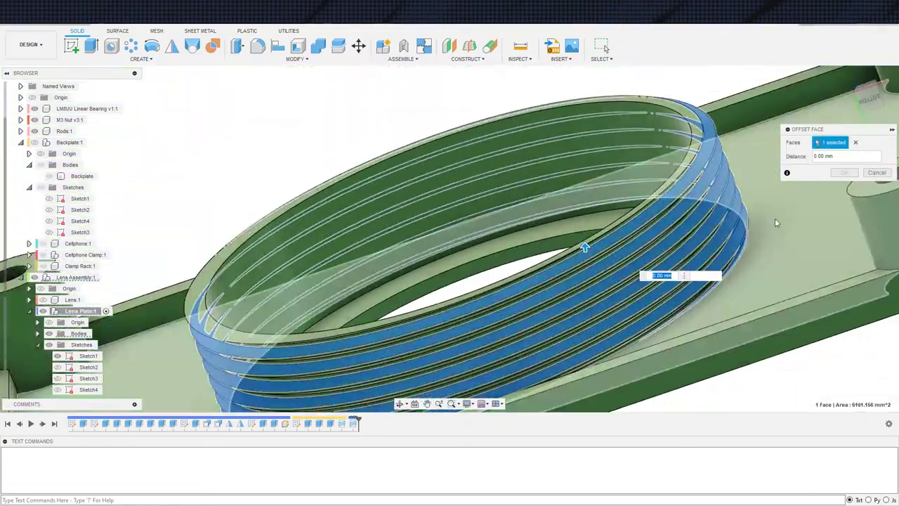
{"action": "middle_click_drag", "start_coordinate": [652, 246], "coordinate": [624, 201]}
{"action": "scroll", "coordinate": [608, 190], "scroll_direction": "up", "scroll_amount": 3}
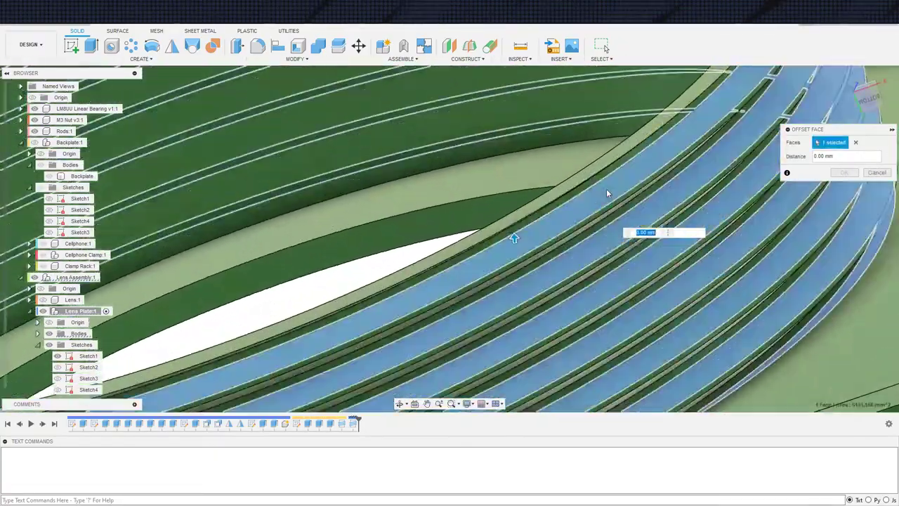
{"action": "scroll", "coordinate": [566, 244], "scroll_direction": "up", "scroll_amount": 3}
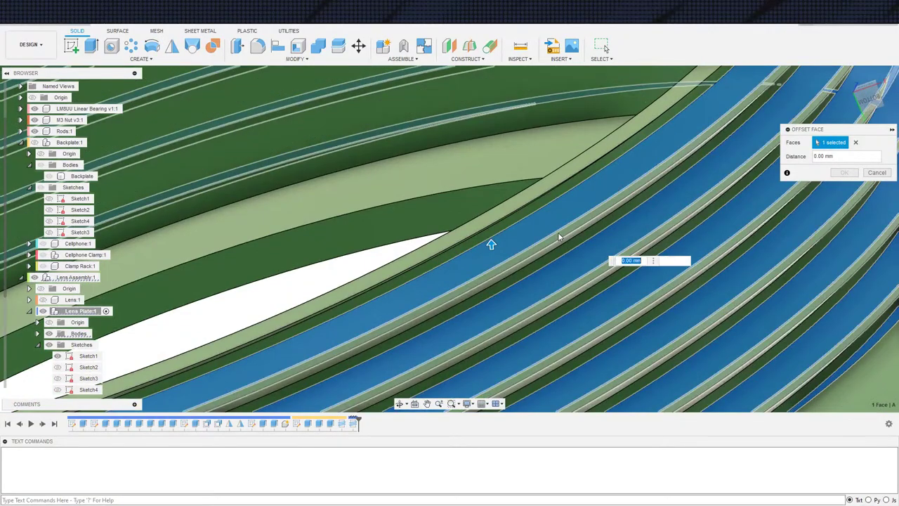
{"action": "left_click", "coordinate": [559, 237]}
{"action": "scroll", "coordinate": [526, 209], "scroll_direction": "down", "scroll_amount": 6}
{"action": "middle_click_drag", "start_coordinate": [486, 180], "coordinate": [530, 211], "text": "shift"}
{"action": "scroll", "coordinate": [530, 211], "scroll_direction": "down", "scroll_amount": 1}
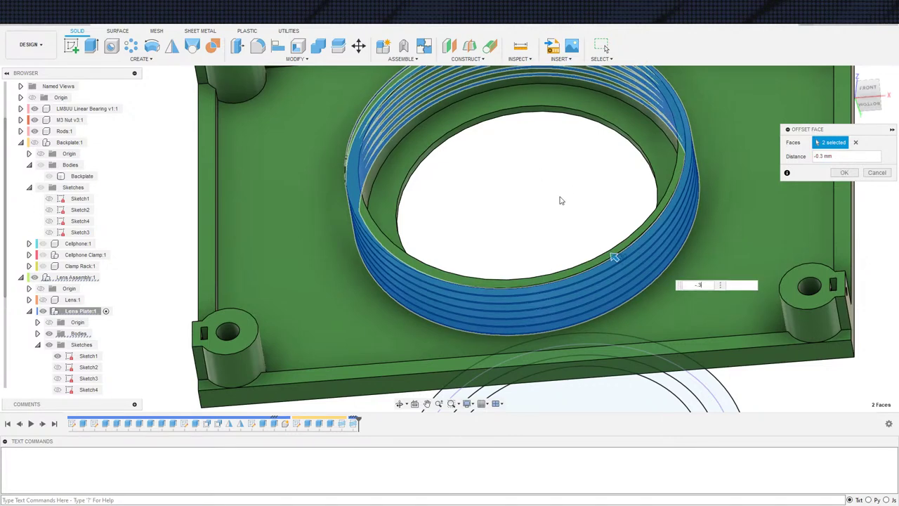
{"action": "scroll", "coordinate": [560, 196], "scroll_direction": "down", "scroll_amount": 2}
{"action": "middle_click_drag", "start_coordinate": [695, 198], "coordinate": [686, 137], "text": "shift"}
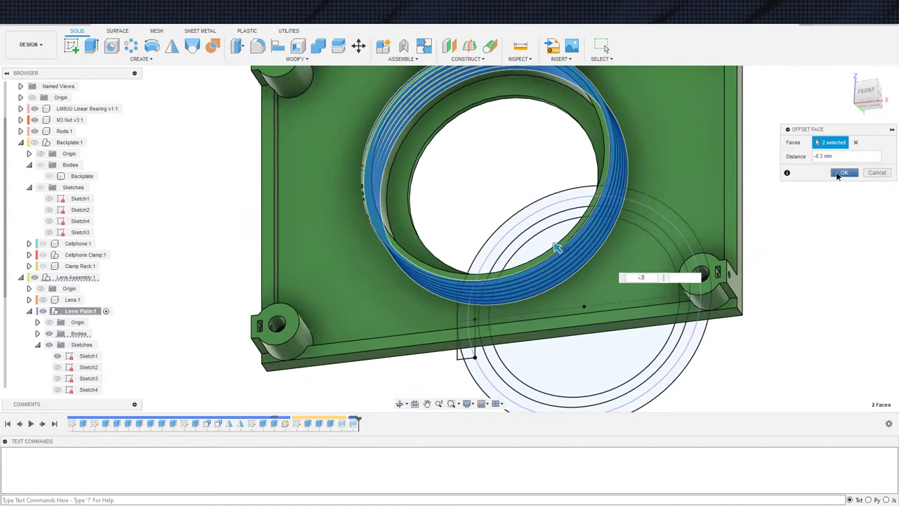
{"action": "left_click", "coordinate": [842, 173]}
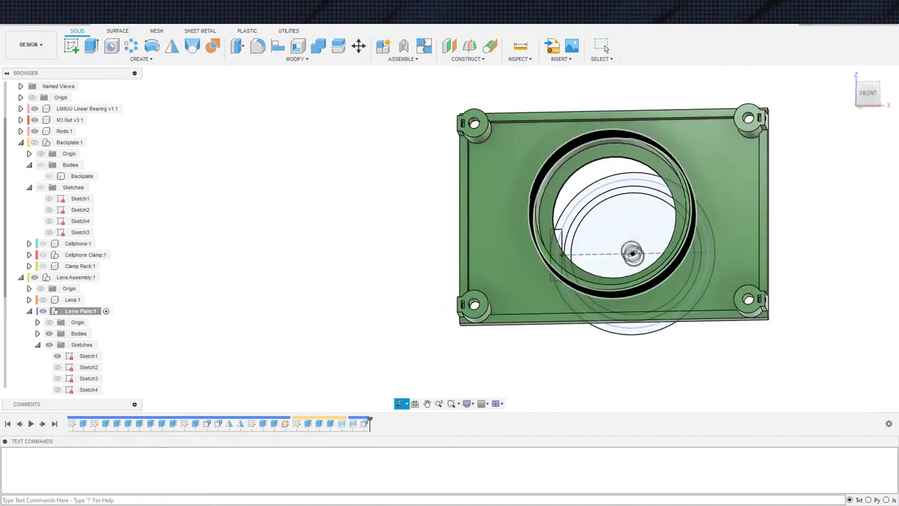
Step: Start an Extrude using all four regions of the narrow notch rectangle in the Lens Plate's Sketch1 as profiles
{"action": "key", "text": "e"}
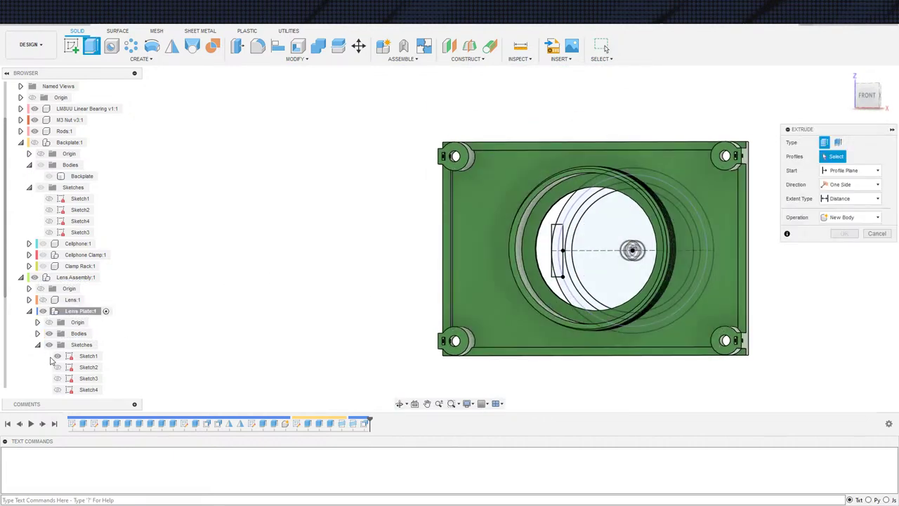
{"action": "scroll", "coordinate": [54, 363], "scroll_direction": "down", "scroll_amount": 1}
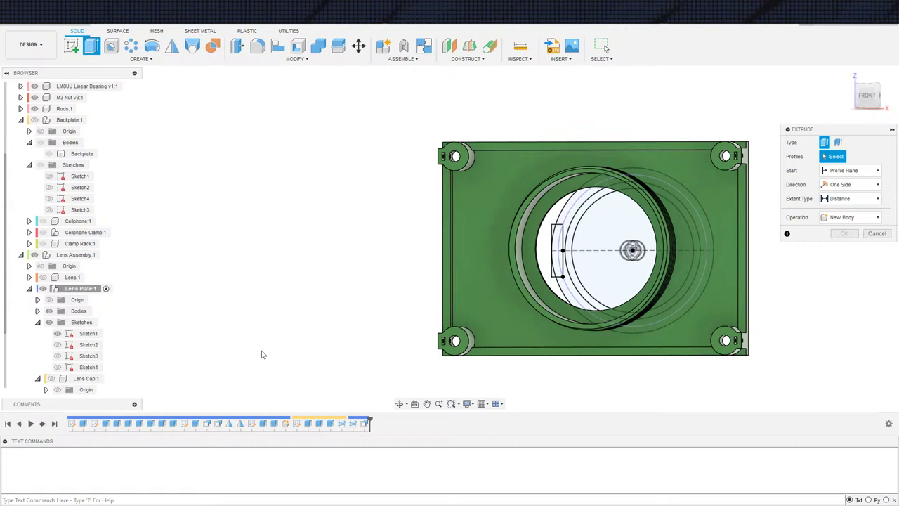
{"action": "scroll", "coordinate": [602, 208], "scroll_direction": "up", "scroll_amount": 10}
{"action": "middle_click_drag", "start_coordinate": [457, 361], "coordinate": [472, 318]}
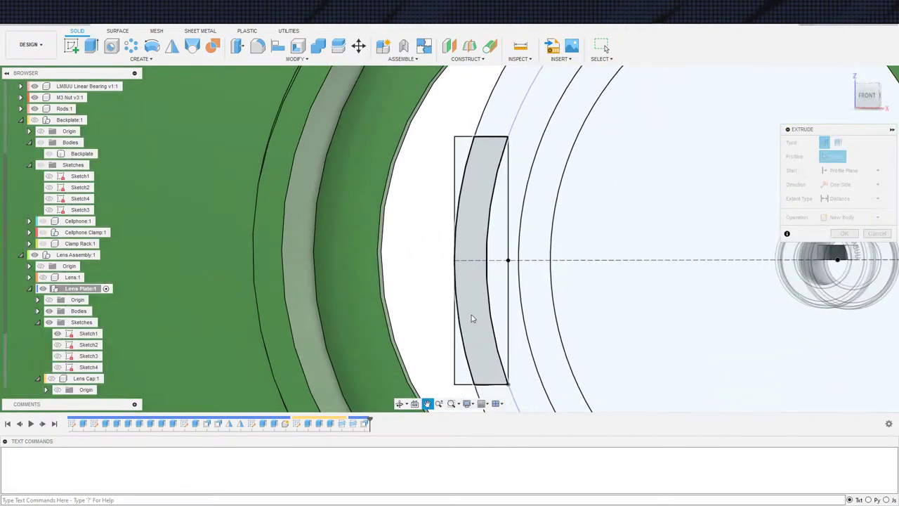
{"action": "left_click", "coordinate": [461, 367]}
{"action": "left_click", "coordinate": [487, 361]}
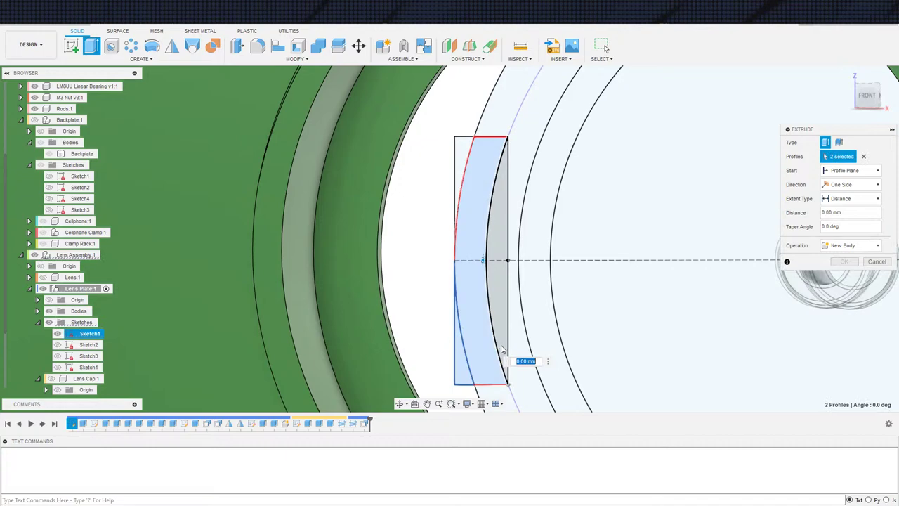
{"action": "left_click", "coordinate": [504, 269]}
{"action": "left_click", "coordinate": [465, 169]}
{"action": "scroll", "coordinate": [473, 191], "scroll_direction": "down", "scroll_amount": 2}
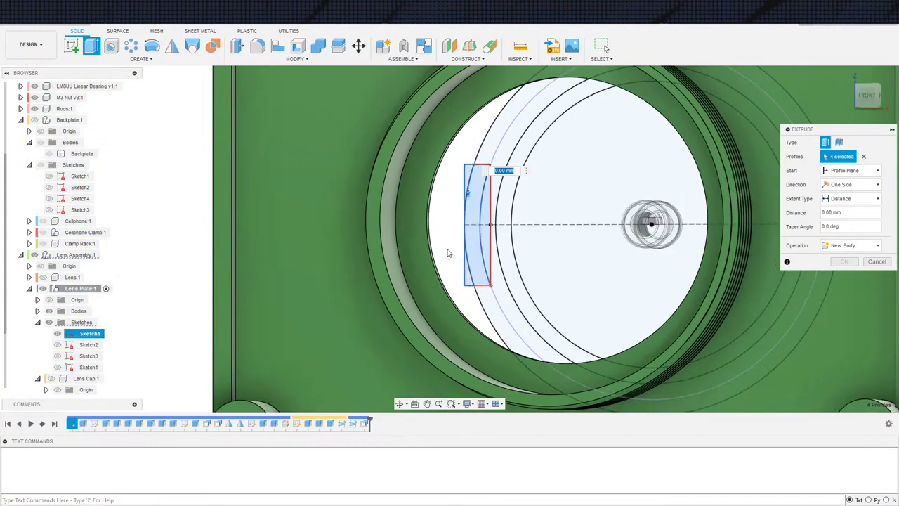
{"action": "middle_click_drag", "start_coordinate": [448, 253], "coordinate": [565, 273], "text": "shift"}
{"action": "scroll", "coordinate": [564, 273], "scroll_direction": "down", "scroll_amount": 4}
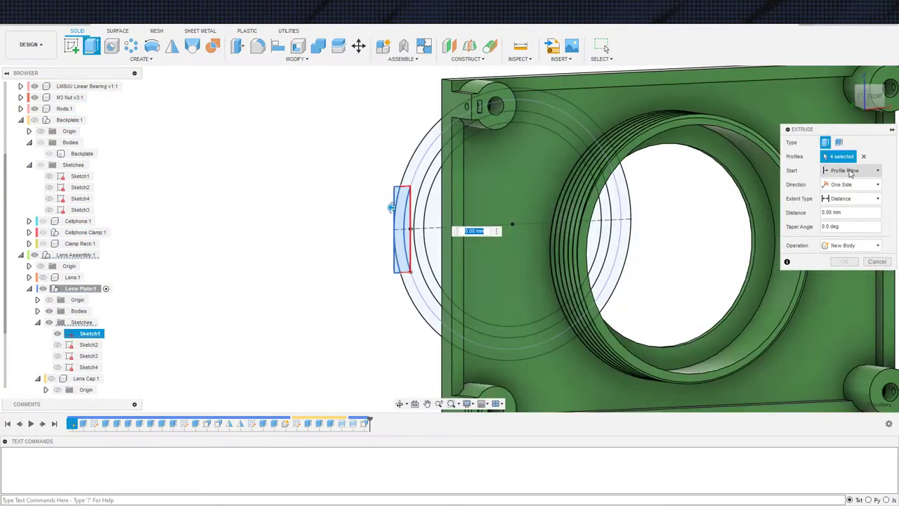
Step: Cut the notch through the threaded ring, starting from the Lens Plate's large inner face, with extent All and the direction flipped away from the plate
{"action": "left_click", "coordinate": [850, 171]}
{"action": "left_click", "coordinate": [840, 202]}
{"action": "scroll", "coordinate": [508, 272], "scroll_direction": "down", "scroll_amount": 3}
{"action": "left_click", "coordinate": [521, 282]}
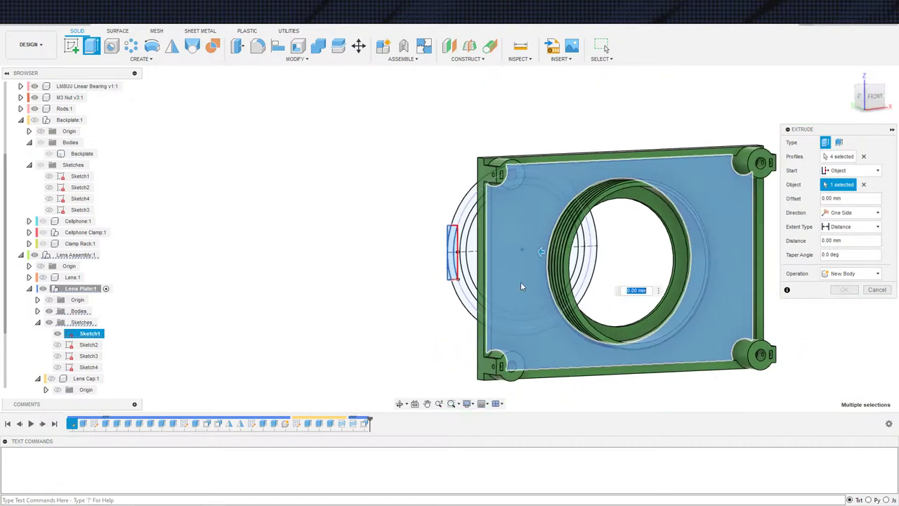
{"action": "left_click", "coordinate": [851, 226]}
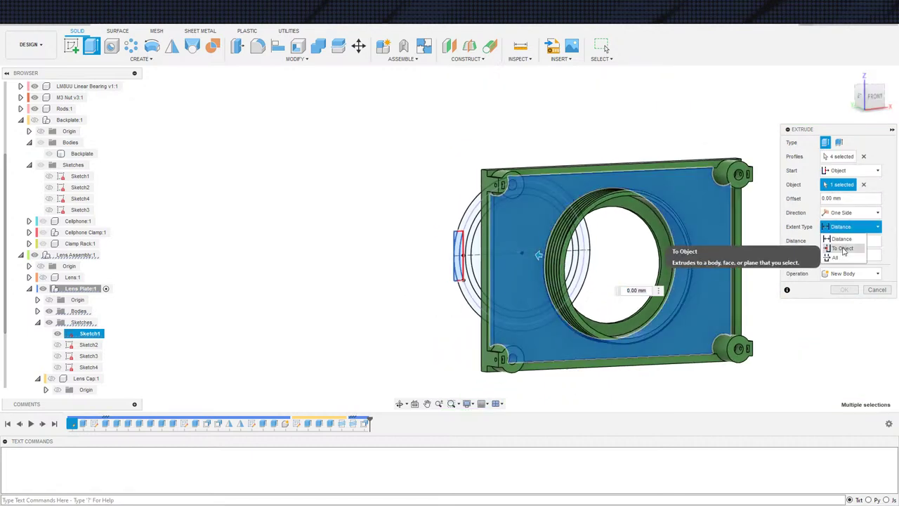
{"action": "left_click", "coordinate": [840, 258]}
{"action": "left_click", "coordinate": [850, 226]}
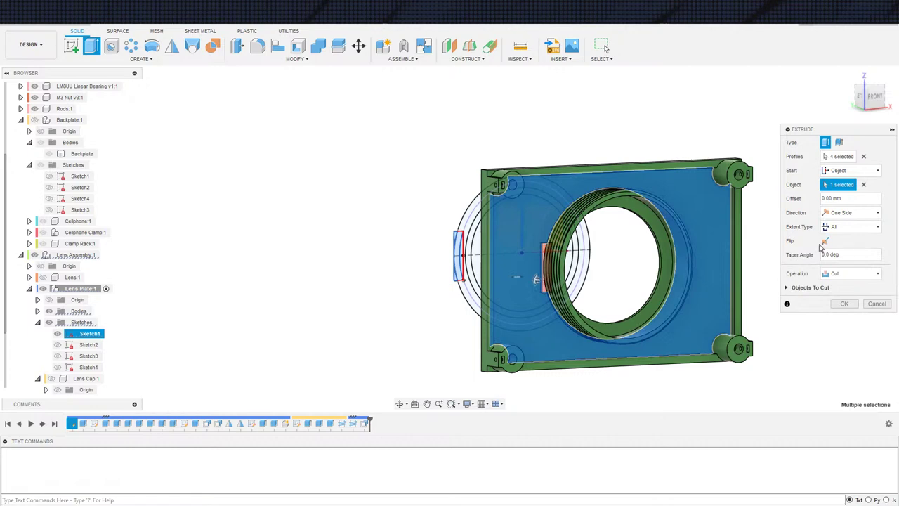
{"action": "left_click", "coordinate": [842, 262]}
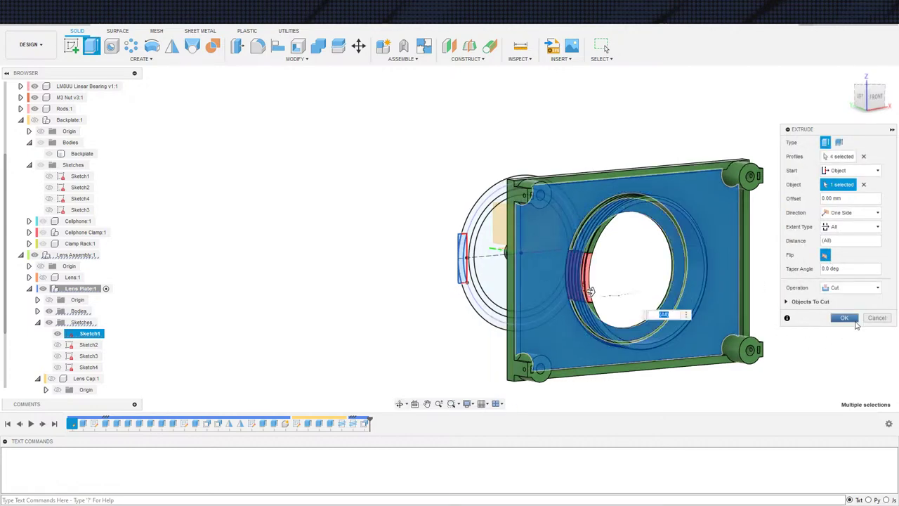
{"action": "key", "text": "Return"}
{"action": "middle_click_drag", "start_coordinate": [862, 321], "coordinate": [789, 322]}
{"action": "scroll", "coordinate": [785, 328], "scroll_direction": "down", "scroll_amount": 2}
{"action": "scroll", "coordinate": [782, 329], "scroll_direction": "up", "scroll_amount": 1}
{"action": "mouse_move", "coordinate": [758, 348]}
{"action": "middle_mouse_down", "text": "shift"}
{"action": "mouse_move", "coordinate": [795, 307]}
{"action": "mouse_move", "coordinate": [755, 353]}
{"action": "middle_mouse_up", "text": "shift"}
{"action": "scroll", "coordinate": [771, 344], "scroll_direction": "down", "scroll_amount": 1}
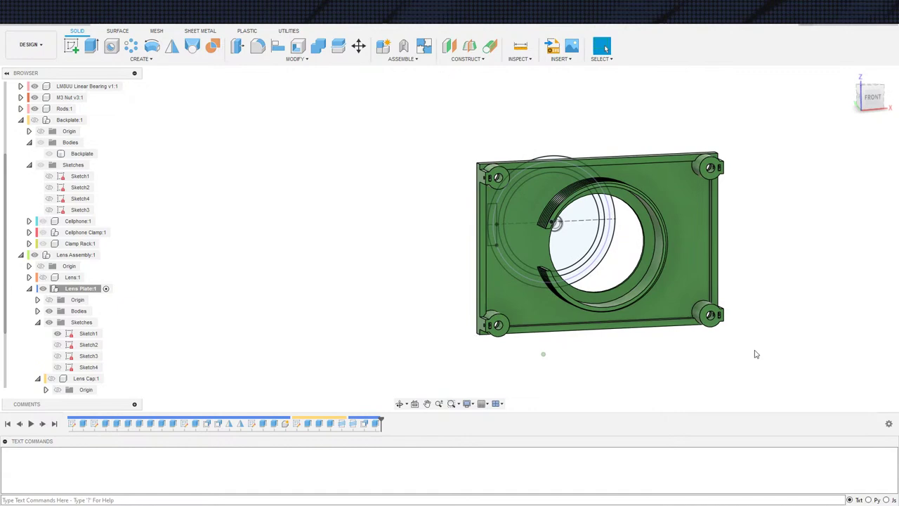
Step: Show the Lens and the Backplate, and activate the top-level DIY Phone Projector assembly with its timeline at the end
{"action": "scroll", "coordinate": [755, 354], "scroll_direction": "down", "scroll_amount": 2}
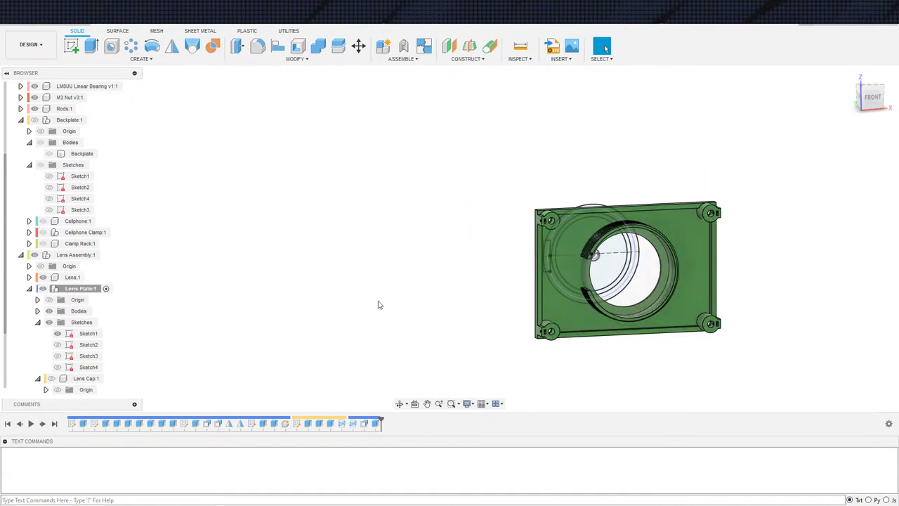
{"action": "scroll", "coordinate": [40, 176], "scroll_direction": "up", "scroll_amount": 2}
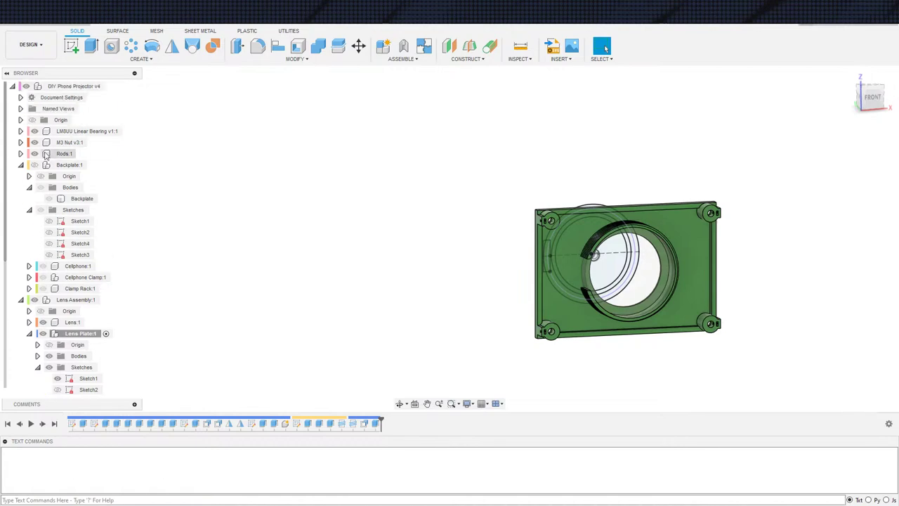
{"action": "left_click", "coordinate": [35, 165]}
{"action": "left_click", "coordinate": [117, 86]}
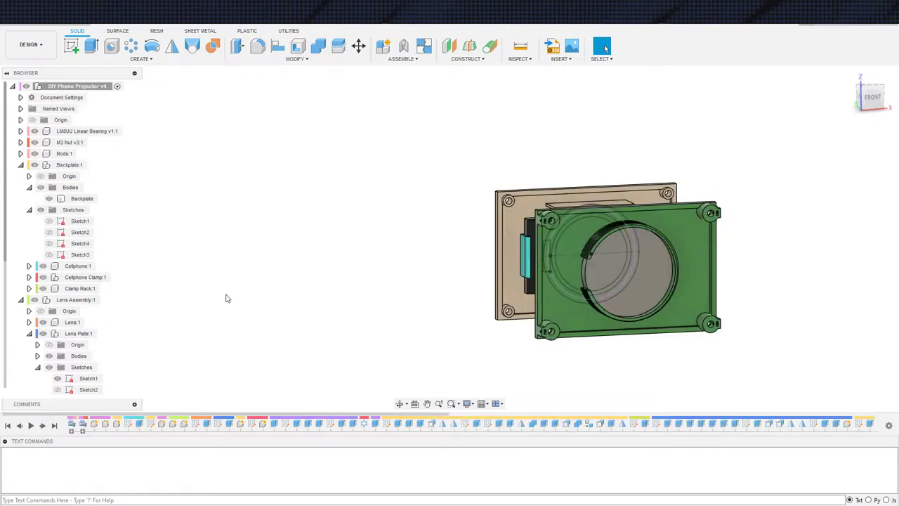
{"action": "left_click", "coordinate": [54, 425]}
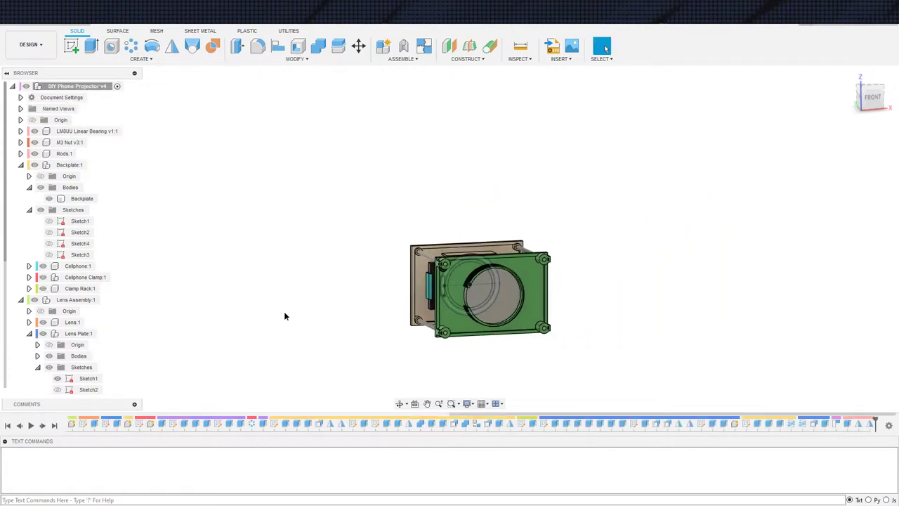
{"action": "middle_click_drag", "start_coordinate": [391, 295], "coordinate": [469, 300], "text": "shift"}
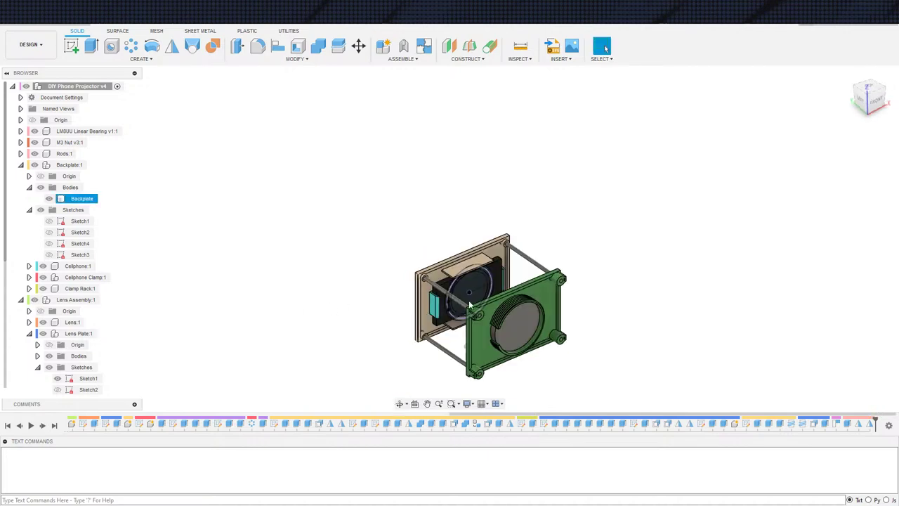
{"action": "scroll", "coordinate": [573, 307], "scroll_direction": "up", "scroll_amount": 3}
{"action": "middle_click_drag", "start_coordinate": [648, 309], "coordinate": [726, 277]}
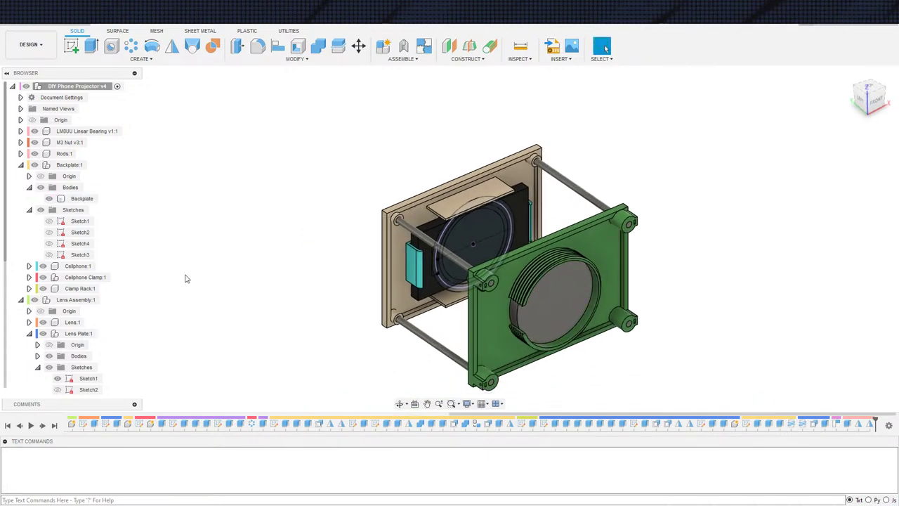
Step: Hide the Lens Plate's Sketch1 with the ring circles, and collapse the Lens Assembly in the component tree
{"action": "left_click", "coordinate": [443, 290]}
{"action": "scroll", "coordinate": [61, 350], "scroll_direction": "down", "scroll_amount": 2}
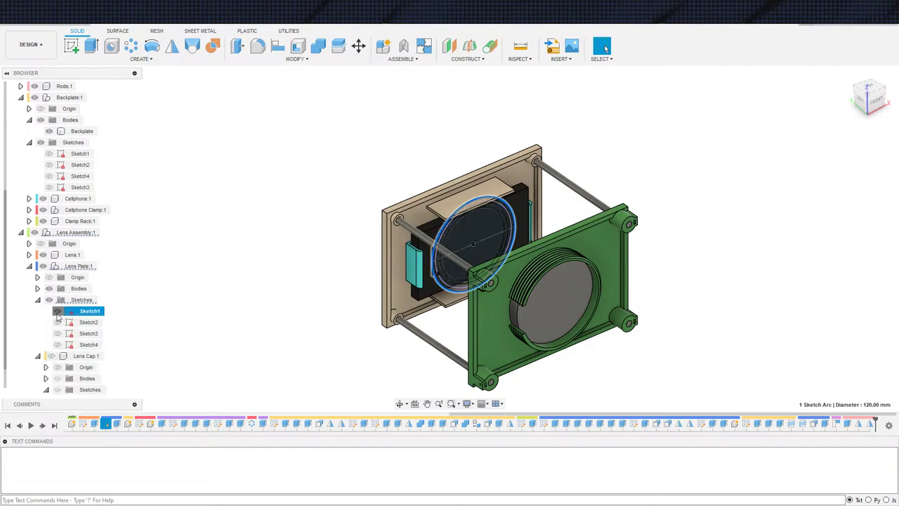
{"action": "left_click", "coordinate": [56, 311]}
{"action": "left_click", "coordinate": [37, 300]}
{"action": "left_click", "coordinate": [29, 300]}
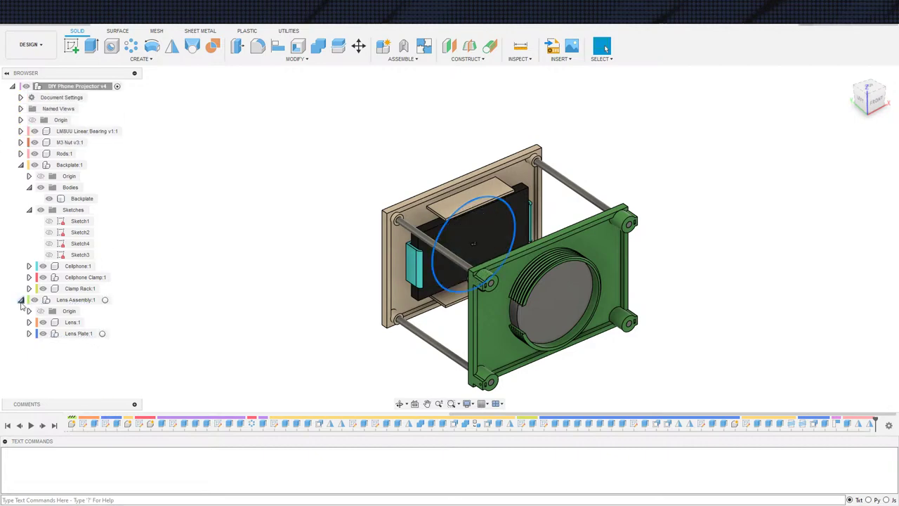
{"action": "left_click", "coordinate": [21, 300]}
Step: Activate the Lens Assembly component and expand its contents, with the Lens Plate's rod mounts in view
{"action": "scroll", "coordinate": [542, 304], "scroll_direction": "up", "scroll_amount": 4}
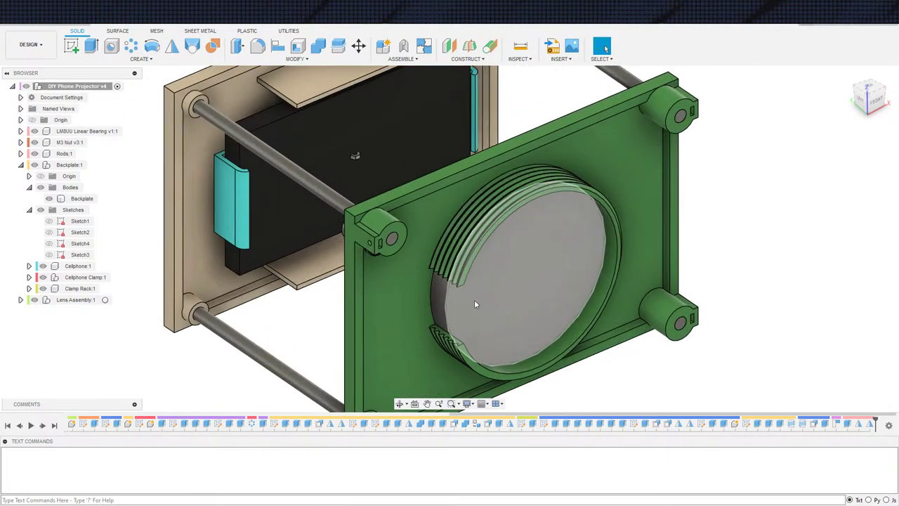
{"action": "middle_click_drag", "start_coordinate": [475, 301], "coordinate": [444, 270], "text": "shift"}
{"action": "middle_click_drag", "start_coordinate": [364, 248], "coordinate": [375, 357]}
{"action": "scroll", "coordinate": [374, 344], "scroll_direction": "up", "scroll_amount": 3}
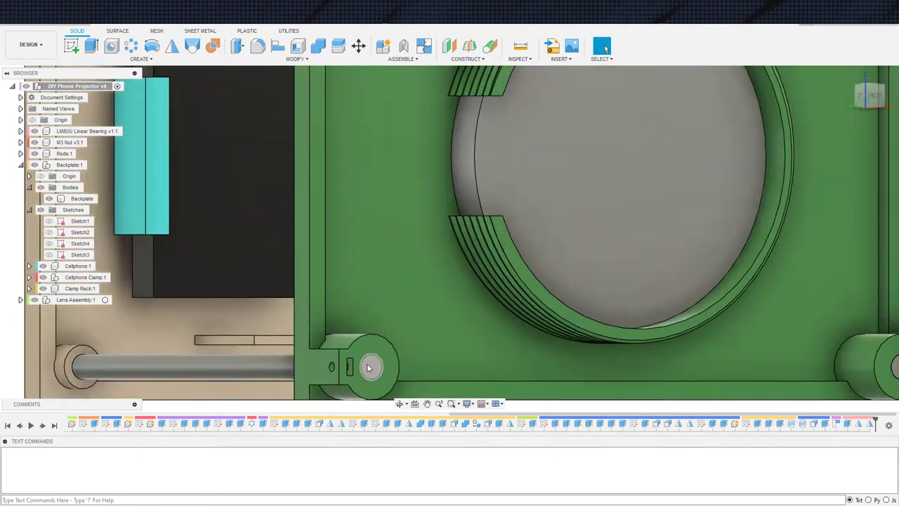
{"action": "scroll", "coordinate": [367, 367], "scroll_direction": "down", "scroll_amount": 2}
{"action": "scroll", "coordinate": [313, 335], "scroll_direction": "down", "scroll_amount": 3}
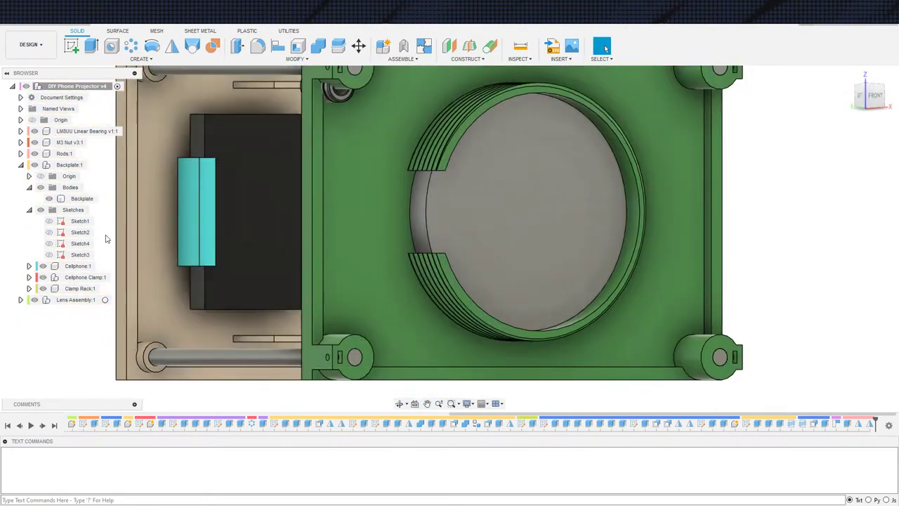
{"action": "left_click", "coordinate": [104, 300]}
{"action": "left_click", "coordinate": [21, 300]}
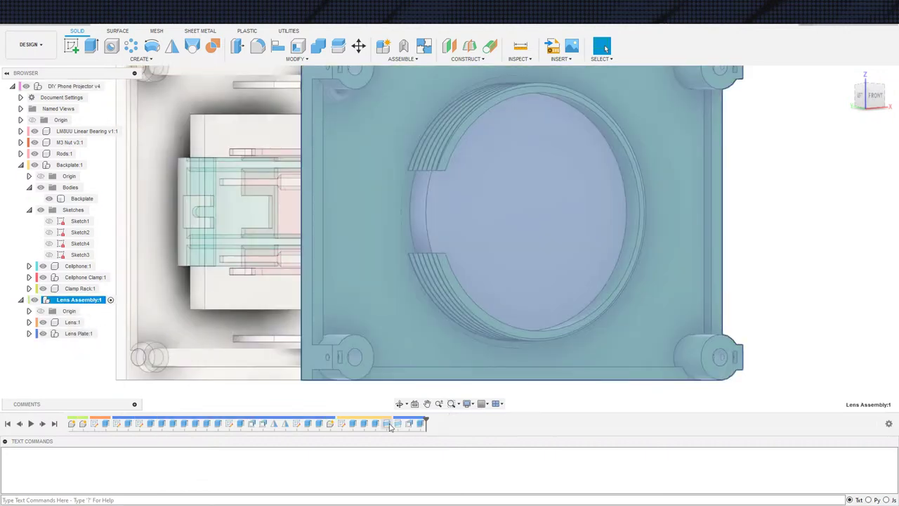
Step: Check the diameter of the Lens Plate's rod hole and the distance set in the OffsetFaces3 feature on the nut slot
{"action": "left_click", "coordinate": [354, 357]}
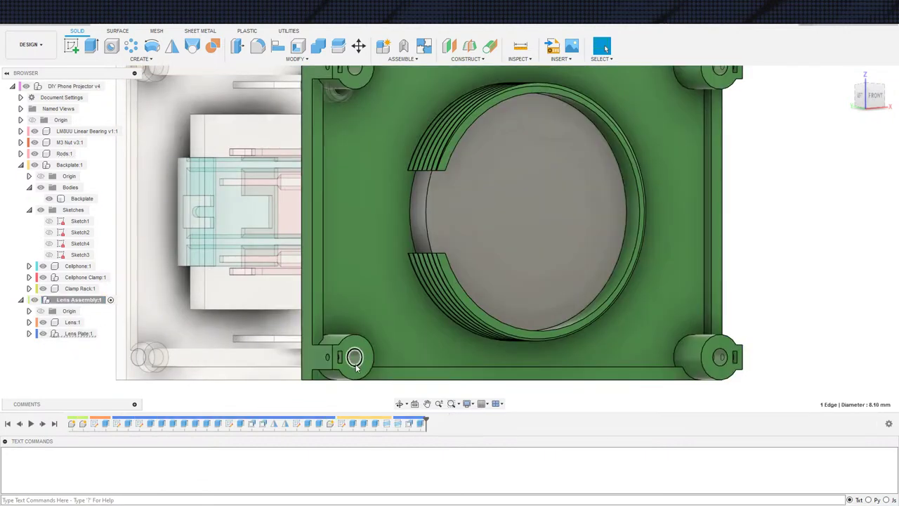
{"action": "left_click", "coordinate": [262, 423]}
{"action": "scroll", "coordinate": [307, 306], "scroll_direction": "down", "scroll_amount": 2}
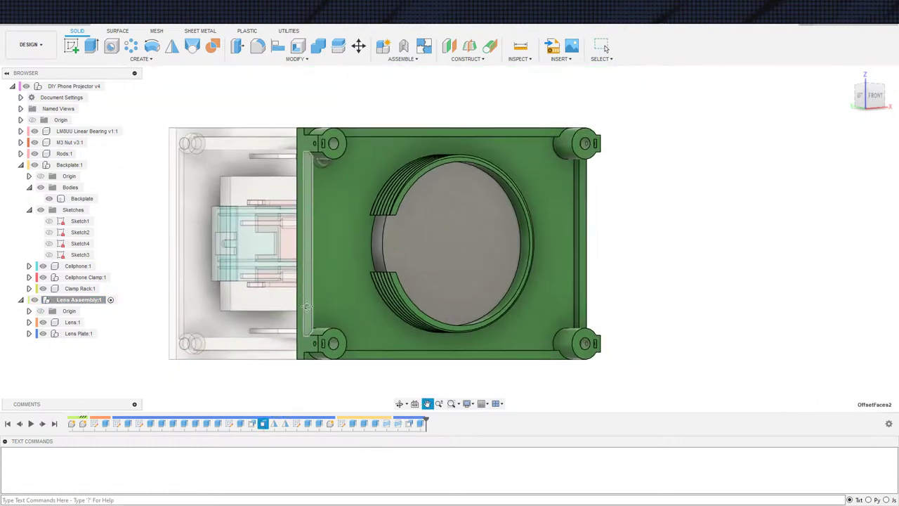
{"action": "left_click", "coordinate": [252, 424]}
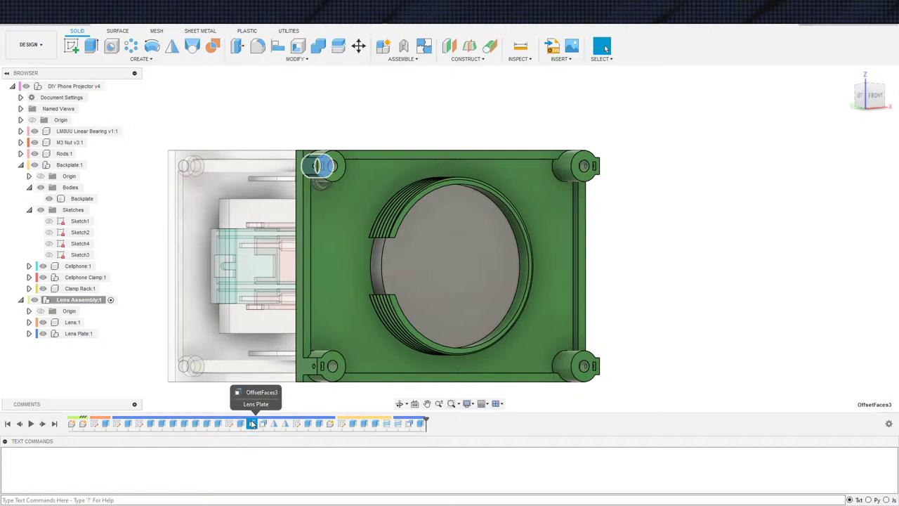
{"action": "double_click", "coordinate": [252, 424]}
{"action": "scroll", "coordinate": [350, 171], "scroll_direction": "up", "scroll_amount": 4}
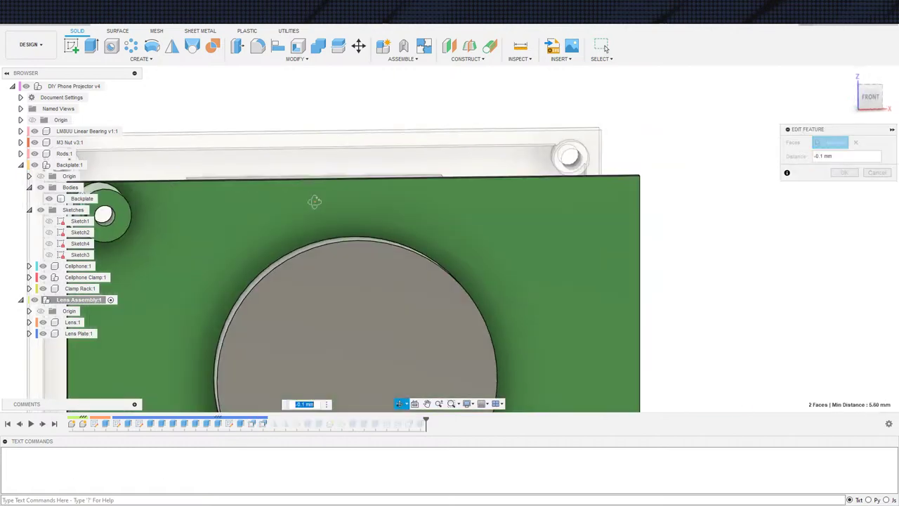
{"action": "middle_click_drag", "start_coordinate": [315, 201], "coordinate": [365, 257], "text": "shift"}
{"action": "scroll", "coordinate": [366, 256], "scroll_direction": "up", "scroll_amount": 5}
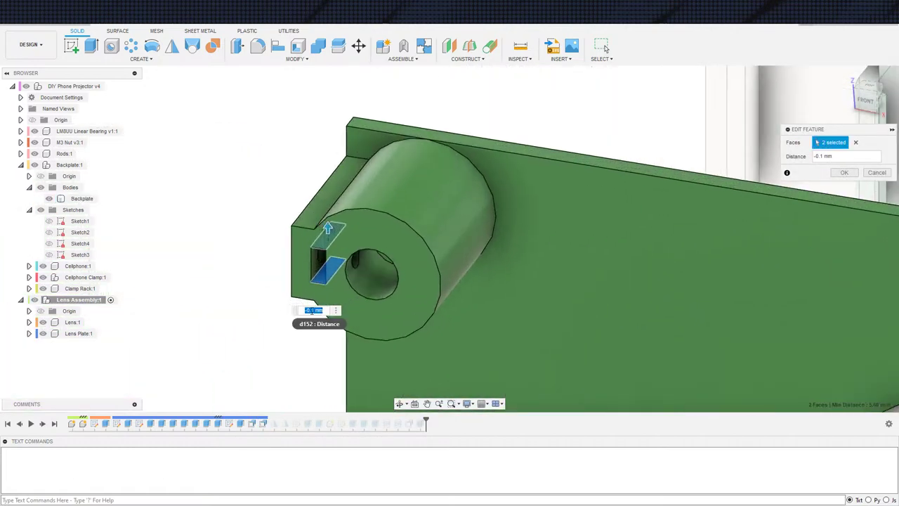
{"action": "scroll", "coordinate": [365, 302], "scroll_direction": "down", "scroll_amount": 4}
{"action": "key", "text": "Return"}
{"action": "scroll", "coordinate": [379, 295], "scroll_direction": "up", "scroll_amount": 2}
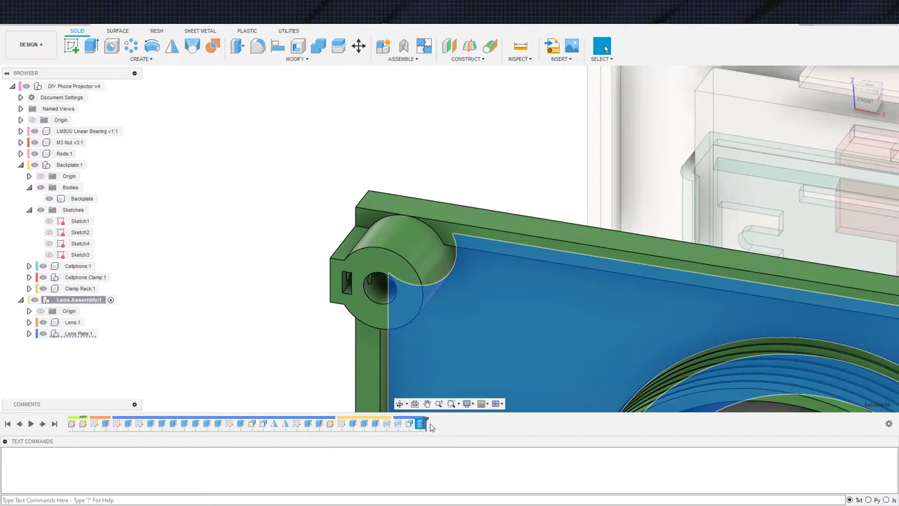
Step: Roll the timeline back to before the mirror features and offset the rod mount's cylindrical hole face by -0.5 mm
{"action": "left_click_drag", "start_coordinate": [421, 421], "coordinate": [267, 426]}
{"action": "scroll", "coordinate": [309, 215], "scroll_direction": "up", "scroll_amount": 2}
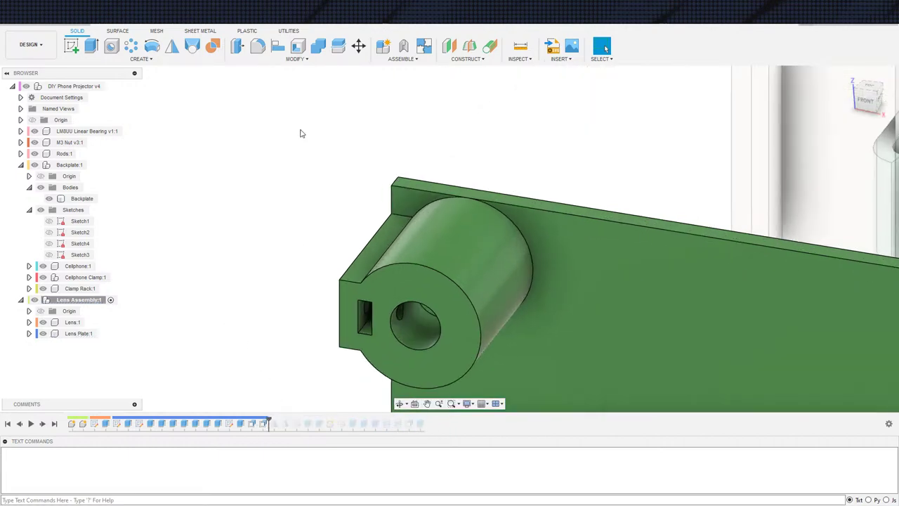
{"action": "left_click", "coordinate": [237, 47]}
{"action": "left_click", "coordinate": [421, 317]}
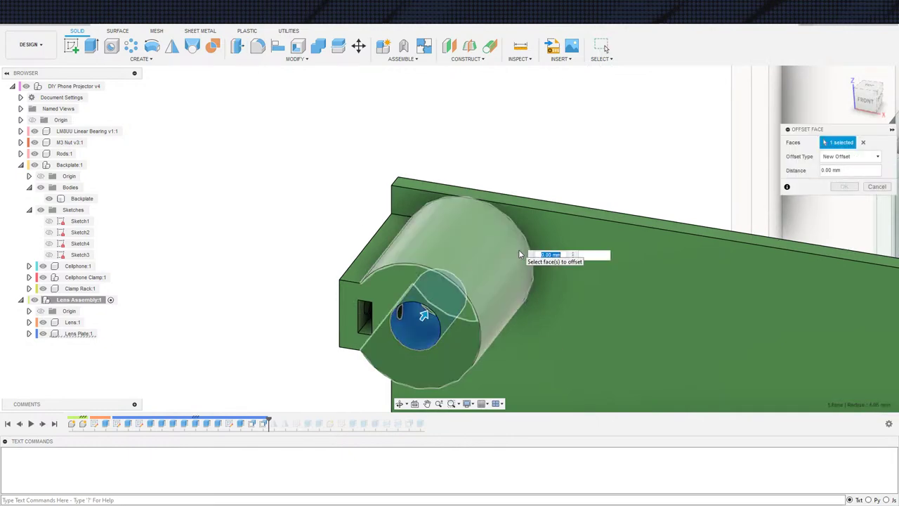
{"action": "type", "text": "-.5"}
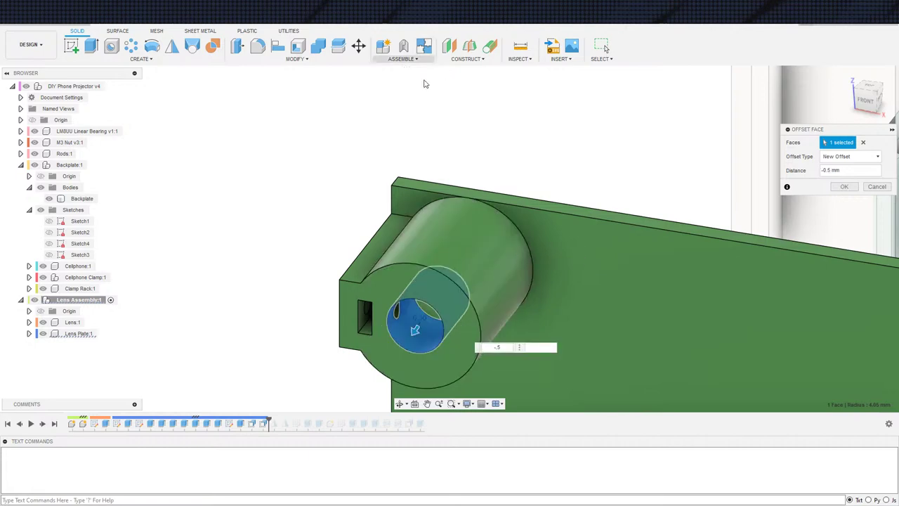
{"action": "left_click", "coordinate": [842, 188]}
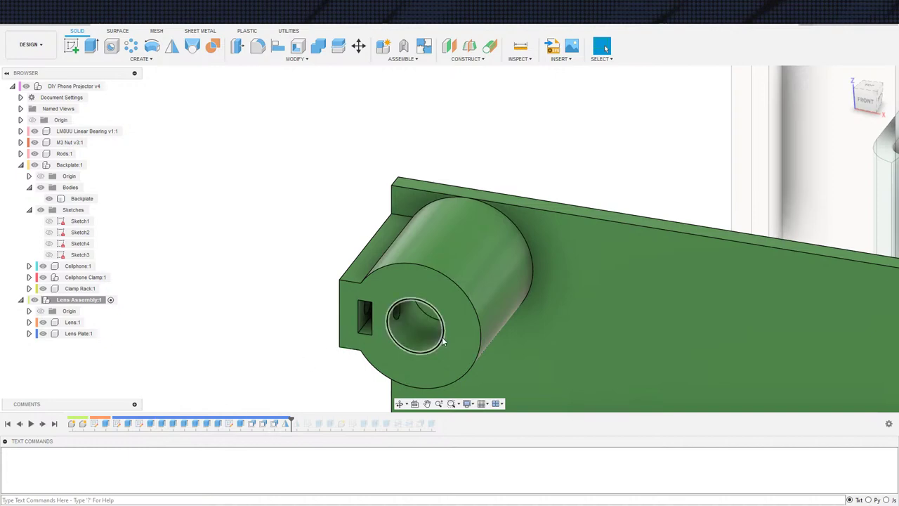
Step: Add the new rod-hole face offset to the objects of the Lens Plate's first mirror feature
{"action": "double_click", "coordinate": [286, 424]}
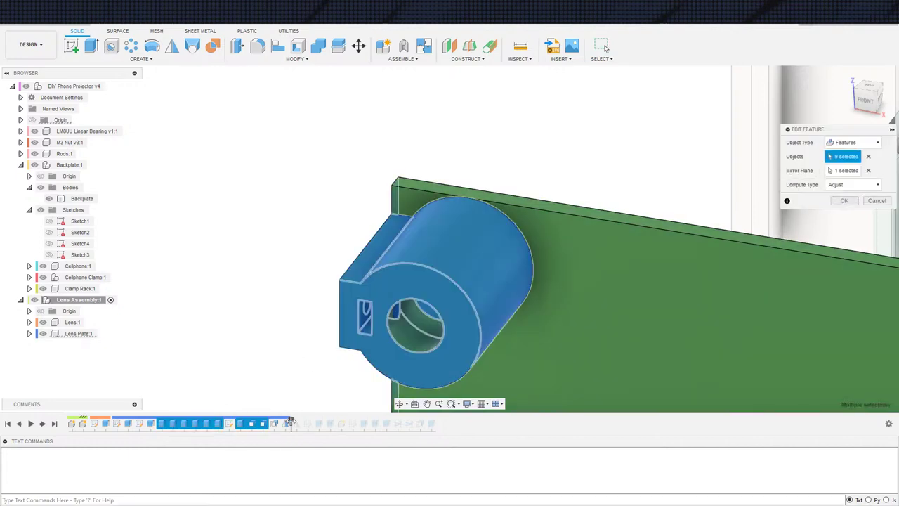
{"action": "left_click", "coordinate": [274, 424]}
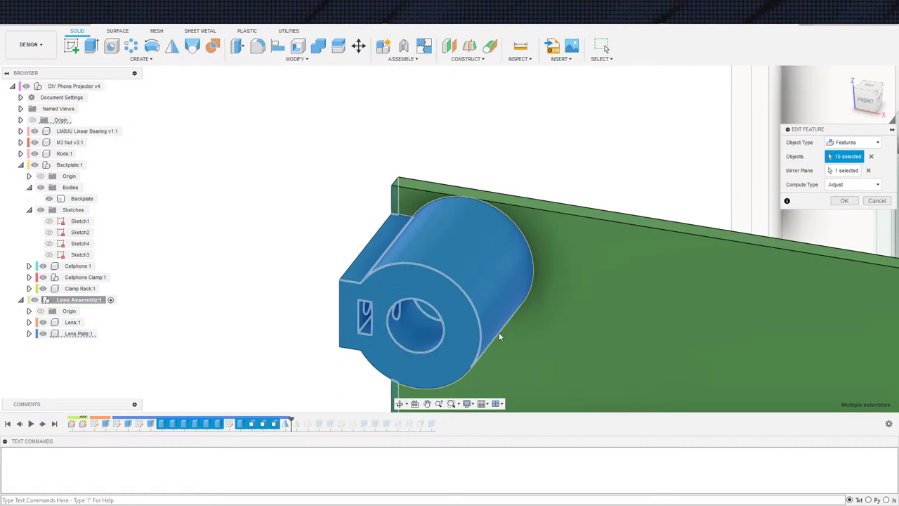
{"action": "left_click", "coordinate": [848, 203]}
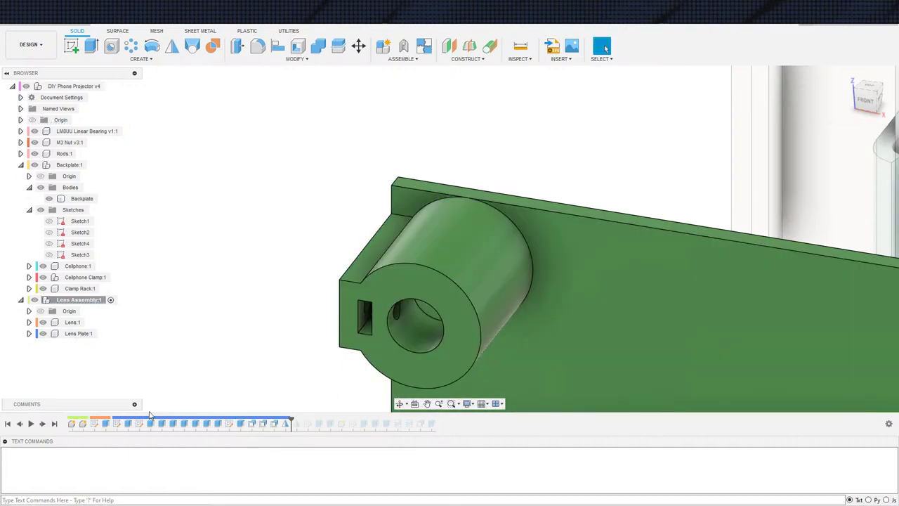
Step: Include the rod-hole face offset in the Lens Plate's second mirror feature as well
{"action": "double_click", "coordinate": [296, 425]}
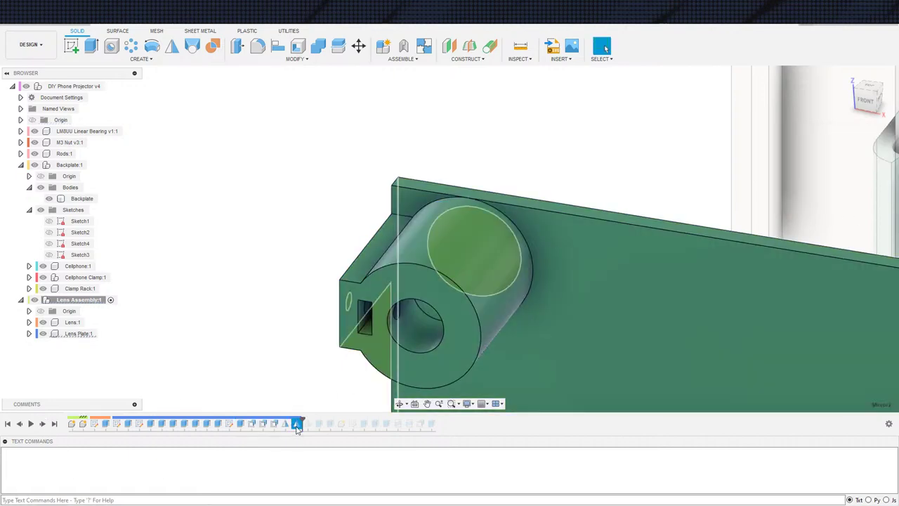
{"action": "left_click", "coordinate": [274, 425]}
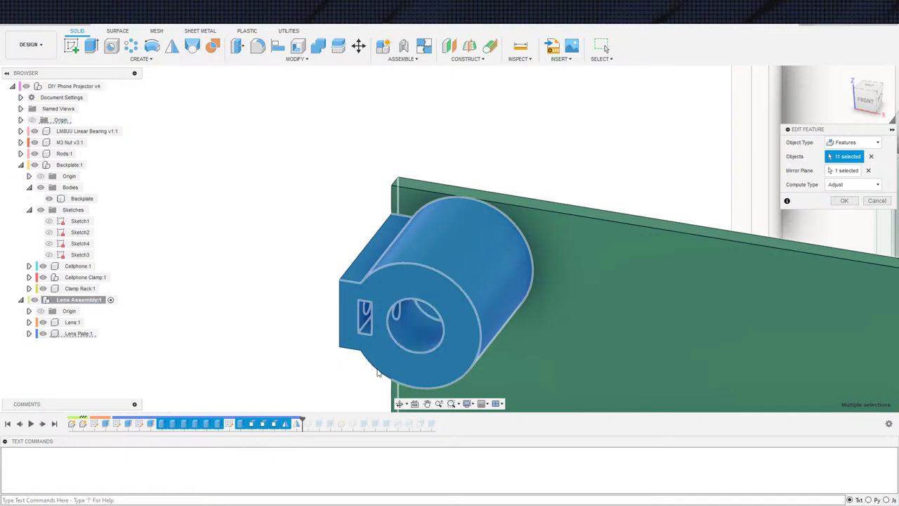
{"action": "scroll", "coordinate": [380, 373], "scroll_direction": "down", "scroll_amount": 4}
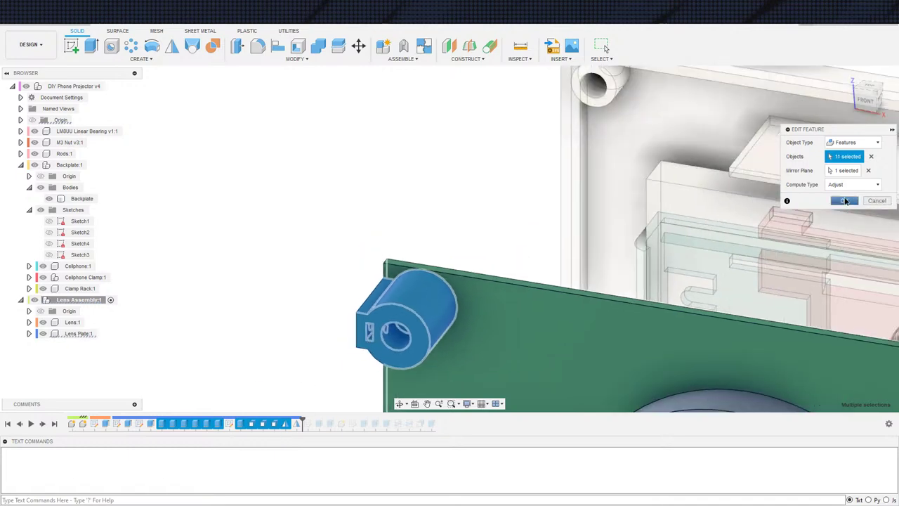
{"action": "left_click", "coordinate": [846, 202]}
Step: Activate the top-level DIY Phone Projector assembly and move its timeline to the end
{"action": "scroll", "coordinate": [706, 198], "scroll_direction": "down", "scroll_amount": 6}
{"action": "middle_click_drag", "start_coordinate": [715, 195], "coordinate": [721, 239], "text": "shift"}
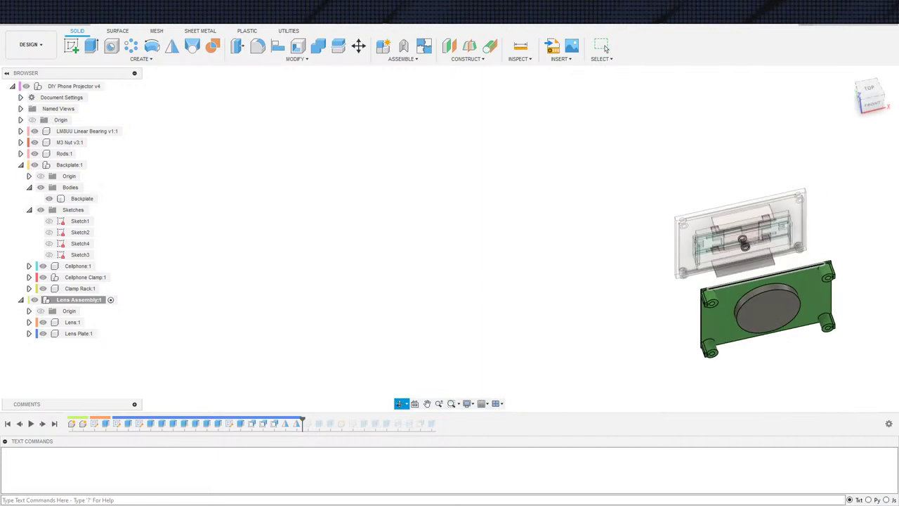
{"action": "middle_click_drag", "start_coordinate": [814, 241], "coordinate": [715, 211]}
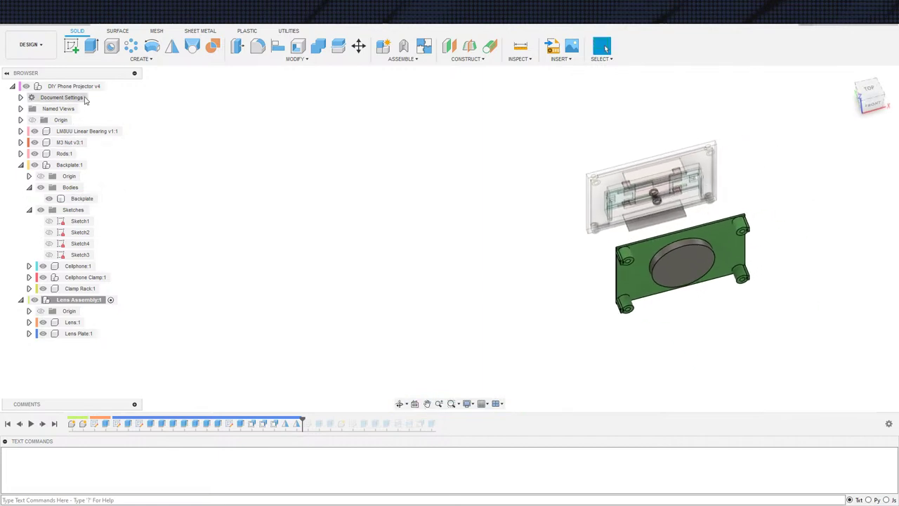
{"action": "left_click", "coordinate": [117, 85]}
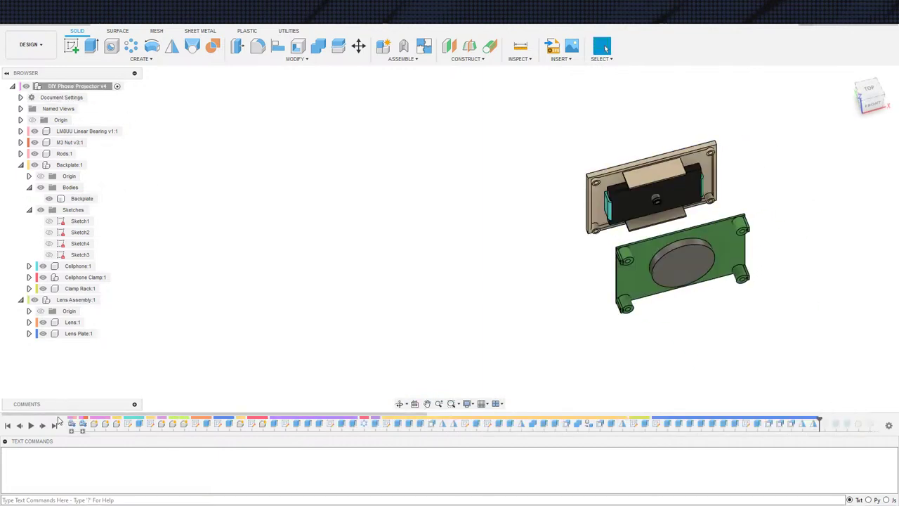
{"action": "left_click", "coordinate": [54, 425]}
{"action": "middle_click_drag", "start_coordinate": [586, 338], "coordinate": [591, 364], "text": "shift"}
{"action": "scroll", "coordinate": [618, 349], "scroll_direction": "down", "scroll_amount": 3}
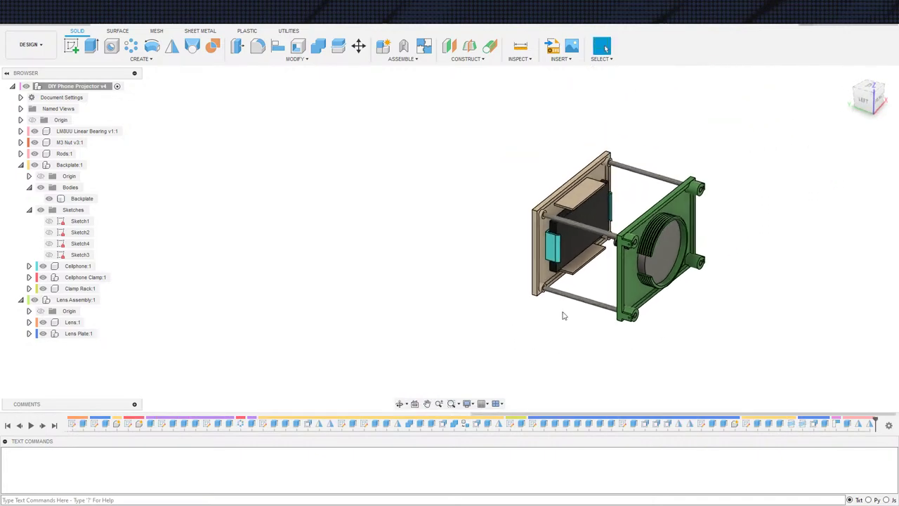
{"action": "middle_click_drag", "start_coordinate": [564, 316], "coordinate": [567, 345]}
{"action": "middle_click_drag", "start_coordinate": [632, 342], "coordinate": [492, 358], "text": "shift"}
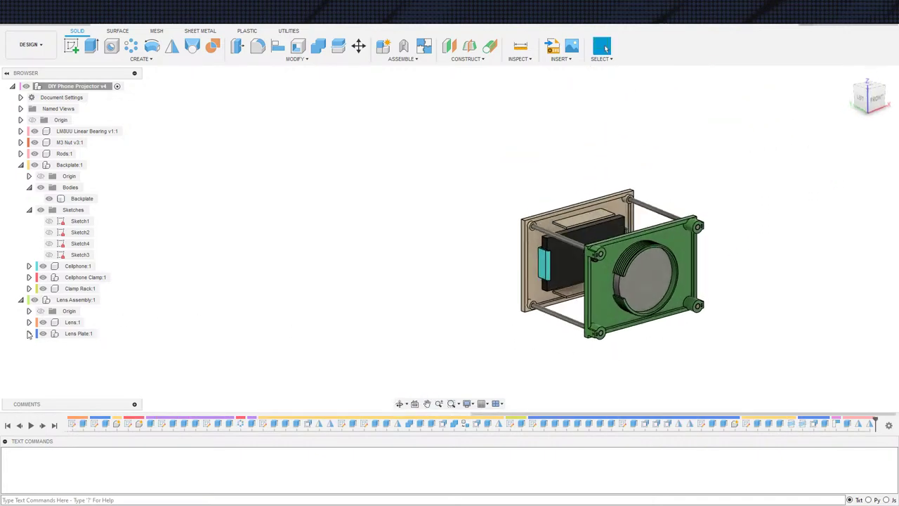
Step: Expand the Lens Plate component and show the Lens Cap
{"action": "left_click", "coordinate": [28, 334]}
{"action": "left_click", "coordinate": [51, 345]}
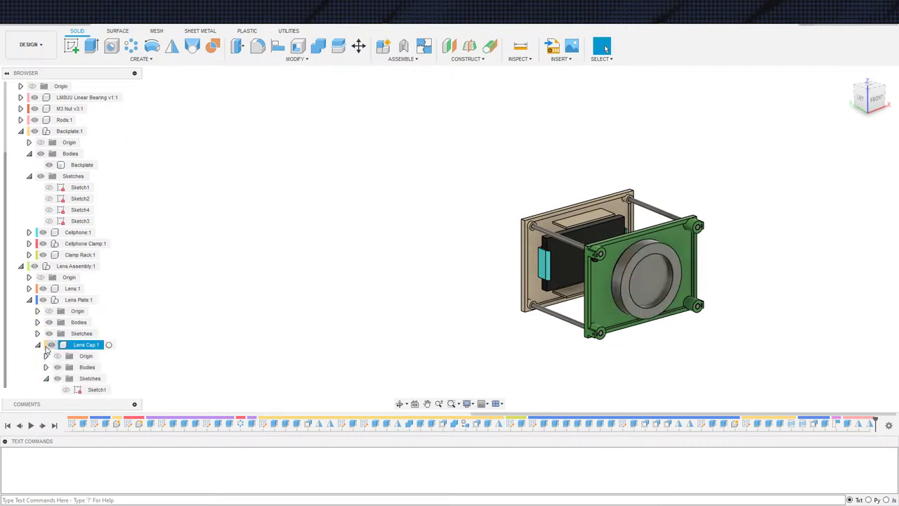
{"action": "middle_click_drag", "start_coordinate": [204, 341], "coordinate": [466, 375]}
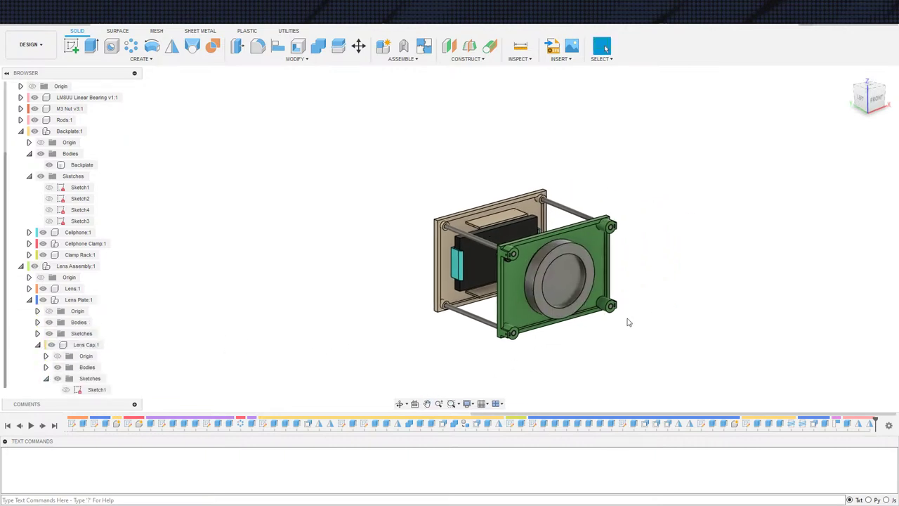
Step: Start the Appearance command and search its material library for "Glass"
{"action": "key", "text": "a"}
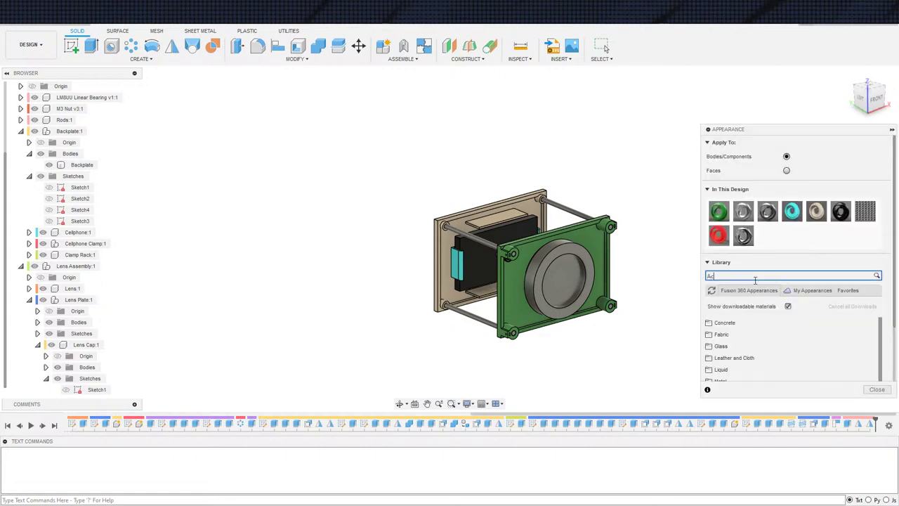
{"action": "type", "text": "Acryl"}
{"action": "key", "text": "BackSpace"}
{"action": "key", "text": "BackSpace"}
{"action": "key", "text": "BackSpace"}
{"action": "key", "text": "BackSpace"}
{"action": "key", "text": "BackSpace"}
{"action": "type", "text": "Gl"}
{"action": "type", "text": "lass"}
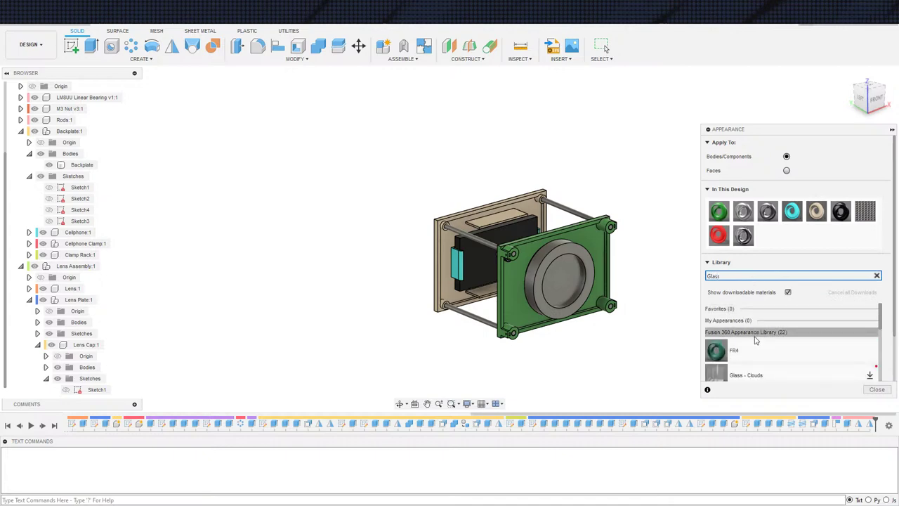
Step: Try the Glass - Light Color appearance on the lens
{"action": "scroll", "coordinate": [755, 345], "scroll_direction": "down", "scroll_amount": 2}
{"action": "scroll", "coordinate": [757, 348], "scroll_direction": "up", "scroll_amount": 3}
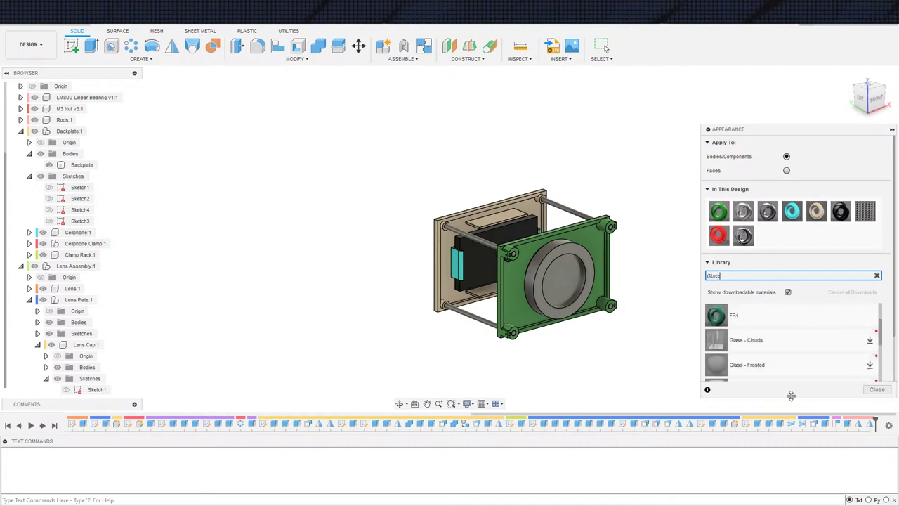
{"action": "scroll", "coordinate": [824, 246], "scroll_direction": "down", "scroll_amount": 2}
{"action": "scroll", "coordinate": [805, 314], "scroll_direction": "down", "scroll_amount": 5}
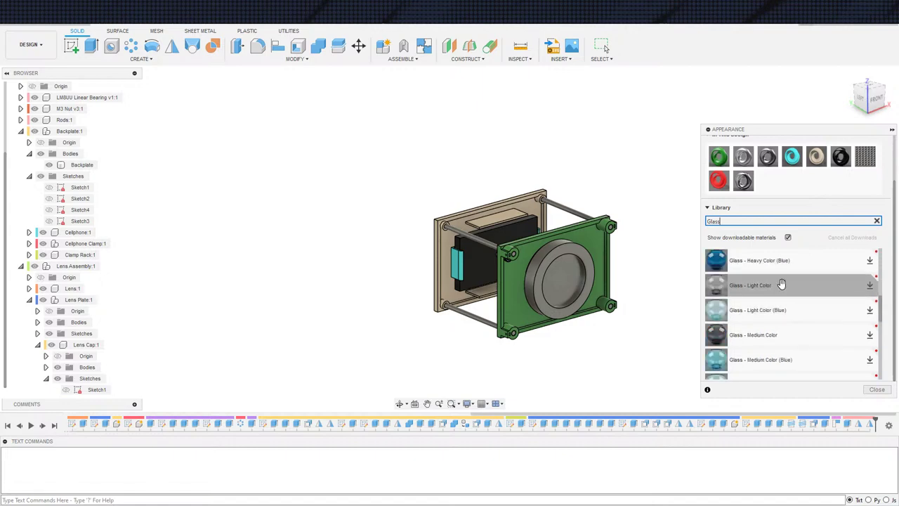
{"action": "left_click_drag", "start_coordinate": [780, 283], "coordinate": [573, 295]}
Step: Apply the Glass (Clear) appearance to the lens
{"action": "scroll", "coordinate": [587, 338], "scroll_direction": "up", "scroll_amount": 3}
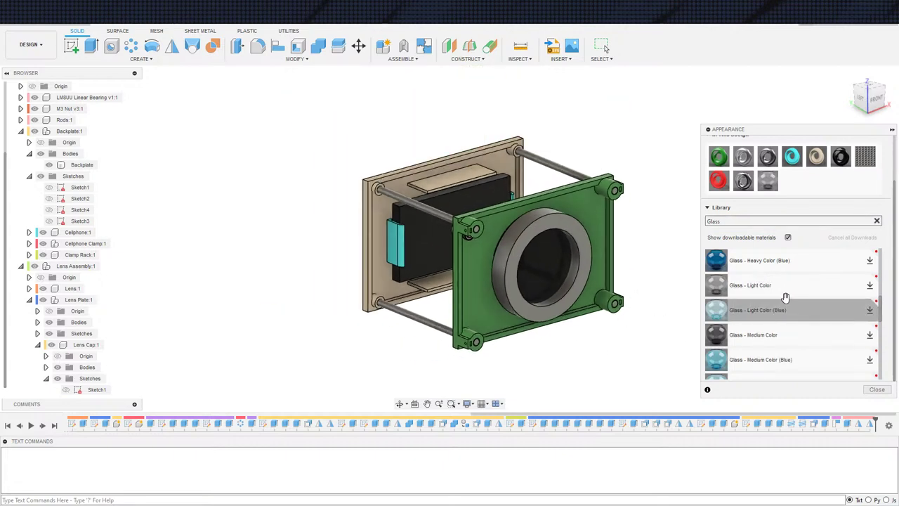
{"action": "scroll", "coordinate": [778, 310], "scroll_direction": "down", "scroll_amount": 5}
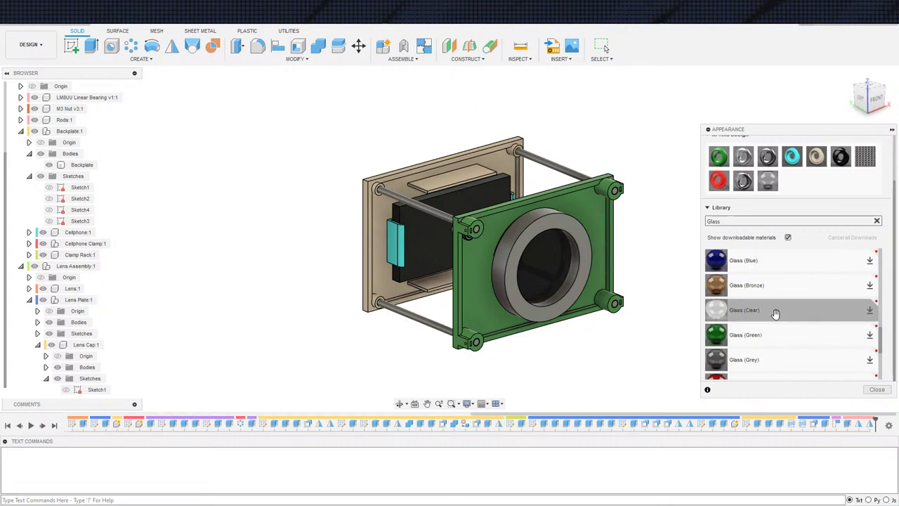
{"action": "left_click_drag", "start_coordinate": [773, 311], "coordinate": [529, 270]}
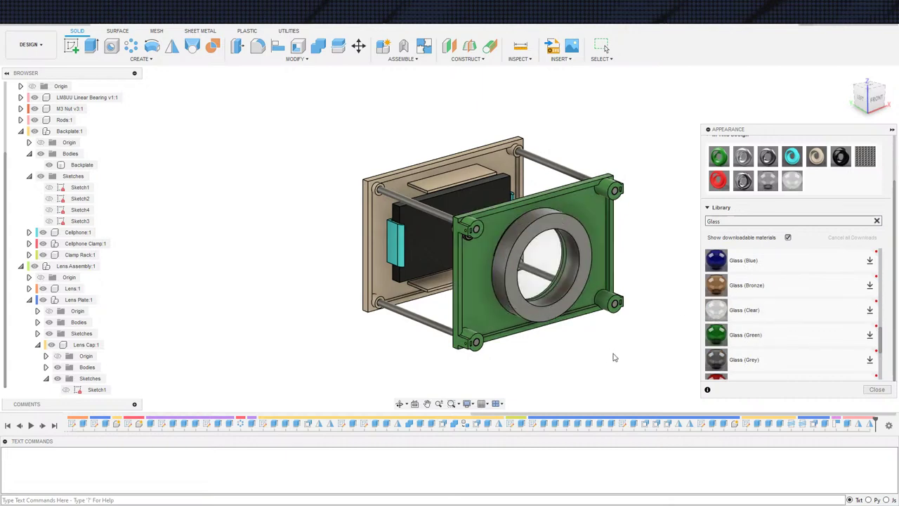
{"action": "scroll", "coordinate": [624, 351], "scroll_direction": "down", "scroll_amount": 2}
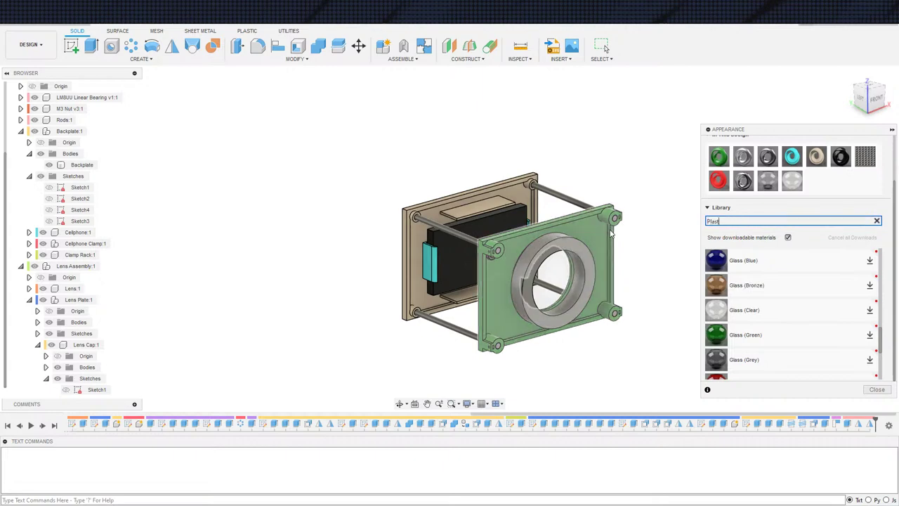
{"action": "key", "text": "Escape"}
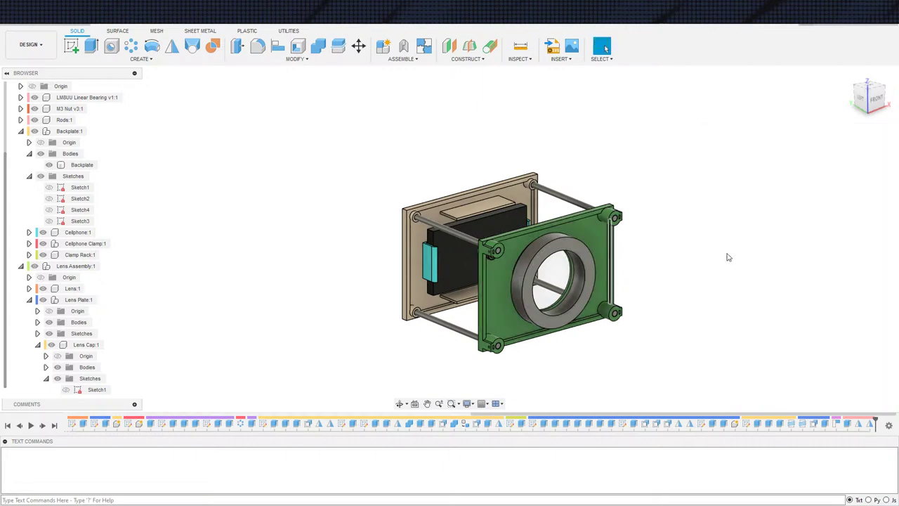
{"action": "key", "text": "q"}
{"action": "key", "text": "Escape"}
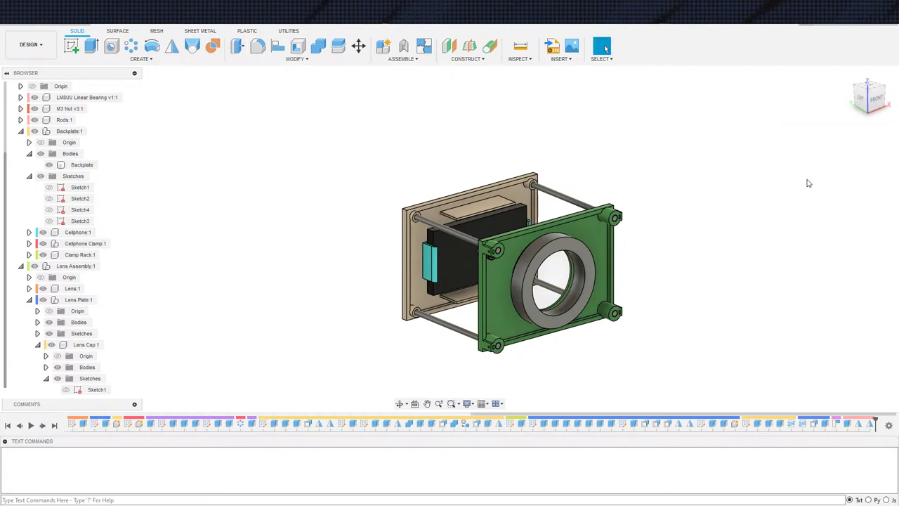
Step: Search the appearance library for "Plastic", try Plastic - Matte (Purple) on the green lens plate, and undo it
{"action": "key", "text": "a"}
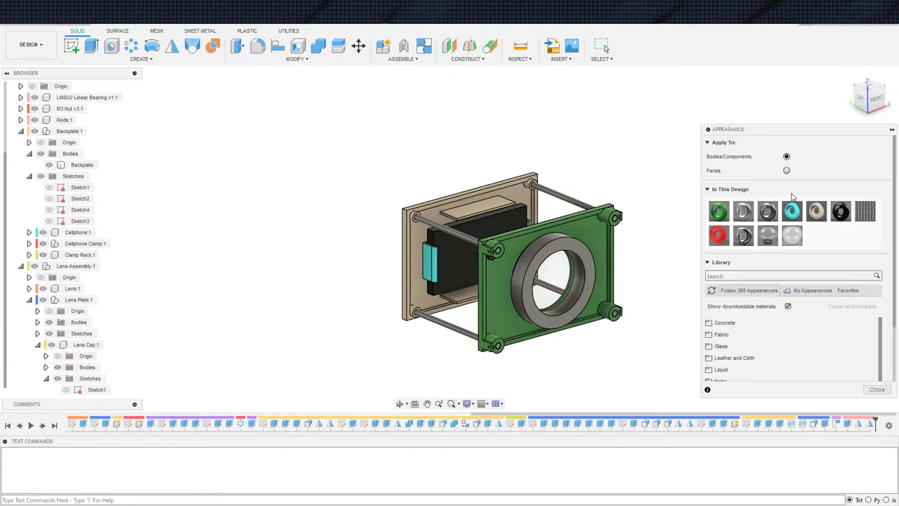
{"action": "left_click", "coordinate": [737, 275]}
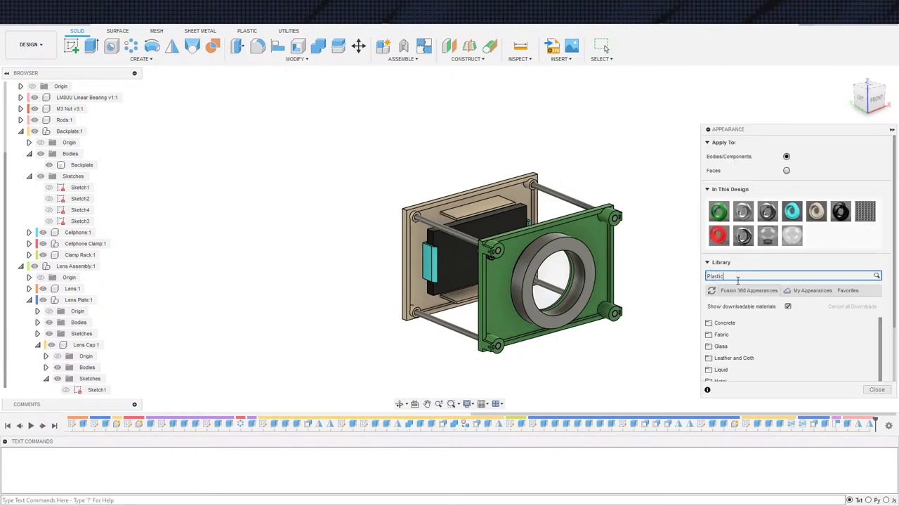
{"action": "type", "text": "Plastic"}
{"action": "key", "text": "Return"}
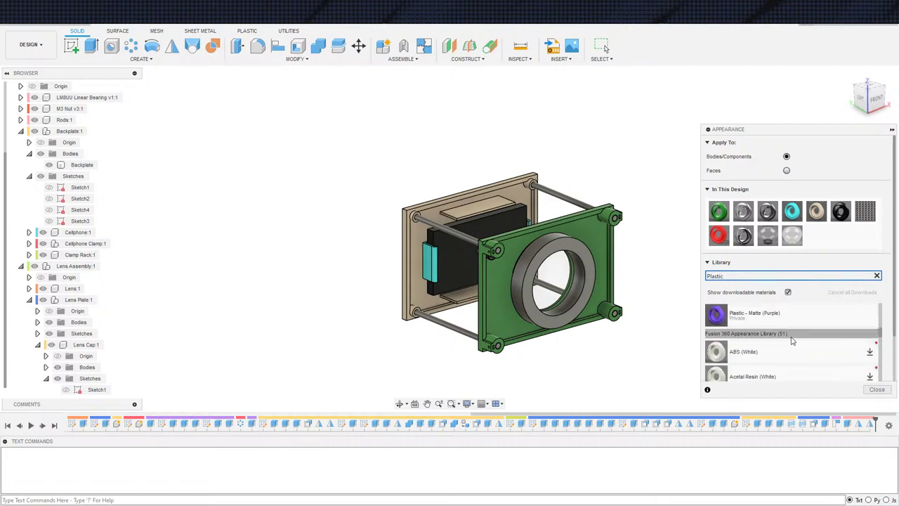
{"action": "scroll", "coordinate": [777, 340], "scroll_direction": "down", "scroll_amount": 1}
{"action": "scroll", "coordinate": [742, 344], "scroll_direction": "down", "scroll_amount": 2}
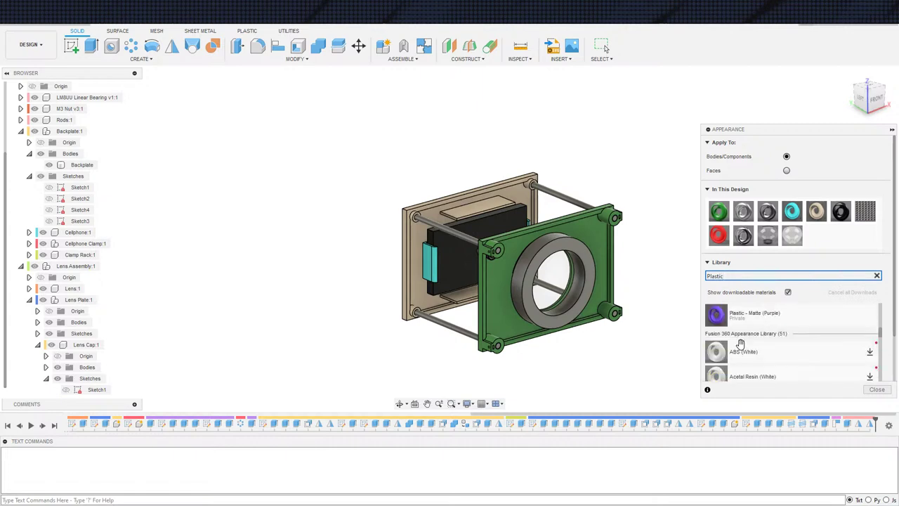
{"action": "left_click_drag", "start_coordinate": [716, 315], "coordinate": [547, 330]}
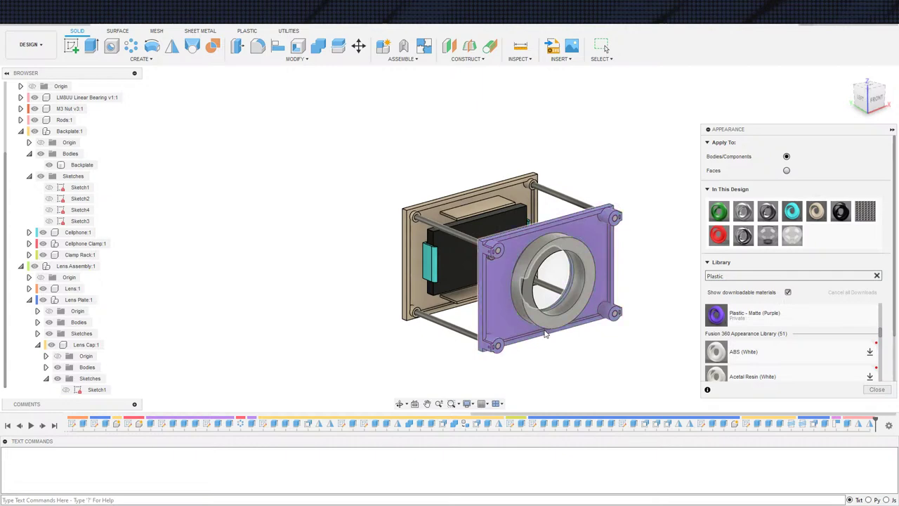
{"action": "key", "text": "Escape"}
{"action": "key", "text": "ctrl+z"}
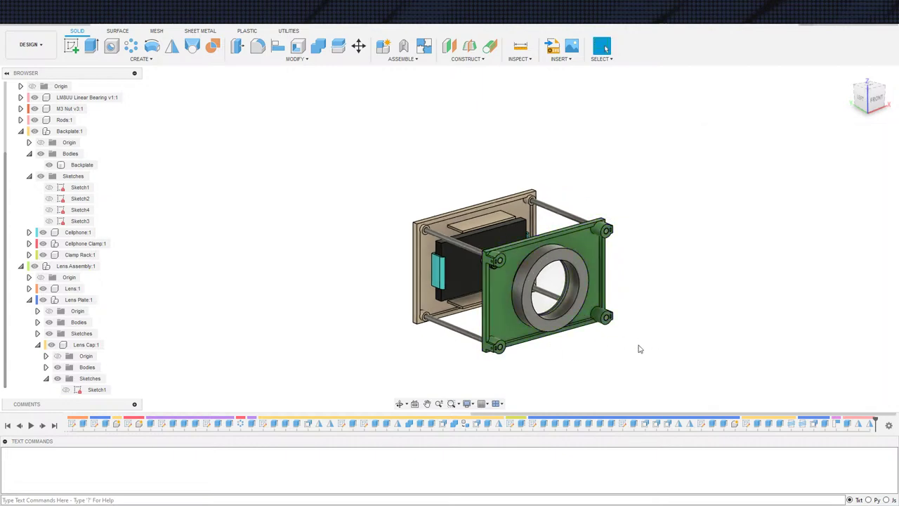
Step: Search the appearance library for "Plastic" and apply Plastic - Matte (Purple) to the Lens Cap component
{"action": "key", "text": "a"}
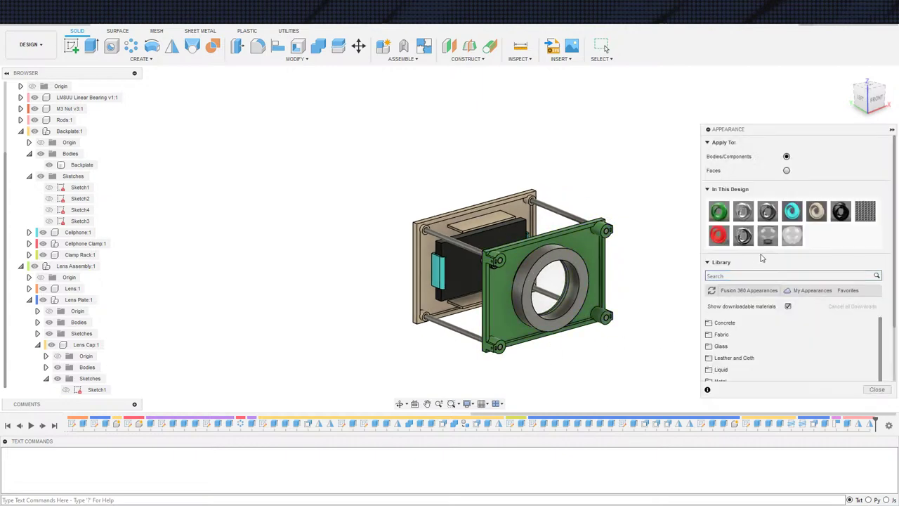
{"action": "left_click", "coordinate": [740, 276]}
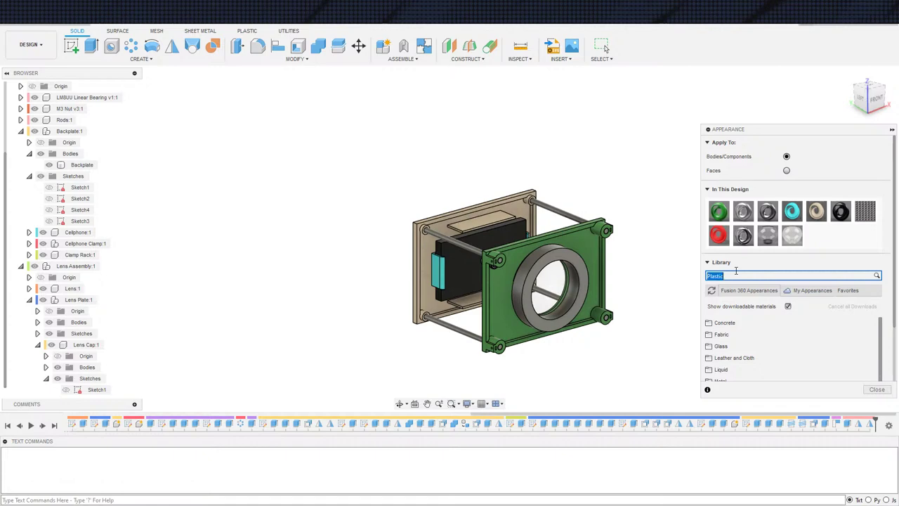
{"action": "key", "text": "Return"}
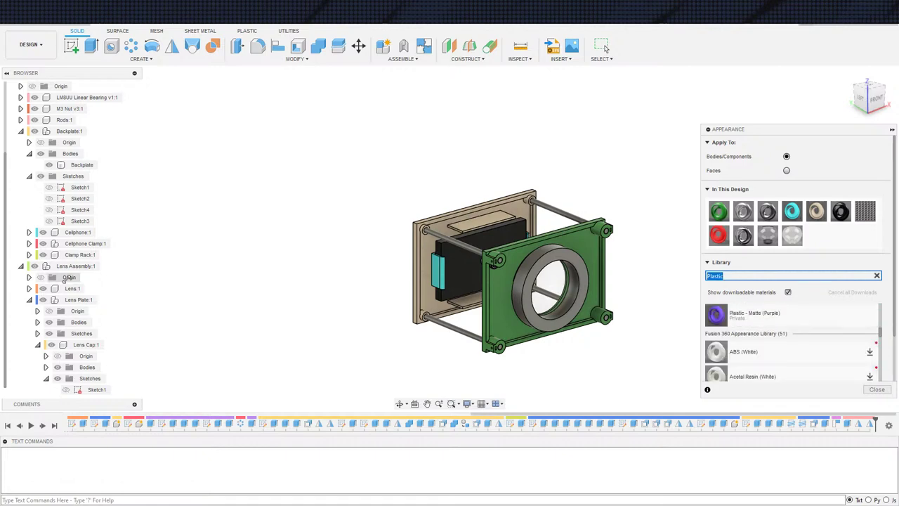
{"action": "left_click_drag", "start_coordinate": [769, 316], "coordinate": [80, 345]}
{"action": "key", "text": "Escape"}
{"action": "scroll", "coordinate": [319, 378], "scroll_direction": "down", "scroll_amount": 2}
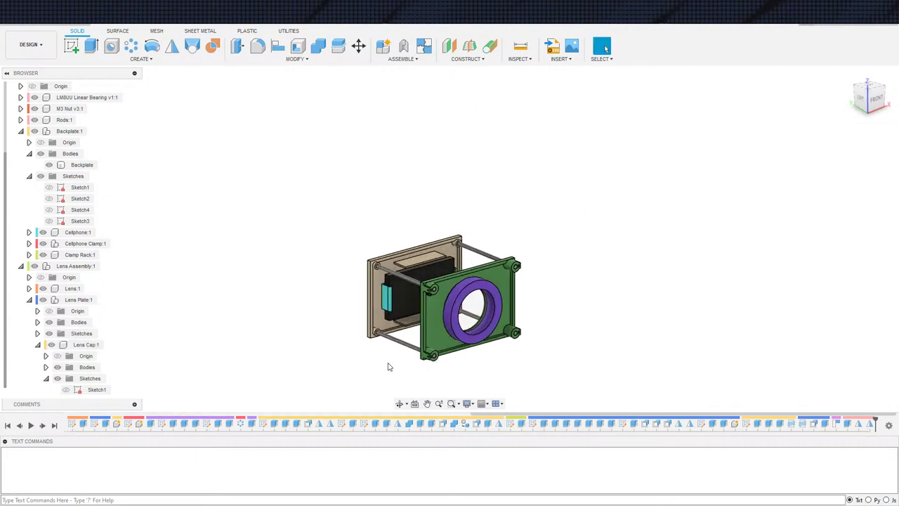
{"action": "middle_click_drag", "start_coordinate": [340, 361], "coordinate": [343, 337], "text": "shift"}
{"action": "scroll", "coordinate": [342, 337], "scroll_direction": "down", "scroll_amount": 1}
{"action": "scroll", "coordinate": [494, 327], "scroll_direction": "up", "scroll_amount": 4}
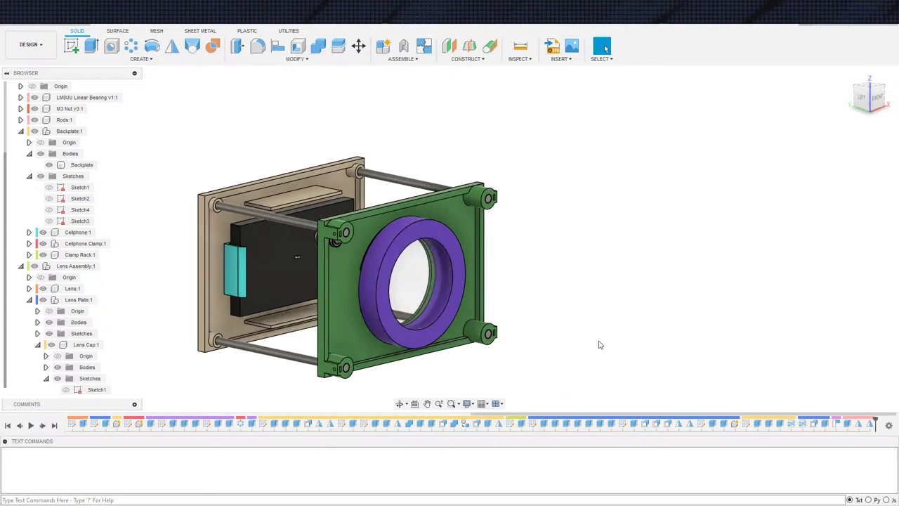
{"action": "middle_click_drag", "start_coordinate": [598, 344], "coordinate": [713, 289], "text": "shift"}
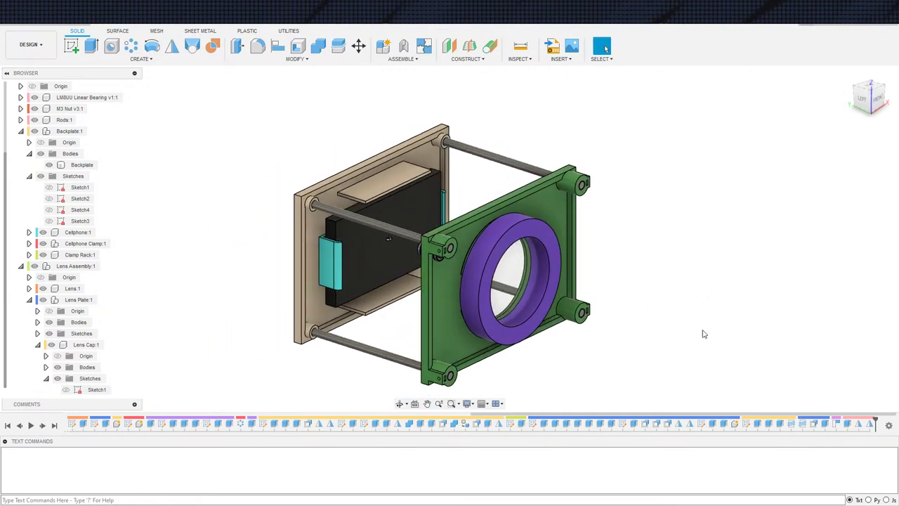
Step: Search the appearance library for "Glass" and try Glass - Frosted Light on the lens
{"action": "key", "text": "a"}
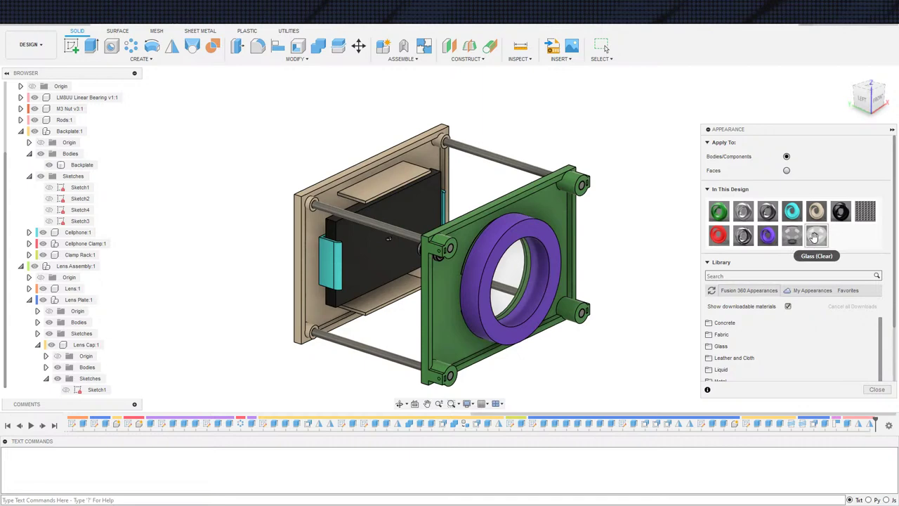
{"action": "left_click", "coordinate": [742, 275]}
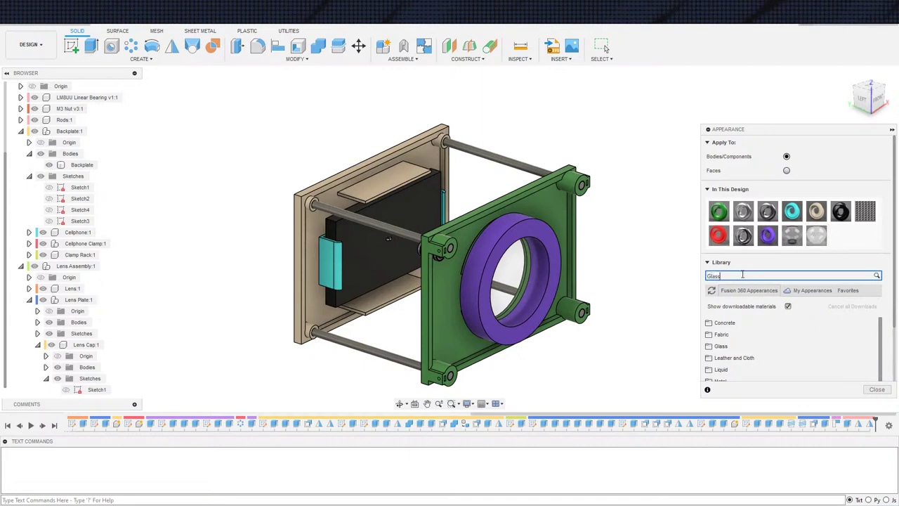
{"action": "scroll", "coordinate": [750, 281], "scroll_direction": "down", "scroll_amount": 3}
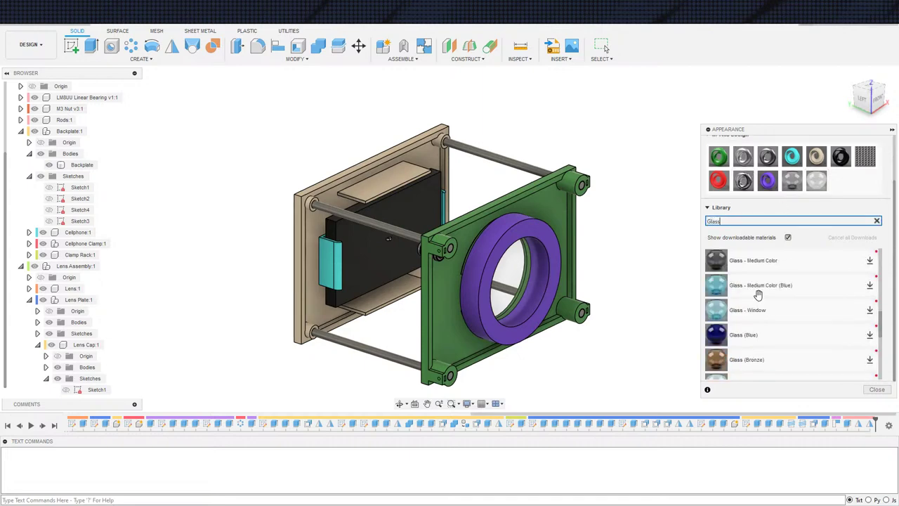
{"action": "scroll", "coordinate": [756, 295], "scroll_direction": "up", "scroll_amount": 5}
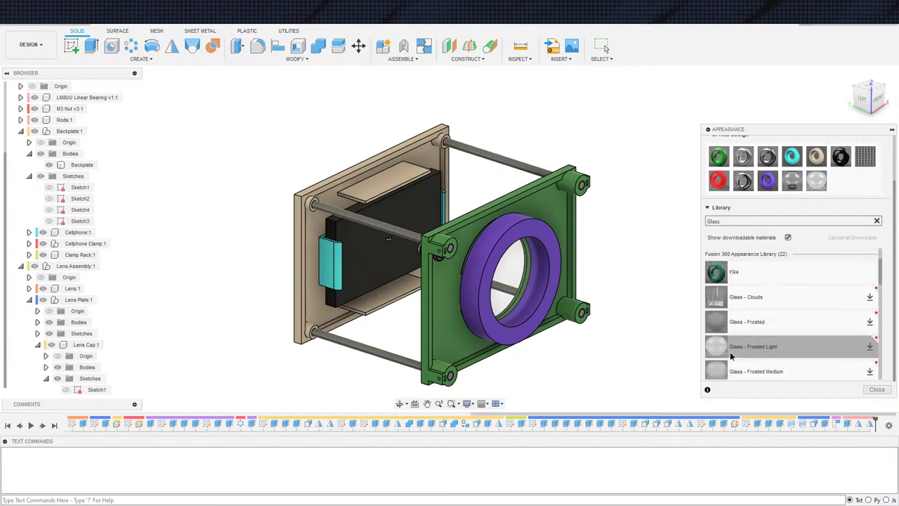
{"action": "left_click_drag", "start_coordinate": [741, 348], "coordinate": [543, 295]}
Step: Apply the Glass - Frosted Medium appearance to the lens
{"action": "mouse_move", "coordinate": [659, 336]}
{"action": "middle_mouse_down", "text": "shift"}
{"action": "mouse_move", "coordinate": [611, 316]}
{"action": "mouse_move", "coordinate": [644, 331]}
{"action": "middle_mouse_up", "text": "shift"}
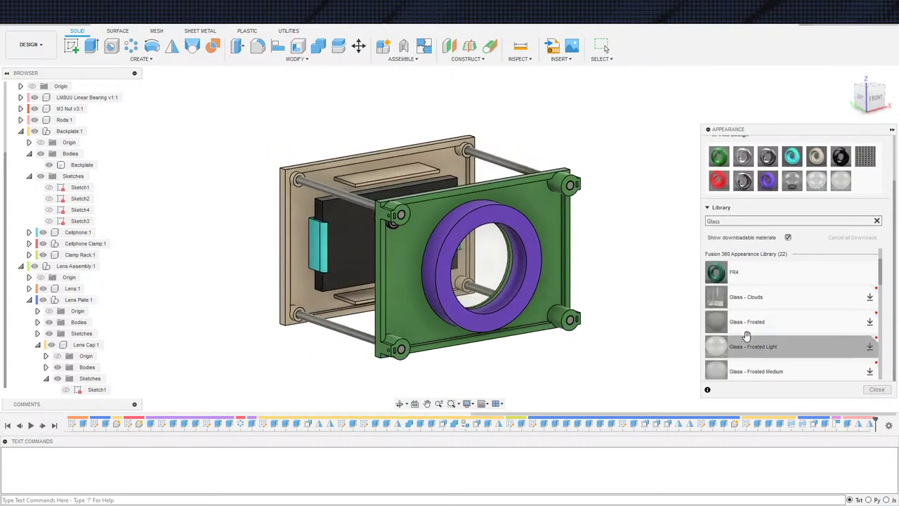
{"action": "left_click_drag", "start_coordinate": [776, 367], "coordinate": [501, 296]}
{"action": "mouse_move", "coordinate": [616, 349]}
{"action": "middle_mouse_down", "text": "shift"}
{"action": "mouse_move", "coordinate": [593, 354]}
{"action": "mouse_move", "coordinate": [623, 363]}
{"action": "middle_mouse_up", "text": "shift"}
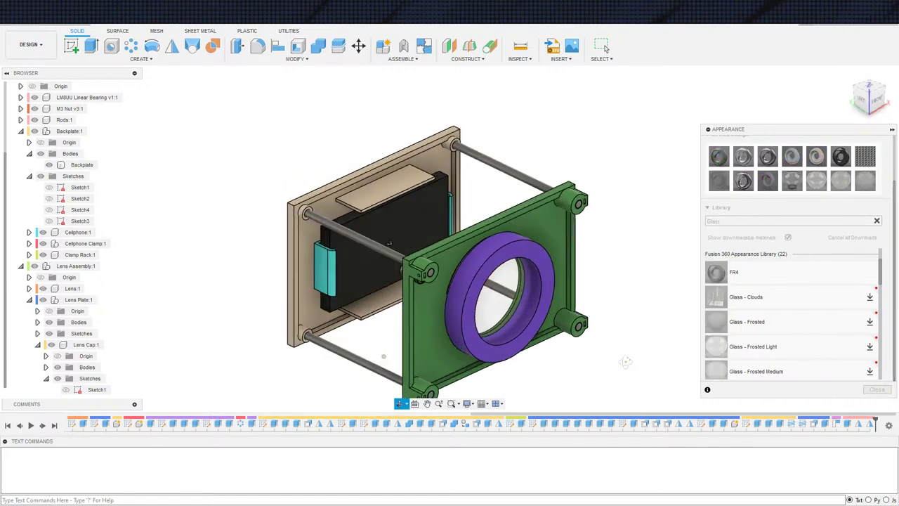
Step: Look through the library's other glass appearances and those already in the design for alternatives for the lens
{"action": "scroll", "coordinate": [783, 330], "scroll_direction": "down", "scroll_amount": 3}
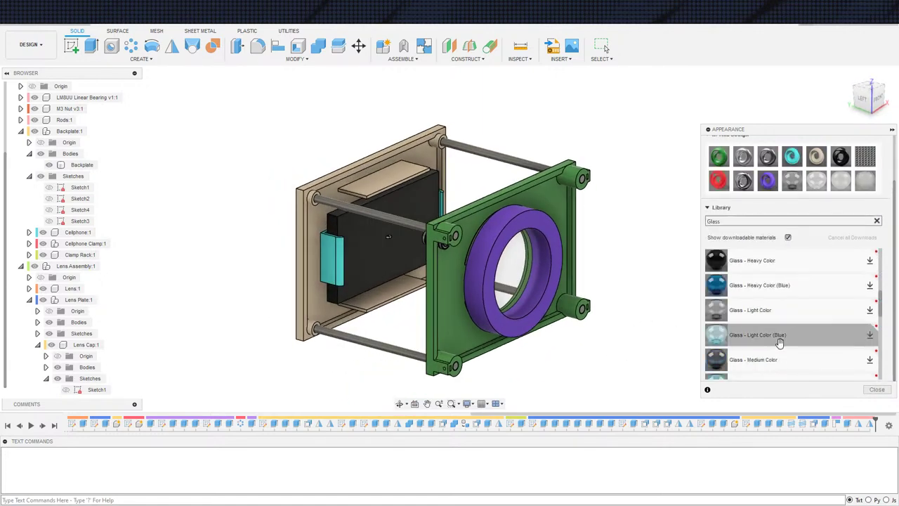
{"action": "scroll", "coordinate": [779, 341], "scroll_direction": "up", "scroll_amount": 3}
{"action": "scroll", "coordinate": [780, 341], "scroll_direction": "down", "scroll_amount": 2}
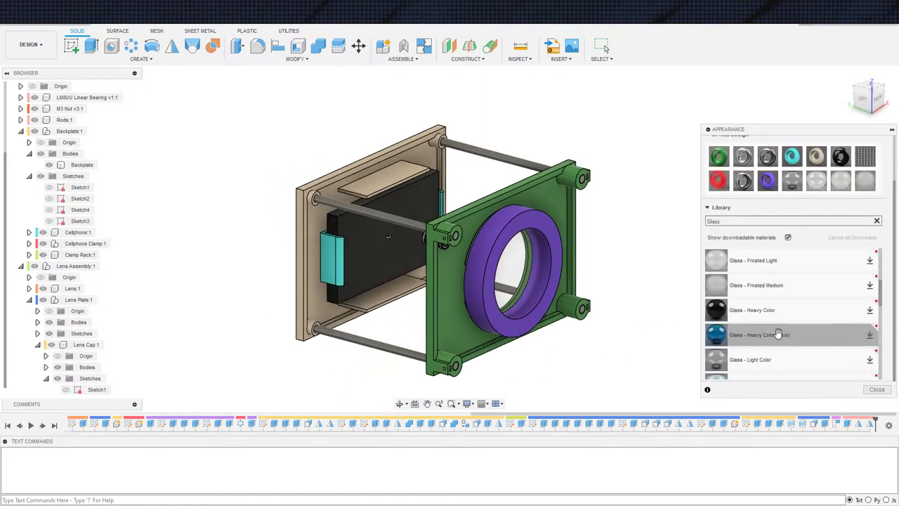
{"action": "right_click", "coordinate": [518, 289]}
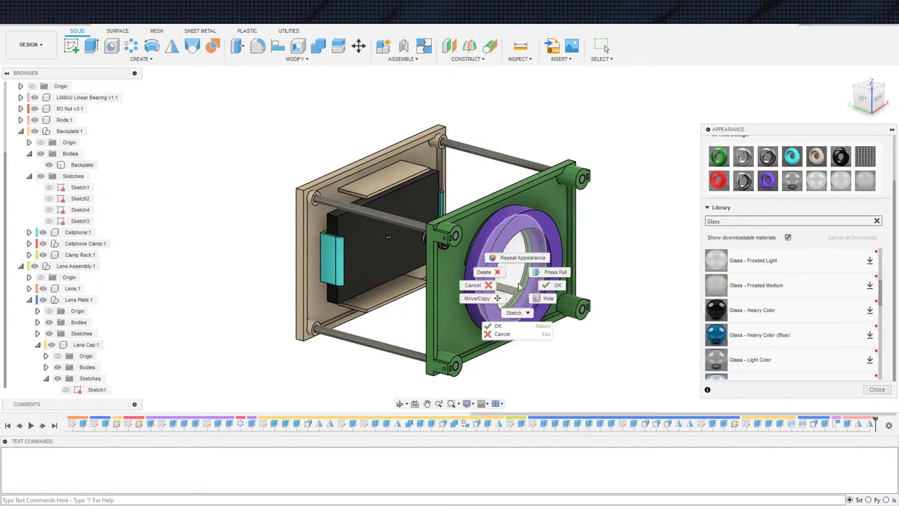
{"action": "left_click", "coordinate": [518, 283]}
{"action": "scroll", "coordinate": [779, 255], "scroll_direction": "up", "scroll_amount": 2}
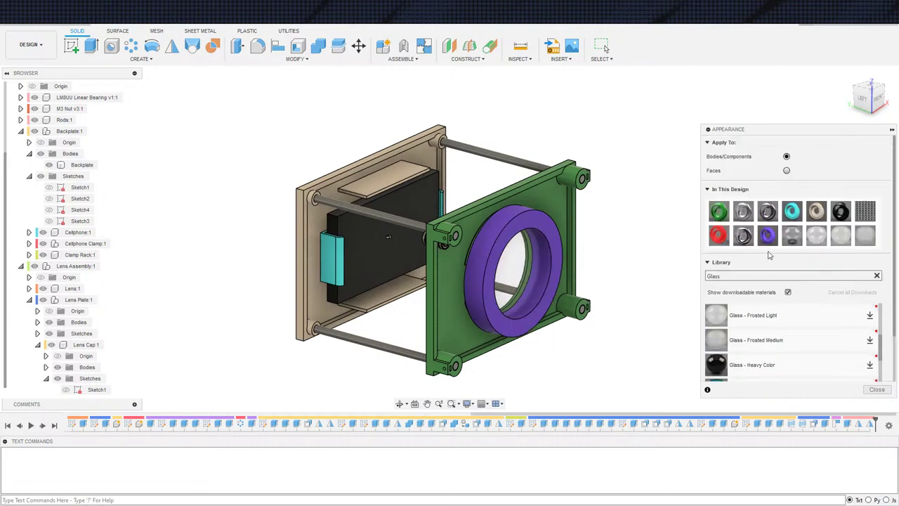
{"action": "scroll", "coordinate": [750, 250], "scroll_direction": "down", "scroll_amount": 2}
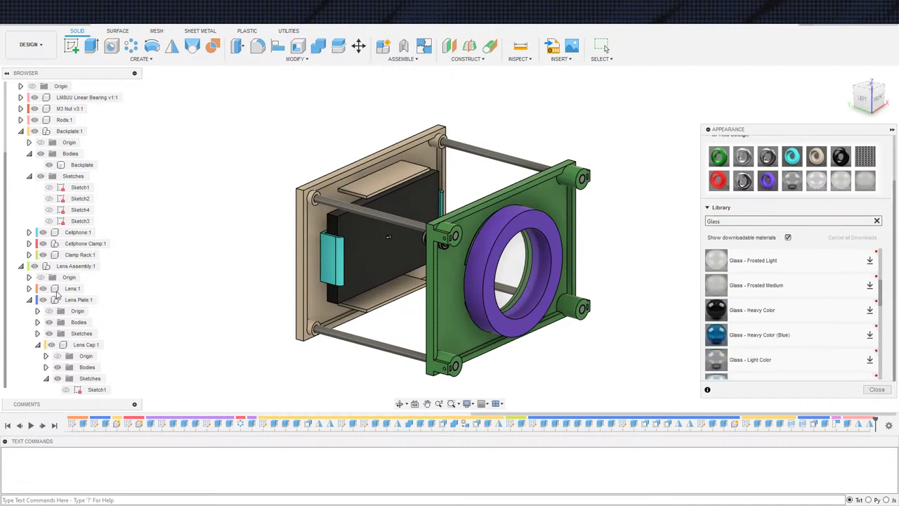
Step: Close the Appearance command and review the operations available for the Lens component
{"action": "right_click", "coordinate": [60, 296]}
{"action": "left_click", "coordinate": [68, 292]}
{"action": "left_click", "coordinate": [71, 288]}
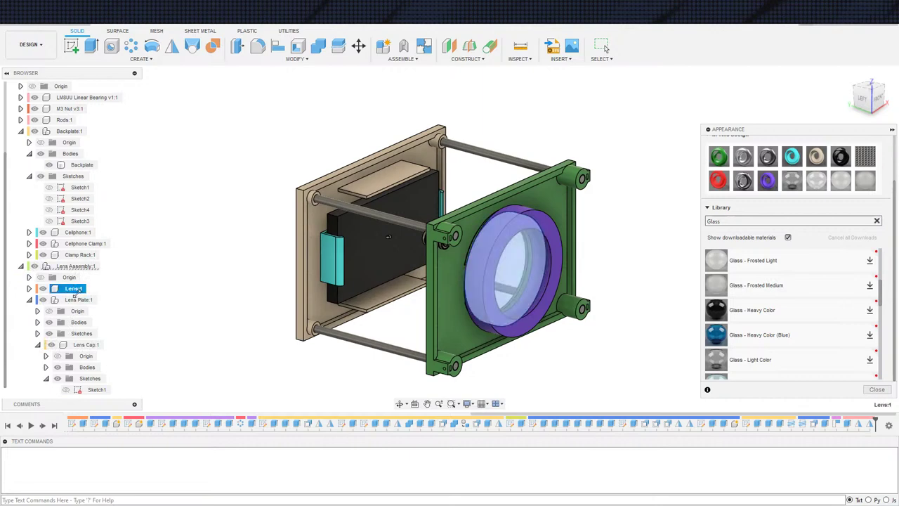
{"action": "key", "text": "Escape"}
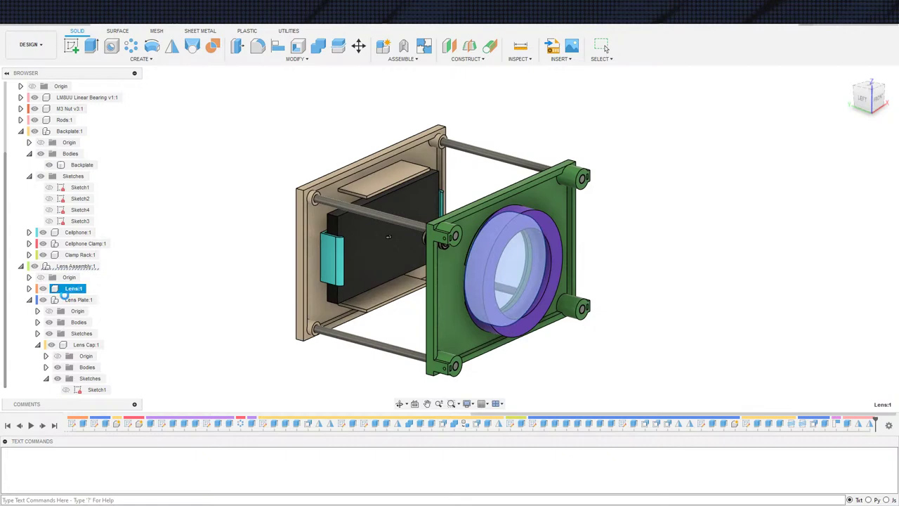
{"action": "right_click", "coordinate": [70, 288]}
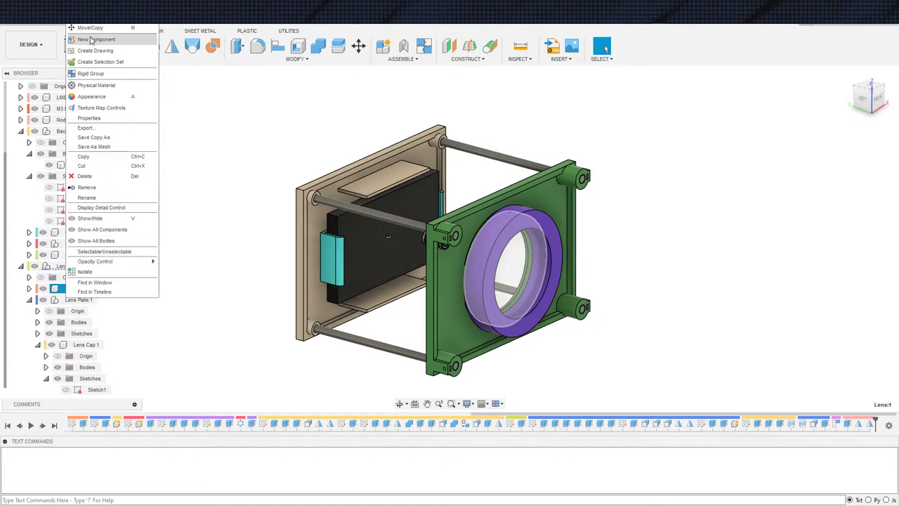
{"action": "left_click", "coordinate": [726, 349]}
{"action": "scroll", "coordinate": [700, 291], "scroll_direction": "down", "scroll_amount": 3}
{"action": "middle_click_drag", "start_coordinate": [757, 277], "coordinate": [727, 276], "text": "shift"}
{"action": "scroll", "coordinate": [690, 297], "scroll_direction": "up", "scroll_amount": 3}
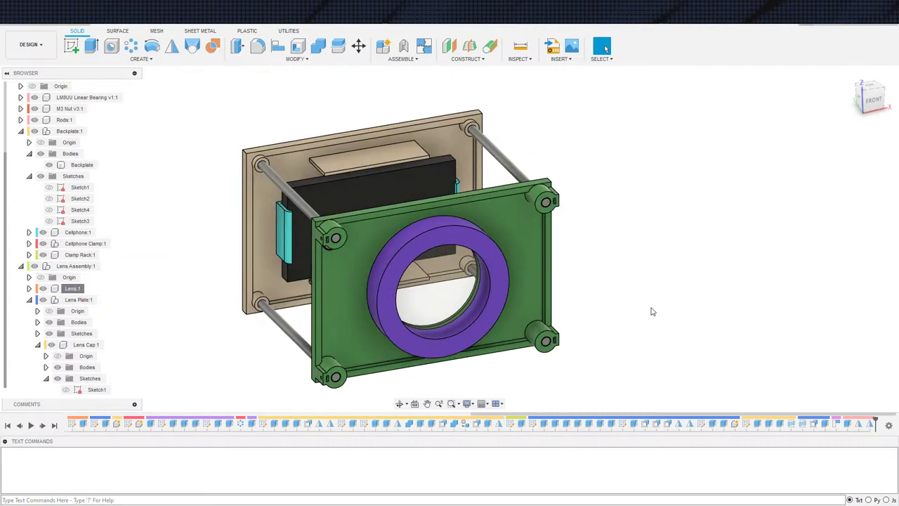
Step: Examine the phone projector assembly from the side, including the rods, cellphone clamps and lens plate
{"action": "scroll", "coordinate": [652, 312], "scroll_direction": "up", "scroll_amount": 3}
{"action": "middle_click_drag", "start_coordinate": [614, 319], "coordinate": [693, 267]}
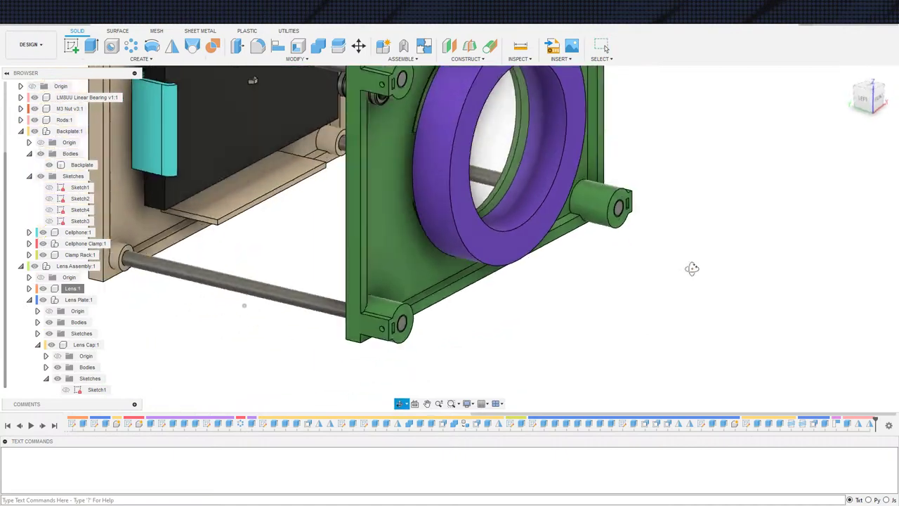
{"action": "scroll", "coordinate": [682, 253], "scroll_direction": "down", "scroll_amount": 4}
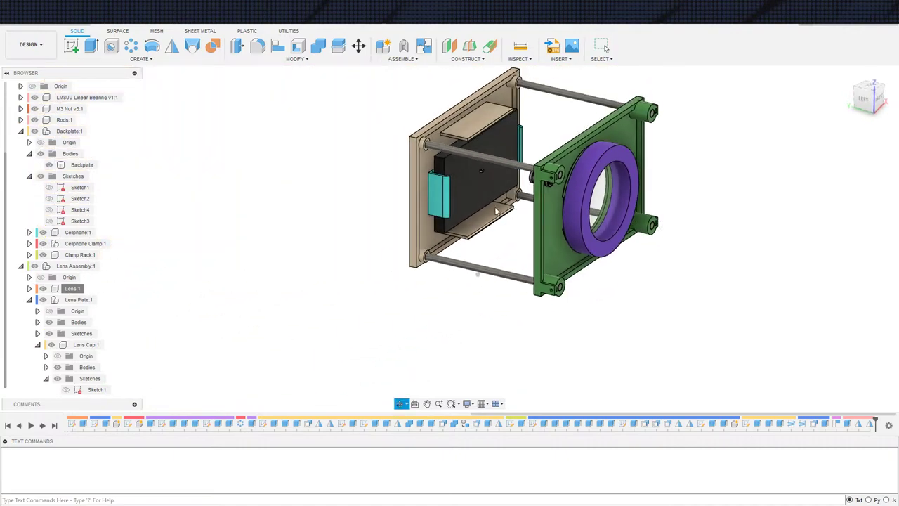
{"action": "scroll", "coordinate": [495, 166], "scroll_direction": "up", "scroll_amount": 5}
{"action": "scroll", "coordinate": [502, 181], "scroll_direction": "down", "scroll_amount": 1}
{"action": "scroll", "coordinate": [503, 181], "scroll_direction": "down", "scroll_amount": 5}
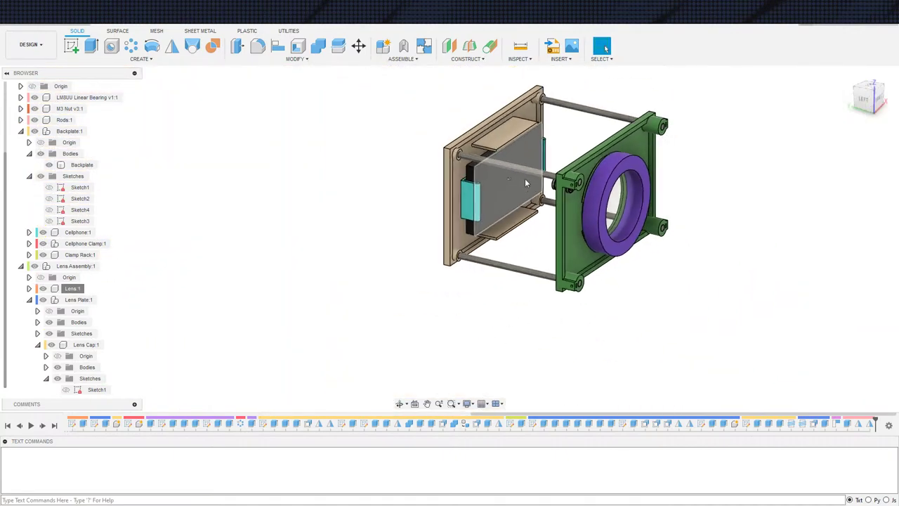
{"action": "scroll", "coordinate": [68, 222], "scroll_direction": "up", "scroll_amount": 3}
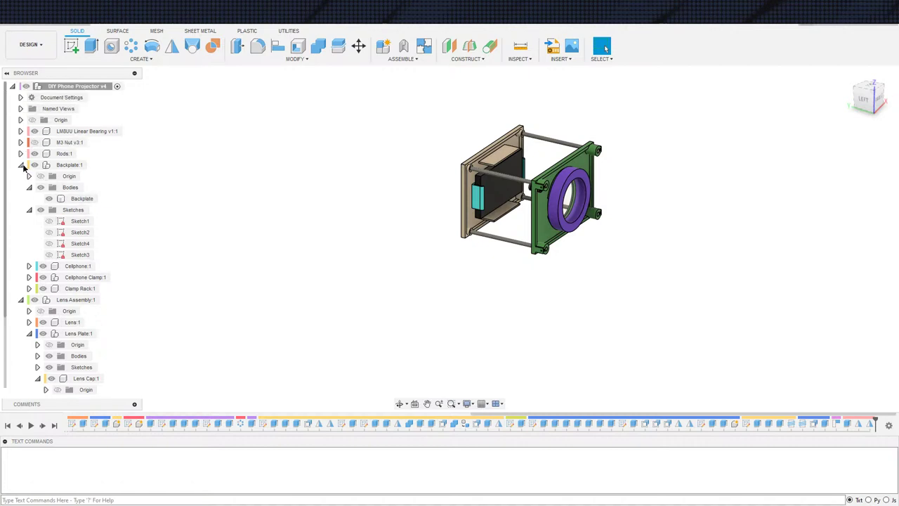
Step: Collapse the Backplate, Lens Plate and Lens Assembly components in the browser tree
{"action": "left_click", "coordinate": [21, 165]}
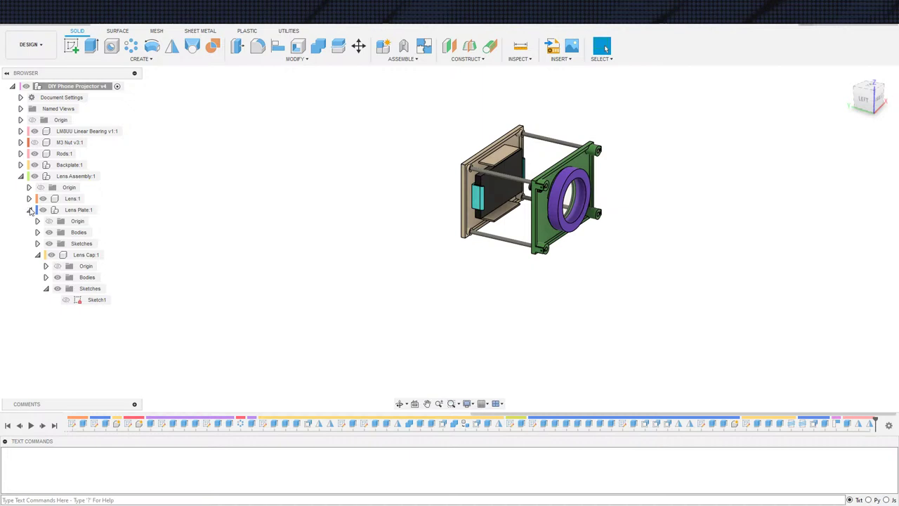
{"action": "left_click", "coordinate": [29, 209]}
{"action": "left_click", "coordinate": [21, 176]}
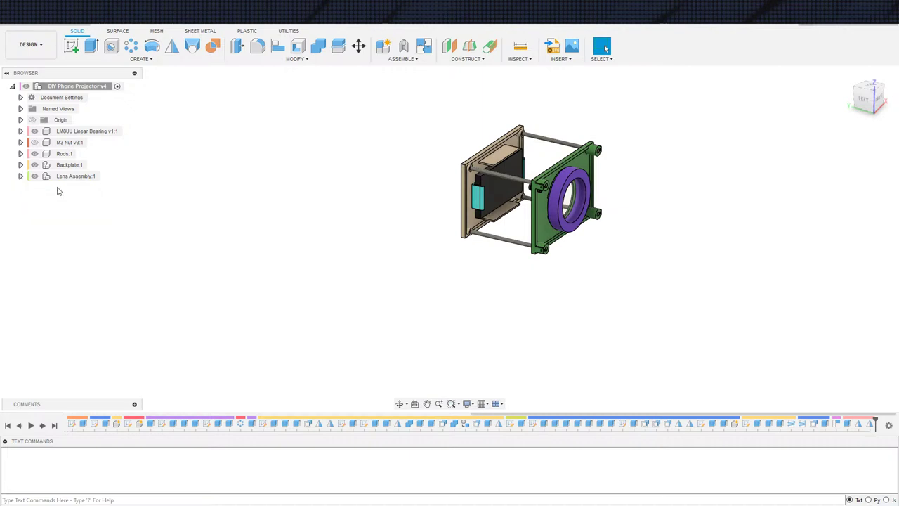
Step: Save the phone projector design as a new version with the default description "User Saved"
{"action": "scroll", "coordinate": [246, 209], "scroll_direction": "down", "scroll_amount": 2}
{"action": "middle_click_drag", "start_coordinate": [369, 222], "coordinate": [314, 243]}
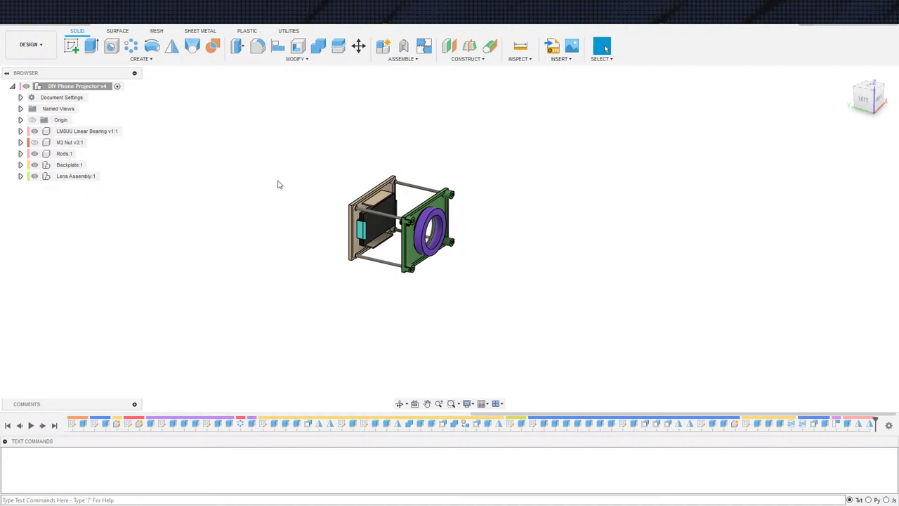
{"action": "left_click", "coordinate": [44, 33]}
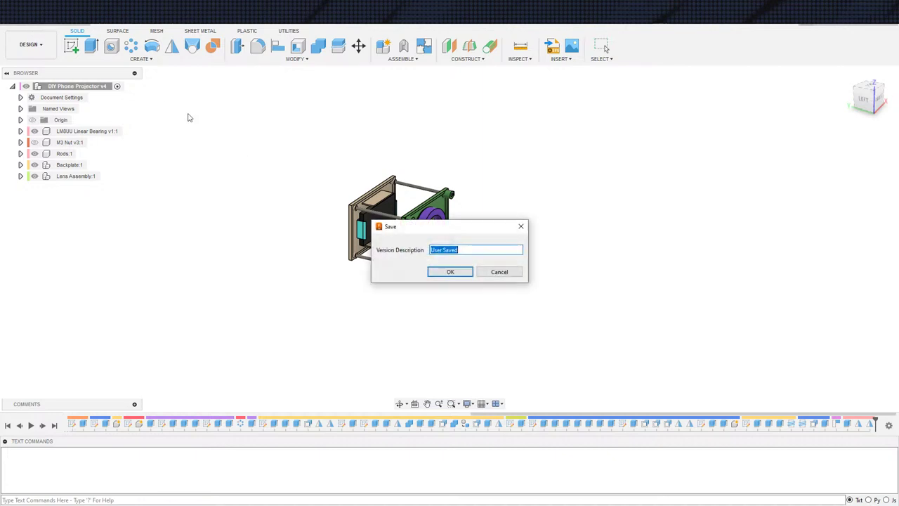
{"action": "left_click", "coordinate": [458, 274]}
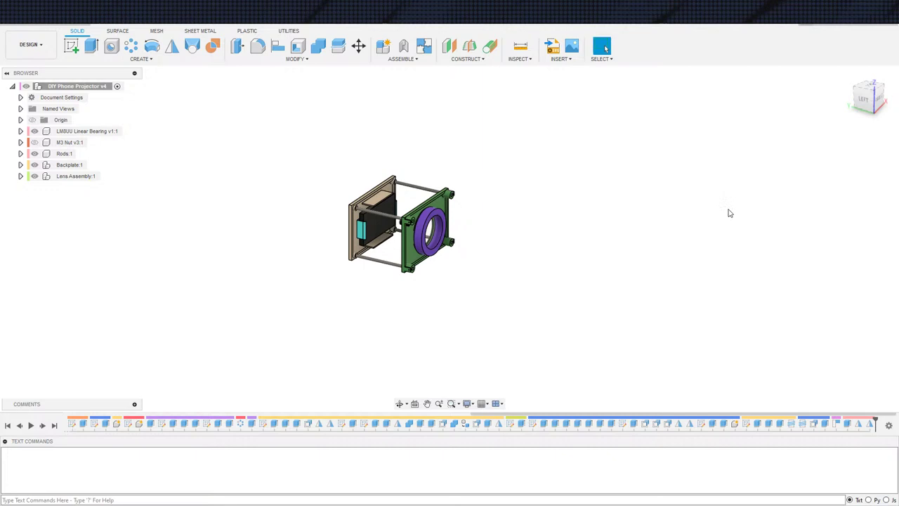
Step: Start a new empty design and reopen DIY Phone Projector from the list of editable documents
{"action": "key", "text": "ctrl+n"}
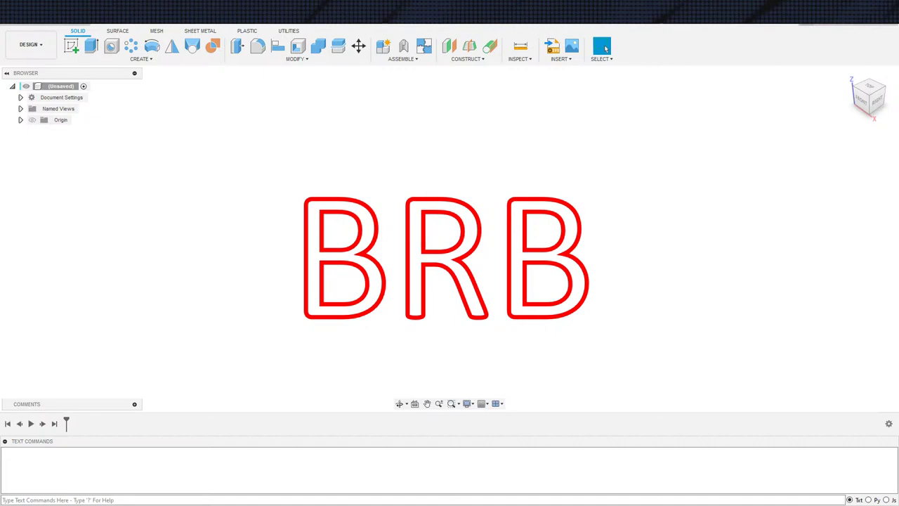
{"action": "left_click", "coordinate": [21, 12]}
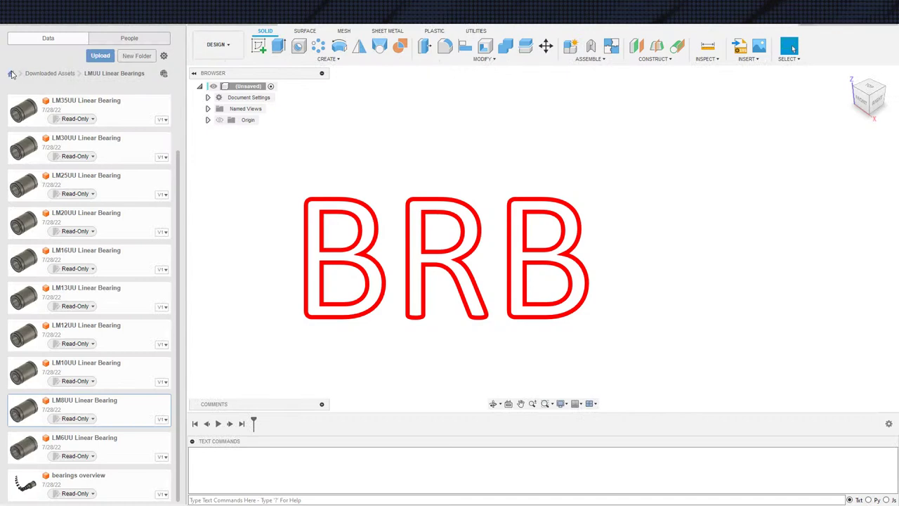
{"action": "left_click", "coordinate": [11, 74]}
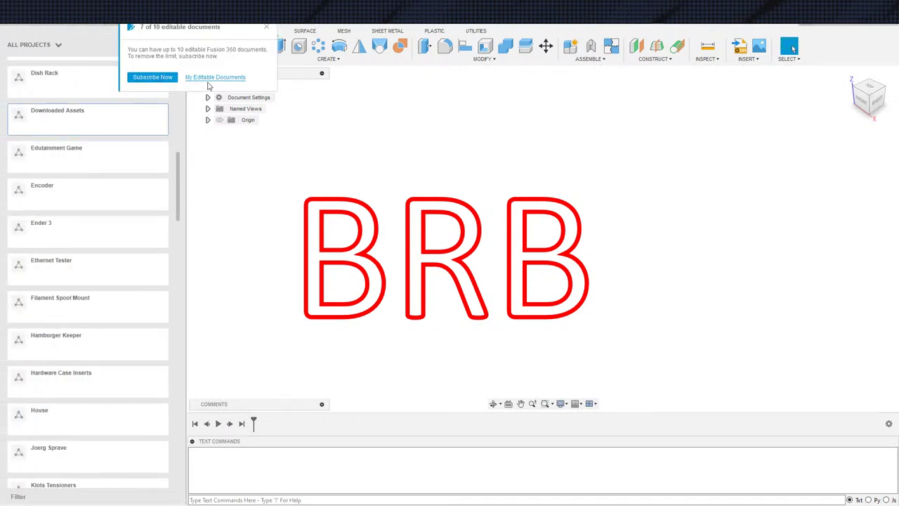
{"action": "left_click", "coordinate": [207, 78]}
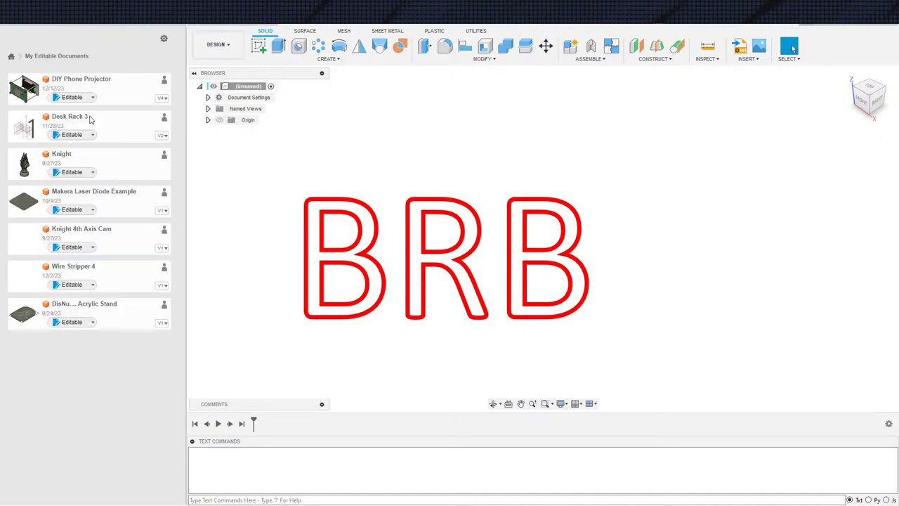
{"action": "double_click", "coordinate": [116, 89]}
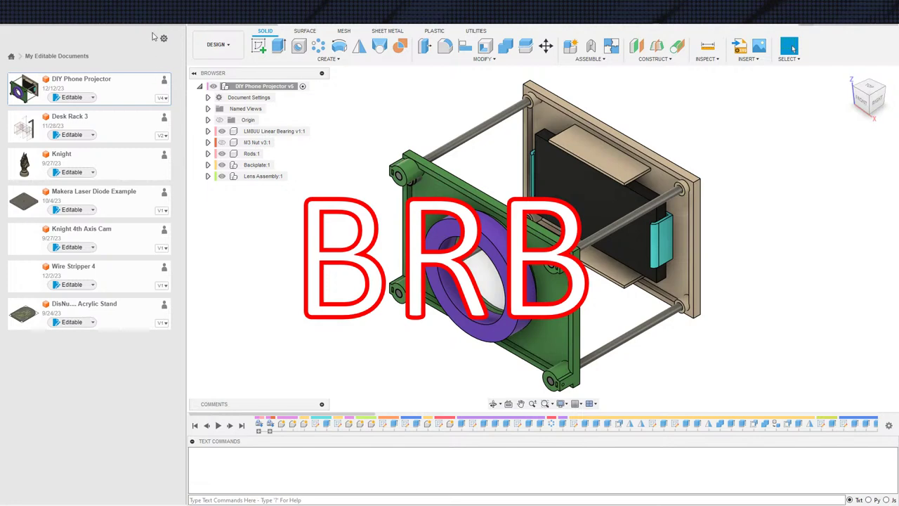
{"action": "left_click", "coordinate": [179, 24]}
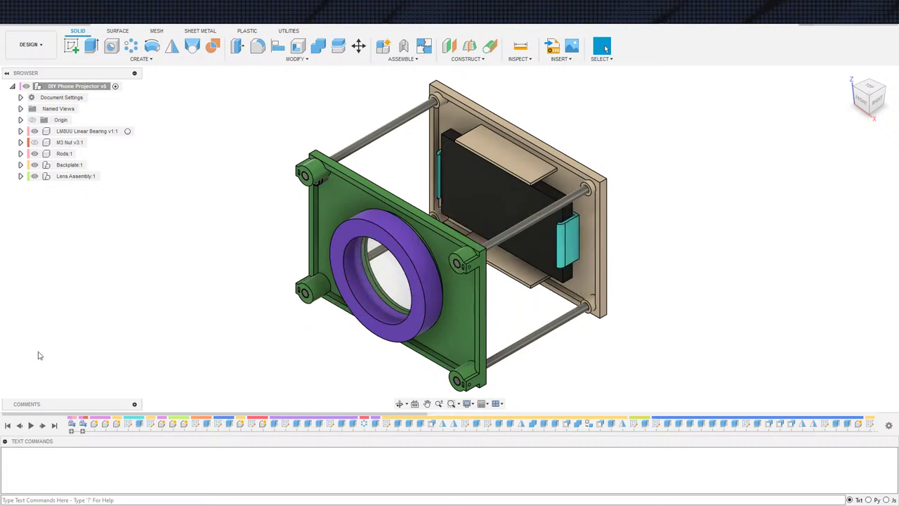
Step: In an empty unsaved design, add the user parameter DiskHeight of 14.25 mm with the comment "Per 10"
{"action": "left_click", "coordinate": [799, 25]}
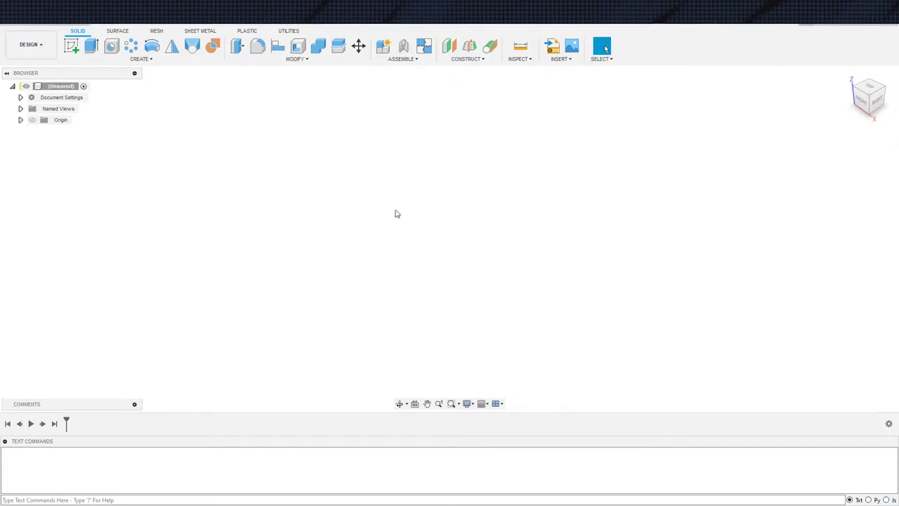
{"action": "key", "text": "s"}
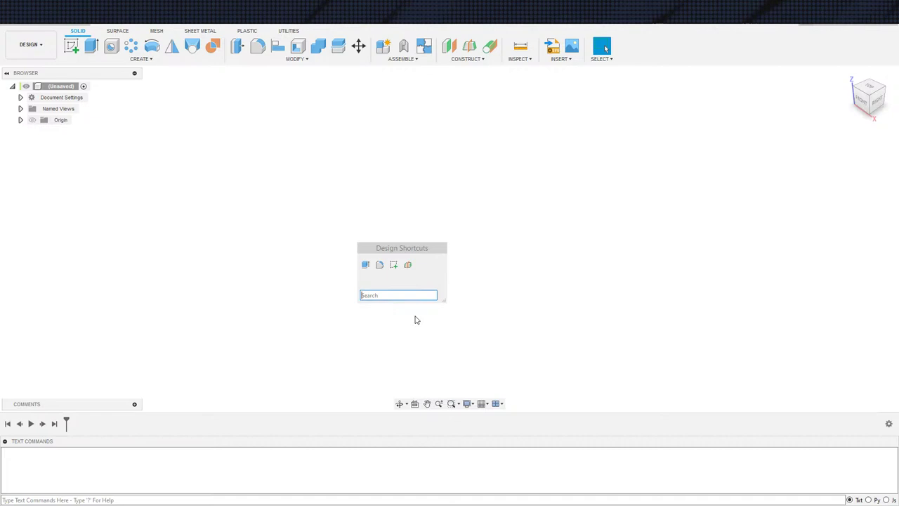
{"action": "left_click", "coordinate": [295, 59]}
{"action": "left_click", "coordinate": [255, 272]}
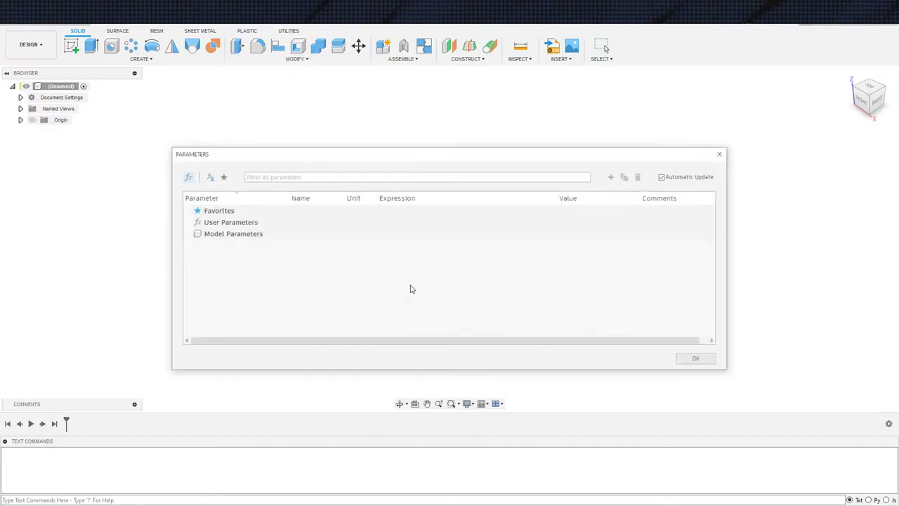
{"action": "left_click", "coordinate": [613, 175]}
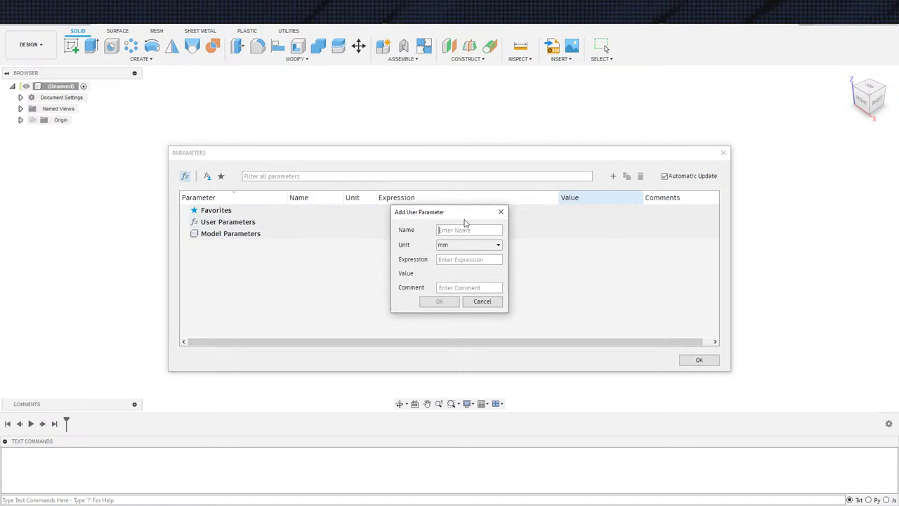
{"action": "type", "text": "DiskHeight"}
{"action": "type", "text": "14.25"}
{"action": "type", "text": "Per 10"}
{"action": "key", "text": "Return"}
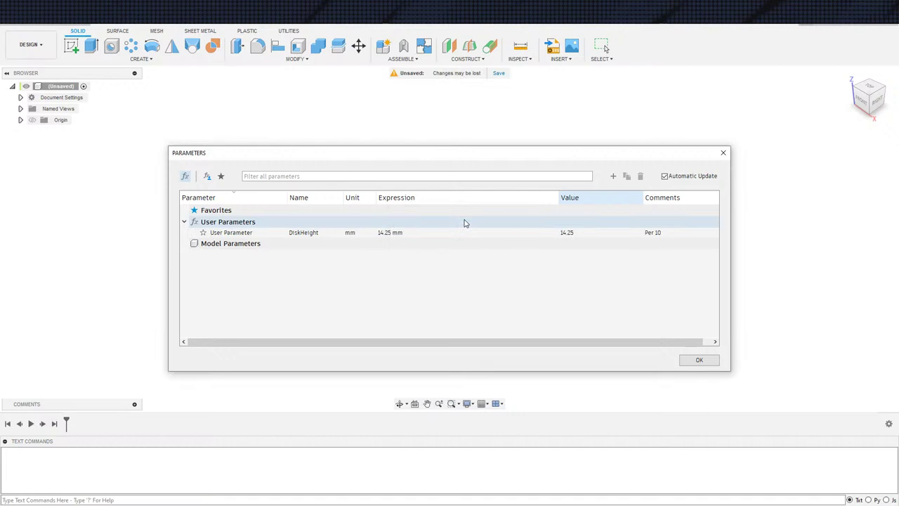
Step: Rename the height user parameter to DiscHeight
{"action": "double_click", "coordinate": [293, 235]}
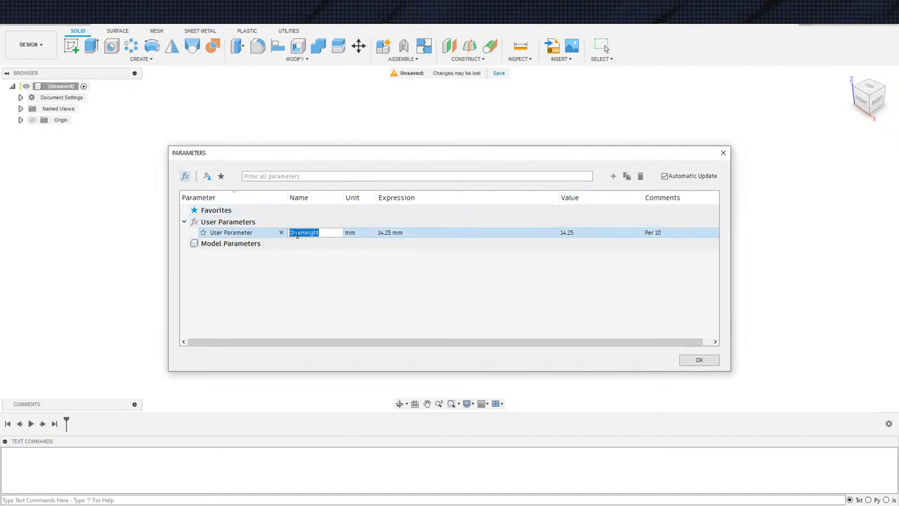
{"action": "left_click", "coordinate": [299, 233]}
{"action": "key", "text": "BackSpace"}
{"action": "type", "text": "c"}
{"action": "key", "text": "Return"}
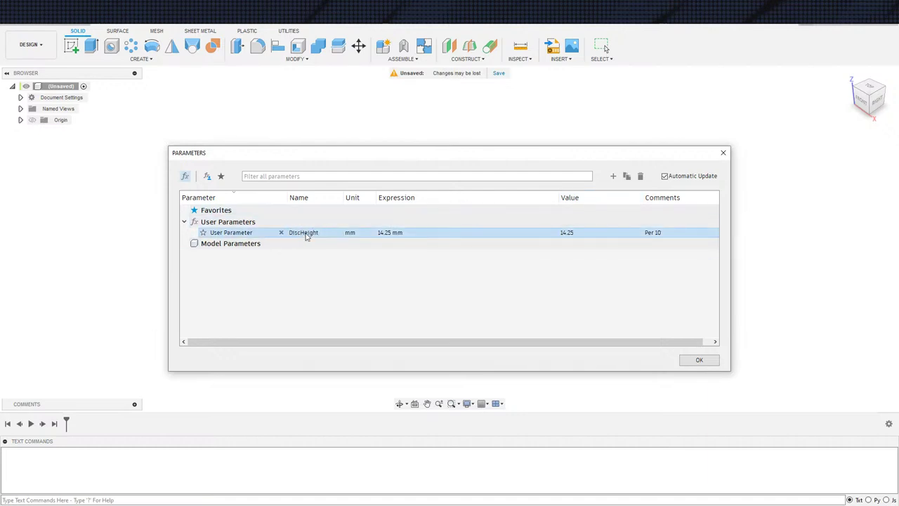
Step: Add a user parameter named DiscDia with a value of 33 mm
{"action": "left_click", "coordinate": [613, 176]}
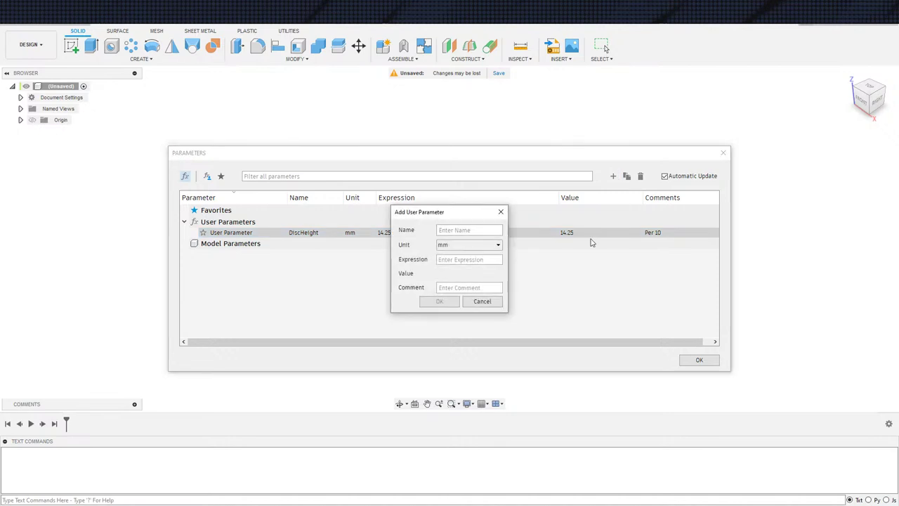
{"action": "type", "text": "Disc"}
{"action": "type", "text": "Da"}
{"action": "type", "text": "33"}
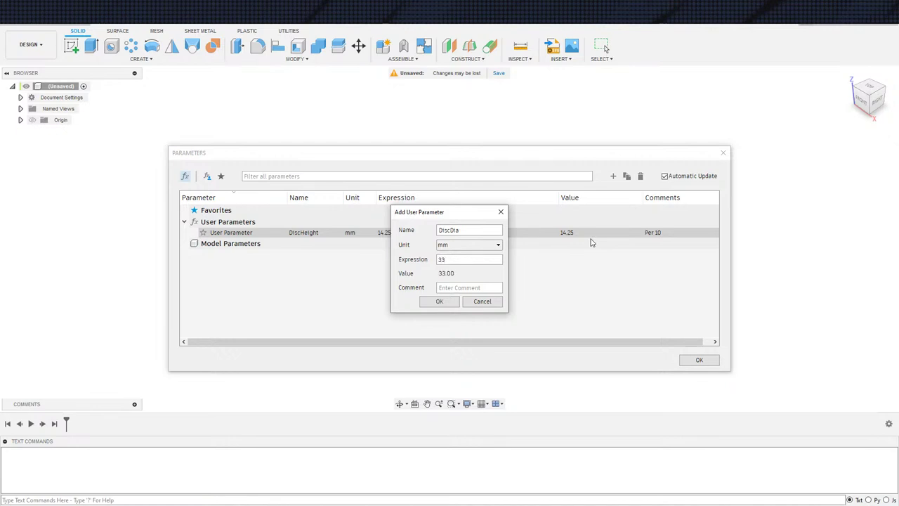
{"action": "left_click", "coordinate": [457, 305]}
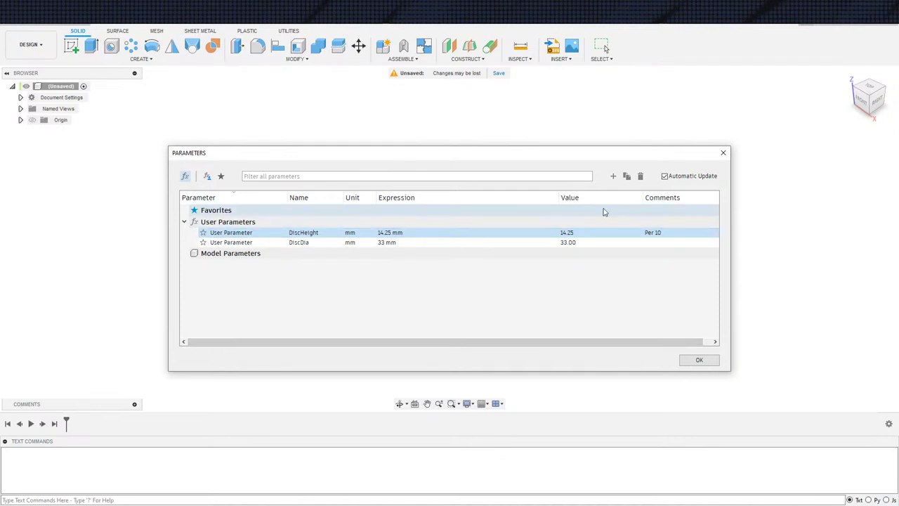
Step: Add a user parameter named ArborDia with a value of 3 mm
{"action": "left_click", "coordinate": [613, 177]}
{"action": "type", "text": "ArborDia"}
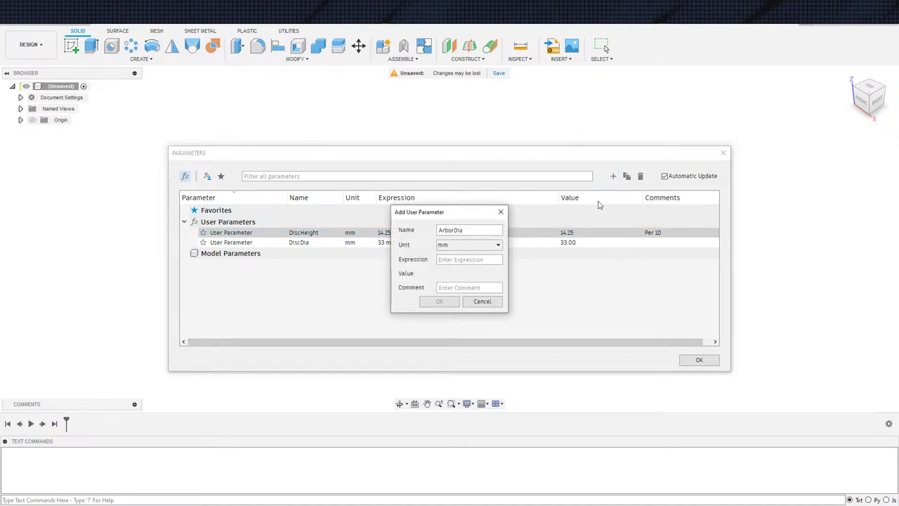
{"action": "key", "text": "Tab"}
{"action": "type", "text": "3"}
{"action": "key", "text": "Return"}
Step: Add a user parameter named ArborLength with a value of 39 mm and close the parameter list
{"action": "left_click", "coordinate": [613, 176]}
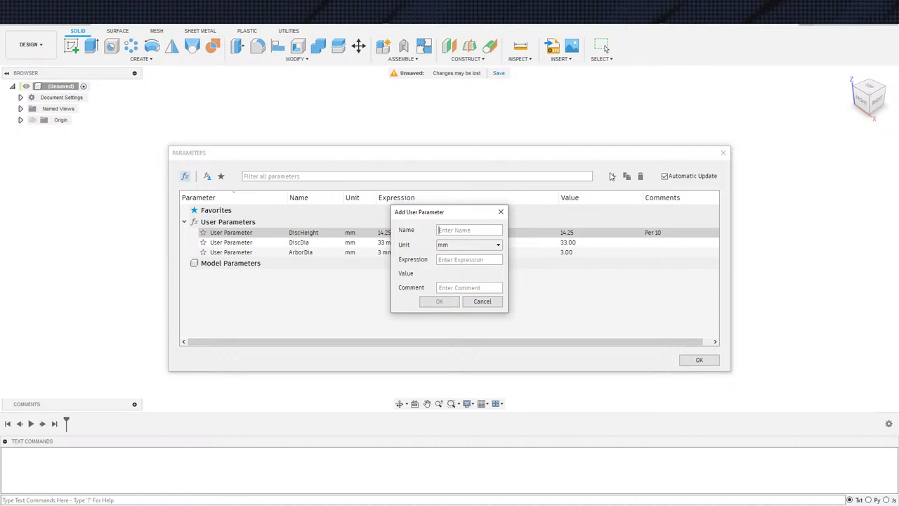
{"action": "type", "text": "Arbor"}
{"action": "type", "text": "Length"}
{"action": "type", "text": "39"}
{"action": "key", "text": "Return"}
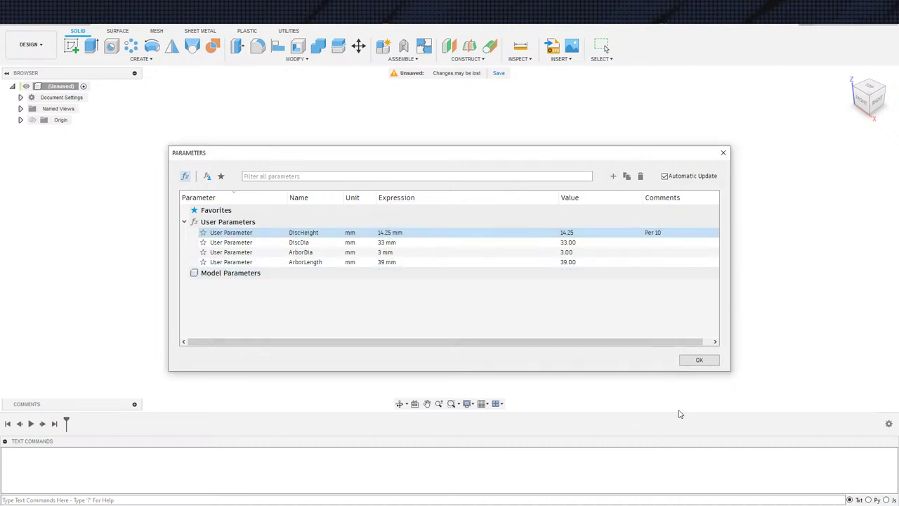
{"action": "left_click", "coordinate": [699, 365]}
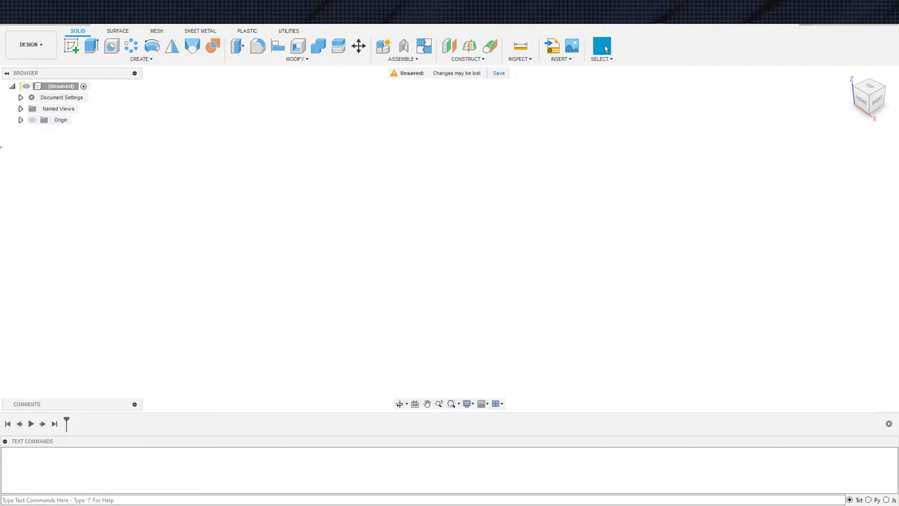
Step: Create a standard internal component named "Disc Hold" under the top-level design
{"action": "right_click", "coordinate": [69, 86]}
{"action": "left_click", "coordinate": [85, 94]}
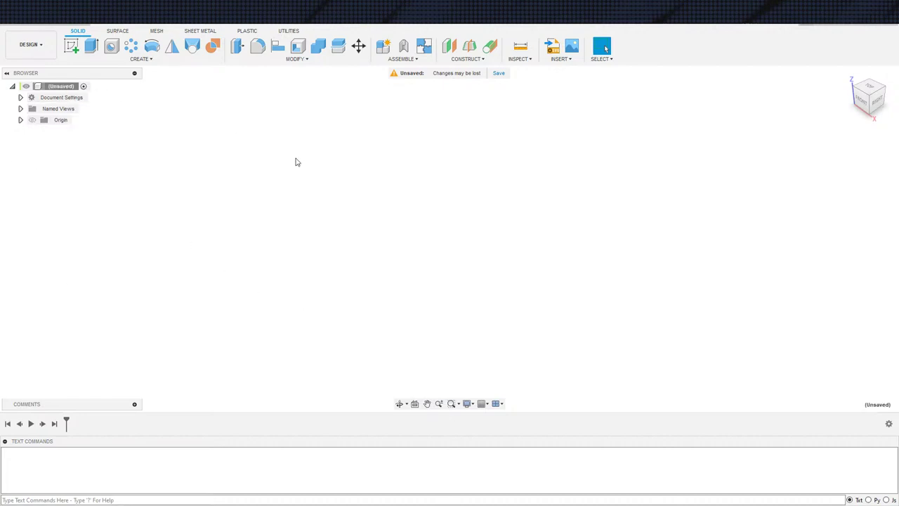
{"action": "key", "text": "ctrl+a"}
{"action": "type", "text": "D"}
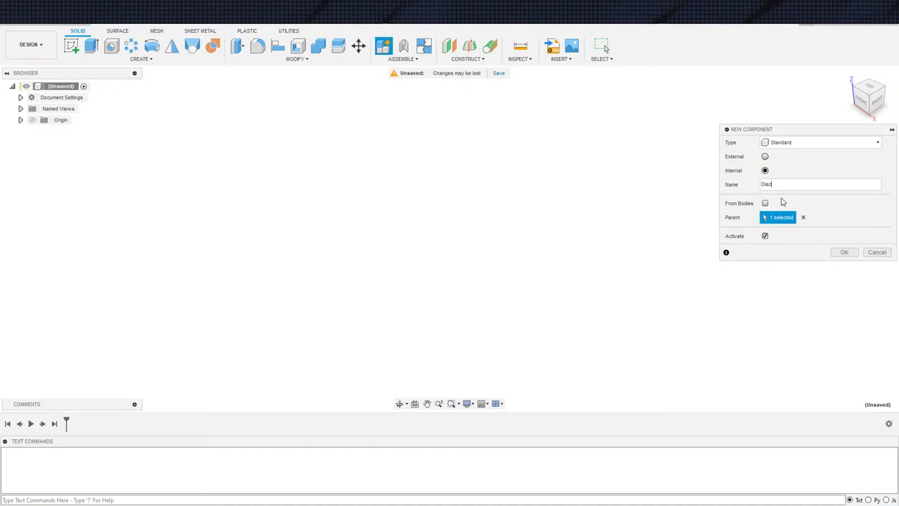
{"action": "type", "text": "isc Holder"}
{"action": "key", "text": "Return"}
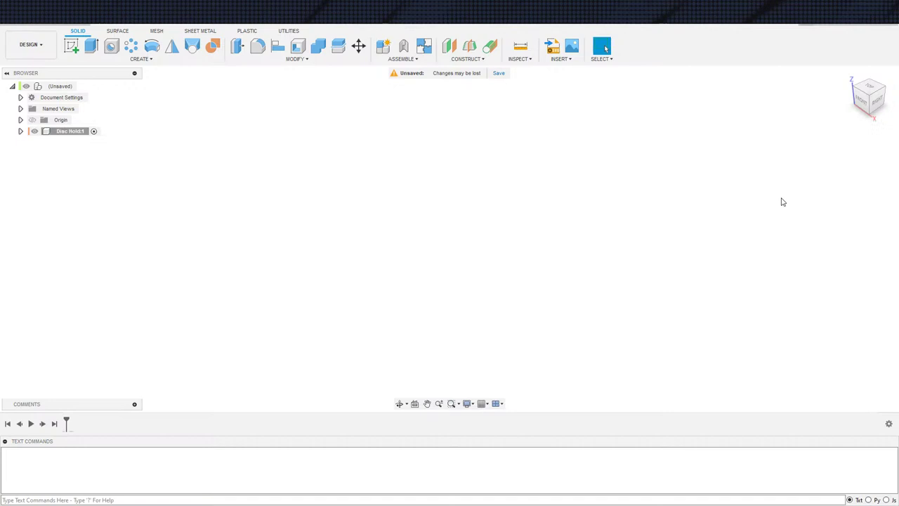
Step: Rename the new component to "Disc Holder"
{"action": "double_click", "coordinate": [68, 132]}
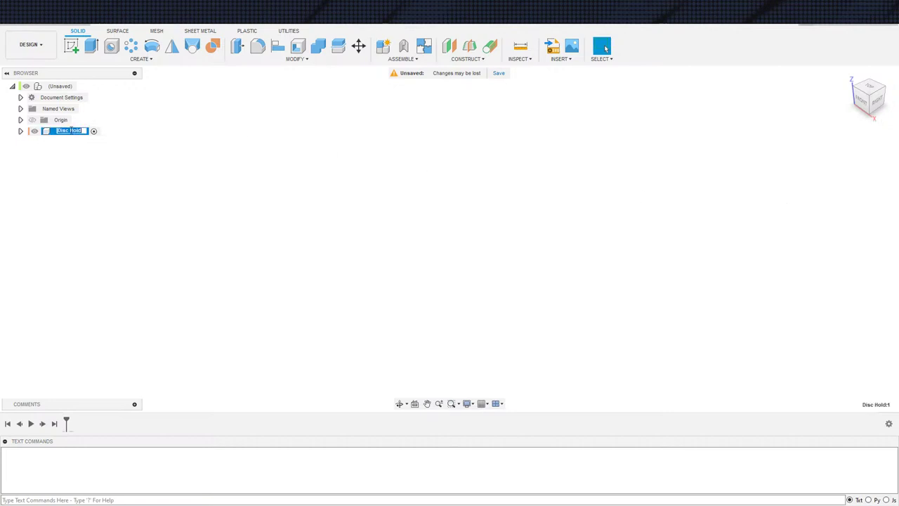
{"action": "key", "text": "Right"}
{"action": "type", "text": "er"}
{"action": "key", "text": "Return"}
Step: Create a standard internal component named "Disc Holder Lid" inside the Disc Holder component
{"action": "right_click", "coordinate": [71, 131]}
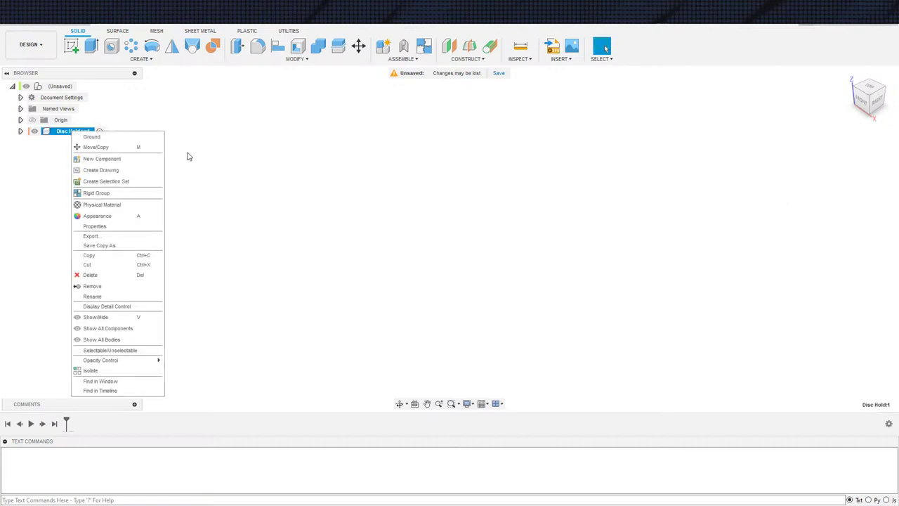
{"action": "left_click", "coordinate": [103, 159]}
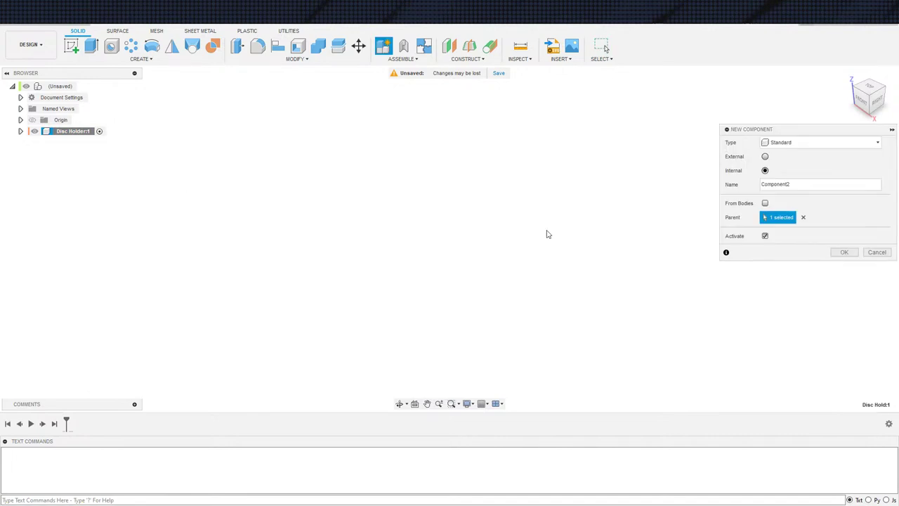
{"action": "double_click", "coordinate": [786, 186]}
{"action": "type", "text": "Disc Holder Lid"}
{"action": "key", "text": "Return"}
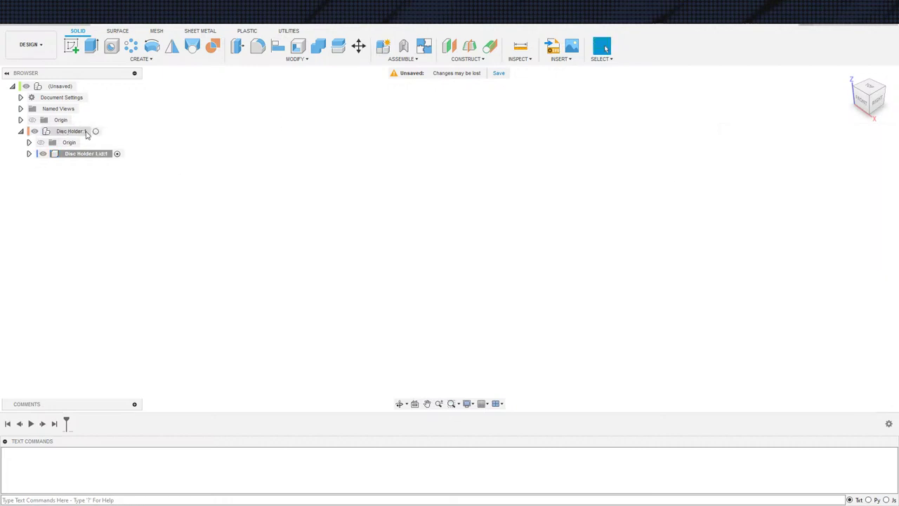
Step: Activate the Disc Holder component and start a sketch on the horizontal XY origin plane
{"action": "left_click", "coordinate": [95, 131]}
{"action": "key", "text": "s"}
{"action": "left_click", "coordinate": [266, 270]}
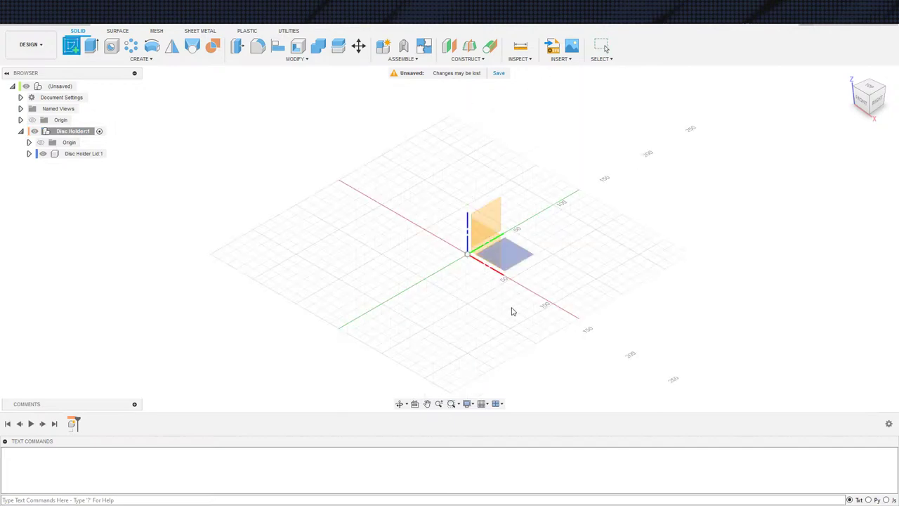
{"action": "left_click", "coordinate": [516, 270]}
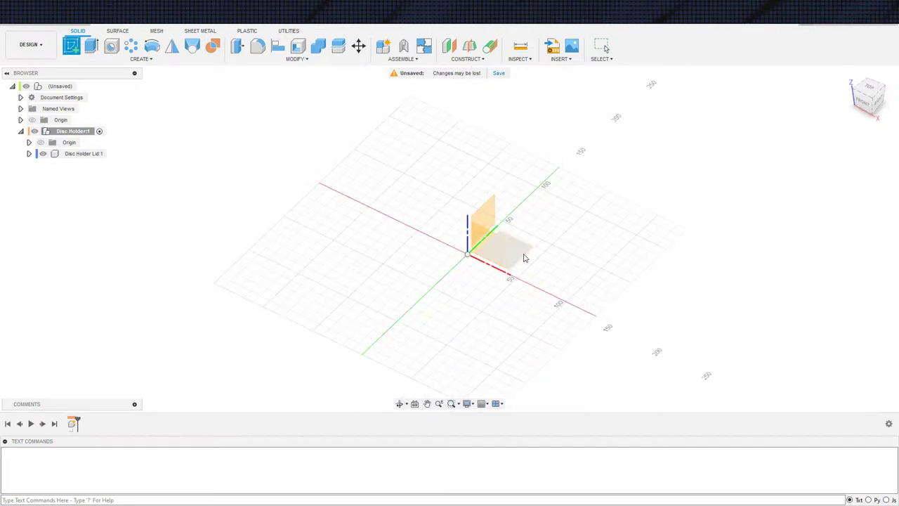
Step: Draw a circle centred on the origin and set its diameter to the DiscDia parameter
{"action": "key", "text": "c"}
{"action": "left_click", "coordinate": [450, 239]}
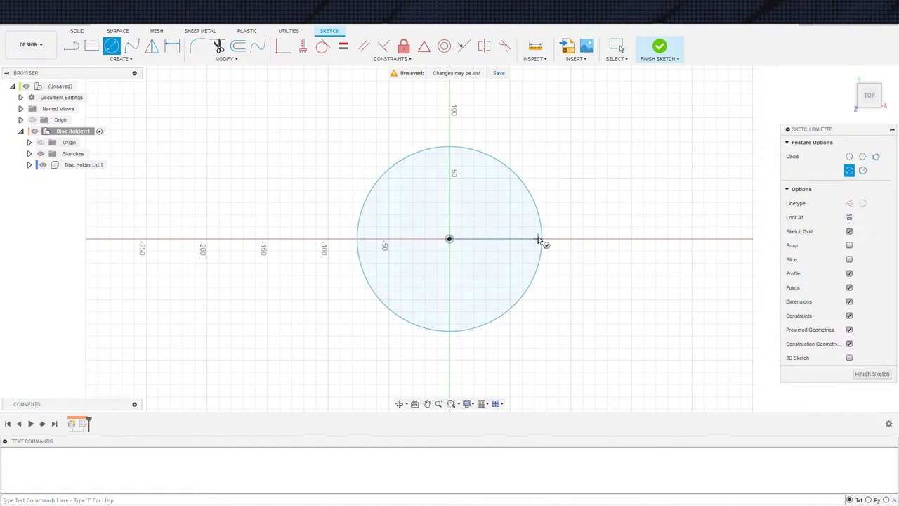
{"action": "left_click", "coordinate": [542, 243]}
{"action": "key", "text": "d"}
{"action": "left_click", "coordinate": [542, 243]}
{"action": "left_click", "coordinate": [534, 239]}
{"action": "type", "text": "DiscDia"}
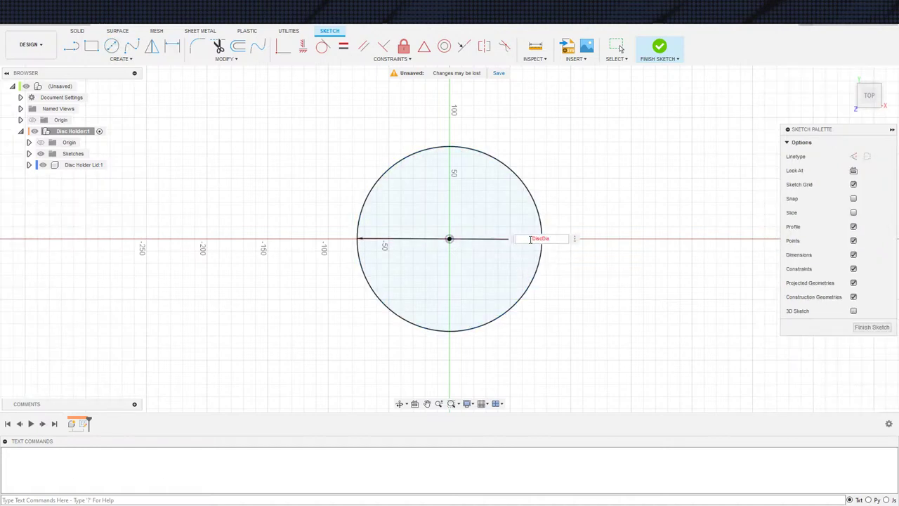
{"action": "key", "text": "Return"}
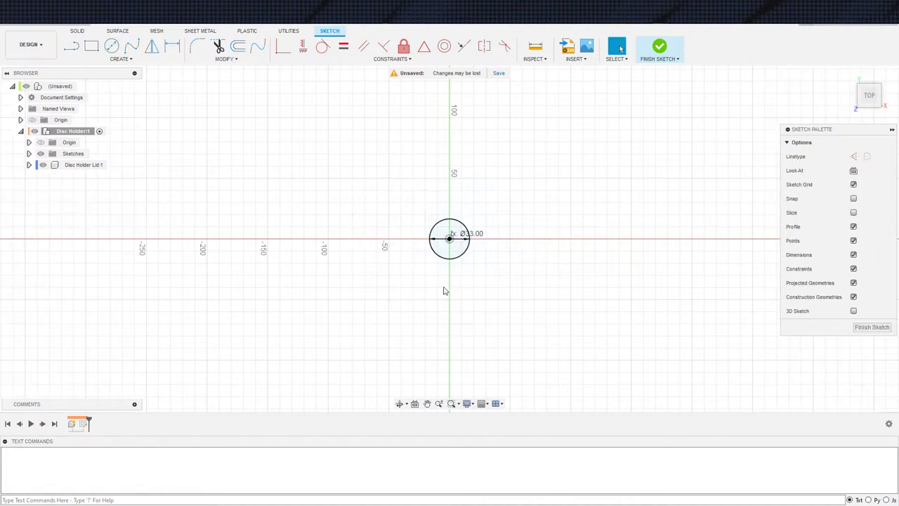
Step: Draw a larger concentric circle around the disc circle and set the gap between the two to 3 mm
{"action": "scroll", "coordinate": [444, 291], "scroll_direction": "up", "scroll_amount": 5}
{"action": "middle_click_drag", "start_coordinate": [468, 257], "coordinate": [441, 321]}
{"action": "key", "text": "c"}
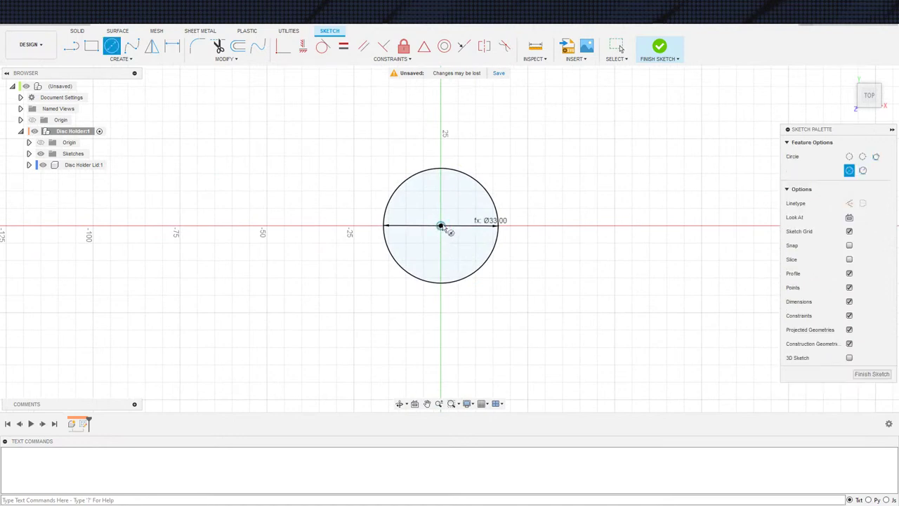
{"action": "left_click", "coordinate": [440, 226]}
{"action": "left_click", "coordinate": [516, 251]}
{"action": "key", "text": "d"}
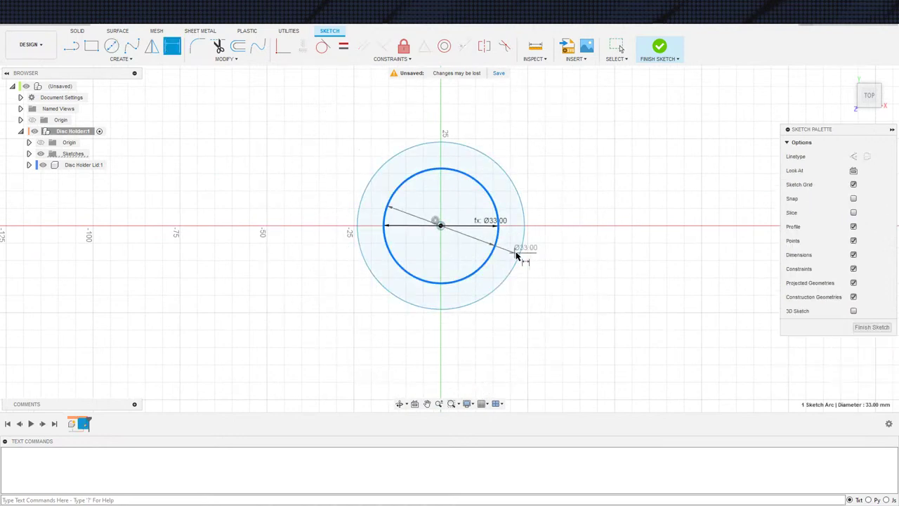
{"action": "left_click", "coordinate": [516, 256]}
{"action": "left_click", "coordinate": [518, 248]}
{"action": "type", "text": "3"}
{"action": "key", "text": "Return"}
{"action": "key", "text": "Escape"}
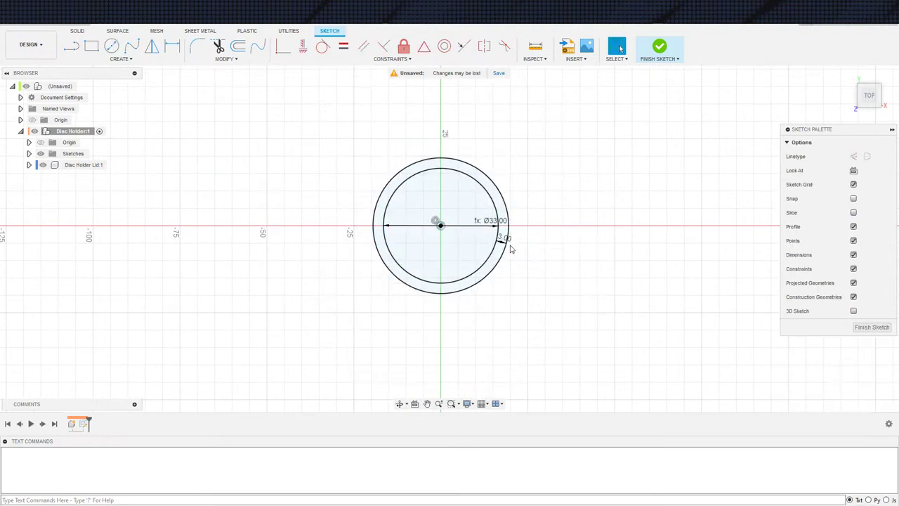
{"action": "scroll", "coordinate": [511, 249], "scroll_direction": "up", "scroll_amount": 4}
{"action": "scroll", "coordinate": [516, 251], "scroll_direction": "down", "scroll_amount": 2}
{"action": "middle_click_drag", "start_coordinate": [525, 285], "coordinate": [527, 314]}
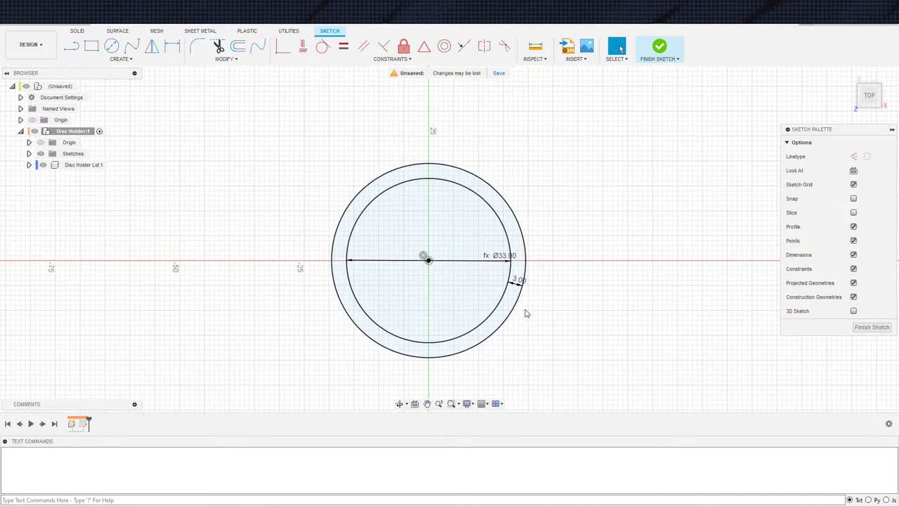
{"action": "key", "text": "e"}
{"action": "left_click", "coordinate": [500, 317]}
{"action": "left_click", "coordinate": [493, 313]}
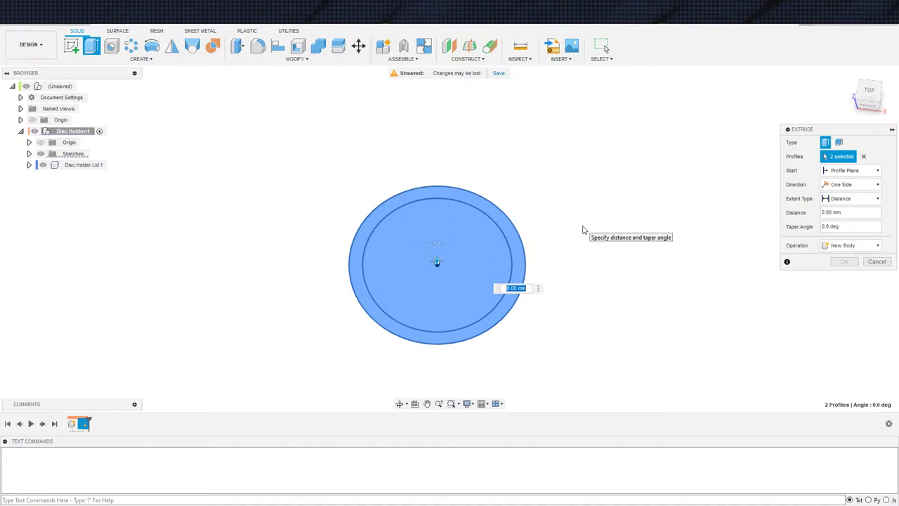
{"action": "type", "text": "6"}
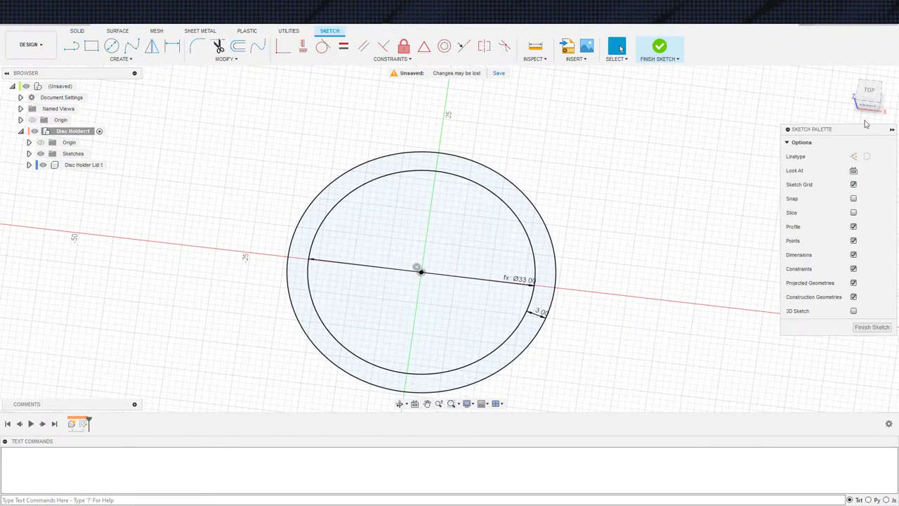
Step: Draw two small concentric circles at the origin and set the inner one's diameter to 8 mm
{"action": "left_click", "coordinate": [869, 92]}
{"action": "key", "text": "c"}
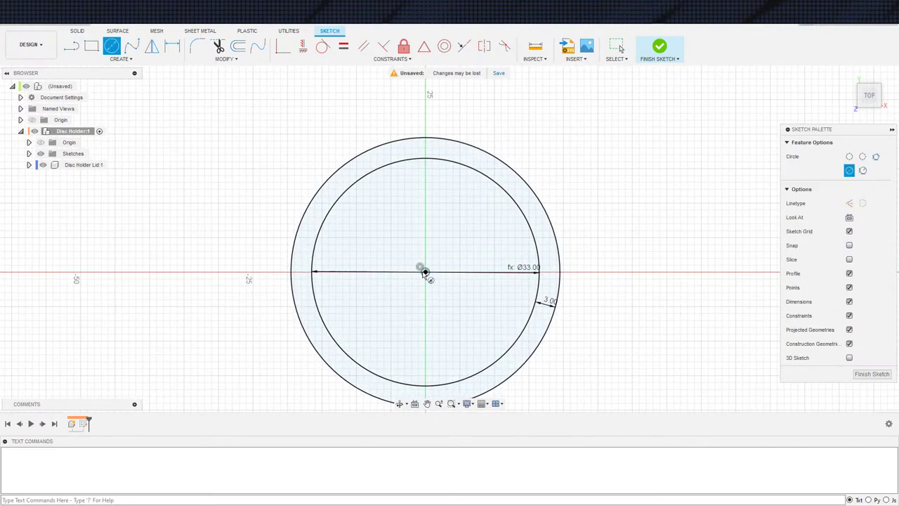
{"action": "left_click", "coordinate": [425, 271]}
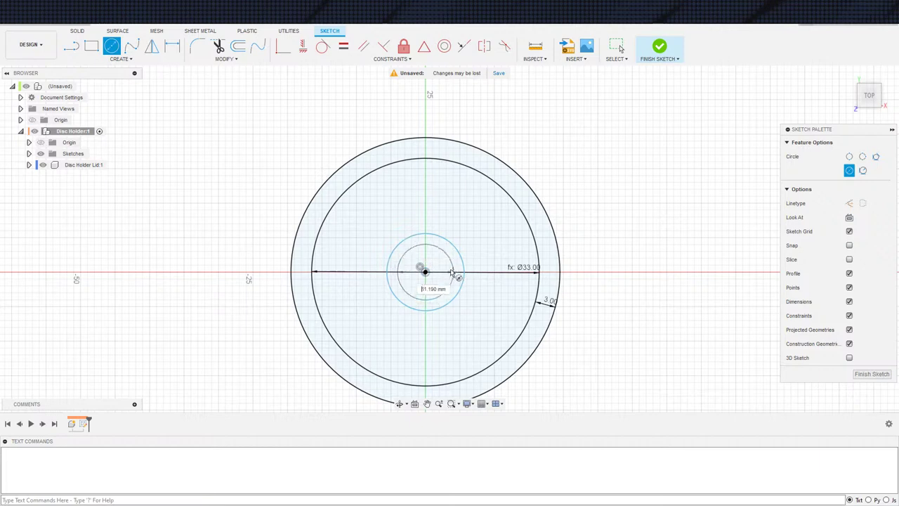
{"action": "left_click", "coordinate": [448, 277]}
{"action": "key", "text": "d"}
{"action": "left_click", "coordinate": [448, 275]}
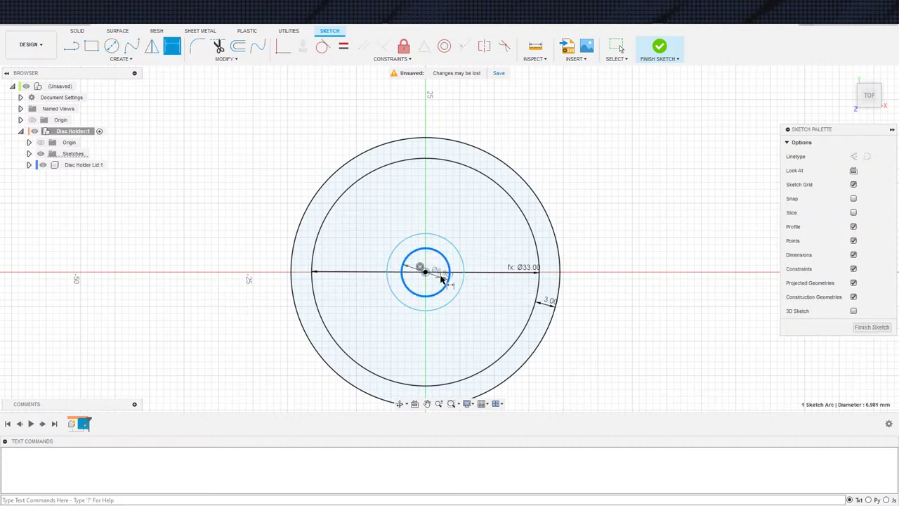
{"action": "left_click", "coordinate": [465, 282]}
{"action": "type", "text": "8"}
{"action": "key", "text": "Return"}
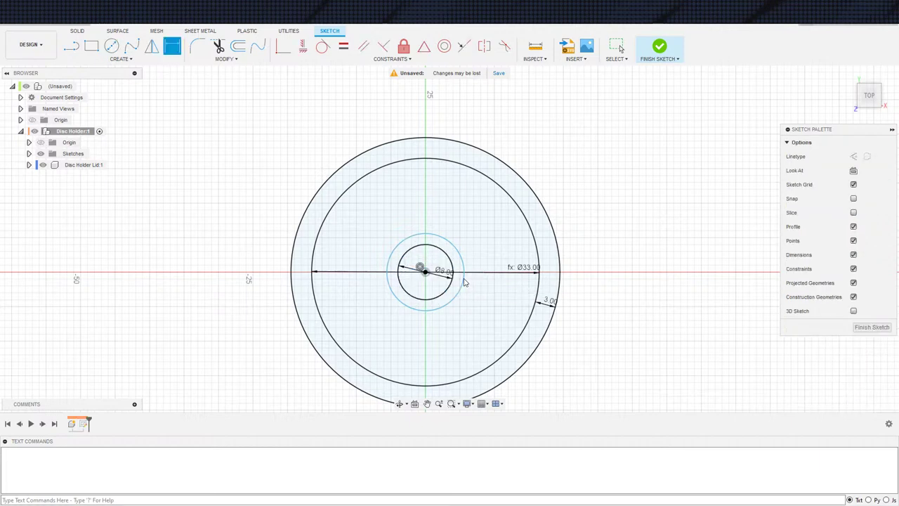
Step: Set the gap between the two small central circles to 3 mm and finish the sketch
{"action": "left_click", "coordinate": [446, 296]}
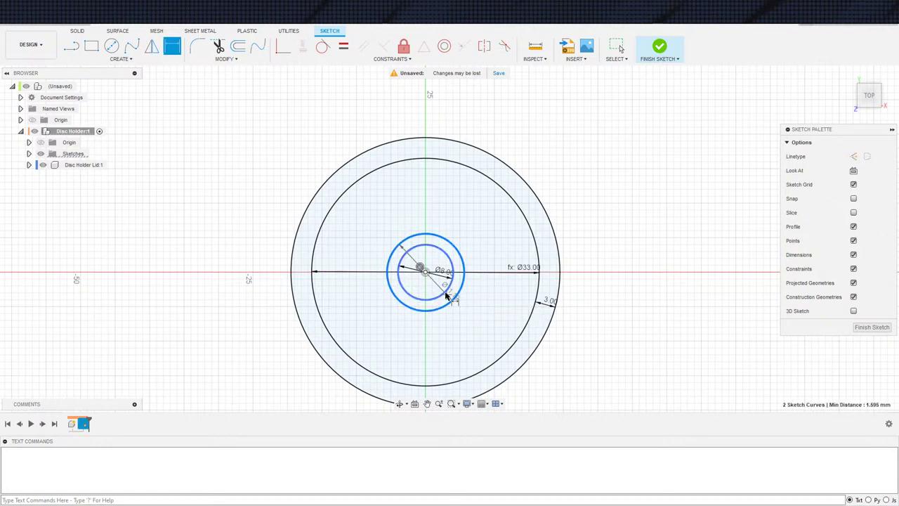
{"action": "left_click", "coordinate": [447, 285]}
{"action": "left_click", "coordinate": [511, 301]}
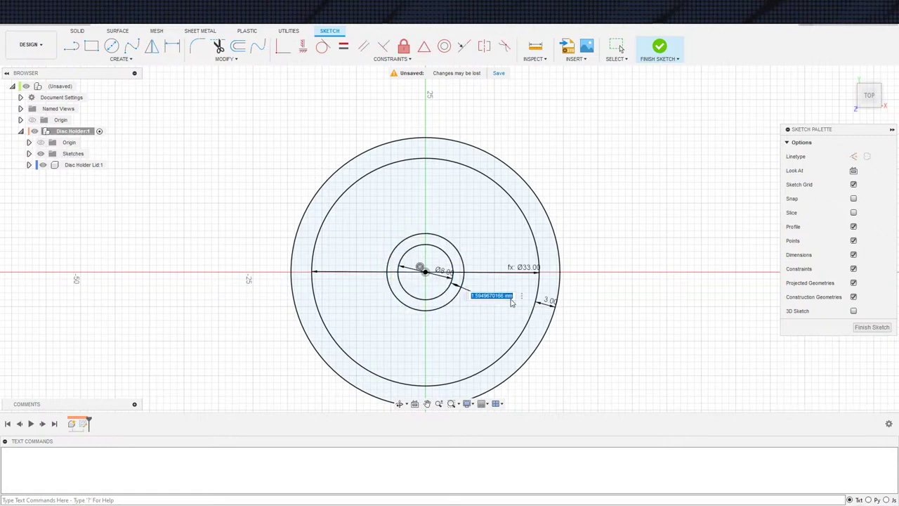
{"action": "type", "text": "3"}
{"action": "key", "text": "Return"}
{"action": "key", "text": "Escape"}
{"action": "scroll", "coordinate": [508, 242], "scroll_direction": "down", "scroll_amount": 2}
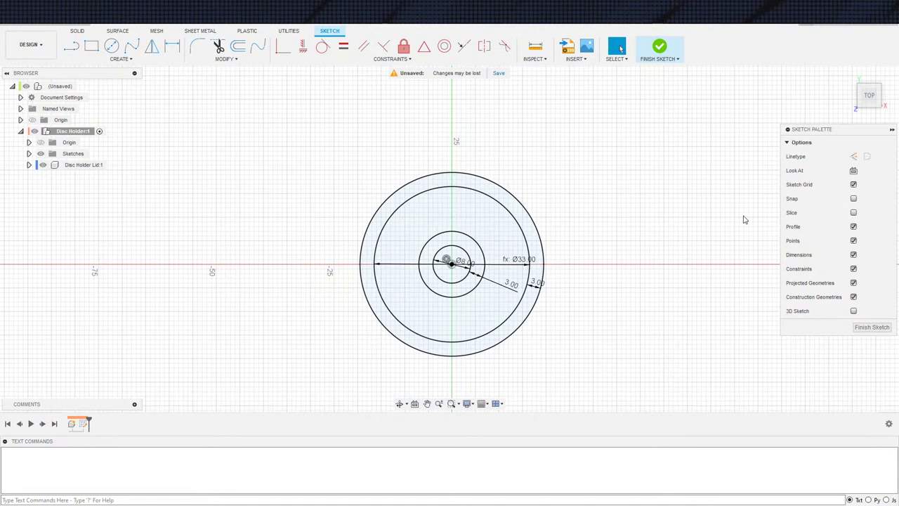
{"action": "middle_click_drag", "start_coordinate": [733, 216], "coordinate": [709, 232]}
{"action": "left_click", "coordinate": [655, 59]}
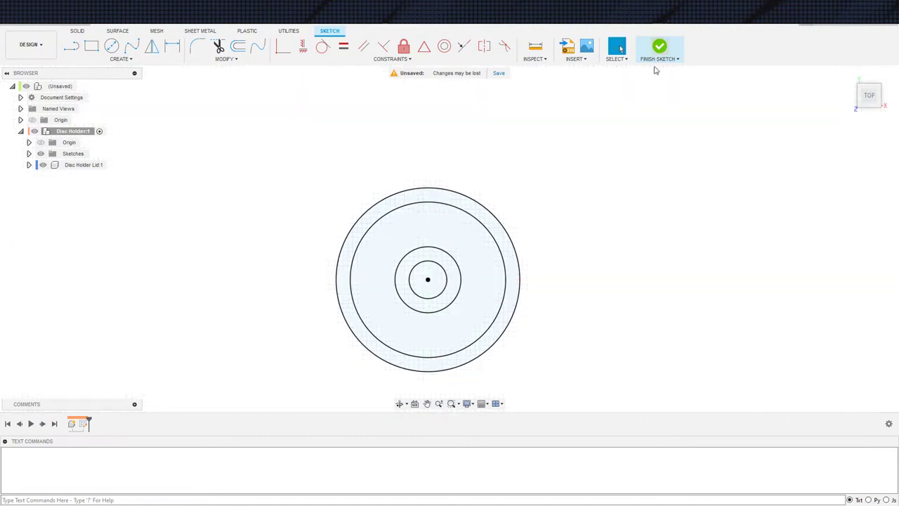
Step: Extrude the outer ring and the small central ring profiles 5 mm as new bodies
{"action": "key", "text": "e"}
{"action": "left_click", "coordinate": [496, 336]}
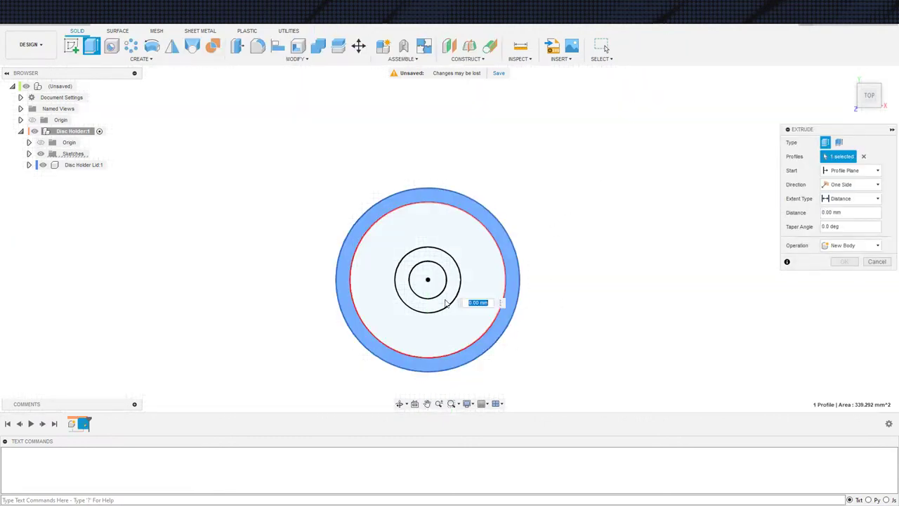
{"action": "left_click", "coordinate": [455, 281]}
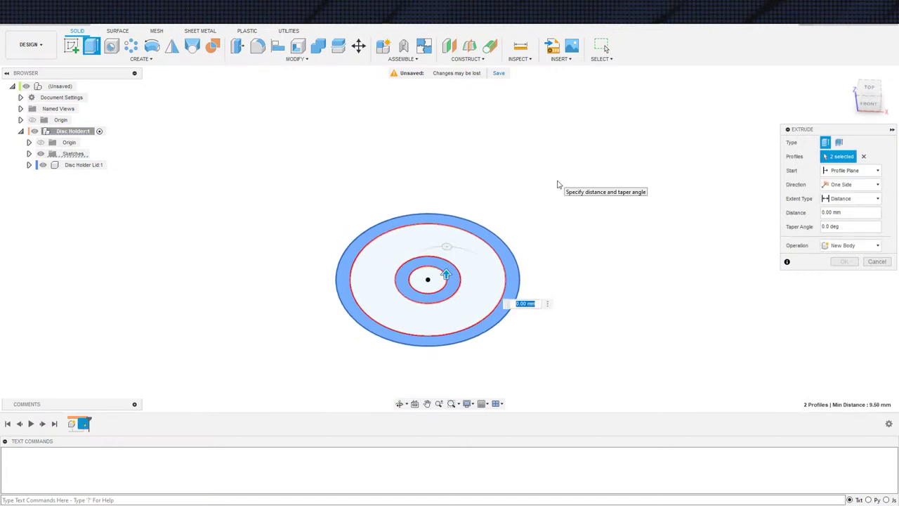
{"action": "type", "text": "5"}
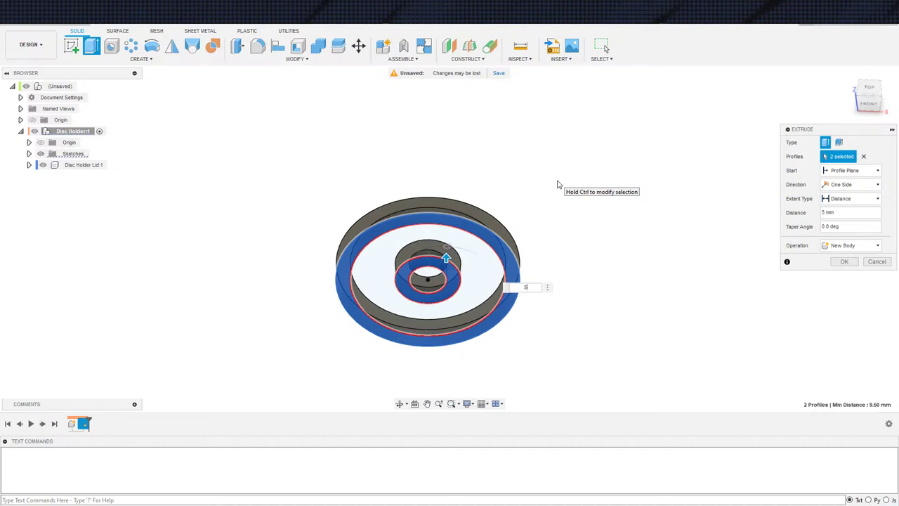
{"action": "key", "text": "Return"}
Step: Make Sketch1 of the Disc Holder visible again for another Extrude
{"action": "key", "text": "Return"}
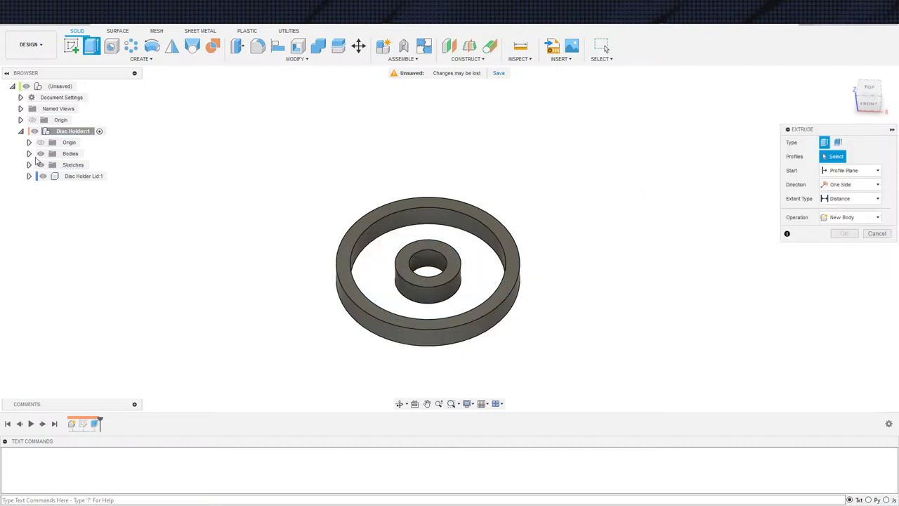
{"action": "left_click", "coordinate": [29, 165]}
{"action": "left_click", "coordinate": [49, 176]}
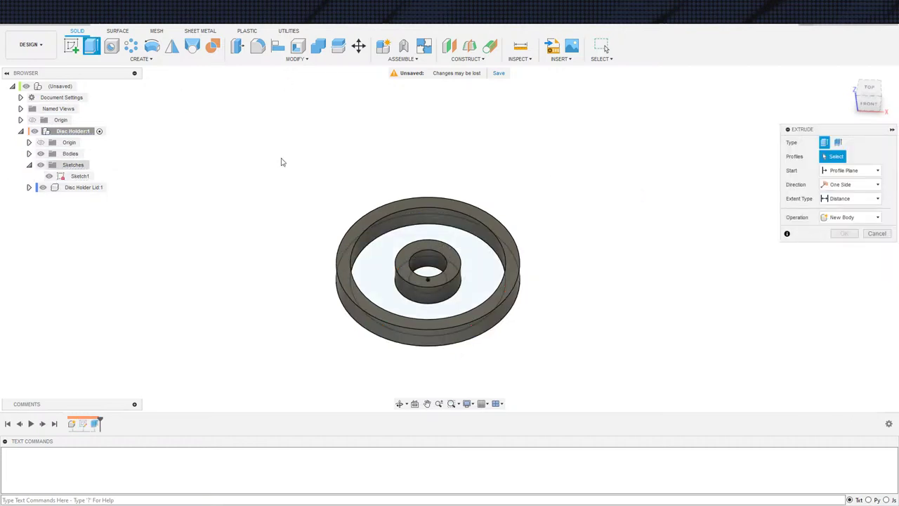
Step: Extrude all four sketch profiles 3 mm, starting from the top face of the outer ring and joined to the existing bodies
{"action": "middle_click_drag", "start_coordinate": [445, 284], "coordinate": [510, 300], "text": "shift"}
{"action": "left_click", "coordinate": [503, 292]}
{"action": "left_click", "coordinate": [482, 290]}
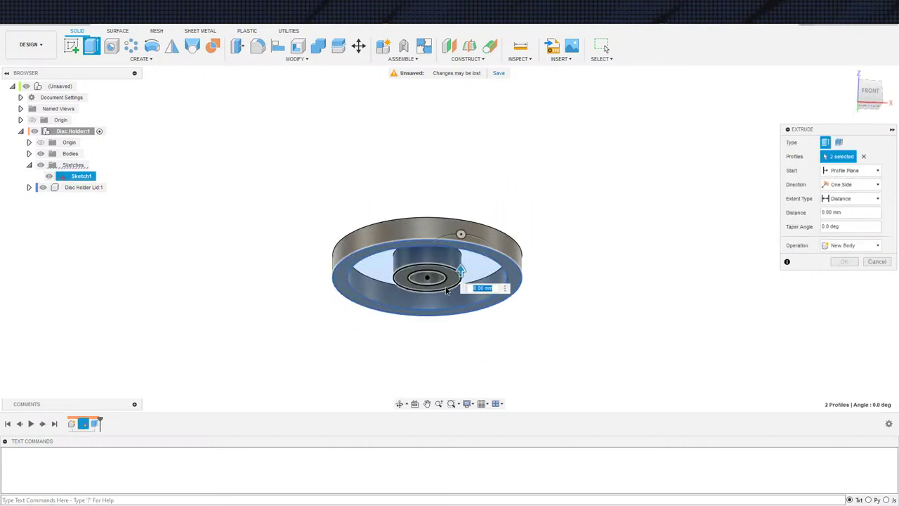
{"action": "left_click", "coordinate": [448, 283]}
{"action": "left_click", "coordinate": [430, 280]}
{"action": "middle_click_drag", "start_coordinate": [424, 305], "coordinate": [417, 361], "text": "shift"}
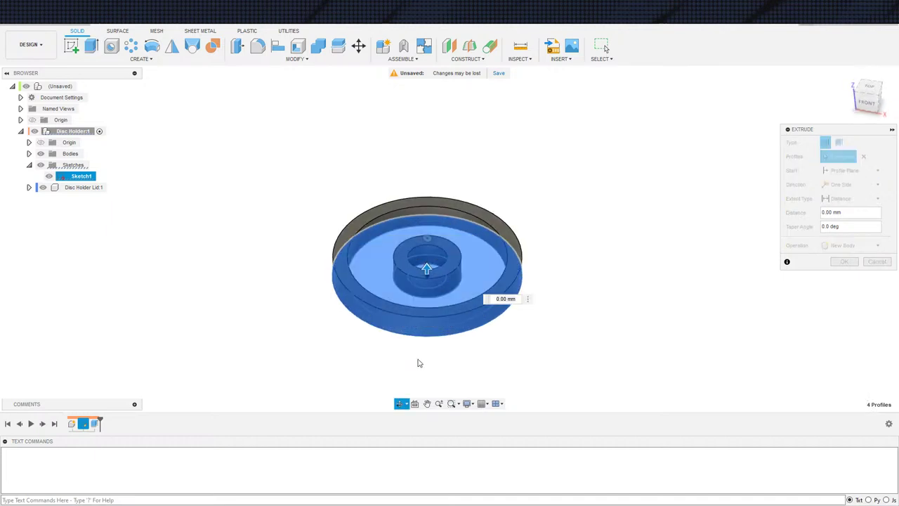
{"action": "left_click", "coordinate": [850, 170]}
{"action": "left_click", "coordinate": [840, 204]}
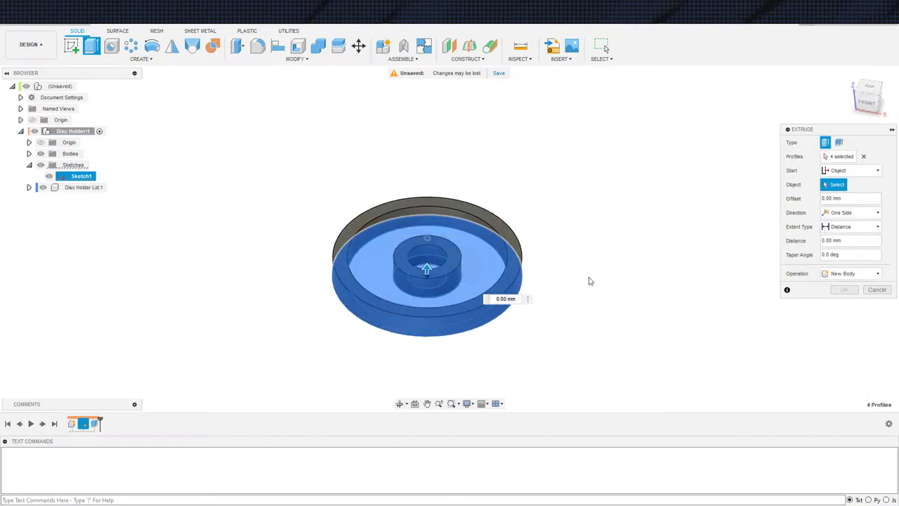
{"action": "left_click", "coordinate": [532, 266]}
{"action": "middle_click_drag", "start_coordinate": [583, 246], "coordinate": [588, 227], "text": "shift"}
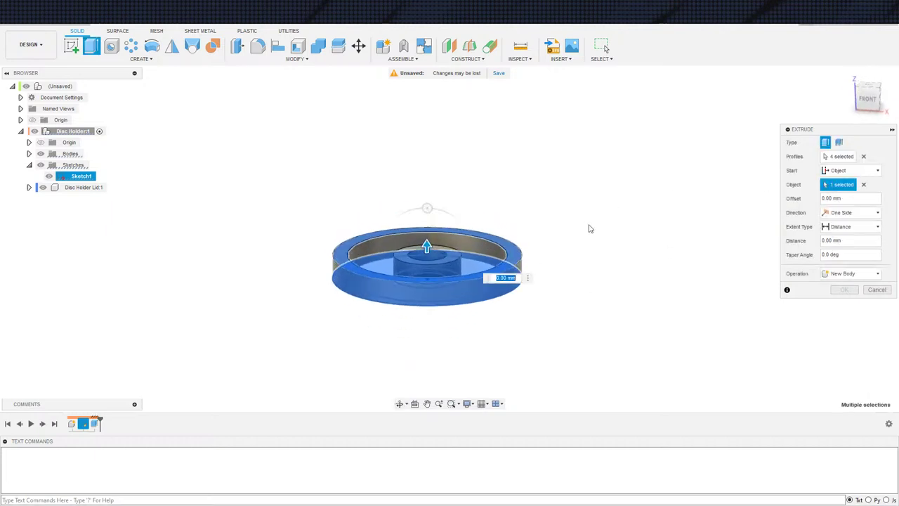
{"action": "type", "text": "3"}
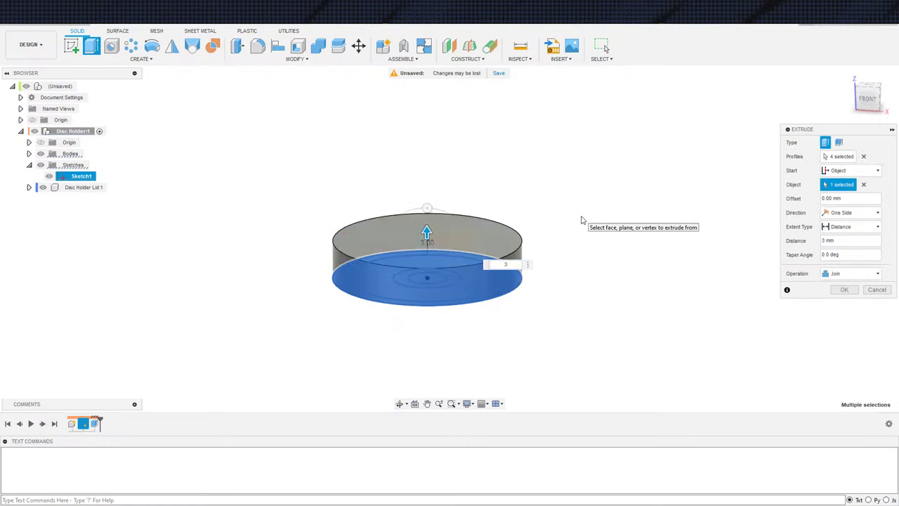
{"action": "key", "text": "Return"}
Step: Extrude the outer ring profile 80 mm, starting from the top face of the holder's base and joined to the existing body
{"action": "key", "text": "e"}
{"action": "middle_click_drag", "start_coordinate": [547, 262], "coordinate": [568, 231], "text": "shift"}
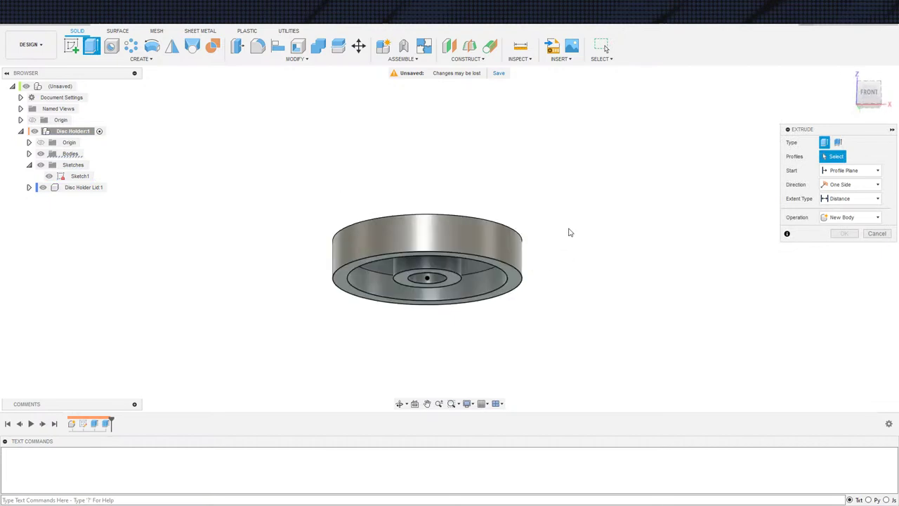
{"action": "middle_click_drag", "start_coordinate": [508, 296], "coordinate": [558, 335], "text": "shift"}
{"action": "left_click", "coordinate": [516, 281]}
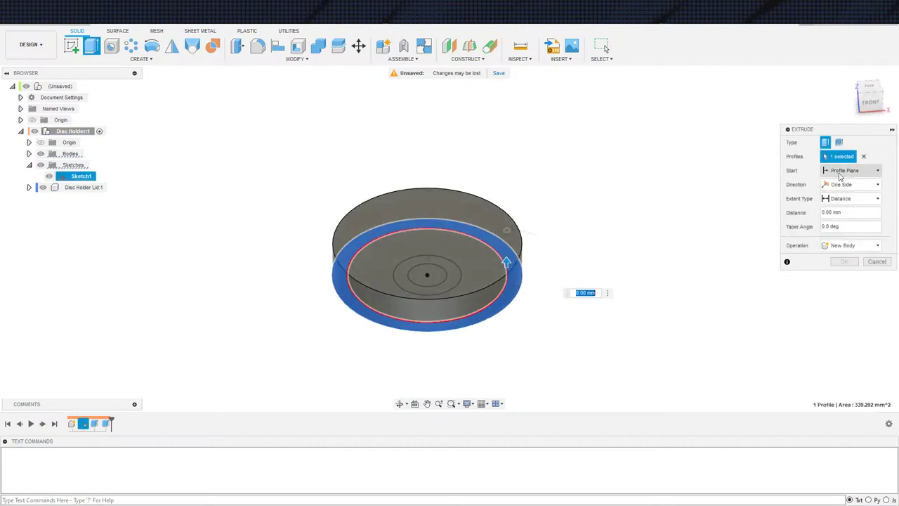
{"action": "left_click", "coordinate": [842, 172]}
{"action": "left_click", "coordinate": [839, 201]}
{"action": "left_click", "coordinate": [492, 244]}
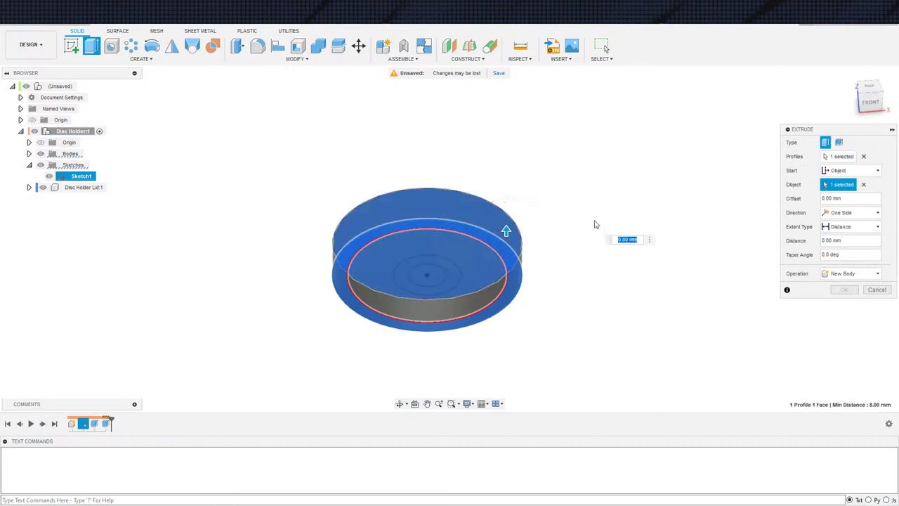
{"action": "middle_click_drag", "start_coordinate": [594, 225], "coordinate": [572, 203], "text": "shift"}
{"action": "type", "text": "-8"}
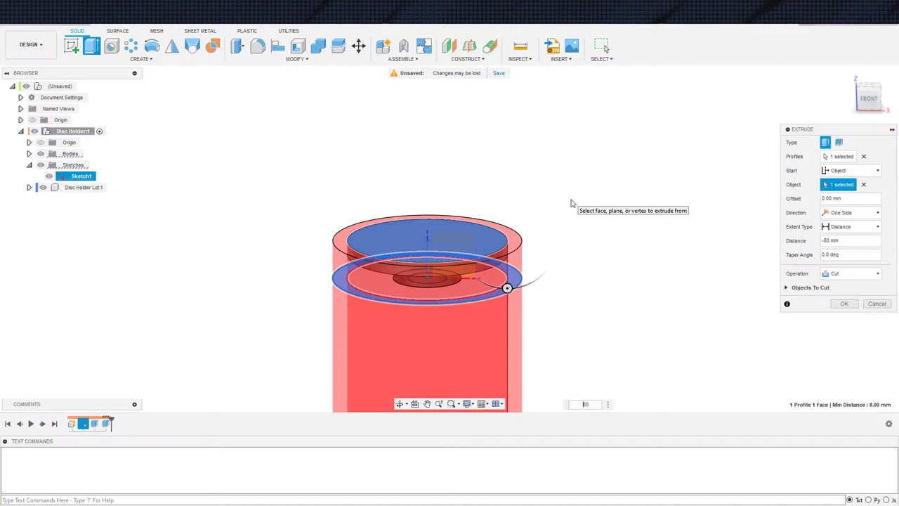
{"action": "scroll", "coordinate": [595, 221], "scroll_direction": "down", "scroll_amount": 2}
{"action": "middle_click_drag", "start_coordinate": [652, 197], "coordinate": [613, 306], "text": "shift"}
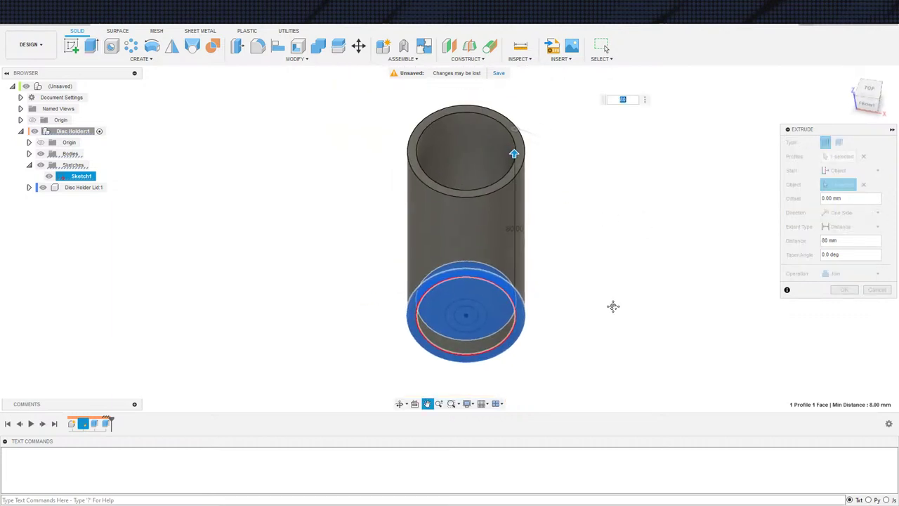
{"action": "scroll", "coordinate": [597, 260], "scroll_direction": "down", "scroll_amount": 1}
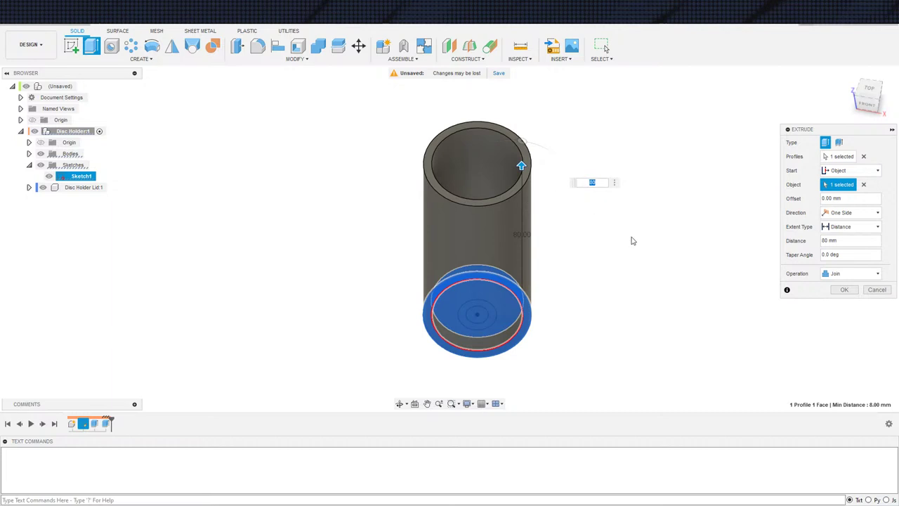
{"action": "left_click", "coordinate": [845, 289]}
{"action": "scroll", "coordinate": [665, 250], "scroll_direction": "down", "scroll_amount": 1}
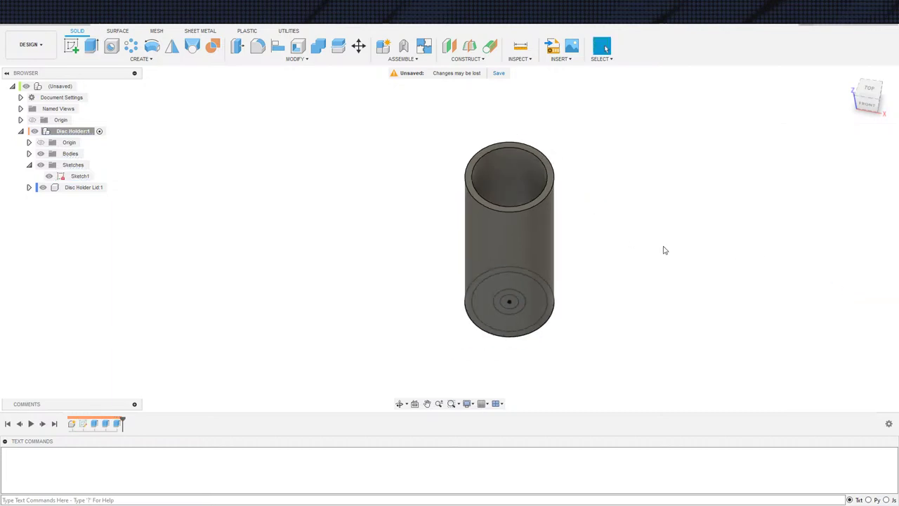
Step: Add a modeled ISO Metric M39x2 thread, 10 mm long, to the outer wall at the tube's open end
{"action": "middle_click_drag", "start_coordinate": [663, 235], "coordinate": [652, 271]}
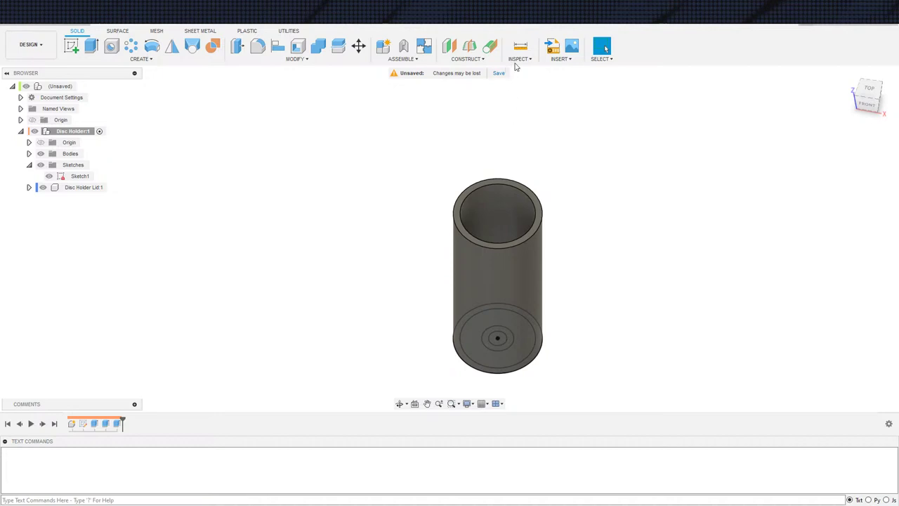
{"action": "left_click", "coordinate": [189, 62]}
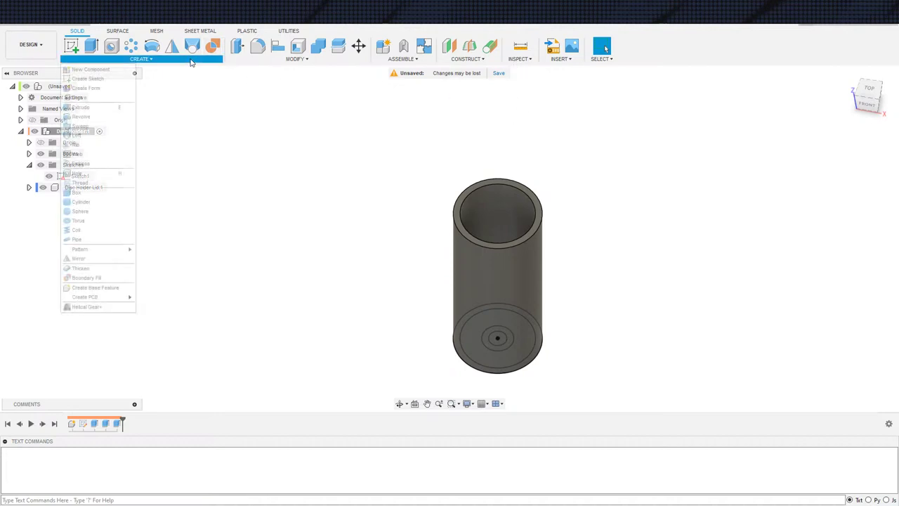
{"action": "left_click", "coordinate": [476, 304]}
{"action": "left_click", "coordinate": [786, 170]}
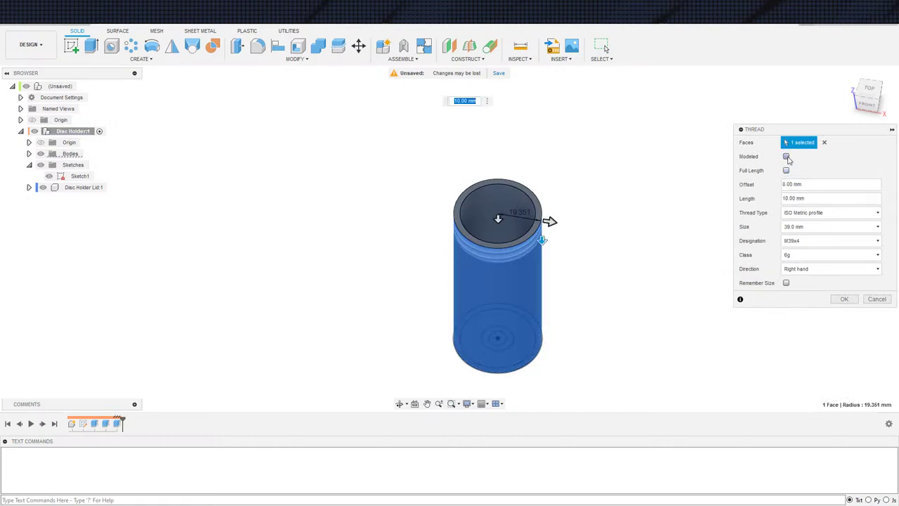
{"action": "left_click", "coordinate": [787, 156]}
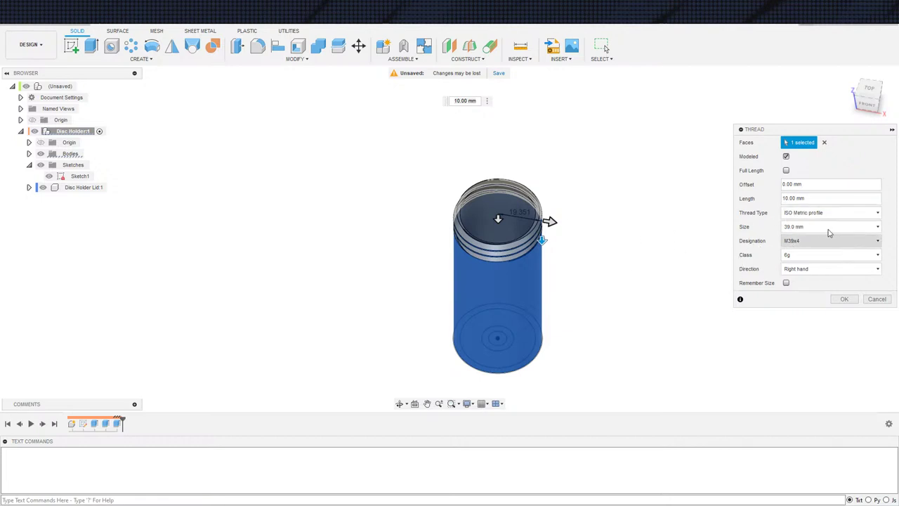
{"action": "scroll", "coordinate": [501, 251], "scroll_direction": "up", "scroll_amount": 3}
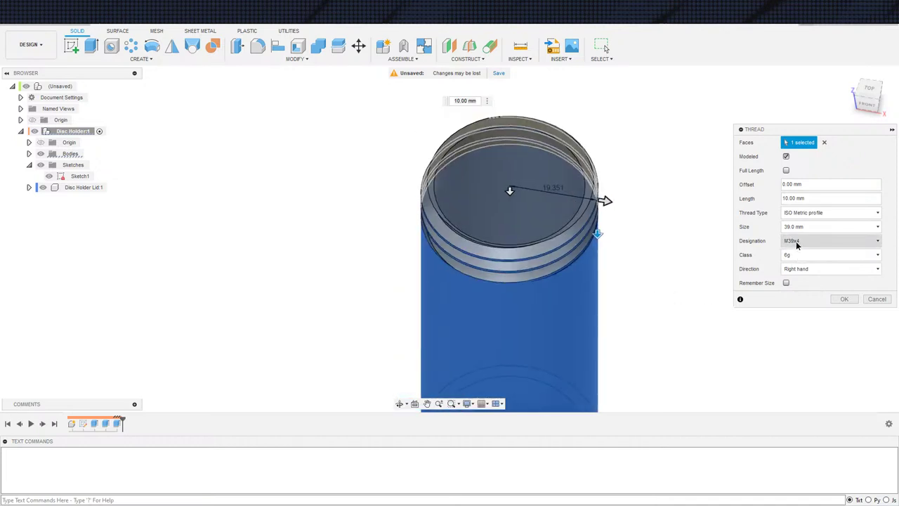
{"action": "left_click", "coordinate": [829, 240]}
{"action": "left_click", "coordinate": [794, 281]}
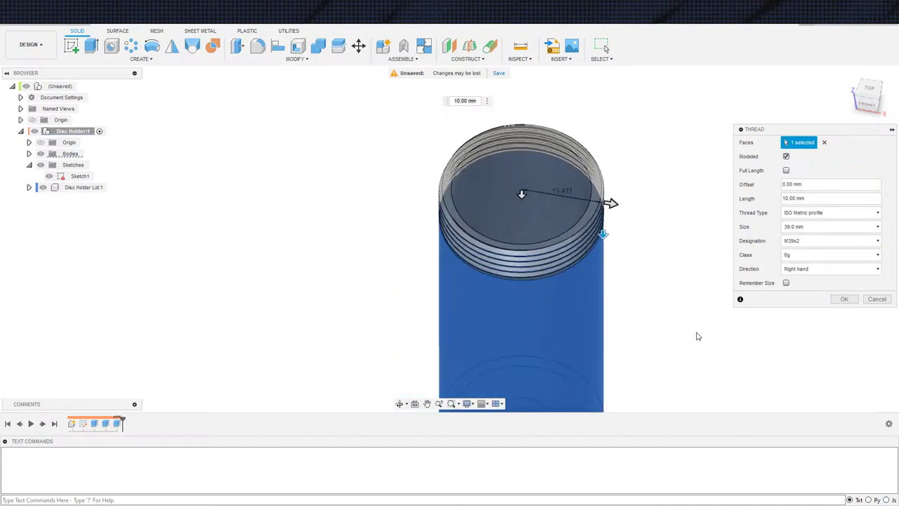
{"action": "middle_click_drag", "start_coordinate": [670, 317], "coordinate": [715, 343], "text": "shift"}
{"action": "left_click", "coordinate": [846, 301]}
Step: Measure the wall thickness left between the thread's root face and the tube's inner wall
{"action": "scroll", "coordinate": [614, 249], "scroll_direction": "up", "scroll_amount": 3}
{"action": "middle_click_drag", "start_coordinate": [615, 249], "coordinate": [738, 231], "text": "shift"}
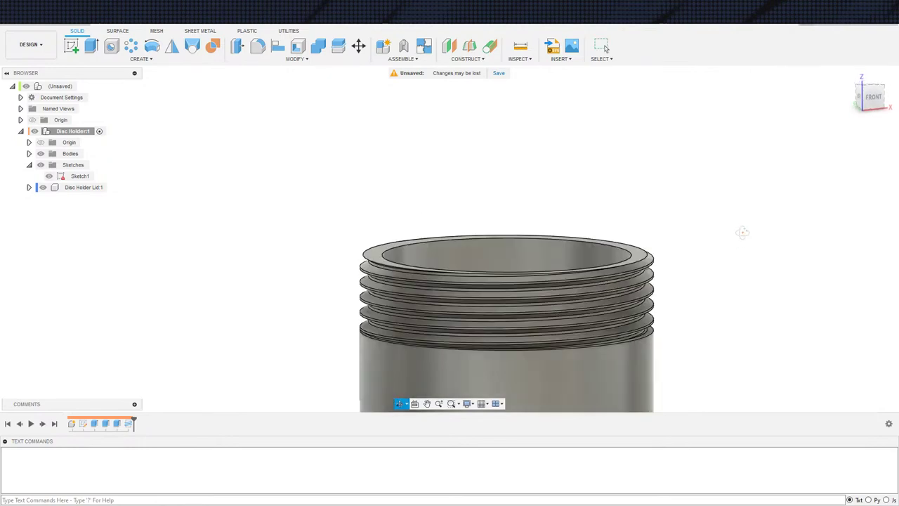
{"action": "scroll", "coordinate": [408, 282], "scroll_direction": "up", "scroll_amount": 5}
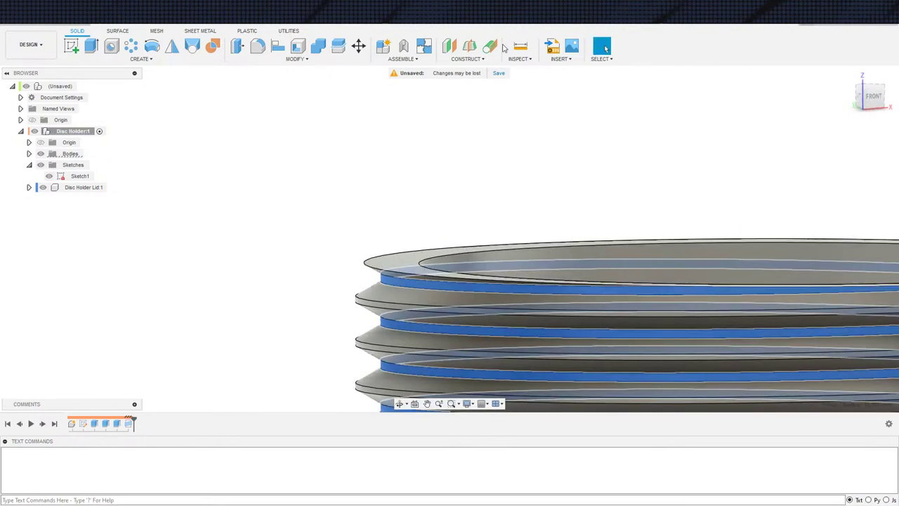
{"action": "left_click", "coordinate": [520, 46]}
{"action": "left_click", "coordinate": [476, 261]}
{"action": "scroll", "coordinate": [477, 260], "scroll_direction": "down", "scroll_amount": 3}
{"action": "middle_click_drag", "start_coordinate": [475, 156], "coordinate": [884, 261], "text": "shift"}
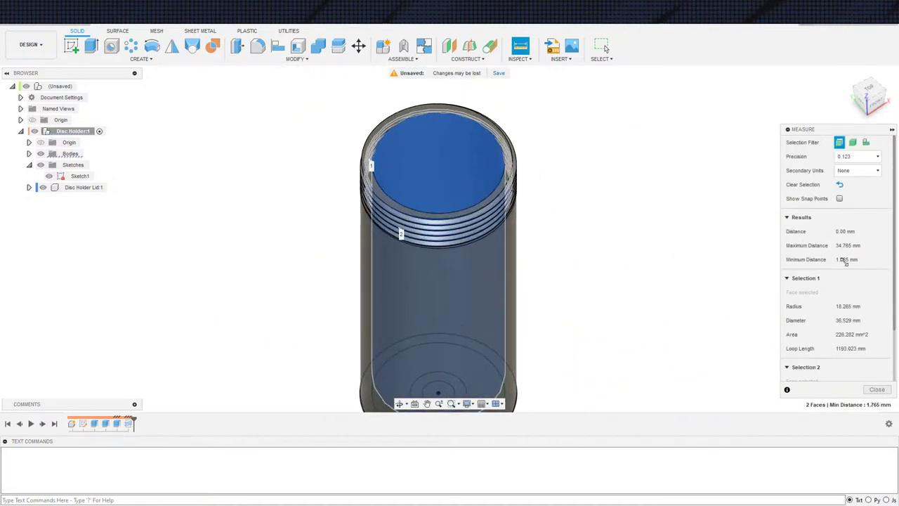
{"action": "scroll", "coordinate": [603, 295], "scroll_direction": "down", "scroll_amount": 3}
{"action": "scroll", "coordinate": [606, 274], "scroll_direction": "up", "scroll_amount": 3}
{"action": "middle_click_drag", "start_coordinate": [600, 268], "coordinate": [623, 267]}
{"action": "key", "text": "Escape"}
{"action": "scroll", "coordinate": [621, 269], "scroll_direction": "down", "scroll_amount": 1}
{"action": "middle_click_drag", "start_coordinate": [627, 272], "coordinate": [603, 245], "text": "shift"}
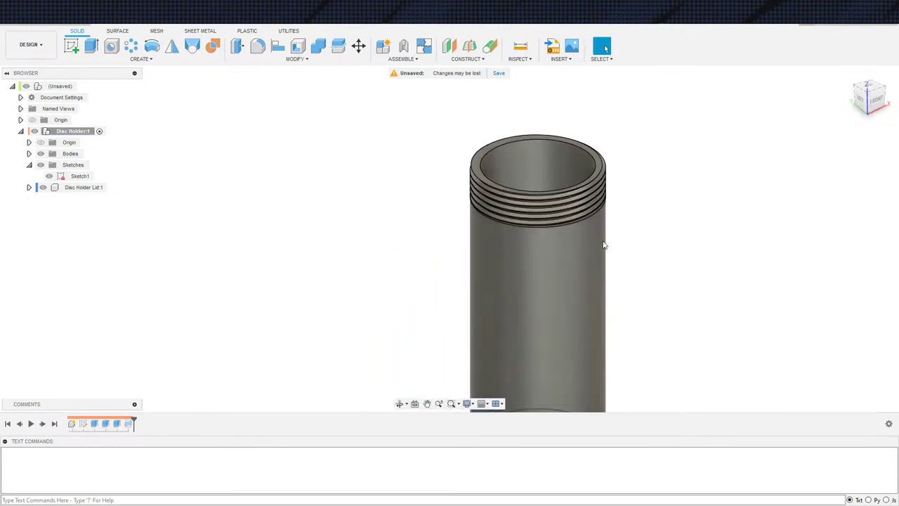
Step: Change the thread's size to 40.0 mm and choose a finer-pitch designation for it
{"action": "double_click", "coordinate": [127, 425]}
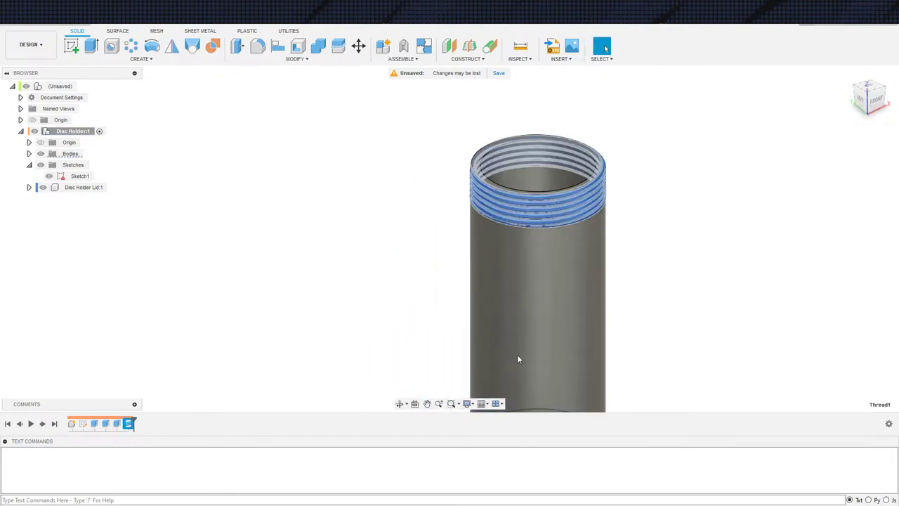
{"action": "middle_click_drag", "start_coordinate": [690, 227], "coordinate": [700, 297]}
{"action": "scroll", "coordinate": [693, 270], "scroll_direction": "up", "scroll_amount": 3}
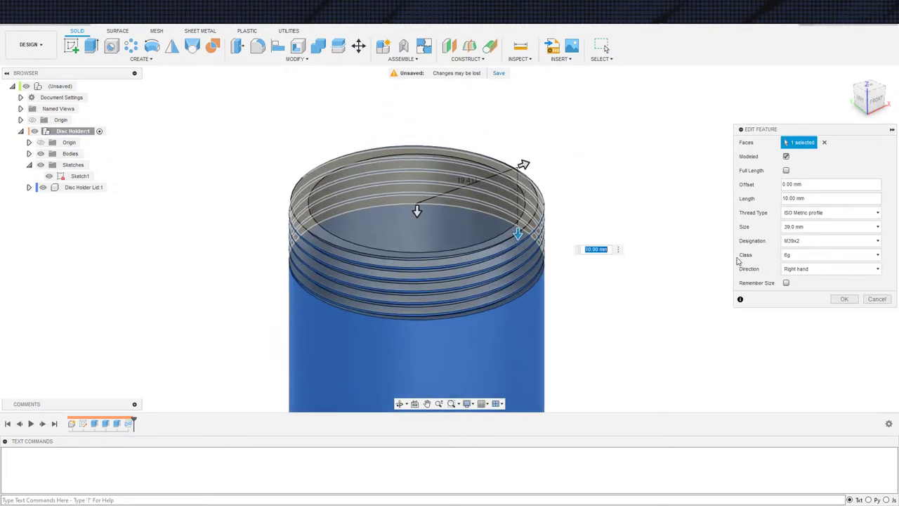
{"action": "left_click", "coordinate": [799, 233]}
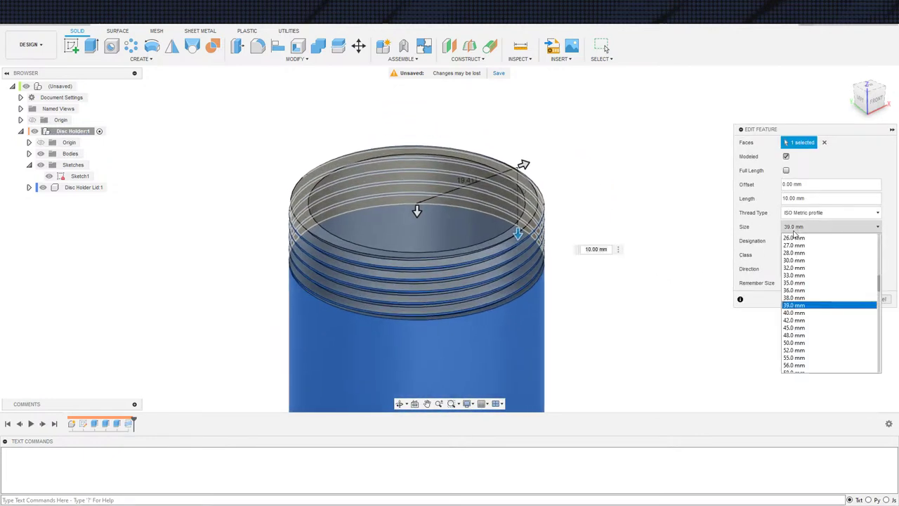
{"action": "left_click", "coordinate": [788, 317]}
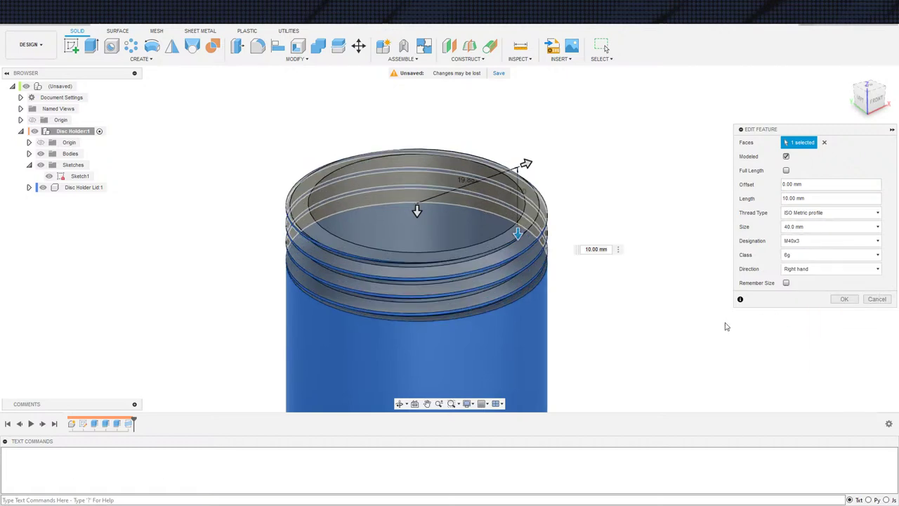
{"action": "left_click", "coordinate": [793, 242]}
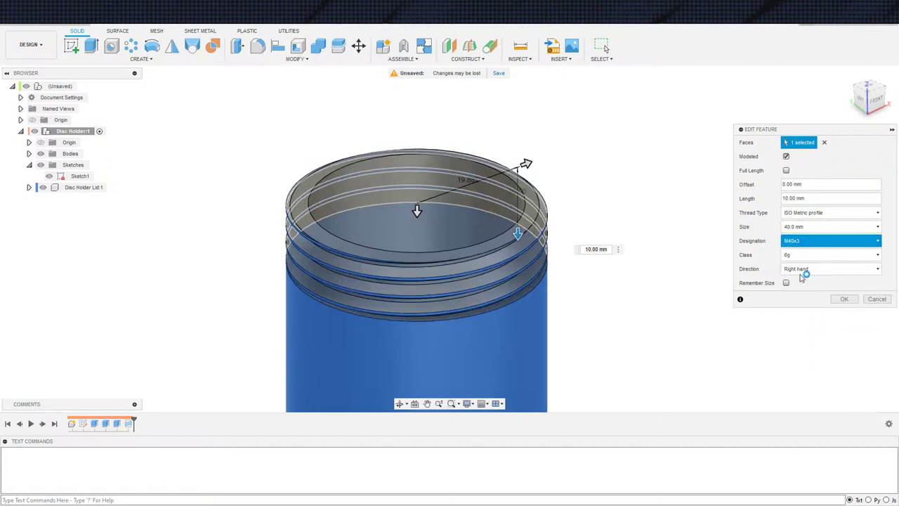
{"action": "left_click", "coordinate": [835, 299]}
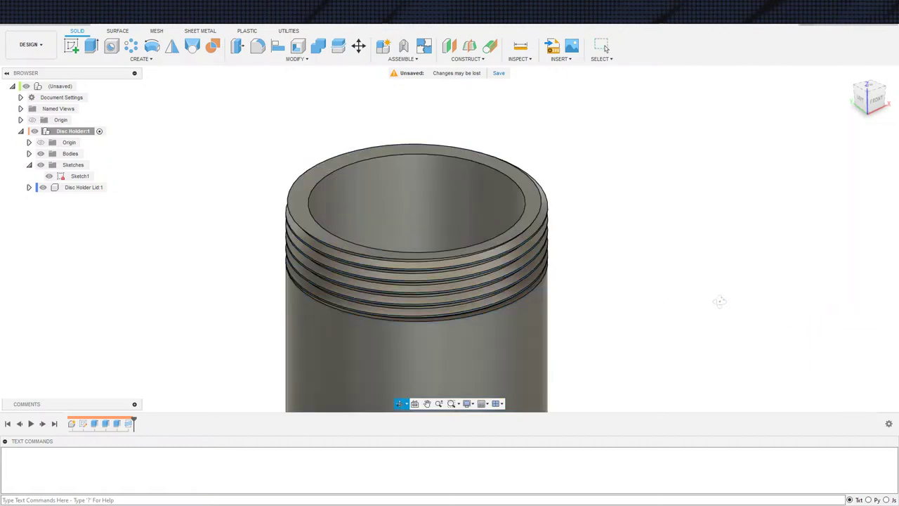
Step: Examine the resized thread profile around the tube's open end from several angles
{"action": "middle_click_drag", "start_coordinate": [720, 301], "coordinate": [766, 276], "text": "shift"}
{"action": "middle_click_drag", "start_coordinate": [623, 293], "coordinate": [669, 269]}
{"action": "scroll", "coordinate": [394, 220], "scroll_direction": "up", "scroll_amount": 3}
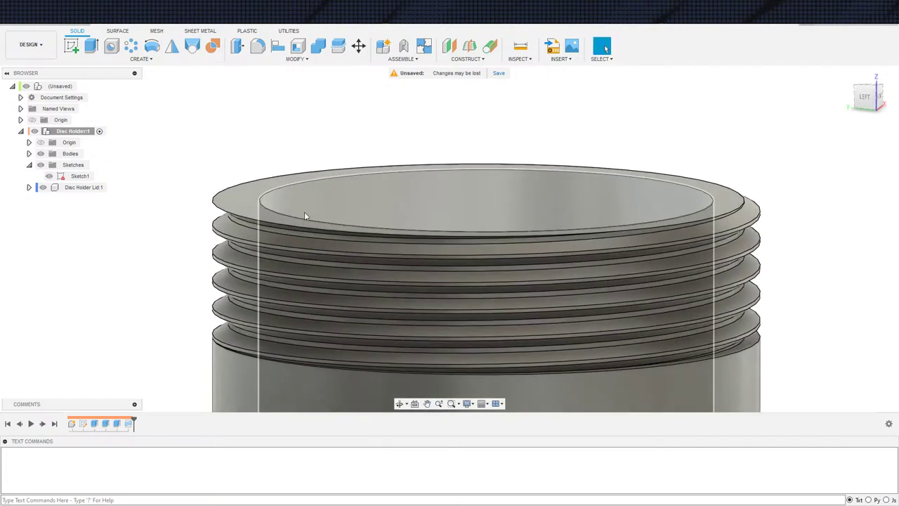
{"action": "scroll", "coordinate": [304, 216], "scroll_direction": "up", "scroll_amount": 4}
{"action": "scroll", "coordinate": [271, 226], "scroll_direction": "down", "scroll_amount": 6}
{"action": "left_click", "coordinate": [301, 195]}
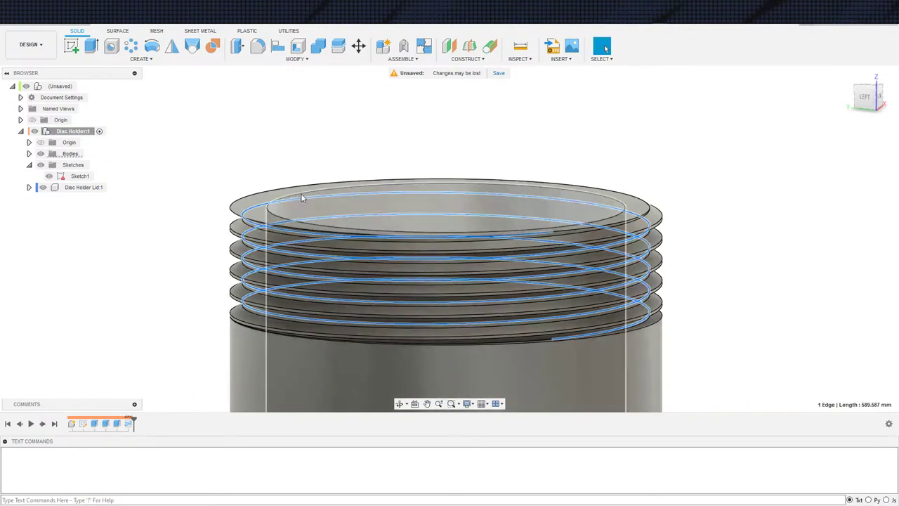
{"action": "scroll", "coordinate": [487, 241], "scroll_direction": "down", "scroll_amount": 3}
{"action": "middle_click_drag", "start_coordinate": [731, 281], "coordinate": [681, 126]}
{"action": "middle_click_drag", "start_coordinate": [652, 230], "coordinate": [639, 82], "text": "shift"}
{"action": "scroll", "coordinate": [565, 205], "scroll_direction": "down", "scroll_amount": 3}
{"action": "middle_click_drag", "start_coordinate": [567, 181], "coordinate": [554, 255]}
{"action": "scroll", "coordinate": [560, 283], "scroll_direction": "up", "scroll_amount": 1}
{"action": "middle_click_drag", "start_coordinate": [542, 134], "coordinate": [580, 372]}
{"action": "scroll", "coordinate": [560, 283], "scroll_direction": "up", "scroll_amount": 2}
{"action": "scroll", "coordinate": [548, 337], "scroll_direction": "up", "scroll_amount": 3}
{"action": "middle_click_drag", "start_coordinate": [548, 337], "coordinate": [571, 326], "text": "shift"}
{"action": "middle_click_drag", "start_coordinate": [423, 90], "coordinate": [501, 118]}
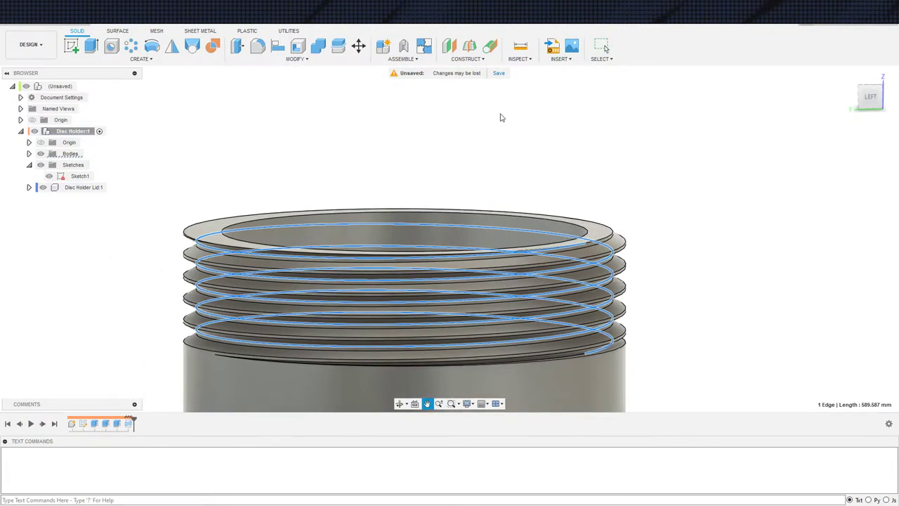
Step: Measure the remaining wall between the resized thread's root face and the tube's inner face
{"action": "left_click", "coordinate": [519, 48]}
{"action": "scroll", "coordinate": [362, 247], "scroll_direction": "up", "scroll_amount": 2}
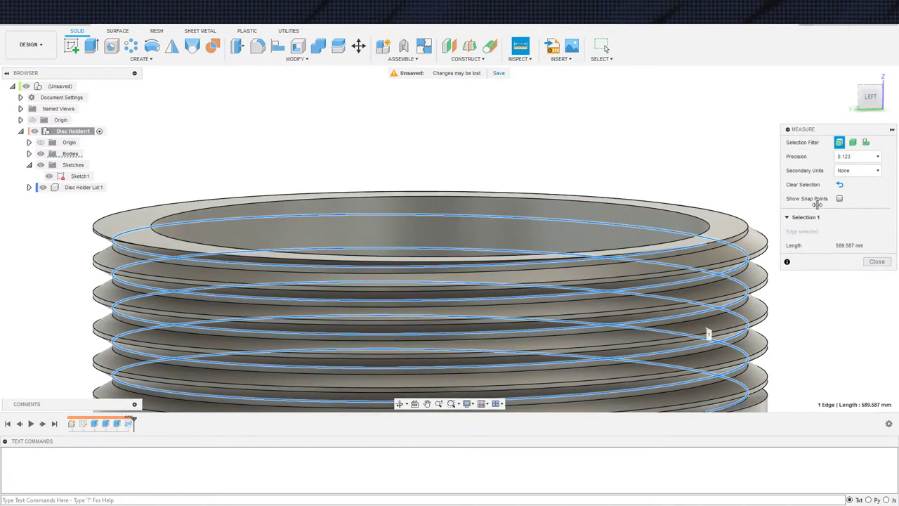
{"action": "left_click", "coordinate": [840, 184]}
{"action": "scroll", "coordinate": [260, 321], "scroll_direction": "up", "scroll_amount": 3}
{"action": "left_click", "coordinate": [120, 231]}
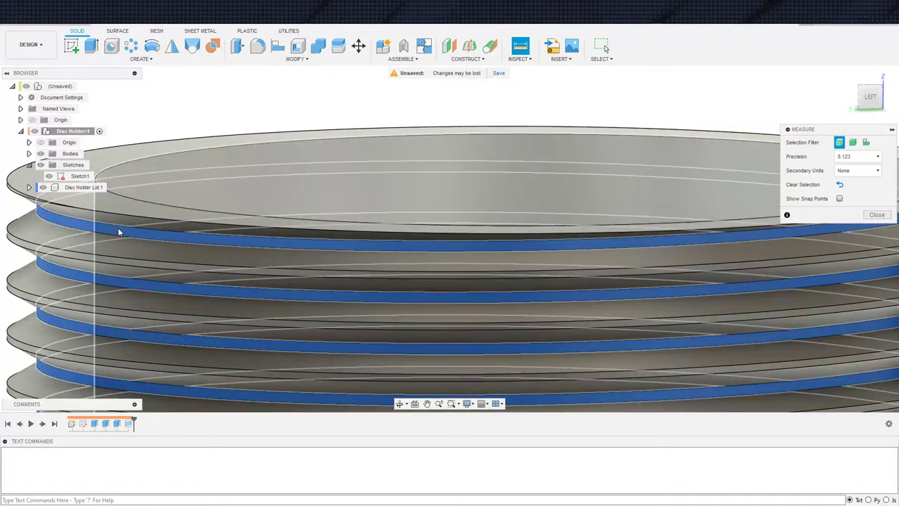
{"action": "scroll", "coordinate": [246, 184], "scroll_direction": "up", "scroll_amount": 2}
{"action": "left_click", "coordinate": [246, 183]}
{"action": "scroll", "coordinate": [421, 159], "scroll_direction": "down", "scroll_amount": 5}
{"action": "scroll", "coordinate": [695, 211], "scroll_direction": "down", "scroll_amount": 1}
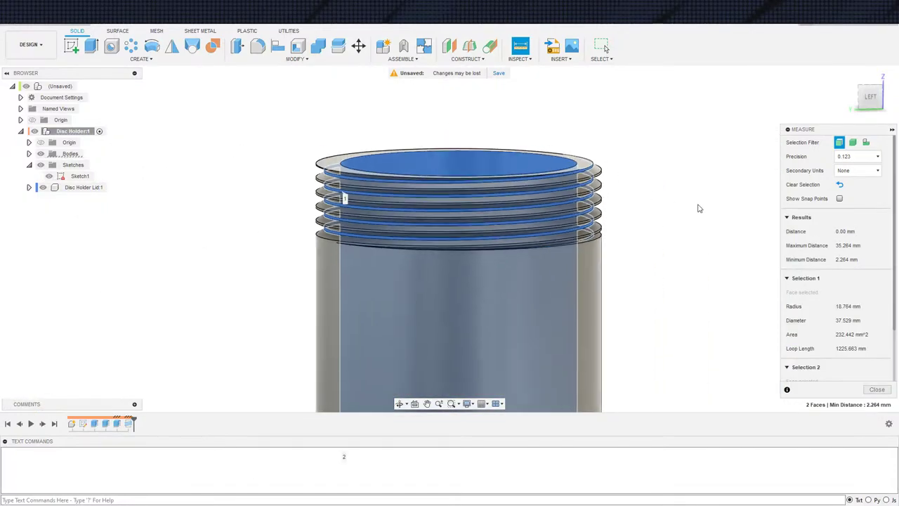
{"action": "middle_click_drag", "start_coordinate": [706, 226], "coordinate": [697, 248], "text": "shift"}
{"action": "scroll", "coordinate": [656, 255], "scroll_direction": "down", "scroll_amount": 1}
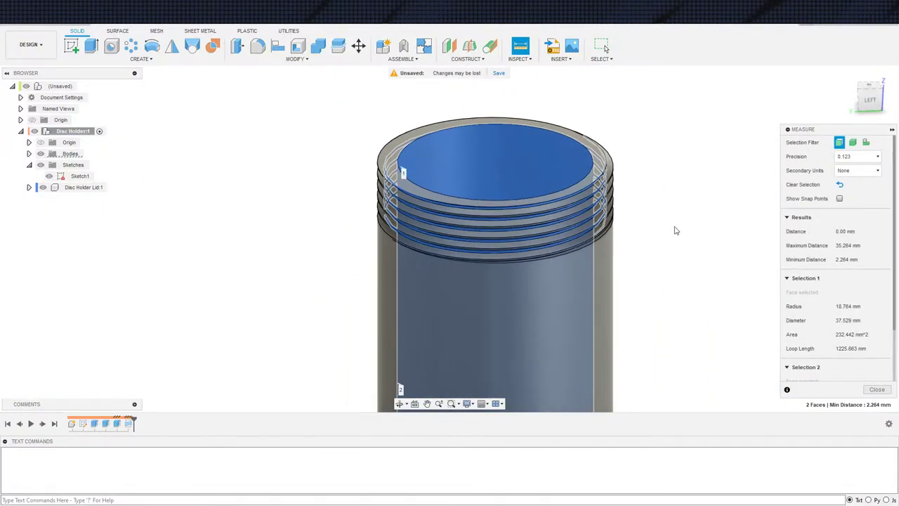
{"action": "key", "text": "Escape"}
Step: Delete the thread feature from the tube, keeping the wall extrusion
{"action": "scroll", "coordinate": [661, 227], "scroll_direction": "down", "scroll_amount": 2}
{"action": "scroll", "coordinate": [647, 229], "scroll_direction": "up", "scroll_amount": 2}
{"action": "middle_click_drag", "start_coordinate": [655, 229], "coordinate": [643, 257]}
{"action": "scroll", "coordinate": [643, 252], "scroll_direction": "down", "scroll_amount": 1}
{"action": "middle_click_drag", "start_coordinate": [734, 219], "coordinate": [651, 198]}
{"action": "scroll", "coordinate": [667, 224], "scroll_direction": "down", "scroll_amount": 1}
{"action": "double_click", "coordinate": [129, 423]}
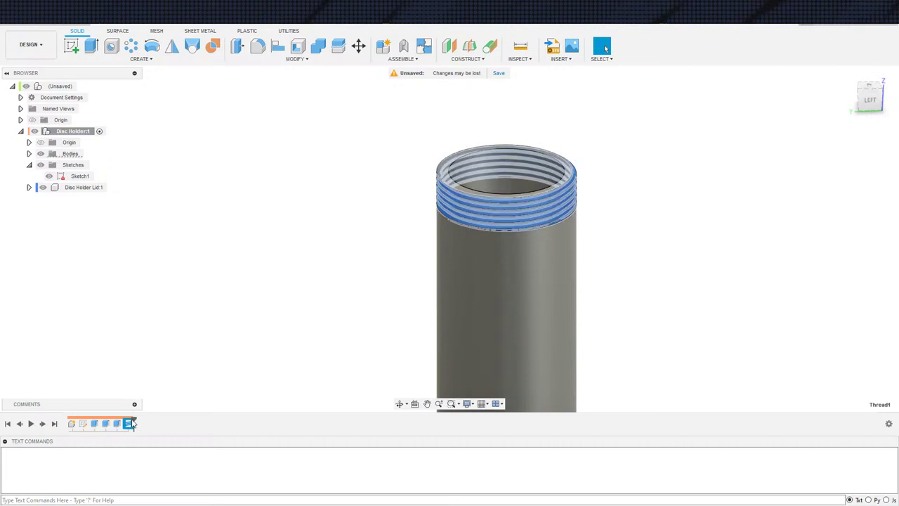
{"action": "key", "text": "Escape"}
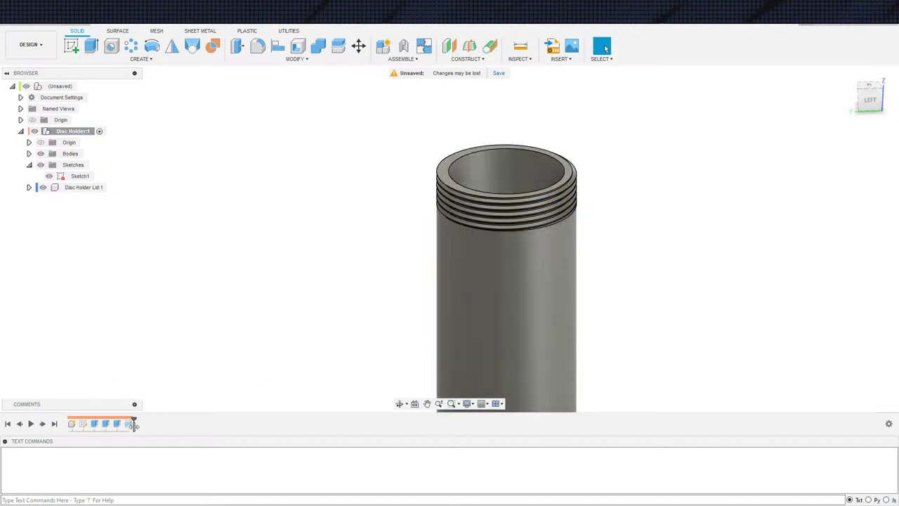
{"action": "left_click", "coordinate": [119, 424]}
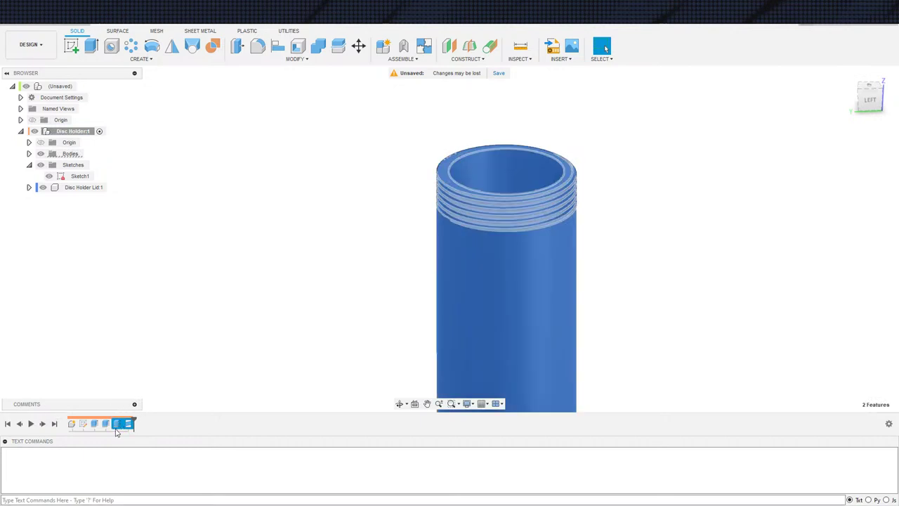
{"action": "left_click", "coordinate": [126, 423]}
{"action": "key", "text": "Delete"}
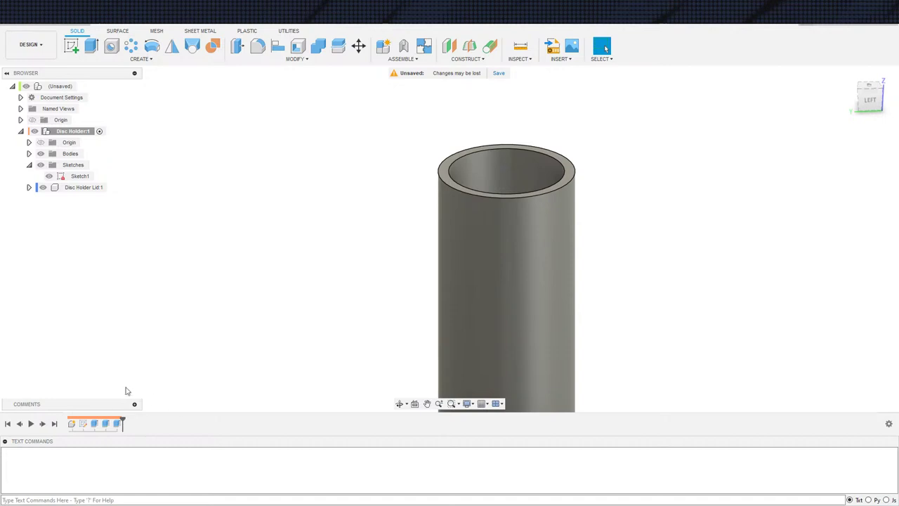
Step: Shorten the tube wall's extrusion distance so the wall reaches 78 mm above the base profile
{"action": "double_click", "coordinate": [109, 425]}
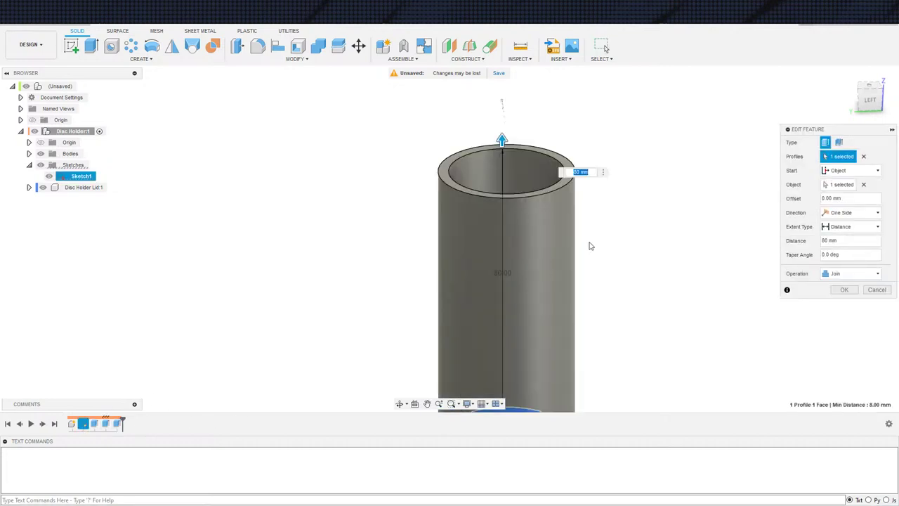
{"action": "scroll", "coordinate": [668, 200], "scroll_direction": "down", "scroll_amount": 1}
{"action": "scroll", "coordinate": [652, 204], "scroll_direction": "up", "scroll_amount": 2}
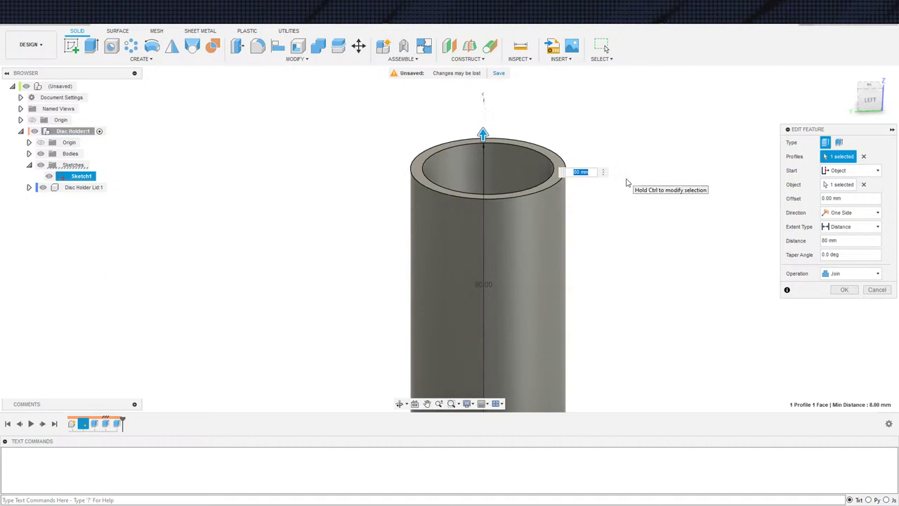
{"action": "key", "text": "Return"}
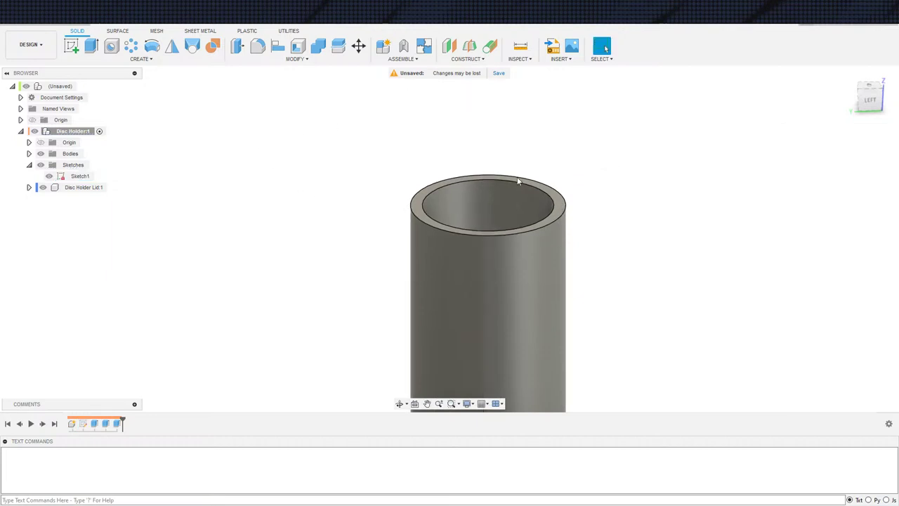
Step: Extrude the outer ring profile 10 mm upward from the tube's top face as a new body
{"action": "key", "text": "e"}
{"action": "middle_click_drag", "start_coordinate": [618, 265], "coordinate": [614, 317], "text": "shift"}
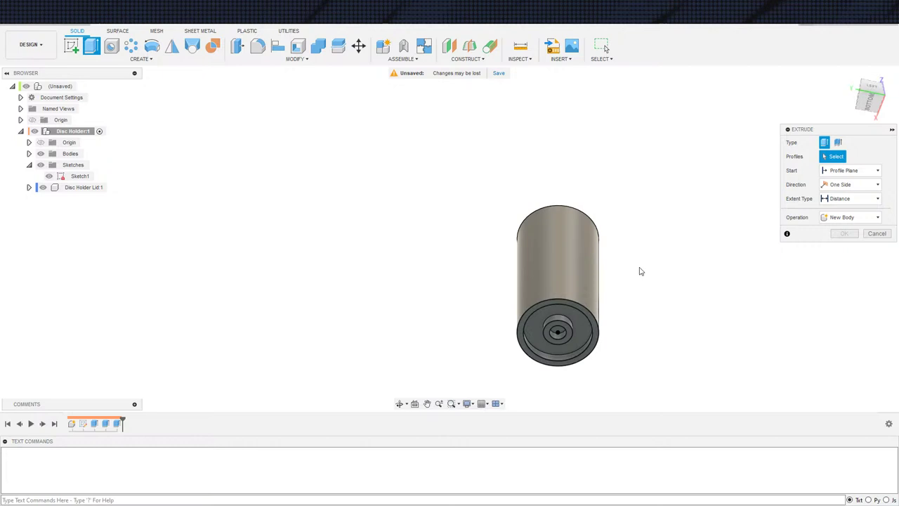
{"action": "left_click", "coordinate": [596, 335]}
{"action": "middle_click_drag", "start_coordinate": [632, 265], "coordinate": [632, 313], "text": "shift"}
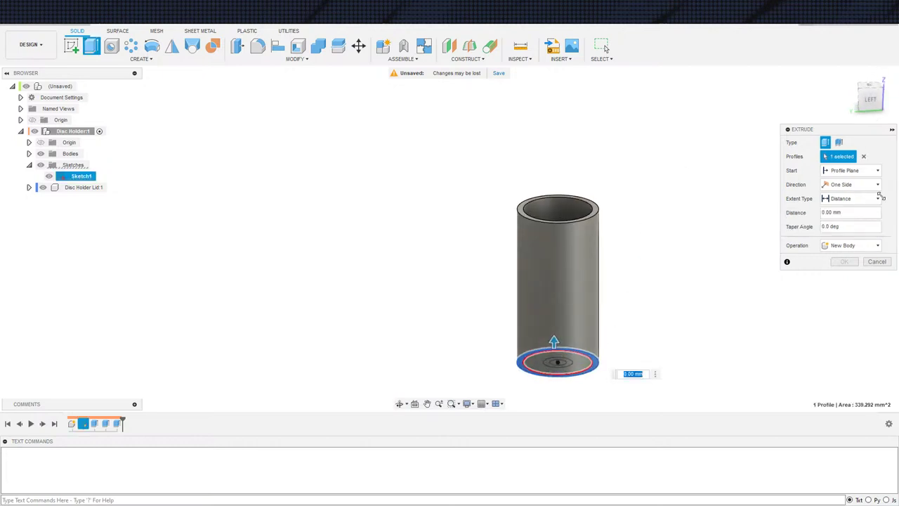
{"action": "left_click", "coordinate": [851, 171]}
{"action": "left_click", "coordinate": [843, 202]}
{"action": "scroll", "coordinate": [595, 181], "scroll_direction": "up", "scroll_amount": 5}
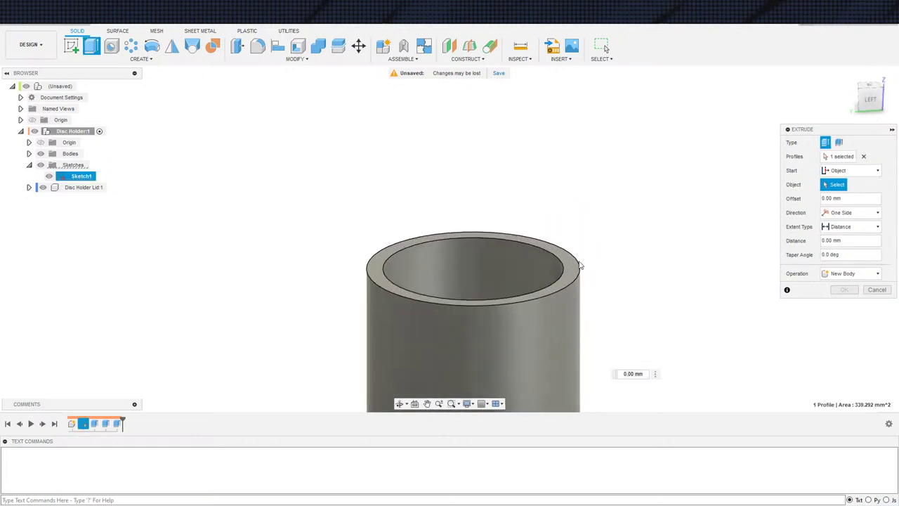
{"action": "left_click", "coordinate": [578, 263]}
{"action": "scroll", "coordinate": [594, 262], "scroll_direction": "down", "scroll_amount": 3}
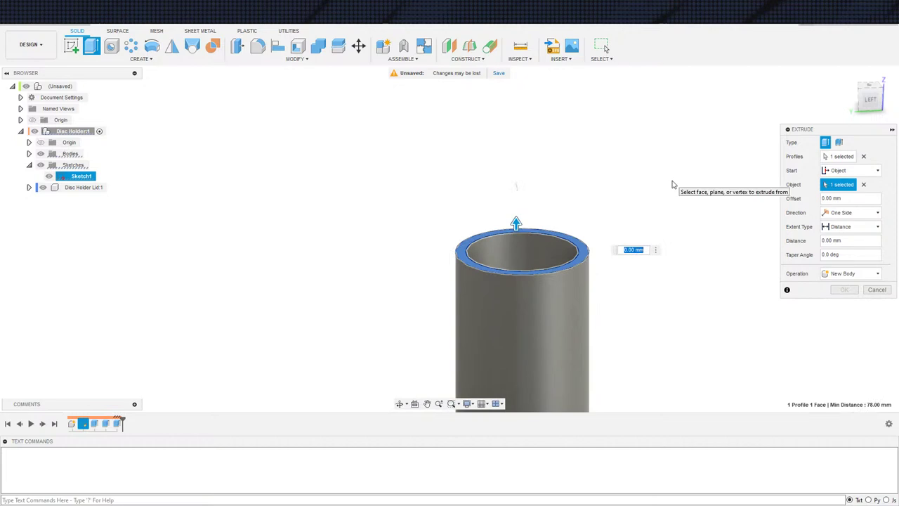
{"action": "key", "text": "Return"}
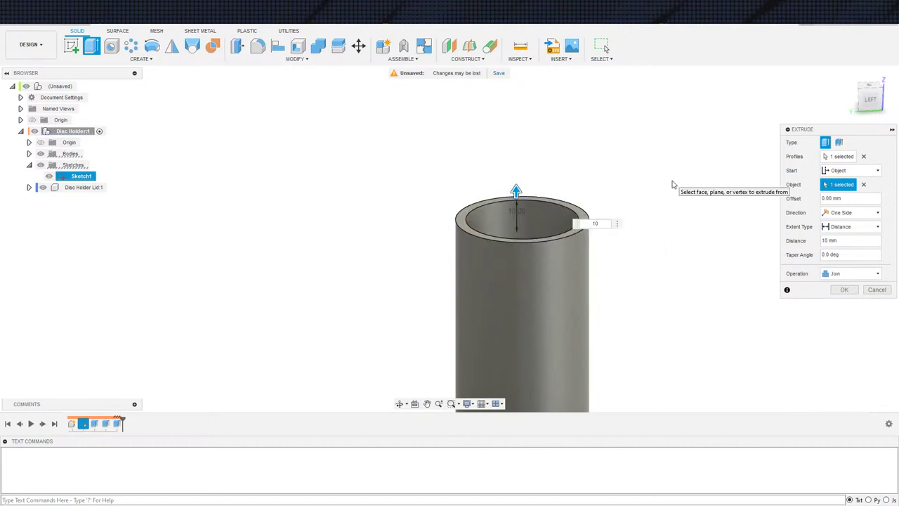
{"action": "left_click", "coordinate": [847, 279]}
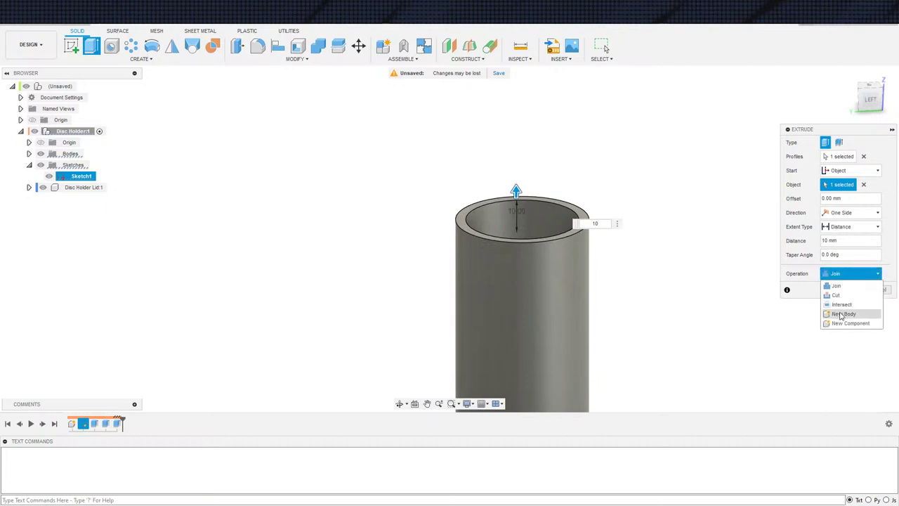
{"action": "left_click", "coordinate": [839, 314]}
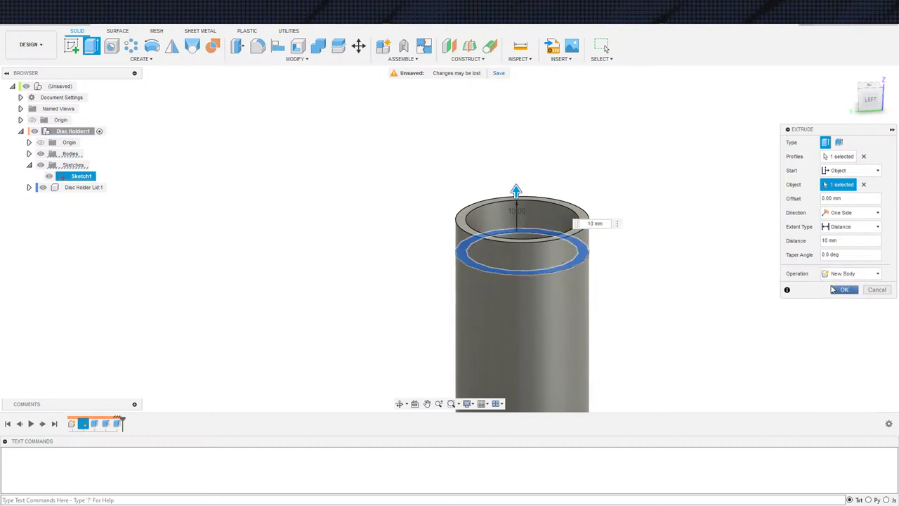
{"action": "left_click", "coordinate": [839, 289]}
Step: Add a modeled, full-length ISO Metric thread to the collar's outer face, size 42.0 mm, designation M42x2
{"action": "left_click", "coordinate": [153, 59]}
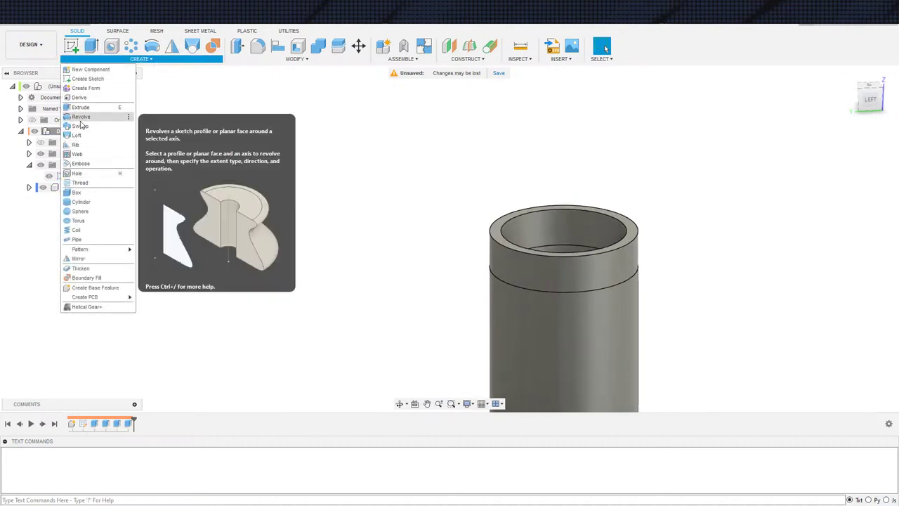
{"action": "left_click", "coordinate": [79, 183]}
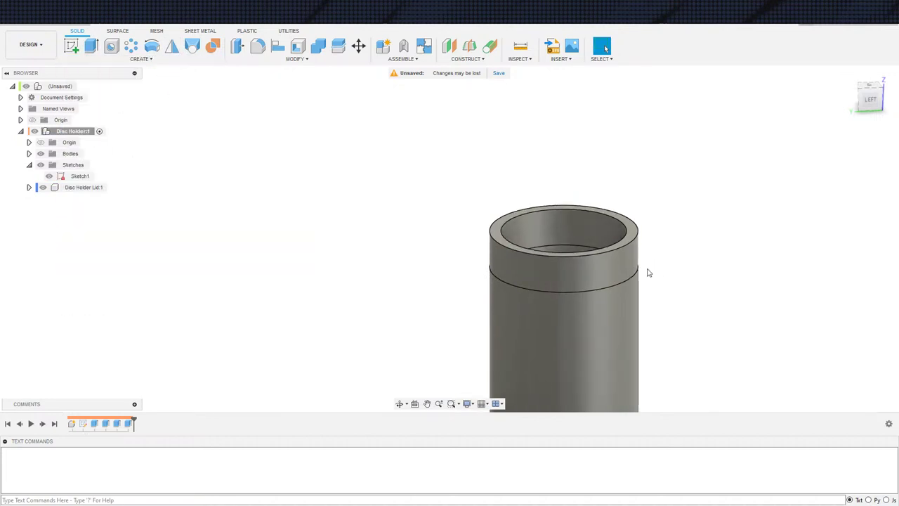
{"action": "scroll", "coordinate": [617, 245], "scroll_direction": "up", "scroll_amount": 3}
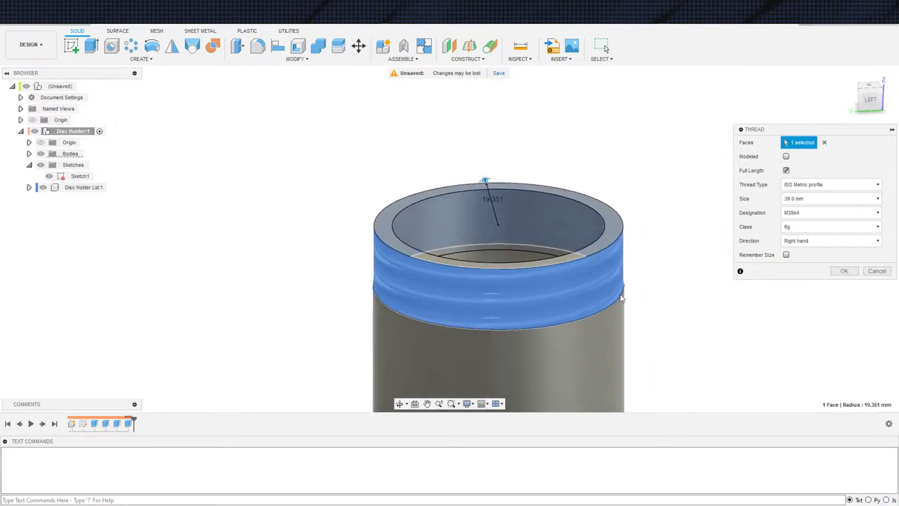
{"action": "left_click", "coordinate": [811, 199]}
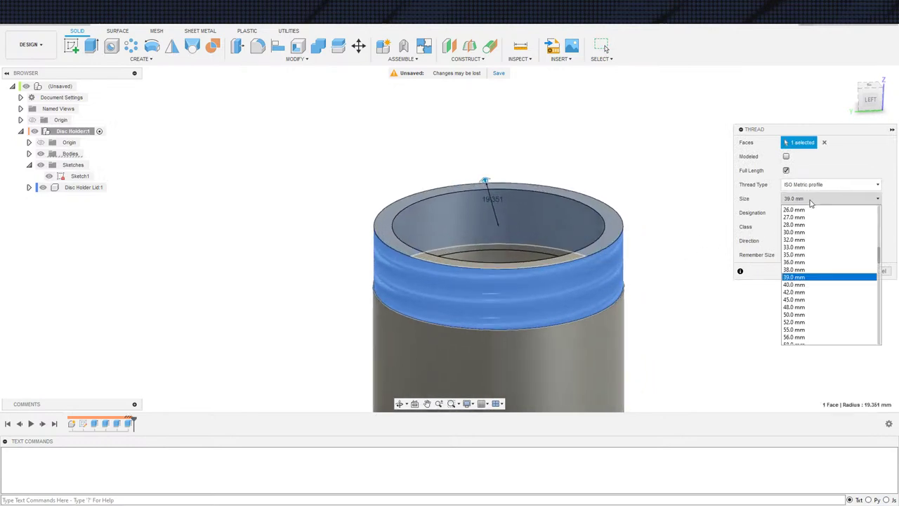
{"action": "left_click", "coordinate": [796, 290]}
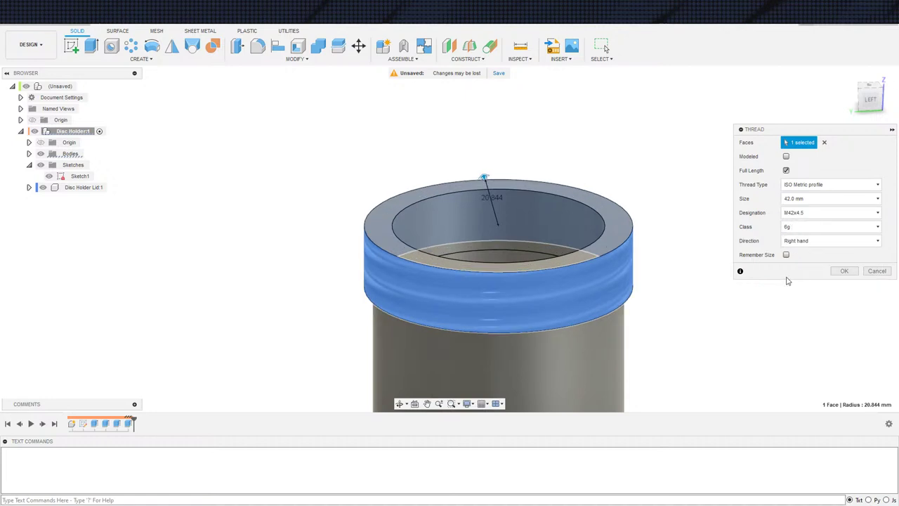
{"action": "left_click", "coordinate": [801, 214]}
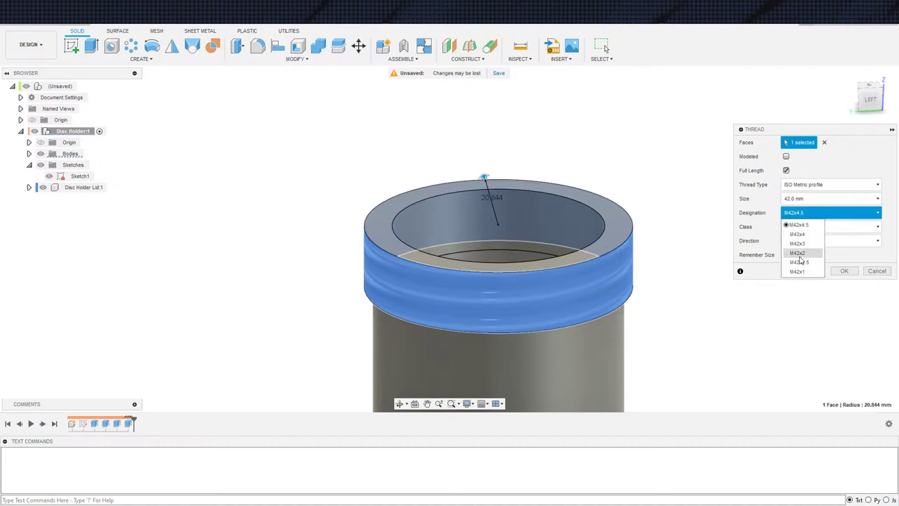
{"action": "left_click", "coordinate": [797, 253]}
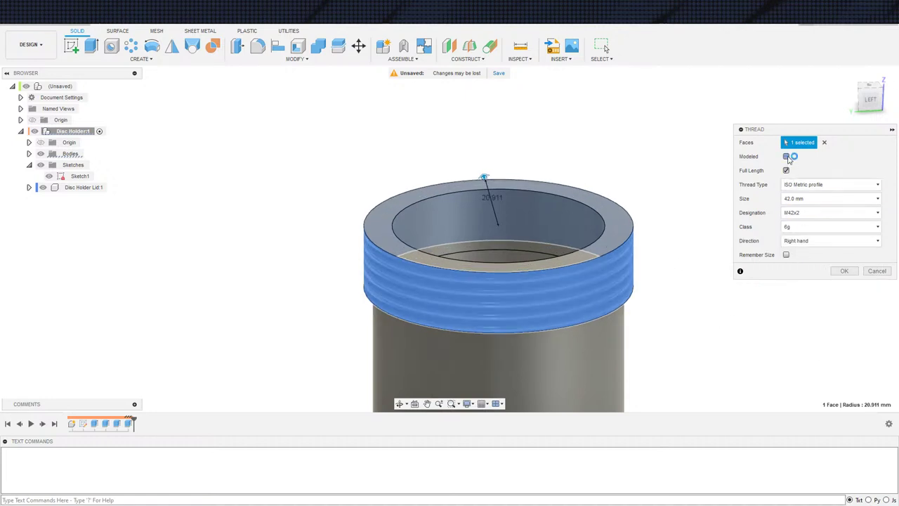
{"action": "left_click", "coordinate": [788, 158]}
{"action": "left_click", "coordinate": [842, 274]}
Step: Combine the threaded collar with the tube body using a join operation
{"action": "middle_click_drag", "start_coordinate": [685, 323], "coordinate": [670, 208], "text": "shift"}
{"action": "scroll", "coordinate": [713, 307], "scroll_direction": "down", "scroll_amount": 2}
{"action": "scroll", "coordinate": [708, 278], "scroll_direction": "down", "scroll_amount": 3}
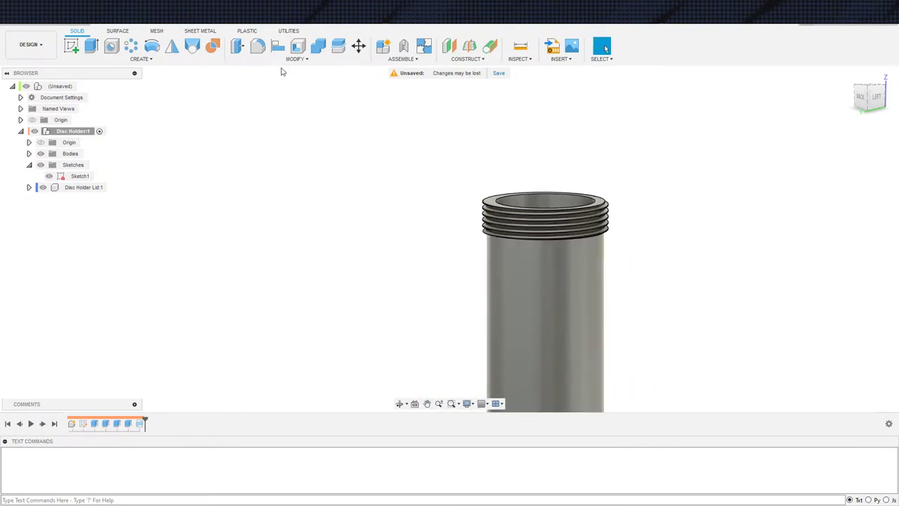
{"action": "left_click", "coordinate": [314, 47]}
{"action": "left_click", "coordinate": [508, 307]}
{"action": "left_click", "coordinate": [515, 227]}
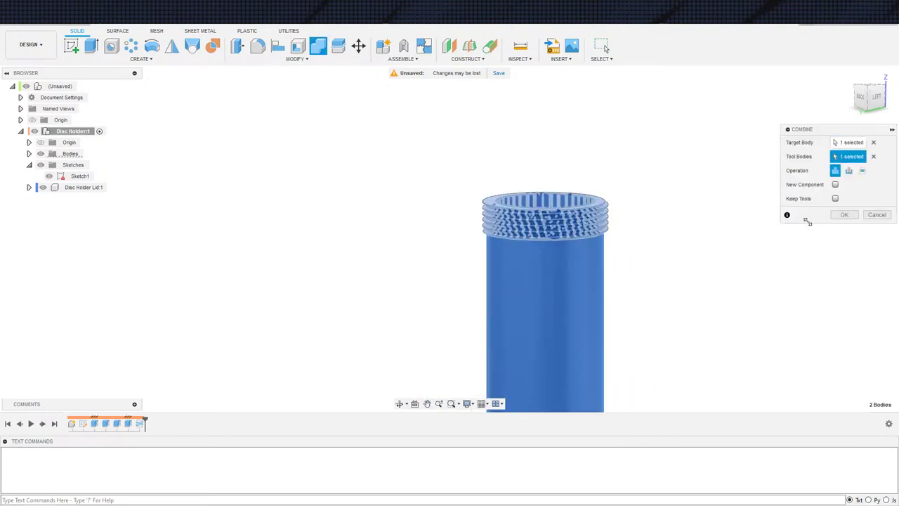
{"action": "left_click", "coordinate": [841, 216]}
Step: Create a new sketch on the vertical origin plane through the tube's axis, facing the left side
{"action": "key", "text": "s"}
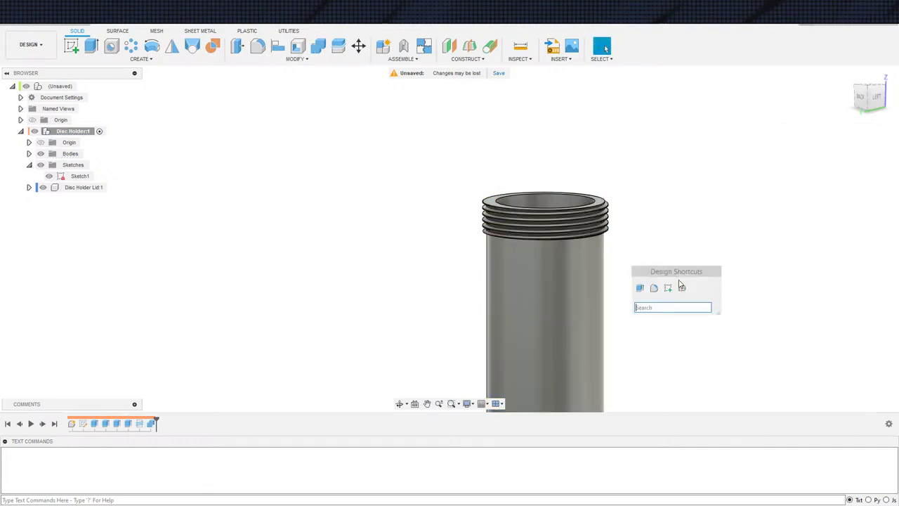
{"action": "left_click", "coordinate": [670, 283]}
{"action": "scroll", "coordinate": [599, 216], "scroll_direction": "down", "scroll_amount": 4}
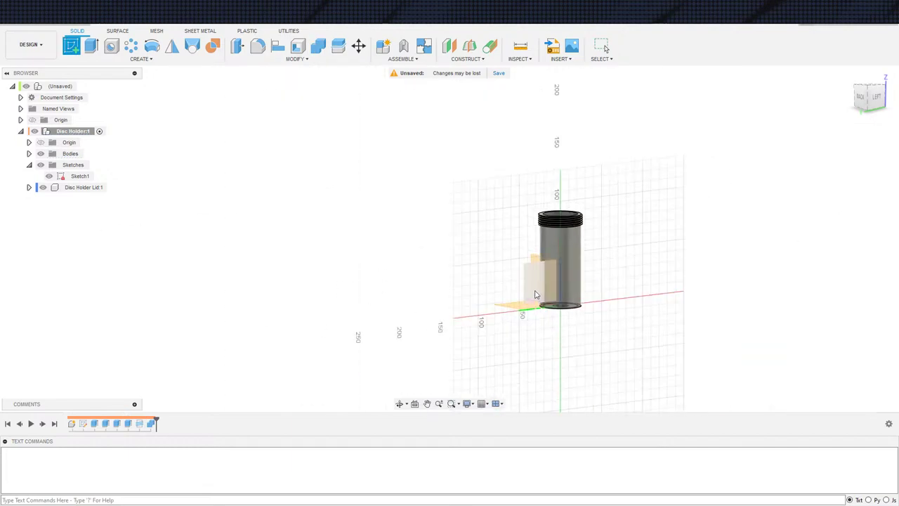
{"action": "left_click", "coordinate": [538, 296]}
{"action": "scroll", "coordinate": [457, 248], "scroll_direction": "up", "scroll_amount": 5}
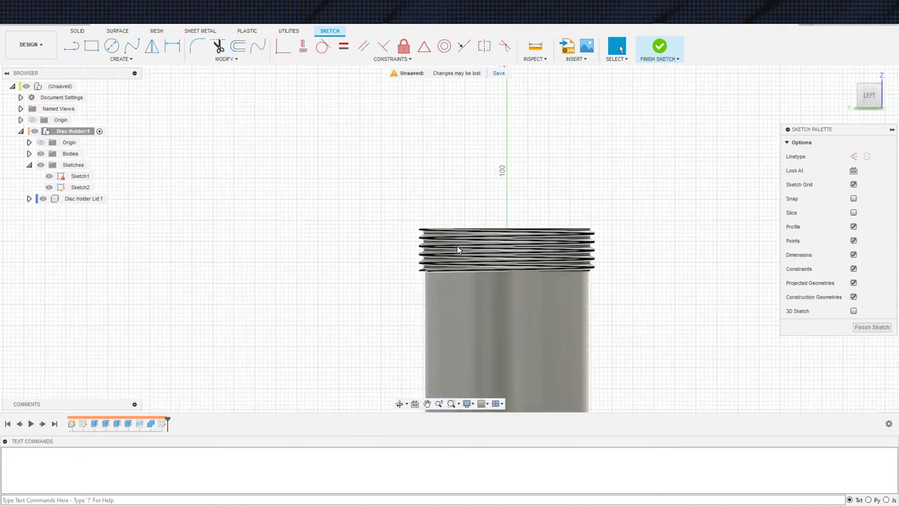
{"action": "key", "text": "s"}
{"action": "left_click", "coordinate": [539, 272]}
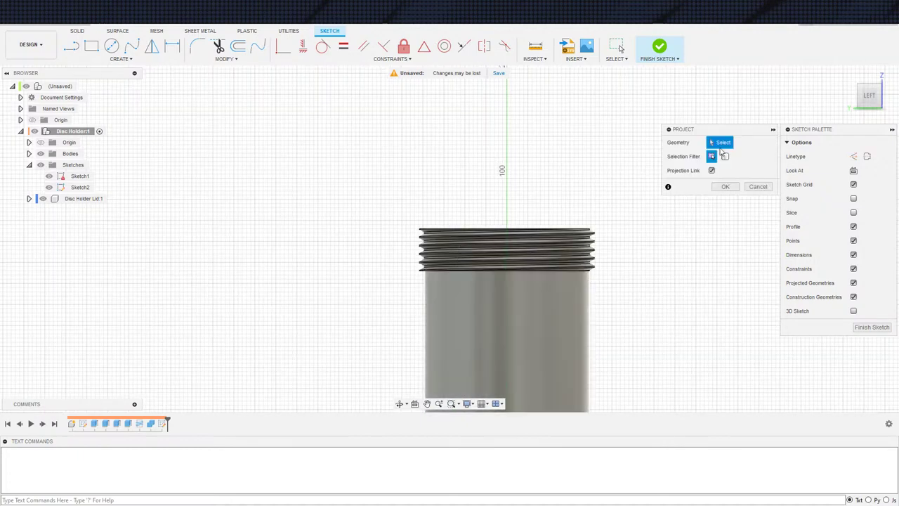
{"action": "key", "text": "Escape"}
Step: Intersect the whole tube body with the sketch plane to bring its cross-section outline into the sketch
{"action": "key", "text": "s"}
{"action": "left_click", "coordinate": [641, 254]}
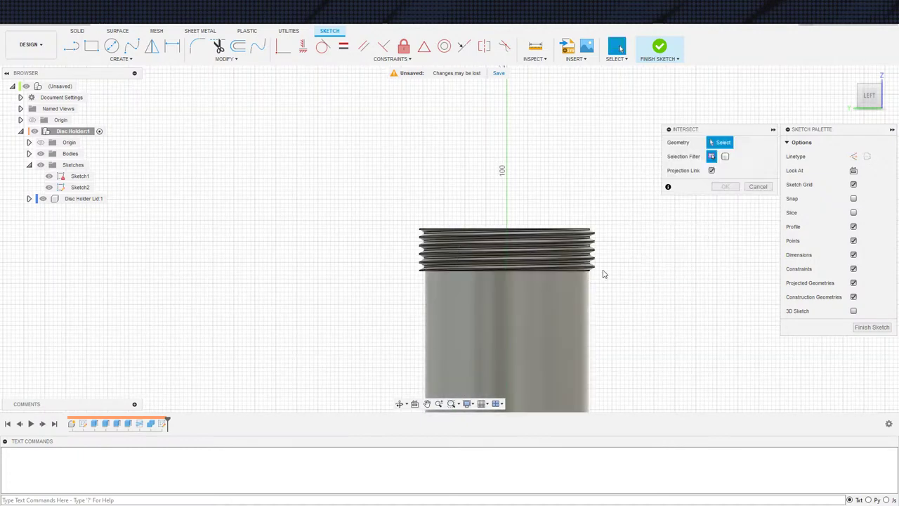
{"action": "left_click", "coordinate": [578, 292]}
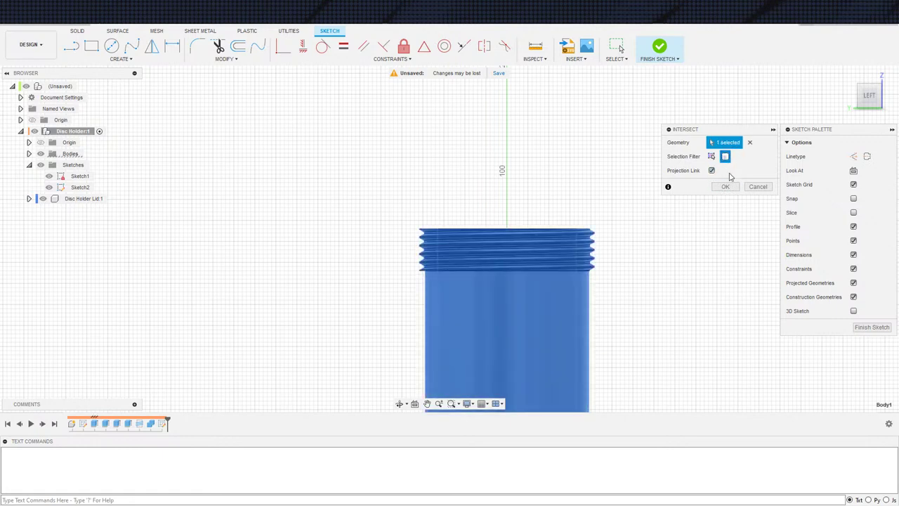
{"action": "left_click", "coordinate": [726, 187]}
Step: Examine the intersected outline along the tube, from its base up to the threaded collar
{"action": "scroll", "coordinate": [513, 291], "scroll_direction": "down", "scroll_amount": 6}
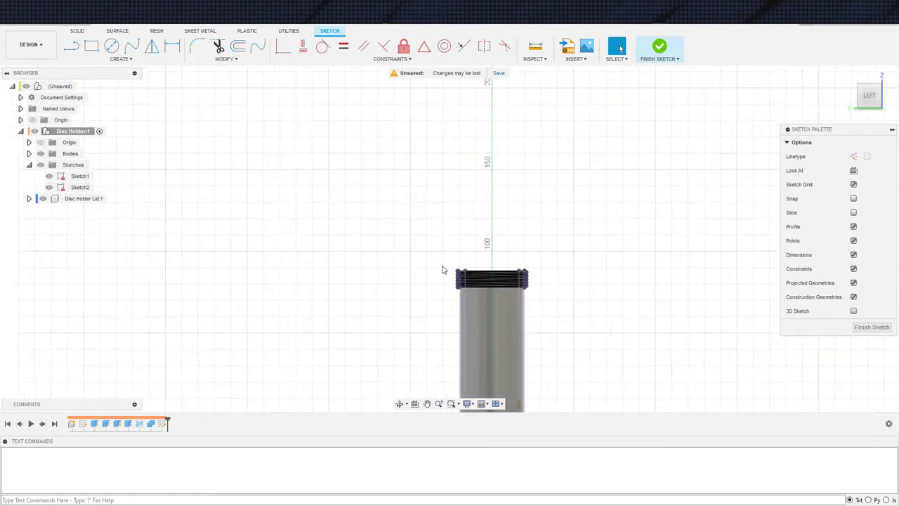
{"action": "left_click_drag", "start_coordinate": [357, 169], "coordinate": [579, 387]}
{"action": "scroll", "coordinate": [323, 243], "scroll_direction": "up", "scroll_amount": 5}
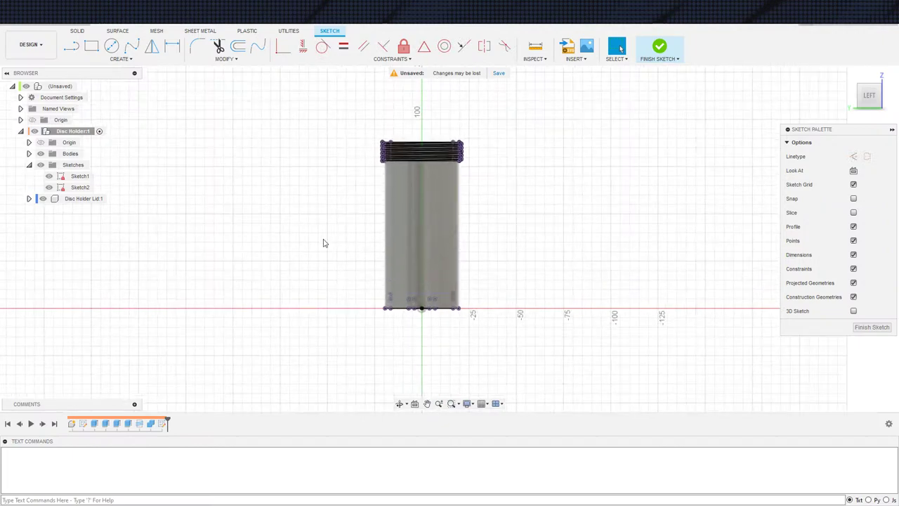
{"action": "scroll", "coordinate": [339, 295], "scroll_direction": "up", "scroll_amount": 6}
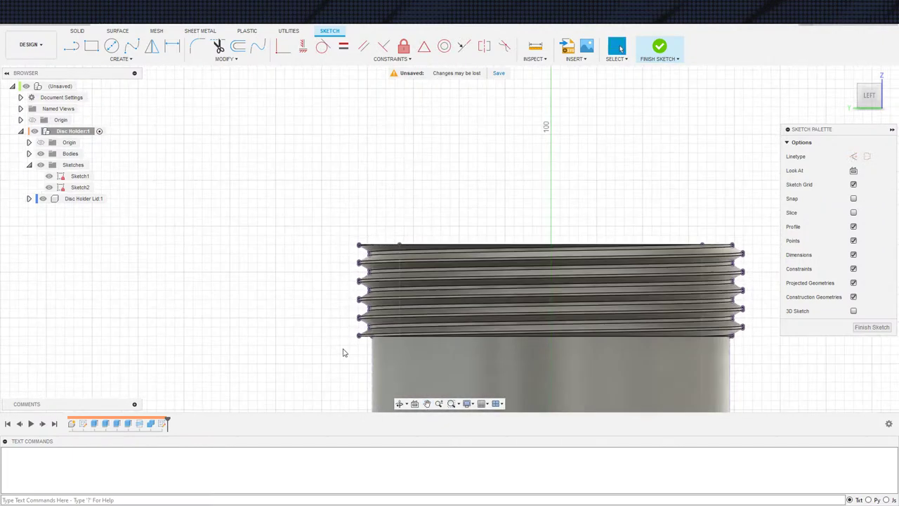
{"action": "scroll", "coordinate": [370, 358], "scroll_direction": "down", "scroll_amount": 2}
{"action": "middle_click_drag", "start_coordinate": [351, 358], "coordinate": [255, 271]}
{"action": "scroll", "coordinate": [258, 274], "scroll_direction": "up", "scroll_amount": 4}
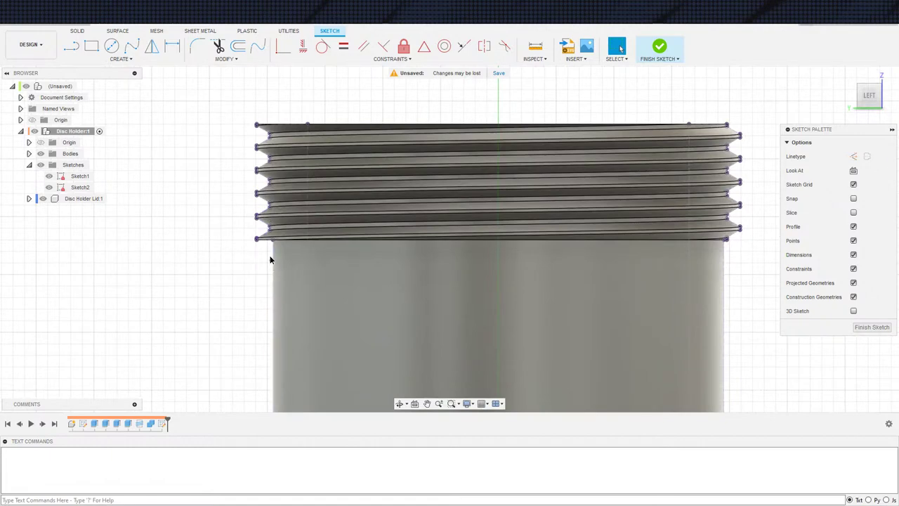
Step: Inspect the outer wall line and the short horizontal line under the thread's overhang, including their lengths
{"action": "scroll", "coordinate": [282, 242], "scroll_direction": "up", "scroll_amount": 4}
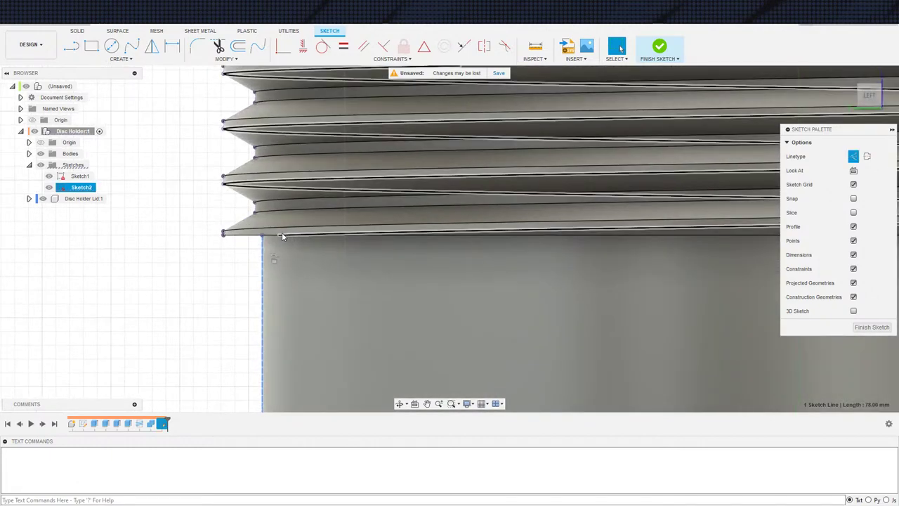
{"action": "left_click", "coordinate": [239, 276]}
{"action": "scroll", "coordinate": [250, 266], "scroll_direction": "down", "scroll_amount": 2}
{"action": "middle_click_drag", "start_coordinate": [250, 266], "coordinate": [250, 235]}
{"action": "scroll", "coordinate": [249, 236], "scroll_direction": "up", "scroll_amount": 5}
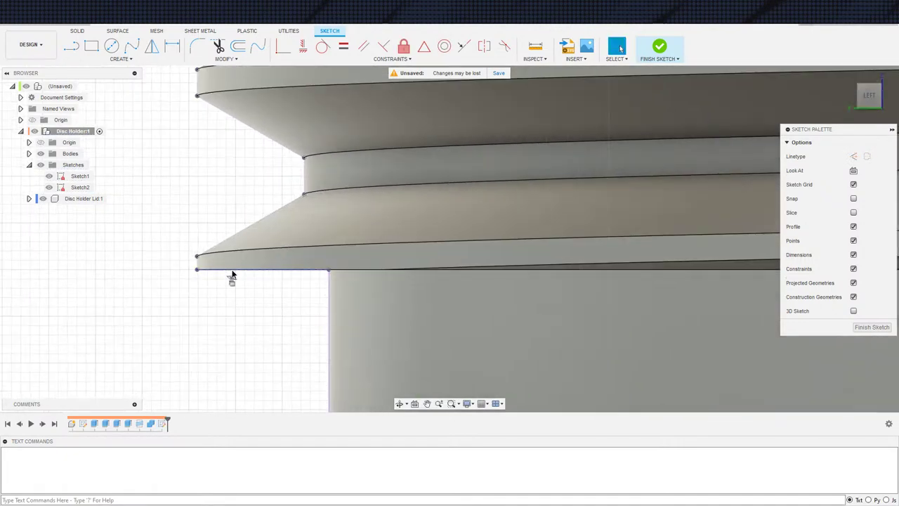
{"action": "left_click", "coordinate": [233, 271]}
{"action": "scroll", "coordinate": [212, 243], "scroll_direction": "down", "scroll_amount": 8}
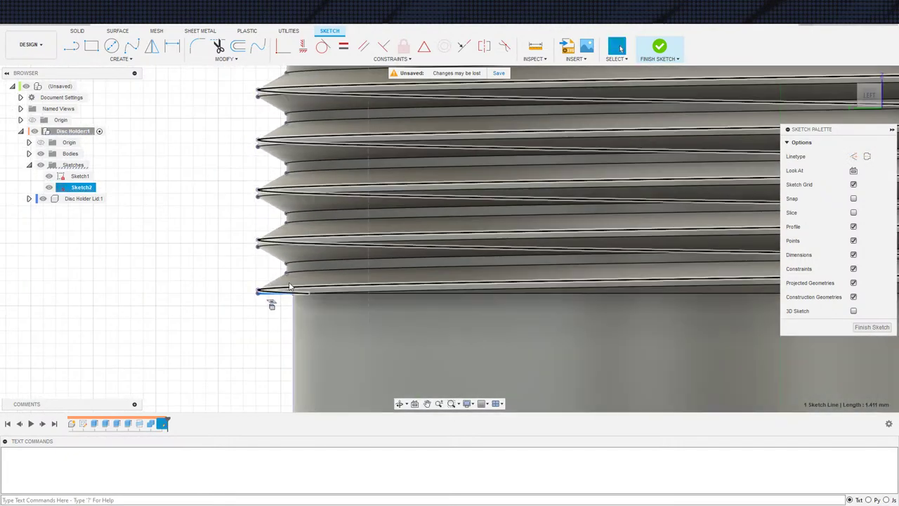
{"action": "scroll", "coordinate": [213, 241], "scroll_direction": "down", "scroll_amount": 1}
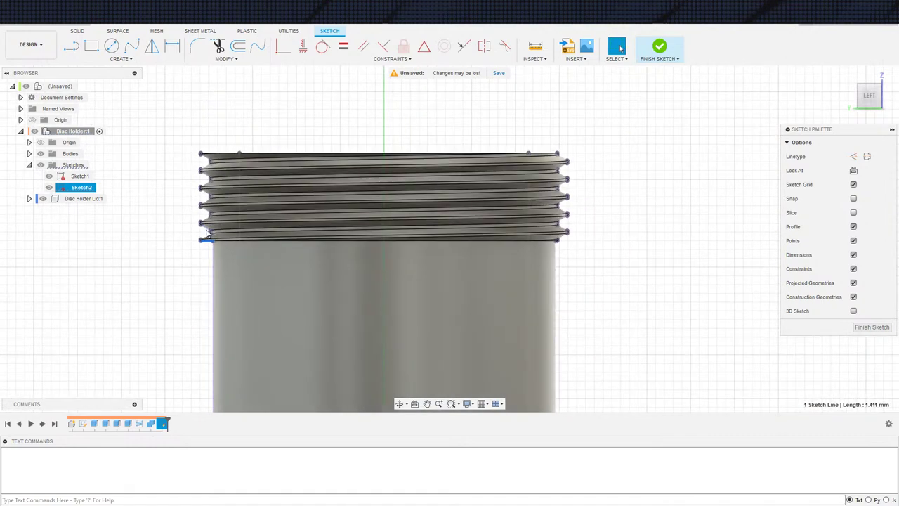
Step: Sketch a sloped line from the outer corner of the thread's overhang down to the tube's outer wall, closing a triangle
{"action": "middle_click_drag", "start_coordinate": [211, 240], "coordinate": [330, 266]}
{"action": "scroll", "coordinate": [316, 270], "scroll_direction": "up", "scroll_amount": 7}
{"action": "scroll", "coordinate": [362, 291], "scroll_direction": "up", "scroll_amount": 4}
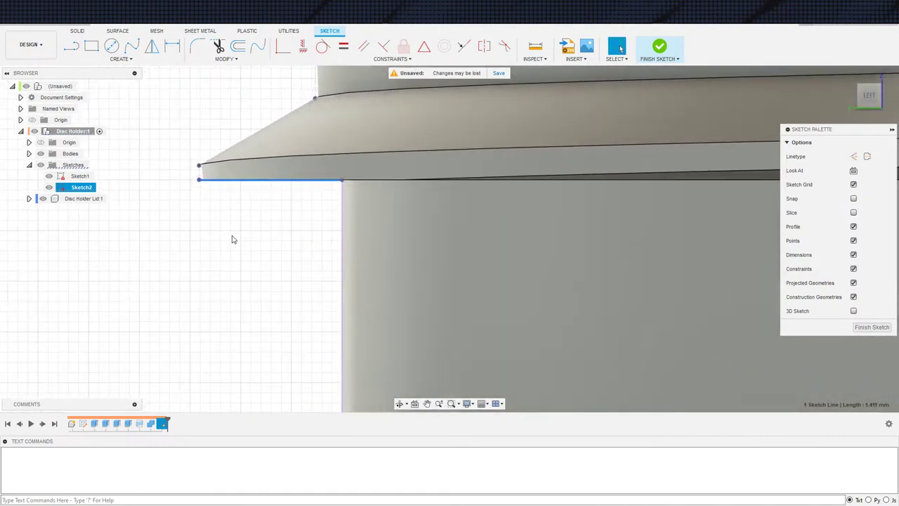
{"action": "key", "text": "s"}
{"action": "left_click", "coordinate": [217, 228]}
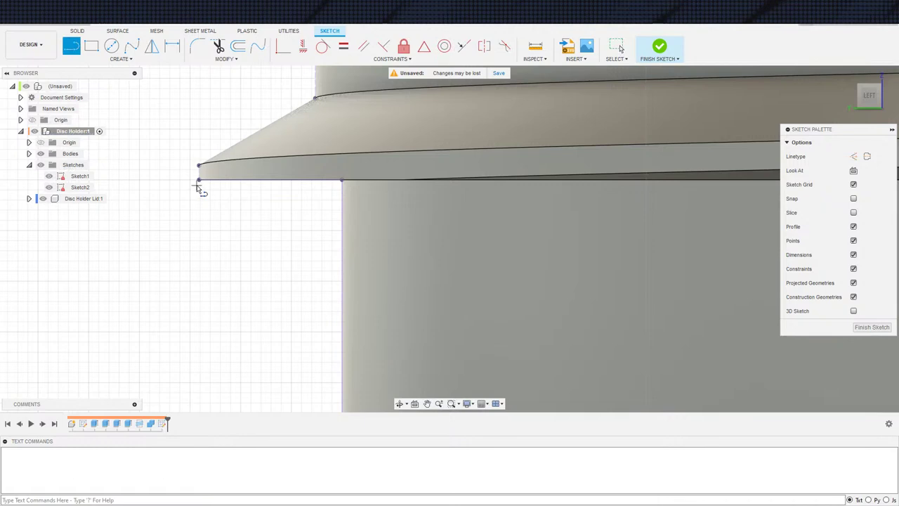
{"action": "left_click", "coordinate": [200, 181]}
{"action": "left_click", "coordinate": [344, 306]}
{"action": "key", "text": "Escape"}
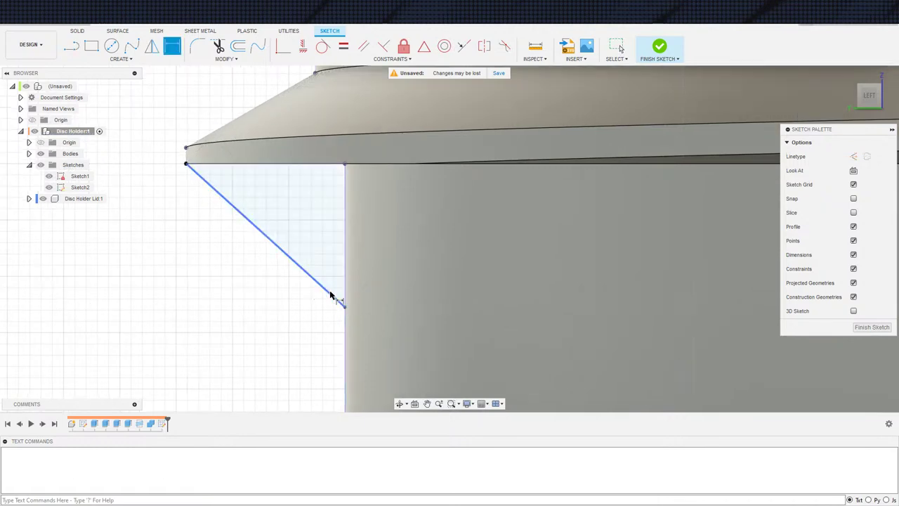
Step: Dimension the angle between the sloped line and the tube's outer wall at 45° and finish the sketch
{"action": "left_click", "coordinate": [345, 298]}
{"action": "left_click", "coordinate": [367, 288]}
{"action": "type", "text": "4"}
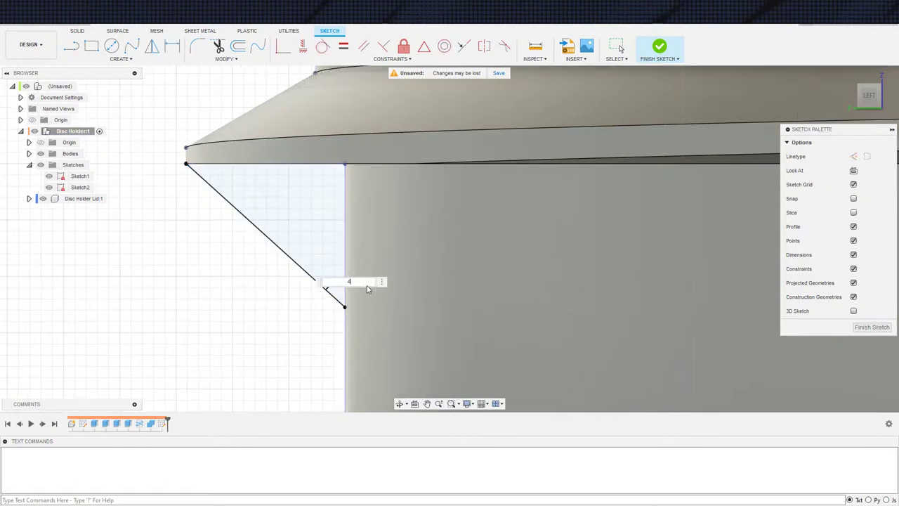
{"action": "type", "text": "5"}
{"action": "key", "text": "Return"}
{"action": "key", "text": "Escape"}
{"action": "scroll", "coordinate": [321, 295], "scroll_direction": "down", "scroll_amount": 3}
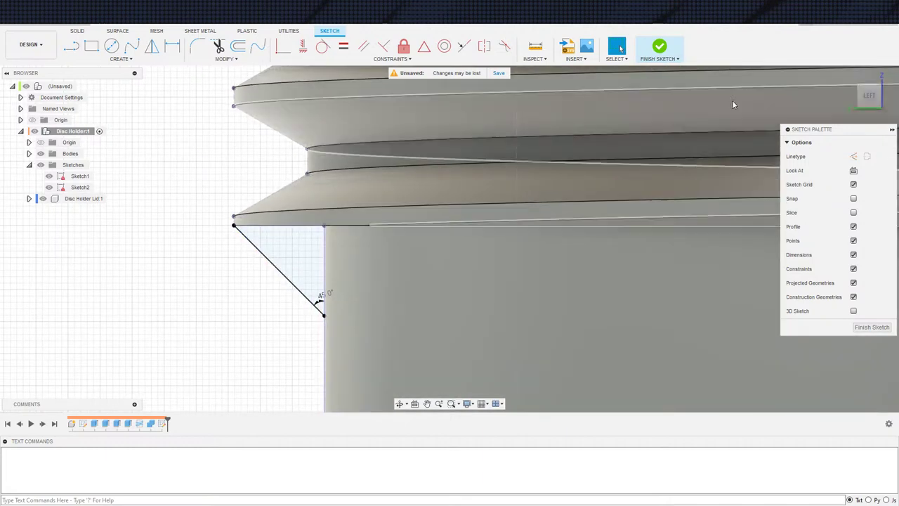
{"action": "left_click", "coordinate": [659, 47]}
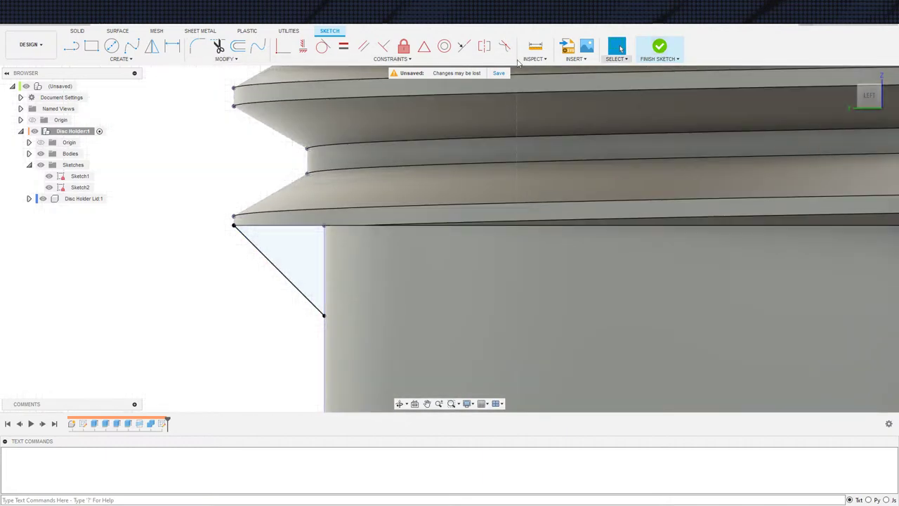
Step: Revolve the triangular profile 360° around the tube's axis with the Join operation
{"action": "left_click", "coordinate": [152, 46]}
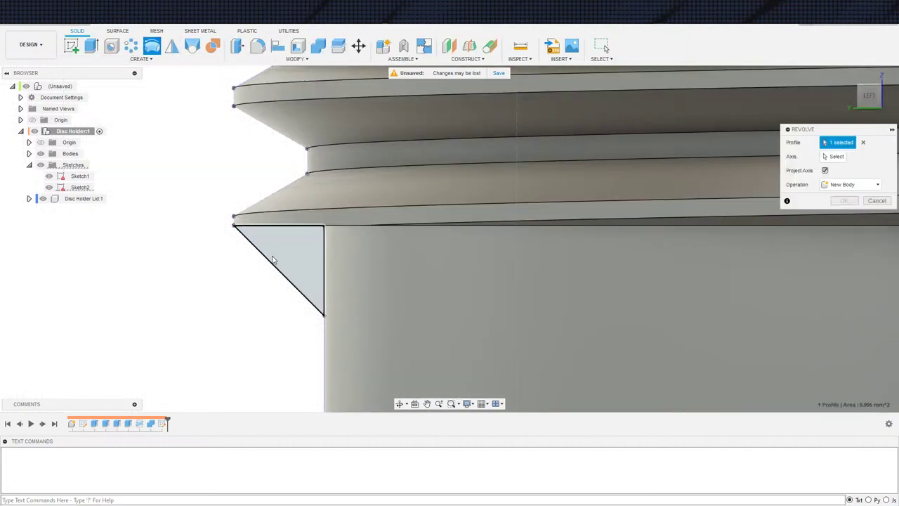
{"action": "scroll", "coordinate": [460, 259], "scroll_direction": "down", "scroll_amount": 5}
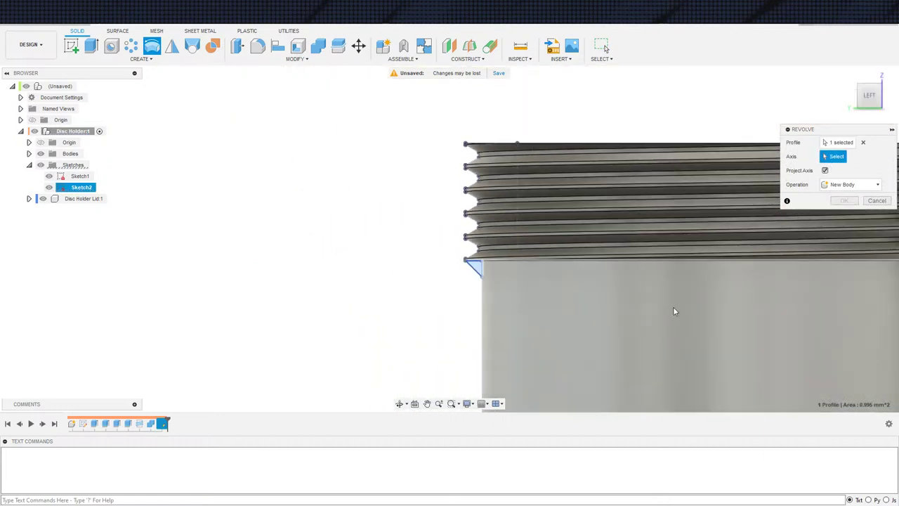
{"action": "left_click", "coordinate": [673, 311]}
{"action": "scroll", "coordinate": [703, 290], "scroll_direction": "down", "scroll_amount": 3}
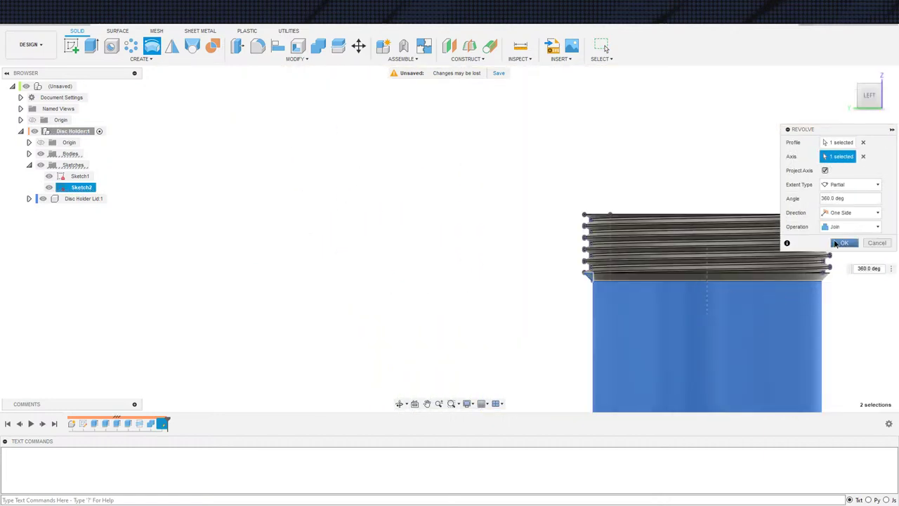
{"action": "left_click", "coordinate": [844, 243]}
Step: Offset the crest and flank faces of the collar's thread by -3 mm
{"action": "scroll", "coordinate": [783, 326], "scroll_direction": "up", "scroll_amount": 2}
{"action": "middle_click_drag", "start_coordinate": [781, 345], "coordinate": [819, 361], "text": "shift"}
{"action": "scroll", "coordinate": [605, 327], "scroll_direction": "up", "scroll_amount": 4}
{"action": "middle_click_drag", "start_coordinate": [718, 352], "coordinate": [573, 357]}
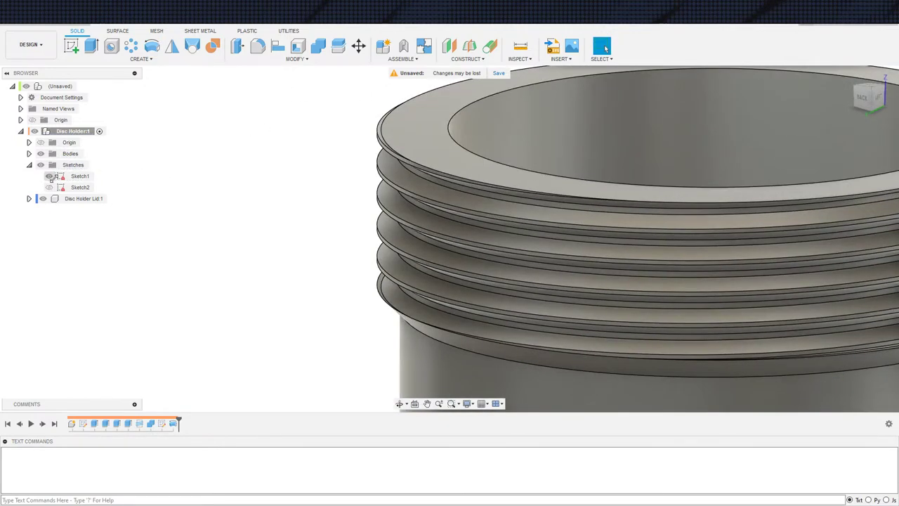
{"action": "left_click", "coordinate": [236, 47]}
{"action": "scroll", "coordinate": [373, 163], "scroll_direction": "up", "scroll_amount": 5}
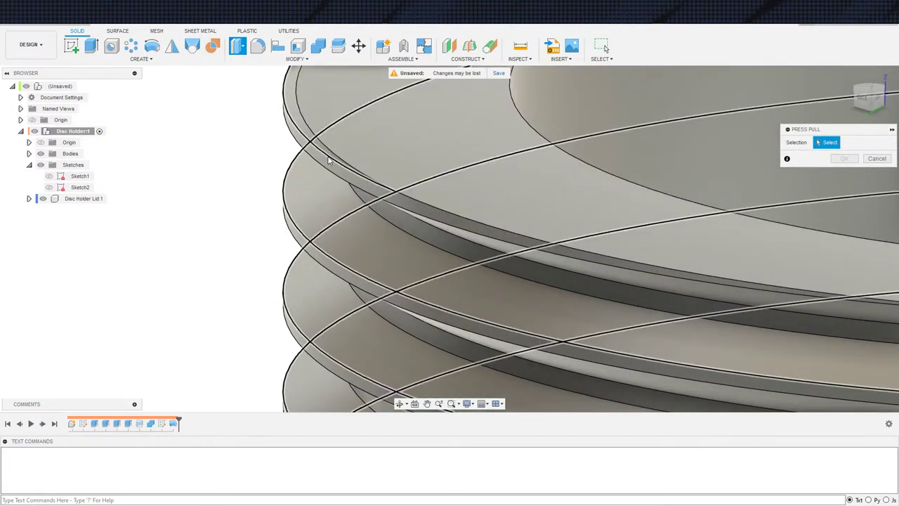
{"action": "left_click", "coordinate": [320, 155]}
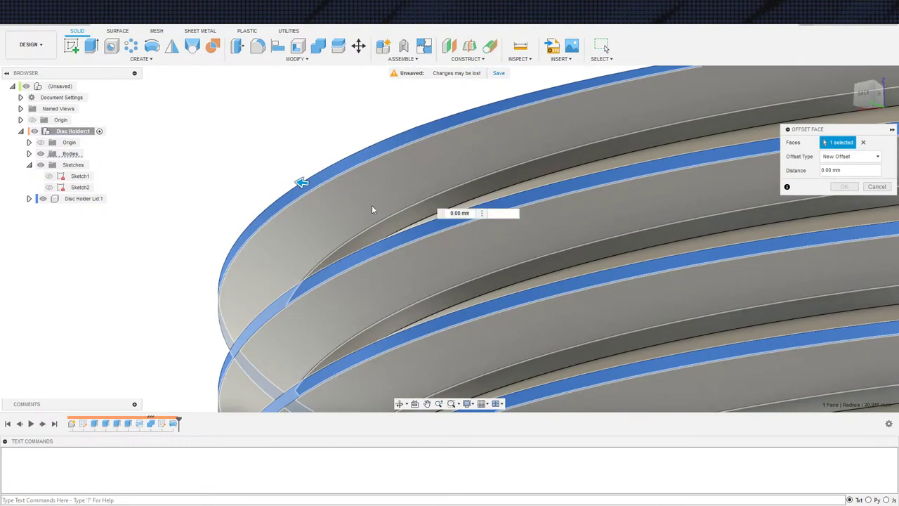
{"action": "left_click", "coordinate": [338, 205]}
{"action": "scroll", "coordinate": [320, 247], "scroll_direction": "up", "scroll_amount": 5}
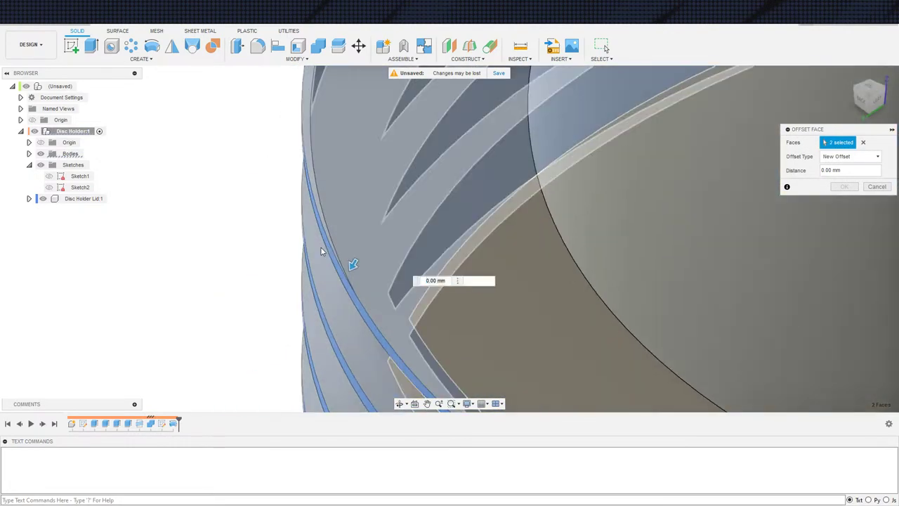
{"action": "type", "text": "-3"}
{"action": "key", "text": "Return"}
{"action": "scroll", "coordinate": [334, 235], "scroll_direction": "down", "scroll_amount": 5}
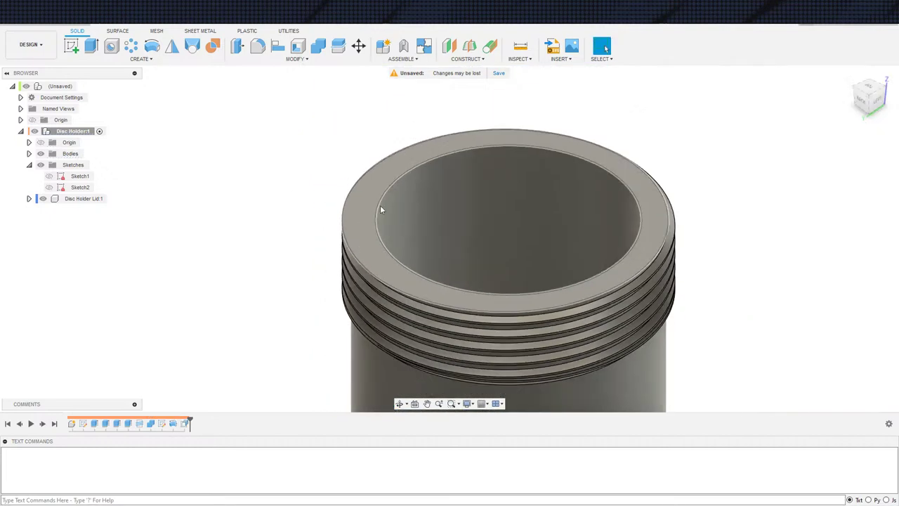
Step: Add a modeled full-length M8x1.25 thread, ISO Metric profile, to the hole in the central boss on the tube's underside
{"action": "middle_click_drag", "start_coordinate": [422, 302], "coordinate": [431, 232], "text": "shift"}
{"action": "scroll", "coordinate": [433, 254], "scroll_direction": "down", "scroll_amount": 2}
{"action": "middle_click_drag", "start_coordinate": [469, 394], "coordinate": [451, 256]}
{"action": "scroll", "coordinate": [451, 293], "scroll_direction": "down", "scroll_amount": 1}
{"action": "middle_click_drag", "start_coordinate": [475, 343], "coordinate": [446, 204]}
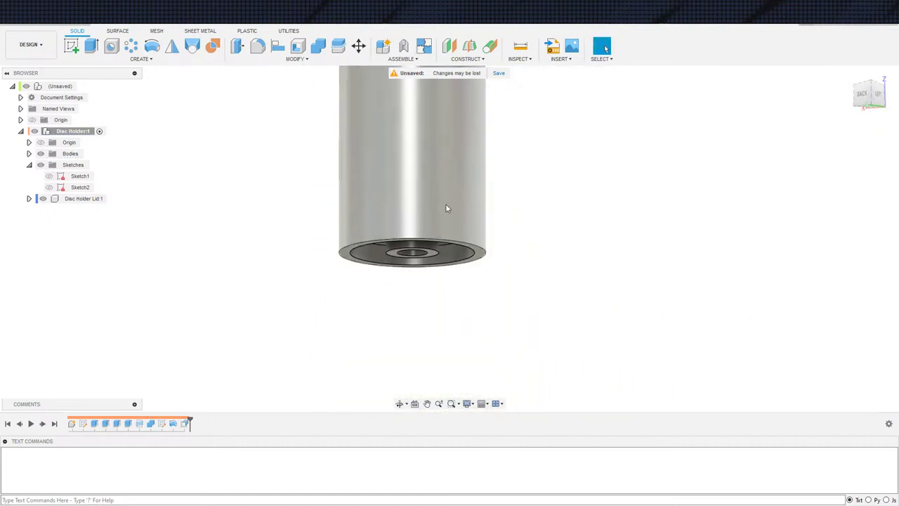
{"action": "middle_click_drag", "start_coordinate": [443, 295], "coordinate": [426, 229], "text": "shift"}
{"action": "scroll", "coordinate": [419, 291], "scroll_direction": "up", "scroll_amount": 5}
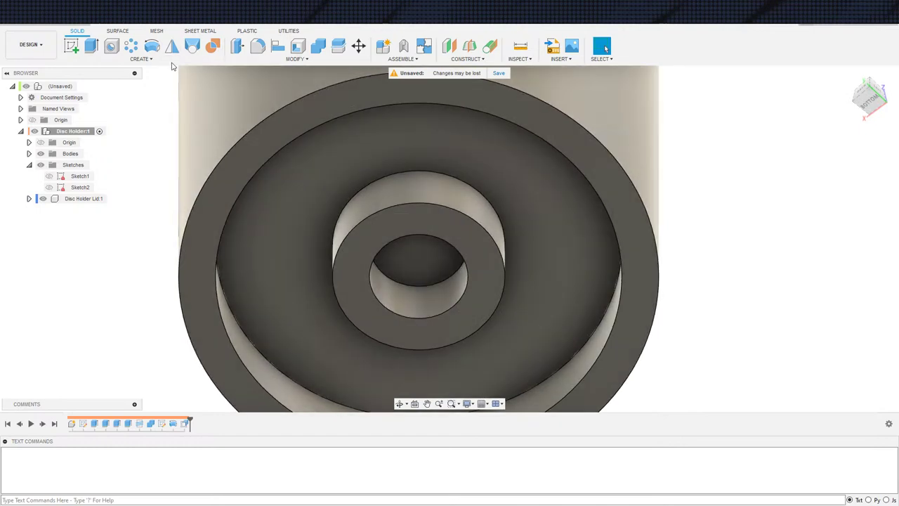
{"action": "left_click", "coordinate": [140, 58]}
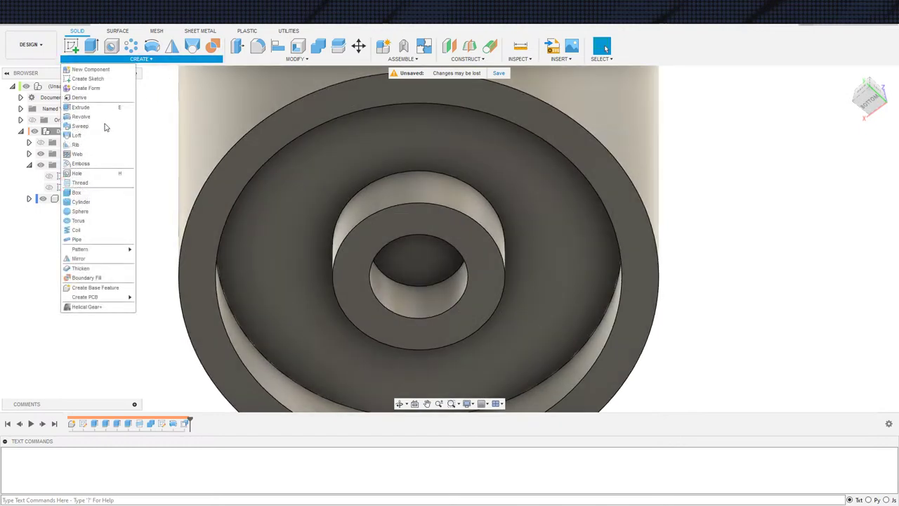
{"action": "left_click", "coordinate": [79, 183]}
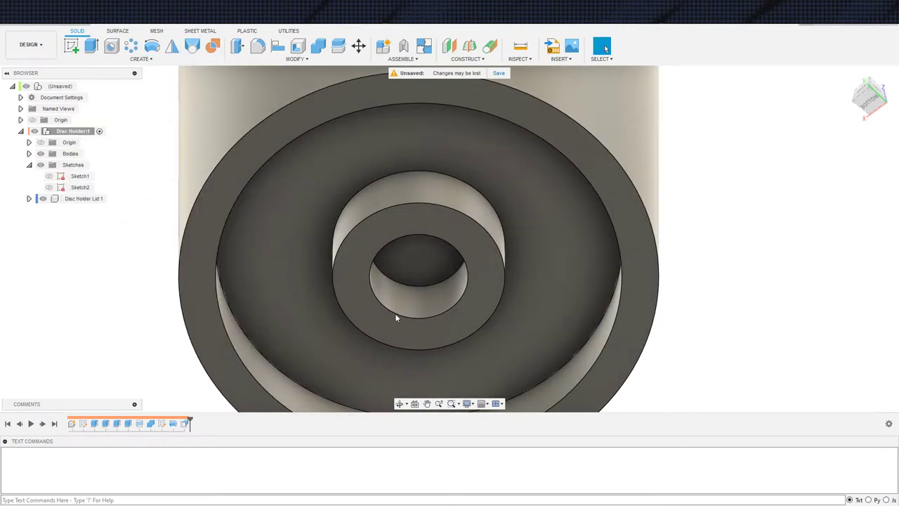
{"action": "left_click", "coordinate": [406, 312]}
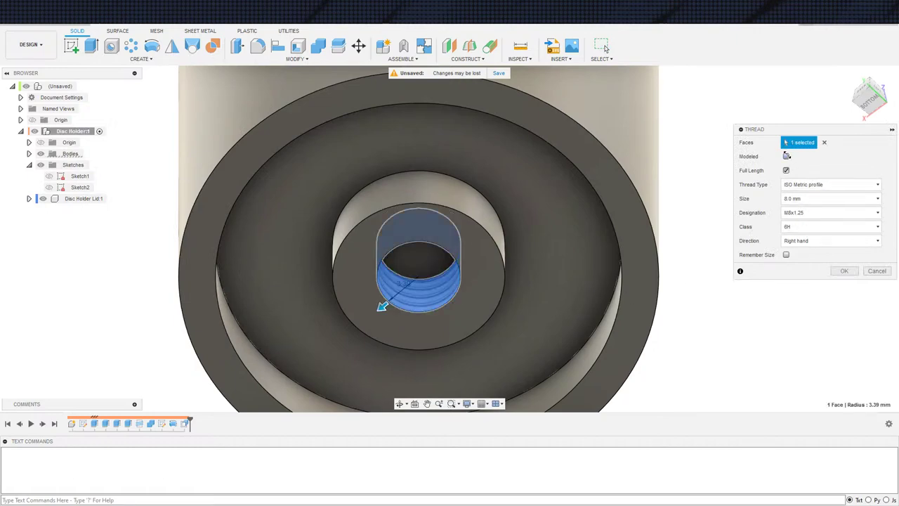
{"action": "left_click", "coordinate": [787, 156]}
{"action": "left_click", "coordinate": [814, 213]}
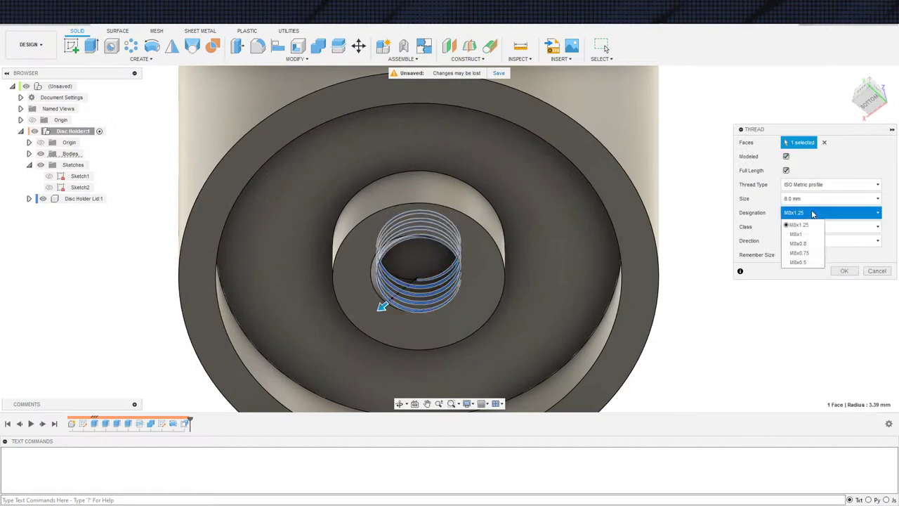
{"action": "left_click", "coordinate": [813, 213]}
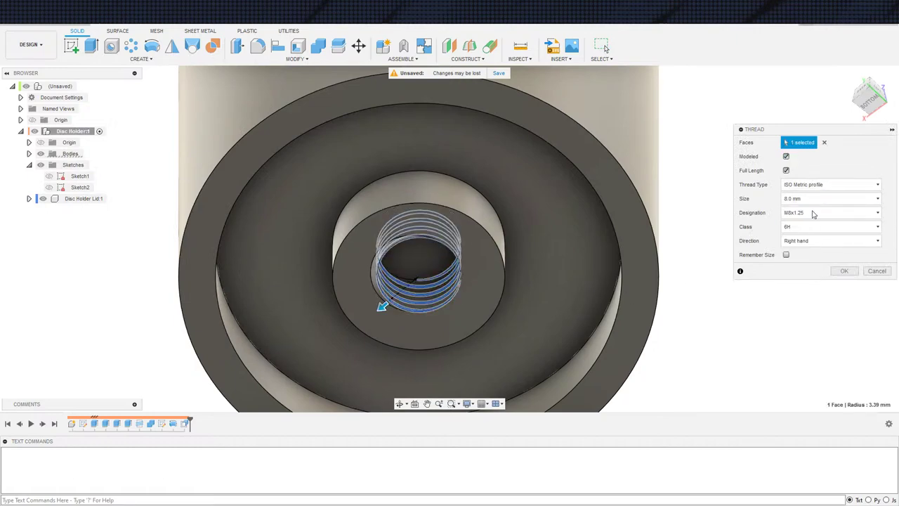
{"action": "left_click", "coordinate": [845, 271]}
{"action": "scroll", "coordinate": [630, 349], "scroll_direction": "down", "scroll_amount": 3}
{"action": "middle_click_drag", "start_coordinate": [608, 330], "coordinate": [501, 349]}
{"action": "scroll", "coordinate": [482, 305], "scroll_direction": "down", "scroll_amount": 4}
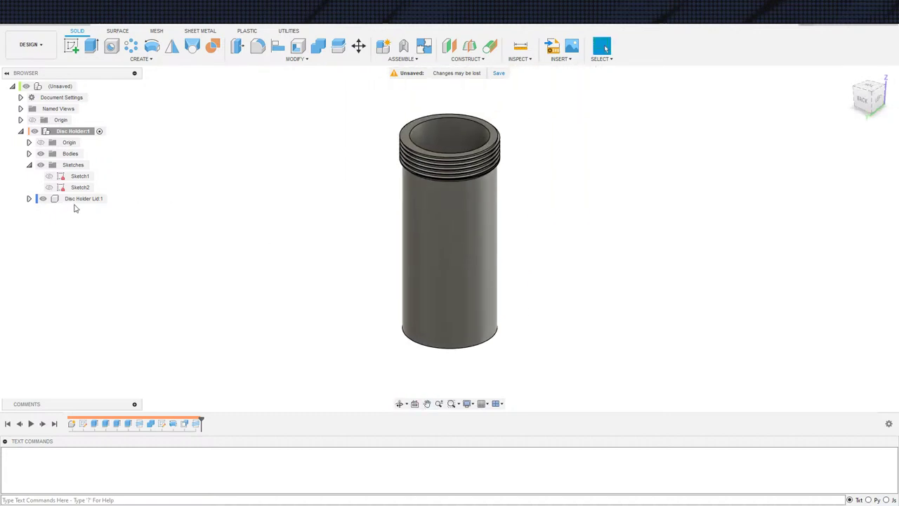
{"action": "left_click", "coordinate": [116, 198]}
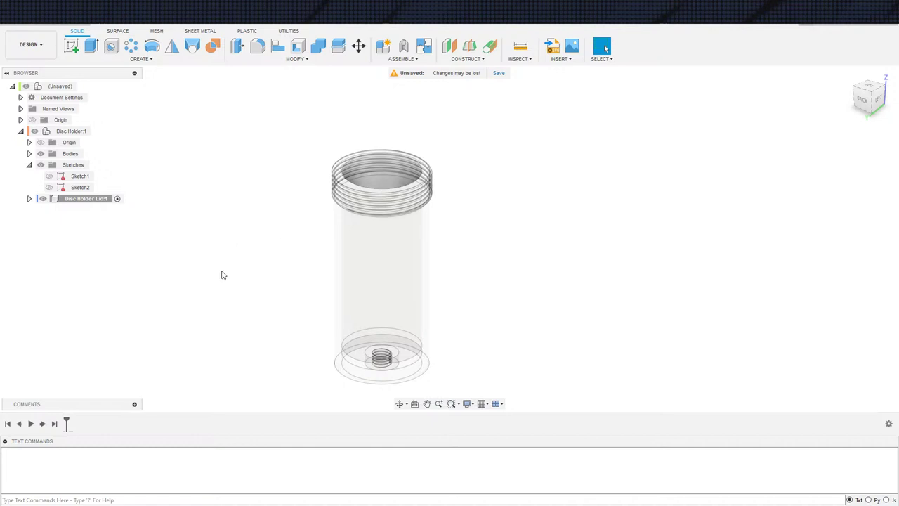
{"action": "scroll", "coordinate": [222, 274], "scroll_direction": "up", "scroll_amount": 1}
{"action": "scroll", "coordinate": [158, 299], "scroll_direction": "down", "scroll_amount": 2}
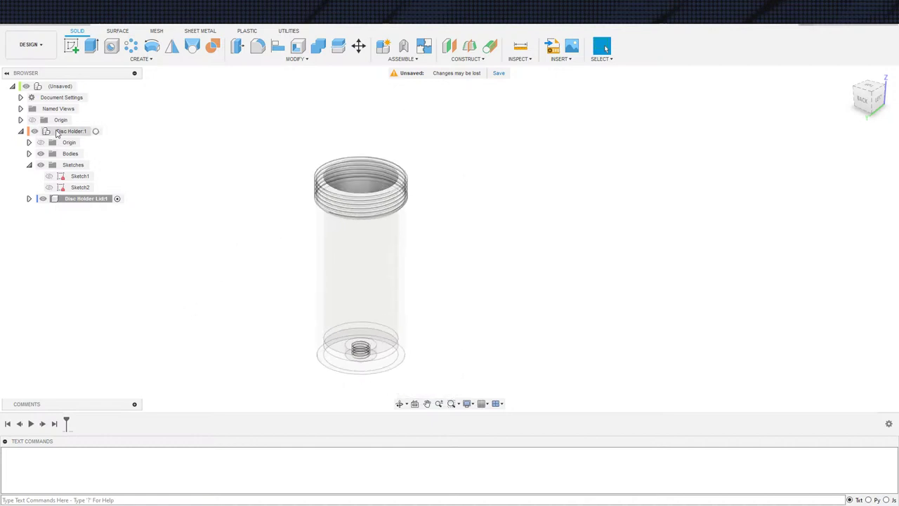
{"action": "left_click", "coordinate": [96, 131]}
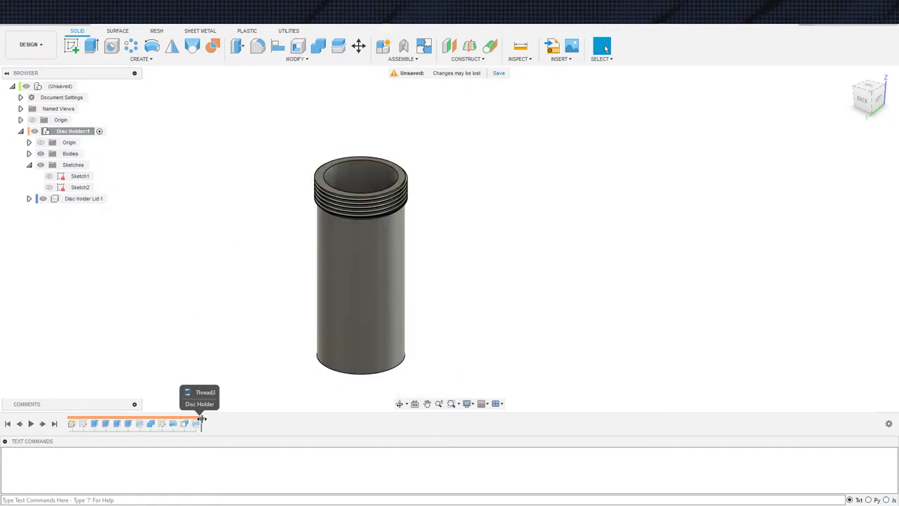
Step: Roll the timeline back to just before the collar's thread and create an offset plane on the tube's upper rim
{"action": "left_click_drag", "start_coordinate": [202, 418], "coordinate": [133, 420]}
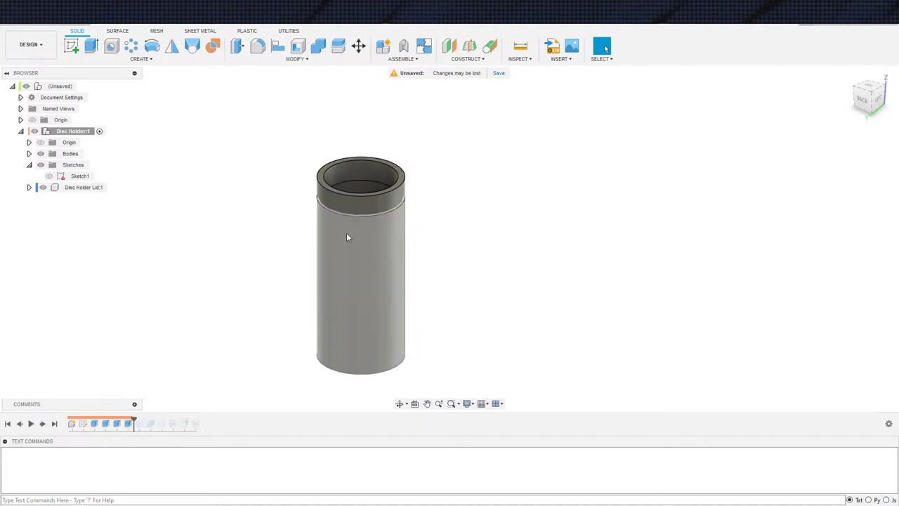
{"action": "left_click", "coordinate": [447, 47]}
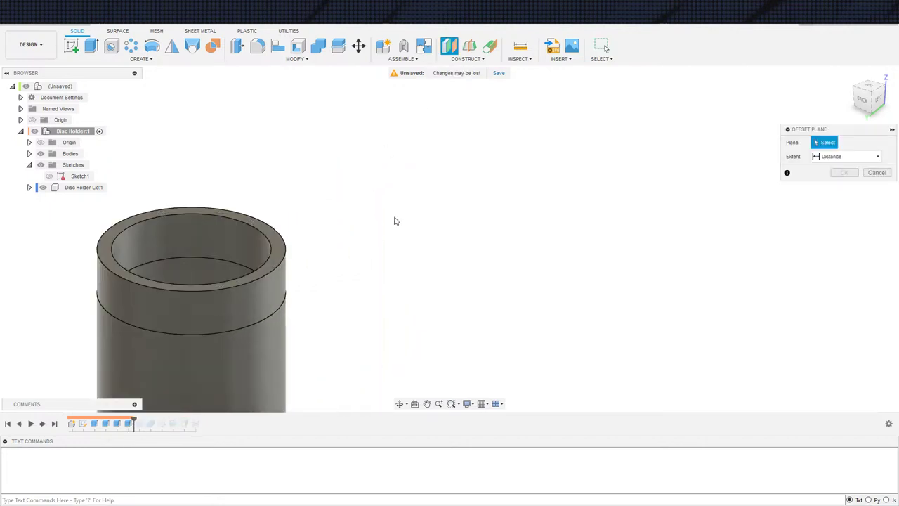
{"action": "left_click", "coordinate": [281, 248]}
{"action": "middle_click_drag", "start_coordinate": [418, 276], "coordinate": [427, 264]}
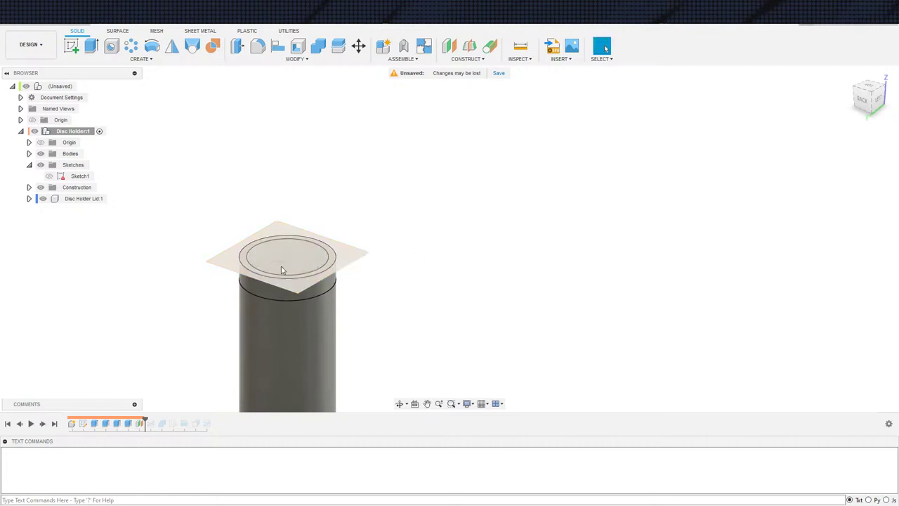
Step: Return the Disc Holder's timeline to its end and activate the Disc Holder Lid component
{"action": "left_click", "coordinate": [110, 199]}
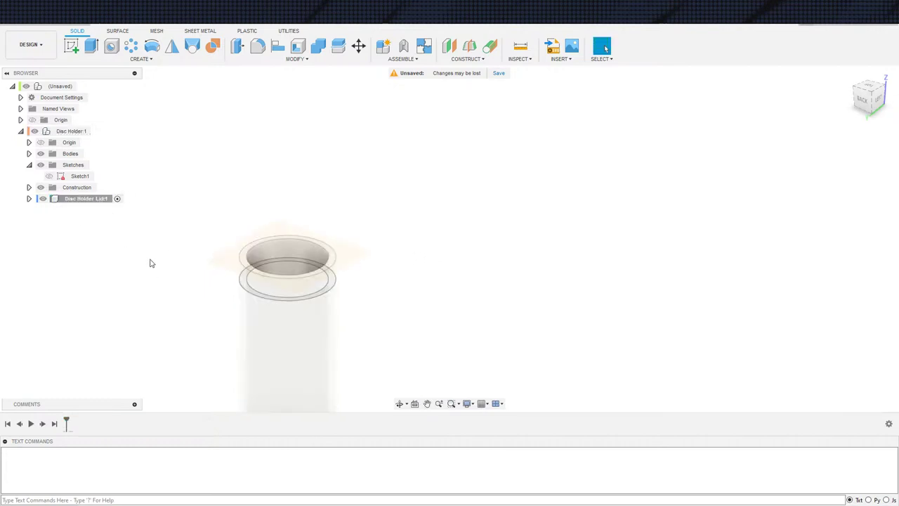
{"action": "double_click", "coordinate": [70, 132]}
{"action": "left_click", "coordinate": [55, 424]}
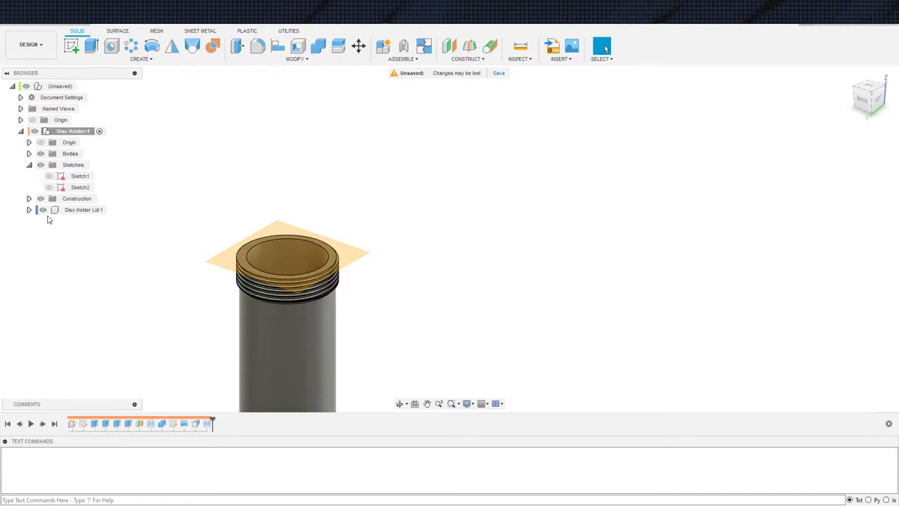
{"action": "left_click", "coordinate": [116, 210]}
{"action": "key", "text": "s"}
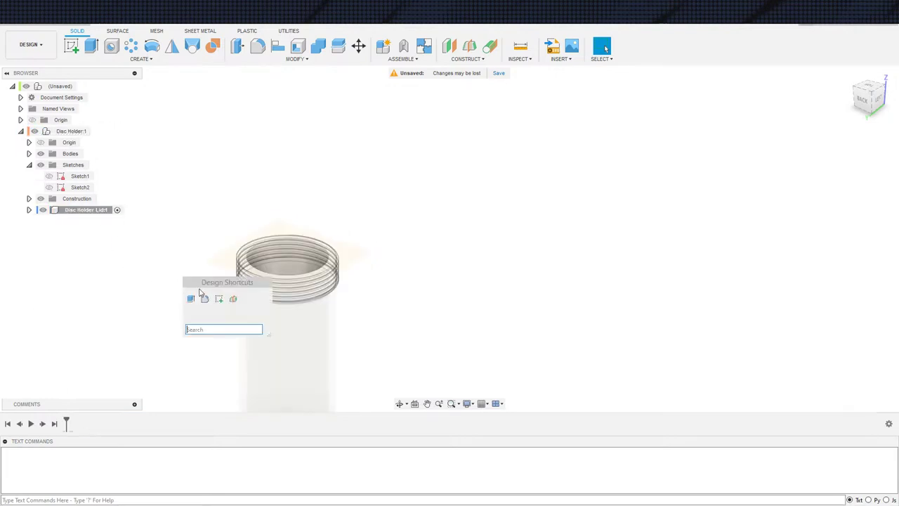
{"action": "left_click", "coordinate": [220, 300]}
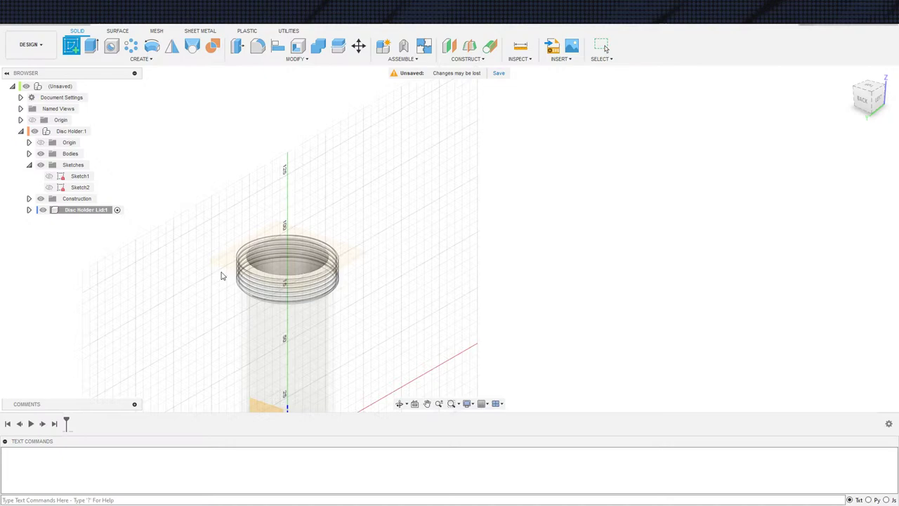
{"action": "left_click", "coordinate": [222, 270]}
{"action": "key", "text": "ctrl+z"}
Step: Create a new sketch in the Disc Holder Lid component on the vertical origin plane facing the back
{"action": "key", "text": "s"}
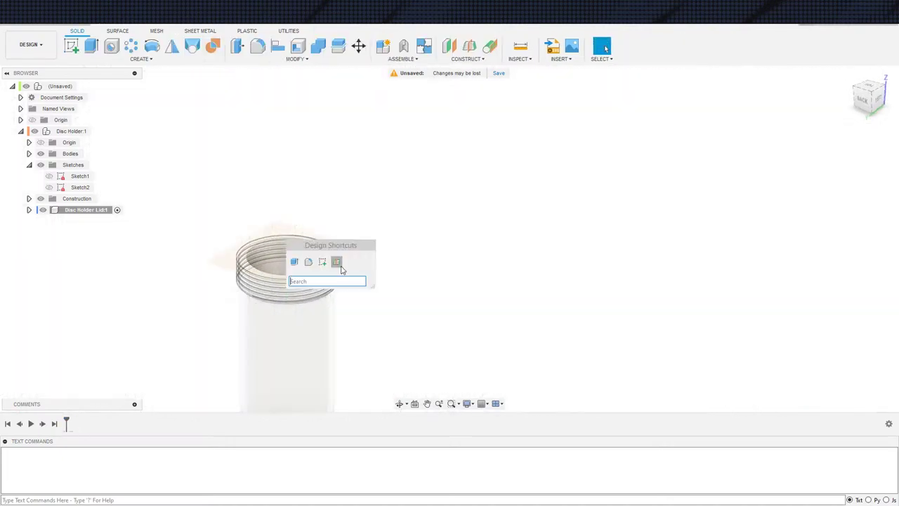
{"action": "left_click", "coordinate": [324, 261]}
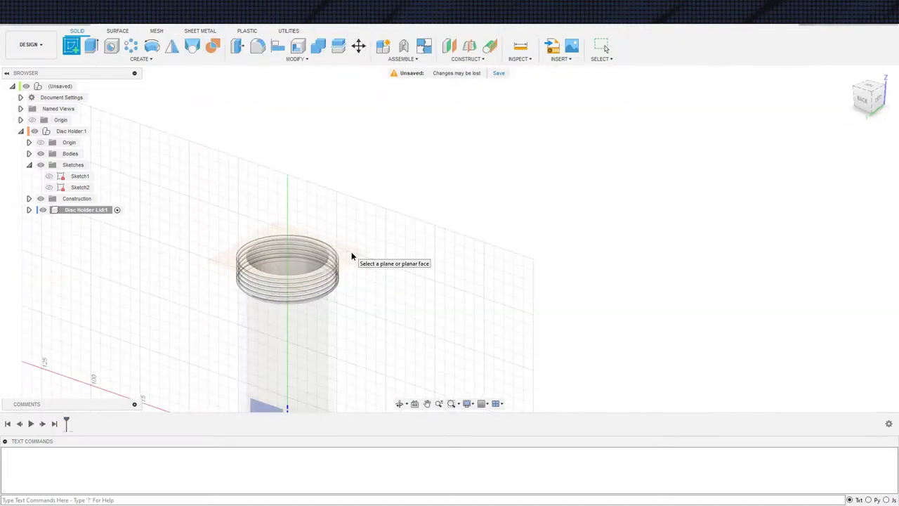
{"action": "left_click", "coordinate": [351, 251]}
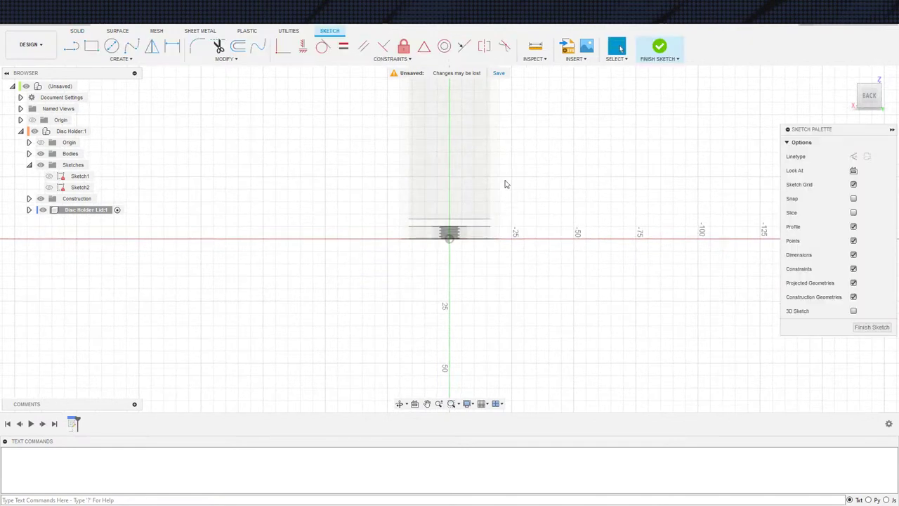
Step: Undo the sketch on the vertical origin plane and create a new lid sketch on the offset plane at the tube's rim
{"action": "key", "text": "ctrl+z"}
{"action": "middle_click_drag", "start_coordinate": [425, 217], "coordinate": [344, 249], "text": "shift"}
{"action": "scroll", "coordinate": [349, 247], "scroll_direction": "up", "scroll_amount": 3}
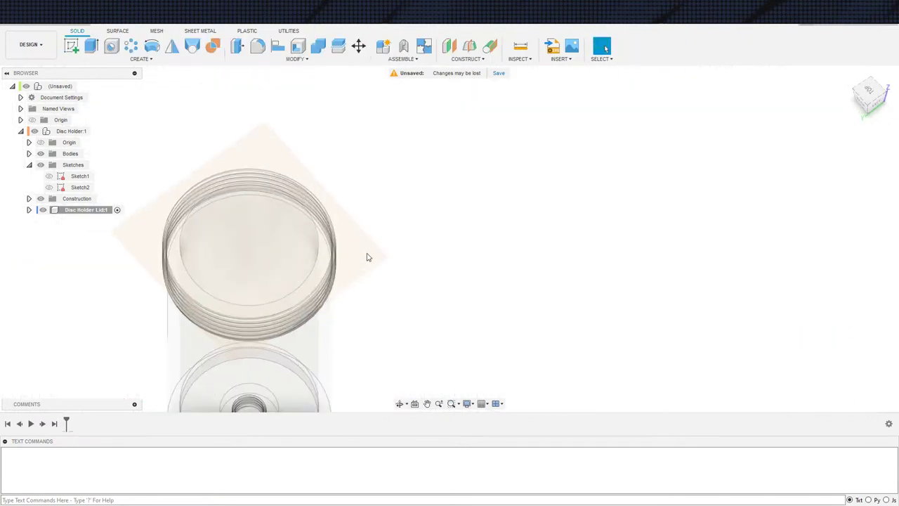
{"action": "key", "text": "s"}
{"action": "left_click", "coordinate": [401, 283]}
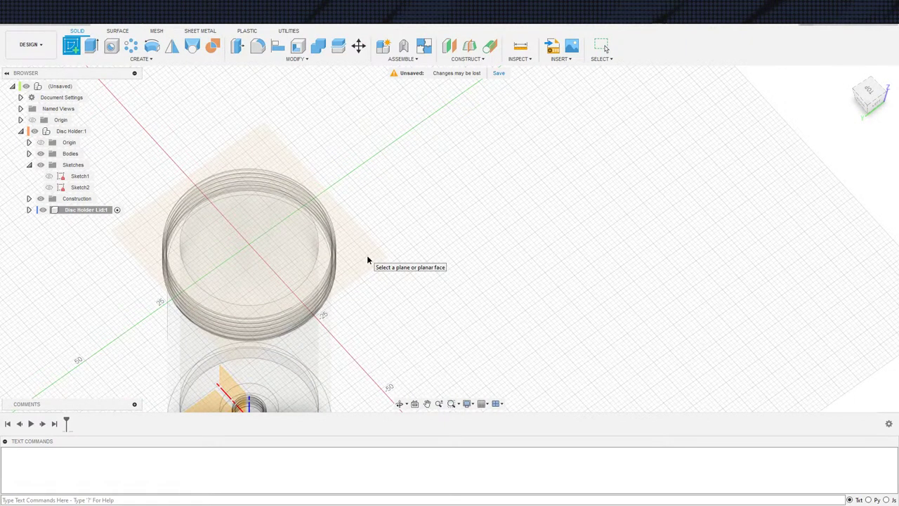
{"action": "left_click", "coordinate": [376, 283]}
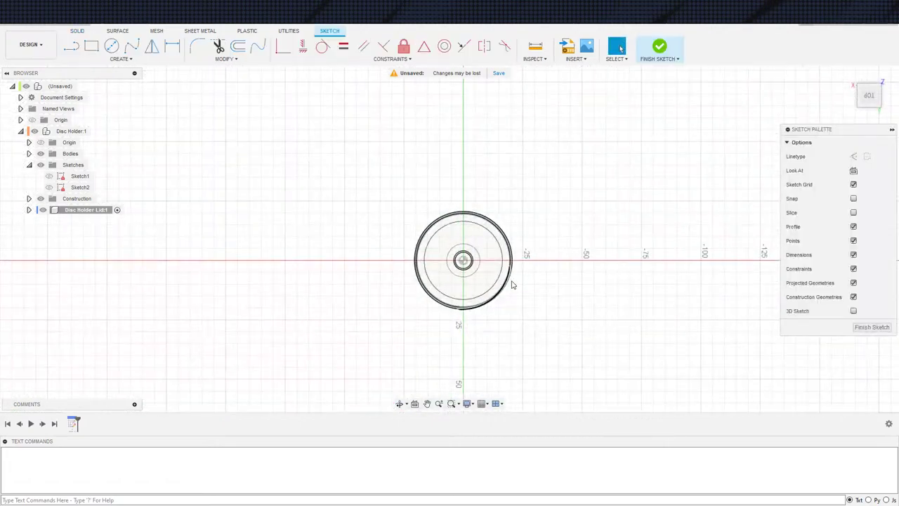
Step: Try to project a collar edge into the lid sketch, and hide the Disc Holder's bodies
{"action": "key", "text": "s"}
{"action": "left_click", "coordinate": [594, 319]}
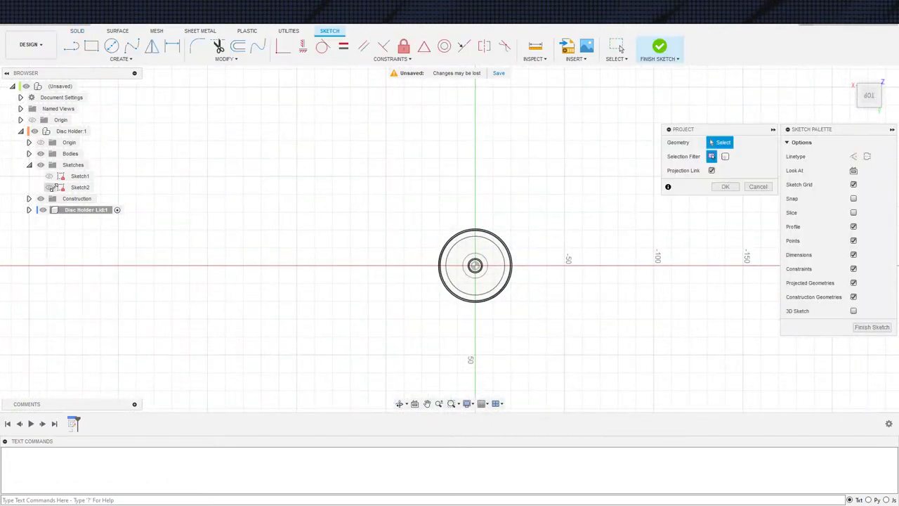
{"action": "scroll", "coordinate": [345, 256], "scroll_direction": "up", "scroll_amount": 1}
{"action": "middle_click_drag", "start_coordinate": [409, 286], "coordinate": [308, 273]}
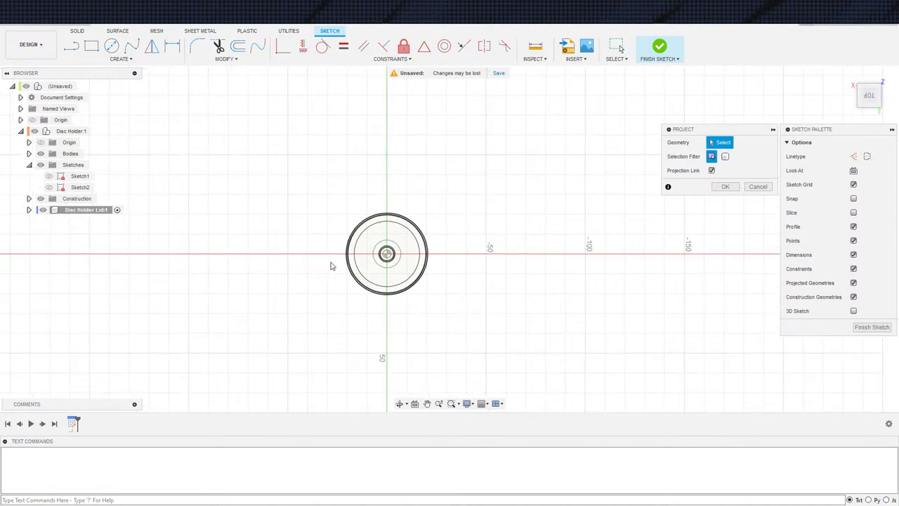
{"action": "middle_click_drag", "start_coordinate": [500, 281], "coordinate": [391, 218], "text": "shift"}
{"action": "scroll", "coordinate": [391, 218], "scroll_direction": "up", "scroll_amount": 3}
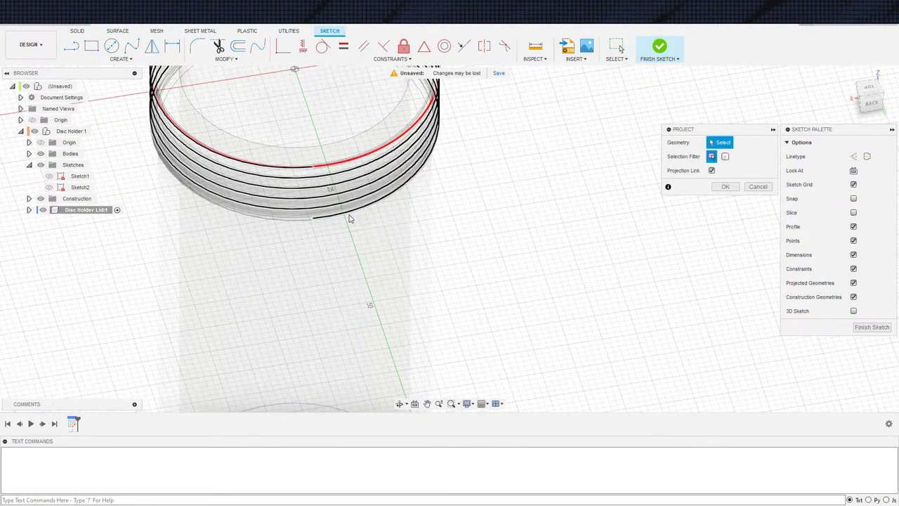
{"action": "scroll", "coordinate": [408, 211], "scroll_direction": "down", "scroll_amount": 3}
{"action": "middle_click_drag", "start_coordinate": [506, 204], "coordinate": [498, 228], "text": "shift"}
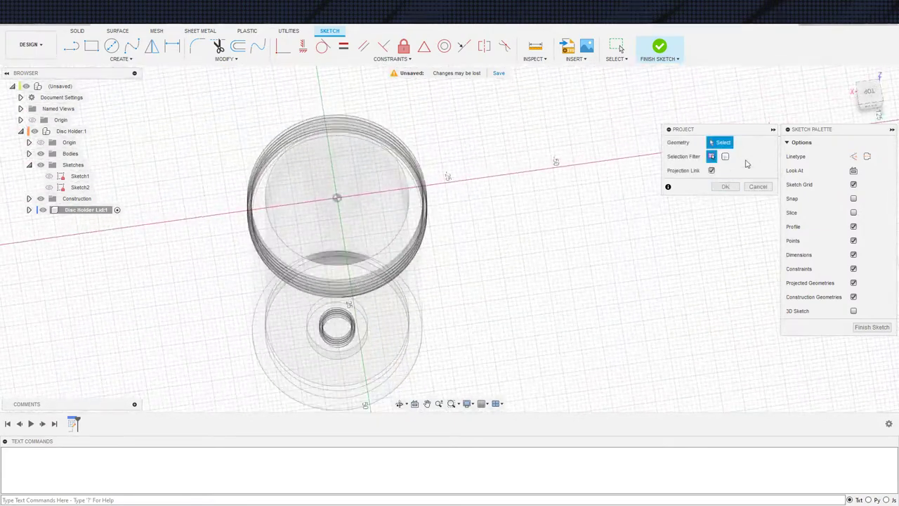
{"action": "left_click", "coordinate": [413, 245]}
{"action": "middle_click_drag", "start_coordinate": [415, 245], "coordinate": [469, 259], "text": "shift"}
{"action": "left_click", "coordinate": [723, 186]}
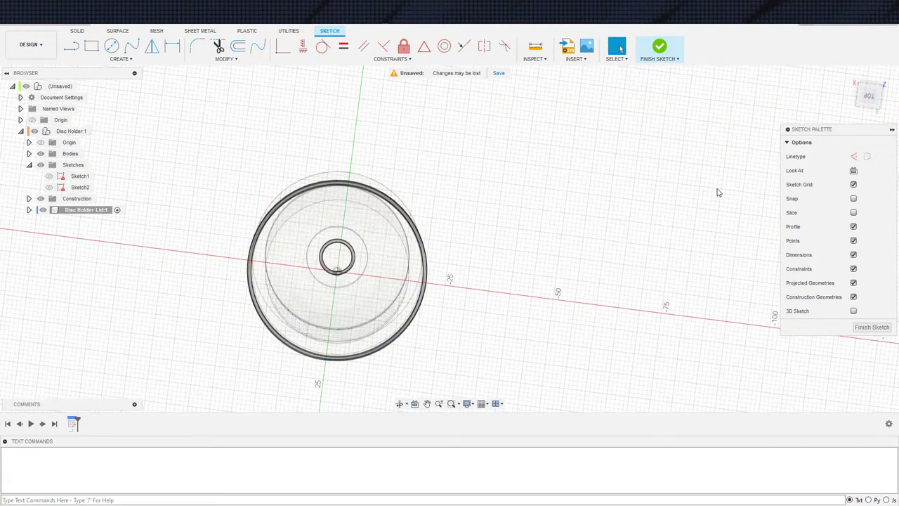
{"action": "middle_click_drag", "start_coordinate": [581, 230], "coordinate": [571, 229], "text": "shift"}
{"action": "scroll", "coordinate": [571, 230], "scroll_direction": "down", "scroll_amount": 3}
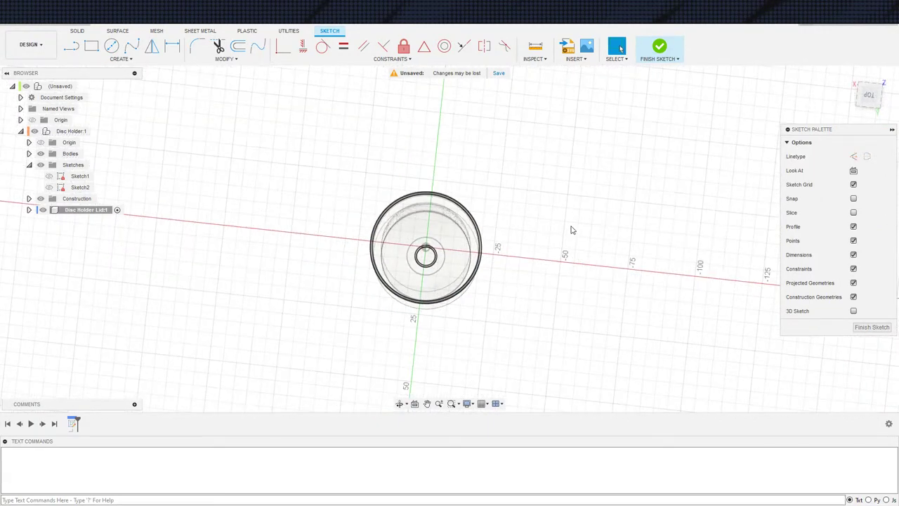
{"action": "left_click", "coordinate": [852, 172]}
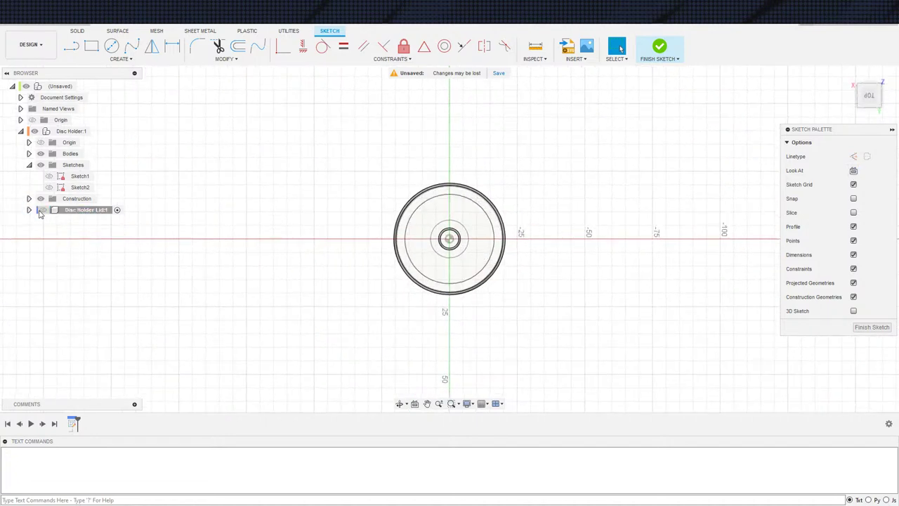
{"action": "left_click", "coordinate": [41, 166]}
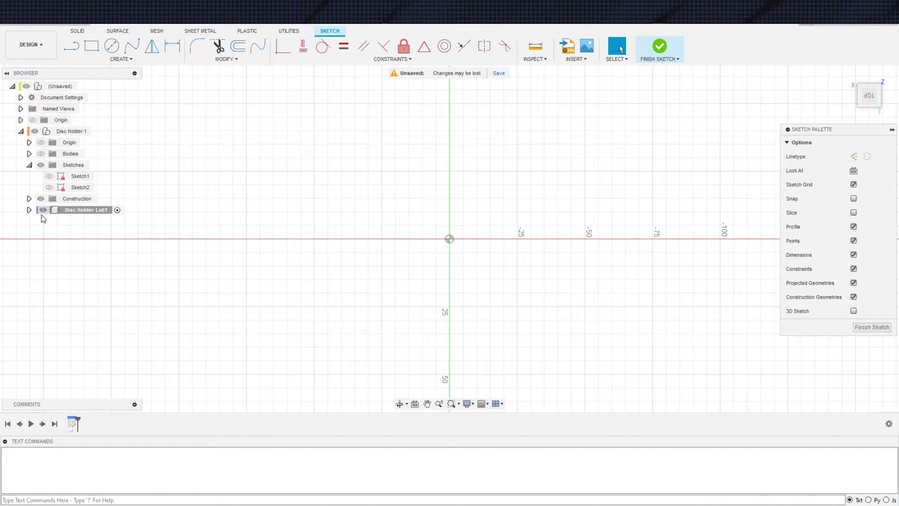
{"action": "scroll", "coordinate": [291, 253], "scroll_direction": "down", "scroll_amount": 1}
{"action": "scroll", "coordinate": [291, 253], "scroll_direction": "up", "scroll_amount": 2}
Step: Project the tube's 33 mm diameter circular edge into the lid sketch
{"action": "key", "text": "s"}
{"action": "left_click", "coordinate": [393, 278]}
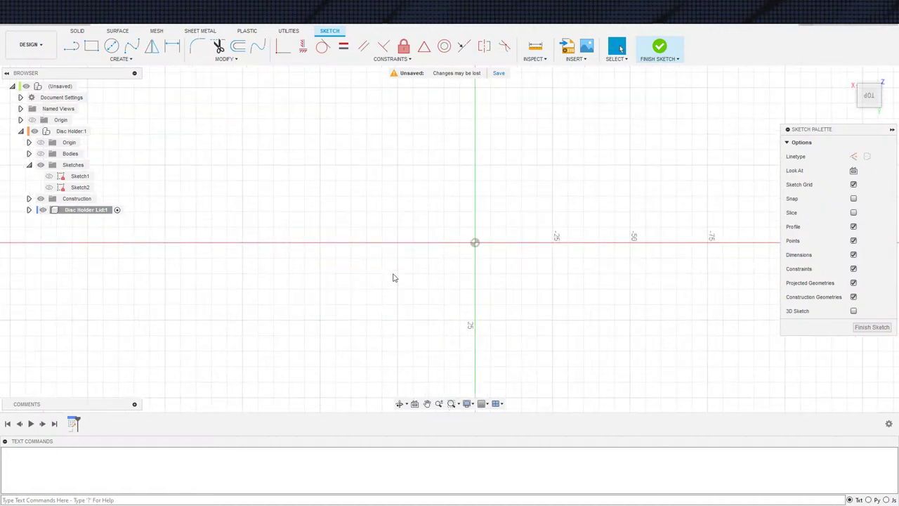
{"action": "key", "text": "p"}
{"action": "left_click", "coordinate": [711, 156]}
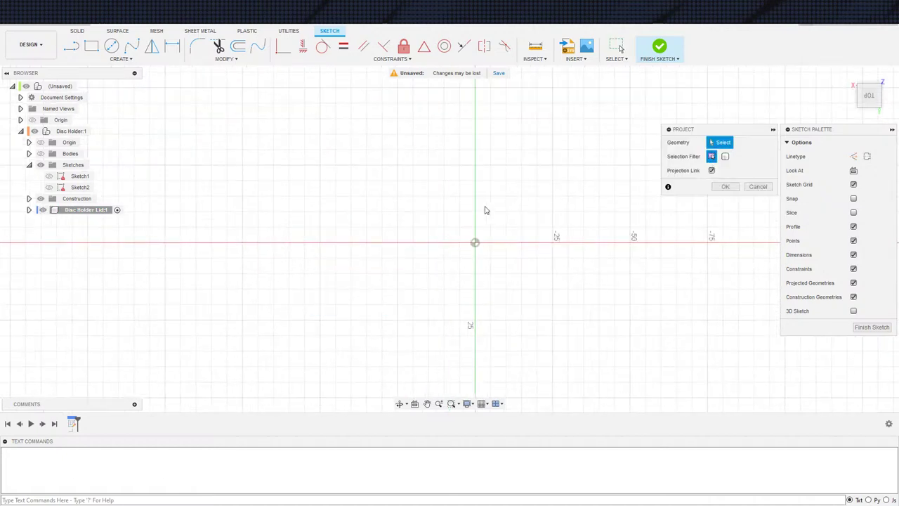
{"action": "left_click", "coordinate": [42, 153]}
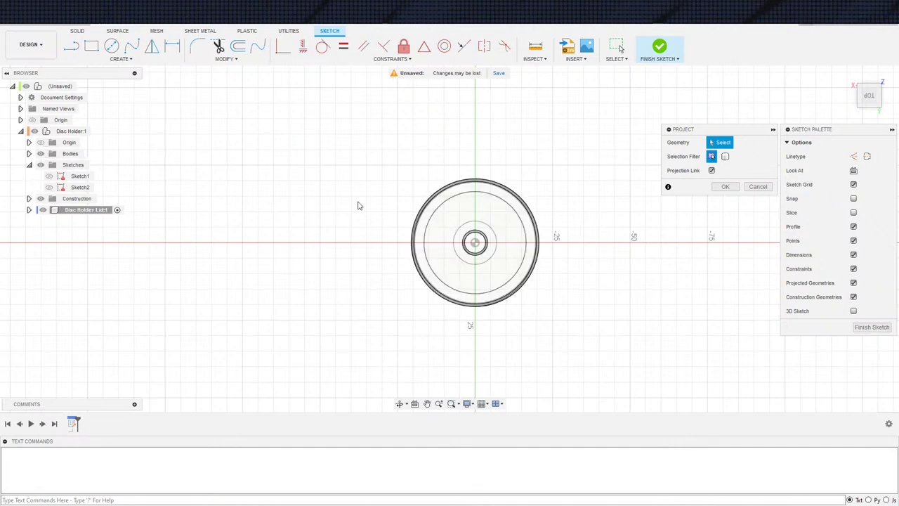
{"action": "scroll", "coordinate": [359, 204], "scroll_direction": "up", "scroll_amount": 2}
{"action": "scroll", "coordinate": [591, 253], "scroll_direction": "down", "scroll_amount": 2}
{"action": "middle_click_drag", "start_coordinate": [685, 281], "coordinate": [578, 253]}
{"action": "left_click", "coordinate": [466, 294]}
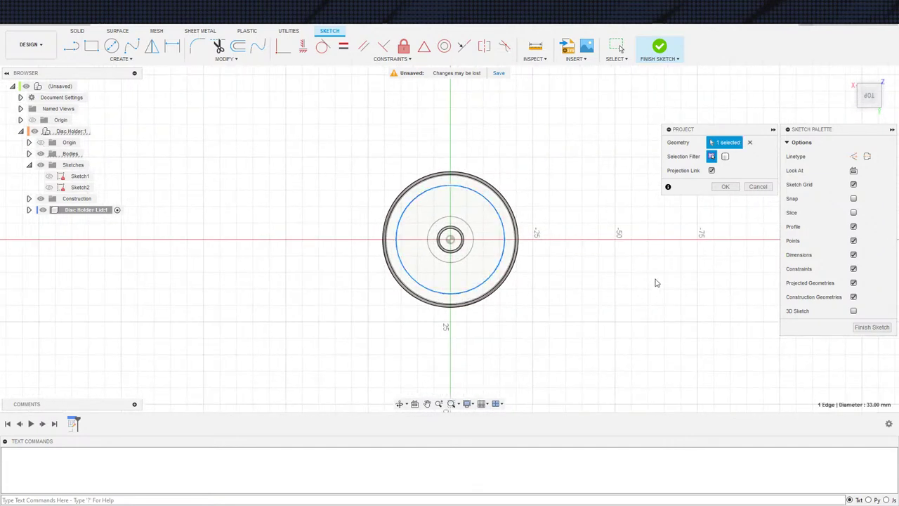
{"action": "scroll", "coordinate": [654, 281], "scroll_direction": "down", "scroll_amount": 1}
{"action": "left_click", "coordinate": [725, 187]}
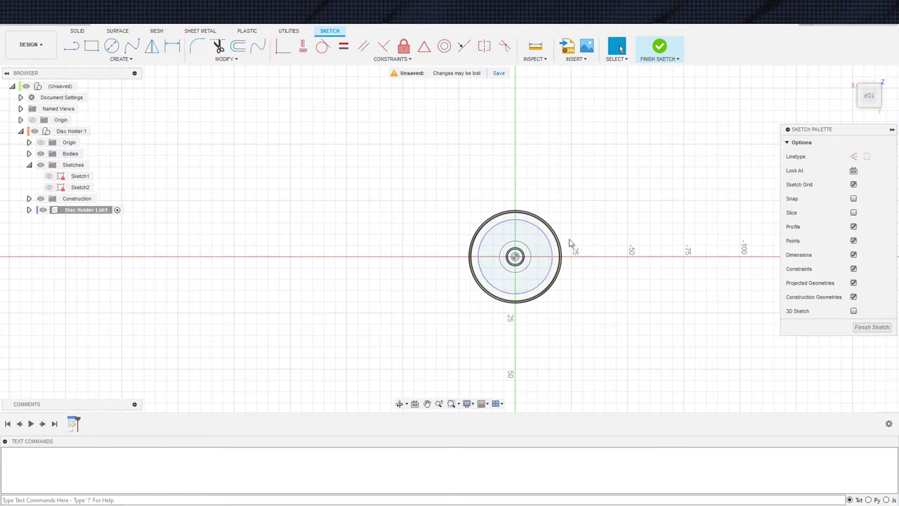
Step: Hide the Disc Holder's bodies and convert the projected circle to construction geometry
{"action": "scroll", "coordinate": [311, 235], "scroll_direction": "up", "scroll_amount": 2}
{"action": "left_click", "coordinate": [40, 153]}
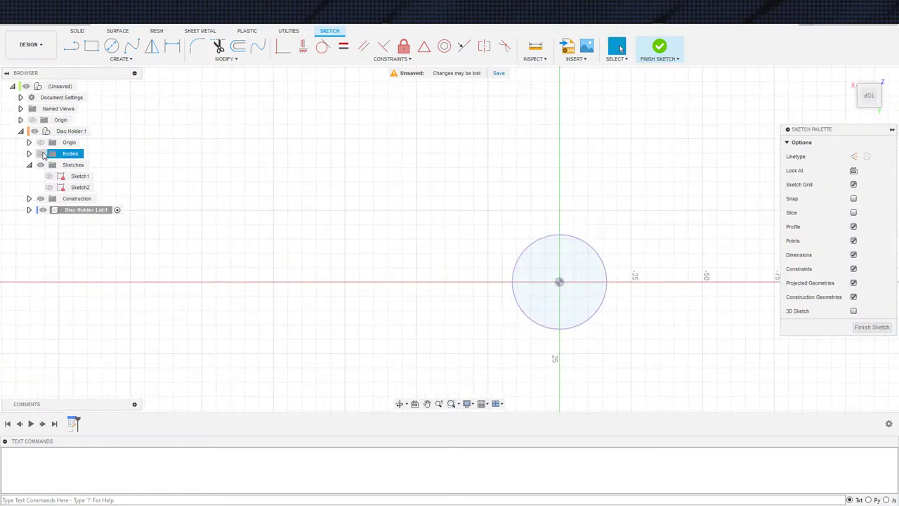
{"action": "middle_click_drag", "start_coordinate": [556, 328], "coordinate": [430, 307]}
{"action": "left_click", "coordinate": [432, 310]}
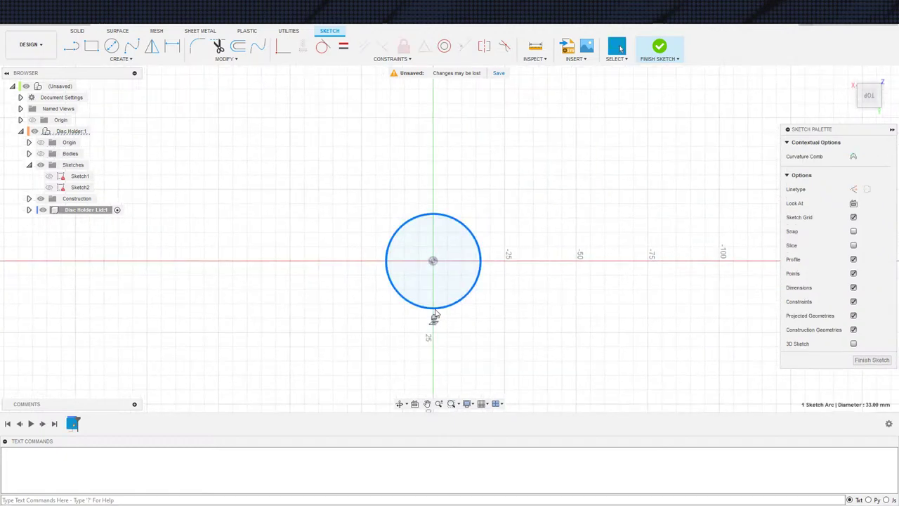
{"action": "key", "text": "x"}
Step: Draw a circle centred on the sketch origin around the construction circle and dimension its diameter to 45 mm
{"action": "key", "text": "c"}
{"action": "left_click", "coordinate": [433, 261]}
{"action": "left_click", "coordinate": [531, 275]}
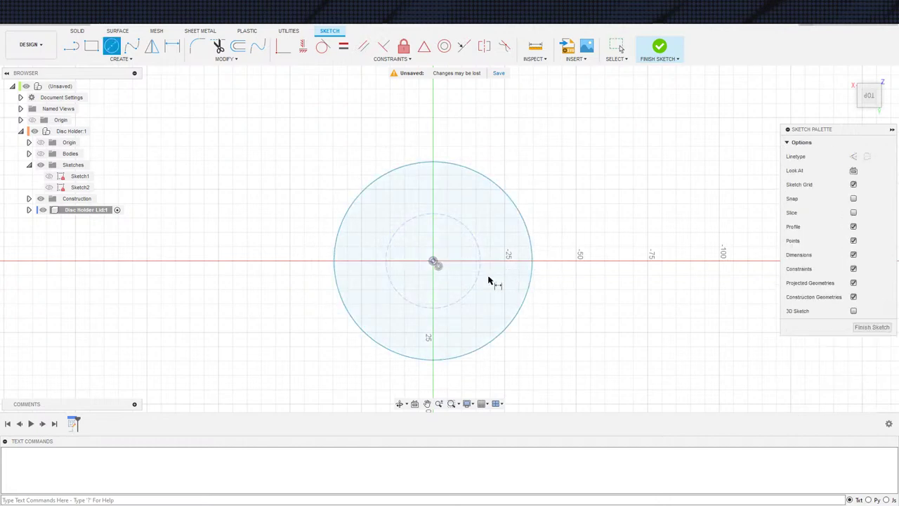
{"action": "key", "text": "d"}
{"action": "left_click", "coordinate": [528, 296]}
{"action": "left_click", "coordinate": [522, 295]}
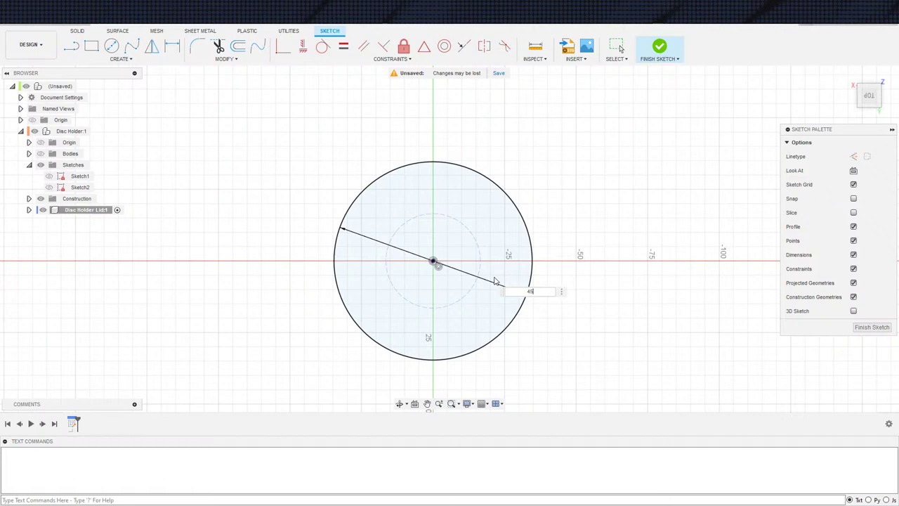
{"action": "key", "text": "Return"}
{"action": "scroll", "coordinate": [532, 257], "scroll_direction": "up", "scroll_amount": 2}
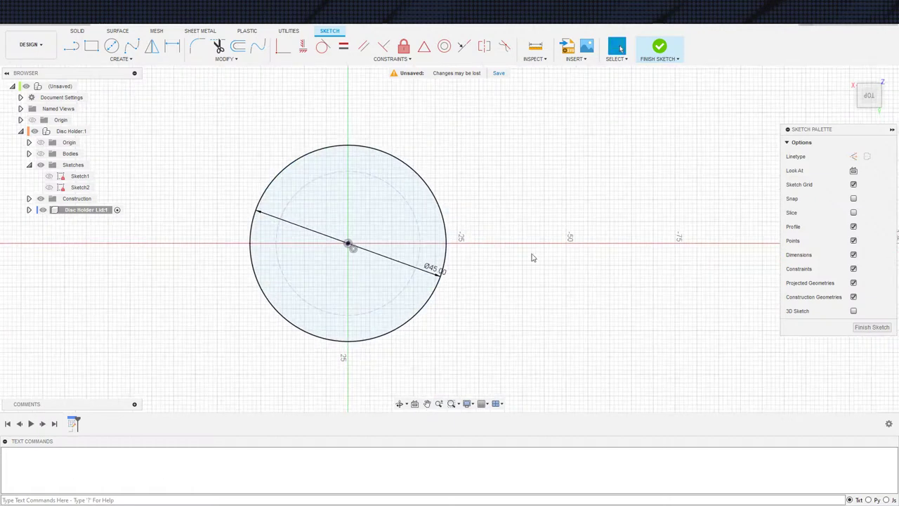
{"action": "scroll", "coordinate": [514, 199], "scroll_direction": "down", "scroll_amount": 2}
{"action": "left_click", "coordinate": [661, 48]}
{"action": "scroll", "coordinate": [512, 175], "scroll_direction": "up", "scroll_amount": 3}
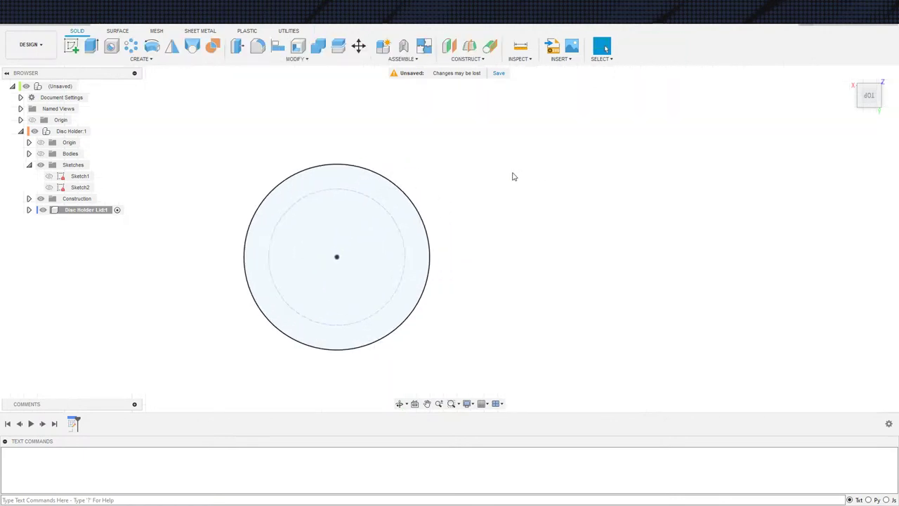
{"action": "scroll", "coordinate": [512, 189], "scroll_direction": "down", "scroll_amount": 4}
{"action": "scroll", "coordinate": [485, 196], "scroll_direction": "up", "scroll_amount": 3}
{"action": "scroll", "coordinate": [485, 214], "scroll_direction": "down", "scroll_amount": 2}
{"action": "middle_click_drag", "start_coordinate": [486, 216], "coordinate": [524, 212]}
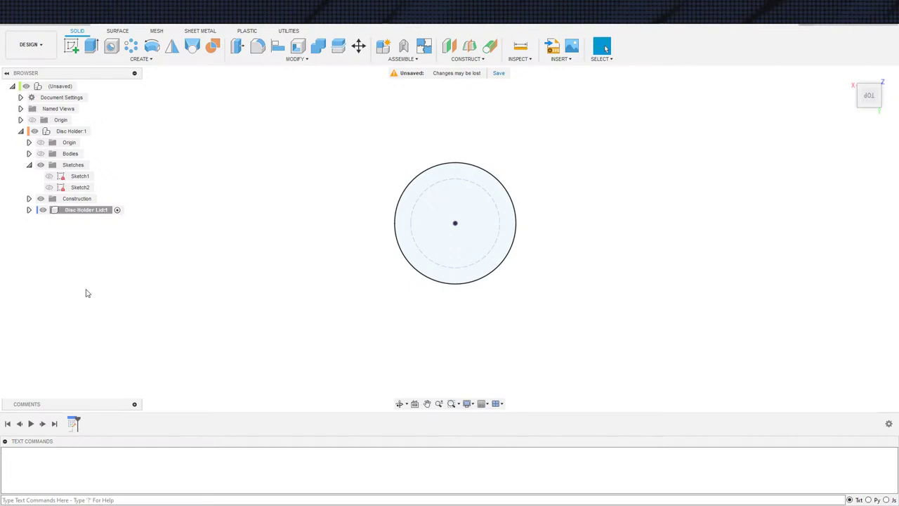
{"action": "key", "text": "ctrl+z"}
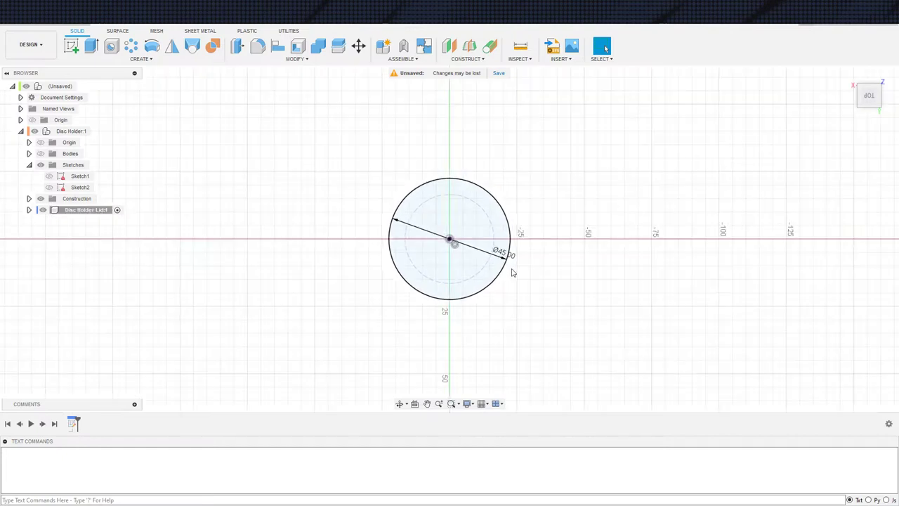
Step: Set the lid circle's diameter to 40 mm
{"action": "scroll", "coordinate": [509, 276], "scroll_direction": "up", "scroll_amount": 3}
{"action": "double_click", "coordinate": [499, 240]}
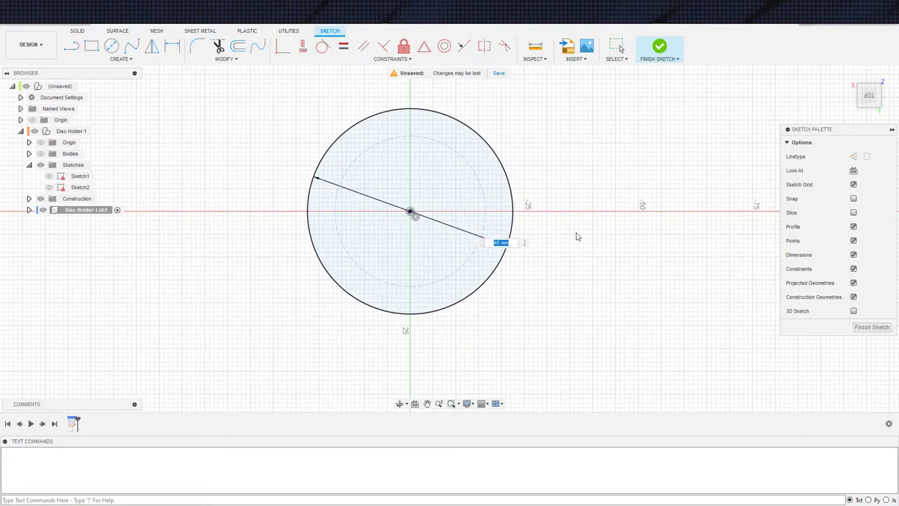
{"action": "type", "text": "40"}
{"action": "key", "text": "Return"}
Step: Draw a larger concentric circle about 62 mm in diameter and dimension the gap between the two solid circles to 45 mm
{"action": "key", "text": "c"}
{"action": "left_click", "coordinate": [411, 211]}
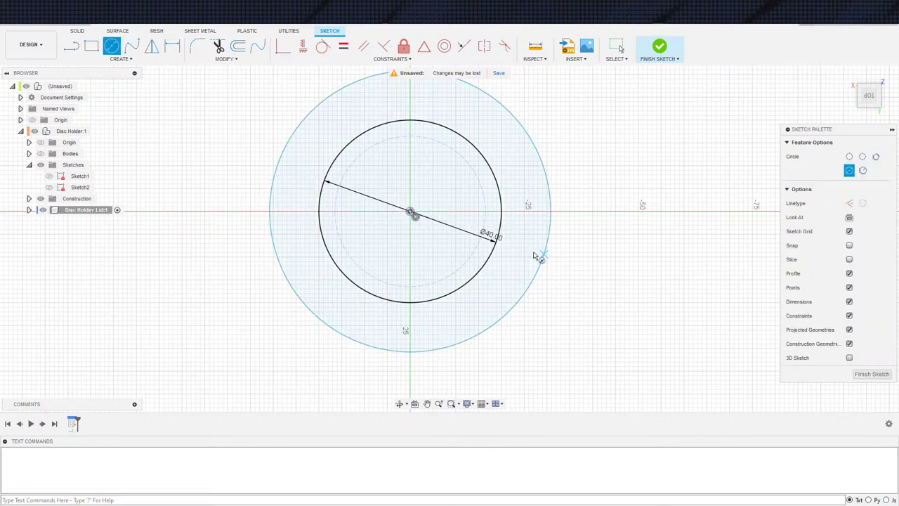
{"action": "left_click", "coordinate": [529, 268]}
{"action": "key", "text": "d"}
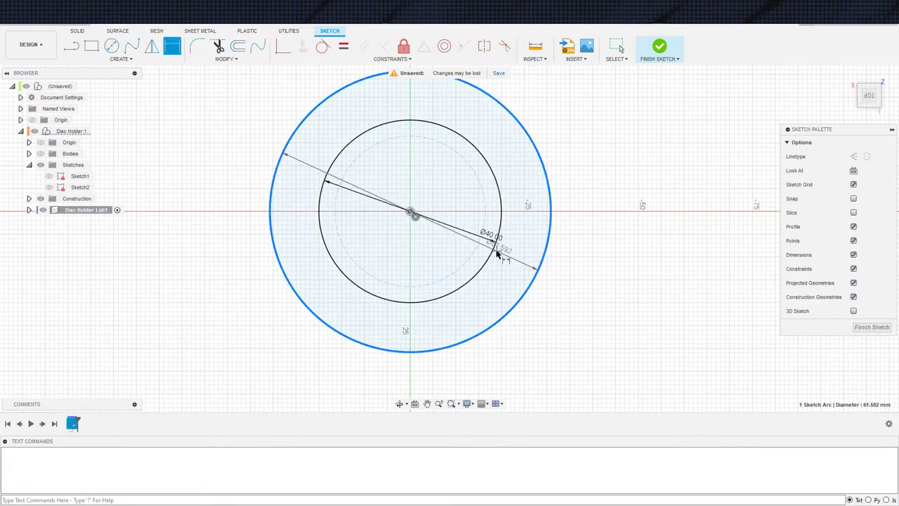
{"action": "left_click", "coordinate": [496, 241]}
{"action": "left_click", "coordinate": [536, 264]}
{"action": "left_click", "coordinate": [520, 260]}
{"action": "type", "text": "45"}
{"action": "key", "text": "Return"}
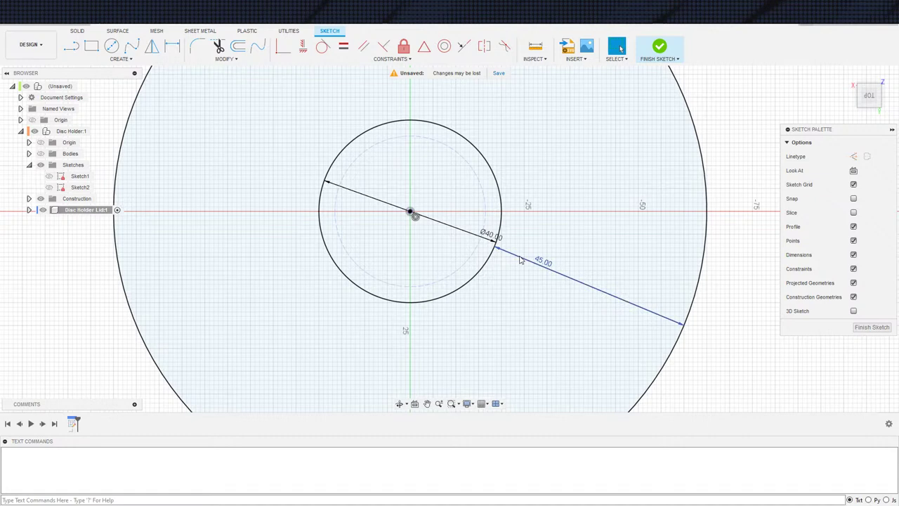
Step: Try gaps of 5 mm and 2.5 mm between the two solid circles, and set the gap to 3 mm
{"action": "double_click", "coordinate": [543, 262]}
{"action": "type", "text": "5"}
{"action": "key", "text": "Return"}
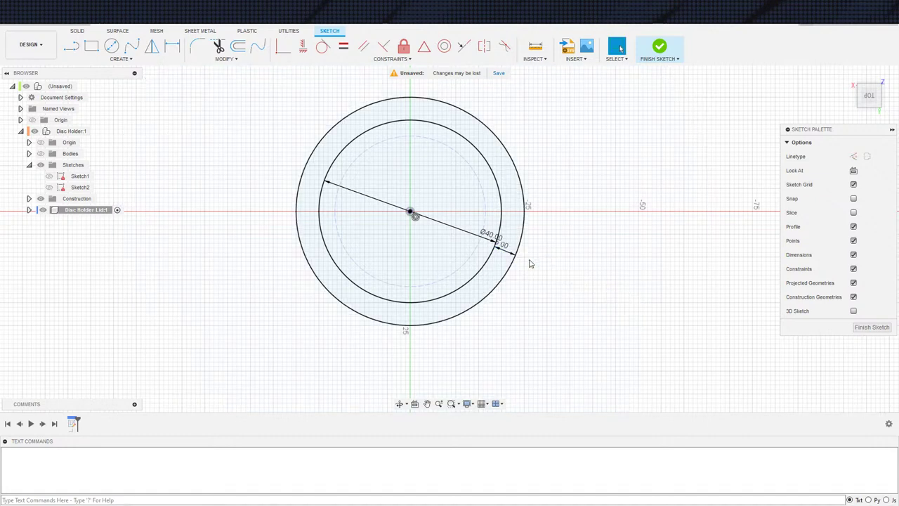
{"action": "double_click", "coordinate": [504, 246]}
{"action": "type", "text": "2.5"}
{"action": "key", "text": "Return"}
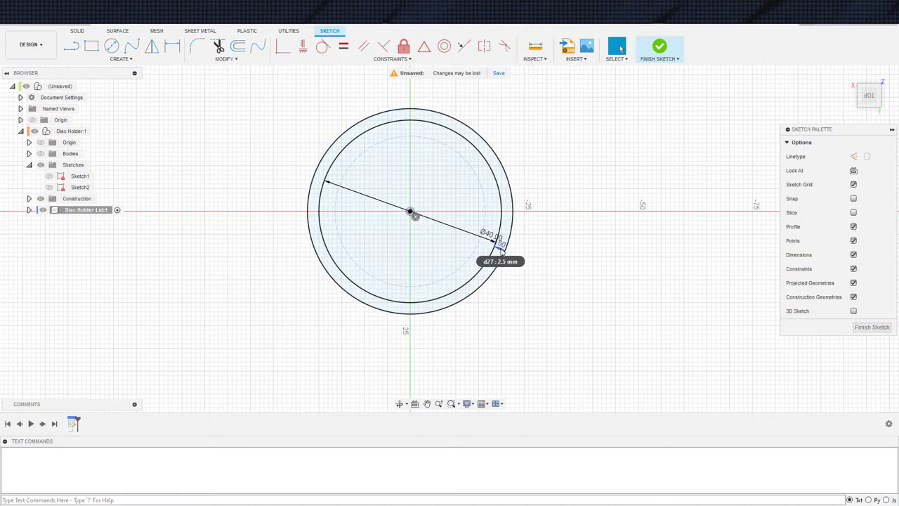
{"action": "double_click", "coordinate": [500, 247]}
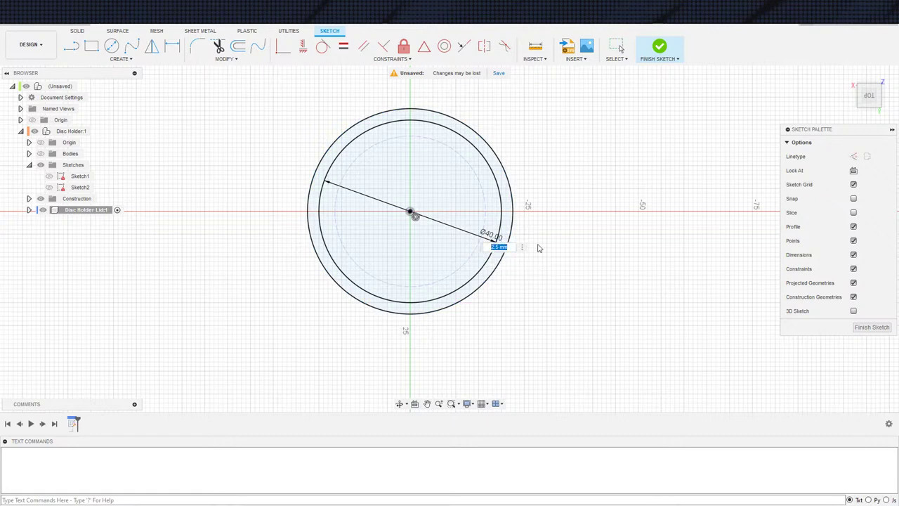
{"action": "key", "text": "Return"}
{"action": "scroll", "coordinate": [579, 268], "scroll_direction": "up", "scroll_amount": 2}
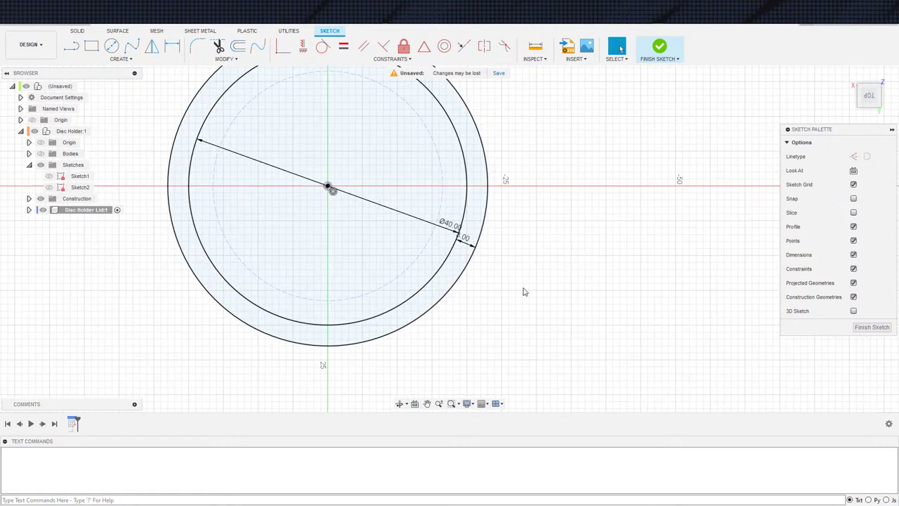
Step: Extrude both concentric lid profiles upward 5 mm as a new body, with the disc holder's bodies shown for reference
{"action": "scroll", "coordinate": [528, 237], "scroll_direction": "down", "scroll_amount": 3}
{"action": "key", "text": "e"}
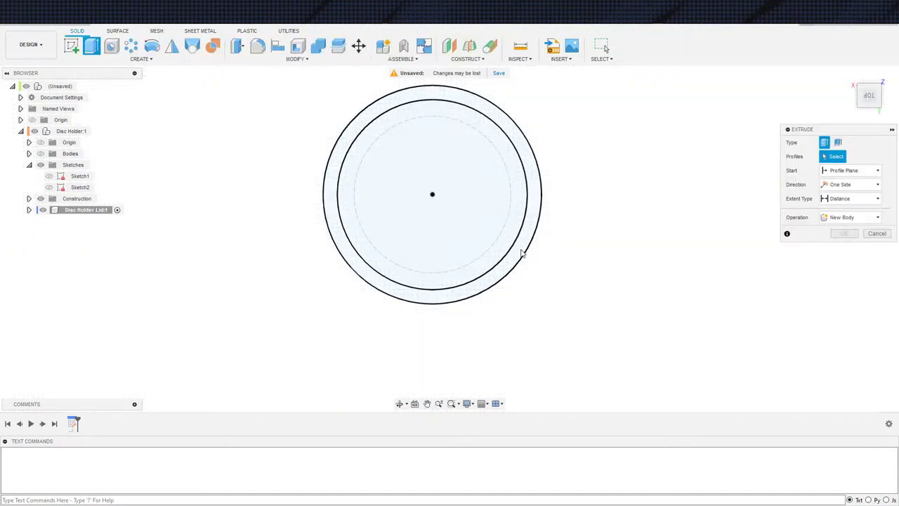
{"action": "left_click", "coordinate": [499, 247]}
{"action": "left_click", "coordinate": [518, 257]}
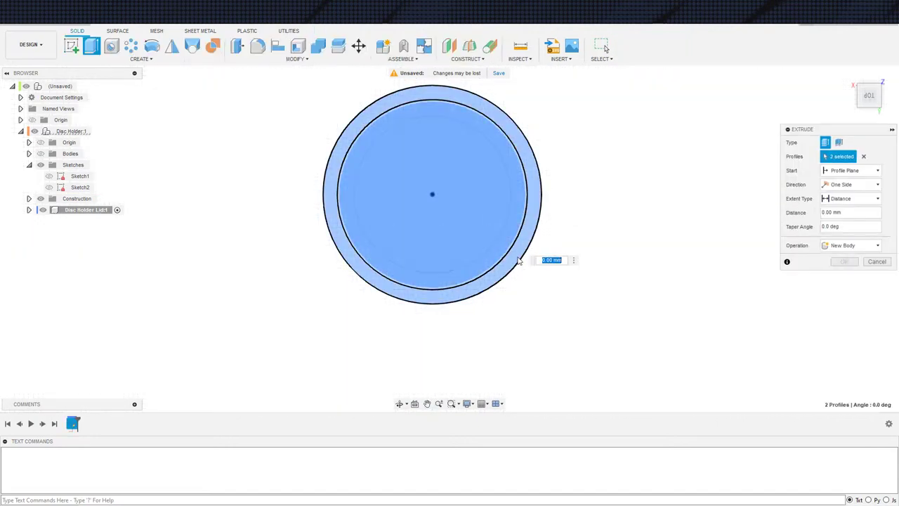
{"action": "left_click", "coordinate": [40, 153]}
{"action": "middle_click_drag", "start_coordinate": [387, 180], "coordinate": [384, 305], "text": "shift"}
{"action": "scroll", "coordinate": [384, 305], "scroll_direction": "down", "scroll_amount": 1}
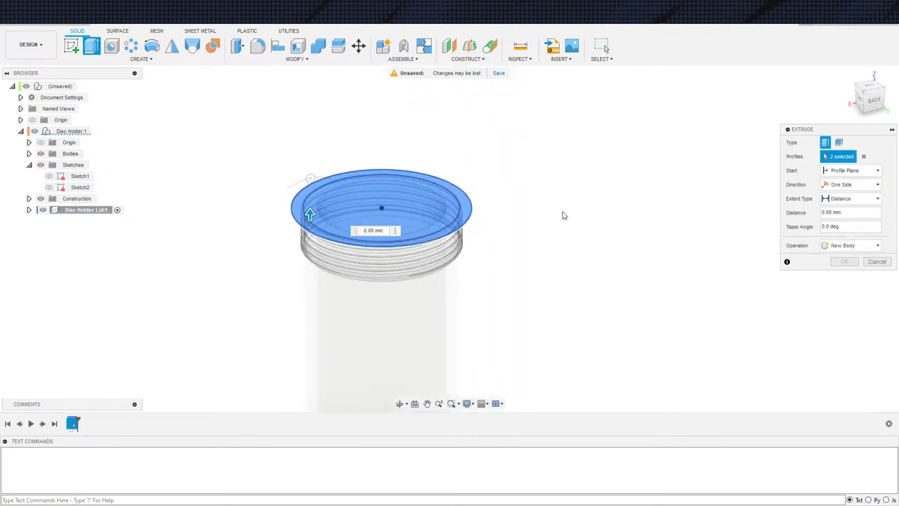
{"action": "type", "text": "5"}
{"action": "key", "text": "Return"}
Step: Show the lid's sketch and extrude its outer ring profile -10 mm, joined to the lid cap
{"action": "key", "text": "e"}
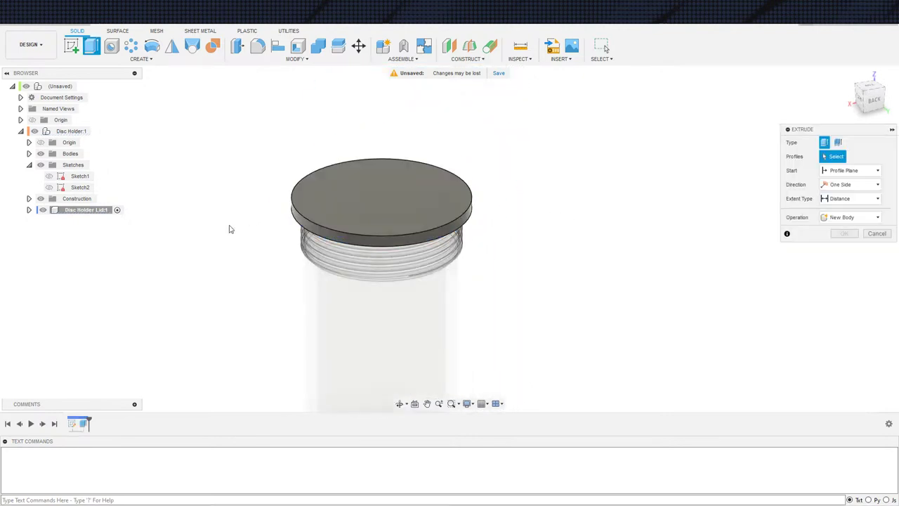
{"action": "left_click", "coordinate": [29, 210]}
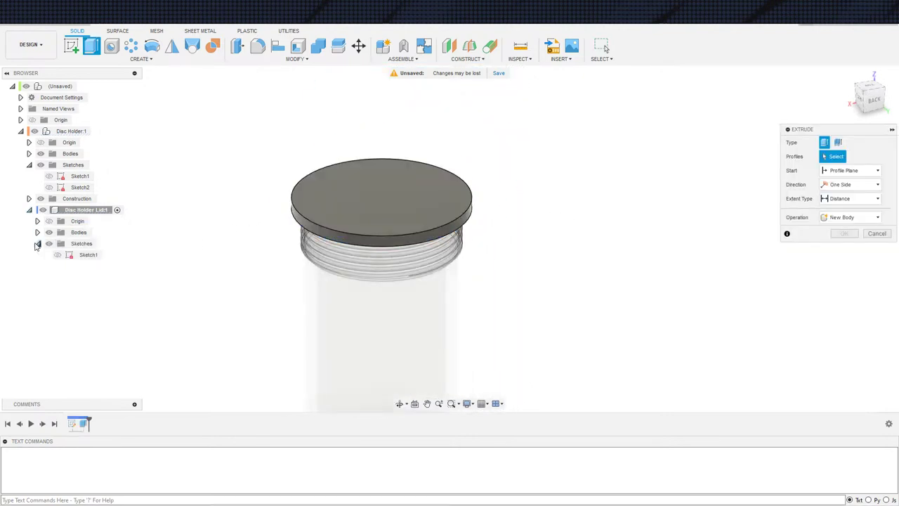
{"action": "left_click", "coordinate": [58, 255]}
{"action": "mouse_move", "coordinate": [508, 255]}
{"action": "middle_mouse_down", "text": "shift"}
{"action": "mouse_move", "coordinate": [541, 241]}
{"action": "mouse_move", "coordinate": [543, 231]}
{"action": "middle_mouse_up", "text": "shift"}
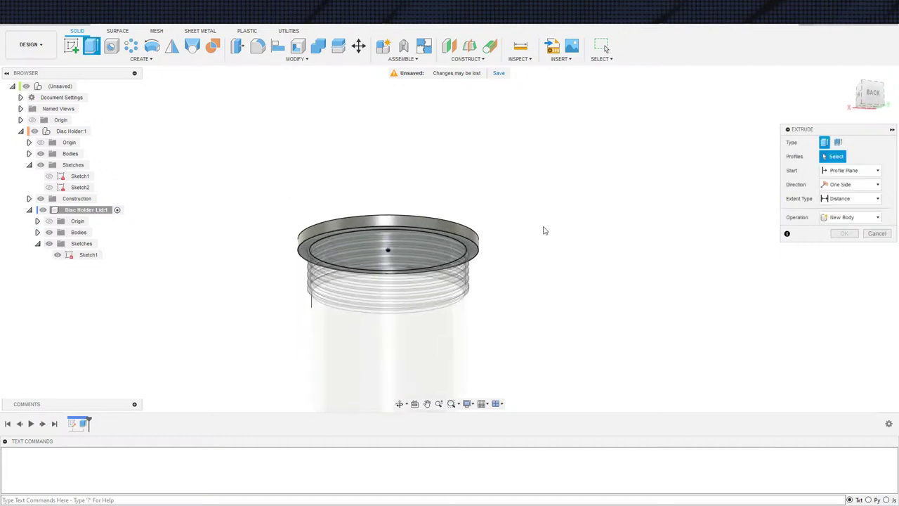
{"action": "left_click", "coordinate": [480, 249]}
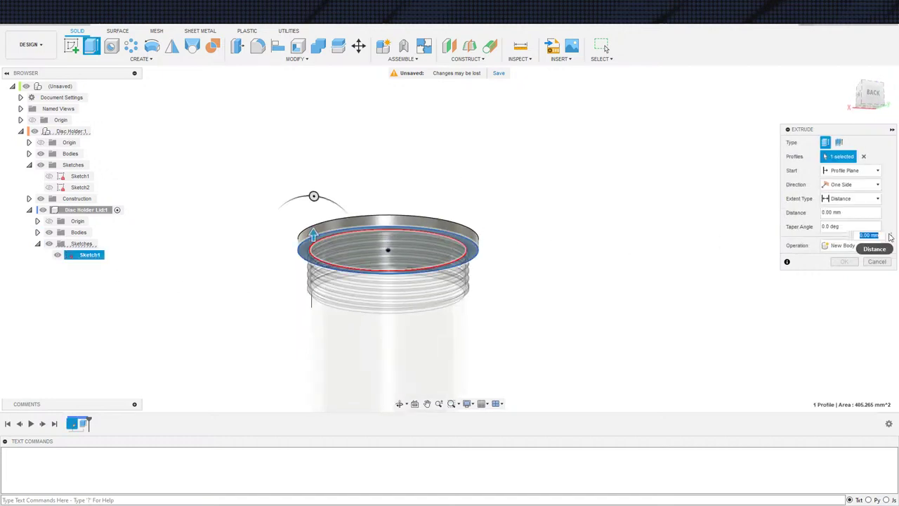
{"action": "type", "text": "-10"}
{"action": "key", "text": "Return"}
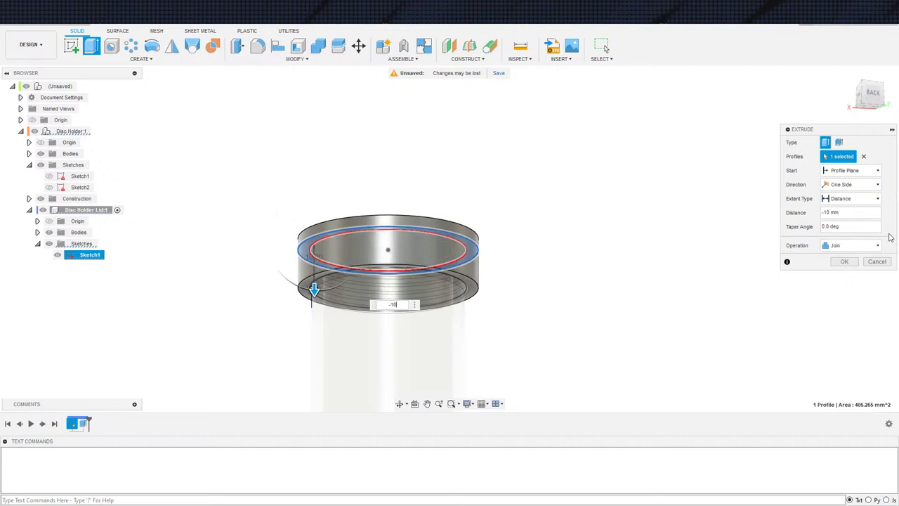
{"action": "left_click", "coordinate": [843, 262]}
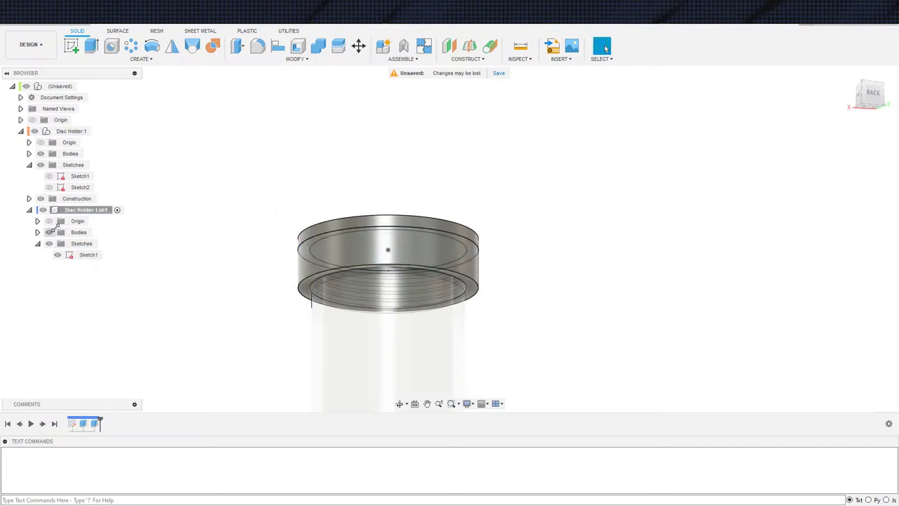
Step: Hide the disc holder's bodies and add a modeled, full-length ISO Metric M42x2 thread to the lid's inner cylindrical face
{"action": "left_click", "coordinate": [49, 231]}
{"action": "left_click", "coordinate": [50, 232]}
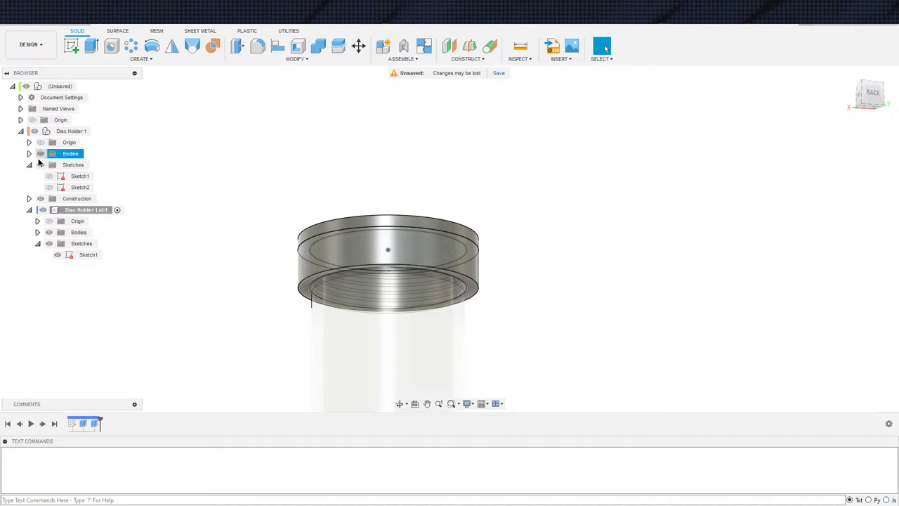
{"action": "left_click", "coordinate": [40, 154]}
{"action": "left_click", "coordinate": [207, 59]}
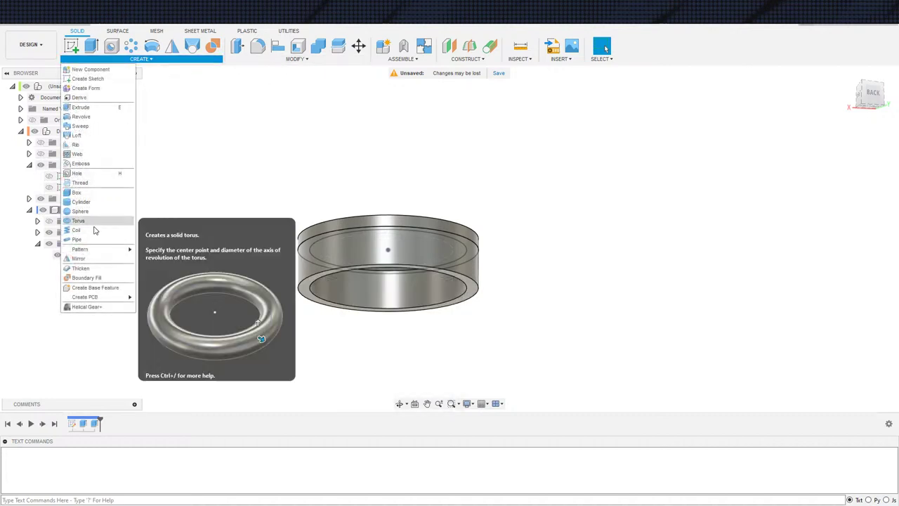
{"action": "left_click", "coordinate": [457, 307]}
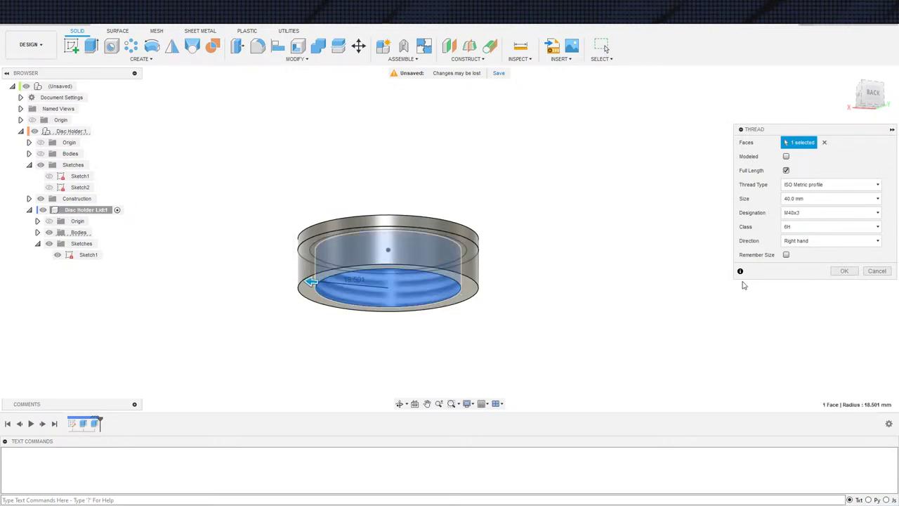
{"action": "left_click", "coordinate": [787, 156]}
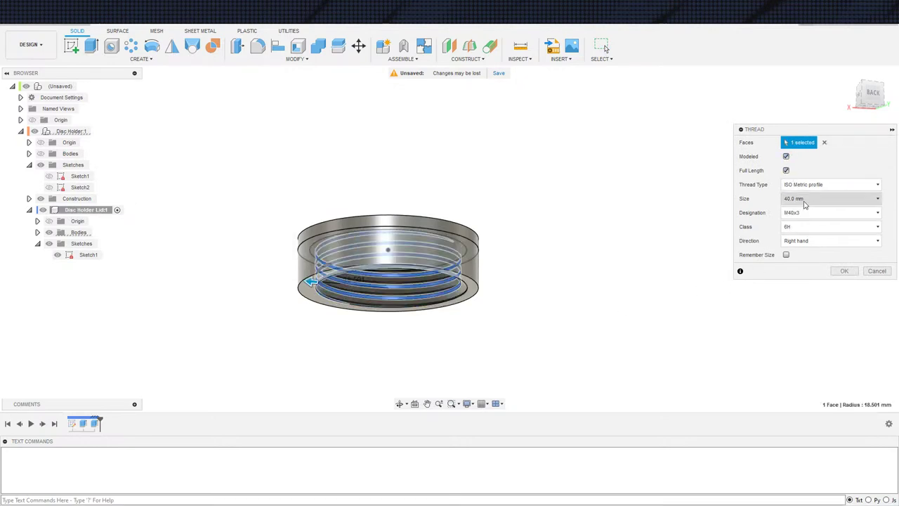
{"action": "left_click", "coordinate": [813, 198]}
{"action": "left_click", "coordinate": [794, 285]}
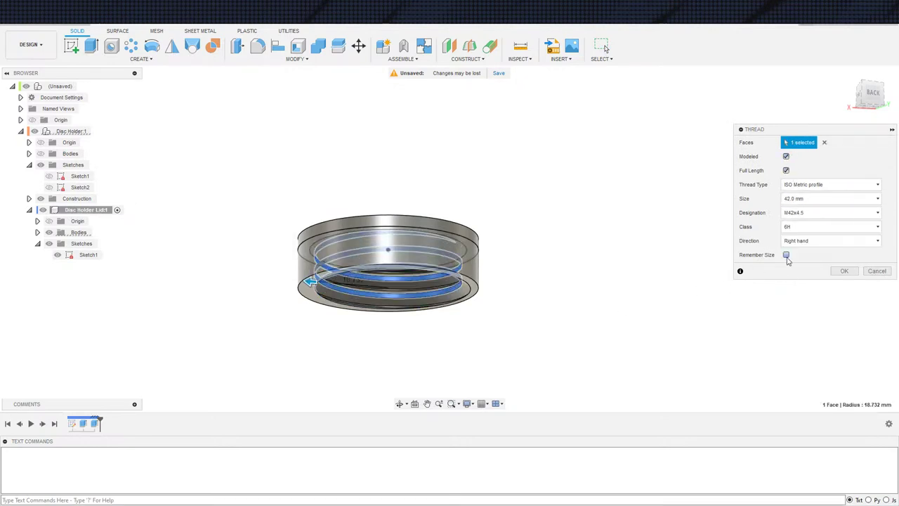
{"action": "left_click", "coordinate": [818, 213]}
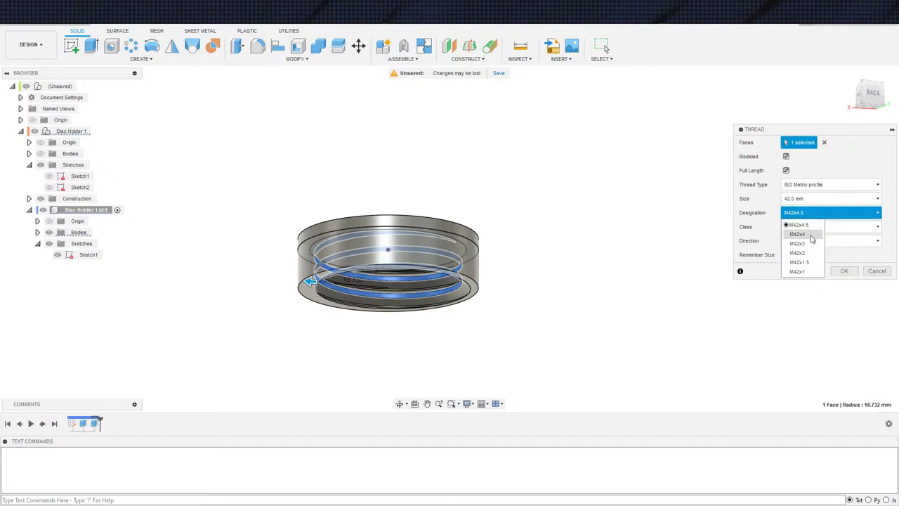
{"action": "left_click", "coordinate": [801, 252]}
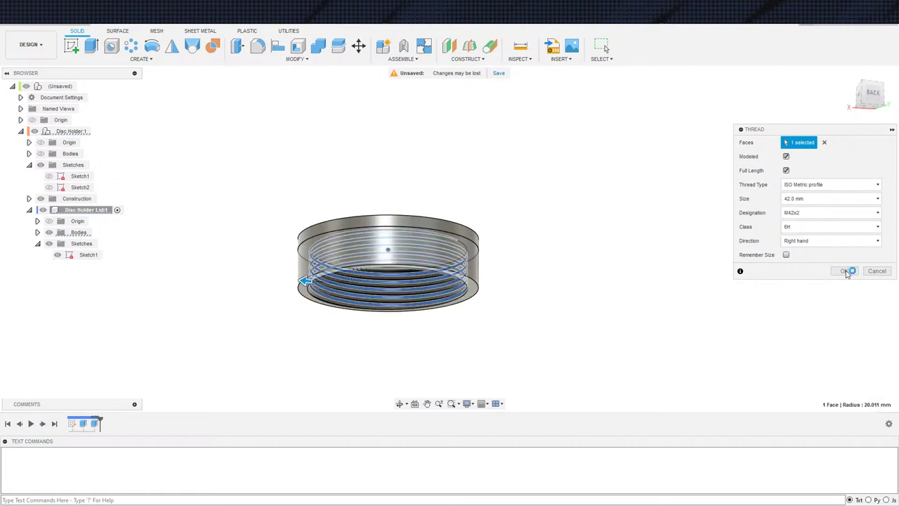
{"action": "left_click", "coordinate": [847, 273]}
{"action": "scroll", "coordinate": [387, 345], "scroll_direction": "down", "scroll_amount": 2}
{"action": "scroll", "coordinate": [328, 355], "scroll_direction": "up", "scroll_amount": 2}
{"action": "middle_click_drag", "start_coordinate": [432, 350], "coordinate": [416, 369], "text": "shift"}
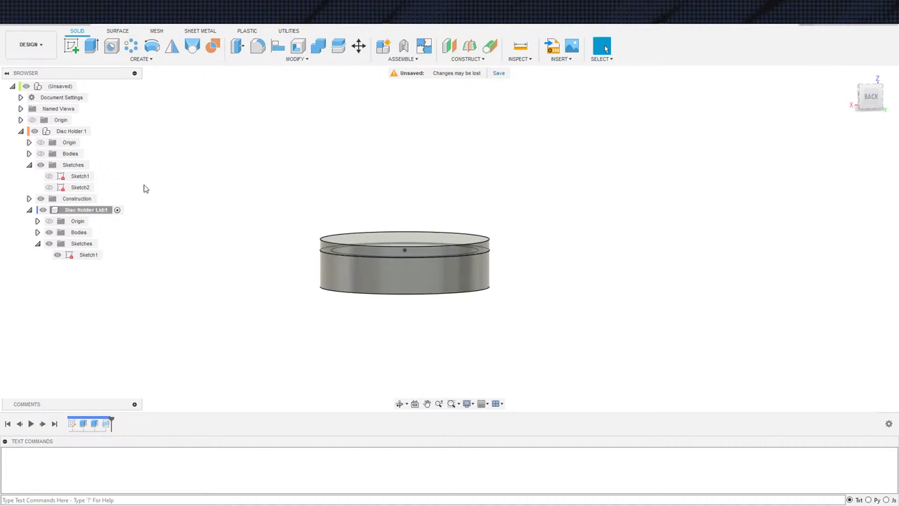
Step: Activate the Disc Holder component and check the thread settings of the holder's collar and the lid
{"action": "left_click", "coordinate": [99, 131]}
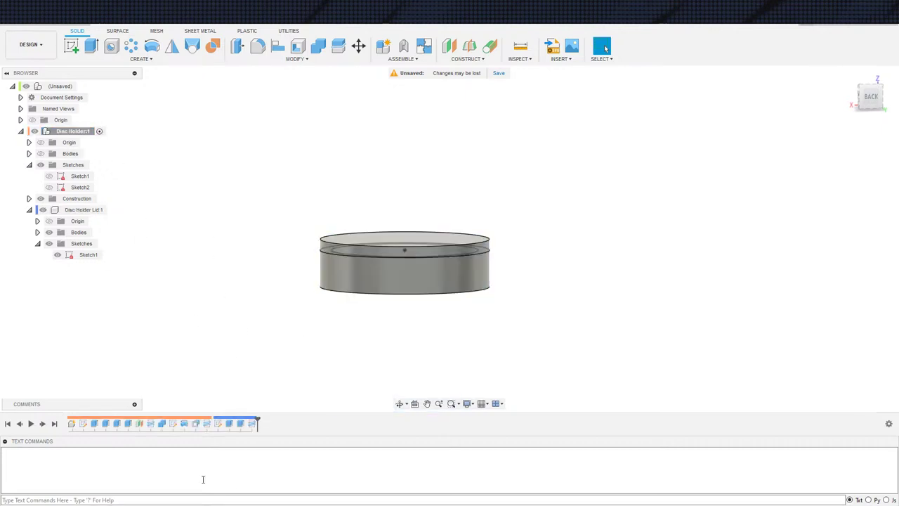
{"action": "double_click", "coordinate": [150, 424]}
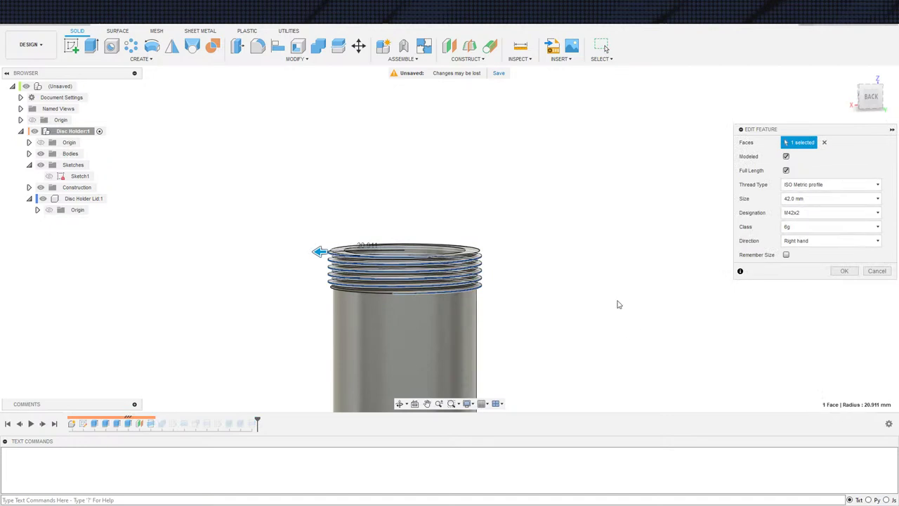
{"action": "key", "text": "Escape"}
{"action": "double_click", "coordinate": [251, 422]}
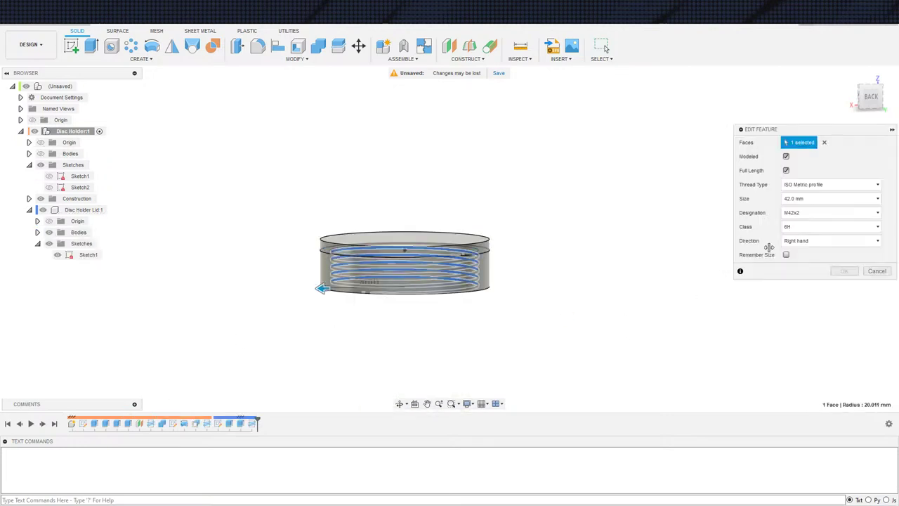
{"action": "key", "text": "Escape"}
Step: Hide the lid's sketch and show the disc holder's bodies together with the lid
{"action": "scroll", "coordinate": [471, 316], "scroll_direction": "up", "scroll_amount": 3}
{"action": "middle_click_drag", "start_coordinate": [421, 327], "coordinate": [396, 315], "text": "shift"}
{"action": "scroll", "coordinate": [439, 314], "scroll_direction": "down", "scroll_amount": 3}
{"action": "scroll", "coordinate": [440, 316], "scroll_direction": "up", "scroll_amount": 2}
{"action": "scroll", "coordinate": [395, 316], "scroll_direction": "down", "scroll_amount": 3}
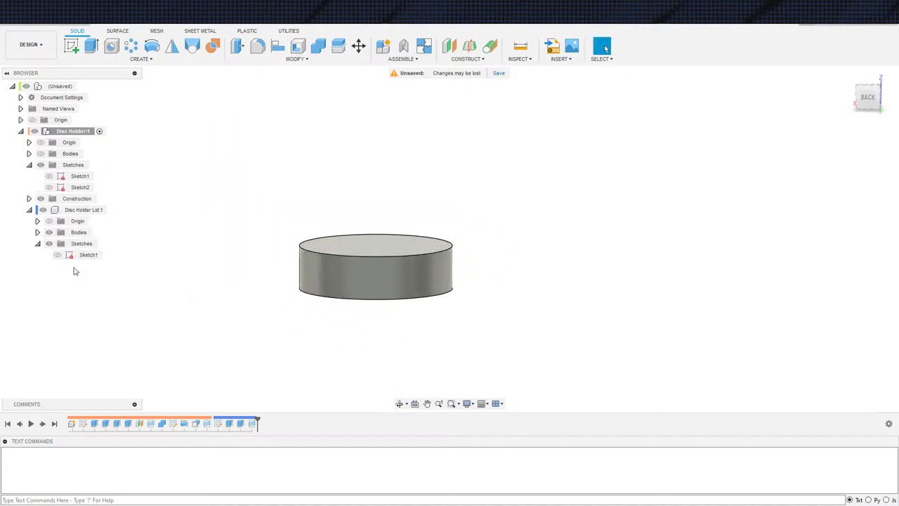
{"action": "middle_click_drag", "start_coordinate": [297, 295], "coordinate": [333, 316], "text": "shift"}
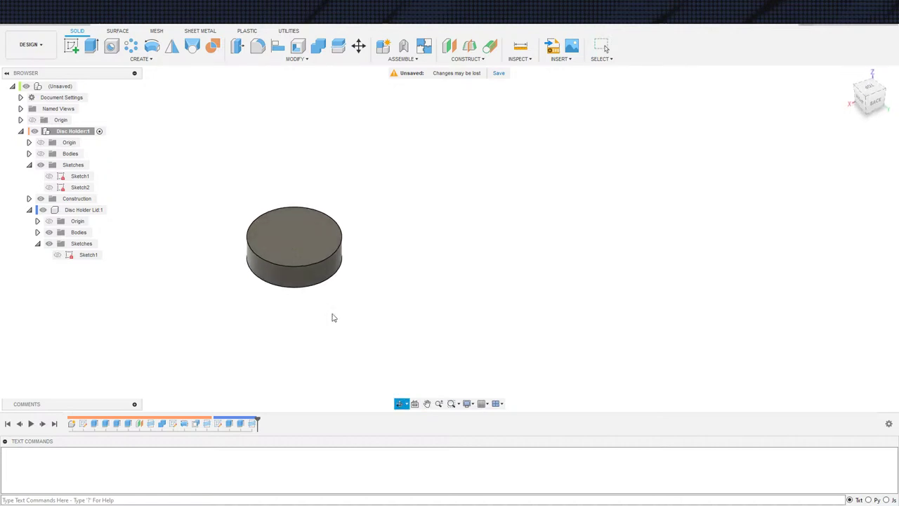
{"action": "scroll", "coordinate": [249, 297], "scroll_direction": "up", "scroll_amount": 3}
{"action": "middle_click_drag", "start_coordinate": [191, 316], "coordinate": [200, 309]}
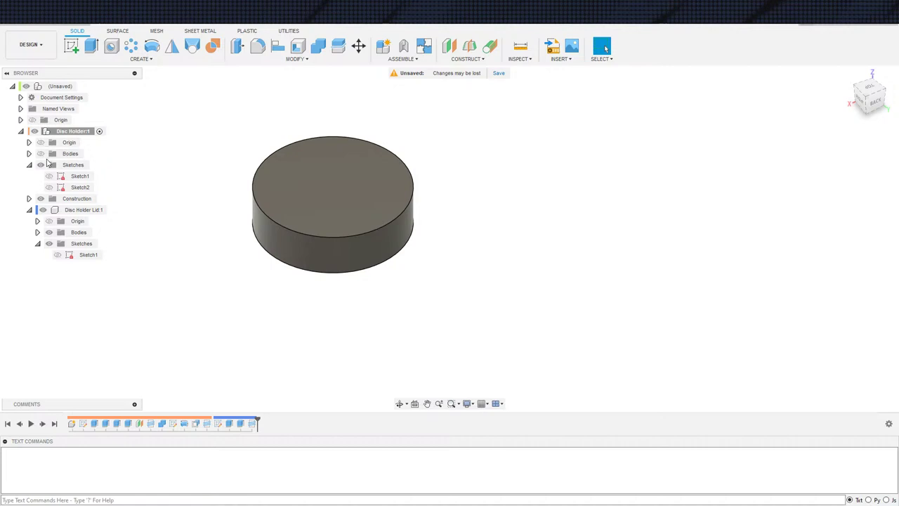
{"action": "left_click", "coordinate": [41, 154]}
{"action": "scroll", "coordinate": [261, 314], "scroll_direction": "down", "scroll_amount": 3}
{"action": "middle_click_drag", "start_coordinate": [478, 320], "coordinate": [484, 234], "text": "shift"}
{"action": "key", "text": "s"}
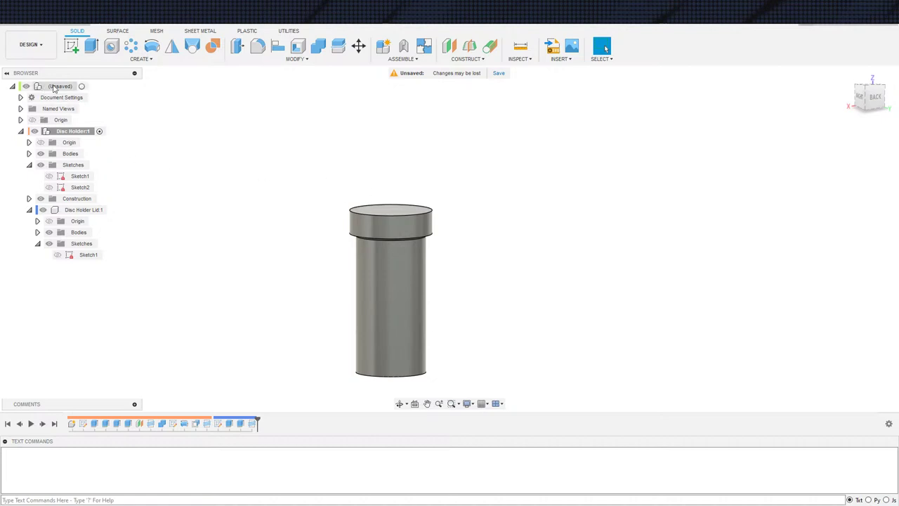
Step: Activate the top-level assembly and apply an orange plastic appearance to the lid and a pink plastic appearance to the holder body
{"action": "left_click", "coordinate": [82, 85]}
{"action": "key", "text": "a"}
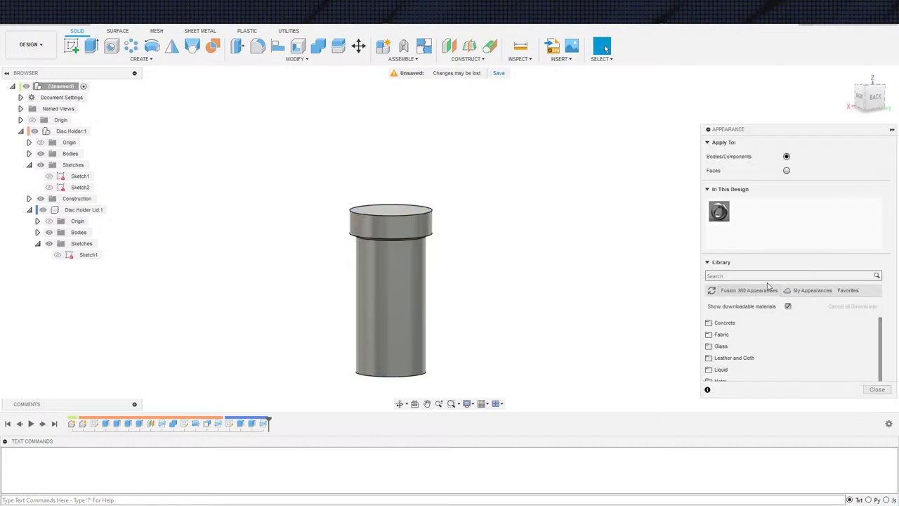
{"action": "left_click", "coordinate": [761, 278]}
{"action": "type", "text": "Plasti"}
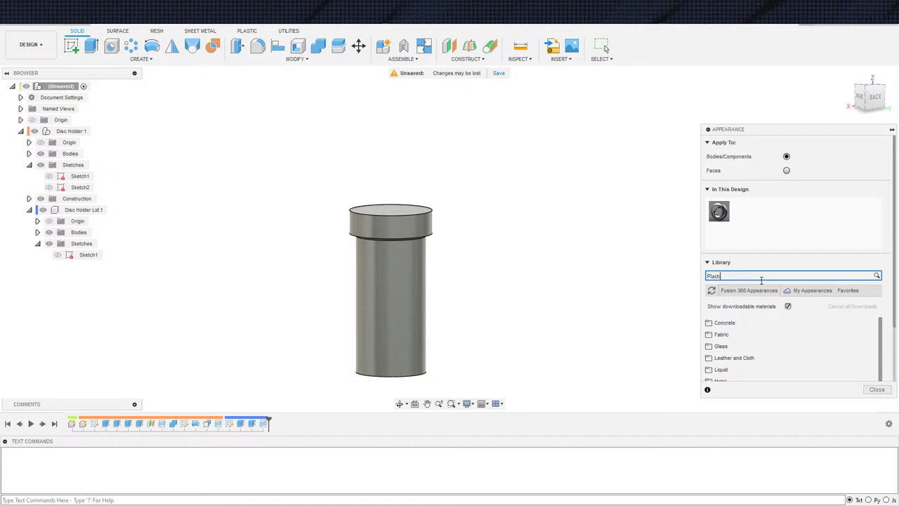
{"action": "type", "text": "c"}
{"action": "left_click_drag", "start_coordinate": [762, 338], "coordinate": [404, 215]}
{"action": "left_click_drag", "start_coordinate": [753, 369], "coordinate": [436, 326]}
{"action": "key", "text": "Escape"}
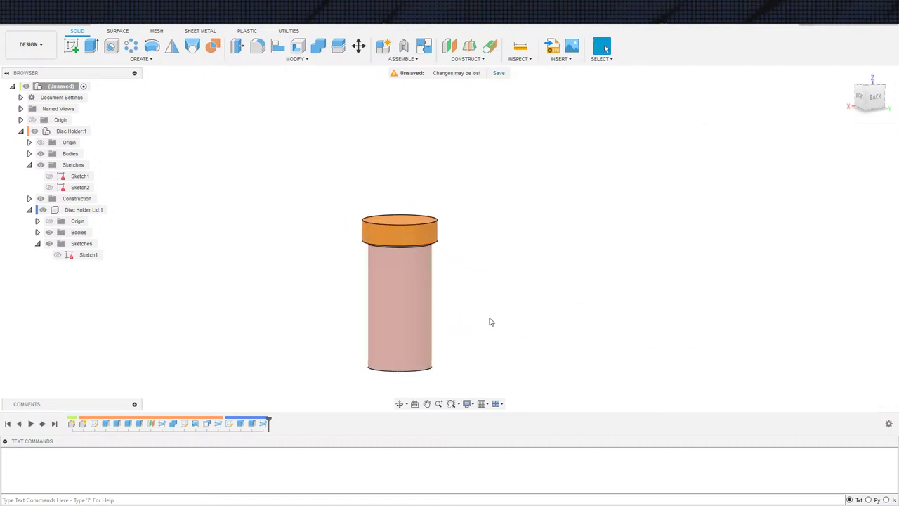
Step: Create an active internal standard component named Stem Holder under the top-level assembly
{"action": "middle_click_drag", "start_coordinate": [491, 322], "coordinate": [453, 361], "text": "shift"}
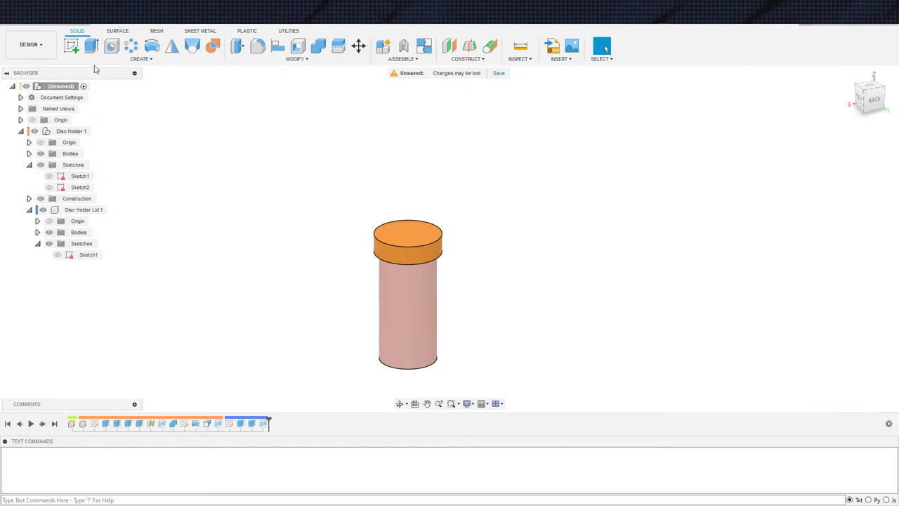
{"action": "right_click", "coordinate": [51, 87]}
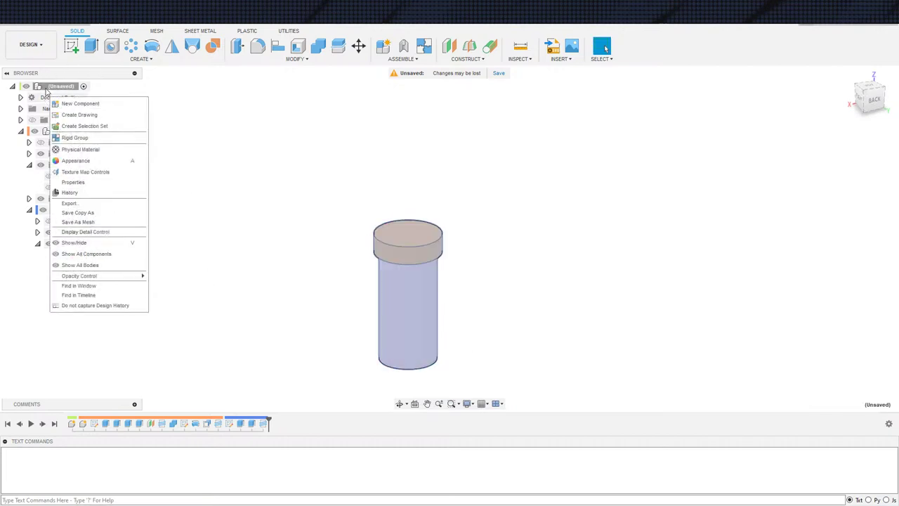
{"action": "left_click", "coordinate": [77, 97]}
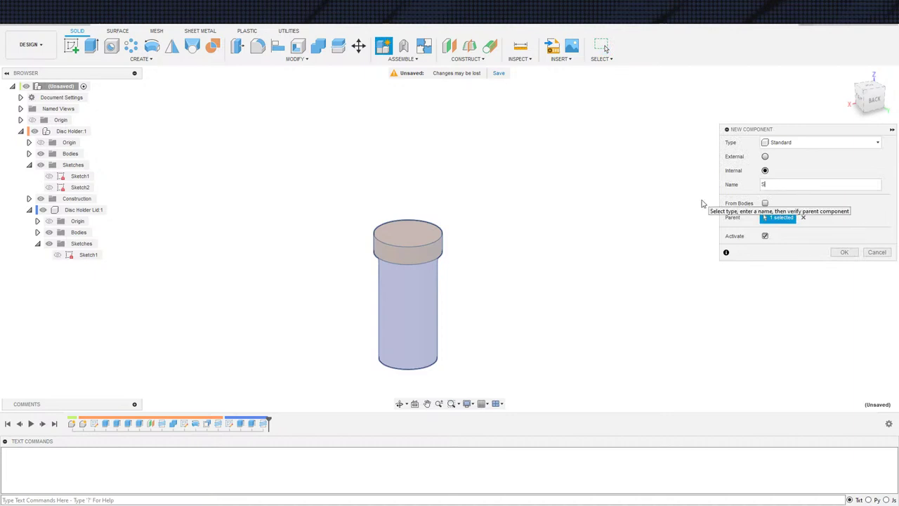
{"action": "type", "text": "Stem Holder"}
{"action": "key", "text": "Return"}
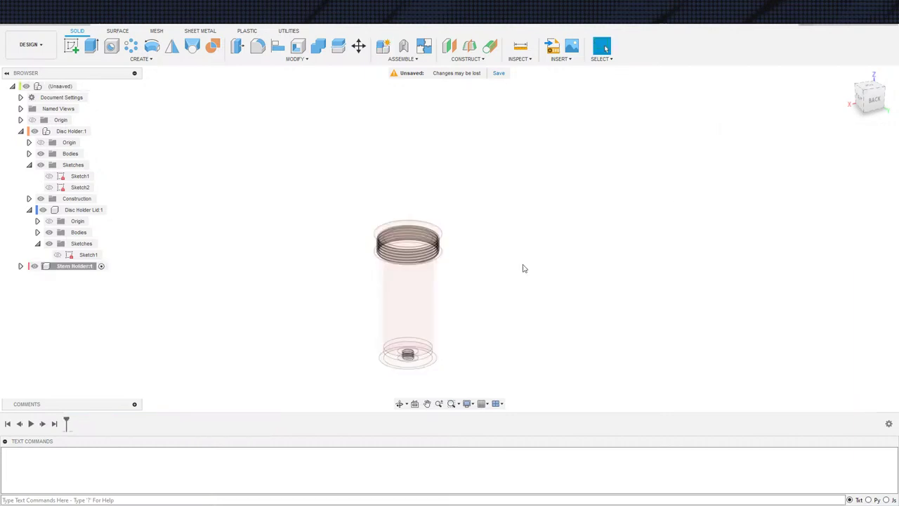
{"action": "scroll", "coordinate": [395, 327], "scroll_direction": "down", "scroll_amount": 3}
{"action": "middle_click_drag", "start_coordinate": [395, 328], "coordinate": [412, 267]}
Step: Rename the Stem Holder component as Arbor Holder
{"action": "left_click", "coordinate": [68, 267]}
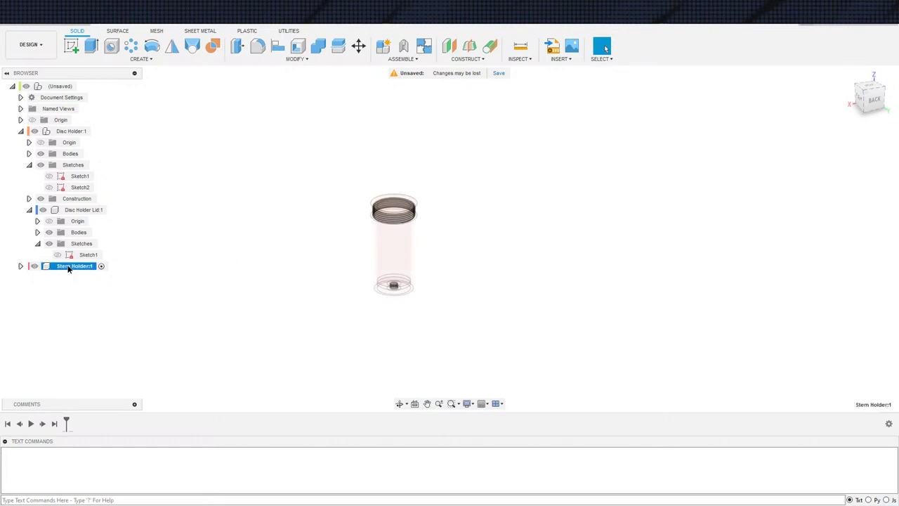
{"action": "double_click", "coordinate": [68, 267]}
{"action": "scroll", "coordinate": [482, 316], "scroll_direction": "down", "scroll_amount": 1}
{"action": "middle_click_drag", "start_coordinate": [480, 314], "coordinate": [459, 311]}
Step: Start a sketch in the Arbor Holder component on the horizontal origin plane
{"action": "key", "text": "s"}
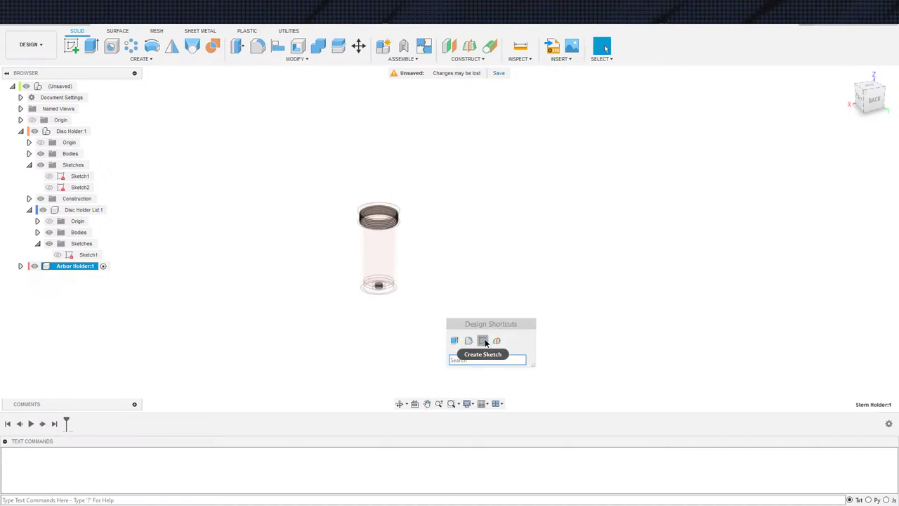
{"action": "left_click", "coordinate": [485, 342]}
{"action": "left_click", "coordinate": [358, 307]}
Step: Hide the disc holder's bodies and project the 8 mm centre circle of its Sketch1 into the new sketch
{"action": "key", "text": "s"}
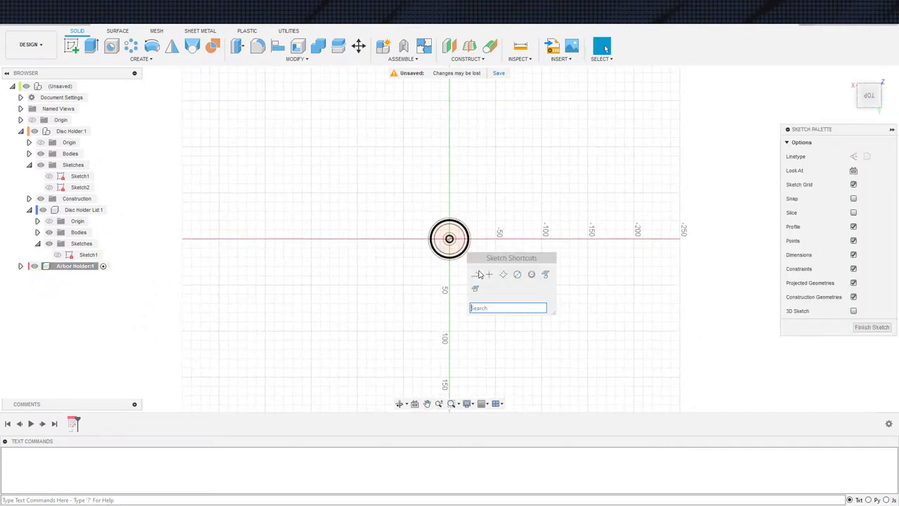
{"action": "left_click", "coordinate": [545, 274]}
{"action": "middle_click_drag", "start_coordinate": [460, 309], "coordinate": [504, 190], "text": "shift"}
{"action": "scroll", "coordinate": [432, 258], "scroll_direction": "up", "scroll_amount": 3}
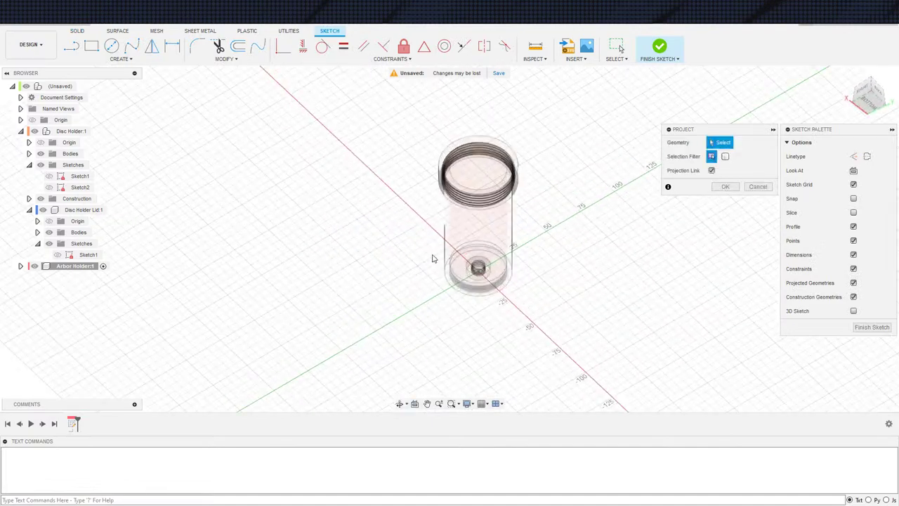
{"action": "scroll", "coordinate": [432, 259], "scroll_direction": "up", "scroll_amount": 6}
{"action": "scroll", "coordinate": [462, 291], "scroll_direction": "down", "scroll_amount": 2}
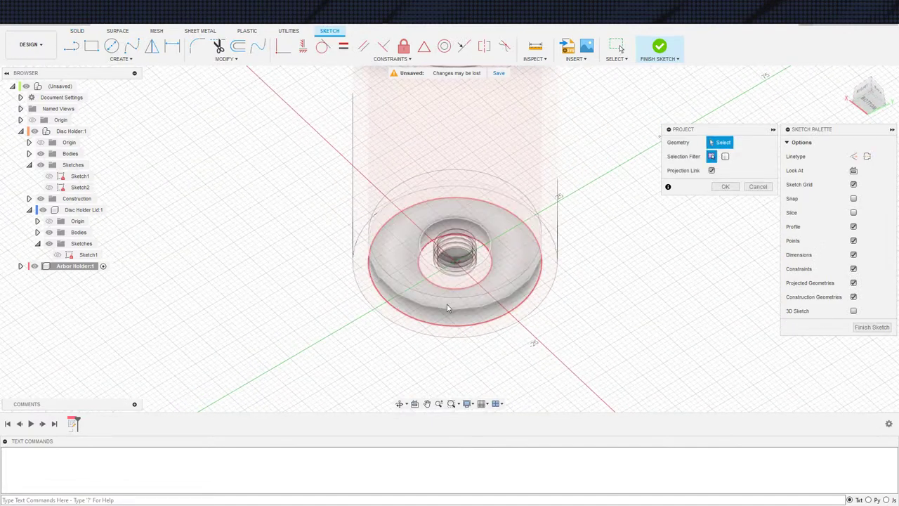
{"action": "scroll", "coordinate": [92, 274], "scroll_direction": "down", "scroll_amount": 1}
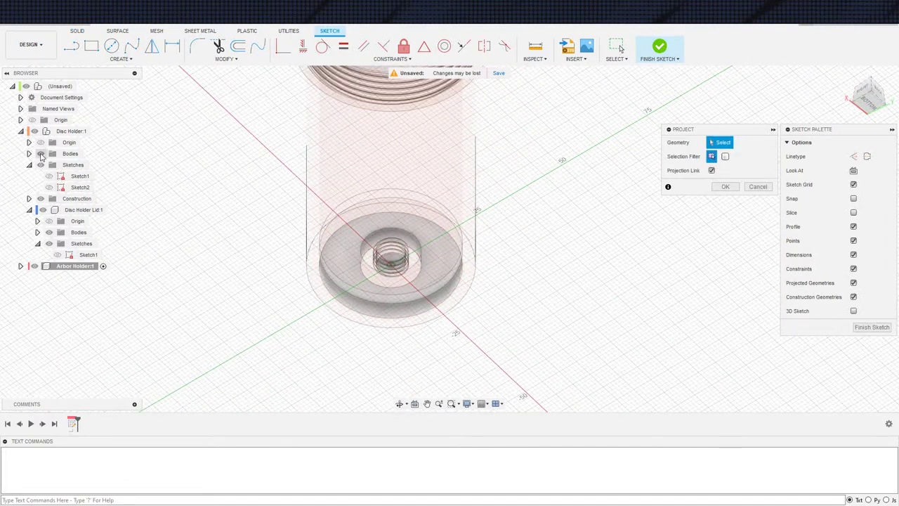
{"action": "left_click", "coordinate": [40, 154]}
{"action": "scroll", "coordinate": [407, 313], "scroll_direction": "up", "scroll_amount": 2}
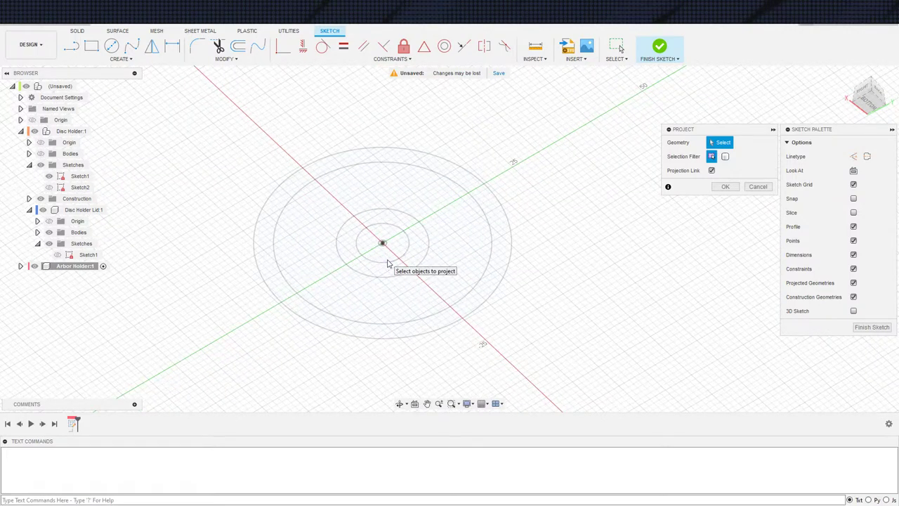
{"action": "left_click", "coordinate": [388, 263]}
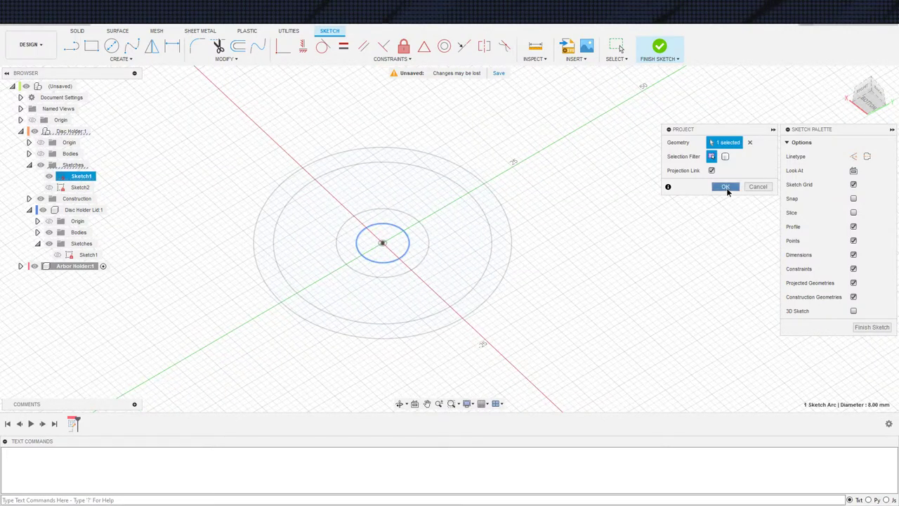
{"action": "left_click", "coordinate": [727, 187]}
Step: Extrude the projected circle, starting from the recessed annular face in the disc holder's base
{"action": "left_click", "coordinate": [428, 261]}
{"action": "key", "text": "e"}
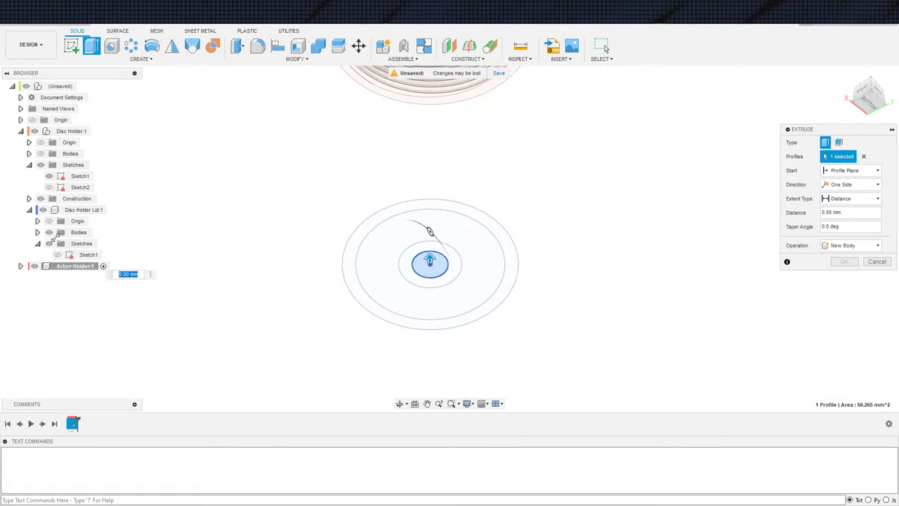
{"action": "middle_click_drag", "start_coordinate": [439, 295], "coordinate": [459, 220], "text": "shift"}
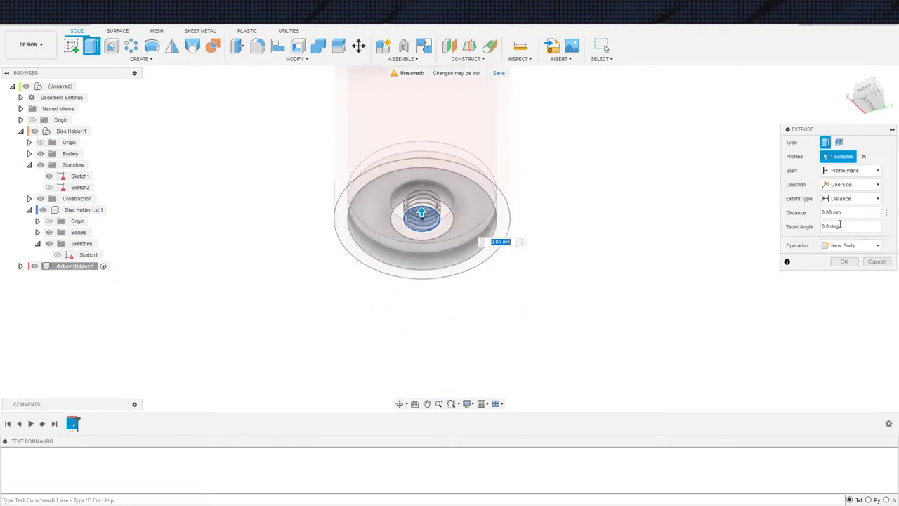
{"action": "left_click", "coordinate": [850, 170]}
{"action": "left_click", "coordinate": [844, 202]}
{"action": "left_click", "coordinate": [463, 230]}
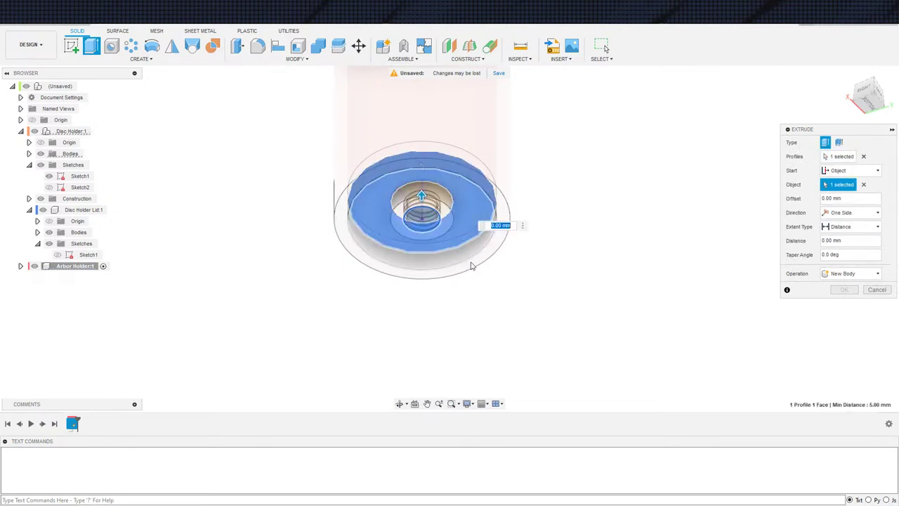
Step: Set the extrusion's extent to the underside face around the threaded hole, with an offset of 17.5+5 mm
{"action": "type", "text": "-"}
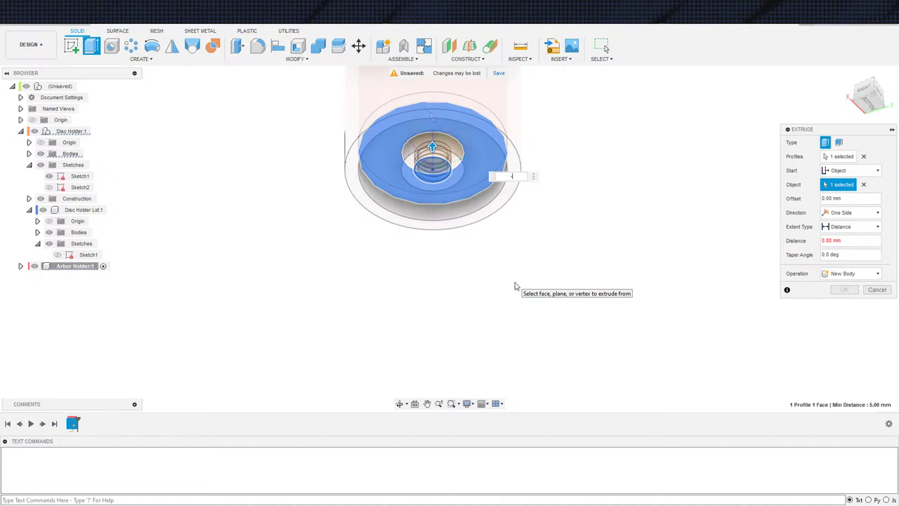
{"action": "key", "text": "BackSpace"}
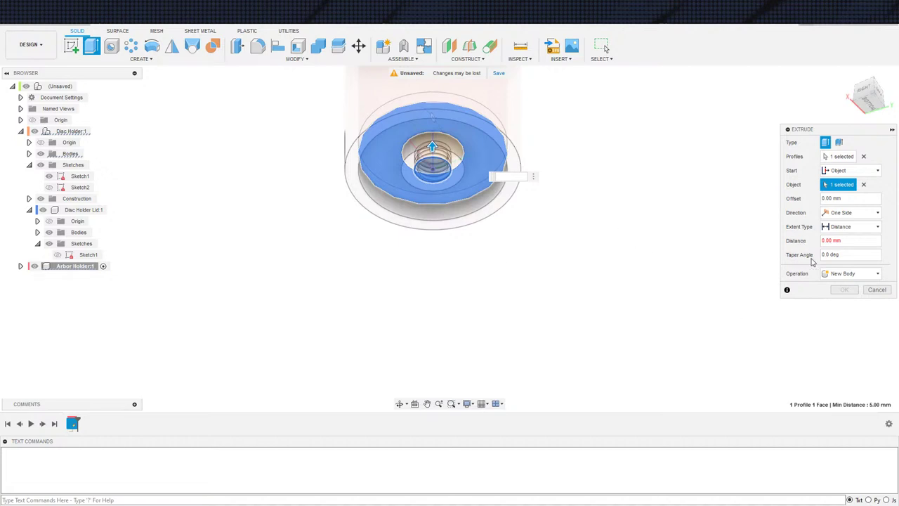
{"action": "left_click", "coordinate": [850, 227]}
{"action": "left_click", "coordinate": [843, 240]}
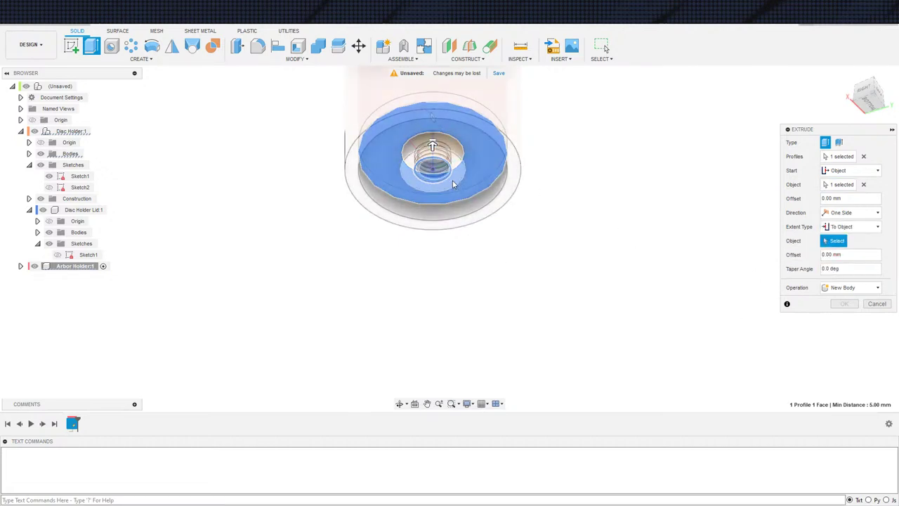
{"action": "left_click", "coordinate": [452, 180]}
{"action": "type", "text": "AR"}
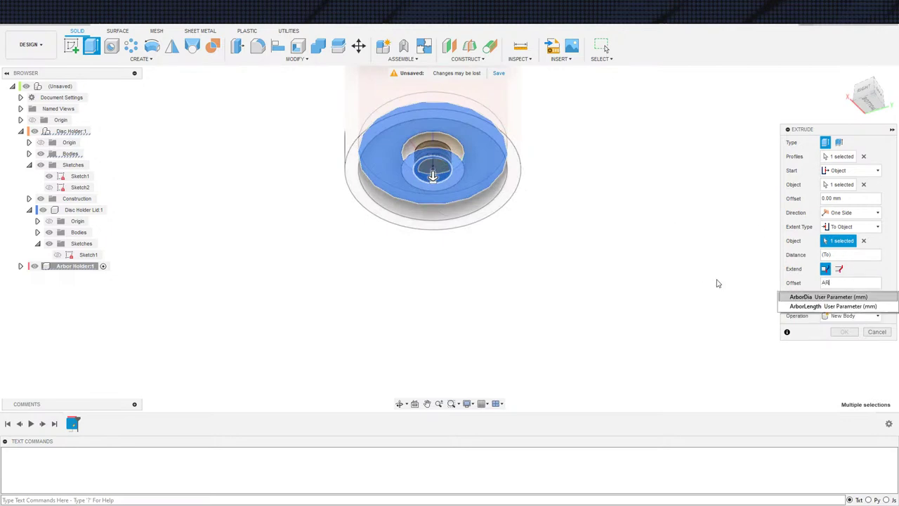
{"action": "type", "text": "bo"}
{"action": "key", "text": "Down"}
{"action": "key", "text": "Return"}
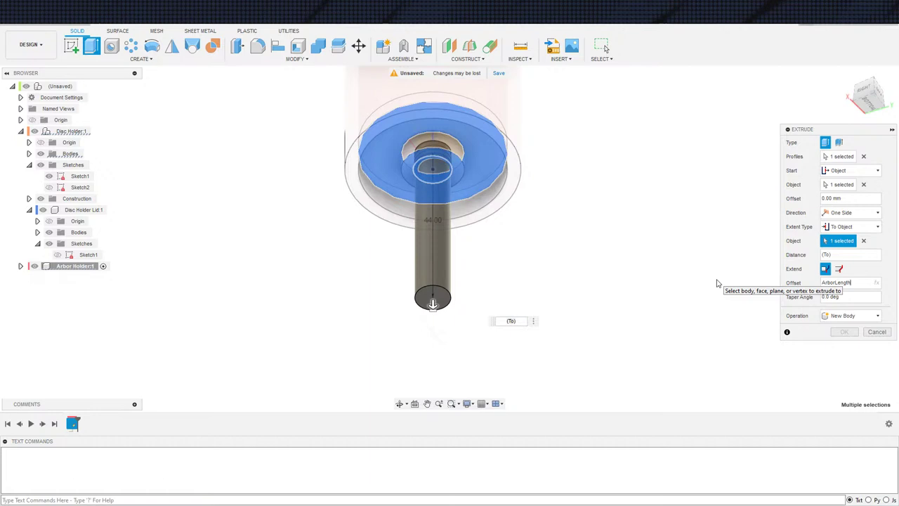
{"action": "key", "text": "ctrl+a"}
{"action": "key", "text": "BackSpace"}
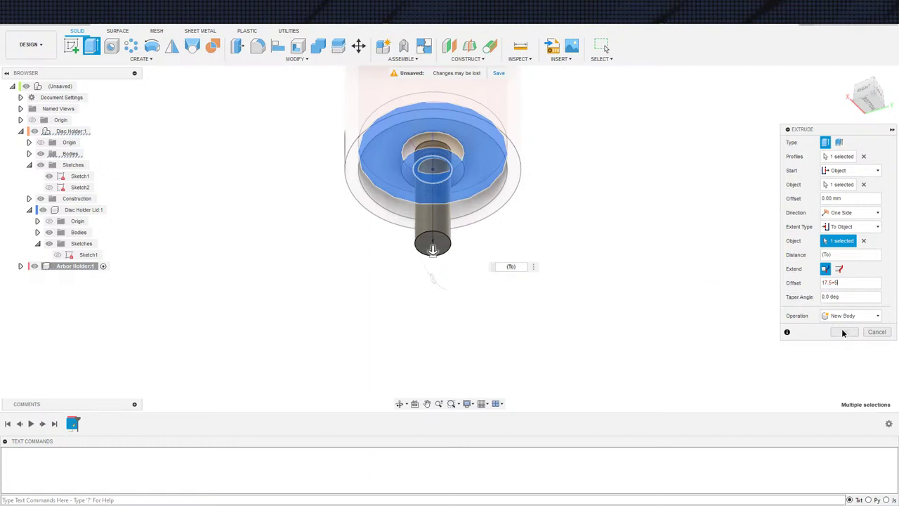
{"action": "middle_click_drag", "start_coordinate": [686, 337], "coordinate": [685, 357], "text": "shift"}
{"action": "scroll", "coordinate": [624, 316], "scroll_direction": "down", "scroll_amount": 1}
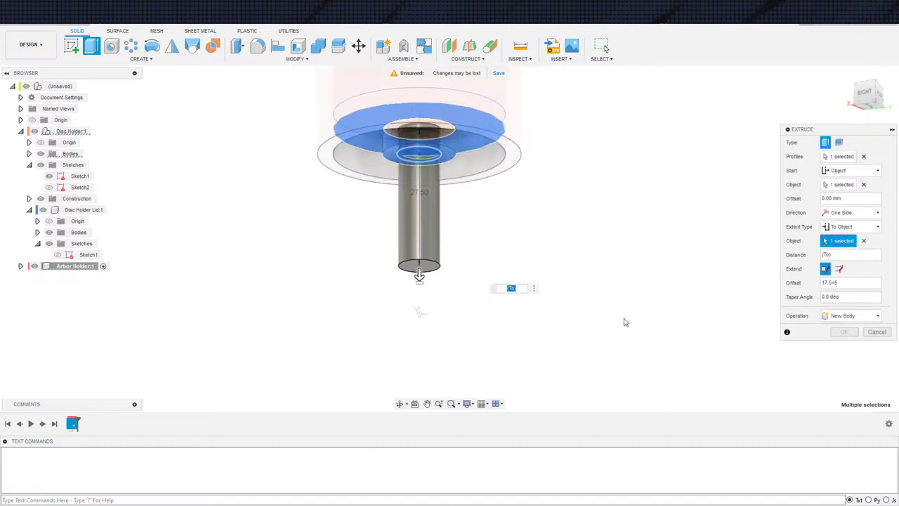
Step: Try the Join operation for the extrusion and return it to New Body
{"action": "left_click", "coordinate": [846, 317]}
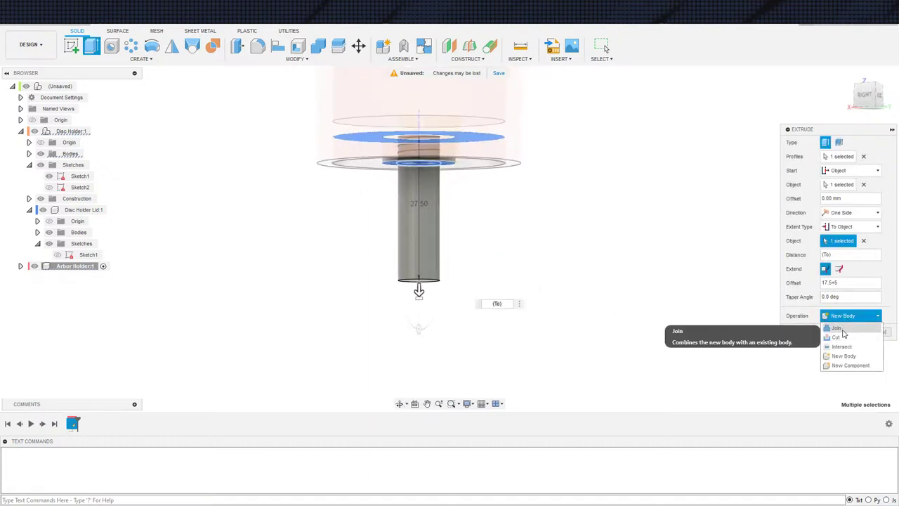
{"action": "left_click", "coordinate": [839, 328]}
{"action": "left_click", "coordinate": [846, 317]}
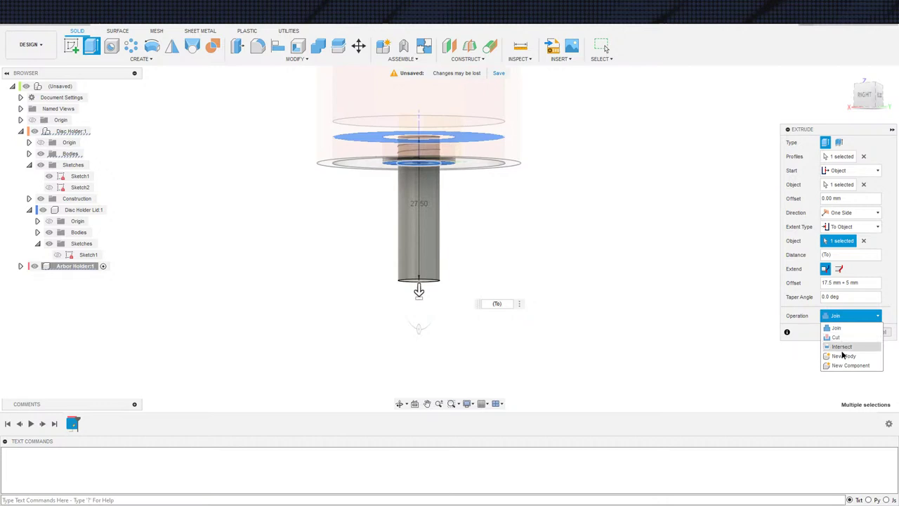
{"action": "left_click", "coordinate": [843, 356]}
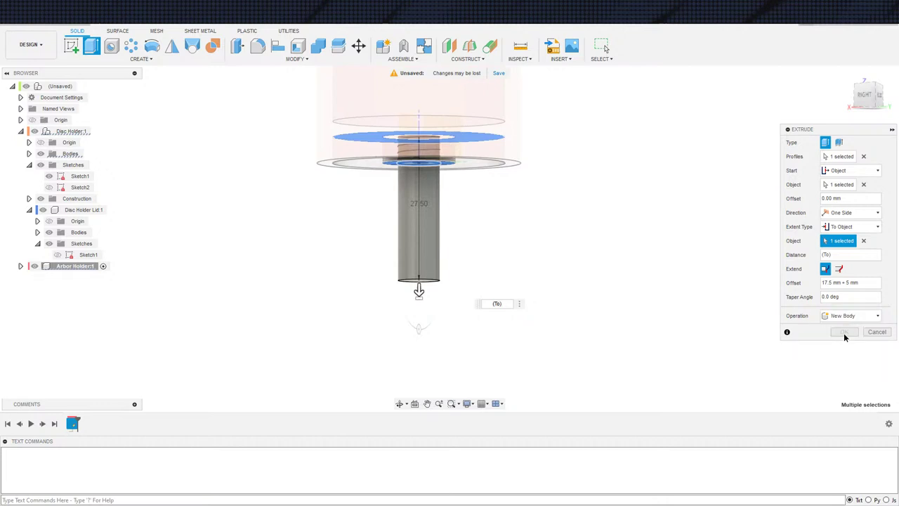
Step: Clear the extrusion's end object and try a distance extent of 17 mm
{"action": "left_click", "coordinate": [863, 241]}
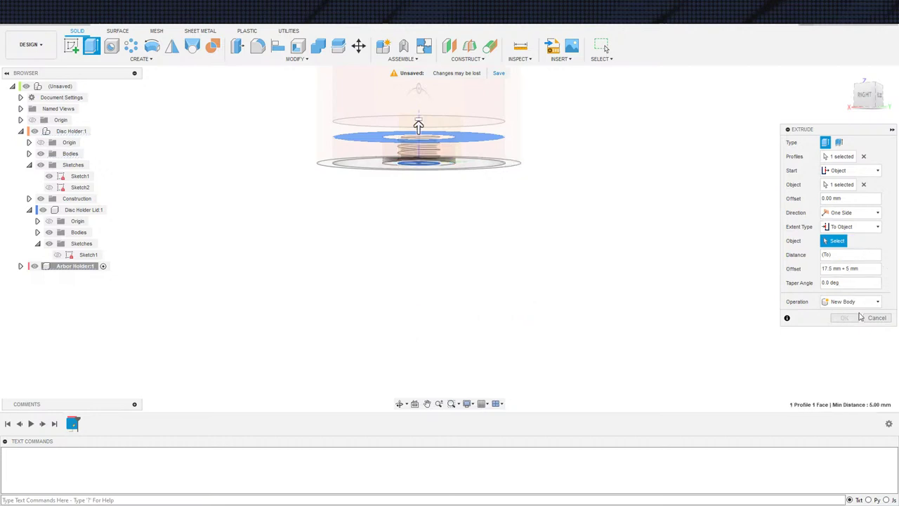
{"action": "left_click", "coordinate": [844, 226]}
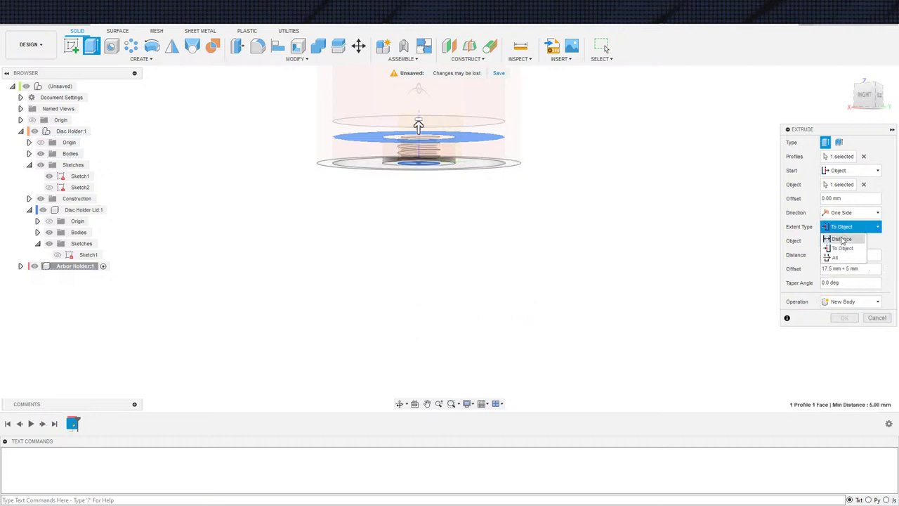
{"action": "left_click", "coordinate": [842, 240]}
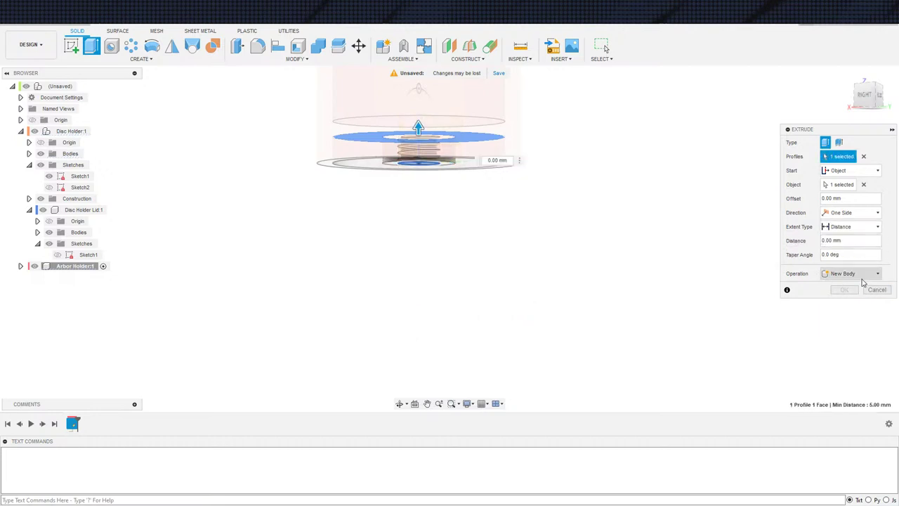
{"action": "left_click", "coordinate": [838, 240]}
{"action": "key", "text": "BackSpace"}
{"action": "type", "text": "1"}
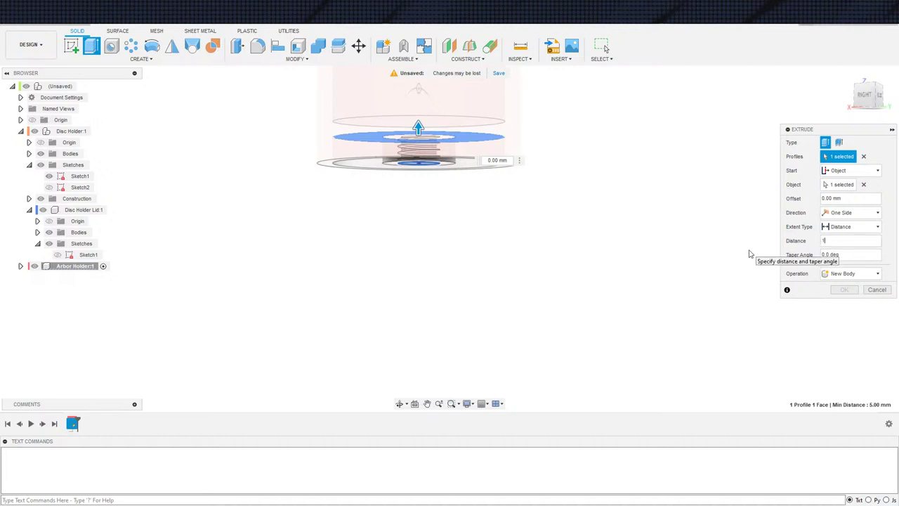
{"action": "type", "text": "7"}
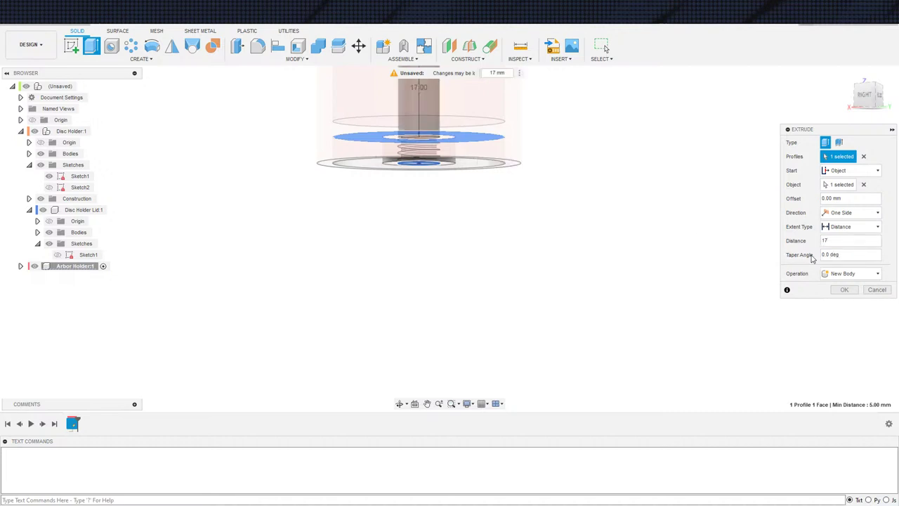
Step: Extend the extrusion to the disc holder's underside, keeping the 17.5 mm + 5 mm offset, and create it as a new body
{"action": "left_click", "coordinate": [850, 226]}
{"action": "left_click", "coordinate": [842, 251]}
{"action": "middle_click_drag", "start_coordinate": [520, 302], "coordinate": [563, 327], "text": "shift"}
{"action": "scroll", "coordinate": [503, 238], "scroll_direction": "up", "scroll_amount": 3}
{"action": "left_click", "coordinate": [396, 159]}
{"action": "scroll", "coordinate": [484, 265], "scroll_direction": "down", "scroll_amount": 3}
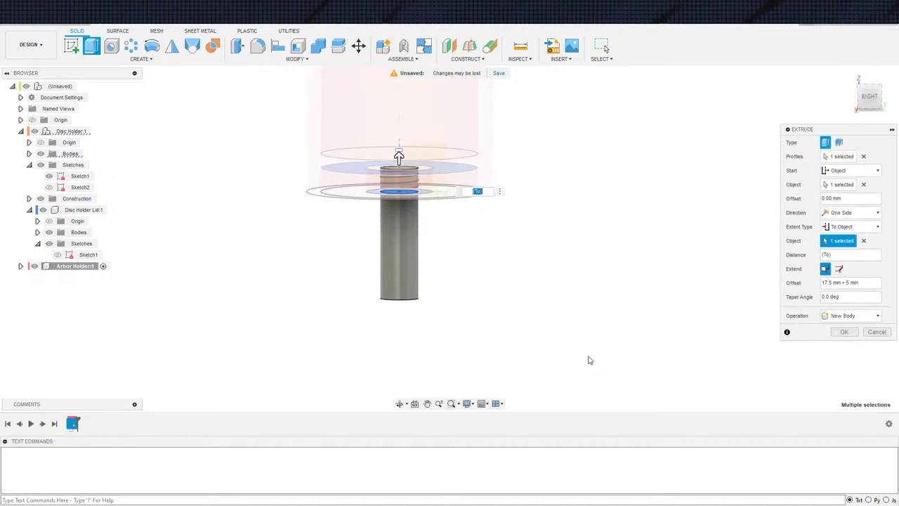
{"action": "middle_click_drag", "start_coordinate": [588, 361], "coordinate": [666, 372]}
{"action": "left_click", "coordinate": [845, 332]}
Step: Hide the disc holder and add a modeled M8x1.25 thread, 10 mm long, at the cylinder's upper end
{"action": "middle_click_drag", "start_coordinate": [595, 280], "coordinate": [598, 287], "text": "shift"}
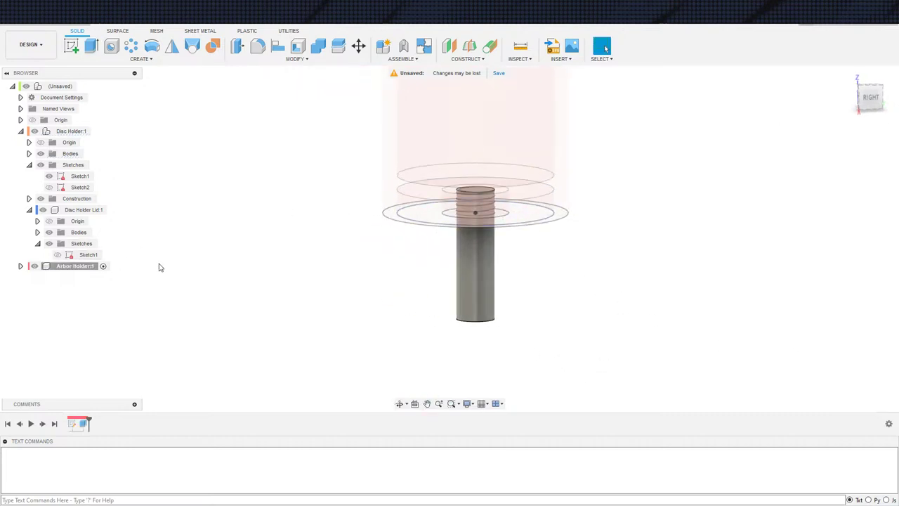
{"action": "left_click", "coordinate": [35, 131]}
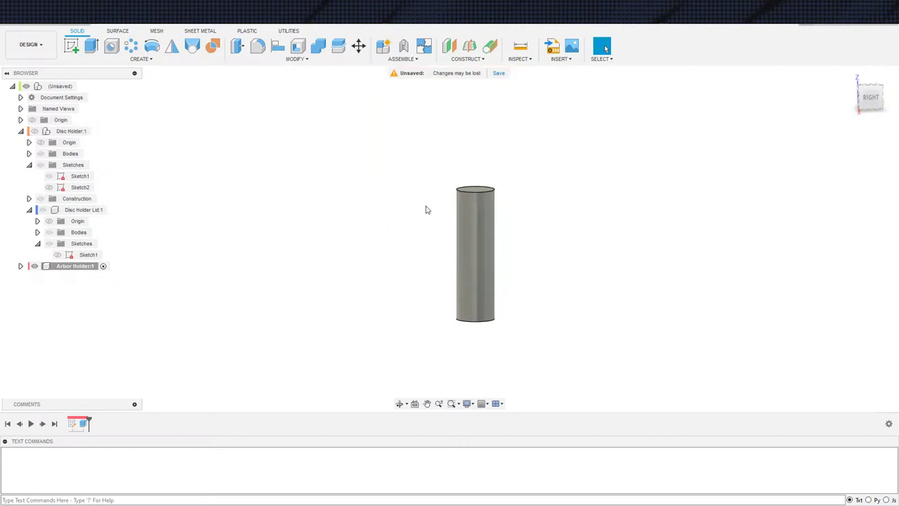
{"action": "scroll", "coordinate": [461, 190], "scroll_direction": "up", "scroll_amount": 3}
{"action": "left_click", "coordinate": [166, 59]}
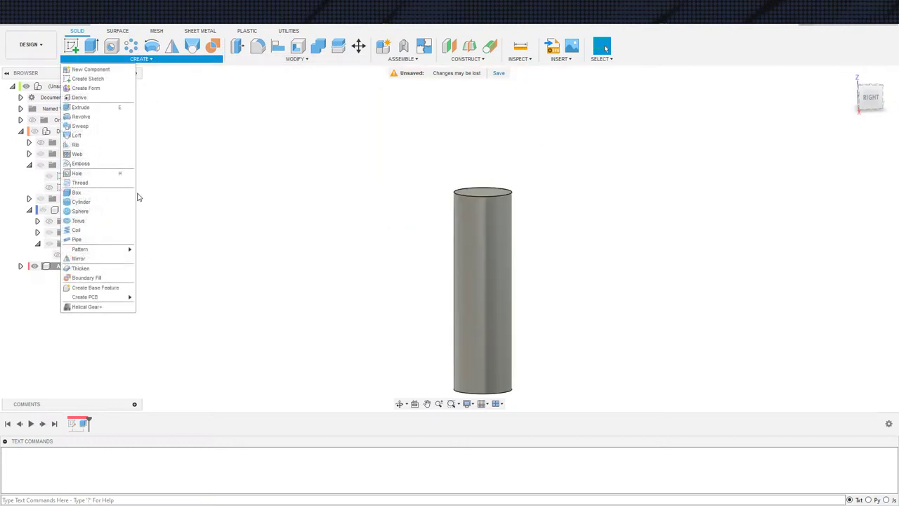
{"action": "left_click", "coordinate": [81, 183]}
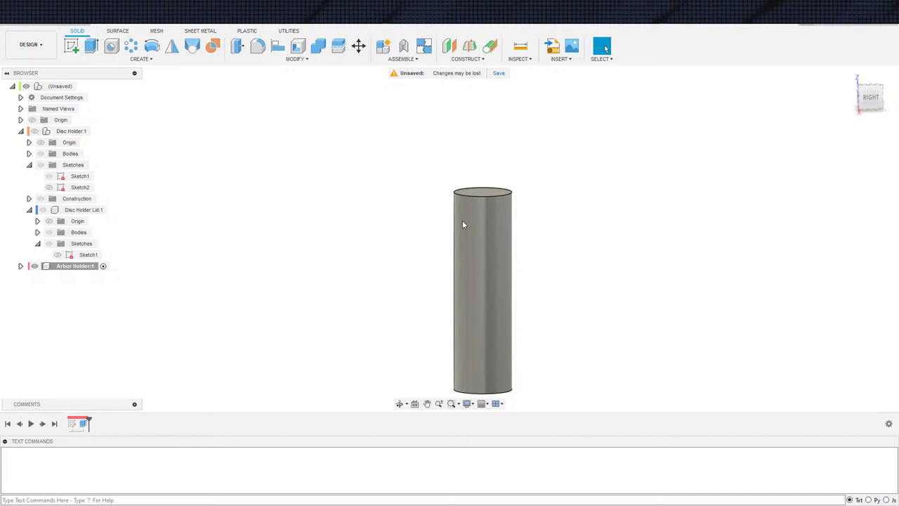
{"action": "left_click", "coordinate": [466, 221]}
{"action": "left_click", "coordinate": [786, 170]}
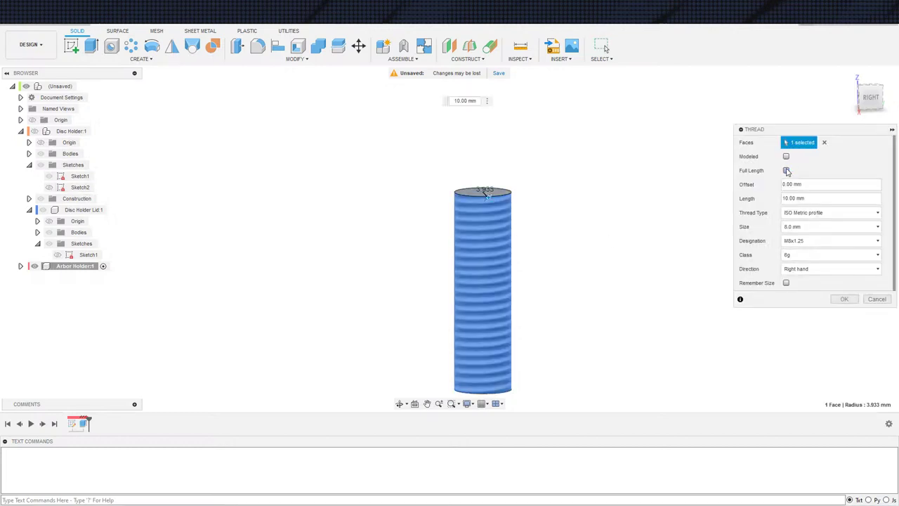
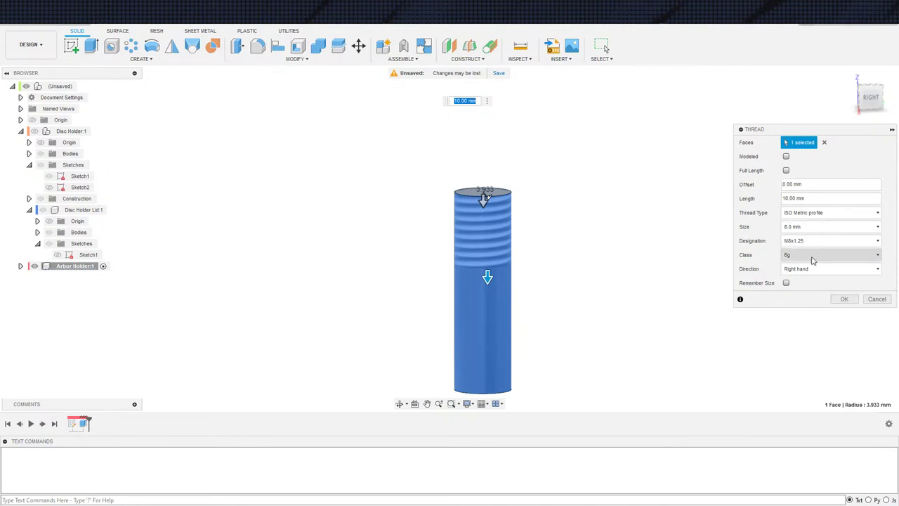
{"action": "left_click", "coordinate": [786, 156]}
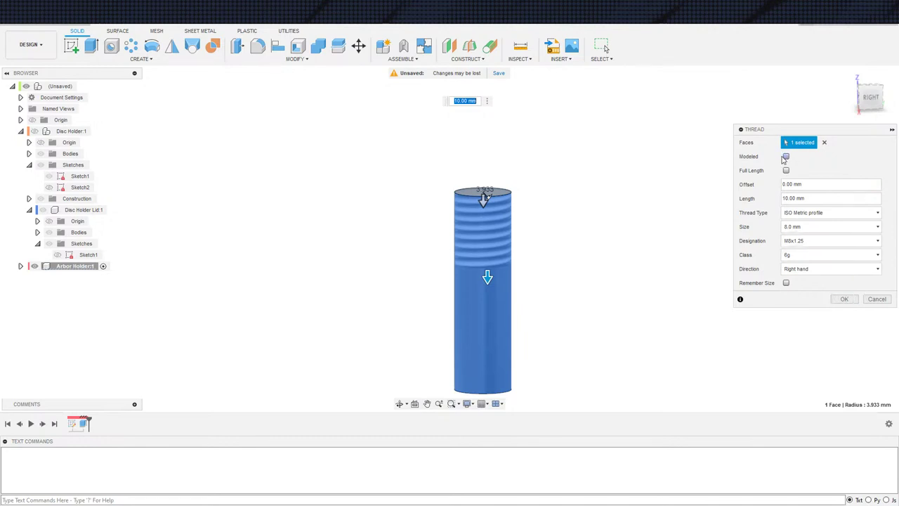
{"action": "left_click", "coordinate": [846, 300]}
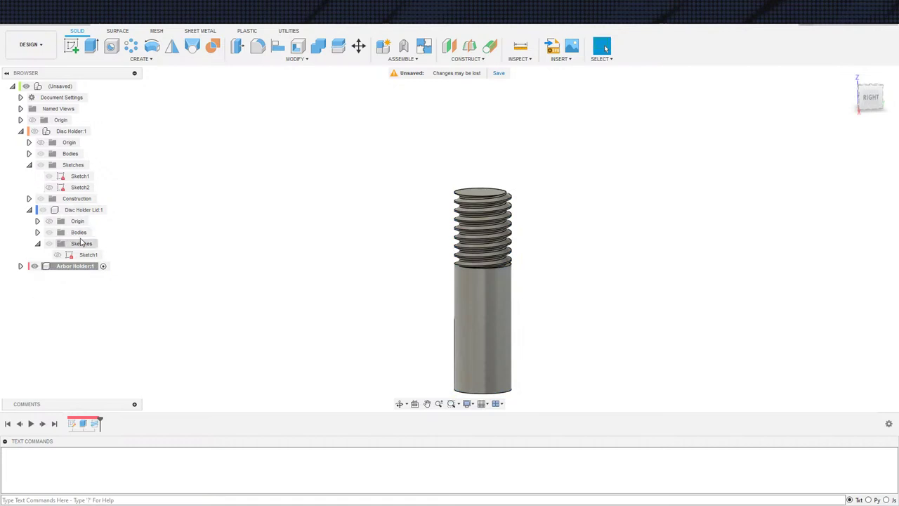
Step: Review the thread settings of the disc holder's base hole and of the lid
{"action": "left_click", "coordinate": [96, 131]}
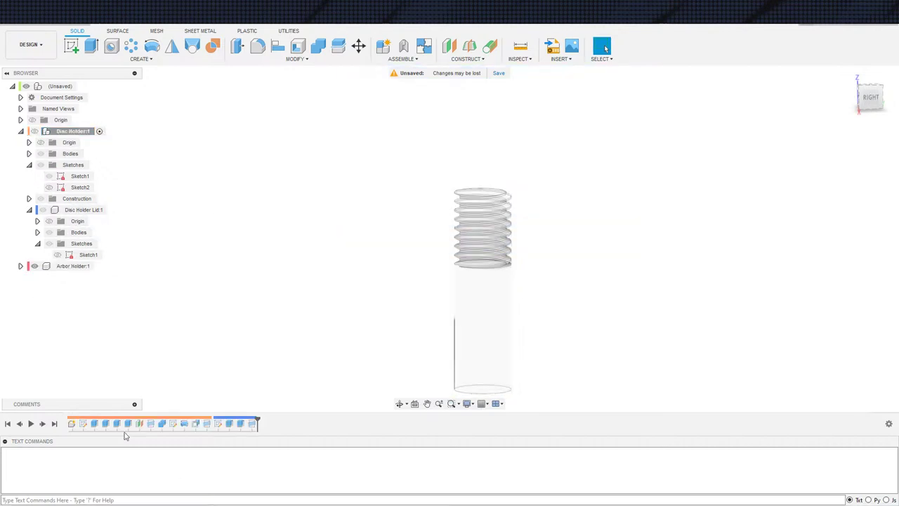
{"action": "double_click", "coordinate": [94, 424]}
{"action": "double_click", "coordinate": [206, 423]}
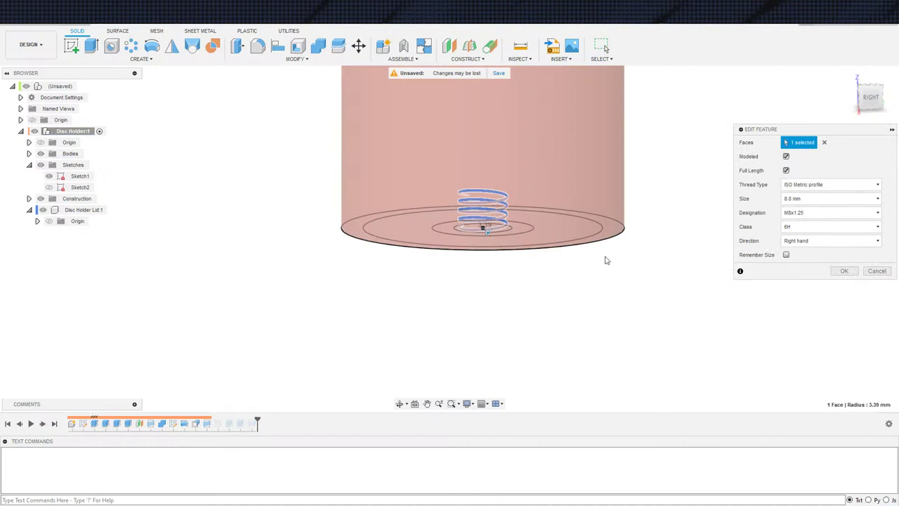
{"action": "key", "text": "Escape"}
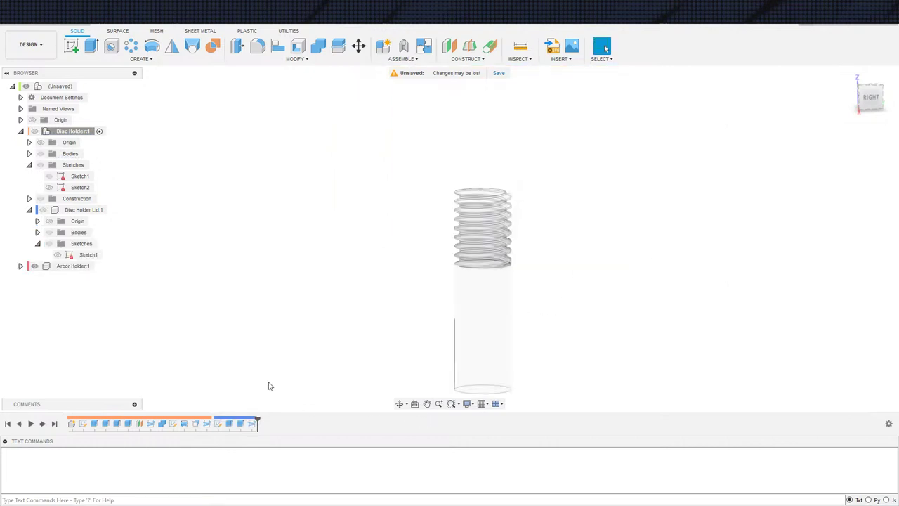
{"action": "left_click", "coordinate": [252, 424]}
{"action": "double_click", "coordinate": [253, 424]}
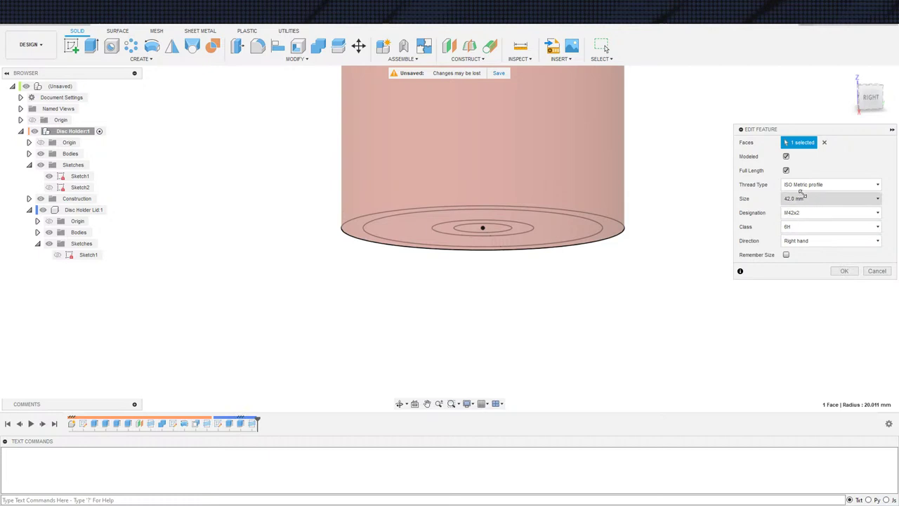
{"action": "key", "text": "Escape"}
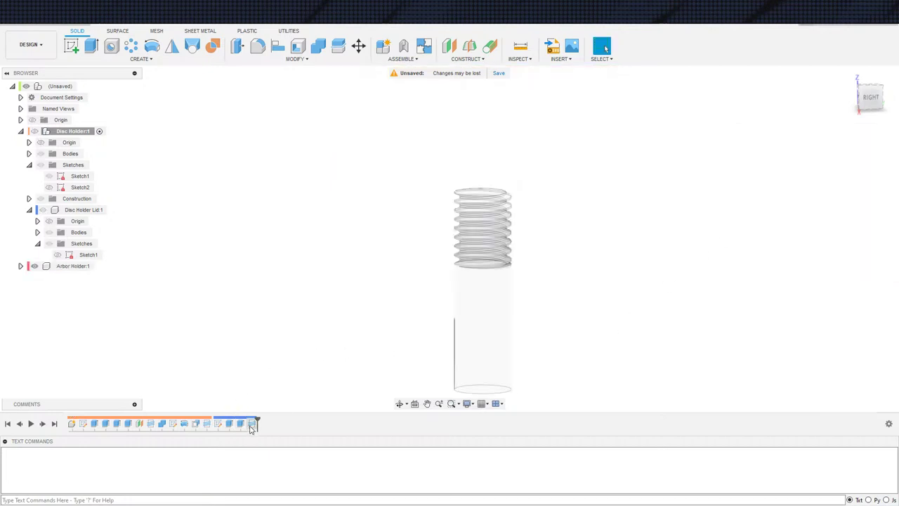
{"action": "left_click", "coordinate": [252, 424]}
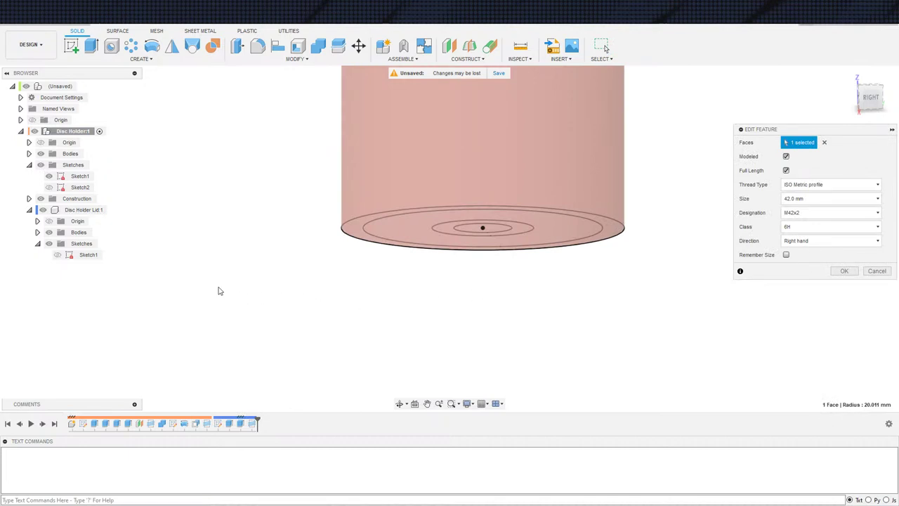
{"action": "key", "text": "Escape"}
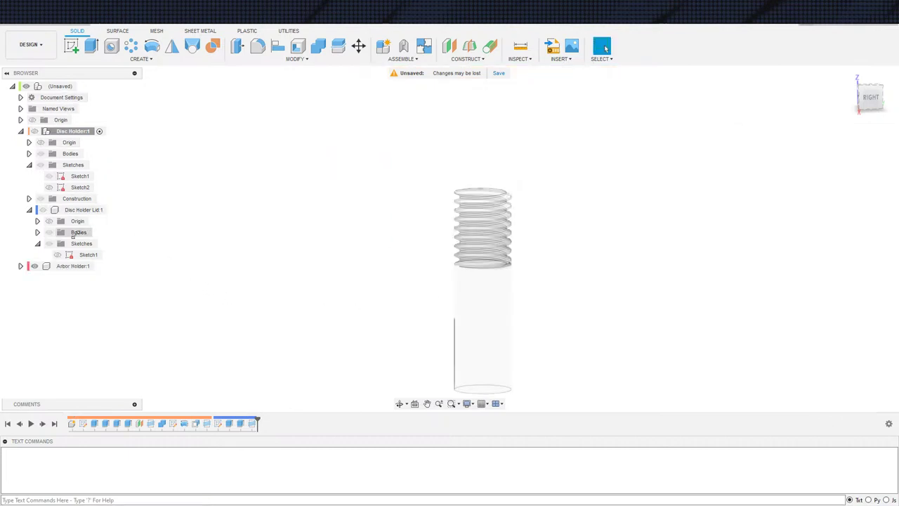
Step: Activate the Arbor Holder component and set the length of its stud's thread to 6 mm
{"action": "left_click", "coordinate": [102, 266]}
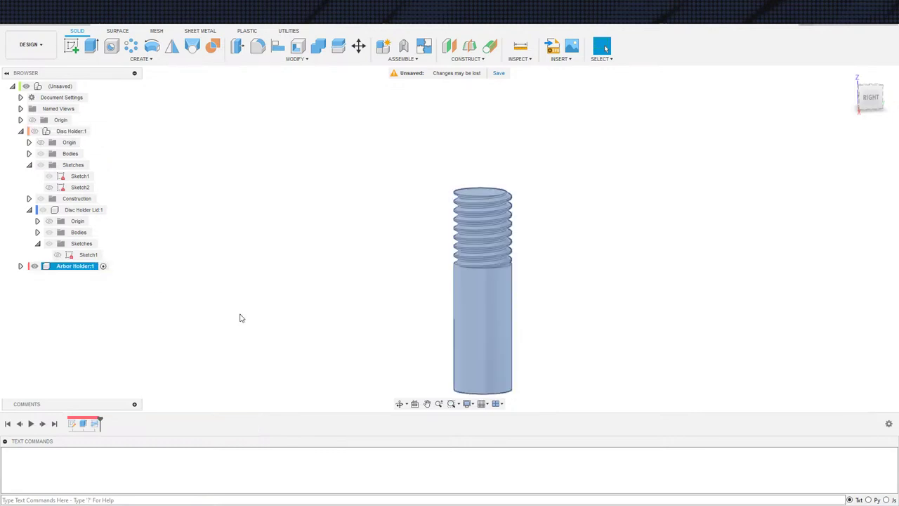
{"action": "double_click", "coordinate": [96, 424]}
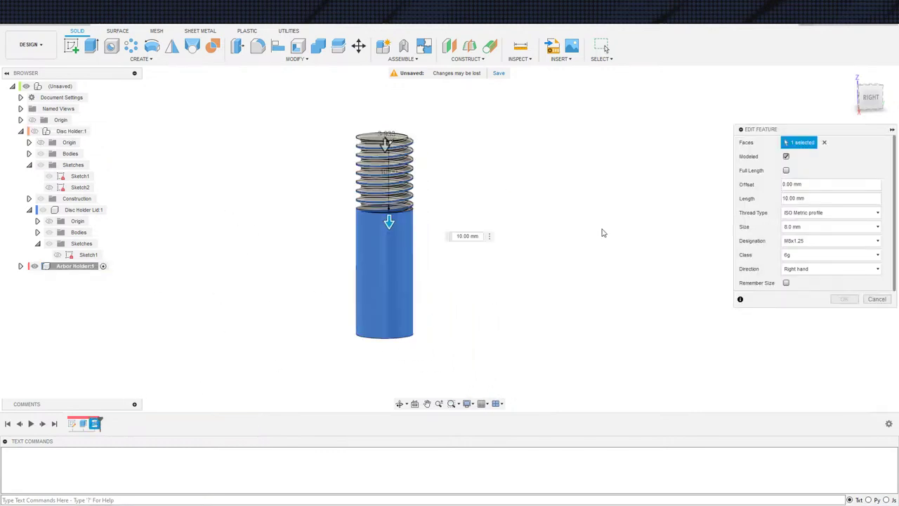
{"action": "left_click", "coordinate": [817, 199]}
{"action": "type", "text": "6"}
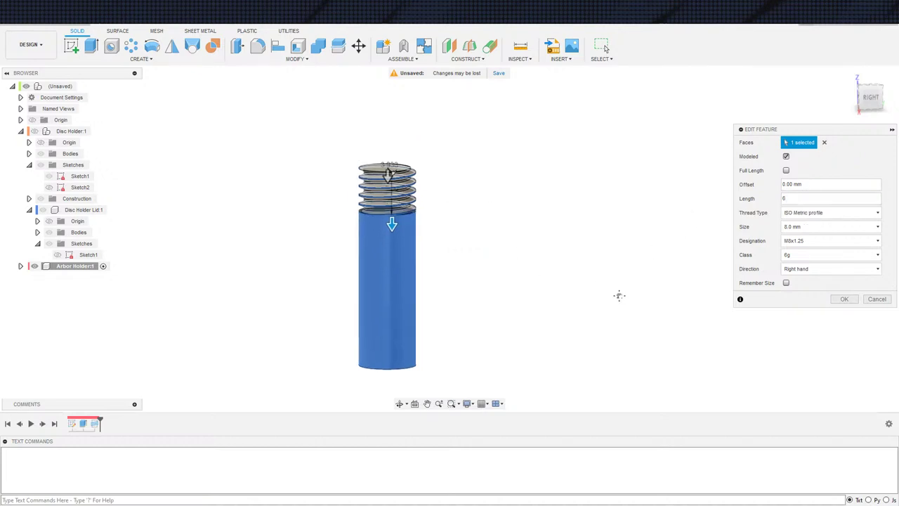
{"action": "left_click", "coordinate": [843, 299]}
{"action": "mouse_move", "coordinate": [504, 268]}
{"action": "middle_mouse_down"}
{"action": "mouse_move", "coordinate": [520, 260]}
{"action": "mouse_move", "coordinate": [514, 275]}
{"action": "middle_mouse_up"}
{"action": "scroll", "coordinate": [519, 259], "scroll_direction": "down", "scroll_amount": 1}
{"action": "scroll", "coordinate": [285, 310], "scroll_direction": "up", "scroll_amount": 2}
{"action": "middle_click_drag", "start_coordinate": [293, 295], "coordinate": [249, 307]}
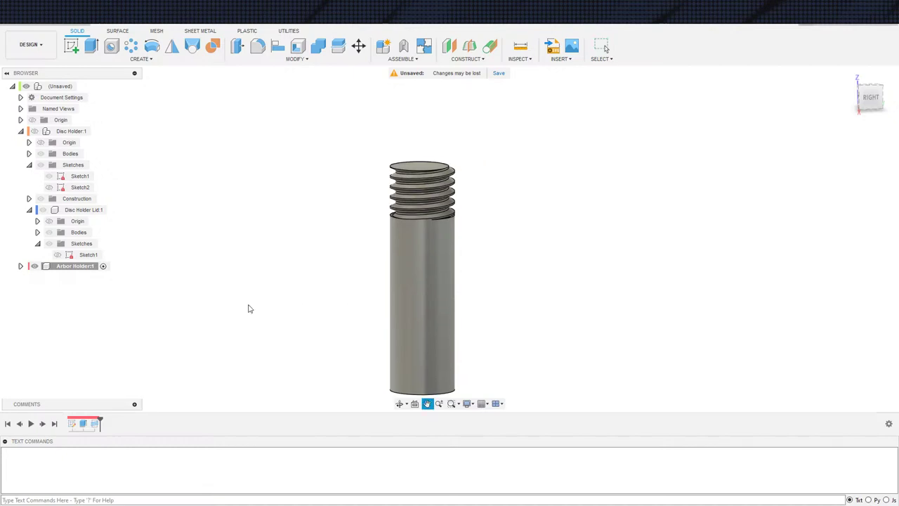
Step: Try offsetting the arbor stud's outer thread faces by -0.3 mm with Press Pull, and undo it
{"action": "scroll", "coordinate": [363, 67], "scroll_direction": "up", "scroll_amount": 1}
{"action": "left_click", "coordinate": [237, 46]}
{"action": "scroll", "coordinate": [503, 227], "scroll_direction": "up", "scroll_amount": 8}
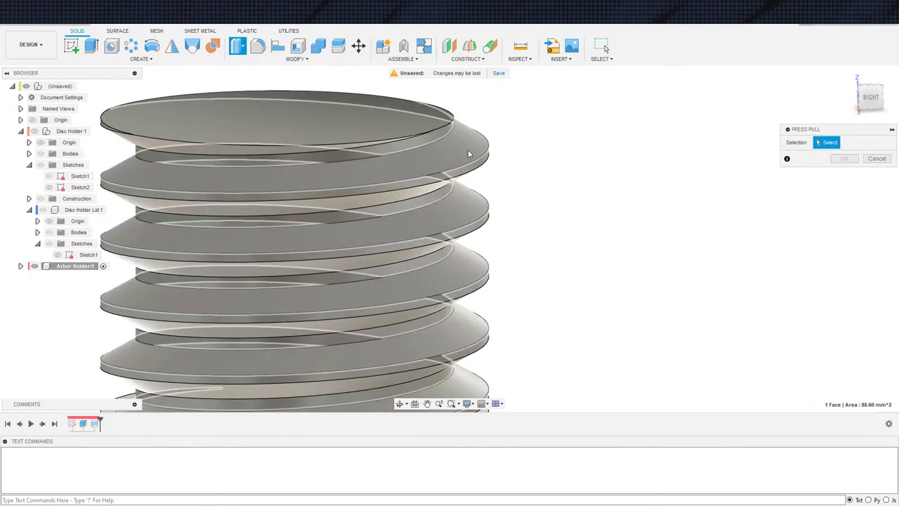
{"action": "left_click", "coordinate": [468, 149]}
{"action": "left_click", "coordinate": [479, 165]}
{"action": "scroll", "coordinate": [539, 163], "scroll_direction": "down", "scroll_amount": 2}
{"action": "scroll", "coordinate": [539, 163], "scroll_direction": "down", "scroll_amount": 1}
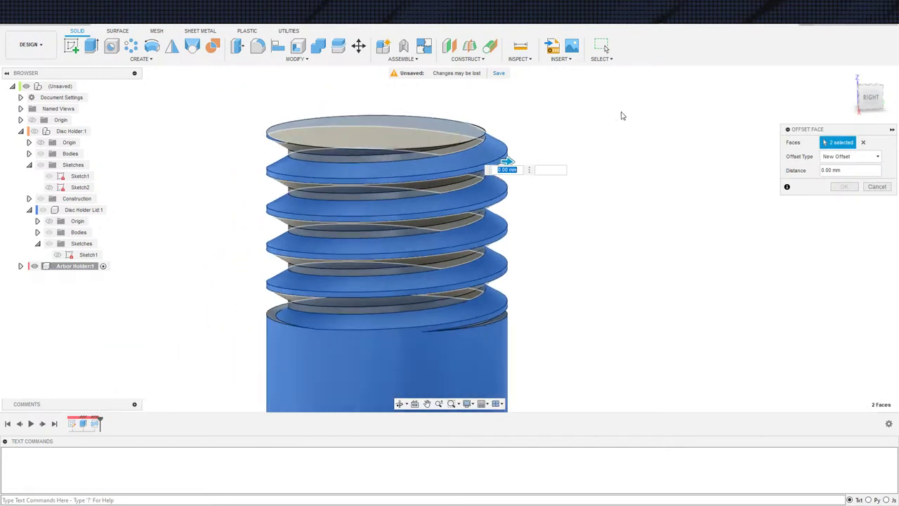
{"action": "key", "text": "Return"}
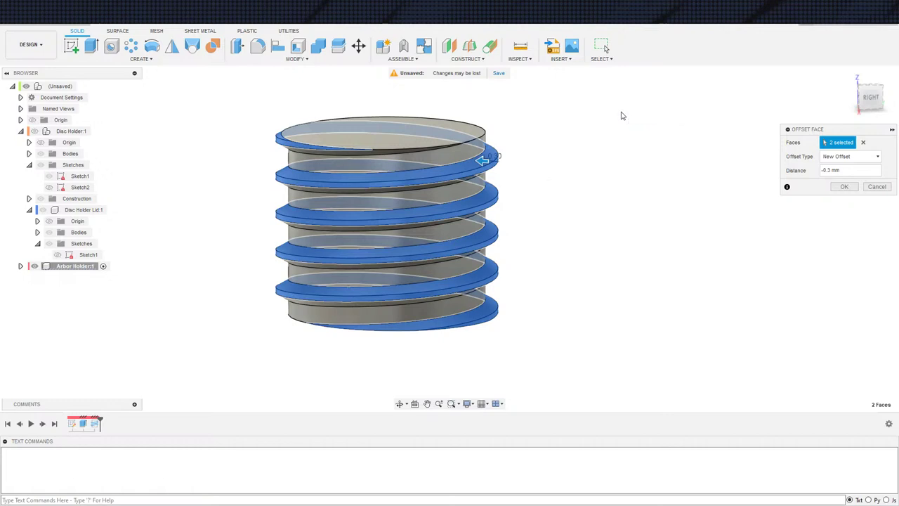
{"action": "key", "text": "Return"}
{"action": "scroll", "coordinate": [536, 311], "scroll_direction": "down", "scroll_amount": 3}
{"action": "middle_click_drag", "start_coordinate": [536, 311], "coordinate": [555, 284], "text": "shift"}
{"action": "left_click_drag", "start_coordinate": [555, 283], "coordinate": [542, 307]}
{"action": "key", "text": "Escape"}
{"action": "key", "text": "ctrl+z"}
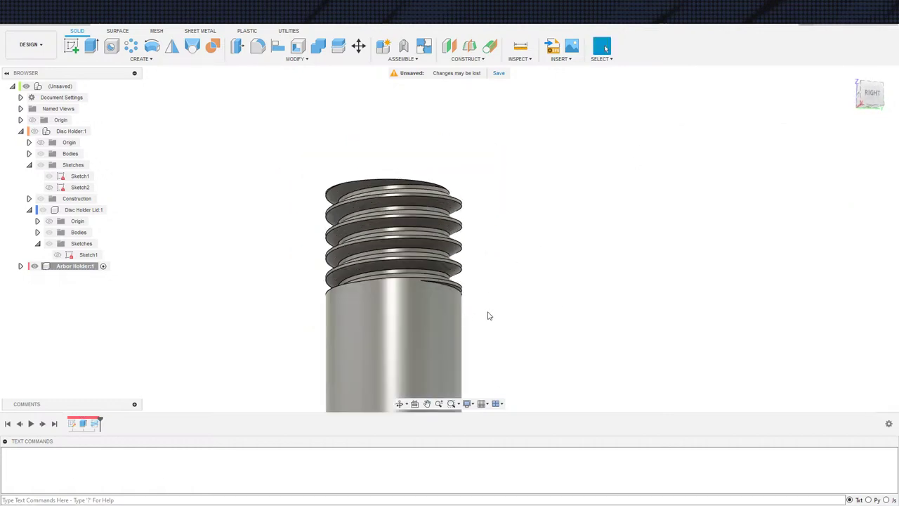
Step: Activate the Disc Holder component, show its bodies and hide the Arbor Holder
{"action": "double_click", "coordinate": [87, 131]}
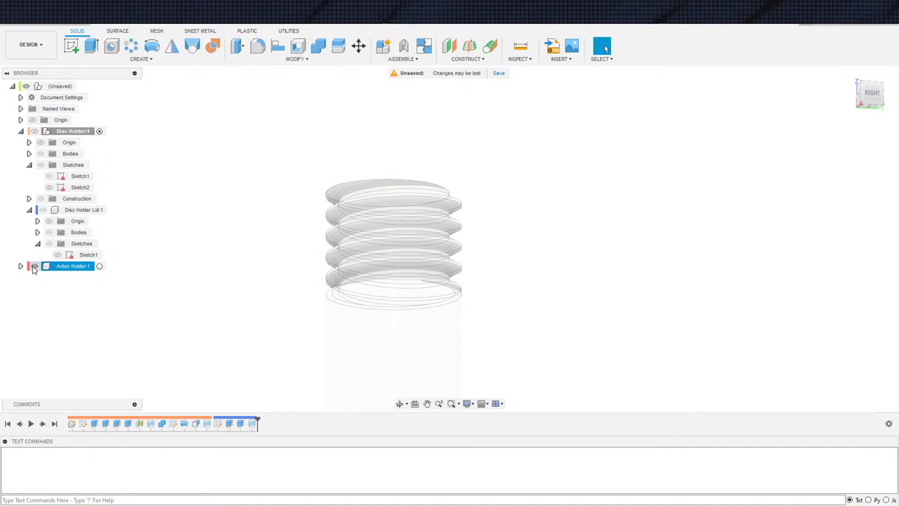
{"action": "left_click", "coordinate": [40, 153]}
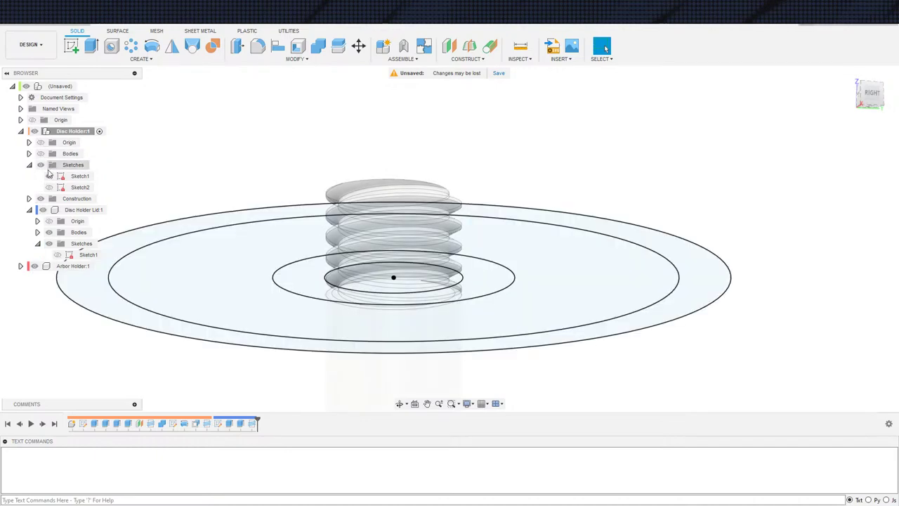
{"action": "scroll", "coordinate": [351, 309], "scroll_direction": "up", "scroll_amount": 3}
{"action": "scroll", "coordinate": [351, 320], "scroll_direction": "down", "scroll_amount": 3}
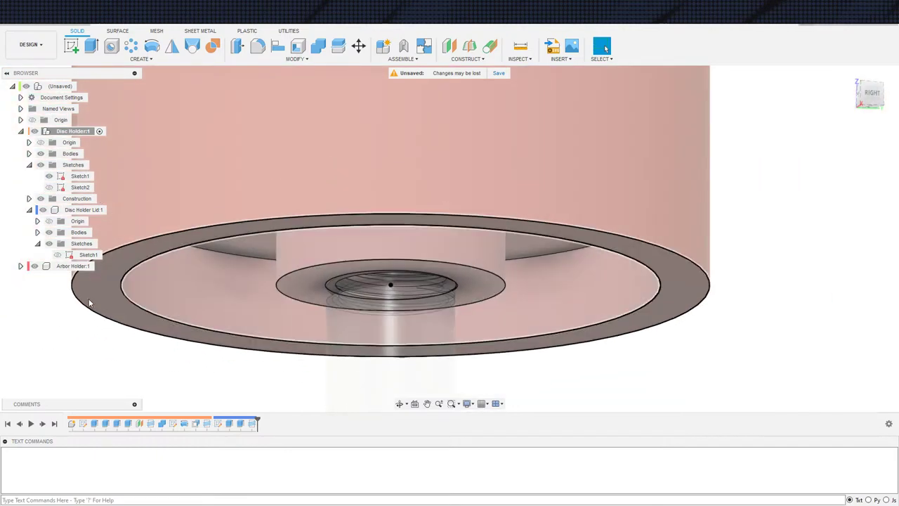
{"action": "left_click", "coordinate": [34, 266]}
{"action": "scroll", "coordinate": [376, 355], "scroll_direction": "up", "scroll_amount": 3}
Step: Hide the disc holder's Sketch1 and offset the base hole's internal thread faces by -0.3 mm with Press Pull
{"action": "key", "text": "q"}
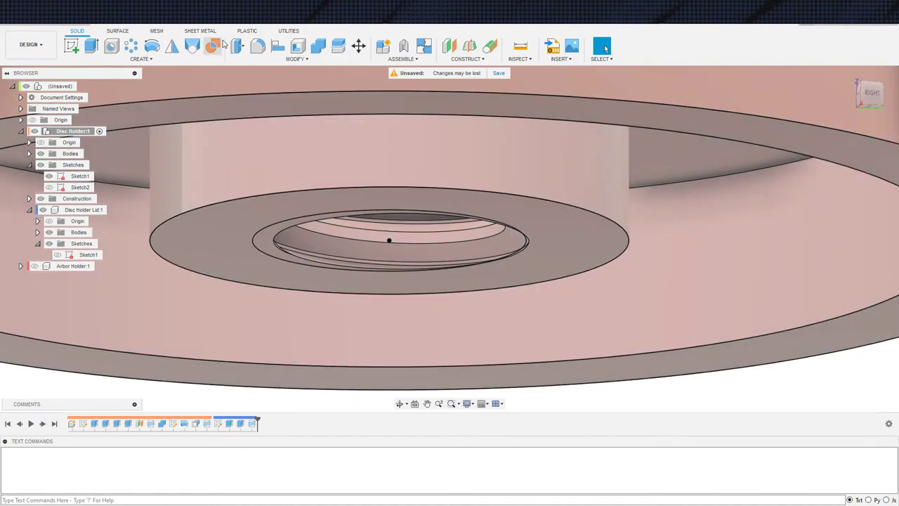
{"action": "scroll", "coordinate": [480, 268], "scroll_direction": "up", "scroll_amount": 3}
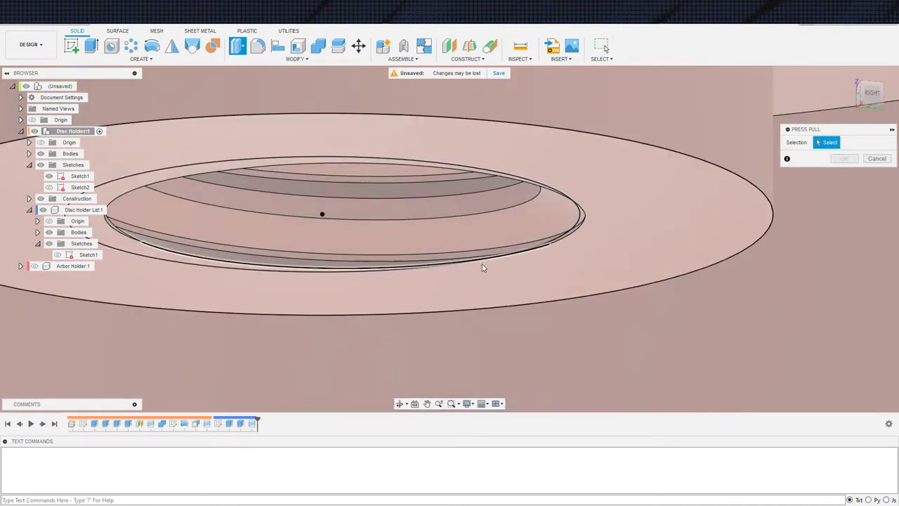
{"action": "middle_click_drag", "start_coordinate": [484, 266], "coordinate": [468, 193], "text": "shift"}
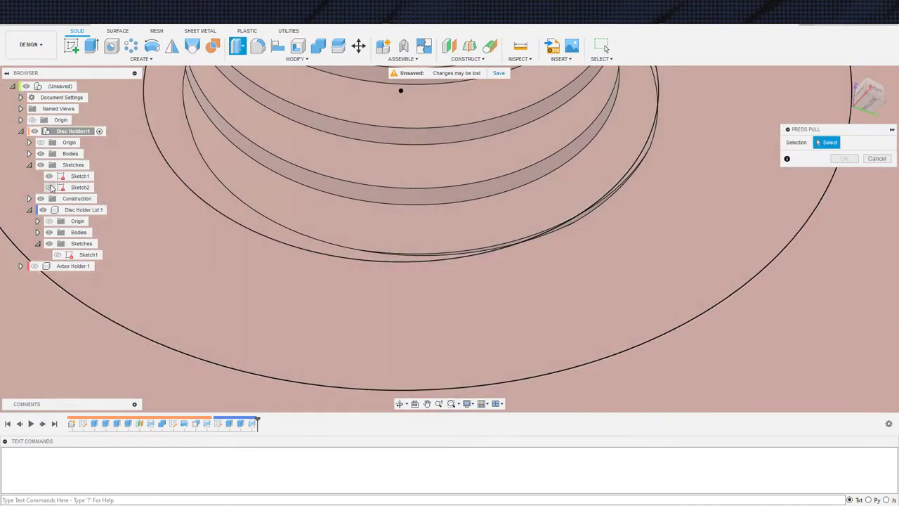
{"action": "left_click", "coordinate": [454, 197]}
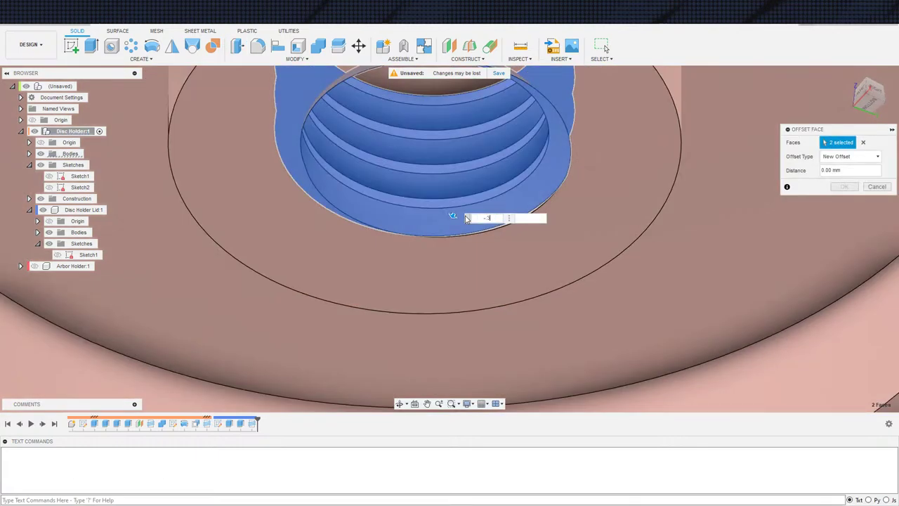
{"action": "key", "text": "Return"}
{"action": "scroll", "coordinate": [375, 212], "scroll_direction": "down", "scroll_amount": 2}
{"action": "middle_click_drag", "start_coordinate": [375, 212], "coordinate": [463, 269], "text": "shift"}
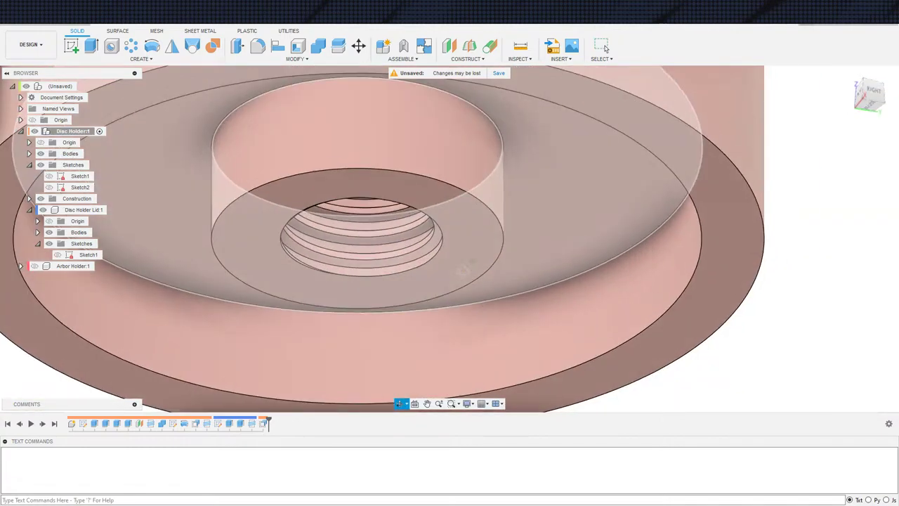
{"action": "scroll", "coordinate": [463, 269], "scroll_direction": "down", "scroll_amount": 3}
Step: Reactivate the Arbor Holder component and make it visible again
{"action": "left_click", "coordinate": [83, 87]}
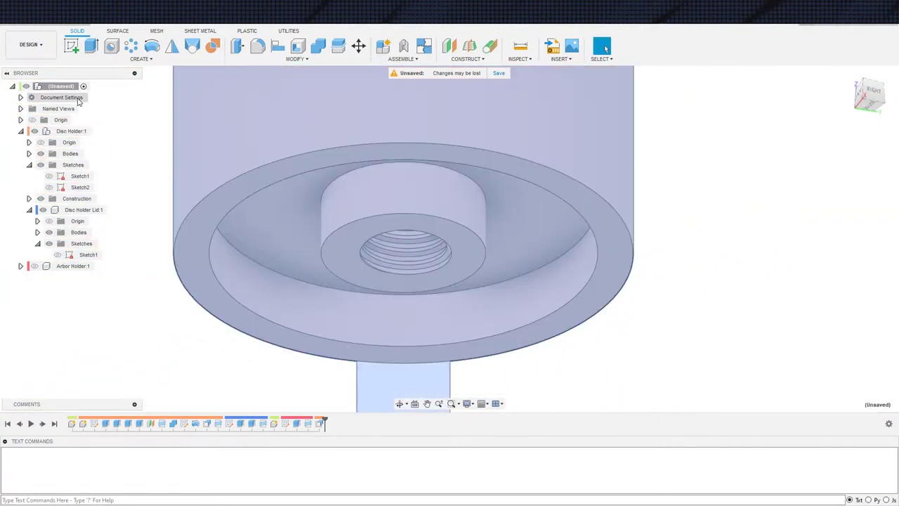
{"action": "left_click", "coordinate": [83, 301]}
{"action": "left_click", "coordinate": [103, 266]}
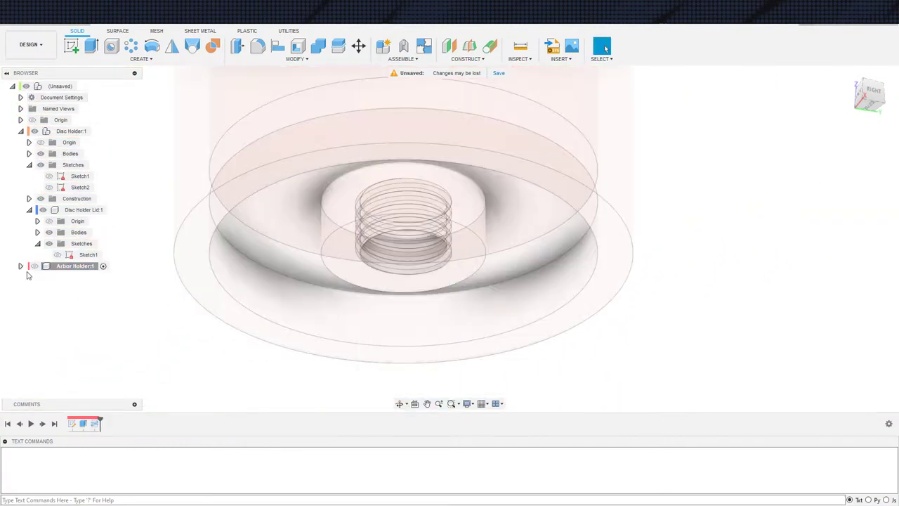
{"action": "left_click", "coordinate": [34, 266]}
{"action": "scroll", "coordinate": [157, 319], "scroll_direction": "down", "scroll_amount": 3}
{"action": "middle_click_drag", "start_coordinate": [235, 301], "coordinate": [232, 330], "text": "shift"}
{"action": "middle_click_drag", "start_coordinate": [231, 330], "coordinate": [203, 285]}
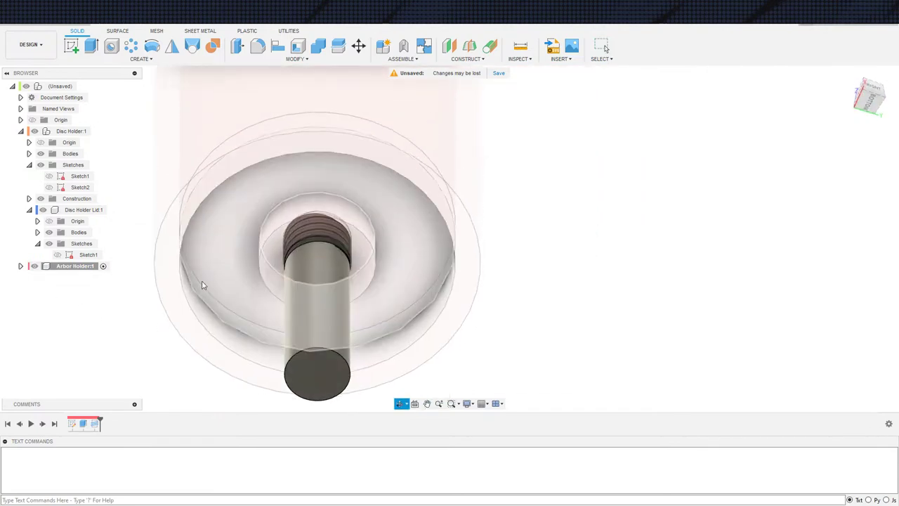
{"action": "double_click", "coordinate": [88, 254]}
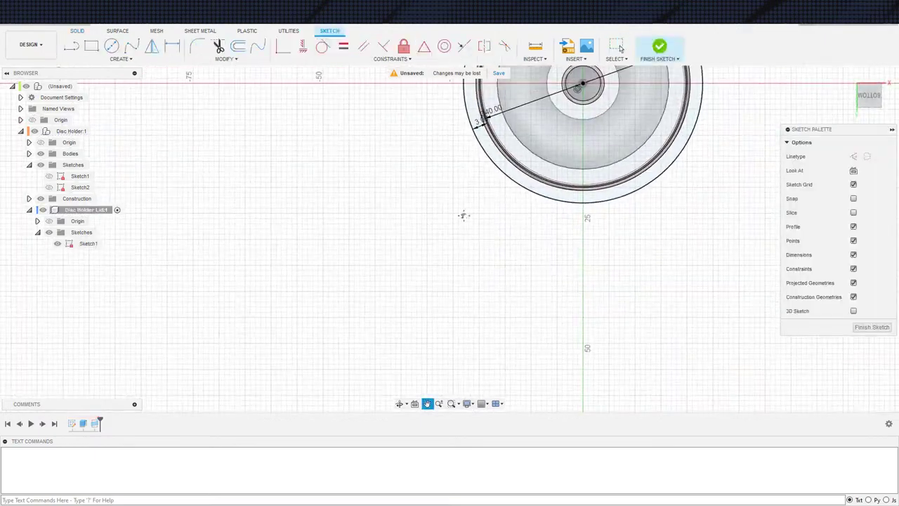
{"action": "middle_click_drag", "start_coordinate": [464, 216], "coordinate": [323, 368]}
{"action": "scroll", "coordinate": [415, 263], "scroll_direction": "down", "scroll_amount": 3}
{"action": "middle_click_drag", "start_coordinate": [440, 246], "coordinate": [387, 266]}
{"action": "scroll", "coordinate": [386, 265], "scroll_direction": "up", "scroll_amount": 5}
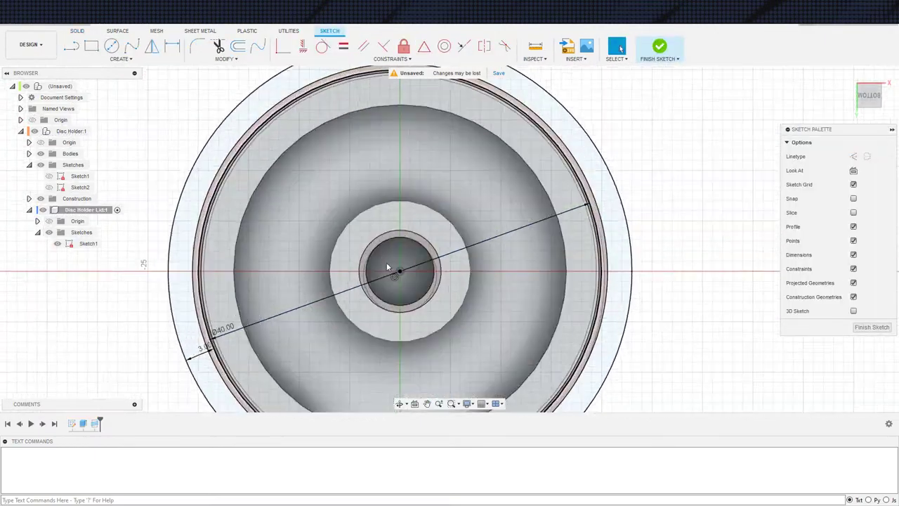
{"action": "scroll", "coordinate": [386, 262], "scroll_direction": "down", "scroll_amount": 5}
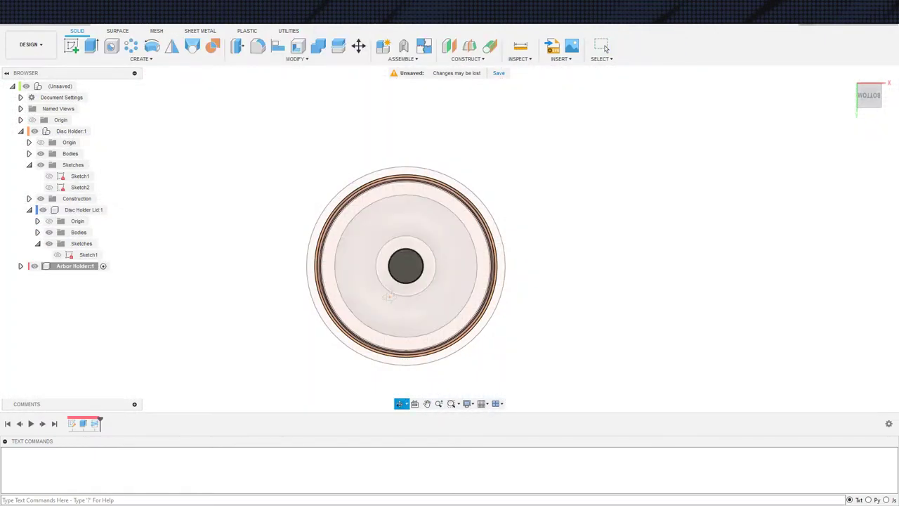
{"action": "middle_click_drag", "start_coordinate": [389, 297], "coordinate": [484, 283], "text": "shift"}
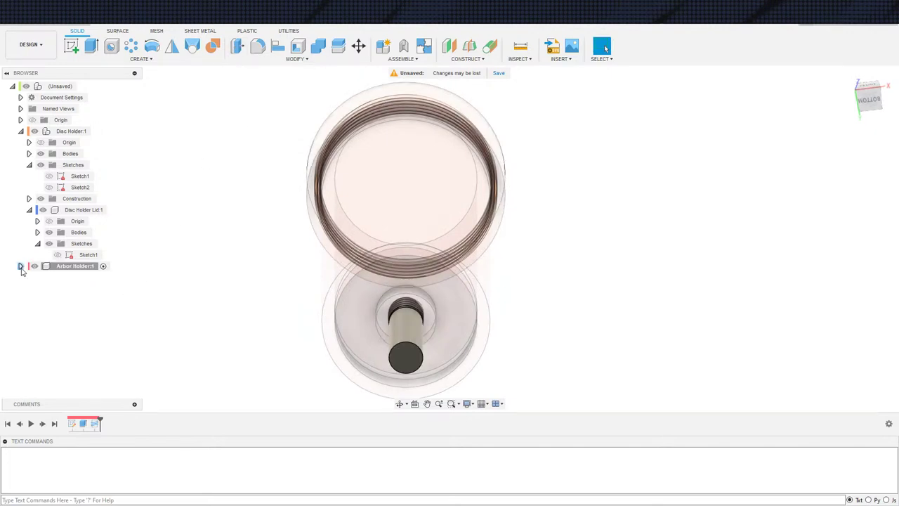
Step: Create an internal component named Arbor Clips inside the Arbor Holder and make the Arbor Holder active again
{"action": "right_click", "coordinate": [53, 267]}
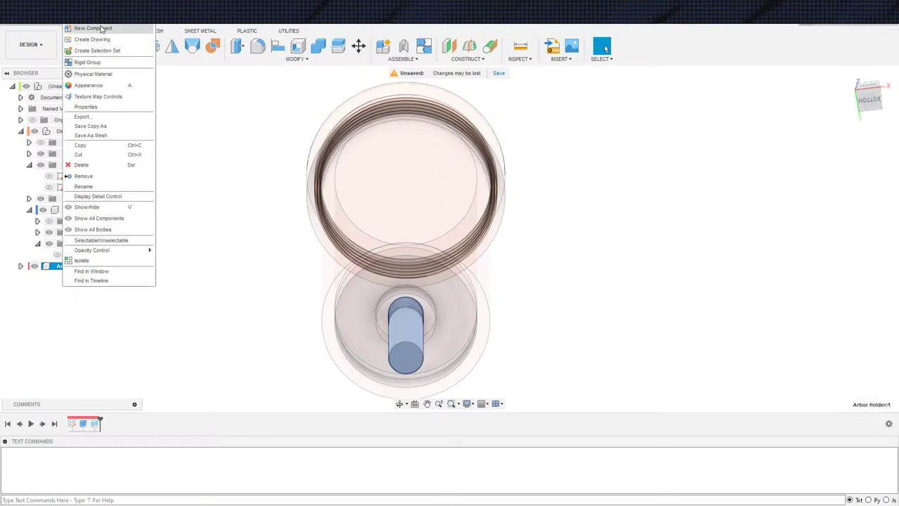
{"action": "left_click", "coordinate": [102, 30]}
{"action": "type", "text": "Arbor Clips"}
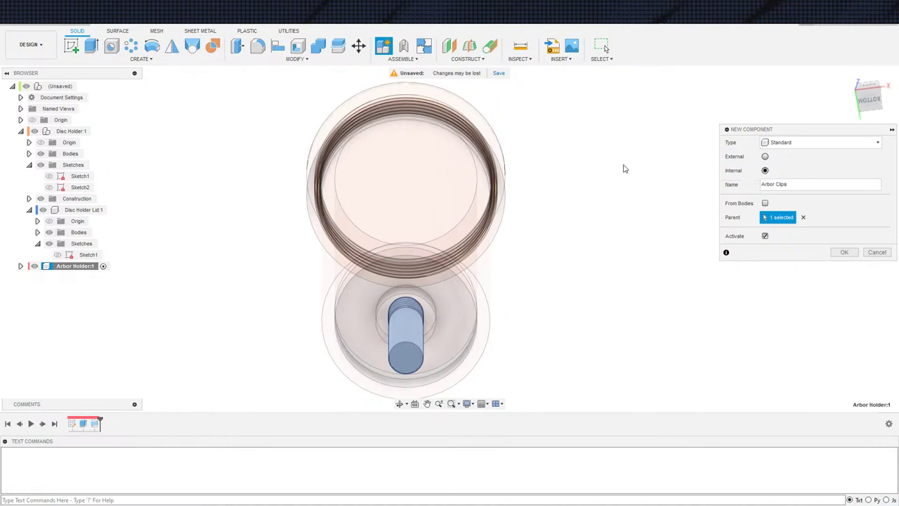
{"action": "key", "text": "Return"}
{"action": "scroll", "coordinate": [648, 253], "scroll_direction": "down", "scroll_amount": 2}
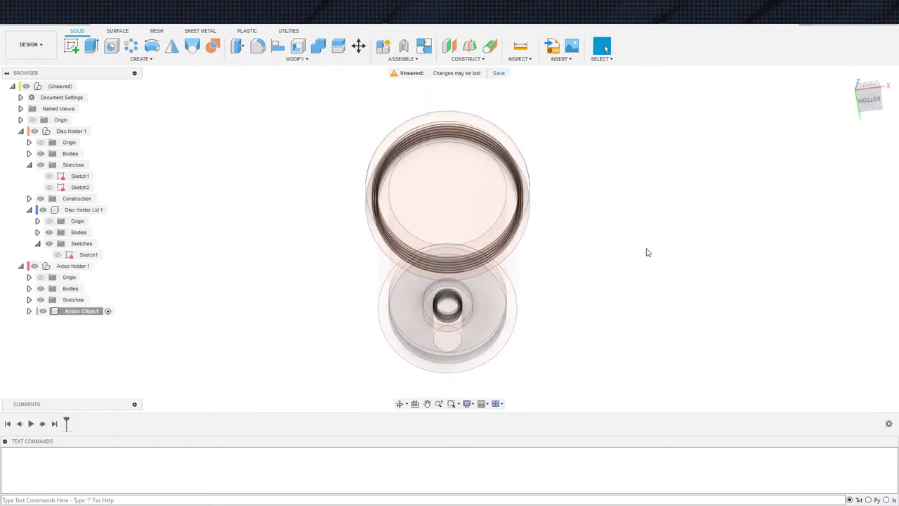
{"action": "middle_click_drag", "start_coordinate": [674, 288], "coordinate": [666, 265]}
{"action": "key", "text": "Escape"}
{"action": "scroll", "coordinate": [516, 272], "scroll_direction": "up", "scroll_amount": 3}
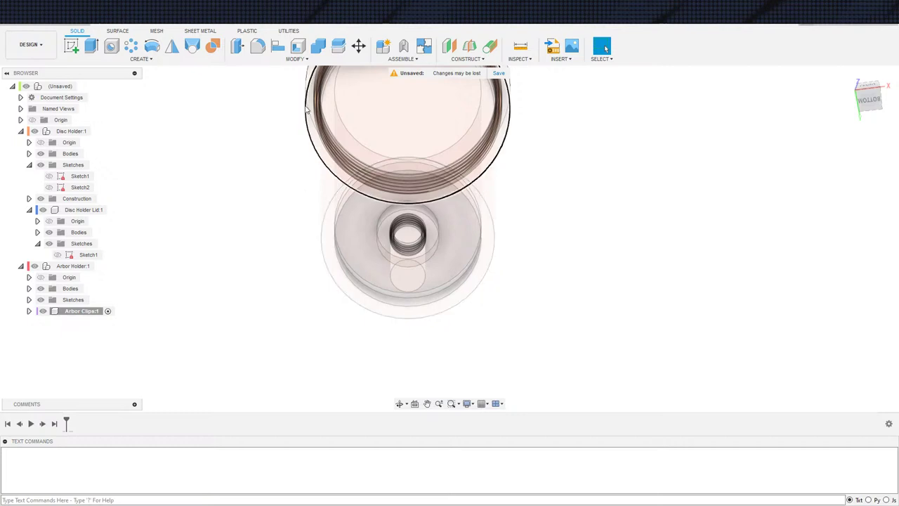
{"action": "left_click", "coordinate": [103, 266]}
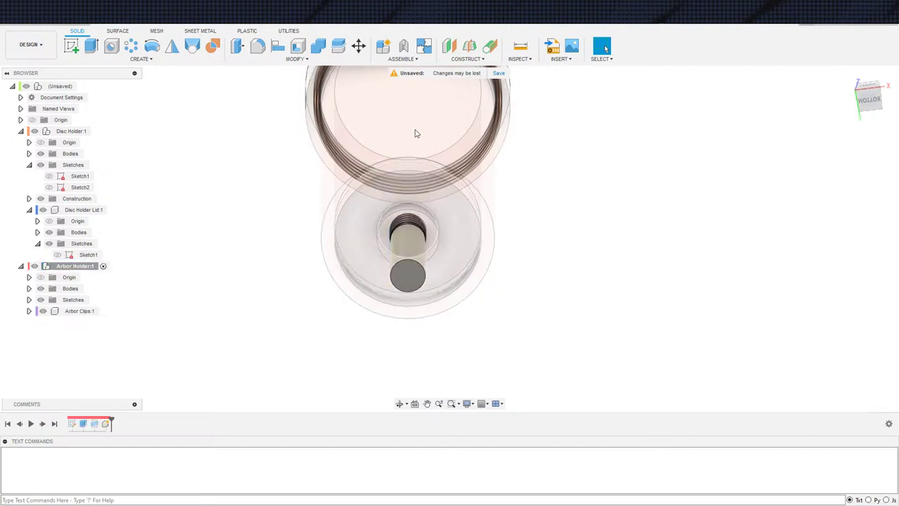
Step: Create an offset construction plane at 0 mm on the end face of the Arbor Holder's stud
{"action": "left_click", "coordinate": [449, 47]}
{"action": "left_click", "coordinate": [408, 276]}
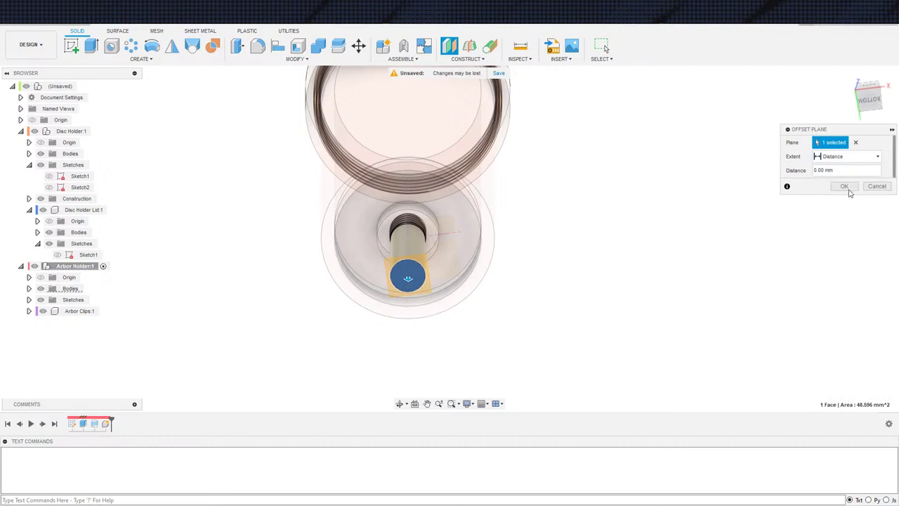
{"action": "left_click", "coordinate": [845, 187]}
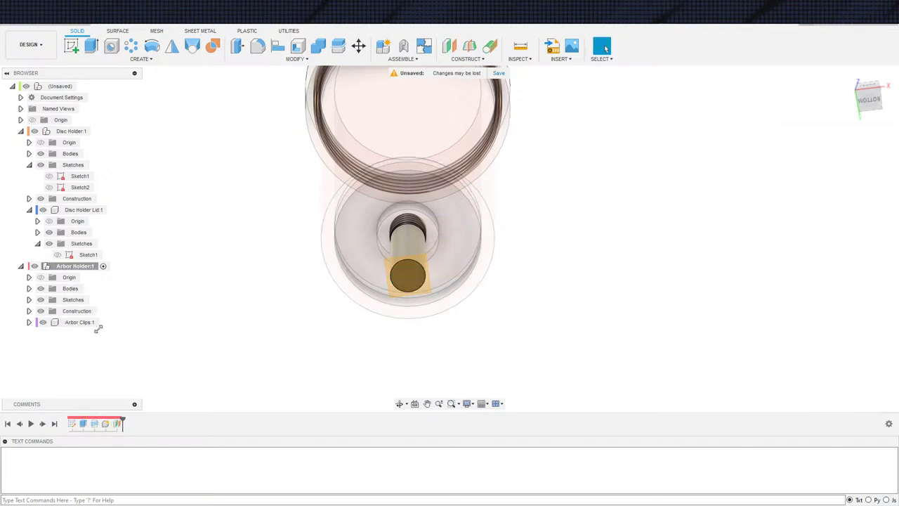
Step: Activate the Arbor Clips component, start a sketch on the plane at the stud's end, and hide the Disc Holder
{"action": "left_click", "coordinate": [105, 322]}
{"action": "key", "text": "s"}
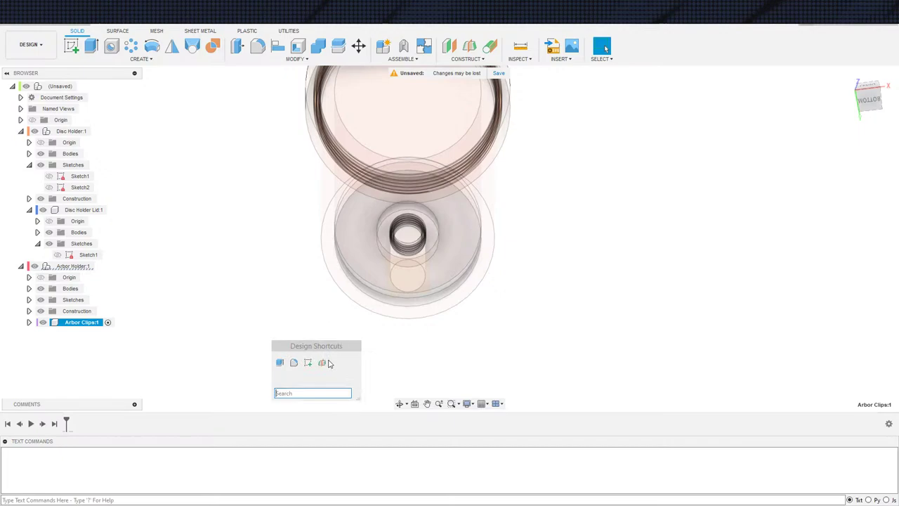
{"action": "left_click", "coordinate": [308, 362]}
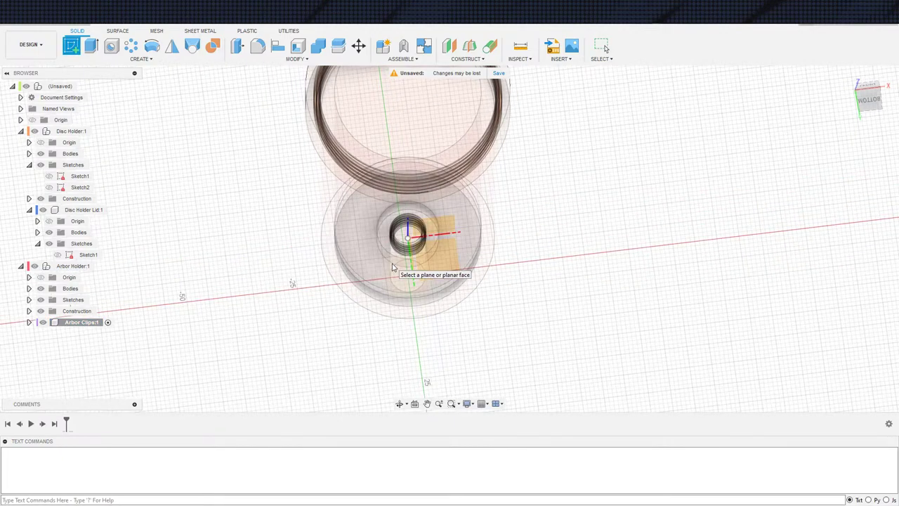
{"action": "left_click", "coordinate": [399, 261]}
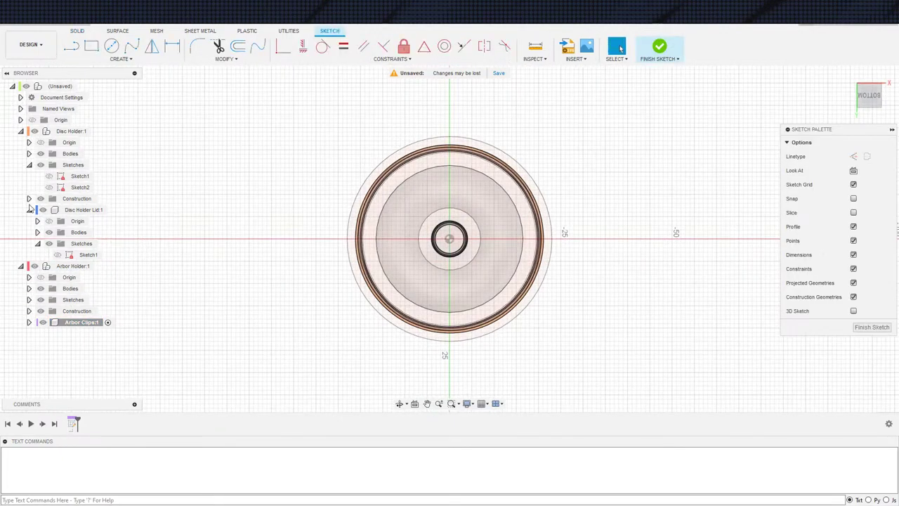
{"action": "left_click", "coordinate": [35, 131]}
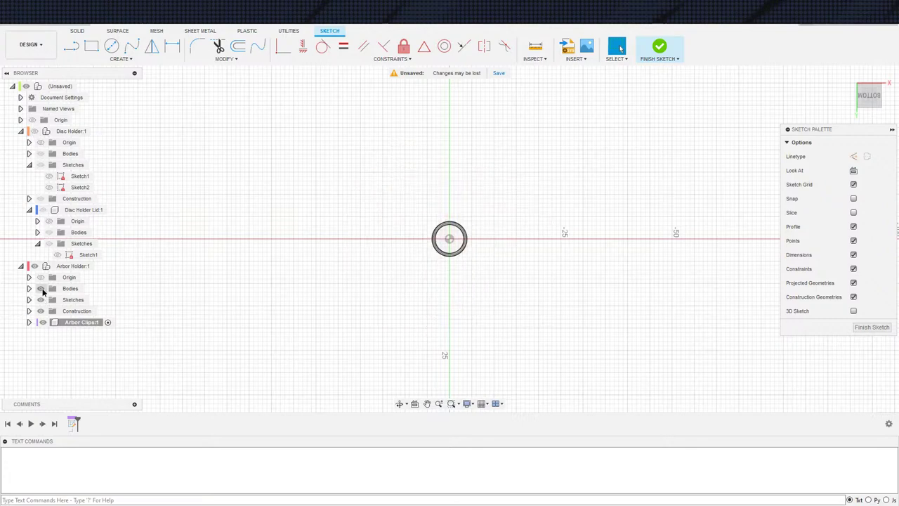
{"action": "scroll", "coordinate": [527, 274], "scroll_direction": "up", "scroll_amount": 2}
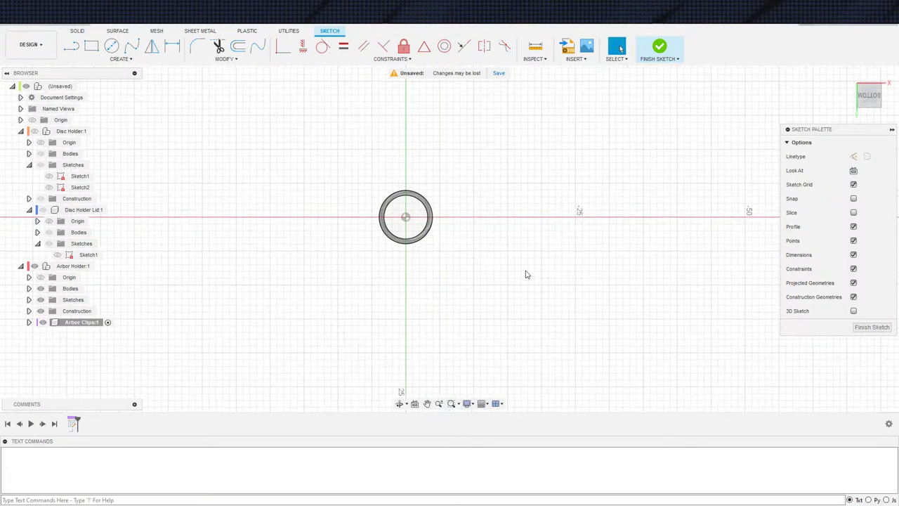
Step: Project the stud's circular end face into the sketch, hide the Arbor Holder's bodies, and view the sketch straight on
{"action": "mouse_move", "coordinate": [241, 281]}
{"action": "middle_mouse_down", "text": "shift"}
{"action": "mouse_move", "coordinate": [257, 305]}
{"action": "mouse_move", "coordinate": [252, 322]}
{"action": "mouse_move", "coordinate": [249, 311]}
{"action": "middle_mouse_up", "text": "shift"}
{"action": "key", "text": "s"}
{"action": "left_click", "coordinate": [398, 307]}
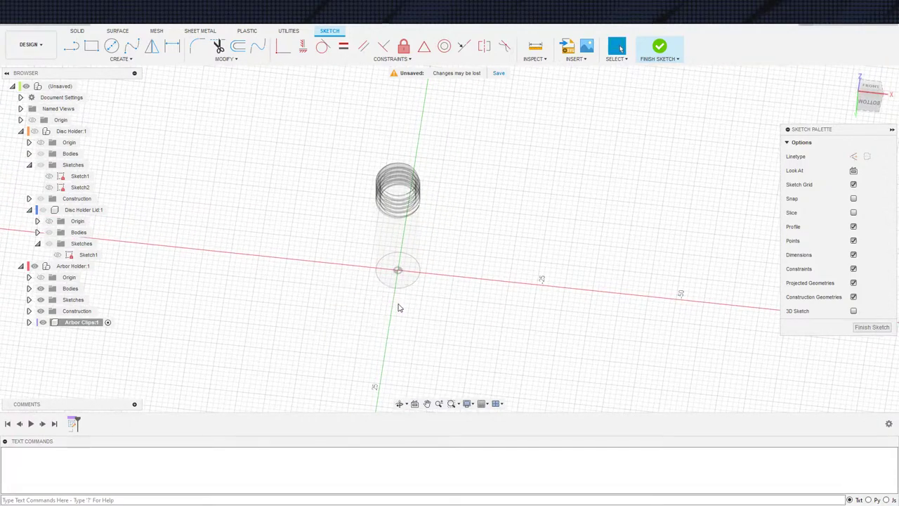
{"action": "key", "text": "p"}
{"action": "left_click", "coordinate": [397, 277]}
{"action": "left_click", "coordinate": [723, 186]}
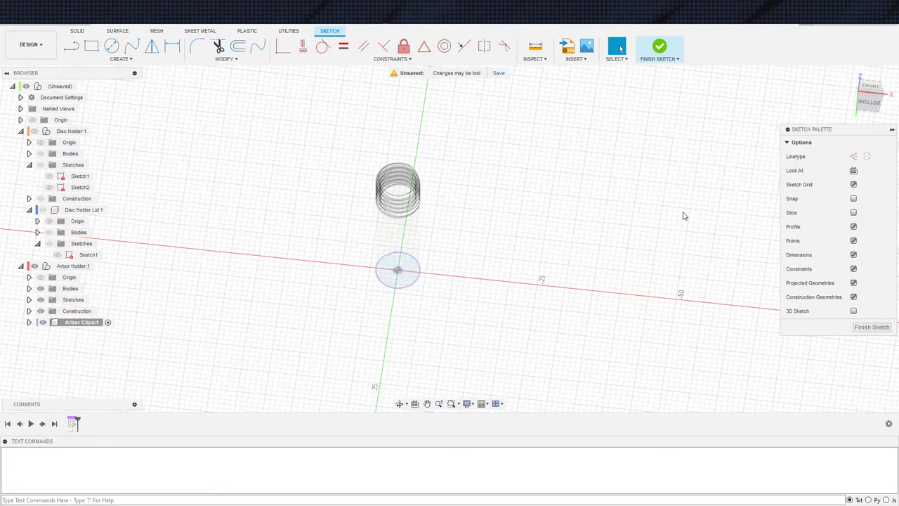
{"action": "left_click", "coordinate": [40, 288]}
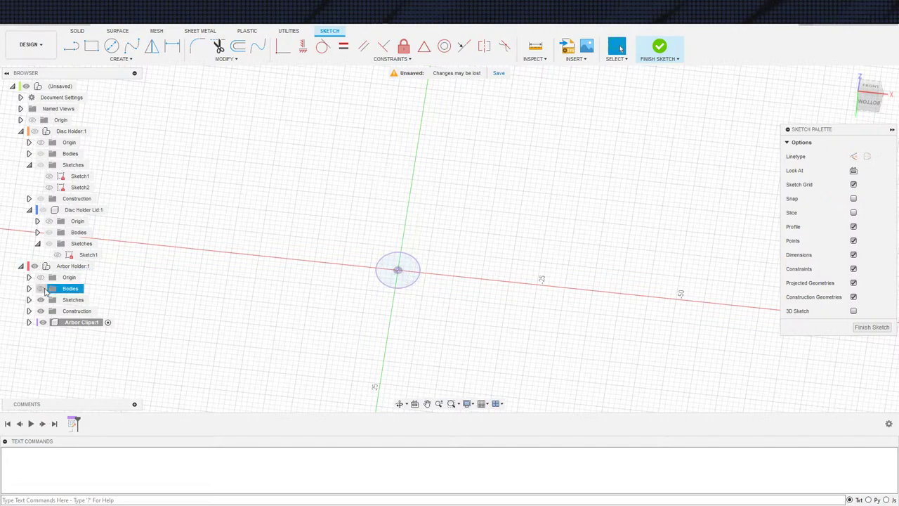
{"action": "left_click", "coordinate": [853, 171]}
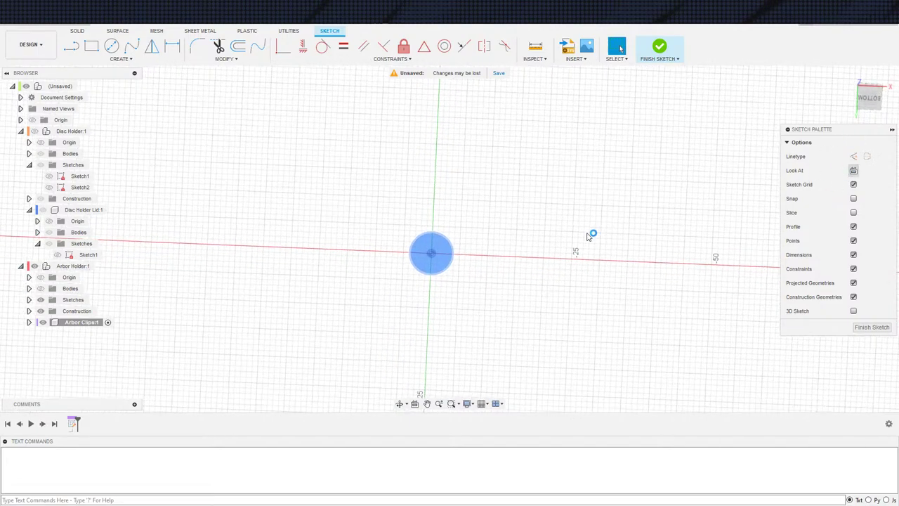
{"action": "scroll", "coordinate": [492, 239], "scroll_direction": "up", "scroll_amount": 3}
{"action": "middle_click_drag", "start_coordinate": [499, 259], "coordinate": [473, 284]}
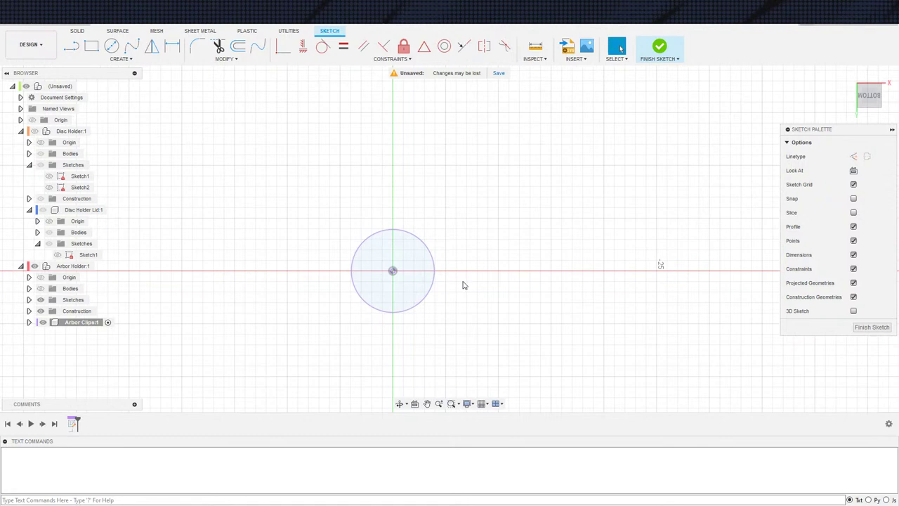
Step: Sketch a small circle beside the projected circle and a horizontal line about 21.4 mm long crossing the projected circle near its centre
{"action": "key", "text": "c"}
{"action": "left_click", "coordinate": [457, 279]}
{"action": "left_click", "coordinate": [472, 278]}
{"action": "key", "text": "s"}
{"action": "left_click", "coordinate": [379, 303]}
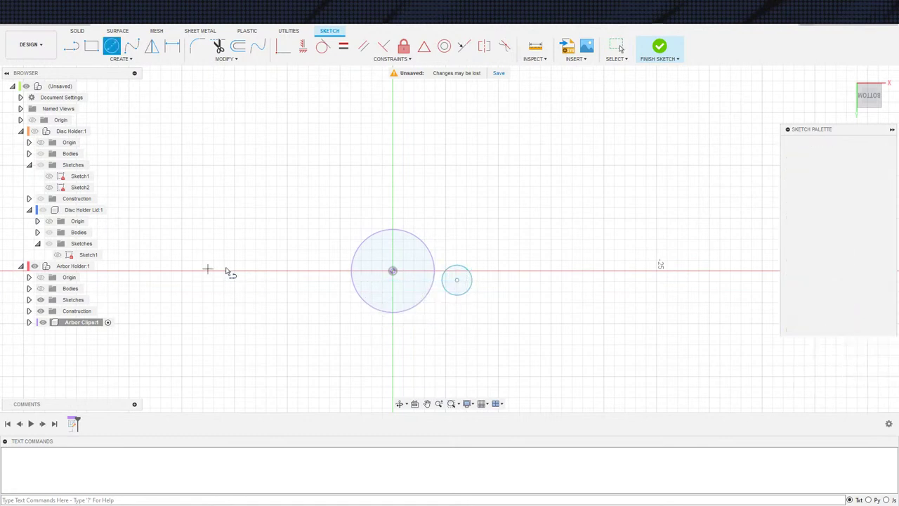
{"action": "left_click", "coordinate": [295, 270]}
{"action": "left_click_drag", "start_coordinate": [518, 272], "coordinate": [521, 271]}
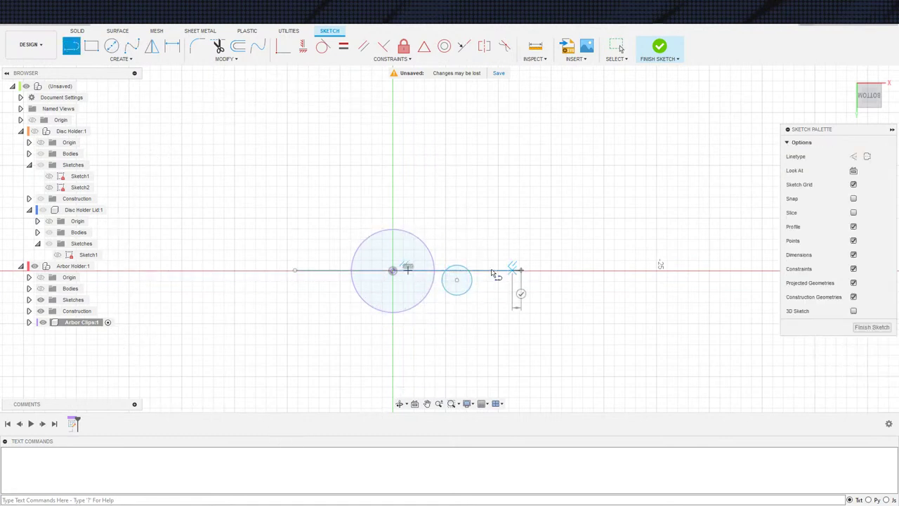
{"action": "key", "text": "Escape"}
{"action": "left_click", "coordinate": [491, 277]}
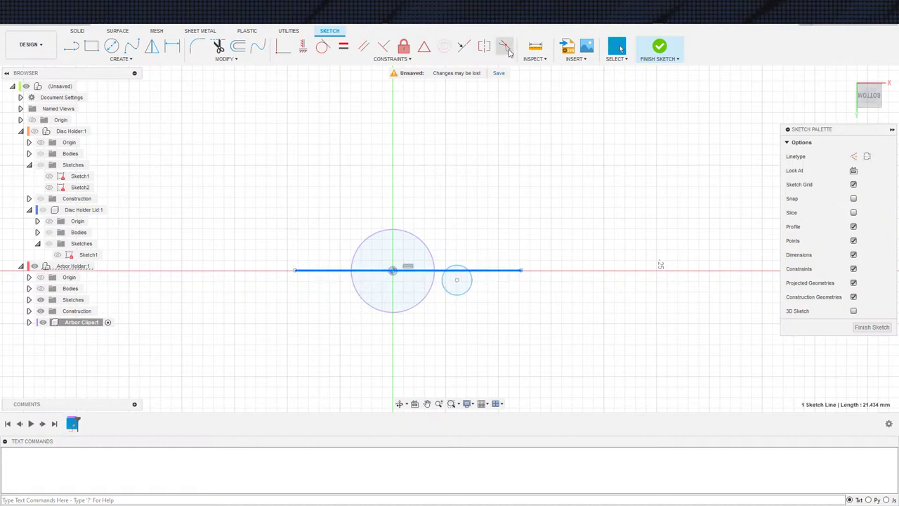
{"action": "left_click", "coordinate": [295, 270]}
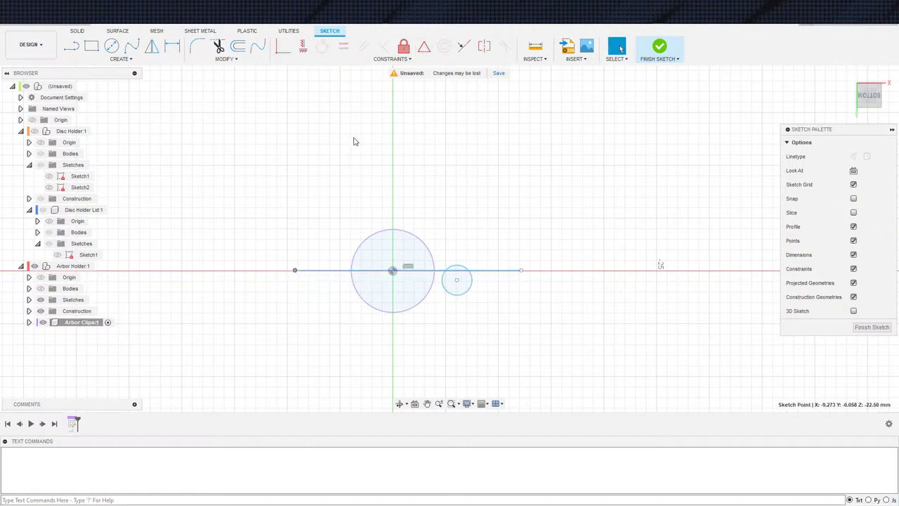
{"action": "left_click", "coordinate": [335, 273]}
{"action": "key", "text": "Escape"}
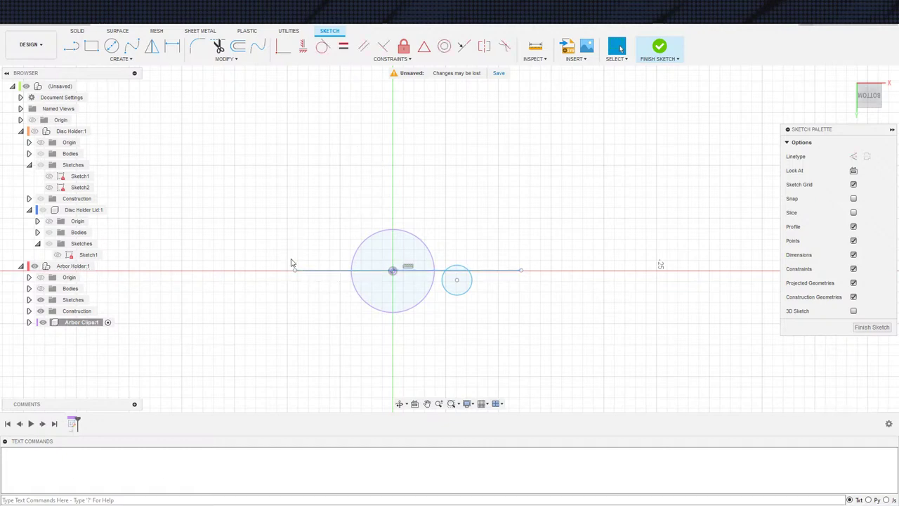
Step: Draw a three-point rectangle about 5.5 mm high across the projected circle, enclosing the small circle
{"action": "key", "text": "s"}
{"action": "left_click", "coordinate": [311, 269]}
{"action": "left_click", "coordinate": [289, 247]}
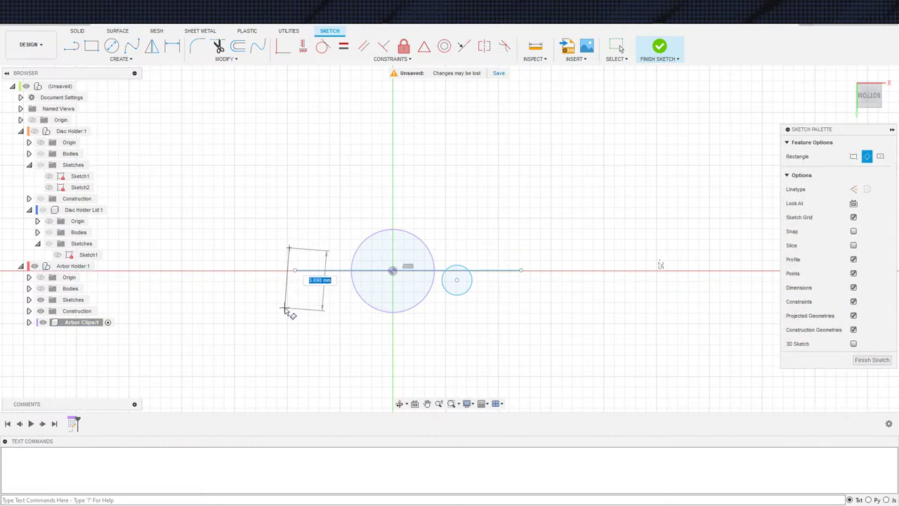
{"action": "left_click", "coordinate": [289, 306]}
{"action": "left_click", "coordinate": [498, 322]}
{"action": "key", "text": "Escape"}
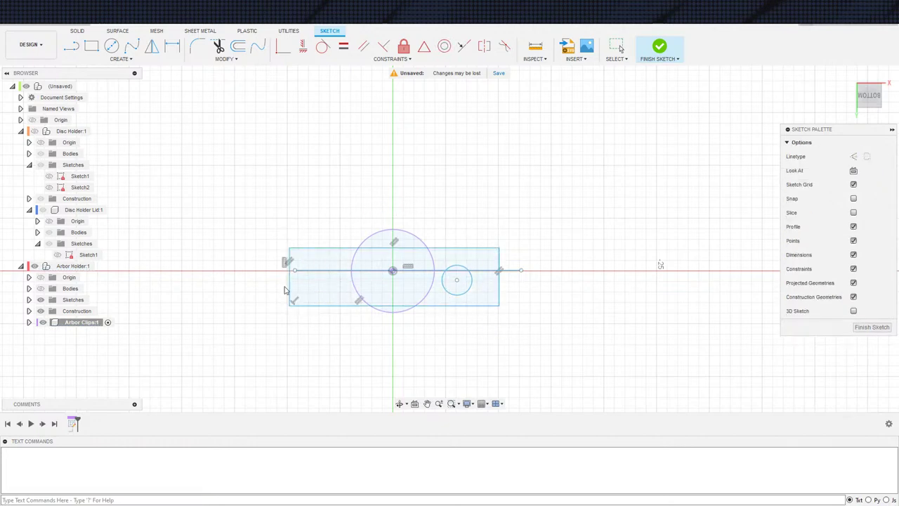
Step: Constrain the horizontal line's outer endpoint to the midpoint of the rectangle's nearby short edge
{"action": "left_click", "coordinate": [288, 287]}
{"action": "left_click", "coordinate": [425, 46]}
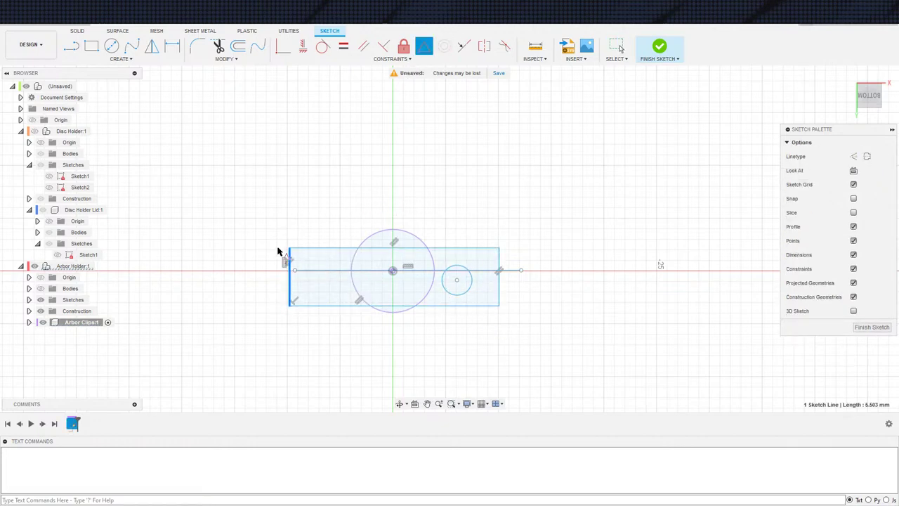
{"action": "left_click", "coordinate": [295, 271]}
{"action": "key", "text": "Escape"}
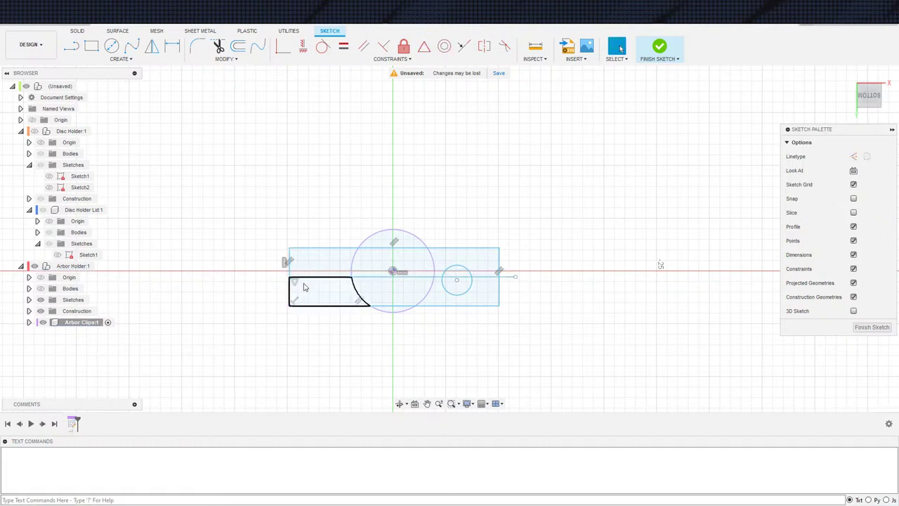
Step: Make the line's endpoint on the rectangle's short edge coincident with the centre of the projected circle
{"action": "left_click", "coordinate": [290, 276]}
{"action": "left_click", "coordinate": [283, 47]}
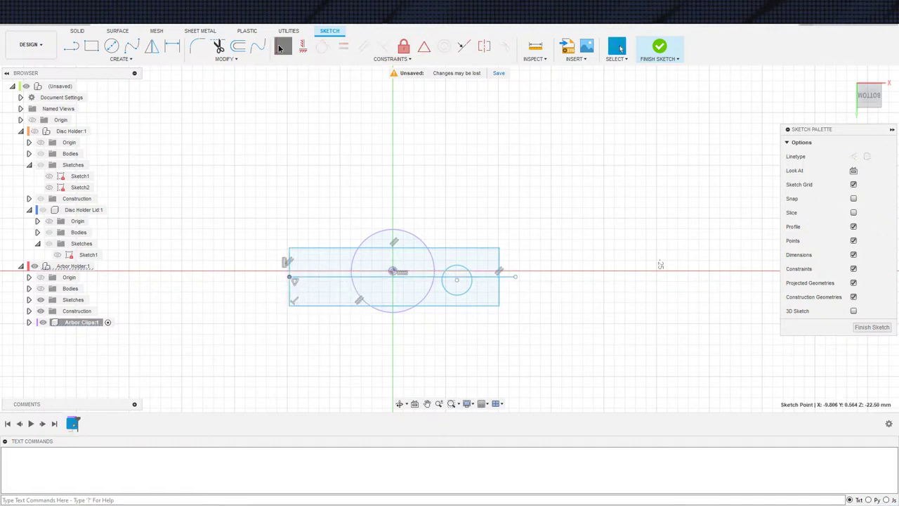
{"action": "left_click", "coordinate": [394, 271]}
{"action": "scroll", "coordinate": [452, 274], "scroll_direction": "up", "scroll_amount": 3}
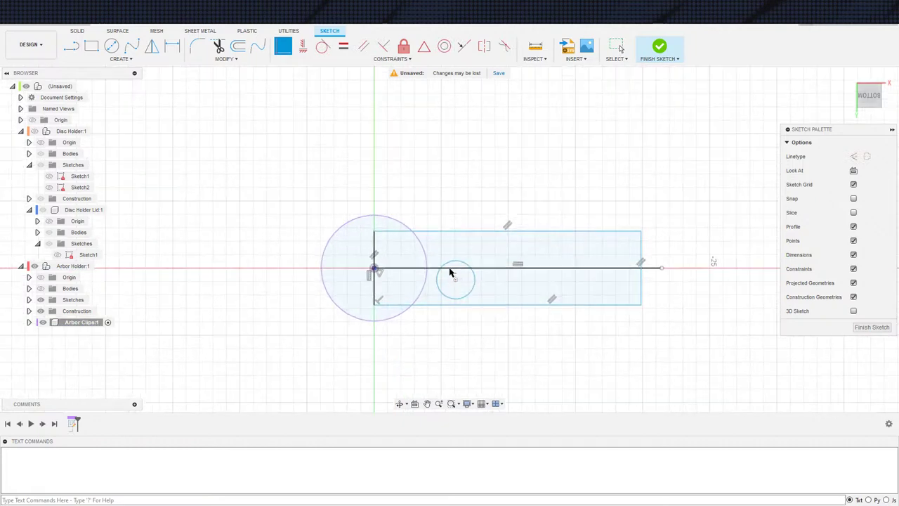
{"action": "key", "text": "Escape"}
Step: Shorten the rectangle by moving its free short edge inward until it cuts through the small circle
{"action": "scroll", "coordinate": [450, 333], "scroll_direction": "down", "scroll_amount": 2}
{"action": "key", "text": "d"}
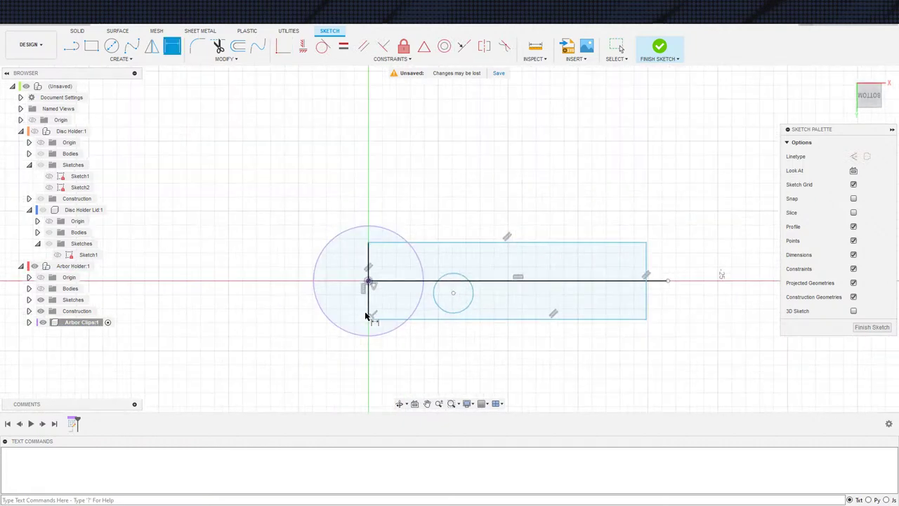
{"action": "scroll", "coordinate": [460, 313], "scroll_direction": "up", "scroll_amount": 3}
{"action": "key", "text": "Escape"}
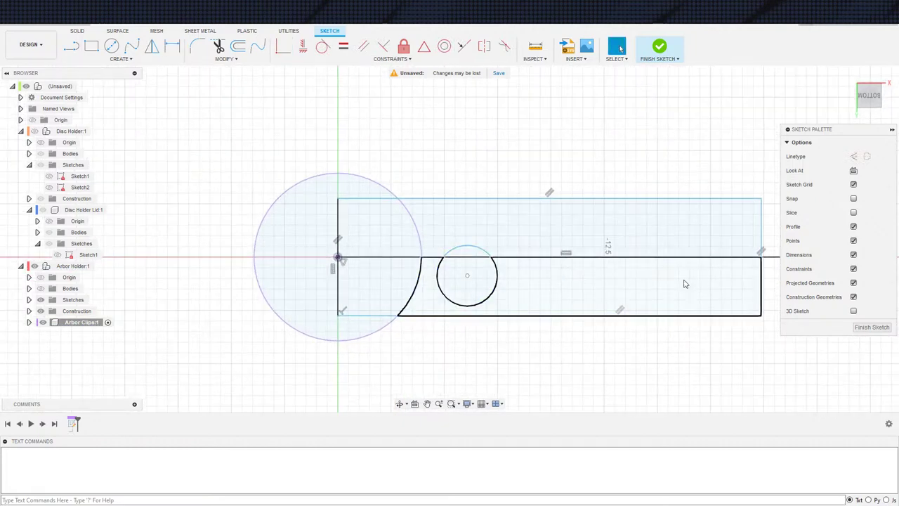
{"action": "left_click", "coordinate": [766, 276]}
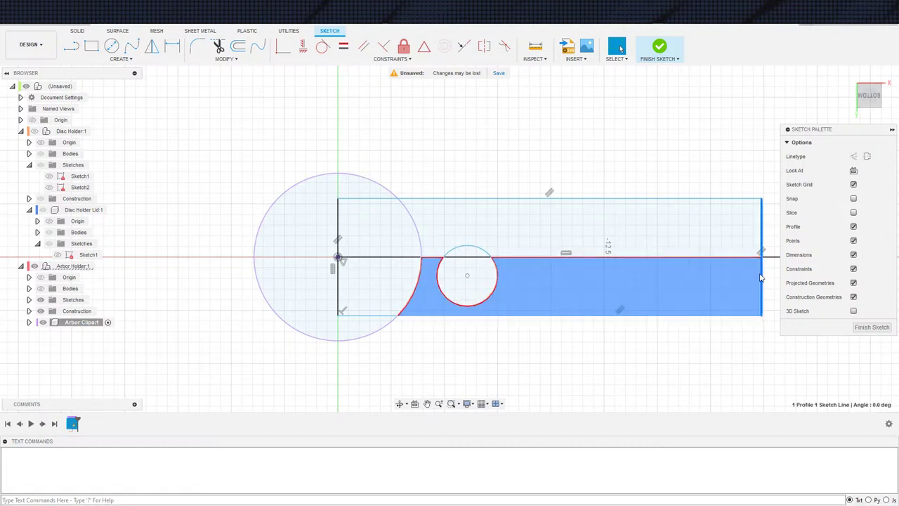
{"action": "left_click_drag", "start_coordinate": [763, 277], "coordinate": [450, 281]}
{"action": "left_click", "coordinate": [560, 171]}
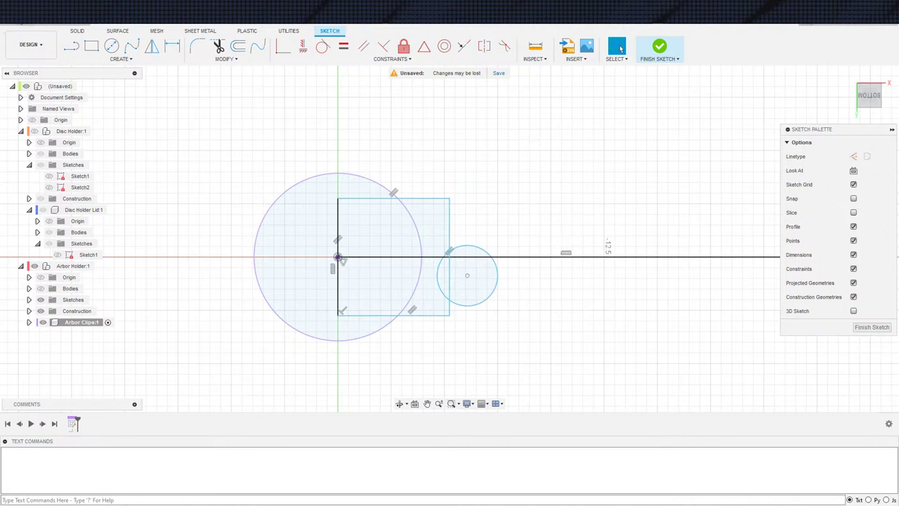
Step: Open the Solder Mask Tools Holder design from the Add ons folder of the Carvera project
{"action": "left_click", "coordinate": [17, 12]}
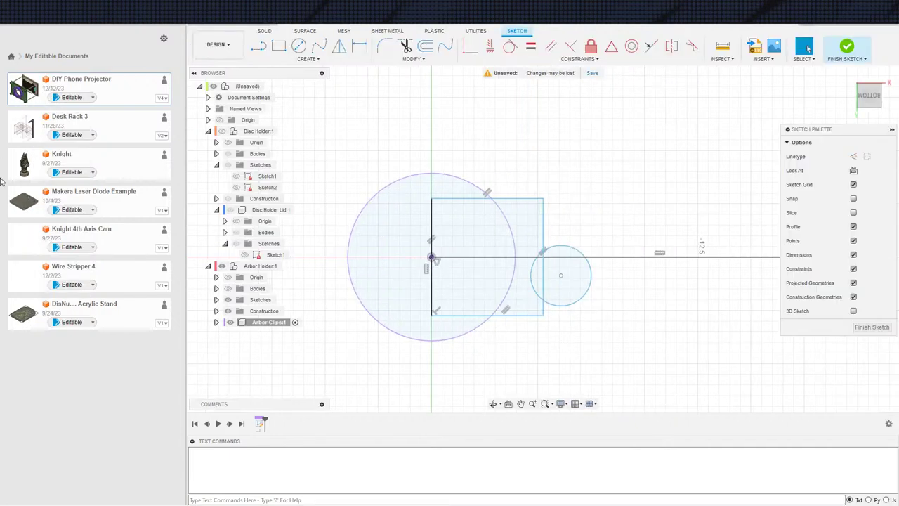
{"action": "left_click", "coordinate": [10, 57]}
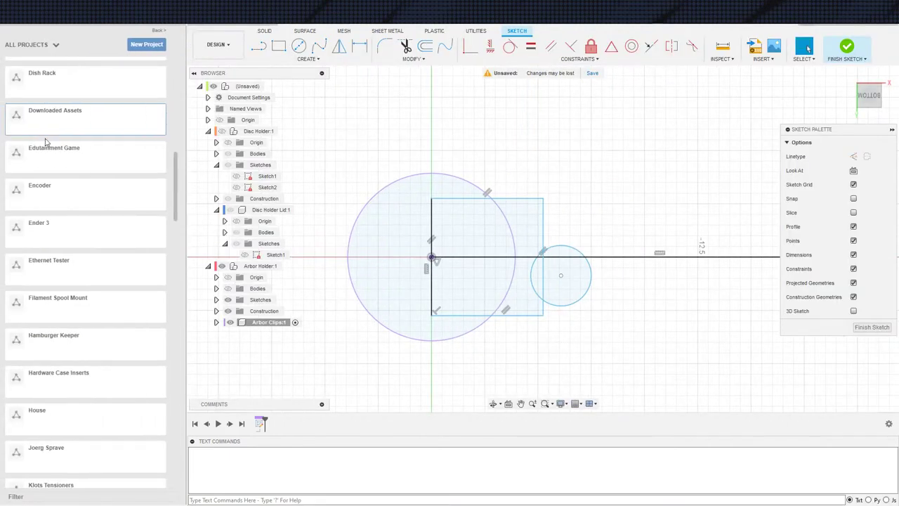
{"action": "scroll", "coordinate": [46, 142], "scroll_direction": "up", "scroll_amount": 10}
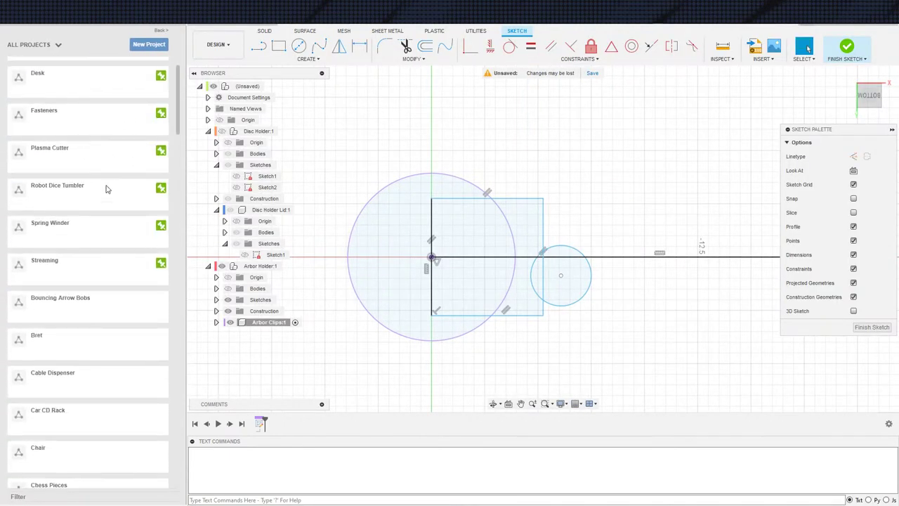
{"action": "scroll", "coordinate": [105, 190], "scroll_direction": "down", "scroll_amount": 4}
{"action": "scroll", "coordinate": [100, 193], "scroll_direction": "up", "scroll_amount": 6}
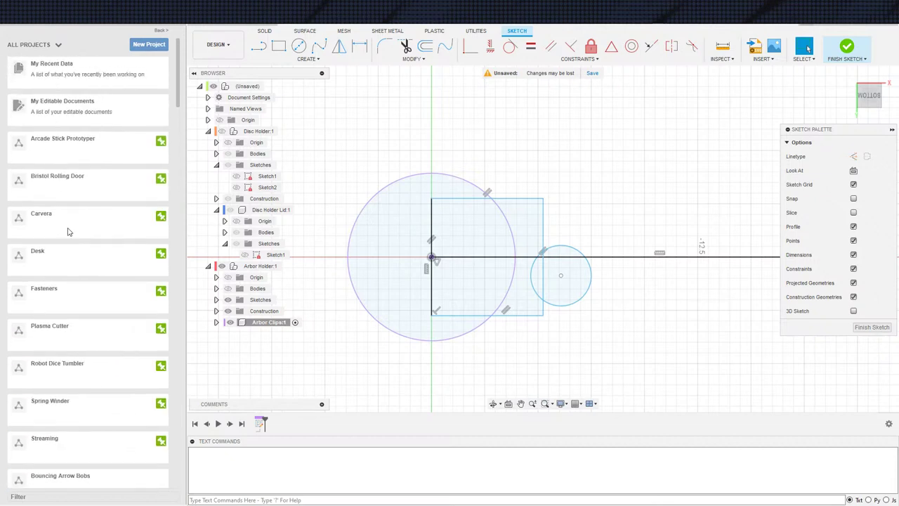
{"action": "left_click", "coordinate": [71, 227]}
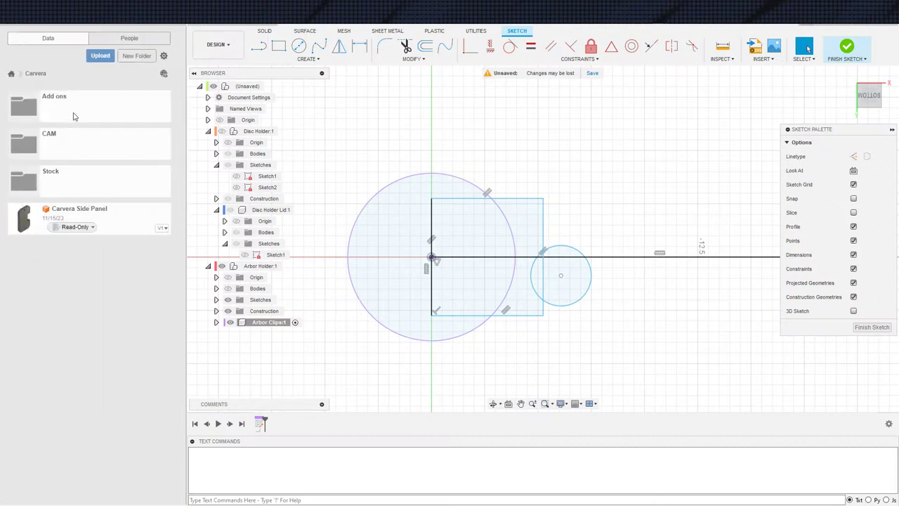
{"action": "left_click", "coordinate": [64, 109]}
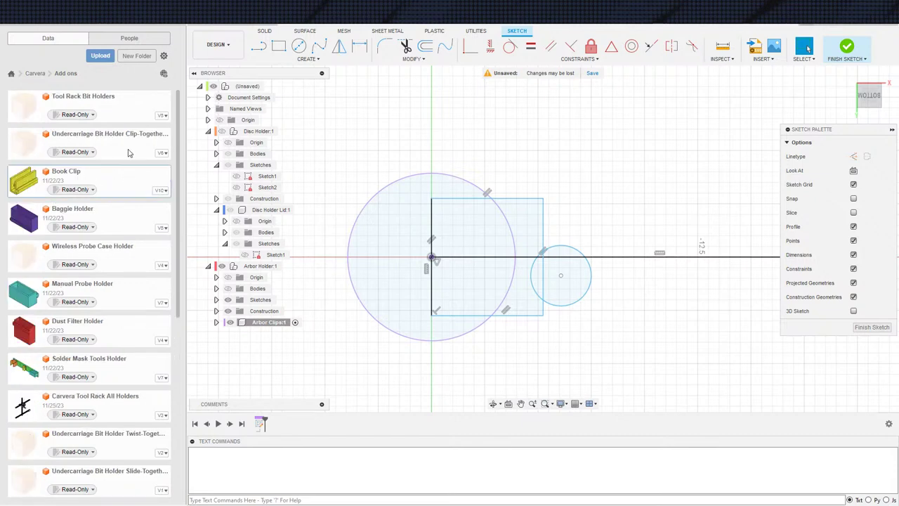
{"action": "scroll", "coordinate": [120, 231], "scroll_direction": "down", "scroll_amount": 2}
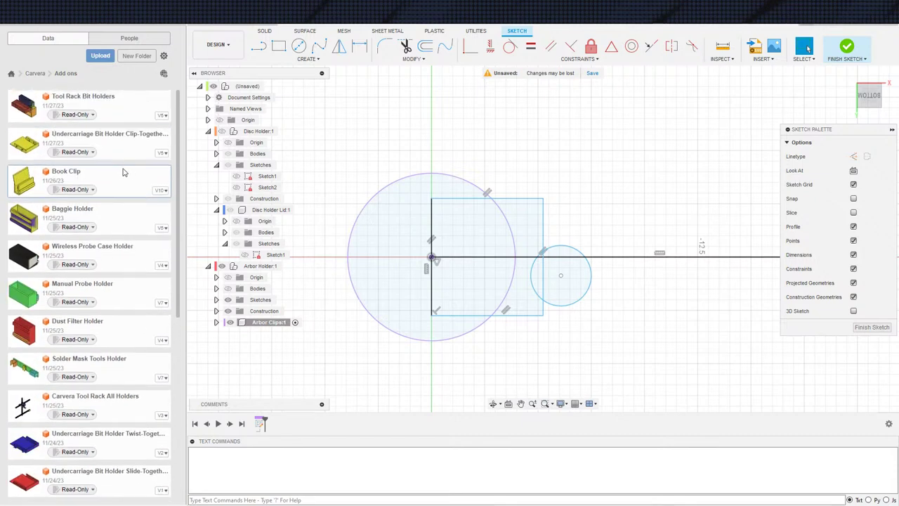
{"action": "scroll", "coordinate": [115, 176], "scroll_direction": "down", "scroll_amount": 5}
{"action": "left_click", "coordinate": [138, 139]}
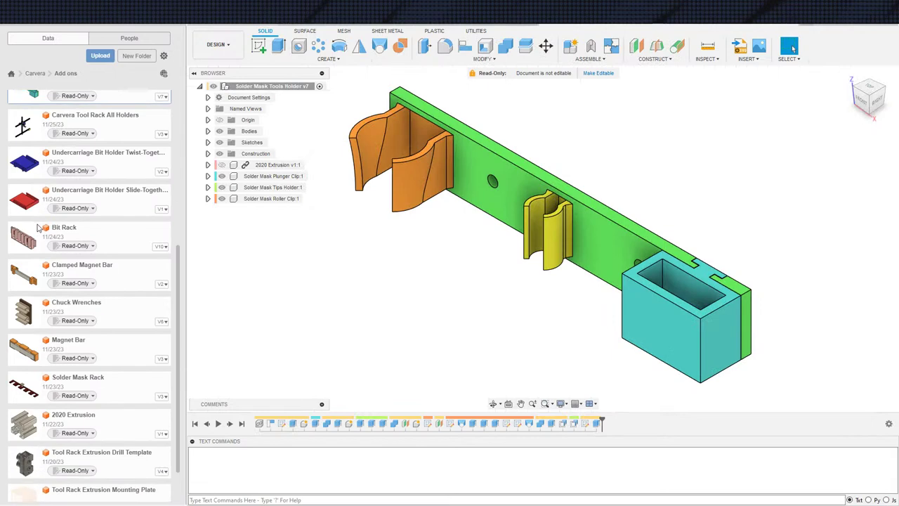
Step: Browse the project list and look into the Miscellaneous project, closing the data panel without opening another design
{"action": "left_click", "coordinate": [11, 73]}
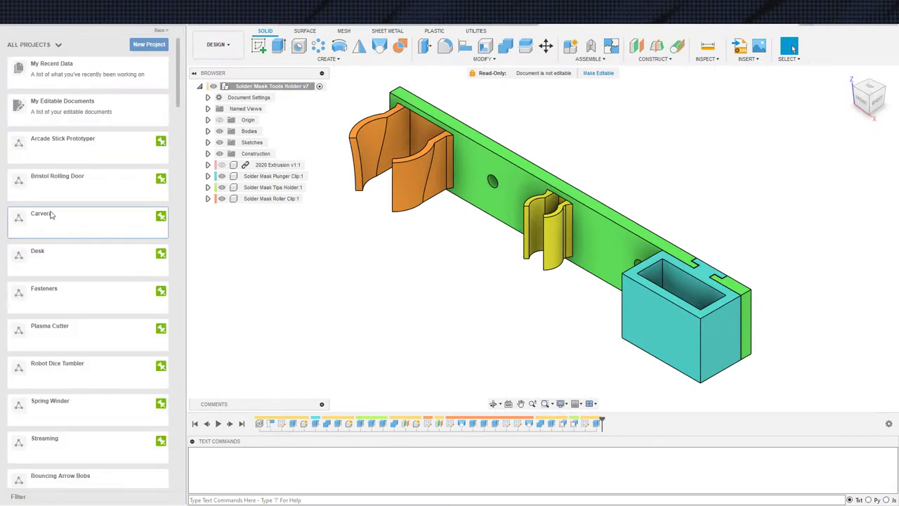
{"action": "scroll", "coordinate": [69, 255], "scroll_direction": "down", "scroll_amount": 15}
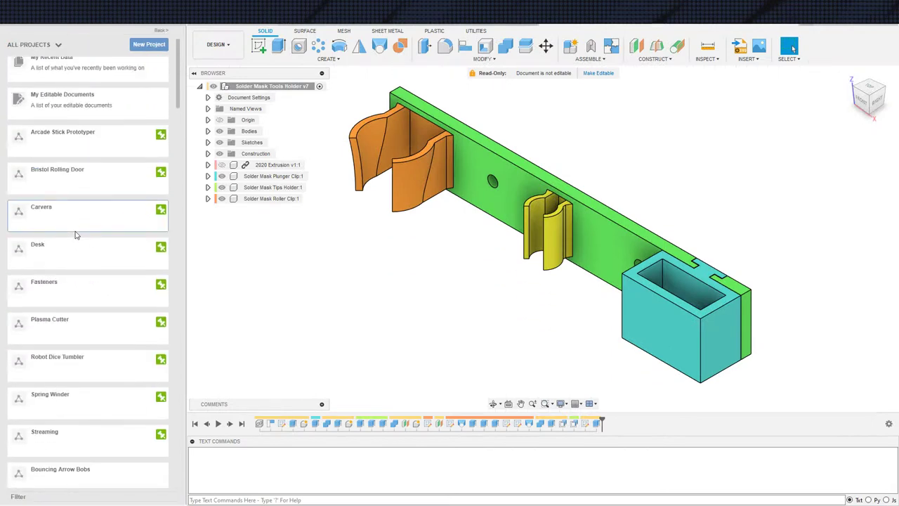
{"action": "scroll", "coordinate": [47, 241], "scroll_direction": "down", "scroll_amount": 5}
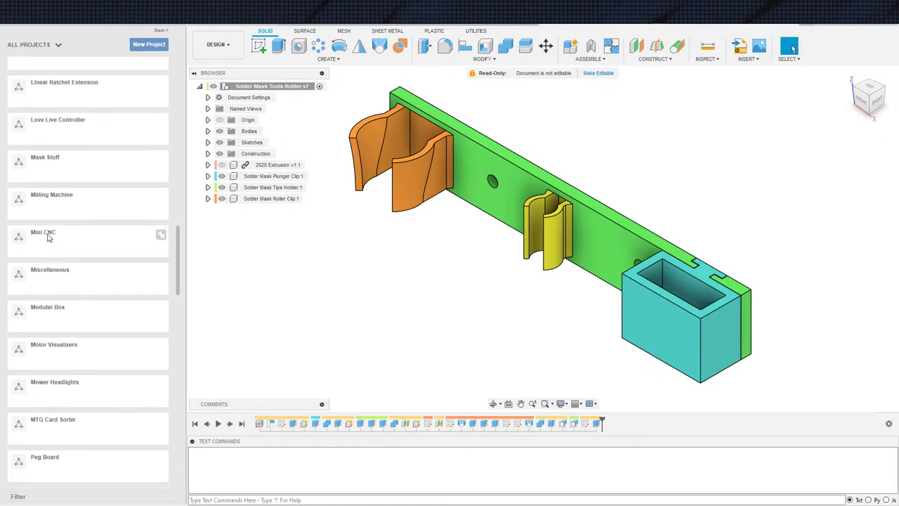
{"action": "left_click", "coordinate": [49, 164]}
{"action": "left_click", "coordinate": [52, 288]}
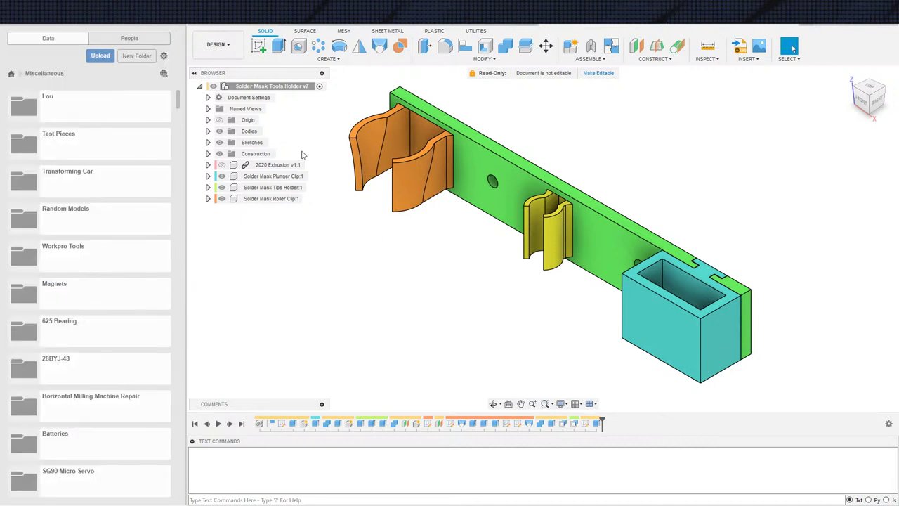
{"action": "key", "text": "ctrl+alt+p"}
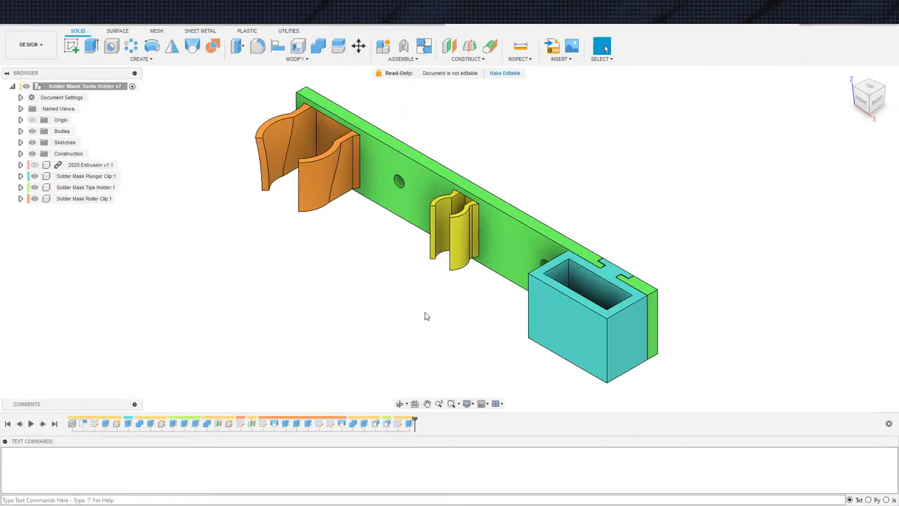
Step: Look through the tools holder's feature history for the sketch that defines the clips, and open that first sketch
{"action": "left_click", "coordinate": [262, 424]}
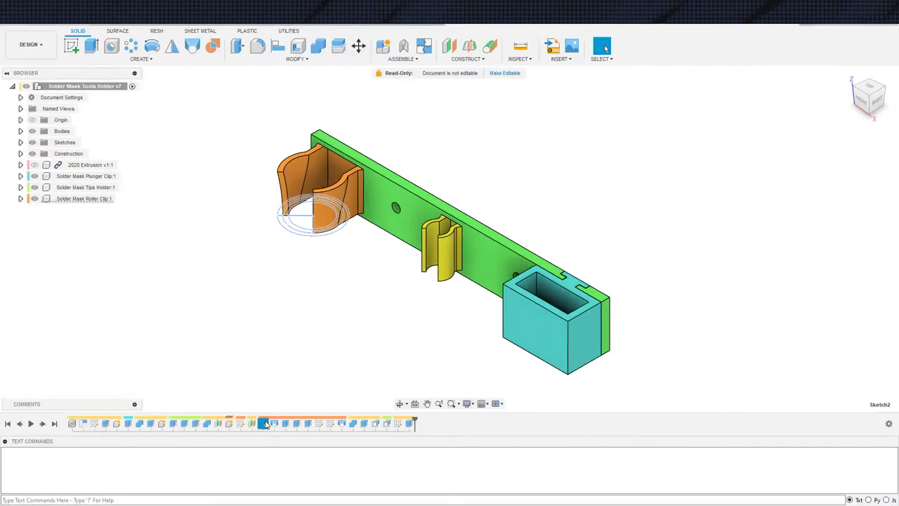
{"action": "left_click", "coordinate": [331, 424]}
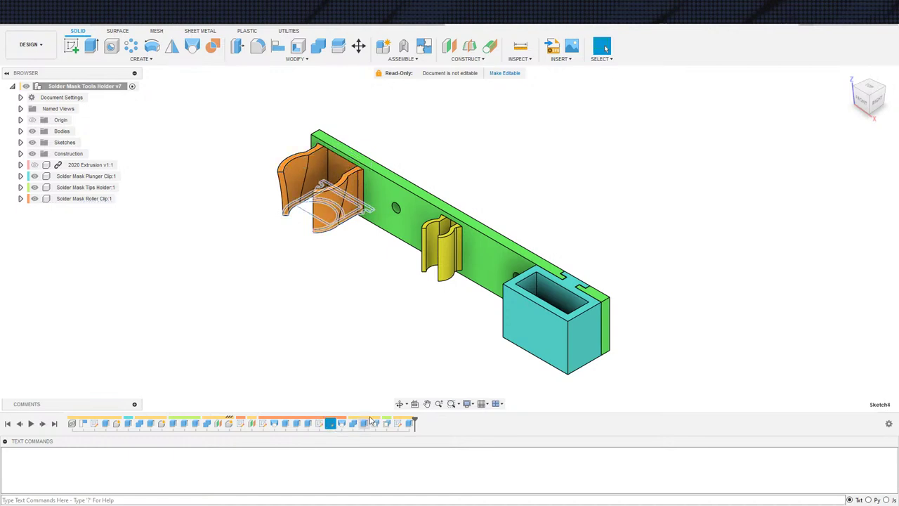
{"action": "left_click", "coordinate": [407, 424]}
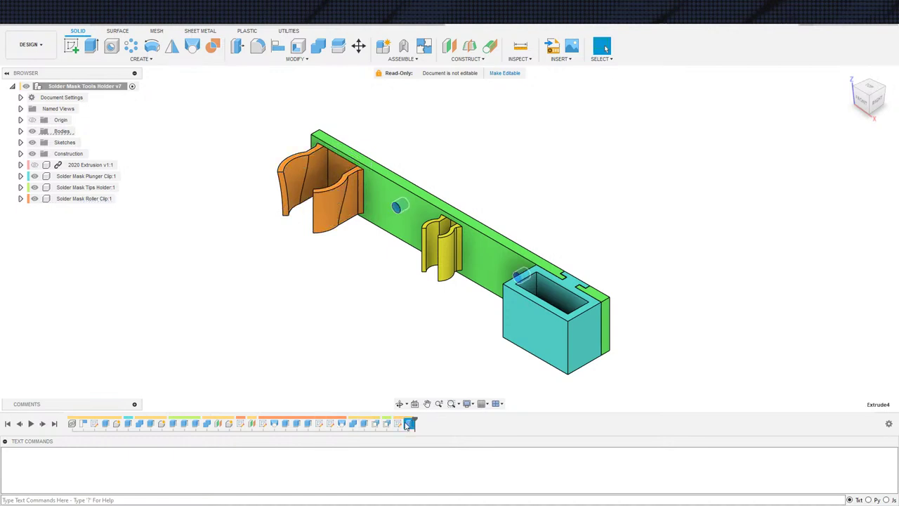
{"action": "left_click", "coordinate": [331, 425]}
{"action": "left_click", "coordinate": [319, 425]}
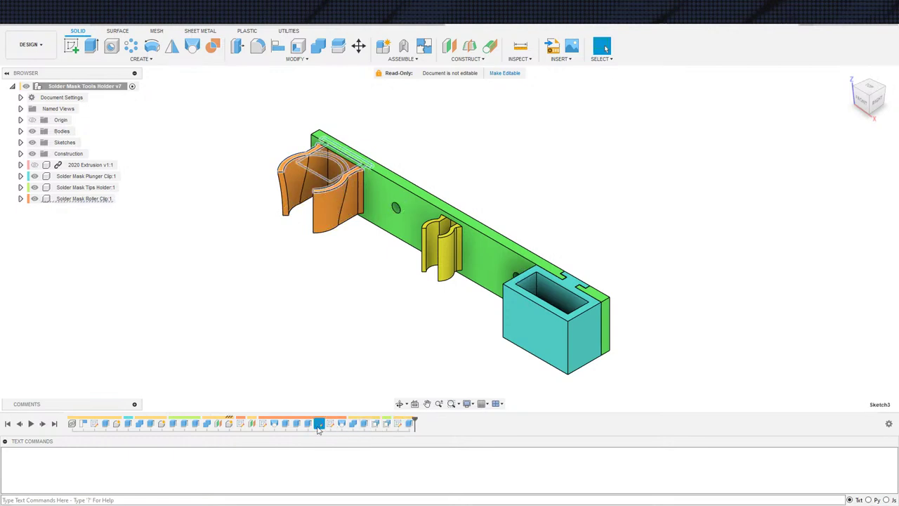
{"action": "left_click", "coordinate": [251, 424]}
{"action": "left_click", "coordinate": [263, 424]}
{"action": "left_click", "coordinate": [240, 425]}
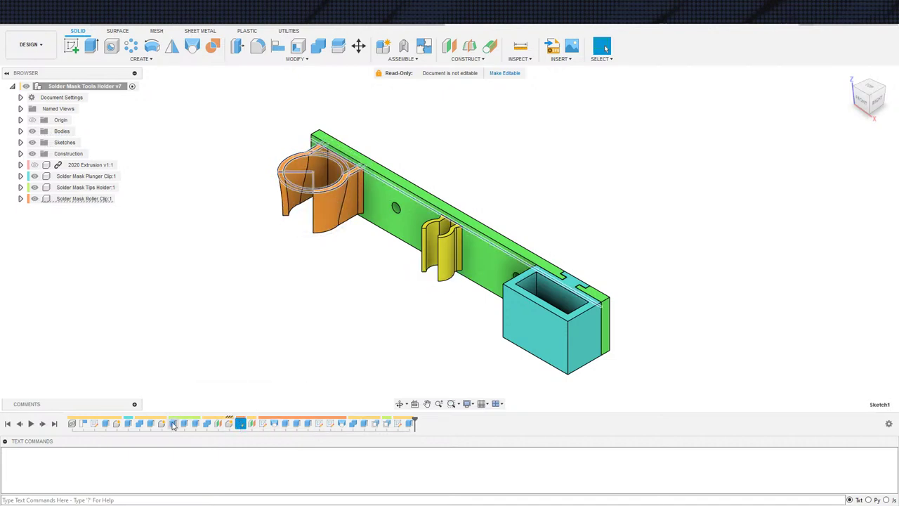
{"action": "left_click", "coordinate": [95, 425]}
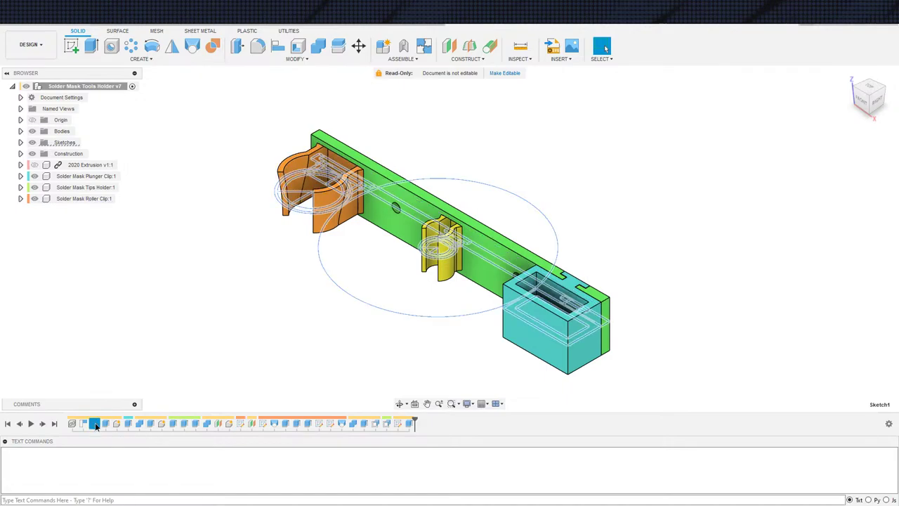
{"action": "double_click", "coordinate": [95, 425]}
Step: Examine the small clip's profile sketch: its concentric circles, angled opening lines, wall offsets and ribs at the backplate
{"action": "scroll", "coordinate": [454, 255], "scroll_direction": "up", "scroll_amount": 5}
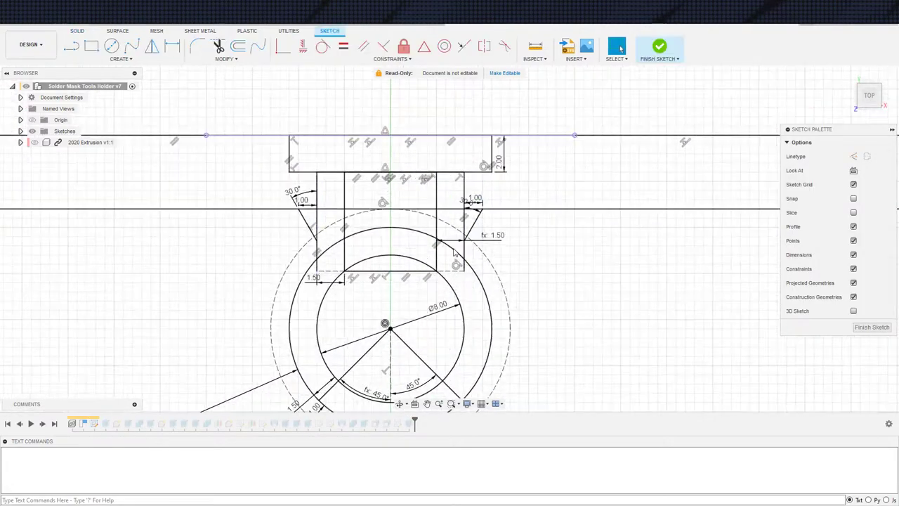
{"action": "scroll", "coordinate": [455, 254], "scroll_direction": "up", "scroll_amount": 5}
{"action": "scroll", "coordinate": [534, 282], "scroll_direction": "down", "scroll_amount": 4}
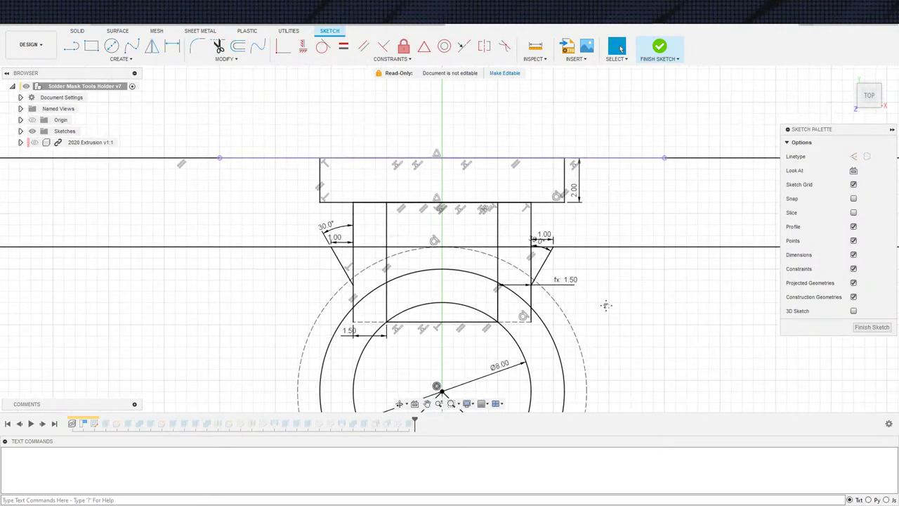
{"action": "scroll", "coordinate": [470, 344], "scroll_direction": "down", "scroll_amount": 3}
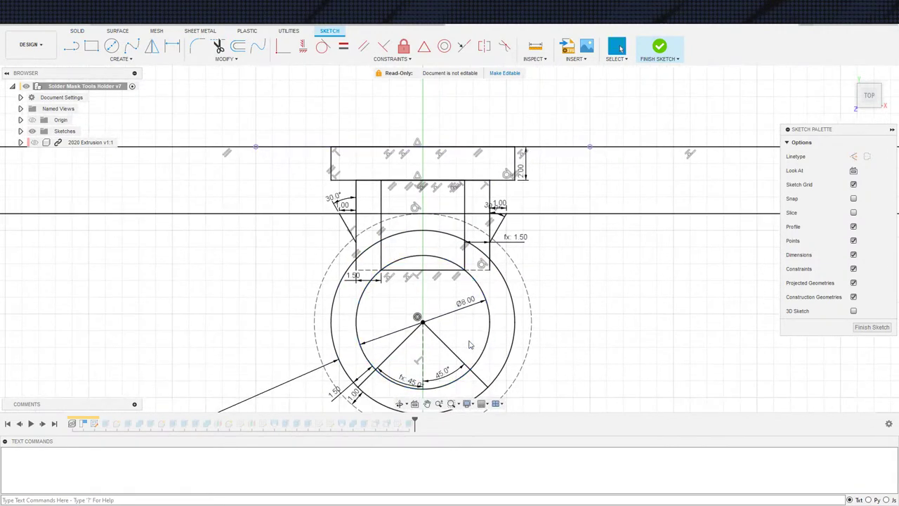
{"action": "middle_click_drag", "start_coordinate": [507, 371], "coordinate": [477, 347]}
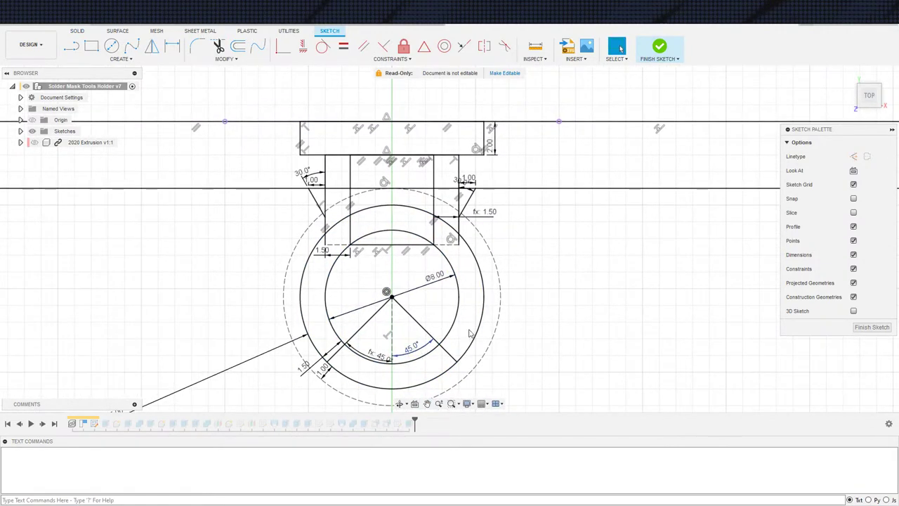
{"action": "scroll", "coordinate": [421, 348], "scroll_direction": "down", "scroll_amount": 1}
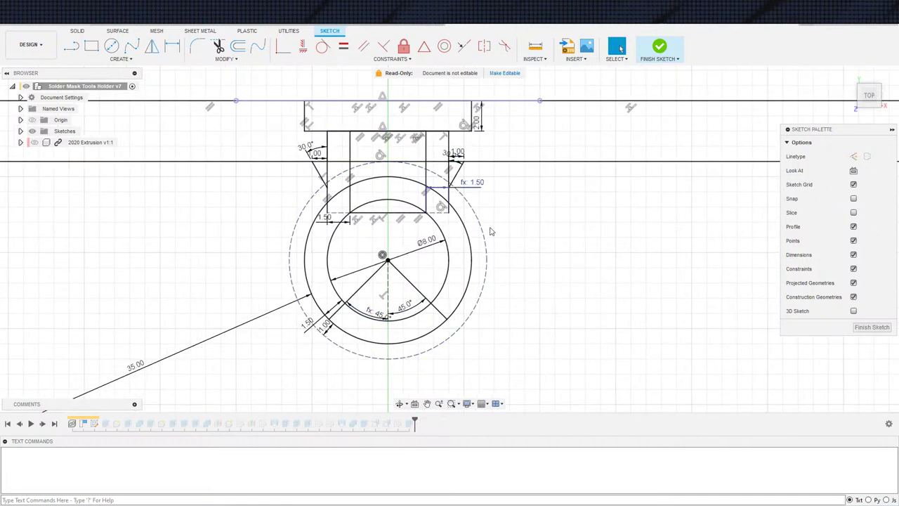
{"action": "mouse_move", "coordinate": [365, 168]}
{"action": "middle_mouse_down"}
{"action": "mouse_move", "coordinate": [356, 219]}
{"action": "mouse_move", "coordinate": [401, 260]}
{"action": "mouse_move", "coordinate": [406, 250]}
{"action": "middle_mouse_up"}
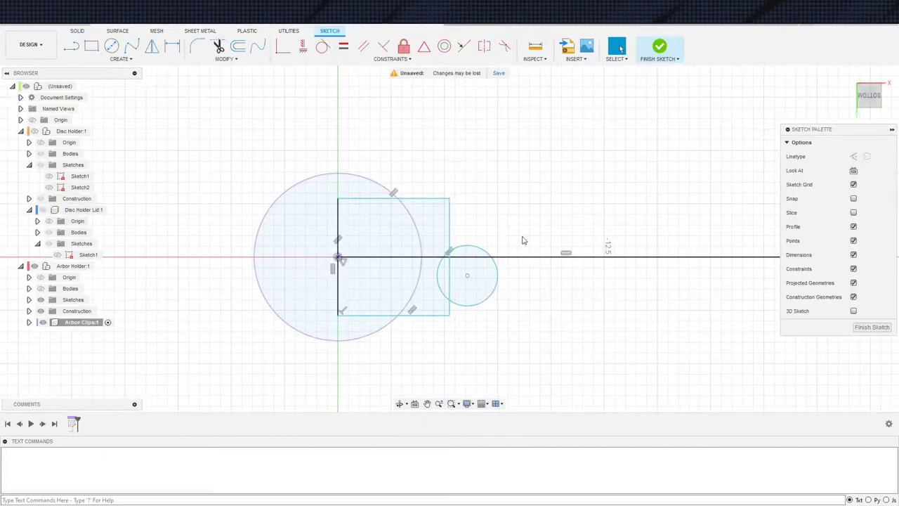
Step: Set the small circle's diameter in the Arbor Clips sketch to the ArborDia parameter
{"action": "scroll", "coordinate": [463, 251], "scroll_direction": "up", "scroll_amount": 3}
{"action": "scroll", "coordinate": [431, 253], "scroll_direction": "down", "scroll_amount": 3}
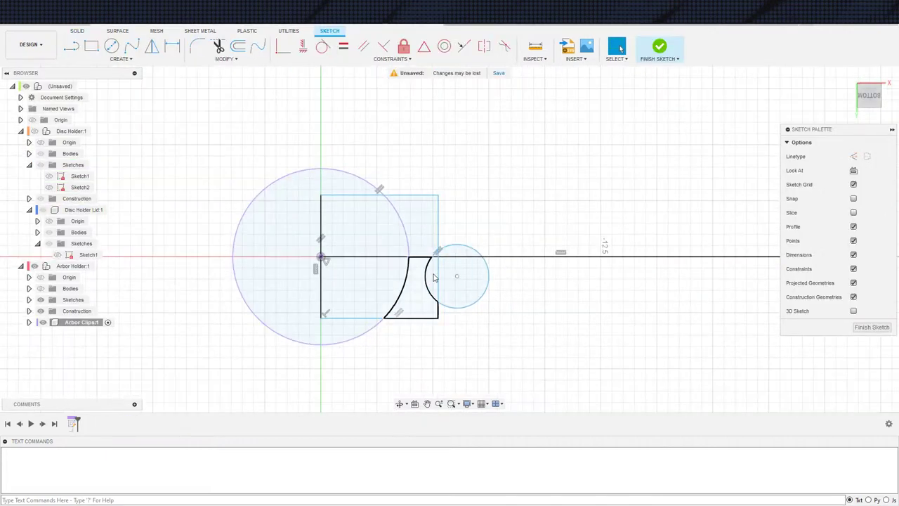
{"action": "middle_click_drag", "start_coordinate": [492, 285], "coordinate": [487, 295]}
{"action": "key", "text": "d"}
{"action": "left_click", "coordinate": [485, 288]}
{"action": "left_click", "coordinate": [474, 285]}
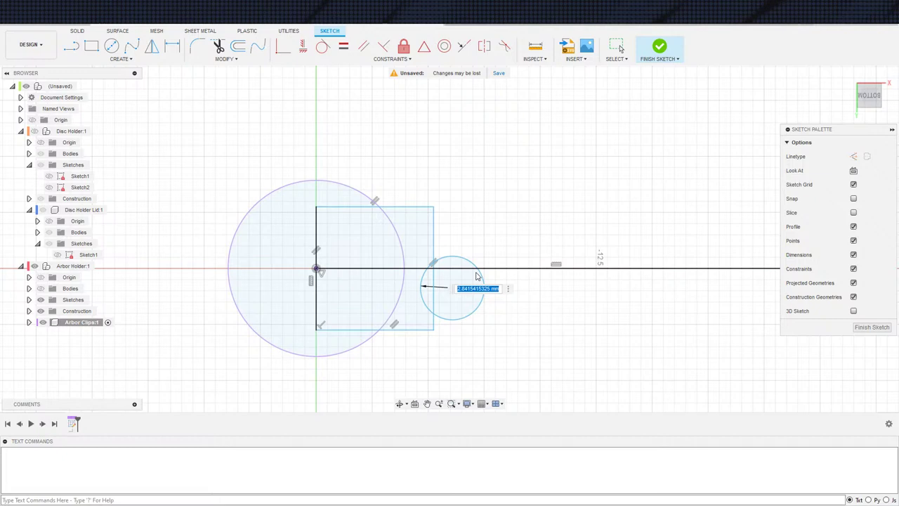
{"action": "type", "text": "Arb"}
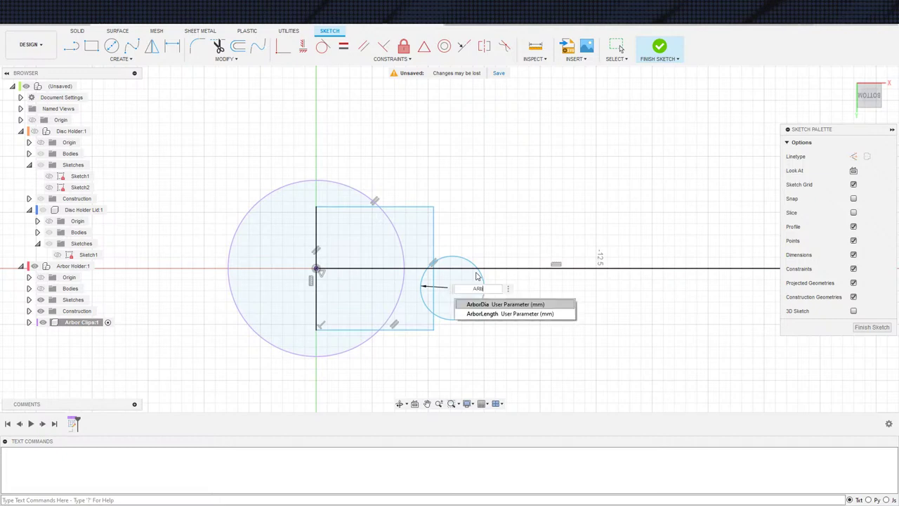
{"action": "key", "text": "Return"}
{"action": "scroll", "coordinate": [528, 363], "scroll_direction": "down", "scroll_amount": 3}
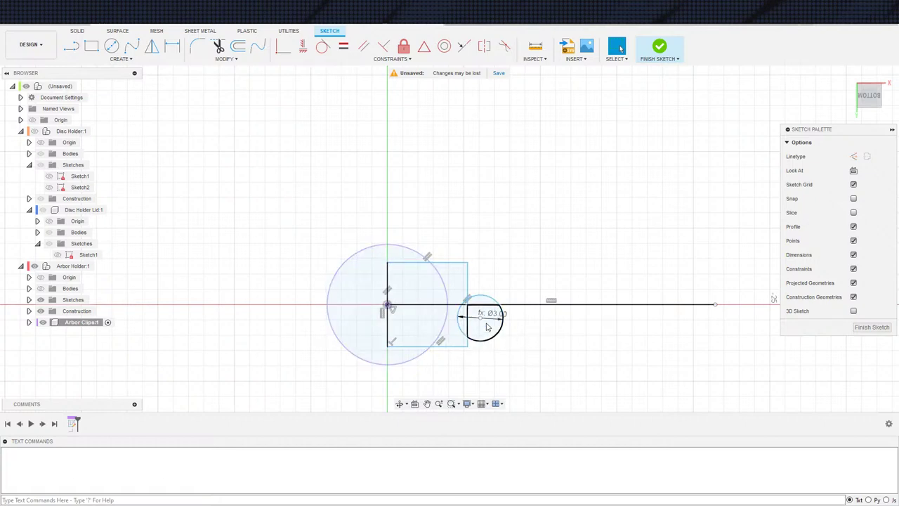
Step: Place the small circle's centre at the outer endpoint of the horizontal line, clear of the rectangle
{"action": "left_click_drag", "start_coordinate": [482, 319], "coordinate": [523, 311]}
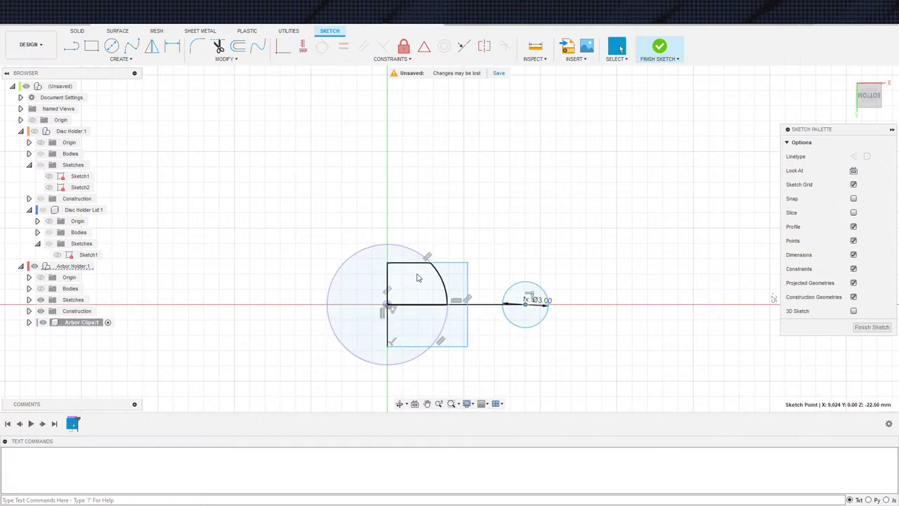
{"action": "scroll", "coordinate": [485, 257], "scroll_direction": "up", "scroll_amount": 2}
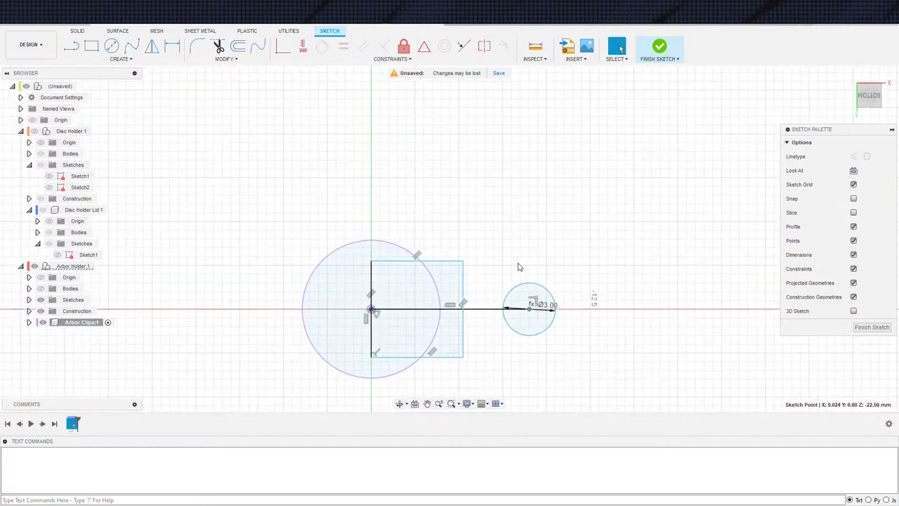
{"action": "scroll", "coordinate": [517, 262], "scroll_direction": "up", "scroll_amount": 5}
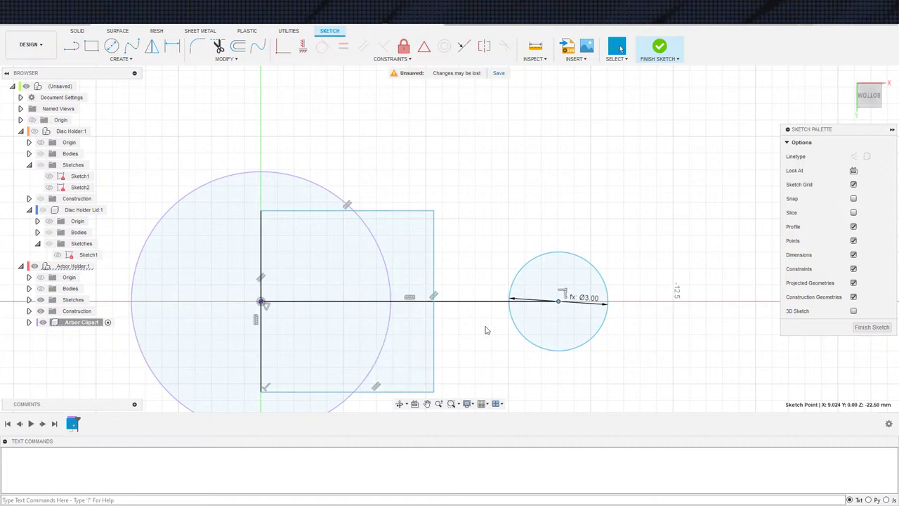
Step: Delete the constraint tying the circle's centre to the line's endpoint and slide the circle inward along the line
{"action": "scroll", "coordinate": [609, 303], "scroll_direction": "up", "scroll_amount": 3}
{"action": "scroll", "coordinate": [609, 302], "scroll_direction": "up", "scroll_amount": 2}
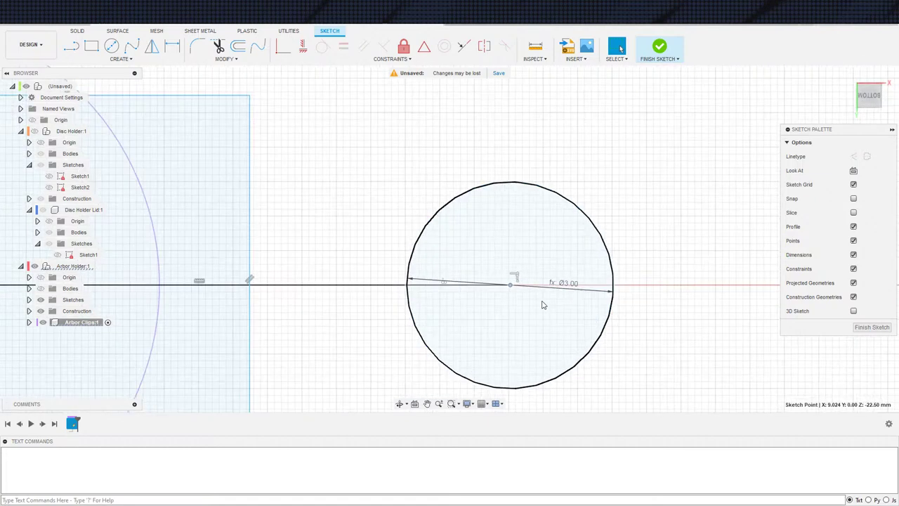
{"action": "left_click", "coordinate": [518, 275]}
{"action": "key", "text": "Delete"}
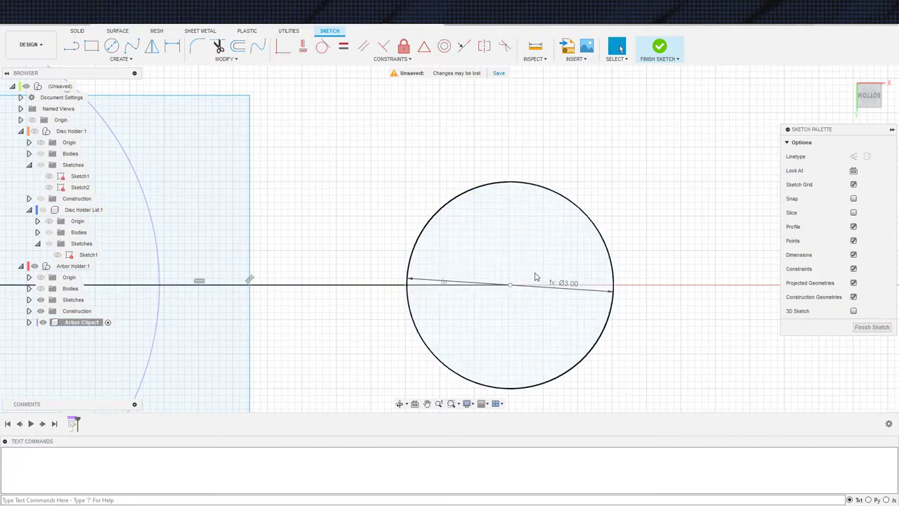
{"action": "left_click_drag", "start_coordinate": [511, 286], "coordinate": [419, 286]}
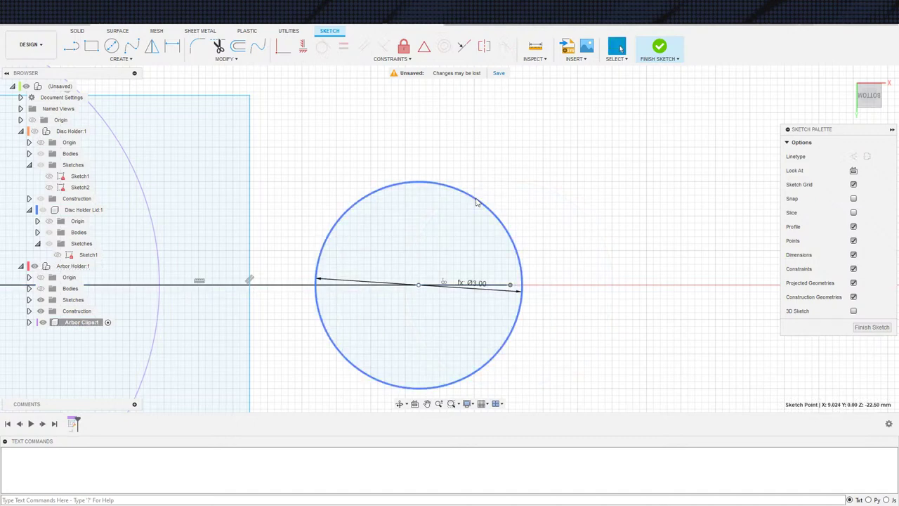
Step: Make the horizontal line's outer endpoint coincident with the small circle's circumference
{"action": "left_click", "coordinate": [283, 46]}
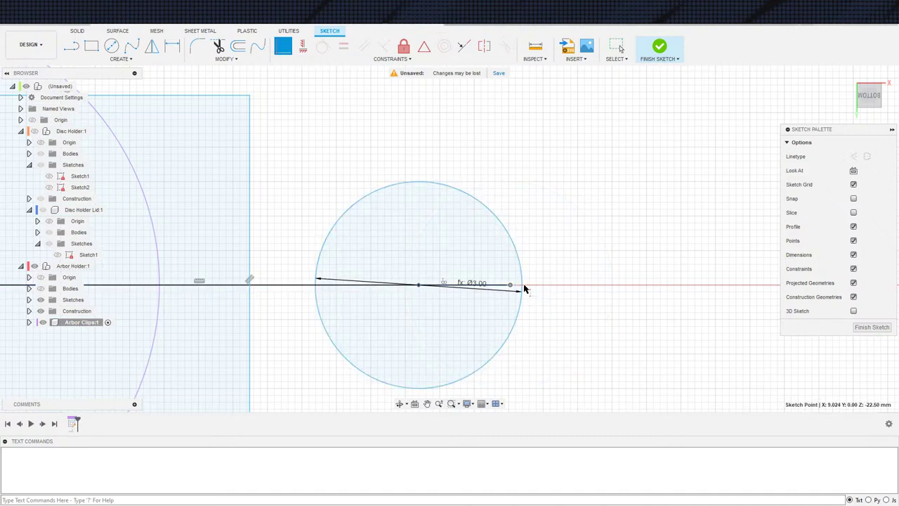
{"action": "left_click_drag", "start_coordinate": [539, 294], "coordinate": [523, 285]}
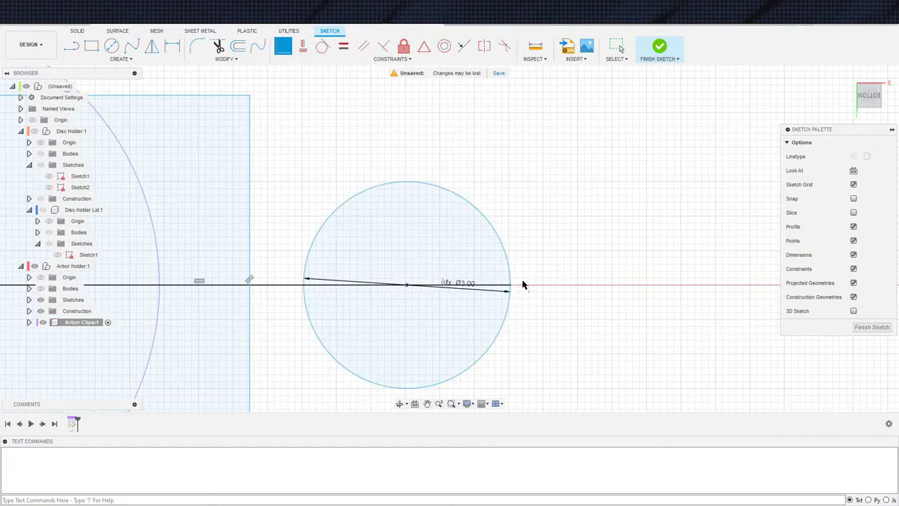
{"action": "key", "text": "Escape"}
Step: Draw two lines from the small circle's centre to its circumference, one on each side of the horizontal line
{"action": "scroll", "coordinate": [416, 300], "scroll_direction": "up", "scroll_amount": 2}
{"action": "key", "text": "s"}
{"action": "left_click", "coordinate": [389, 307]}
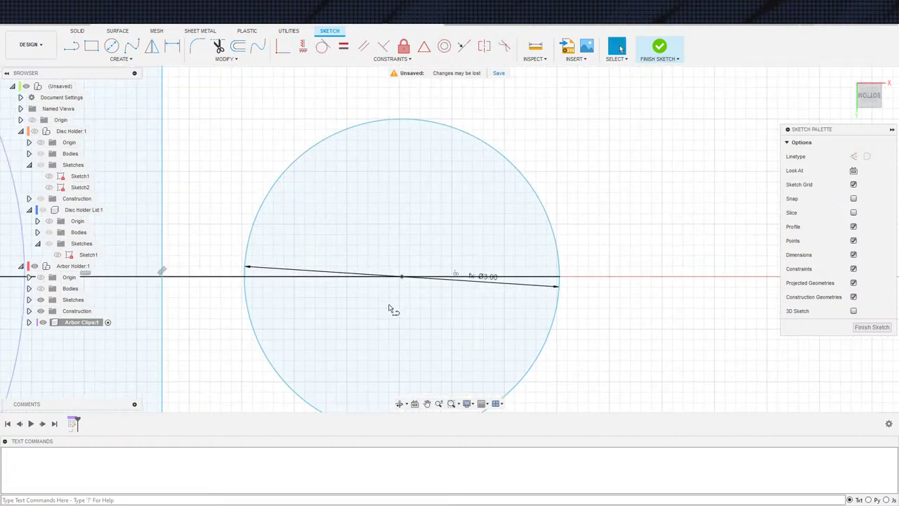
{"action": "left_click", "coordinate": [402, 277]}
{"action": "left_click", "coordinate": [543, 211]}
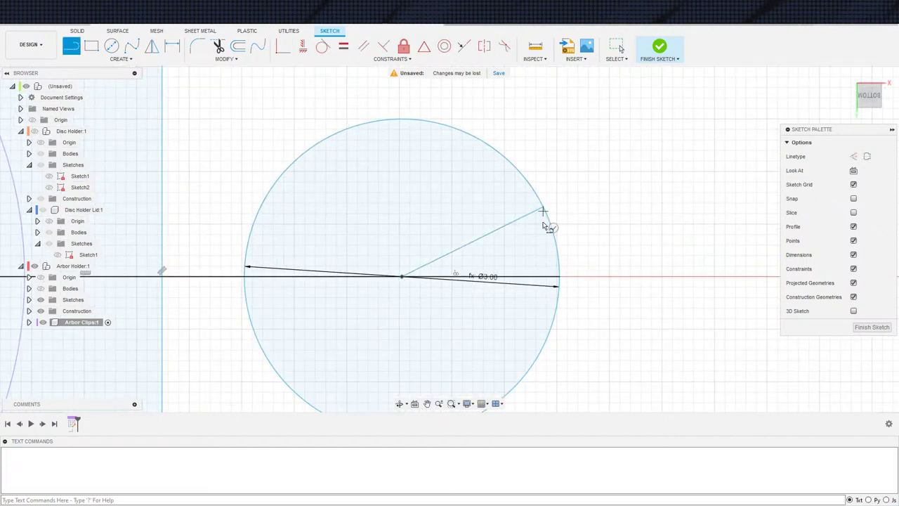
{"action": "left_click", "coordinate": [403, 278]}
{"action": "left_click", "coordinate": [542, 345]}
Step: Try to dimension the angle between the lower radial line and the horizontal line
{"action": "key", "text": "d"}
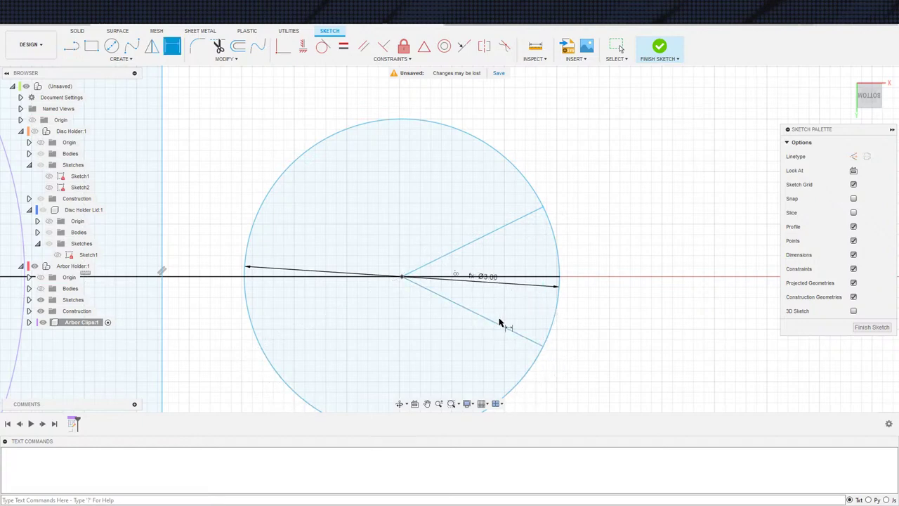
{"action": "left_click", "coordinate": [500, 323]}
{"action": "left_click", "coordinate": [518, 282]}
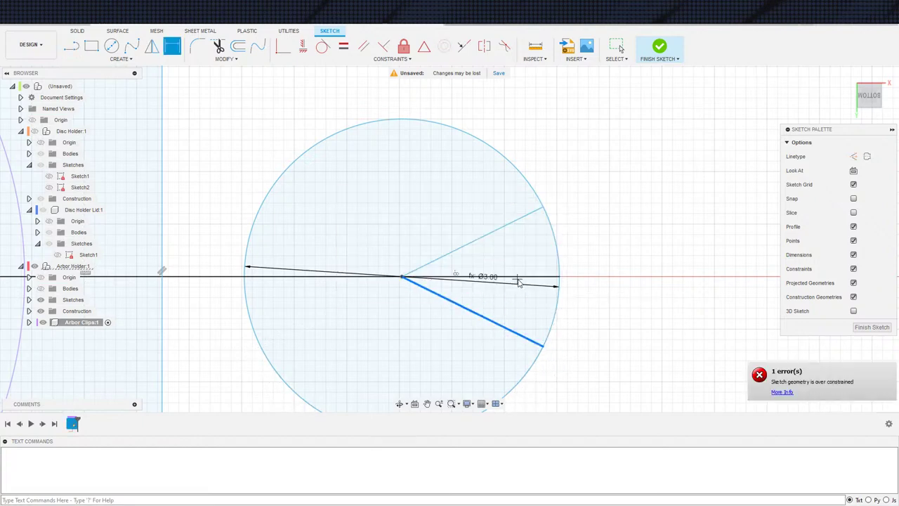
{"action": "key", "text": "Escape"}
Step: Delete both angled radial lines from the small circle
{"action": "left_click", "coordinate": [500, 325]}
{"action": "left_click", "coordinate": [476, 241], "text": "ctrl"}
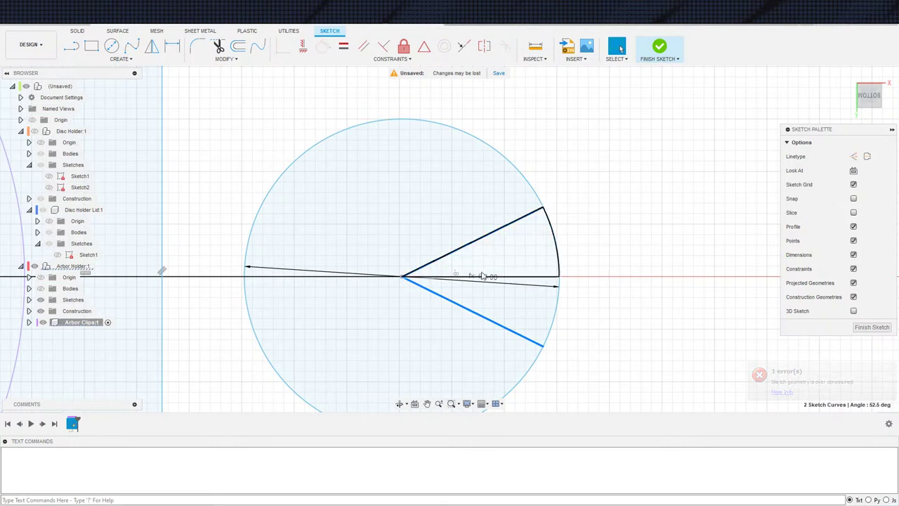
{"action": "scroll", "coordinate": [492, 276], "scroll_direction": "down", "scroll_amount": 2}
{"action": "key", "text": "Delete"}
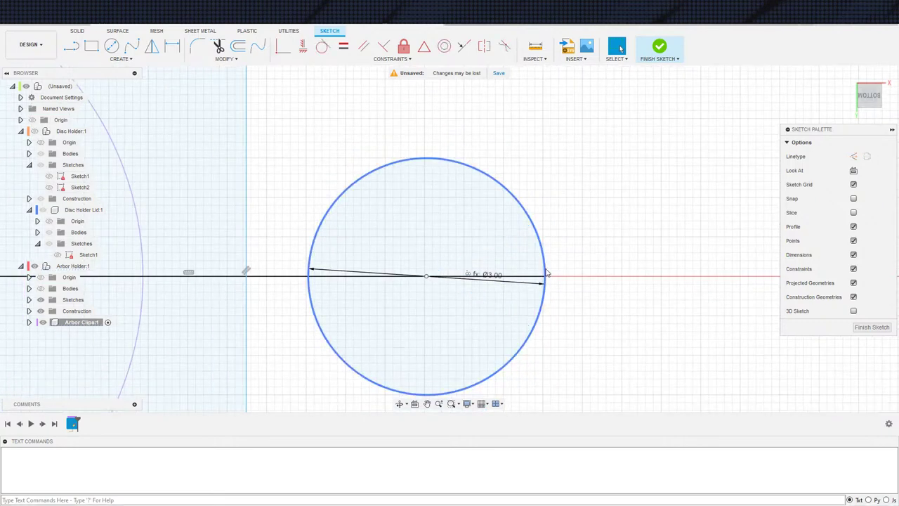
Step: Draw a larger circle concentric with the small circle, about 0.5 mm outside its circumference
{"action": "left_click", "coordinate": [546, 280]}
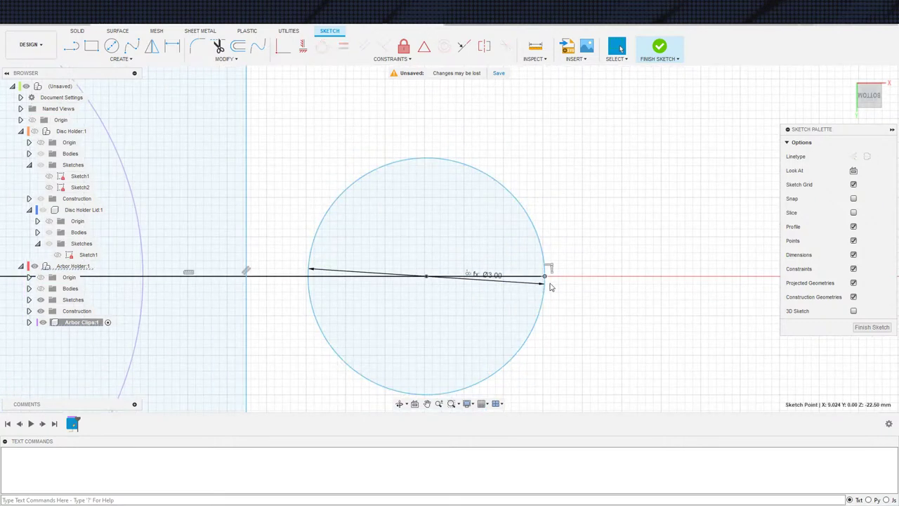
{"action": "left_click", "coordinate": [552, 269]}
{"action": "key", "text": "c"}
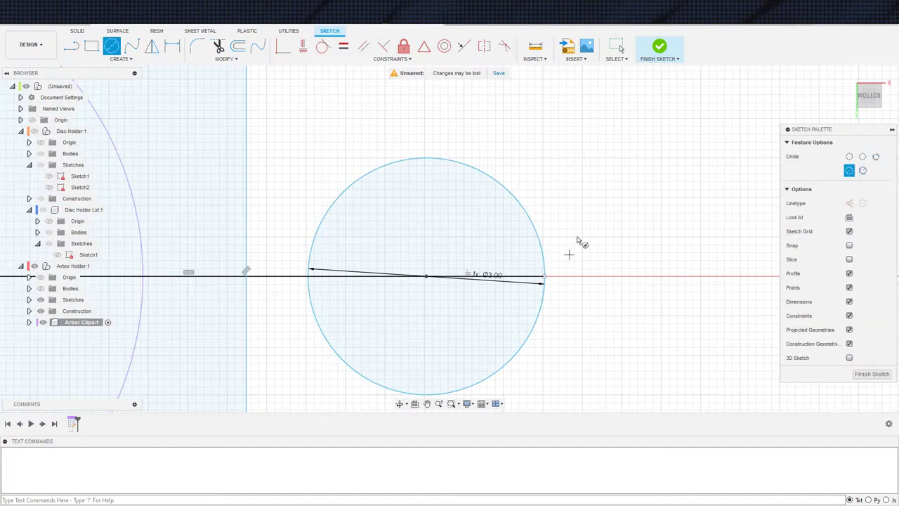
{"action": "left_click", "coordinate": [426, 277]}
{"action": "left_click", "coordinate": [583, 293]}
Step: Dimension the gap between the two concentric circles and set it to 3 mm
{"action": "key", "text": "d"}
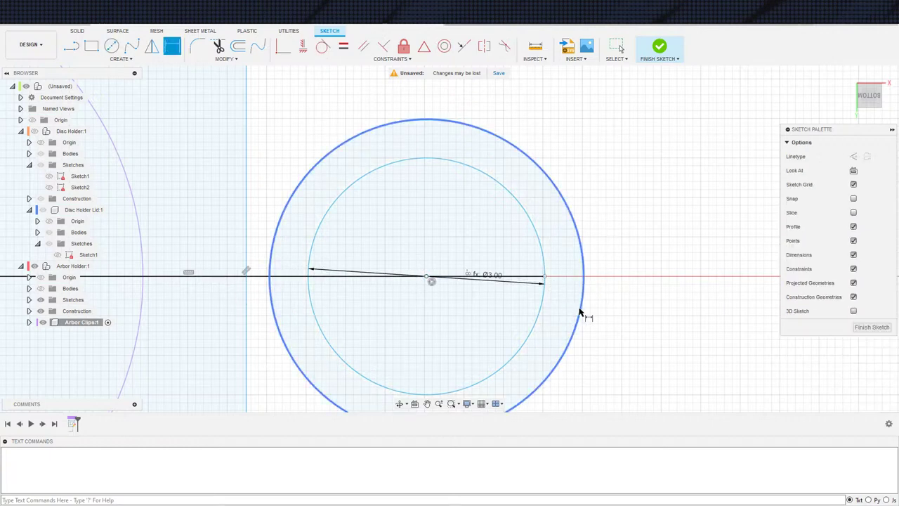
{"action": "left_click", "coordinate": [580, 310]}
{"action": "left_click", "coordinate": [545, 296]}
{"action": "left_click", "coordinate": [569, 309]}
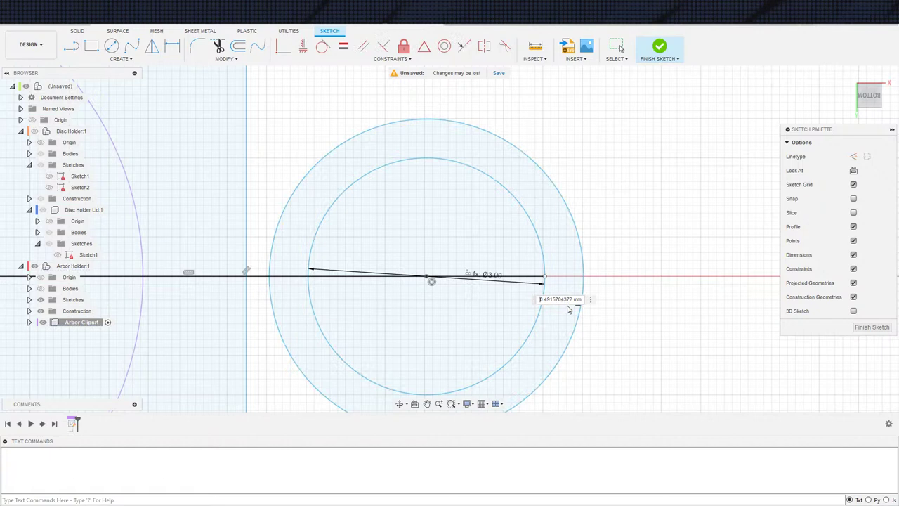
{"action": "type", "text": "3"}
{"action": "key", "text": "Return"}
{"action": "key", "text": "Escape"}
{"action": "scroll", "coordinate": [651, 307], "scroll_direction": "down", "scroll_amount": 4}
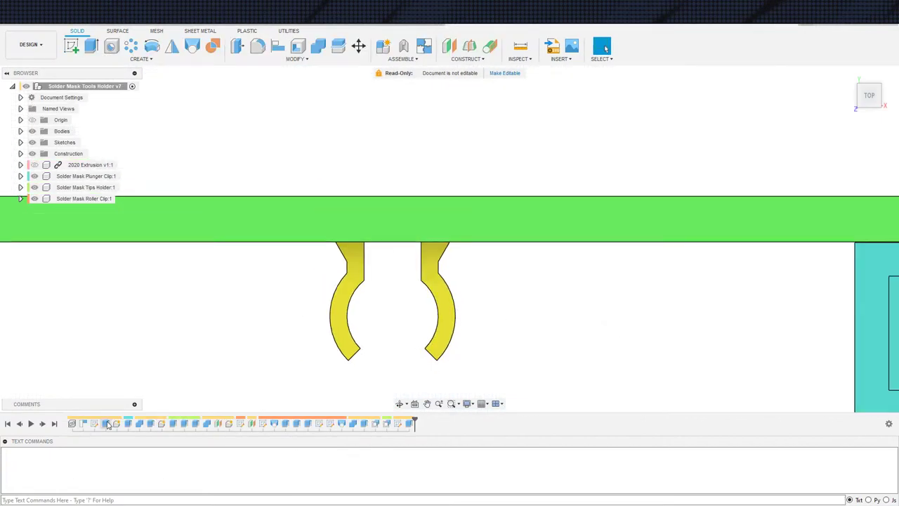
Step: Switch to the Solder Mask Tools Holder design and open its clip profile sketch to examine the dimensions
{"action": "double_click", "coordinate": [105, 424]}
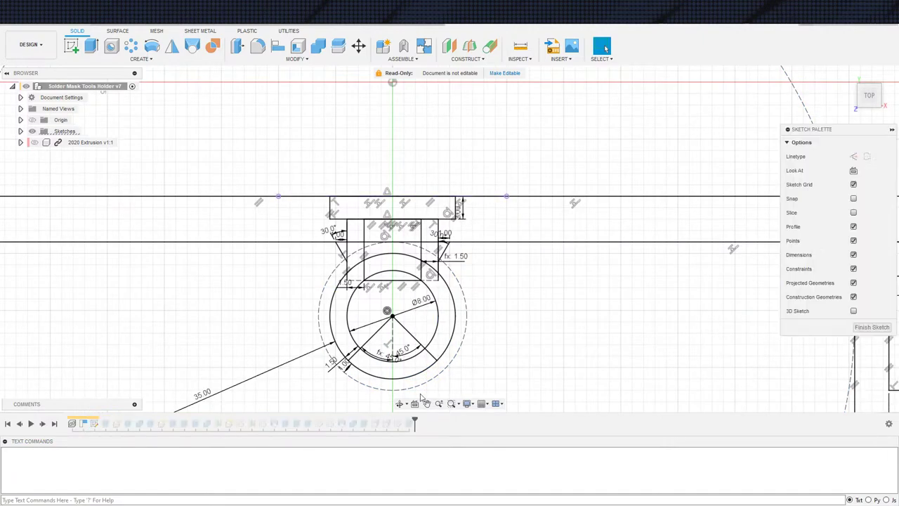
{"action": "scroll", "coordinate": [260, 342], "scroll_direction": "down", "scroll_amount": 3}
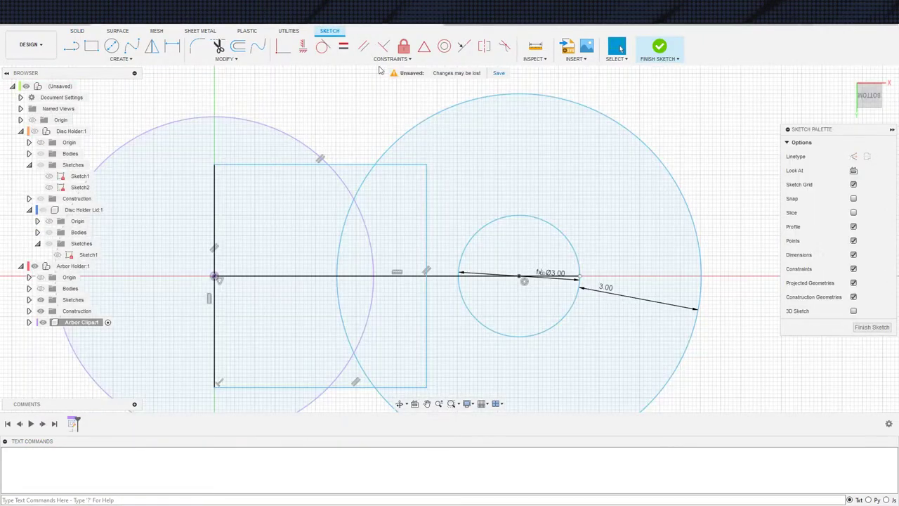
Step: Back in the Arbor Clips sketch, open the gap dimension between the two concentric circles for editing
{"action": "scroll", "coordinate": [641, 302], "scroll_direction": "up", "scroll_amount": 2}
{"action": "double_click", "coordinate": [597, 285]}
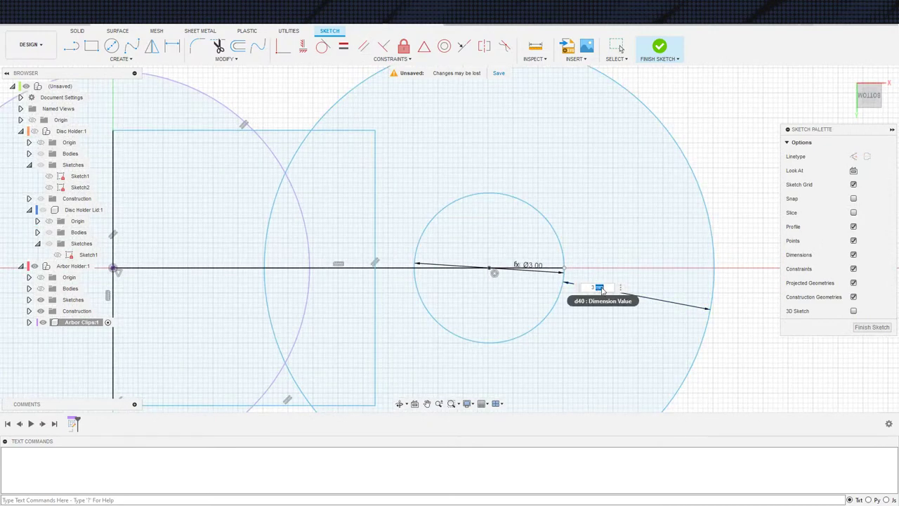
Step: Set the radial distance between the two clip circles to 1.5 mm and compare it with the Solder Mask Tools Holder clip sketch
{"action": "type", "text": "1.5"}
{"action": "key", "text": "Return"}
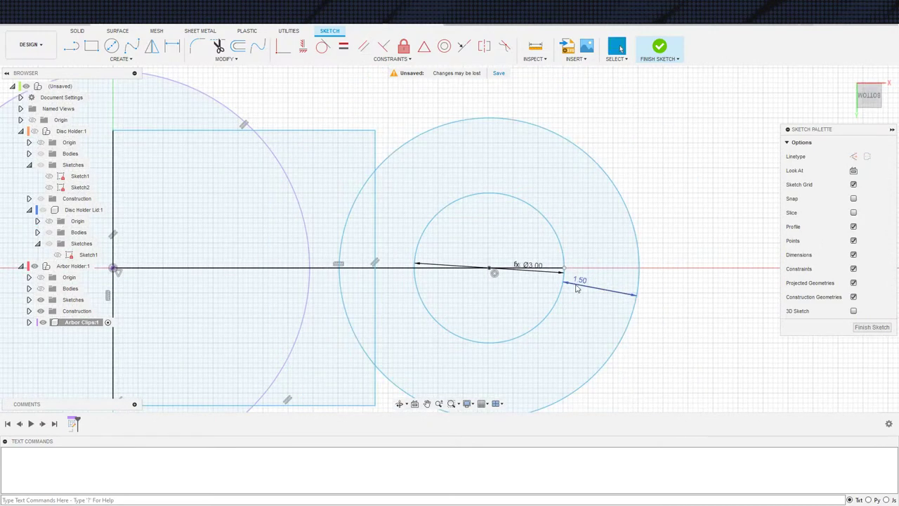
{"action": "scroll", "coordinate": [576, 288], "scroll_direction": "down", "scroll_amount": 3}
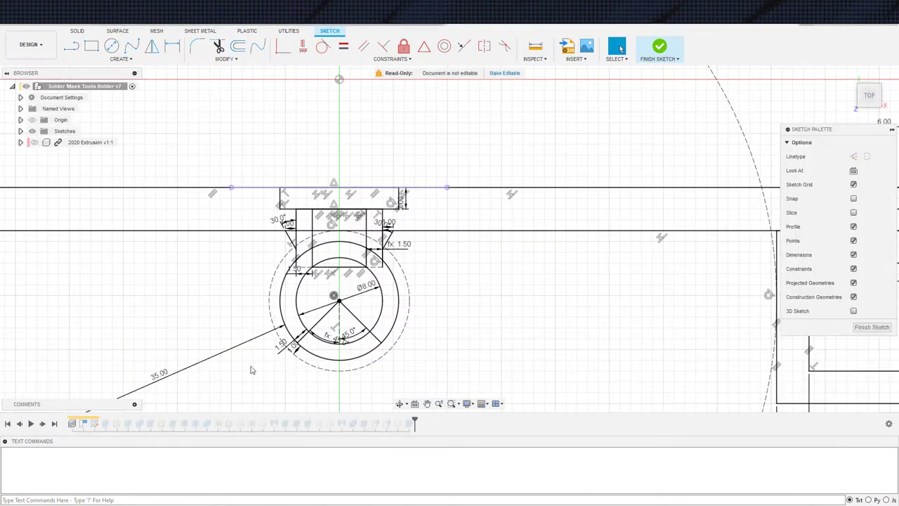
{"action": "scroll", "coordinate": [288, 338], "scroll_direction": "up", "scroll_amount": 2}
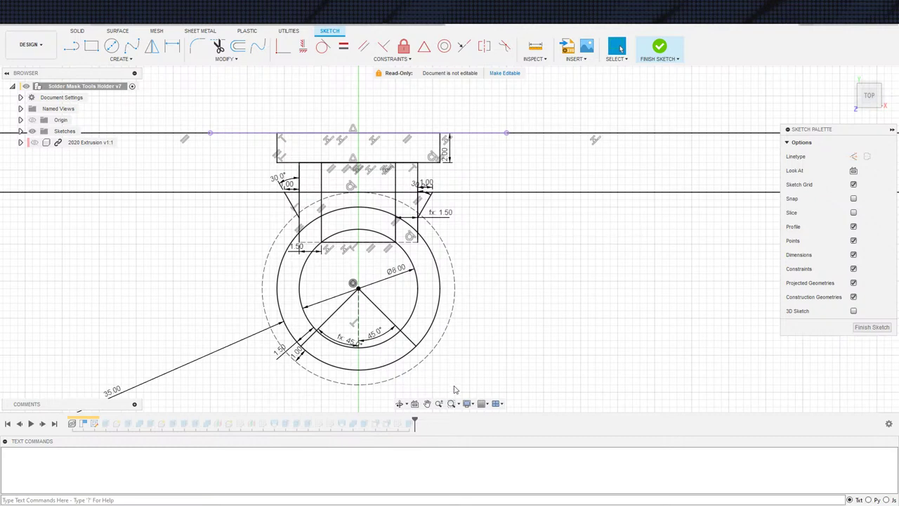
{"action": "middle_click_drag", "start_coordinate": [518, 322], "coordinate": [527, 297]}
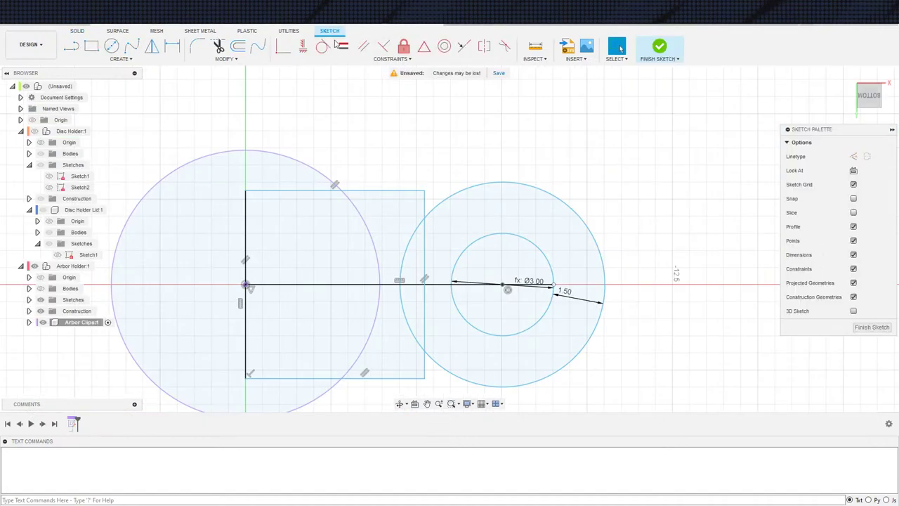
{"action": "scroll", "coordinate": [572, 301], "scroll_direction": "up", "scroll_amount": 2}
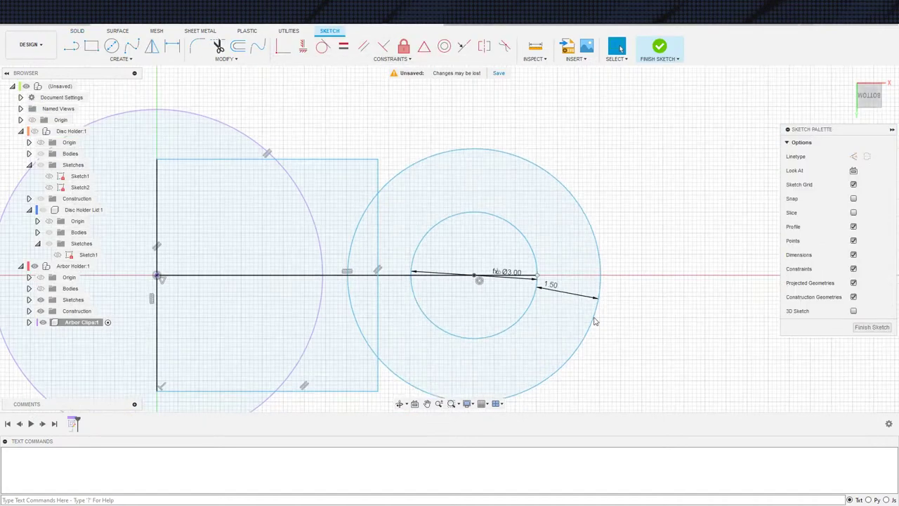
Step: Set the radial distance between the inner and outer clip circles to 1.2 mm
{"action": "left_click", "coordinate": [553, 289]}
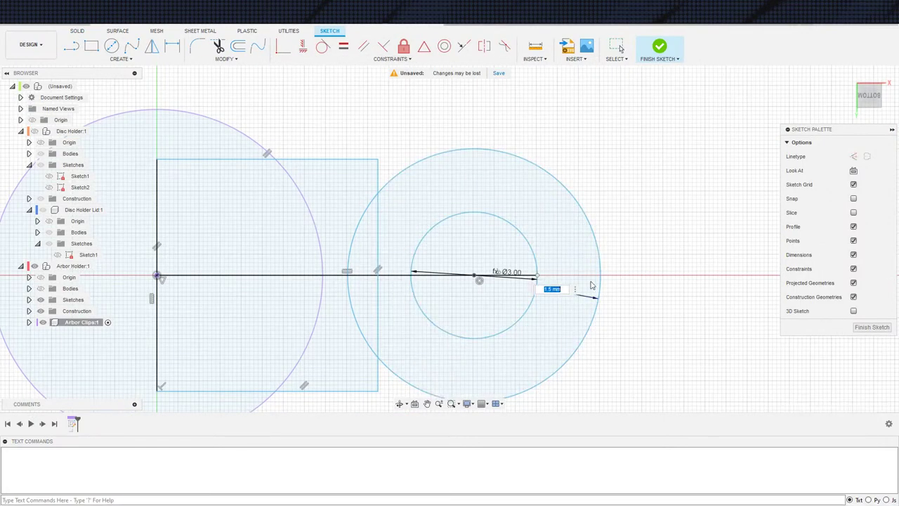
{"action": "type", "text": "1.2"}
{"action": "key", "text": "Return"}
{"action": "scroll", "coordinate": [495, 298], "scroll_direction": "down", "scroll_amount": 1}
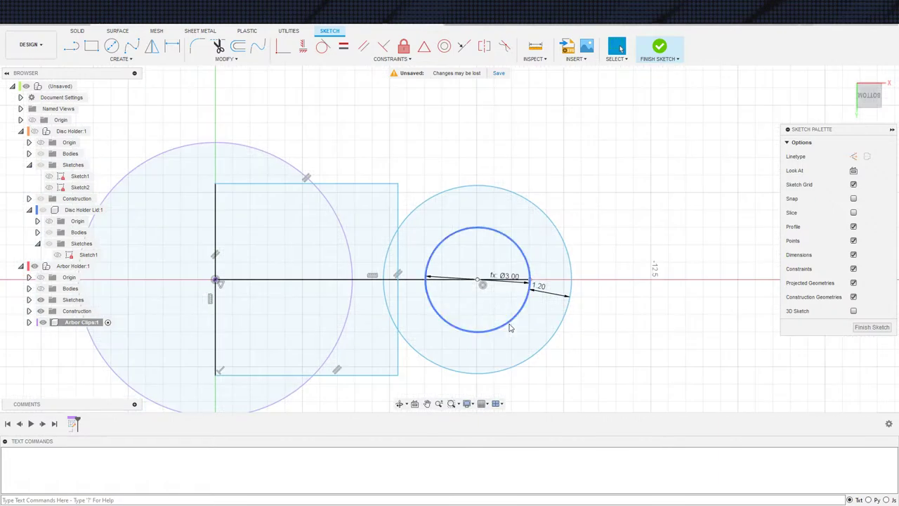
Step: Extend the horizontal centre line and constrain its free end coincident with the outer clip circle
{"action": "middle_click_drag", "start_coordinate": [511, 333], "coordinate": [521, 340]}
{"action": "scroll", "coordinate": [461, 314], "scroll_direction": "up", "scroll_amount": 2}
{"action": "middle_click_drag", "start_coordinate": [451, 316], "coordinate": [453, 318]}
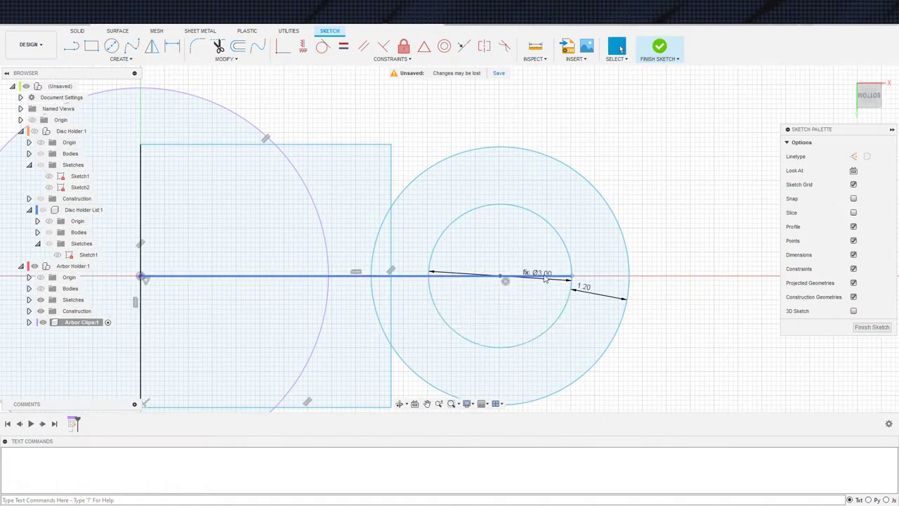
{"action": "left_click", "coordinate": [590, 276]}
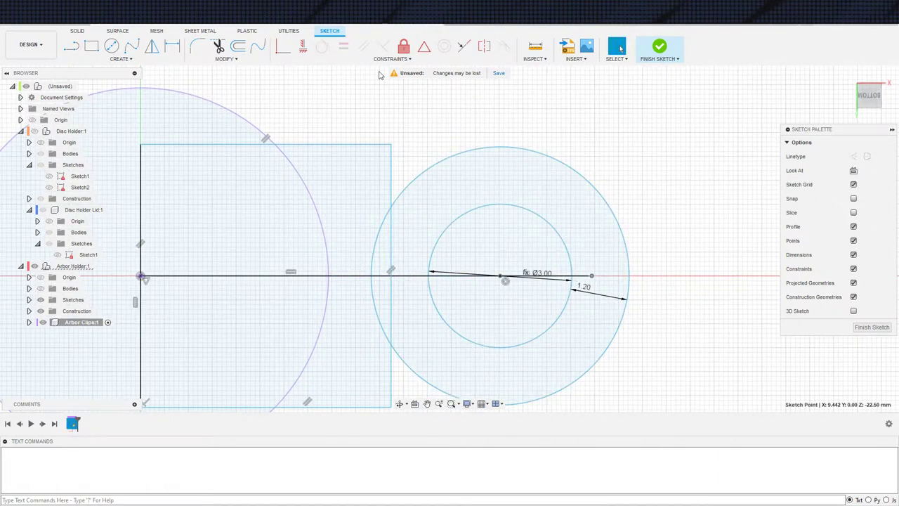
{"action": "left_click", "coordinate": [283, 46]}
{"action": "left_click", "coordinate": [629, 278]}
{"action": "key", "text": "Escape"}
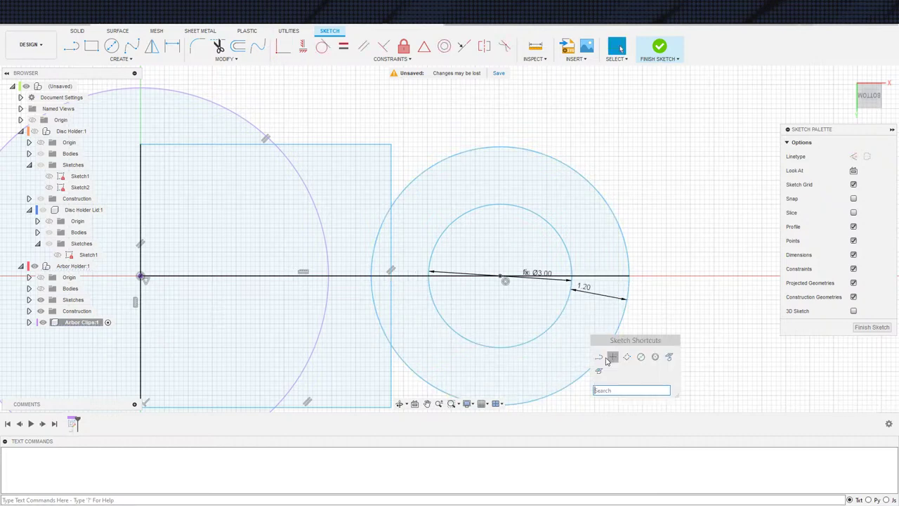
Step: Draw two lines joining the clip circles' centre to the outer circle, one below and one above the horizontal centre line
{"action": "key", "text": "l"}
{"action": "left_click", "coordinate": [608, 344]}
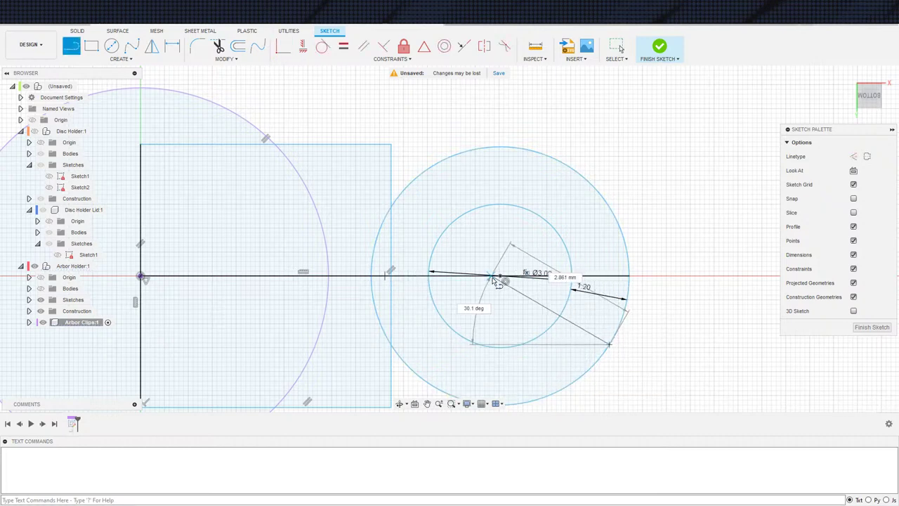
{"action": "left_click", "coordinate": [505, 279]}
{"action": "left_click", "coordinate": [609, 209]}
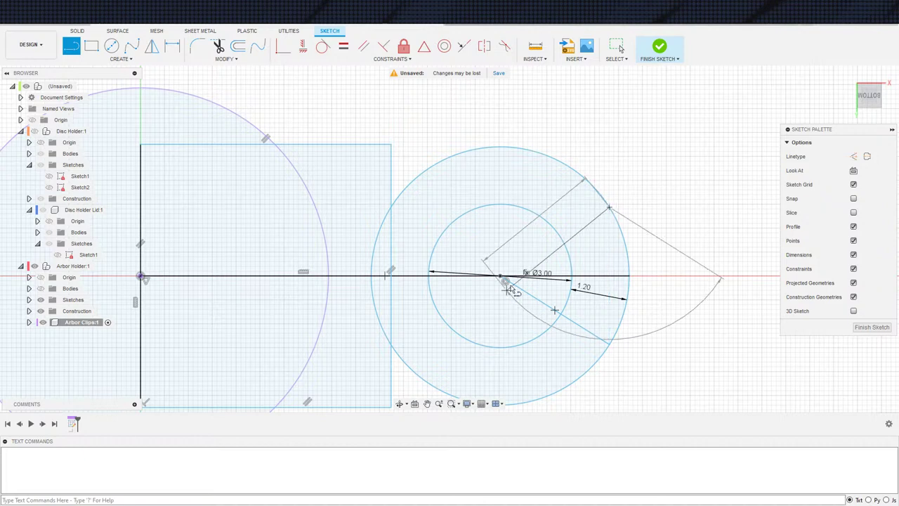
{"action": "key", "text": "Escape"}
Step: Dimension the angle between the lower radial line and the horizontal centre line at 45°
{"action": "key", "text": "d"}
{"action": "left_click", "coordinate": [597, 342]}
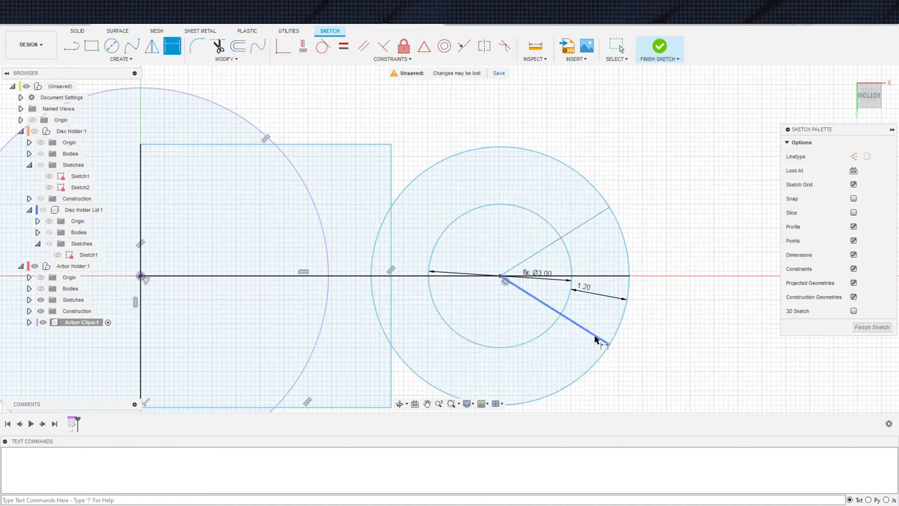
{"action": "left_click", "coordinate": [585, 278]}
{"action": "left_click", "coordinate": [659, 309]}
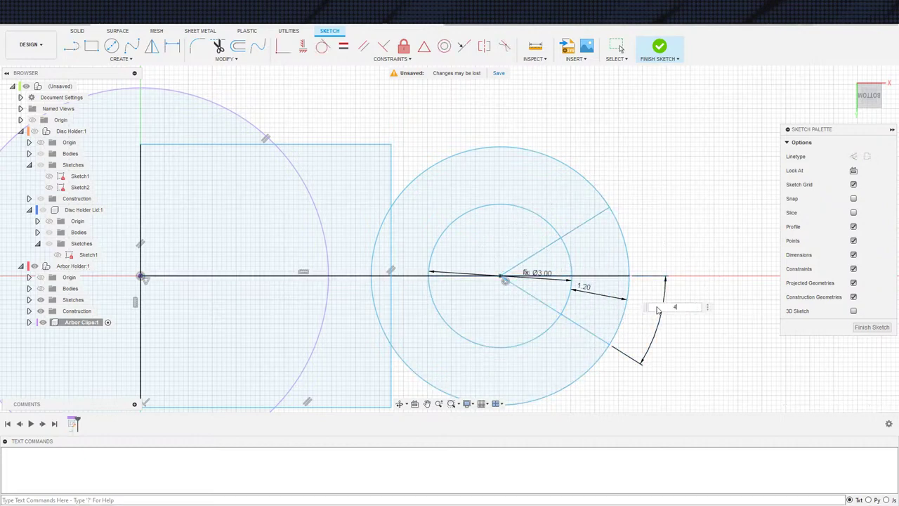
{"action": "type", "text": "45"}
{"action": "key", "text": "Return"}
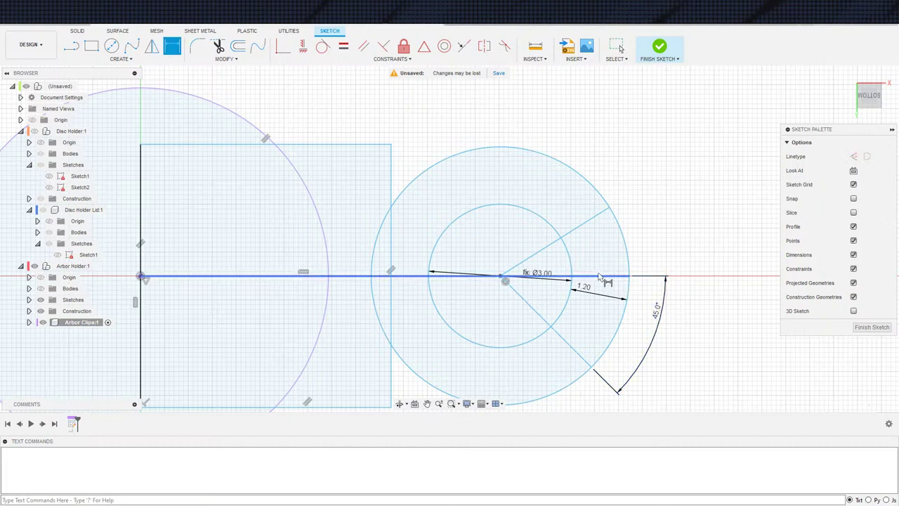
Step: Dimension the angle between the upper radial line and the centre line at 45°, linked to the lower angle dimension
{"action": "left_click", "coordinate": [599, 276]}
{"action": "left_click", "coordinate": [587, 223]}
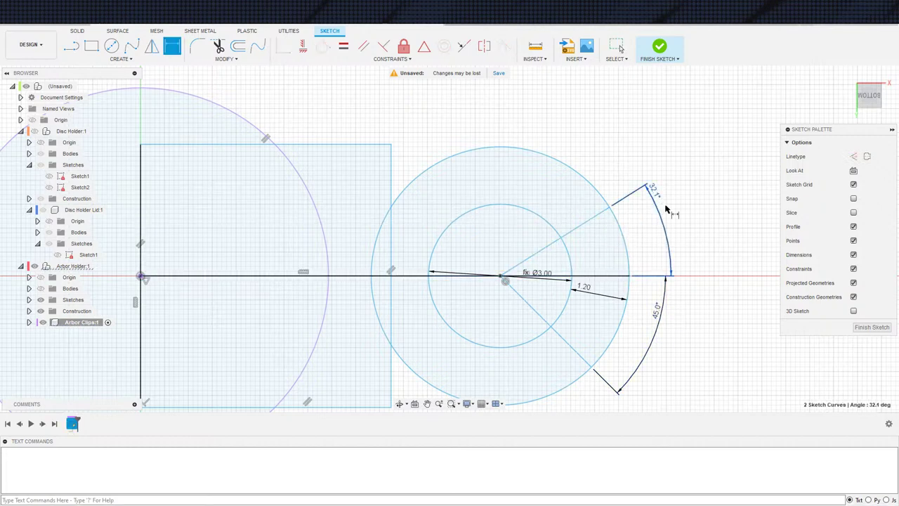
{"action": "left_click", "coordinate": [667, 209]}
{"action": "type", "text": "45"}
{"action": "key", "text": "Return"}
{"action": "key", "text": "Escape"}
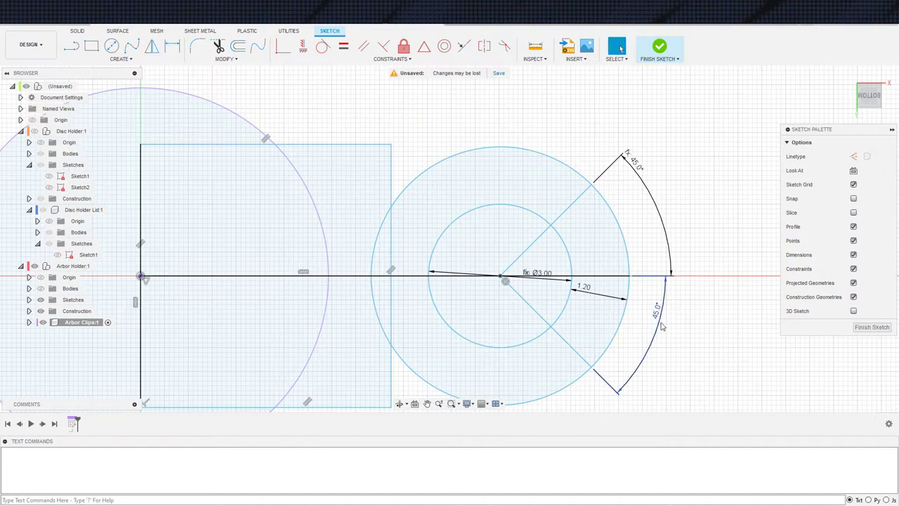
Step: Draw a circle about 7.2 mm in diameter around the clip circles from their shared centre and convert it to construction geometry
{"action": "scroll", "coordinate": [662, 326], "scroll_direction": "down", "scroll_amount": 3}
{"action": "middle_click_drag", "start_coordinate": [613, 265], "coordinate": [634, 232]}
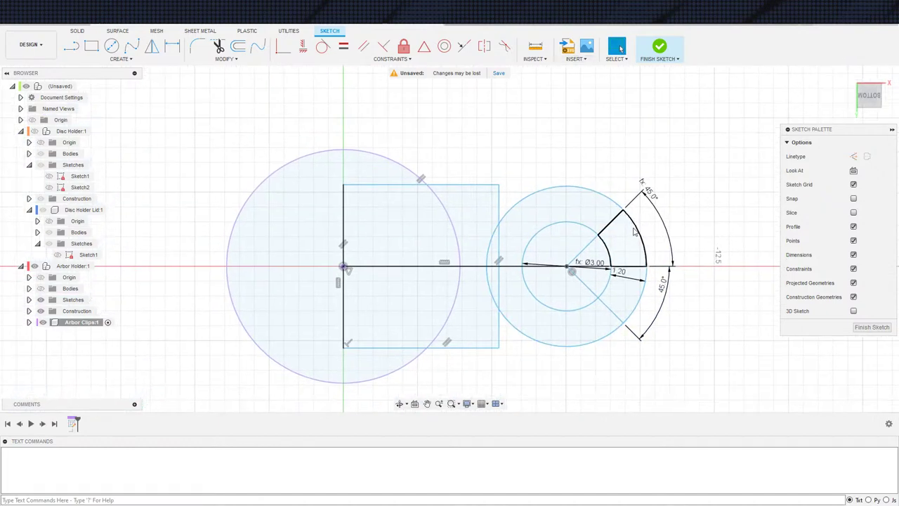
{"action": "scroll", "coordinate": [563, 333], "scroll_direction": "up", "scroll_amount": 4}
{"action": "scroll", "coordinate": [639, 292], "scroll_direction": "down", "scroll_amount": 1}
{"action": "middle_click_drag", "start_coordinate": [639, 292], "coordinate": [691, 309]}
{"action": "key", "text": "c"}
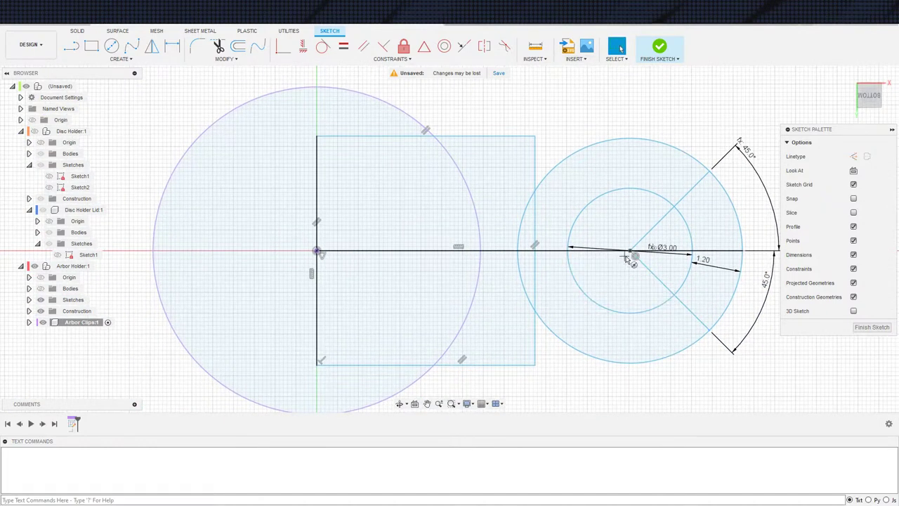
{"action": "key", "text": "c"}
{"action": "left_click", "coordinate": [631, 252]}
{"action": "left_click", "coordinate": [657, 103]}
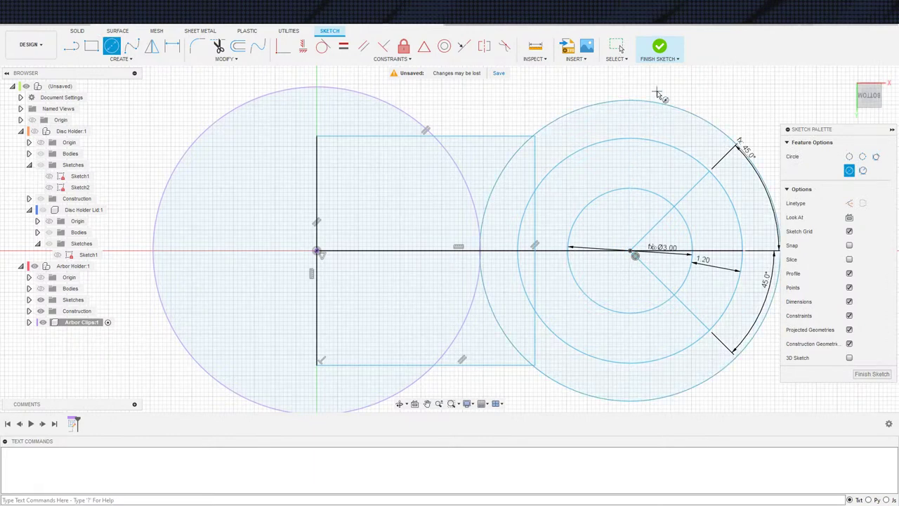
{"action": "key", "text": "Escape"}
{"action": "left_click", "coordinate": [655, 103]}
{"action": "key", "text": "x"}
Step: Dimension the radial distance between the construction circle and the outer clip circle at 1 mm
{"action": "key", "text": "d"}
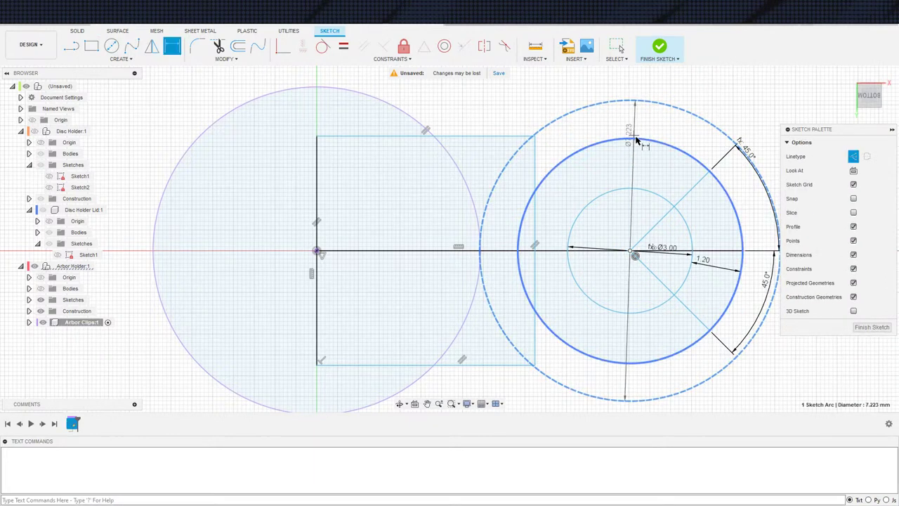
{"action": "left_click", "coordinate": [636, 137]}
{"action": "left_click", "coordinate": [641, 124]}
{"action": "type", "text": "1"}
{"action": "key", "text": "Return"}
{"action": "key", "text": "Escape"}
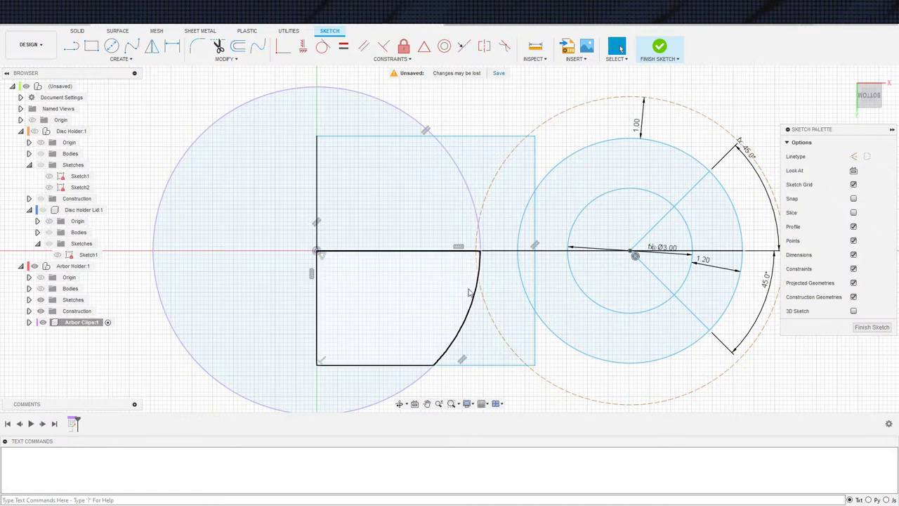
Step: Apply a tangent constraint between the projected circle at the origin and the construction circle around the clip
{"action": "left_click", "coordinate": [492, 302]}
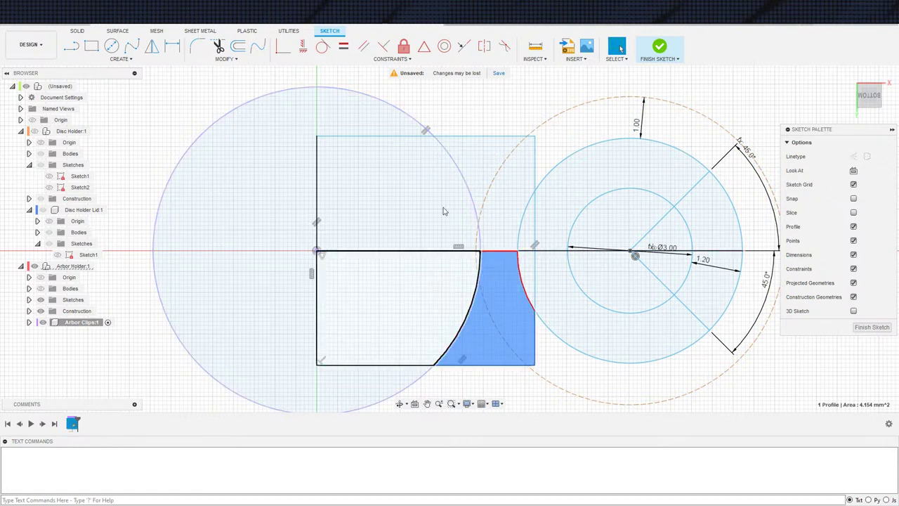
{"action": "left_click", "coordinate": [323, 48]}
{"action": "left_click", "coordinate": [472, 307]}
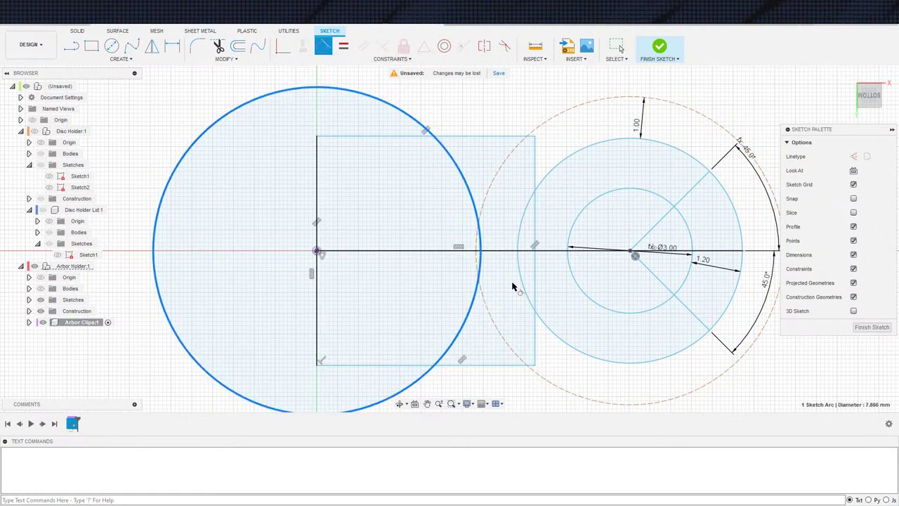
{"action": "left_click", "coordinate": [486, 309]}
{"action": "key", "text": "Escape"}
{"action": "scroll", "coordinate": [524, 269], "scroll_direction": "down", "scroll_amount": 1}
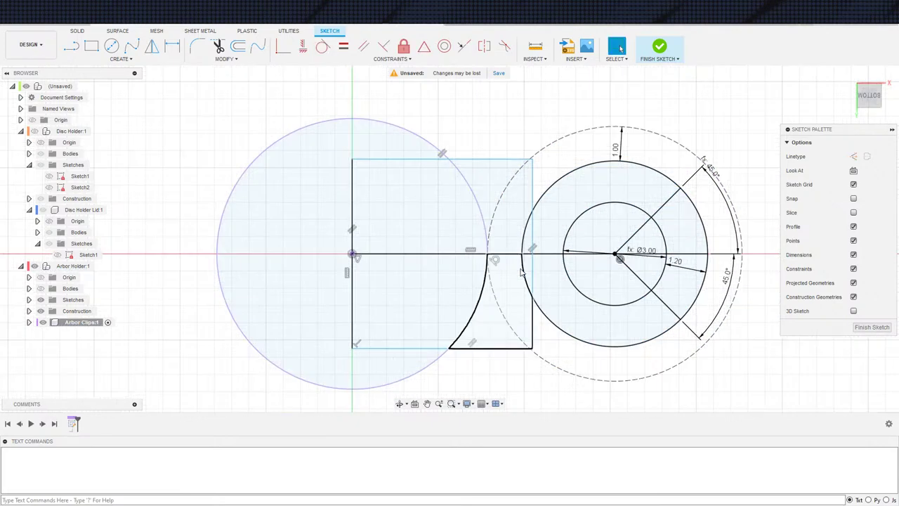
{"action": "scroll", "coordinate": [516, 268], "scroll_direction": "up", "scroll_amount": 2}
{"action": "key", "text": "s"}
{"action": "left_click", "coordinate": [558, 279]}
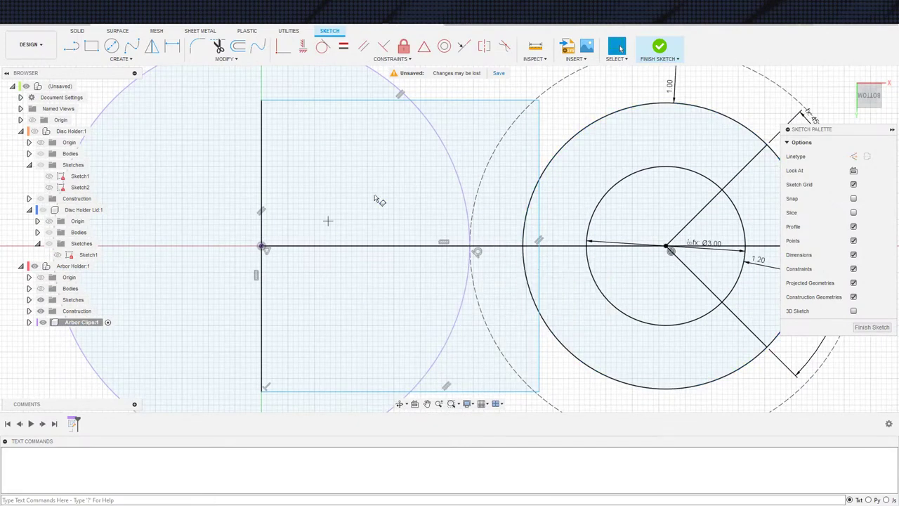
{"action": "key", "text": "Escape"}
{"action": "scroll", "coordinate": [544, 325], "scroll_direction": "up", "scroll_amount": 1}
{"action": "scroll", "coordinate": [553, 309], "scroll_direction": "down", "scroll_amount": 2}
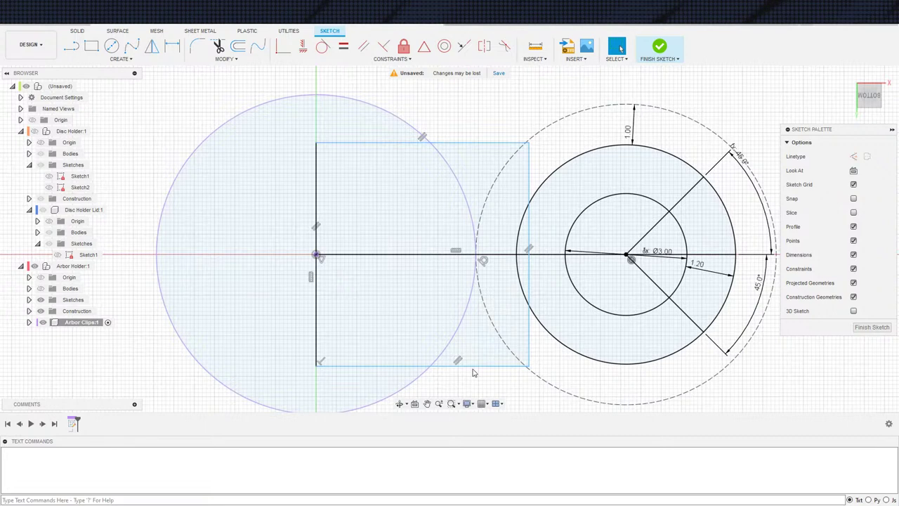
Step: Narrow the rectangle's height, extend its far edge into the clip circles, and make its lower outer corner coincident with the inner clip circle
{"action": "left_click_drag", "start_coordinate": [473, 365], "coordinate": [484, 312]}
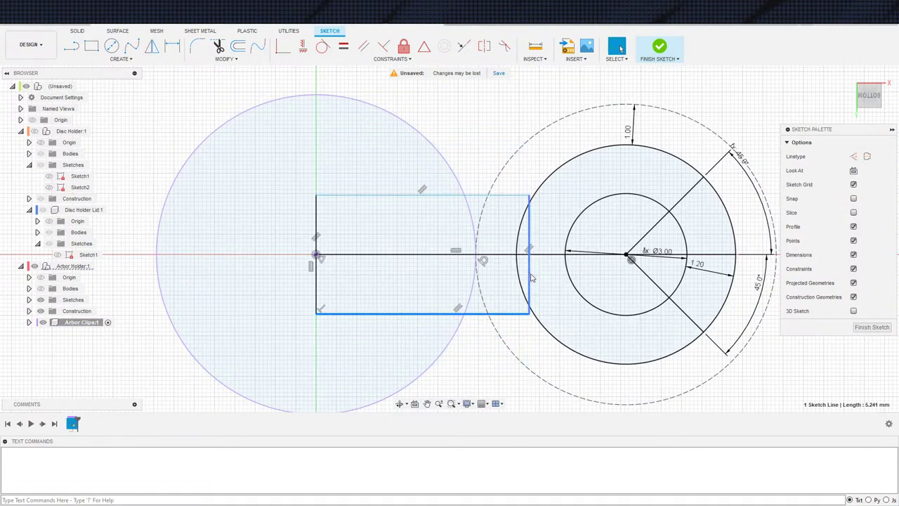
{"action": "left_click", "coordinate": [546, 276]}
{"action": "left_click_drag", "start_coordinate": [534, 277], "coordinate": [577, 276]}
{"action": "left_click", "coordinate": [576, 314]}
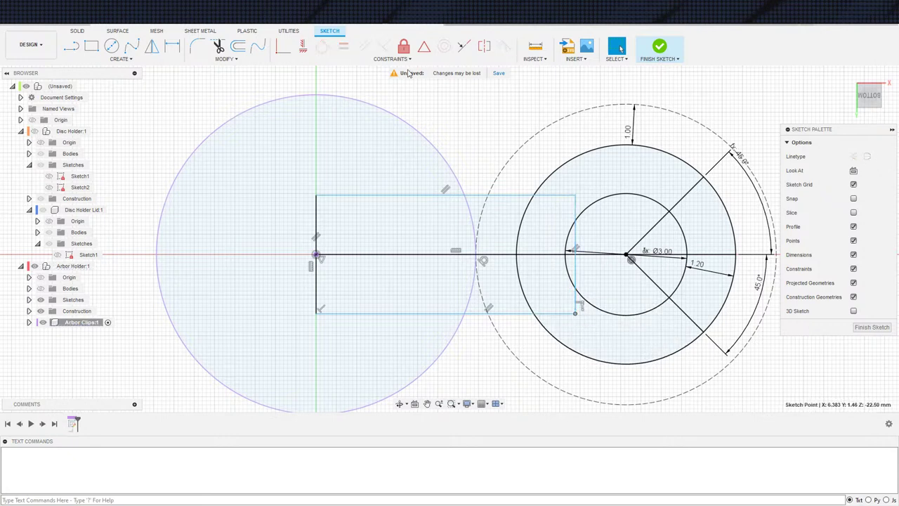
{"action": "left_click", "coordinate": [283, 47]}
{"action": "left_click", "coordinate": [589, 304]}
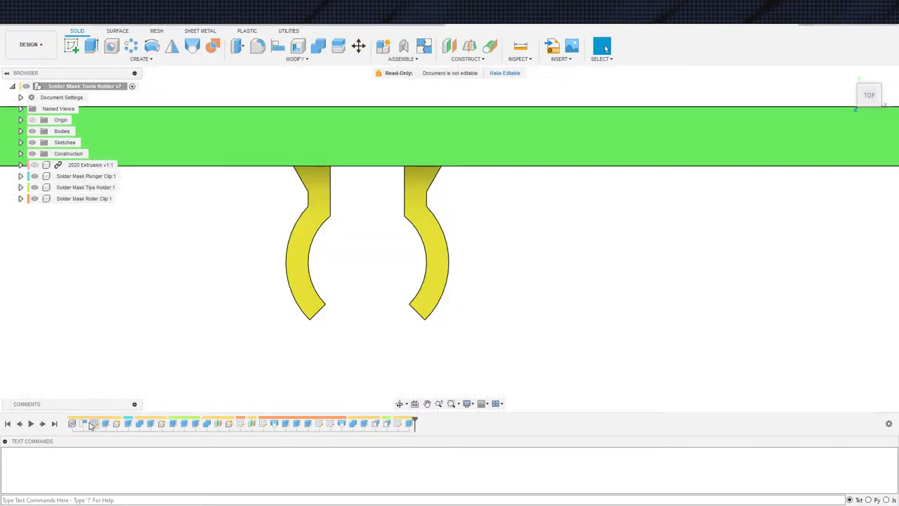
Step: Open the clip sketch in the Solder Mask Tools Holder document and examine how its arms, rings and angled braces are dimensioned
{"action": "double_click", "coordinate": [92, 424]}
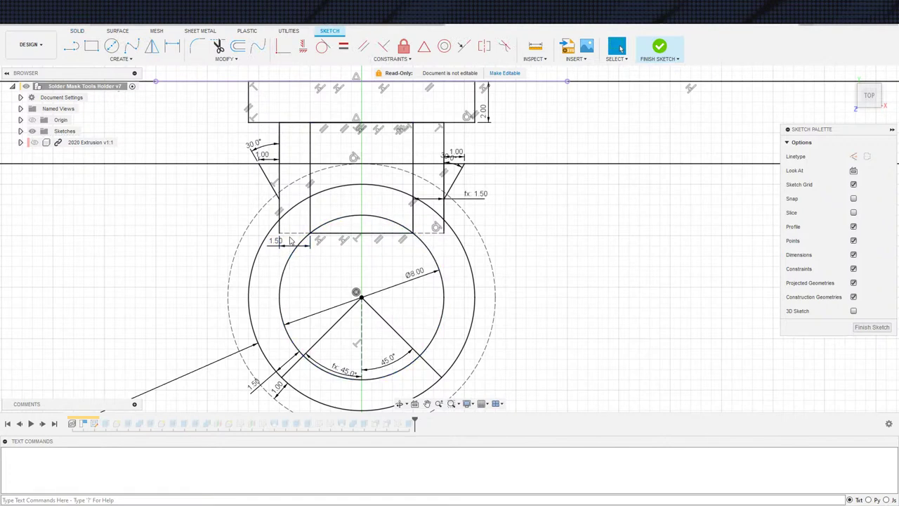
{"action": "scroll", "coordinate": [352, 215], "scroll_direction": "down", "scroll_amount": 2}
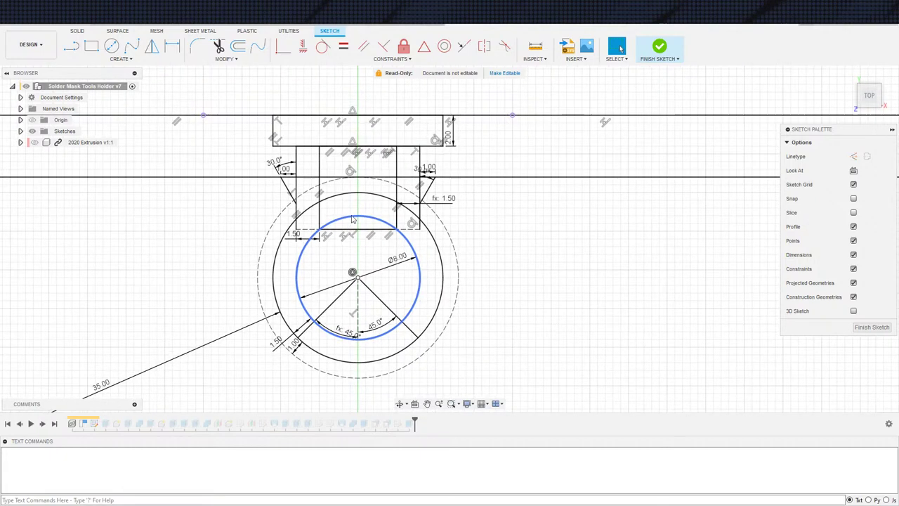
{"action": "middle_click_drag", "start_coordinate": [462, 231], "coordinate": [486, 249]}
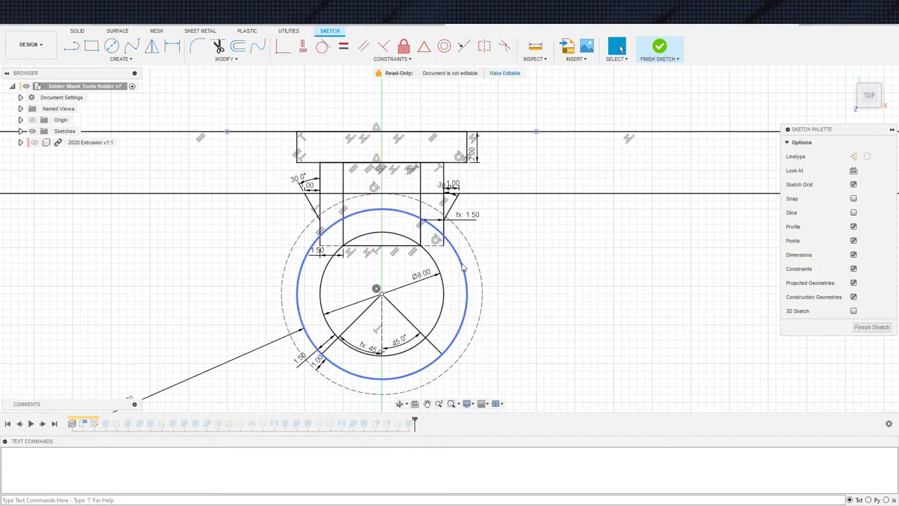
{"action": "scroll", "coordinate": [455, 253], "scroll_direction": "up", "scroll_amount": 3}
{"action": "scroll", "coordinate": [450, 234], "scroll_direction": "up", "scroll_amount": 2}
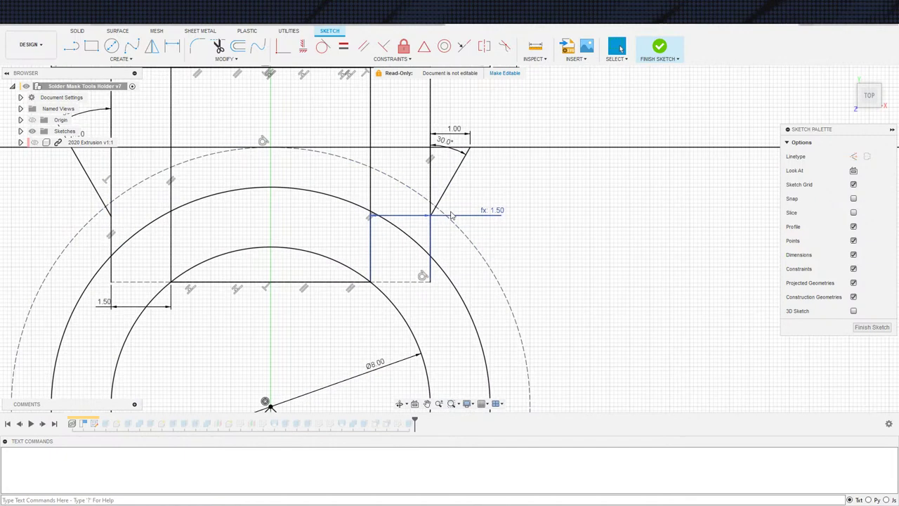
{"action": "scroll", "coordinate": [458, 202], "scroll_direction": "down", "scroll_amount": 5}
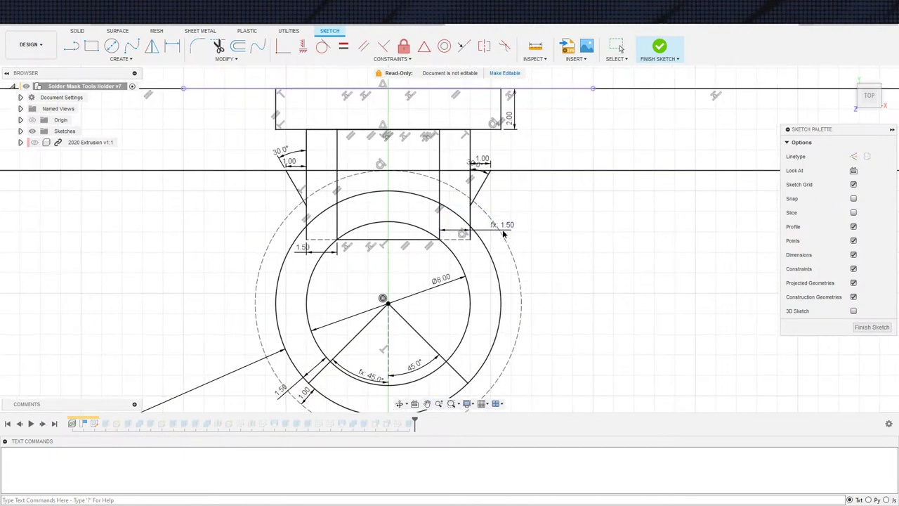
Step: Examine the small 8 mm clip in the Solder Mask Tools Holder sketch, comparing its arm ends with the inner ring circle and neighbouring holders
{"action": "key", "text": "Escape"}
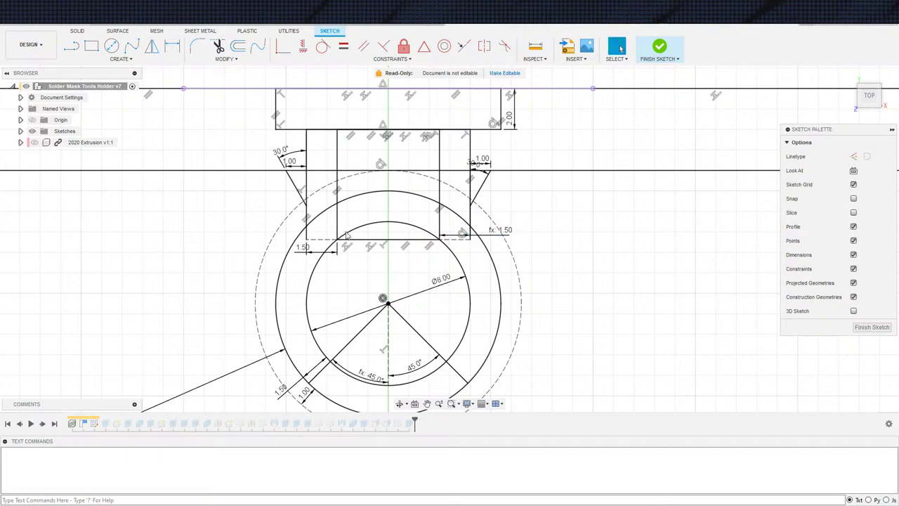
{"action": "scroll", "coordinate": [366, 239], "scroll_direction": "down", "scroll_amount": 2}
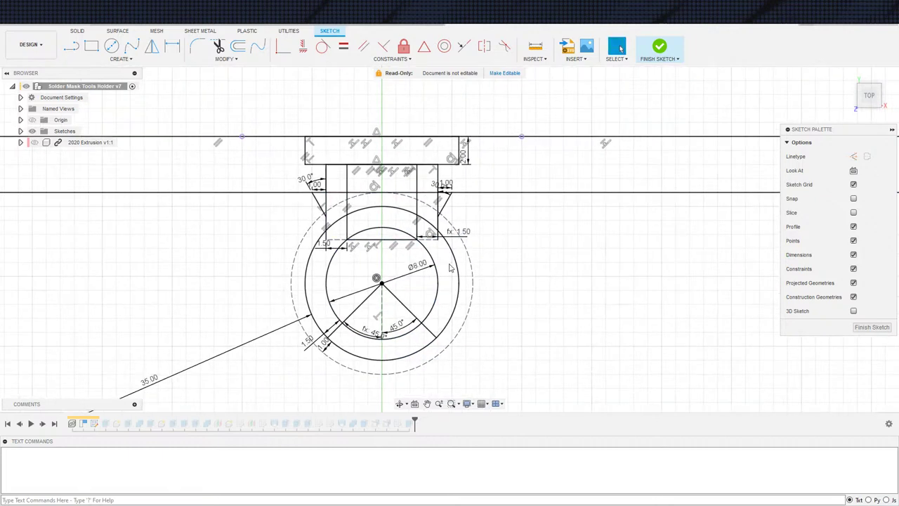
{"action": "mouse_move", "coordinate": [448, 263]}
{"action": "middle_mouse_down"}
{"action": "mouse_move", "coordinate": [456, 226]}
{"action": "mouse_move", "coordinate": [567, 177]}
{"action": "mouse_move", "coordinate": [584, 180]}
{"action": "middle_mouse_up"}
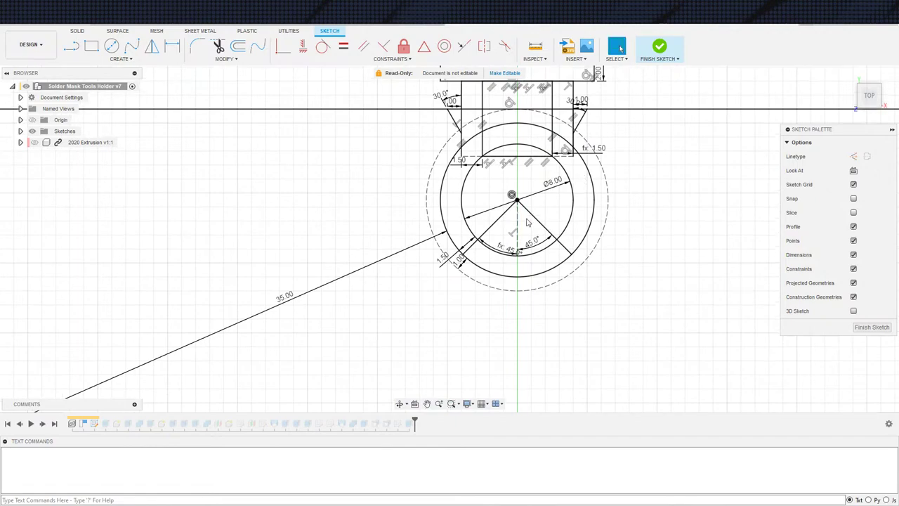
{"action": "scroll", "coordinate": [470, 223], "scroll_direction": "down", "scroll_amount": 3}
{"action": "scroll", "coordinate": [287, 294], "scroll_direction": "down", "scroll_amount": 1}
{"action": "scroll", "coordinate": [365, 227], "scroll_direction": "down", "scroll_amount": 2}
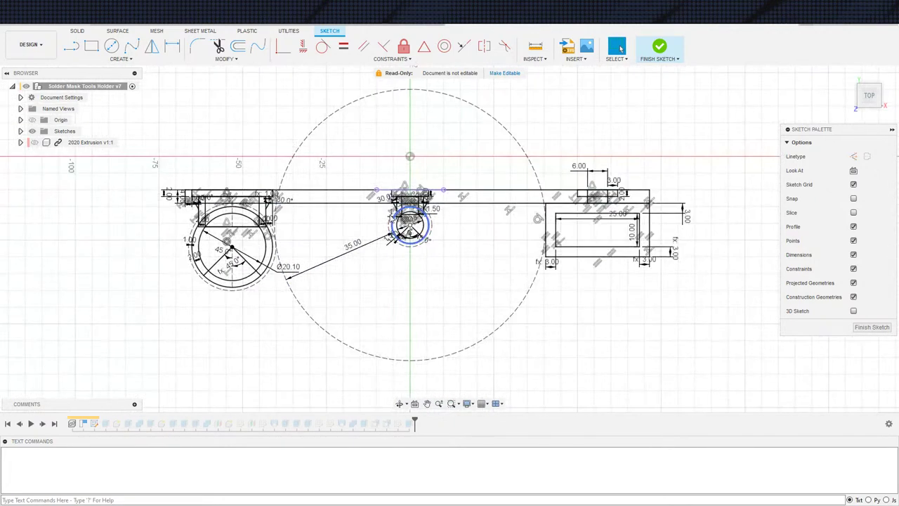
{"action": "scroll", "coordinate": [374, 251], "scroll_direction": "up", "scroll_amount": 2}
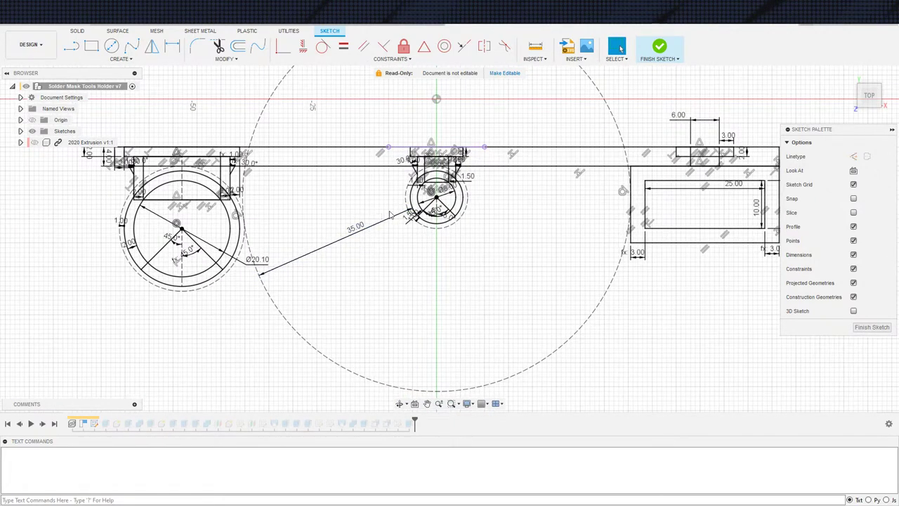
{"action": "scroll", "coordinate": [444, 225], "scroll_direction": "down", "scroll_amount": 2}
{"action": "scroll", "coordinate": [418, 213], "scroll_direction": "up", "scroll_amount": 6}
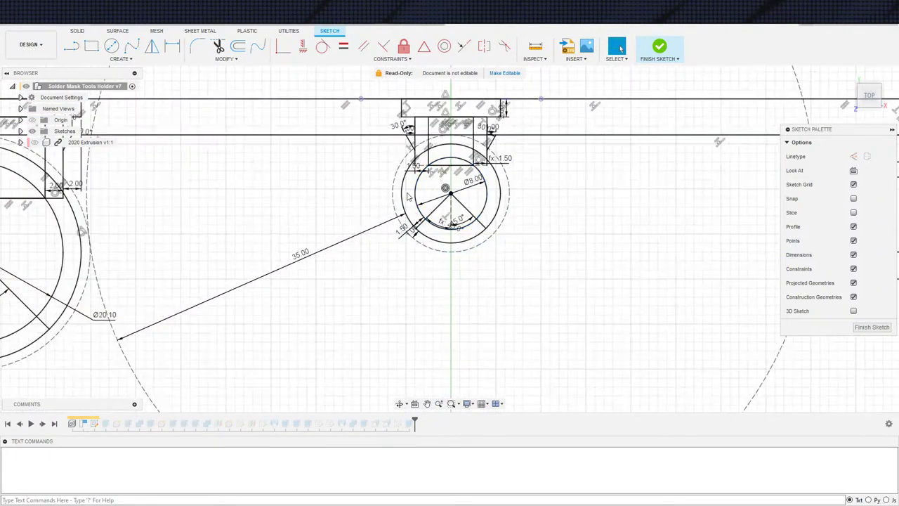
{"action": "middle_click_drag", "start_coordinate": [482, 212], "coordinate": [352, 260]}
{"action": "middle_click_drag", "start_coordinate": [395, 236], "coordinate": [375, 258]}
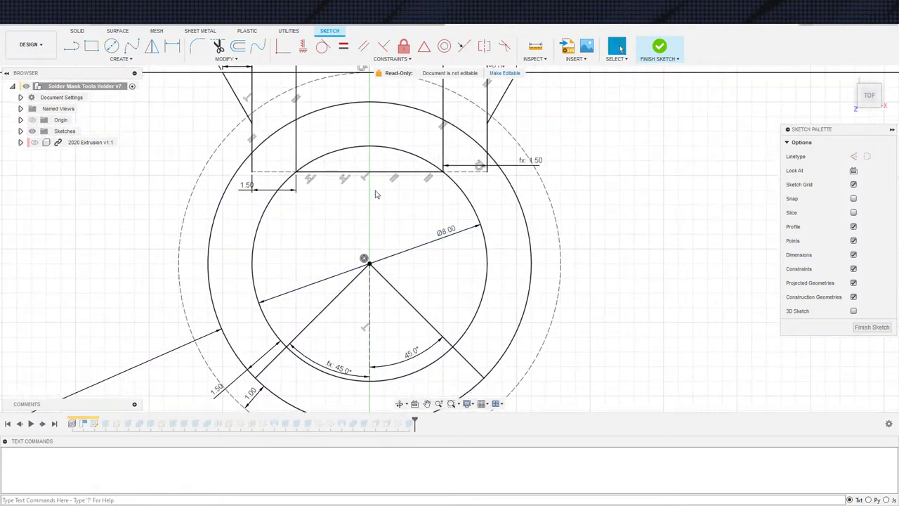
{"action": "scroll", "coordinate": [398, 220], "scroll_direction": "up", "scroll_amount": 3}
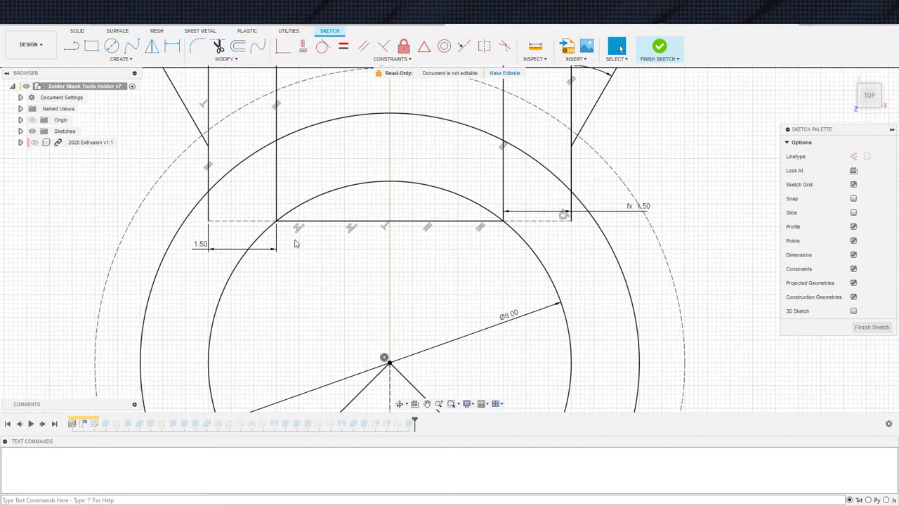
{"action": "scroll", "coordinate": [414, 237], "scroll_direction": "down", "scroll_amount": 4}
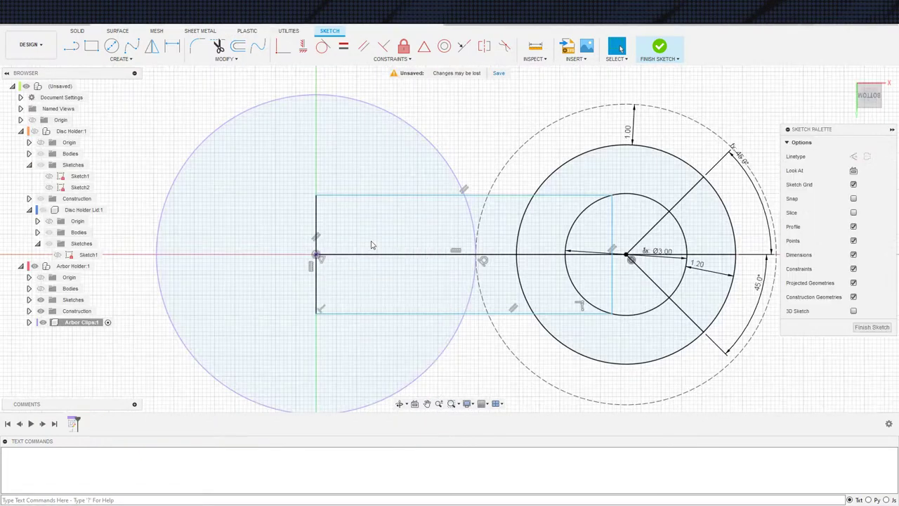
Step: Narrow the rectangle by moving its outer corner along the inner clip circle, and draw a larger three-point rectangle about 3.8 mm high around it
{"action": "scroll", "coordinate": [390, 264], "scroll_direction": "up", "scroll_amount": 5}
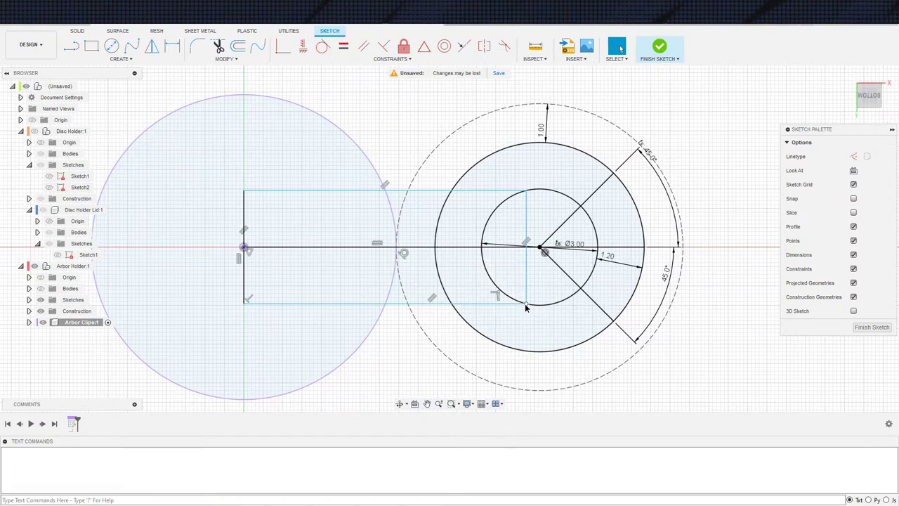
{"action": "left_click_drag", "start_coordinate": [525, 307], "coordinate": [494, 300]}
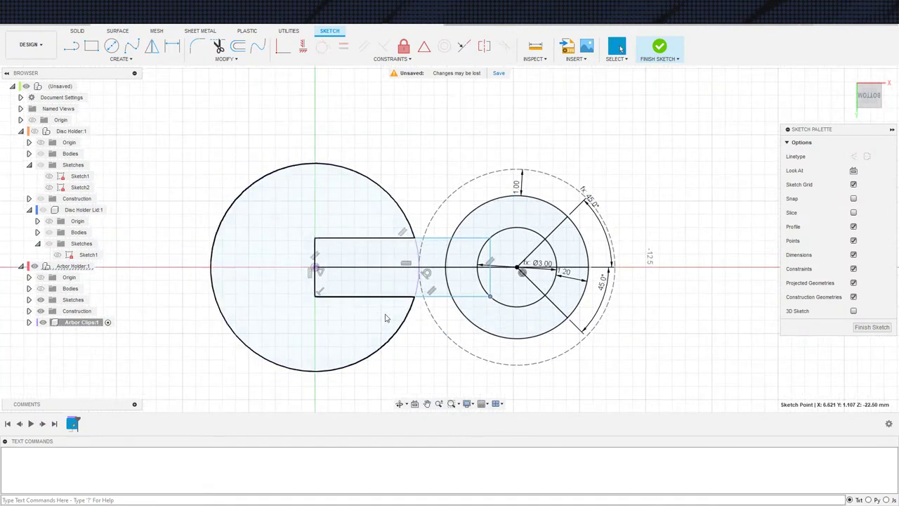
{"action": "scroll", "coordinate": [463, 253], "scroll_direction": "up", "scroll_amount": 3}
{"action": "key", "text": "s"}
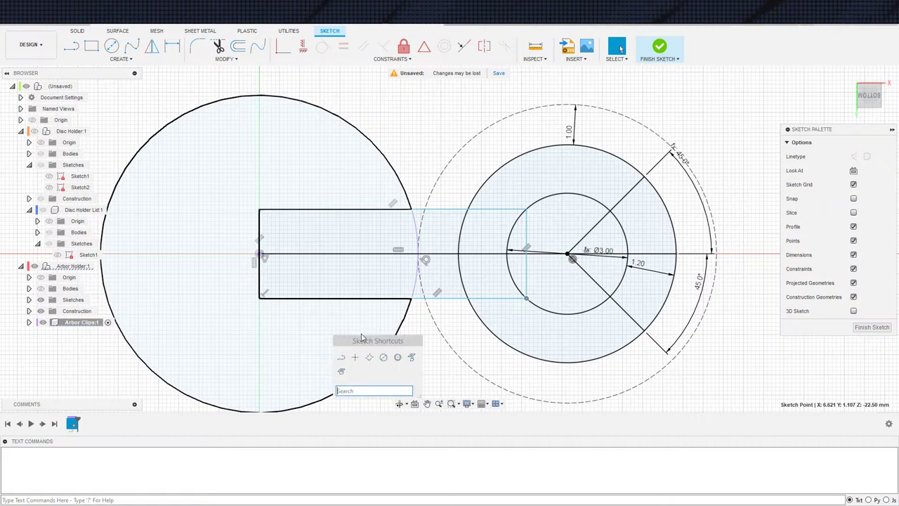
{"action": "left_click", "coordinate": [370, 356]}
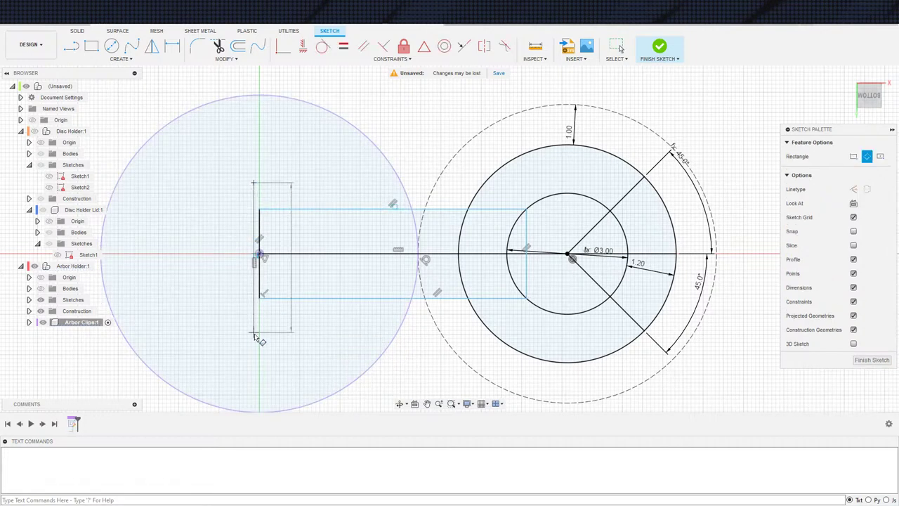
{"action": "left_click", "coordinate": [254, 336]}
{"action": "left_click", "coordinate": [531, 336]}
{"action": "key", "text": "Escape"}
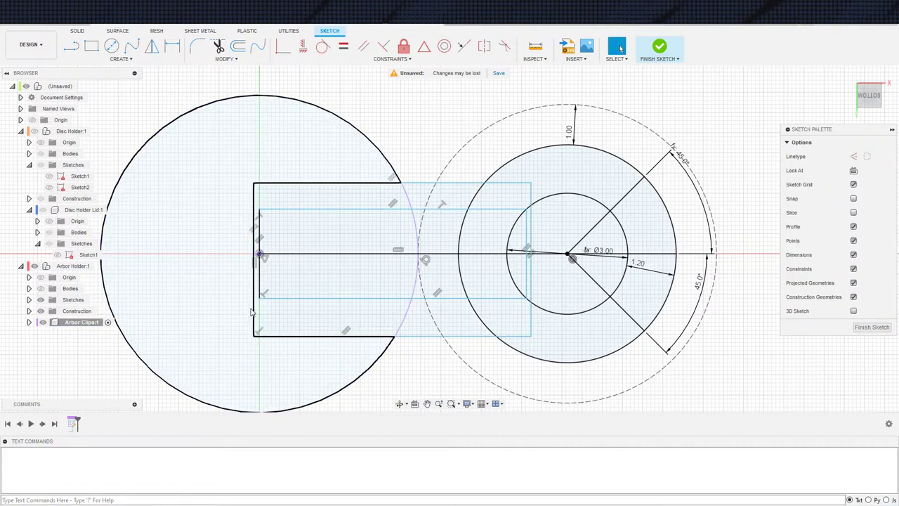
Step: Apply midpoint constraints to the larger rectangle's two end edges, centring it on the horizontal centre line and aligning its ends with the inner rectangle
{"action": "left_click", "coordinate": [254, 314]}
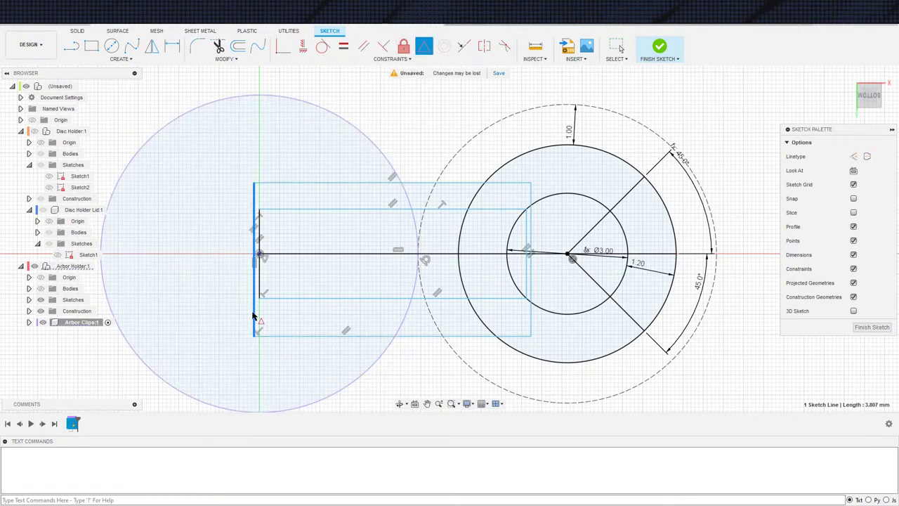
{"action": "left_click", "coordinate": [259, 285]}
{"action": "key", "text": "Escape"}
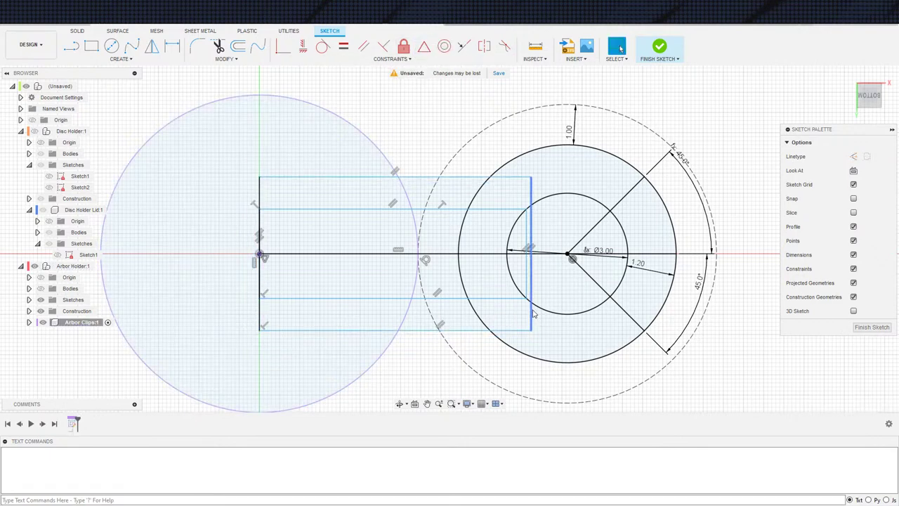
{"action": "left_click", "coordinate": [531, 312]}
{"action": "middle_click_drag", "start_coordinate": [495, 318], "coordinate": [452, 348]}
{"action": "left_click", "coordinate": [424, 46]}
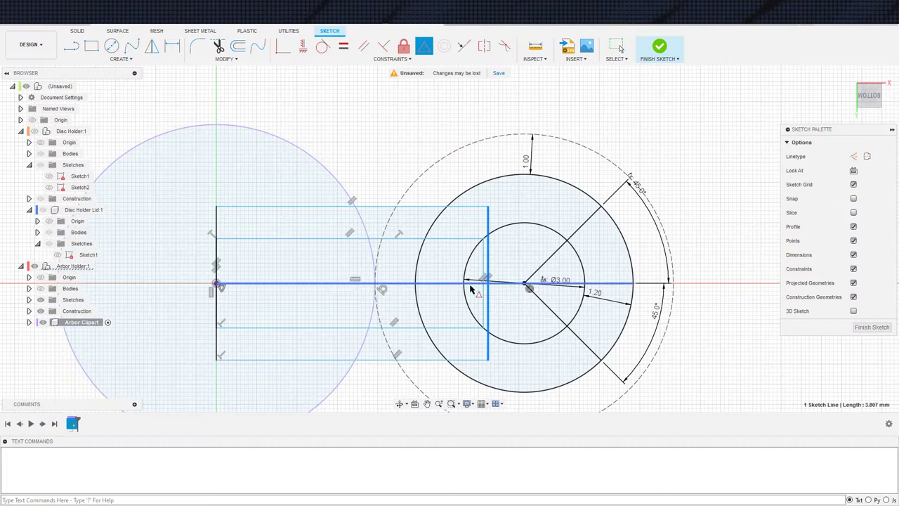
{"action": "left_click", "coordinate": [473, 286]}
{"action": "left_click", "coordinate": [469, 359]}
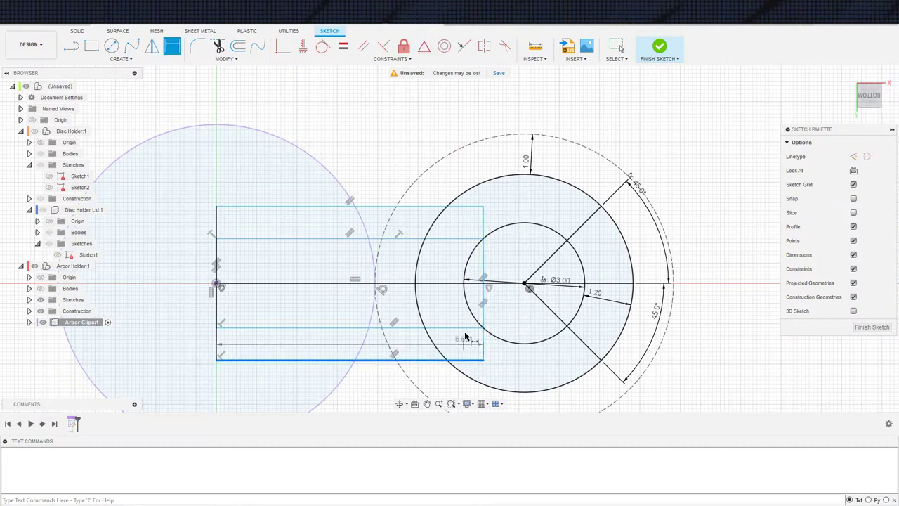
{"action": "left_click", "coordinate": [465, 334]}
{"action": "key", "text": "Return"}
{"action": "key", "text": "Escape"}
{"action": "key", "text": "ctrl+z"}
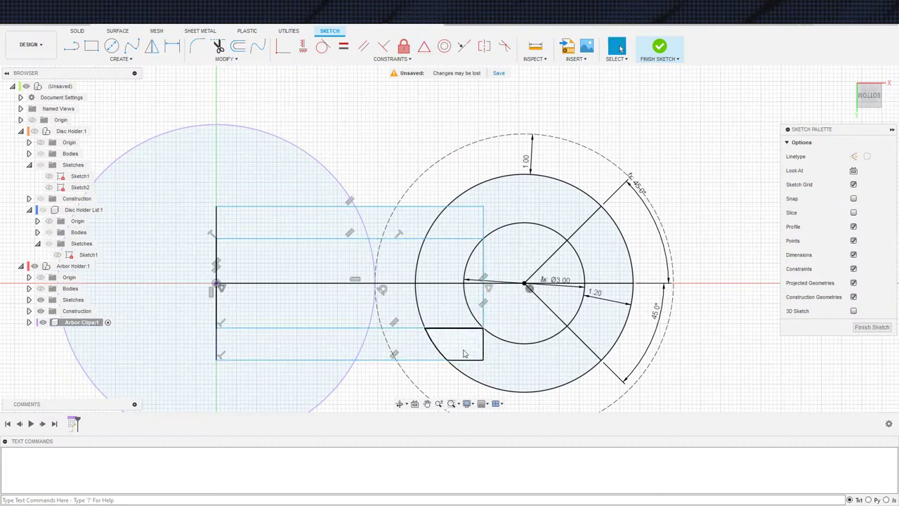
Step: Dimension the gap between the lower long edges of the inner and outer rectangles at 1.5 mm
{"action": "key", "text": "d"}
{"action": "left_click", "coordinate": [474, 359]}
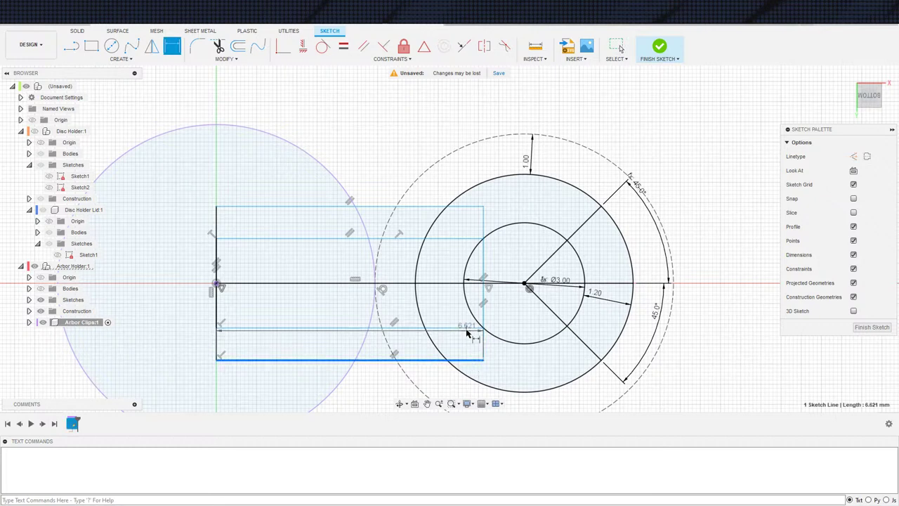
{"action": "left_click", "coordinate": [474, 328]}
{"action": "left_click", "coordinate": [475, 343]}
{"action": "type", "text": "1.5"}
{"action": "key", "text": "Return"}
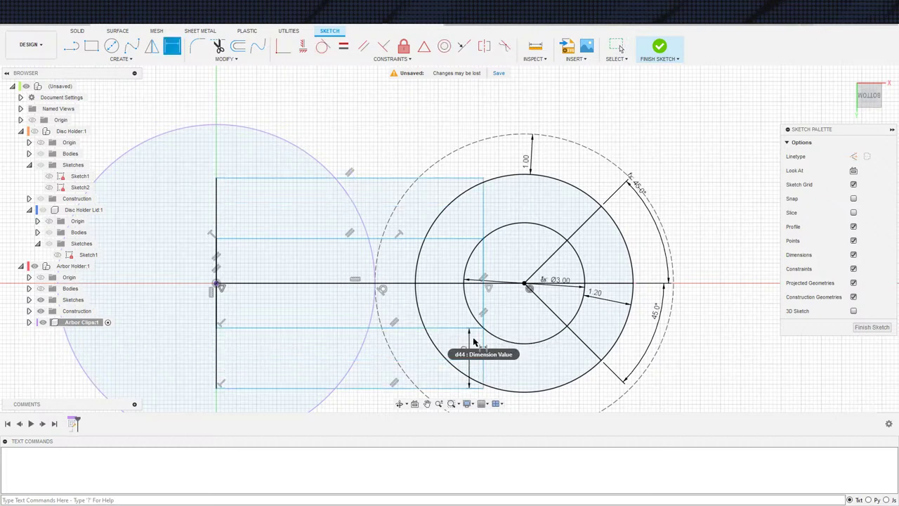
{"action": "key", "text": "Escape"}
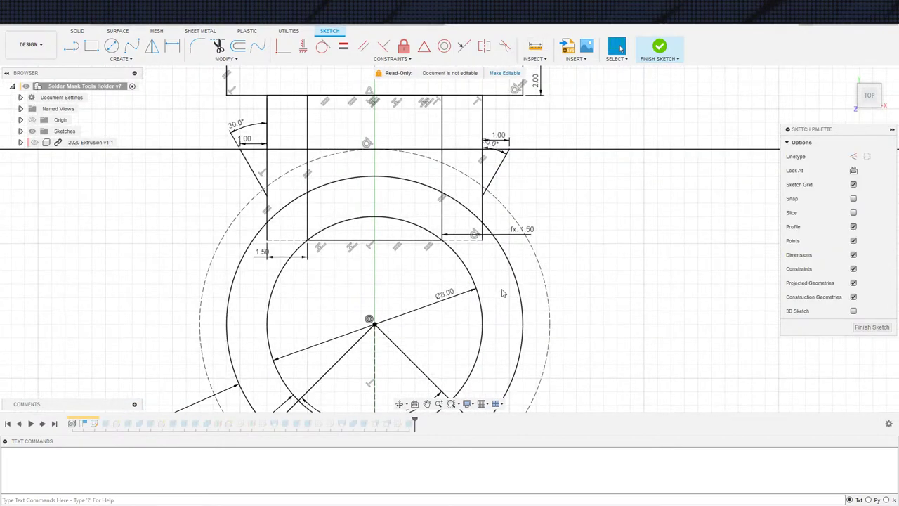
Step: Narrow the rectangles by moving the outer one's far corner, and link the arm thickness dimension to the 1.20 mm clip ring thickness
{"action": "middle_click_drag", "start_coordinate": [503, 293], "coordinate": [497, 326]}
{"action": "middle_click_drag", "start_coordinate": [376, 307], "coordinate": [396, 311]}
{"action": "scroll", "coordinate": [365, 296], "scroll_direction": "down", "scroll_amount": 2}
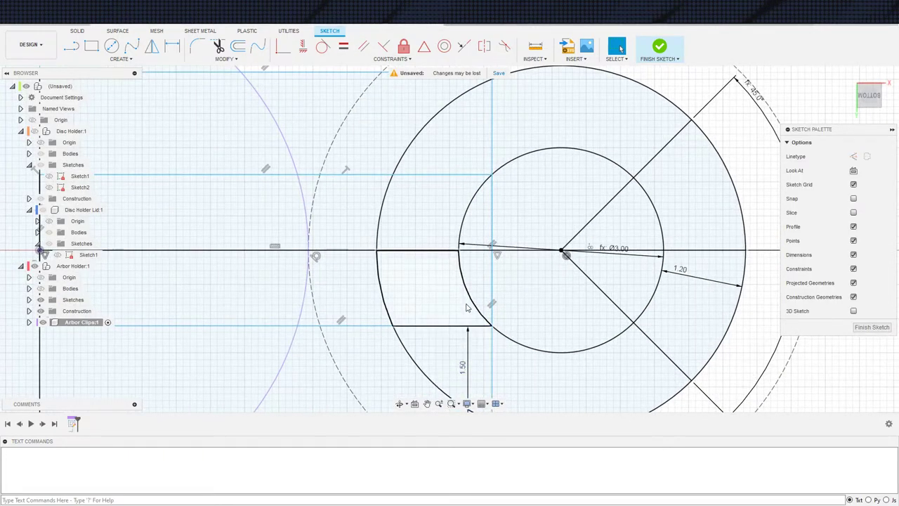
{"action": "mouse_move", "coordinate": [481, 379]}
{"action": "left_mouse_down"}
{"action": "mouse_move", "coordinate": [474, 345]}
{"action": "mouse_move", "coordinate": [475, 356]}
{"action": "left_mouse_up"}
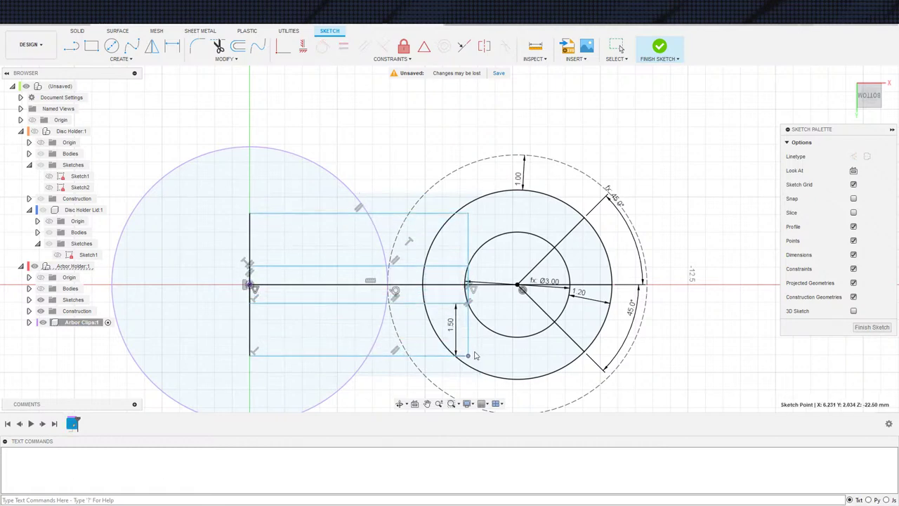
{"action": "double_click", "coordinate": [454, 323]}
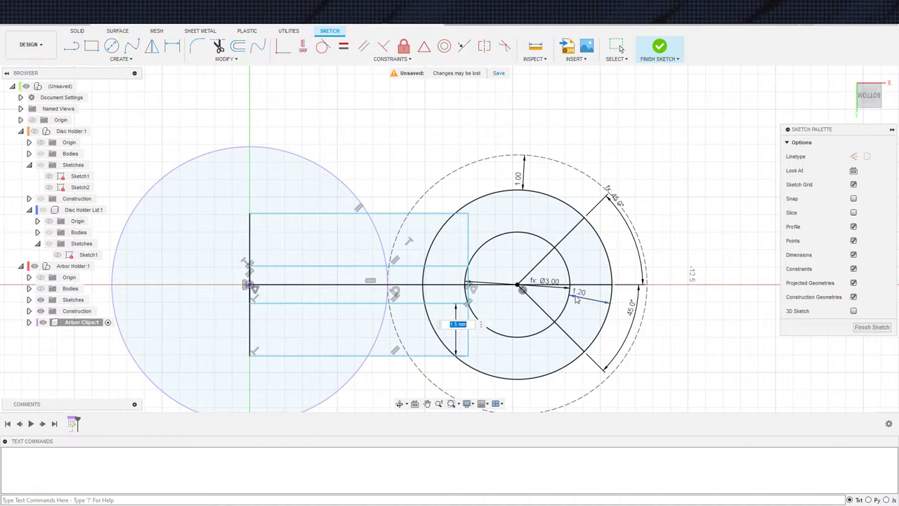
{"action": "scroll", "coordinate": [492, 290], "scroll_direction": "up", "scroll_amount": 4}
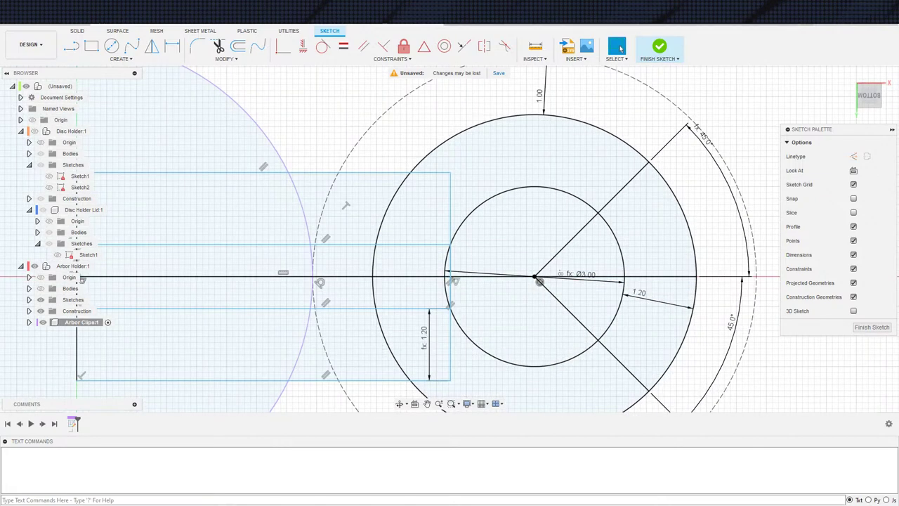
Step: Examine how the arms, their construction end lines and the angled braces of the 8 mm clip are constrained in the Solder Mask Tools Holder sketch
{"action": "scroll", "coordinate": [464, 219], "scroll_direction": "down", "scroll_amount": 2}
{"action": "scroll", "coordinate": [481, 178], "scroll_direction": "down", "scroll_amount": 2}
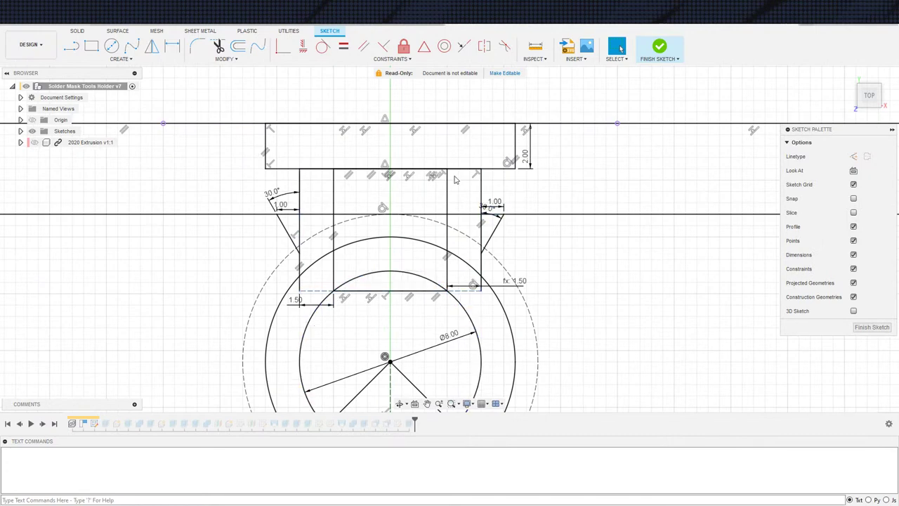
{"action": "scroll", "coordinate": [391, 265], "scroll_direction": "down", "scroll_amount": 3}
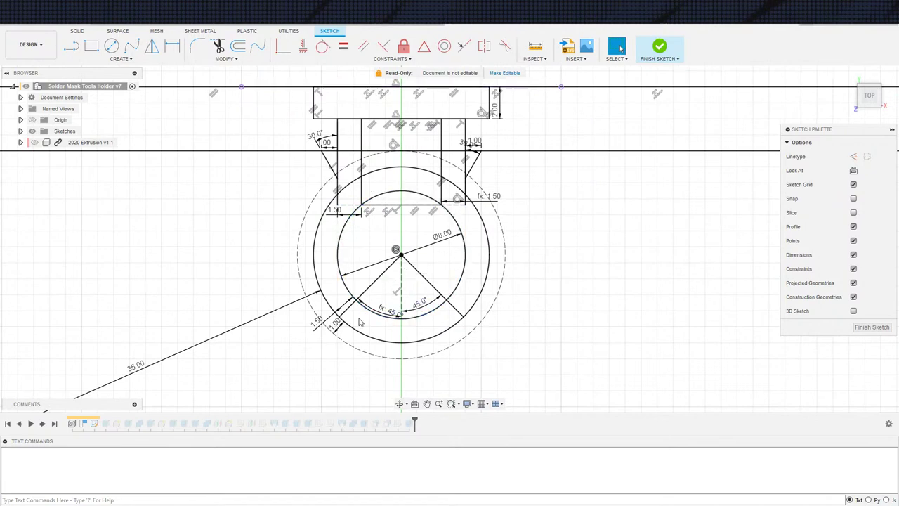
{"action": "scroll", "coordinate": [362, 327], "scroll_direction": "down", "scroll_amount": 1}
{"action": "scroll", "coordinate": [365, 325], "scroll_direction": "up", "scroll_amount": 3}
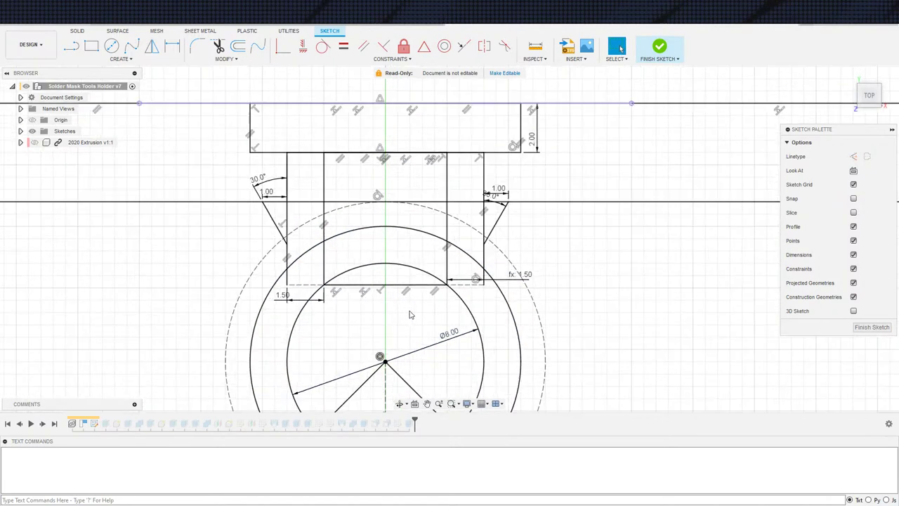
{"action": "left_click", "coordinate": [323, 285]}
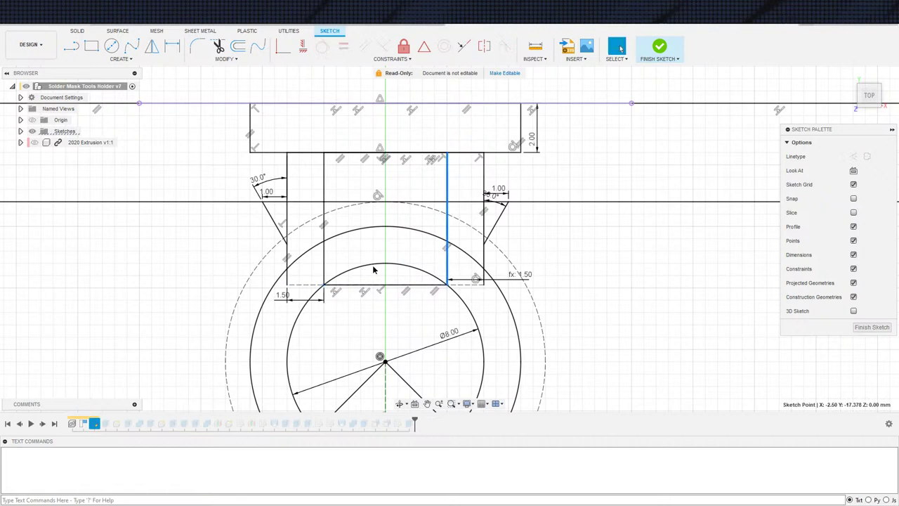
{"action": "scroll", "coordinate": [373, 270], "scroll_direction": "down", "scroll_amount": 4}
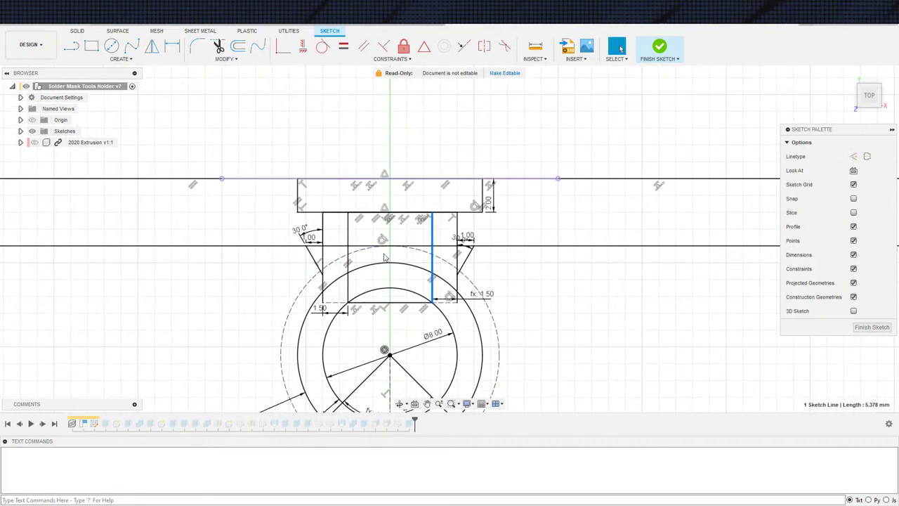
{"action": "scroll", "coordinate": [384, 262], "scroll_direction": "up", "scroll_amount": 1}
{"action": "middle_click_drag", "start_coordinate": [391, 269], "coordinate": [422, 265]}
{"action": "scroll", "coordinate": [377, 285], "scroll_direction": "down", "scroll_amount": 1}
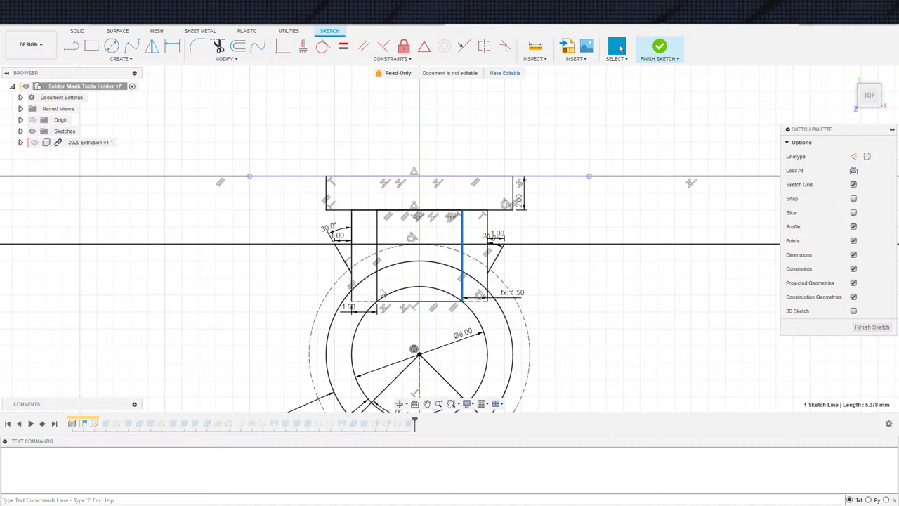
{"action": "scroll", "coordinate": [377, 288], "scroll_direction": "down", "scroll_amount": 1}
{"action": "scroll", "coordinate": [434, 320], "scroll_direction": "up", "scroll_amount": 1}
{"action": "middle_click_drag", "start_coordinate": [442, 336], "coordinate": [448, 281]}
{"action": "left_click", "coordinate": [478, 187]}
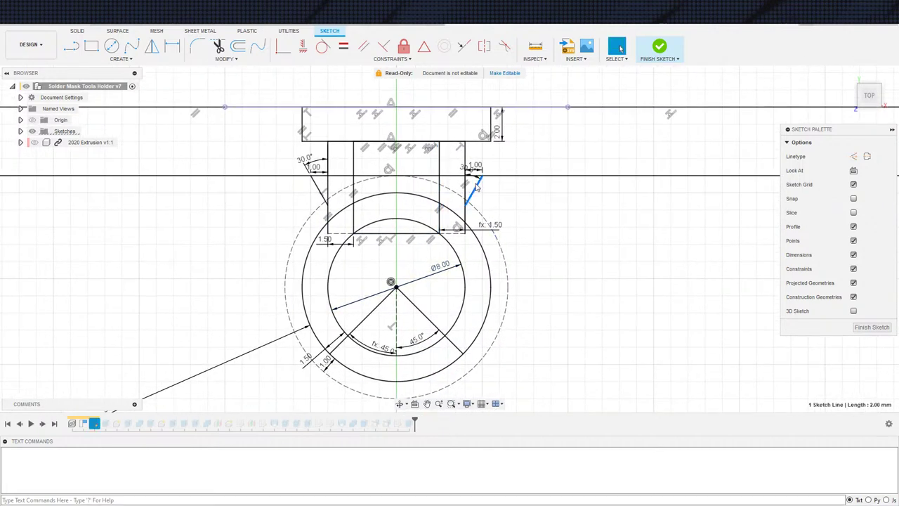
{"action": "key", "text": "Delete"}
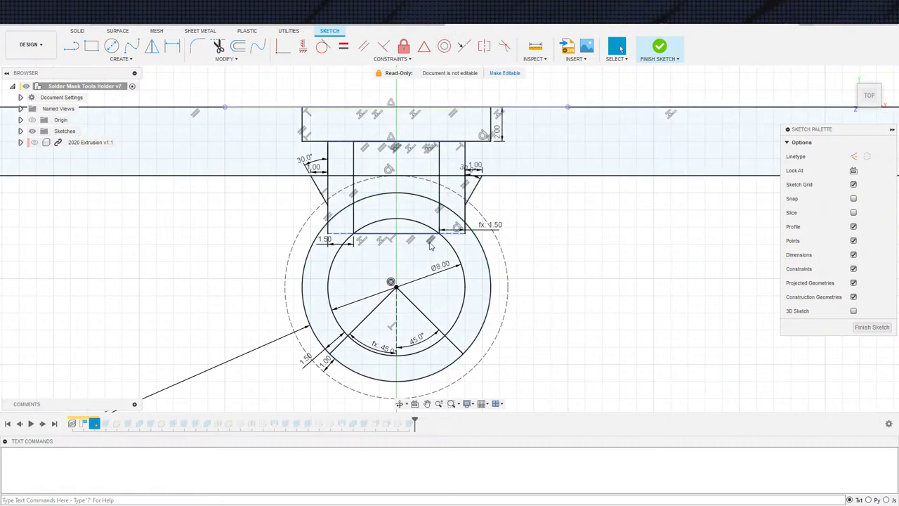
{"action": "left_click", "coordinate": [342, 241]}
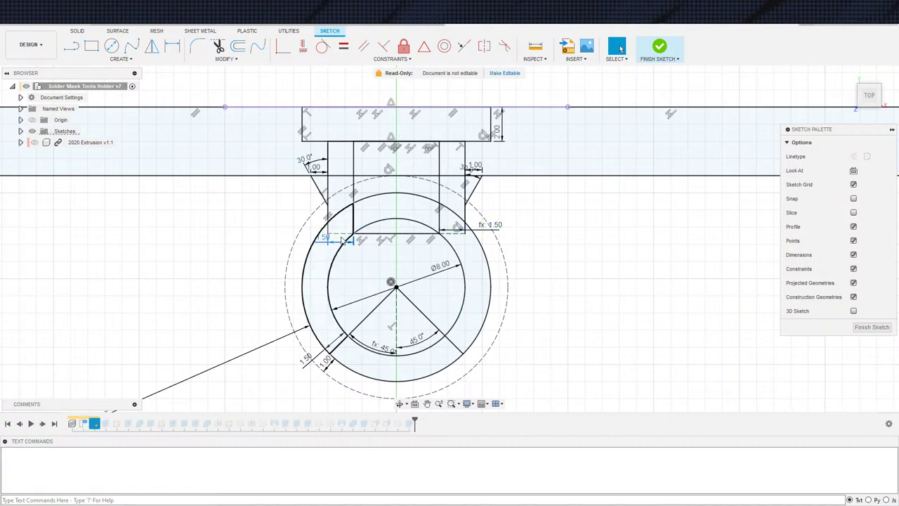
Step: Try deleting the 1.50 mm arm dimension of the 8 mm clip, undo the deletion, and check the inner arm line
{"action": "key", "text": "Delete"}
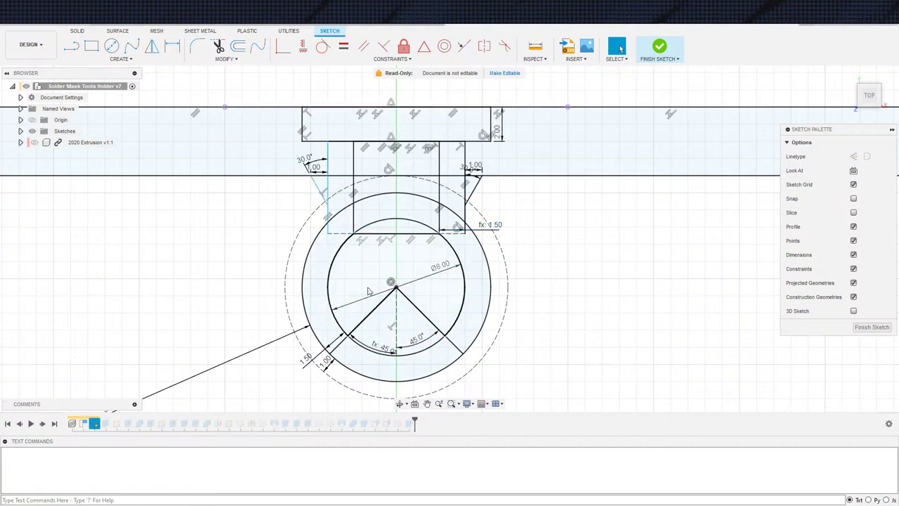
{"action": "key", "text": "ctrl+z"}
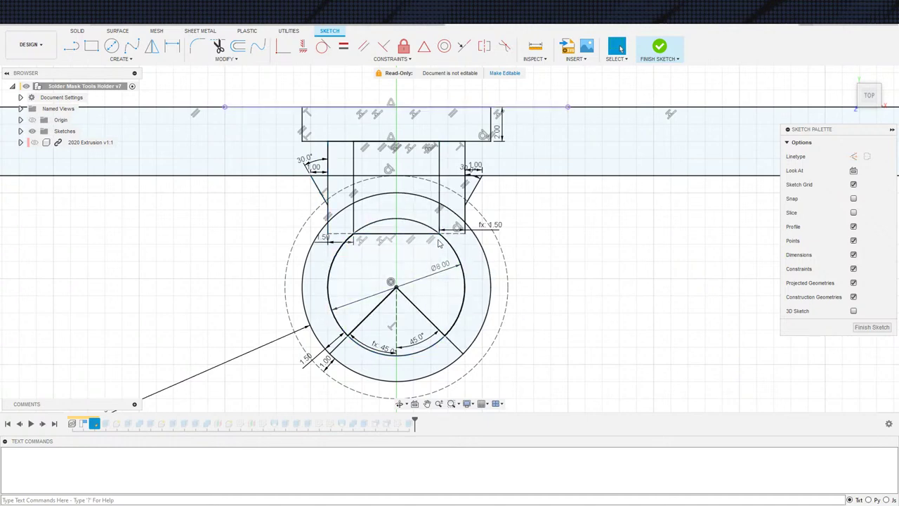
{"action": "left_click", "coordinate": [358, 220]}
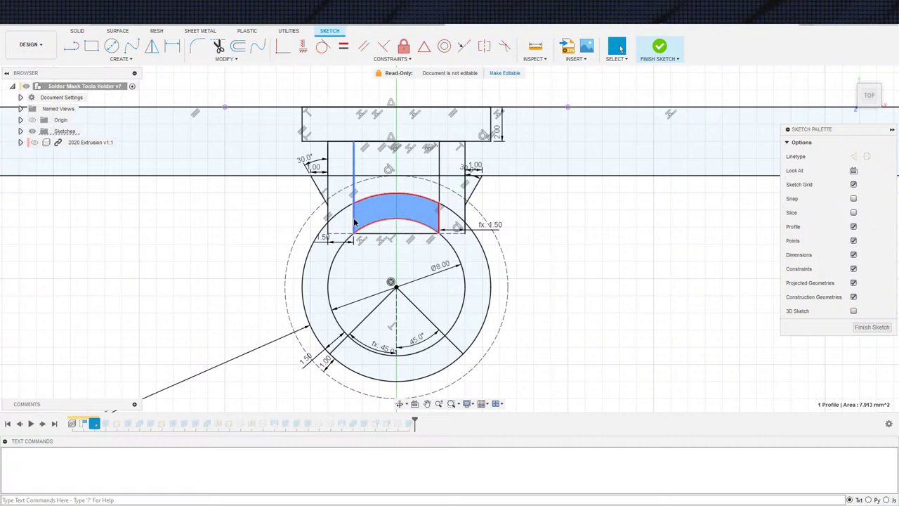
{"action": "left_click", "coordinate": [354, 222]}
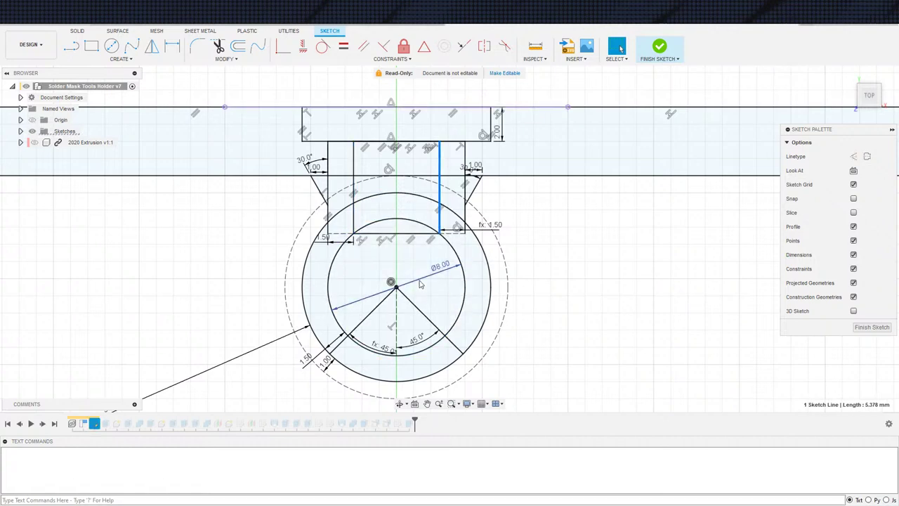
Step: Examine how the inner arm lines of the 8 mm clip end on its inner circle in the Solder Mask Tools Holder sketch
{"action": "scroll", "coordinate": [395, 359], "scroll_direction": "down", "scroll_amount": 2}
{"action": "mouse_move", "coordinate": [420, 284]}
{"action": "middle_mouse_down"}
{"action": "mouse_move", "coordinate": [395, 359]}
{"action": "mouse_move", "coordinate": [423, 303]}
{"action": "mouse_move", "coordinate": [420, 319]}
{"action": "mouse_move", "coordinate": [406, 214]}
{"action": "middle_mouse_up"}
{"action": "scroll", "coordinate": [391, 360], "scroll_direction": "up", "scroll_amount": 1}
{"action": "scroll", "coordinate": [351, 319], "scroll_direction": "up", "scroll_amount": 1}
{"action": "scroll", "coordinate": [383, 330], "scroll_direction": "down", "scroll_amount": 1}
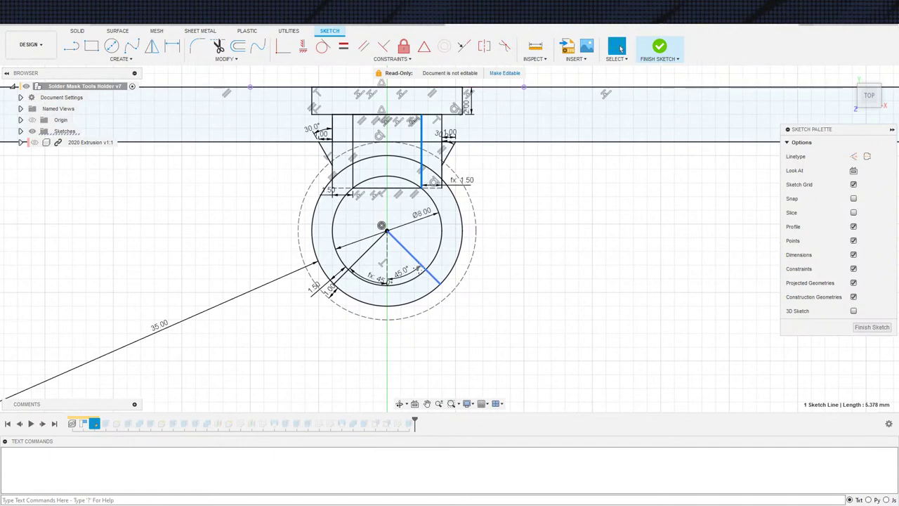
{"action": "middle_click_drag", "start_coordinate": [418, 268], "coordinate": [367, 381]}
{"action": "scroll", "coordinate": [380, 329], "scroll_direction": "up", "scroll_amount": 3}
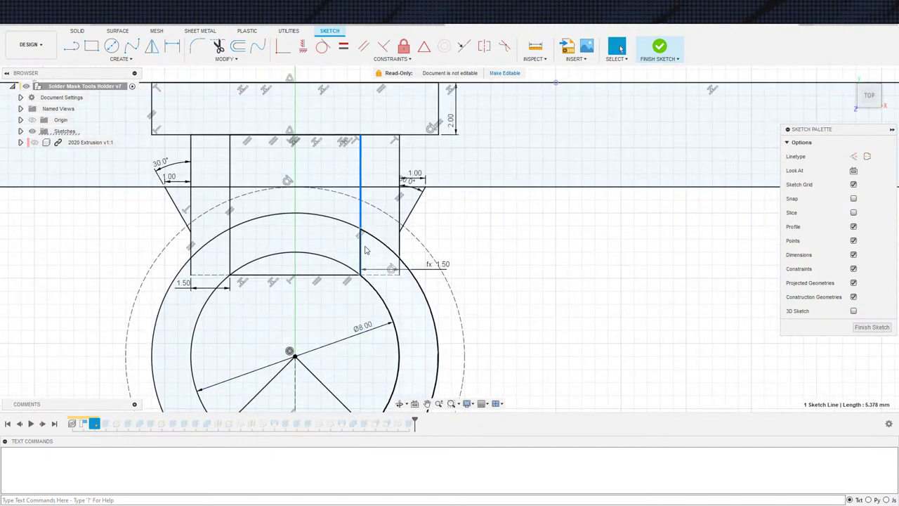
{"action": "scroll", "coordinate": [345, 346], "scroll_direction": "down", "scroll_amount": 3}
{"action": "middle_click_drag", "start_coordinate": [376, 334], "coordinate": [371, 231]}
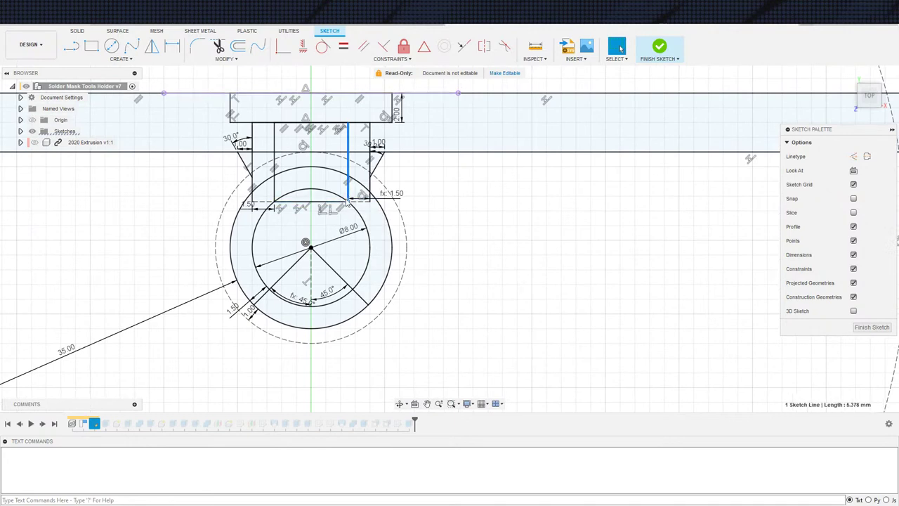
{"action": "key", "text": "Escape"}
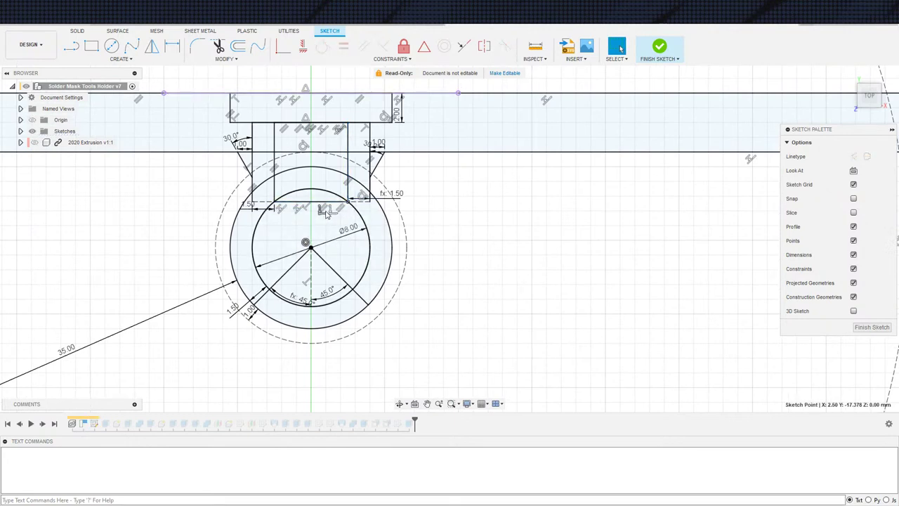
{"action": "mouse_move", "coordinate": [435, 239]}
{"action": "middle_mouse_down"}
{"action": "mouse_move", "coordinate": [468, 229]}
{"action": "mouse_move", "coordinate": [479, 259]}
{"action": "middle_mouse_up"}
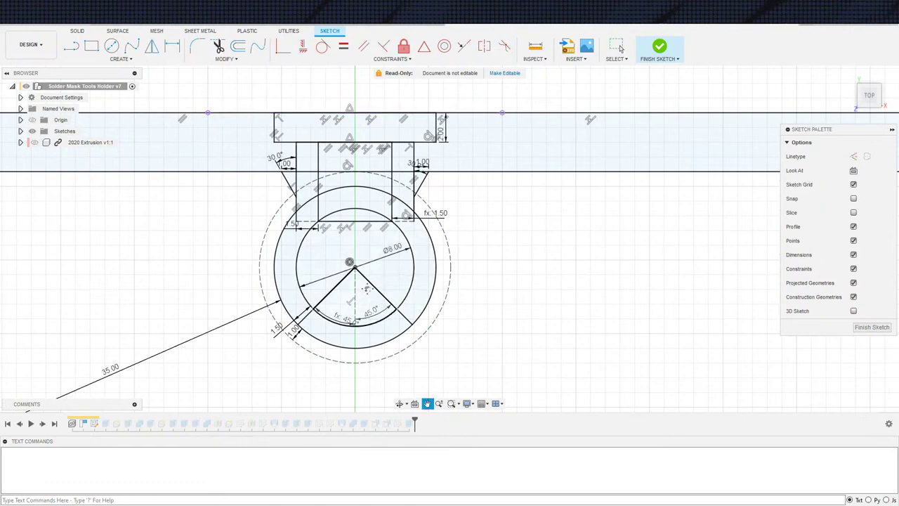
{"action": "middle_click_drag", "start_coordinate": [367, 288], "coordinate": [368, 295]}
{"action": "middle_click_drag", "start_coordinate": [347, 267], "coordinate": [345, 295]}
{"action": "scroll", "coordinate": [342, 261], "scroll_direction": "up", "scroll_amount": 2}
{"action": "scroll", "coordinate": [208, 259], "scroll_direction": "down", "scroll_amount": 3}
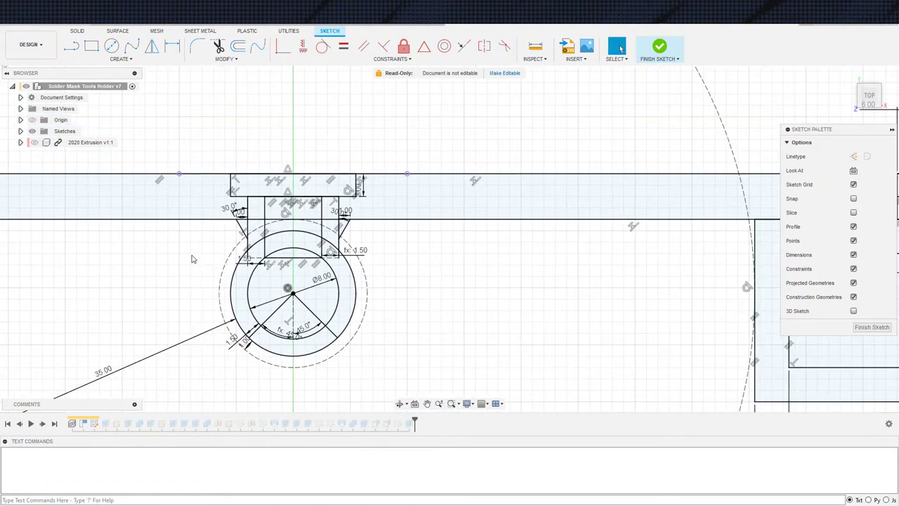
Step: Examine the arm dimensions and constraints of the 20.10 mm clip, including the 2.00 mm offset between its arm and the base edge
{"action": "middle_click_drag", "start_coordinate": [192, 259], "coordinate": [669, 271]}
{"action": "middle_click_drag", "start_coordinate": [187, 280], "coordinate": [423, 272]}
{"action": "scroll", "coordinate": [423, 296], "scroll_direction": "up", "scroll_amount": 2}
{"action": "middle_click_drag", "start_coordinate": [332, 337], "coordinate": [315, 289]}
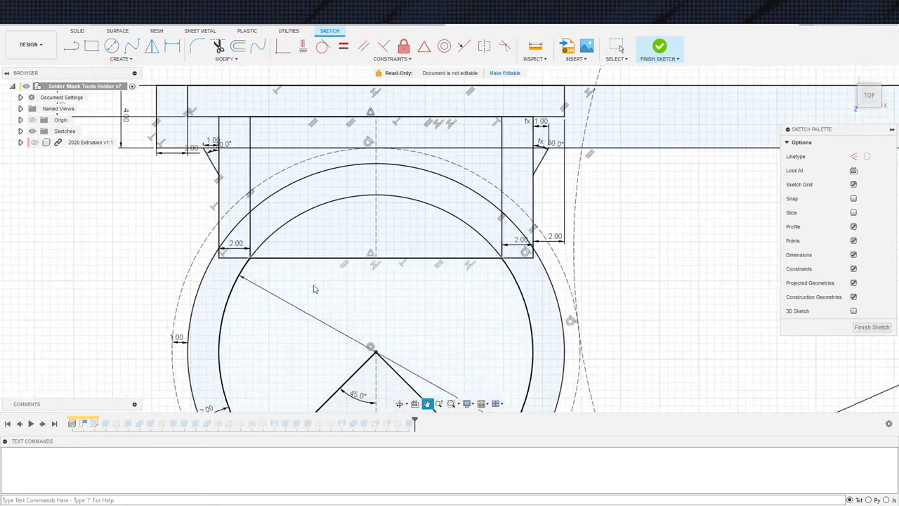
{"action": "scroll", "coordinate": [400, 330], "scroll_direction": "up", "scroll_amount": 1}
{"action": "mouse_move", "coordinate": [399, 336]}
{"action": "middle_mouse_down"}
{"action": "mouse_move", "coordinate": [393, 248]}
{"action": "mouse_move", "coordinate": [370, 259]}
{"action": "mouse_move", "coordinate": [360, 332]}
{"action": "middle_mouse_up"}
{"action": "mouse_move", "coordinate": [363, 289]}
{"action": "middle_mouse_down"}
{"action": "mouse_move", "coordinate": [368, 303]}
{"action": "mouse_move", "coordinate": [394, 302]}
{"action": "middle_mouse_up"}
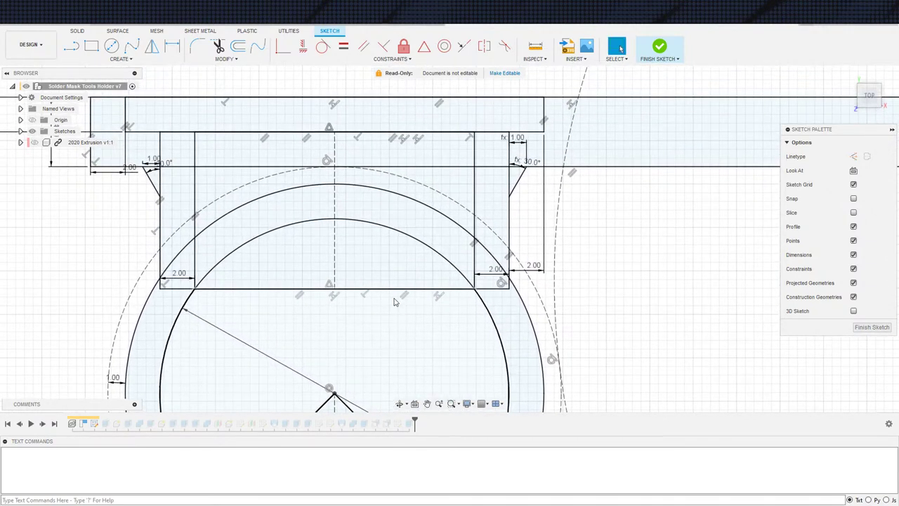
{"action": "left_click", "coordinate": [528, 270]}
{"action": "scroll", "coordinate": [563, 260], "scroll_direction": "down", "scroll_amount": 3}
{"action": "middle_click_drag", "start_coordinate": [620, 259], "coordinate": [357, 251]}
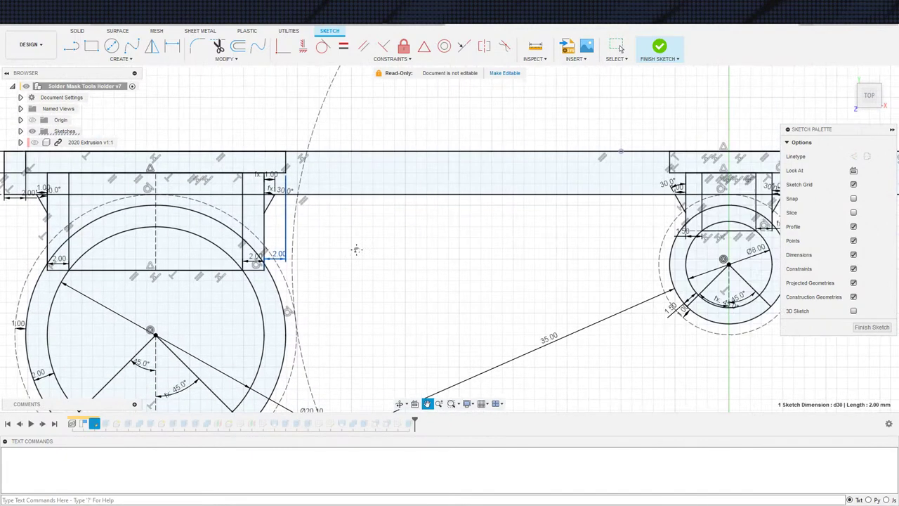
Step: Inspect the tangent constraints tying the 8 mm clip's base block and arm to its outer and inner circles
{"action": "mouse_move", "coordinate": [568, 260]}
{"action": "middle_mouse_down"}
{"action": "mouse_move", "coordinate": [357, 235]}
{"action": "mouse_move", "coordinate": [349, 246]}
{"action": "middle_mouse_up"}
{"action": "scroll", "coordinate": [533, 196], "scroll_direction": "up", "scroll_amount": 3}
{"action": "middle_click_drag", "start_coordinate": [541, 181], "coordinate": [468, 197]}
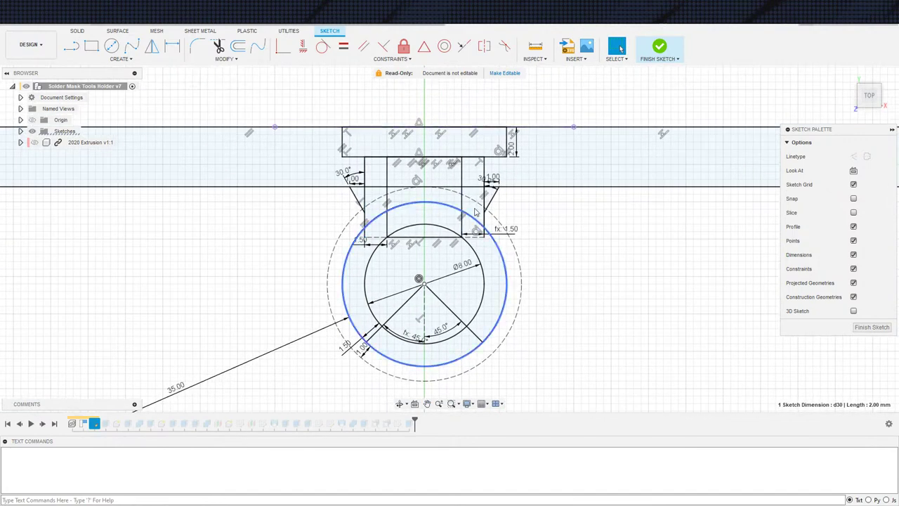
{"action": "scroll", "coordinate": [468, 196], "scroll_direction": "up", "scroll_amount": 4}
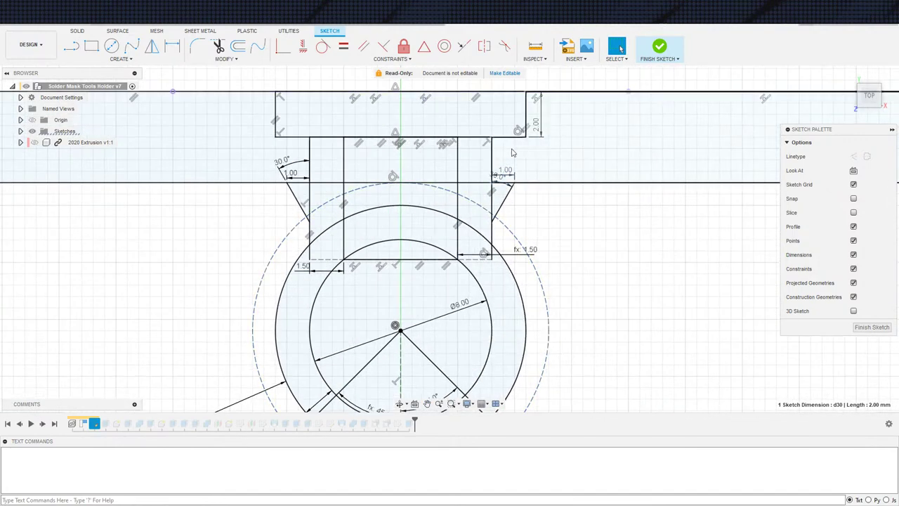
{"action": "scroll", "coordinate": [537, 241], "scroll_direction": "up", "scroll_amount": 1}
{"action": "scroll", "coordinate": [556, 261], "scroll_direction": "down", "scroll_amount": 3}
{"action": "middle_click_drag", "start_coordinate": [556, 261], "coordinate": [522, 187]}
{"action": "scroll", "coordinate": [489, 242], "scroll_direction": "down", "scroll_amount": 1}
{"action": "middle_click_drag", "start_coordinate": [489, 242], "coordinate": [473, 315]}
{"action": "mouse_move", "coordinate": [500, 263]}
{"action": "middle_mouse_down"}
{"action": "mouse_move", "coordinate": [450, 289]}
{"action": "mouse_move", "coordinate": [486, 273]}
{"action": "middle_mouse_up"}
{"action": "scroll", "coordinate": [495, 273], "scroll_direction": "down", "scroll_amount": 2}
{"action": "scroll", "coordinate": [463, 271], "scroll_direction": "up", "scroll_amount": 2}
{"action": "scroll", "coordinate": [456, 264], "scroll_direction": "down", "scroll_amount": 2}
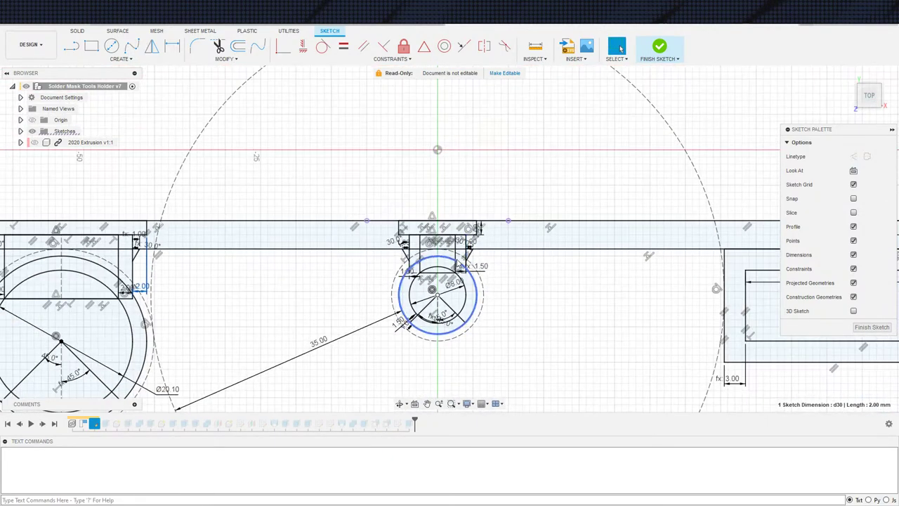
{"action": "scroll", "coordinate": [459, 266], "scroll_direction": "up", "scroll_amount": 8}
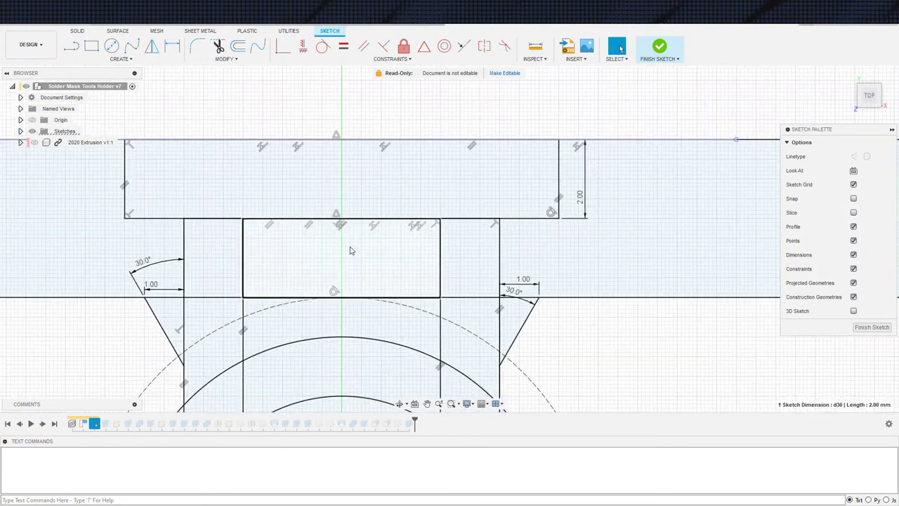
{"action": "scroll", "coordinate": [352, 250], "scroll_direction": "down", "scroll_amount": 1}
{"action": "middle_click_drag", "start_coordinate": [407, 259], "coordinate": [469, 248]}
{"action": "scroll", "coordinate": [472, 248], "scroll_direction": "down", "scroll_amount": 2}
{"action": "scroll", "coordinate": [494, 263], "scroll_direction": "up", "scroll_amount": 1}
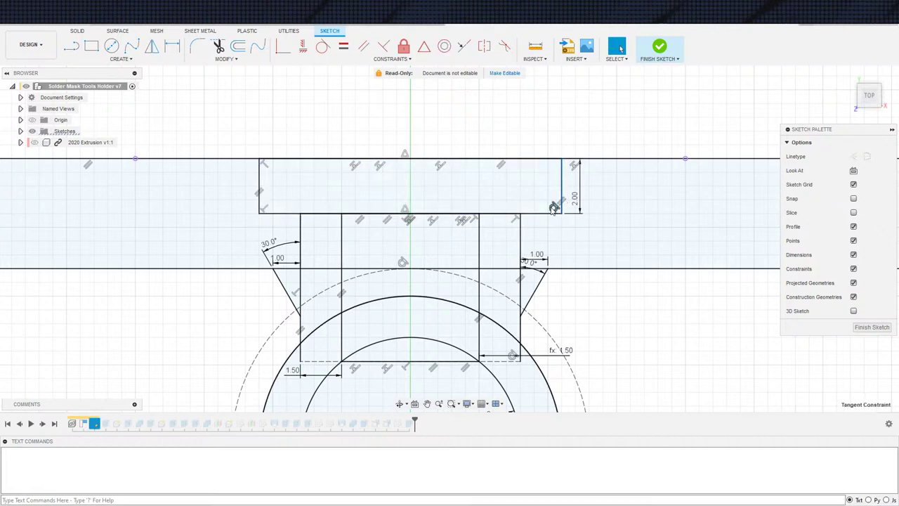
{"action": "mouse_move", "coordinate": [554, 208]}
{"action": "middle_mouse_down"}
{"action": "mouse_move", "coordinate": [532, 92]}
{"action": "mouse_move", "coordinate": [533, 201]}
{"action": "middle_mouse_up"}
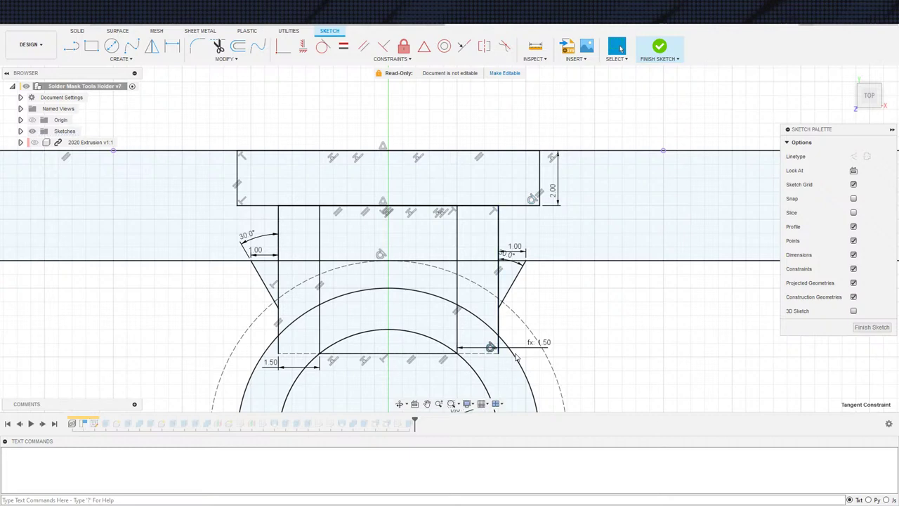
{"action": "middle_click_drag", "start_coordinate": [499, 321], "coordinate": [500, 253]}
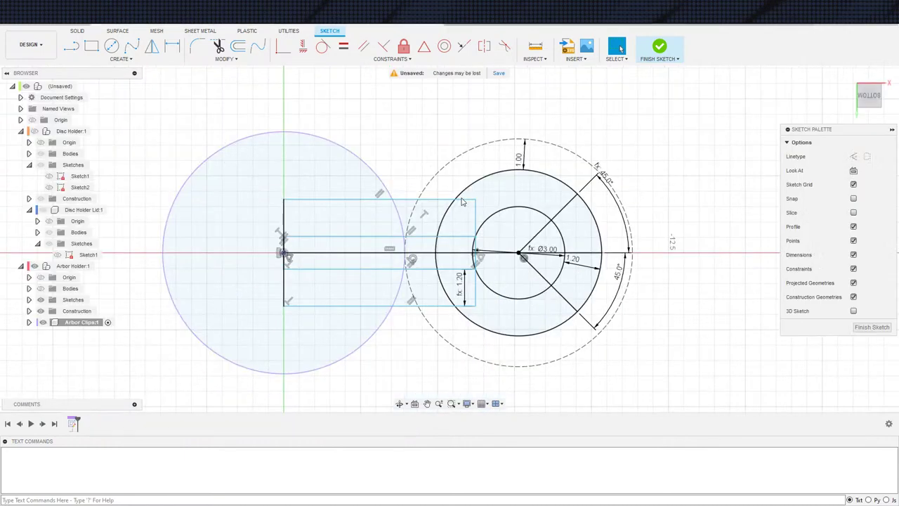
Step: In the Arbor Clips sketch, make the outer arm rectangle's lower long edge tangent to the 3 mm inner circle
{"action": "scroll", "coordinate": [471, 326], "scroll_direction": "up", "scroll_amount": 2}
{"action": "left_click", "coordinate": [419, 299]}
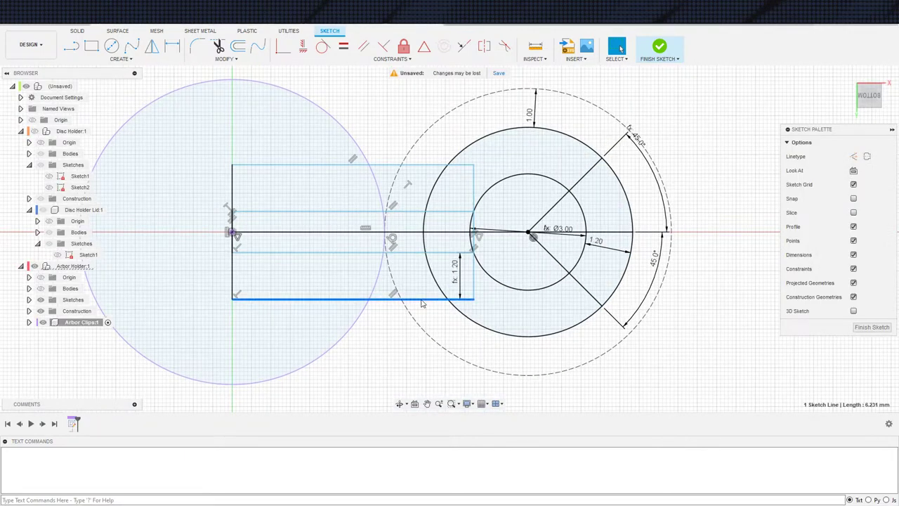
{"action": "left_click", "coordinate": [323, 45]}
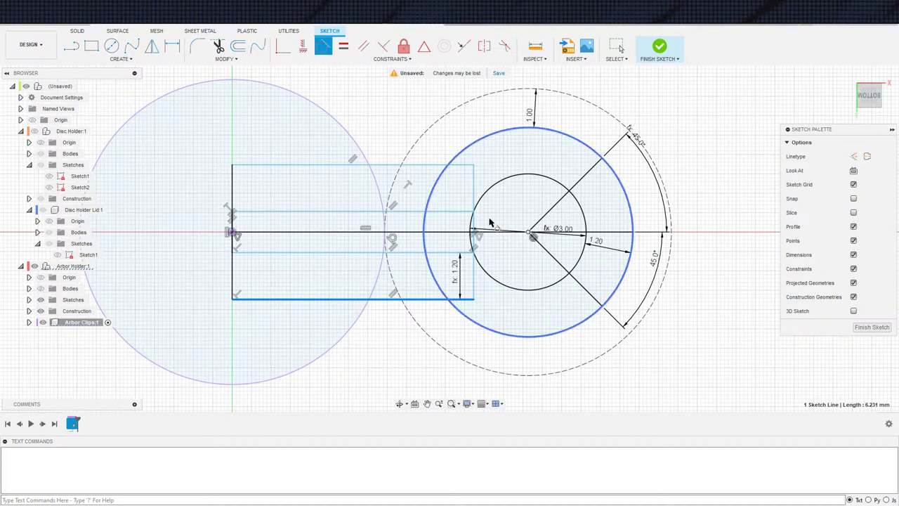
{"action": "left_click", "coordinate": [513, 292]}
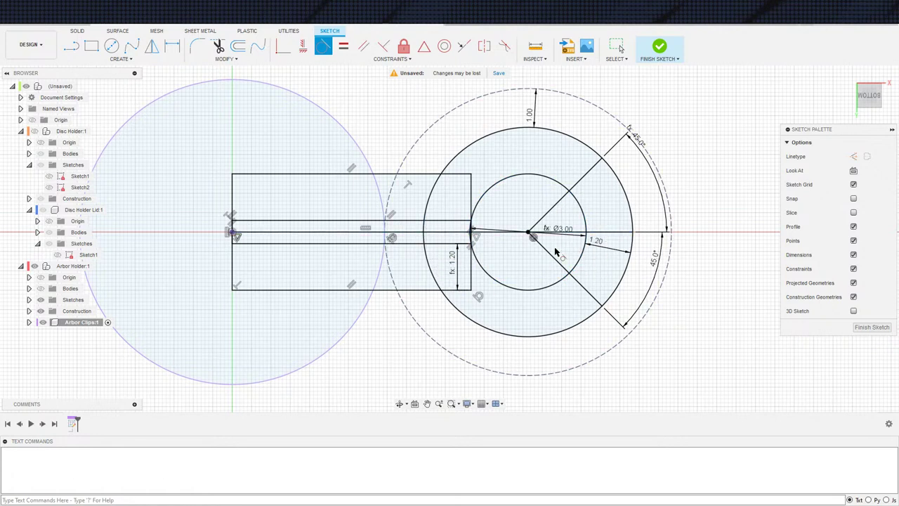
Step: Draw an upright three-point rectangle about 5.2 mm wide across the arms' inner end and centre its lower edge on the origin
{"action": "scroll", "coordinate": [437, 276], "scroll_direction": "up", "scroll_amount": 1}
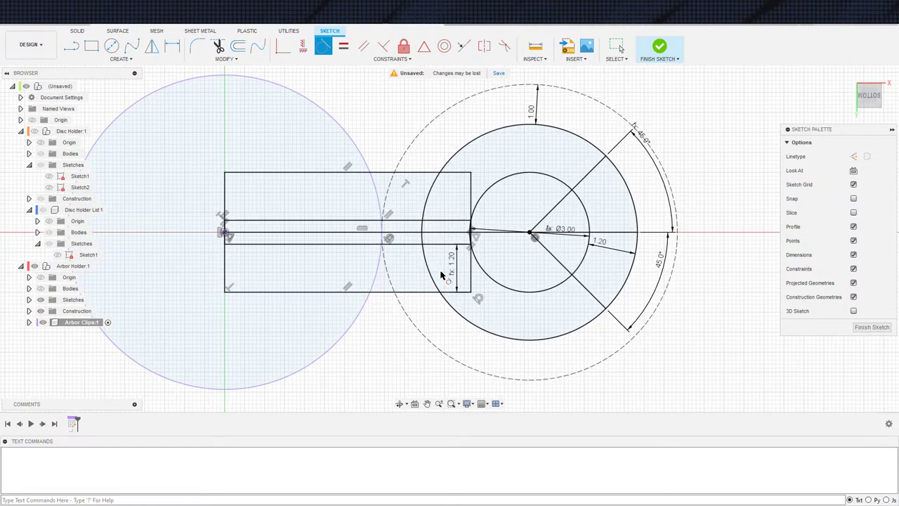
{"action": "middle_click_drag", "start_coordinate": [431, 276], "coordinate": [445, 295]}
{"action": "middle_click_drag", "start_coordinate": [351, 286], "coordinate": [395, 277]}
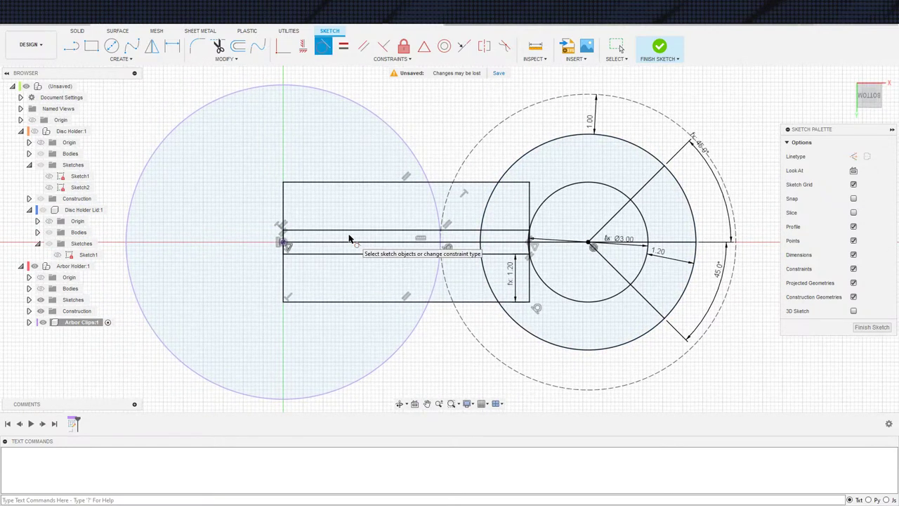
{"action": "scroll", "coordinate": [357, 225], "scroll_direction": "down", "scroll_amount": 2}
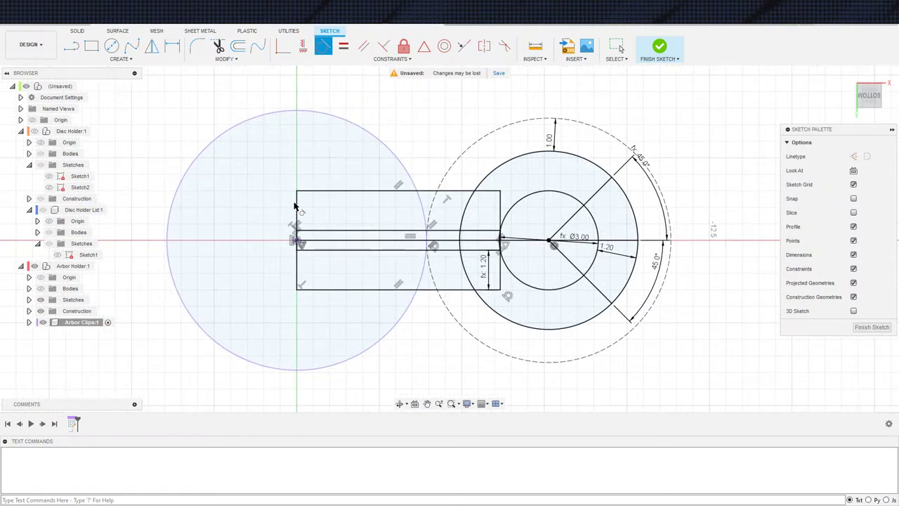
{"action": "key", "text": "s"}
{"action": "left_click", "coordinate": [365, 268]}
{"action": "left_click", "coordinate": [202, 285]}
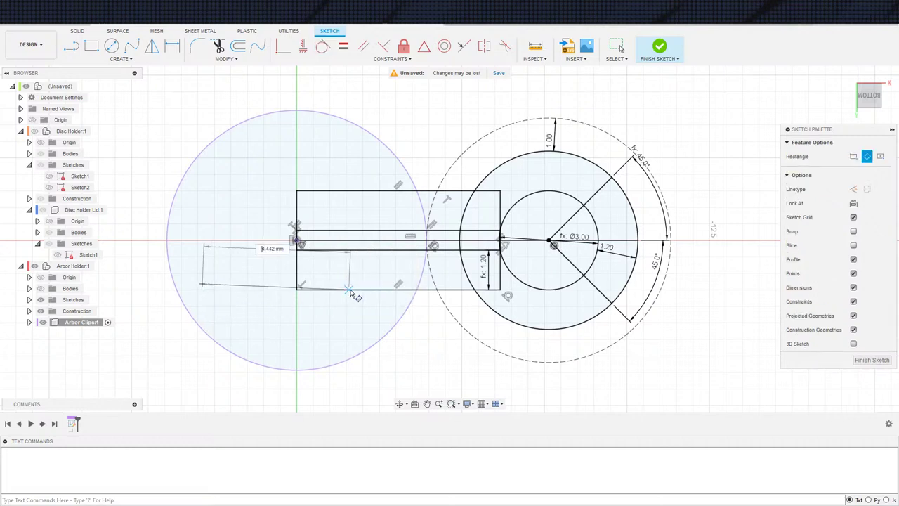
{"action": "left_click", "coordinate": [376, 285]}
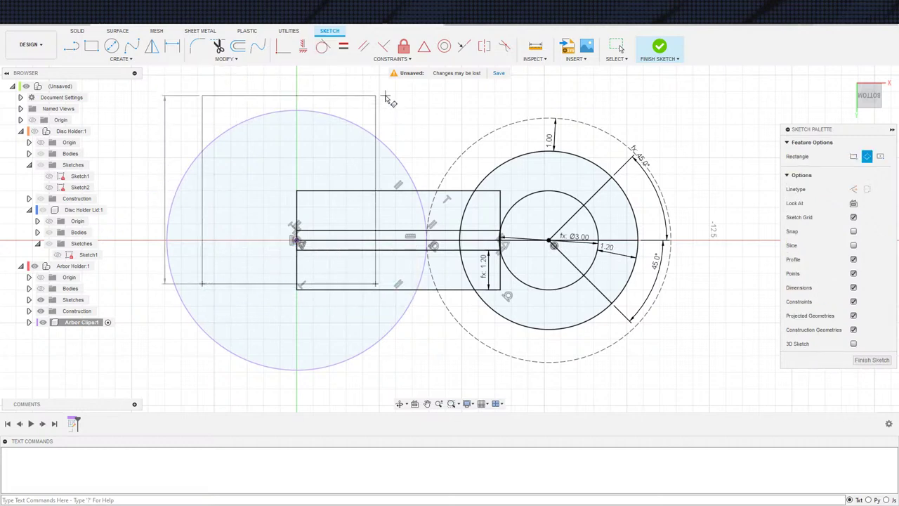
{"action": "left_click", "coordinate": [366, 95]}
{"action": "key", "text": "Escape"}
{"action": "left_click", "coordinate": [316, 284]}
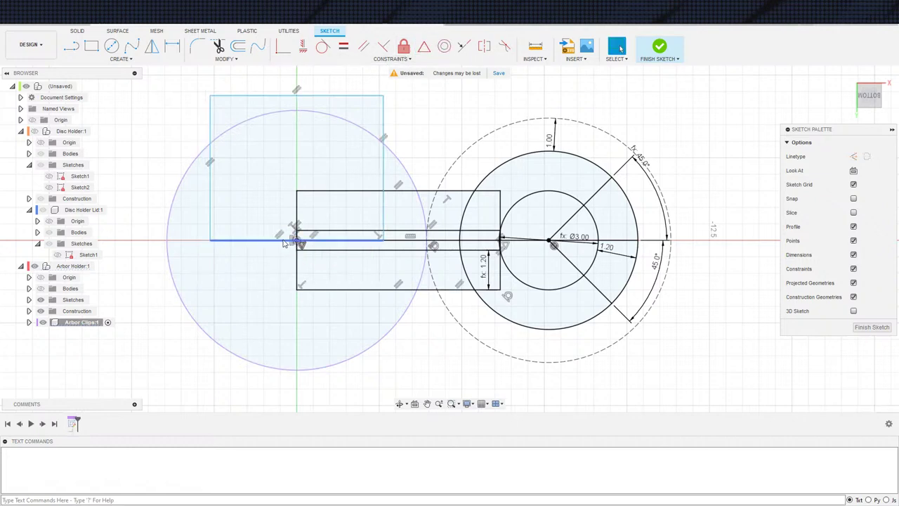
Step: Apply an equal constraint between the upright rectangle's lower edge and the outer arm rectangle's end edge at the origin
{"action": "left_click", "coordinate": [292, 240]}
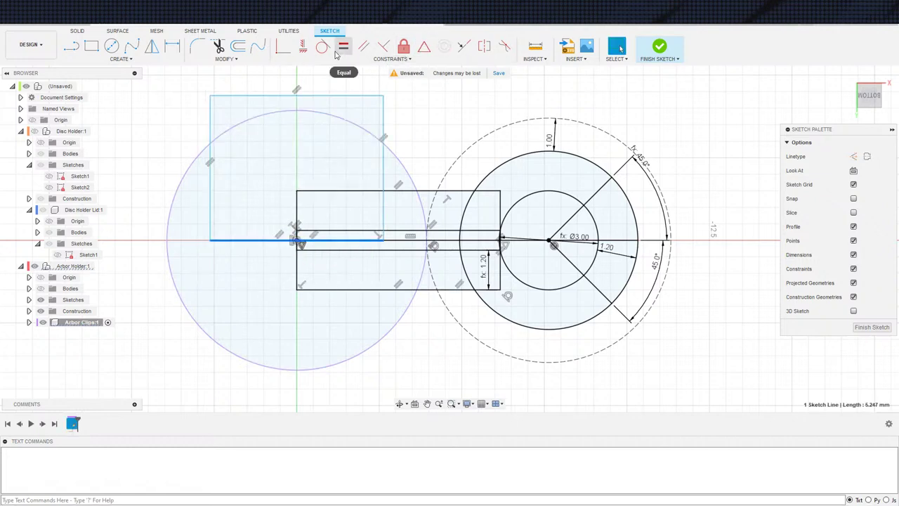
{"action": "left_click", "coordinate": [296, 269]}
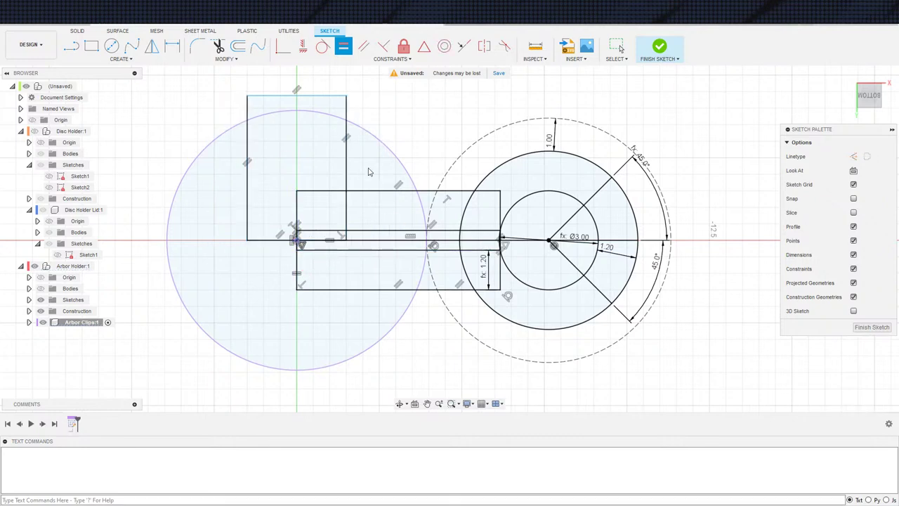
{"action": "key", "text": "Escape"}
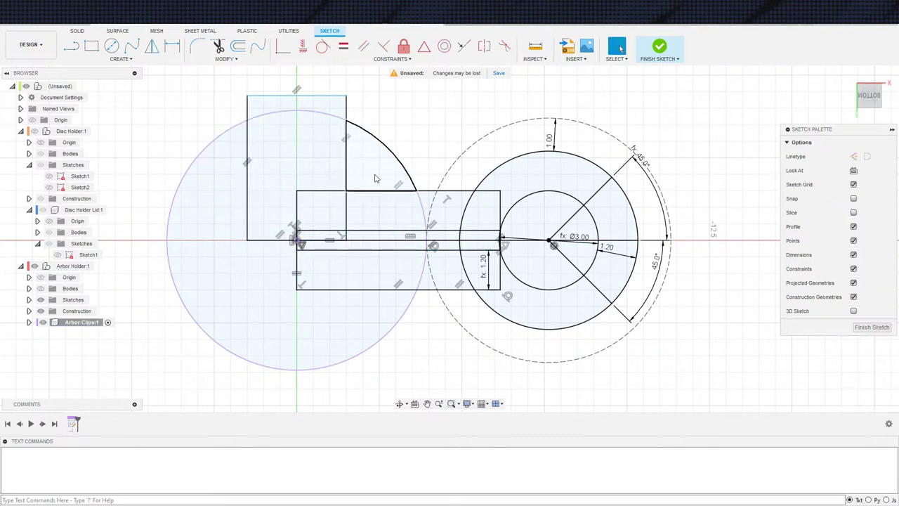
{"action": "left_click", "coordinate": [382, 191]}
{"action": "key", "text": "d"}
{"action": "left_click", "coordinate": [347, 173]}
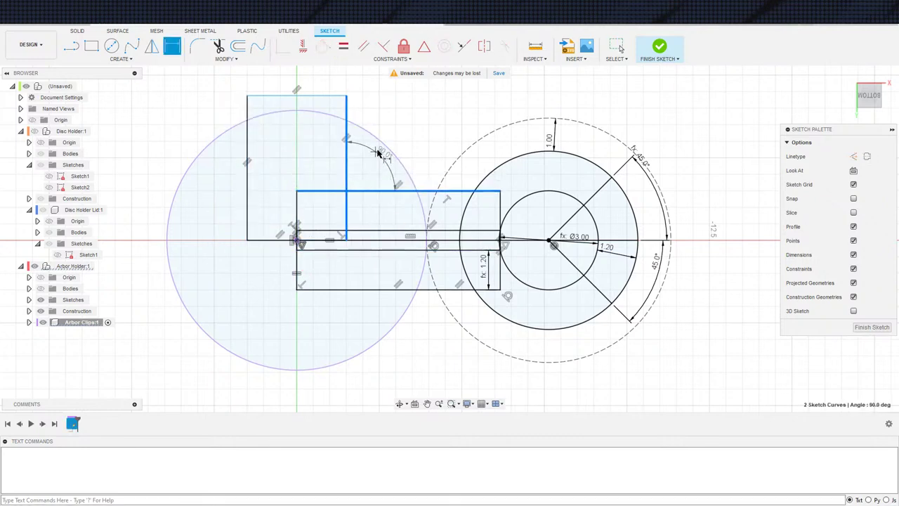
{"action": "key", "text": "Escape"}
{"action": "key", "text": "Escape"}
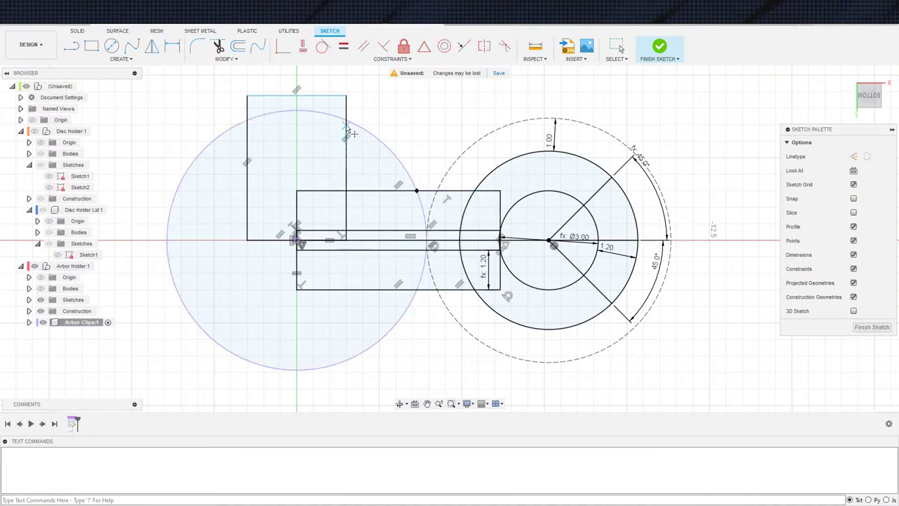
Step: Measure the distance between the points where the upright rectangle and the outer arm rectangle cross the arbor circle
{"action": "key", "text": "d"}
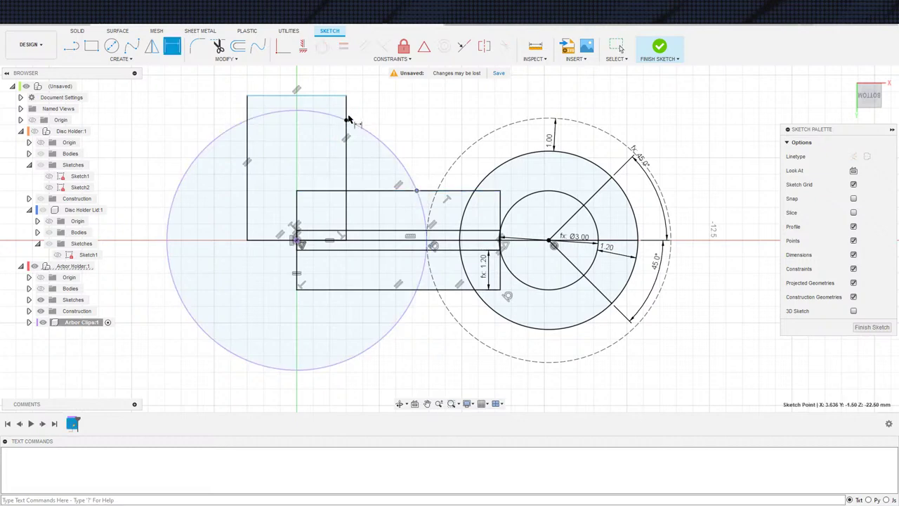
{"action": "left_click", "coordinate": [347, 121]}
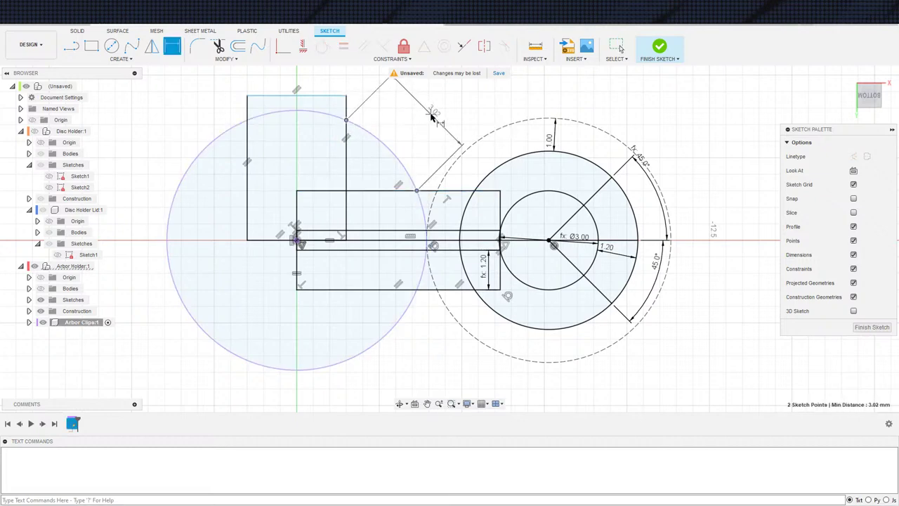
{"action": "key", "text": "Escape"}
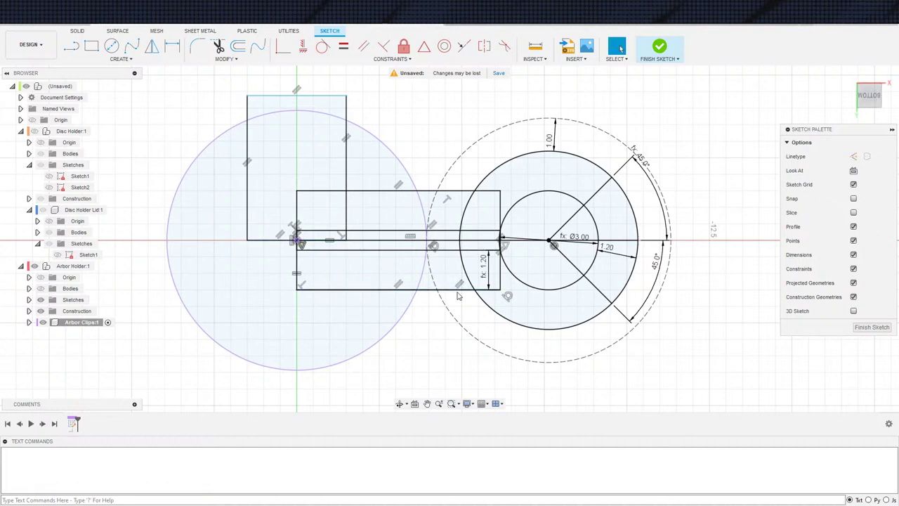
Step: Remove the upright rectangle and measure the outer arm rectangle's end edge at the origin
{"action": "scroll", "coordinate": [437, 311], "scroll_direction": "up", "scroll_amount": 1}
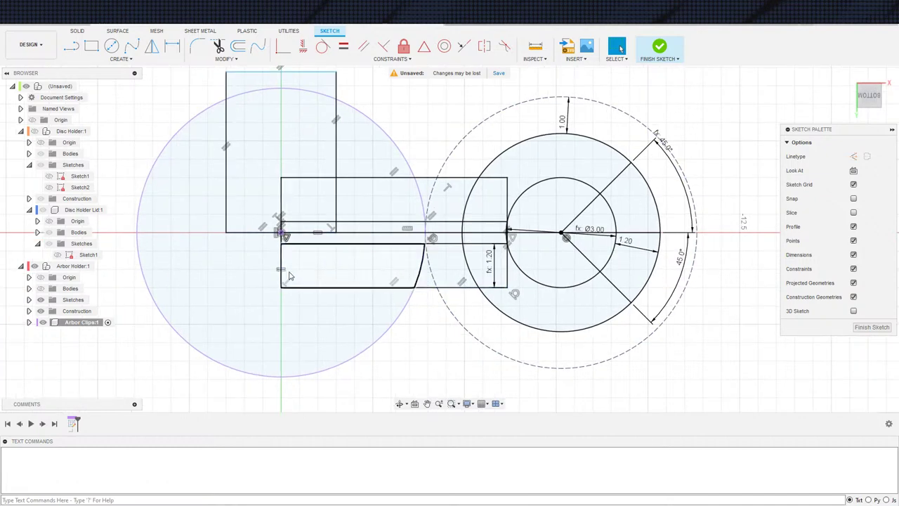
{"action": "scroll", "coordinate": [308, 217], "scroll_direction": "down", "scroll_amount": 2}
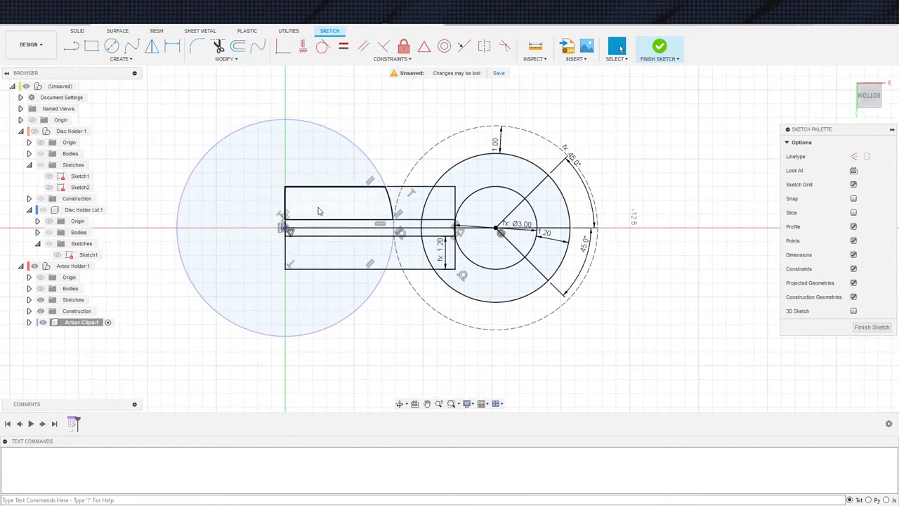
{"action": "key", "text": "r"}
{"action": "key", "text": "d"}
{"action": "left_click", "coordinate": [285, 265]}
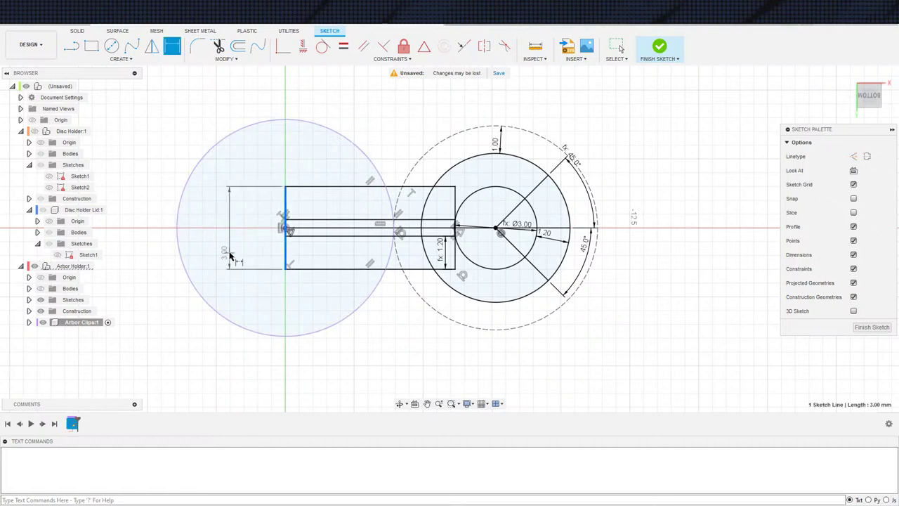
{"action": "key", "text": "Escape"}
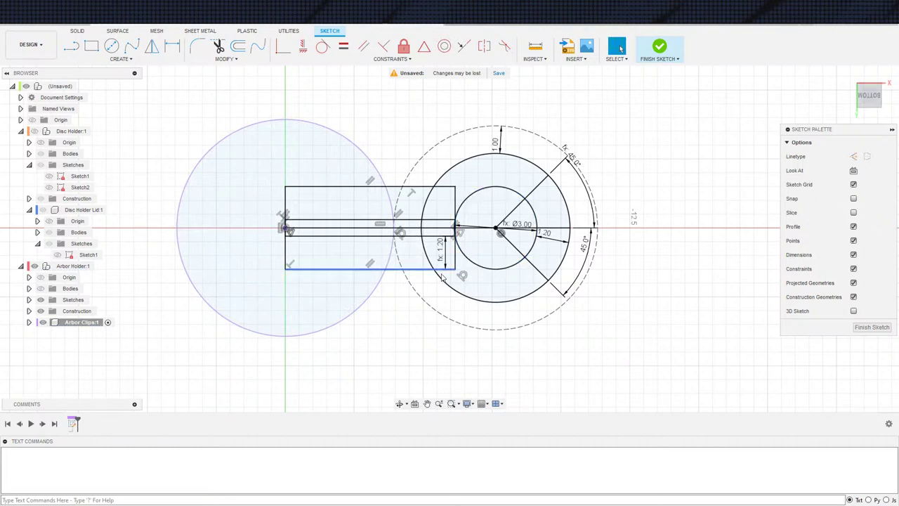
{"action": "left_click", "coordinate": [307, 229]}
{"action": "key", "text": "Escape"}
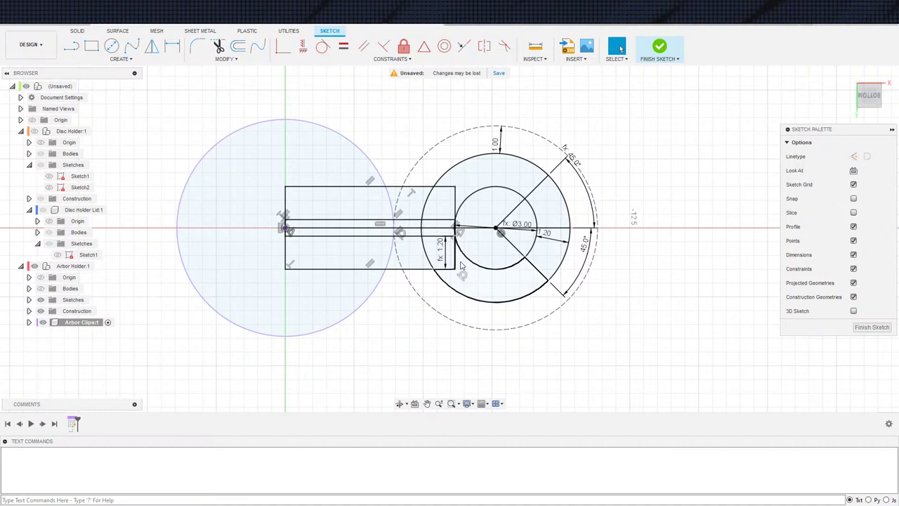
{"action": "left_click", "coordinate": [397, 221]}
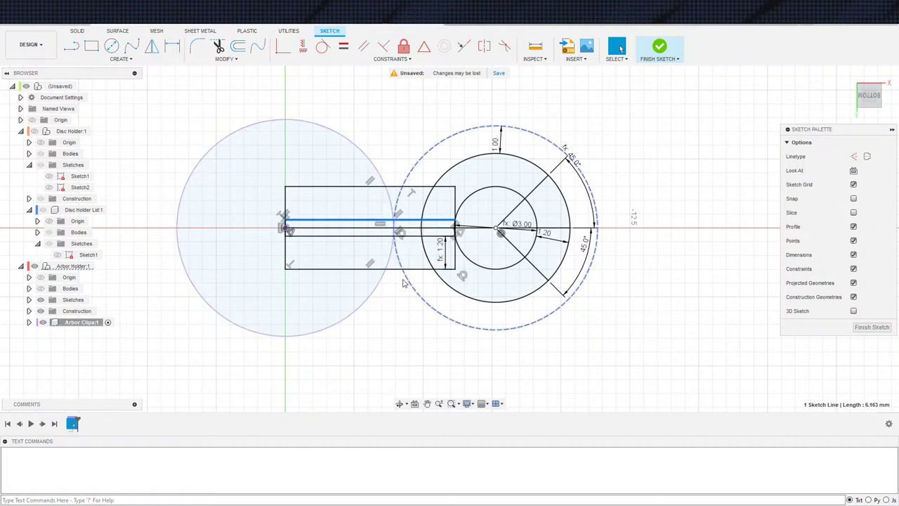
{"action": "scroll", "coordinate": [401, 280], "scroll_direction": "up", "scroll_amount": 2}
{"action": "key", "text": "s"}
{"action": "left_click", "coordinate": [395, 314]}
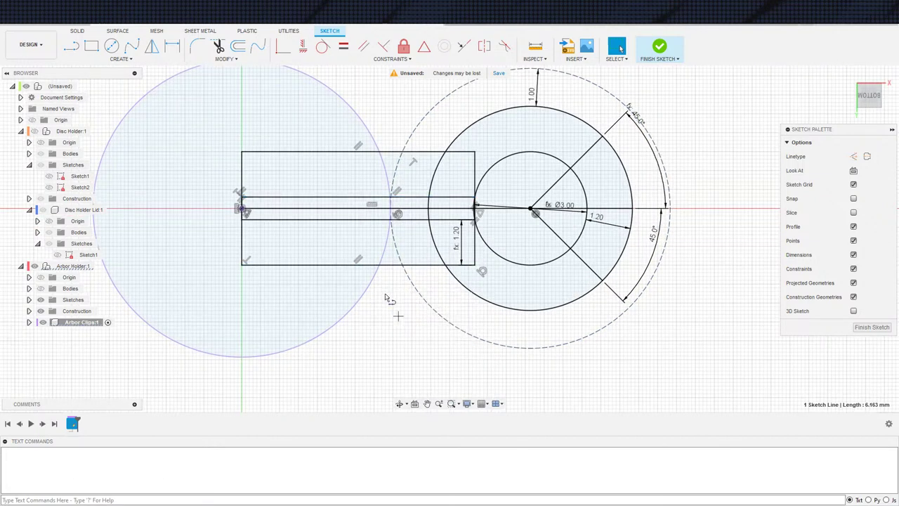
{"action": "left_click_drag", "start_coordinate": [376, 265], "coordinate": [446, 264]}
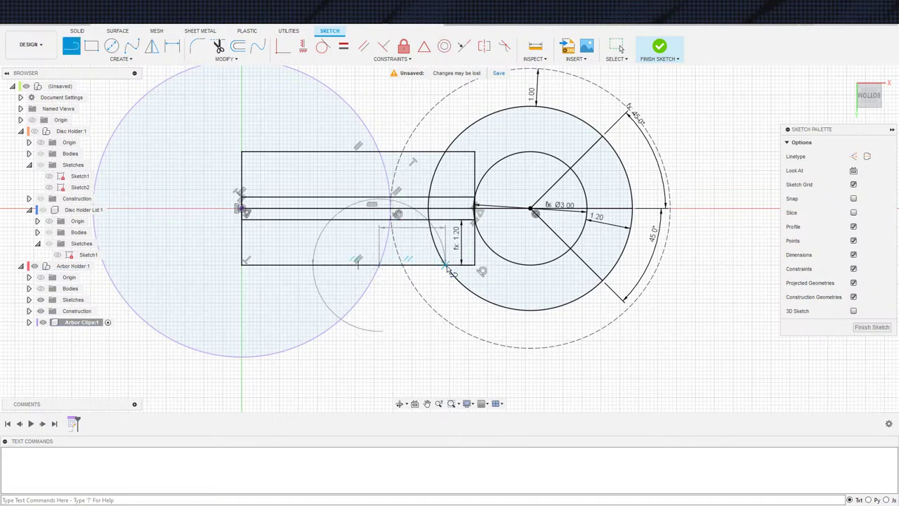
{"action": "key", "text": "Escape"}
Step: Try a circle centred on the outer arm's lower edge, midway between the arbor and outer clip circles, and undo it
{"action": "scroll", "coordinate": [407, 302], "scroll_direction": "up", "scroll_amount": 2}
{"action": "key", "text": "c"}
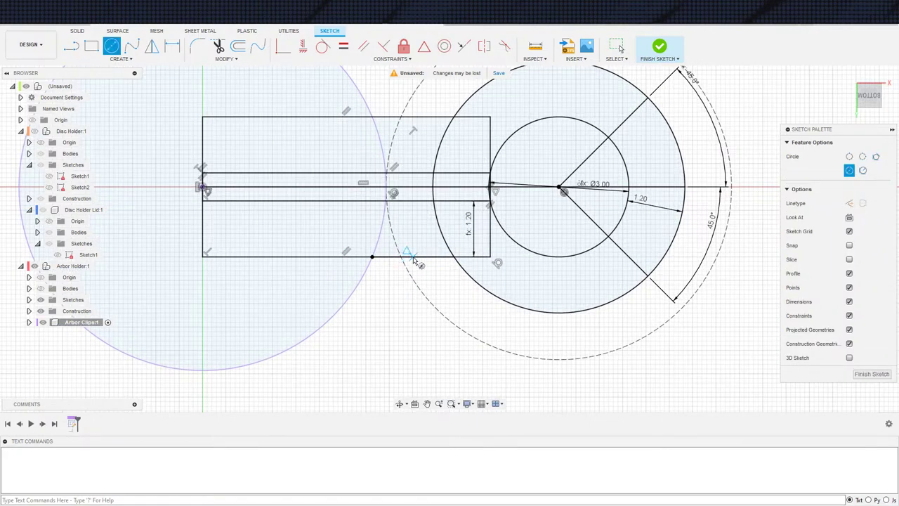
{"action": "left_click", "coordinate": [413, 256]}
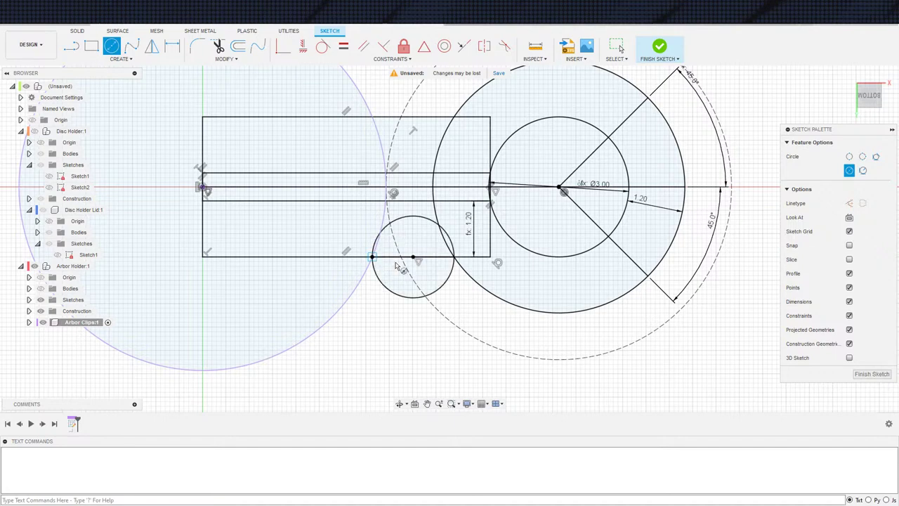
{"action": "left_click", "coordinate": [413, 300]}
{"action": "scroll", "coordinate": [414, 300], "scroll_direction": "down", "scroll_amount": 1}
{"action": "scroll", "coordinate": [414, 300], "scroll_direction": "up", "scroll_amount": 2}
{"action": "key", "text": "Escape"}
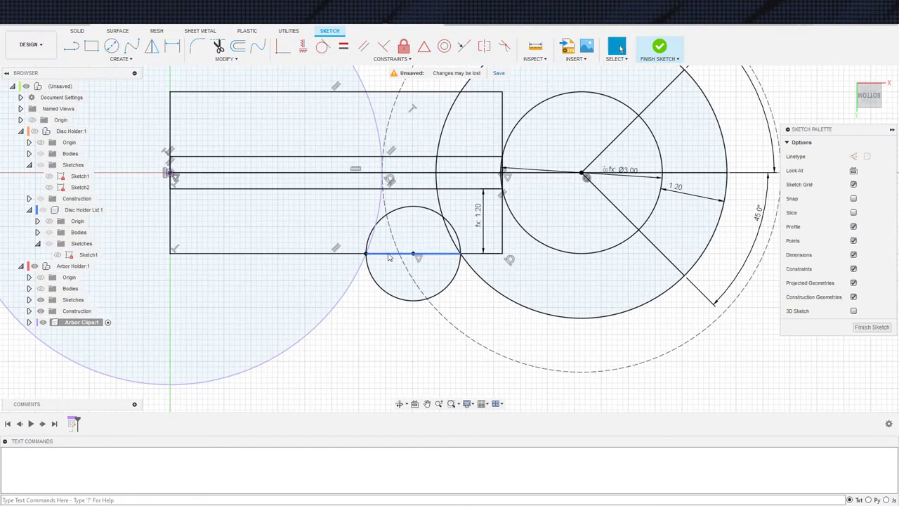
{"action": "key", "text": "ctrl+z"}
Step: Draw a smaller circle centred at the midpoint of the lower arm edge segment between the arbor circle and the clip's outer circle
{"action": "key", "text": "c"}
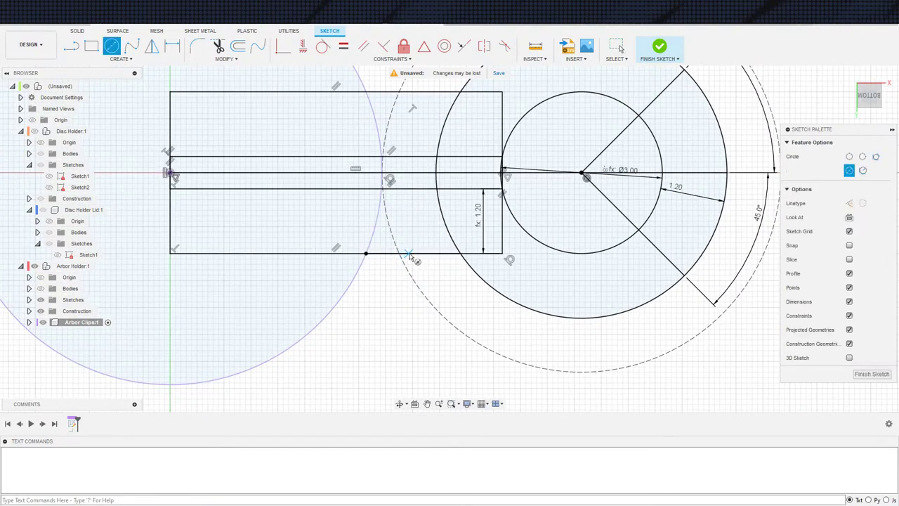
{"action": "left_click", "coordinate": [413, 254]}
{"action": "left_click", "coordinate": [390, 275]}
{"action": "key", "text": "Escape"}
Step: Try to make the small circle tangent to the clip's outer circle
{"action": "left_click", "coordinate": [386, 271]}
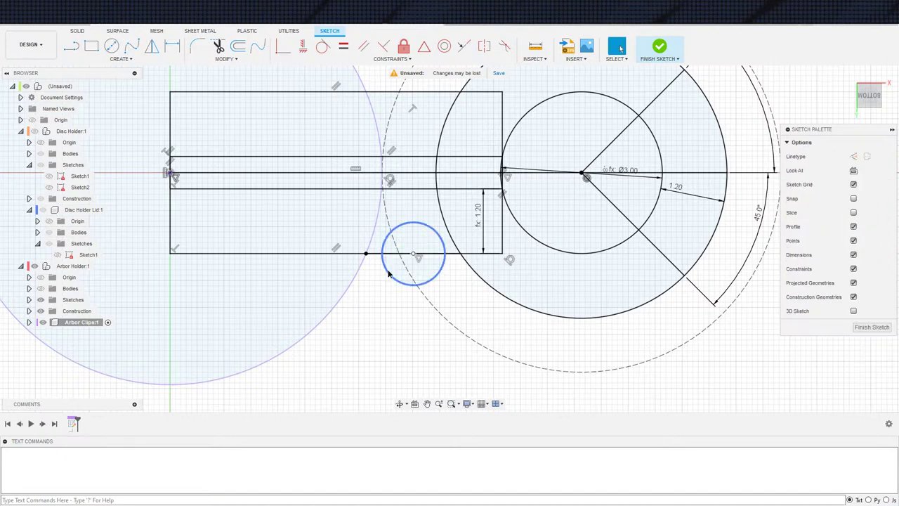
{"action": "left_click", "coordinate": [323, 45]}
{"action": "left_click", "coordinate": [457, 242]}
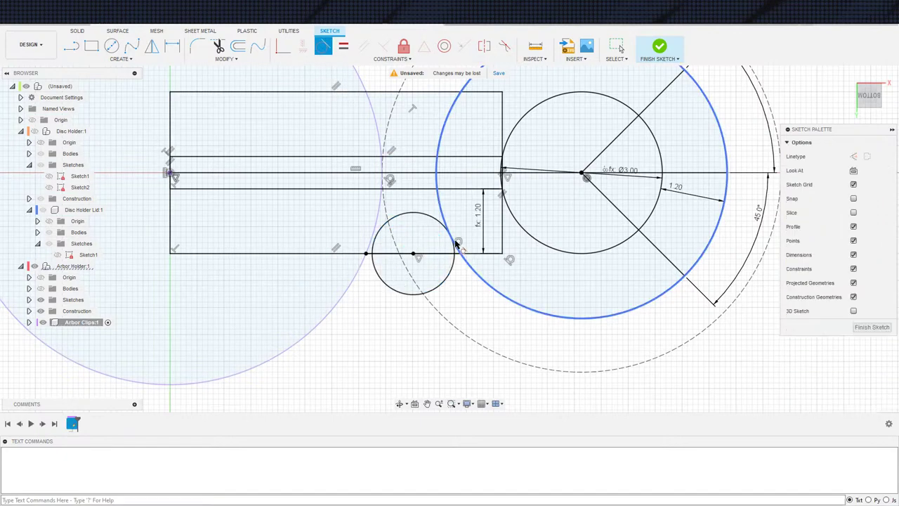
{"action": "scroll", "coordinate": [395, 267], "scroll_direction": "down", "scroll_amount": 2}
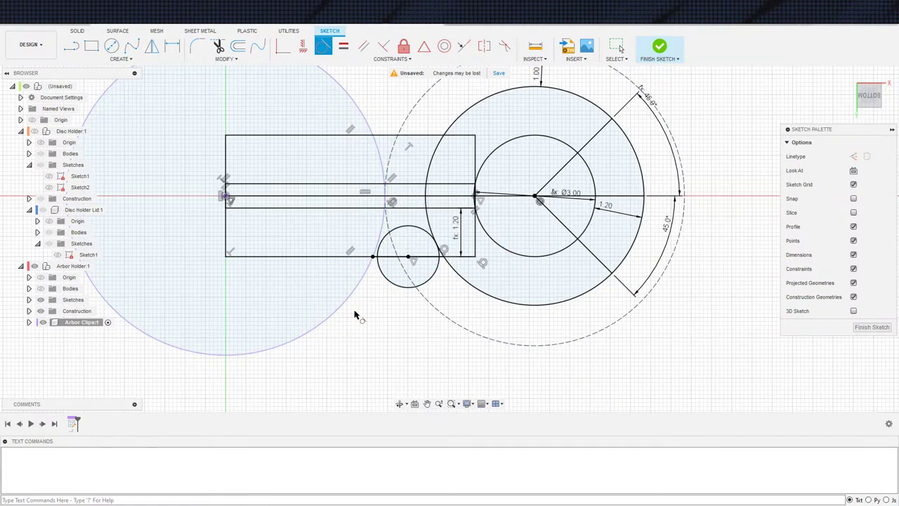
{"action": "scroll", "coordinate": [376, 324], "scroll_direction": "up", "scroll_amount": 2}
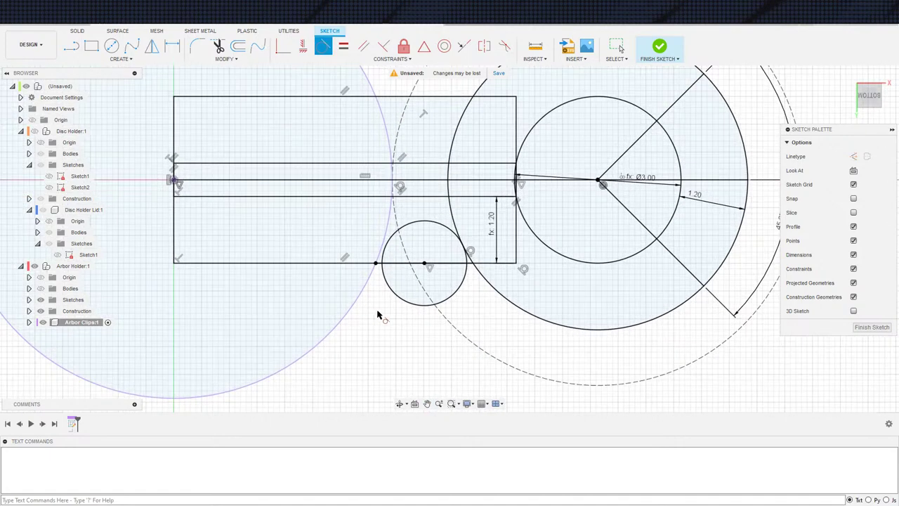
{"action": "middle_click_drag", "start_coordinate": [377, 315], "coordinate": [343, 317]}
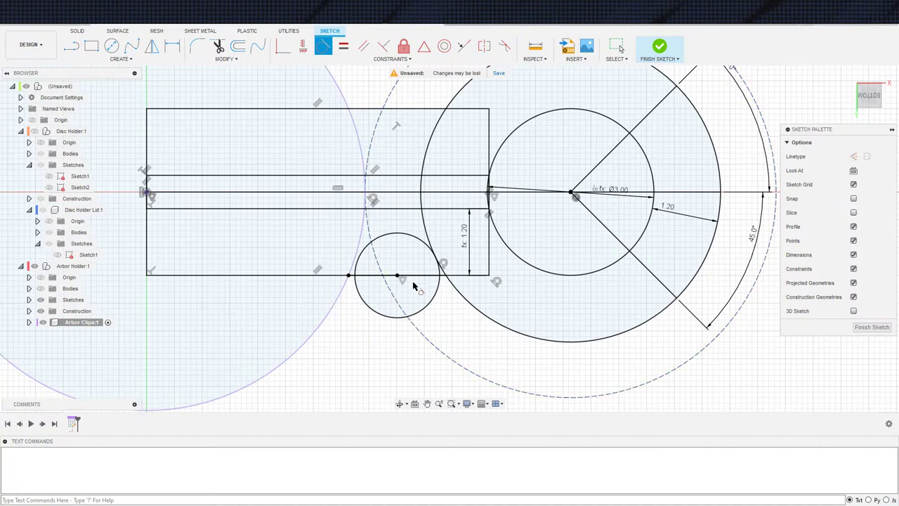
{"action": "key", "text": "Escape"}
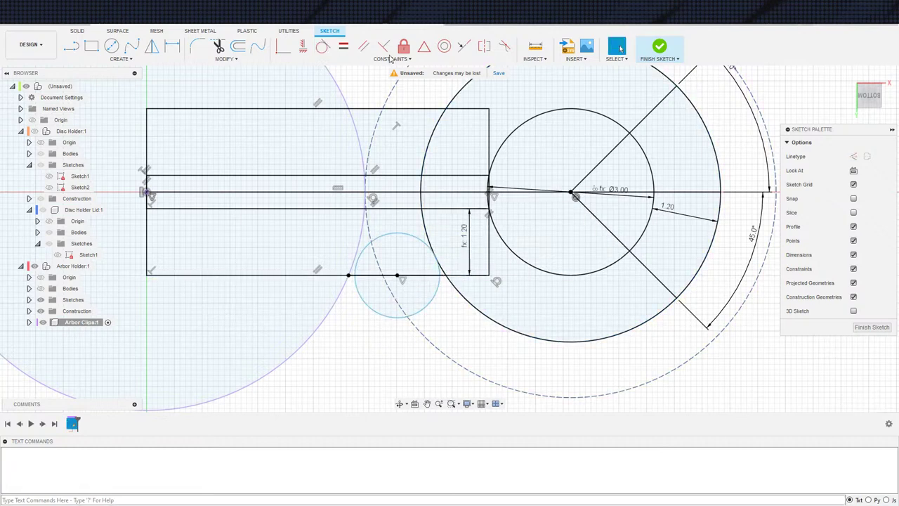
Step: Make the small circle on the arm's lower edge tangent to the arbor circle
{"action": "left_click", "coordinate": [323, 47]}
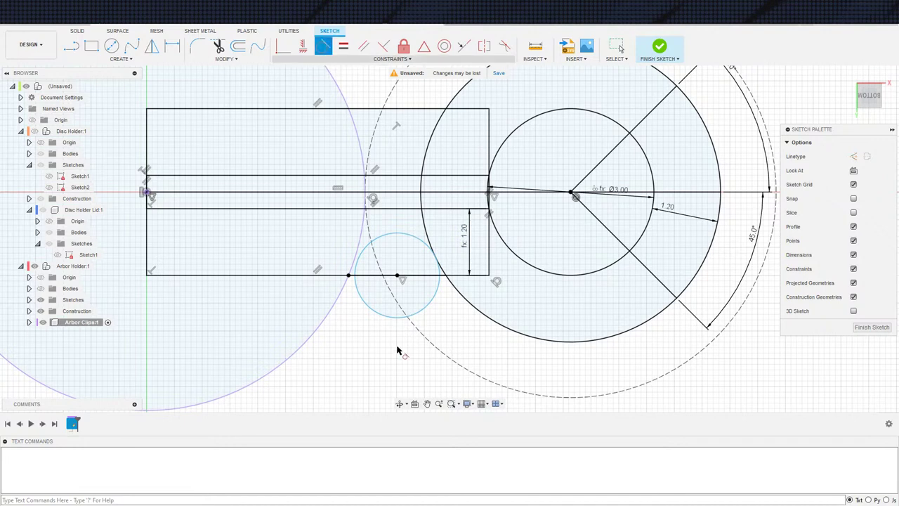
{"action": "left_click", "coordinate": [358, 300]}
{"action": "left_click", "coordinate": [344, 291]}
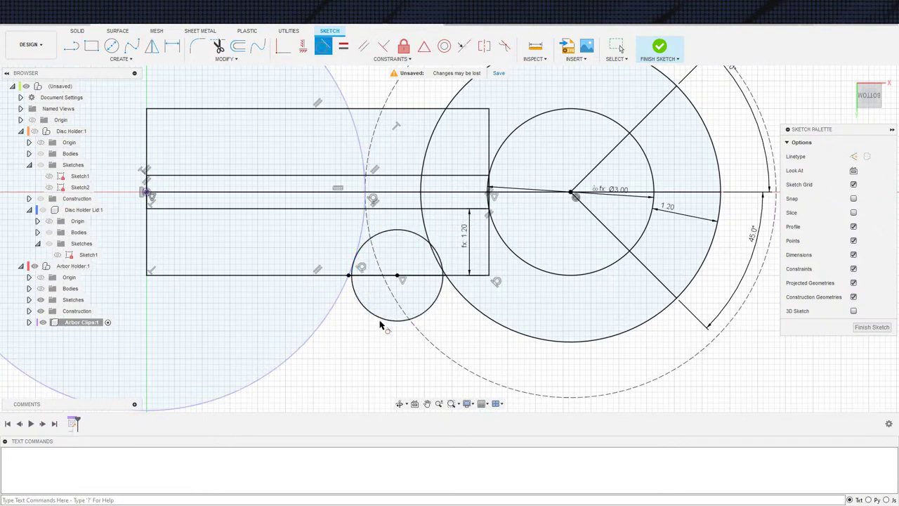
{"action": "key", "text": "Escape"}
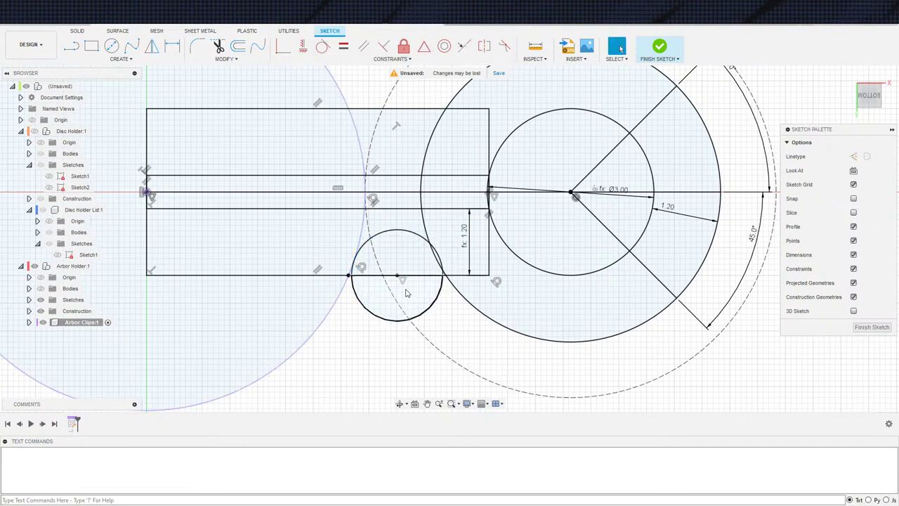
{"action": "left_click", "coordinate": [348, 273]}
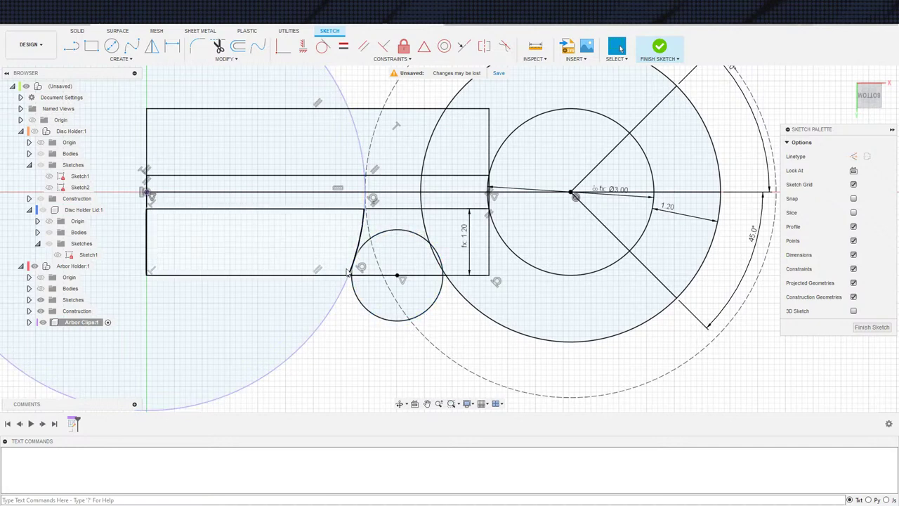
{"action": "key", "text": "ctrl+z"}
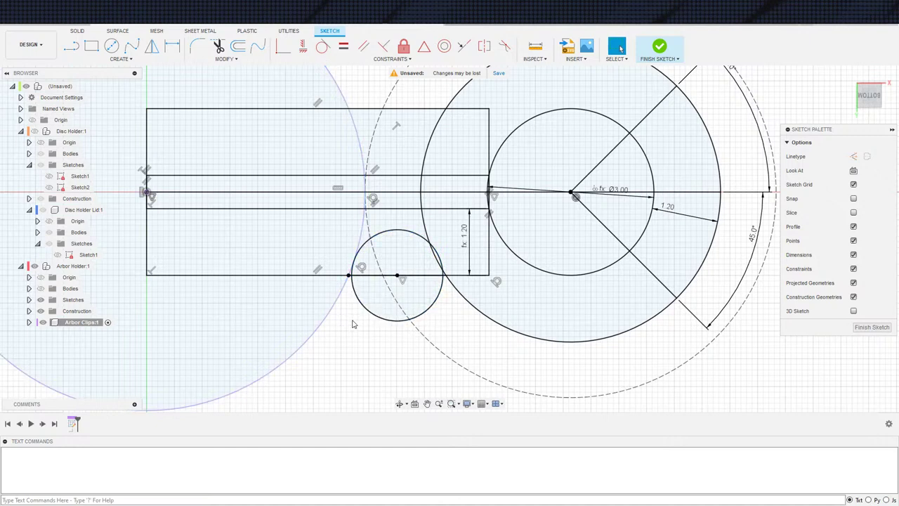
Step: Delete the small circle's midpoint constraint and move its centre below the outer arm's lower edge
{"action": "left_click", "coordinate": [404, 280]}
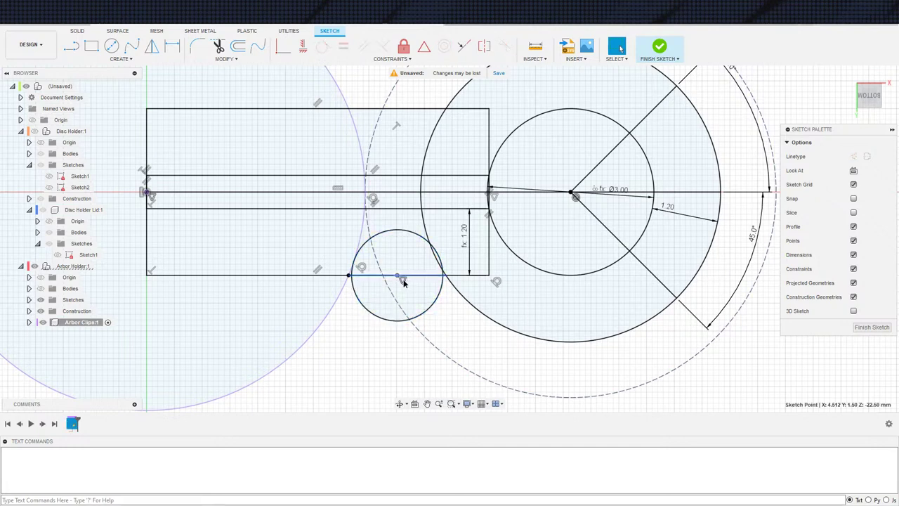
{"action": "left_click", "coordinate": [404, 279]}
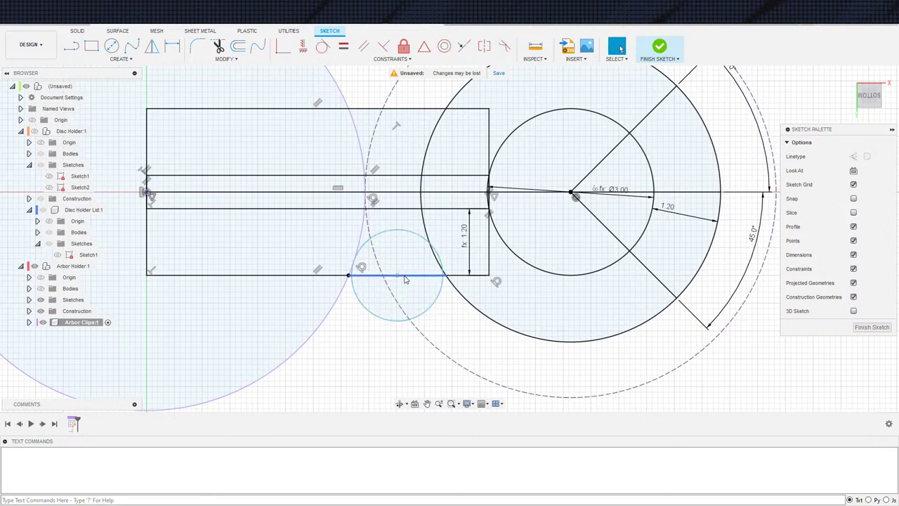
{"action": "left_click", "coordinate": [397, 276]}
{"action": "left_click_drag", "start_coordinate": [397, 276], "coordinate": [392, 318]}
Step: Make the small circle tangent to the clip's outer circle and shift its centre slightly closer to the arm's lower edge
{"action": "left_click", "coordinate": [426, 274]}
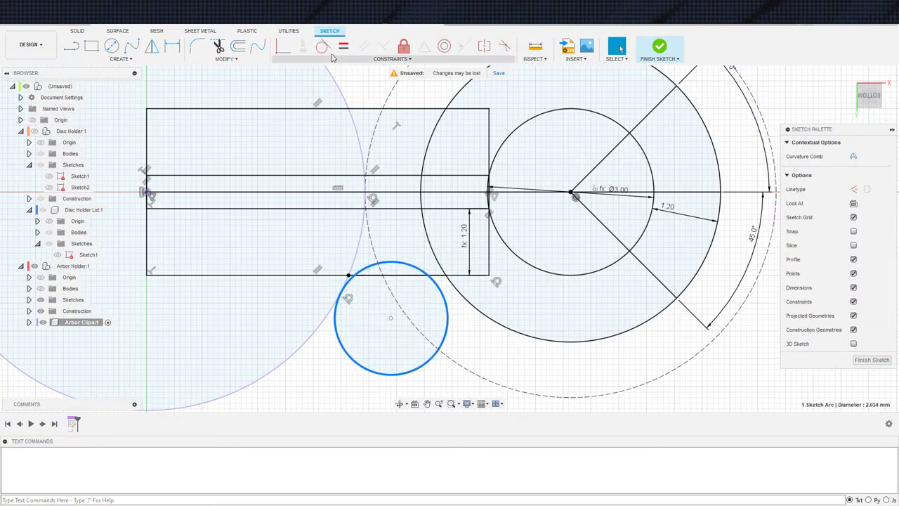
{"action": "left_click", "coordinate": [325, 47]}
{"action": "left_click", "coordinate": [455, 293]}
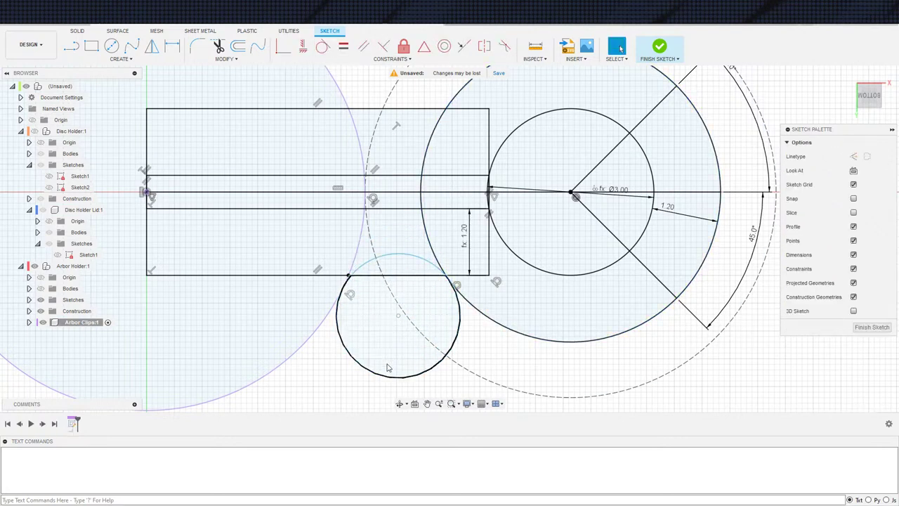
{"action": "mouse_move", "coordinate": [400, 324]}
{"action": "left_mouse_down"}
{"action": "mouse_move", "coordinate": [397, 299]}
{"action": "mouse_move", "coordinate": [397, 312]}
{"action": "left_mouse_up"}
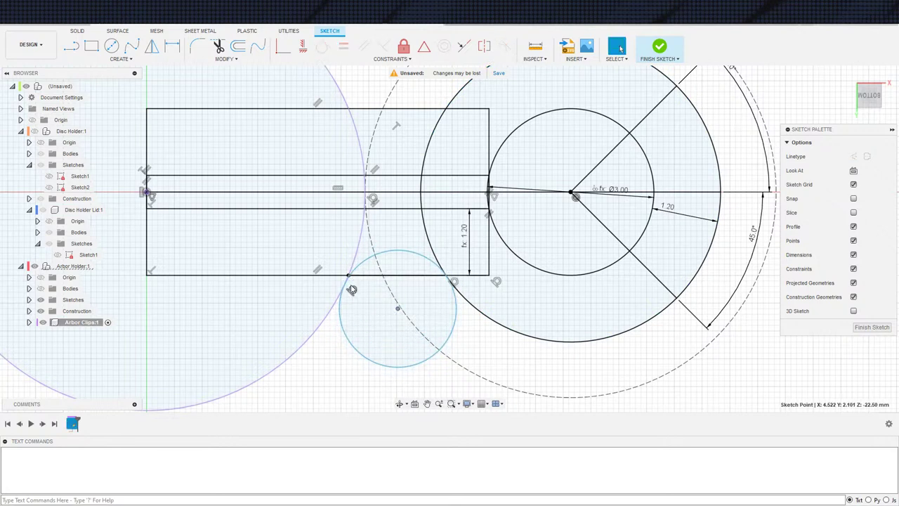
Step: Constrain the small circle to be coincident with the point where the arm's lower edge meets the arbor circle
{"action": "left_click", "coordinate": [354, 272]}
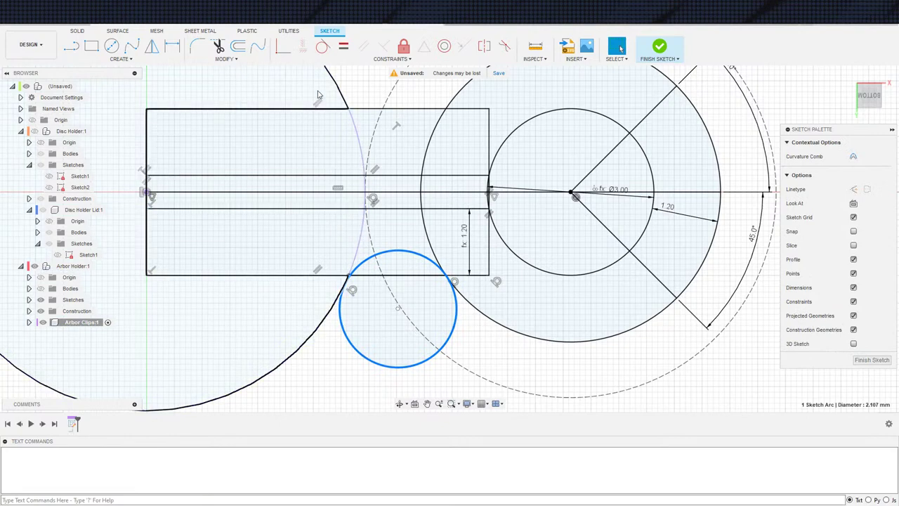
{"action": "left_click", "coordinate": [283, 47]}
{"action": "left_click", "coordinate": [358, 268]}
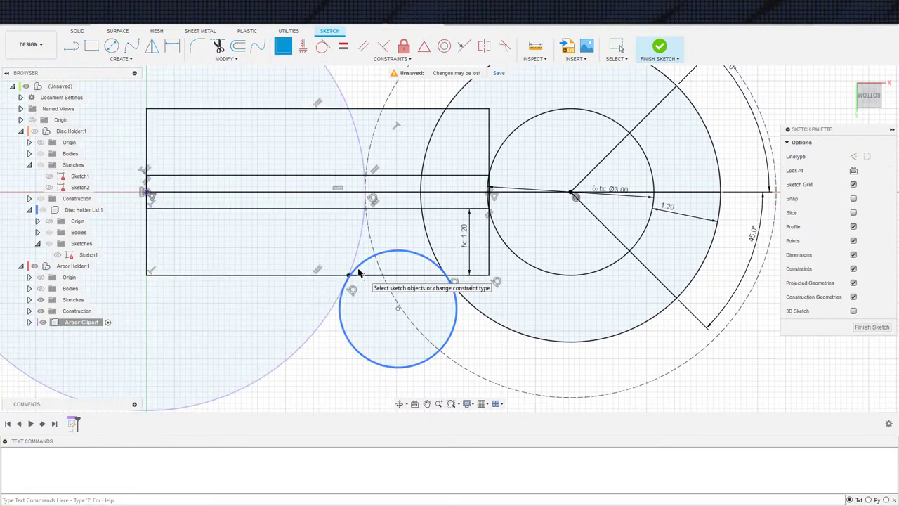
{"action": "left_click", "coordinate": [357, 269]}
{"action": "left_click", "coordinate": [350, 275]}
{"action": "key", "text": "Escape"}
{"action": "scroll", "coordinate": [434, 327], "scroll_direction": "down", "scroll_amount": 2}
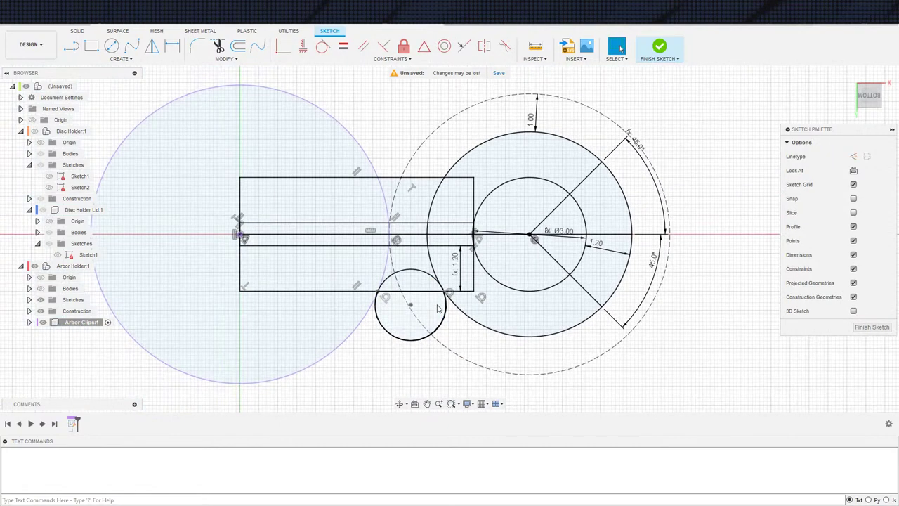
{"action": "scroll", "coordinate": [428, 302], "scroll_direction": "up", "scroll_amount": 4}
{"action": "middle_click_drag", "start_coordinate": [427, 288], "coordinate": [441, 315]}
{"action": "scroll", "coordinate": [455, 347], "scroll_direction": "down", "scroll_amount": 3}
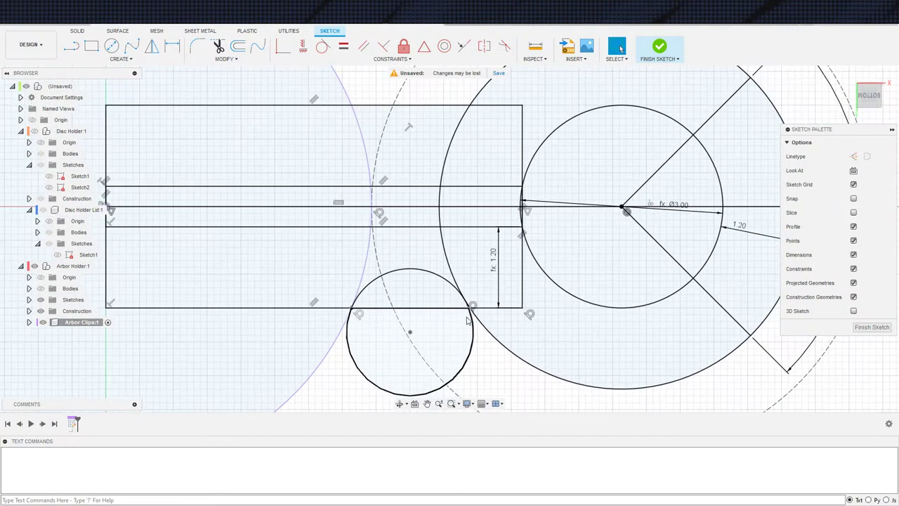
{"action": "scroll", "coordinate": [410, 325], "scroll_direction": "down", "scroll_amount": 2}
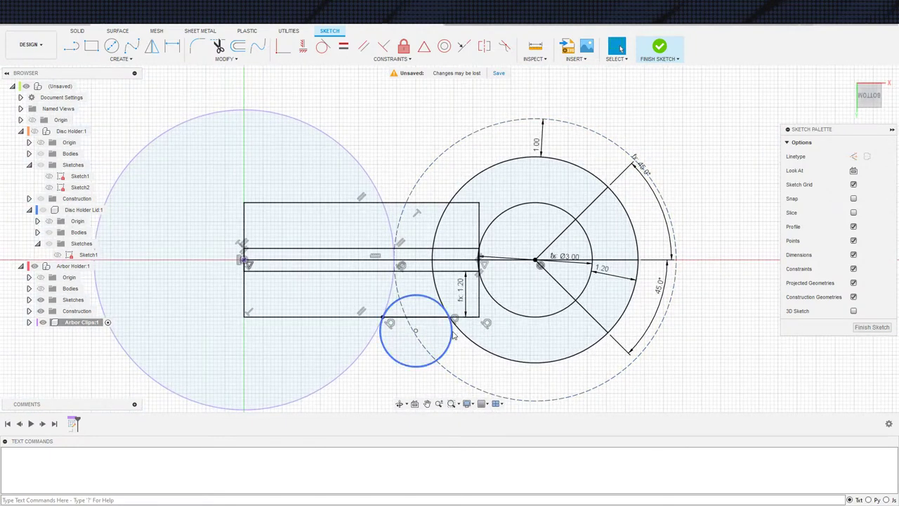
{"action": "middle_click_drag", "start_coordinate": [410, 325], "coordinate": [431, 294]}
{"action": "scroll", "coordinate": [422, 253], "scroll_direction": "up", "scroll_amount": 3}
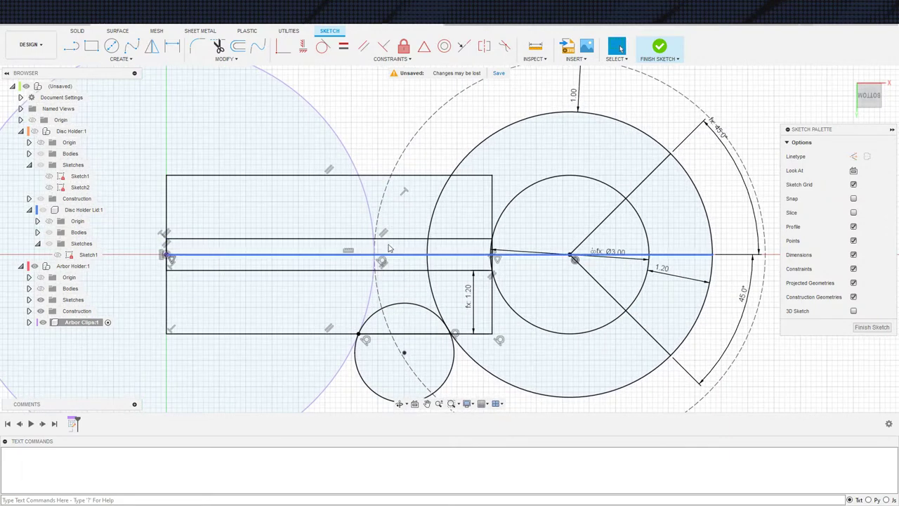
{"action": "scroll", "coordinate": [414, 243], "scroll_direction": "up", "scroll_amount": 1}
{"action": "scroll", "coordinate": [413, 243], "scroll_direction": "down", "scroll_amount": 2}
{"action": "key", "text": "c"}
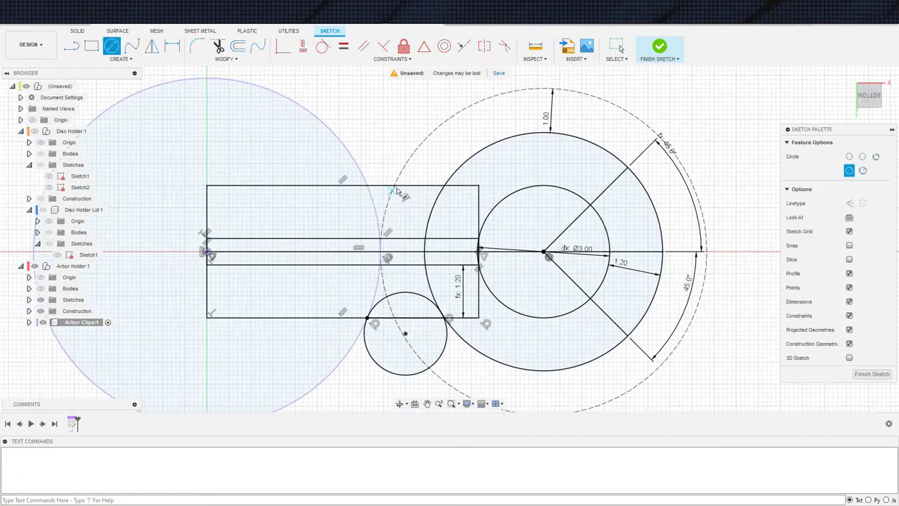
{"action": "left_click", "coordinate": [397, 102]}
{"action": "key", "text": "Escape"}
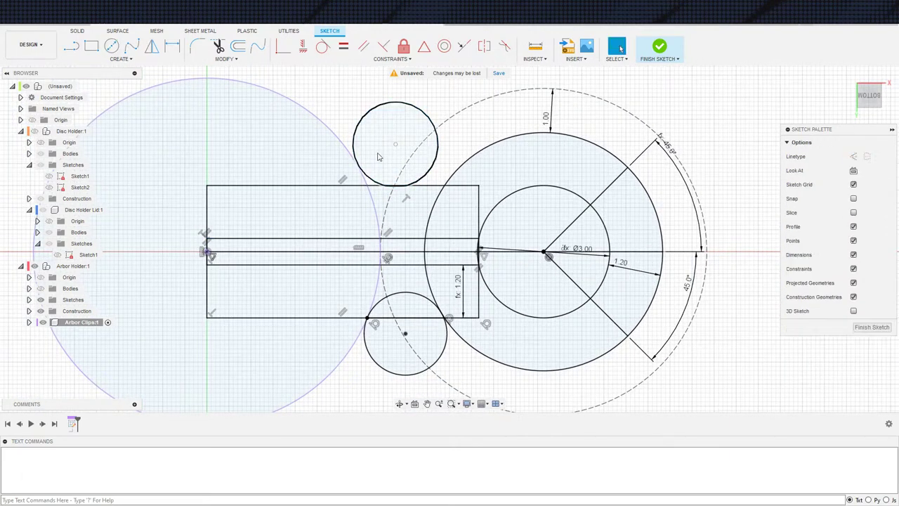
{"action": "left_click", "coordinate": [367, 118]}
{"action": "key", "text": "Delete"}
Step: Finish the sketch and select the lower arm and quarter-ring profiles for an extrusion, leaving out the small circle
{"action": "scroll", "coordinate": [325, 118], "scroll_direction": "down", "scroll_amount": 3}
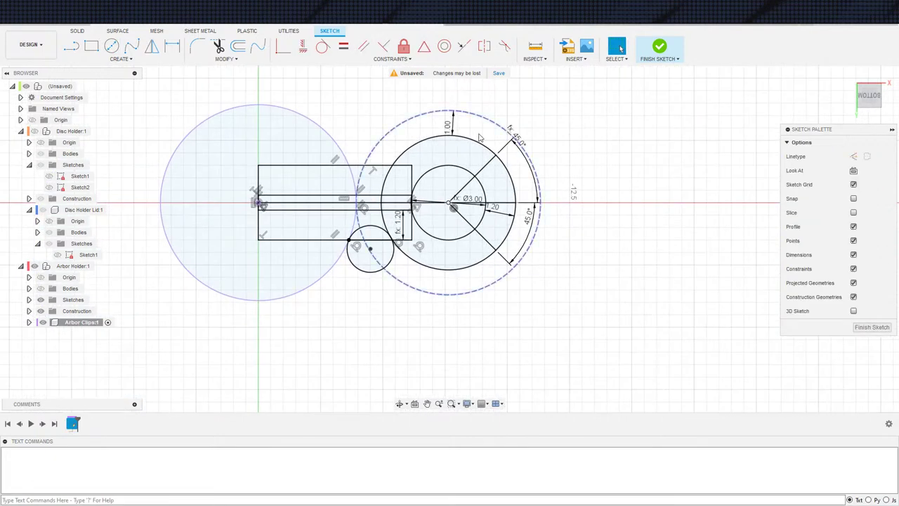
{"action": "left_click", "coordinate": [659, 46]}
{"action": "scroll", "coordinate": [398, 238], "scroll_direction": "up", "scroll_amount": 3}
{"action": "scroll", "coordinate": [379, 239], "scroll_direction": "down", "scroll_amount": 1}
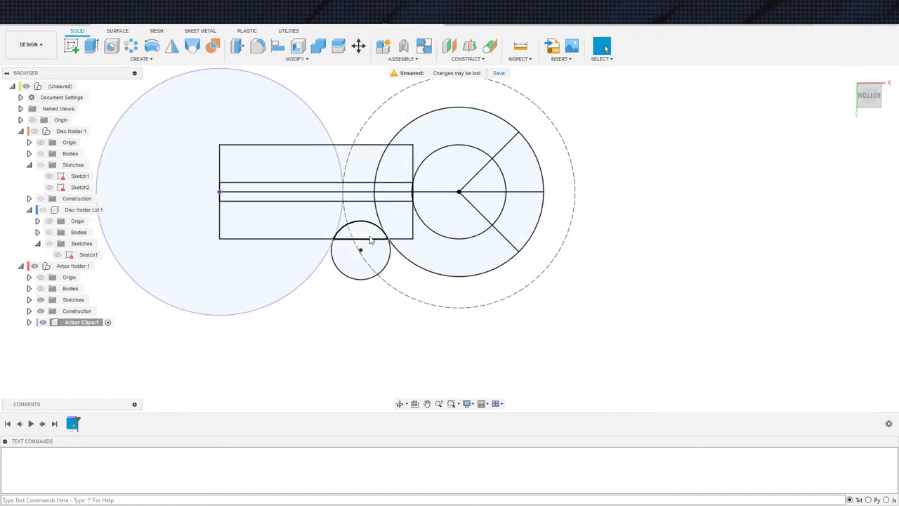
{"action": "scroll", "coordinate": [311, 250], "scroll_direction": "up", "scroll_amount": 1}
{"action": "scroll", "coordinate": [315, 245], "scroll_direction": "down", "scroll_amount": 2}
{"action": "key", "text": "e"}
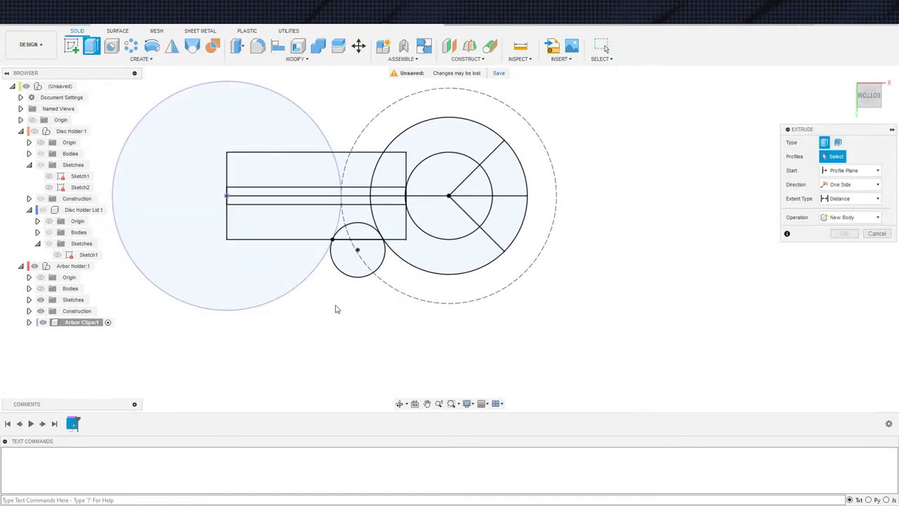
{"action": "left_click", "coordinate": [292, 218]}
{"action": "left_click", "coordinate": [387, 223]}
{"action": "left_click", "coordinate": [419, 250]}
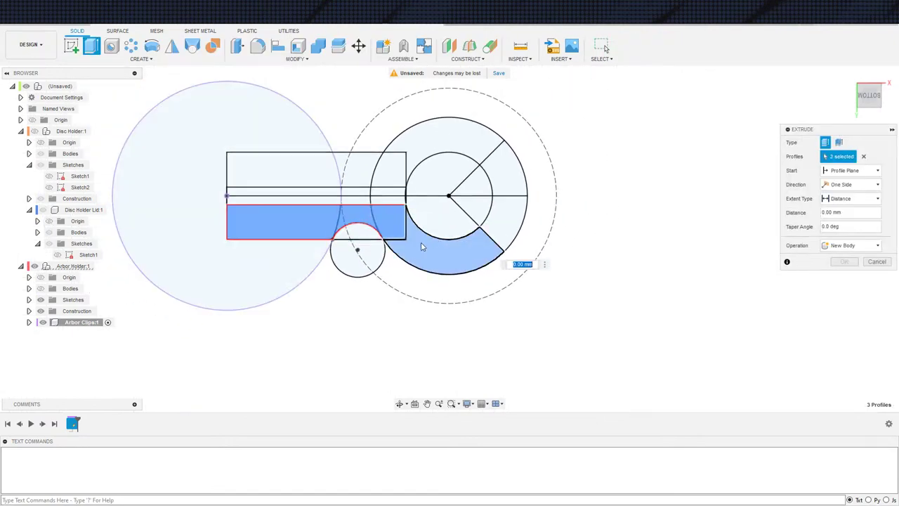
{"action": "middle_click_drag", "start_coordinate": [421, 246], "coordinate": [366, 256]}
{"action": "left_click", "coordinate": [366, 256]}
{"action": "scroll", "coordinate": [313, 224], "scroll_direction": "up", "scroll_amount": 2}
{"action": "scroll", "coordinate": [314, 229], "scroll_direction": "down", "scroll_amount": 2}
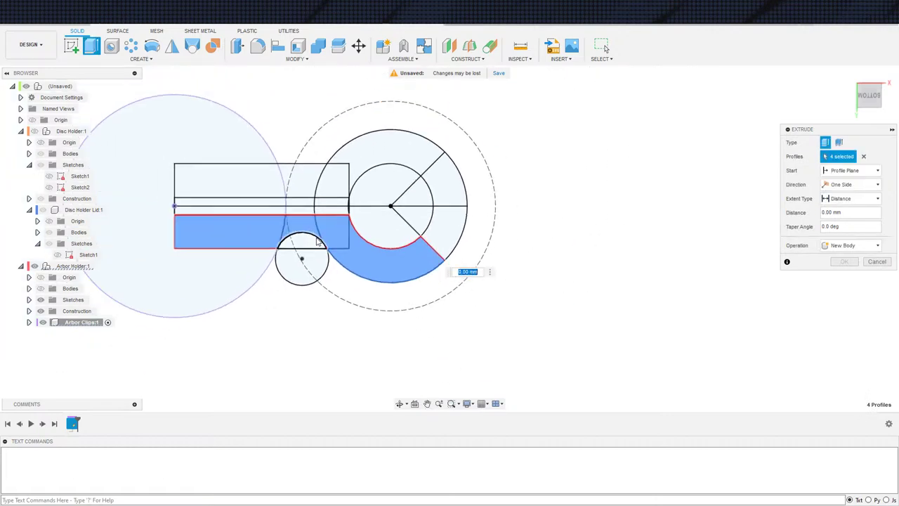
Step: Show the Arbor Holder bodies and extrude the four selected clip profiles -4 mm as a new body
{"action": "scroll", "coordinate": [318, 241], "scroll_direction": "down", "scroll_amount": 2}
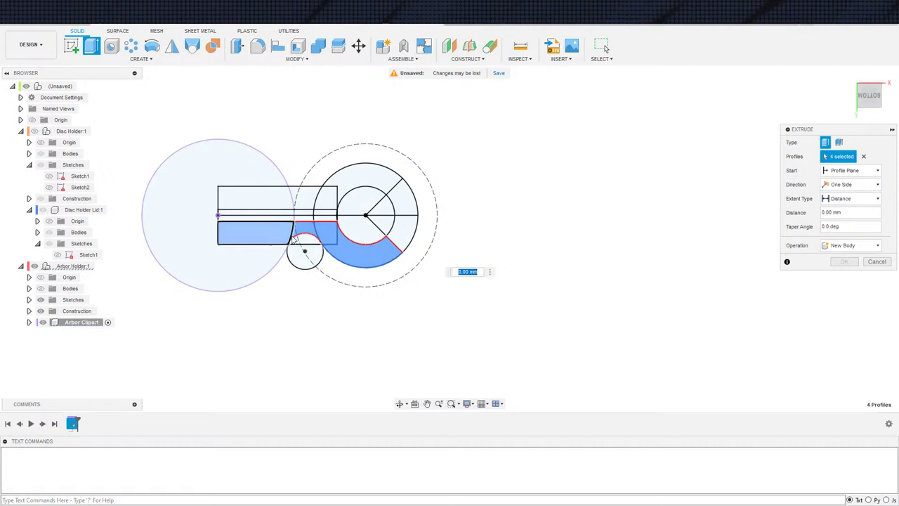
{"action": "scroll", "coordinate": [290, 250], "scroll_direction": "up", "scroll_amount": 4}
{"action": "mouse_move", "coordinate": [290, 262]}
{"action": "middle_mouse_down"}
{"action": "mouse_move", "coordinate": [324, 270]}
{"action": "mouse_move", "coordinate": [348, 259]}
{"action": "middle_mouse_up"}
{"action": "scroll", "coordinate": [325, 273], "scroll_direction": "up", "scroll_amount": 2}
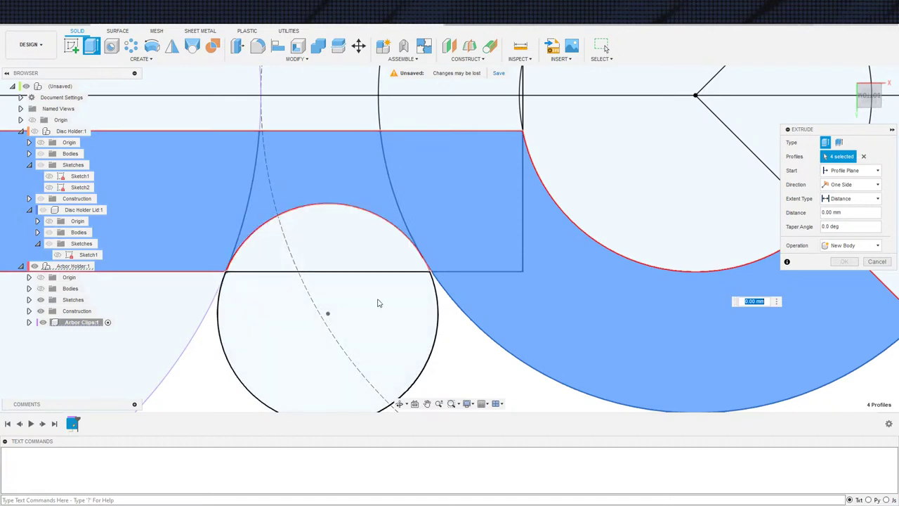
{"action": "scroll", "coordinate": [373, 295], "scroll_direction": "down", "scroll_amount": 5}
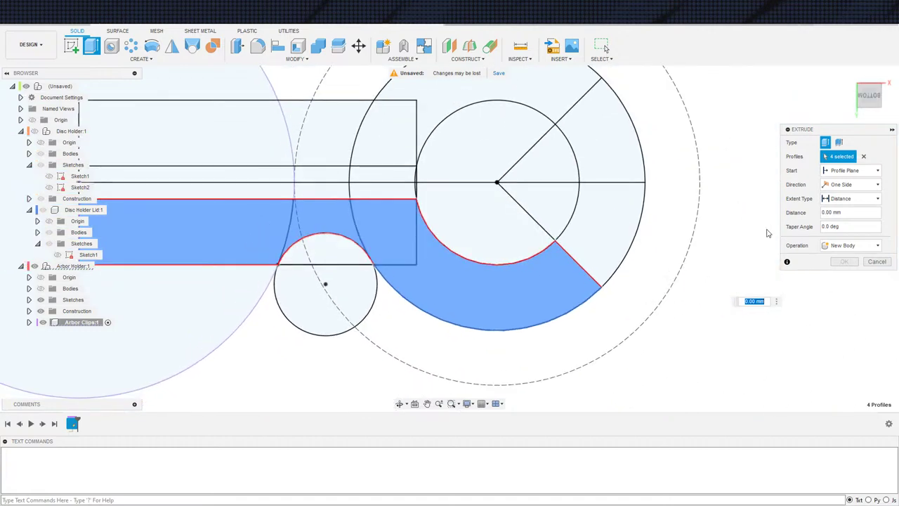
{"action": "scroll", "coordinate": [598, 289], "scroll_direction": "down", "scroll_amount": 4}
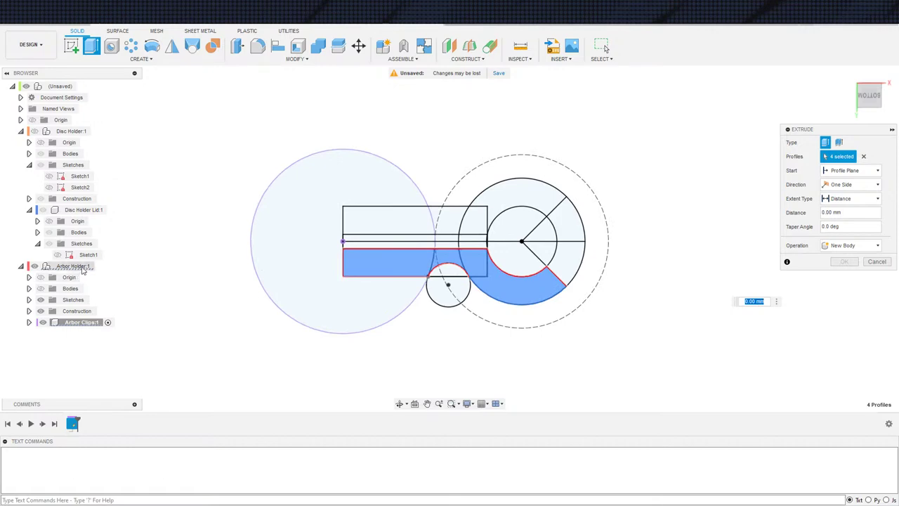
{"action": "left_click", "coordinate": [40, 288]}
{"action": "middle_click_drag", "start_coordinate": [394, 305], "coordinate": [397, 239], "text": "shift"}
{"action": "scroll", "coordinate": [398, 239], "scroll_direction": "down", "scroll_amount": 1}
{"action": "middle_click_drag", "start_coordinate": [444, 316], "coordinate": [409, 148]}
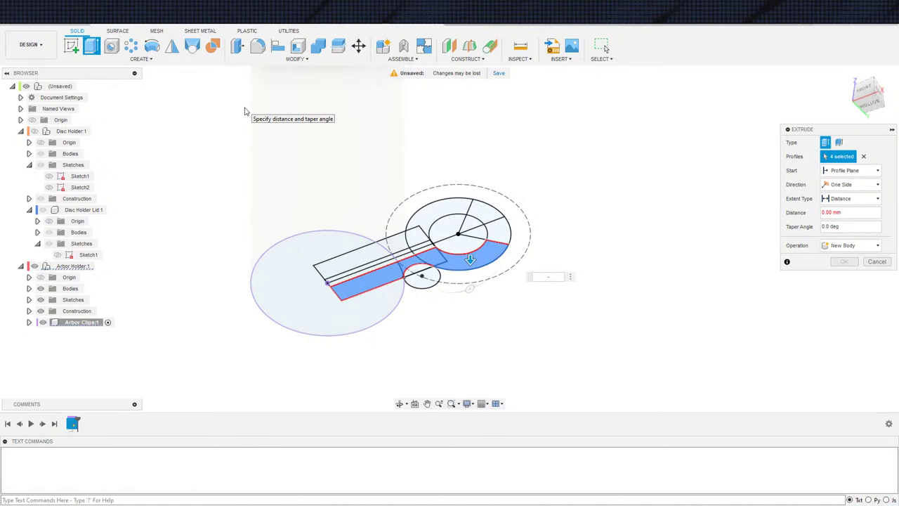
{"action": "type", "text": "4"}
{"action": "key", "text": "Return"}
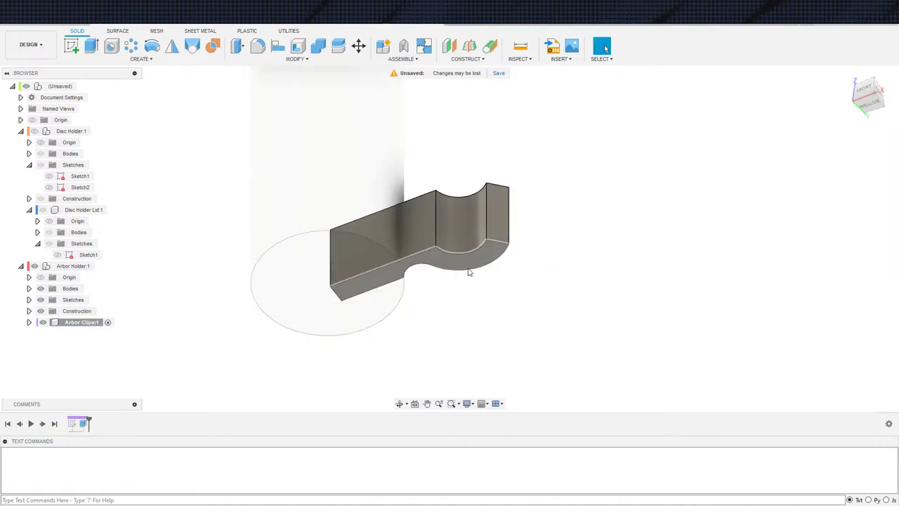
Step: In the clip sketch, draw a circle concentric with the small one reaching the arm's inner edge, and try to dimension the gap between them
{"action": "middle_click_drag", "start_coordinate": [470, 273], "coordinate": [442, 253], "text": "shift"}
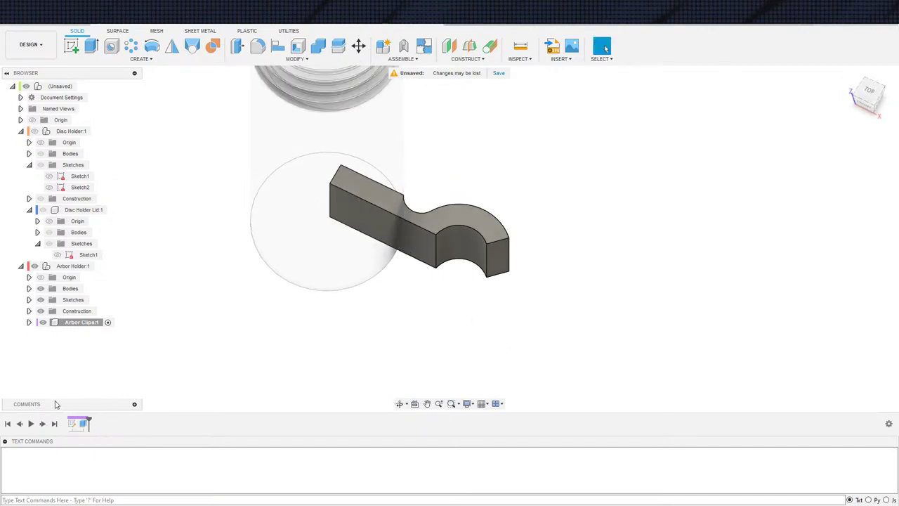
{"action": "double_click", "coordinate": [72, 426]}
{"action": "key", "text": "c"}
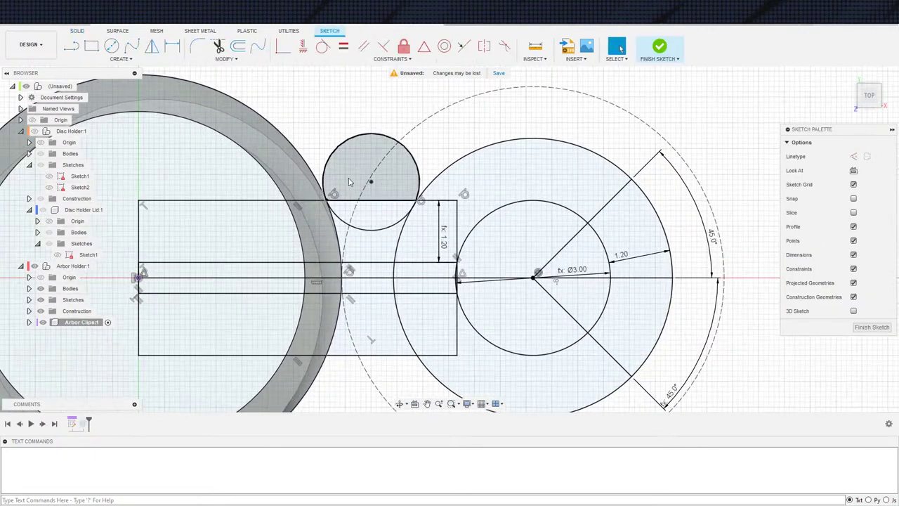
{"action": "left_click", "coordinate": [371, 182]}
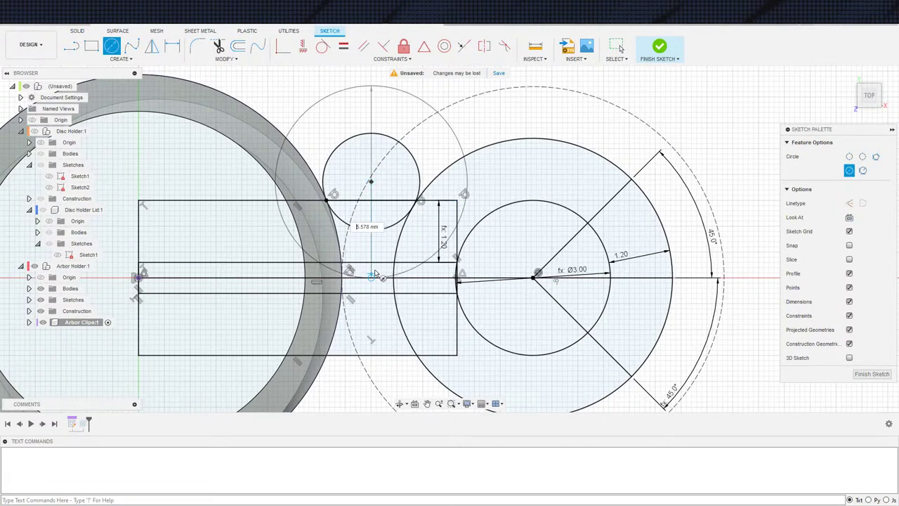
{"action": "left_click", "coordinate": [370, 267]}
{"action": "key", "text": "d"}
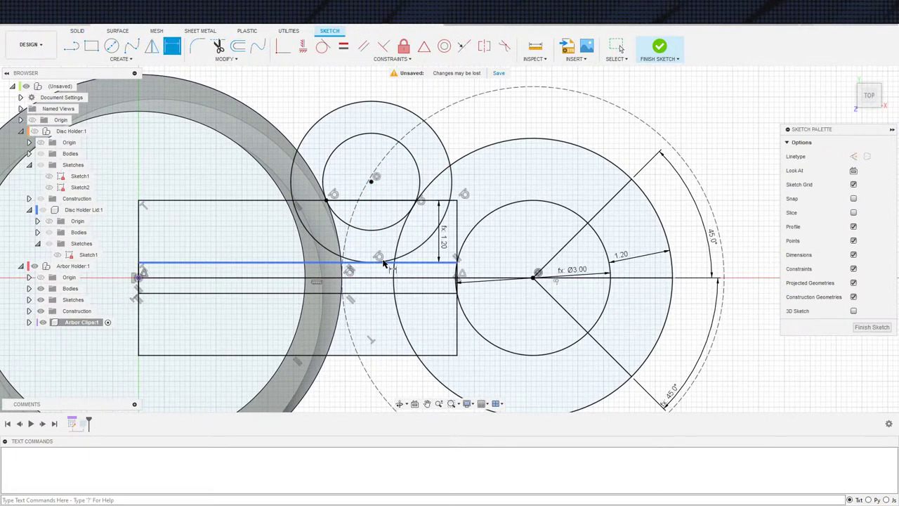
{"action": "left_click", "coordinate": [384, 260]}
{"action": "left_click", "coordinate": [387, 235]}
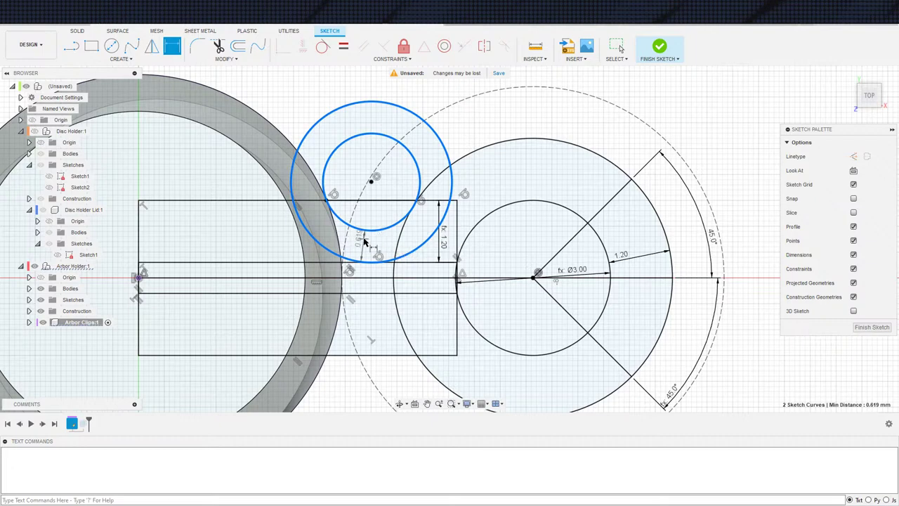
Step: Measure the distance between the arm's flat inner face and the curved notch face to check the clip's thinnest section
{"action": "scroll", "coordinate": [379, 246], "scroll_direction": "down", "scroll_amount": 5}
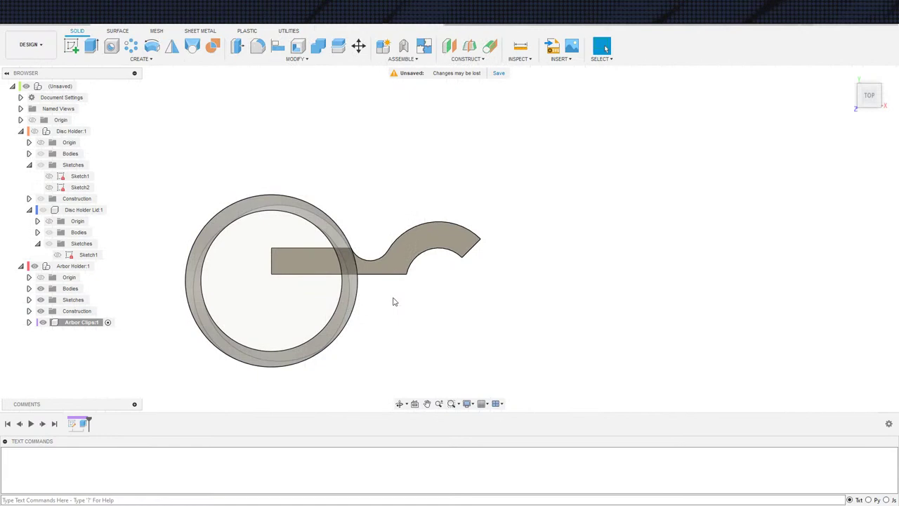
{"action": "scroll", "coordinate": [388, 319], "scroll_direction": "up", "scroll_amount": 4}
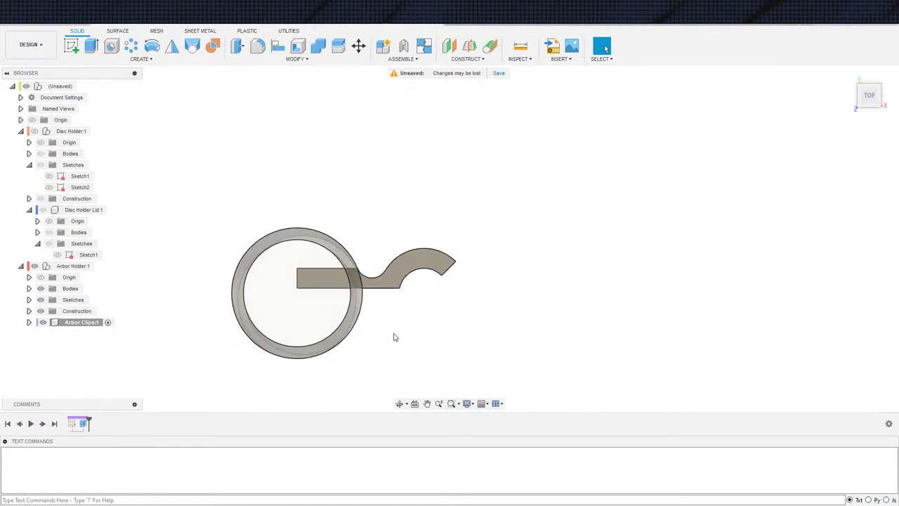
{"action": "middle_click_drag", "start_coordinate": [379, 319], "coordinate": [341, 319], "text": "shift"}
{"action": "scroll", "coordinate": [390, 319], "scroll_direction": "down", "scroll_amount": 1}
{"action": "scroll", "coordinate": [389, 315], "scroll_direction": "up", "scroll_amount": 1}
{"action": "scroll", "coordinate": [391, 262], "scroll_direction": "up", "scroll_amount": 3}
{"action": "mouse_move", "coordinate": [390, 298]}
{"action": "middle_mouse_down", "text": "shift"}
{"action": "mouse_move", "coordinate": [401, 301]}
{"action": "mouse_move", "coordinate": [404, 288]}
{"action": "middle_mouse_up", "text": "shift"}
{"action": "left_click", "coordinate": [402, 287]}
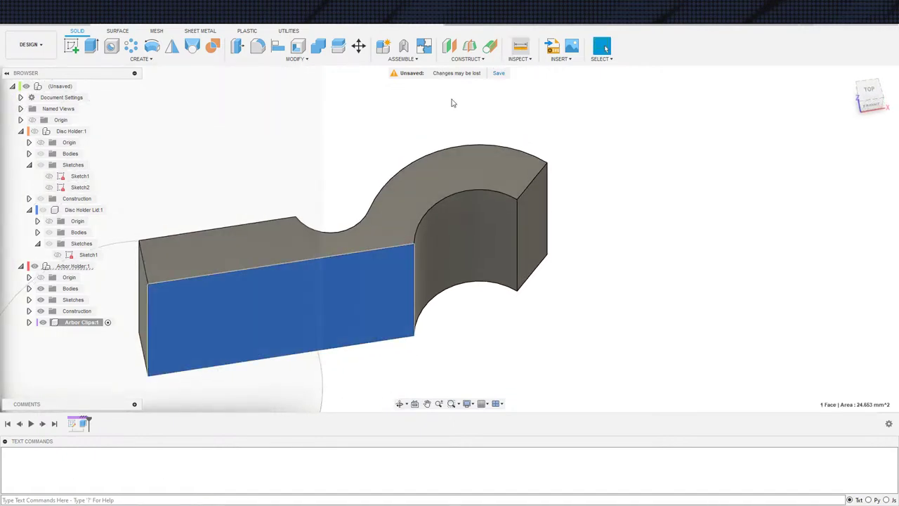
{"action": "key", "text": "i"}
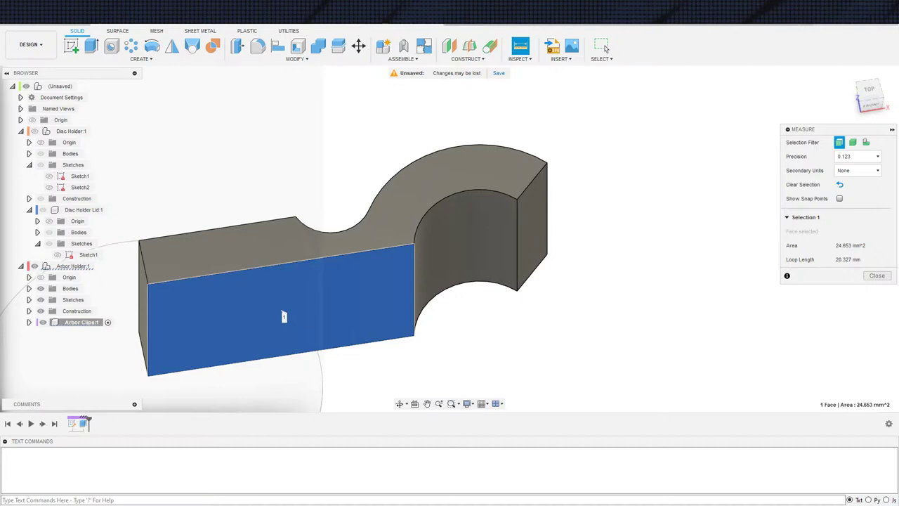
{"action": "middle_click_drag", "start_coordinate": [68, 274], "coordinate": [128, 325], "text": "shift"}
{"action": "scroll", "coordinate": [125, 298], "scroll_direction": "down", "scroll_amount": 4}
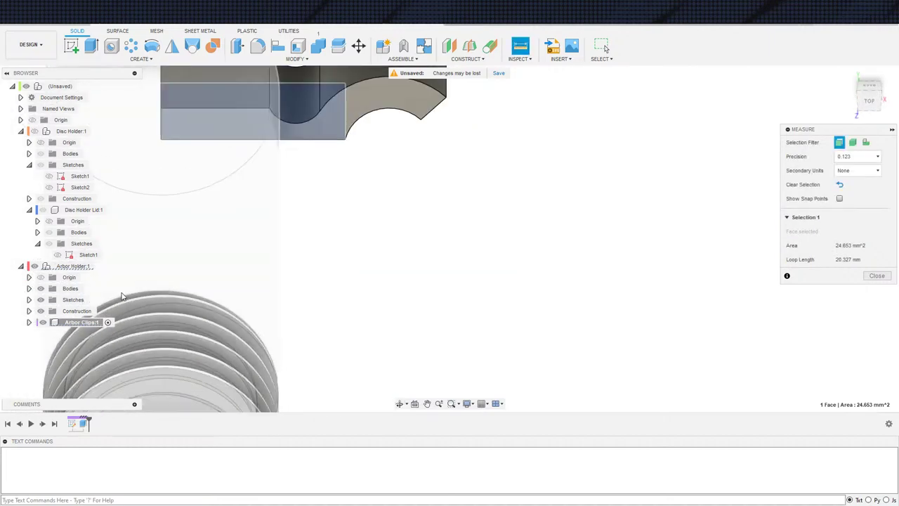
{"action": "middle_click_drag", "start_coordinate": [201, 194], "coordinate": [204, 265]}
{"action": "left_click", "coordinate": [237, 205]}
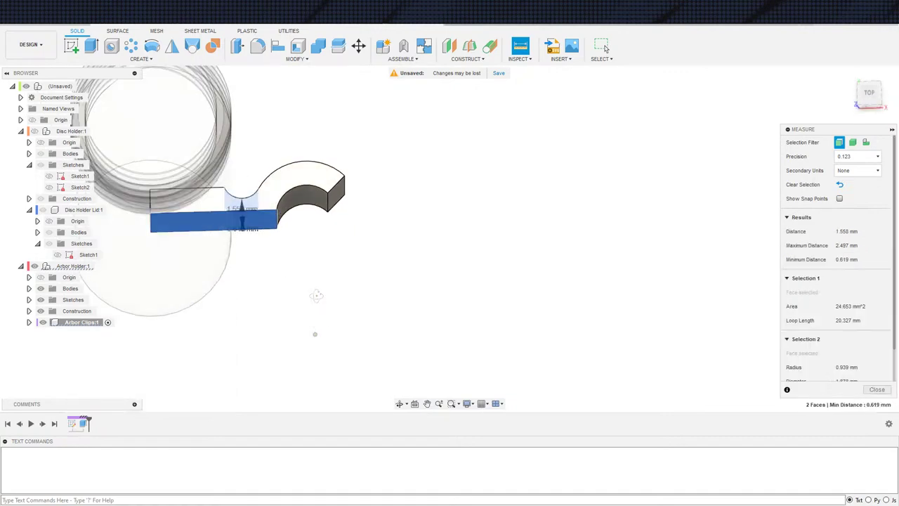
{"action": "middle_click_drag", "start_coordinate": [281, 307], "coordinate": [260, 281], "text": "shift"}
{"action": "scroll", "coordinate": [283, 288], "scroll_direction": "down", "scroll_amount": 2}
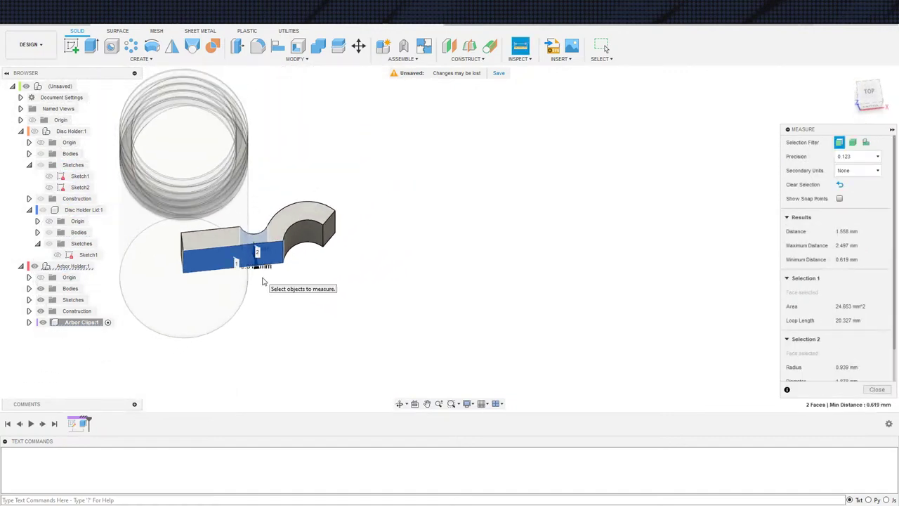
{"action": "scroll", "coordinate": [231, 238], "scroll_direction": "down", "scroll_amount": 1}
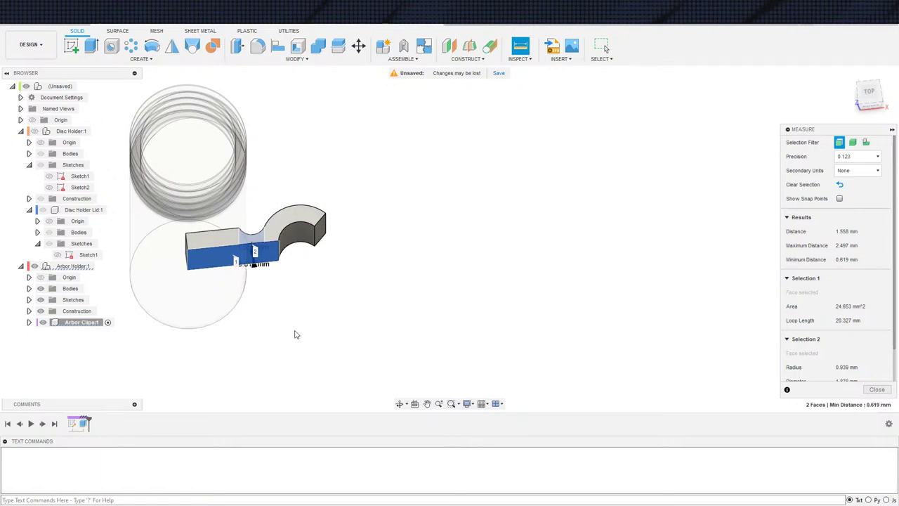
{"action": "key", "text": "Escape"}
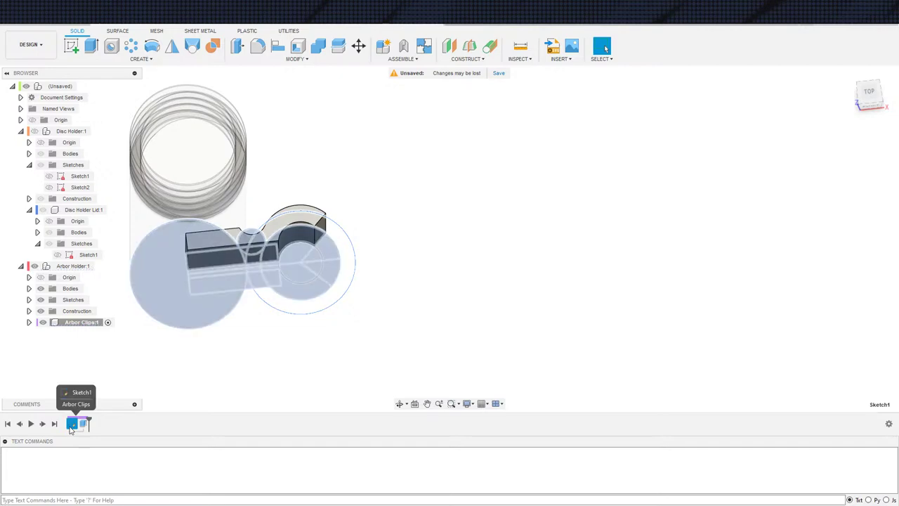
Step: Delete the small blending circle from the Arbor Clips sketch and finish the sketch
{"action": "double_click", "coordinate": [76, 423]}
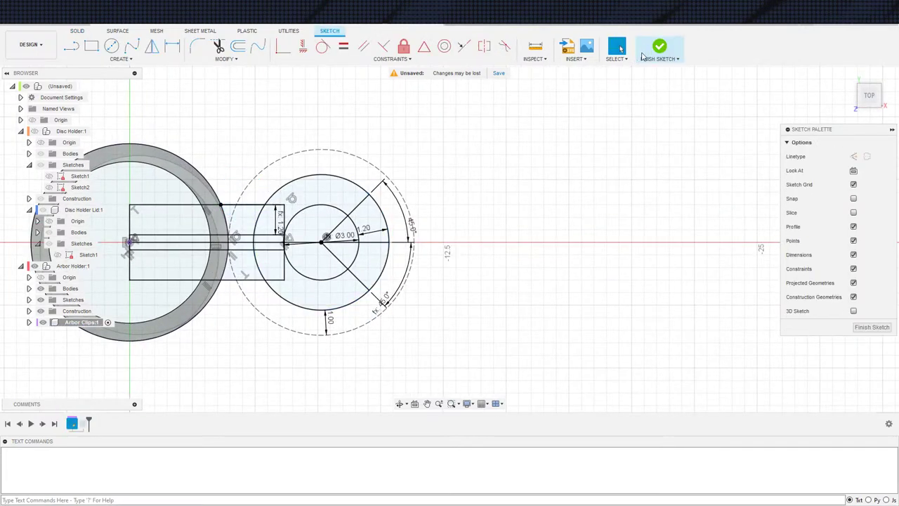
{"action": "left_click", "coordinate": [645, 53]}
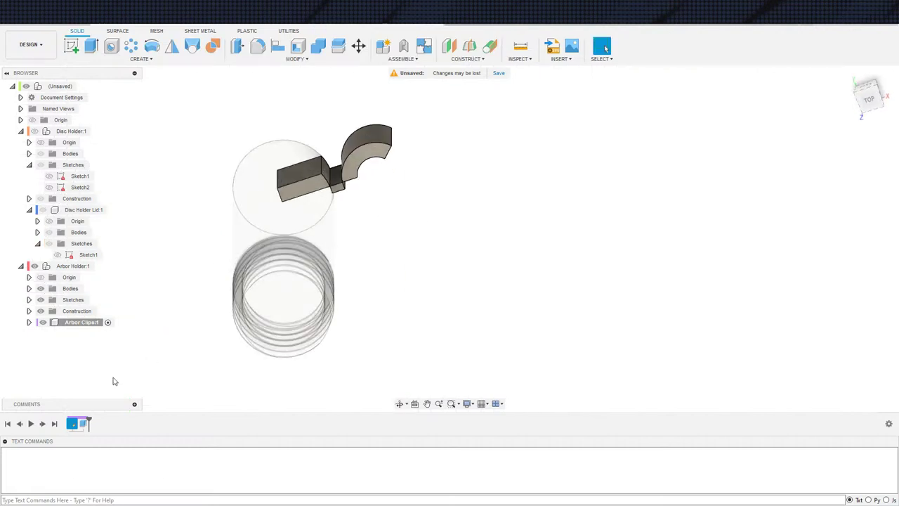
Step: Edit the clip's -4 mm extrusion so its profiles include the narrow arm strip inside the shaft circle
{"action": "double_click", "coordinate": [73, 424]}
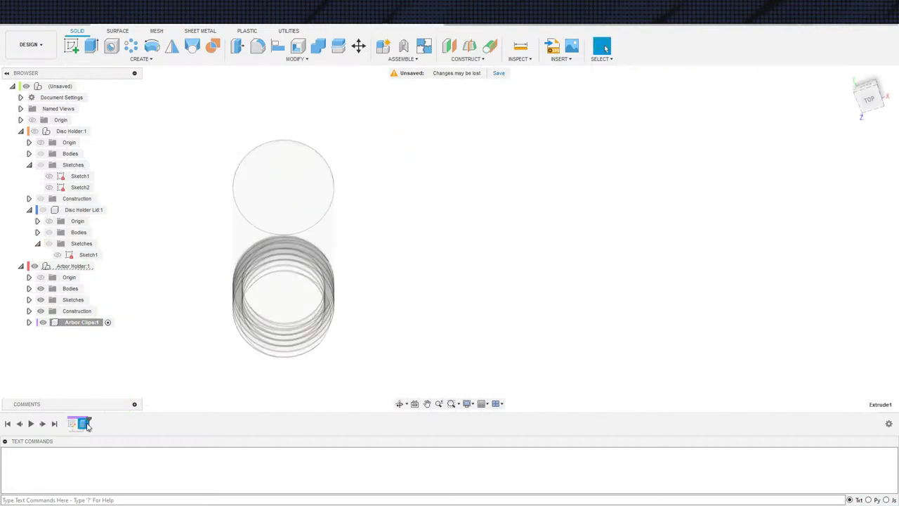
{"action": "scroll", "coordinate": [349, 182], "scroll_direction": "up", "scroll_amount": 3}
{"action": "middle_click_drag", "start_coordinate": [377, 242], "coordinate": [362, 239], "text": "shift"}
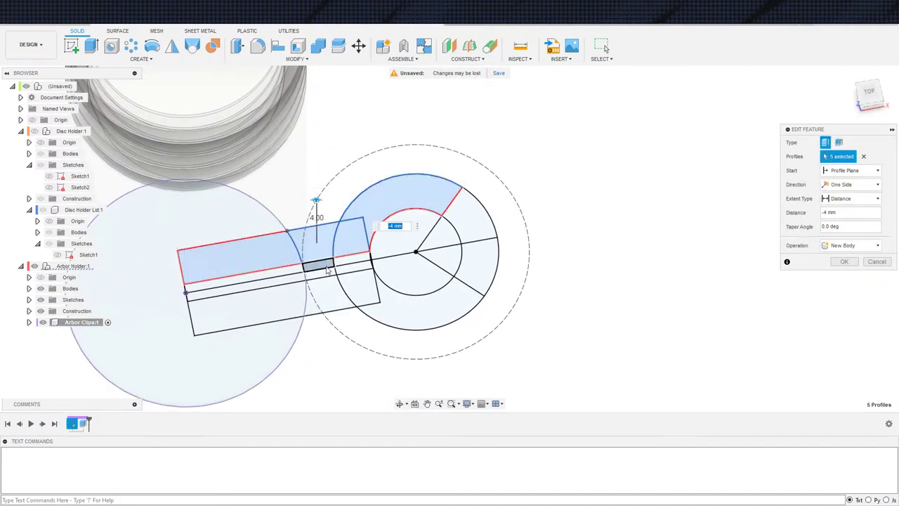
{"action": "left_click", "coordinate": [318, 276]}
{"action": "left_click", "coordinate": [267, 279]}
{"action": "scroll", "coordinate": [305, 338], "scroll_direction": "down", "scroll_amount": 3}
{"action": "middle_click_drag", "start_coordinate": [343, 347], "coordinate": [334, 327], "text": "shift"}
{"action": "scroll", "coordinate": [319, 355], "scroll_direction": "down", "scroll_amount": 2}
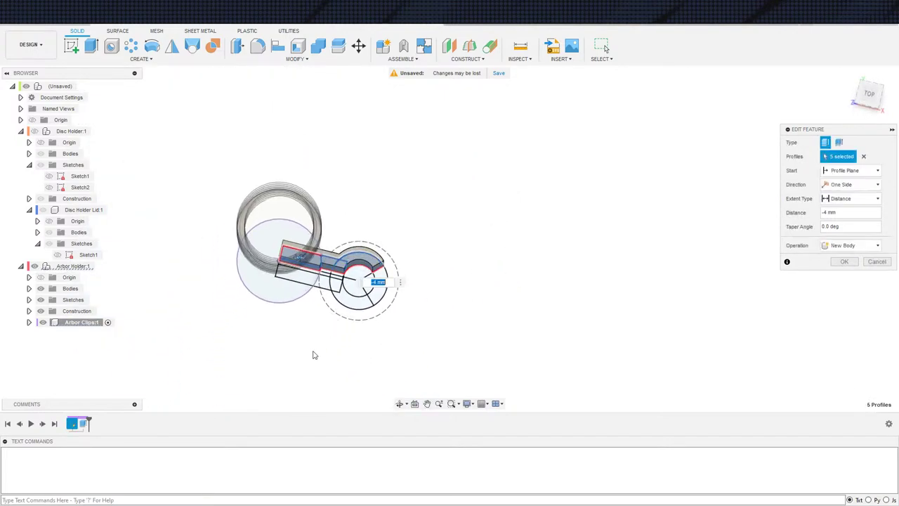
{"action": "middle_click_drag", "start_coordinate": [313, 356], "coordinate": [301, 307], "text": "shift"}
{"action": "scroll", "coordinate": [313, 349], "scroll_direction": "up", "scroll_amount": 3}
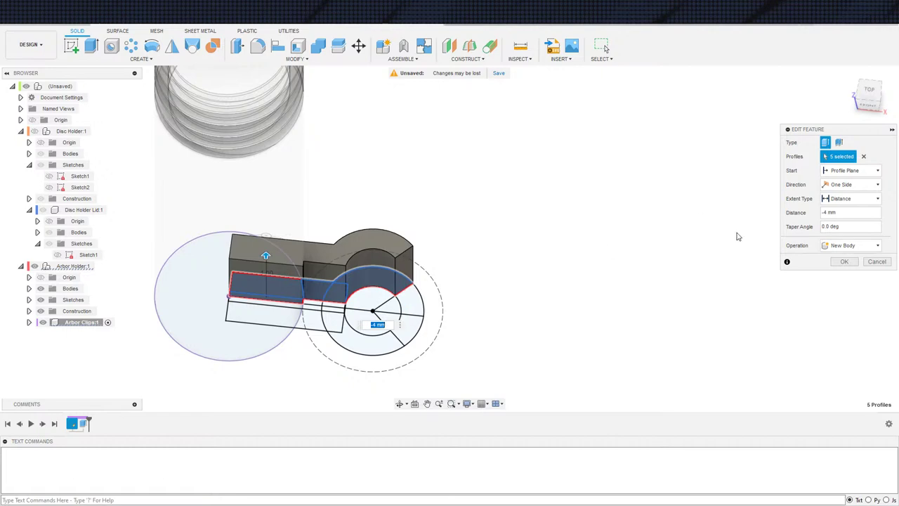
{"action": "left_click", "coordinate": [845, 262]}
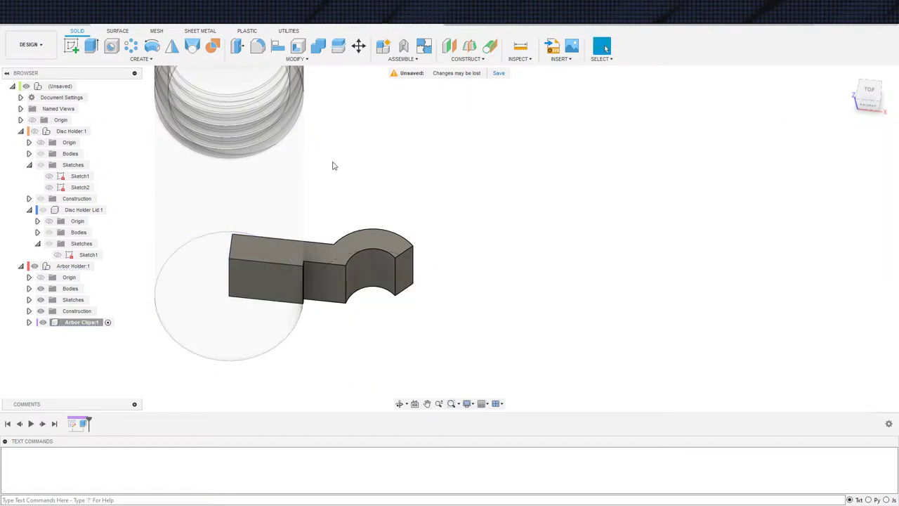
Step: Mirror the half-clip body across the flat inner face of its arm, joining both halves into one clip
{"action": "left_click", "coordinate": [171, 46]}
{"action": "left_click", "coordinate": [357, 268]}
{"action": "left_click", "coordinate": [808, 169]}
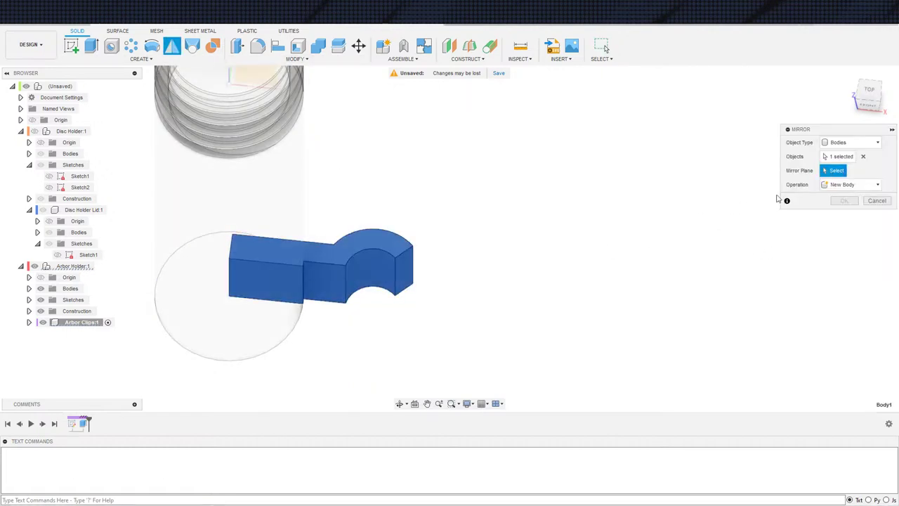
{"action": "left_click", "coordinate": [314, 286]}
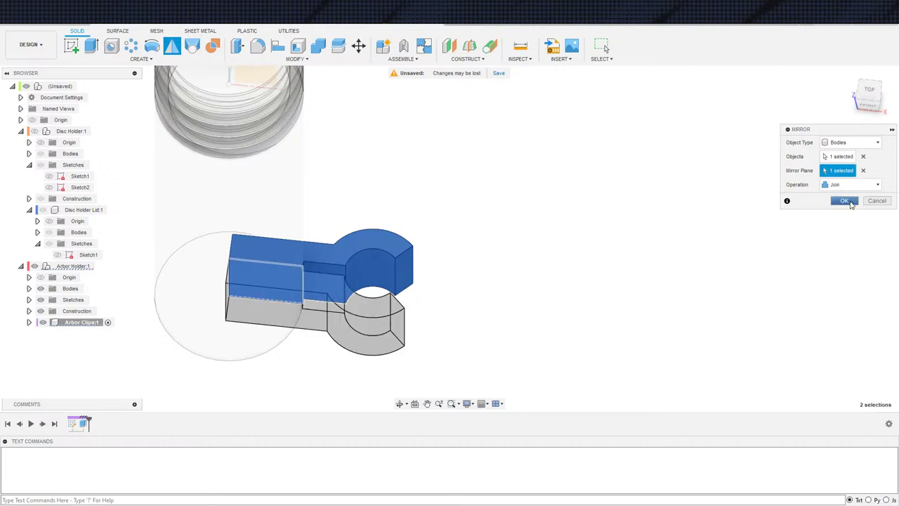
{"action": "left_click", "coordinate": [845, 201]}
{"action": "scroll", "coordinate": [511, 304], "scroll_direction": "down", "scroll_amount": 2}
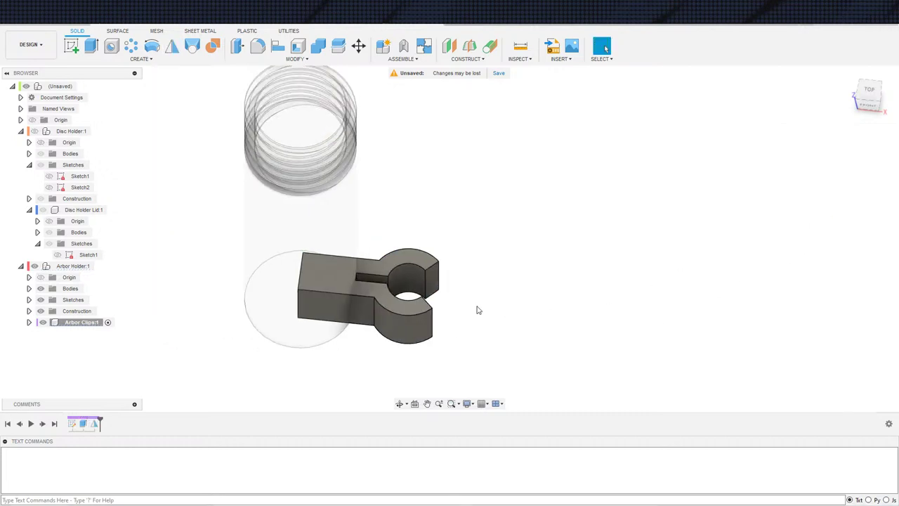
Step: Circular-pattern the clip body around the shaft's axis with full distribution and a quantity of 4
{"action": "left_click", "coordinate": [131, 44]}
{"action": "left_click", "coordinate": [447, 337]}
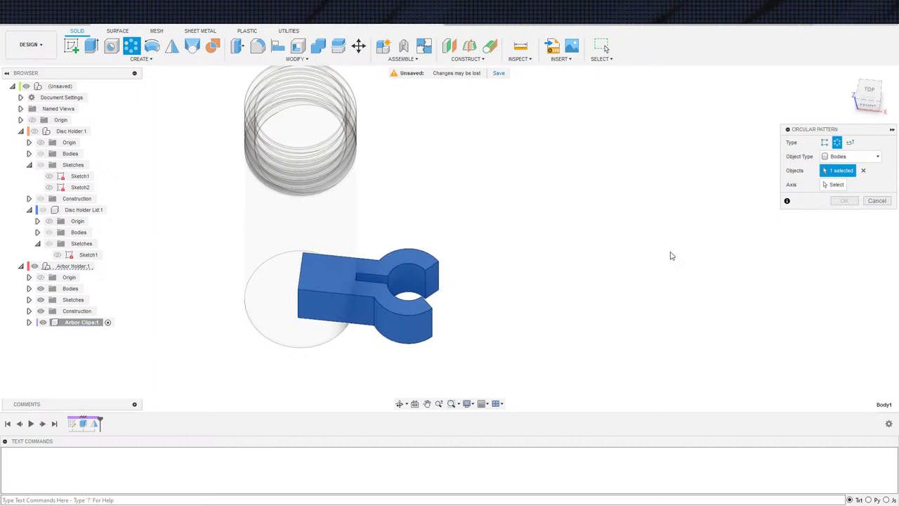
{"action": "left_click", "coordinate": [833, 184]}
{"action": "left_click", "coordinate": [285, 333]}
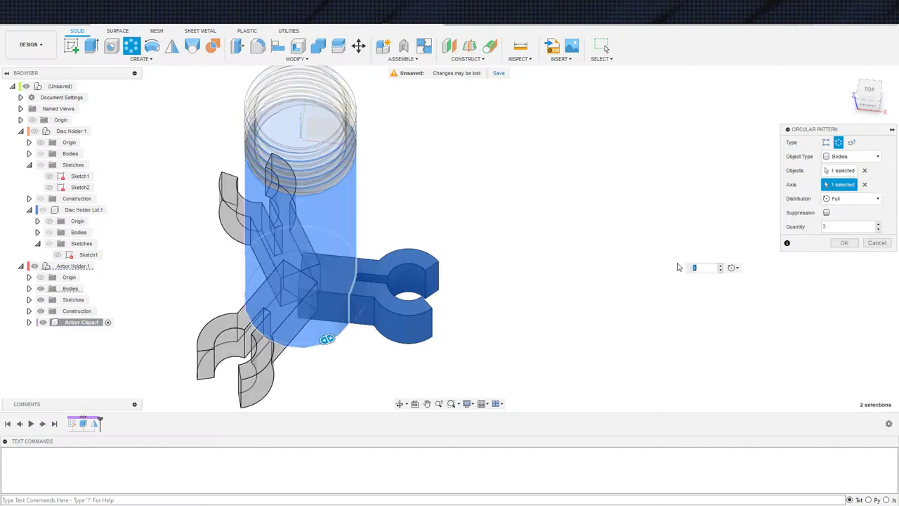
{"action": "left_click", "coordinate": [880, 224]}
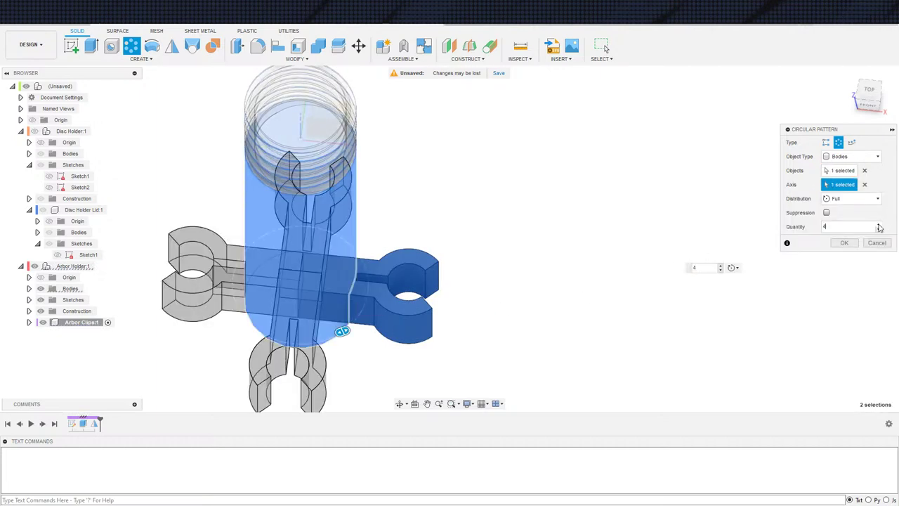
{"action": "left_click", "coordinate": [844, 243]}
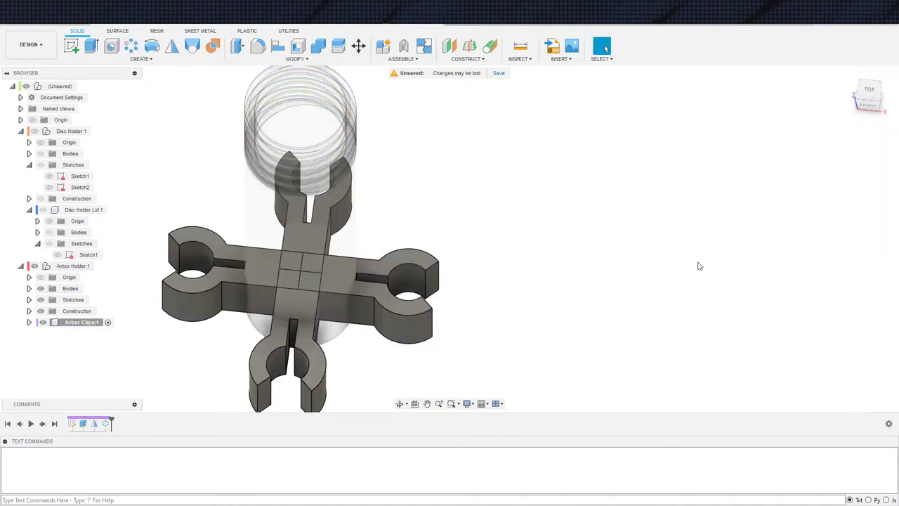
Step: Combine the four patterned clip bodies into a single body with a join
{"action": "left_click", "coordinate": [315, 46]}
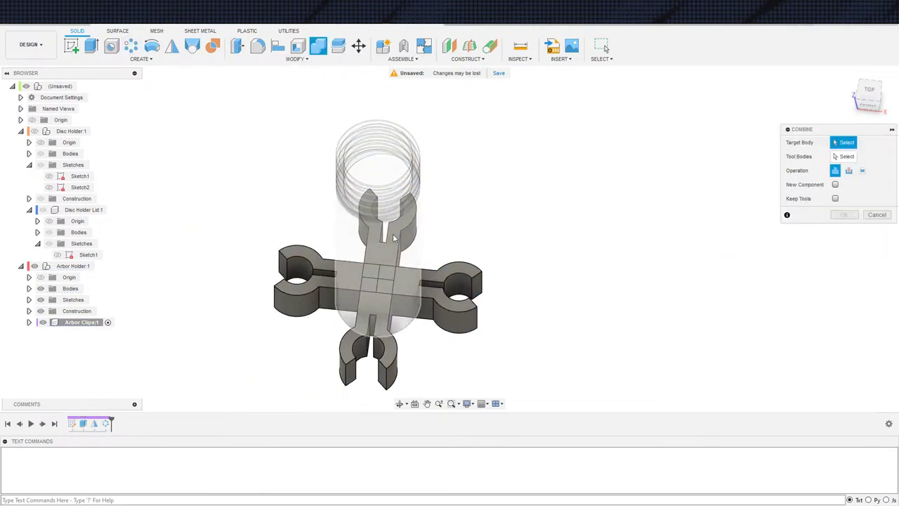
{"action": "left_click", "coordinate": [450, 295]}
{"action": "left_click", "coordinate": [367, 351]}
{"action": "left_click", "coordinate": [330, 255]}
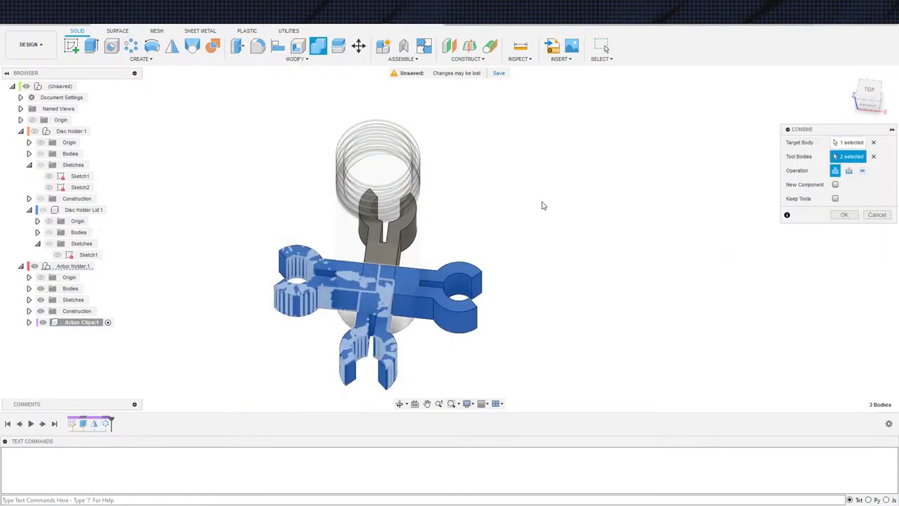
{"action": "middle_click_drag", "start_coordinate": [542, 203], "coordinate": [480, 249], "text": "shift"}
{"action": "left_click", "coordinate": [449, 268]}
{"action": "middle_click_drag", "start_coordinate": [512, 308], "coordinate": [613, 272], "text": "shift"}
{"action": "scroll", "coordinate": [619, 272], "scroll_direction": "down", "scroll_amount": 1}
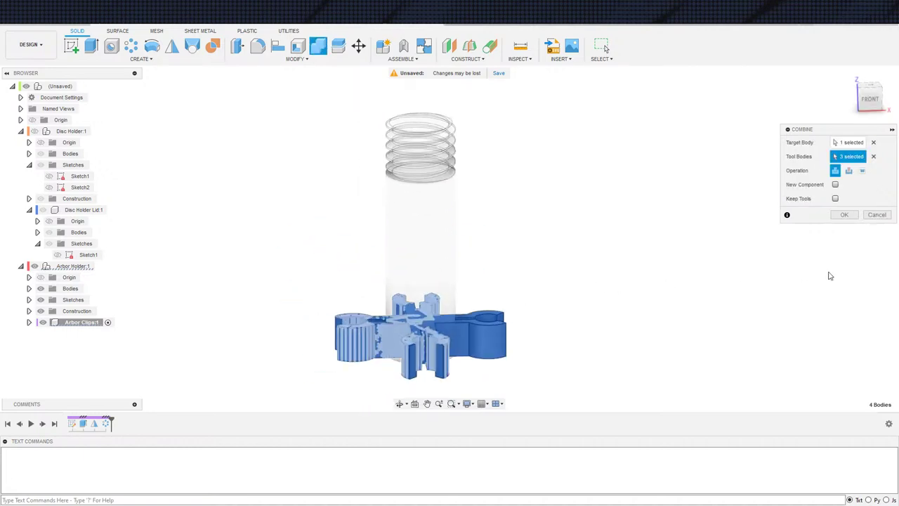
{"action": "left_click", "coordinate": [844, 215]}
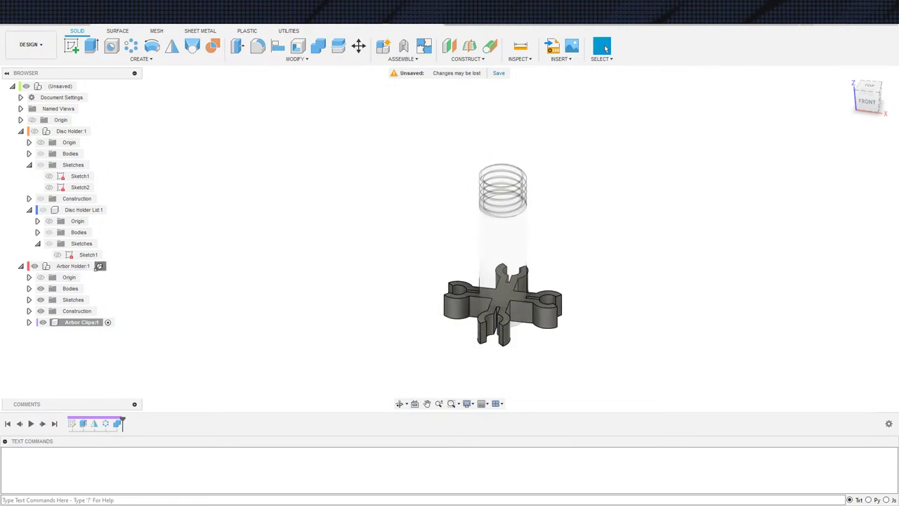
Step: Activate the Arbor Holder component and cut the clip body from the threaded shaft, keeping the tool body
{"action": "double_click", "coordinate": [74, 266]}
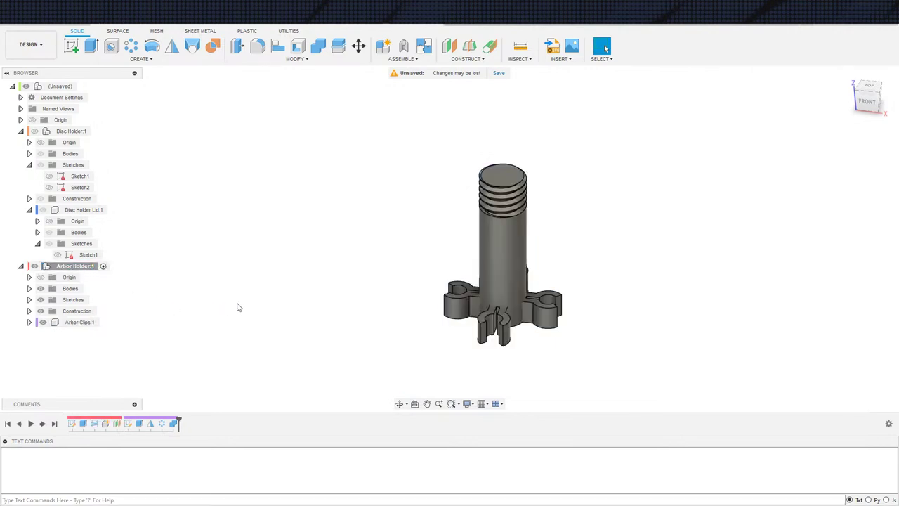
{"action": "left_click", "coordinate": [322, 51]}
{"action": "left_click", "coordinate": [486, 270]}
{"action": "left_click", "coordinate": [455, 310]}
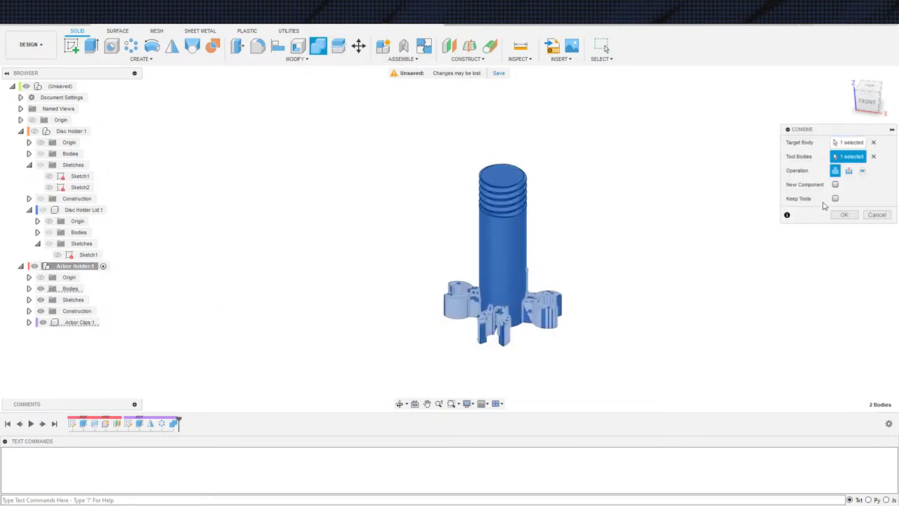
{"action": "left_click", "coordinate": [850, 171]}
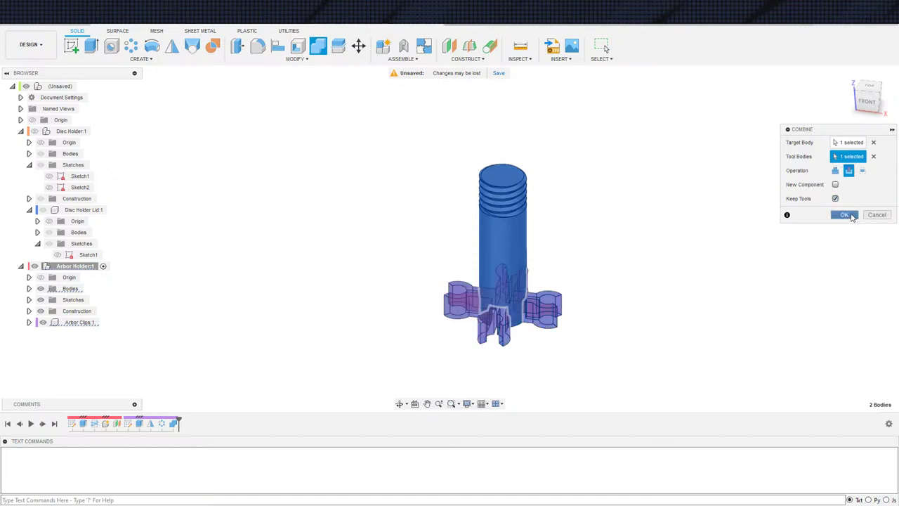
{"action": "left_click", "coordinate": [852, 216]}
Step: Hide the Arbor Clips component to expose the cross-shaped slot cut into the shaft's lower end
{"action": "scroll", "coordinate": [648, 299], "scroll_direction": "up", "scroll_amount": 3}
{"action": "middle_click_drag", "start_coordinate": [600, 353], "coordinate": [523, 340], "text": "shift"}
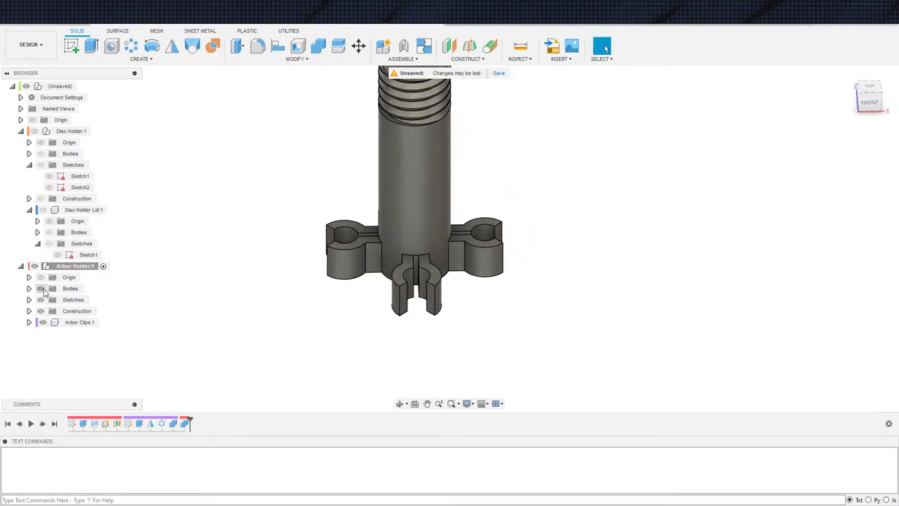
{"action": "left_click", "coordinate": [40, 289]}
{"action": "left_click", "coordinate": [40, 289]}
{"action": "left_click", "coordinate": [43, 322]}
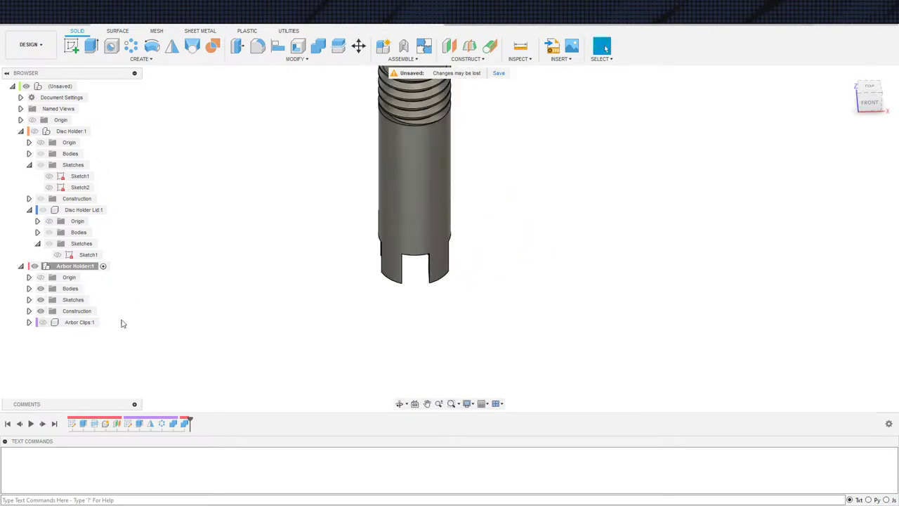
{"action": "middle_click_drag", "start_coordinate": [565, 342], "coordinate": [517, 276], "text": "shift"}
{"action": "scroll", "coordinate": [518, 276], "scroll_direction": "up", "scroll_amount": 2}
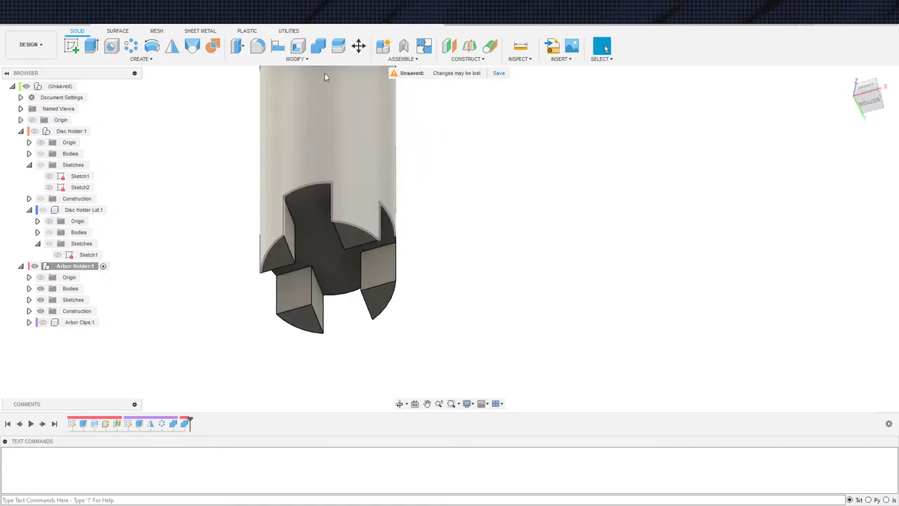
Step: Offset the cross-shaped slot's floor and side walls at the shaft's lower end by -0.05 mm for clearance
{"action": "left_click", "coordinate": [242, 45]}
{"action": "scroll", "coordinate": [372, 300], "scroll_direction": "up", "scroll_amount": 3}
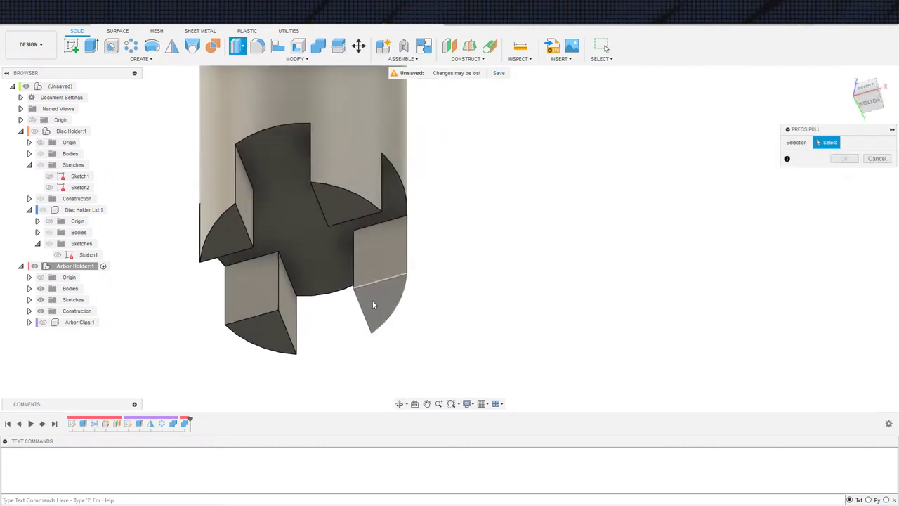
{"action": "left_click", "coordinate": [385, 269]}
{"action": "left_click", "coordinate": [363, 222]}
{"action": "middle_click_drag", "start_coordinate": [394, 242], "coordinate": [412, 193], "text": "shift"}
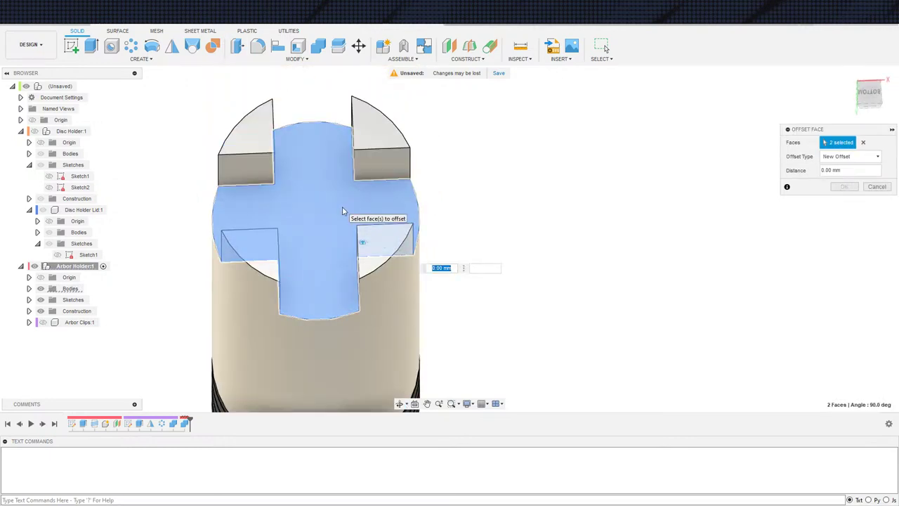
{"action": "left_click", "coordinate": [374, 168]}
{"action": "middle_click_drag", "start_coordinate": [374, 168], "coordinate": [409, 188], "text": "shift"}
{"action": "middle_click_drag", "start_coordinate": [447, 214], "coordinate": [449, 220], "text": "shift"}
{"action": "left_click", "coordinate": [430, 155]}
{"action": "middle_click_drag", "start_coordinate": [410, 172], "coordinate": [382, 101], "text": "shift"}
{"action": "left_click", "coordinate": [382, 101]}
{"action": "left_click", "coordinate": [359, 90]}
{"action": "left_click", "coordinate": [281, 121]}
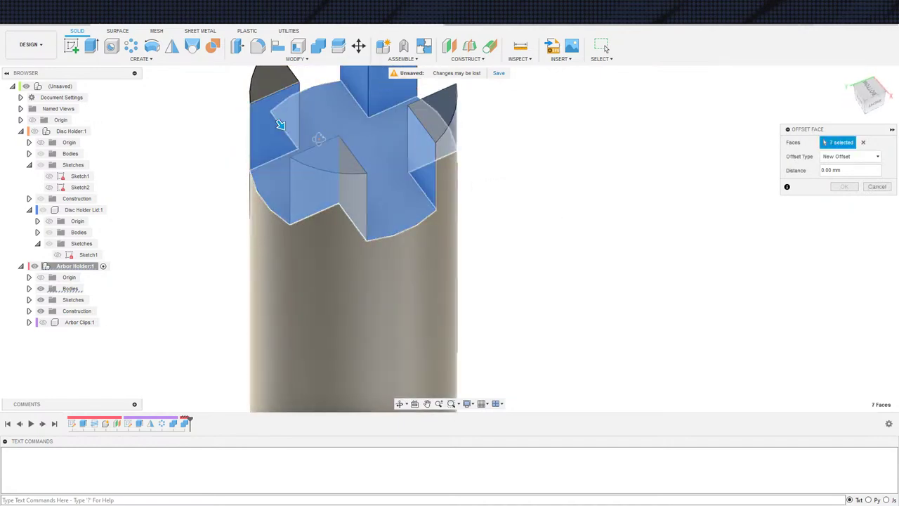
{"action": "middle_click_drag", "start_coordinate": [281, 122], "coordinate": [315, 105], "text": "shift"}
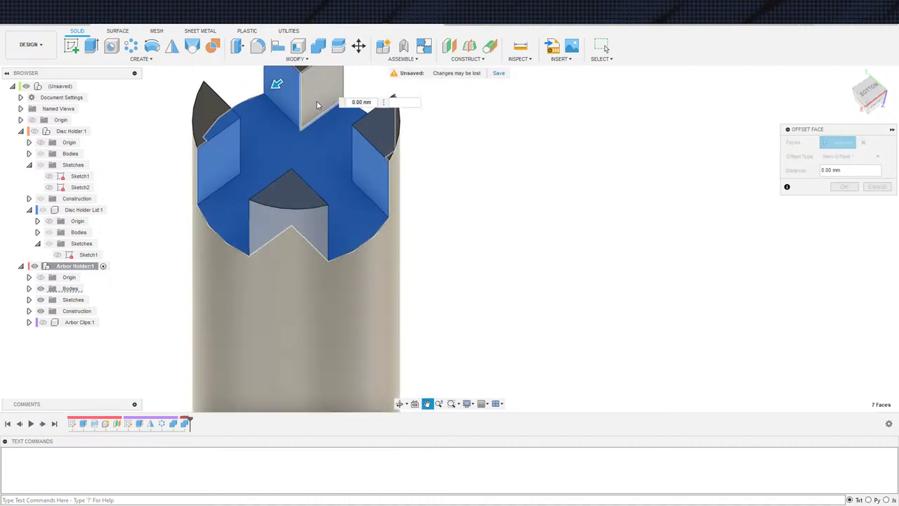
{"action": "middle_click_drag", "start_coordinate": [316, 177], "coordinate": [394, 241], "text": "shift"}
{"action": "left_click", "coordinate": [319, 96]}
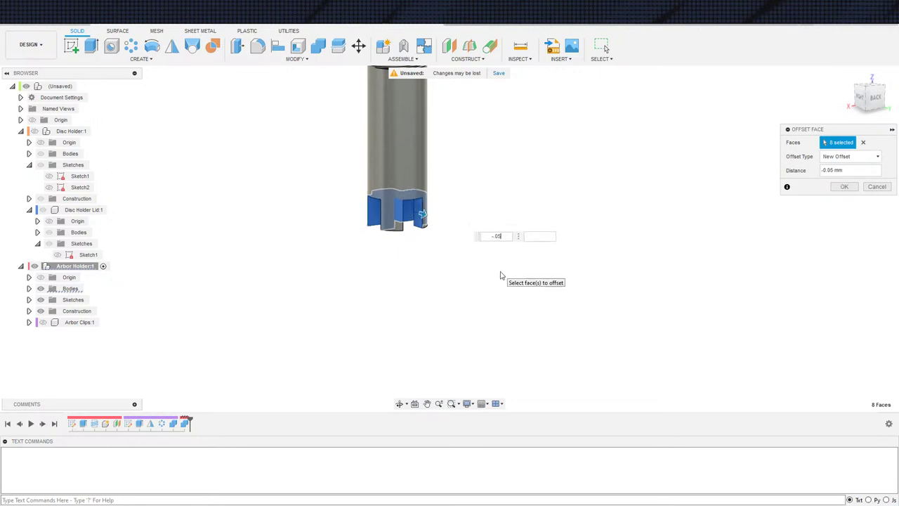
{"action": "key", "text": "Return"}
Step: Show the Arbor Clips component again and search the appearance library for Plastic
{"action": "middle_click_drag", "start_coordinate": [439, 208], "coordinate": [320, 312], "text": "shift"}
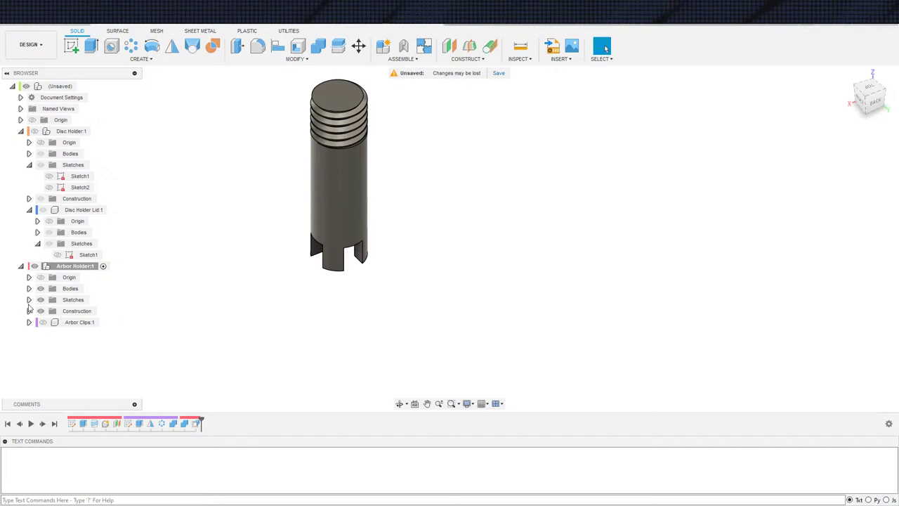
{"action": "left_click", "coordinate": [42, 323]}
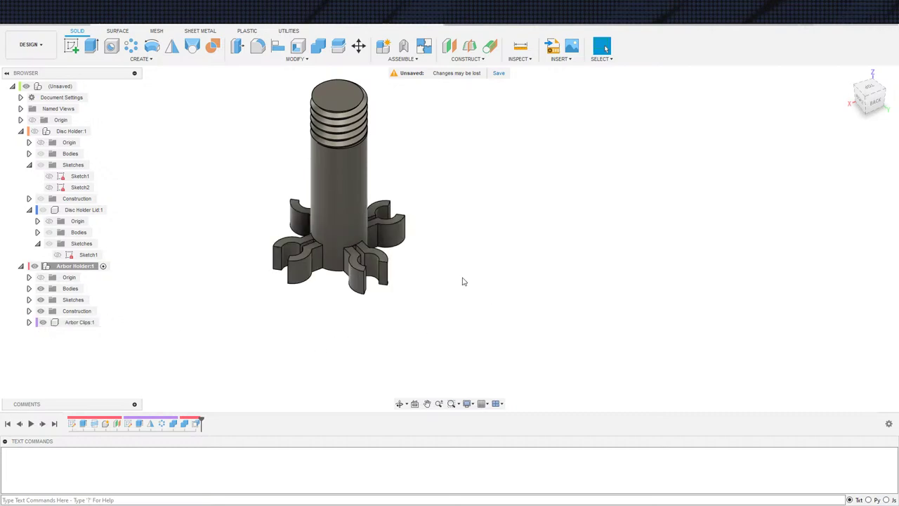
{"action": "key", "text": "a"}
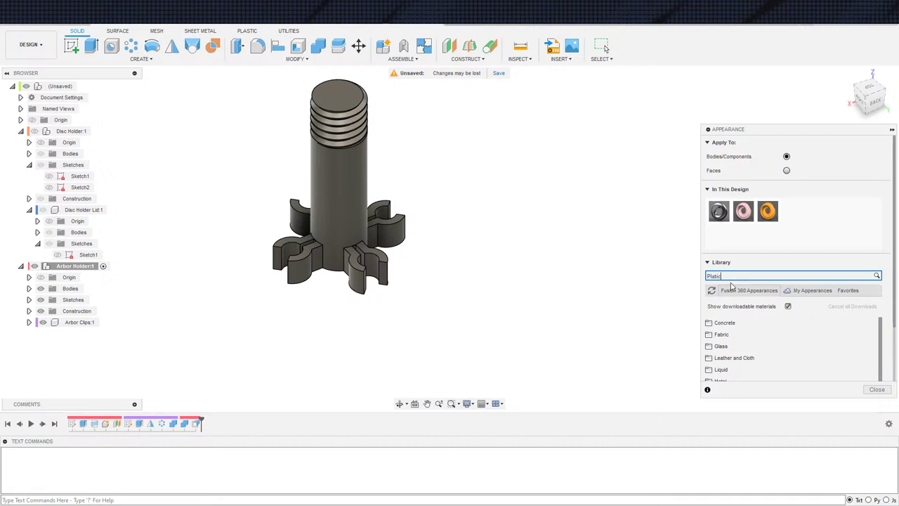
{"action": "key", "text": "Return"}
{"action": "scroll", "coordinate": [801, 251], "scroll_direction": "down", "scroll_amount": 2}
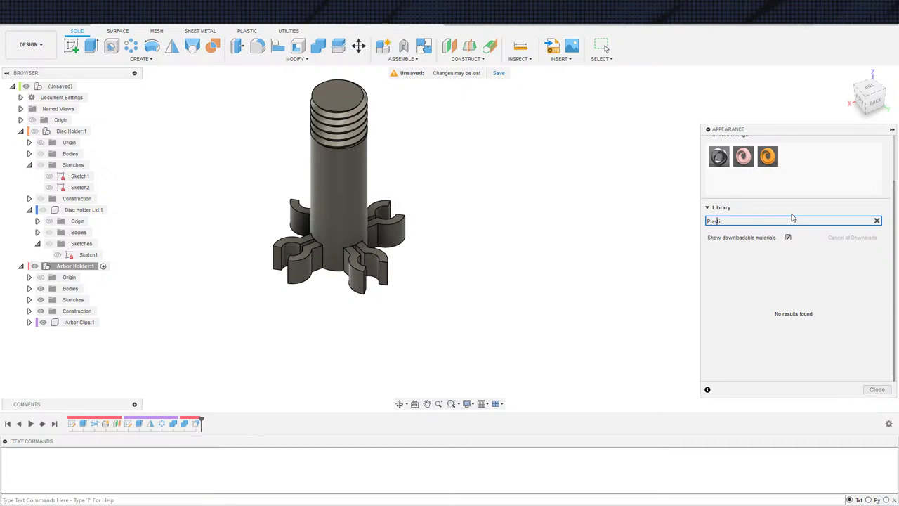
{"action": "key", "text": "Return"}
{"action": "scroll", "coordinate": [723, 302], "scroll_direction": "down", "scroll_amount": 1}
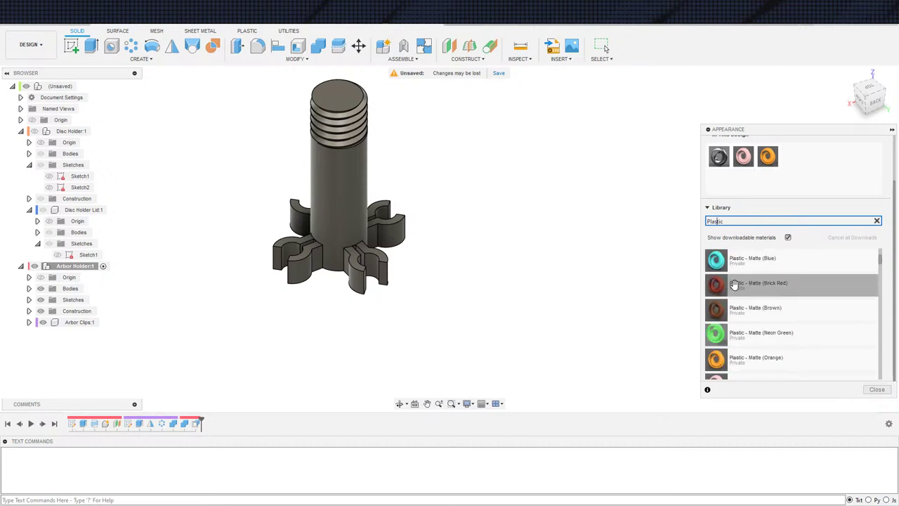
Step: Apply Plastic - Matte (Blue) to the clips and Plastic - Matte (Neon Green) to the threaded shaft
{"action": "left_click_drag", "start_coordinate": [720, 284], "coordinate": [357, 279]}
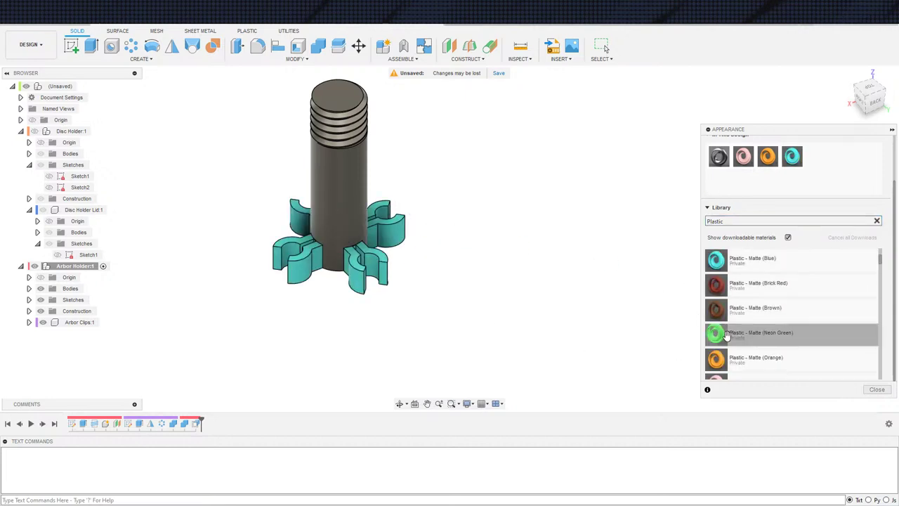
{"action": "left_click_drag", "start_coordinate": [716, 333], "coordinate": [358, 204]}
{"action": "scroll", "coordinate": [461, 325], "scroll_direction": "down", "scroll_amount": 1}
{"action": "key", "text": "Escape"}
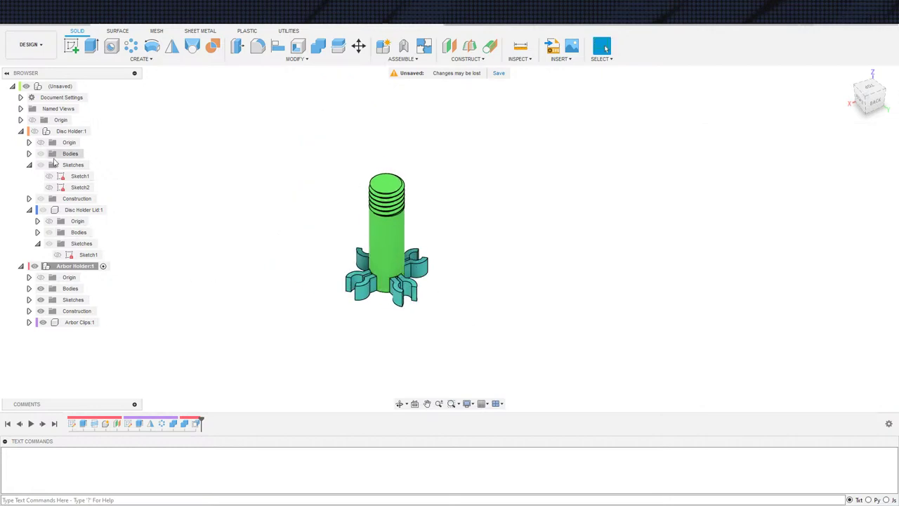
Step: Show the Disc Holder component
{"action": "left_click", "coordinate": [35, 131]}
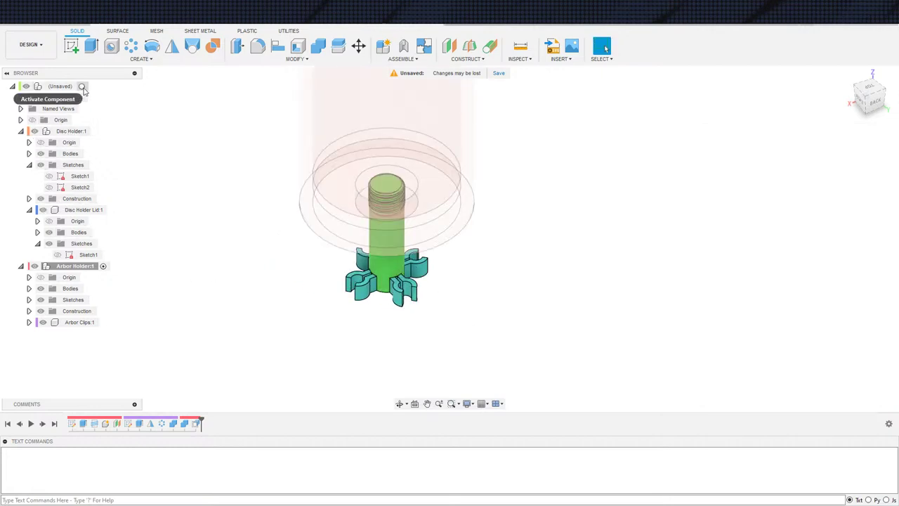
Step: Activate the top-level component and open the Arbor Clips profile sketch for editing
{"action": "left_click", "coordinate": [82, 87]}
{"action": "scroll", "coordinate": [256, 220], "scroll_direction": "down", "scroll_amount": 3}
{"action": "middle_click_drag", "start_coordinate": [398, 261], "coordinate": [286, 324], "text": "shift"}
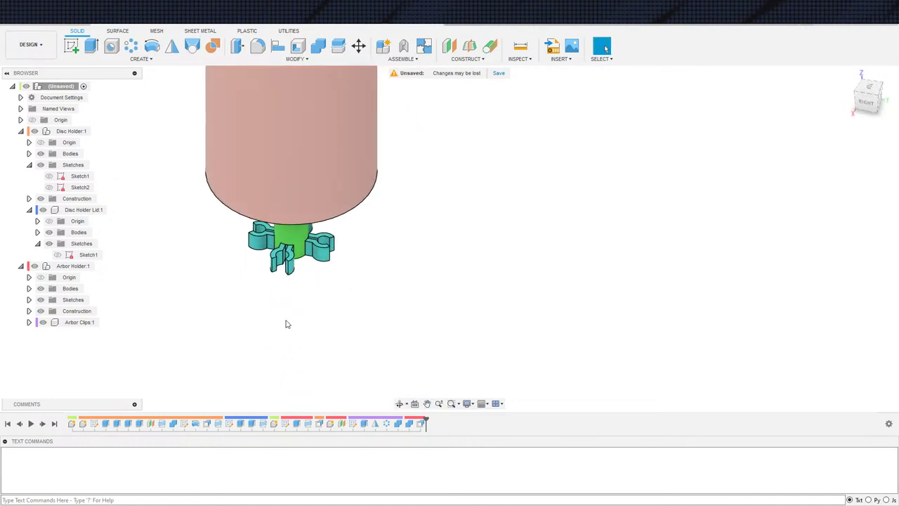
{"action": "double_click", "coordinate": [354, 424]}
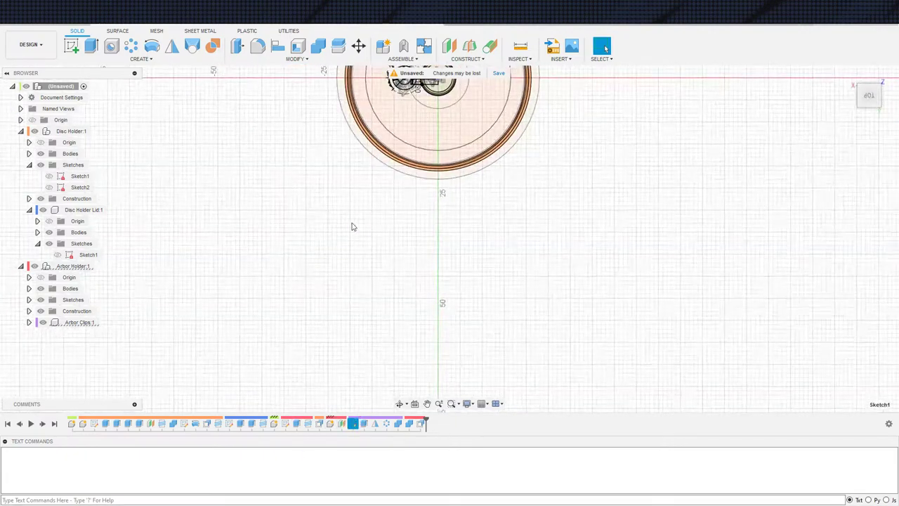
{"action": "scroll", "coordinate": [418, 355], "scroll_direction": "up", "scroll_amount": 5}
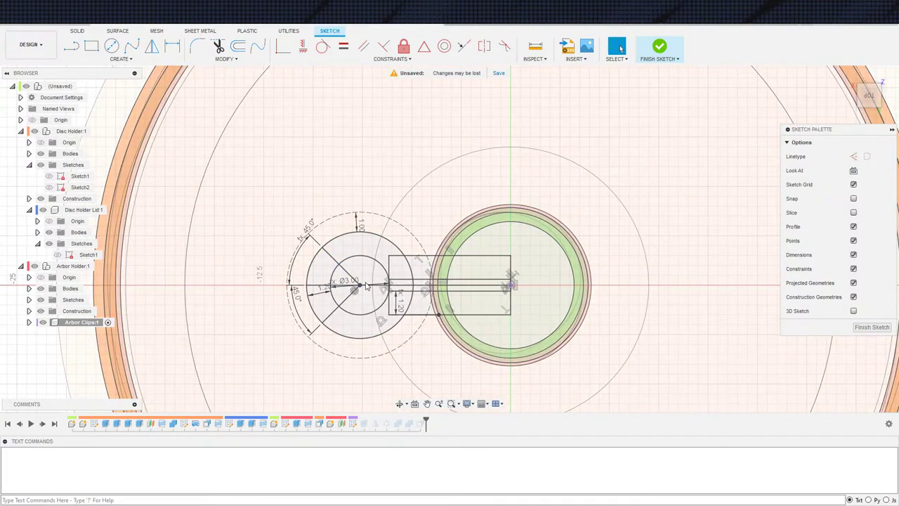
Step: Try to change the wall thickness of the clip ring between its inner and outer circles
{"action": "double_click", "coordinate": [323, 291]}
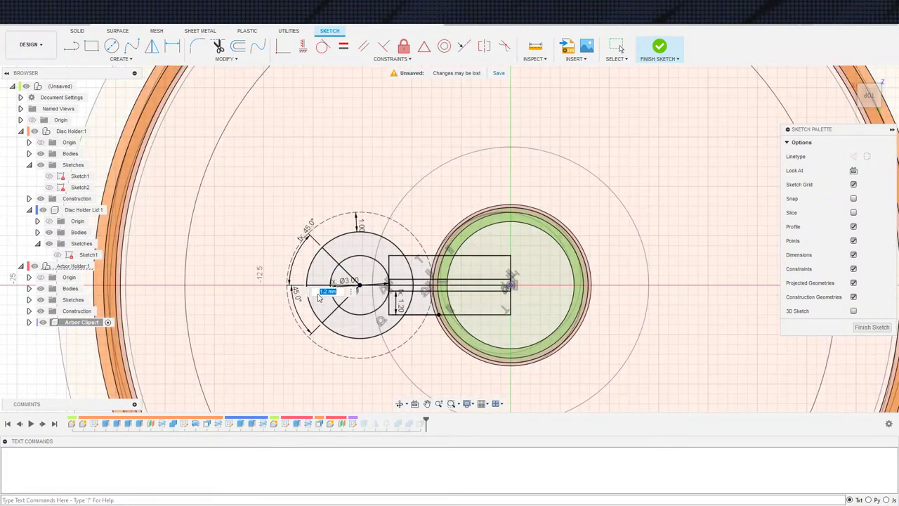
{"action": "key", "text": "Return"}
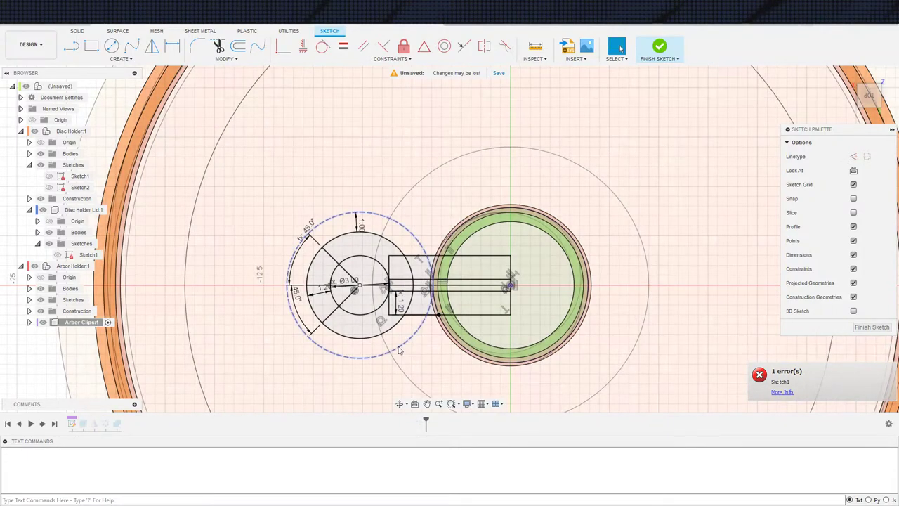
{"action": "scroll", "coordinate": [288, 354], "scroll_direction": "down", "scroll_amount": 2}
{"action": "mouse_move", "coordinate": [309, 361]}
{"action": "middle_mouse_down", "text": "shift"}
{"action": "mouse_move", "coordinate": [359, 303]}
{"action": "mouse_move", "coordinate": [379, 98]}
{"action": "middle_mouse_up", "text": "shift"}
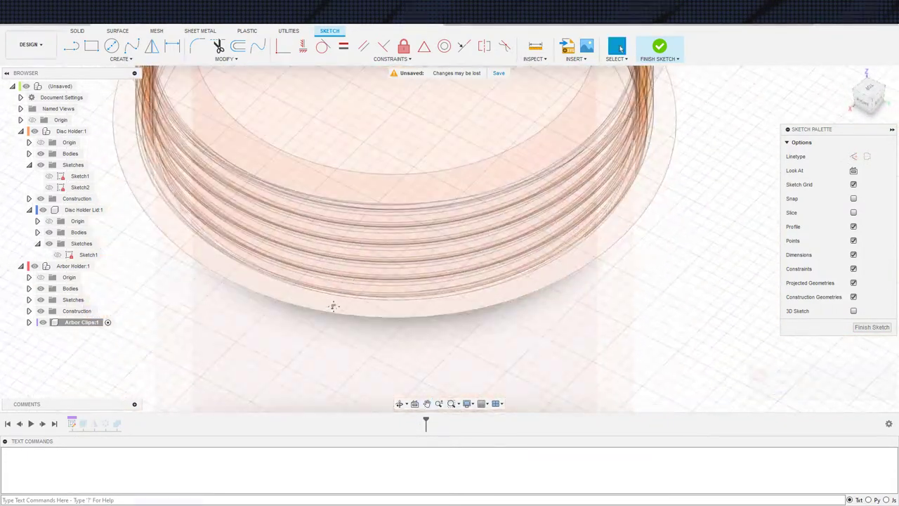
{"action": "middle_click_drag", "start_coordinate": [333, 305], "coordinate": [319, 84]}
{"action": "middle_click_drag", "start_coordinate": [305, 339], "coordinate": [250, 49]}
{"action": "middle_click_drag", "start_coordinate": [316, 317], "coordinate": [351, 132]}
{"action": "scroll", "coordinate": [293, 211], "scroll_direction": "up", "scroll_amount": 5}
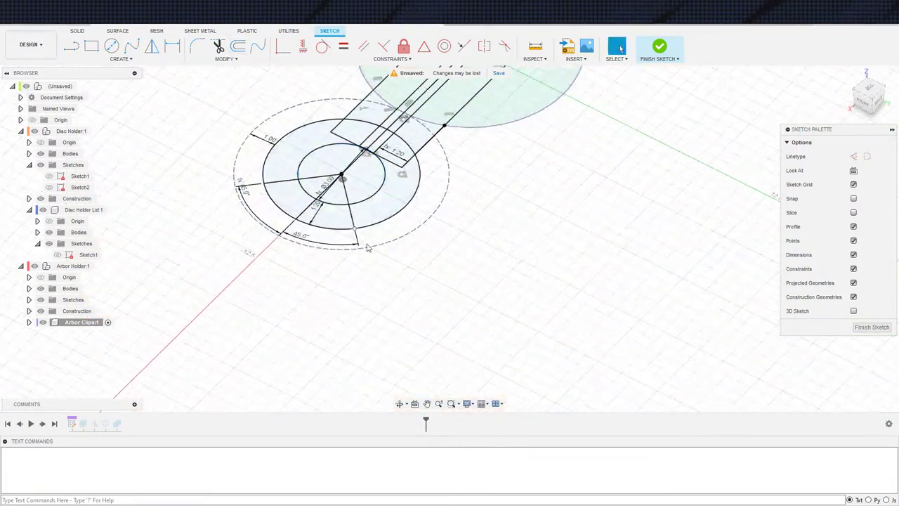
{"action": "middle_click_drag", "start_coordinate": [302, 194], "coordinate": [267, 296]}
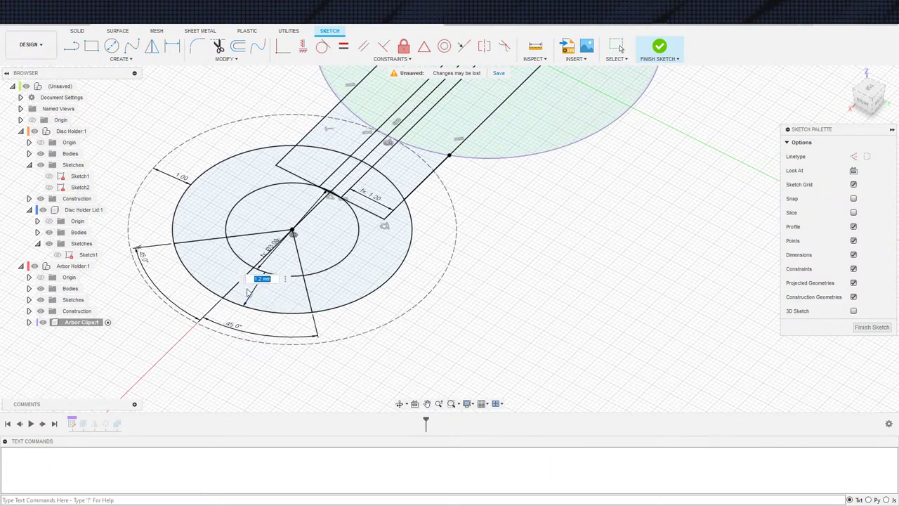
{"action": "key", "text": "Return"}
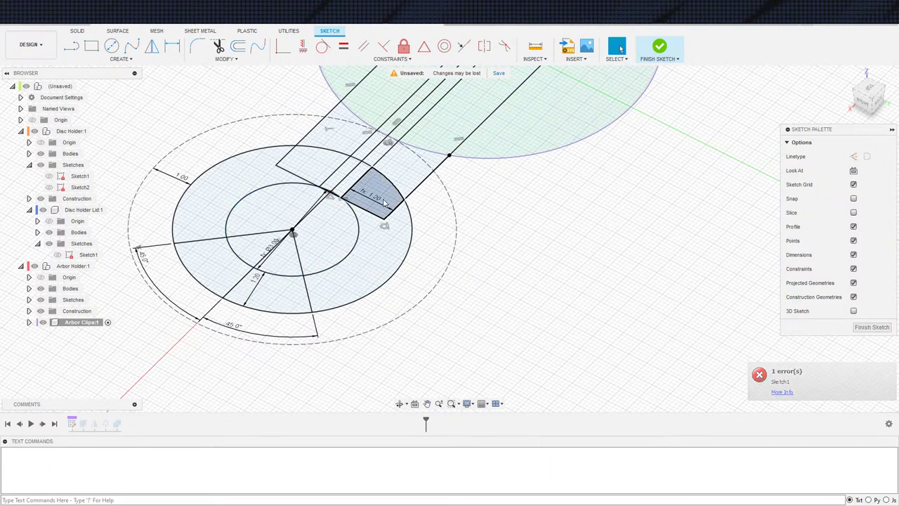
Step: Delete the linked width dimension on the clip arm and set the clip ring's wall thickness to 1.5 mm
{"action": "left_click", "coordinate": [361, 199]}
{"action": "left_click", "coordinate": [375, 205]}
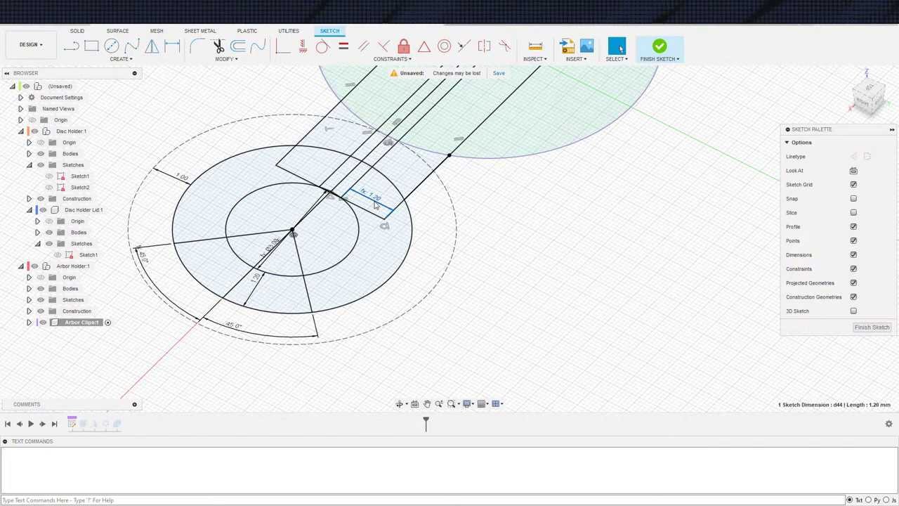
{"action": "key", "text": "Delete"}
{"action": "left_click", "coordinate": [258, 279]}
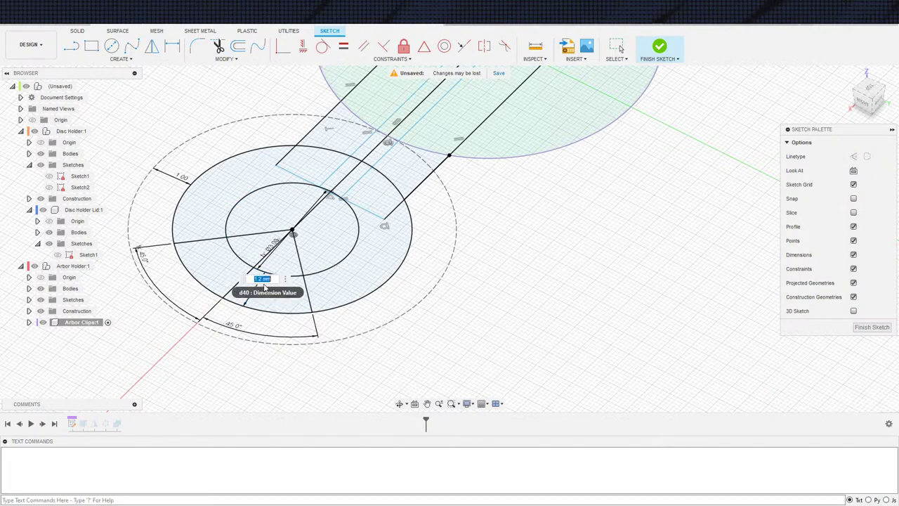
{"action": "key", "text": "Return"}
Step: Dimension the clip arm's width as 1.2 mm
{"action": "key", "text": "d"}
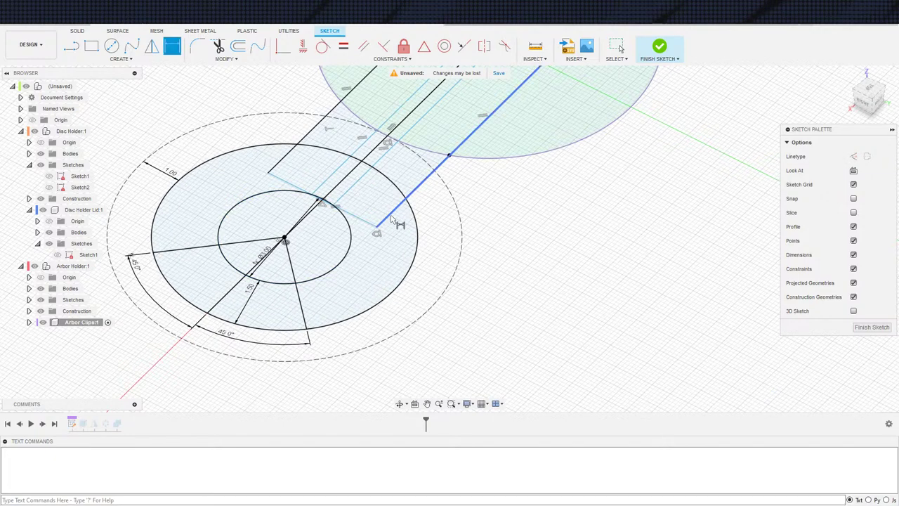
{"action": "left_click", "coordinate": [350, 238]}
{"action": "left_click", "coordinate": [365, 236]}
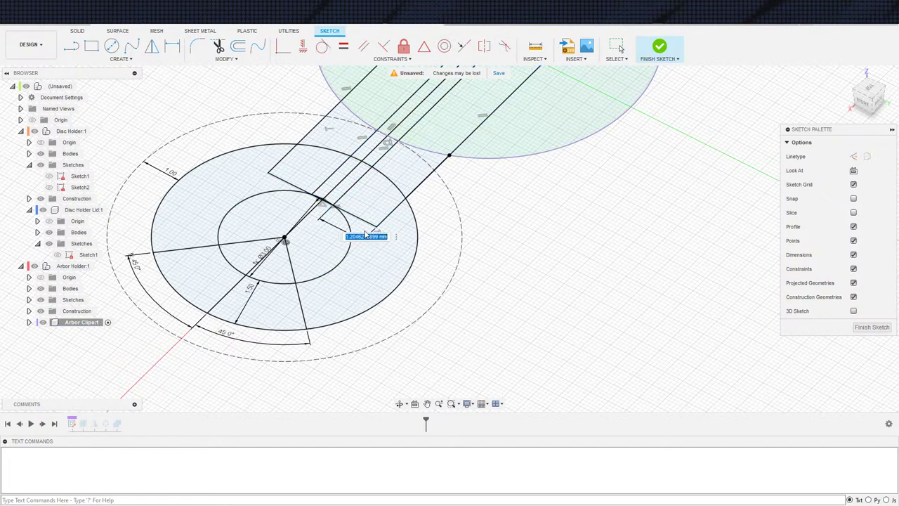
{"action": "key", "text": "Return"}
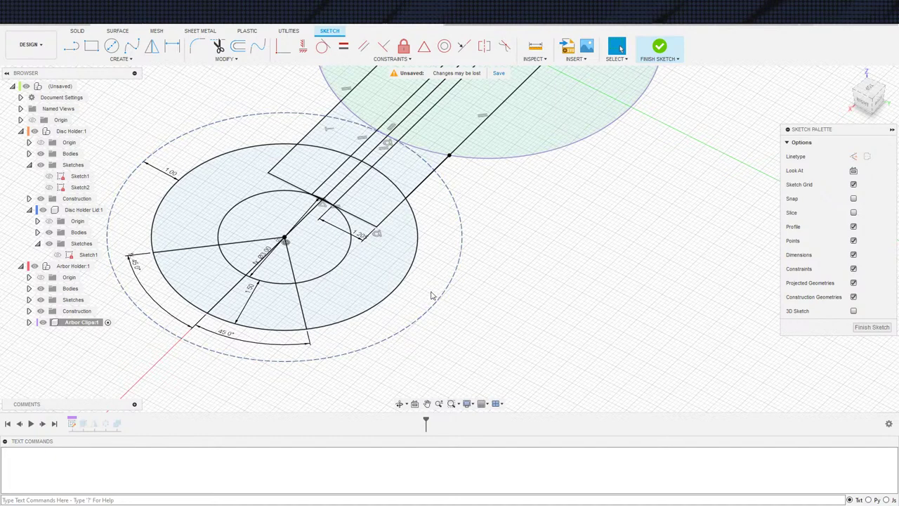
Step: Replace the arm-width dimension with a 1 mm dimension across the slot between the clip arms and finish the sketch
{"action": "left_click", "coordinate": [358, 242]}
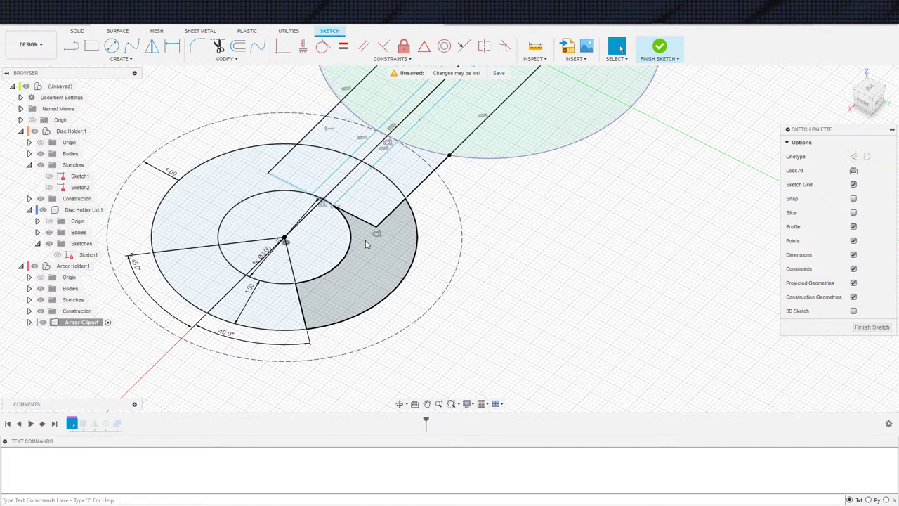
{"action": "key", "text": "r"}
{"action": "left_click", "coordinate": [344, 197]}
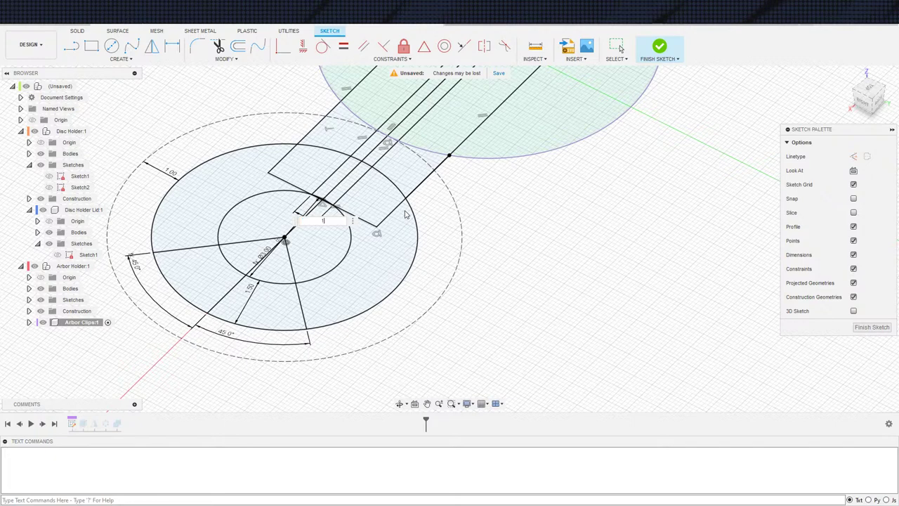
{"action": "key", "text": "Escape"}
{"action": "scroll", "coordinate": [416, 278], "scroll_direction": "down", "scroll_amount": 3}
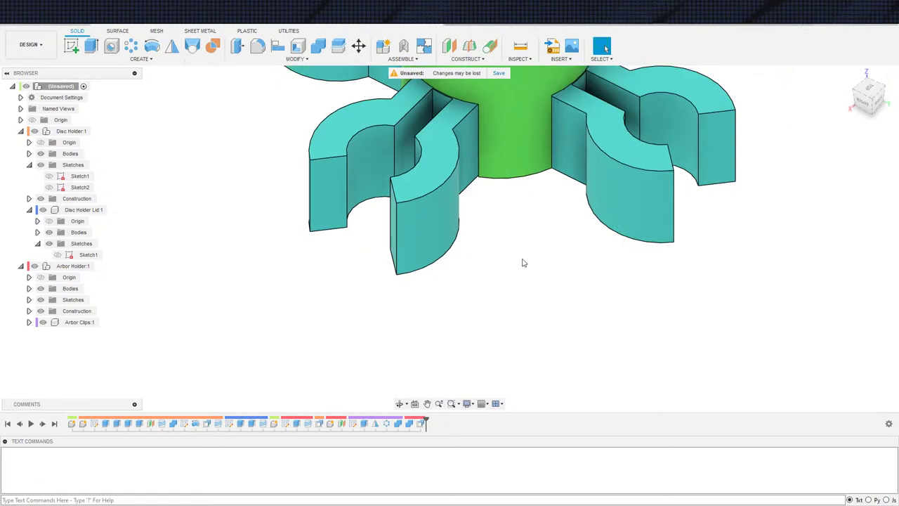
{"action": "middle_click_drag", "start_coordinate": [523, 263], "coordinate": [538, 246], "text": "shift"}
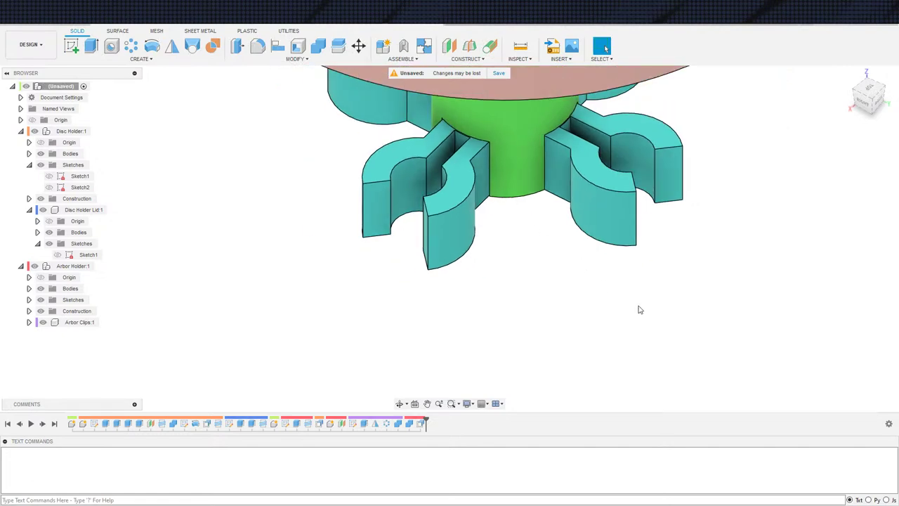
{"action": "middle_click_drag", "start_coordinate": [576, 351], "coordinate": [609, 352], "text": "shift"}
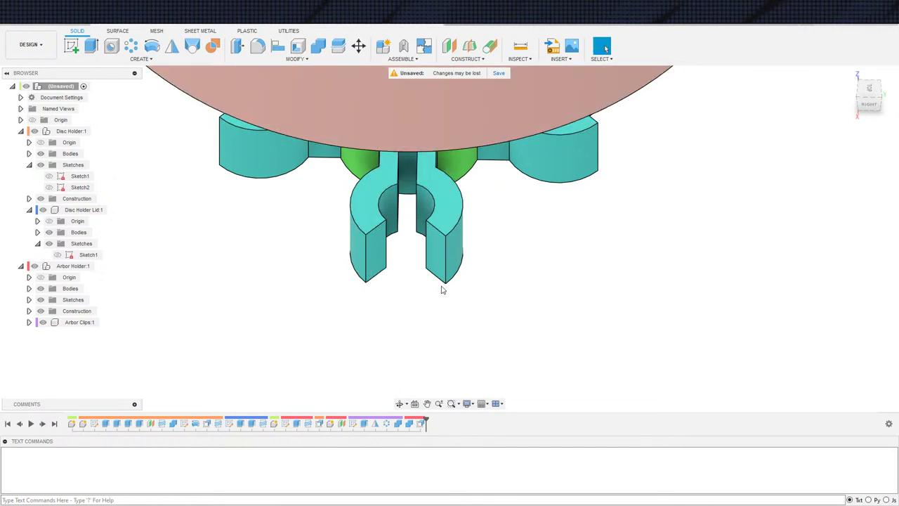
Step: Reopen the clip sketch, set the opening's angle from the centre axis to 30°, and finish the sketch
{"action": "double_click", "coordinate": [353, 424]}
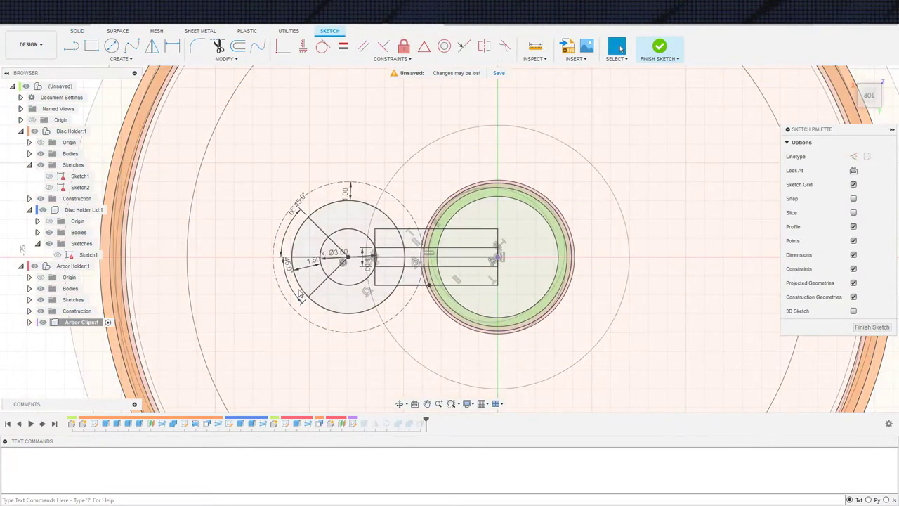
{"action": "left_click", "coordinate": [290, 287]}
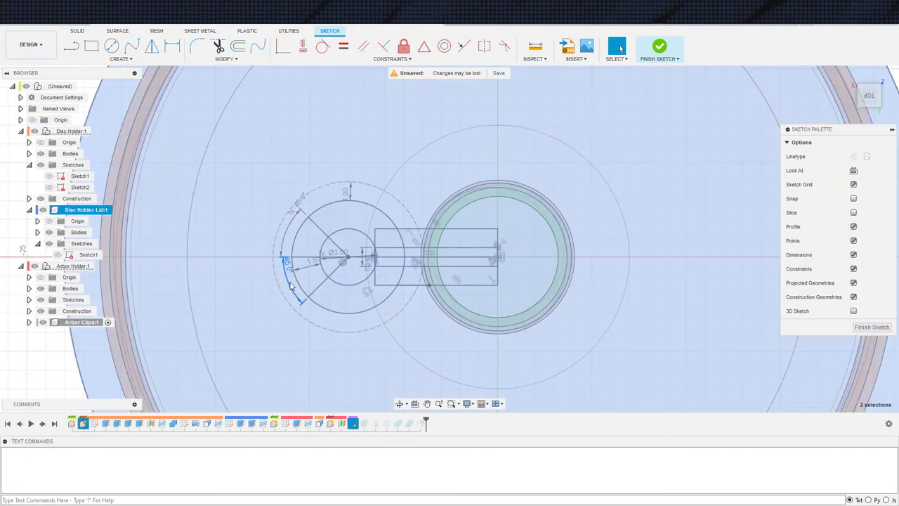
{"action": "key", "text": "Escape"}
{"action": "middle_click_drag", "start_coordinate": [281, 336], "coordinate": [345, 84], "text": "shift"}
{"action": "middle_click_drag", "start_coordinate": [352, 386], "coordinate": [342, 431]}
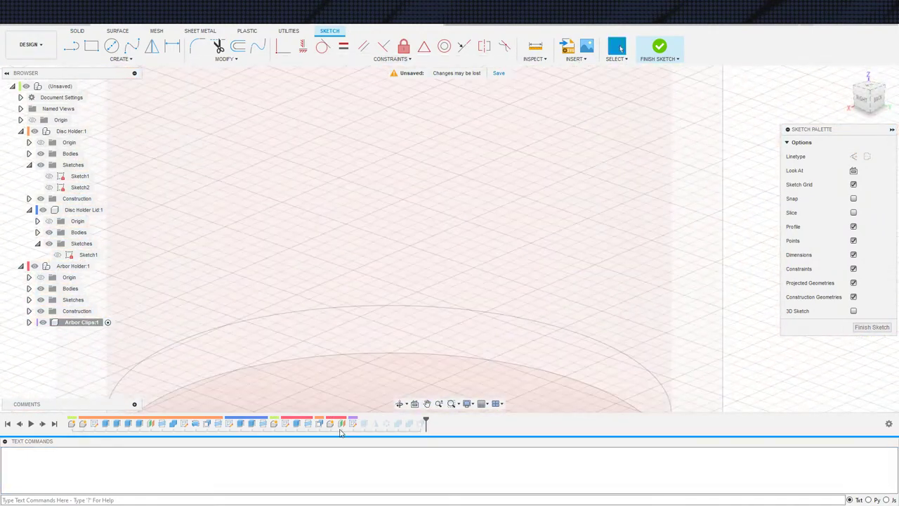
{"action": "scroll", "coordinate": [351, 318], "scroll_direction": "up", "scroll_amount": 3}
{"action": "scroll", "coordinate": [351, 318], "scroll_direction": "down", "scroll_amount": 7}
{"action": "mouse_move", "coordinate": [436, 265]}
{"action": "middle_mouse_down"}
{"action": "mouse_move", "coordinate": [441, 275]}
{"action": "mouse_move", "coordinate": [427, 109]}
{"action": "middle_mouse_up"}
{"action": "scroll", "coordinate": [389, 293], "scroll_direction": "up", "scroll_amount": 8}
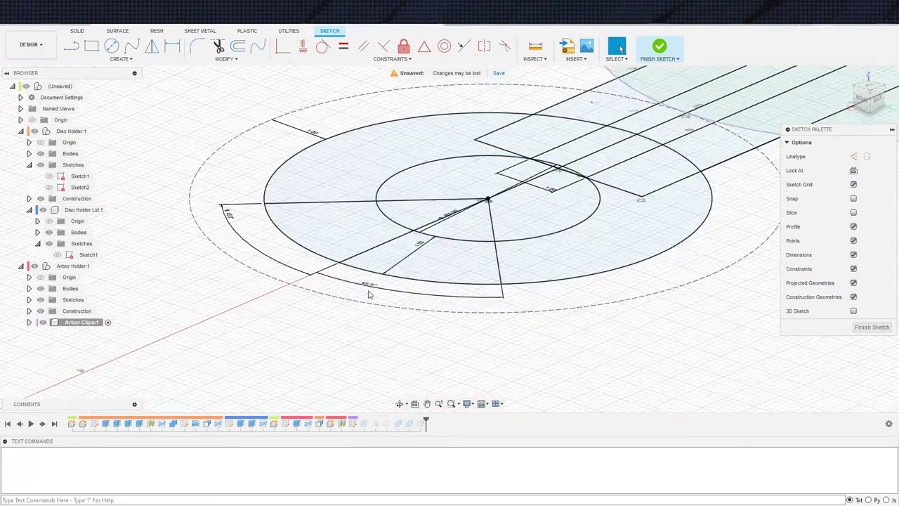
{"action": "double_click", "coordinate": [371, 286]}
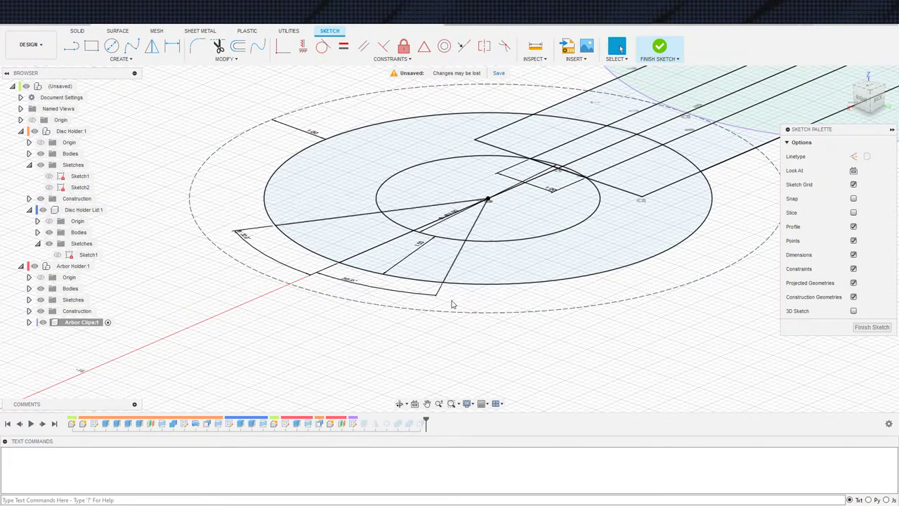
{"action": "left_click", "coordinate": [660, 46]}
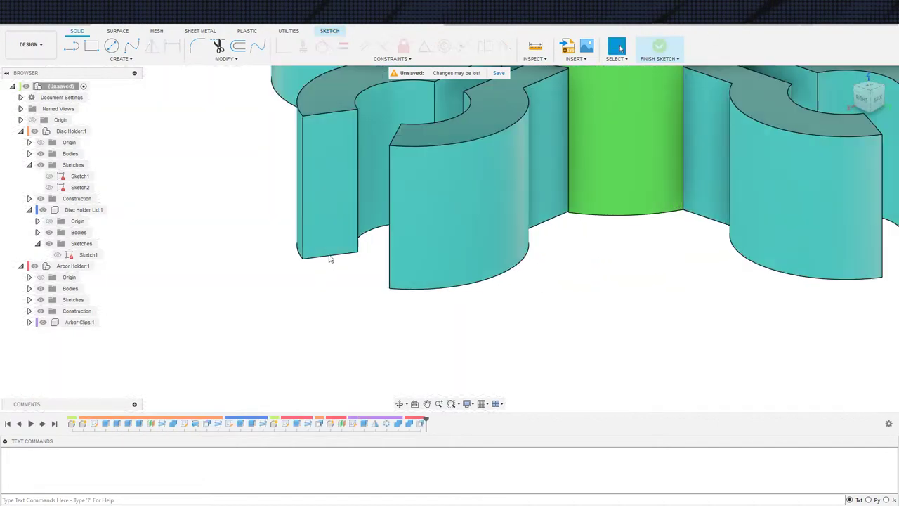
Step: Examine the clip openings and their proportions relative to the shaft and the Disc Holder
{"action": "scroll", "coordinate": [377, 279], "scroll_direction": "down", "scroll_amount": 2}
{"action": "middle_click_drag", "start_coordinate": [410, 276], "coordinate": [443, 271], "text": "shift"}
{"action": "scroll", "coordinate": [440, 231], "scroll_direction": "down", "scroll_amount": 2}
{"action": "scroll", "coordinate": [485, 274], "scroll_direction": "down", "scroll_amount": 3}
{"action": "middle_click_drag", "start_coordinate": [502, 260], "coordinate": [479, 260], "text": "shift"}
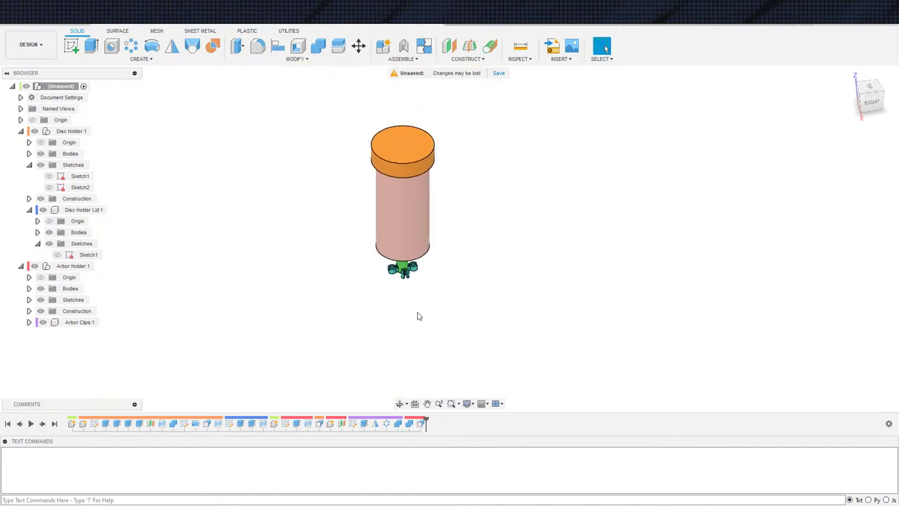
{"action": "scroll", "coordinate": [410, 288], "scroll_direction": "up", "scroll_amount": 5}
{"action": "middle_click_drag", "start_coordinate": [418, 286], "coordinate": [446, 275], "text": "shift"}
{"action": "scroll", "coordinate": [440, 185], "scroll_direction": "up", "scroll_amount": 3}
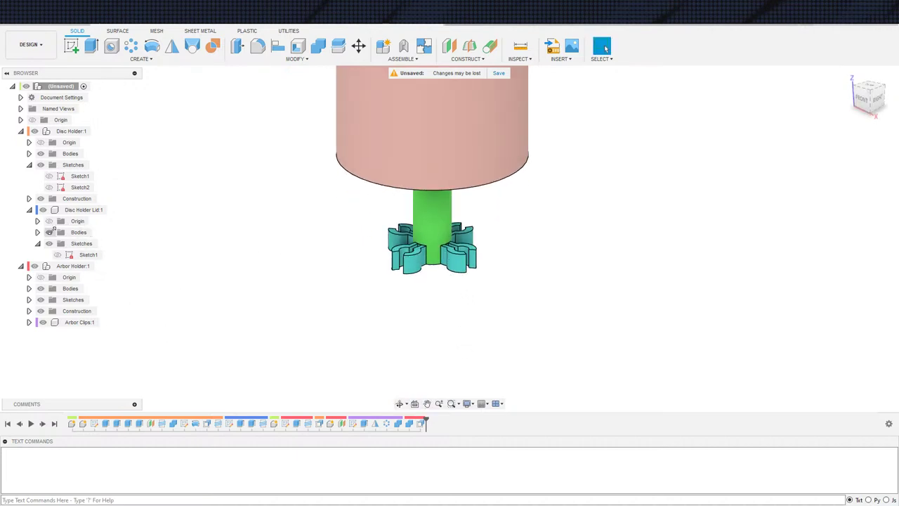
Step: Set the centre hole's diameter in the Disc Holder's Sketch1 to 10 mm and finish the sketch
{"action": "double_click", "coordinate": [60, 179]}
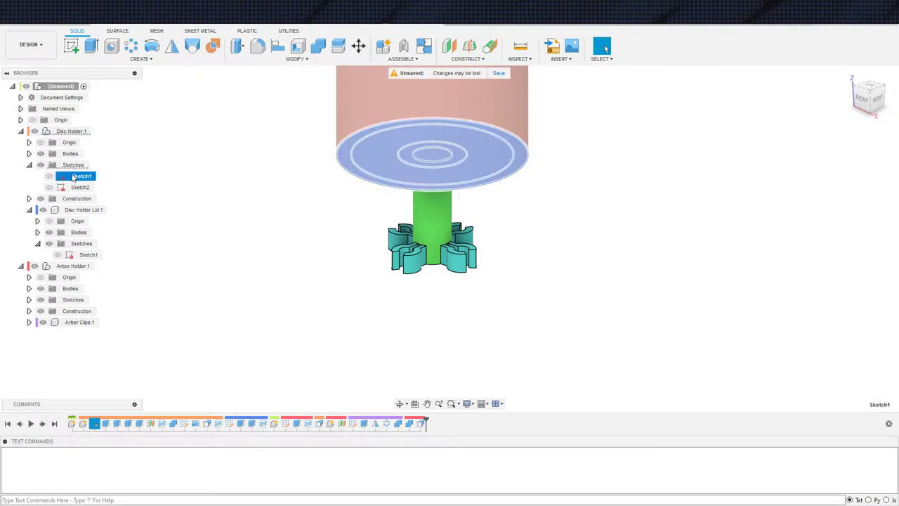
{"action": "scroll", "coordinate": [413, 242], "scroll_direction": "up", "scroll_amount": 2}
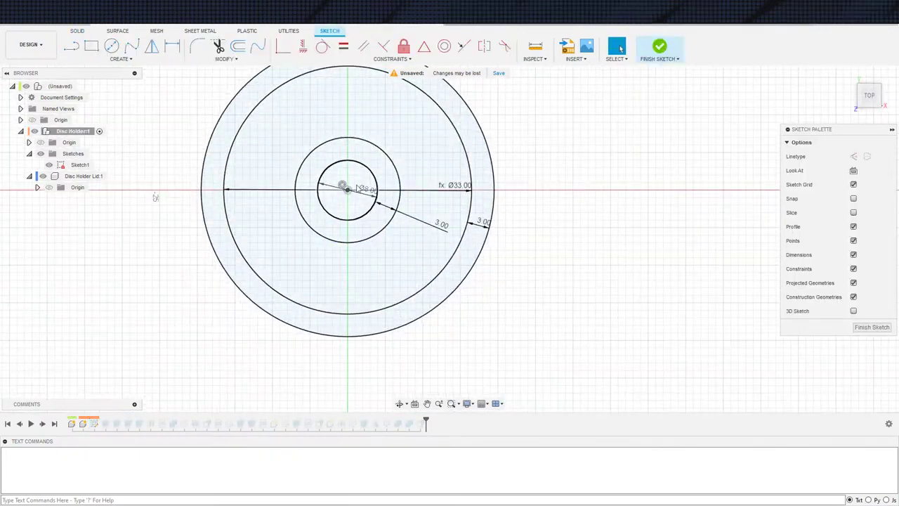
{"action": "double_click", "coordinate": [375, 193]}
{"action": "type", "text": "10"}
{"action": "key", "text": "Return"}
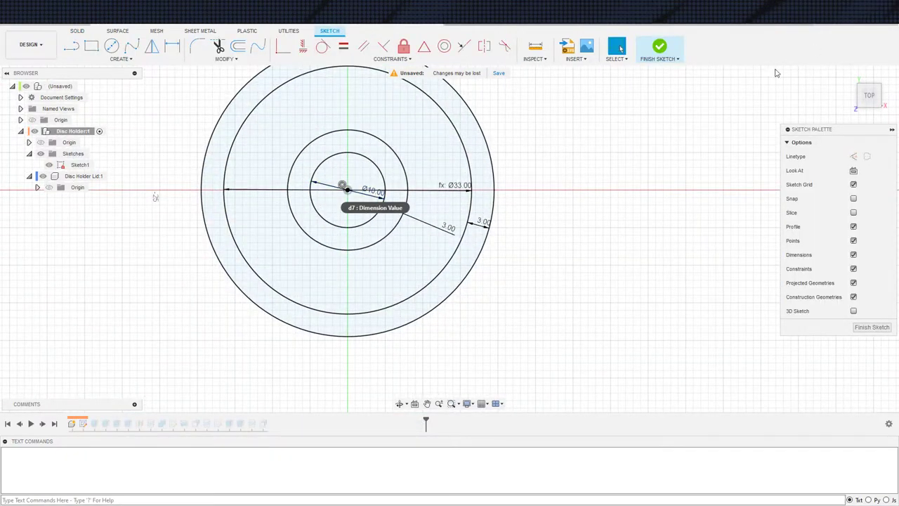
{"action": "left_click", "coordinate": [662, 48]}
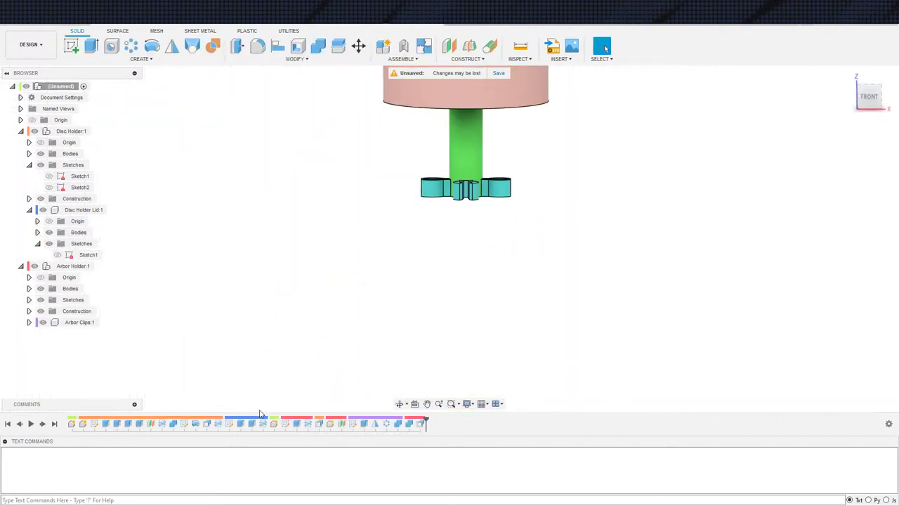
Step: Set the internal thread in the Disc Holder's centre hole to size 10.0 mm, designation M10x1.5
{"action": "left_click", "coordinate": [218, 424]}
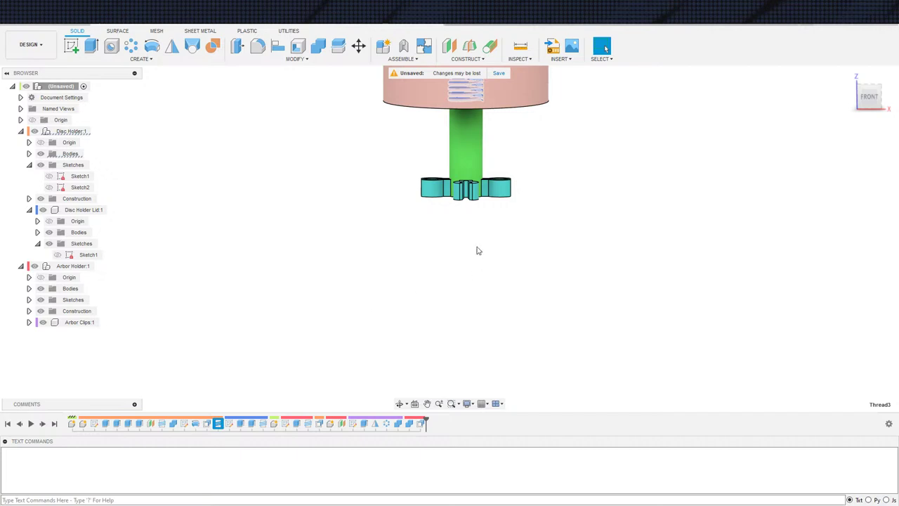
{"action": "left_click", "coordinate": [809, 198]}
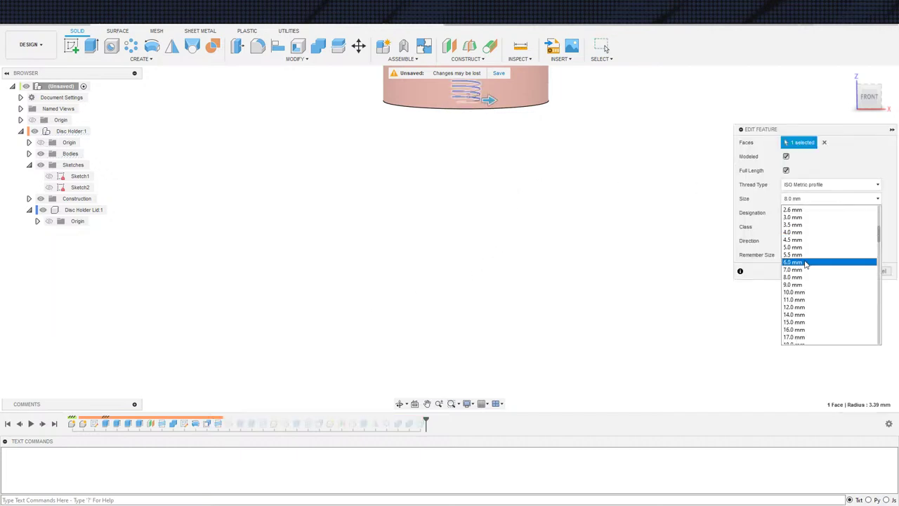
{"action": "left_click", "coordinate": [800, 294]}
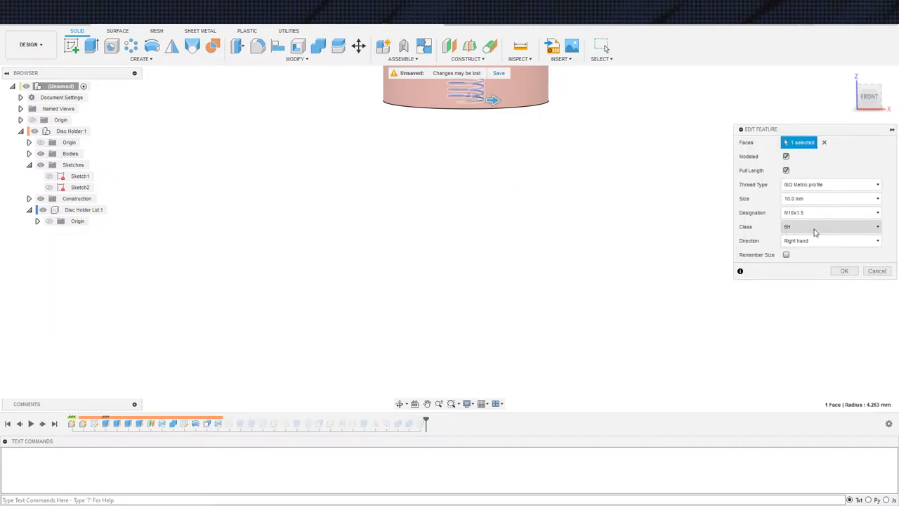
{"action": "middle_click_drag", "start_coordinate": [622, 157], "coordinate": [328, 360], "text": "shift"}
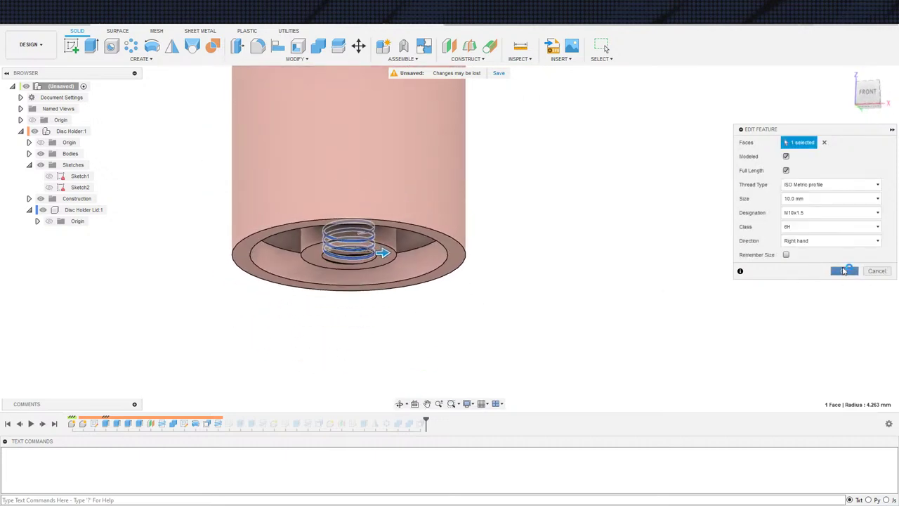
{"action": "left_click", "coordinate": [844, 271]}
{"action": "double_click", "coordinate": [263, 423]}
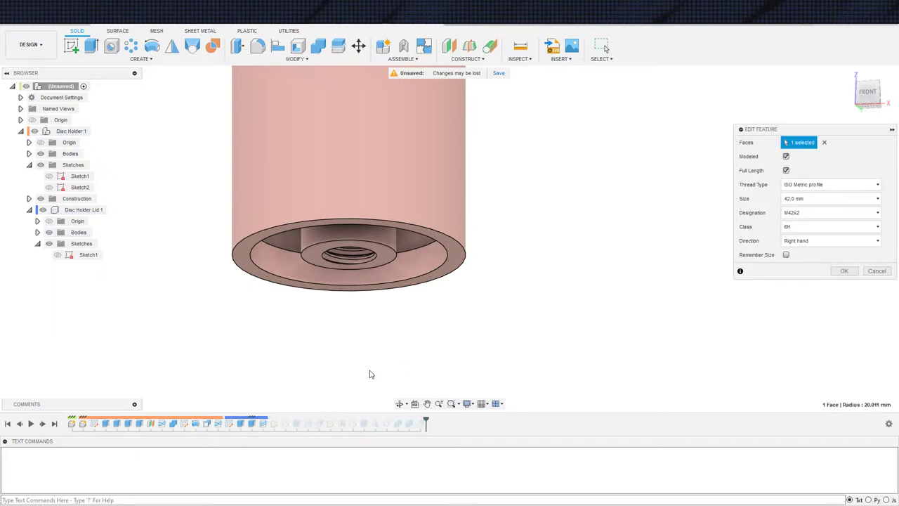
{"action": "key", "text": "Escape"}
Step: Set the external thread on the Arbor Holder's shaft to size 10.0 mm, designation M10x1.5
{"action": "double_click", "coordinate": [308, 424]}
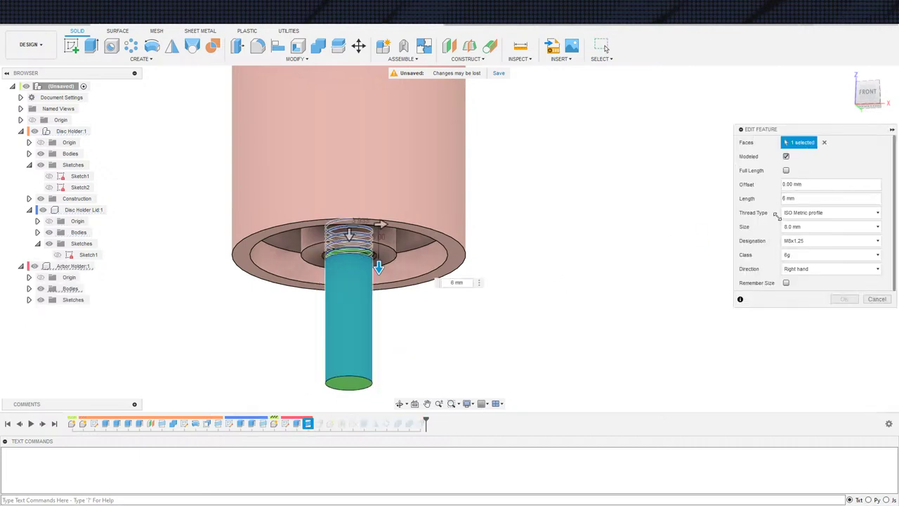
{"action": "left_click", "coordinate": [801, 228]}
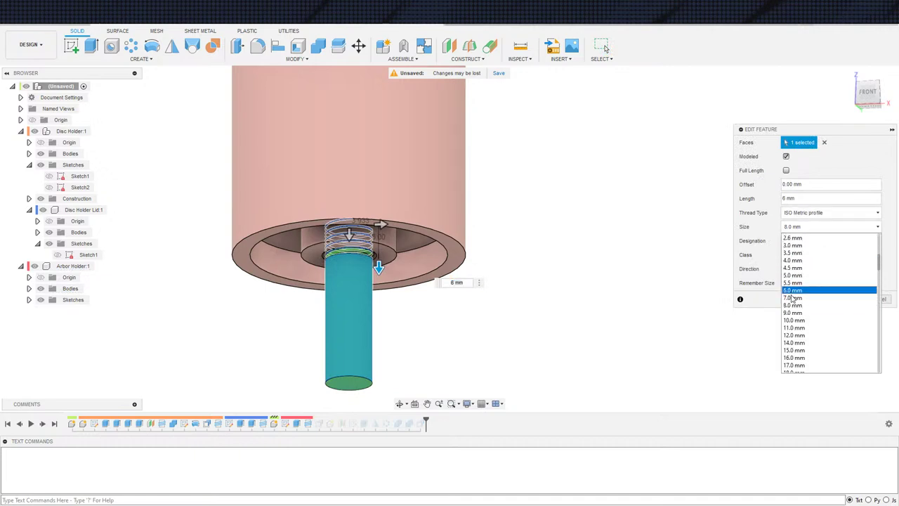
{"action": "left_click", "coordinate": [793, 325]}
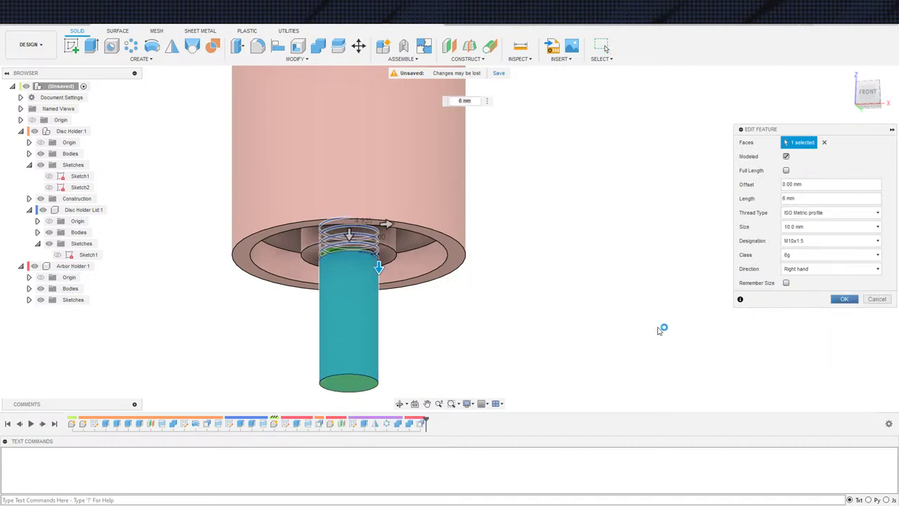
{"action": "key", "text": "Return"}
Step: Reopen the Arbor Clips sketch and try a circle centred on the clip's hole with a 4.25 mm diameter
{"action": "scroll", "coordinate": [534, 328], "scroll_direction": "down", "scroll_amount": 3}
{"action": "middle_click_drag", "start_coordinate": [478, 387], "coordinate": [426, 331]}
{"action": "scroll", "coordinate": [437, 295], "scroll_direction": "up", "scroll_amount": 4}
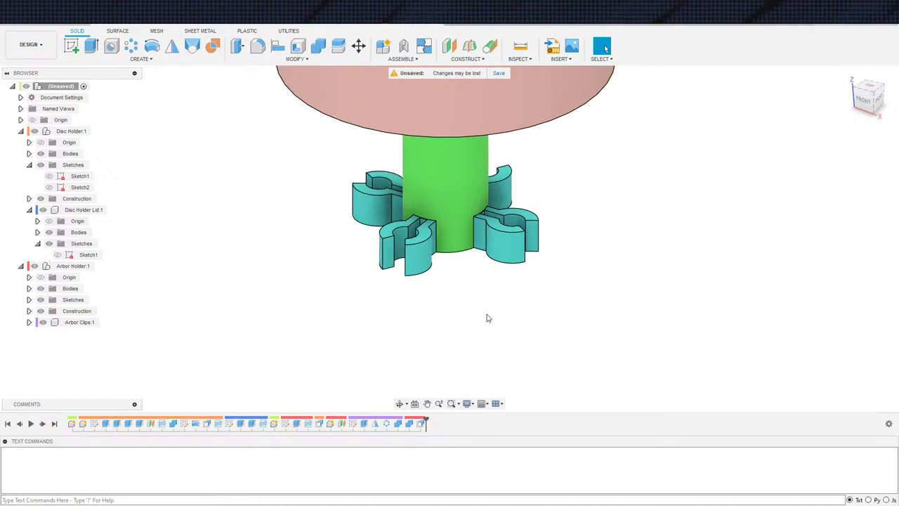
{"action": "middle_click_drag", "start_coordinate": [489, 318], "coordinate": [615, 203], "text": "shift"}
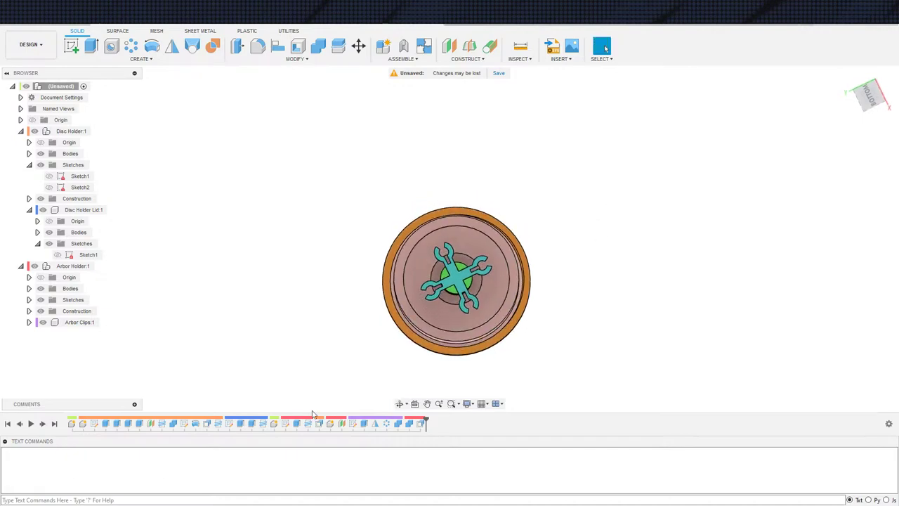
{"action": "scroll", "coordinate": [333, 393], "scroll_direction": "up", "scroll_amount": 3}
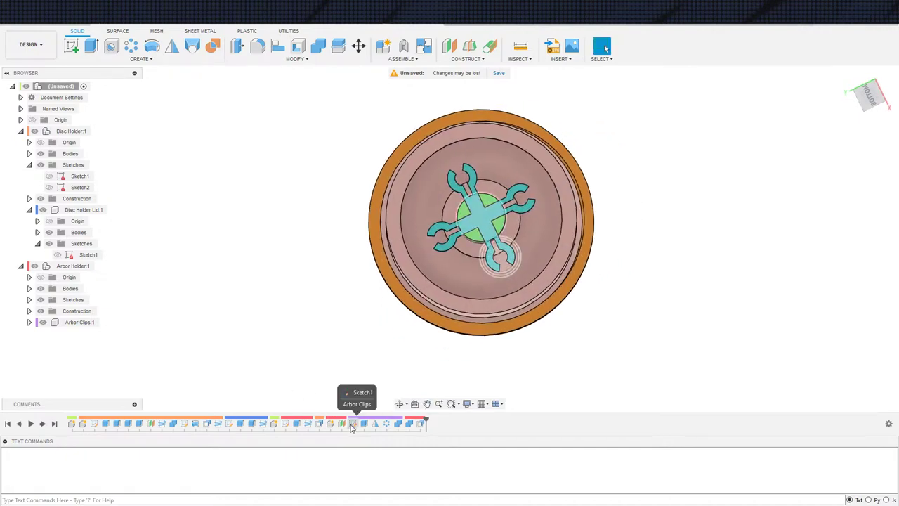
{"action": "double_click", "coordinate": [354, 423]}
{"action": "scroll", "coordinate": [518, 211], "scroll_direction": "up", "scroll_amount": 3}
{"action": "middle_click_drag", "start_coordinate": [520, 209], "coordinate": [482, 283]}
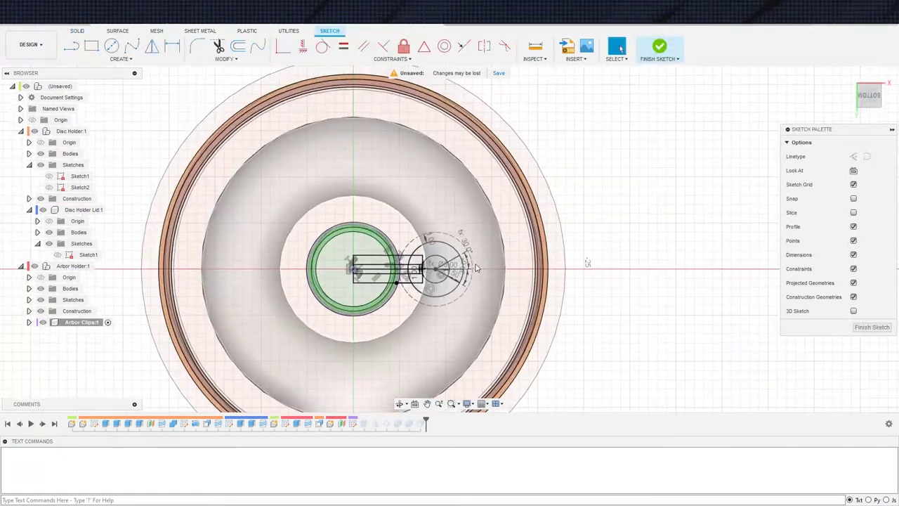
{"action": "scroll", "coordinate": [475, 266], "scroll_direction": "up", "scroll_amount": 3}
{"action": "key", "text": "c"}
{"action": "left_click", "coordinate": [402, 271]}
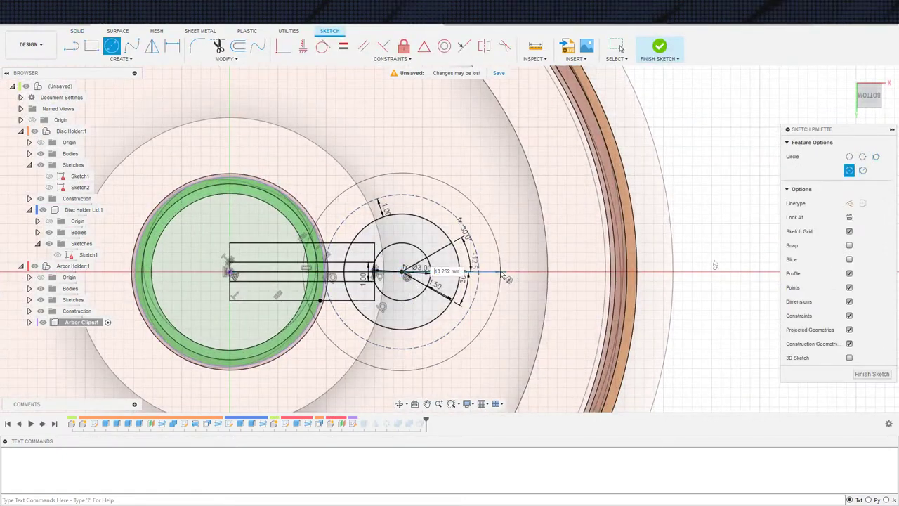
{"action": "scroll", "coordinate": [484, 307], "scroll_direction": "down", "scroll_amount": 2}
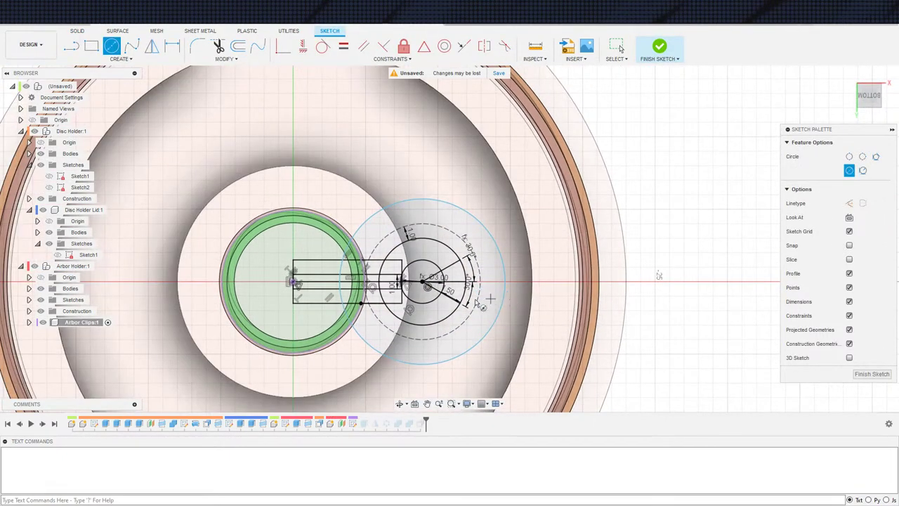
{"action": "key", "text": "d"}
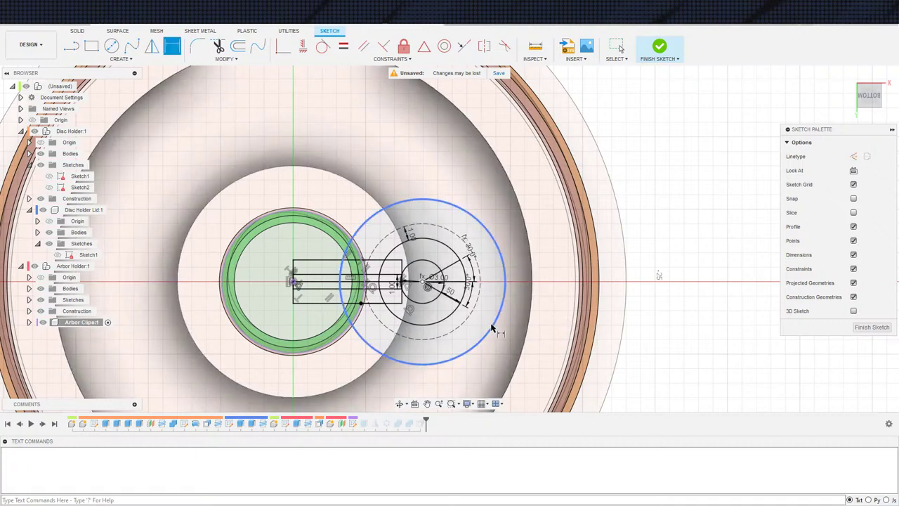
{"action": "left_click", "coordinate": [491, 329]}
{"action": "left_click", "coordinate": [490, 320]}
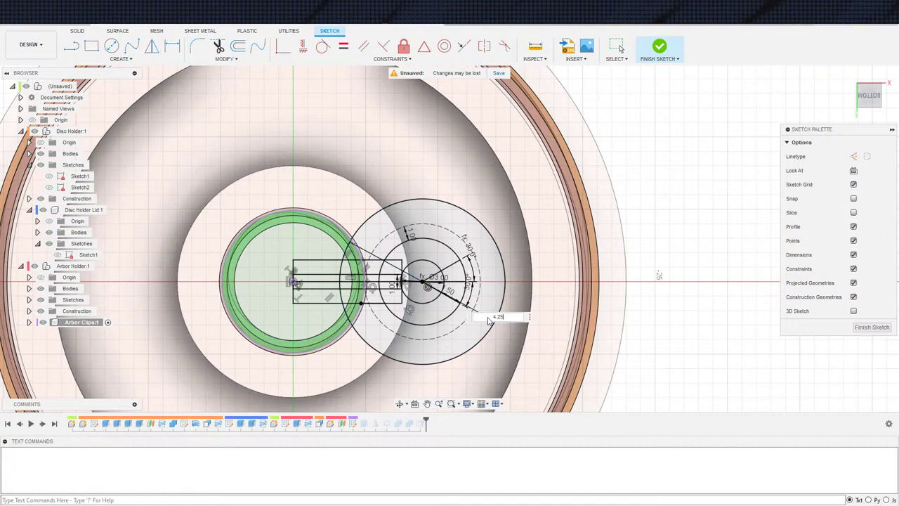
{"action": "type", "text": "4.25"}
{"action": "key", "text": "Return"}
Step: Compare the trial circle with the clip profile, and undo the circle, its dimension and the sketch edit
{"action": "scroll", "coordinate": [434, 263], "scroll_direction": "up", "scroll_amount": 4}
{"action": "scroll", "coordinate": [540, 347], "scroll_direction": "up", "scroll_amount": 1}
{"action": "middle_click_drag", "start_coordinate": [524, 343], "coordinate": [522, 342]}
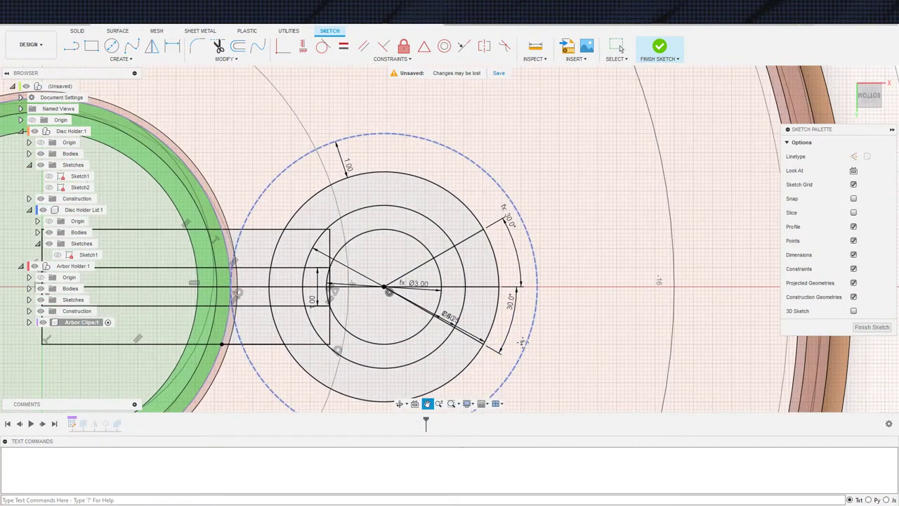
{"action": "scroll", "coordinate": [522, 342], "scroll_direction": "down", "scroll_amount": 2}
{"action": "scroll", "coordinate": [475, 332], "scroll_direction": "down", "scroll_amount": 1}
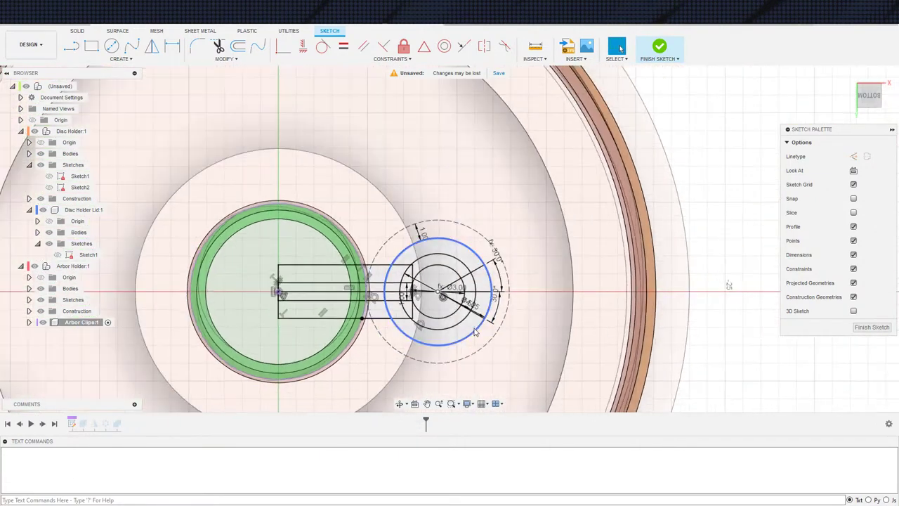
{"action": "key", "text": "ctrl+z"}
{"action": "key", "text": "ctrl+z"}
{"action": "key", "text": "ctrl+z"}
{"action": "key", "text": "ctrl+z"}
{"action": "key", "text": "ctrl+z"}
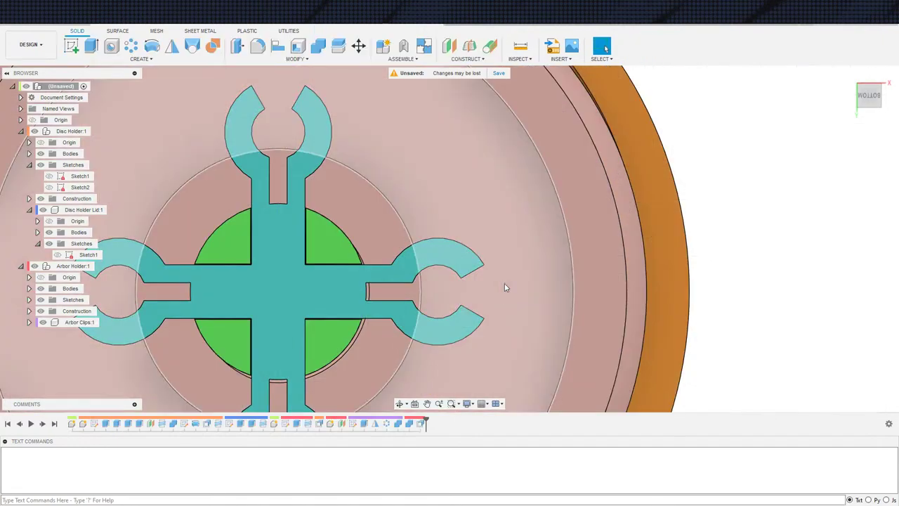
Step: Examine the Disc Holder's central boss, outer wall and inner rim in relation to the shaft and clips
{"action": "scroll", "coordinate": [466, 328], "scroll_direction": "down", "scroll_amount": 3}
{"action": "middle_click_drag", "start_coordinate": [476, 309], "coordinate": [479, 224], "text": "shift"}
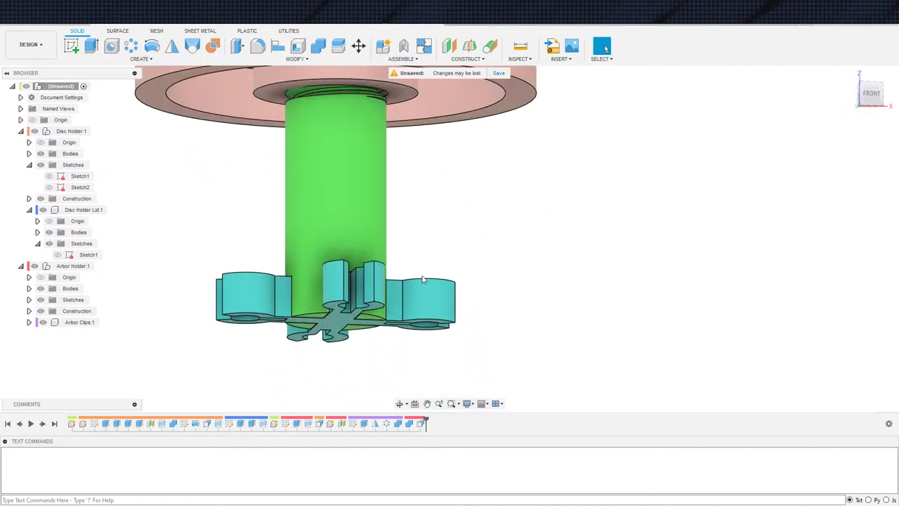
{"action": "middle_click_drag", "start_coordinate": [423, 281], "coordinate": [473, 220], "text": "shift"}
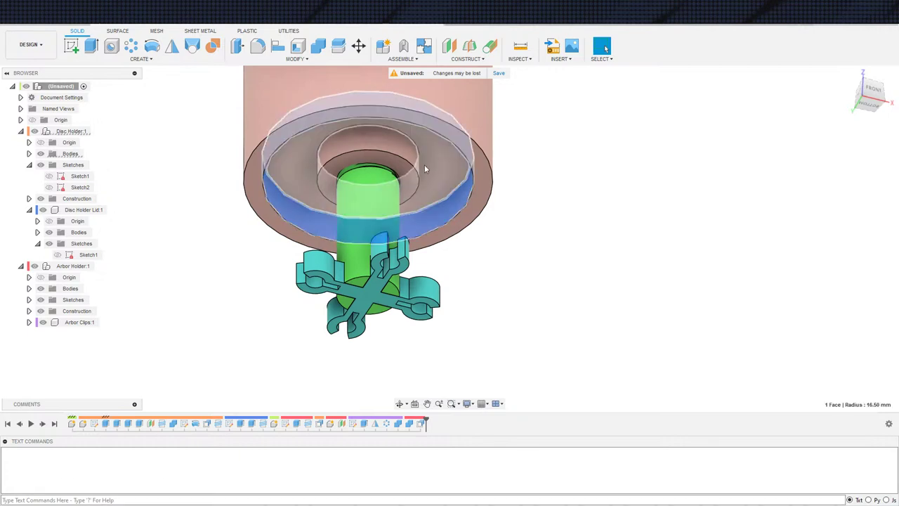
{"action": "left_click", "coordinate": [411, 154]}
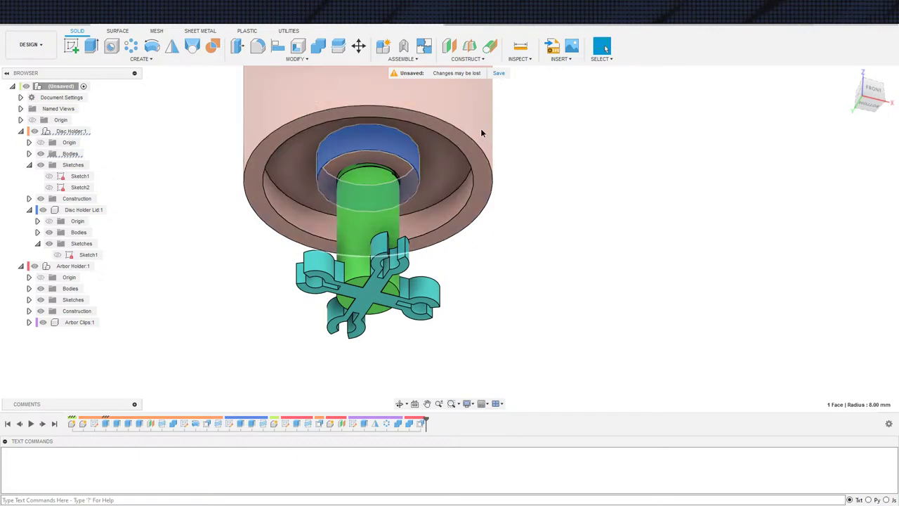
{"action": "left_click", "coordinate": [482, 132]}
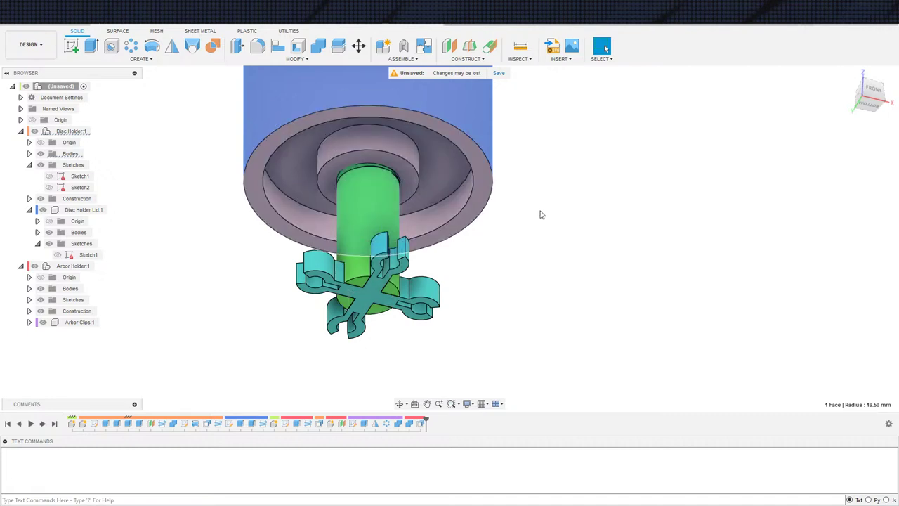
{"action": "scroll", "coordinate": [559, 230], "scroll_direction": "up", "scroll_amount": 2}
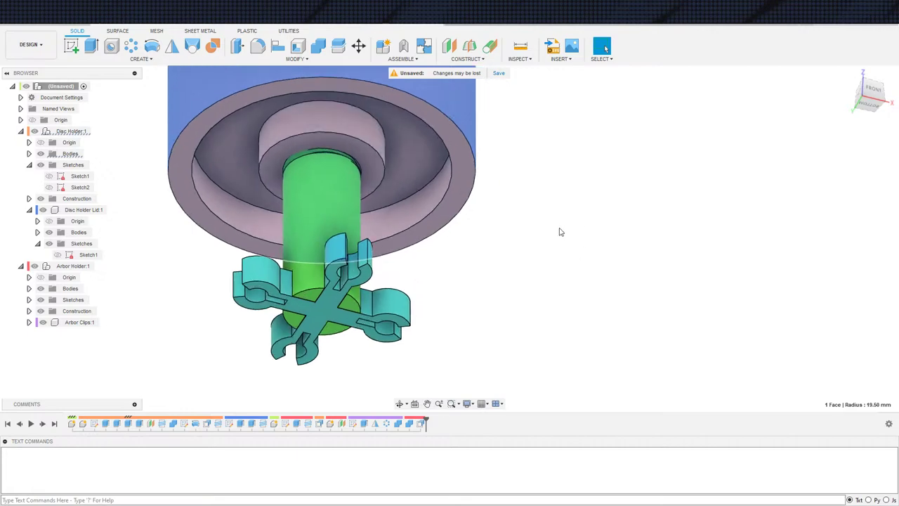
{"action": "middle_click_drag", "start_coordinate": [498, 235], "coordinate": [525, 253]}
{"action": "scroll", "coordinate": [531, 253], "scroll_direction": "down", "scroll_amount": 2}
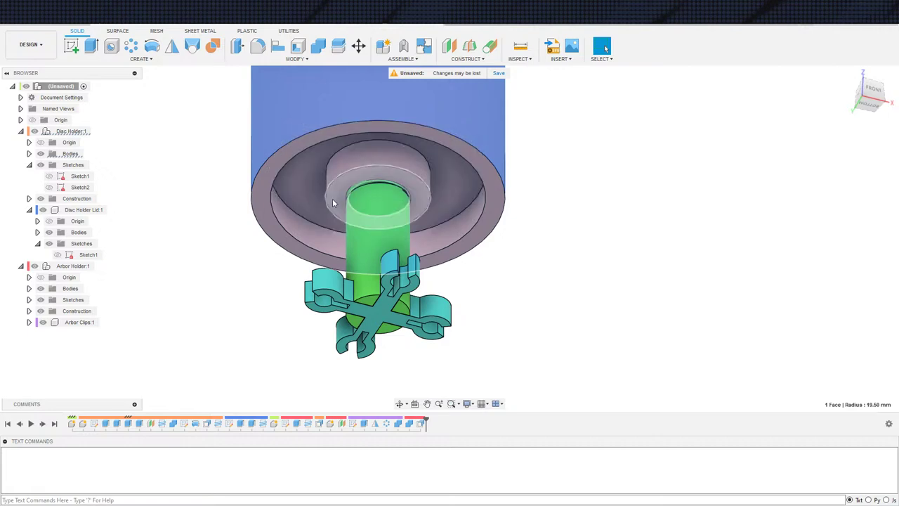
{"action": "scroll", "coordinate": [582, 234], "scroll_direction": "down", "scroll_amount": 2}
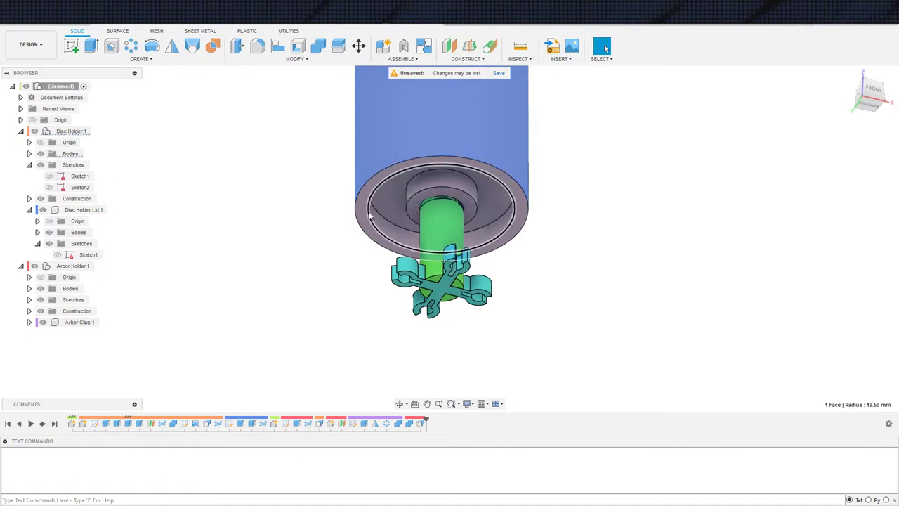
{"action": "scroll", "coordinate": [457, 225], "scroll_direction": "up", "scroll_amount": 5}
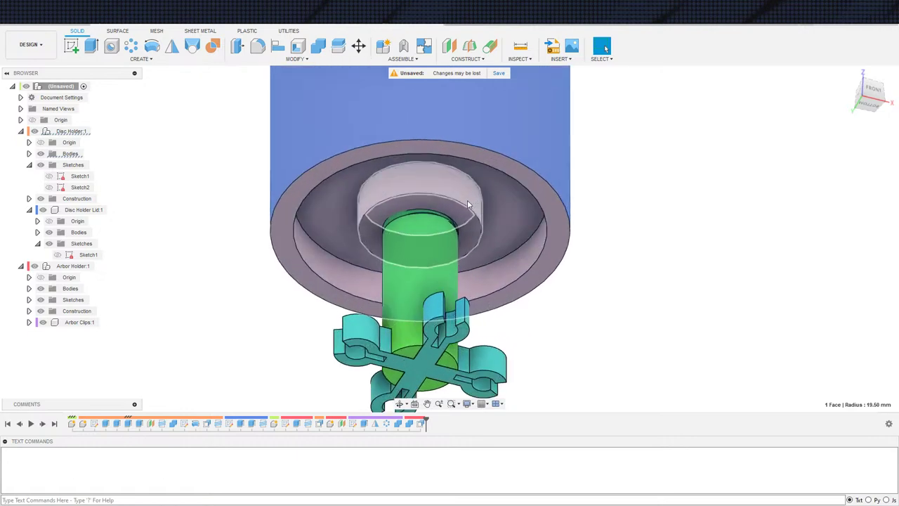
{"action": "left_click", "coordinate": [467, 200]}
{"action": "left_click", "coordinate": [511, 274]}
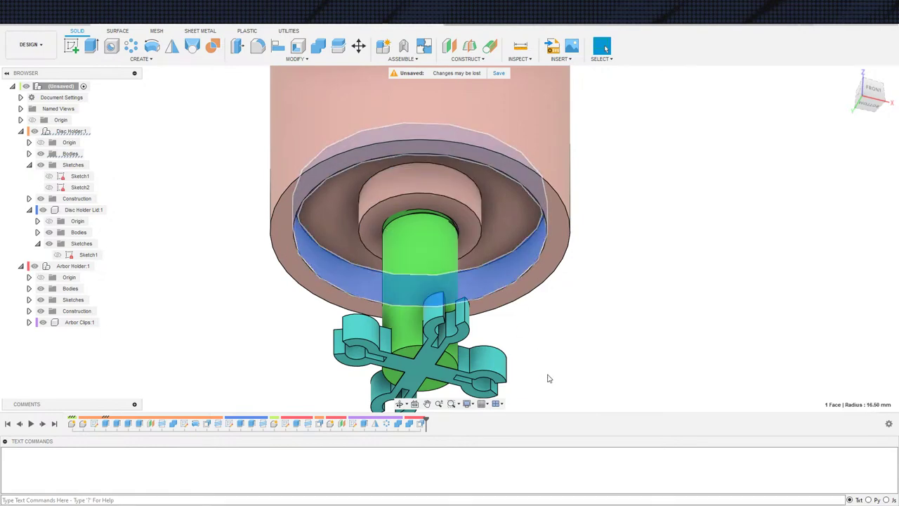
Step: Examine the Arbor Holder's shaft and clips against the Disc Holder's lower rim from underneath and from the side
{"action": "scroll", "coordinate": [568, 324], "scroll_direction": "down", "scroll_amount": 2}
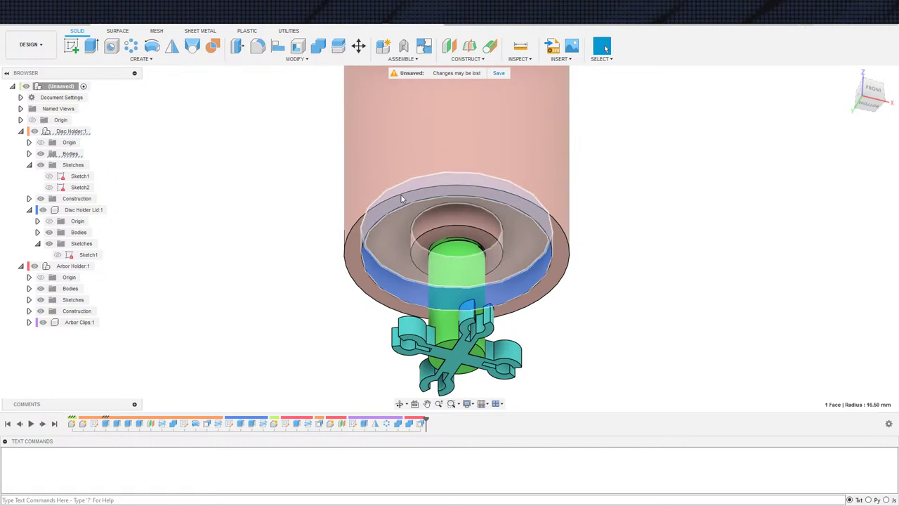
{"action": "scroll", "coordinate": [700, 296], "scroll_direction": "down", "scroll_amount": 3}
{"action": "middle_click_drag", "start_coordinate": [689, 253], "coordinate": [680, 226]}
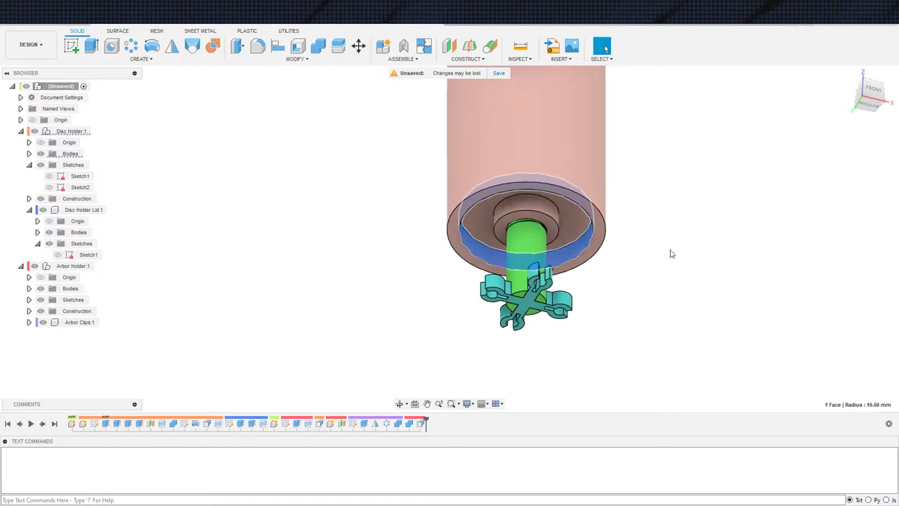
{"action": "scroll", "coordinate": [635, 273], "scroll_direction": "up", "scroll_amount": 2}
{"action": "middle_click_drag", "start_coordinate": [598, 320], "coordinate": [596, 282], "text": "shift"}
{"action": "middle_click_drag", "start_coordinate": [609, 317], "coordinate": [643, 307], "text": "shift"}
{"action": "middle_click_drag", "start_coordinate": [628, 367], "coordinate": [576, 311], "text": "shift"}
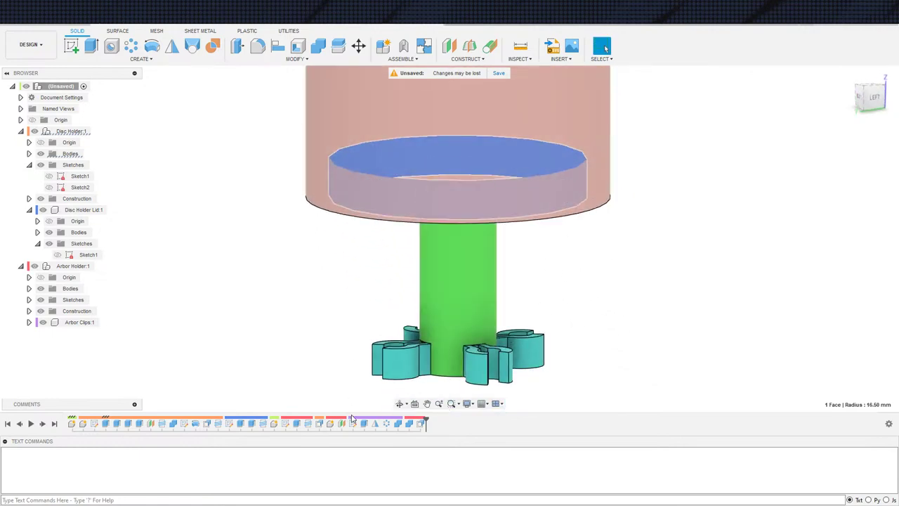
Step: Reopen the extrusion of the Arbor Holder's shaft, check its start and end references, and copy the offset expression 17.5 mm + 5 mm
{"action": "double_click", "coordinate": [296, 424]}
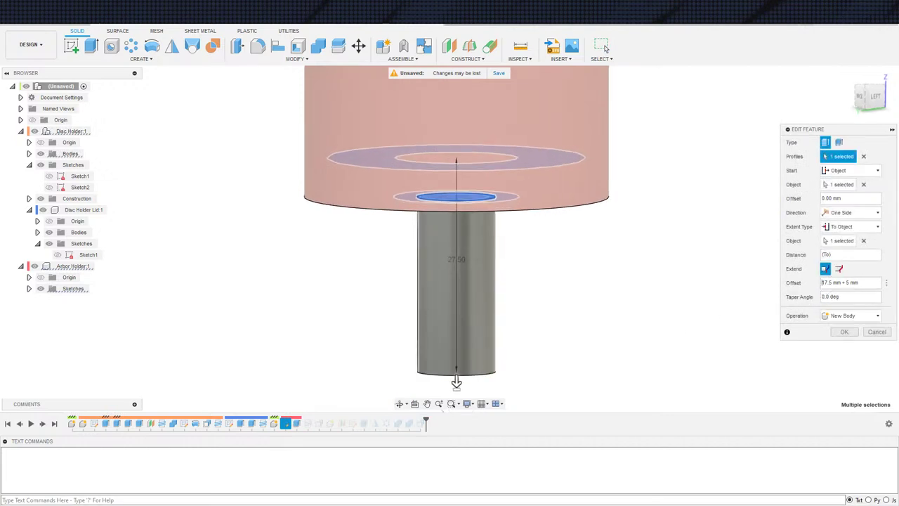
{"action": "middle_click_drag", "start_coordinate": [645, 286], "coordinate": [681, 284], "text": "shift"}
{"action": "left_click_drag", "start_coordinate": [843, 282], "coordinate": [859, 282]}
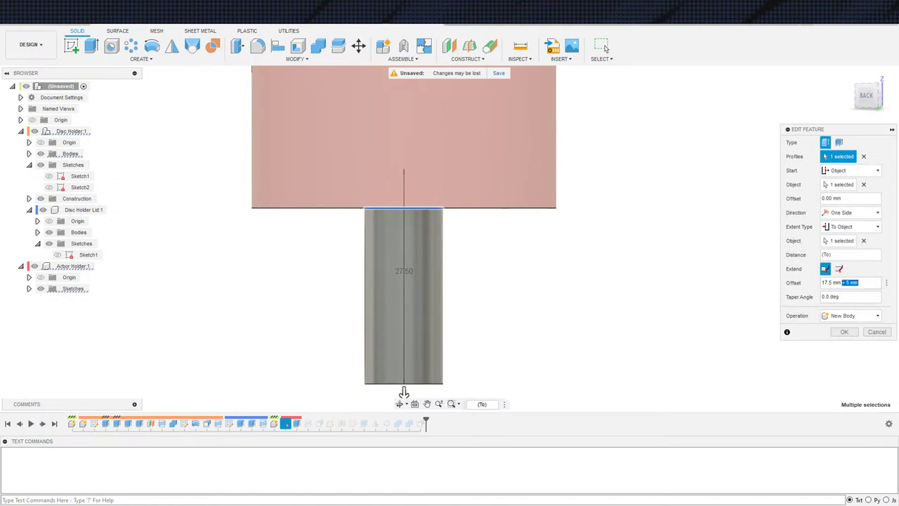
{"action": "double_click", "coordinate": [823, 283]}
{"action": "middle_click_drag", "start_coordinate": [637, 227], "coordinate": [521, 262], "text": "shift"}
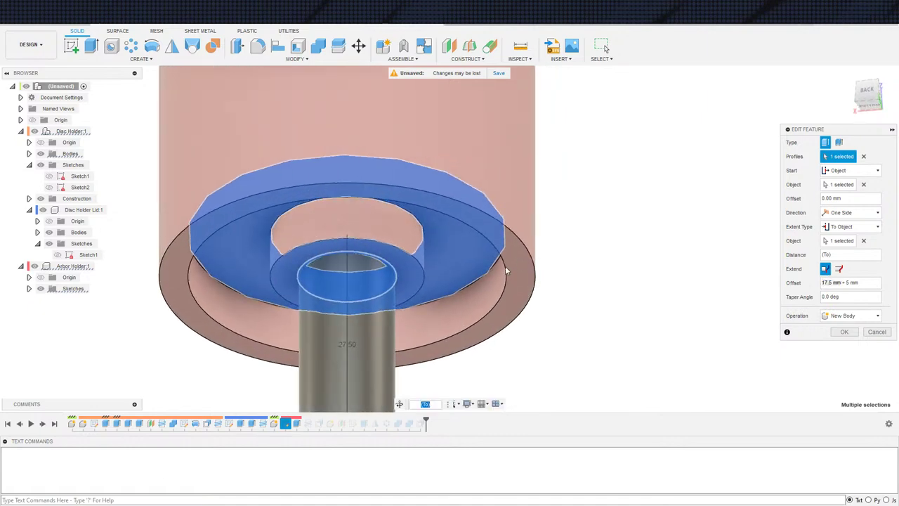
{"action": "middle_click_drag", "start_coordinate": [525, 296], "coordinate": [464, 187], "text": "shift"}
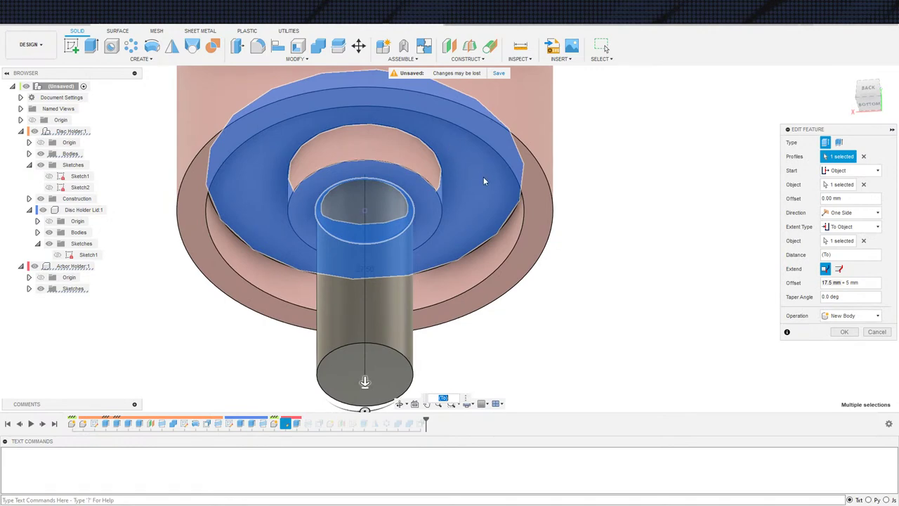
{"action": "middle_click_drag", "start_coordinate": [473, 201], "coordinate": [464, 299], "text": "shift"}
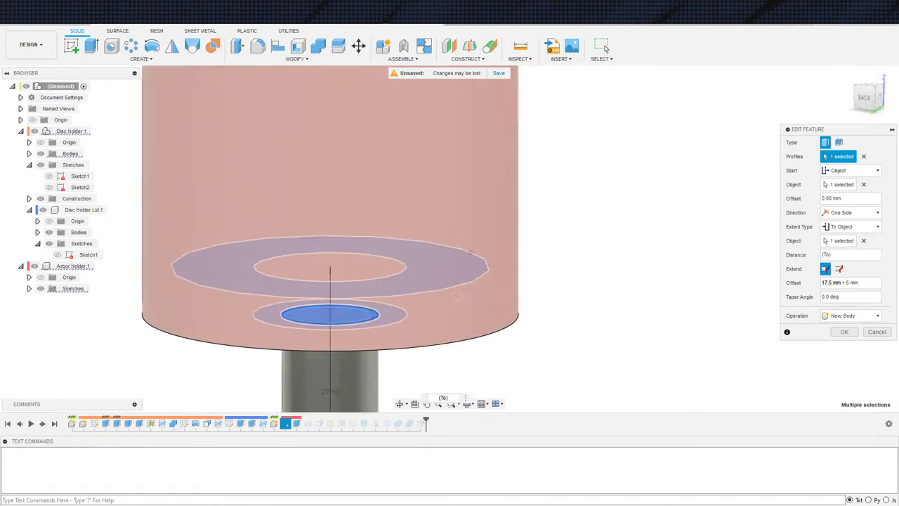
{"action": "scroll", "coordinate": [641, 326], "scroll_direction": "down", "scroll_amount": 1}
{"action": "middle_click_drag", "start_coordinate": [657, 293], "coordinate": [714, 209]}
{"action": "middle_click_drag", "start_coordinate": [726, 299], "coordinate": [743, 308], "text": "shift"}
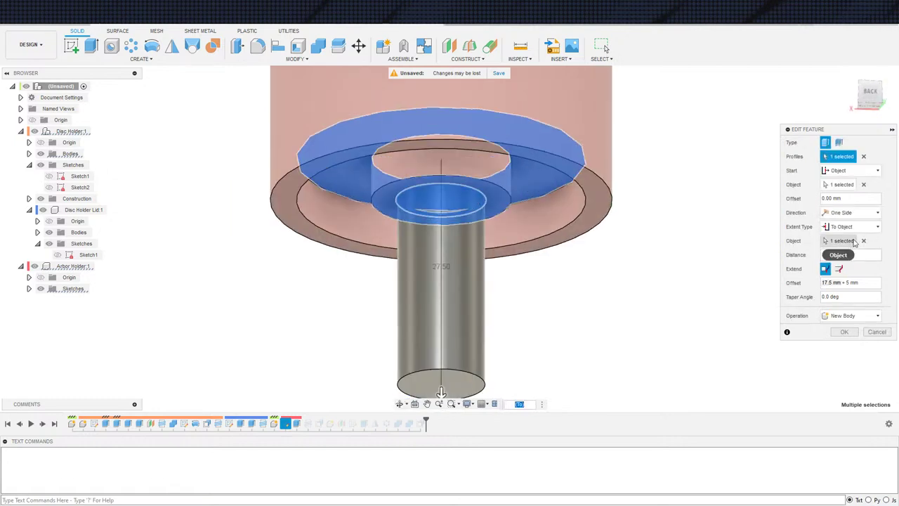
{"action": "left_click_drag", "start_coordinate": [859, 283], "coordinate": [822, 282]}
{"action": "key", "text": "ctrl+c"}
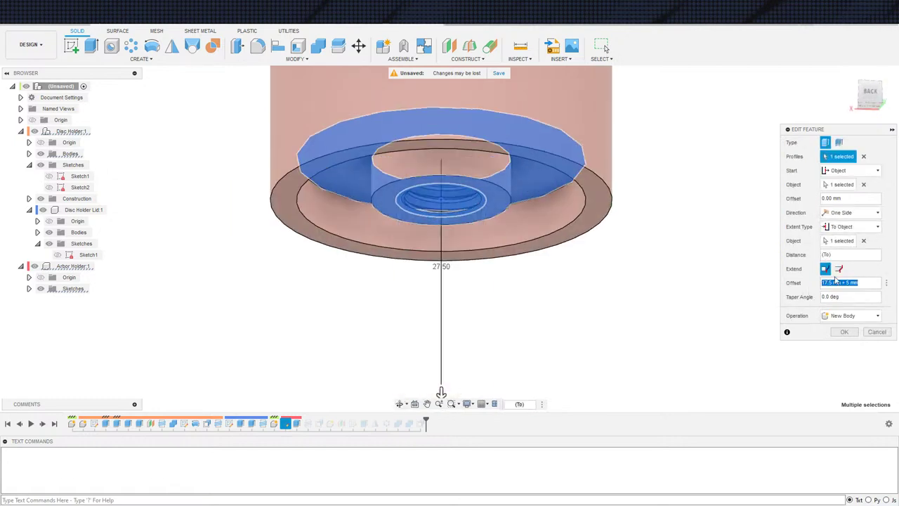
Step: Change the shaft extrusion's extent type to Distance and set the distance to -(17.5 mm + 5 mm)
{"action": "left_click", "coordinate": [851, 227]}
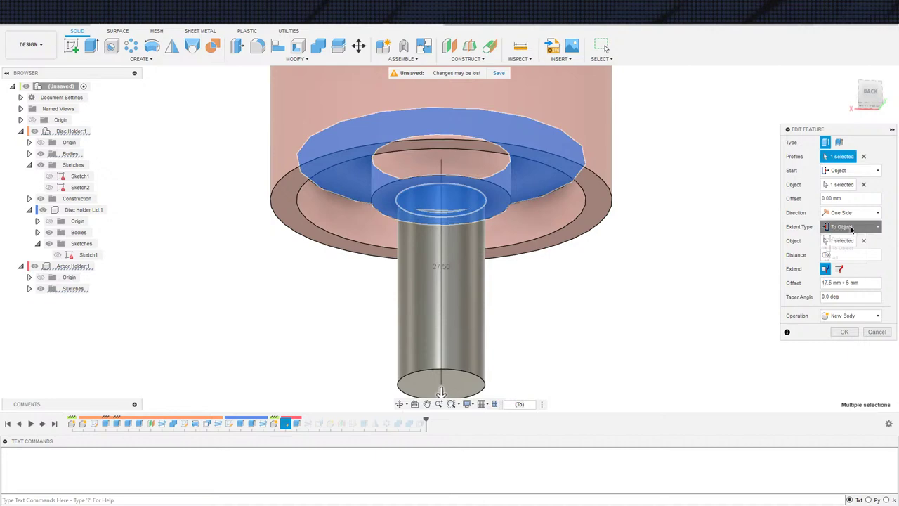
{"action": "left_click", "coordinate": [847, 251]}
{"action": "left_click_drag", "start_coordinate": [855, 240], "coordinate": [770, 244]}
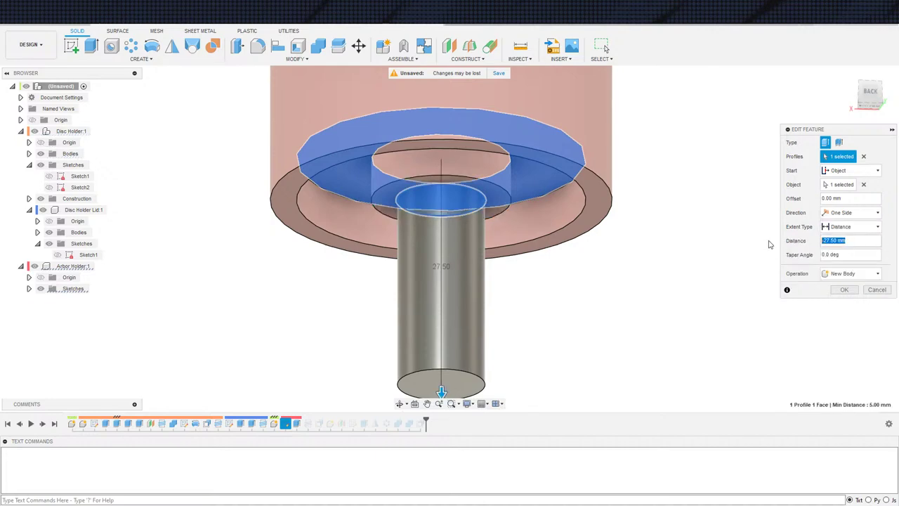
{"action": "key", "text": "ctrl+v"}
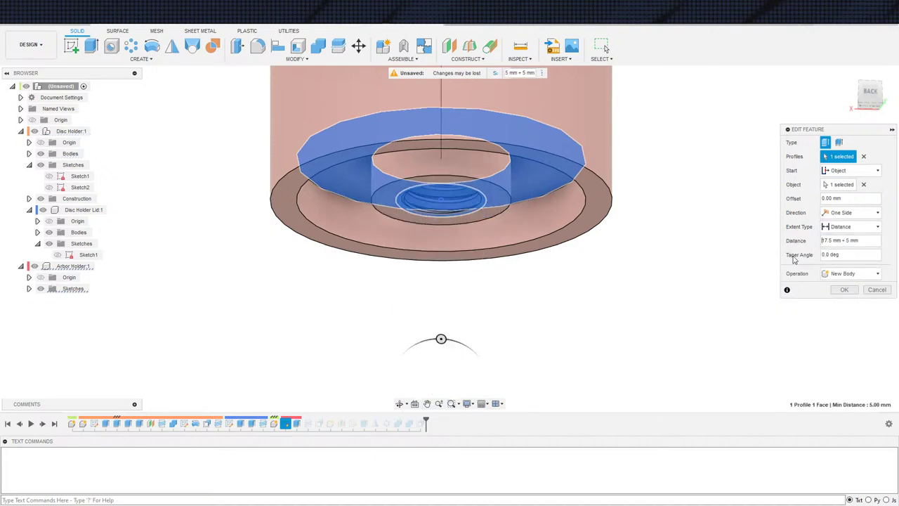
{"action": "type", "text": "("}
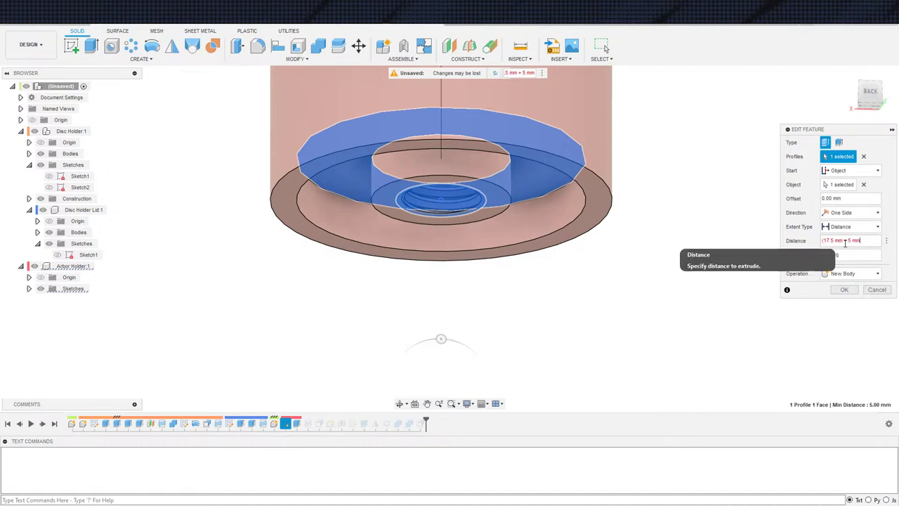
{"action": "type", "text": ")"}
{"action": "key", "text": "Home"}
{"action": "type", "text": "-"}
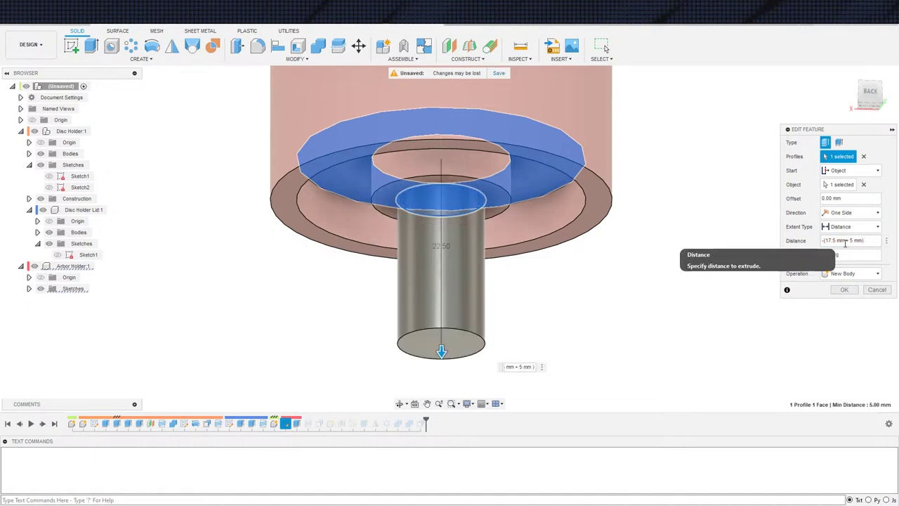
{"action": "middle_click_drag", "start_coordinate": [552, 287], "coordinate": [798, 306], "text": "shift"}
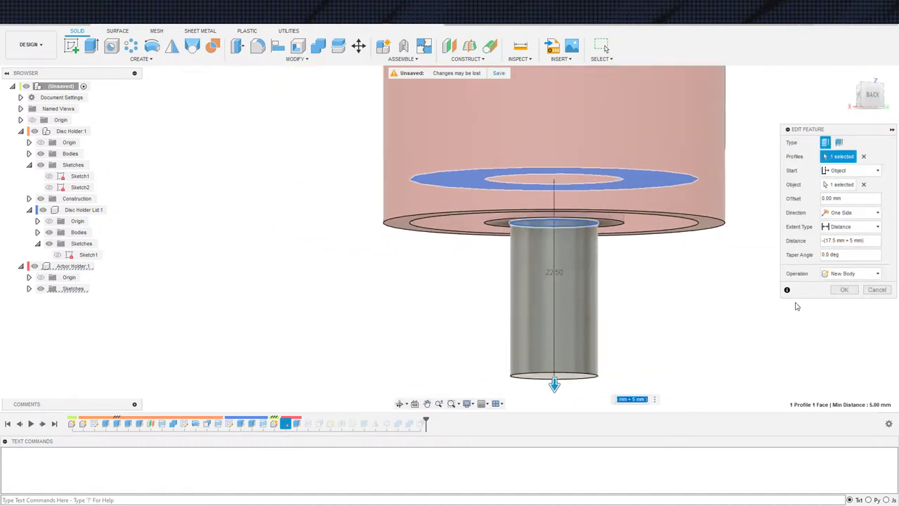
{"action": "left_click", "coordinate": [845, 289]}
Step: Reopen the Arbor Clips sketch, delete the dashed construction circle around the clip, and move the clip profile slightly outward from the shaft
{"action": "middle_click_drag", "start_coordinate": [787, 357], "coordinate": [731, 250], "text": "shift"}
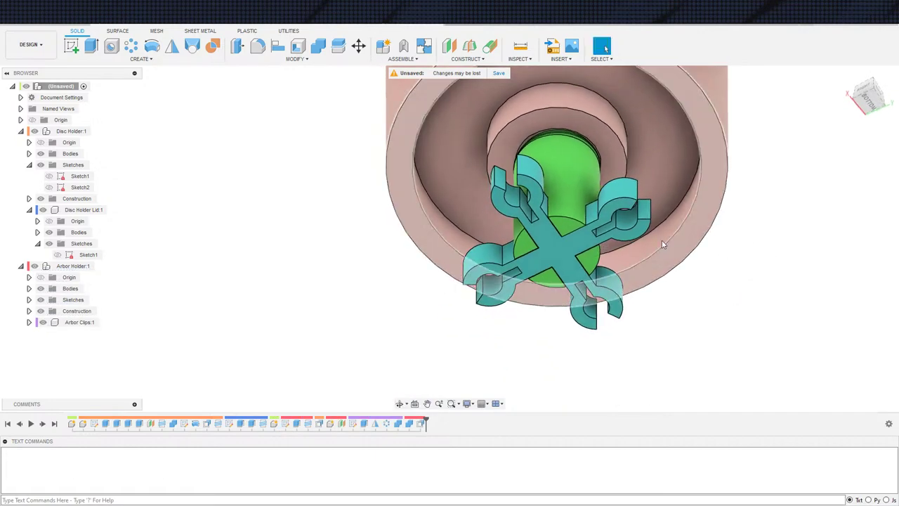
{"action": "middle_click_drag", "start_coordinate": [662, 241], "coordinate": [694, 288], "text": "shift"}
{"action": "scroll", "coordinate": [634, 394], "scroll_direction": "up", "scroll_amount": 1}
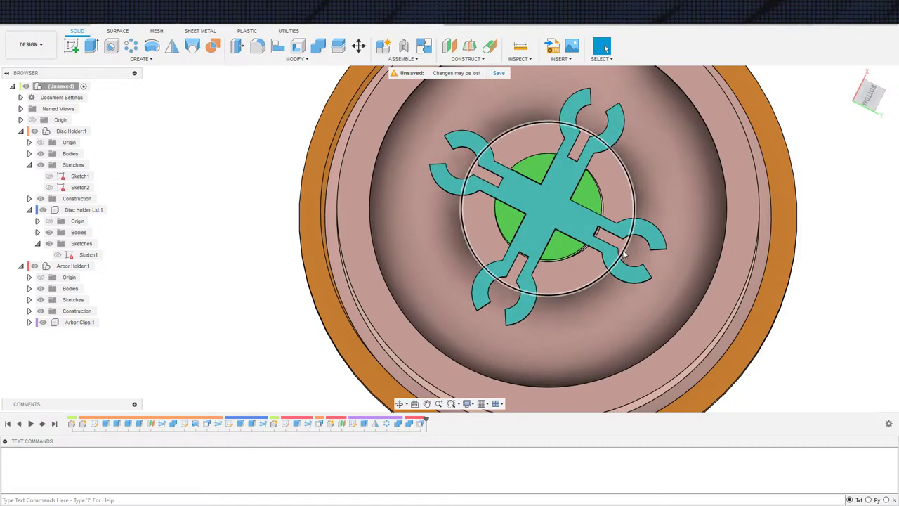
{"action": "middle_click_drag", "start_coordinate": [631, 250], "coordinate": [616, 305], "text": "shift"}
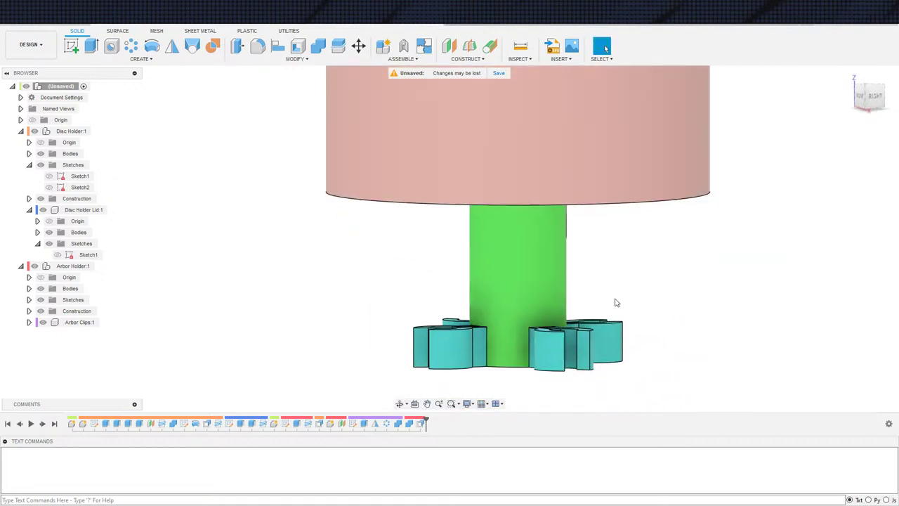
{"action": "double_click", "coordinate": [358, 423]}
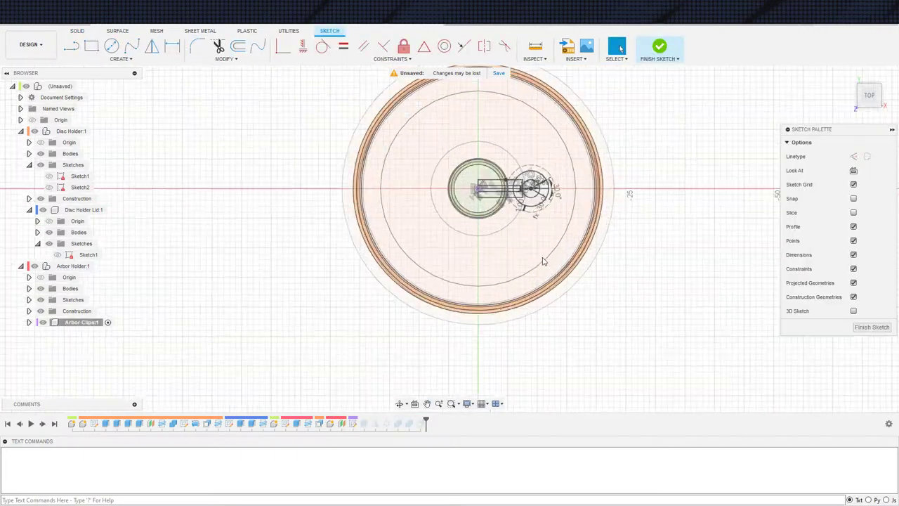
{"action": "scroll", "coordinate": [542, 261], "scroll_direction": "up", "scroll_amount": 5}
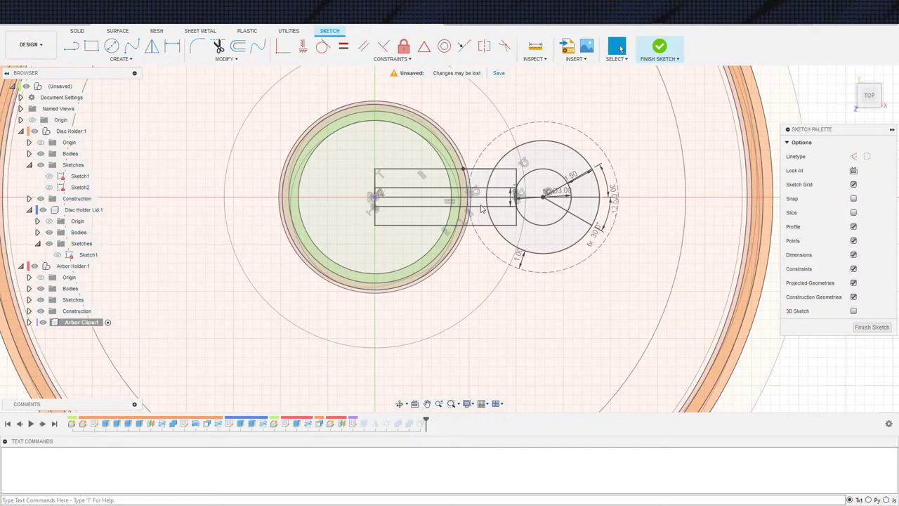
{"action": "left_click", "coordinate": [562, 208]}
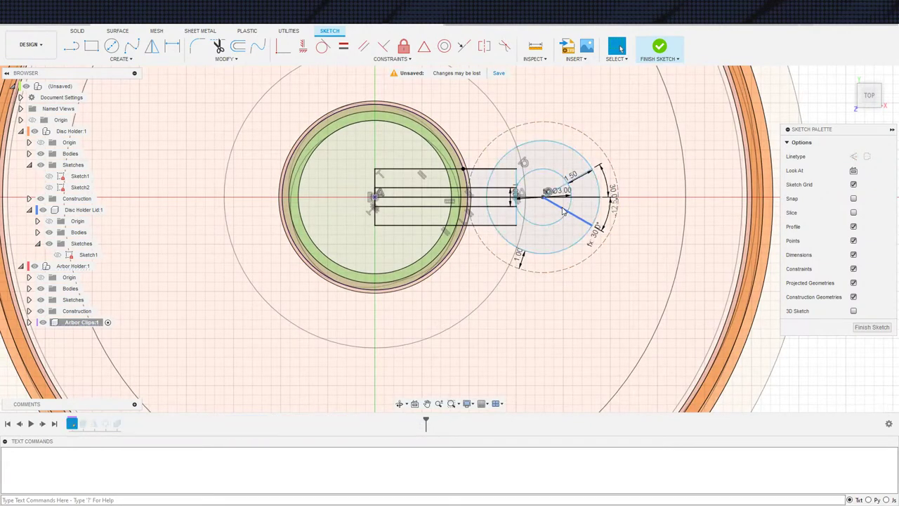
{"action": "left_click", "coordinate": [512, 263]}
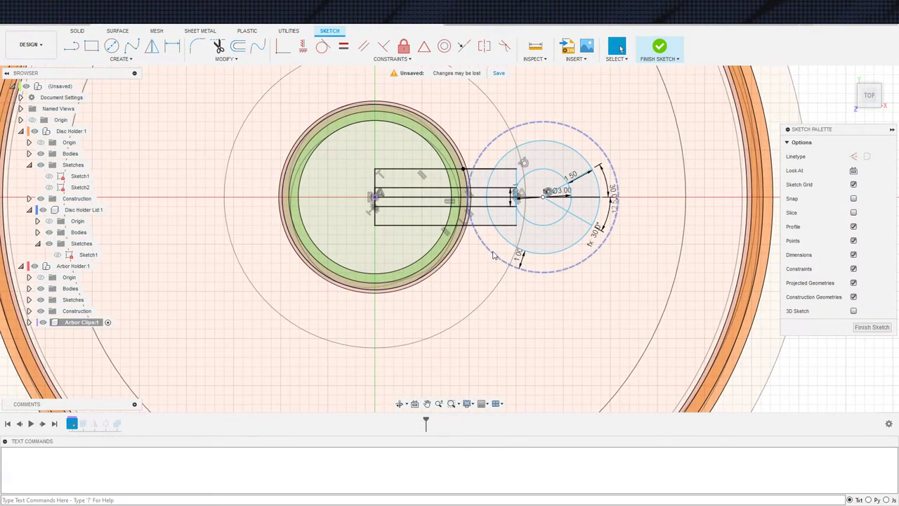
{"action": "left_click_drag", "start_coordinate": [495, 254], "coordinate": [512, 257]}
{"action": "left_click", "coordinate": [512, 255]}
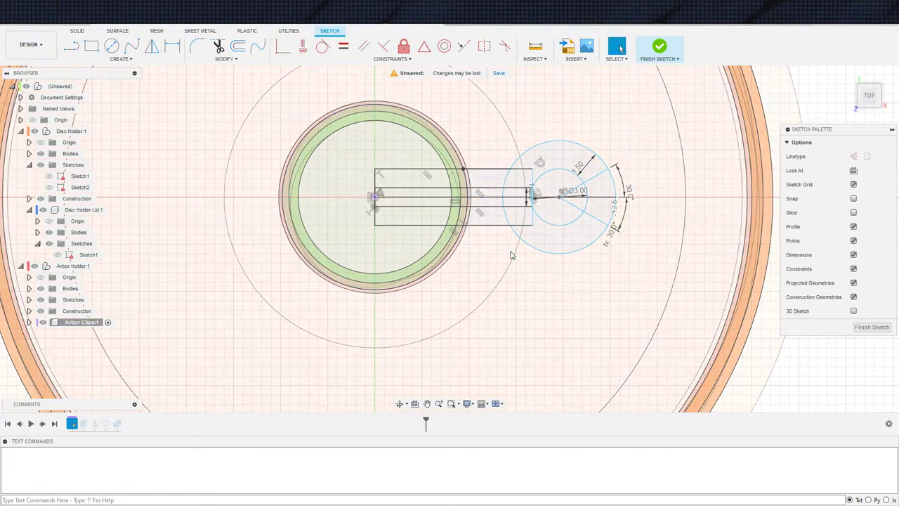
Step: Sketch a construction circle centred on the clip's hole with a 4.5 mm diameter
{"action": "scroll", "coordinate": [569, 172], "scroll_direction": "up", "scroll_amount": 3}
{"action": "key", "text": "c"}
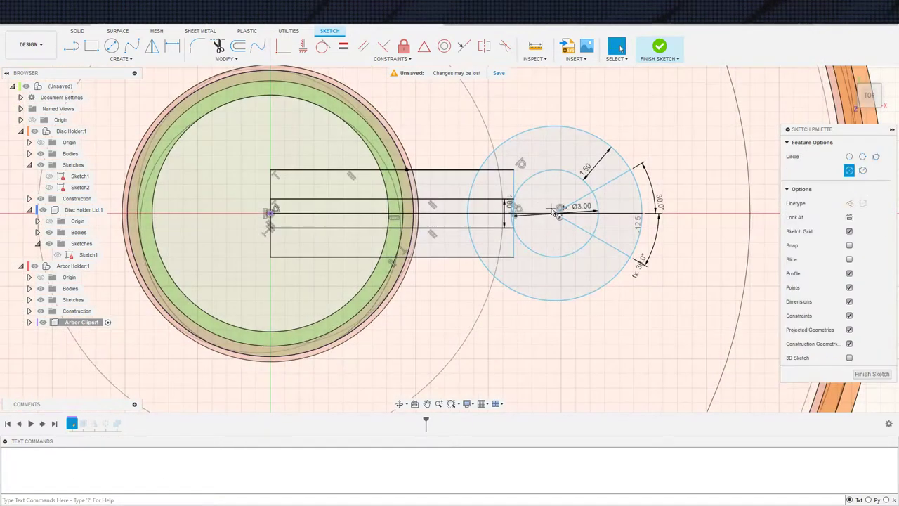
{"action": "key", "text": "Escape"}
{"action": "key", "text": "c"}
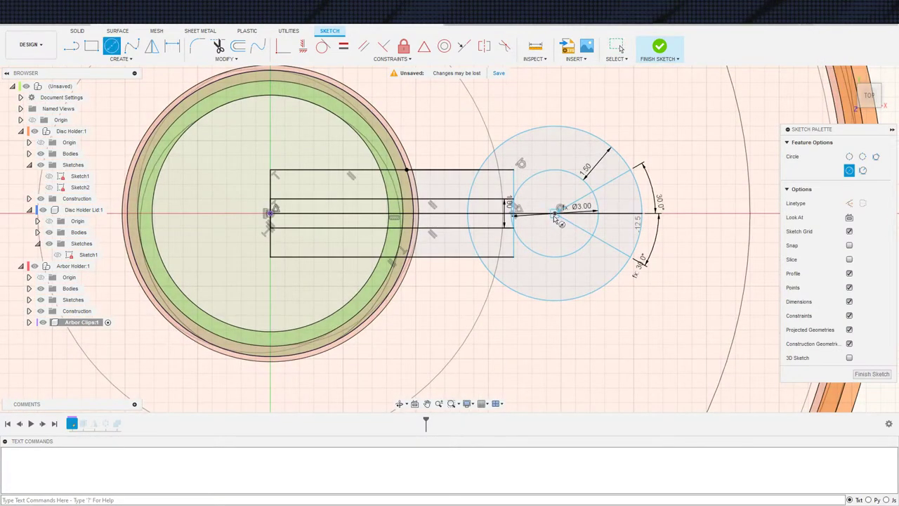
{"action": "left_click", "coordinate": [555, 214]}
{"action": "left_click", "coordinate": [517, 159]}
{"action": "key", "text": "d"}
{"action": "key", "text": "d"}
{"action": "left_click", "coordinate": [554, 149]}
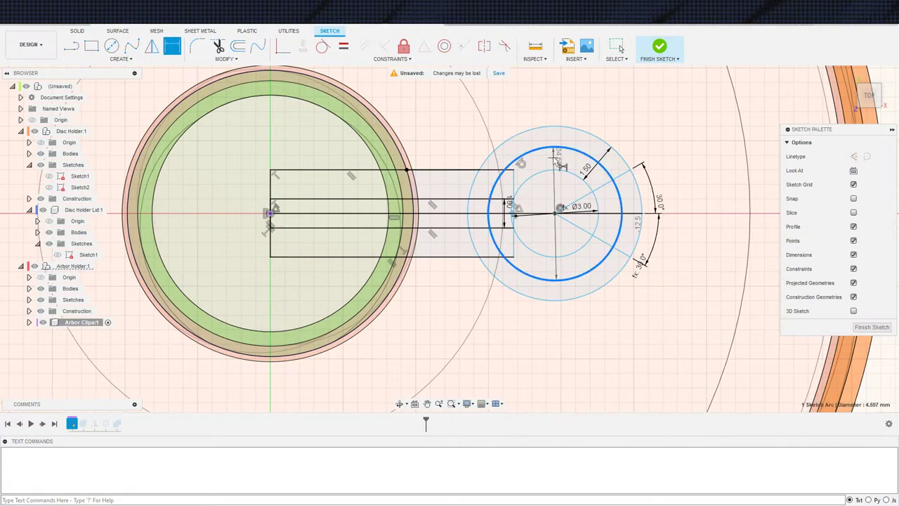
{"action": "left_click", "coordinate": [555, 159]}
{"action": "type", "text": "4.5"}
{"action": "key", "text": "Return"}
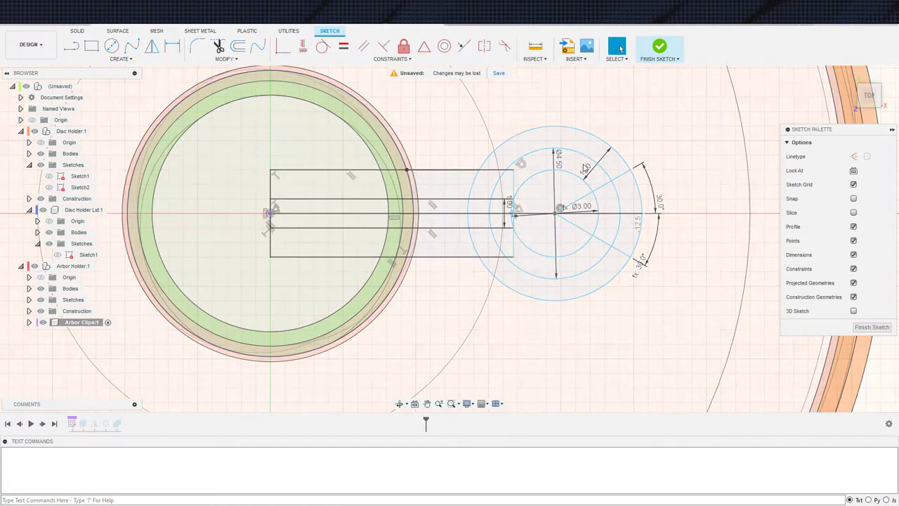
{"action": "key", "text": "x"}
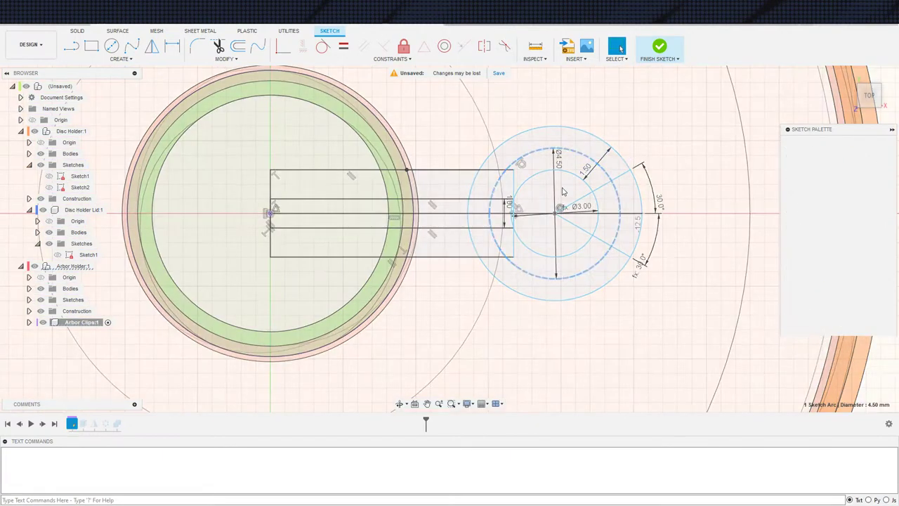
Step: Add a second concentric construction circle around the clip, dimensioned 1 mm outside the 4.5 mm circle
{"action": "key", "text": "c"}
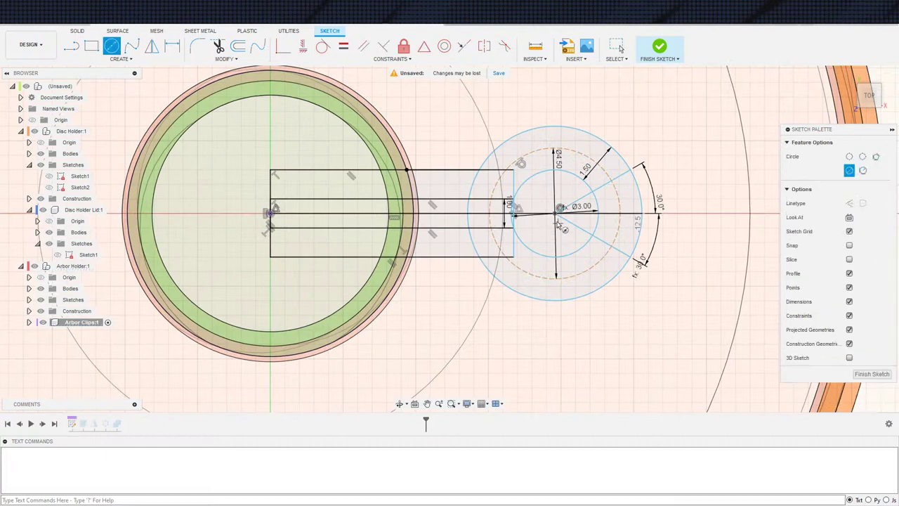
{"action": "key", "text": "d"}
{"action": "left_click", "coordinate": [575, 147]}
{"action": "left_click", "coordinate": [602, 114]}
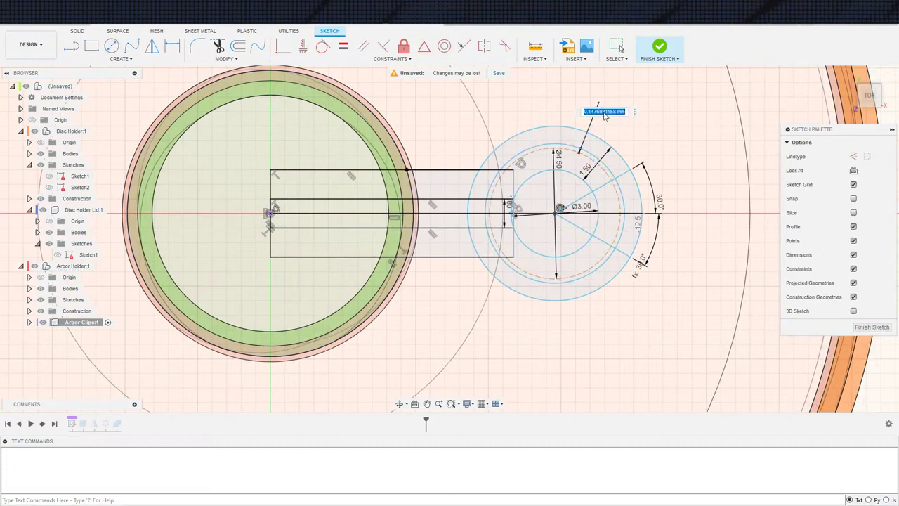
{"action": "type", "text": "1"}
{"action": "key", "text": "Return"}
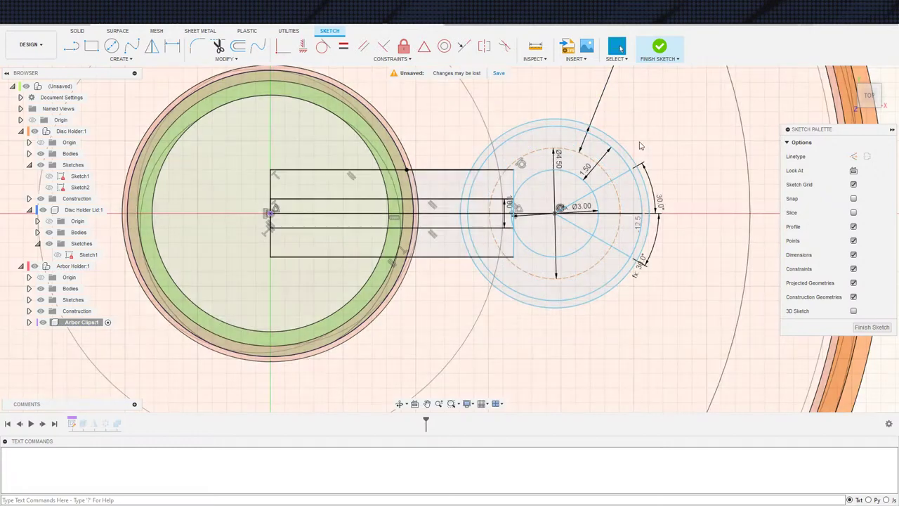
{"action": "left_click", "coordinate": [614, 140]}
{"action": "key", "text": "x"}
Step: Project the selected Disc Holder face and Sketch1's circle surrounding the threaded hole into the Arbor Clips sketch, with the holder's bodies hidden
{"action": "left_click", "coordinate": [582, 138]}
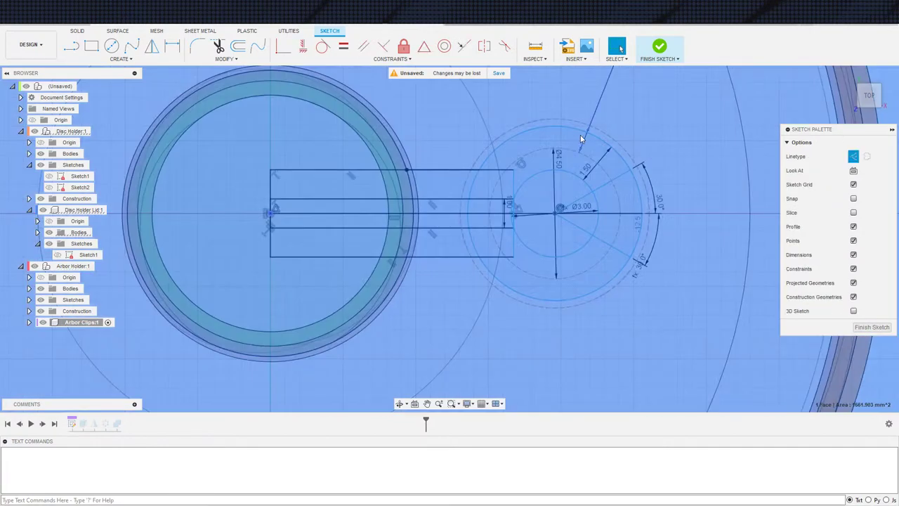
{"action": "scroll", "coordinate": [562, 169], "scroll_direction": "down", "scroll_amount": 2}
{"action": "scroll", "coordinate": [482, 220], "scroll_direction": "up", "scroll_amount": 1}
{"action": "scroll", "coordinate": [470, 296], "scroll_direction": "down", "scroll_amount": 2}
{"action": "key", "text": "s"}
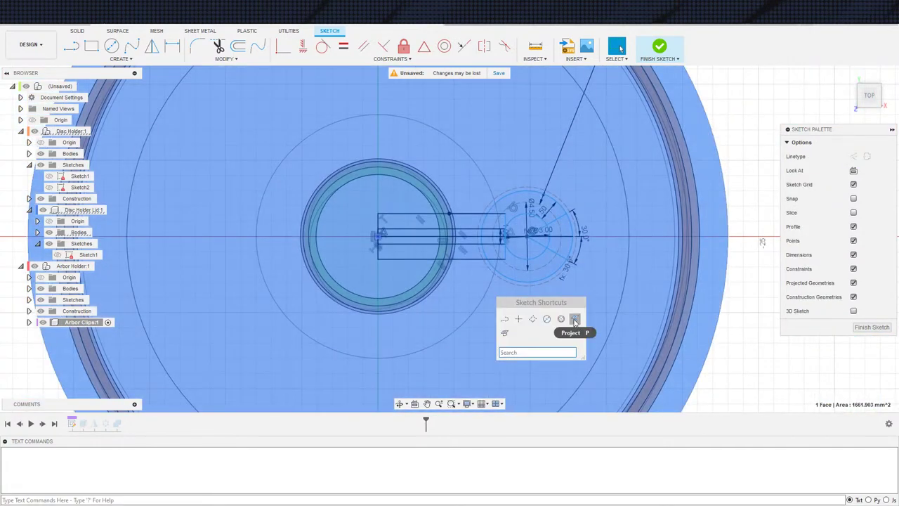
{"action": "left_click", "coordinate": [574, 319]}
{"action": "scroll", "coordinate": [479, 333], "scroll_direction": "down", "scroll_amount": 2}
{"action": "left_click", "coordinate": [28, 153]}
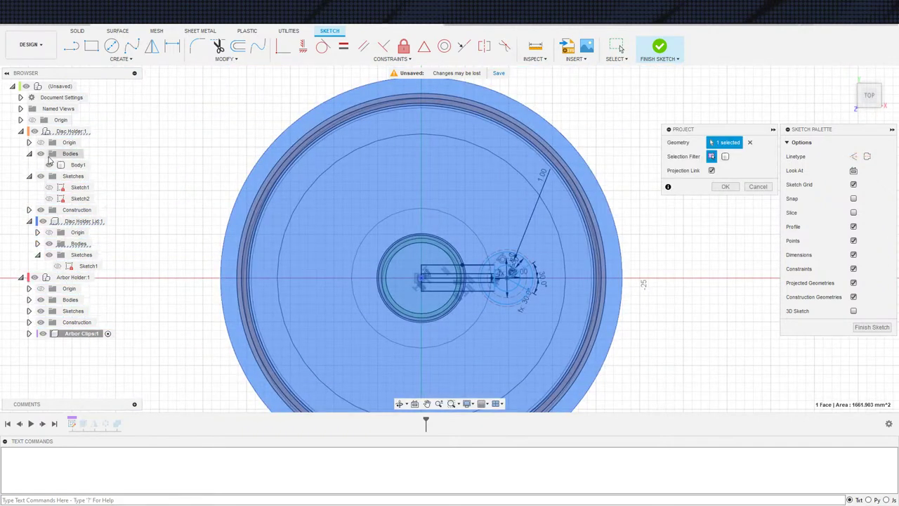
{"action": "left_click", "coordinate": [29, 153]}
{"action": "left_click", "coordinate": [42, 154]}
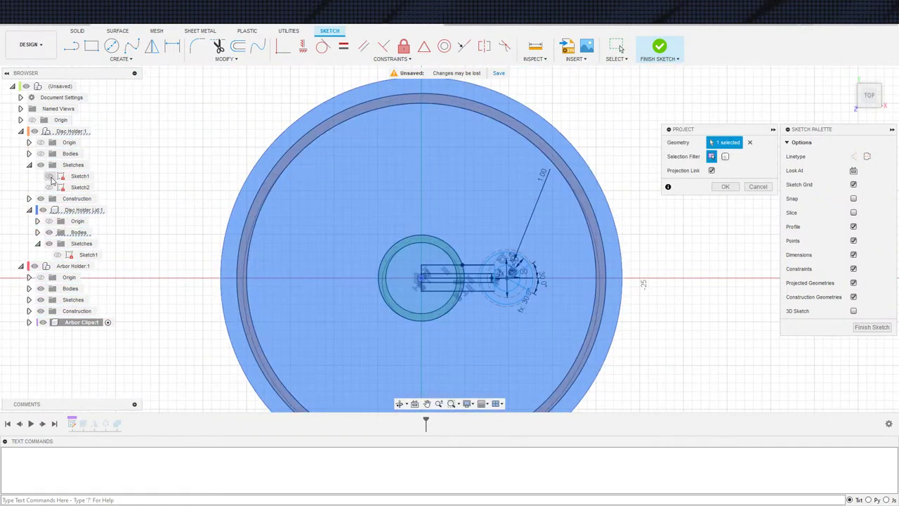
{"action": "left_click", "coordinate": [50, 176]}
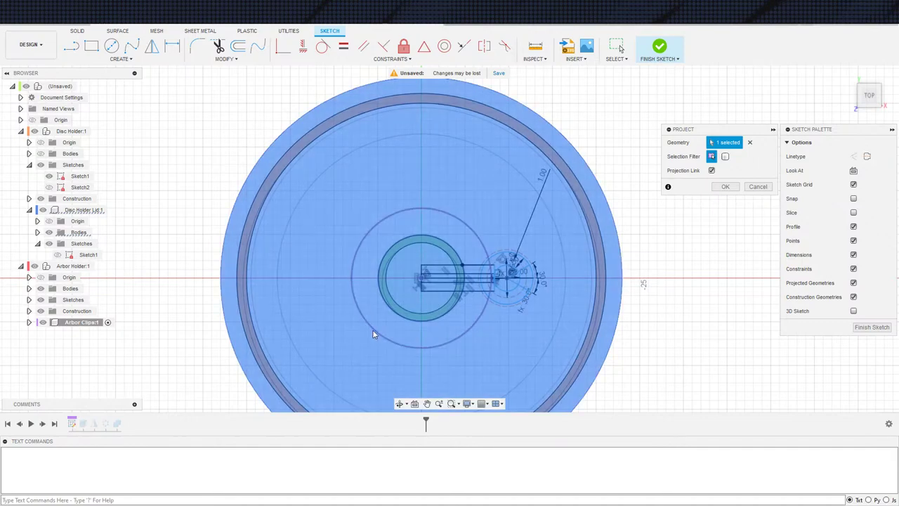
{"action": "left_click", "coordinate": [372, 329]}
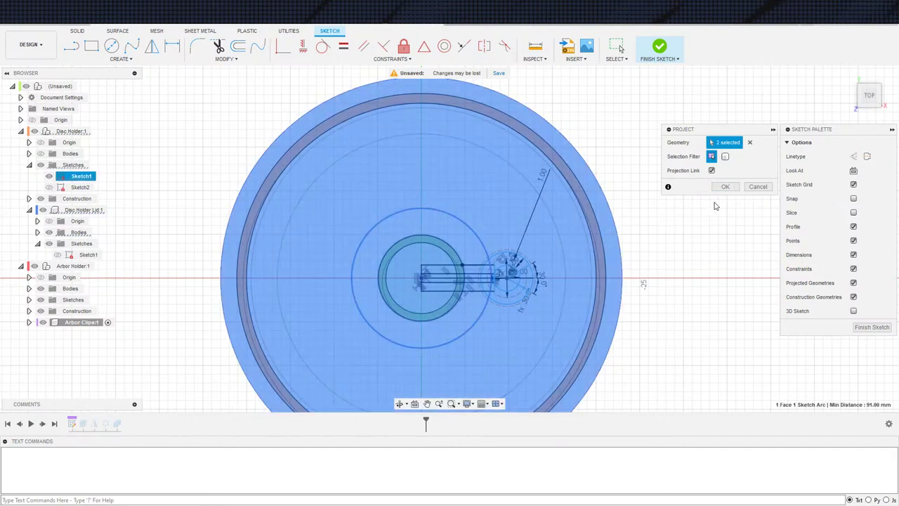
{"action": "left_click", "coordinate": [725, 187]}
{"action": "scroll", "coordinate": [684, 311], "scroll_direction": "down", "scroll_amount": 2}
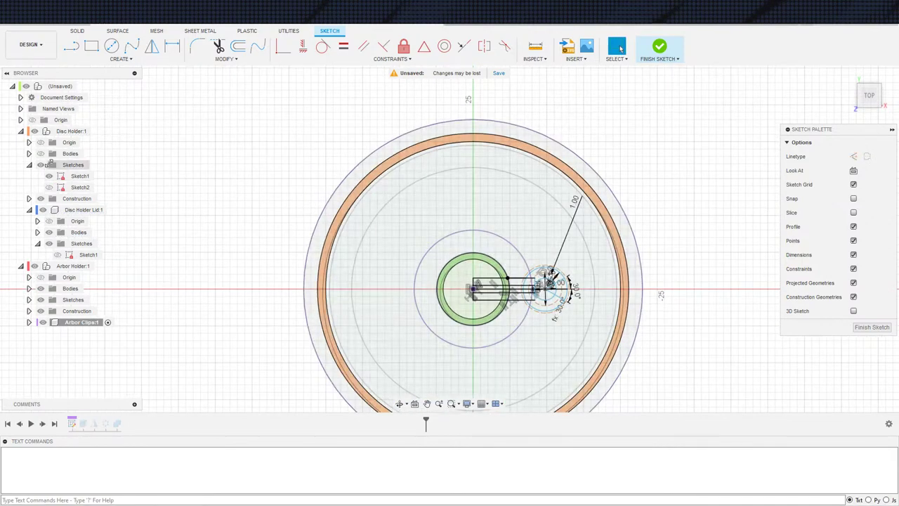
Step: Hide the Disc Holder, make the clip's outer dashed circle tangent to the projected circle around the shaft, and finish the sketch
{"action": "left_click", "coordinate": [41, 154]}
{"action": "left_click", "coordinate": [35, 131]}
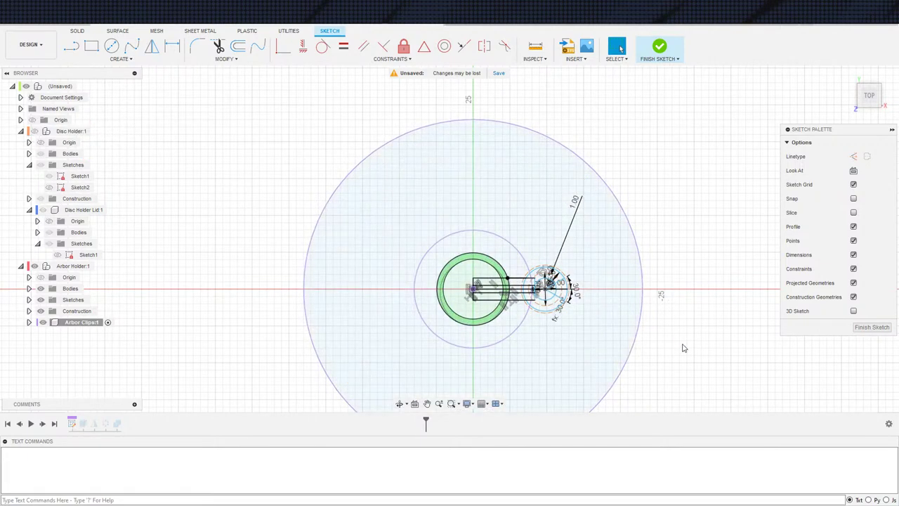
{"action": "middle_click_drag", "start_coordinate": [682, 347], "coordinate": [677, 297], "text": "shift"}
{"action": "middle_click_drag", "start_coordinate": [647, 337], "coordinate": [598, 241]}
{"action": "scroll", "coordinate": [477, 291], "scroll_direction": "up", "scroll_amount": 5}
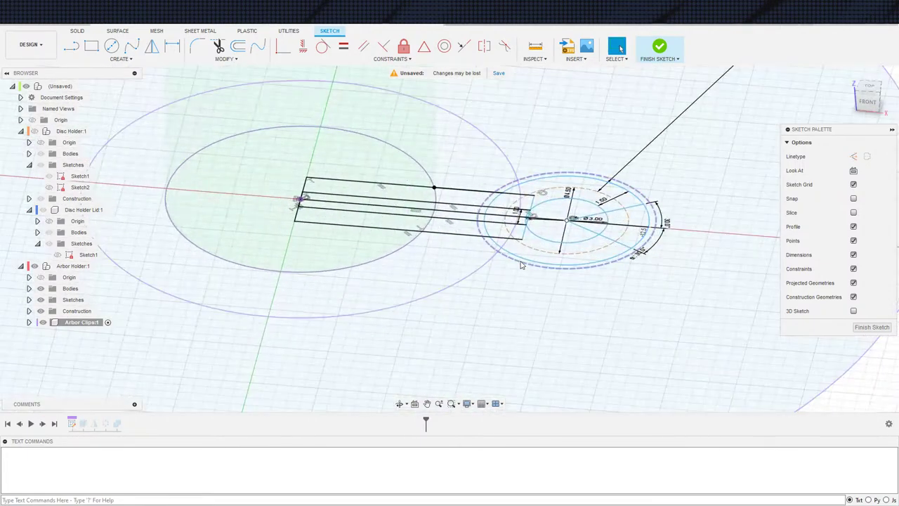
{"action": "left_click", "coordinate": [522, 263]}
{"action": "left_click", "coordinate": [322, 46]}
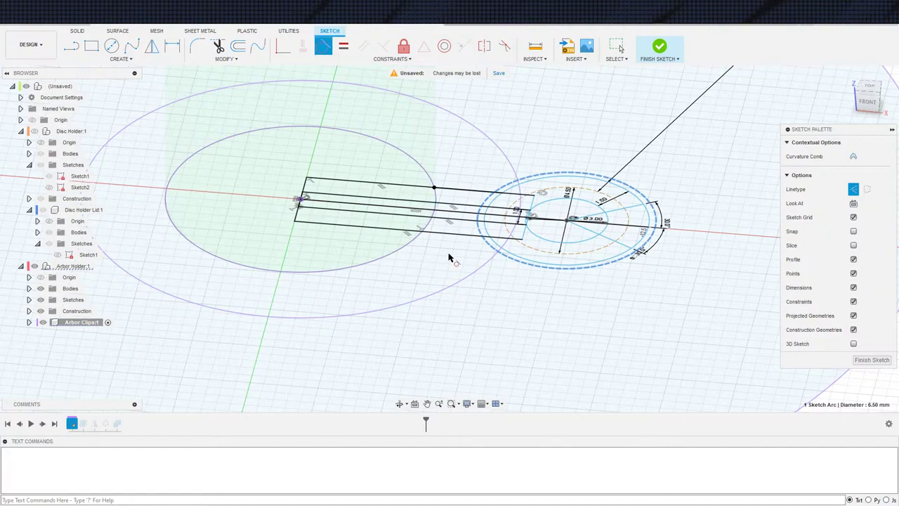
{"action": "left_click", "coordinate": [472, 278]}
{"action": "scroll", "coordinate": [449, 300], "scroll_direction": "down", "scroll_amount": 5}
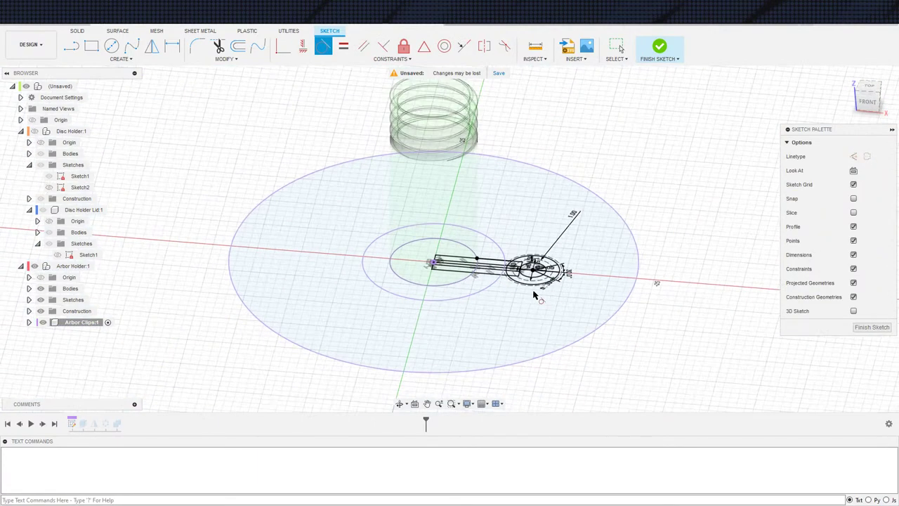
{"action": "left_click", "coordinate": [659, 48]}
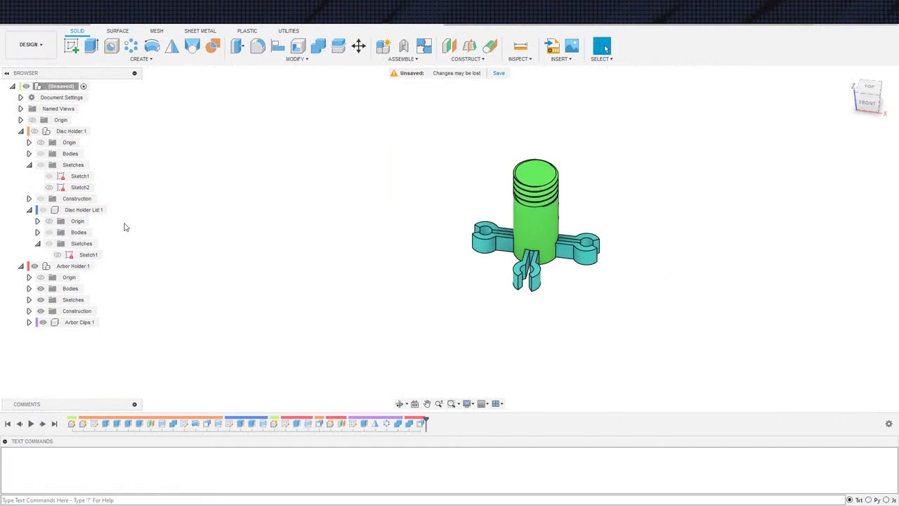
Step: Show the Disc Holder again and examine the clearance between the repositioned arbor clips, the central boss and the outer wall
{"action": "left_click", "coordinate": [34, 130]}
{"action": "middle_click_drag", "start_coordinate": [623, 331], "coordinate": [633, 223], "text": "shift"}
{"action": "scroll", "coordinate": [632, 223], "scroll_direction": "up", "scroll_amount": 2}
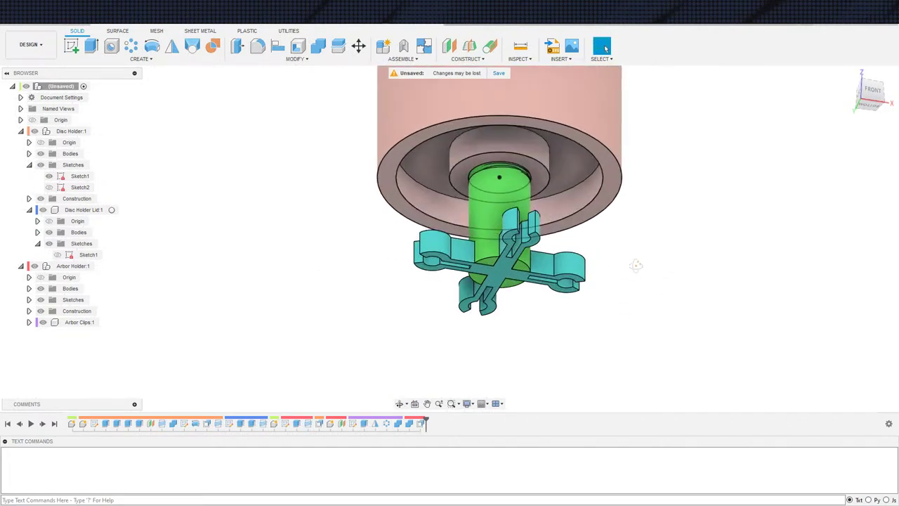
{"action": "middle_click_drag", "start_coordinate": [637, 266], "coordinate": [640, 206], "text": "shift"}
{"action": "middle_click_drag", "start_coordinate": [581, 299], "coordinate": [522, 253], "text": "shift"}
{"action": "scroll", "coordinate": [520, 291], "scroll_direction": "up", "scroll_amount": 3}
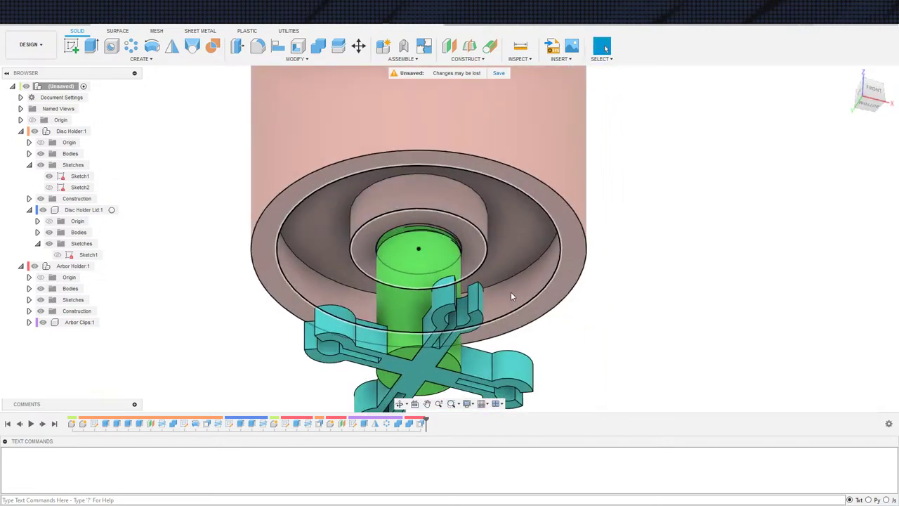
{"action": "middle_click_drag", "start_coordinate": [528, 296], "coordinate": [546, 279], "text": "shift"}
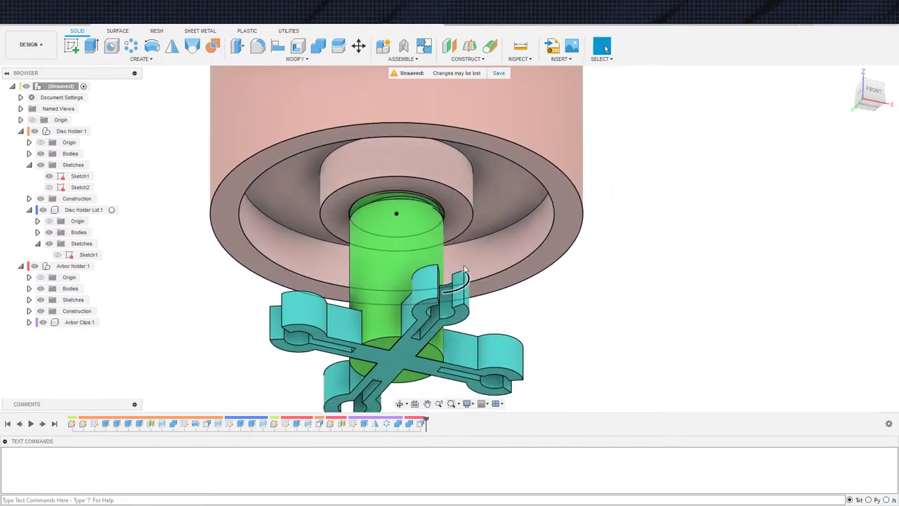
{"action": "scroll", "coordinate": [490, 253], "scroll_direction": "up", "scroll_amount": 2}
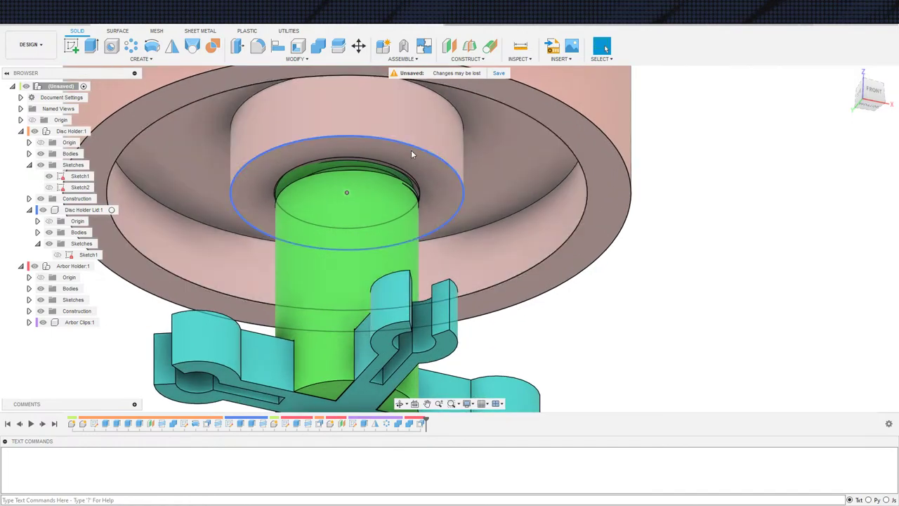
{"action": "scroll", "coordinate": [469, 210], "scroll_direction": "down", "scroll_amount": 2}
{"action": "middle_click_drag", "start_coordinate": [620, 329], "coordinate": [592, 303], "text": "shift"}
{"action": "scroll", "coordinate": [411, 321], "scroll_direction": "up", "scroll_amount": 4}
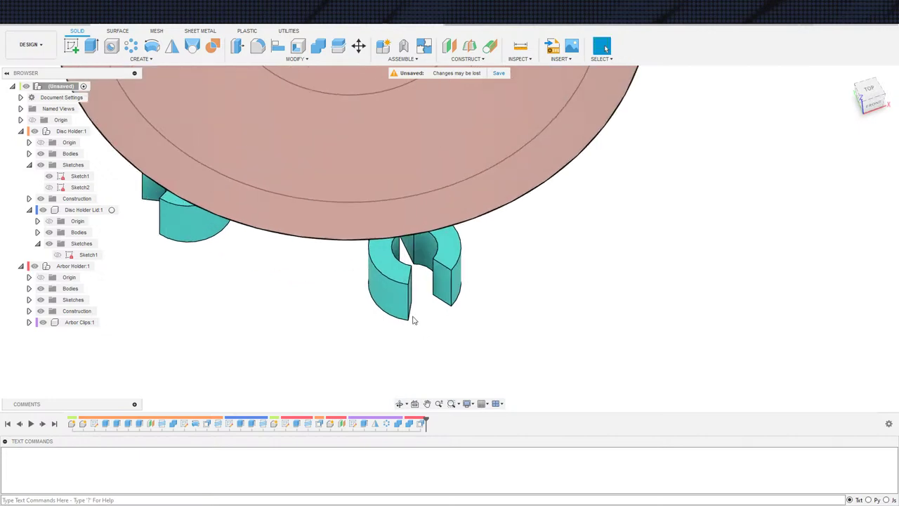
{"action": "middle_click_drag", "start_coordinate": [412, 320], "coordinate": [385, 254], "text": "shift"}
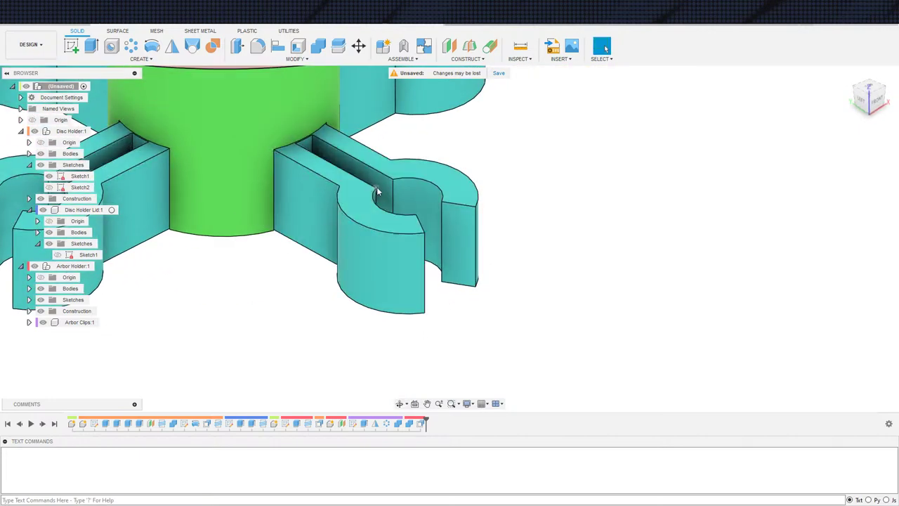
{"action": "scroll", "coordinate": [496, 342], "scroll_direction": "down", "scroll_amount": 5}
{"action": "middle_click_drag", "start_coordinate": [496, 342], "coordinate": [377, 283], "text": "shift"}
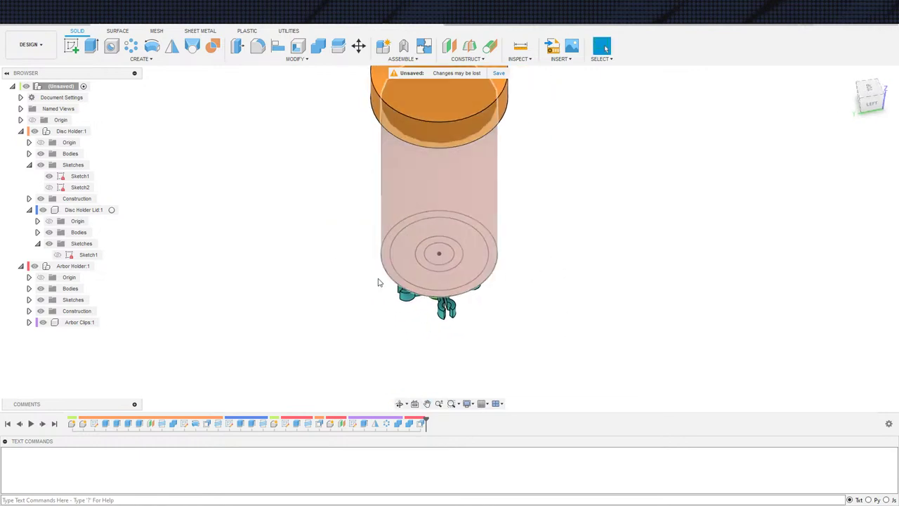
Step: Collapse the Disc Holder and Arbor Holder component trees, including the Sketches folder and Disc Holder Lid
{"action": "left_click", "coordinate": [30, 166]}
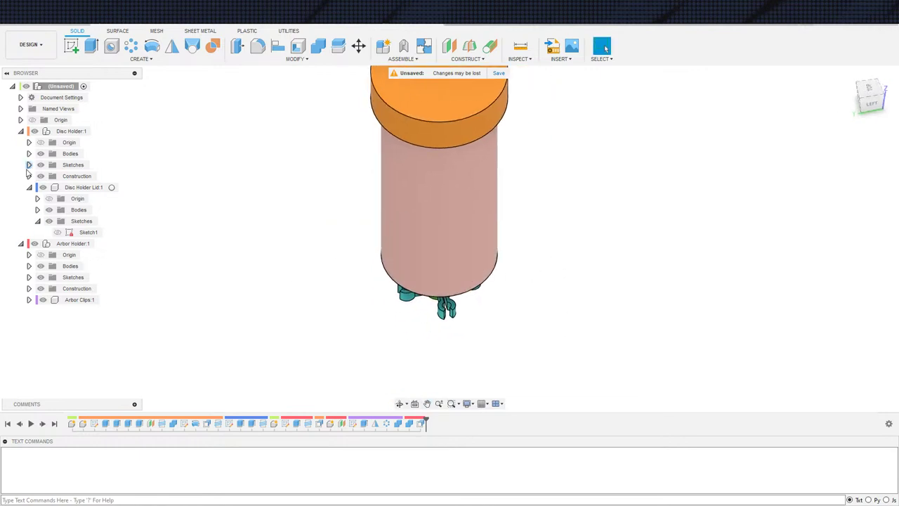
{"action": "left_click", "coordinate": [29, 187]}
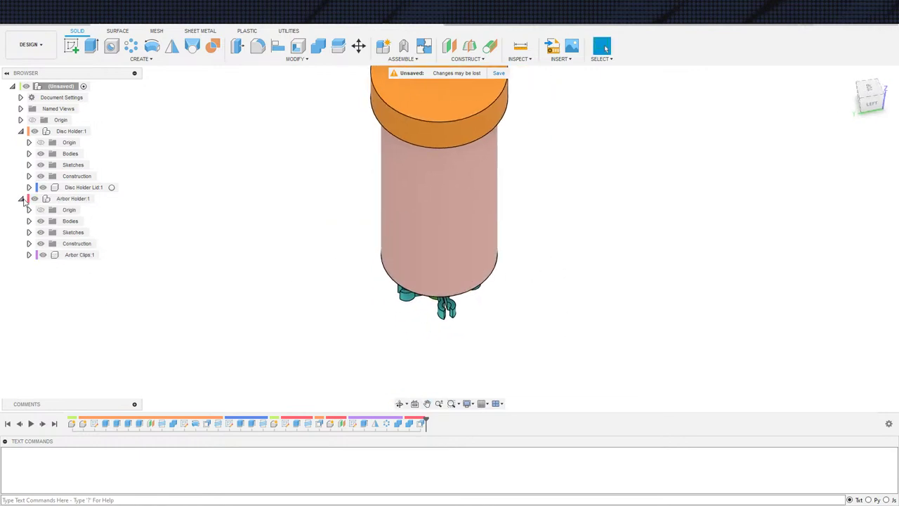
{"action": "left_click", "coordinate": [21, 198]}
{"action": "left_click", "coordinate": [21, 131]}
{"action": "scroll", "coordinate": [172, 230], "scroll_direction": "down", "scroll_amount": 2}
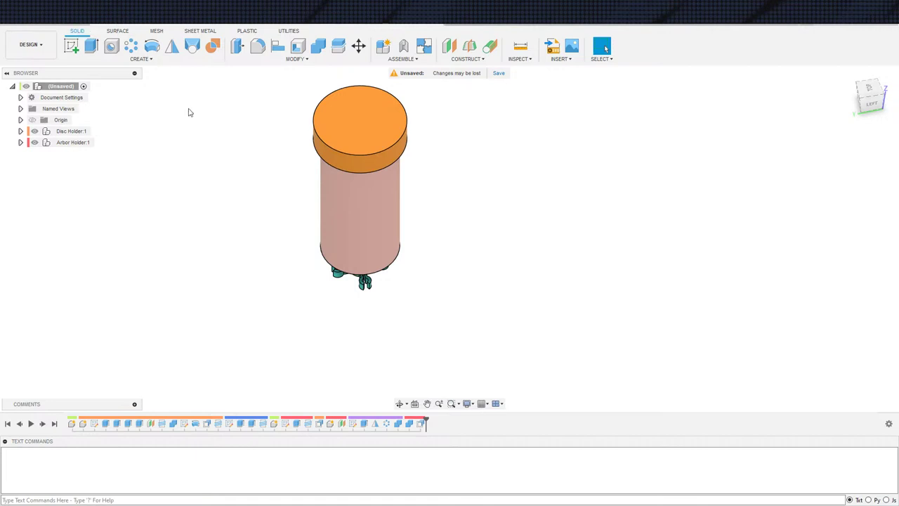
{"action": "scroll", "coordinate": [277, 239], "scroll_direction": "down", "scroll_amount": 1}
{"action": "scroll", "coordinate": [232, 242], "scroll_direction": "down", "scroll_amount": 1}
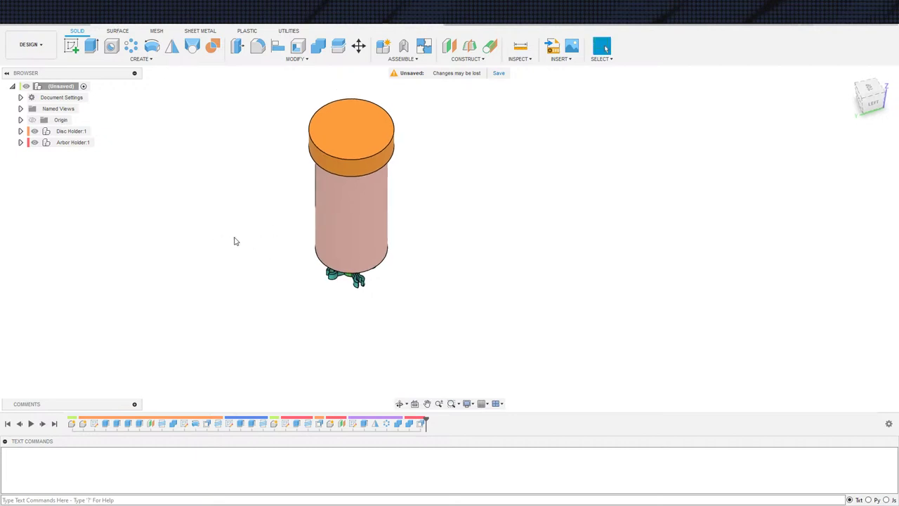
{"action": "middle_click_drag", "start_coordinate": [235, 241], "coordinate": [317, 278]}
{"action": "middle_click", "coordinate": [274, 268], "text": "shift"}
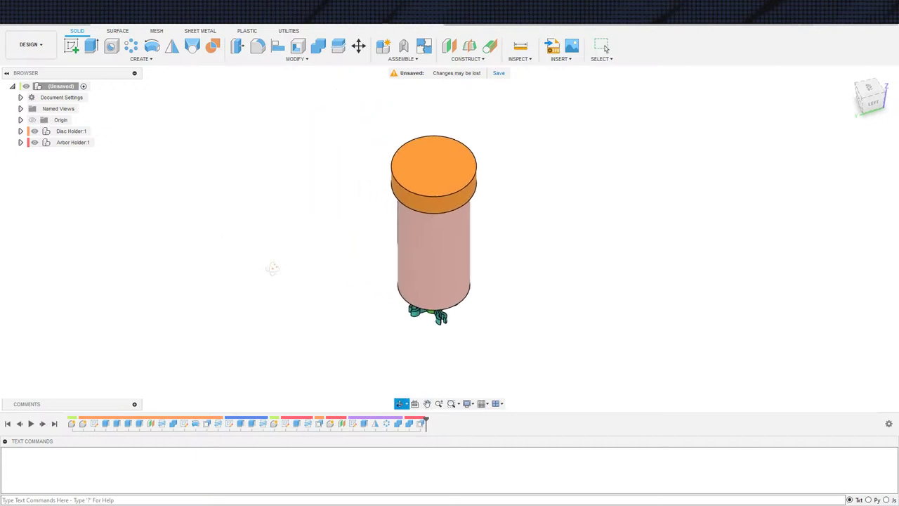
Step: Save the design as "Dremel Cutoff Wheel Holder" in the Miscellaneous location
{"action": "left_click", "coordinate": [47, 24]}
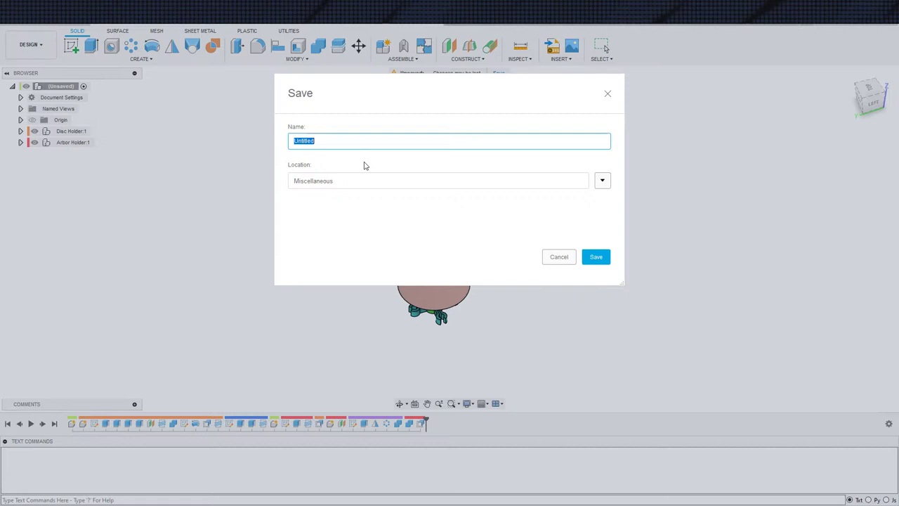
{"action": "type", "text": "Dremel Cutoff Wheel Holder"}
{"action": "key", "text": "Return"}
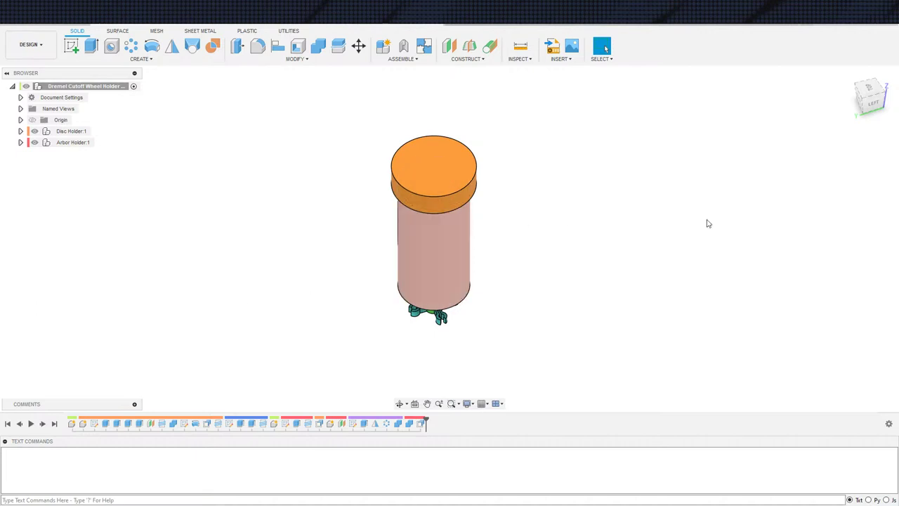
Step: Open a new blank design and discard the unsaved changes to Solder Mask Tools Holder v7
{"action": "key", "text": "ctrl+n"}
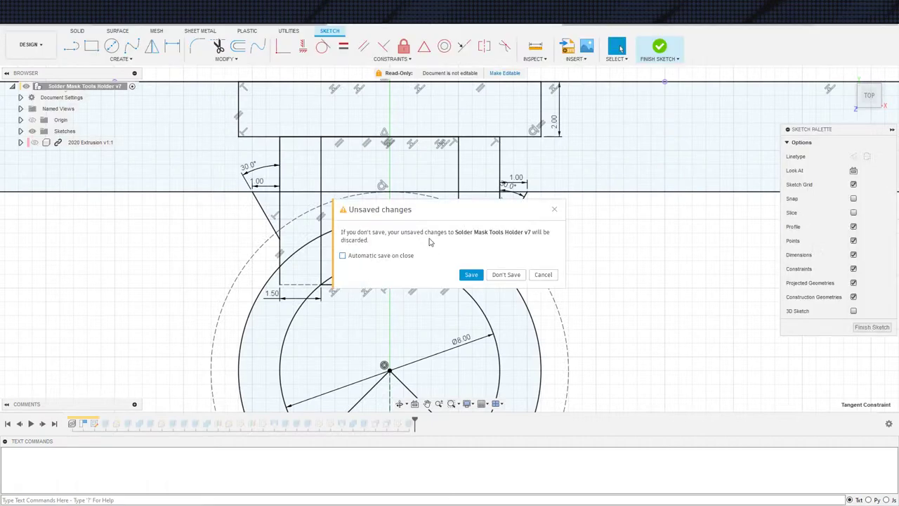
{"action": "left_click", "coordinate": [504, 274]}
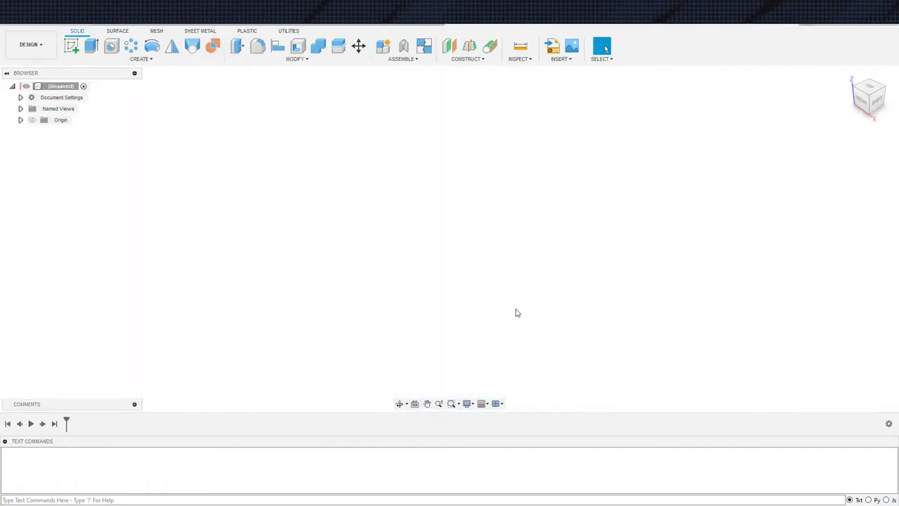
{"action": "key", "text": "s"}
{"action": "left_click", "coordinate": [537, 289]}
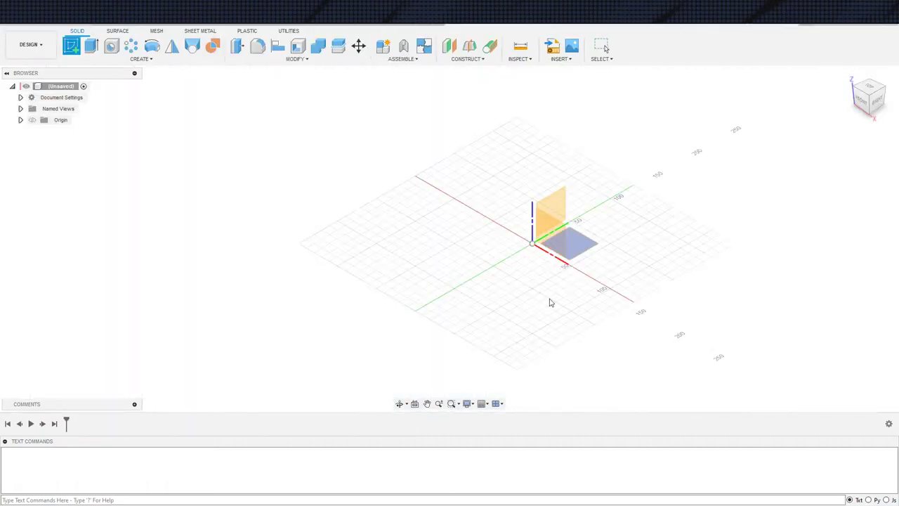
{"action": "left_click", "coordinate": [593, 245]}
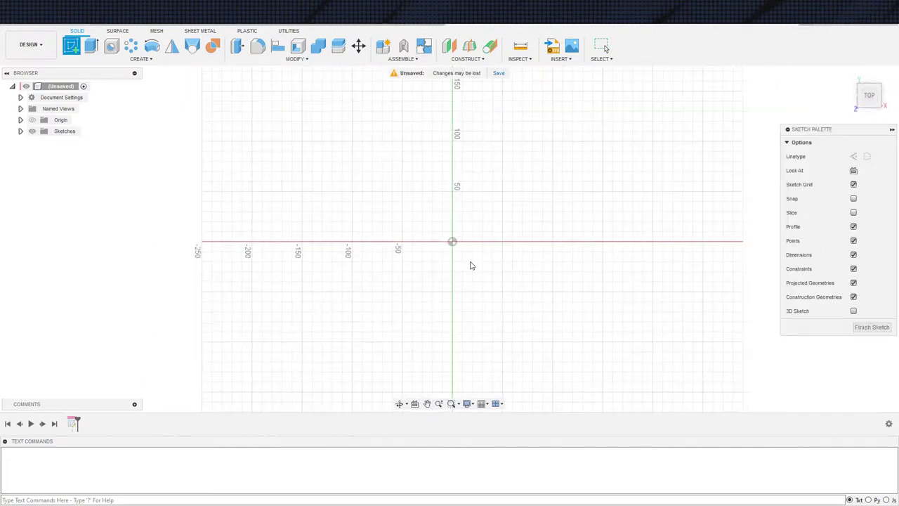
{"action": "key", "text": "ctrl+z"}
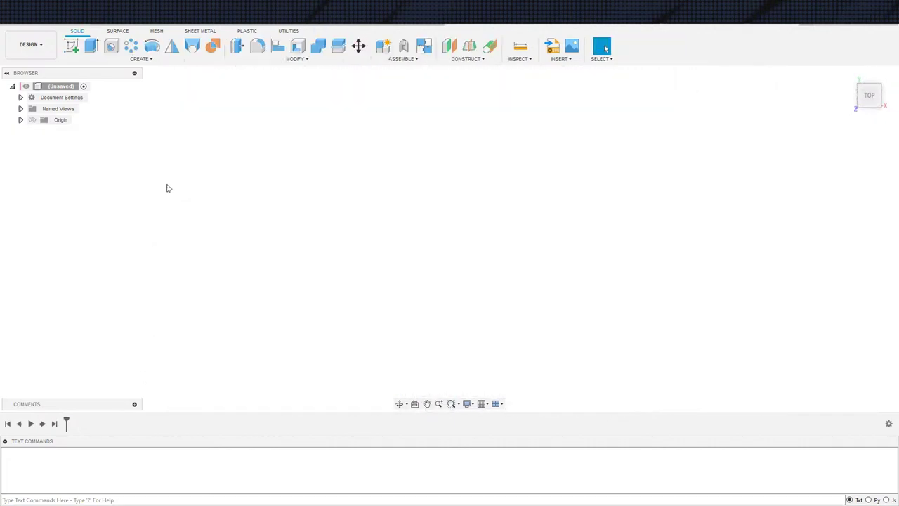
Step: Create an active internal standard component named Case under the root of the new design
{"action": "right_click", "coordinate": [68, 88]}
{"action": "left_click", "coordinate": [91, 99]}
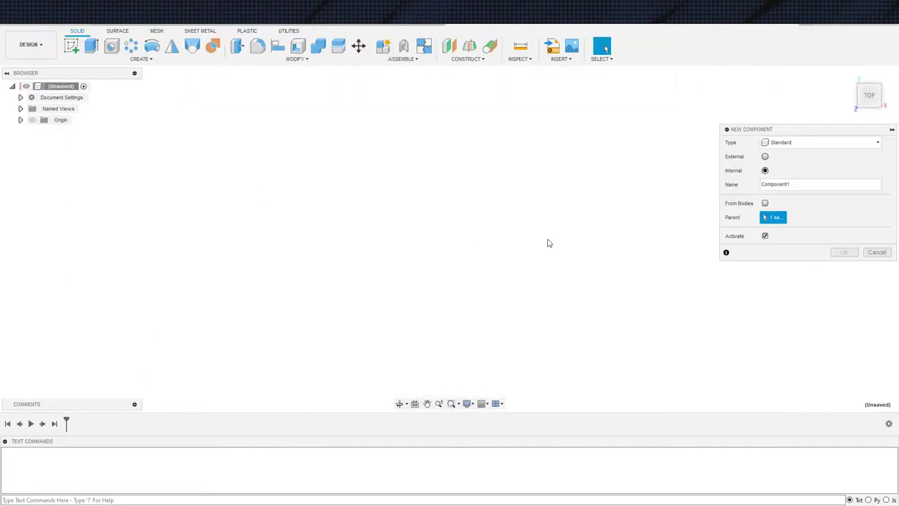
{"action": "double_click", "coordinate": [808, 185]}
{"action": "type", "text": "Case1"}
{"action": "key", "text": "Return"}
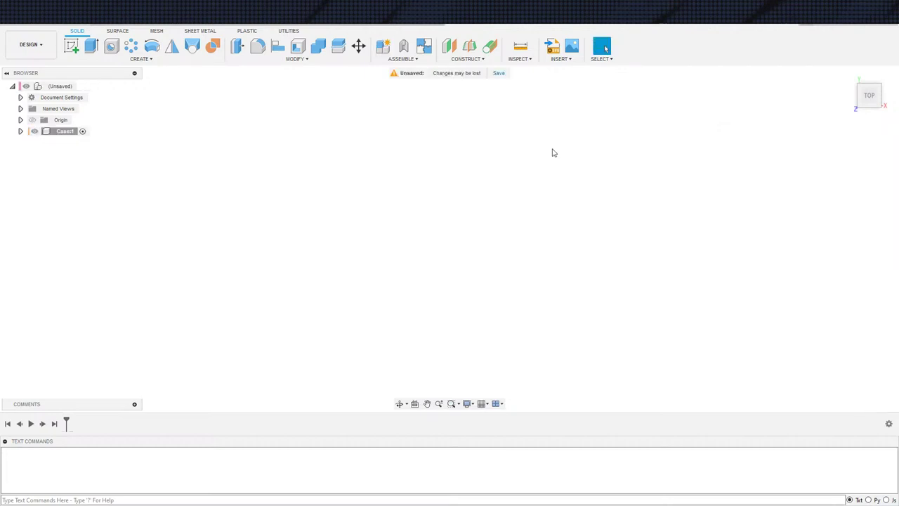
Step: Start a sketch on the horizontal XY origin plane inside the Case component
{"action": "key", "text": "s"}
{"action": "left_click", "coordinate": [413, 193]}
{"action": "left_click", "coordinate": [434, 204]}
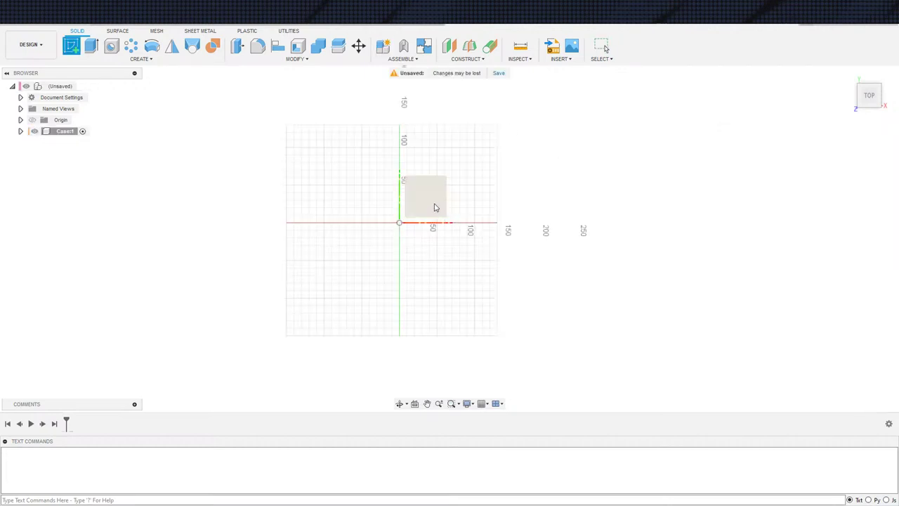
{"action": "middle_click_drag", "start_coordinate": [456, 329], "coordinate": [402, 269]}
{"action": "scroll", "coordinate": [373, 261], "scroll_direction": "up", "scroll_amount": 3}
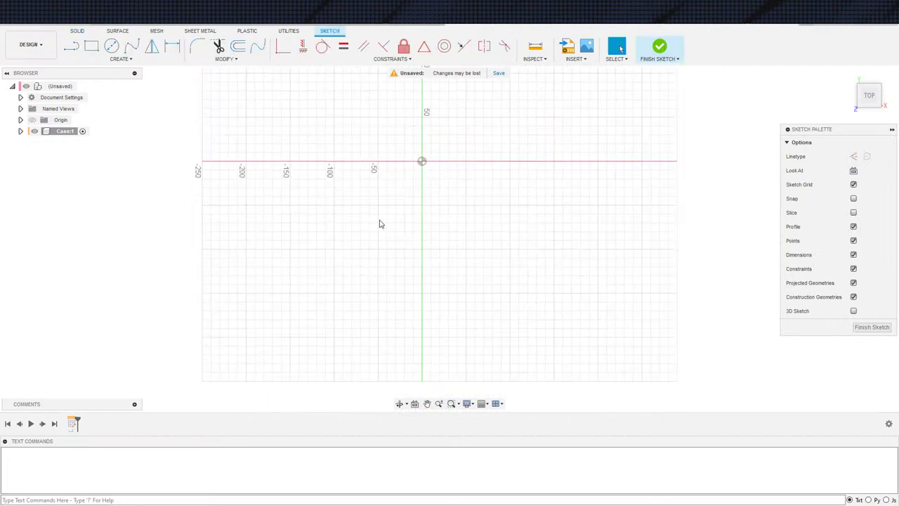
Step: Sketch a large three-point rectangle about 138 mm high enclosing the origin
{"action": "key", "text": "s"}
{"action": "left_click", "coordinate": [432, 207]}
{"action": "left_click", "coordinate": [341, 109]}
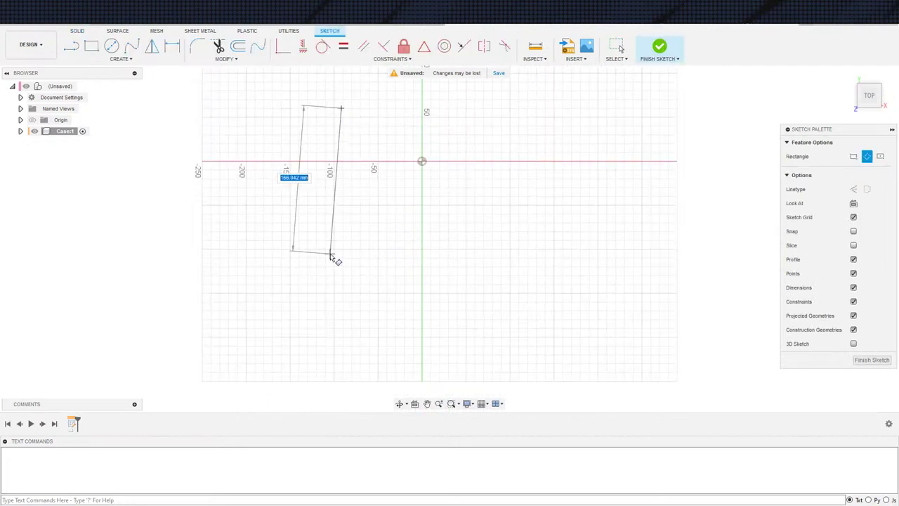
{"action": "left_click", "coordinate": [341, 229]}
{"action": "left_click", "coordinate": [563, 222]}
{"action": "scroll", "coordinate": [408, 255], "scroll_direction": "down", "scroll_amount": 2}
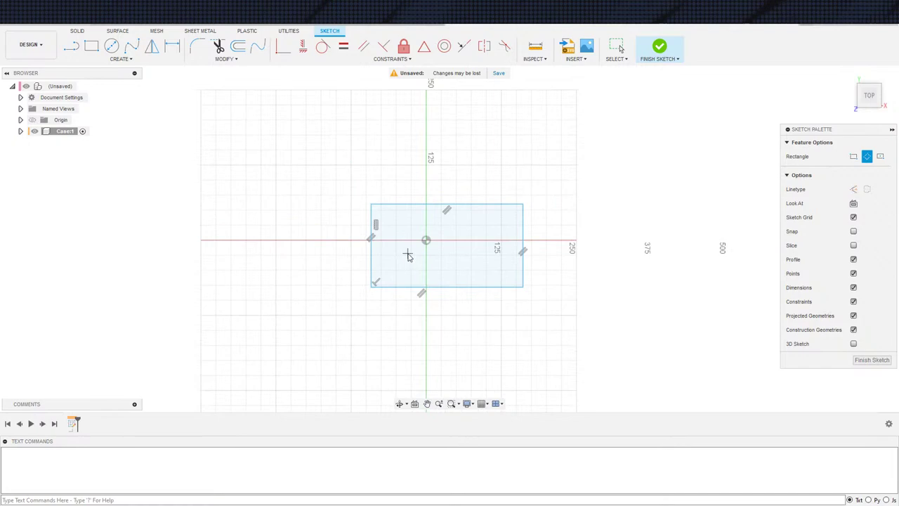
{"action": "key", "text": "Escape"}
{"action": "scroll", "coordinate": [387, 231], "scroll_direction": "up", "scroll_amount": 3}
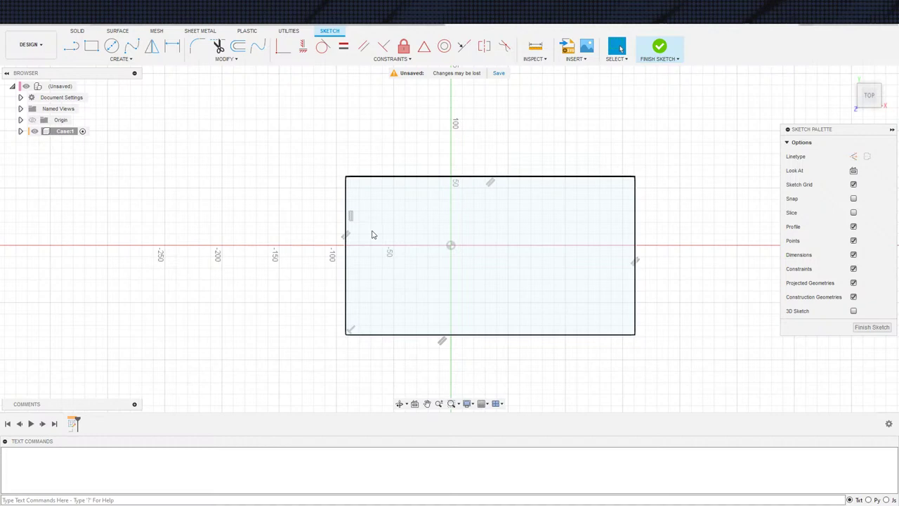
{"action": "left_click", "coordinate": [366, 194]}
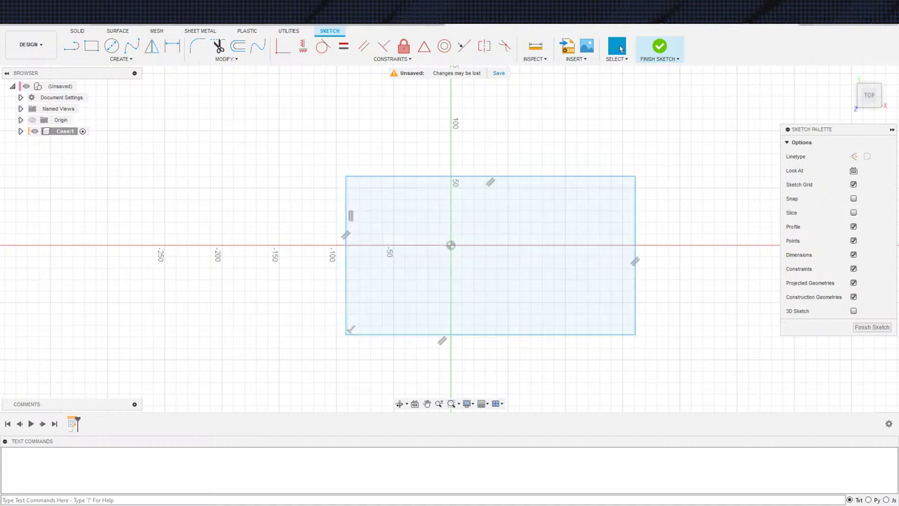
{"action": "left_click", "coordinate": [372, 242]}
{"action": "key", "text": "s"}
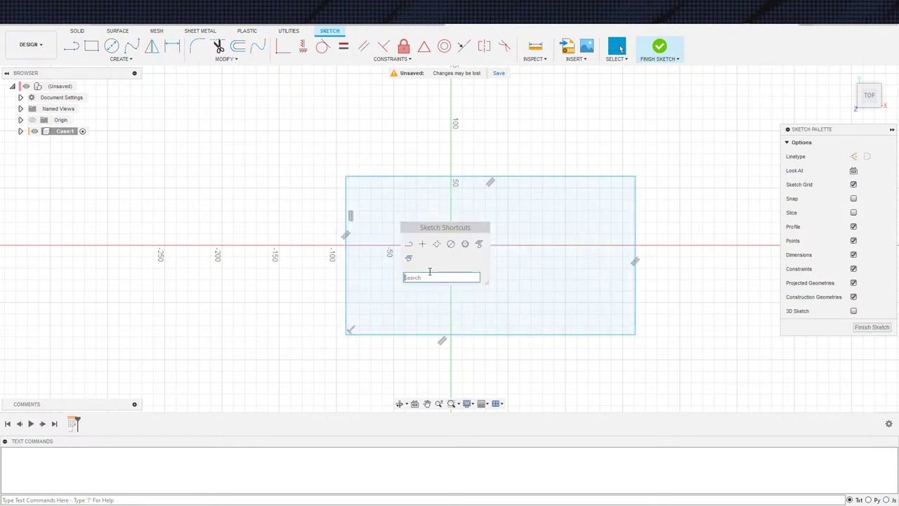
{"action": "left_click", "coordinate": [409, 243]}
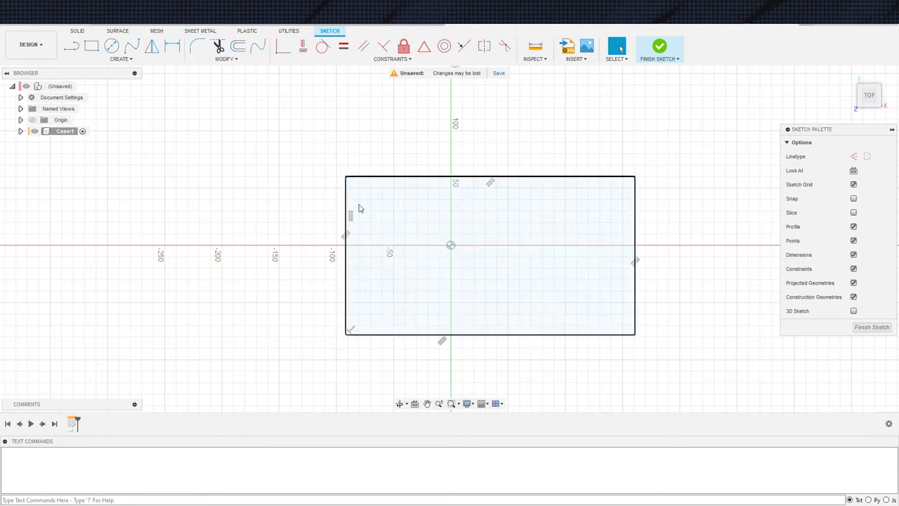
{"action": "key", "text": "Escape"}
Step: Try a slightly smaller three-point rectangle inset within the outer rectangle, and delete it
{"action": "key", "text": "s"}
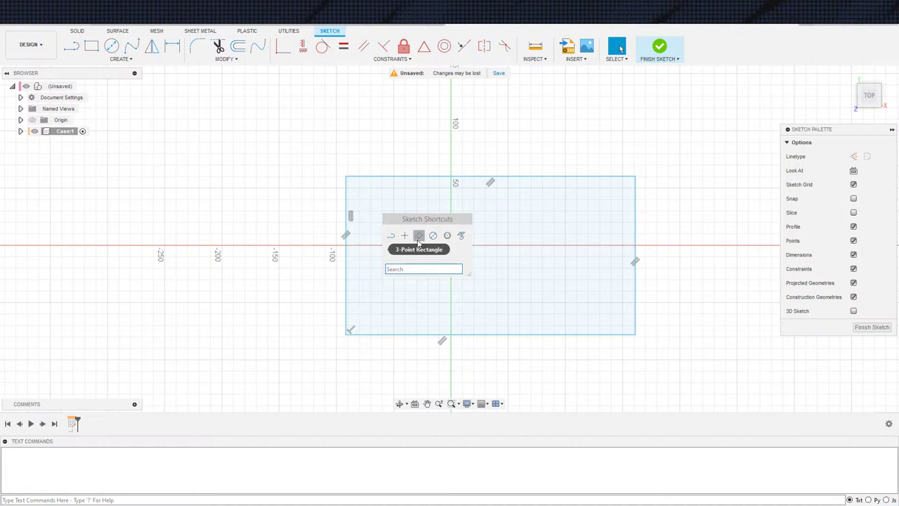
{"action": "left_click", "coordinate": [419, 235]}
{"action": "left_click", "coordinate": [359, 184]}
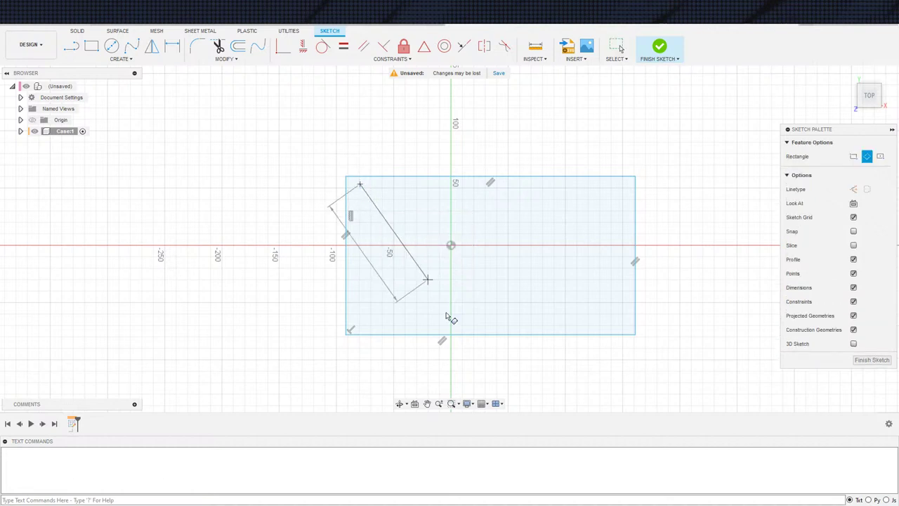
{"action": "left_click", "coordinate": [360, 325]}
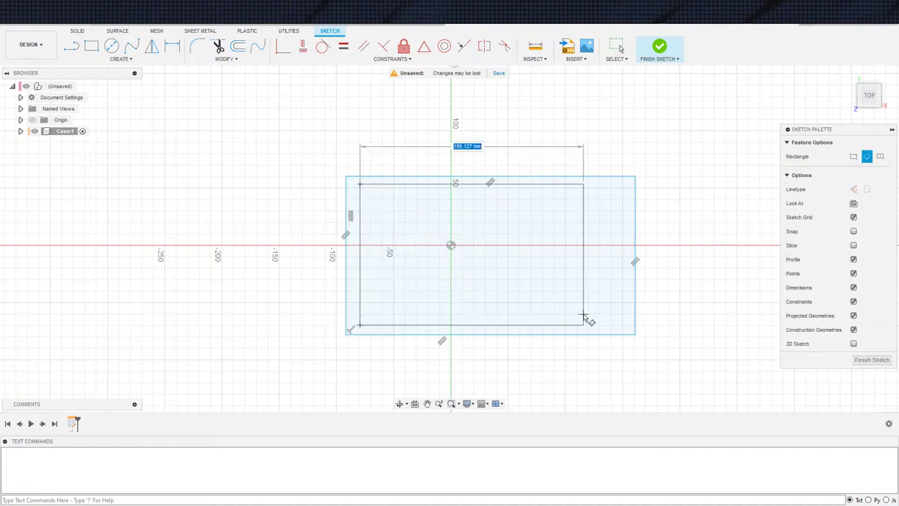
{"action": "left_click", "coordinate": [623, 316]}
{"action": "key", "text": "Escape"}
{"action": "double_click", "coordinate": [623, 312]}
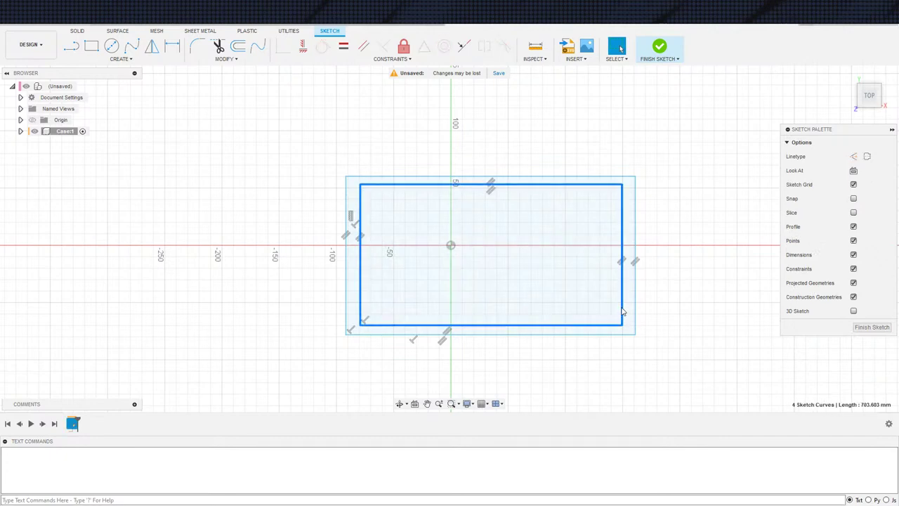
{"action": "key", "text": "Delete"}
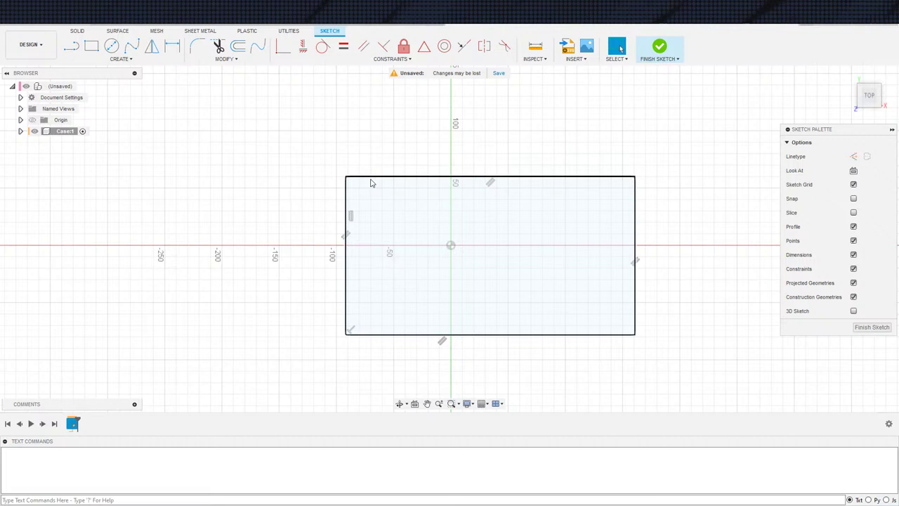
Step: Draw a vertical line across the rectangle from its top edge to its bottom edge, left of the origin
{"action": "left_click", "coordinate": [392, 257]}
{"action": "key", "text": "s"}
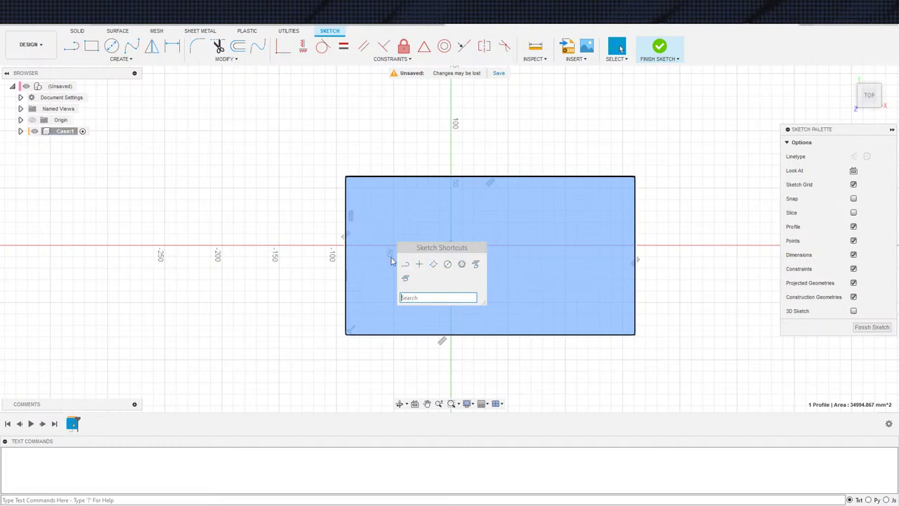
{"action": "left_click", "coordinate": [405, 263]}
{"action": "left_click", "coordinate": [406, 177]}
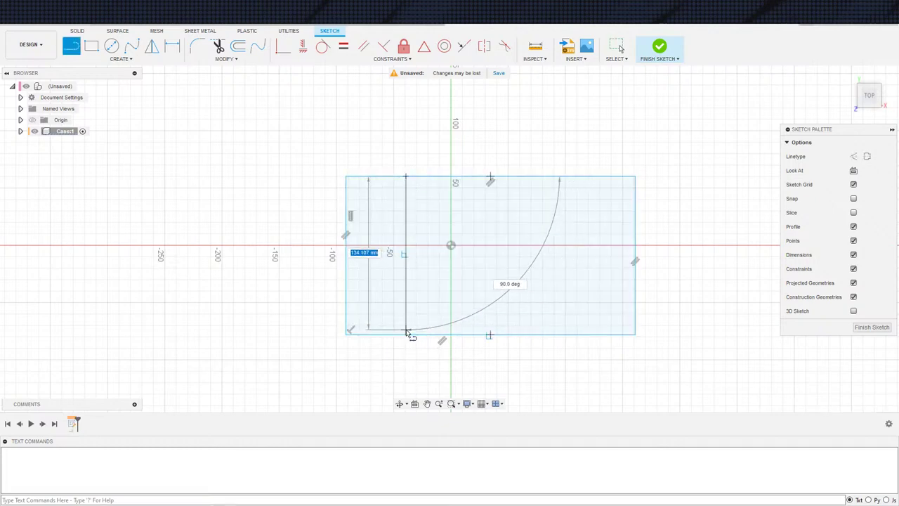
{"action": "left_click", "coordinate": [407, 332]}
Step: Dimension the vertical line 14 mm from the rectangle's left edge
{"action": "key", "text": "d"}
{"action": "left_click", "coordinate": [412, 310]}
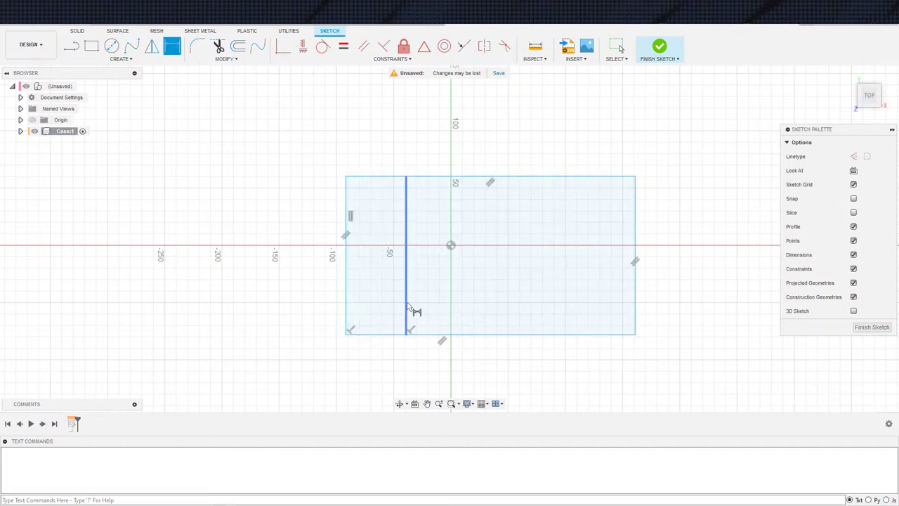
{"action": "left_click", "coordinate": [346, 295]}
{"action": "left_click", "coordinate": [371, 279]}
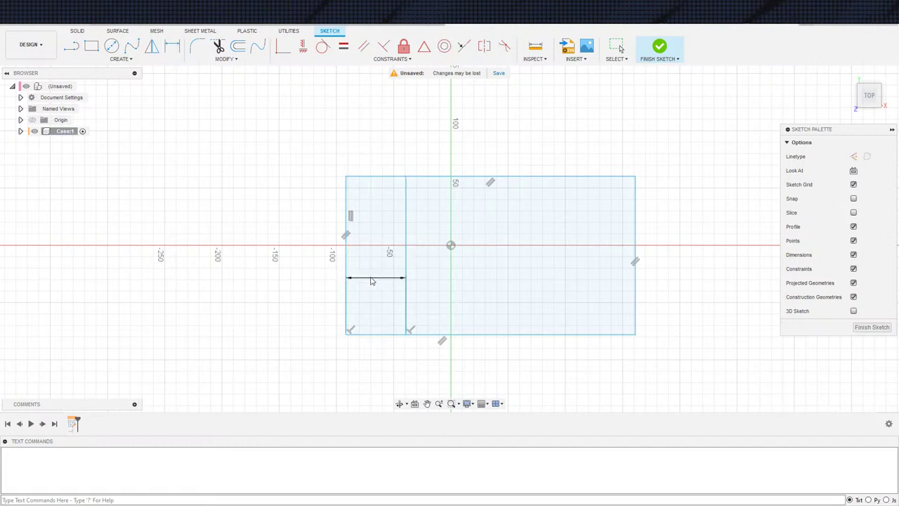
{"action": "type", "text": "14"}
{"action": "key", "text": "Return"}
Step: Delete the 14 mm dimension between the vertical line and the rectangle's left edge
{"action": "key", "text": "s"}
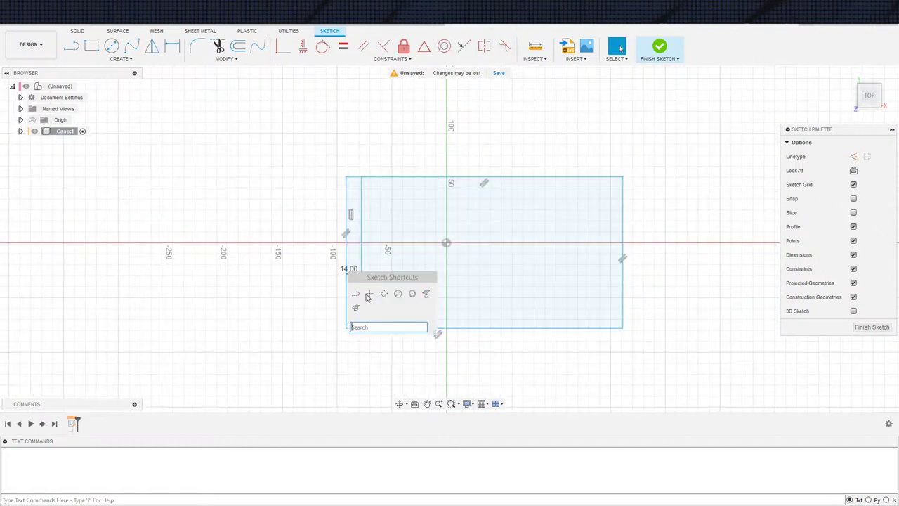
{"action": "left_click", "coordinate": [359, 281]}
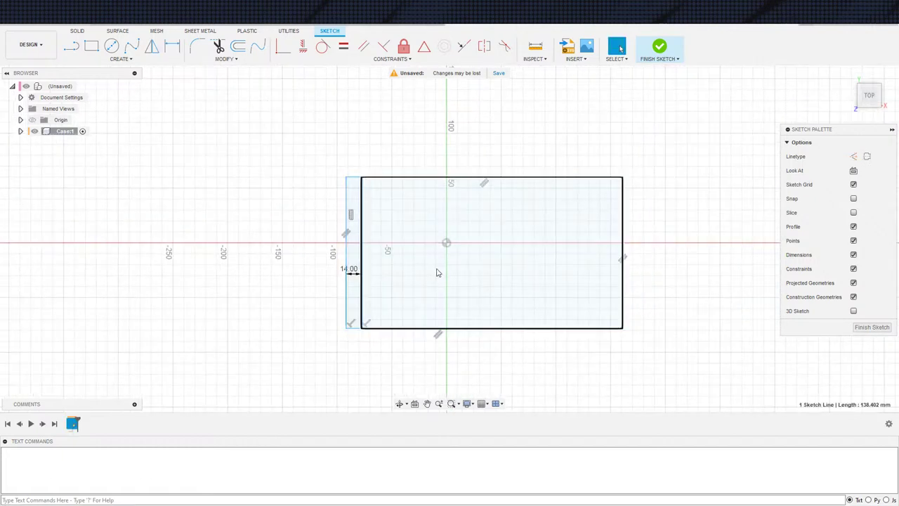
{"action": "left_click", "coordinate": [355, 273]}
{"action": "key", "text": "Delete"}
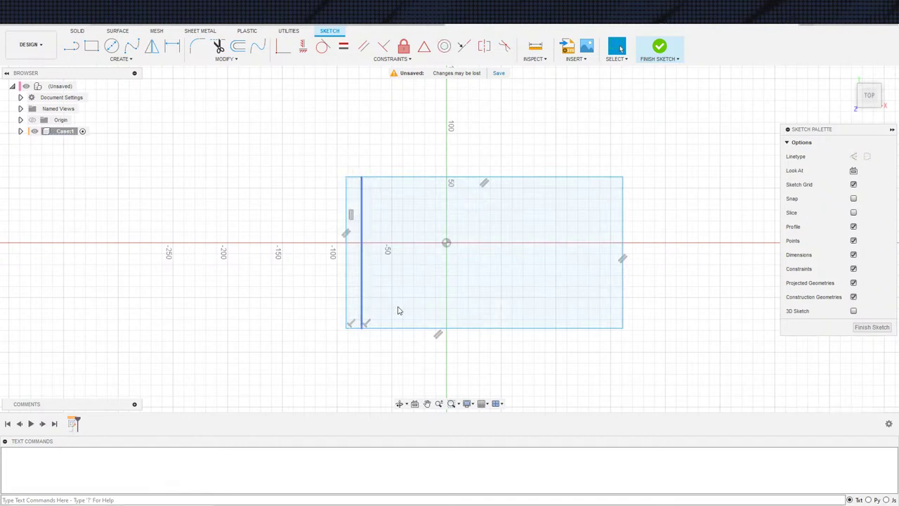
Step: Shrink the rectangle to about 61 mm high on the right side of the origin and move the vertical line inside it
{"action": "scroll", "coordinate": [350, 175], "scroll_direction": "down", "scroll_amount": 1}
{"action": "scroll", "coordinate": [407, 311], "scroll_direction": "up", "scroll_amount": 1}
{"action": "left_click_drag", "start_coordinate": [336, 304], "coordinate": [515, 218]}
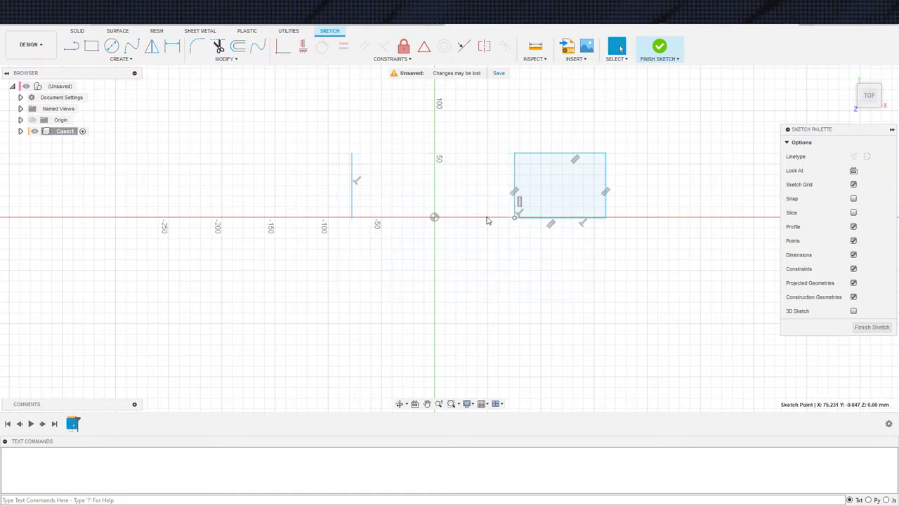
{"action": "left_click_drag", "start_coordinate": [353, 194], "coordinate": [562, 214]}
{"action": "scroll", "coordinate": [543, 253], "scroll_direction": "up", "scroll_amount": 5}
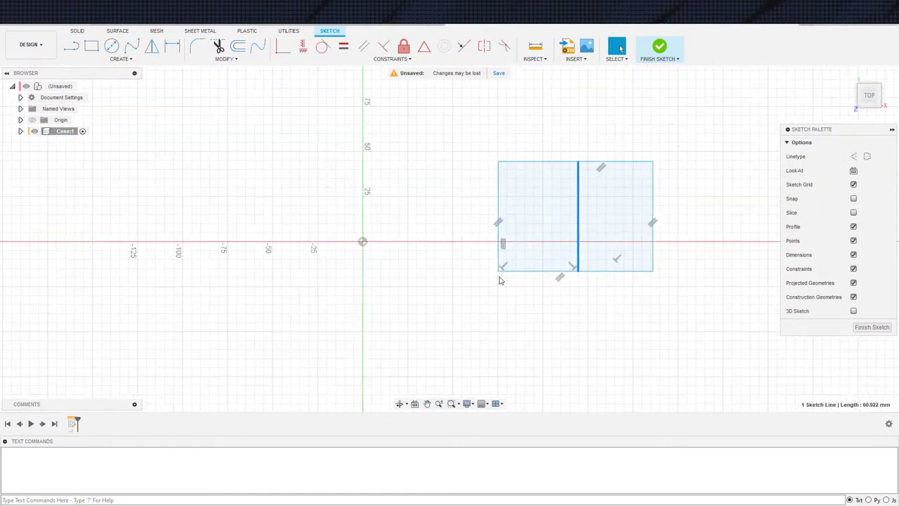
Step: Convert the vertical line inside the rectangle to a construction line
{"action": "scroll", "coordinate": [404, 368], "scroll_direction": "down", "scroll_amount": 2}
{"action": "scroll", "coordinate": [413, 327], "scroll_direction": "up", "scroll_amount": 5}
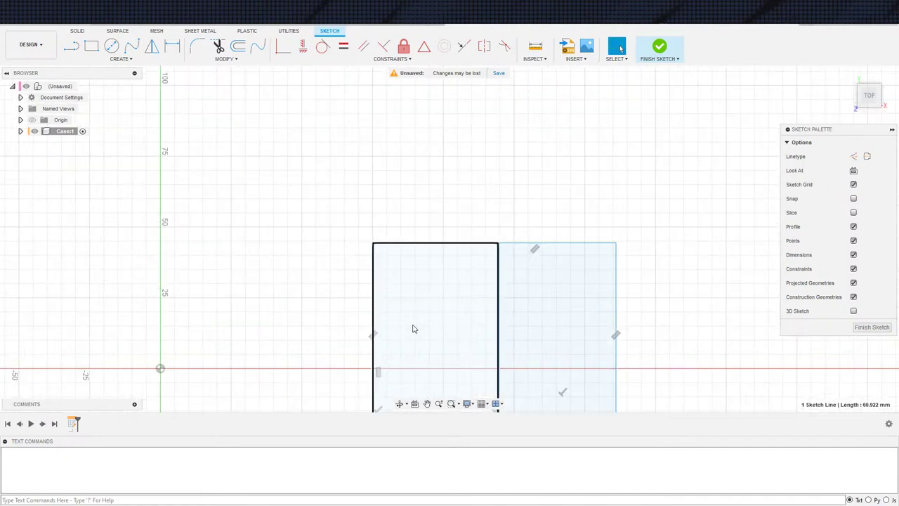
{"action": "key", "text": "s"}
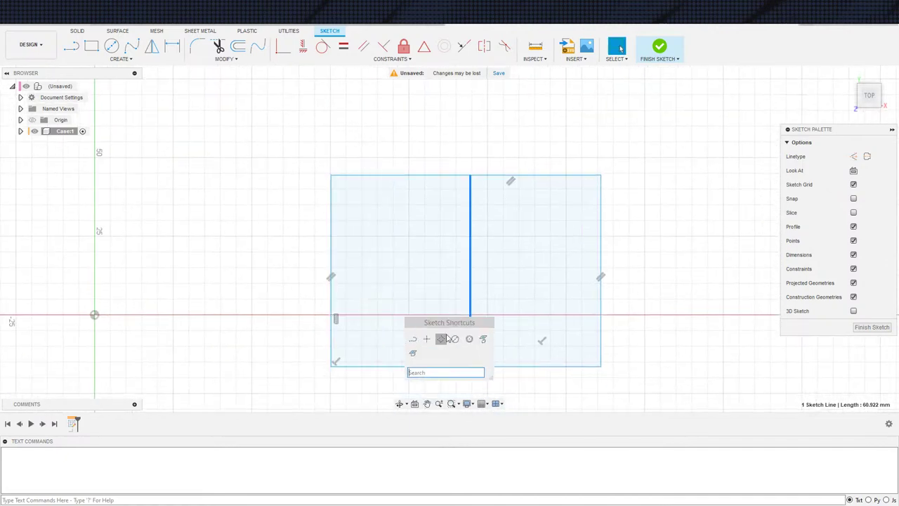
{"action": "left_click", "coordinate": [444, 339]}
{"action": "key", "text": "Escape"}
Step: Draw a smaller three-point rectangle about 33 by 38 mm within the outer rectangle, left of the construction line
{"action": "key", "text": "s"}
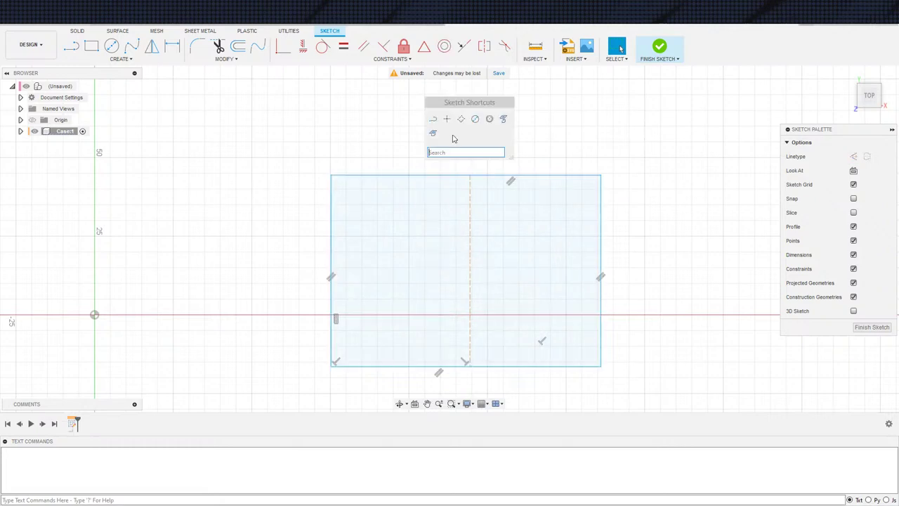
{"action": "left_click", "coordinate": [459, 119]}
{"action": "left_click", "coordinate": [353, 233]}
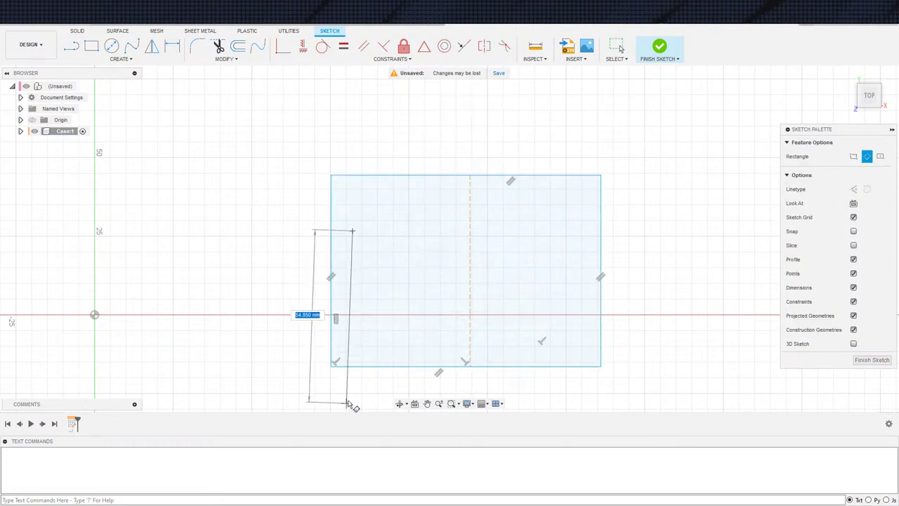
{"action": "left_click", "coordinate": [456, 391]}
{"action": "key", "text": "Escape"}
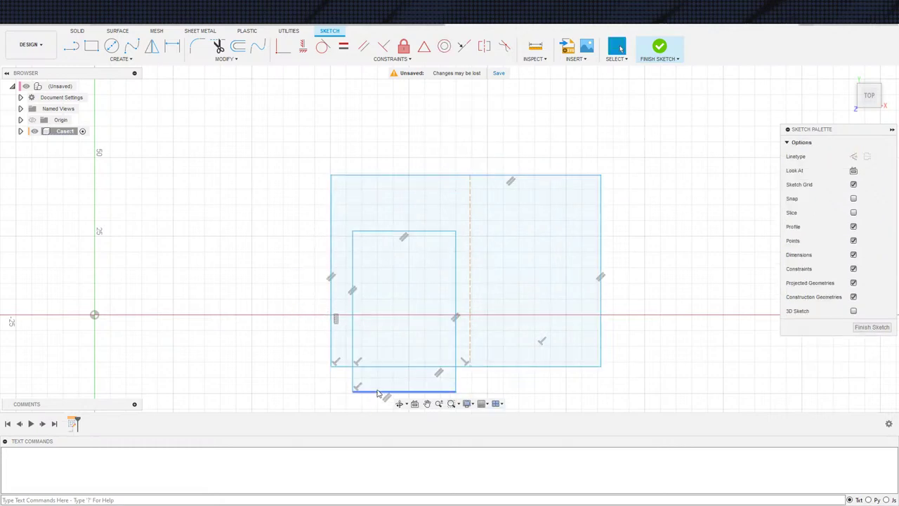
{"action": "left_click_drag", "start_coordinate": [378, 391], "coordinate": [384, 348]}
Step: Dimension the small rectangle's width at 14 mm
{"action": "key", "text": "d"}
{"action": "left_click", "coordinate": [387, 330]}
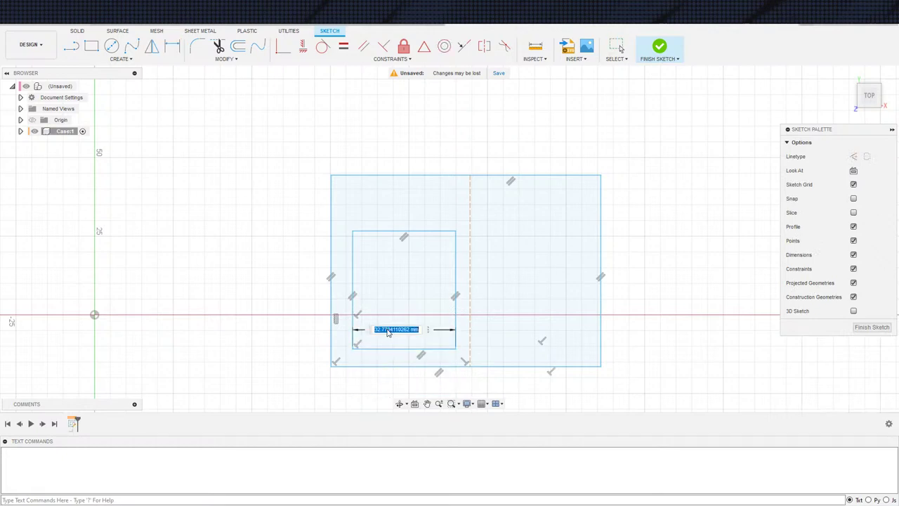
{"action": "type", "text": "14"}
{"action": "key", "text": "Return"}
{"action": "key", "text": "Escape"}
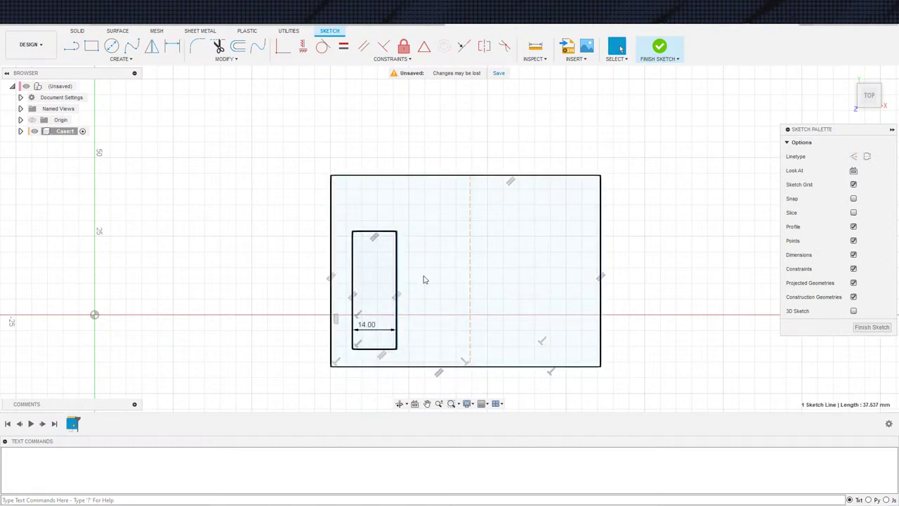
Step: Make the small rectangle square by applying an Equal constraint to its right and bottom edges
{"action": "left_click", "coordinate": [397, 276]}
{"action": "left_click", "coordinate": [380, 349]}
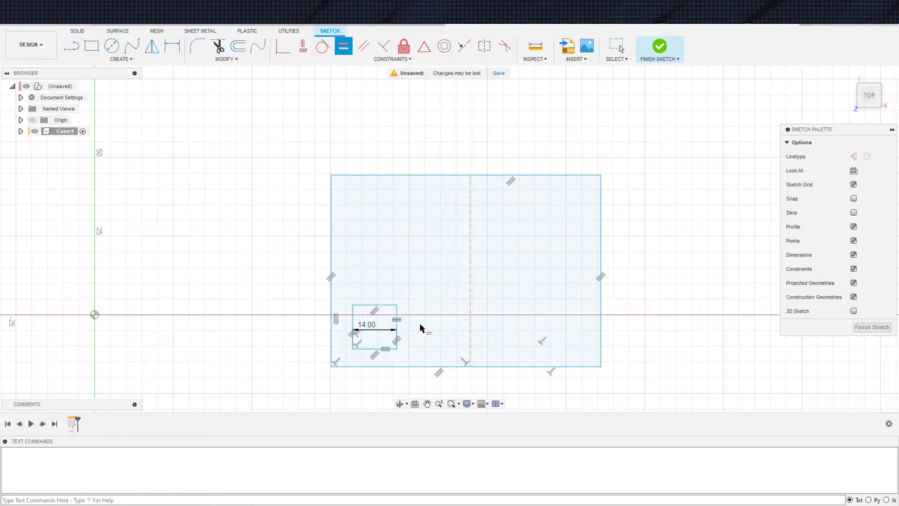
{"action": "key", "text": "Escape"}
{"action": "scroll", "coordinate": [367, 347], "scroll_direction": "down", "scroll_amount": 2}
{"action": "middle_click_drag", "start_coordinate": [414, 310], "coordinate": [463, 277]}
{"action": "key", "text": "Escape"}
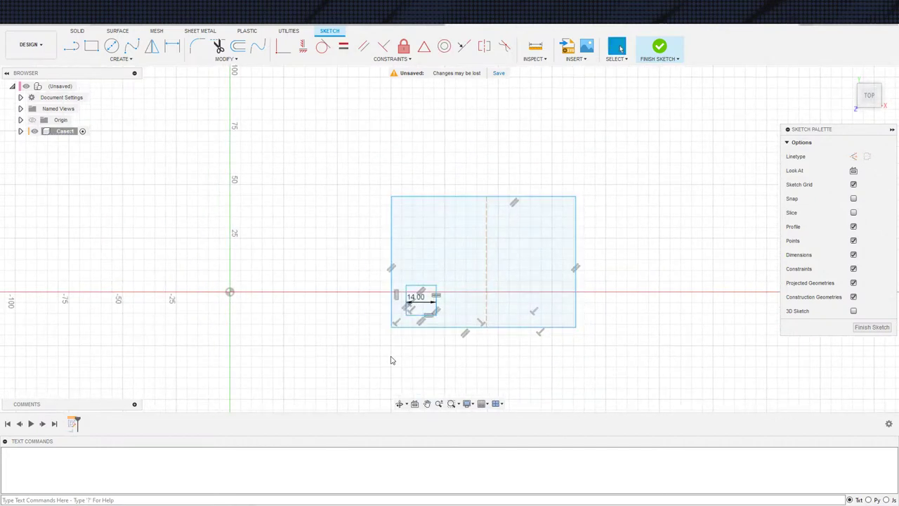
Step: Dimension the small square's bottom edge 3 mm from the outer rectangle's bottom edge
{"action": "key", "text": "d"}
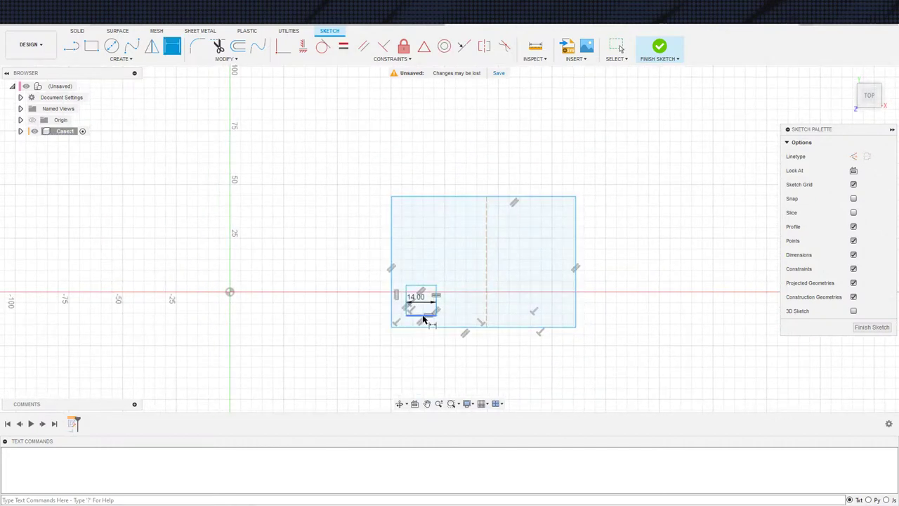
{"action": "key", "text": "Escape"}
{"action": "middle_click_drag", "start_coordinate": [415, 345], "coordinate": [441, 355]}
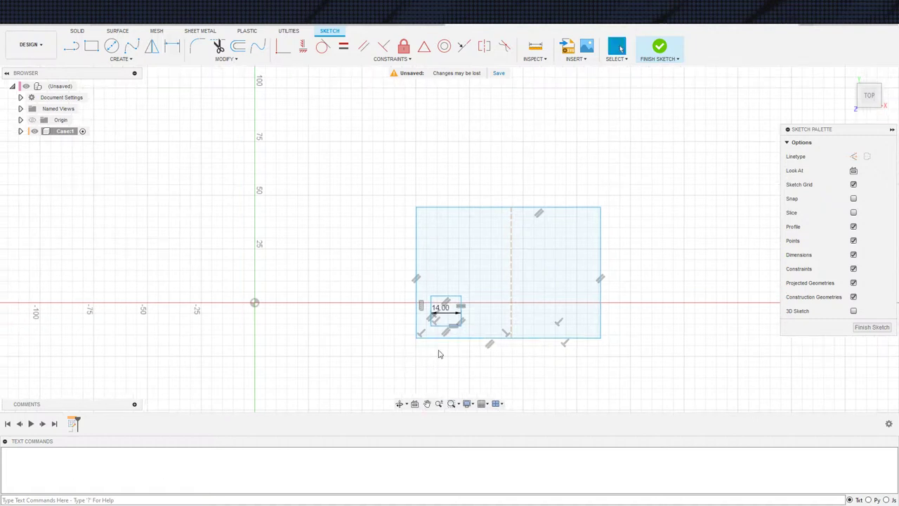
{"action": "left_click", "coordinate": [441, 324]}
{"action": "key", "text": "d"}
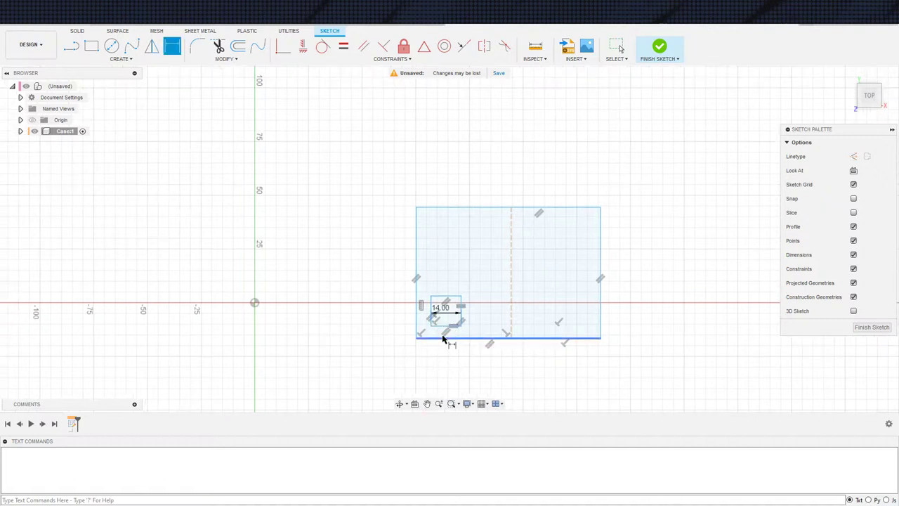
{"action": "left_click", "coordinate": [449, 338]}
{"action": "left_click", "coordinate": [355, 335]}
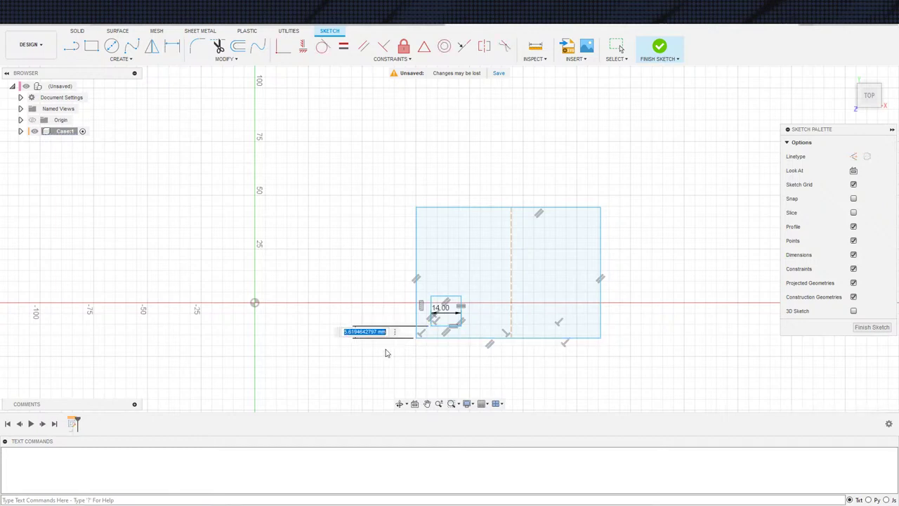
{"action": "type", "text": "3"}
{"action": "key", "text": "Return"}
{"action": "key", "text": "Escape"}
Step: Dimension the small square's left edge 3 mm from the outer rectangle's left edge
{"action": "key", "text": "d"}
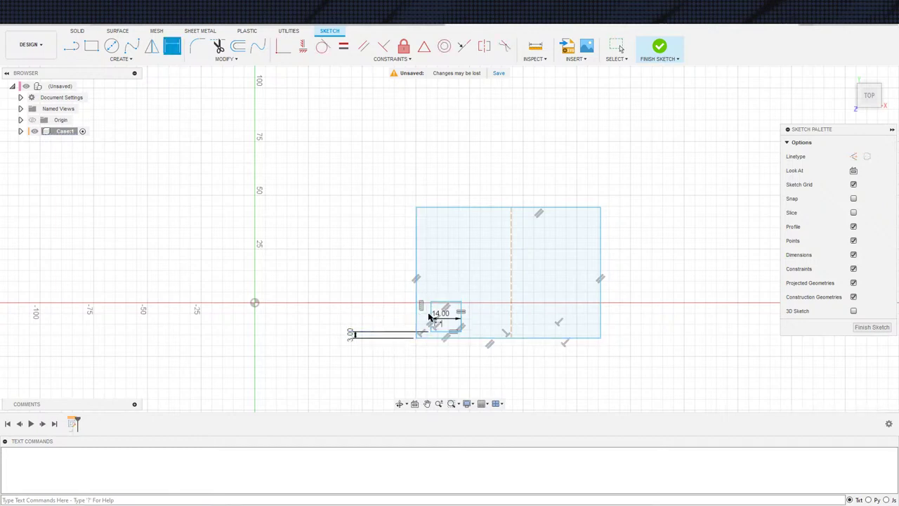
{"action": "left_click", "coordinate": [430, 316]}
{"action": "left_click", "coordinate": [418, 145]}
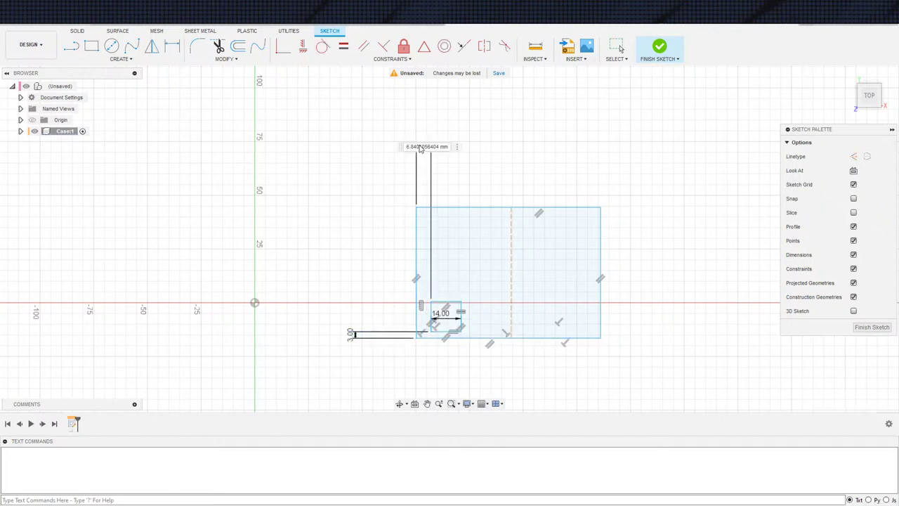
{"action": "type", "text": "3"}
{"action": "key", "text": "Return"}
{"action": "key", "text": "Escape"}
{"action": "key", "text": "d"}
{"action": "left_click", "coordinate": [436, 304]}
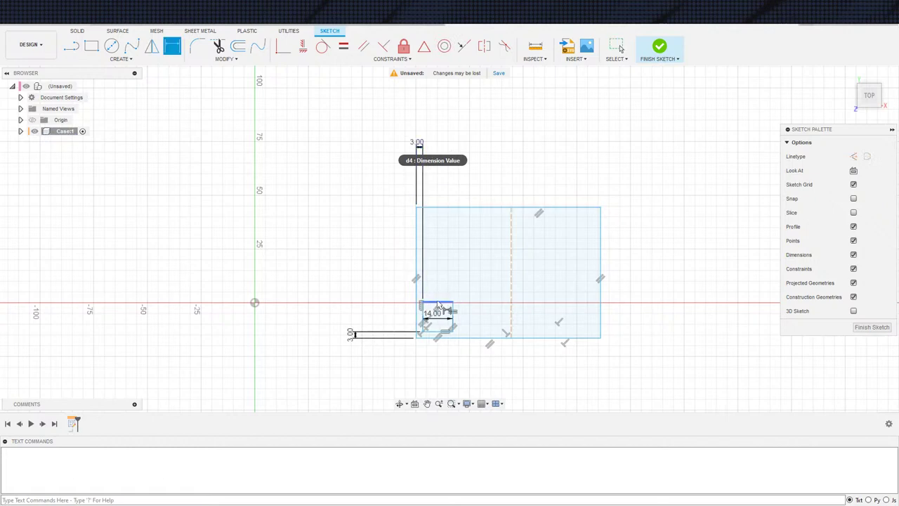
{"action": "left_click", "coordinate": [433, 206]}
{"action": "key", "text": "Escape"}
Step: Dimension the small square's top edge 3 mm from the outer rectangle's top edge
{"action": "key", "text": "d"}
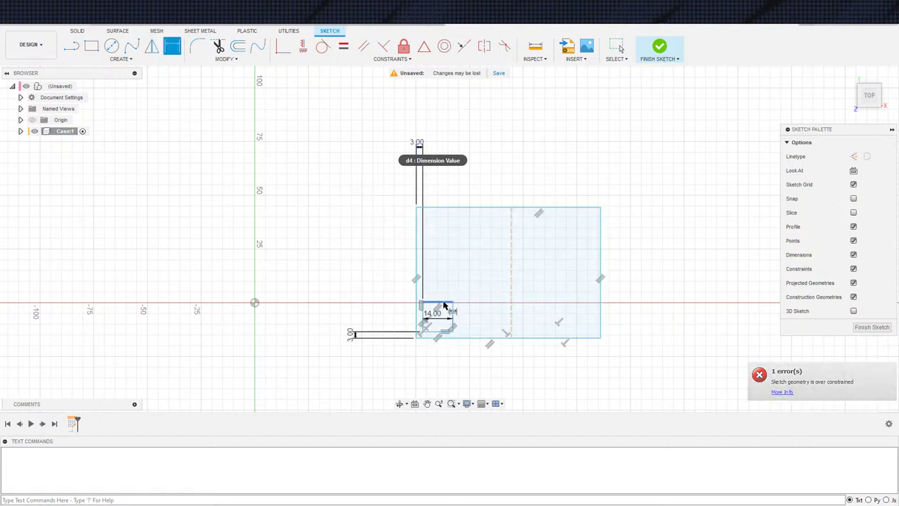
{"action": "left_click", "coordinate": [443, 302]}
{"action": "left_click", "coordinate": [448, 208]}
{"action": "left_click", "coordinate": [336, 226]}
{"action": "type", "text": "3"}
{"action": "key", "text": "Return"}
{"action": "key", "text": "Escape"}
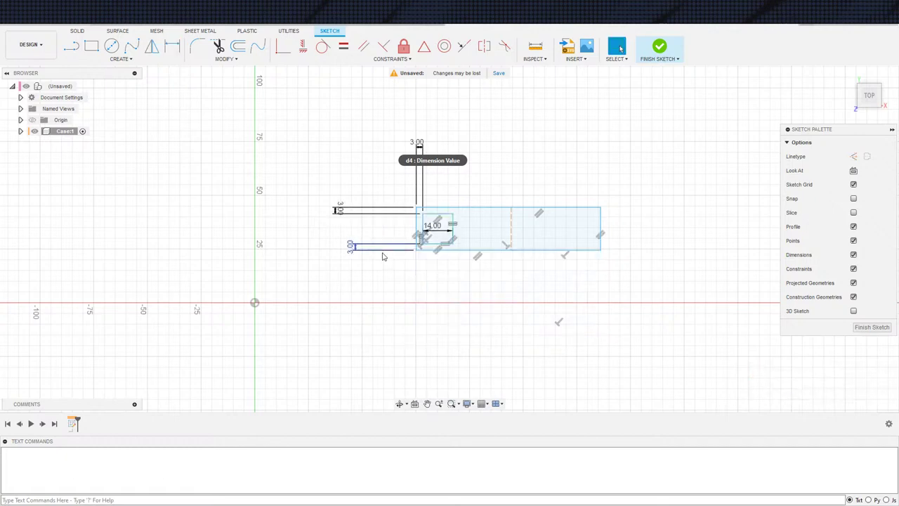
Step: Draw a construction diagonal from the outer rectangle's lower-left corner to its upper-right corner and delete the vertical construction line
{"action": "scroll", "coordinate": [548, 278], "scroll_direction": "up", "scroll_amount": 3}
{"action": "key", "text": "s"}
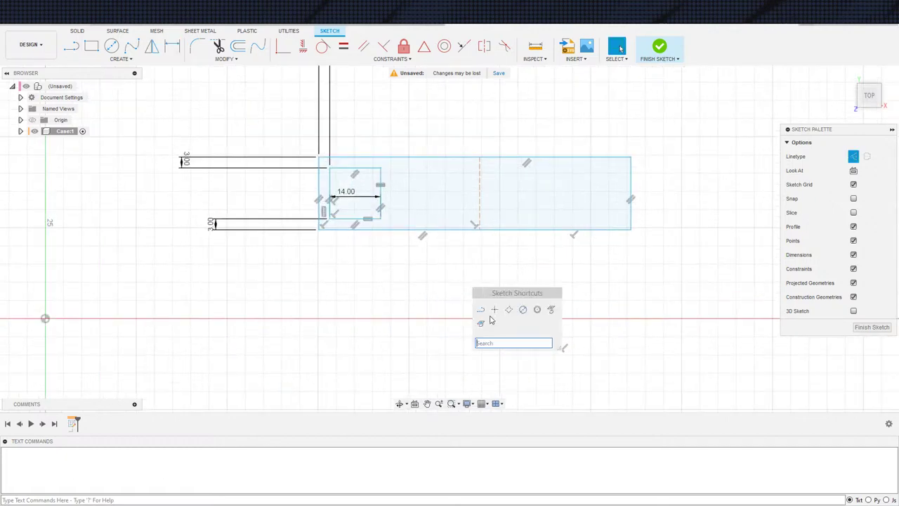
{"action": "left_click", "coordinate": [478, 310]}
{"action": "left_click", "coordinate": [320, 228]}
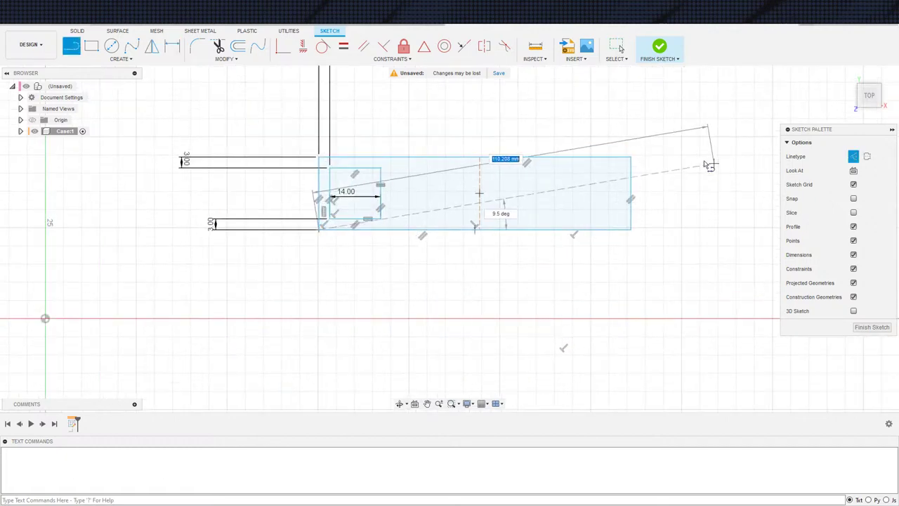
{"action": "left_click", "coordinate": [630, 158]}
{"action": "key", "text": "Escape"}
{"action": "left_click", "coordinate": [481, 211]}
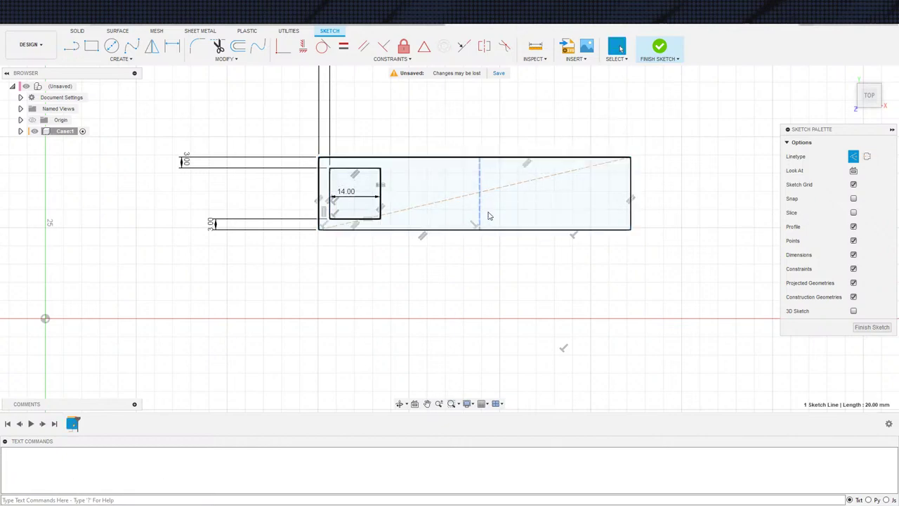
{"action": "key", "text": "Delete"}
Step: Centre the outer rectangle on the origin by applying a Midpoint constraint between the construction diagonal and the origin point
{"action": "scroll", "coordinate": [351, 221], "scroll_direction": "down", "scroll_amount": 4}
{"action": "middle_click_drag", "start_coordinate": [295, 295], "coordinate": [436, 273]}
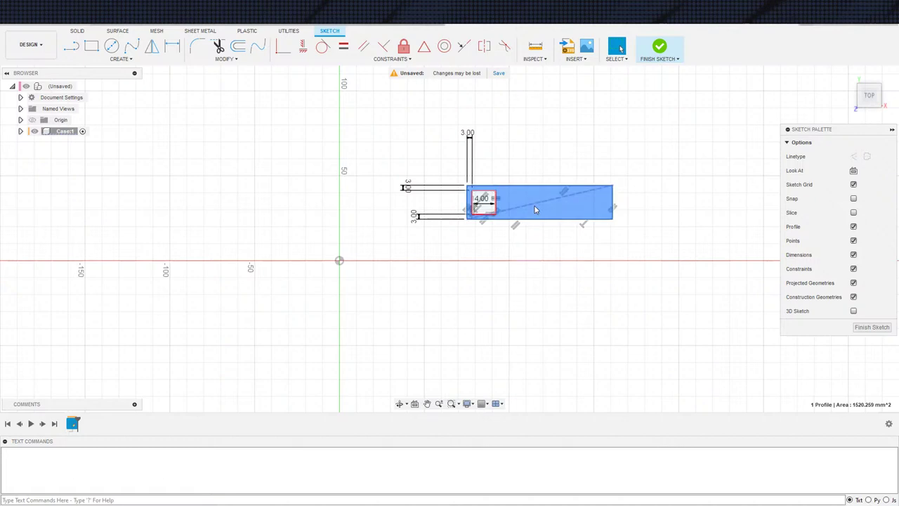
{"action": "left_click", "coordinate": [534, 204]}
{"action": "left_click", "coordinate": [423, 46]}
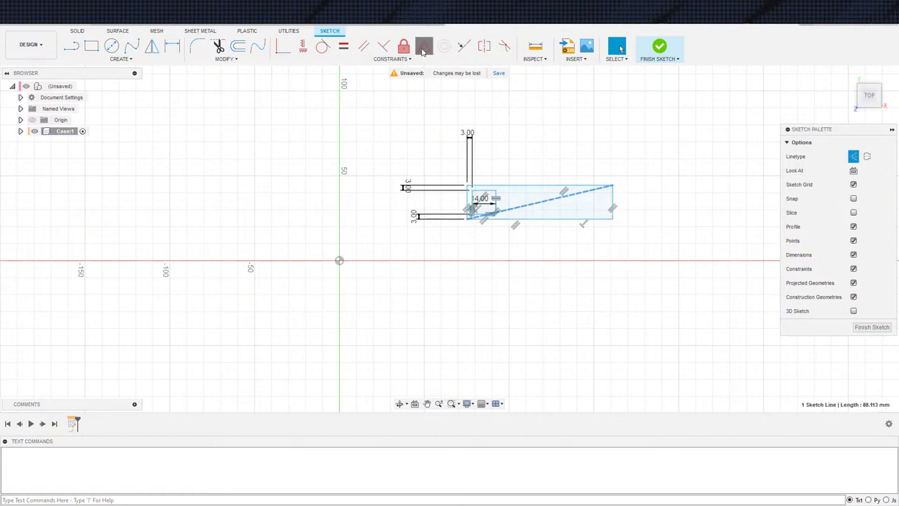
{"action": "left_click", "coordinate": [338, 262]}
{"action": "scroll", "coordinate": [297, 283], "scroll_direction": "up", "scroll_amount": 3}
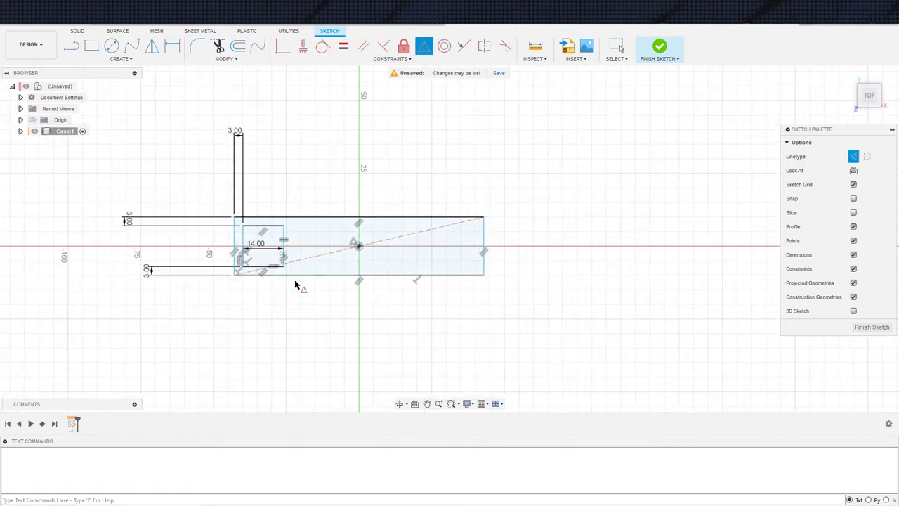
{"action": "key", "text": "Escape"}
Step: Draw another three-point rectangle inside the outer rectangle, just right of the 14 mm square
{"action": "scroll", "coordinate": [315, 290], "scroll_direction": "up", "scroll_amount": 3}
{"action": "scroll", "coordinate": [330, 292], "scroll_direction": "down", "scroll_amount": 2}
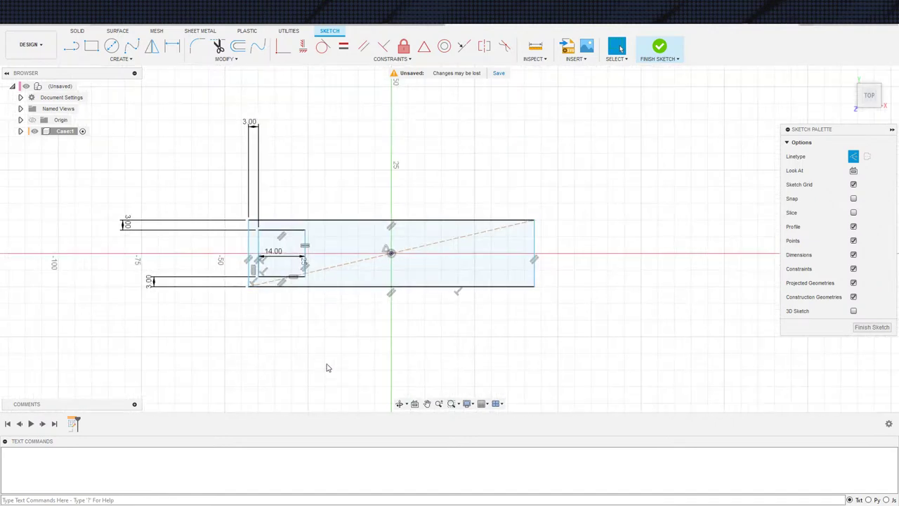
{"action": "key", "text": "s"}
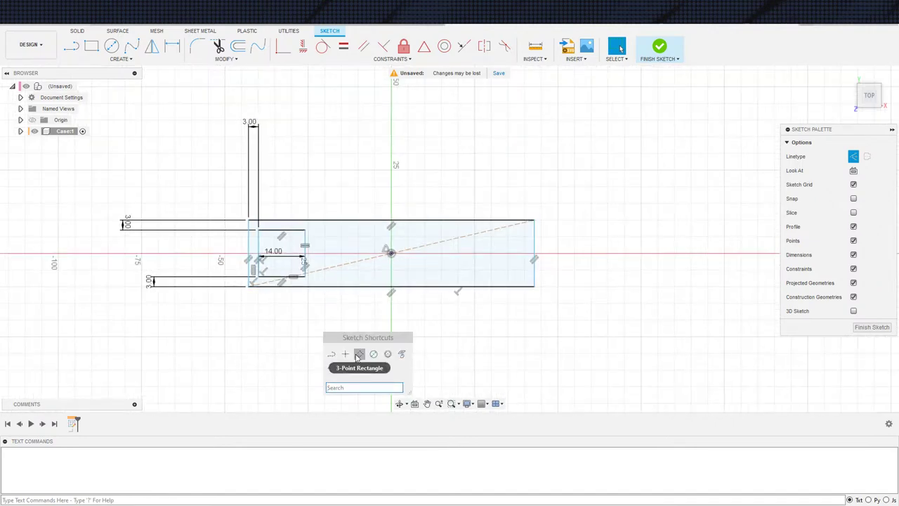
{"action": "left_click", "coordinate": [358, 355]}
{"action": "left_click", "coordinate": [333, 235]}
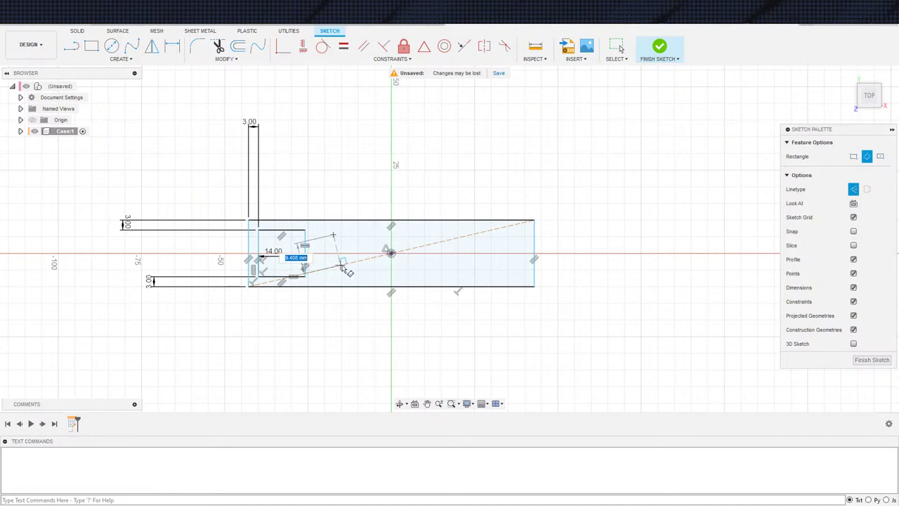
Step: Draw an upright three-point rectangle between the 14 mm square and the vertical axis, crossing the case outline's lower edge
{"action": "left_click", "coordinate": [336, 305]}
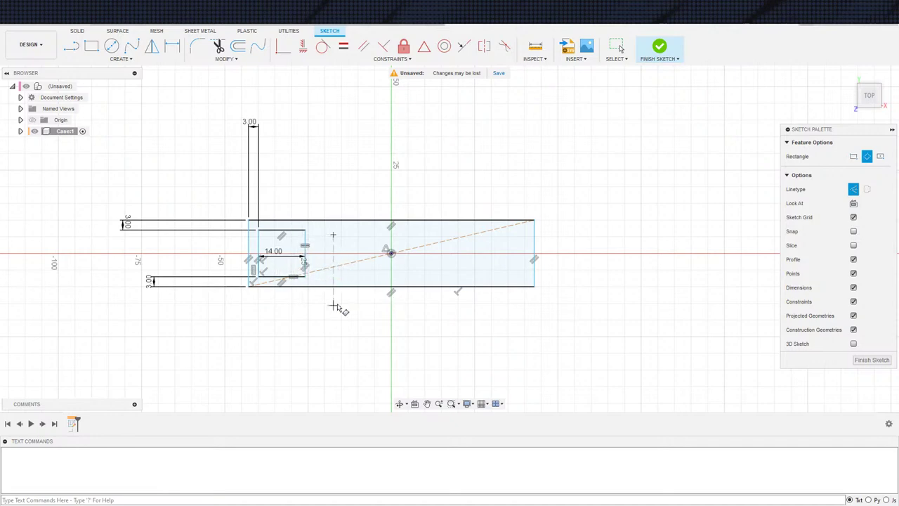
{"action": "left_click", "coordinate": [392, 312]}
{"action": "key", "text": "Escape"}
{"action": "double_click", "coordinate": [375, 306]}
{"action": "key", "text": "x"}
{"action": "left_click", "coordinate": [372, 322]}
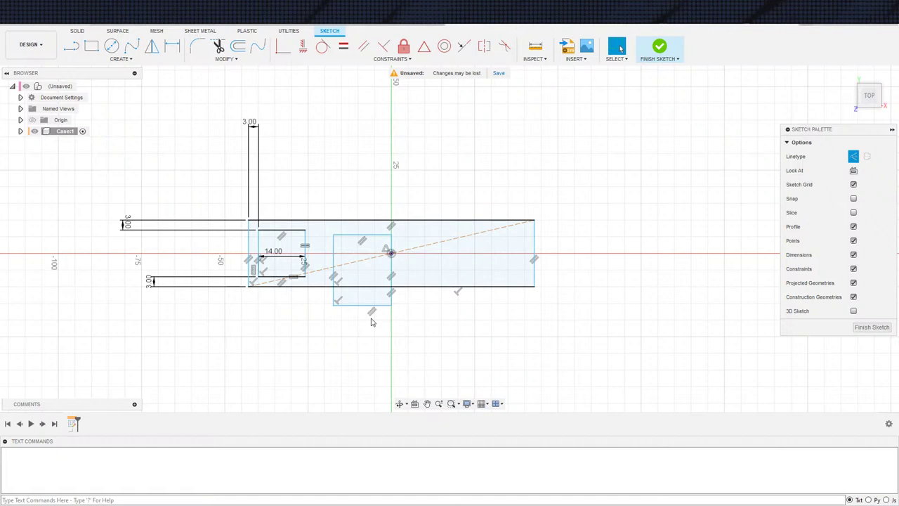
{"action": "scroll", "coordinate": [391, 316], "scroll_direction": "up", "scroll_amount": 2}
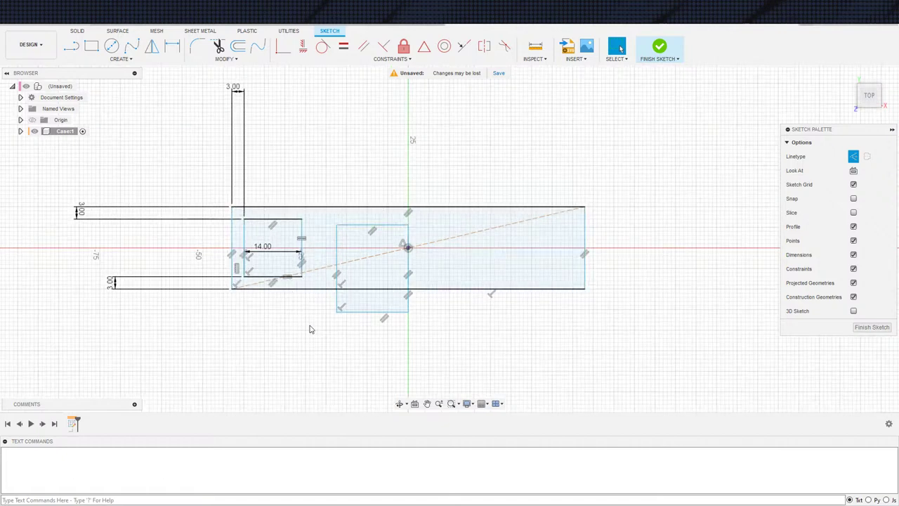
Step: Draw a diagonal construction line from the new rectangle's lower-left corner to its upper-right corner
{"action": "key", "text": "s"}
{"action": "left_click", "coordinate": [369, 347]}
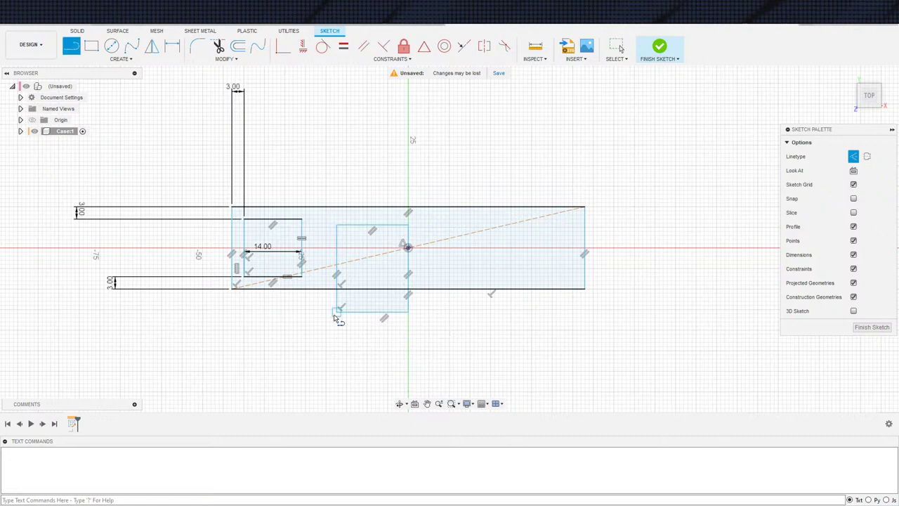
{"action": "left_click", "coordinate": [339, 310]}
{"action": "left_click", "coordinate": [406, 241]}
{"action": "key", "text": "Escape"}
{"action": "key", "text": "Escape"}
Step: Draw a six-sided edge polygon in construction lines centred on the diagonal's midpoint, and make its upper edge horizontal
{"action": "key", "text": "s"}
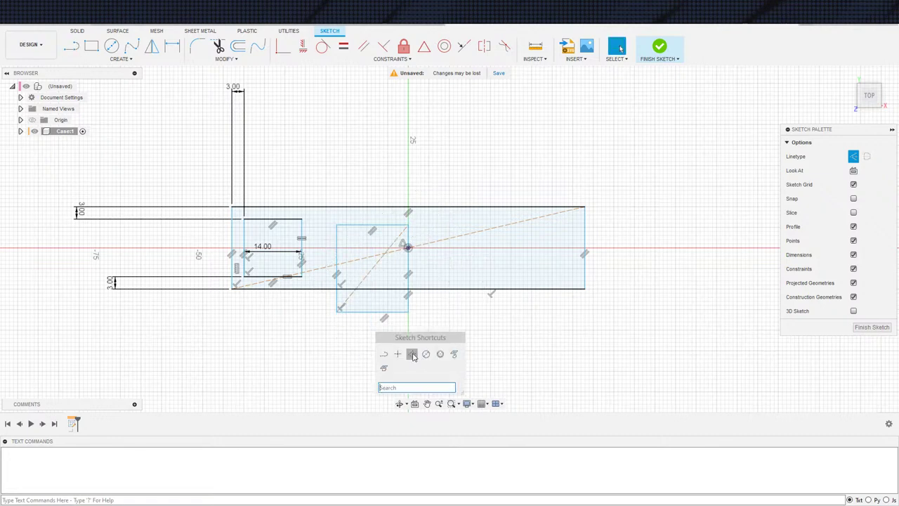
{"action": "left_click", "coordinate": [440, 356]}
{"action": "left_click", "coordinate": [373, 268]}
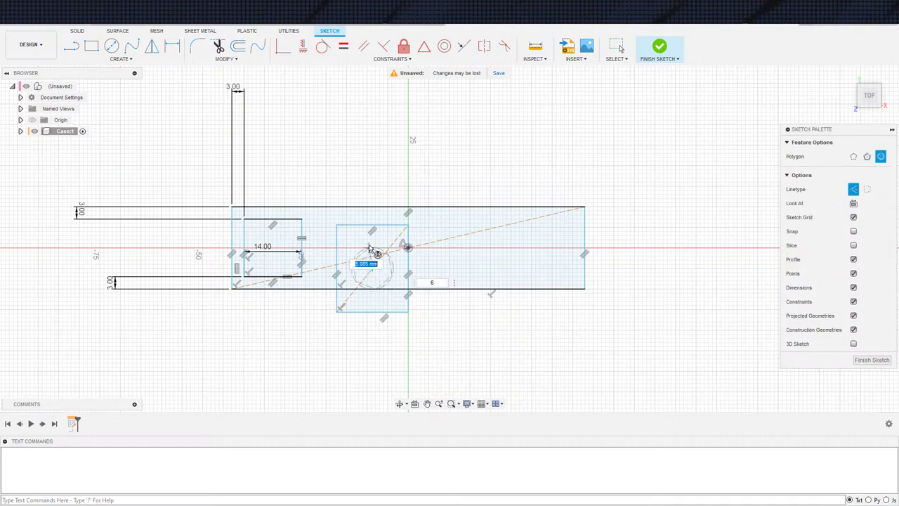
{"action": "left_click", "coordinate": [364, 243]}
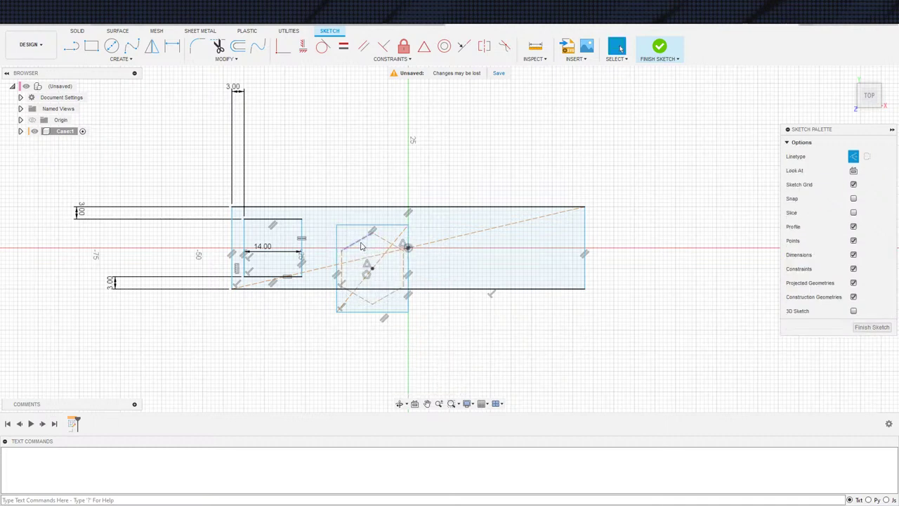
{"action": "left_click", "coordinate": [356, 241]}
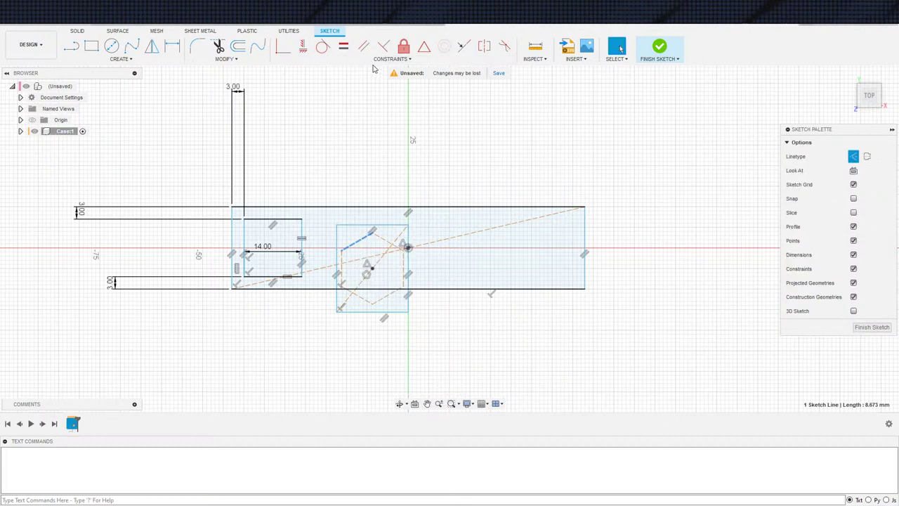
Step: Dimension the distance between the hexagon's upper and lower edges as 9.5 mm
{"action": "key", "text": "d"}
{"action": "left_click", "coordinate": [372, 241]}
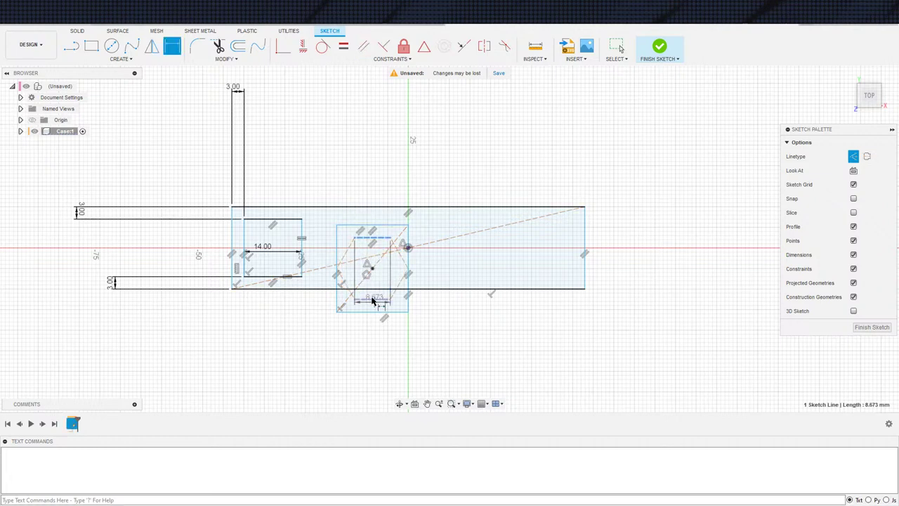
{"action": "left_click", "coordinate": [373, 298]}
{"action": "left_click", "coordinate": [297, 309]}
{"action": "type", "text": "9.5"}
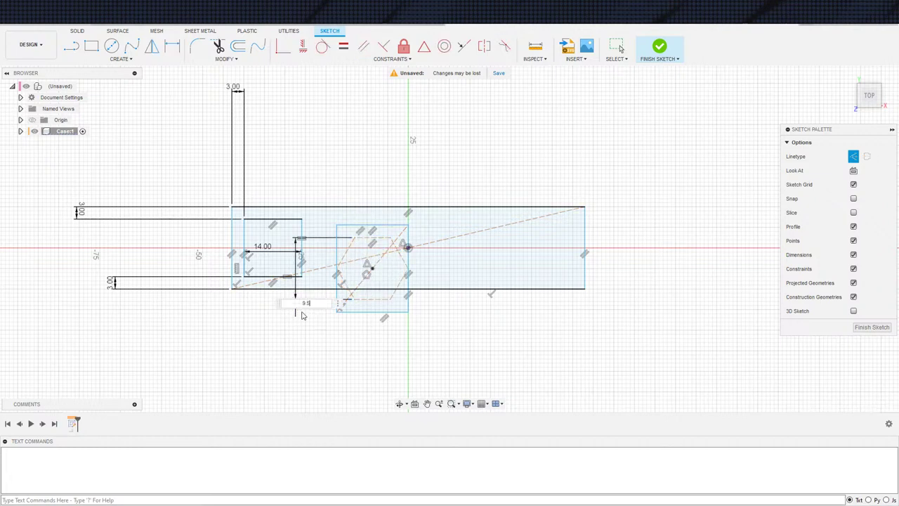
{"action": "key", "text": "Return"}
{"action": "scroll", "coordinate": [334, 311], "scroll_direction": "down", "scroll_amount": 2}
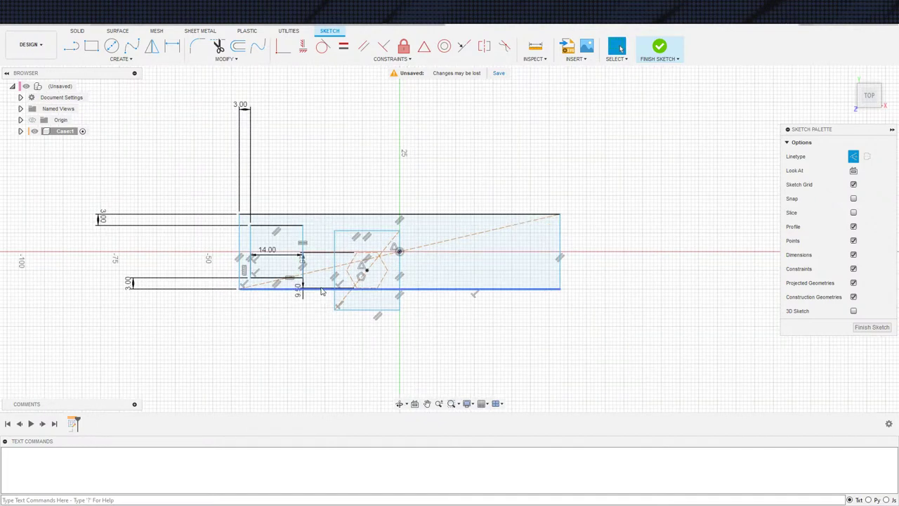
Step: Make the surrounding rectangle's lower edge collinear with the hexagon's lower edge
{"action": "middle_click_drag", "start_coordinate": [342, 342], "coordinate": [353, 360]}
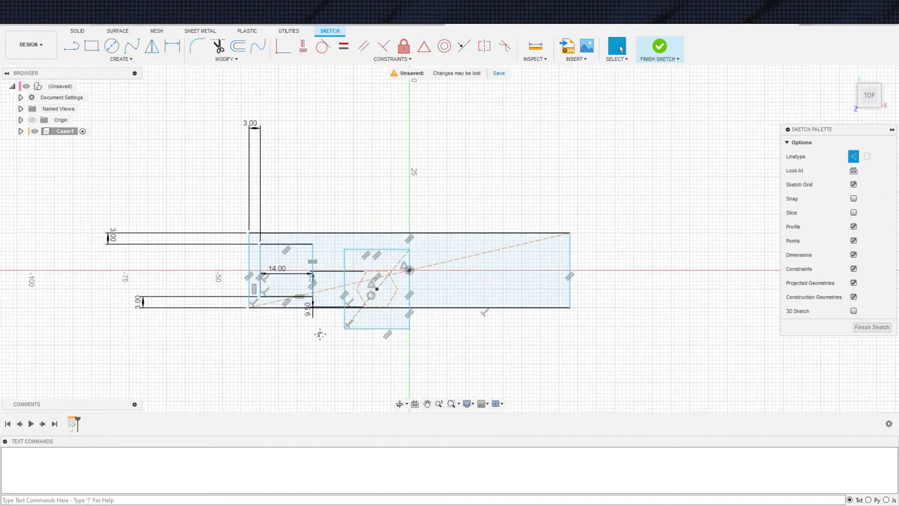
{"action": "middle_click_drag", "start_coordinate": [316, 336], "coordinate": [297, 358]}
{"action": "left_click", "coordinate": [356, 329]}
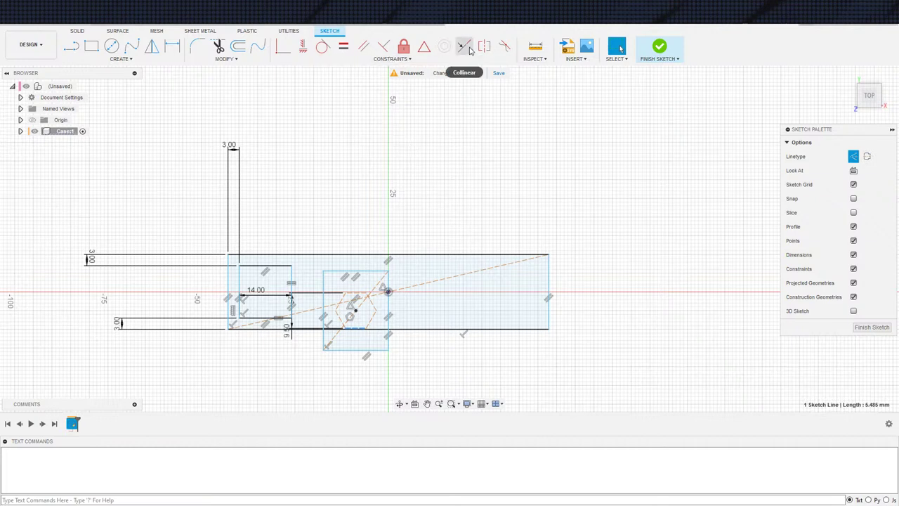
{"action": "left_click", "coordinate": [470, 49]}
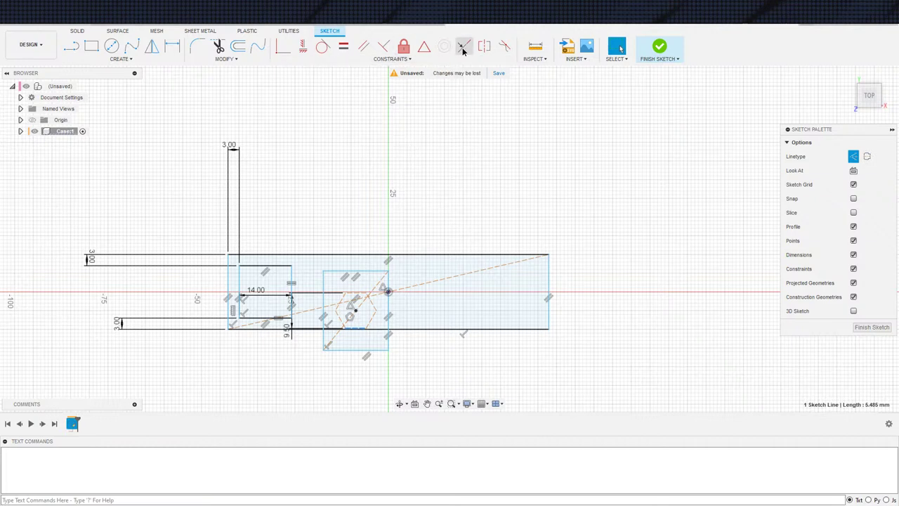
{"action": "left_click", "coordinate": [361, 350]}
{"action": "scroll", "coordinate": [351, 291], "scroll_direction": "up", "scroll_amount": 5}
{"action": "key", "text": "Escape"}
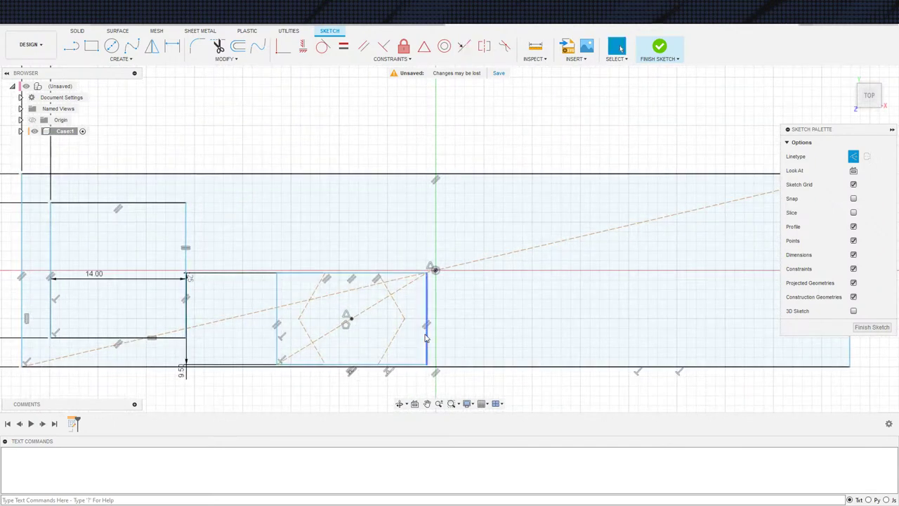
Step: Make the surrounding rectangle's right edge coincident with the hexagon's right vertex
{"action": "left_click", "coordinate": [283, 45]}
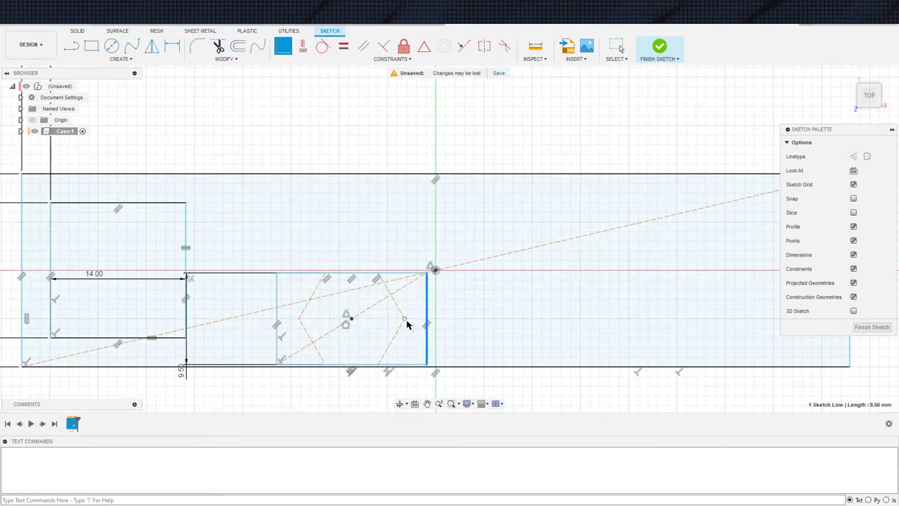
{"action": "left_click", "coordinate": [407, 323]}
{"action": "scroll", "coordinate": [351, 320], "scroll_direction": "down", "scroll_amount": 2}
{"action": "key", "text": "Escape"}
{"action": "left_click", "coordinate": [358, 326]}
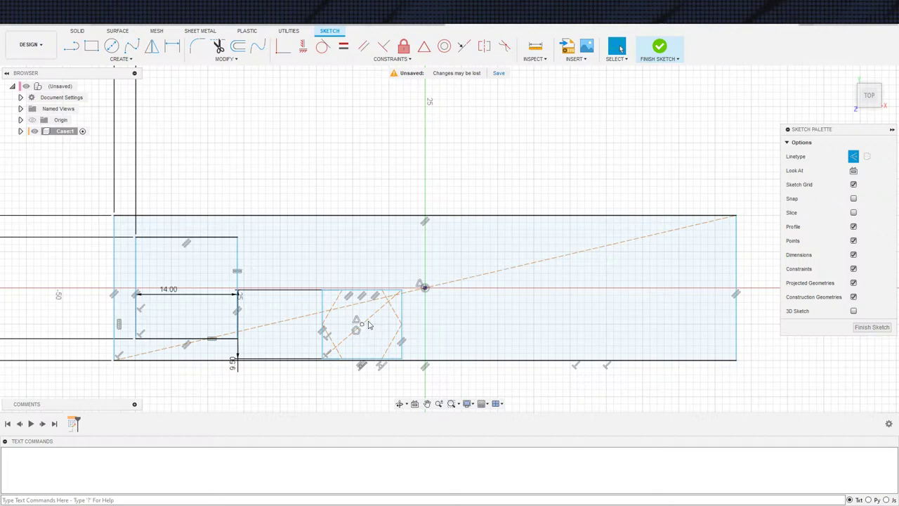
Step: Dimension a 3 mm gap between the 14 mm square's right edge and the left edge of the rectangle around the hexagon
{"action": "scroll", "coordinate": [371, 325], "scroll_direction": "down", "scroll_amount": 2}
{"action": "key", "text": "r"}
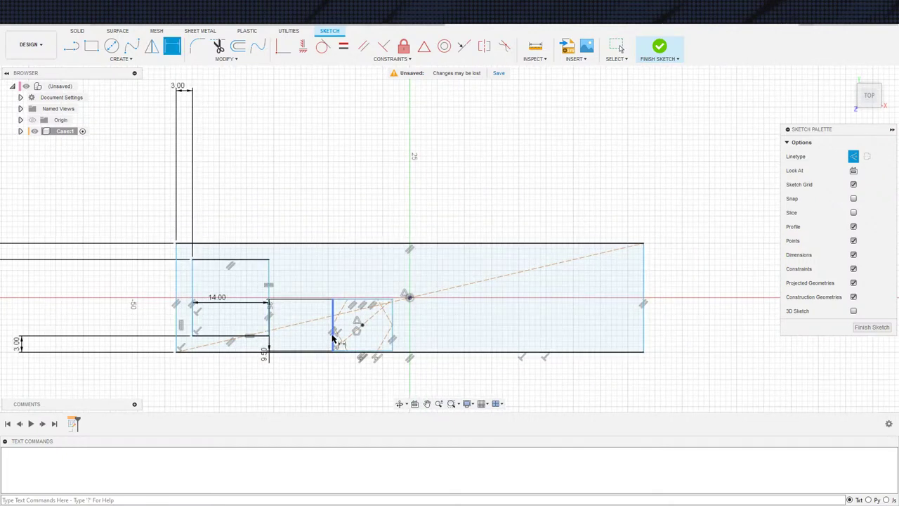
{"action": "left_click", "coordinate": [333, 340]}
{"action": "left_click", "coordinate": [268, 305]}
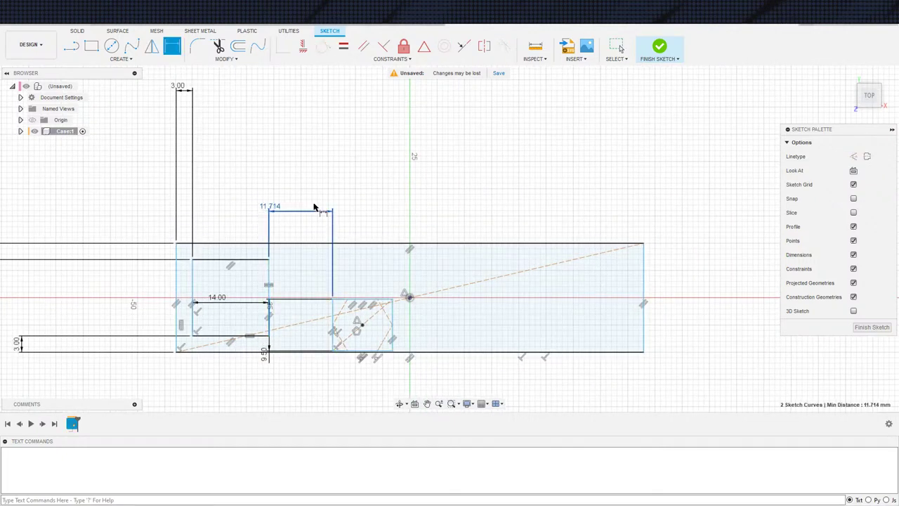
{"action": "left_click", "coordinate": [314, 208]}
{"action": "type", "text": "3"}
{"action": "key", "text": "Return"}
{"action": "key", "text": "Escape"}
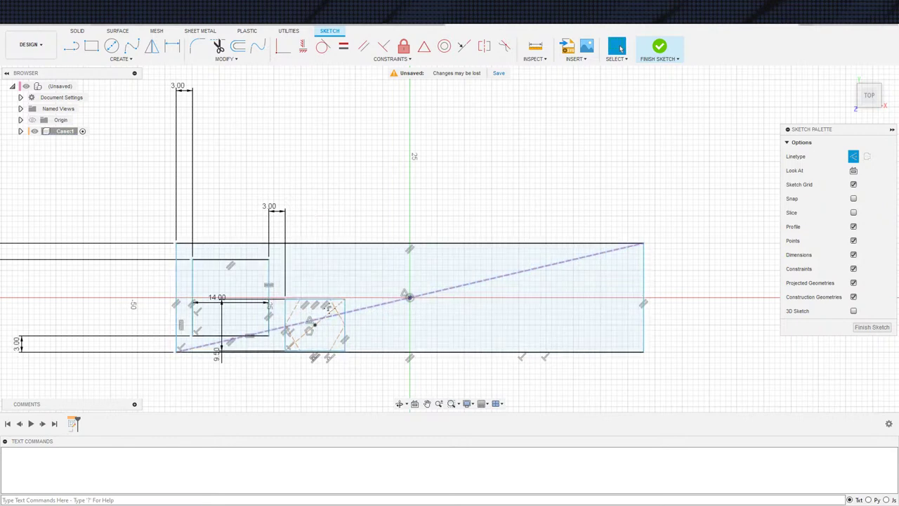
Step: Draw a vertical construction line from the case outline's upper edge to its lower edge, just right of the hexagon's rectangle
{"action": "middle_click_drag", "start_coordinate": [303, 303], "coordinate": [361, 311]}
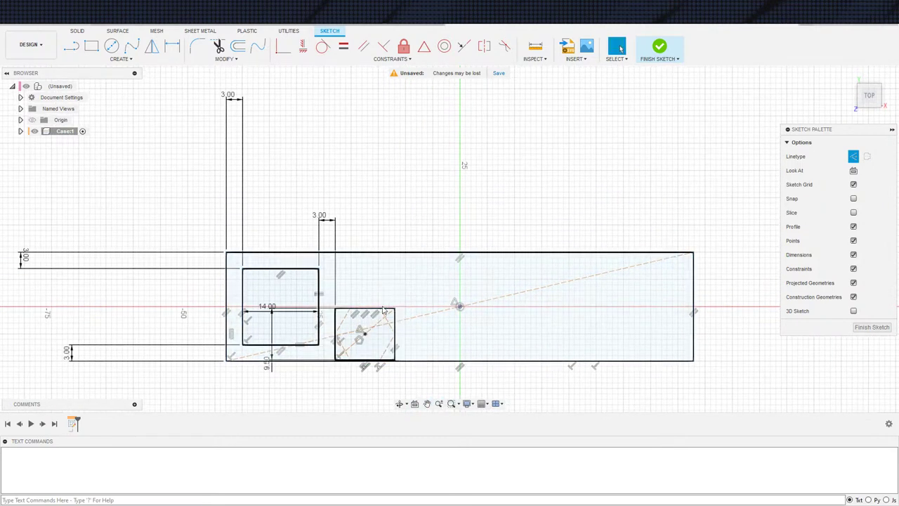
{"action": "key", "text": "l"}
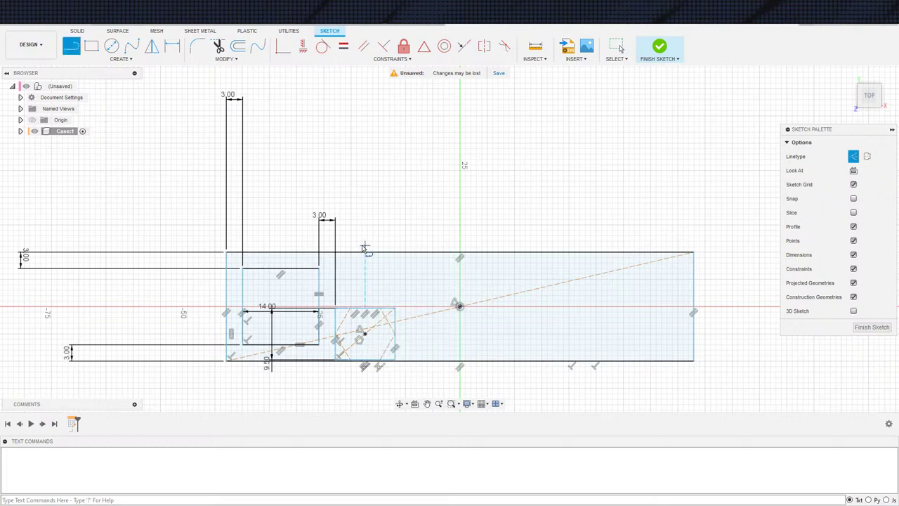
{"action": "left_click", "coordinate": [363, 249]}
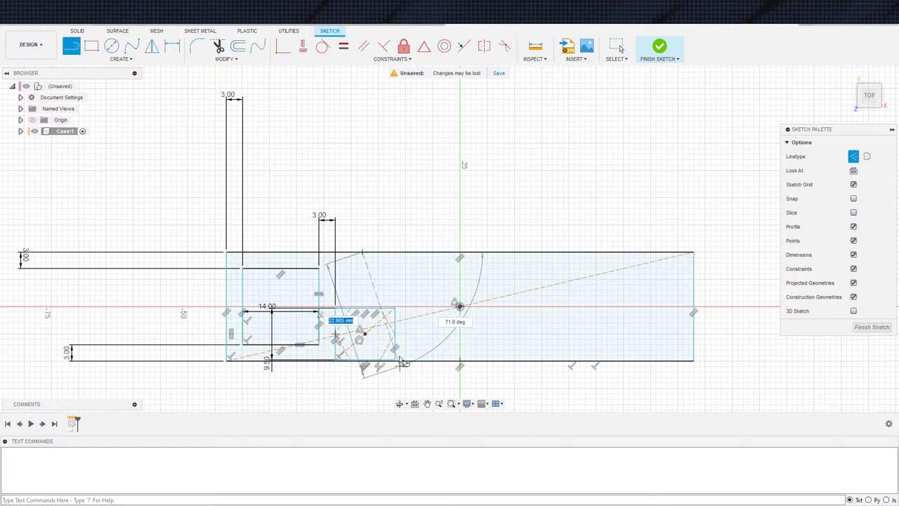
{"action": "key", "text": "Escape"}
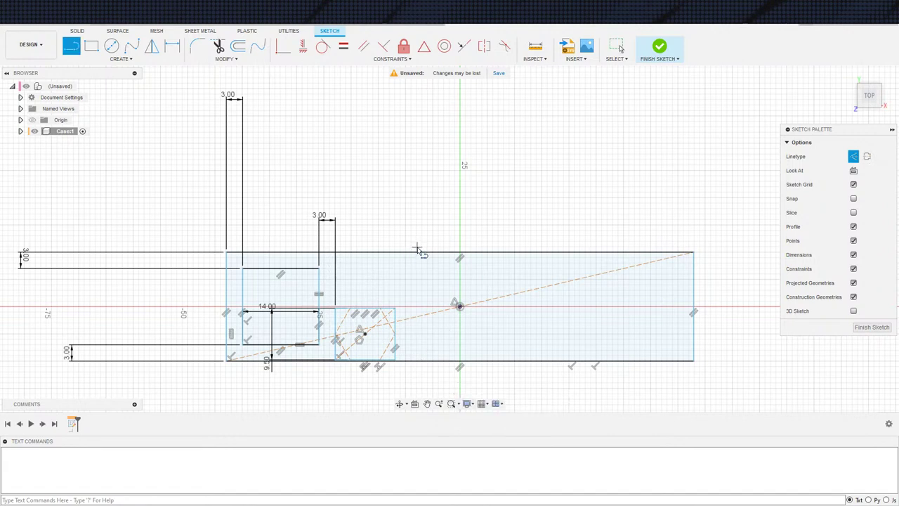
{"action": "left_click", "coordinate": [414, 252]}
{"action": "left_click", "coordinate": [413, 360]}
{"action": "key", "text": "Escape"}
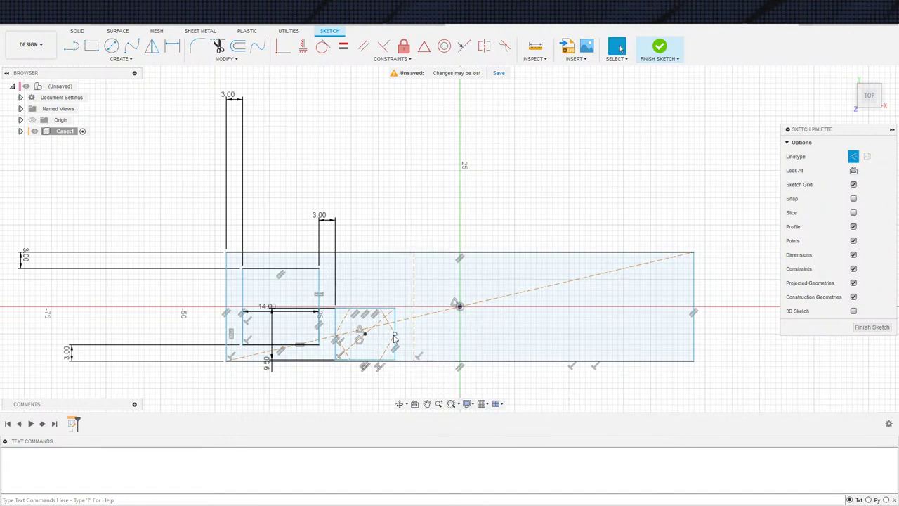
Step: Constrain the hexagon's centre point to the midpoint of the vertical construction line
{"action": "left_click", "coordinate": [425, 46]}
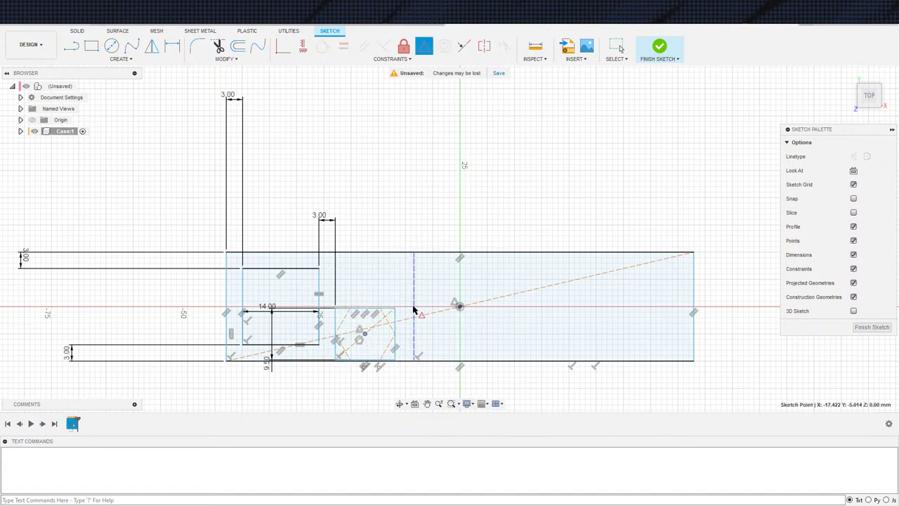
{"action": "left_click", "coordinate": [414, 303]}
{"action": "key", "text": "Escape"}
{"action": "scroll", "coordinate": [386, 382], "scroll_direction": "down", "scroll_amount": 1}
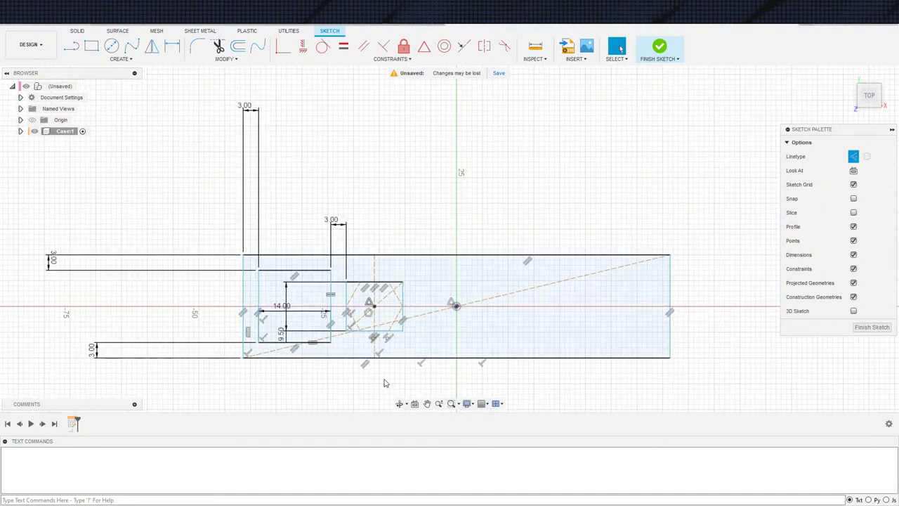
Step: Draw a three-point rectangle across the horizontal axis inside the case outline, right of the origin
{"action": "middle_click_drag", "start_coordinate": [390, 384], "coordinate": [381, 380]}
{"action": "key", "text": "Escape"}
{"action": "scroll", "coordinate": [380, 379], "scroll_direction": "down", "scroll_amount": 2}
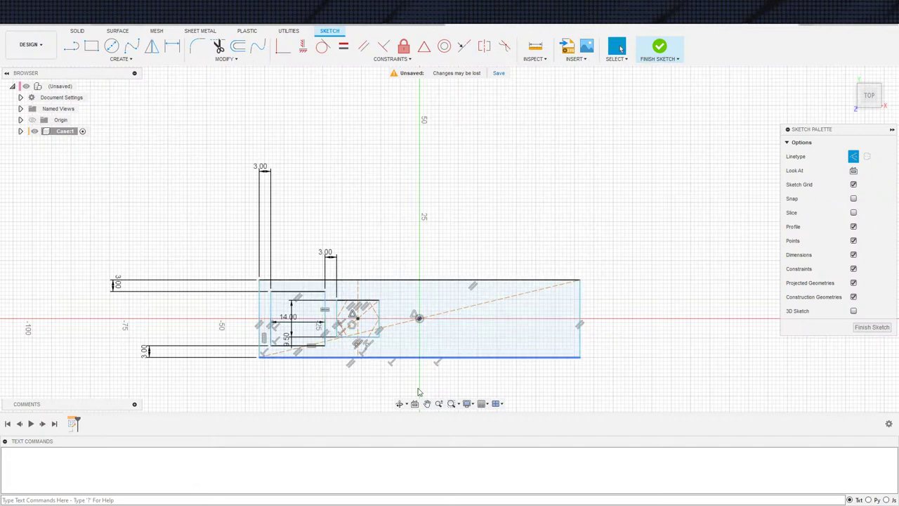
{"action": "key", "text": "s"}
{"action": "scroll", "coordinate": [327, 382], "scroll_direction": "down", "scroll_amount": 2}
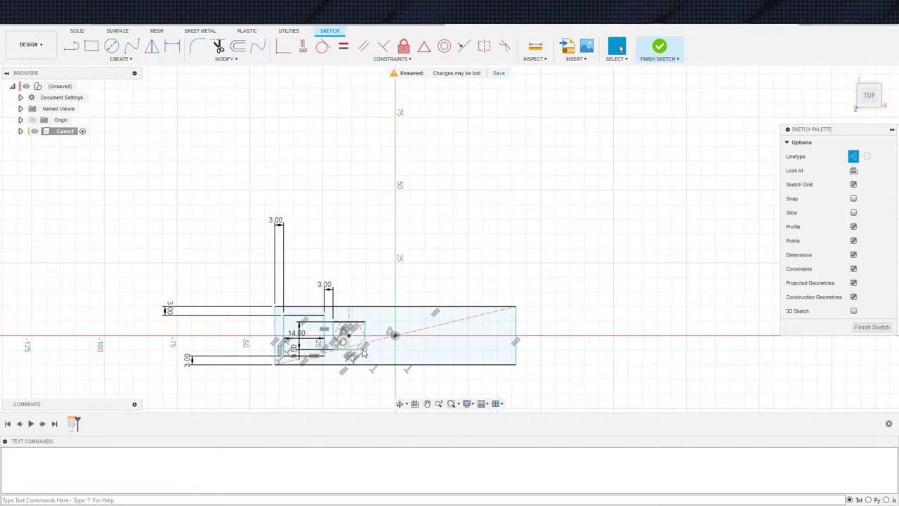
{"action": "mouse_move", "coordinate": [364, 350]}
{"action": "left_mouse_down"}
{"action": "mouse_move", "coordinate": [352, 344]}
{"action": "mouse_move", "coordinate": [376, 361]}
{"action": "mouse_move", "coordinate": [412, 358]}
{"action": "mouse_move", "coordinate": [396, 362]}
{"action": "left_mouse_up"}
{"action": "scroll", "coordinate": [397, 389], "scroll_direction": "up", "scroll_amount": 3}
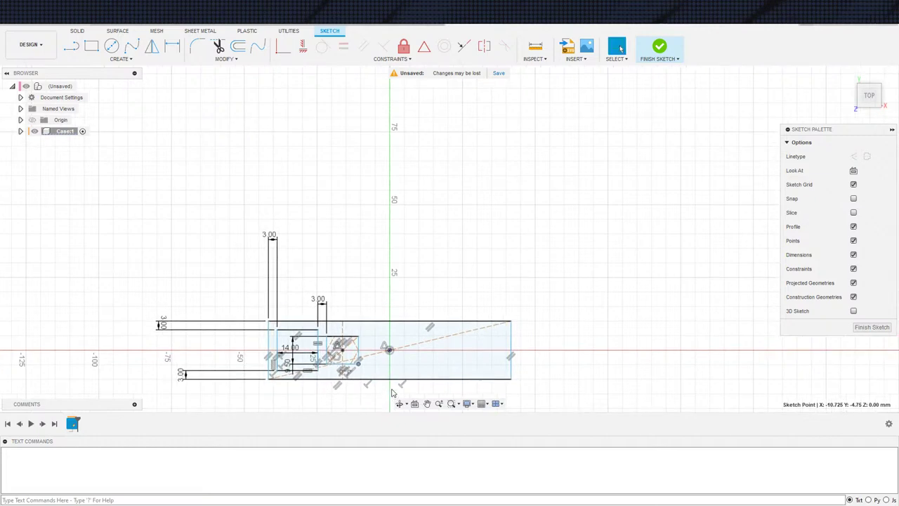
{"action": "key", "text": "s"}
{"action": "left_click", "coordinate": [431, 381]}
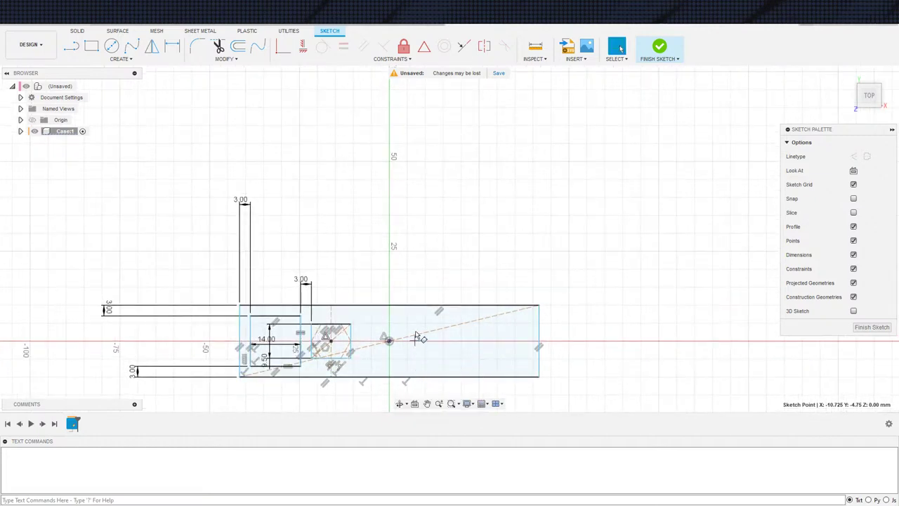
{"action": "key", "text": "Escape"}
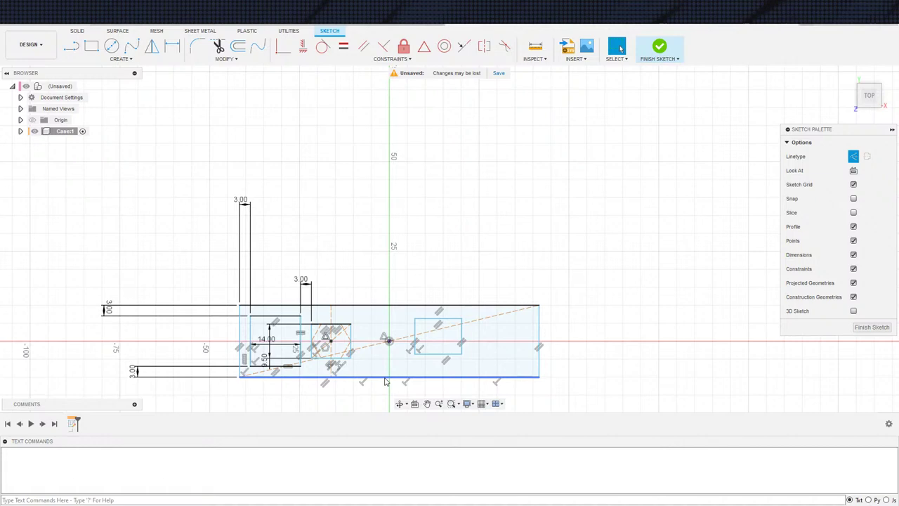
{"action": "scroll", "coordinate": [443, 367], "scroll_direction": "up", "scroll_amount": 3}
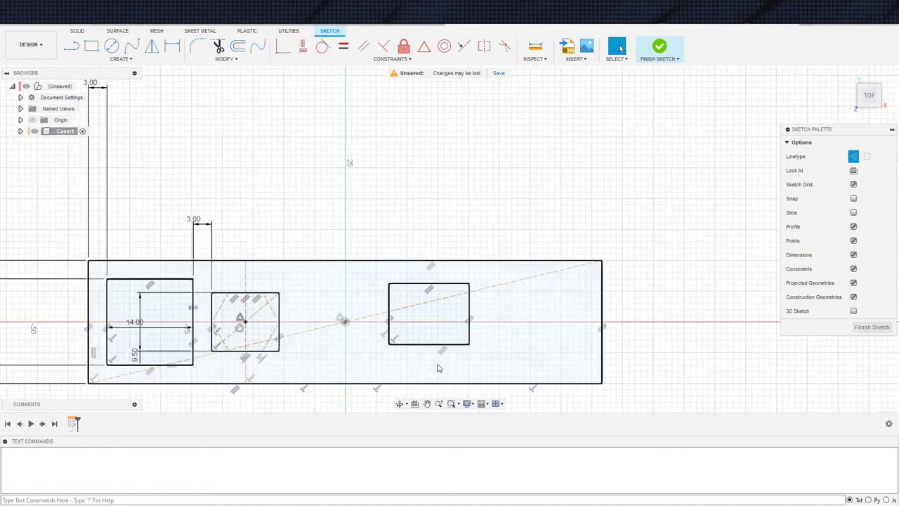
{"action": "key", "text": "c"}
{"action": "type", "text": "ss"}
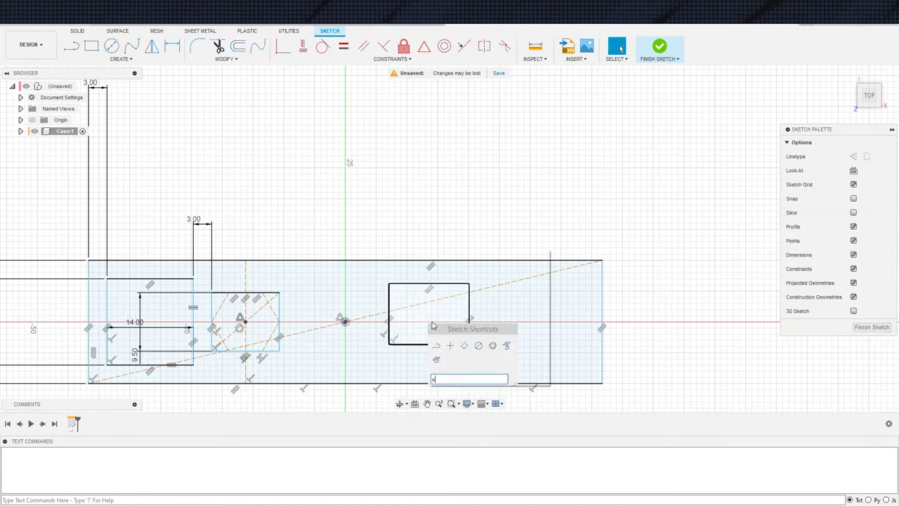
{"action": "key", "text": "Escape"}
{"action": "type", "text": "ss"}
{"action": "key", "text": "Escape"}
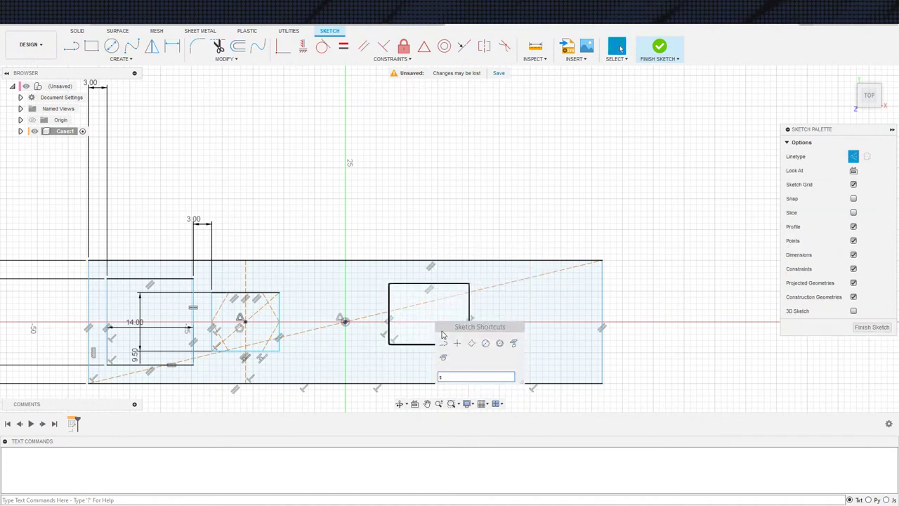
Step: Draw a diagonal construction line from the lower-left to the upper-right corner of the rectangle right of the origin
{"action": "key", "text": "Escape"}
{"action": "key", "text": "s"}
{"action": "left_click", "coordinate": [449, 352]}
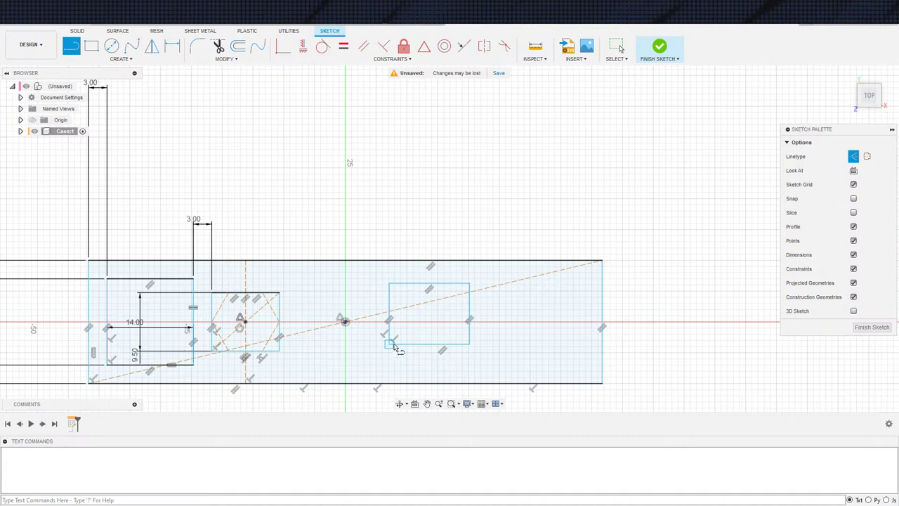
{"action": "key", "text": "Escape"}
{"action": "key", "text": "s"}
{"action": "key", "text": "Escape"}
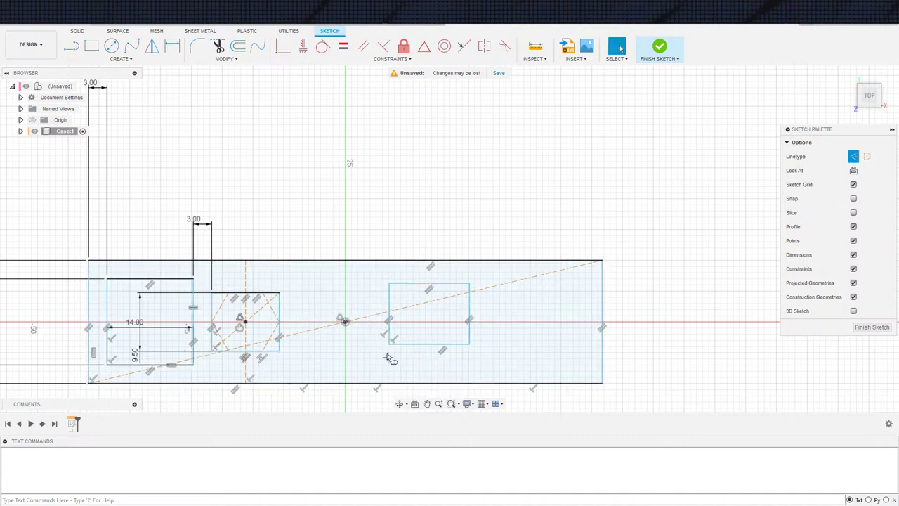
{"action": "key", "text": "l"}
{"action": "left_click", "coordinate": [390, 343]}
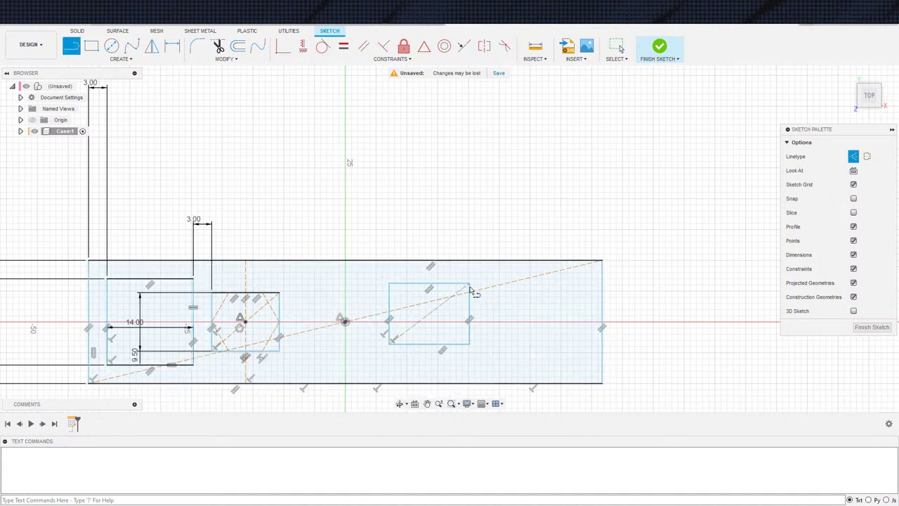
{"action": "key", "text": "Escape"}
Step: Draw a construction circle centred on the diagonal's midpoint and dimension its diameter to 11 mm
{"action": "key", "text": "c"}
{"action": "left_click", "coordinate": [429, 313]}
{"action": "left_click", "coordinate": [450, 325]}
{"action": "key", "text": "Escape"}
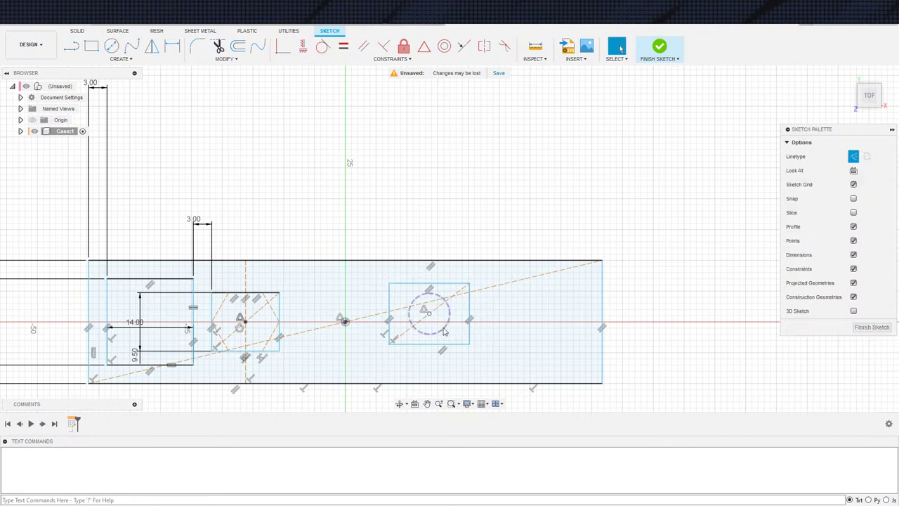
{"action": "left_click", "coordinate": [442, 334]}
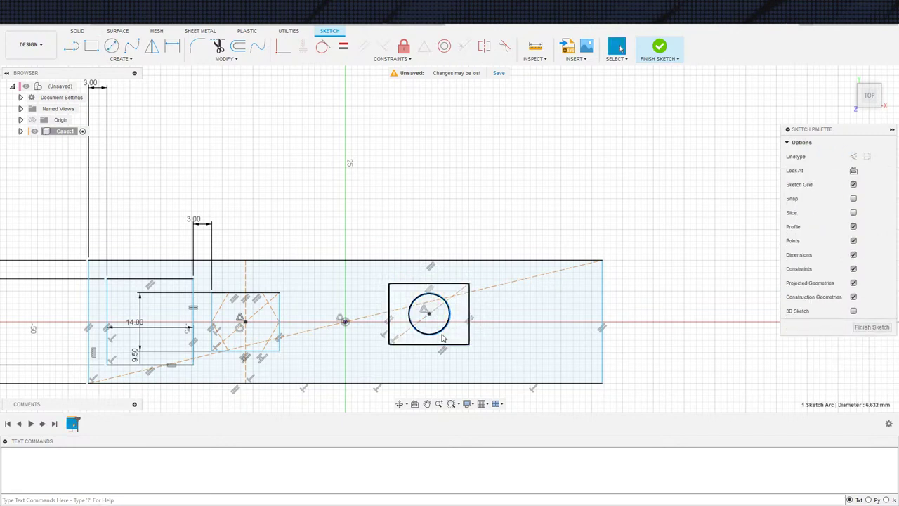
{"action": "key", "text": "d"}
{"action": "left_click", "coordinate": [444, 321]}
{"action": "type", "text": "111"}
{"action": "key", "text": "Return"}
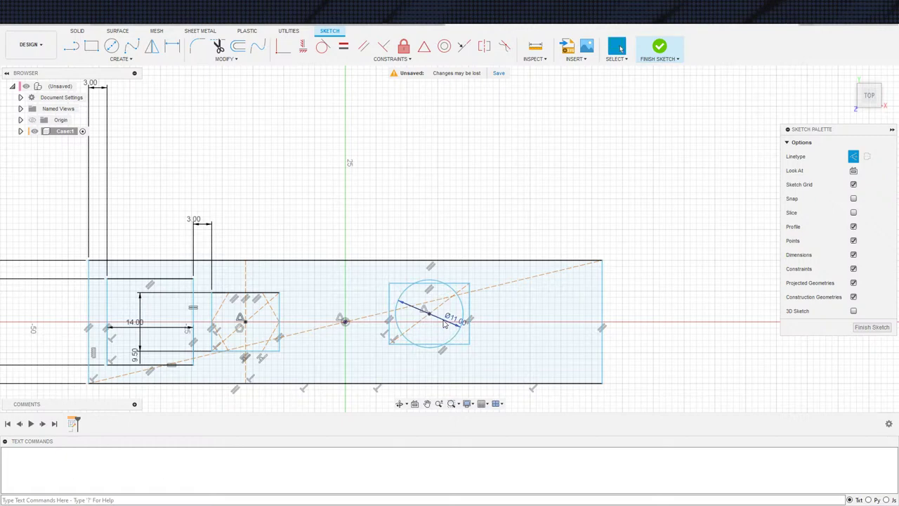
Step: Make the 11 mm circle tangent to the lower edge of its rectangle and convert it to construction geometry
{"action": "scroll", "coordinate": [449, 309], "scroll_direction": "down", "scroll_amount": 1}
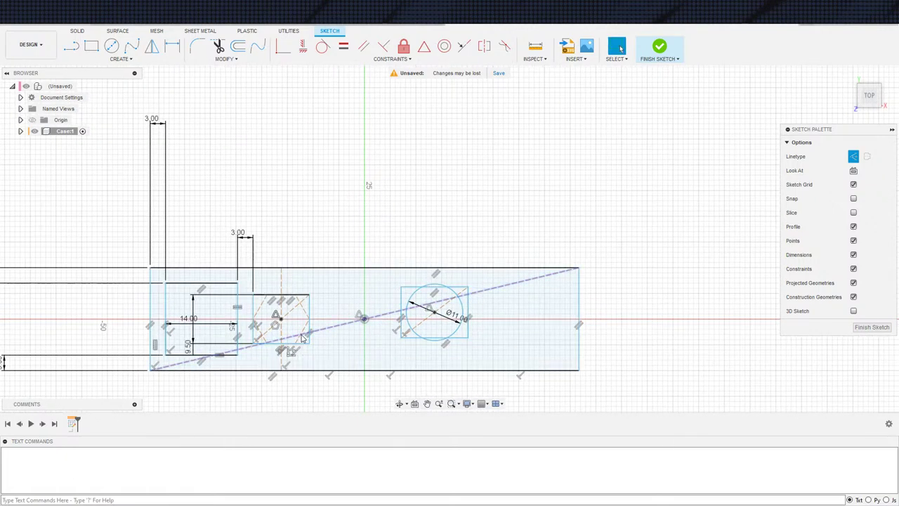
{"action": "scroll", "coordinate": [423, 371], "scroll_direction": "up", "scroll_amount": 3}
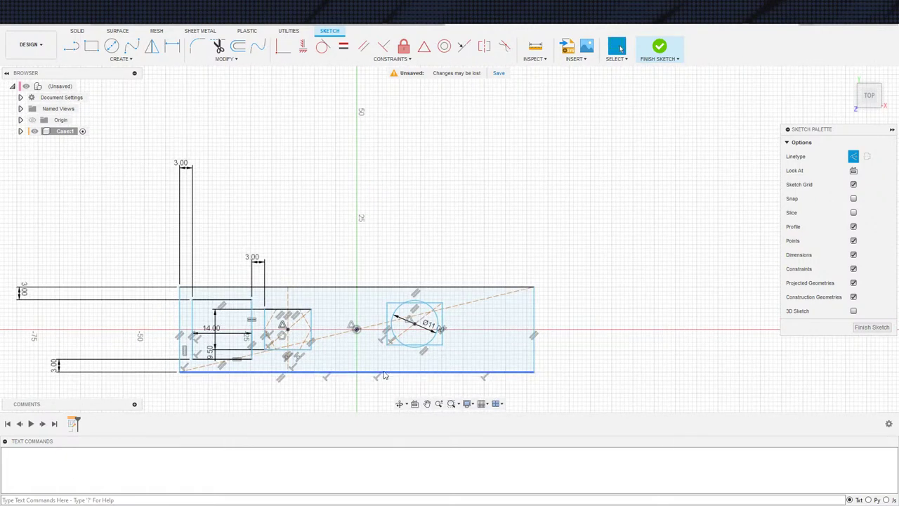
{"action": "left_click", "coordinate": [413, 358]}
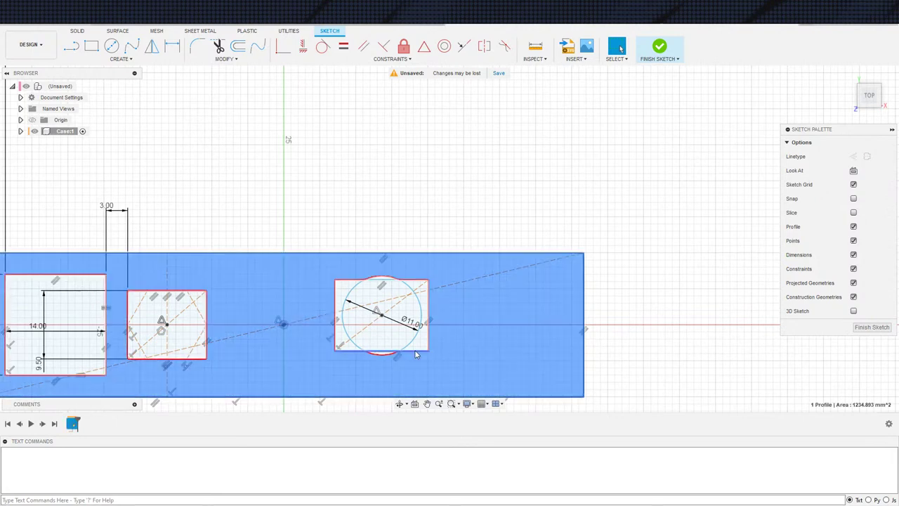
{"action": "left_click", "coordinate": [382, 351]}
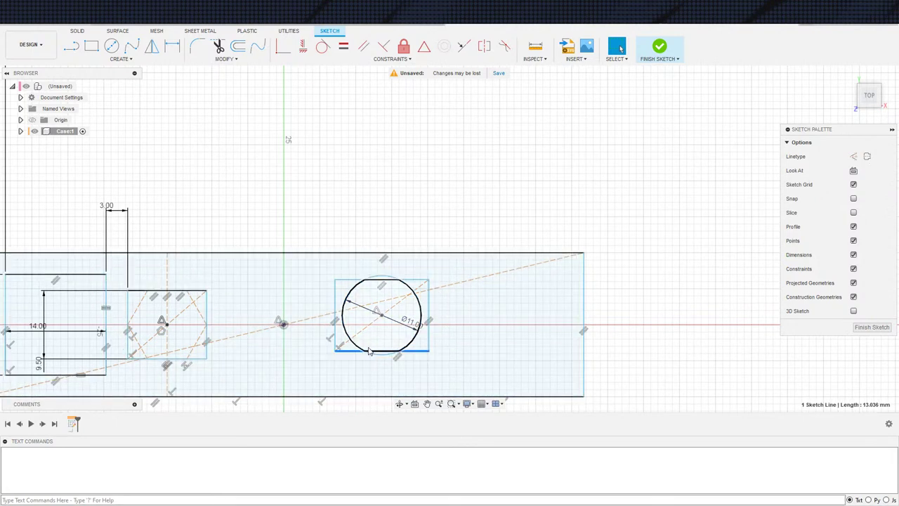
{"action": "left_click", "coordinate": [323, 52]}
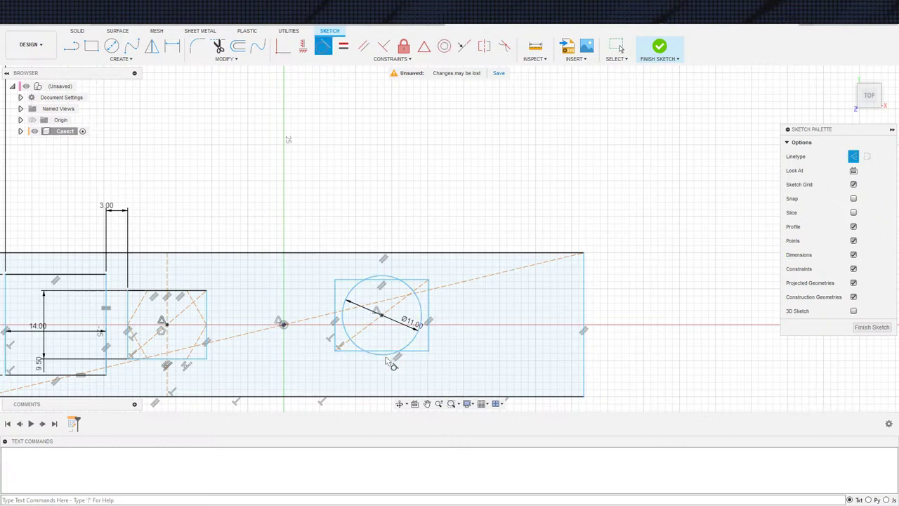
{"action": "left_click", "coordinate": [392, 358]}
{"action": "left_click", "coordinate": [396, 356]}
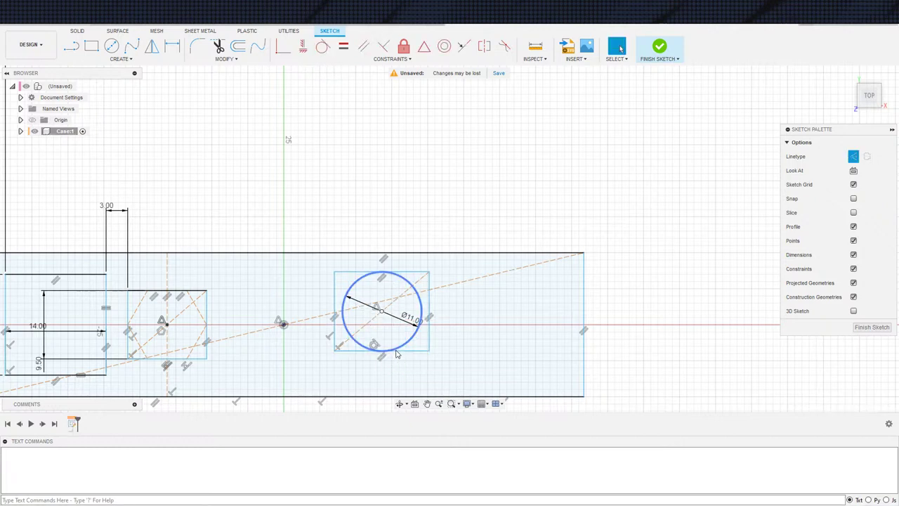
{"action": "key", "text": "x"}
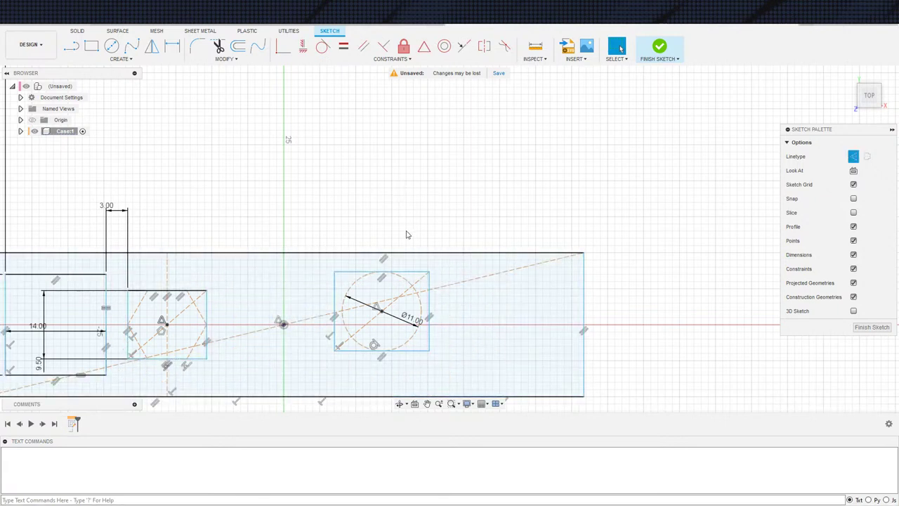
Step: Dimension the width of the rectangle around the 11 mm circle to 9.3 mm
{"action": "key", "text": "d"}
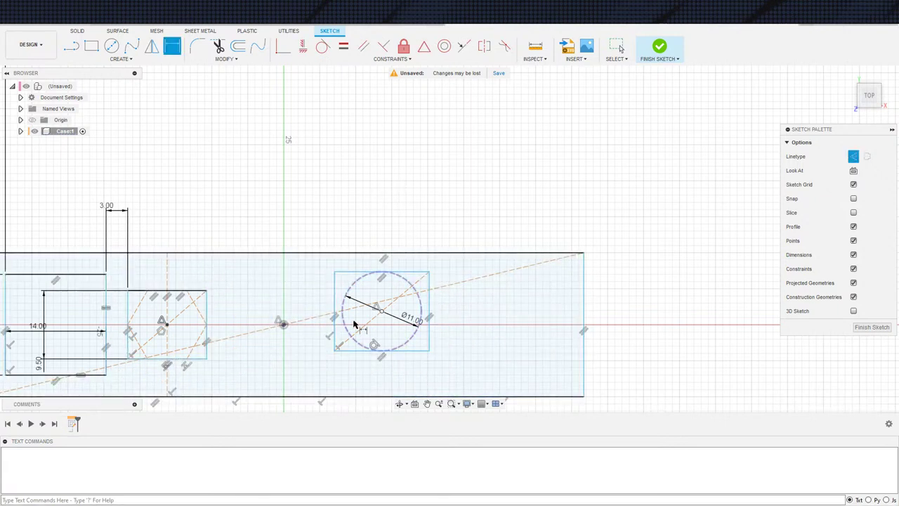
{"action": "left_click", "coordinate": [429, 336]}
{"action": "left_click", "coordinate": [335, 331]}
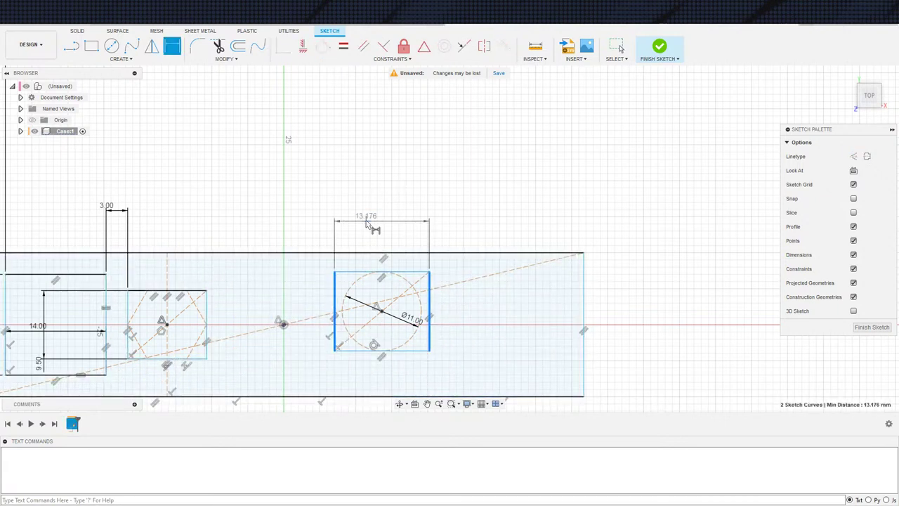
{"action": "left_click", "coordinate": [366, 222]}
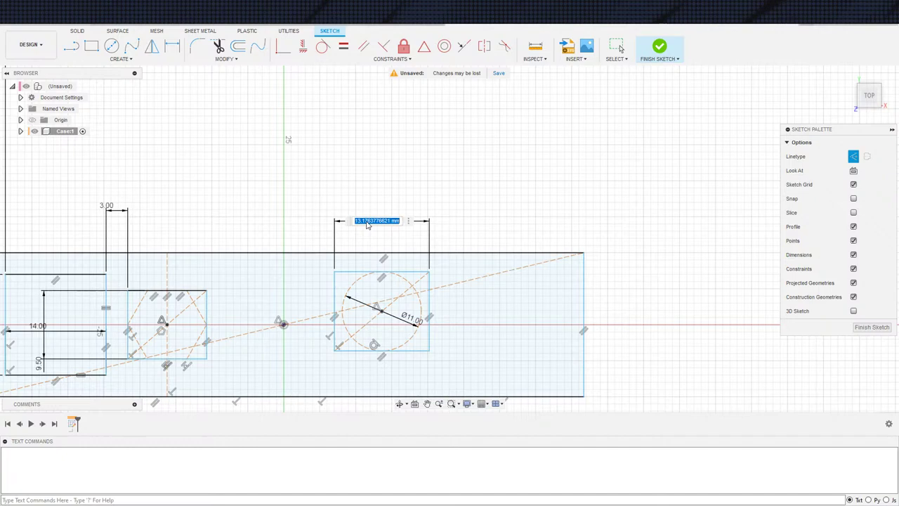
{"action": "type", "text": "9.3"}
{"action": "key", "text": "Return"}
{"action": "scroll", "coordinate": [380, 357], "scroll_direction": "down", "scroll_amount": 2}
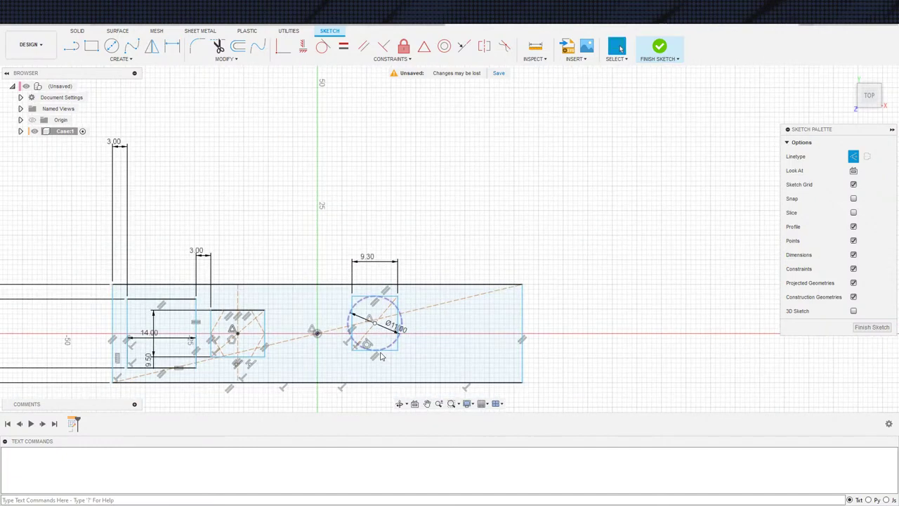
Step: Draw a 20 mm vertical construction line from the case outline's upper edge to its lower edge, just right of the circle's rectangle
{"action": "middle_click_drag", "start_coordinate": [381, 356], "coordinate": [414, 339]}
{"action": "key", "text": "d"}
{"action": "key", "text": "Escape"}
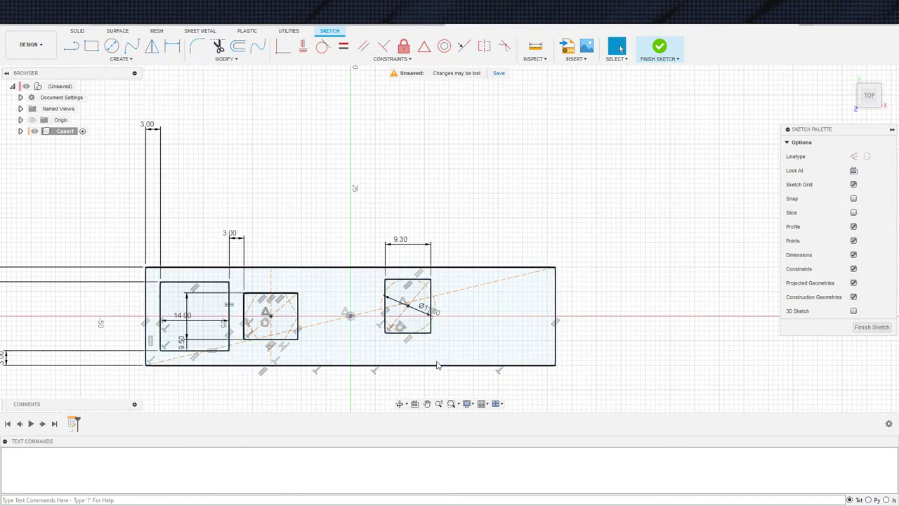
{"action": "key", "text": "x"}
{"action": "key", "text": "s"}
{"action": "left_click", "coordinate": [452, 372]}
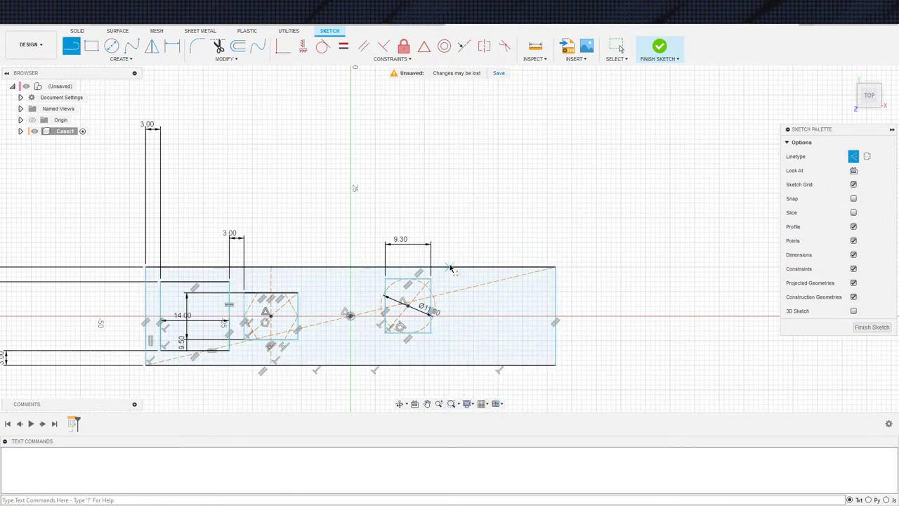
{"action": "left_click", "coordinate": [450, 268]}
{"action": "left_click", "coordinate": [449, 364]}
{"action": "key", "text": "Escape"}
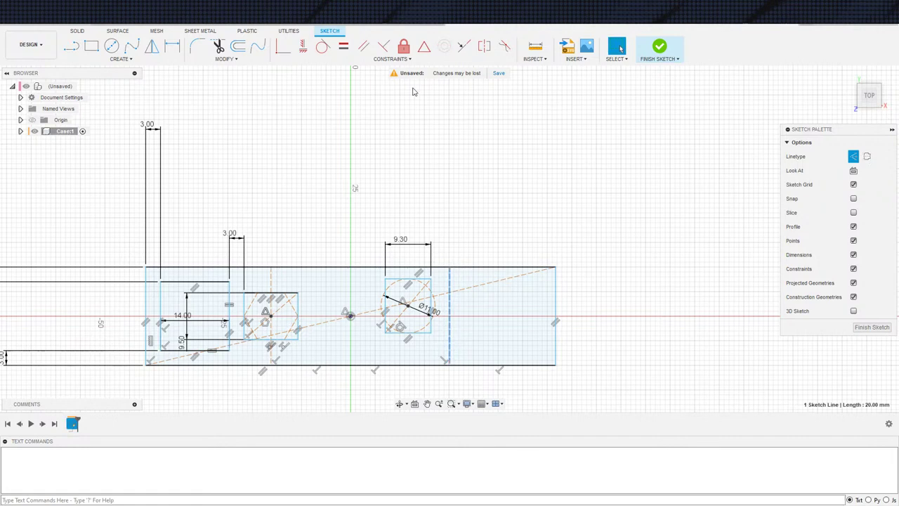
Step: Constrain the 11 mm circle's centre point to the midpoint of the vertical construction line beside it
{"action": "left_click", "coordinate": [424, 47]}
{"action": "left_click", "coordinate": [408, 305]}
{"action": "key", "text": "Escape"}
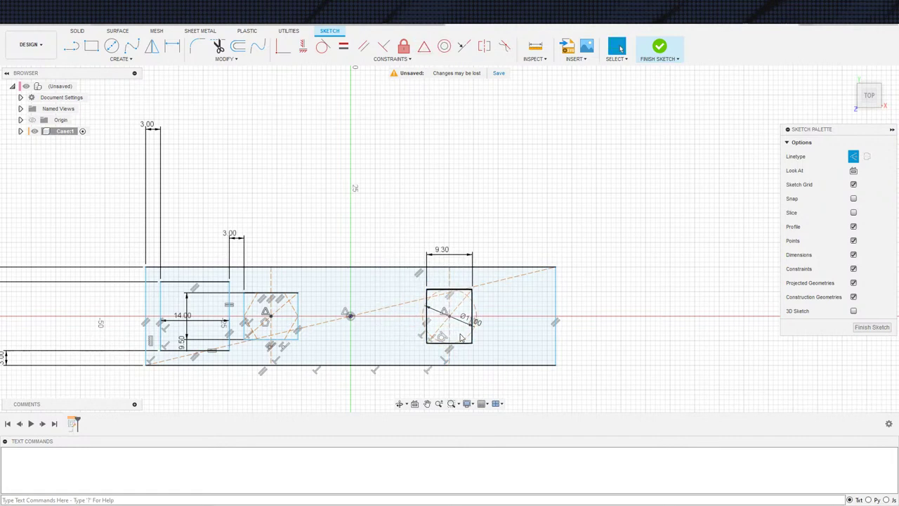
Step: Dimension a 3 mm gap between the right edge of the circle's rectangle and the case outline's right edge
{"action": "key", "text": "d"}
{"action": "left_click", "coordinate": [475, 338]}
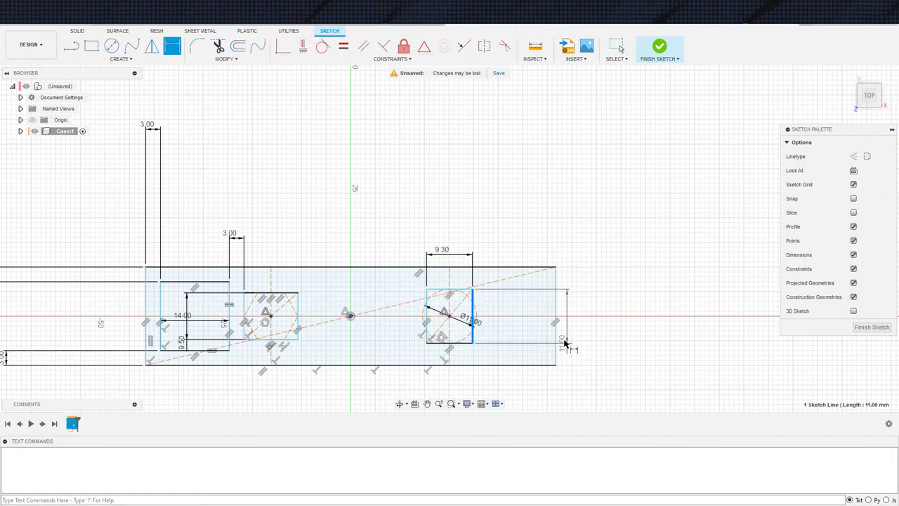
{"action": "left_click", "coordinate": [554, 270]}
{"action": "left_click", "coordinate": [531, 222]}
{"action": "type", "text": "3"}
{"action": "key", "text": "Return"}
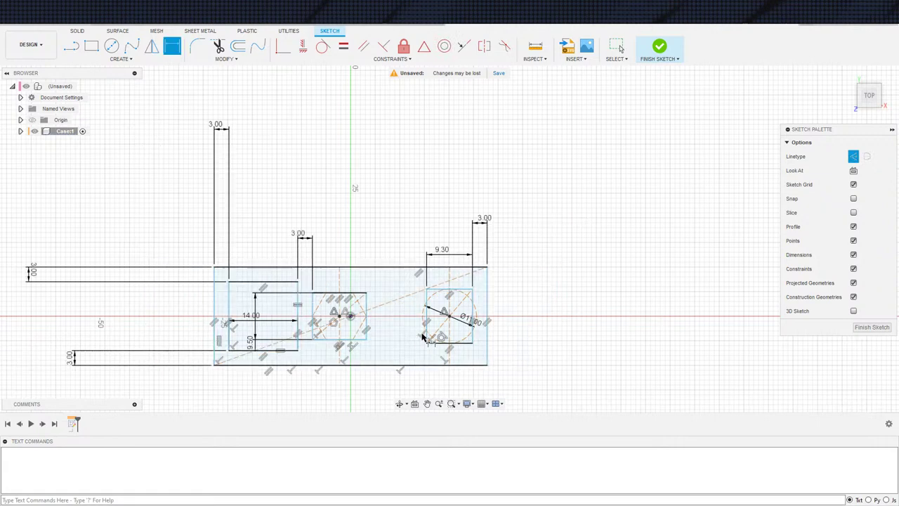
Step: Dimension a 3 mm gap between the left edge of the circle's rectangle and the right edge of the hexagon's rectangle
{"action": "left_click", "coordinate": [425, 331]}
{"action": "left_click", "coordinate": [366, 316]}
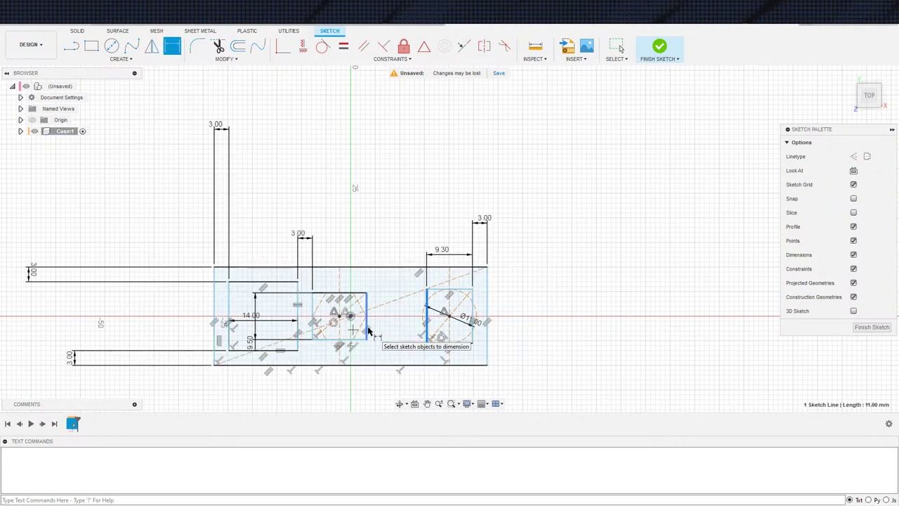
{"action": "left_click", "coordinate": [387, 225]}
{"action": "type", "text": "3"}
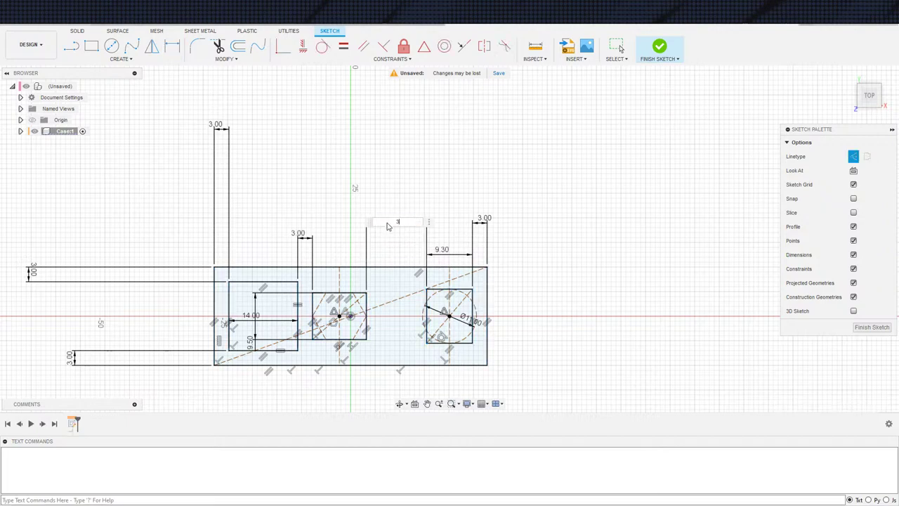
{"action": "key", "text": "Return"}
{"action": "key", "text": "Escape"}
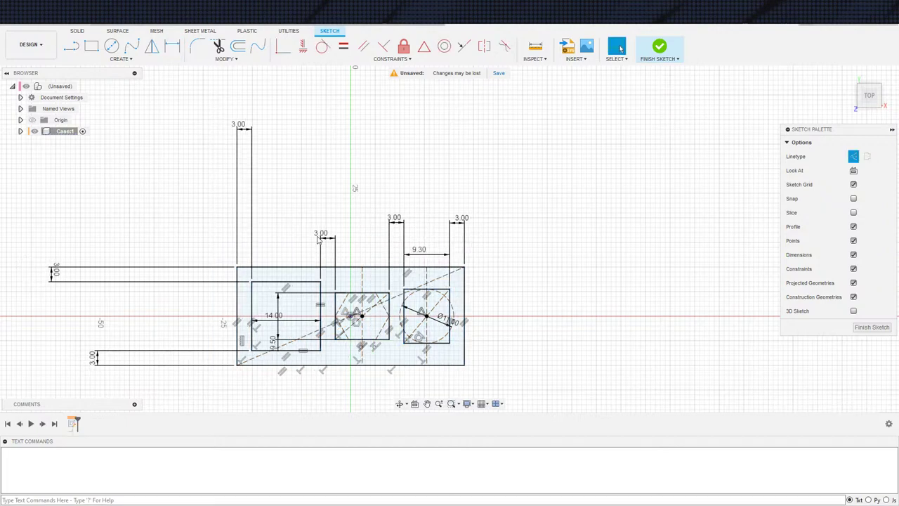
Step: Set the gap between the 14 mm square and the hexagon's rectangle to 6 mm
{"action": "scroll", "coordinate": [392, 366], "scroll_direction": "down", "scroll_amount": 2}
{"action": "scroll", "coordinate": [385, 387], "scroll_direction": "up", "scroll_amount": 1}
{"action": "middle_click_drag", "start_coordinate": [386, 388], "coordinate": [421, 364]}
{"action": "scroll", "coordinate": [429, 357], "scroll_direction": "up", "scroll_amount": 1}
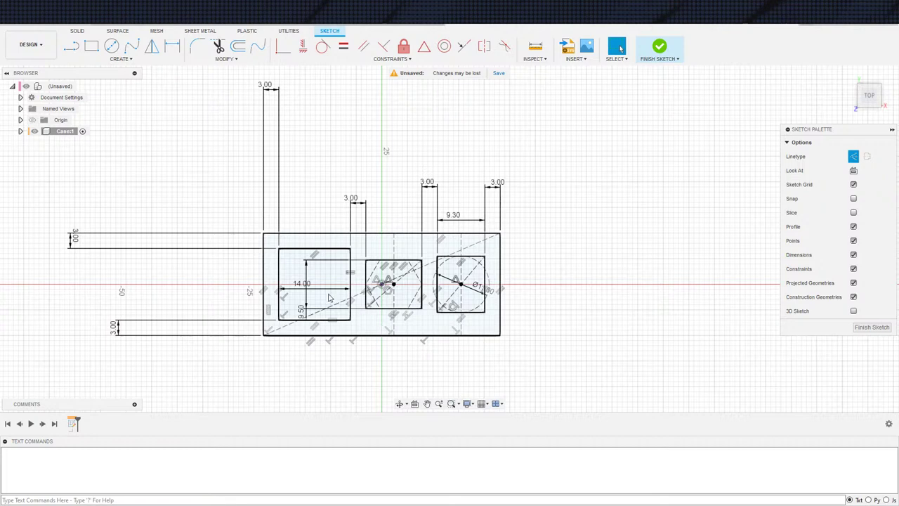
{"action": "scroll", "coordinate": [355, 325], "scroll_direction": "down", "scroll_amount": 1}
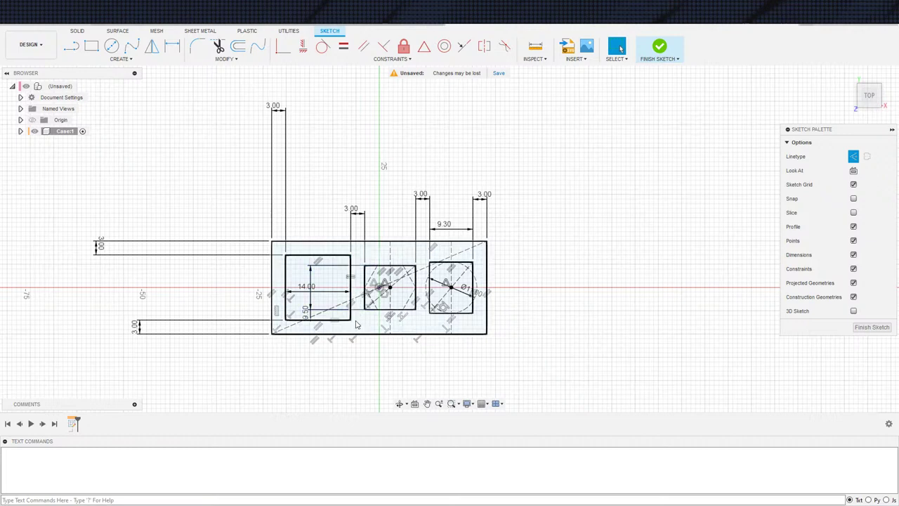
{"action": "double_click", "coordinate": [354, 209]}
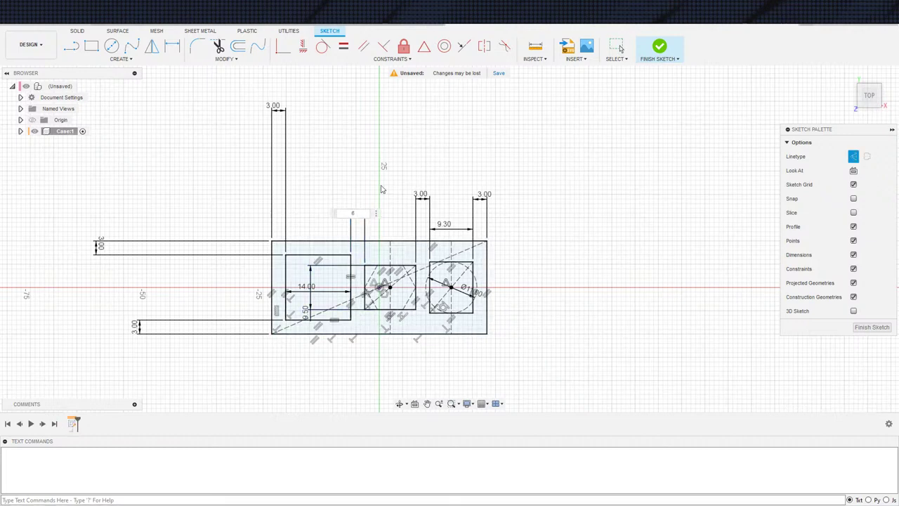
{"action": "type", "text": "6"}
{"action": "key", "text": "Return"}
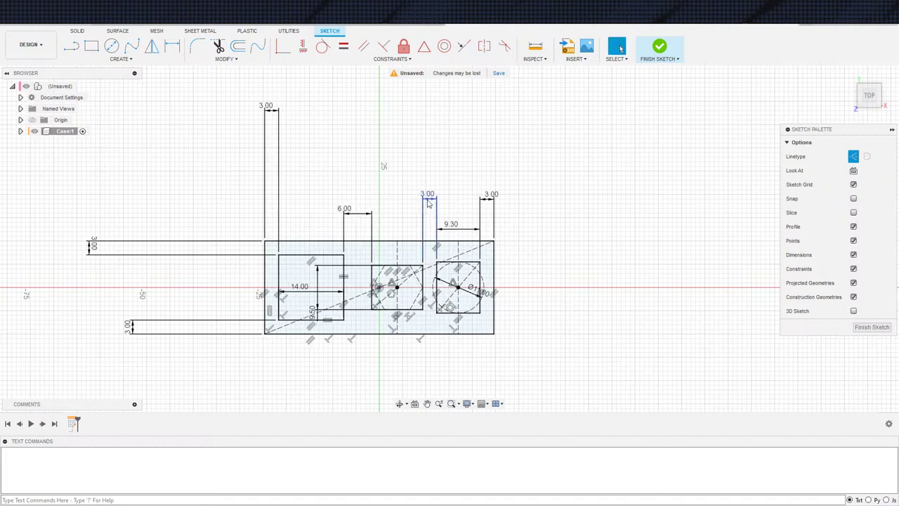
Step: Link the gap between the hexagon's and circle's rectangles to d7, the dimension of the gap beside the 14 mm square
{"action": "double_click", "coordinate": [428, 203]}
{"action": "left_click", "coordinate": [365, 212]}
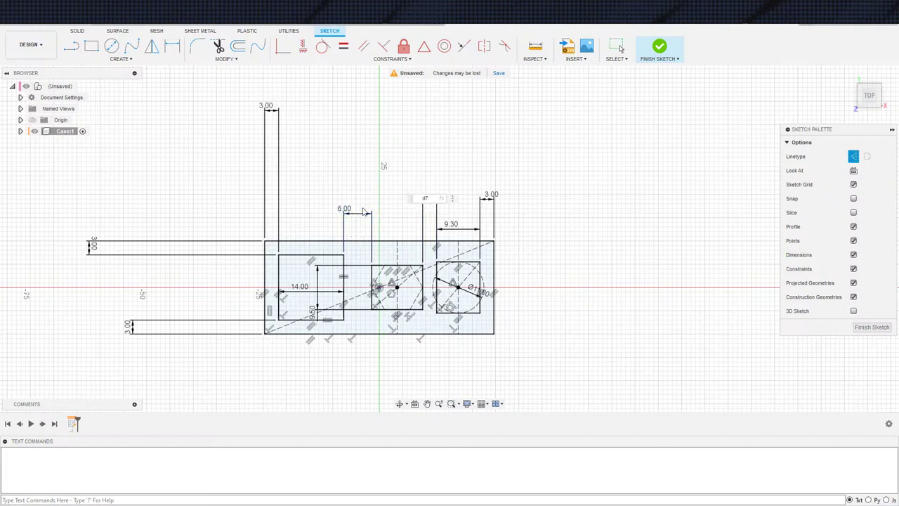
{"action": "key", "text": "Return"}
{"action": "scroll", "coordinate": [422, 295], "scroll_direction": "down", "scroll_amount": 1}
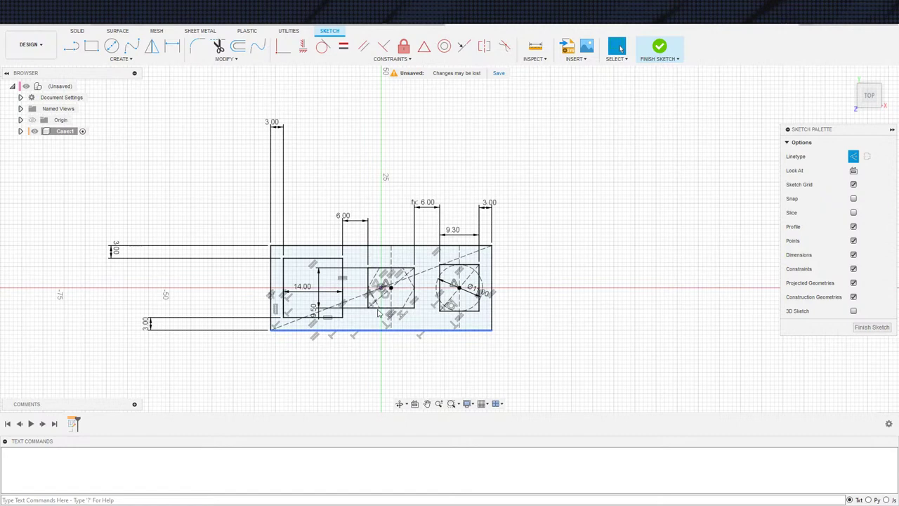
Step: Draw two vertical divider lines across the full height of the case outline, one on each side of the hexagon's rectangle
{"action": "key", "text": "s"}
{"action": "left_click", "coordinate": [354, 363]}
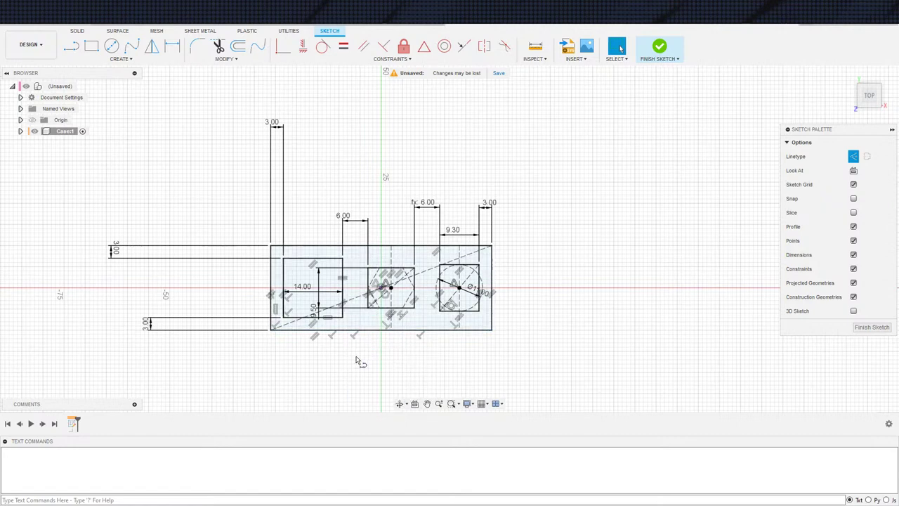
{"action": "left_click", "coordinate": [358, 246]}
{"action": "double_click", "coordinate": [360, 330]}
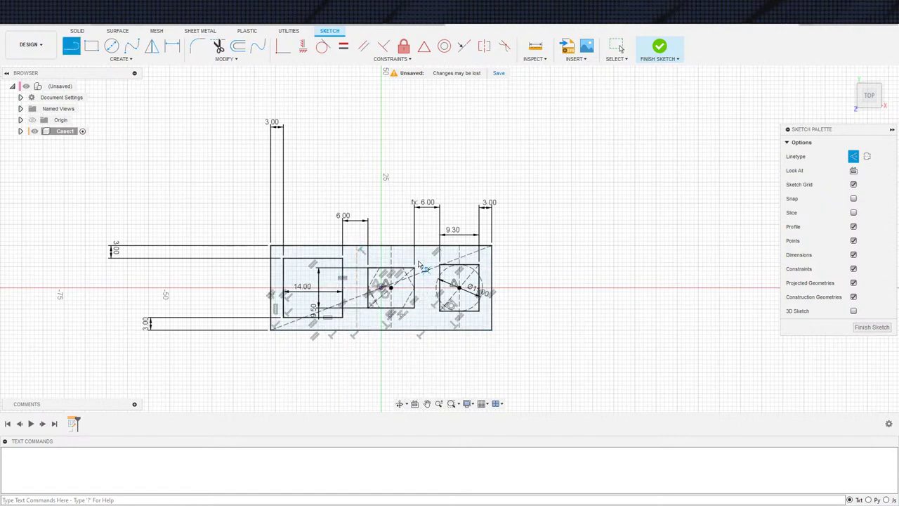
{"action": "left_click", "coordinate": [428, 246]}
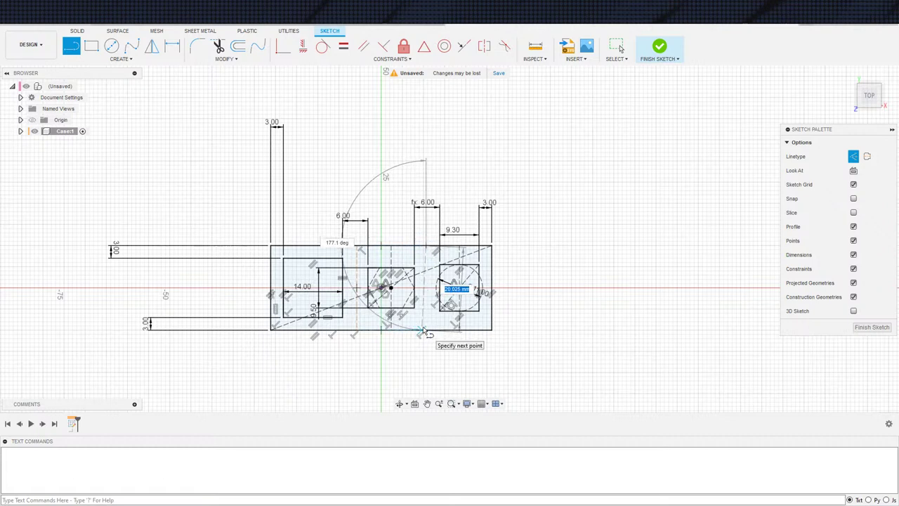
{"action": "double_click", "coordinate": [426, 330]}
{"action": "key", "text": "Escape"}
Step: Try to apply a Perpendicular constraint between the divider nearest the 14 mm square and the case outline's lower edge
{"action": "left_click", "coordinate": [427, 317]}
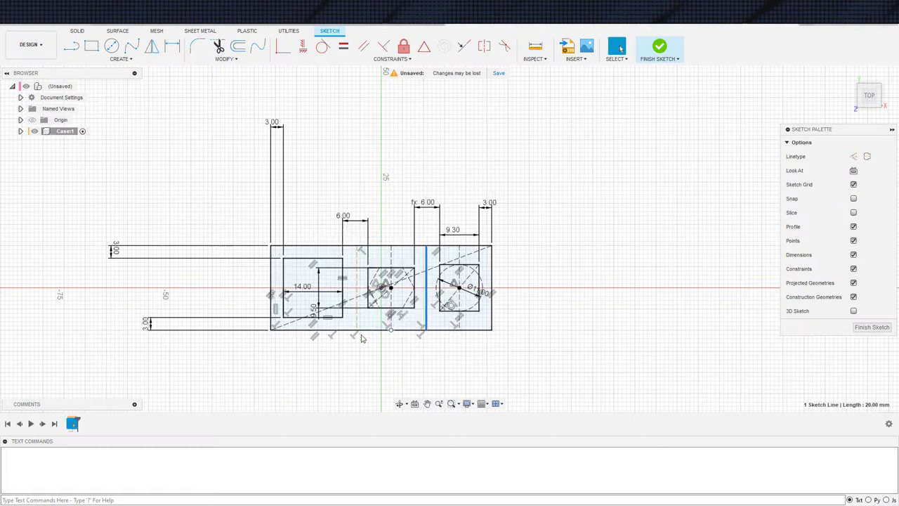
{"action": "left_click", "coordinate": [356, 310]}
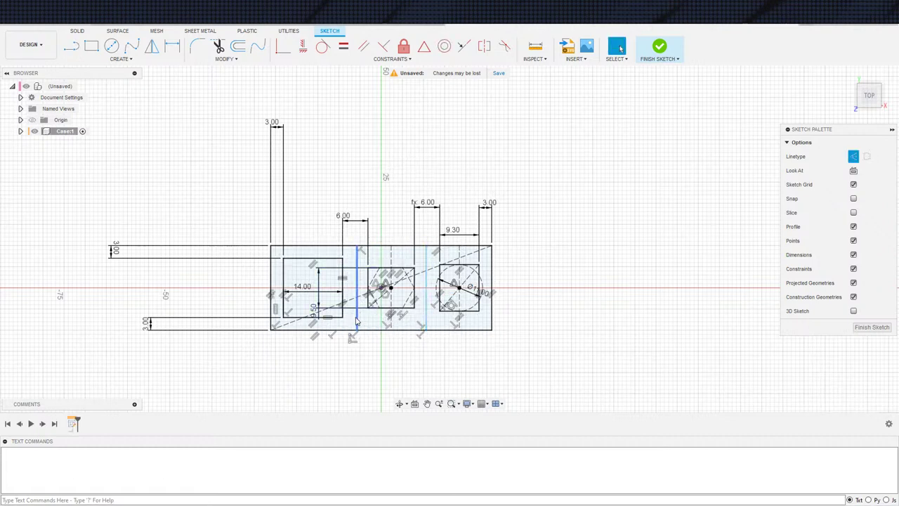
{"action": "left_click", "coordinate": [383, 46]}
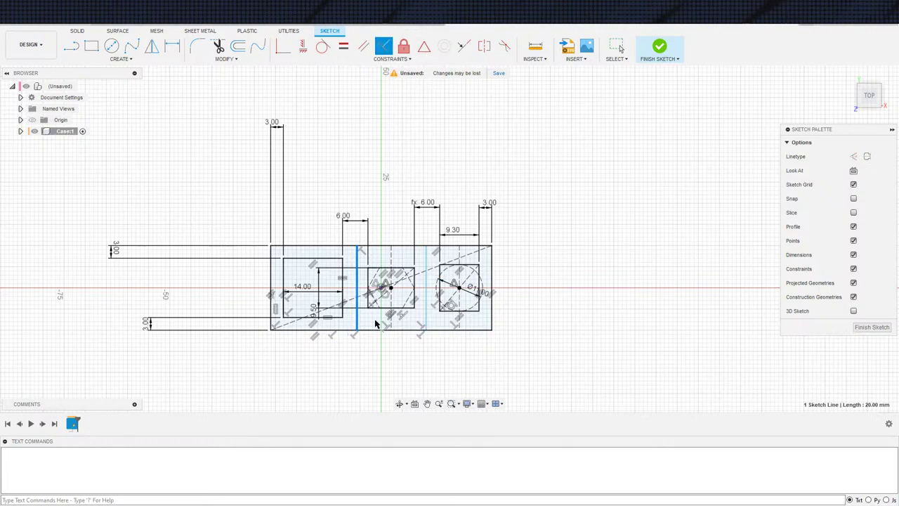
{"action": "left_click", "coordinate": [375, 330]}
{"action": "key", "text": "Escape"}
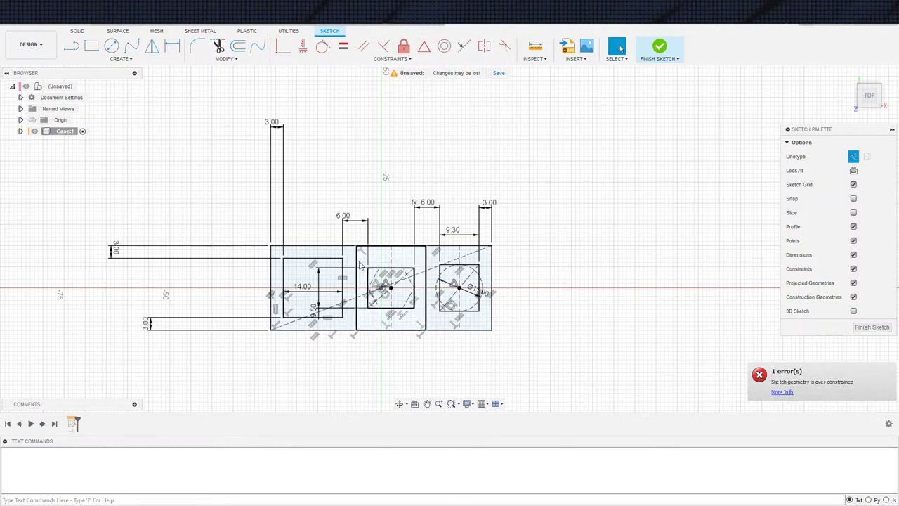
Step: Dimension a 3 mm gap between the divider nearest the 14 mm square and the left edge of the hexagon's rectangle
{"action": "scroll", "coordinate": [396, 350], "scroll_direction": "up", "scroll_amount": 1}
{"action": "key", "text": "d"}
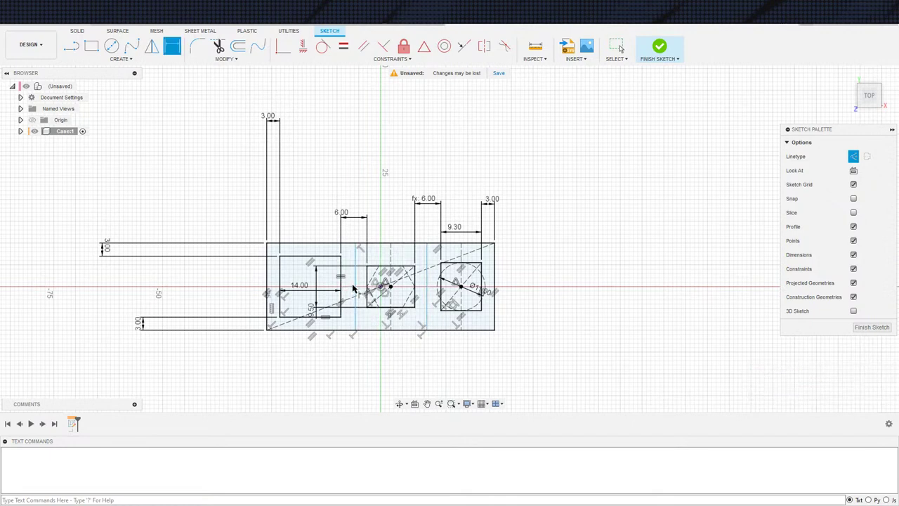
{"action": "left_click", "coordinate": [367, 283]}
{"action": "left_click", "coordinate": [356, 282]}
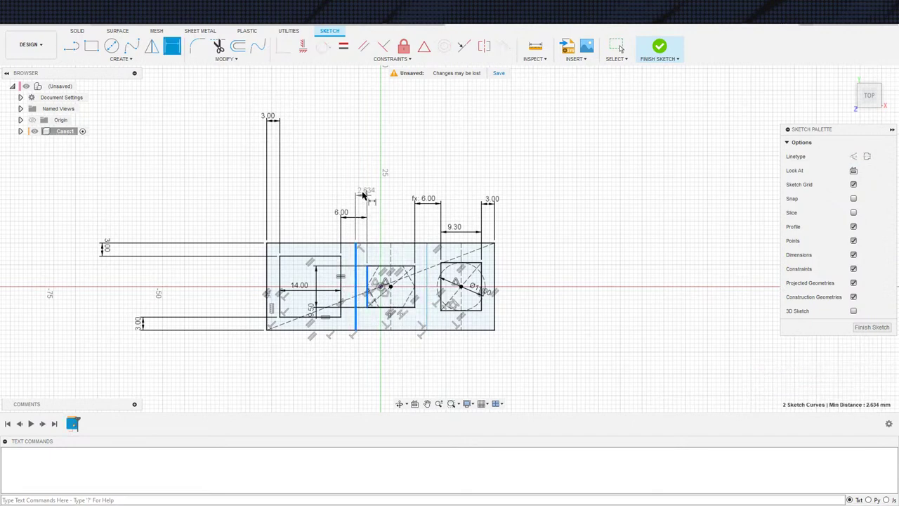
{"action": "left_click", "coordinate": [365, 195]}
{"action": "type", "text": "3"}
{"action": "key", "text": "Return"}
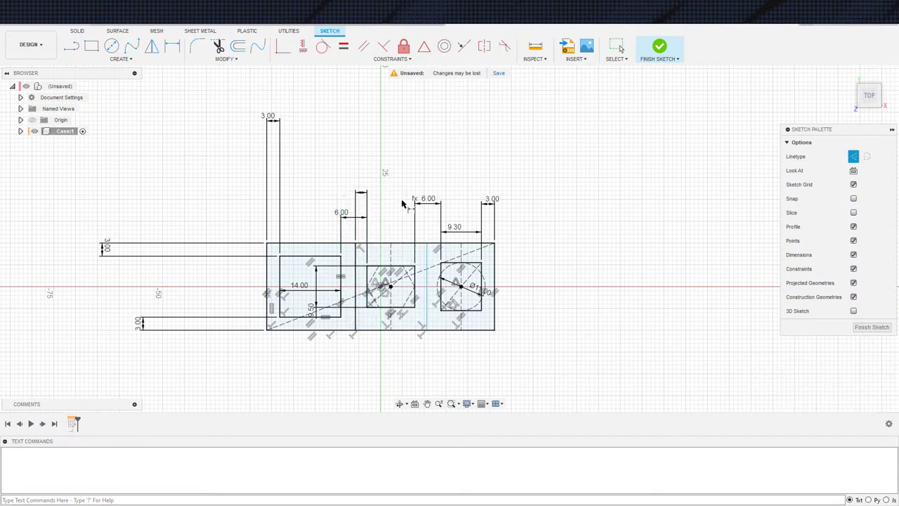
Step: Link the divider gap left of the hexagon's rectangle to d4, the 3 mm dimension at the case outline's left edge
{"action": "key", "text": "Escape"}
{"action": "double_click", "coordinate": [362, 188]}
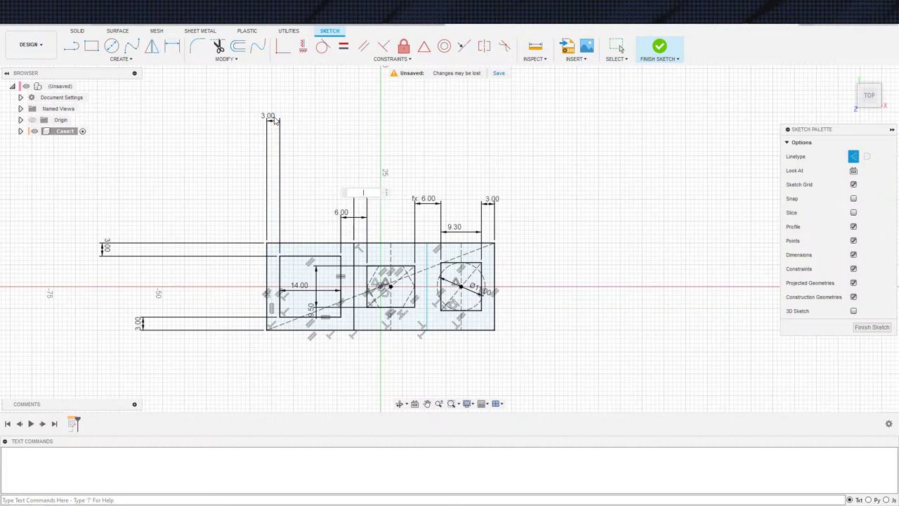
{"action": "key", "text": "Escape"}
Step: Drive the 6 mm gap between the 14 mm square and the hexagon's rectangle from the linked divider gap, d12
{"action": "double_click", "coordinate": [341, 212]}
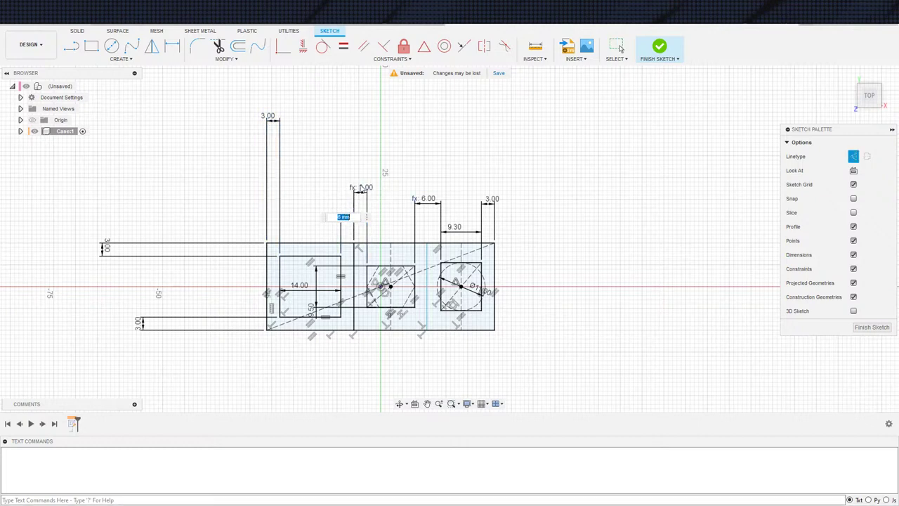
{"action": "left_click", "coordinate": [362, 188]}
{"action": "key", "text": "Return"}
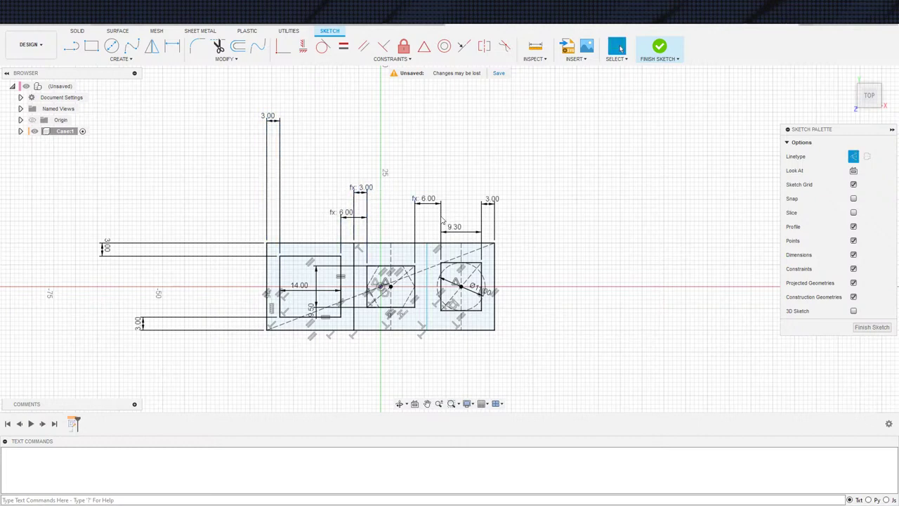
Step: Set the gap between the hexagon's and circle's rectangles to d12*2, twice the divider gap
{"action": "double_click", "coordinate": [428, 199]}
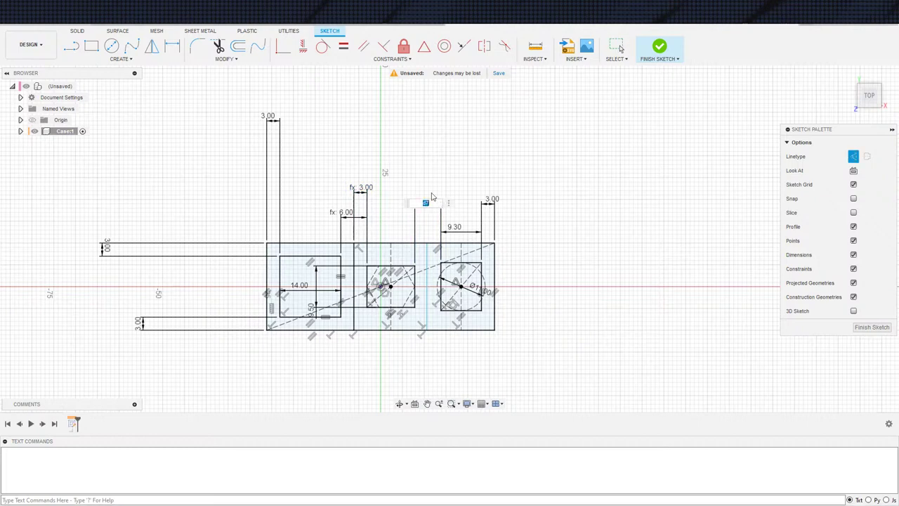
{"action": "left_click", "coordinate": [364, 194]}
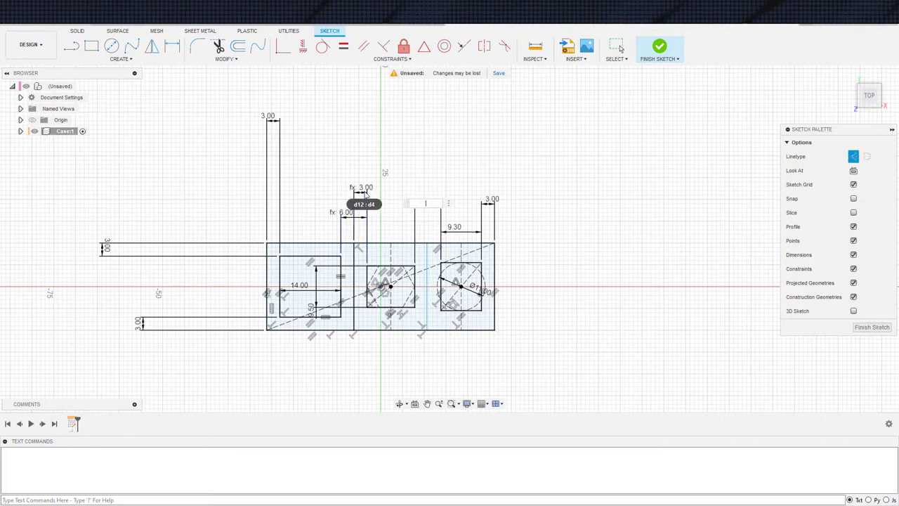
{"action": "type", "text": "1"}
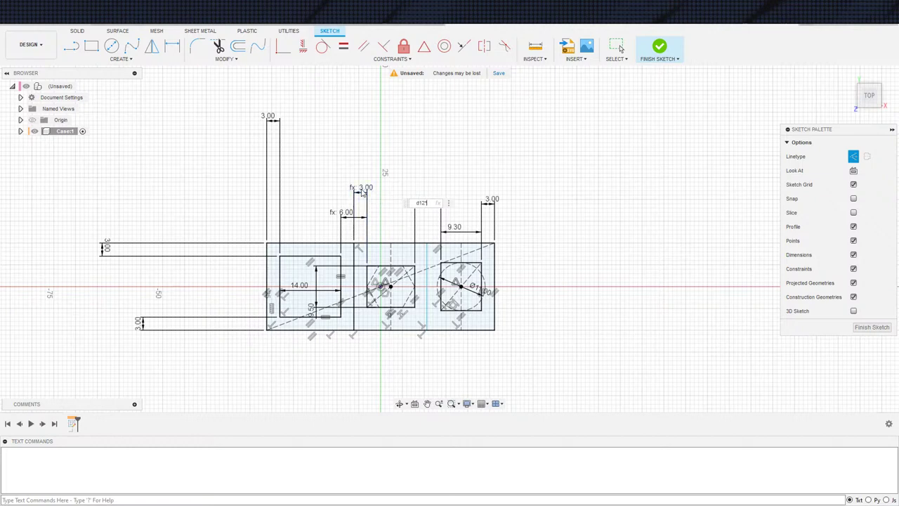
{"action": "type", "text": "2"}
{"action": "key", "text": "Return"}
Step: Dimension the second divider from the hexagon rectangle's right edge, linked to the outline's 3 mm left-edge gap, and finish the sketch
{"action": "key", "text": "d"}
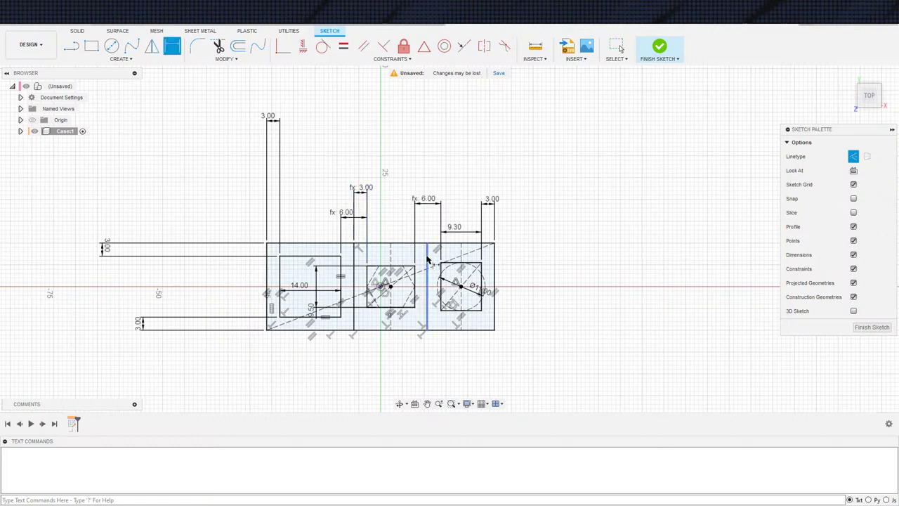
{"action": "left_click", "coordinate": [427, 260]}
{"action": "left_click", "coordinate": [415, 288]}
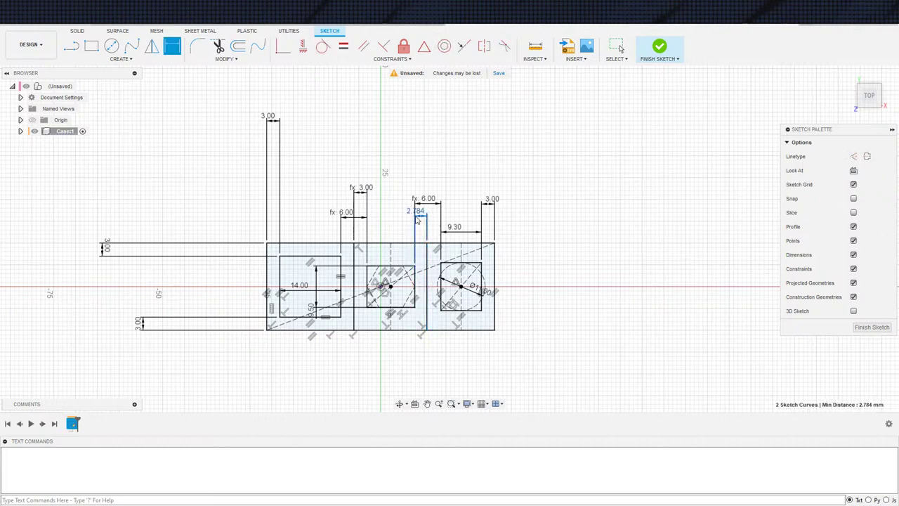
{"action": "left_click", "coordinate": [418, 217]}
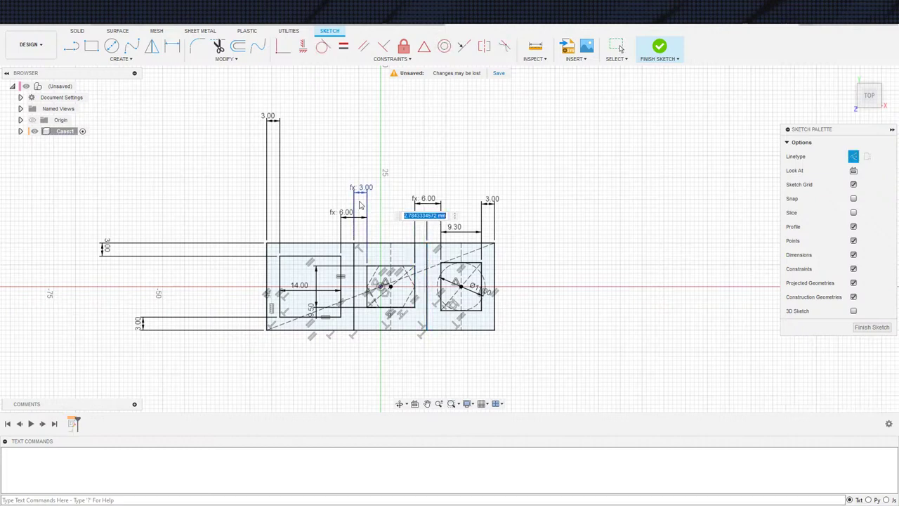
{"action": "left_click", "coordinate": [272, 120]}
{"action": "key", "text": "Return"}
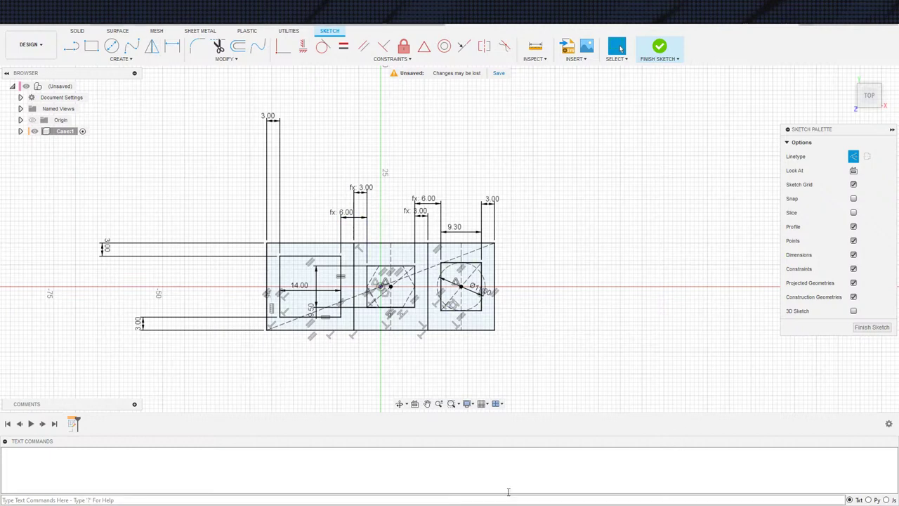
{"action": "scroll", "coordinate": [443, 360], "scroll_direction": "down", "scroll_amount": 3}
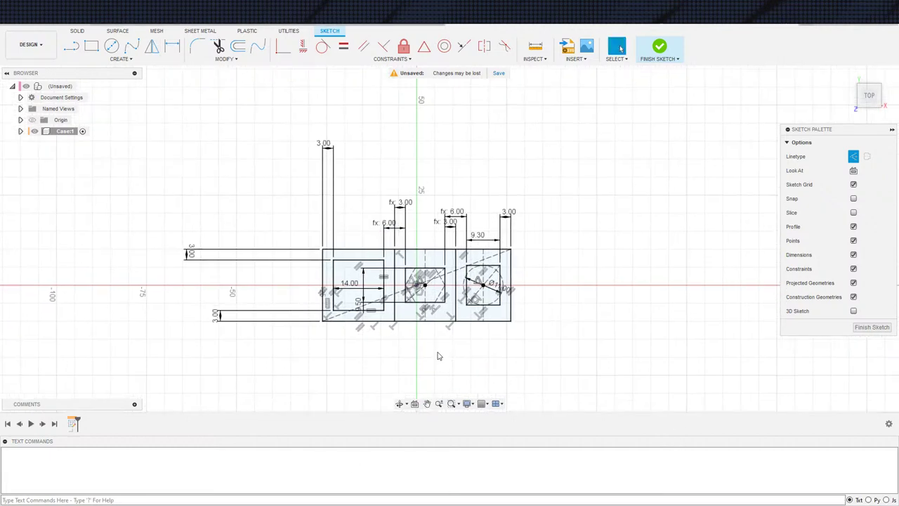
{"action": "left_click", "coordinate": [659, 46]}
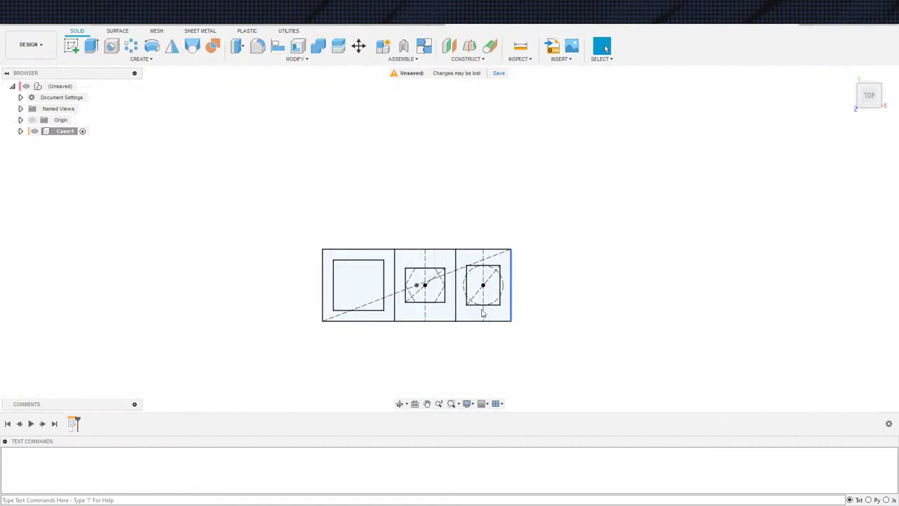
Step: Extrude all six profiles of the case sketch 3 mm upward as a new body to form the base plate
{"action": "key", "text": "e"}
{"action": "left_click", "coordinate": [379, 316]}
{"action": "left_click", "coordinate": [412, 316]}
{"action": "left_click", "coordinate": [373, 299]}
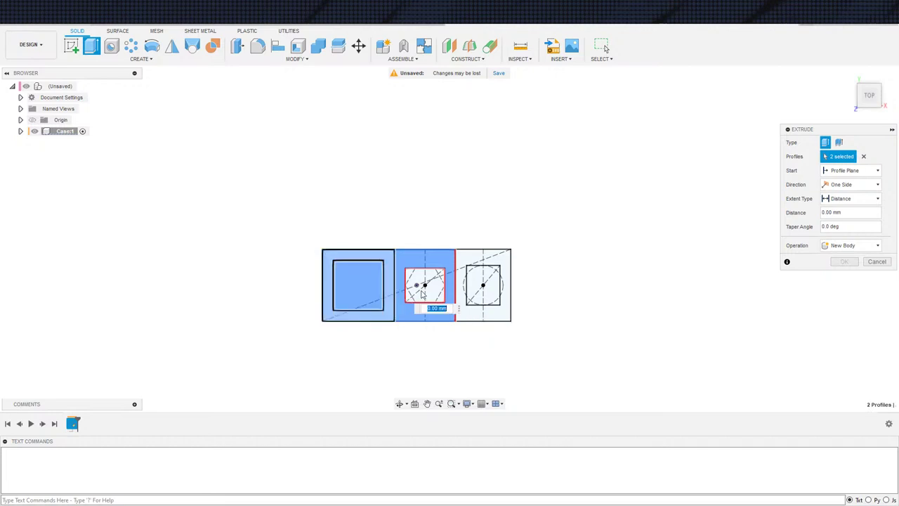
{"action": "left_click", "coordinate": [420, 291]}
{"action": "left_click", "coordinate": [474, 290]}
{"action": "left_click", "coordinate": [481, 286]}
{"action": "left_click", "coordinate": [472, 313]}
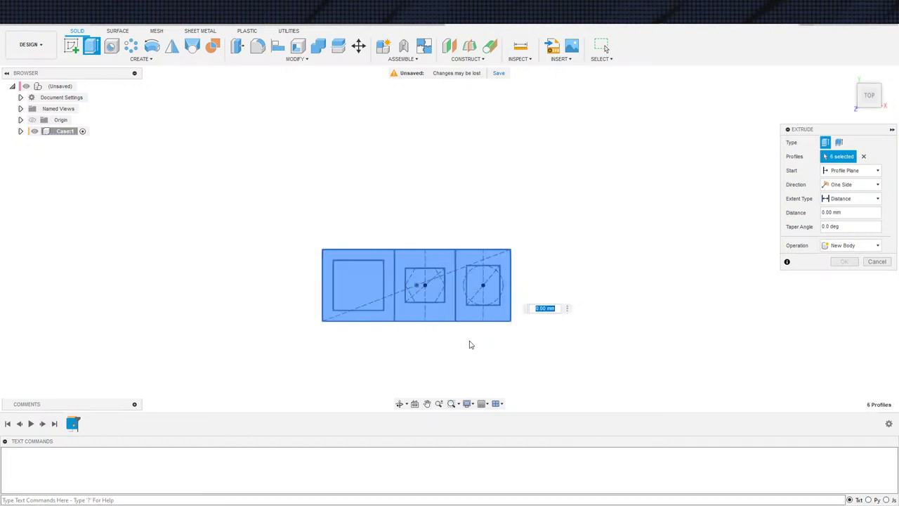
{"action": "middle_click_drag", "start_coordinate": [527, 316], "coordinate": [542, 263], "text": "shift"}
{"action": "type", "text": "3"}
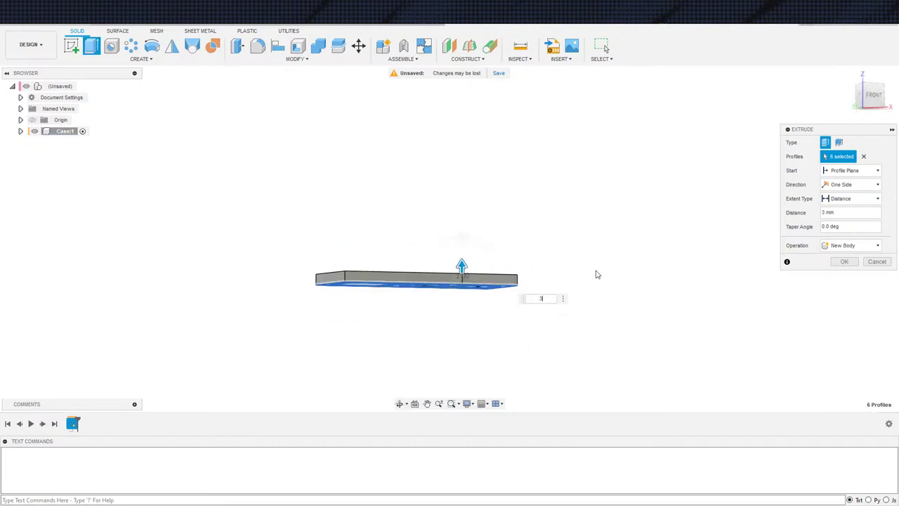
{"action": "middle_click_drag", "start_coordinate": [596, 273], "coordinate": [605, 273], "text": "shift"}
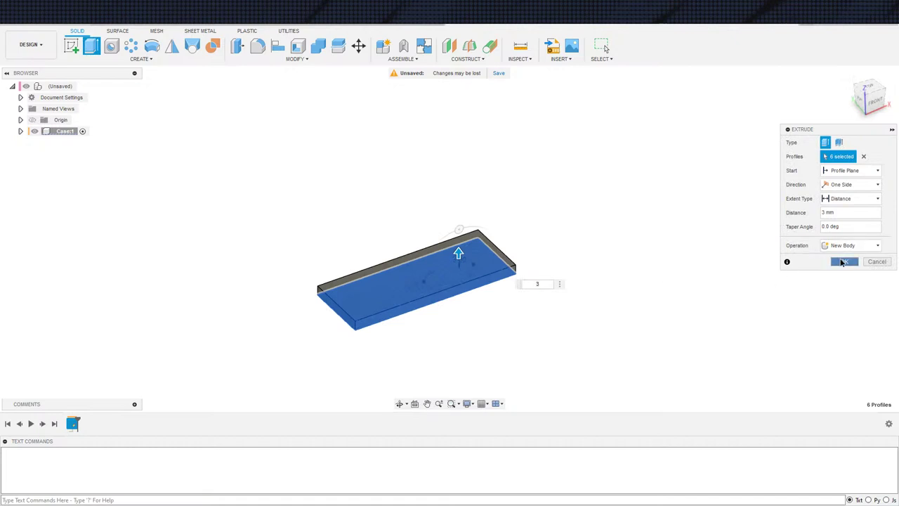
{"action": "left_click", "coordinate": [844, 261]}
Step: Show Sketch1 again and extrude the frame profile around the 14 mm square upward, starting from the plate's top face
{"action": "key", "text": "e"}
{"action": "left_click", "coordinate": [20, 130]}
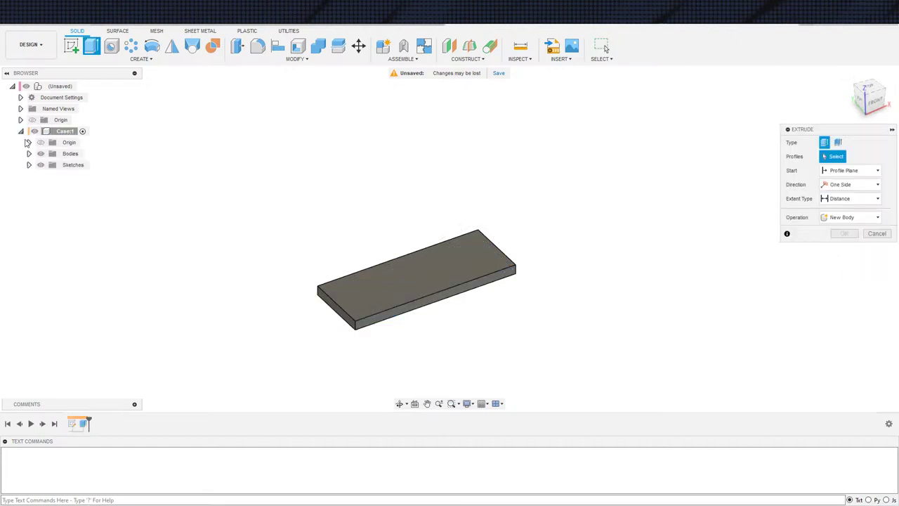
{"action": "left_click", "coordinate": [29, 164]}
{"action": "left_click", "coordinate": [49, 176]}
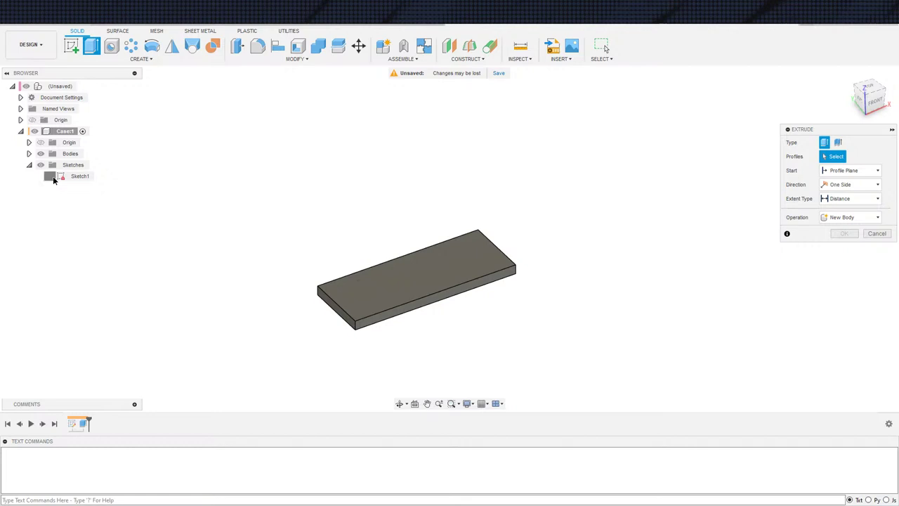
{"action": "mouse_move", "coordinate": [430, 344]}
{"action": "middle_mouse_down", "text": "shift"}
{"action": "mouse_move", "coordinate": [420, 292]}
{"action": "mouse_move", "coordinate": [395, 359]}
{"action": "middle_mouse_up", "text": "shift"}
{"action": "left_click", "coordinate": [402, 274]}
{"action": "left_click", "coordinate": [834, 174]}
{"action": "left_click", "coordinate": [839, 203]}
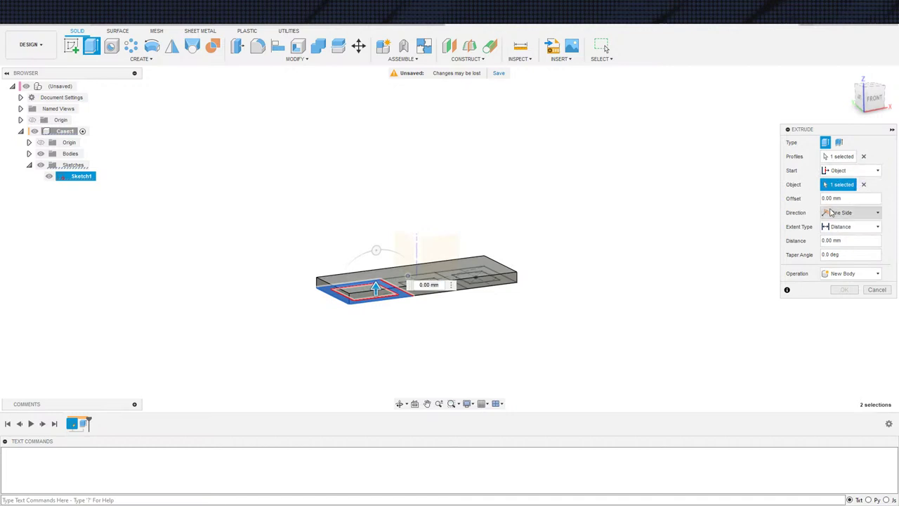
{"action": "left_click", "coordinate": [864, 184]}
{"action": "left_click", "coordinate": [464, 277]}
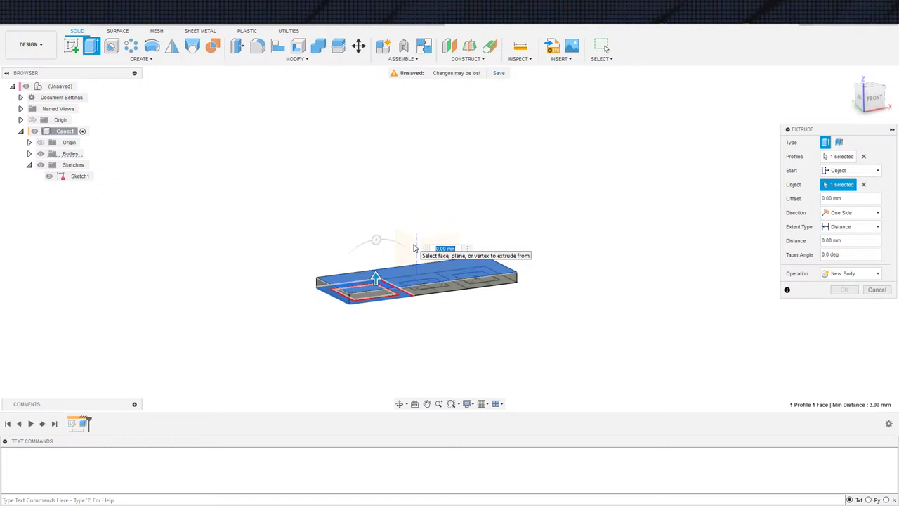
{"action": "key", "text": "Return"}
Step: Extrude the frame profile around the hexagon's rectangle 9 mm from the profile plane with the Cut operation
{"action": "key", "text": "e"}
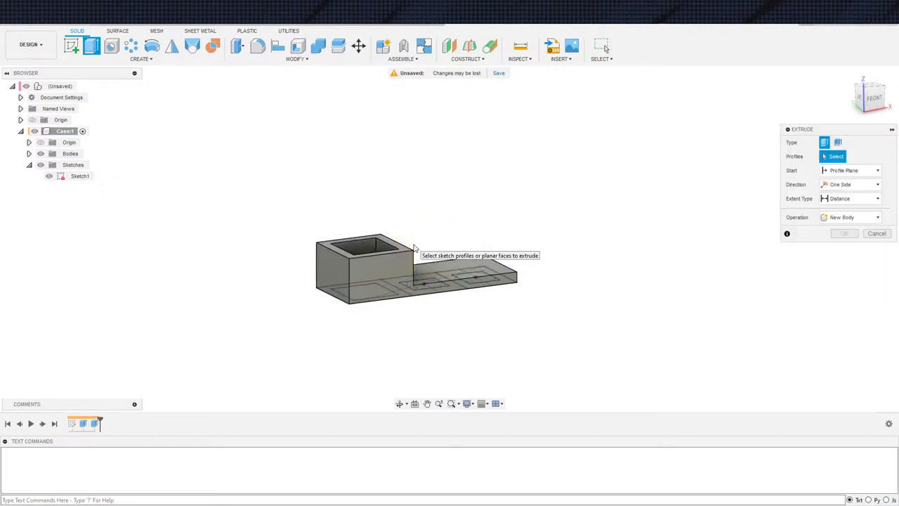
{"action": "middle_click_drag", "start_coordinate": [422, 303], "coordinate": [443, 271], "text": "shift"}
{"action": "left_click", "coordinate": [443, 296]}
{"action": "middle_click_drag", "start_coordinate": [415, 339], "coordinate": [387, 376], "text": "shift"}
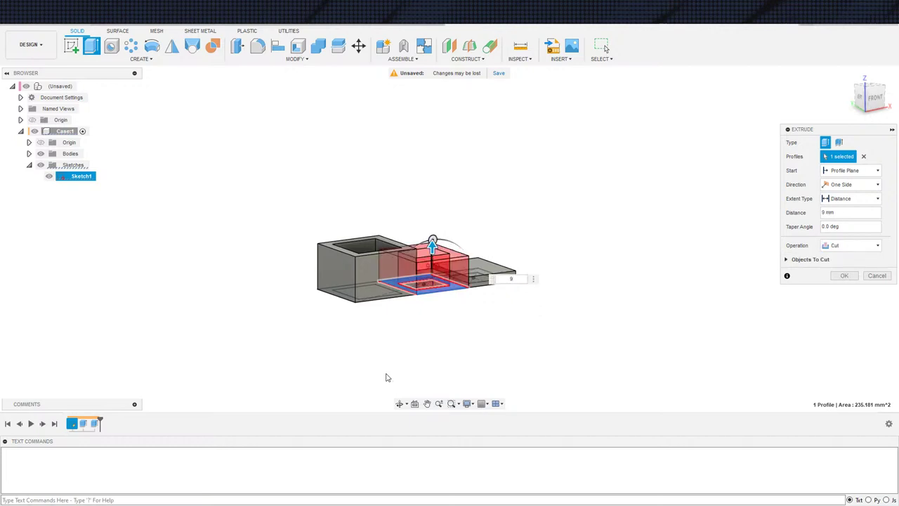
{"action": "key", "text": "Return"}
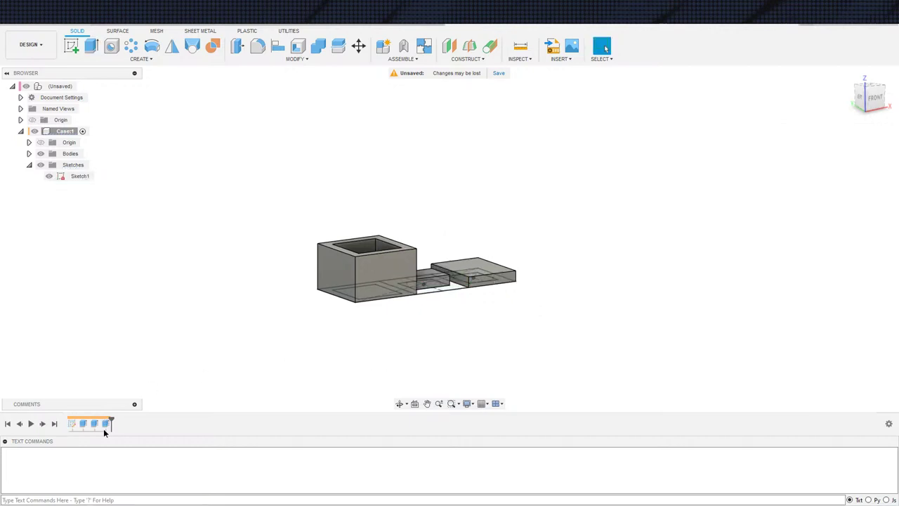
Step: Edit the hexagon frame's extrusion to start from an object, with a 9 mm distance and the Join operation
{"action": "double_click", "coordinate": [105, 424]}
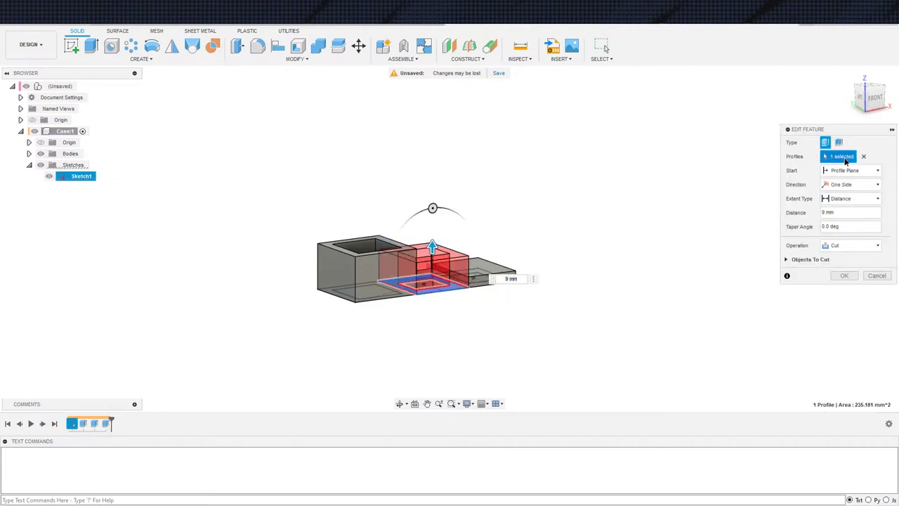
{"action": "left_click", "coordinate": [847, 170]}
{"action": "left_click", "coordinate": [511, 278]}
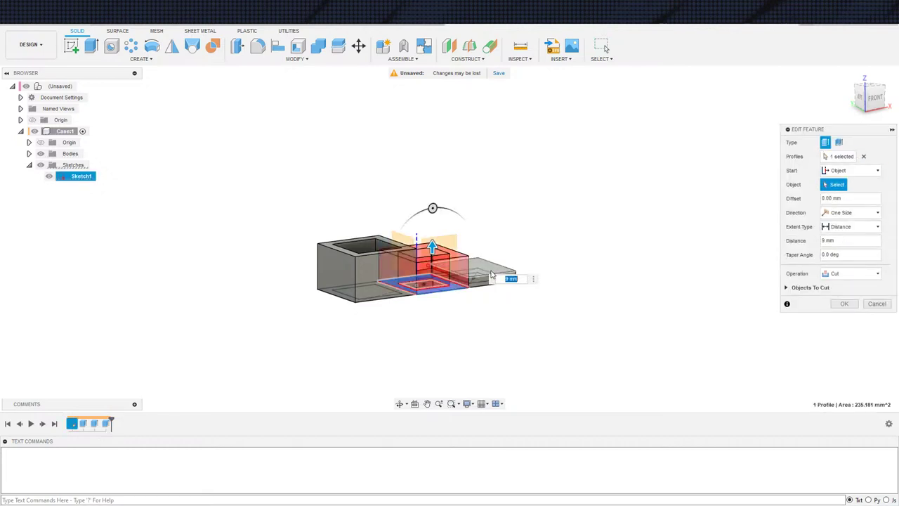
{"action": "type", "text": "3"}
{"action": "key", "text": "Return"}
{"action": "left_click", "coordinate": [842, 226]}
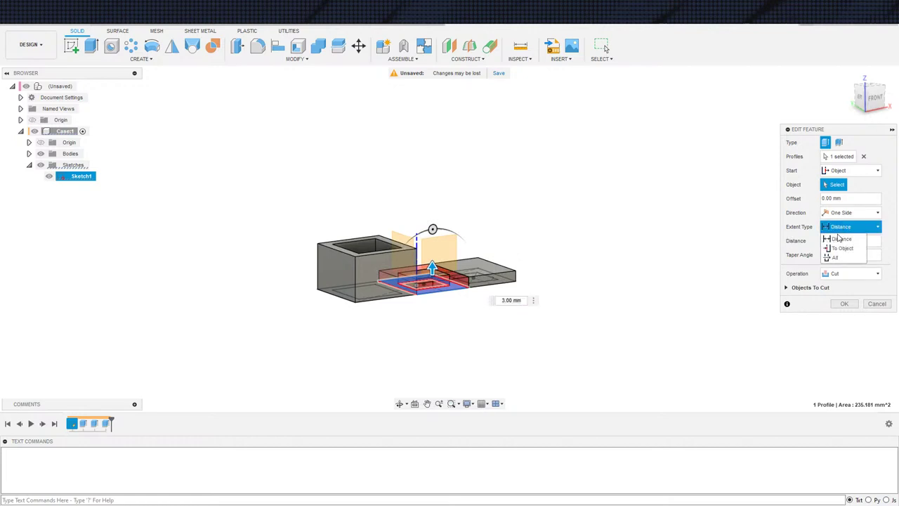
{"action": "left_click", "coordinate": [840, 237]}
{"action": "type", "text": "9"}
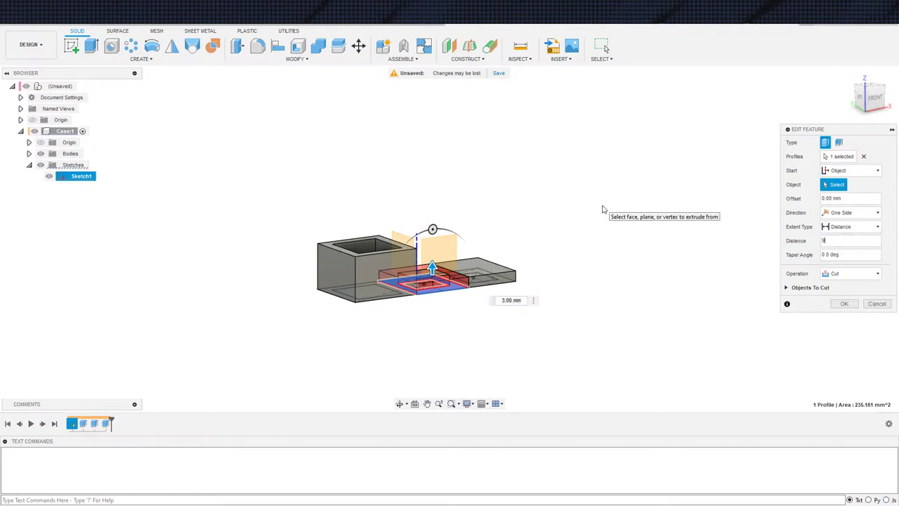
{"action": "left_click", "coordinate": [846, 273]}
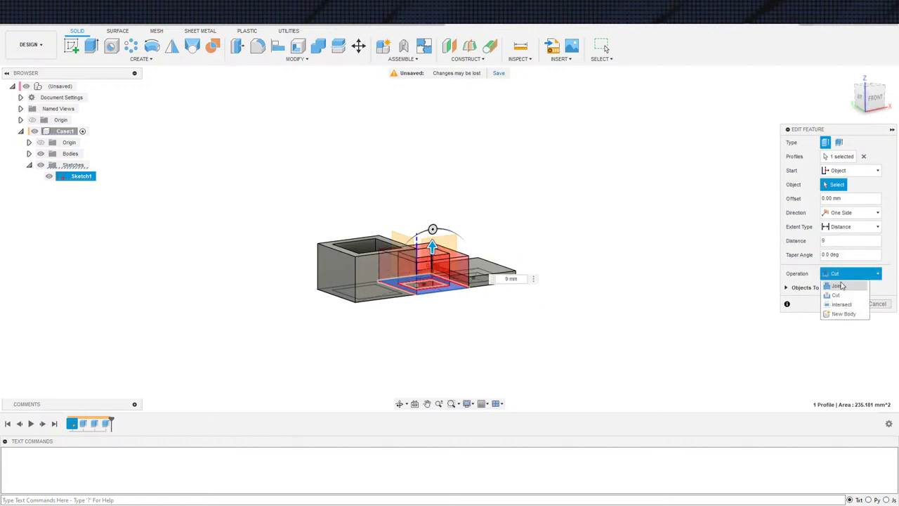
{"action": "left_click", "coordinate": [841, 285]}
{"action": "left_click", "coordinate": [845, 290]}
Step: Extrude the frame profile around the circle's rectangle 6.5 mm upward from the plate's top face, joined to the body
{"action": "middle_click_drag", "start_coordinate": [205, 278], "coordinate": [181, 276], "text": "shift"}
{"action": "scroll", "coordinate": [315, 317], "scroll_direction": "down", "scroll_amount": 2}
{"action": "scroll", "coordinate": [448, 321], "scroll_direction": "up", "scroll_amount": 2}
{"action": "key", "text": "e"}
{"action": "middle_click_drag", "start_coordinate": [485, 321], "coordinate": [456, 280], "text": "shift"}
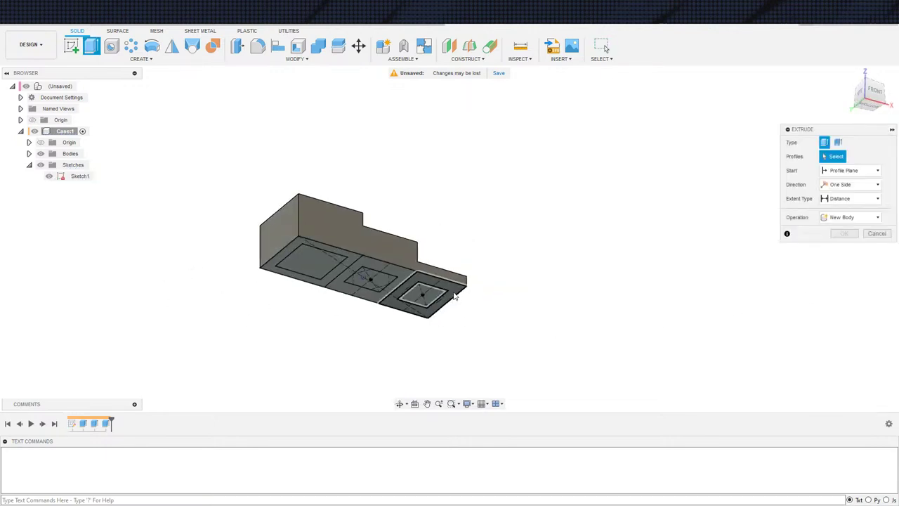
{"action": "left_click", "coordinate": [454, 293]}
{"action": "middle_click_drag", "start_coordinate": [427, 334], "coordinate": [424, 361], "text": "shift"}
{"action": "scroll", "coordinate": [416, 329], "scroll_direction": "down", "scroll_amount": 2}
{"action": "middle_click_drag", "start_coordinate": [427, 329], "coordinate": [420, 341], "text": "shift"}
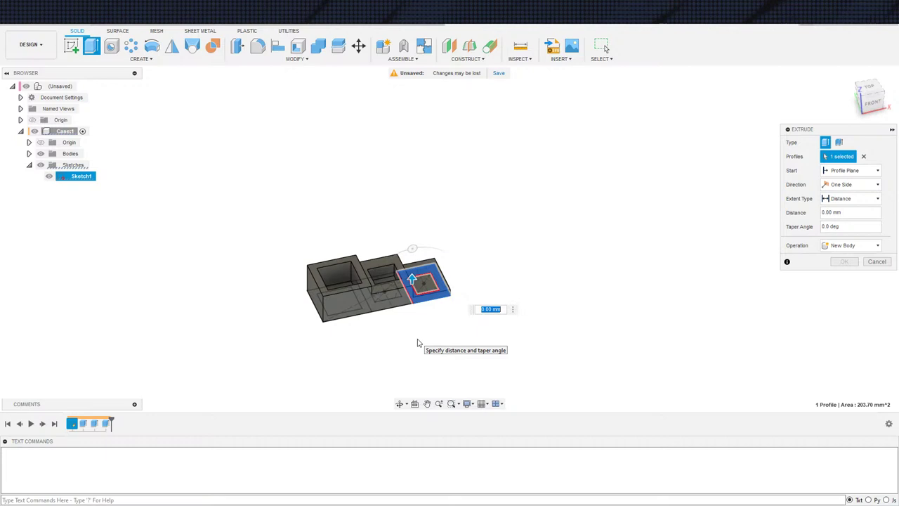
{"action": "left_click", "coordinate": [870, 171]}
{"action": "left_click", "coordinate": [846, 201]}
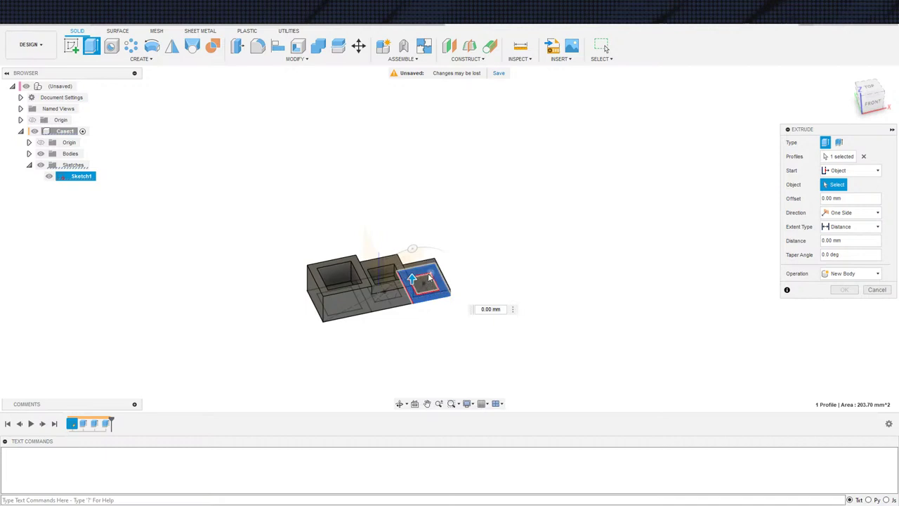
{"action": "left_click", "coordinate": [432, 276]}
{"action": "left_click", "coordinate": [863, 184]}
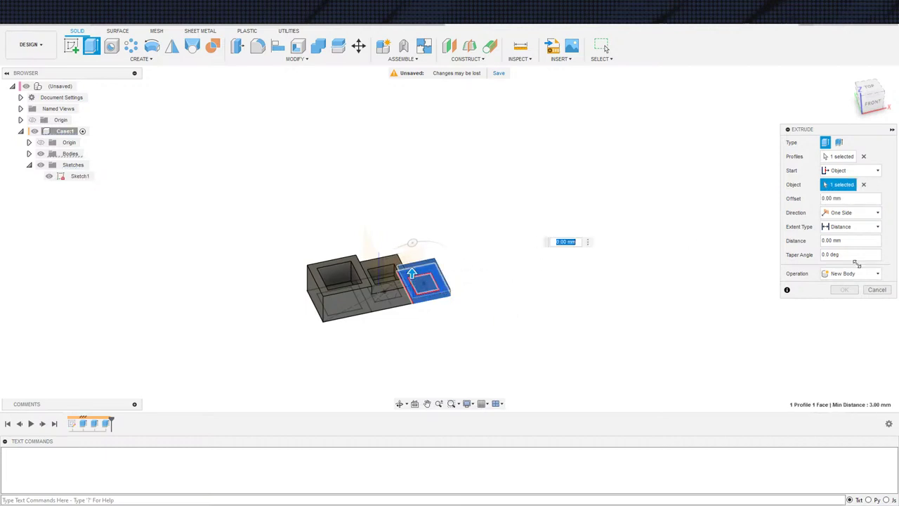
{"action": "left_click_drag", "start_coordinate": [843, 240], "coordinate": [739, 234]}
{"action": "type", "text": "7"}
{"action": "key", "text": "Return"}
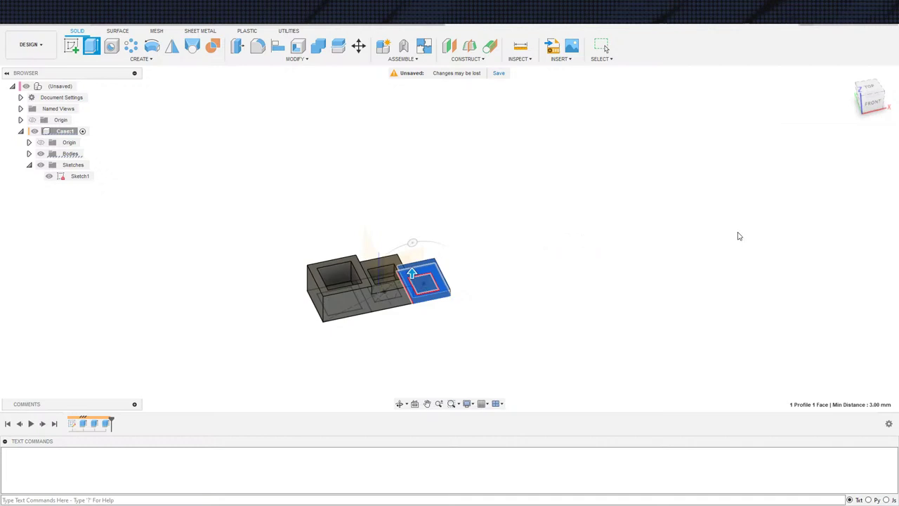
{"action": "scroll", "coordinate": [594, 304], "scroll_direction": "down", "scroll_amount": 2}
{"action": "middle_click_drag", "start_coordinate": [433, 309], "coordinate": [470, 333], "text": "shift"}
Step: Edit the hexagon frame's extrusion so that it starts from the plate's top face
{"action": "double_click", "coordinate": [114, 424]}
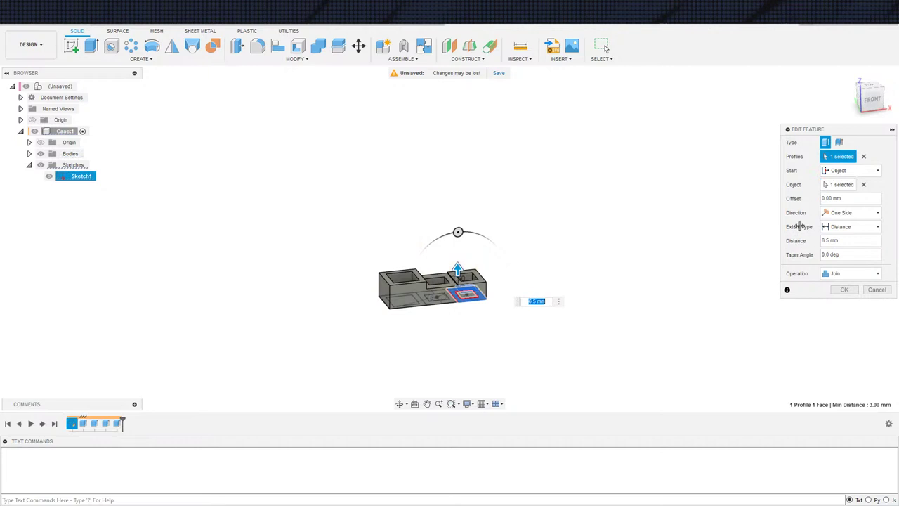
{"action": "key", "text": "Escape"}
{"action": "double_click", "coordinate": [117, 424]}
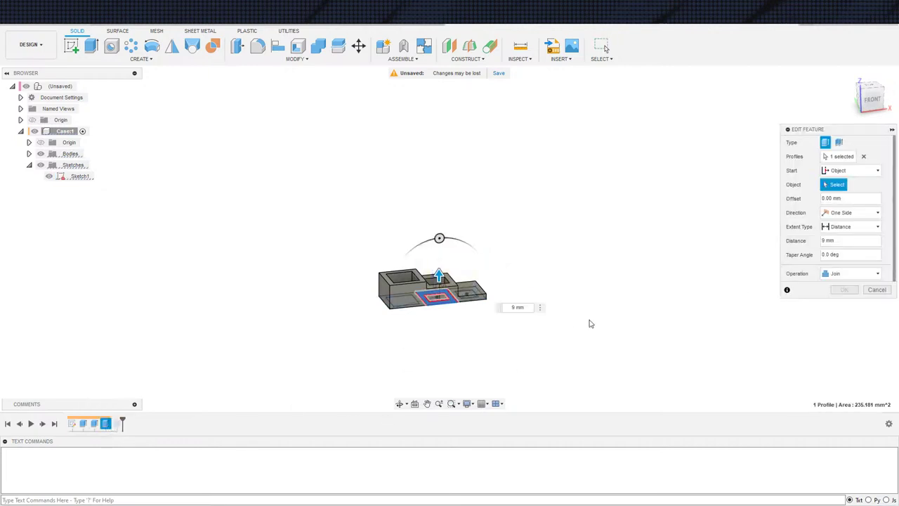
{"action": "left_click", "coordinate": [836, 184]}
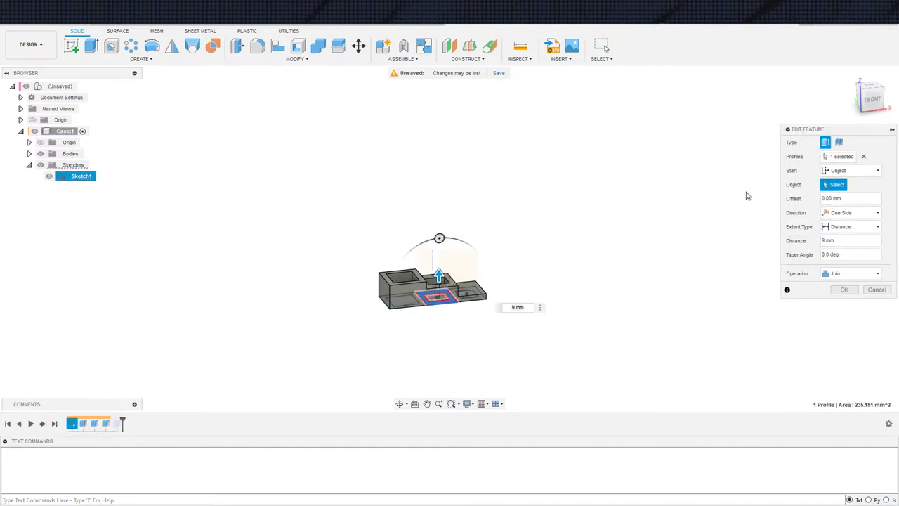
{"action": "scroll", "coordinate": [446, 305], "scroll_direction": "up", "scroll_amount": 3}
{"action": "left_click", "coordinate": [440, 278]}
{"action": "scroll", "coordinate": [461, 324], "scroll_direction": "down", "scroll_amount": 2}
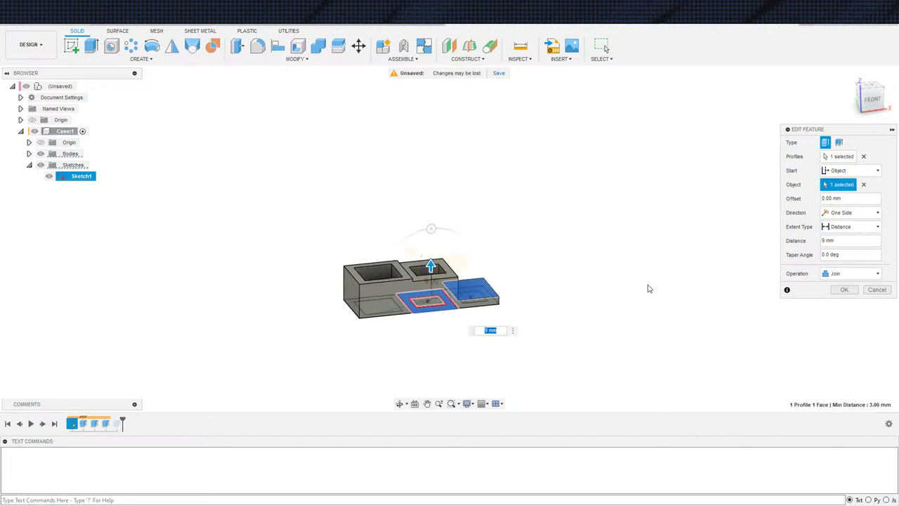
{"action": "left_click", "coordinate": [844, 290]}
{"action": "middle_click_drag", "start_coordinate": [576, 309], "coordinate": [558, 329], "text": "shift"}
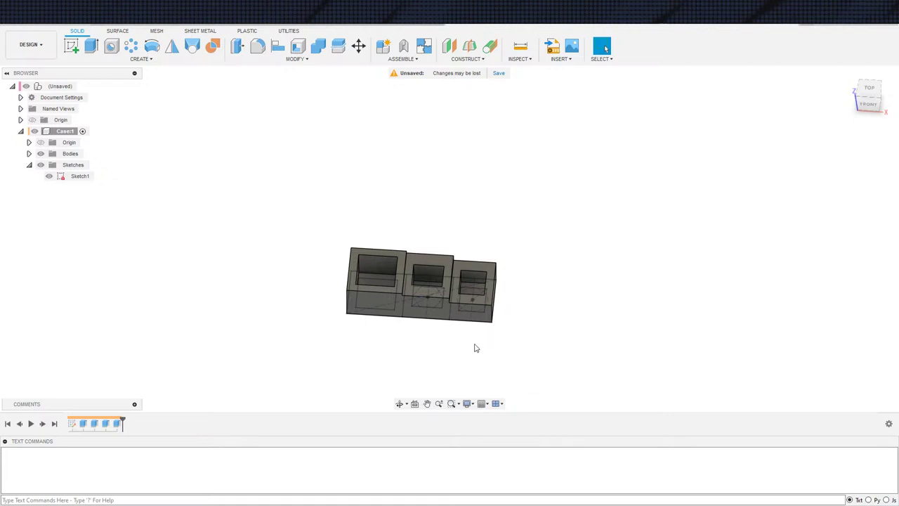
{"action": "middle_click_drag", "start_coordinate": [475, 348], "coordinate": [561, 300], "text": "shift"}
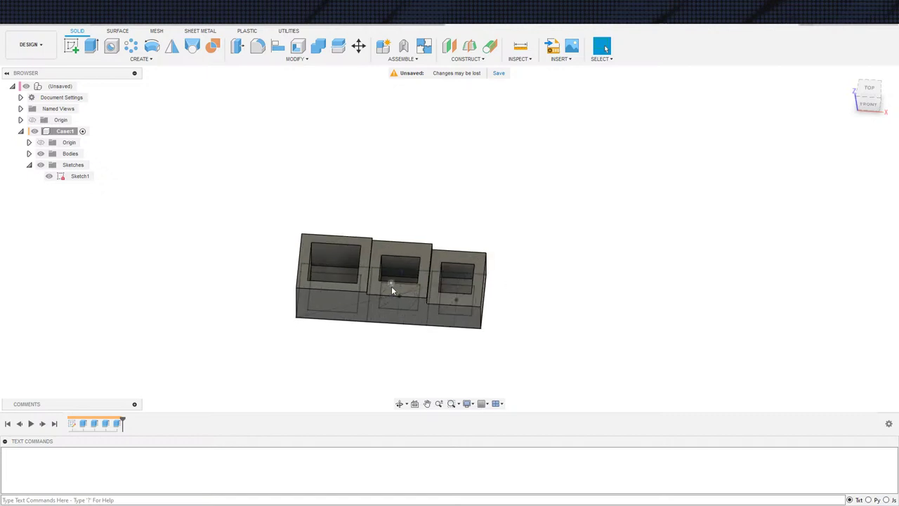
{"action": "middle_click_drag", "start_coordinate": [394, 287], "coordinate": [418, 245], "text": "shift"}
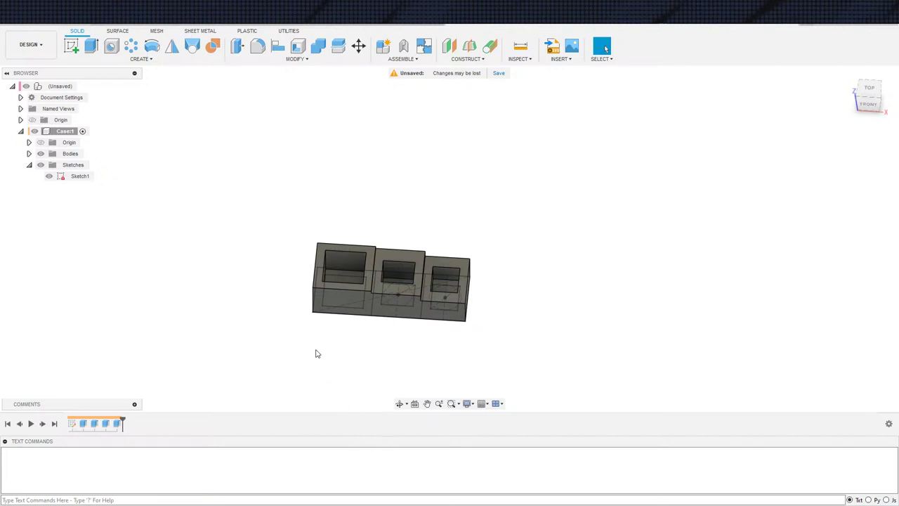
{"action": "scroll", "coordinate": [300, 335], "scroll_direction": "down", "scroll_amount": 1}
{"action": "middle_click_drag", "start_coordinate": [323, 360], "coordinate": [333, 351]}
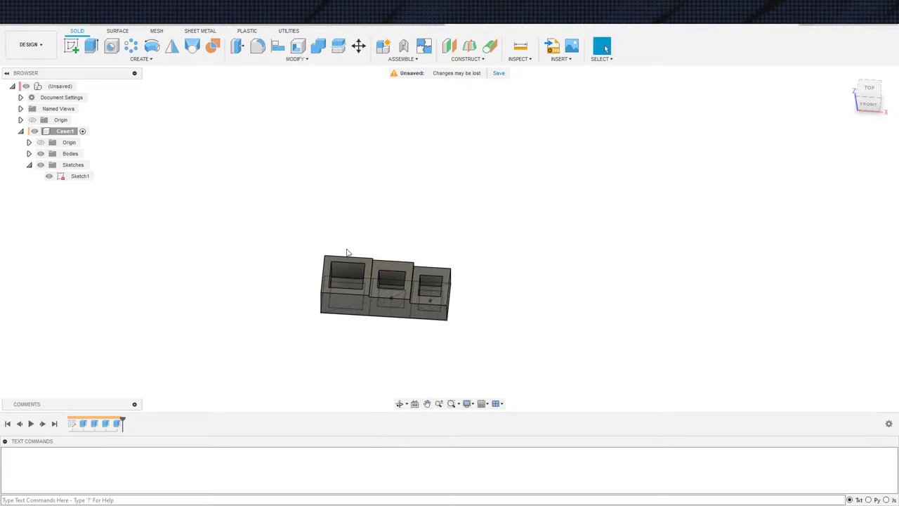
{"action": "left_click_drag", "start_coordinate": [345, 254], "coordinate": [323, 317]}
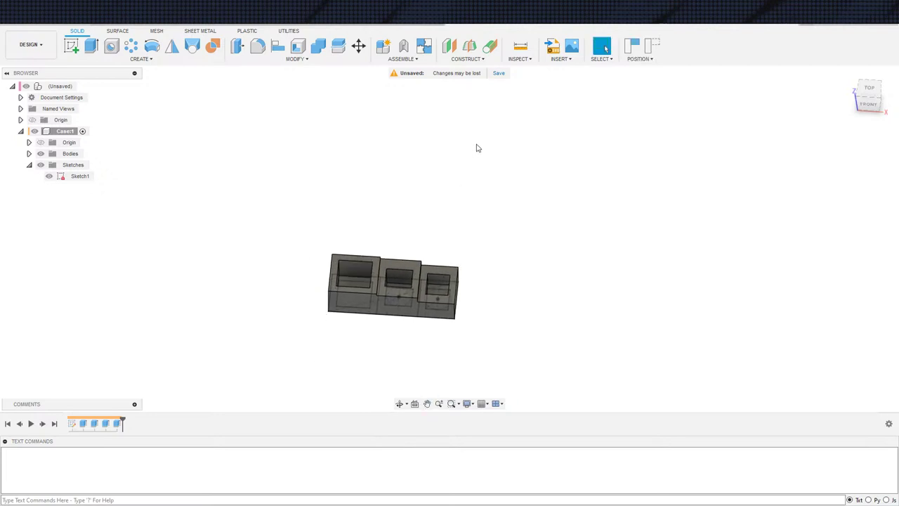
{"action": "key", "text": "ctrl+z"}
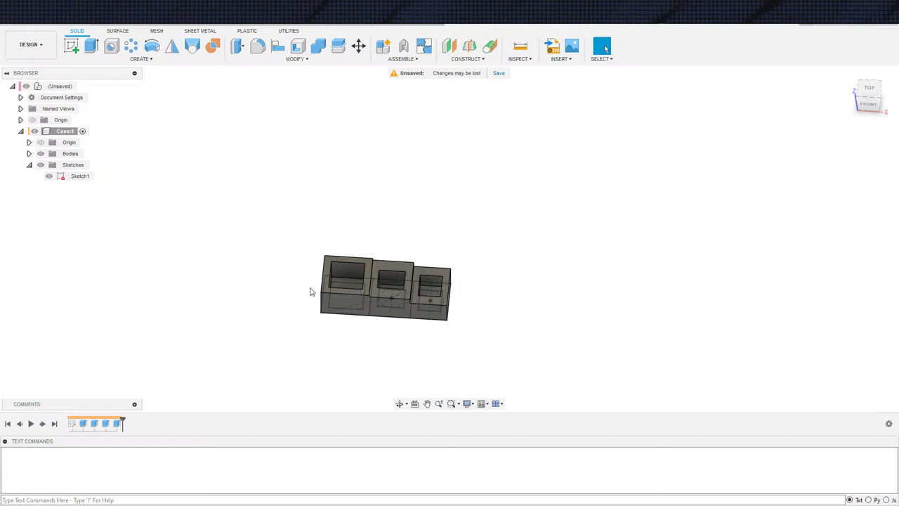
Step: Delete the three frame extrusions around the square, hexagon and circle, keeping the base plate
{"action": "left_click", "coordinate": [116, 423]}
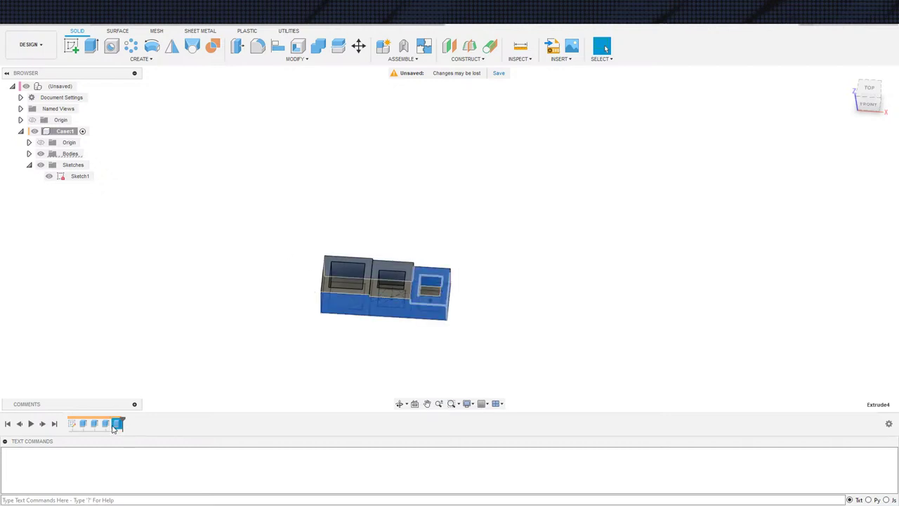
{"action": "left_click", "coordinate": [105, 423], "text": "ctrl"}
{"action": "key", "text": "Delete"}
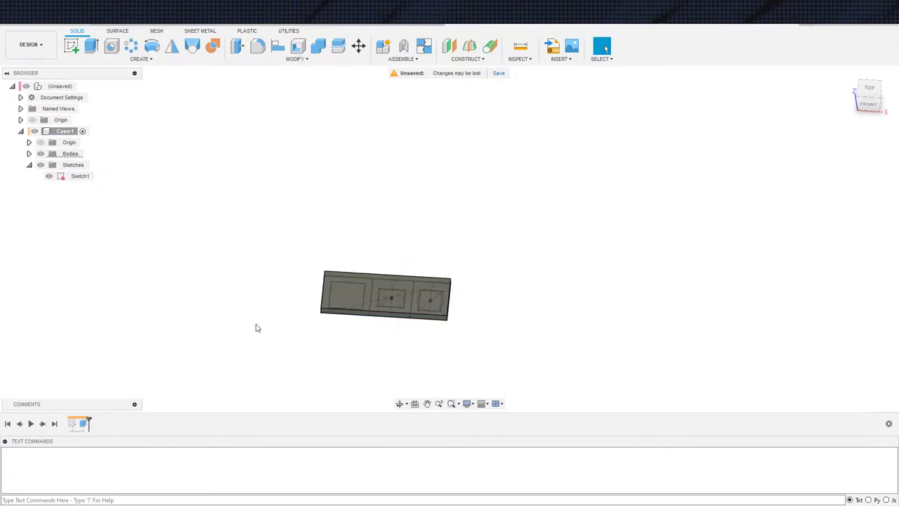
Step: Reopen the case sketch and delete the two vertical divider lines between the compartments
{"action": "double_click", "coordinate": [71, 425]}
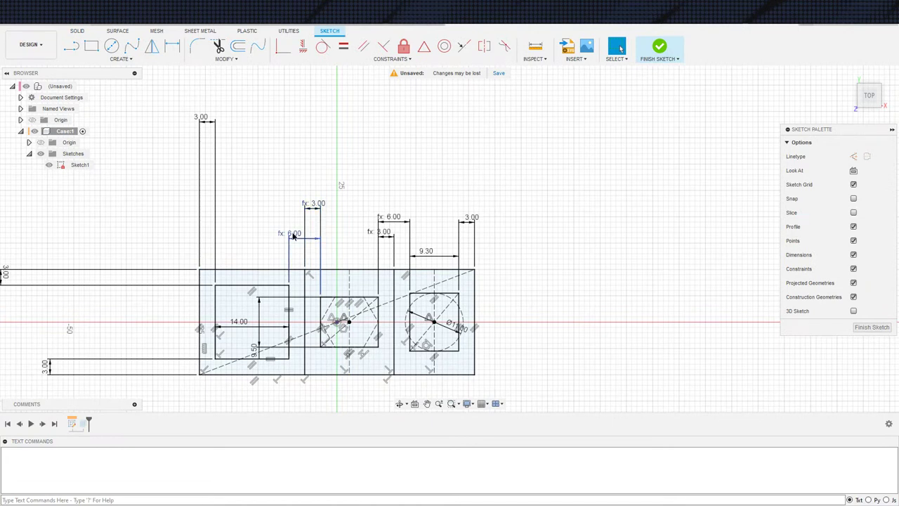
{"action": "left_click", "coordinate": [295, 240]}
{"action": "left_click", "coordinate": [304, 329]}
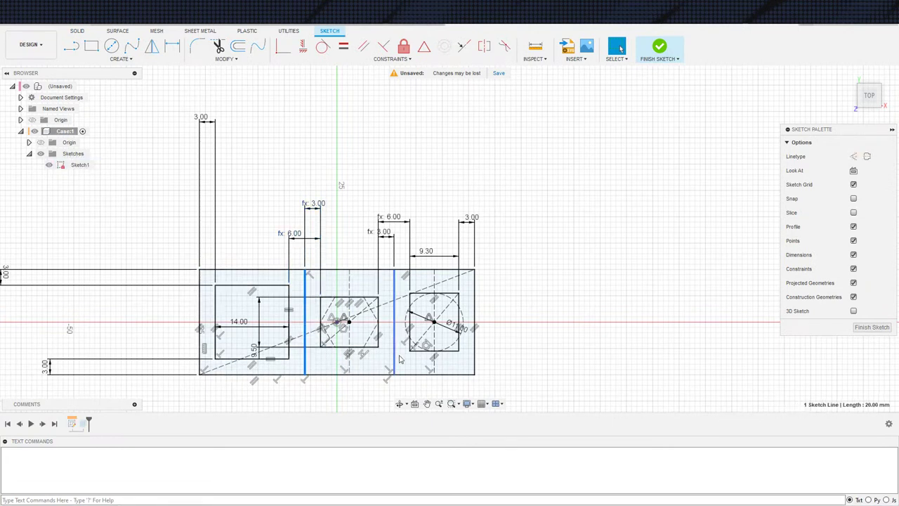
{"action": "left_click", "coordinate": [394, 360], "text": "shift"}
{"action": "key", "text": "Delete"}
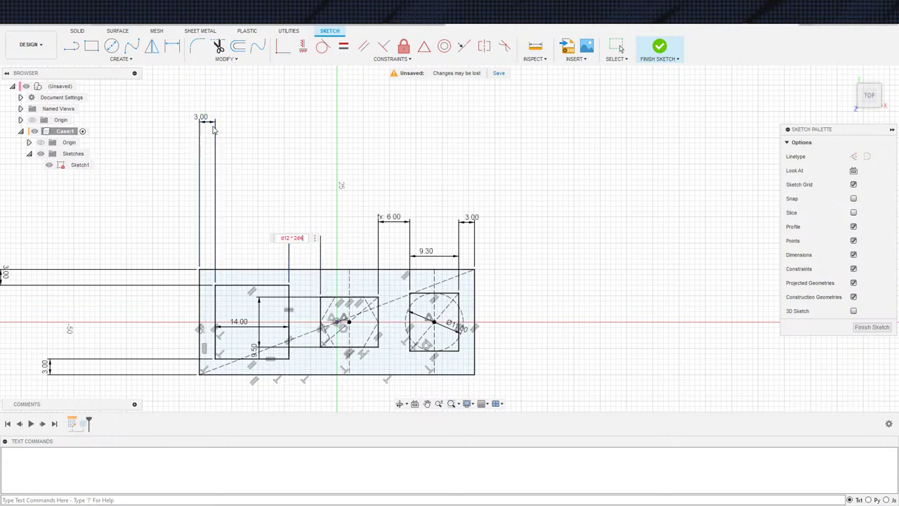
Step: Link the gap between the 14 mm square and the hexagon's rectangle directly to the outline's 3 mm left-edge gap
{"action": "key", "text": "ctrl+a"}
{"action": "key", "text": "BackSpace"}
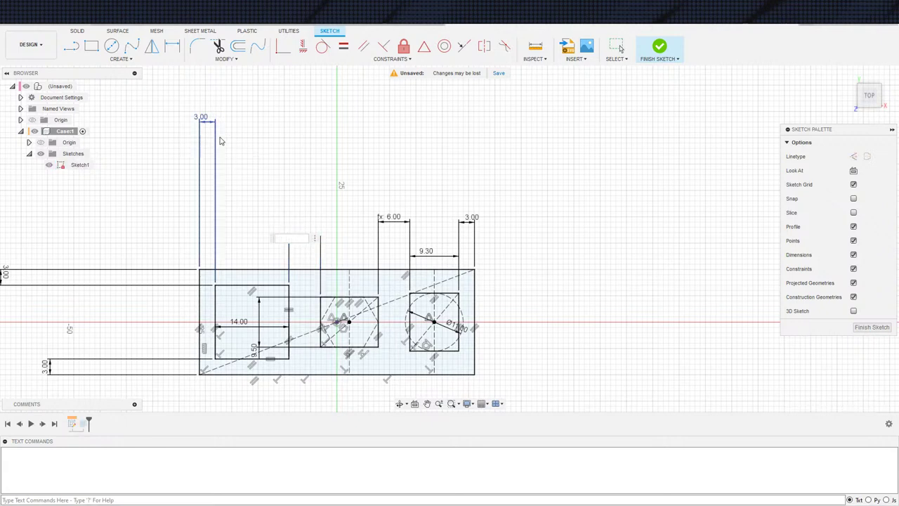
{"action": "left_click", "coordinate": [208, 124]}
{"action": "key", "text": "Return"}
Step: Link the gap between the hexagon's and the circle's rectangles directly to the outline's 3 mm left-edge gap
{"action": "double_click", "coordinate": [396, 222]}
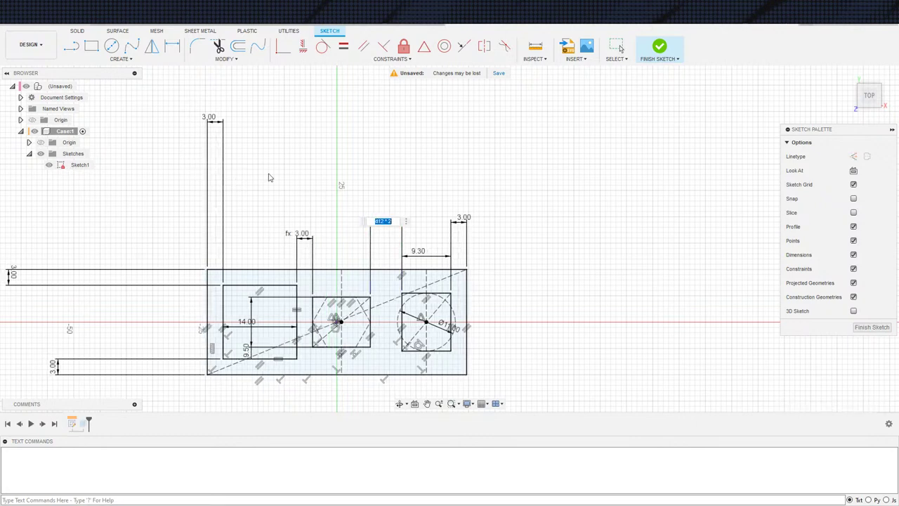
{"action": "key", "text": "BackSpace"}
{"action": "left_click", "coordinate": [209, 128]}
{"action": "key", "text": "Return"}
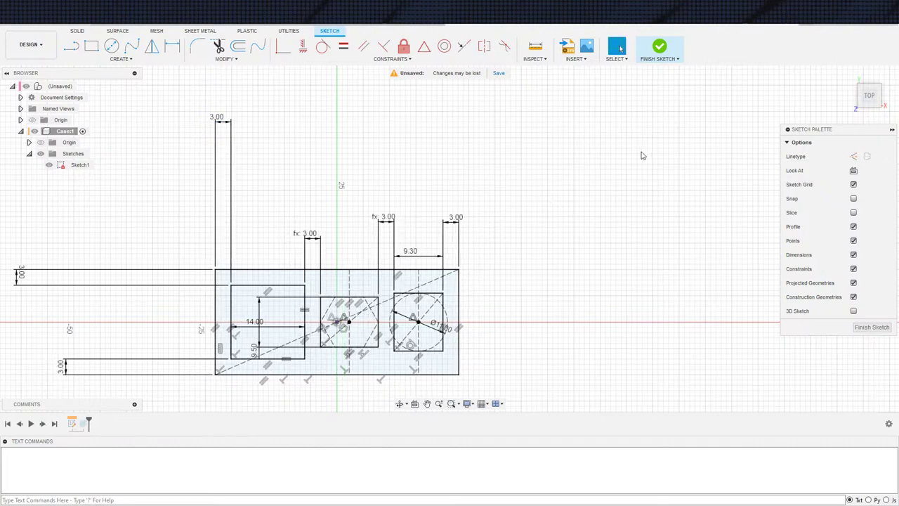
Step: Move the 9.5 mm height dimension out of the square and into the hexagon's rectangle
{"action": "scroll", "coordinate": [358, 153], "scroll_direction": "down", "scroll_amount": 3}
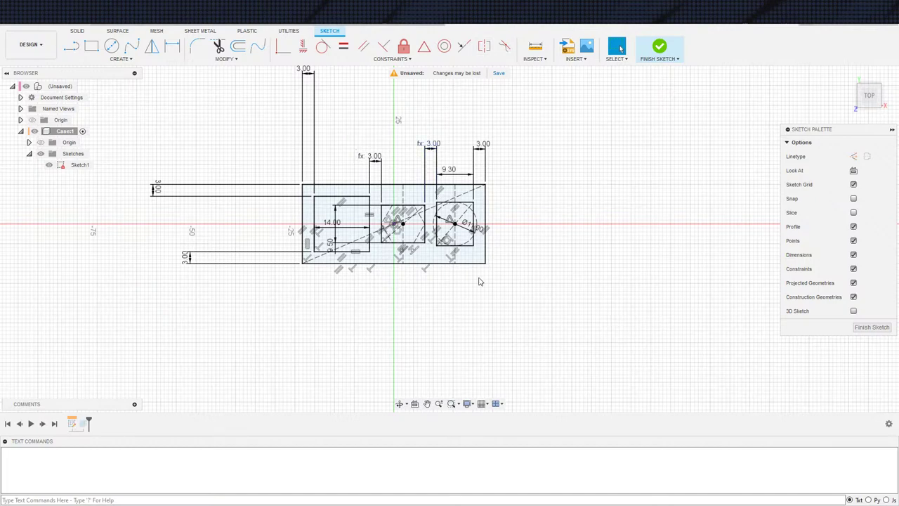
{"action": "scroll", "coordinate": [437, 252], "scroll_direction": "up", "scroll_amount": 5}
{"action": "middle_click_drag", "start_coordinate": [387, 349], "coordinate": [387, 350]}
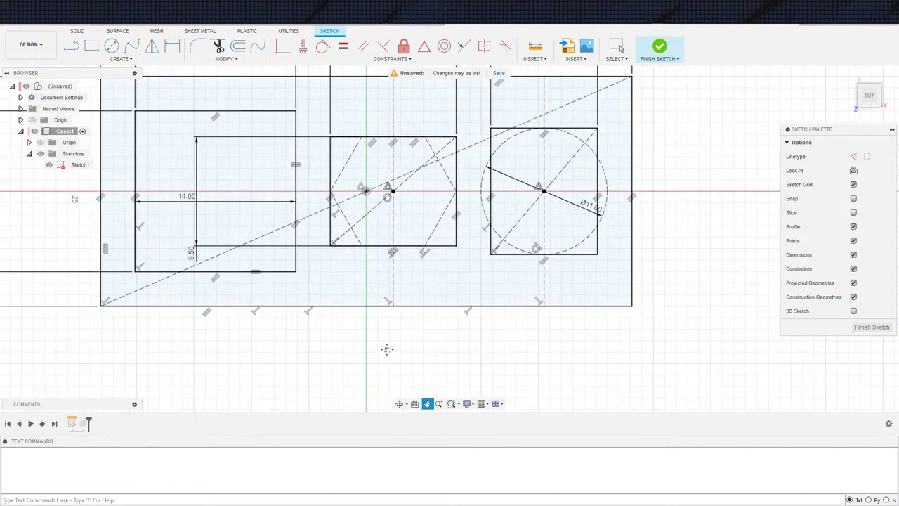
{"action": "scroll", "coordinate": [344, 295], "scroll_direction": "down", "scroll_amount": 2}
{"action": "scroll", "coordinate": [355, 294], "scroll_direction": "down", "scroll_amount": 1}
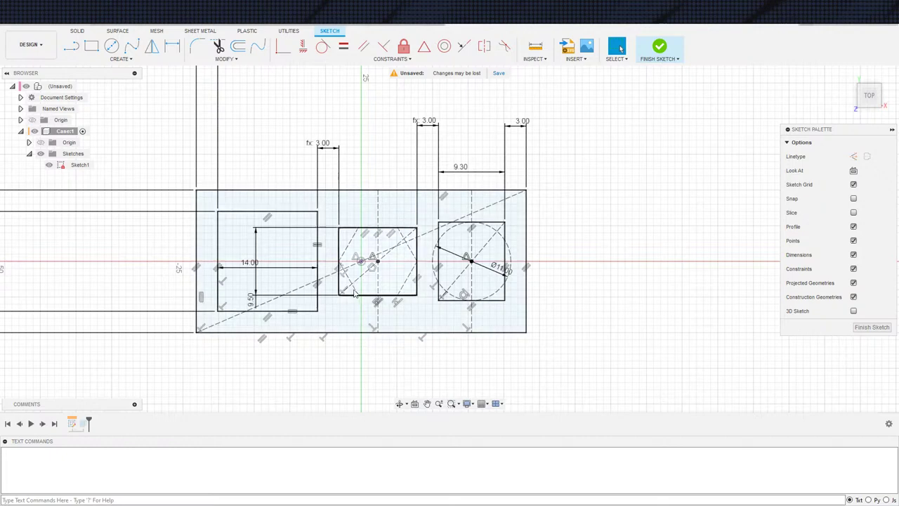
{"action": "scroll", "coordinate": [377, 306], "scroll_direction": "up", "scroll_amount": 1}
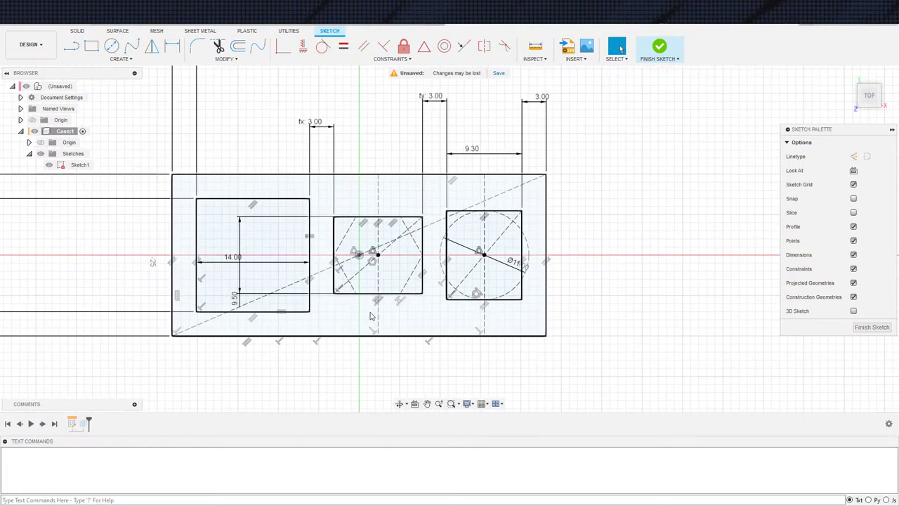
{"action": "scroll", "coordinate": [371, 316], "scroll_direction": "down", "scroll_amount": 1}
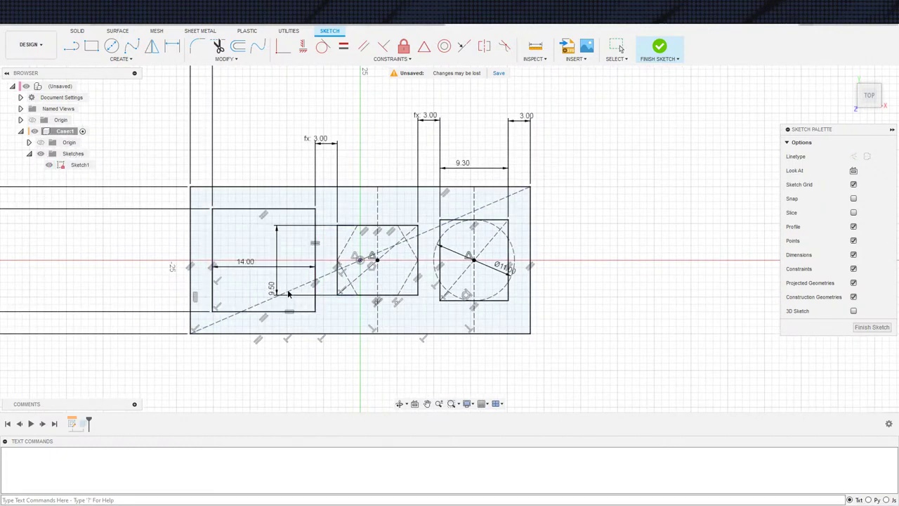
{"action": "left_click_drag", "start_coordinate": [288, 294], "coordinate": [375, 297]}
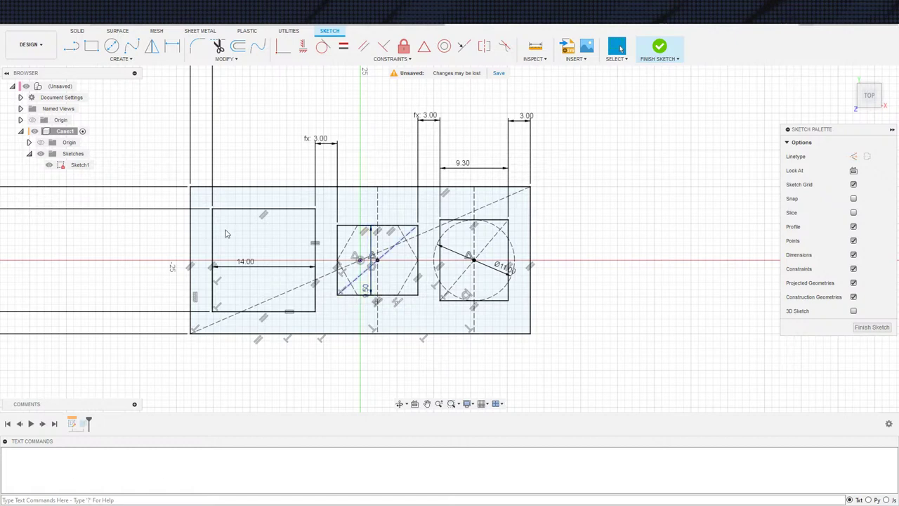
{"action": "middle_click_drag", "start_coordinate": [232, 303], "coordinate": [275, 298]}
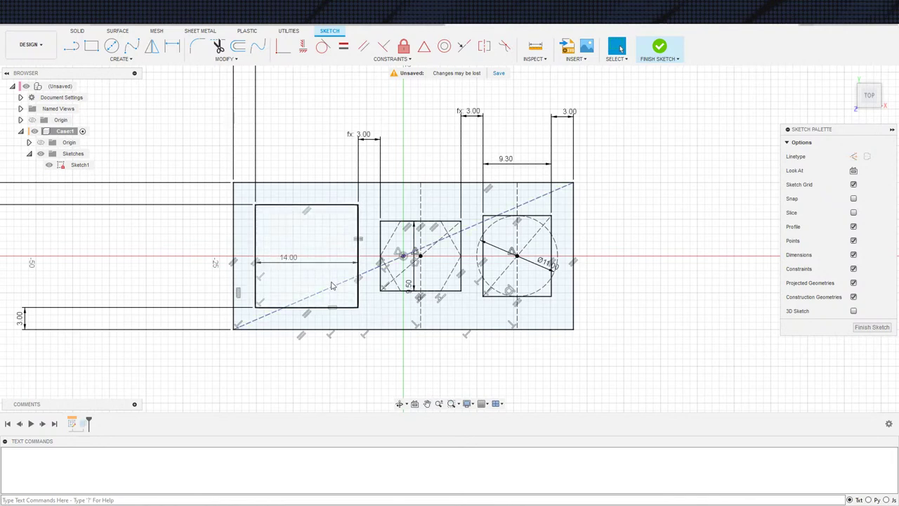
Step: Draw a vertical line across the case outline through the 14 mm square and a corner-to-corner diagonal inside the square
{"action": "key", "text": "s"}
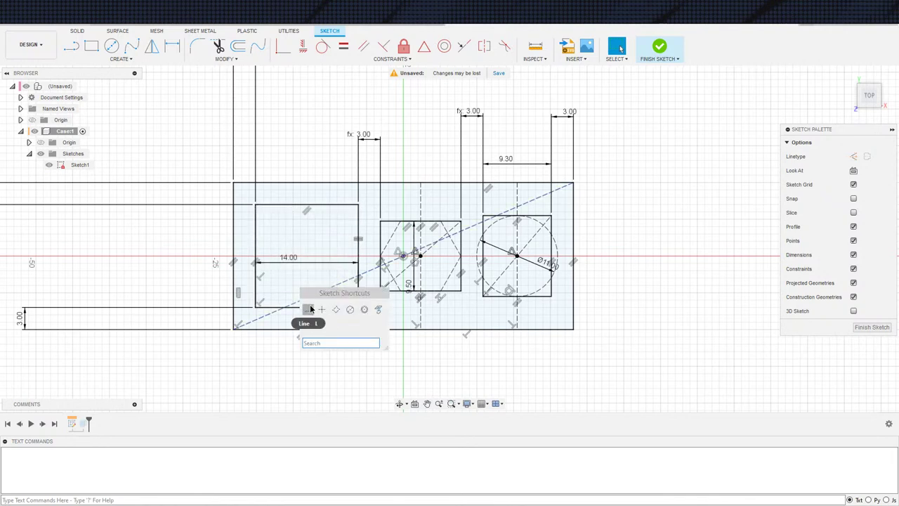
{"action": "key", "text": "Escape"}
{"action": "middle_click_drag", "start_coordinate": [298, 341], "coordinate": [307, 335]}
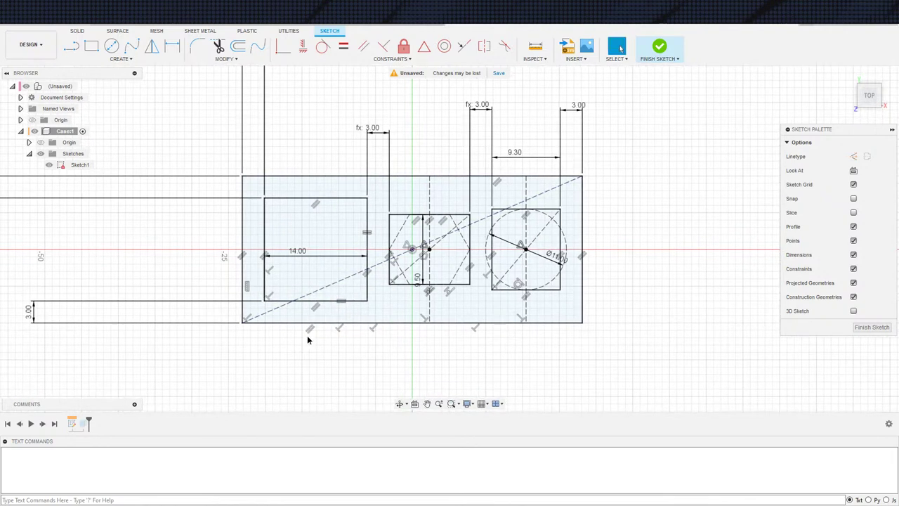
{"action": "key", "text": "s"}
{"action": "left_click", "coordinate": [323, 347]}
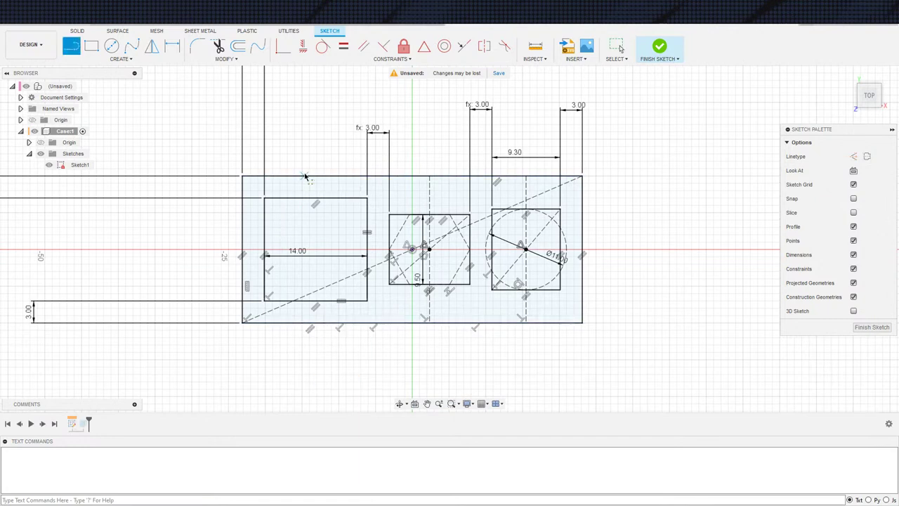
{"action": "left_click", "coordinate": [306, 177]}
{"action": "key", "text": "Escape"}
{"action": "left_click", "coordinate": [265, 300]}
{"action": "left_click", "coordinate": [367, 202]}
{"action": "key", "text": "Escape"}
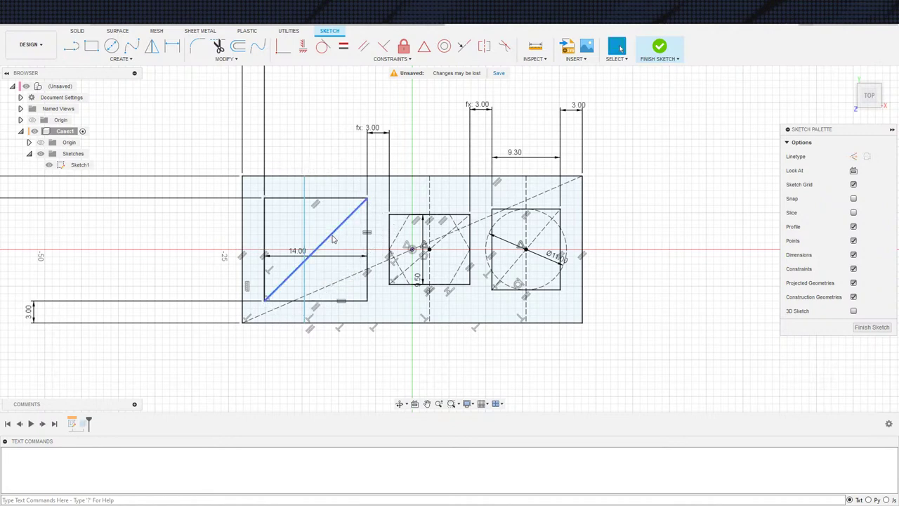
Step: Convert the square's diagonal and the vertical line to construction lines and align them with a midpoint constraint
{"action": "left_click", "coordinate": [330, 237]}
{"action": "key", "text": "x"}
{"action": "left_click", "coordinate": [305, 249]}
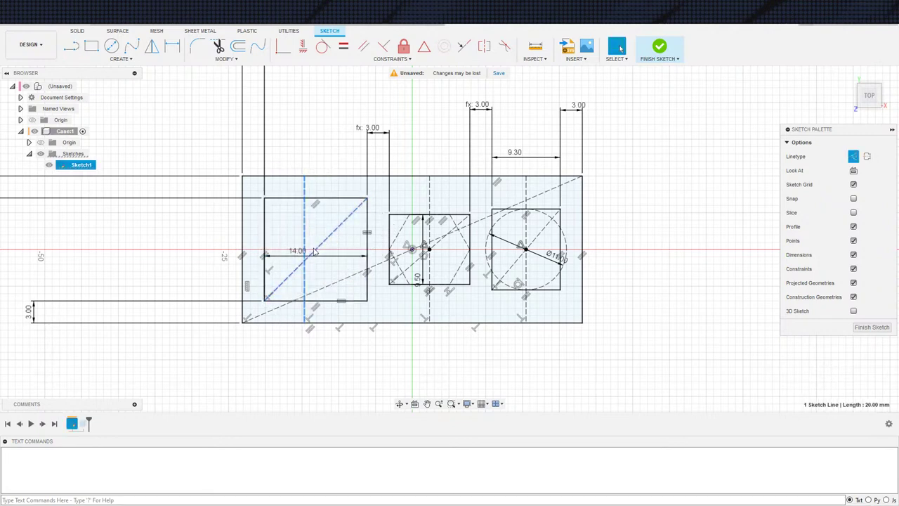
{"action": "key", "text": "x"}
{"action": "left_click", "coordinate": [424, 47]}
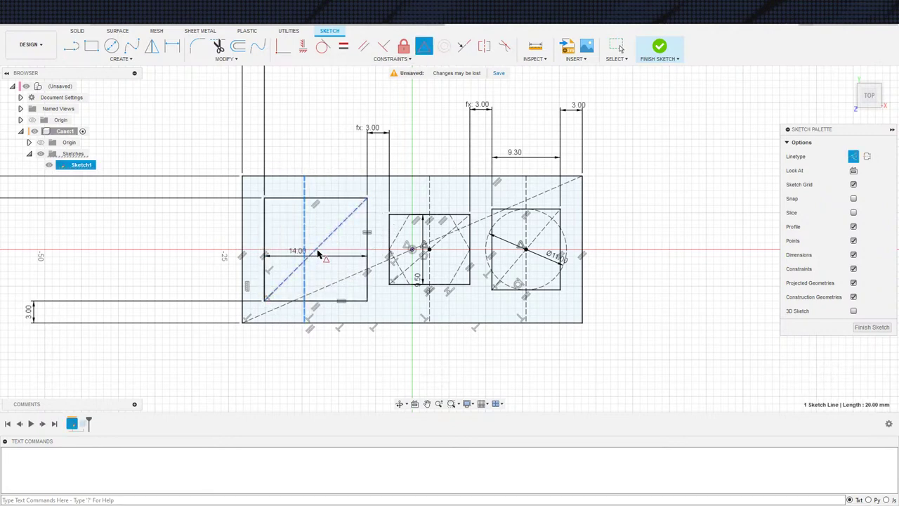
{"action": "left_click", "coordinate": [317, 253]}
{"action": "key", "text": "Escape"}
{"action": "scroll", "coordinate": [327, 270], "scroll_direction": "up", "scroll_amount": 2}
{"action": "scroll", "coordinate": [325, 270], "scroll_direction": "down", "scroll_amount": 2}
Step: Sketch an upright slot rectangle about 4.1 mm wide and 11.5 mm tall inside the 14 mm square
{"action": "key", "text": "s"}
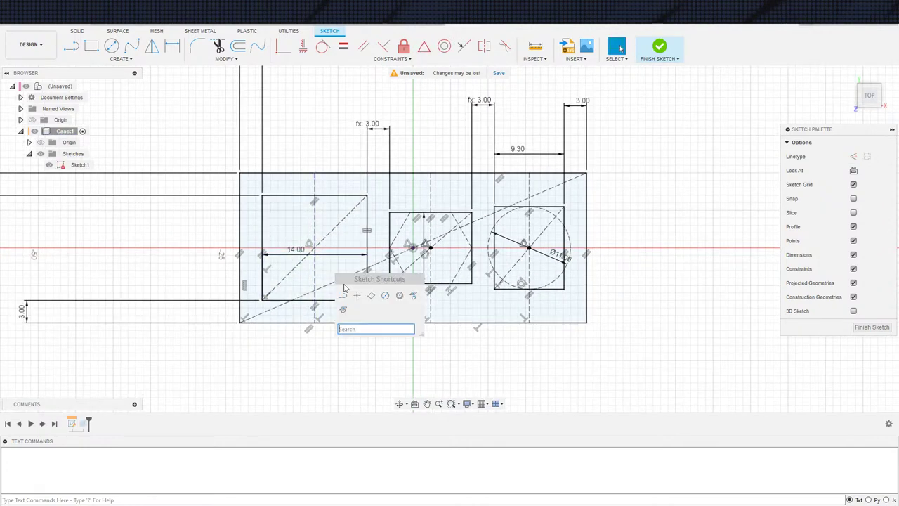
{"action": "left_click", "coordinate": [372, 297]}
{"action": "left_click", "coordinate": [298, 207]}
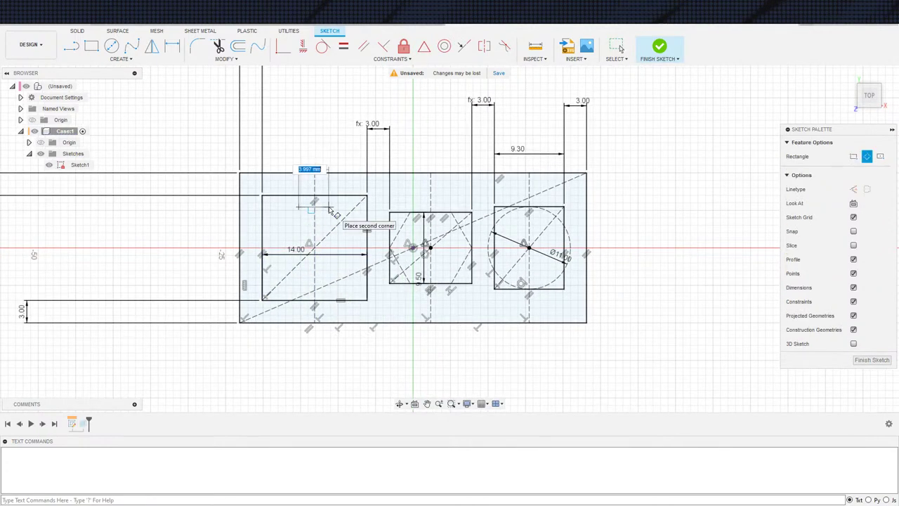
{"action": "scroll", "coordinate": [320, 295], "scroll_direction": "up", "scroll_amount": 1}
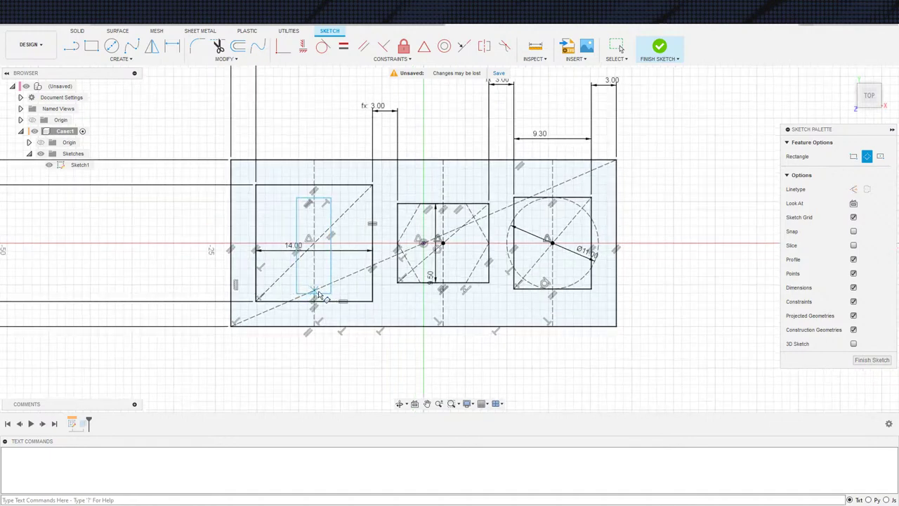
{"action": "scroll", "coordinate": [320, 295], "scroll_direction": "down", "scroll_amount": 2}
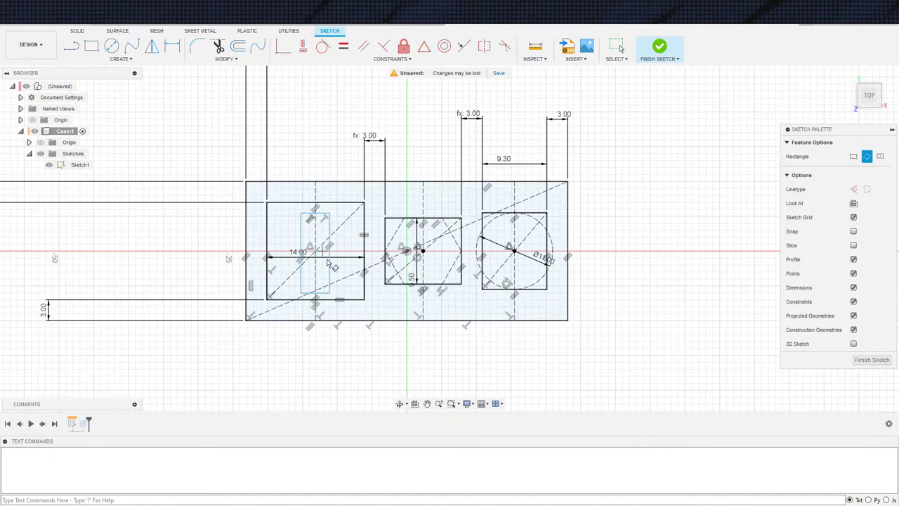
{"action": "left_click", "coordinate": [327, 263]}
Step: Dimension the height of the slot in the 14 mm square as 8.5 mm
{"action": "key", "text": "d"}
{"action": "left_click", "coordinate": [329, 261]}
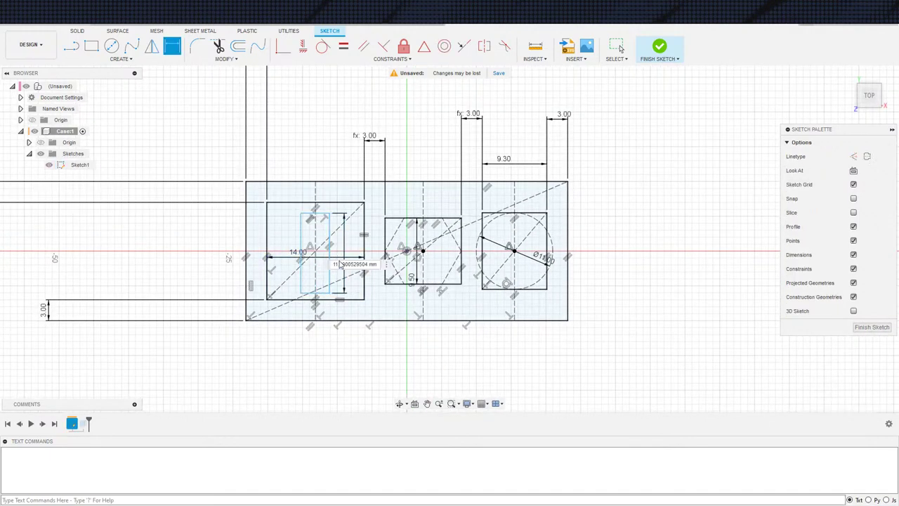
{"action": "left_click", "coordinate": [339, 264]}
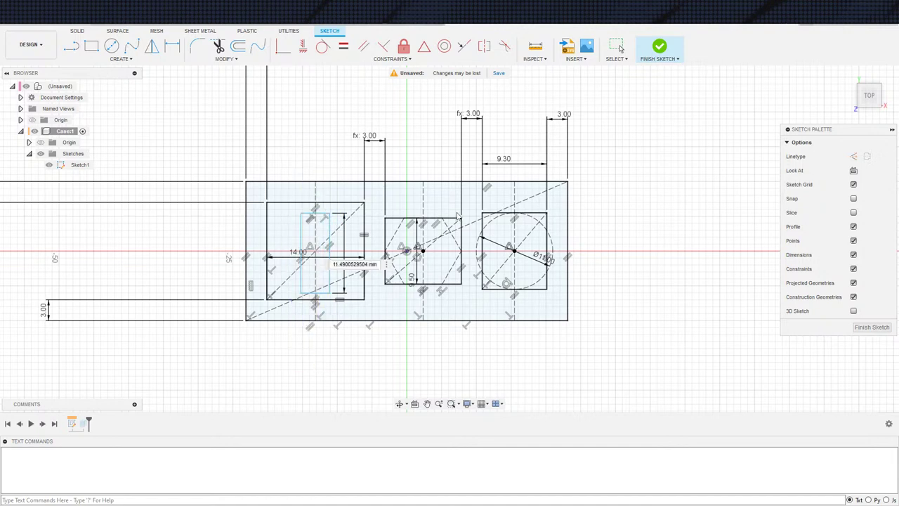
{"action": "left_click_drag", "start_coordinate": [406, 119], "coordinate": [437, 372]}
{"action": "left_click_drag", "start_coordinate": [486, 127], "coordinate": [535, 319]}
{"action": "key", "text": "Return"}
{"action": "key", "text": "Escape"}
{"action": "scroll", "coordinate": [262, 311], "scroll_direction": "up", "scroll_amount": 2}
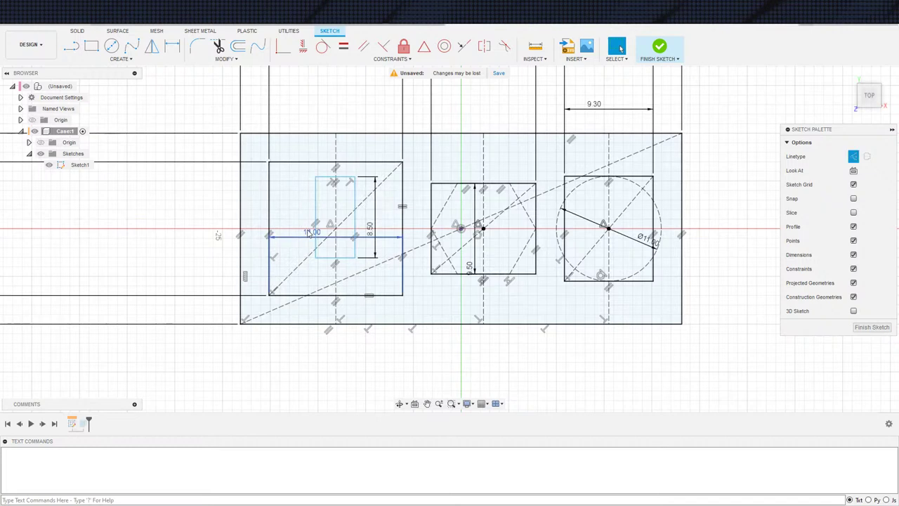
Step: Draw a construction diagonal between opposite corners of the slot in the 14 mm square
{"action": "key", "text": "s"}
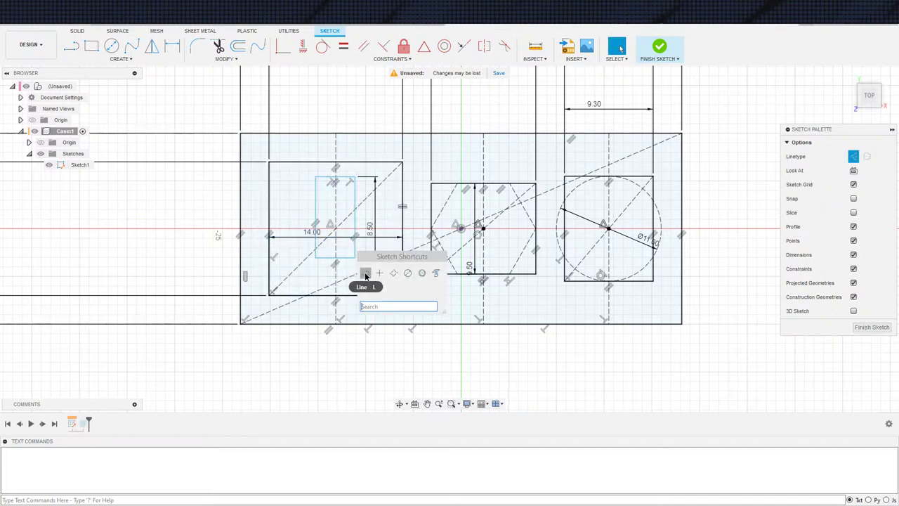
{"action": "left_click", "coordinate": [366, 274]}
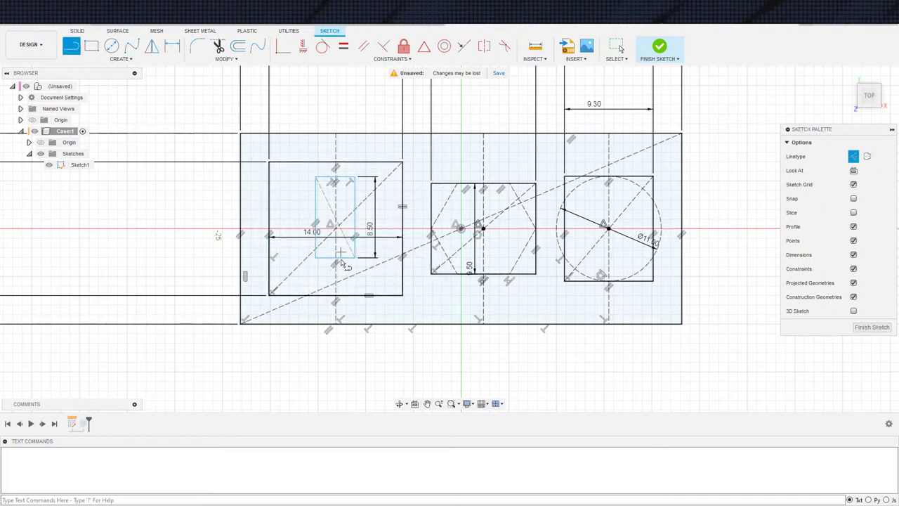
{"action": "key", "text": "Escape"}
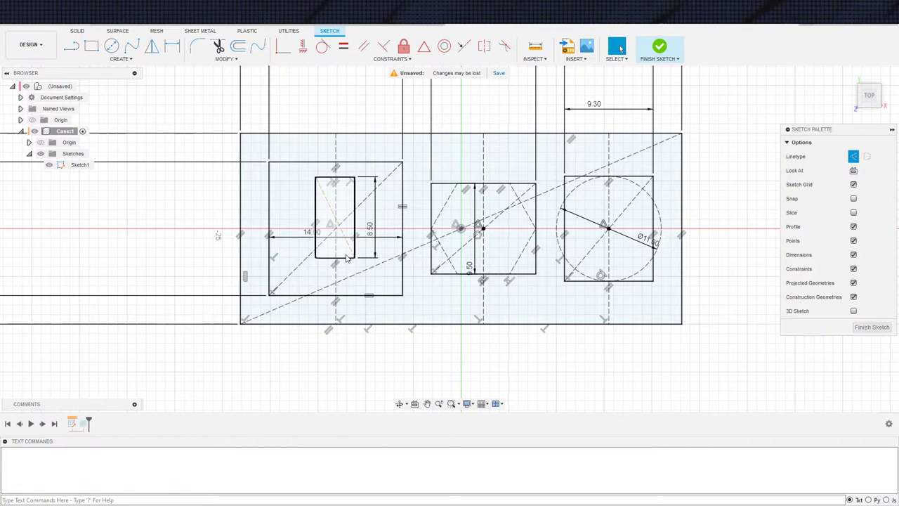
Step: Dimension the width of the slot in the 14 mm square as 1.5 mm
{"action": "key", "text": "d"}
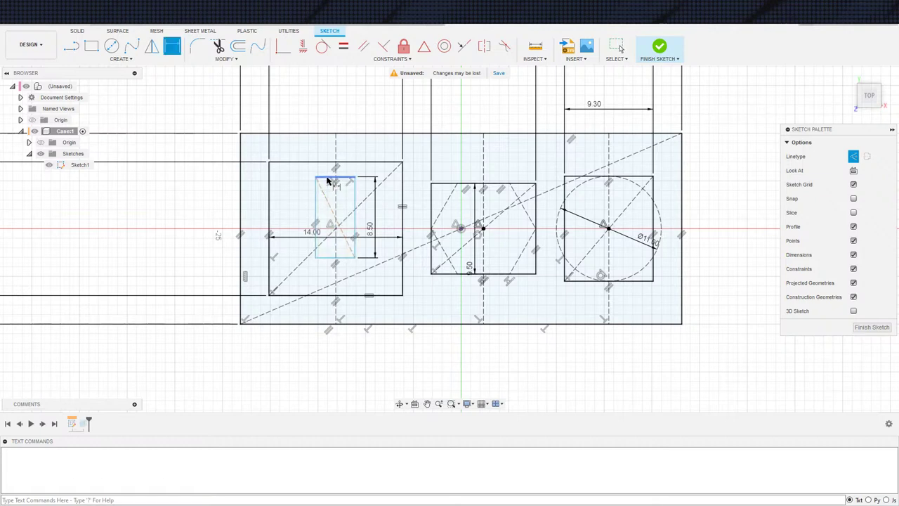
{"action": "left_click", "coordinate": [328, 178]}
{"action": "left_click", "coordinate": [333, 171]}
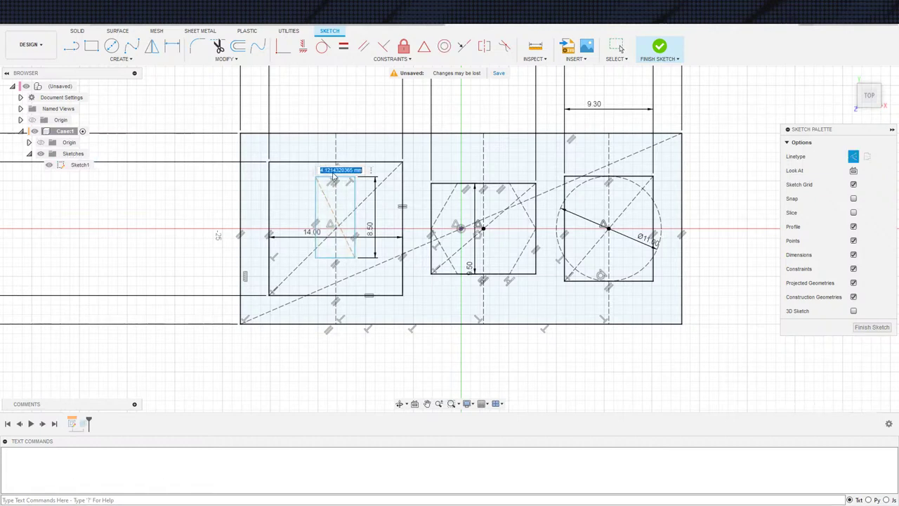
{"action": "type", "text": "1.5"}
{"action": "key", "text": "Return"}
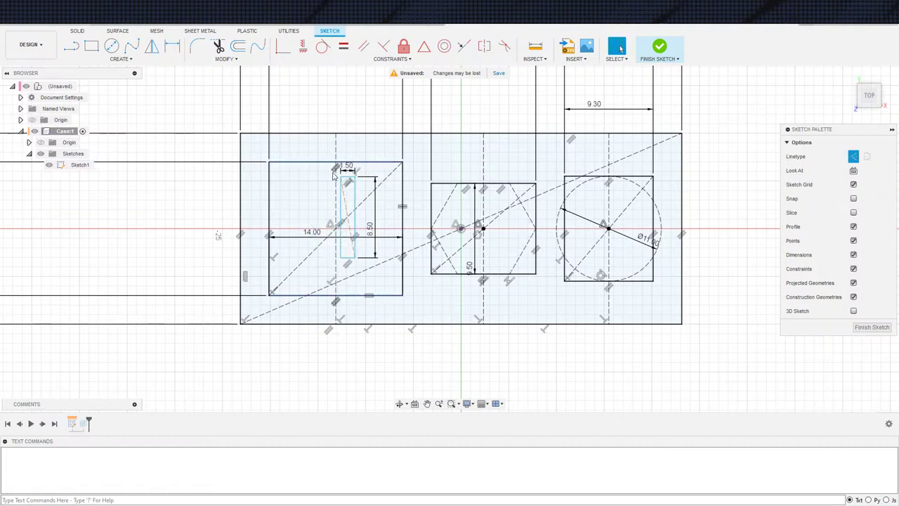
Step: Centre the 1.5 mm slot in the square with a midpoint constraint between its diagonal and the vertical construction line
{"action": "left_click", "coordinate": [351, 230]}
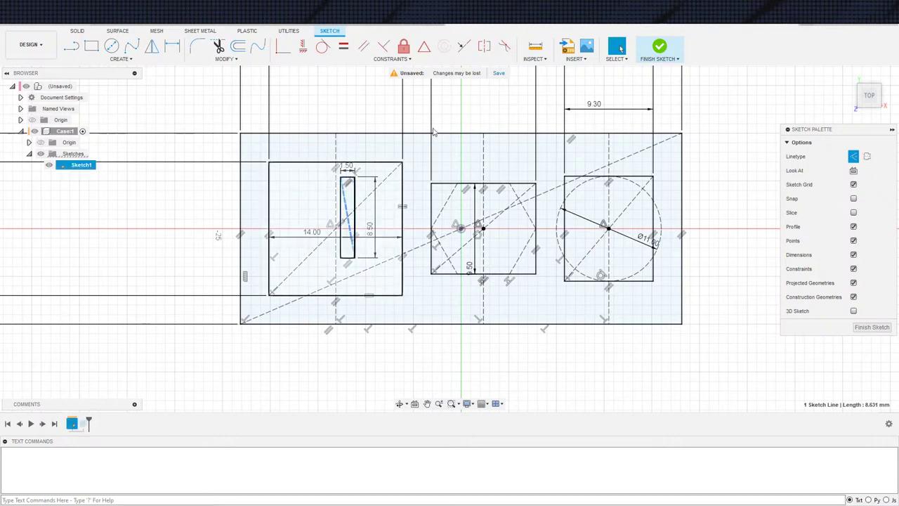
{"action": "left_click", "coordinate": [351, 212]}
{"action": "key", "text": "Escape"}
{"action": "middle_click_drag", "start_coordinate": [503, 261], "coordinate": [473, 285]}
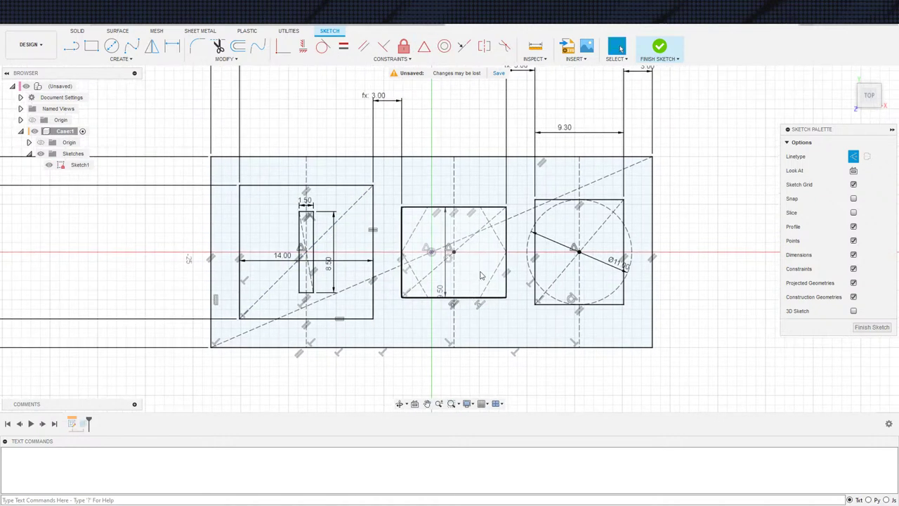
Step: Sketch one upright slot rectangle inside the hexagon's rectangle and another inside the circle's rectangle
{"action": "key", "text": "s"}
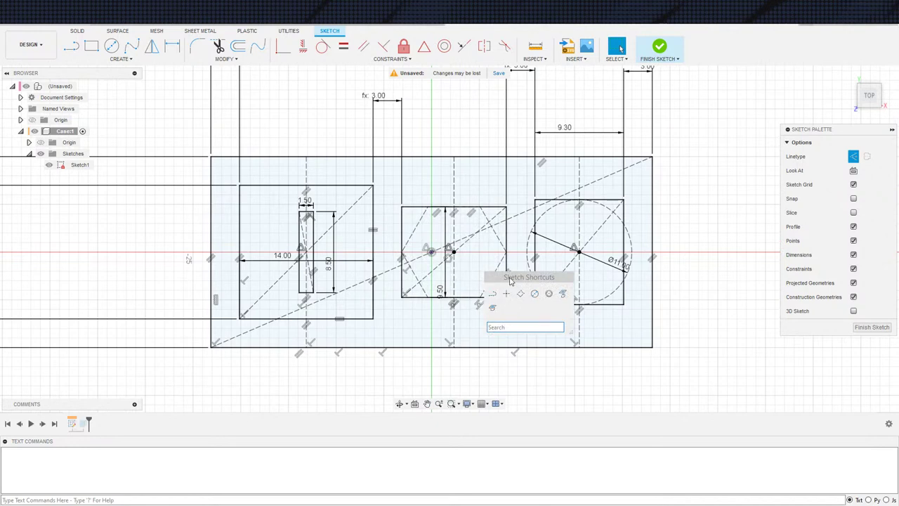
{"action": "key", "text": "s"}
{"action": "left_click", "coordinate": [534, 243]}
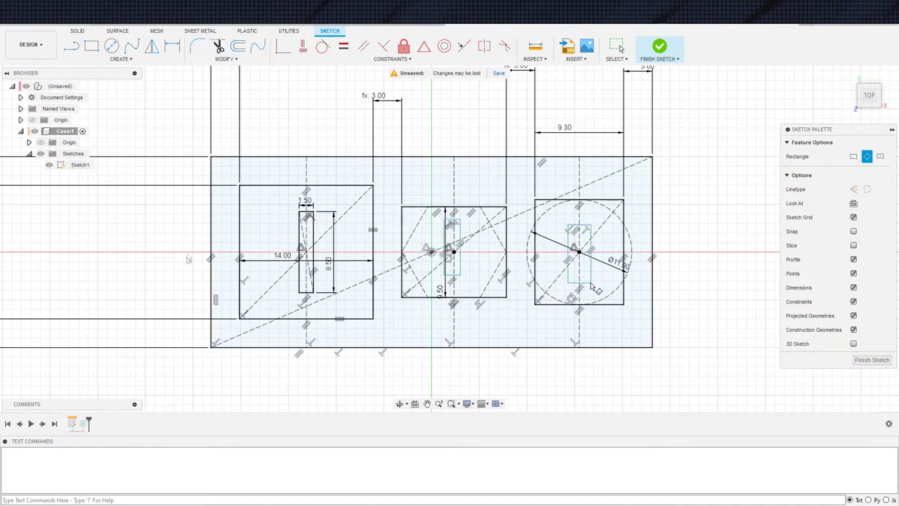
{"action": "key", "text": "s"}
{"action": "key", "text": "Escape"}
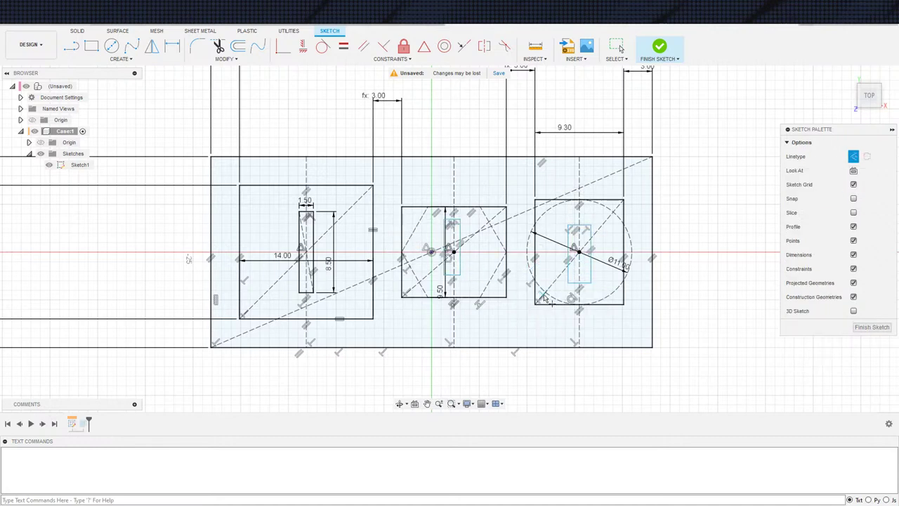
{"action": "scroll", "coordinate": [447, 229], "scroll_direction": "up", "scroll_amount": 2}
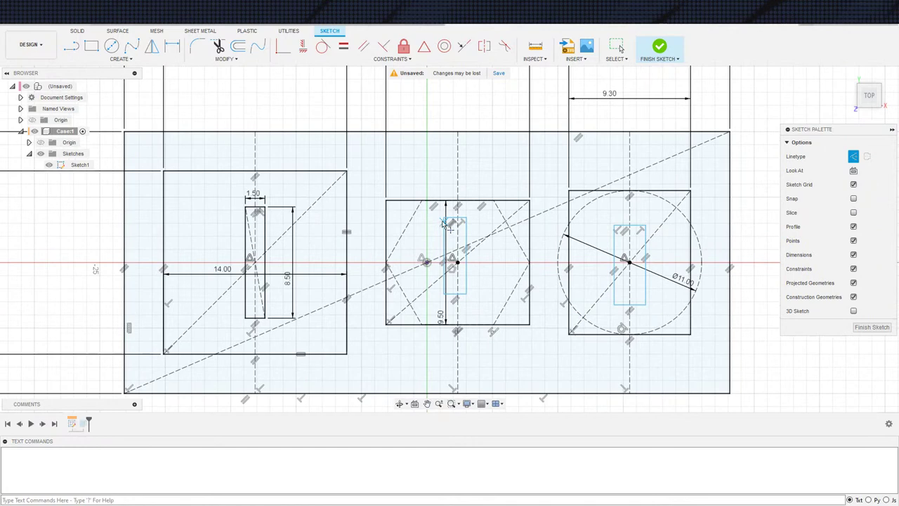
{"action": "left_click", "coordinate": [466, 293]}
{"action": "key", "text": "Escape"}
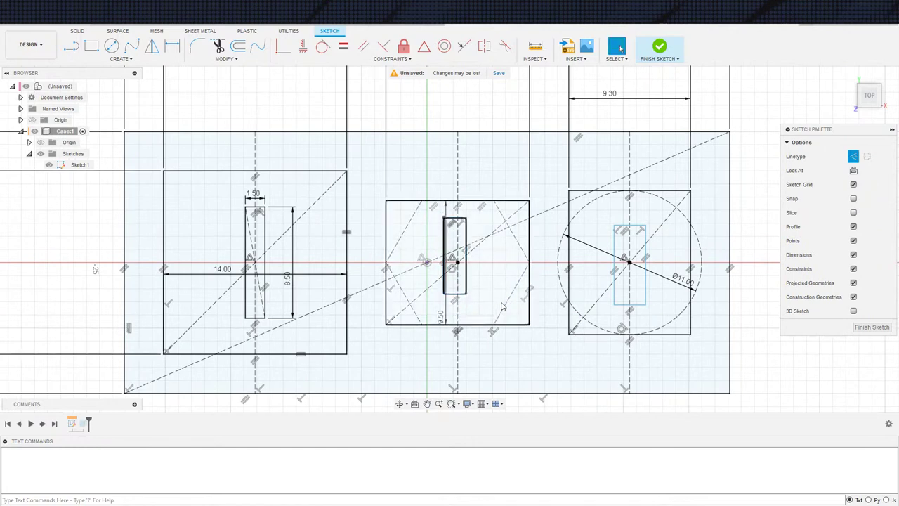
Step: Draw construction diagonals between opposite corners of the slots in the hexagon and circle compartments
{"action": "key", "text": "s"}
{"action": "left_click", "coordinate": [498, 321]}
{"action": "left_click", "coordinate": [444, 218]}
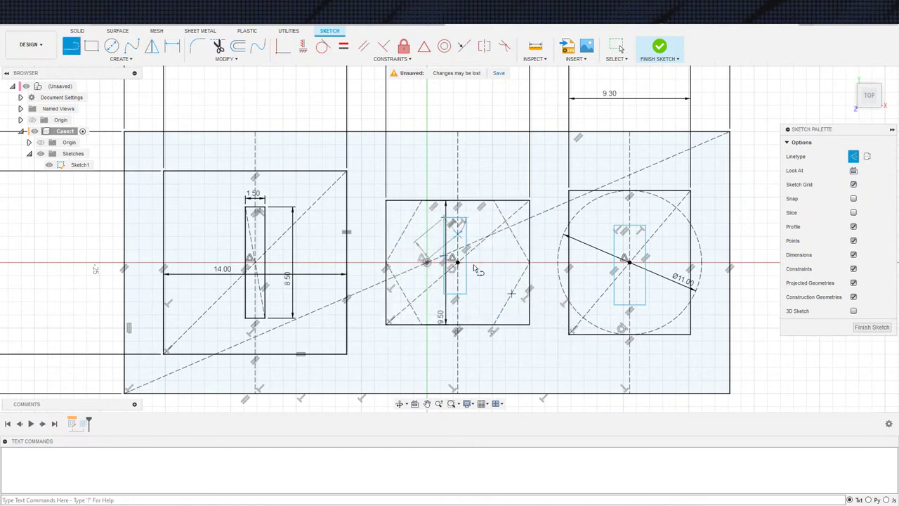
{"action": "key", "text": "Escape"}
{"action": "left_click", "coordinate": [615, 226]}
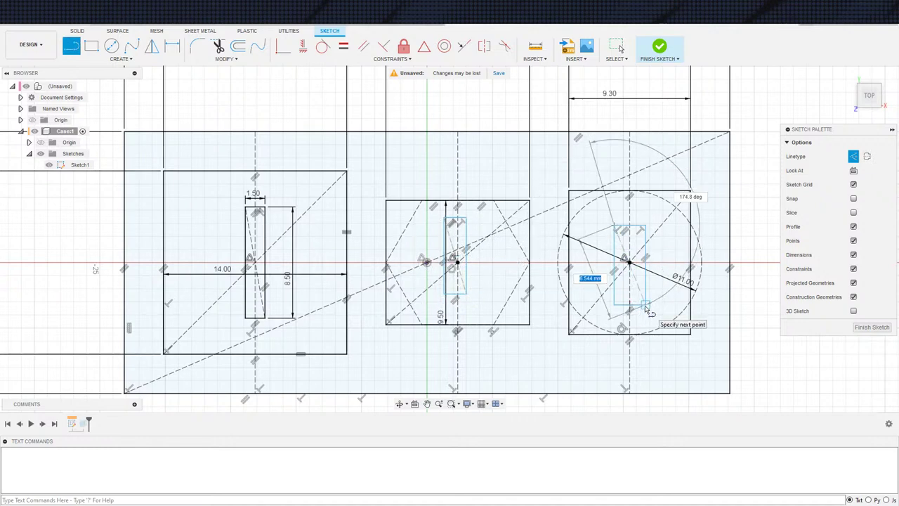
{"action": "left_click", "coordinate": [646, 305]}
{"action": "key", "text": "Escape"}
Step: Centre the hexagon and circle slots in their compartments with midpoint constraints between their diagonals and the vertical construction lines
{"action": "left_click", "coordinate": [464, 284]}
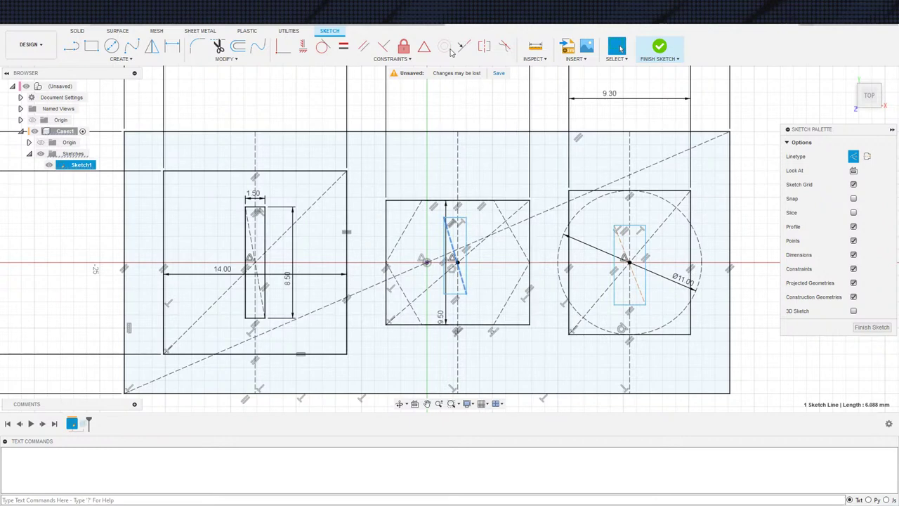
{"action": "left_click", "coordinate": [424, 48]}
{"action": "left_click", "coordinate": [428, 289]}
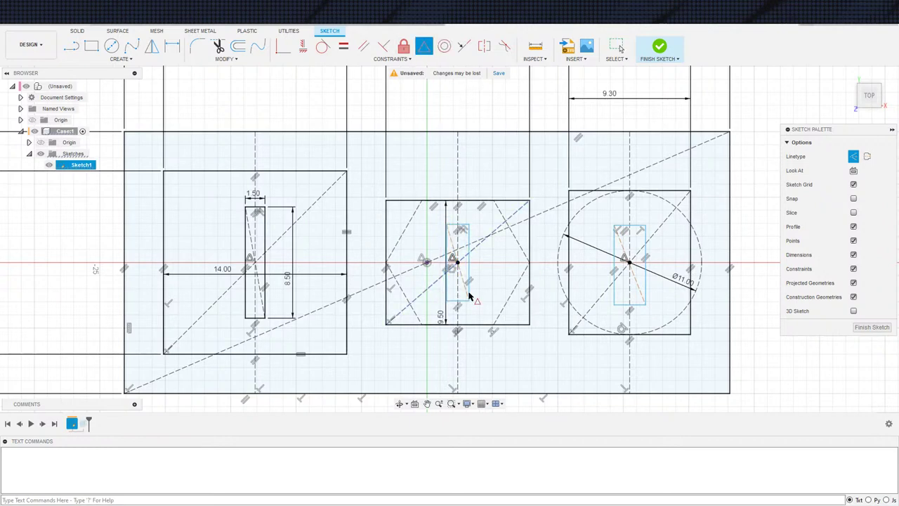
{"action": "left_click", "coordinate": [639, 288]}
{"action": "left_click", "coordinate": [629, 291]}
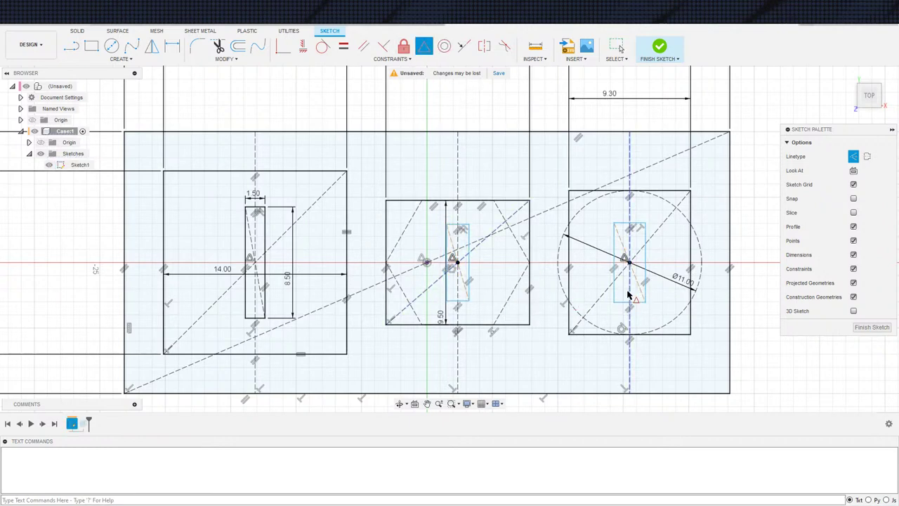
{"action": "key", "text": "Escape"}
{"action": "scroll", "coordinate": [582, 313], "scroll_direction": "up", "scroll_amount": 2}
{"action": "middle_click_drag", "start_coordinate": [477, 274], "coordinate": [466, 291]}
{"action": "scroll", "coordinate": [456, 285], "scroll_direction": "down", "scroll_amount": 2}
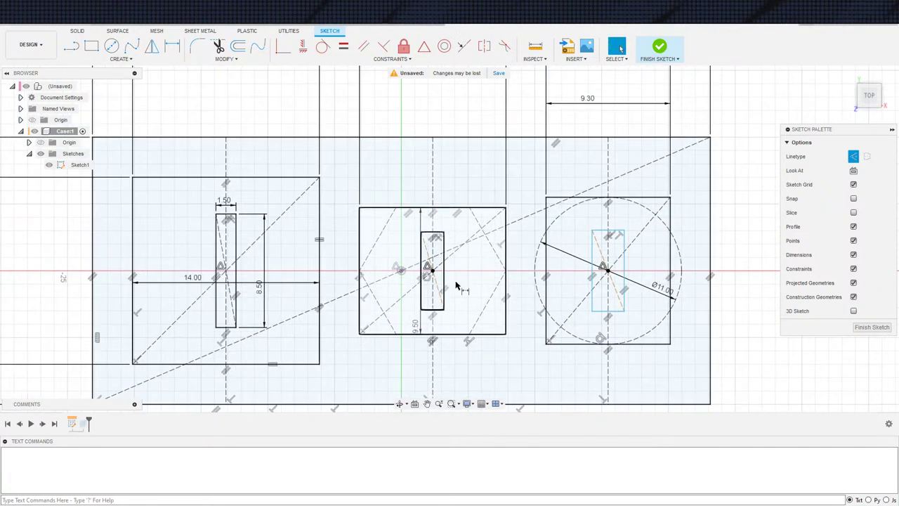
Step: Make the long sides of the hexagon and circle slots equal to the long side of the slot in the 14 mm square
{"action": "key", "text": "d"}
{"action": "key", "text": "Escape"}
{"action": "left_click", "coordinate": [444, 290]}
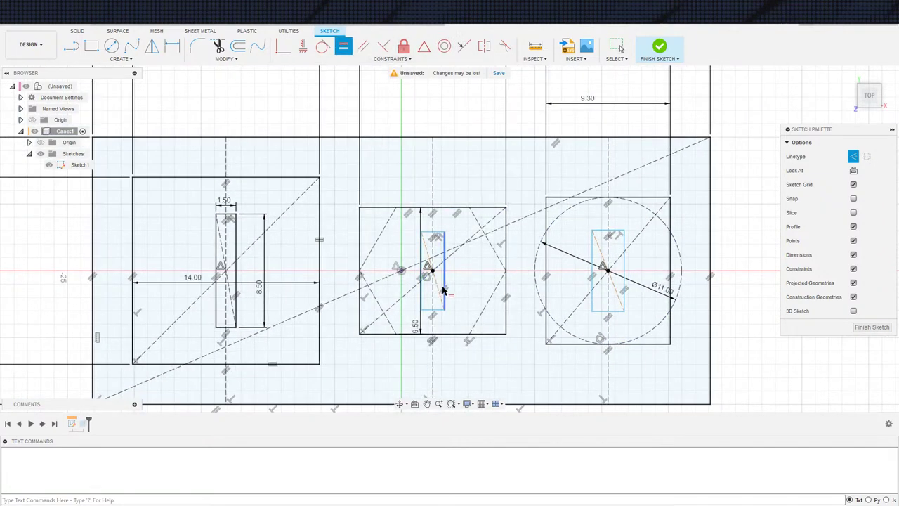
{"action": "left_click", "coordinate": [236, 302]}
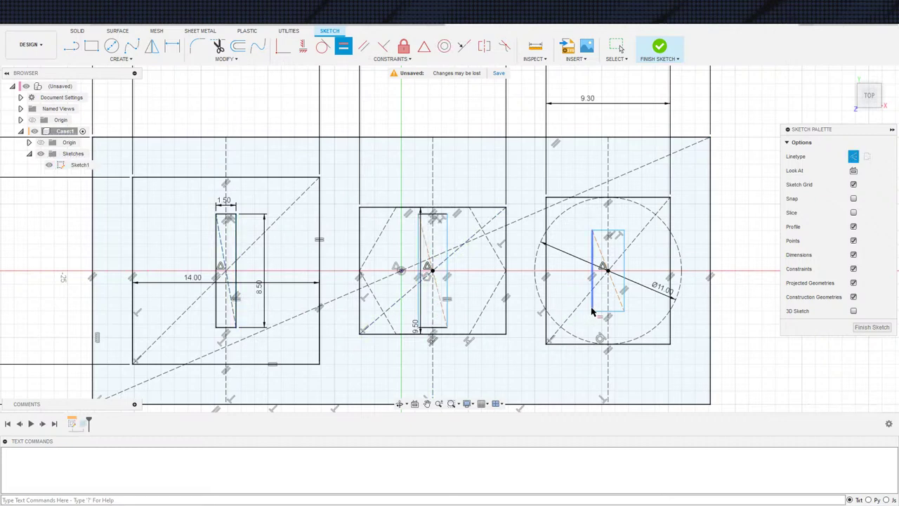
{"action": "left_click", "coordinate": [625, 294]}
{"action": "left_click", "coordinate": [236, 299]}
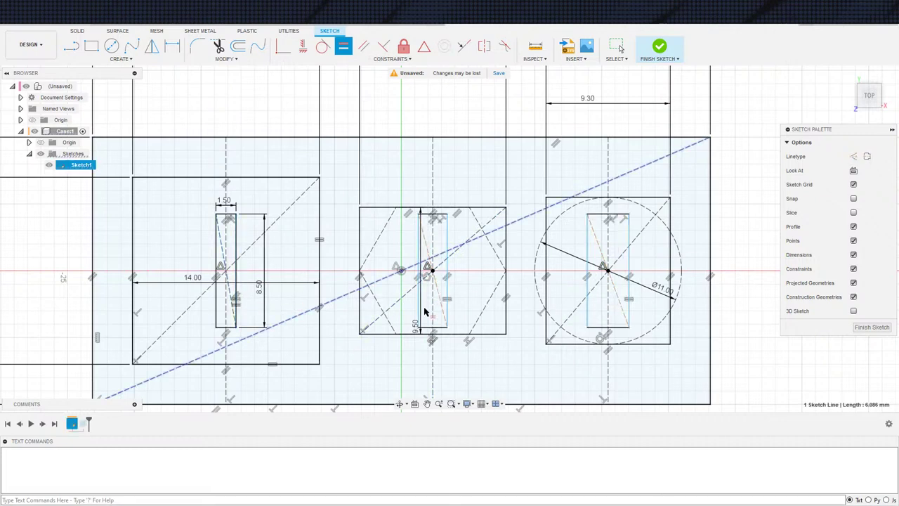
Step: Make the short sides of the hexagon and circle slots equal to the 1.5 mm side of the square's slot and finish the sketch
{"action": "left_click", "coordinate": [436, 214]}
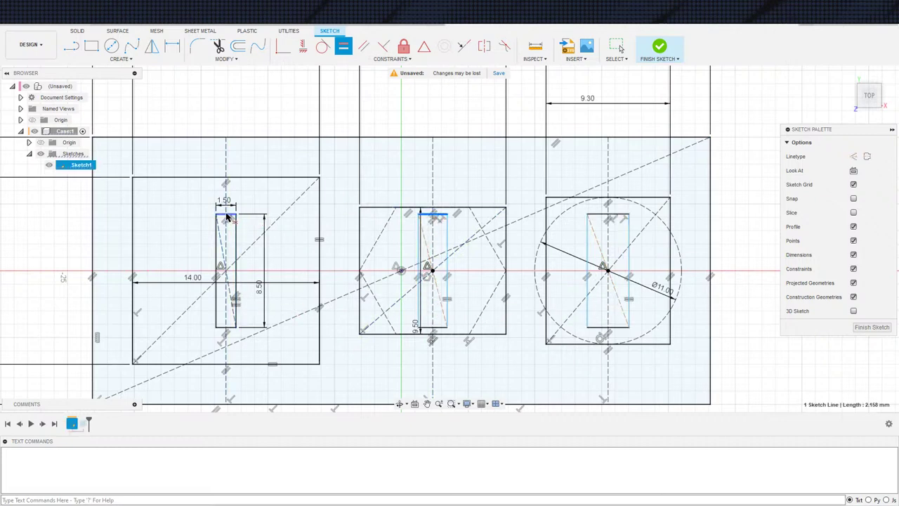
{"action": "left_click", "coordinate": [555, 232]}
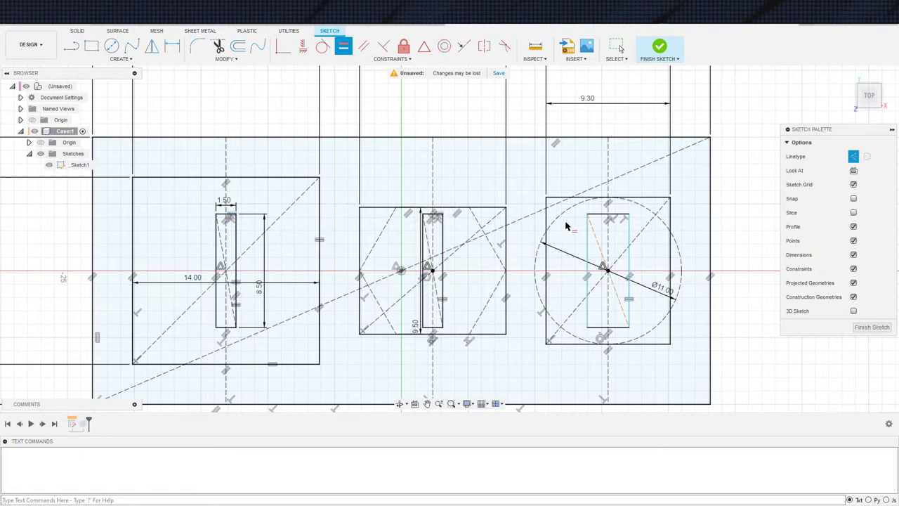
{"action": "left_click", "coordinate": [608, 213]}
{"action": "left_click", "coordinate": [229, 214]}
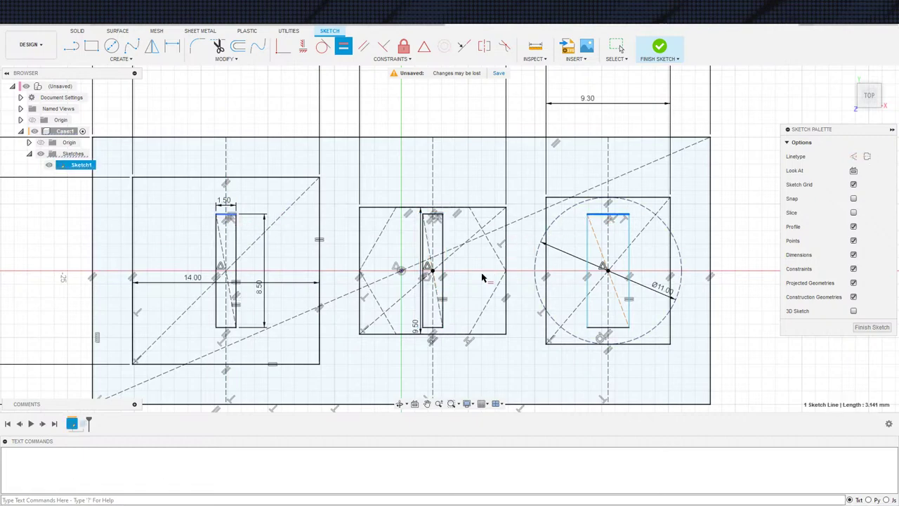
{"action": "scroll", "coordinate": [500, 274], "scroll_direction": "down", "scroll_amount": 3}
{"action": "scroll", "coordinate": [496, 258], "scroll_direction": "down", "scroll_amount": 2}
{"action": "left_click", "coordinate": [659, 47]}
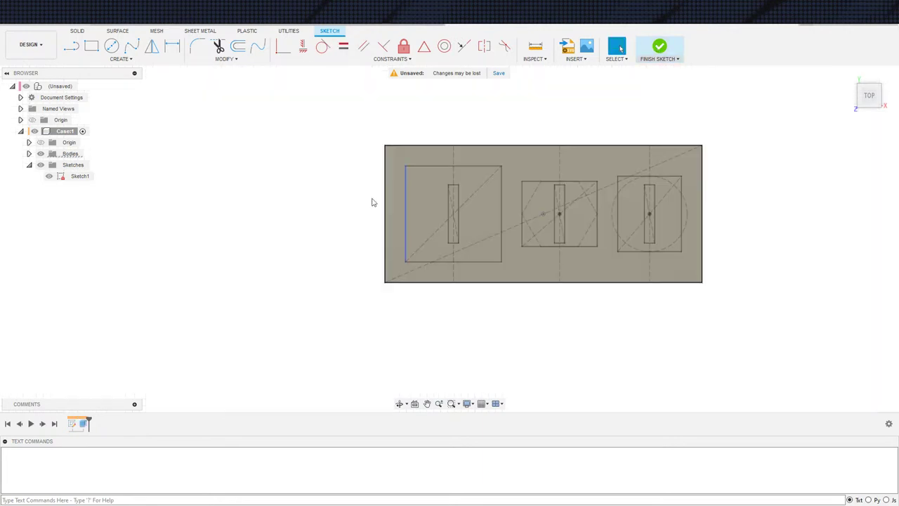
Step: Edit the 3 mm base extrusion to exclude the three slot profiles, leaving the slots open through the base
{"action": "middle_click_drag", "start_coordinate": [403, 307], "coordinate": [413, 267], "text": "shift"}
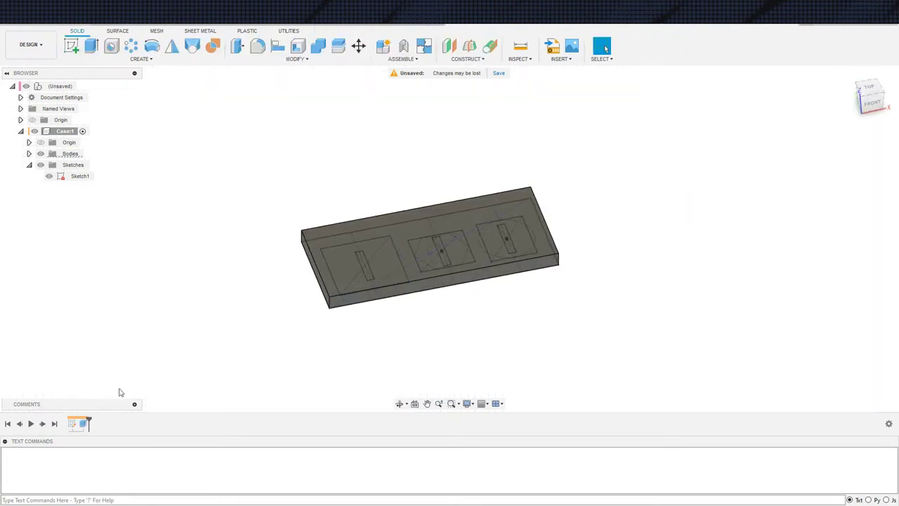
{"action": "double_click", "coordinate": [83, 423]}
{"action": "left_click", "coordinate": [368, 270]}
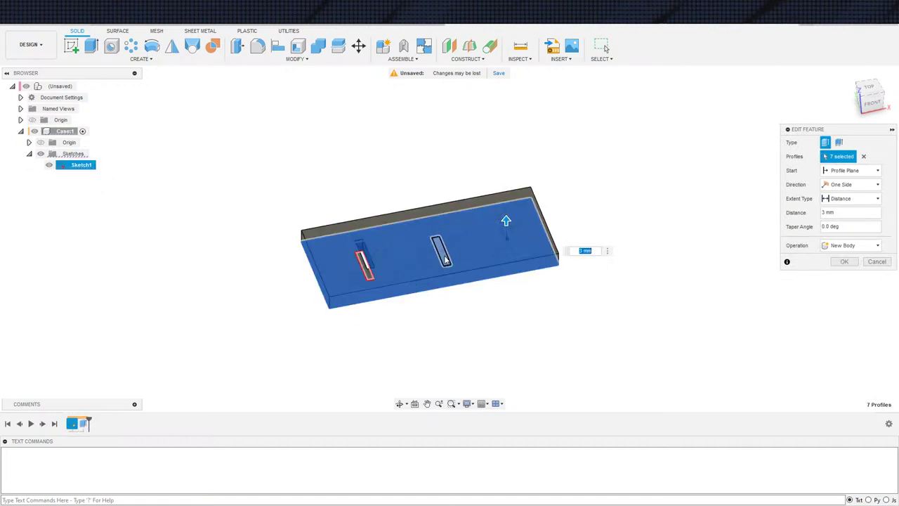
{"action": "left_click", "coordinate": [442, 261]}
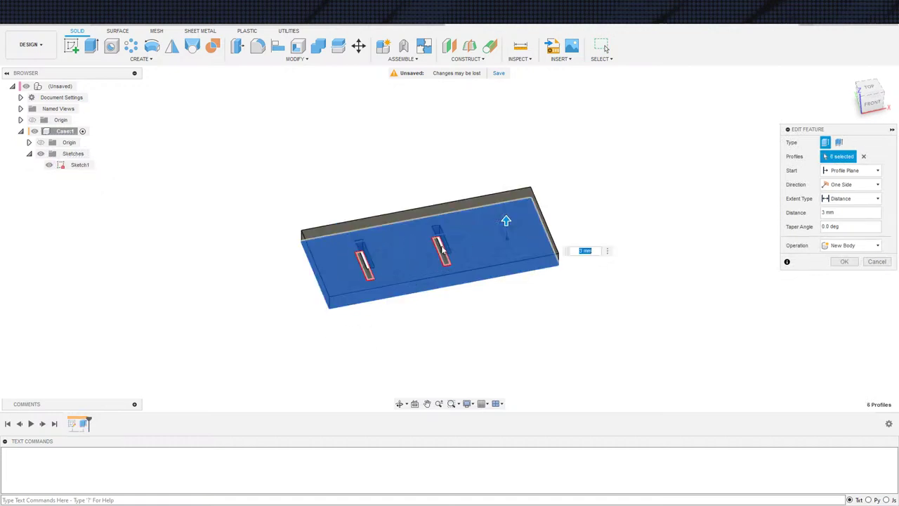
{"action": "left_click", "coordinate": [507, 239]}
{"action": "left_click", "coordinate": [845, 262]}
Step: Extrude the wall profile around the three compartments 22.5 mm from the base's top face, joined to the base
{"action": "key", "text": "e"}
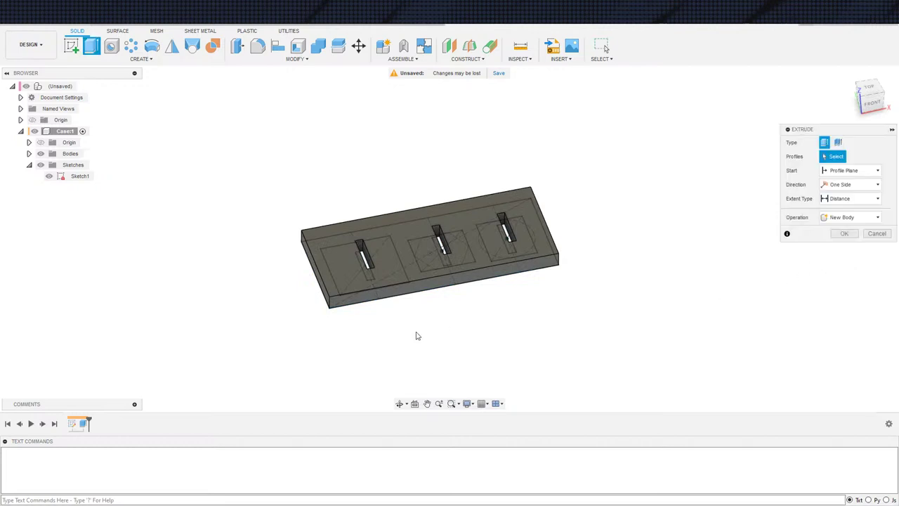
{"action": "middle_click_drag", "start_coordinate": [416, 336], "coordinate": [433, 297], "text": "shift"}
{"action": "left_click", "coordinate": [476, 273]}
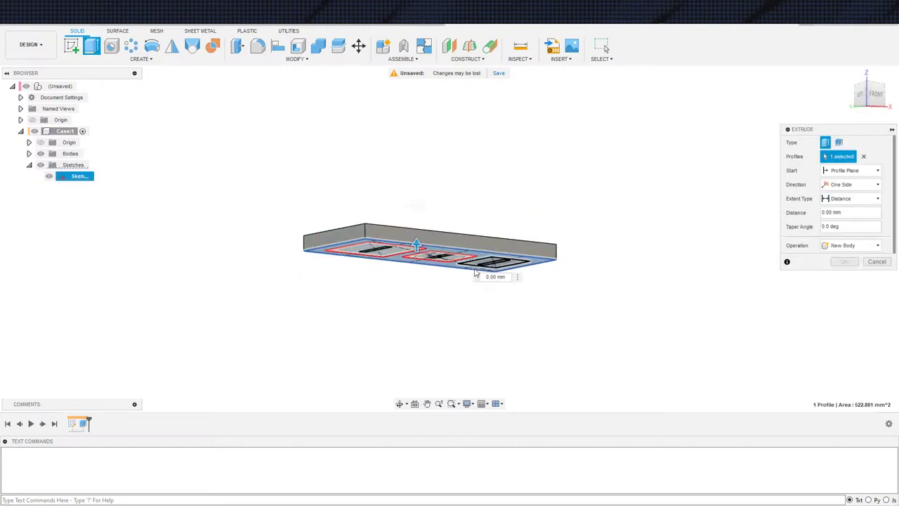
{"action": "middle_click_drag", "start_coordinate": [475, 273], "coordinate": [532, 271], "text": "shift"}
{"action": "left_click", "coordinate": [832, 171]}
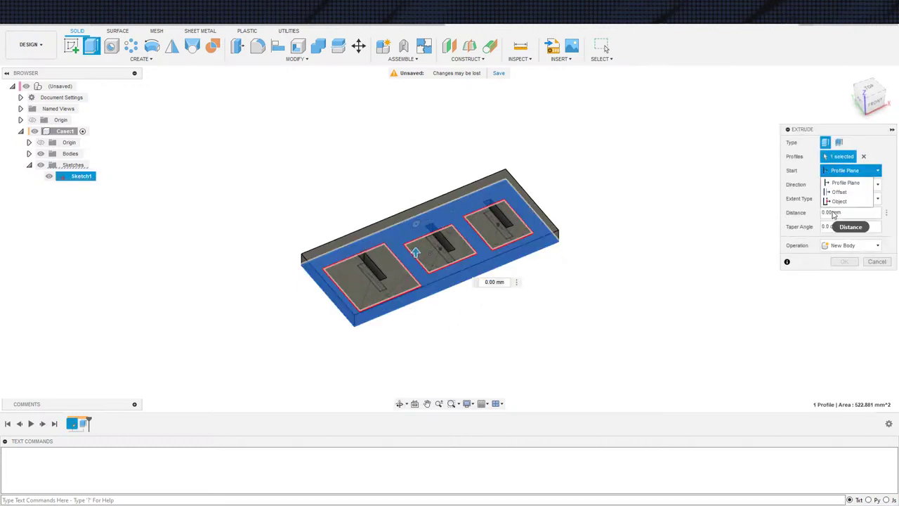
{"action": "left_click", "coordinate": [840, 201]}
{"action": "left_click", "coordinate": [549, 226]}
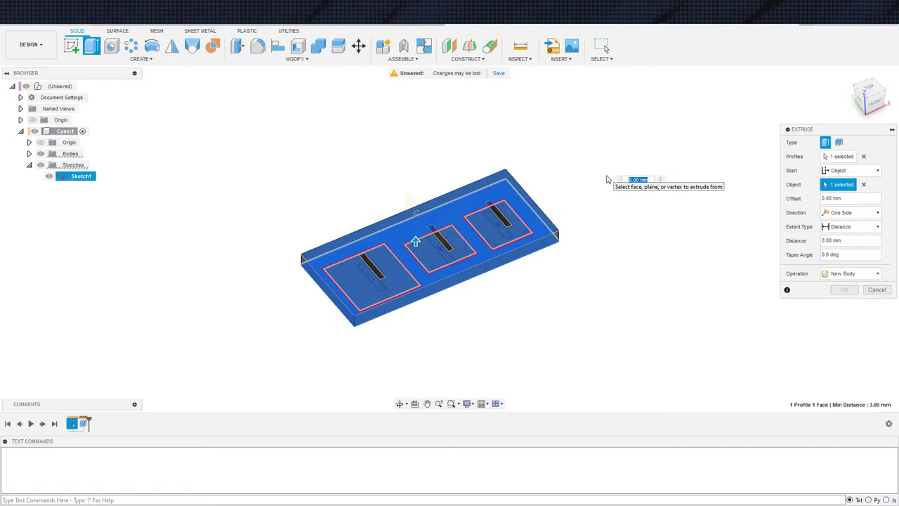
{"action": "type", "text": "22.5"}
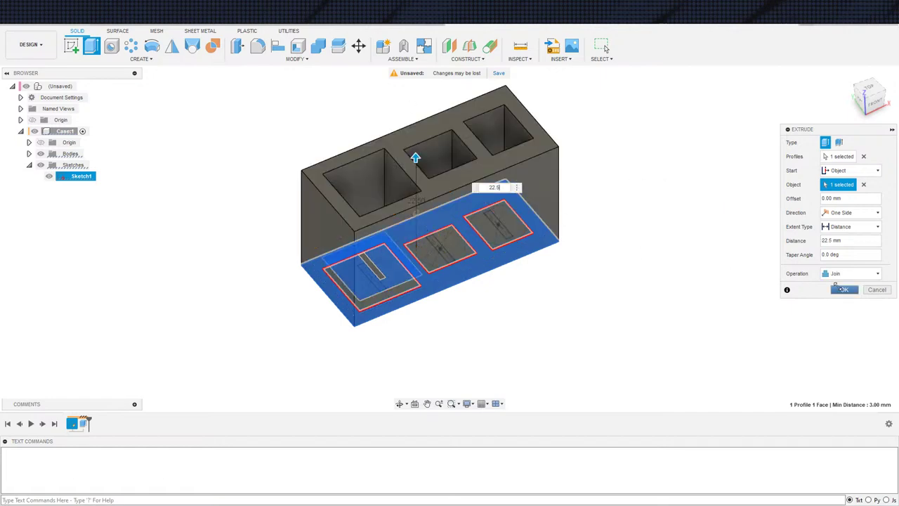
{"action": "left_click", "coordinate": [844, 290]}
Step: Inspect the case from below and above, and start a new sketch on the top face of its walls
{"action": "mouse_move", "coordinate": [813, 296]}
{"action": "middle_mouse_down", "text": "shift"}
{"action": "mouse_move", "coordinate": [536, 328]}
{"action": "mouse_move", "coordinate": [508, 317]}
{"action": "mouse_move", "coordinate": [496, 337]}
{"action": "mouse_move", "coordinate": [455, 169]}
{"action": "mouse_move", "coordinate": [538, 139]}
{"action": "middle_mouse_up", "text": "shift"}
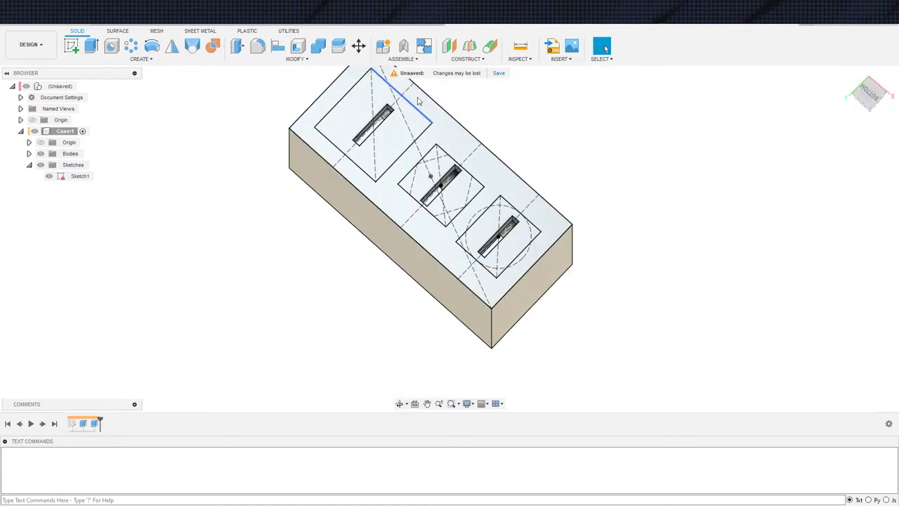
{"action": "middle_click_drag", "start_coordinate": [433, 239], "coordinate": [431, 316], "text": "shift"}
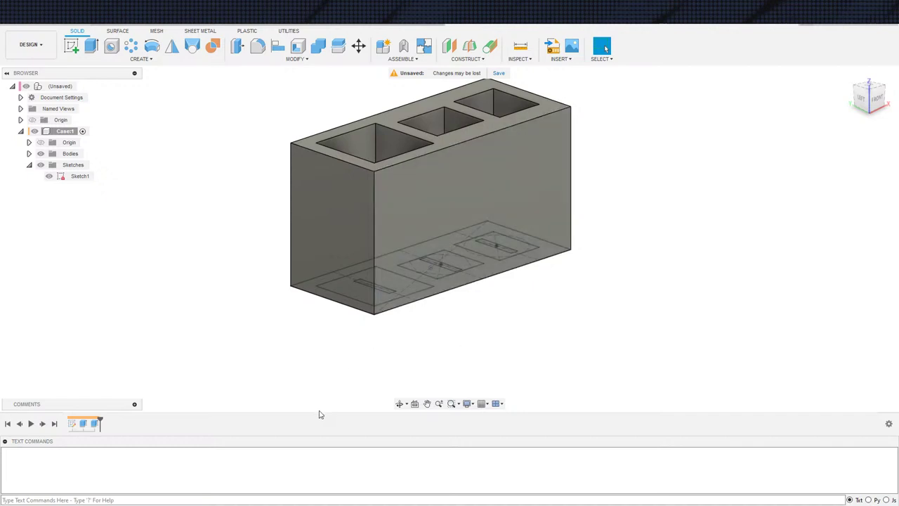
{"action": "scroll", "coordinate": [286, 309], "scroll_direction": "down", "scroll_amount": 3}
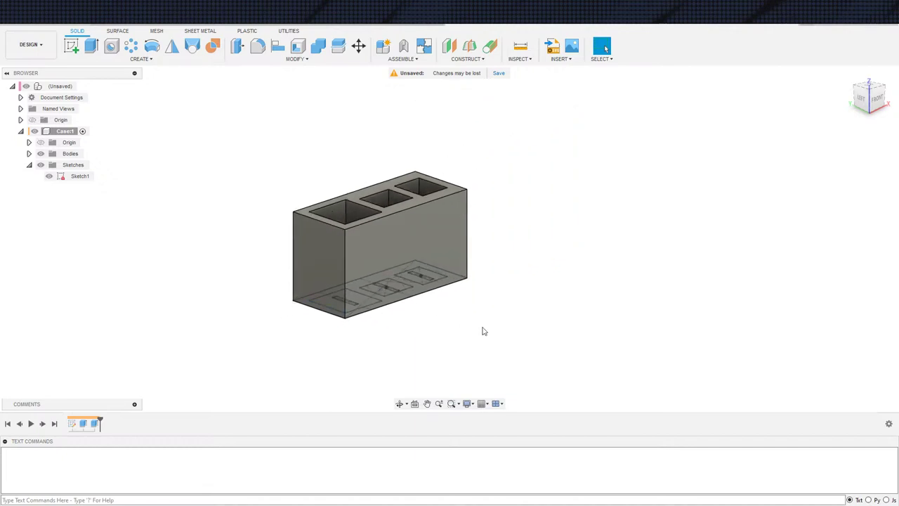
{"action": "middle_click_drag", "start_coordinate": [484, 331], "coordinate": [333, 329], "text": "shift"}
{"action": "key", "text": "s"}
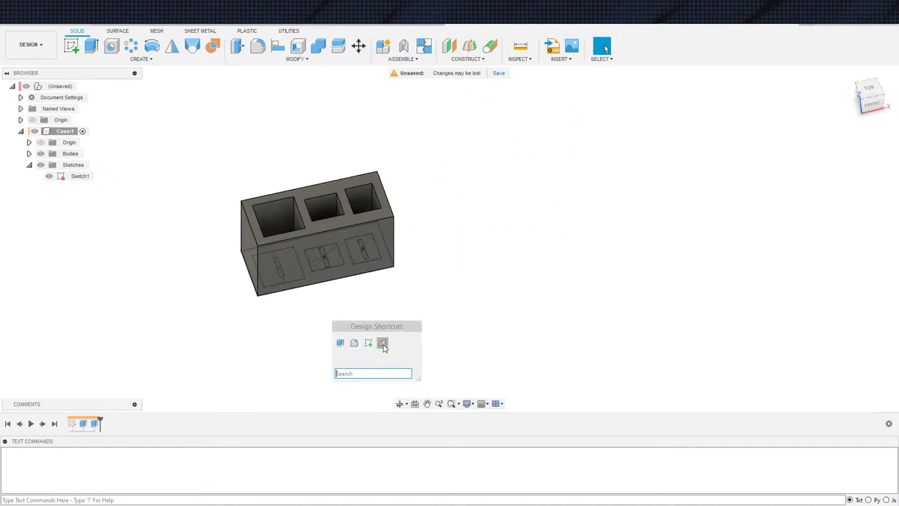
{"action": "left_click", "coordinate": [383, 344]}
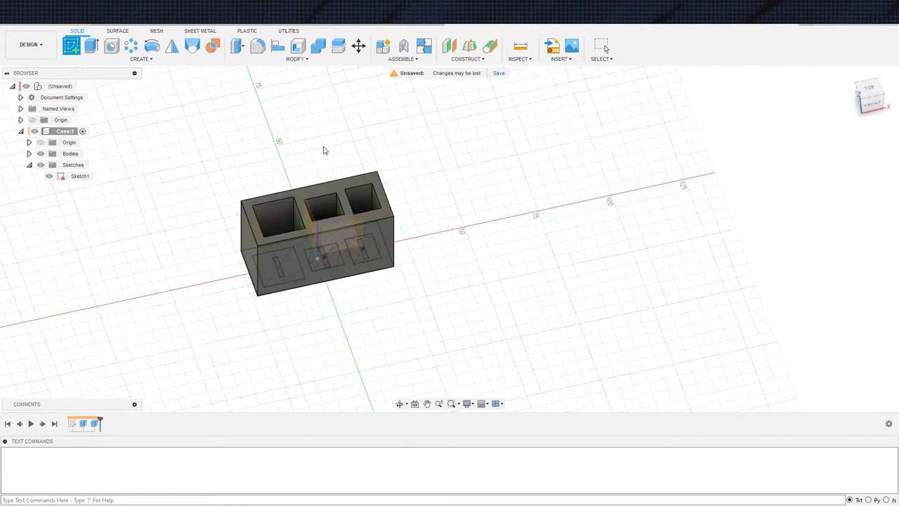
{"action": "left_click", "coordinate": [357, 181]}
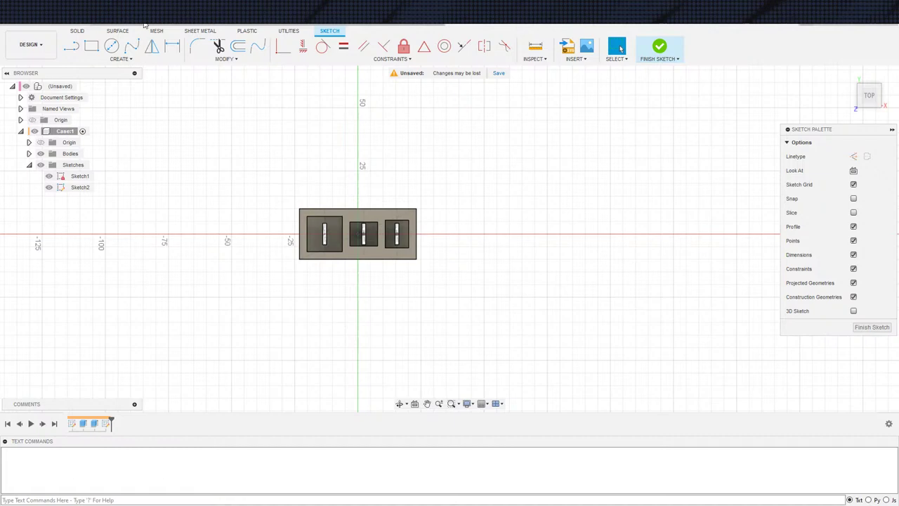
Step: Browse the Miscellaneous project's saved designs for an earlier reference model
{"action": "left_click", "coordinate": [8, 22]}
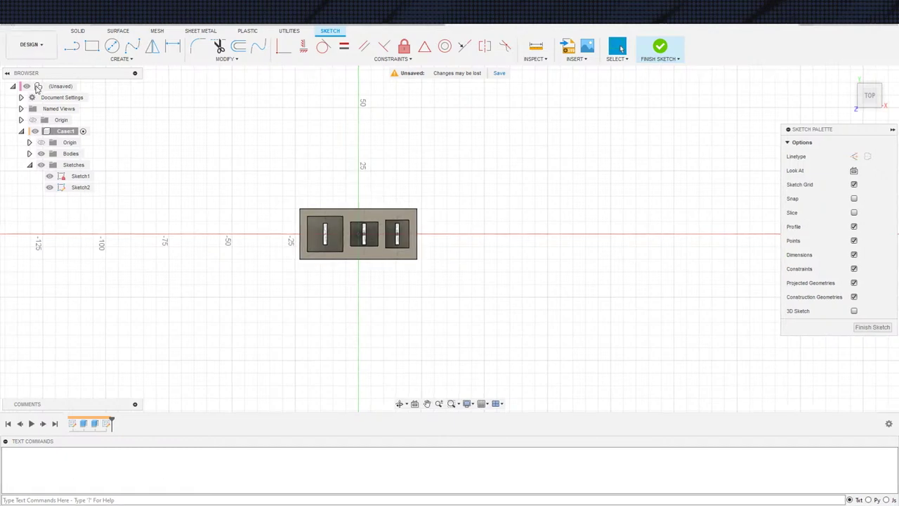
{"action": "scroll", "coordinate": [33, 270], "scroll_direction": "down", "scroll_amount": 10}
{"action": "scroll", "coordinate": [33, 271], "scroll_direction": "down", "scroll_amount": 10}
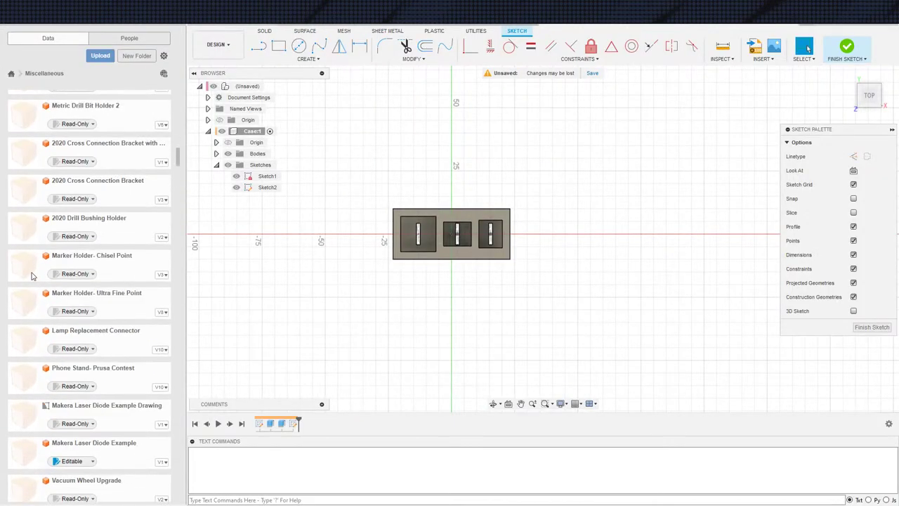
{"action": "scroll", "coordinate": [87, 276], "scroll_direction": "down", "scroll_amount": 2}
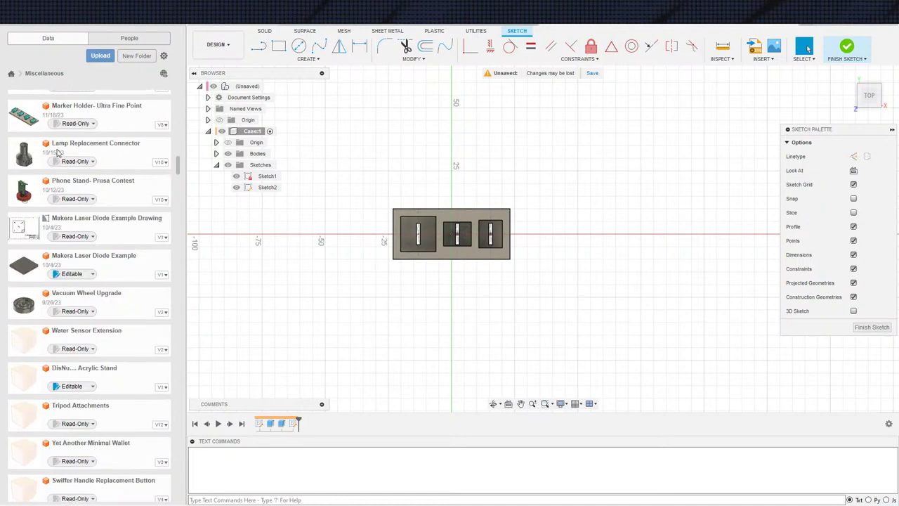
{"action": "scroll", "coordinate": [76, 278], "scroll_direction": "up", "scroll_amount": 5}
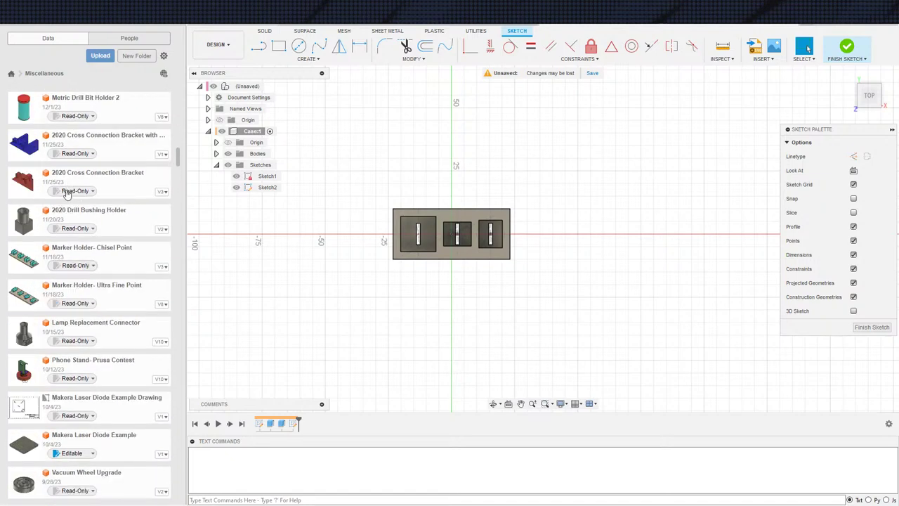
{"action": "scroll", "coordinate": [77, 205], "scroll_direction": "up", "scroll_amount": 5}
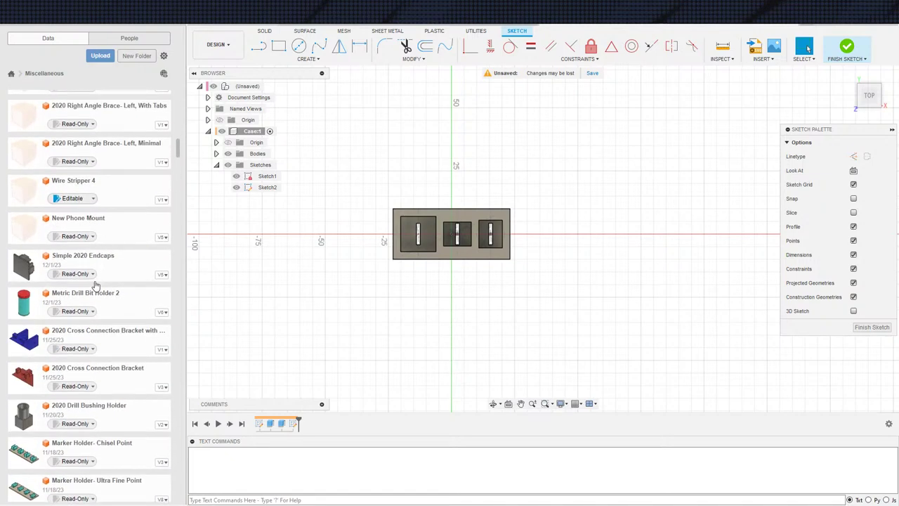
{"action": "scroll", "coordinate": [86, 316], "scroll_direction": "down", "scroll_amount": 20}
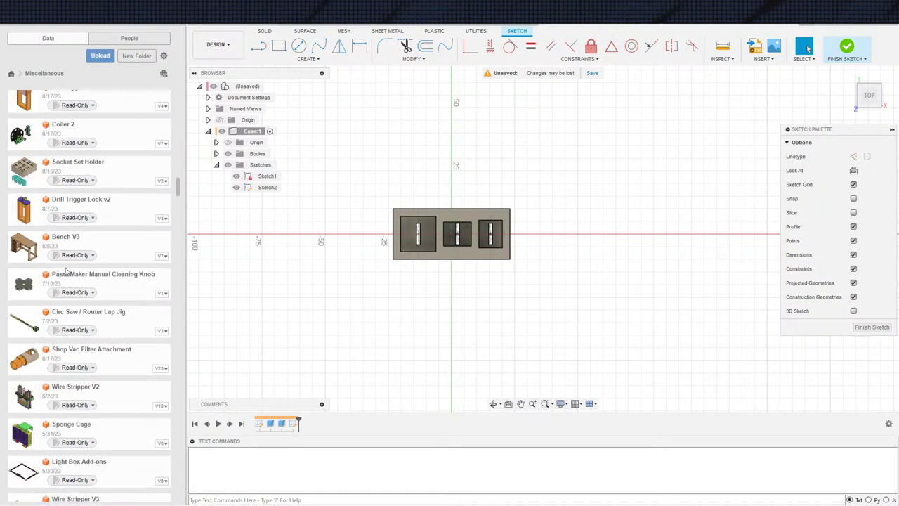
{"action": "scroll", "coordinate": [68, 281], "scroll_direction": "down", "scroll_amount": 1}
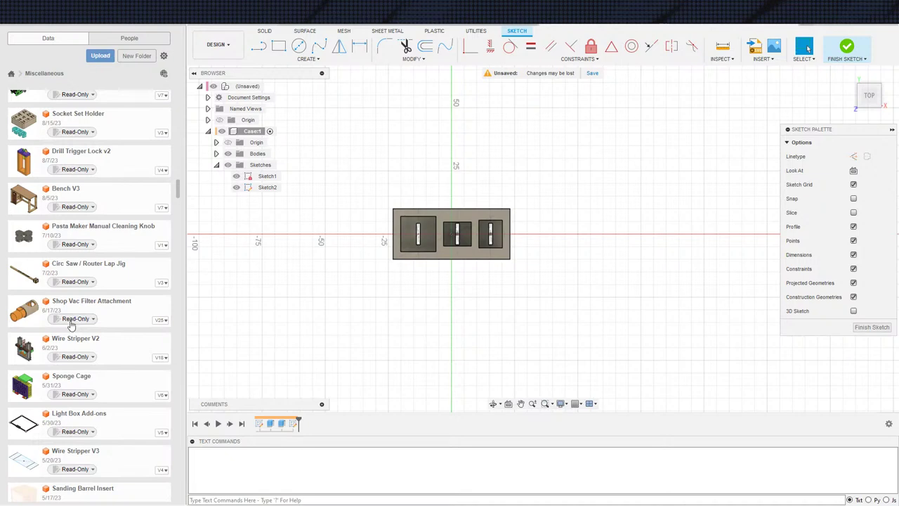
{"action": "scroll", "coordinate": [72, 324], "scroll_direction": "down", "scroll_amount": 5}
{"action": "scroll", "coordinate": [116, 260], "scroll_direction": "down", "scroll_amount": 1}
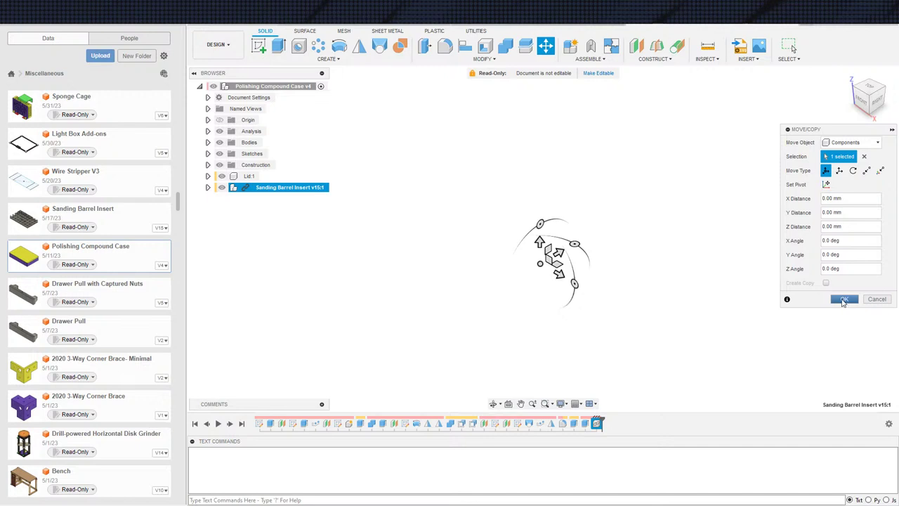
Step: Accept the open component move and close the Polishing Compound Case design without saving
{"action": "left_click", "coordinate": [844, 300]}
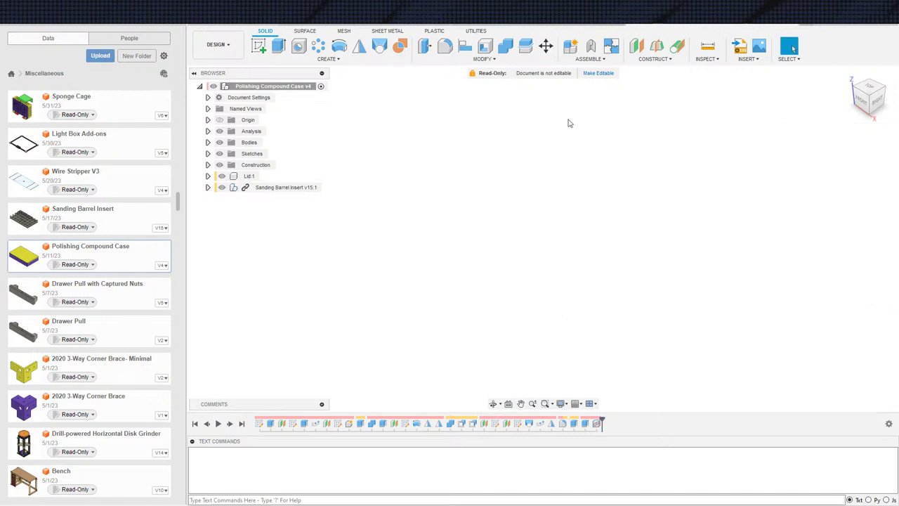
{"action": "left_click", "coordinate": [792, 29]}
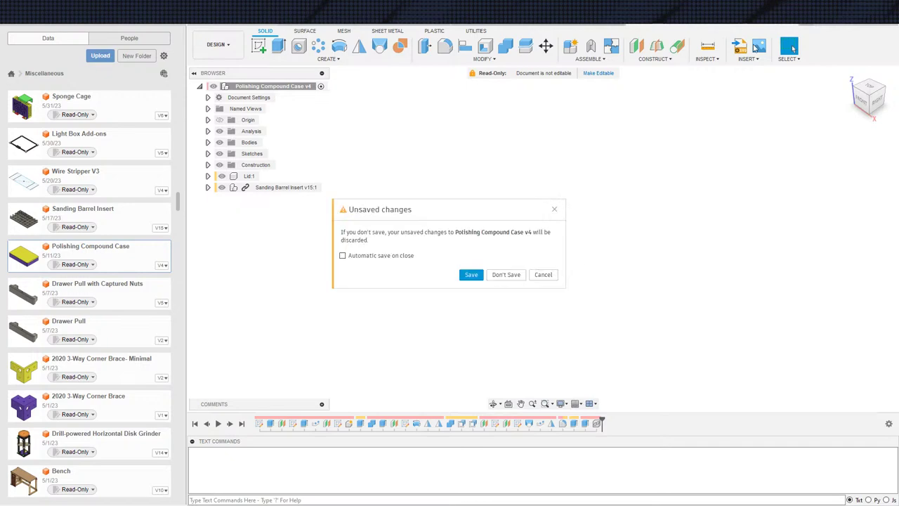
{"action": "left_click", "coordinate": [506, 275]}
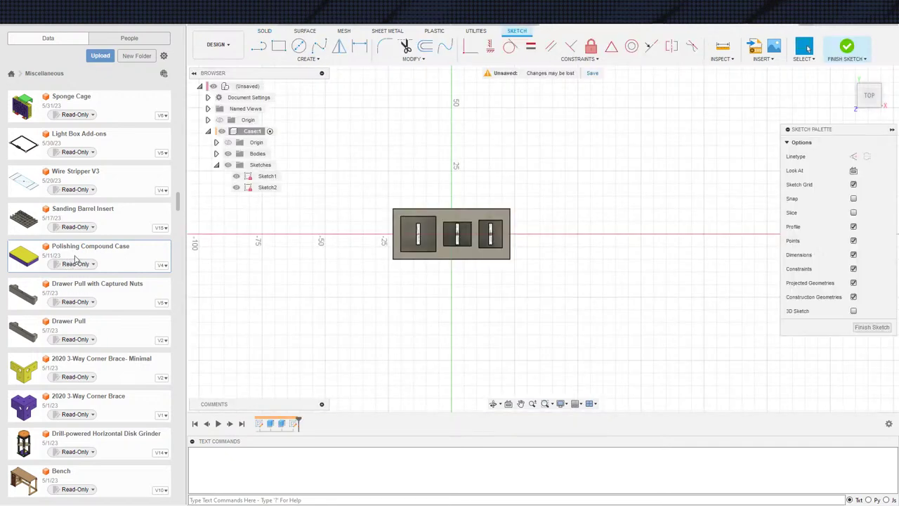
Step: Open the Sanding Barrel Insert design from the Miscellaneous project and examine its pegs and mandrel holders
{"action": "left_click", "coordinate": [135, 217]}
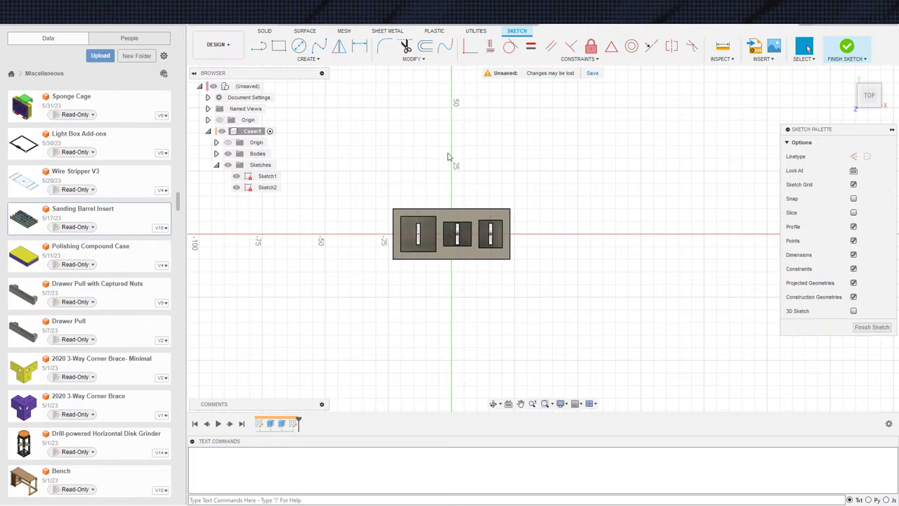
{"action": "scroll", "coordinate": [670, 320], "scroll_direction": "up", "scroll_amount": 3}
{"action": "middle_click_drag", "start_coordinate": [761, 262], "coordinate": [620, 347]}
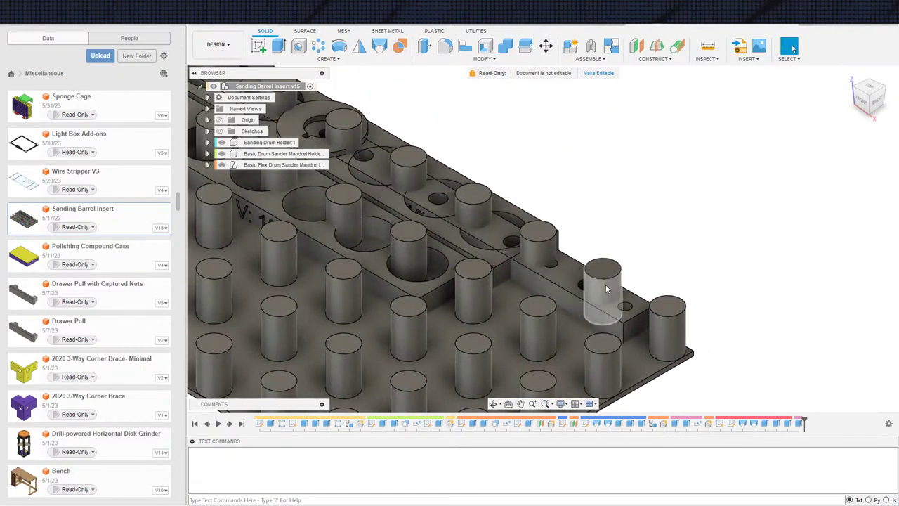
{"action": "scroll", "coordinate": [560, 200], "scroll_direction": "down", "scroll_amount": 2}
{"action": "middle_click_drag", "start_coordinate": [558, 183], "coordinate": [619, 189]}
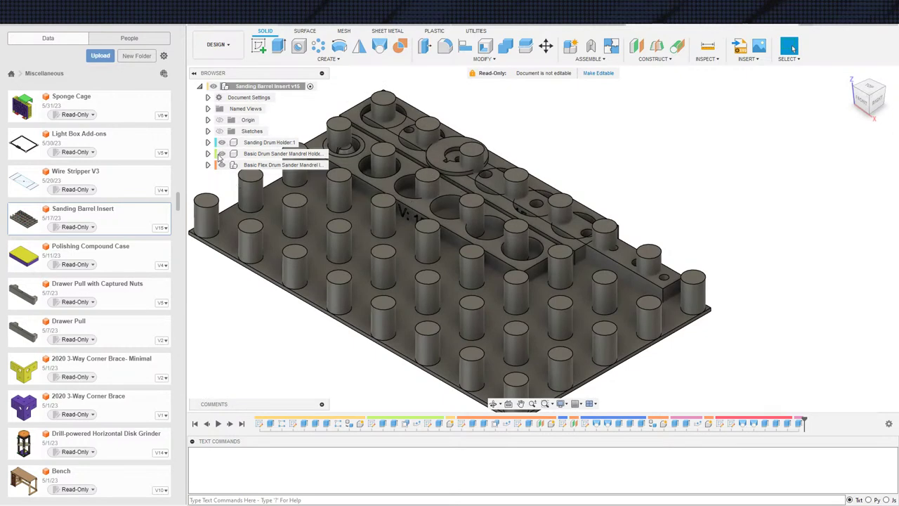
Step: Hide the Sanding Drum Holder and Basic Drum Sander Mandrel Holder components, and activate the Basic Flex Drum Sander Mandrel component to inspect its features
{"action": "left_click", "coordinate": [222, 143]}
{"action": "left_click", "coordinate": [222, 142]}
{"action": "scroll", "coordinate": [385, 182], "scroll_direction": "up", "scroll_amount": 2}
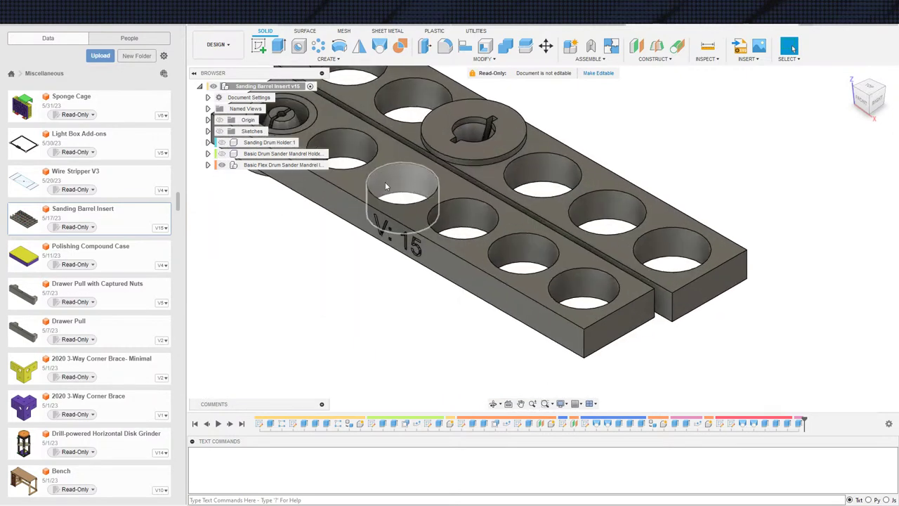
{"action": "scroll", "coordinate": [351, 220], "scroll_direction": "down", "scroll_amount": 1}
{"action": "middle_click_drag", "start_coordinate": [351, 220], "coordinate": [335, 293]}
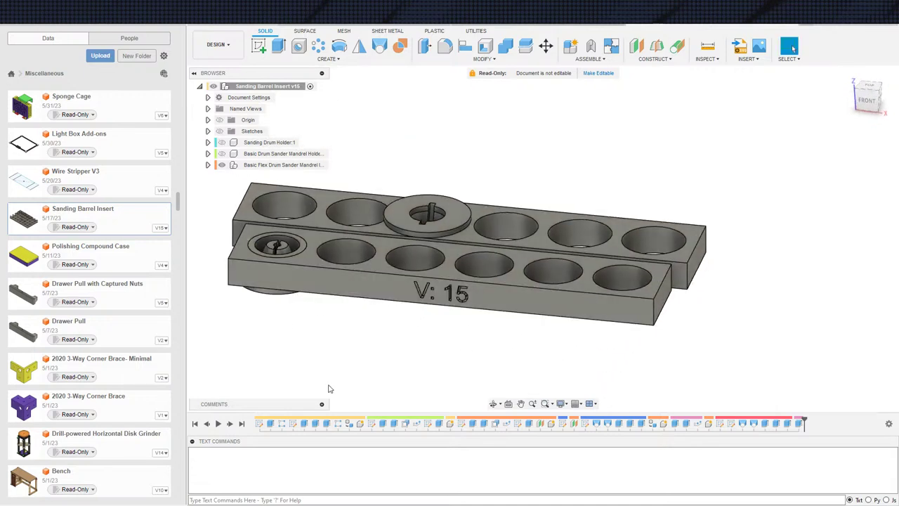
{"action": "double_click", "coordinate": [321, 165]}
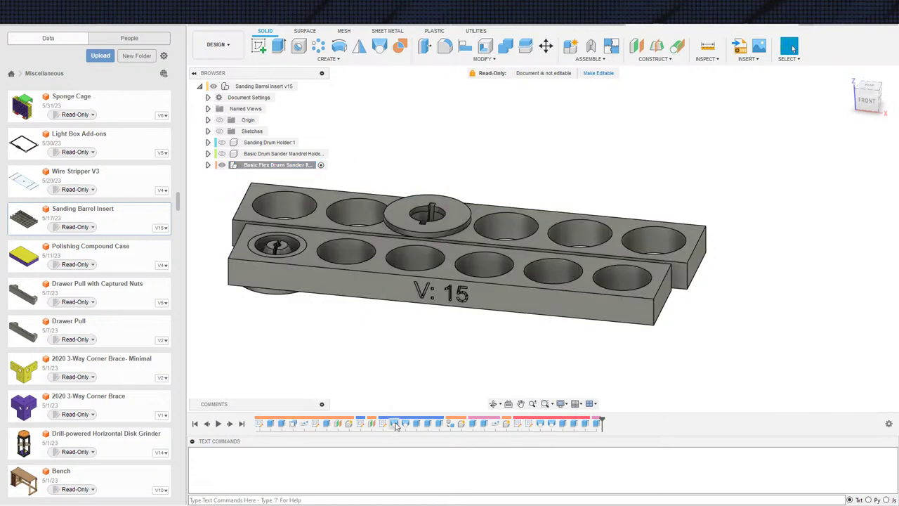
Step: Inspect the slot cut, the supporting sketches and the offset plane that define the flex drum sander mandrel insert
{"action": "double_click", "coordinate": [418, 425]}
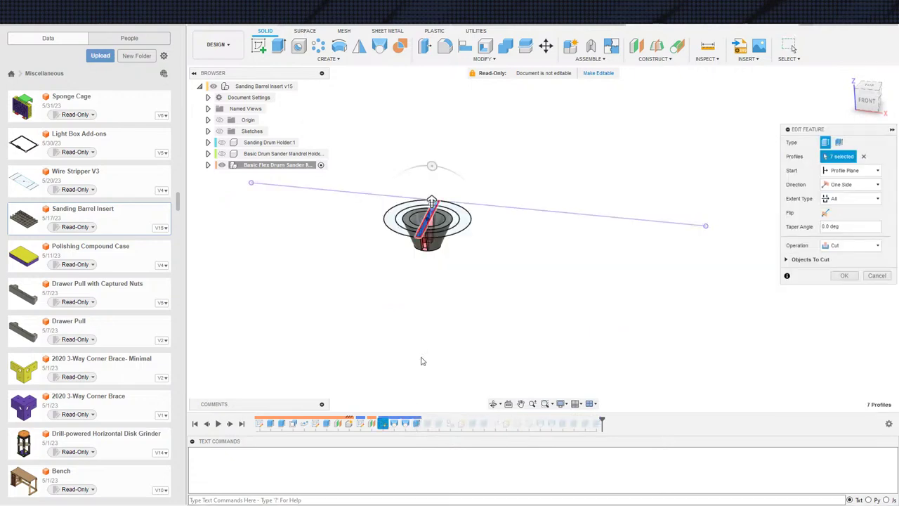
{"action": "key", "text": "Escape"}
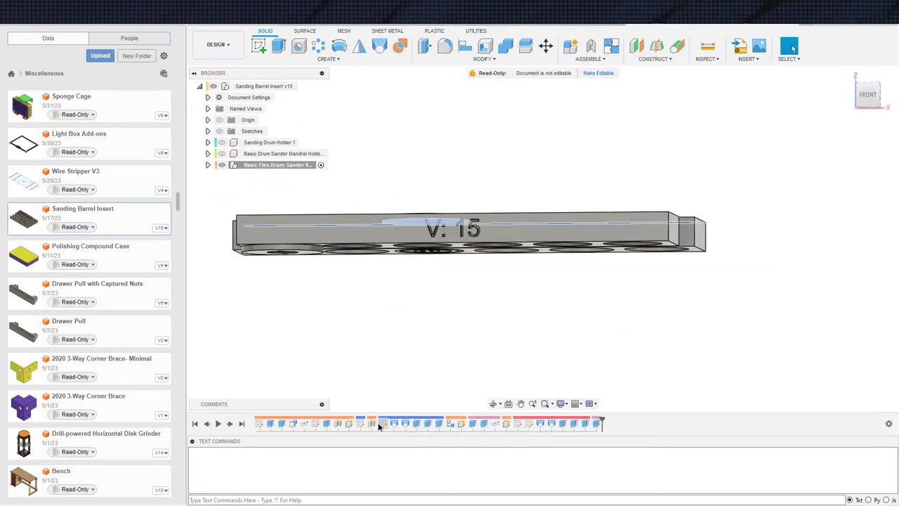
{"action": "double_click", "coordinate": [381, 424]}
{"action": "double_click", "coordinate": [362, 424]}
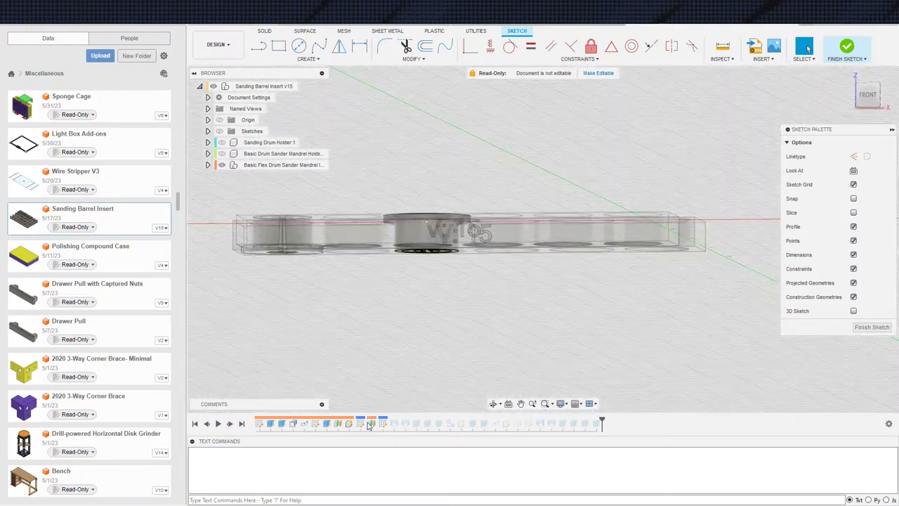
{"action": "key", "text": "Escape"}
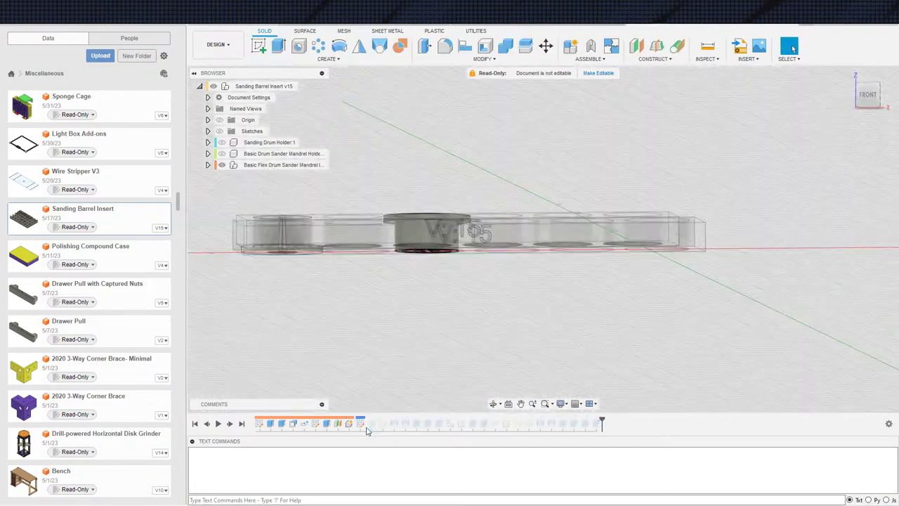
{"action": "double_click", "coordinate": [361, 424]}
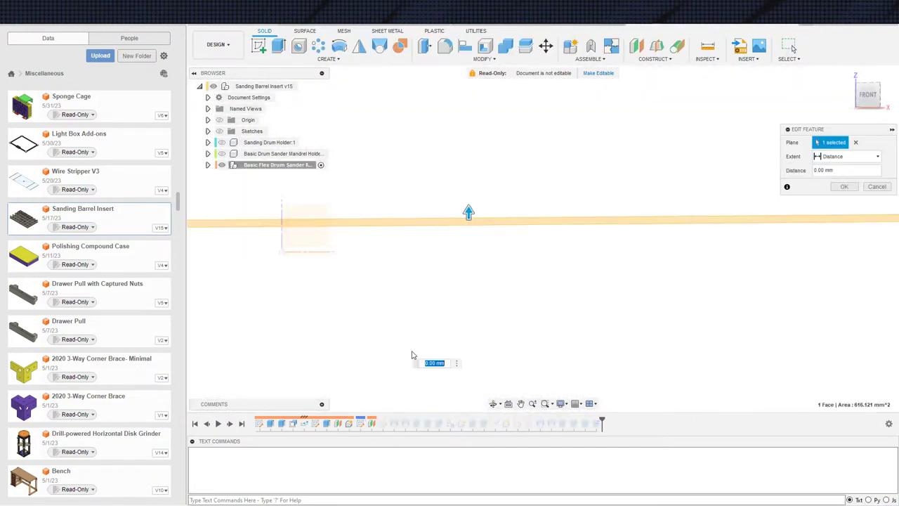
{"action": "key", "text": "Escape"}
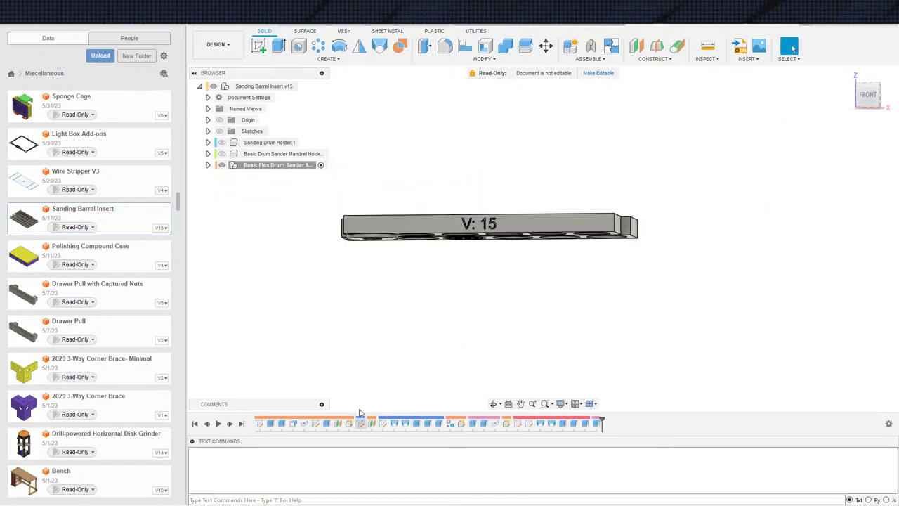
Step: Examine both mandrel holder plates from several angles, checking a vertical corner edge of the front plate
{"action": "middle_click_drag", "start_coordinate": [418, 343], "coordinate": [438, 241], "text": "shift"}
{"action": "middle_click_drag", "start_coordinate": [422, 313], "coordinate": [441, 275], "text": "shift"}
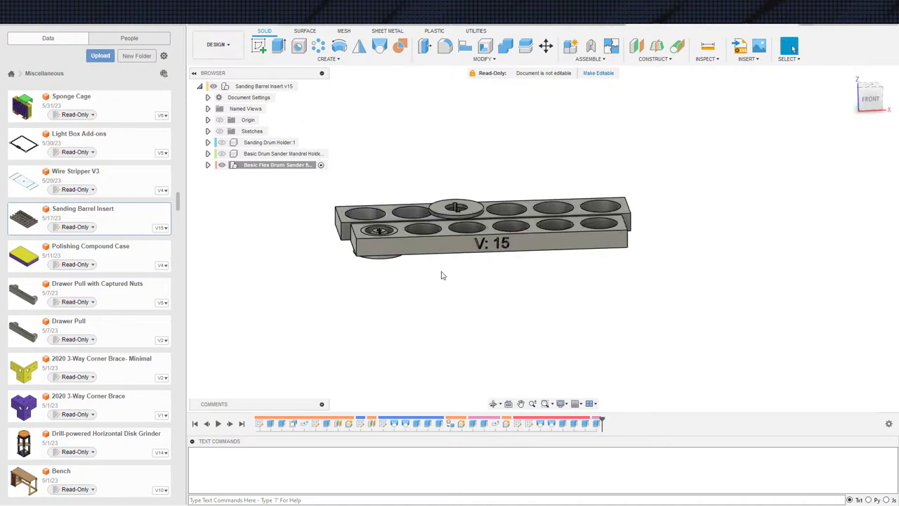
{"action": "left_click", "coordinate": [357, 247]}
{"action": "middle_click_drag", "start_coordinate": [471, 334], "coordinate": [498, 370], "text": "shift"}
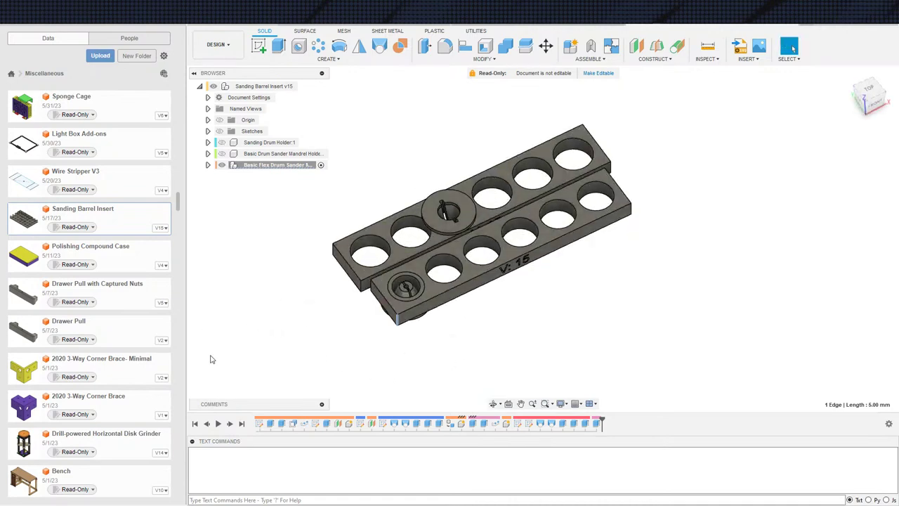
{"action": "middle_click_drag", "start_coordinate": [556, 305], "coordinate": [658, 304]}
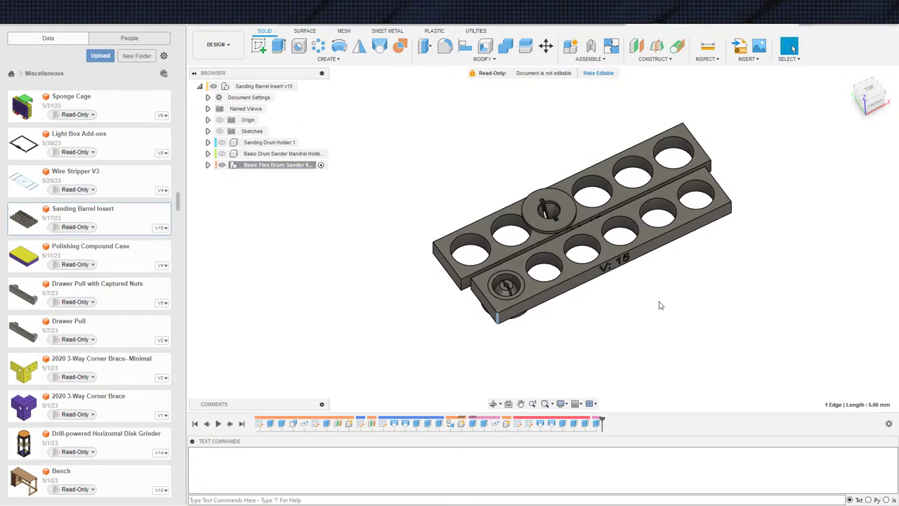
{"action": "middle_click_drag", "start_coordinate": [737, 238], "coordinate": [709, 279]}
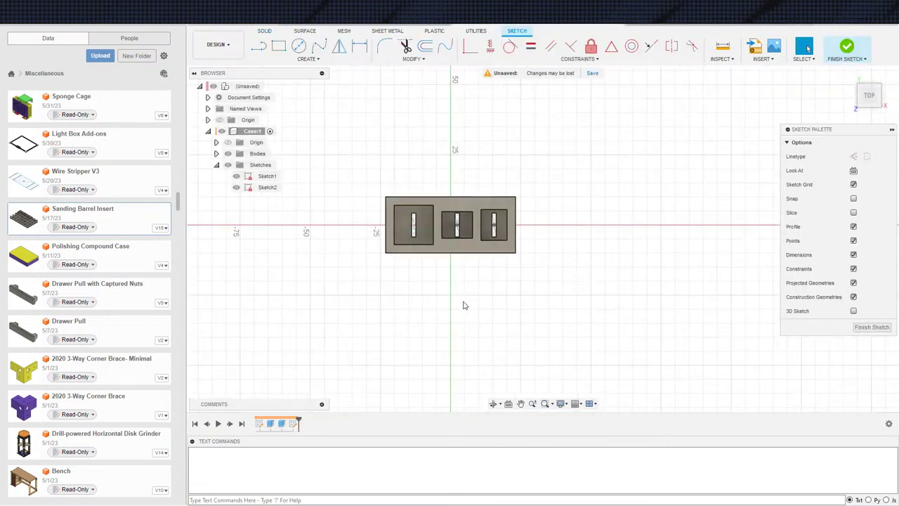
Step: Return to the unsaved case design, finish the current sketch and examine the three compartments with their base slots
{"action": "middle_click_drag", "start_coordinate": [462, 305], "coordinate": [502, 269], "text": "shift"}
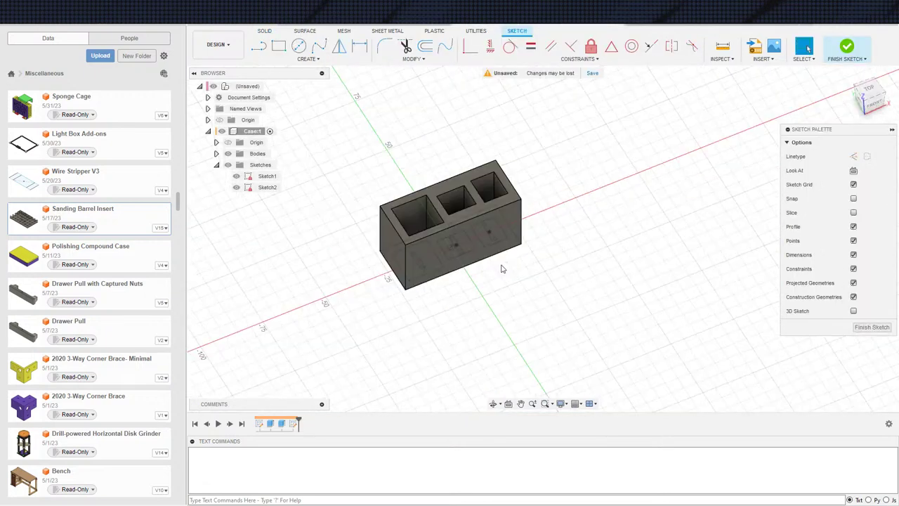
{"action": "left_click", "coordinate": [847, 48]}
{"action": "scroll", "coordinate": [518, 260], "scroll_direction": "up", "scroll_amount": 2}
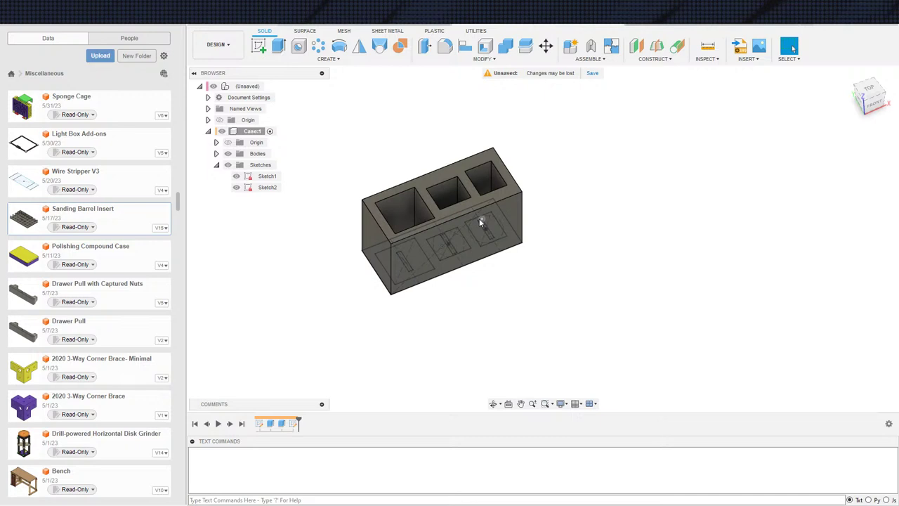
{"action": "scroll", "coordinate": [487, 285], "scroll_direction": "up", "scroll_amount": 1}
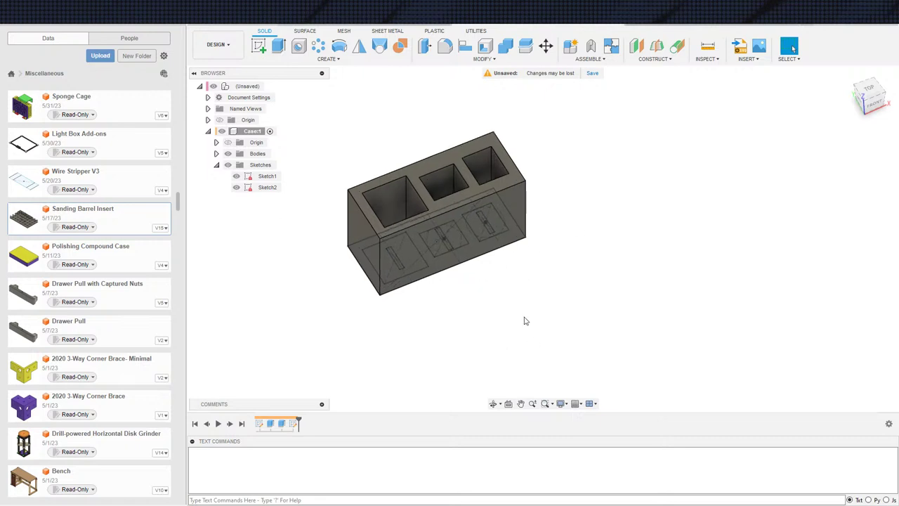
{"action": "middle_click_drag", "start_coordinate": [500, 301], "coordinate": [504, 307]}
{"action": "scroll", "coordinate": [413, 246], "scroll_direction": "up", "scroll_amount": 2}
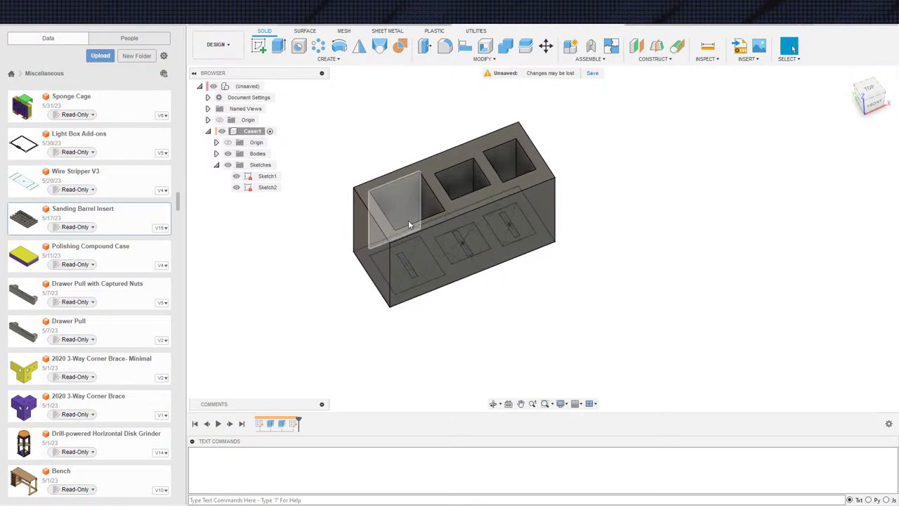
{"action": "left_click", "coordinate": [704, 49]}
{"action": "middle_click_drag", "start_coordinate": [569, 279], "coordinate": [574, 310], "text": "shift"}
{"action": "scroll", "coordinate": [486, 363], "scroll_direction": "up", "scroll_amount": 2}
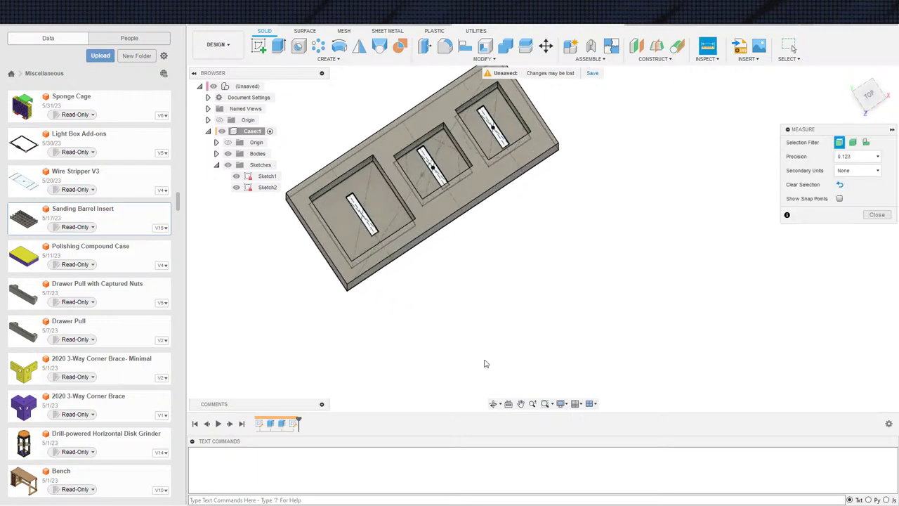
{"action": "middle_click_drag", "start_coordinate": [531, 276], "coordinate": [534, 232], "text": "shift"}
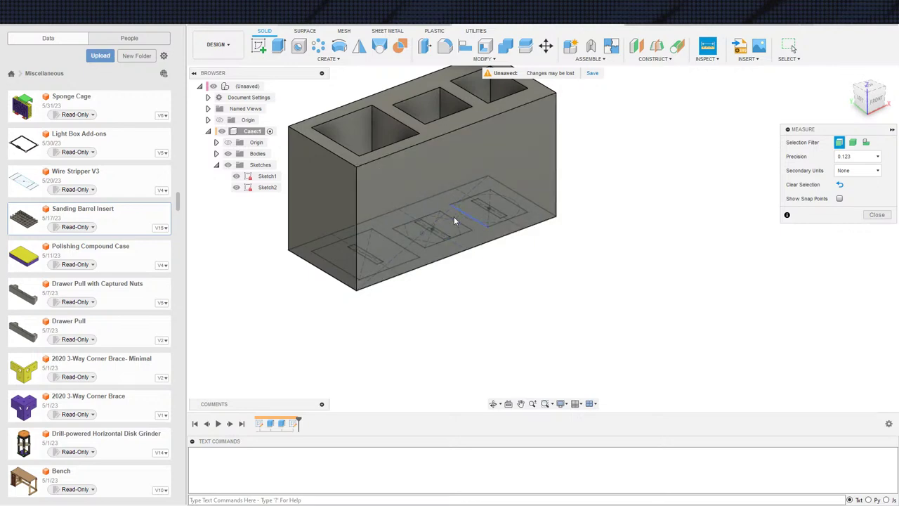
{"action": "key", "text": "Escape"}
{"action": "middle_click_drag", "start_coordinate": [429, 314], "coordinate": [374, 314]}
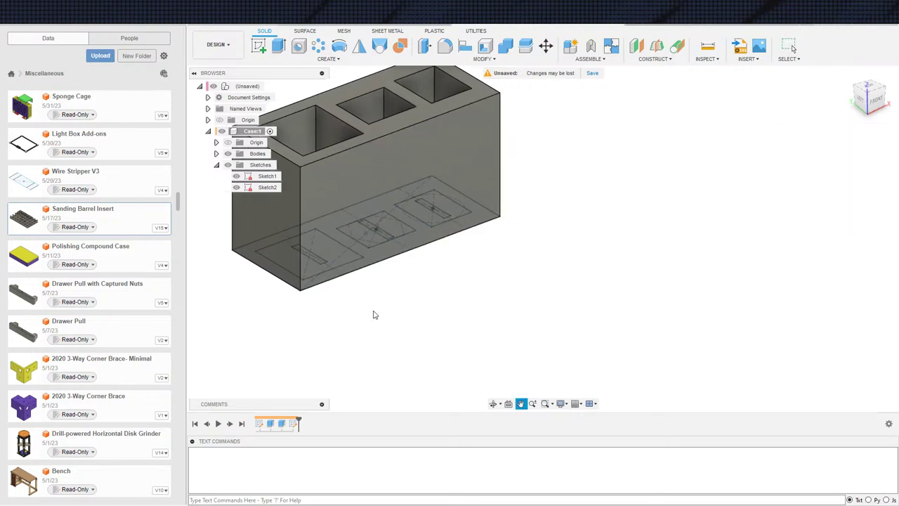
{"action": "middle_click_drag", "start_coordinate": [529, 333], "coordinate": [490, 330]}
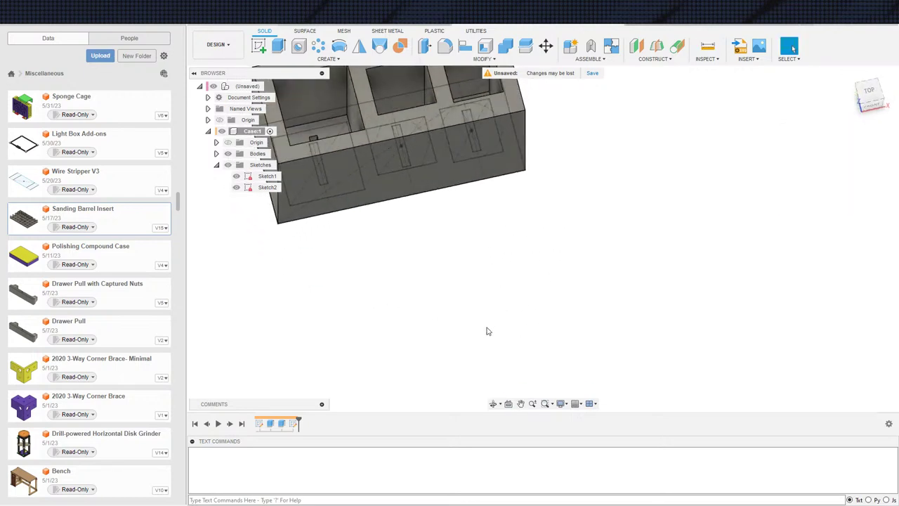
Step: Reopen the case's second sketch and draw a 4.2 mm diameter circle outside the case, near its front-left corner
{"action": "double_click", "coordinate": [293, 423]}
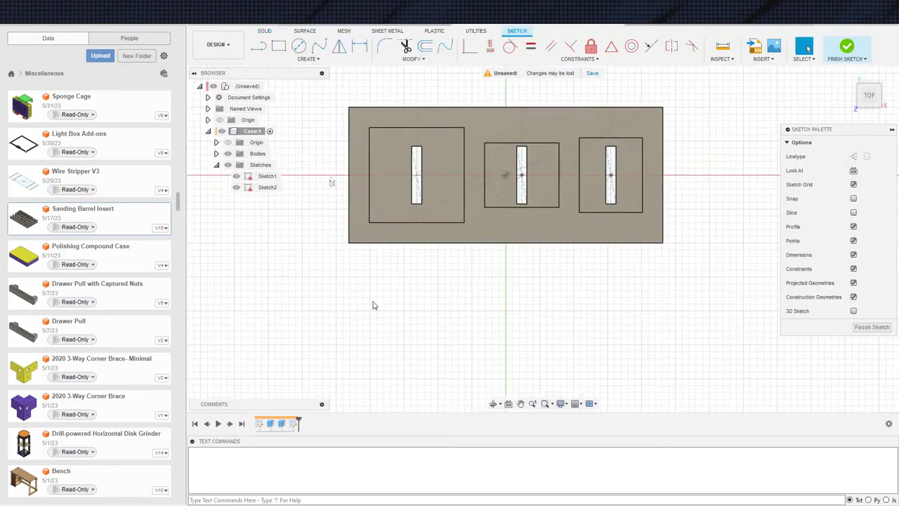
{"action": "key", "text": "c"}
{"action": "left_click", "coordinate": [332, 266]}
{"action": "scroll", "coordinate": [345, 277], "scroll_direction": "up", "scroll_amount": 2}
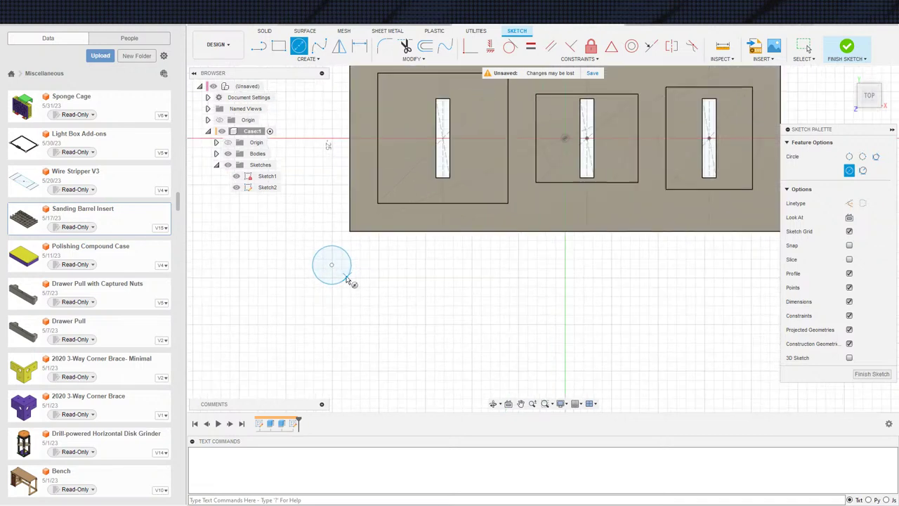
{"action": "type", "text": "4.2"}
{"action": "key", "text": "Return"}
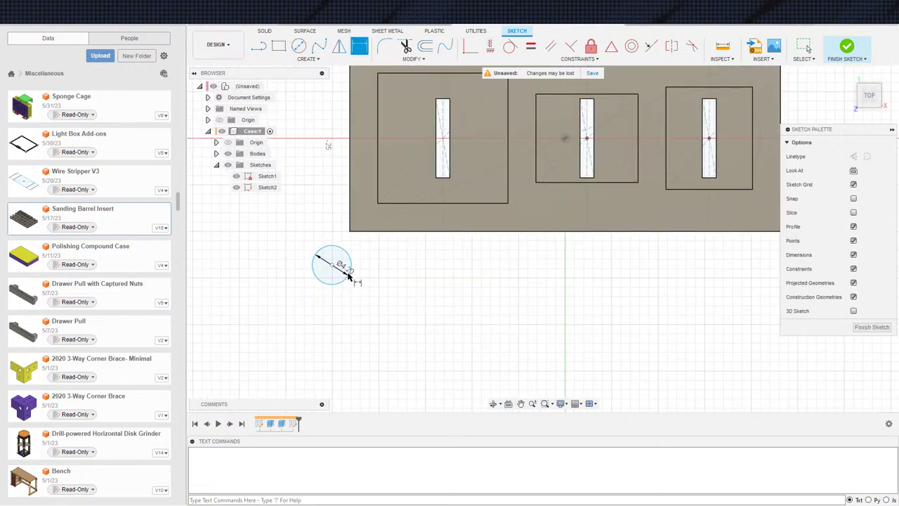
{"action": "key", "text": "Escape"}
{"action": "scroll", "coordinate": [208, 141], "scroll_direction": "down", "scroll_amount": 2}
{"action": "scroll", "coordinate": [365, 323], "scroll_direction": "down", "scroll_amount": 1}
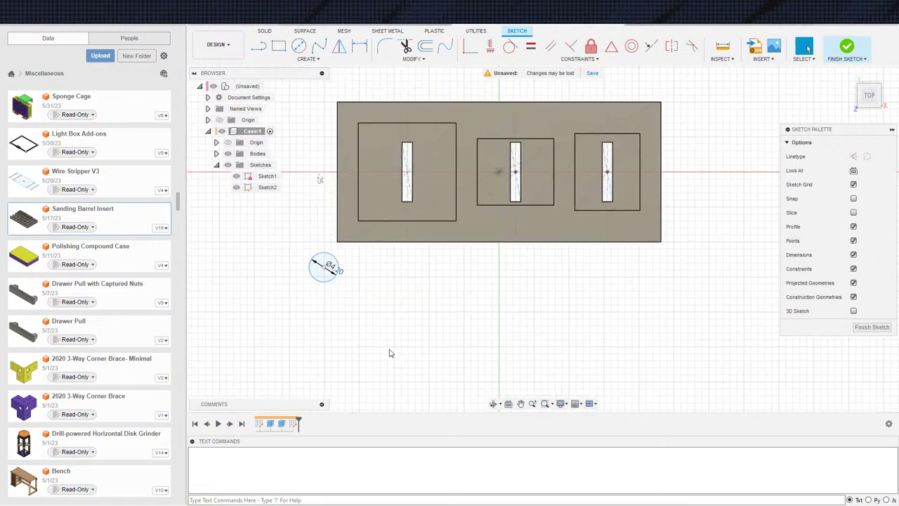
Step: Switch to the Sanding Barrel Insert design, open its concentric ring sketch and check the outer 1.20 mm ring dimension
{"action": "key", "text": "c"}
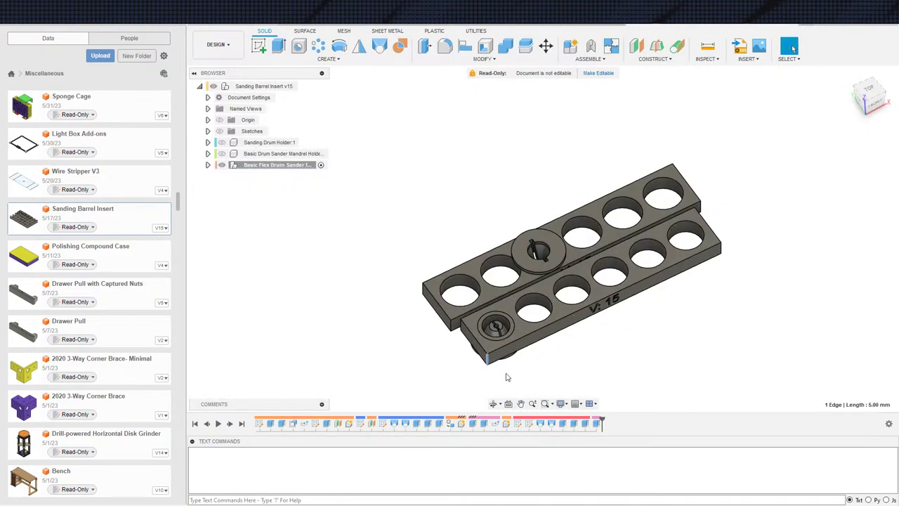
{"action": "left_click", "coordinate": [384, 424]}
{"action": "double_click", "coordinate": [385, 424]}
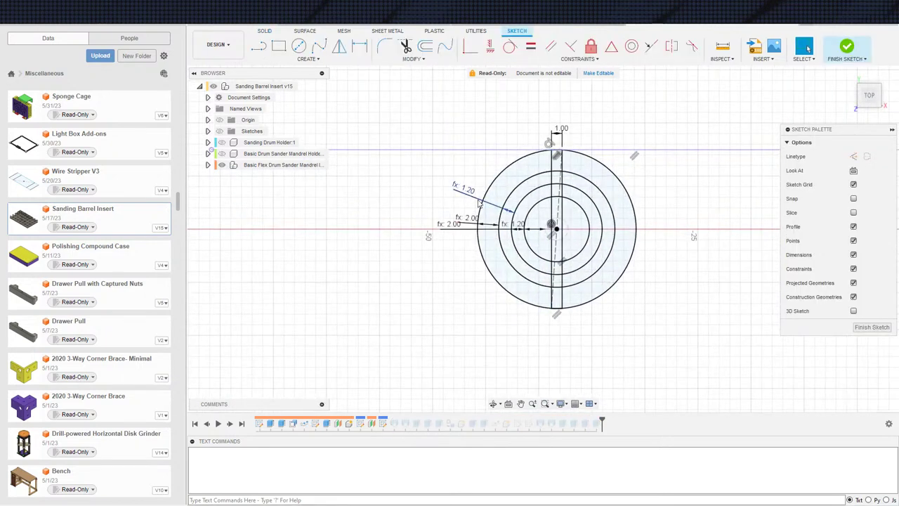
{"action": "double_click", "coordinate": [471, 194]}
{"action": "key", "text": "Escape"}
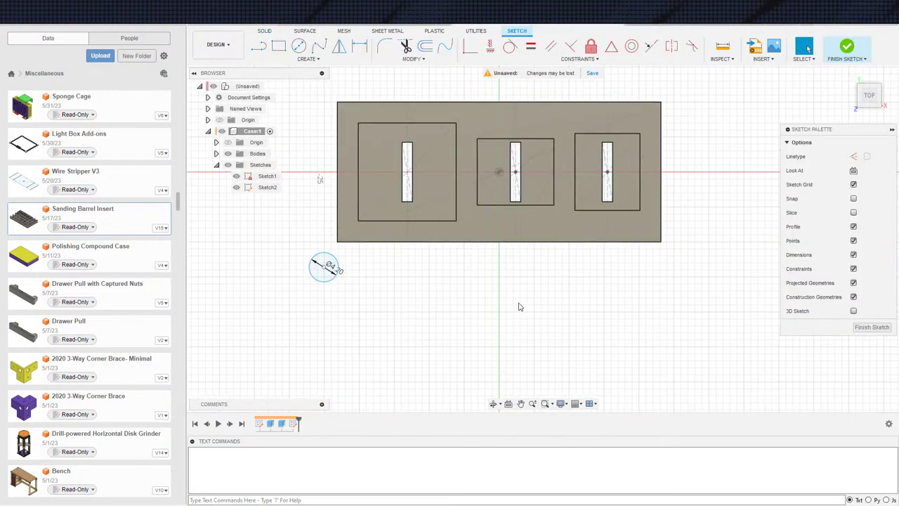
Step: In the case sketch, draw a concentric circle about 6.95 mm in diameter around the 4.2 mm circle and set their gap to 1.2 mm
{"action": "scroll", "coordinate": [402, 300], "scroll_direction": "up", "scroll_amount": 5}
{"action": "key", "text": "d"}
{"action": "left_click", "coordinate": [415, 267]}
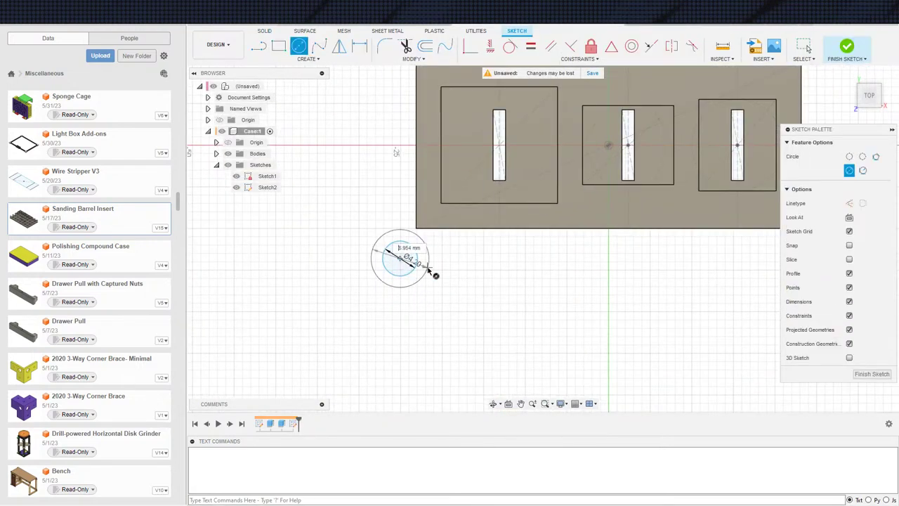
{"action": "left_click", "coordinate": [428, 264]}
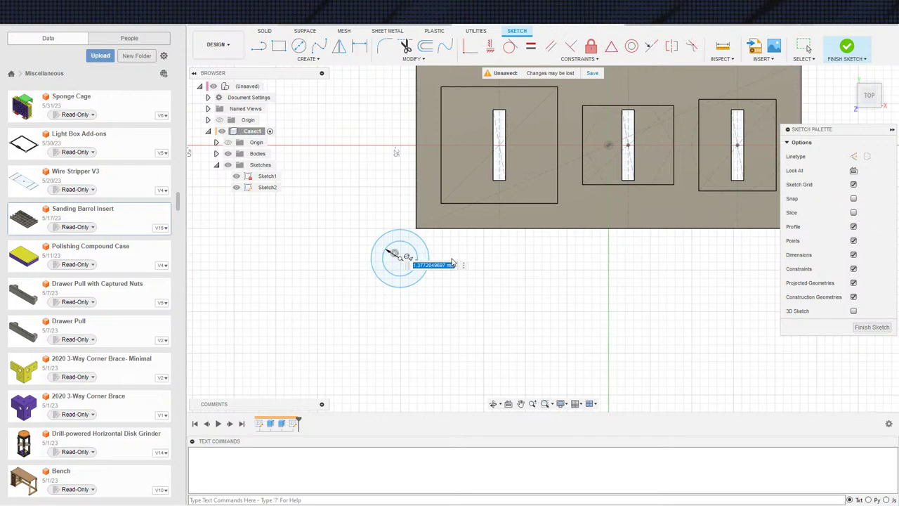
{"action": "type", "text": "1.2"}
{"action": "key", "text": "Return"}
{"action": "key", "text": "Escape"}
{"action": "scroll", "coordinate": [388, 327], "scroll_direction": "up", "scroll_amount": 2}
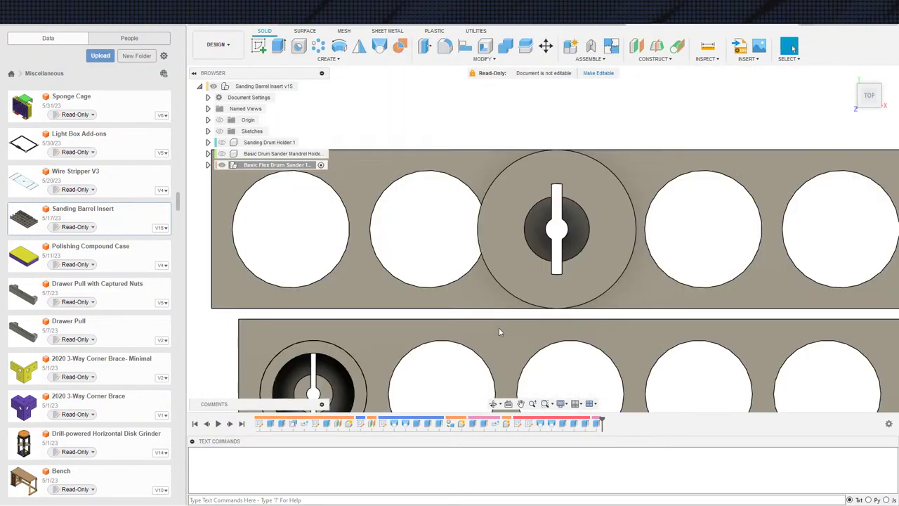
Step: In the Sanding Barrel Insert design, open the sketch with the 2.15 mm circle and examine its ring dimensions
{"action": "scroll", "coordinate": [395, 304], "scroll_direction": "down", "scroll_amount": 1}
{"action": "middle_click_drag", "start_coordinate": [419, 319], "coordinate": [440, 245]}
{"action": "scroll", "coordinate": [444, 247], "scroll_direction": "down", "scroll_amount": 2}
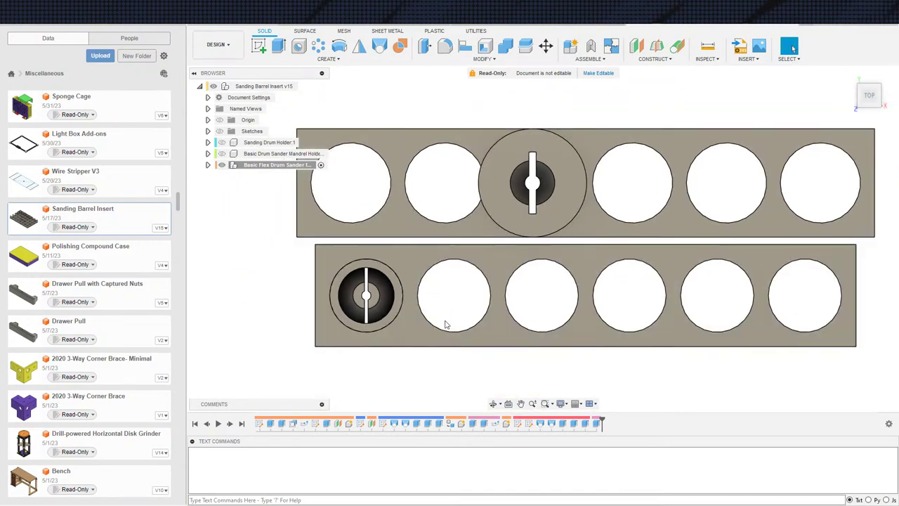
{"action": "double_click", "coordinate": [360, 423]}
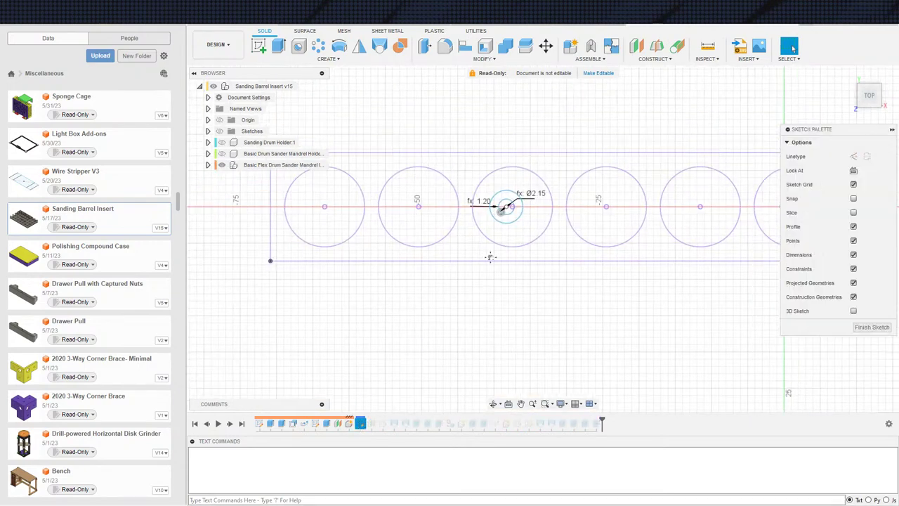
{"action": "scroll", "coordinate": [435, 261], "scroll_direction": "up", "scroll_amount": 1}
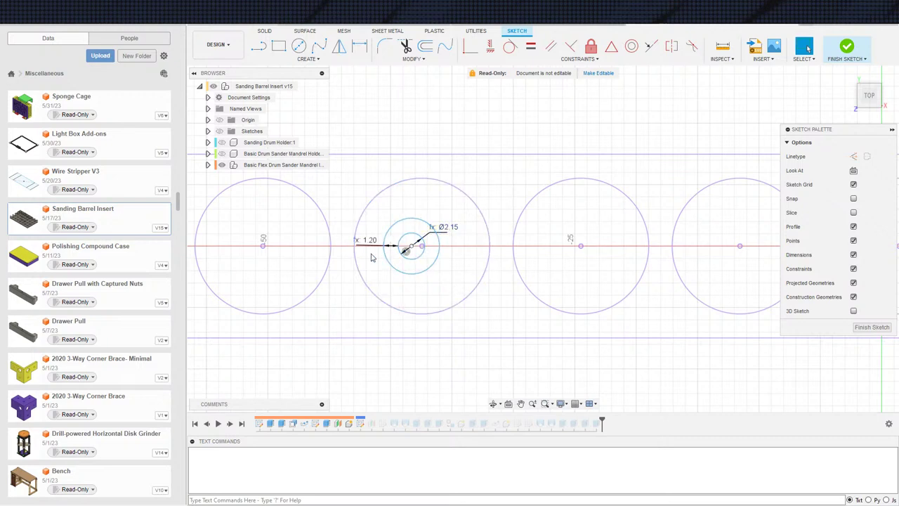
{"action": "scroll", "coordinate": [355, 303], "scroll_direction": "up", "scroll_amount": 1}
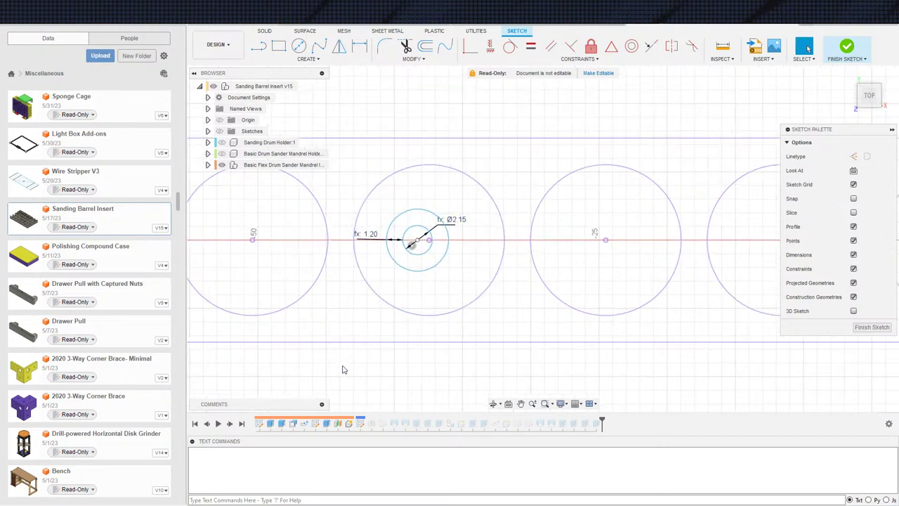
Step: Open the reference design's concentric ring sketch and reposition the innermost 2.00 mm offset dimension inside the rings
{"action": "double_click", "coordinate": [375, 424]}
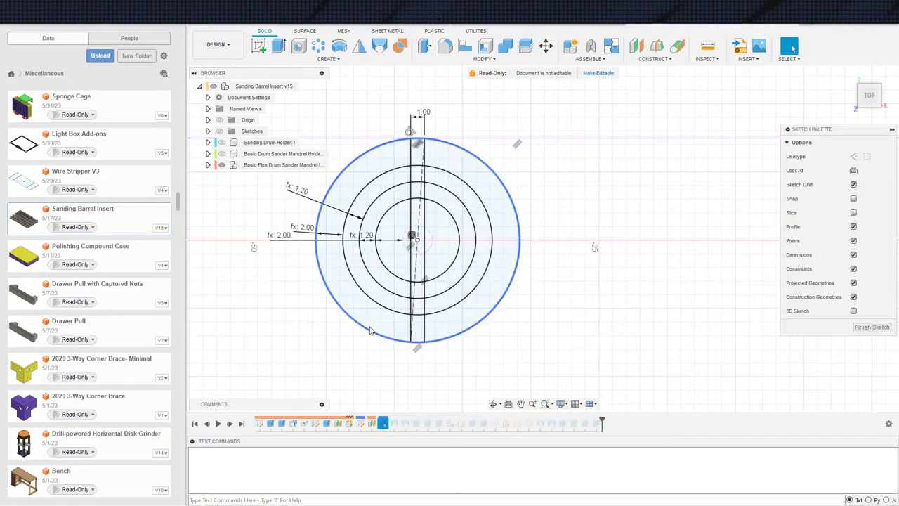
{"action": "left_click", "coordinate": [377, 250]}
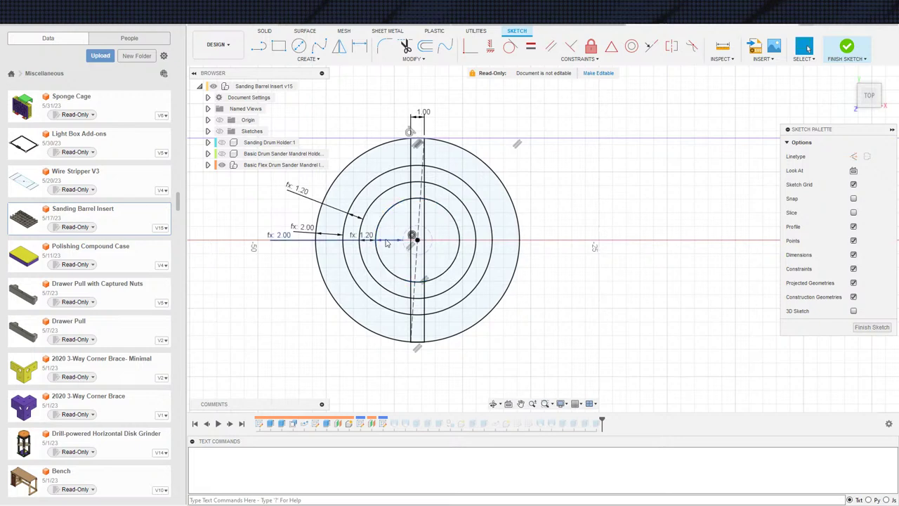
{"action": "left_click_drag", "start_coordinate": [386, 242], "coordinate": [386, 268]}
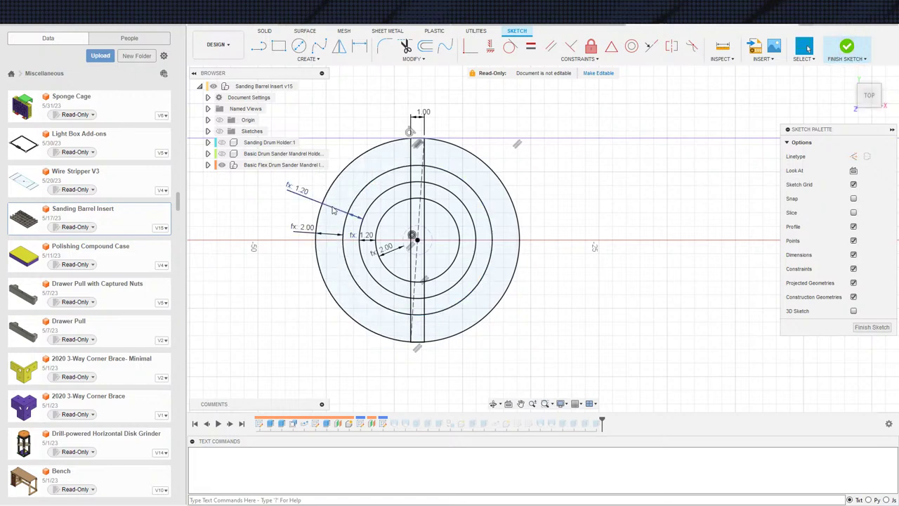
Step: Check the diameters of the two innermost rings in the reference sketch, then finish that sketch
{"action": "left_click", "coordinate": [378, 257]}
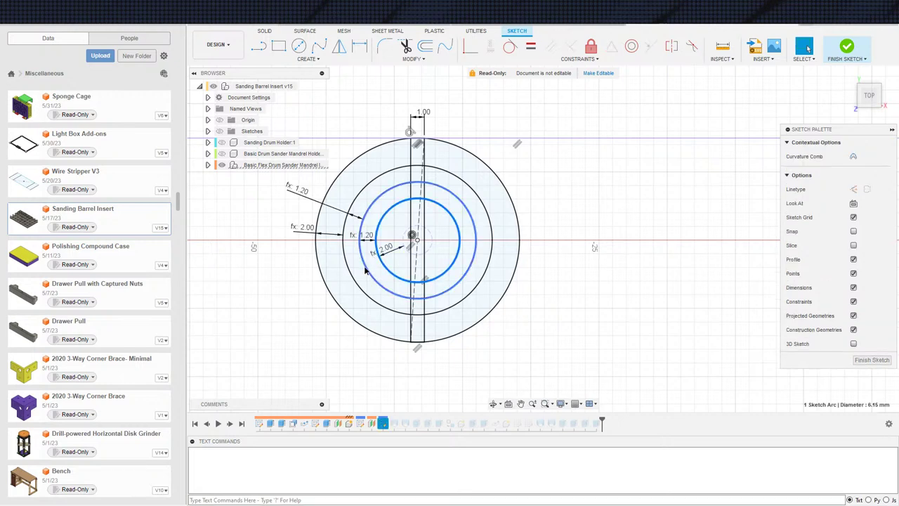
{"action": "left_click", "coordinate": [365, 270]}
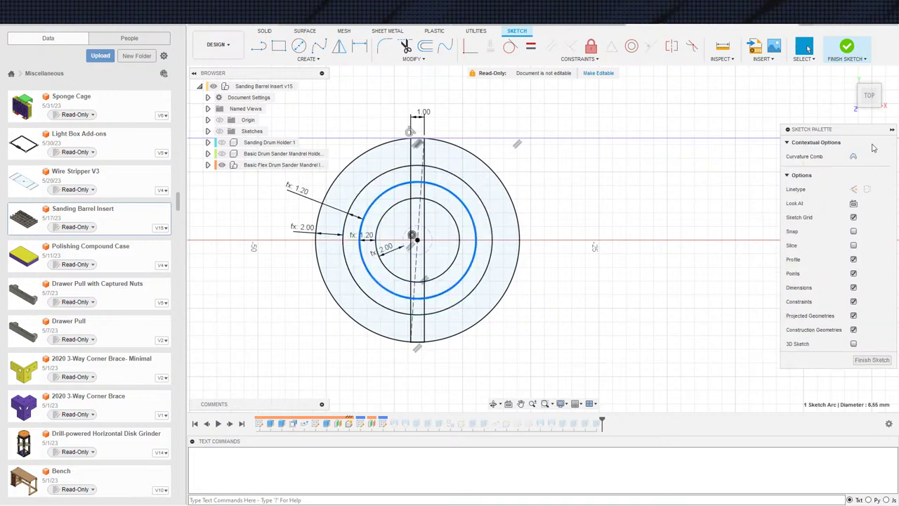
{"action": "left_click", "coordinate": [846, 48]}
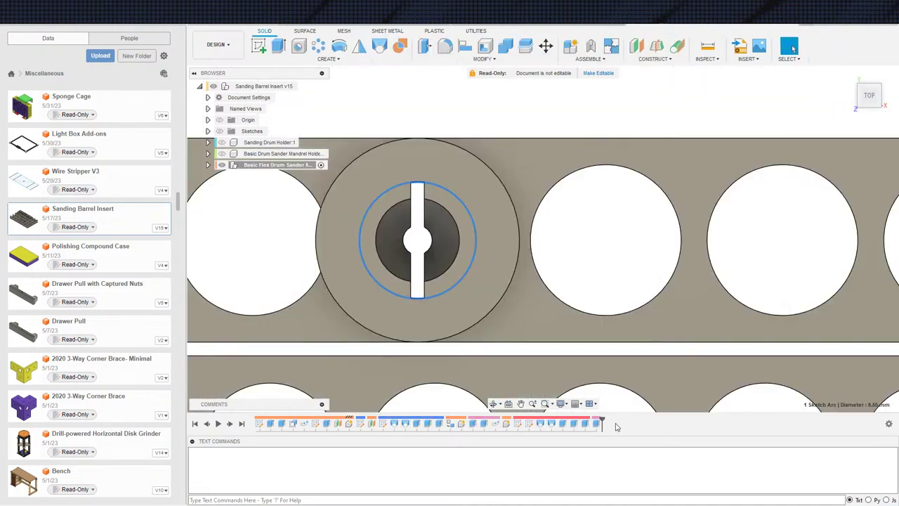
Step: Roll the reference design's history back to before the Large Mandrel Flex Holder Insert Loft Split and step forward to examine how the insert is built
{"action": "left_click_drag", "start_coordinate": [602, 423], "coordinate": [414, 424]}
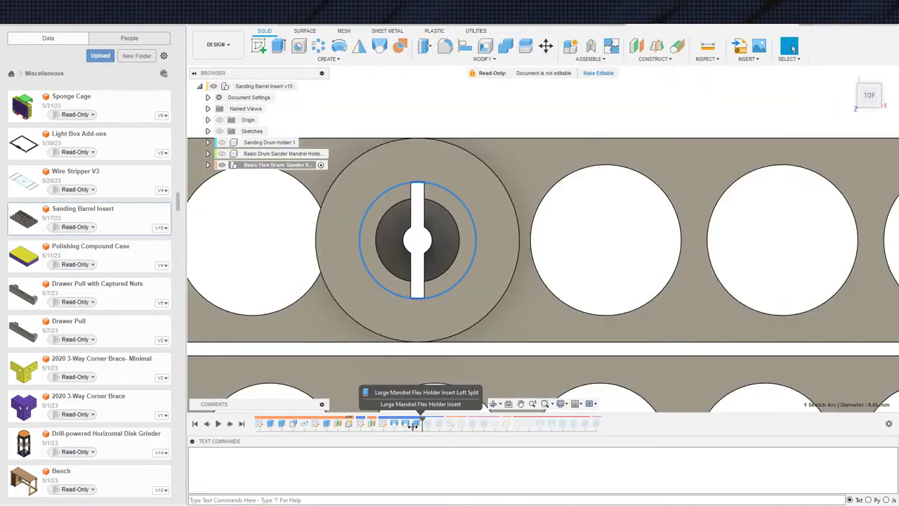
{"action": "middle_click_drag", "start_coordinate": [459, 347], "coordinate": [444, 347], "text": "shift"}
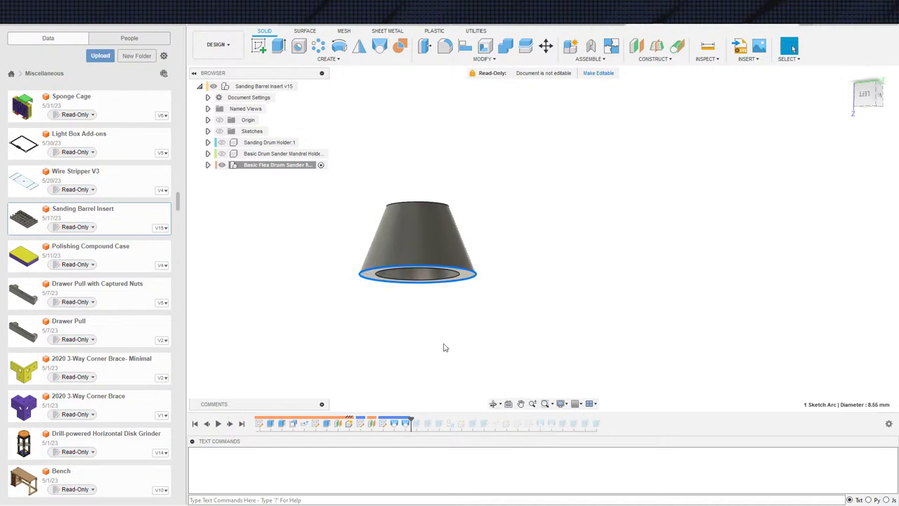
{"action": "left_click", "coordinate": [229, 423]}
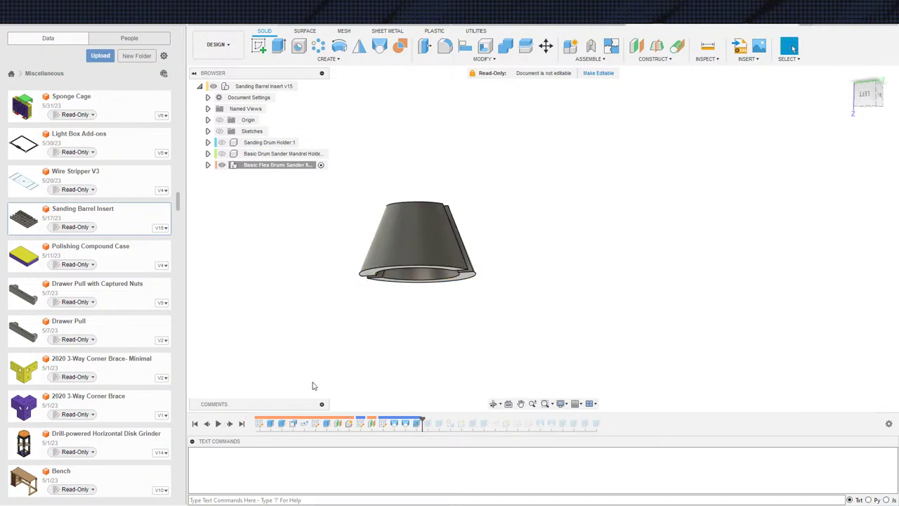
{"action": "left_click", "coordinate": [232, 425]}
{"action": "middle_click_drag", "start_coordinate": [445, 333], "coordinate": [473, 328], "text": "shift"}
{"action": "left_click", "coordinate": [230, 424]}
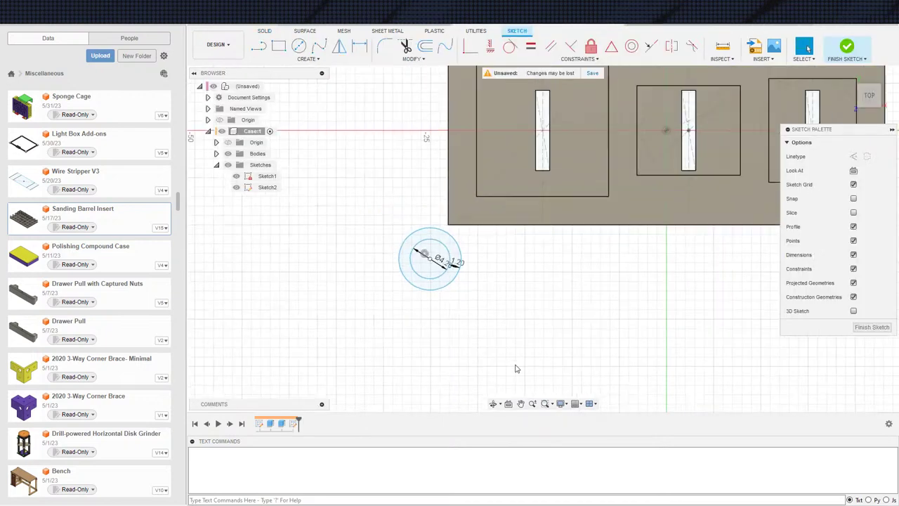
Step: Return to the case sketch and set the gap between the 4.2 mm circle and the circle around it to 2 mm
{"action": "scroll", "coordinate": [517, 369], "scroll_direction": "up", "scroll_amount": 2}
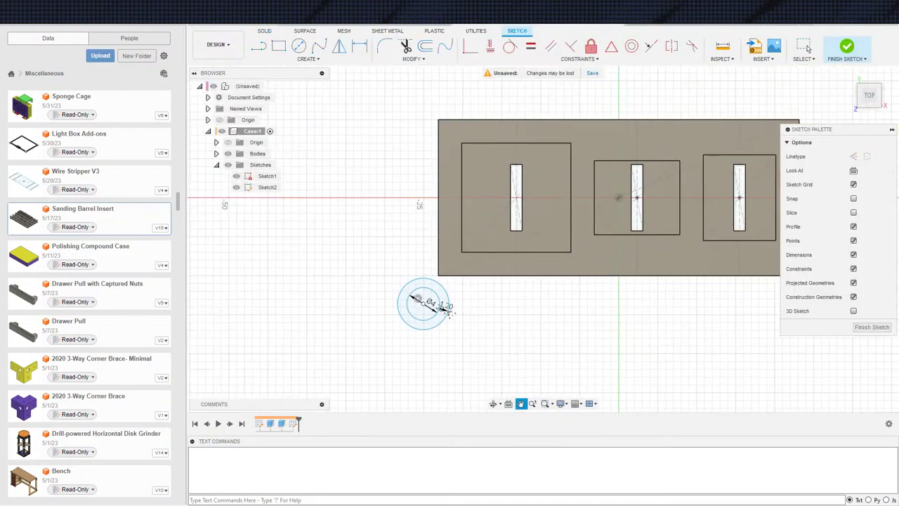
{"action": "scroll", "coordinate": [448, 329], "scroll_direction": "up", "scroll_amount": 2}
{"action": "mouse_move", "coordinate": [422, 348]}
{"action": "middle_mouse_down"}
{"action": "mouse_move", "coordinate": [445, 291]}
{"action": "mouse_move", "coordinate": [468, 310]}
{"action": "middle_mouse_up"}
{"action": "scroll", "coordinate": [475, 308], "scroll_direction": "down", "scroll_amount": 2}
{"action": "scroll", "coordinate": [474, 309], "scroll_direction": "up", "scroll_amount": 2}
{"action": "scroll", "coordinate": [462, 304], "scroll_direction": "down", "scroll_amount": 1}
{"action": "double_click", "coordinate": [429, 265]}
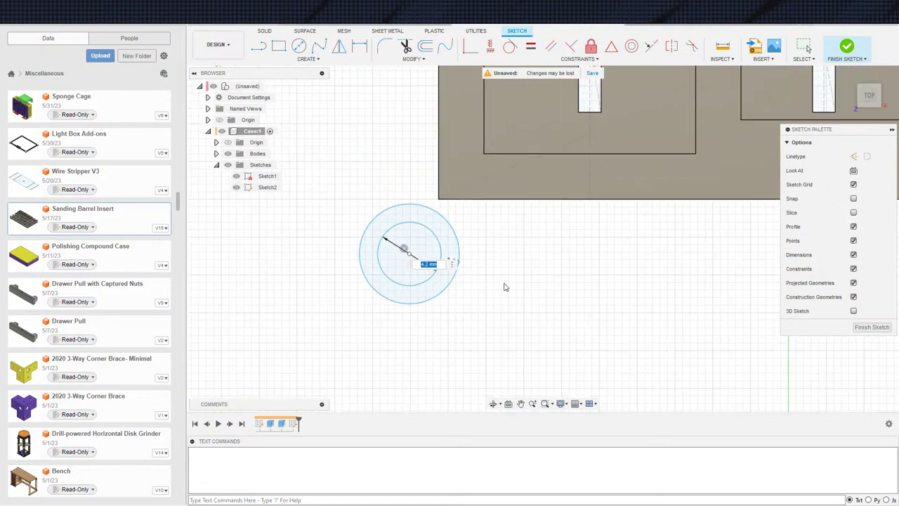
{"action": "key", "text": "Escape"}
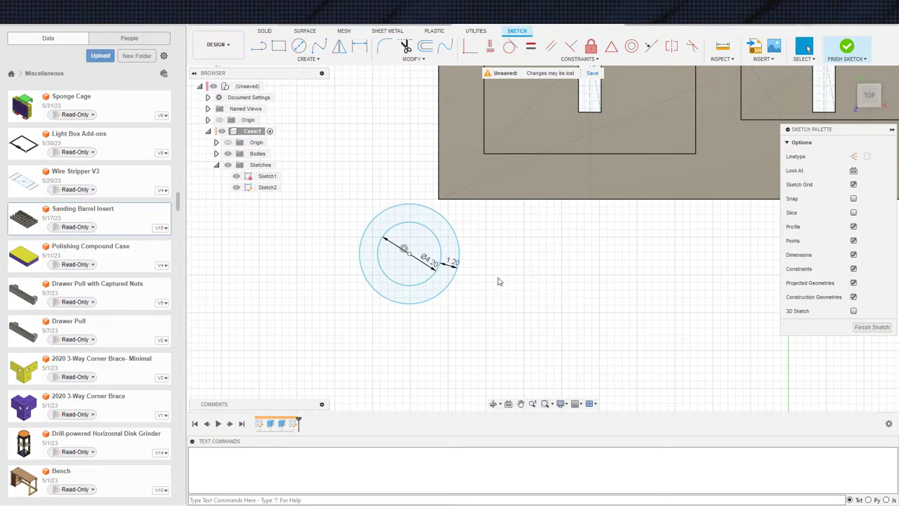
{"action": "double_click", "coordinate": [448, 266]}
{"action": "type", "text": "2"}
{"action": "key", "text": "Return"}
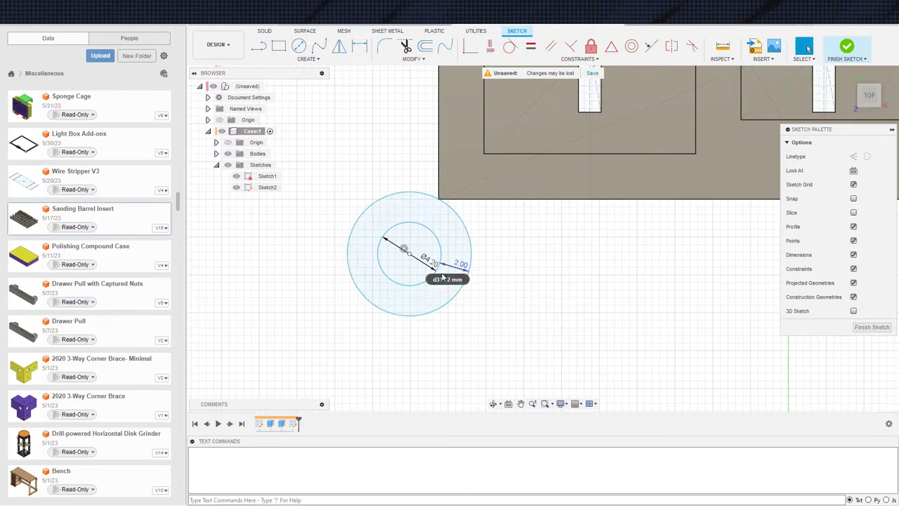
Step: Draw a third concentric circle around the existing two and set its gap to the middle circle to 1.2 mm
{"action": "key", "text": "c"}
{"action": "left_click", "coordinate": [405, 250]}
{"action": "left_click", "coordinate": [482, 287]}
{"action": "key", "text": "d"}
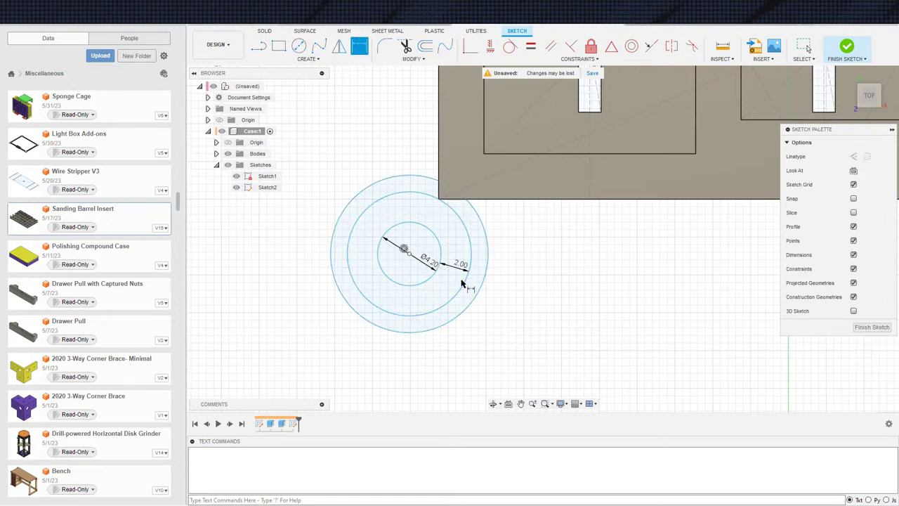
{"action": "left_click", "coordinate": [463, 285]}
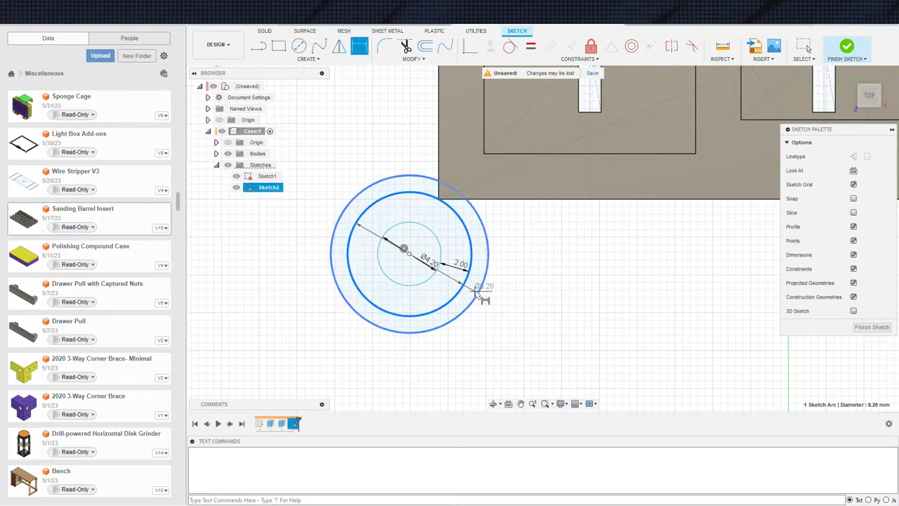
{"action": "left_click", "coordinate": [478, 292]}
{"action": "left_click", "coordinate": [474, 287]}
{"action": "type", "text": "1.2"}
{"action": "key", "text": "Return"}
{"action": "key", "text": "Escape"}
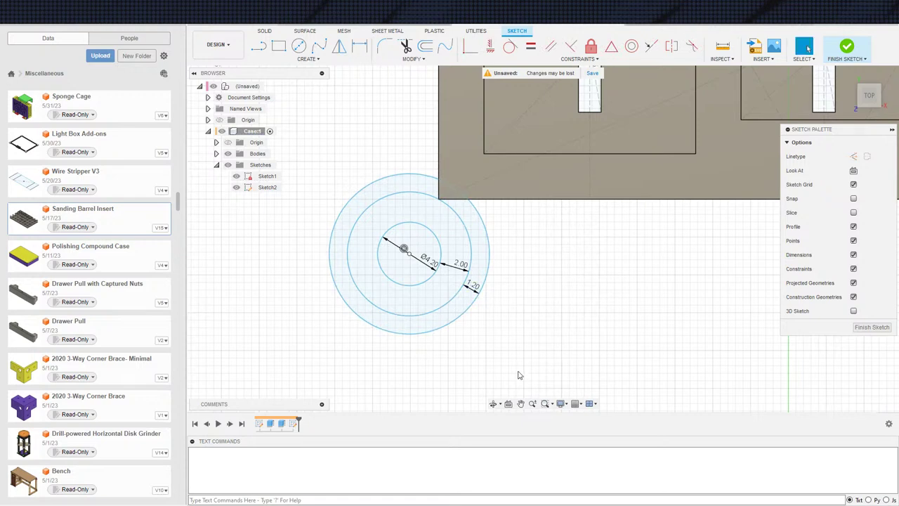
Step: Draw a fourth concentric circle outside the others and set its gap to the neighbouring circle to 1.2 mm
{"action": "scroll", "coordinate": [517, 372], "scroll_direction": "down", "scroll_amount": 2}
{"action": "scroll", "coordinate": [484, 295], "scroll_direction": "up", "scroll_amount": 2}
{"action": "scroll", "coordinate": [492, 288], "scroll_direction": "down", "scroll_amount": 1}
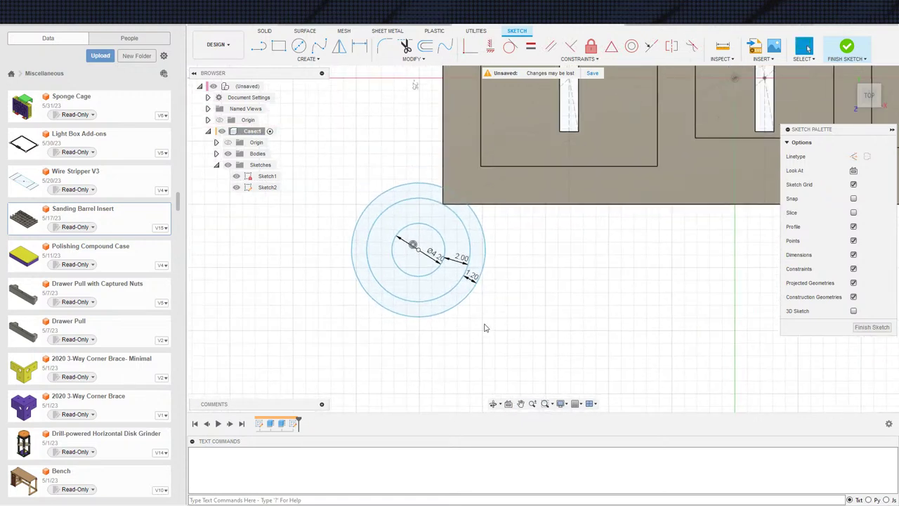
{"action": "key", "text": "s"}
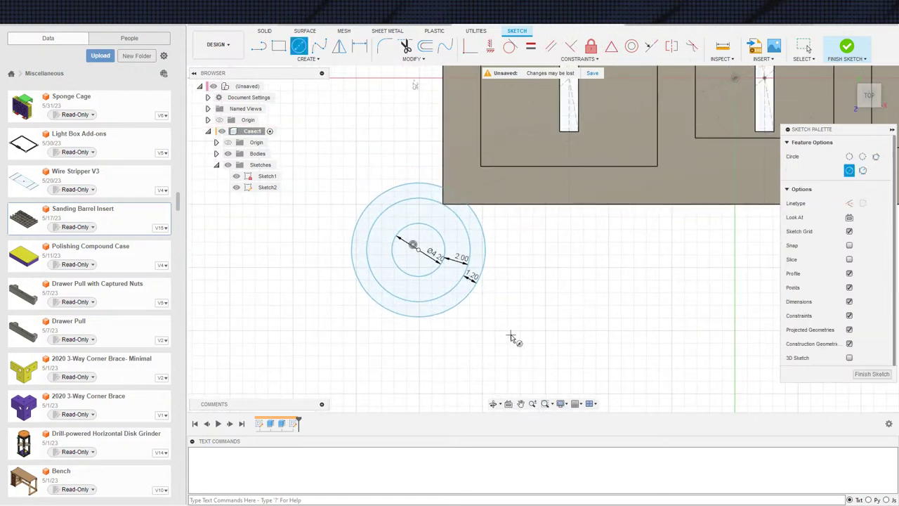
{"action": "left_click", "coordinate": [510, 338]}
{"action": "key", "text": "Escape"}
{"action": "key", "text": "o"}
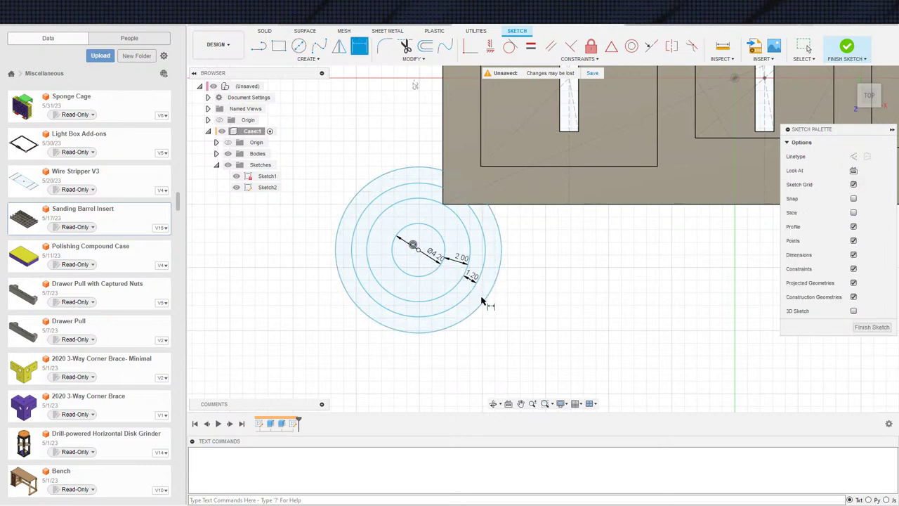
{"action": "left_click", "coordinate": [473, 292]}
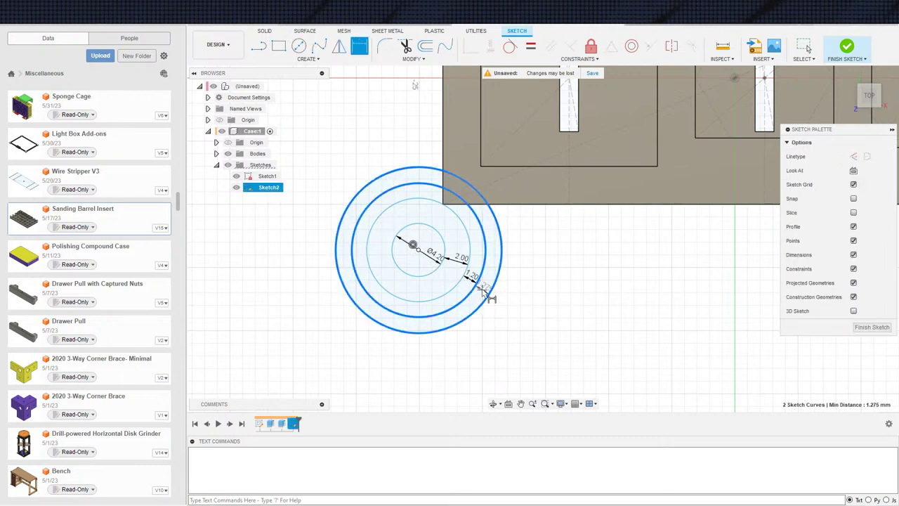
{"action": "left_click", "coordinate": [498, 292]}
{"action": "type", "text": "1.2"}
{"action": "key", "text": "Return"}
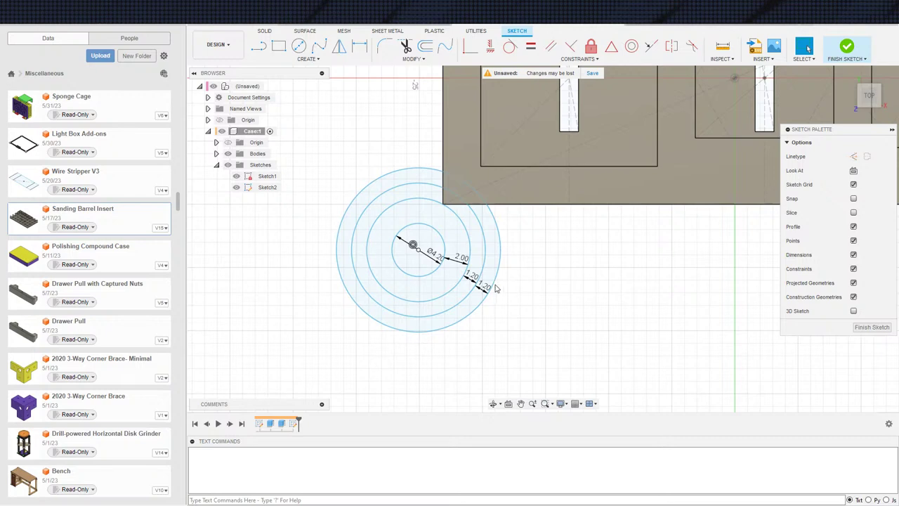
Step: Convert the outermost circle into construction geometry
{"action": "left_click", "coordinate": [495, 286]}
{"action": "key", "text": "x"}
{"action": "key", "text": "s"}
{"action": "left_click", "coordinate": [542, 332]}
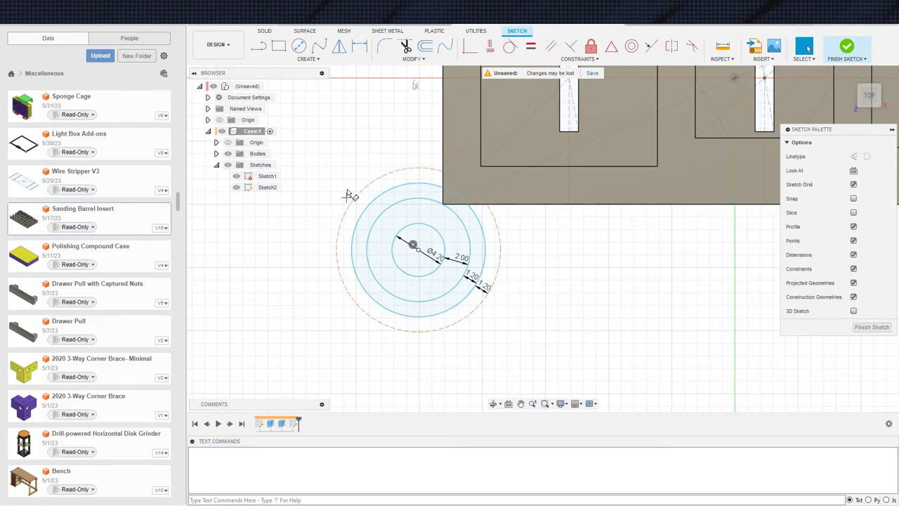
Step: Draw a three-point rectangle about 16 mm wide around the concentric circles and remove the vertical constraint from its side
{"action": "key", "text": "r"}
{"action": "left_click", "coordinate": [340, 151]}
{"action": "left_click", "coordinate": [340, 347]}
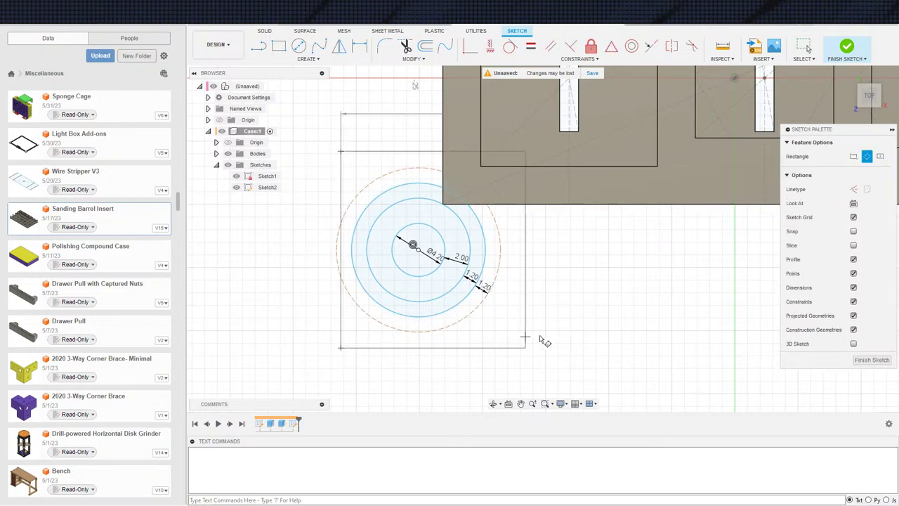
{"action": "left_click", "coordinate": [542, 341]}
{"action": "key", "text": "Escape"}
{"action": "left_click", "coordinate": [357, 200]}
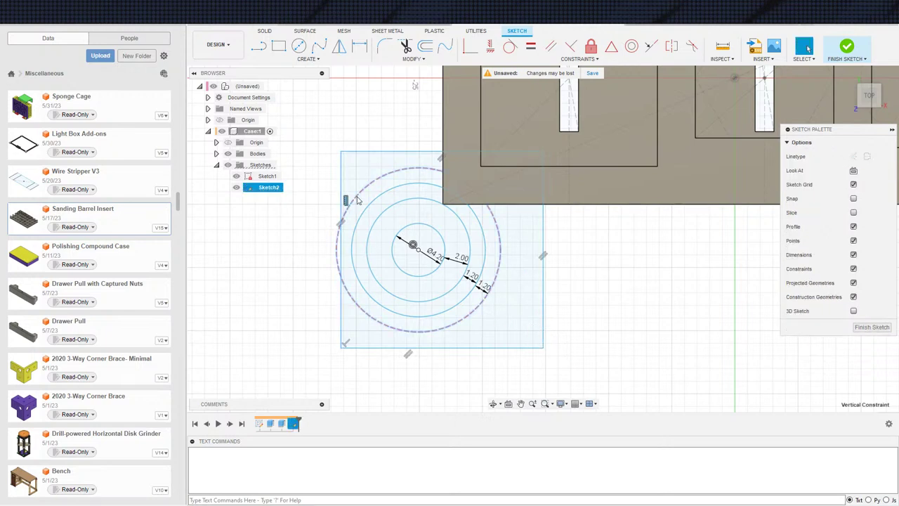
Step: Project the case's long edge nearest the circles into the sketch
{"action": "scroll", "coordinate": [398, 260], "scroll_direction": "down", "scroll_amount": 4}
{"action": "key", "text": "s"}
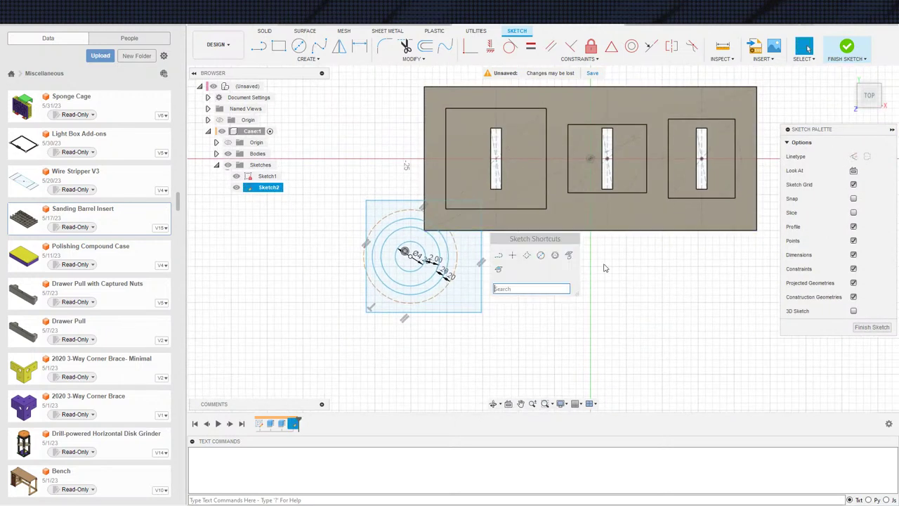
{"action": "left_click", "coordinate": [572, 253]}
{"action": "left_click", "coordinate": [522, 213]}
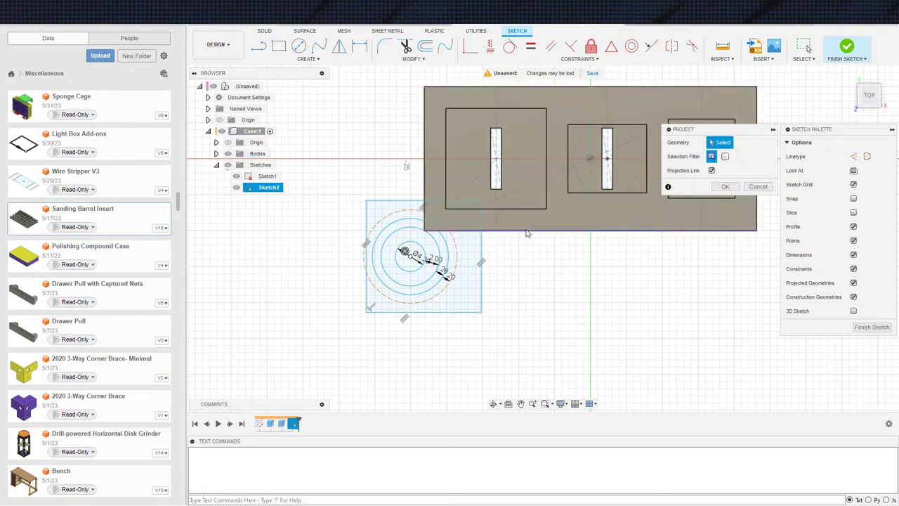
{"action": "left_click", "coordinate": [723, 189]}
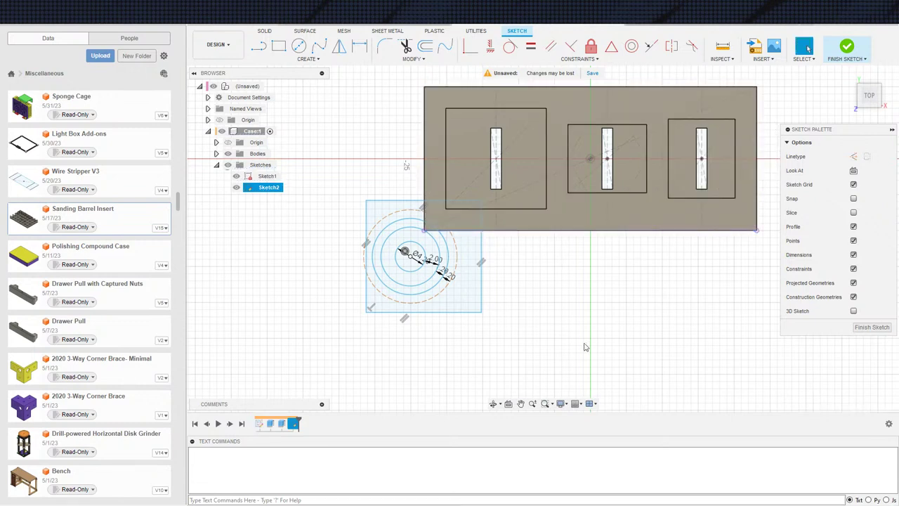
Step: Make the rectangle's upper side parallel to the projected case edge
{"action": "mouse_move", "coordinate": [574, 365]}
{"action": "middle_mouse_down"}
{"action": "mouse_move", "coordinate": [584, 328]}
{"action": "mouse_move", "coordinate": [576, 353]}
{"action": "middle_mouse_up"}
{"action": "scroll", "coordinate": [577, 353], "scroll_direction": "down", "scroll_amount": 1}
{"action": "left_click", "coordinate": [404, 205]}
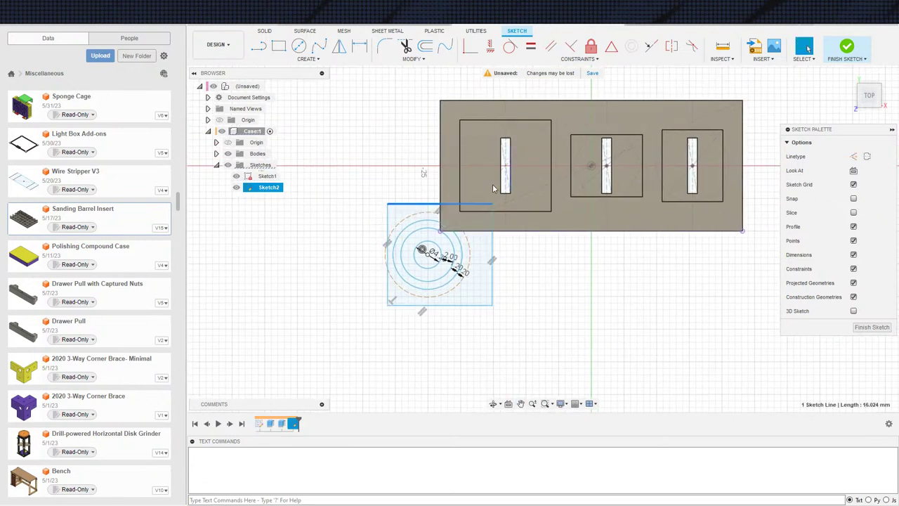
{"action": "left_click", "coordinate": [550, 47]}
{"action": "left_click", "coordinate": [529, 231]}
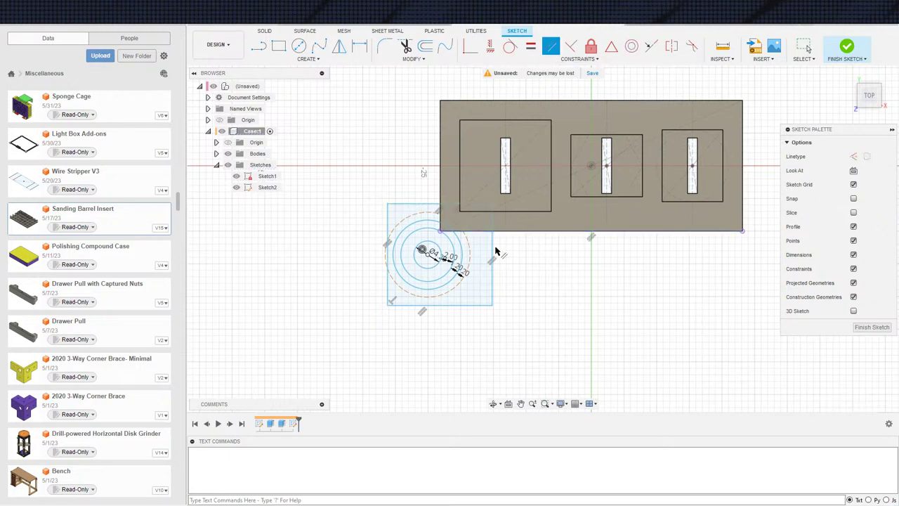
{"action": "key", "text": "Escape"}
Step: Constrain all four sides of the rectangle tangent to the outer construction circle
{"action": "scroll", "coordinate": [456, 292], "scroll_direction": "down", "scroll_amount": 2}
{"action": "scroll", "coordinate": [435, 294], "scroll_direction": "up", "scroll_amount": 2}
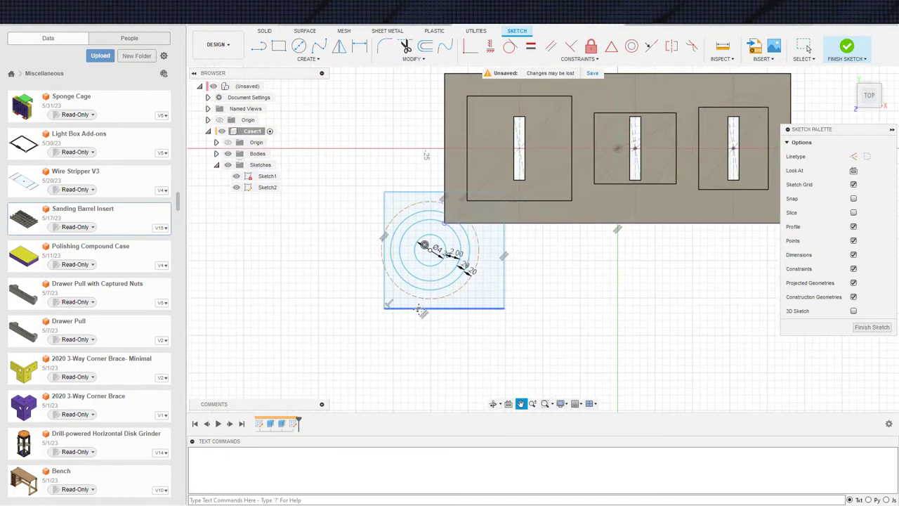
{"action": "left_click", "coordinate": [453, 305]}
{"action": "left_click", "coordinate": [454, 309]}
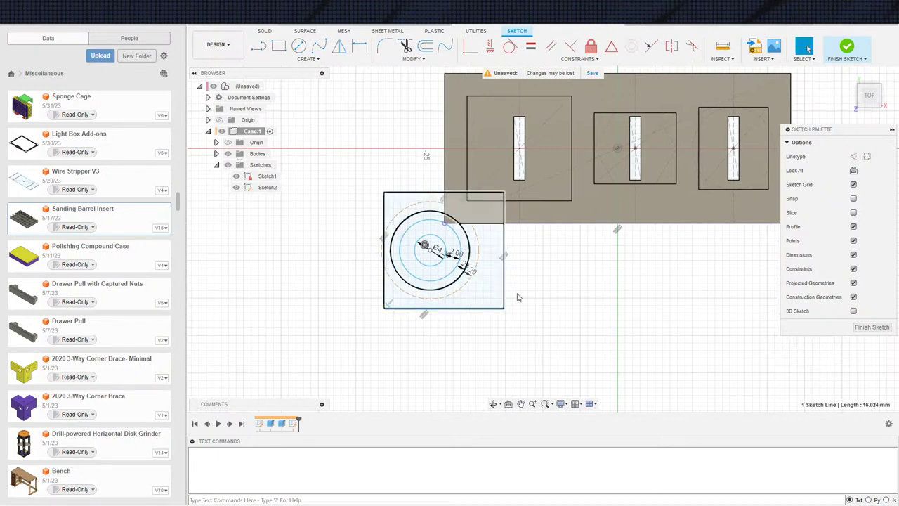
{"action": "left_click", "coordinate": [466, 297]}
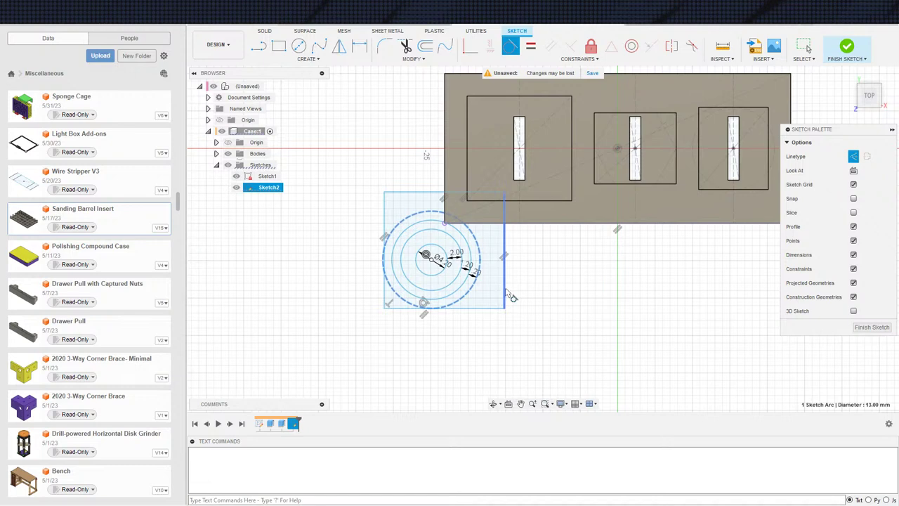
{"action": "left_click", "coordinate": [504, 294]}
{"action": "left_click", "coordinate": [430, 193]}
{"action": "left_click_drag", "start_coordinate": [432, 213], "coordinate": [430, 215]}
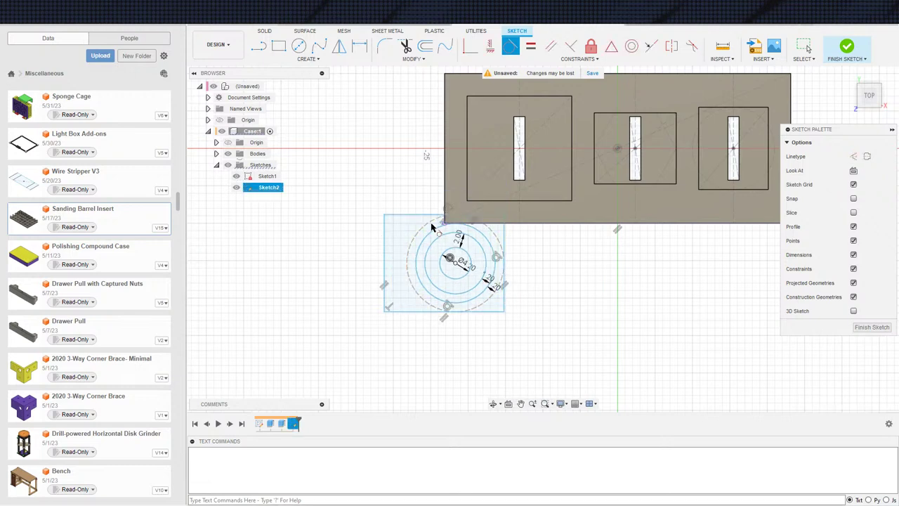
{"action": "left_click", "coordinate": [389, 277]}
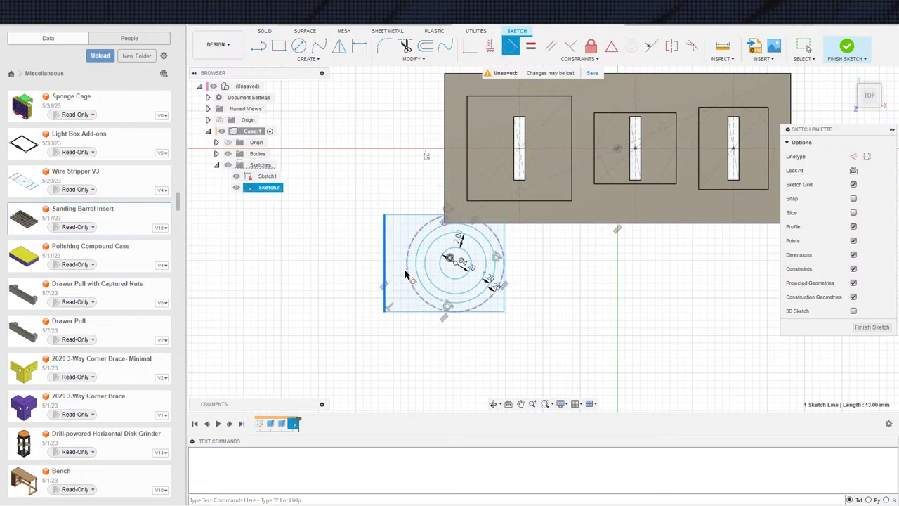
{"action": "left_click", "coordinate": [407, 274]}
{"action": "key", "text": "Escape"}
{"action": "scroll", "coordinate": [453, 300], "scroll_direction": "down", "scroll_amount": 1}
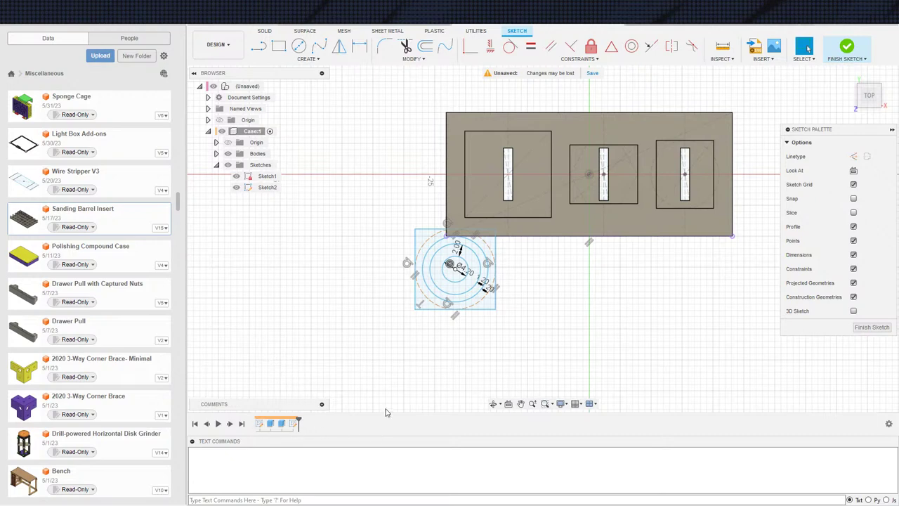
{"action": "scroll", "coordinate": [386, 413], "scroll_direction": "up", "scroll_amount": 4}
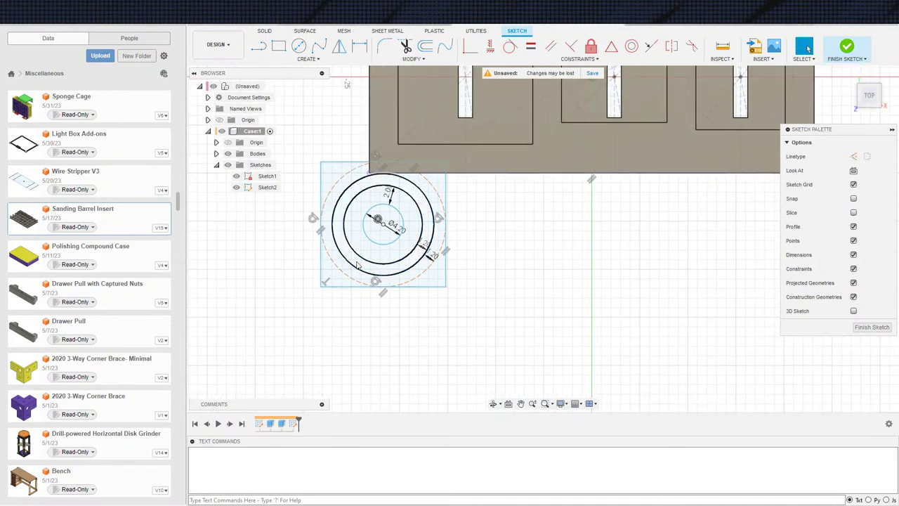
{"action": "key", "text": "ctrl+z"}
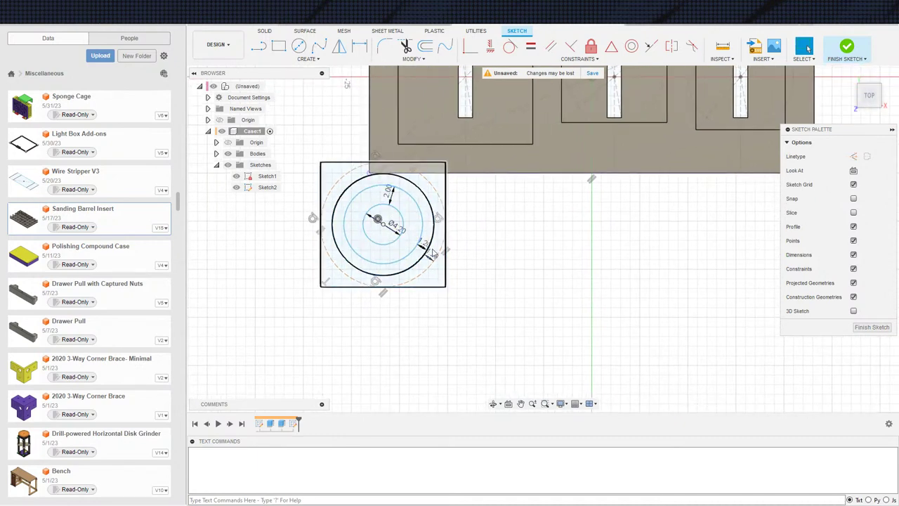
Step: Select the concentric circles with their enclosing square and move them clear of the case, below its long edge
{"action": "scroll", "coordinate": [432, 262], "scroll_direction": "down", "scroll_amount": 5}
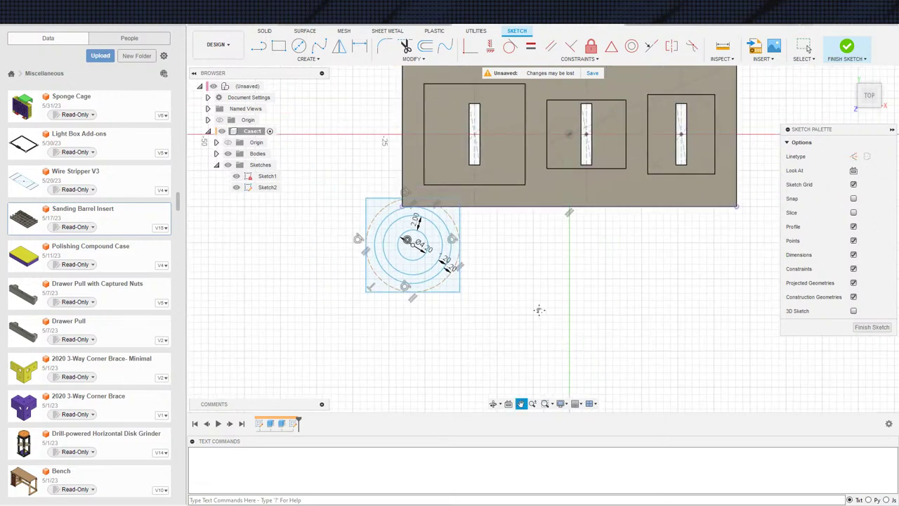
{"action": "left_click_drag", "start_coordinate": [314, 152], "coordinate": [468, 305]}
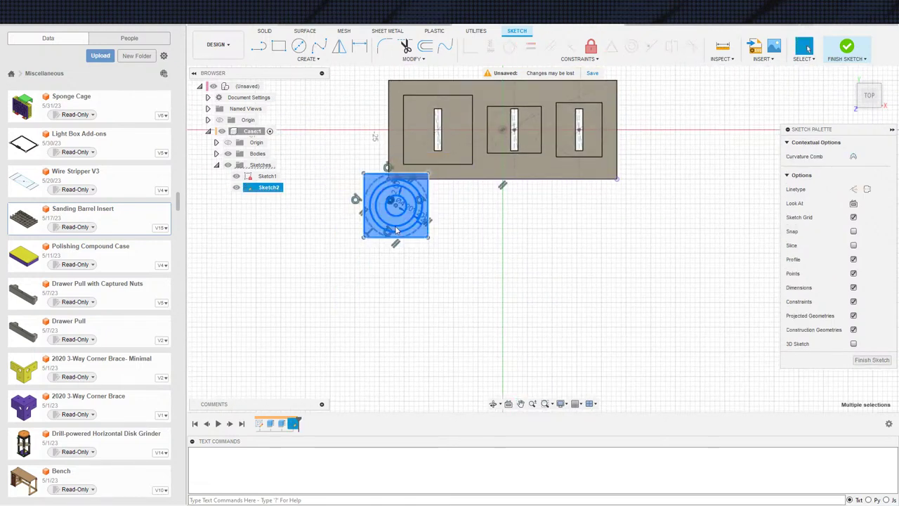
{"action": "left_click_drag", "start_coordinate": [395, 206], "coordinate": [407, 247]}
{"action": "scroll", "coordinate": [457, 239], "scroll_direction": "up", "scroll_amount": 2}
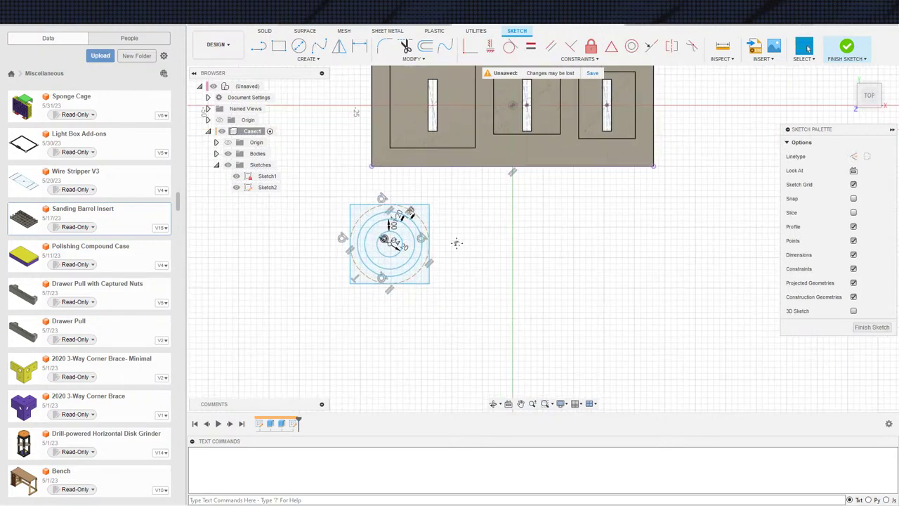
Step: Draw a three-point rectangle about 24 mm tall and 52 mm wide around the square, just below the case
{"action": "key", "text": "s"}
{"action": "left_click", "coordinate": [395, 268]}
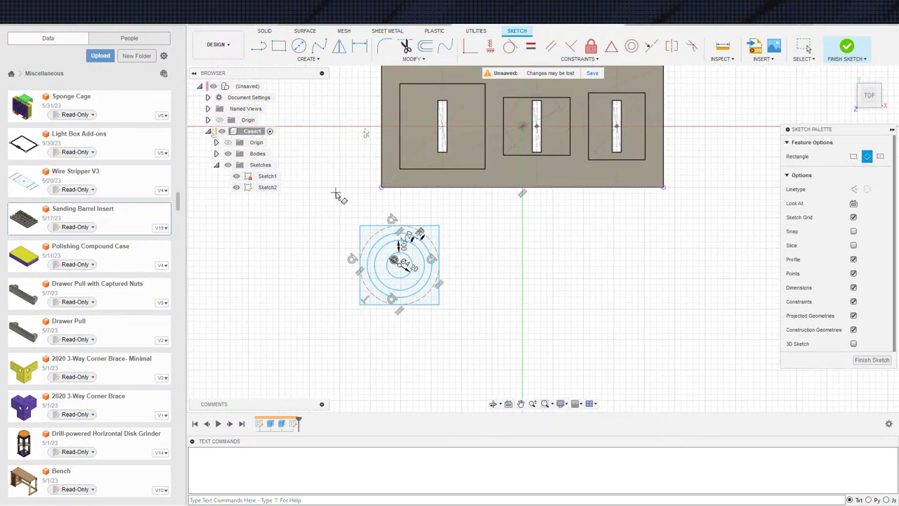
{"action": "left_click", "coordinate": [336, 192]}
{"action": "left_click", "coordinate": [298, 192]}
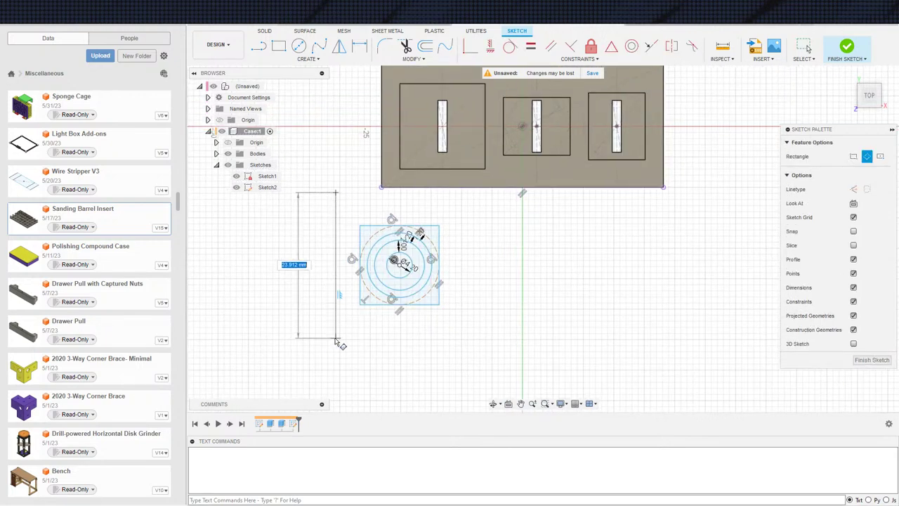
{"action": "left_click", "coordinate": [653, 329]}
{"action": "middle_click_drag", "start_coordinate": [668, 325], "coordinate": [648, 357]}
{"action": "key", "text": "Escape"}
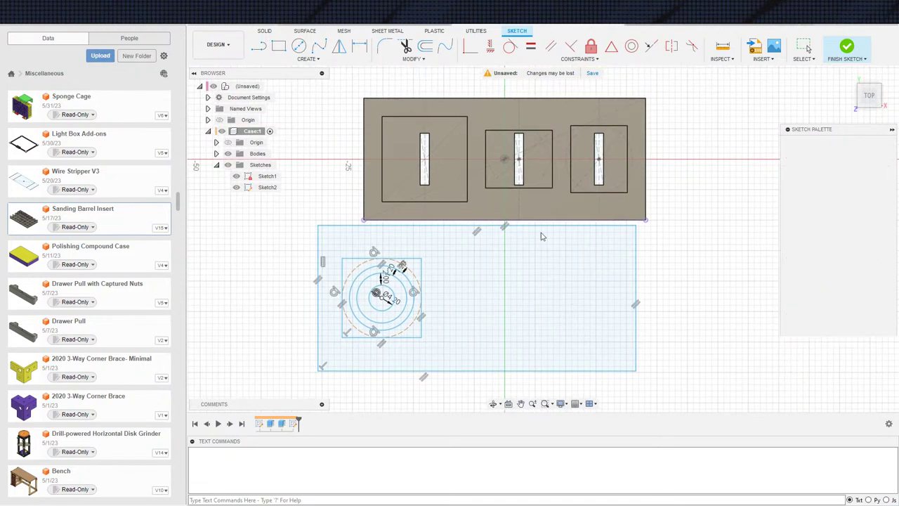
{"action": "middle_click_drag", "start_coordinate": [542, 231], "coordinate": [532, 256]}
{"action": "middle_click_drag", "start_coordinate": [344, 257], "coordinate": [312, 175]}
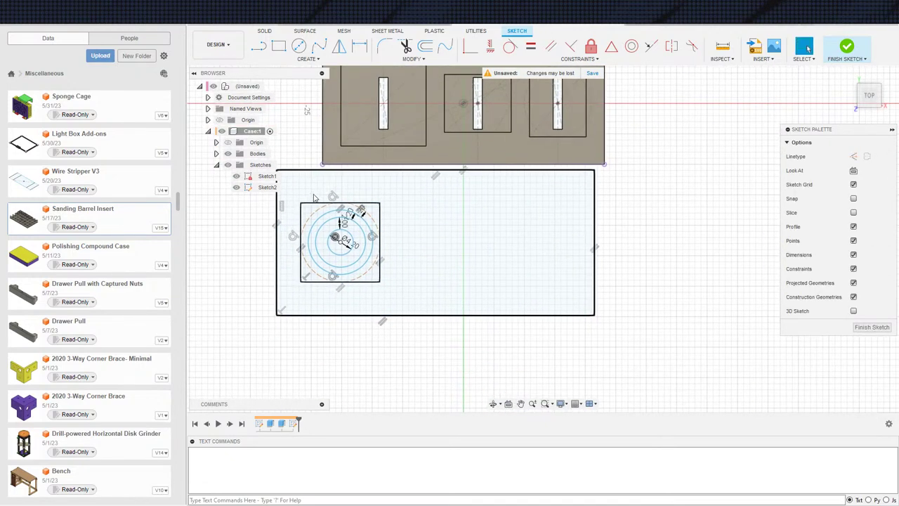
{"action": "middle_click_drag", "start_coordinate": [291, 202], "coordinate": [314, 227]}
{"action": "key", "text": "s"}
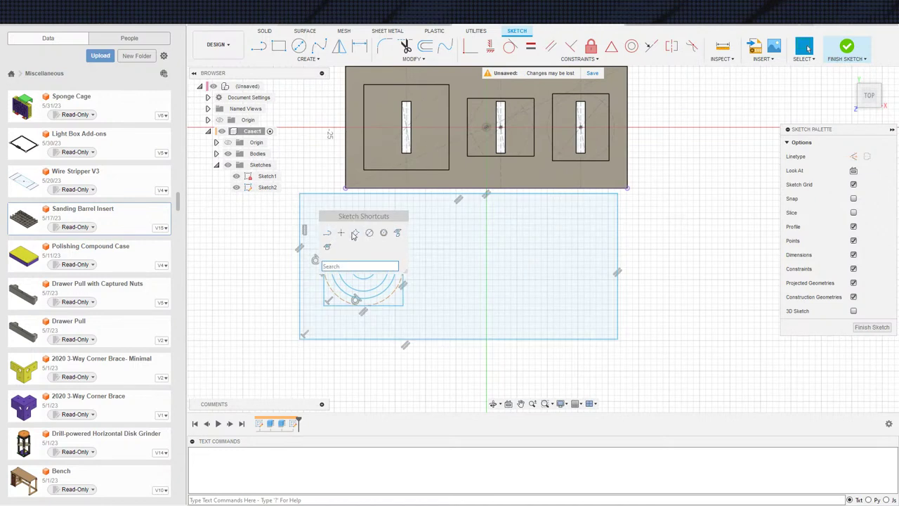
{"action": "left_click", "coordinate": [355, 235]}
{"action": "key", "text": "Escape"}
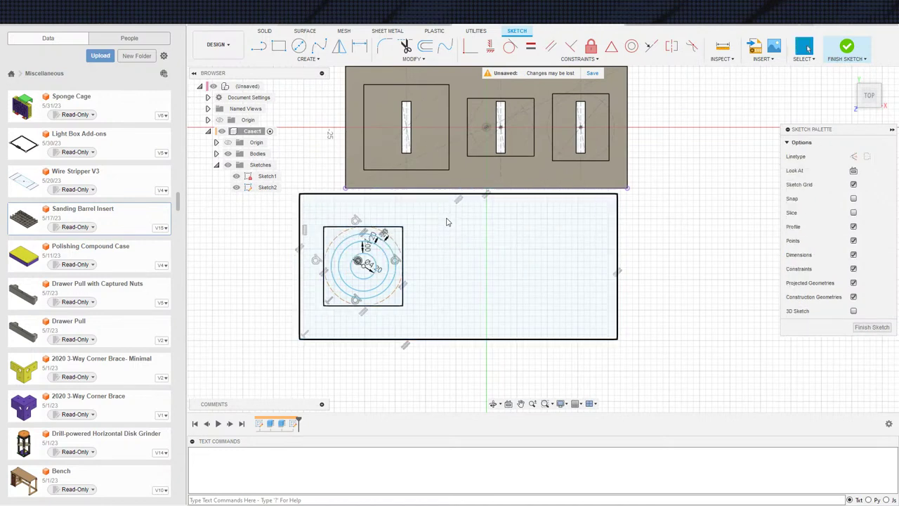
{"action": "key", "text": "s"}
{"action": "left_click", "coordinate": [530, 315]}
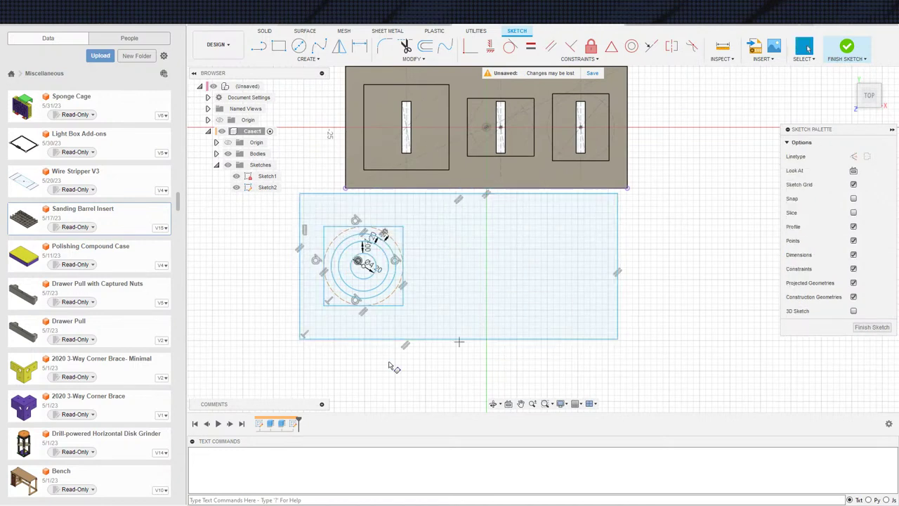
{"action": "left_click", "coordinate": [318, 381]}
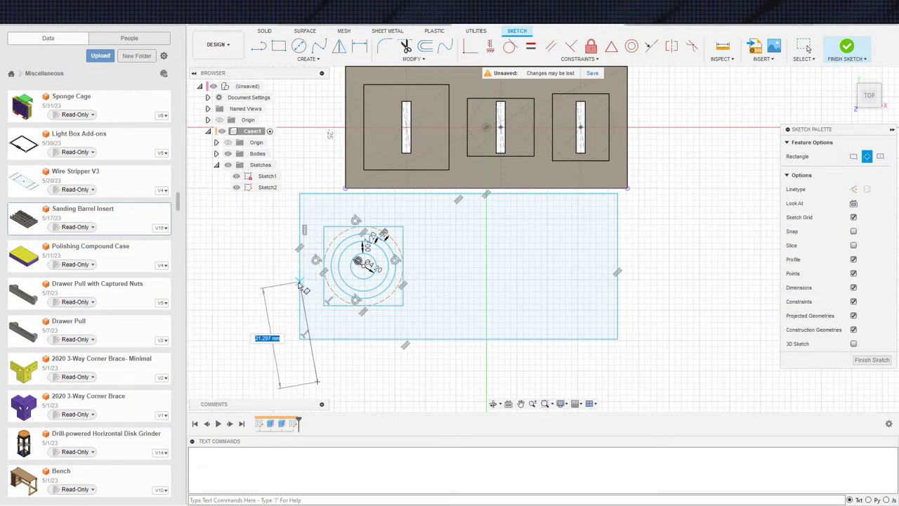
{"action": "key", "text": "Escape"}
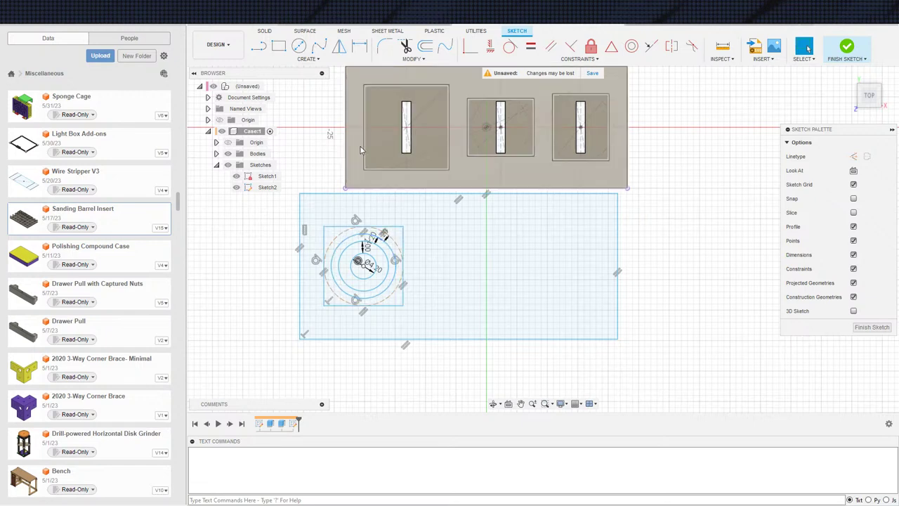
{"action": "scroll", "coordinate": [334, 230], "scroll_direction": "up", "scroll_amount": 2}
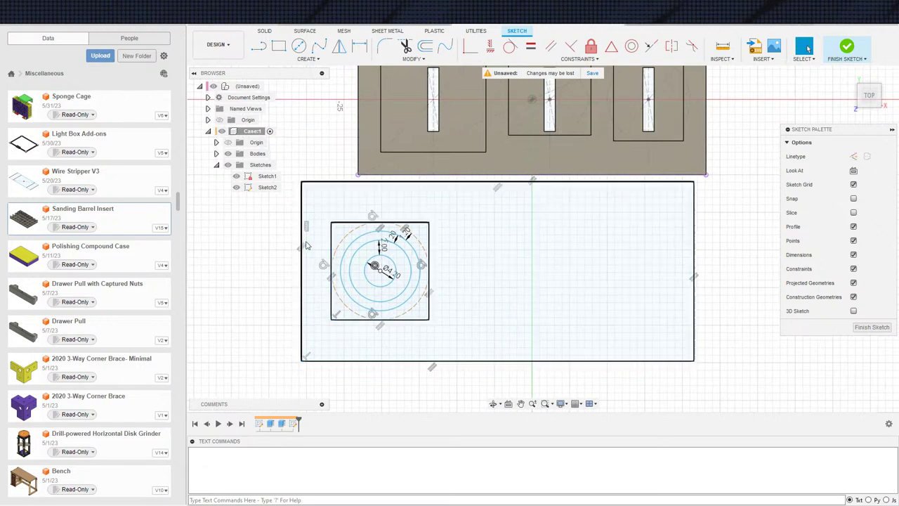
{"action": "scroll", "coordinate": [335, 230], "scroll_direction": "down", "scroll_amount": 3}
{"action": "middle_click_drag", "start_coordinate": [484, 229], "coordinate": [440, 258]}
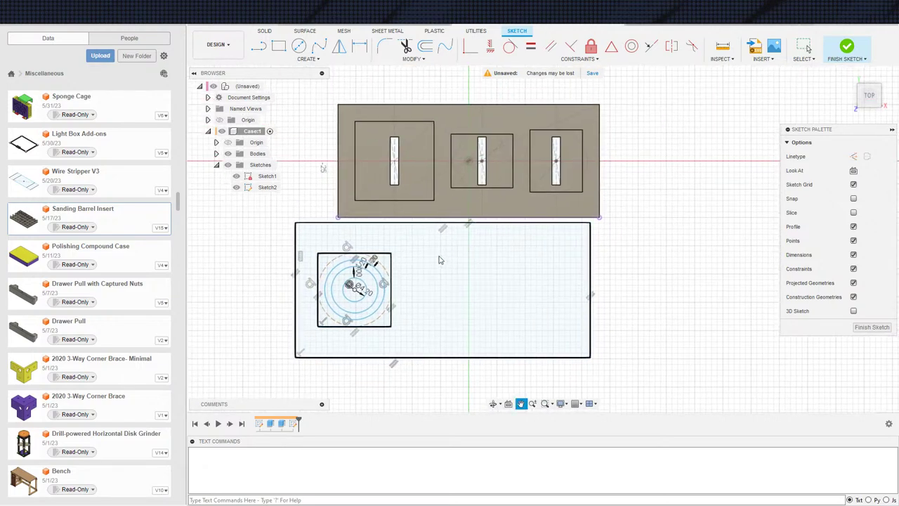
{"action": "key", "text": "d"}
{"action": "key", "text": "d"}
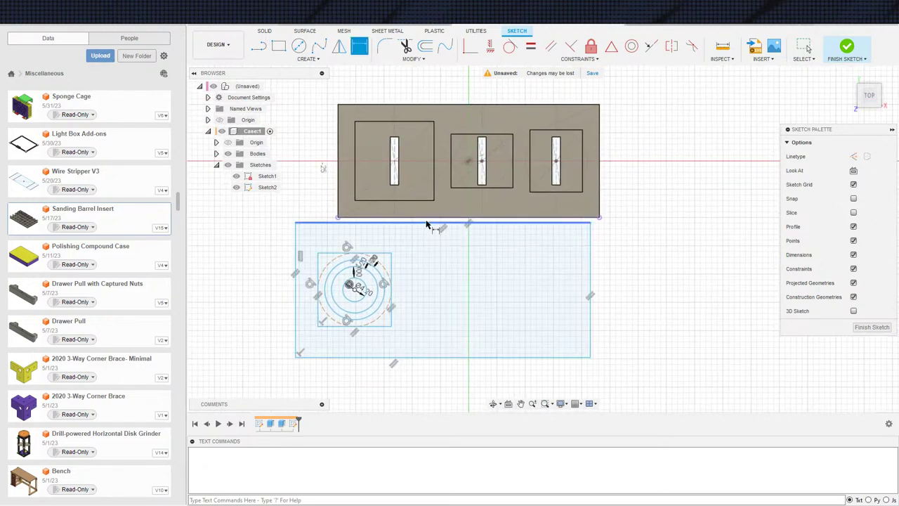
{"action": "scroll", "coordinate": [427, 223], "scroll_direction": "down", "scroll_amount": 1}
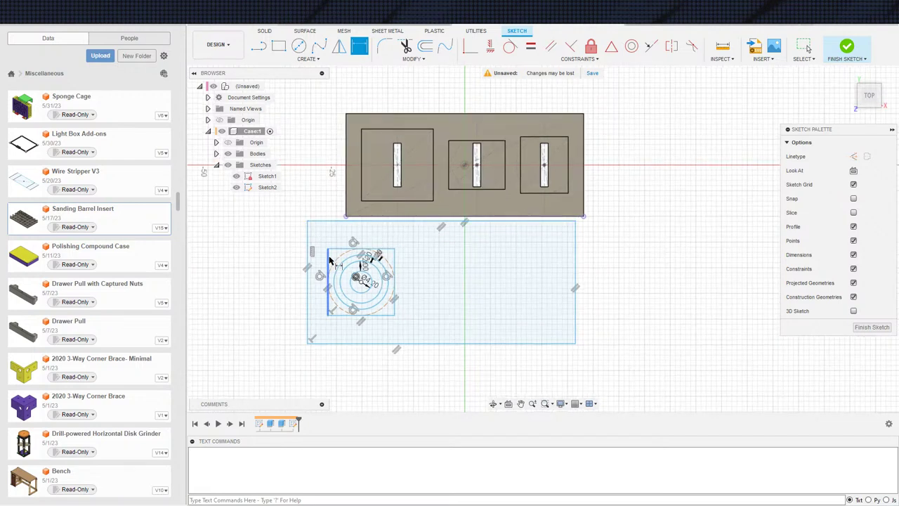
{"action": "key", "text": "Escape"}
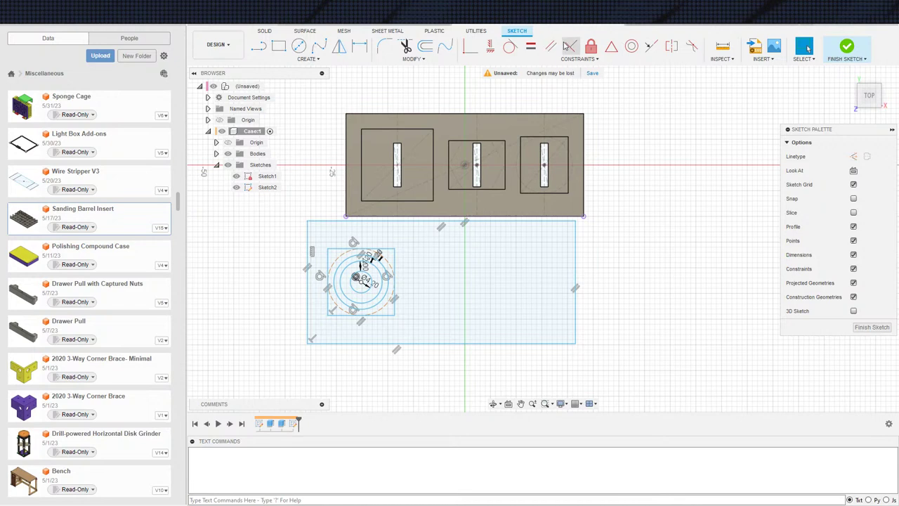
Step: Make the small square's upper and left sides collinear with the matching sides of the large rectangle
{"action": "left_click", "coordinate": [651, 46]}
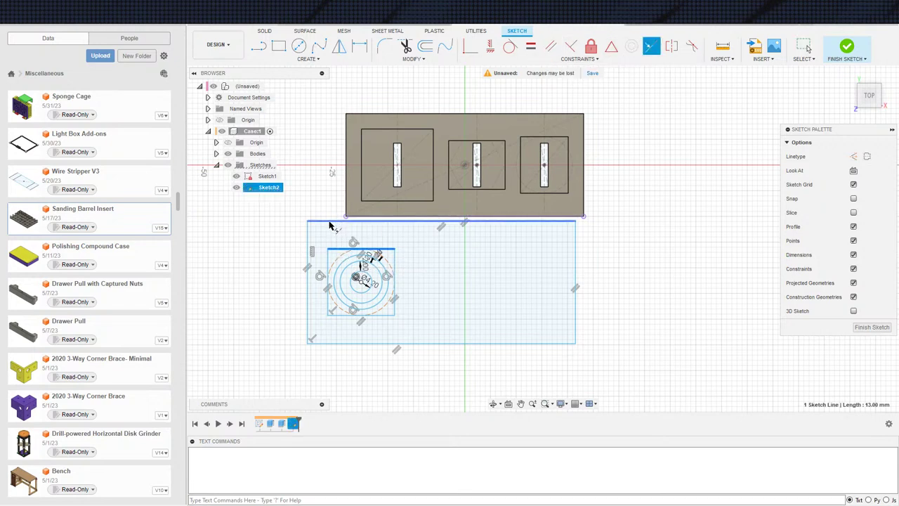
{"action": "left_click", "coordinate": [332, 223]}
{"action": "left_click", "coordinate": [328, 270]}
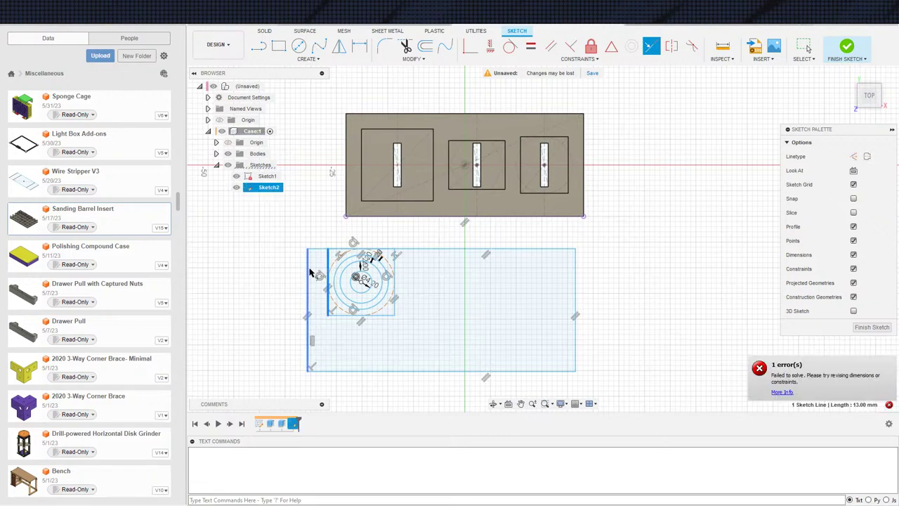
{"action": "left_click", "coordinate": [308, 274]}
{"action": "key", "text": "Escape"}
{"action": "middle_click_drag", "start_coordinate": [438, 270], "coordinate": [441, 245]}
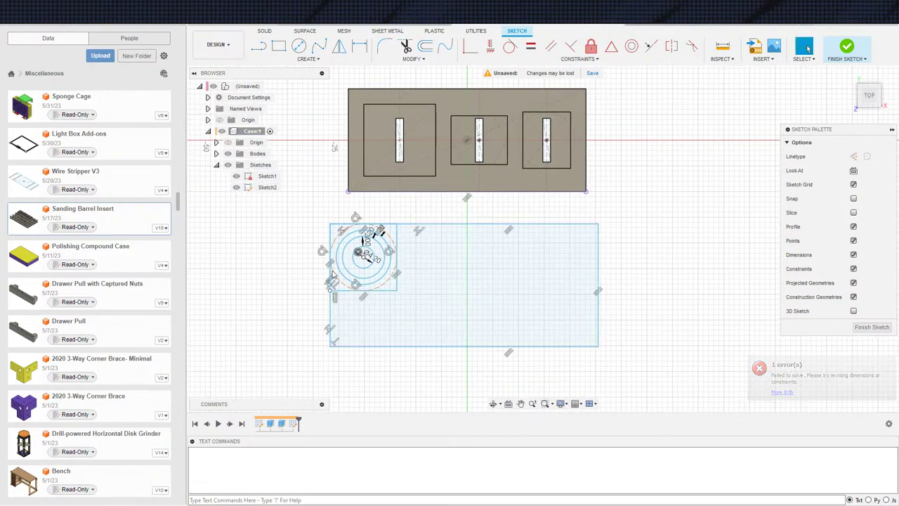
Step: Dimension the large rectangle's length as 4 times the sum of the 4.20 mm diameter and twice each linked 2.00, 1.20 and 1.20 mm offset
{"action": "scroll", "coordinate": [411, 270], "scroll_direction": "down", "scroll_amount": 2}
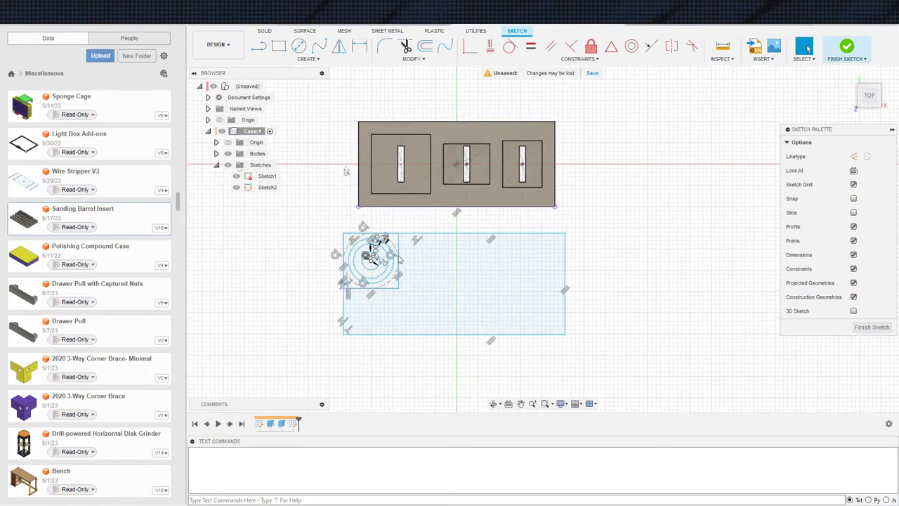
{"action": "key", "text": "d"}
{"action": "left_click", "coordinate": [426, 234]}
{"action": "left_click", "coordinate": [427, 224]}
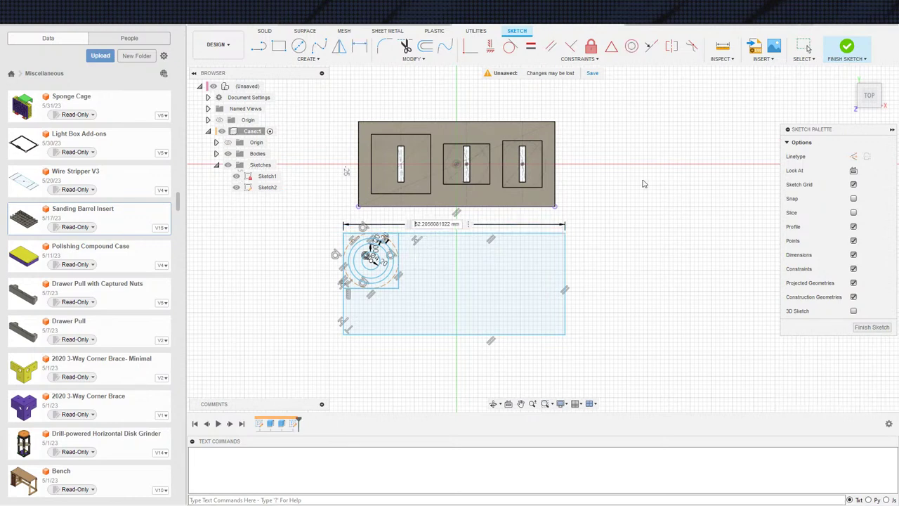
{"action": "scroll", "coordinate": [425, 315], "scroll_direction": "up", "scroll_amount": 4}
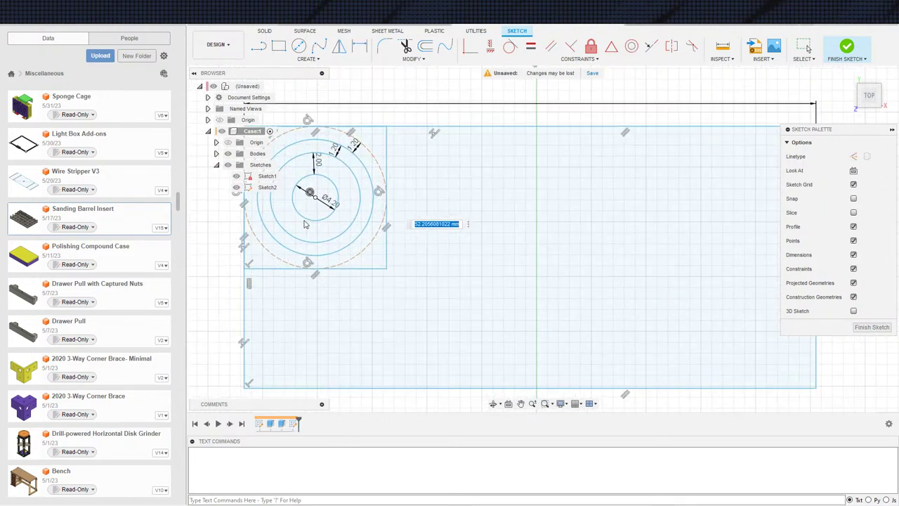
{"action": "key", "text": "BackSpace"}
{"action": "type", "text": "("}
{"action": "left_click", "coordinate": [328, 209]}
{"action": "type", "text": "+"}
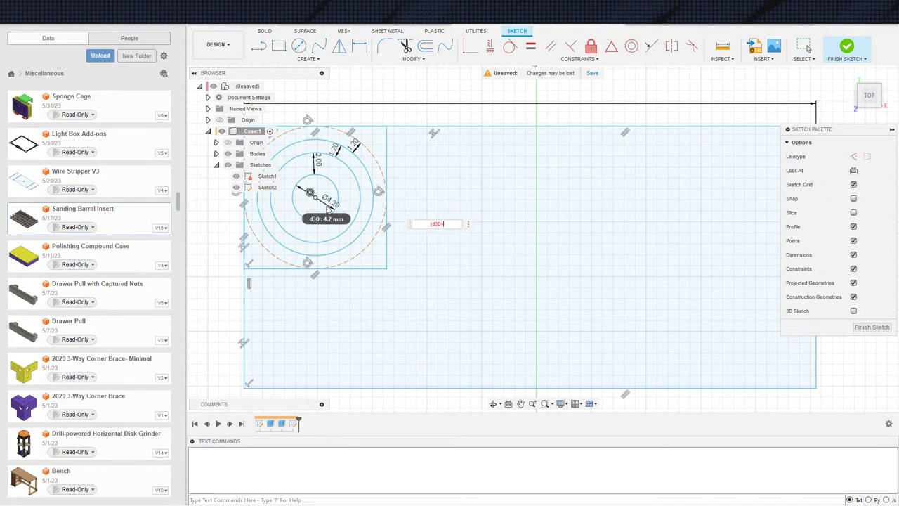
{"action": "left_click", "coordinate": [329, 185]}
{"action": "type", "text": "*2"}
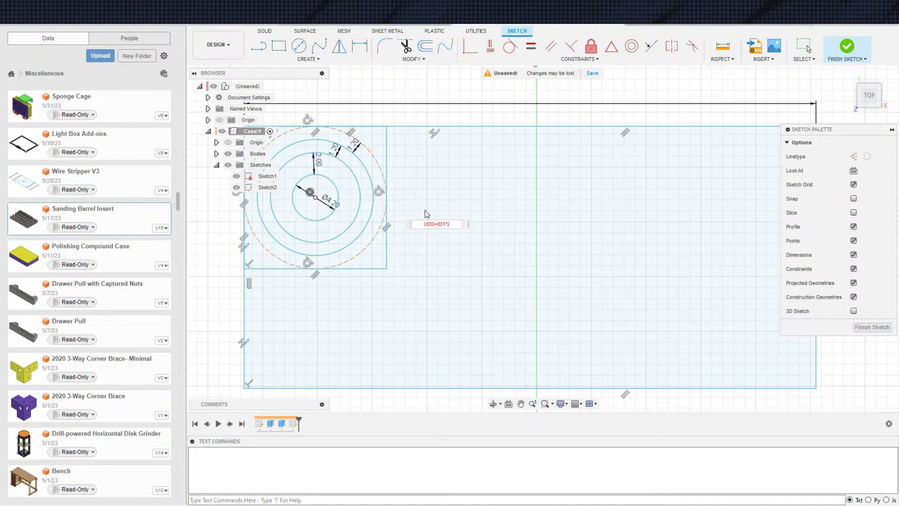
{"action": "type", "text": "+"}
{"action": "left_click", "coordinate": [338, 156]}
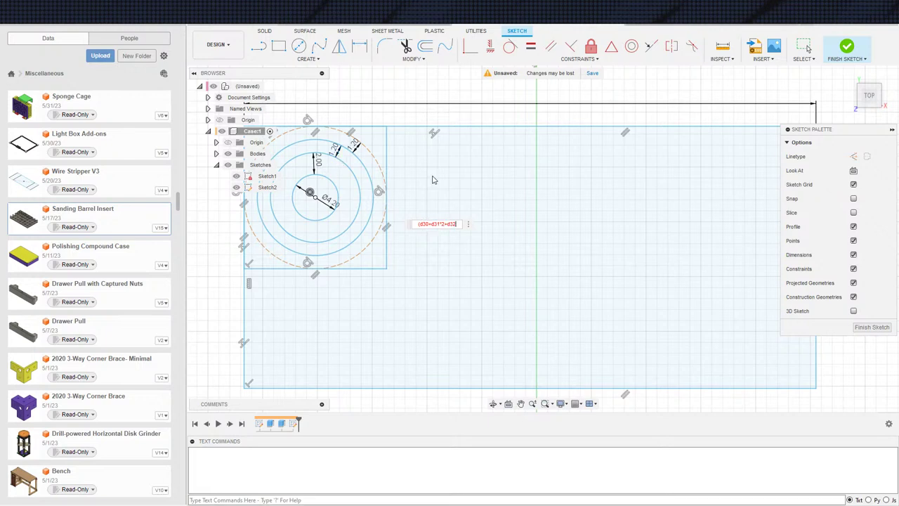
{"action": "type", "text": "*2"}
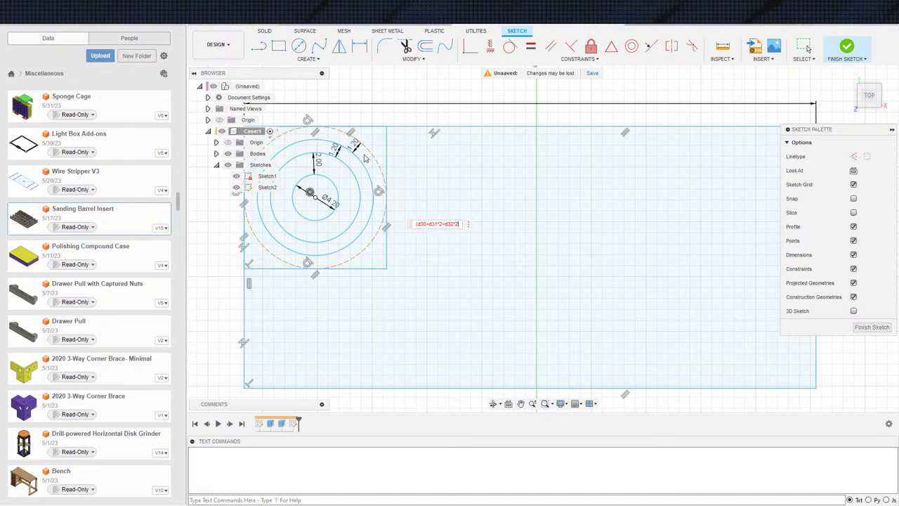
{"action": "type", "text": "+"}
{"action": "left_click", "coordinate": [355, 146]}
{"action": "type", "text": "*2)*4"}
{"action": "key", "text": "Return"}
{"action": "scroll", "coordinate": [407, 281], "scroll_direction": "down", "scroll_amount": 4}
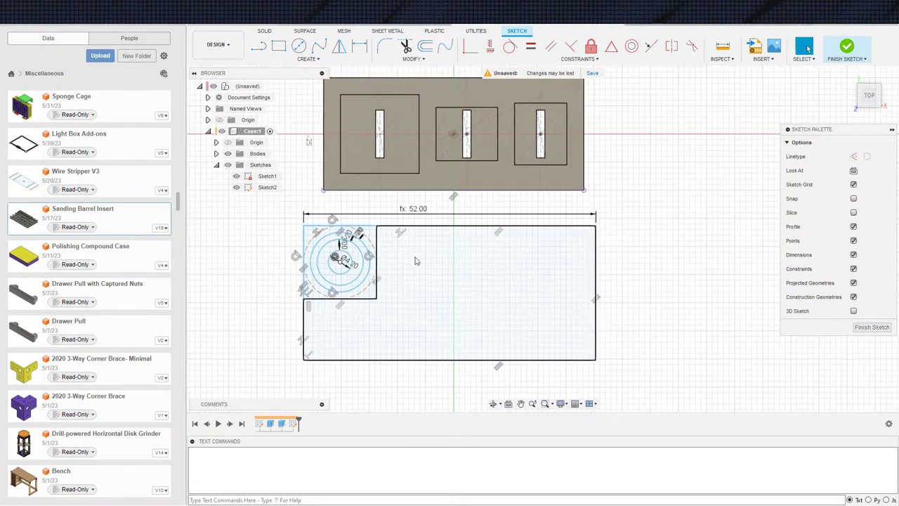
Step: Apply a midpoint constraint to centre the large rectangle's upper side on the projected case edge
{"action": "left_click", "coordinate": [415, 260]}
{"action": "left_click", "coordinate": [443, 227]}
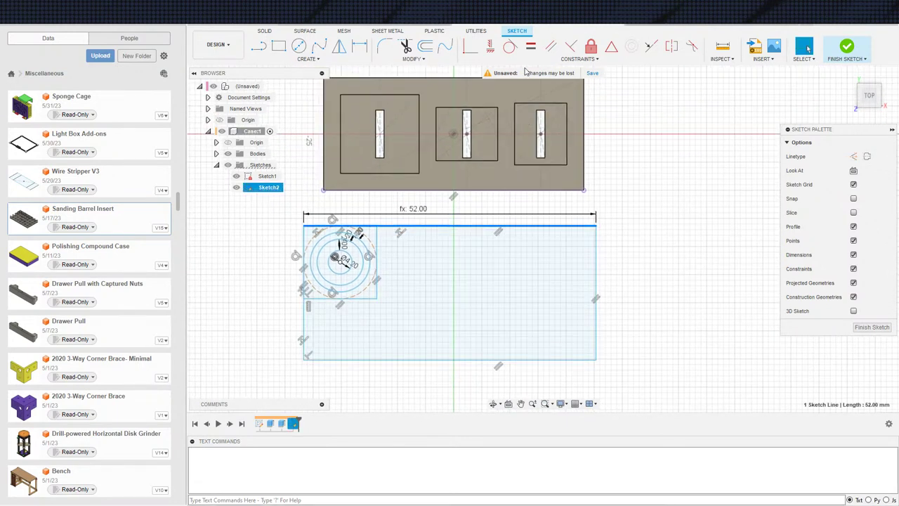
{"action": "left_click", "coordinate": [617, 51]}
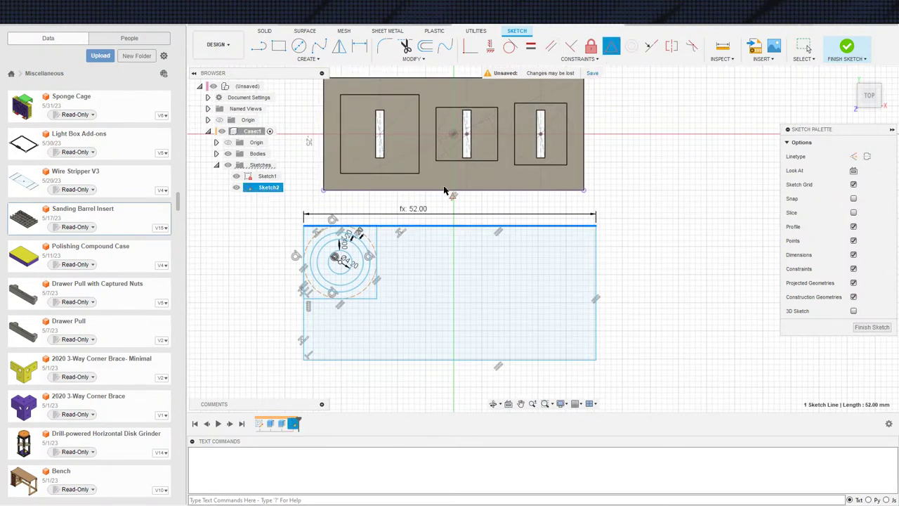
{"action": "left_click", "coordinate": [453, 195]}
{"action": "scroll", "coordinate": [443, 267], "scroll_direction": "down", "scroll_amount": 1}
{"action": "key", "text": "Escape"}
{"action": "scroll", "coordinate": [331, 291], "scroll_direction": "up", "scroll_amount": 2}
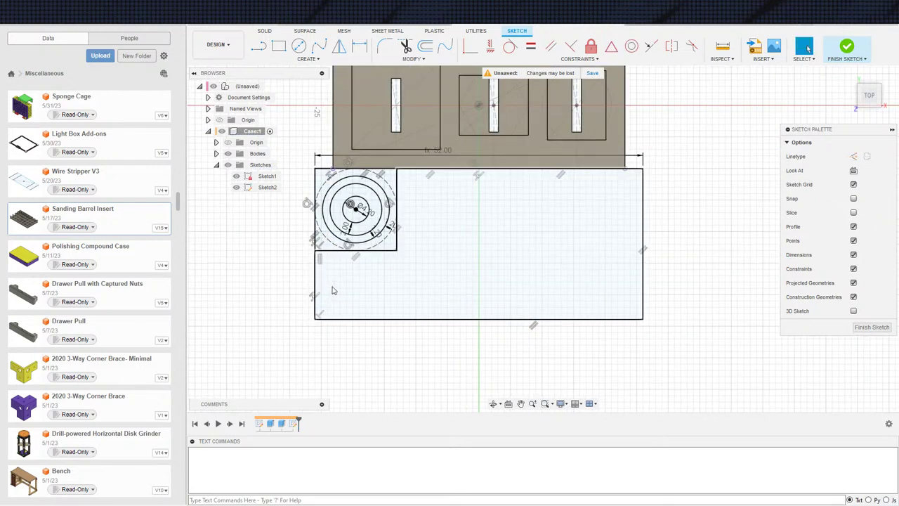
{"action": "key", "text": "d"}
{"action": "left_click", "coordinate": [316, 286]}
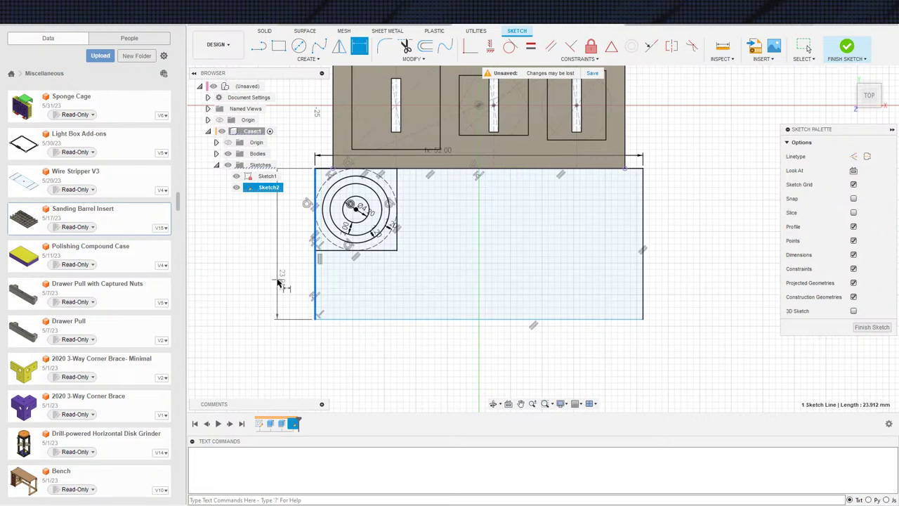
{"action": "key", "text": "Escape"}
{"action": "key", "text": "Escape"}
Step: Reposition the large rectangle's 52 mm length dimension inside the rectangle, below the small square
{"action": "left_click_drag", "start_coordinate": [441, 153], "coordinate": [455, 265]}
Step: Add a user parameter named FlexWall in mm with the expression 1.2
{"action": "left_click", "coordinate": [411, 59]}
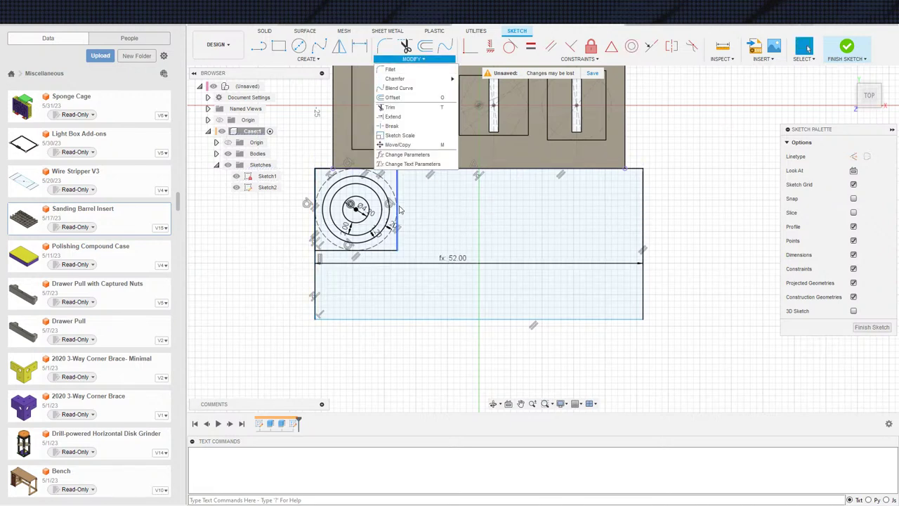
{"action": "left_click", "coordinate": [414, 156]}
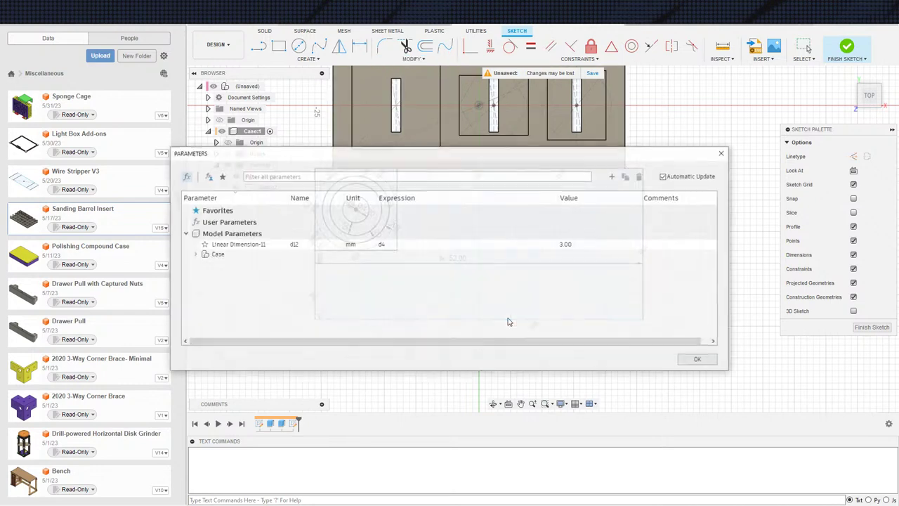
{"action": "left_click", "coordinate": [613, 176]}
{"action": "type", "text": "Fle"}
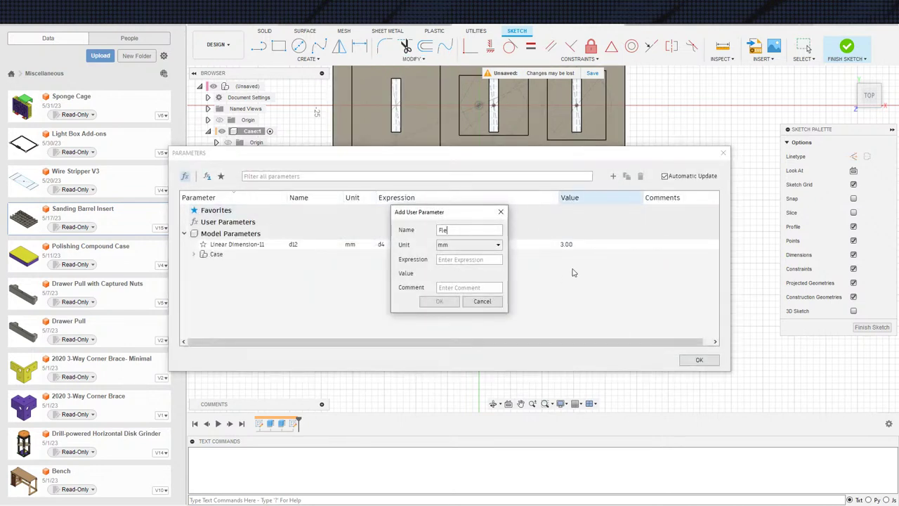
{"action": "type", "text": "xWall"}
{"action": "key", "text": "Tab"}
{"action": "key", "text": "Tab"}
{"action": "type", "text": "1.2"}
{"action": "key", "text": "Return"}
Step: Add two more user parameters in mm, FlexShell and FlexLip, each with the expression 1.2
{"action": "left_click", "coordinate": [614, 176]}
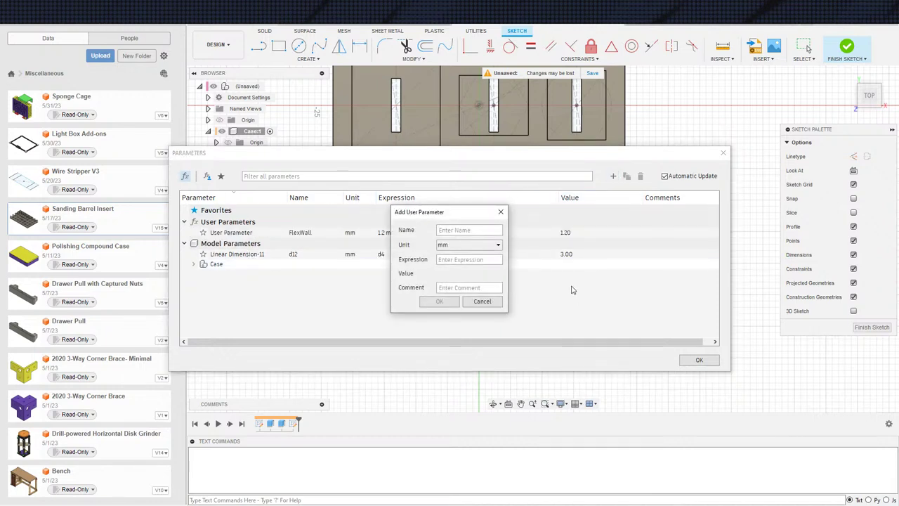
{"action": "type", "text": "Fle"}
{"action": "type", "text": "1.2"}
{"action": "key", "text": "Return"}
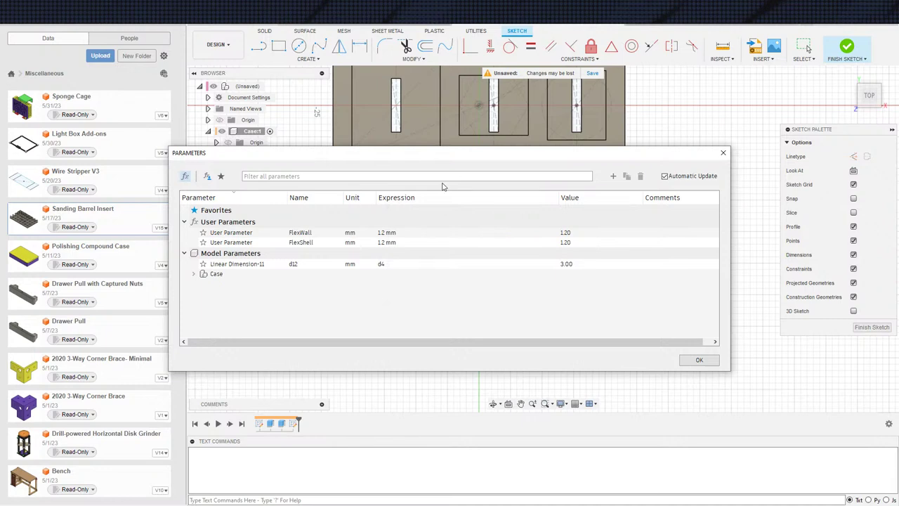
{"action": "key", "text": "Return"}
{"action": "type", "text": "FlexLip"}
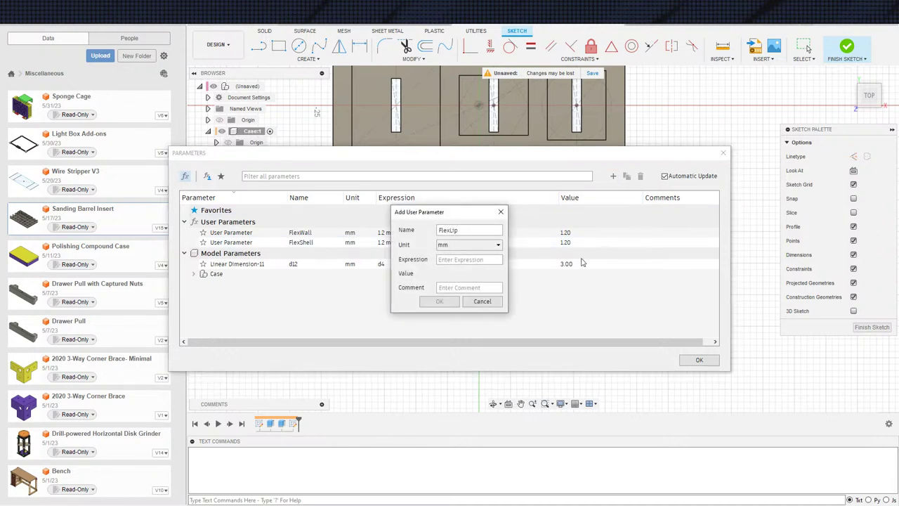
{"action": "type", "text": "1.2"}
{"action": "key", "text": "Return"}
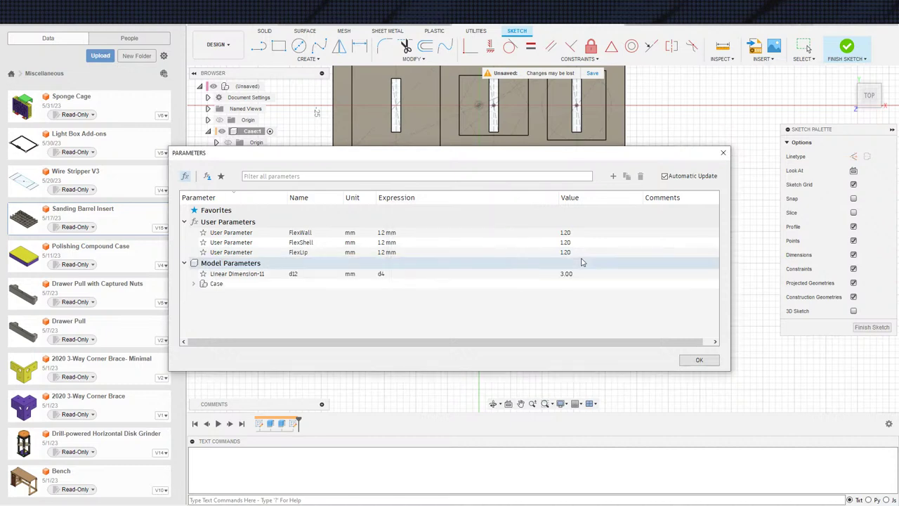
Step: Add the user parameters ColletDia at 4.2 mm and TopBottomOffset at 2 mm
{"action": "left_click", "coordinate": [613, 178]}
{"action": "type", "text": "ColletDi"}
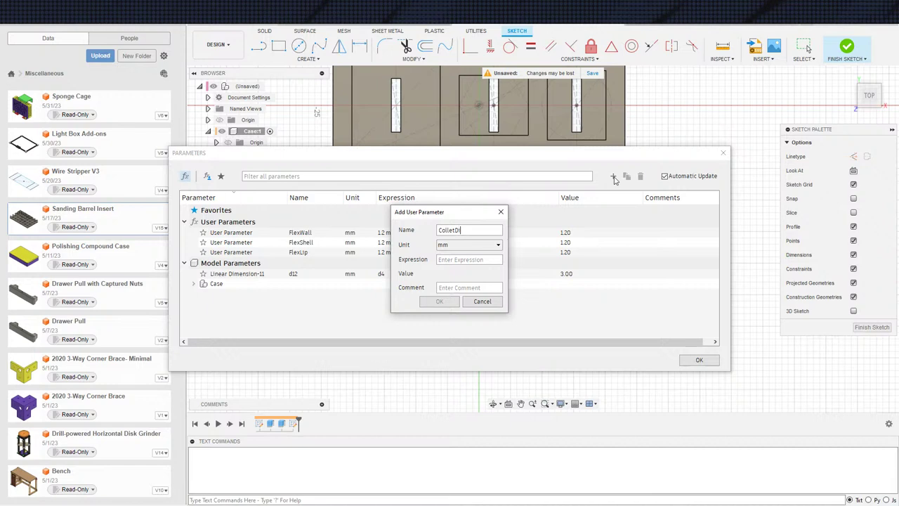
{"action": "type", "text": "4.2"}
{"action": "key", "text": "Return"}
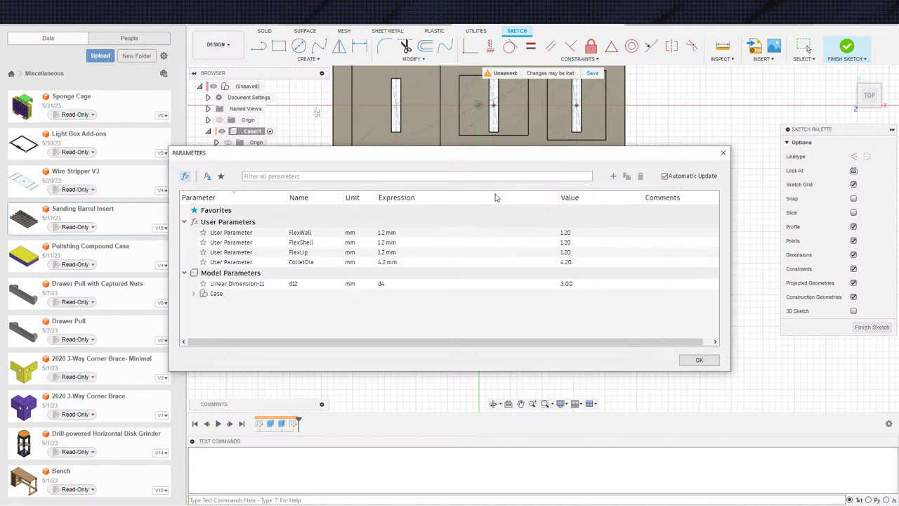
{"action": "left_click", "coordinate": [612, 176]}
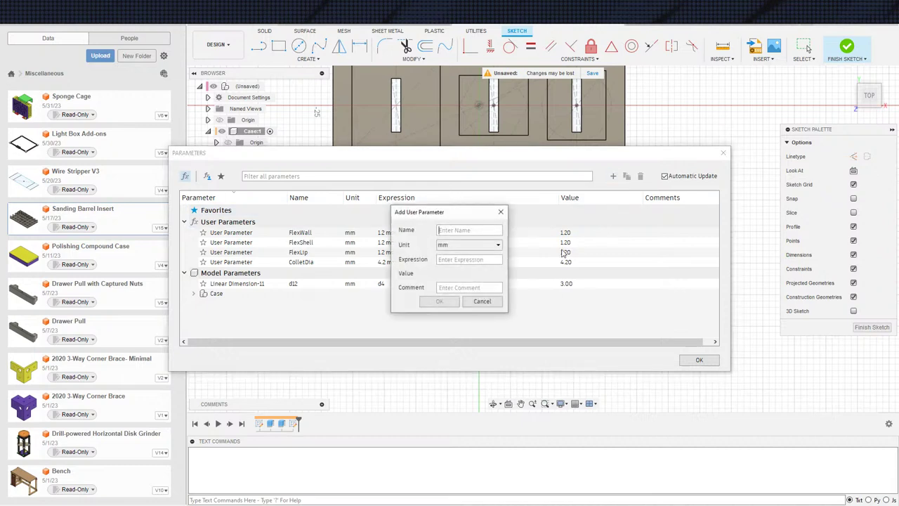
{"action": "type", "text": "T"}
{"action": "key", "text": "Tab"}
{"action": "key", "text": "Tab"}
{"action": "type", "text": "2"}
{"action": "key", "text": "Return"}
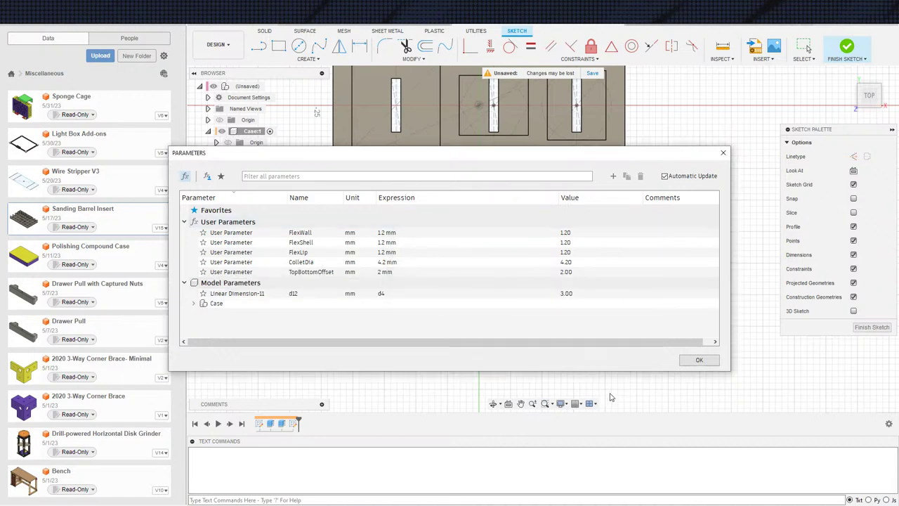
Step: Create a user parameter named TotalFlexSquareSize in mm and begin its expression with ColletDia+TopBottomOffset*2
{"action": "left_click", "coordinate": [613, 176]}
{"action": "type", "text": "TotalSquareSize"}
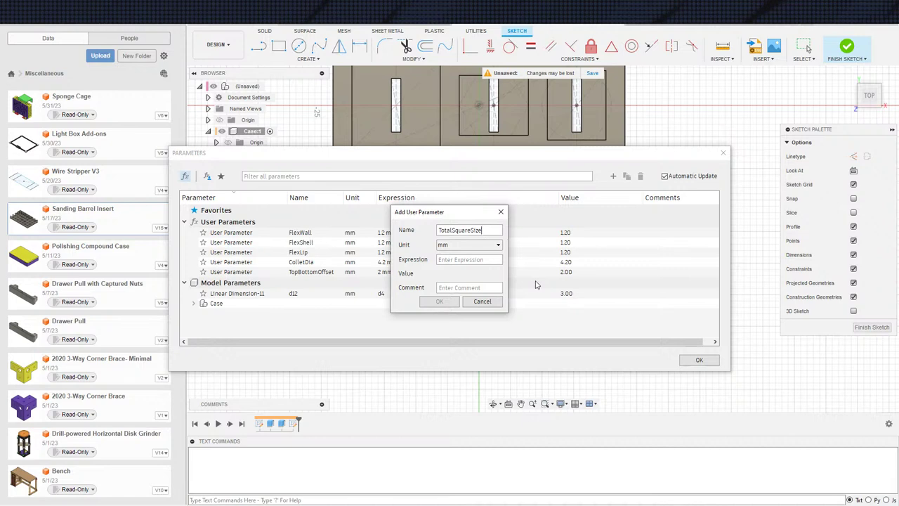
{"action": "type", "text": "Flex"}
{"action": "type", "text": "C"}
{"action": "type", "text": "olletDia"}
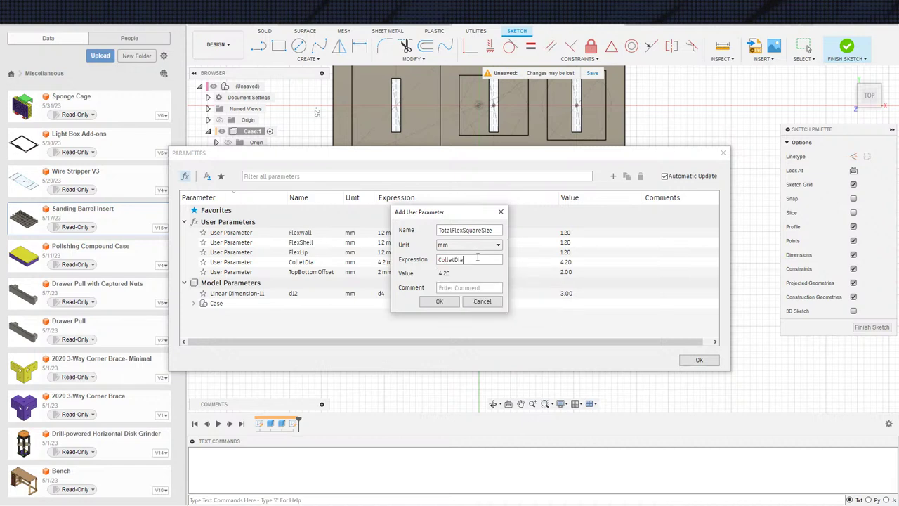
{"action": "type", "text": "+Fle"}
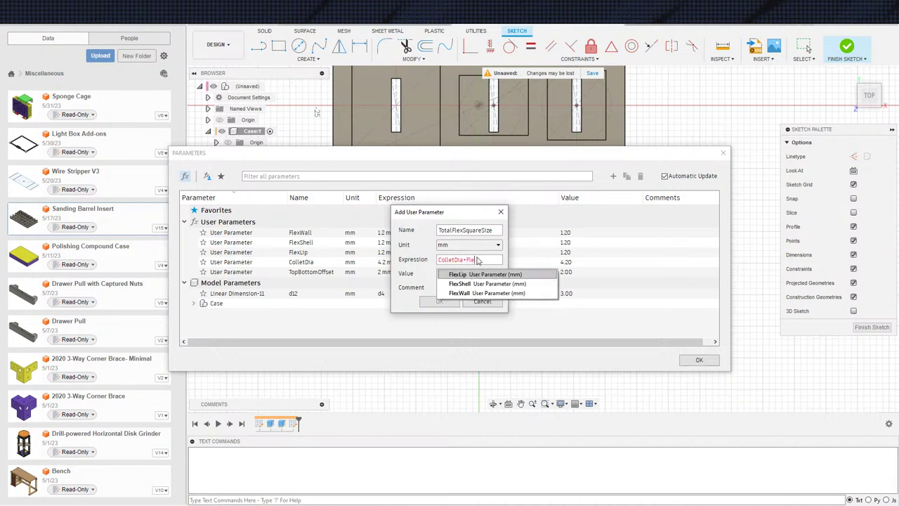
{"action": "key", "text": "BackSpace"}
{"action": "key", "text": "BackSpace"}
{"action": "key", "text": "BackSpace"}
{"action": "type", "text": "Top"}
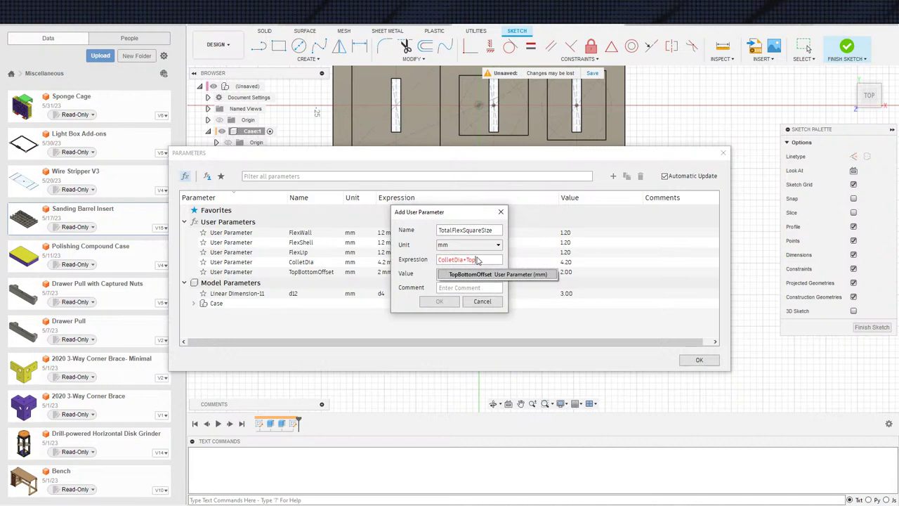
{"action": "key", "text": "Return"}
{"action": "type", "text": "*2"}
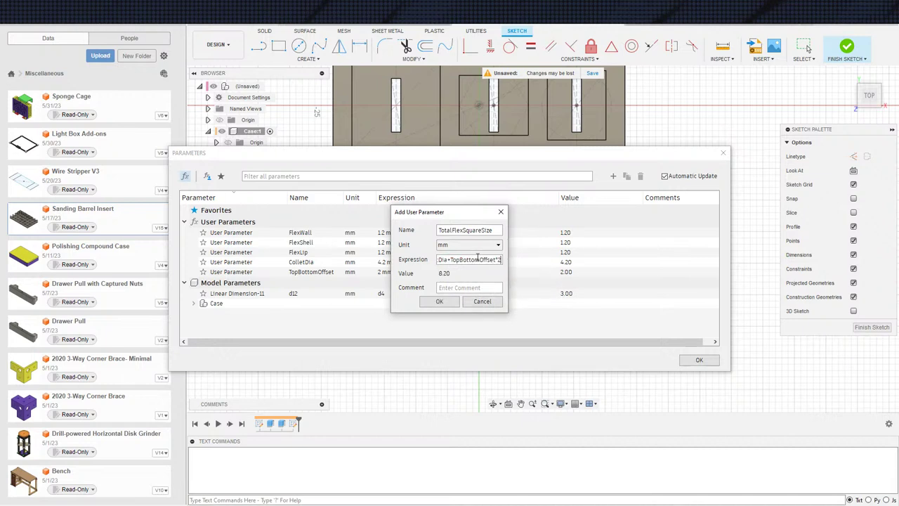
Step: Extend the TotalFlexSquareSize expression with +FlexWall*2+FlexShell*2
{"action": "type", "text": "+Fle"}
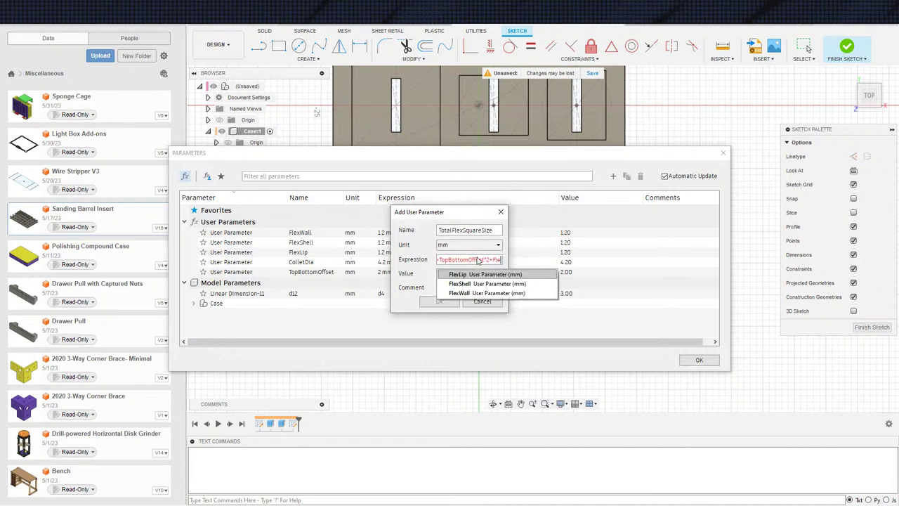
{"action": "key", "text": "Down"}
{"action": "key", "text": "Down"}
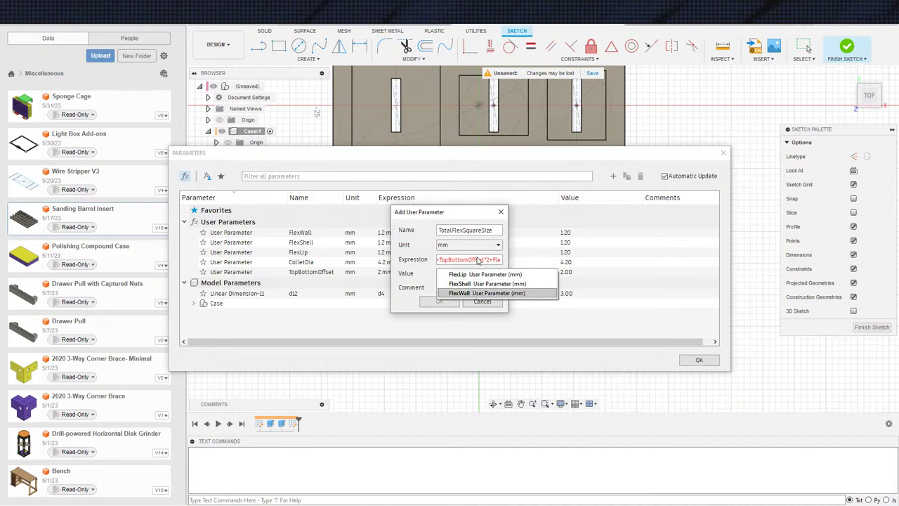
{"action": "key", "text": "Return"}
{"action": "type", "text": "*2"}
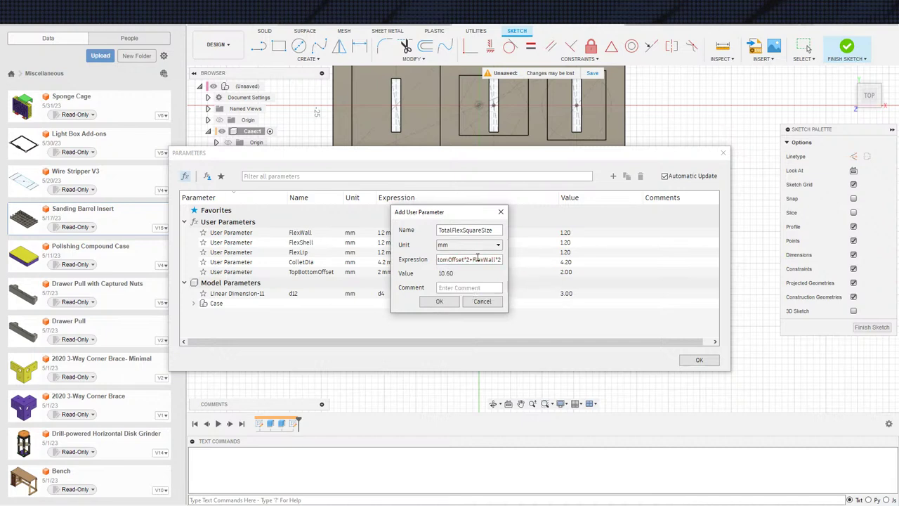
{"action": "type", "text": "+"}
{"action": "key", "text": "BackSpace"}
{"action": "type", "text": "Flex"}
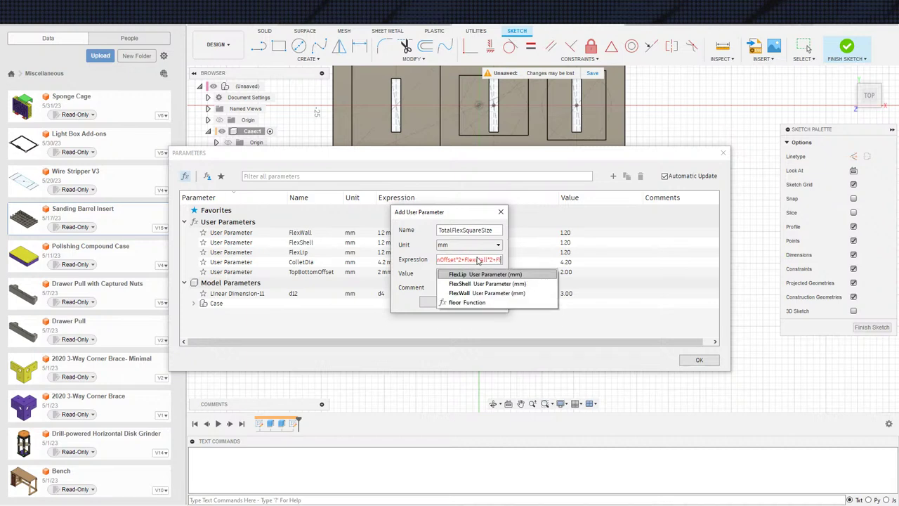
{"action": "key", "text": "Down"}
{"action": "key", "text": "Return"}
{"action": "type", "text": "*2"}
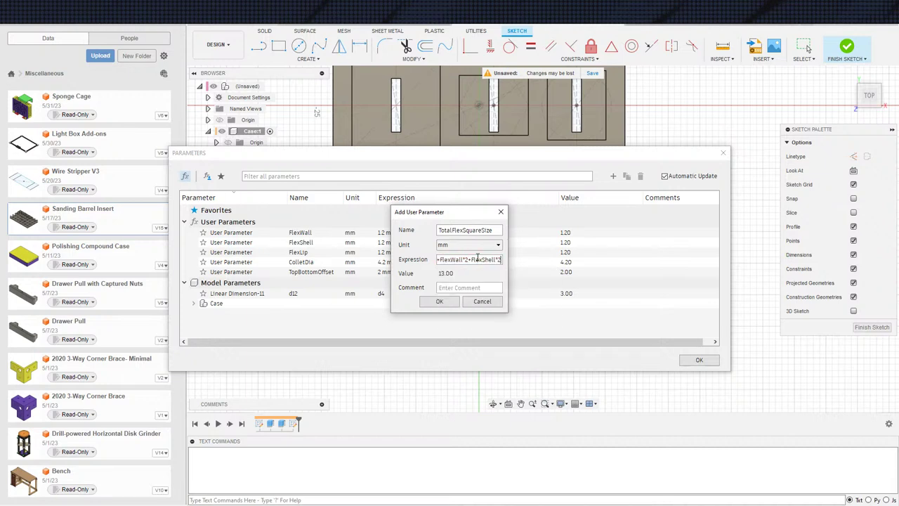
Step: Complete the TotalFlexSquareSize expression with +FlexLip*2, save the parameter and close the parameters dialog
{"action": "type", "text": "+Flex"}
{"action": "key", "text": "Return"}
{"action": "type", "text": "* 2"}
{"action": "key", "text": "Return"}
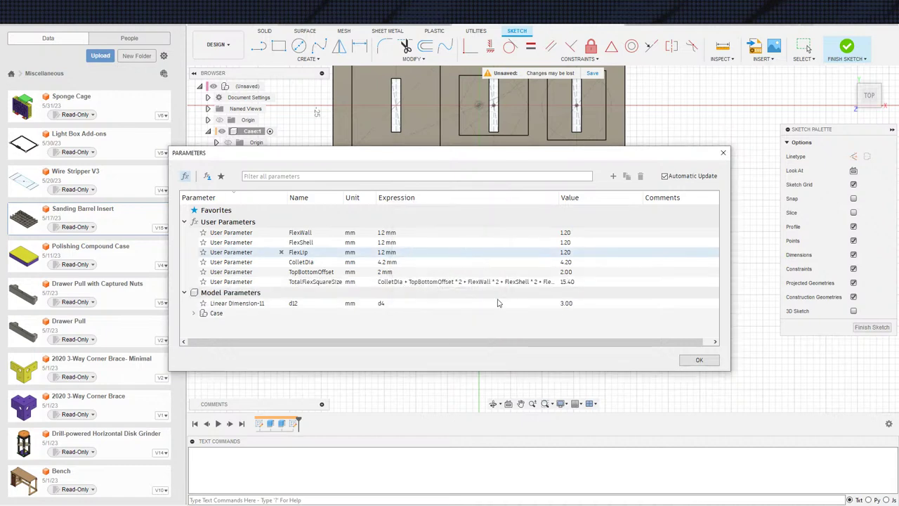
{"action": "left_click", "coordinate": [697, 360]}
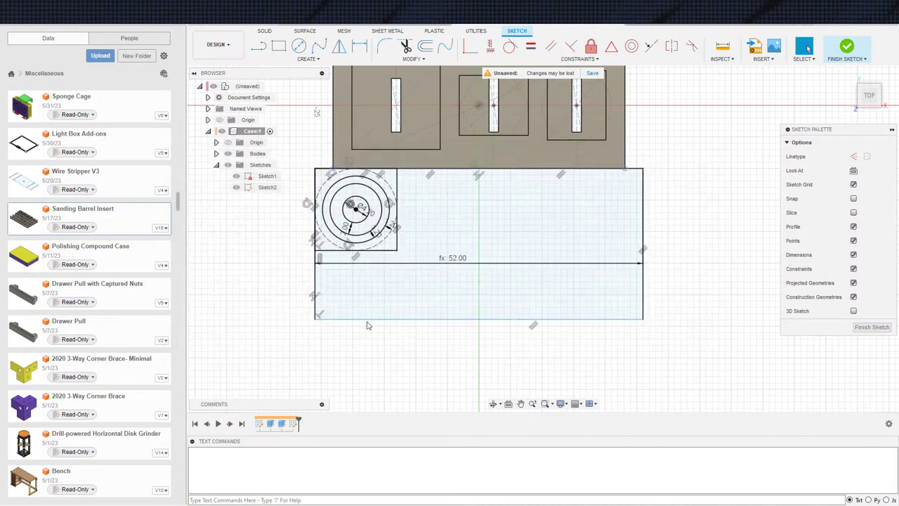
Step: Set the large rectangle's length dimension to the expression TotalFlexSquareSize*4
{"action": "double_click", "coordinate": [441, 260]}
{"action": "type", "text": "F"}
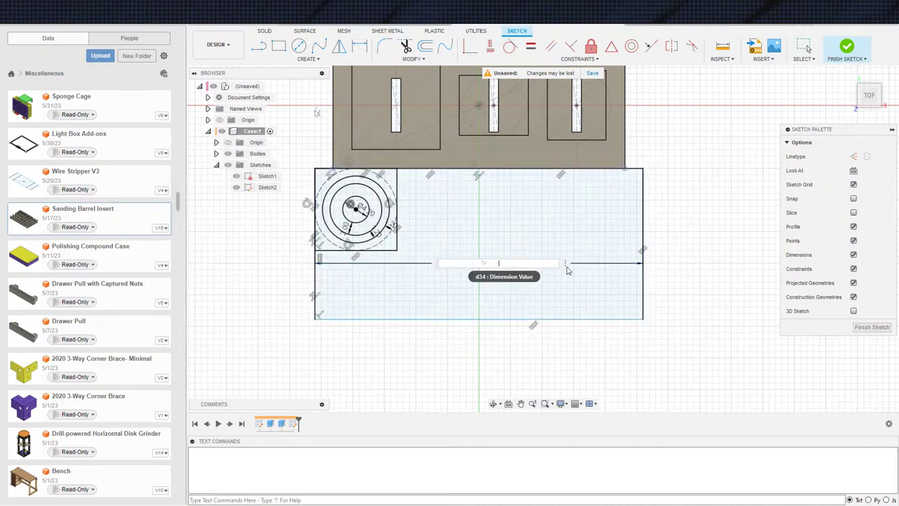
{"action": "type", "text": "lex"}
{"action": "key", "text": "Down"}
{"action": "key", "text": "Down"}
{"action": "key", "text": "Down"}
{"action": "key", "text": "Return"}
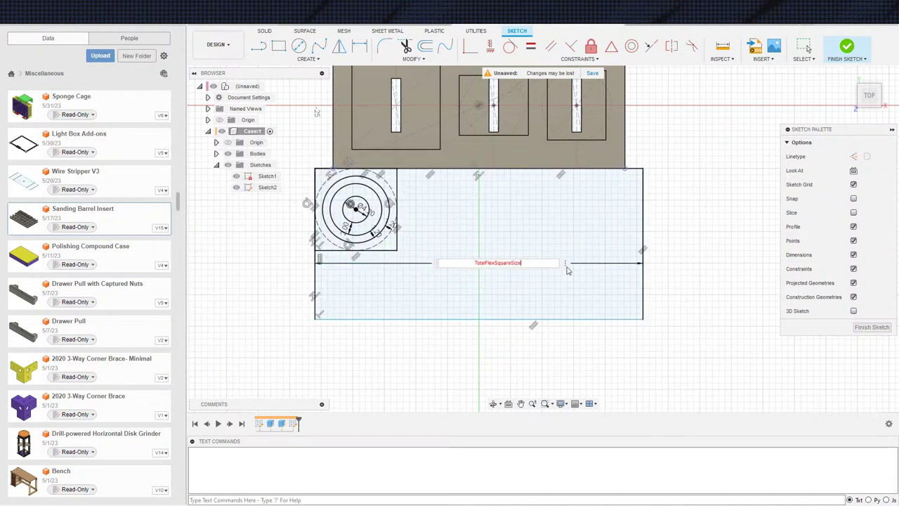
{"action": "type", "text": "*4"}
{"action": "key", "text": "Return"}
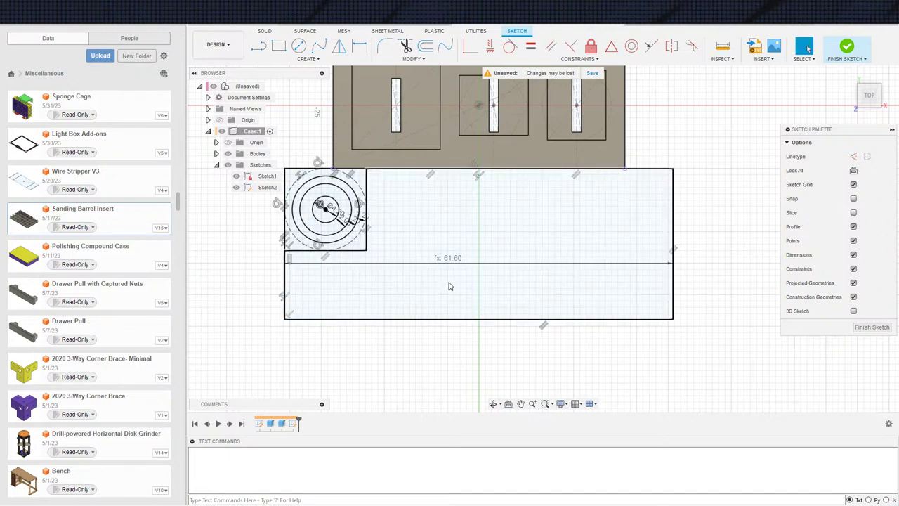
Step: Delete the 1.20 mm offset dimension between the dashed construction circle and the solid circle just inside it
{"action": "scroll", "coordinate": [376, 226], "scroll_direction": "up", "scroll_amount": 4}
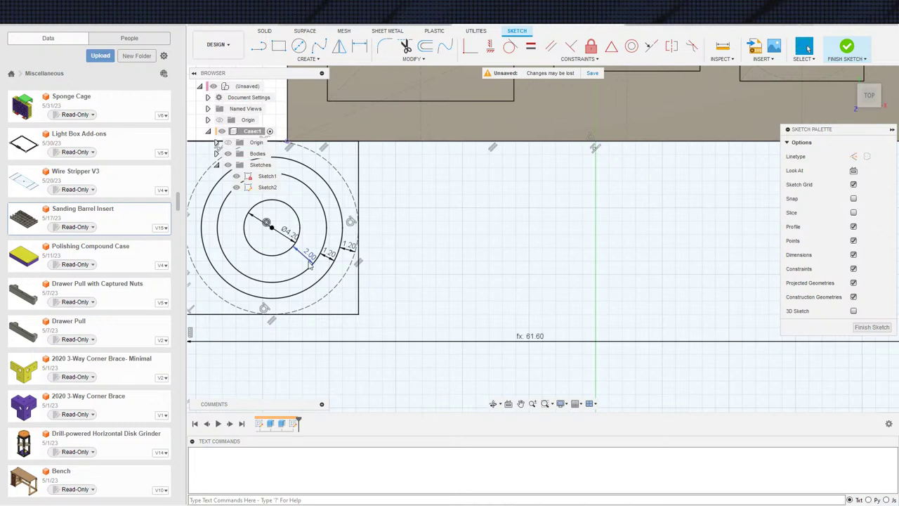
{"action": "middle_click_drag", "start_coordinate": [338, 277], "coordinate": [417, 262]}
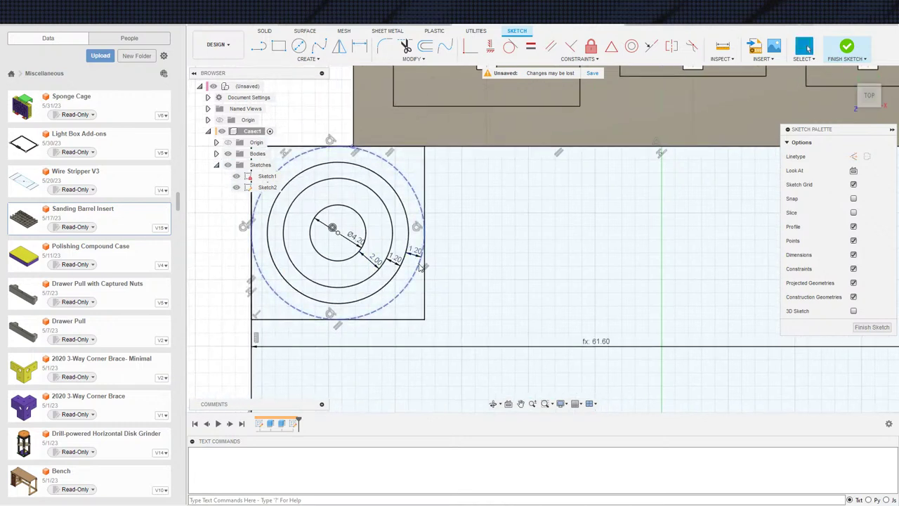
{"action": "left_click", "coordinate": [422, 273]}
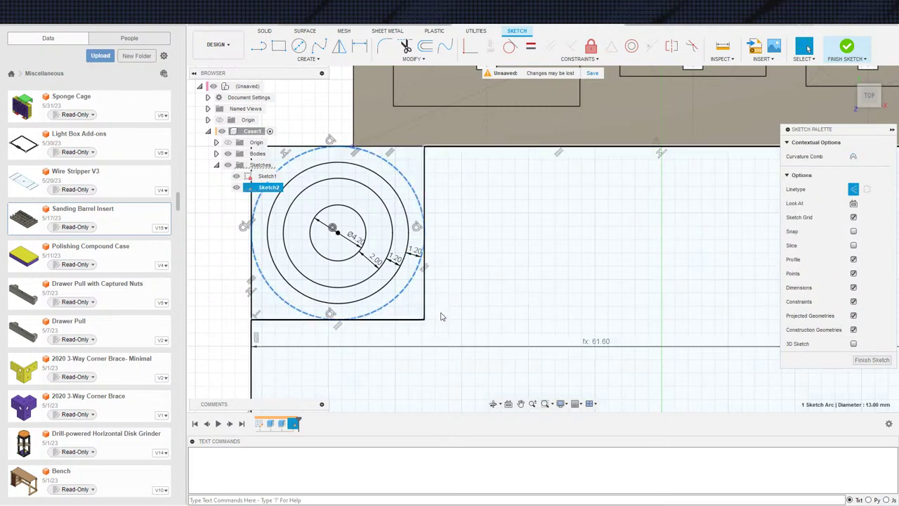
{"action": "left_click", "coordinate": [416, 253]}
{"action": "key", "text": "Delete"}
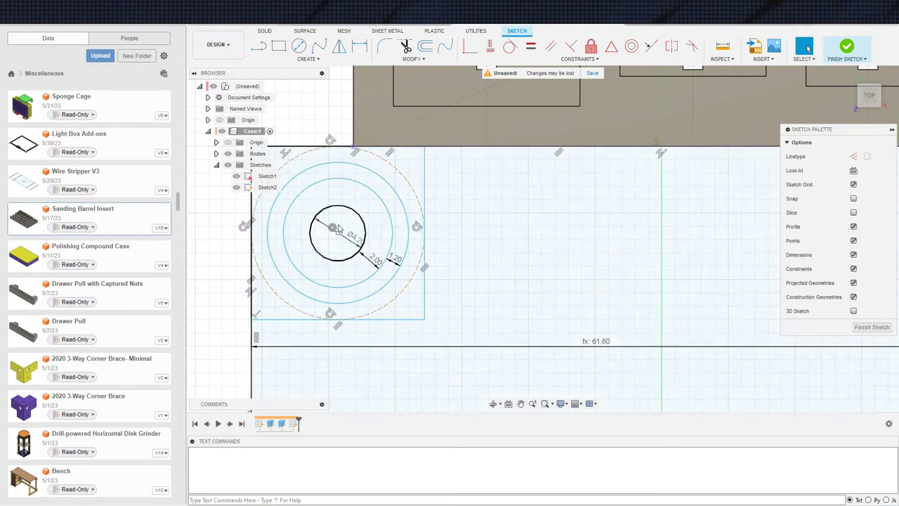
Step: Draw a concentric circle about 12 mm in diameter just inside the dashed circle and dimension its offset from the next smaller circle
{"action": "key", "text": "c"}
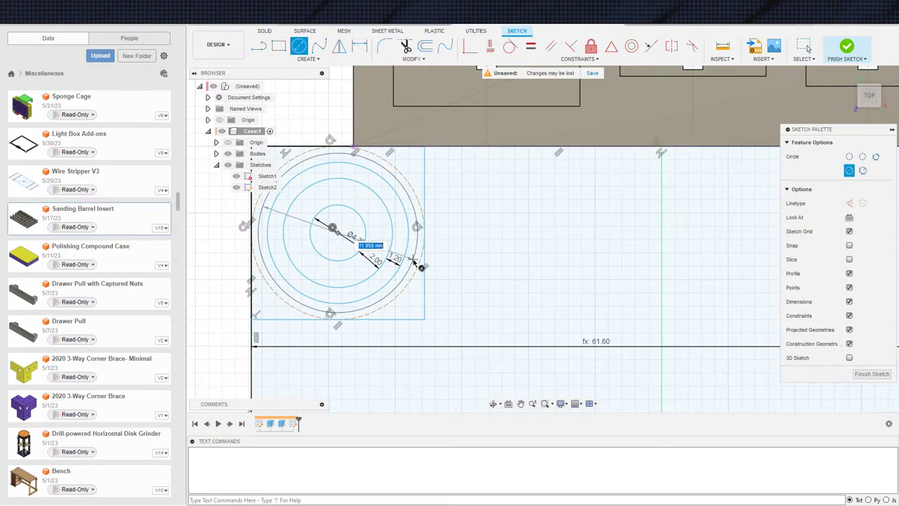
{"action": "left_click", "coordinate": [414, 259]}
{"action": "key", "text": "d"}
{"action": "left_click", "coordinate": [405, 276]}
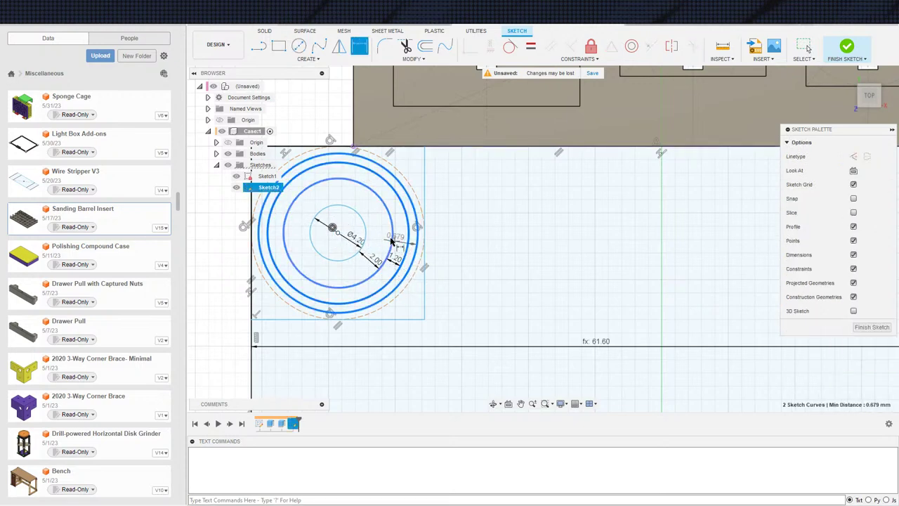
{"action": "left_click", "coordinate": [386, 238]}
{"action": "type", "text": "1.2"}
{"action": "key", "text": "Return"}
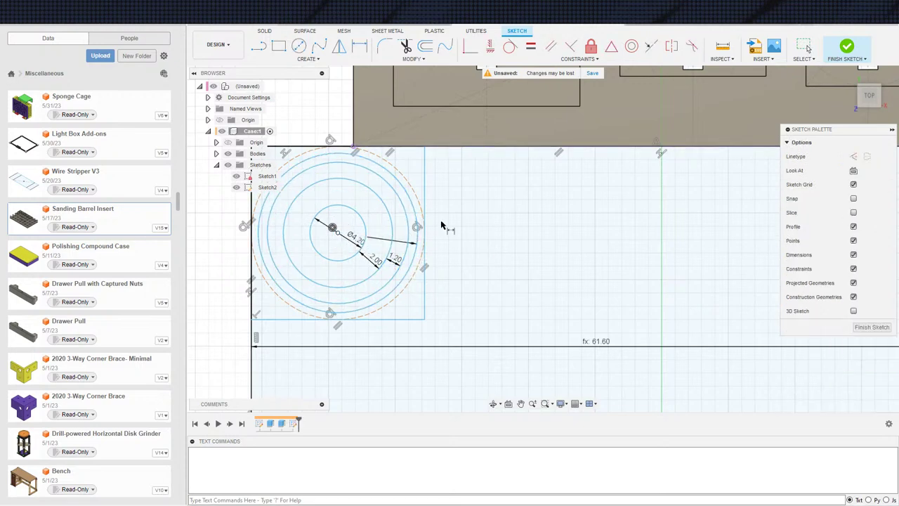
{"action": "key", "text": "Escape"}
Step: Dimension the gap between the outermost solid circle and the dashed construction circle around it as 1.2 mm
{"action": "key", "text": "d"}
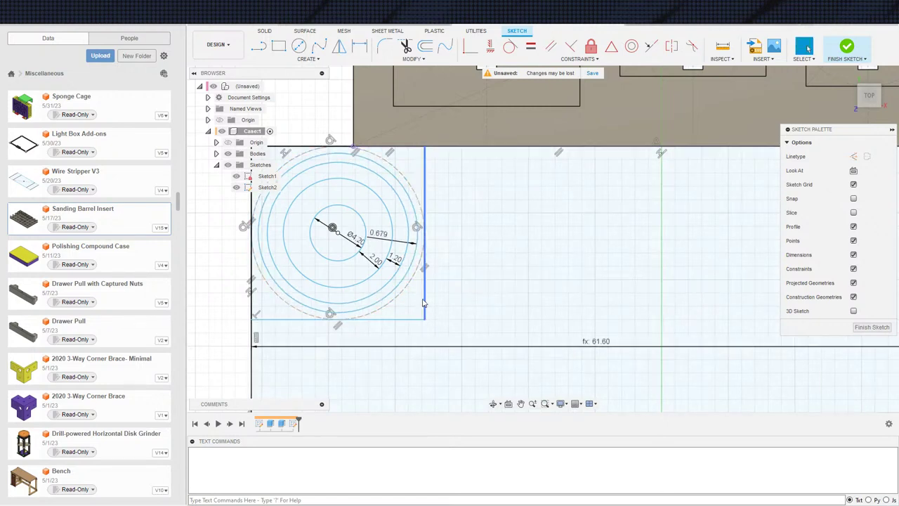
{"action": "left_click", "coordinate": [422, 268]}
{"action": "left_click", "coordinate": [495, 255]}
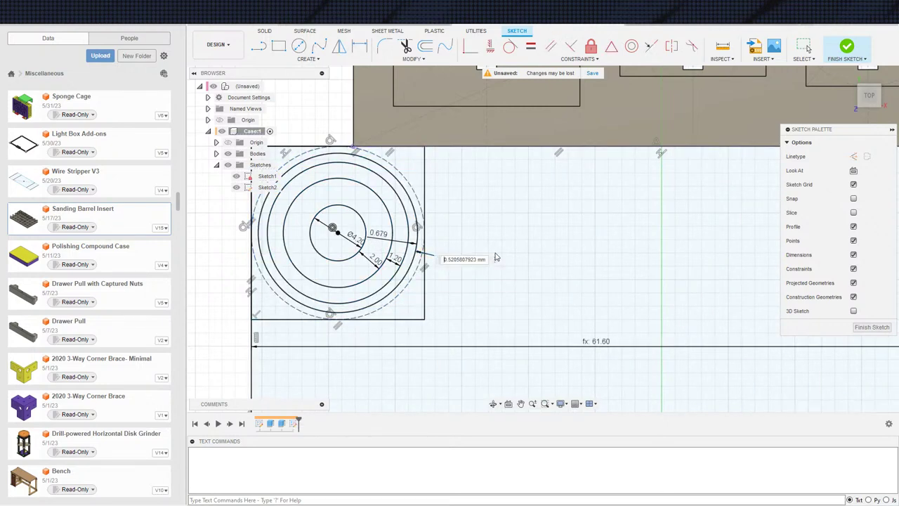
{"action": "type", "text": "1.2"}
{"action": "key", "text": "Return"}
{"action": "key", "text": "Escape"}
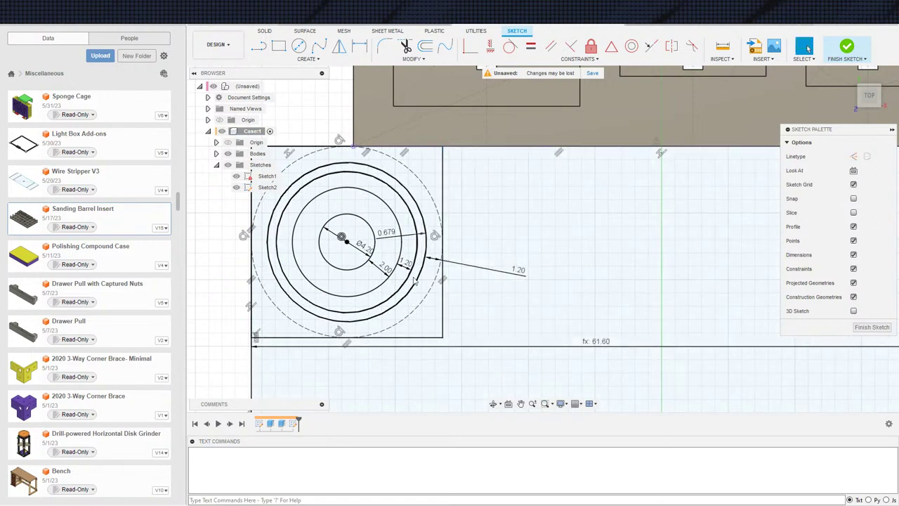
Step: Set the offset dimension between the two outermost solid circles to the FlexShell parameter
{"action": "middle_click_drag", "start_coordinate": [388, 240], "coordinate": [431, 255]}
{"action": "double_click", "coordinate": [430, 251]}
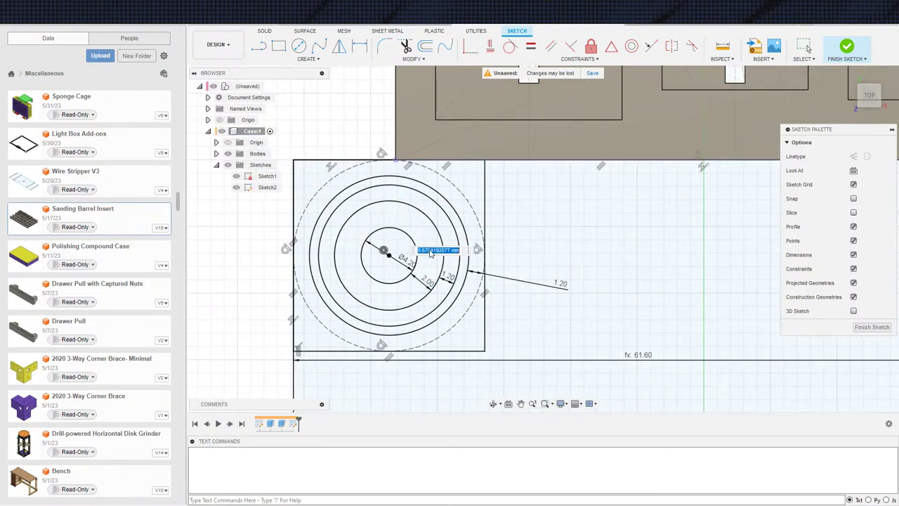
{"action": "type", "text": "Fle"}
{"action": "key", "text": "Down"}
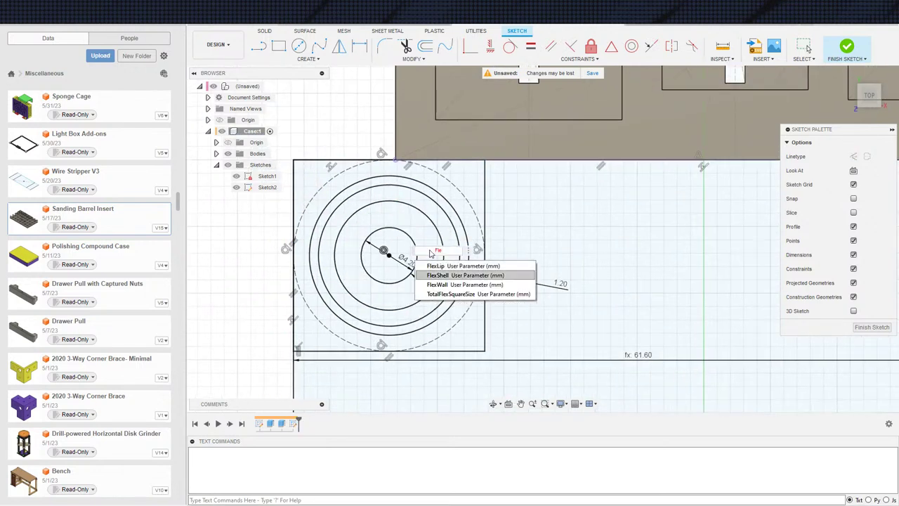
{"action": "key", "text": "Return"}
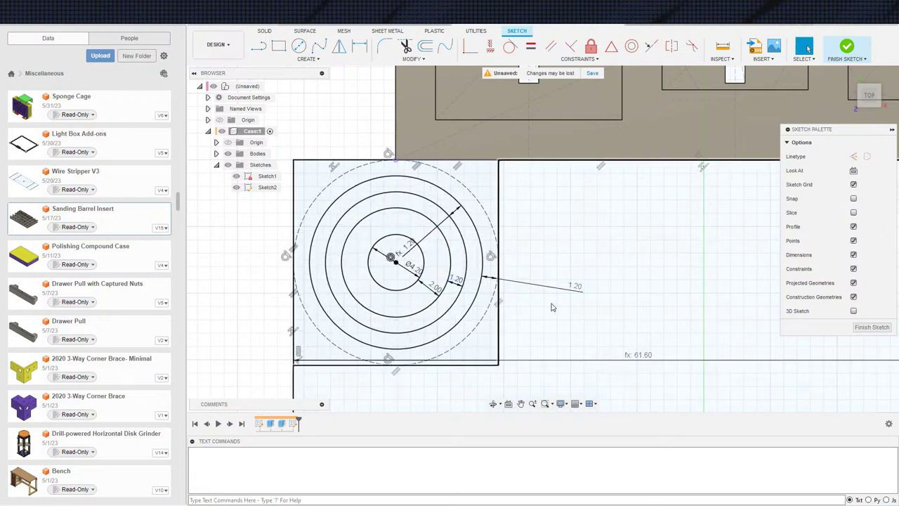
Step: Link the offset dimension between the outermost solid circle and the dashed construction circle to the FlexLip parameter
{"action": "double_click", "coordinate": [584, 288]}
{"action": "type", "text": "fl"}
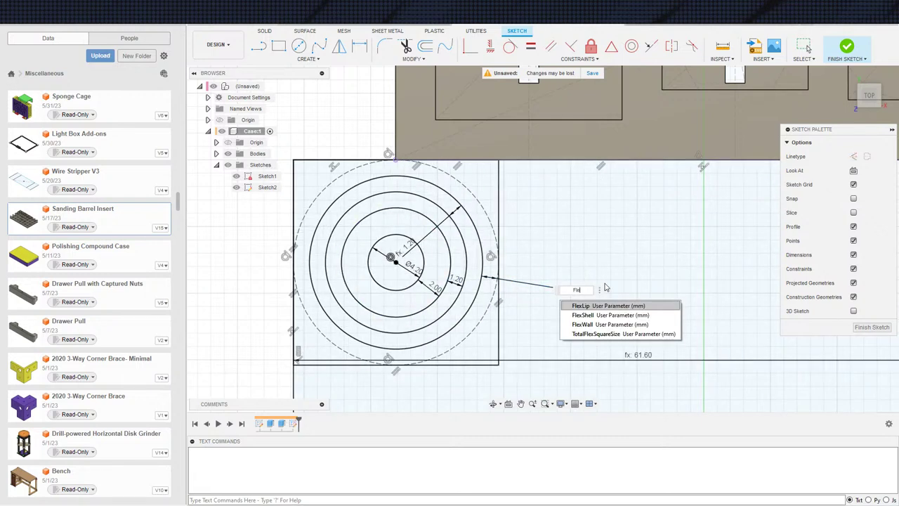
{"action": "key", "text": "Return"}
{"action": "key", "text": "Escape"}
Step: Reposition the large rectangle's length dimension just inside the rectangle's upper edge
{"action": "scroll", "coordinate": [541, 351], "scroll_direction": "down", "scroll_amount": 2}
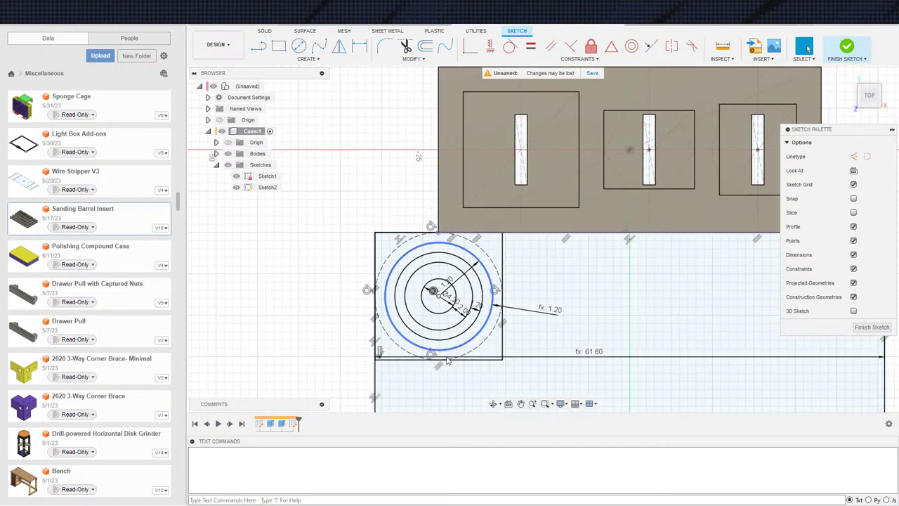
{"action": "scroll", "coordinate": [511, 274], "scroll_direction": "down", "scroll_amount": 2}
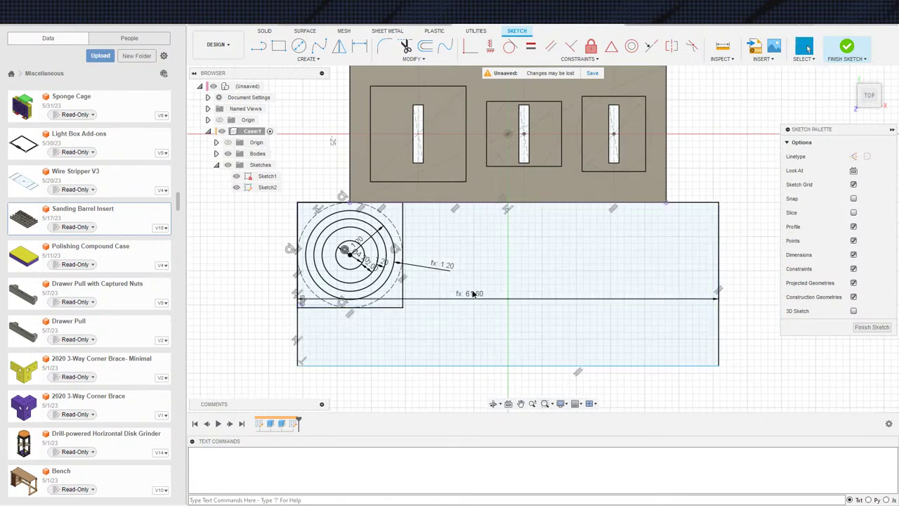
{"action": "left_click_drag", "start_coordinate": [478, 307], "coordinate": [488, 229]}
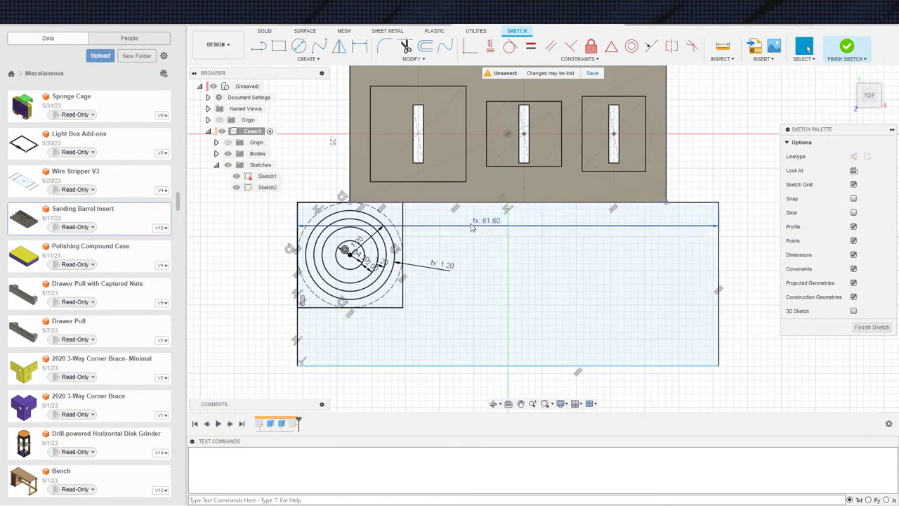
{"action": "scroll", "coordinate": [297, 361], "scroll_direction": "down", "scroll_amount": 1}
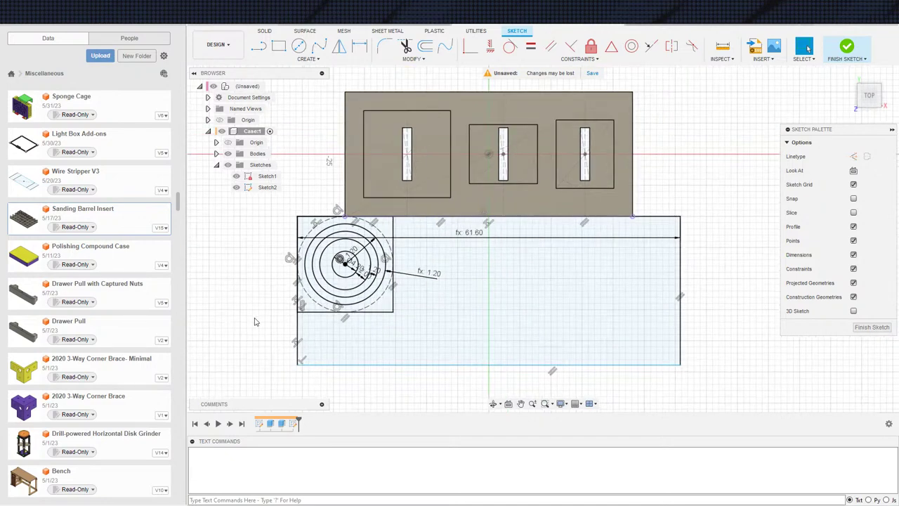
Step: Dimension the large rectangle's short side with the expression TotalFlexSquareSize*2
{"action": "middle_click_drag", "start_coordinate": [276, 332], "coordinate": [319, 297]}
{"action": "key", "text": "d"}
{"action": "left_click", "coordinate": [341, 313]}
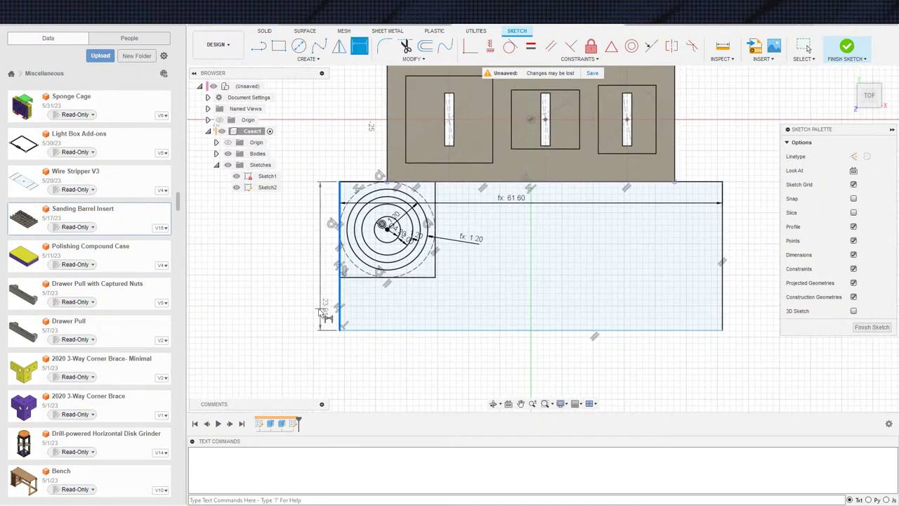
{"action": "left_click", "coordinate": [321, 311]}
{"action": "type", "text": "Flex"}
{"action": "key", "text": "Down"}
{"action": "key", "text": "Down"}
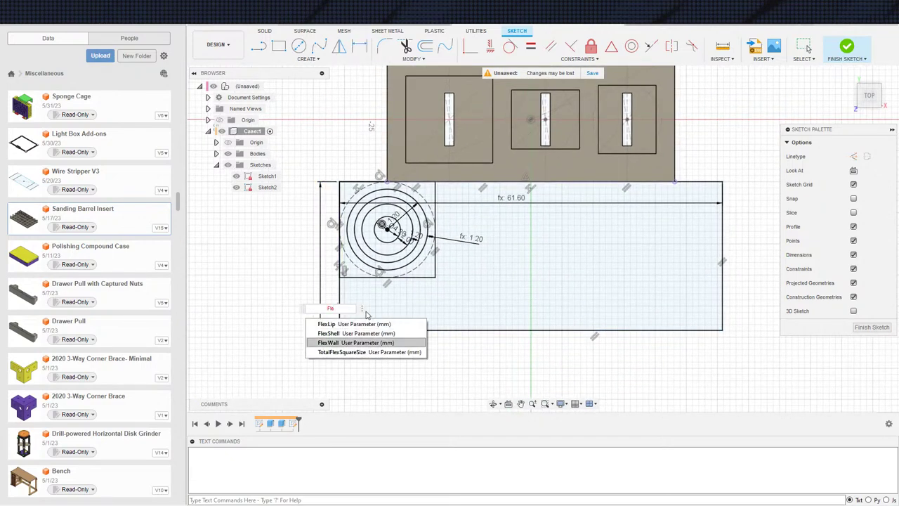
{"action": "key", "text": "Return"}
{"action": "type", "text": "*2"}
{"action": "key", "text": "Return"}
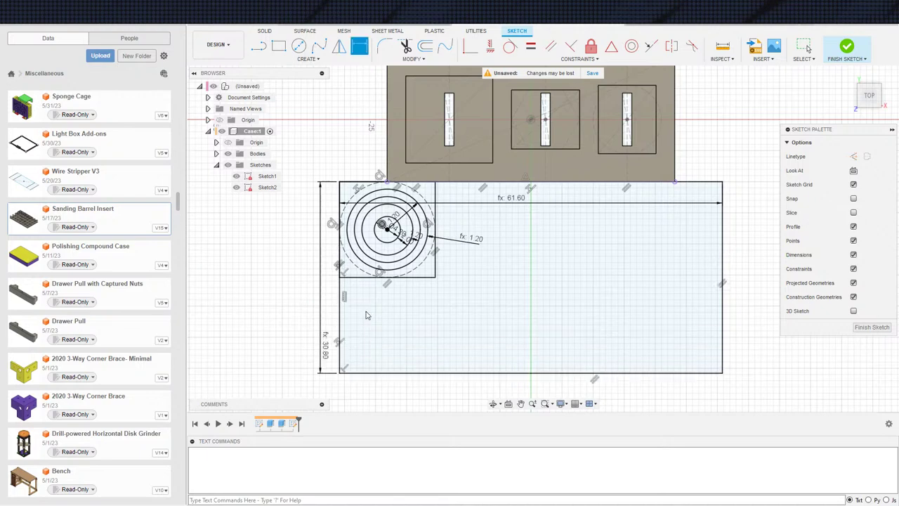
{"action": "key", "text": "Escape"}
{"action": "scroll", "coordinate": [447, 349], "scroll_direction": "down", "scroll_amount": 3}
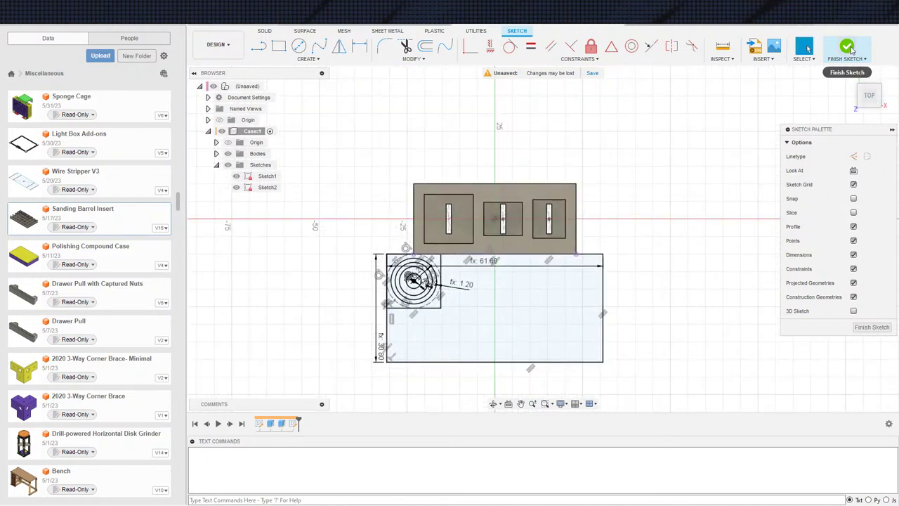
Step: Try to dimension the horizontal offset between the case's left edge and the large rectangle's left edge
{"action": "middle_click_drag", "start_coordinate": [417, 281], "coordinate": [478, 267]}
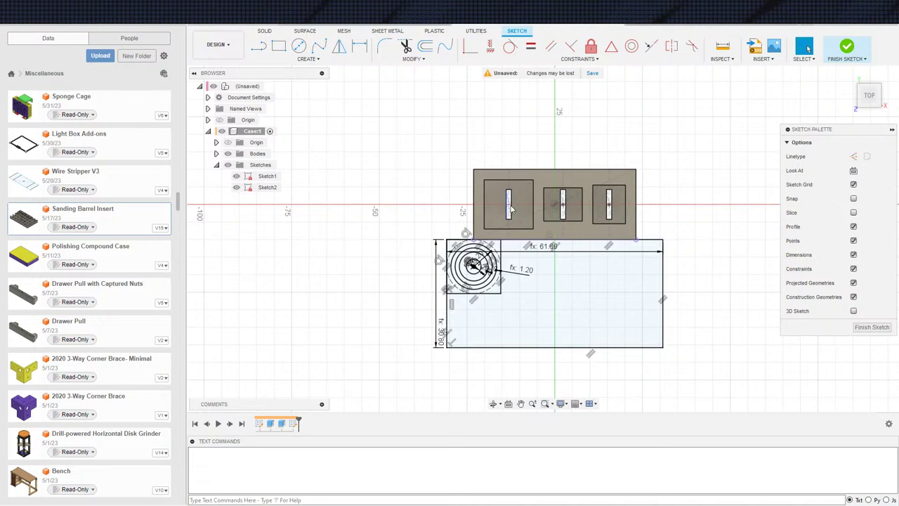
{"action": "scroll", "coordinate": [450, 242], "scroll_direction": "up", "scroll_amount": 3}
{"action": "key", "text": "r"}
{"action": "left_click", "coordinate": [443, 247]}
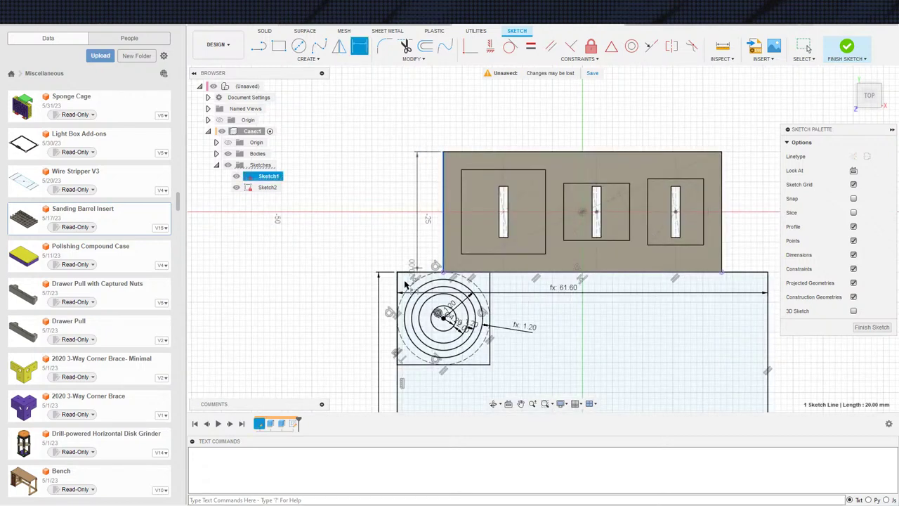
{"action": "left_click", "coordinate": [397, 288]}
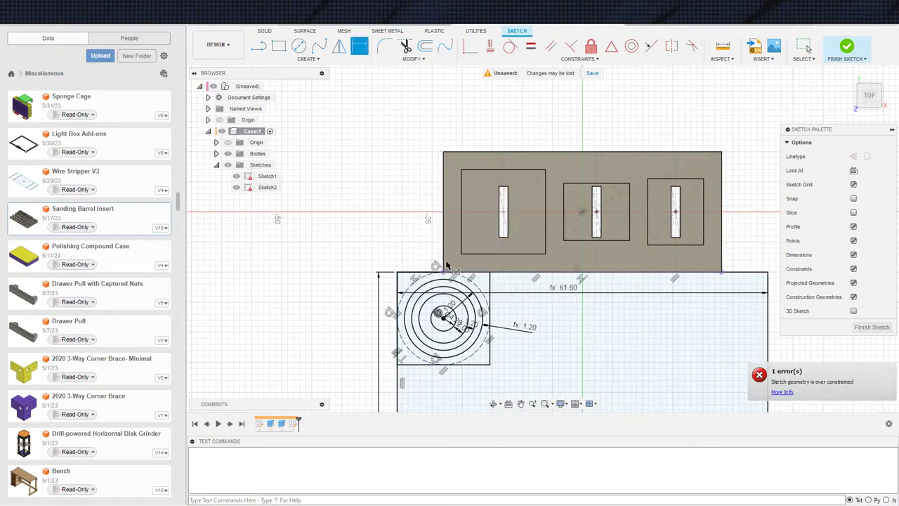
{"action": "key", "text": "Escape"}
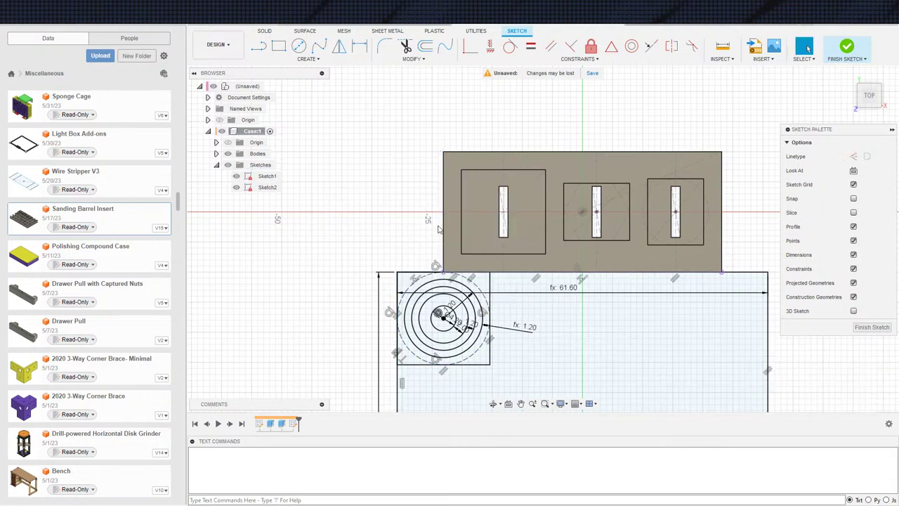
{"action": "key", "text": "r"}
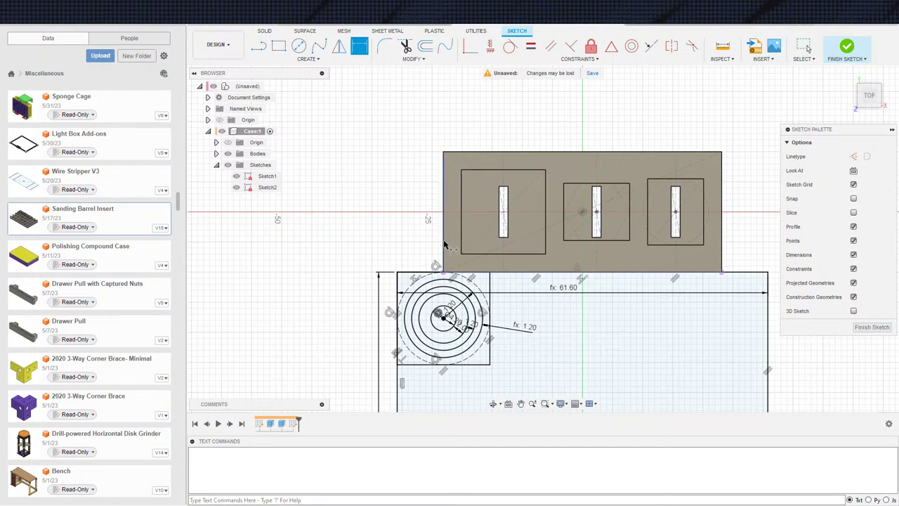
{"action": "left_click", "coordinate": [398, 309]}
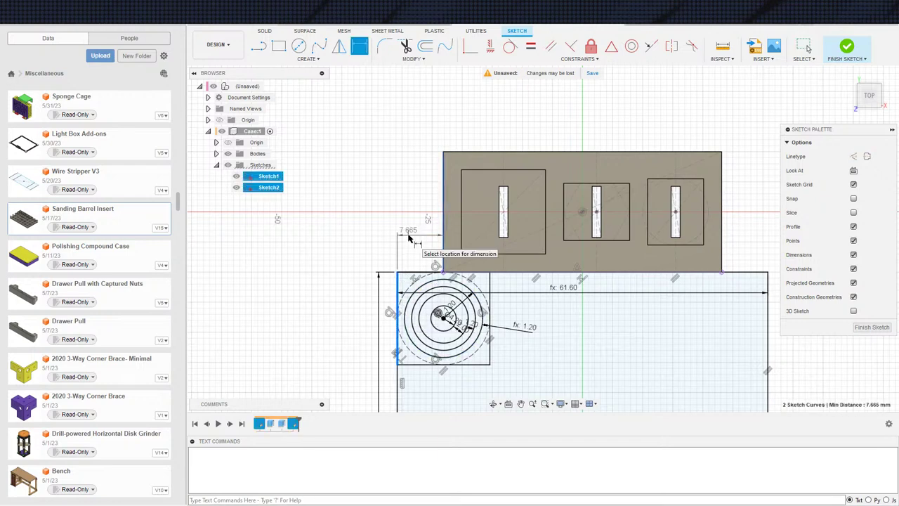
{"action": "key", "text": "Escape"}
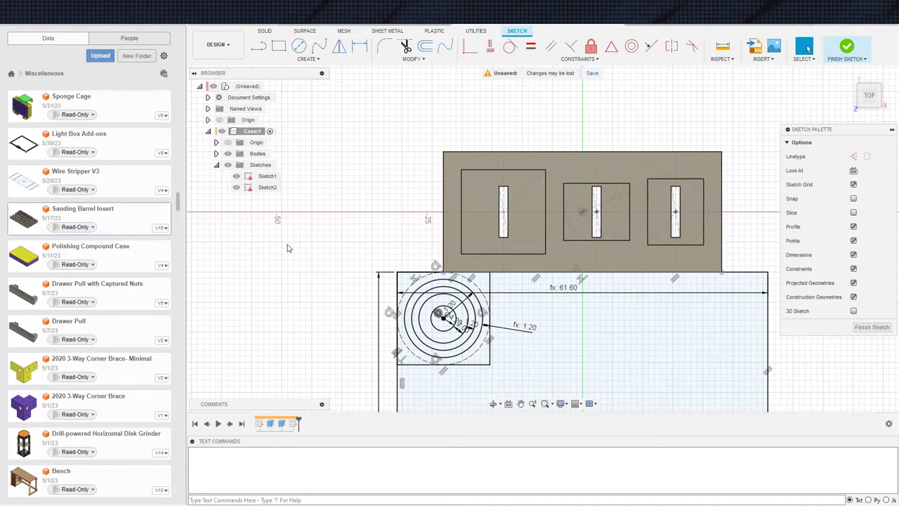
{"action": "scroll", "coordinate": [376, 293], "scroll_direction": "up", "scroll_amount": 5}
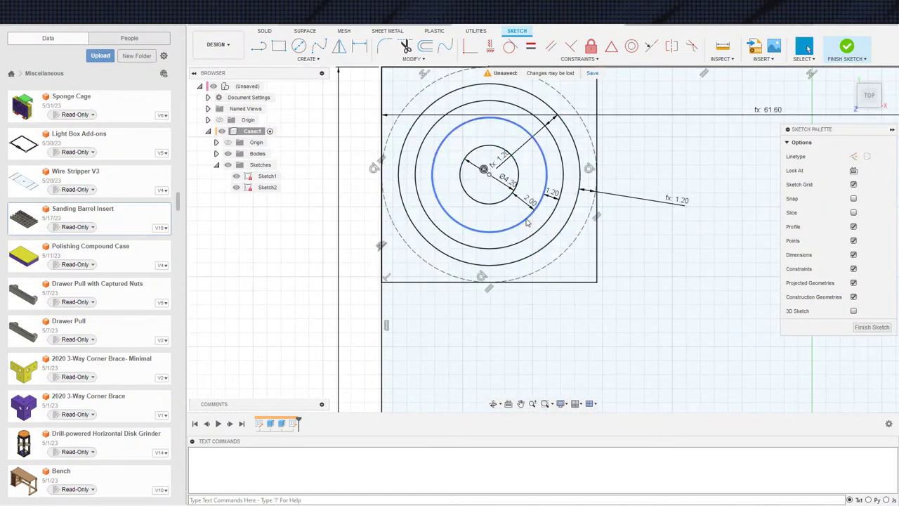
{"action": "scroll", "coordinate": [499, 186], "scroll_direction": "up", "scroll_amount": 2}
{"action": "scroll", "coordinate": [425, 222], "scroll_direction": "down", "scroll_amount": 2}
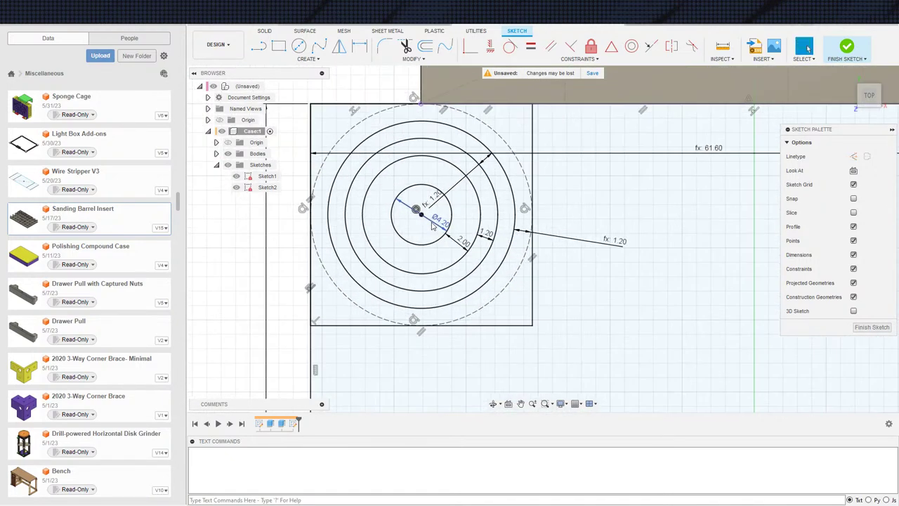
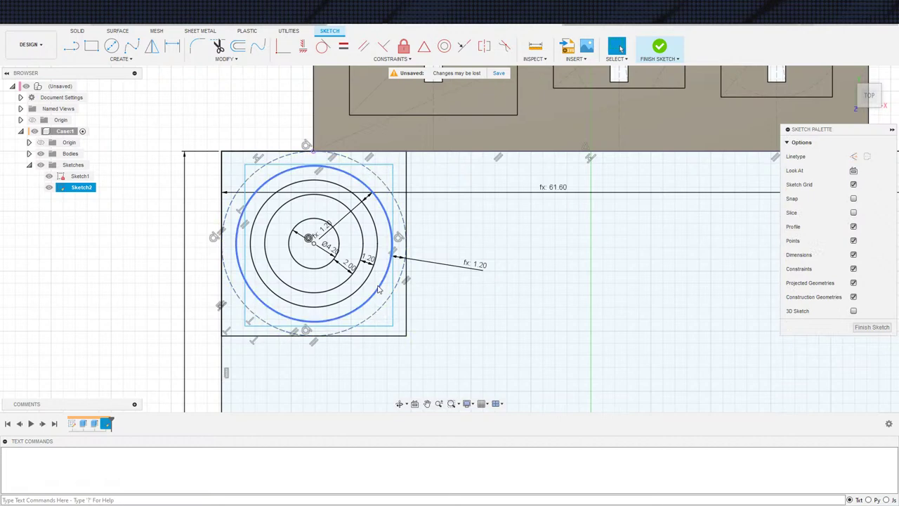
{"action": "left_click", "coordinate": [380, 290]}
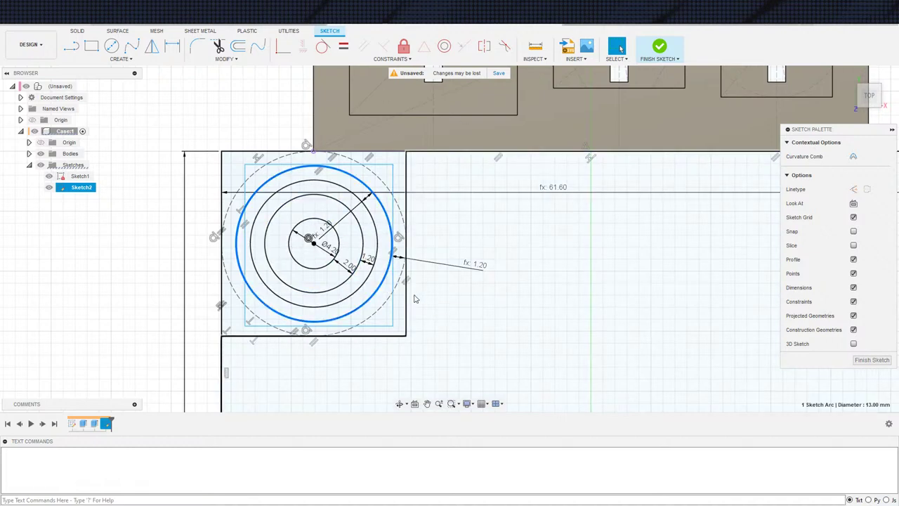
{"action": "left_click", "coordinate": [430, 280]}
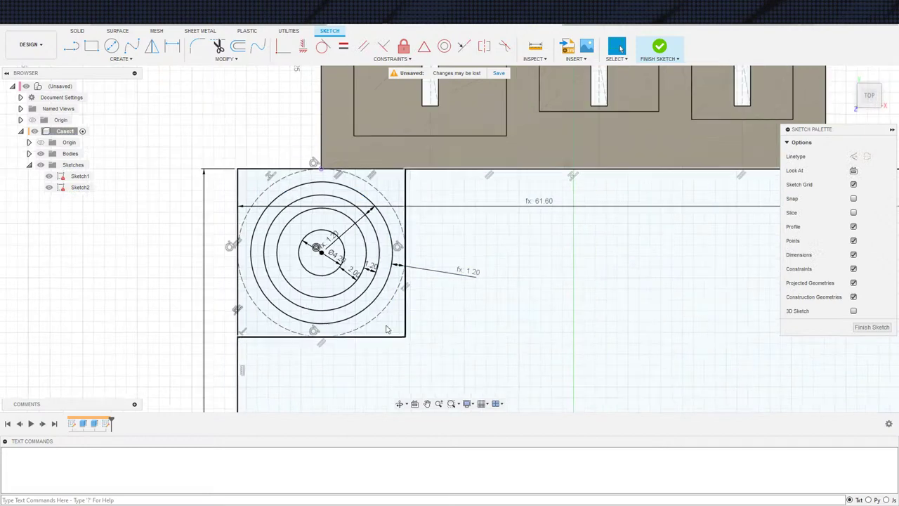
Step: Extrude all profiles of the large rectangle 3 mm upward, starting from the case's bottom face, with the Join operation
{"action": "scroll", "coordinate": [516, 309], "scroll_direction": "down", "scroll_amount": 4}
{"action": "scroll", "coordinate": [515, 305], "scroll_direction": "down", "scroll_amount": 2}
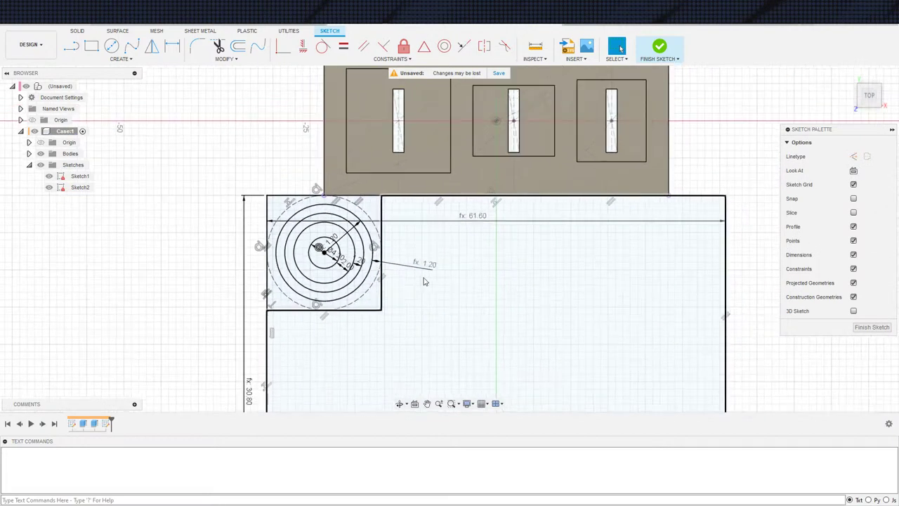
{"action": "scroll", "coordinate": [439, 285], "scroll_direction": "down", "scroll_amount": 1}
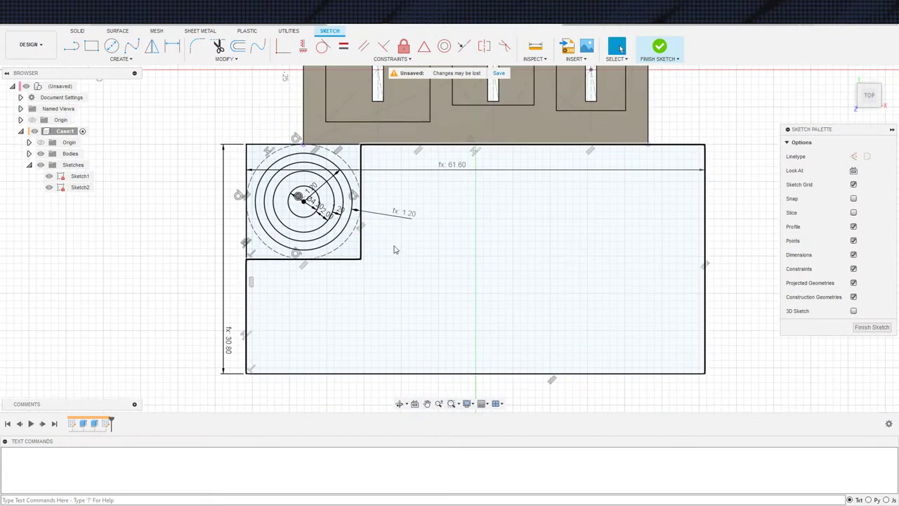
{"action": "key", "text": "e"}
{"action": "mouse_move", "coordinate": [169, 130]}
{"action": "left_mouse_down"}
{"action": "mouse_move", "coordinate": [538, 289]}
{"action": "mouse_move", "coordinate": [766, 412]}
{"action": "left_mouse_up"}
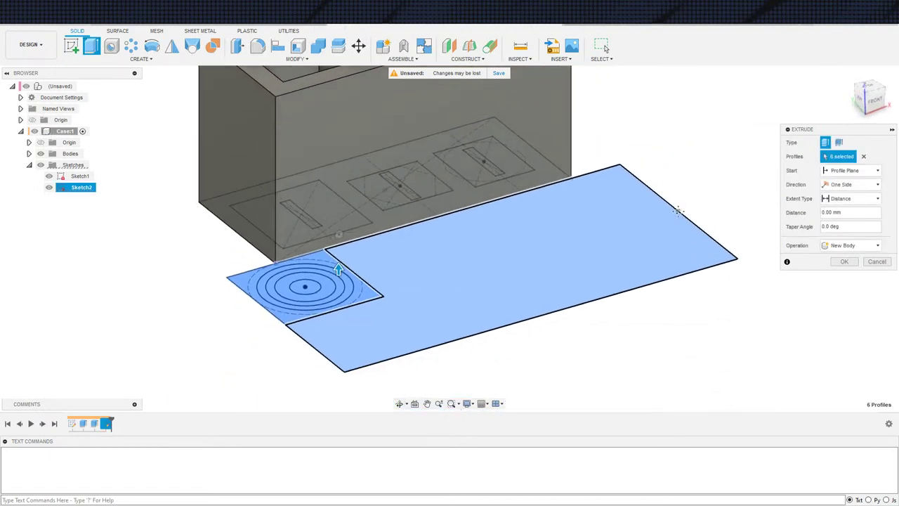
{"action": "left_click", "coordinate": [851, 171]}
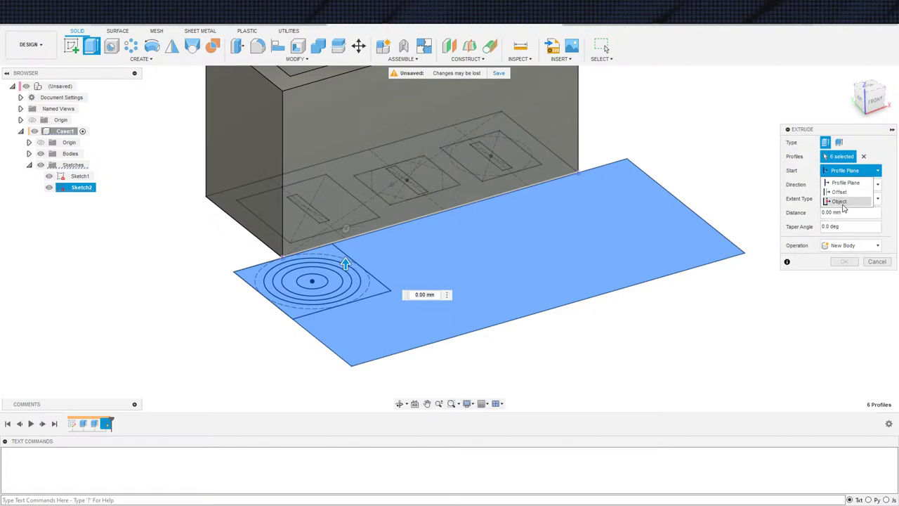
{"action": "left_click", "coordinate": [841, 202]}
{"action": "middle_click_drag", "start_coordinate": [576, 262], "coordinate": [485, 151], "text": "shift"}
{"action": "left_click", "coordinate": [359, 290]}
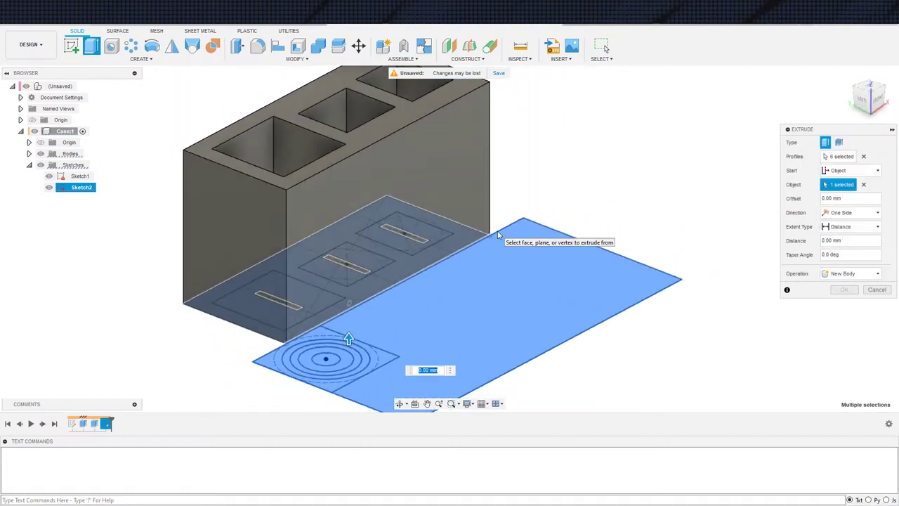
{"action": "type", "text": "3"}
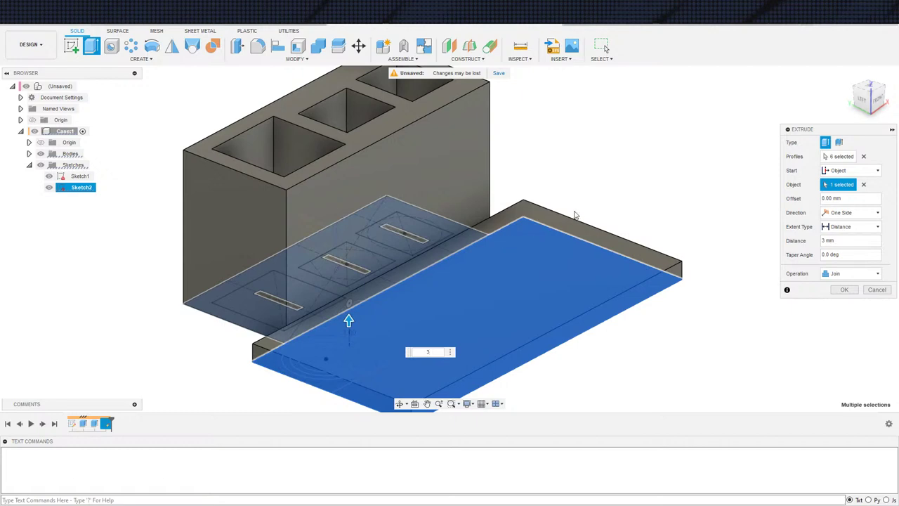
{"action": "middle_click_drag", "start_coordinate": [546, 265], "coordinate": [503, 289], "text": "shift"}
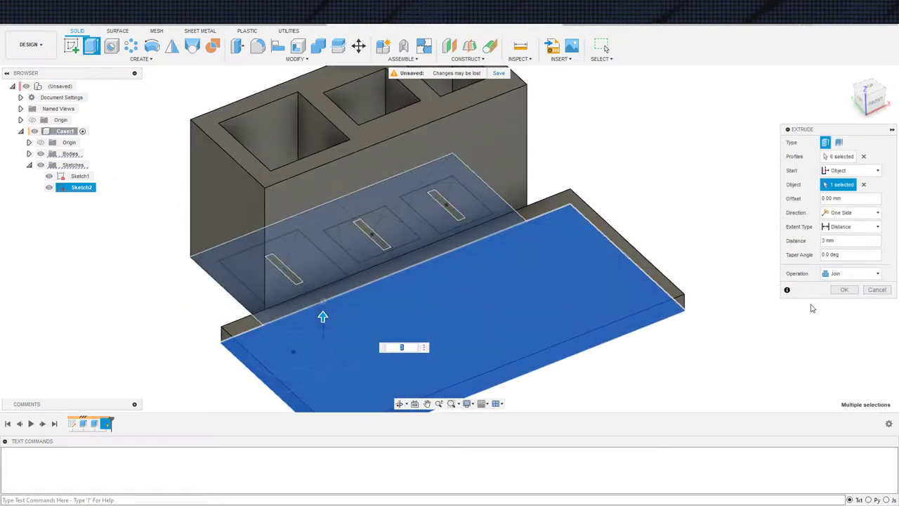
{"action": "left_click", "coordinate": [844, 289]}
Step: Start another Extrude, hide Sketch1 and show Sketch2
{"action": "key", "text": "e"}
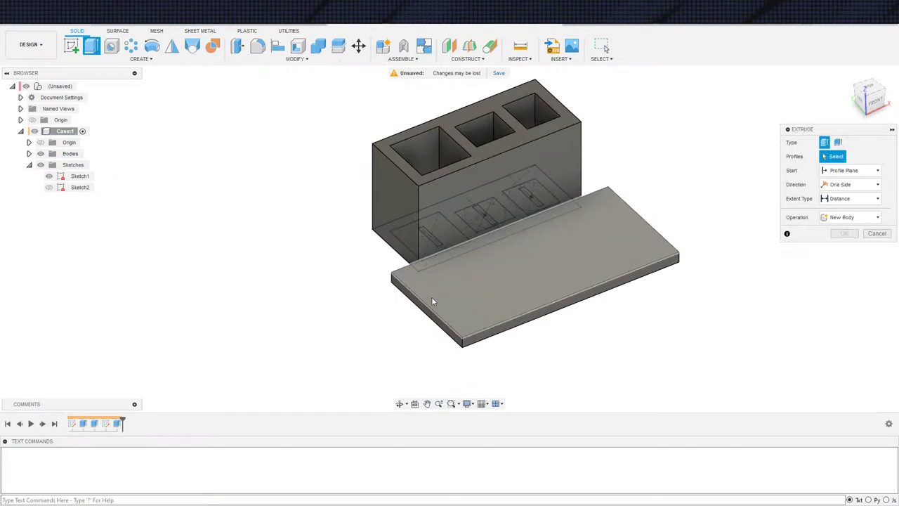
{"action": "left_click", "coordinate": [49, 177]}
{"action": "left_click", "coordinate": [49, 188]}
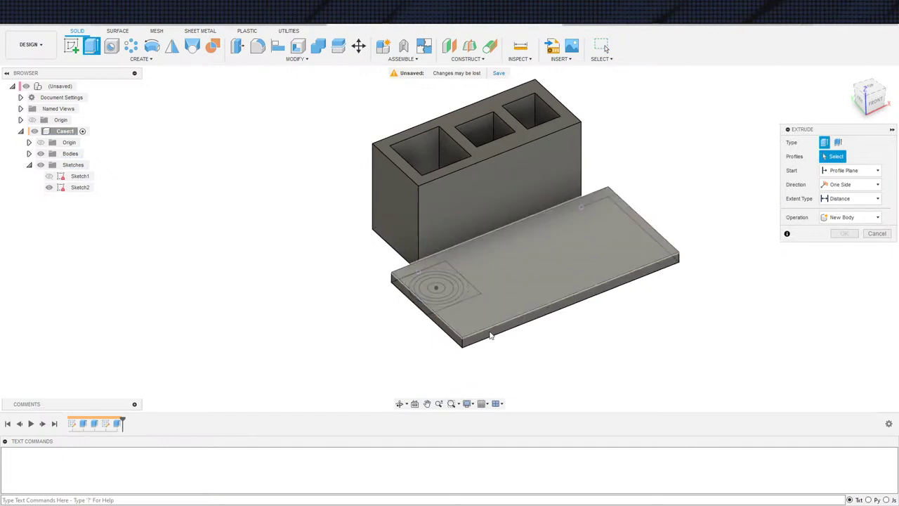
Step: Select the profile between the small corner square and its outermost solid circle for extrusion, and set the extrusion start to Object
{"action": "middle_click_drag", "start_coordinate": [491, 336], "coordinate": [465, 298], "text": "shift"}
{"action": "middle_click_drag", "start_coordinate": [465, 297], "coordinate": [433, 356]}
{"action": "scroll", "coordinate": [440, 277], "scroll_direction": "up", "scroll_amount": 3}
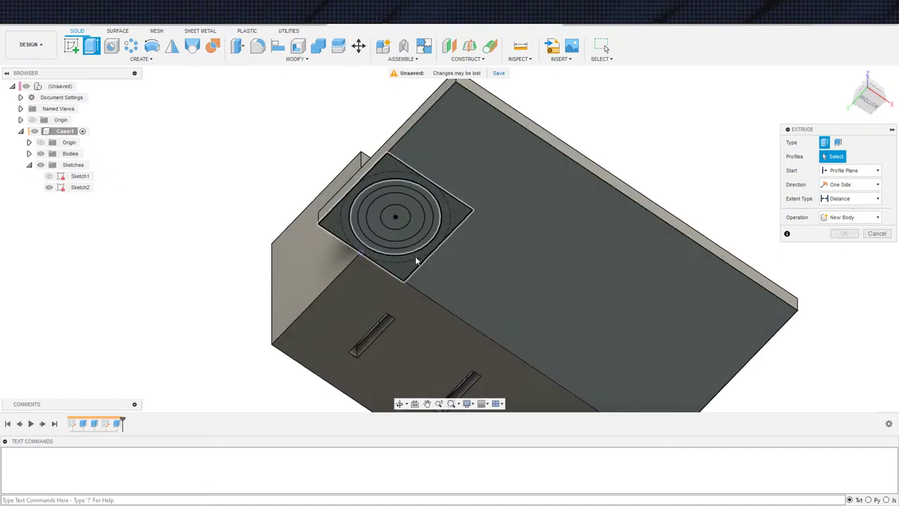
{"action": "left_click", "coordinate": [416, 261]}
{"action": "middle_click_drag", "start_coordinate": [454, 251], "coordinate": [626, 264], "text": "shift"}
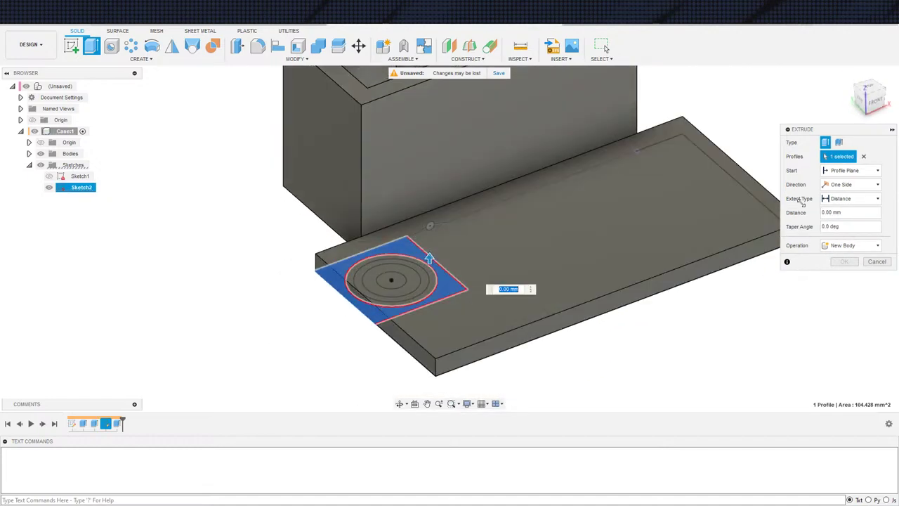
{"action": "left_click", "coordinate": [850, 170]}
{"action": "left_click", "coordinate": [844, 204]}
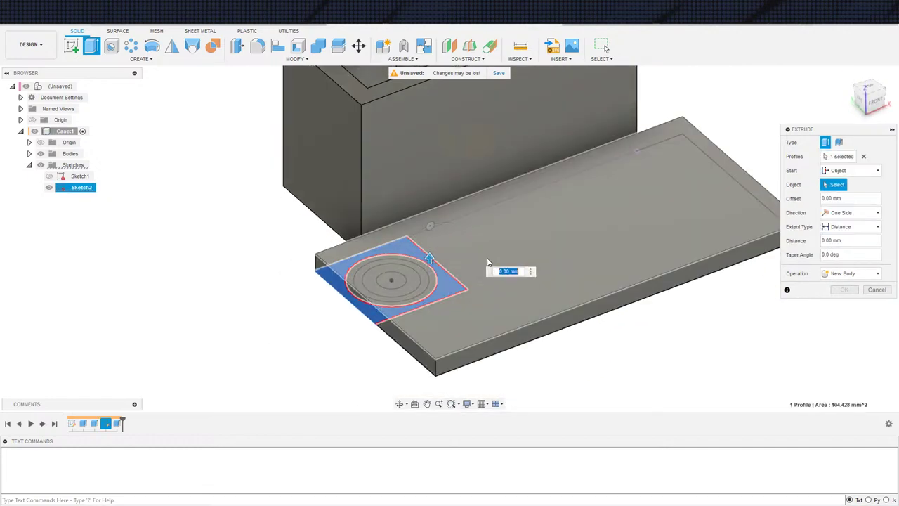
Step: Extrude the selected square profile with the circular hole 20 mm upward, starting from the base plate's top face
{"action": "left_click", "coordinate": [487, 261]}
{"action": "middle_click_drag", "start_coordinate": [447, 249], "coordinate": [525, 241]}
{"action": "scroll", "coordinate": [456, 233], "scroll_direction": "down", "scroll_amount": 2}
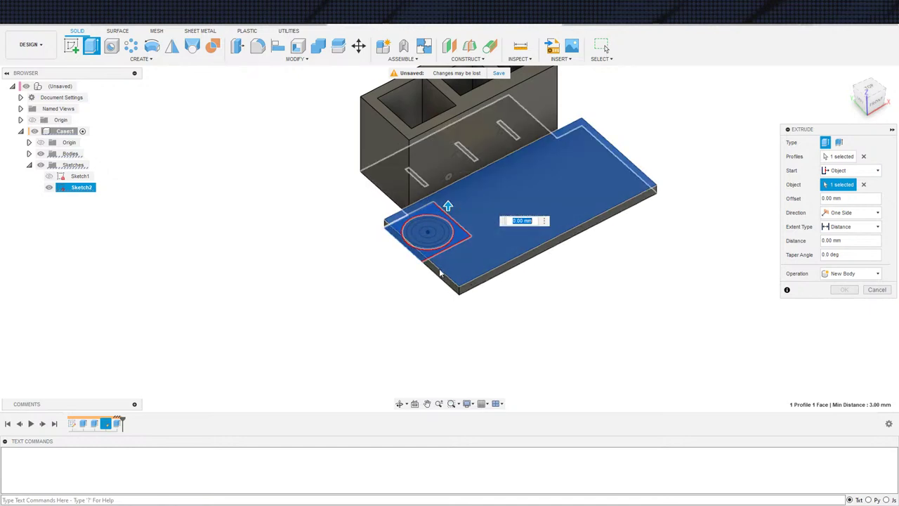
{"action": "scroll", "coordinate": [439, 261], "scroll_direction": "up", "scroll_amount": 1}
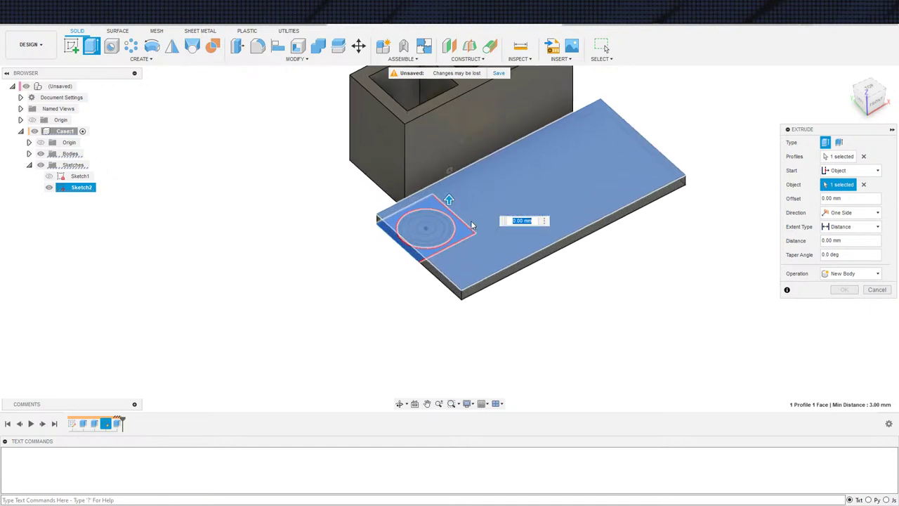
{"action": "scroll", "coordinate": [476, 232], "scroll_direction": "down", "scroll_amount": 1}
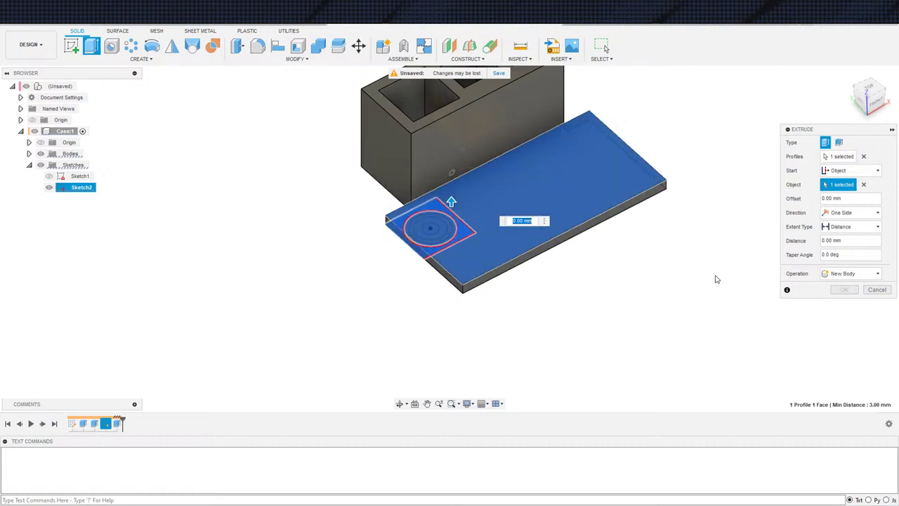
{"action": "left_click", "coordinate": [843, 226]}
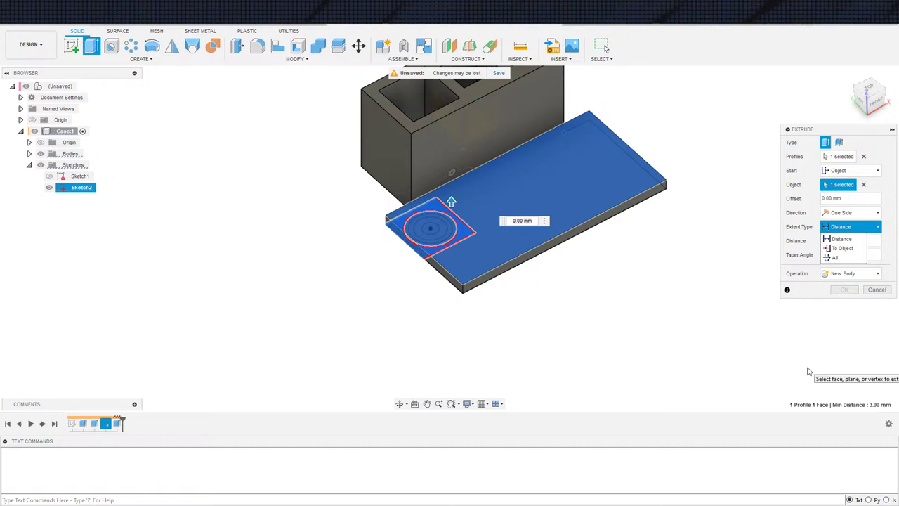
{"action": "left_click", "coordinate": [887, 241]}
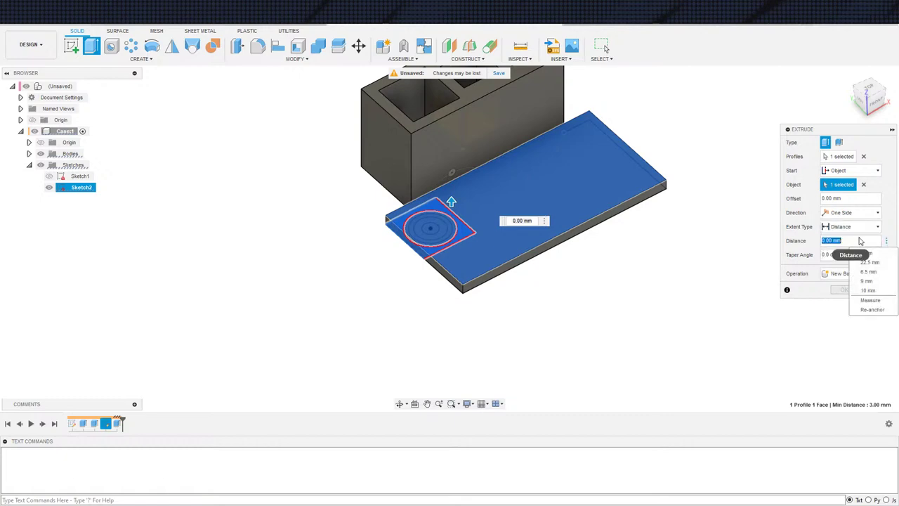
{"action": "type", "text": "20"}
{"action": "middle_click_drag", "start_coordinate": [531, 345], "coordinate": [503, 290], "text": "shift"}
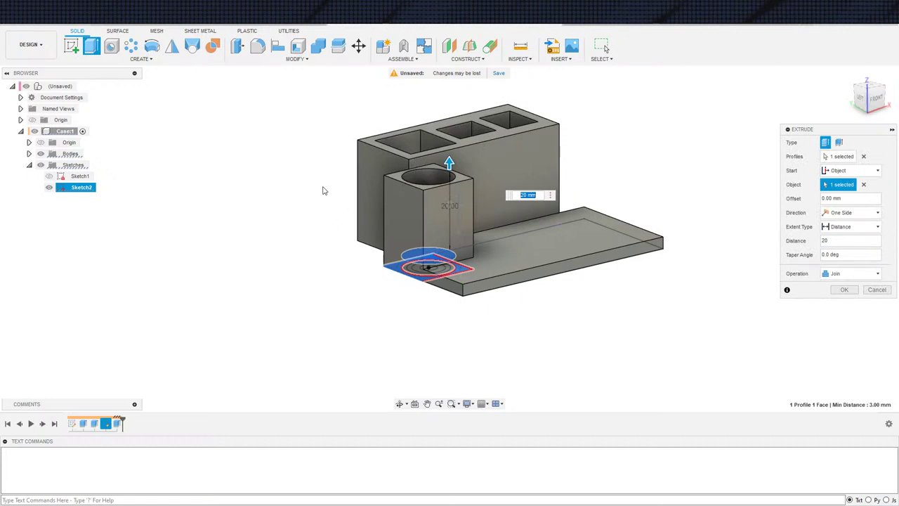
{"action": "left_click", "coordinate": [845, 289]}
{"action": "scroll", "coordinate": [382, 257], "scroll_direction": "up", "scroll_amount": 3}
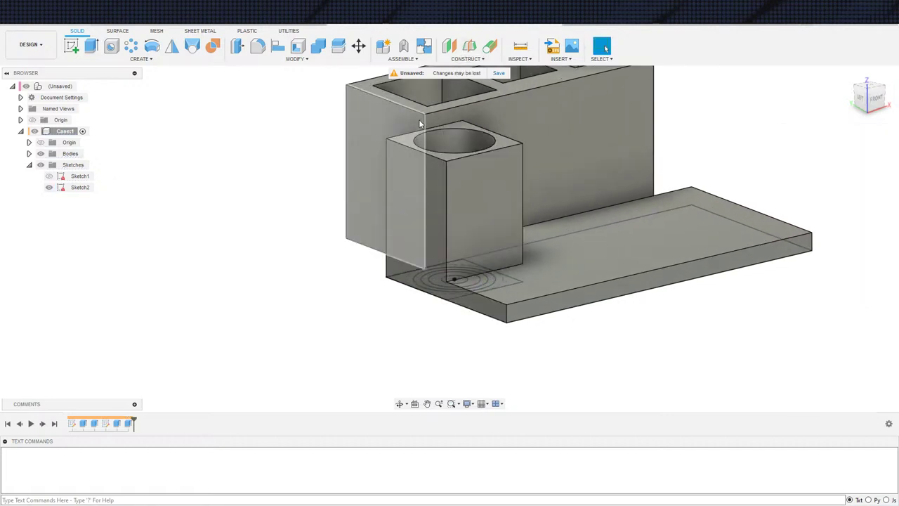
Step: Measure the distance between the top faces of the round-holed block and the taller rear block
{"action": "left_click", "coordinate": [520, 48]}
{"action": "left_click", "coordinate": [501, 144]}
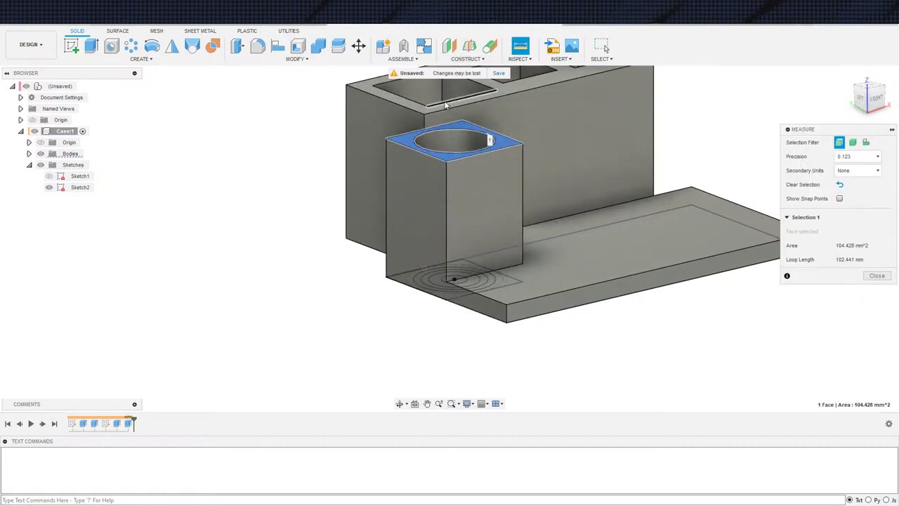
{"action": "left_click", "coordinate": [505, 93]}
{"action": "scroll", "coordinate": [562, 309], "scroll_direction": "down", "scroll_amount": 3}
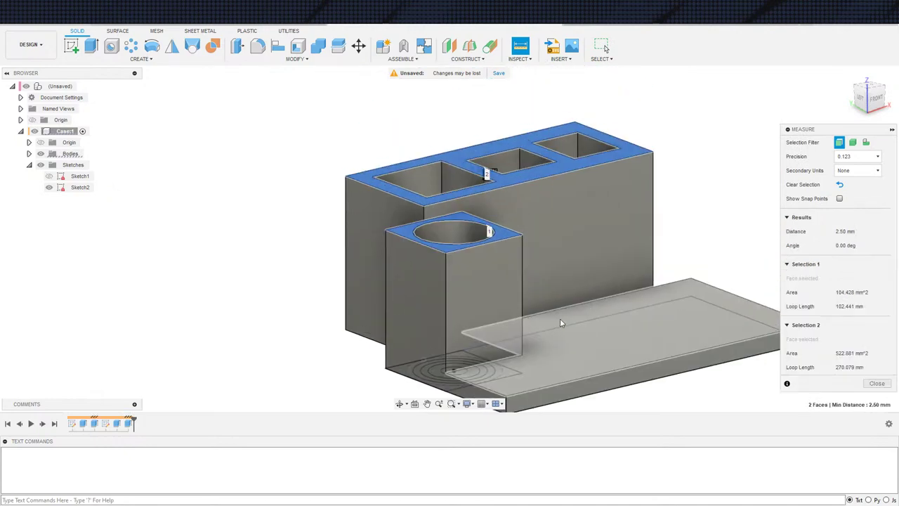
{"action": "left_click", "coordinate": [877, 382]}
{"action": "scroll", "coordinate": [706, 363], "scroll_direction": "down", "scroll_amount": 1}
{"action": "middle_click_drag", "start_coordinate": [706, 363], "coordinate": [679, 291]}
{"action": "middle_click_drag", "start_coordinate": [701, 326], "coordinate": [635, 288]}
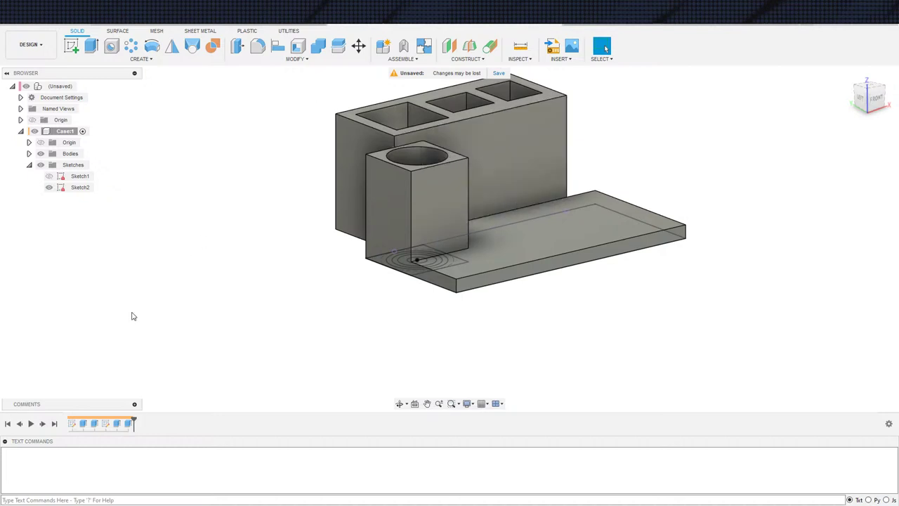
Step: Edit the round-holed block's extrusion and set its distance to 21 mm-7
{"action": "double_click", "coordinate": [129, 424]}
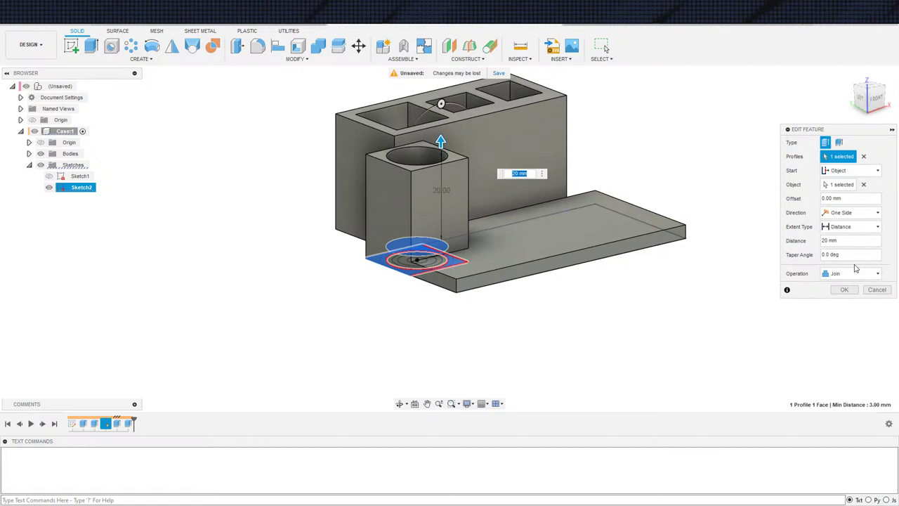
{"action": "key", "text": "Left"}
{"action": "key", "text": "Left"}
{"action": "key", "text": "Left"}
{"action": "key", "text": "Left"}
{"action": "key", "text": "shift+Right"}
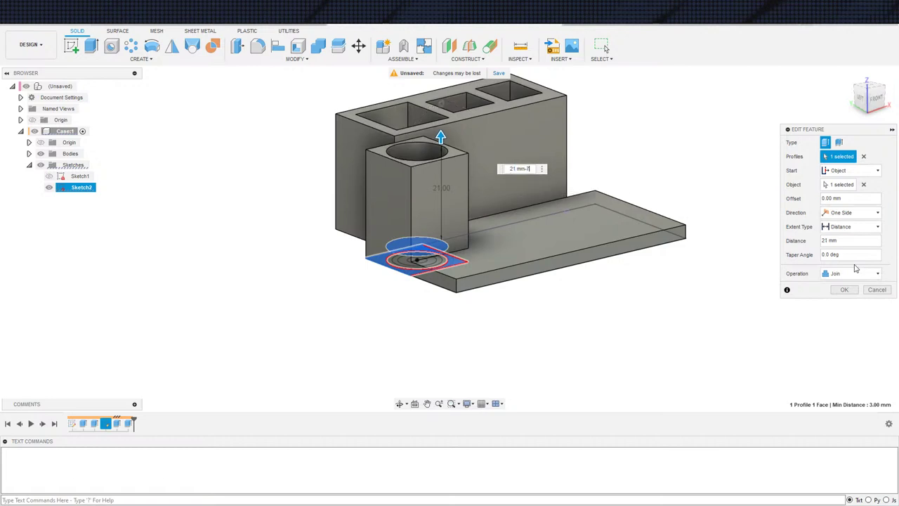
{"action": "key", "text": "Return"}
{"action": "scroll", "coordinate": [588, 295], "scroll_direction": "down", "scroll_amount": 5}
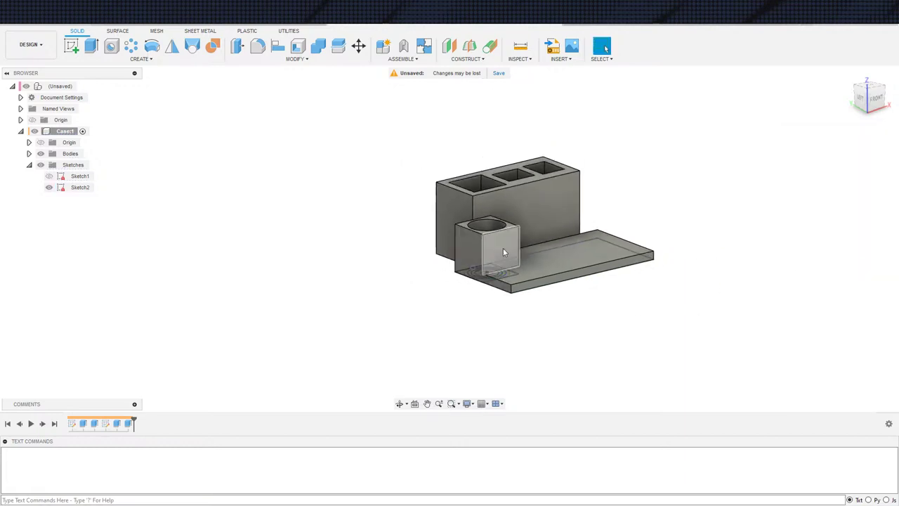
{"action": "middle_click_drag", "start_coordinate": [503, 249], "coordinate": [505, 295], "text": "shift"}
{"action": "scroll", "coordinate": [505, 248], "scroll_direction": "up", "scroll_amount": 3}
{"action": "middle_click_drag", "start_coordinate": [554, 275], "coordinate": [511, 184], "text": "shift"}
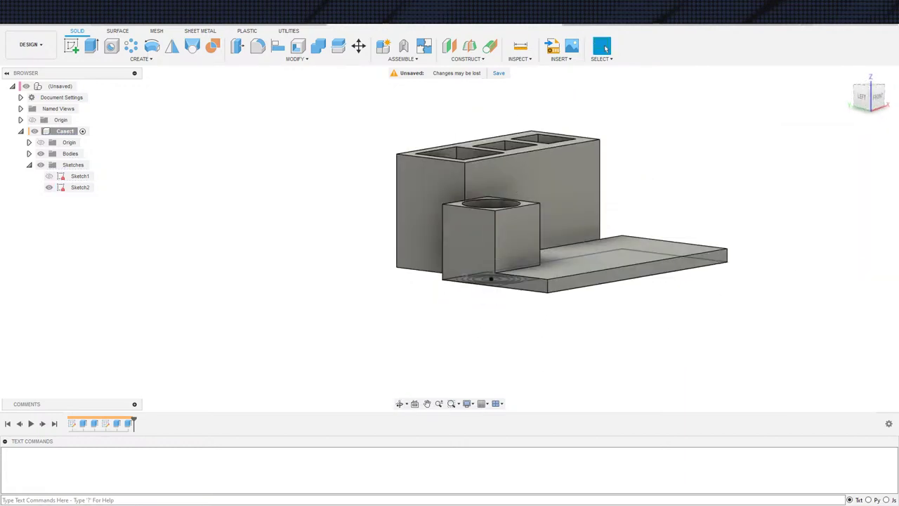
Step: Measure between the shortened block's top face and the adjoining block, and inspect the case from several angles
{"action": "left_click", "coordinate": [521, 46]}
{"action": "middle_click_drag", "start_coordinate": [556, 160], "coordinate": [509, 248], "text": "shift"}
{"action": "scroll", "coordinate": [510, 249], "scroll_direction": "up", "scroll_amount": 3}
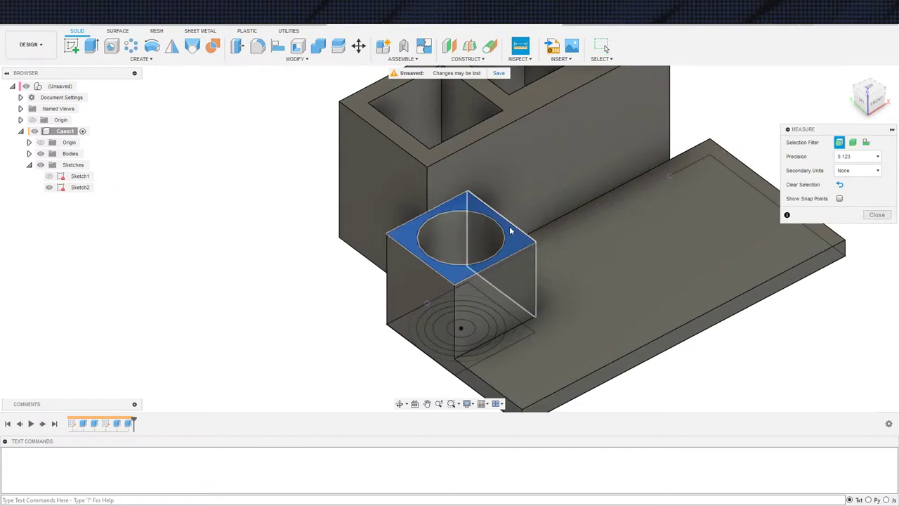
{"action": "left_click", "coordinate": [511, 231]}
{"action": "left_click", "coordinate": [495, 165]}
{"action": "scroll", "coordinate": [589, 189], "scroll_direction": "down", "scroll_amount": 3}
{"action": "mouse_move", "coordinate": [590, 188]}
{"action": "middle_mouse_down", "text": "shift"}
{"action": "mouse_move", "coordinate": [597, 167]}
{"action": "mouse_move", "coordinate": [611, 170]}
{"action": "mouse_move", "coordinate": [582, 170]}
{"action": "mouse_move", "coordinate": [588, 189]}
{"action": "middle_mouse_up", "text": "shift"}
{"action": "key", "text": "Escape"}
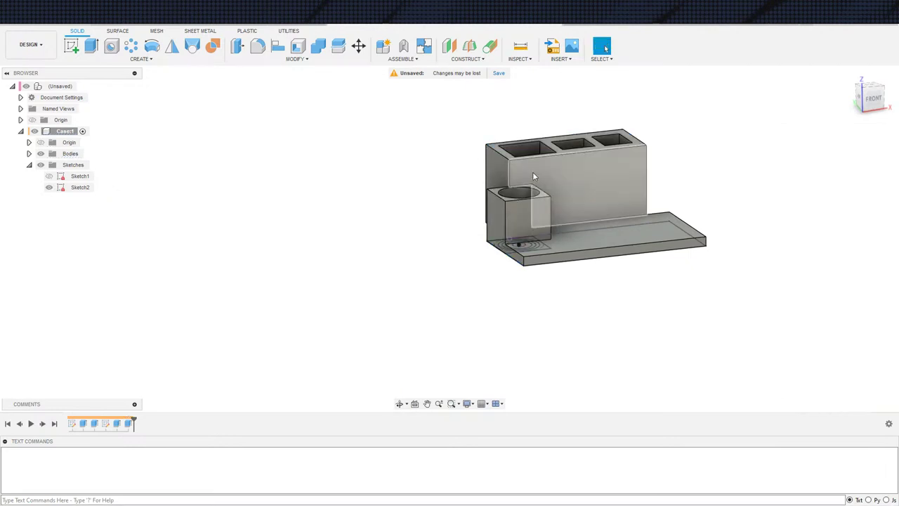
{"action": "middle_click_drag", "start_coordinate": [533, 176], "coordinate": [504, 162], "text": "shift"}
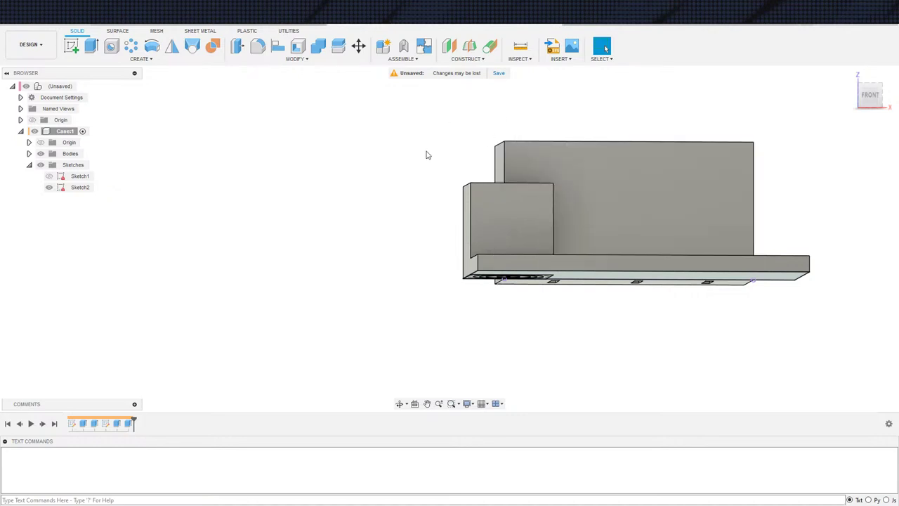
{"action": "mouse_move", "coordinate": [453, 237]}
{"action": "middle_mouse_down", "text": "shift"}
{"action": "mouse_move", "coordinate": [565, 276]}
{"action": "mouse_move", "coordinate": [541, 296]}
{"action": "middle_mouse_up", "text": "shift"}
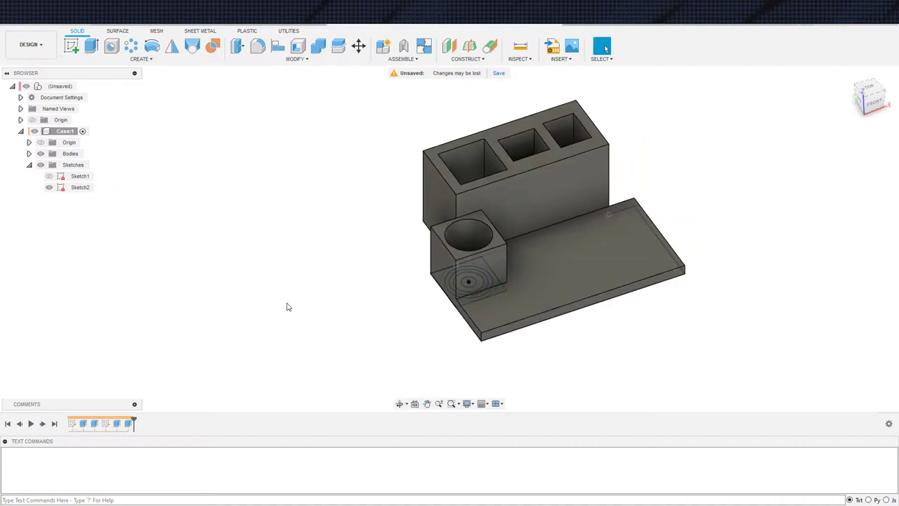
{"action": "middle_click_drag", "start_coordinate": [286, 307], "coordinate": [293, 311], "text": "shift"}
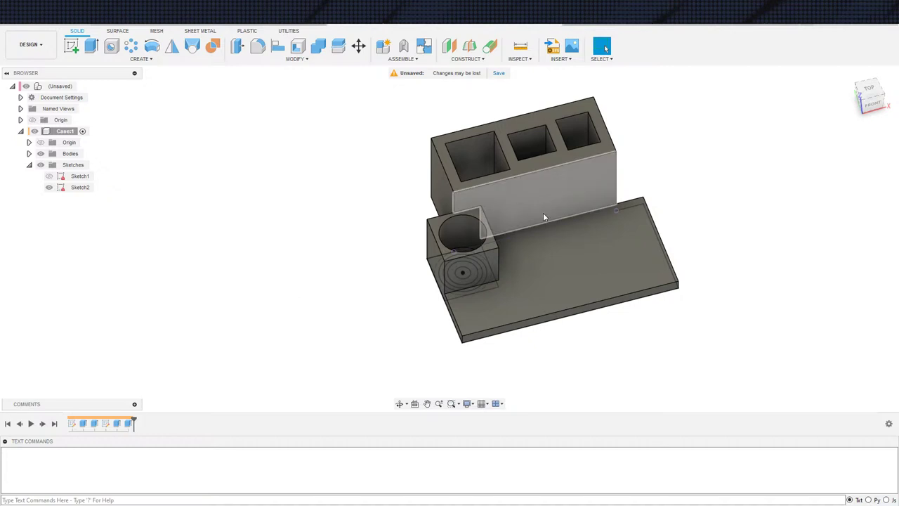
Step: Set up a rectangular feature pattern of the round-holed block's extrusion along the plate's long inner edge and short side edge
{"action": "left_click", "coordinate": [130, 46]}
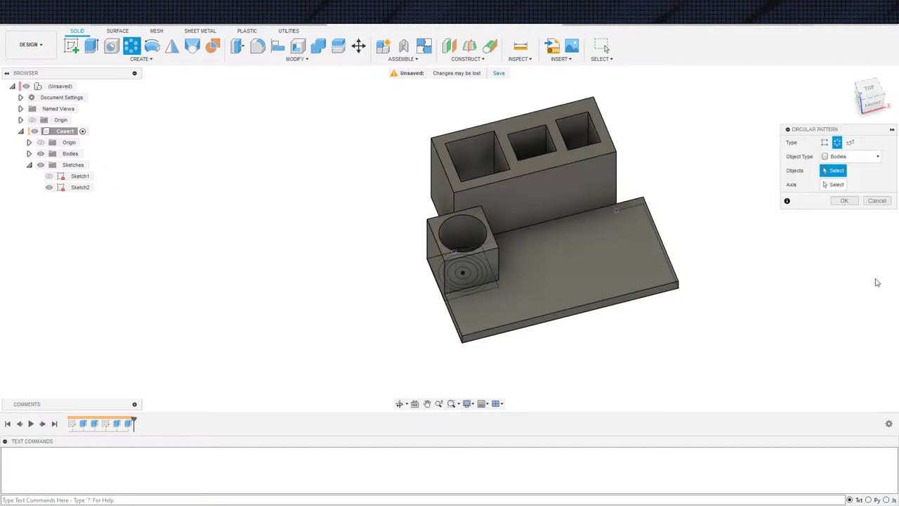
{"action": "left_click", "coordinate": [843, 156]}
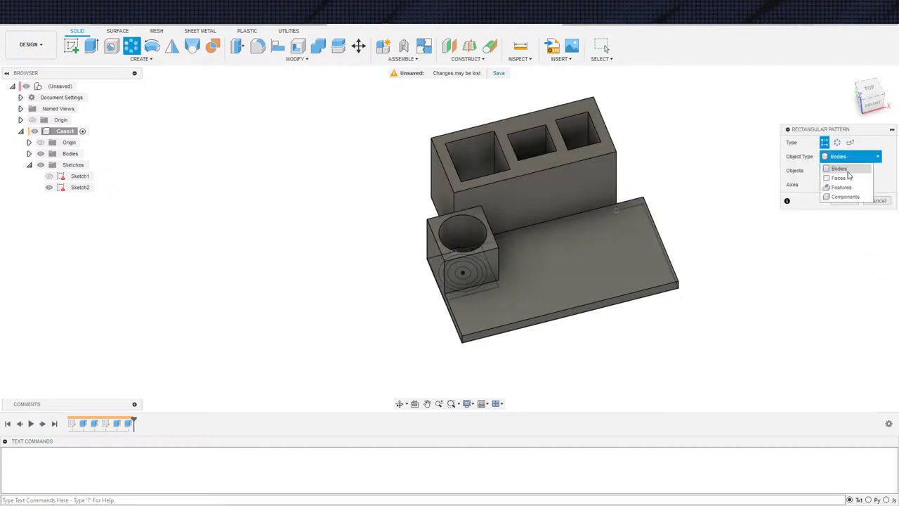
{"action": "left_click", "coordinate": [833, 178]}
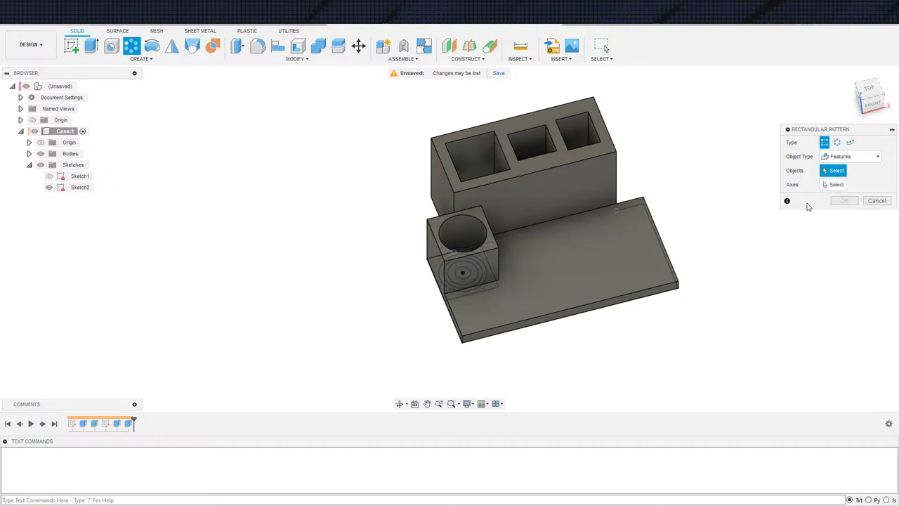
{"action": "left_click", "coordinate": [128, 423]}
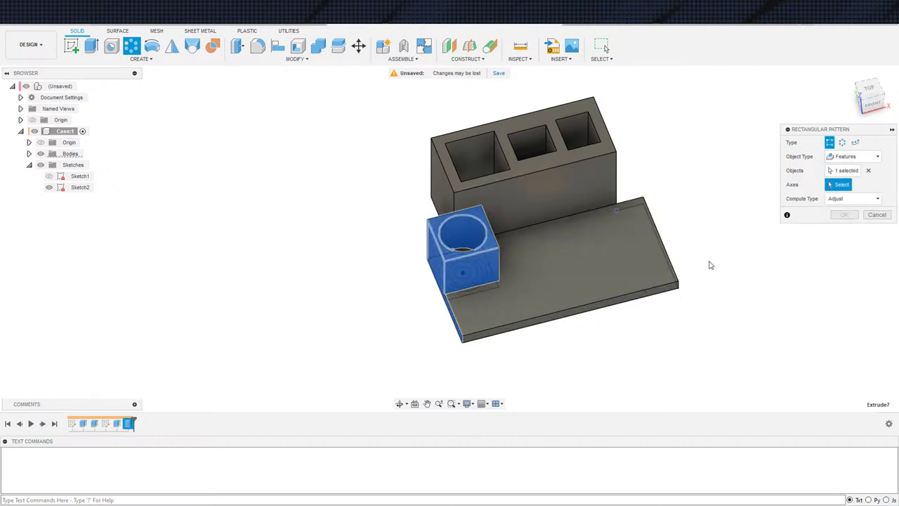
{"action": "left_click", "coordinate": [563, 223]}
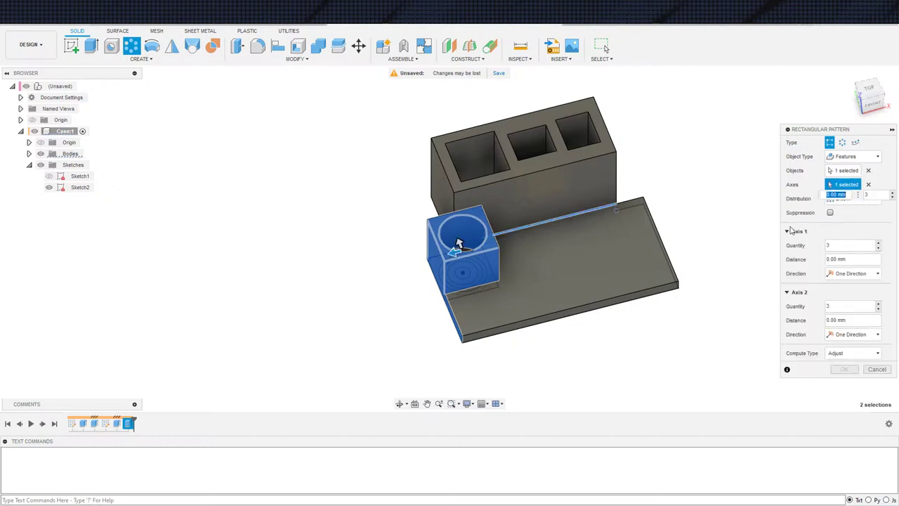
{"action": "left_click", "coordinate": [459, 321]}
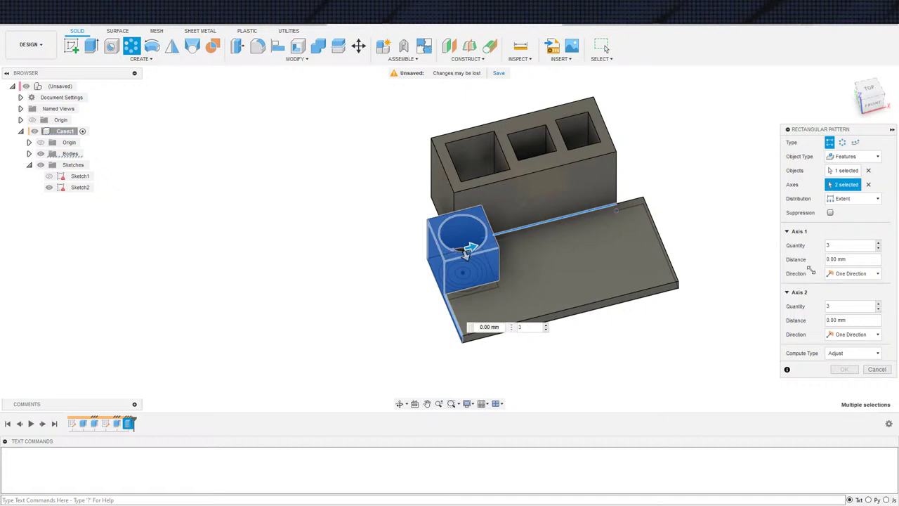
Step: Change the pattern distribution to Spacing and set the first-axis distance to the parameter TotalFlexSquareSize
{"action": "left_click", "coordinate": [848, 259]}
{"action": "type", "text": "Sq"}
{"action": "key", "text": "Return"}
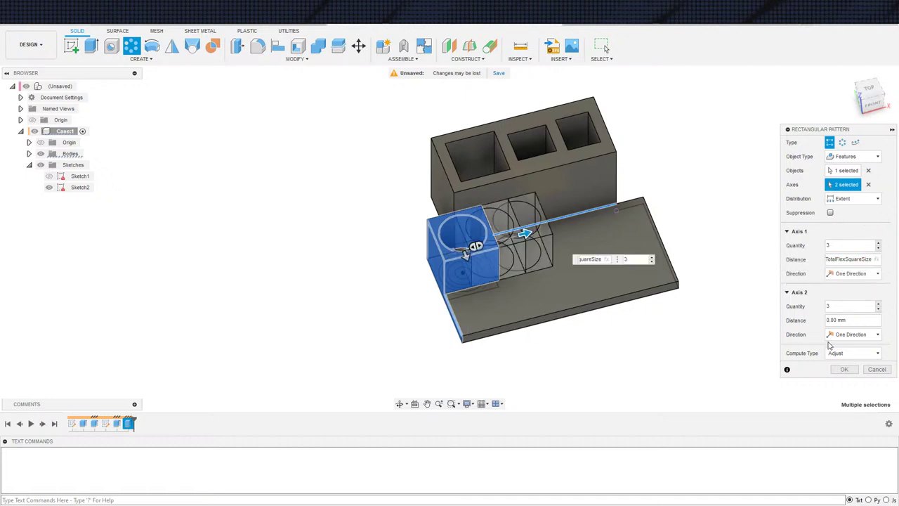
{"action": "left_click", "coordinate": [851, 199]}
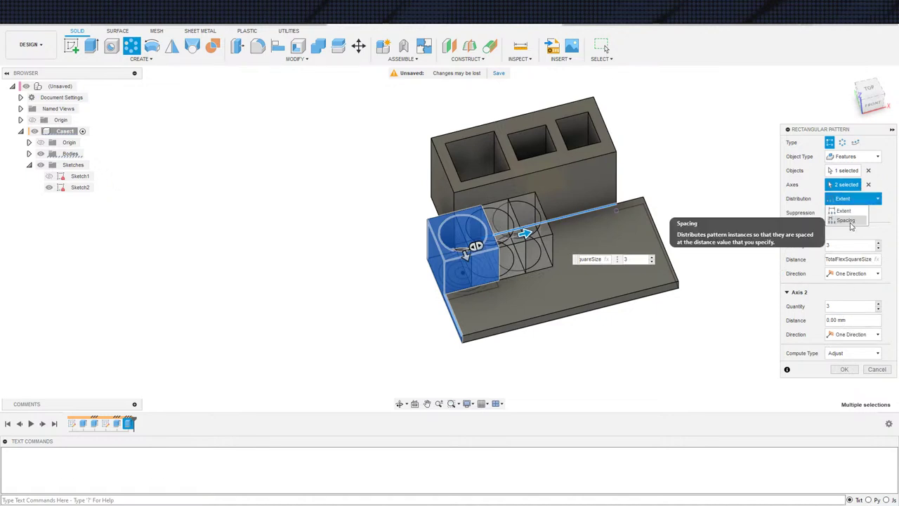
{"action": "left_click", "coordinate": [849, 222]}
{"action": "type", "text": "Sq"}
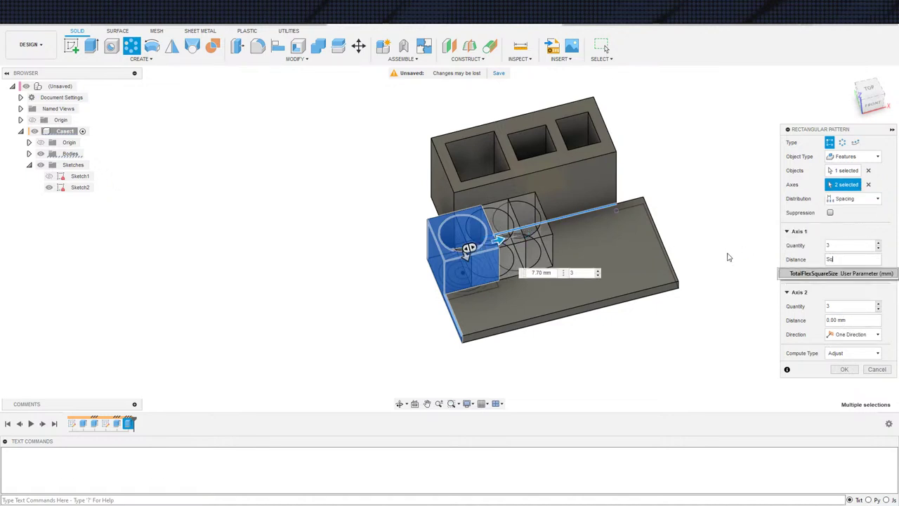
{"action": "key", "text": "Tab"}
{"action": "type", "text": "Sq"}
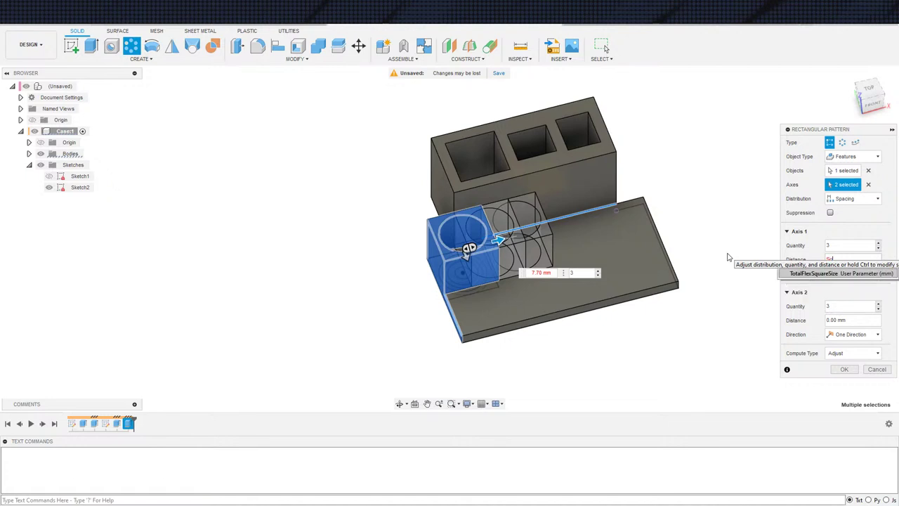
{"action": "left_click", "coordinate": [784, 274]}
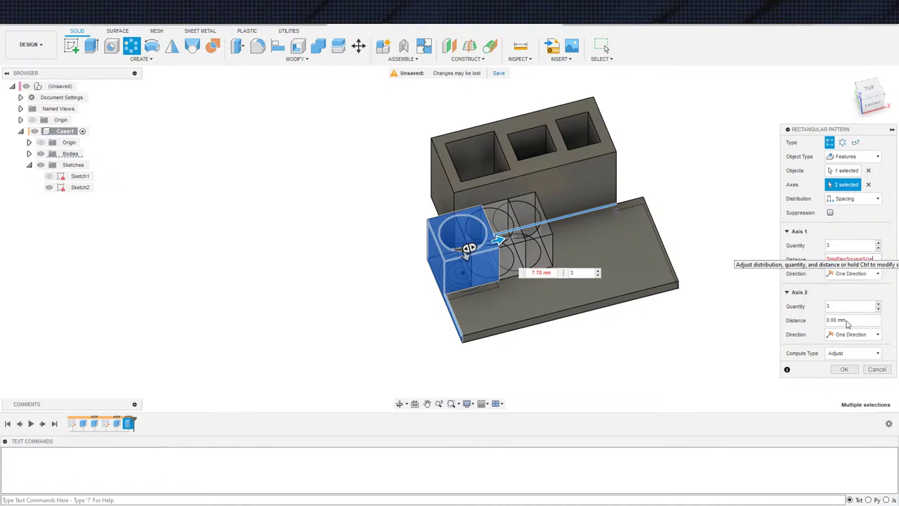
Step: Set the second-axis distance to TotalFlexSquareSize and create the pattern with quantity 4 along the first axis and 2 along the second
{"action": "left_click", "coordinate": [862, 320]}
{"action": "type", "text": "S"}
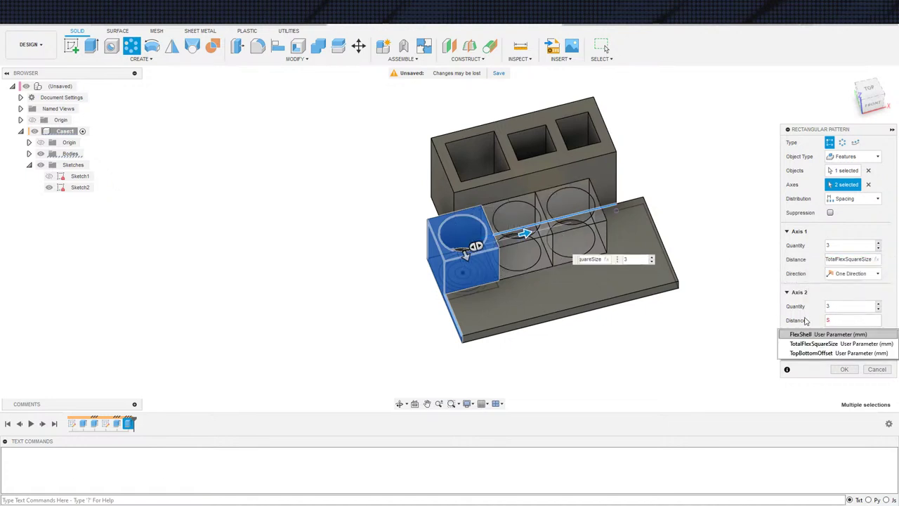
{"action": "type", "text": "q"}
{"action": "key", "text": "BackSpace"}
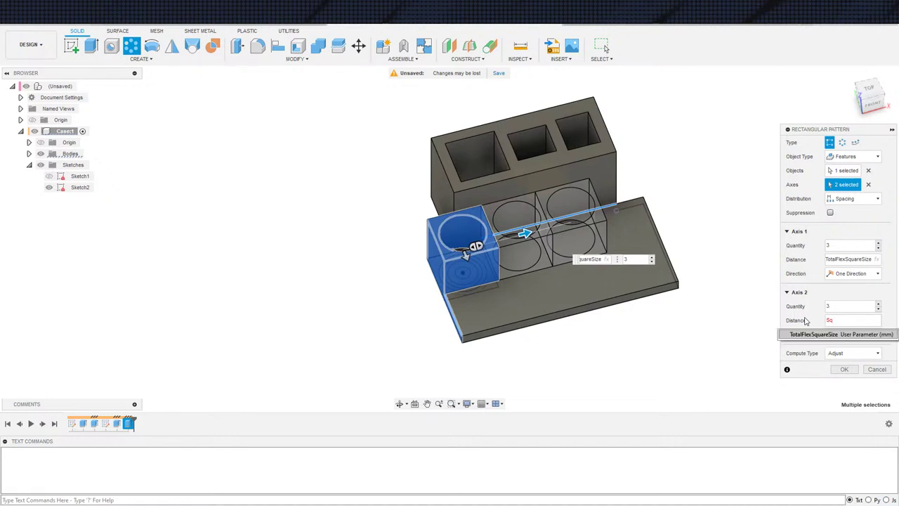
{"action": "left_click", "coordinate": [796, 336]}
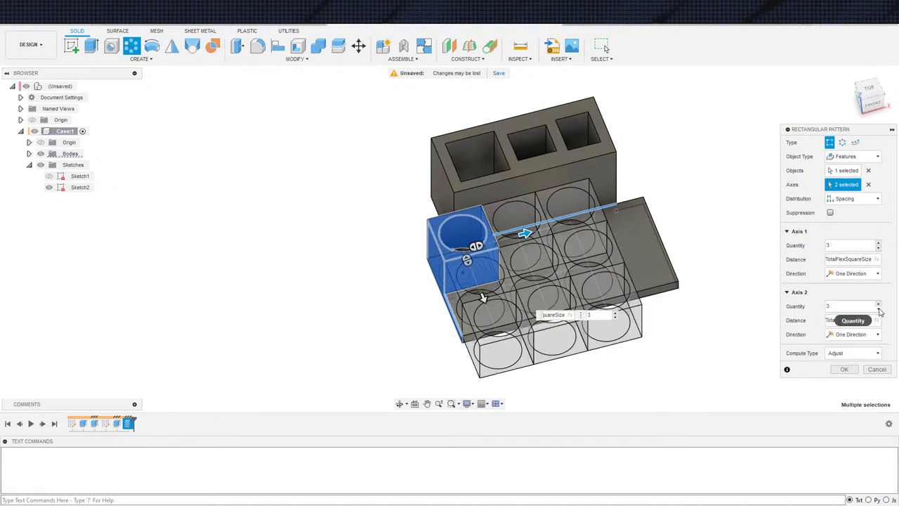
{"action": "left_click", "coordinate": [879, 309]}
{"action": "left_click", "coordinate": [879, 242]}
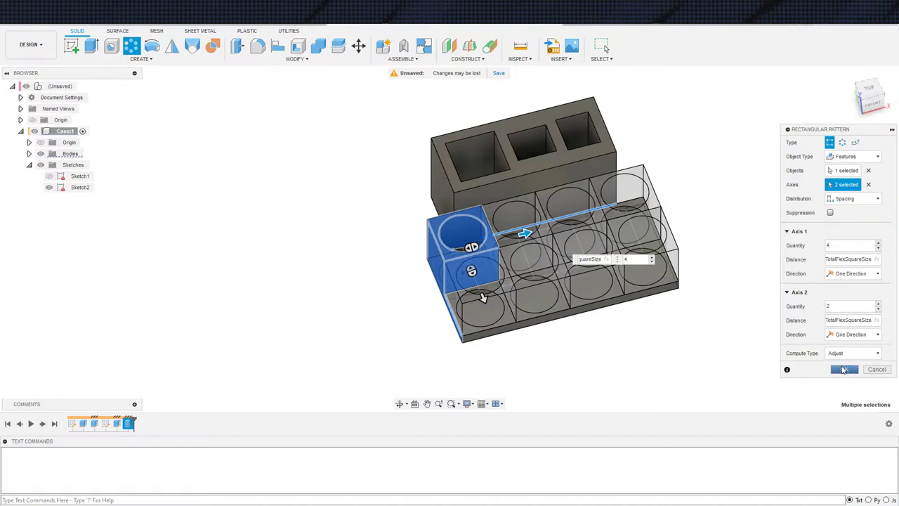
{"action": "left_click", "coordinate": [844, 369]}
{"action": "middle_click_drag", "start_coordinate": [534, 337], "coordinate": [438, 282], "text": "shift"}
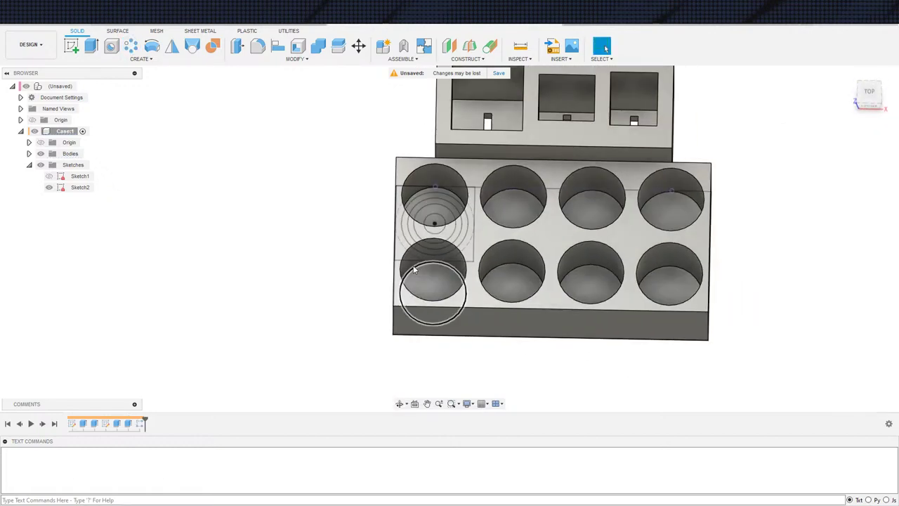
Step: Create an internal component named Collet Flex Inserts inside the Case component and activate it
{"action": "scroll", "coordinate": [375, 230], "scroll_direction": "up", "scroll_amount": 1}
{"action": "right_click", "coordinate": [65, 131]}
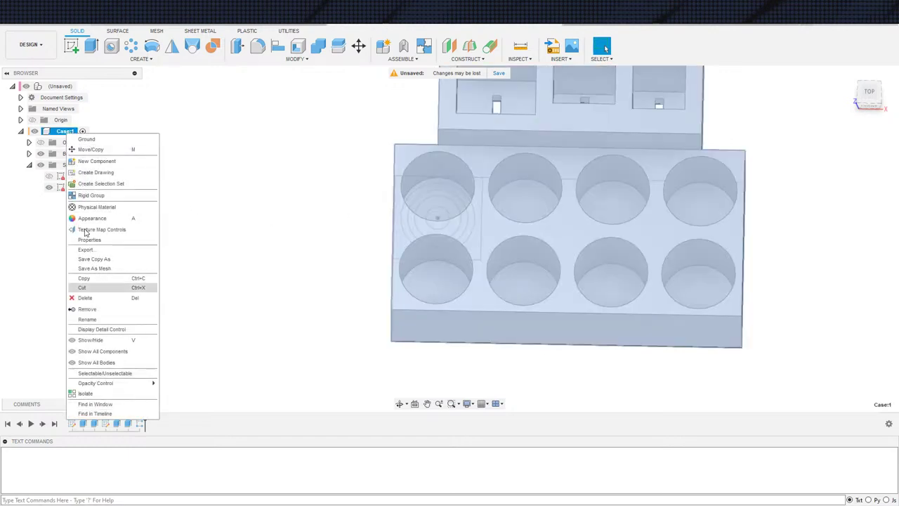
{"action": "left_click", "coordinate": [96, 165]}
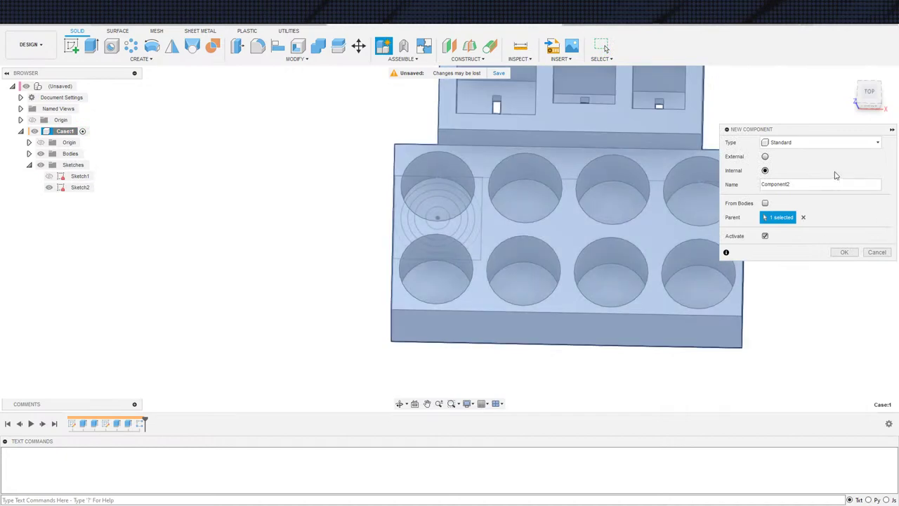
{"action": "type", "text": "C"}
{"action": "key", "text": "Return"}
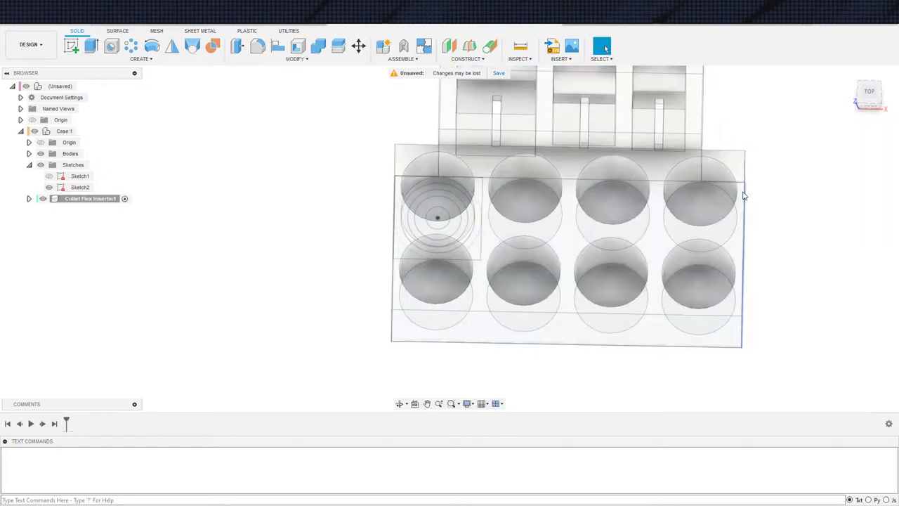
Step: Create a nested component named Collet Flex Insert inside Collet Flex Inserts and activate it
{"action": "right_click", "coordinate": [97, 199]}
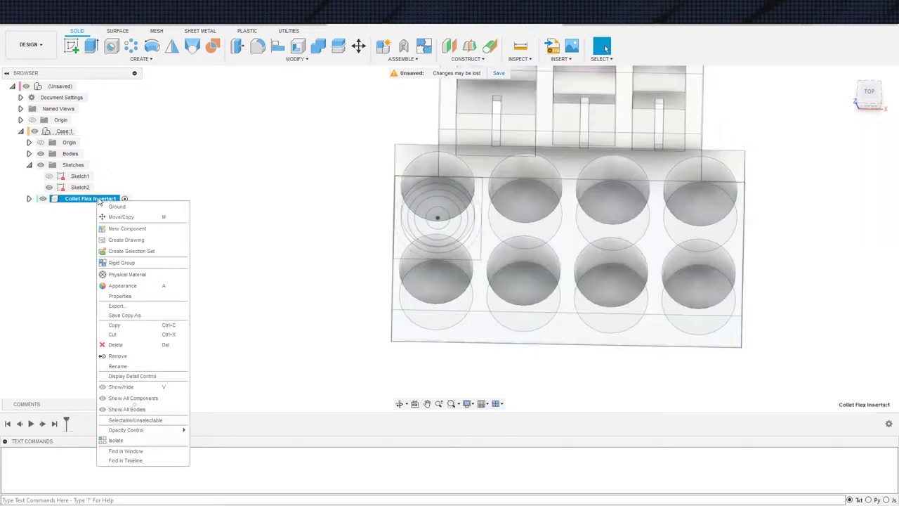
{"action": "left_click", "coordinate": [133, 227]}
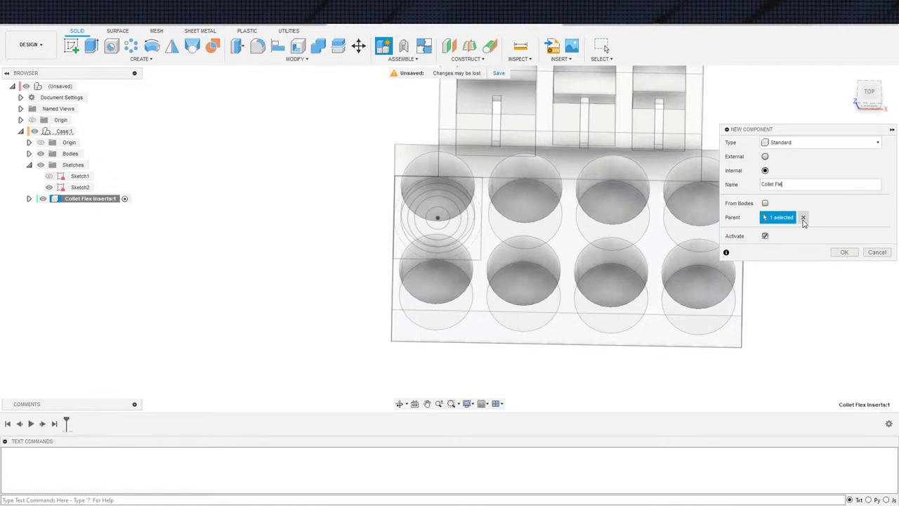
{"action": "key", "text": "Return"}
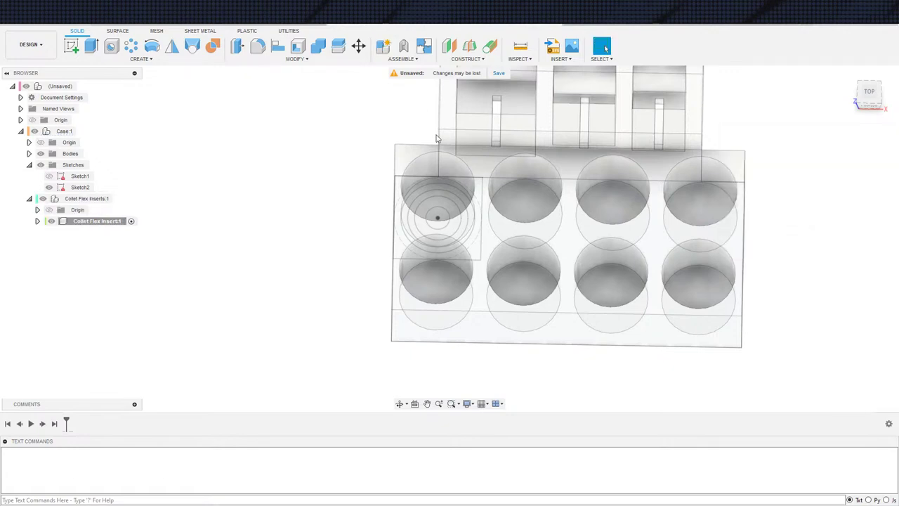
Step: Construct an offset plane at 0.00 mm from the top face of the block with the eight round holes
{"action": "scroll", "coordinate": [386, 290], "scroll_direction": "down", "scroll_amount": 1}
{"action": "scroll", "coordinate": [391, 288], "scroll_direction": "up", "scroll_amount": 3}
{"action": "middle_click_drag", "start_coordinate": [395, 283], "coordinate": [430, 332], "text": "shift"}
{"action": "left_click", "coordinate": [449, 46]}
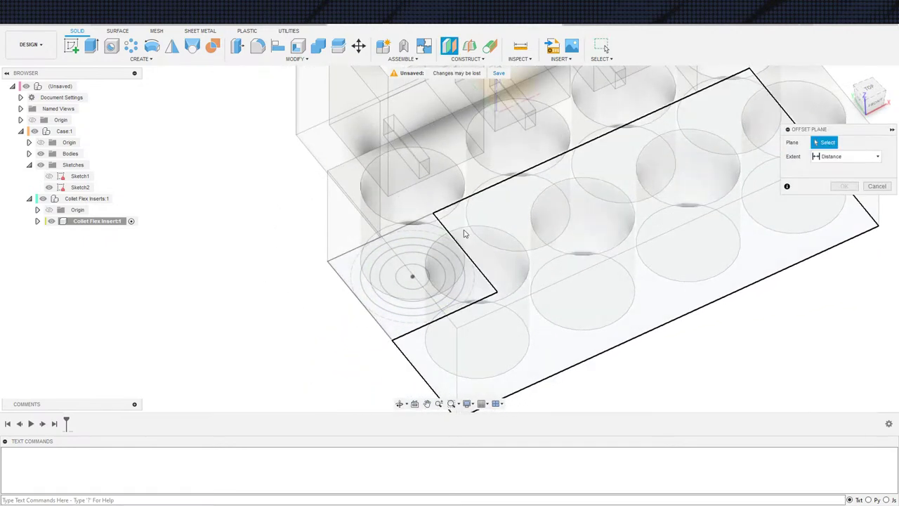
{"action": "left_click", "coordinate": [453, 226]}
{"action": "scroll", "coordinate": [471, 182], "scroll_direction": "down", "scroll_amount": 2}
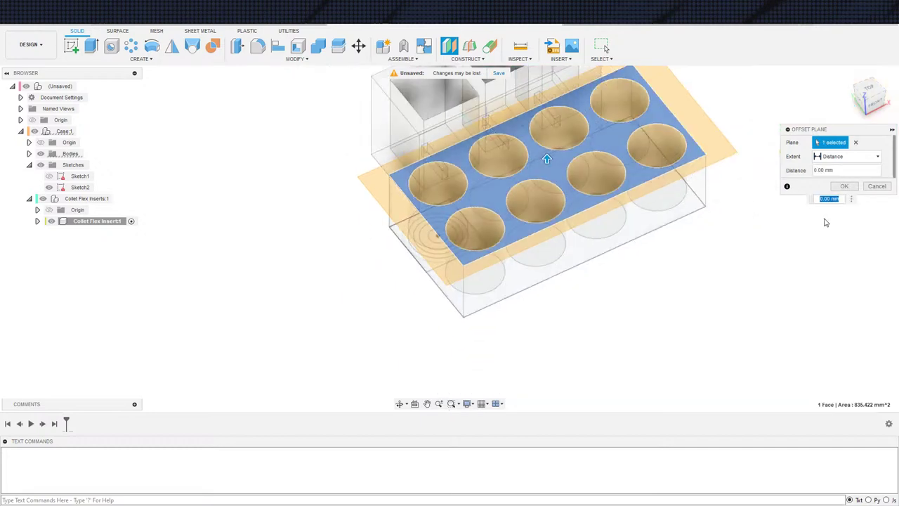
{"action": "left_click", "coordinate": [843, 186]}
{"action": "key", "text": "s"}
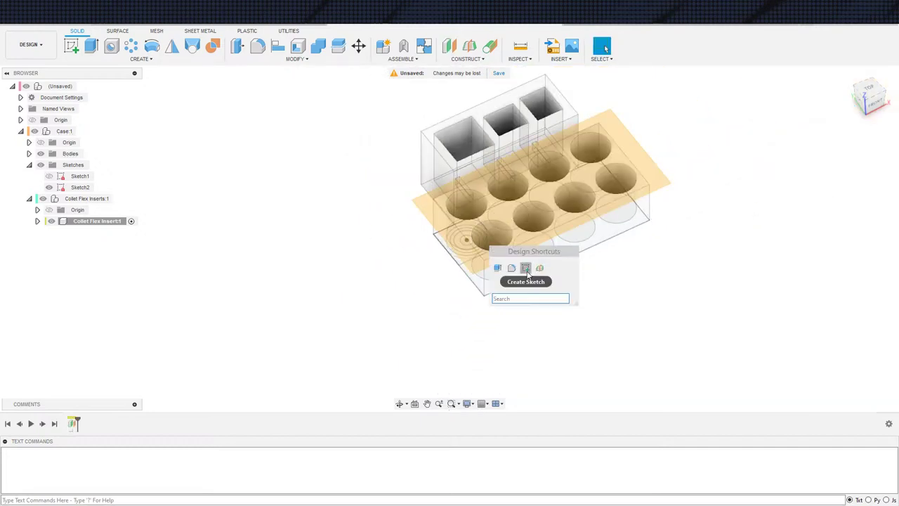
{"action": "left_click", "coordinate": [525, 269]}
{"action": "left_click", "coordinate": [475, 254]}
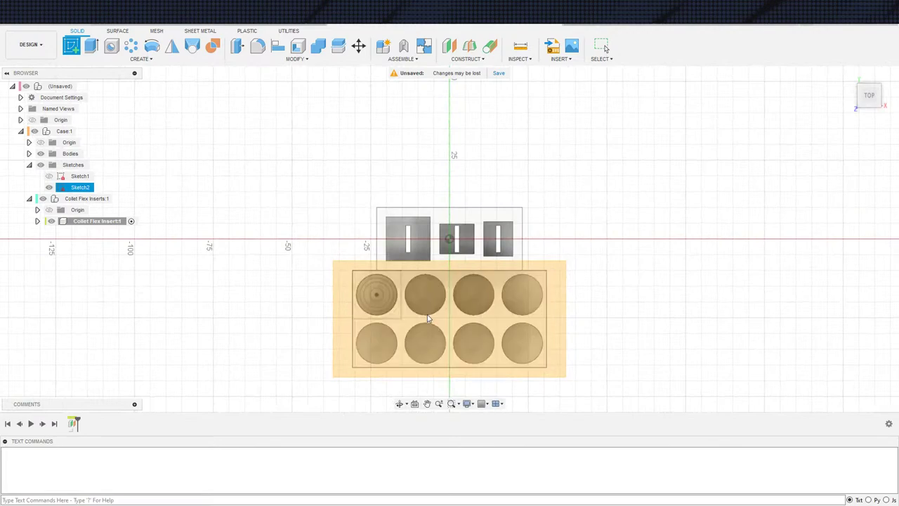
{"action": "key", "text": "ctrl+z"}
Step: Start a new sketch on the offset plane lying on the holed block's top face
{"action": "key", "text": "s"}
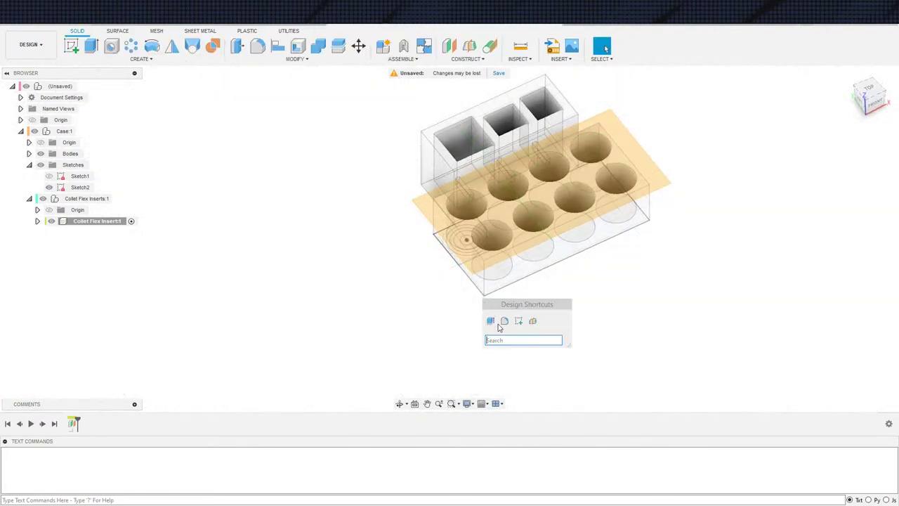
{"action": "left_click", "coordinate": [517, 316]}
{"action": "key", "text": "Return"}
{"action": "left_click", "coordinate": [425, 216]}
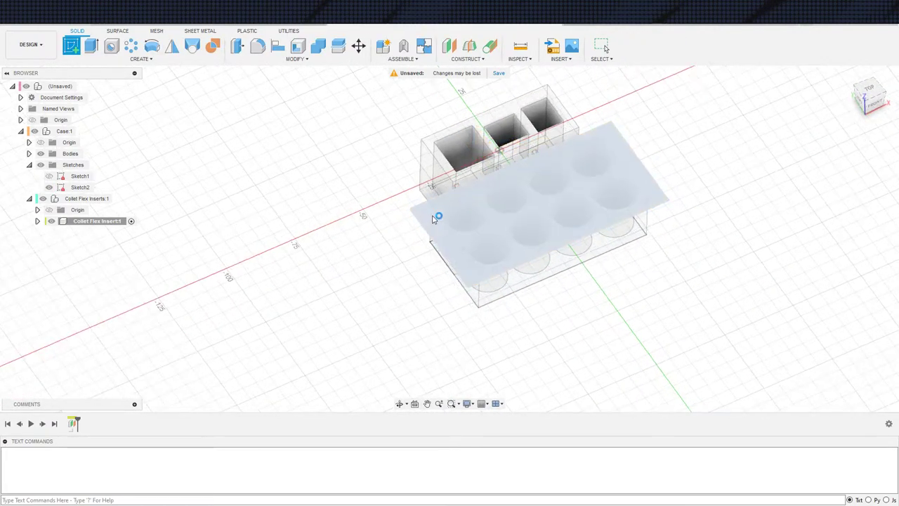
{"action": "scroll", "coordinate": [401, 305], "scroll_direction": "up", "scroll_amount": 5}
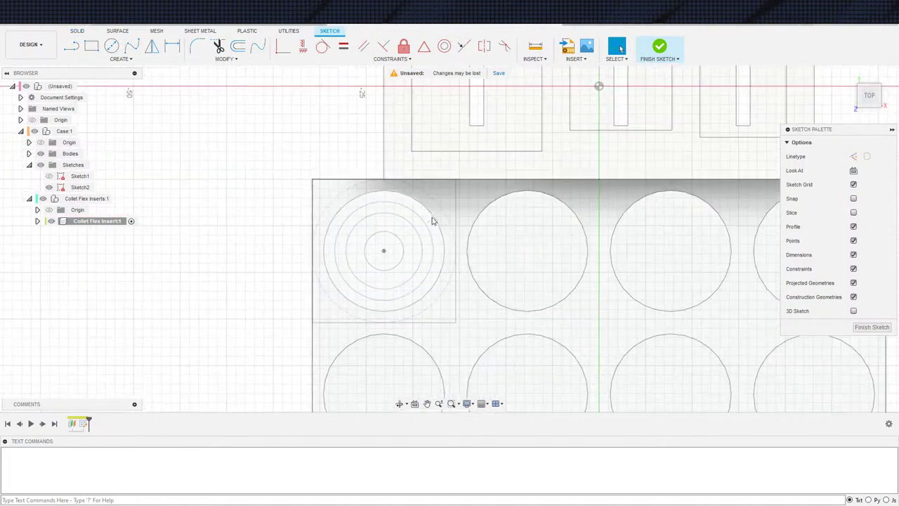
{"action": "scroll", "coordinate": [395, 266], "scroll_direction": "up", "scroll_amount": 3}
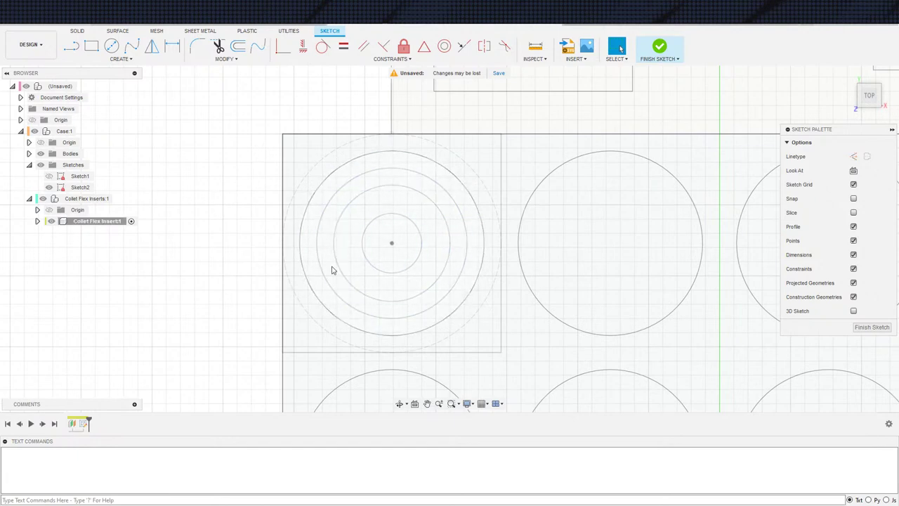
{"action": "scroll", "coordinate": [429, 276], "scroll_direction": "up", "scroll_amount": 2}
{"action": "scroll", "coordinate": [429, 279], "scroll_direction": "down", "scroll_amount": 1}
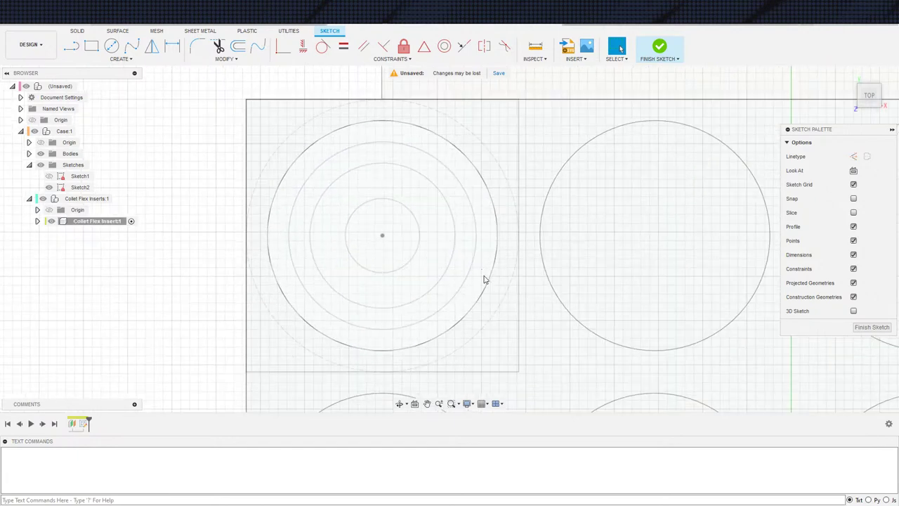
{"action": "double_click", "coordinate": [471, 371]}
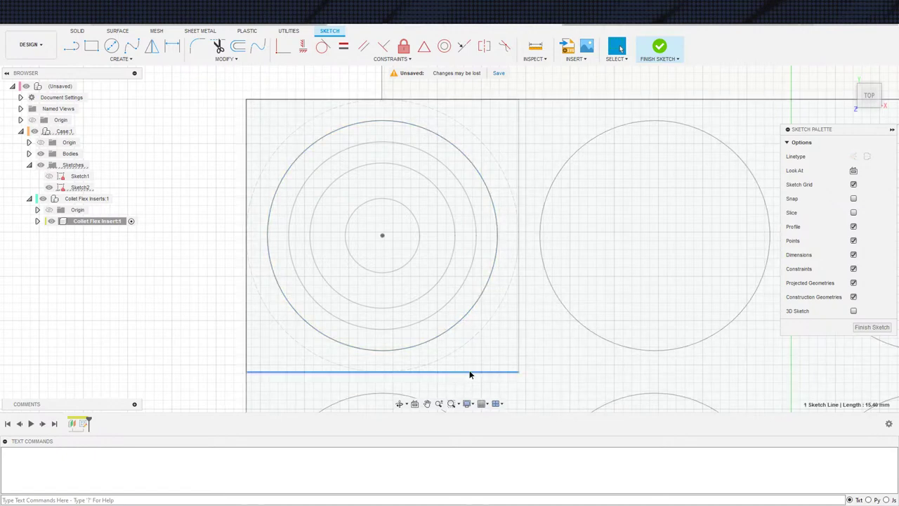
{"action": "left_click", "coordinate": [450, 328]}
{"action": "key", "text": "Escape"}
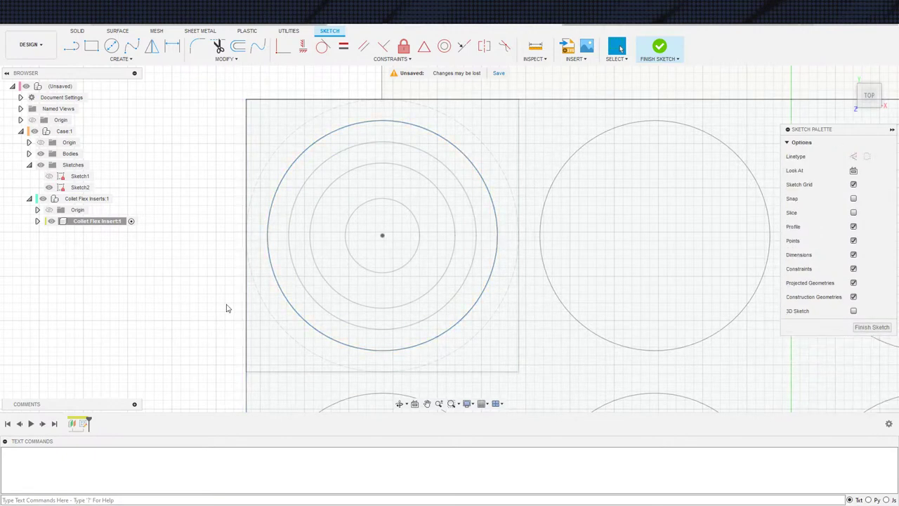
Step: Hide the Case bodies and project the square outline and the three largest solid circles of the Case's Sketch2 into the sketch
{"action": "key", "text": "s"}
{"action": "left_click", "coordinate": [300, 327]}
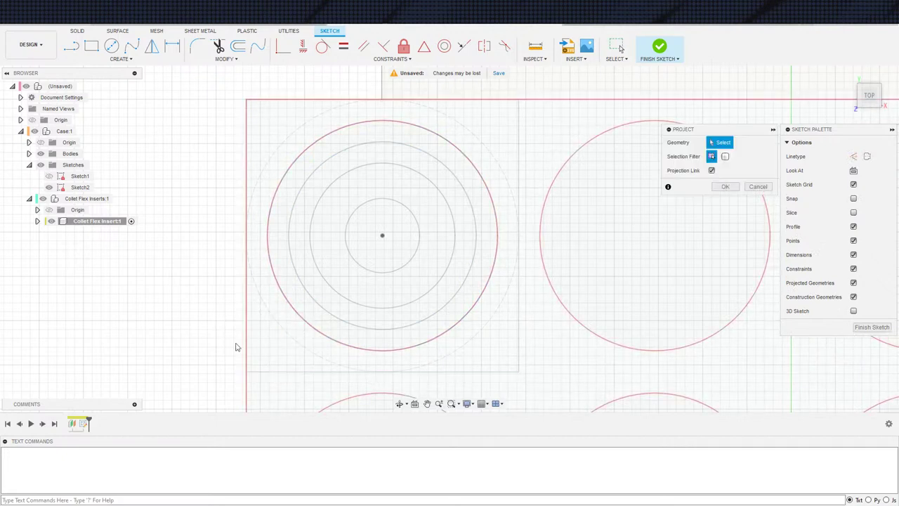
{"action": "left_click", "coordinate": [42, 162]}
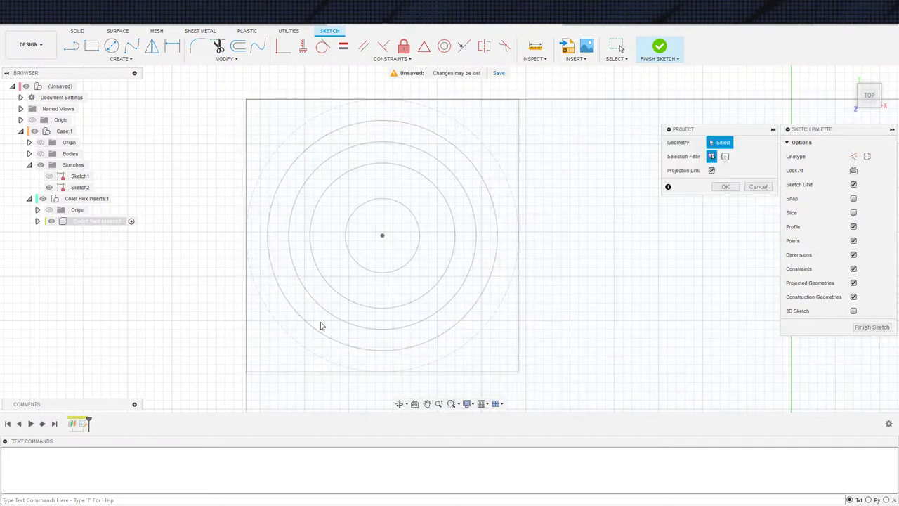
{"action": "left_click", "coordinate": [345, 372]}
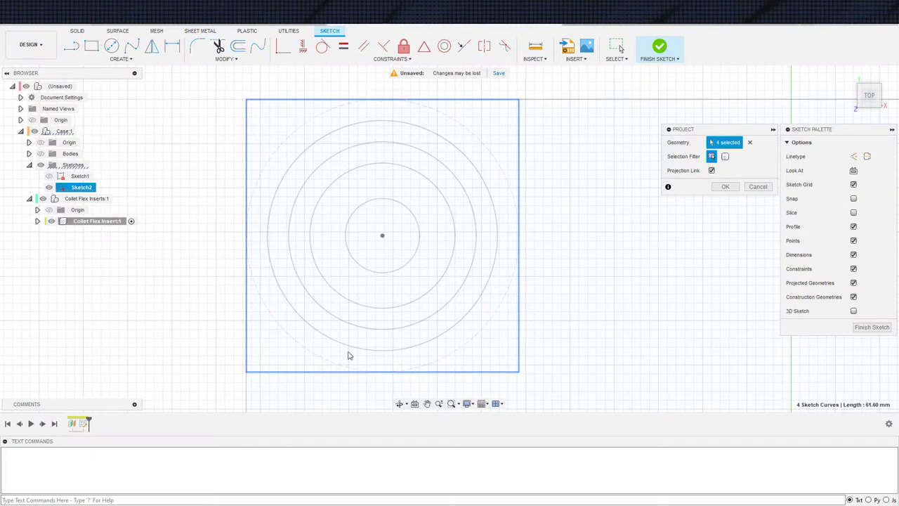
{"action": "left_click", "coordinate": [352, 350]}
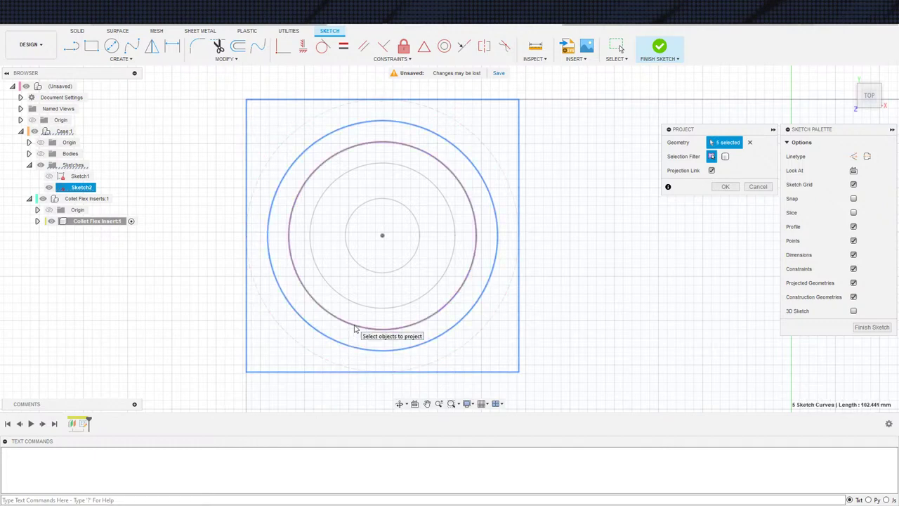
{"action": "left_click", "coordinate": [354, 328]}
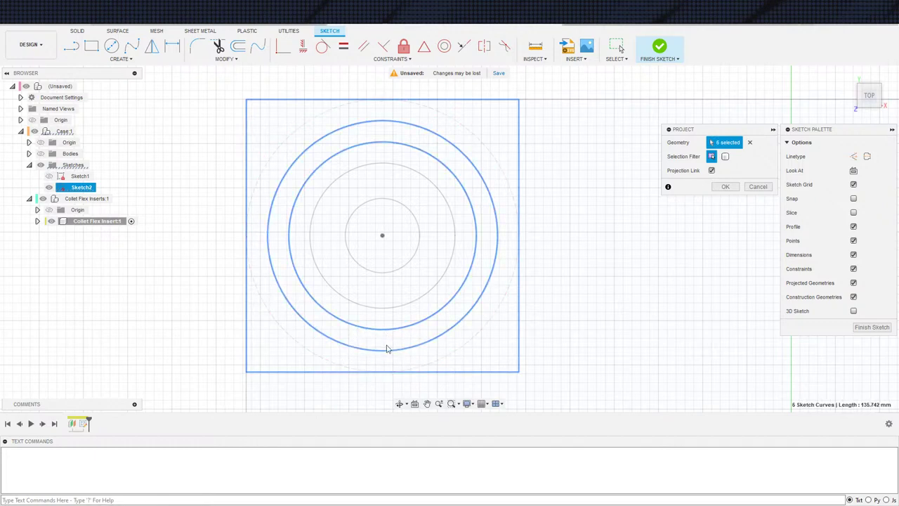
{"action": "left_click", "coordinate": [391, 307]}
{"action": "scroll", "coordinate": [532, 268], "scroll_direction": "down", "scroll_amount": 2}
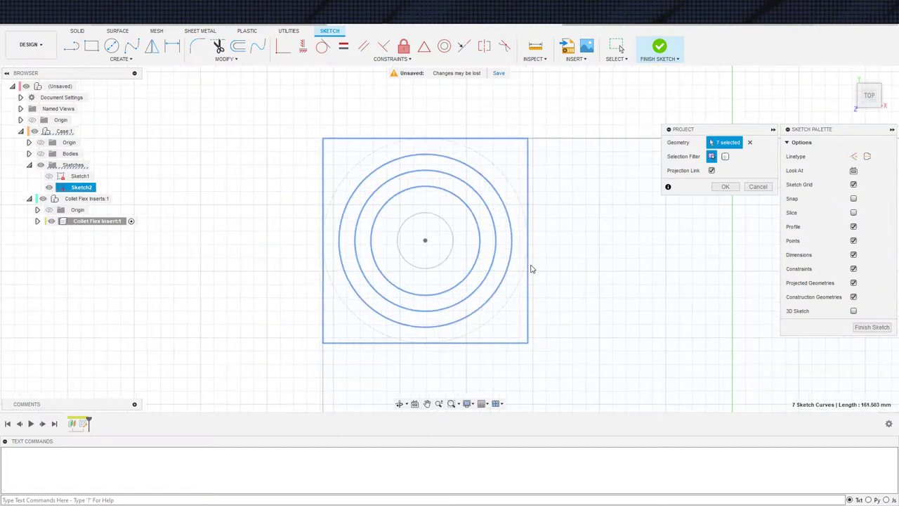
{"action": "left_click", "coordinate": [726, 186]}
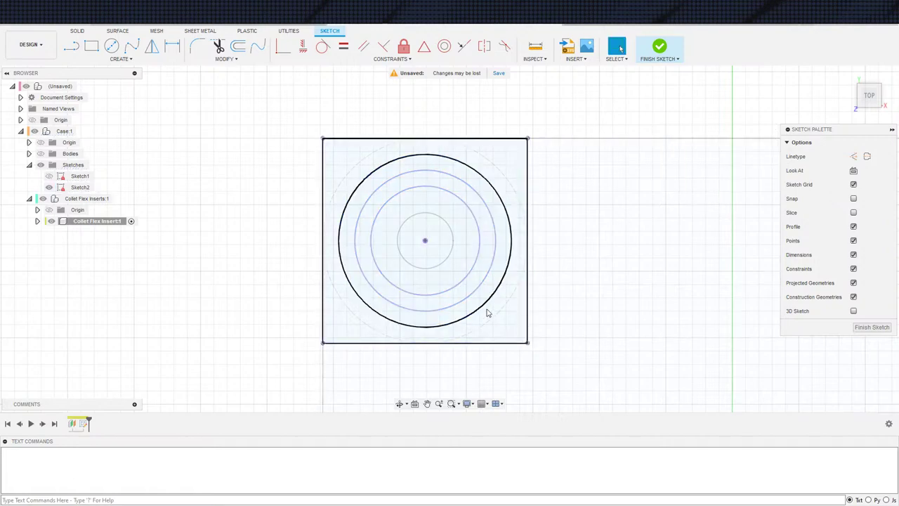
Step: Finish the projected sketch, show the Case bodies again and expand the Collet Flex Insert component
{"action": "scroll", "coordinate": [457, 323], "scroll_direction": "down", "scroll_amount": 1}
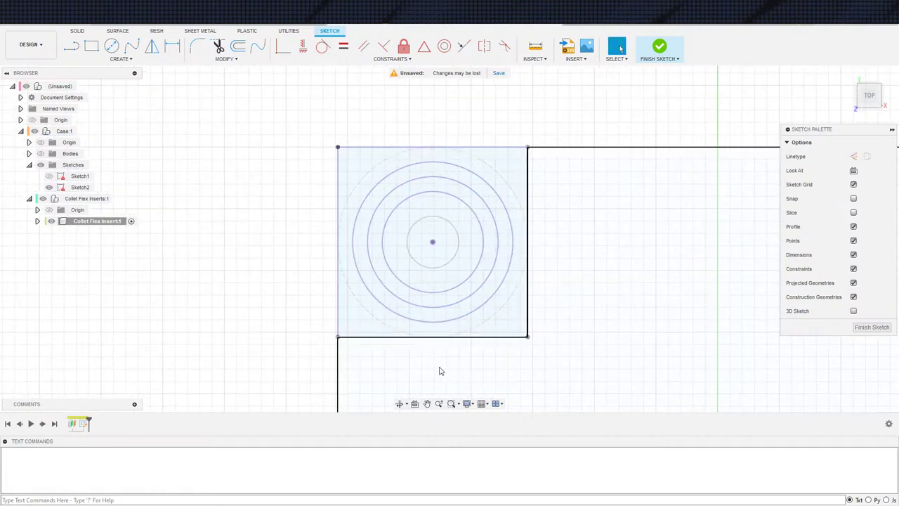
{"action": "mouse_move", "coordinate": [440, 371]}
{"action": "middle_mouse_down", "text": "shift"}
{"action": "mouse_move", "coordinate": [580, 267]}
{"action": "mouse_move", "coordinate": [414, 331]}
{"action": "mouse_move", "coordinate": [286, 342]}
{"action": "middle_mouse_up", "text": "shift"}
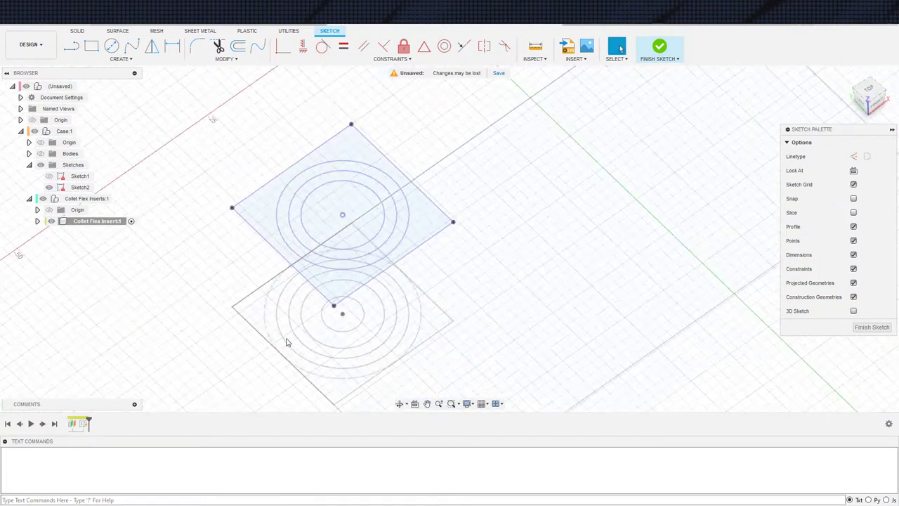
{"action": "left_click", "coordinate": [660, 46]}
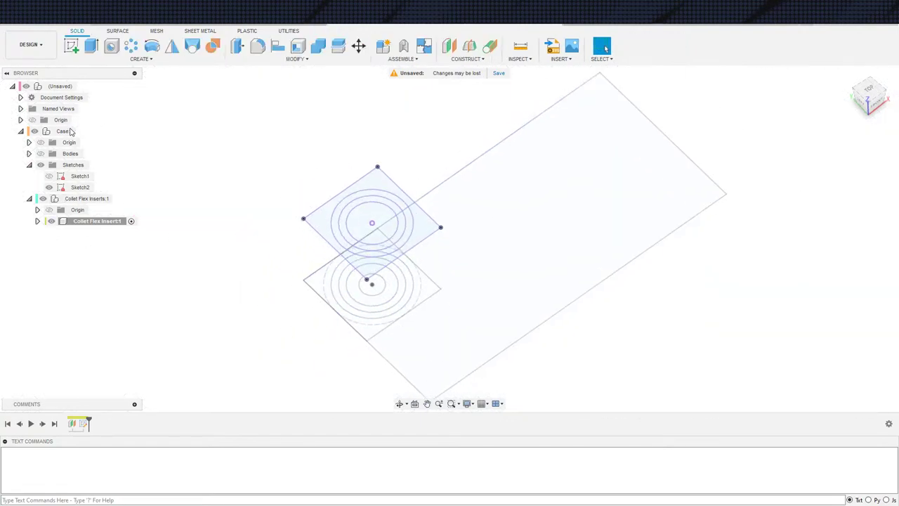
{"action": "left_click", "coordinate": [40, 155]}
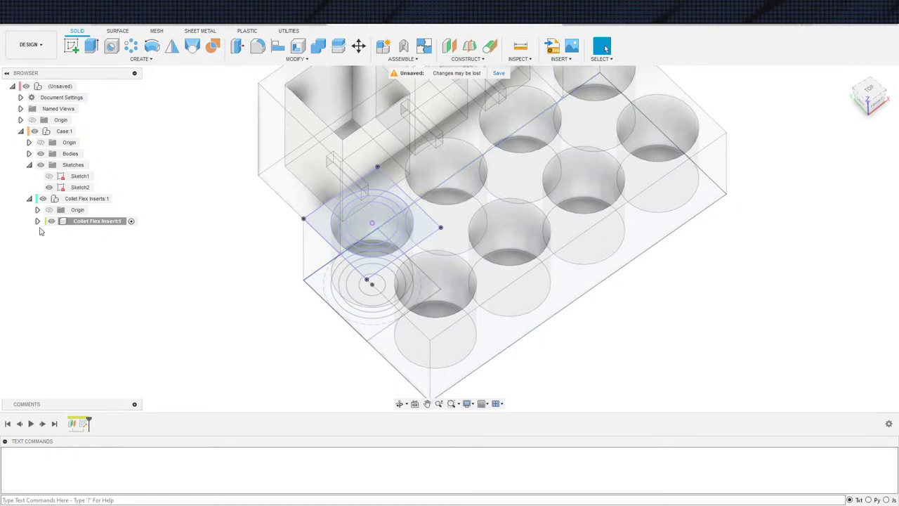
{"action": "left_click", "coordinate": [38, 221]}
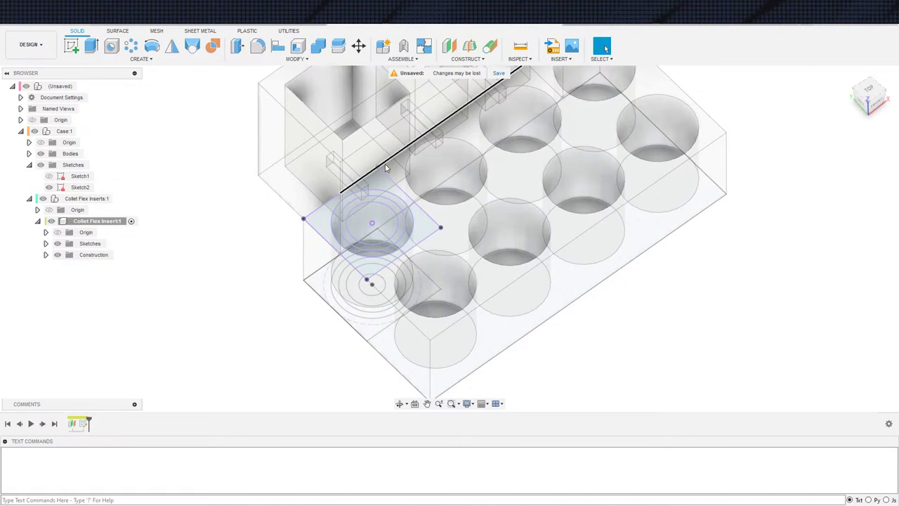
Step: Construct a second offset plane at -11 mm from the holed block's top face
{"action": "left_click", "coordinate": [449, 46]}
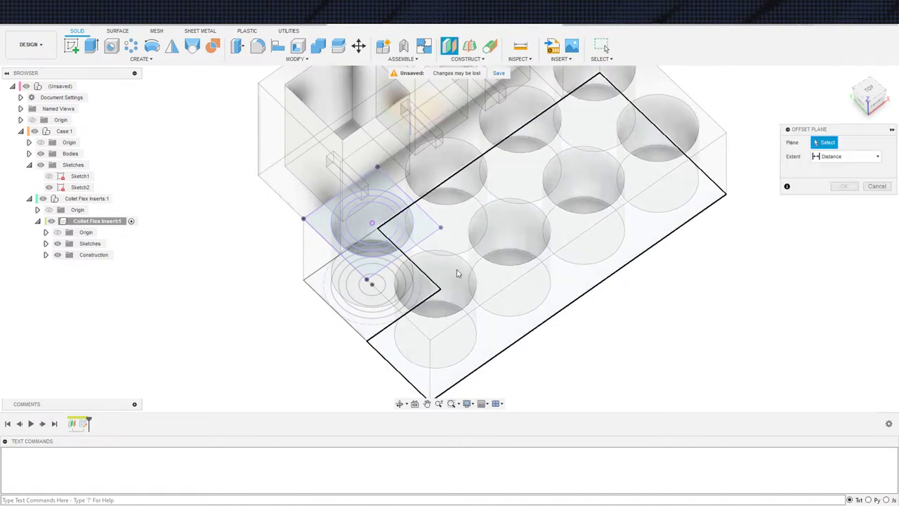
{"action": "left_click", "coordinate": [442, 239]}
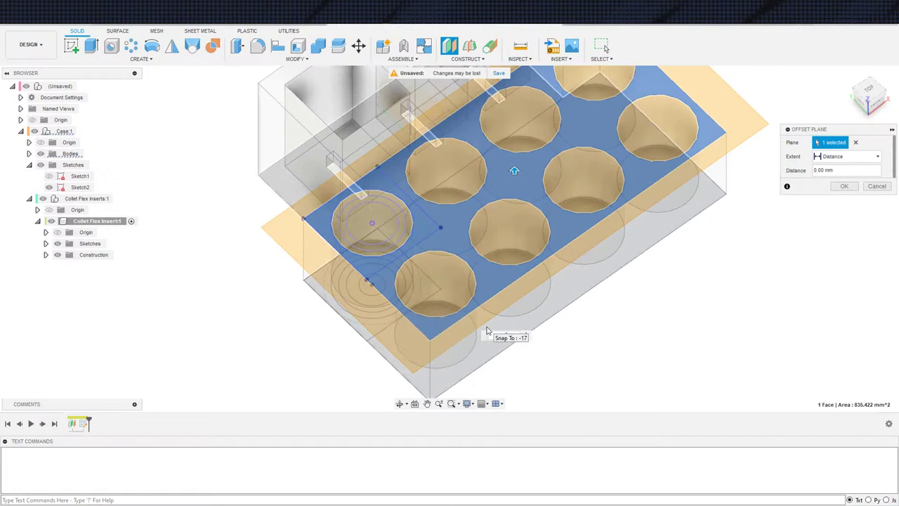
{"action": "type", "text": "-11"}
{"action": "key", "text": "Return"}
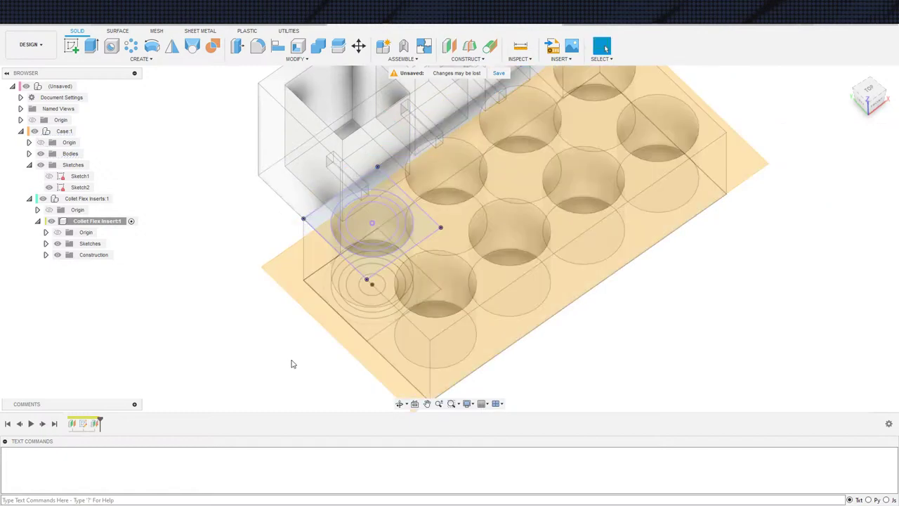
Step: Start a sketch on the -11 mm offset plane and project the smallest circle of the Case's Sketch2 into it
{"action": "left_click", "coordinate": [310, 295]}
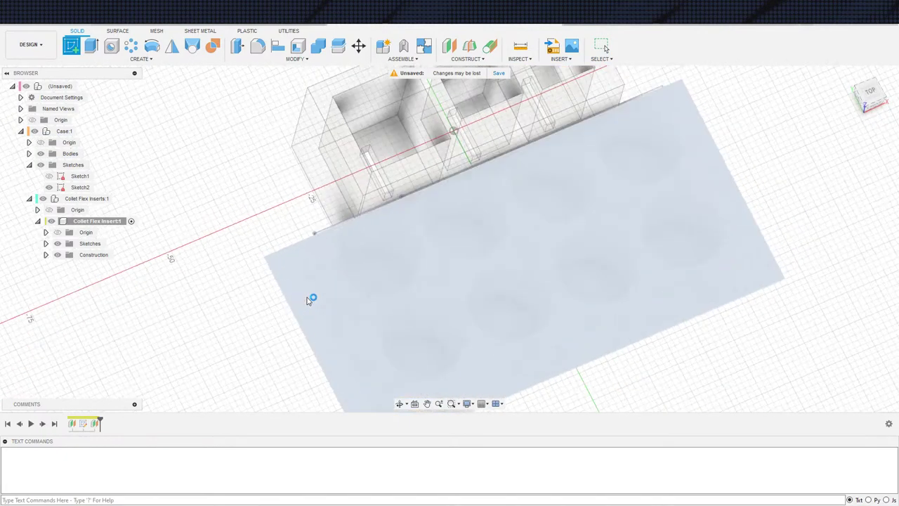
{"action": "key", "text": "s"}
{"action": "key", "text": "p"}
{"action": "scroll", "coordinate": [296, 368], "scroll_direction": "up", "scroll_amount": 2}
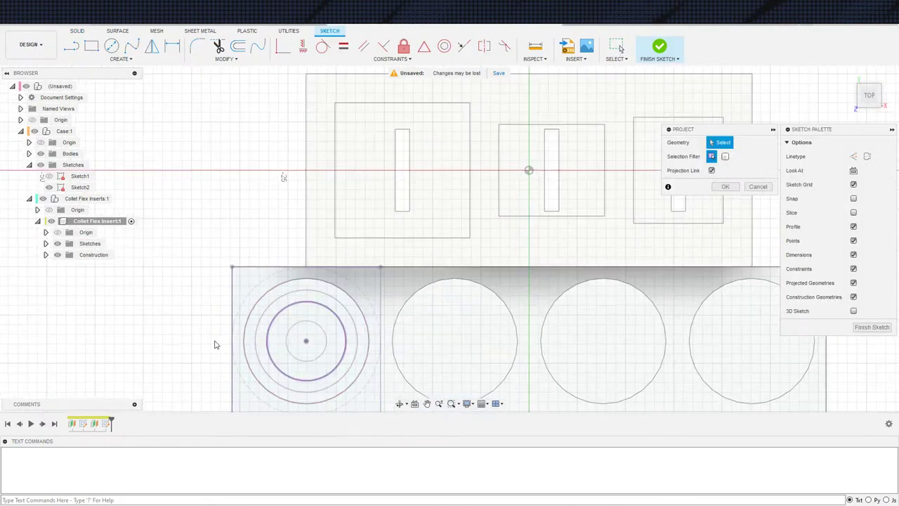
{"action": "left_click", "coordinate": [46, 244]}
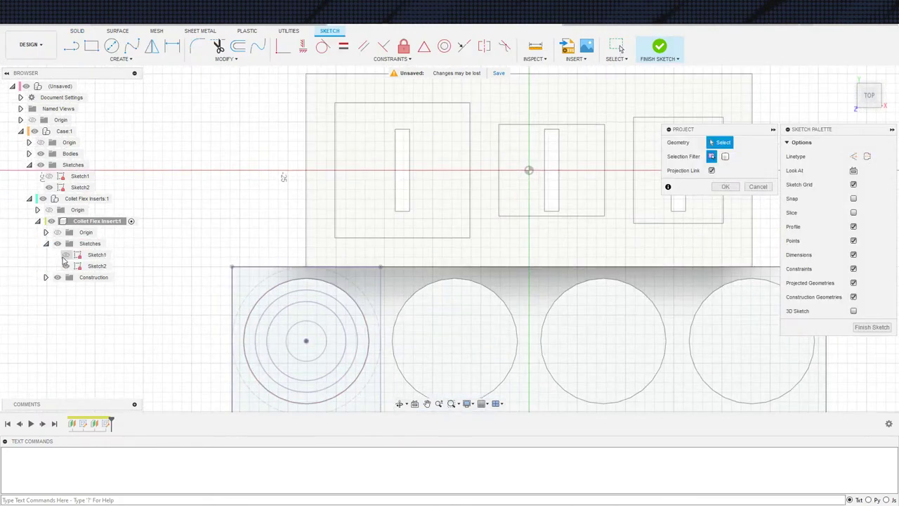
{"action": "left_click", "coordinate": [317, 360]}
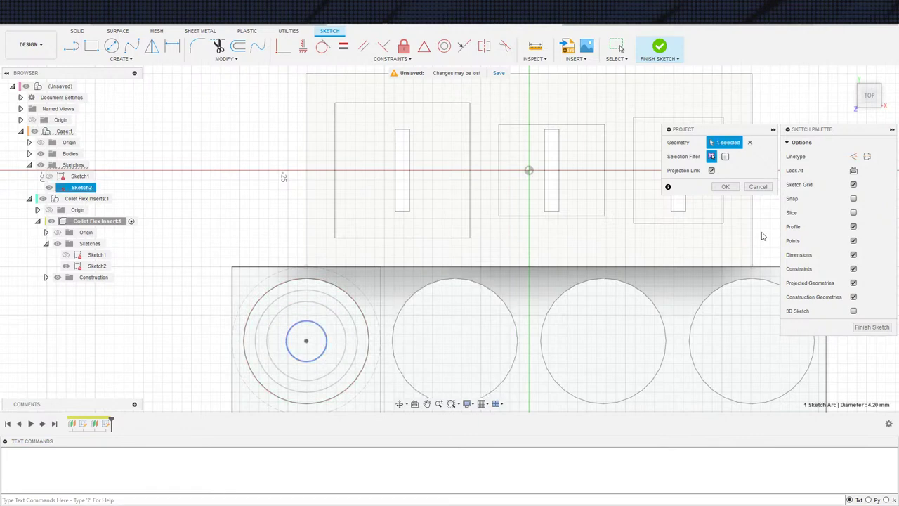
{"action": "left_click", "coordinate": [727, 186]}
Step: Draw a concentric circle about 1 mm outside the projected 4.2 mm circle
{"action": "scroll", "coordinate": [271, 301], "scroll_direction": "up", "scroll_amount": 2}
{"action": "middle_click_drag", "start_coordinate": [271, 302], "coordinate": [281, 271]}
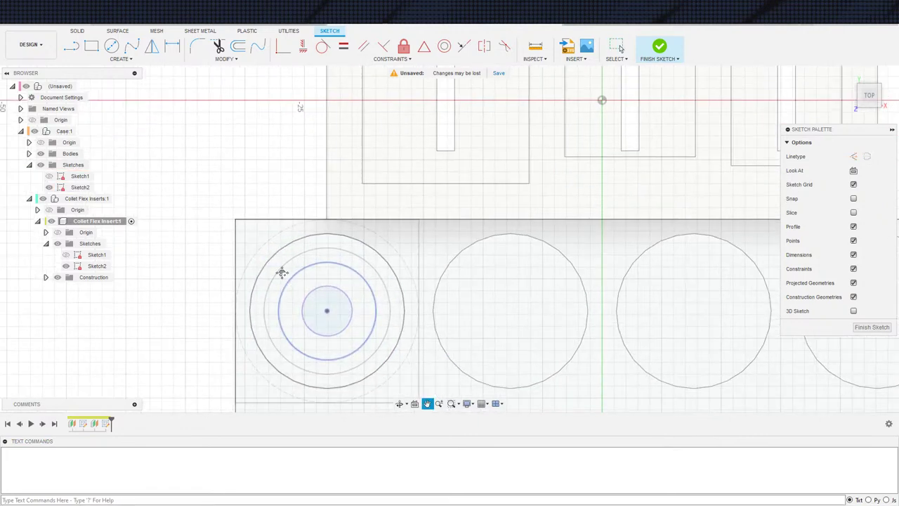
{"action": "key", "text": "c"}
{"action": "left_click", "coordinate": [326, 295]}
{"action": "left_click", "coordinate": [365, 296]}
Step: Dimension the gap between the projected circle and the new circle with the FlexWall parameter and finish the sketch
{"action": "key", "text": "d"}
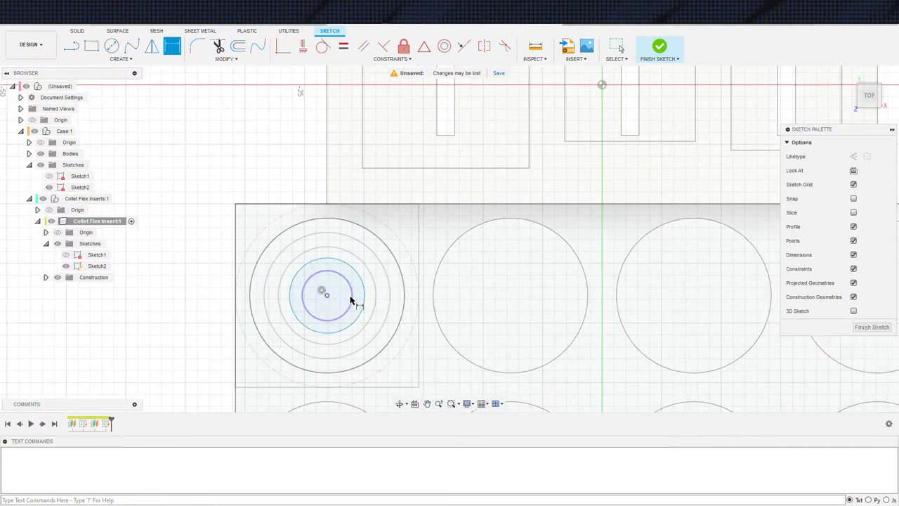
{"action": "left_click", "coordinate": [351, 301]}
{"action": "left_click", "coordinate": [362, 305]}
{"action": "left_click", "coordinate": [358, 294]}
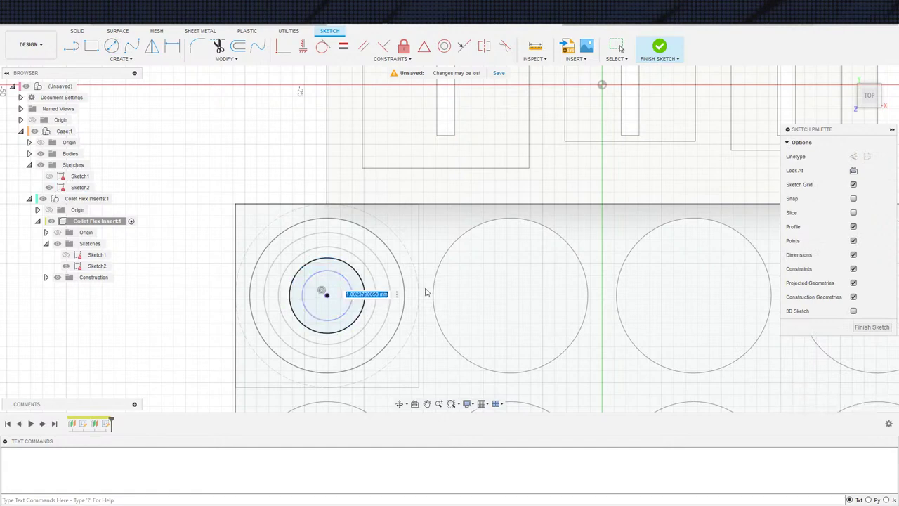
{"action": "type", "text": "Feex"}
{"action": "key", "text": "Down"}
{"action": "key", "text": "Down"}
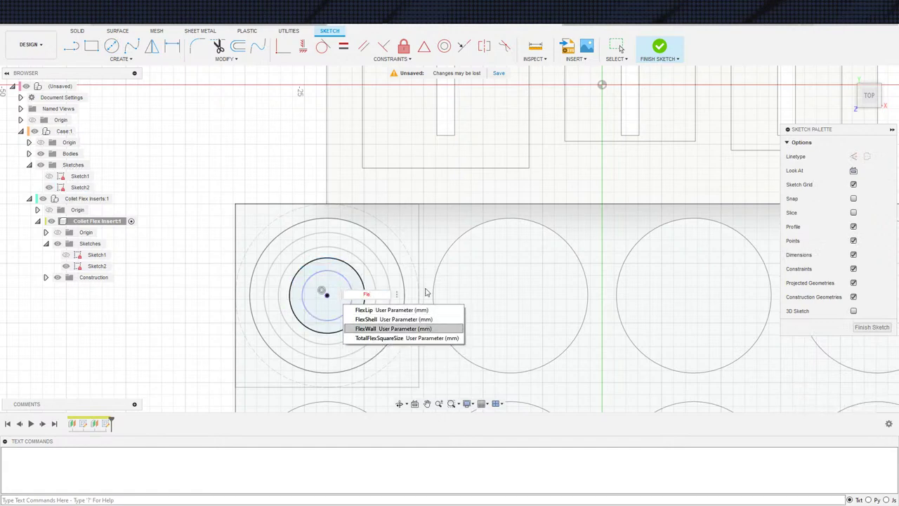
{"action": "key", "text": "Return"}
{"action": "key", "text": "Return"}
{"action": "scroll", "coordinate": [389, 282], "scroll_direction": "down", "scroll_amount": 3}
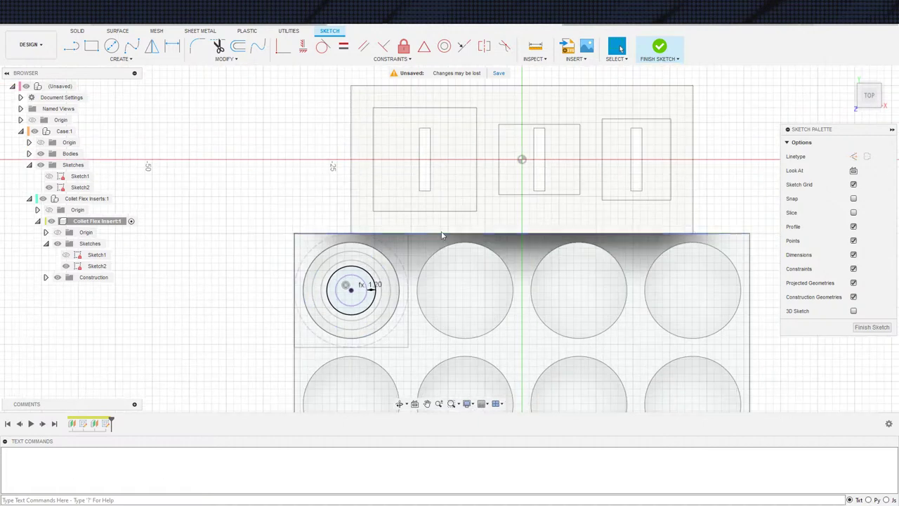
{"action": "left_click", "coordinate": [659, 46]}
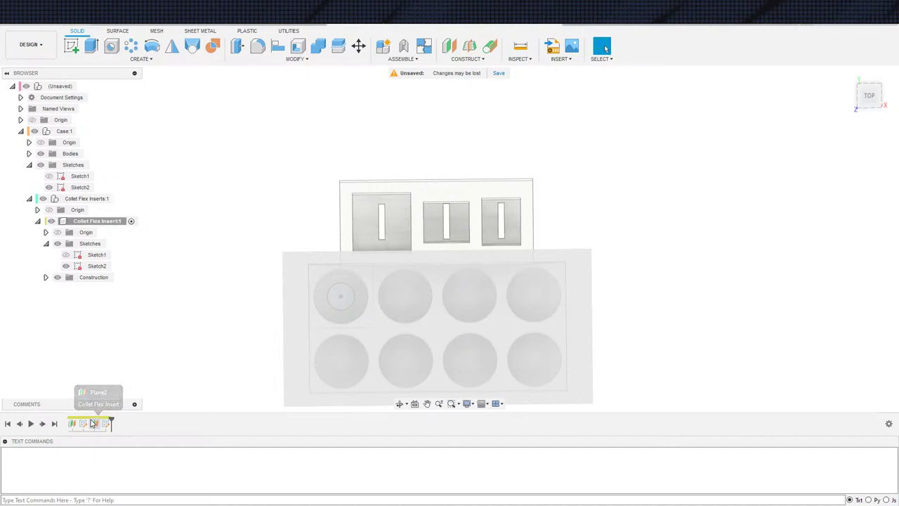
Step: Reopen the insert's Sketch1 and draw a 3-point rectangle about 14.6 mm wide over the projected circles
{"action": "double_click", "coordinate": [97, 254]}
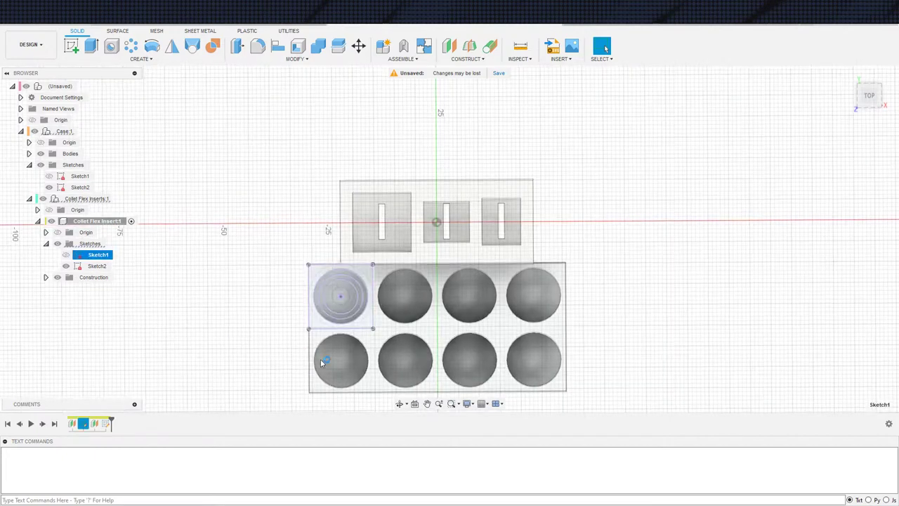
{"action": "key", "text": "s"}
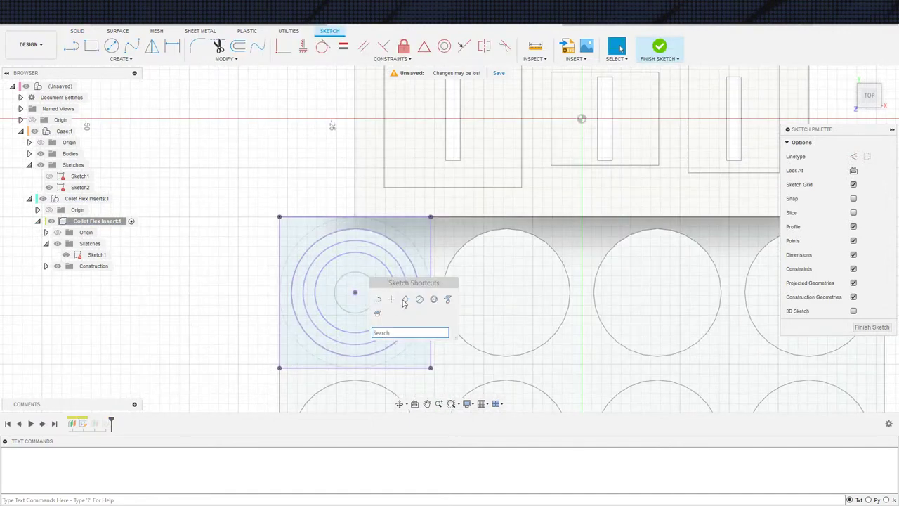
{"action": "left_click", "coordinate": [406, 300]}
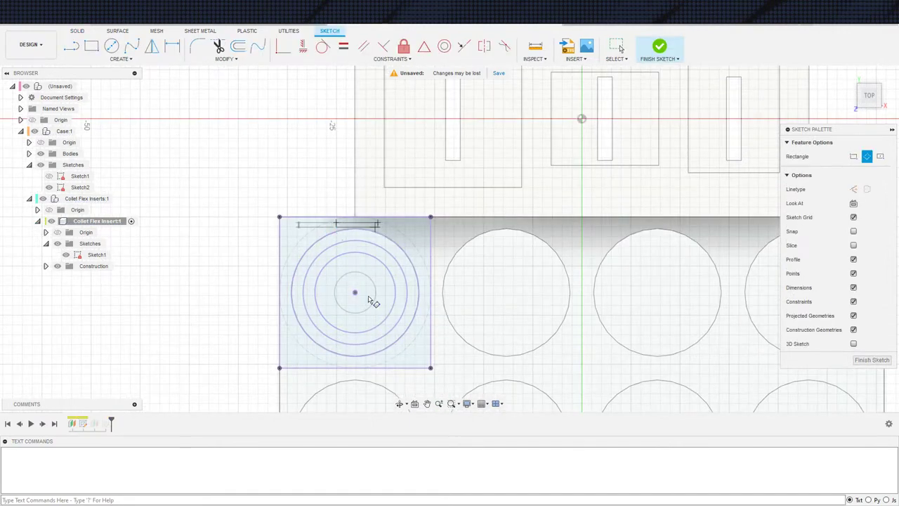
{"action": "key", "text": "Escape"}
{"action": "key", "text": "s"}
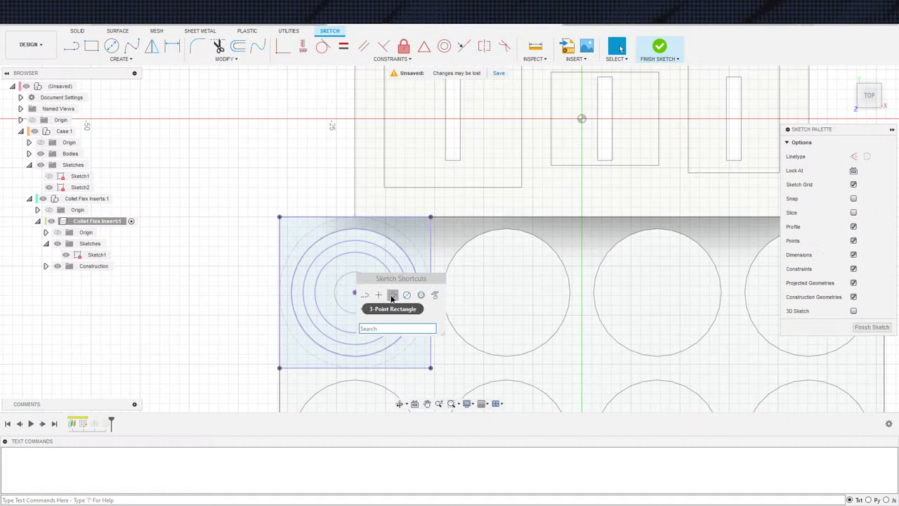
{"action": "left_click", "coordinate": [391, 295]}
{"action": "left_click", "coordinate": [238, 230]}
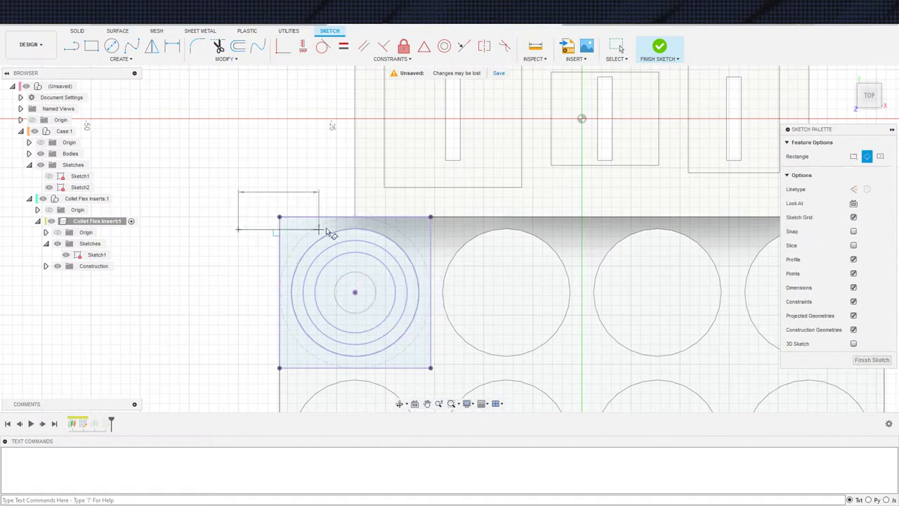
{"action": "left_click", "coordinate": [239, 230]}
{"action": "left_click", "coordinate": [383, 229]}
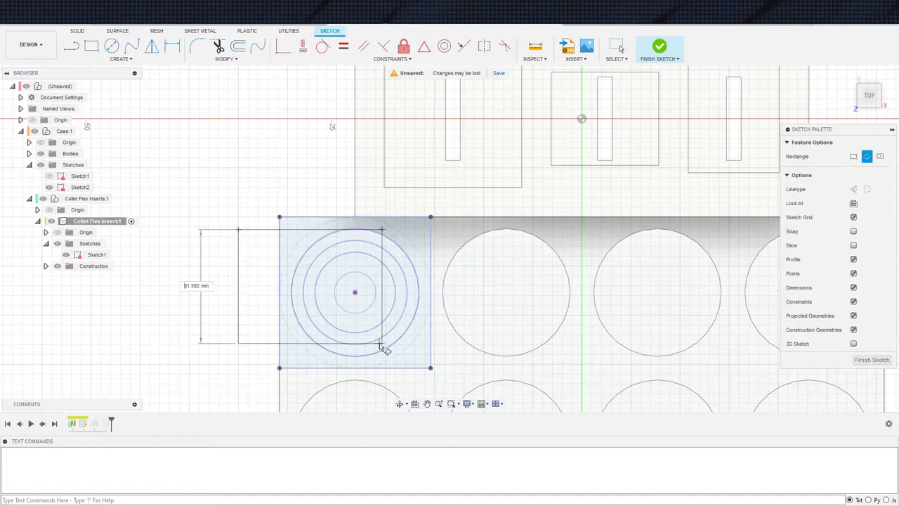
{"action": "left_click", "coordinate": [392, 363]}
{"action": "key", "text": "Escape"}
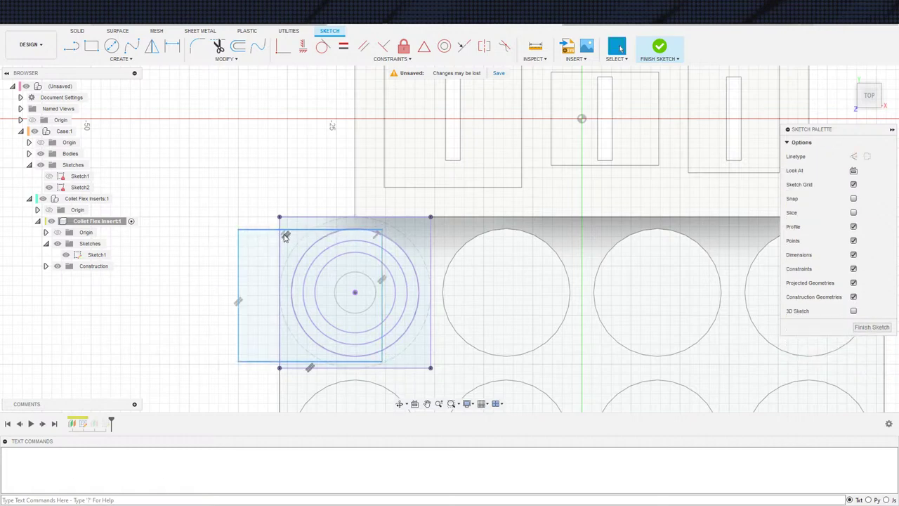
Step: Set the rectangle's width to 2 mm
{"action": "left_click", "coordinate": [300, 231]}
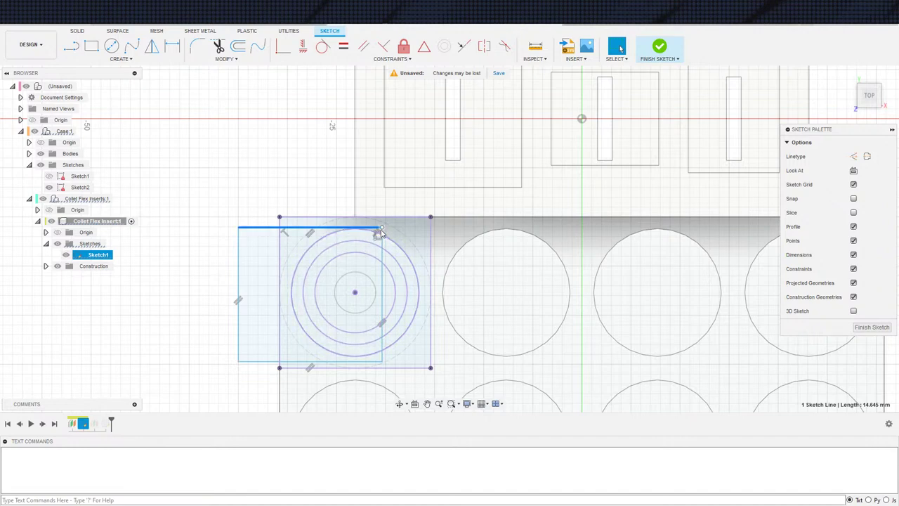
{"action": "key", "text": "d"}
{"action": "left_click", "coordinate": [339, 193]}
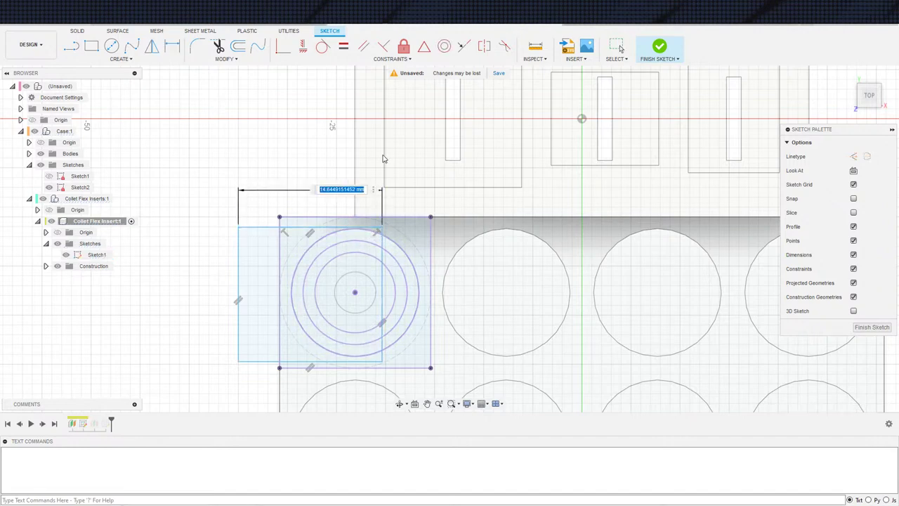
{"action": "type", "text": "2"}
{"action": "key", "text": "Return"}
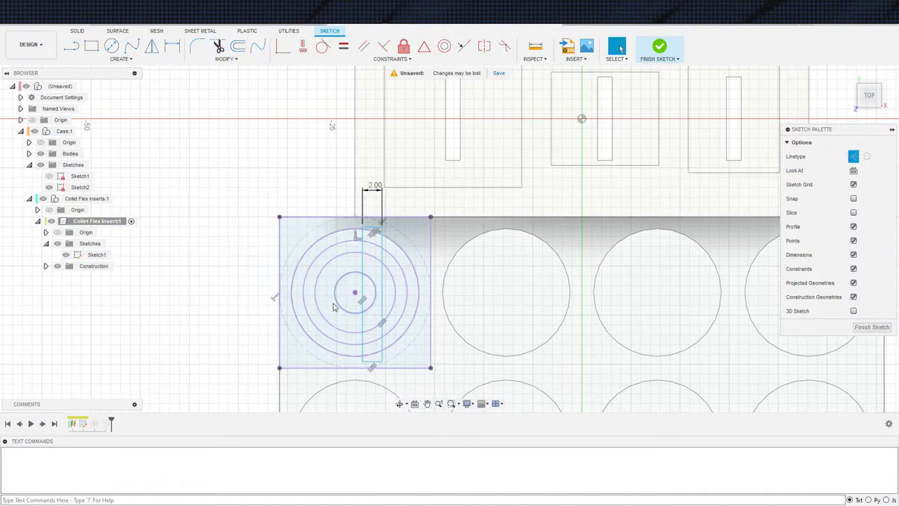
Step: Draw a diagonal construction line across the rectangle and constrain its midpoint to the circles' centre
{"action": "key", "text": "s"}
{"action": "left_click", "coordinate": [364, 364]}
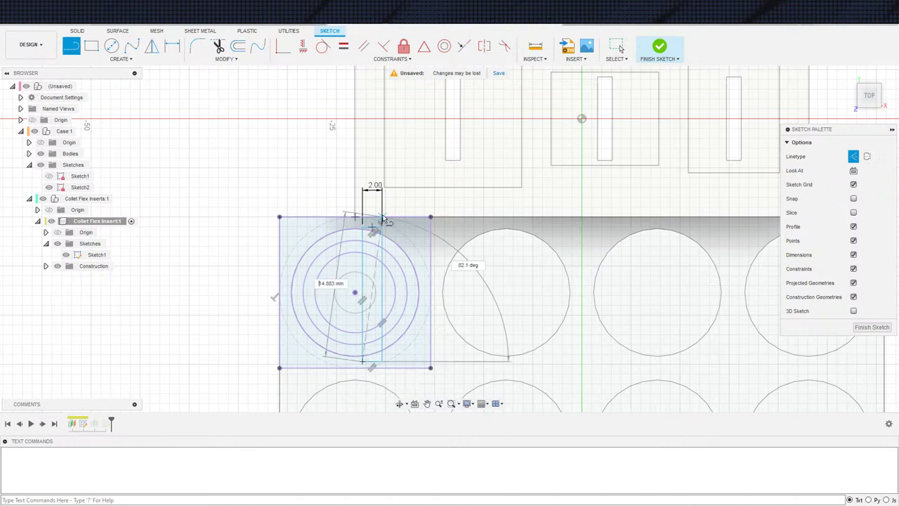
{"action": "left_click", "coordinate": [380, 231]}
{"action": "left_click", "coordinate": [373, 295]}
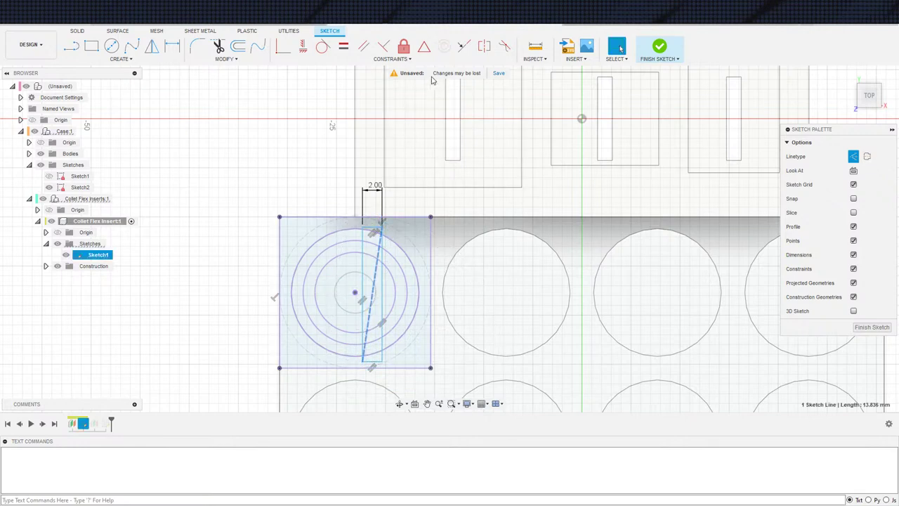
{"action": "left_click", "coordinate": [425, 46]}
{"action": "left_click", "coordinate": [356, 293]}
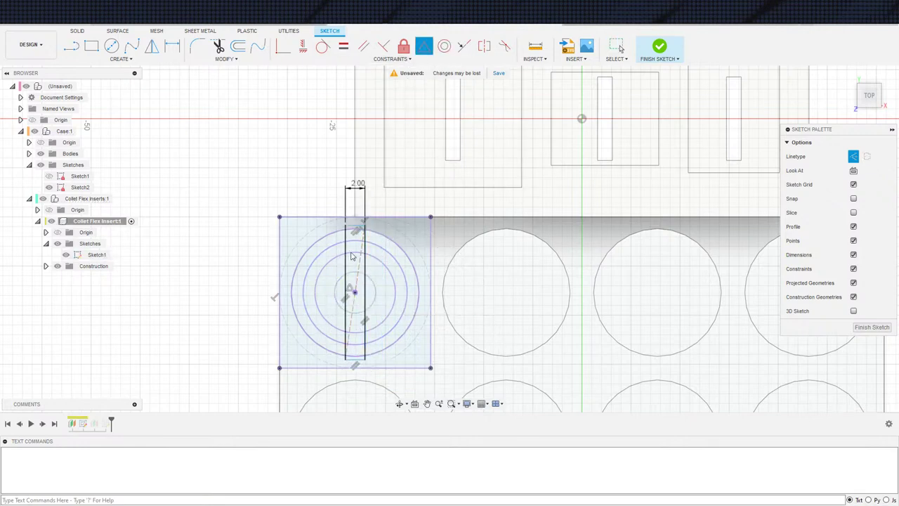
Step: Make the rectangle's upper short edge tangent to the largest solid projected circle and finish the sketch
{"action": "scroll", "coordinate": [350, 238], "scroll_direction": "up", "scroll_amount": 3}
{"action": "left_click", "coordinate": [363, 215]}
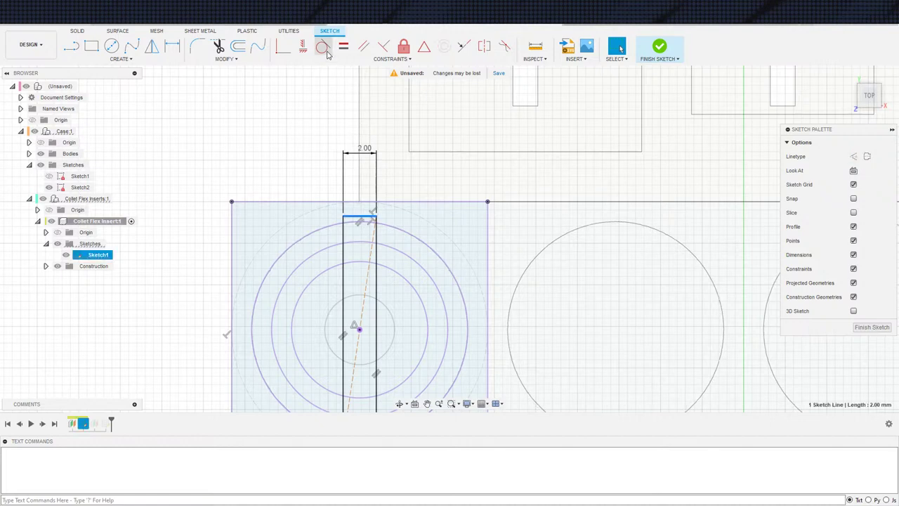
{"action": "left_click", "coordinate": [356, 222]}
{"action": "scroll", "coordinate": [380, 259], "scroll_direction": "down", "scroll_amount": 3}
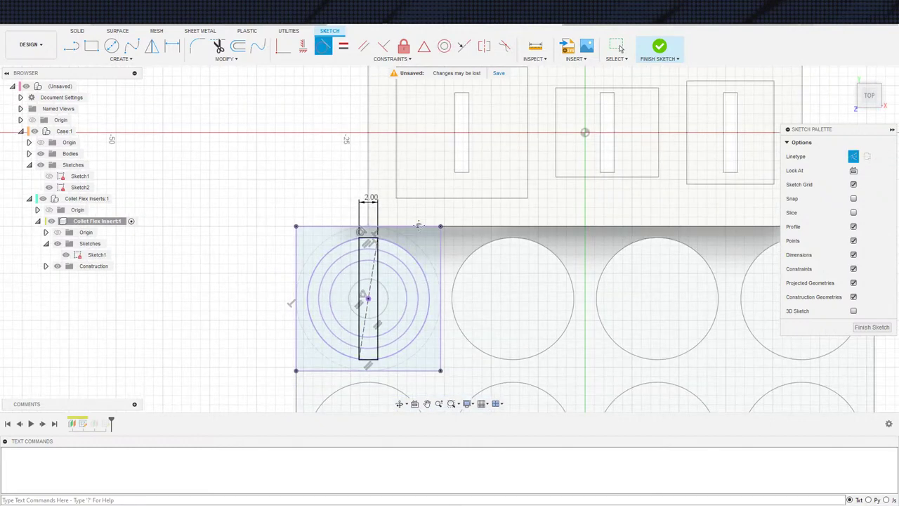
{"action": "middle_click_drag", "start_coordinate": [380, 258], "coordinate": [379, 181]}
{"action": "left_click", "coordinate": [660, 46]}
{"action": "scroll", "coordinate": [222, 356], "scroll_direction": "down", "scroll_amount": 2}
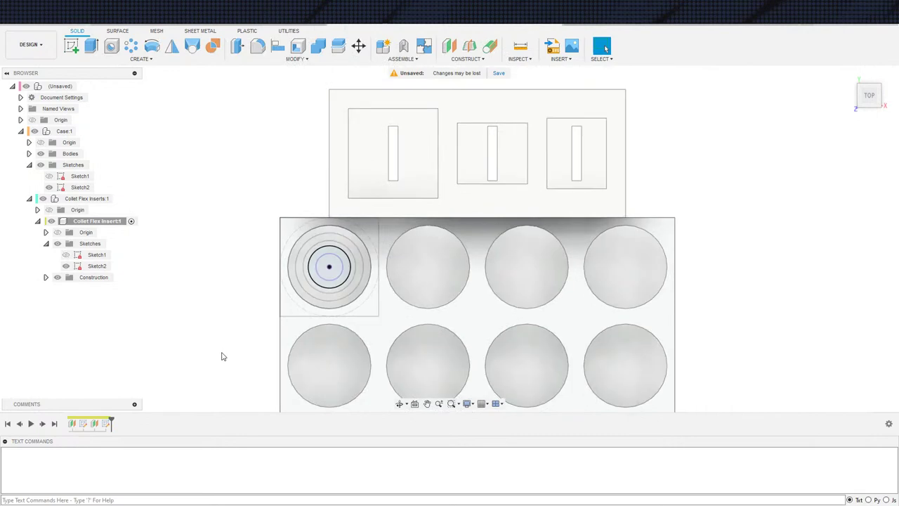
Step: Show the insert's Sketch1 and hide the Case bodies
{"action": "left_click", "coordinate": [66, 254]}
{"action": "scroll", "coordinate": [186, 285], "scroll_direction": "up", "scroll_amount": 2}
{"action": "mouse_move", "coordinate": [267, 363]}
{"action": "middle_mouse_down", "text": "shift"}
{"action": "mouse_move", "coordinate": [335, 276]}
{"action": "mouse_move", "coordinate": [347, 232]}
{"action": "mouse_move", "coordinate": [339, 207]}
{"action": "middle_mouse_up", "text": "shift"}
{"action": "left_click", "coordinate": [40, 154]}
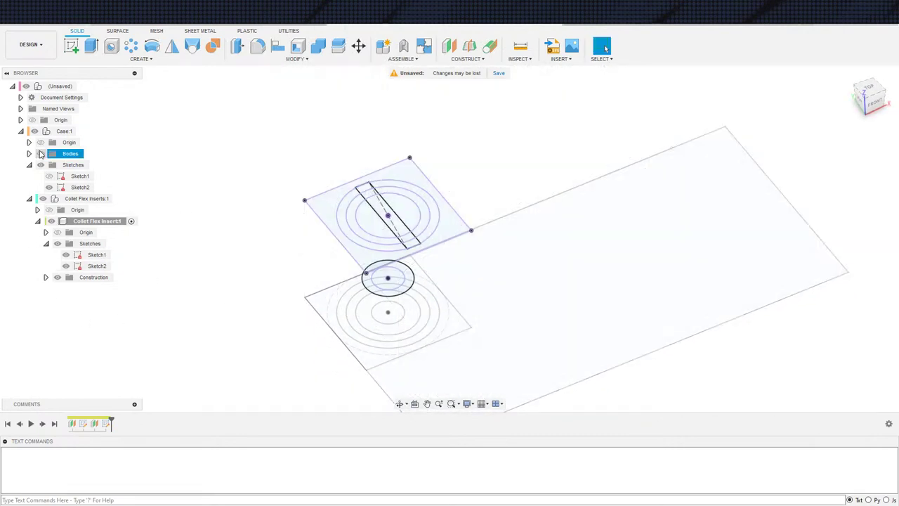
{"action": "middle_click_drag", "start_coordinate": [320, 361], "coordinate": [287, 306]}
{"action": "scroll", "coordinate": [312, 293], "scroll_direction": "up", "scroll_amount": 2}
{"action": "middle_click_drag", "start_coordinate": [386, 237], "coordinate": [328, 315]}
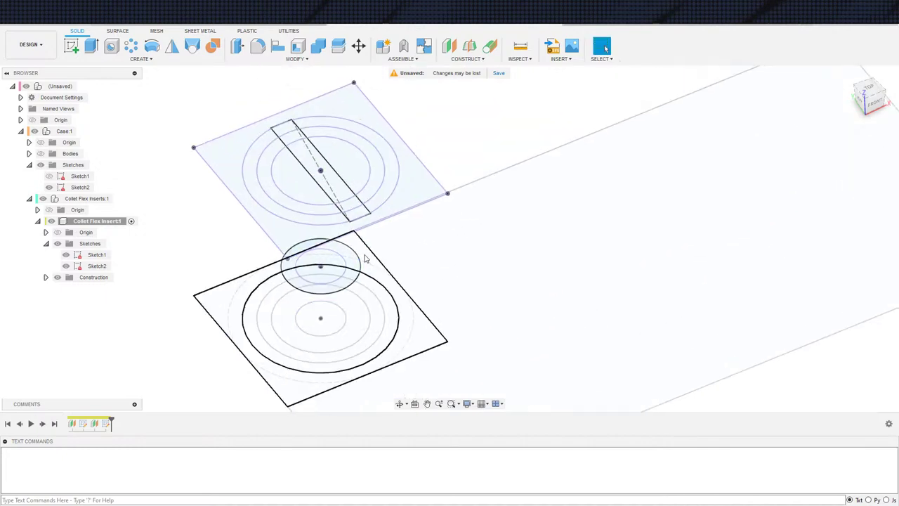
Step: Loft the complete ring between Sketch1's two smaller projected circles to the ring in Sketch2 as a new body
{"action": "scroll", "coordinate": [362, 191], "scroll_direction": "up", "scroll_amount": 3}
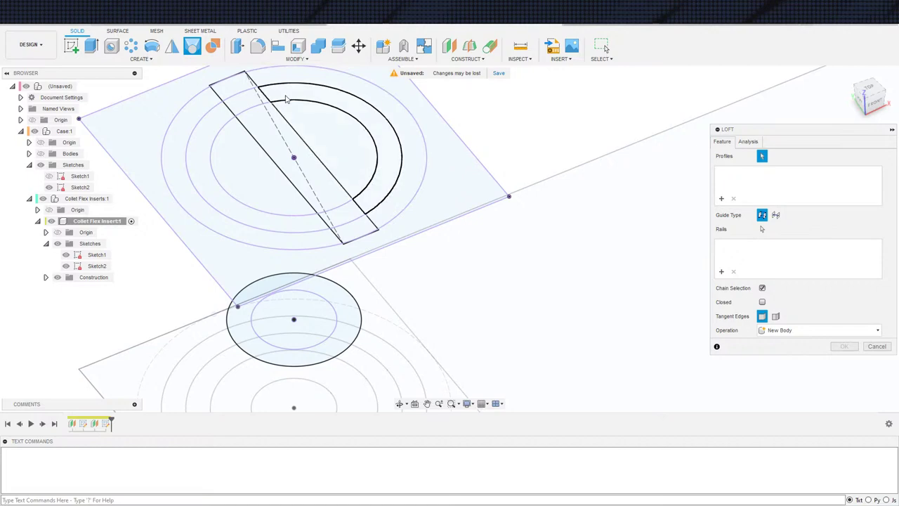
{"action": "left_click", "coordinate": [374, 198]}
{"action": "left_click", "coordinate": [354, 216]}
{"action": "left_click", "coordinate": [292, 226]}
{"action": "left_click", "coordinate": [243, 108]}
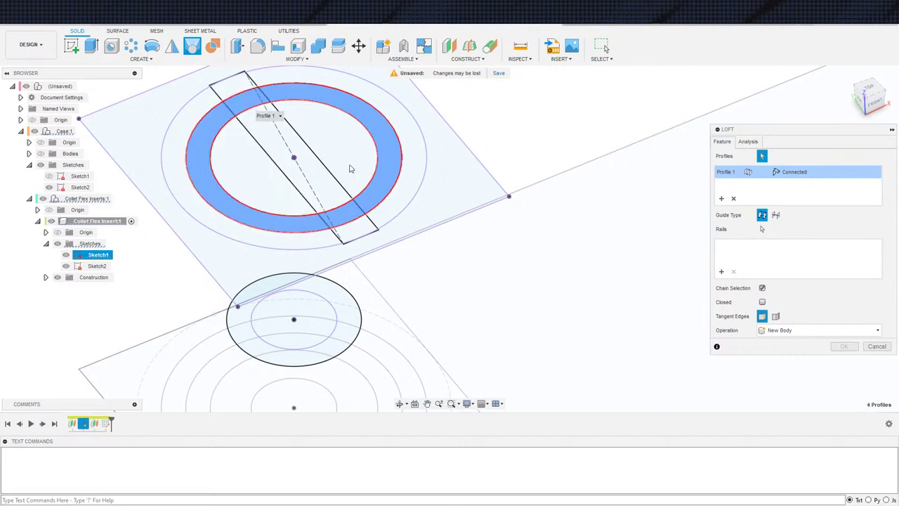
{"action": "middle_click_drag", "start_coordinate": [351, 169], "coordinate": [447, 131]}
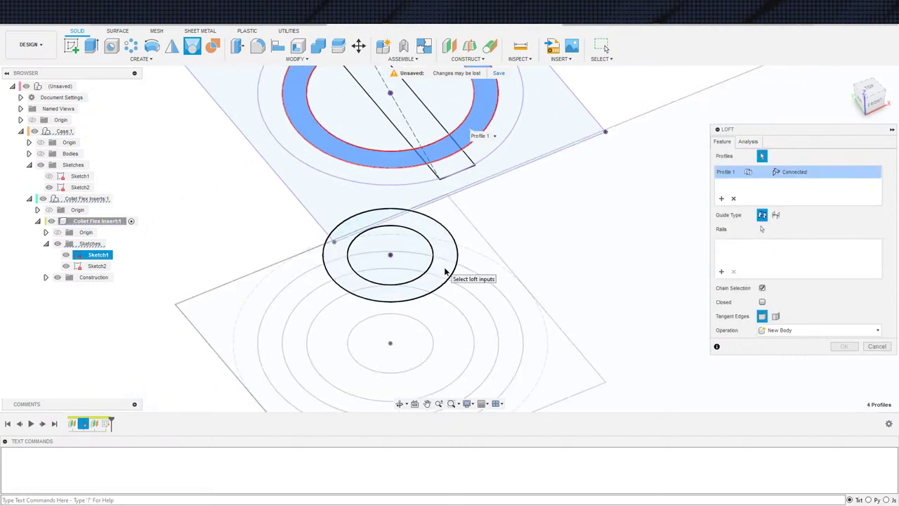
{"action": "left_click", "coordinate": [445, 272]}
{"action": "middle_click_drag", "start_coordinate": [445, 272], "coordinate": [577, 220], "text": "shift"}
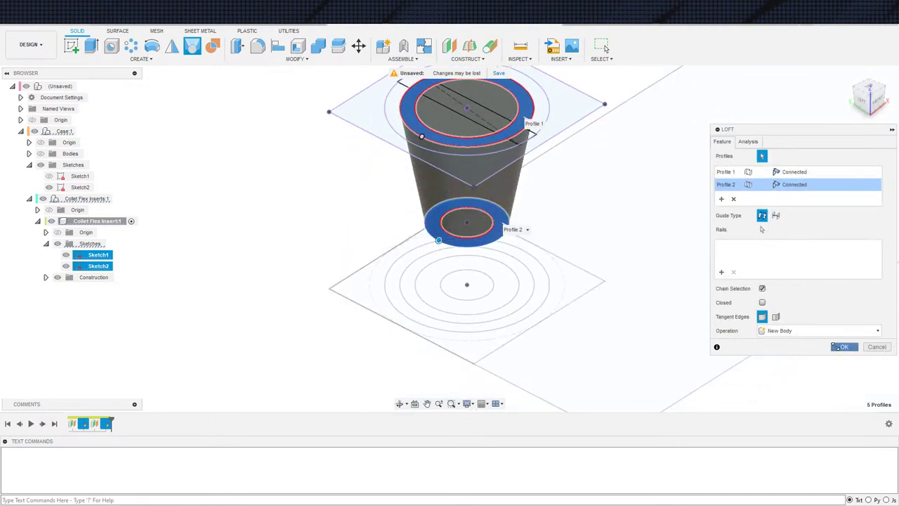
{"action": "left_click", "coordinate": [836, 346]}
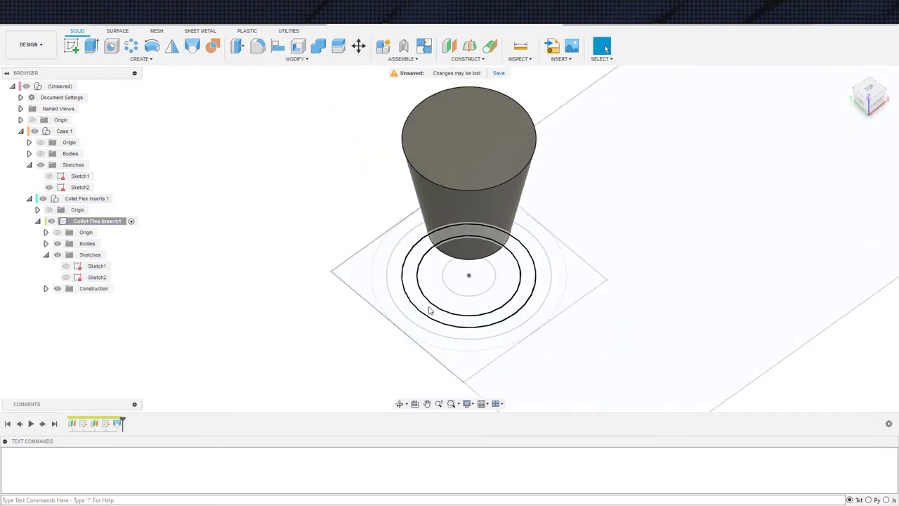
Step: Show the insert's sketches and cut a loft from Sketch1's complete smallest circle to Sketch2's inner circle, hollowing out the tapered body
{"action": "middle_click_drag", "start_coordinate": [427, 307], "coordinate": [406, 339]}
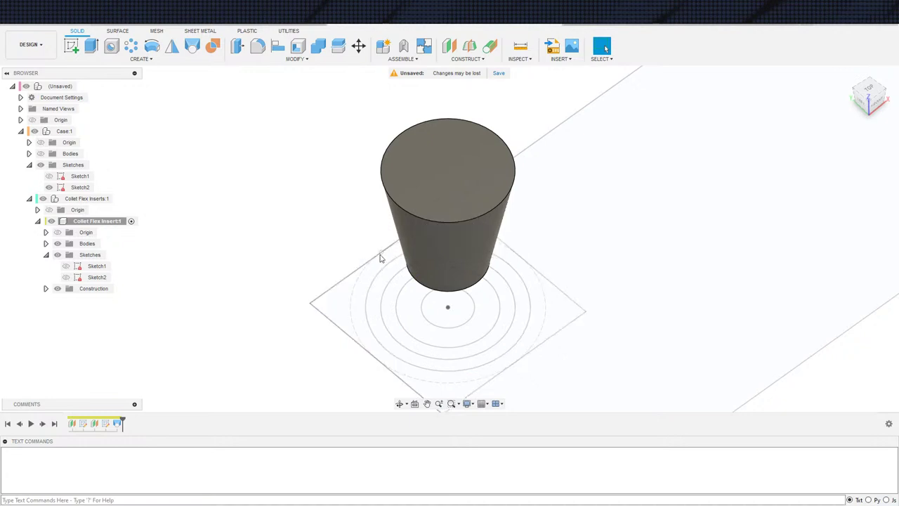
{"action": "left_click", "coordinate": [192, 46]}
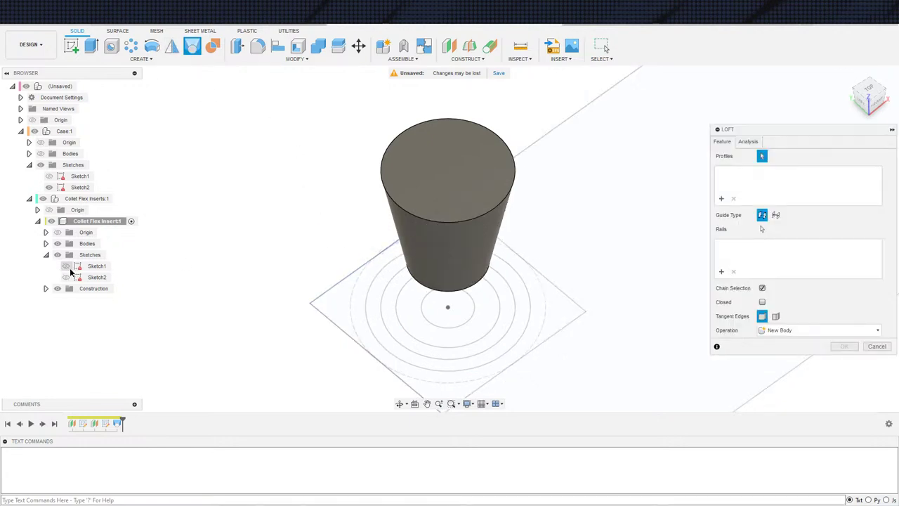
{"action": "left_click", "coordinate": [66, 267]}
{"action": "left_click", "coordinate": [57, 243]}
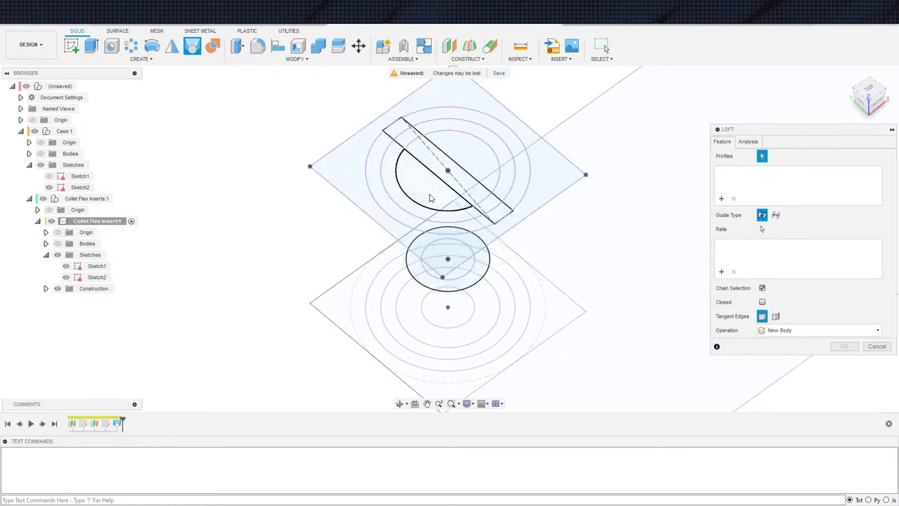
{"action": "left_click", "coordinate": [468, 164]}
{"action": "left_click", "coordinate": [455, 176]}
{"action": "left_click", "coordinate": [435, 191]}
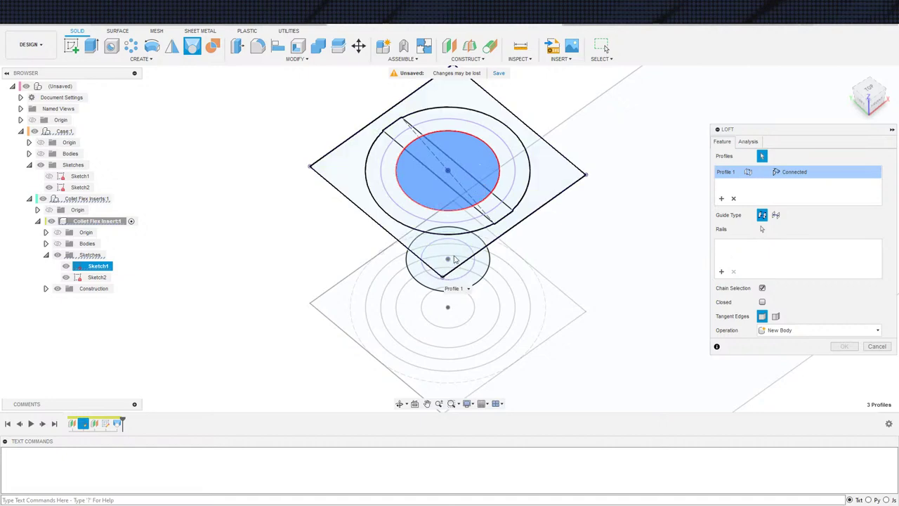
{"action": "left_click", "coordinate": [454, 259]}
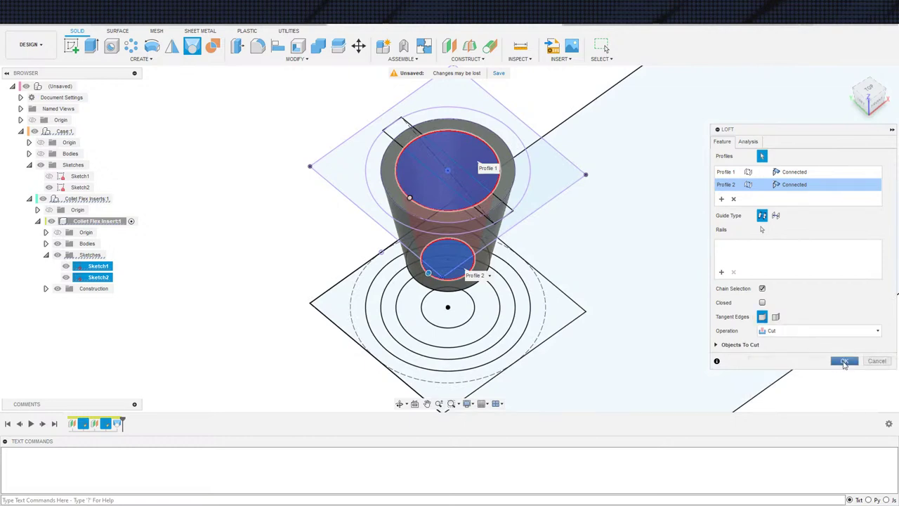
{"action": "left_click", "coordinate": [844, 362]}
{"action": "scroll", "coordinate": [581, 288], "scroll_direction": "up", "scroll_amount": 2}
{"action": "key", "text": "e"}
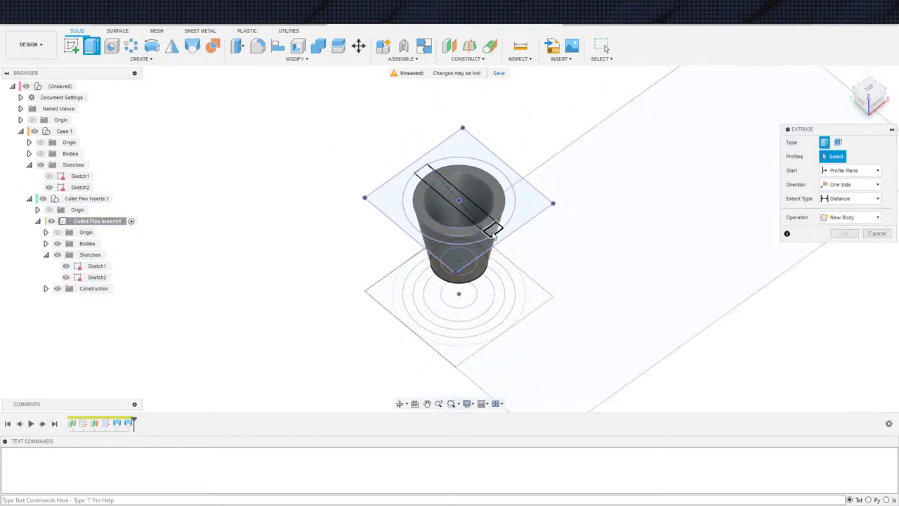
{"action": "left_click", "coordinate": [492, 228]}
{"action": "left_click", "coordinate": [432, 180]}
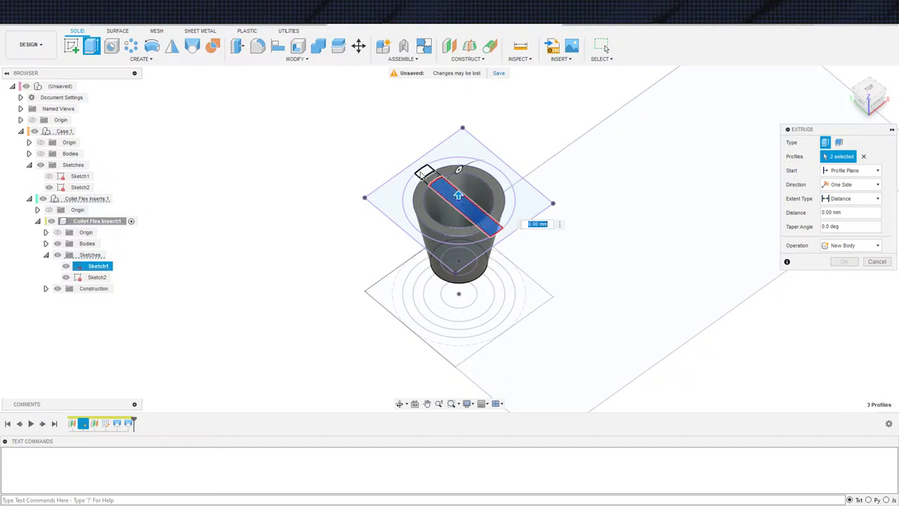
{"action": "left_click", "coordinate": [430, 182]}
{"action": "left_click", "coordinate": [97, 266]}
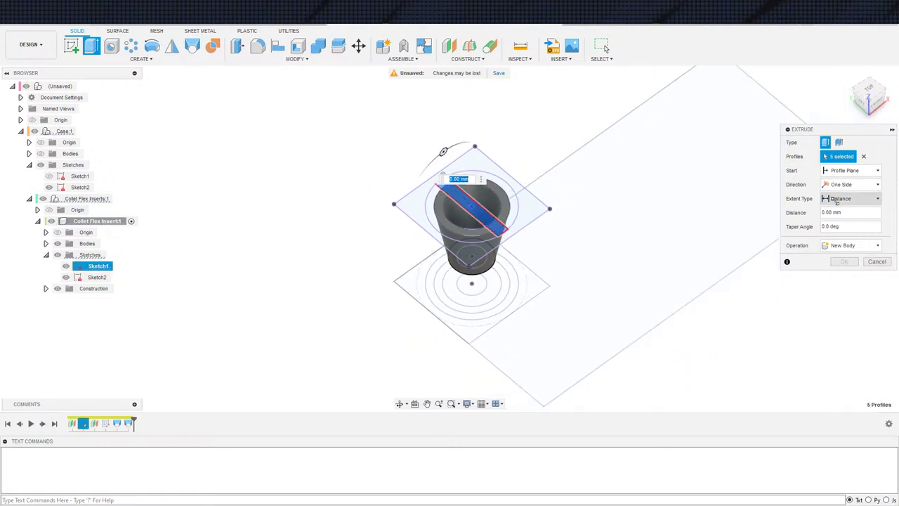
{"action": "key", "text": "Escape"}
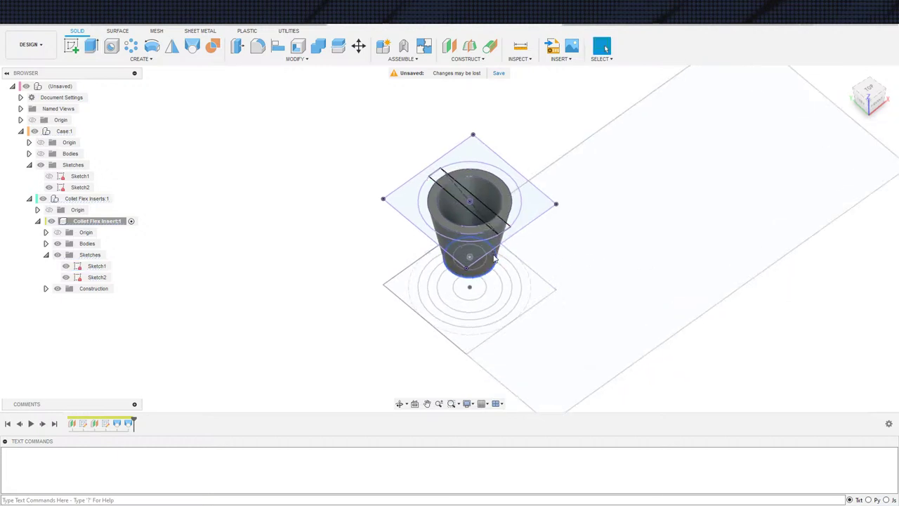
Step: Extrude the complete outer ring of Sketch1, including both slot end pieces, by -3 mm as a new body
{"action": "key", "text": "e"}
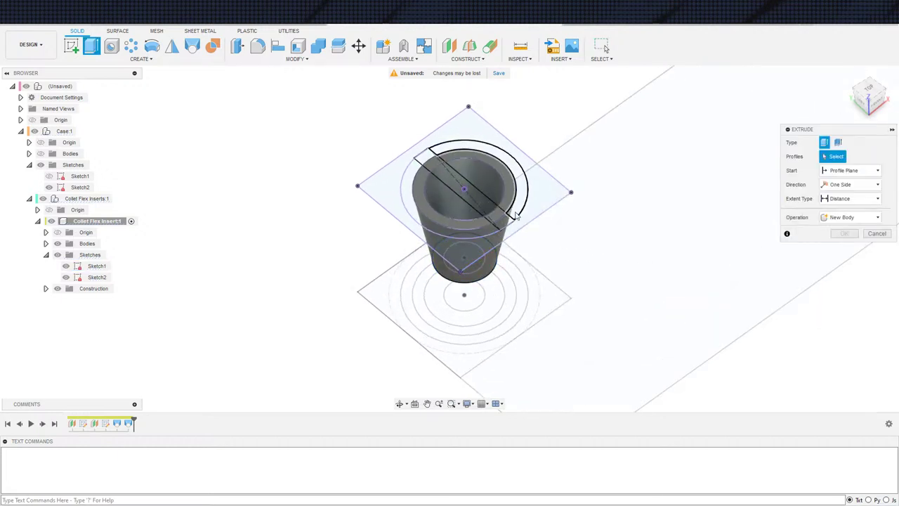
{"action": "left_click", "coordinate": [515, 211]}
{"action": "left_click", "coordinate": [451, 229]}
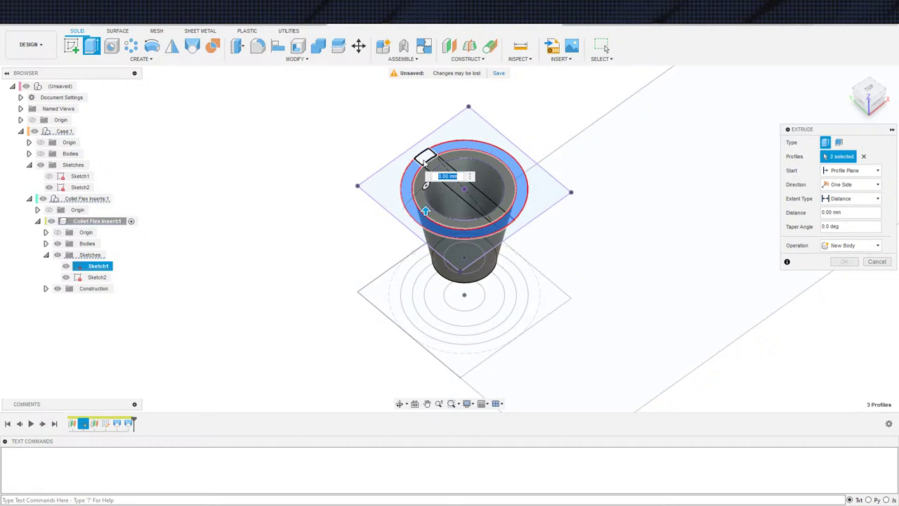
{"action": "left_click", "coordinate": [424, 160]}
{"action": "middle_click_drag", "start_coordinate": [524, 269], "coordinate": [541, 234], "text": "shift"}
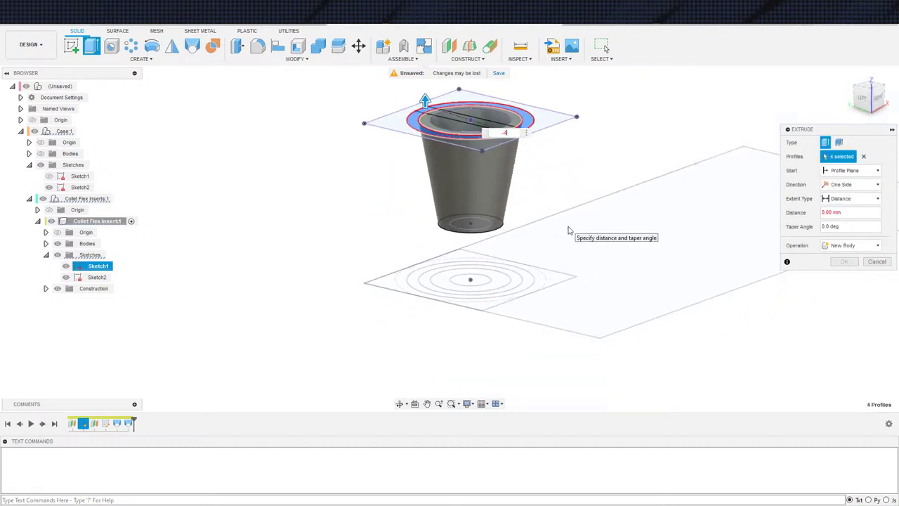
{"action": "mouse_move", "coordinate": [549, 247]}
{"action": "middle_mouse_down", "text": "shift"}
{"action": "mouse_move", "coordinate": [576, 195]}
{"action": "mouse_move", "coordinate": [550, 236]}
{"action": "middle_mouse_up", "text": "shift"}
{"action": "middle_click_drag", "start_coordinate": [550, 235], "coordinate": [296, 225]}
{"action": "middle_click_drag", "start_coordinate": [499, 338], "coordinate": [617, 297]}
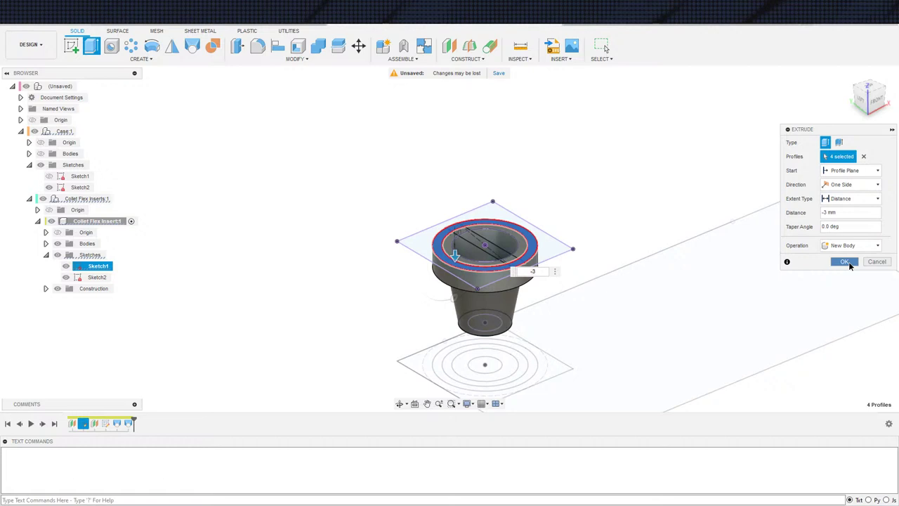
{"action": "left_click", "coordinate": [844, 262]}
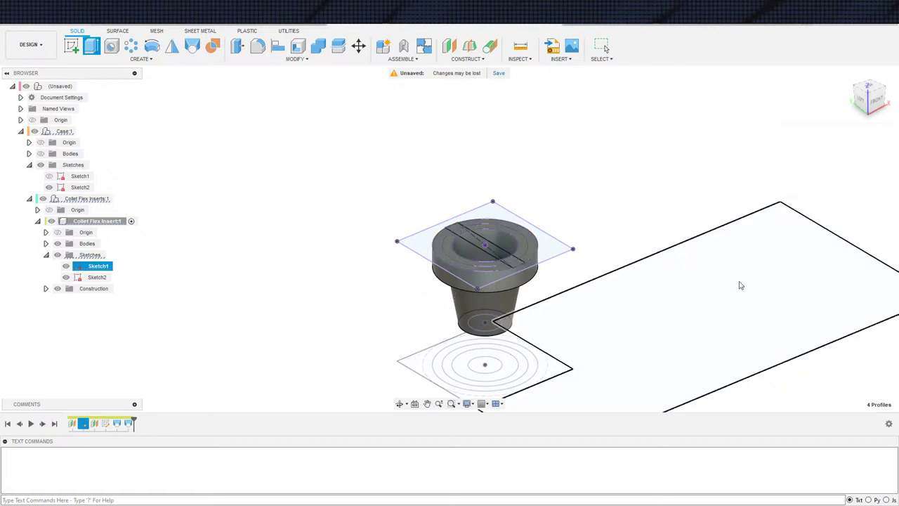
Step: Roll the timeline back before the collar extrusion and cut Sketch1's whole slot rectangle through the tapered body with extent All
{"action": "scroll", "coordinate": [314, 331], "scroll_direction": "down", "scroll_amount": 2}
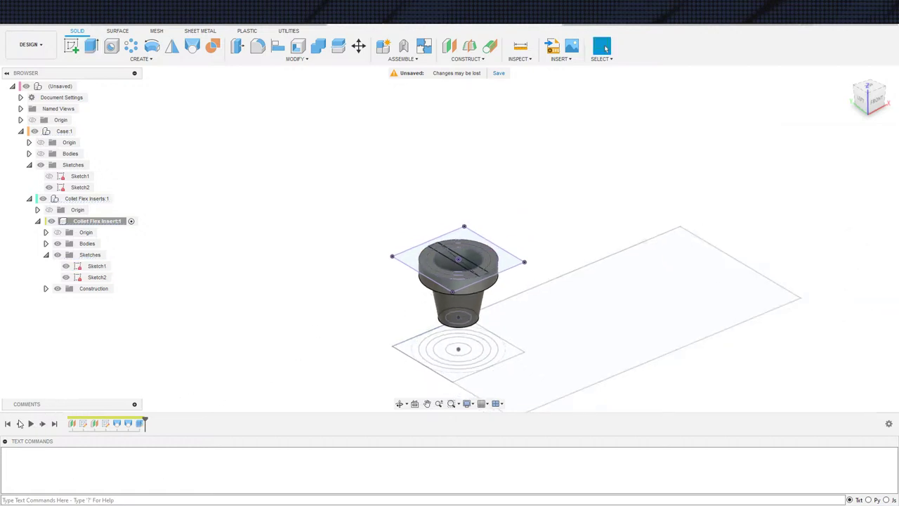
{"action": "key", "text": "e"}
{"action": "scroll", "coordinate": [459, 286], "scroll_direction": "up", "scroll_amount": 4}
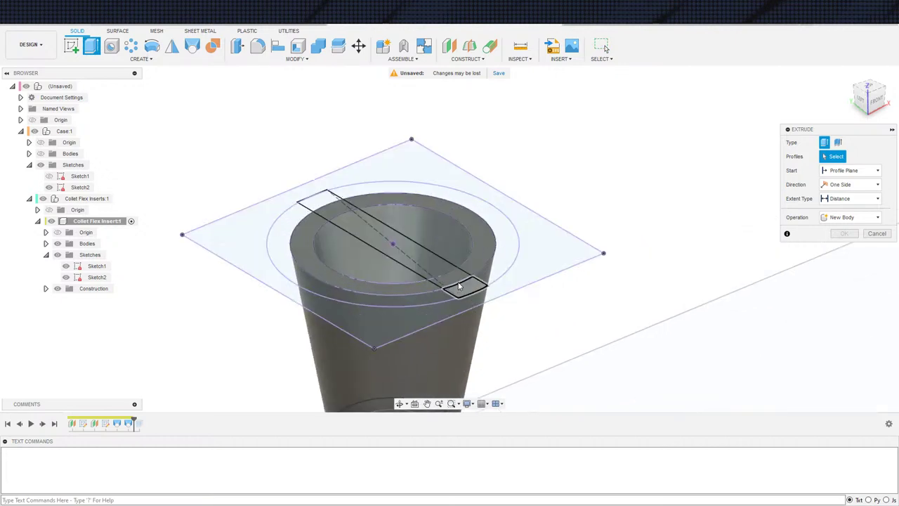
{"action": "left_click", "coordinate": [459, 286]}
{"action": "left_click", "coordinate": [424, 261]}
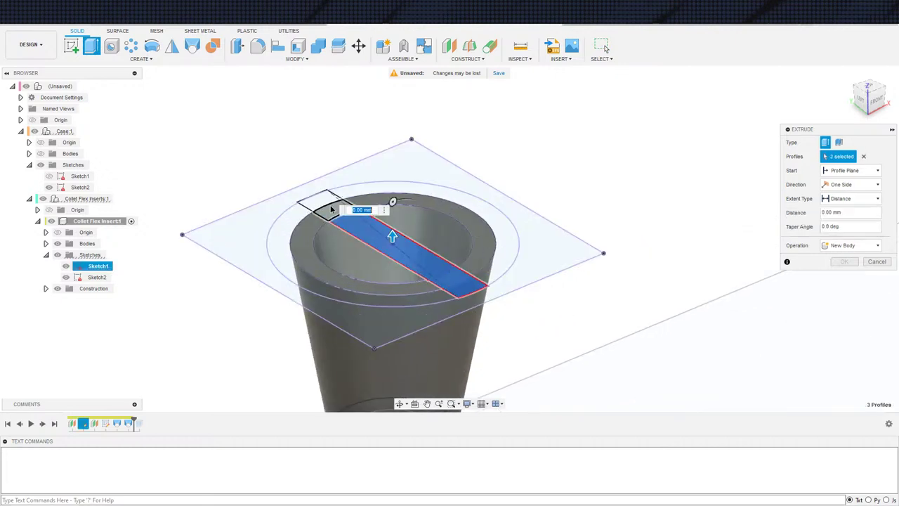
{"action": "left_click", "coordinate": [332, 206]}
{"action": "left_click", "coordinate": [322, 205]}
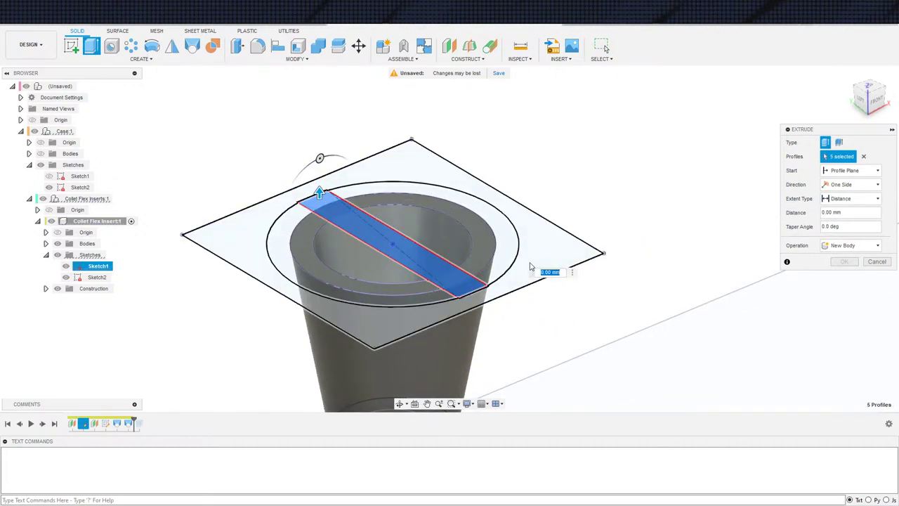
{"action": "left_click", "coordinate": [845, 198]}
{"action": "left_click", "coordinate": [817, 231]}
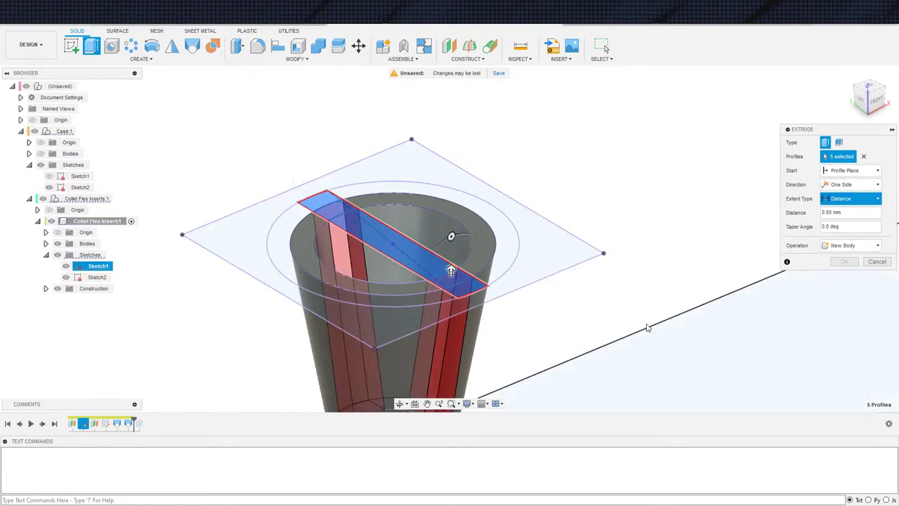
{"action": "left_click", "coordinate": [842, 290]}
{"action": "scroll", "coordinate": [688, 317], "scroll_direction": "down", "scroll_amount": 2}
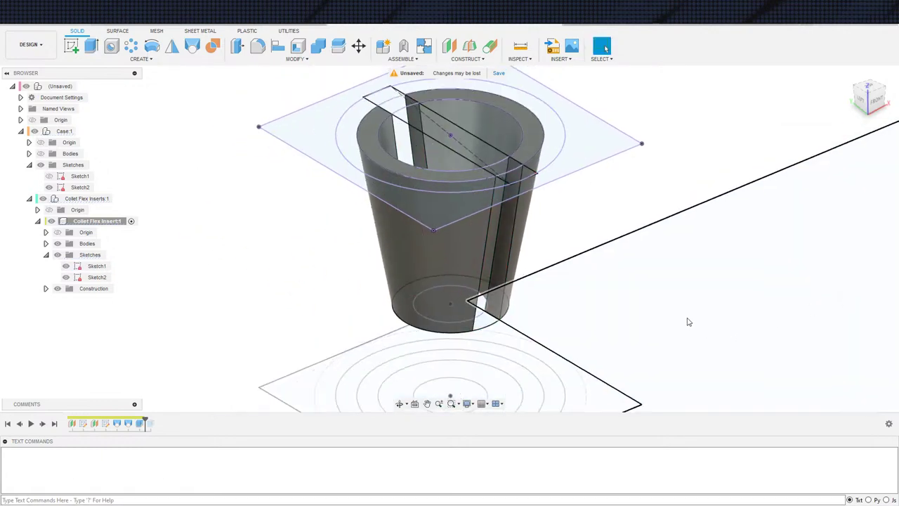
Step: Roll the timeline forward and change the -3 mm collar extrusion's operation to Join
{"action": "left_click", "coordinate": [42, 425]}
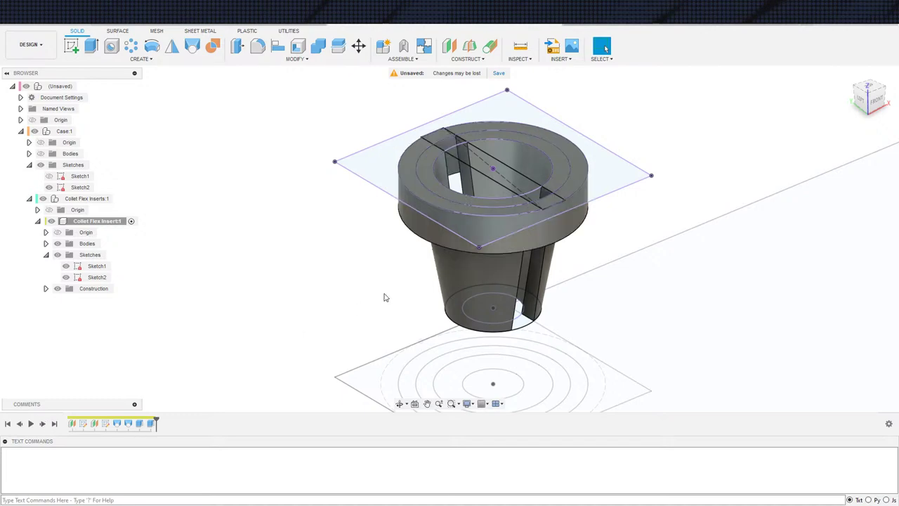
{"action": "middle_click_drag", "start_coordinate": [384, 297], "coordinate": [268, 384], "text": "shift"}
{"action": "double_click", "coordinate": [151, 423]}
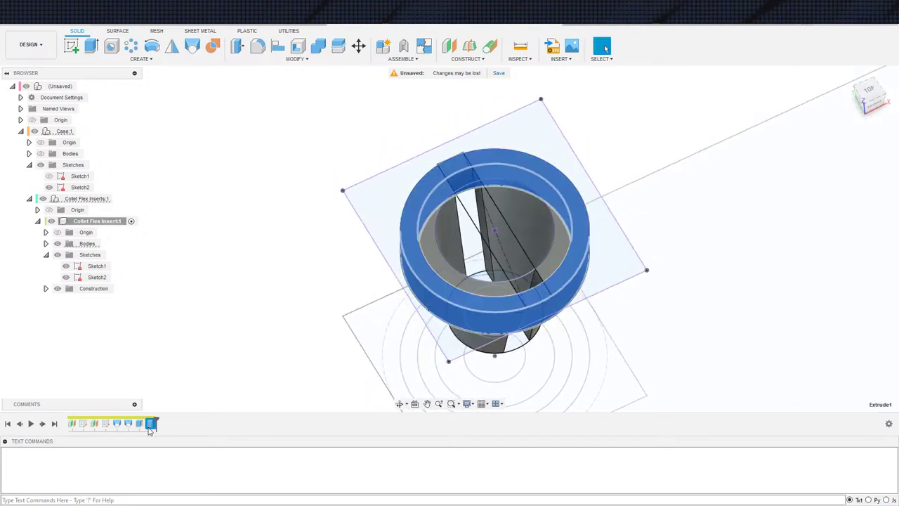
{"action": "left_click", "coordinate": [841, 245]}
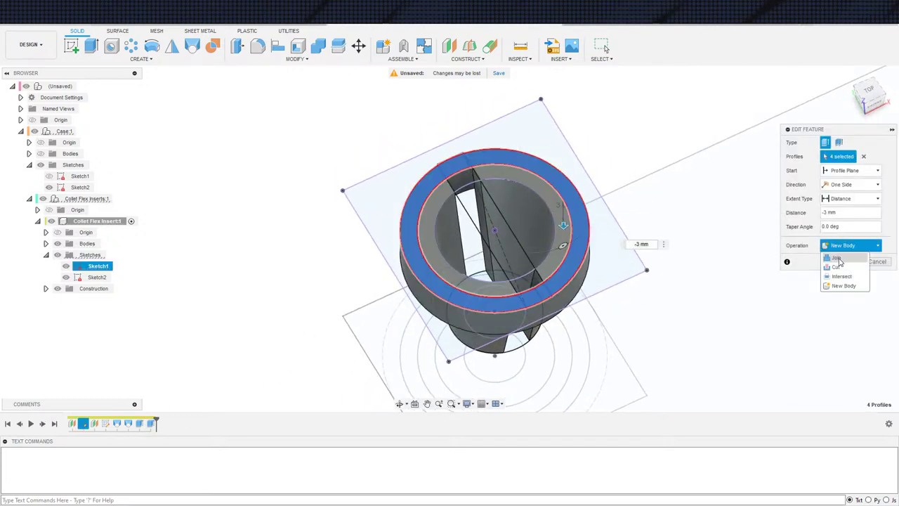
{"action": "left_click", "coordinate": [836, 255]}
{"action": "left_click", "coordinate": [845, 262]}
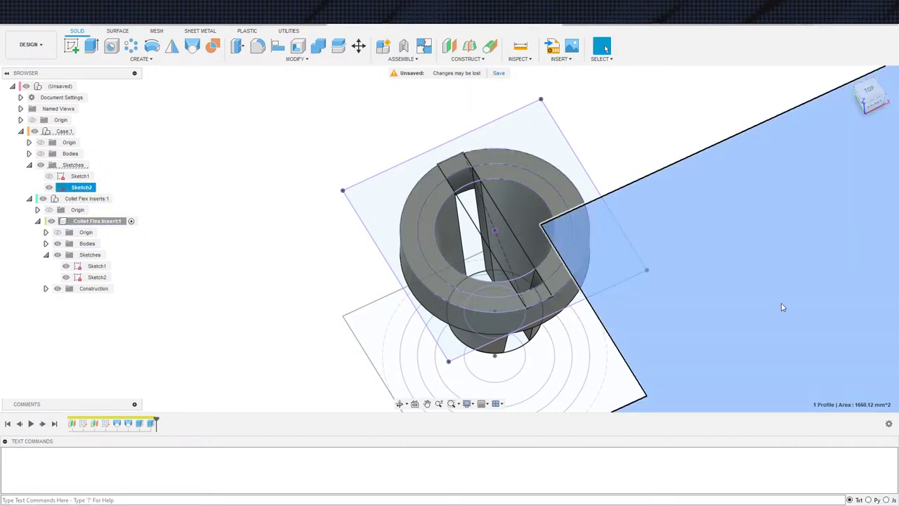
Step: Hide the insert's Sketch1 and Sketch2, and toggle Body1's visibility to check which parts of the insert it contains
{"action": "left_click", "coordinate": [77, 267]}
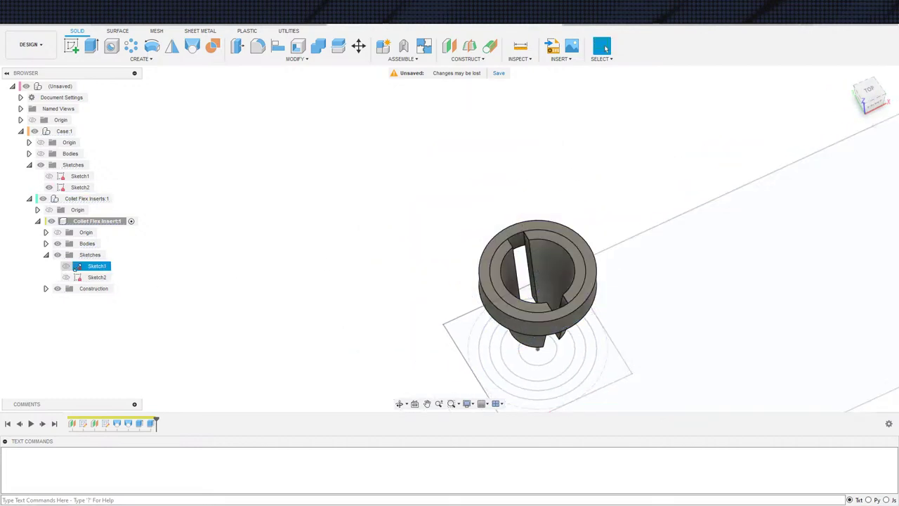
{"action": "middle_click_drag", "start_coordinate": [373, 287], "coordinate": [466, 189], "text": "shift"}
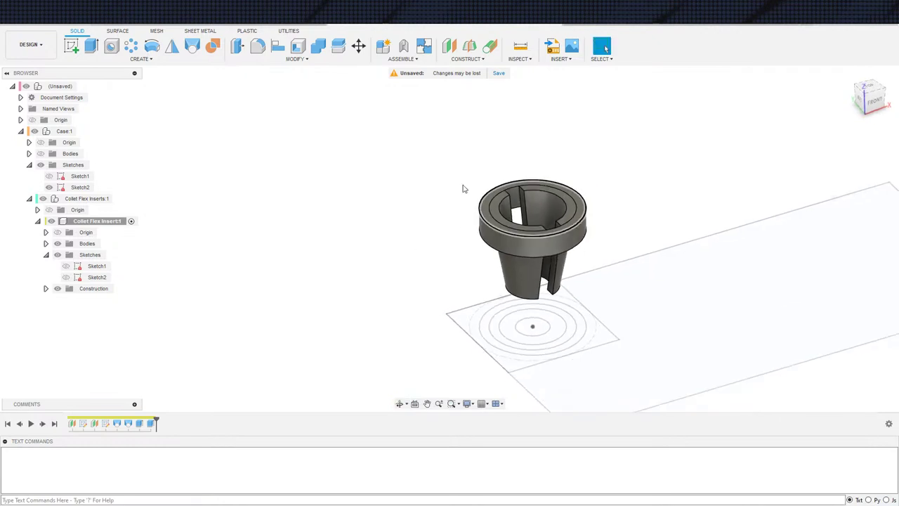
{"action": "left_click", "coordinate": [320, 47]}
{"action": "scroll", "coordinate": [527, 274], "scroll_direction": "up", "scroll_amount": 3}
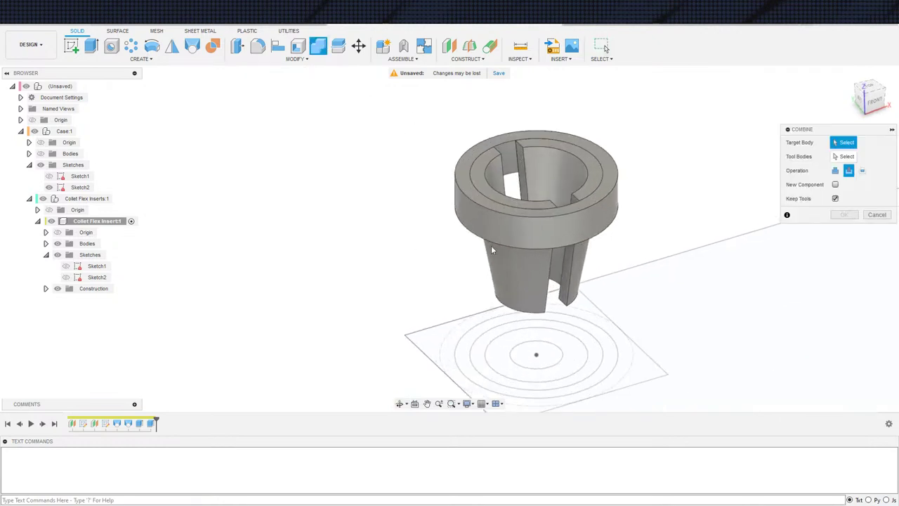
{"action": "left_click", "coordinate": [47, 244]}
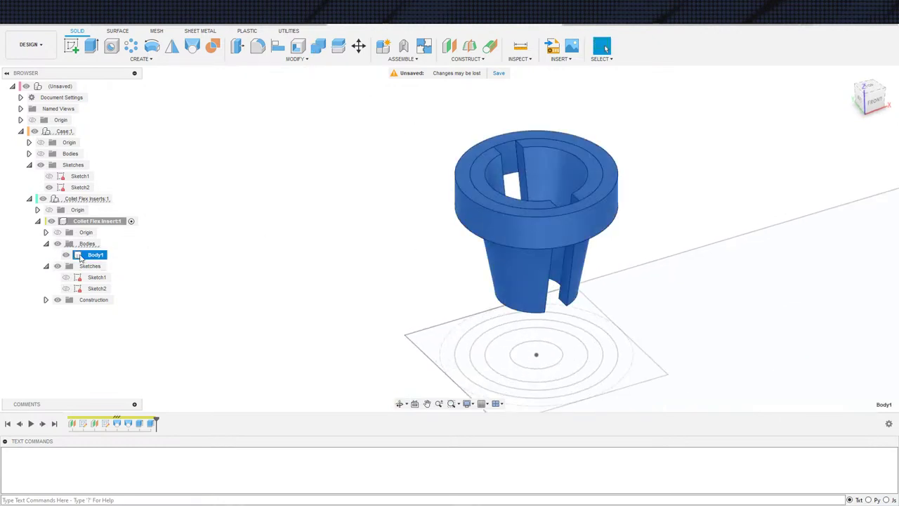
{"action": "left_click", "coordinate": [67, 254]}
{"action": "left_click", "coordinate": [66, 255]}
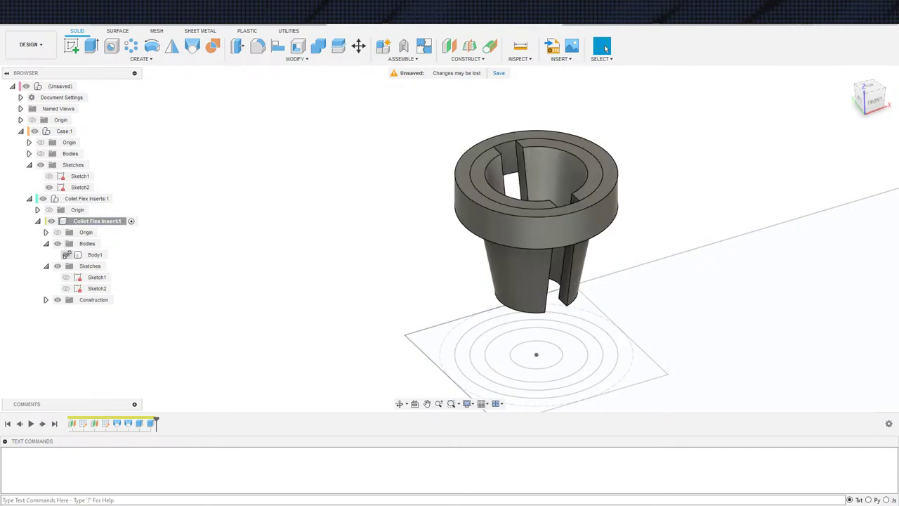
{"action": "left_click", "coordinate": [95, 255]}
{"action": "scroll", "coordinate": [479, 210], "scroll_direction": "up", "scroll_amount": 4}
{"action": "middle_click_drag", "start_coordinate": [479, 210], "coordinate": [555, 261], "text": "shift"}
Step: Show the insert's Sketch1 and select its square surround and the ring segments on both sides of the slot for extrusion
{"action": "key", "text": "e"}
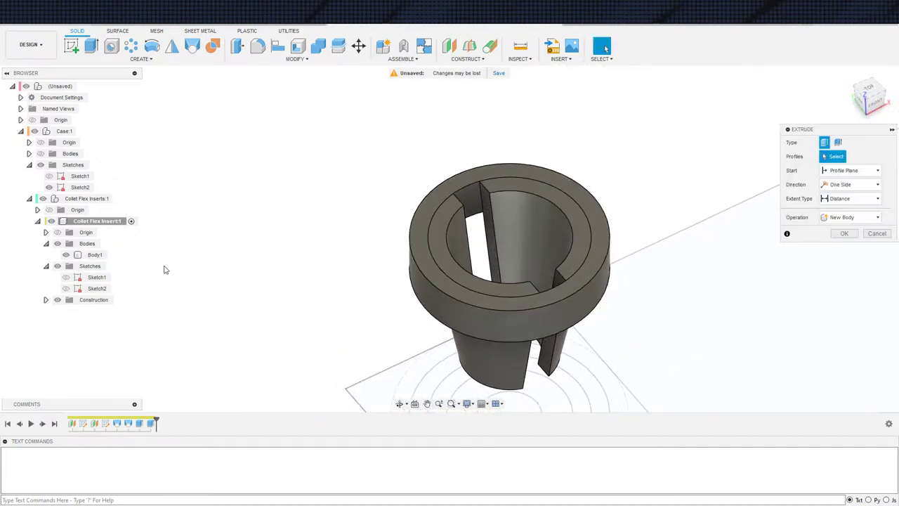
{"action": "left_click", "coordinate": [67, 278]}
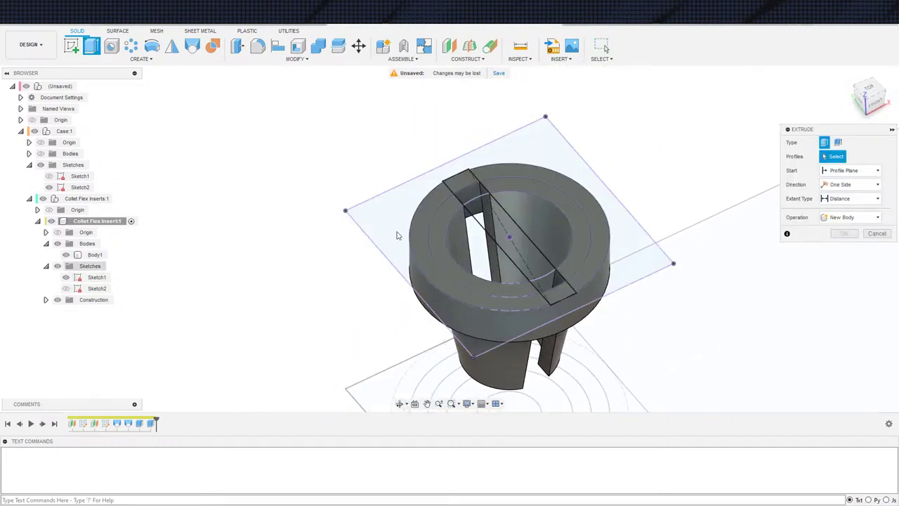
{"action": "left_click", "coordinate": [496, 319]}
{"action": "left_click", "coordinate": [503, 298]}
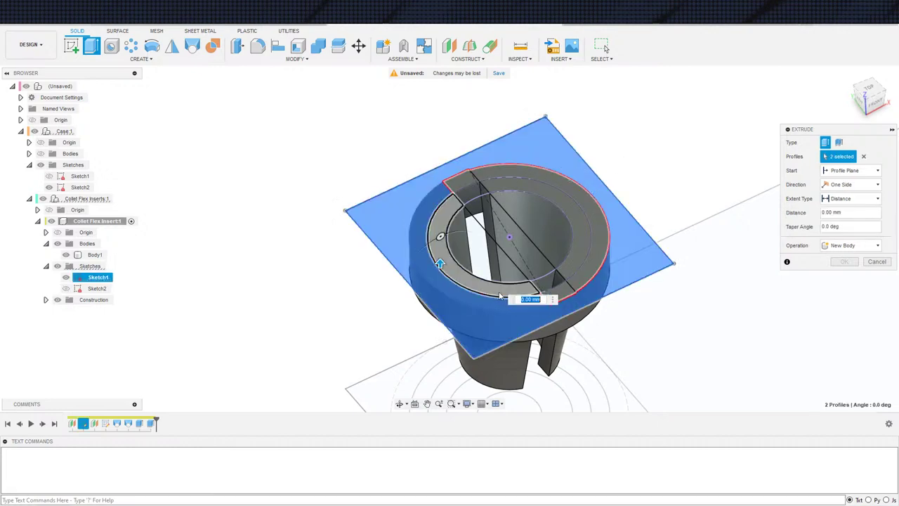
{"action": "left_click", "coordinate": [504, 293]}
{"action": "scroll", "coordinate": [536, 312], "scroll_direction": "down", "scroll_amount": 1}
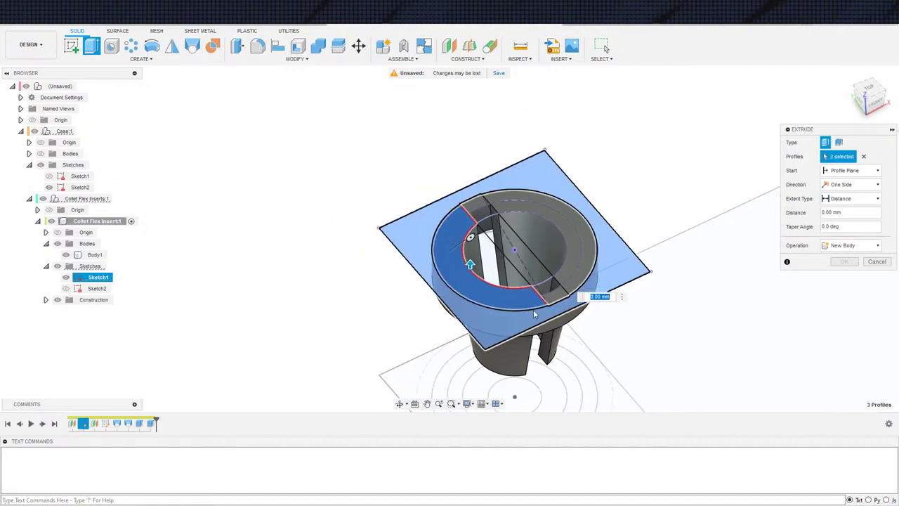
{"action": "scroll", "coordinate": [536, 308], "scroll_direction": "up", "scroll_amount": 2}
{"action": "mouse_move", "coordinate": [562, 315]}
{"action": "middle_mouse_down", "text": "shift"}
{"action": "mouse_move", "coordinate": [567, 328]}
{"action": "mouse_move", "coordinate": [560, 307]}
{"action": "middle_mouse_up", "text": "shift"}
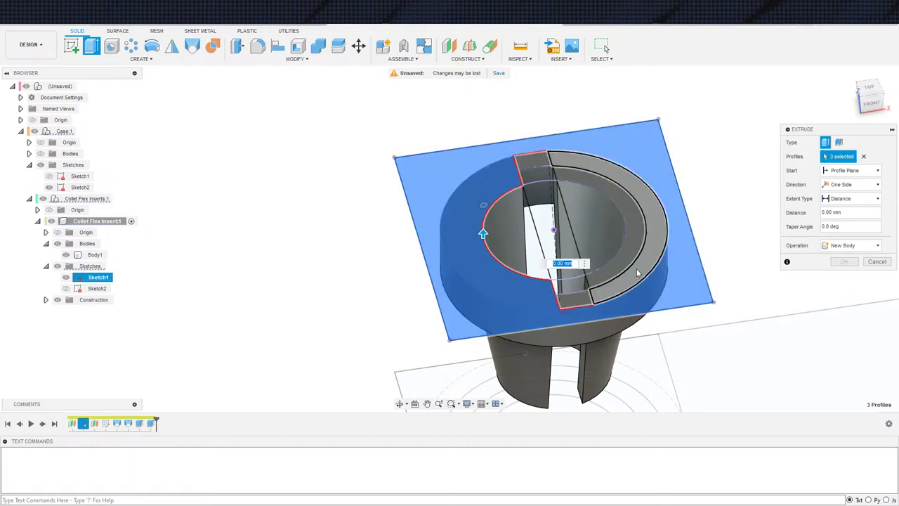
{"action": "left_click", "coordinate": [597, 298]}
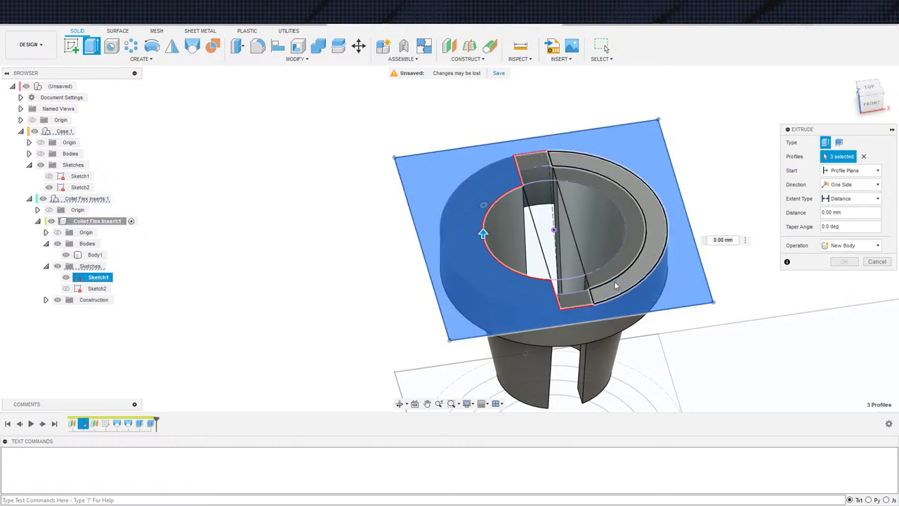
{"action": "left_click", "coordinate": [555, 174]}
{"action": "scroll", "coordinate": [610, 323], "scroll_direction": "down", "scroll_amount": 1}
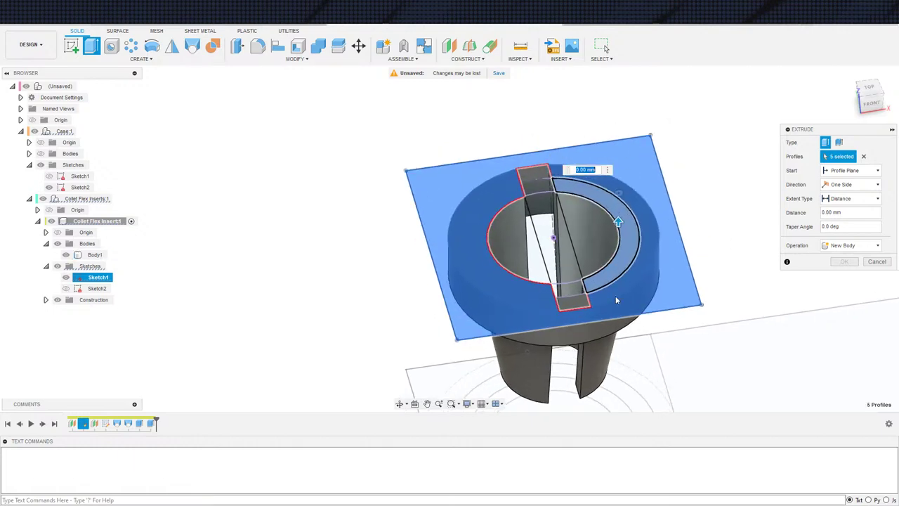
Step: Add the outer slot-end pieces to the selection, extrude the plate profiles 2 mm and join them to the insert body
{"action": "middle_click_drag", "start_coordinate": [611, 324], "coordinate": [652, 261], "text": "shift"}
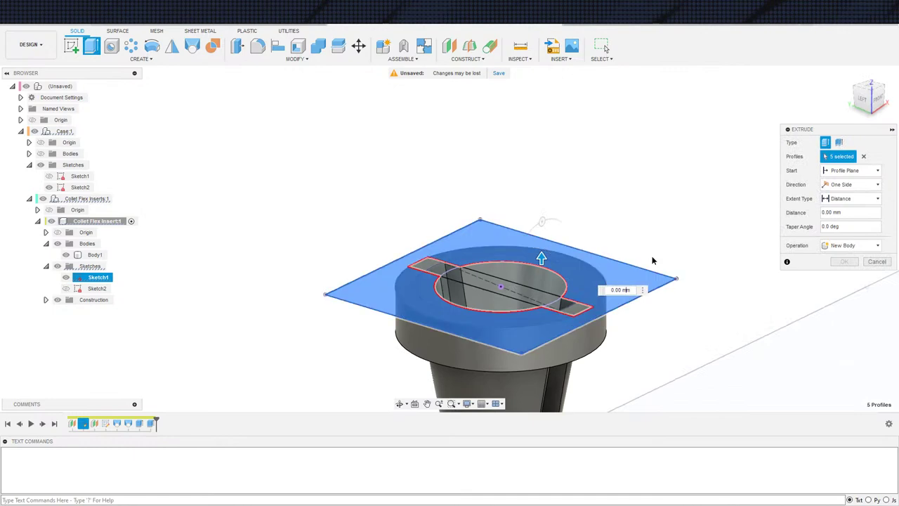
{"action": "middle_click_drag", "start_coordinate": [622, 351], "coordinate": [560, 250], "text": "shift"}
{"action": "left_click", "coordinate": [640, 298]}
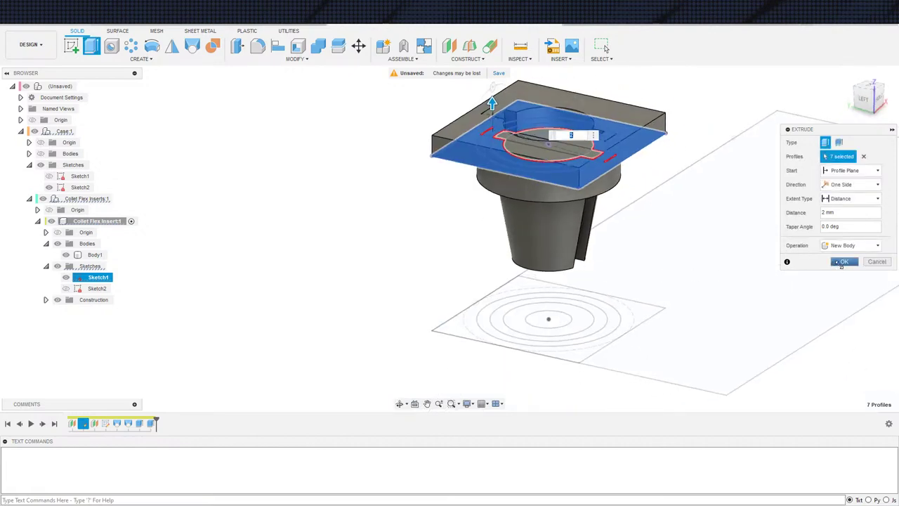
{"action": "left_click", "coordinate": [845, 245]}
{"action": "left_click", "coordinate": [845, 257]}
{"action": "left_click", "coordinate": [846, 263]}
{"action": "middle_click_drag", "start_coordinate": [650, 221], "coordinate": [597, 246], "text": "shift"}
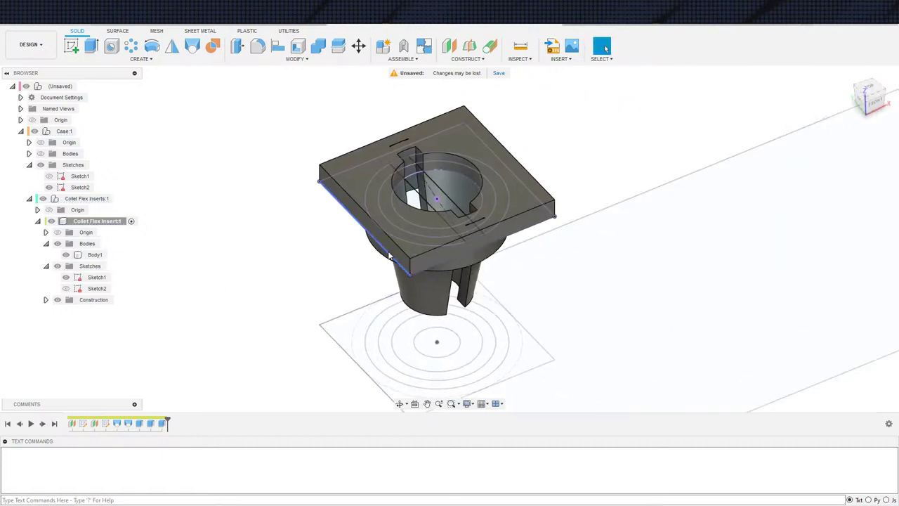
{"action": "middle_click_drag", "start_coordinate": [388, 255], "coordinate": [79, 410], "text": "shift"}
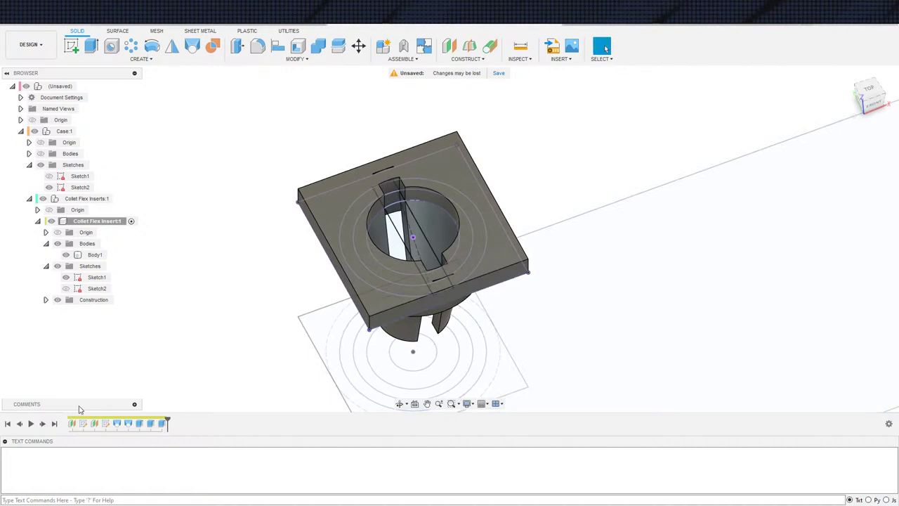
Step: Edit the 2 mm plate extrusion and add the thin sliver profiles just outside the front slot end
{"action": "right_click", "coordinate": [161, 424]}
{"action": "key", "text": "Escape"}
{"action": "left_click", "coordinate": [160, 427]}
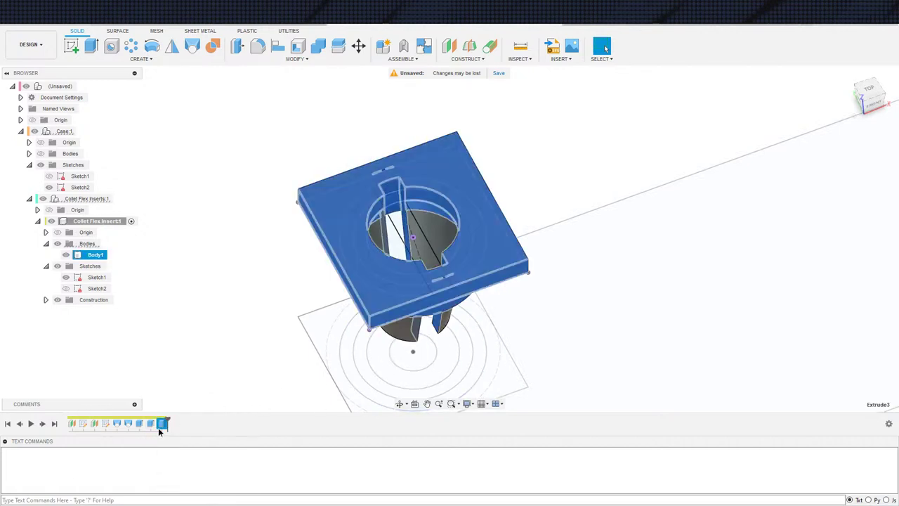
{"action": "double_click", "coordinate": [160, 427]}
{"action": "scroll", "coordinate": [437, 289], "scroll_direction": "up", "scroll_amount": 8}
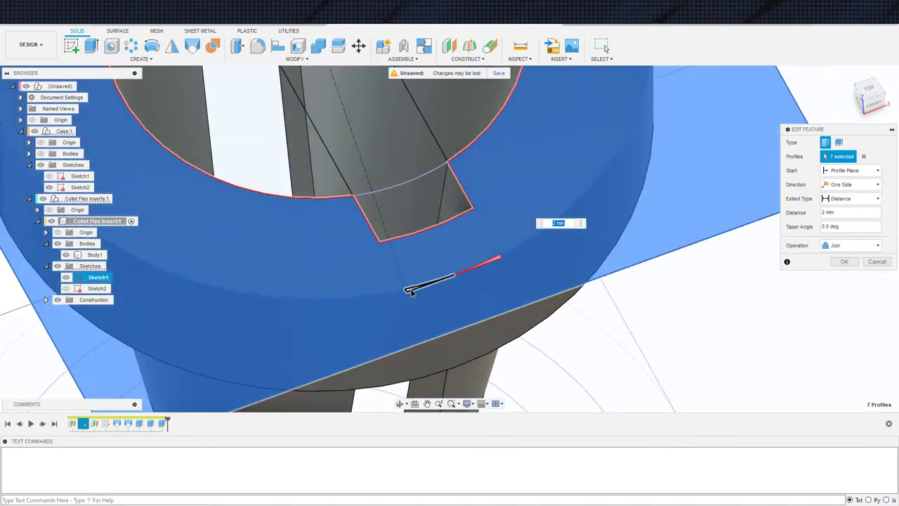
{"action": "left_click", "coordinate": [492, 262]}
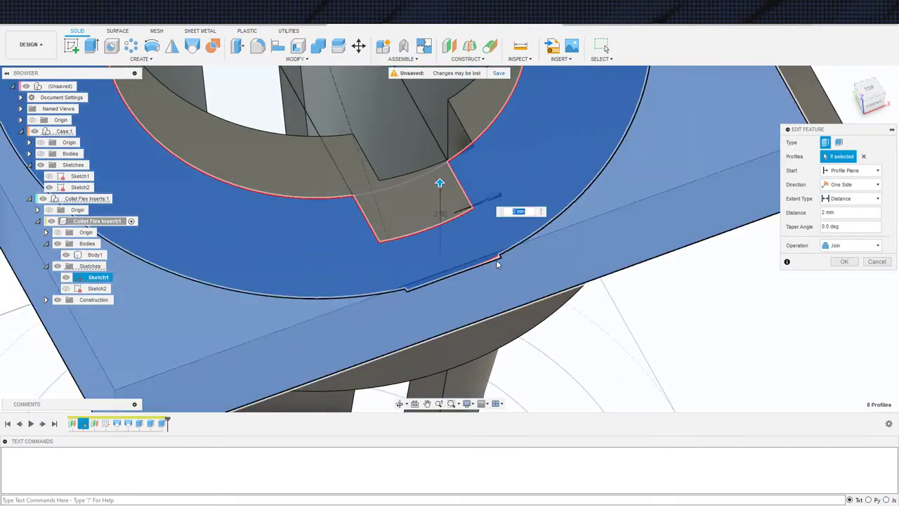
{"action": "left_click", "coordinate": [497, 264]}
Step: Add the matching sliver profiles outside the rear slot end and apply the plate extrusion with 11 profiles
{"action": "middle_click_drag", "start_coordinate": [380, 84], "coordinate": [470, 459]}
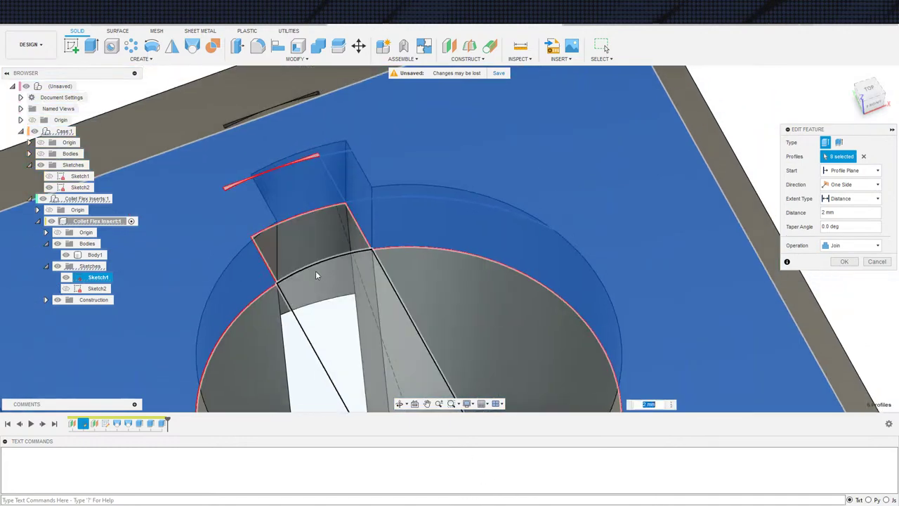
{"action": "middle_click_drag", "start_coordinate": [242, 237], "coordinate": [295, 311]}
{"action": "left_click", "coordinate": [284, 260]}
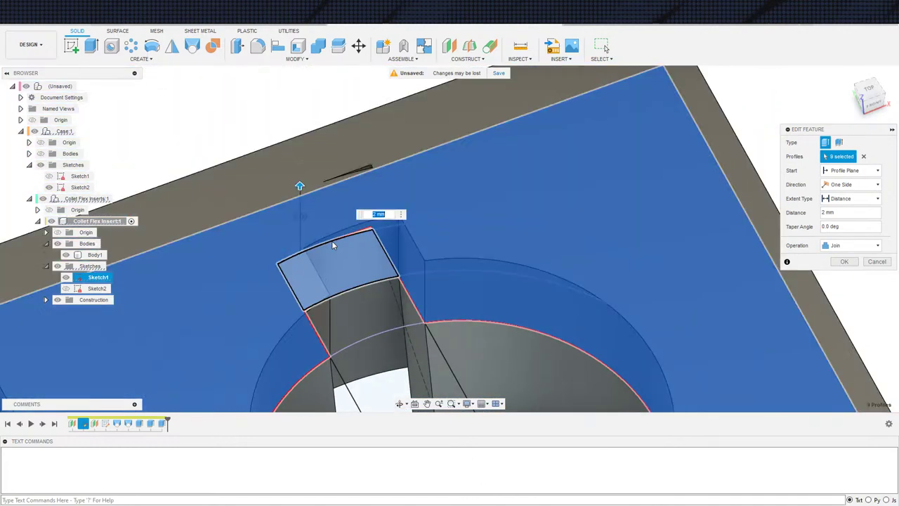
{"action": "left_click", "coordinate": [359, 231]}
{"action": "left_click", "coordinate": [342, 241]}
{"action": "scroll", "coordinate": [267, 281], "scroll_direction": "down", "scroll_amount": 3}
{"action": "scroll", "coordinate": [468, 343], "scroll_direction": "down", "scroll_amount": 3}
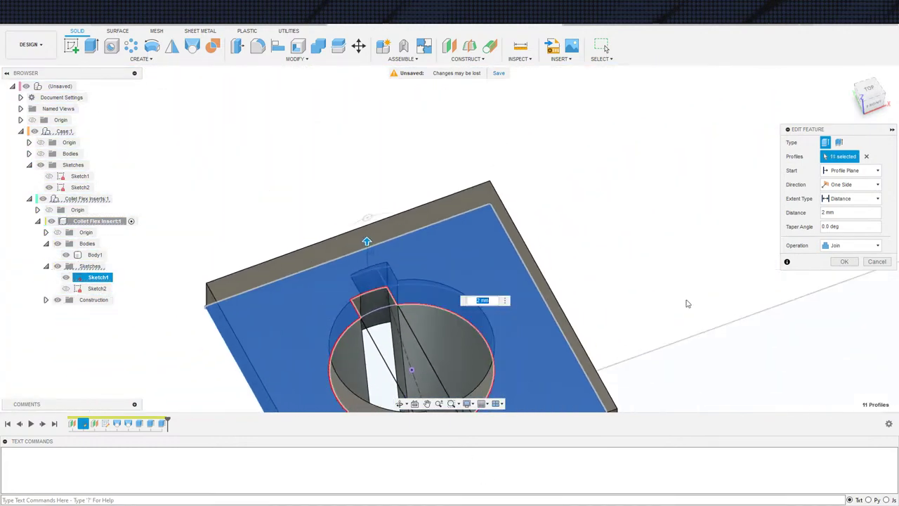
{"action": "left_click", "coordinate": [842, 262]}
{"action": "scroll", "coordinate": [562, 361], "scroll_direction": "down", "scroll_amount": 3}
{"action": "middle_click_drag", "start_coordinate": [531, 359], "coordinate": [590, 299], "text": "shift"}
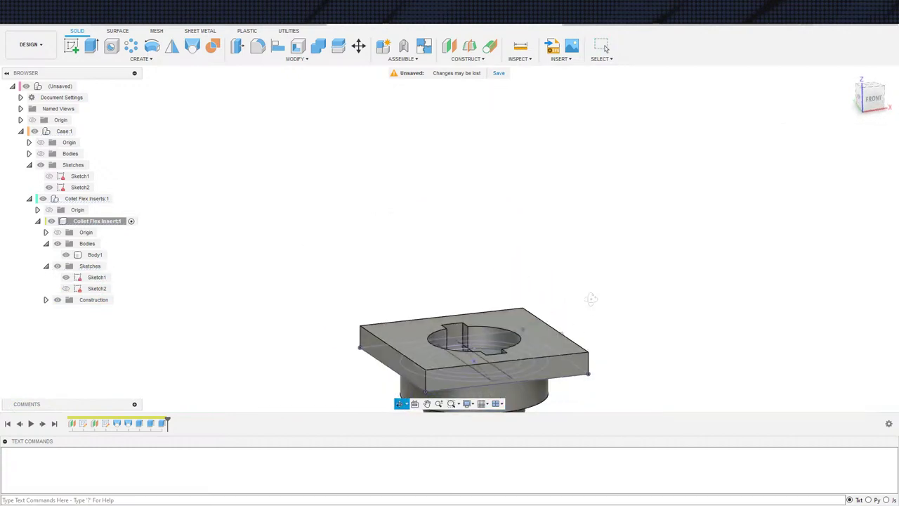
{"action": "mouse_move", "coordinate": [590, 401]}
{"action": "middle_mouse_down"}
{"action": "mouse_move", "coordinate": [567, 169]}
{"action": "mouse_move", "coordinate": [490, 295]}
{"action": "middle_mouse_up"}
{"action": "scroll", "coordinate": [568, 169], "scroll_direction": "down", "scroll_amount": 2}
{"action": "scroll", "coordinate": [490, 295], "scroll_direction": "down", "scroll_amount": 3}
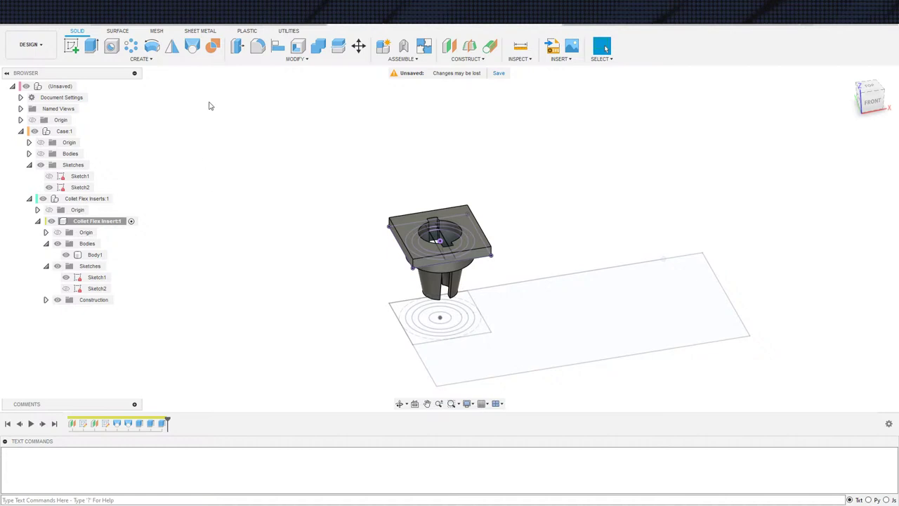
Step: Offset all four side faces of the square plate by -0.5 mm
{"action": "middle_click_drag", "start_coordinate": [271, 233], "coordinate": [261, 237]}
{"action": "scroll", "coordinate": [370, 251], "scroll_direction": "up", "scroll_amount": 3}
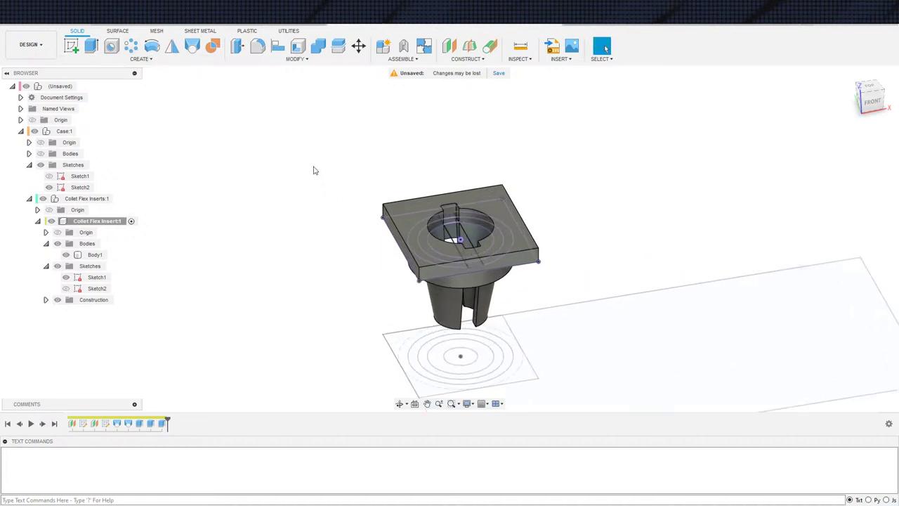
{"action": "left_click", "coordinate": [238, 46]}
{"action": "scroll", "coordinate": [432, 263], "scroll_direction": "up", "scroll_amount": 3}
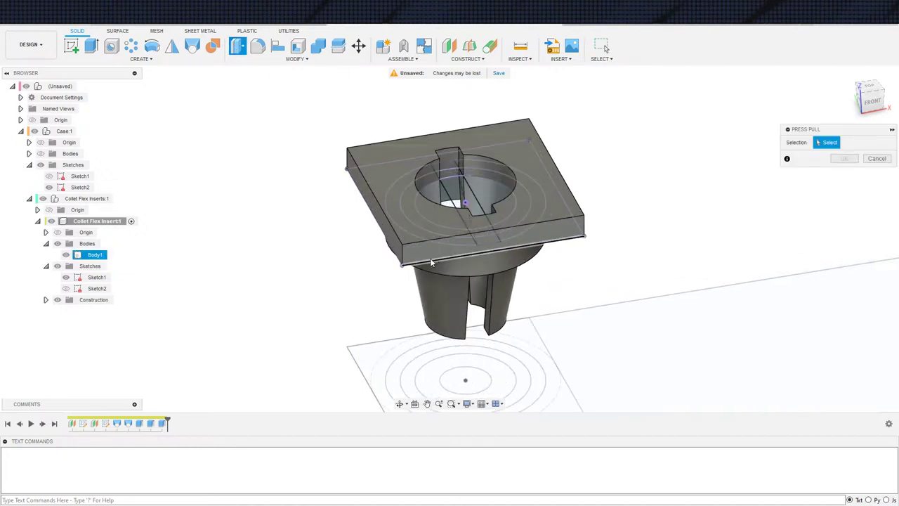
{"action": "left_click", "coordinate": [438, 253]}
{"action": "left_click", "coordinate": [391, 242]}
{"action": "middle_click_drag", "start_coordinate": [390, 248], "coordinate": [450, 232], "text": "shift"}
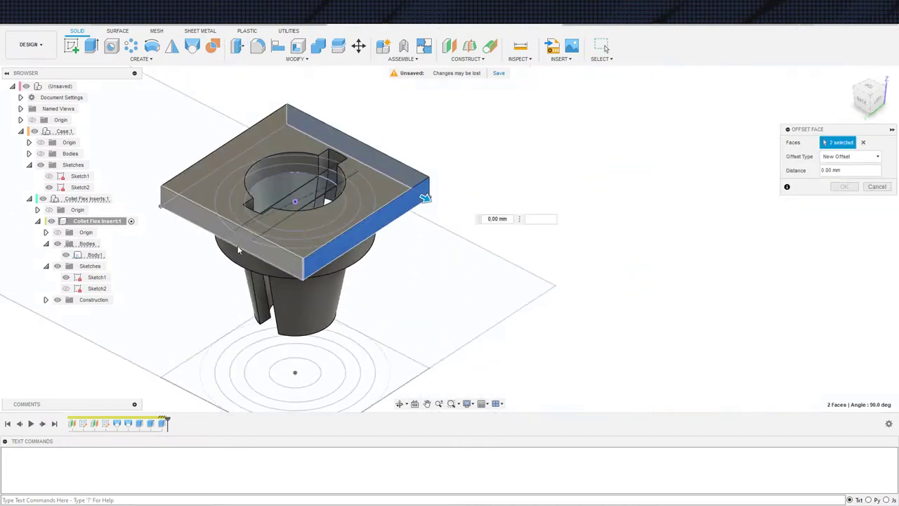
{"action": "left_click", "coordinate": [249, 247]}
{"action": "middle_click_drag", "start_coordinate": [328, 201], "coordinate": [355, 231], "text": "shift"}
{"action": "left_click", "coordinate": [205, 292]}
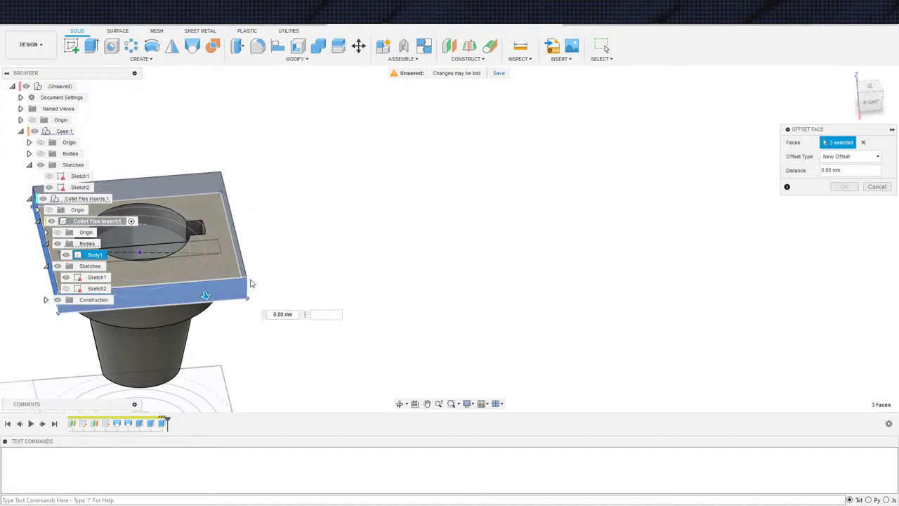
{"action": "middle_click_drag", "start_coordinate": [251, 283], "coordinate": [355, 147], "text": "shift"}
{"action": "scroll", "coordinate": [293, 247], "scroll_direction": "down", "scroll_amount": 3}
{"action": "middle_click_drag", "start_coordinate": [434, 257], "coordinate": [475, 260], "text": "shift"}
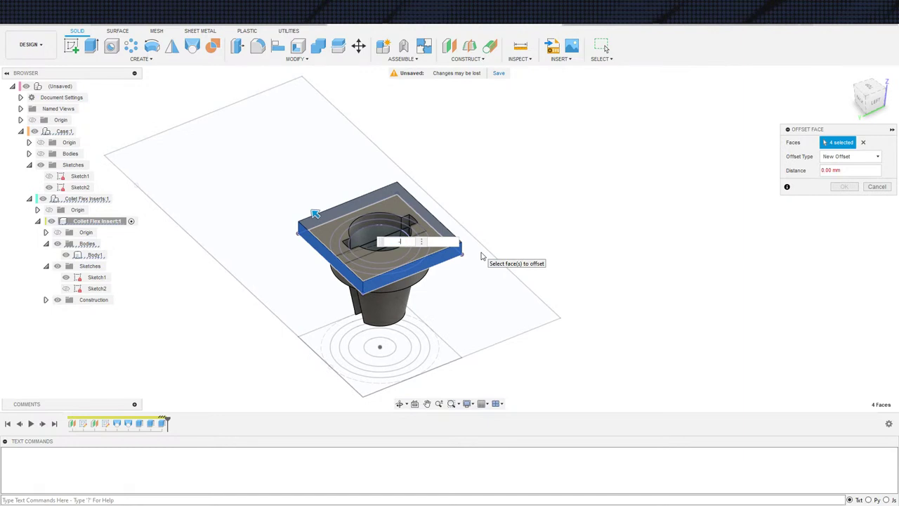
{"action": "type", "text": ".5"}
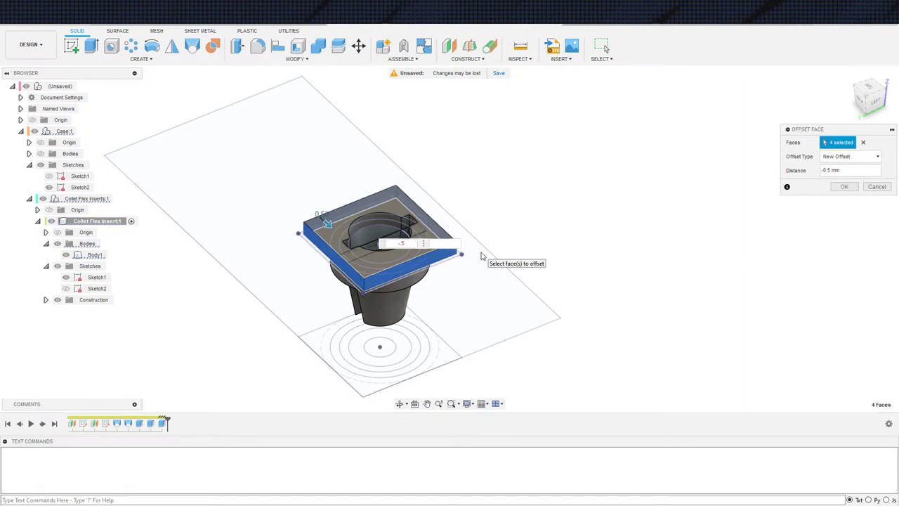
{"action": "key", "text": "Return"}
Step: Inspect the plate from above and reopen its side-face offset feature to review the distance
{"action": "scroll", "coordinate": [448, 285], "scroll_direction": "down", "scroll_amount": 3}
{"action": "middle_click_drag", "start_coordinate": [497, 321], "coordinate": [336, 332], "text": "shift"}
{"action": "scroll", "coordinate": [410, 321], "scroll_direction": "down", "scroll_amount": 2}
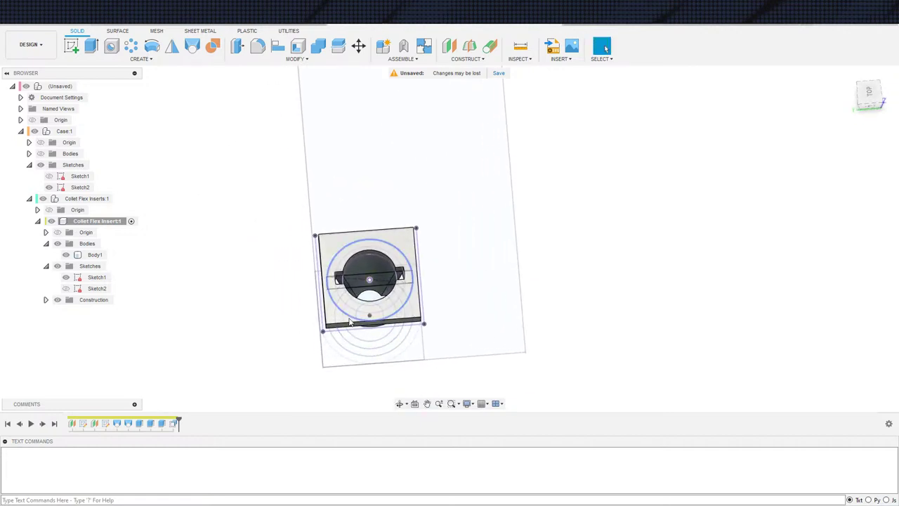
{"action": "double_click", "coordinate": [171, 423]}
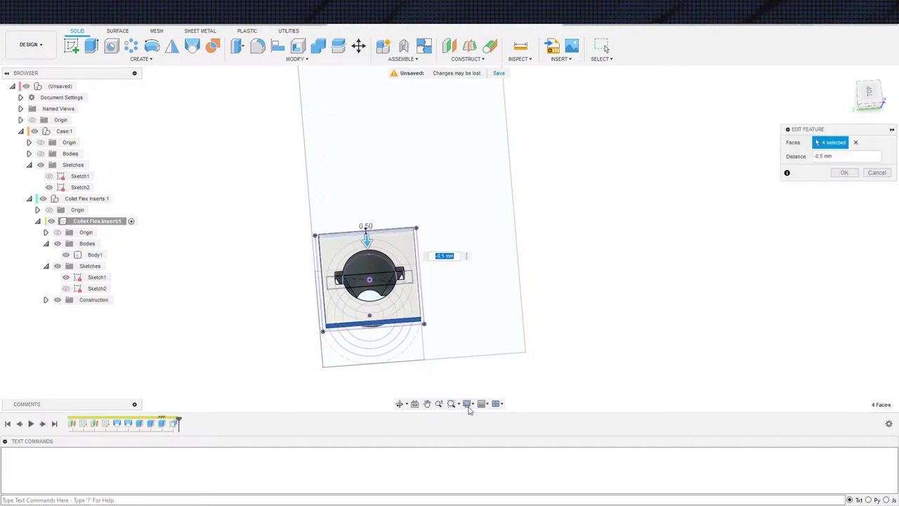
{"action": "key", "text": "Right"}
{"action": "key", "text": "Left"}
{"action": "key", "text": "Left"}
{"action": "key", "text": "Left"}
{"action": "key", "text": "Left"}
{"action": "key", "text": "Escape"}
{"action": "scroll", "coordinate": [277, 381], "scroll_direction": "down", "scroll_amount": 1}
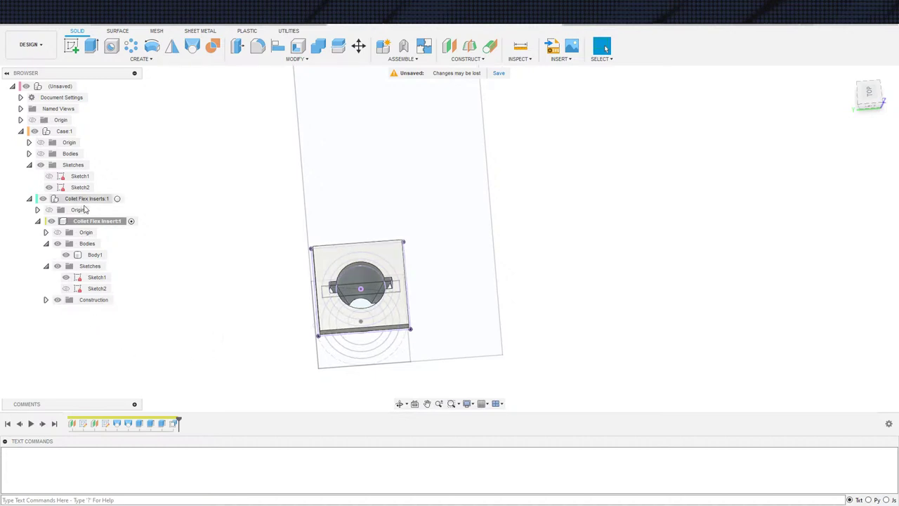
Step: Activate the Collet Flex Inserts component and set up a rectangular component pattern with Collet Flex Insert as its object
{"action": "left_click", "coordinate": [115, 199]}
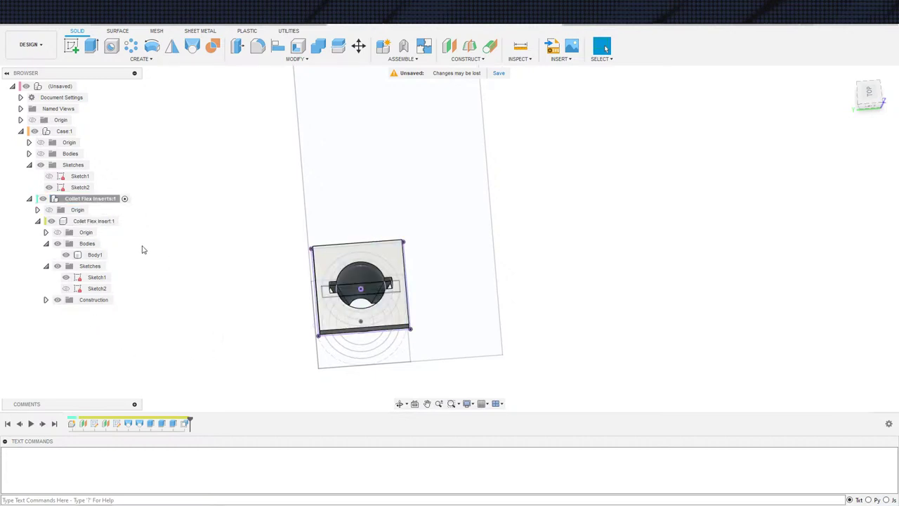
{"action": "left_click", "coordinate": [140, 59]}
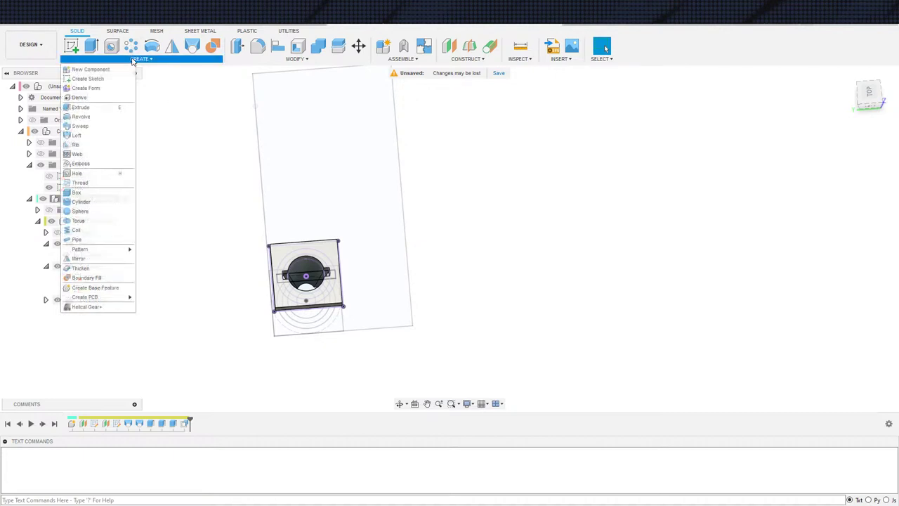
{"action": "left_click", "coordinate": [136, 47]}
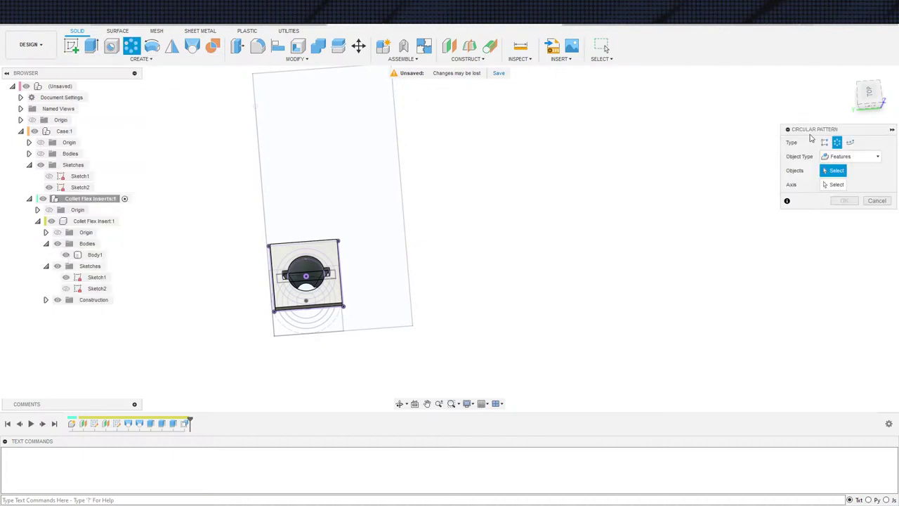
{"action": "left_click", "coordinate": [847, 156]}
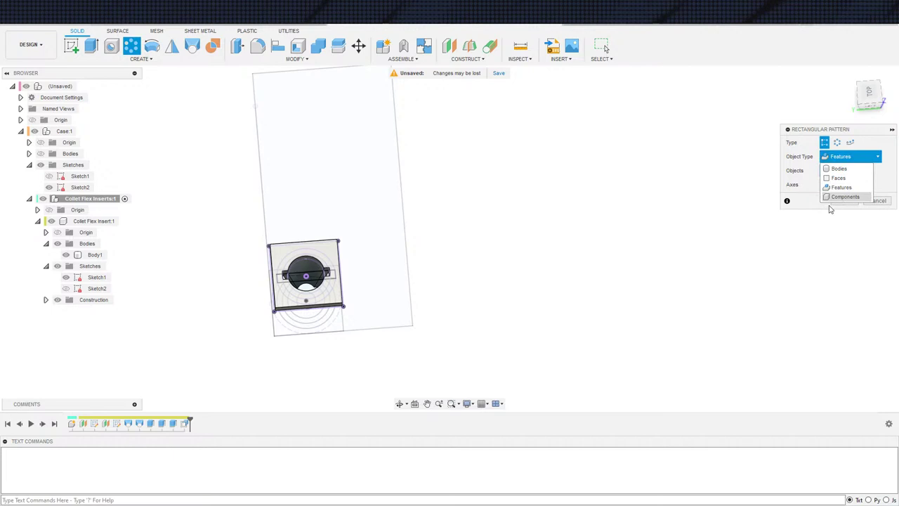
{"action": "left_click", "coordinate": [843, 194]}
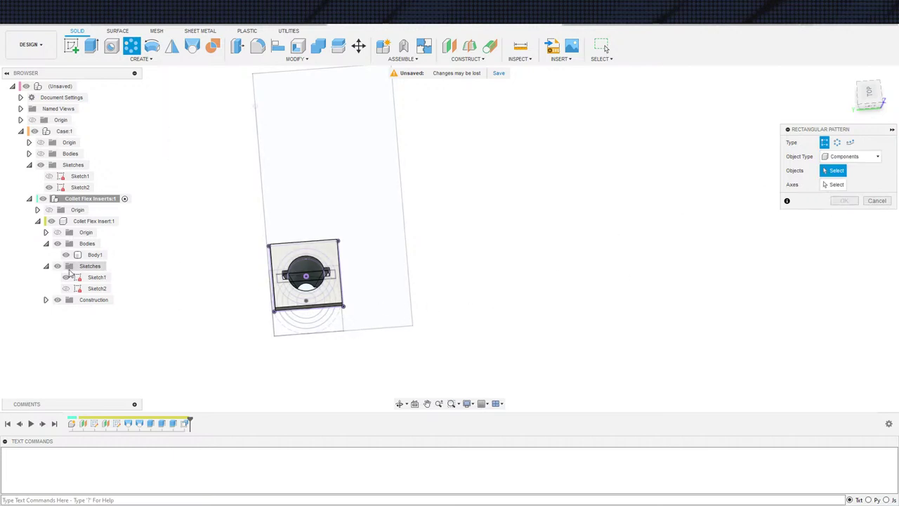
{"action": "left_click", "coordinate": [94, 221]}
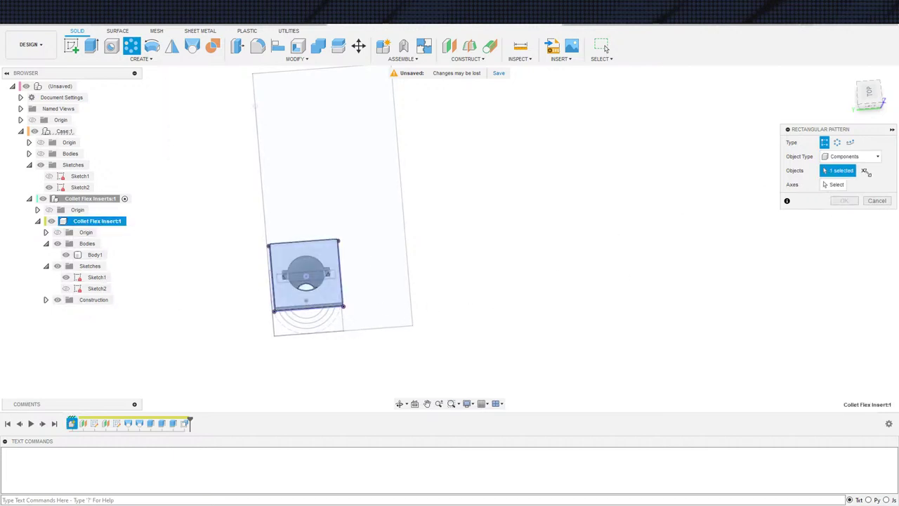
Step: Show the case bodies and pick the hole block's long and short edges as the two pattern axes
{"action": "scroll", "coordinate": [463, 261], "scroll_direction": "down", "scroll_amount": 1}
{"action": "middle_click_drag", "start_coordinate": [463, 260], "coordinate": [514, 231]}
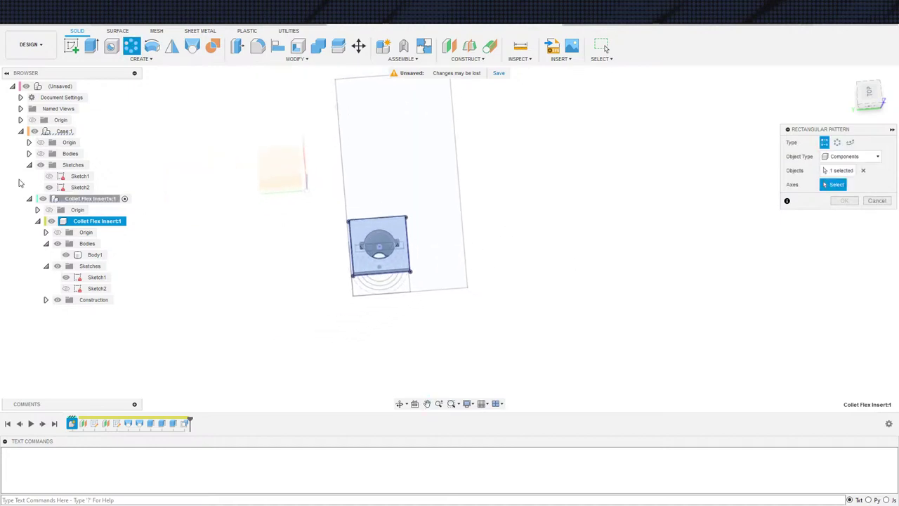
{"action": "left_click", "coordinate": [40, 153]}
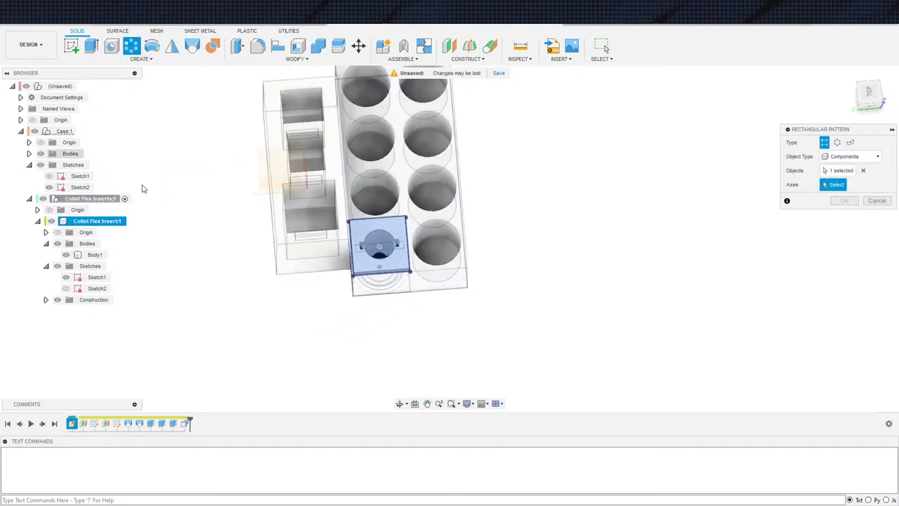
{"action": "scroll", "coordinate": [326, 275], "scroll_direction": "up", "scroll_amount": 2}
{"action": "scroll", "coordinate": [450, 313], "scroll_direction": "down", "scroll_amount": 1}
{"action": "middle_click_drag", "start_coordinate": [556, 319], "coordinate": [480, 320], "text": "shift"}
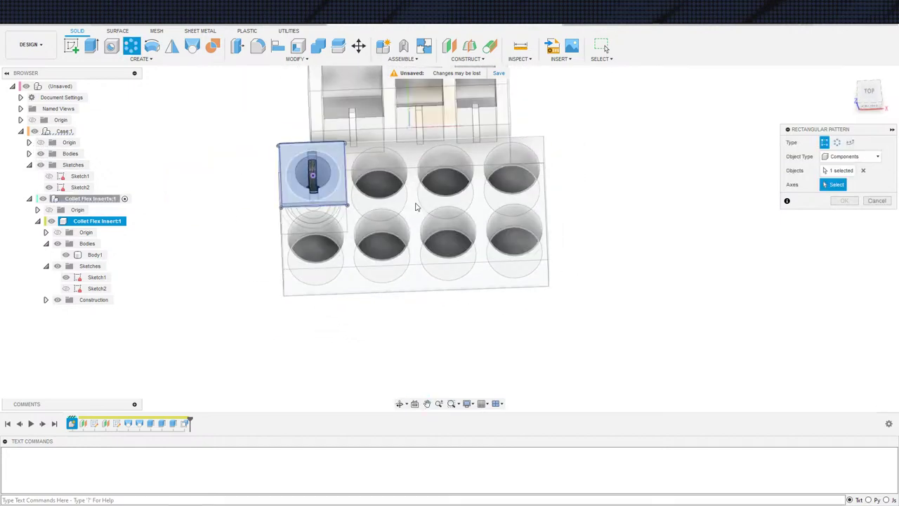
{"action": "left_click", "coordinate": [370, 144]}
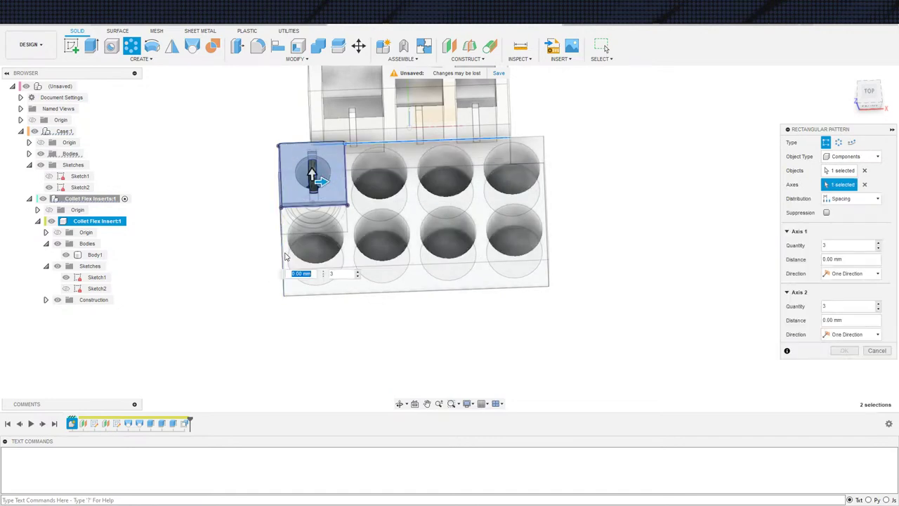
{"action": "left_click", "coordinate": [286, 257]}
Step: Set both pattern distances to TotalFlexSquareSize, with 4 instances along the long edge and 2 along the short, and apply the pattern
{"action": "middle_click_drag", "start_coordinate": [401, 269], "coordinate": [432, 259], "text": "shift"}
{"action": "left_click", "coordinate": [794, 260]}
{"action": "type", "text": "Sq"}
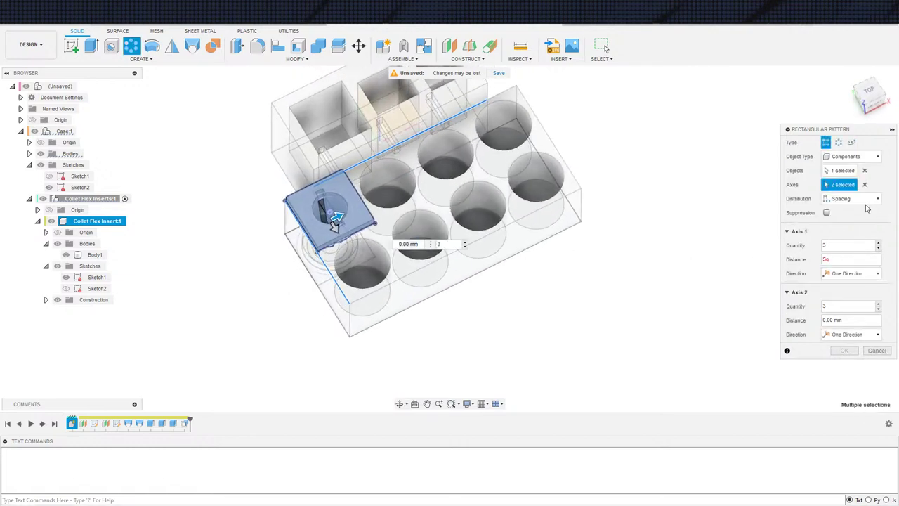
{"action": "type", "text": "ua"}
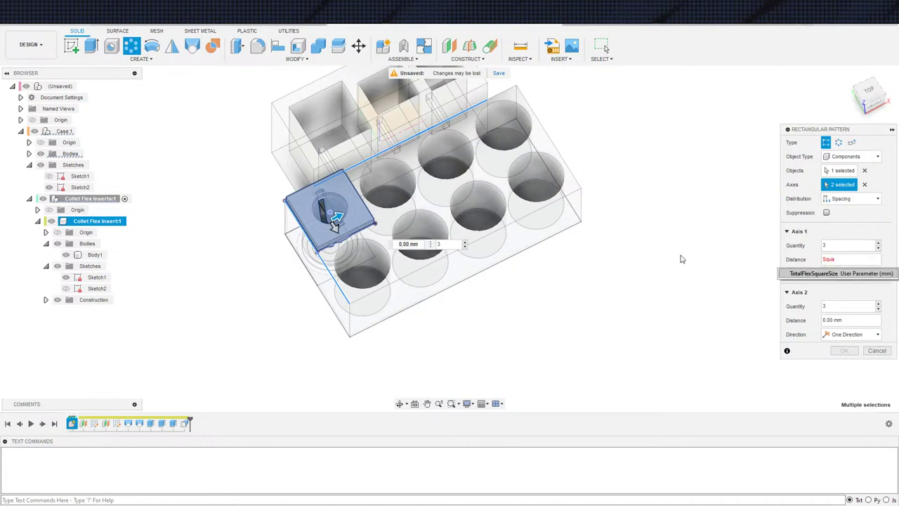
{"action": "left_click", "coordinate": [815, 273]}
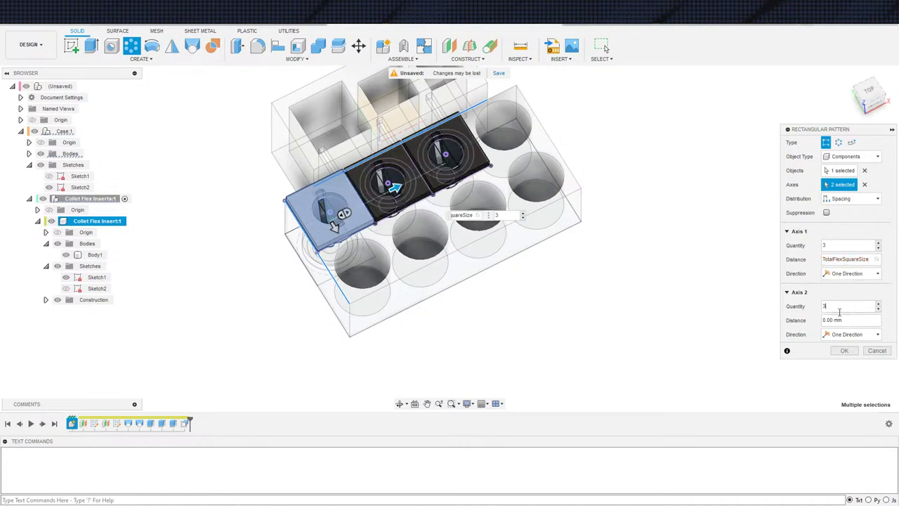
{"action": "type", "text": "Sq"}
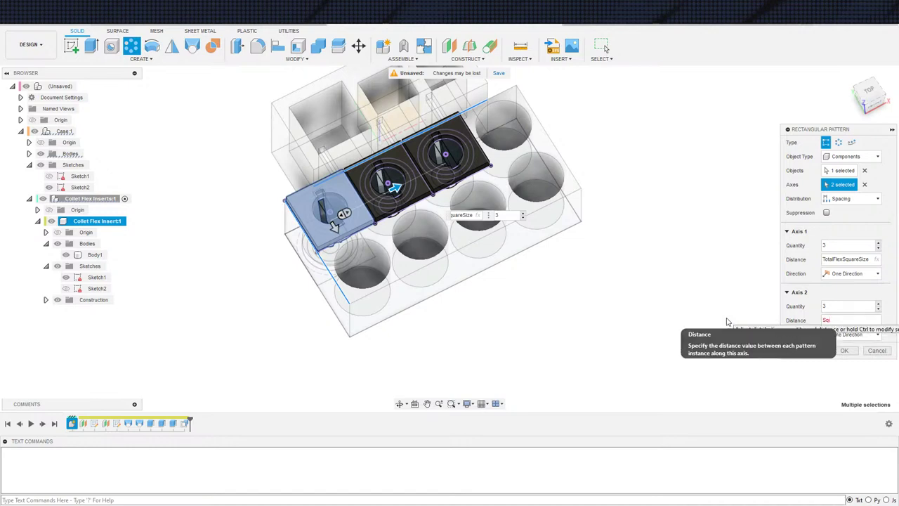
{"action": "type", "text": "uareSize"}
{"action": "left_click", "coordinate": [839, 334]}
{"action": "left_click", "coordinate": [878, 309]}
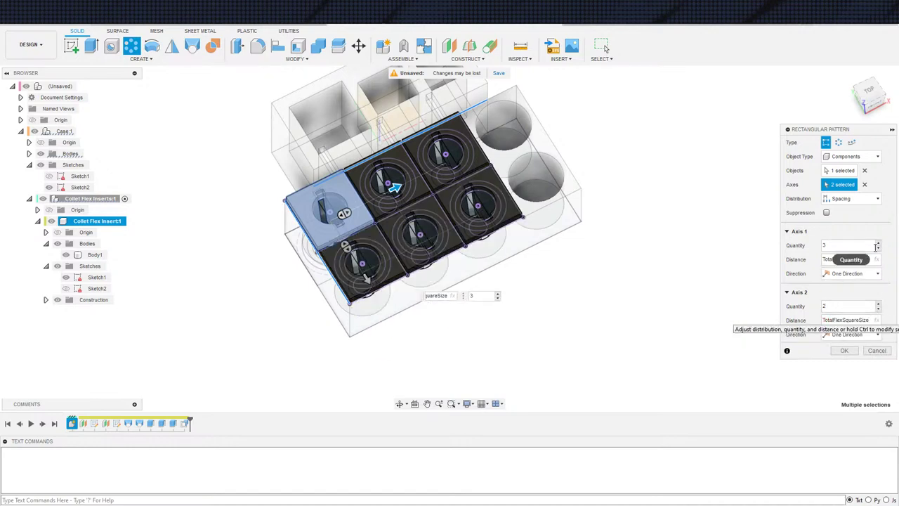
{"action": "left_click", "coordinate": [878, 243]}
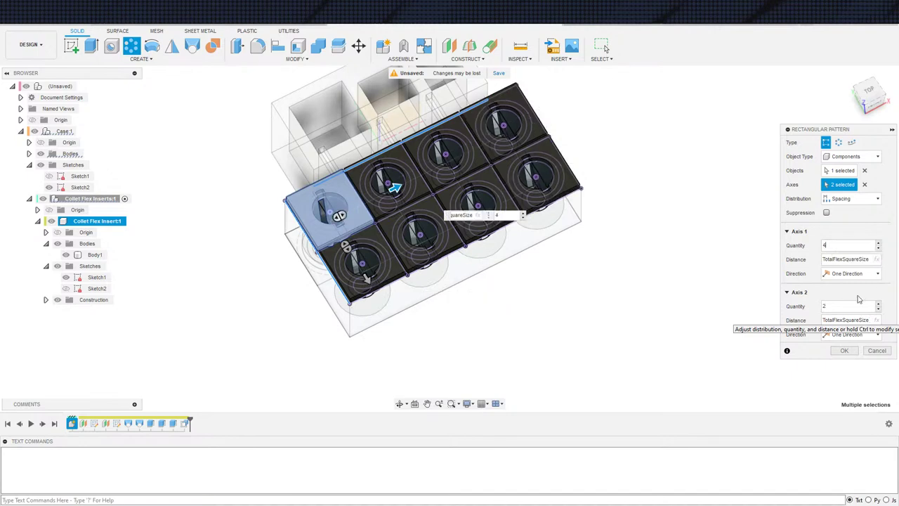
{"action": "left_click", "coordinate": [844, 350]}
Step: Activate the Case component and roll its history back to just before the rectangular hole pattern
{"action": "middle_click_drag", "start_coordinate": [544, 404], "coordinate": [557, 357], "text": "shift"}
{"action": "scroll", "coordinate": [545, 338], "scroll_direction": "up", "scroll_amount": 3}
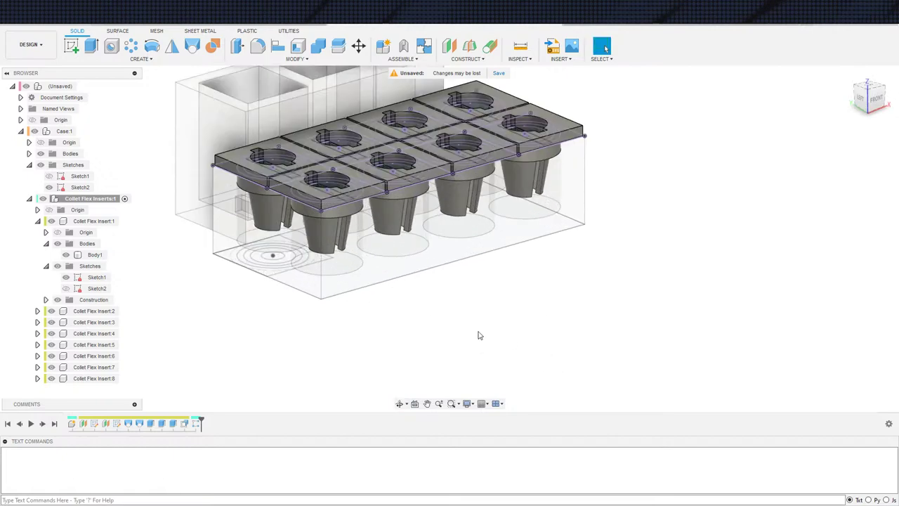
{"action": "middle_click_drag", "start_coordinate": [476, 322], "coordinate": [449, 325]}
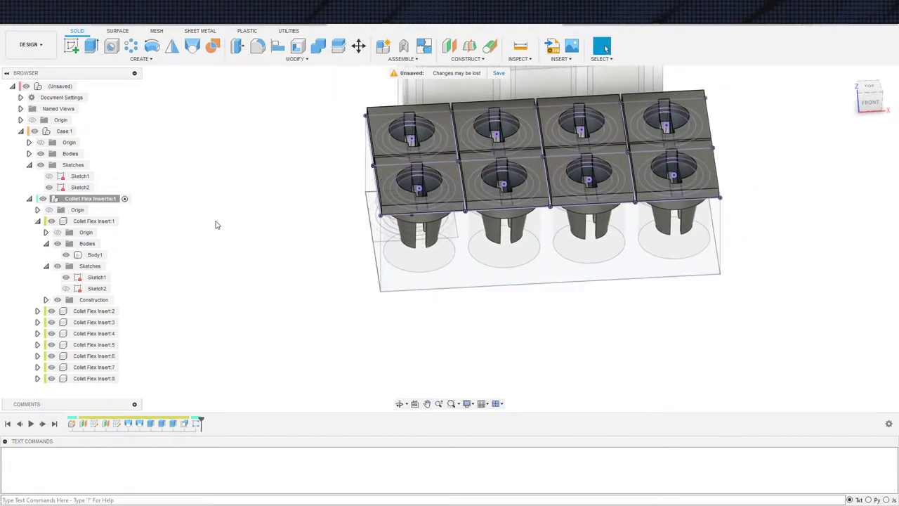
{"action": "left_click", "coordinate": [82, 131]}
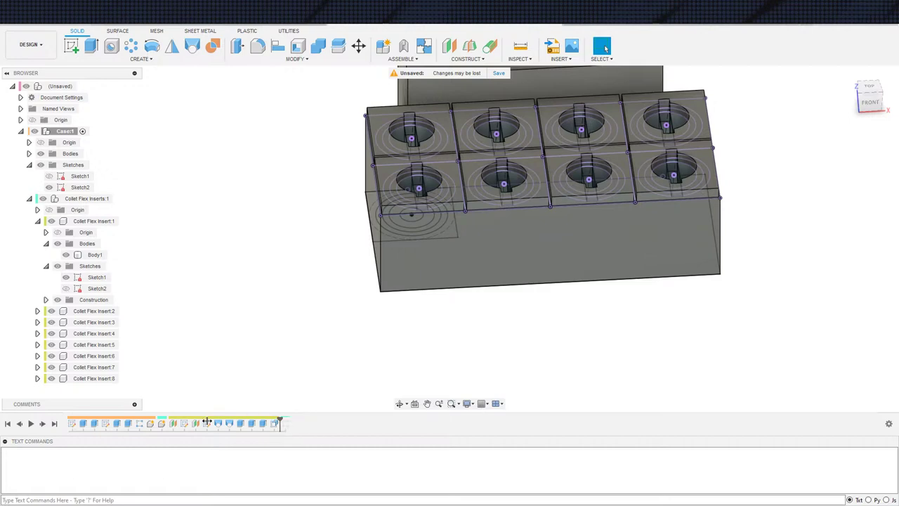
{"action": "left_click_drag", "start_coordinate": [291, 424], "coordinate": [128, 423]}
Step: Offset the cylindrical wall of the single hole by -0.05 mm
{"action": "scroll", "coordinate": [380, 214], "scroll_direction": "up", "scroll_amount": 3}
{"action": "middle_click_drag", "start_coordinate": [376, 210], "coordinate": [334, 359]}
{"action": "left_click", "coordinate": [238, 48]}
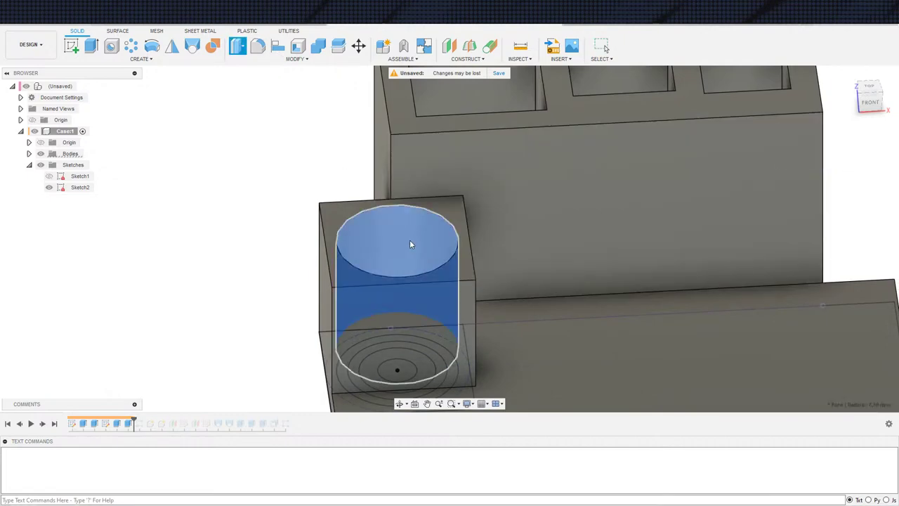
{"action": "left_click", "coordinate": [412, 245]}
{"action": "type", "text": "-.5"}
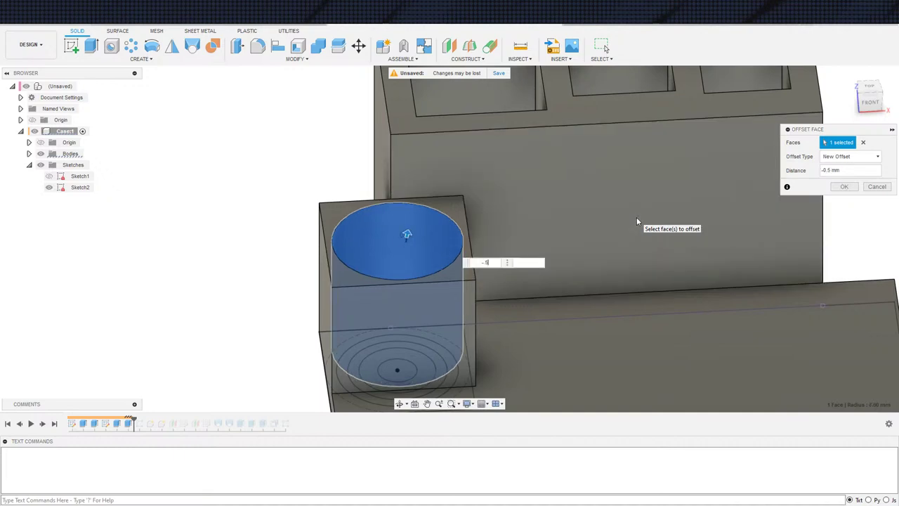
{"action": "type", "text": "5"}
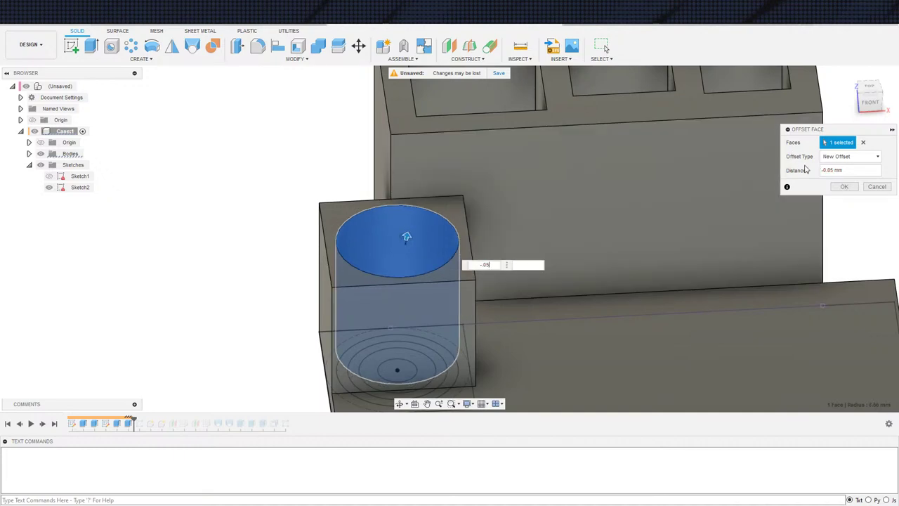
{"action": "left_click", "coordinate": [845, 187]}
Step: Roll the history forward past the rectangular pattern and add the hole's offset-face feature to its patterned objects
{"action": "scroll", "coordinate": [488, 184], "scroll_direction": "down", "scroll_amount": 5}
{"action": "middle_click_drag", "start_coordinate": [461, 177], "coordinate": [463, 195], "text": "shift"}
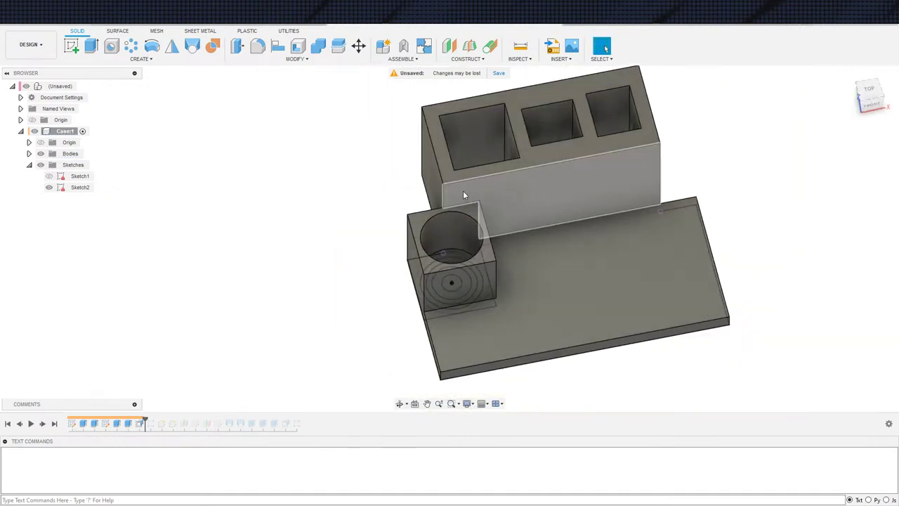
{"action": "middle_click_drag", "start_coordinate": [227, 261], "coordinate": [188, 267]}
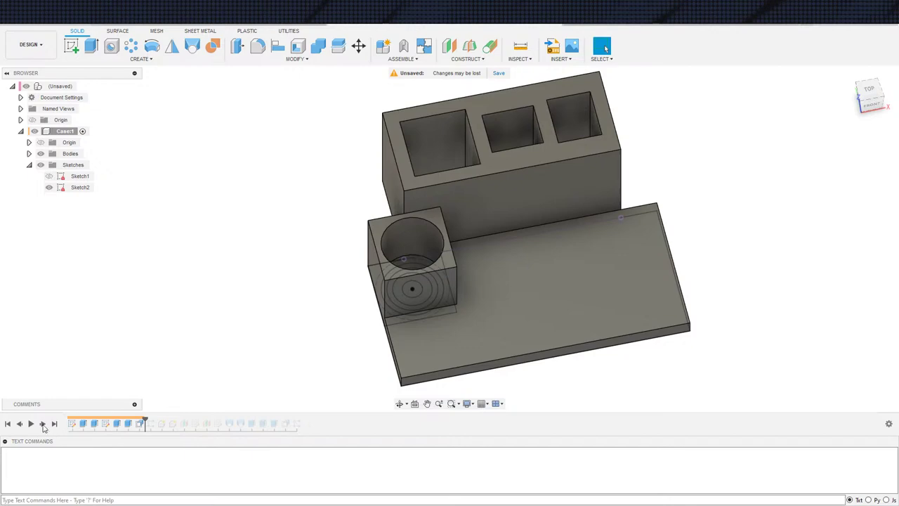
{"action": "left_click", "coordinate": [42, 424]}
{"action": "double_click", "coordinate": [145, 424]}
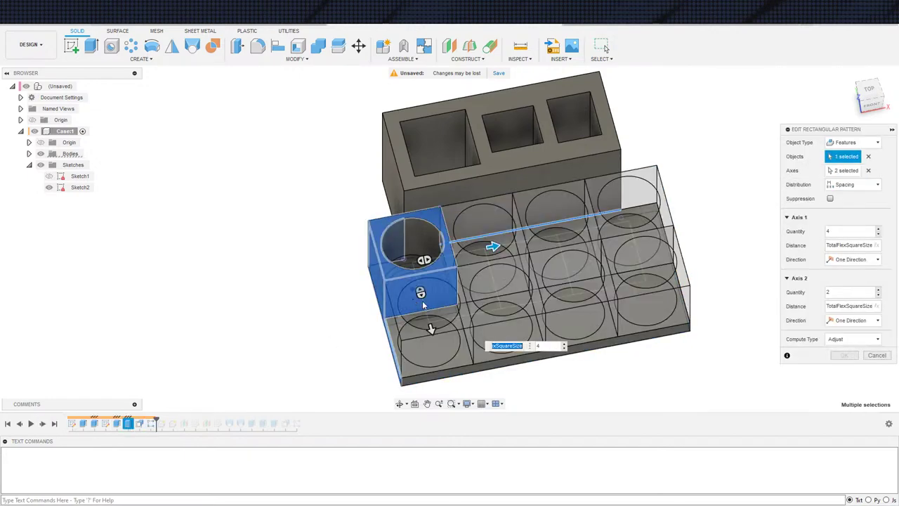
{"action": "left_click", "coordinate": [139, 426]}
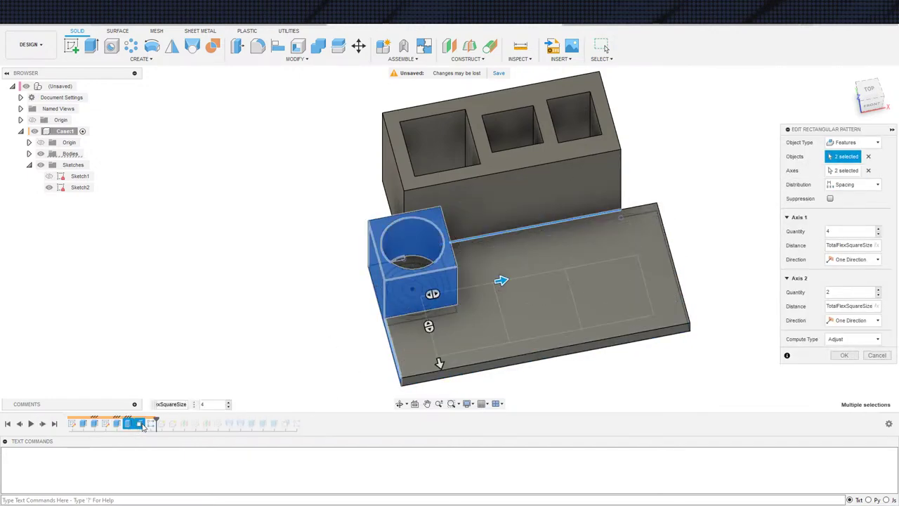
{"action": "left_click", "coordinate": [844, 355]}
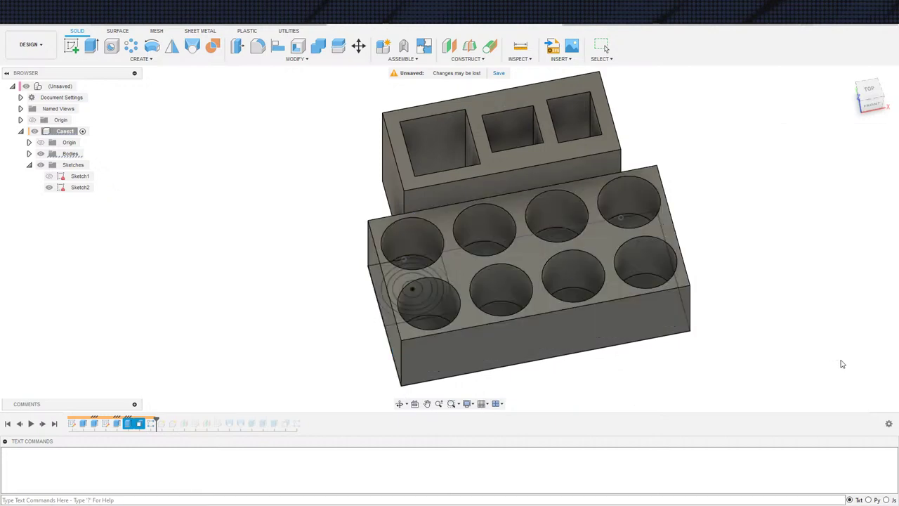
Step: Measure the diameters of the first two holes in the row nearest the rectangular pockets
{"action": "scroll", "coordinate": [712, 373], "scroll_direction": "down", "scroll_amount": 3}
{"action": "middle_click_drag", "start_coordinate": [700, 390], "coordinate": [630, 350]}
{"action": "scroll", "coordinate": [590, 274], "scroll_direction": "up", "scroll_amount": 5}
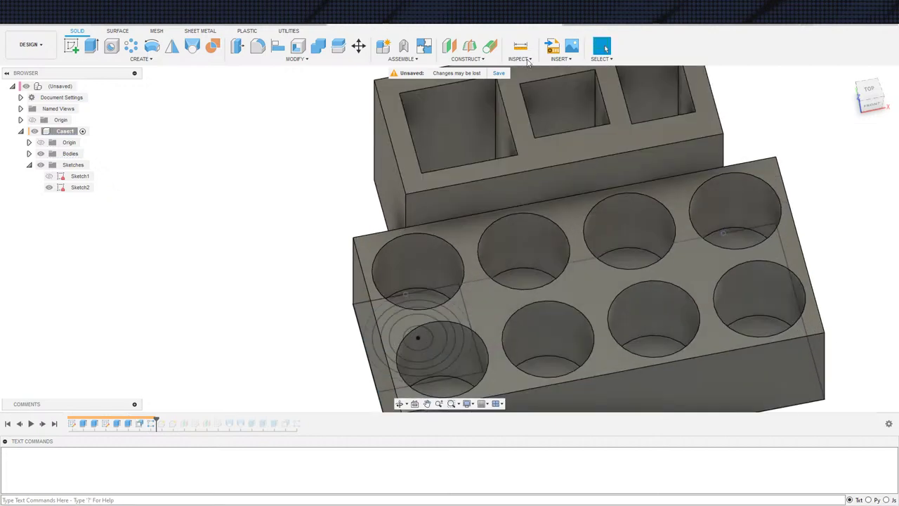
{"action": "left_click", "coordinate": [521, 46]}
{"action": "left_click", "coordinate": [517, 238]}
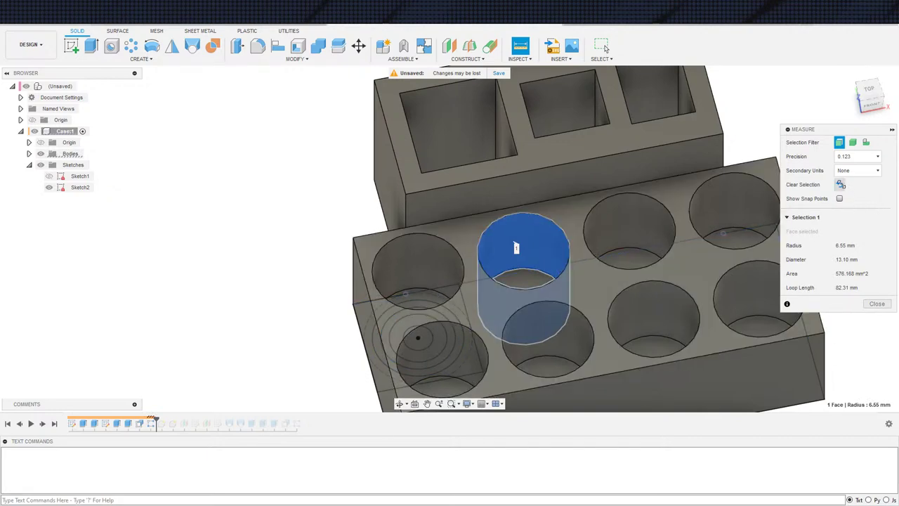
{"action": "left_click", "coordinate": [841, 184]}
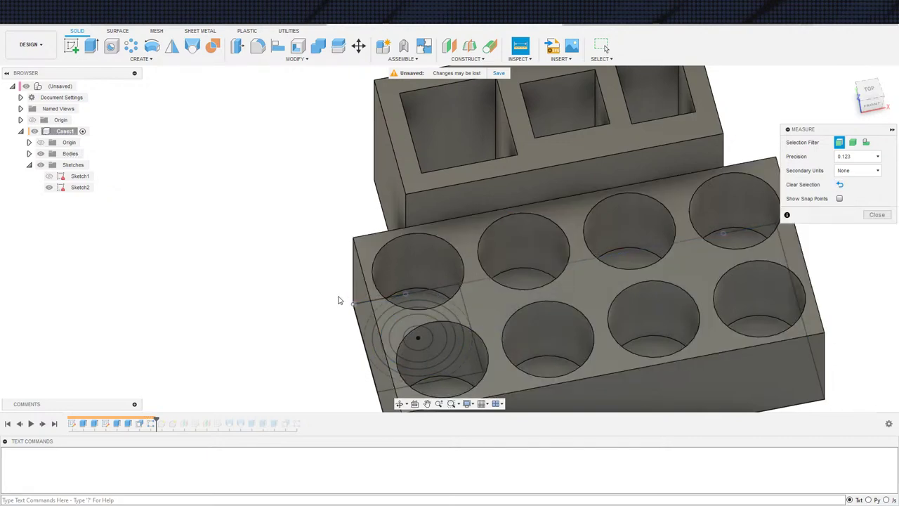
{"action": "left_click", "coordinate": [453, 261]}
{"action": "key", "text": "Escape"}
Step: Hide the case's Sketch2 and roll the history forward to the end
{"action": "scroll", "coordinate": [432, 274], "scroll_direction": "down", "scroll_amount": 4}
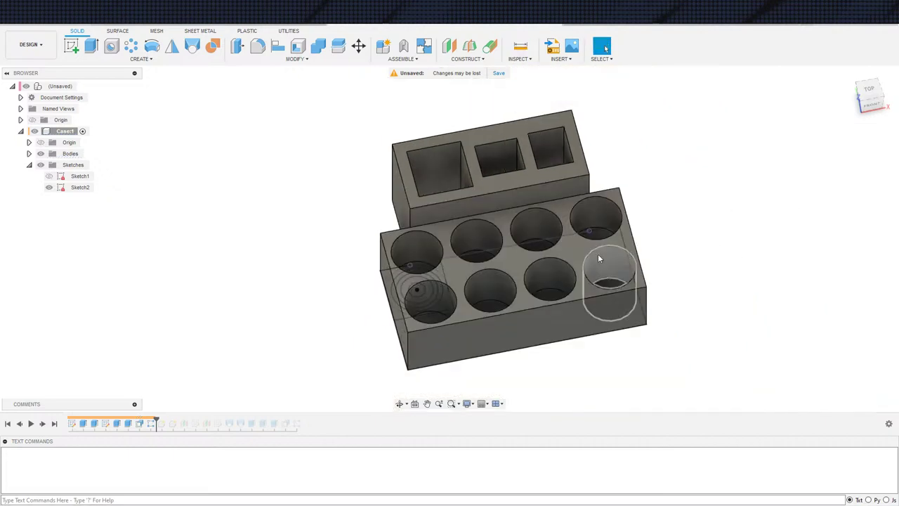
{"action": "middle_click_drag", "start_coordinate": [598, 254], "coordinate": [686, 248]}
{"action": "scroll", "coordinate": [671, 251], "scroll_direction": "down", "scroll_amount": 3}
{"action": "scroll", "coordinate": [594, 242], "scroll_direction": "up", "scroll_amount": 1}
{"action": "middle_click_drag", "start_coordinate": [170, 192], "coordinate": [51, 187]}
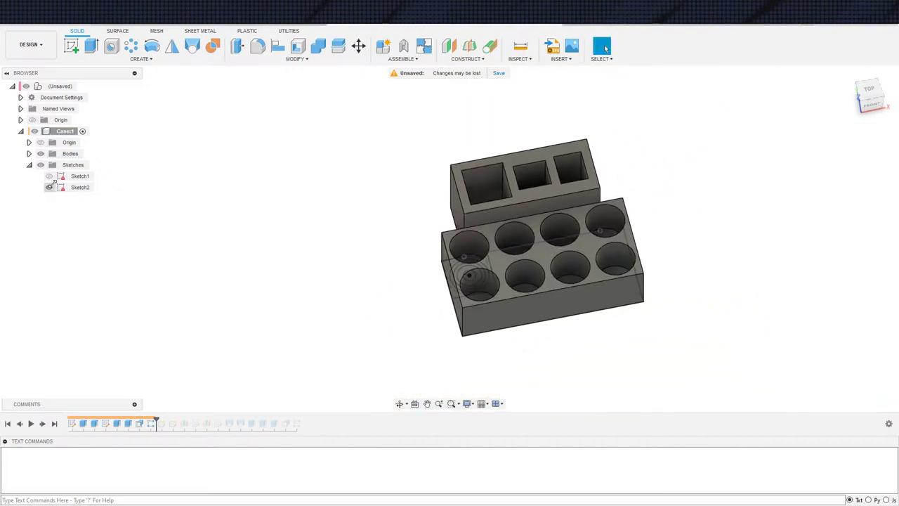
{"action": "left_click", "coordinate": [54, 424]}
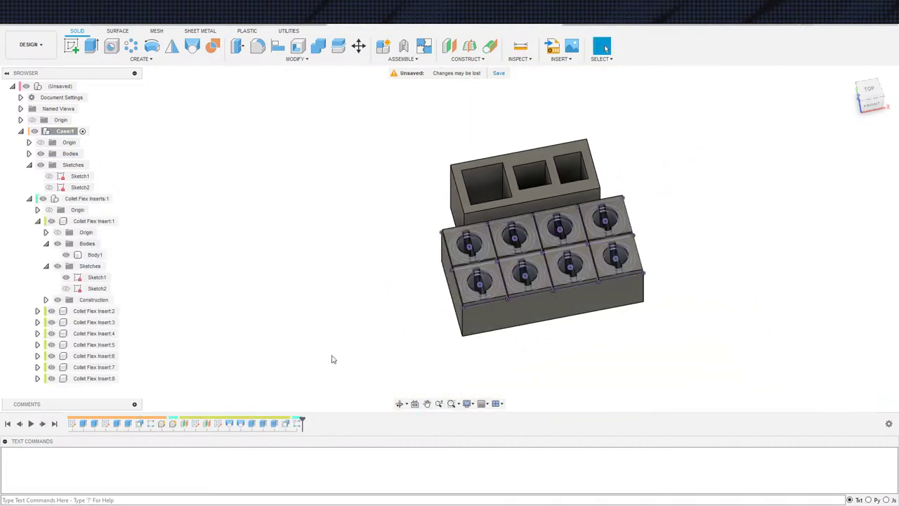
Step: Hide Sketch1 of the Collet Flex Insert and view the case with all inserts in place
{"action": "scroll", "coordinate": [333, 356], "scroll_direction": "down", "scroll_amount": 3}
{"action": "middle_click_drag", "start_coordinate": [480, 355], "coordinate": [485, 331], "text": "shift"}
{"action": "scroll", "coordinate": [485, 335], "scroll_direction": "up", "scroll_amount": 2}
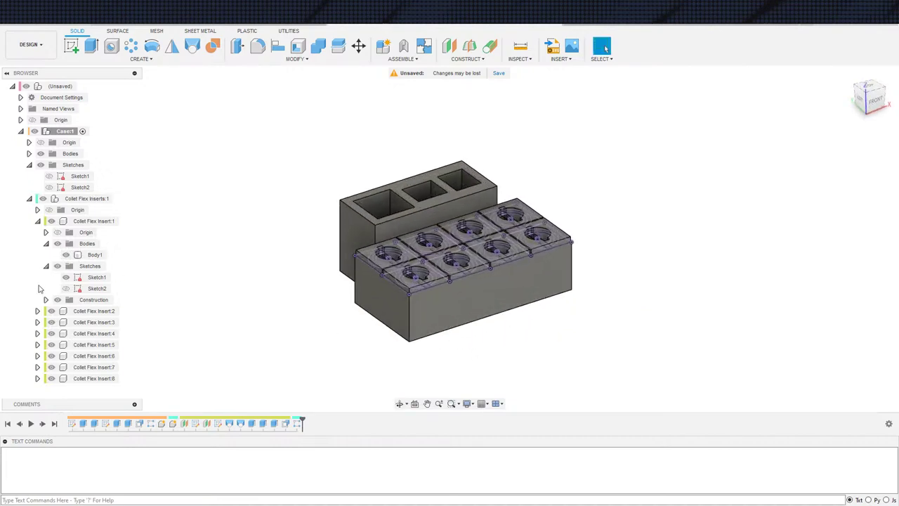
{"action": "left_click", "coordinate": [67, 277]}
{"action": "mouse_move", "coordinate": [265, 301]}
{"action": "middle_mouse_down", "text": "shift"}
{"action": "mouse_move", "coordinate": [279, 352]}
{"action": "mouse_move", "coordinate": [462, 352]}
{"action": "middle_mouse_up", "text": "shift"}
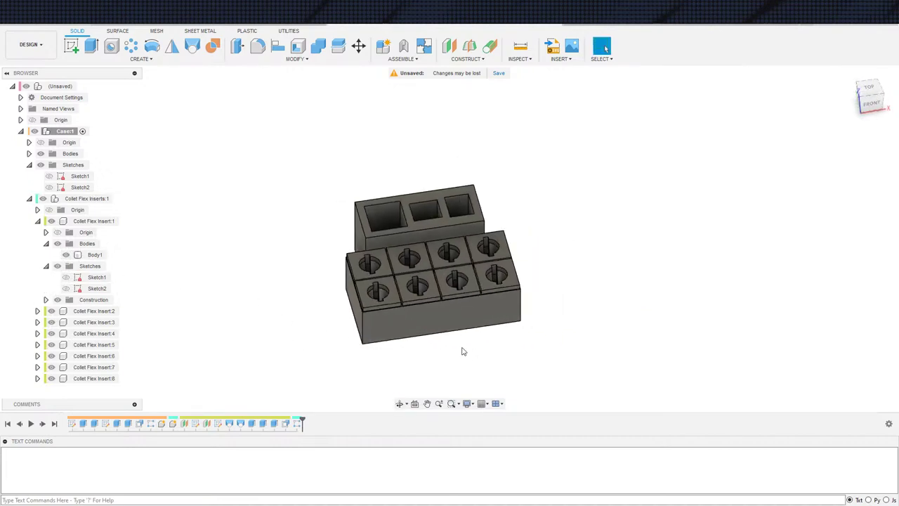
Step: Measure the distances from an insert hole's floor to the insert's top face and to the pocket block's top face
{"action": "scroll", "coordinate": [421, 355], "scroll_direction": "up", "scroll_amount": 2}
{"action": "mouse_move", "coordinate": [413, 372]}
{"action": "middle_mouse_down", "text": "shift"}
{"action": "mouse_move", "coordinate": [414, 397]}
{"action": "mouse_move", "coordinate": [406, 328]}
{"action": "mouse_move", "coordinate": [409, 355]}
{"action": "mouse_move", "coordinate": [432, 373]}
{"action": "mouse_move", "coordinate": [418, 372]}
{"action": "middle_mouse_up", "text": "shift"}
{"action": "scroll", "coordinate": [418, 371], "scroll_direction": "up", "scroll_amount": 5}
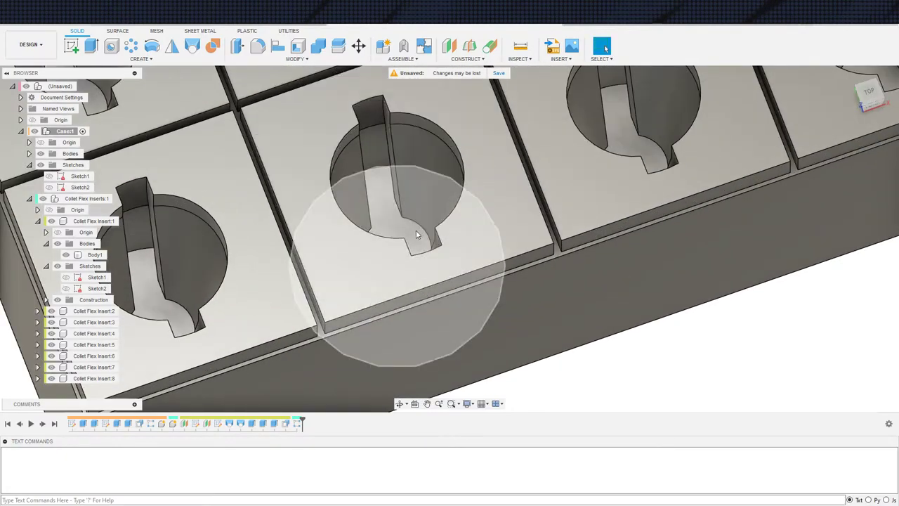
{"action": "left_click", "coordinate": [415, 230]}
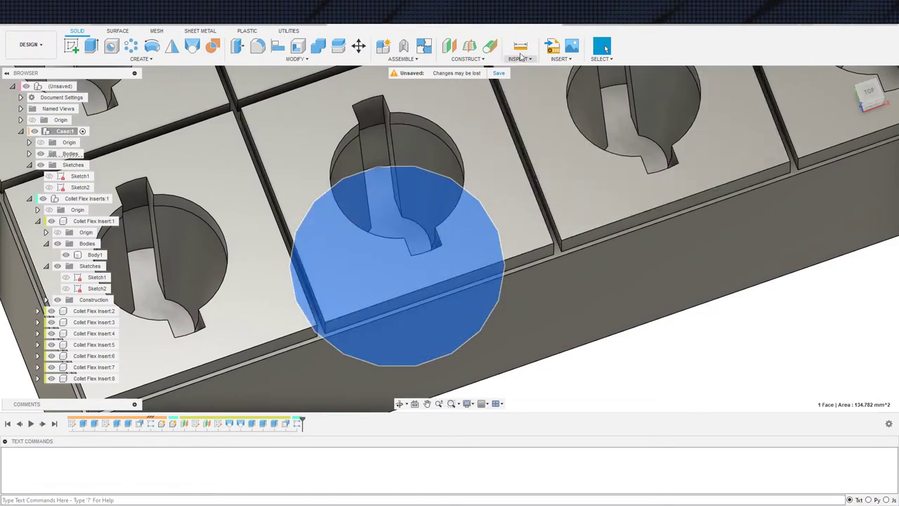
{"action": "key", "text": "i"}
{"action": "left_click", "coordinate": [485, 211]}
{"action": "middle_click_drag", "start_coordinate": [484, 211], "coordinate": [500, 140], "text": "shift"}
{"action": "middle_click_drag", "start_coordinate": [447, 167], "coordinate": [721, 308]}
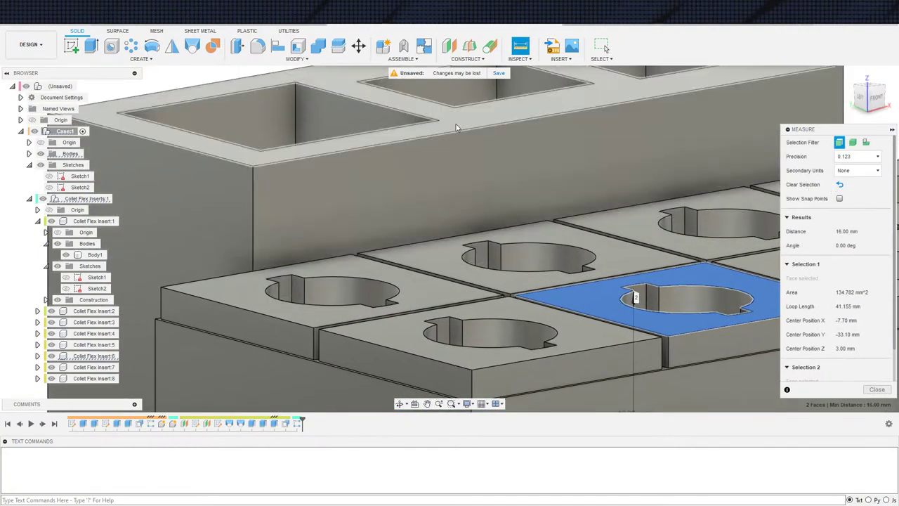
{"action": "left_click", "coordinate": [446, 125]}
{"action": "middle_click_drag", "start_coordinate": [445, 125], "coordinate": [482, 174], "text": "shift"}
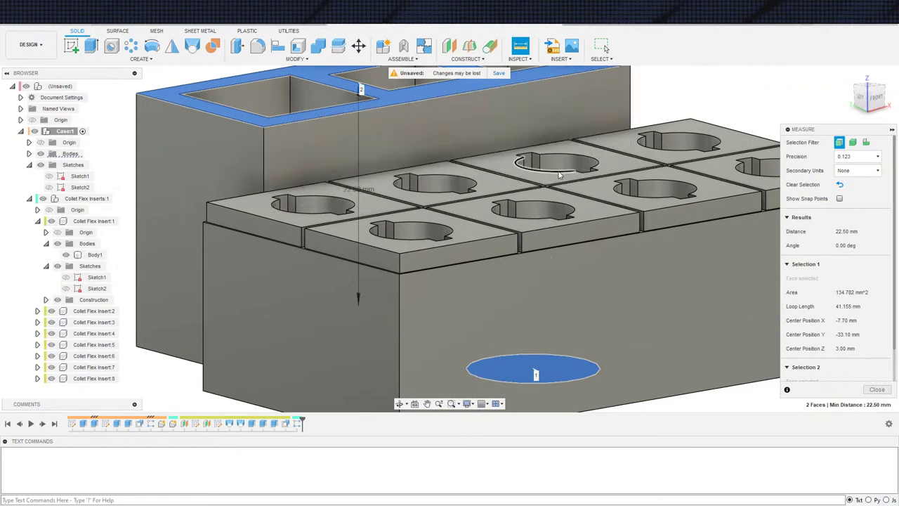
{"action": "scroll", "coordinate": [473, 210], "scroll_direction": "down", "scroll_amount": 5}
{"action": "key", "text": "Escape"}
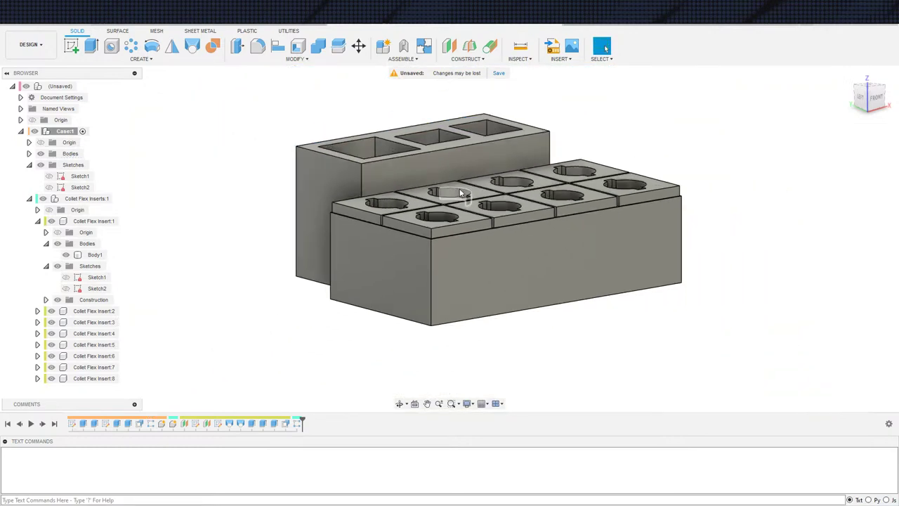
{"action": "middle_click_drag", "start_coordinate": [582, 196], "coordinate": [564, 211], "text": "shift"}
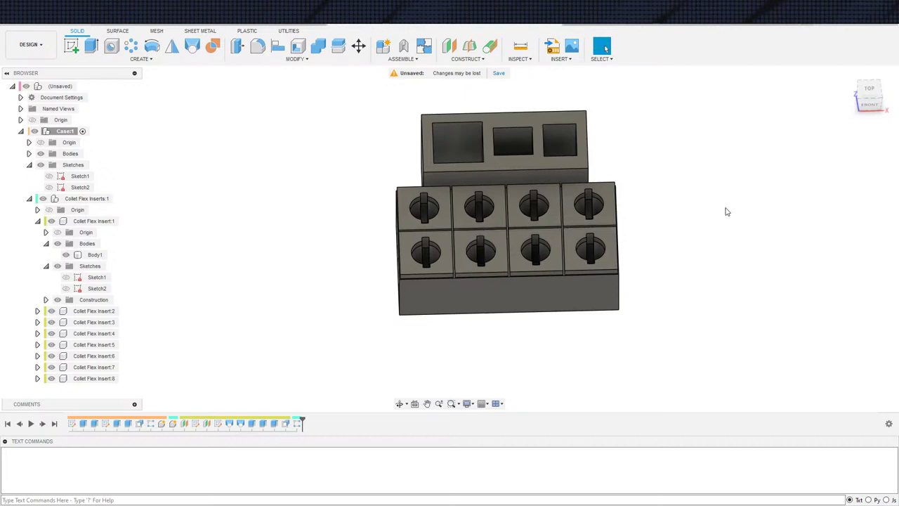
{"action": "scroll", "coordinate": [726, 223], "scroll_direction": "down", "scroll_amount": 2}
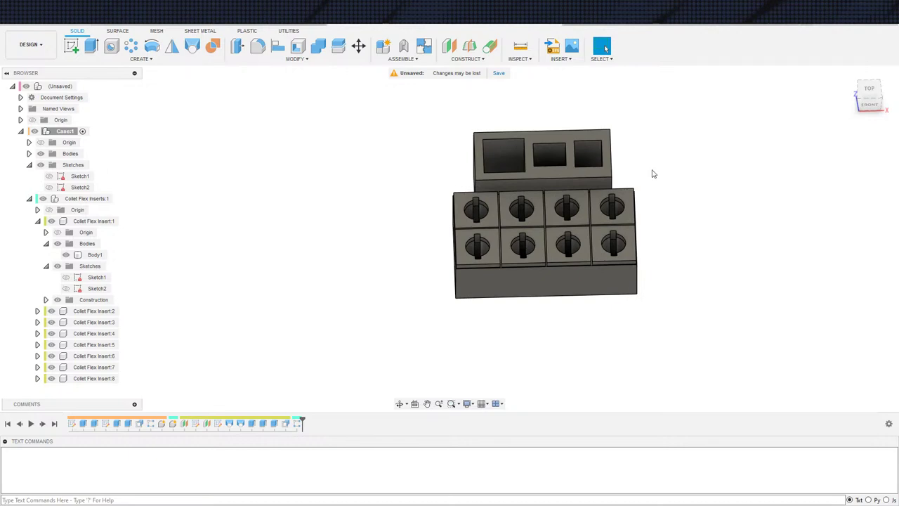
{"action": "scroll", "coordinate": [672, 256], "scroll_direction": "down", "scroll_amount": 2}
{"action": "scroll", "coordinate": [676, 245], "scroll_direction": "up", "scroll_amount": 1}
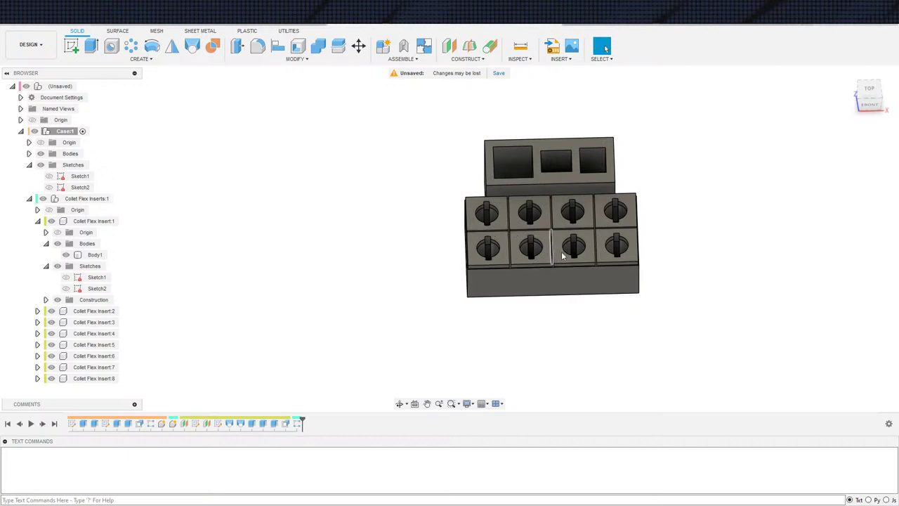
{"action": "scroll", "coordinate": [529, 280], "scroll_direction": "down", "scroll_amount": 1}
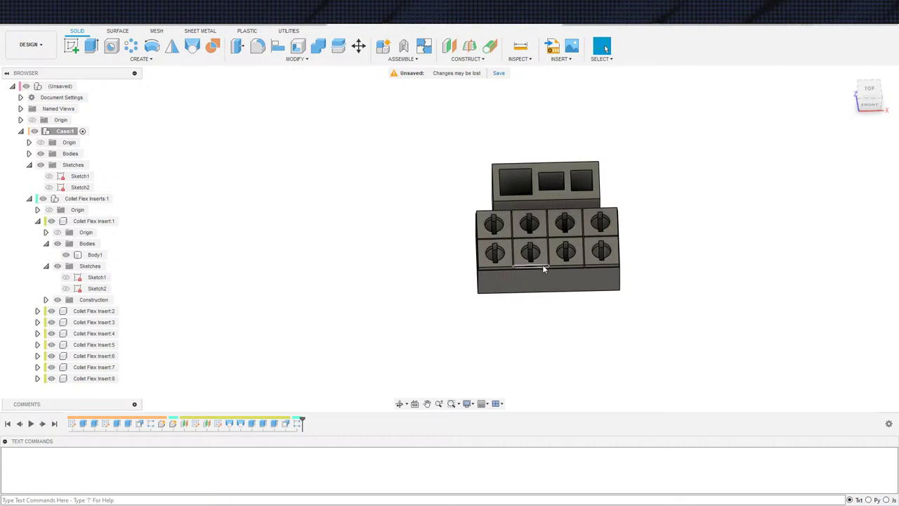
{"action": "scroll", "coordinate": [569, 271], "scroll_direction": "down", "scroll_amount": 1}
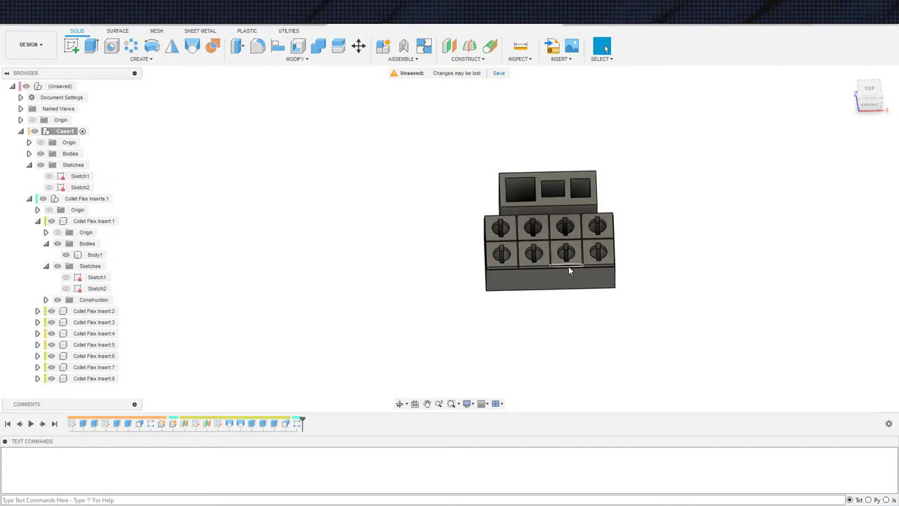
{"action": "scroll", "coordinate": [569, 271], "scroll_direction": "up", "scroll_amount": 1}
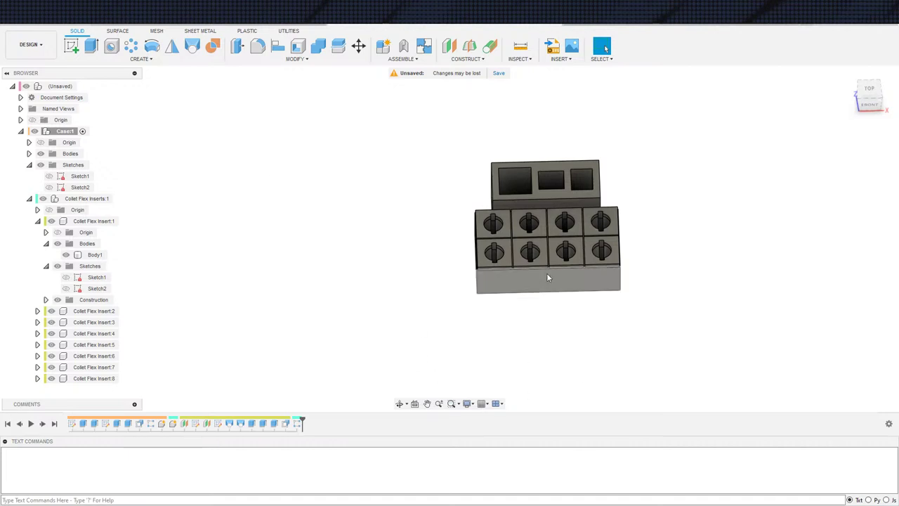
{"action": "scroll", "coordinate": [541, 256], "scroll_direction": "down", "scroll_amount": 2}
{"action": "scroll", "coordinate": [507, 254], "scroll_direction": "up", "scroll_amount": 3}
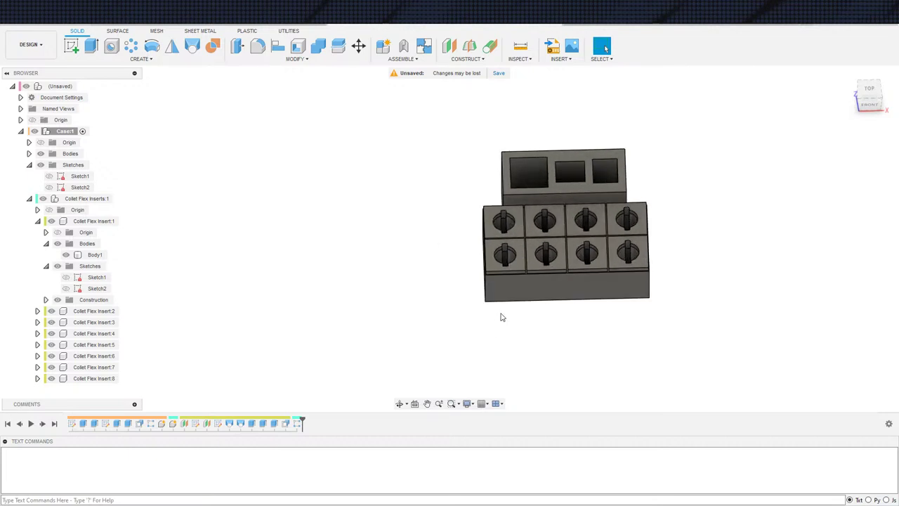
{"action": "scroll", "coordinate": [533, 361], "scroll_direction": "up", "scroll_amount": 2}
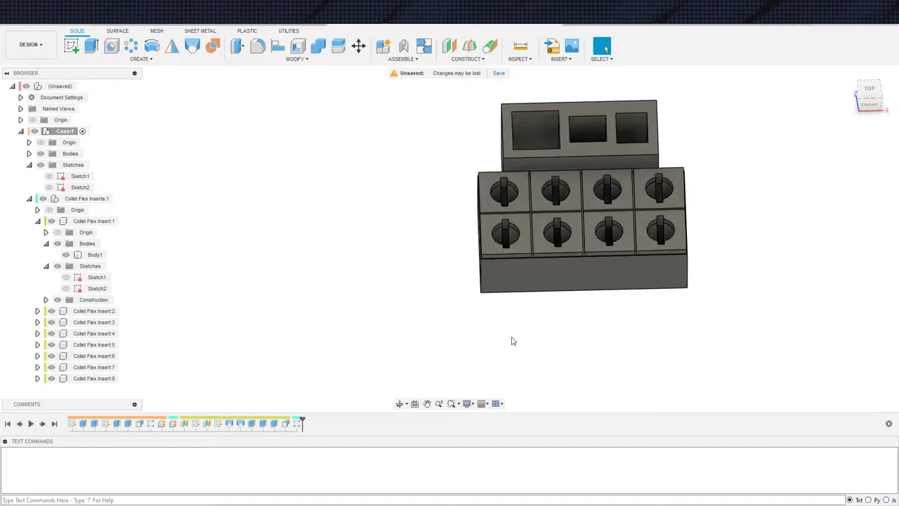
{"action": "scroll", "coordinate": [483, 312], "scroll_direction": "up", "scroll_amount": 2}
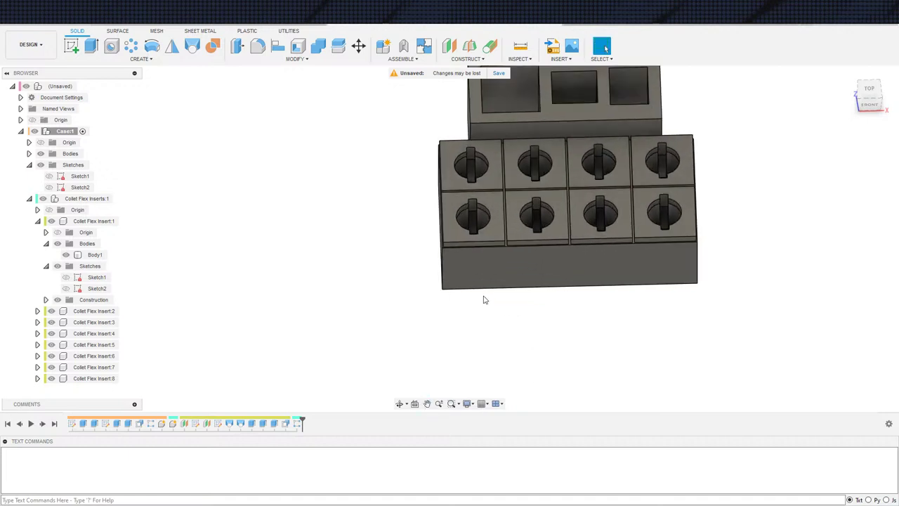
{"action": "middle_click_drag", "start_coordinate": [524, 295], "coordinate": [461, 297]}
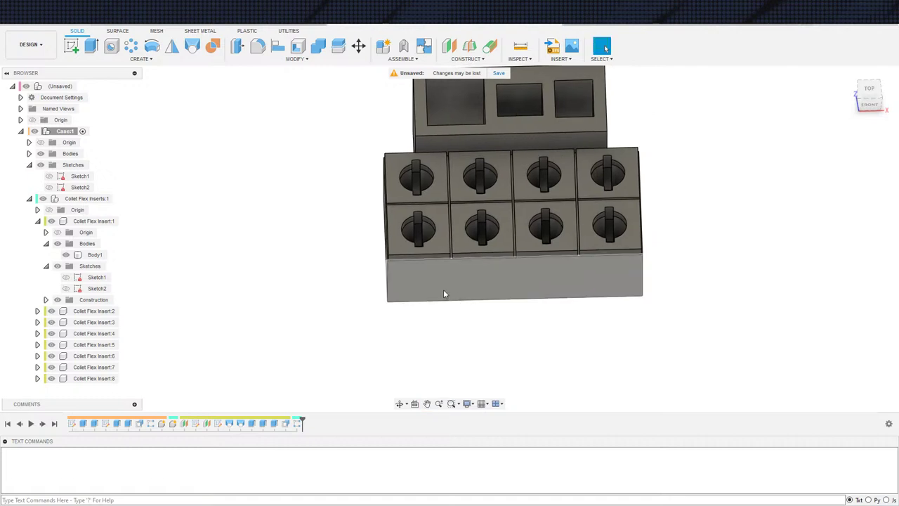
{"action": "scroll", "coordinate": [454, 293], "scroll_direction": "down", "scroll_amount": 1}
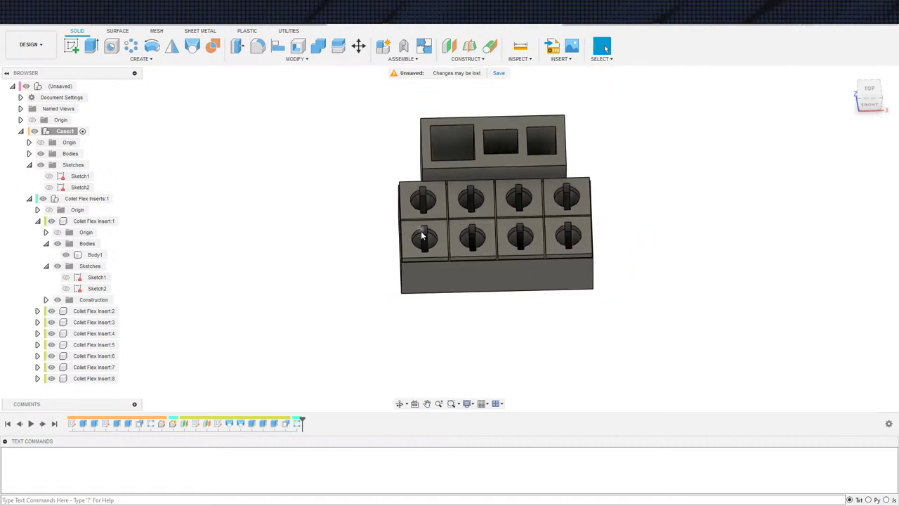
{"action": "left_click", "coordinate": [410, 197]}
{"action": "key", "text": "Escape"}
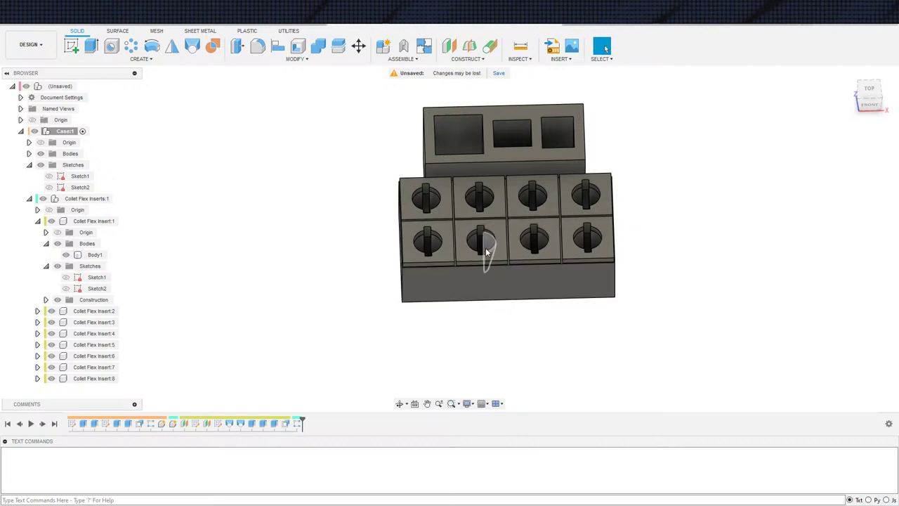
{"action": "scroll", "coordinate": [460, 253], "scroll_direction": "down", "scroll_amount": 2}
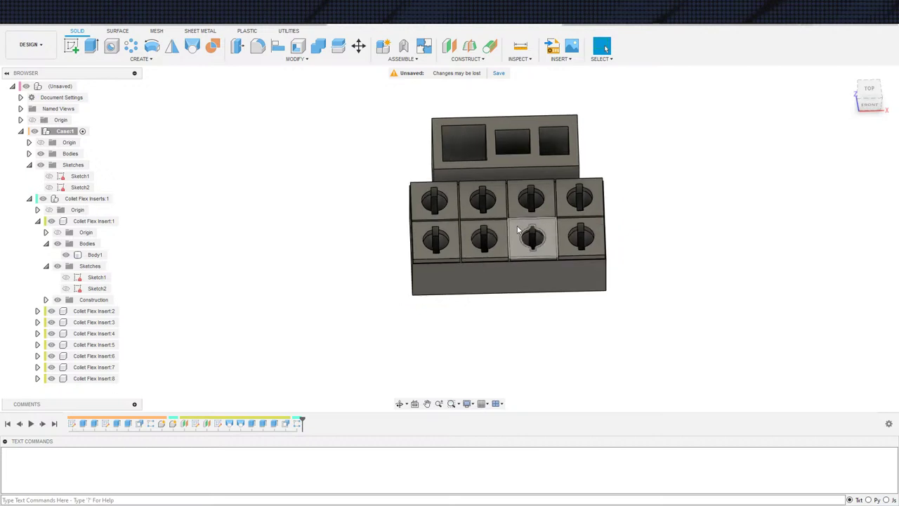
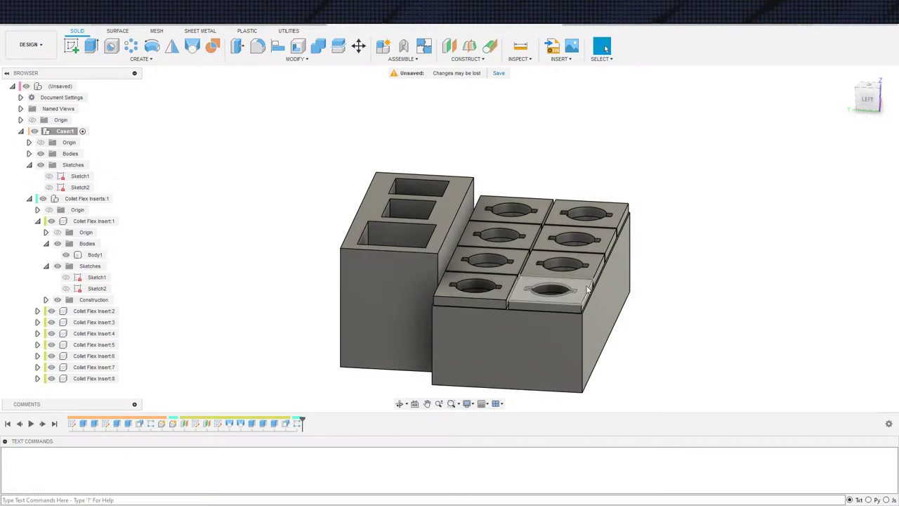
Step: Examine the assembled case and inserts from the side and front, checking the gaps between inserts and the two block heights
{"action": "middle_click_drag", "start_coordinate": [666, 318], "coordinate": [599, 291], "text": "shift"}
{"action": "scroll", "coordinate": [609, 305], "scroll_direction": "up", "scroll_amount": 2}
{"action": "middle_click_drag", "start_coordinate": [537, 292], "coordinate": [497, 260], "text": "shift"}
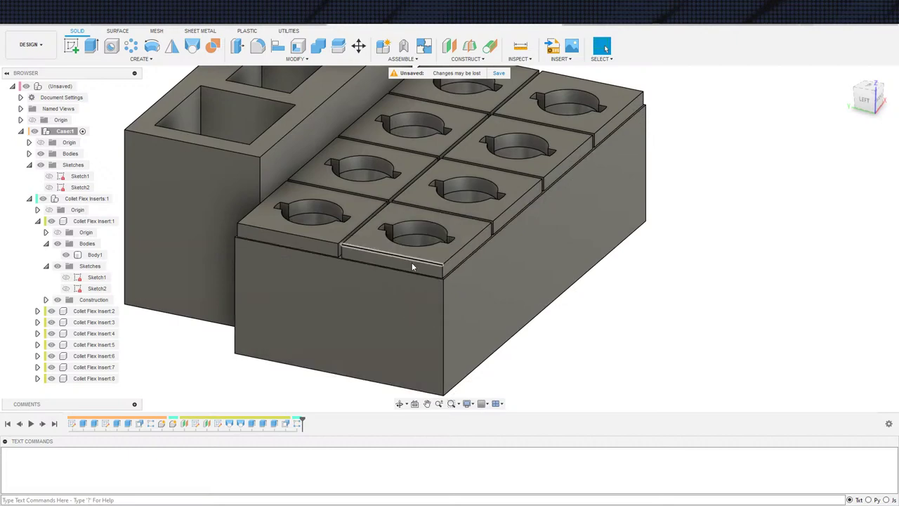
{"action": "middle_click_drag", "start_coordinate": [413, 267], "coordinate": [485, 226], "text": "shift"}
{"action": "scroll", "coordinate": [415, 244], "scroll_direction": "down", "scroll_amount": 1}
{"action": "middle_click_drag", "start_coordinate": [590, 226], "coordinate": [500, 253], "text": "shift"}
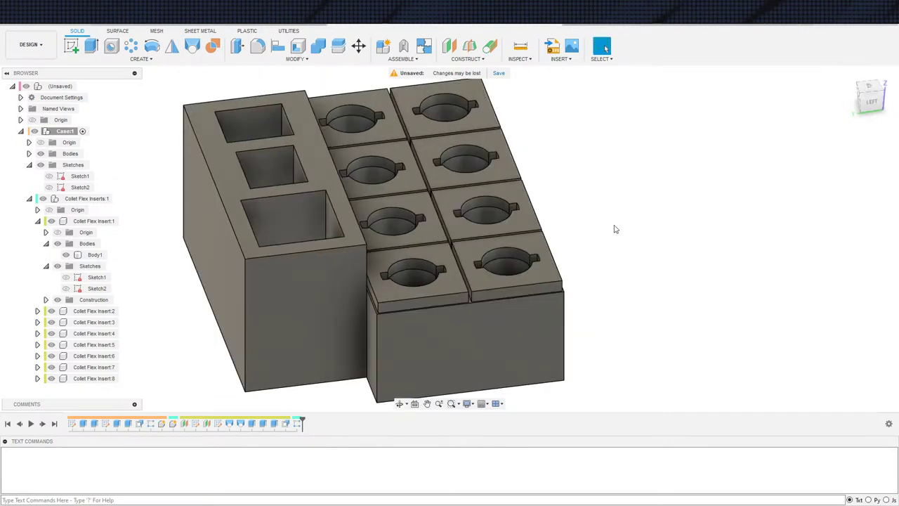
{"action": "middle_click_drag", "start_coordinate": [616, 230], "coordinate": [560, 252], "text": "shift"}
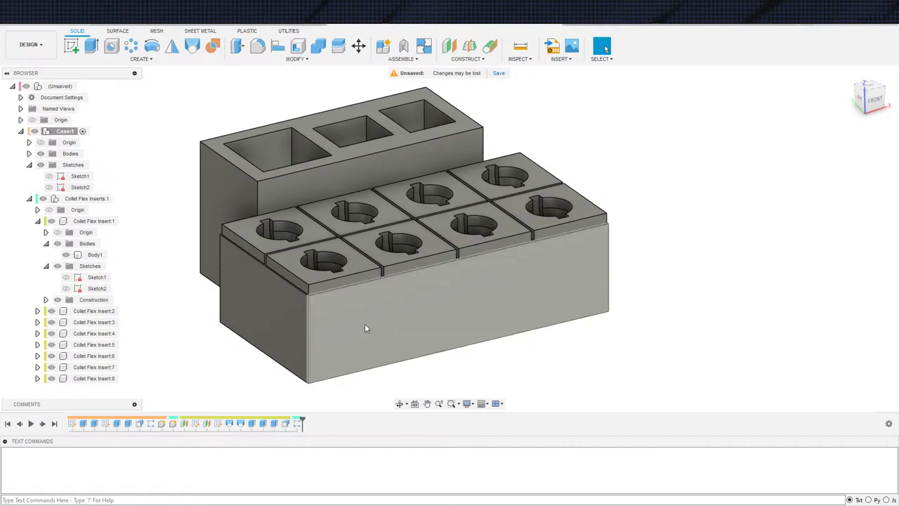
{"action": "scroll", "coordinate": [362, 288], "scroll_direction": "down", "scroll_amount": 2}
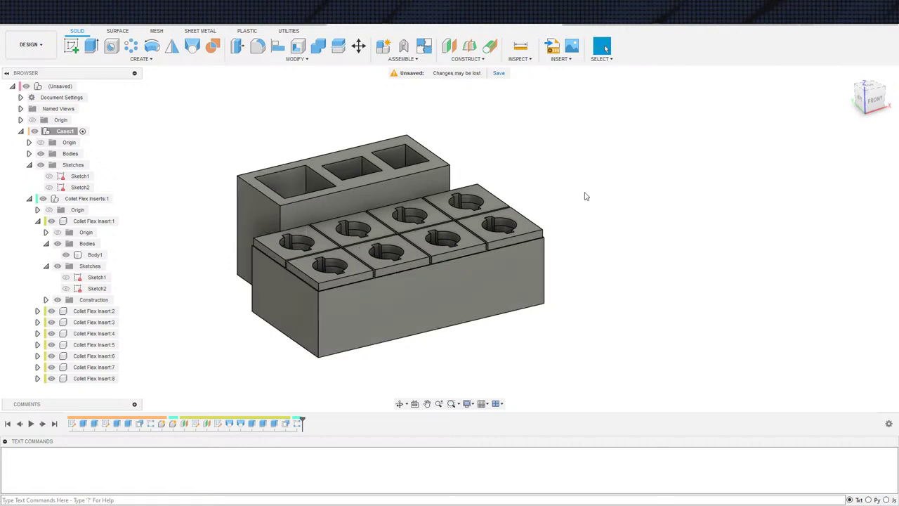
Step: Create a new active internal component named Lid under the root of the design
{"action": "middle_click_drag", "start_coordinate": [586, 196], "coordinate": [624, 179], "text": "shift"}
{"action": "right_click", "coordinate": [67, 91]}
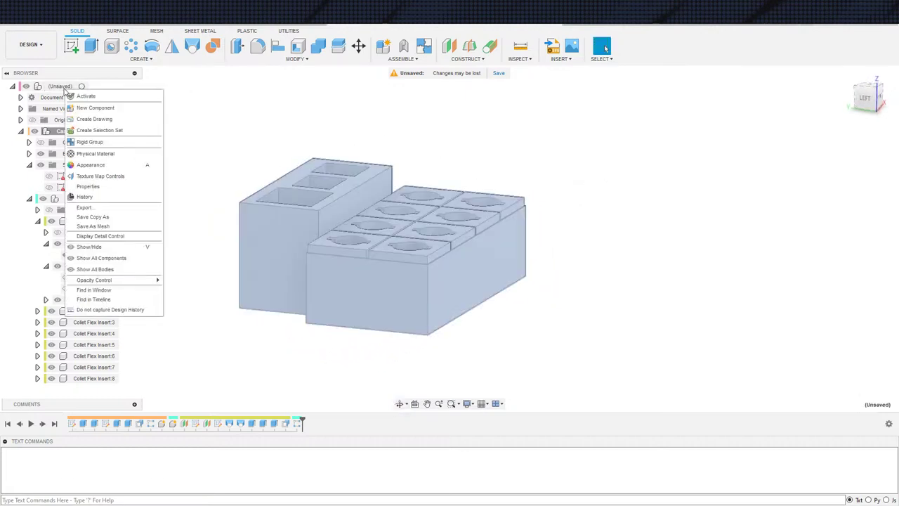
{"action": "left_click", "coordinate": [91, 108]}
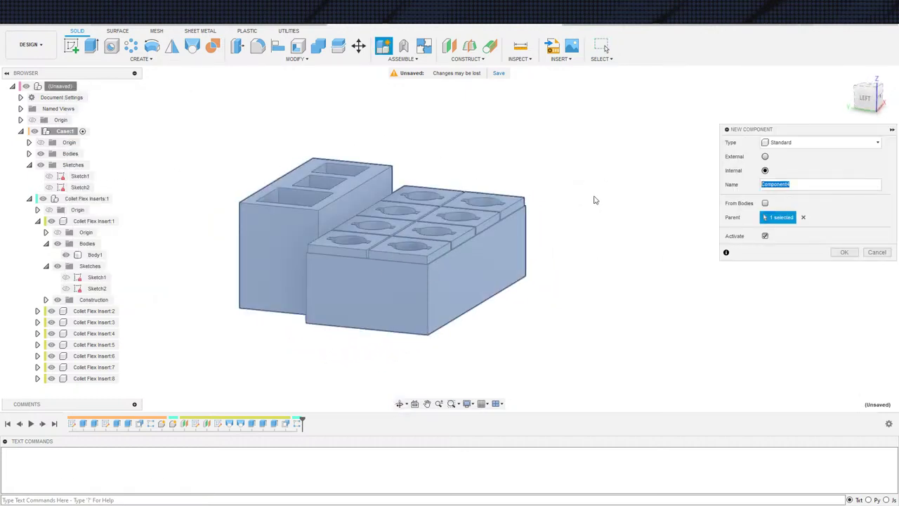
{"action": "type", "text": "Lid"}
{"action": "key", "text": "Return"}
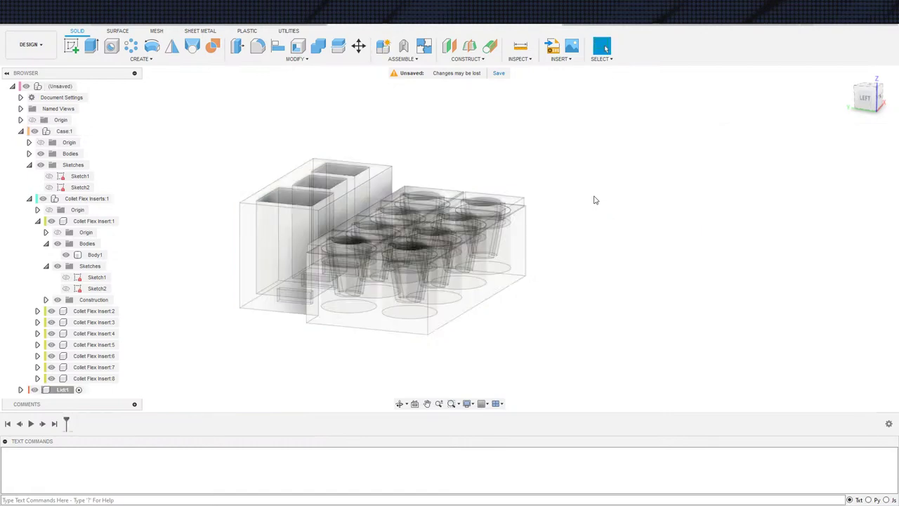
{"action": "middle_click_drag", "start_coordinate": [513, 324], "coordinate": [528, 315], "text": "shift"}
{"action": "key", "text": "s"}
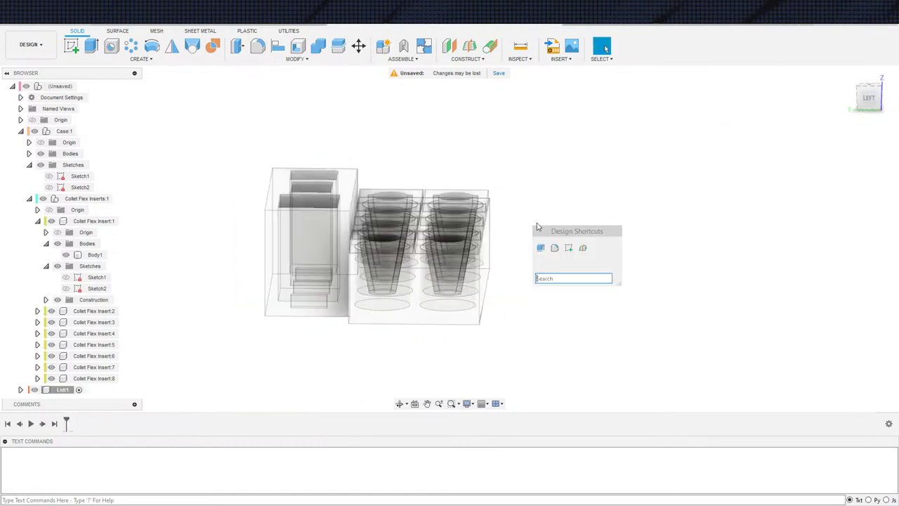
{"action": "left_click", "coordinate": [567, 248]}
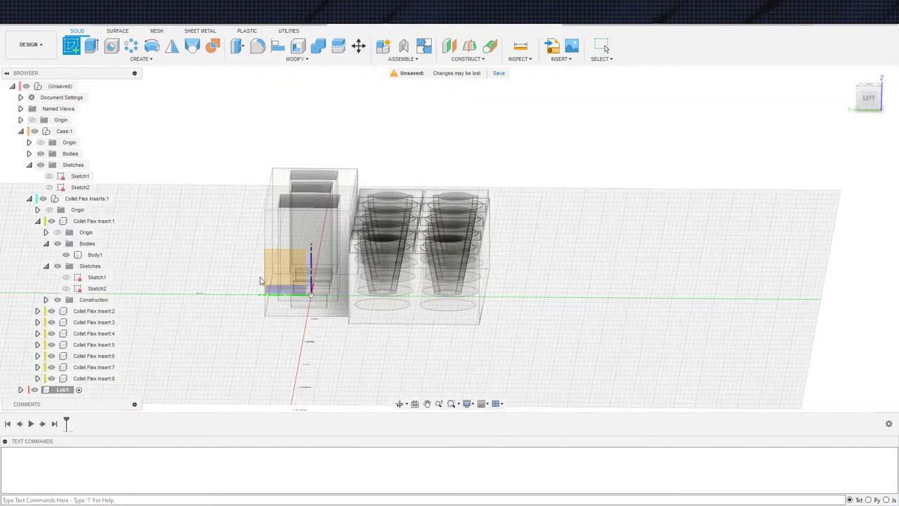
{"action": "left_click", "coordinate": [278, 273]}
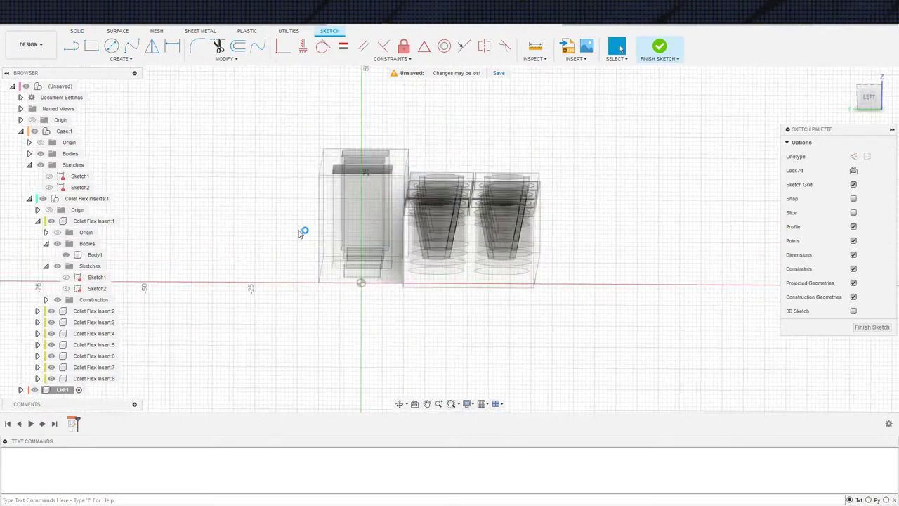
{"action": "key", "text": "ctrl+z"}
Step: Sketch a 3-point rectangle about 21 mm high on the Lid's YZ plane, extending above the pocket block and past both ends of the case
{"action": "key", "text": "s"}
{"action": "left_click", "coordinate": [309, 252]}
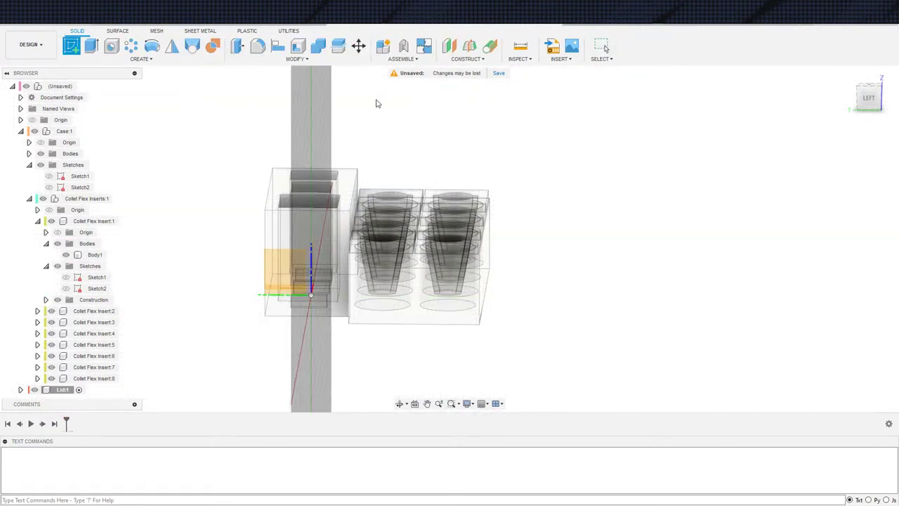
{"action": "left_click", "coordinate": [313, 411]}
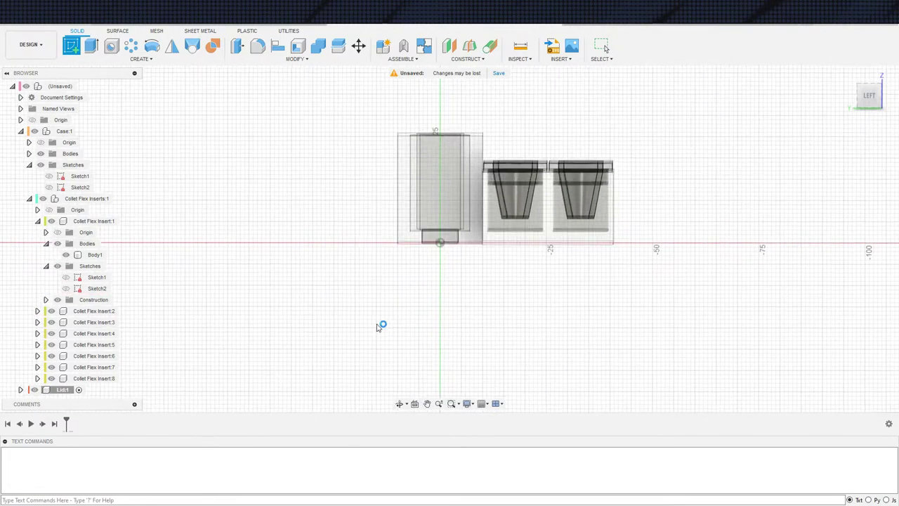
{"action": "key", "text": "s"}
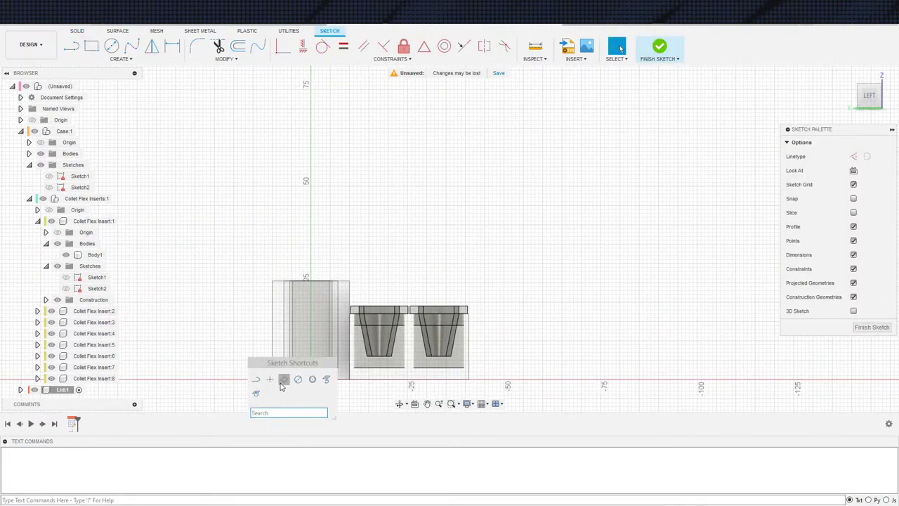
{"action": "left_click", "coordinate": [283, 379]}
{"action": "left_click", "coordinate": [254, 264]}
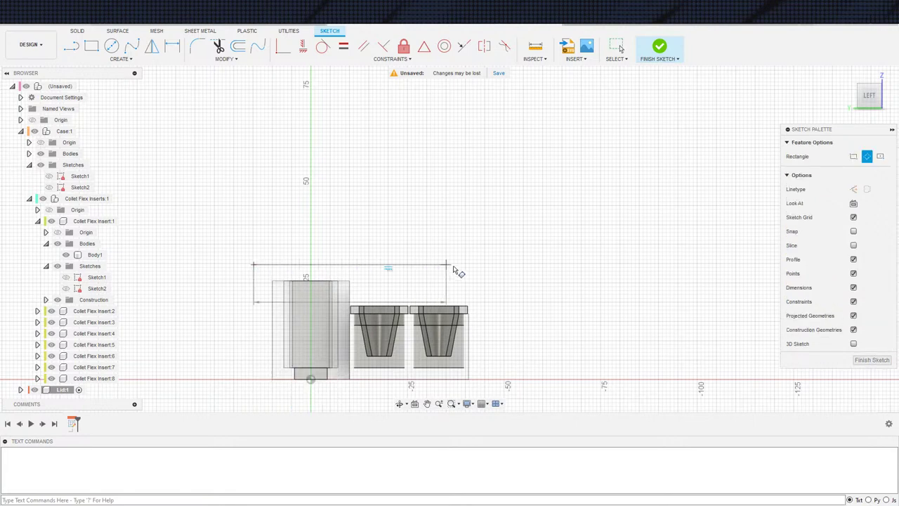
{"action": "left_click", "coordinate": [466, 346]}
{"action": "key", "text": "Escape"}
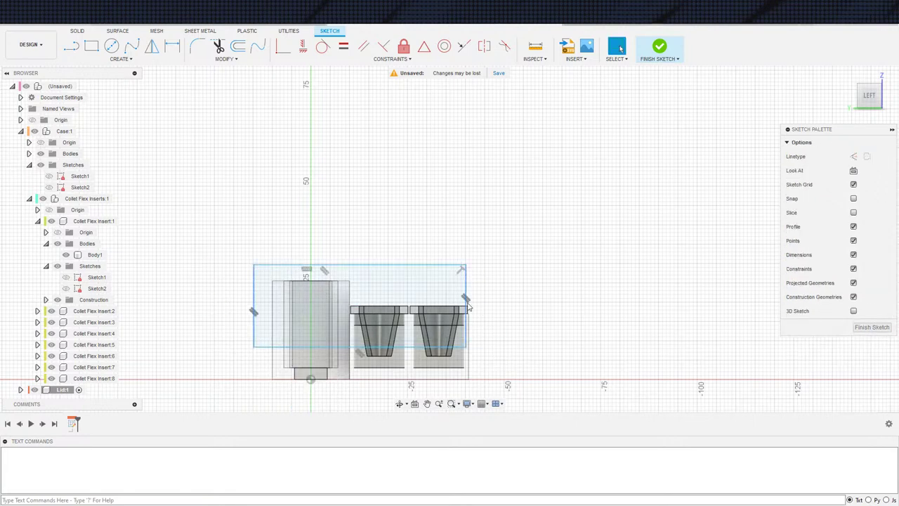
{"action": "left_click_drag", "start_coordinate": [468, 305], "coordinate": [481, 305]}
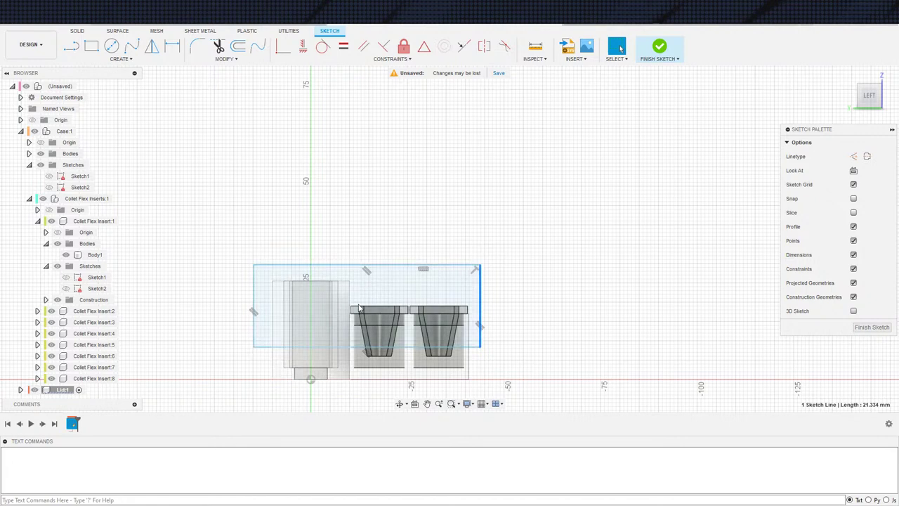
Step: Sketch a second 3-point rectangle about 53 mm wide inside the first one, just above the taller block, with aligned lower edges
{"action": "key", "text": "s"}
{"action": "left_click", "coordinate": [351, 333]}
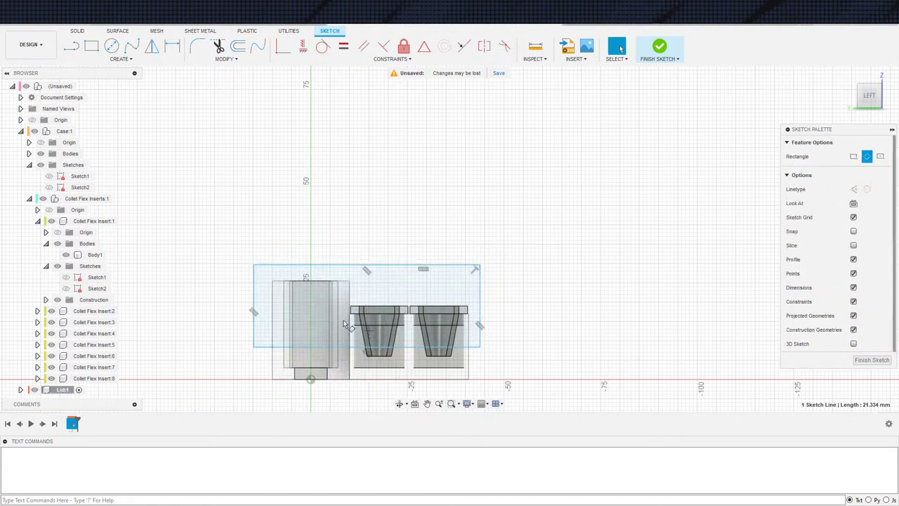
{"action": "left_click", "coordinate": [264, 278]}
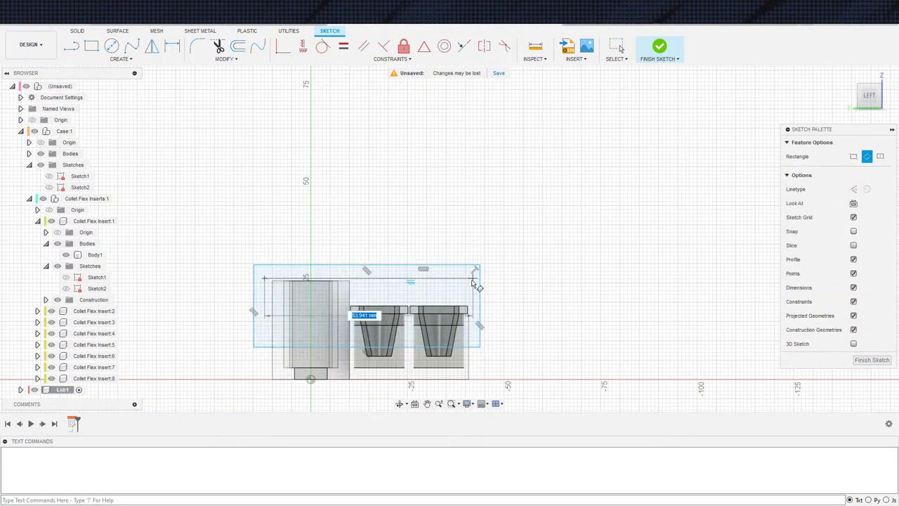
{"action": "left_click", "coordinate": [473, 349]}
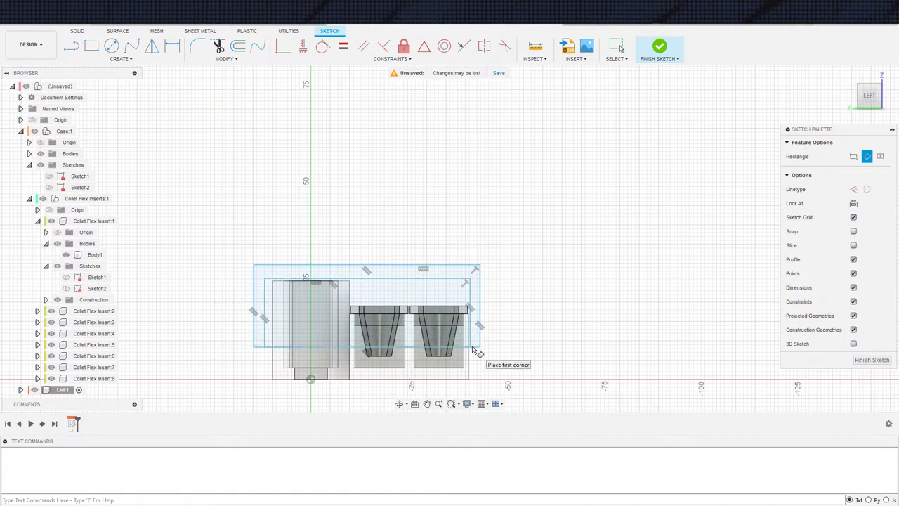
{"action": "key", "text": "Escape"}
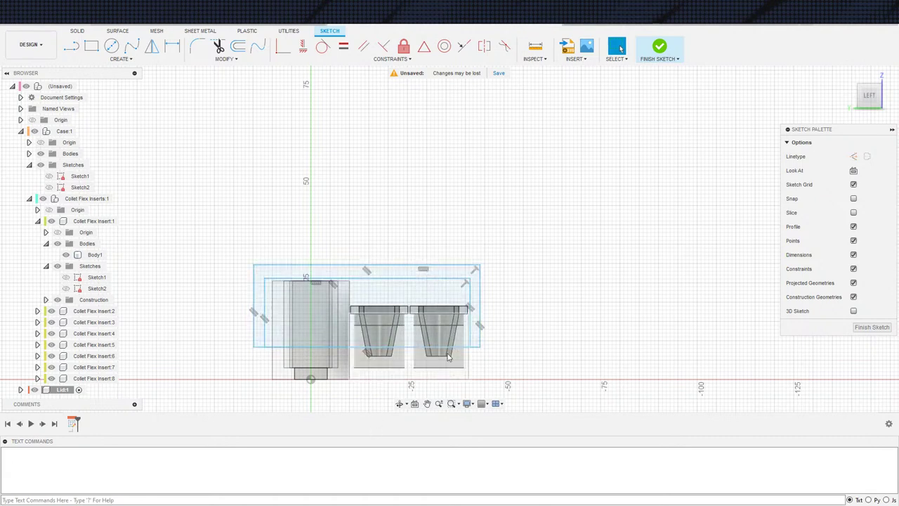
Step: Undo both nested rectangles in the Lid sketch
{"action": "left_click", "coordinate": [392, 310]}
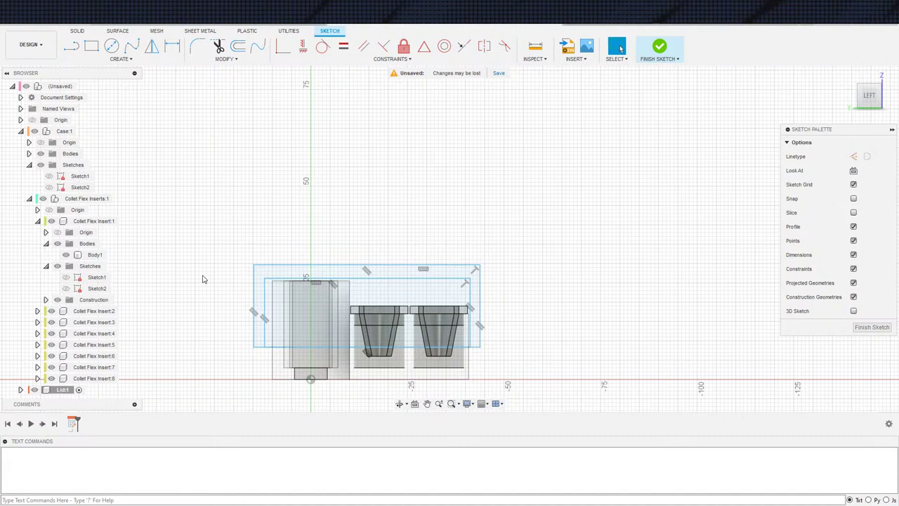
{"action": "scroll", "coordinate": [195, 279], "scroll_direction": "up", "scroll_amount": 2}
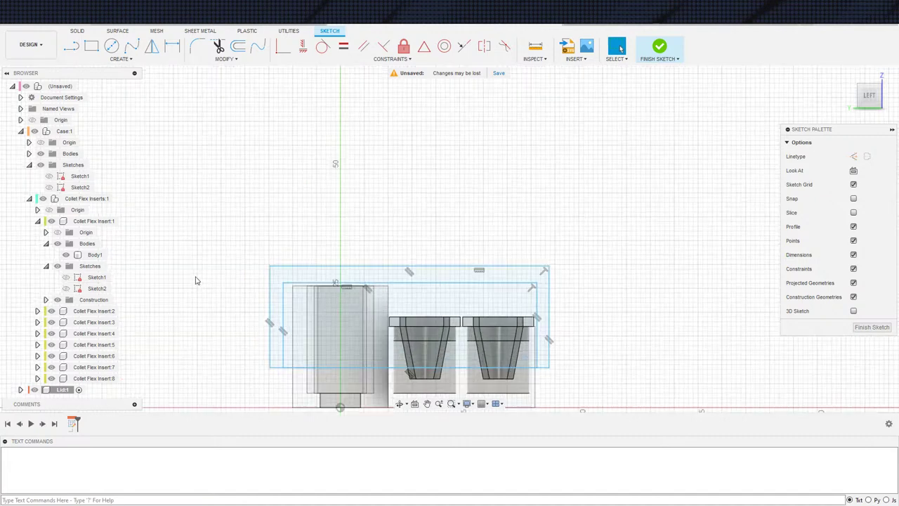
{"action": "key", "text": "c"}
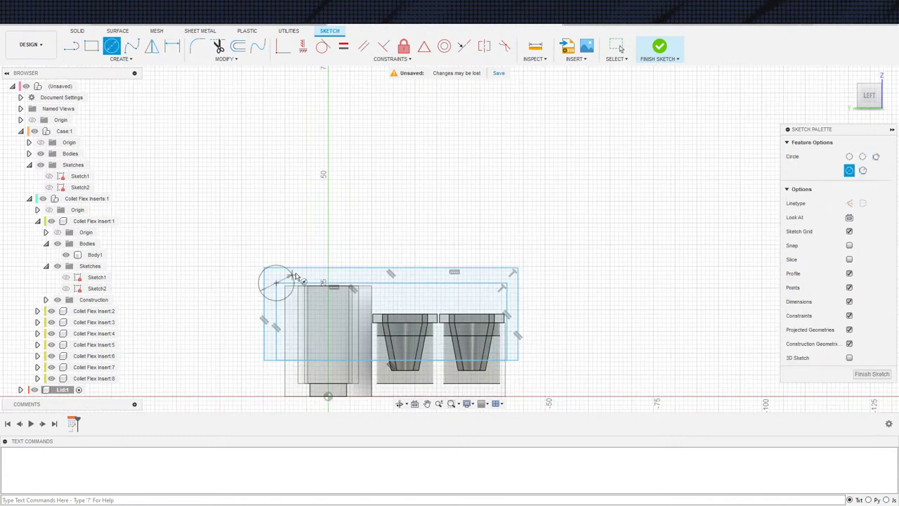
{"action": "key", "text": "Escape"}
{"action": "key", "text": "ctrl+z"}
{"action": "key", "text": "ctrl+z"}
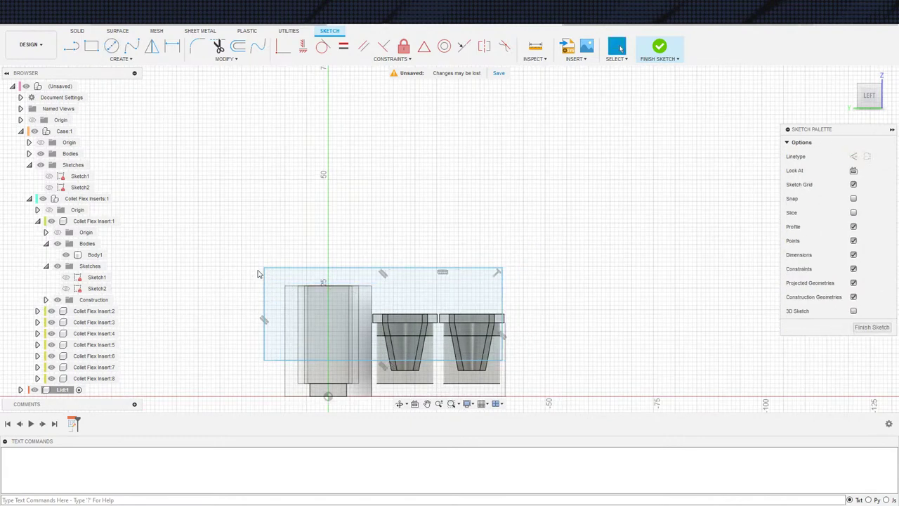
Step: Sketch a small hinge circle beside the taller block's upper outer corner and a long rectangle spanning the case over it
{"action": "key", "text": "c"}
{"action": "left_click", "coordinate": [270, 282]}
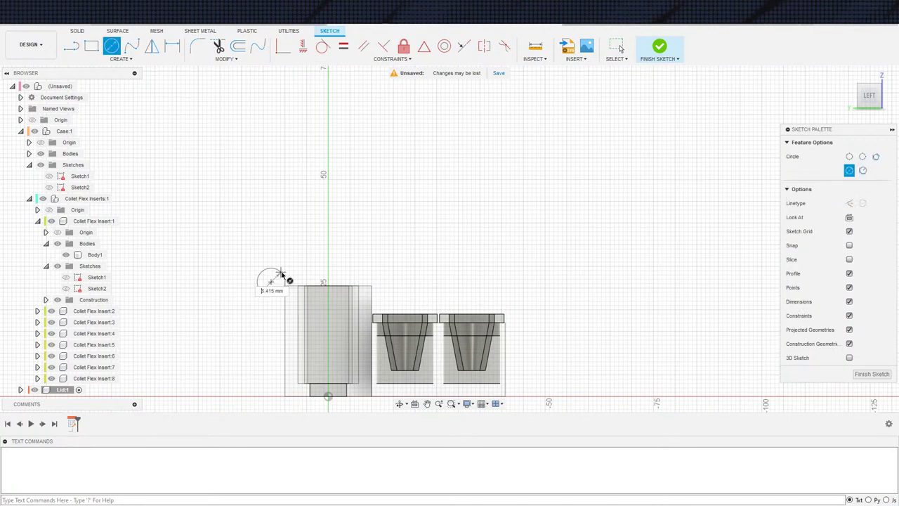
{"action": "key", "text": "s"}
{"action": "left_click", "coordinate": [299, 322]}
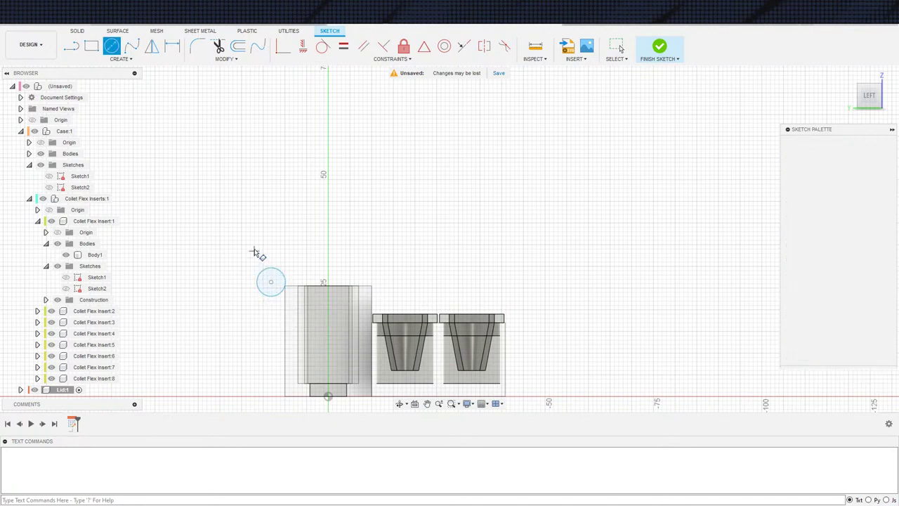
{"action": "left_click", "coordinate": [250, 233]}
{"action": "left_click", "coordinate": [527, 291]}
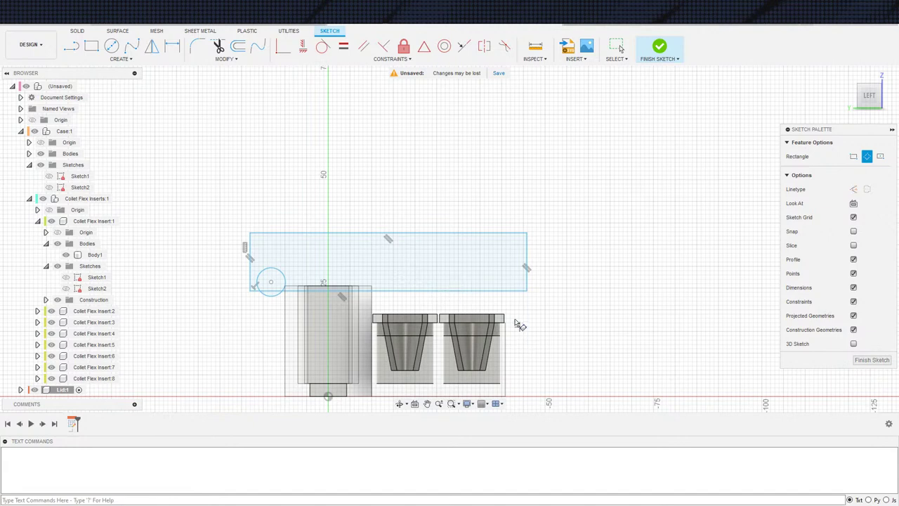
Step: Sketch a narrow 3-point rectangle hanging from the long rectangle's lower corner beyond the insert end of the case
{"action": "left_click", "coordinate": [526, 291]}
{"action": "left_click", "coordinate": [511, 344]}
{"action": "key", "text": "Escape"}
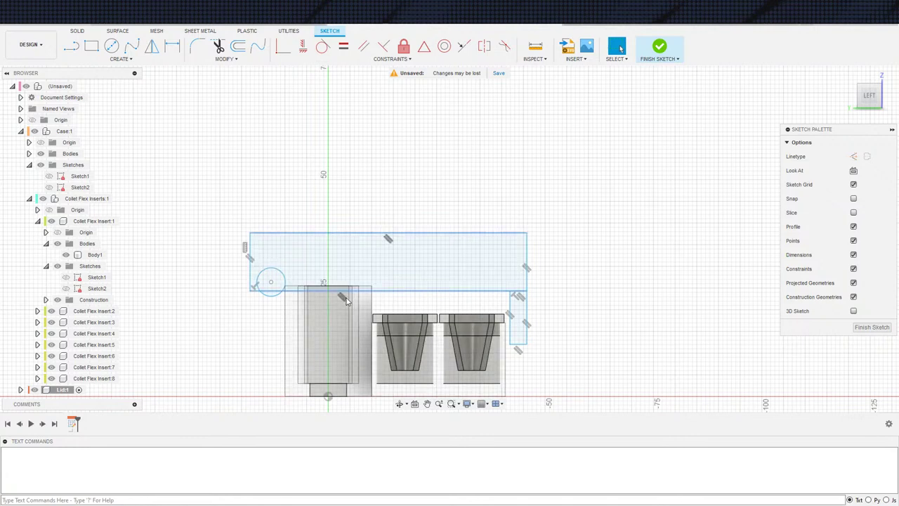
Step: Draw a construction circle about 46 mm in diameter, concentric with the hinge circle, reaching the taller block's inner face
{"action": "key", "text": "c"}
{"action": "left_click", "coordinate": [271, 282]}
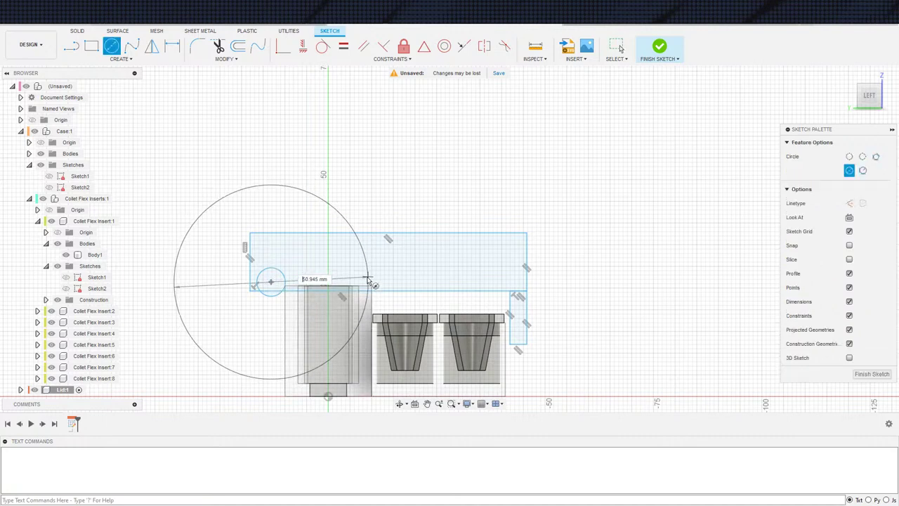
{"action": "left_click", "coordinate": [371, 291]}
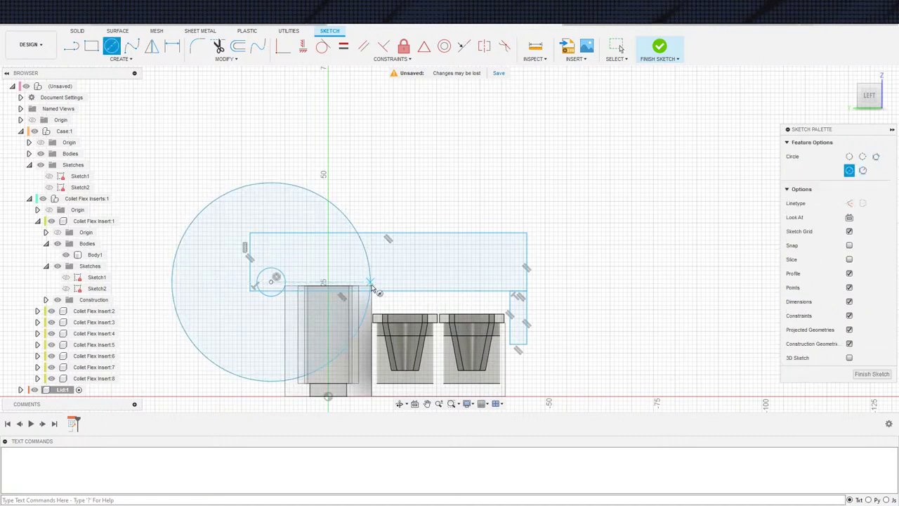
{"action": "key", "text": "Escape"}
{"action": "left_click", "coordinate": [371, 279]}
{"action": "key", "text": "x"}
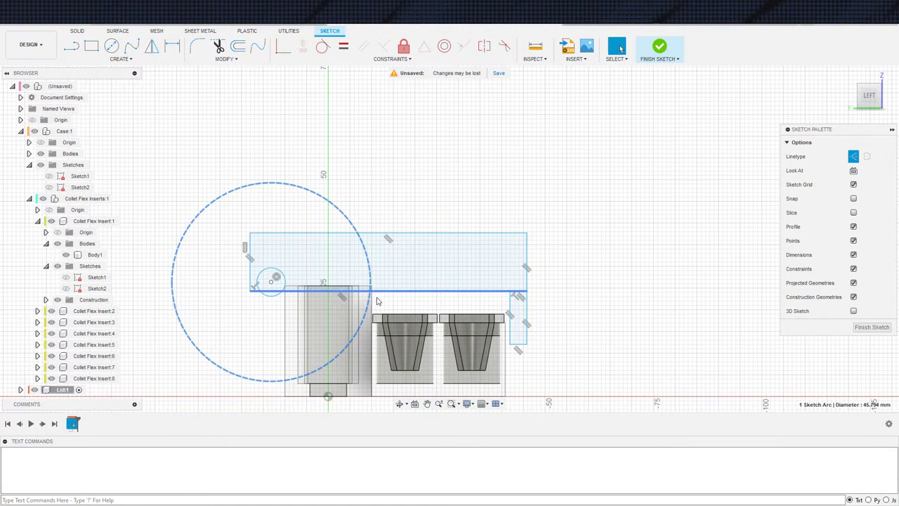
Step: Draw a vertical line down from the long rectangle's lower edge and a horizontal line above the inserts to the hanging rectangle's outer side
{"action": "key", "text": "s"}
{"action": "left_click", "coordinate": [388, 317]}
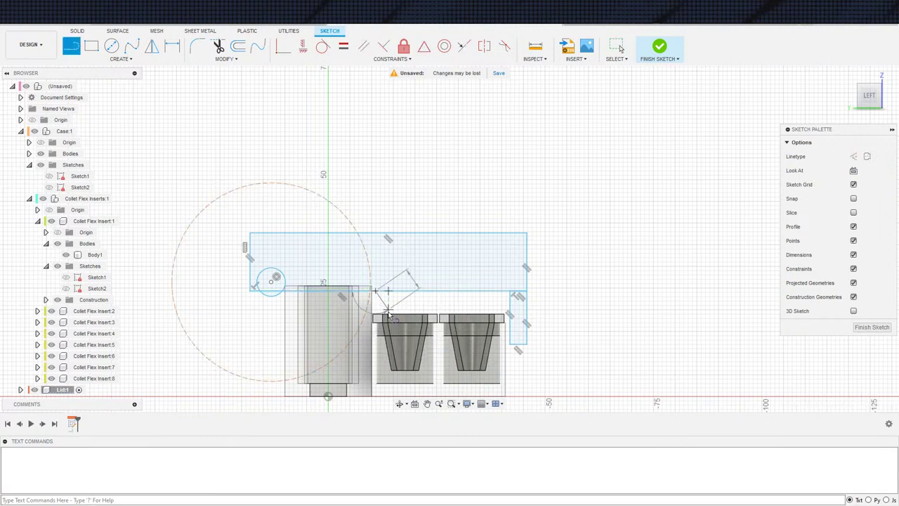
{"action": "left_click", "coordinate": [378, 293]}
{"action": "left_click", "coordinate": [375, 310]}
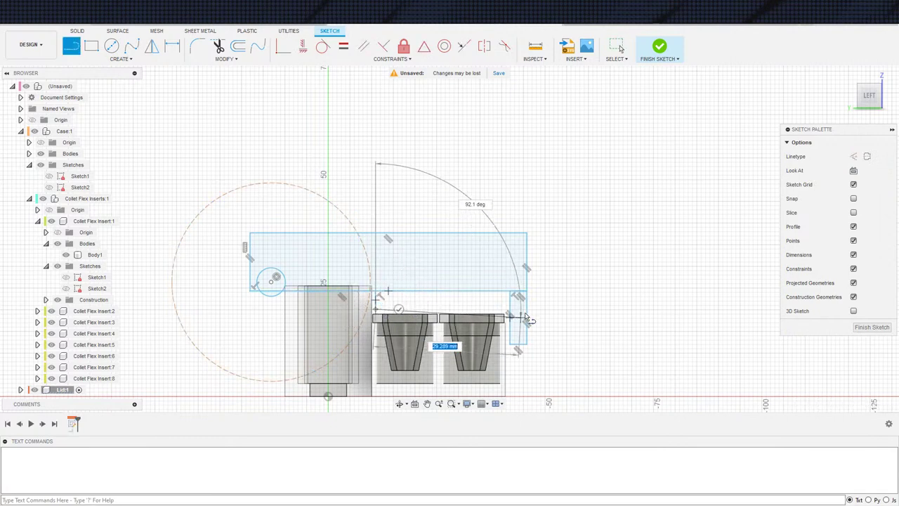
{"action": "left_click", "coordinate": [526, 309]}
{"action": "key", "text": "Escape"}
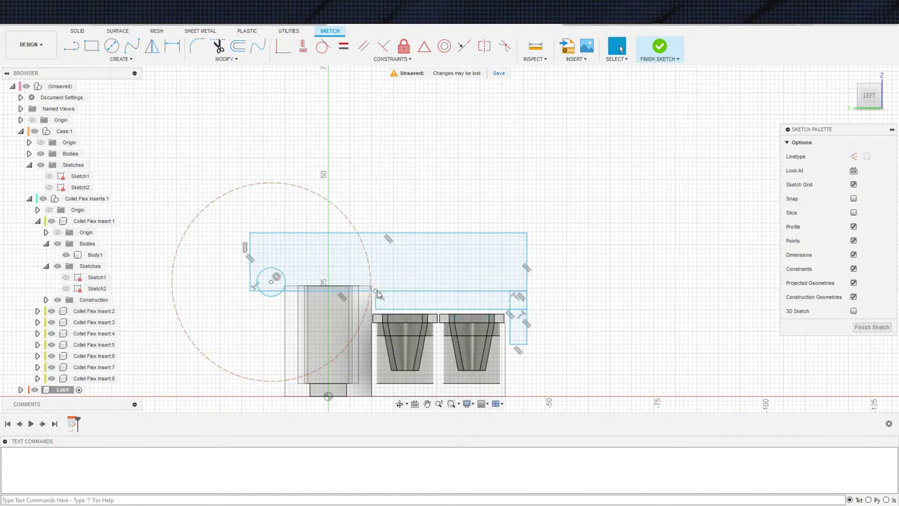
Step: Shift the vertical line to the taller block's inner face and raise the concentric circles' centre to about Y 13, Z 30 mm
{"action": "left_click", "coordinate": [372, 291]}
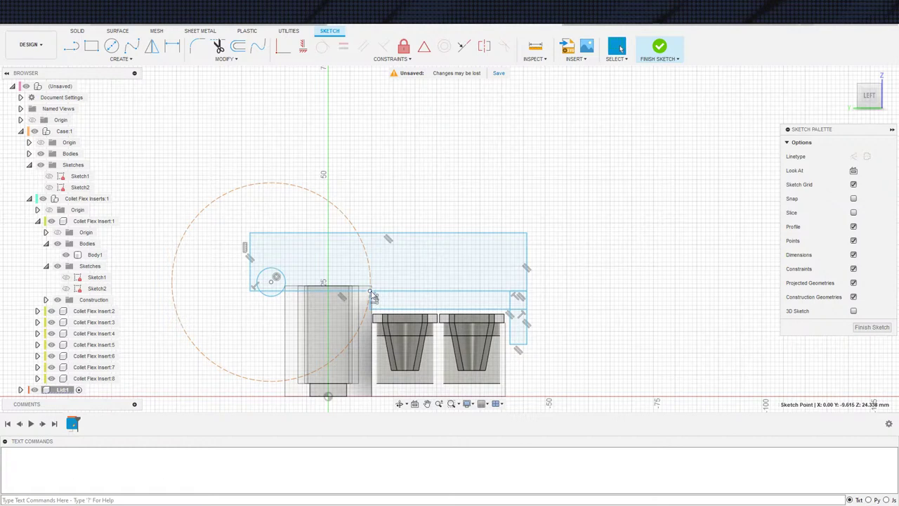
{"action": "left_click", "coordinate": [271, 290]}
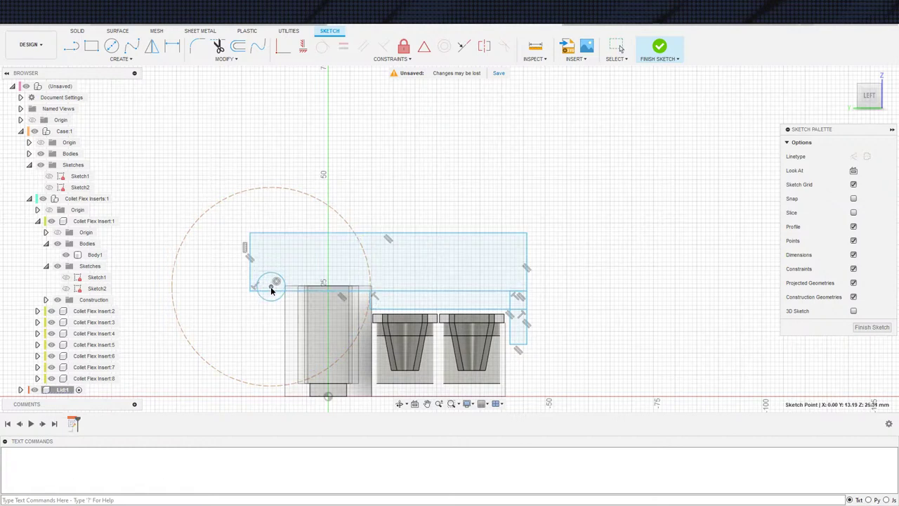
{"action": "left_click", "coordinate": [269, 289]}
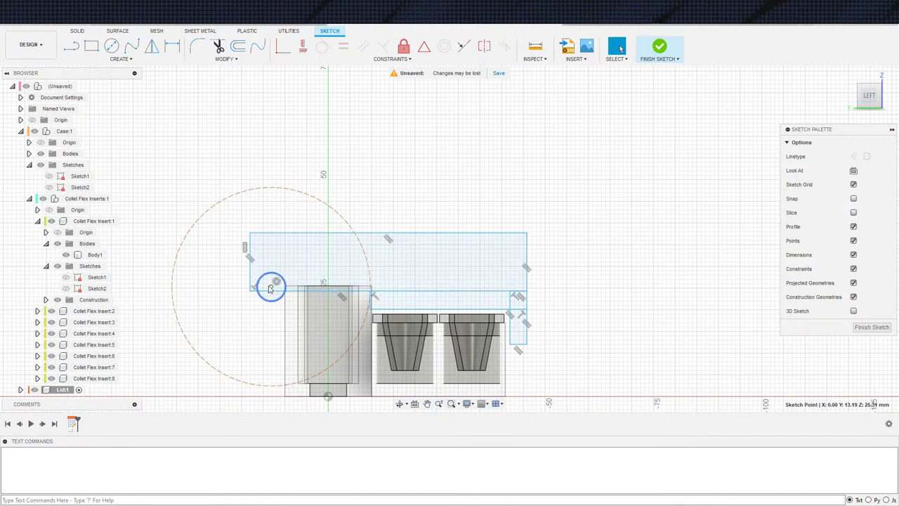
{"action": "left_click_drag", "start_coordinate": [270, 288], "coordinate": [273, 280]}
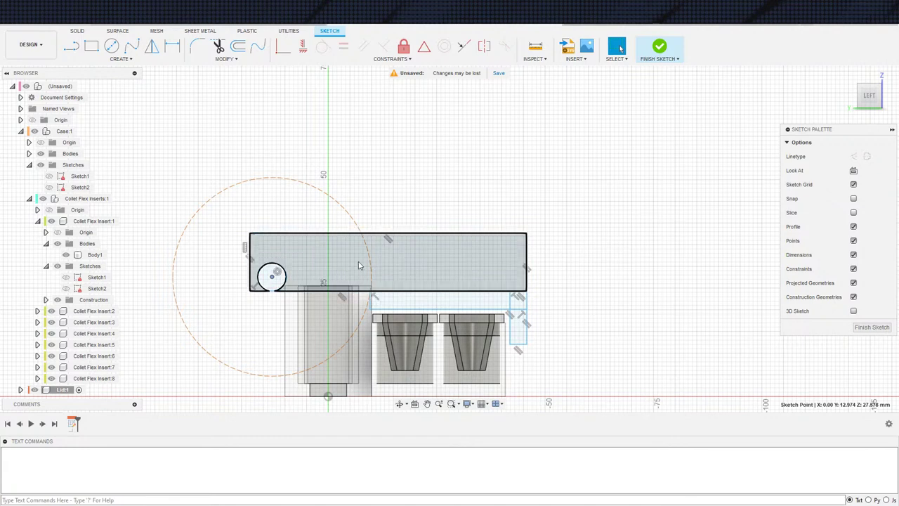
{"action": "left_click_drag", "start_coordinate": [273, 278], "coordinate": [274, 268]}
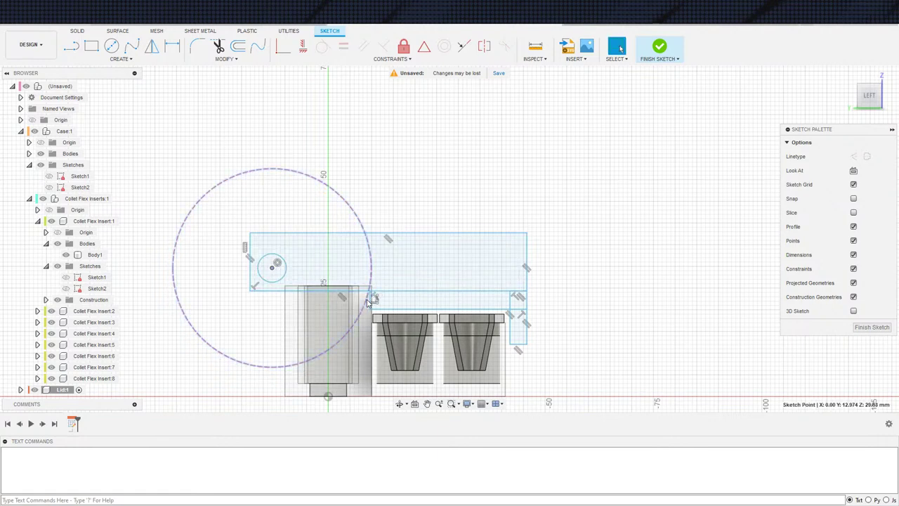
Step: Delete all the trial lid geometry from the sketch
{"action": "left_click", "coordinate": [401, 267]}
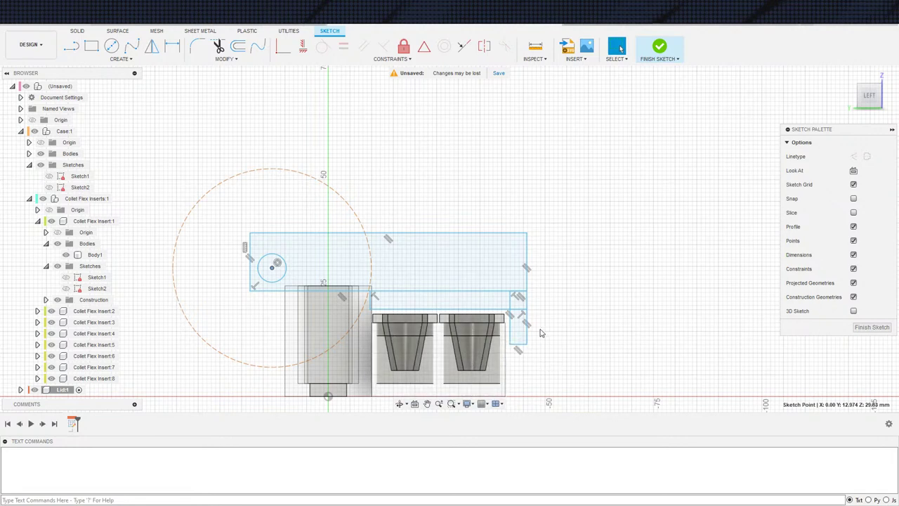
{"action": "scroll", "coordinate": [552, 355], "scroll_direction": "down", "scroll_amount": 1}
{"action": "scroll", "coordinate": [544, 369], "scroll_direction": "up", "scroll_amount": 2}
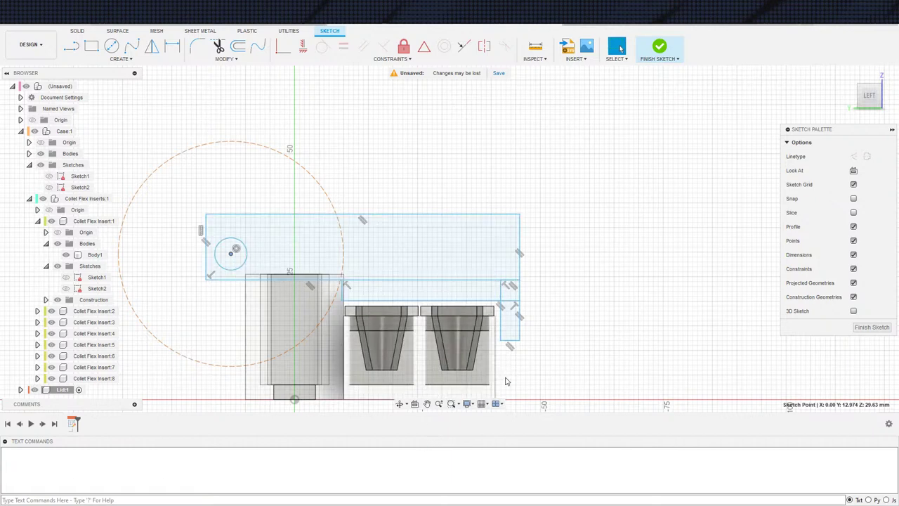
{"action": "scroll", "coordinate": [632, 323], "scroll_direction": "down", "scroll_amount": 3}
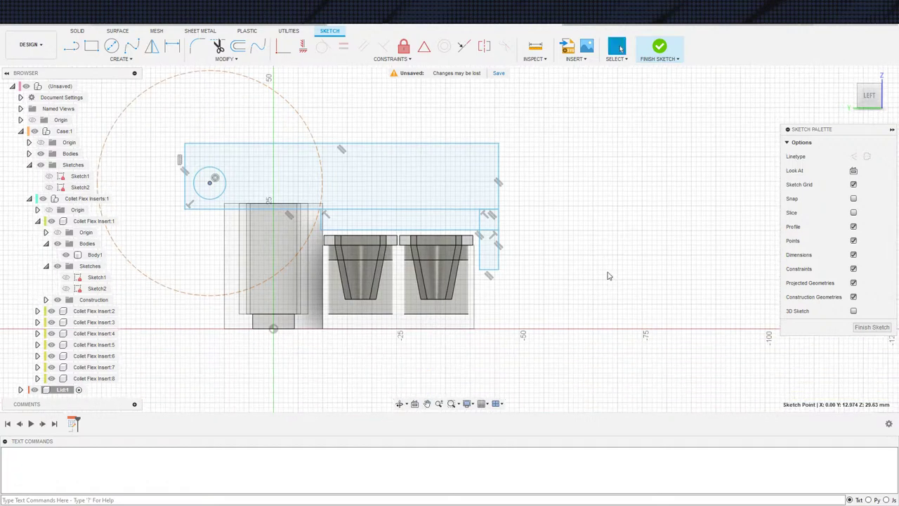
{"action": "scroll", "coordinate": [562, 278], "scroll_direction": "down", "scroll_amount": 2}
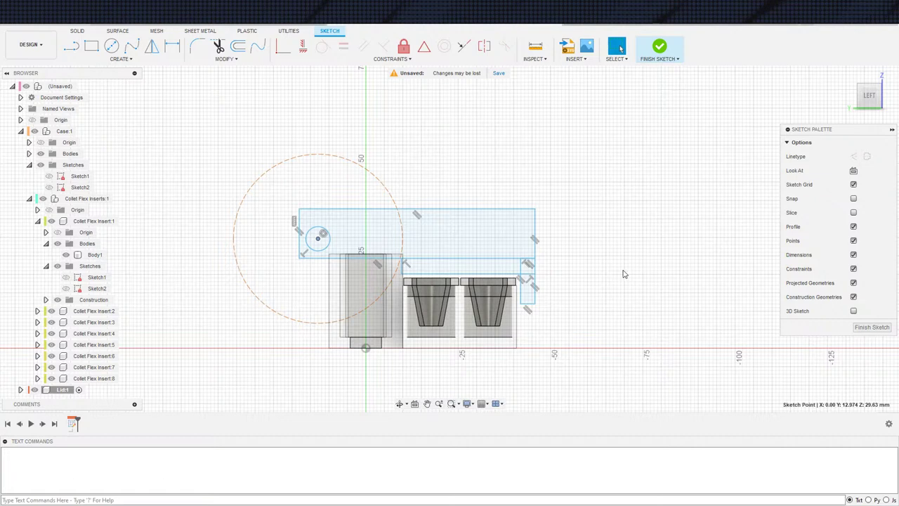
{"action": "mouse_move", "coordinate": [178, 126]}
{"action": "left_mouse_down"}
{"action": "mouse_move", "coordinate": [219, 171]}
{"action": "mouse_move", "coordinate": [649, 398]}
{"action": "left_mouse_up"}
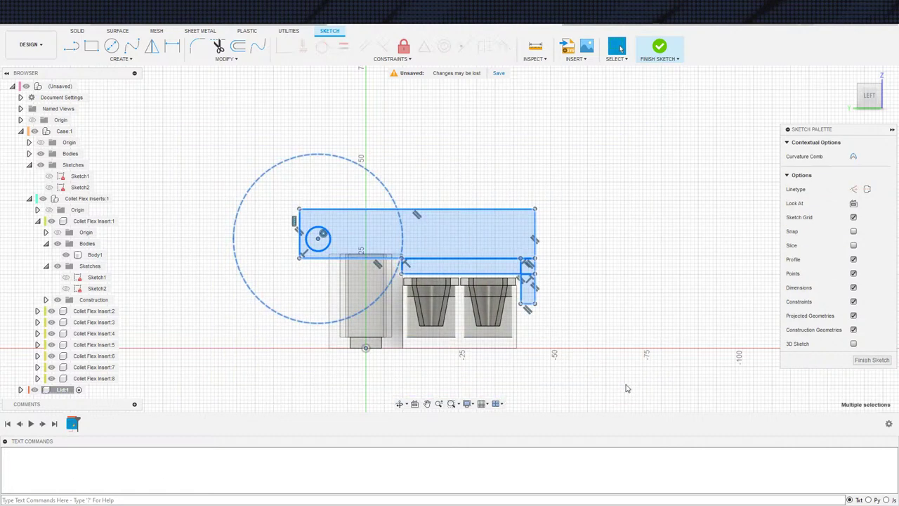
{"action": "key", "text": "Delete"}
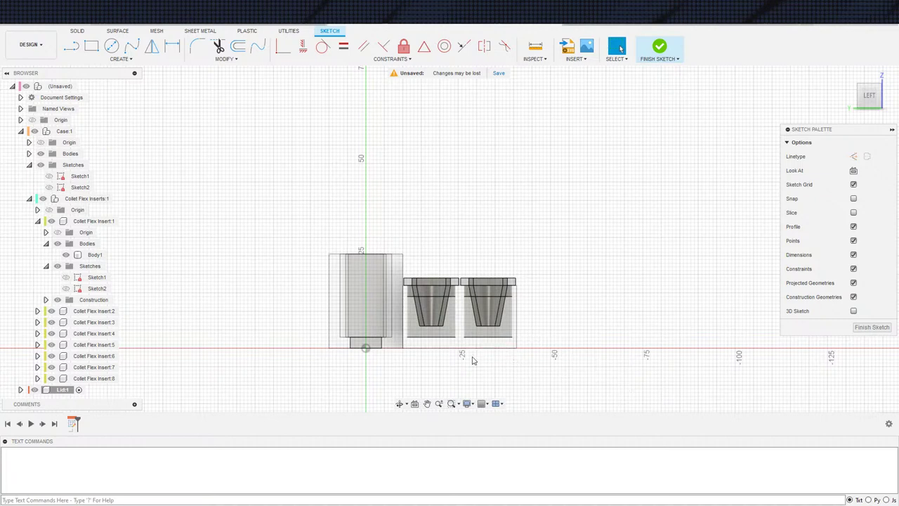
Step: Project the side faces of both case blocks and the top edge of the insert nearest the taller block into the Lid sketch
{"action": "key", "text": "s"}
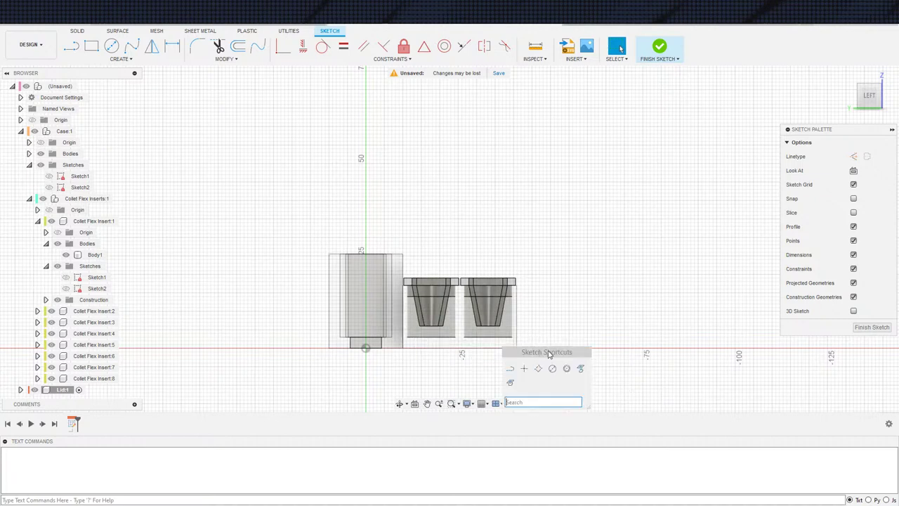
{"action": "left_click", "coordinate": [580, 370]}
{"action": "scroll", "coordinate": [495, 306], "scroll_direction": "up", "scroll_amount": 3}
{"action": "left_click", "coordinate": [517, 333]}
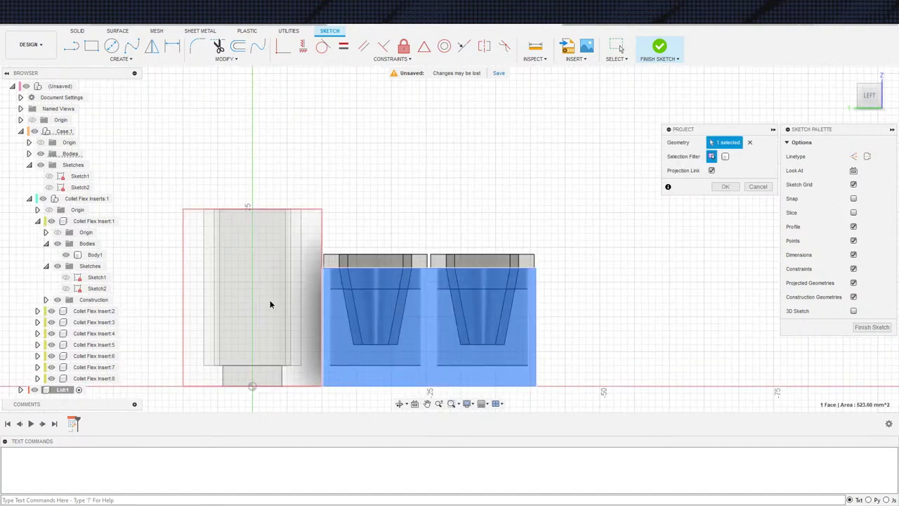
{"action": "left_click", "coordinate": [270, 300]}
{"action": "middle_click_drag", "start_coordinate": [410, 270], "coordinate": [503, 314]}
{"action": "scroll", "coordinate": [502, 314], "scroll_direction": "down", "scroll_amount": 1}
{"action": "scroll", "coordinate": [502, 316], "scroll_direction": "down", "scroll_amount": 1}
{"action": "middle_click_drag", "start_coordinate": [640, 316], "coordinate": [593, 313]}
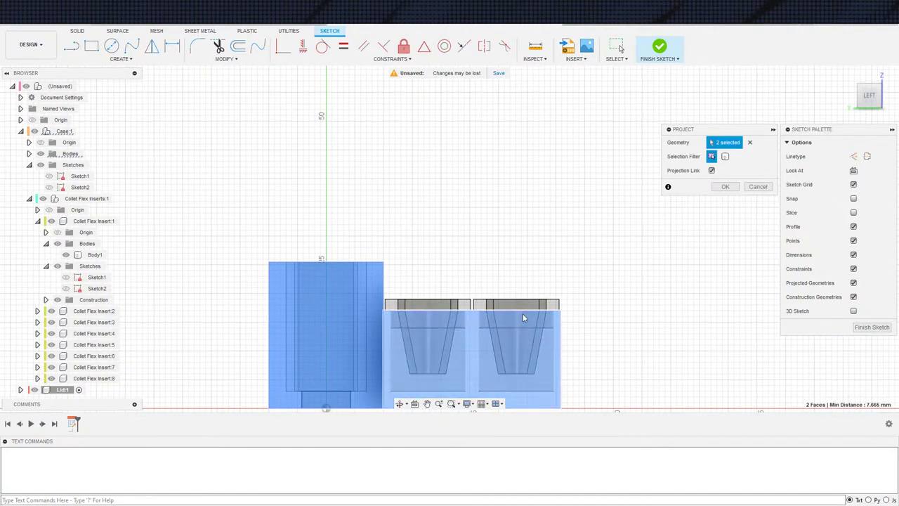
{"action": "scroll", "coordinate": [518, 312], "scroll_direction": "up", "scroll_amount": 2}
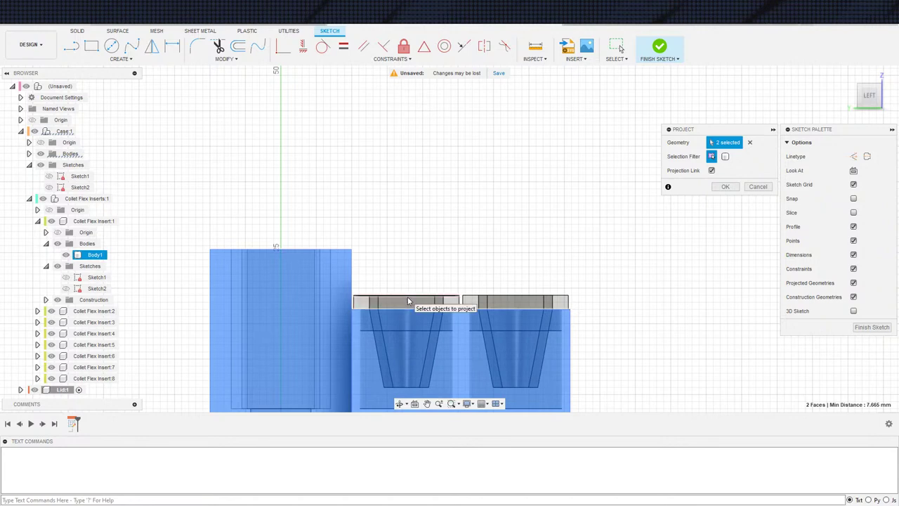
{"action": "left_click", "coordinate": [407, 301]}
{"action": "middle_click_drag", "start_coordinate": [616, 342], "coordinate": [622, 260]}
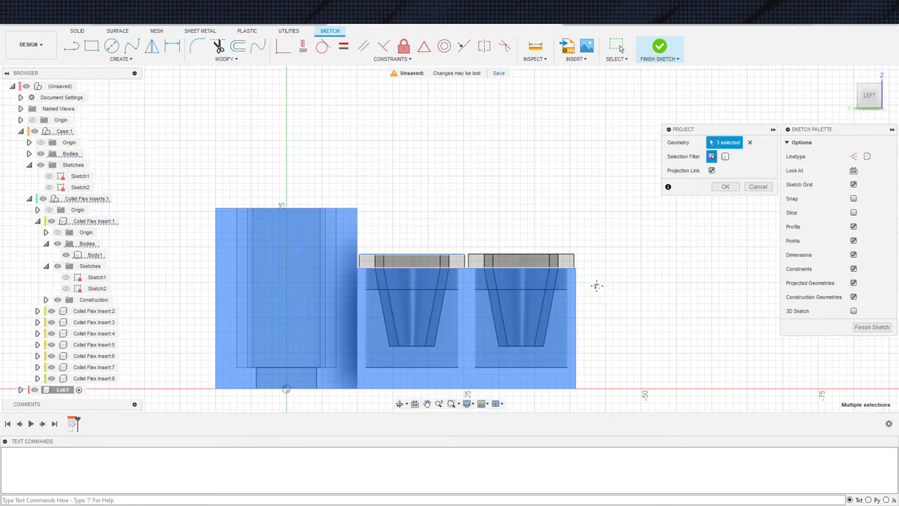
{"action": "left_click", "coordinate": [725, 186]}
{"action": "scroll", "coordinate": [600, 257], "scroll_direction": "down", "scroll_amount": 2}
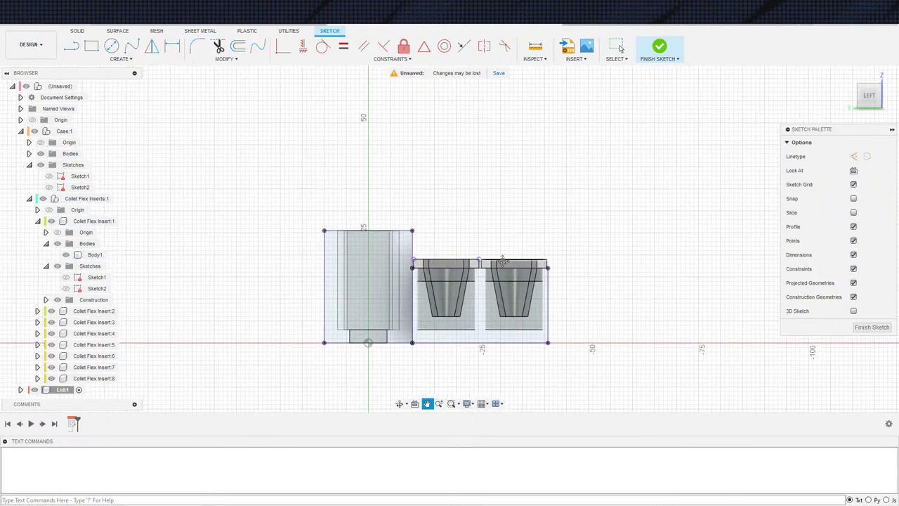
Step: Convert all the projected case and insert lines in the Lid sketch to construction geometry
{"action": "mouse_move", "coordinate": [238, 181]}
{"action": "left_mouse_down"}
{"action": "mouse_move", "coordinate": [626, 401]}
{"action": "mouse_move", "coordinate": [611, 394]}
{"action": "left_mouse_up"}
{"action": "key", "text": "x"}
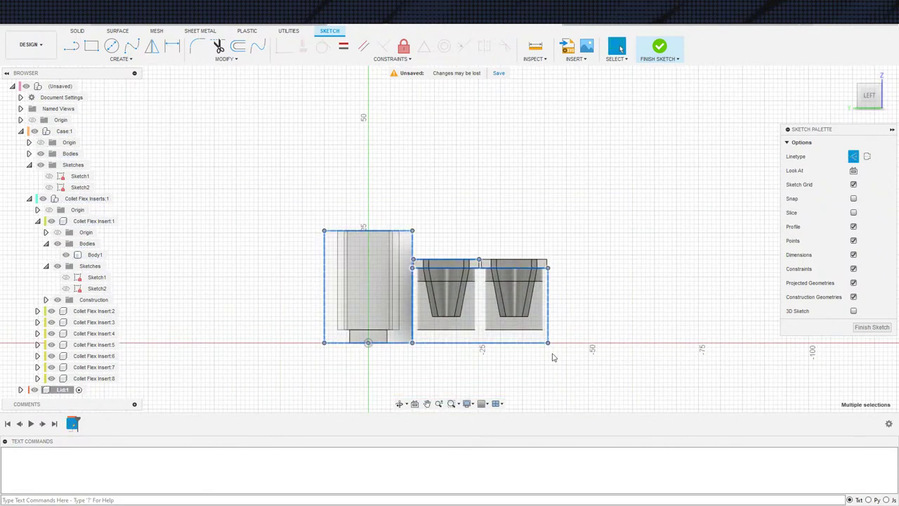
{"action": "left_click", "coordinate": [595, 336]}
{"action": "scroll", "coordinate": [596, 351], "scroll_direction": "down", "scroll_amount": 1}
{"action": "middle_click_drag", "start_coordinate": [596, 351], "coordinate": [579, 387]}
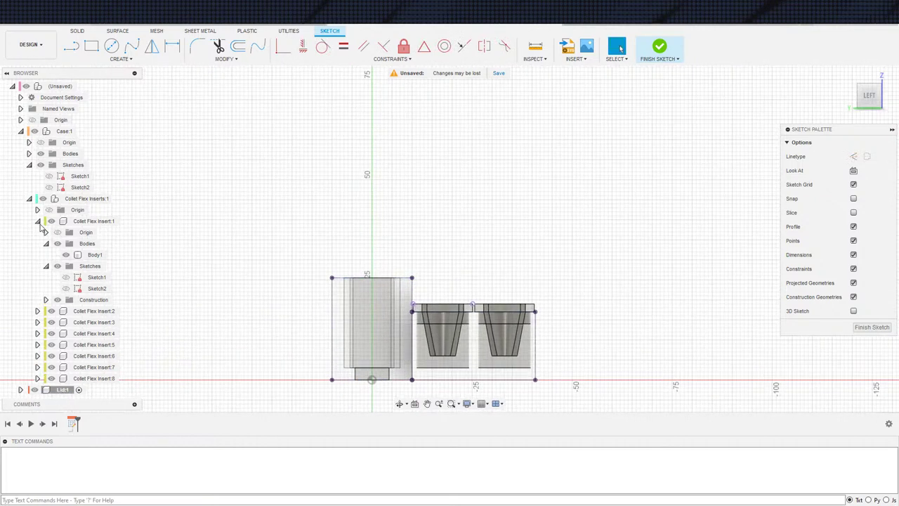
Step: Collapse the expanded Collet Flex Inserts and Case sketch branches and hide the Case component
{"action": "left_click", "coordinate": [38, 220]}
{"action": "left_click", "coordinate": [29, 198]}
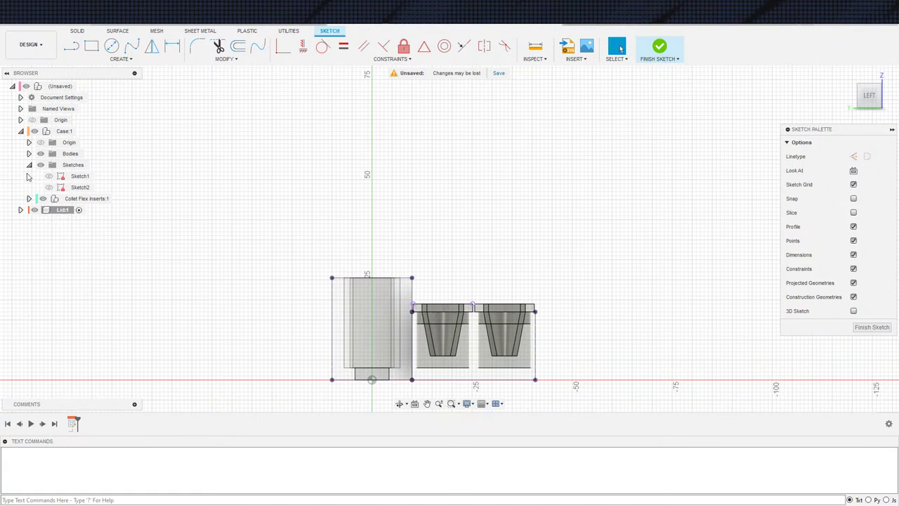
{"action": "left_click", "coordinate": [30, 165]}
{"action": "left_click", "coordinate": [35, 131]}
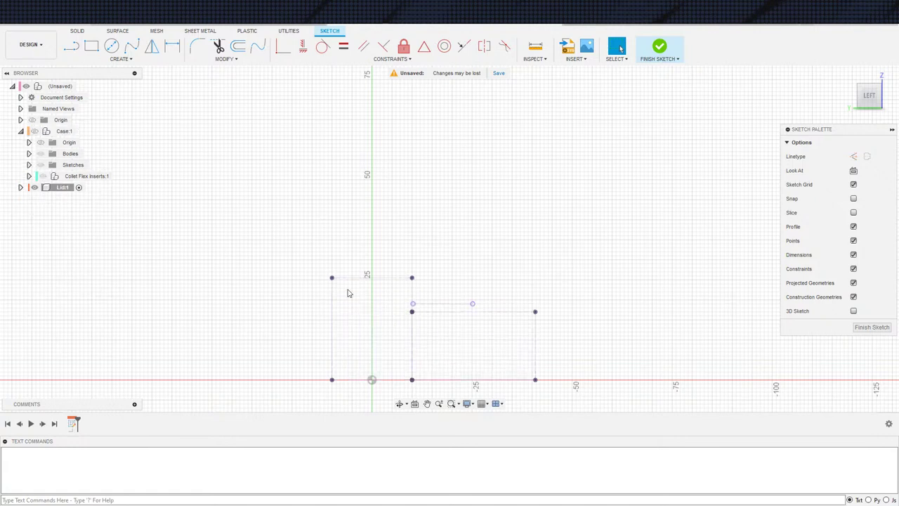
Step: Draw a circle just outside and above the taller block's outer upper corner, set its diameter to 3 mm, and finish the sketch
{"action": "scroll", "coordinate": [390, 223], "scroll_direction": "up", "scroll_amount": 3}
{"action": "key", "text": "c"}
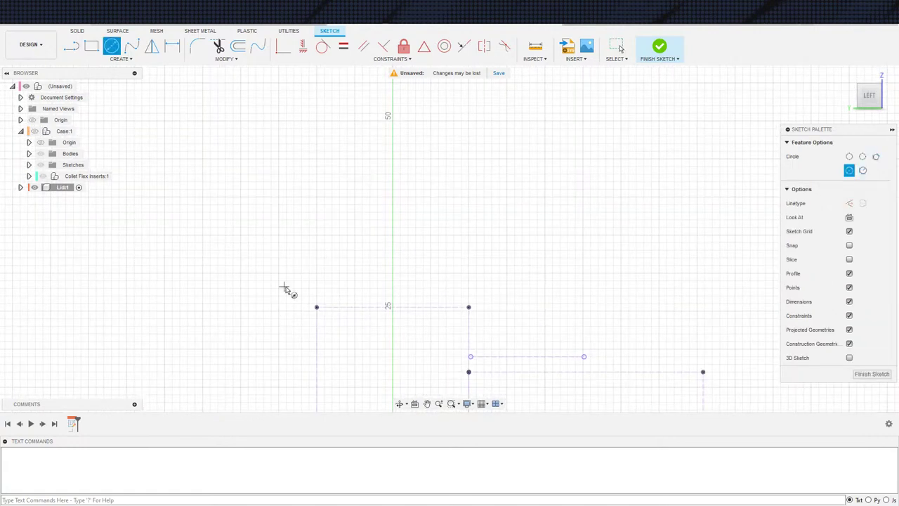
{"action": "left_click", "coordinate": [297, 290]}
{"action": "left_click", "coordinate": [309, 290]}
{"action": "scroll", "coordinate": [353, 294], "scroll_direction": "up", "scroll_amount": 2}
{"action": "middle_click_drag", "start_coordinate": [330, 316], "coordinate": [335, 300]}
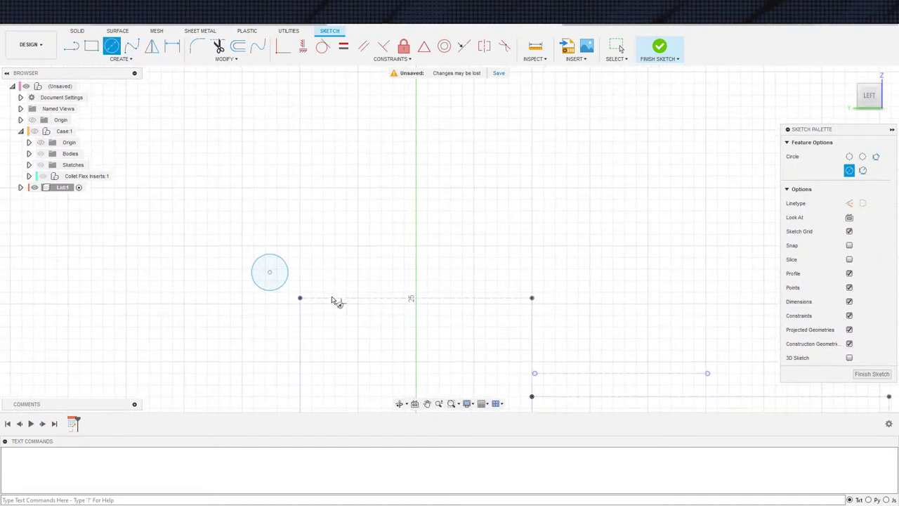
{"action": "key", "text": "d"}
{"action": "left_click", "coordinate": [283, 286]}
{"action": "left_click", "coordinate": [275, 283]}
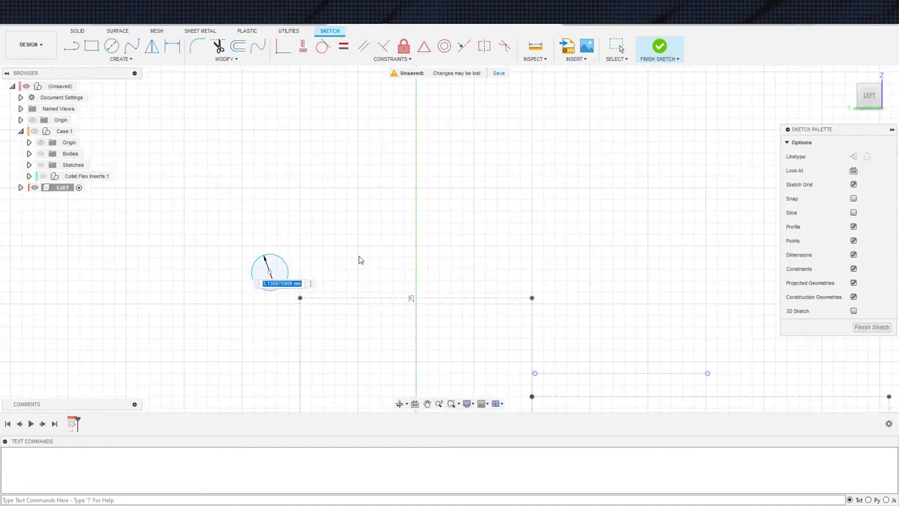
{"action": "key", "text": "Return"}
{"action": "key", "text": "Escape"}
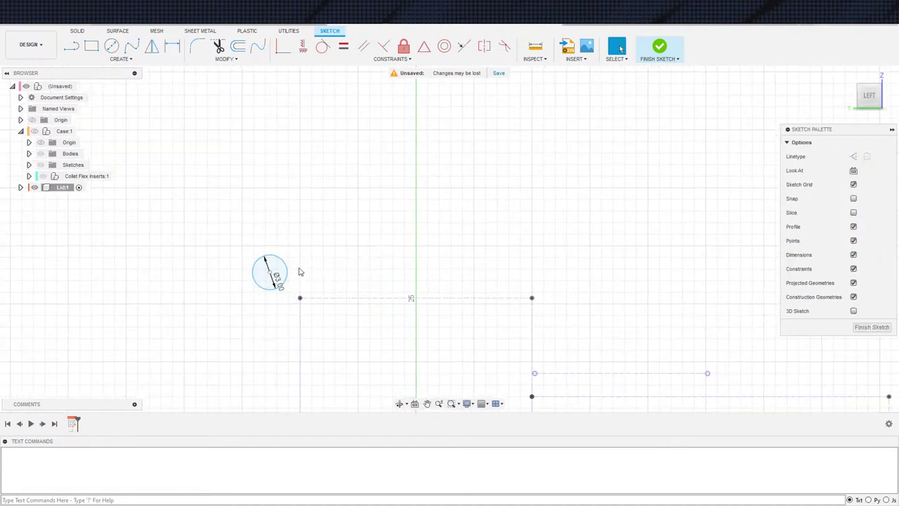
{"action": "left_click", "coordinate": [675, 47]}
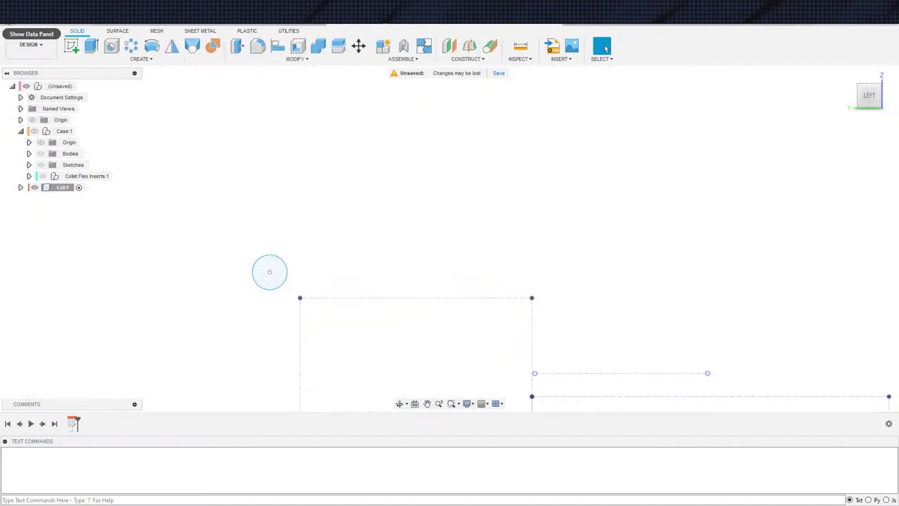
Step: Show the stored project data and open the Fasteners project
{"action": "left_click", "coordinate": [8, 24]}
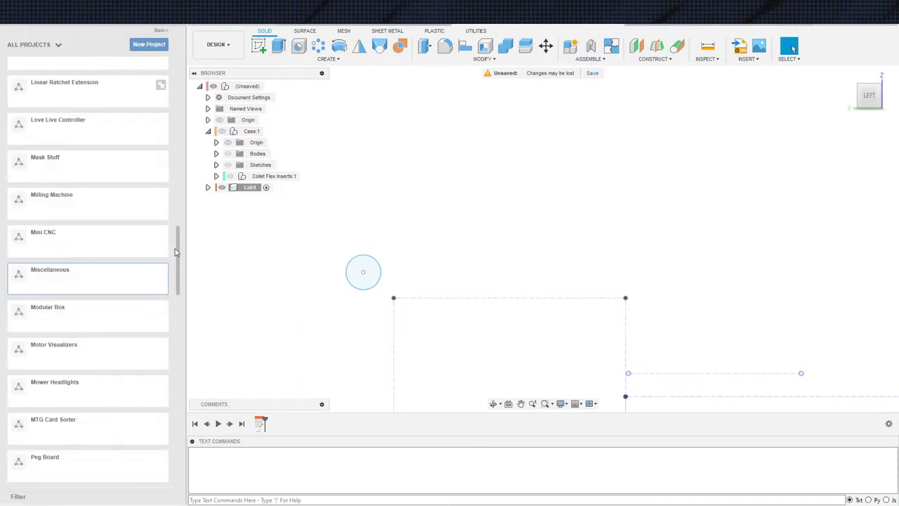
{"action": "scroll", "coordinate": [182, 105], "scroll_direction": "up", "scroll_amount": 10}
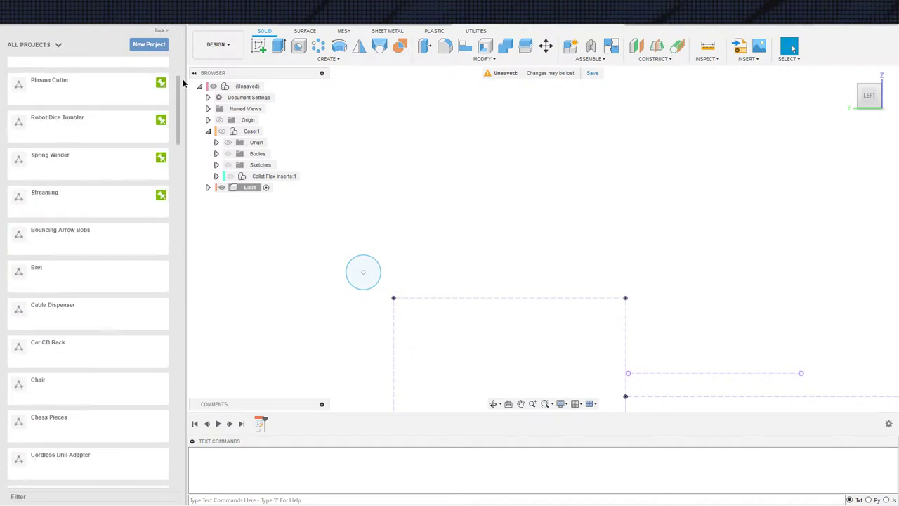
{"action": "scroll", "coordinate": [80, 209], "scroll_direction": "up", "scroll_amount": 3}
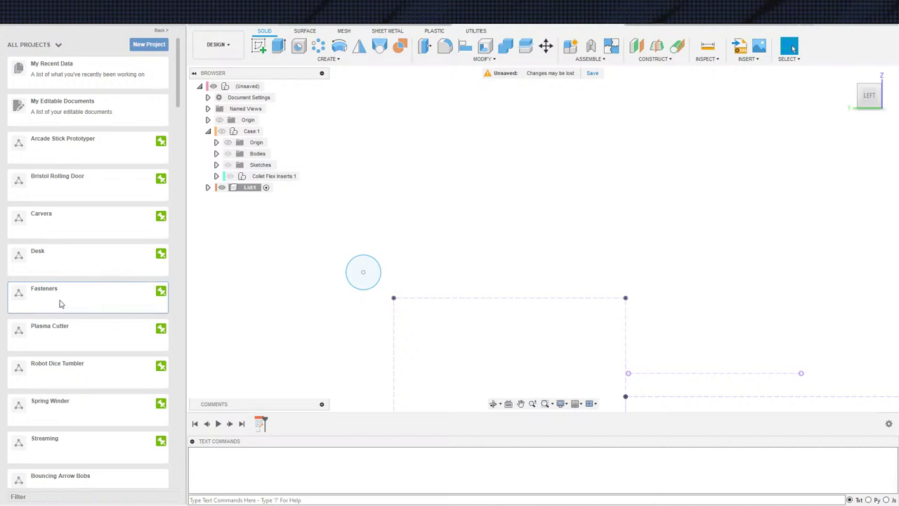
{"action": "left_click", "coordinate": [128, 297]}
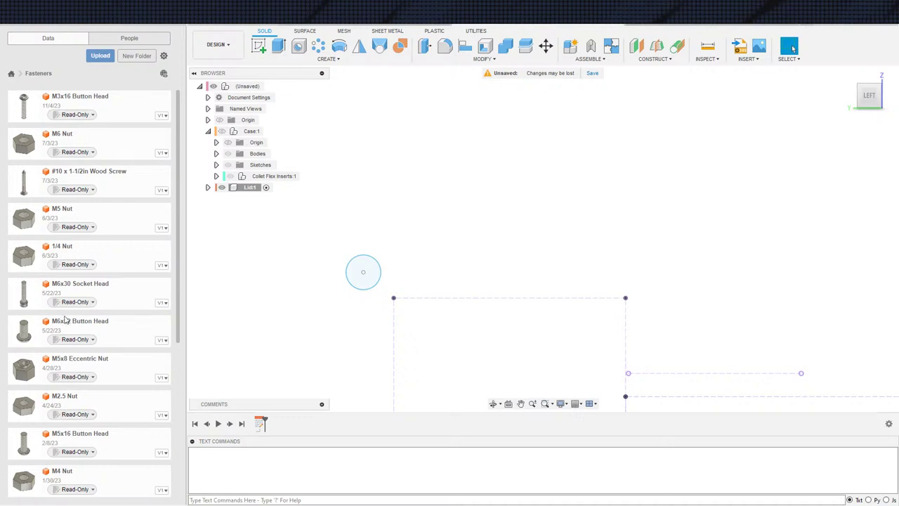
Step: Try to insert the M3x16 Button Head into the current design while the Lid component is active
{"action": "scroll", "coordinate": [102, 246], "scroll_direction": "down", "scroll_amount": 1}
{"action": "scroll", "coordinate": [102, 246], "scroll_direction": "up", "scroll_amount": 1}
{"action": "scroll", "coordinate": [107, 246], "scroll_direction": "down", "scroll_amount": 3}
{"action": "scroll", "coordinate": [105, 236], "scroll_direction": "up", "scroll_amount": 3}
{"action": "right_click", "coordinate": [107, 103]}
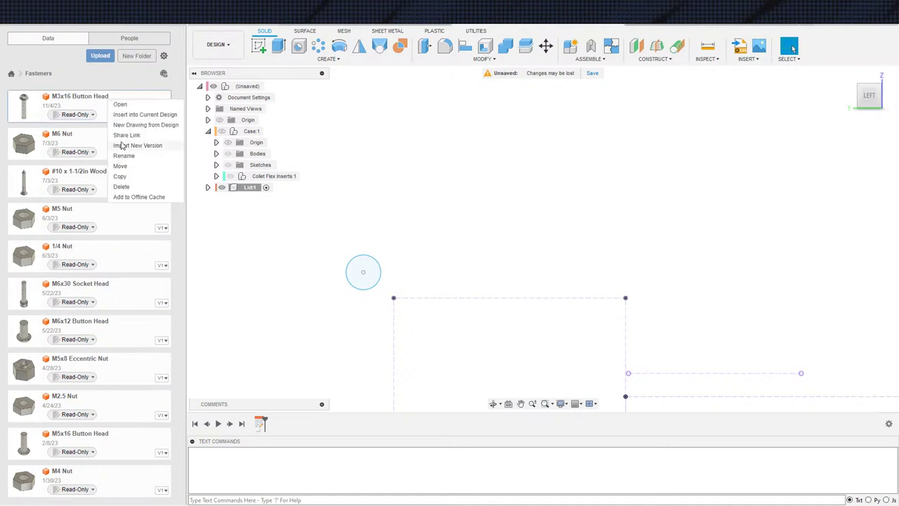
{"action": "left_click", "coordinate": [136, 116]}
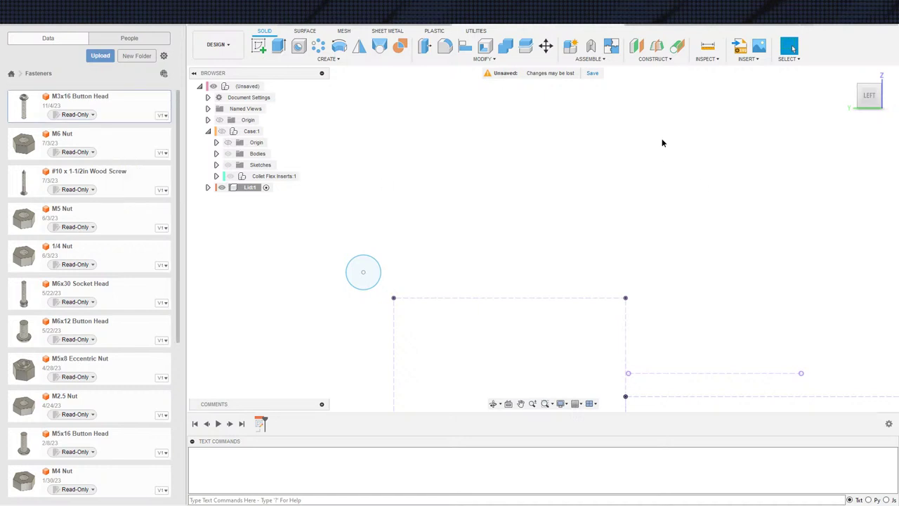
Step: Activate the top-level assembly and save the design as Dremel Interface Case in the Miscellaneous project
{"action": "left_click", "coordinate": [271, 86]}
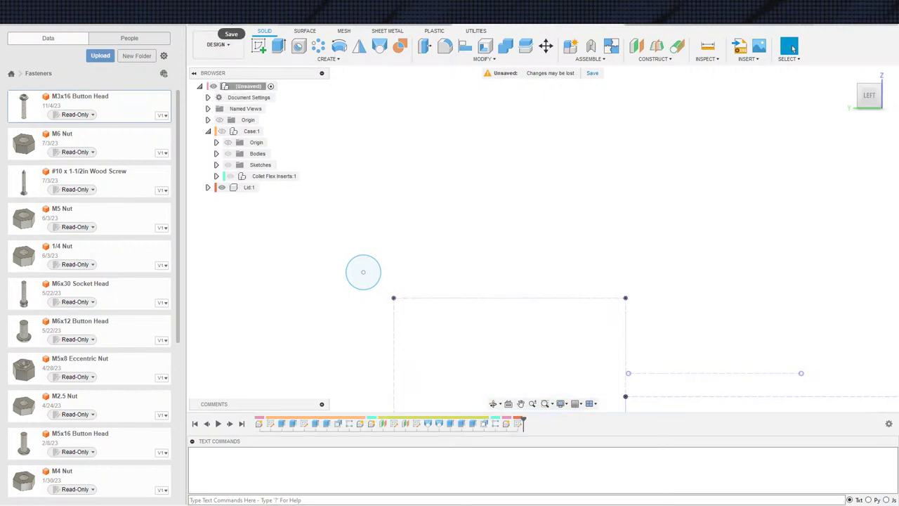
{"action": "left_click", "coordinate": [231, 18]}
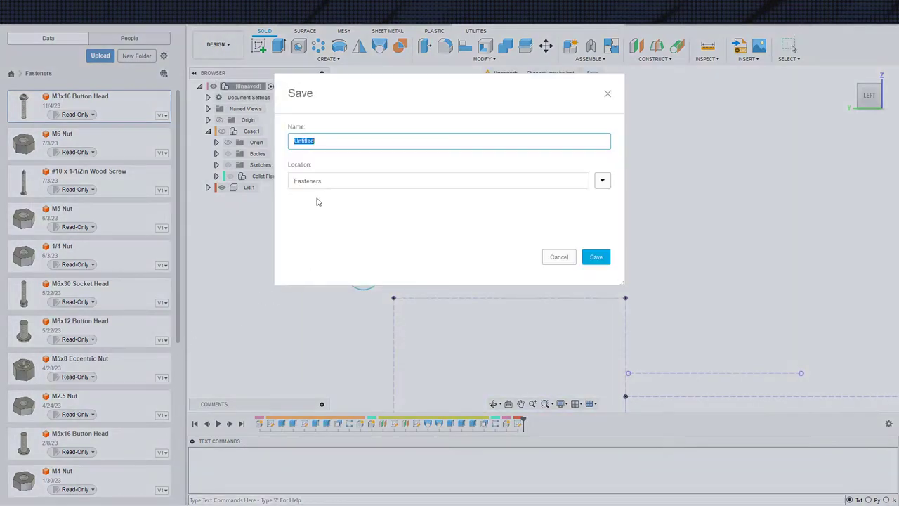
{"action": "left_click", "coordinate": [600, 180]}
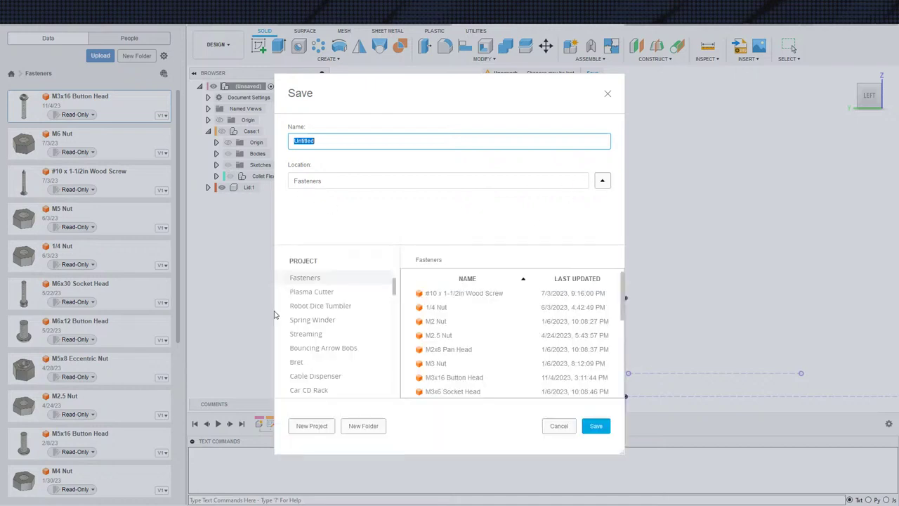
{"action": "scroll", "coordinate": [310, 330], "scroll_direction": "down", "scroll_amount": 3}
{"action": "left_click", "coordinate": [312, 307]}
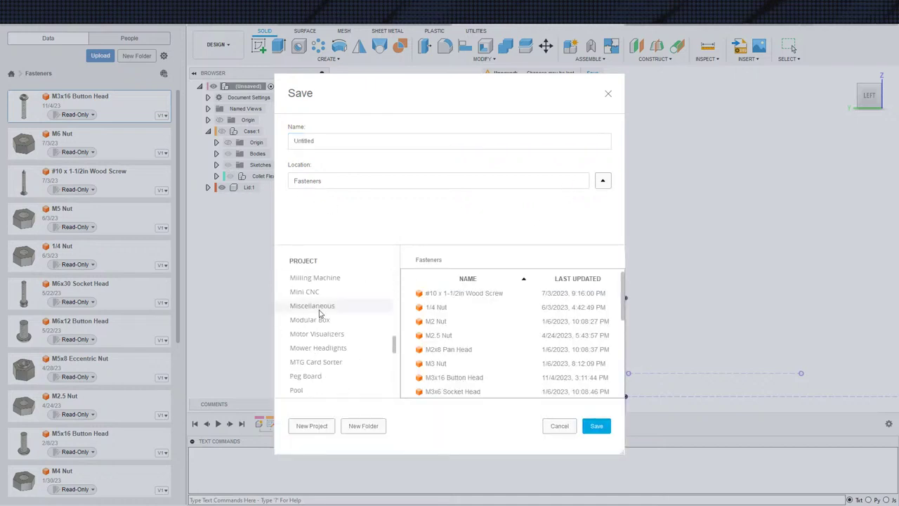
{"action": "left_click", "coordinate": [430, 144]}
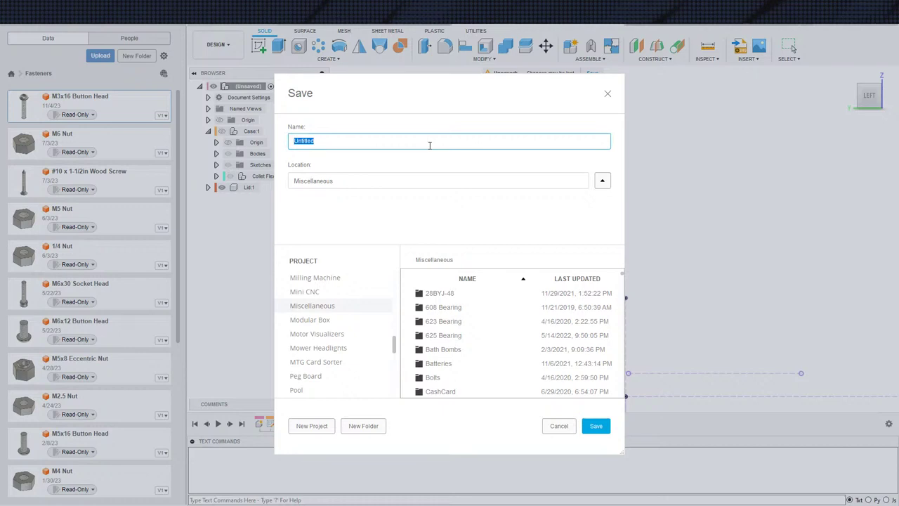
{"action": "type", "text": "Dri"}
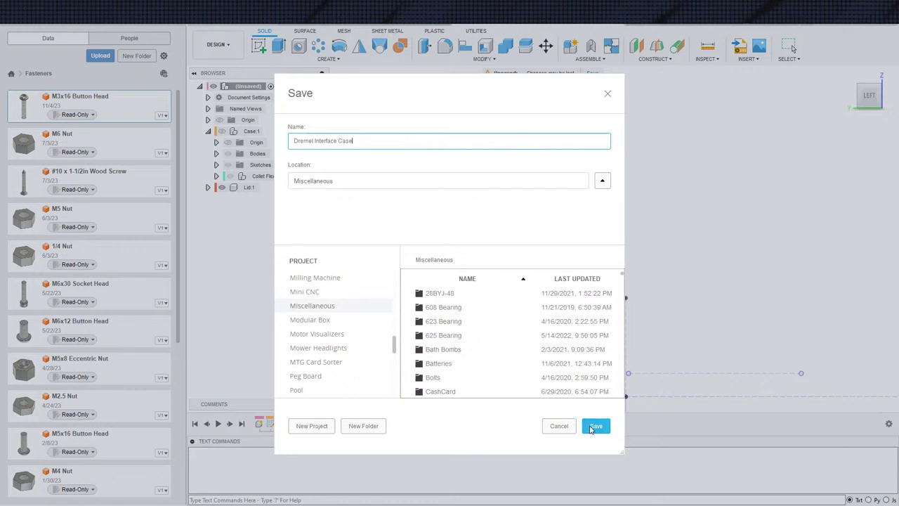
{"action": "left_click", "coordinate": [596, 425]}
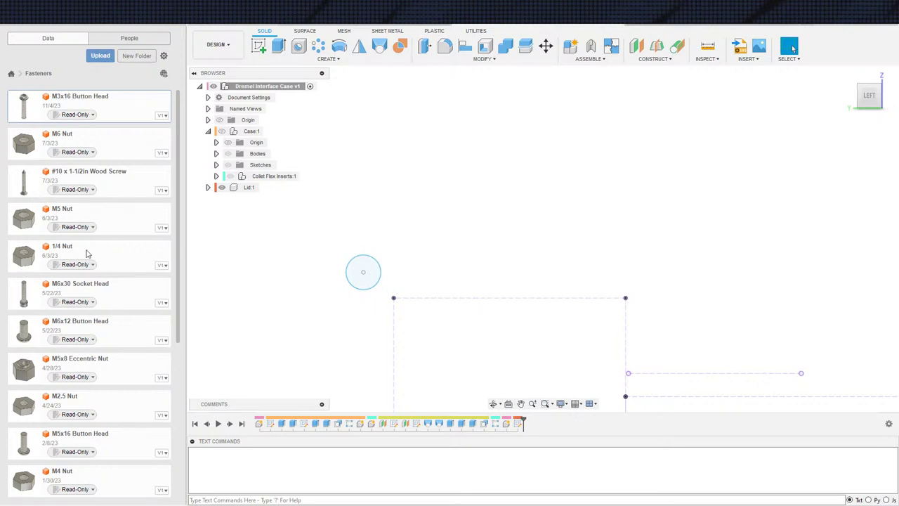
Step: Insert the M3x16 Button Head at its default position and place its feature at the start of the timeline
{"action": "right_click", "coordinate": [91, 97]}
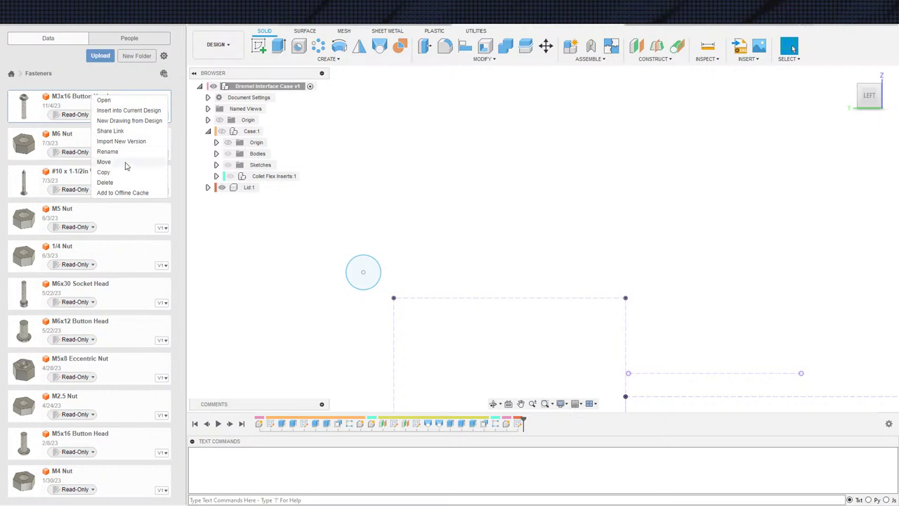
{"action": "left_click", "coordinate": [109, 111]}
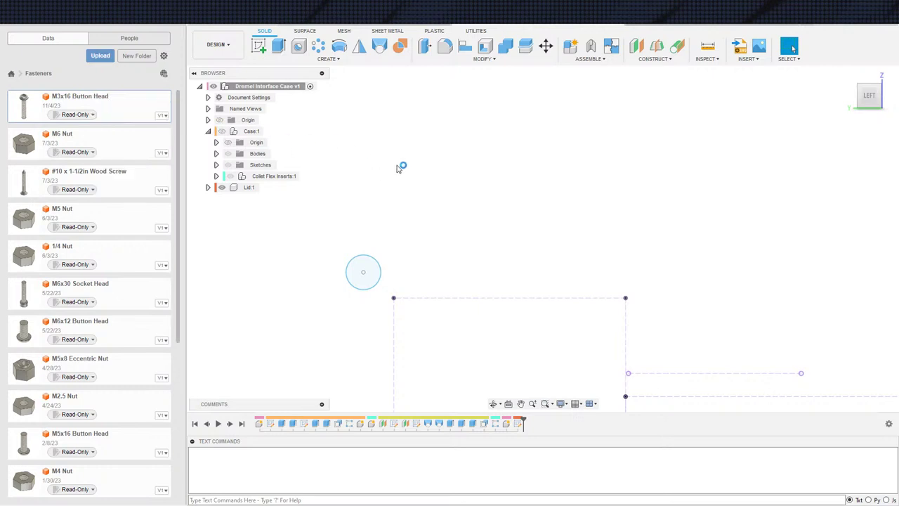
{"action": "left_click", "coordinate": [509, 274]}
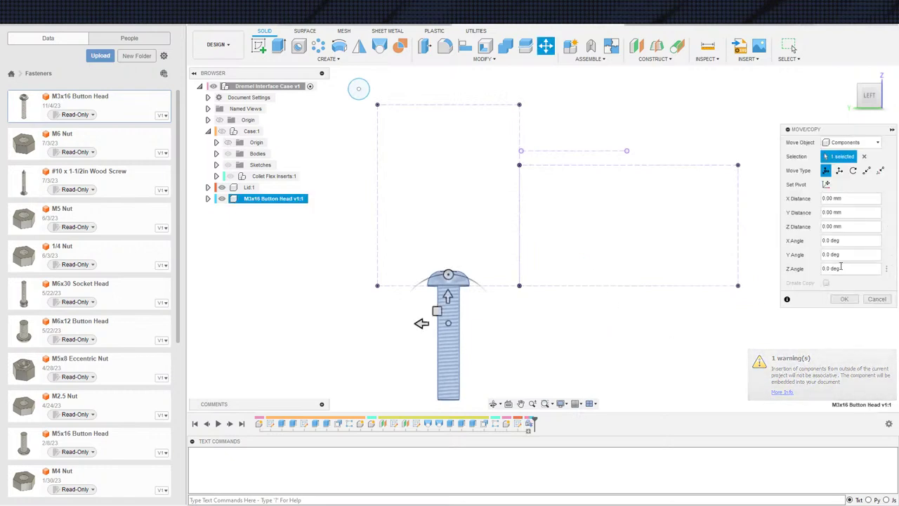
{"action": "left_click", "coordinate": [841, 299]}
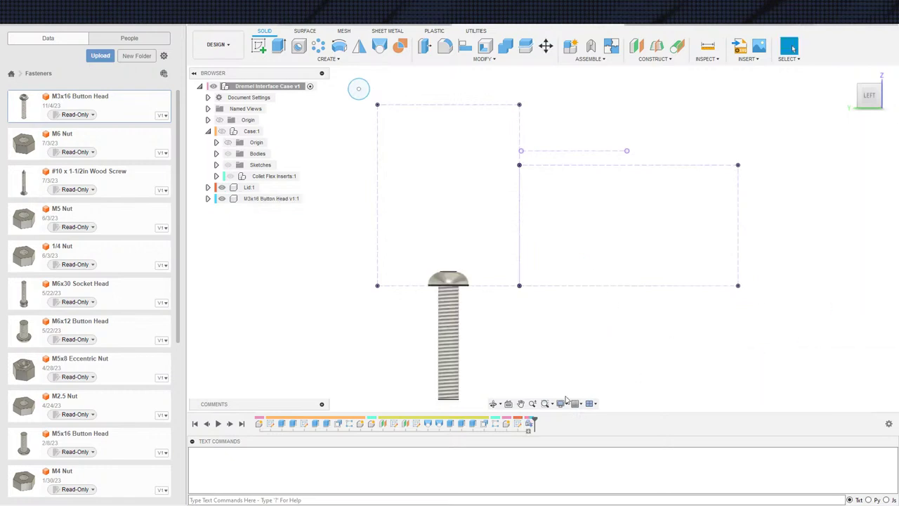
{"action": "left_click", "coordinate": [242, 424]}
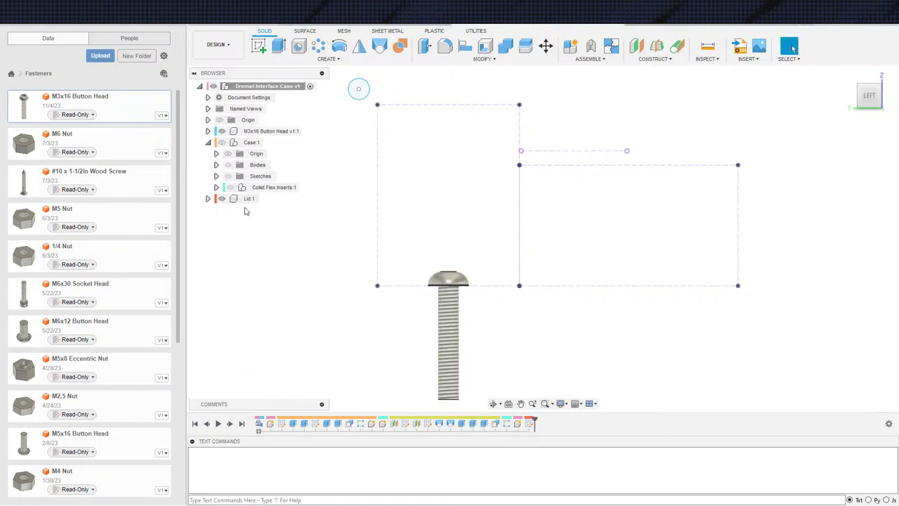
Step: Activate the Lid component and hide the M3x16 Button Head
{"action": "left_click", "coordinate": [265, 198]}
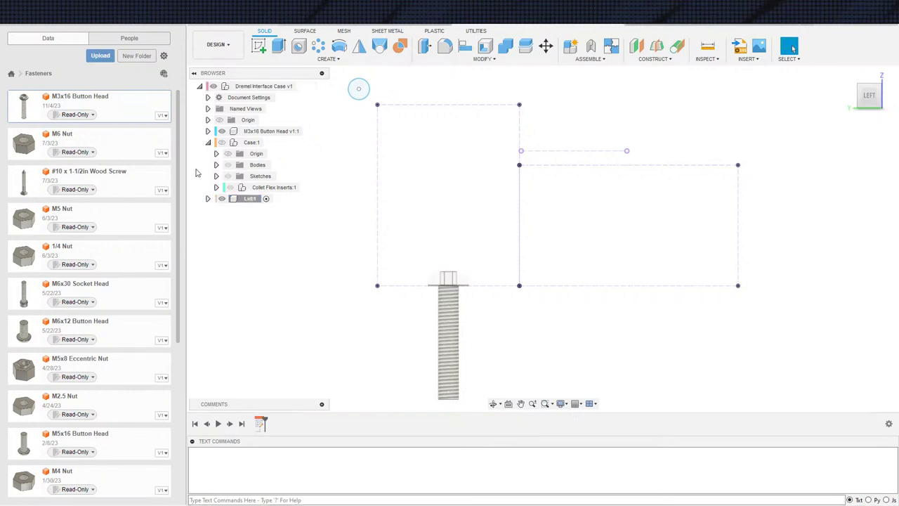
{"action": "left_click", "coordinate": [222, 133]}
{"action": "left_click", "coordinate": [222, 133]}
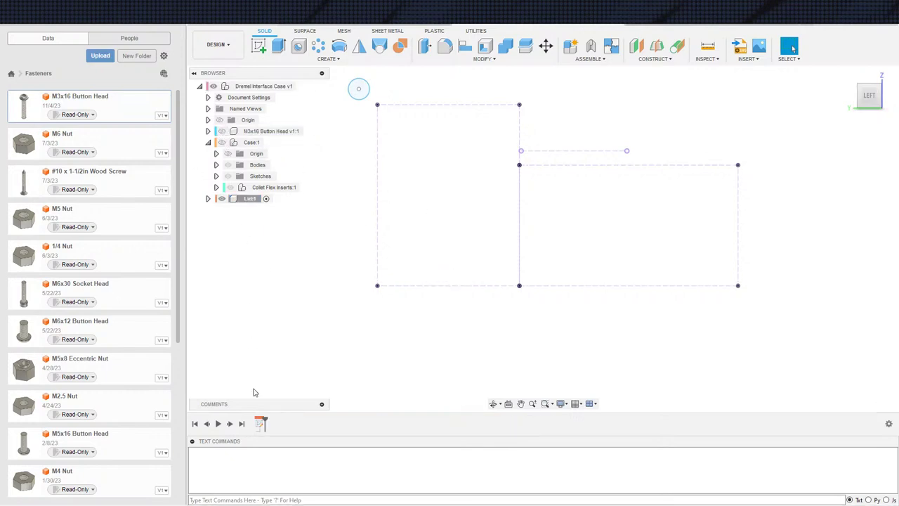
Step: Reopen the Lid sketch and set the small circle's diameter to the M3BoltSize parameter
{"action": "double_click", "coordinate": [260, 423]}
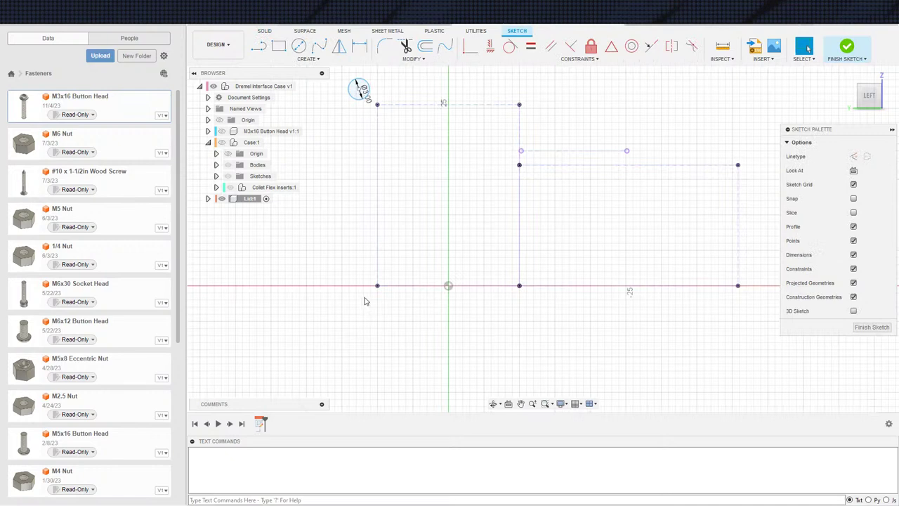
{"action": "middle_click_drag", "start_coordinate": [364, 110], "coordinate": [347, 178]}
{"action": "scroll", "coordinate": [348, 162], "scroll_direction": "up", "scroll_amount": 2}
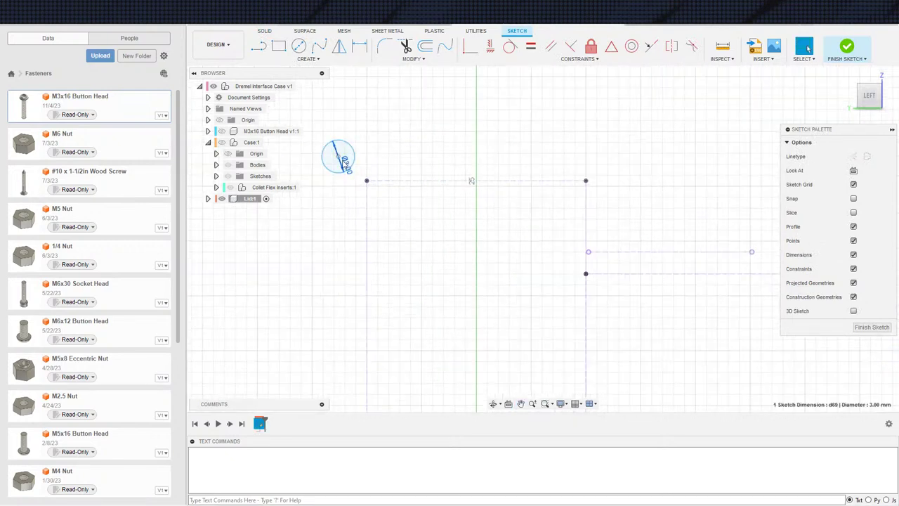
{"action": "left_click", "coordinate": [360, 165]}
{"action": "type", "text": "Bol"}
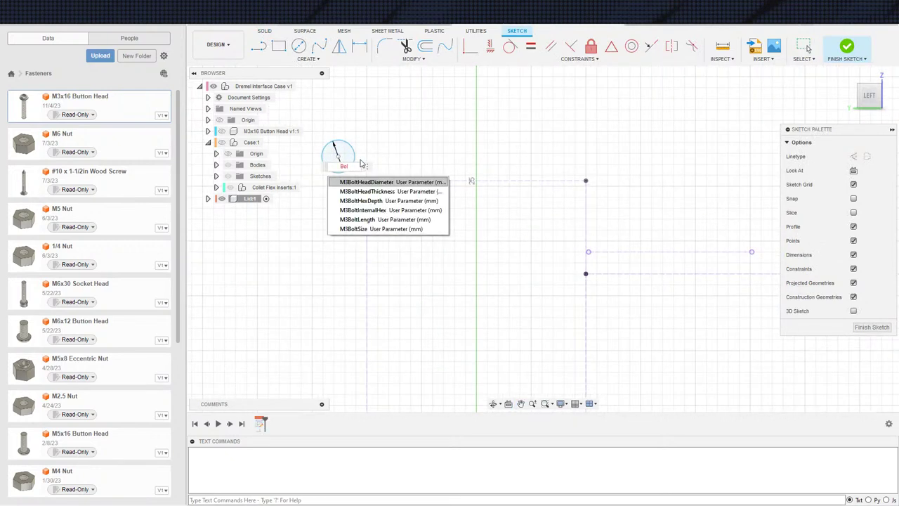
{"action": "key", "text": "Down"}
{"action": "key", "text": "Down"}
{"action": "key", "text": "Down"}
{"action": "key", "text": "Down"}
{"action": "key", "text": "Down"}
{"action": "key", "text": "Return"}
{"action": "key", "text": "Return"}
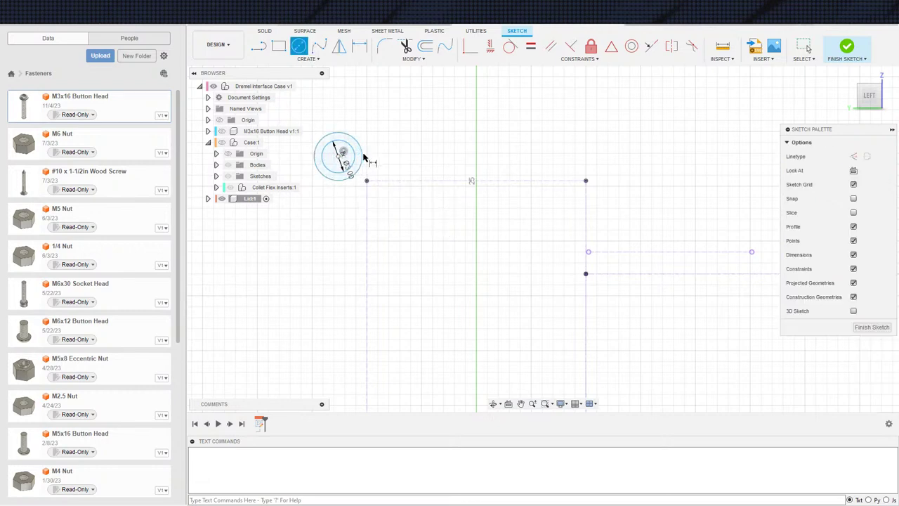
Step: Dimension the larger concentric circle's diameter with the M3BoltHeadDiameter parameter
{"action": "key", "text": "d"}
{"action": "left_click", "coordinate": [359, 155]}
{"action": "left_click", "coordinate": [367, 146]}
{"action": "type", "text": "M3"}
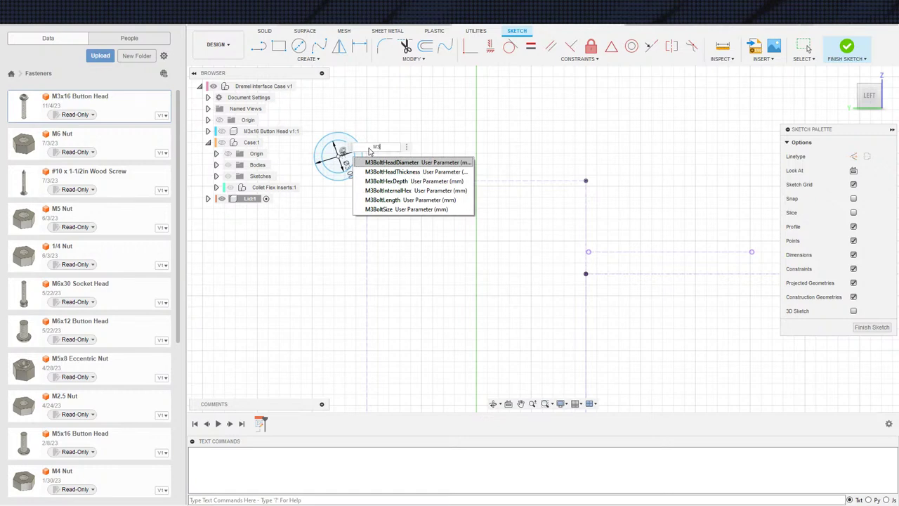
{"action": "key", "text": "Down"}
{"action": "key", "text": "Down"}
{"action": "key", "text": "Up"}
{"action": "key", "text": "Up"}
{"action": "key", "text": "Return"}
{"action": "key", "text": "Return"}
{"action": "scroll", "coordinate": [209, 219], "scroll_direction": "down", "scroll_amount": 3}
{"action": "mouse_move", "coordinate": [297, 219]}
{"action": "middle_mouse_down"}
{"action": "mouse_move", "coordinate": [345, 289]}
{"action": "mouse_move", "coordinate": [355, 284]}
{"action": "middle_mouse_up"}
{"action": "scroll", "coordinate": [354, 285], "scroll_direction": "up", "scroll_amount": 3}
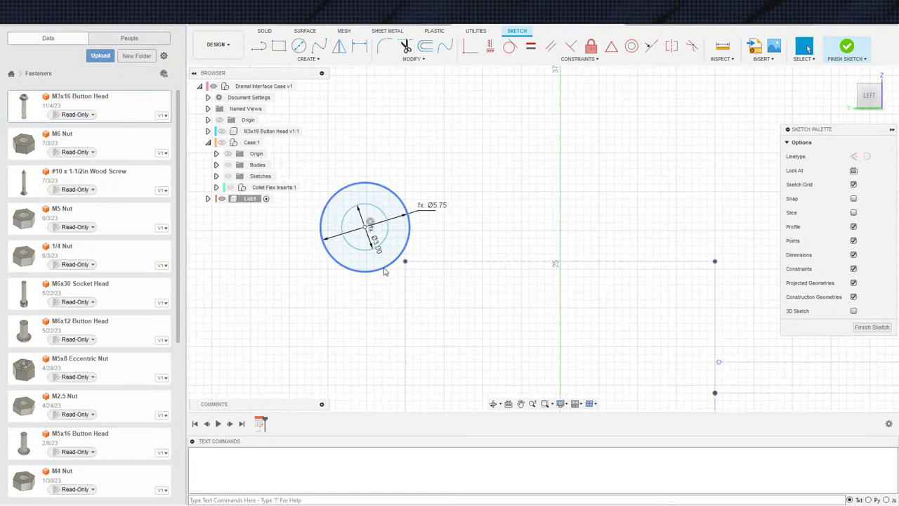
Step: Constrain the bolt head circle tangent to the horizontal projected edge line of the case
{"action": "left_click", "coordinate": [385, 272]}
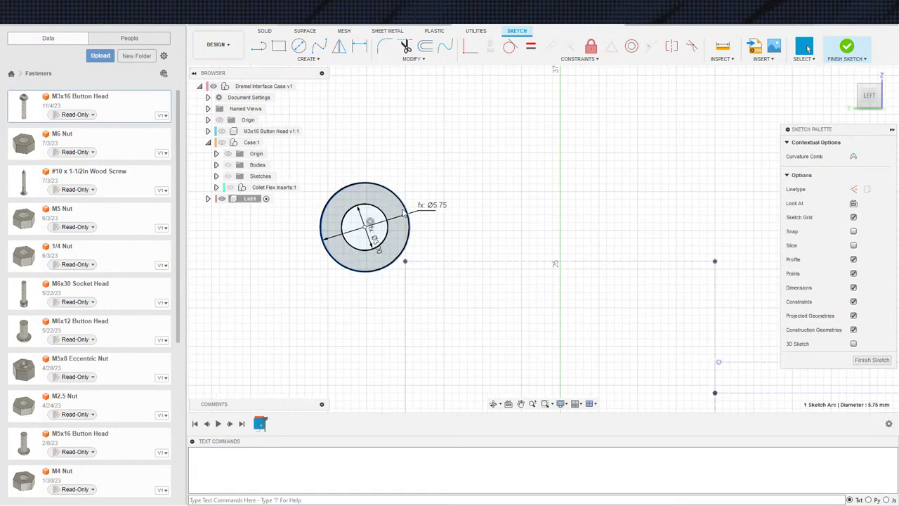
{"action": "left_click", "coordinate": [511, 46]}
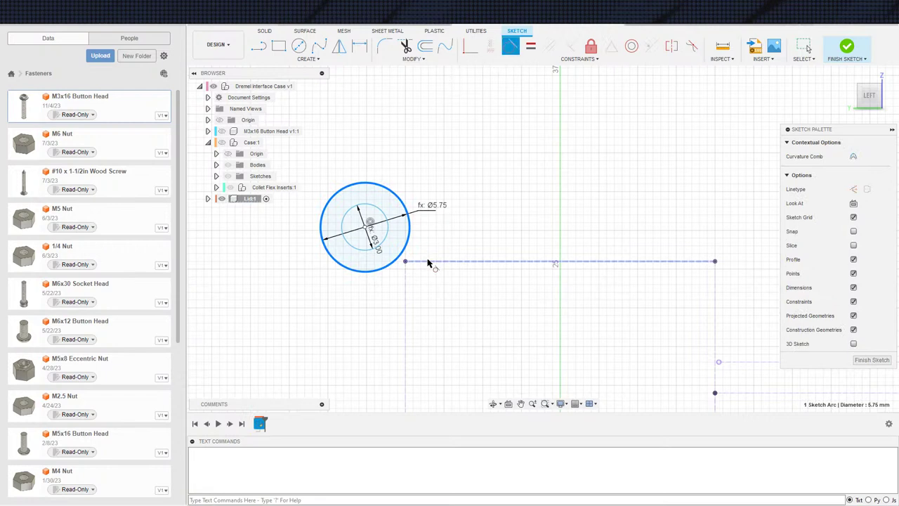
{"action": "left_click", "coordinate": [427, 263]}
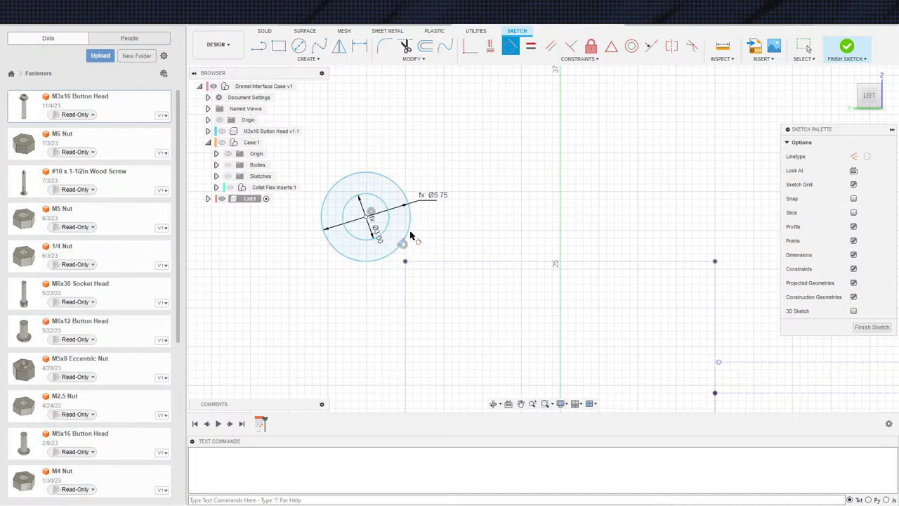
{"action": "key", "text": "Escape"}
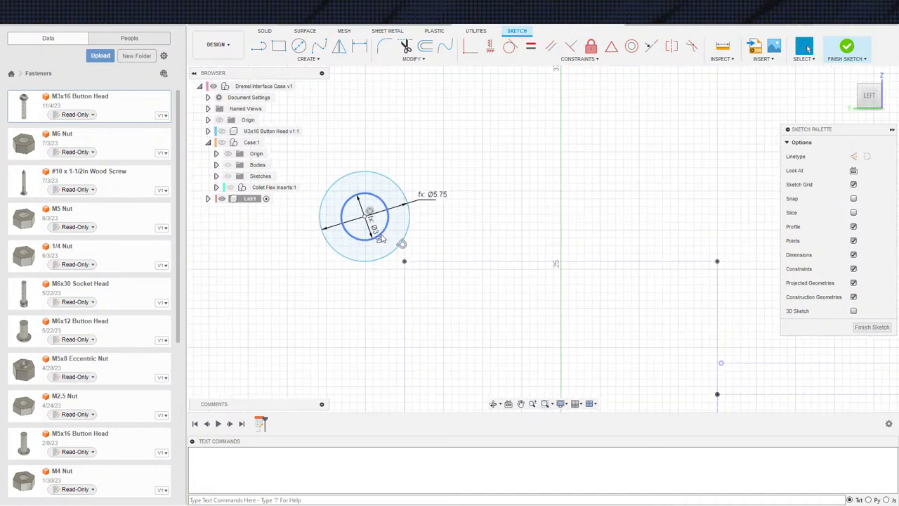
{"action": "key", "text": "d"}
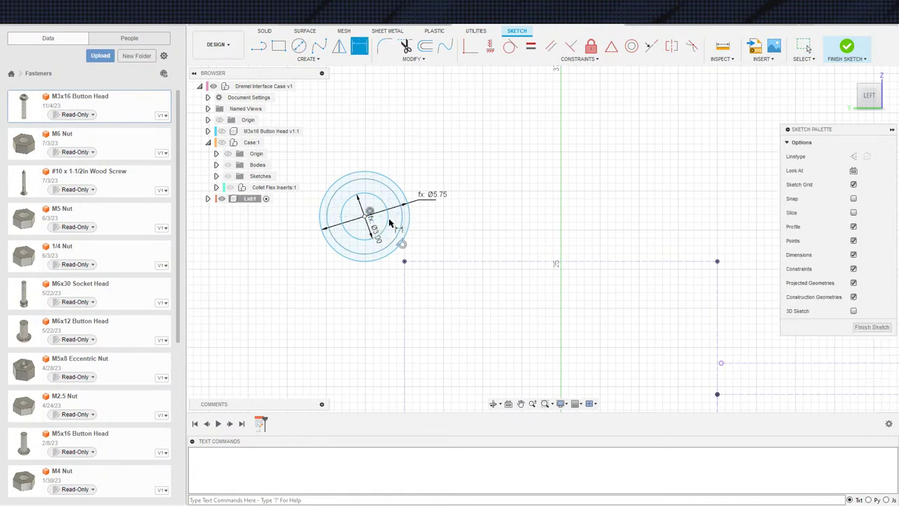
{"action": "key", "text": "Escape"}
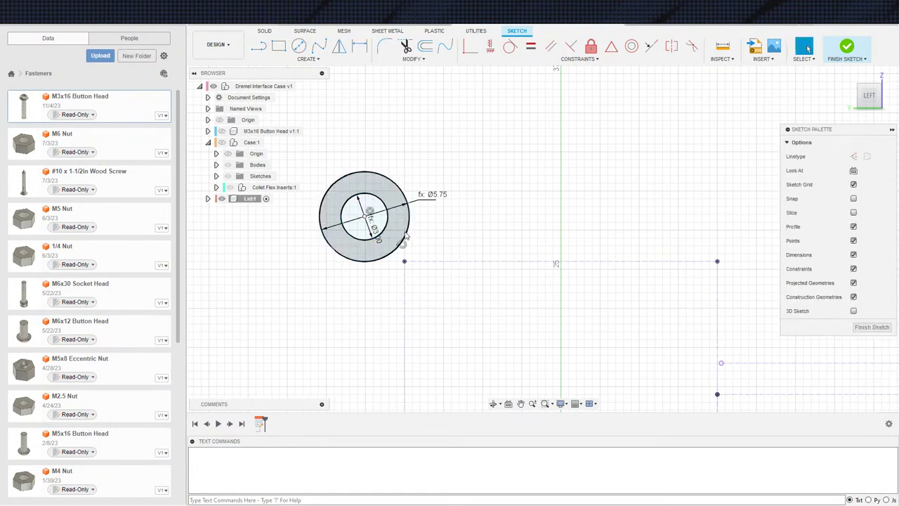
Step: Draw an outer circle concentric with the bolt circles and dimension it 3 mm outside the bolt head circle
{"action": "key", "text": "c"}
{"action": "left_click", "coordinate": [365, 217]}
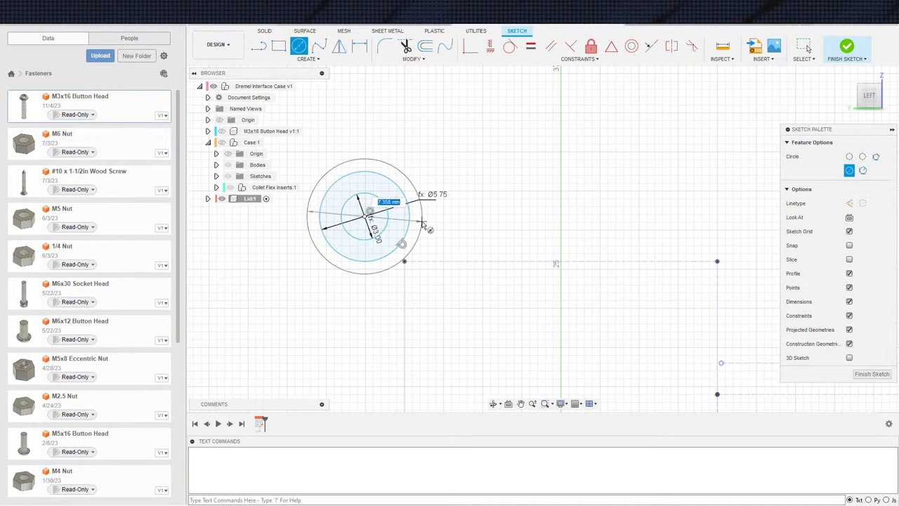
{"action": "left_click", "coordinate": [421, 225]}
{"action": "key", "text": "d"}
{"action": "left_click", "coordinate": [409, 228]}
{"action": "left_click", "coordinate": [420, 232]}
{"action": "left_click", "coordinate": [436, 220]}
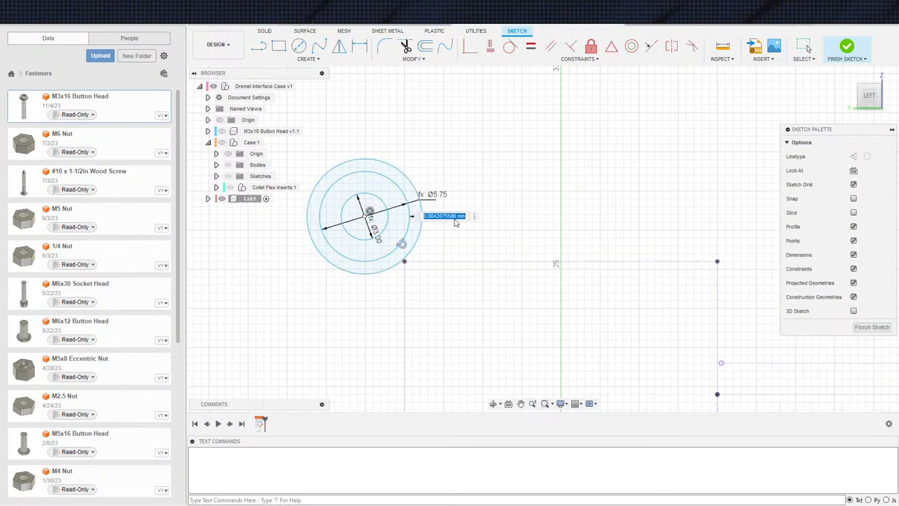
{"action": "type", "text": "3"}
{"action": "key", "text": "Return"}
{"action": "key", "text": "Escape"}
{"action": "scroll", "coordinate": [431, 286], "scroll_direction": "down", "scroll_amount": 2}
{"action": "middle_click_drag", "start_coordinate": [444, 275], "coordinate": [460, 326]}
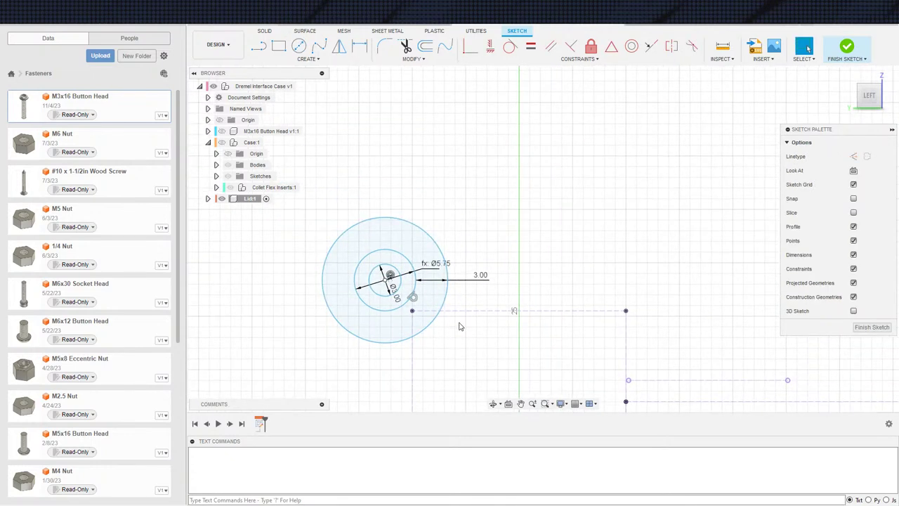
Step: Constrain the bolt head circle tangent to the vertical projected edge line of the case
{"action": "mouse_move", "coordinate": [447, 299]}
{"action": "left_mouse_down"}
{"action": "mouse_move", "coordinate": [433, 287]}
{"action": "mouse_move", "coordinate": [442, 288]}
{"action": "left_mouse_up"}
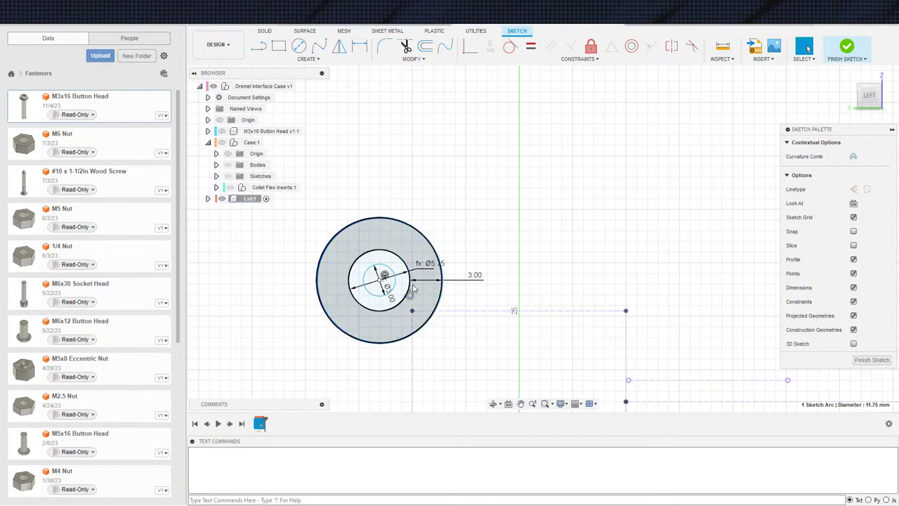
{"action": "left_click", "coordinate": [411, 287]}
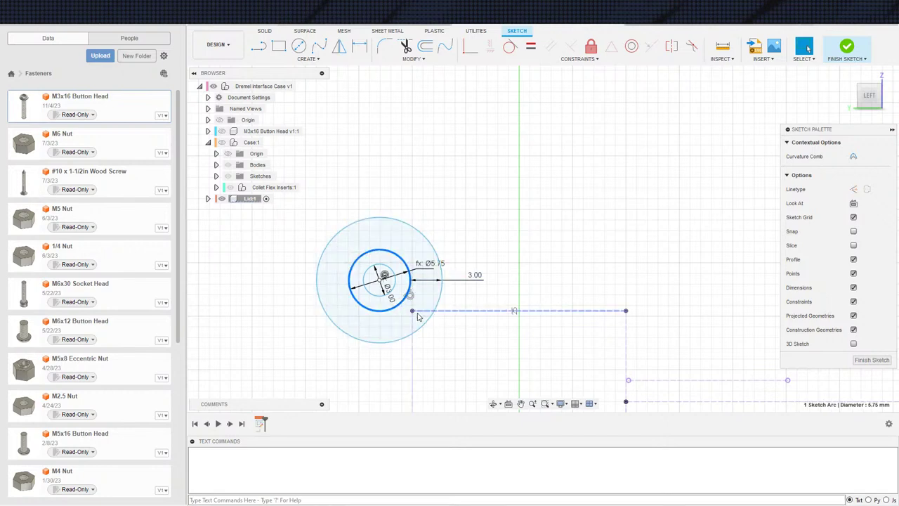
{"action": "left_click", "coordinate": [510, 46]}
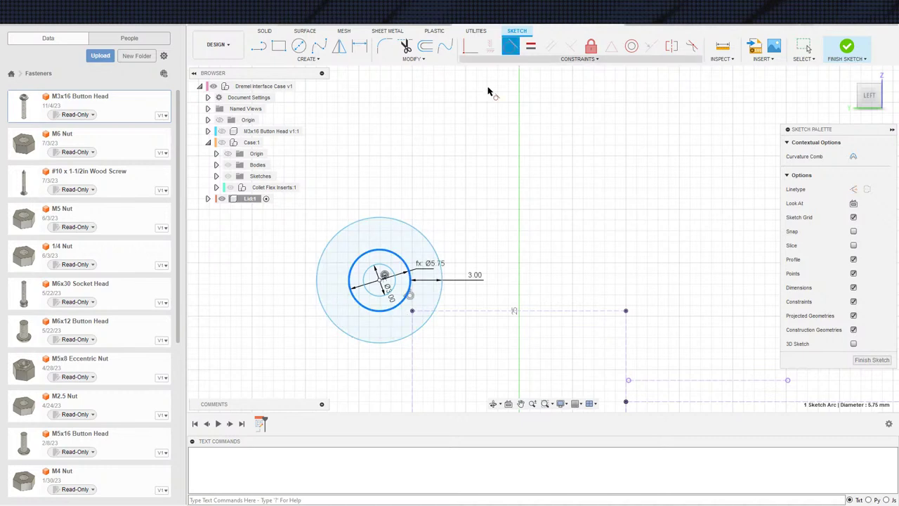
{"action": "left_click", "coordinate": [417, 329]}
{"action": "scroll", "coordinate": [419, 368], "scroll_direction": "down", "scroll_amount": 3}
{"action": "key", "text": "Escape"}
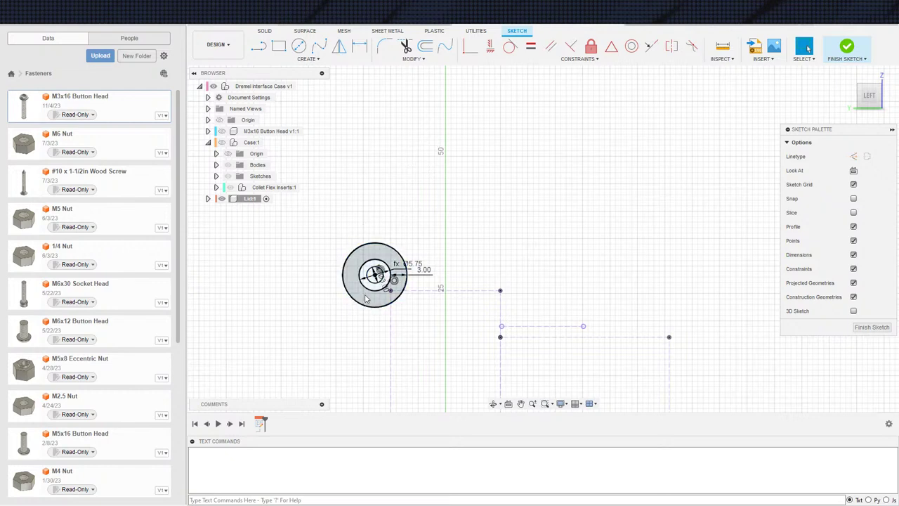
Step: Draw an extra concentric circle between the bolt head circle and the outer circle, and try to dimension it from the bolt hole circle
{"action": "scroll", "coordinate": [369, 300], "scroll_direction": "up", "scroll_amount": 2}
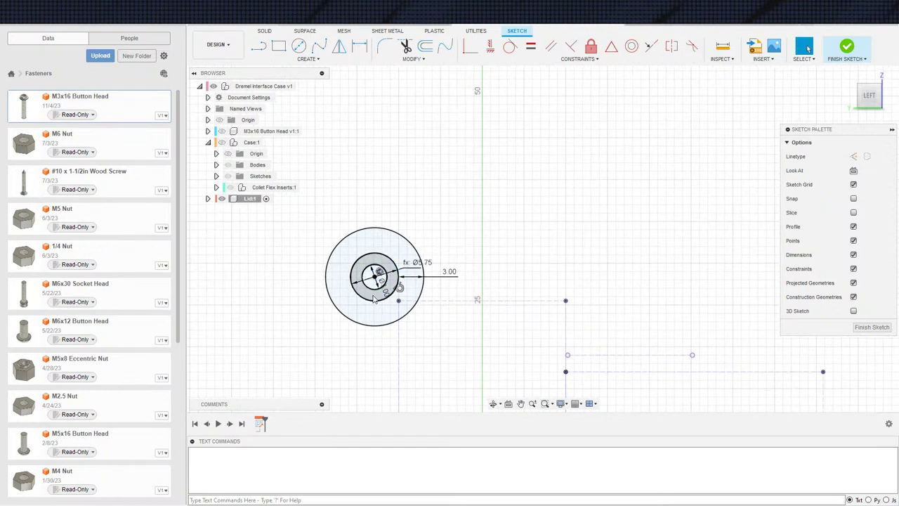
{"action": "key", "text": "c"}
{"action": "left_click", "coordinate": [374, 277]}
{"action": "left_click", "coordinate": [408, 279]}
{"action": "key", "text": "d"}
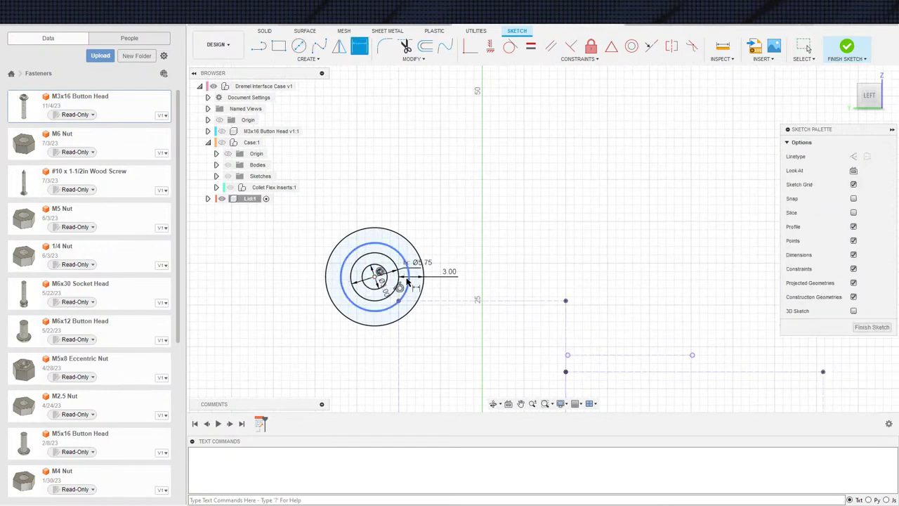
{"action": "left_click", "coordinate": [409, 285]}
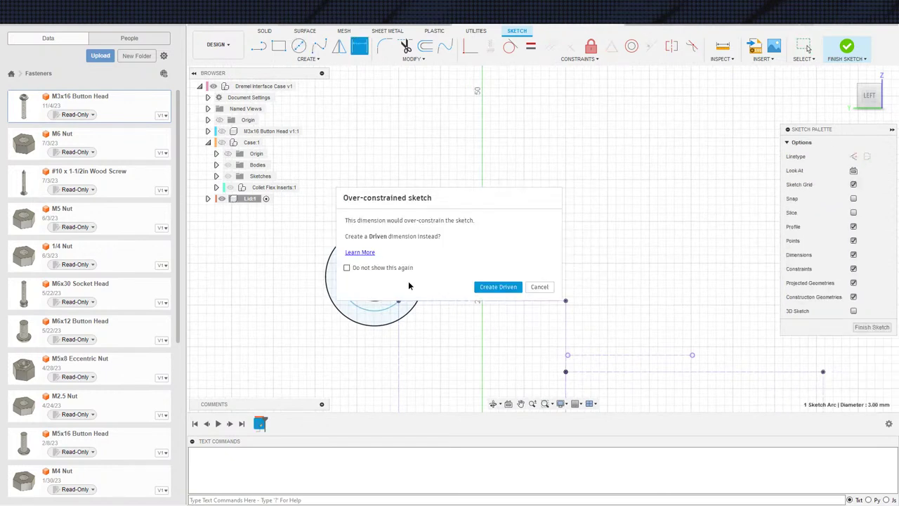
{"action": "key", "text": "Escape"}
{"action": "scroll", "coordinate": [401, 283], "scroll_direction": "up", "scroll_amount": 2}
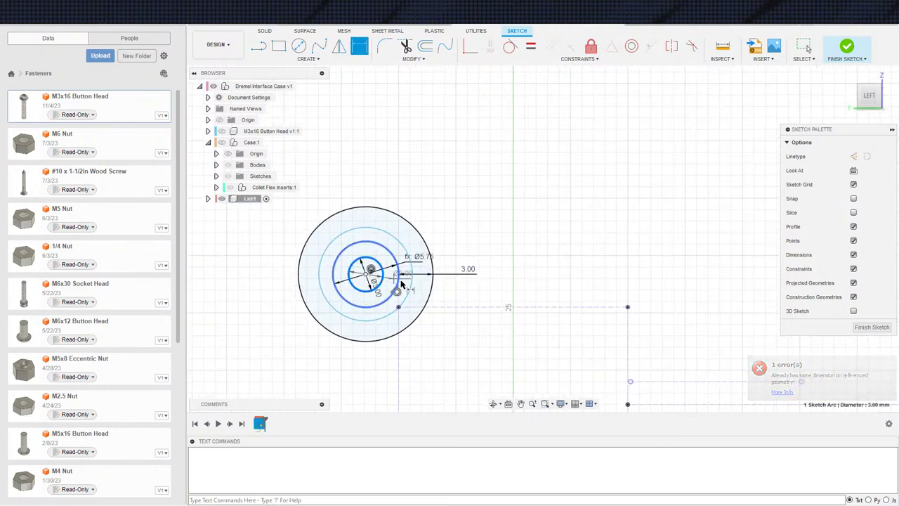
{"action": "key", "text": "Escape"}
{"action": "scroll", "coordinate": [389, 359], "scroll_direction": "down", "scroll_amount": 3}
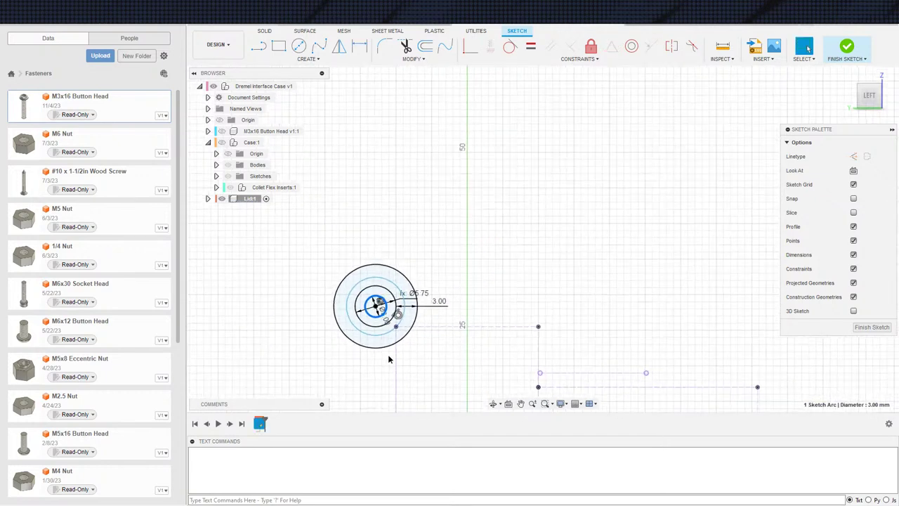
{"action": "right_click", "coordinate": [389, 359]}
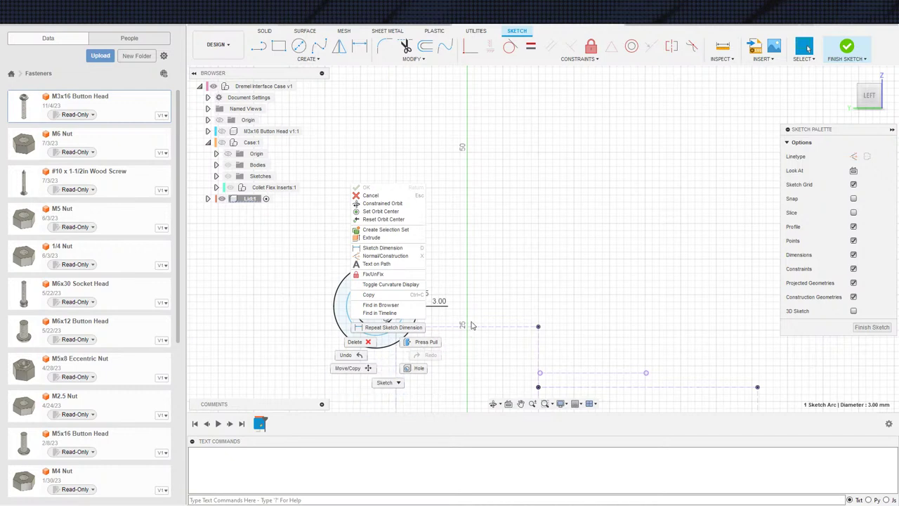
{"action": "scroll", "coordinate": [465, 365], "scroll_direction": "down", "scroll_amount": 1}
{"action": "key", "text": "Escape"}
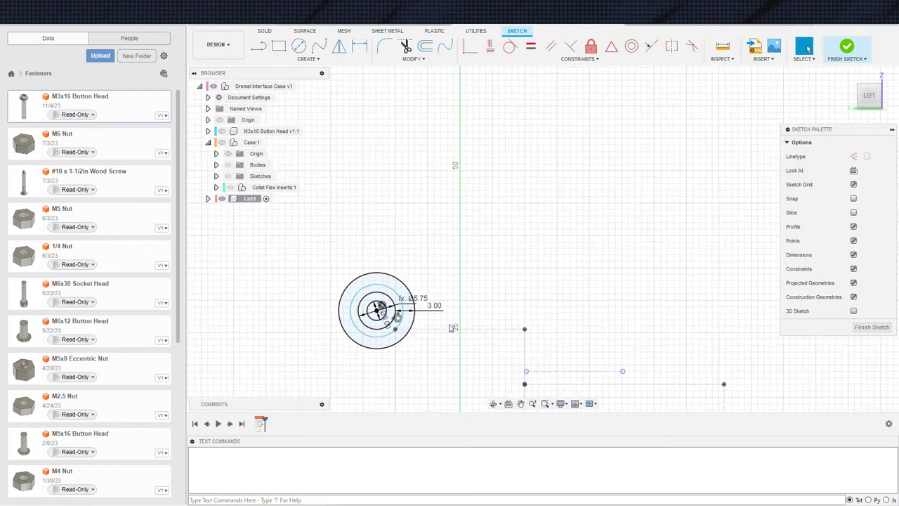
Step: Delete the extra concentric circle between the bolt head circle and the outer circle
{"action": "left_click", "coordinate": [404, 318]}
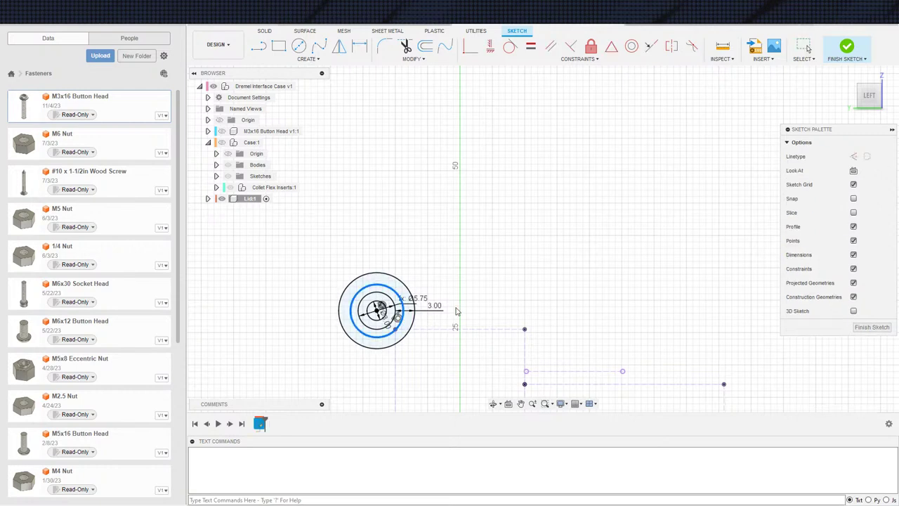
{"action": "left_click", "coordinate": [456, 311]}
{"action": "scroll", "coordinate": [410, 314], "scroll_direction": "up", "scroll_amount": 3}
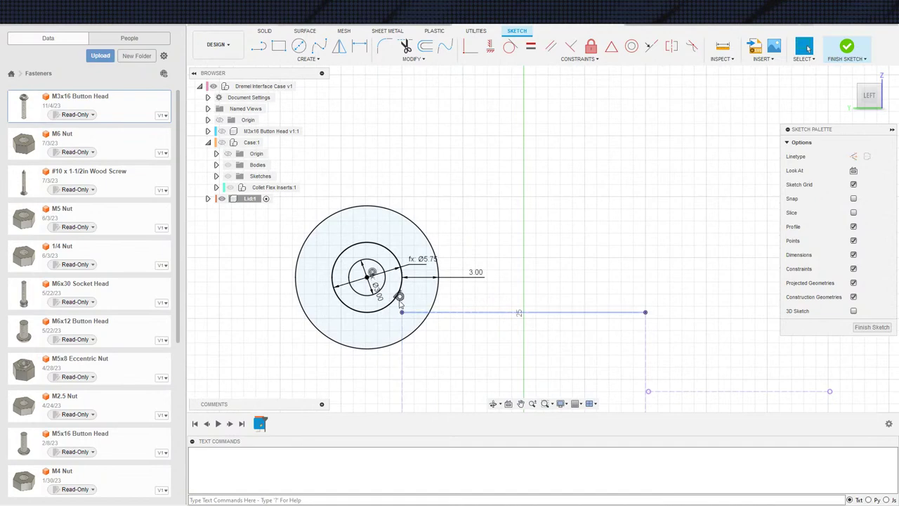
Step: Delete the tangent constraint between the bolt head circle and the horizontal projected edge line
{"action": "scroll", "coordinate": [437, 361], "scroll_direction": "down", "scroll_amount": 2}
{"action": "scroll", "coordinate": [437, 359], "scroll_direction": "up", "scroll_amount": 5}
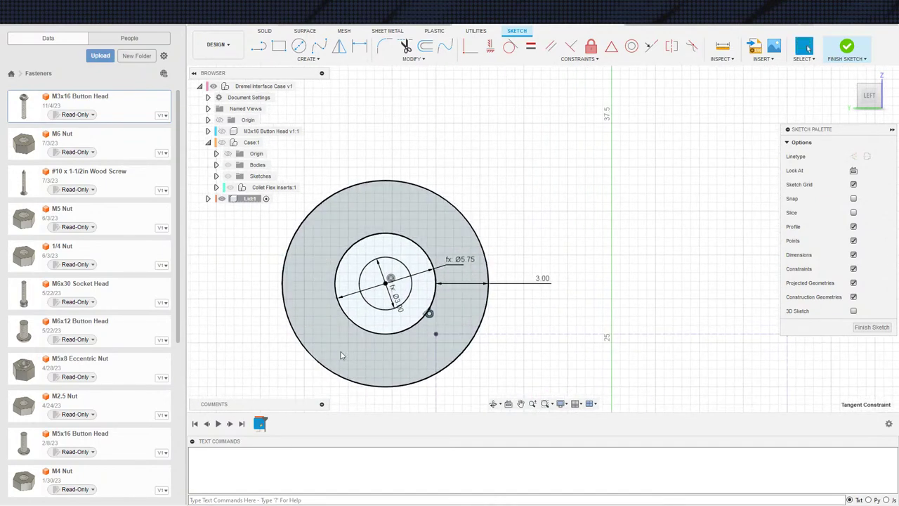
{"action": "scroll", "coordinate": [308, 372], "scroll_direction": "down", "scroll_amount": 2}
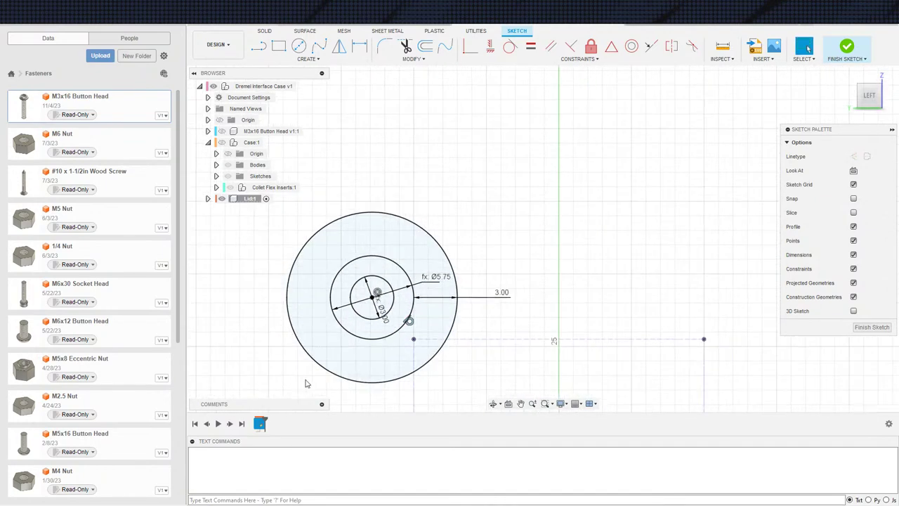
{"action": "left_click", "coordinate": [415, 325]}
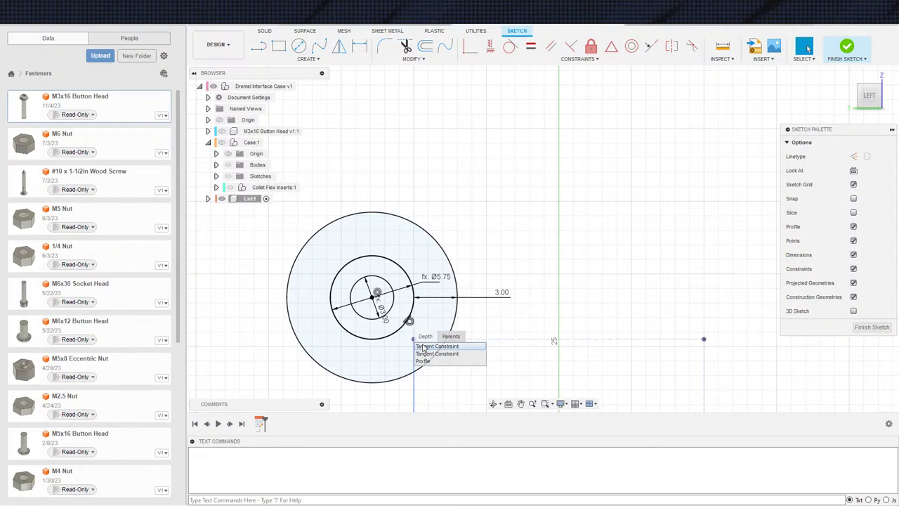
{"action": "left_click_drag", "start_coordinate": [425, 349], "coordinate": [425, 361]}
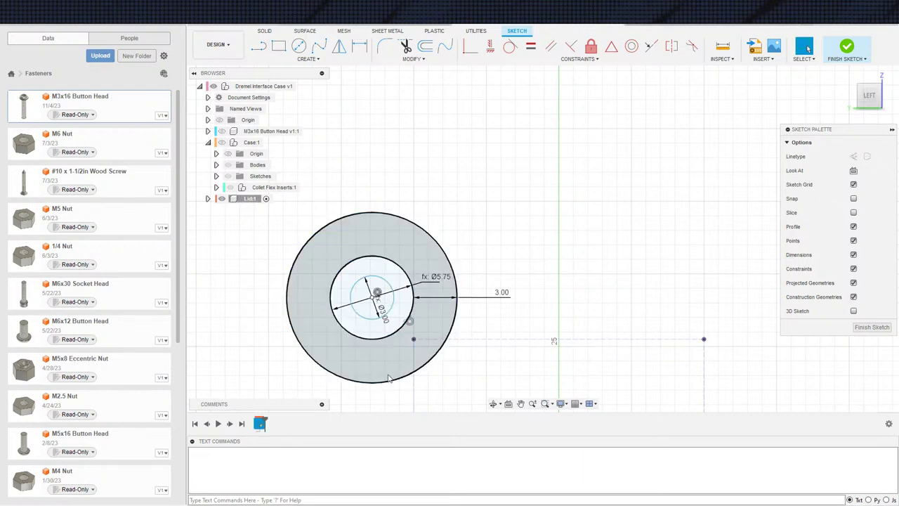
Step: Raise the outer circle and constrain it tangent to the horizontal projected edge line of the case
{"action": "left_click_drag", "start_coordinate": [386, 382], "coordinate": [392, 340]}
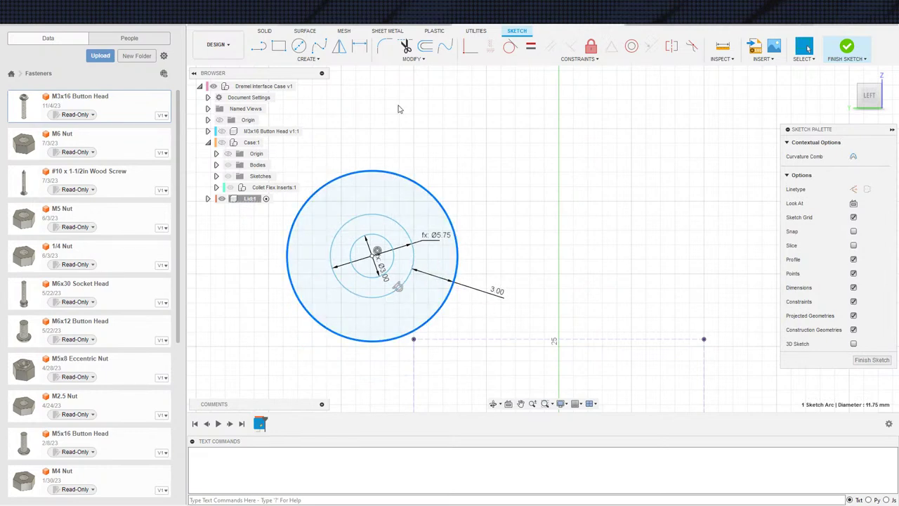
{"action": "left_click", "coordinate": [510, 45]}
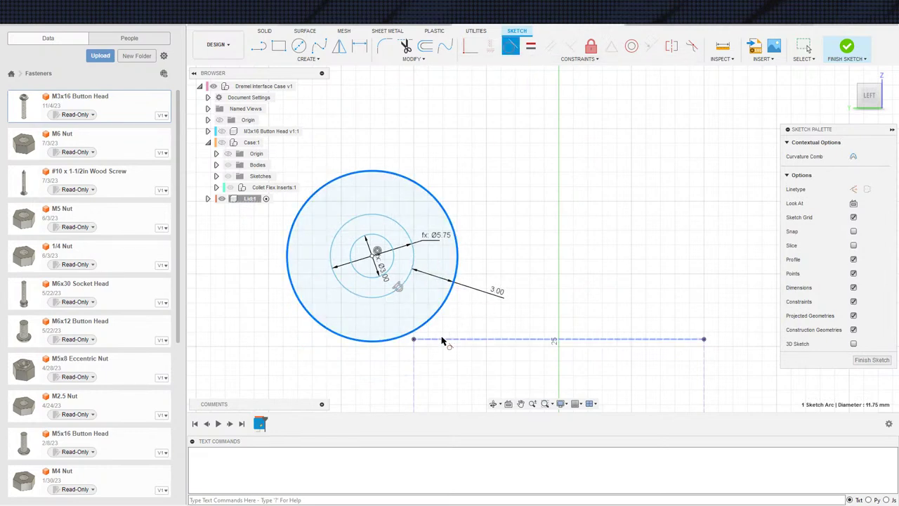
{"action": "left_click", "coordinate": [442, 340]}
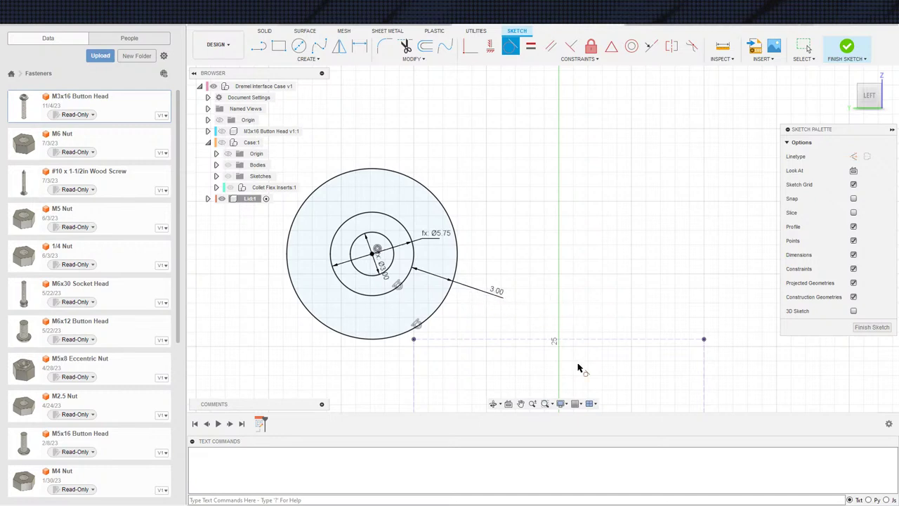
{"action": "key", "text": "Escape"}
Step: Replace the outer circle's offset dimension with one of 3 mm measured from the small bolt hole circle
{"action": "left_click", "coordinate": [487, 295]}
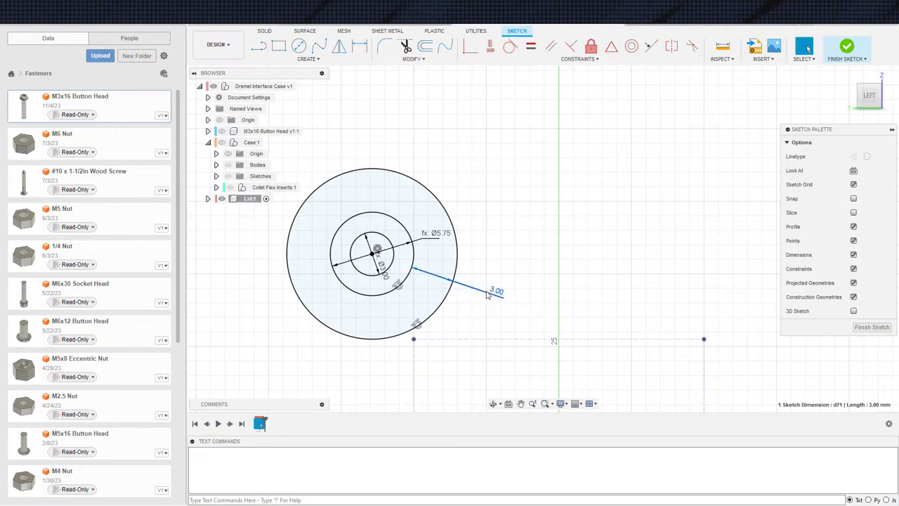
{"action": "key", "text": "Delete"}
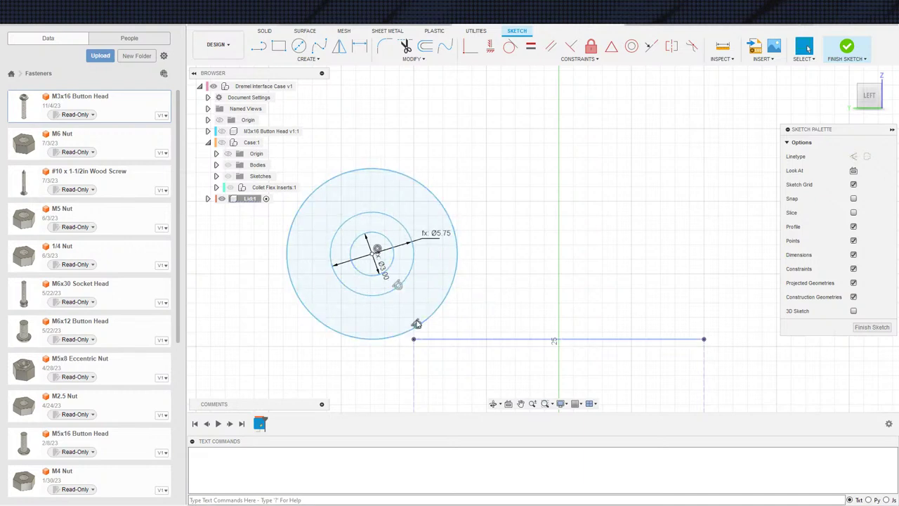
{"action": "key", "text": "d"}
{"action": "left_click", "coordinate": [422, 324]}
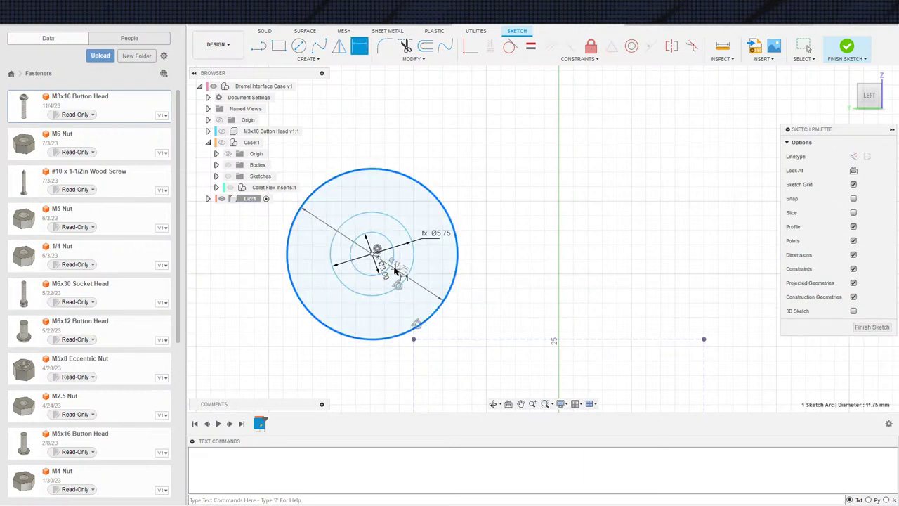
{"action": "left_click", "coordinate": [389, 270]}
{"action": "left_click", "coordinate": [417, 284]}
{"action": "type", "text": "3"}
{"action": "key", "text": "Return"}
{"action": "key", "text": "Escape"}
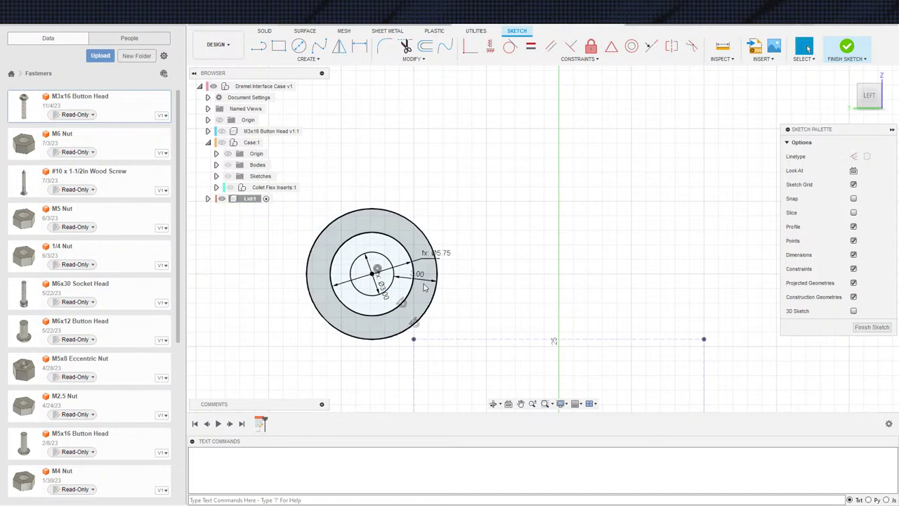
Step: Delete the tangent constraint between the outer circle and the horizontal projected edge line
{"action": "scroll", "coordinate": [434, 355], "scroll_direction": "up", "scroll_amount": 2}
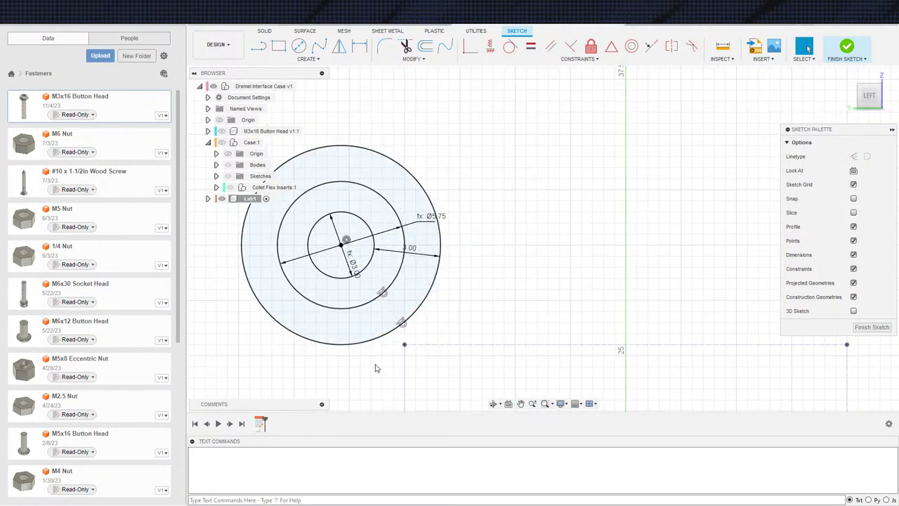
{"action": "left_click", "coordinate": [402, 324]}
{"action": "left_click", "coordinate": [385, 296]}
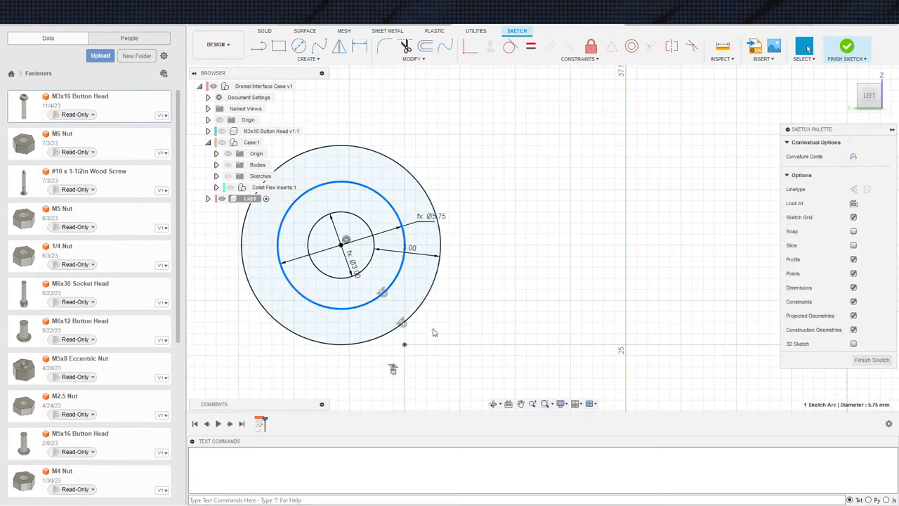
{"action": "left_click", "coordinate": [406, 326]}
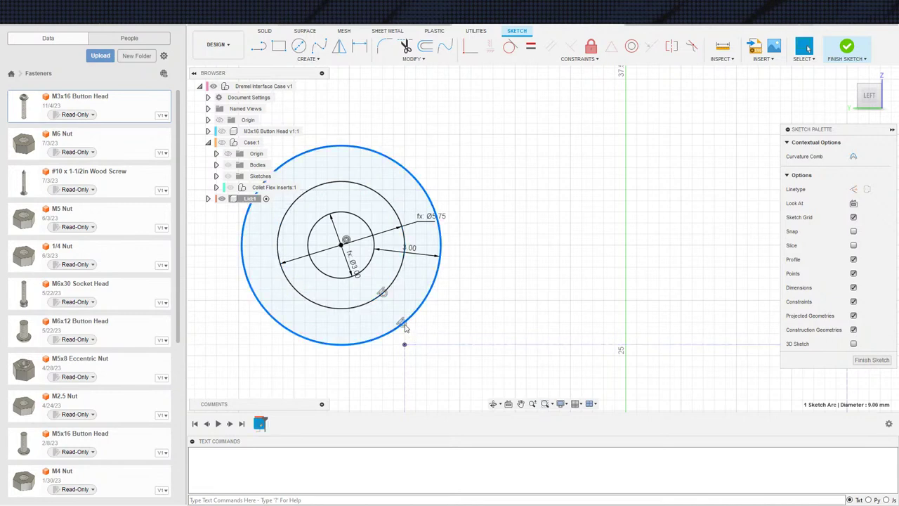
{"action": "left_click", "coordinate": [405, 329]}
{"action": "key", "text": "Delete"}
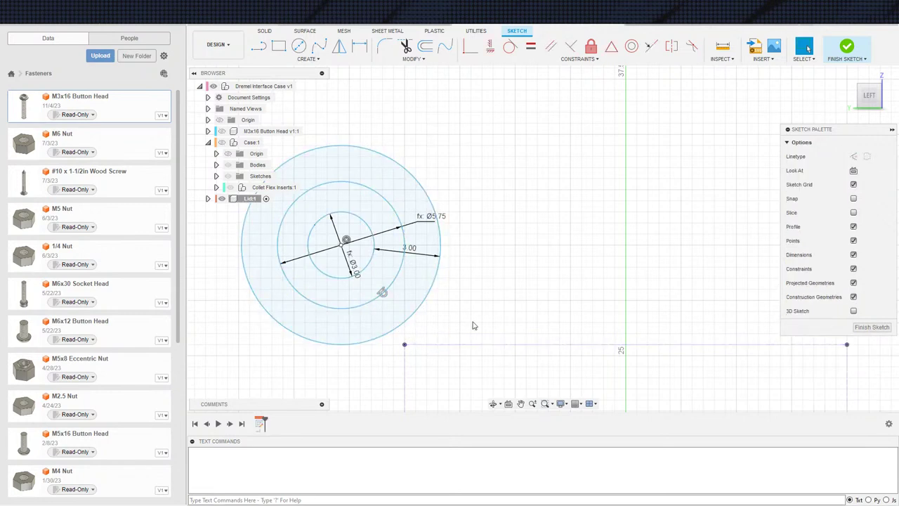
Step: Lower the concentric circles and constrain the bolt head circle tangent to the horizontal projected edge line of the case
{"action": "mouse_move", "coordinate": [346, 309]}
{"action": "left_mouse_down"}
{"action": "mouse_move", "coordinate": [338, 395]}
{"action": "mouse_move", "coordinate": [345, 348]}
{"action": "left_mouse_up"}
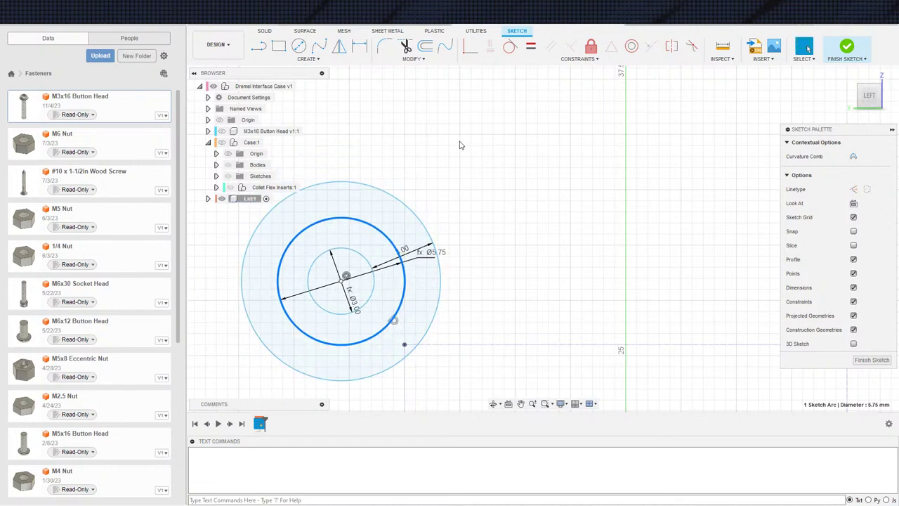
{"action": "left_click", "coordinate": [510, 50]}
{"action": "left_click", "coordinate": [442, 344]}
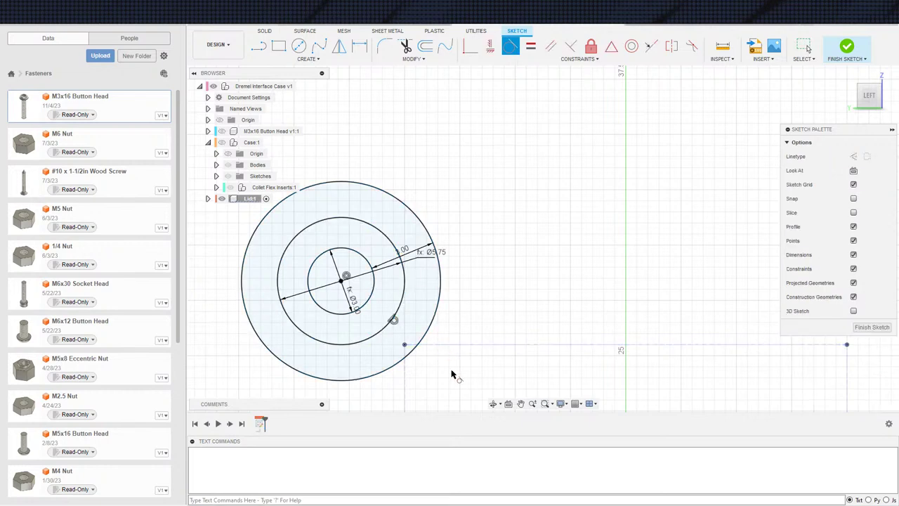
Step: Draw a horizontal line about 9.4 mm long from the outer circle, just above the horizontal projected edge line
{"action": "scroll", "coordinate": [427, 372], "scroll_direction": "up", "scroll_amount": 1}
{"action": "scroll", "coordinate": [500, 370], "scroll_direction": "down", "scroll_amount": 4}
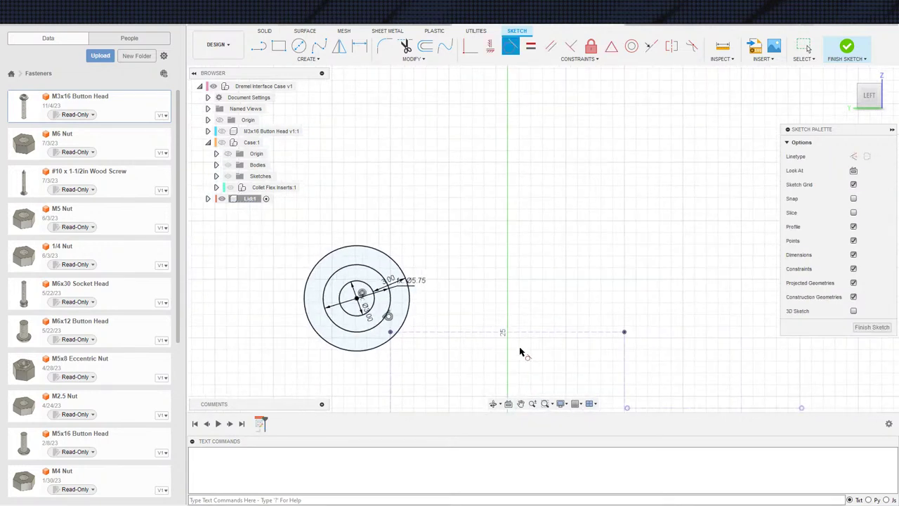
{"action": "key", "text": "s"}
{"action": "key", "text": "l"}
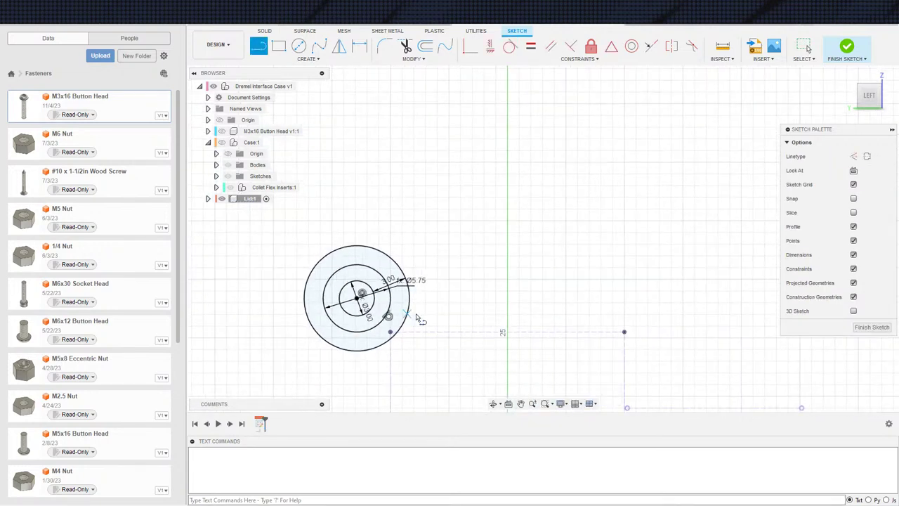
{"action": "left_click", "coordinate": [407, 315]}
{"action": "left_click", "coordinate": [517, 314]}
{"action": "key", "text": "Escape"}
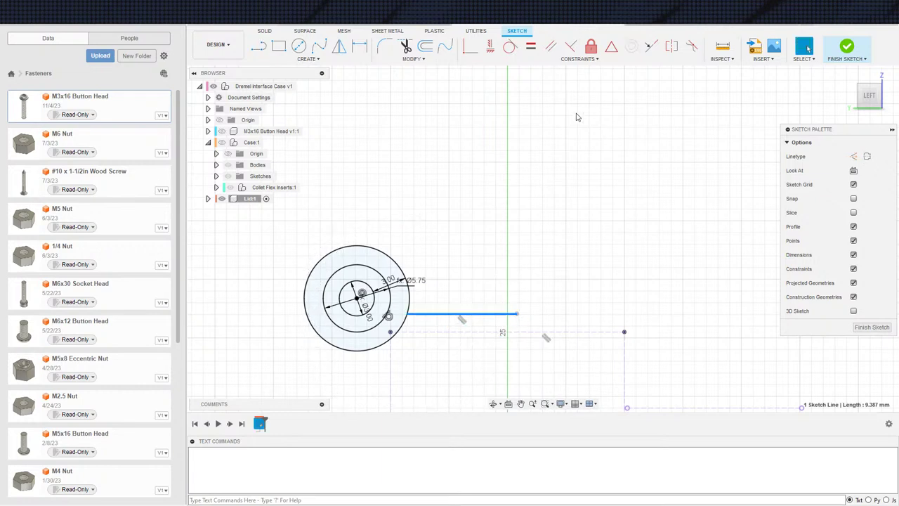
Step: Make the new line collinear with the horizontal projected edge line and stretch its free end past the edge's far corner
{"action": "left_click", "coordinate": [651, 46]}
{"action": "left_click", "coordinate": [475, 331]}
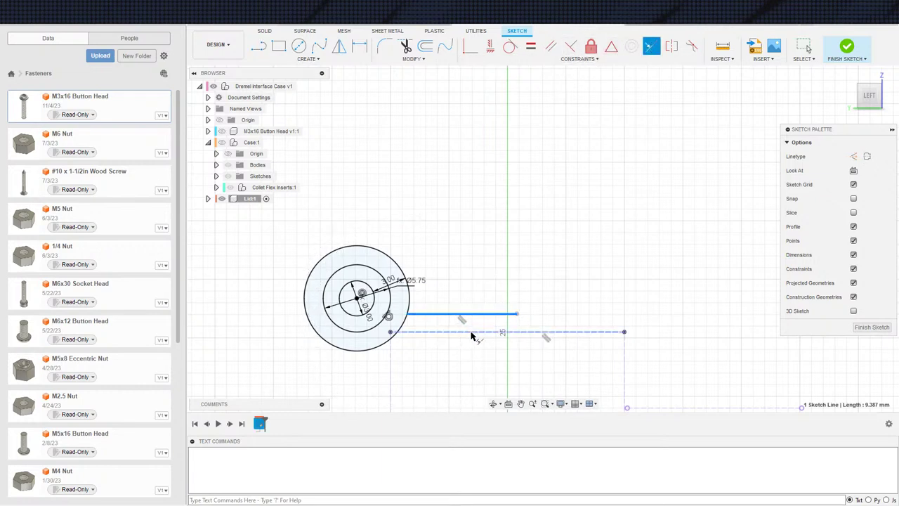
{"action": "left_click_drag", "start_coordinate": [518, 333], "coordinate": [651, 333]}
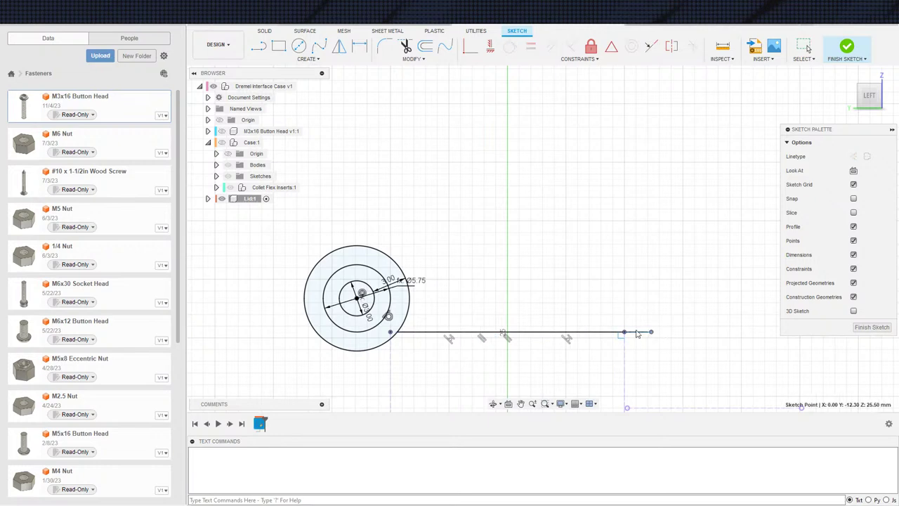
Step: Draw a vertical line about 3.5 mm long down from the line's free end and make it collinear with the vertical projected edge
{"action": "middle_click_drag", "start_coordinate": [651, 376], "coordinate": [625, 274]}
{"action": "left_click", "coordinate": [632, 271]}
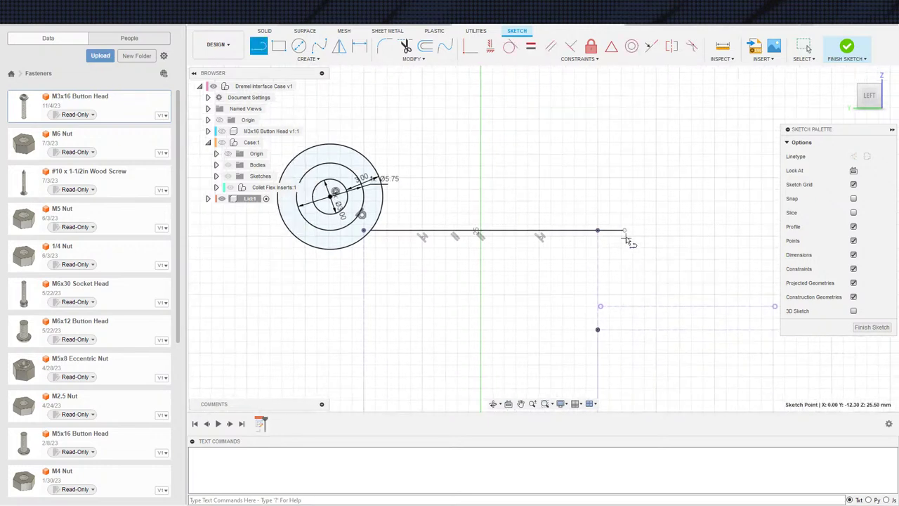
{"action": "left_click", "coordinate": [625, 229]}
{"action": "left_click", "coordinate": [624, 270]}
{"action": "key", "text": "Escape"}
{"action": "middle_click_drag", "start_coordinate": [627, 260], "coordinate": [534, 238]}
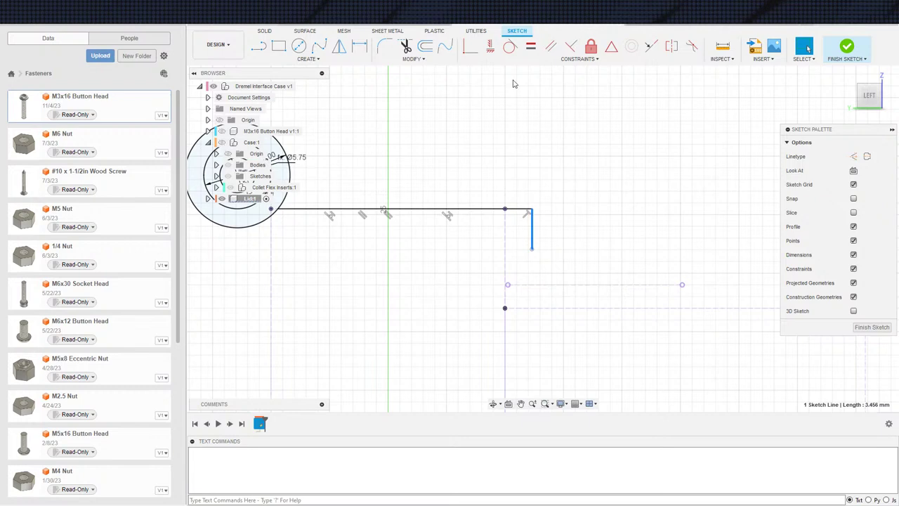
{"action": "left_click", "coordinate": [507, 267]}
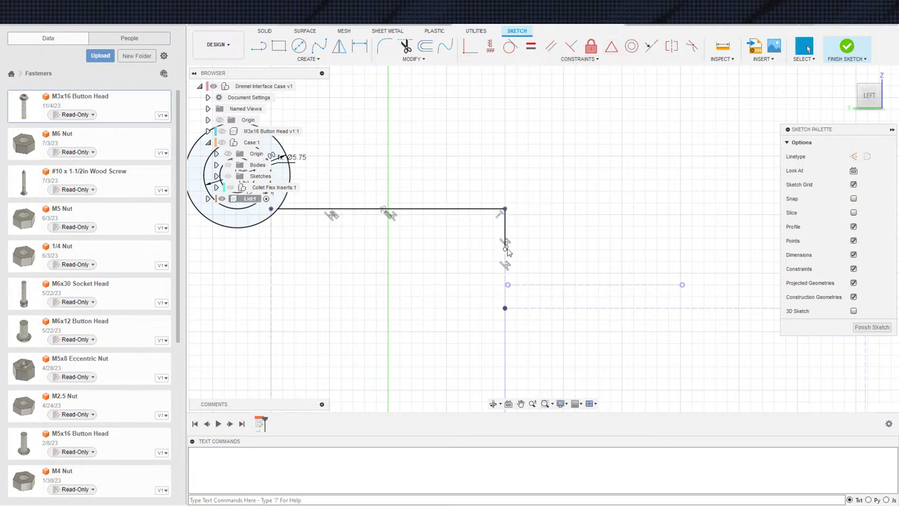
Step: Draw a line about 4.9 mm long from the vertical line's lower end and make it parallel to the nearest horizontal projected line below
{"action": "key", "text": "l"}
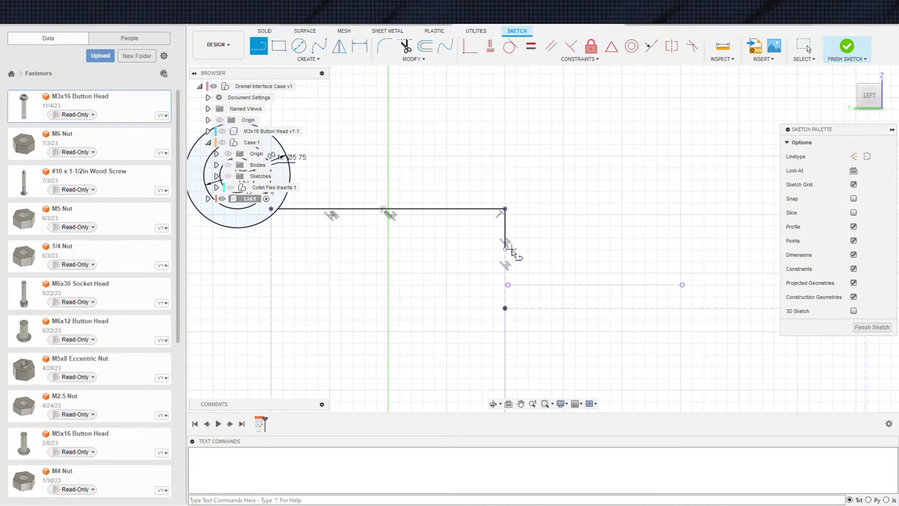
{"action": "left_click", "coordinate": [505, 248]}
{"action": "left_click", "coordinate": [562, 258]}
{"action": "key", "text": "Escape"}
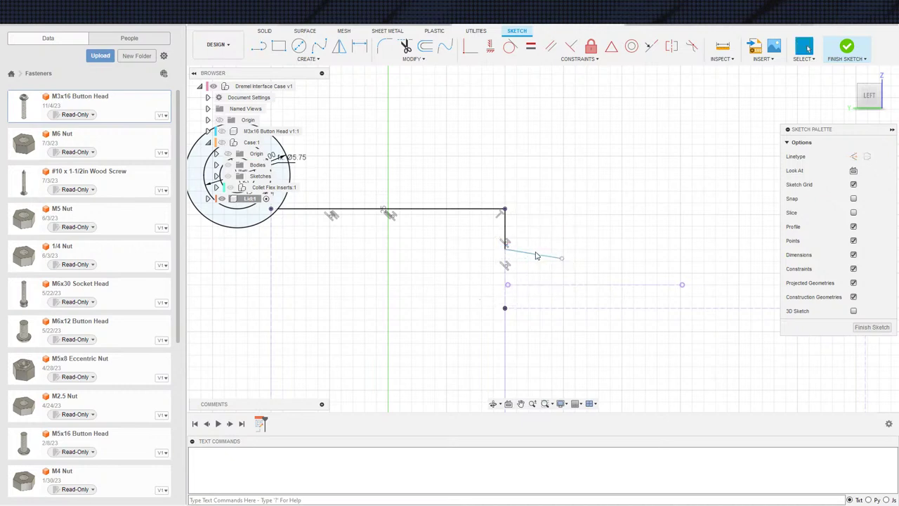
{"action": "left_click", "coordinate": [536, 255]}
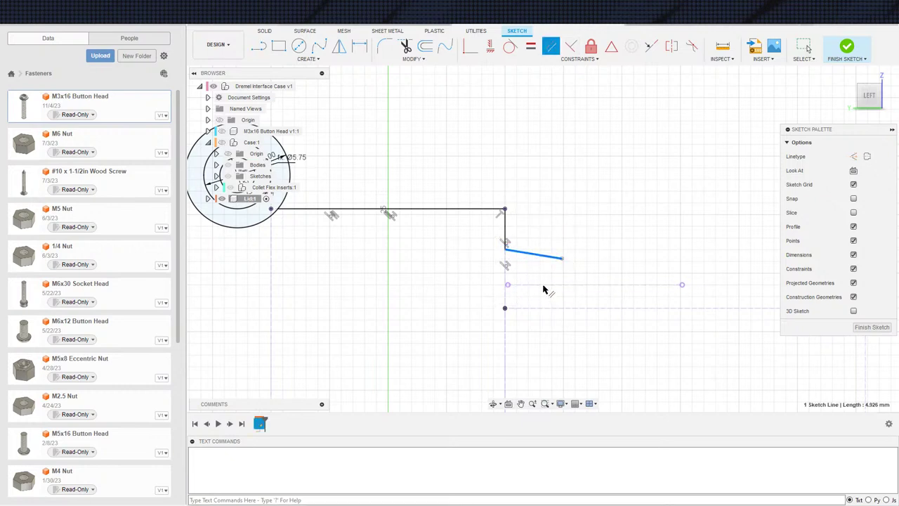
{"action": "left_click", "coordinate": [534, 286]}
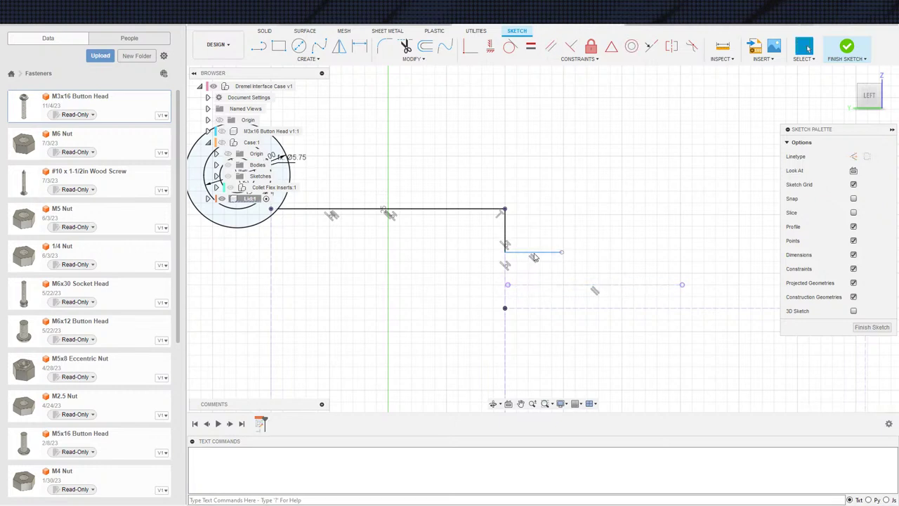
Step: Make the short line collinear with that projected line and extend its free end beyond the case's far vertical edge
{"action": "left_click", "coordinate": [534, 258]}
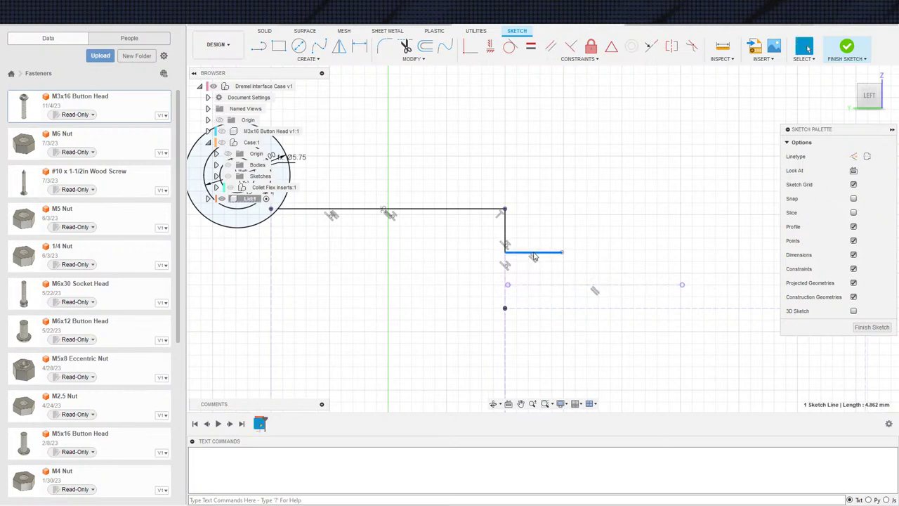
{"action": "left_click", "coordinate": [558, 285]}
{"action": "middle_click_drag", "start_coordinate": [742, 301], "coordinate": [506, 285]}
{"action": "scroll", "coordinate": [506, 285], "scroll_direction": "down", "scroll_amount": 2}
{"action": "key", "text": "Escape"}
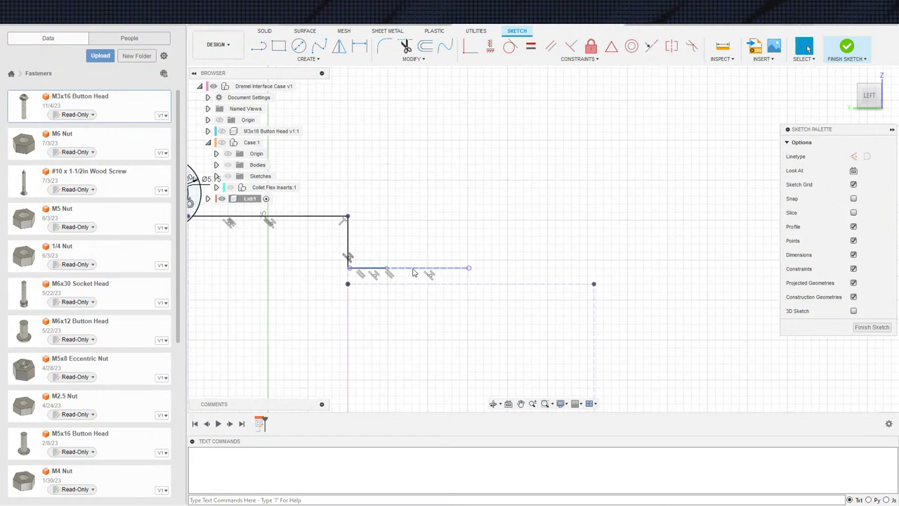
{"action": "left_click_drag", "start_coordinate": [386, 270], "coordinate": [615, 269]}
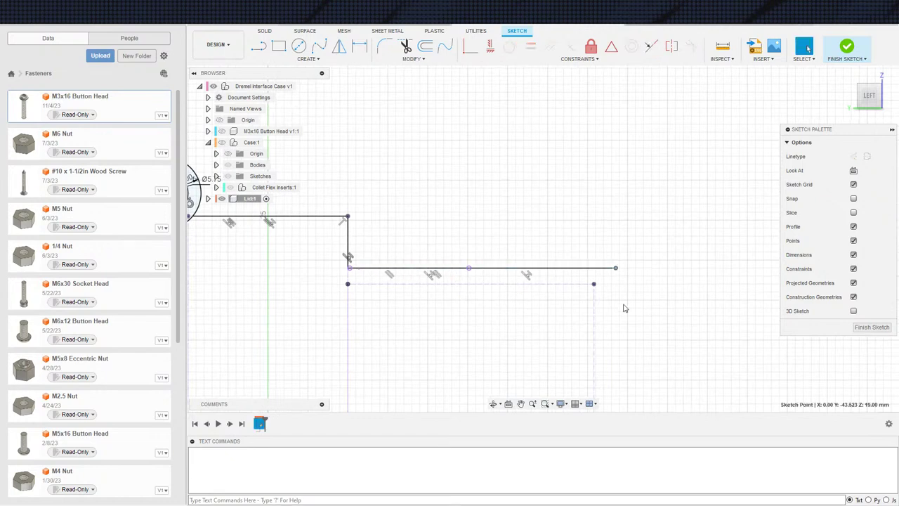
{"action": "mouse_move", "coordinate": [632, 314]}
{"action": "middle_mouse_down"}
{"action": "mouse_move", "coordinate": [610, 262]}
{"action": "mouse_move", "coordinate": [584, 291]}
{"action": "middle_mouse_up"}
{"action": "key", "text": "s"}
{"action": "left_click", "coordinate": [617, 280]}
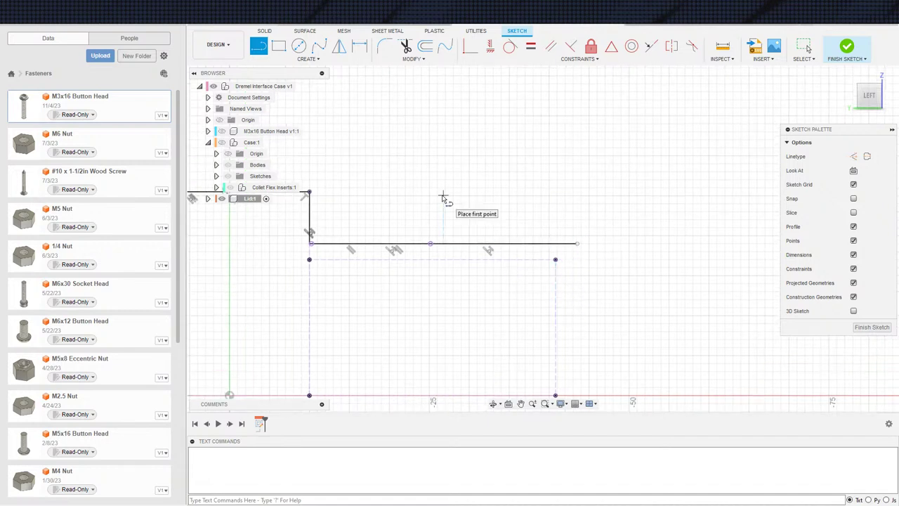
{"action": "mouse_move", "coordinate": [568, 215]}
{"action": "middle_mouse_down"}
{"action": "mouse_move", "coordinate": [526, 141]}
{"action": "mouse_move", "coordinate": [555, 151]}
{"action": "middle_mouse_up"}
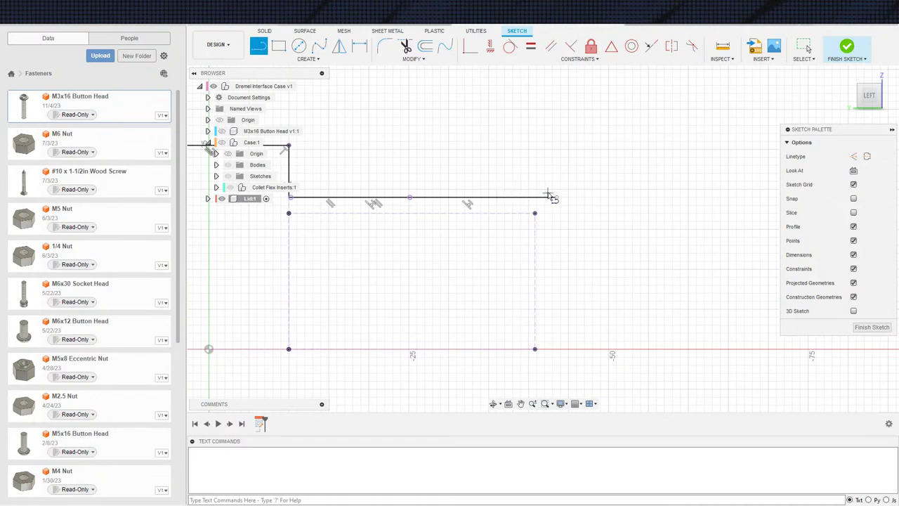
{"action": "middle_click_drag", "start_coordinate": [562, 184], "coordinate": [513, 223]}
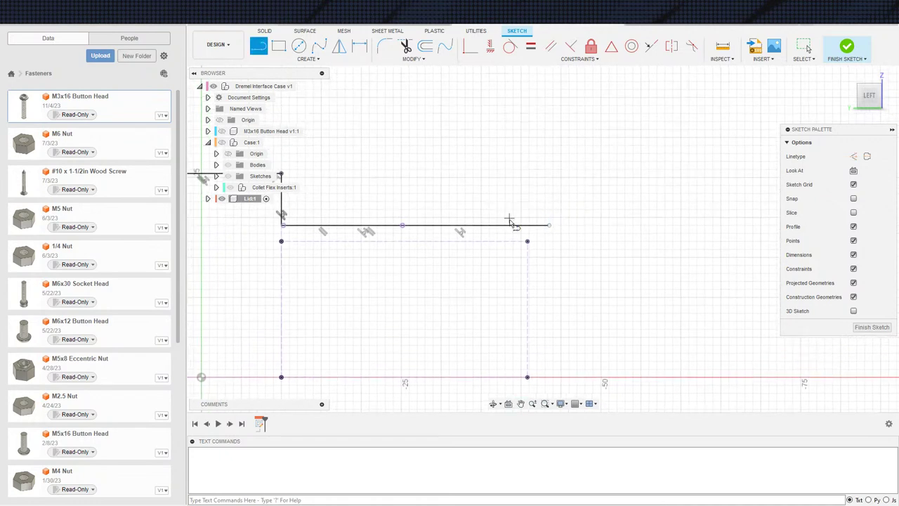
{"action": "mouse_move", "coordinate": [580, 222]}
{"action": "middle_mouse_down"}
{"action": "mouse_move", "coordinate": [491, 207]}
{"action": "mouse_move", "coordinate": [567, 238]}
{"action": "middle_mouse_up"}
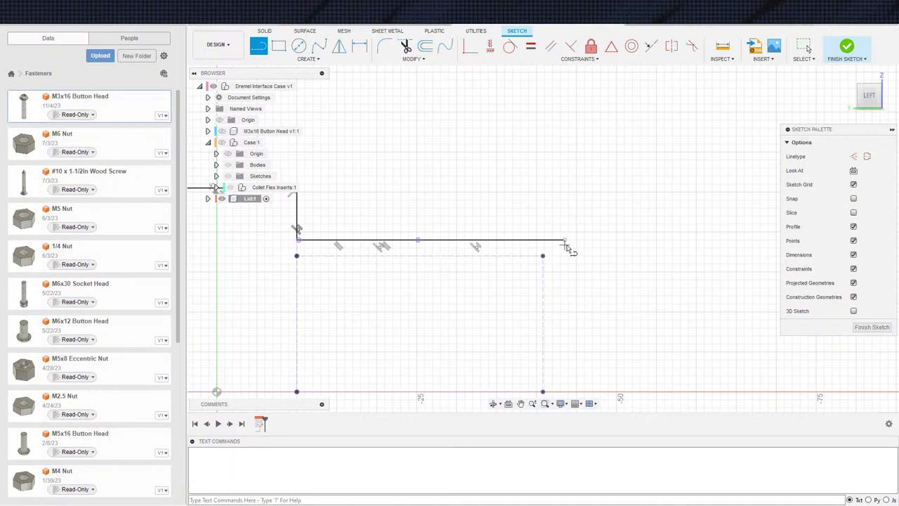
{"action": "key", "text": "Escape"}
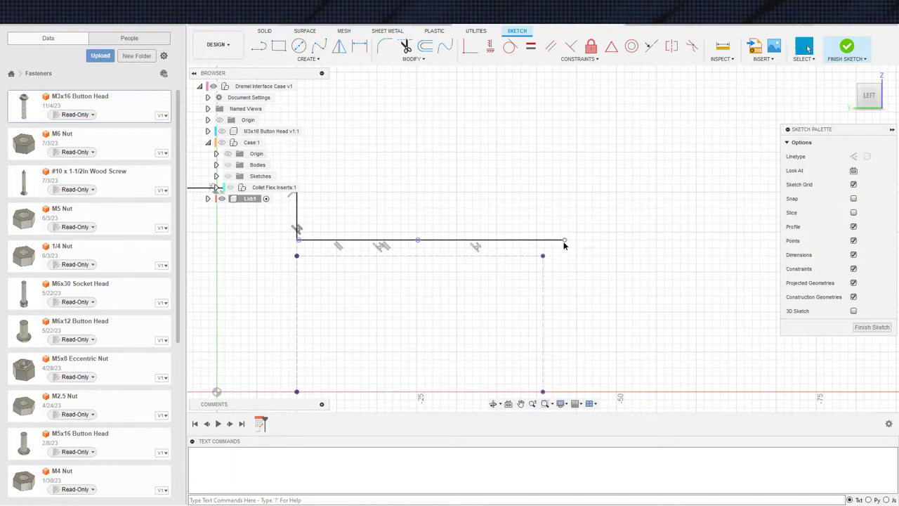
Step: Shorten the lower horizontal line and make its free endpoint coincident with the case's far vertical projected edge line
{"action": "left_click_drag", "start_coordinate": [564, 241], "coordinate": [539, 240]}
{"action": "left_click", "coordinate": [469, 46]}
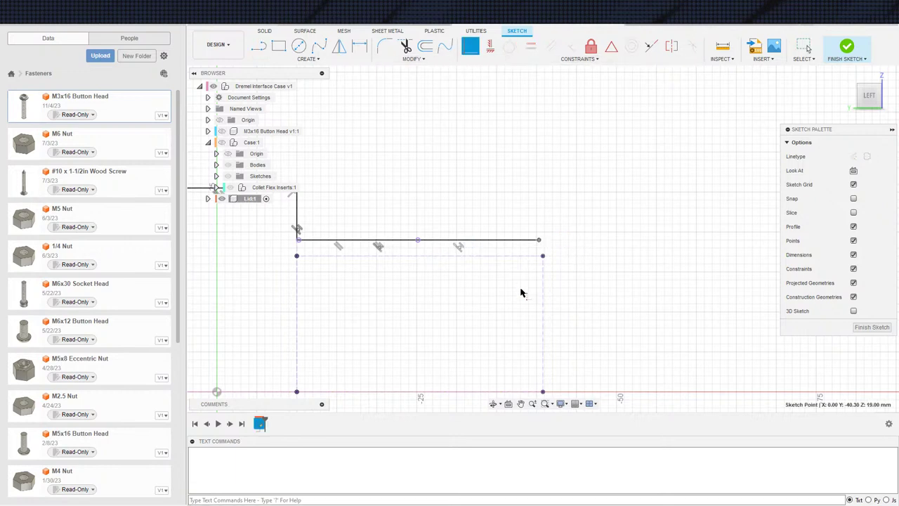
{"action": "left_click", "coordinate": [543, 285]}
{"action": "key", "text": "Escape"}
{"action": "scroll", "coordinate": [558, 271], "scroll_direction": "down", "scroll_amount": 1}
{"action": "middle_click_drag", "start_coordinate": [559, 272], "coordinate": [570, 306]}
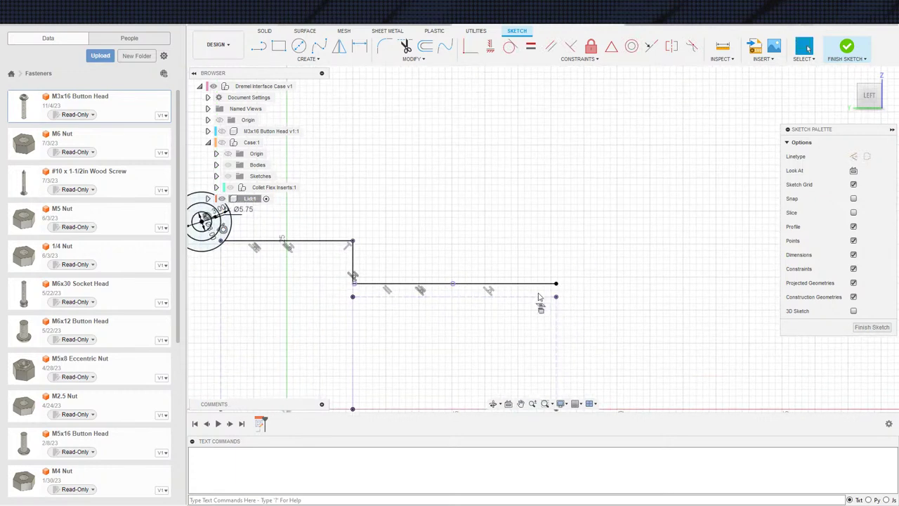
{"action": "left_click", "coordinate": [531, 287]}
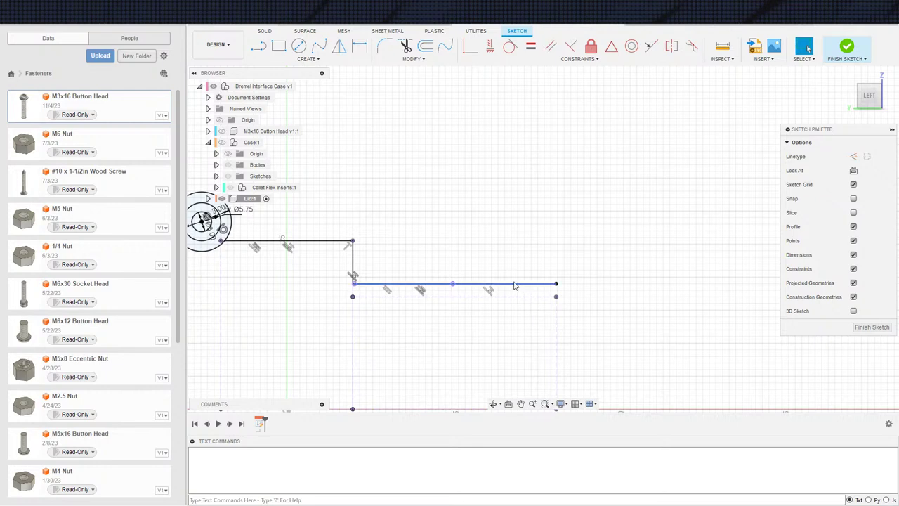
{"action": "key", "text": "Escape"}
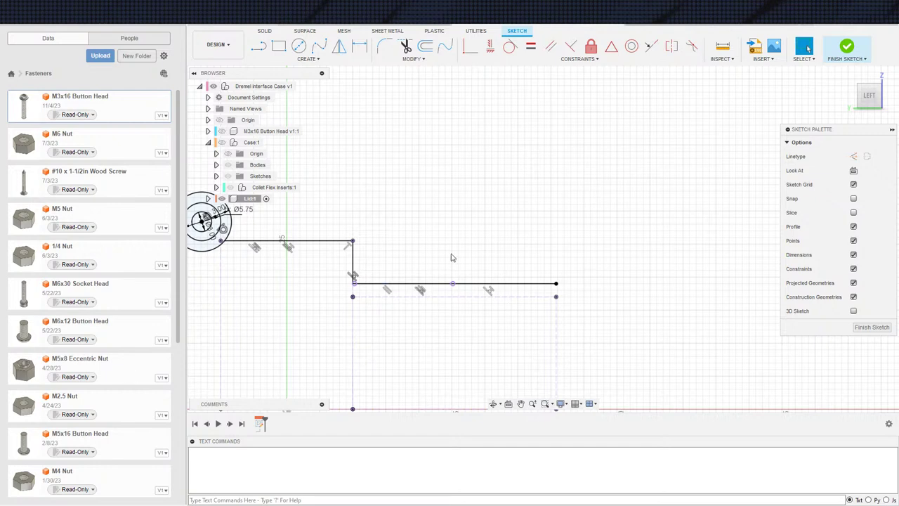
{"action": "scroll", "coordinate": [475, 253], "scroll_direction": "up", "scroll_amount": 3}
{"action": "scroll", "coordinate": [512, 232], "scroll_direction": "down", "scroll_amount": 2}
{"action": "mouse_move", "coordinate": [524, 295]}
{"action": "middle_mouse_down"}
{"action": "mouse_move", "coordinate": [512, 232]}
{"action": "mouse_move", "coordinate": [522, 287]}
{"action": "mouse_move", "coordinate": [500, 250]}
{"action": "middle_mouse_up"}
{"action": "scroll", "coordinate": [518, 284], "scroll_direction": "down", "scroll_amount": 1}
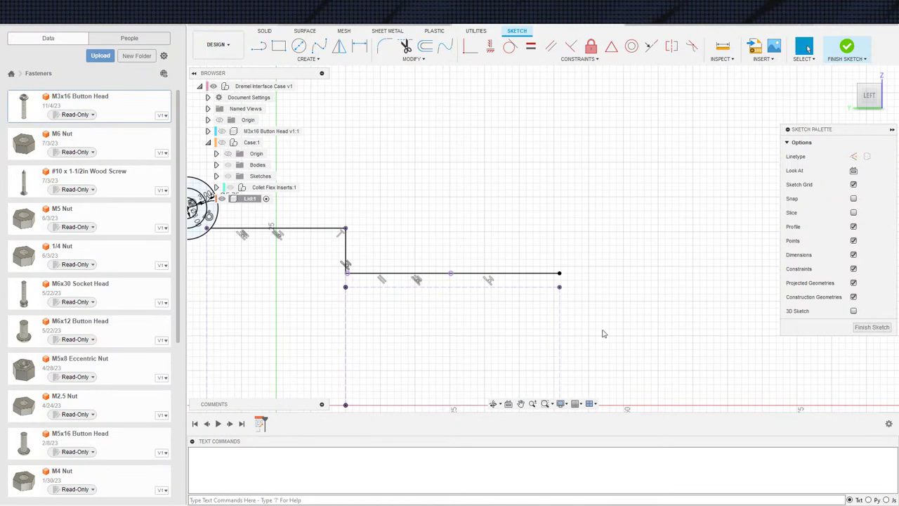
Step: Draw a vertical line up from the lower line's endpoint, followed by a horizontal line about 39.7 mm long back toward the circles
{"action": "middle_click_drag", "start_coordinate": [570, 309], "coordinate": [598, 298]}
{"action": "scroll", "coordinate": [598, 298], "scroll_direction": "down", "scroll_amount": 1}
{"action": "key", "text": "s"}
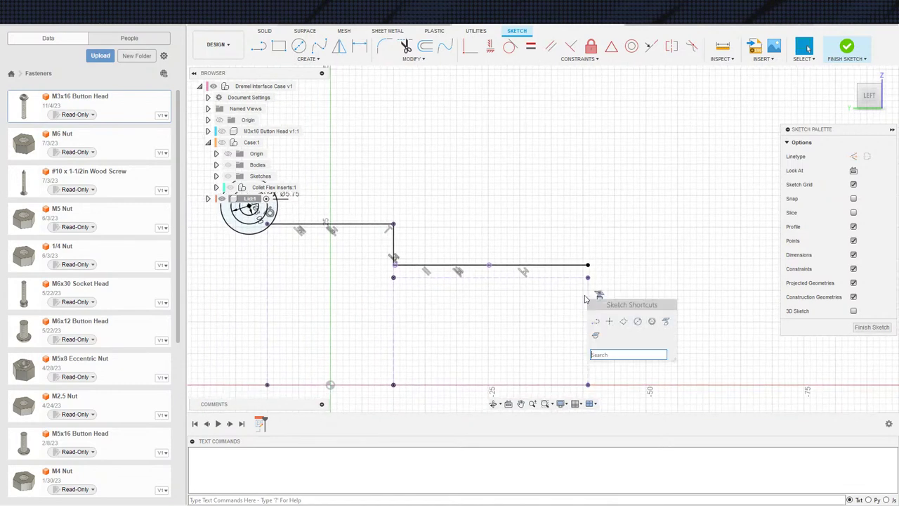
{"action": "left_click", "coordinate": [595, 321]}
{"action": "left_click", "coordinate": [588, 265]}
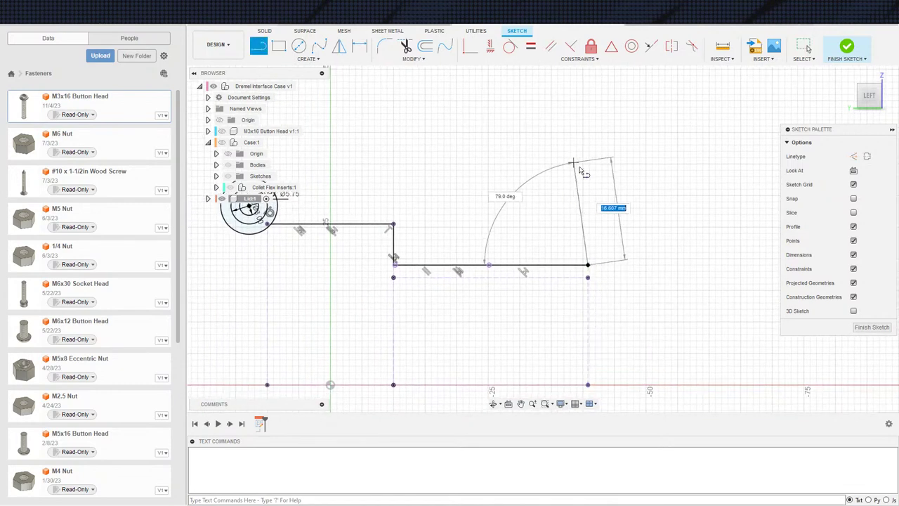
{"action": "left_click", "coordinate": [588, 182]}
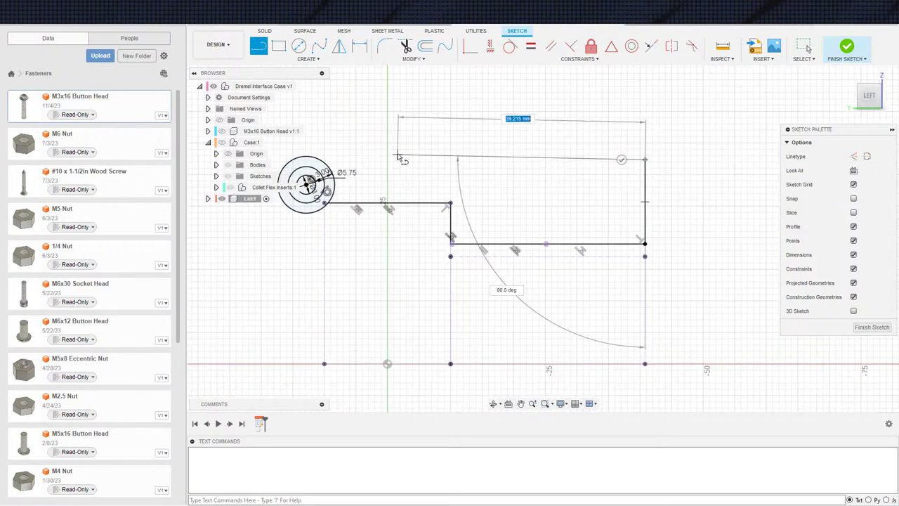
{"action": "left_click", "coordinate": [394, 161]}
{"action": "key", "text": "Escape"}
{"action": "left_click", "coordinate": [404, 163]}
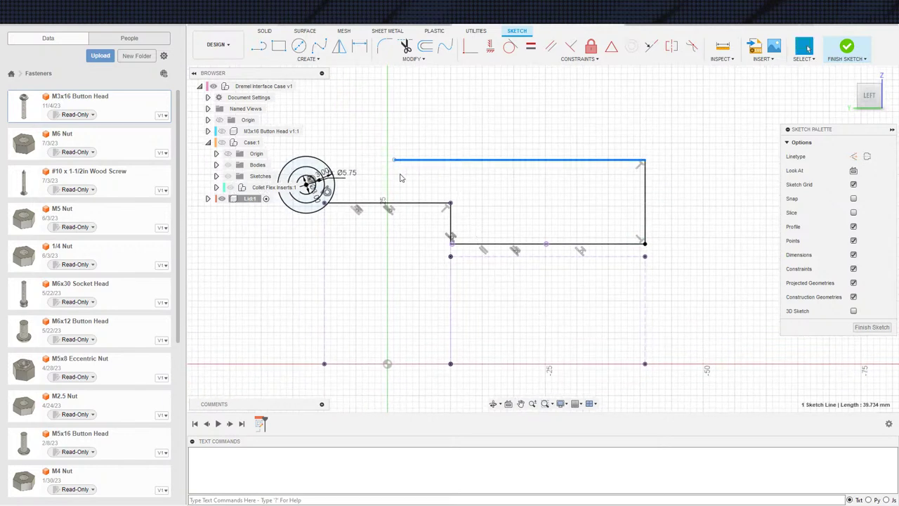
Step: Make the upper horizontal line tangent to the outer hinge circle and attach its free endpoint to that circle, closing the lid profile
{"action": "left_click", "coordinate": [511, 46]}
{"action": "left_click", "coordinate": [344, 156]}
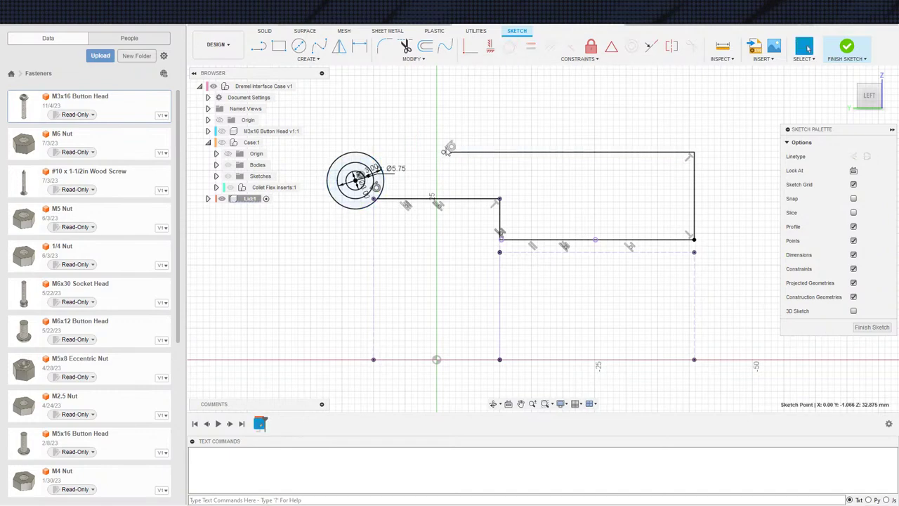
{"action": "left_click", "coordinate": [470, 46]}
{"action": "left_click", "coordinate": [380, 163]}
{"action": "scroll", "coordinate": [424, 235], "scroll_direction": "down", "scroll_amount": 2}
{"action": "key", "text": "Escape"}
{"action": "scroll", "coordinate": [442, 243], "scroll_direction": "up", "scroll_amount": 2}
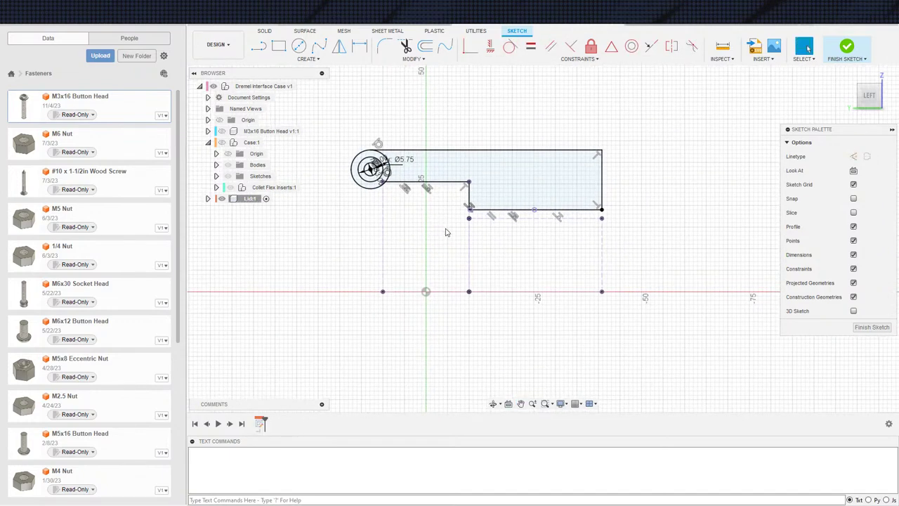
Step: Show the case and extrude the stepped lid profile as a new body from one side face of the case to its opposite side face
{"action": "key", "text": "e"}
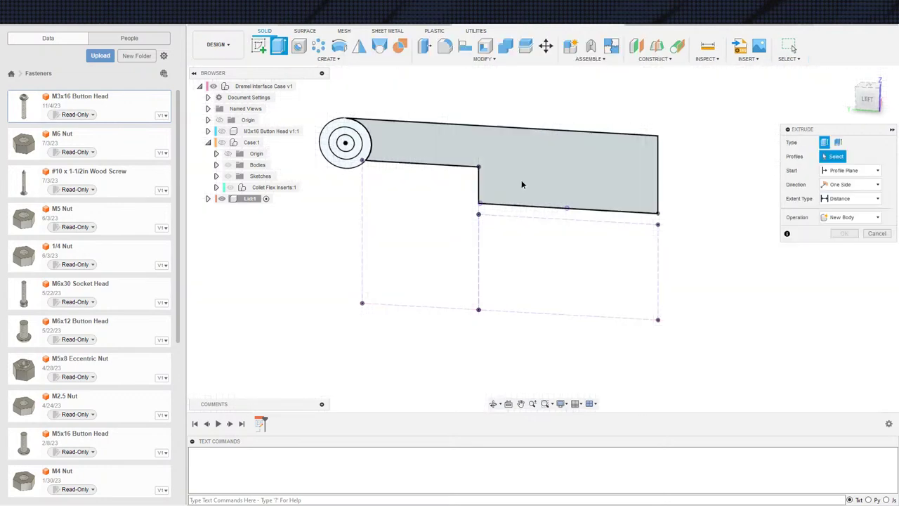
{"action": "left_click", "coordinate": [223, 142]}
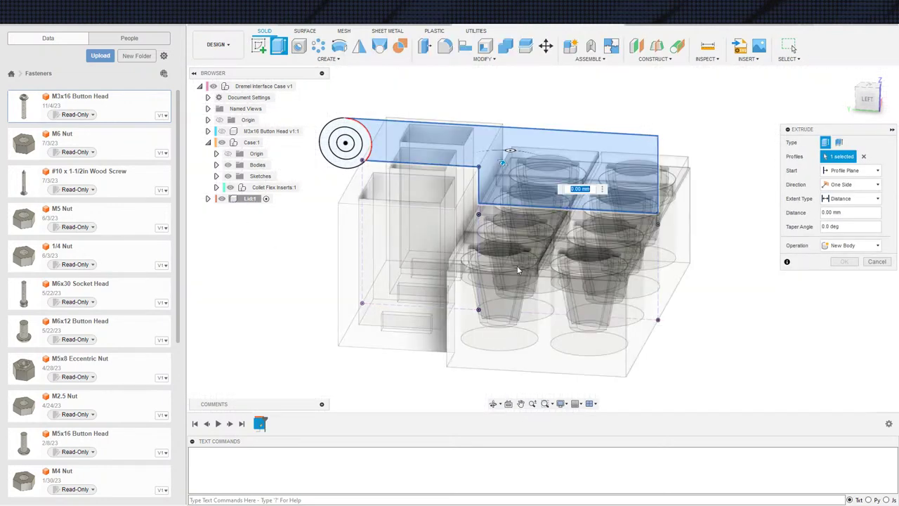
{"action": "left_click", "coordinate": [834, 170]}
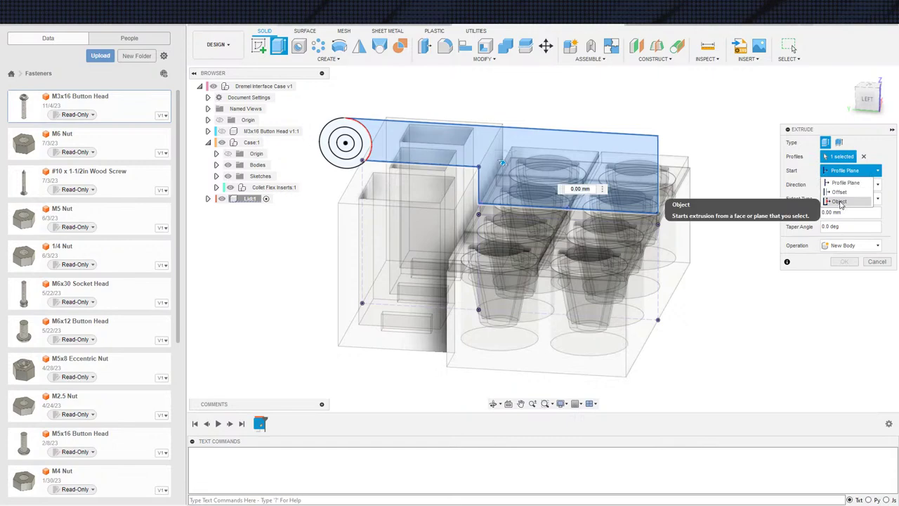
{"action": "left_click", "coordinate": [843, 204]}
{"action": "left_click", "coordinate": [469, 219]}
{"action": "left_click", "coordinate": [836, 227]}
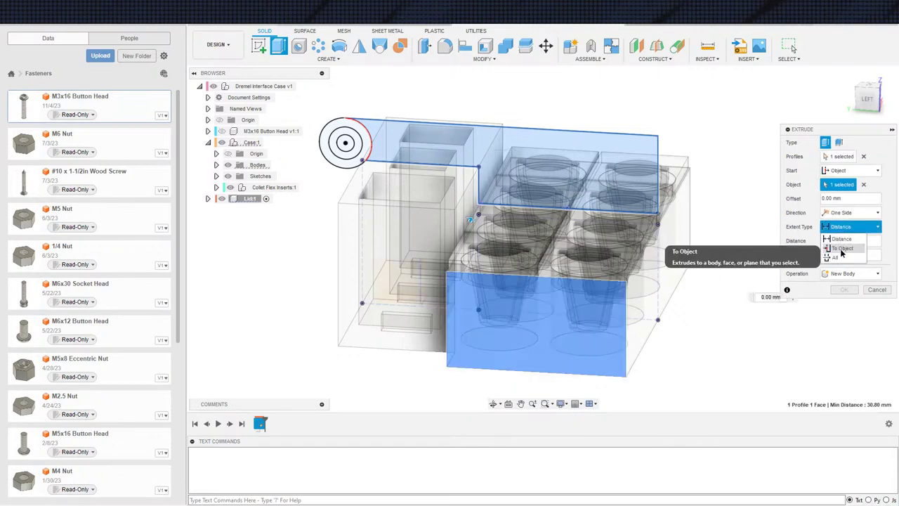
{"action": "left_click", "coordinate": [841, 251]}
{"action": "middle_click_drag", "start_coordinate": [752, 267], "coordinate": [648, 320], "text": "shift"}
{"action": "left_click", "coordinate": [618, 265]}
{"action": "middle_click_drag", "start_coordinate": [543, 318], "coordinate": [749, 277], "text": "shift"}
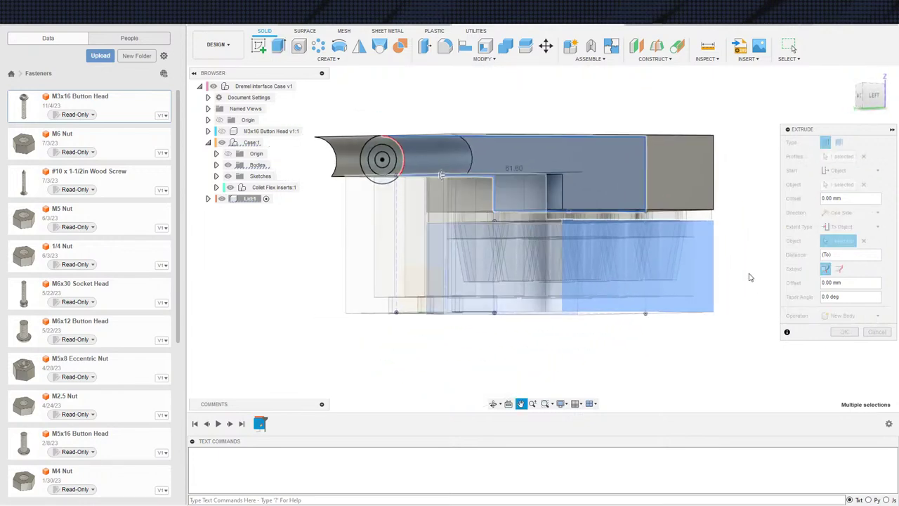
{"action": "left_click", "coordinate": [844, 331]}
{"action": "middle_click_drag", "start_coordinate": [618, 310], "coordinate": [490, 254], "text": "shift"}
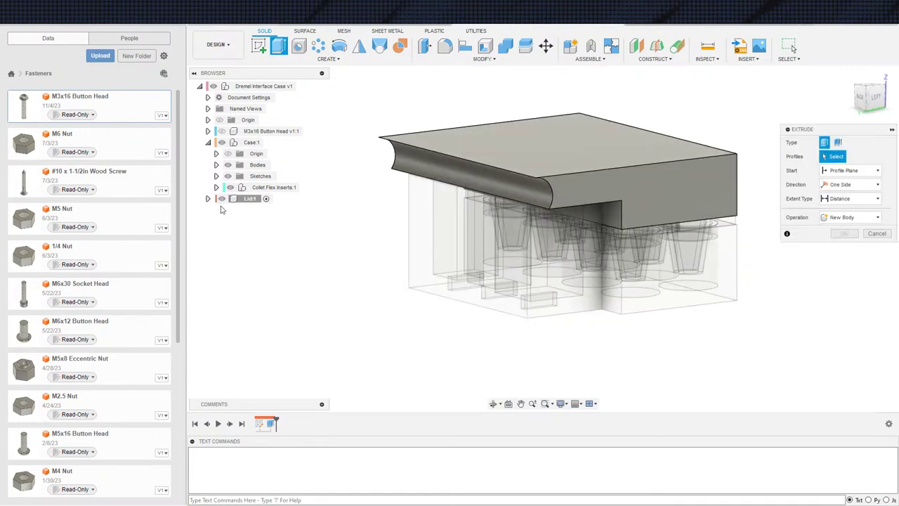
Step: Show the lid's sketch and begin extruding the two concentric hinge ring profiles, starting from the lid's side face
{"action": "key", "text": "e"}
{"action": "left_click", "coordinate": [208, 199]}
{"action": "left_click", "coordinate": [217, 233]}
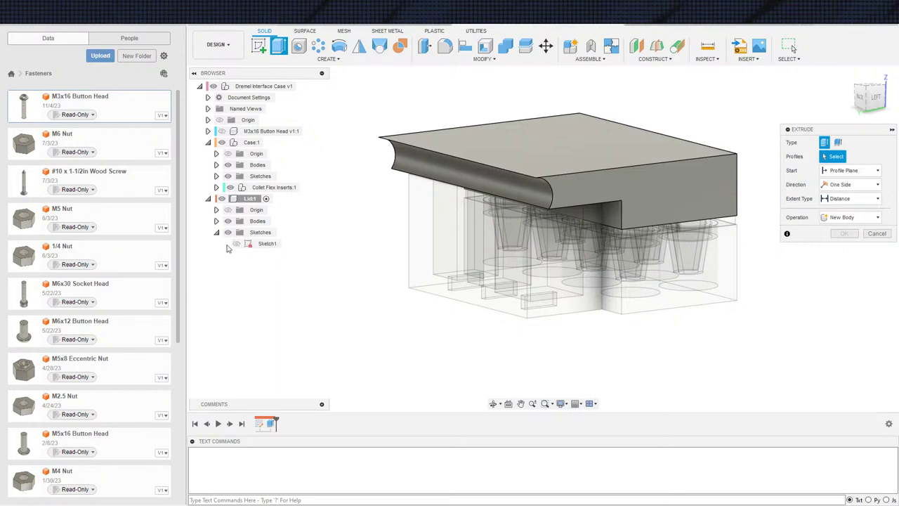
{"action": "scroll", "coordinate": [456, 203], "scroll_direction": "up", "scroll_amount": 5}
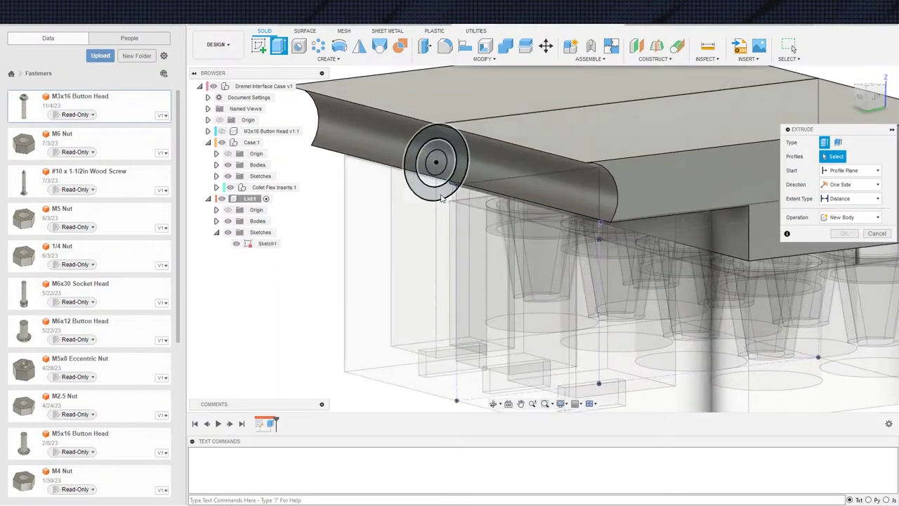
{"action": "left_click", "coordinate": [442, 185]}
{"action": "left_click", "coordinate": [436, 163]}
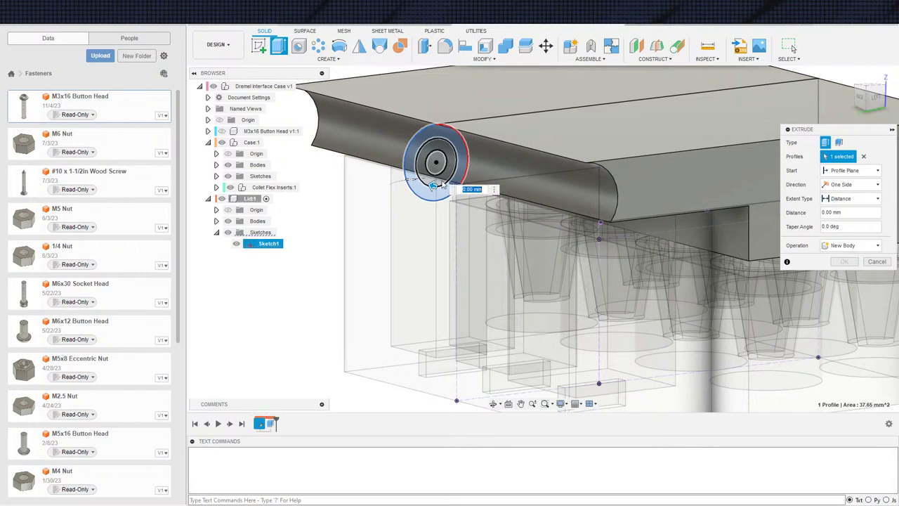
{"action": "scroll", "coordinate": [436, 168], "scroll_direction": "down", "scroll_amount": 5}
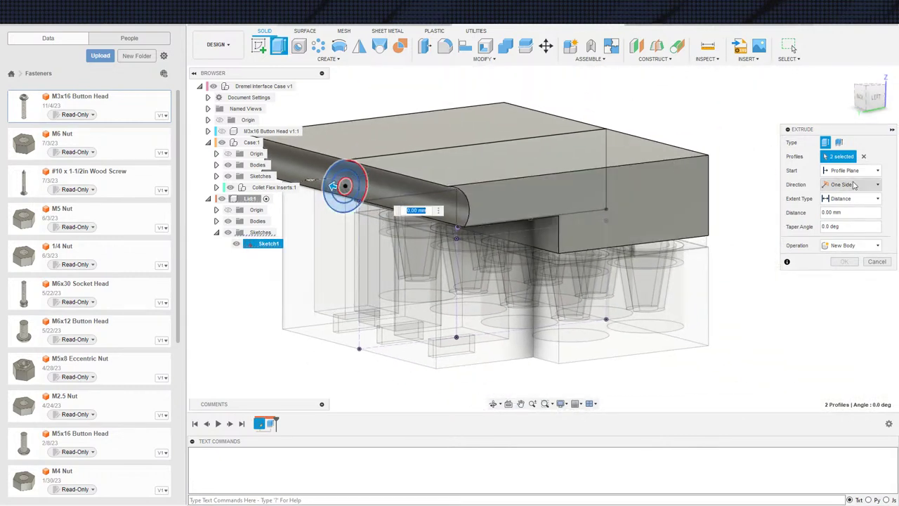
{"action": "left_click", "coordinate": [850, 170]}
{"action": "left_click", "coordinate": [843, 202]}
{"action": "left_click", "coordinate": [461, 190]}
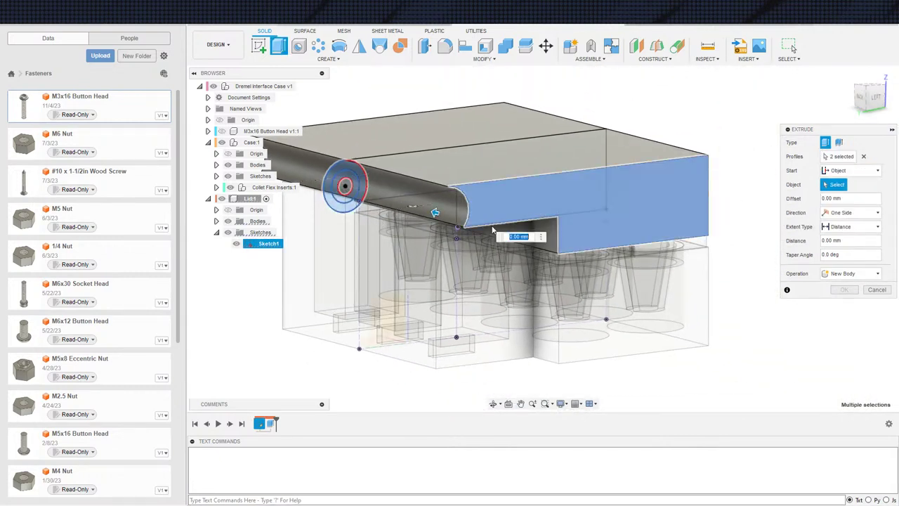
Step: Extrude the lid's side and hinge knuckle profiles 10 mm from the selected face, joining them to the lid
{"action": "middle_click_drag", "start_coordinate": [462, 190], "coordinate": [531, 214], "text": "shift"}
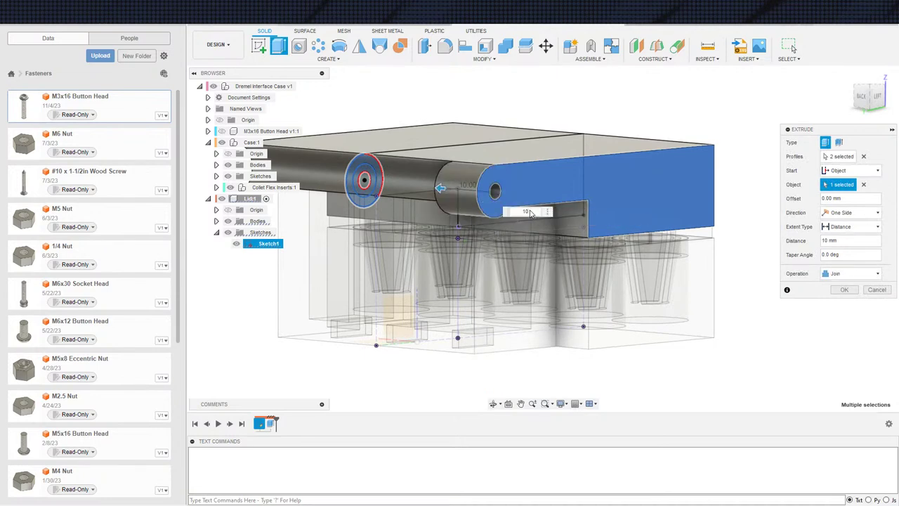
{"action": "scroll", "coordinate": [548, 225], "scroll_direction": "down", "scroll_amount": 2}
{"action": "left_click", "coordinate": [844, 289]}
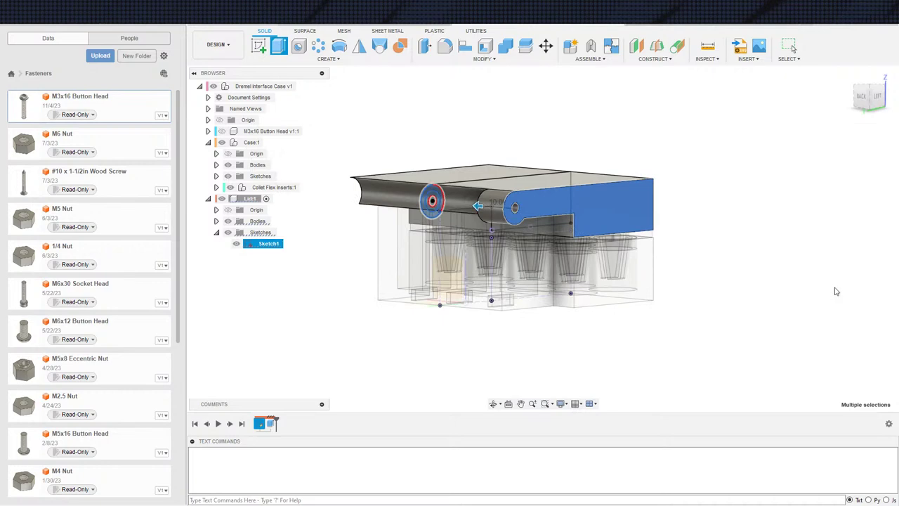
Step: Mirror the hinge knuckle extrusion feature across the central origin plane to the opposite end of the lid
{"action": "middle_click_drag", "start_coordinate": [692, 246], "coordinate": [671, 282], "text": "shift"}
{"action": "left_click", "coordinate": [359, 46]}
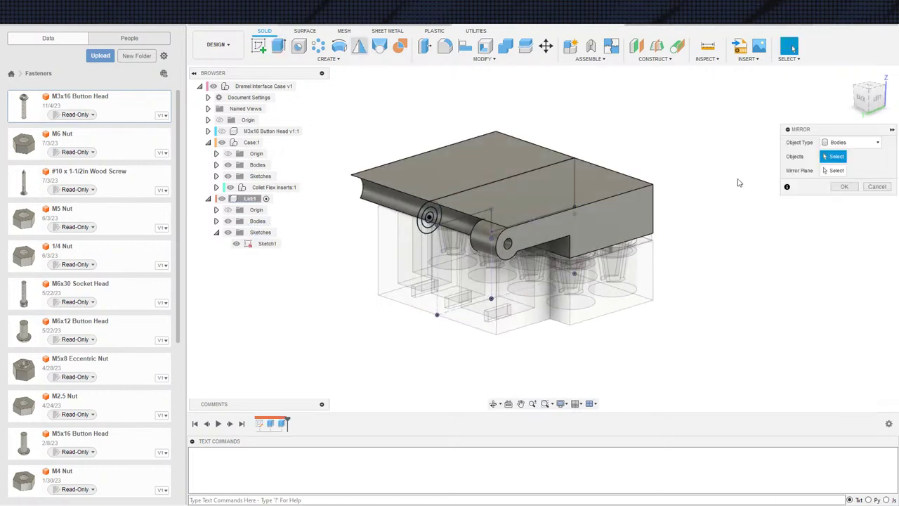
{"action": "left_click", "coordinate": [851, 142]}
{"action": "left_click", "coordinate": [829, 177]}
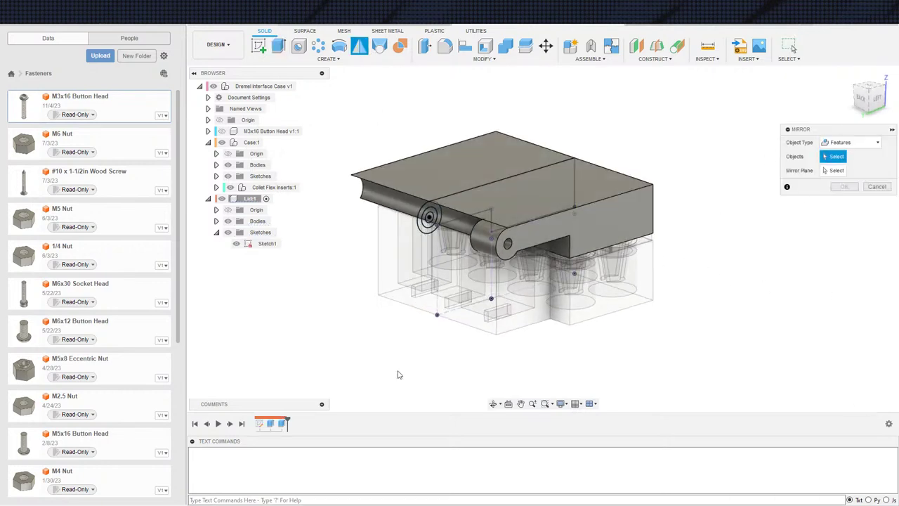
{"action": "left_click", "coordinate": [281, 424]}
{"action": "scroll", "coordinate": [494, 213], "scroll_direction": "down", "scroll_amount": 1}
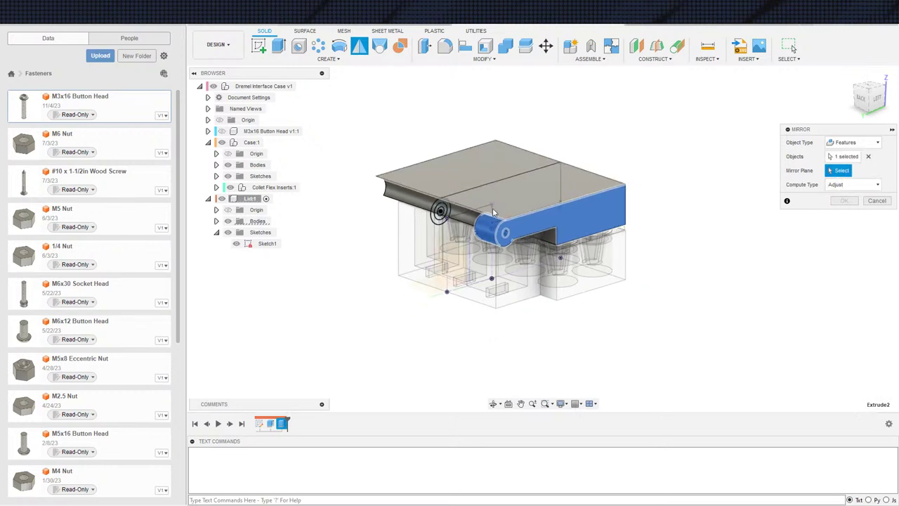
{"action": "left_click", "coordinate": [444, 281]}
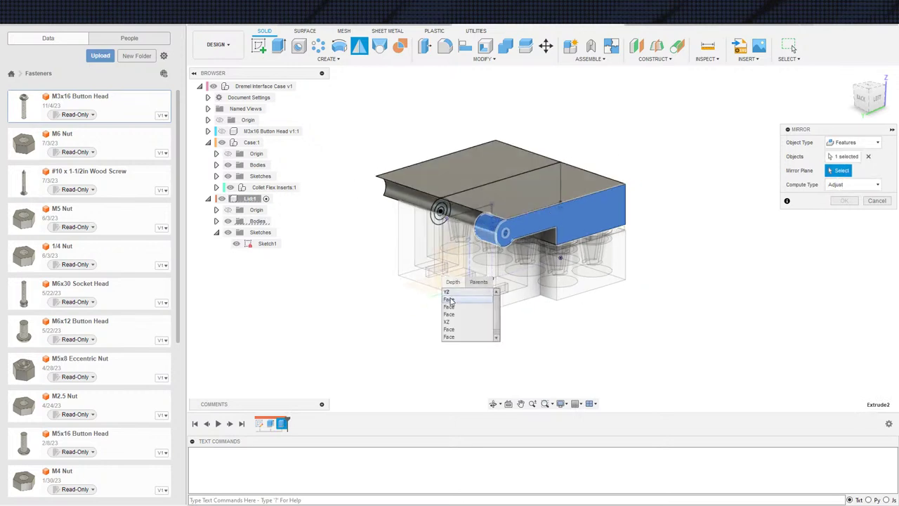
{"action": "left_click", "coordinate": [450, 299]}
{"action": "scroll", "coordinate": [398, 315], "scroll_direction": "down", "scroll_amount": 2}
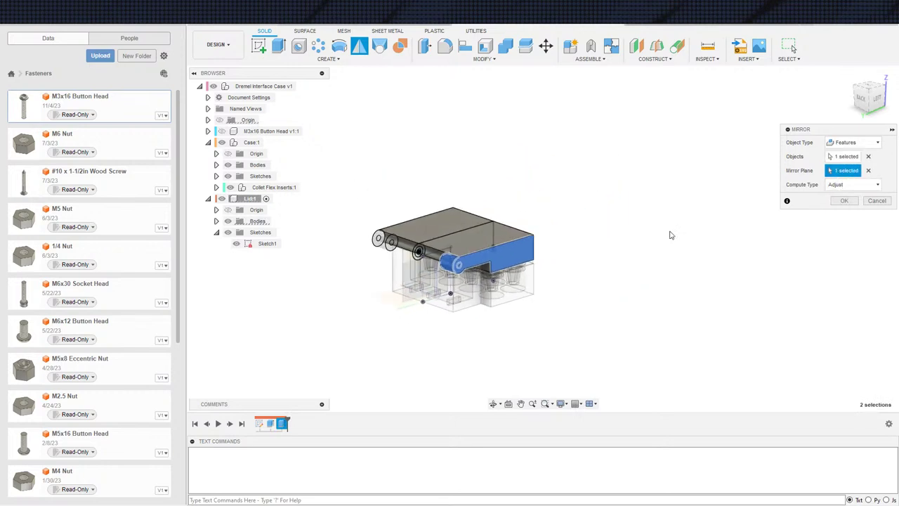
{"action": "left_click", "coordinate": [844, 201]}
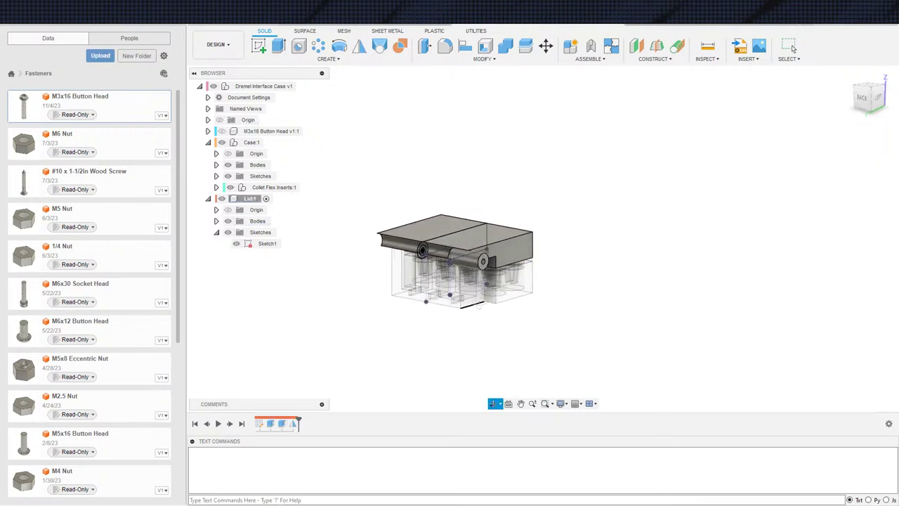
Step: Edit the mirror feature and change its compute type to Identical
{"action": "double_click", "coordinate": [293, 424]}
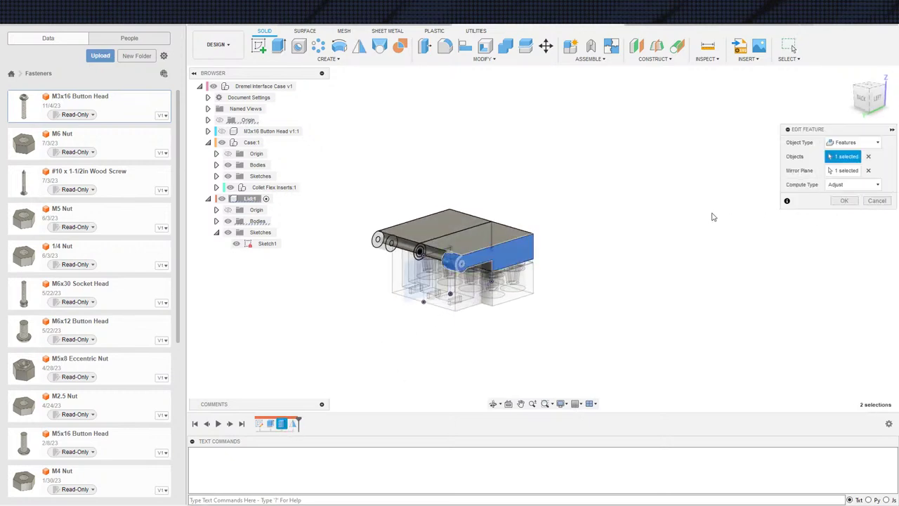
{"action": "left_click", "coordinate": [847, 185]}
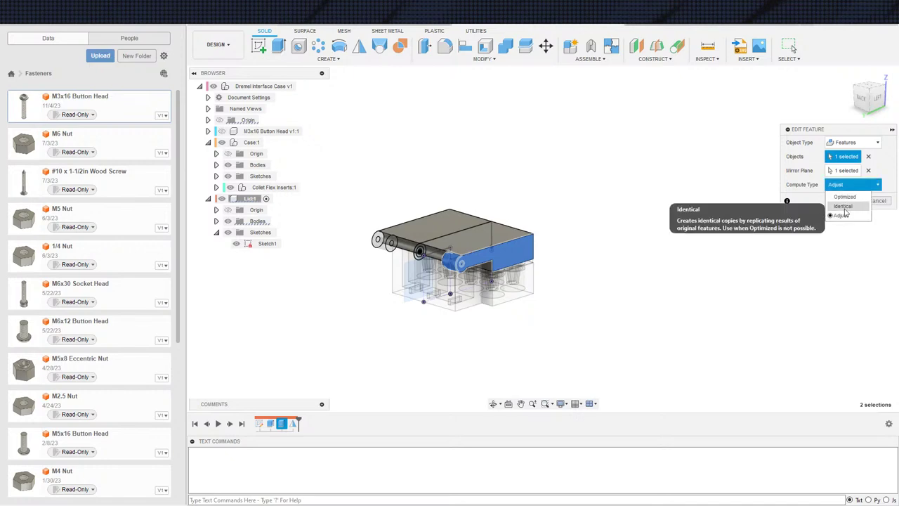
{"action": "left_click", "coordinate": [840, 205]}
{"action": "left_click", "coordinate": [844, 201]}
{"action": "scroll", "coordinate": [492, 340], "scroll_direction": "up", "scroll_amount": 5}
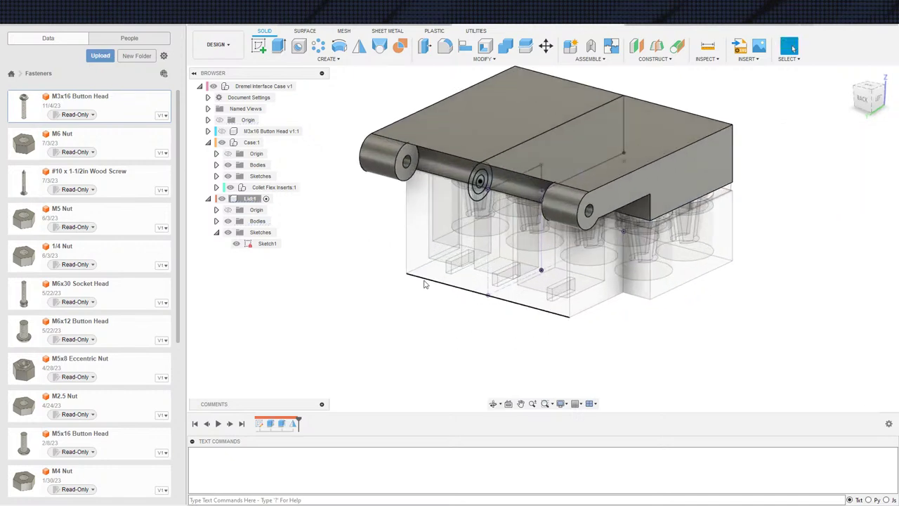
Step: Examine the lid's hinge knuckles and their fit over the case from the side and rear
{"action": "scroll", "coordinate": [450, 312], "scroll_direction": "down", "scroll_amount": 2}
{"action": "middle_click_drag", "start_coordinate": [480, 274], "coordinate": [482, 262], "text": "shift"}
{"action": "middle_click_drag", "start_coordinate": [482, 262], "coordinate": [250, 243]}
{"action": "scroll", "coordinate": [482, 317], "scroll_direction": "down", "scroll_amount": 1}
{"action": "middle_click_drag", "start_coordinate": [393, 232], "coordinate": [626, 293], "text": "shift"}
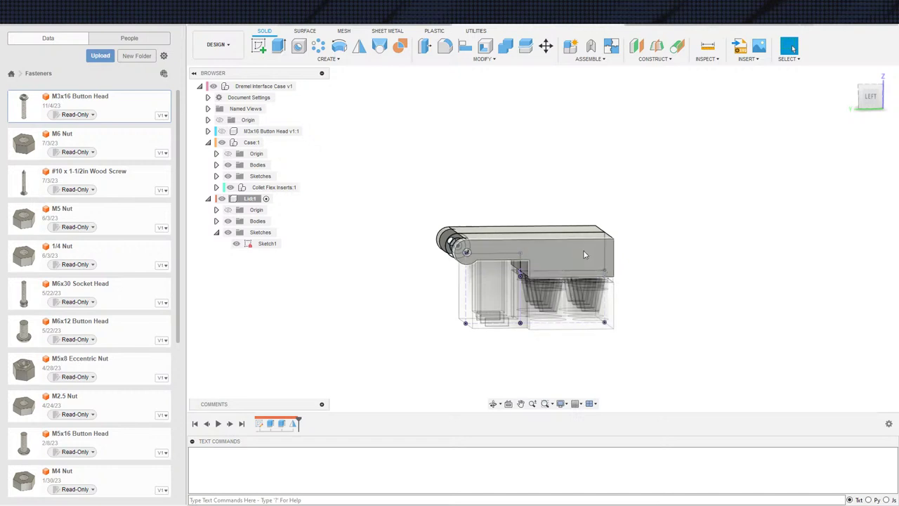
{"action": "middle_click_drag", "start_coordinate": [518, 281], "coordinate": [511, 316], "text": "shift"}
{"action": "scroll", "coordinate": [350, 247], "scroll_direction": "down", "scroll_amount": 1}
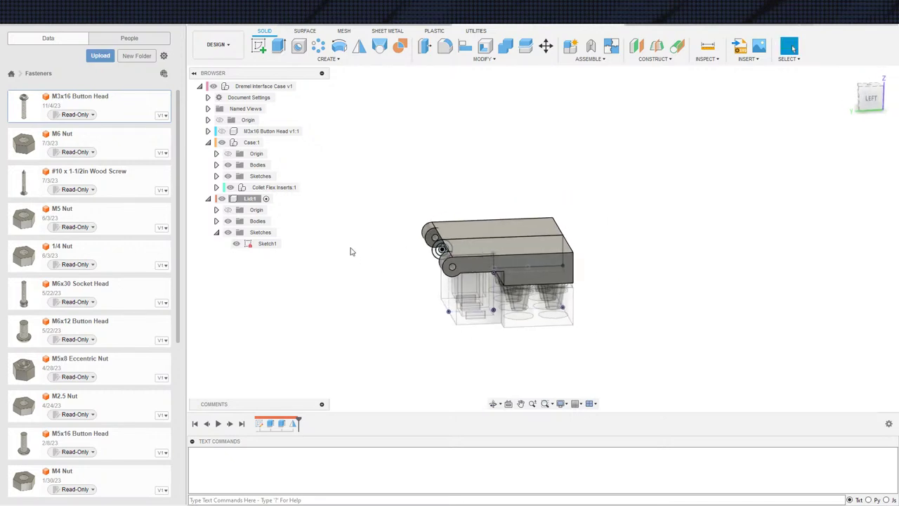
{"action": "scroll", "coordinate": [350, 247], "scroll_direction": "up", "scroll_amount": 1}
{"action": "left_click", "coordinate": [270, 142]}
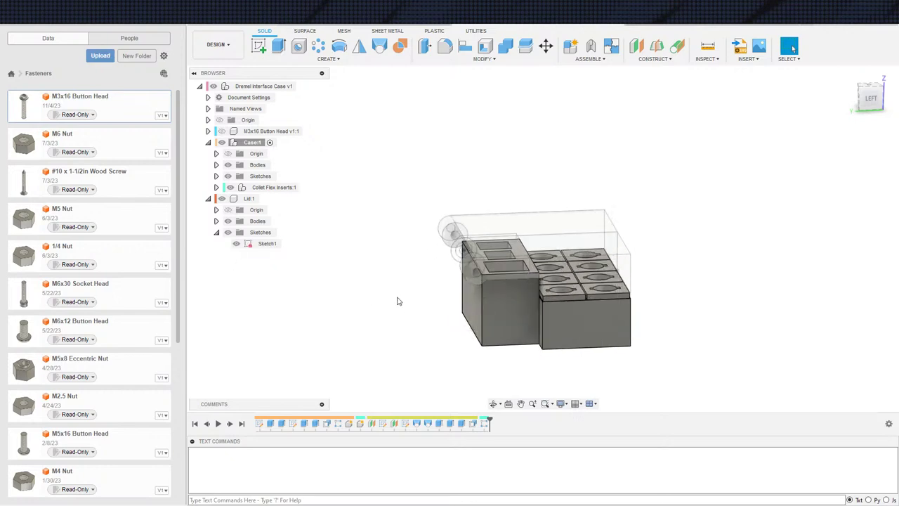
{"action": "key", "text": "e"}
{"action": "scroll", "coordinate": [464, 260], "scroll_direction": "up", "scroll_amount": 3}
{"action": "scroll", "coordinate": [444, 265], "scroll_direction": "up", "scroll_amount": 3}
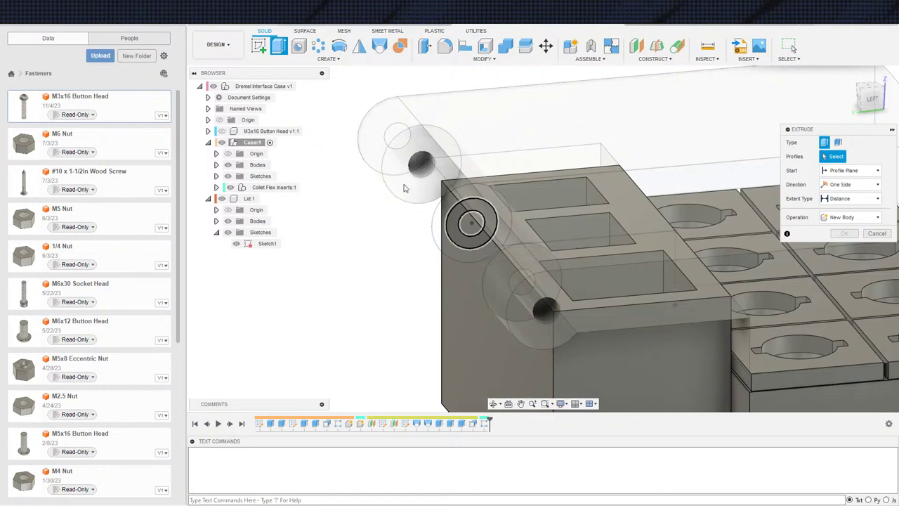
{"action": "key", "text": "Escape"}
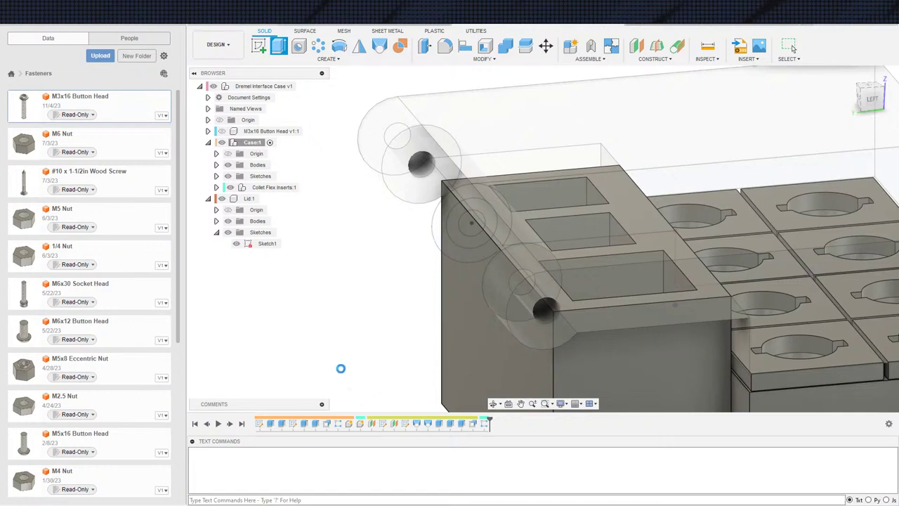
{"action": "scroll", "coordinate": [266, 249], "scroll_direction": "down", "scroll_amount": 2}
{"action": "key", "text": "ctrl+z"}
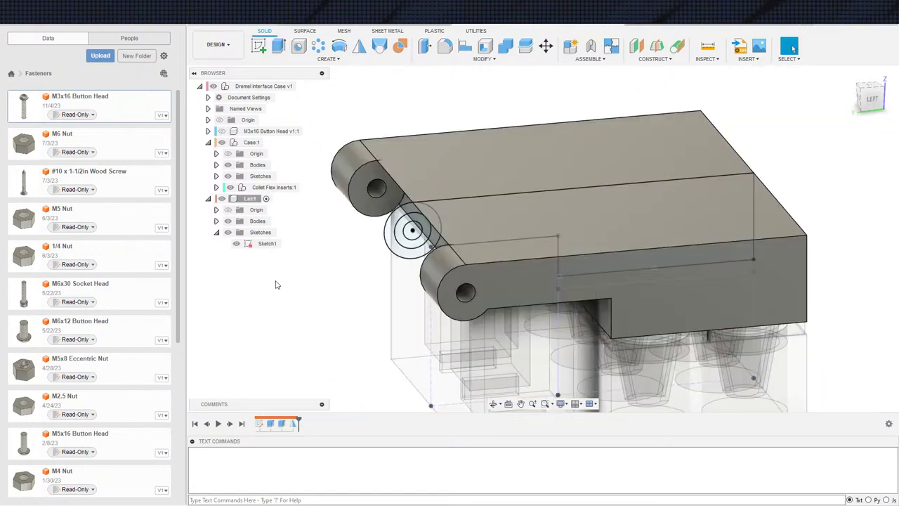
{"action": "double_click", "coordinate": [259, 423]}
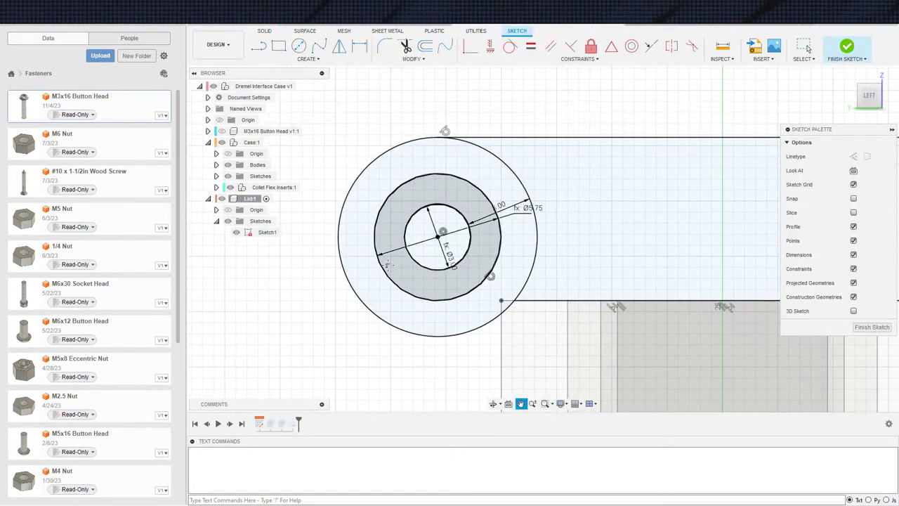
{"action": "key", "text": "s"}
{"action": "key", "text": "Escape"}
{"action": "scroll", "coordinate": [193, 218], "scroll_direction": "down", "scroll_amount": 2}
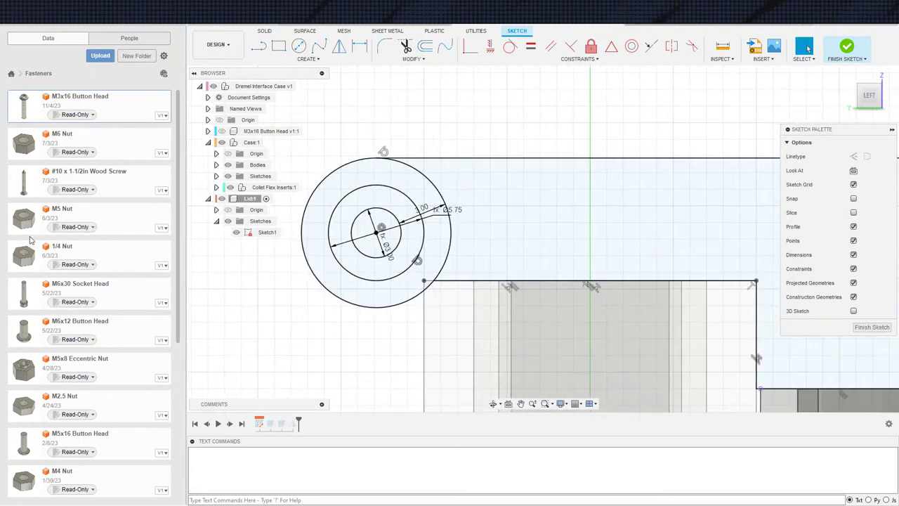
{"action": "scroll", "coordinate": [217, 309], "scroll_direction": "down", "scroll_amount": 1}
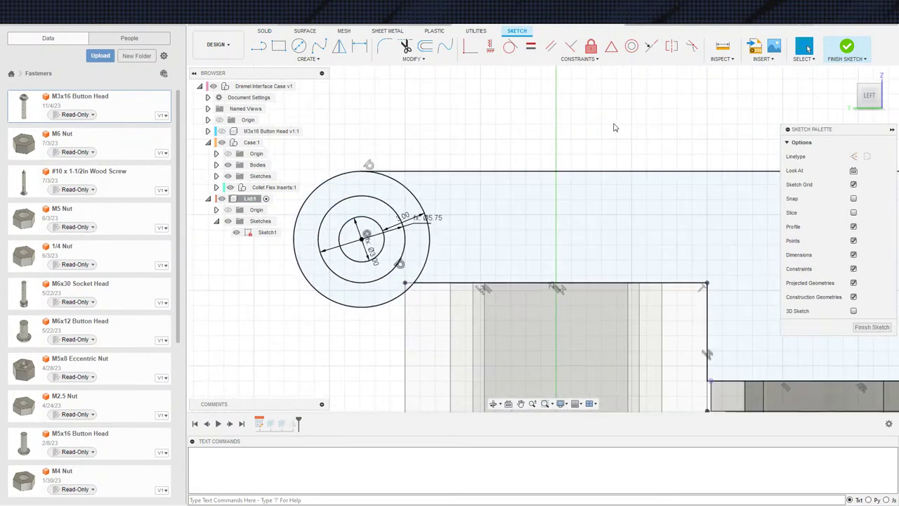
{"action": "left_click", "coordinate": [846, 47]}
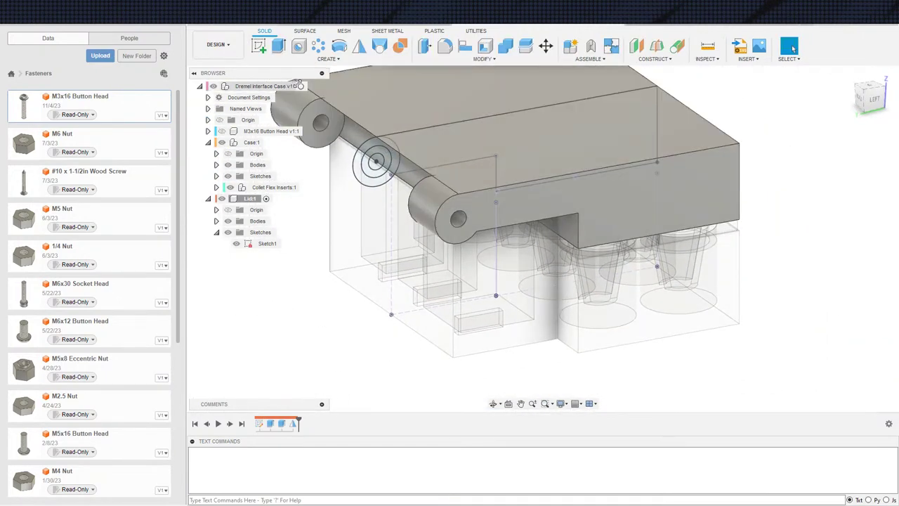
Step: Activate the top-level design and roll the timeline back to just after the inserted M3x16 Button Head
{"action": "left_click", "coordinate": [309, 85]}
{"action": "left_click", "coordinate": [195, 423]}
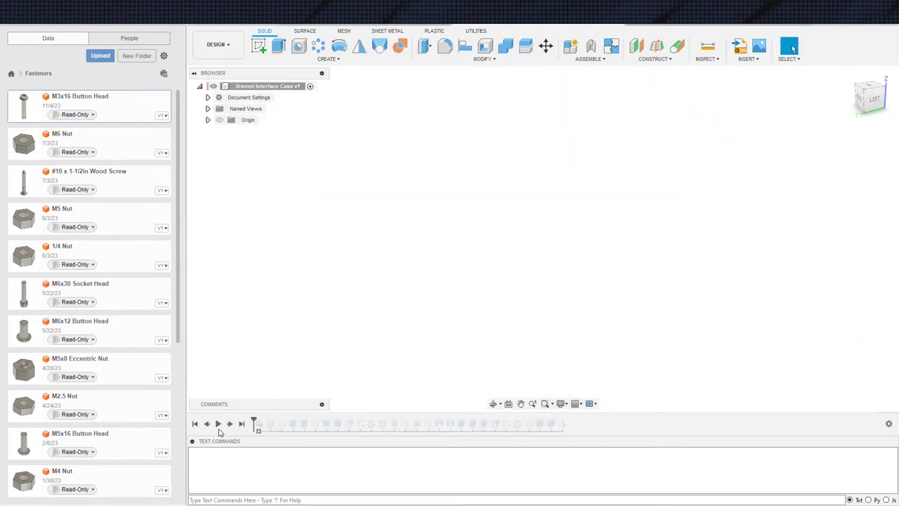
{"action": "left_click", "coordinate": [229, 424]}
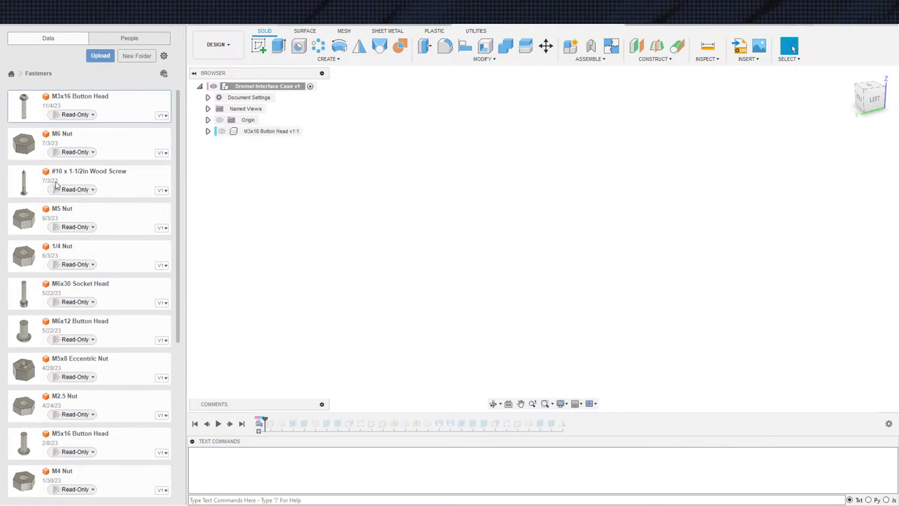
Step: Insert the M3 Nut from the Fasteners folder into the current design and accept its default position
{"action": "scroll", "coordinate": [100, 292], "scroll_direction": "down", "scroll_amount": 6}
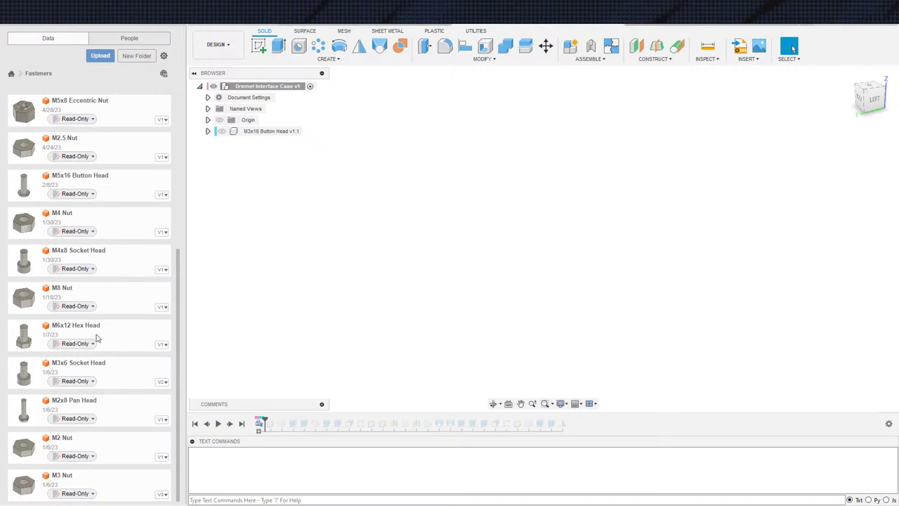
{"action": "right_click", "coordinate": [120, 490]}
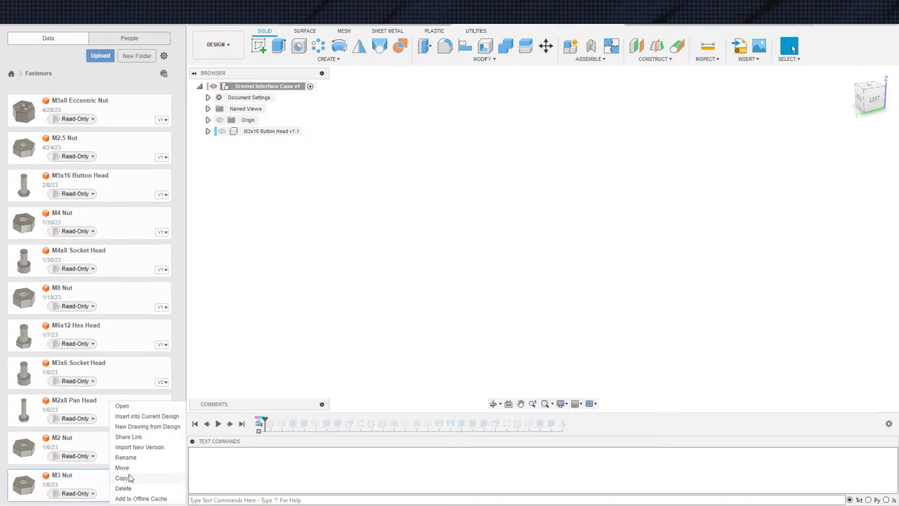
{"action": "left_click", "coordinate": [132, 420]}
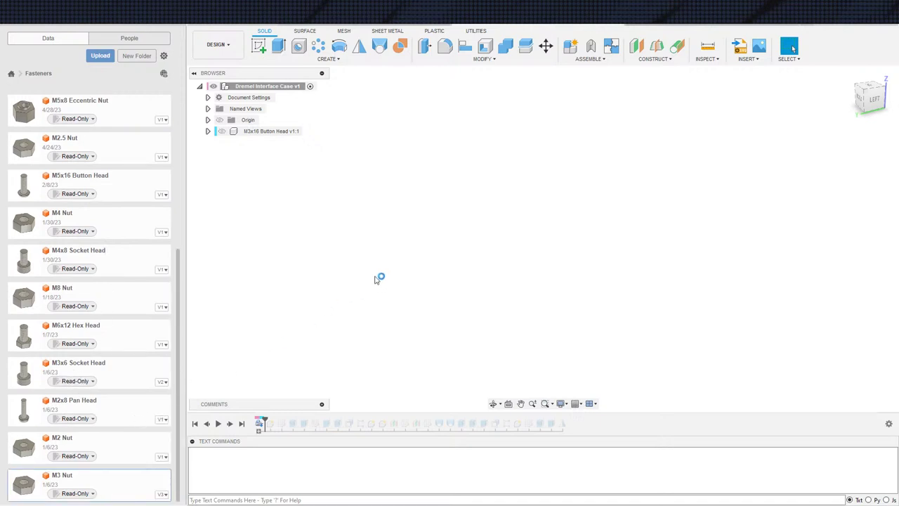
{"action": "left_click", "coordinate": [506, 275]}
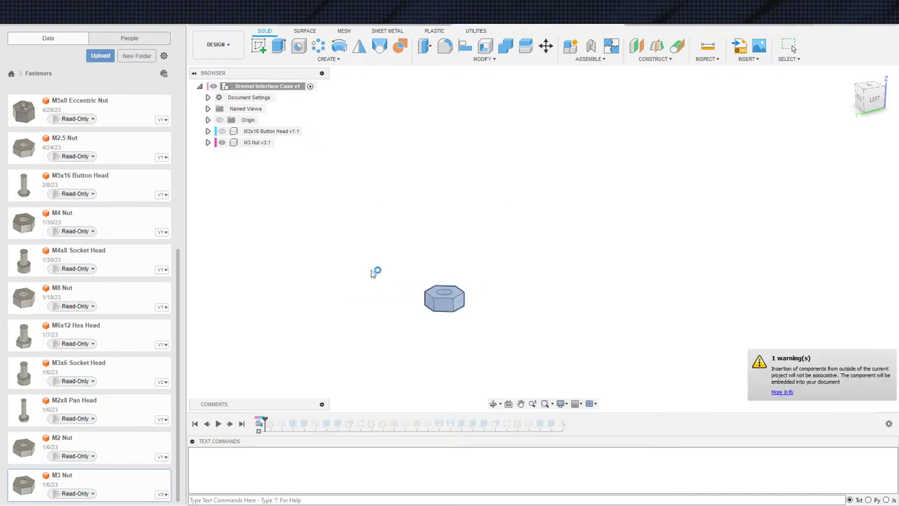
{"action": "left_click", "coordinate": [843, 301]}
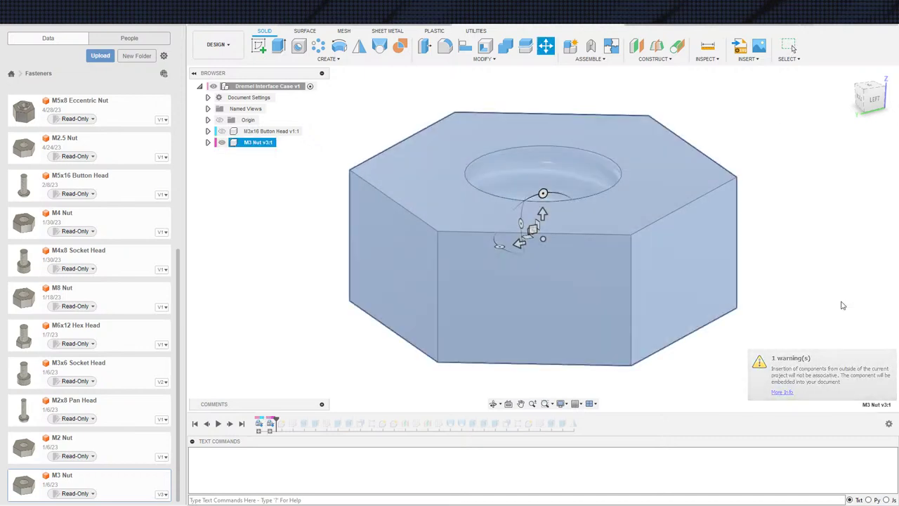
{"action": "scroll", "coordinate": [725, 292], "scroll_direction": "down", "scroll_amount": 3}
{"action": "scroll", "coordinate": [694, 258], "scroll_direction": "down", "scroll_amount": 3}
{"action": "scroll", "coordinate": [432, 183], "scroll_direction": "down", "scroll_amount": 2}
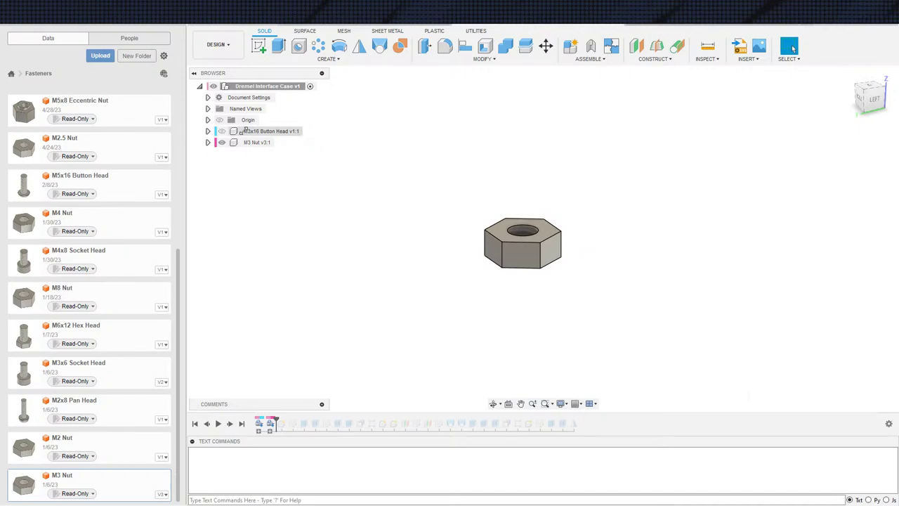
Step: Roll the timeline forward to its end and open the lid's profile sketch for editing at the hinge circles
{"action": "left_click", "coordinate": [241, 424]}
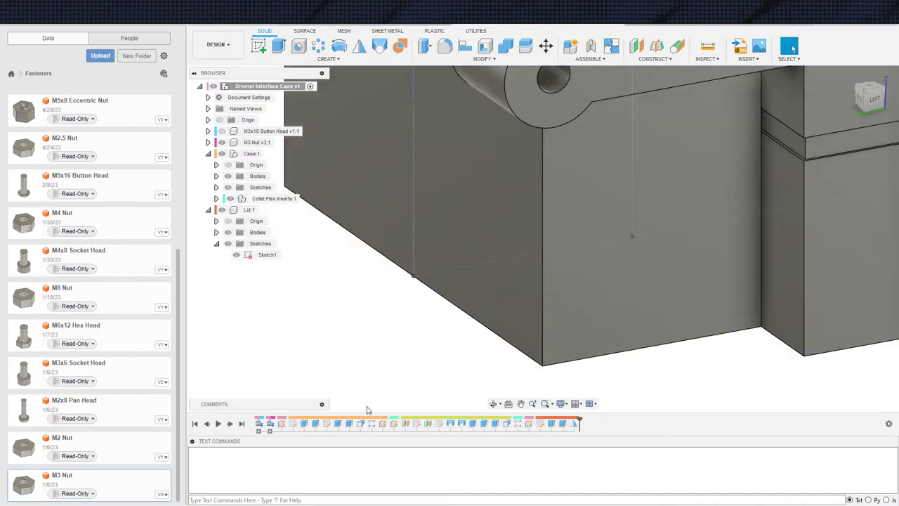
{"action": "double_click", "coordinate": [538, 423]}
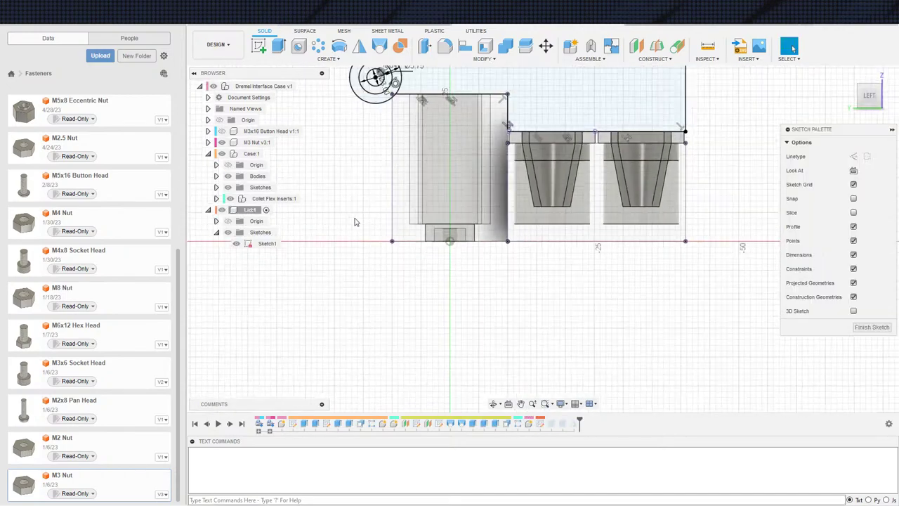
{"action": "middle_click_drag", "start_coordinate": [340, 223], "coordinate": [367, 361]}
{"action": "scroll", "coordinate": [342, 261], "scroll_direction": "up", "scroll_amount": 2}
{"action": "middle_click_drag", "start_coordinate": [329, 249], "coordinate": [289, 220]}
{"action": "scroll", "coordinate": [376, 232], "scroll_direction": "up", "scroll_amount": 5}
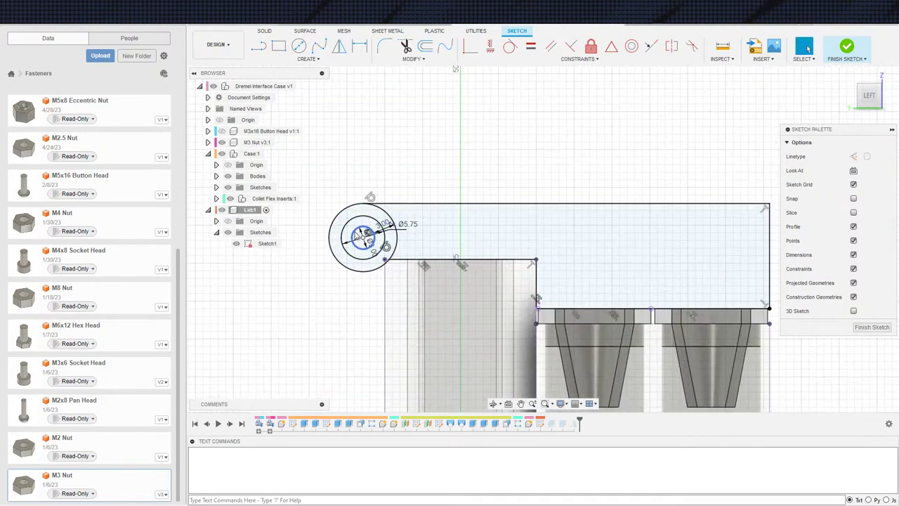
{"action": "middle_click_drag", "start_coordinate": [380, 241], "coordinate": [445, 241]}
{"action": "key", "text": "Escape"}
Step: Draw an inscribed six-sided polygon centred on the hinge hole, slightly larger than the 5.75 mm circle
{"action": "key", "text": "s"}
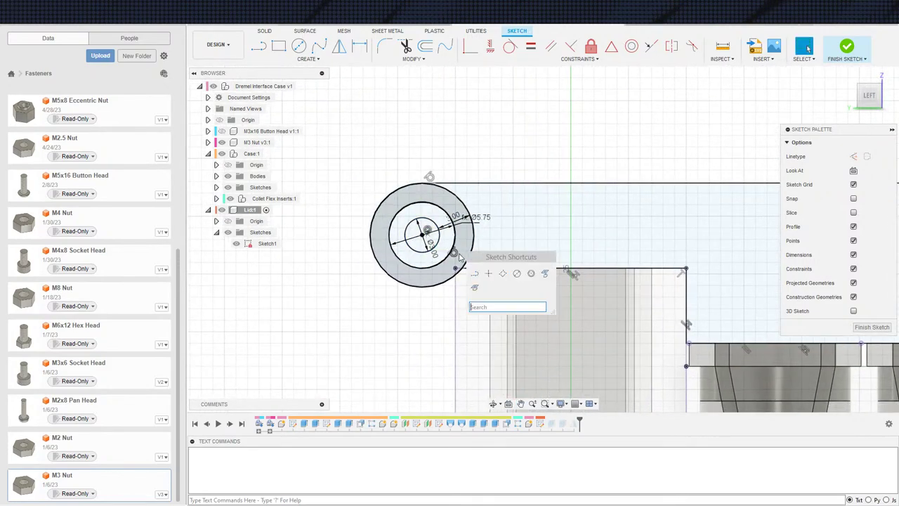
{"action": "left_click", "coordinate": [531, 274]}
{"action": "scroll", "coordinate": [400, 245], "scroll_direction": "up", "scroll_amount": 2}
{"action": "left_click", "coordinate": [433, 229]}
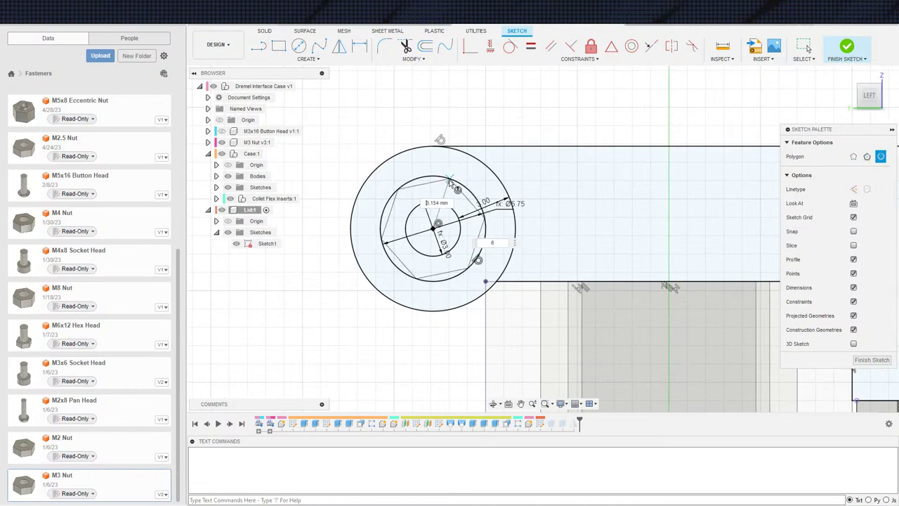
{"action": "left_click", "coordinate": [448, 168]}
{"action": "key", "text": "Escape"}
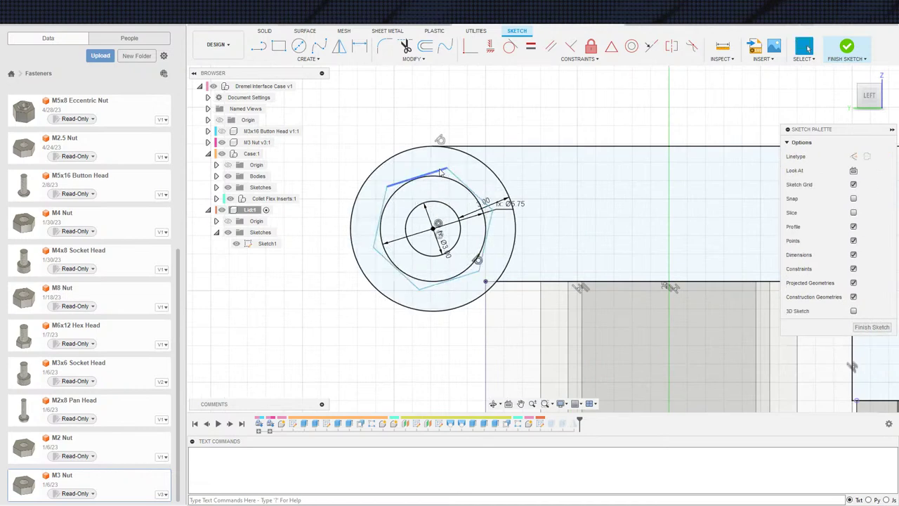
Step: Constrain the hexagon's upper edge parallel to the lid's top line
{"action": "left_click", "coordinate": [441, 172]}
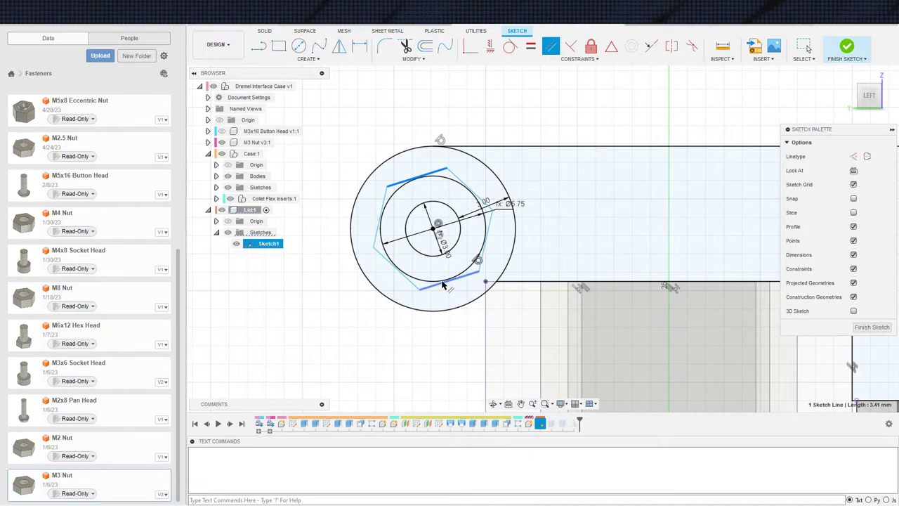
{"action": "left_click", "coordinate": [498, 147]}
{"action": "scroll", "coordinate": [517, 227], "scroll_direction": "up", "scroll_amount": 2}
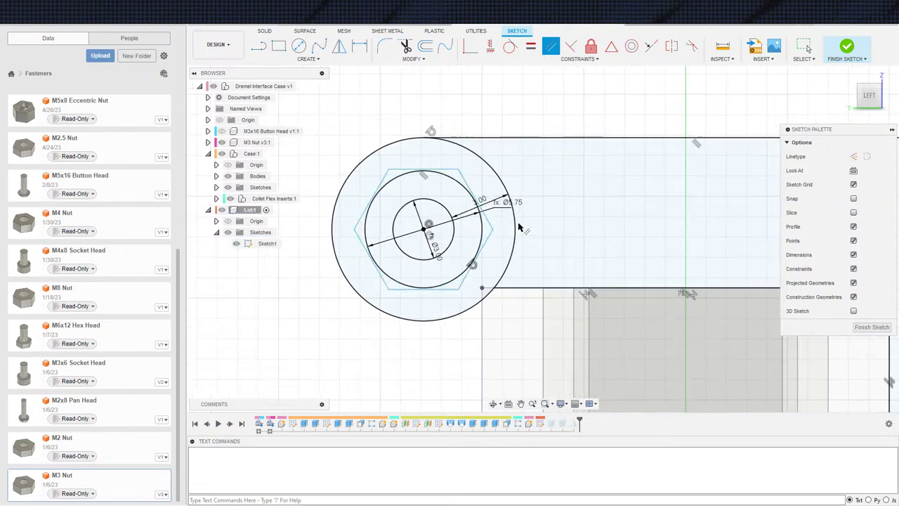
{"action": "key", "text": "Escape"}
{"action": "scroll", "coordinate": [492, 235], "scroll_direction": "down", "scroll_amount": 2}
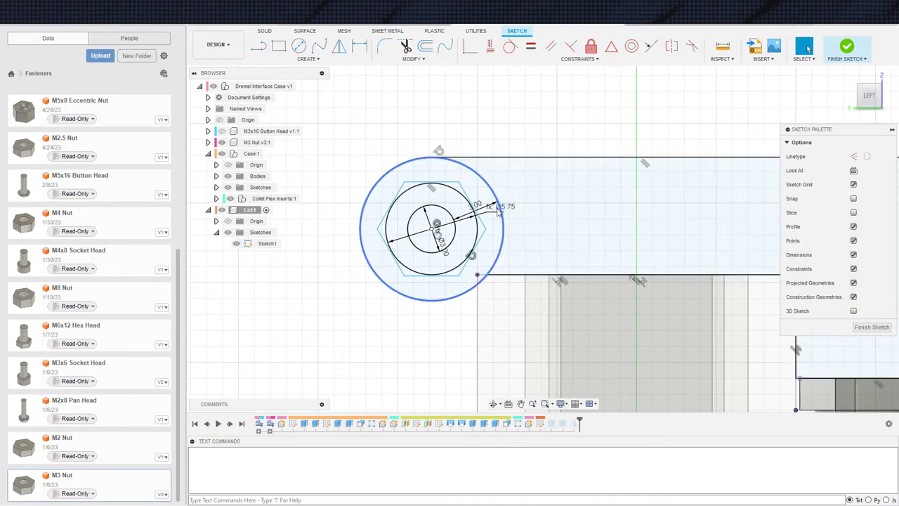
Step: Dimension the hexagon across its two horizontal flats, using the nut width parameter for 5.40 mm
{"action": "scroll", "coordinate": [429, 229], "scroll_direction": "up", "scroll_amount": 3}
{"action": "key", "text": "d"}
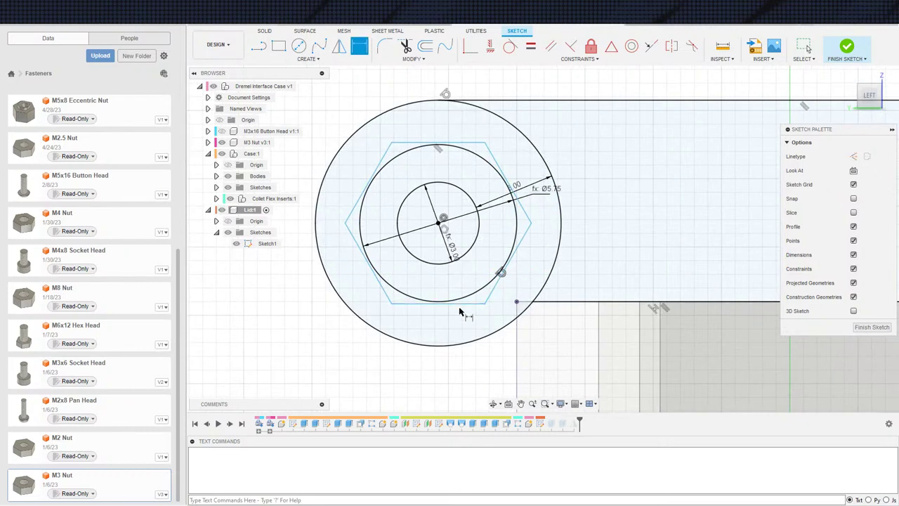
{"action": "left_click", "coordinate": [460, 303]}
{"action": "left_click", "coordinate": [450, 144]}
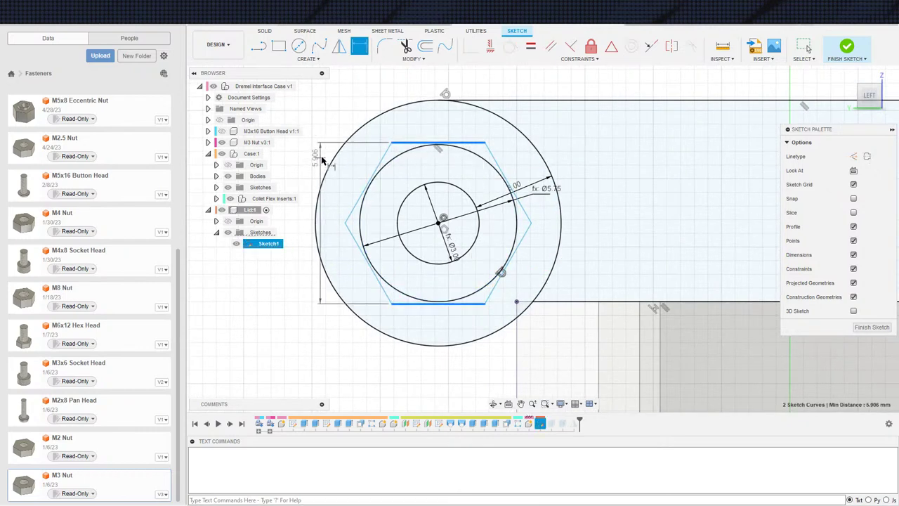
{"action": "left_click", "coordinate": [351, 153]}
{"action": "type", "text": "w"}
{"action": "key", "text": "Return"}
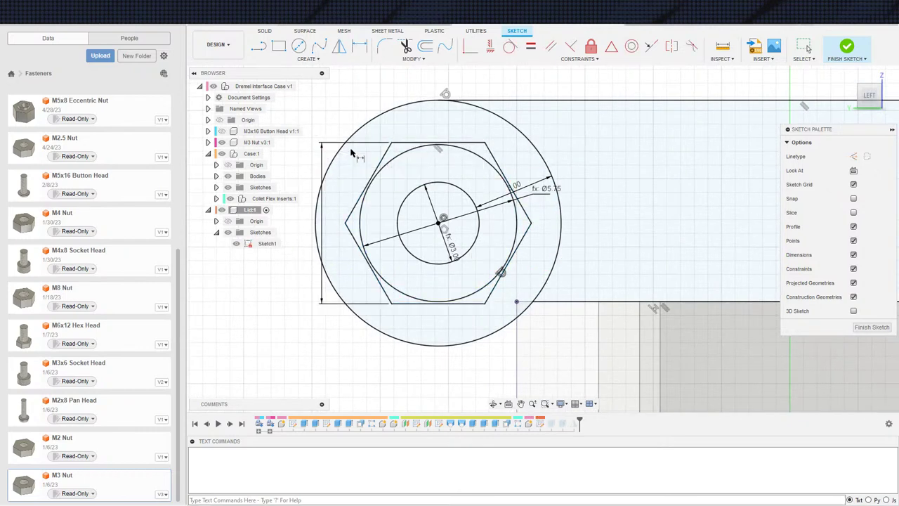
{"action": "key", "text": "Return"}
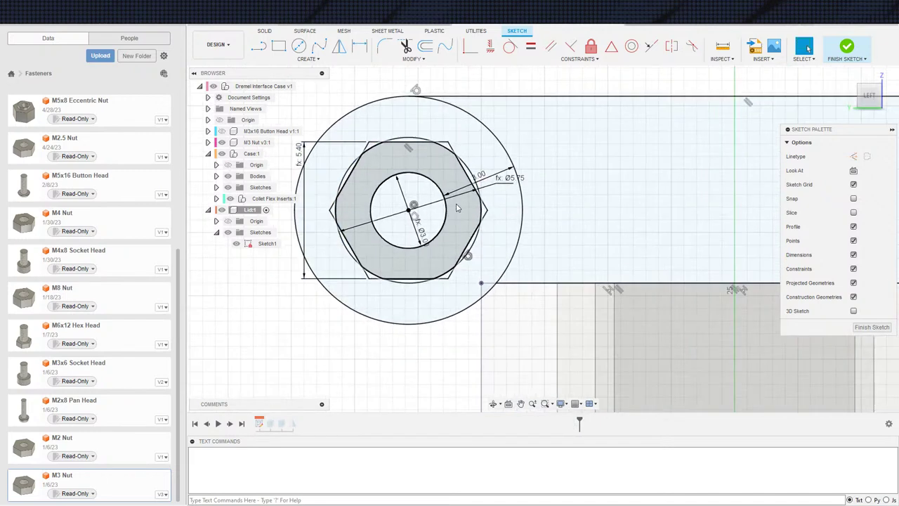
Step: Delete the 3 mm dimension to the outer hinge circle and draw a concentric construction circle through the hexagon's corner
{"action": "left_click", "coordinate": [490, 180]}
{"action": "key", "text": "Delete"}
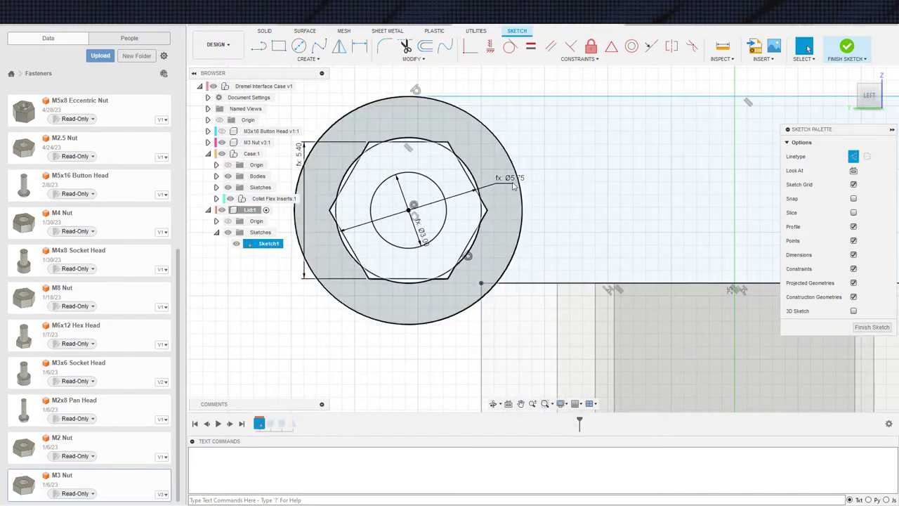
{"action": "key", "text": "c"}
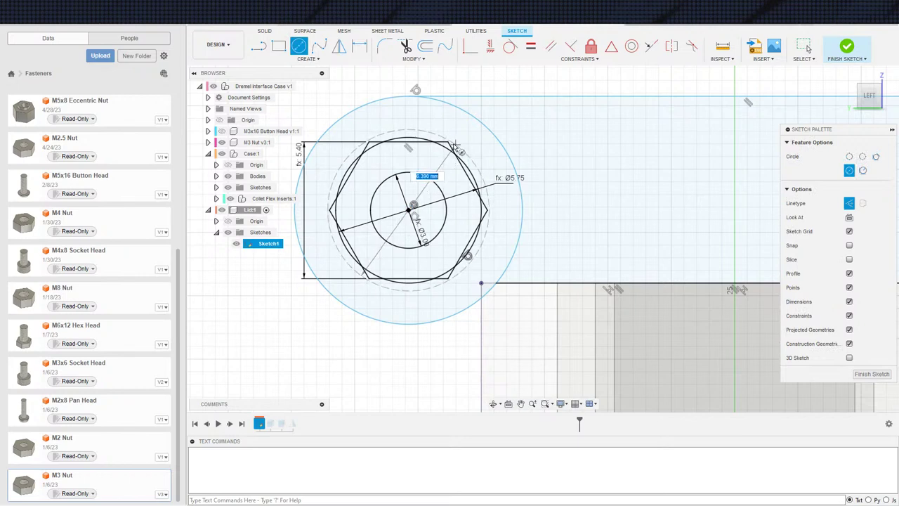
{"action": "left_click", "coordinate": [449, 142]}
{"action": "key", "text": "Escape"}
Step: Dimension the gap between the construction circle and the outer hinge circle as 3 mm
{"action": "left_click", "coordinate": [476, 170]}
{"action": "key", "text": "d"}
{"action": "left_click", "coordinate": [511, 159]}
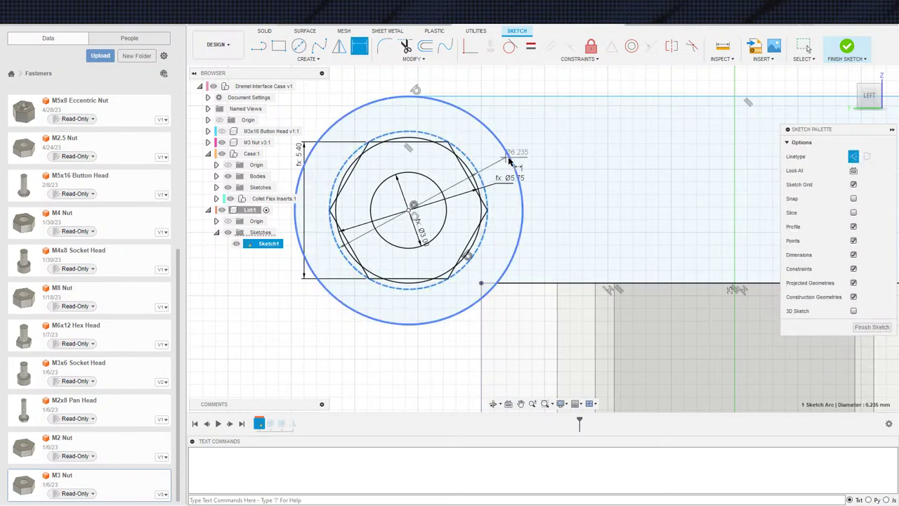
{"action": "left_click", "coordinate": [504, 161]}
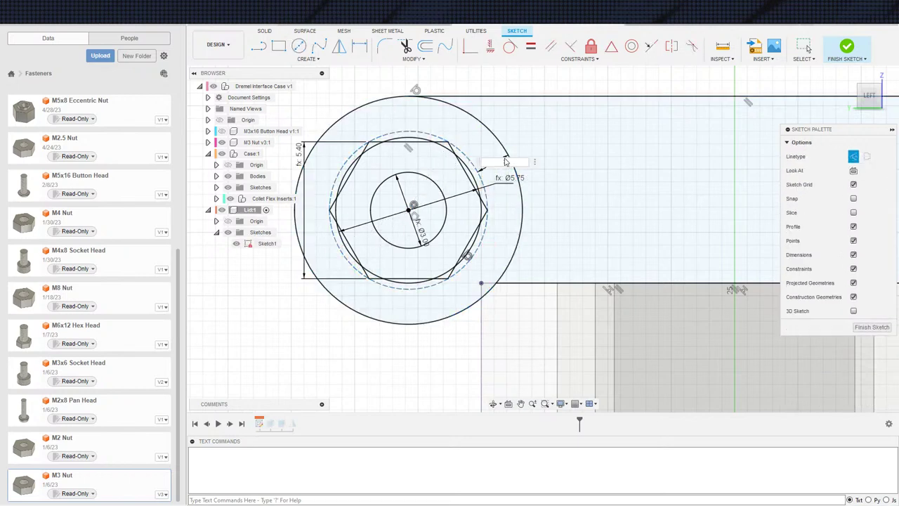
{"action": "type", "text": "3"}
{"action": "key", "text": "Return"}
Step: Examine how the hinge circles and hexagon sit relative to the case's upper corner and the lid profile
{"action": "scroll", "coordinate": [562, 211], "scroll_direction": "down", "scroll_amount": 4}
{"action": "scroll", "coordinate": [565, 221], "scroll_direction": "up", "scroll_amount": 2}
{"action": "middle_click_drag", "start_coordinate": [520, 209], "coordinate": [510, 265]}
{"action": "scroll", "coordinate": [510, 266], "scroll_direction": "up", "scroll_amount": 2}
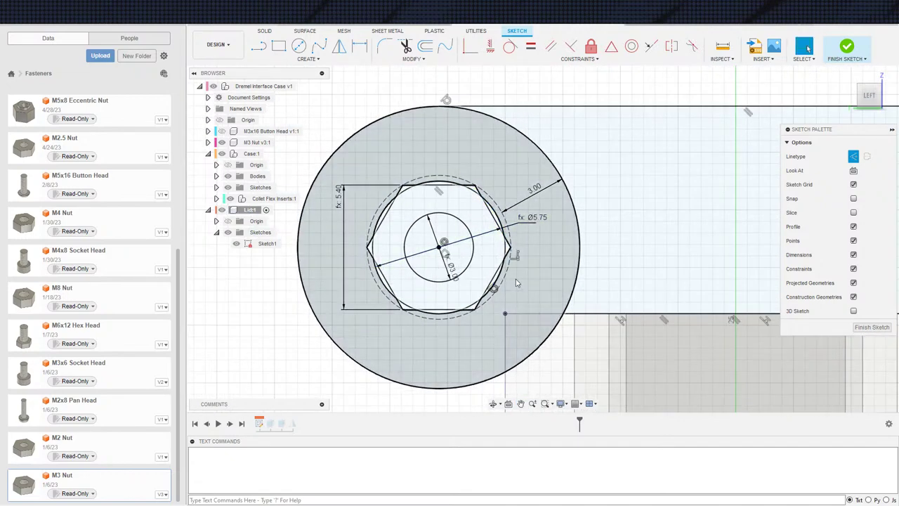
{"action": "scroll", "coordinate": [532, 283], "scroll_direction": "down", "scroll_amount": 2}
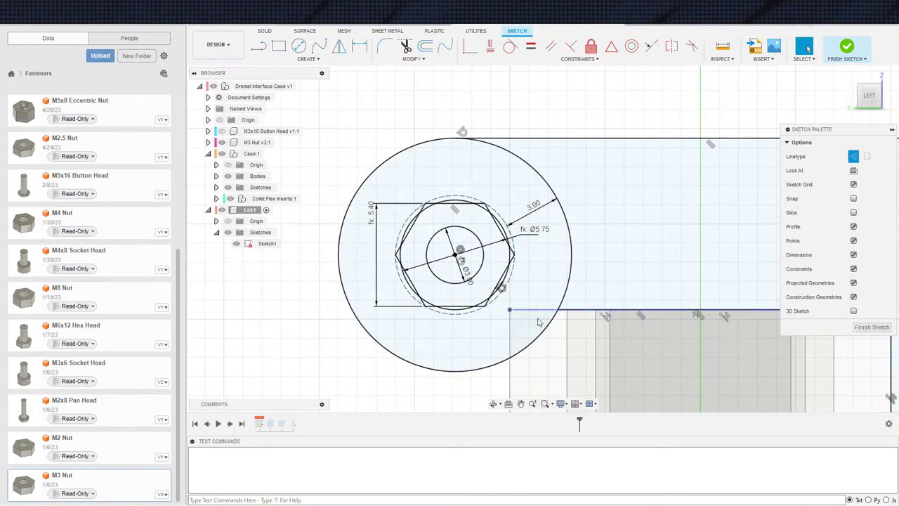
{"action": "scroll", "coordinate": [565, 293], "scroll_direction": "down", "scroll_amount": 5}
{"action": "mouse_move", "coordinate": [640, 288]}
{"action": "middle_mouse_down"}
{"action": "mouse_move", "coordinate": [527, 241]}
{"action": "mouse_move", "coordinate": [528, 229]}
{"action": "middle_mouse_up"}
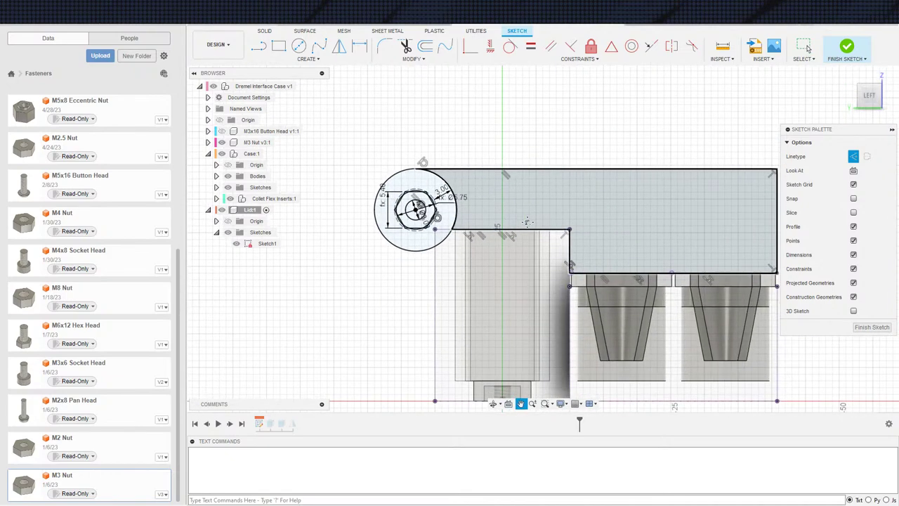
{"action": "scroll", "coordinate": [387, 234], "scroll_direction": "up", "scroll_amount": 4}
{"action": "scroll", "coordinate": [470, 267], "scroll_direction": "up", "scroll_amount": 4}
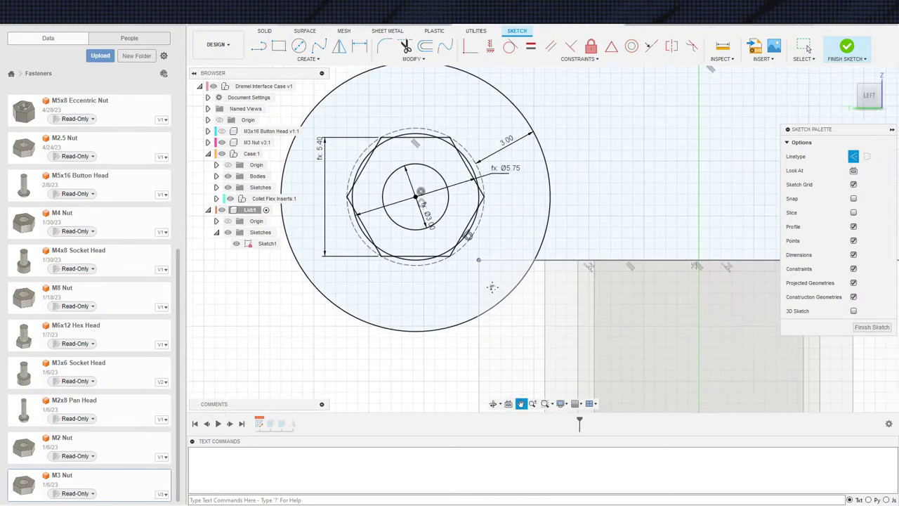
{"action": "scroll", "coordinate": [516, 270], "scroll_direction": "down", "scroll_amount": 4}
{"action": "scroll", "coordinate": [516, 271], "scroll_direction": "down", "scroll_amount": 3}
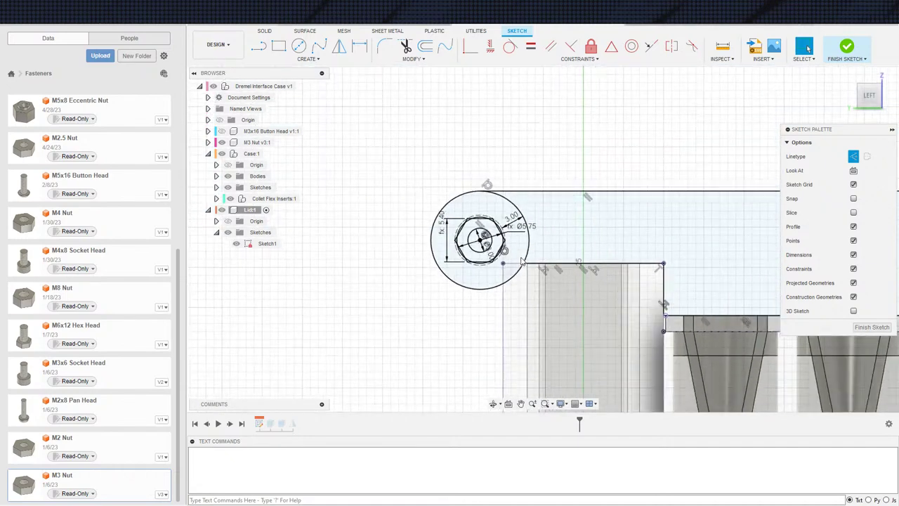
{"action": "scroll", "coordinate": [492, 264], "scroll_direction": "up", "scroll_amount": 6}
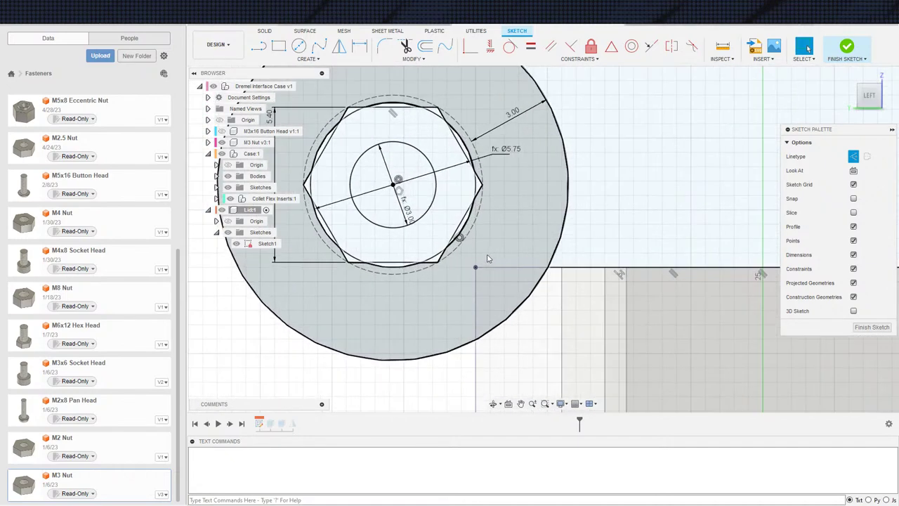
{"action": "scroll", "coordinate": [492, 253], "scroll_direction": "down", "scroll_amount": 5}
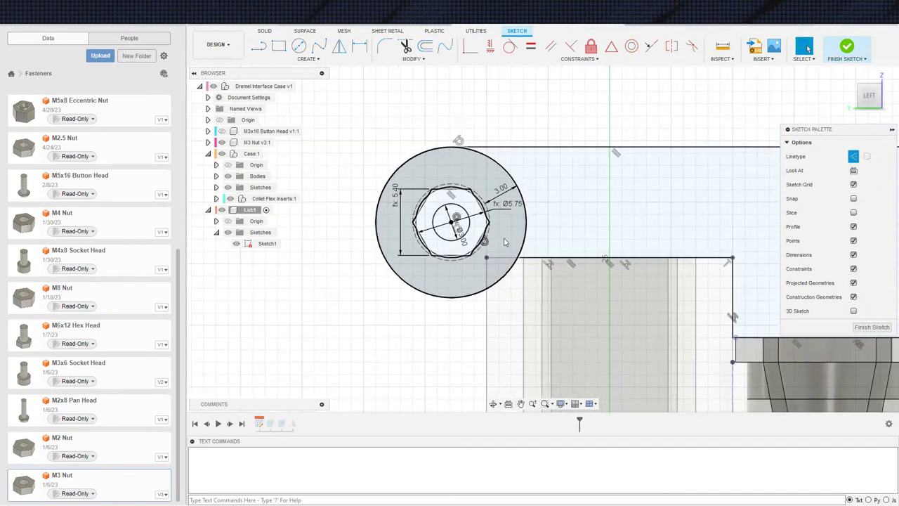
{"action": "scroll", "coordinate": [499, 249], "scroll_direction": "up", "scroll_amount": 5}
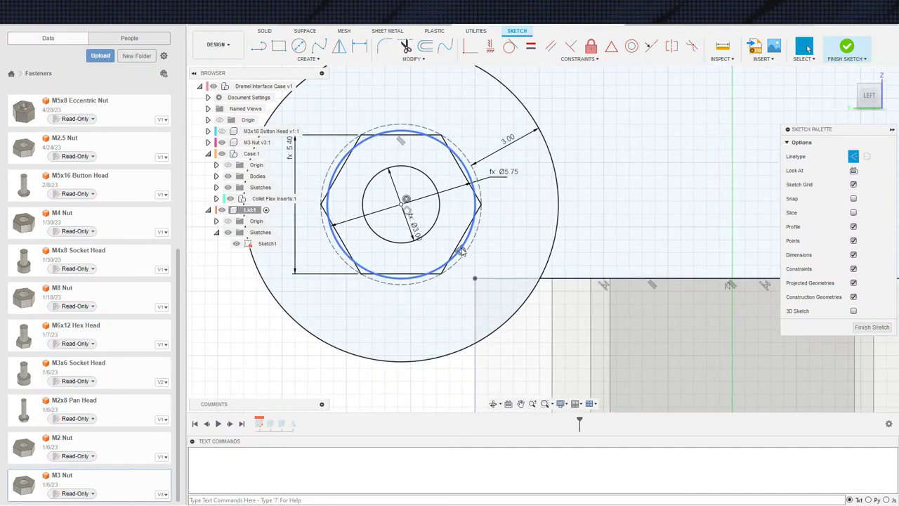
Step: Delete the tangent constraint between the 5.75 mm circle and the case's vertical edge
{"action": "left_click", "coordinate": [462, 252]}
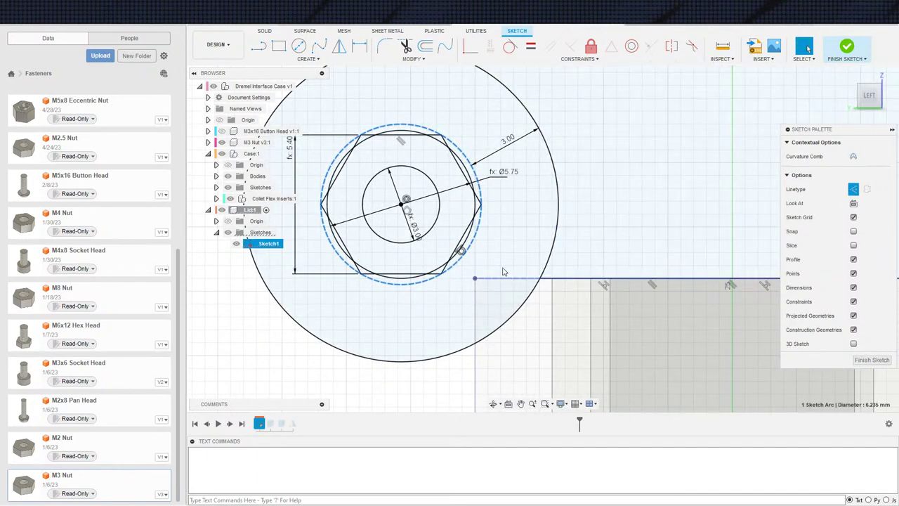
{"action": "scroll", "coordinate": [499, 263], "scroll_direction": "up", "scroll_amount": 3}
{"action": "left_click", "coordinate": [431, 246]}
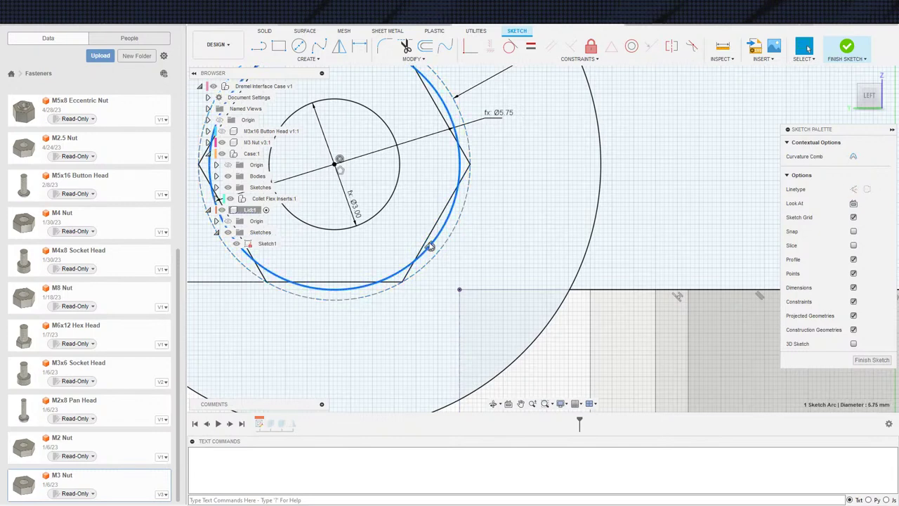
{"action": "left_click", "coordinate": [431, 247]}
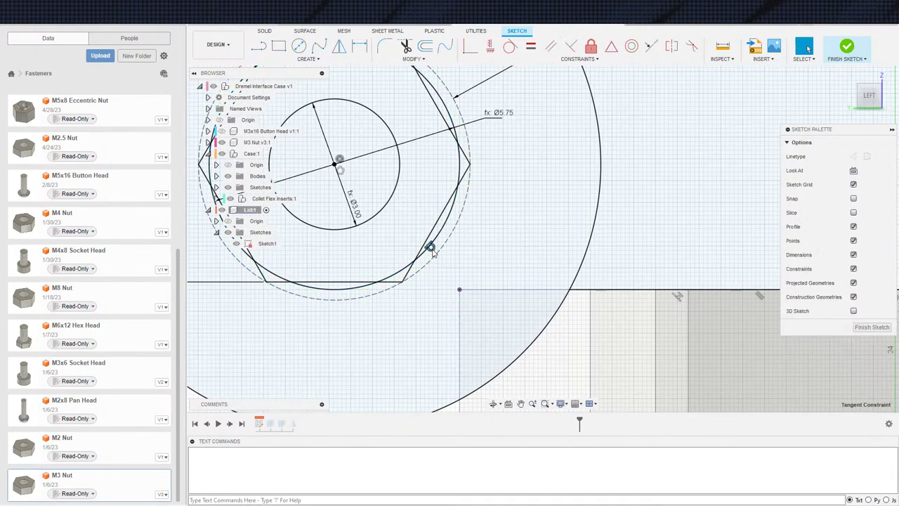
{"action": "left_click", "coordinate": [433, 252]}
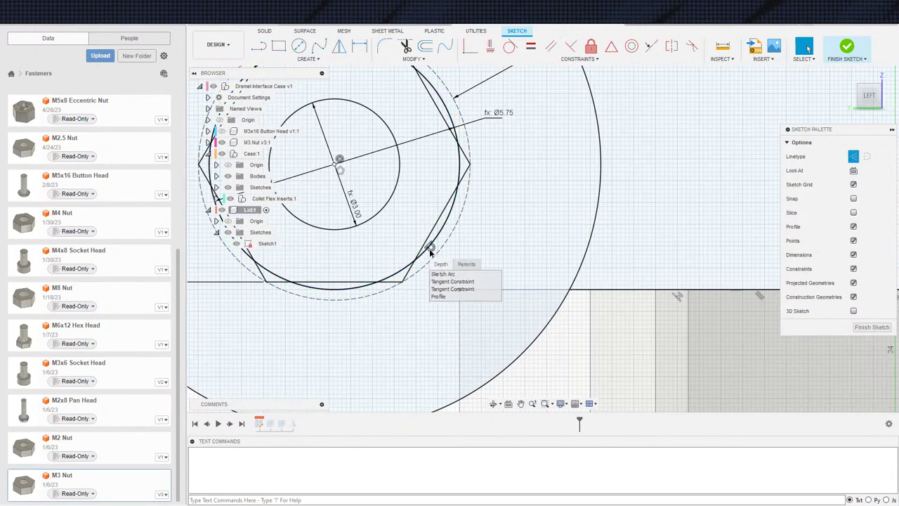
{"action": "left_click", "coordinate": [437, 290]}
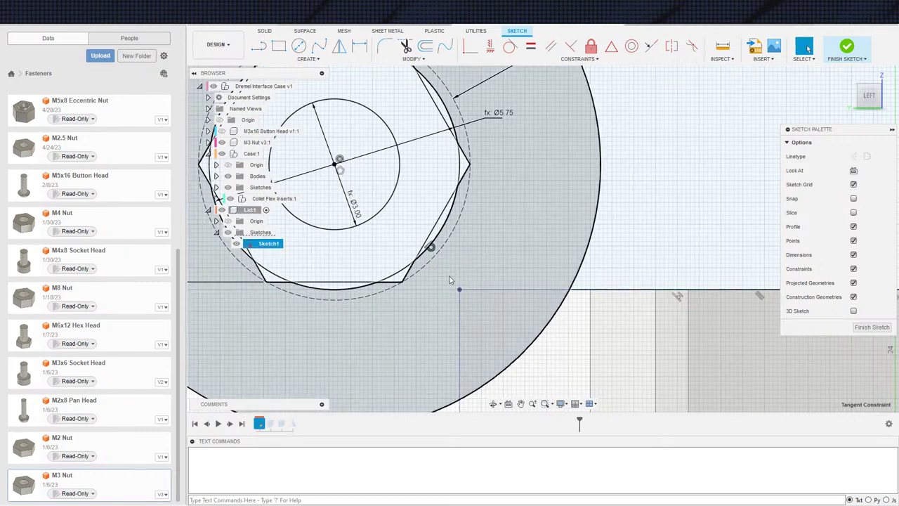
{"action": "key", "text": "Delete"}
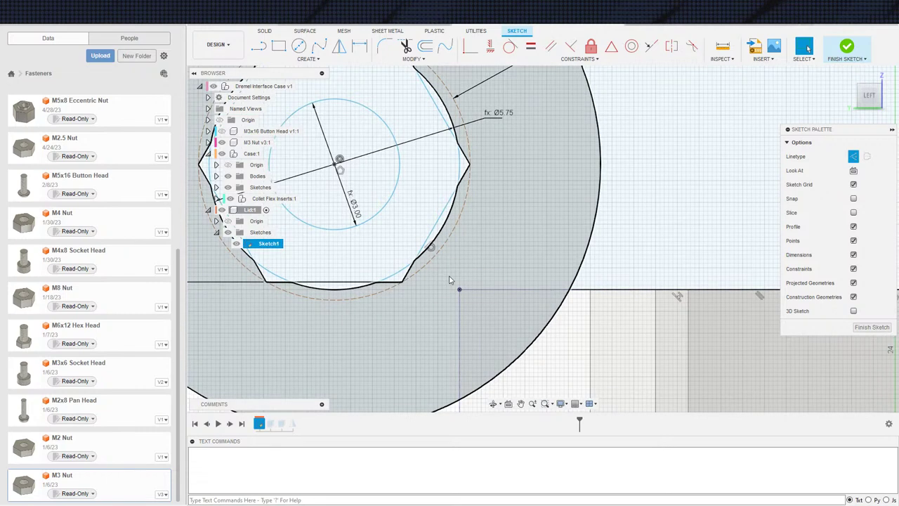
Step: Make the construction circle around the hexagon tangent to the case's vertical edge and finish the sketch
{"action": "left_click", "coordinate": [465, 225]}
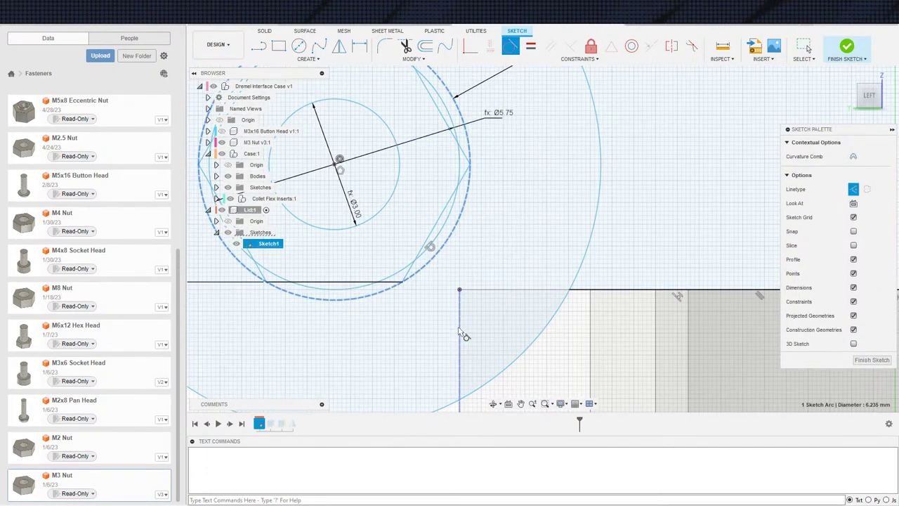
{"action": "key", "text": "Escape"}
{"action": "scroll", "coordinate": [467, 316], "scroll_direction": "down", "scroll_amount": 5}
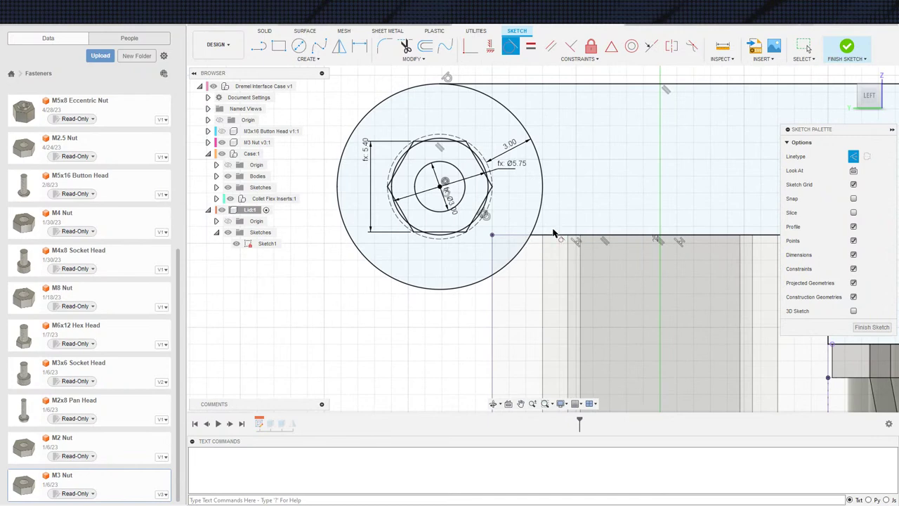
{"action": "left_click", "coordinate": [848, 47]}
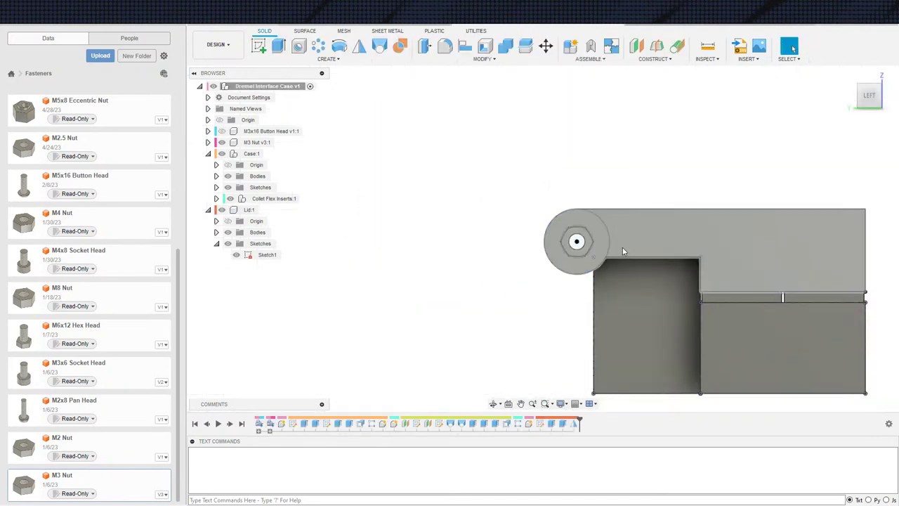
Step: Activate the Case component for editing
{"action": "middle_click_drag", "start_coordinate": [759, 304], "coordinate": [434, 308], "text": "shift"}
{"action": "left_click", "coordinate": [269, 154]}
{"action": "scroll", "coordinate": [518, 323], "scroll_direction": "down", "scroll_amount": 1}
{"action": "scroll", "coordinate": [450, 314], "scroll_direction": "down", "scroll_amount": 2}
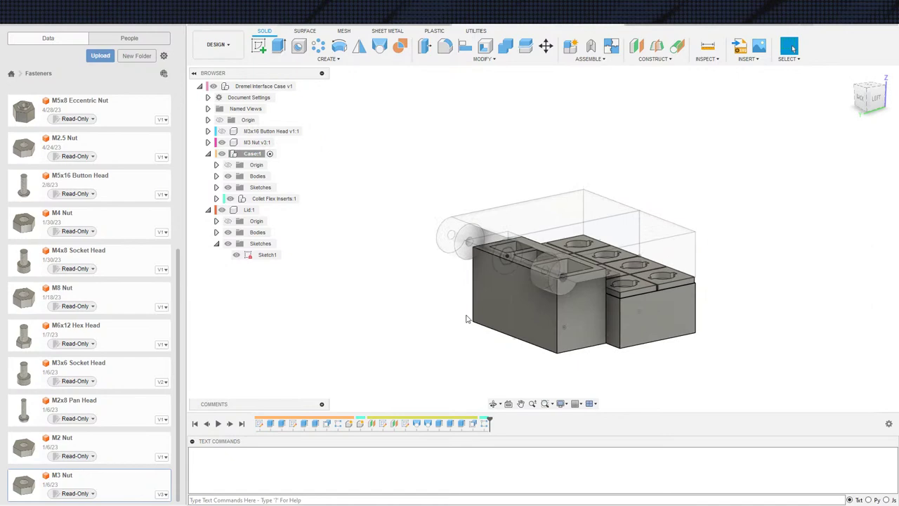
{"action": "scroll", "coordinate": [466, 318], "scroll_direction": "up", "scroll_amount": 2}
{"action": "scroll", "coordinate": [379, 284], "scroll_direction": "down", "scroll_amount": 1}
Step: Try selecting the regions around the hinge hexagon one by one for an extrusion, and clear the profile selection
{"action": "key", "text": "e"}
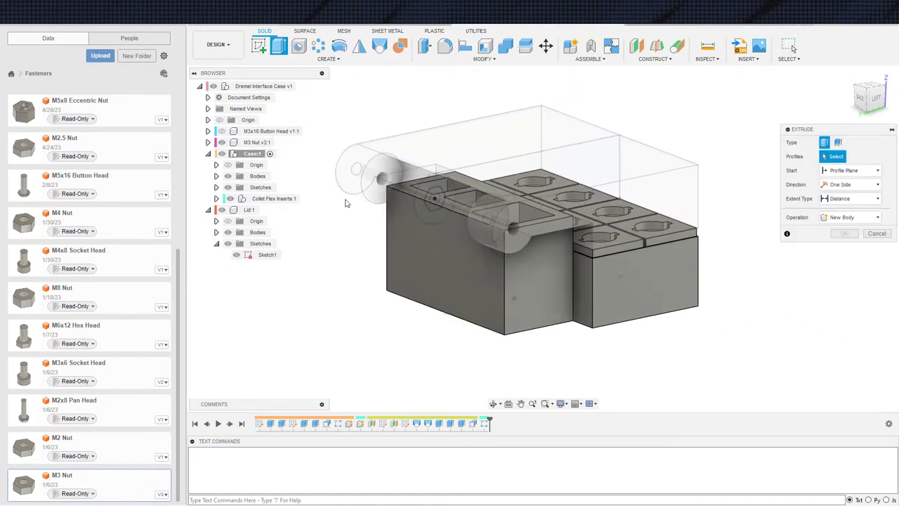
{"action": "scroll", "coordinate": [464, 189], "scroll_direction": "up", "scroll_amount": 5}
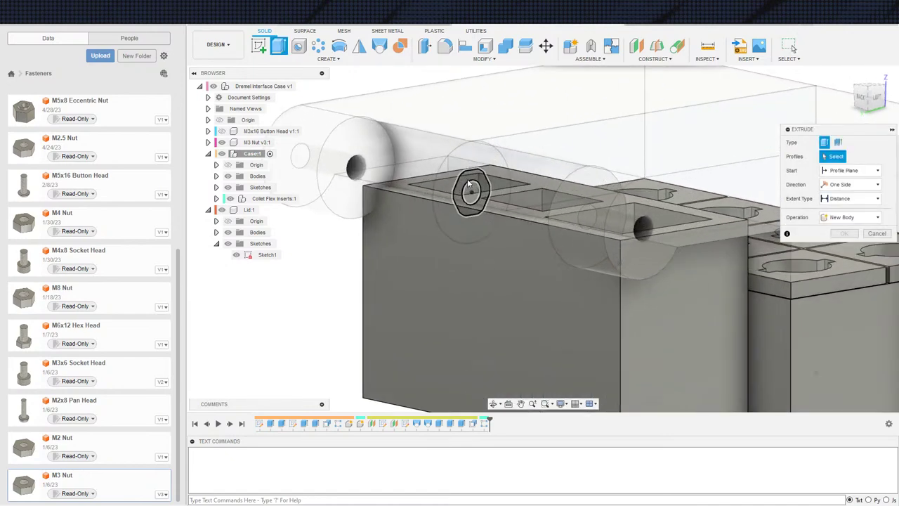
{"action": "left_click", "coordinate": [487, 204]}
{"action": "scroll", "coordinate": [488, 203], "scroll_direction": "up", "scroll_amount": 5}
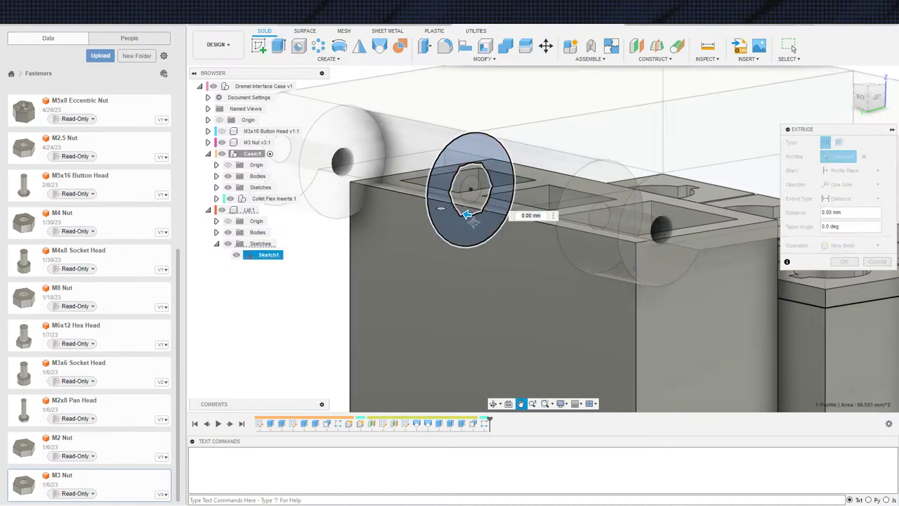
{"action": "scroll", "coordinate": [421, 252], "scroll_direction": "up", "scroll_amount": 3}
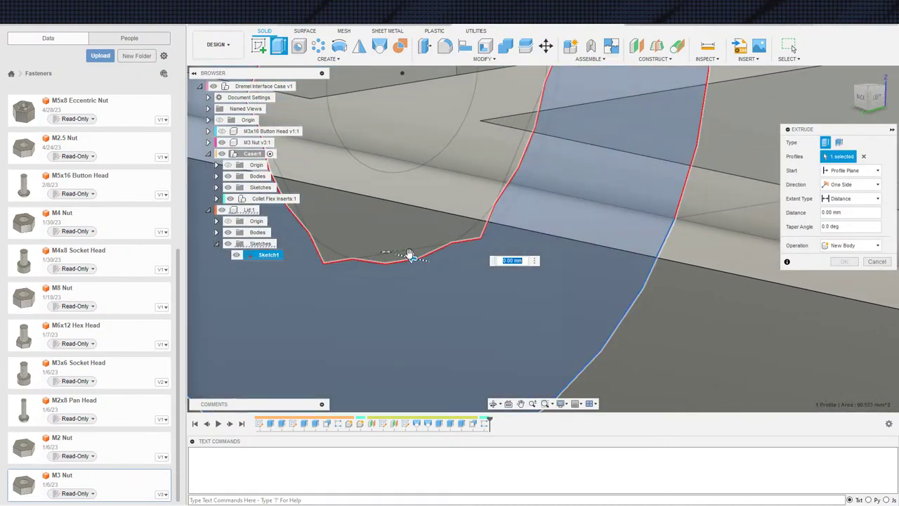
{"action": "left_click", "coordinate": [398, 262]}
{"action": "middle_click_drag", "start_coordinate": [399, 262], "coordinate": [462, 360]}
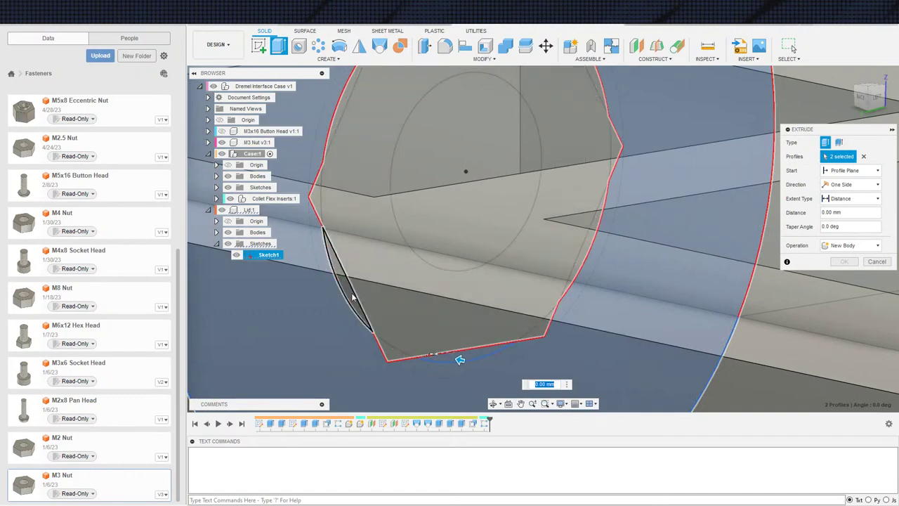
{"action": "left_click", "coordinate": [352, 298]}
{"action": "scroll", "coordinate": [353, 297], "scroll_direction": "down", "scroll_amount": 4}
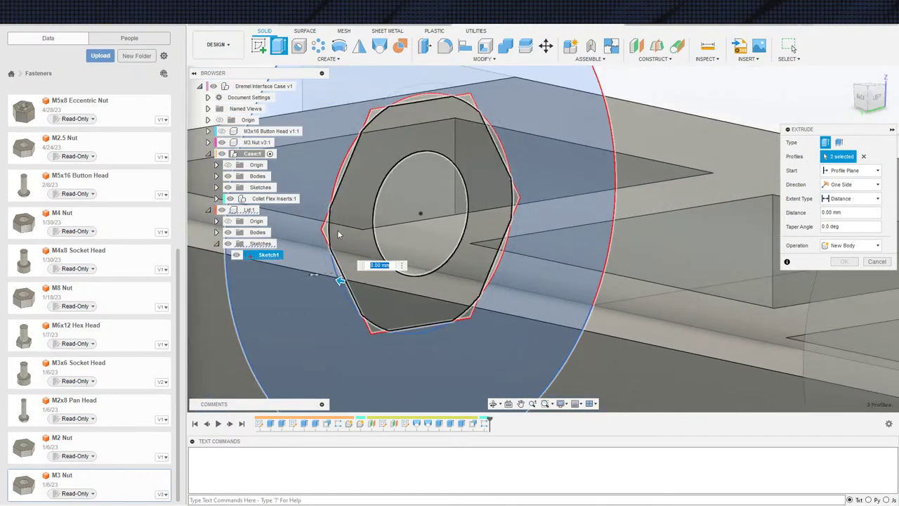
{"action": "scroll", "coordinate": [384, 311], "scroll_direction": "down", "scroll_amount": 3}
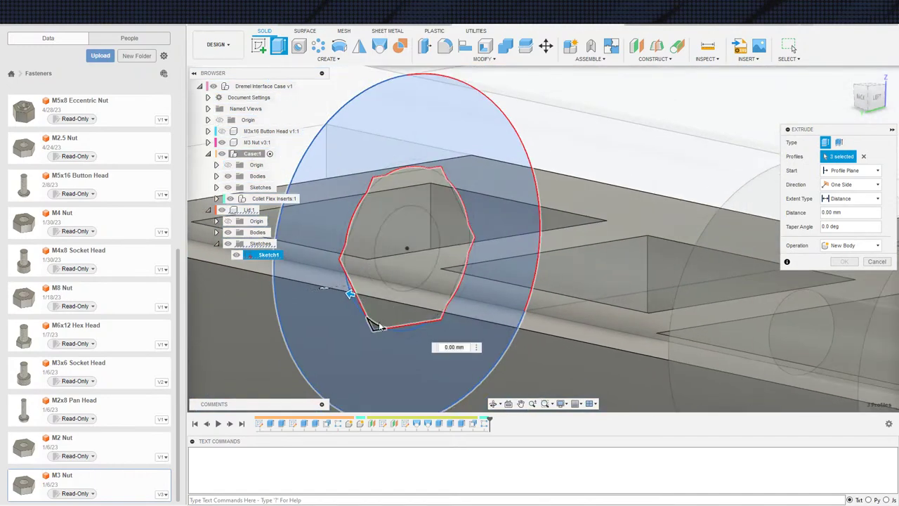
{"action": "left_click", "coordinate": [375, 325]}
{"action": "scroll", "coordinate": [441, 312], "scroll_direction": "up", "scroll_amount": 3}
{"action": "scroll", "coordinate": [436, 312], "scroll_direction": "down", "scroll_amount": 2}
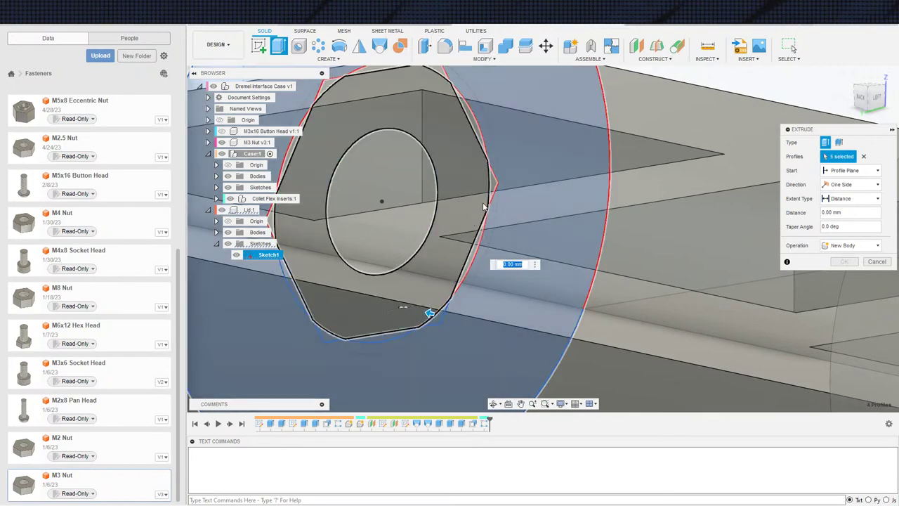
{"action": "left_click", "coordinate": [458, 284]}
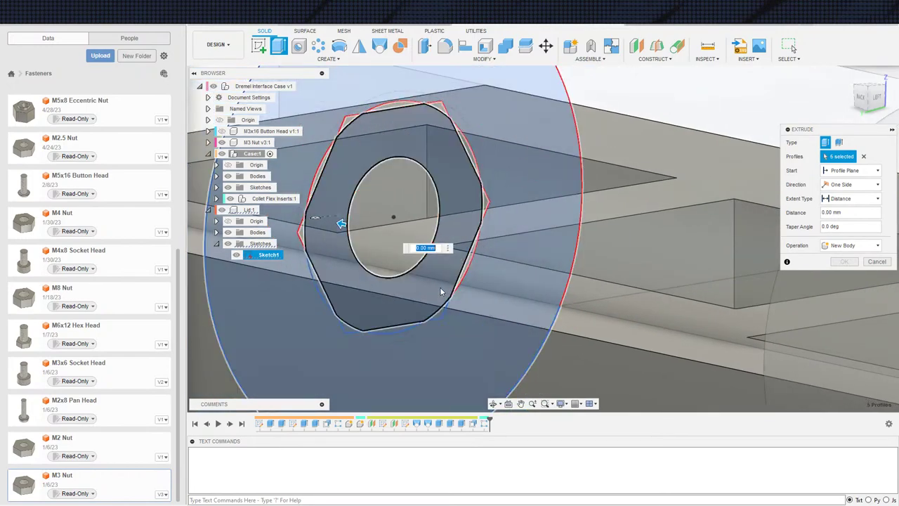
{"action": "scroll", "coordinate": [442, 293], "scroll_direction": "down", "scroll_amount": 3}
{"action": "left_click", "coordinate": [863, 156]}
{"action": "scroll", "coordinate": [726, 206], "scroll_direction": "down", "scroll_amount": 3}
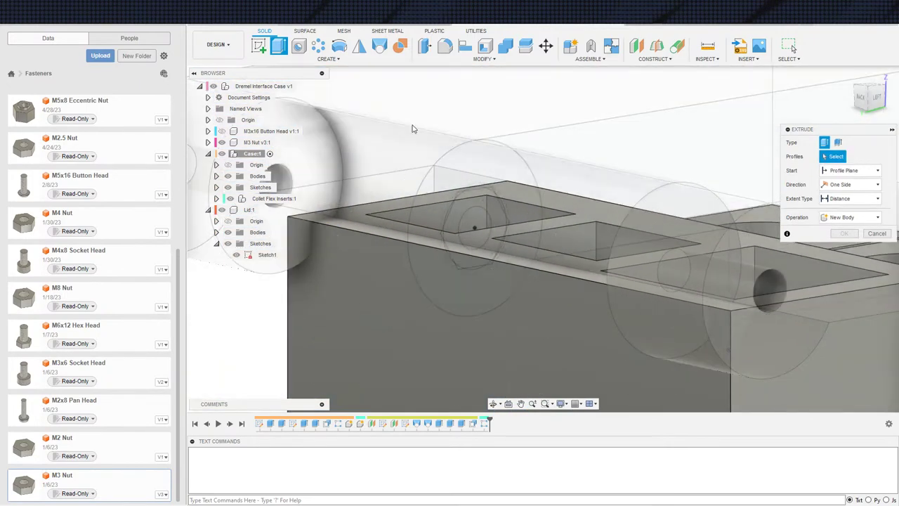
Step: Select all regions inside the outer hinge circle as extrusion profiles, leaving out the central screw hole
{"action": "mouse_move", "coordinate": [377, 111]}
{"action": "left_mouse_down"}
{"action": "mouse_move", "coordinate": [513, 305]}
{"action": "mouse_move", "coordinate": [555, 340]}
{"action": "left_mouse_up"}
{"action": "scroll", "coordinate": [499, 293], "scroll_direction": "up", "scroll_amount": 2}
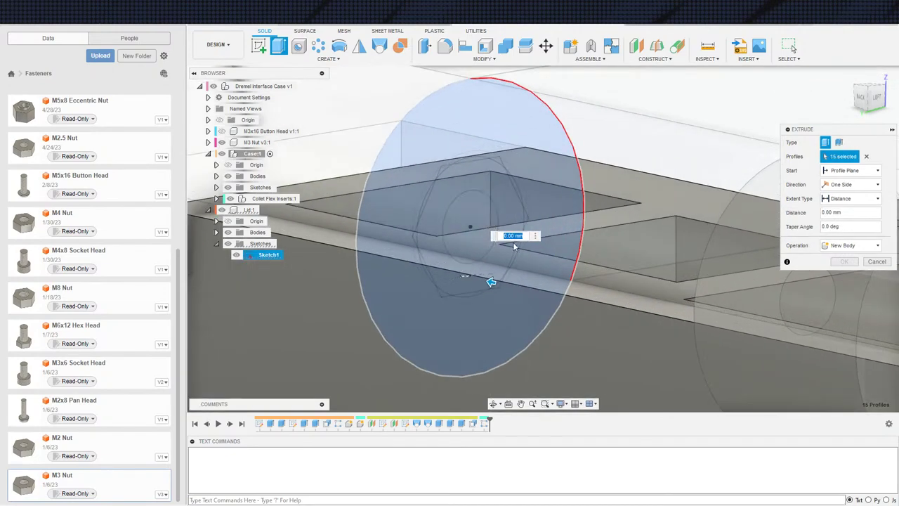
{"action": "scroll", "coordinate": [542, 285], "scroll_direction": "down", "scroll_amount": 2}
{"action": "middle_click_drag", "start_coordinate": [543, 284], "coordinate": [710, 261], "text": "shift"}
{"action": "middle_click_drag", "start_coordinate": [709, 262], "coordinate": [543, 266]}
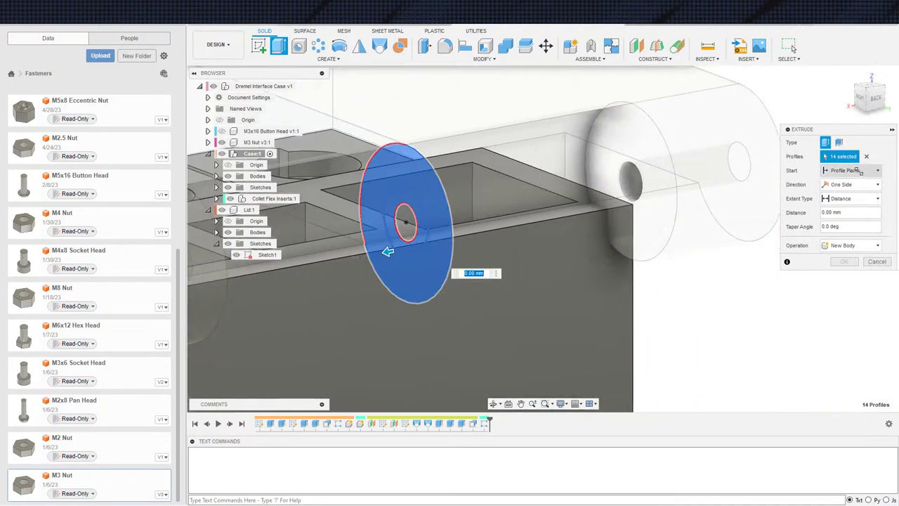
Step: Start the extrusion from an object, using the inner face of the lid's end hinge knuckle
{"action": "left_click", "coordinate": [850, 170]}
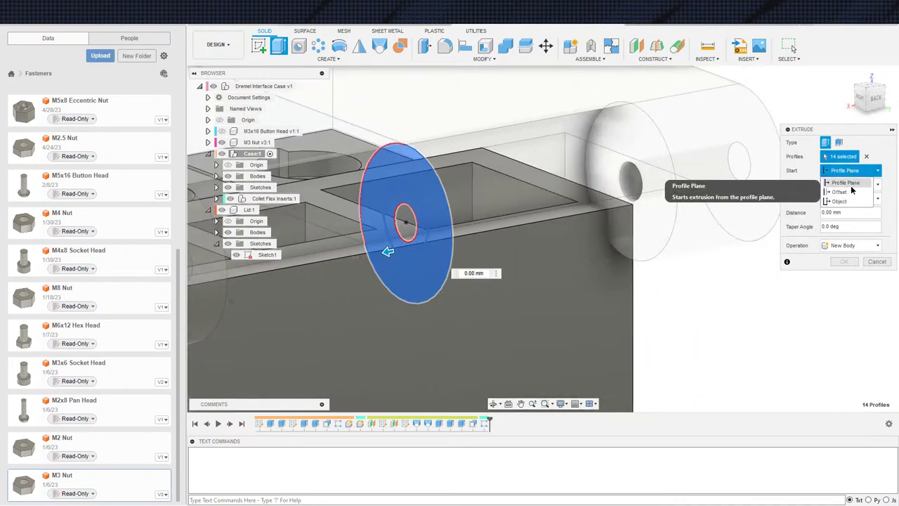
{"action": "left_click", "coordinate": [846, 192]}
{"action": "left_click", "coordinate": [842, 174]}
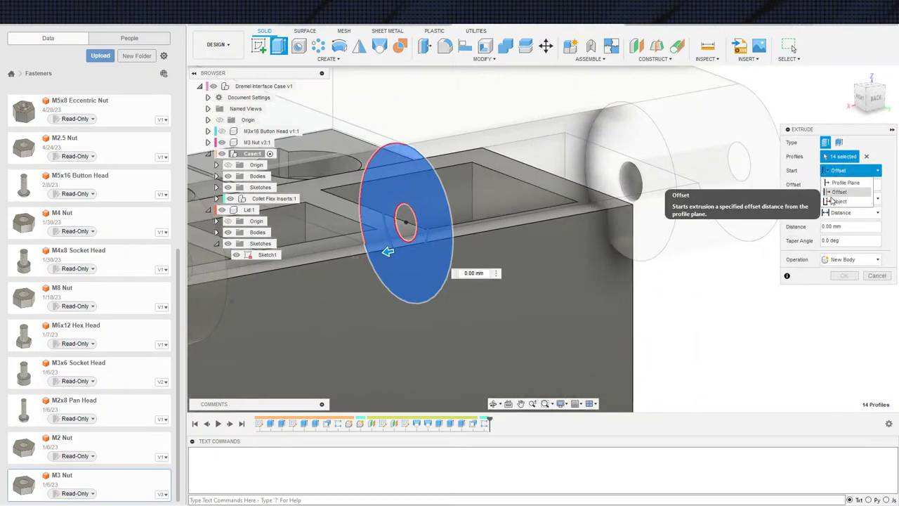
{"action": "left_click", "coordinate": [843, 203]}
{"action": "left_click", "coordinate": [609, 262]}
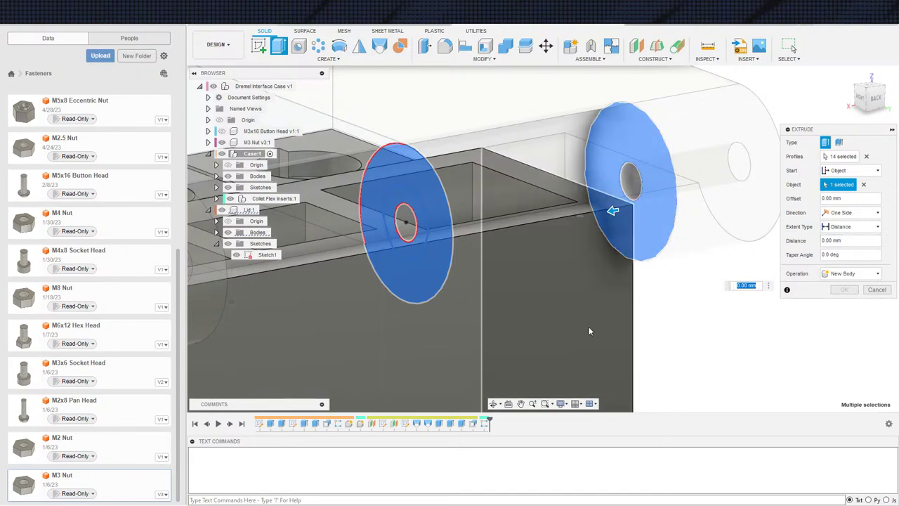
Step: Examine from several angles how the hinge profile sits against the case's upper back edge and the lid knuckles
{"action": "middle_click_drag", "start_coordinate": [601, 297], "coordinate": [638, 296], "text": "shift"}
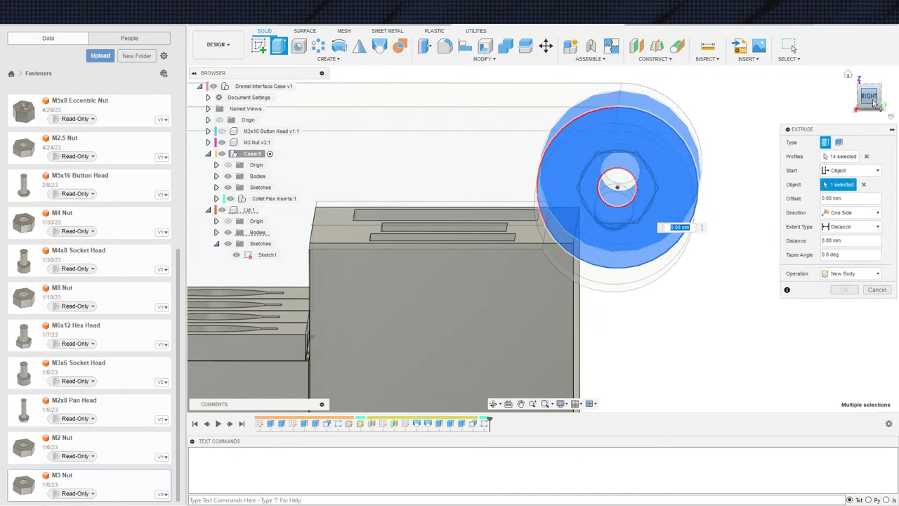
{"action": "left_click", "coordinate": [869, 96]}
{"action": "scroll", "coordinate": [545, 199], "scroll_direction": "up", "scroll_amount": 3}
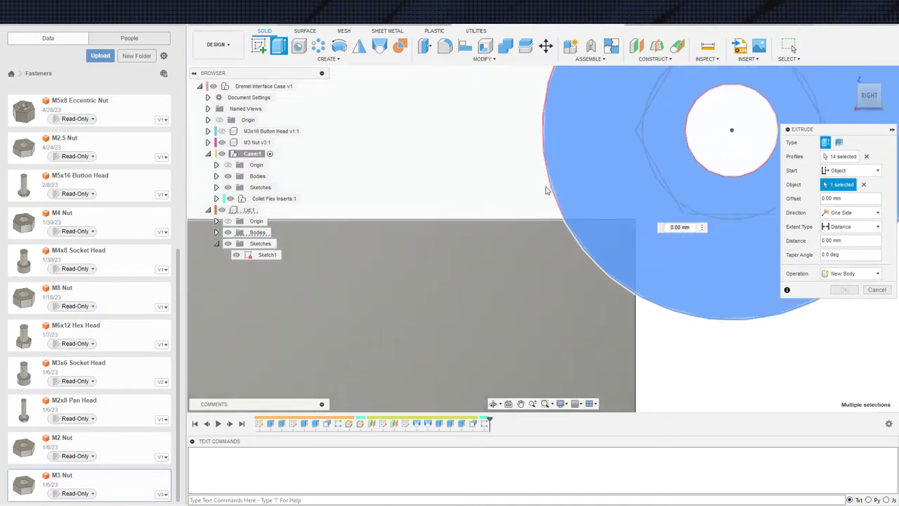
{"action": "left_click", "coordinate": [870, 87]}
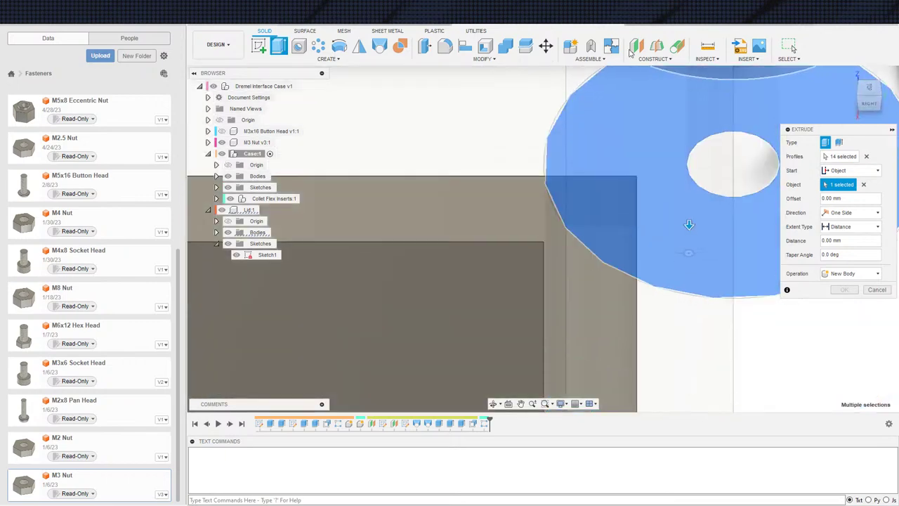
{"action": "middle_click_drag", "start_coordinate": [619, 228], "coordinate": [633, 92]}
{"action": "scroll", "coordinate": [633, 92], "scroll_direction": "down", "scroll_amount": 1}
{"action": "middle_click_drag", "start_coordinate": [638, 254], "coordinate": [644, 155]}
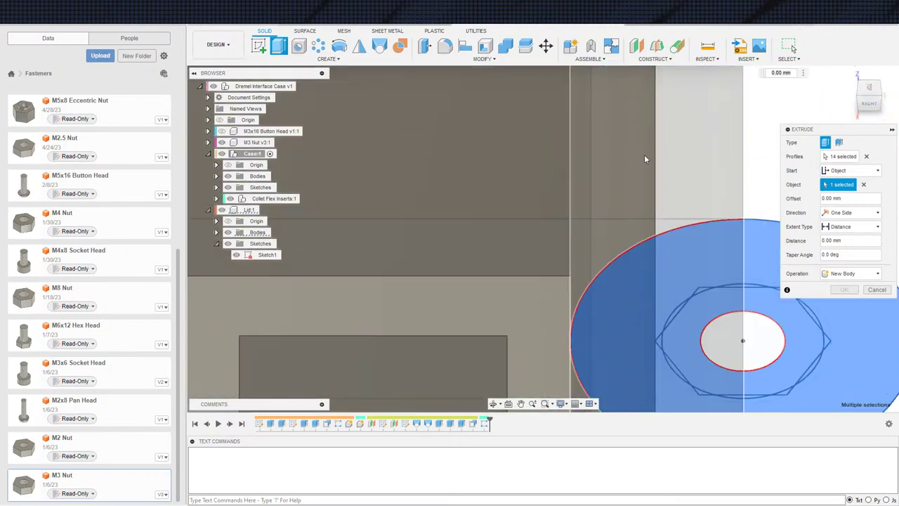
{"action": "scroll", "coordinate": [645, 155], "scroll_direction": "down", "scroll_amount": 1}
{"action": "middle_click_drag", "start_coordinate": [660, 271], "coordinate": [693, 116]}
{"action": "middle_click_drag", "start_coordinate": [697, 225], "coordinate": [699, 119]}
{"action": "scroll", "coordinate": [698, 117], "scroll_direction": "down", "scroll_amount": 5}
{"action": "scroll", "coordinate": [711, 152], "scroll_direction": "down", "scroll_amount": 2}
{"action": "middle_click_drag", "start_coordinate": [710, 152], "coordinate": [632, 256]}
{"action": "left_click_drag", "start_coordinate": [665, 187], "coordinate": [765, 226]}
{"action": "scroll", "coordinate": [755, 222], "scroll_direction": "down", "scroll_amount": 3}
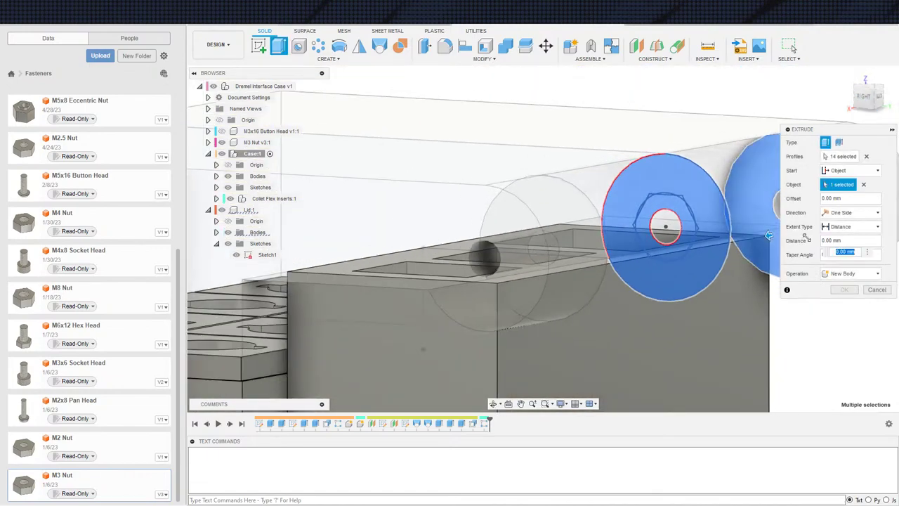
{"action": "middle_click_drag", "start_coordinate": [706, 265], "coordinate": [510, 274]}
{"action": "middle_click_drag", "start_coordinate": [623, 274], "coordinate": [592, 287], "text": "shift"}
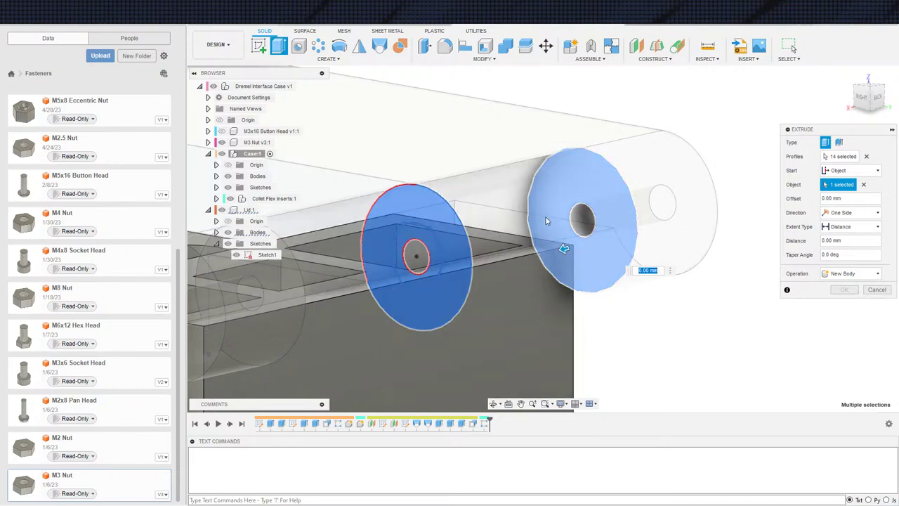
{"action": "middle_click_drag", "start_coordinate": [592, 248], "coordinate": [600, 216], "text": "shift"}
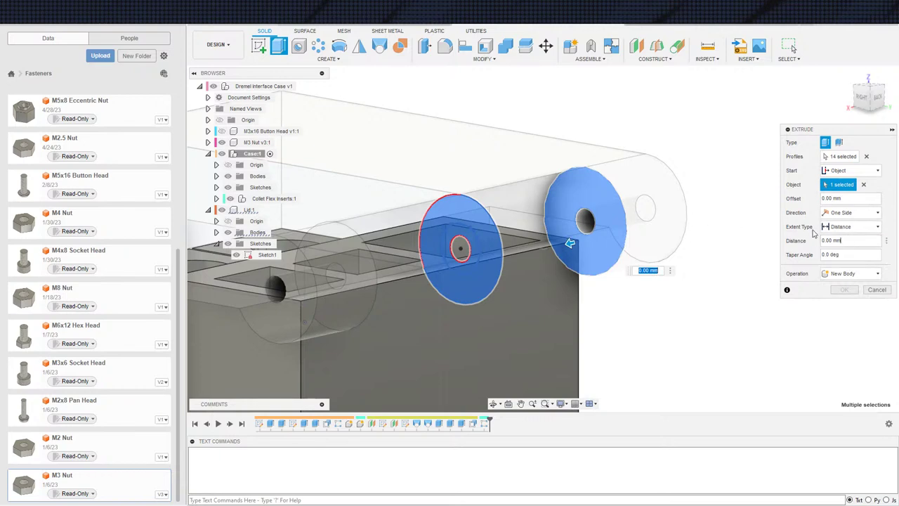
Step: Extrude the hinge profile 10 mm toward the middle of the case with the Join operation
{"action": "scroll", "coordinate": [775, 285], "scroll_direction": "down", "scroll_amount": 2}
{"action": "middle_click_drag", "start_coordinate": [778, 297], "coordinate": [749, 303], "text": "shift"}
{"action": "left_click", "coordinate": [853, 273]}
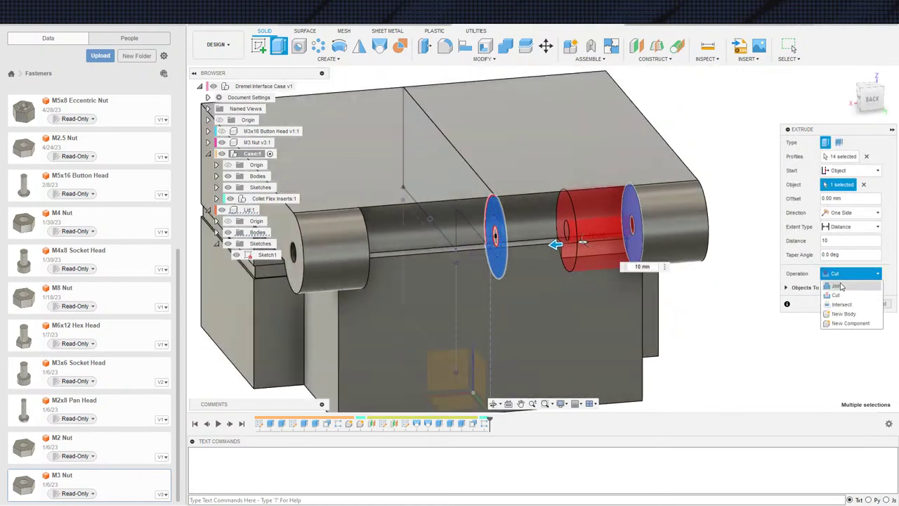
{"action": "left_click", "coordinate": [843, 284]}
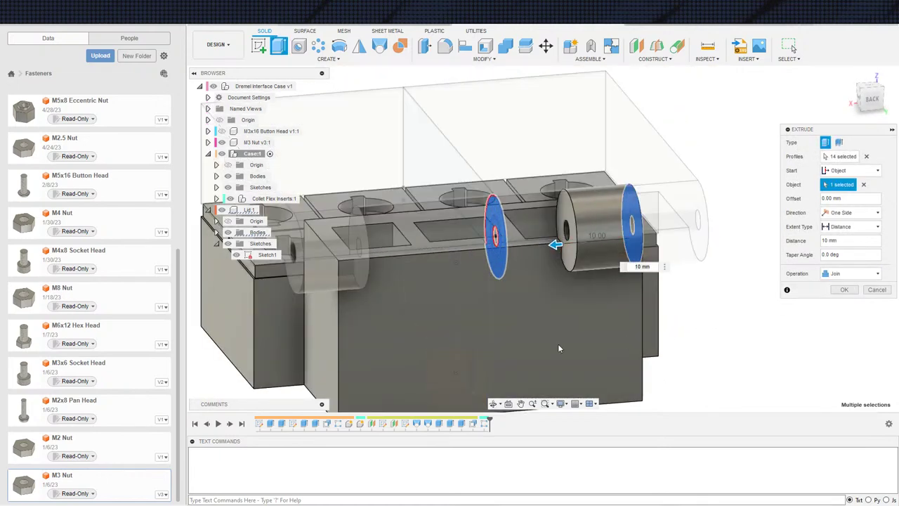
{"action": "left_click", "coordinate": [853, 290]}
Step: Open the lid's Sketch1 for editing
{"action": "scroll", "coordinate": [671, 328], "scroll_direction": "down", "scroll_amount": 2}
{"action": "middle_click_drag", "start_coordinate": [755, 337], "coordinate": [286, 306], "text": "shift"}
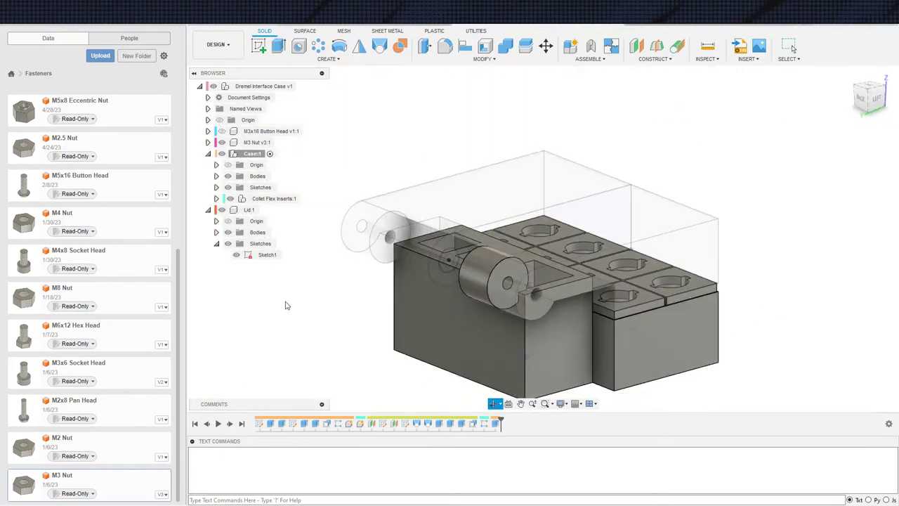
{"action": "double_click", "coordinate": [267, 255]}
{"action": "key", "text": "s"}
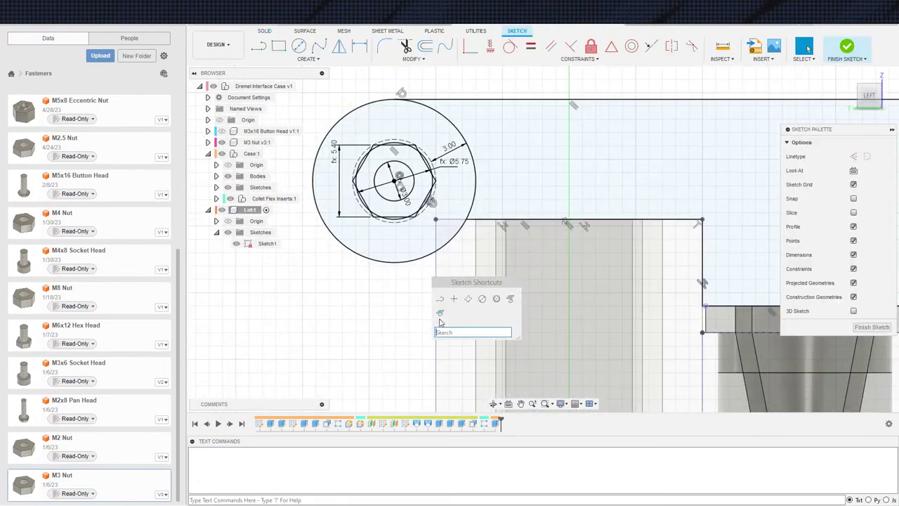
{"action": "left_click", "coordinate": [440, 314]}
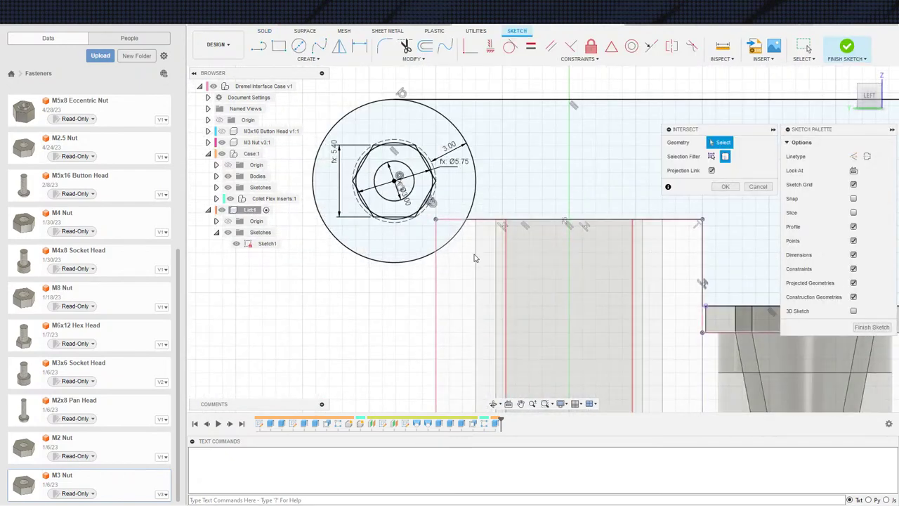
{"action": "key", "text": "Escape"}
{"action": "key", "text": "s"}
{"action": "left_click", "coordinate": [466, 284]}
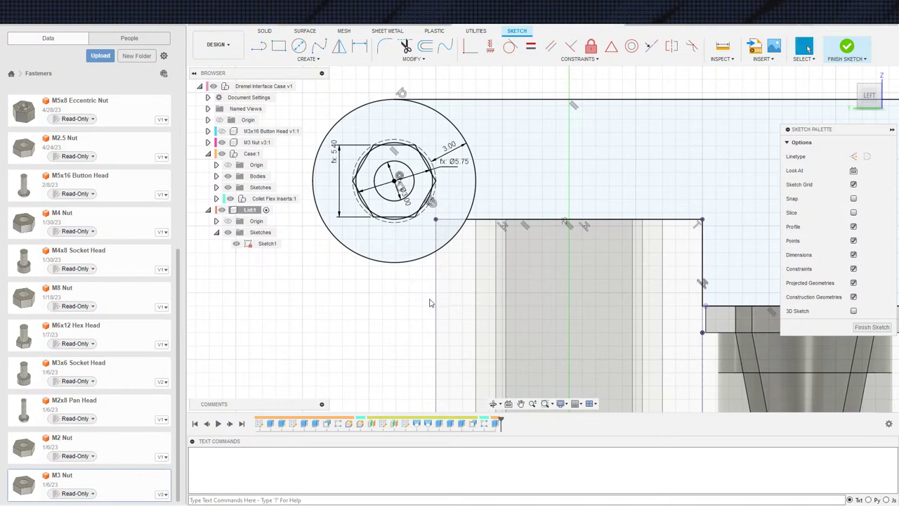
Step: Sketch a line about 4.8 mm long from the case's vertical back edge up to the underside of the outer hinge circle
{"action": "key", "text": "s"}
{"action": "left_click", "coordinate": [442, 329]}
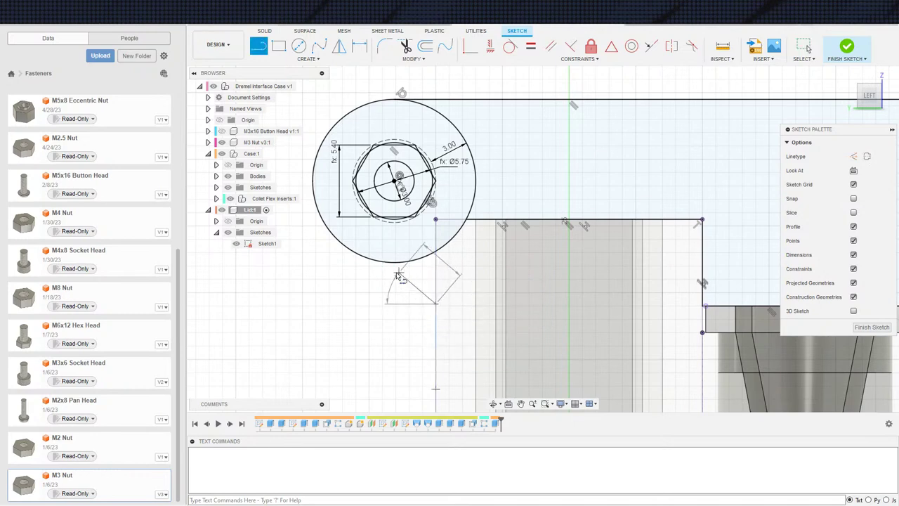
{"action": "left_click", "coordinate": [435, 291]}
{"action": "key", "text": "x"}
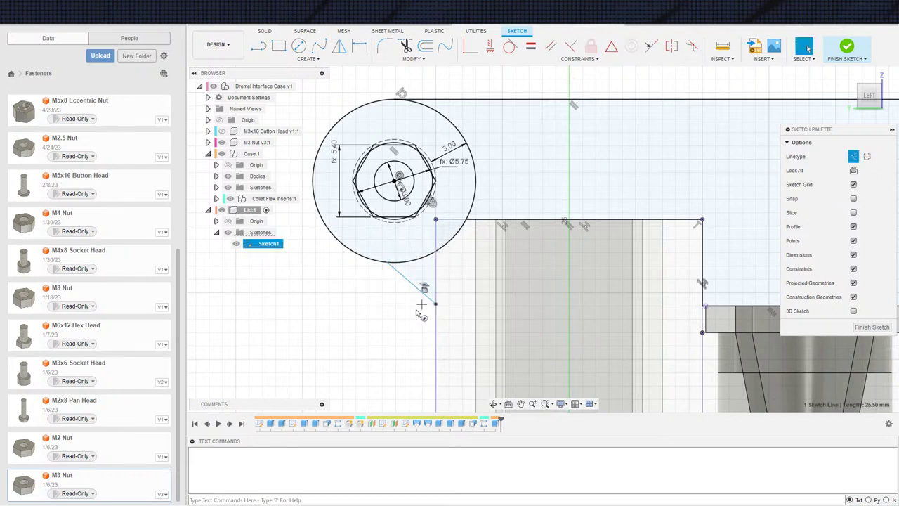
{"action": "key", "text": "c"}
{"action": "key", "text": "Escape"}
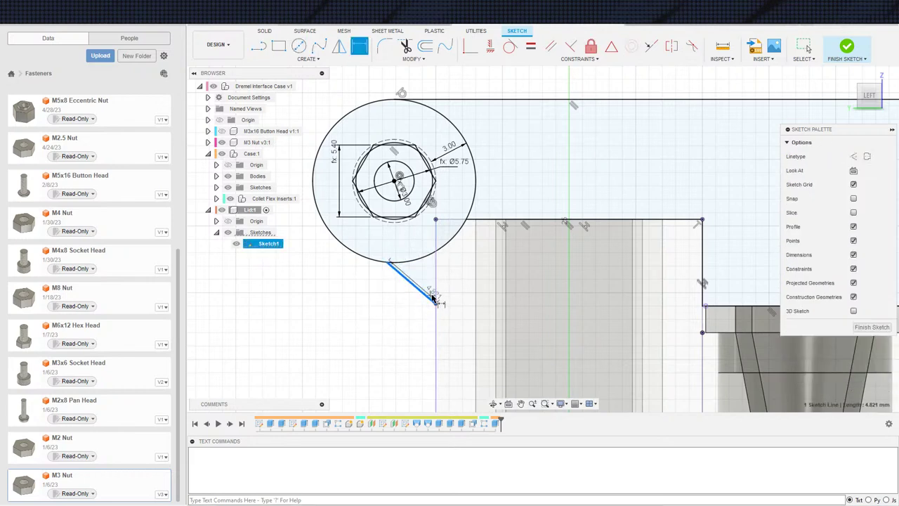
Step: Dimension the angle between the new line and the case's vertical edge as 60°
{"action": "left_click", "coordinate": [432, 294]}
{"action": "type", "text": "60"}
{"action": "key", "text": "Return"}
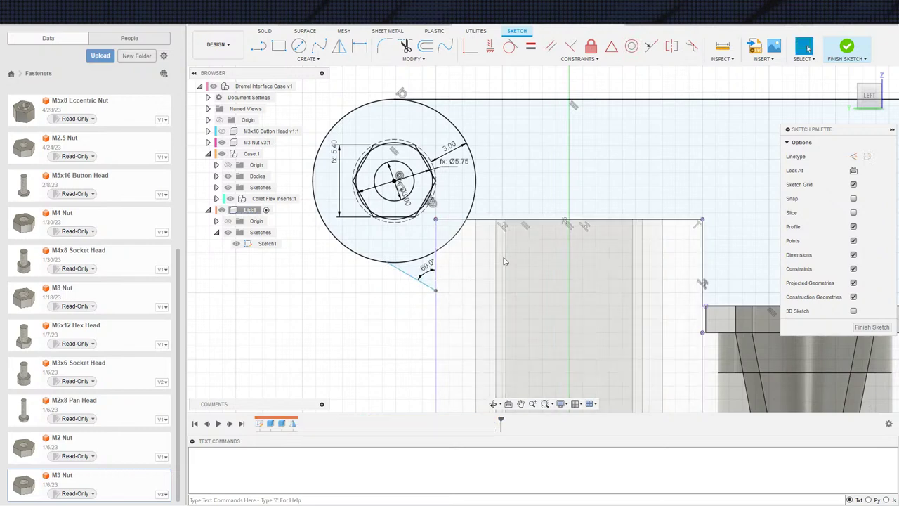
Step: Make the angled support line tangent to the outer hinge circle
{"action": "scroll", "coordinate": [314, 284], "scroll_direction": "down", "scroll_amount": 3}
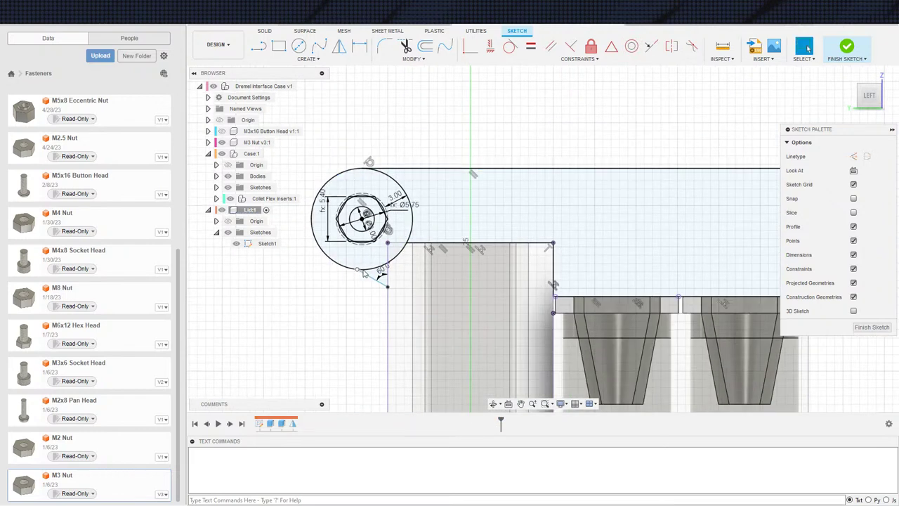
{"action": "left_click", "coordinate": [510, 47]}
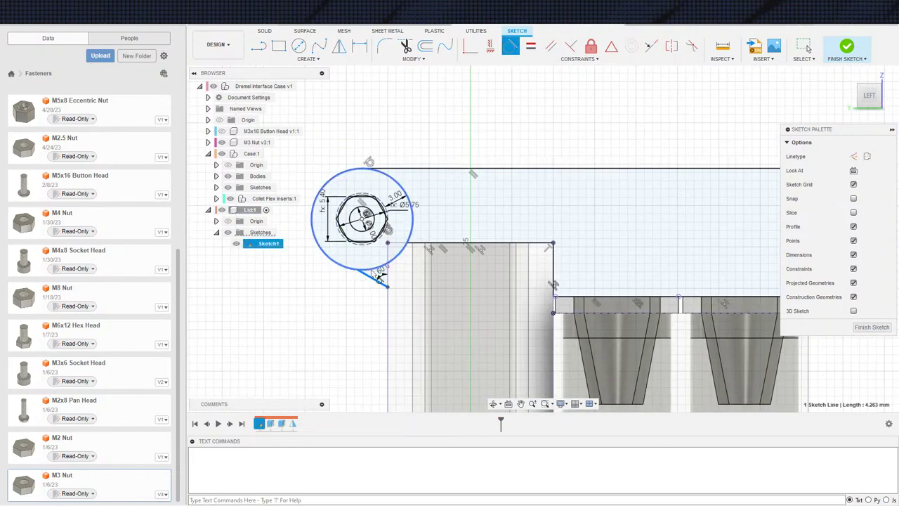
{"action": "left_click", "coordinate": [379, 276]}
{"action": "scroll", "coordinate": [378, 276], "scroll_direction": "down", "scroll_amount": 2}
{"action": "key", "text": "Escape"}
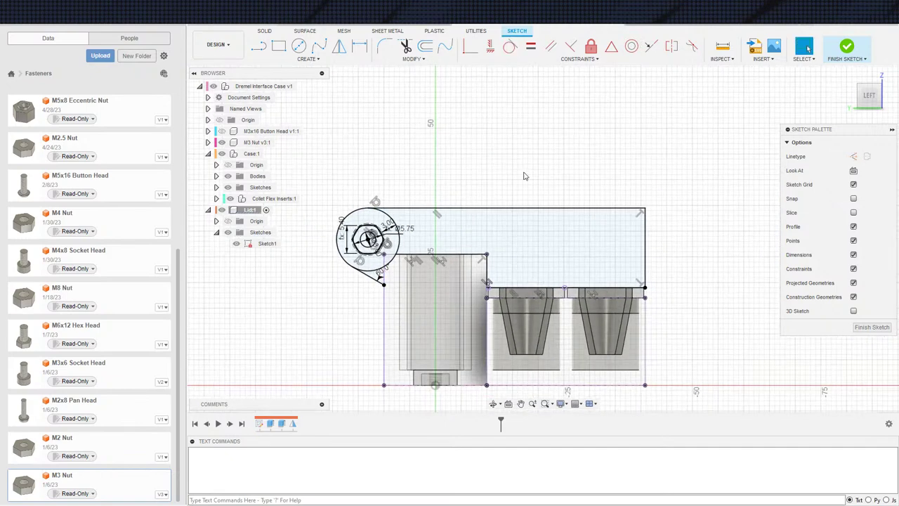
Step: Finish the sketch and add the angled support profile beneath the hinge circle to the case knuckle's extrusion
{"action": "left_click", "coordinate": [848, 48]}
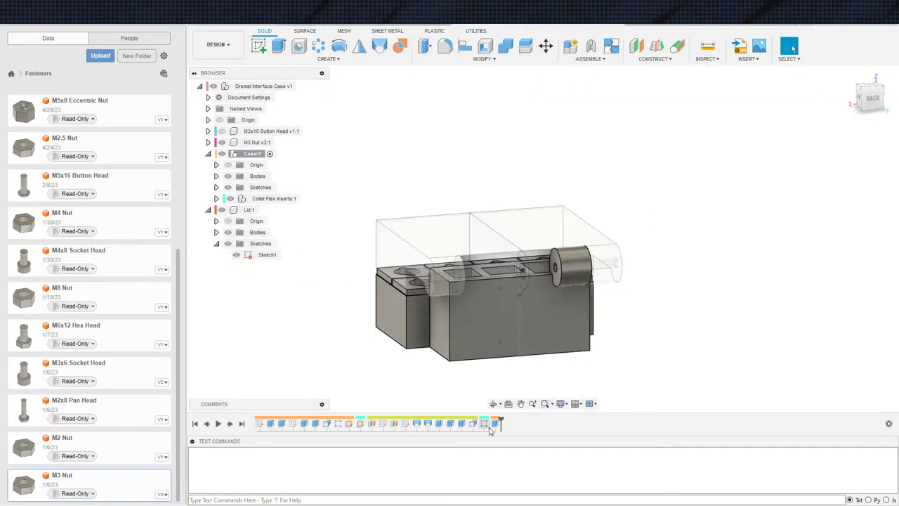
{"action": "double_click", "coordinate": [497, 424]}
{"action": "scroll", "coordinate": [562, 298], "scroll_direction": "up", "scroll_amount": 3}
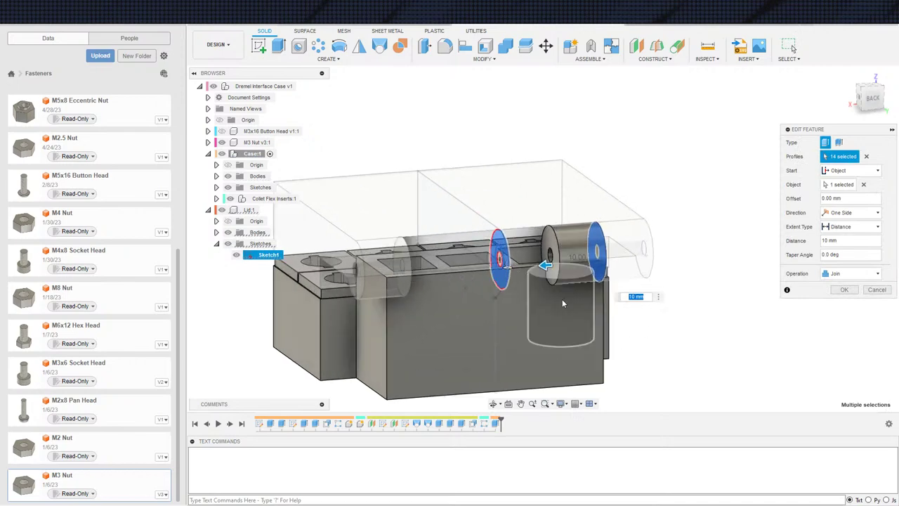
{"action": "middle_click_drag", "start_coordinate": [639, 334], "coordinate": [598, 327], "text": "shift"}
{"action": "scroll", "coordinate": [447, 329], "scroll_direction": "up", "scroll_amount": 2}
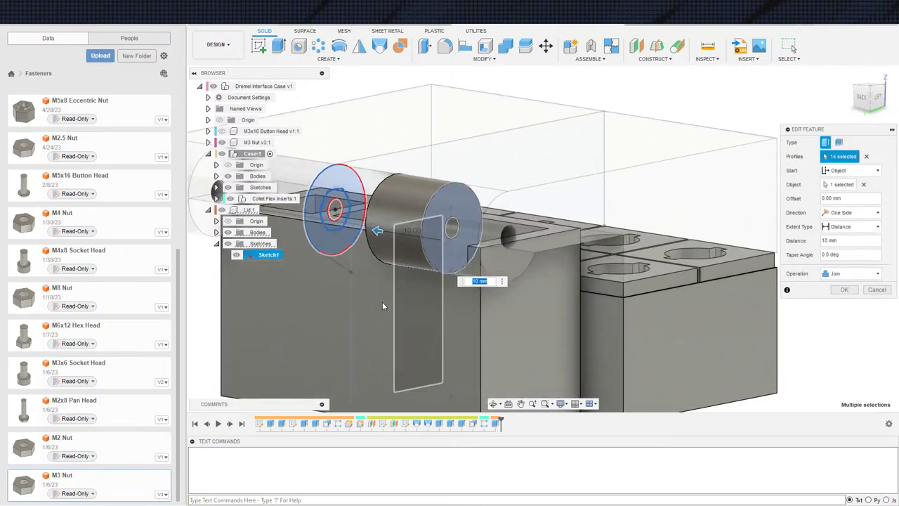
{"action": "left_click", "coordinate": [342, 263]}
{"action": "scroll", "coordinate": [406, 336], "scroll_direction": "down", "scroll_amount": 3}
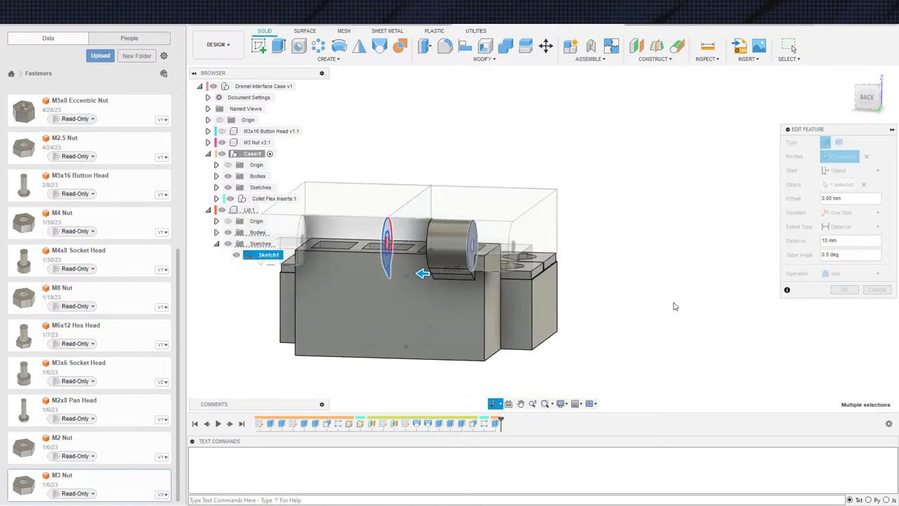
{"action": "left_click", "coordinate": [843, 289]}
{"action": "mouse_move", "coordinate": [611, 327]}
{"action": "middle_mouse_down", "text": "shift"}
{"action": "mouse_move", "coordinate": [518, 297]}
{"action": "mouse_move", "coordinate": [614, 337]}
{"action": "middle_mouse_up", "text": "shift"}
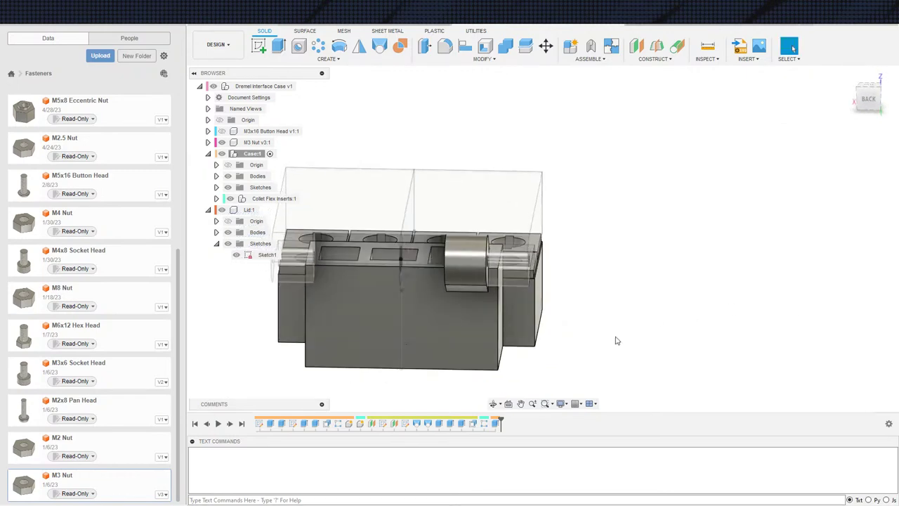
{"action": "scroll", "coordinate": [499, 292], "scroll_direction": "up", "scroll_amount": 3}
{"action": "middle_click_drag", "start_coordinate": [498, 293], "coordinate": [458, 299], "text": "shift"}
{"action": "scroll", "coordinate": [390, 281], "scroll_direction": "down", "scroll_amount": 3}
{"action": "middle_click_drag", "start_coordinate": [366, 257], "coordinate": [518, 295]}
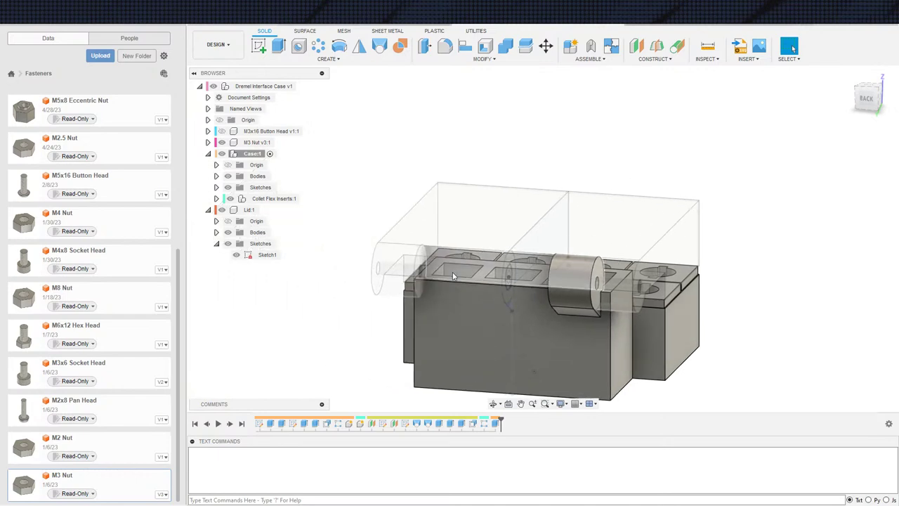
{"action": "left_click", "coordinate": [359, 46]}
{"action": "left_click", "coordinate": [496, 423]}
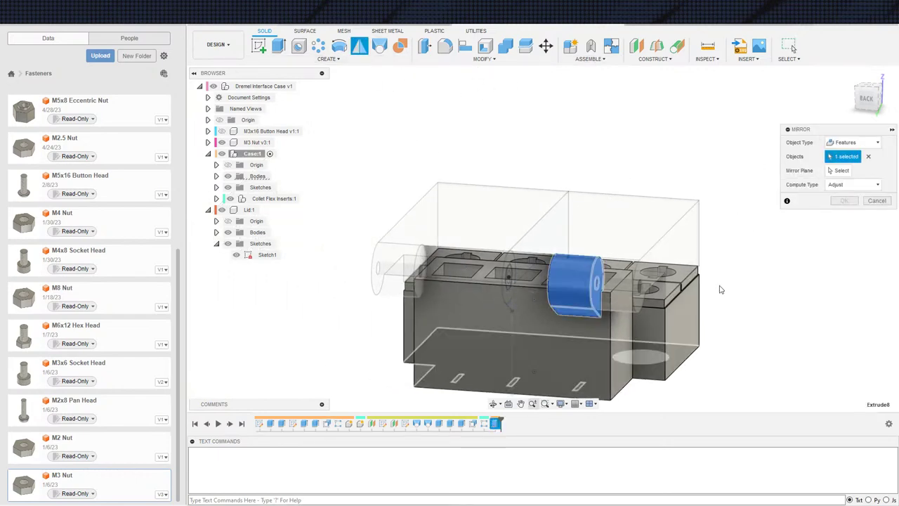
{"action": "scroll", "coordinate": [610, 306], "scroll_direction": "up", "scroll_amount": 2}
{"action": "scroll", "coordinate": [570, 314], "scroll_direction": "down", "scroll_amount": 2}
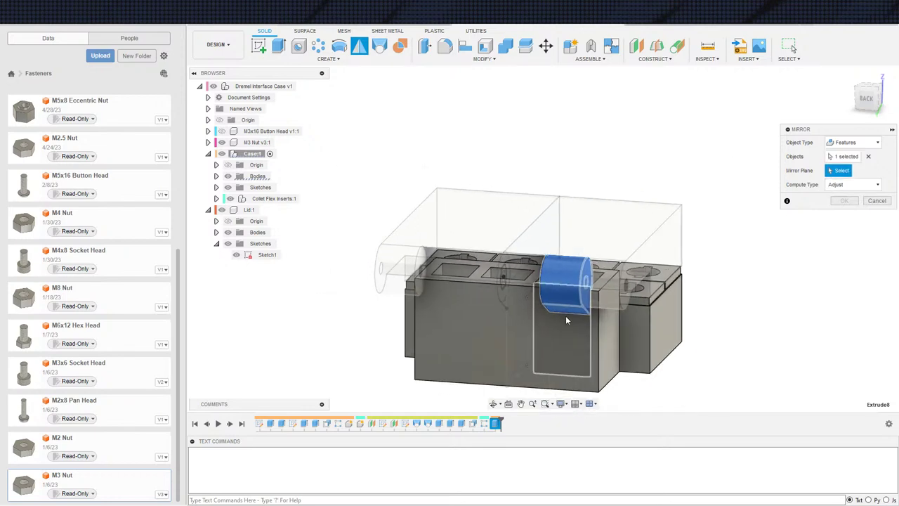
{"action": "key", "text": "Escape"}
{"action": "double_click", "coordinate": [497, 424]}
{"action": "middle_click_drag", "start_coordinate": [640, 373], "coordinate": [710, 343], "text": "shift"}
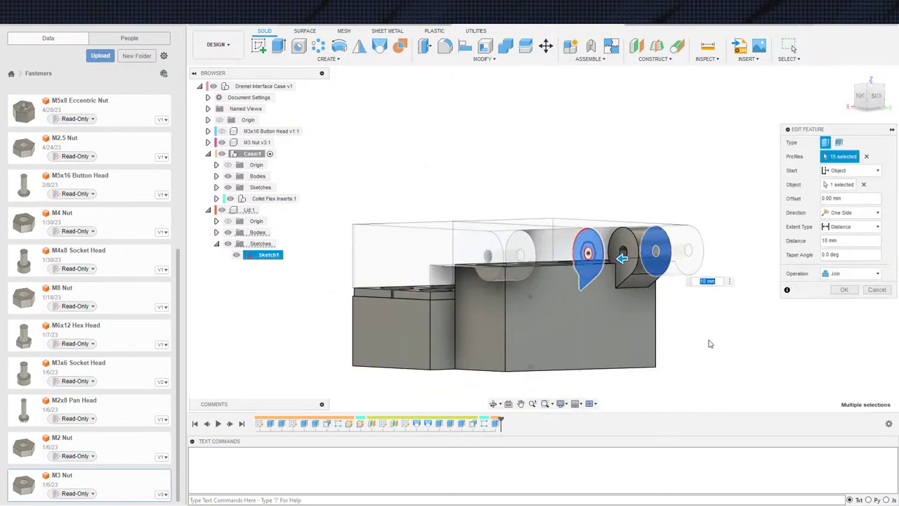
{"action": "key", "text": "Escape"}
Step: Start an extrusion using all seven profile regions of the nut hexagon around the screw hole, including its corners
{"action": "scroll", "coordinate": [605, 261], "scroll_direction": "up", "scroll_amount": 3}
{"action": "key", "text": "e"}
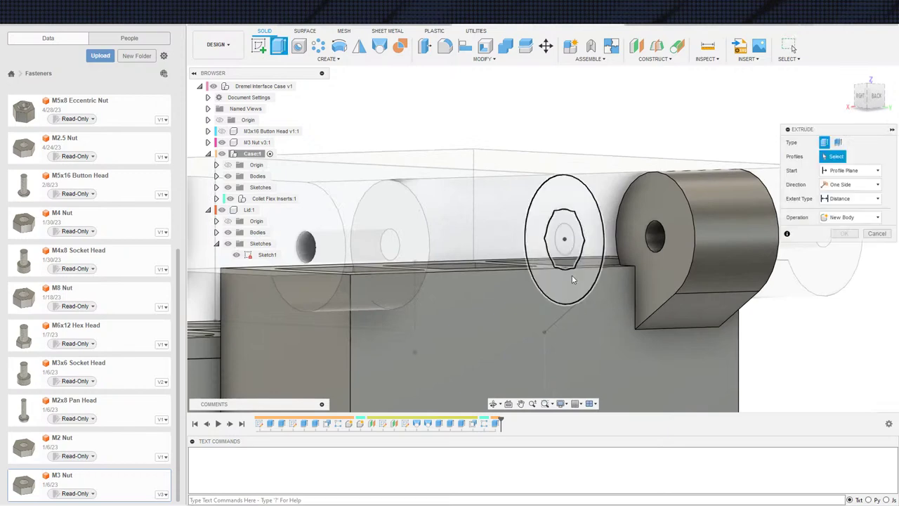
{"action": "scroll", "coordinate": [575, 273], "scroll_direction": "up", "scroll_amount": 3}
{"action": "middle_click_drag", "start_coordinate": [579, 261], "coordinate": [515, 311]}
{"action": "scroll", "coordinate": [515, 311], "scroll_direction": "down", "scroll_amount": 1}
{"action": "scroll", "coordinate": [515, 311], "scroll_direction": "down", "scroll_amount": 3}
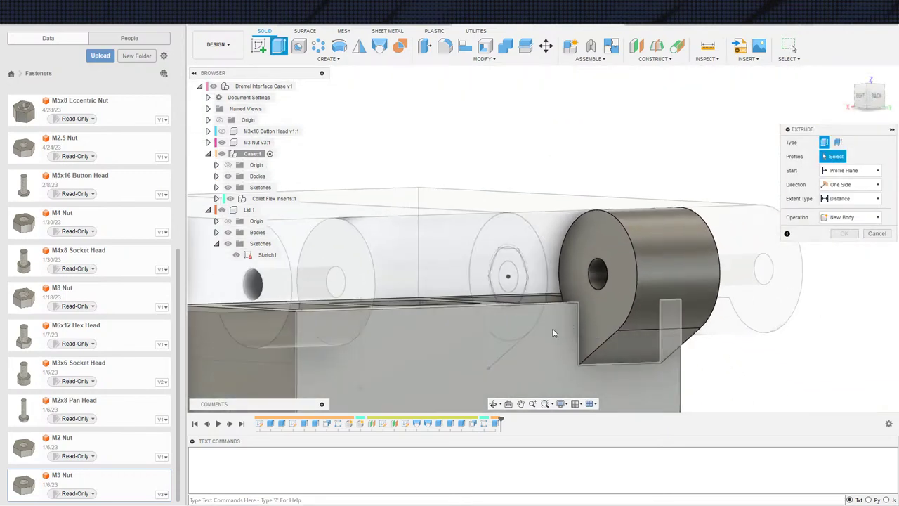
{"action": "scroll", "coordinate": [537, 328], "scroll_direction": "up", "scroll_amount": 4}
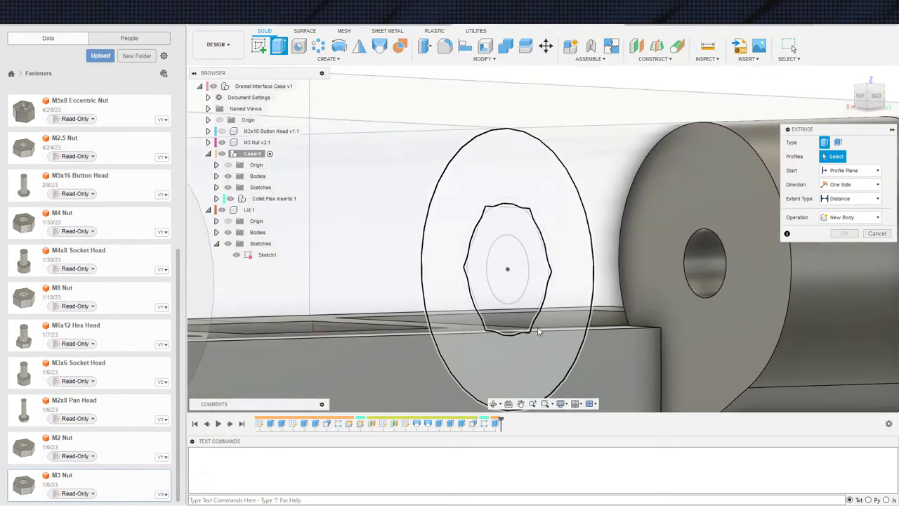
{"action": "scroll", "coordinate": [492, 344], "scroll_direction": "down", "scroll_amount": 3}
{"action": "scroll", "coordinate": [448, 369], "scroll_direction": "up", "scroll_amount": 6}
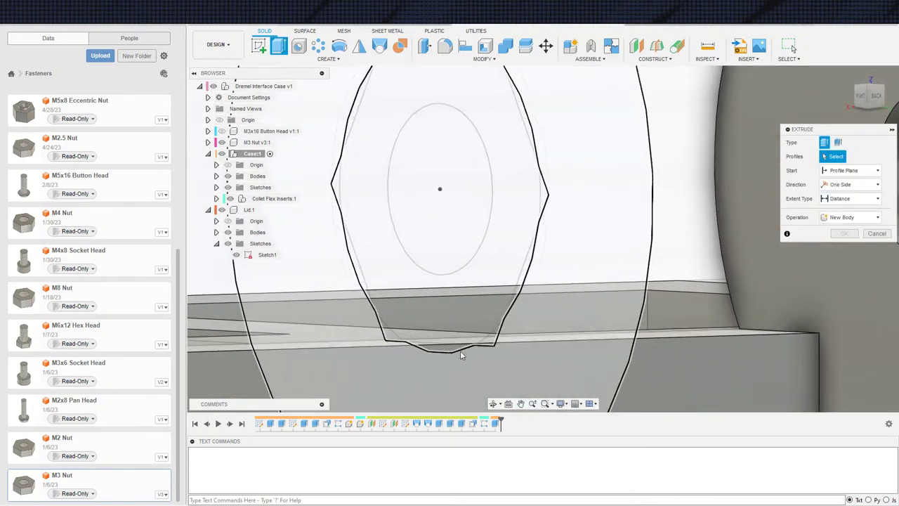
{"action": "left_click", "coordinate": [441, 322]}
{"action": "left_click", "coordinate": [381, 335]}
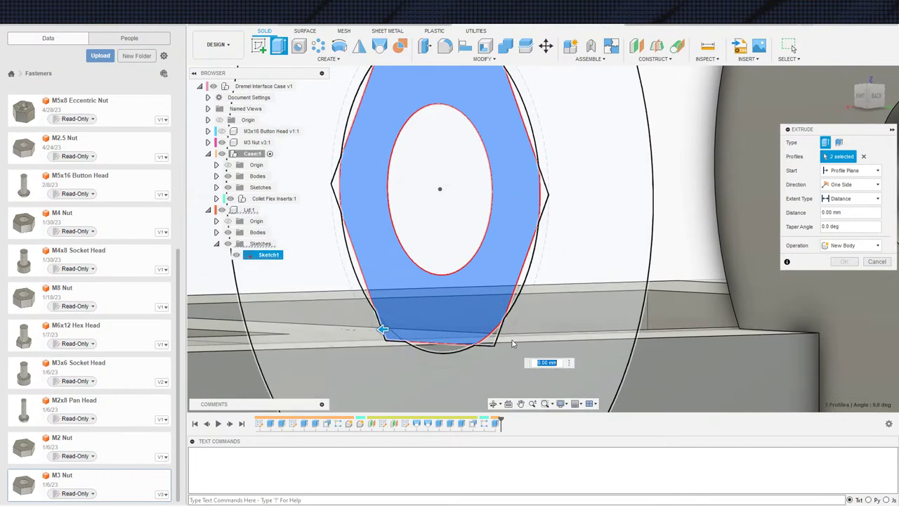
{"action": "left_click", "coordinate": [497, 343]}
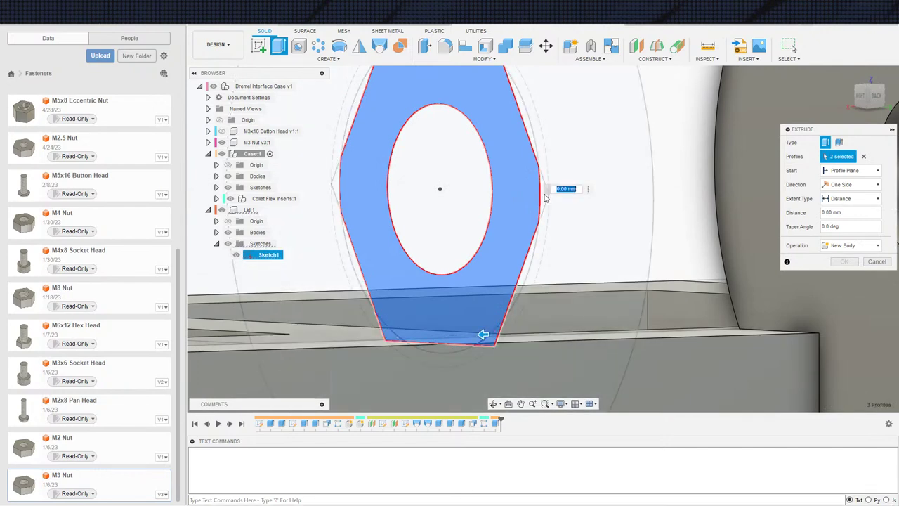
{"action": "left_click", "coordinate": [543, 207]}
{"action": "middle_click_drag", "start_coordinate": [498, 170], "coordinate": [536, 390]}
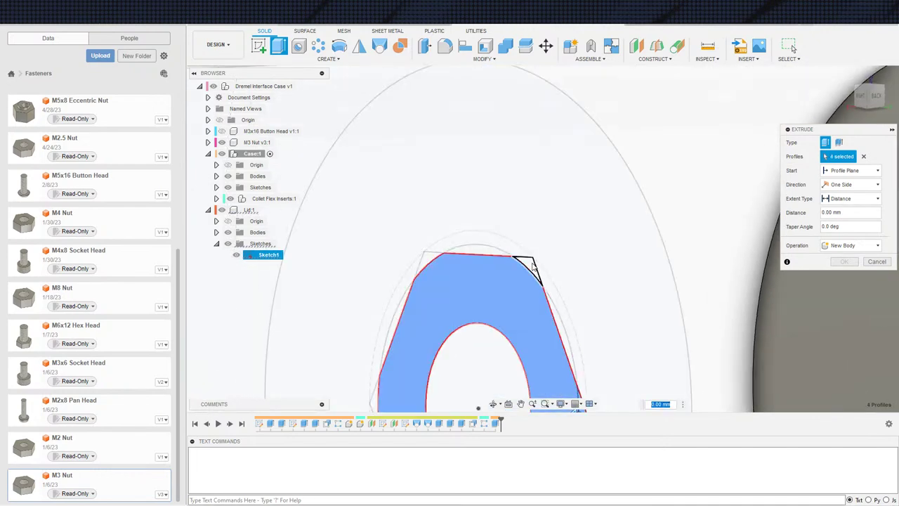
{"action": "left_click", "coordinate": [532, 267]}
{"action": "left_click", "coordinate": [428, 259]}
{"action": "middle_click_drag", "start_coordinate": [420, 354], "coordinate": [469, 261]}
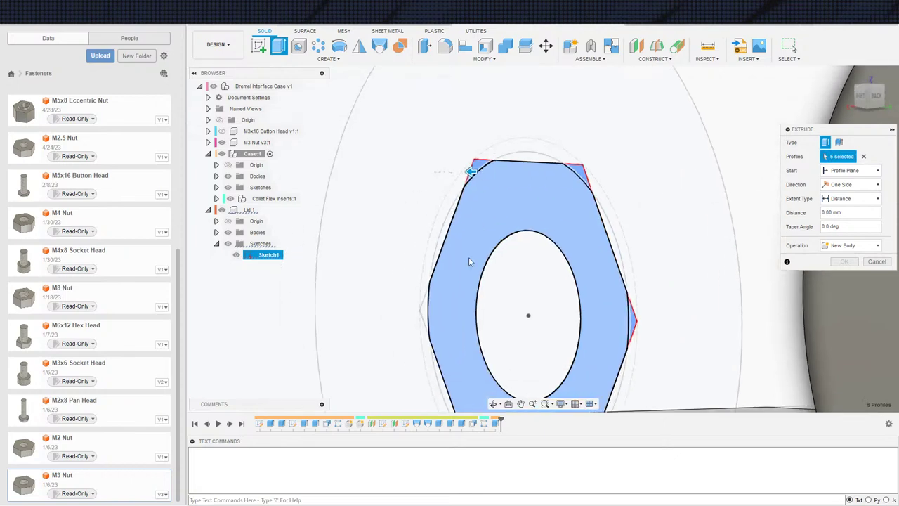
{"action": "left_click", "coordinate": [424, 322]}
{"action": "scroll", "coordinate": [429, 189], "scroll_direction": "down", "scroll_amount": 2}
{"action": "middle_click_drag", "start_coordinate": [549, 287], "coordinate": [411, 232]}
{"action": "scroll", "coordinate": [618, 274], "scroll_direction": "down", "scroll_amount": 2}
{"action": "middle_click_drag", "start_coordinate": [618, 273], "coordinate": [541, 264]}
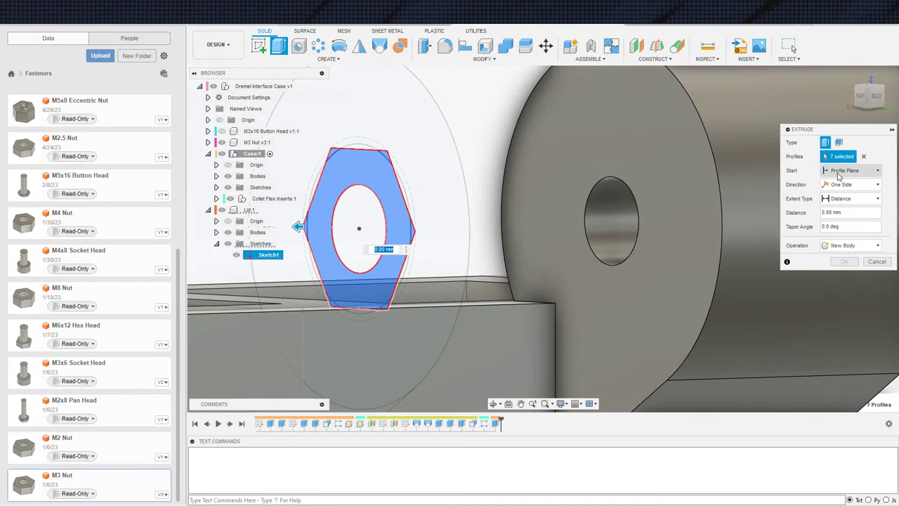
Step: Cut the hexagonal nut recess starting from the case knuckle's inner side face, with distance -Thickness
{"action": "left_click", "coordinate": [829, 202]}
{"action": "left_click", "coordinate": [643, 248]}
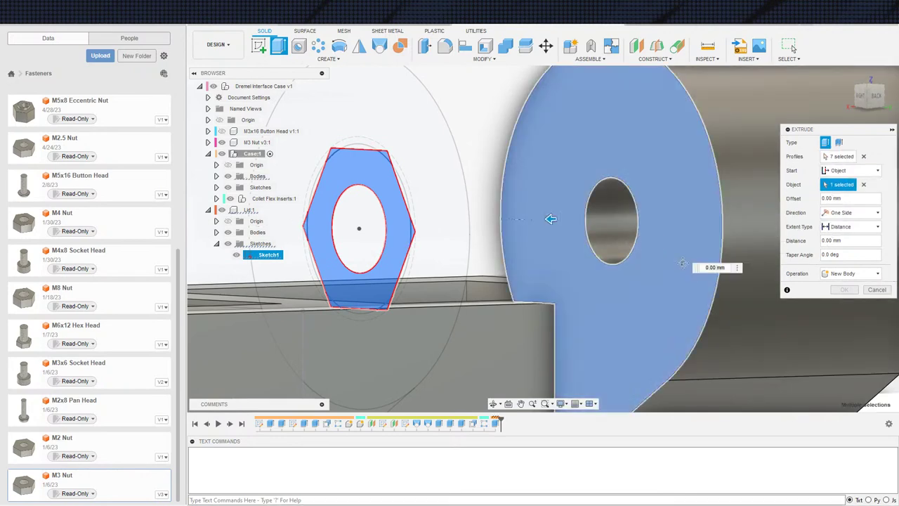
{"action": "middle_click_drag", "start_coordinate": [644, 248], "coordinate": [588, 267], "text": "shift"}
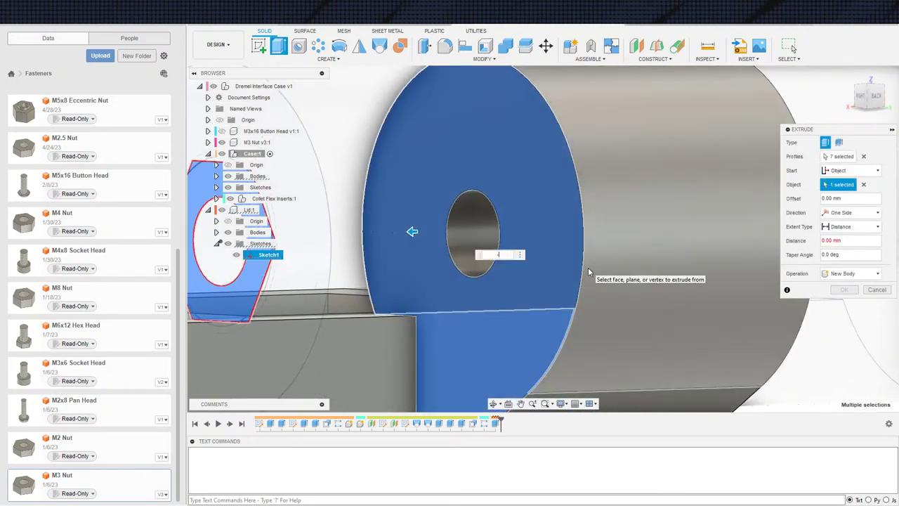
{"action": "type", "text": "-Thi"}
{"action": "left_click", "coordinate": [589, 270]}
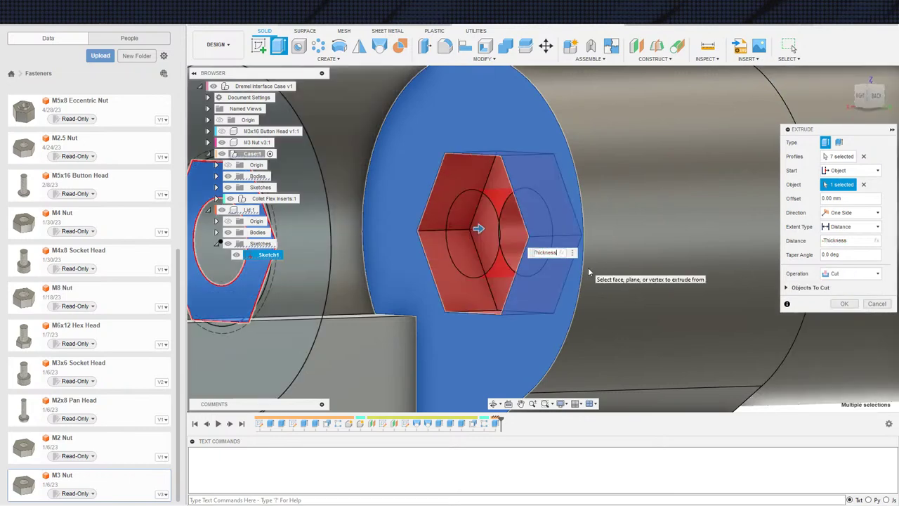
{"action": "key", "text": "Return"}
Step: Offset the six walls and the floor of the nut recess outward, hiding the lid to reach the faces
{"action": "middle_click_drag", "start_coordinate": [588, 267], "coordinate": [455, 128], "text": "shift"}
{"action": "left_click", "coordinate": [425, 47]}
{"action": "scroll", "coordinate": [444, 272], "scroll_direction": "up", "scroll_amount": 3}
{"action": "middle_click_drag", "start_coordinate": [444, 272], "coordinate": [465, 223], "text": "shift"}
{"action": "left_click", "coordinate": [453, 285]}
{"action": "left_click", "coordinate": [475, 298]}
{"action": "left_click", "coordinate": [467, 195]}
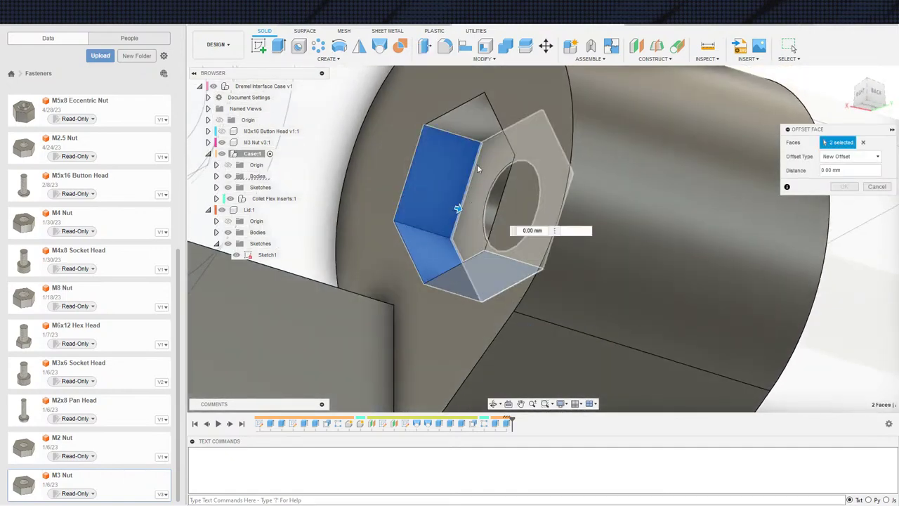
{"action": "left_click", "coordinate": [487, 130]}
{"action": "middle_click_drag", "start_coordinate": [576, 267], "coordinate": [603, 284], "text": "shift"}
{"action": "left_click", "coordinate": [630, 247]}
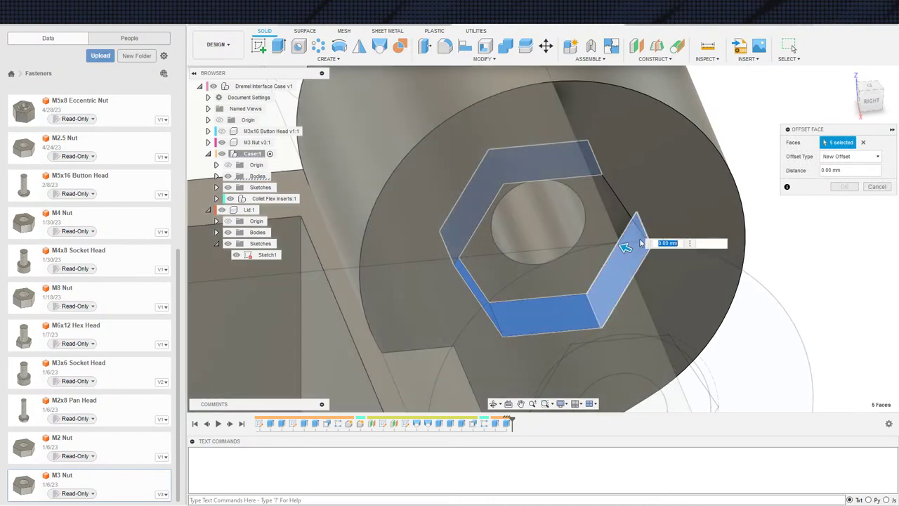
{"action": "middle_click_drag", "start_coordinate": [686, 247], "coordinate": [675, 179], "text": "shift"}
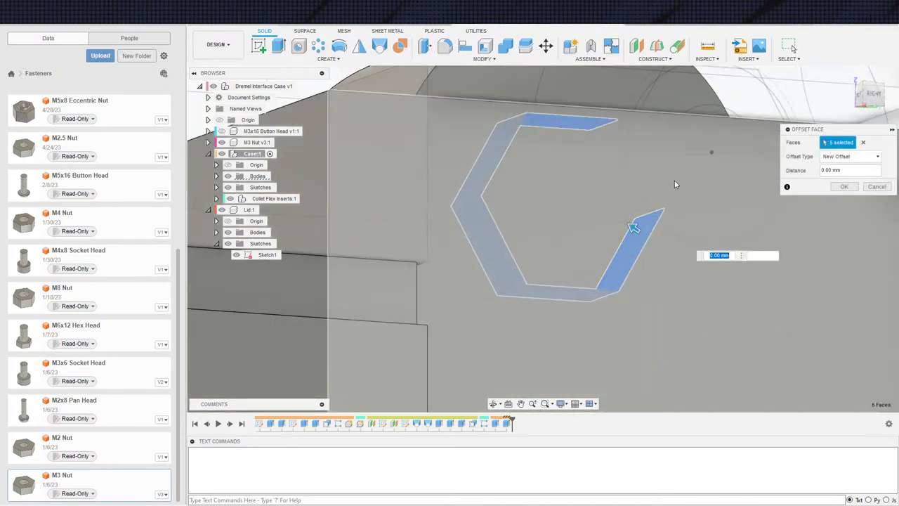
{"action": "mouse_move", "coordinate": [593, 226]}
{"action": "middle_mouse_down", "text": "shift"}
{"action": "mouse_move", "coordinate": [600, 111]}
{"action": "mouse_move", "coordinate": [588, 184]}
{"action": "mouse_move", "coordinate": [499, 218]}
{"action": "middle_mouse_up", "text": "shift"}
{"action": "left_click", "coordinate": [601, 108]}
{"action": "left_click", "coordinate": [496, 218]}
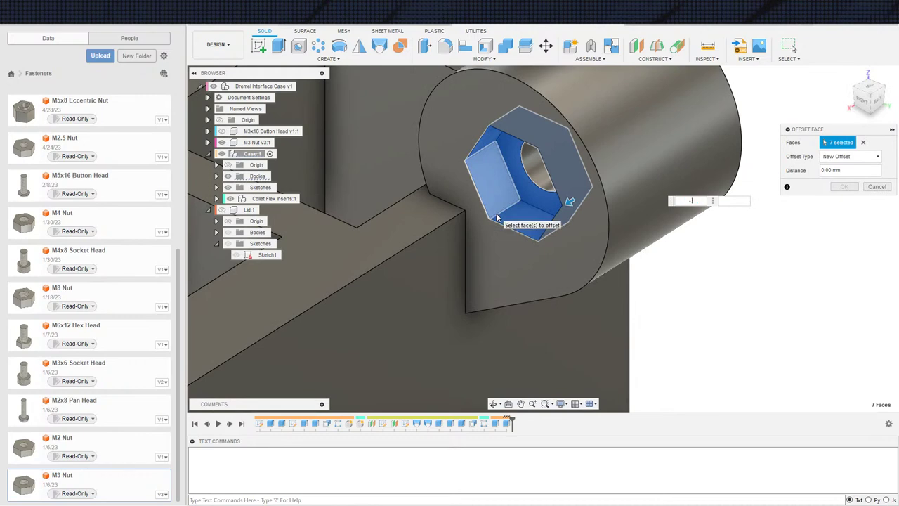
{"action": "key", "text": "Escape"}
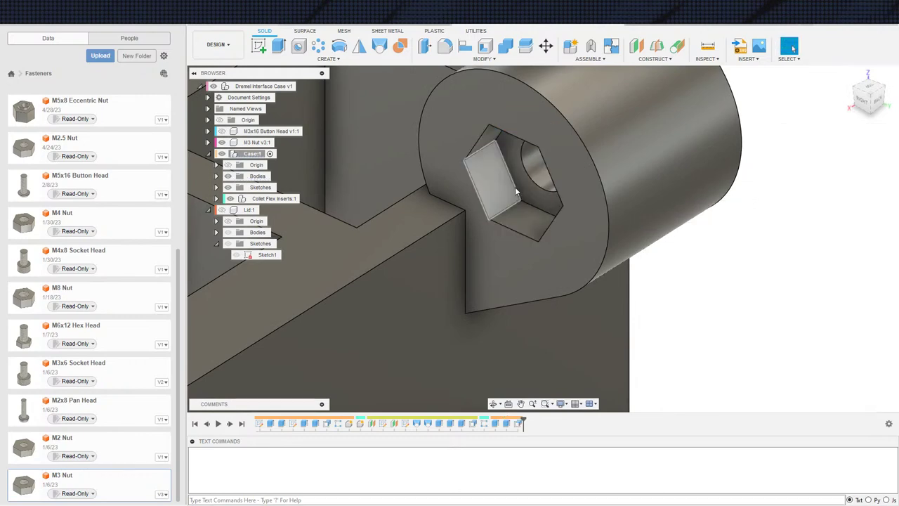
Step: Mirror the case knuckle's extrusion, nut recess cut and face offset across the origin's middle plane
{"action": "middle_click_drag", "start_coordinate": [496, 219], "coordinate": [420, 173], "text": "shift"}
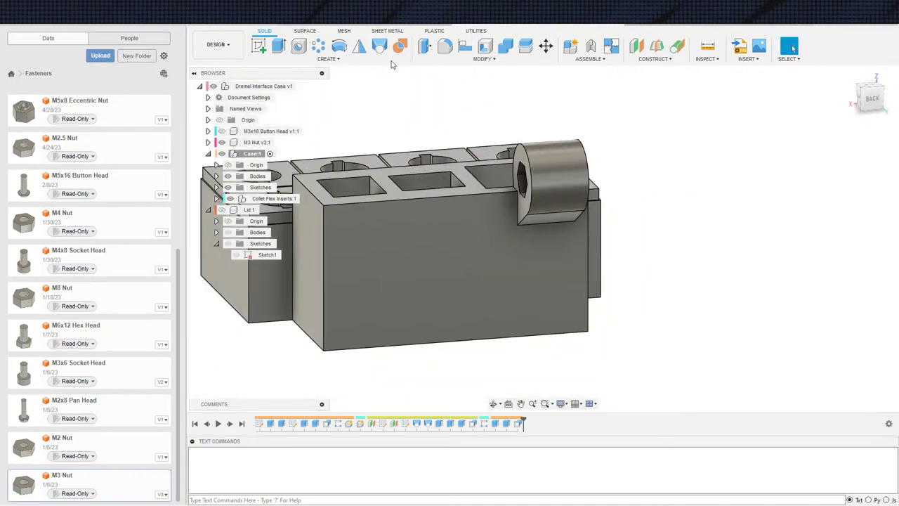
{"action": "left_click", "coordinate": [359, 47]}
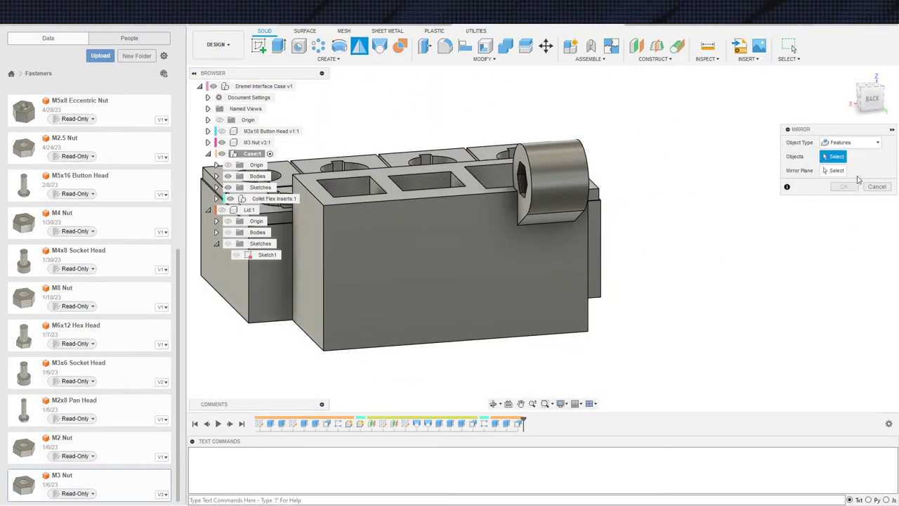
{"action": "left_click_drag", "start_coordinate": [498, 432], "coordinate": [520, 426]}
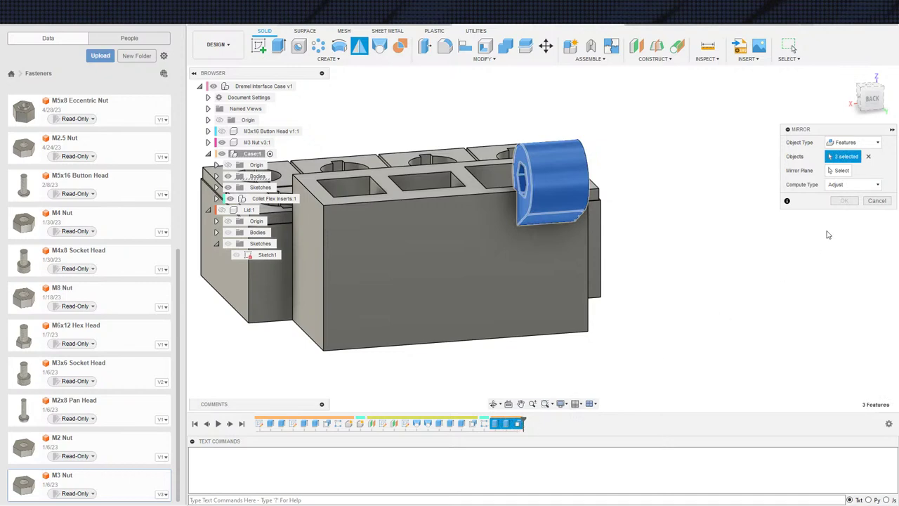
{"action": "middle_click_drag", "start_coordinate": [713, 234], "coordinate": [563, 285], "text": "shift"}
{"action": "scroll", "coordinate": [621, 260], "scroll_direction": "down", "scroll_amount": 3}
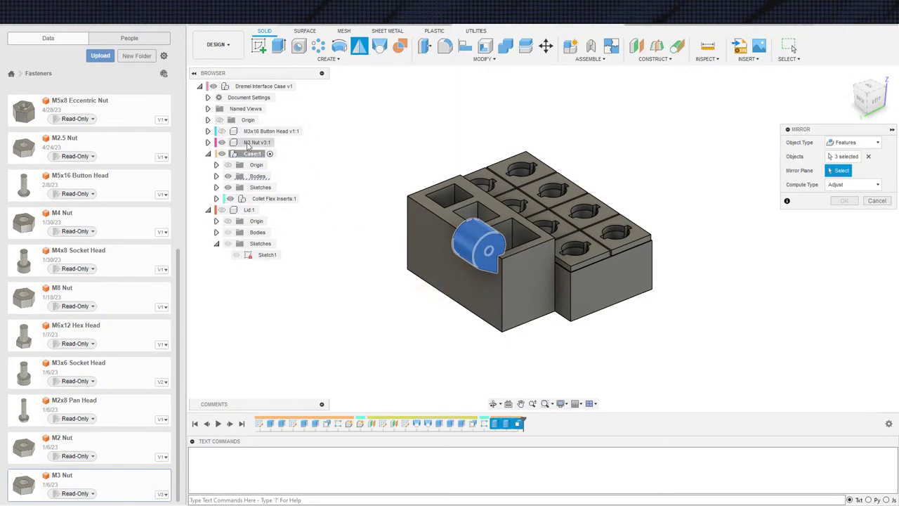
{"action": "scroll", "coordinate": [460, 285], "scroll_direction": "up", "scroll_amount": 2}
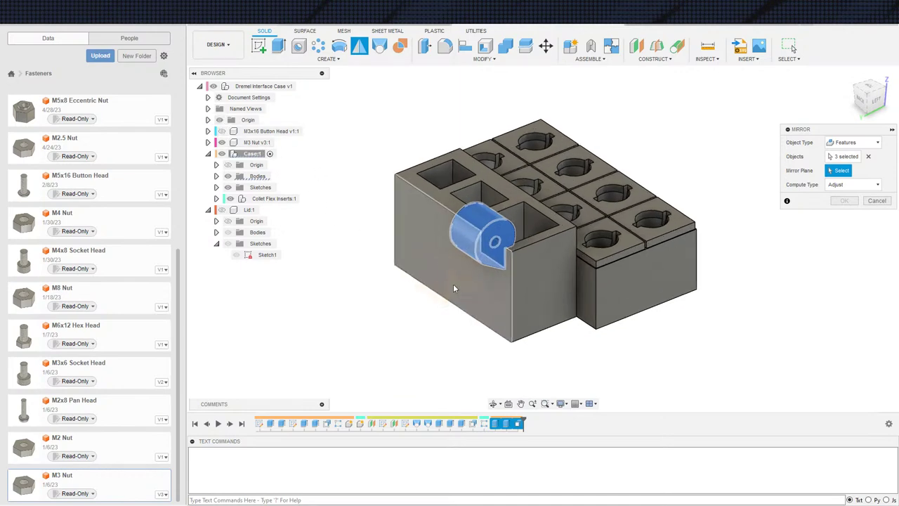
{"action": "left_click", "coordinate": [450, 280]}
{"action": "scroll", "coordinate": [439, 285], "scroll_direction": "down", "scroll_amount": 3}
{"action": "middle_click_drag", "start_coordinate": [528, 266], "coordinate": [881, 218], "text": "shift"}
{"action": "left_click", "coordinate": [845, 201]}
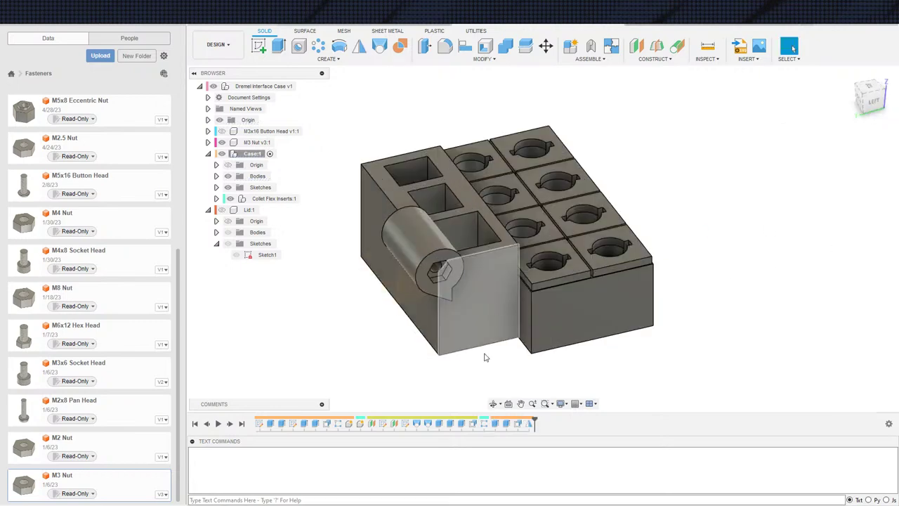
Step: Change the compute type of the knuckle mirror feature to place the second knuckle symmetrically on the case
{"action": "double_click", "coordinate": [529, 423]}
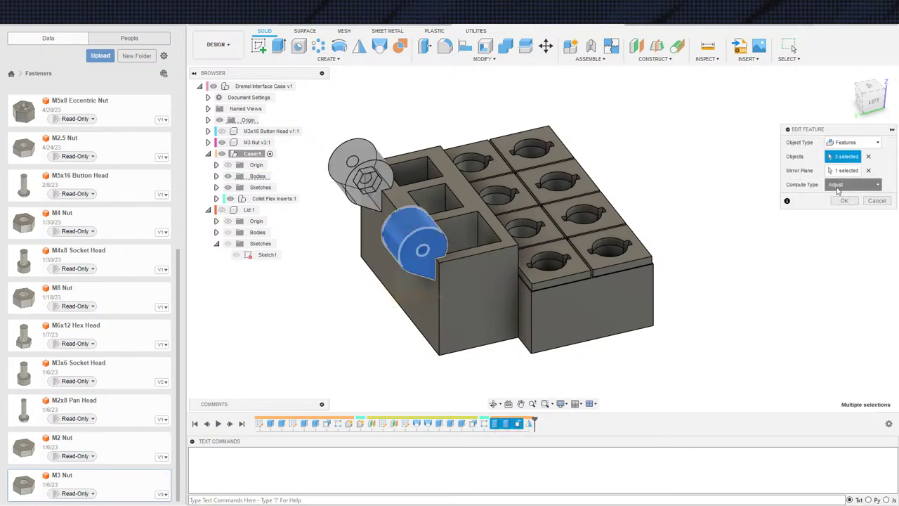
{"action": "left_click", "coordinate": [837, 188]}
{"action": "left_click", "coordinate": [842, 208]}
{"action": "left_click", "coordinate": [847, 202]}
{"action": "scroll", "coordinate": [618, 254], "scroll_direction": "down", "scroll_amount": 3}
{"action": "middle_click_drag", "start_coordinate": [591, 267], "coordinate": [618, 275], "text": "shift"}
{"action": "scroll", "coordinate": [618, 275], "scroll_direction": "down", "scroll_amount": 2}
{"action": "middle_click_drag", "start_coordinate": [675, 281], "coordinate": [630, 296], "text": "shift"}
{"action": "scroll", "coordinate": [559, 307], "scroll_direction": "up", "scroll_amount": 3}
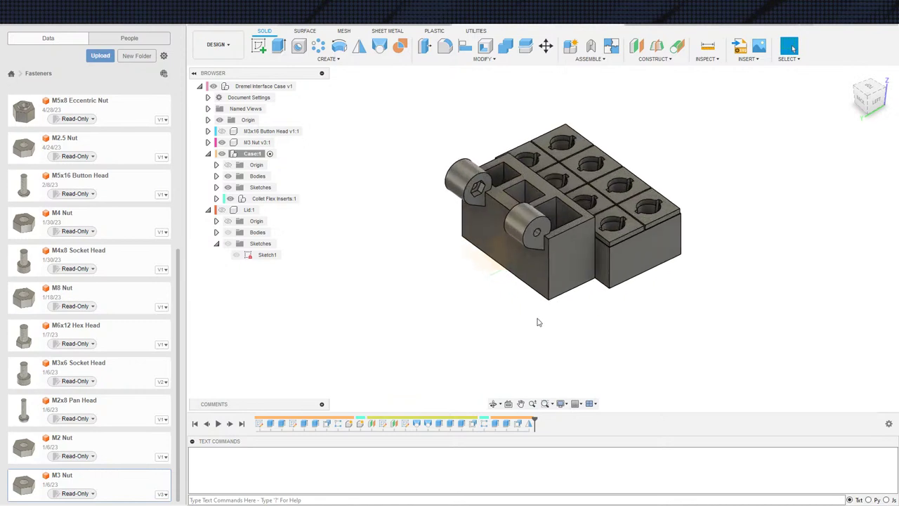
{"action": "middle_click_drag", "start_coordinate": [539, 321], "coordinate": [476, 345], "text": "shift"}
{"action": "scroll", "coordinate": [477, 345], "scroll_direction": "down", "scroll_amount": 2}
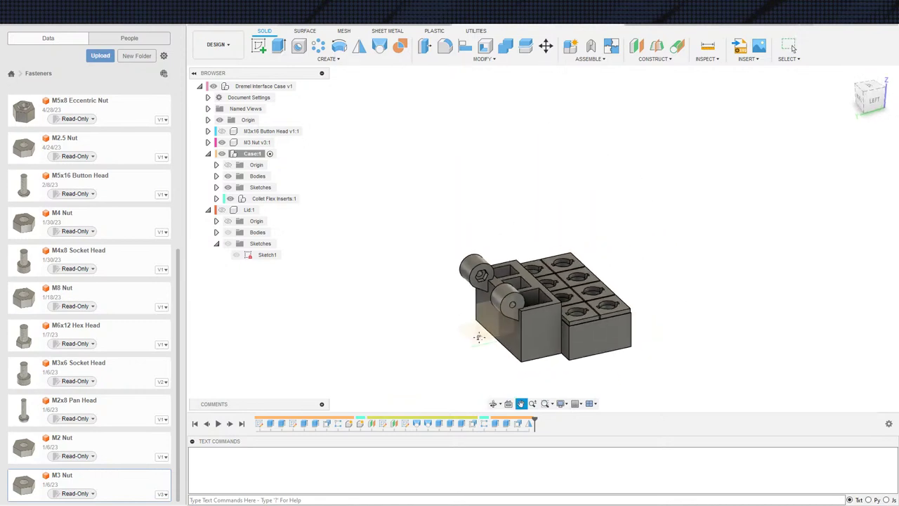
Step: Activate the top-level assembly and show the lid
{"action": "scroll", "coordinate": [479, 337], "scroll_direction": "up", "scroll_amount": 3}
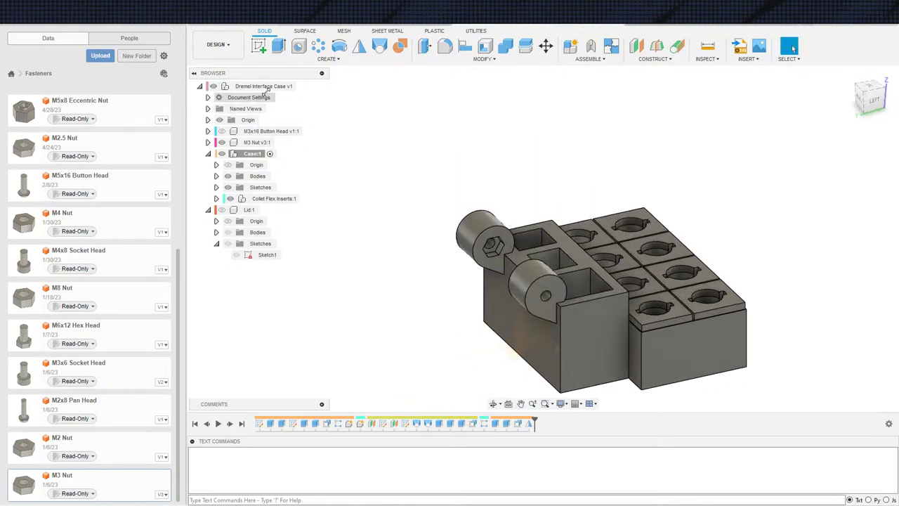
{"action": "double_click", "coordinate": [265, 86]}
{"action": "left_click", "coordinate": [222, 209]}
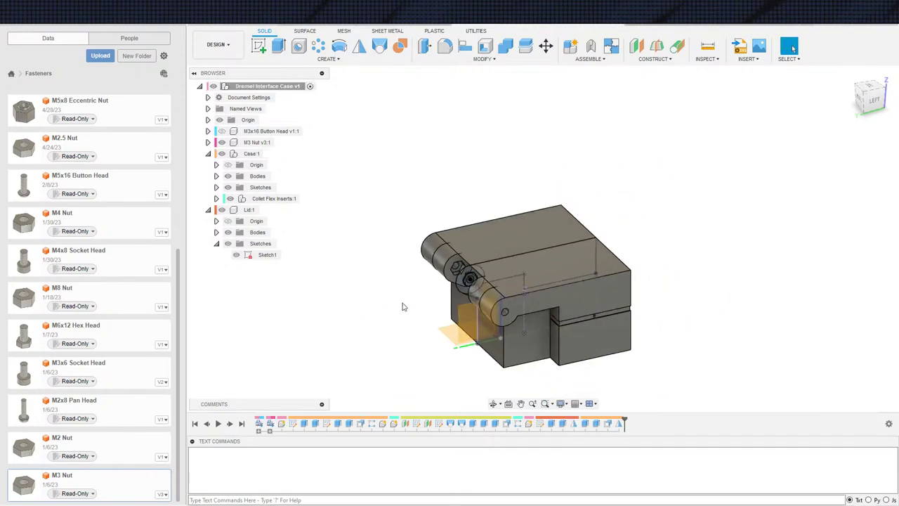
Step: Hide the lid's Sketch1 while keeping the top-level assembly active
{"action": "middle_click_drag", "start_coordinate": [426, 308], "coordinate": [519, 270], "text": "shift"}
{"action": "scroll", "coordinate": [520, 270], "scroll_direction": "up", "scroll_amount": 3}
{"action": "double_click", "coordinate": [248, 256]}
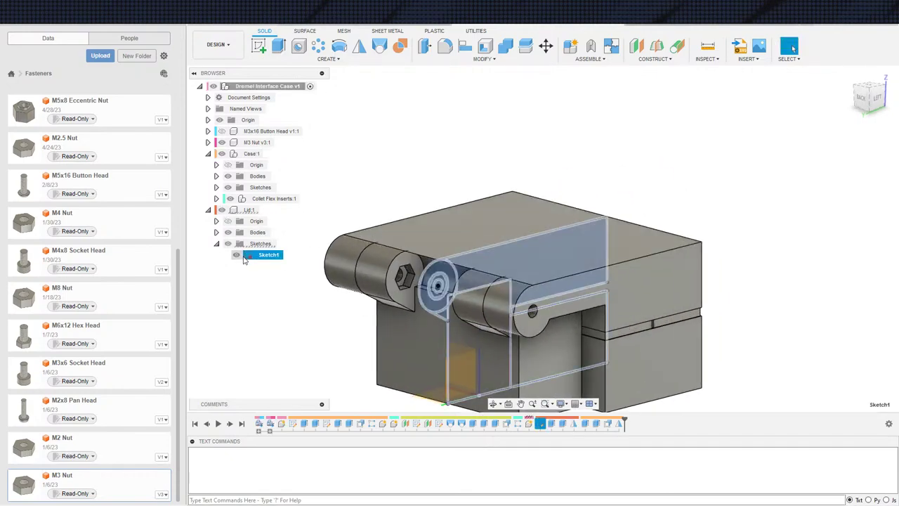
{"action": "key", "text": "ctrl+z"}
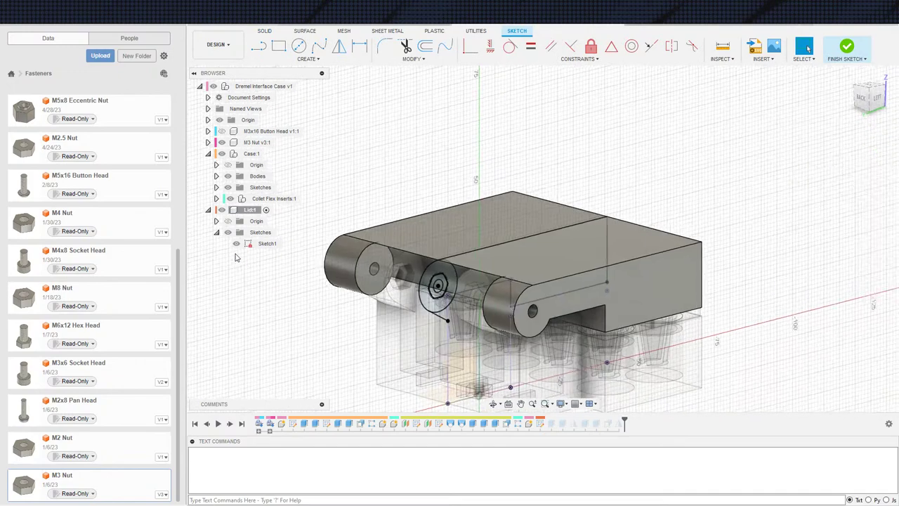
{"action": "scroll", "coordinate": [614, 332], "scroll_direction": "up", "scroll_amount": 2}
{"action": "middle_click_drag", "start_coordinate": [628, 279], "coordinate": [656, 209]}
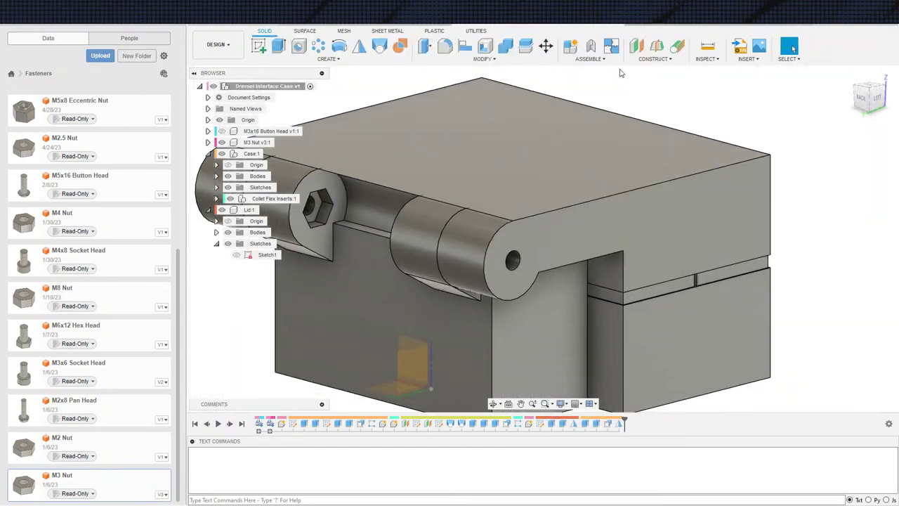
Step: Set up a Revolute as-built joint between the lid and the case, picking their adjacent hinge knuckles
{"action": "left_click", "coordinate": [591, 46]}
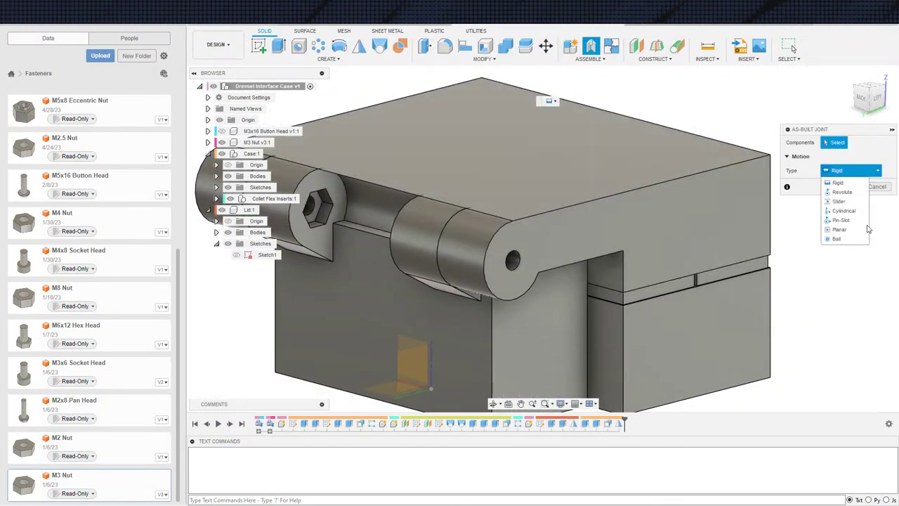
{"action": "left_click", "coordinate": [843, 192]}
{"action": "scroll", "coordinate": [437, 272], "scroll_direction": "up", "scroll_amount": 3}
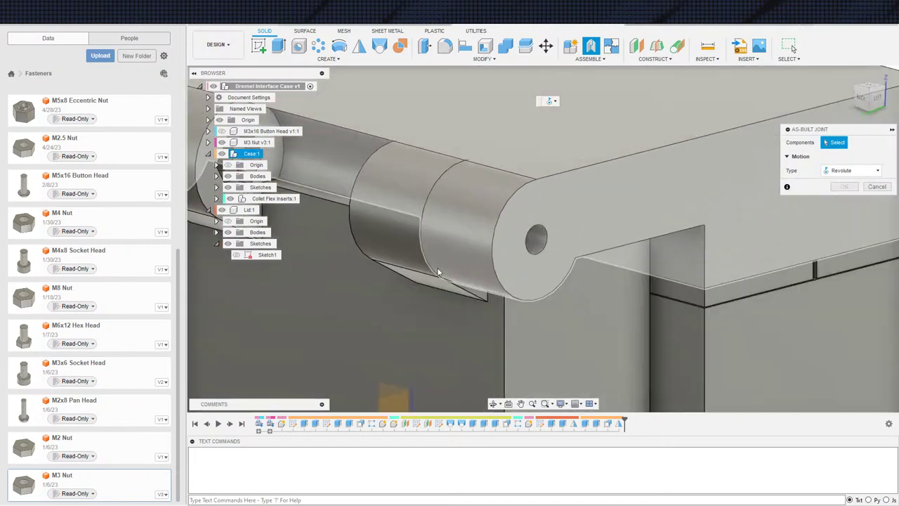
{"action": "left_click", "coordinate": [466, 239]}
{"action": "left_click", "coordinate": [406, 236]}
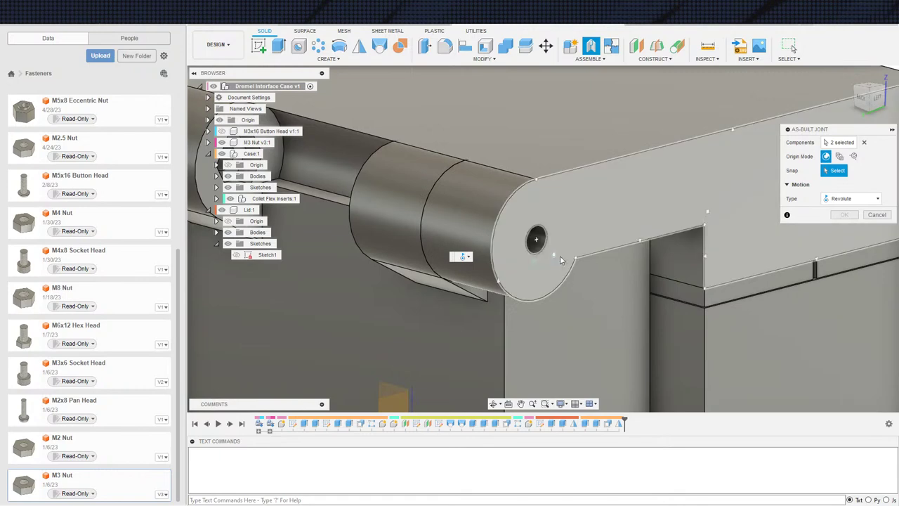
Step: Snap the joint origin to the lid knuckle's screw hole and create the revolute joint about the Z axis
{"action": "middle_click_drag", "start_coordinate": [560, 258], "coordinate": [528, 262], "text": "shift"}
{"action": "scroll", "coordinate": [540, 234], "scroll_direction": "up", "scroll_amount": 3}
{"action": "left_click", "coordinate": [544, 234]}
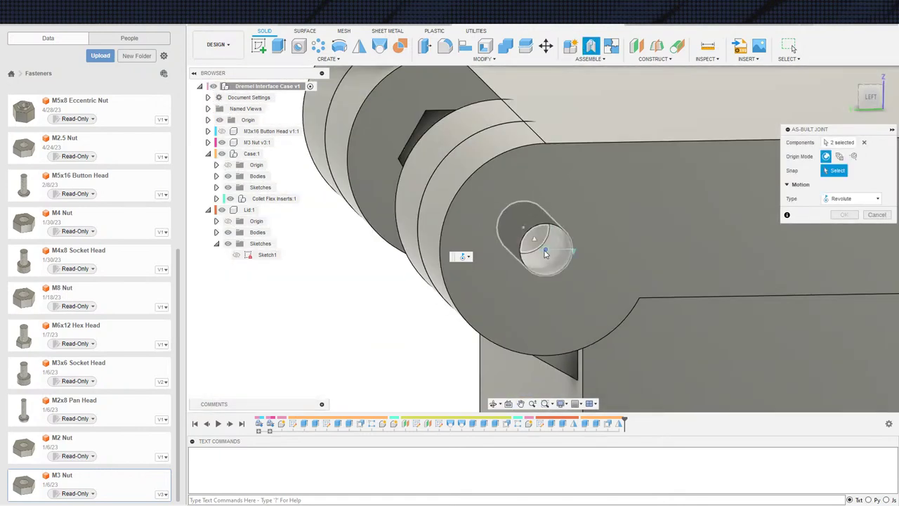
{"action": "left_click", "coordinate": [543, 243]}
{"action": "scroll", "coordinate": [543, 241], "scroll_direction": "down", "scroll_amount": 5}
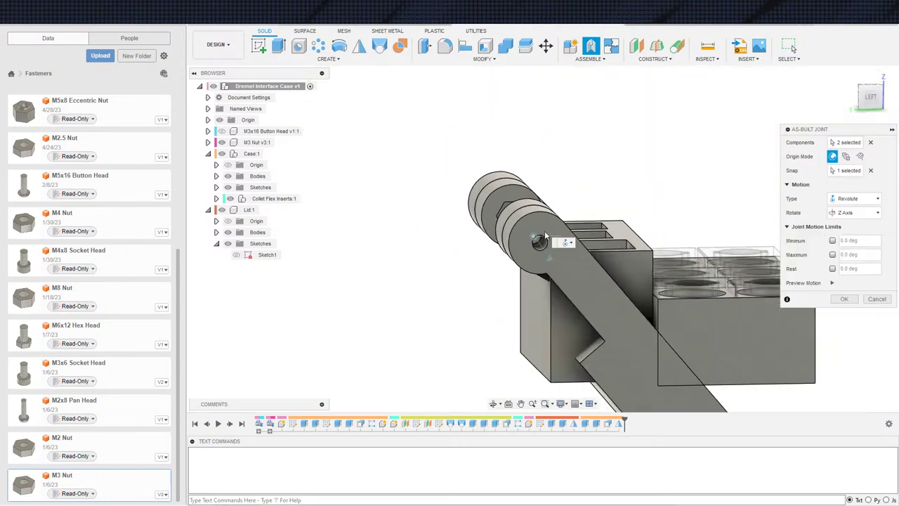
{"action": "left_click", "coordinate": [845, 300]}
{"action": "scroll", "coordinate": [808, 290], "scroll_direction": "down", "scroll_amount": 2}
{"action": "middle_click_drag", "start_coordinate": [809, 291], "coordinate": [776, 319], "text": "shift"}
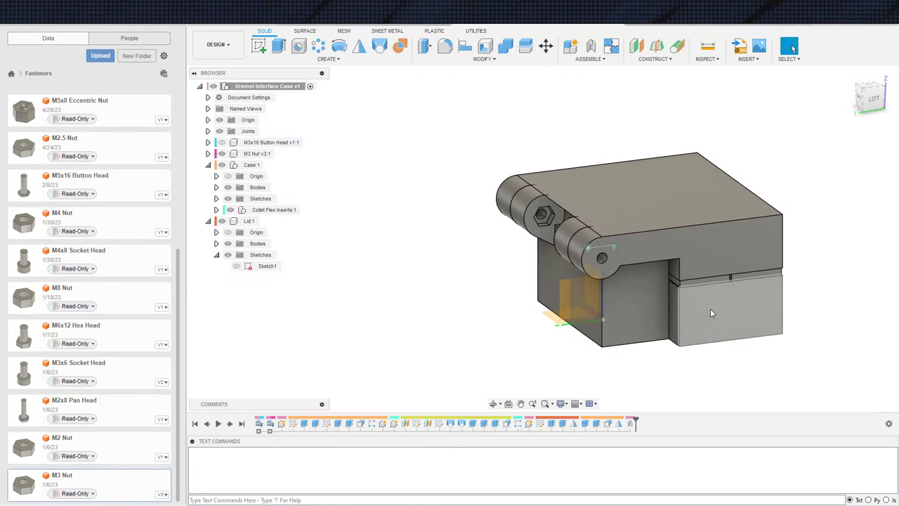
Step: Swing the lid about the revolute joint to check the hinge motion and knuckle clearance
{"action": "middle_click_drag", "start_coordinate": [441, 279], "coordinate": [436, 276]}
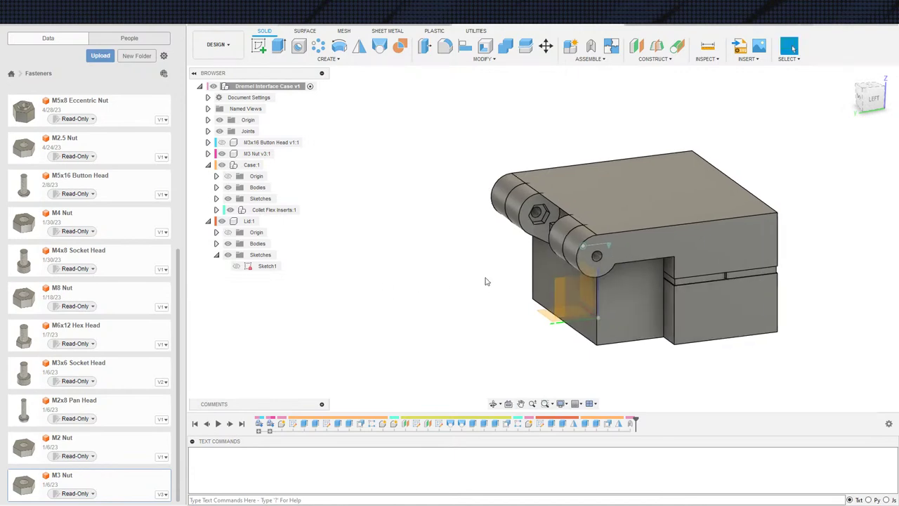
{"action": "left_click", "coordinate": [608, 245]}
{"action": "mouse_move", "coordinate": [629, 241]}
{"action": "left_mouse_down"}
{"action": "mouse_move", "coordinate": [609, 205]}
{"action": "mouse_move", "coordinate": [640, 238]}
{"action": "left_mouse_up"}
{"action": "middle_click_drag", "start_coordinate": [715, 269], "coordinate": [701, 251], "text": "shift"}
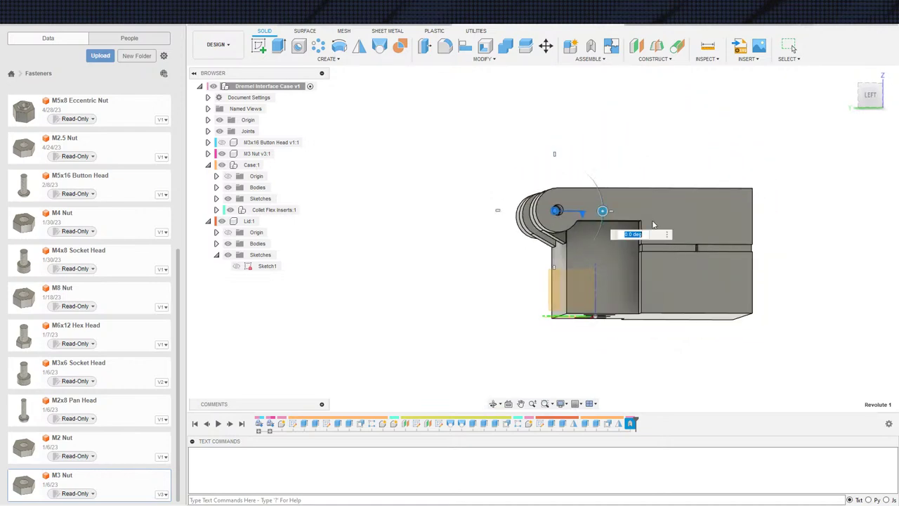
{"action": "scroll", "coordinate": [653, 225], "scroll_direction": "up", "scroll_amount": 8}
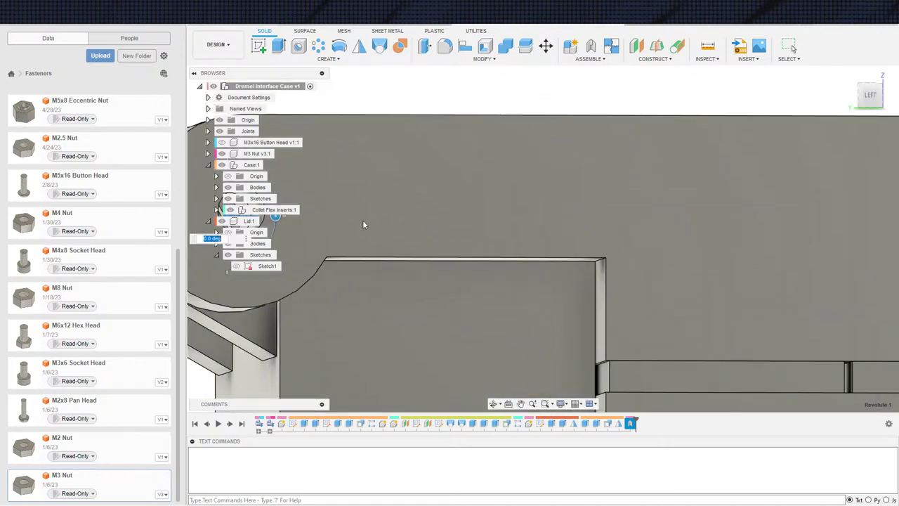
{"action": "middle_click_drag", "start_coordinate": [363, 225], "coordinate": [443, 253]}
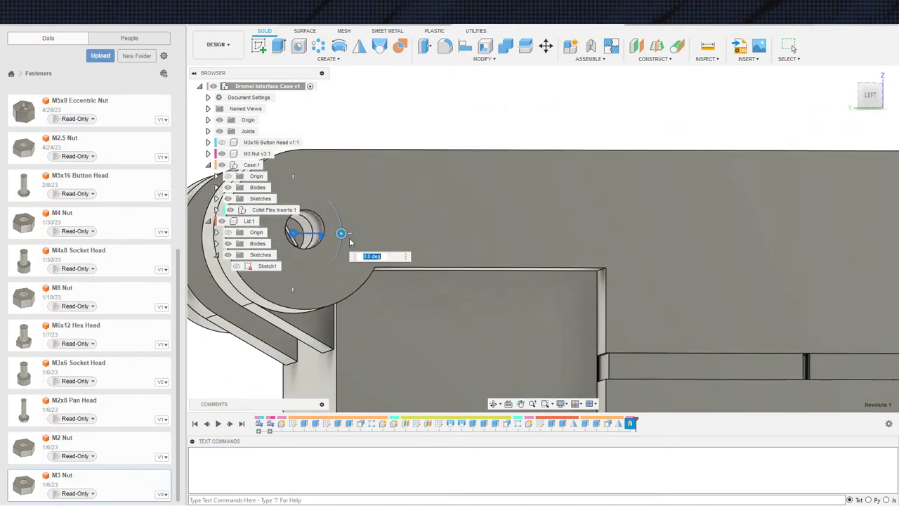
{"action": "left_click", "coordinate": [181, 25]}
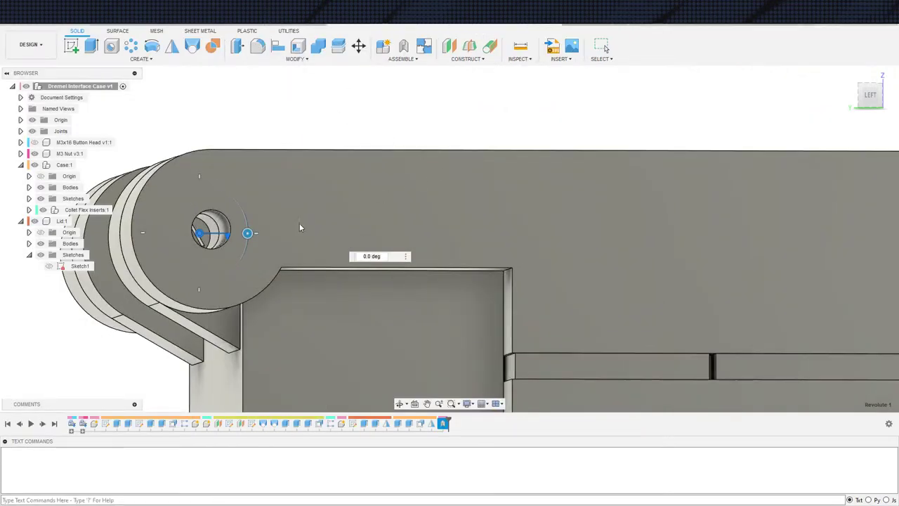
{"action": "left_click_drag", "start_coordinate": [247, 233], "coordinate": [269, 218]}
{"action": "left_click_drag", "start_coordinate": [277, 202], "coordinate": [281, 233]}
{"action": "scroll", "coordinate": [325, 219], "scroll_direction": "down", "scroll_amount": 4}
{"action": "middle_click_drag", "start_coordinate": [380, 195], "coordinate": [389, 246], "text": "shift"}
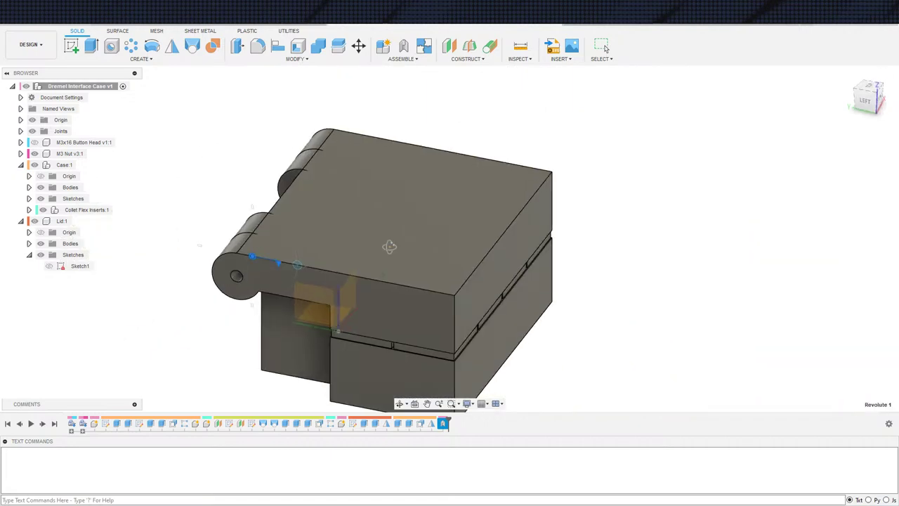
{"action": "scroll", "coordinate": [382, 244], "scroll_direction": "down", "scroll_amount": 2}
{"action": "middle_click_drag", "start_coordinate": [318, 255], "coordinate": [361, 249], "text": "shift"}
{"action": "key", "text": "Escape"}
{"action": "scroll", "coordinate": [357, 253], "scroll_direction": "down", "scroll_amount": 2}
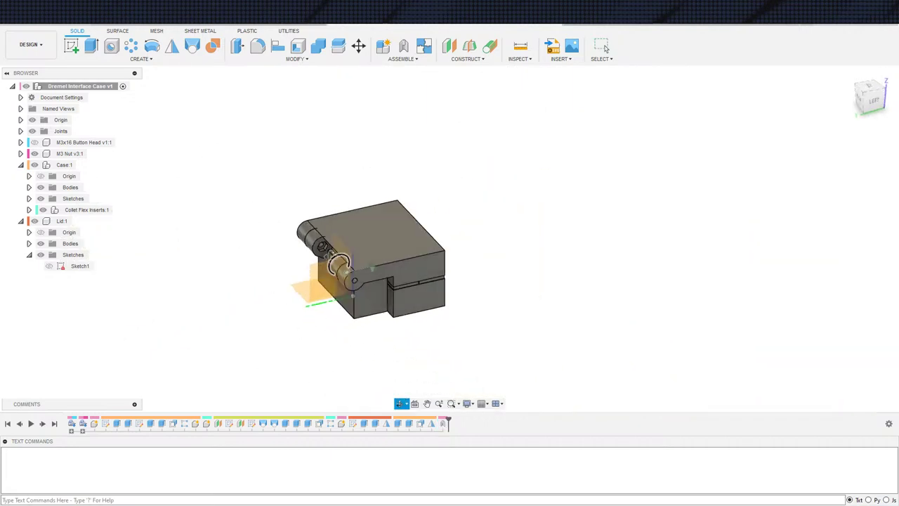
Step: Activate the lid component and hide the case
{"action": "double_click", "coordinate": [63, 221]}
{"action": "left_click", "coordinate": [176, 286]}
{"action": "scroll", "coordinate": [250, 297], "scroll_direction": "up", "scroll_amount": 3}
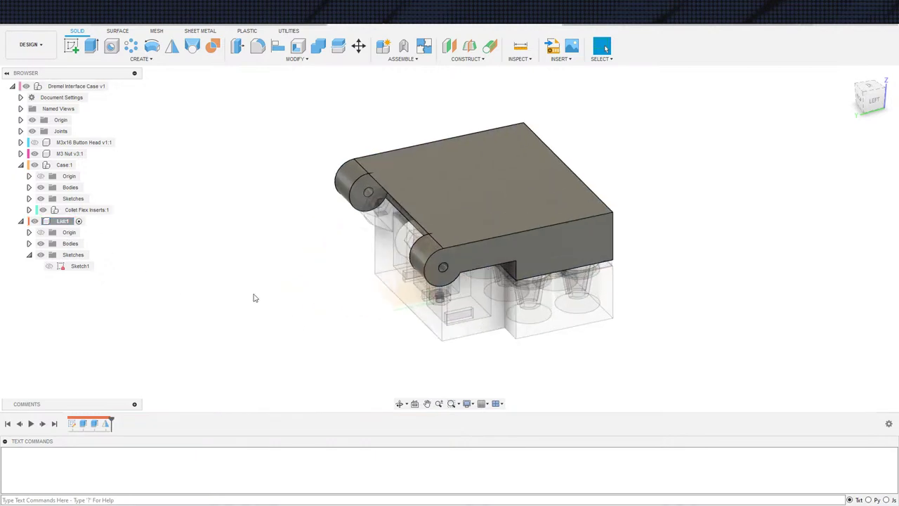
{"action": "middle_click_drag", "start_coordinate": [255, 297], "coordinate": [383, 235], "text": "shift"}
{"action": "scroll", "coordinate": [394, 232], "scroll_direction": "up", "scroll_amount": 3}
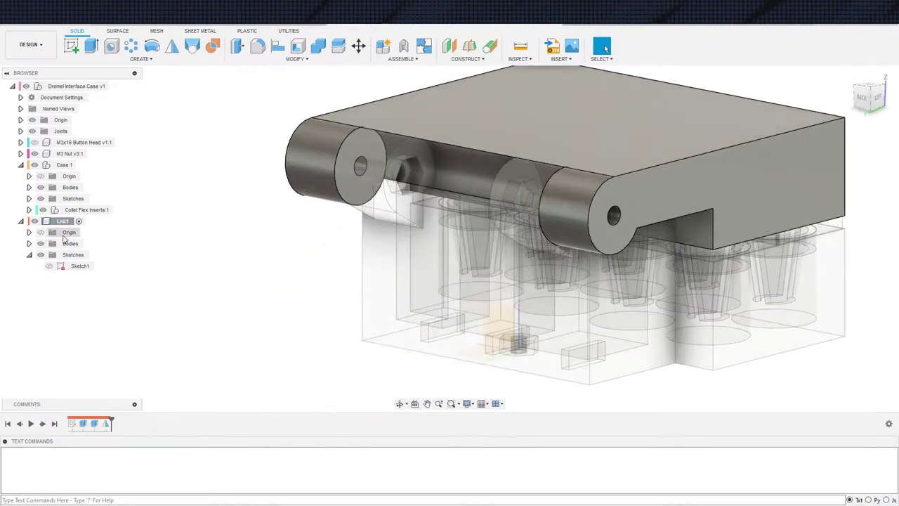
{"action": "left_click", "coordinate": [41, 169]}
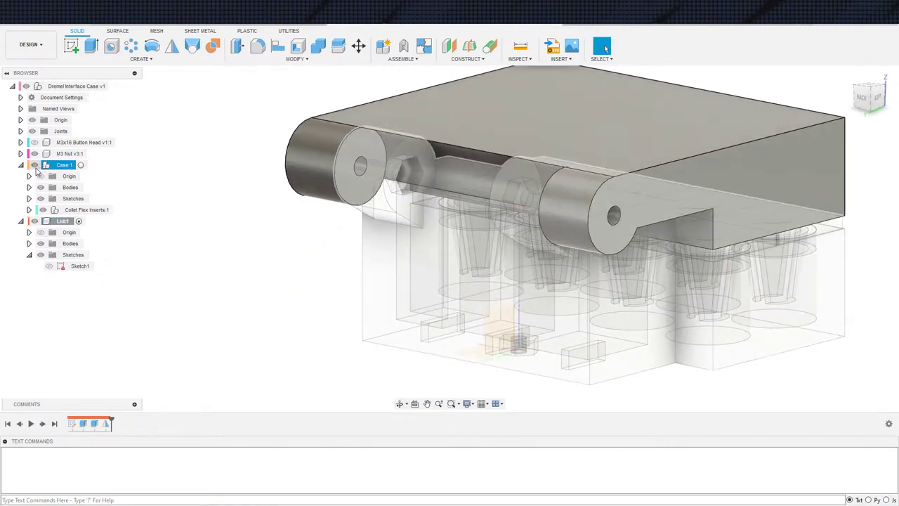
{"action": "left_click", "coordinate": [34, 165]}
Step: Offset the inner side faces of both lid knuckles and the curved face between them by -0.2 mm
{"action": "scroll", "coordinate": [314, 155], "scroll_direction": "up", "scroll_amount": 5}
{"action": "key", "text": "q"}
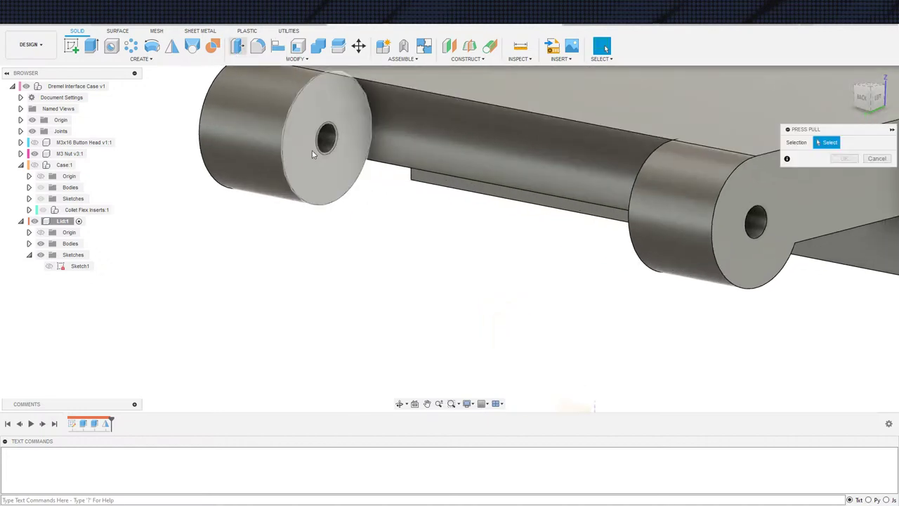
{"action": "left_click", "coordinate": [313, 154]}
{"action": "left_click", "coordinate": [444, 133]}
{"action": "middle_click_drag", "start_coordinate": [482, 261], "coordinate": [609, 219], "text": "shift"}
{"action": "left_click", "coordinate": [674, 135]}
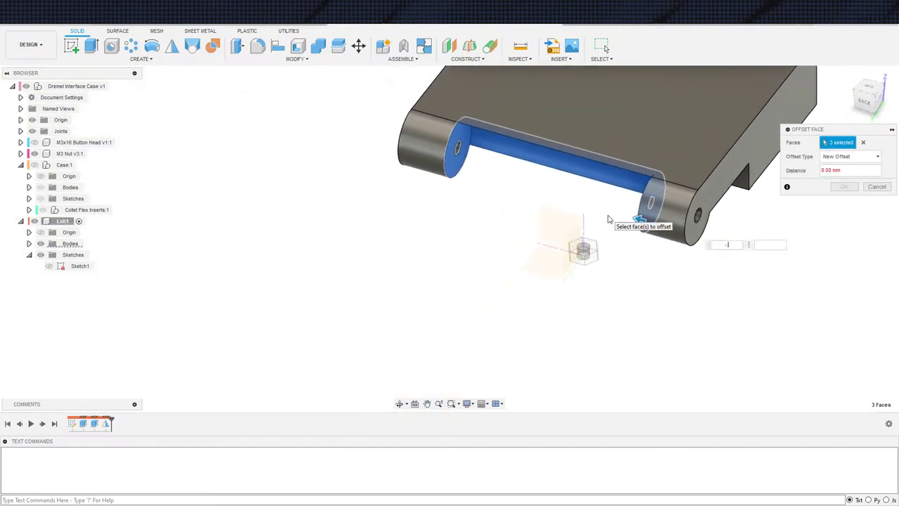
{"action": "type", "text": "2"}
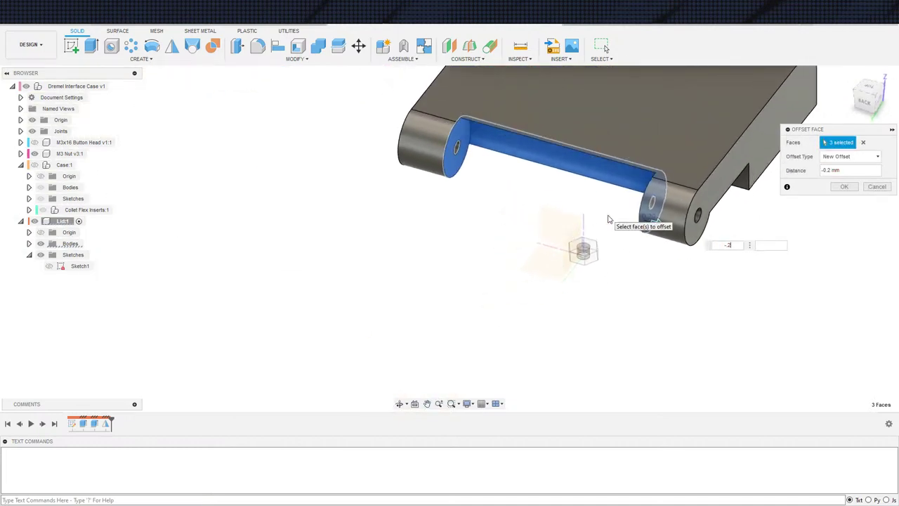
{"action": "left_click", "coordinate": [845, 186]}
Step: Offset the lid's recessed underside, the adjoining step wall and the lower underside face inward
{"action": "scroll", "coordinate": [687, 254], "scroll_direction": "down", "scroll_amount": 3}
{"action": "scroll", "coordinate": [725, 255], "scroll_direction": "up", "scroll_amount": 2}
{"action": "middle_click_drag", "start_coordinate": [734, 263], "coordinate": [696, 210], "text": "shift"}
{"action": "scroll", "coordinate": [802, 259], "scroll_direction": "down", "scroll_amount": 3}
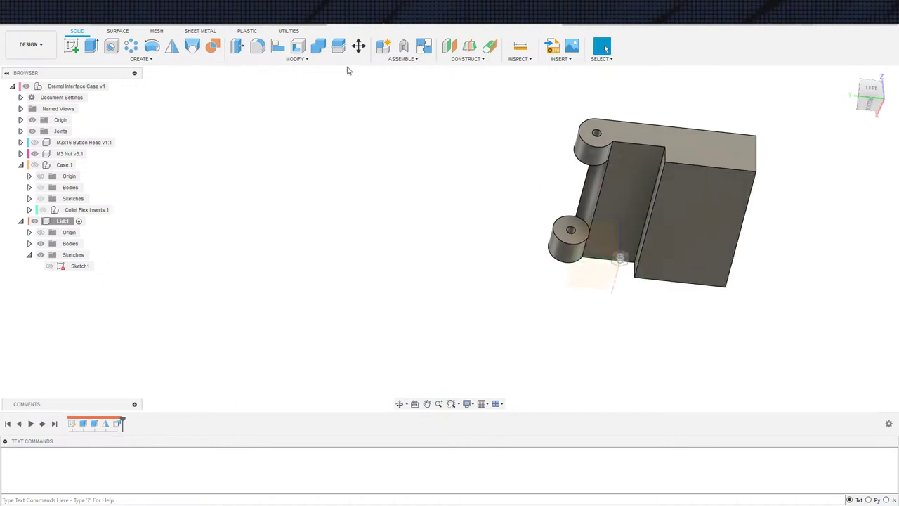
{"action": "left_click", "coordinate": [237, 48]}
{"action": "scroll", "coordinate": [663, 257], "scroll_direction": "up", "scroll_amount": 3}
{"action": "left_click", "coordinate": [600, 237]}
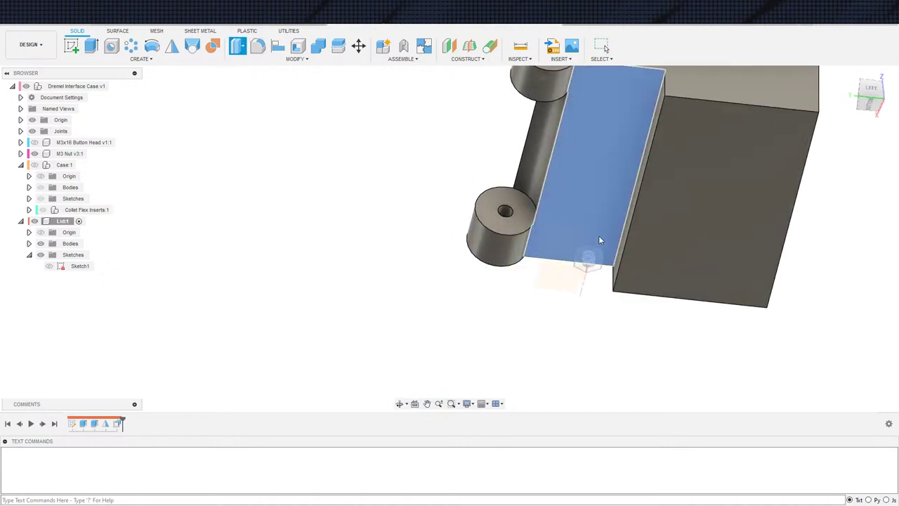
{"action": "middle_click_drag", "start_coordinate": [601, 238], "coordinate": [635, 253], "text": "shift"}
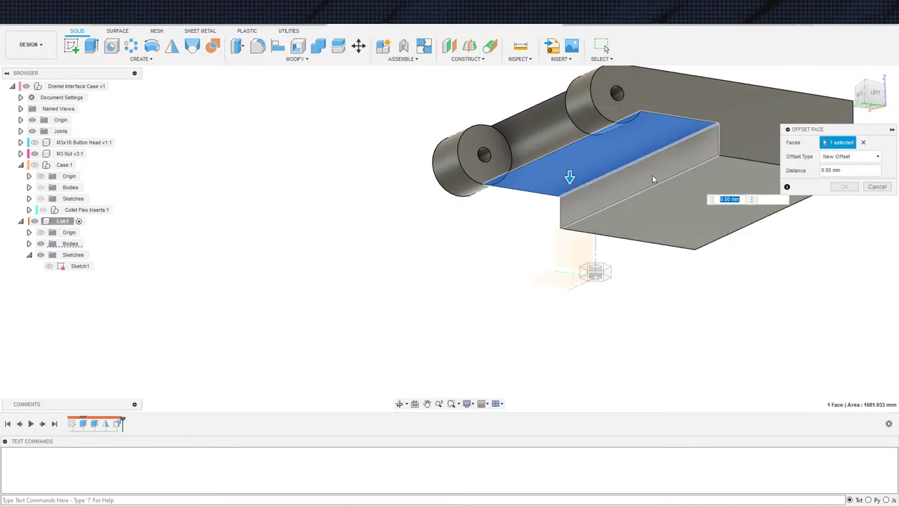
{"action": "left_click", "coordinate": [655, 178]}
{"action": "left_click", "coordinate": [671, 202]}
{"action": "middle_click_drag", "start_coordinate": [671, 203], "coordinate": [549, 268], "text": "shift"}
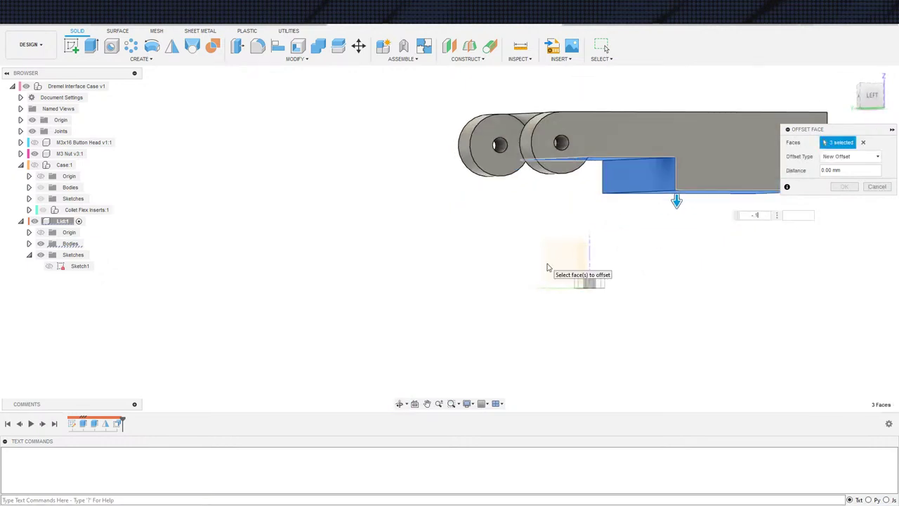
{"action": "key", "text": "Escape"}
Step: Show the case and activate it for editing
{"action": "scroll", "coordinate": [534, 246], "scroll_direction": "down", "scroll_amount": 2}
{"action": "middle_click_drag", "start_coordinate": [524, 232], "coordinate": [607, 293], "text": "shift"}
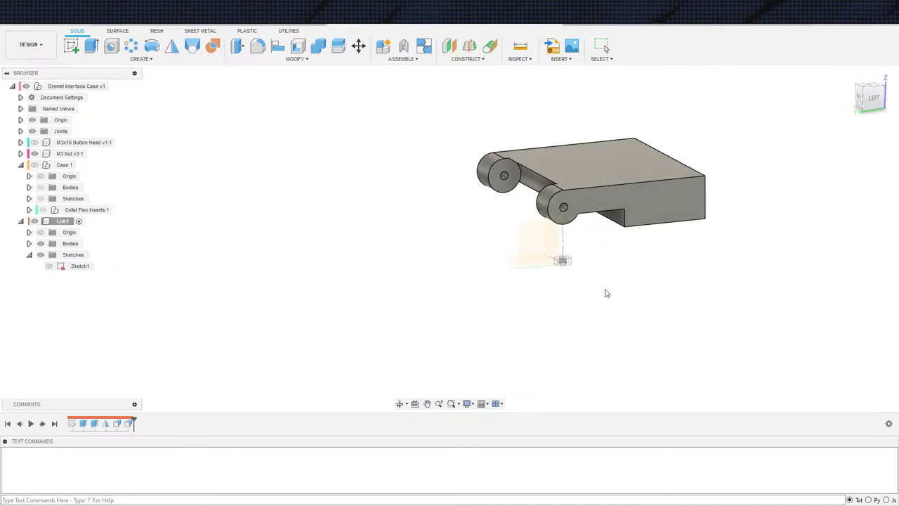
{"action": "left_click", "coordinate": [34, 164]}
{"action": "left_click", "coordinate": [81, 164]}
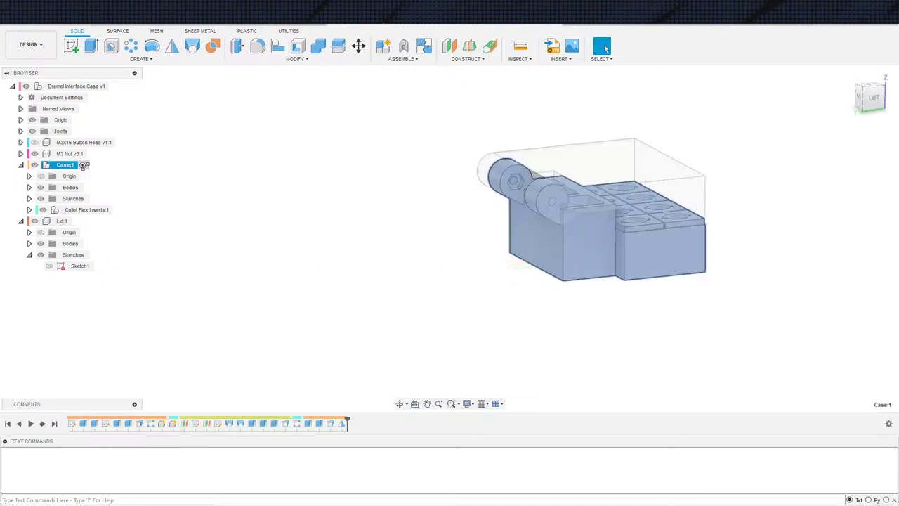
Step: Start a new sketch on the horizontal origin plane within the case component
{"action": "middle_click_drag", "start_coordinate": [471, 251], "coordinate": [483, 338], "text": "shift"}
{"action": "scroll", "coordinate": [490, 333], "scroll_direction": "up", "scroll_amount": 3}
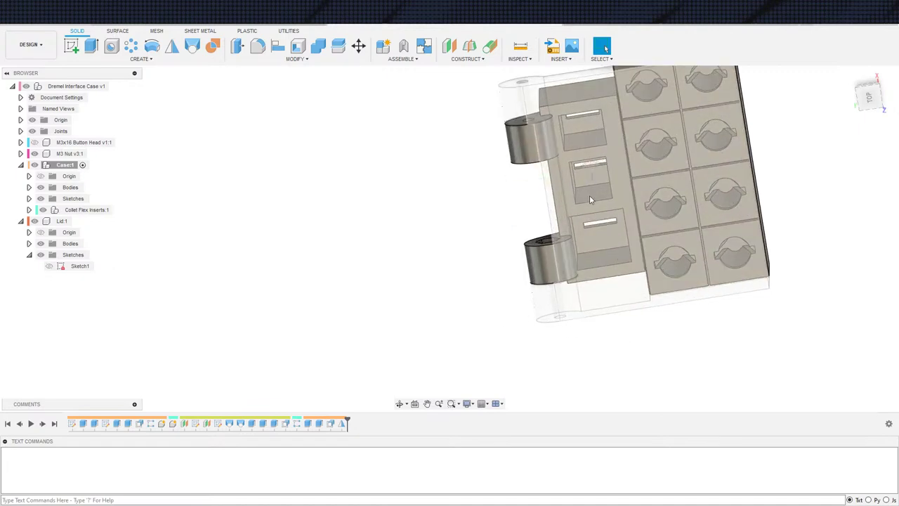
{"action": "scroll", "coordinate": [131, 265], "scroll_direction": "down", "scroll_amount": 2}
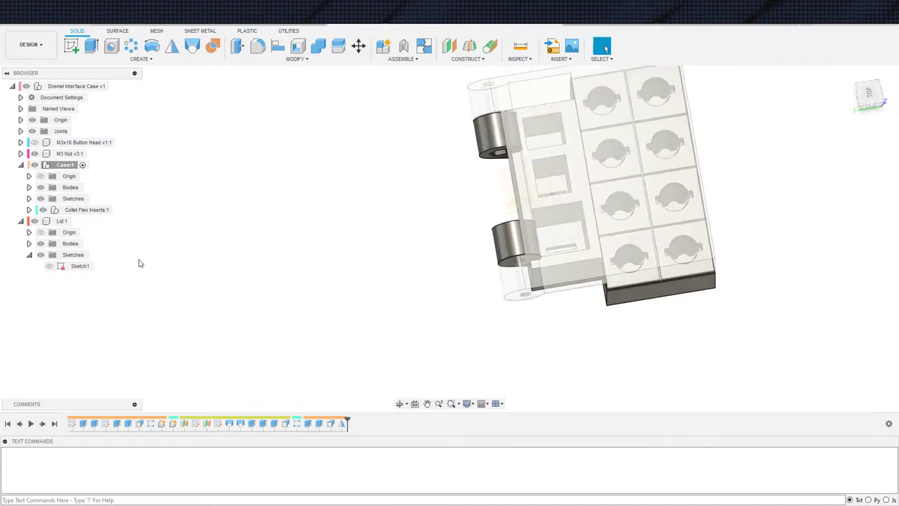
{"action": "middle_click_drag", "start_coordinate": [277, 245], "coordinate": [411, 237], "text": "shift"}
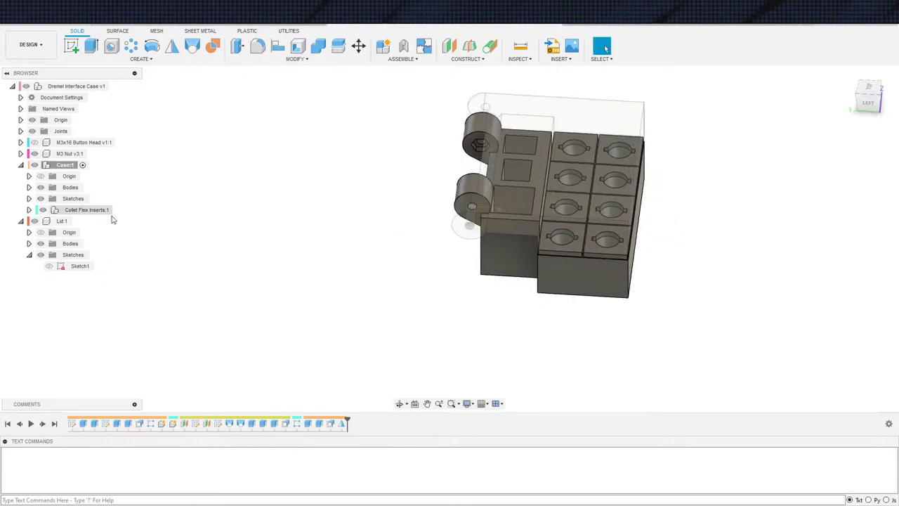
{"action": "key", "text": "s"}
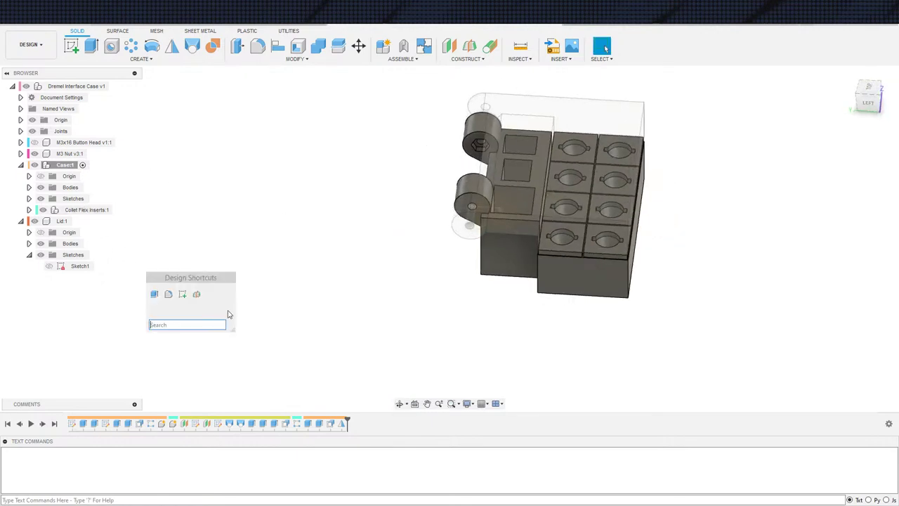
{"action": "left_click", "coordinate": [182, 294]}
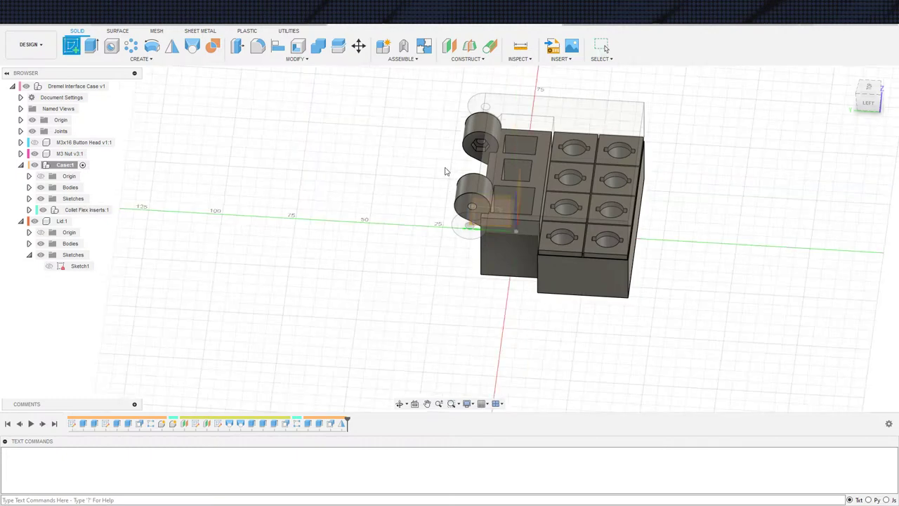
{"action": "left_click", "coordinate": [435, 199]}
Step: Try to project the lid's large face outline into the sketch and undo the projection
{"action": "key", "text": "s"}
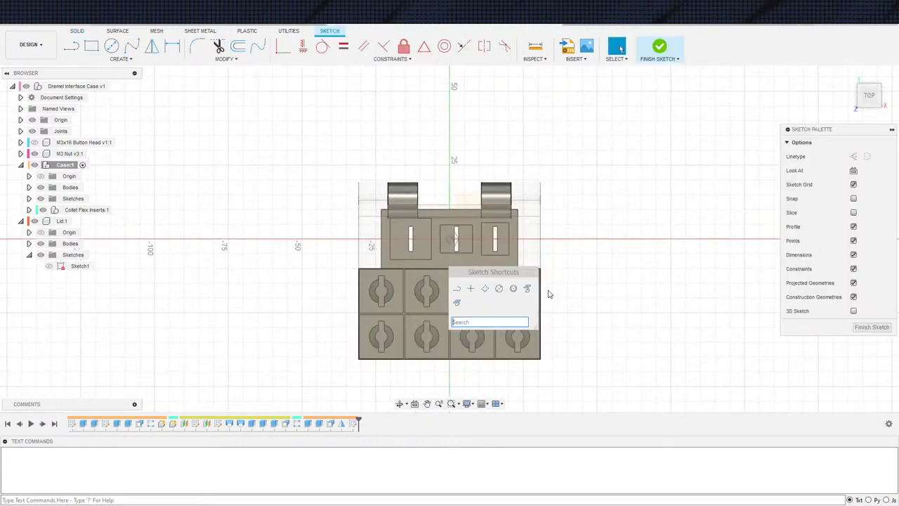
{"action": "key", "text": "p"}
{"action": "left_click", "coordinate": [518, 257]}
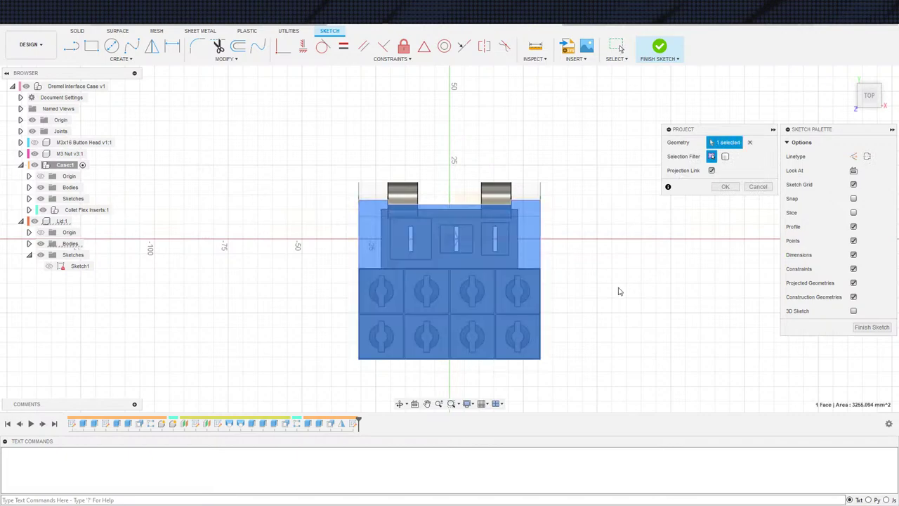
{"action": "middle_click_drag", "start_coordinate": [593, 267], "coordinate": [584, 237], "text": "shift"}
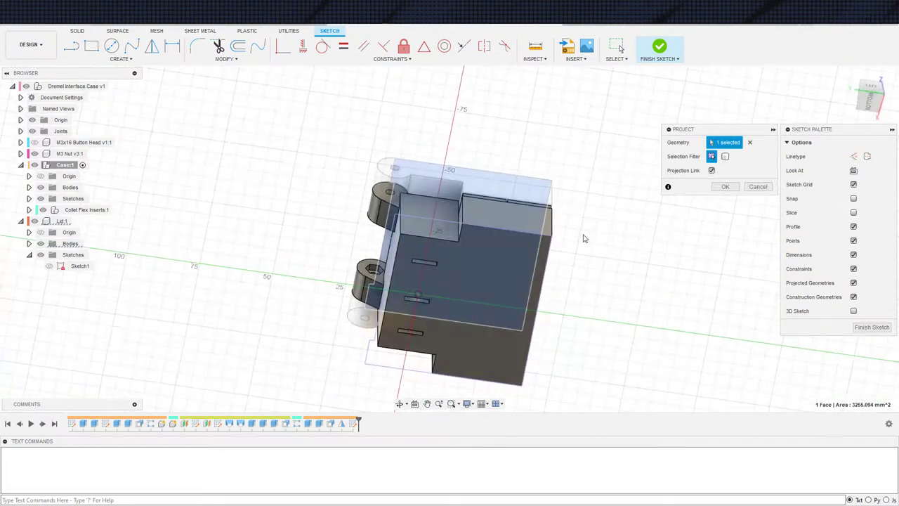
{"action": "left_click", "coordinate": [517, 281]}
{"action": "left_click", "coordinate": [725, 187]}
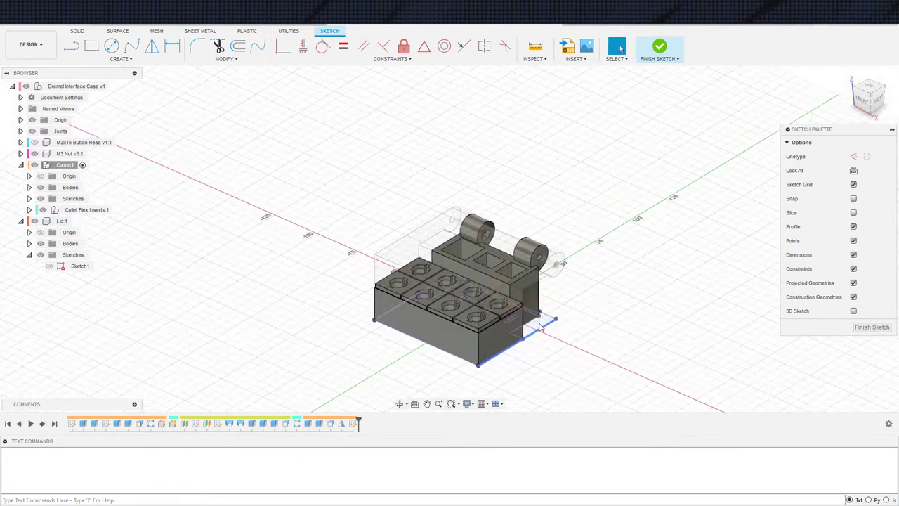
{"action": "left_click", "coordinate": [853, 170]}
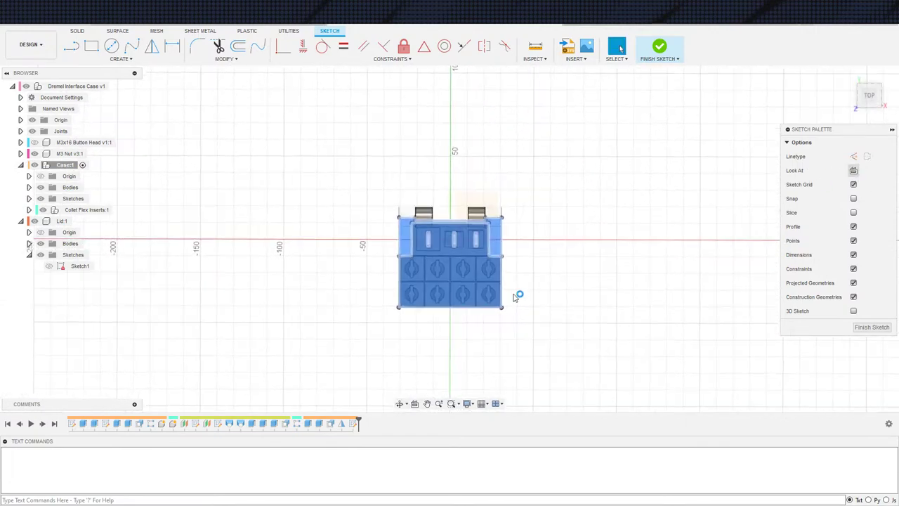
{"action": "scroll", "coordinate": [518, 263], "scroll_direction": "up", "scroll_amount": 3}
{"action": "key", "text": "ctrl+z"}
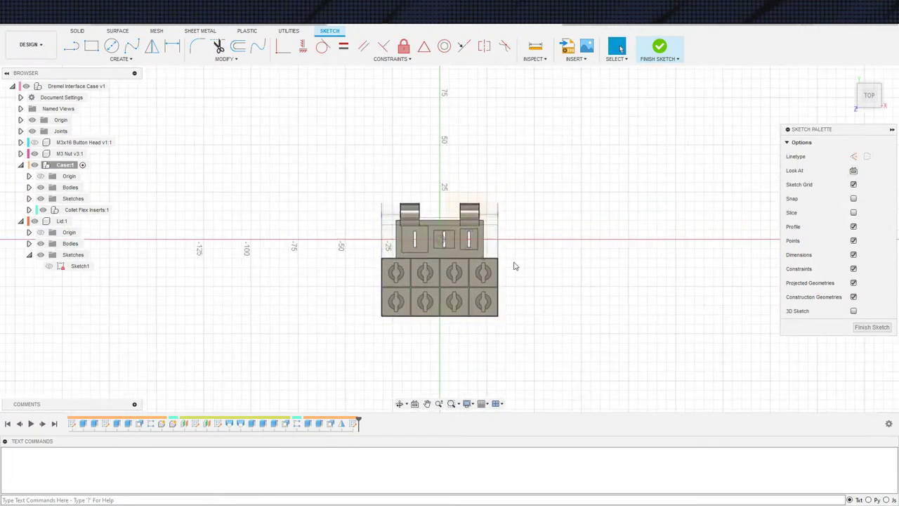
Step: Project the case's bottom face into the sketch and view the sketch plane straight on
{"action": "key", "text": "s"}
{"action": "left_click", "coordinate": [608, 287]}
{"action": "middle_click_drag", "start_coordinate": [539, 310], "coordinate": [554, 261], "text": "shift"}
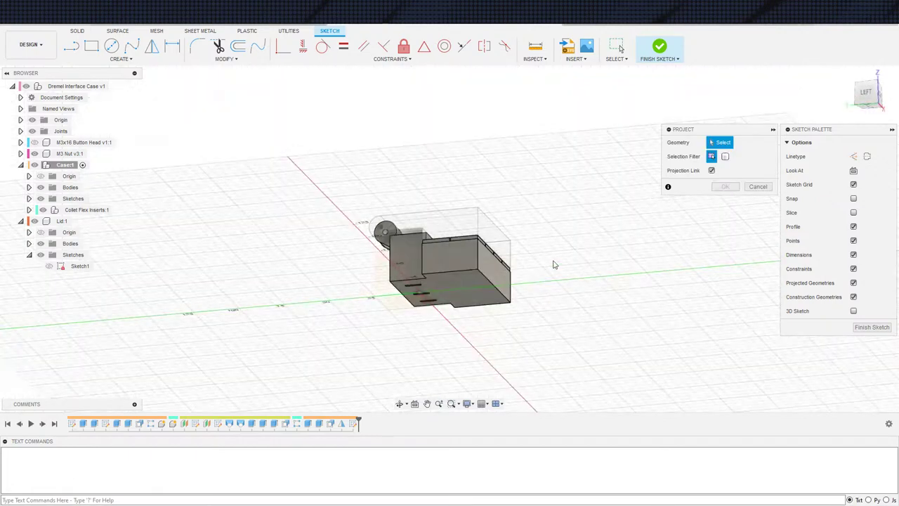
{"action": "left_click", "coordinate": [478, 290]}
{"action": "middle_click_drag", "start_coordinate": [478, 290], "coordinate": [622, 281], "text": "shift"}
{"action": "key", "text": "Escape"}
{"action": "left_click", "coordinate": [854, 171]}
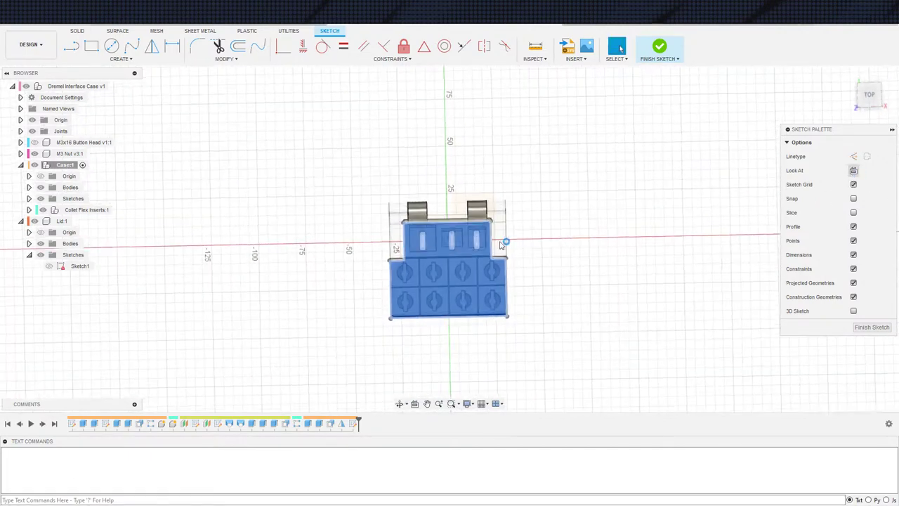
Step: Hide the lid, case bodies and collet inserts, and convert the projected outline and slots to construction lines
{"action": "scroll", "coordinate": [341, 251], "scroll_direction": "up", "scroll_amount": 3}
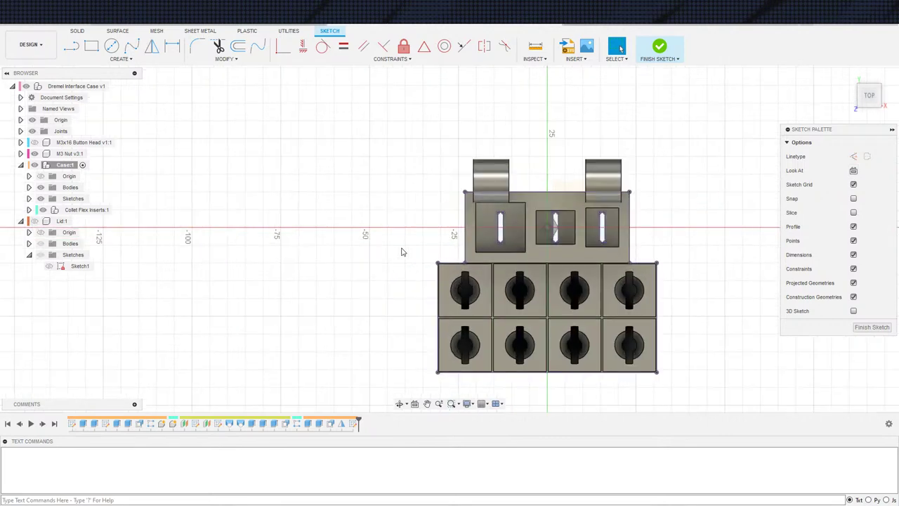
{"action": "scroll", "coordinate": [402, 251], "scroll_direction": "down", "scroll_amount": 1}
{"action": "middle_click_drag", "start_coordinate": [401, 251], "coordinate": [238, 214]}
{"action": "left_click", "coordinate": [40, 189]}
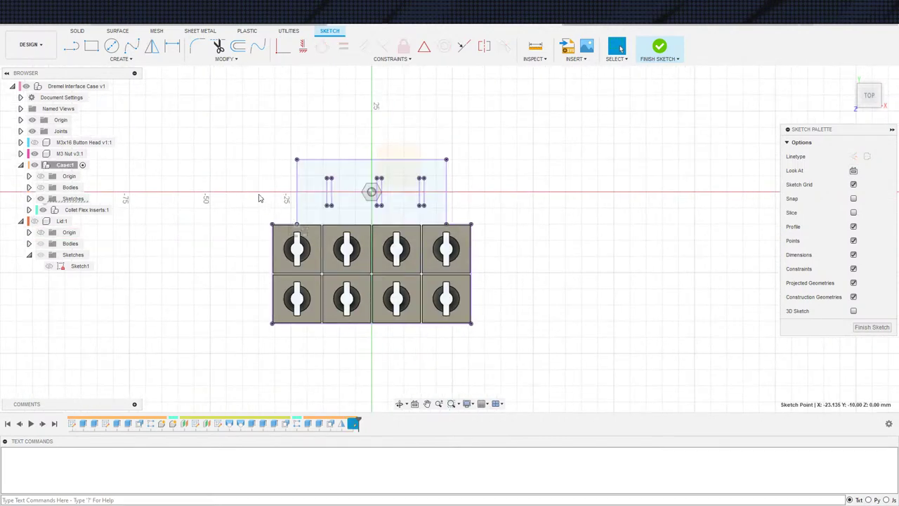
{"action": "left_click_drag", "start_coordinate": [195, 138], "coordinate": [498, 336]}
{"action": "key", "text": "Escape"}
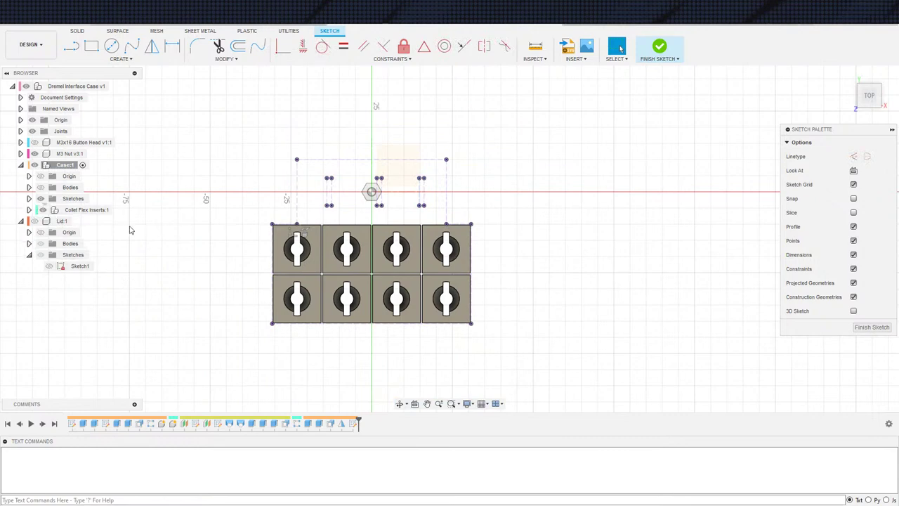
{"action": "left_click", "coordinate": [43, 210]}
{"action": "middle_click_drag", "start_coordinate": [208, 225], "coordinate": [220, 236]}
{"action": "key", "text": "s"}
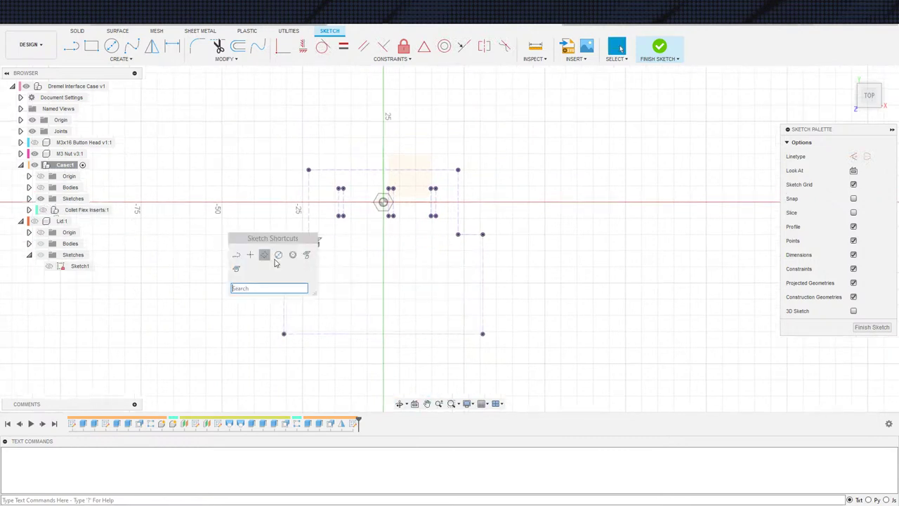
{"action": "left_click", "coordinate": [265, 253]}
{"action": "left_click", "coordinate": [237, 151]}
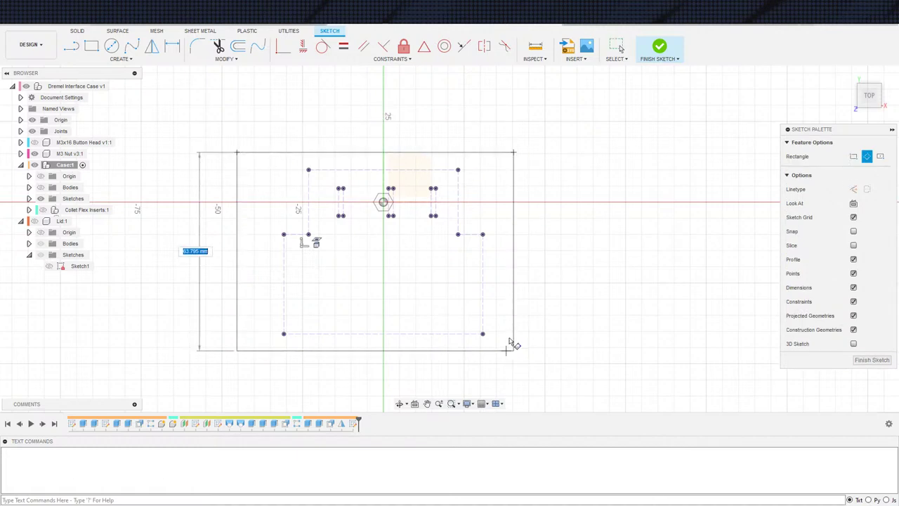
{"action": "key", "text": "Escape"}
Step: Draw a three-point rectangle about 61 mm tall over the projected case outline
{"action": "key", "text": "s"}
{"action": "left_click", "coordinate": [526, 292]}
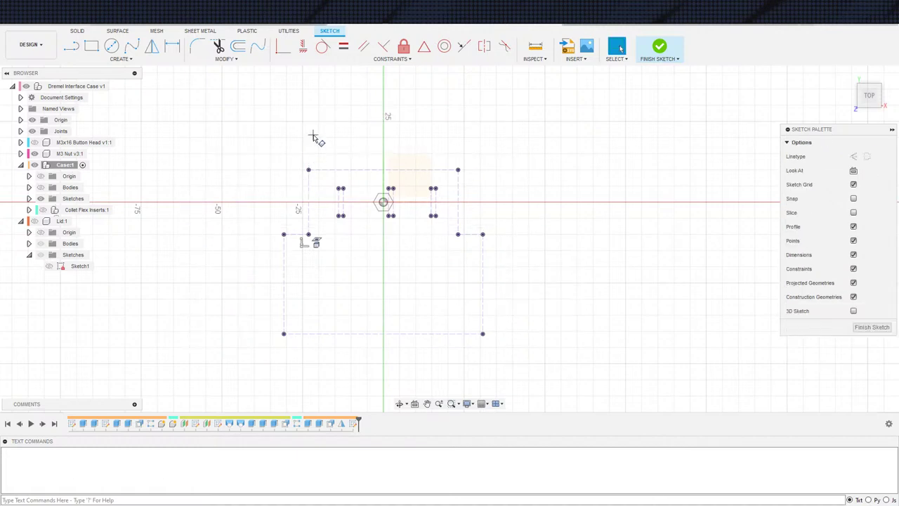
{"action": "left_click", "coordinate": [253, 148]}
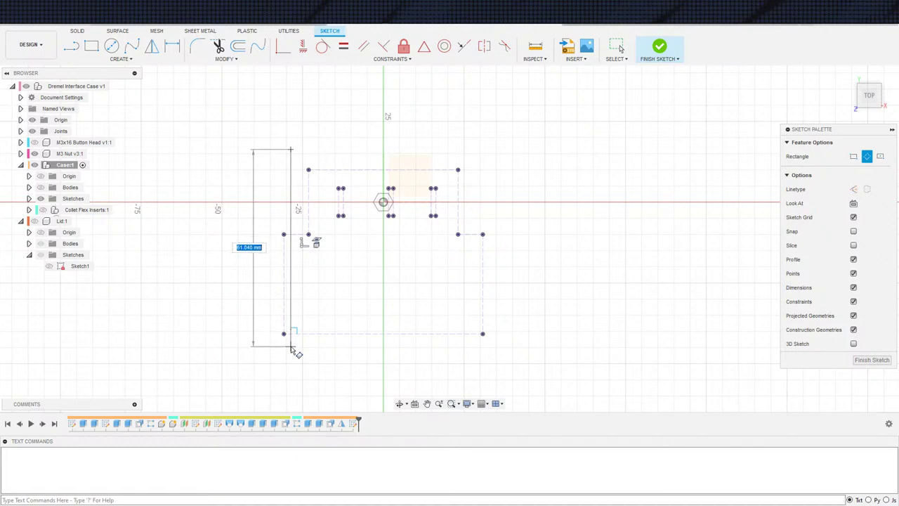
{"action": "left_click", "coordinate": [543, 346]}
{"action": "key", "text": "Escape"}
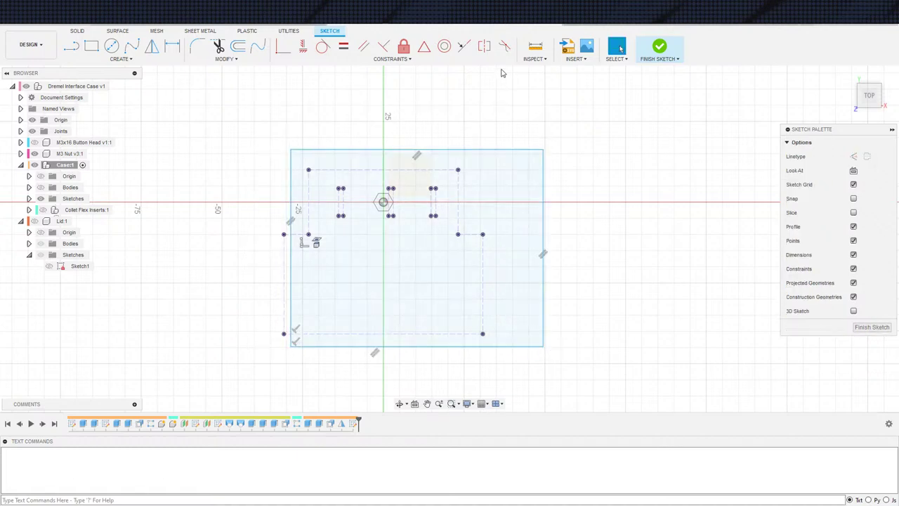
Step: Make the rectangle's four sides collinear with the outermost edges of the projected case outline
{"action": "left_click", "coordinate": [465, 46]}
{"action": "left_click", "coordinate": [395, 169]}
{"action": "left_click", "coordinate": [396, 150]}
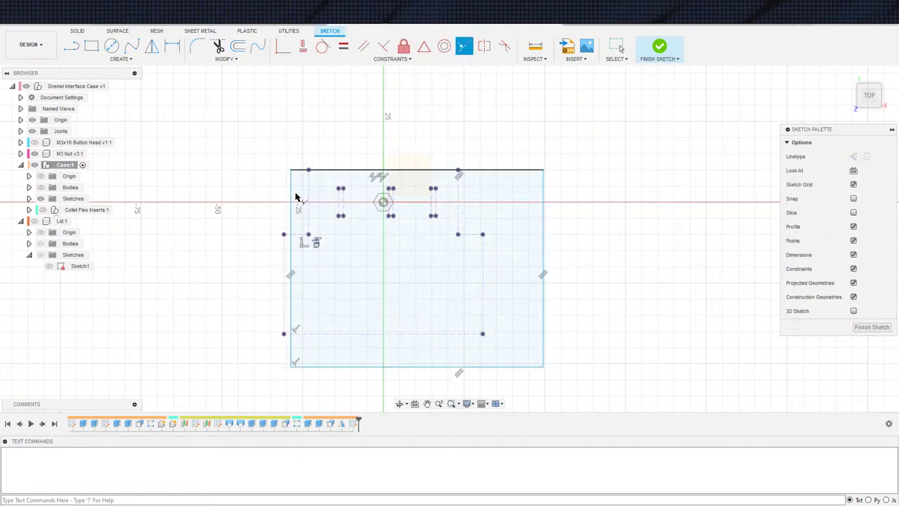
{"action": "left_click", "coordinate": [290, 246]}
{"action": "left_click", "coordinate": [284, 246]}
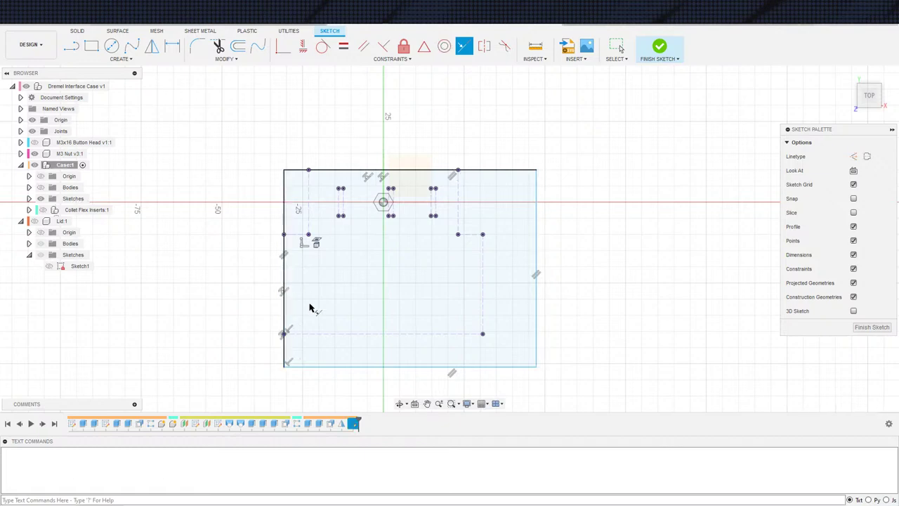
{"action": "left_click", "coordinate": [345, 366]}
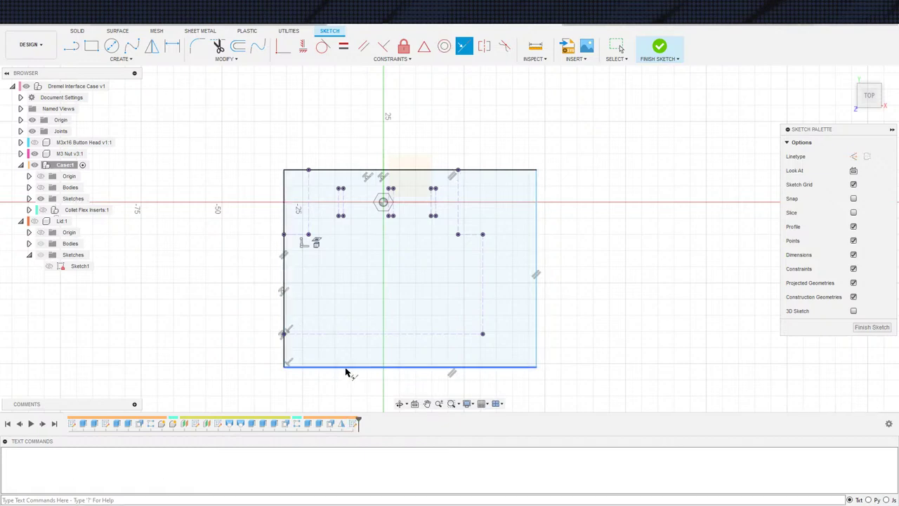
{"action": "left_click", "coordinate": [349, 335]}
{"action": "left_click", "coordinate": [482, 319]}
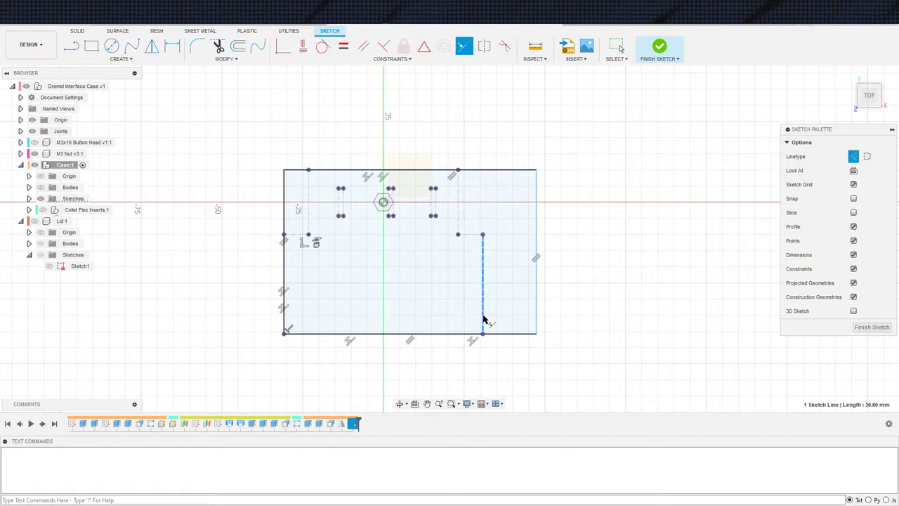
{"action": "left_click", "coordinate": [539, 323]}
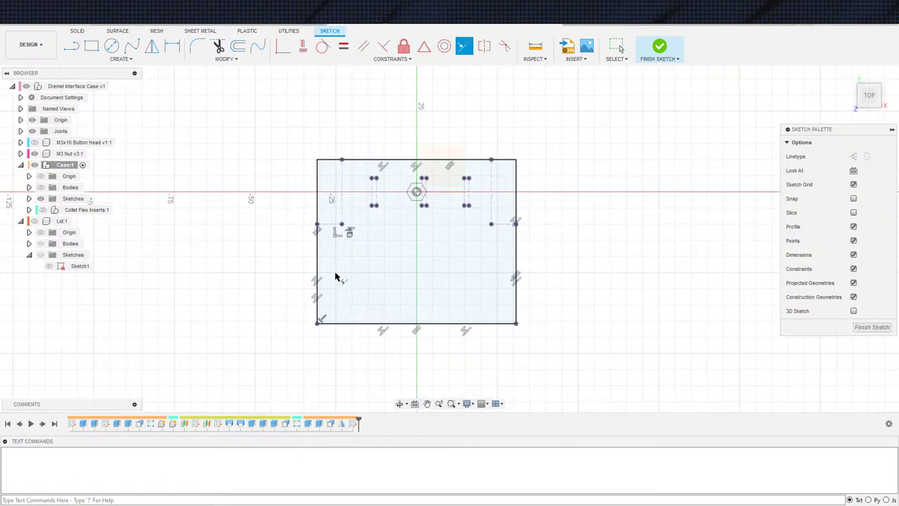
{"action": "key", "text": "Escape"}
Step: Convert the projected lines at both notched hinge-side corners back to normal lines, closing off a profile in each corner
{"action": "scroll", "coordinate": [335, 277], "scroll_direction": "up", "scroll_amount": 3}
{"action": "left_click", "coordinate": [334, 222]}
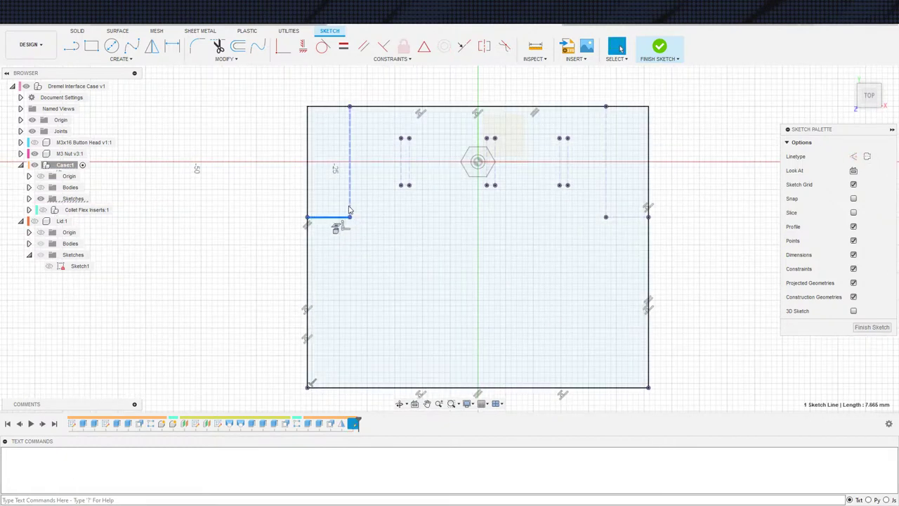
{"action": "left_click", "coordinate": [609, 199]}
{"action": "left_click", "coordinate": [606, 200]}
{"action": "key", "text": "x"}
{"action": "left_click", "coordinate": [616, 219]}
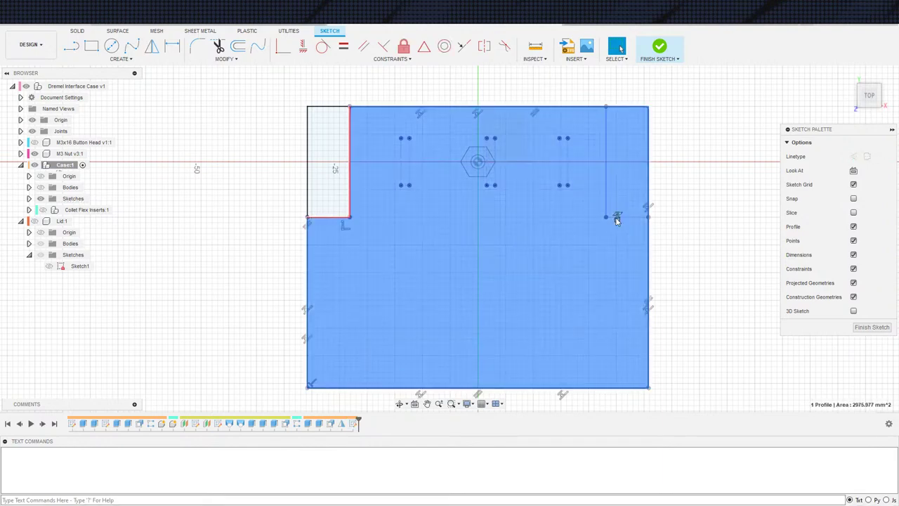
{"action": "left_click", "coordinate": [628, 217]}
{"action": "key", "text": "x"}
{"action": "left_click", "coordinate": [702, 204]}
Step: Extrude both corner profiles from the case's bottom face to the top face of the hinge-side block, joined to the case, and show the lid
{"action": "scroll", "coordinate": [703, 202], "scroll_direction": "down", "scroll_amount": 3}
{"action": "key", "text": "e"}
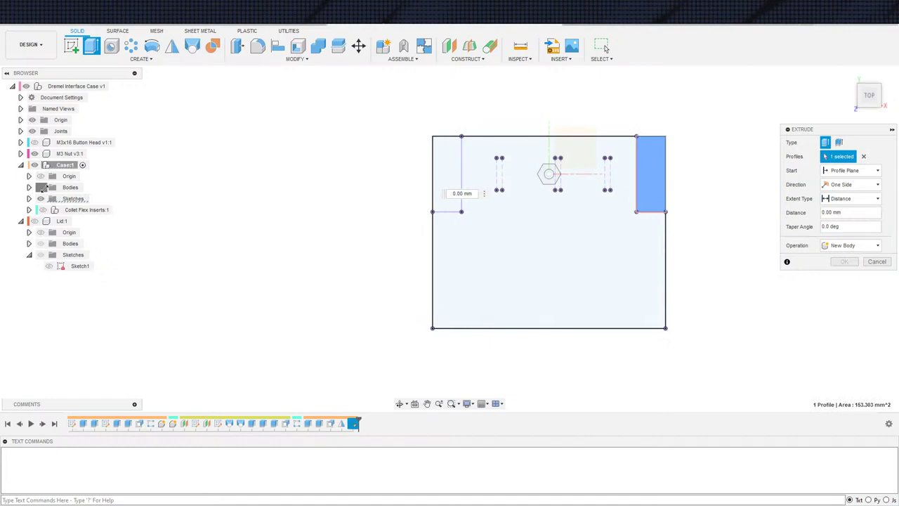
{"action": "left_click", "coordinate": [41, 188]}
{"action": "middle_click_drag", "start_coordinate": [361, 232], "coordinate": [569, 162], "text": "shift"}
{"action": "left_click", "coordinate": [420, 253]}
{"action": "left_click", "coordinate": [845, 171]}
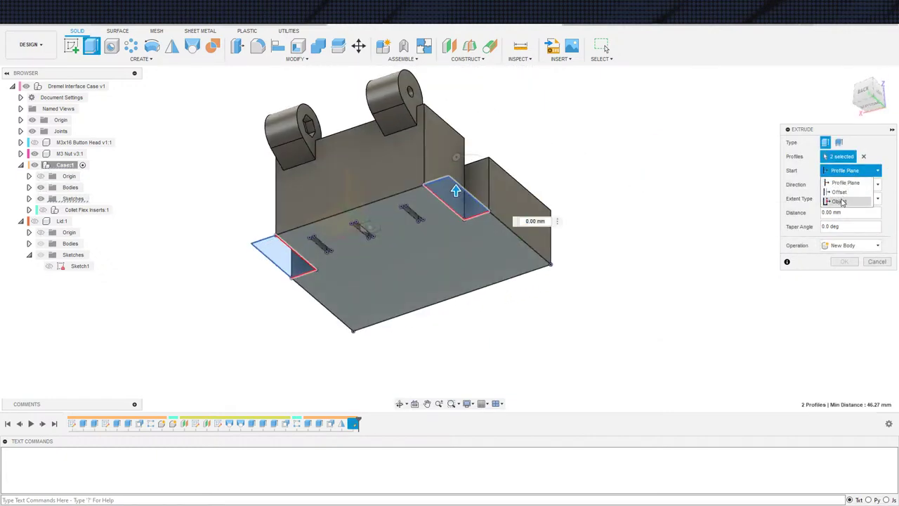
{"action": "left_click", "coordinate": [841, 201]}
{"action": "left_click", "coordinate": [482, 260]}
{"action": "left_click", "coordinate": [850, 226]}
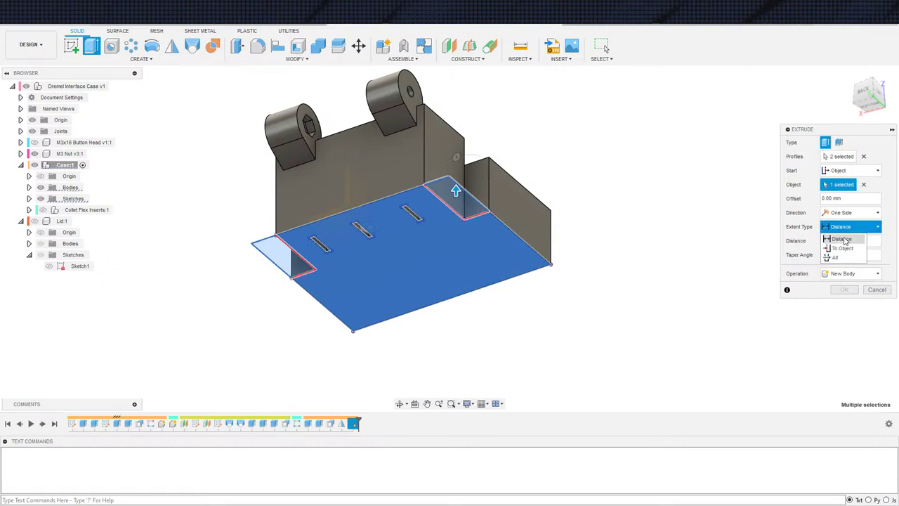
{"action": "left_click", "coordinate": [843, 248]}
{"action": "middle_click_drag", "start_coordinate": [752, 247], "coordinate": [373, 267], "text": "shift"}
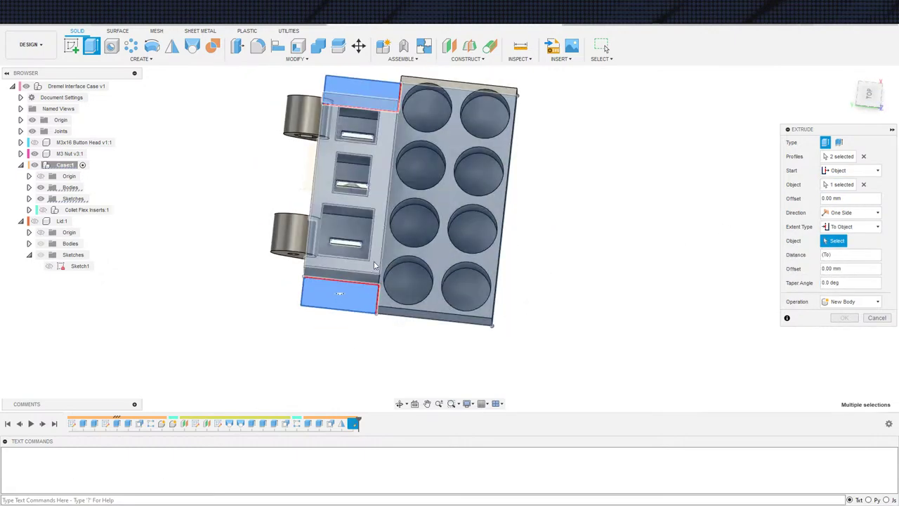
{"action": "left_click", "coordinate": [375, 265]}
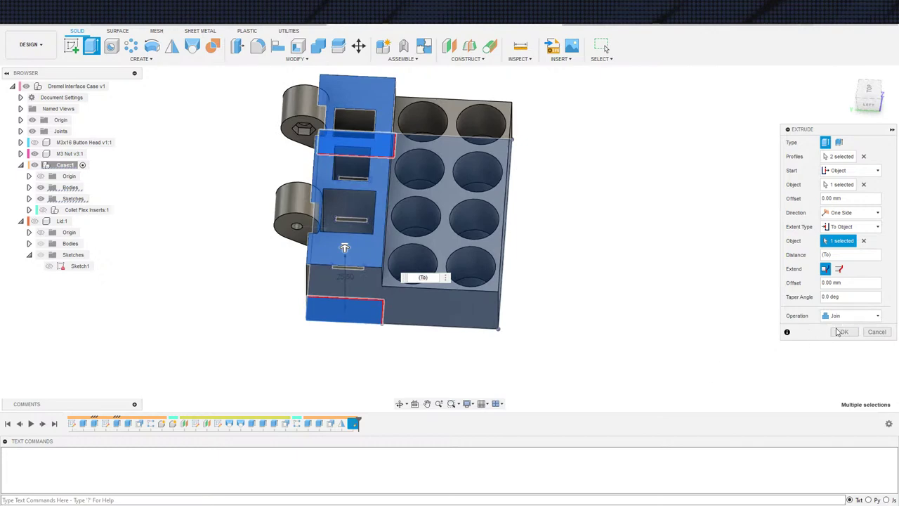
{"action": "left_click", "coordinate": [841, 332]}
{"action": "middle_click_drag", "start_coordinate": [839, 337], "coordinate": [673, 291], "text": "shift"}
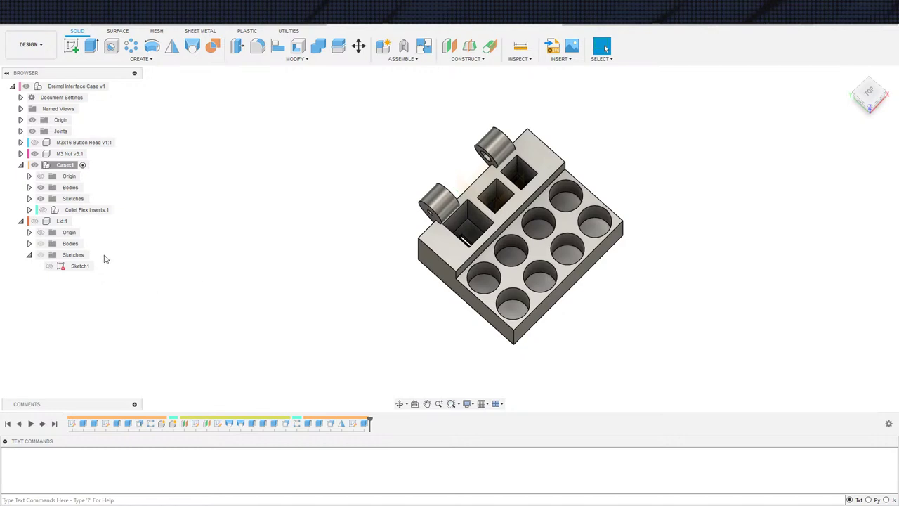
{"action": "left_click", "coordinate": [33, 220]}
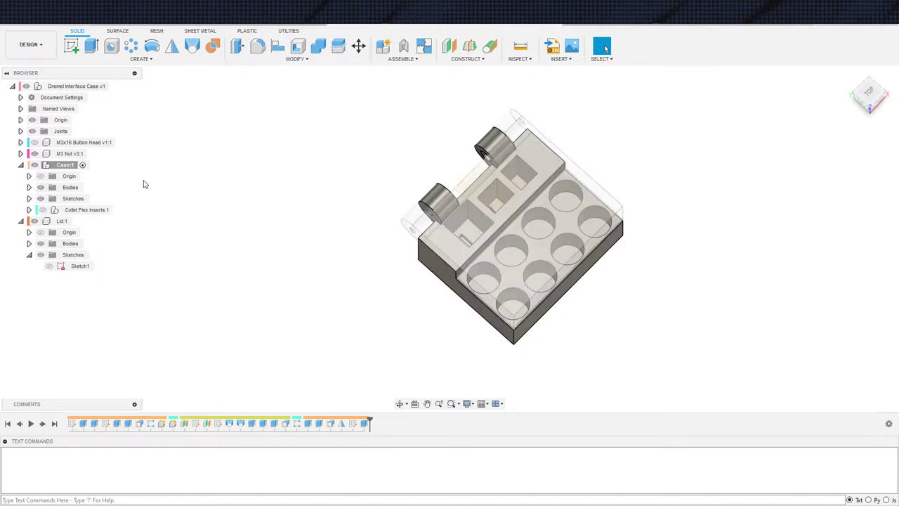
Step: Activate the top-level assembly and examine how the closed lid sits on the case from the hinge side and front
{"action": "left_click", "coordinate": [113, 86]}
{"action": "middle_click_drag", "start_coordinate": [456, 332], "coordinate": [389, 231]}
{"action": "scroll", "coordinate": [388, 231], "scroll_direction": "up", "scroll_amount": 1}
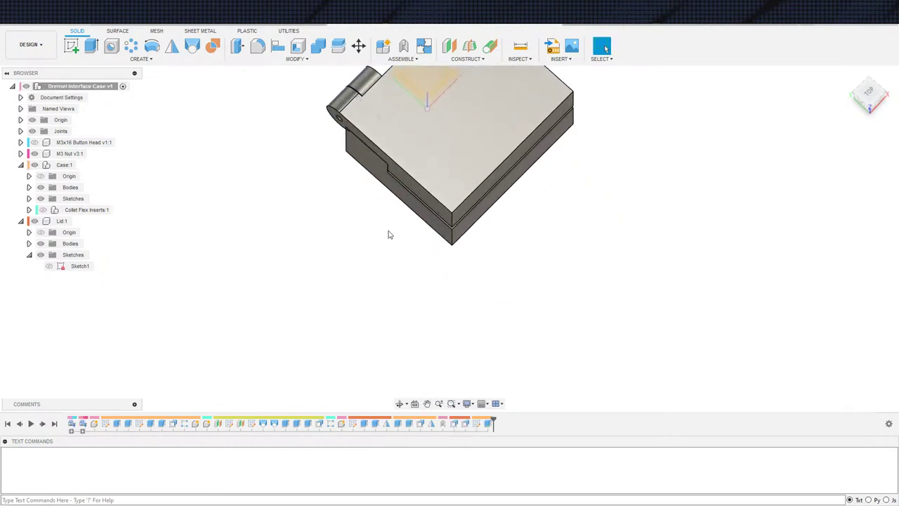
{"action": "scroll", "coordinate": [422, 232], "scroll_direction": "up", "scroll_amount": 2}
{"action": "middle_click_drag", "start_coordinate": [656, 250], "coordinate": [618, 236]}
{"action": "middle_click_drag", "start_coordinate": [574, 309], "coordinate": [551, 216], "text": "shift"}
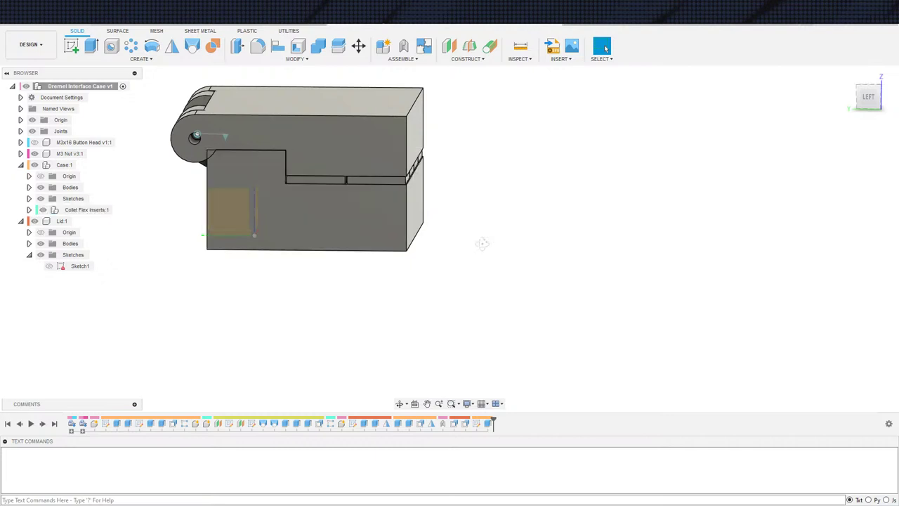
{"action": "middle_click_drag", "start_coordinate": [482, 245], "coordinate": [395, 230], "text": "shift"}
{"action": "scroll", "coordinate": [397, 229], "scroll_direction": "up", "scroll_amount": 1}
{"action": "scroll", "coordinate": [397, 232], "scroll_direction": "down", "scroll_amount": 2}
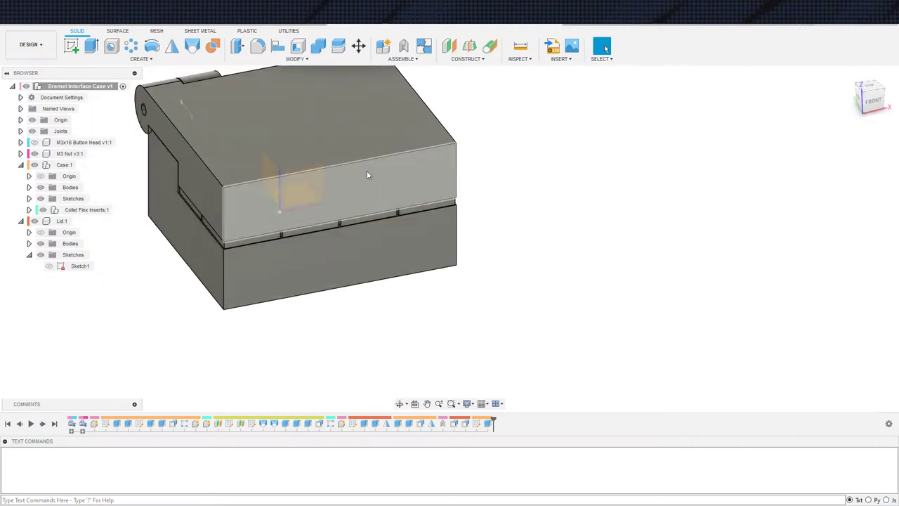
{"action": "mouse_move", "coordinate": [316, 236]}
{"action": "middle_mouse_down"}
{"action": "mouse_move", "coordinate": [372, 251]}
{"action": "mouse_move", "coordinate": [181, 223]}
{"action": "mouse_move", "coordinate": [194, 260]}
{"action": "middle_mouse_up"}
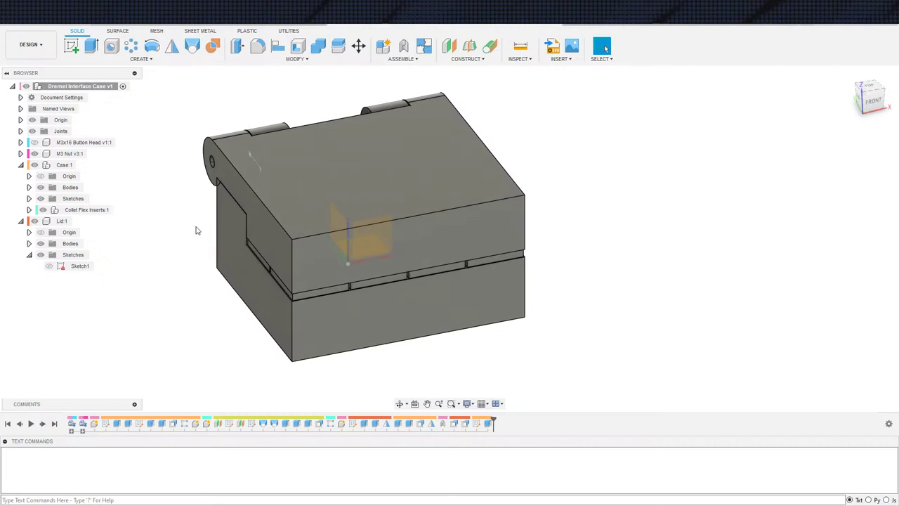
{"action": "middle_click_drag", "start_coordinate": [246, 224], "coordinate": [272, 236]}
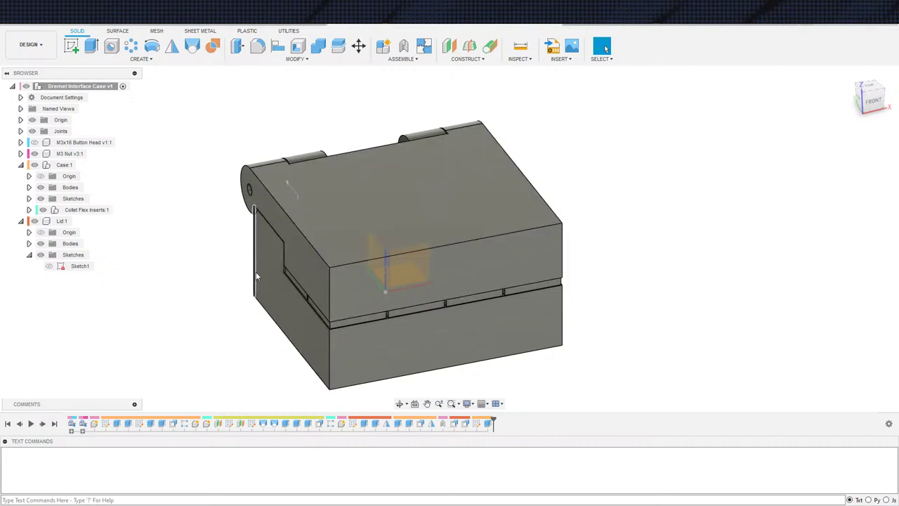
Step: Examine up close where the lid's round hinge knuckles meet the filled hinge-side corners of the case
{"action": "scroll", "coordinate": [255, 325], "scroll_direction": "down", "scroll_amount": 2}
{"action": "scroll", "coordinate": [253, 327], "scroll_direction": "up", "scroll_amount": 1}
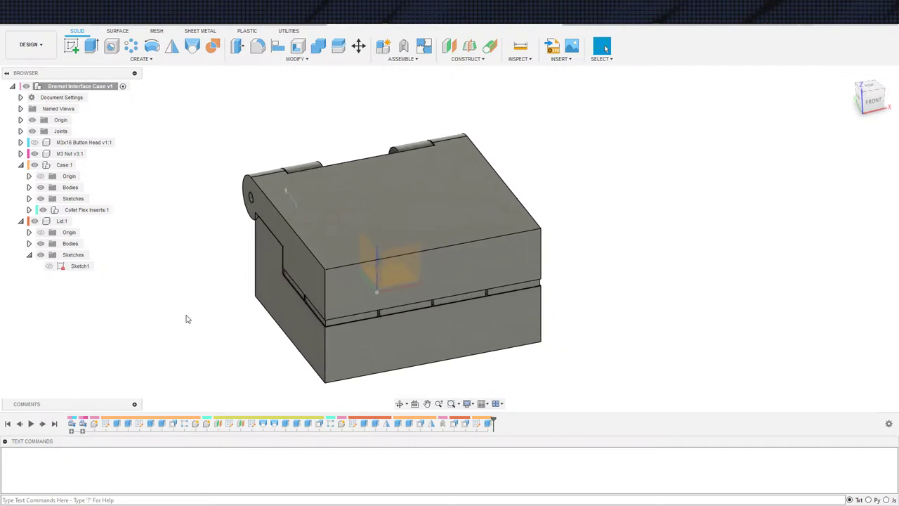
{"action": "scroll", "coordinate": [211, 316], "scroll_direction": "up", "scroll_amount": 3}
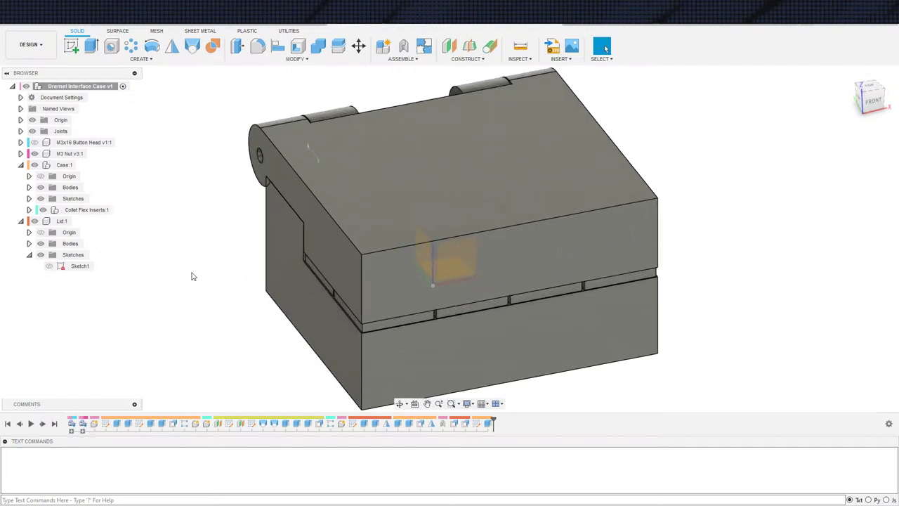
{"action": "scroll", "coordinate": [193, 274], "scroll_direction": "up", "scroll_amount": 2}
{"action": "middle_click_drag", "start_coordinate": [243, 269], "coordinate": [269, 333], "text": "shift"}
{"action": "scroll", "coordinate": [304, 213], "scroll_direction": "up", "scroll_amount": 1}
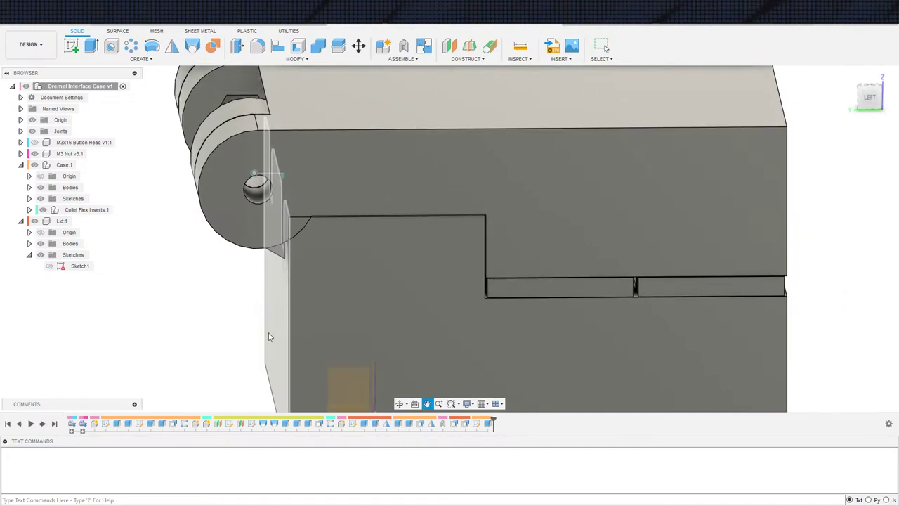
{"action": "scroll", "coordinate": [250, 284], "scroll_direction": "down", "scroll_amount": 2}
{"action": "middle_click_drag", "start_coordinate": [250, 285], "coordinate": [294, 267], "text": "shift"}
{"action": "middle_click_drag", "start_coordinate": [295, 285], "coordinate": [296, 283], "text": "shift"}
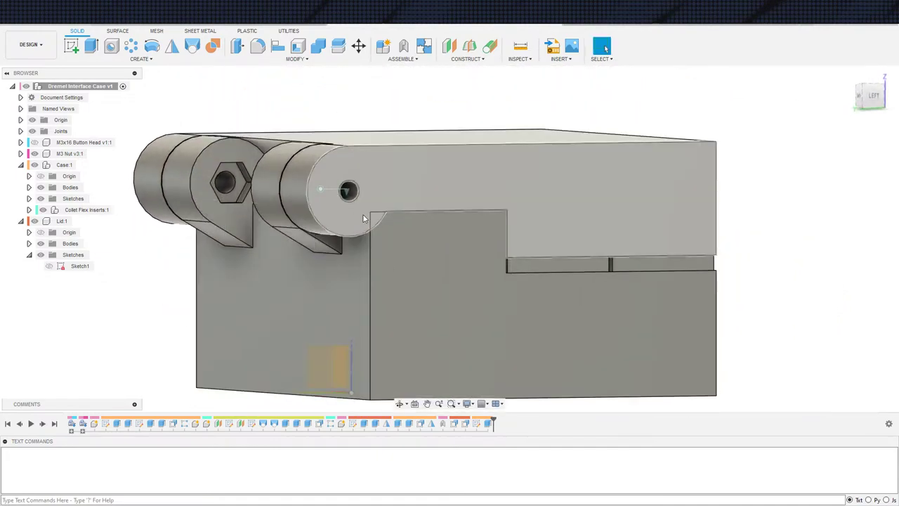
{"action": "scroll", "coordinate": [358, 230], "scroll_direction": "up", "scroll_amount": 2}
{"action": "middle_click_drag", "start_coordinate": [350, 224], "coordinate": [358, 250], "text": "shift"}
{"action": "scroll", "coordinate": [265, 294], "scroll_direction": "down", "scroll_amount": 3}
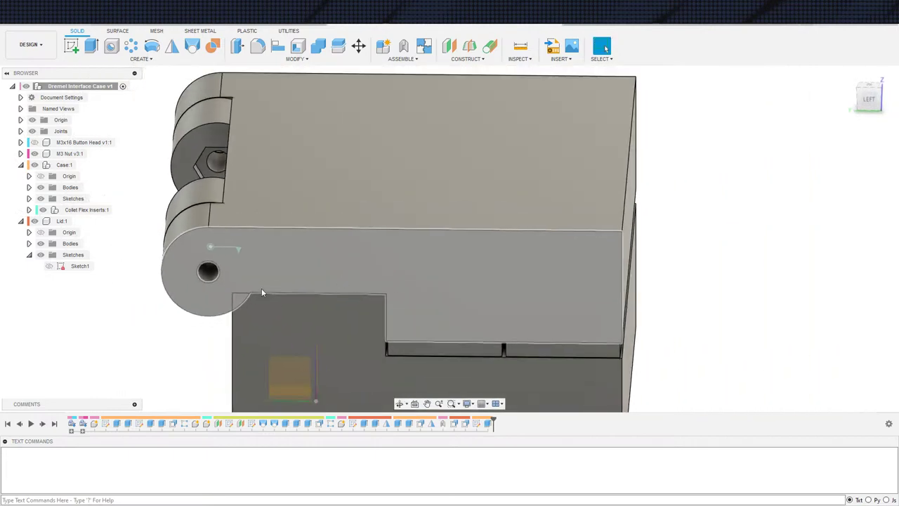
{"action": "scroll", "coordinate": [261, 292], "scroll_direction": "up", "scroll_amount": 1}
{"action": "middle_click_drag", "start_coordinate": [243, 307], "coordinate": [283, 293], "text": "shift"}
{"action": "scroll", "coordinate": [252, 292], "scroll_direction": "down", "scroll_amount": 3}
{"action": "scroll", "coordinate": [255, 306], "scroll_direction": "down", "scroll_amount": 3}
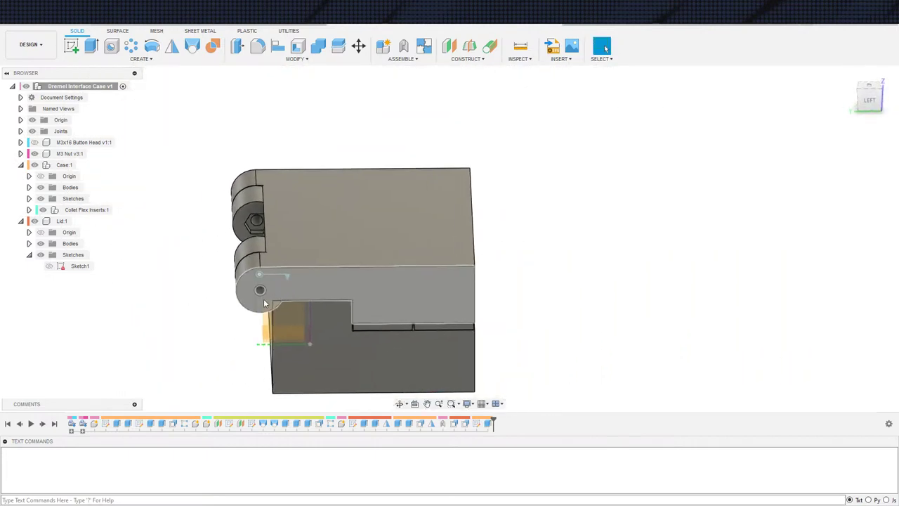
Step: Reorder the timeline so the corner-filling sketch and extrusion come before the two existing Offset Face features
{"action": "left_click", "coordinate": [454, 424]}
{"action": "left_click", "coordinate": [464, 425], "text": "ctrl"}
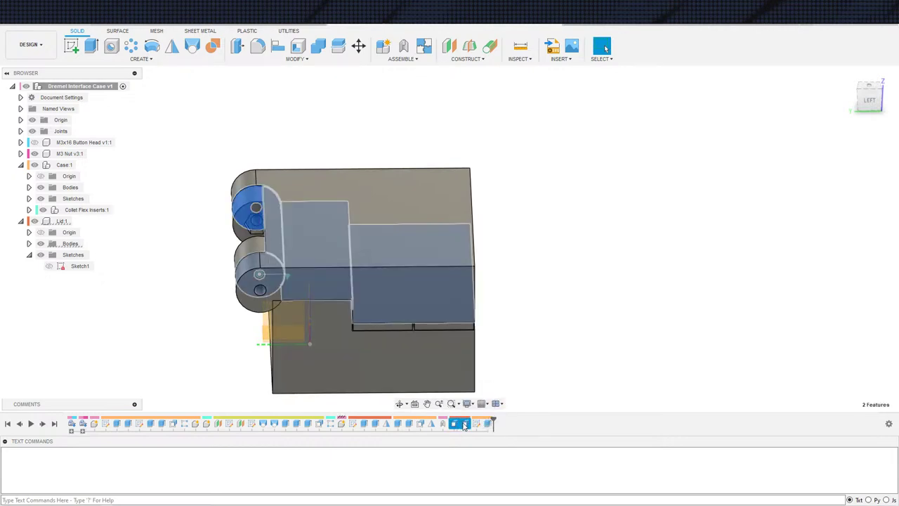
{"action": "left_click_drag", "start_coordinate": [454, 426], "coordinate": [492, 427]}
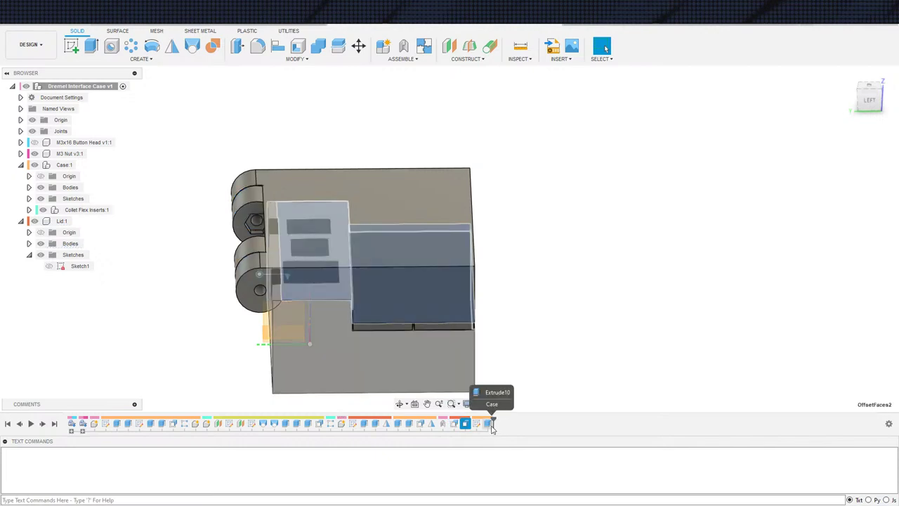
{"action": "left_click", "coordinate": [459, 426]}
{"action": "left_click", "coordinate": [463, 426], "text": "ctrl"}
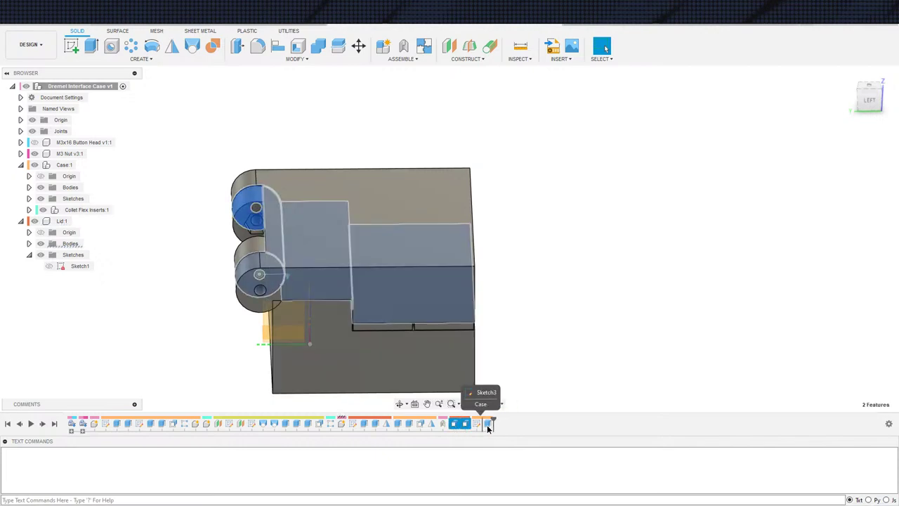
{"action": "left_click", "coordinate": [488, 423]}
{"action": "left_click_drag", "start_coordinate": [480, 423], "coordinate": [465, 425]}
{"action": "middle_click_drag", "start_coordinate": [586, 345], "coordinate": [647, 337]}
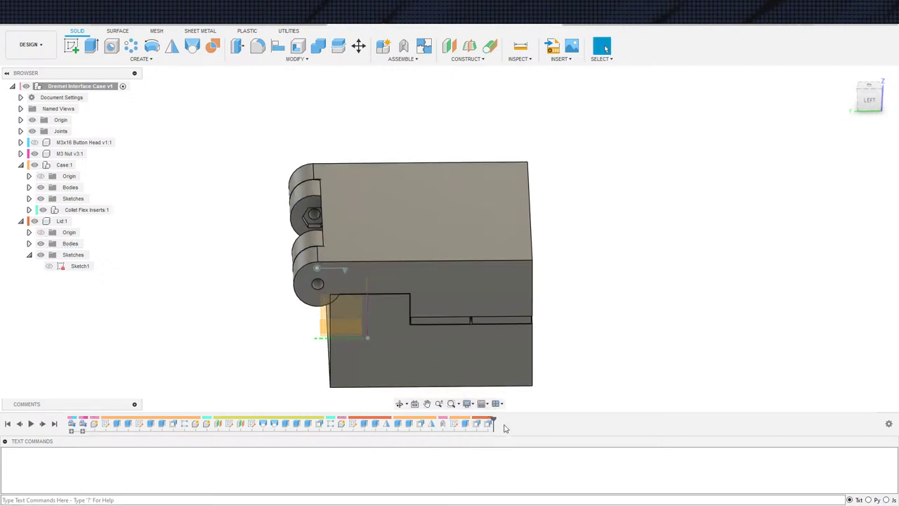
Step: Roll history back to before the Offset Face features and Combine-cut the case with the lid, keeping the lid as a tool body
{"action": "left_click_drag", "start_coordinate": [495, 418], "coordinate": [471, 419]}
{"action": "mouse_move", "coordinate": [538, 386]}
{"action": "middle_mouse_down", "text": "shift"}
{"action": "mouse_move", "coordinate": [562, 365]}
{"action": "mouse_move", "coordinate": [590, 371]}
{"action": "mouse_move", "coordinate": [583, 376]}
{"action": "mouse_move", "coordinate": [505, 224]}
{"action": "middle_mouse_up", "text": "shift"}
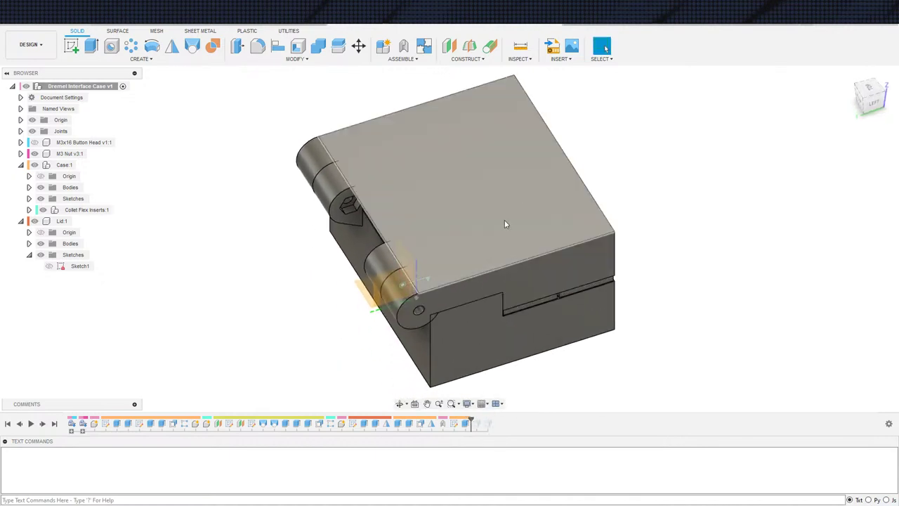
{"action": "left_click", "coordinate": [318, 46]}
{"action": "left_click", "coordinate": [376, 135]}
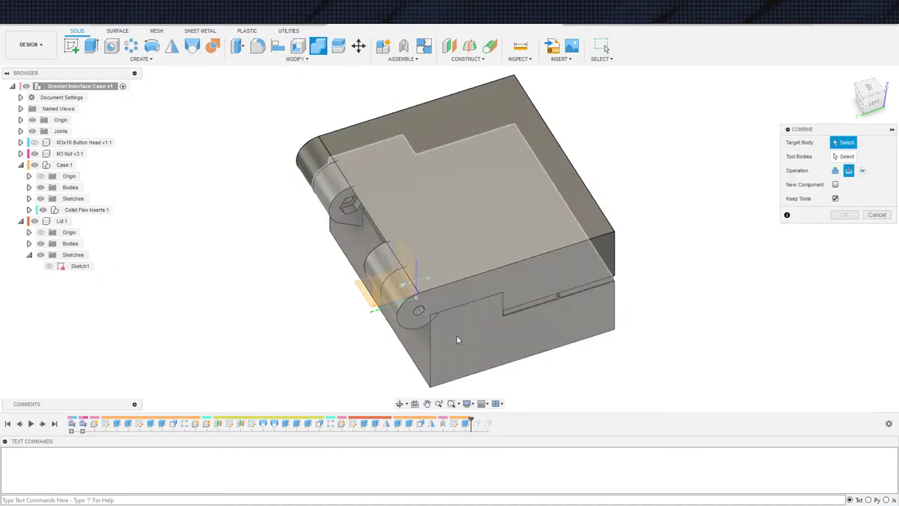
{"action": "left_click", "coordinate": [456, 336]}
{"action": "left_click", "coordinate": [845, 215]}
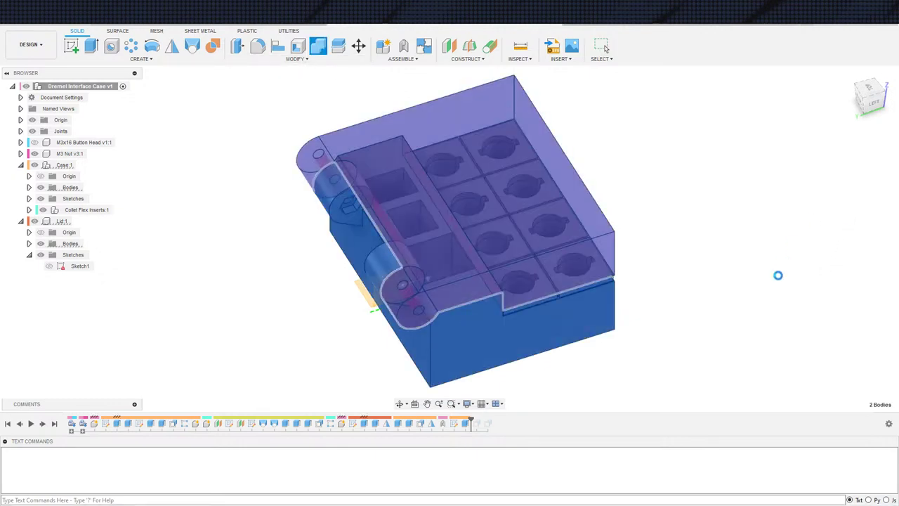
{"action": "middle_click_drag", "start_coordinate": [752, 254], "coordinate": [683, 285], "text": "shift"}
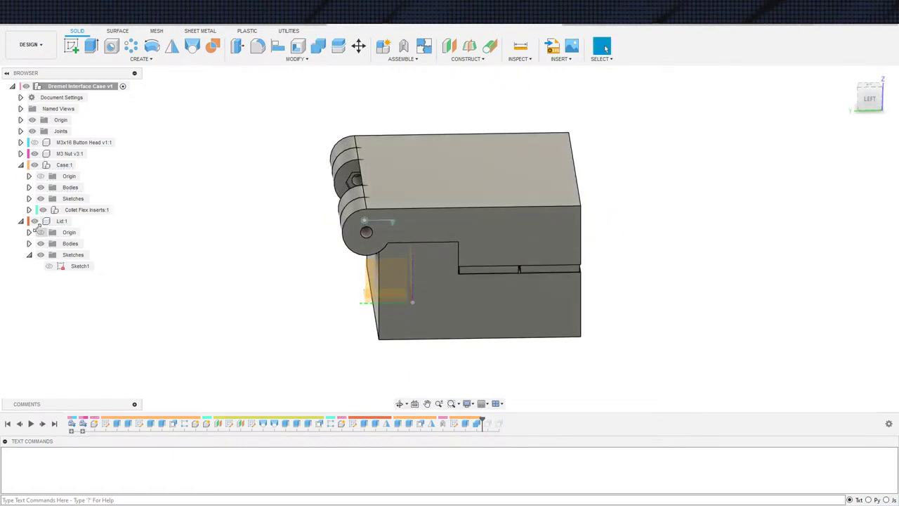
Step: Hide the lid and activate the Case component to expose the curved cuts at its hinge-side corners
{"action": "left_click", "coordinate": [34, 220]}
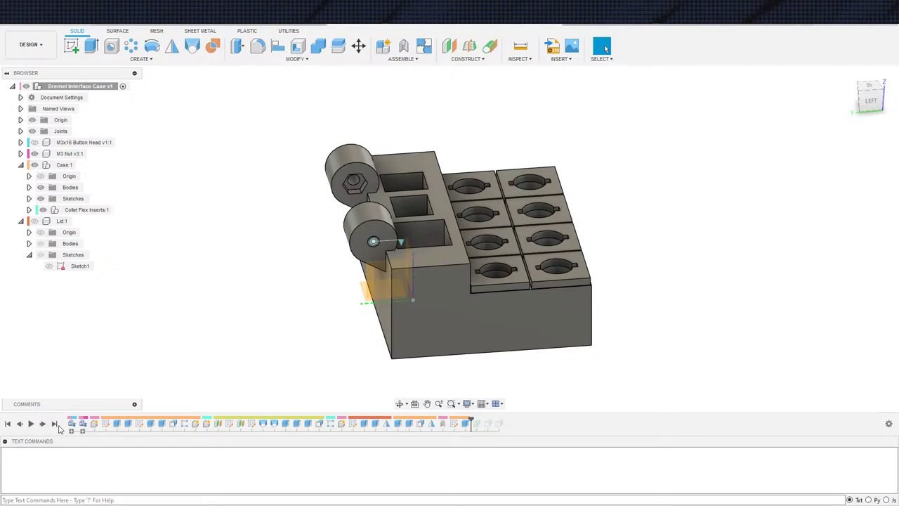
{"action": "middle_click_drag", "start_coordinate": [111, 387], "coordinate": [263, 312], "text": "shift"}
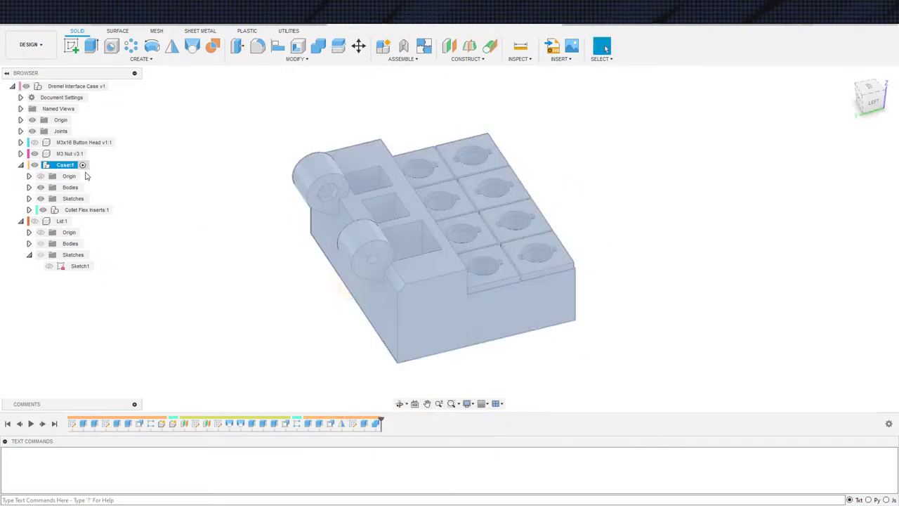
{"action": "left_click", "coordinate": [81, 165]}
{"action": "scroll", "coordinate": [277, 261], "scroll_direction": "up", "scroll_amount": 3}
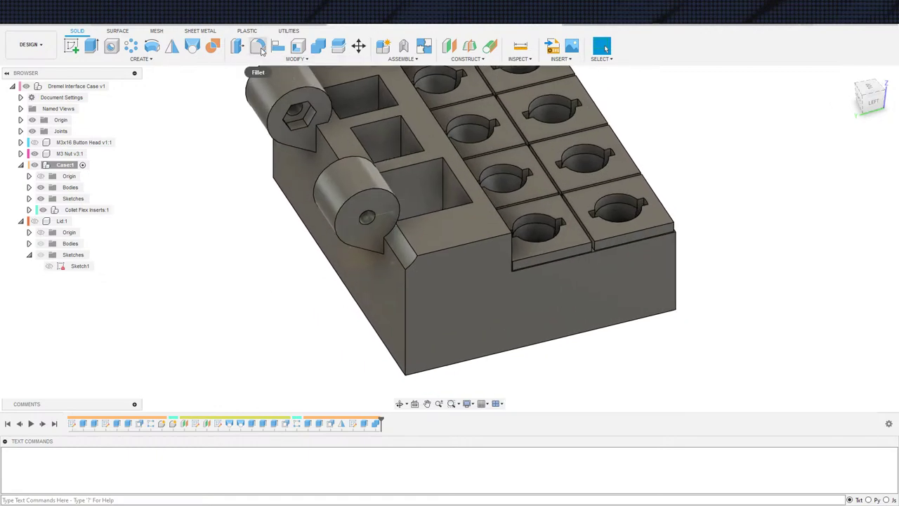
Step: Offset the two curved cut faces at the case's outer hinge-side corners to add clearance
{"action": "left_click", "coordinate": [238, 47]}
{"action": "left_click", "coordinate": [405, 253]}
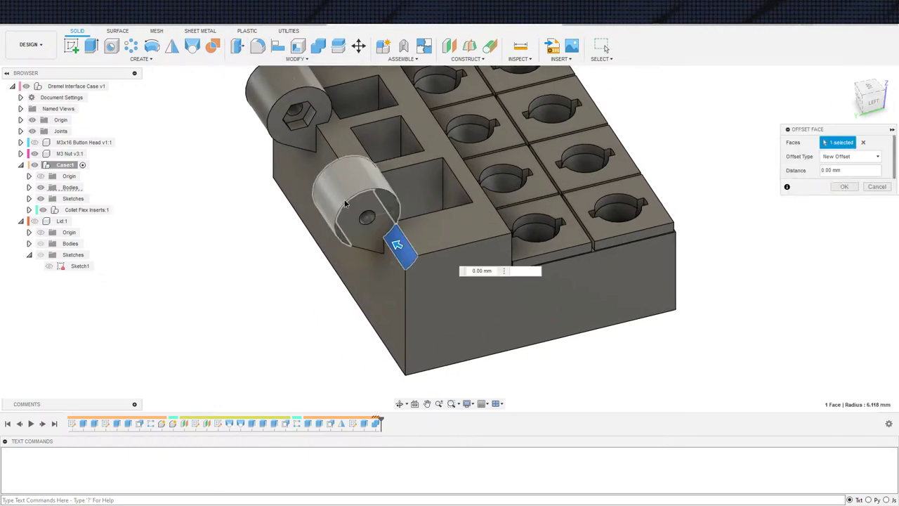
{"action": "middle_click_drag", "start_coordinate": [347, 203], "coordinate": [601, 184], "text": "shift"}
{"action": "middle_click_drag", "start_coordinate": [300, 302], "coordinate": [321, 281], "text": "shift"}
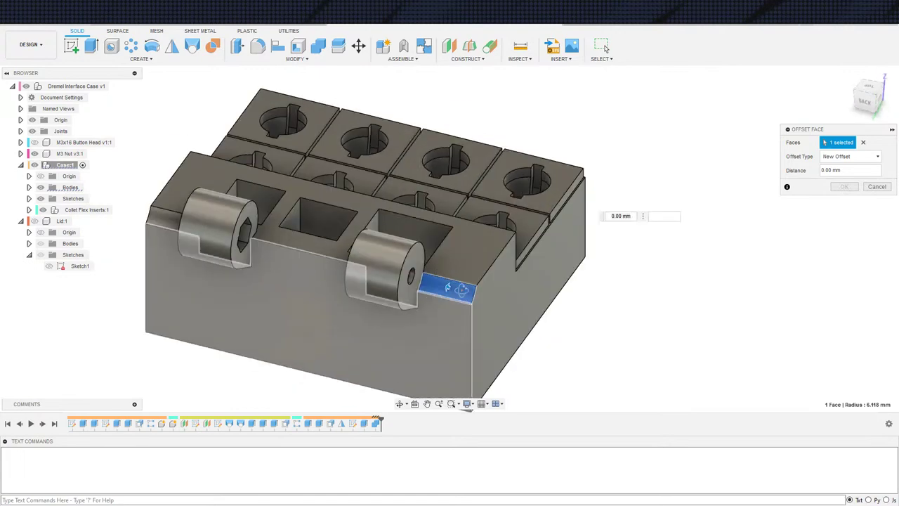
{"action": "left_click", "coordinate": [451, 267]}
{"action": "middle_click_drag", "start_coordinate": [451, 267], "coordinate": [522, 271], "text": "shift"}
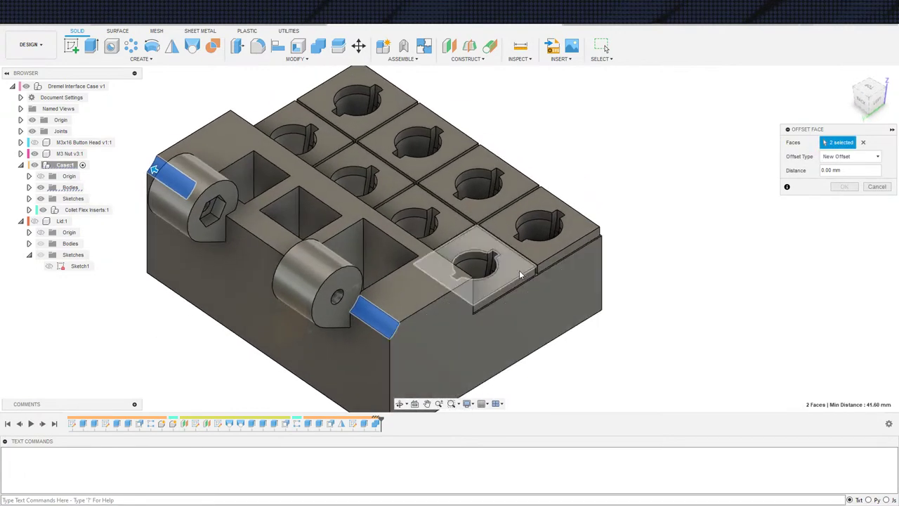
{"action": "key", "text": "Escape"}
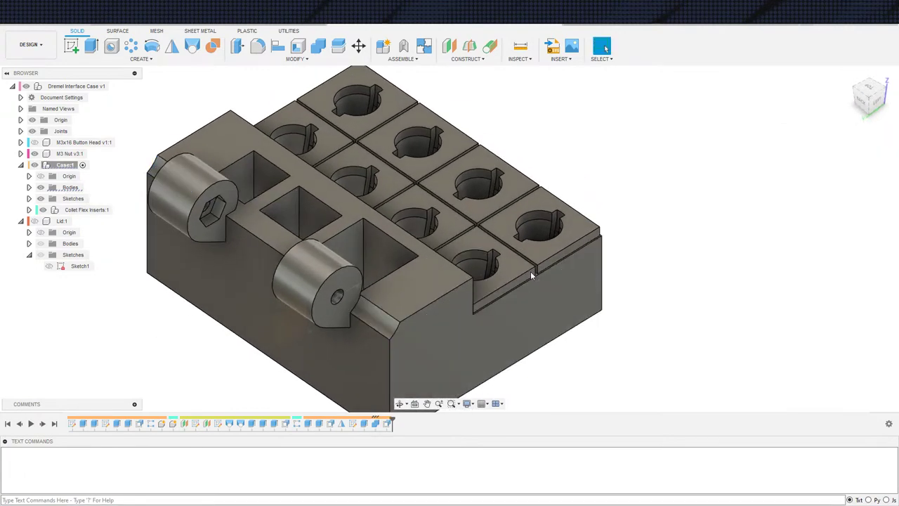
Step: Reactivate the top-level assembly, show the lid, and roll the timeline forward to its end
{"action": "scroll", "coordinate": [442, 310], "scroll_direction": "down", "scroll_amount": 3}
{"action": "middle_click_drag", "start_coordinate": [443, 311], "coordinate": [239, 297], "text": "shift"}
{"action": "scroll", "coordinate": [375, 317], "scroll_direction": "up", "scroll_amount": 4}
{"action": "scroll", "coordinate": [358, 269], "scroll_direction": "down", "scroll_amount": 4}
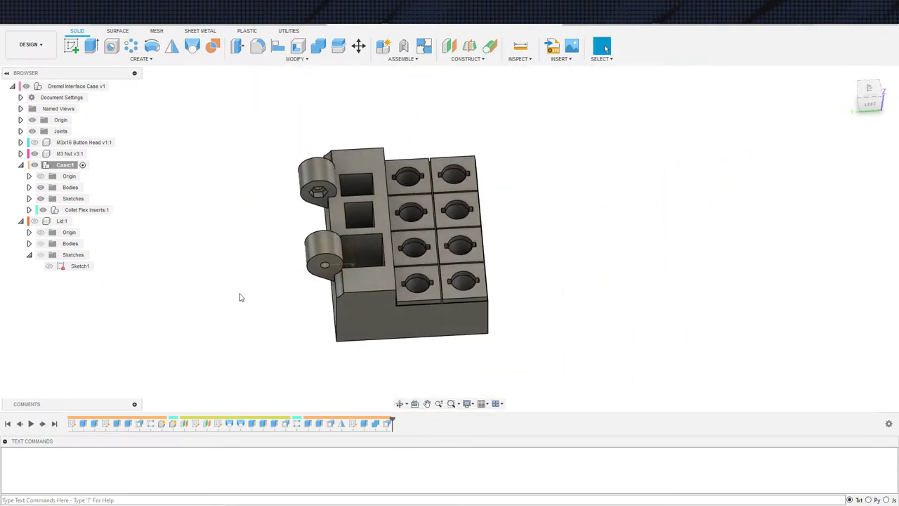
{"action": "left_click", "coordinate": [122, 86]}
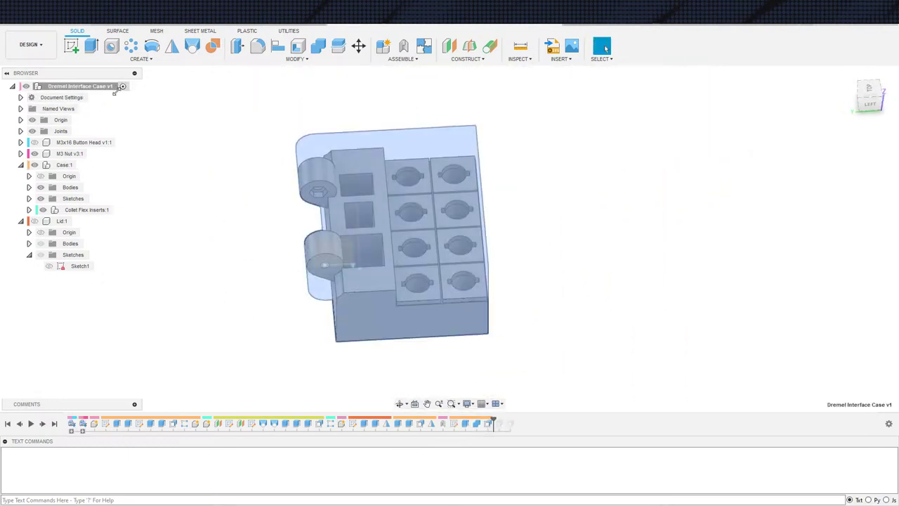
{"action": "scroll", "coordinate": [193, 203], "scroll_direction": "down", "scroll_amount": 3}
{"action": "middle_click_drag", "start_coordinate": [215, 235], "coordinate": [182, 260], "text": "shift"}
{"action": "left_click", "coordinate": [33, 221]}
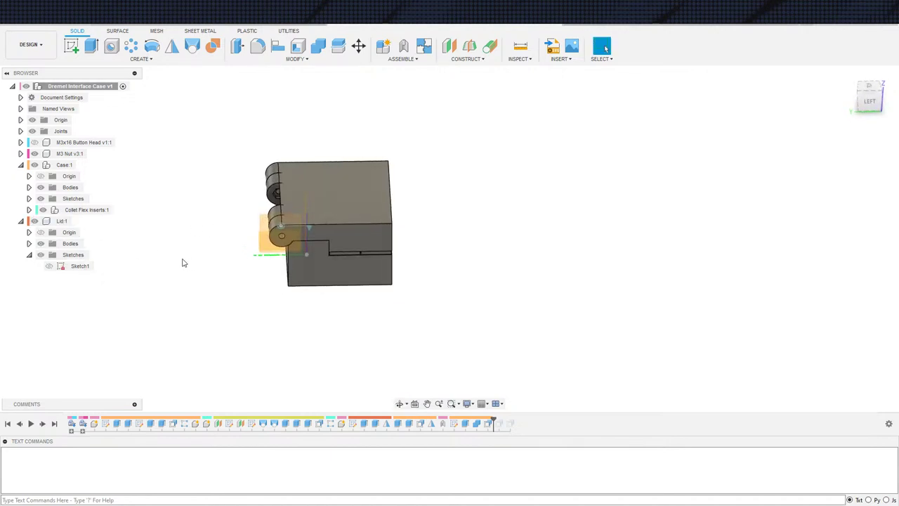
{"action": "middle_click_drag", "start_coordinate": [258, 349], "coordinate": [363, 287], "text": "shift"}
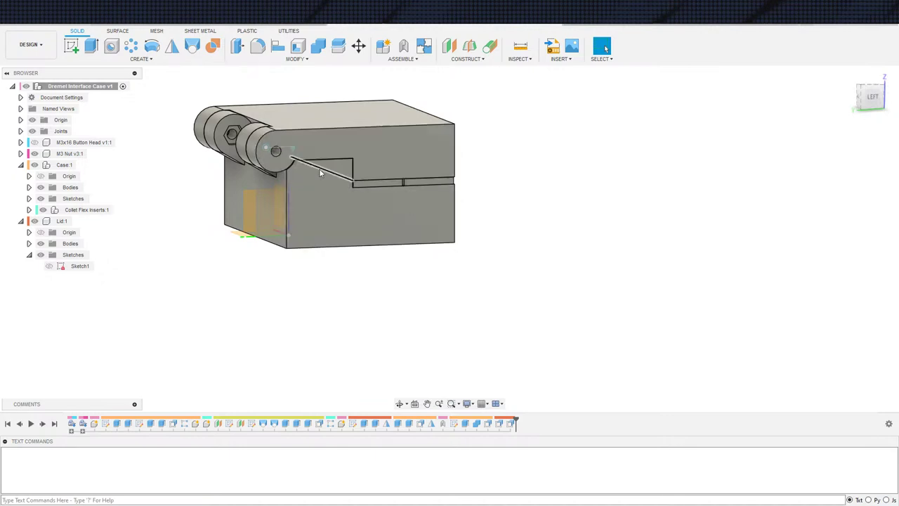
{"action": "scroll", "coordinate": [396, 164], "scroll_direction": "down", "scroll_amount": 2}
{"action": "middle_click_drag", "start_coordinate": [396, 164], "coordinate": [413, 138], "text": "shift"}
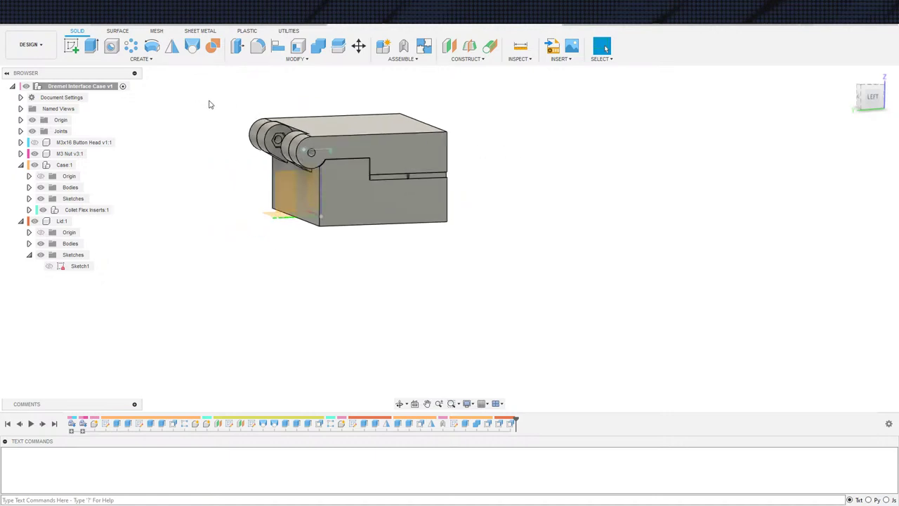
Step: Start a new sketch in the top-level assembly on the vertical YZ origin plane, parallel to the case's side face
{"action": "key", "text": "s"}
{"action": "left_click", "coordinate": [248, 125]}
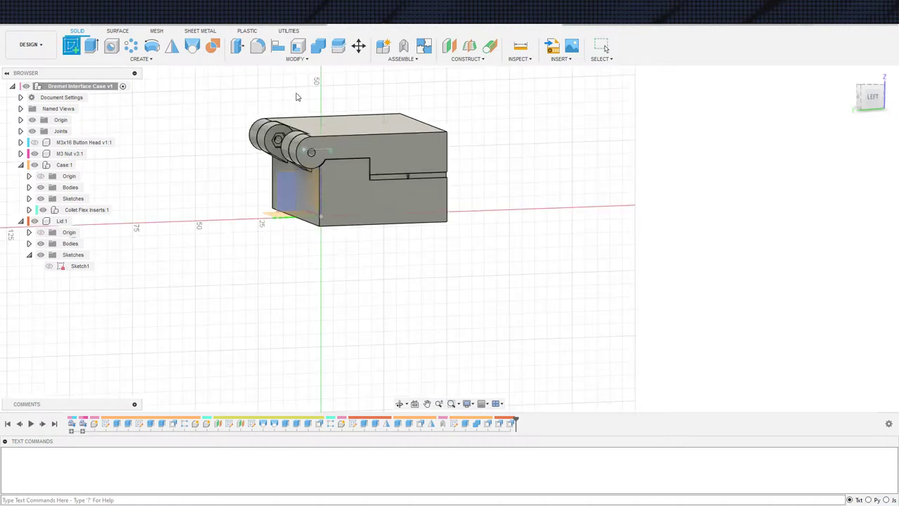
{"action": "middle_click_drag", "start_coordinate": [296, 97], "coordinate": [451, 118], "text": "shift"}
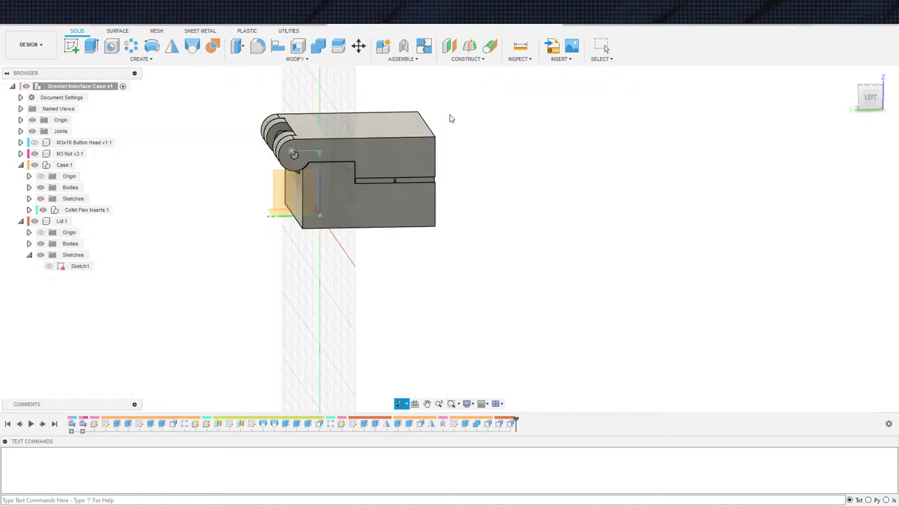
{"action": "left_click", "coordinate": [226, 154]}
{"action": "scroll", "coordinate": [518, 196], "scroll_direction": "up", "scroll_amount": 3}
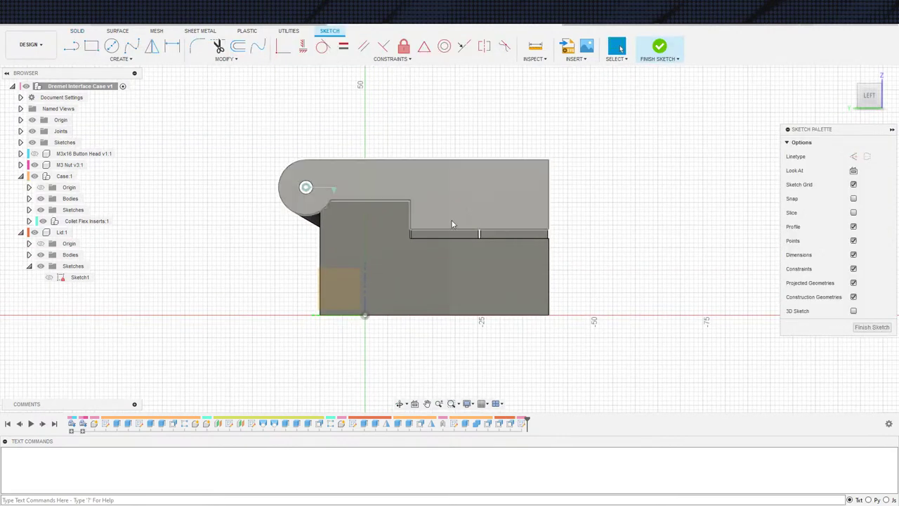
{"action": "scroll", "coordinate": [451, 220], "scroll_direction": "up", "scroll_amount": 2}
Step: Sketch a 21.2 mm diameter circle over the hinge-side half of the lid
{"action": "key", "text": "s"}
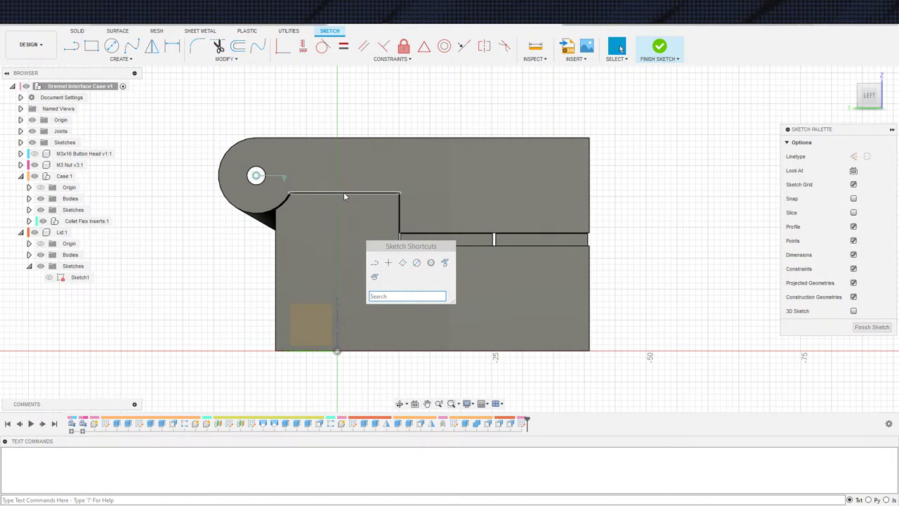
{"action": "key", "text": "Escape"}
{"action": "key", "text": "c"}
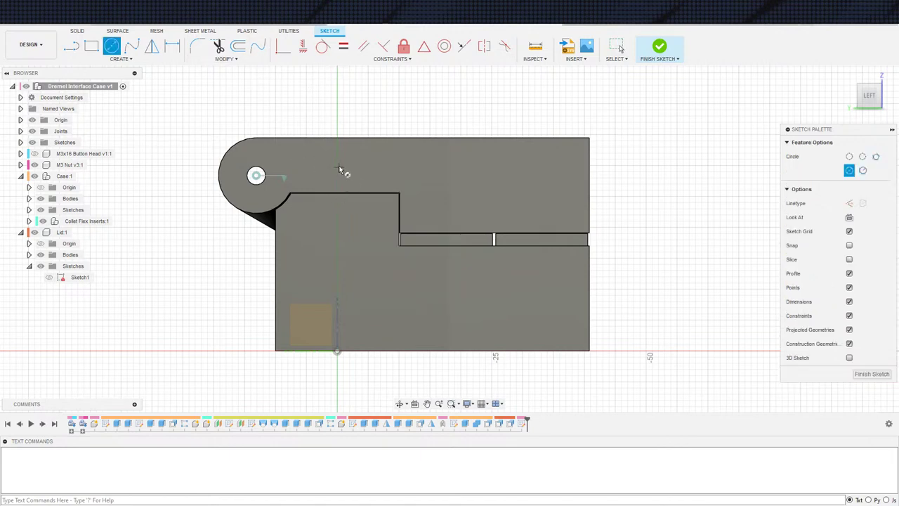
{"action": "left_click", "coordinate": [340, 167]}
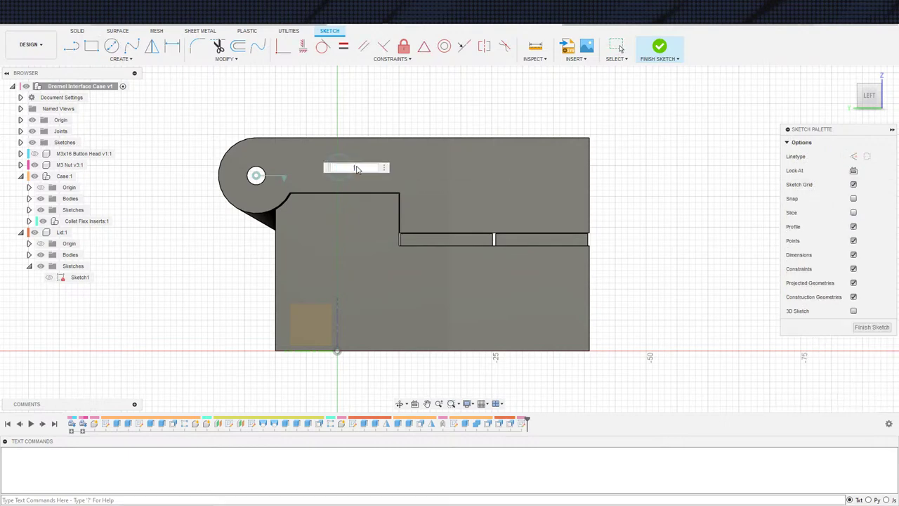
{"action": "type", "text": "21.2"}
{"action": "key", "text": "Return"}
{"action": "key", "text": "d"}
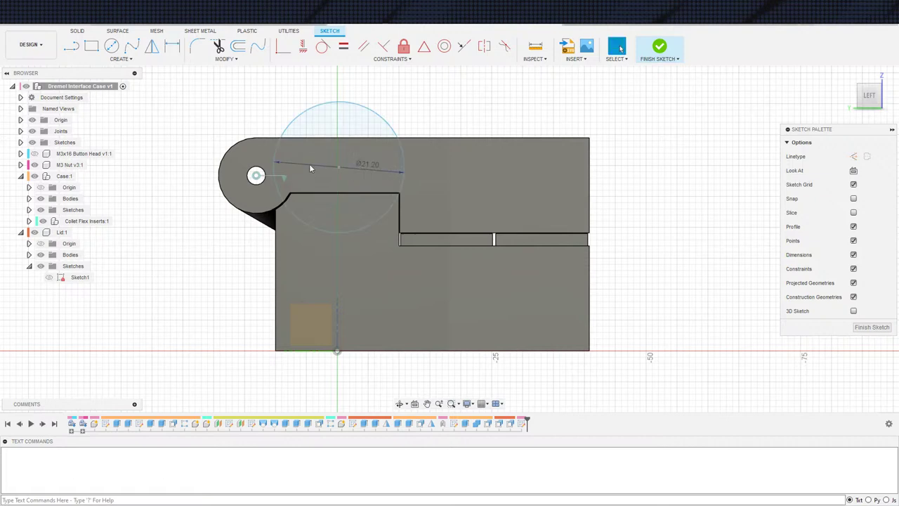
Step: Move the 21.2 mm circle down over the case and across to the lid's front half to compare its size with the closed case
{"action": "scroll", "coordinate": [348, 223], "scroll_direction": "up", "scroll_amount": 1}
{"action": "middle_click_drag", "start_coordinate": [357, 252], "coordinate": [357, 208]}
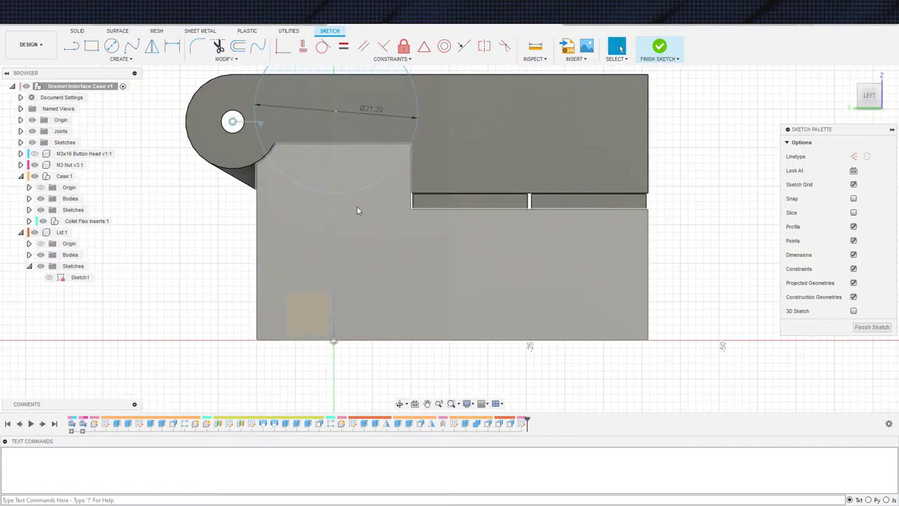
{"action": "left_click_drag", "start_coordinate": [357, 191], "coordinate": [353, 313]}
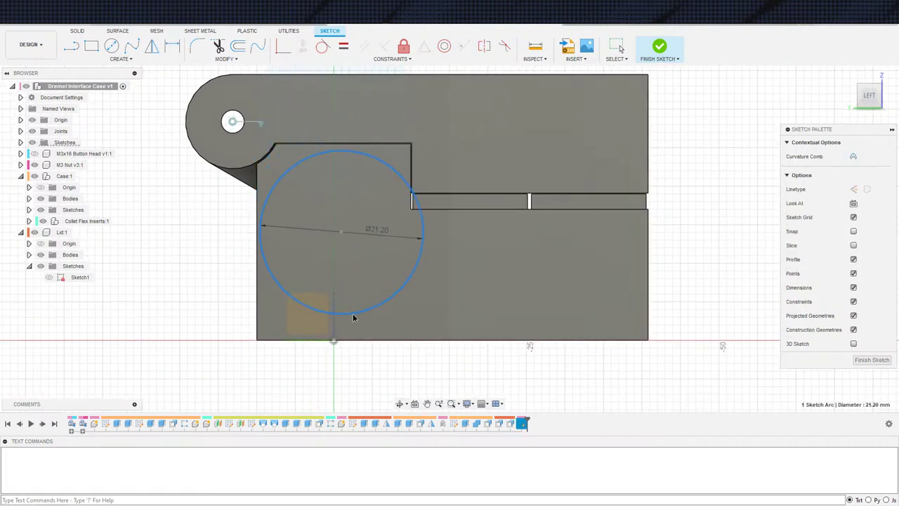
{"action": "scroll", "coordinate": [339, 290], "scroll_direction": "down", "scroll_amount": 2}
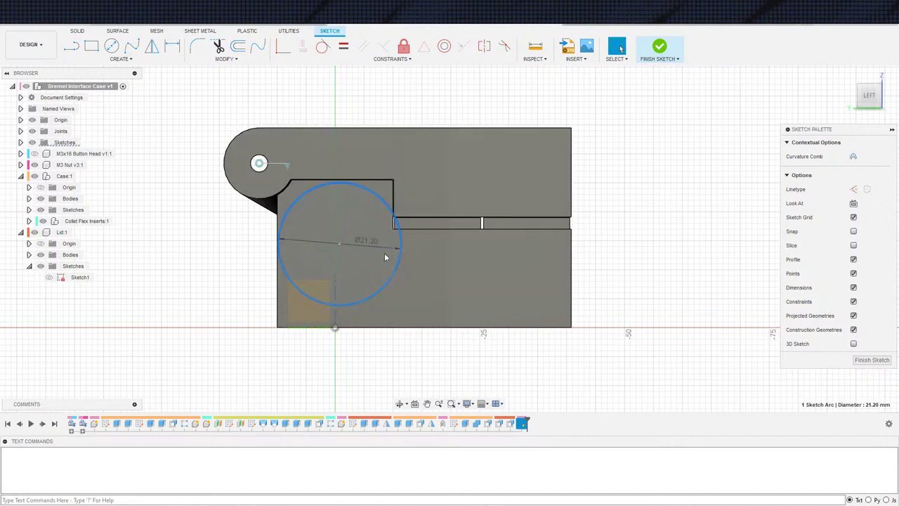
{"action": "mouse_move", "coordinate": [403, 257]}
{"action": "left_mouse_down"}
{"action": "mouse_move", "coordinate": [512, 203]}
{"action": "mouse_move", "coordinate": [546, 179]}
{"action": "mouse_move", "coordinate": [544, 167]}
{"action": "left_mouse_up"}
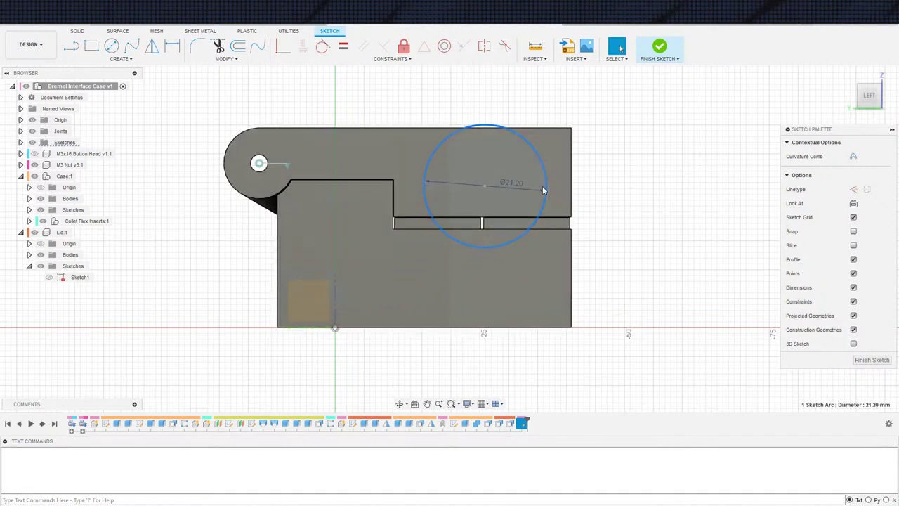
{"action": "left_click_drag", "start_coordinate": [543, 211], "coordinate": [546, 165]}
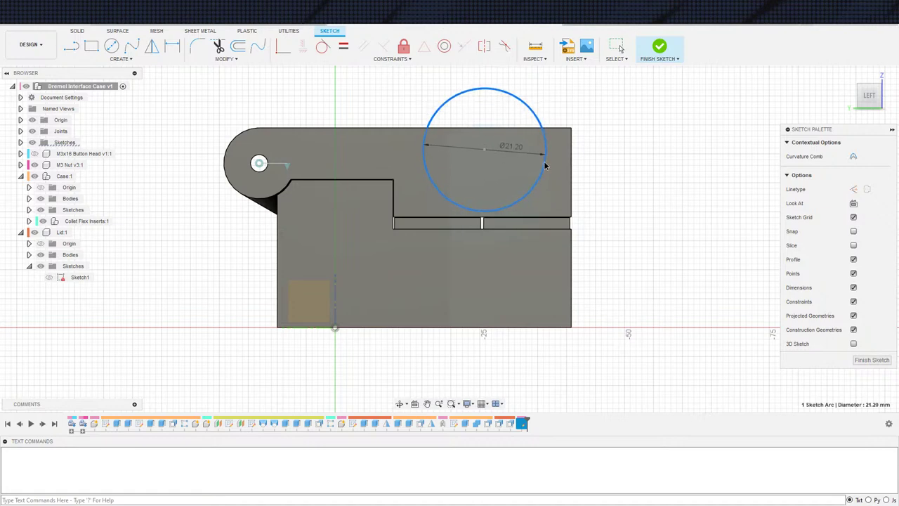
{"action": "left_click_drag", "start_coordinate": [545, 166], "coordinate": [545, 166]}
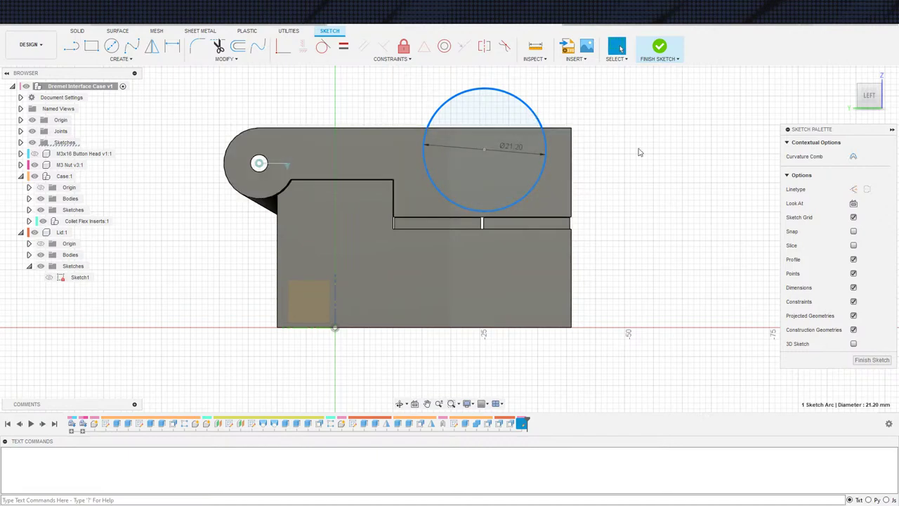
{"action": "middle_click_drag", "start_coordinate": [642, 166], "coordinate": [491, 266], "text": "shift"}
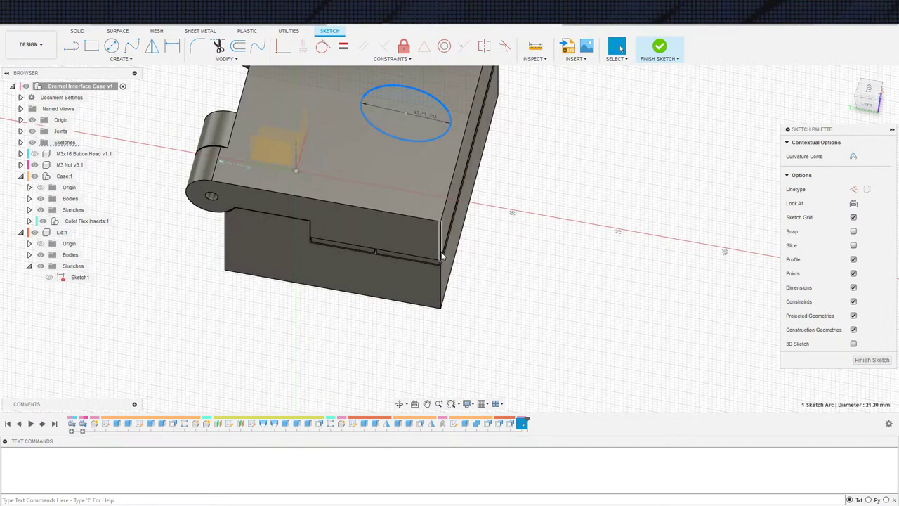
{"action": "middle_click_drag", "start_coordinate": [356, 309], "coordinate": [376, 267], "text": "shift"}
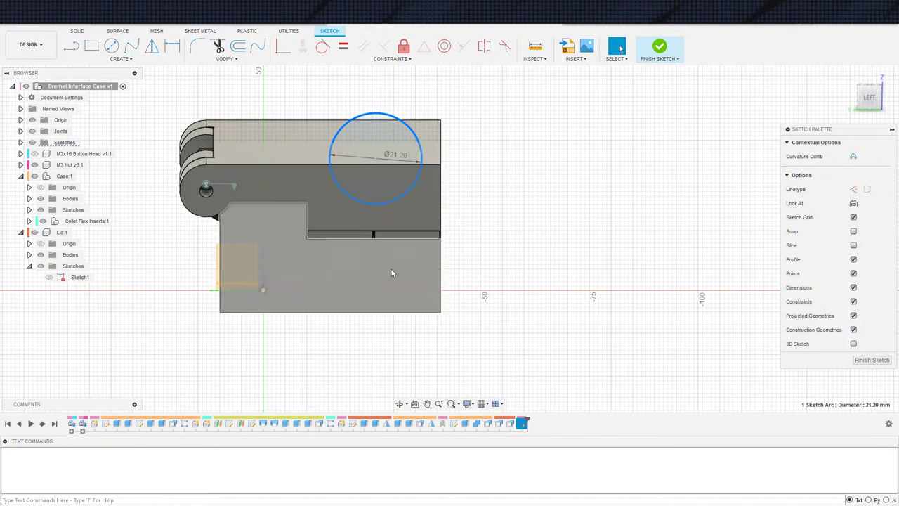
{"action": "mouse_move", "coordinate": [457, 264]}
{"action": "middle_mouse_down", "text": "shift"}
{"action": "mouse_move", "coordinate": [429, 253]}
{"action": "mouse_move", "coordinate": [462, 241]}
{"action": "middle_mouse_up", "text": "shift"}
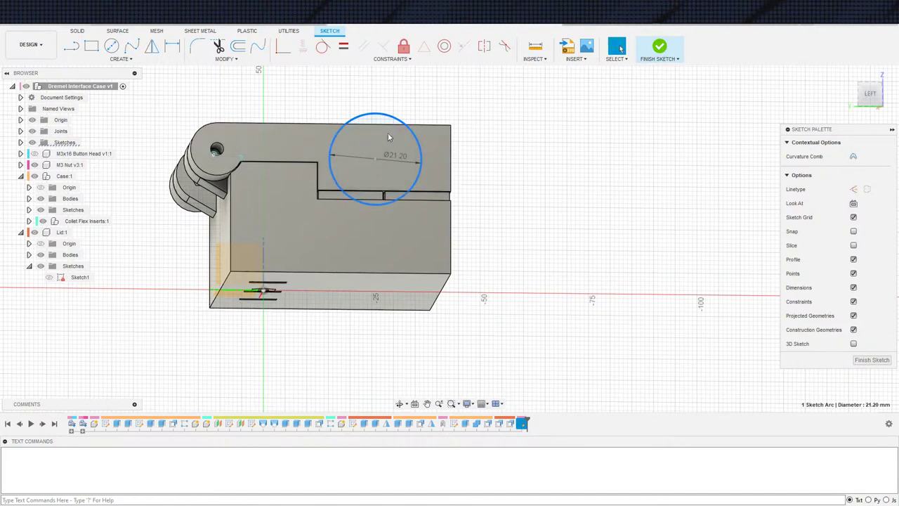
{"action": "middle_click_drag", "start_coordinate": [388, 137], "coordinate": [547, 227], "text": "shift"}
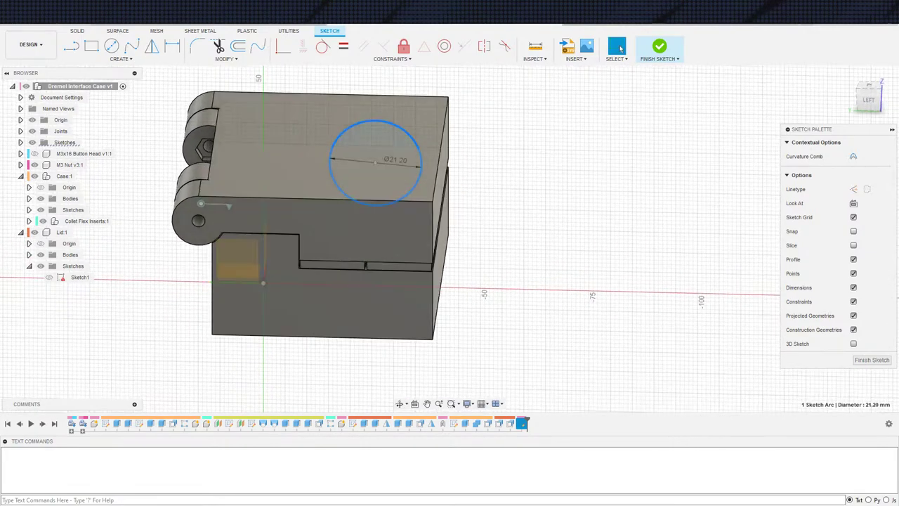
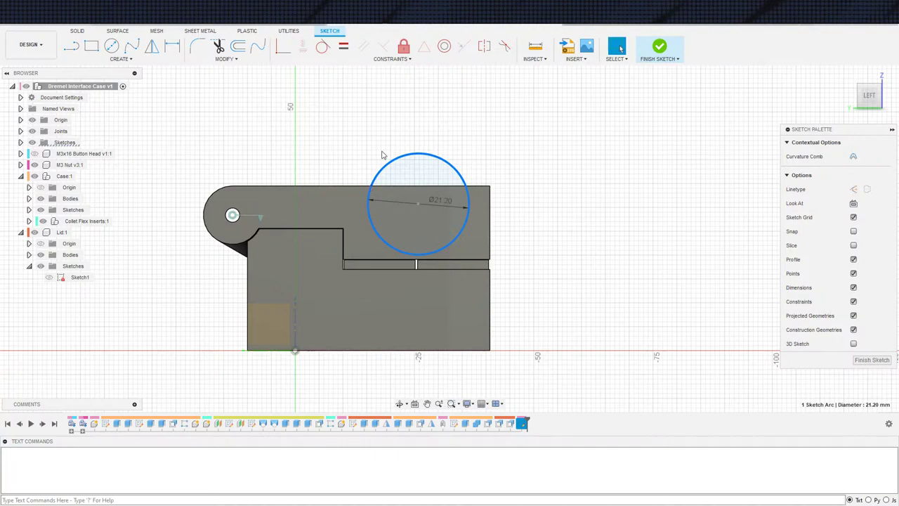
Step: Draw a three-point rectangle about 27 mm wide around the circle and dimension its vertical side to 57 mm
{"action": "left_click", "coordinate": [382, 155]}
{"action": "key", "text": "s"}
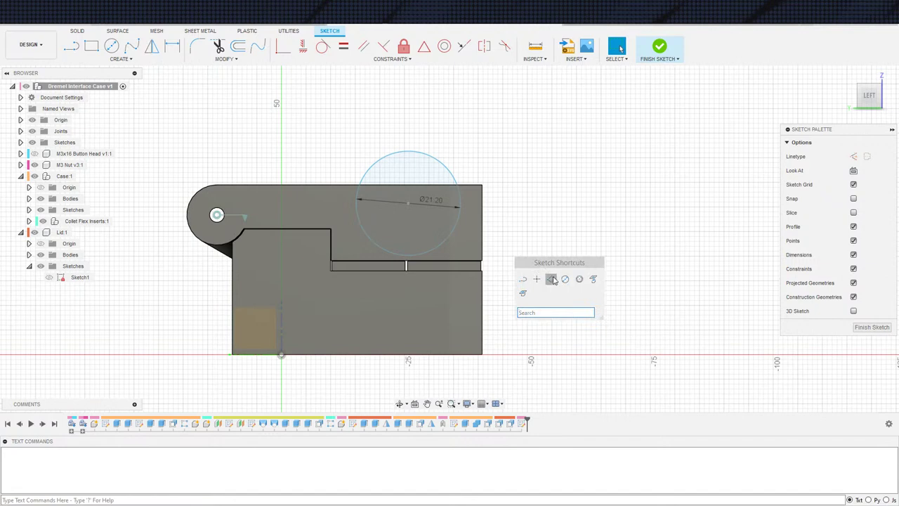
{"action": "left_click", "coordinate": [552, 279]}
{"action": "left_click", "coordinate": [341, 138]}
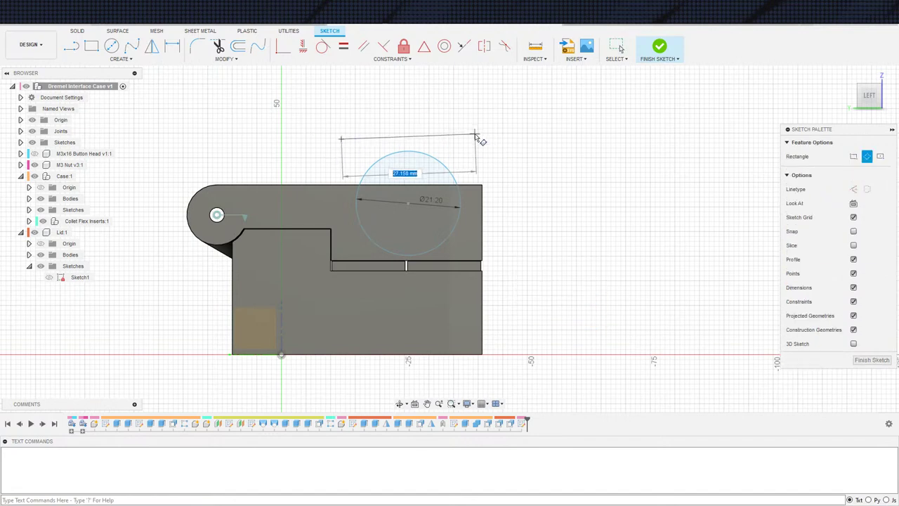
{"action": "left_click", "coordinate": [477, 137]}
{"action": "left_click", "coordinate": [478, 342]}
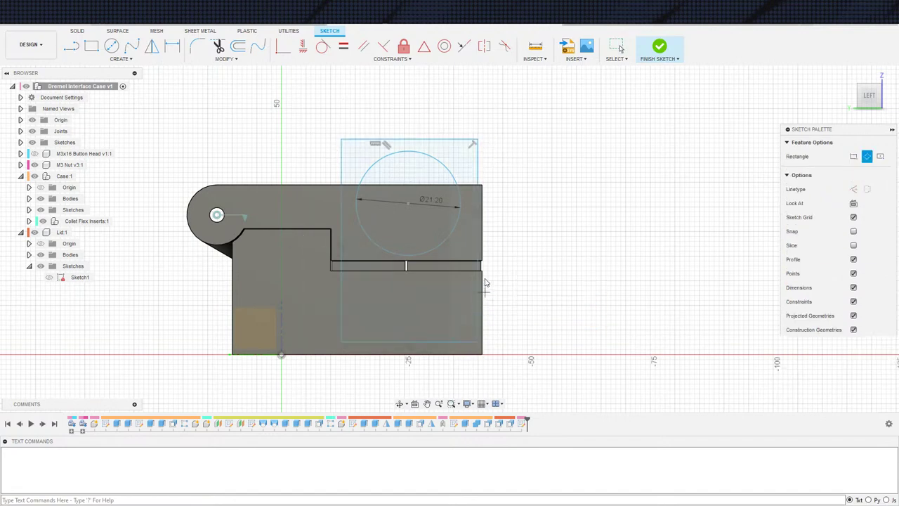
{"action": "key", "text": "d"}
{"action": "left_click", "coordinate": [478, 281]}
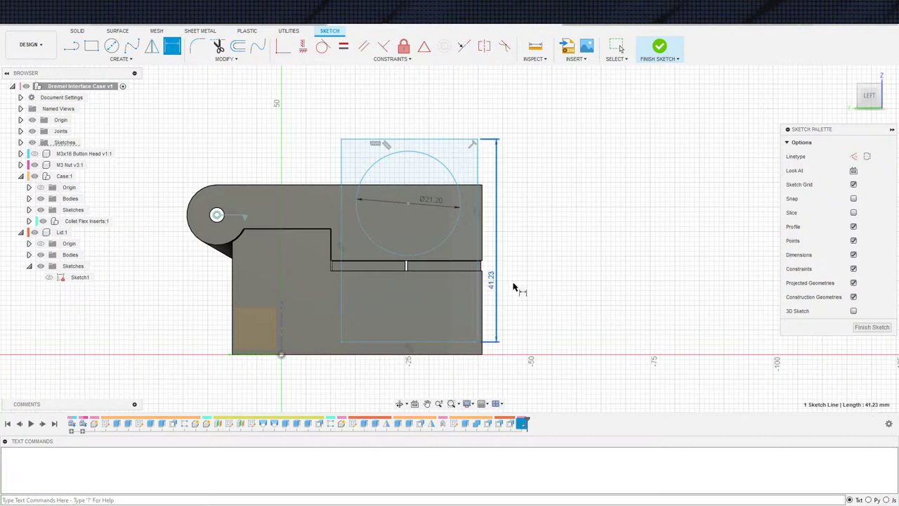
{"action": "left_click", "coordinate": [509, 286]}
{"action": "type", "text": "57"}
{"action": "key", "text": "Return"}
{"action": "key", "text": "Escape"}
Step: Compare the sketched rectangle and circle with the closed case, undo them both, and discard the sketch
{"action": "scroll", "coordinate": [574, 302], "scroll_direction": "down", "scroll_amount": 3}
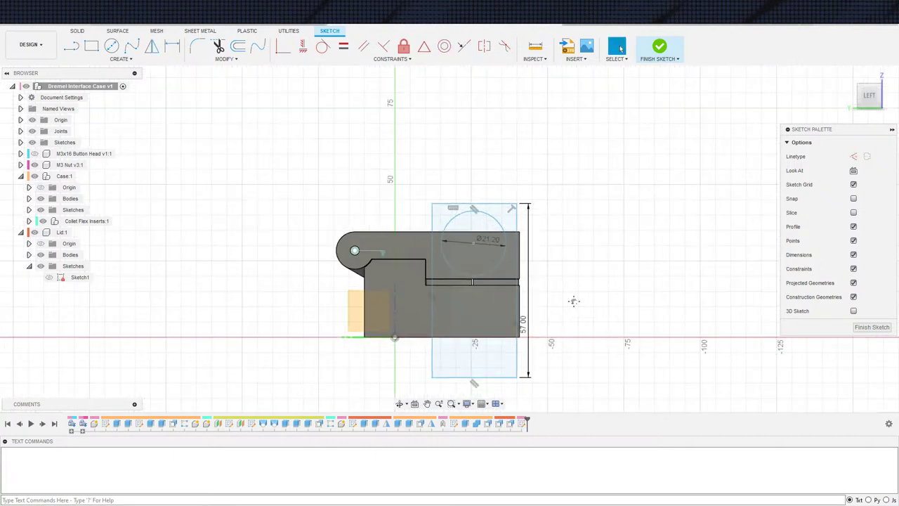
{"action": "middle_click_drag", "start_coordinate": [574, 302], "coordinate": [551, 222]}
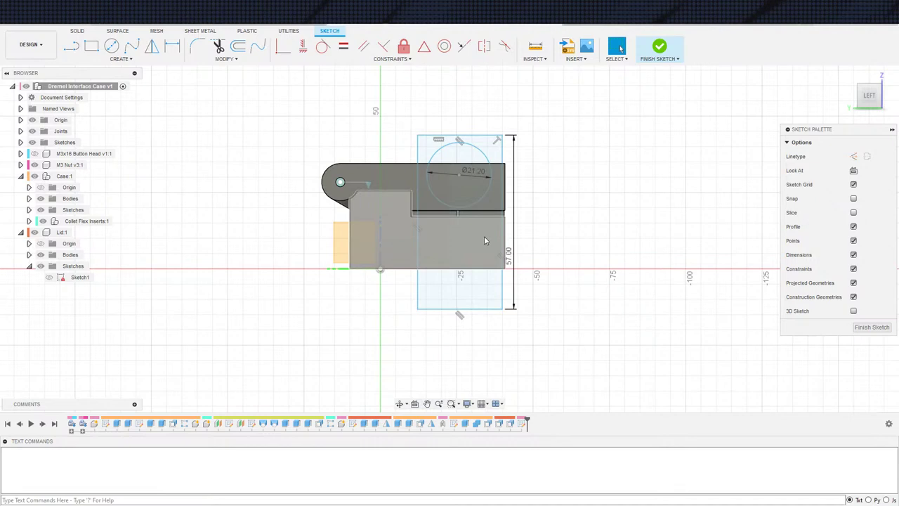
{"action": "scroll", "coordinate": [421, 223], "scroll_direction": "up", "scroll_amount": 1}
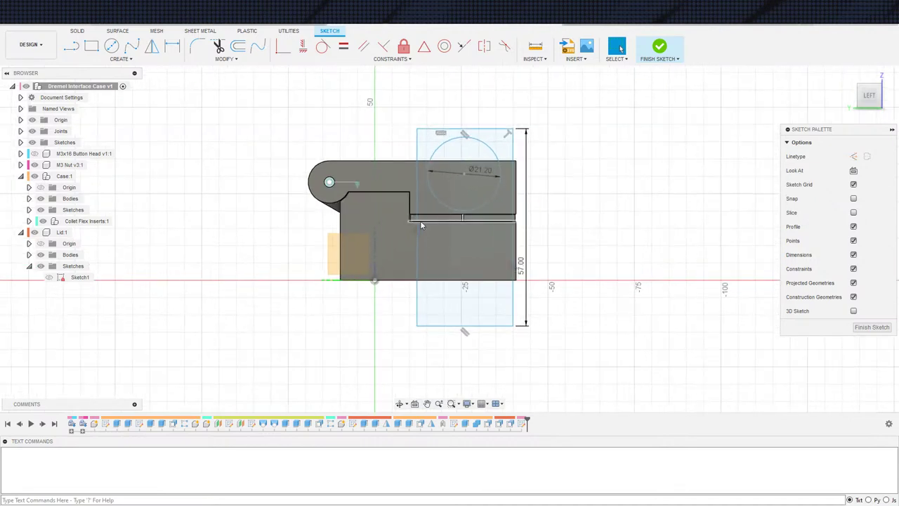
{"action": "middle_click_drag", "start_coordinate": [405, 216], "coordinate": [396, 243]}
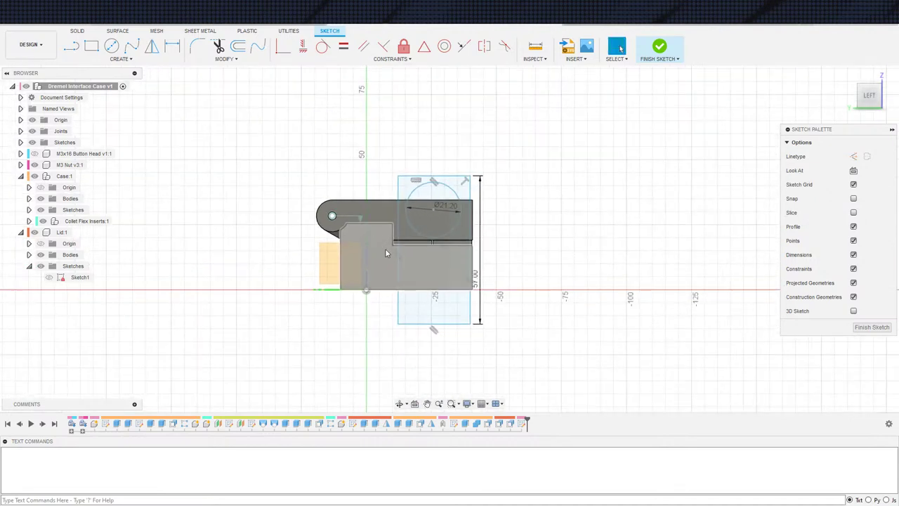
{"action": "scroll", "coordinate": [380, 232], "scroll_direction": "up", "scroll_amount": 1}
{"action": "middle_click_drag", "start_coordinate": [377, 239], "coordinate": [332, 262], "text": "shift"}
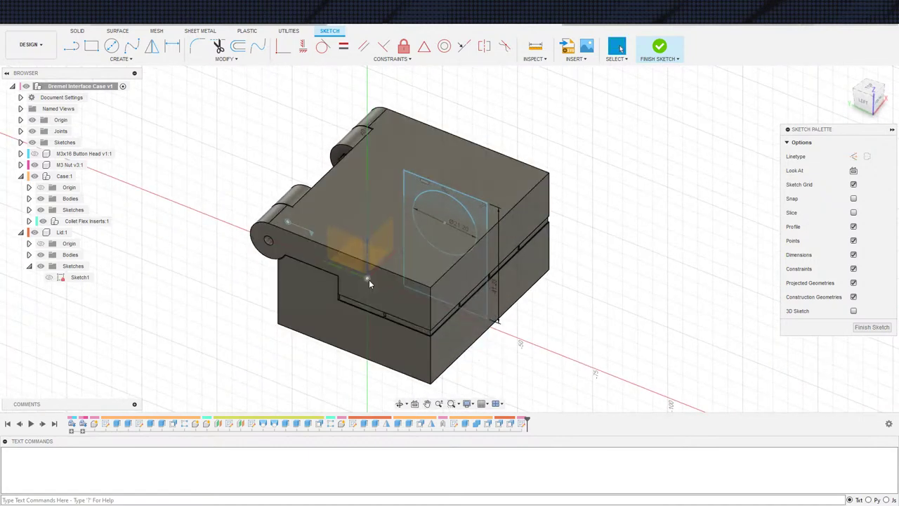
{"action": "mouse_move", "coordinate": [338, 258]}
{"action": "middle_mouse_down", "text": "shift"}
{"action": "mouse_move", "coordinate": [336, 252]}
{"action": "mouse_move", "coordinate": [354, 252]}
{"action": "middle_mouse_up", "text": "shift"}
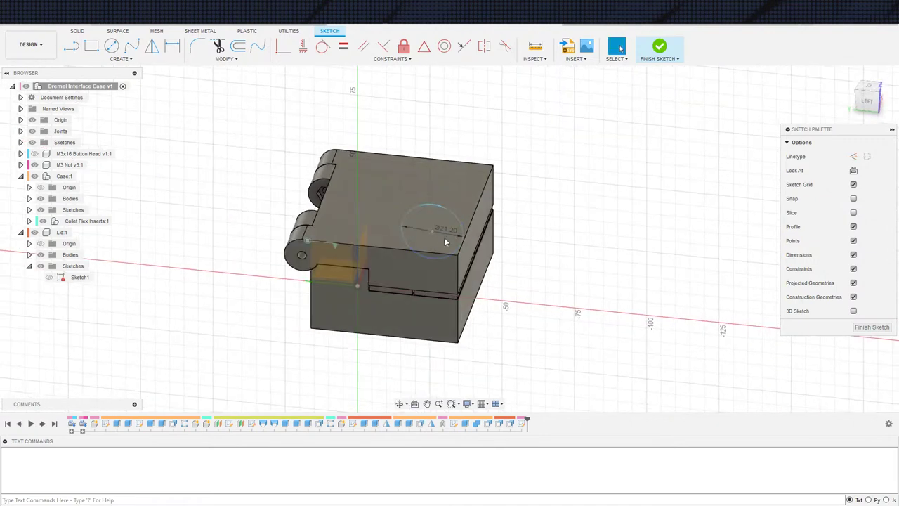
{"action": "key", "text": "ctrl+z"}
{"action": "key", "text": "ctrl+z"}
{"action": "key", "text": "ctrl+z"}
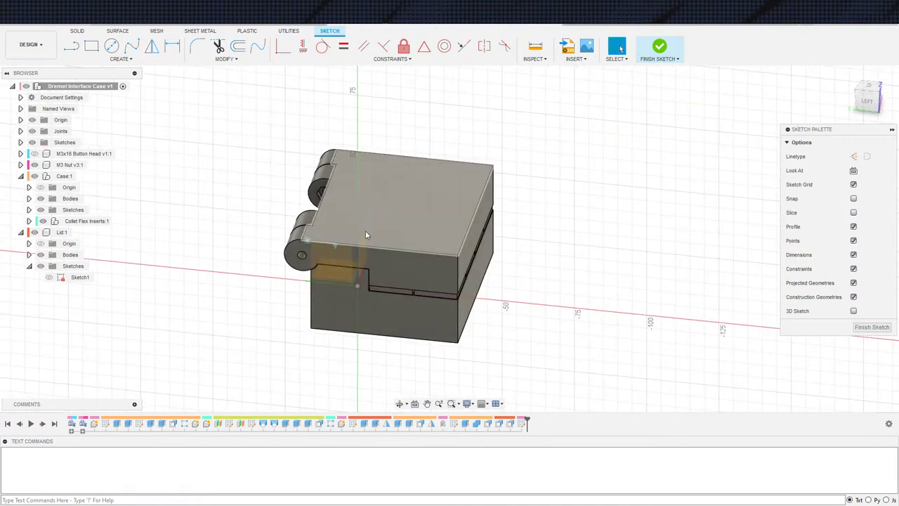
{"action": "mouse_move", "coordinate": [386, 246]}
{"action": "middle_mouse_down"}
{"action": "mouse_move", "coordinate": [411, 209]}
{"action": "mouse_move", "coordinate": [438, 236]}
{"action": "mouse_move", "coordinate": [469, 239]}
{"action": "mouse_move", "coordinate": [453, 241]}
{"action": "mouse_move", "coordinate": [468, 231]}
{"action": "mouse_move", "coordinate": [426, 251]}
{"action": "mouse_move", "coordinate": [408, 211]}
{"action": "mouse_move", "coordinate": [277, 299]}
{"action": "mouse_move", "coordinate": [365, 240]}
{"action": "middle_mouse_up"}
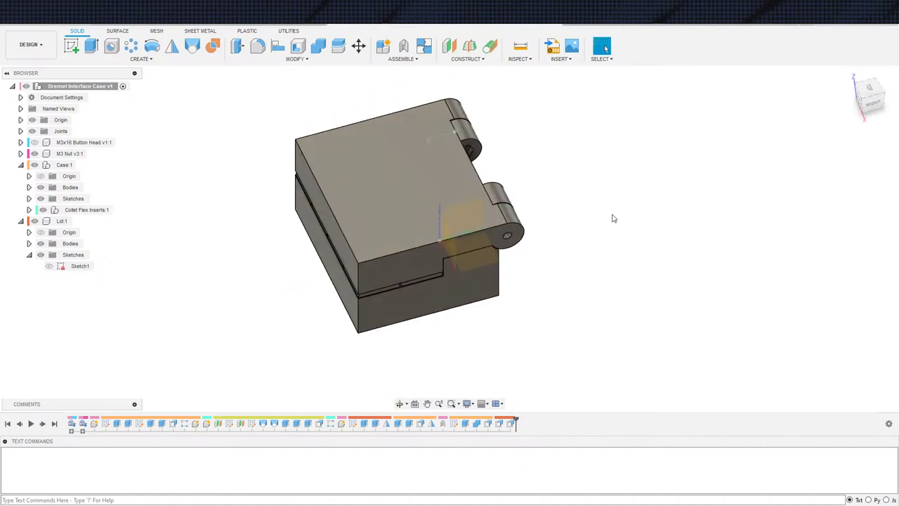
Step: Hide the lid and start a sketch on the case's raised hinge-side top face
{"action": "middle_click_drag", "start_coordinate": [482, 261], "coordinate": [473, 315], "text": "shift"}
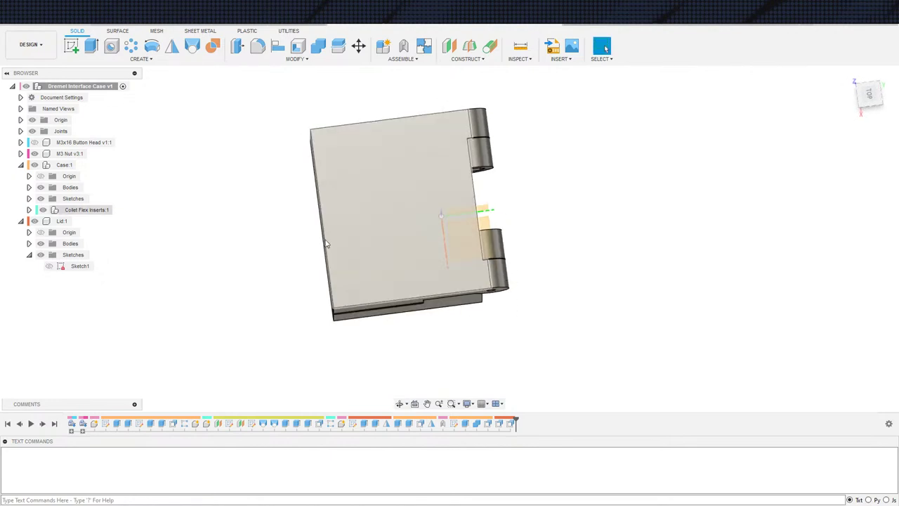
{"action": "scroll", "coordinate": [435, 277], "scroll_direction": "up", "scroll_amount": 1}
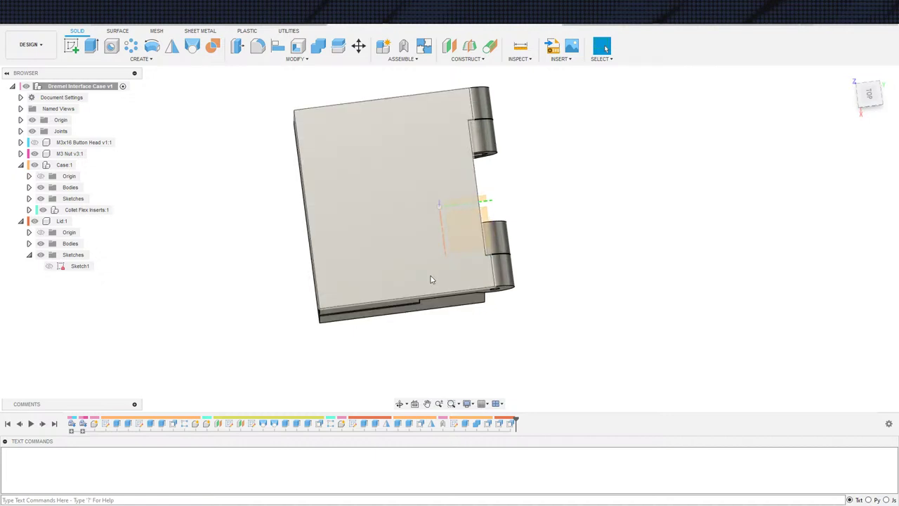
{"action": "scroll", "coordinate": [392, 269], "scroll_direction": "down", "scroll_amount": 2}
{"action": "scroll", "coordinate": [292, 205], "scroll_direction": "down", "scroll_amount": 1}
{"action": "left_click", "coordinate": [35, 221]}
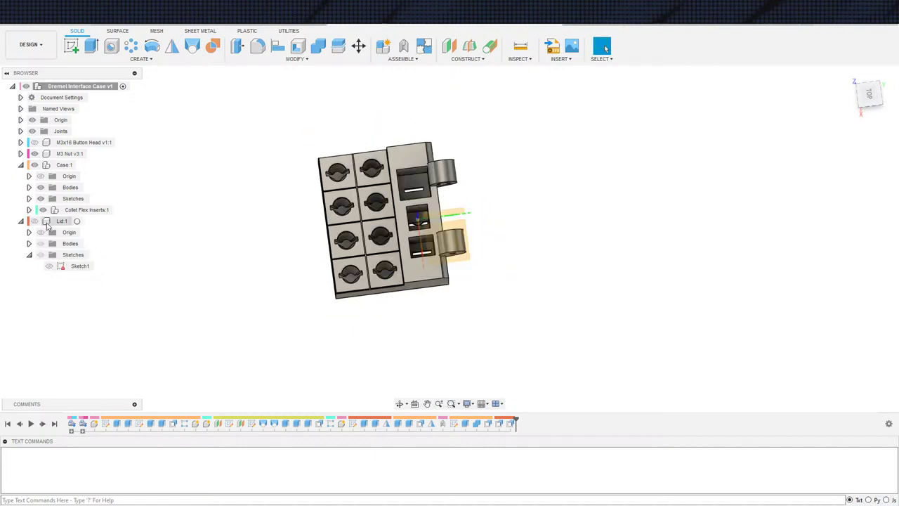
{"action": "scroll", "coordinate": [433, 265], "scroll_direction": "up", "scroll_amount": 3}
{"action": "scroll", "coordinate": [416, 267], "scroll_direction": "down", "scroll_amount": 1}
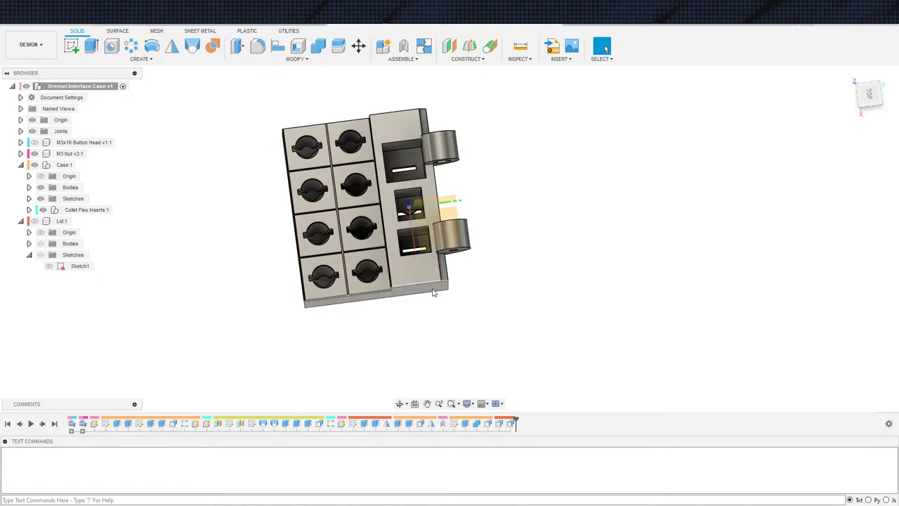
{"action": "scroll", "coordinate": [408, 262], "scroll_direction": "up", "scroll_amount": 5}
{"action": "key", "text": "s"}
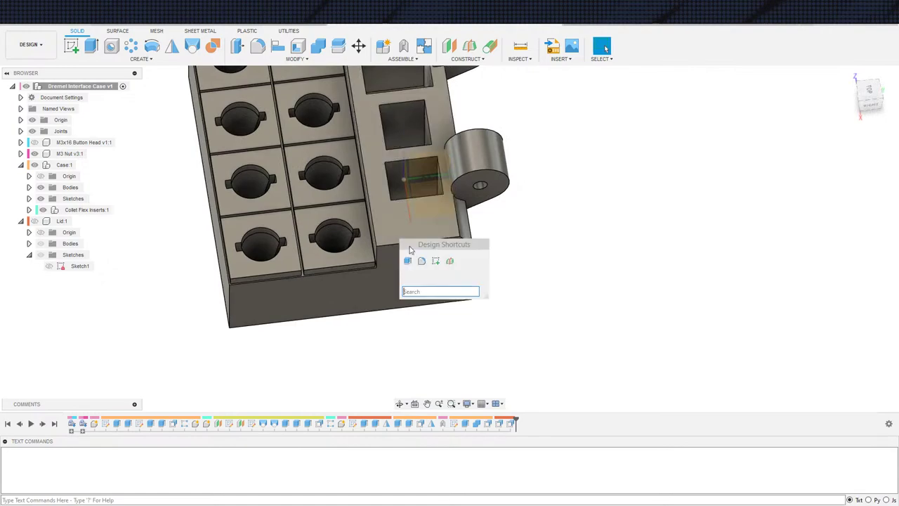
{"action": "left_click", "coordinate": [435, 259]}
{"action": "left_click", "coordinate": [403, 231]}
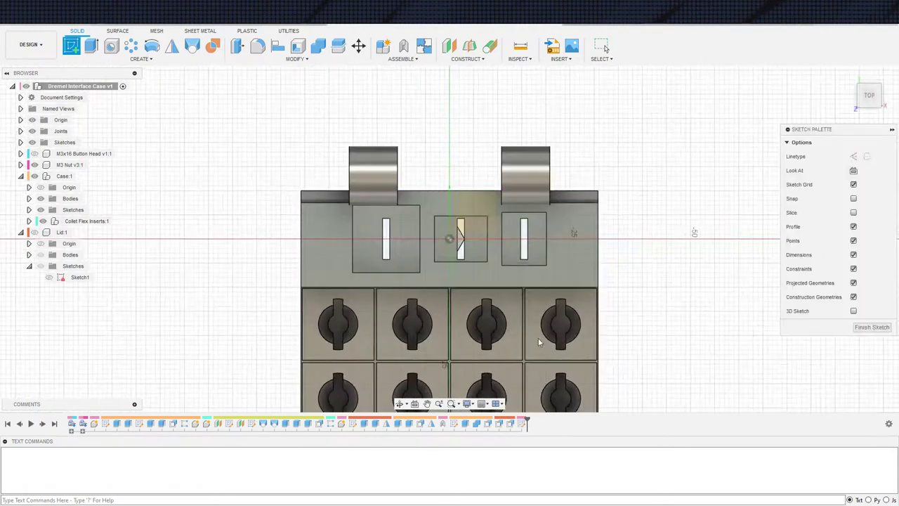
Step: Sketch a small three-point rectangle beside the end pocket and examine the free space around it from several angles
{"action": "key", "text": "s"}
{"action": "left_click", "coordinate": [611, 316]}
{"action": "key", "text": "r"}
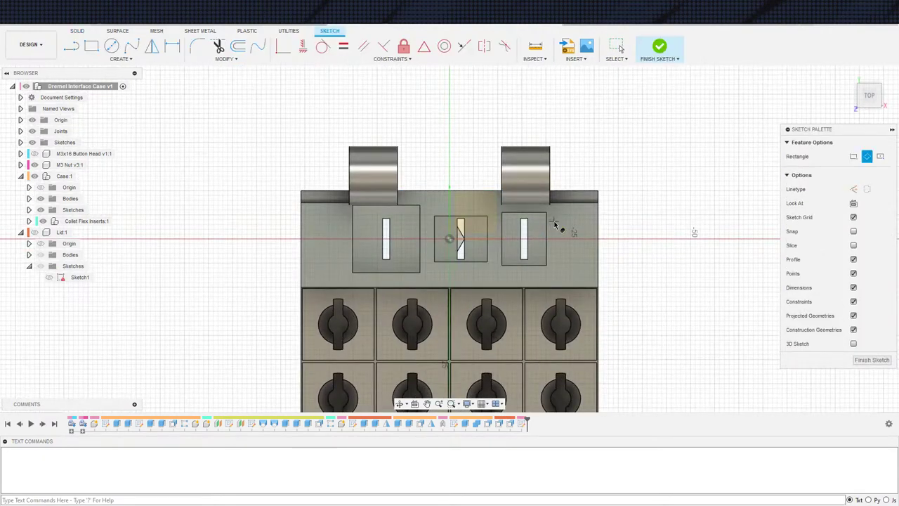
{"action": "left_click", "coordinate": [560, 279]}
{"action": "left_click", "coordinate": [587, 246]}
{"action": "middle_click_drag", "start_coordinate": [603, 299], "coordinate": [605, 252], "text": "shift"}
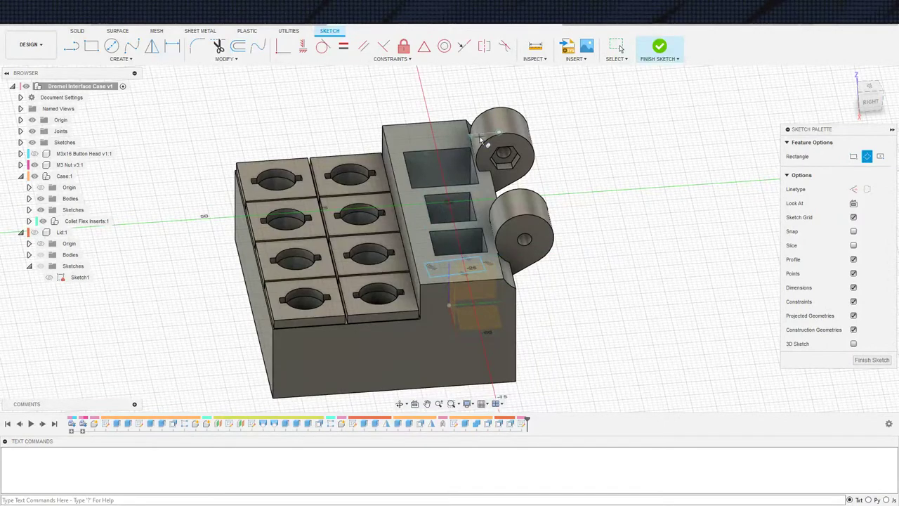
{"action": "middle_click_drag", "start_coordinate": [473, 317], "coordinate": [547, 316], "text": "shift"}
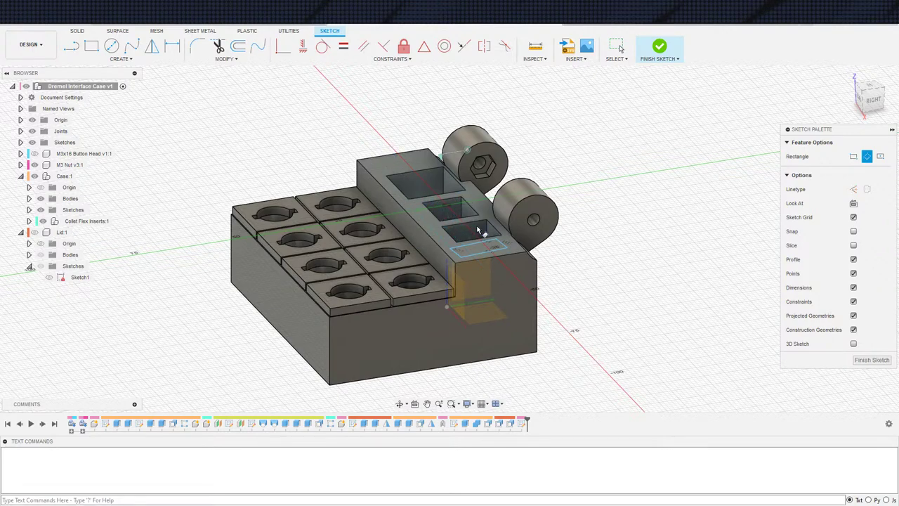
{"action": "mouse_move", "coordinate": [478, 230]}
{"action": "middle_mouse_down", "text": "shift"}
{"action": "mouse_move", "coordinate": [442, 214]}
{"action": "mouse_move", "coordinate": [451, 230]}
{"action": "middle_mouse_up", "text": "shift"}
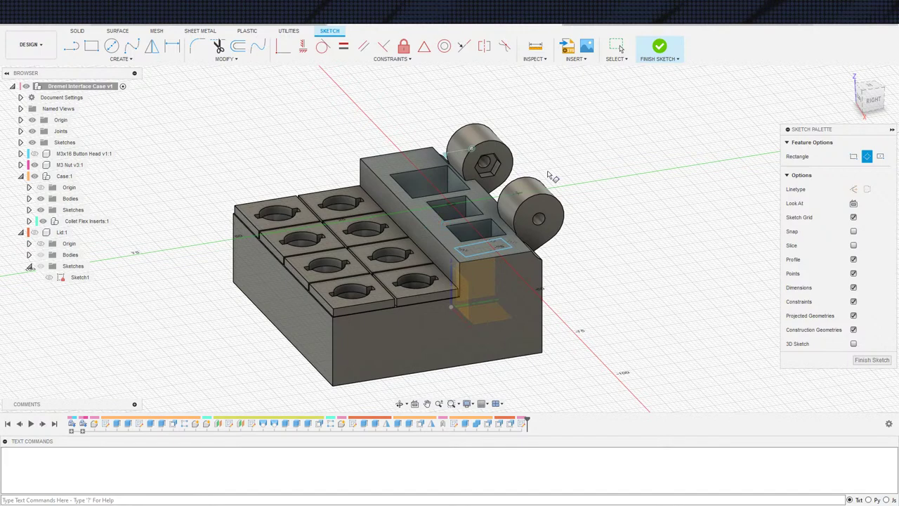
{"action": "scroll", "coordinate": [551, 176], "scroll_direction": "down", "scroll_amount": 2}
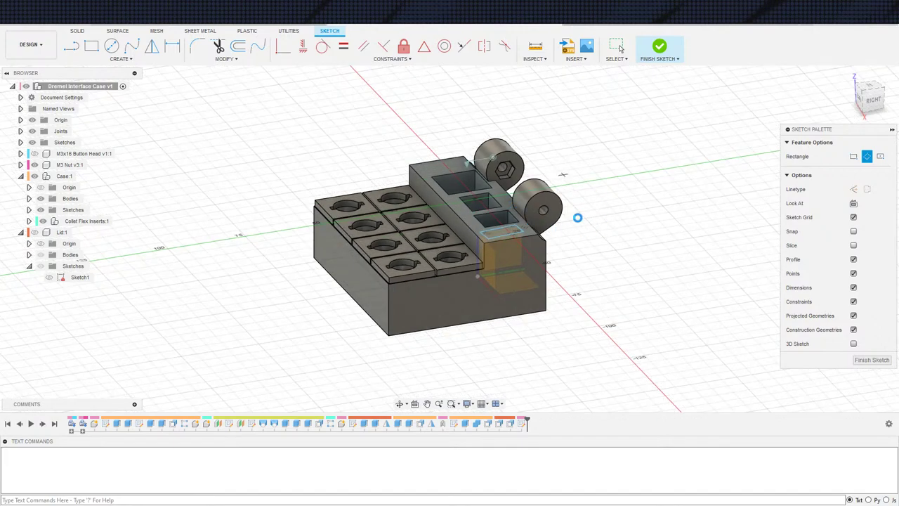
Step: Undo the trial rectangle, its sketch and the hiding of the lid
{"action": "key", "text": "ctrl+z"}
{"action": "key", "text": "ctrl+z"}
{"action": "mouse_move", "coordinate": [560, 269]}
{"action": "middle_mouse_down", "text": "shift"}
{"action": "mouse_move", "coordinate": [566, 273]}
{"action": "mouse_move", "coordinate": [540, 319]}
{"action": "mouse_move", "coordinate": [512, 287]}
{"action": "mouse_move", "coordinate": [526, 287]}
{"action": "middle_mouse_up", "text": "shift"}
{"action": "scroll", "coordinate": [540, 319], "scroll_direction": "down", "scroll_amount": 2}
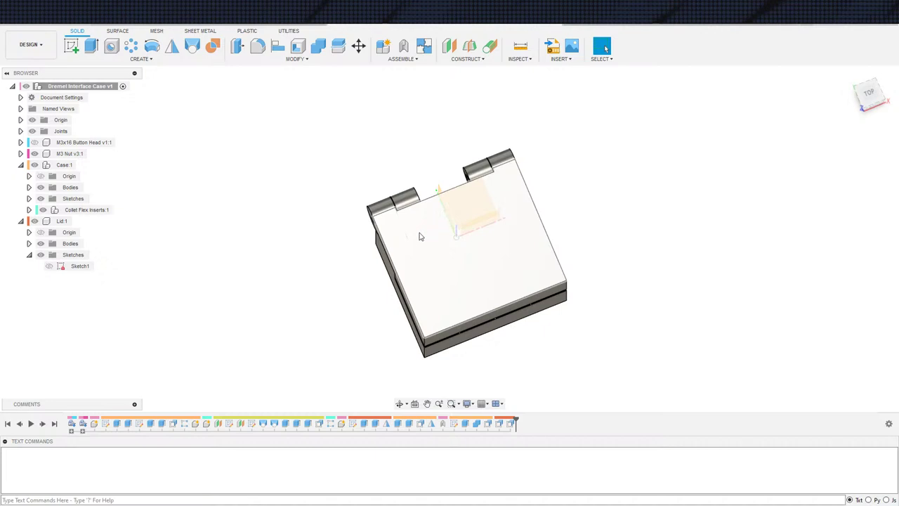
Step: Edit the case's base sketch and delete the diagonal construction line of the outer rectangle
{"action": "scroll", "coordinate": [440, 256], "scroll_direction": "down", "scroll_amount": 2}
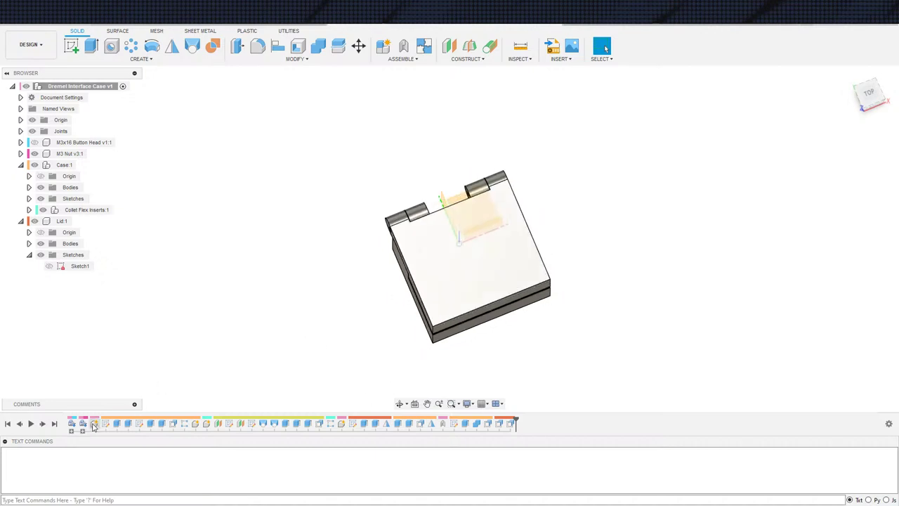
{"action": "double_click", "coordinate": [106, 423]}
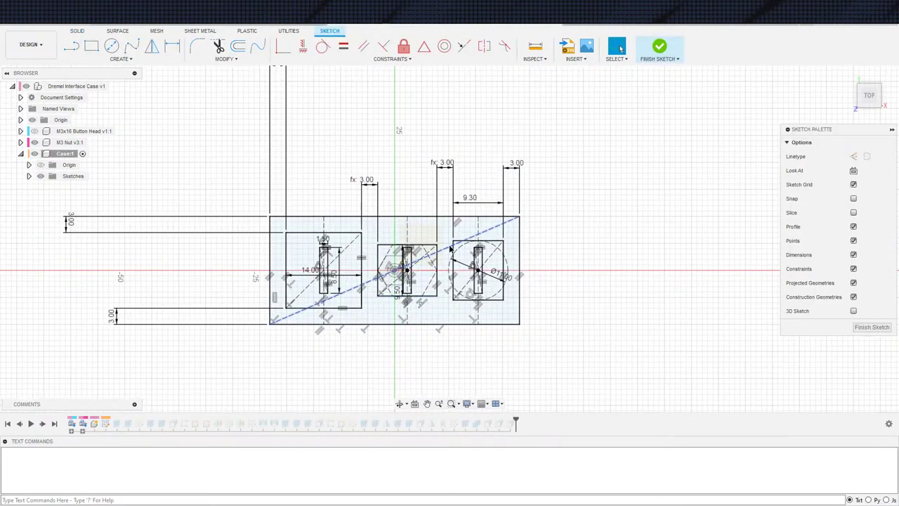
{"action": "left_click", "coordinate": [451, 248]}
{"action": "key", "text": "Delete"}
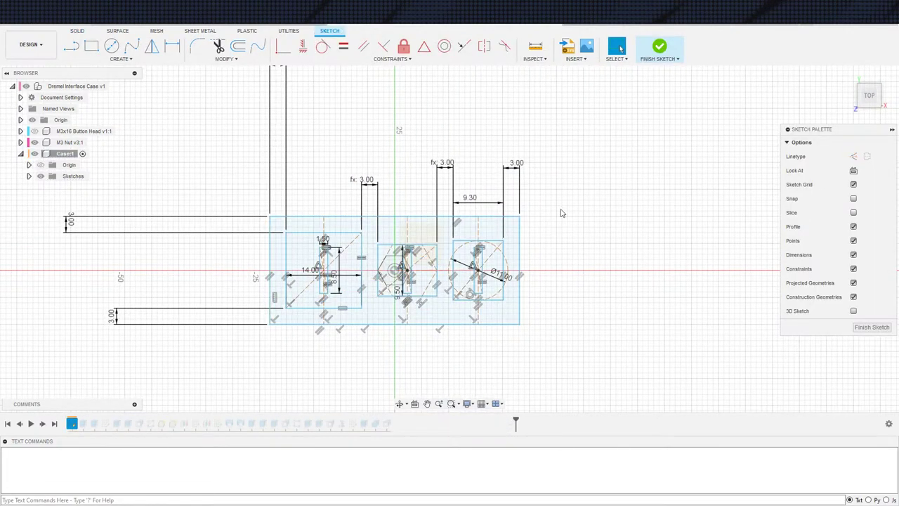
Step: Try to dimension the length of the outer rectangle's upper edge
{"action": "scroll", "coordinate": [463, 209], "scroll_direction": "down", "scroll_amount": 2}
{"action": "key", "text": "d"}
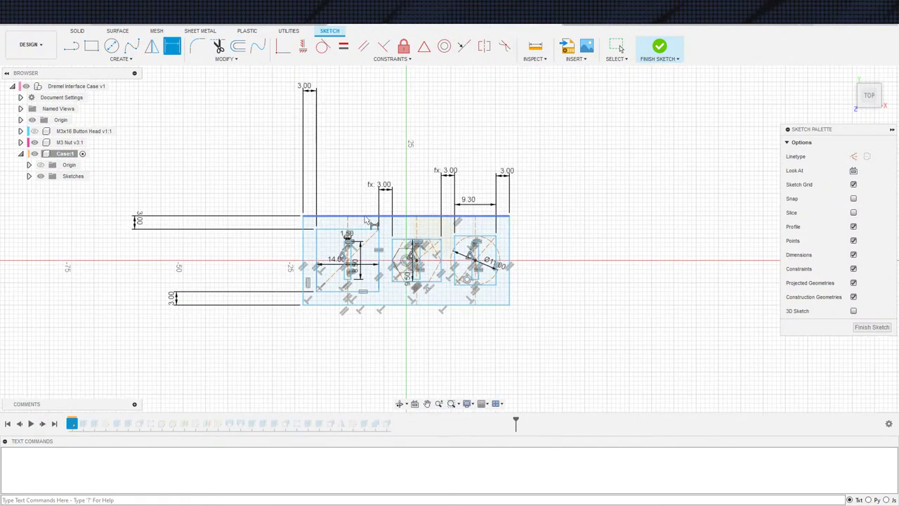
{"action": "left_click", "coordinate": [369, 216]}
{"action": "left_click", "coordinate": [367, 195]}
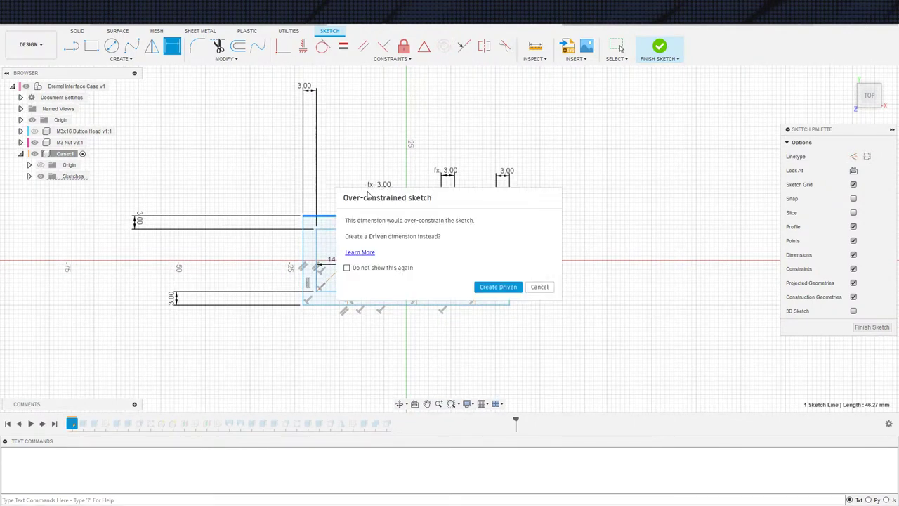
{"action": "key", "text": "Escape"}
Step: Delete the two formula-driven 3 mm spacing dimensions on either side of the middle pocket
{"action": "scroll", "coordinate": [389, 247], "scroll_direction": "up", "scroll_amount": 2}
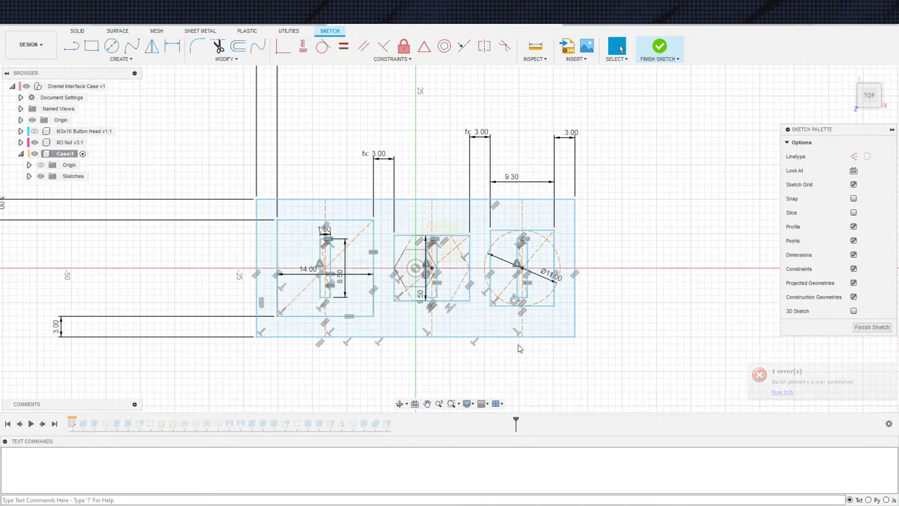
{"action": "scroll", "coordinate": [491, 341], "scroll_direction": "up", "scroll_amount": 1}
{"action": "scroll", "coordinate": [458, 331], "scroll_direction": "down", "scroll_amount": 2}
{"action": "left_click", "coordinate": [388, 175]}
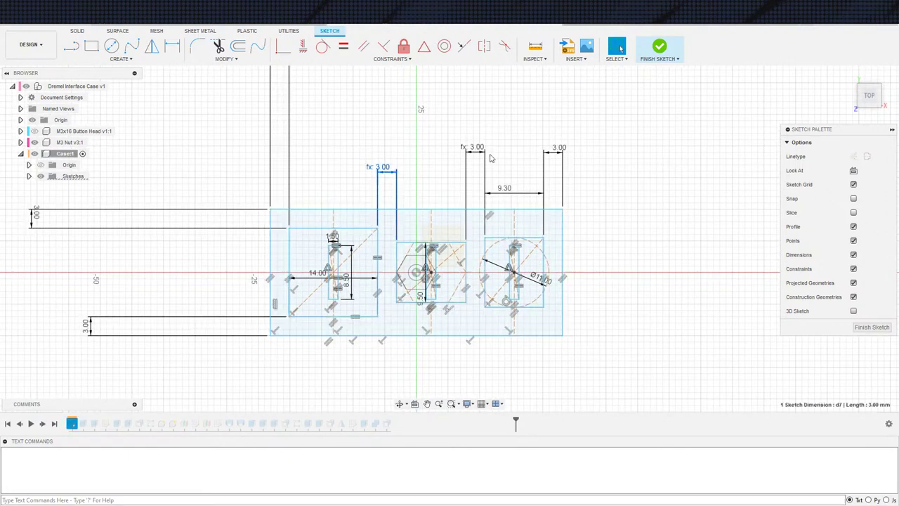
{"action": "left_click", "coordinate": [553, 158], "text": "shift"}
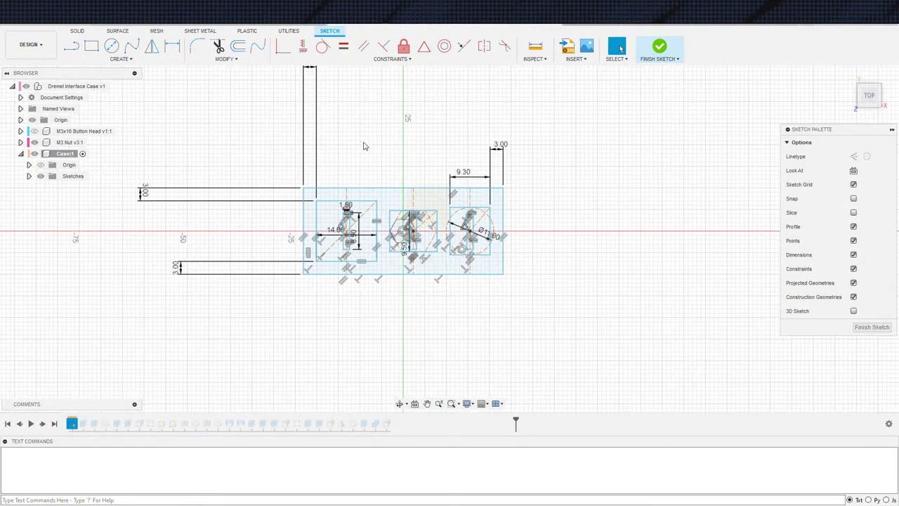
Step: Dimension the outer rectangle's long side and set it to TotalFlexSquareSize*4
{"action": "key", "text": "d"}
{"action": "left_click", "coordinate": [376, 190]}
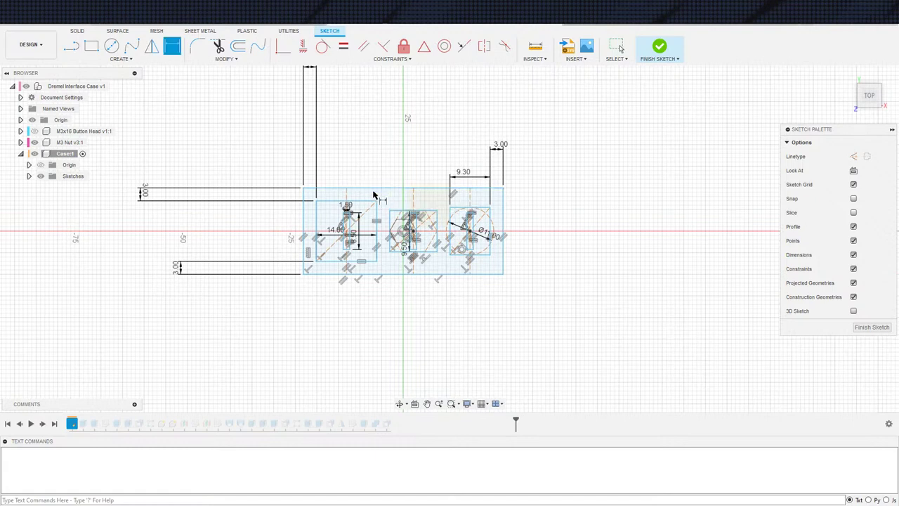
{"action": "left_click", "coordinate": [422, 157]}
{"action": "type", "text": "Squ46.2696551146 m"}
{"action": "key", "text": "ctrl+a"}
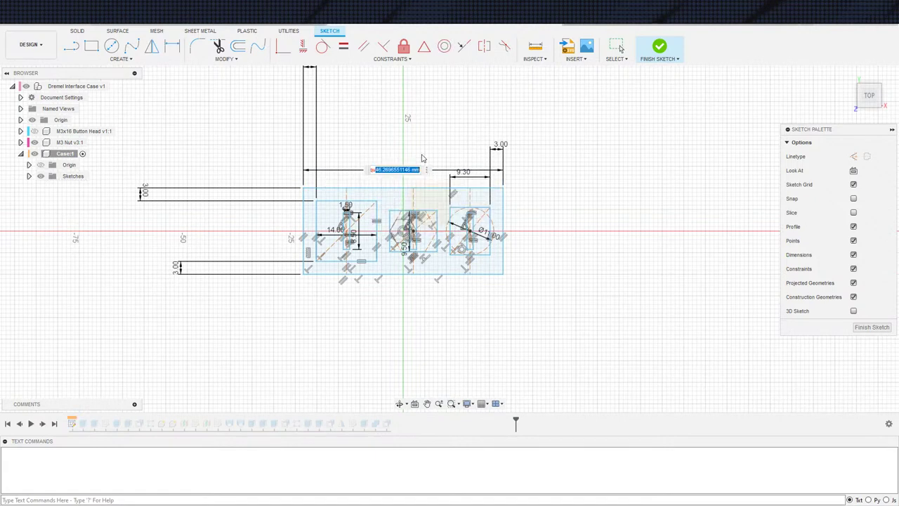
{"action": "type", "text": "TotalFlexSquareSize"}
{"action": "key", "text": "Return"}
{"action": "type", "text": "*4"}
{"action": "key", "text": "Return"}
{"action": "key", "text": "Escape"}
Step: Dimension the gap between the 14 mm square pocket and the middle pocket as 3 mm
{"action": "scroll", "coordinate": [471, 176], "scroll_direction": "down", "scroll_amount": 1}
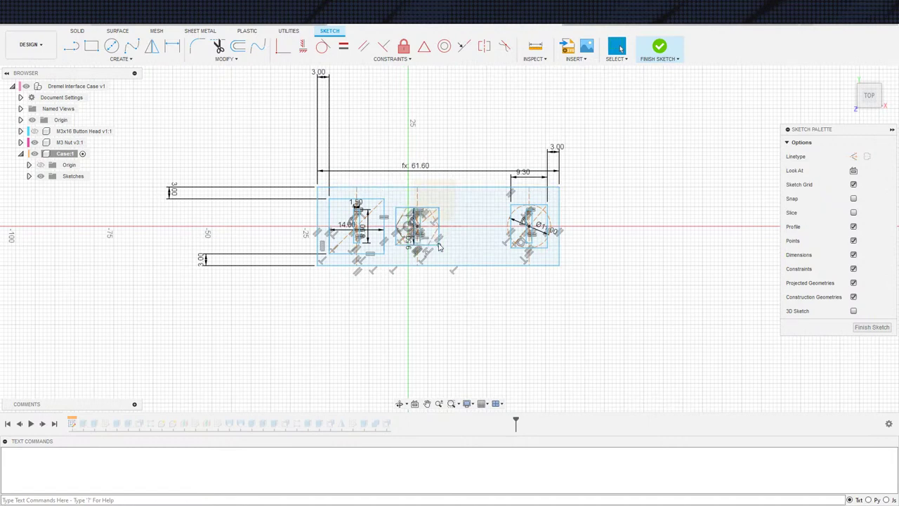
{"action": "scroll", "coordinate": [441, 249], "scroll_direction": "up", "scroll_amount": 1}
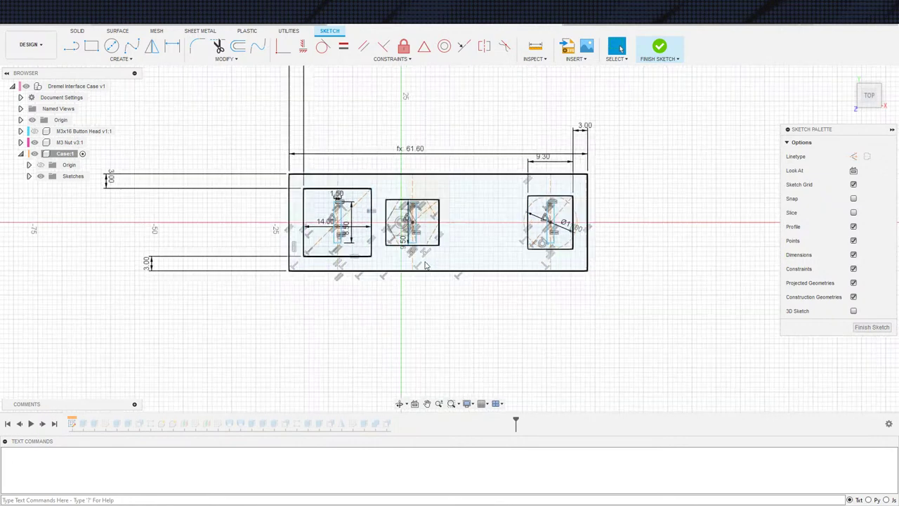
{"action": "key", "text": "d"}
{"action": "left_click", "coordinate": [384, 236]}
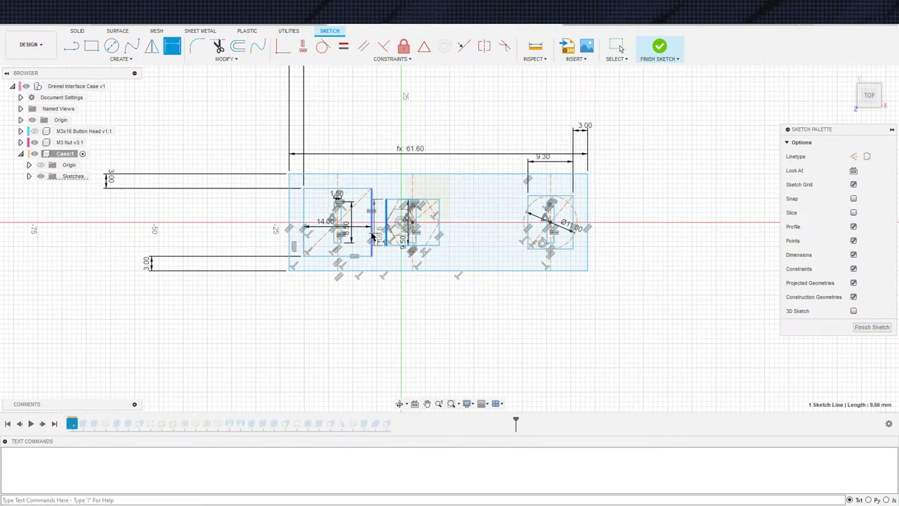
{"action": "left_click", "coordinate": [372, 236]}
{"action": "left_click", "coordinate": [405, 116]}
{"action": "key", "text": "Escape"}
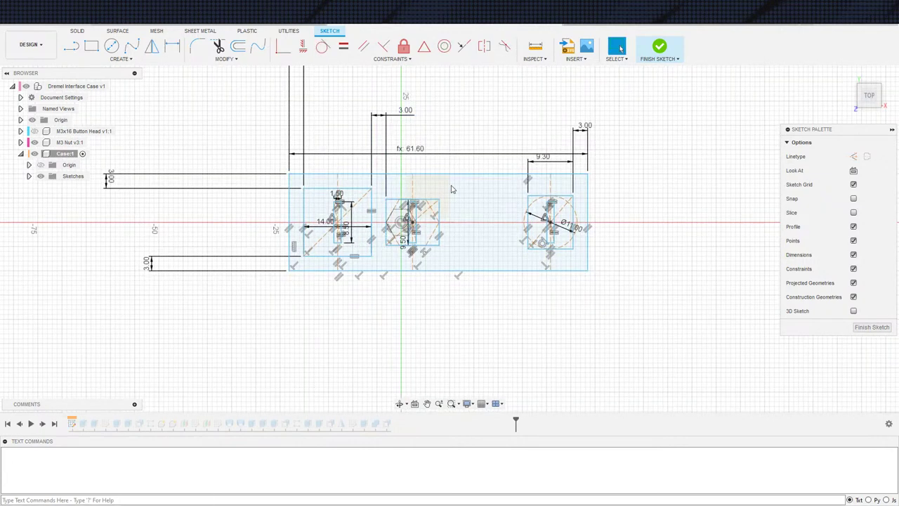
Step: Draw a line between the outer rectangle's lower-left and upper-right corners and convert it to construction geometry
{"action": "scroll", "coordinate": [512, 256], "scroll_direction": "down", "scroll_amount": 3}
{"action": "middle_click_drag", "start_coordinate": [510, 246], "coordinate": [523, 274]}
{"action": "key", "text": "s"}
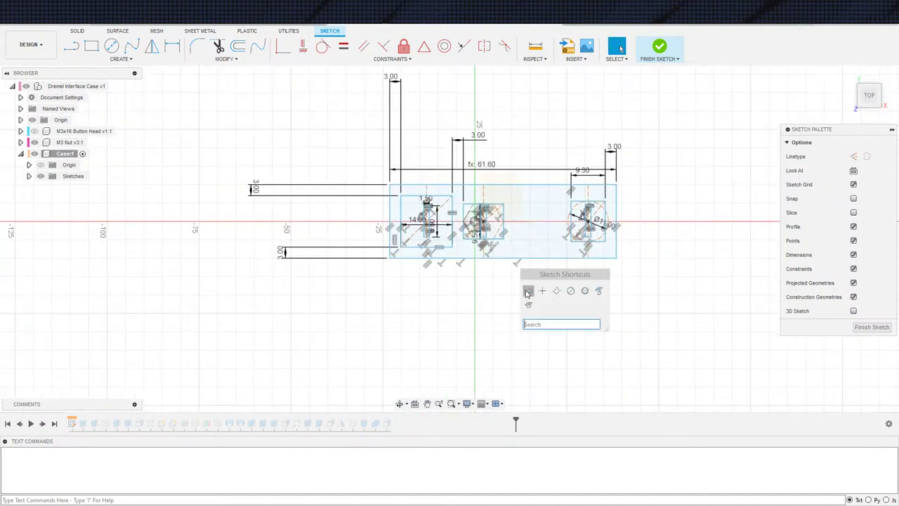
{"action": "left_click", "coordinate": [529, 292]}
{"action": "left_click", "coordinate": [390, 258]}
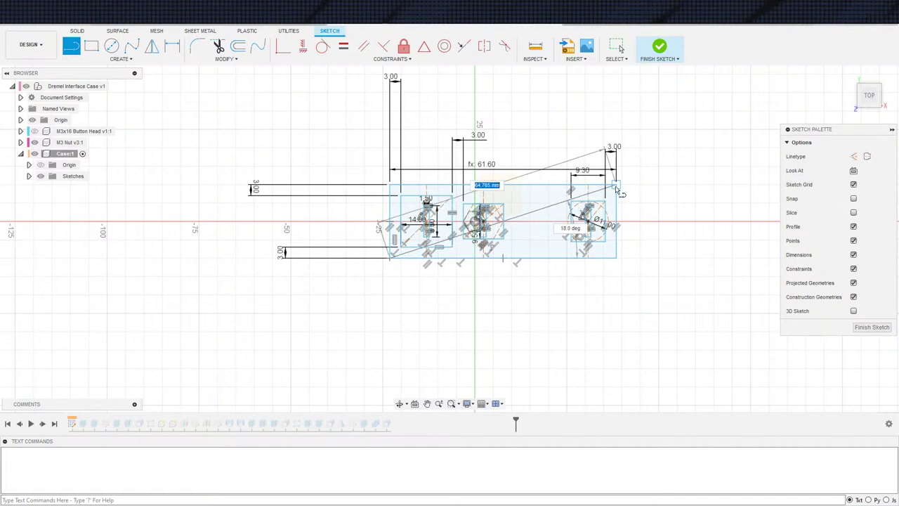
{"action": "left_click", "coordinate": [616, 185]}
{"action": "key", "text": "Escape"}
{"action": "left_click", "coordinate": [522, 222]}
{"action": "key", "text": "x"}
Step: Try to apply a Midpoint constraint between the new diagonal and the vertex on the middle pocket's right side
{"action": "scroll", "coordinate": [495, 225], "scroll_direction": "up", "scroll_amount": 5}
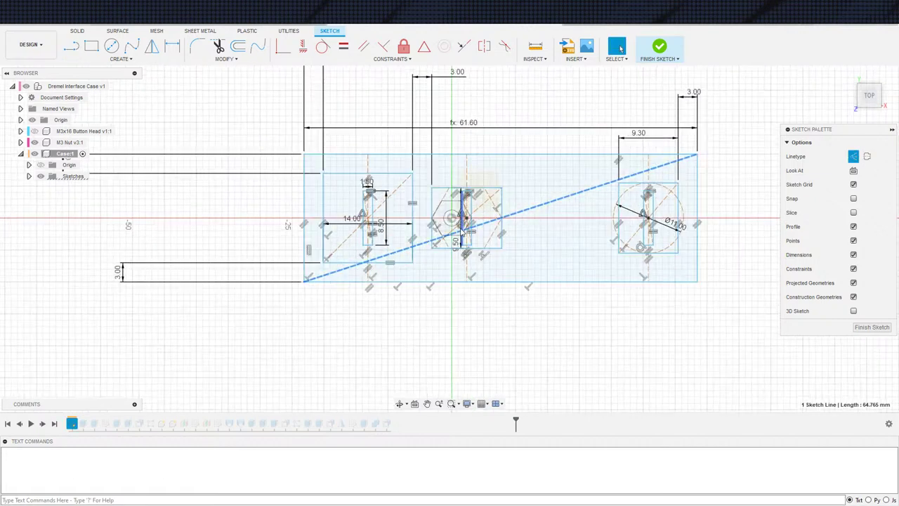
{"action": "left_click", "coordinate": [423, 46]}
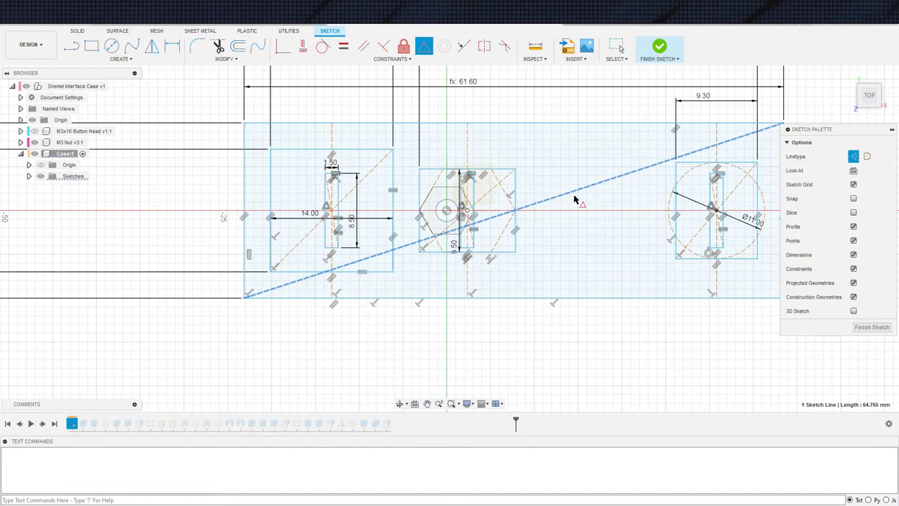
{"action": "left_click", "coordinate": [515, 210]}
{"action": "scroll", "coordinate": [509, 213], "scroll_direction": "down", "scroll_amount": 4}
{"action": "scroll", "coordinate": [468, 205], "scroll_direction": "up", "scroll_amount": 5}
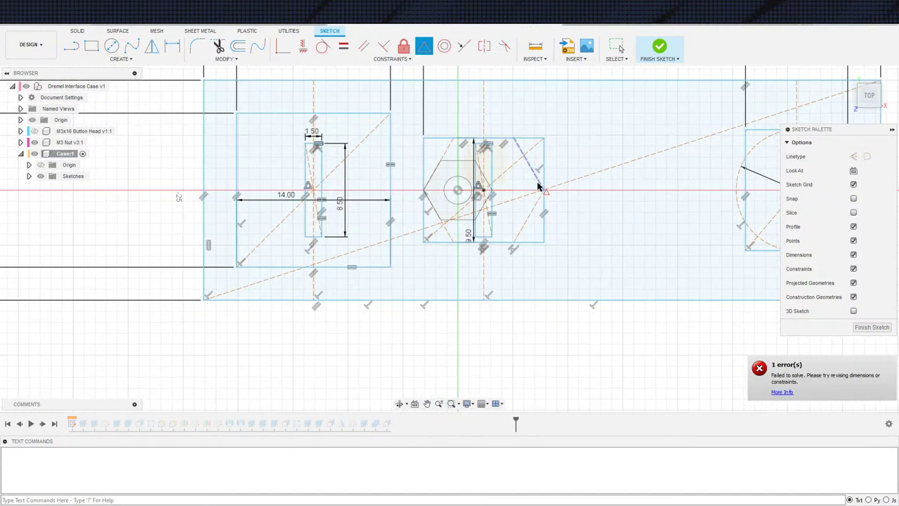
{"action": "key", "text": "Escape"}
Step: Move the outer rectangle and its pockets upward so the lower edge sits just above the sketch origin
{"action": "scroll", "coordinate": [518, 210], "scroll_direction": "down", "scroll_amount": 4}
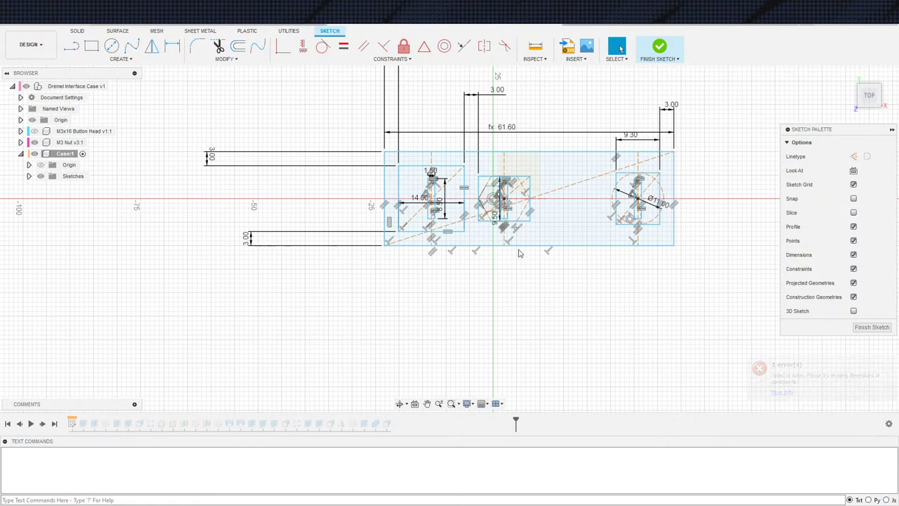
{"action": "mouse_move", "coordinate": [520, 247]}
{"action": "left_mouse_down"}
{"action": "mouse_move", "coordinate": [539, 137]}
{"action": "mouse_move", "coordinate": [495, 208]}
{"action": "mouse_move", "coordinate": [463, 195]}
{"action": "left_mouse_up"}
{"action": "middle_click_drag", "start_coordinate": [601, 169], "coordinate": [555, 253]}
{"action": "scroll", "coordinate": [553, 241], "scroll_direction": "down", "scroll_amount": 2}
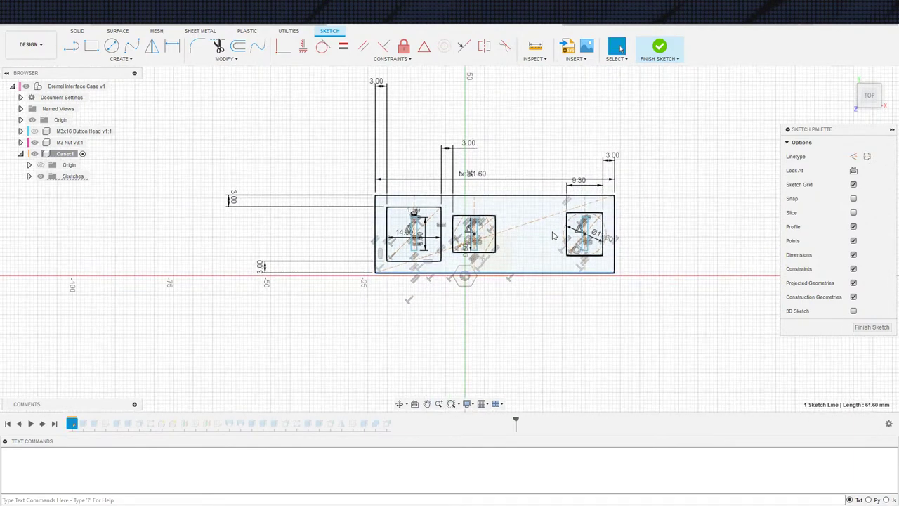
{"action": "scroll", "coordinate": [545, 229], "scroll_direction": "up", "scroll_amount": 2}
{"action": "scroll", "coordinate": [495, 246], "scroll_direction": "up", "scroll_amount": 5}
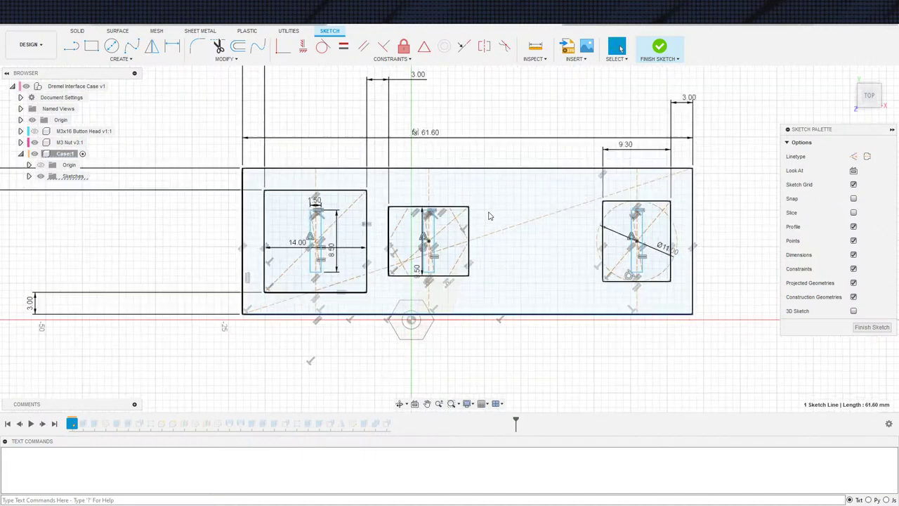
{"action": "middle_click_drag", "start_coordinate": [490, 237], "coordinate": [501, 217]}
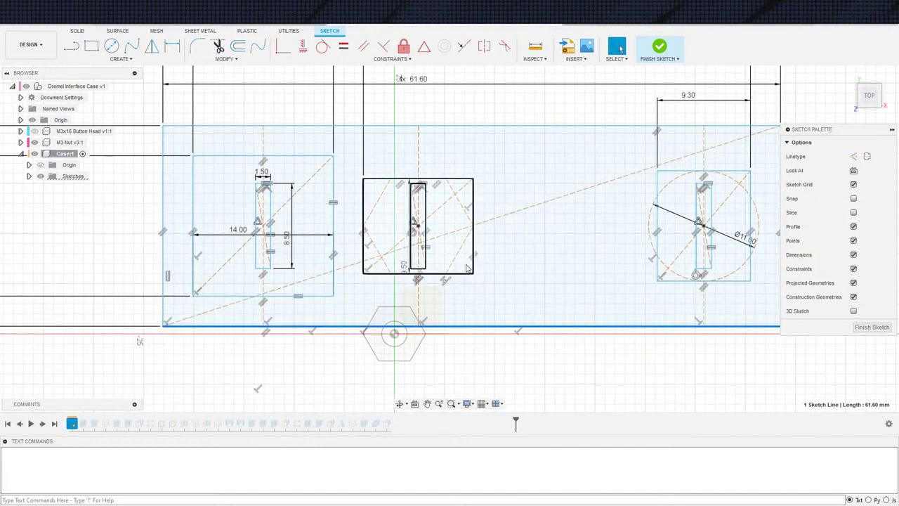
Step: Try shifting the outer rectangle and its pockets leftward by the rectangle's edge, and undo the recent sketch drags
{"action": "mouse_move", "coordinate": [436, 328]}
{"action": "left_mouse_down"}
{"action": "mouse_move", "coordinate": [457, 268]}
{"action": "mouse_move", "coordinate": [453, 281]}
{"action": "mouse_move", "coordinate": [485, 286]}
{"action": "left_mouse_up"}
{"action": "scroll", "coordinate": [489, 273], "scroll_direction": "down", "scroll_amount": 4}
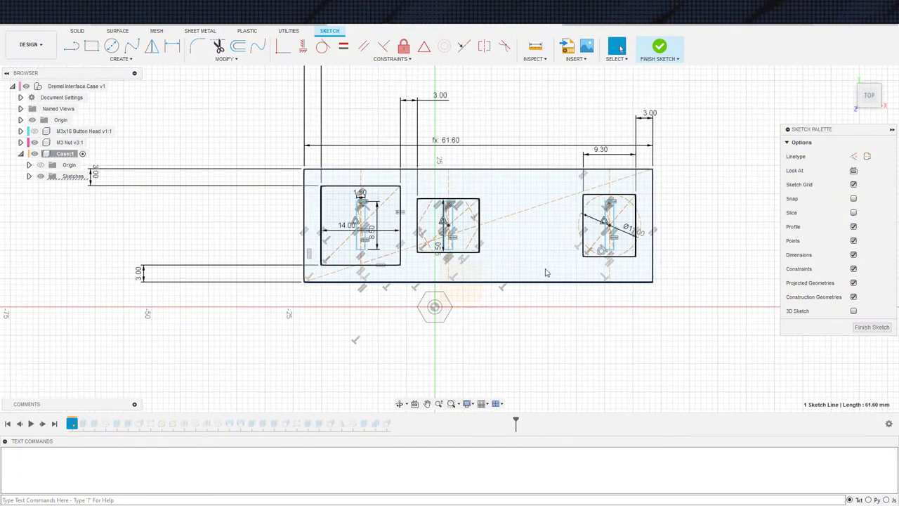
{"action": "left_click_drag", "start_coordinate": [654, 256], "coordinate": [615, 265]}
{"action": "key", "text": "Escape"}
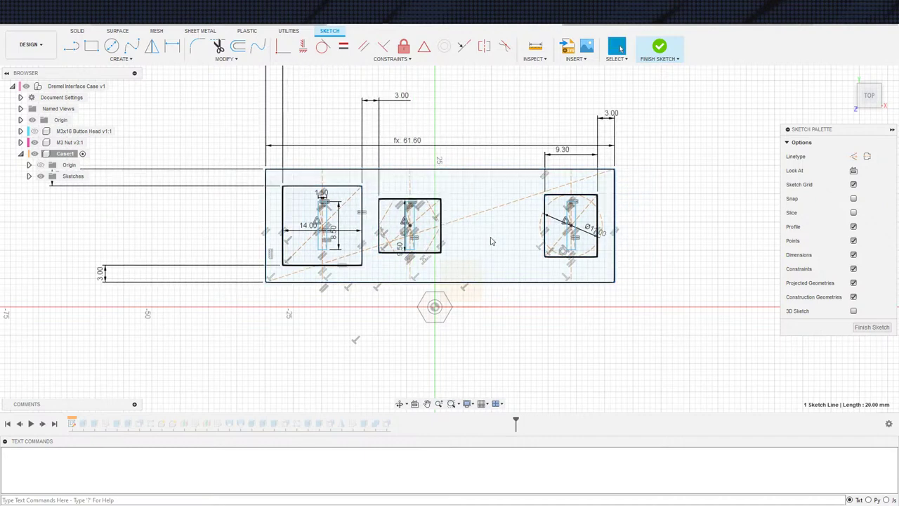
{"action": "key", "text": "ctrl+z"}
{"action": "key", "text": "ctrl+z"}
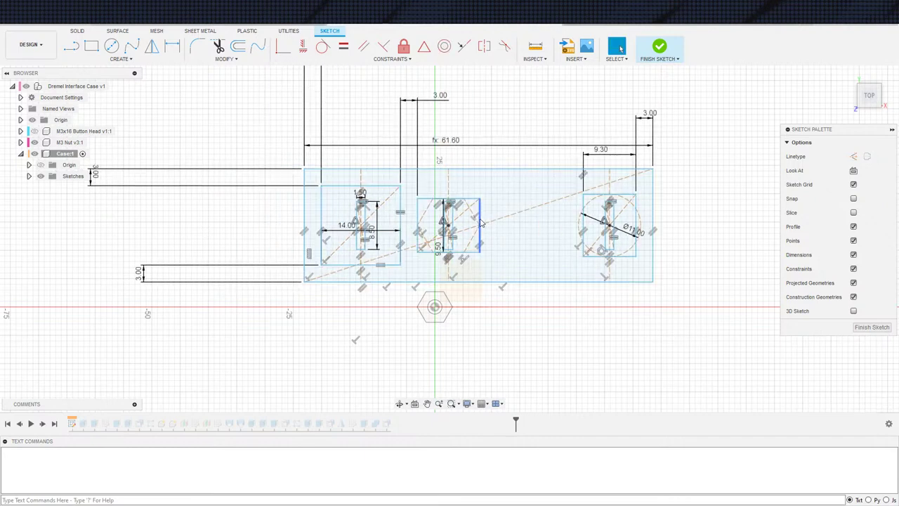
Step: Hide the M3 Nut component and apply a Midpoint constraint between the outer rectangle's diagonal and the sketch origin
{"action": "left_click", "coordinate": [504, 239]}
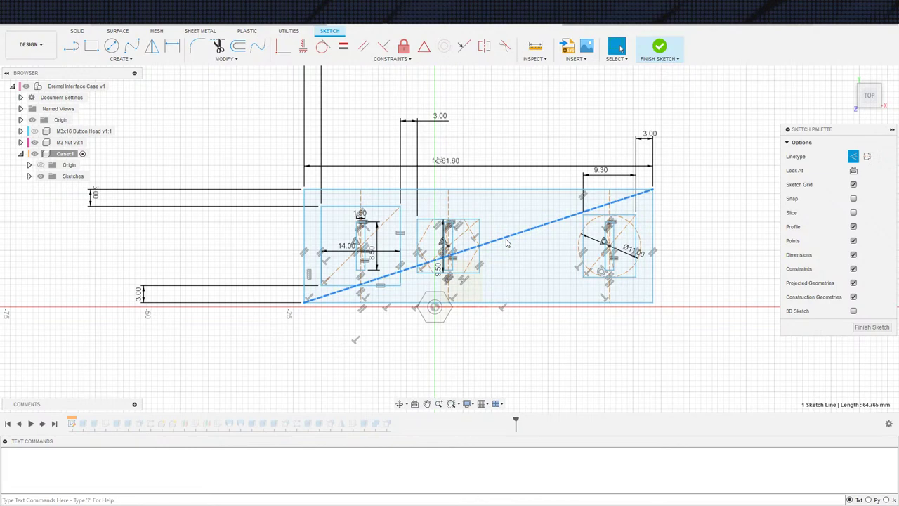
{"action": "scroll", "coordinate": [477, 123], "scroll_direction": "up", "scroll_amount": 2}
{"action": "left_click", "coordinate": [423, 51]}
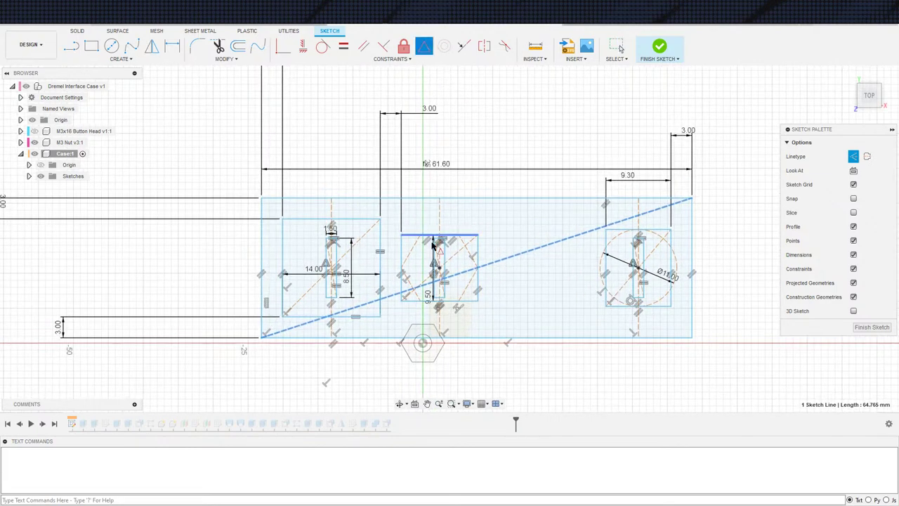
{"action": "scroll", "coordinate": [499, 275], "scroll_direction": "up", "scroll_amount": 2}
{"action": "middle_click_drag", "start_coordinate": [432, 341], "coordinate": [446, 233]}
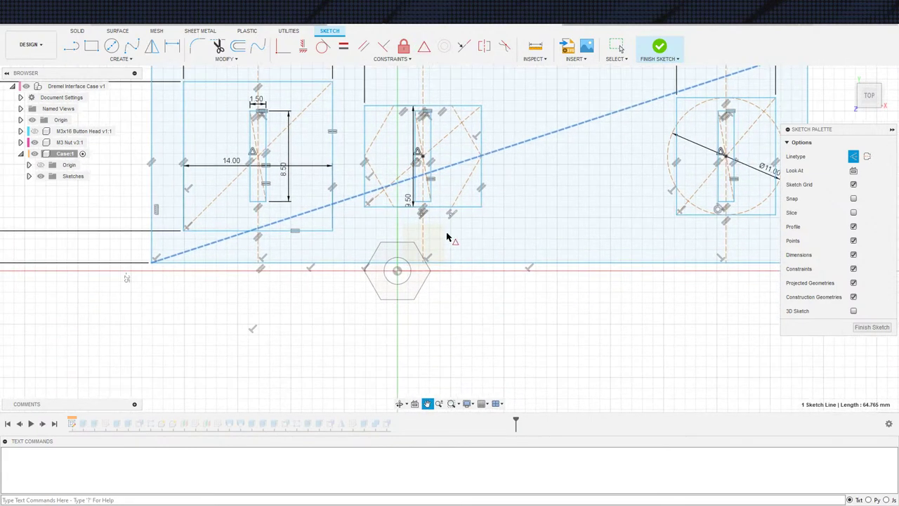
{"action": "scroll", "coordinate": [496, 251], "scroll_direction": "down", "scroll_amount": 3}
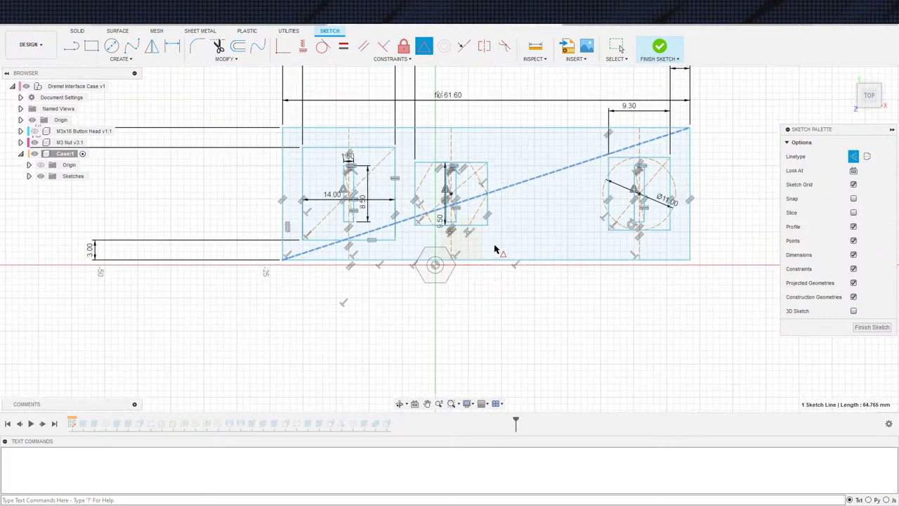
{"action": "middle_click_drag", "start_coordinate": [478, 287], "coordinate": [495, 264]}
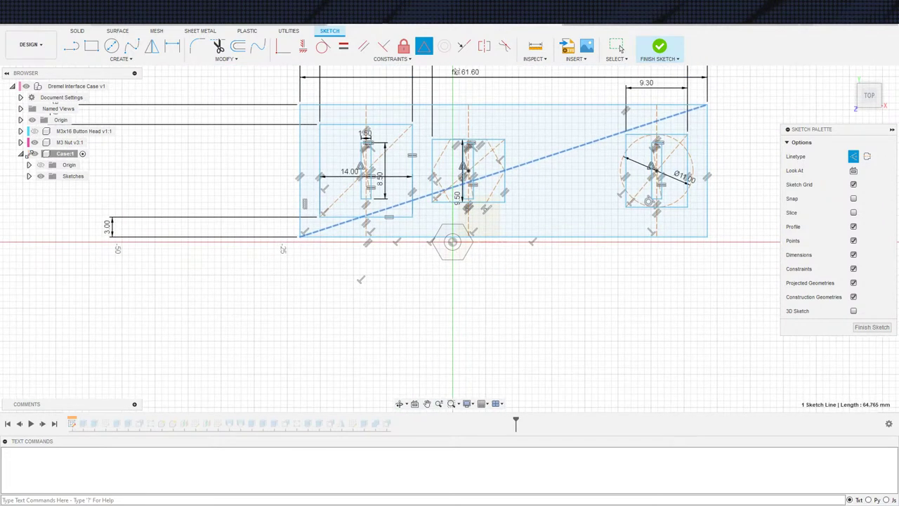
{"action": "left_click", "coordinate": [35, 142]}
{"action": "scroll", "coordinate": [439, 262], "scroll_direction": "up", "scroll_amount": 2}
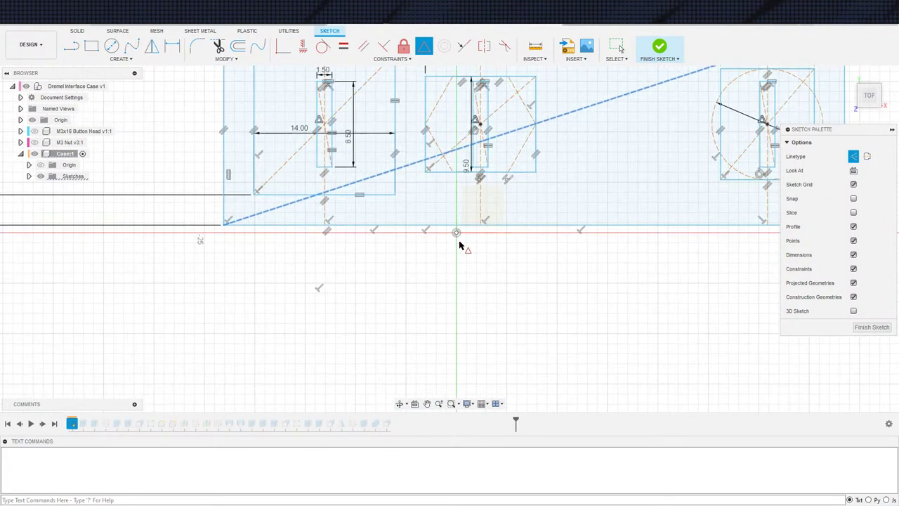
{"action": "scroll", "coordinate": [460, 245], "scroll_direction": "down", "scroll_amount": 5}
{"action": "key", "text": "Escape"}
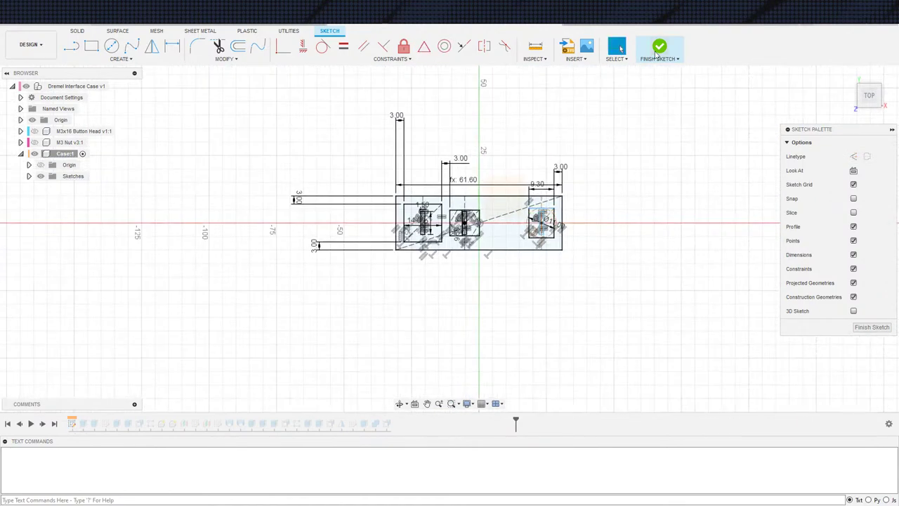
Step: Check the slot, centreline and upper edge of the 9.30 mm wide pocket for missing constraints, and review the undo history
{"action": "scroll", "coordinate": [597, 234], "scroll_direction": "up", "scroll_amount": 4}
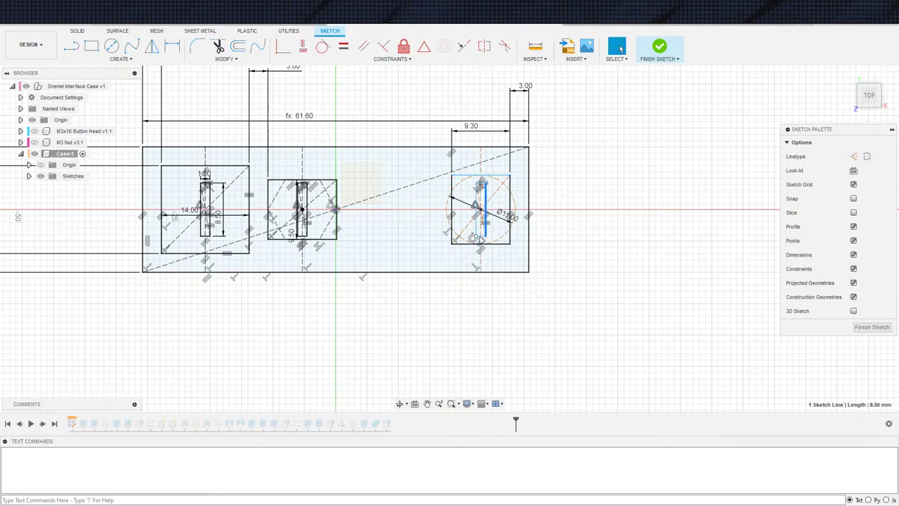
{"action": "left_click", "coordinate": [477, 236]}
{"action": "left_click", "coordinate": [485, 236]}
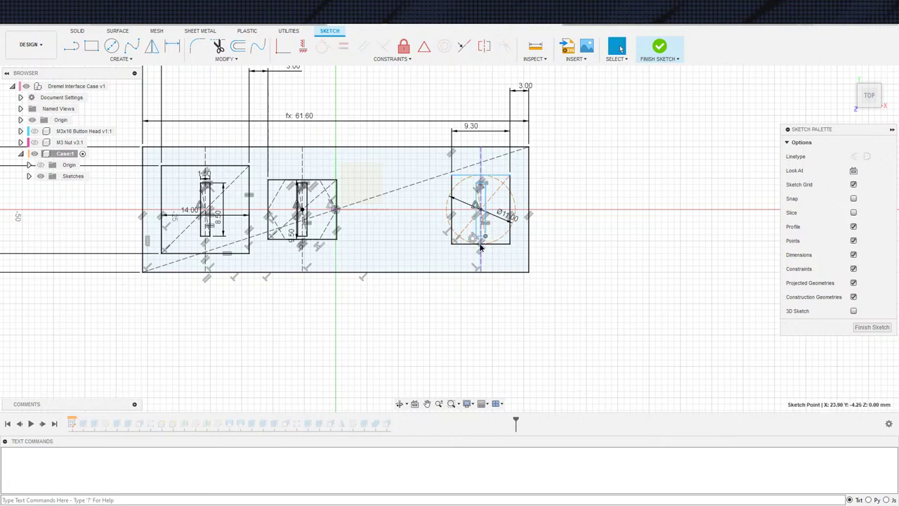
{"action": "scroll", "coordinate": [505, 225], "scroll_direction": "up", "scroll_amount": 1}
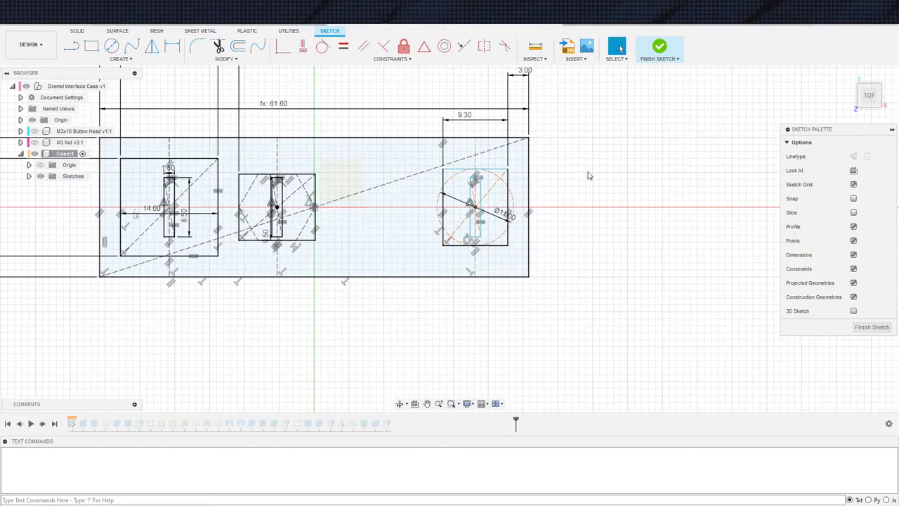
{"action": "scroll", "coordinate": [477, 152], "scroll_direction": "up", "scroll_amount": 2}
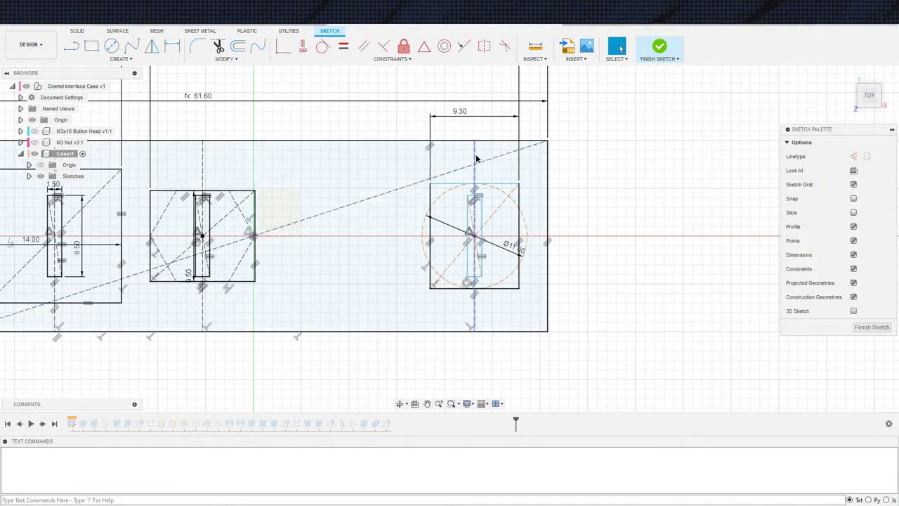
{"action": "left_click", "coordinate": [431, 203]}
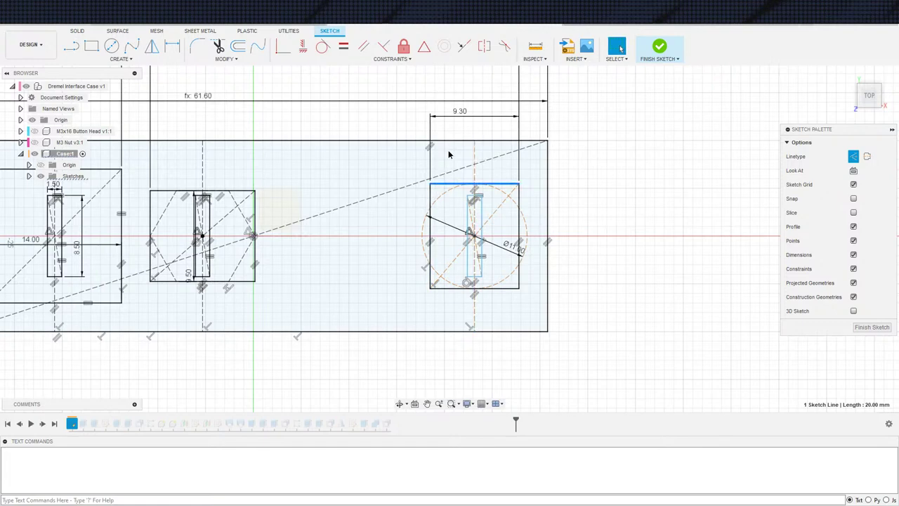
{"action": "left_click", "coordinate": [440, 184]}
{"action": "left_click", "coordinate": [607, 169]}
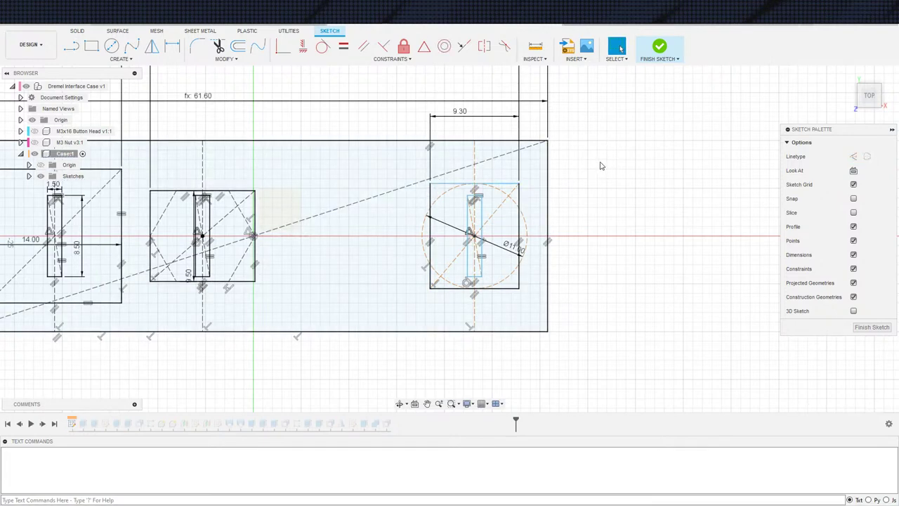
{"action": "scroll", "coordinate": [602, 166], "scroll_direction": "down", "scroll_amount": 3}
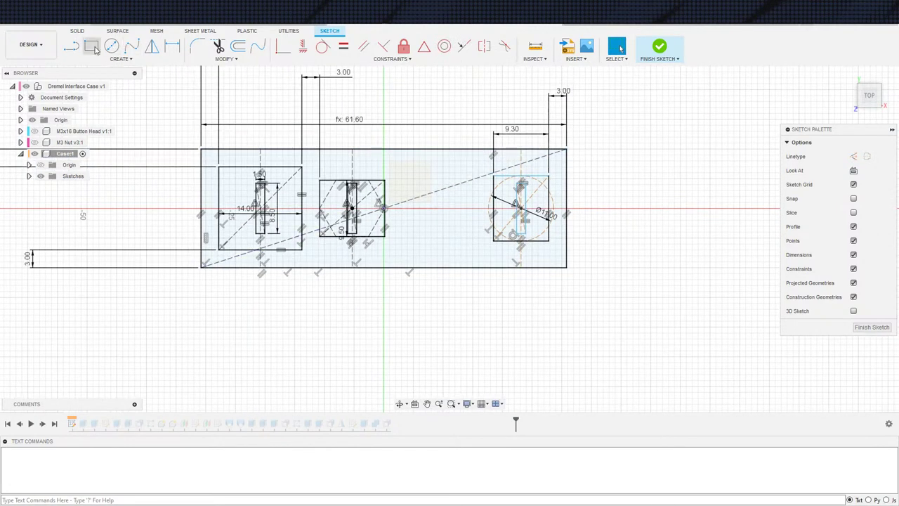
{"action": "left_click", "coordinate": [65, 24]}
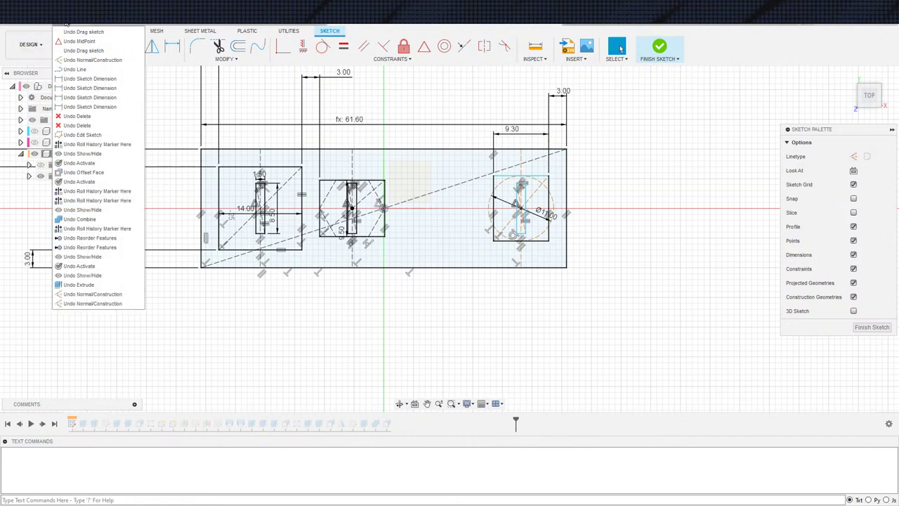
{"action": "left_click", "coordinate": [71, 40]}
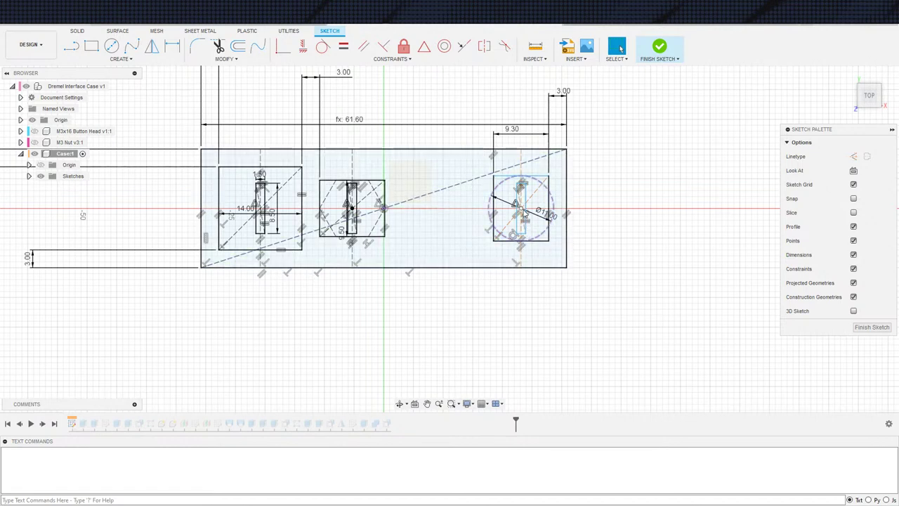
Step: Examine the 11 mm construction circle, slot lines, centreline and upper edge of the 9.30 mm wide pocket for remaining freedom
{"action": "scroll", "coordinate": [523, 214], "scroll_direction": "up", "scroll_amount": 5}
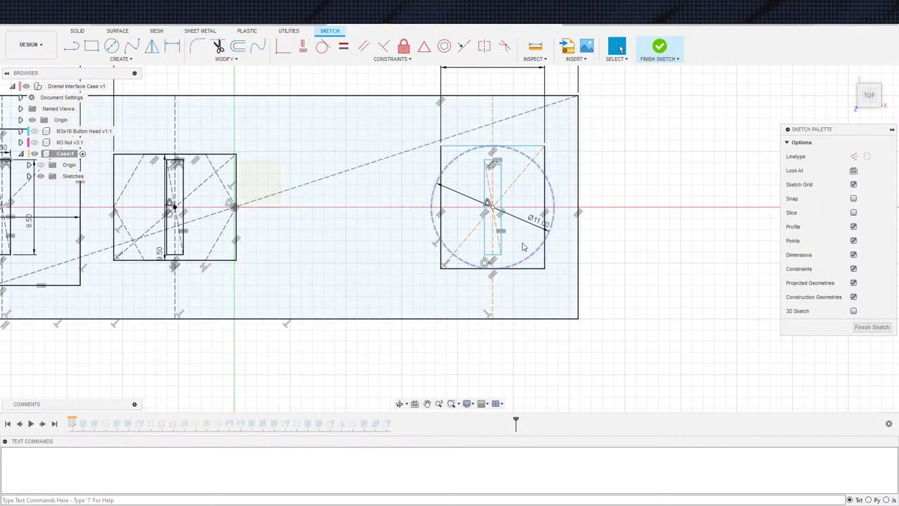
{"action": "scroll", "coordinate": [576, 228], "scroll_direction": "down", "scroll_amount": 1}
{"action": "scroll", "coordinate": [622, 200], "scroll_direction": "down", "scroll_amount": 2}
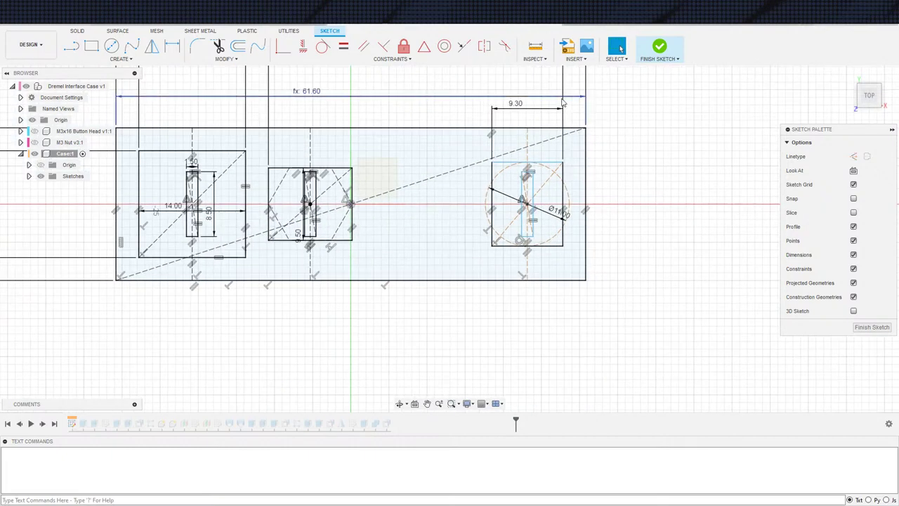
{"action": "middle_click_drag", "start_coordinate": [562, 103], "coordinate": [550, 140]}
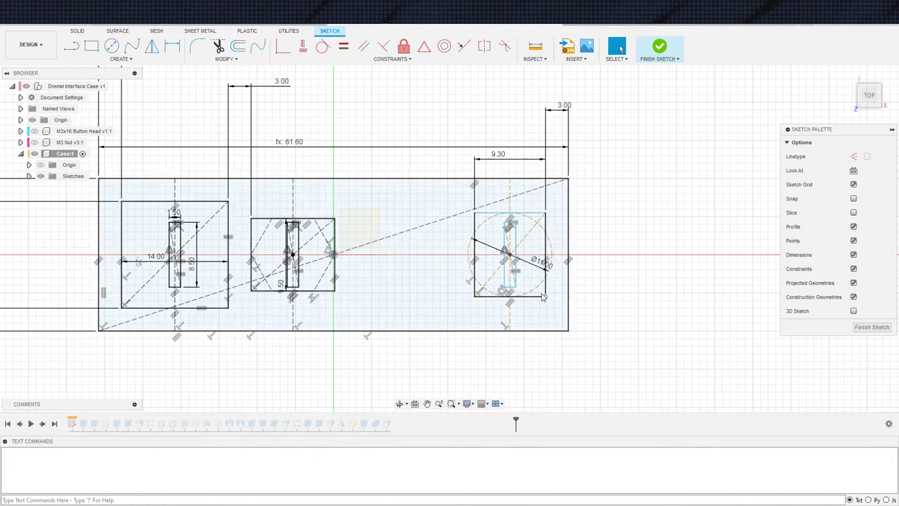
{"action": "left_click", "coordinate": [510, 255]}
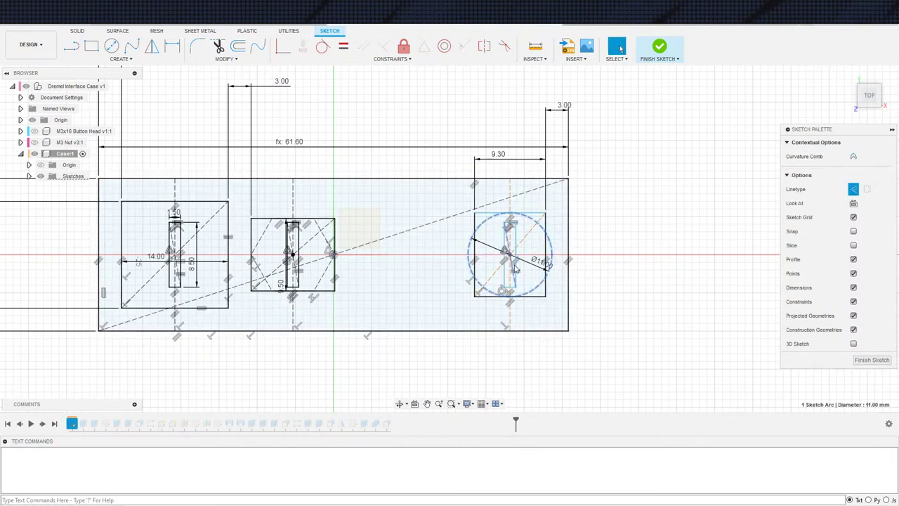
{"action": "left_click", "coordinate": [503, 276]}
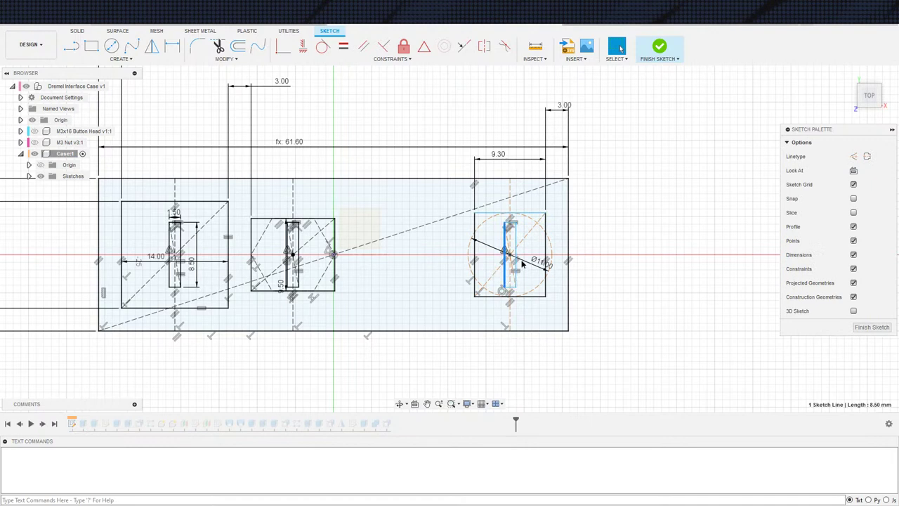
{"action": "left_click_drag", "start_coordinate": [513, 274], "coordinate": [500, 286]}
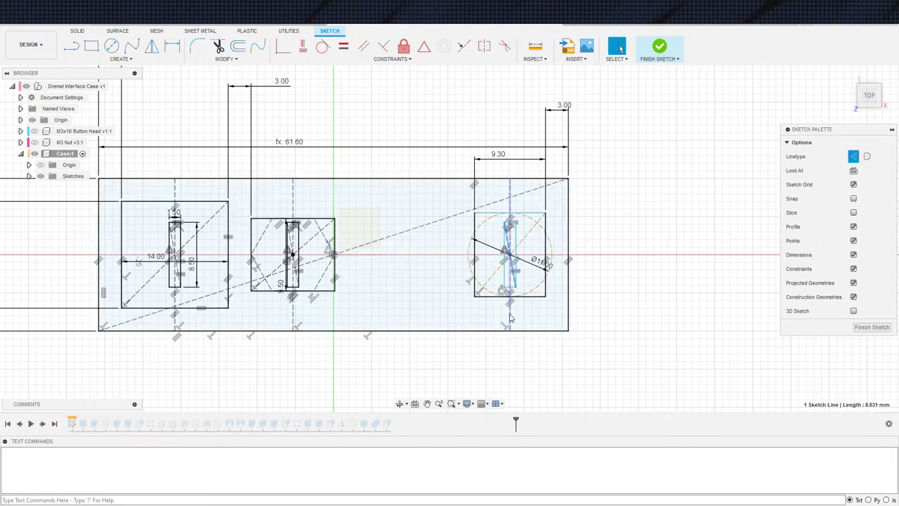
{"action": "left_click", "coordinate": [568, 309]}
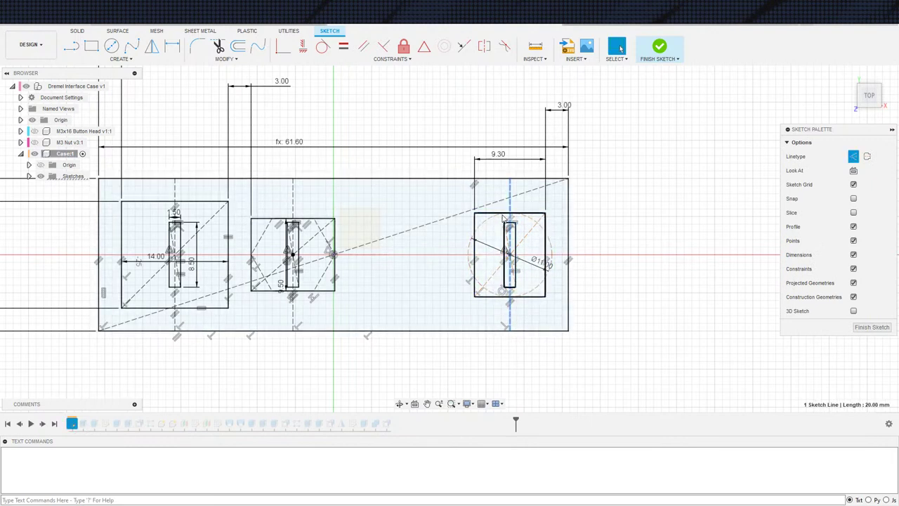
{"action": "left_click", "coordinate": [472, 214]}
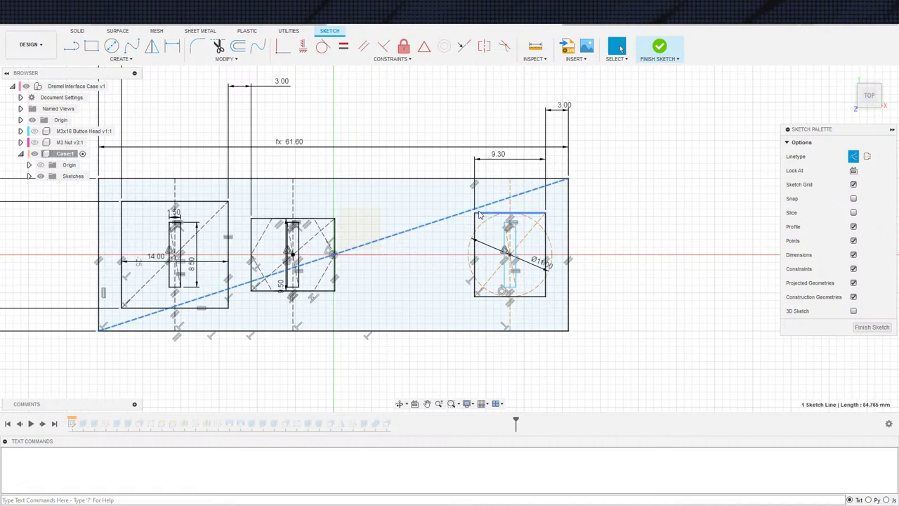
{"action": "left_click", "coordinate": [486, 216]}
{"action": "left_click", "coordinate": [632, 217]}
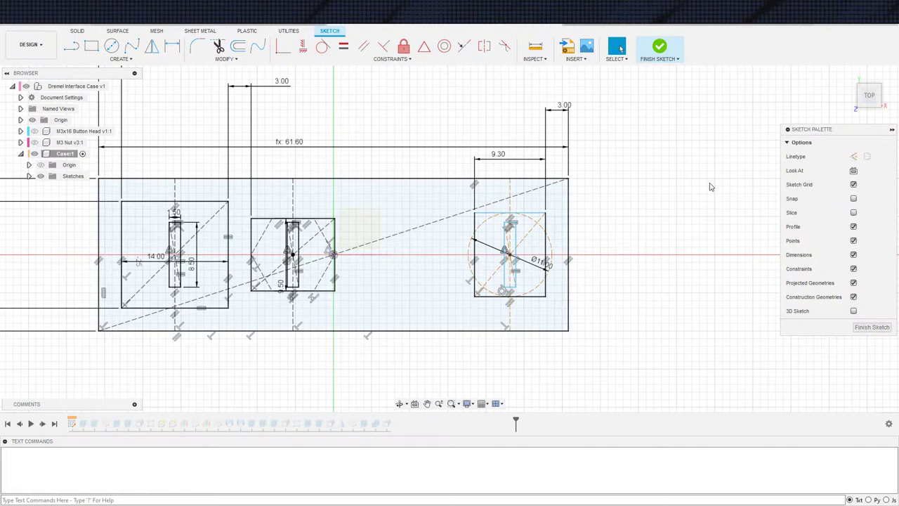
{"action": "scroll", "coordinate": [728, 262], "scroll_direction": "down", "scroll_amount": 3}
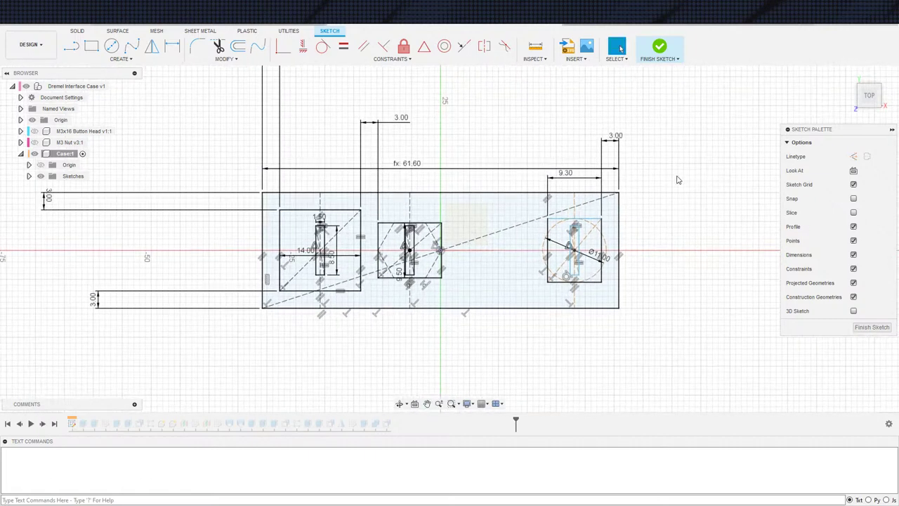
{"action": "scroll", "coordinate": [666, 226], "scroll_direction": "down", "scroll_amount": 1}
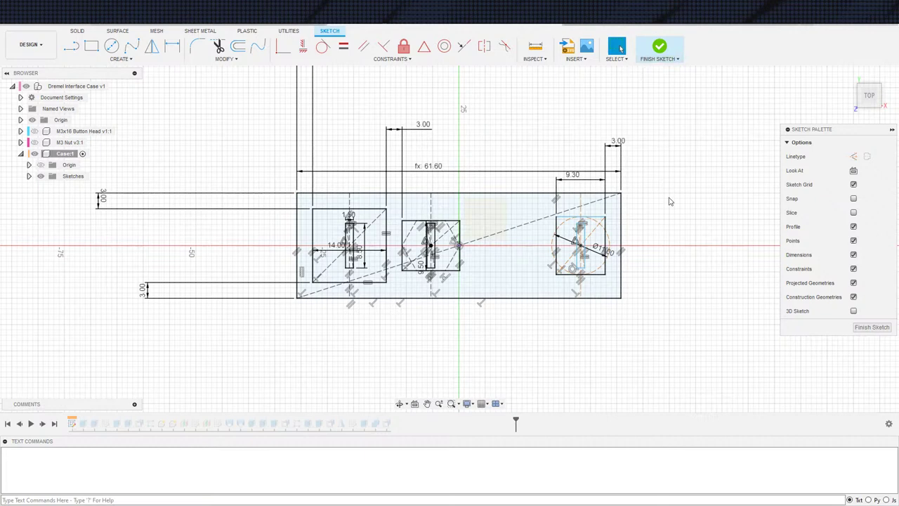
Step: Run Sketch.ShowUnderconstrained to highlight the underconstrained geometry and inspect it around the 9.30 mm wide pocket
{"action": "left_click", "coordinate": [93, 498]}
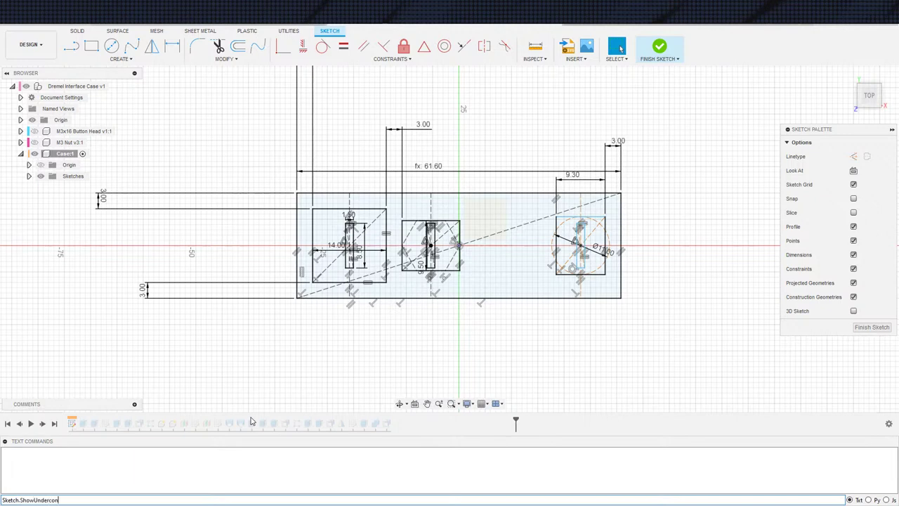
{"action": "type", "text": "Sketch.ShowUnderconstrained"}
{"action": "key", "text": "Return"}
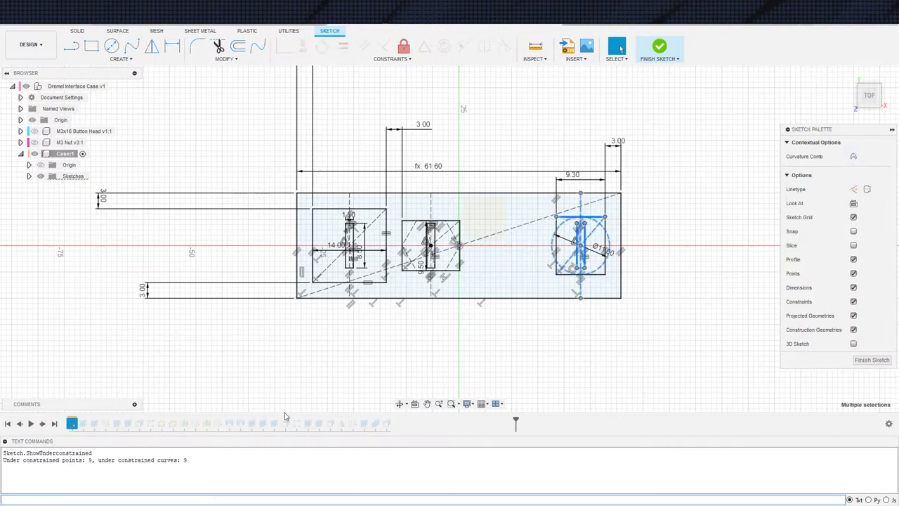
{"action": "scroll", "coordinate": [705, 288], "scroll_direction": "up", "scroll_amount": 5}
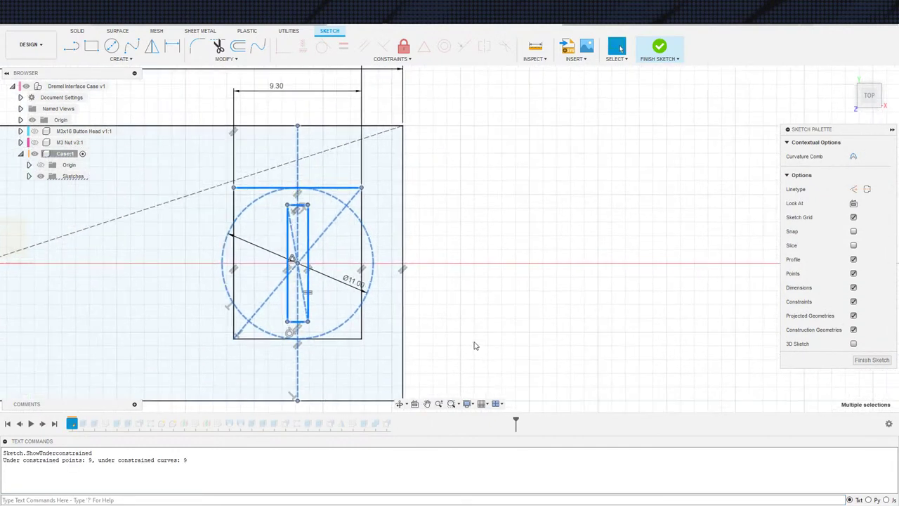
{"action": "middle_click_drag", "start_coordinate": [386, 332], "coordinate": [437, 347]}
{"action": "key", "text": "Escape"}
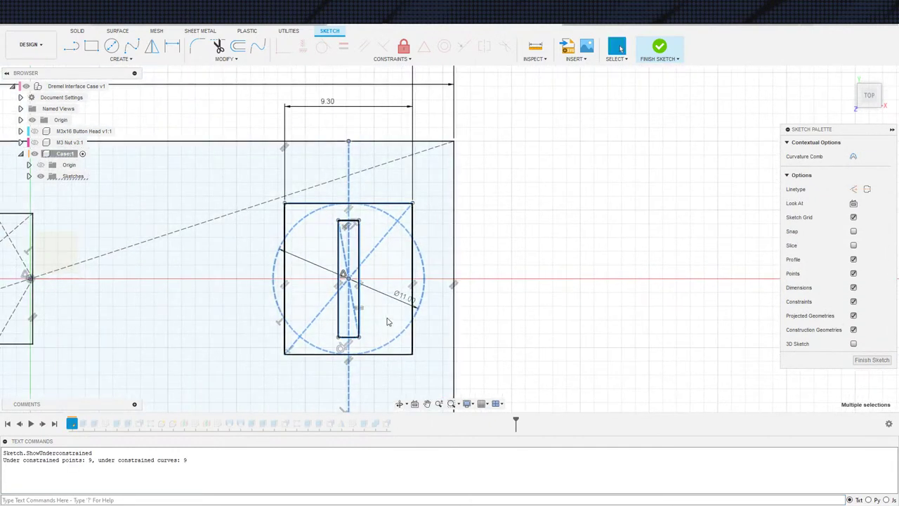
{"action": "scroll", "coordinate": [387, 322], "scroll_direction": "up", "scroll_amount": 1}
{"action": "middle_click_drag", "start_coordinate": [527, 317], "coordinate": [584, 297]}
{"action": "scroll", "coordinate": [587, 298], "scroll_direction": "down", "scroll_amount": 2}
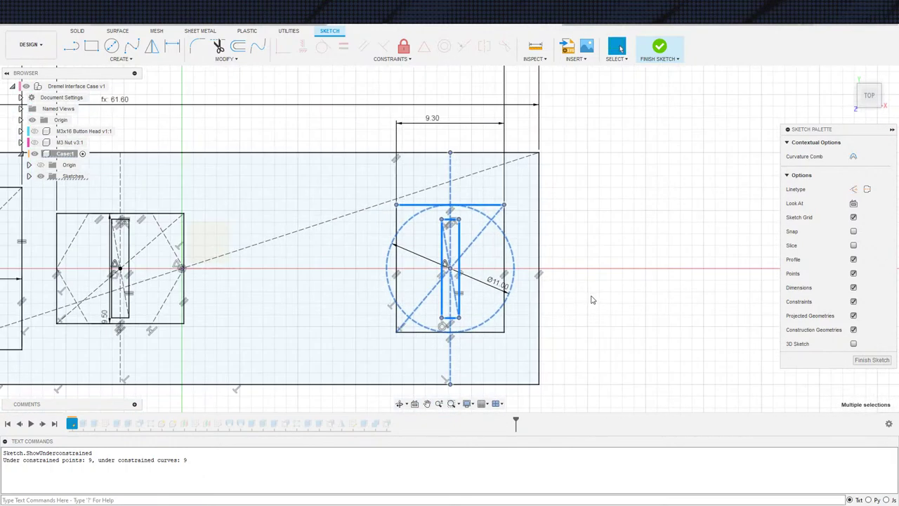
Step: Inspect the highlighted underconstrained slot, diagonal and upper edge of the 9.30 mm wide pocket against the outer rectangle, and clear the selection
{"action": "scroll", "coordinate": [591, 300], "scroll_direction": "down", "scroll_amount": 2}
{"action": "scroll", "coordinate": [579, 303], "scroll_direction": "up", "scroll_amount": 3}
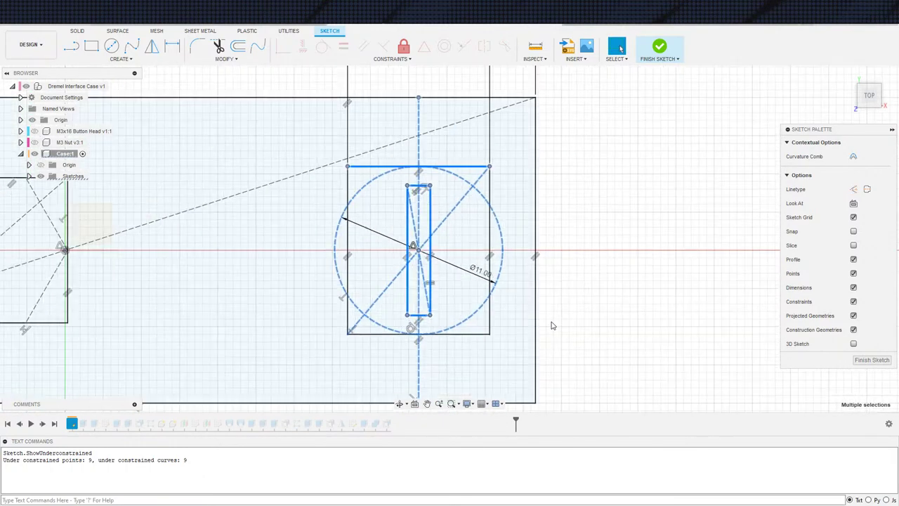
{"action": "middle_click_drag", "start_coordinate": [553, 327], "coordinate": [562, 395]}
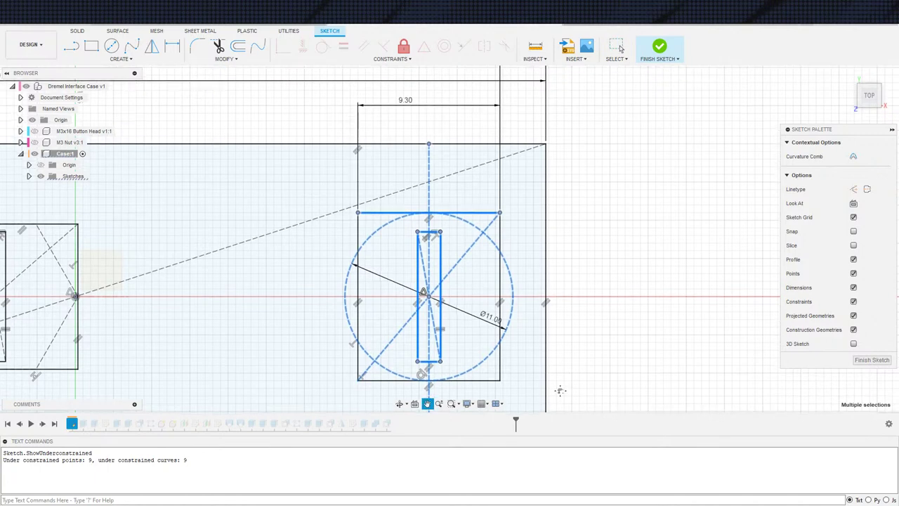
{"action": "left_click", "coordinate": [553, 364]}
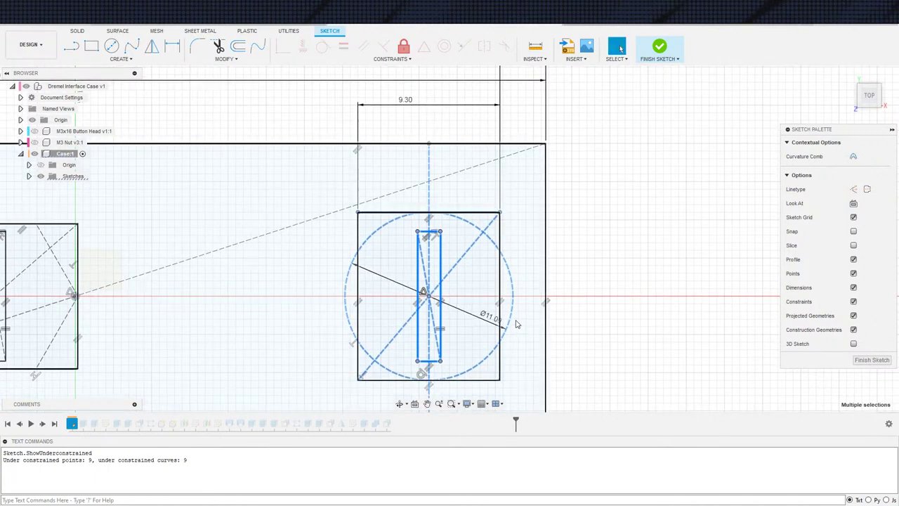
{"action": "left_click", "coordinate": [546, 326]}
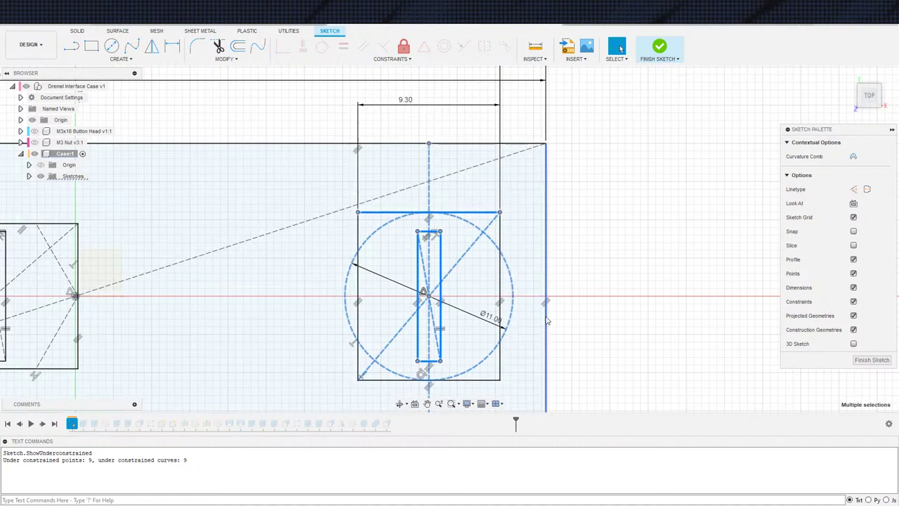
{"action": "scroll", "coordinate": [703, 274], "scroll_direction": "down", "scroll_amount": 4}
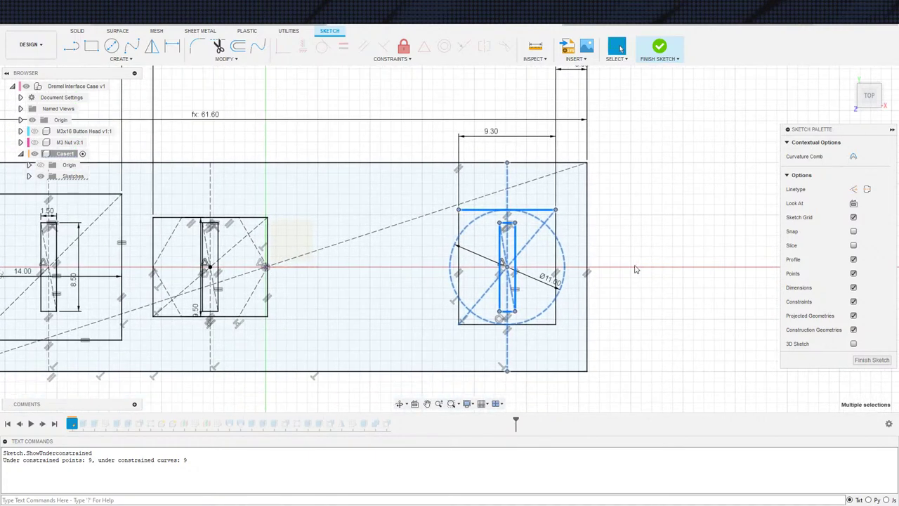
{"action": "left_click", "coordinate": [510, 384]}
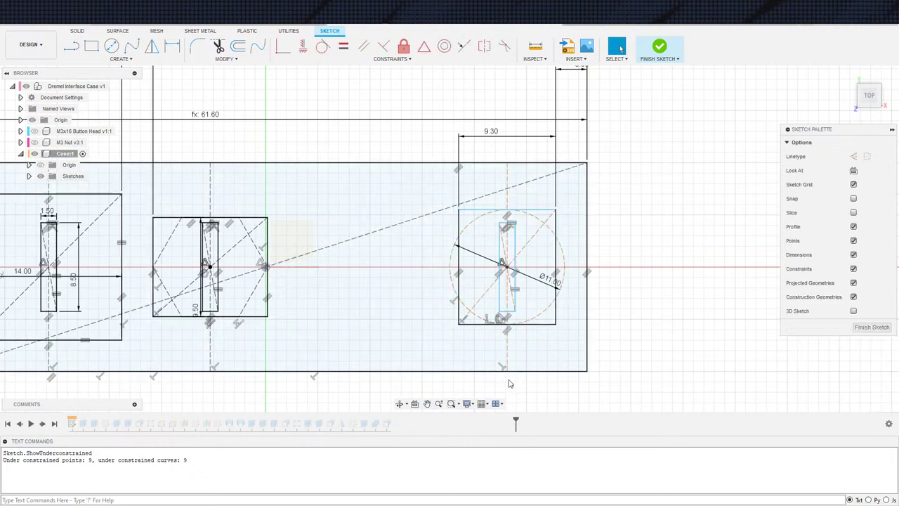
Step: Finish editing the case's base sketch
{"action": "left_click", "coordinate": [507, 163]}
{"action": "key", "text": "Escape"}
{"action": "scroll", "coordinate": [657, 270], "scroll_direction": "down", "scroll_amount": 3}
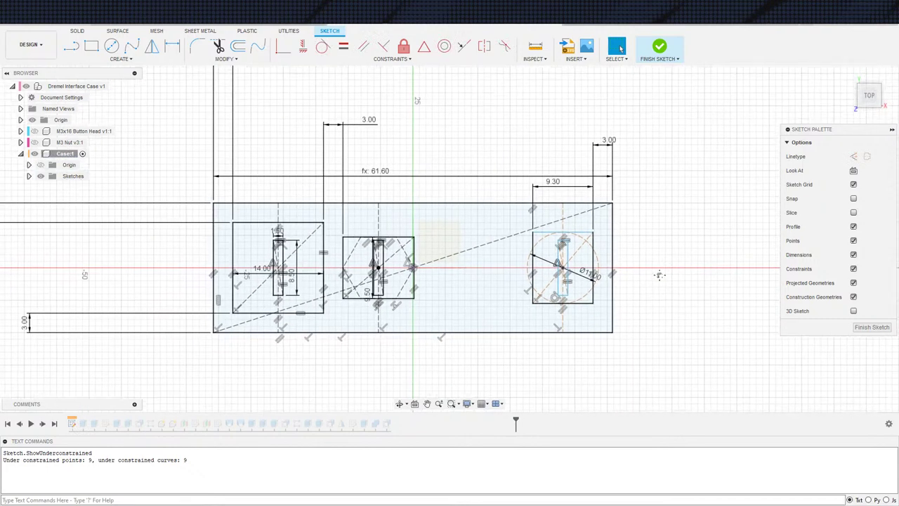
{"action": "scroll", "coordinate": [659, 274], "scroll_direction": "down", "scroll_amount": 2}
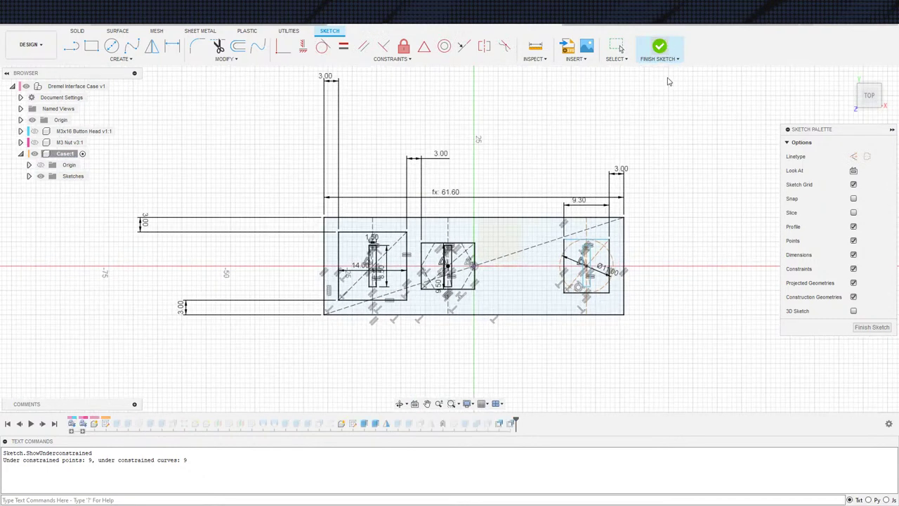
{"action": "left_click", "coordinate": [659, 48]}
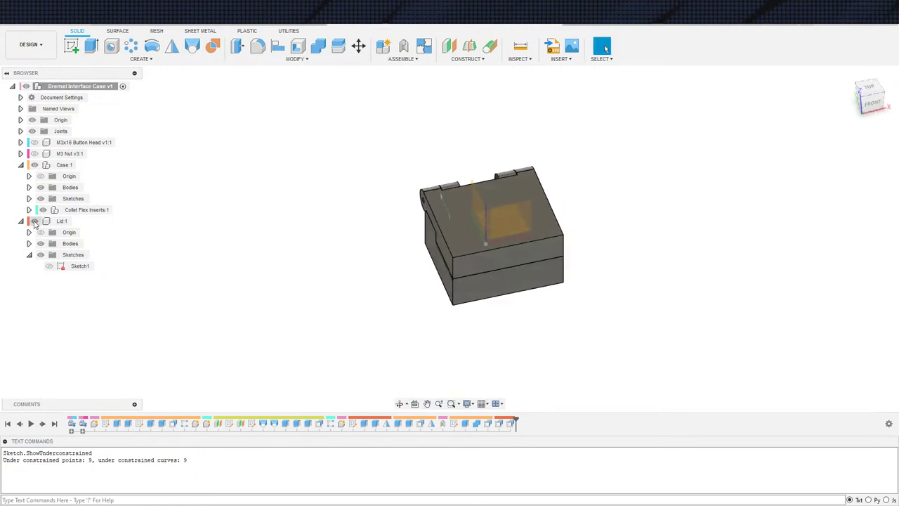
{"action": "left_click", "coordinate": [34, 222]}
{"action": "scroll", "coordinate": [383, 303], "scroll_direction": "up", "scroll_amount": 3}
{"action": "scroll", "coordinate": [482, 306], "scroll_direction": "down", "scroll_amount": 2}
{"action": "key", "text": "ctrl+z"}
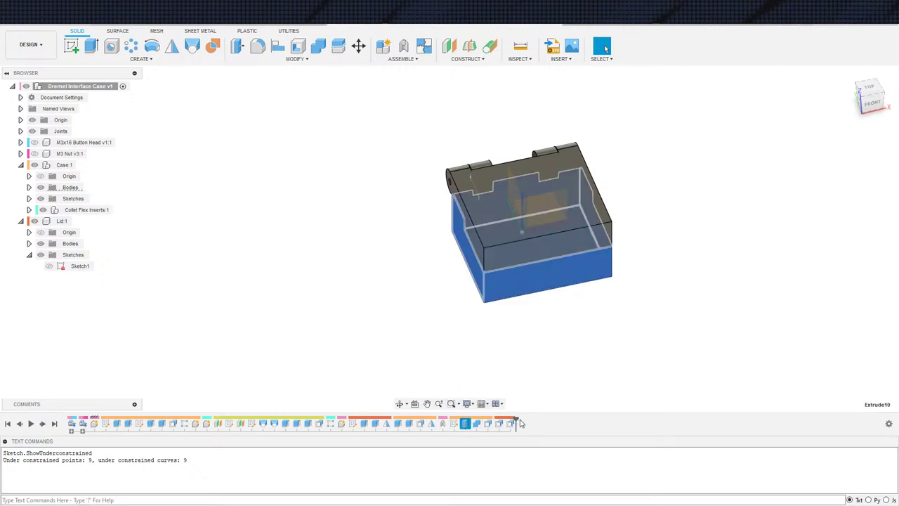
Step: Roll the timeline back to just after Extrude10 and delete that extrusion together with its sketch
{"action": "left_click_drag", "start_coordinate": [517, 420], "coordinate": [471, 420]}
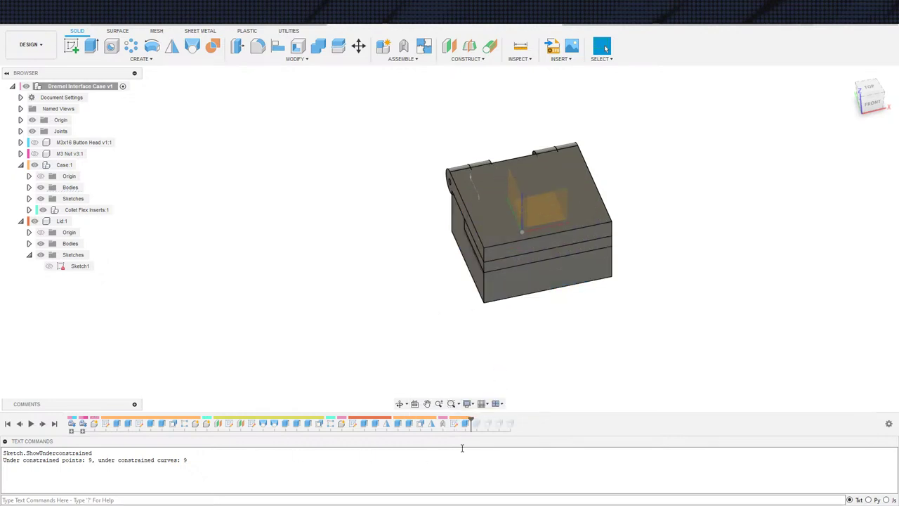
{"action": "left_click", "coordinate": [454, 426]}
{"action": "key", "text": "Delete"}
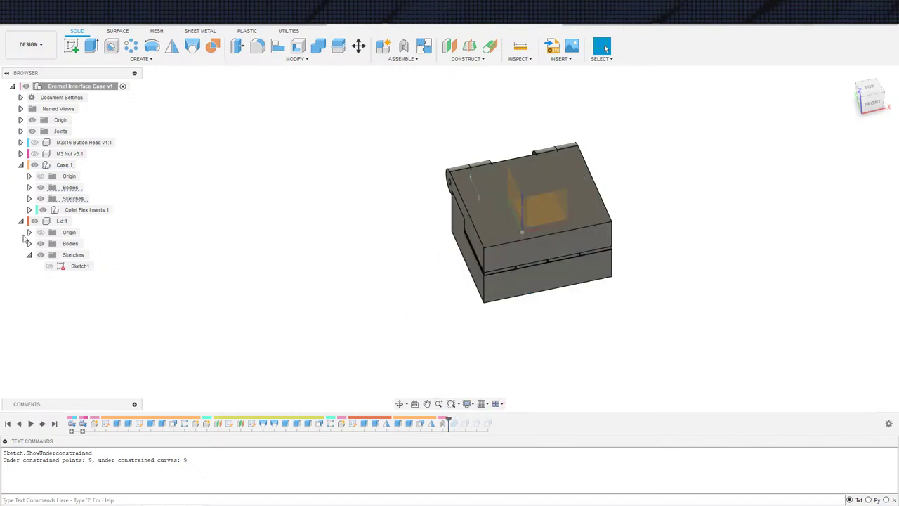
Step: Hide the Lid component and the origin, and roll the timeline forward to its end
{"action": "left_click", "coordinate": [34, 221]}
{"action": "middle_click_drag", "start_coordinate": [411, 245], "coordinate": [394, 270], "text": "shift"}
{"action": "scroll", "coordinate": [424, 250], "scroll_direction": "up", "scroll_amount": 2}
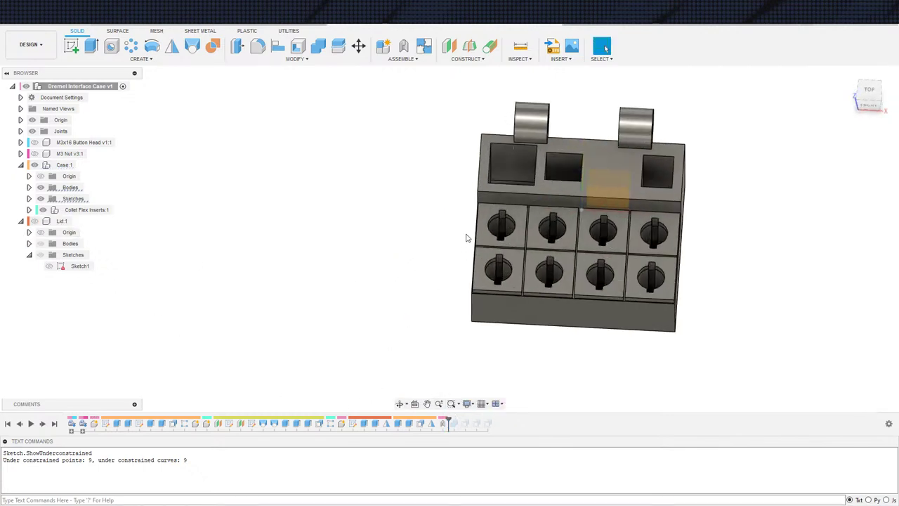
{"action": "middle_click_drag", "start_coordinate": [468, 235], "coordinate": [365, 248]}
{"action": "scroll", "coordinate": [365, 251], "scroll_direction": "down", "scroll_amount": 2}
{"action": "middle_click_drag", "start_coordinate": [634, 303], "coordinate": [560, 288], "text": "shift"}
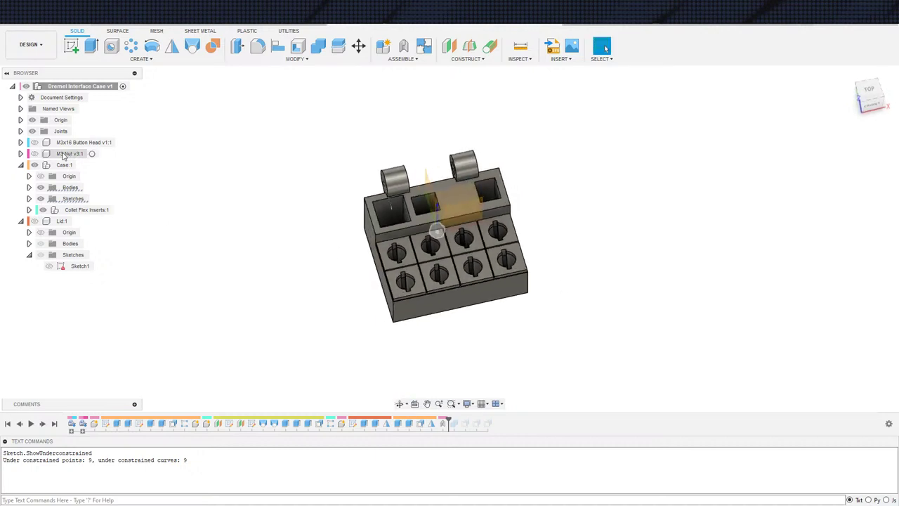
{"action": "left_click", "coordinate": [34, 121]}
{"action": "middle_click_drag", "start_coordinate": [617, 225], "coordinate": [495, 260], "text": "shift"}
{"action": "left_click", "coordinate": [54, 424]}
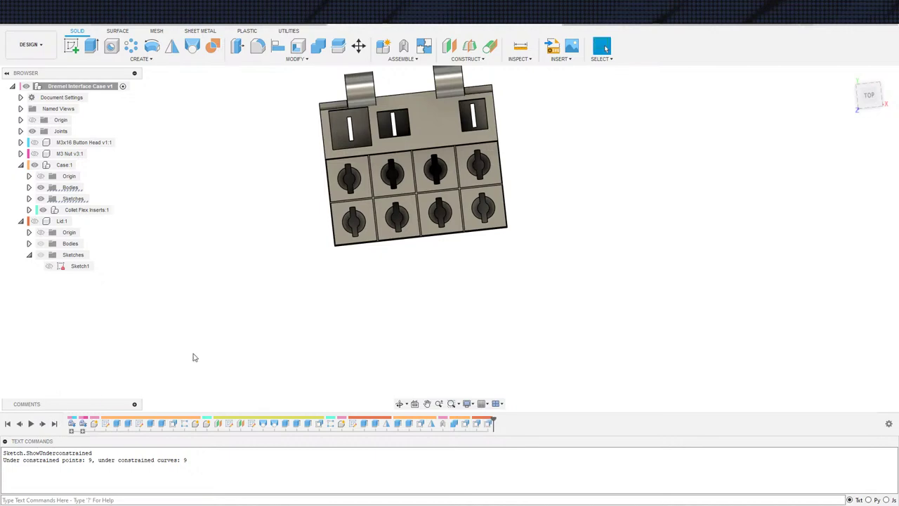
Step: Examine the case's hinge knuckles, accessory pockets and collet inserts from several sides
{"action": "mouse_move", "coordinate": [192, 358]}
{"action": "middle_mouse_down", "text": "shift"}
{"action": "mouse_move", "coordinate": [279, 317]}
{"action": "mouse_move", "coordinate": [344, 266]}
{"action": "mouse_move", "coordinate": [316, 288]}
{"action": "mouse_move", "coordinate": [367, 161]}
{"action": "mouse_move", "coordinate": [378, 176]}
{"action": "mouse_move", "coordinate": [387, 146]}
{"action": "mouse_move", "coordinate": [378, 190]}
{"action": "mouse_move", "coordinate": [281, 190]}
{"action": "mouse_move", "coordinate": [288, 157]}
{"action": "mouse_move", "coordinate": [264, 164]}
{"action": "mouse_move", "coordinate": [259, 180]}
{"action": "mouse_move", "coordinate": [281, 170]}
{"action": "mouse_move", "coordinate": [424, 263]}
{"action": "mouse_move", "coordinate": [407, 271]}
{"action": "mouse_move", "coordinate": [403, 263]}
{"action": "mouse_move", "coordinate": [483, 240]}
{"action": "mouse_move", "coordinate": [514, 260]}
{"action": "mouse_move", "coordinate": [478, 227]}
{"action": "mouse_move", "coordinate": [470, 255]}
{"action": "mouse_move", "coordinate": [485, 252]}
{"action": "mouse_move", "coordinate": [477, 243]}
{"action": "mouse_move", "coordinate": [492, 235]}
{"action": "mouse_move", "coordinate": [514, 259]}
{"action": "mouse_move", "coordinate": [466, 249]}
{"action": "mouse_move", "coordinate": [492, 205]}
{"action": "mouse_move", "coordinate": [472, 229]}
{"action": "mouse_move", "coordinate": [447, 304]}
{"action": "mouse_move", "coordinate": [472, 287]}
{"action": "mouse_move", "coordinate": [483, 297]}
{"action": "middle_mouse_up", "text": "shift"}
{"action": "scroll", "coordinate": [372, 164], "scroll_direction": "up", "scroll_amount": 5}
{"action": "scroll", "coordinate": [422, 156], "scroll_direction": "up", "scroll_amount": 3}
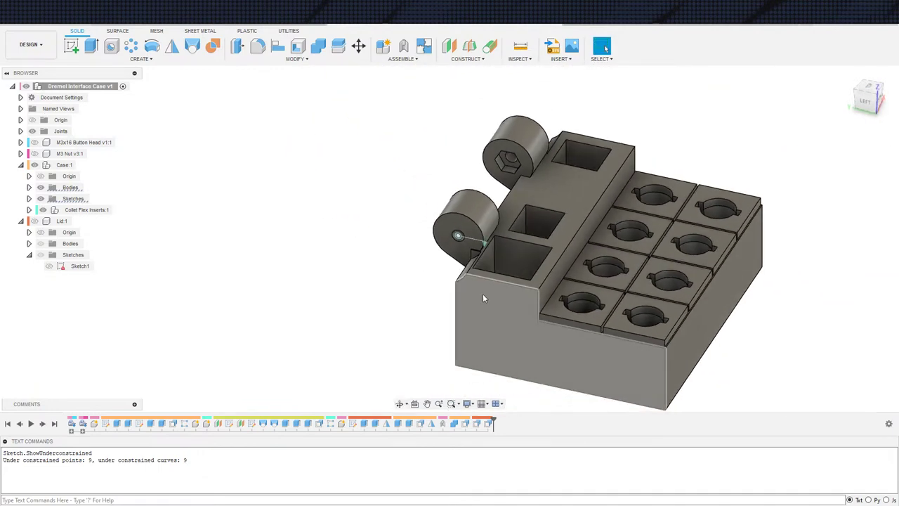
{"action": "scroll", "coordinate": [515, 292], "scroll_direction": "down", "scroll_amount": 3}
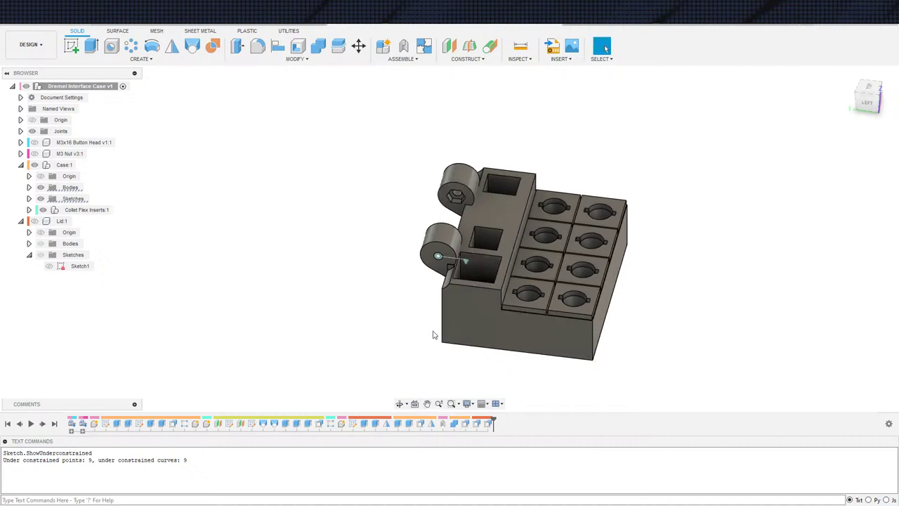
{"action": "middle_click_drag", "start_coordinate": [414, 340], "coordinate": [318, 339]}
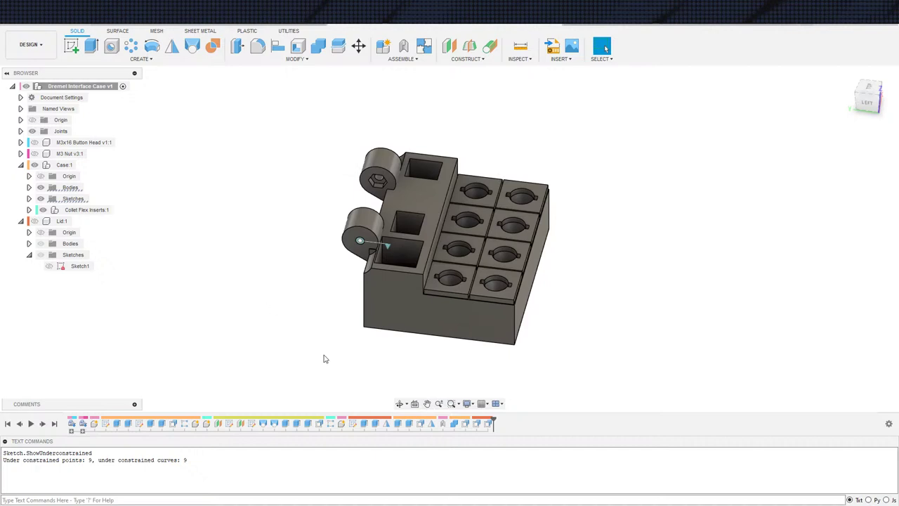
{"action": "scroll", "coordinate": [383, 355], "scroll_direction": "down", "scroll_amount": 1}
{"action": "scroll", "coordinate": [361, 358], "scroll_direction": "up", "scroll_amount": 1}
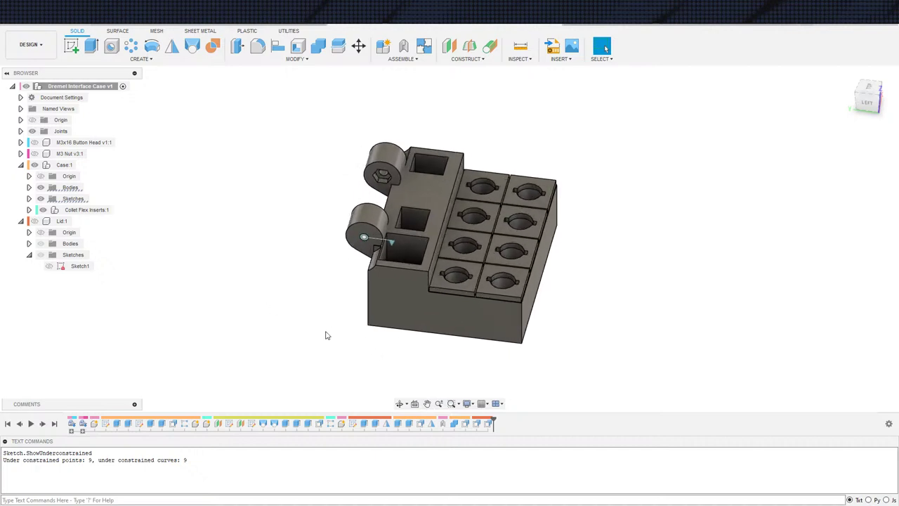
{"action": "scroll", "coordinate": [335, 324], "scroll_direction": "down", "scroll_amount": 2}
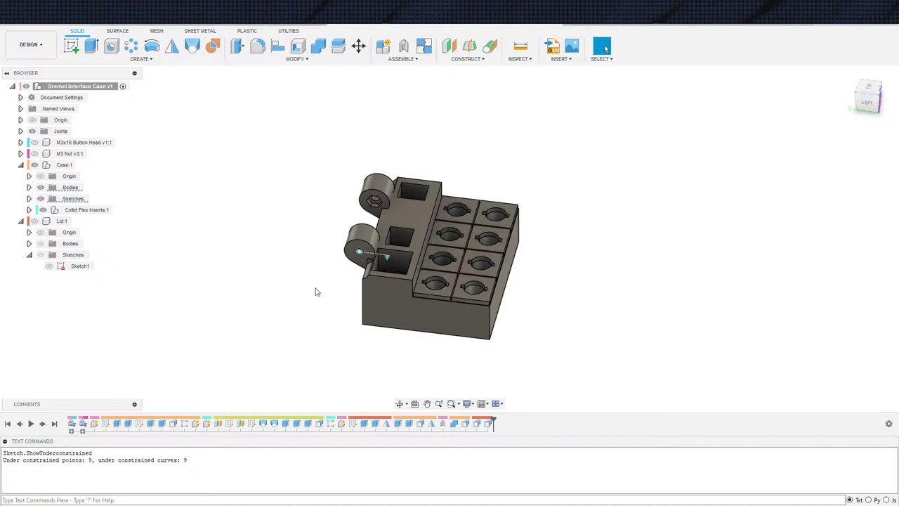
{"action": "scroll", "coordinate": [340, 285], "scroll_direction": "down", "scroll_amount": 2}
{"action": "middle_click_drag", "start_coordinate": [418, 272], "coordinate": [492, 295], "text": "shift"}
{"action": "scroll", "coordinate": [400, 290], "scroll_direction": "up", "scroll_amount": 1}
Step: Show the Lid component and start a new sketch on its top face, rotating the sketch view a quarter turn
{"action": "left_click", "coordinate": [35, 220]}
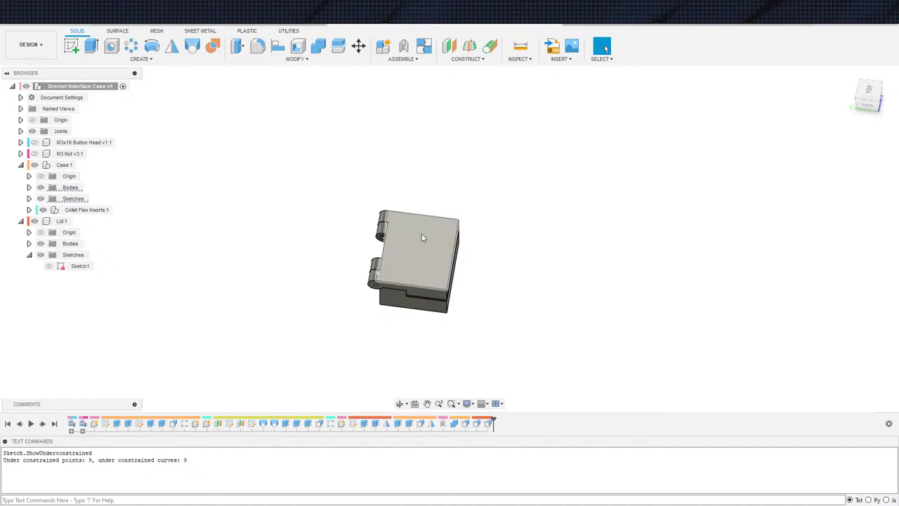
{"action": "mouse_move", "coordinate": [424, 237]}
{"action": "middle_mouse_down", "text": "shift"}
{"action": "mouse_move", "coordinate": [447, 203]}
{"action": "mouse_move", "coordinate": [444, 187]}
{"action": "mouse_move", "coordinate": [446, 259]}
{"action": "middle_mouse_up", "text": "shift"}
{"action": "key", "text": "s"}
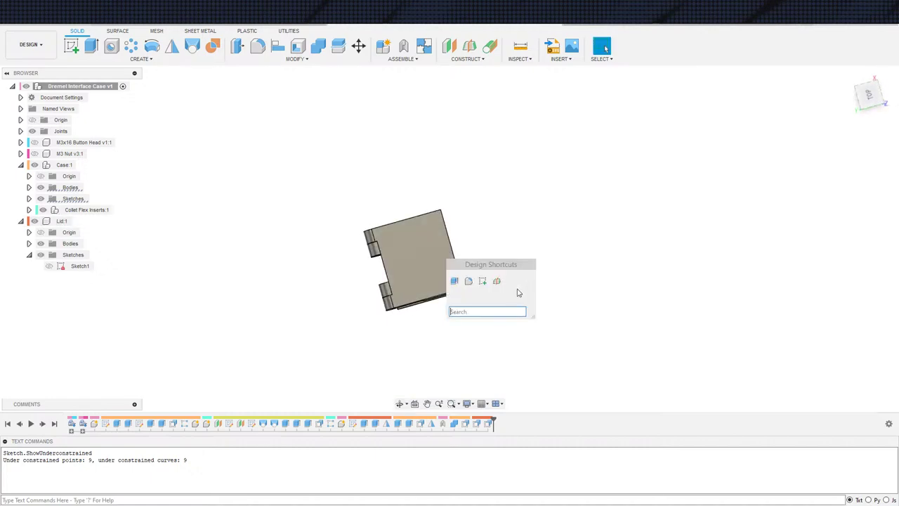
{"action": "left_click", "coordinate": [483, 282]}
{"action": "left_click", "coordinate": [444, 249]}
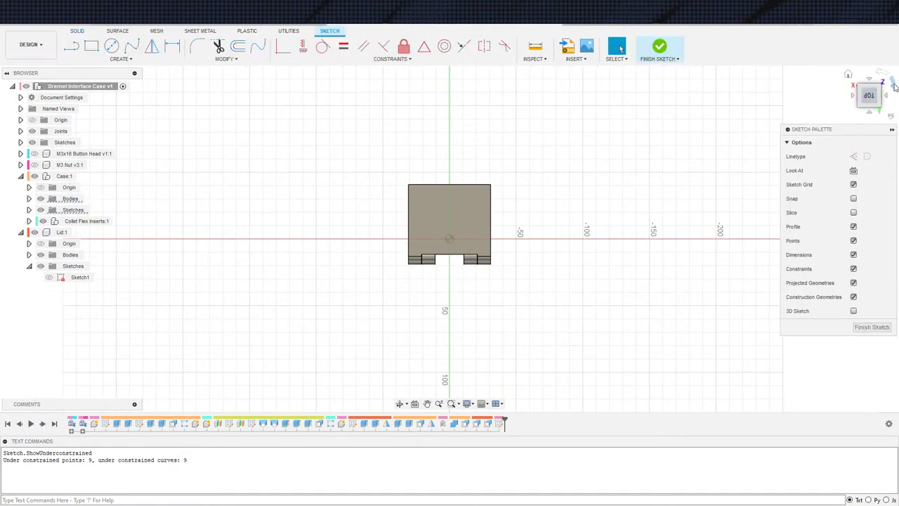
{"action": "left_click", "coordinate": [895, 85]}
{"action": "scroll", "coordinate": [454, 227], "scroll_direction": "up", "scroll_amount": 3}
Step: Draw a circle overlapping the lid's side edge near one hinge and set its diameter to 22 mm
{"action": "key", "text": "s"}
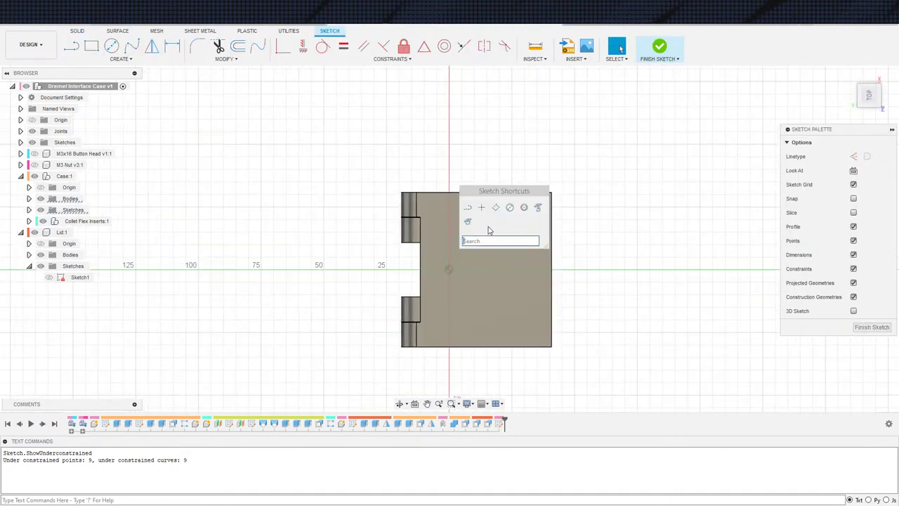
{"action": "left_click", "coordinate": [523, 207]}
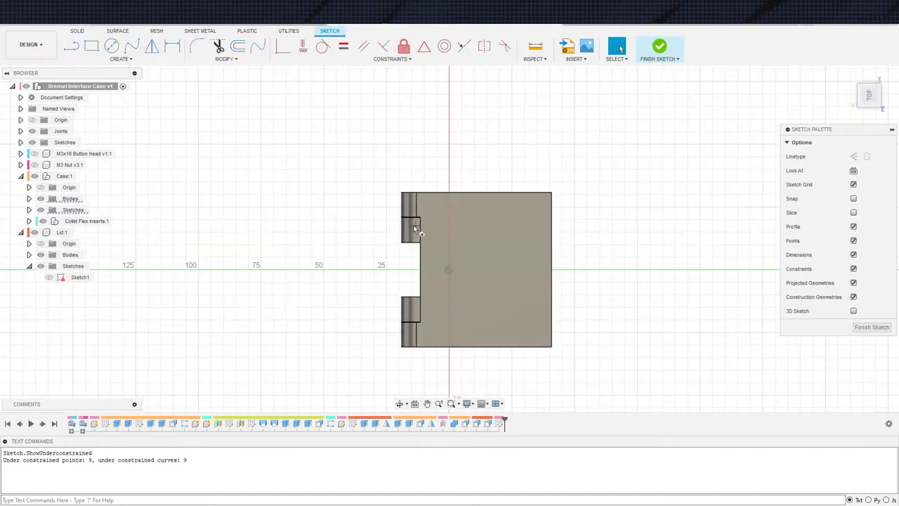
{"action": "key", "text": "d"}
{"action": "left_click", "coordinate": [470, 217]}
{"action": "left_click", "coordinate": [455, 212]}
{"action": "type", "text": "22"}
{"action": "key", "text": "Return"}
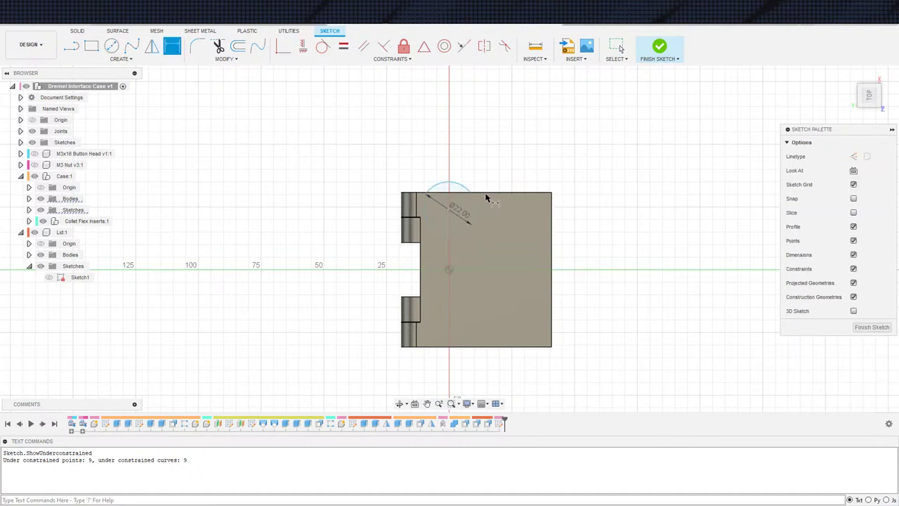
Step: Hide the Lid component and move the 22 mm circle's centre away from the middle of the 9.30 mm wide pocket
{"action": "key", "text": "Escape"}
{"action": "left_click", "coordinate": [44, 235]}
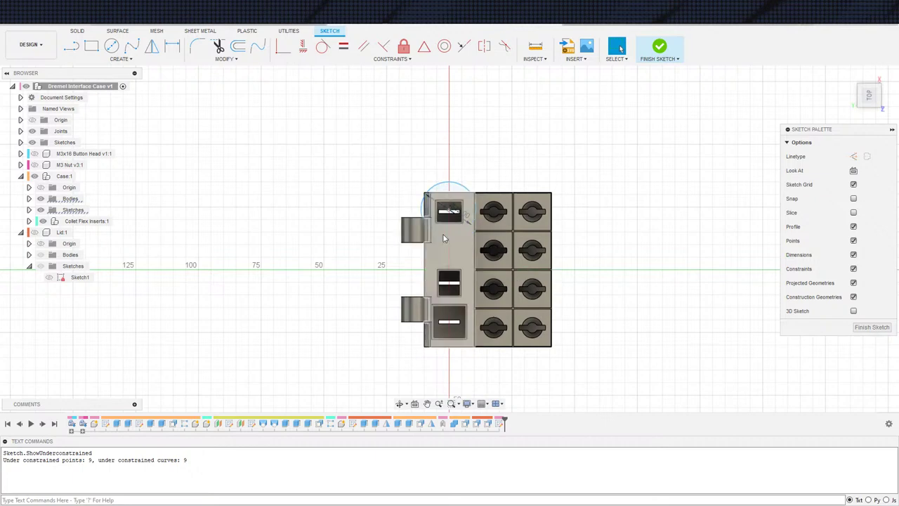
{"action": "left_click", "coordinate": [449, 212]}
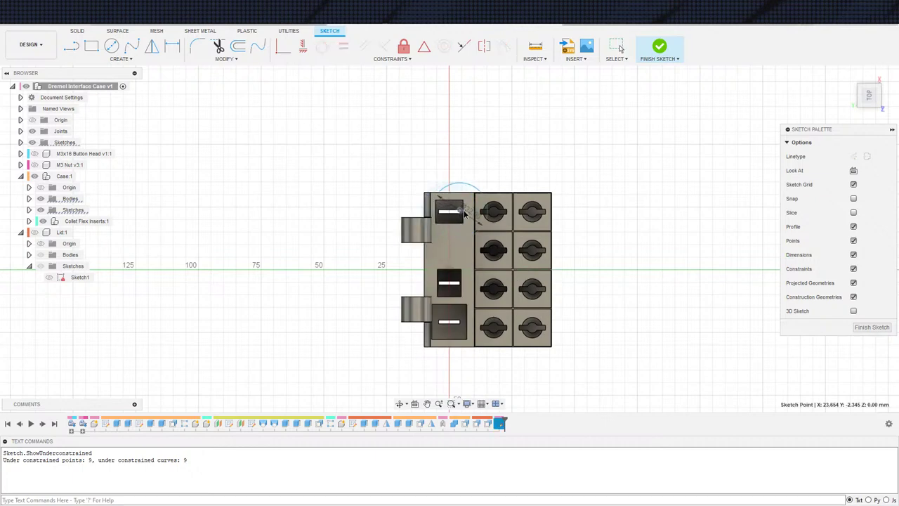
{"action": "scroll", "coordinate": [452, 262], "scroll_direction": "down", "scroll_amount": 1}
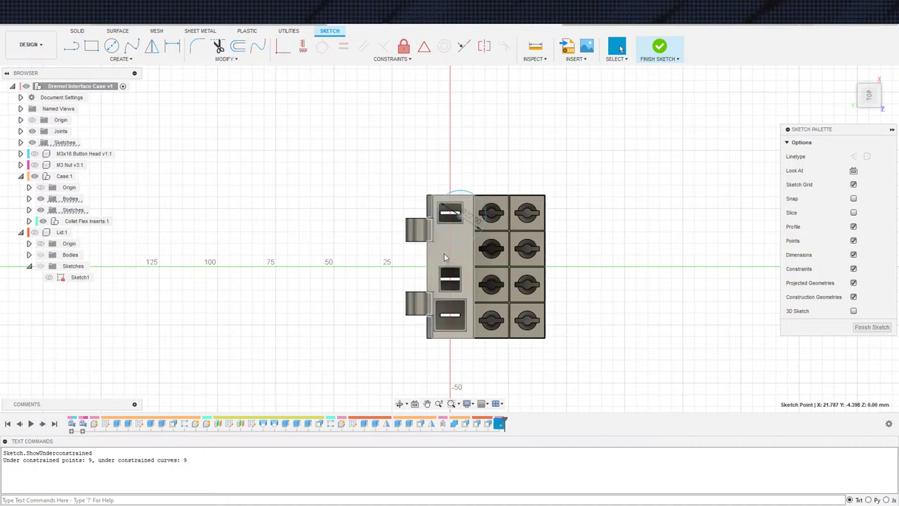
{"action": "key", "text": "s"}
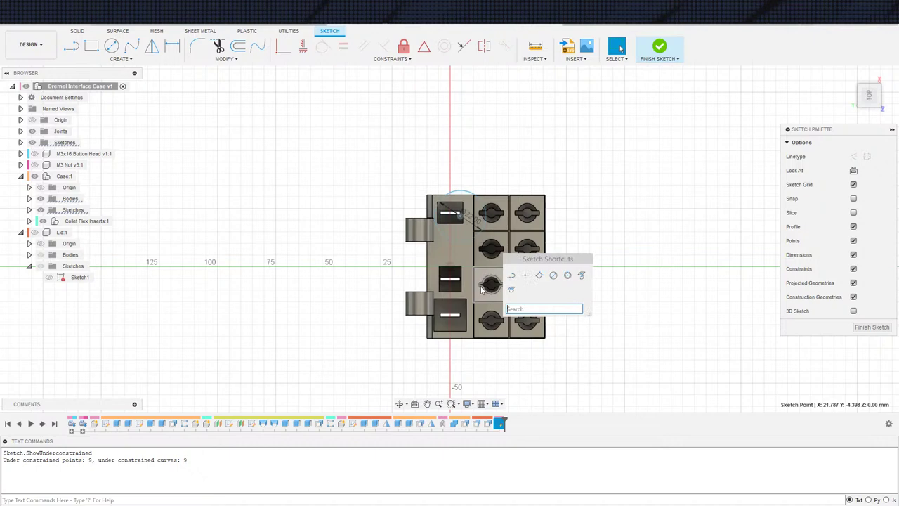
{"action": "left_click", "coordinate": [538, 276]}
{"action": "left_click", "coordinate": [430, 162]}
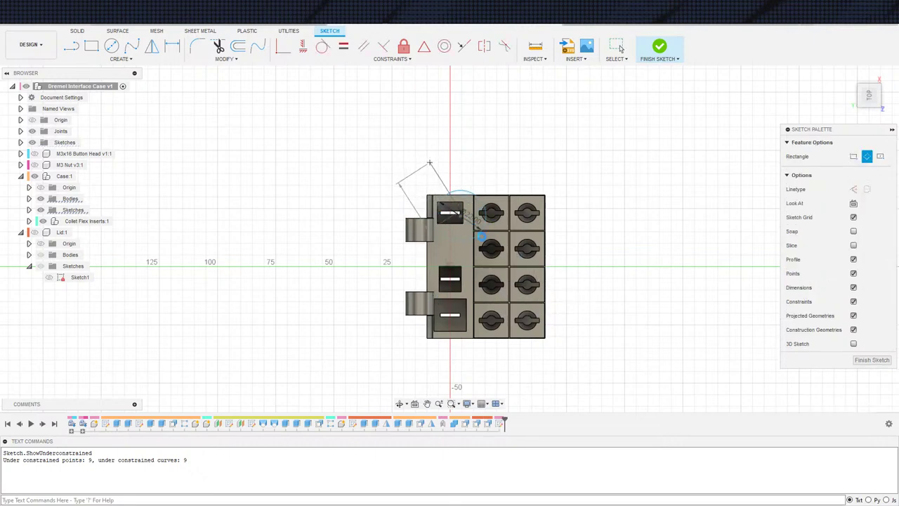
{"action": "key", "text": "Escape"}
Step: Project the case's raised face around the three accessory pockets into the sketch, with Projection Link enabled
{"action": "scroll", "coordinate": [477, 254], "scroll_direction": "up", "scroll_amount": 5}
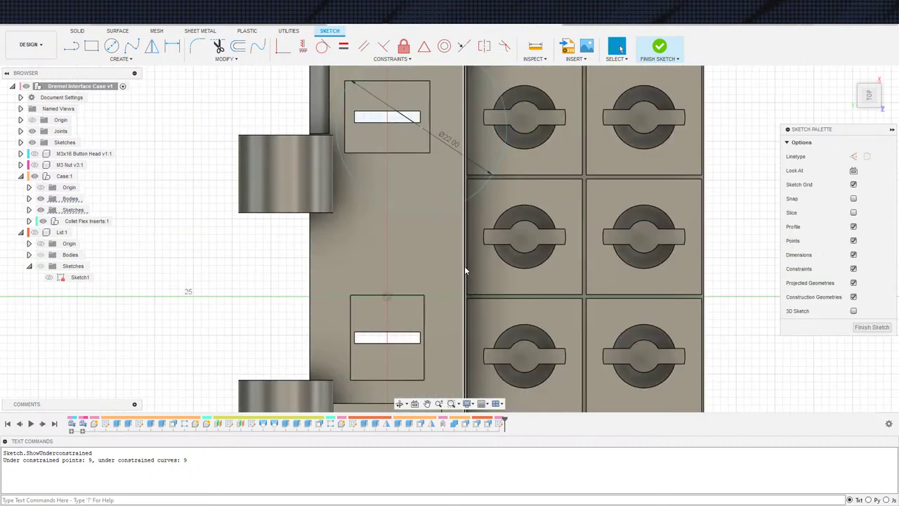
{"action": "key", "text": "s"}
{"action": "left_click", "coordinate": [531, 284]}
{"action": "scroll", "coordinate": [421, 248], "scroll_direction": "down", "scroll_amount": 3}
{"action": "left_click", "coordinate": [428, 253]}
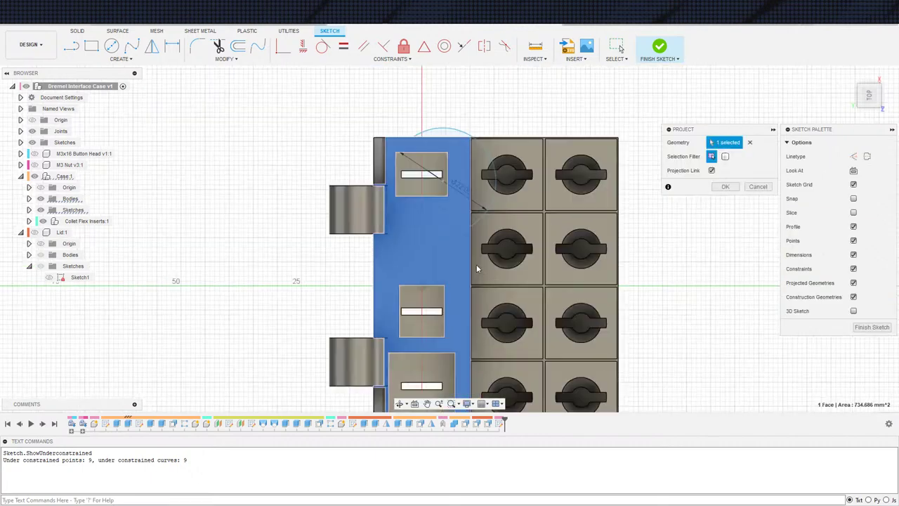
{"action": "left_click", "coordinate": [726, 188]}
Step: Convert the projected case outlines in the sketch to construction lines and hide the Case component
{"action": "scroll", "coordinate": [400, 197], "scroll_direction": "down", "scroll_amount": 5}
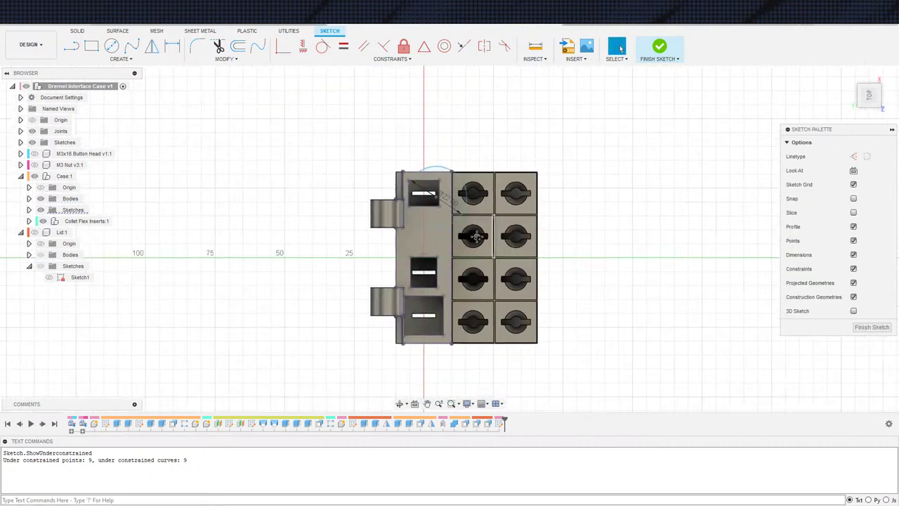
{"action": "left_click_drag", "start_coordinate": [323, 144], "coordinate": [512, 323]}
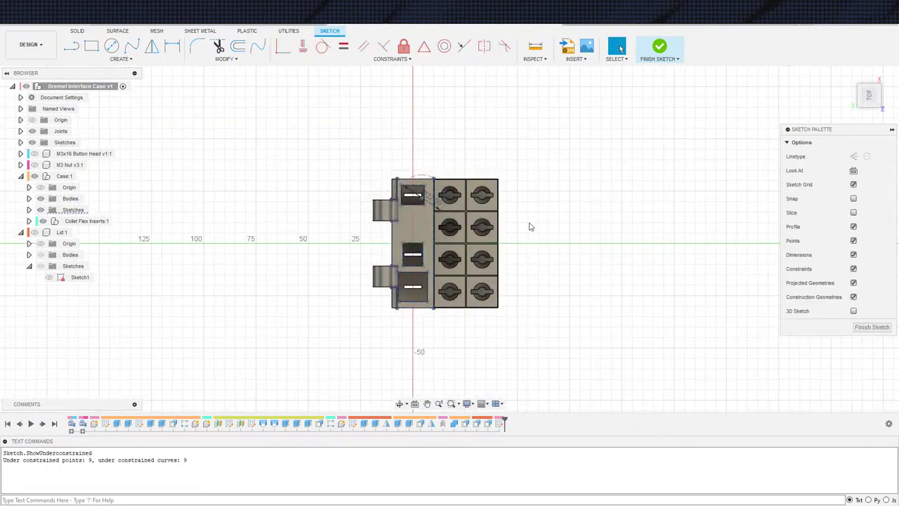
{"action": "left_click", "coordinate": [421, 225]}
{"action": "left_click", "coordinate": [438, 213]}
{"action": "key", "text": "x"}
{"action": "left_click", "coordinate": [35, 176]}
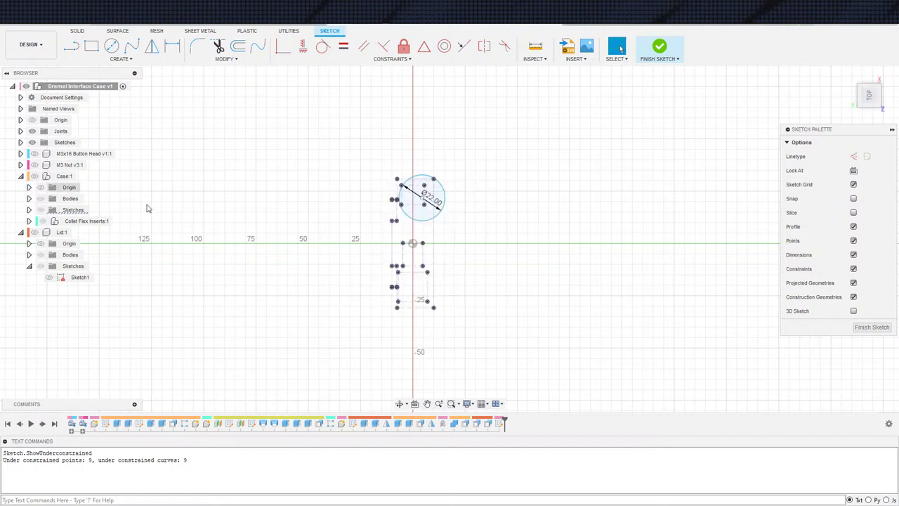
{"action": "scroll", "coordinate": [402, 280], "scroll_direction": "up", "scroll_amount": 3}
{"action": "middle_click_drag", "start_coordinate": [444, 219], "coordinate": [399, 255]}
{"action": "key", "text": "s"}
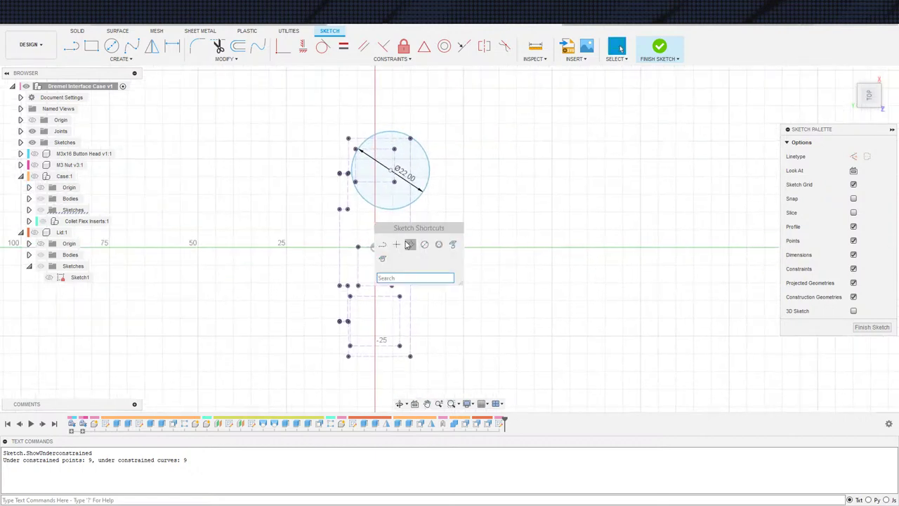
{"action": "key", "text": "Escape"}
{"action": "left_click", "coordinate": [375, 172]}
{"action": "left_click", "coordinate": [484, 196]}
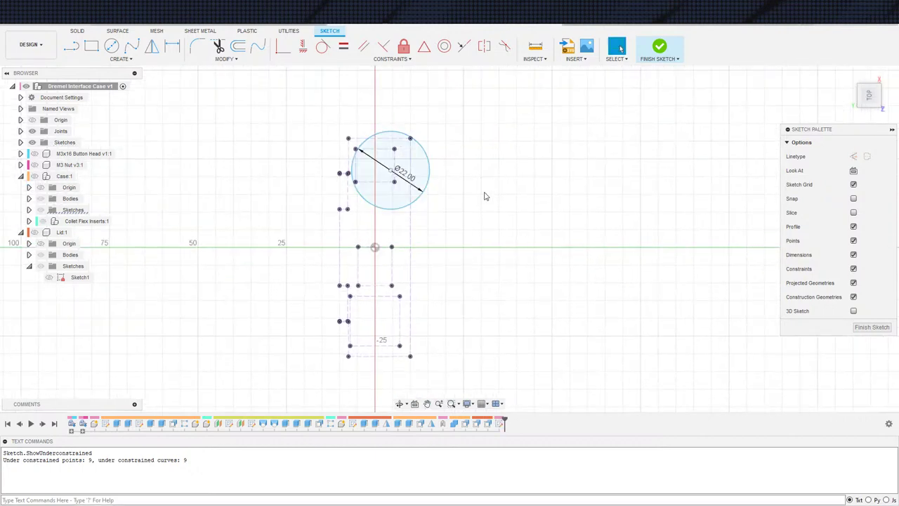
Step: Sketch a rectangle about 20.6 mm wide, starting inside the 22 mm circle and extending down past the horizontal axis
{"action": "key", "text": "s"}
{"action": "left_click", "coordinate": [519, 203]}
{"action": "left_click", "coordinate": [375, 168]}
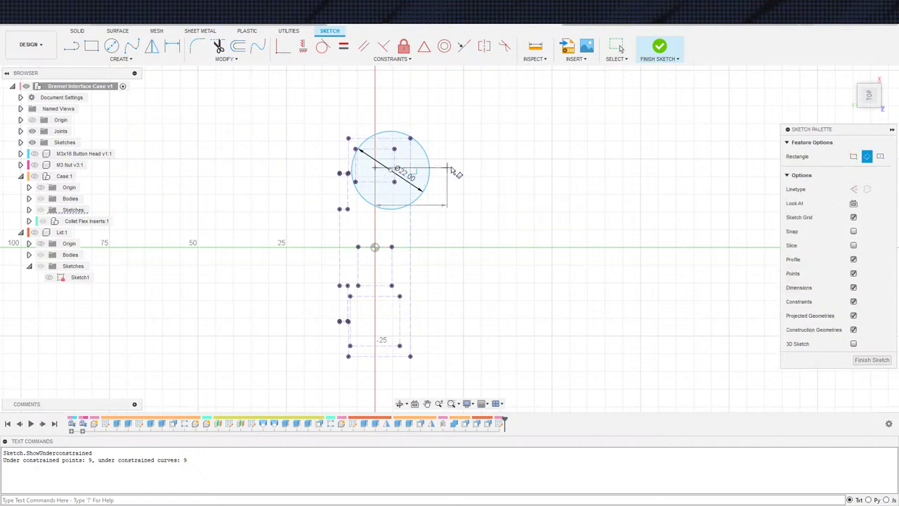
{"action": "left_click", "coordinate": [449, 287]}
{"action": "key", "text": "Escape"}
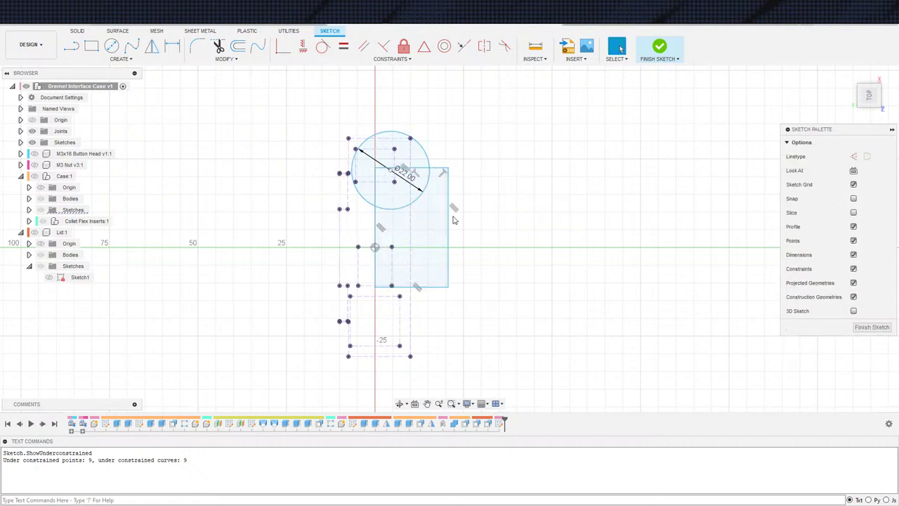
Step: Constrain the 22 mm circle's centre to the midpoint of the rectangle's upper edge
{"action": "left_click", "coordinate": [416, 169]}
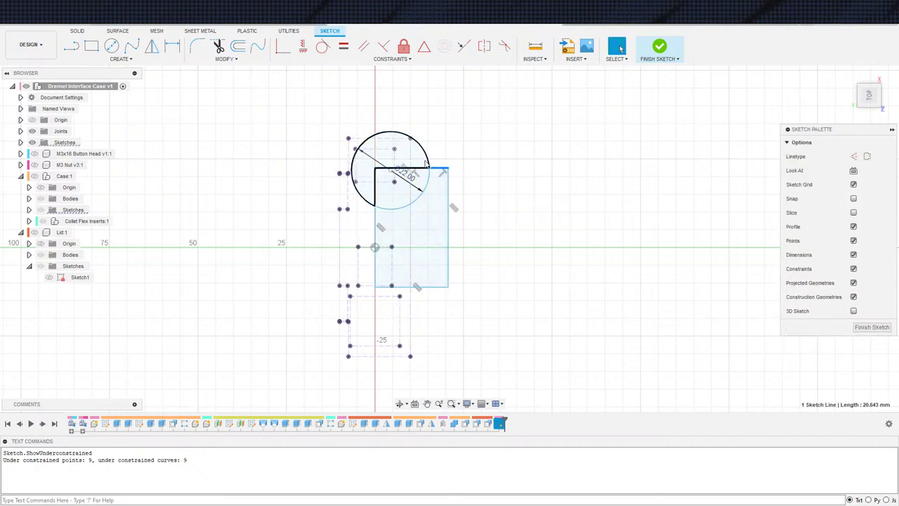
{"action": "left_click", "coordinate": [424, 47]}
{"action": "left_click", "coordinate": [394, 179]}
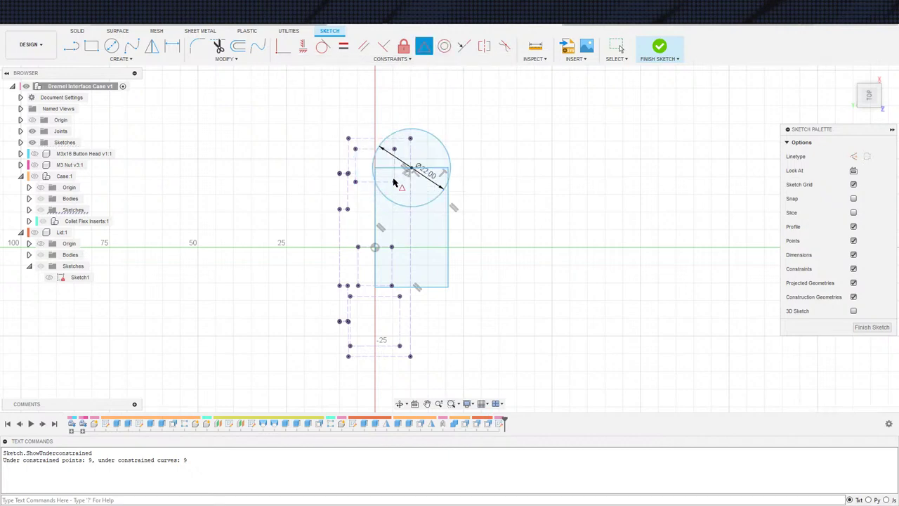
{"action": "key", "text": "Escape"}
Step: Dimension the rectangle's lower edge to set its width to 8 mm
{"action": "scroll", "coordinate": [414, 206], "scroll_direction": "down", "scroll_amount": 1}
{"action": "key", "text": "d"}
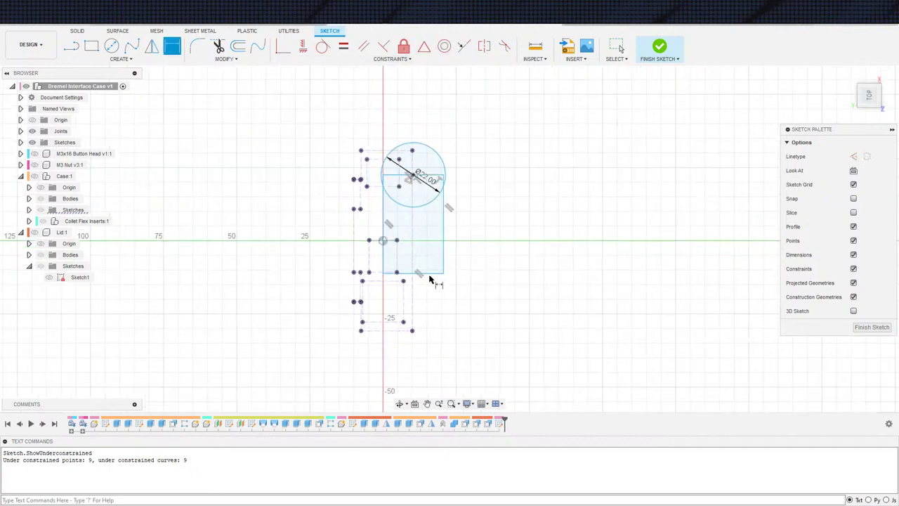
{"action": "left_click", "coordinate": [433, 274]}
{"action": "left_click", "coordinate": [427, 301]}
{"action": "type", "text": "8"}
{"action": "key", "text": "Return"}
{"action": "key", "text": "Escape"}
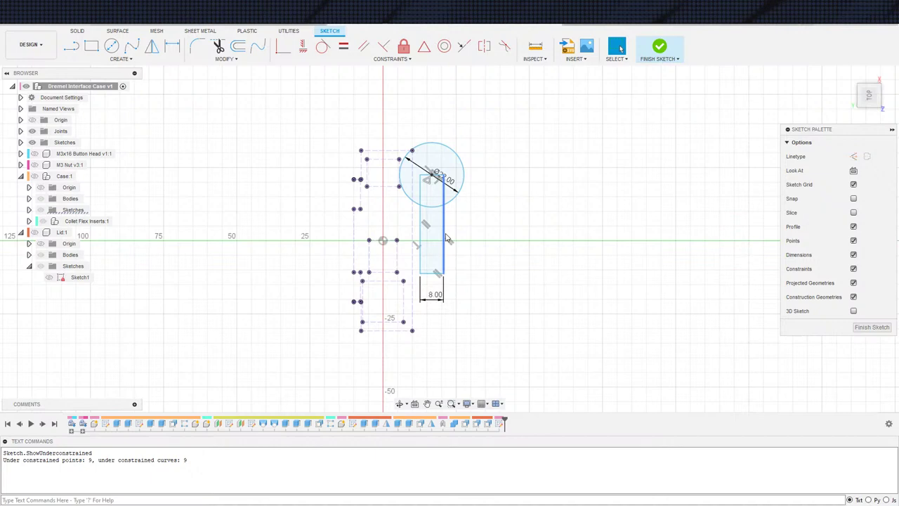
Step: Replace the 22 mm circle with a wide ellipse centred on the midpoint of the rectangle's upper edge
{"action": "left_click", "coordinate": [452, 203]}
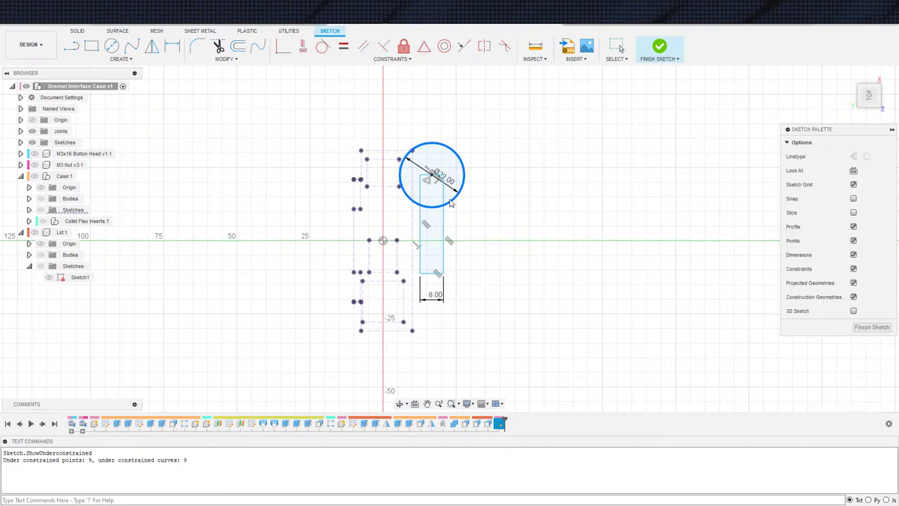
{"action": "key", "text": "Delete"}
{"action": "left_click", "coordinate": [119, 58]}
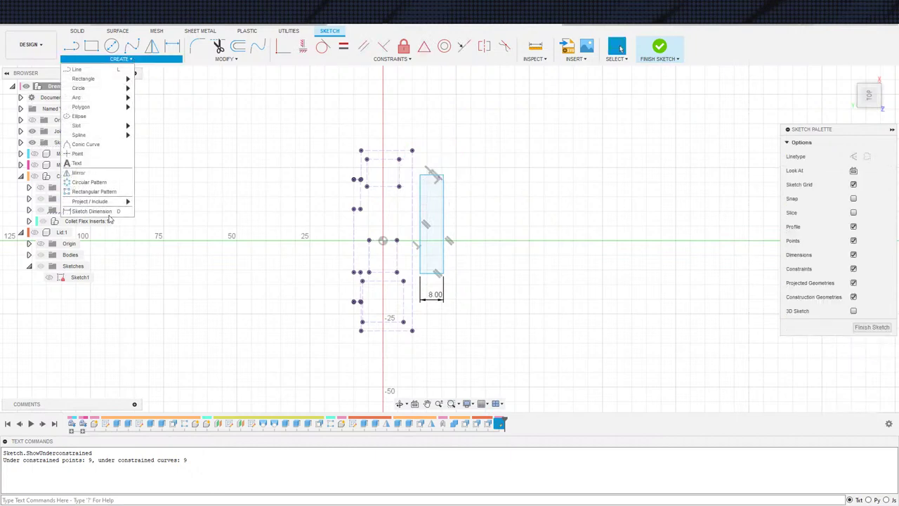
{"action": "left_click", "coordinate": [99, 115]}
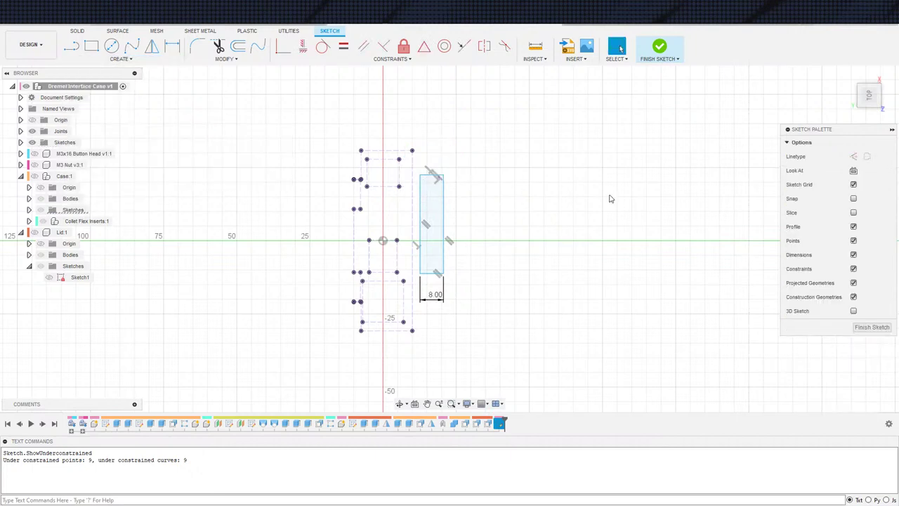
{"action": "left_click", "coordinate": [431, 174]}
{"action": "left_click", "coordinate": [461, 164]}
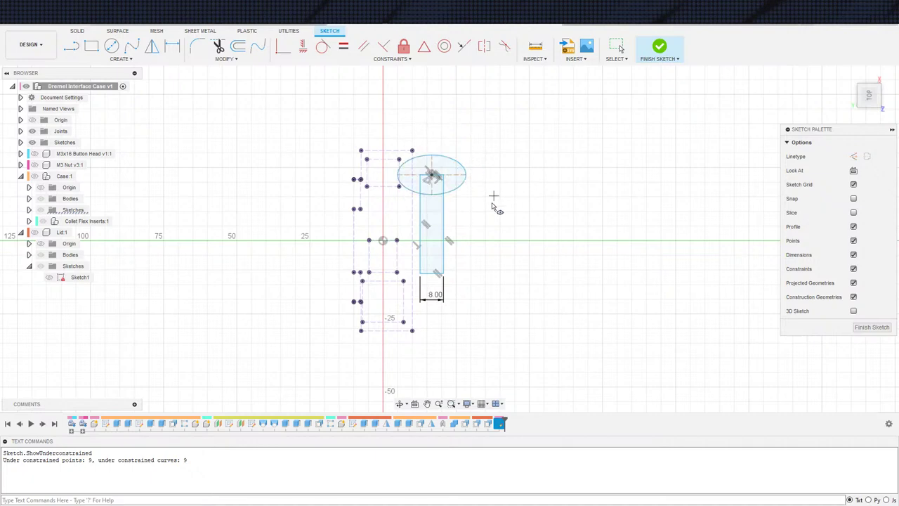
Step: Dimension the ellipse's horizontal axis to 22 mm
{"action": "key", "text": "Escape"}
{"action": "scroll", "coordinate": [468, 199], "scroll_direction": "up", "scroll_amount": 2}
{"action": "key", "text": "d"}
{"action": "left_click", "coordinate": [463, 173]}
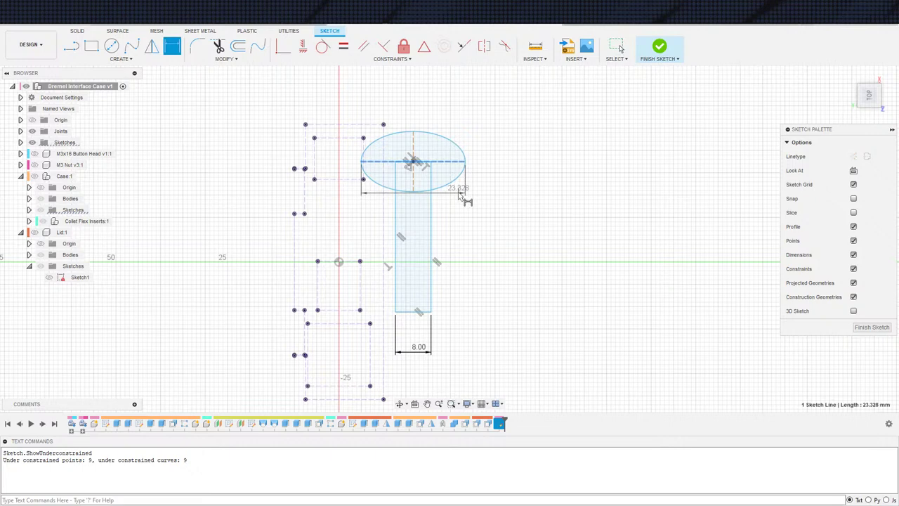
{"action": "left_click", "coordinate": [469, 198]}
{"action": "type", "text": "22"}
{"action": "key", "text": "Return"}
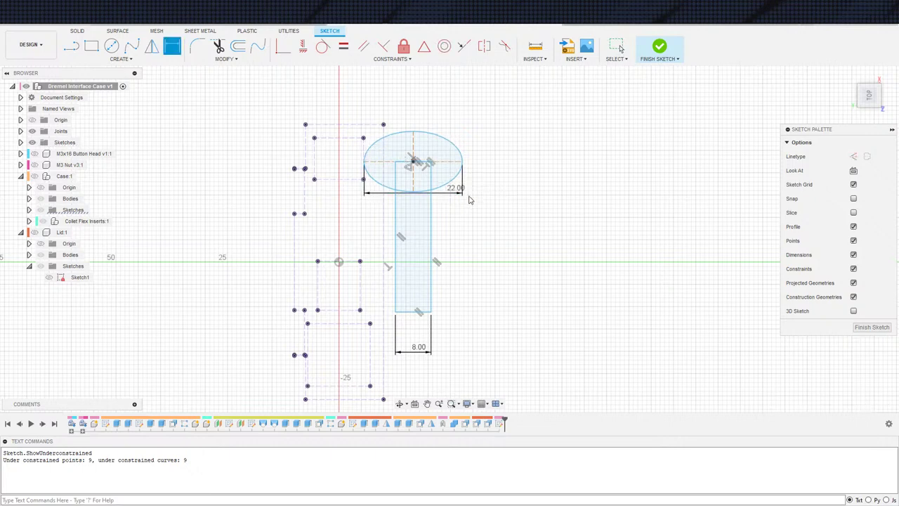
Step: Dimension the ellipse's vertical axis to 15 mm
{"action": "left_click", "coordinate": [414, 186]}
{"action": "left_click", "coordinate": [540, 170]}
{"action": "key", "text": "Return"}
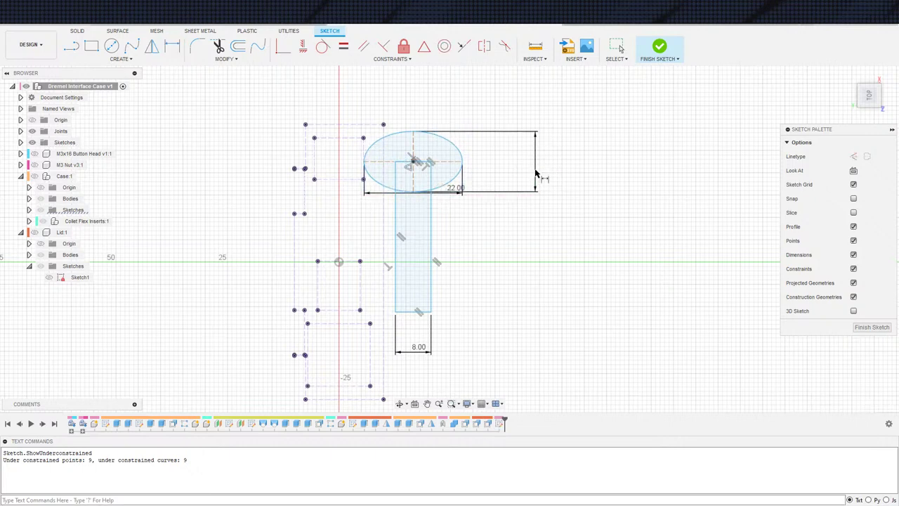
{"action": "key", "text": "Escape"}
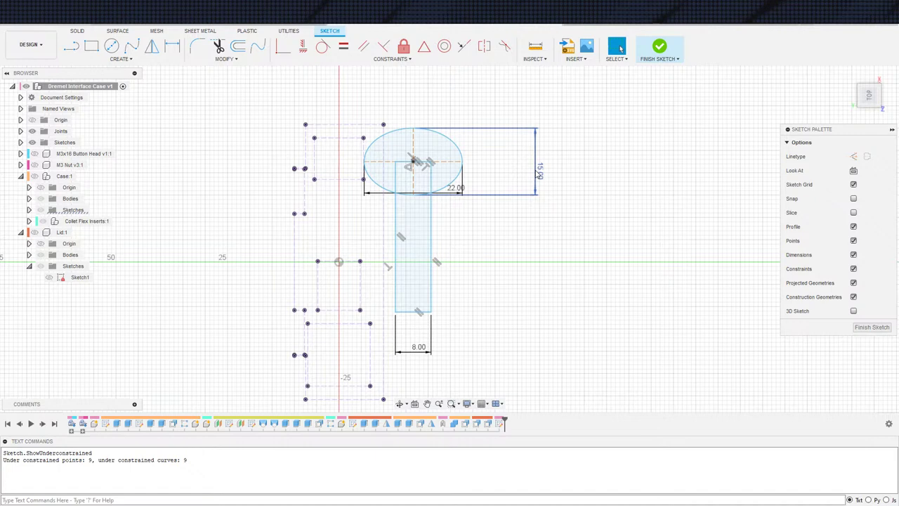
Step: Dimension the overall length from the rectangle's lower edge to the top of the ellipse as 57 mm
{"action": "key", "text": "d"}
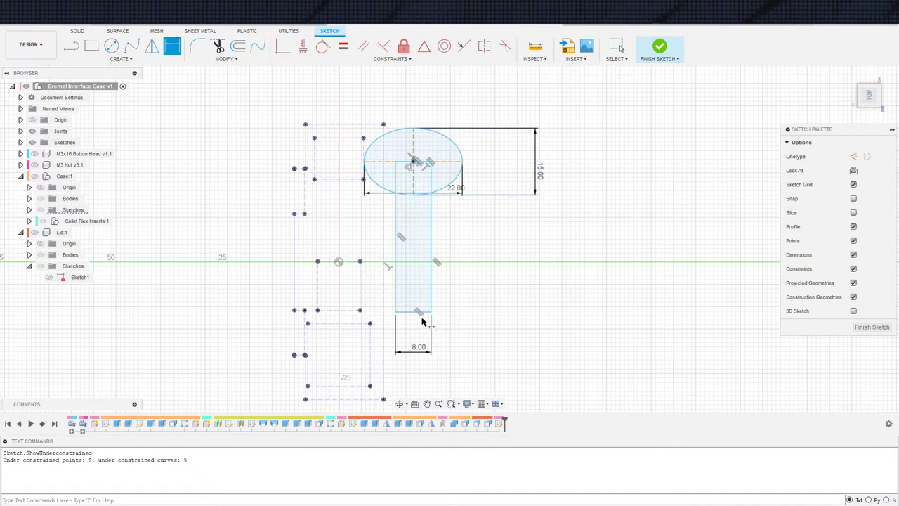
{"action": "left_click", "coordinate": [417, 312]}
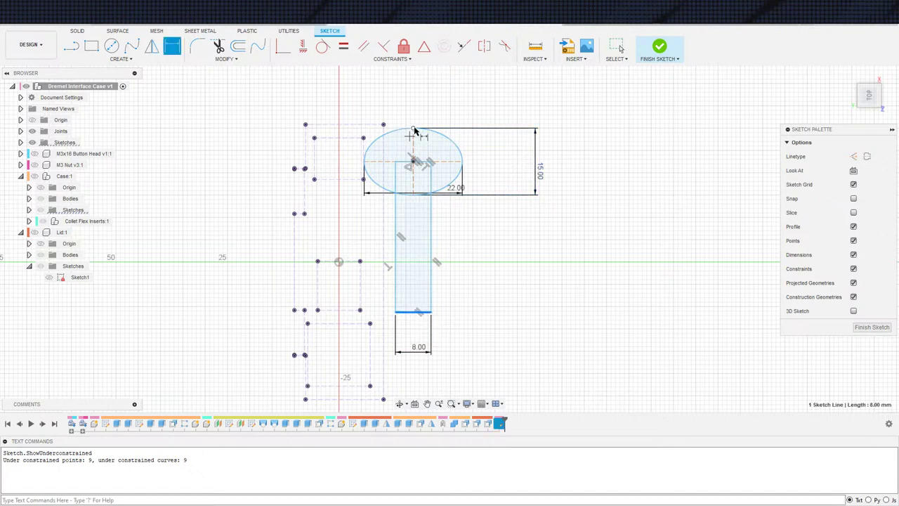
{"action": "left_click", "coordinate": [413, 129]}
{"action": "left_click", "coordinate": [514, 203]}
{"action": "type", "text": "57"}
{"action": "key", "text": "Return"}
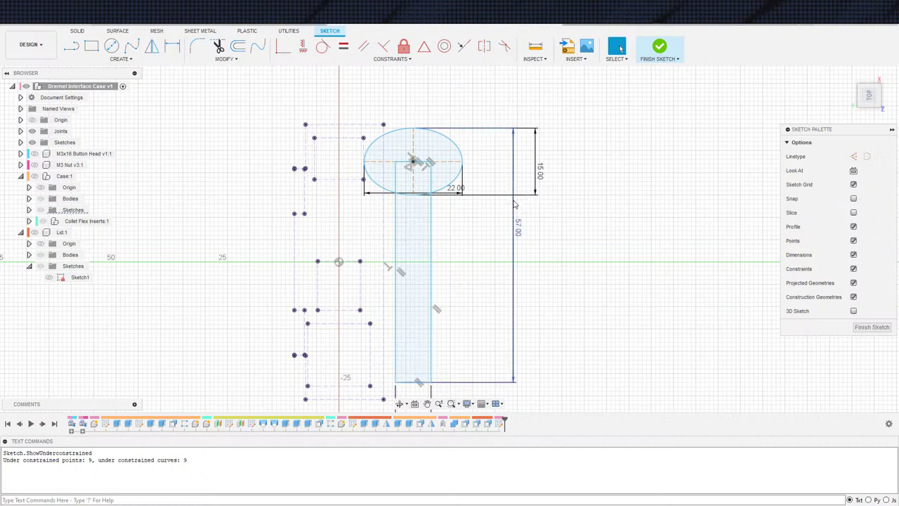
Step: Move the ellipse-and-rectangle profile closer to the vertical axis, over the projected case outlines
{"action": "scroll", "coordinate": [410, 259], "scroll_direction": "down", "scroll_amount": 3}
{"action": "middle_click_drag", "start_coordinate": [466, 313], "coordinate": [464, 288]}
{"action": "key", "text": "Escape"}
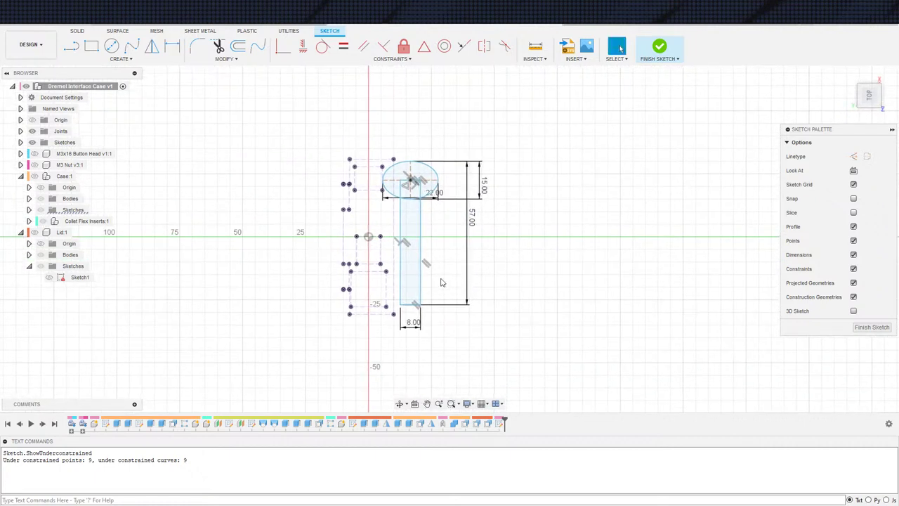
{"action": "scroll", "coordinate": [376, 253], "scroll_direction": "up", "scroll_amount": 2}
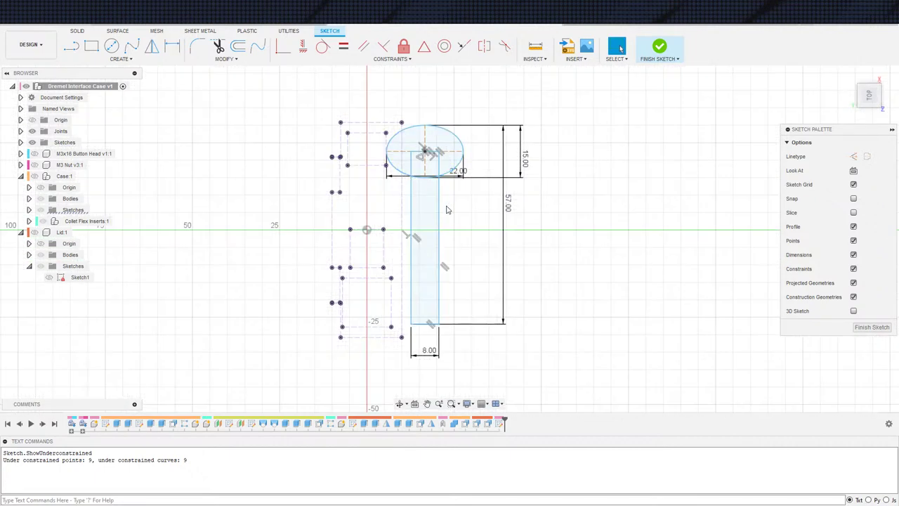
{"action": "left_click_drag", "start_coordinate": [391, 167], "coordinate": [360, 169]}
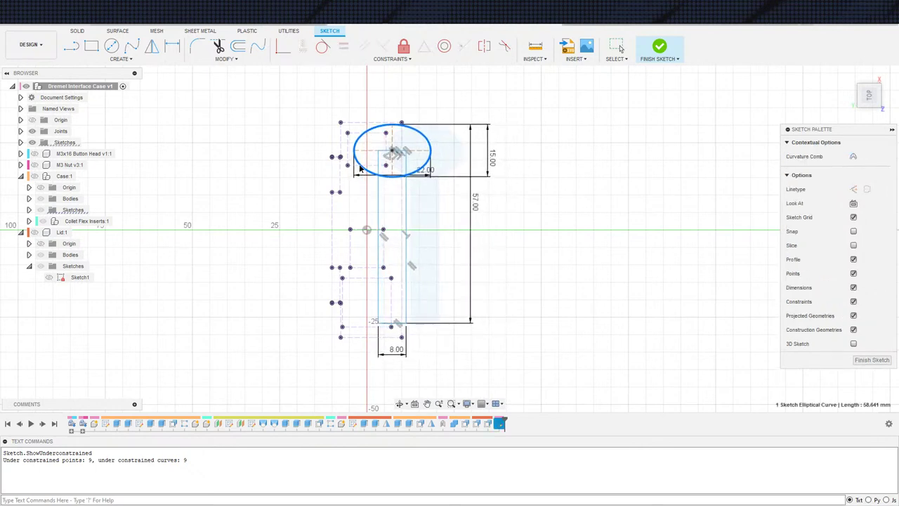
Step: Show the lid, project its large flat face into the sketch with a projection link, and hide the lid again
{"action": "left_click", "coordinate": [37, 233]}
{"action": "left_click", "coordinate": [36, 232]}
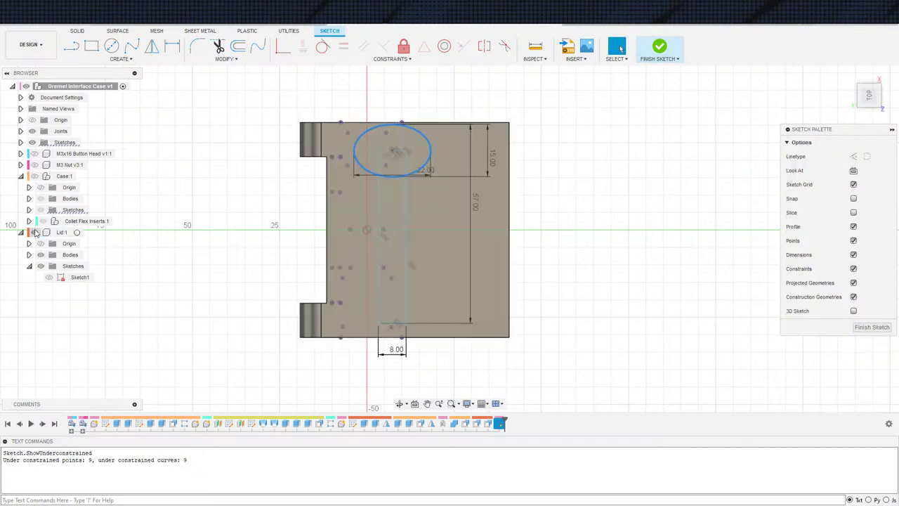
{"action": "left_click", "coordinate": [37, 233]}
{"action": "left_click", "coordinate": [37, 233]}
{"action": "key", "text": "s"}
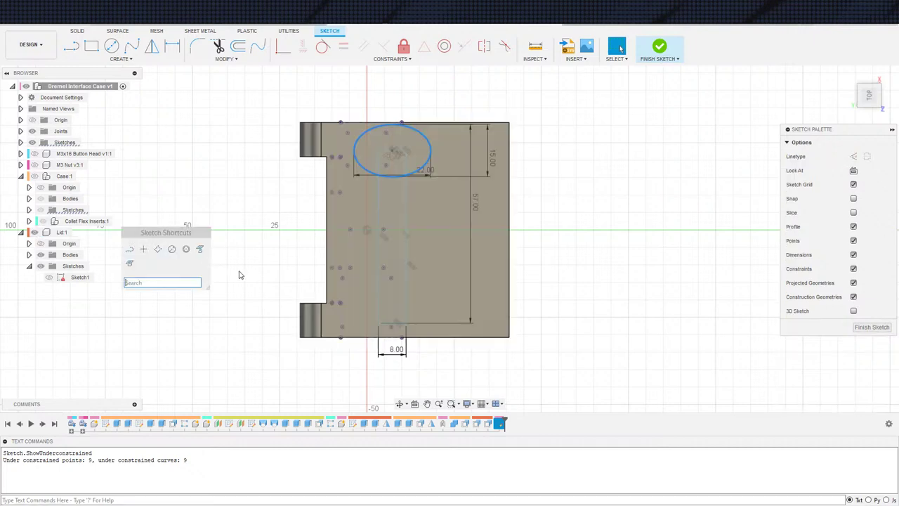
{"action": "left_click", "coordinate": [198, 255]}
{"action": "left_click", "coordinate": [373, 307]}
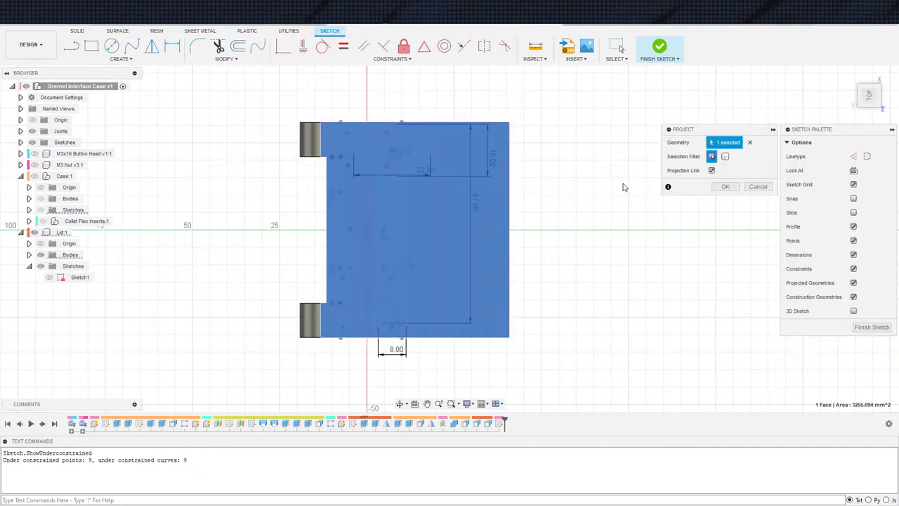
{"action": "left_click", "coordinate": [719, 190]}
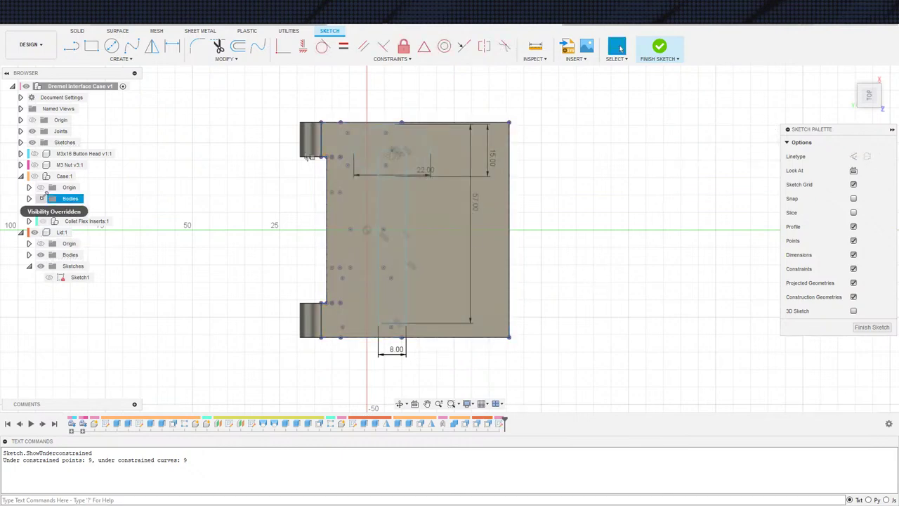
{"action": "left_click", "coordinate": [34, 232]}
Step: Offset the ellipse outward by 2 mm
{"action": "scroll", "coordinate": [355, 229], "scroll_direction": "down", "scroll_amount": 1}
{"action": "scroll", "coordinate": [356, 230], "scroll_direction": "up", "scroll_amount": 3}
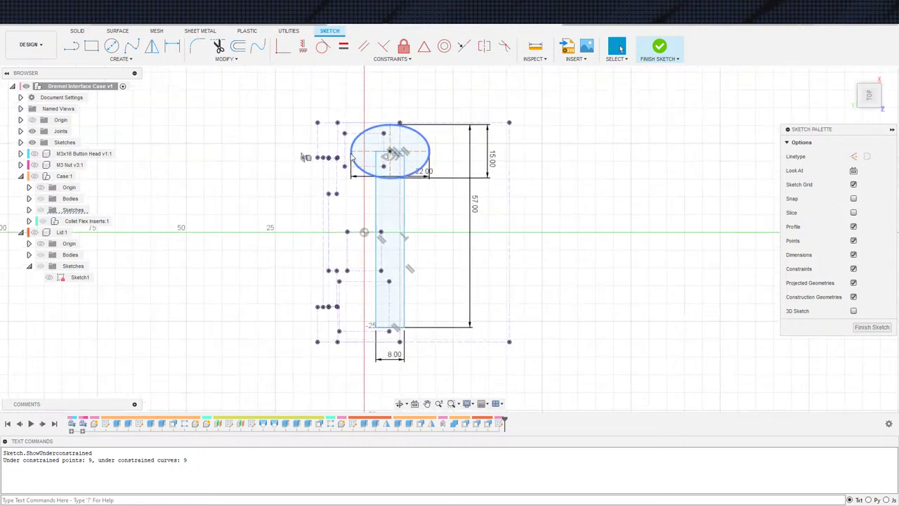
{"action": "scroll", "coordinate": [395, 212], "scroll_direction": "up", "scroll_amount": 2}
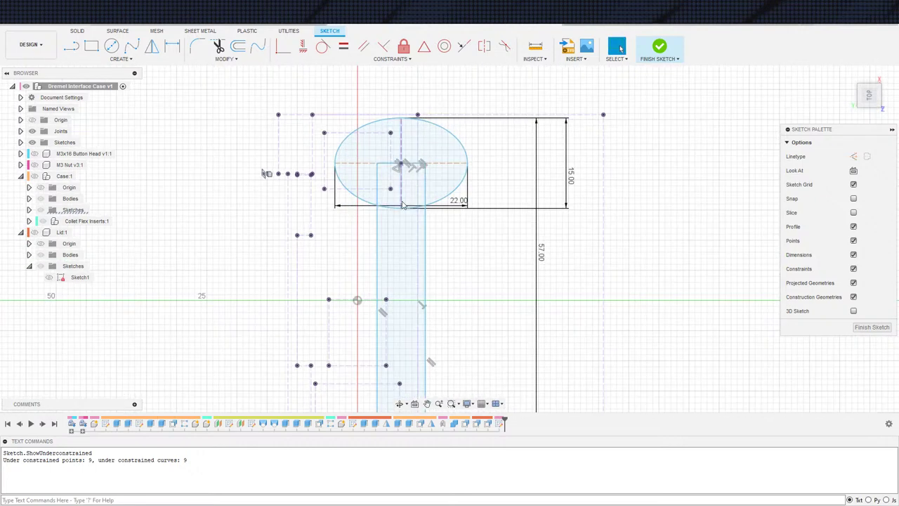
{"action": "key", "text": "c"}
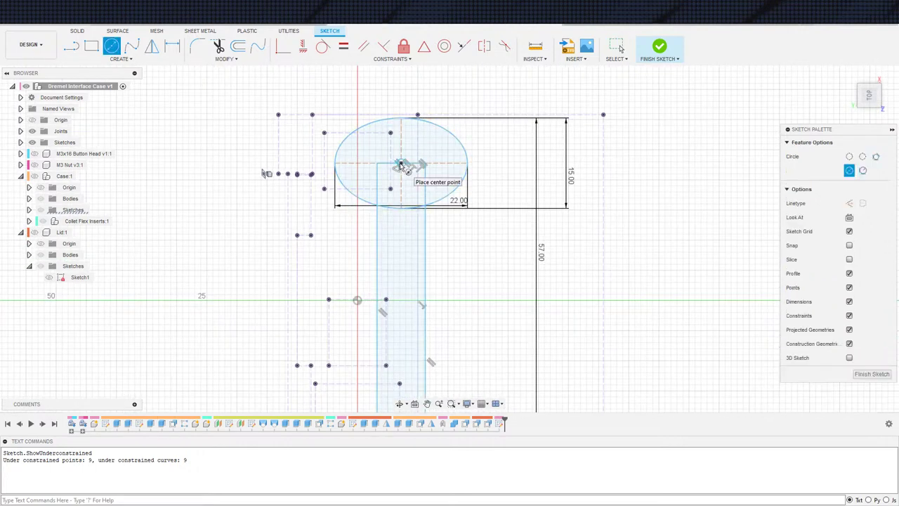
{"action": "key", "text": "Escape"}
{"action": "key", "text": "o"}
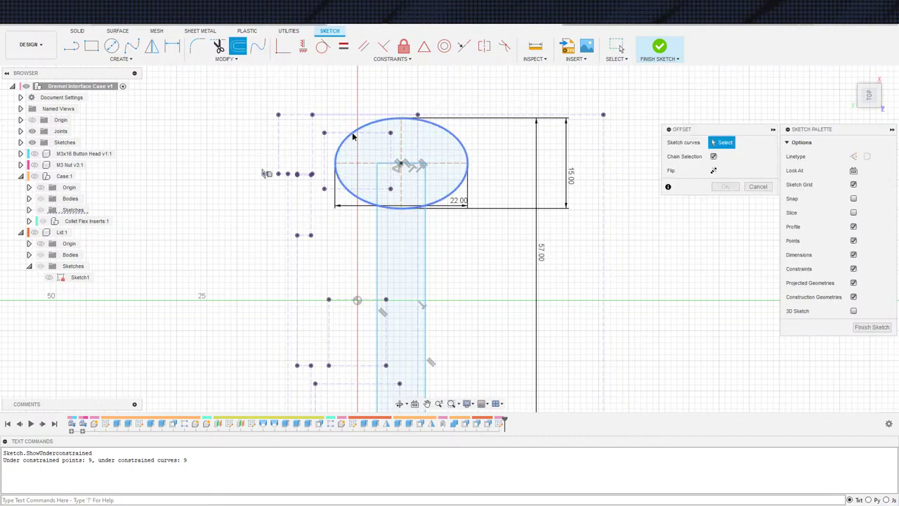
{"action": "left_click", "coordinate": [354, 133]}
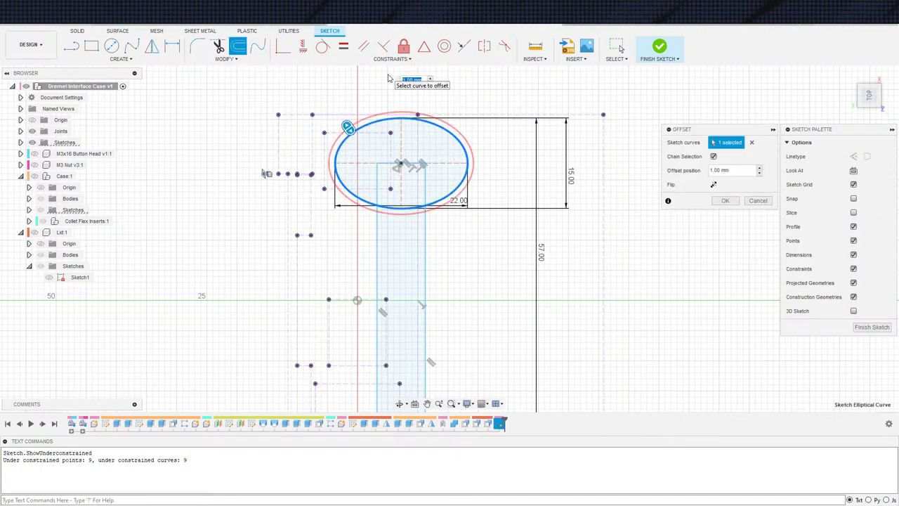
{"action": "key", "text": "Return"}
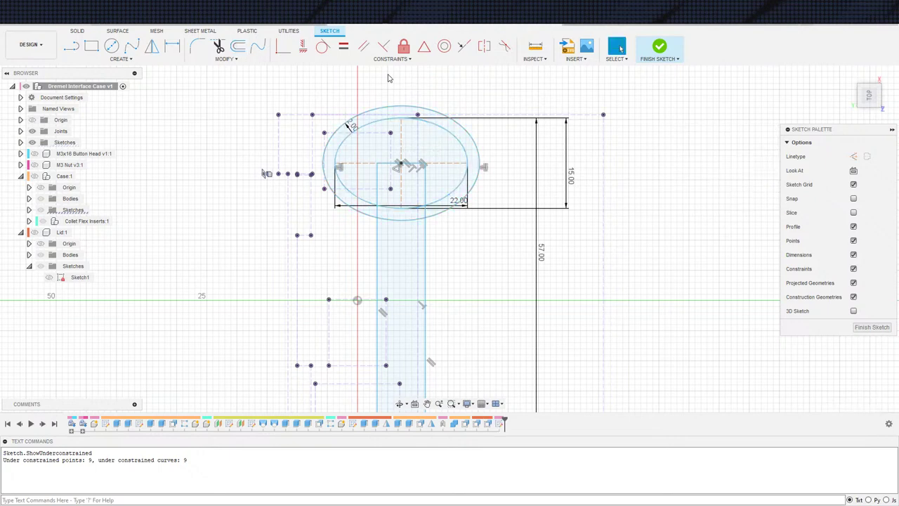
Step: Examine the gaps between the offset ellipse, the rectangular stem and the projected outlines of the case and lid
{"action": "left_click", "coordinate": [323, 168]}
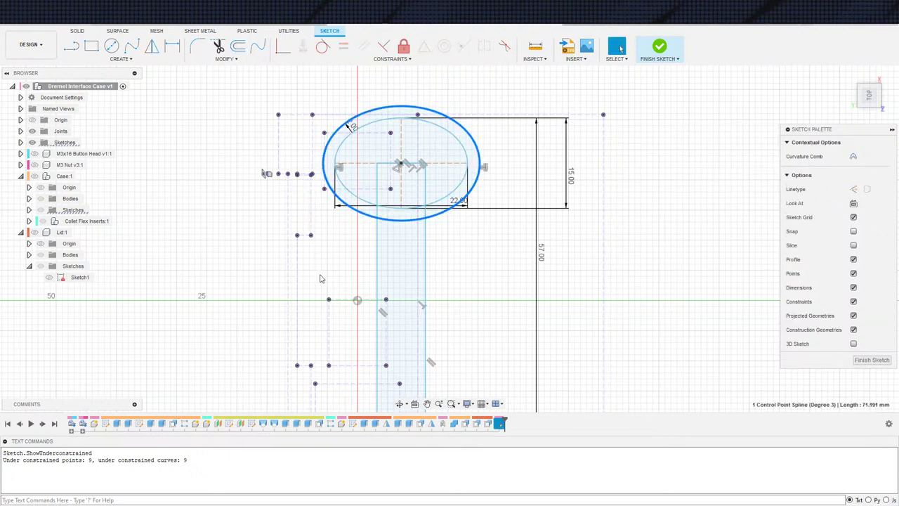
{"action": "scroll", "coordinate": [342, 262], "scroll_direction": "down", "scroll_amount": 3}
{"action": "mouse_move", "coordinate": [340, 256]}
{"action": "middle_mouse_down"}
{"action": "mouse_move", "coordinate": [344, 174]}
{"action": "mouse_move", "coordinate": [342, 187]}
{"action": "middle_mouse_up"}
{"action": "scroll", "coordinate": [344, 257], "scroll_direction": "up", "scroll_amount": 4}
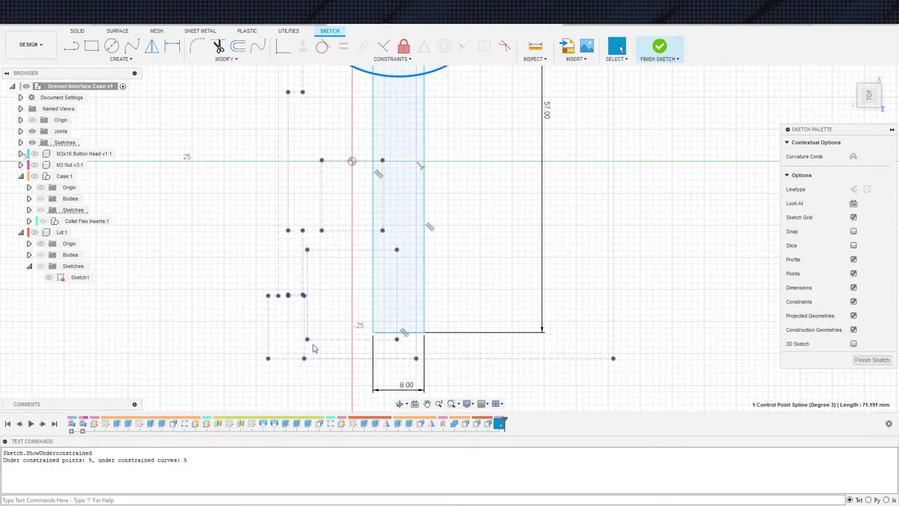
{"action": "scroll", "coordinate": [315, 293], "scroll_direction": "up", "scroll_amount": 3}
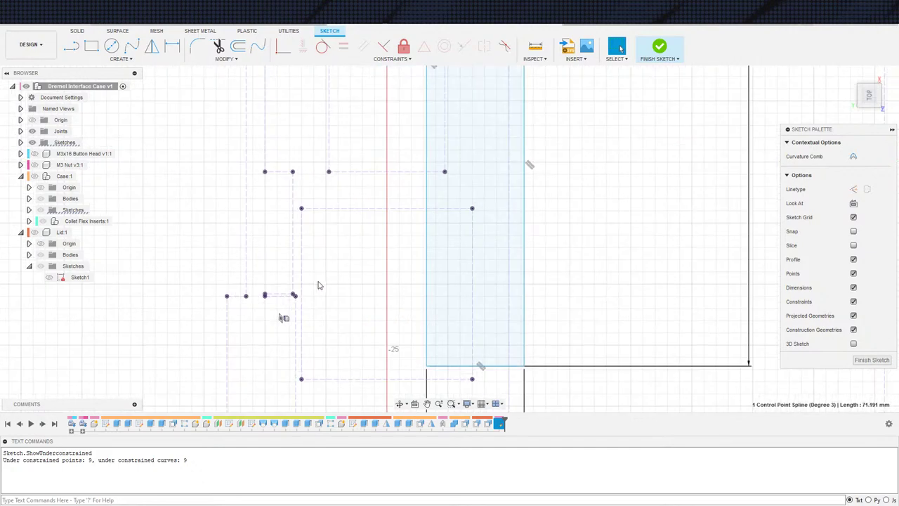
{"action": "scroll", "coordinate": [305, 282], "scroll_direction": "down", "scroll_amount": 1}
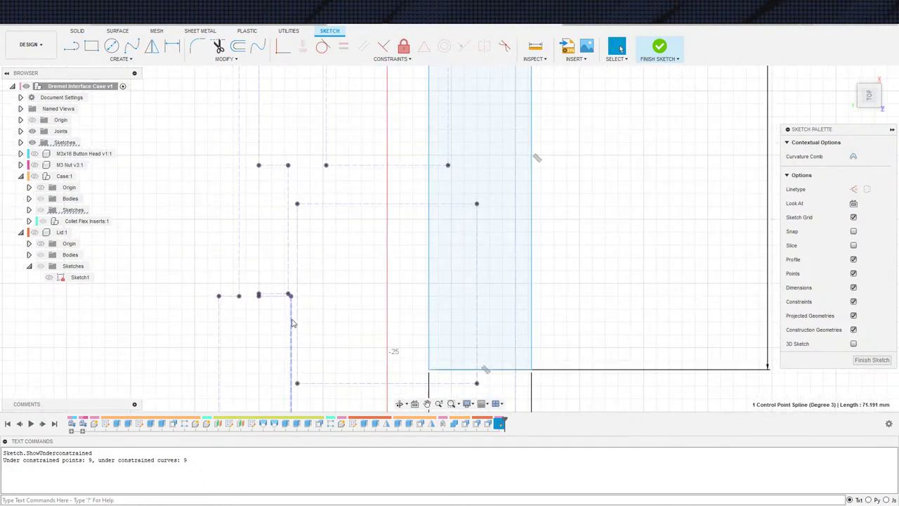
{"action": "left_click", "coordinate": [292, 323]}
{"action": "scroll", "coordinate": [299, 267], "scroll_direction": "down", "scroll_amount": 3}
{"action": "scroll", "coordinate": [295, 207], "scroll_direction": "down", "scroll_amount": 2}
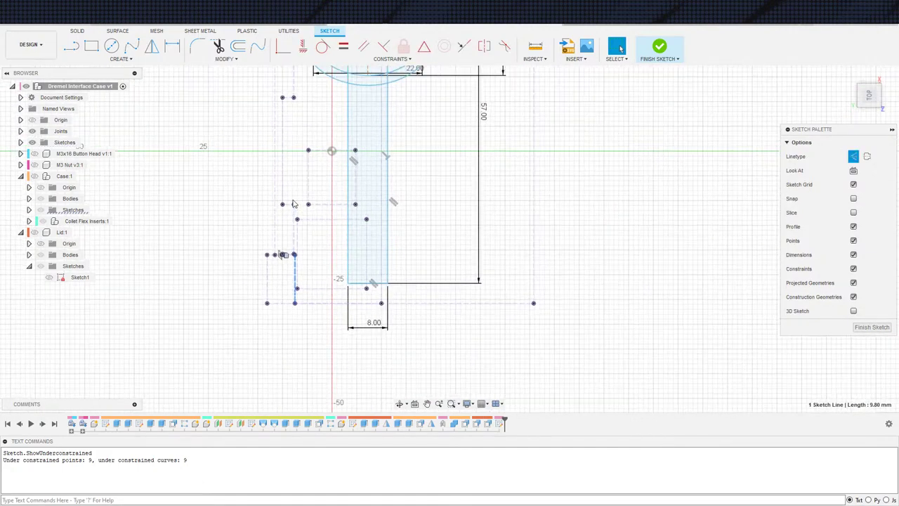
{"action": "scroll", "coordinate": [299, 192], "scroll_direction": "up", "scroll_amount": 4}
{"action": "middle_click_drag", "start_coordinate": [296, 283], "coordinate": [310, 240]}
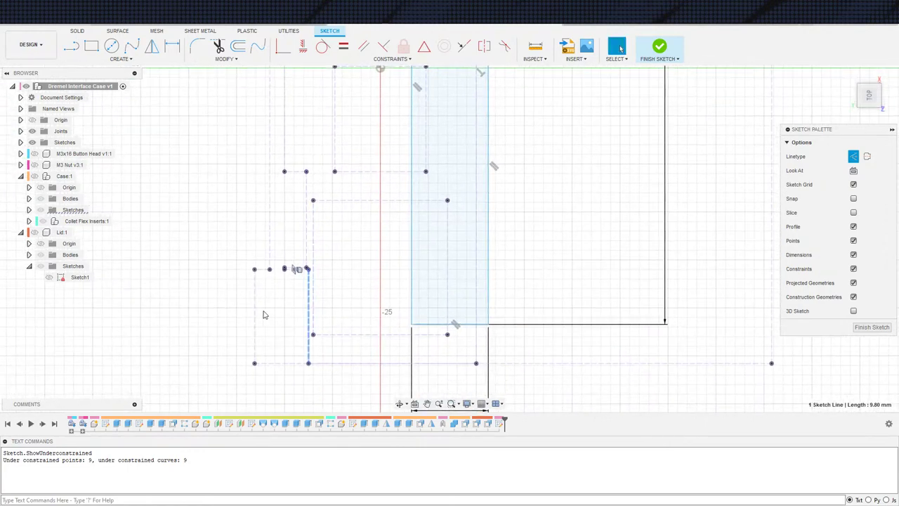
{"action": "middle_click_drag", "start_coordinate": [310, 270], "coordinate": [309, 302]}
{"action": "scroll", "coordinate": [309, 302], "scroll_direction": "up", "scroll_amount": 3}
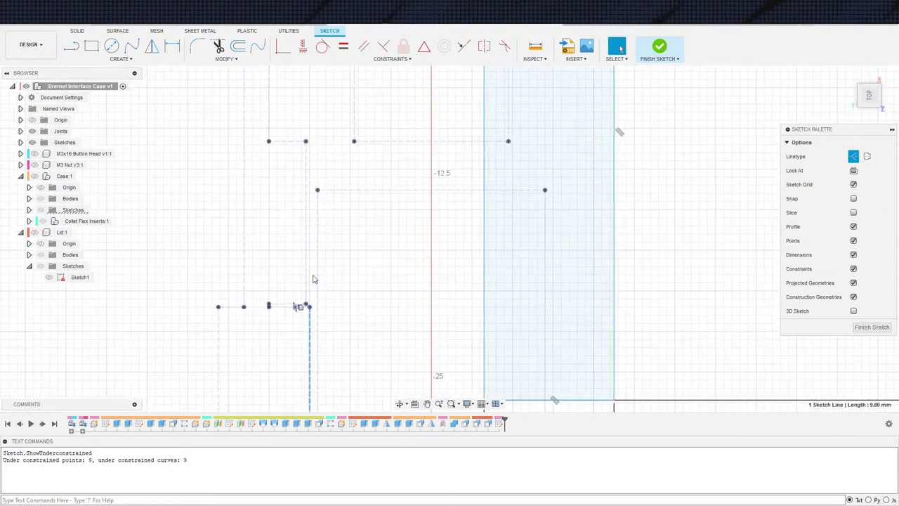
{"action": "scroll", "coordinate": [296, 197], "scroll_direction": "down", "scroll_amount": 2}
{"action": "mouse_move", "coordinate": [297, 197]}
{"action": "middle_mouse_down"}
{"action": "mouse_move", "coordinate": [274, 325]}
{"action": "mouse_move", "coordinate": [273, 304]}
{"action": "middle_mouse_up"}
{"action": "scroll", "coordinate": [271, 295], "scroll_direction": "down", "scroll_amount": 4}
{"action": "middle_click_drag", "start_coordinate": [262, 269], "coordinate": [268, 317]}
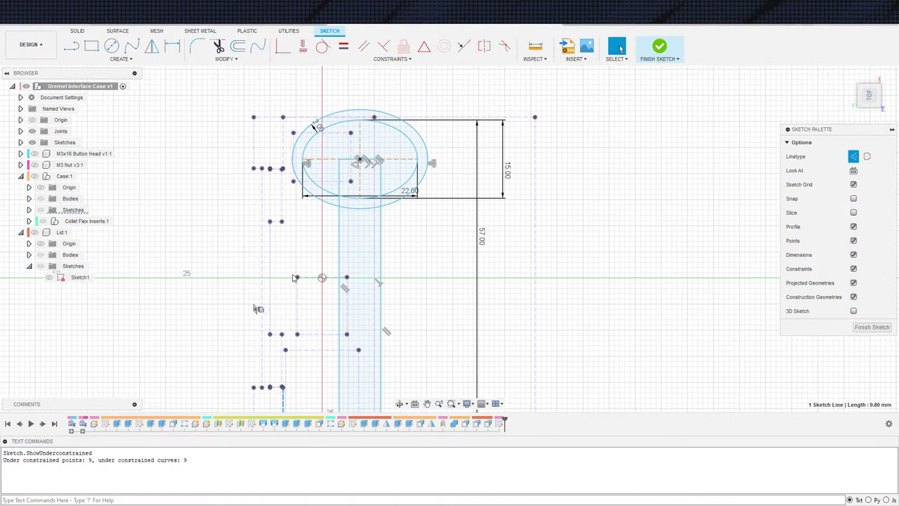
{"action": "scroll", "coordinate": [280, 275], "scroll_direction": "up", "scroll_amount": 1}
Step: Show the lid briefly to compare the profile with its edges, and hide it again
{"action": "left_click", "coordinate": [34, 232]}
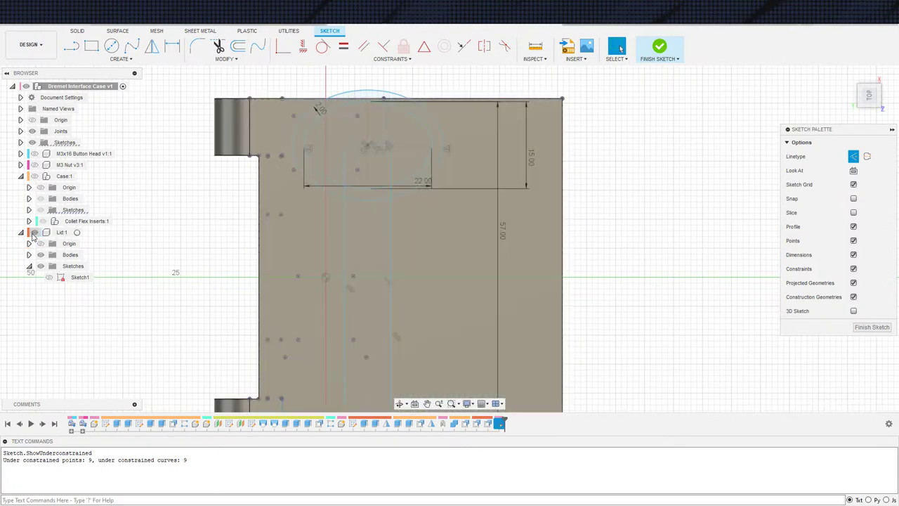
{"action": "scroll", "coordinate": [178, 254], "scroll_direction": "down", "scroll_amount": 2}
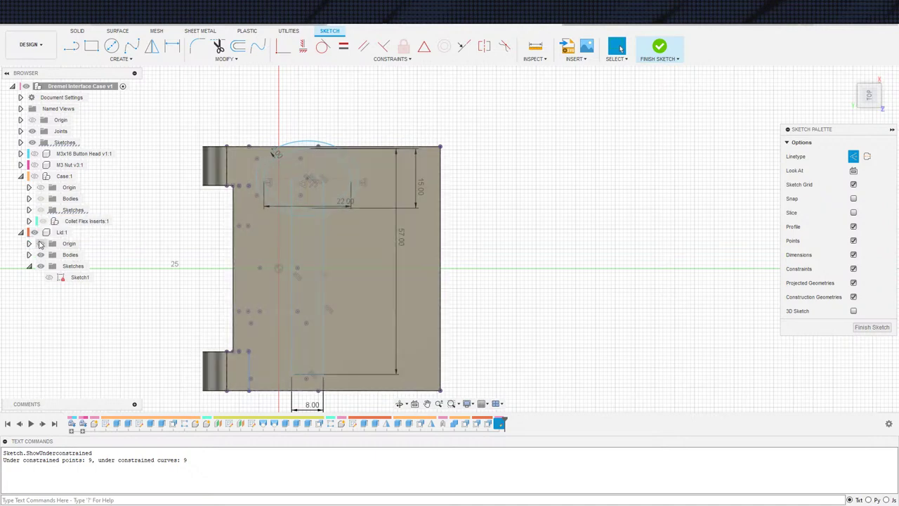
{"action": "left_click", "coordinate": [35, 232]}
Step: Move the whole profile slightly so that the outer ellipse sits inside the lid's projected outline
{"action": "scroll", "coordinate": [248, 213], "scroll_direction": "up", "scroll_amount": 3}
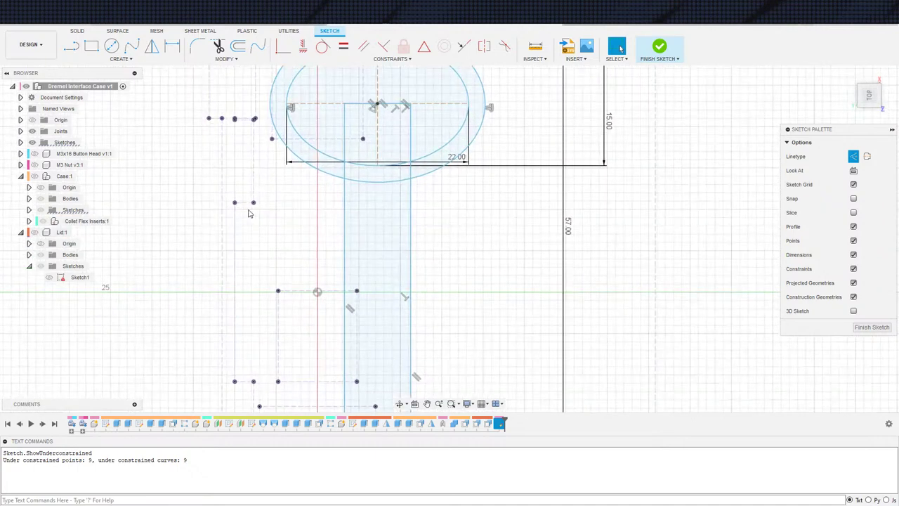
{"action": "middle_click_drag", "start_coordinate": [248, 213], "coordinate": [218, 256]}
{"action": "left_click", "coordinate": [239, 163]}
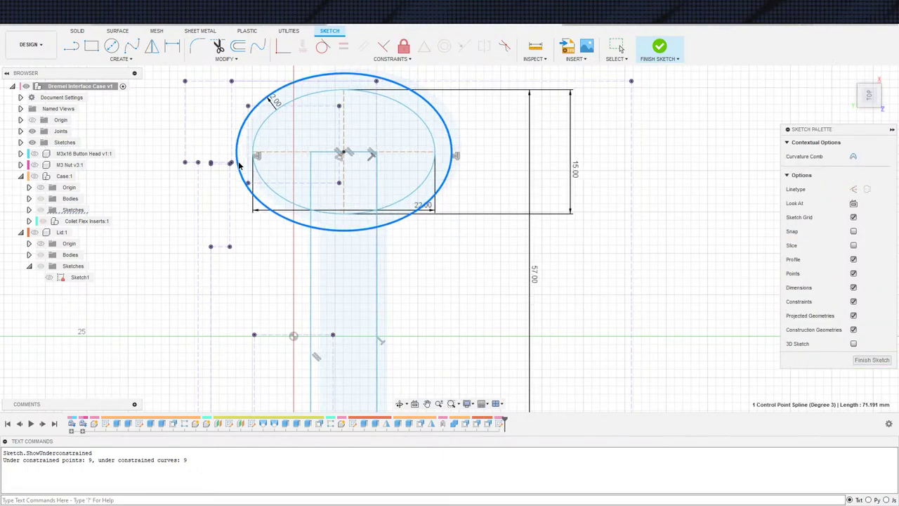
{"action": "mouse_move", "coordinate": [239, 162]}
{"action": "left_mouse_down"}
{"action": "mouse_move", "coordinate": [231, 174]}
{"action": "mouse_move", "coordinate": [239, 177]}
{"action": "left_mouse_up"}
Step: Examine the repositioned profile's clearance to the surrounding projected edges at both the ellipse and the stem
{"action": "middle_click_drag", "start_coordinate": [347, 183], "coordinate": [338, 42]}
{"action": "scroll", "coordinate": [340, 134], "scroll_direction": "down", "scroll_amount": 2}
{"action": "scroll", "coordinate": [229, 165], "scroll_direction": "down", "scroll_amount": 2}
{"action": "middle_click_drag", "start_coordinate": [238, 68], "coordinate": [315, 234]}
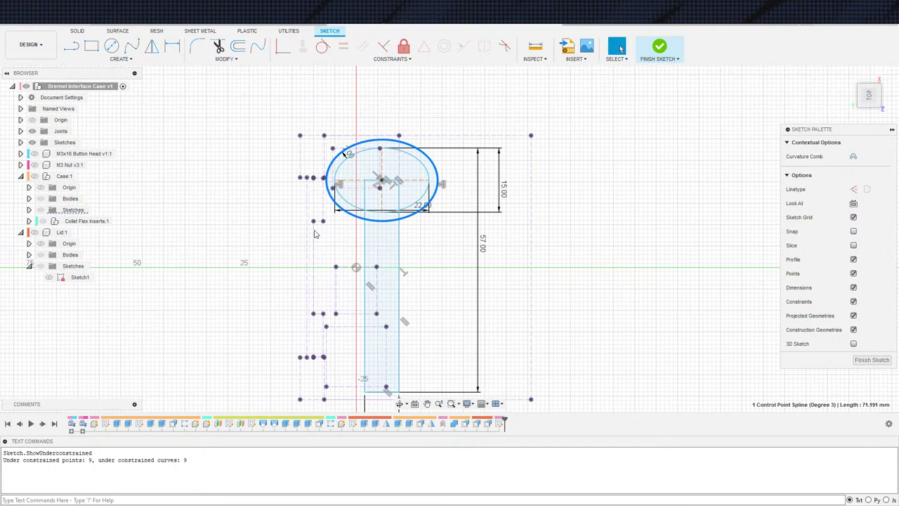
{"action": "scroll", "coordinate": [315, 234], "scroll_direction": "up", "scroll_amount": 1}
{"action": "scroll", "coordinate": [345, 257], "scroll_direction": "down", "scroll_amount": 1}
{"action": "middle_click_drag", "start_coordinate": [424, 275], "coordinate": [421, 255]}
{"action": "scroll", "coordinate": [311, 243], "scroll_direction": "up", "scroll_amount": 2}
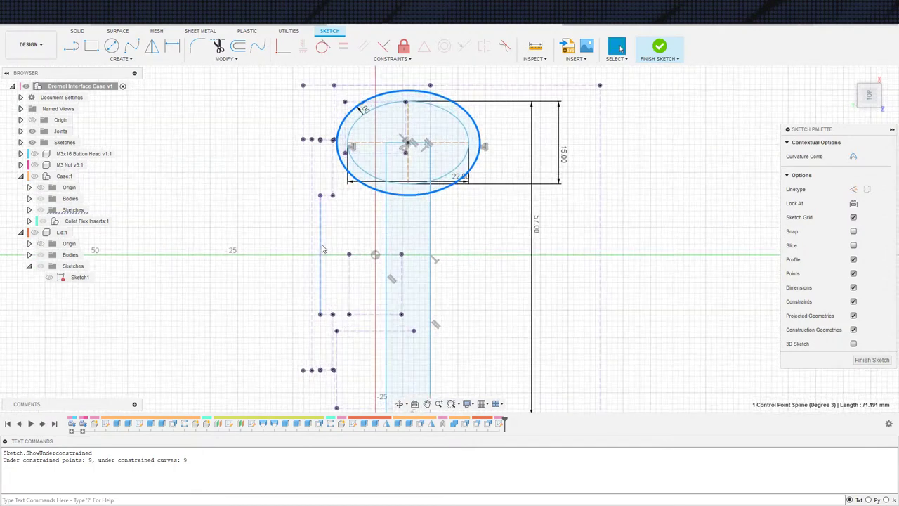
{"action": "scroll", "coordinate": [322, 248], "scroll_direction": "up", "scroll_amount": 1}
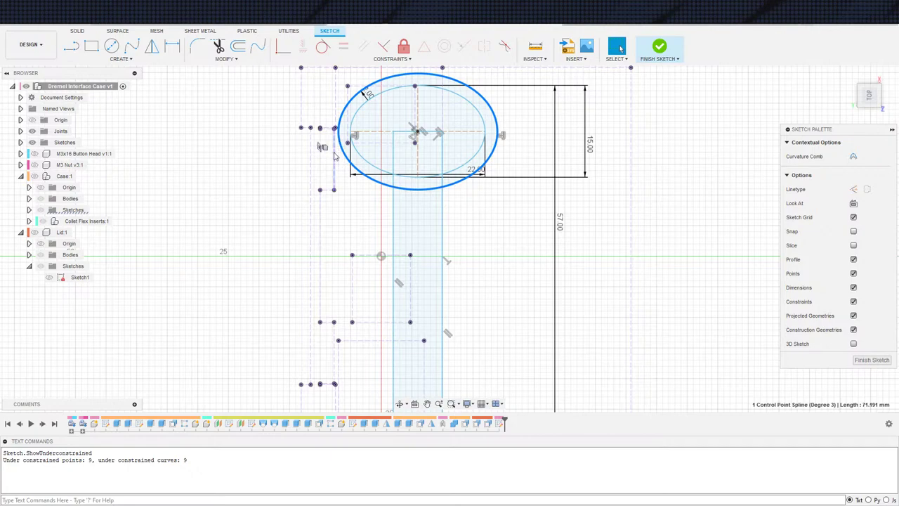
Step: Show the lid briefly to compare the outer ellipse with its edges, and hide it again
{"action": "scroll", "coordinate": [325, 268], "scroll_direction": "down", "scroll_amount": 1}
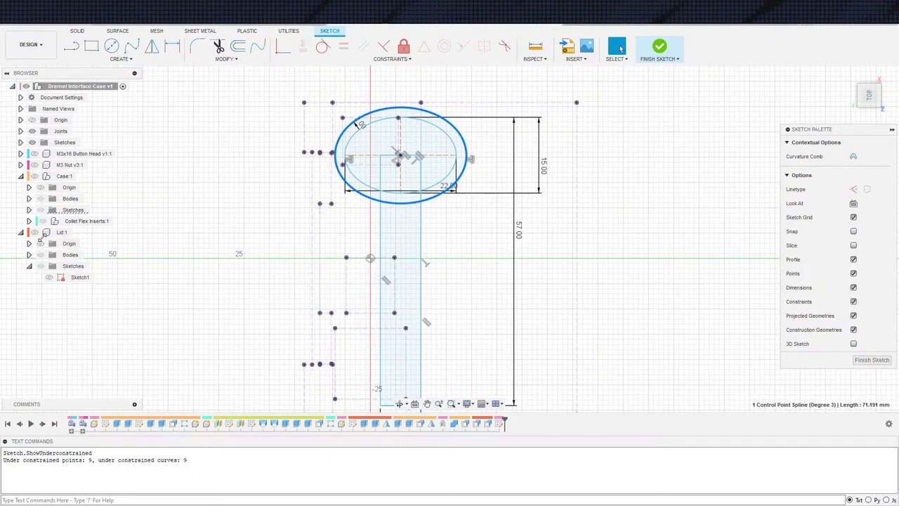
{"action": "left_click", "coordinate": [34, 233]}
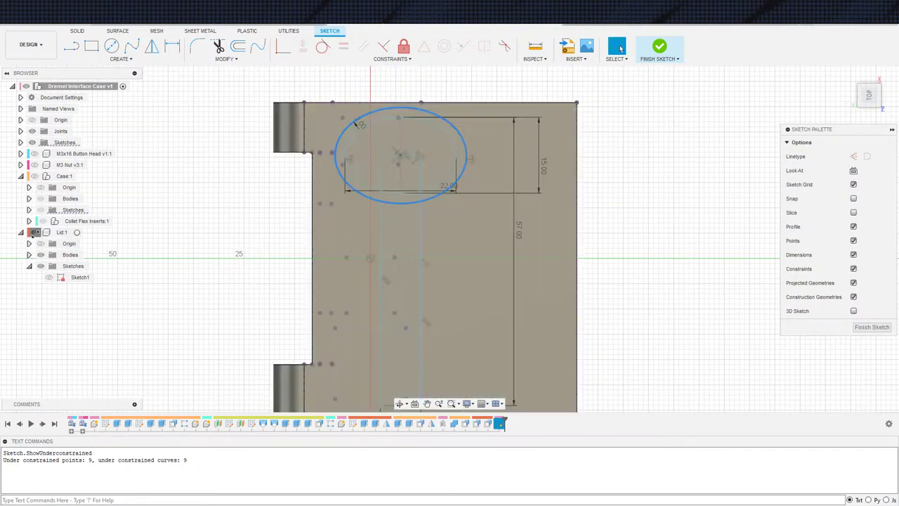
{"action": "left_click", "coordinate": [34, 232]}
{"action": "left_click", "coordinate": [308, 177]}
{"action": "left_click", "coordinate": [312, 176]}
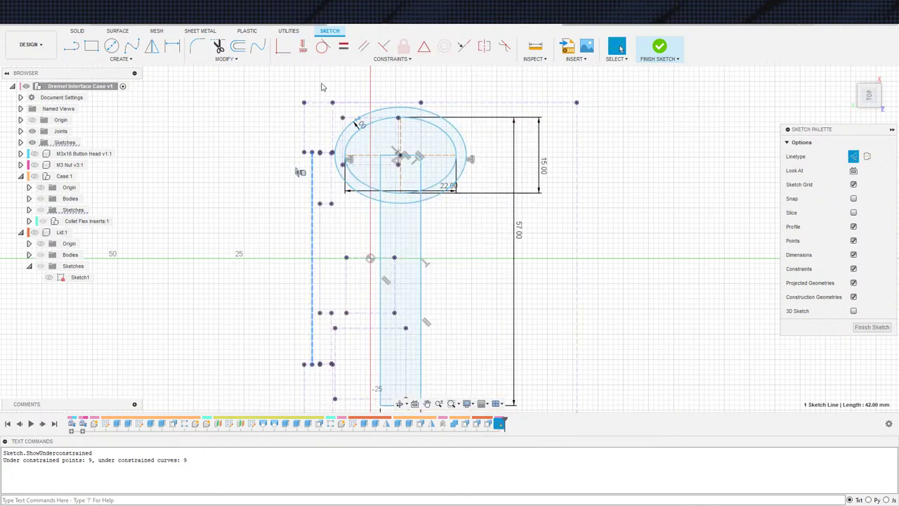
{"action": "left_click", "coordinate": [322, 47]}
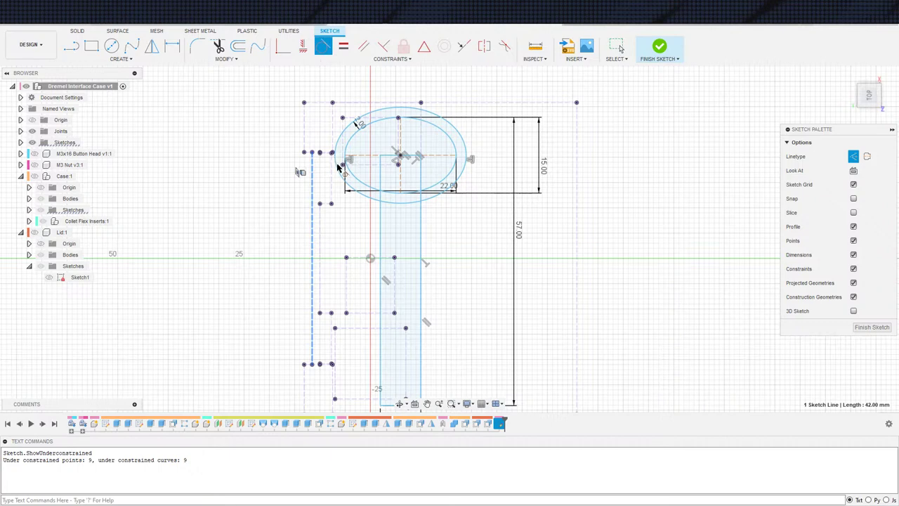
{"action": "key", "text": "Escape"}
Step: Move the whole profile closer to the sketch origin and delete the offset ellipse around its head
{"action": "left_click", "coordinate": [335, 166]}
{"action": "left_click_drag", "start_coordinate": [336, 170], "coordinate": [329, 194]}
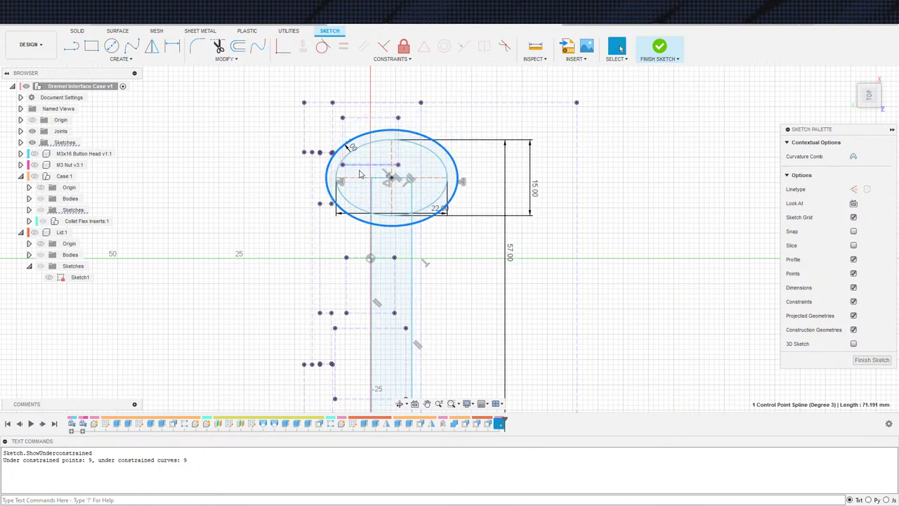
{"action": "scroll", "coordinate": [367, 206], "scroll_direction": "down", "scroll_amount": 1}
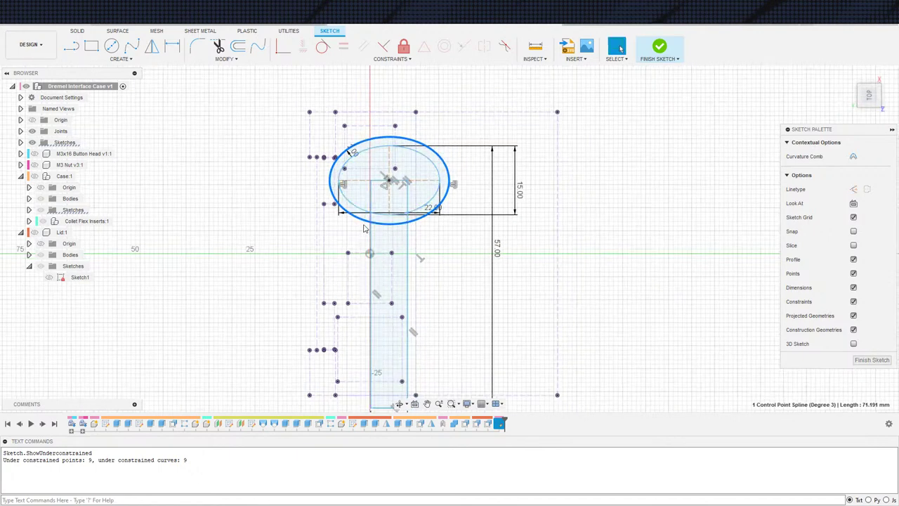
{"action": "key", "text": "t"}
{"action": "key", "text": "Delete"}
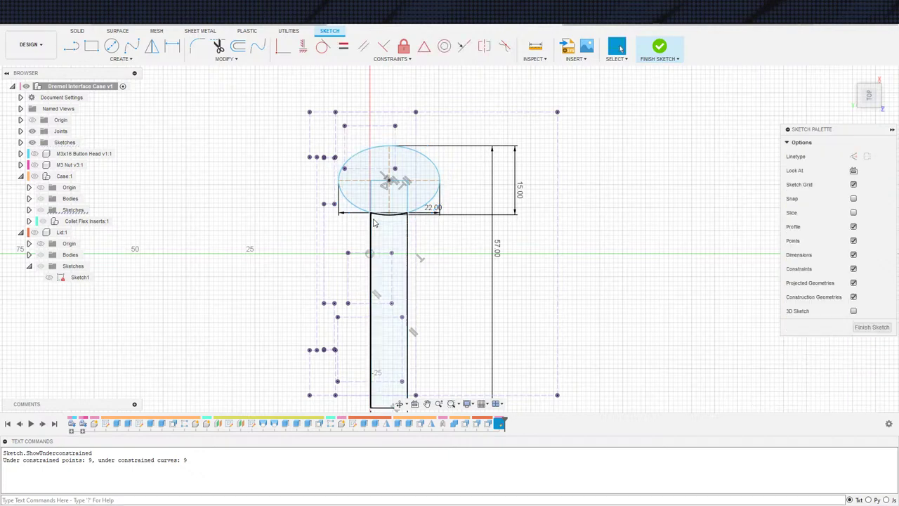
Step: Try to draw a larger ellipse sharing the existing ellipse's centre, and undo it
{"action": "scroll", "coordinate": [389, 201], "scroll_direction": "down", "scroll_amount": 2}
{"action": "middle_click_drag", "start_coordinate": [369, 175], "coordinate": [355, 201]}
{"action": "scroll", "coordinate": [356, 201], "scroll_direction": "up", "scroll_amount": 2}
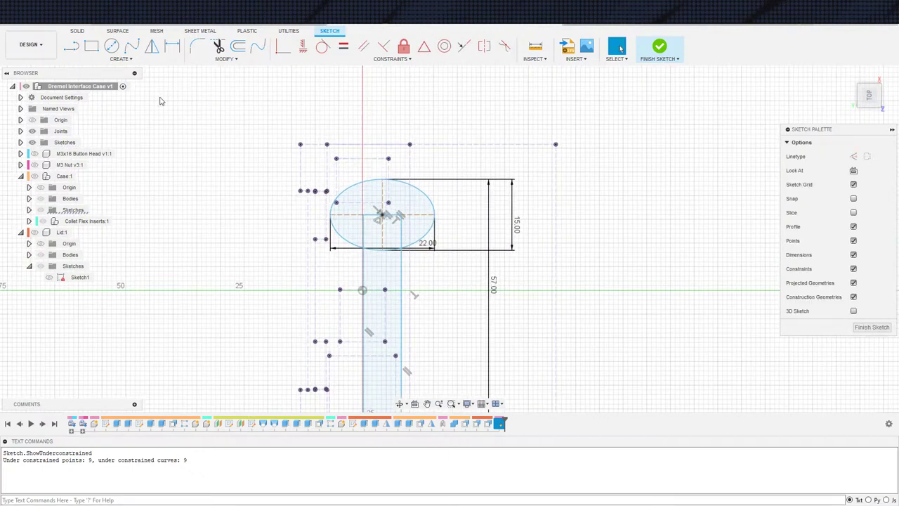
{"action": "left_click", "coordinate": [112, 46]}
{"action": "key", "text": "Escape"}
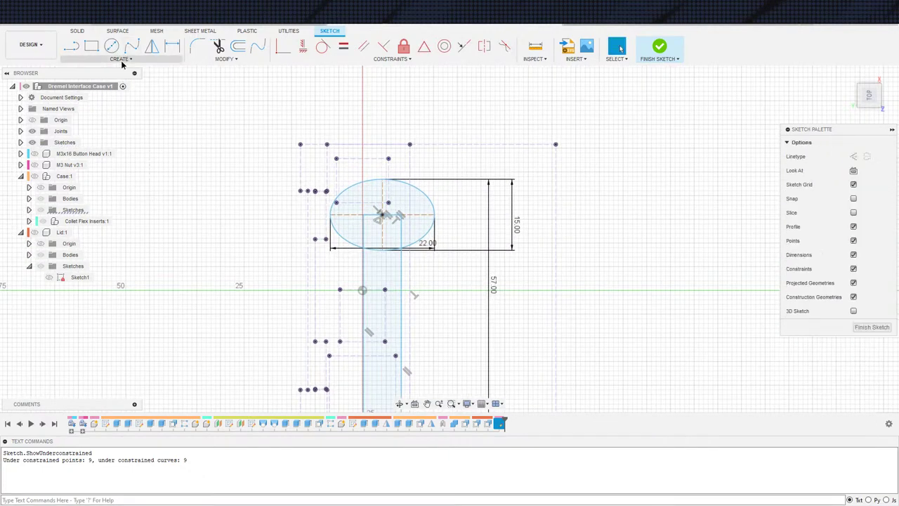
{"action": "left_click", "coordinate": [122, 61]}
{"action": "left_click", "coordinate": [104, 118]}
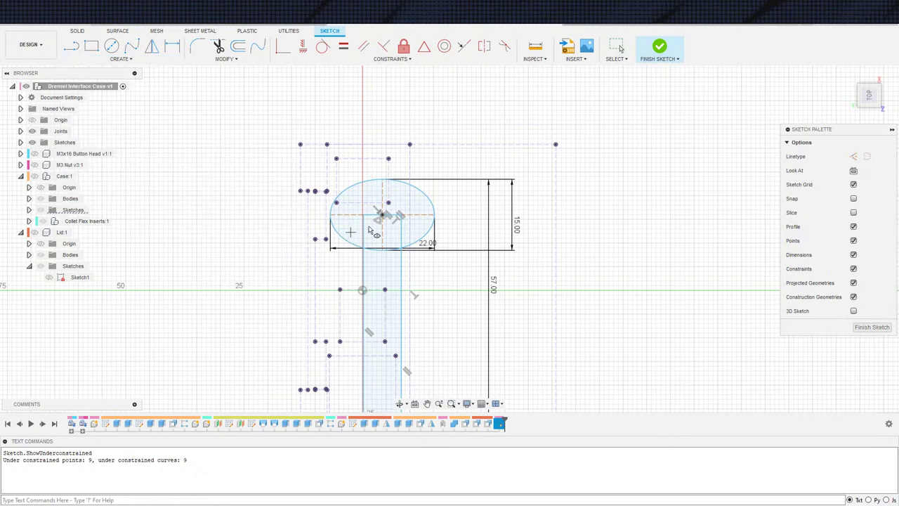
{"action": "left_click", "coordinate": [383, 215]}
{"action": "left_click", "coordinate": [383, 145]}
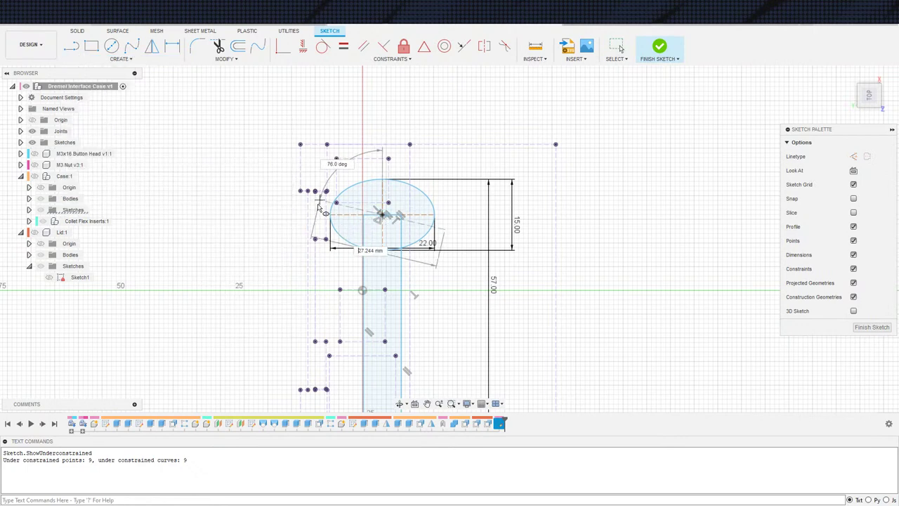
{"action": "left_click", "coordinate": [314, 215]}
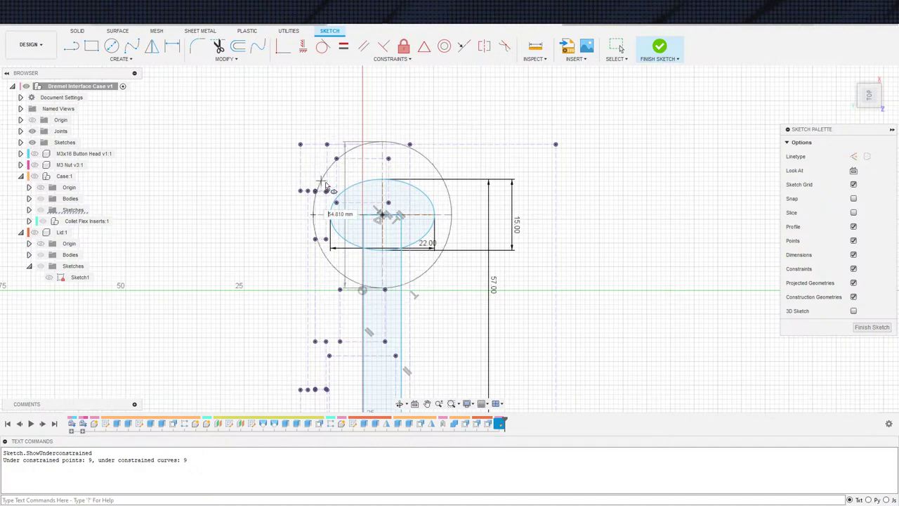
{"action": "left_click", "coordinate": [347, 173]}
{"action": "key", "text": "Escape"}
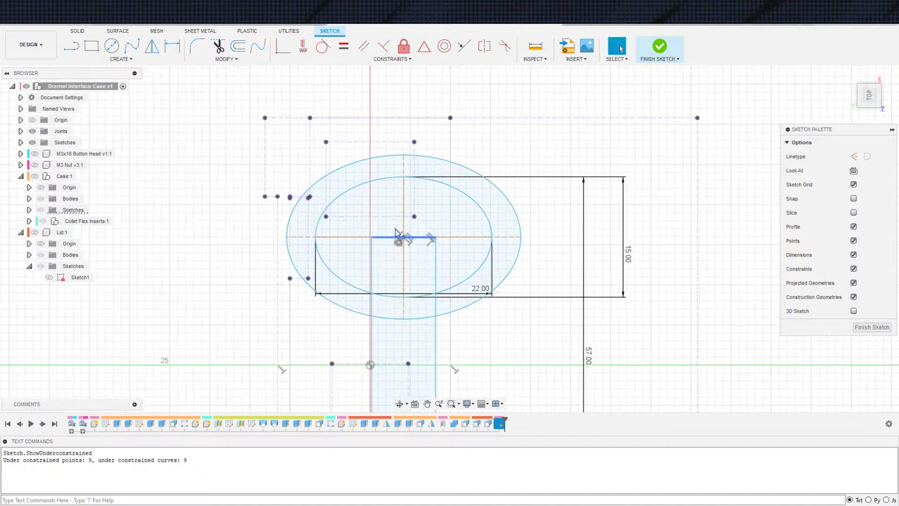
{"action": "scroll", "coordinate": [395, 228], "scroll_direction": "down", "scroll_amount": 1}
{"action": "key", "text": "ctrl+z"}
Step: Sketch a separate upright ellipse about 27 mm wide outside the projected outlines, beside the profile's head
{"action": "scroll", "coordinate": [326, 180], "scroll_direction": "down", "scroll_amount": 2}
{"action": "right_click", "coordinate": [274, 224]}
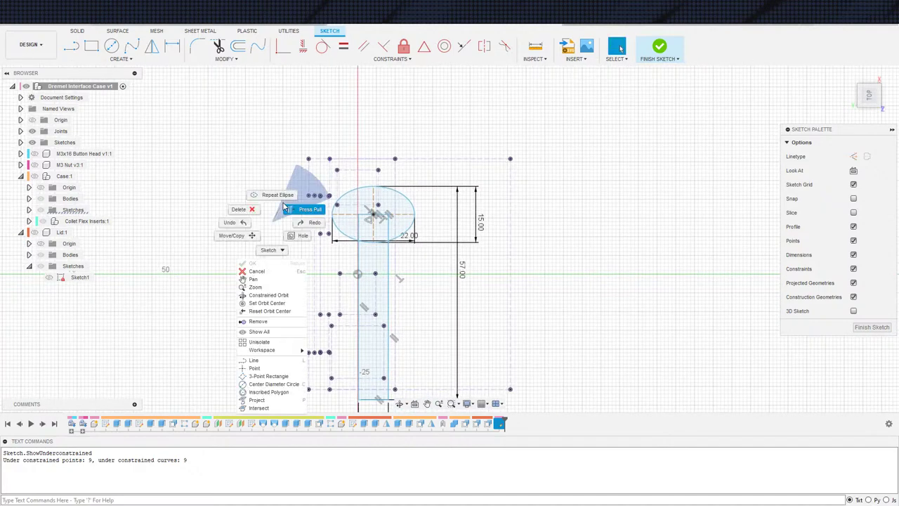
{"action": "left_click", "coordinate": [284, 197]}
{"action": "left_click", "coordinate": [246, 238]}
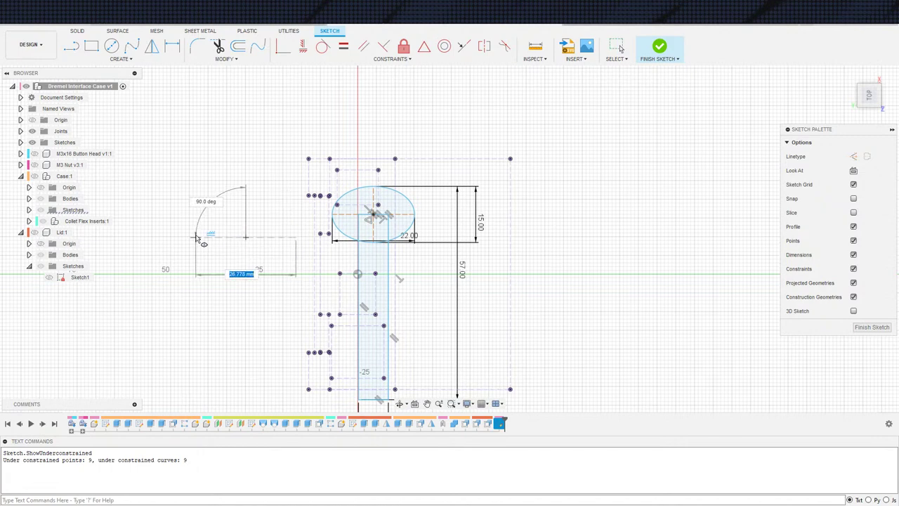
{"action": "left_click", "coordinate": [196, 237]}
{"action": "left_click", "coordinate": [199, 208]}
{"action": "key", "text": "Escape"}
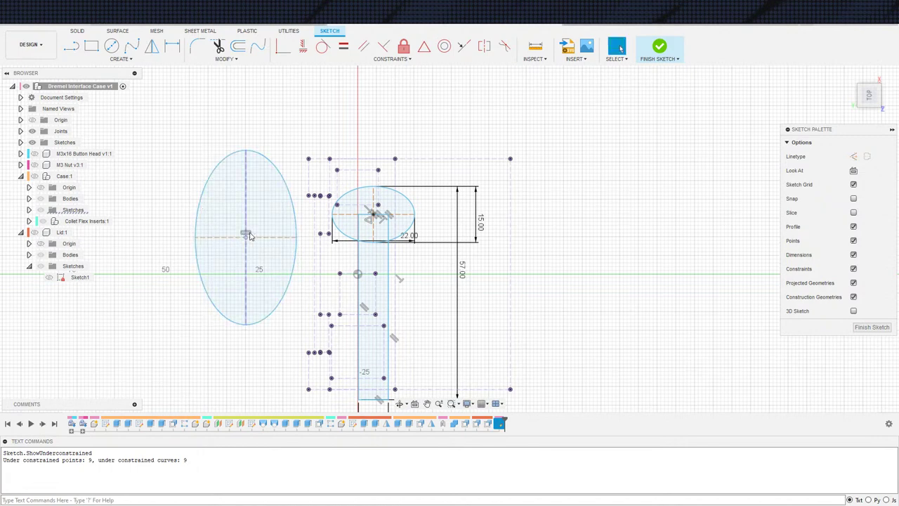
Step: Make the separate ellipse's horizontal axis collinear with the horizontal axis of the profile's ellipse
{"action": "left_click", "coordinate": [276, 238]}
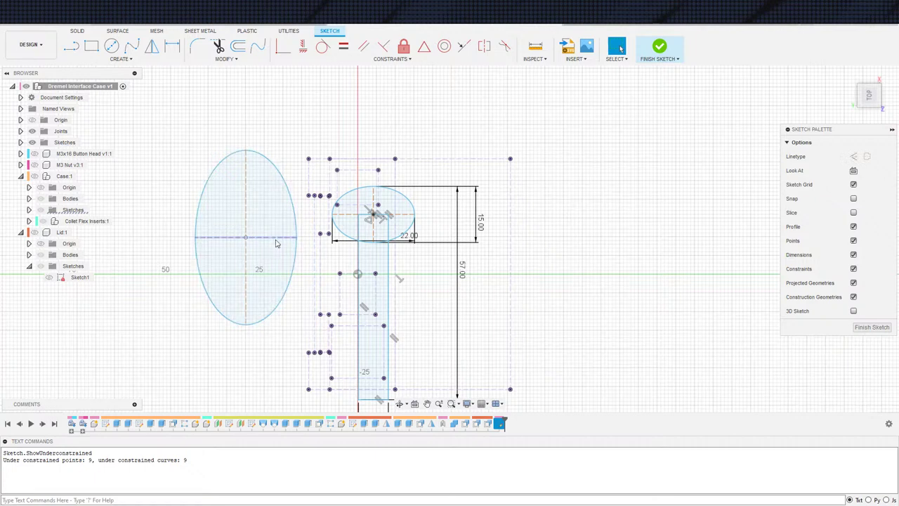
{"action": "left_click", "coordinate": [464, 46]}
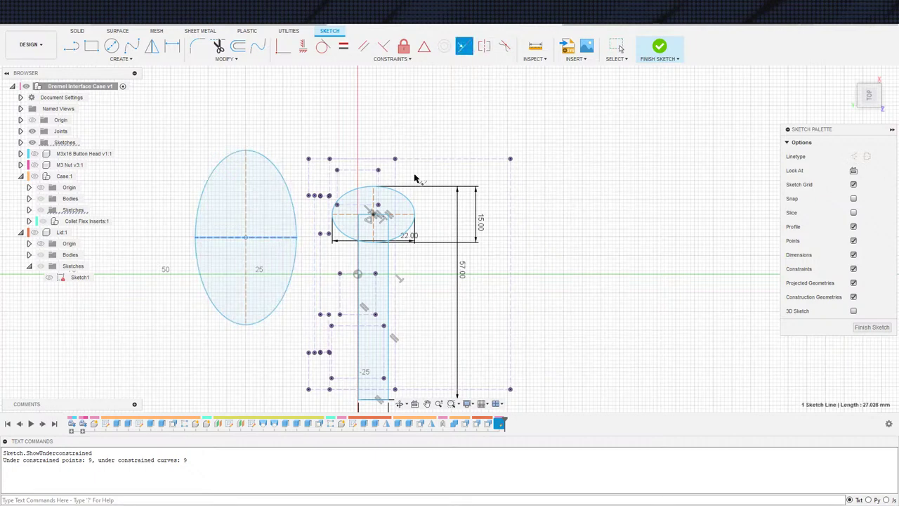
{"action": "left_click", "coordinate": [406, 220]}
{"action": "key", "text": "Escape"}
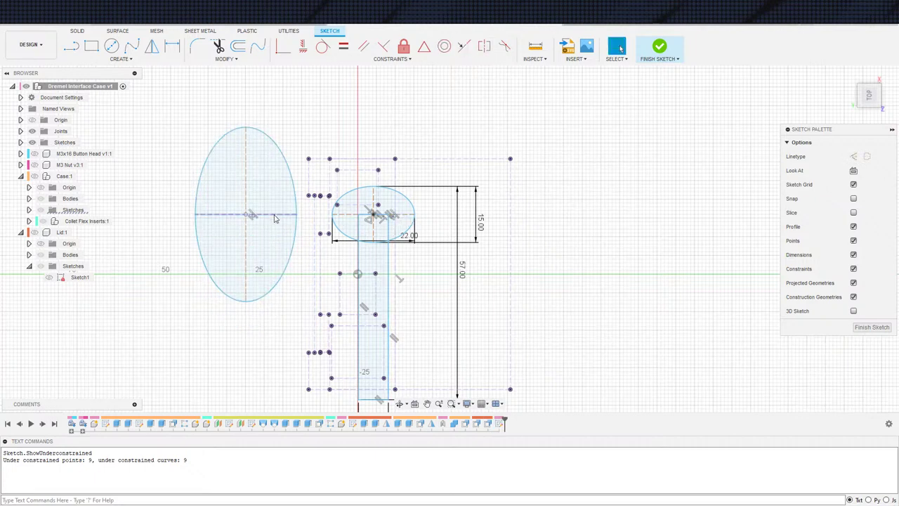
Step: Dimension the separate ellipse's horizontal axis with the formula d107 + 2 mm
{"action": "left_click", "coordinate": [286, 215]}
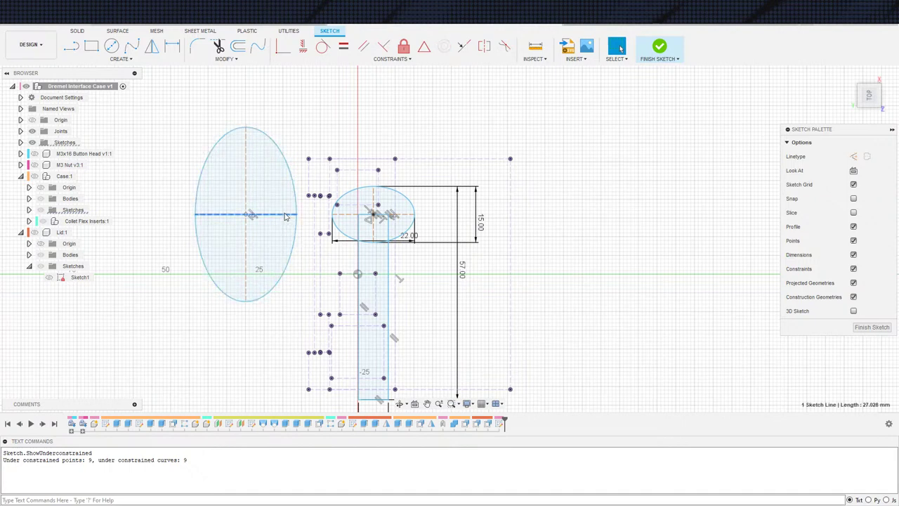
{"action": "key", "text": "d"}
{"action": "left_click", "coordinate": [300, 295]}
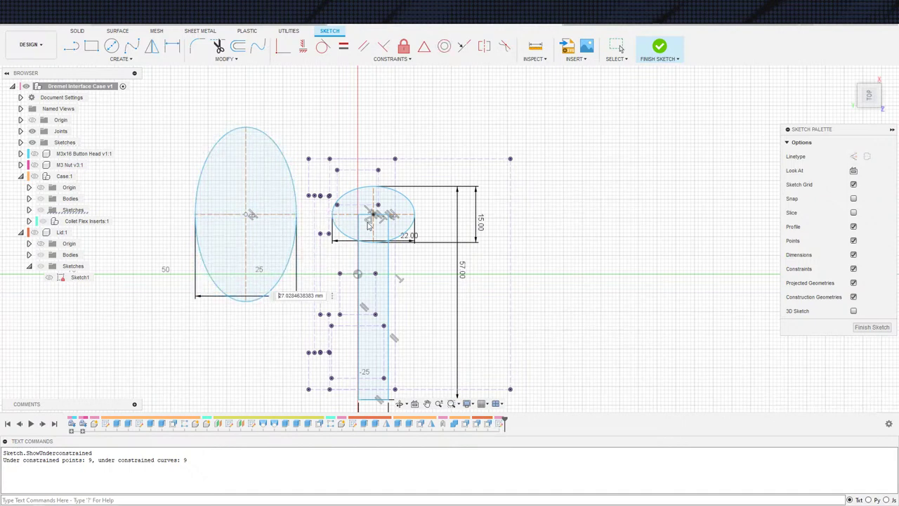
{"action": "type", "text": "d107"}
{"action": "key", "text": "Escape"}
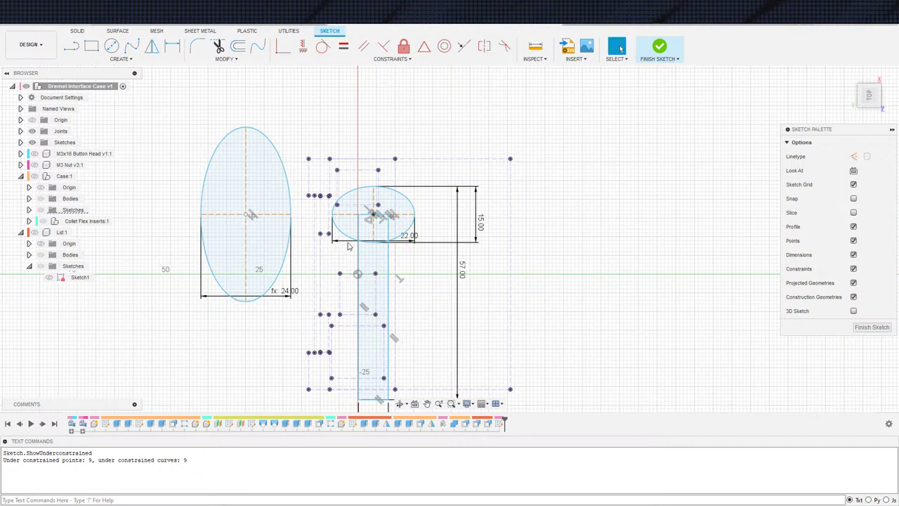
Step: Set the separate ellipse's width formula to give 26 mm, 4 mm more than the profile ellipse's width
{"action": "left_click_drag", "start_coordinate": [284, 278], "coordinate": [276, 278]}
{"action": "double_click", "coordinate": [287, 291]}
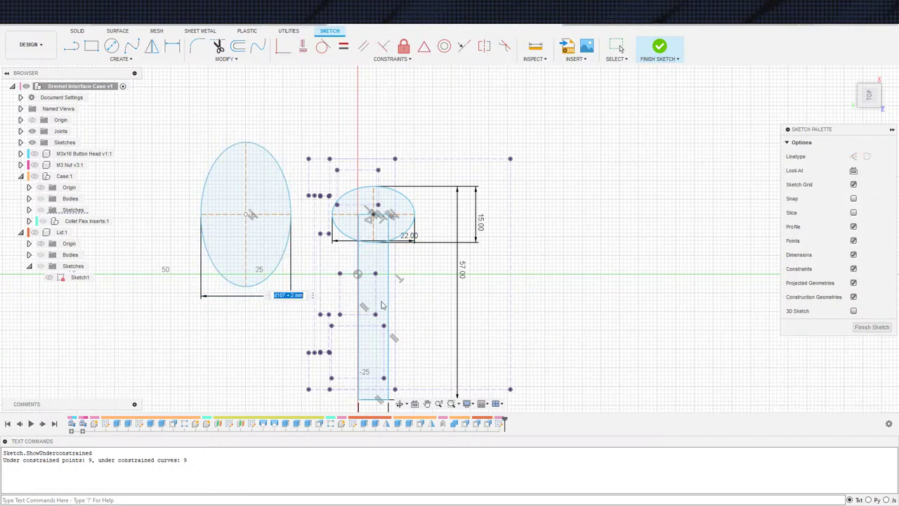
{"action": "key", "text": "Return"}
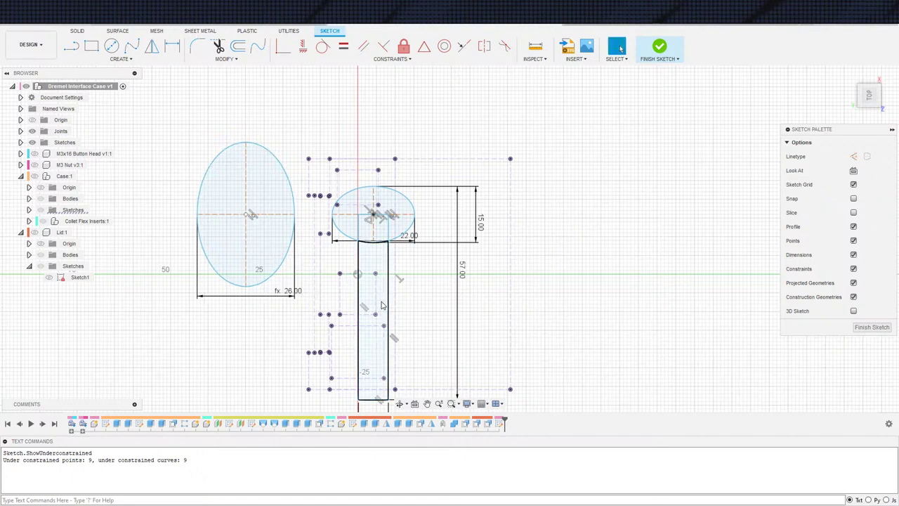
Step: Dimension the separate ellipse's vertical axis with a formula based on d108 that gives 19 mm
{"action": "key", "text": "d"}
{"action": "left_click", "coordinate": [267, 277]}
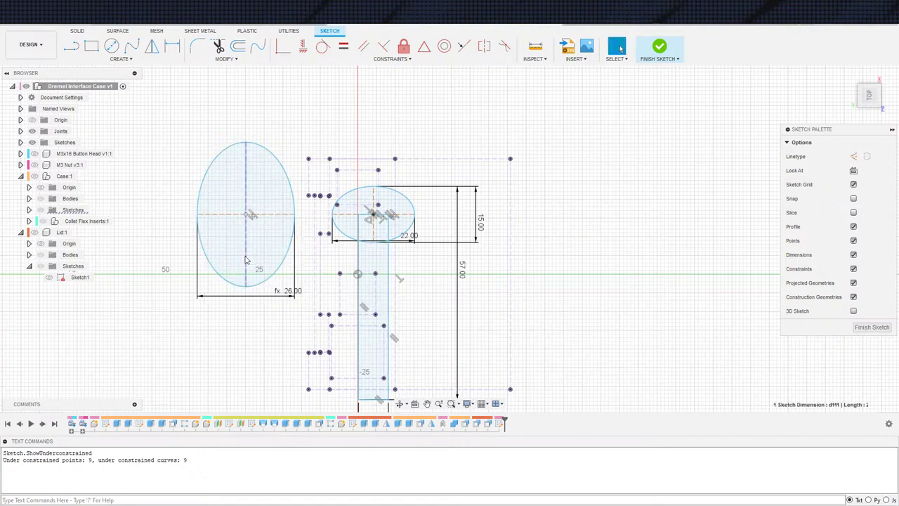
{"action": "left_click", "coordinate": [275, 254]}
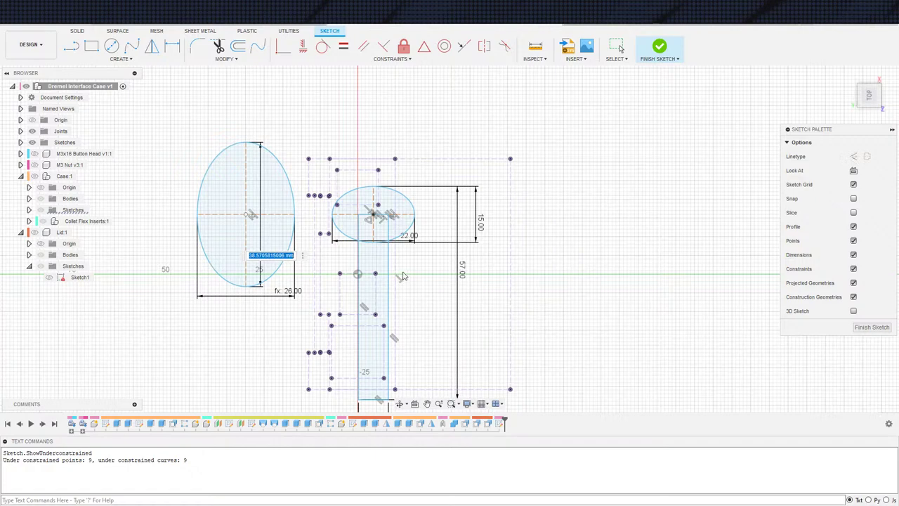
{"action": "scroll", "coordinate": [403, 276], "scroll_direction": "down", "scroll_amount": 1}
{"action": "type", "text": "d108"}
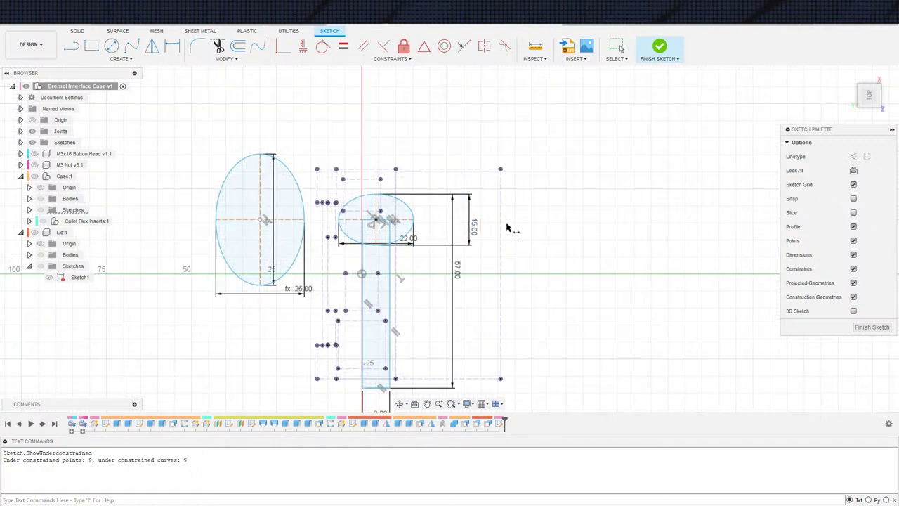
{"action": "key", "text": "Escape"}
Step: Centre the 26 by 19 mm ellipse on the profile ellipse's centre point with a Midpoint constraint
{"action": "scroll", "coordinate": [246, 222], "scroll_direction": "up", "scroll_amount": 1}
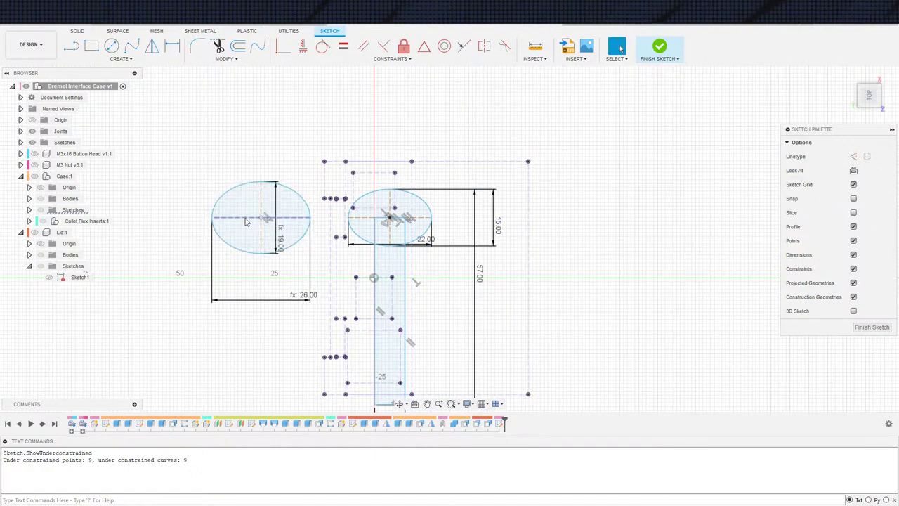
{"action": "left_click", "coordinate": [238, 222]}
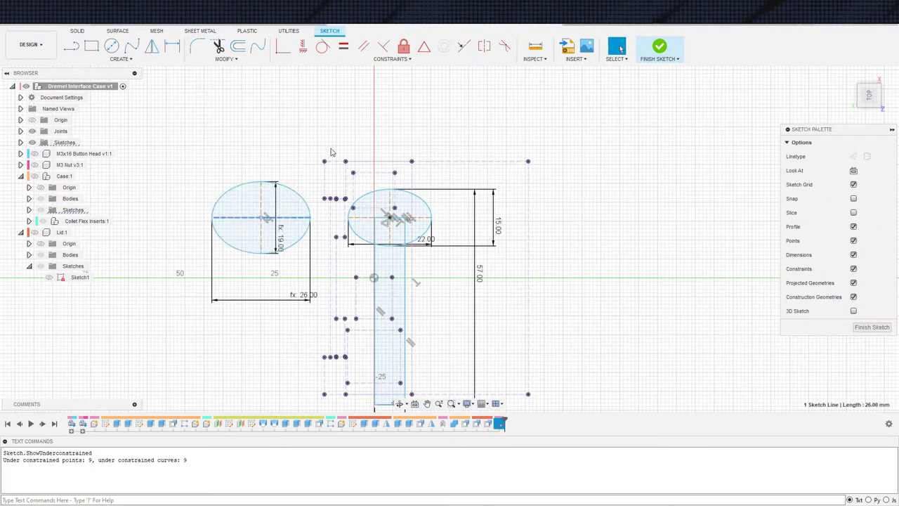
{"action": "left_click", "coordinate": [464, 51]}
{"action": "left_click", "coordinate": [423, 46]}
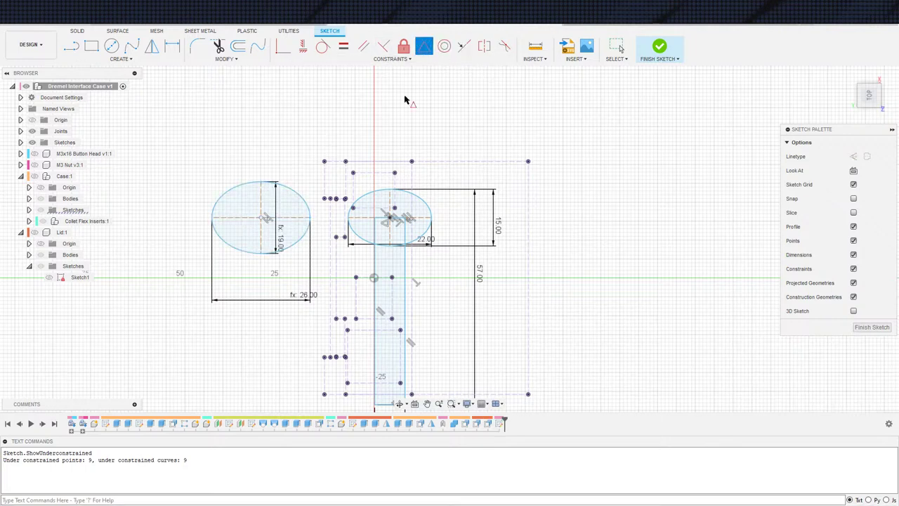
{"action": "left_click", "coordinate": [290, 220]}
{"action": "left_click", "coordinate": [390, 217]}
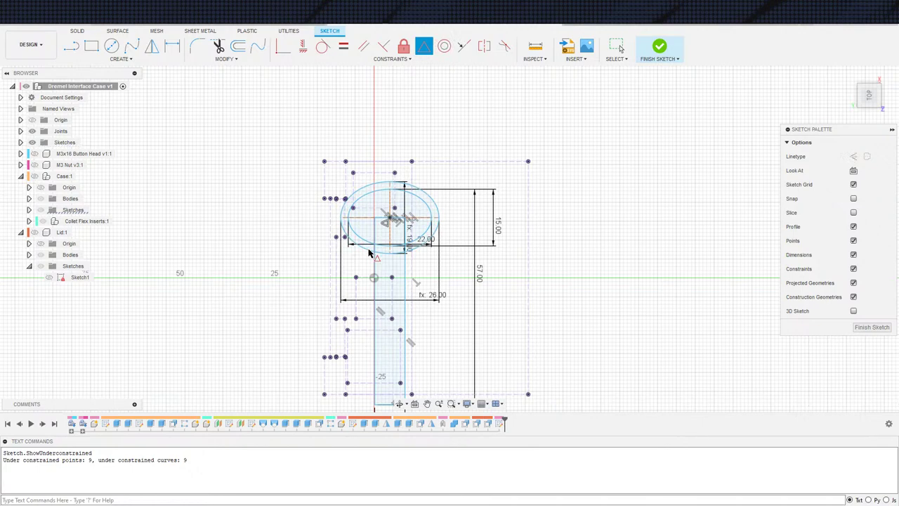
{"action": "scroll", "coordinate": [367, 240], "scroll_direction": "up", "scroll_amount": 1}
{"action": "key", "text": "Escape"}
{"action": "scroll", "coordinate": [351, 237], "scroll_direction": "up", "scroll_amount": 2}
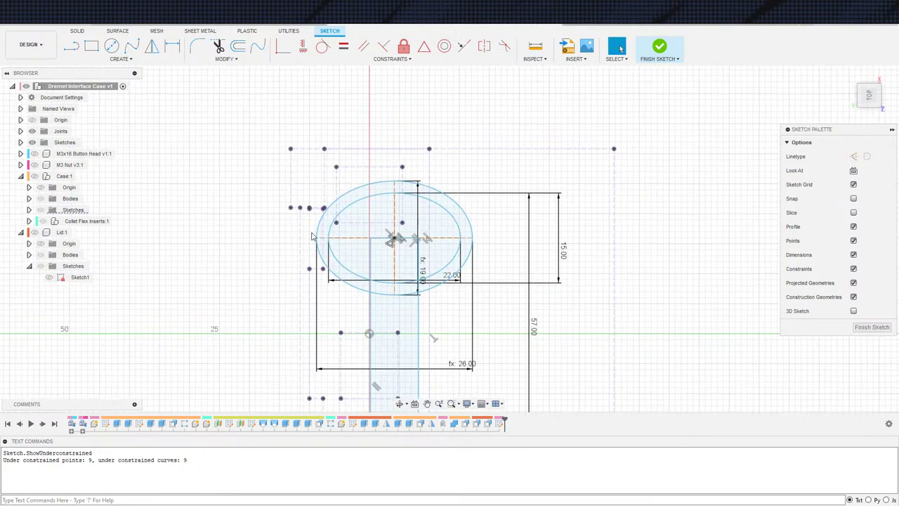
Step: Turn the outer ellipse into construction geometry and make its left quadrant point coincident with the second projected vertical line from the left
{"action": "left_click", "coordinate": [318, 236]}
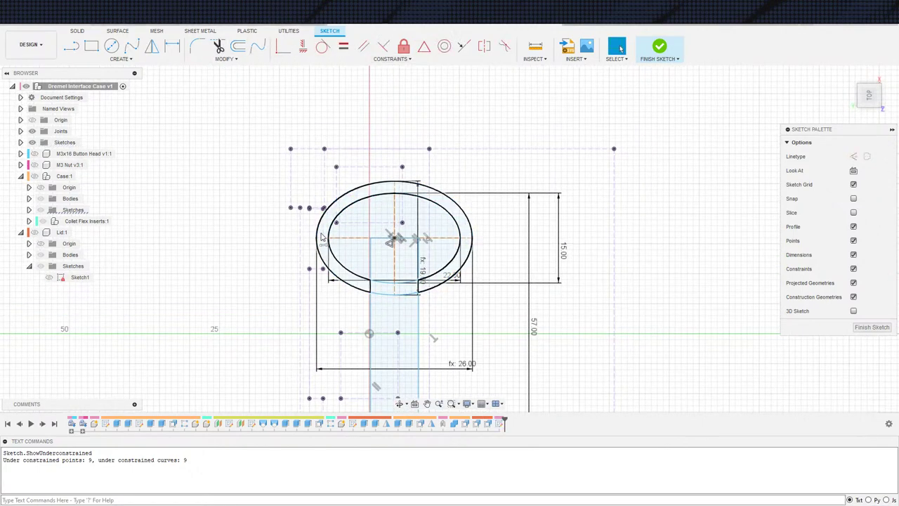
{"action": "key", "text": "x"}
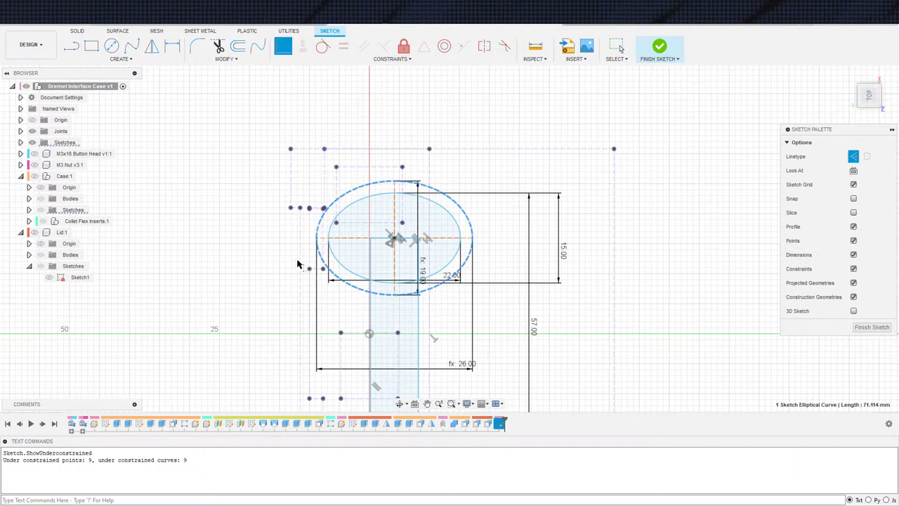
{"action": "left_click", "coordinate": [316, 240]}
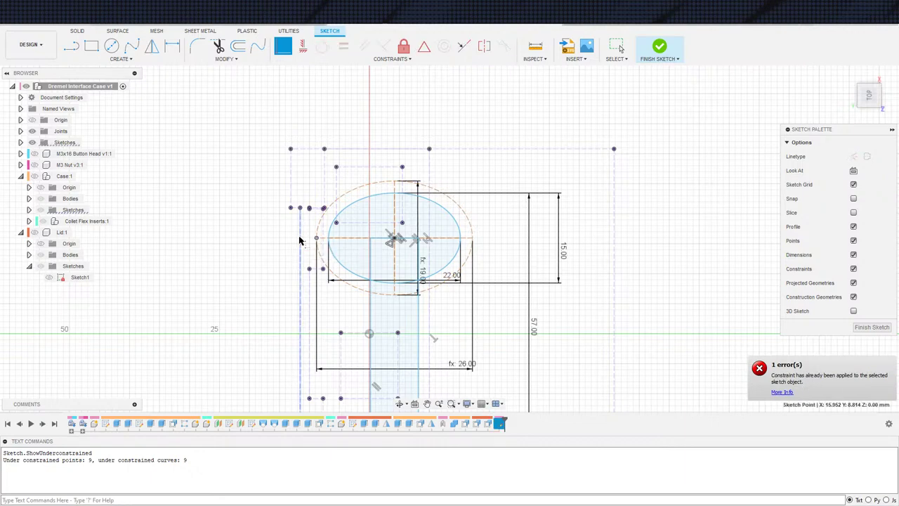
{"action": "scroll", "coordinate": [321, 263], "scroll_direction": "down", "scroll_amount": 2}
{"action": "scroll", "coordinate": [321, 262], "scroll_direction": "up", "scroll_amount": 2}
{"action": "scroll", "coordinate": [376, 302], "scroll_direction": "down", "scroll_amount": 3}
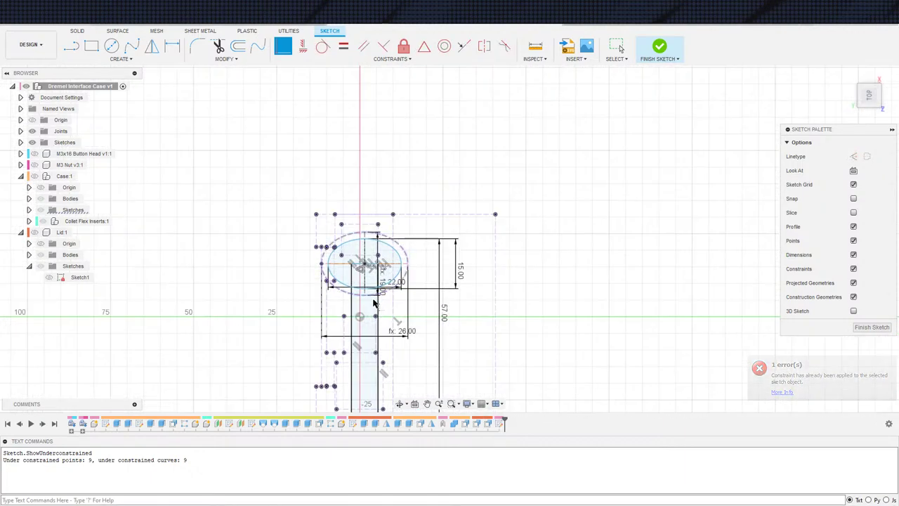
Step: Make the construction ellipse's upper quadrant point coincident with the projected upper edge of the lid outline
{"action": "scroll", "coordinate": [397, 303], "scroll_direction": "up", "scroll_amount": 2}
{"action": "scroll", "coordinate": [384, 386], "scroll_direction": "up", "scroll_amount": 2}
{"action": "scroll", "coordinate": [365, 345], "scroll_direction": "up", "scroll_amount": 2}
{"action": "scroll", "coordinate": [367, 331], "scroll_direction": "down", "scroll_amount": 2}
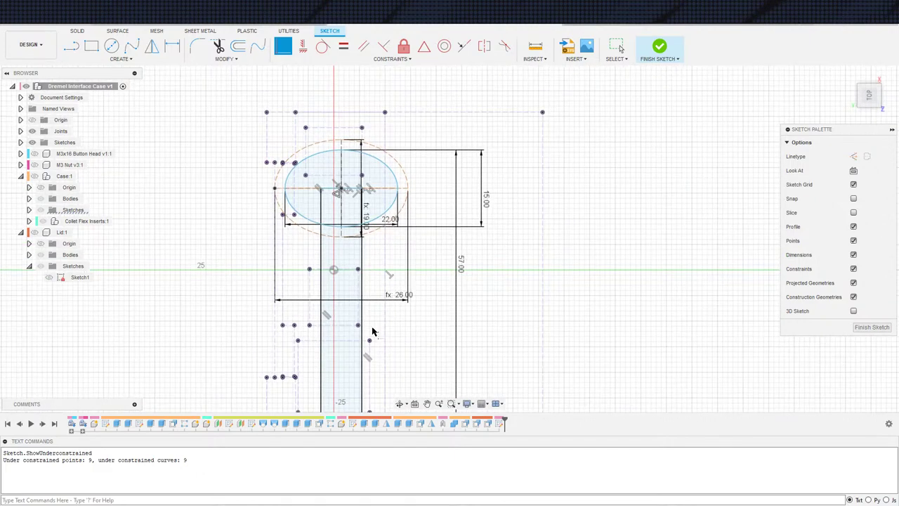
{"action": "scroll", "coordinate": [355, 297], "scroll_direction": "down", "scroll_amount": 1}
{"action": "scroll", "coordinate": [346, 290], "scroll_direction": "up", "scroll_amount": 1}
{"action": "scroll", "coordinate": [343, 231], "scroll_direction": "down", "scroll_amount": 1}
{"action": "scroll", "coordinate": [342, 180], "scroll_direction": "up", "scroll_amount": 1}
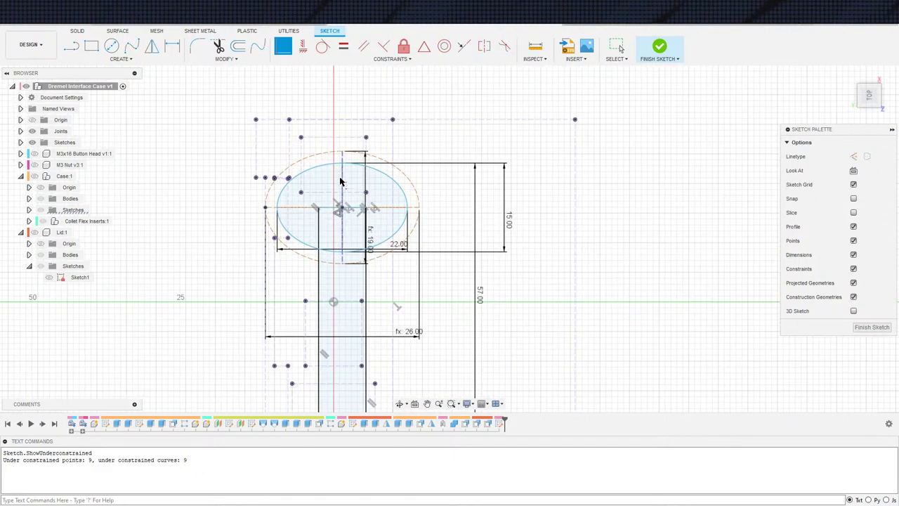
{"action": "key", "text": "Escape"}
{"action": "left_click", "coordinate": [362, 181]}
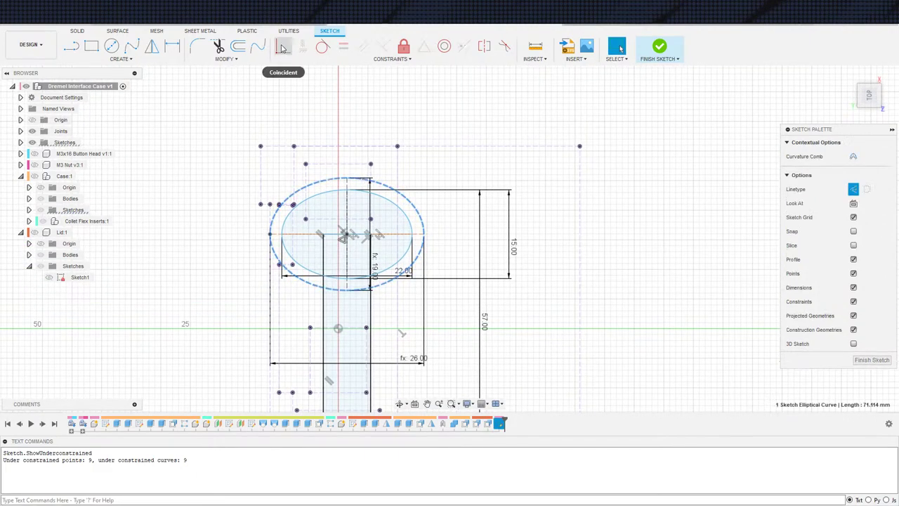
{"action": "left_click", "coordinate": [347, 178]}
{"action": "left_click", "coordinate": [282, 48]}
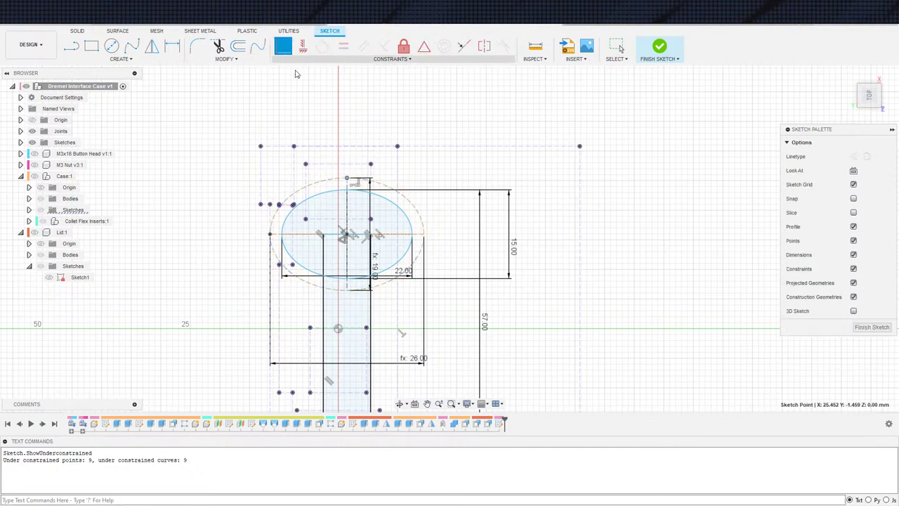
{"action": "left_click", "coordinate": [366, 147]}
Step: Examine how the constrained ellipse and stem sit within the projected lid outline
{"action": "scroll", "coordinate": [385, 335], "scroll_direction": "down", "scroll_amount": 3}
{"action": "mouse_move", "coordinate": [390, 331]}
{"action": "middle_mouse_down"}
{"action": "mouse_move", "coordinate": [380, 144]}
{"action": "mouse_move", "coordinate": [391, 191]}
{"action": "mouse_move", "coordinate": [387, 241]}
{"action": "middle_mouse_up"}
{"action": "key", "text": "Escape"}
{"action": "scroll", "coordinate": [394, 200], "scroll_direction": "down", "scroll_amount": 2}
{"action": "scroll", "coordinate": [395, 200], "scroll_direction": "up", "scroll_amount": 2}
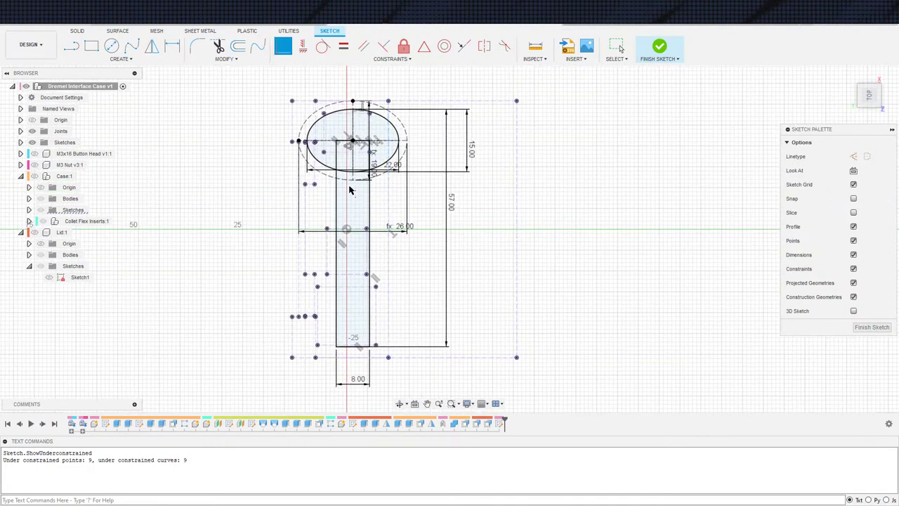
{"action": "middle_click_drag", "start_coordinate": [350, 190], "coordinate": [356, 208]}
{"action": "scroll", "coordinate": [307, 268], "scroll_direction": "up", "scroll_amount": 2}
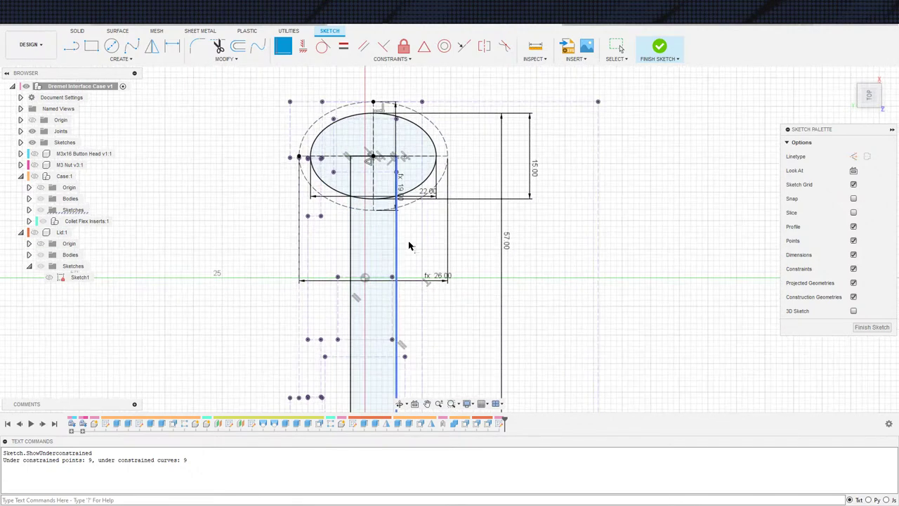
{"action": "middle_click_drag", "start_coordinate": [383, 241], "coordinate": [369, 233]}
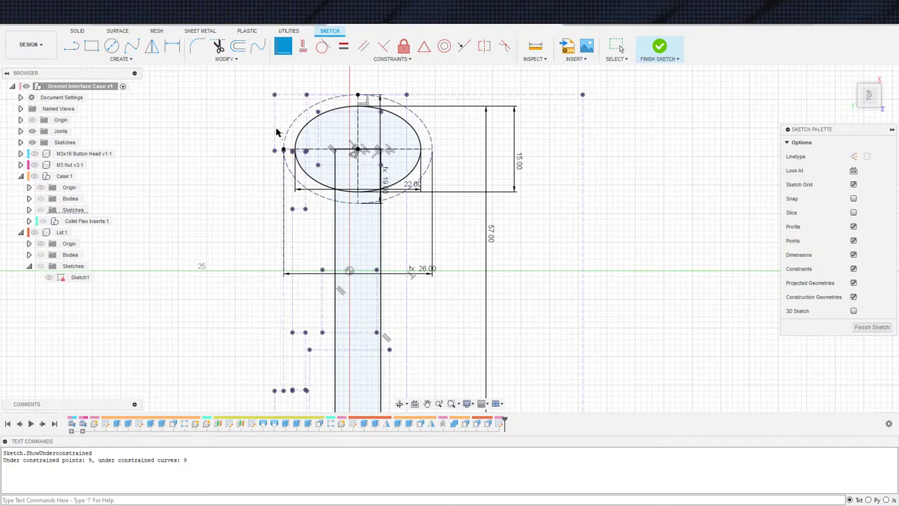
{"action": "scroll", "coordinate": [400, 251], "scroll_direction": "down", "scroll_amount": 1}
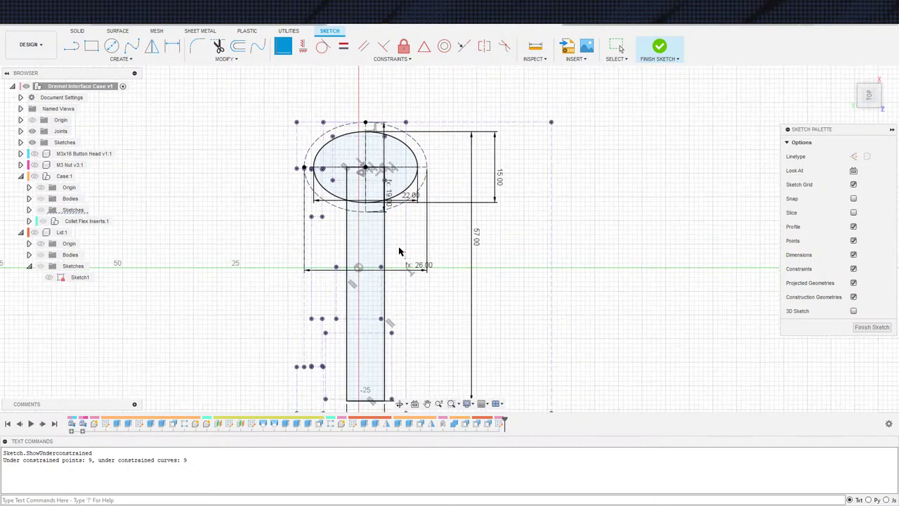
{"action": "middle_click_drag", "start_coordinate": [413, 251], "coordinate": [393, 249]}
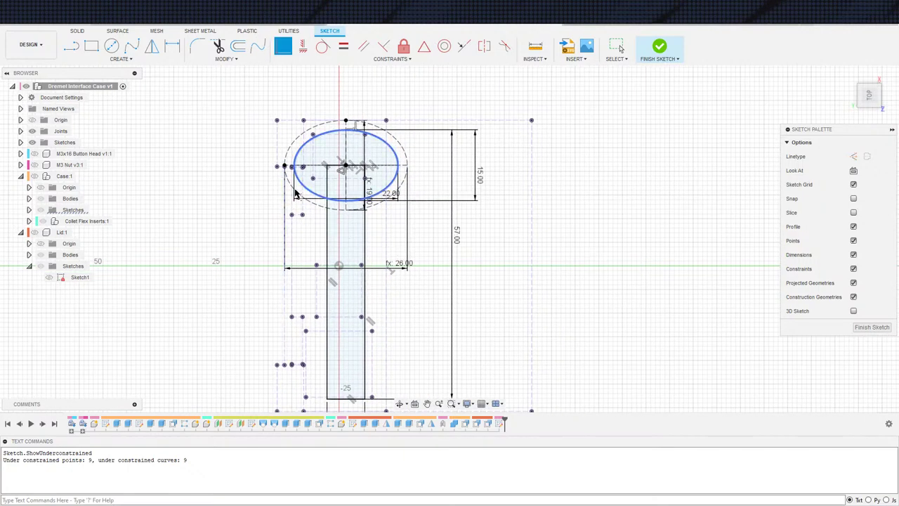
{"action": "scroll", "coordinate": [295, 193], "scroll_direction": "up", "scroll_amount": 5}
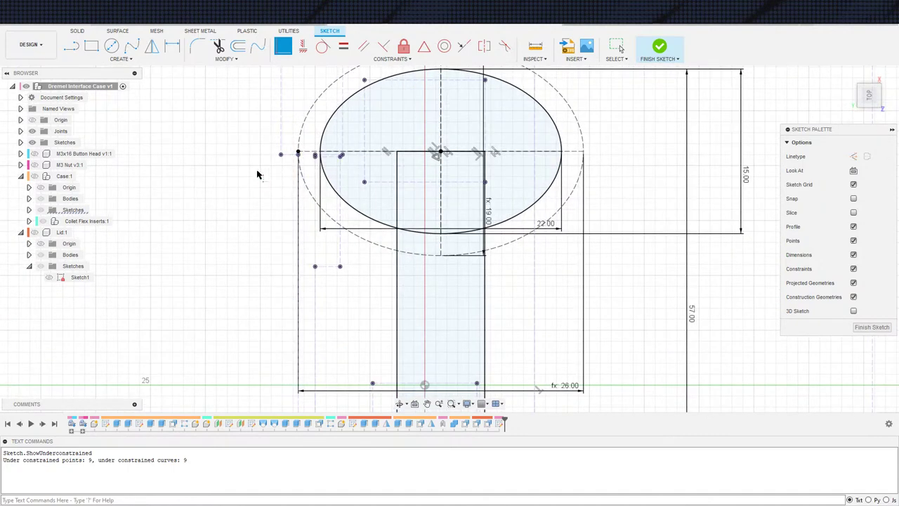
{"action": "scroll", "coordinate": [302, 183], "scroll_direction": "down", "scroll_amount": 3}
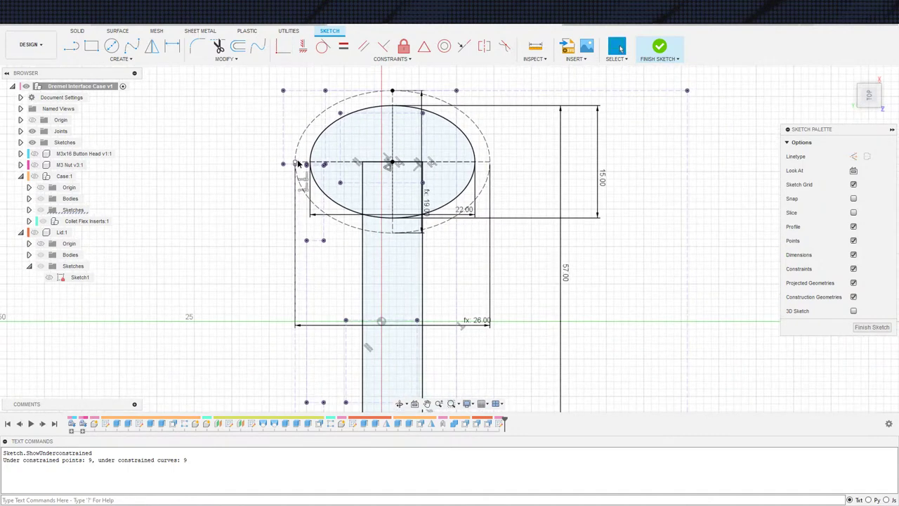
Step: Try to delete the coincident constraint on the construction ellipse's left point and move the point to the next projected line inward
{"action": "left_click", "coordinate": [296, 164]}
{"action": "left_click", "coordinate": [307, 180]}
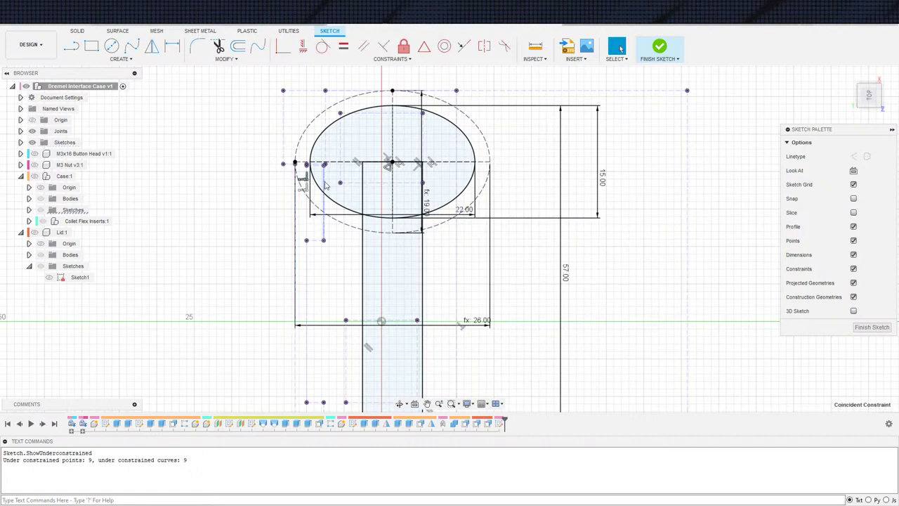
{"action": "key", "text": "Delete"}
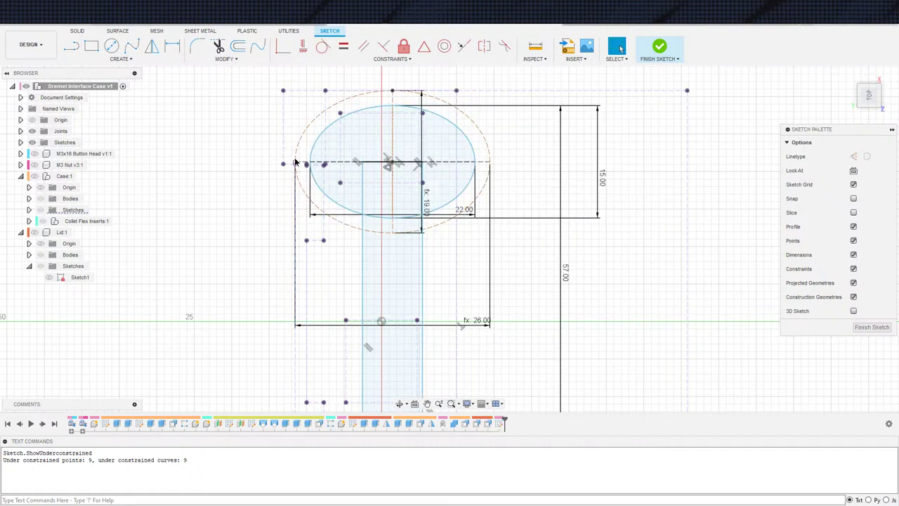
{"action": "left_click_drag", "start_coordinate": [296, 162], "coordinate": [308, 166]}
{"action": "scroll", "coordinate": [309, 165], "scroll_direction": "down", "scroll_amount": 5}
{"action": "middle_click_drag", "start_coordinate": [308, 166], "coordinate": [269, 196]}
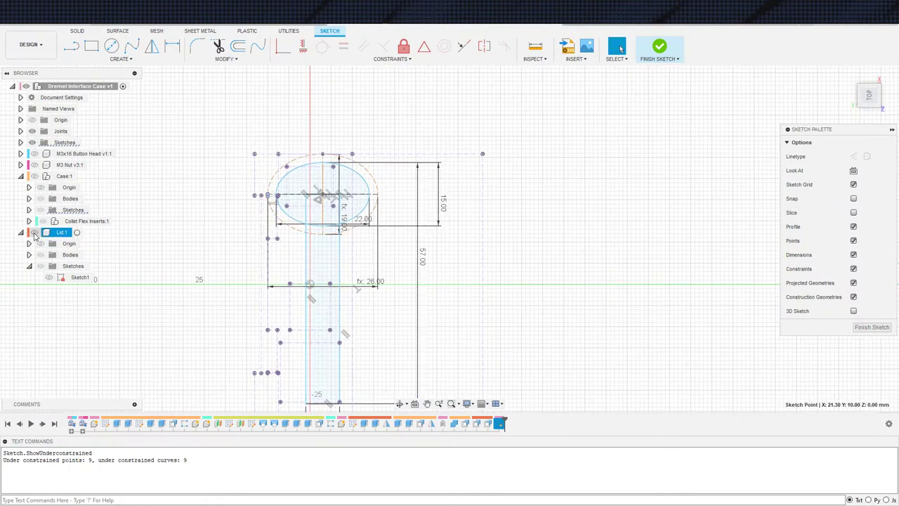
Step: Show the Lid component to compare its body with the sketch, hide it again, and restore the upright view facing the sketch
{"action": "left_click", "coordinate": [33, 232]}
{"action": "mouse_move", "coordinate": [193, 262]}
{"action": "middle_mouse_down", "text": "shift"}
{"action": "mouse_move", "coordinate": [209, 220]}
{"action": "mouse_move", "coordinate": [198, 232]}
{"action": "mouse_move", "coordinate": [192, 172]}
{"action": "mouse_move", "coordinate": [184, 211]}
{"action": "middle_mouse_up", "text": "shift"}
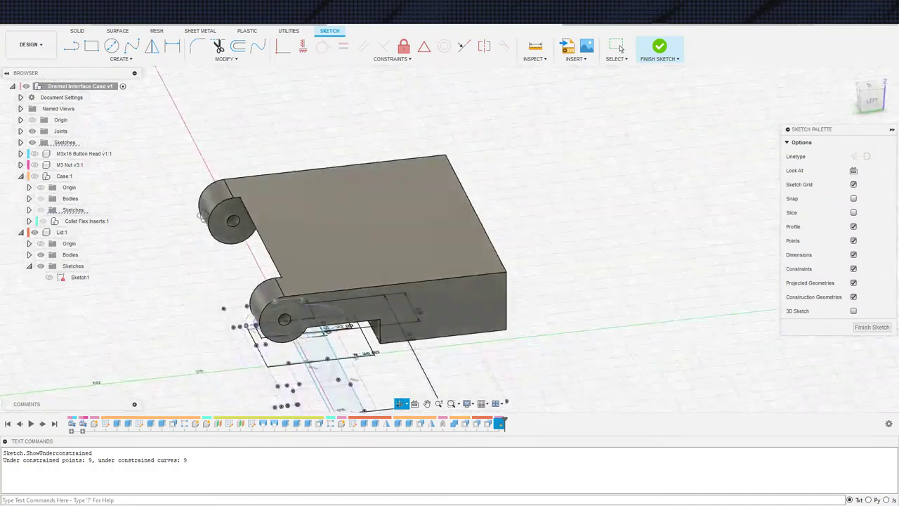
{"action": "left_click", "coordinate": [34, 233]}
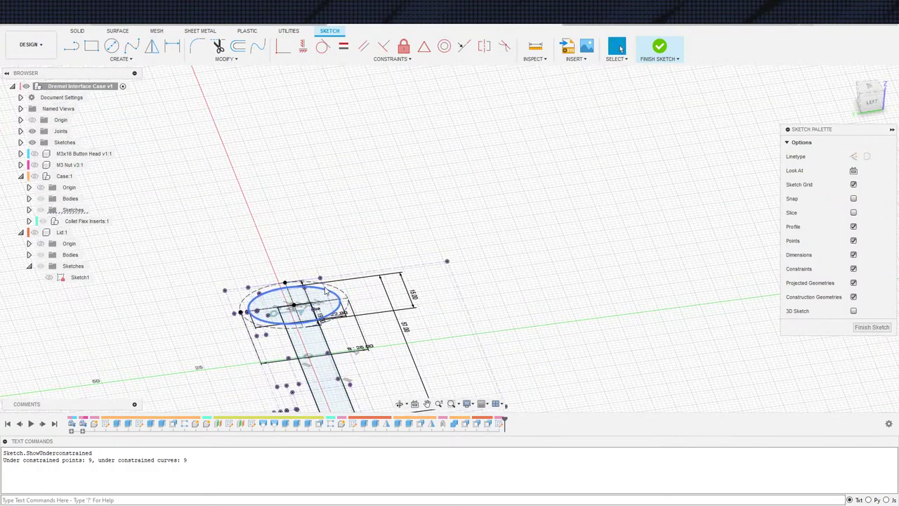
{"action": "middle_click_drag", "start_coordinate": [326, 291], "coordinate": [280, 355], "text": "shift"}
{"action": "scroll", "coordinate": [280, 355], "scroll_direction": "down", "scroll_amount": 3}
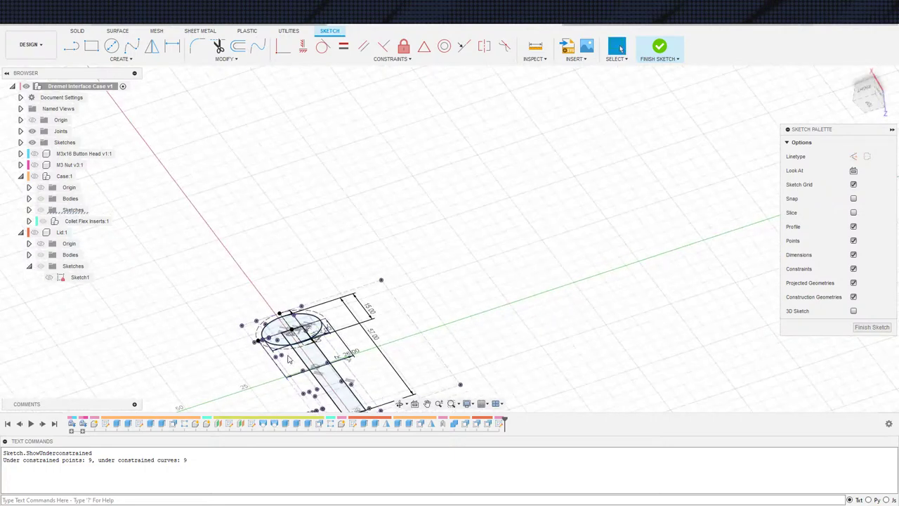
{"action": "left_click", "coordinate": [853, 170]}
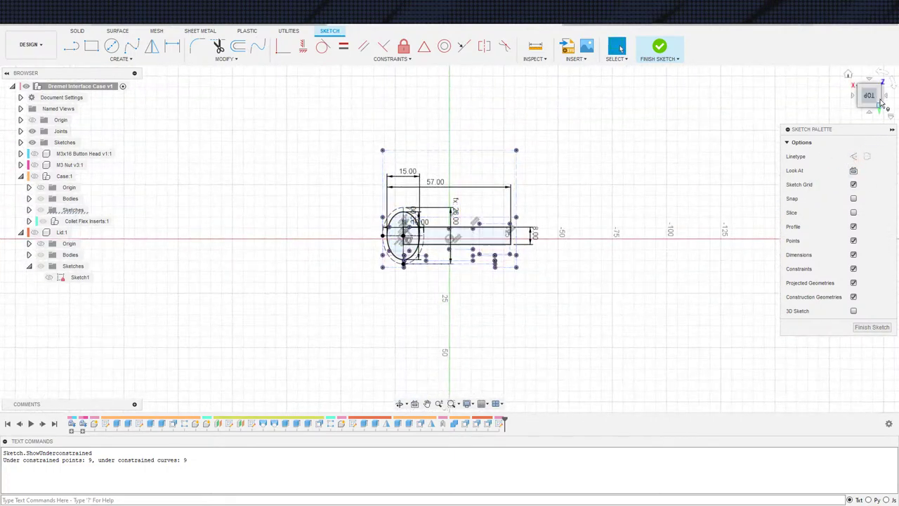
{"action": "left_click", "coordinate": [893, 82]}
Step: Draw two vertical lines, each 9.5 mm long, from the profile ellipse's left and right quadrant points up to the projected upper edge
{"action": "scroll", "coordinate": [475, 207], "scroll_direction": "up", "scroll_amount": 4}
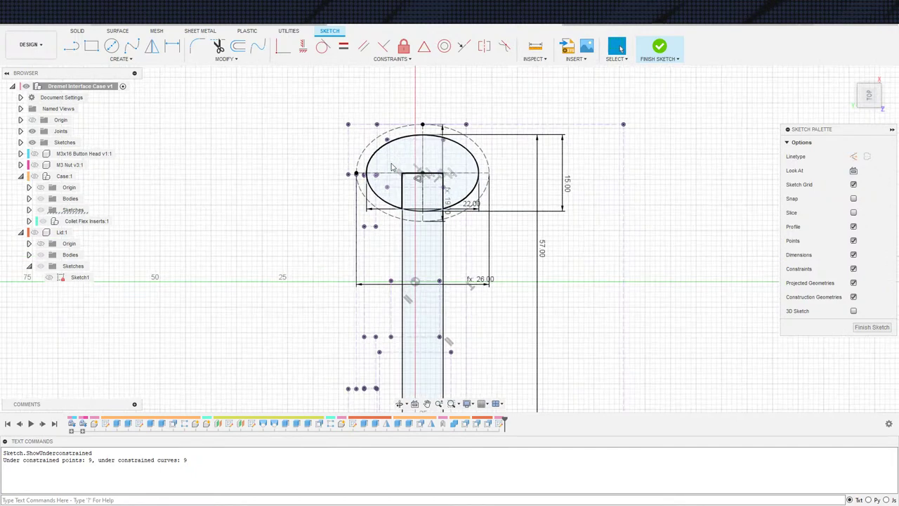
{"action": "middle_click_drag", "start_coordinate": [392, 176], "coordinate": [385, 210]}
{"action": "scroll", "coordinate": [385, 208], "scroll_direction": "up", "scroll_amount": 5}
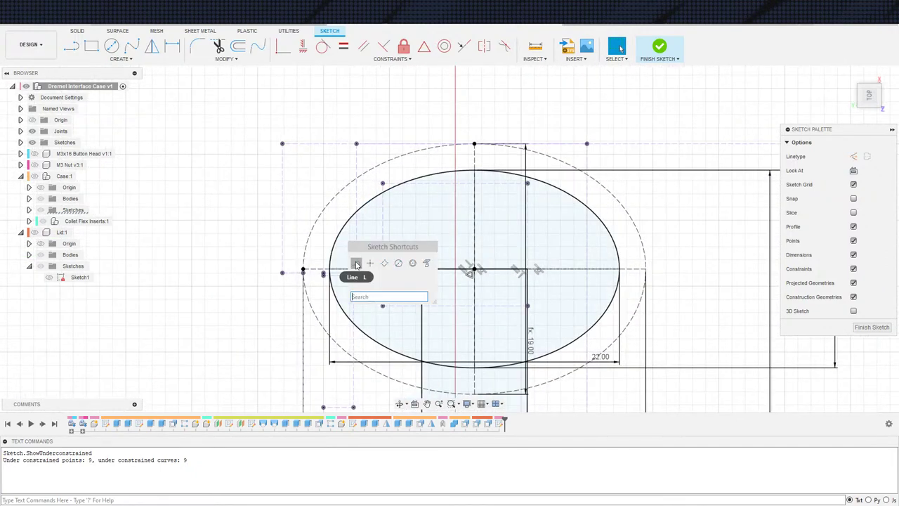
{"action": "left_click", "coordinate": [330, 144]}
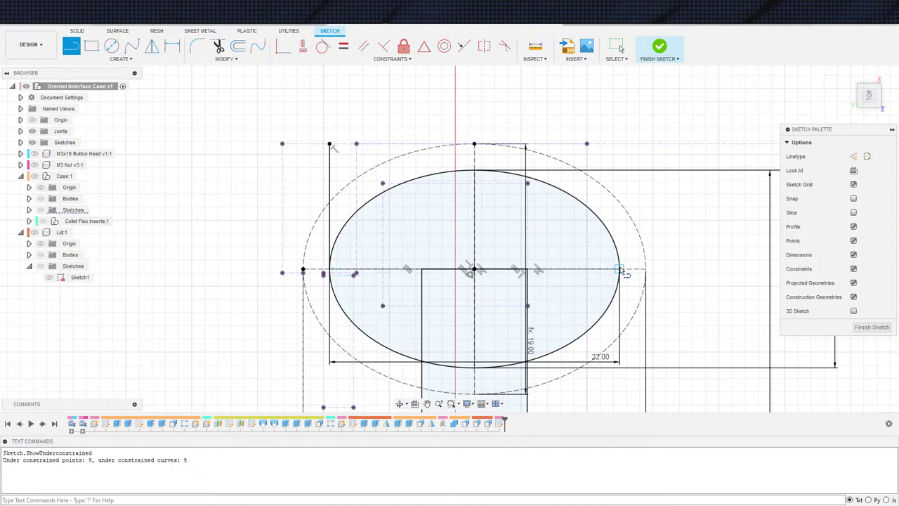
{"action": "left_click_drag", "start_coordinate": [621, 271], "coordinate": [621, 146]}
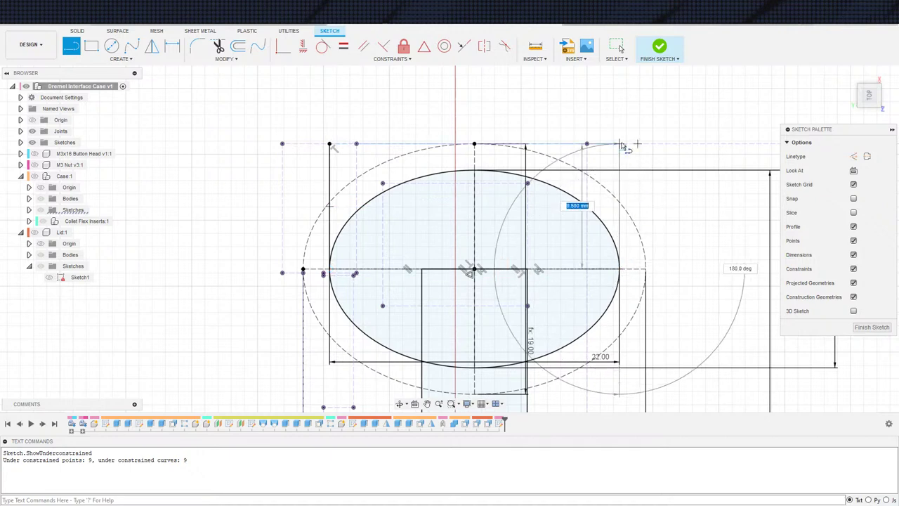
{"action": "left_click", "coordinate": [620, 145]}
{"action": "scroll", "coordinate": [570, 269], "scroll_direction": "down", "scroll_amount": 2}
{"action": "key", "text": "Escape"}
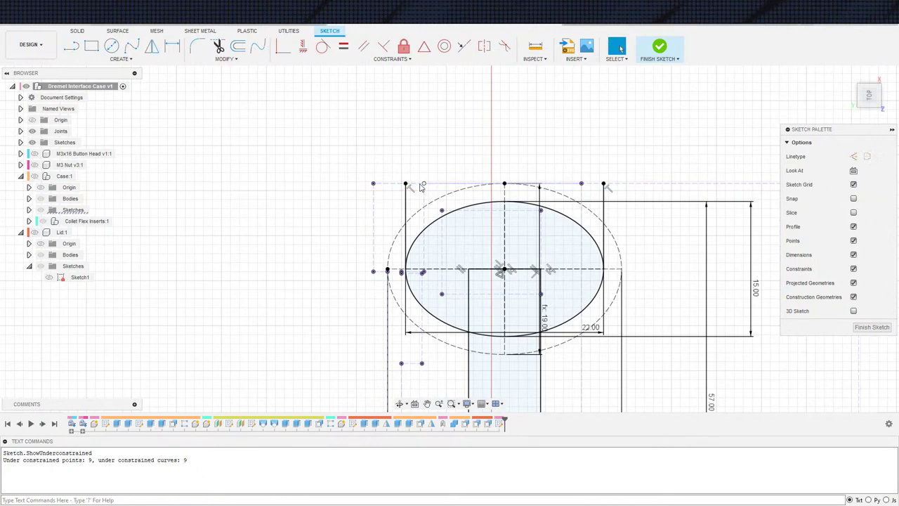
Step: Convert the projected upper edge of the lid outline from construction to a normal sketch line
{"action": "left_click", "coordinate": [421, 184]}
{"action": "key", "text": "x"}
{"action": "scroll", "coordinate": [423, 199], "scroll_direction": "down", "scroll_amount": 2}
{"action": "scroll", "coordinate": [422, 202], "scroll_direction": "up", "scroll_amount": 2}
{"action": "middle_click_drag", "start_coordinate": [450, 271], "coordinate": [431, 203]}
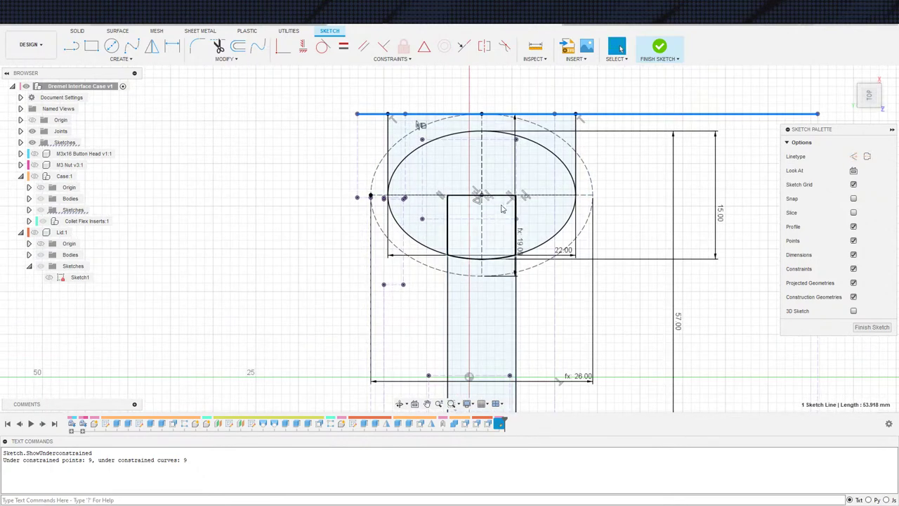
Step: Examine the whole ellipse-and-stem profile from the upper edge to the stem's lower end against the projected outline
{"action": "middle_click_drag", "start_coordinate": [498, 178], "coordinate": [492, 129]}
{"action": "mouse_move", "coordinate": [482, 382]}
{"action": "middle_mouse_down"}
{"action": "mouse_move", "coordinate": [496, 252]}
{"action": "mouse_move", "coordinate": [491, 175]}
{"action": "middle_mouse_up"}
{"action": "scroll", "coordinate": [496, 251], "scroll_direction": "down", "scroll_amount": 2}
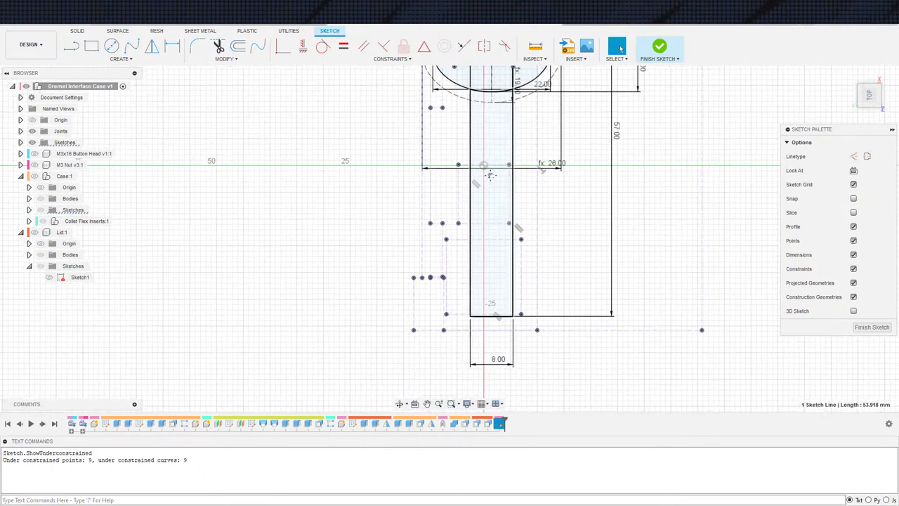
{"action": "middle_click_drag", "start_coordinate": [494, 224], "coordinate": [459, 237]}
{"action": "scroll", "coordinate": [458, 236], "scroll_direction": "down", "scroll_amount": 2}
{"action": "middle_click_drag", "start_coordinate": [465, 206], "coordinate": [458, 243]}
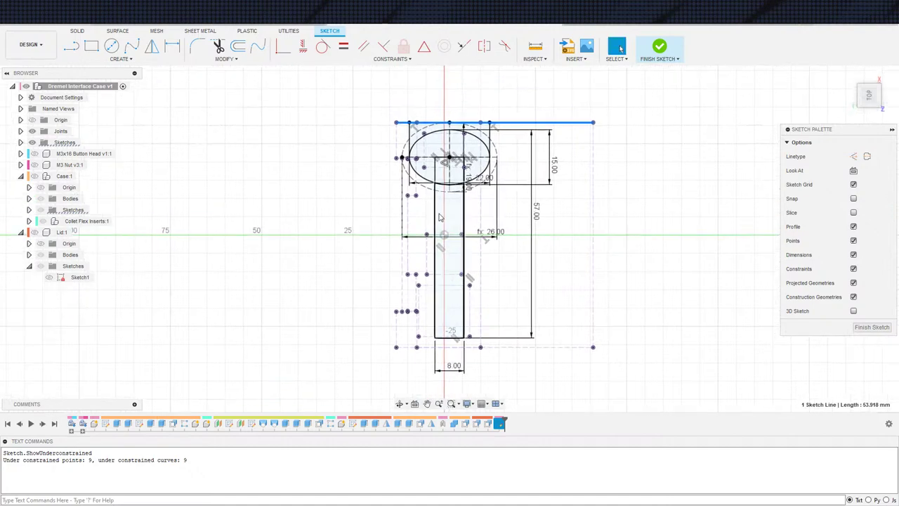
{"action": "scroll", "coordinate": [440, 214], "scroll_direction": "up", "scroll_amount": 1}
{"action": "scroll", "coordinate": [443, 205], "scroll_direction": "up", "scroll_amount": 2}
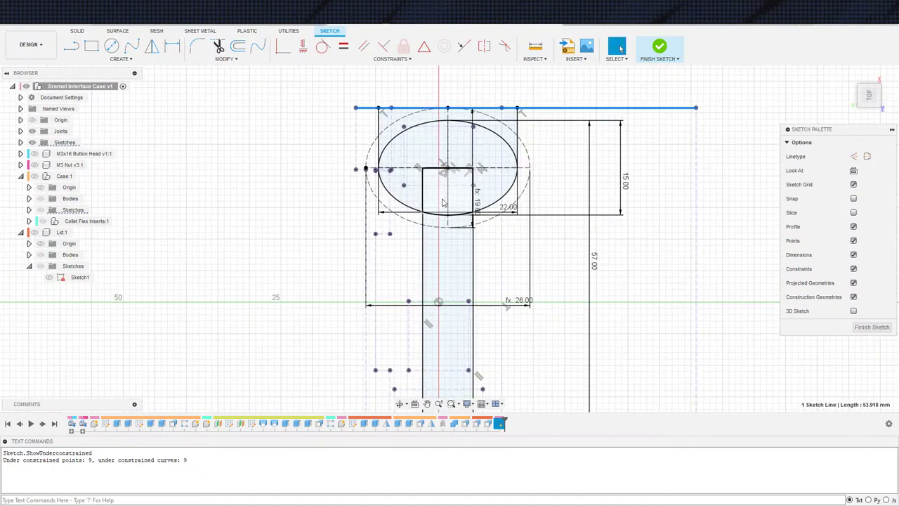
{"action": "scroll", "coordinate": [442, 205], "scroll_direction": "up", "scroll_amount": 2}
{"action": "scroll", "coordinate": [444, 220], "scroll_direction": "down", "scroll_amount": 3}
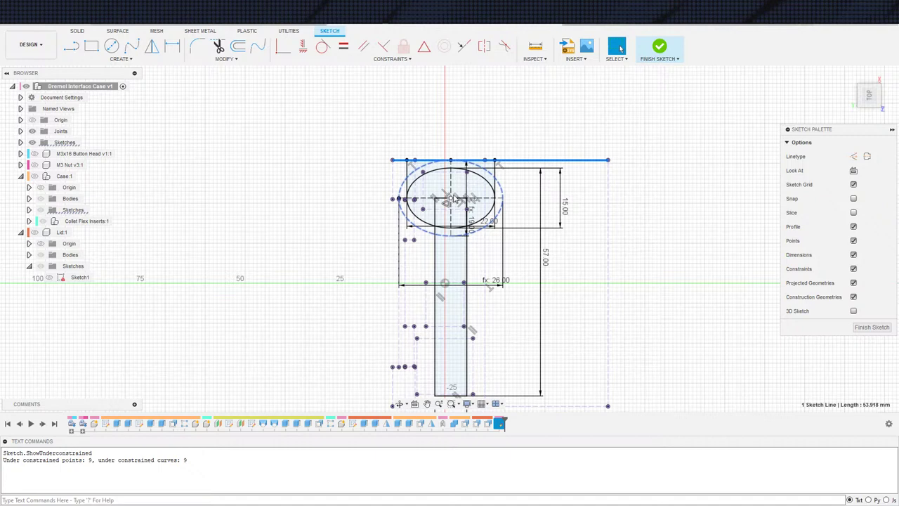
{"action": "key", "text": "ctrl+z"}
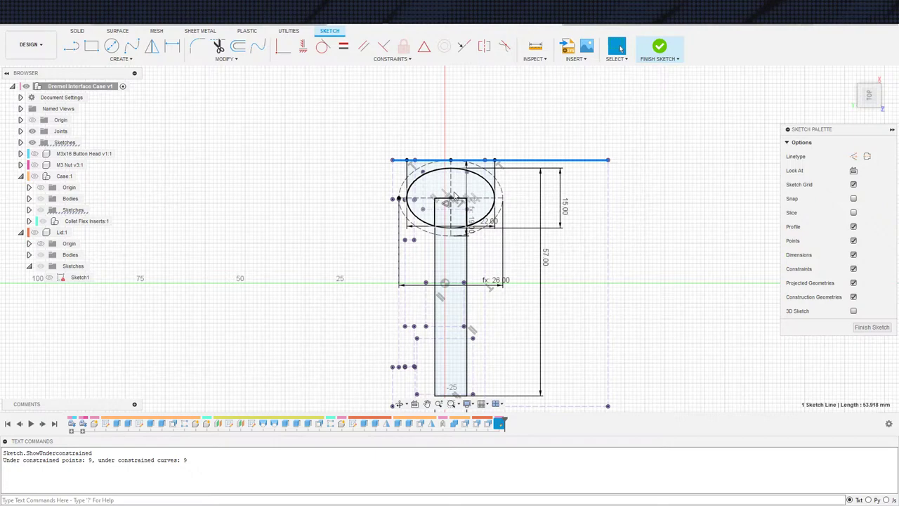
{"action": "scroll", "coordinate": [454, 197], "scroll_direction": "down", "scroll_amount": 2}
{"action": "scroll", "coordinate": [441, 215], "scroll_direction": "up", "scroll_amount": 4}
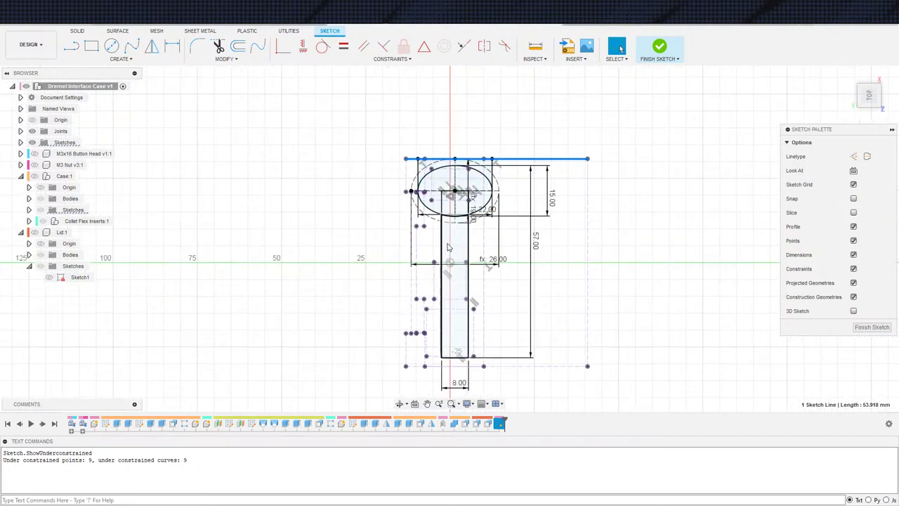
Step: Start an extrusion using all four profile regions: the ellipse head with its extension to the upper edge, and the full stem
{"action": "key", "text": "e"}
{"action": "left_click", "coordinate": [415, 145]}
{"action": "left_click", "coordinate": [469, 171]}
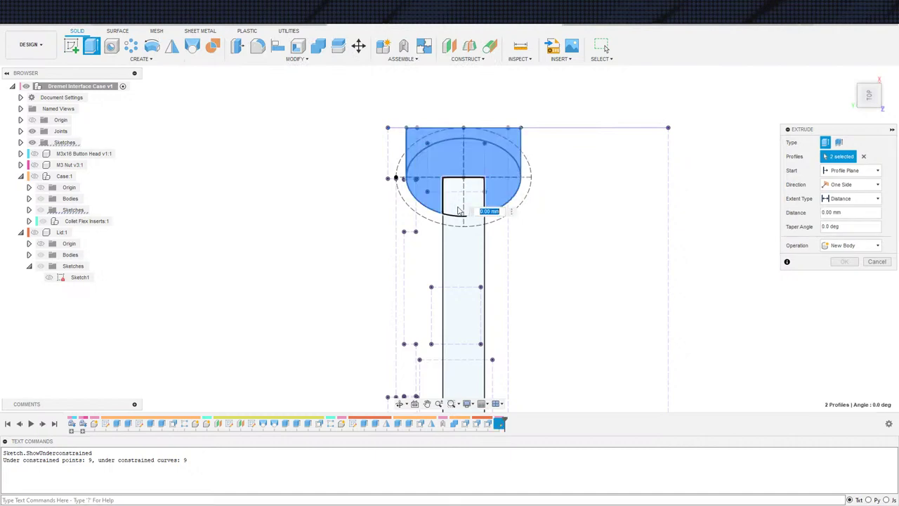
{"action": "left_click", "coordinate": [459, 209]}
{"action": "left_click", "coordinate": [460, 288]}
{"action": "scroll", "coordinate": [470, 323], "scroll_direction": "down", "scroll_amount": 1}
{"action": "middle_click_drag", "start_coordinate": [461, 356], "coordinate": [438, 245]}
{"action": "scroll", "coordinate": [337, 278], "scroll_direction": "up", "scroll_amount": 1}
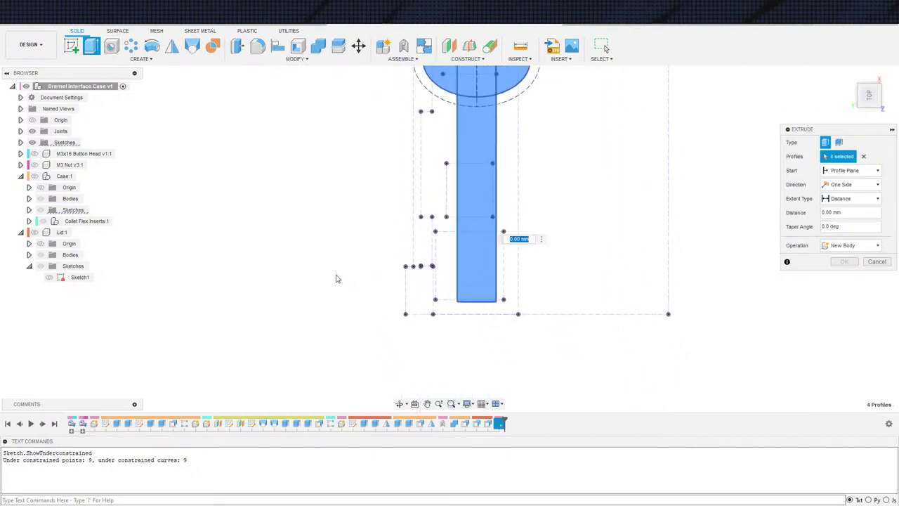
Step: Show the Lid component and cut the selected profiles into it with the lid's flat top face as start object and a distance of -2 mm
{"action": "middle_click_drag", "start_coordinate": [337, 279], "coordinate": [269, 296]}
{"action": "left_click", "coordinate": [35, 233]}
{"action": "scroll", "coordinate": [312, 285], "scroll_direction": "down", "scroll_amount": 3}
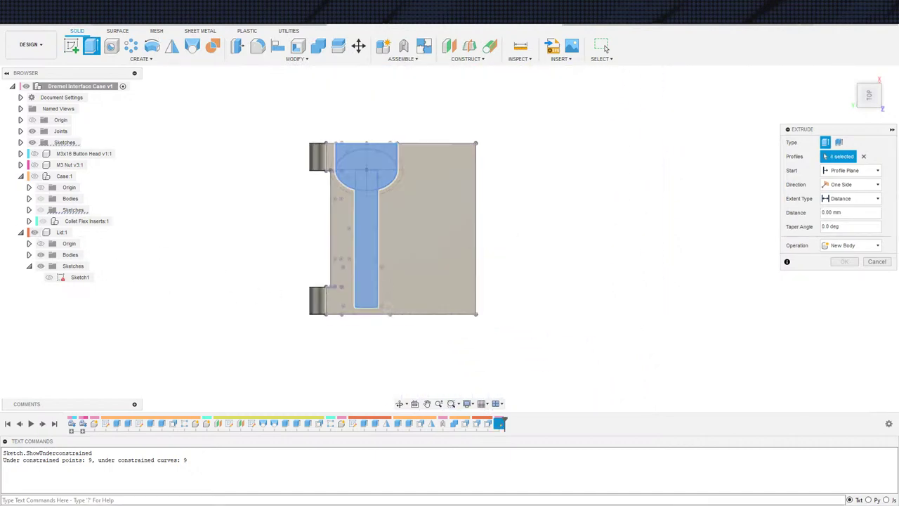
{"action": "middle_click_drag", "start_coordinate": [374, 276], "coordinate": [397, 268], "text": "shift"}
{"action": "left_click", "coordinate": [836, 170]}
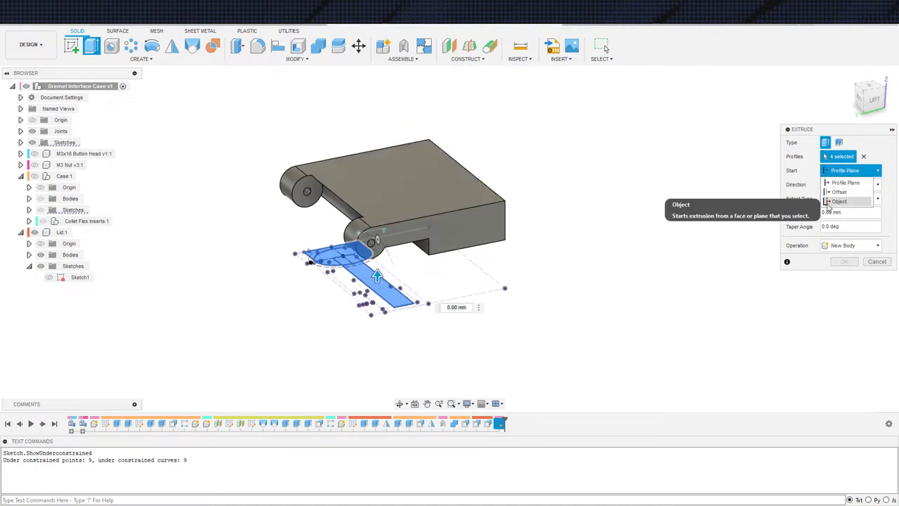
{"action": "left_click", "coordinate": [840, 203]}
{"action": "left_click", "coordinate": [409, 171]}
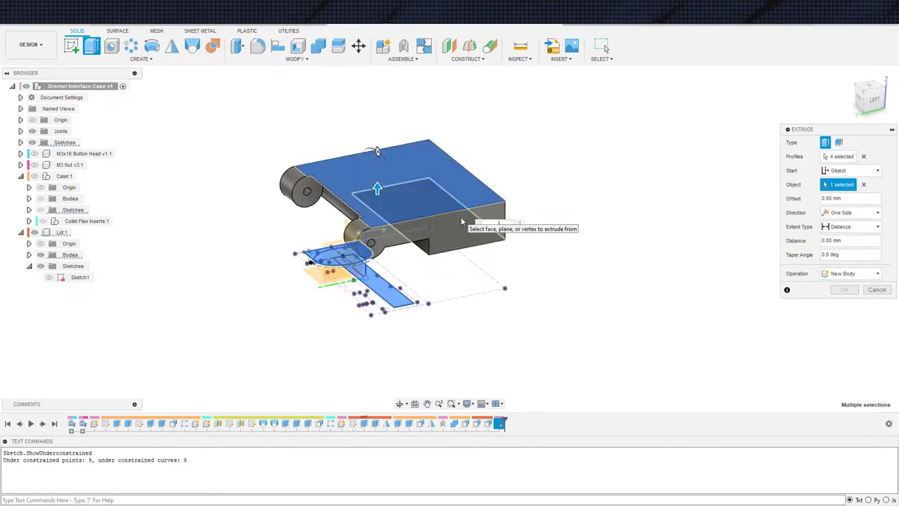
{"action": "type", "text": "-2"}
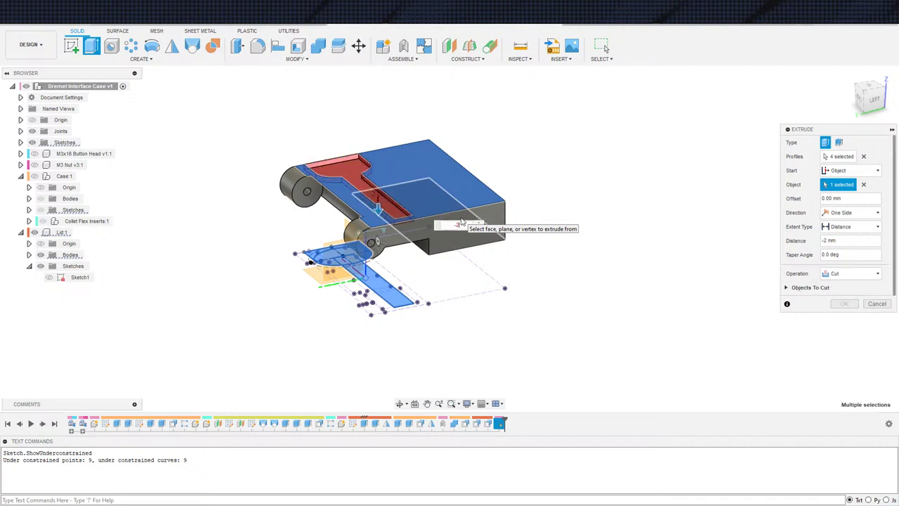
{"action": "middle_click_drag", "start_coordinate": [357, 165], "coordinate": [414, 194], "text": "shift"}
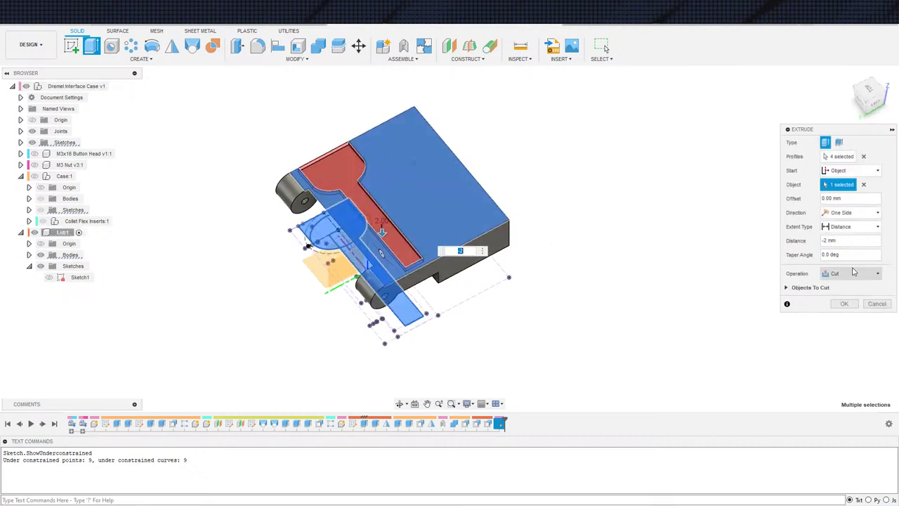
{"action": "left_click", "coordinate": [843, 305]}
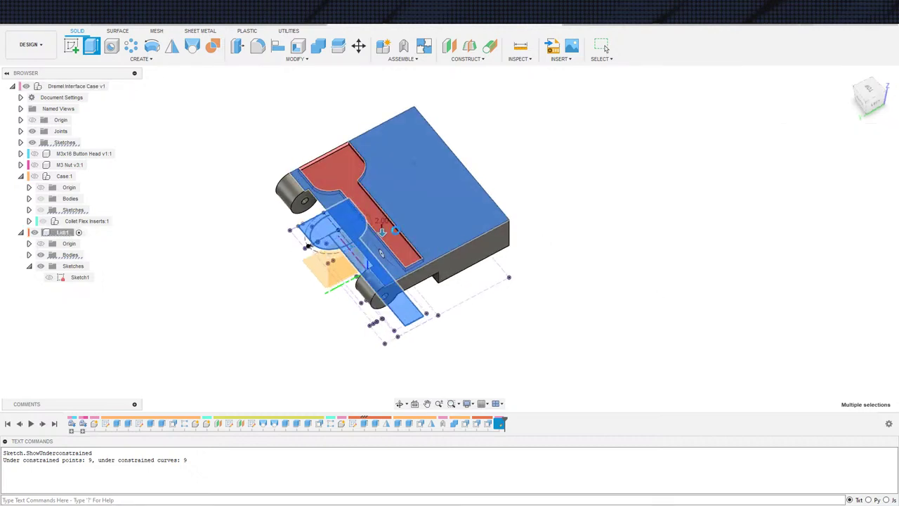
Step: Activate the top-level Dremel Interface Case component and examine the pocket in the lid's top face
{"action": "left_click", "coordinate": [123, 86]}
{"action": "middle_click_drag", "start_coordinate": [302, 134], "coordinate": [321, 156], "text": "shift"}
{"action": "scroll", "coordinate": [323, 156], "scroll_direction": "up", "scroll_amount": 4}
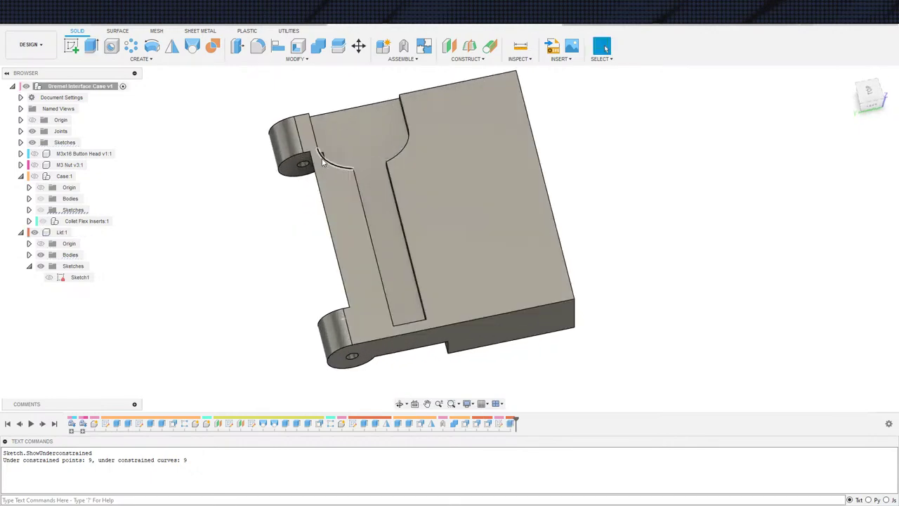
{"action": "middle_click_drag", "start_coordinate": [421, 211], "coordinate": [409, 197], "text": "shift"}
{"action": "scroll", "coordinate": [442, 158], "scroll_direction": "down", "scroll_amount": 2}
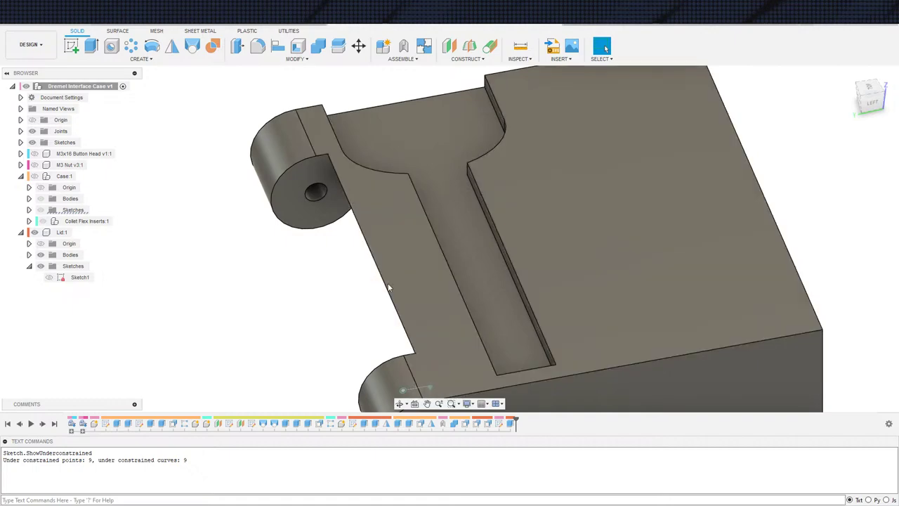
Step: Edit the pocket cut to start from the lid's recessed underside face instead, with a distance of 2 mm
{"action": "scroll", "coordinate": [475, 359], "scroll_direction": "down", "scroll_amount": 3}
{"action": "middle_click_drag", "start_coordinate": [412, 352], "coordinate": [523, 345], "text": "shift"}
{"action": "double_click", "coordinate": [512, 422]}
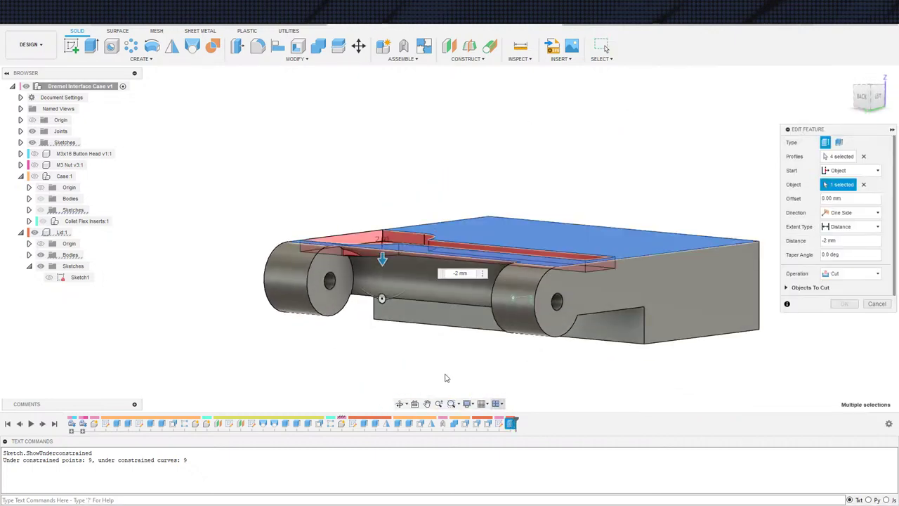
{"action": "middle_click_drag", "start_coordinate": [445, 377], "coordinate": [480, 325], "text": "shift"}
{"action": "left_click", "coordinate": [863, 185]}
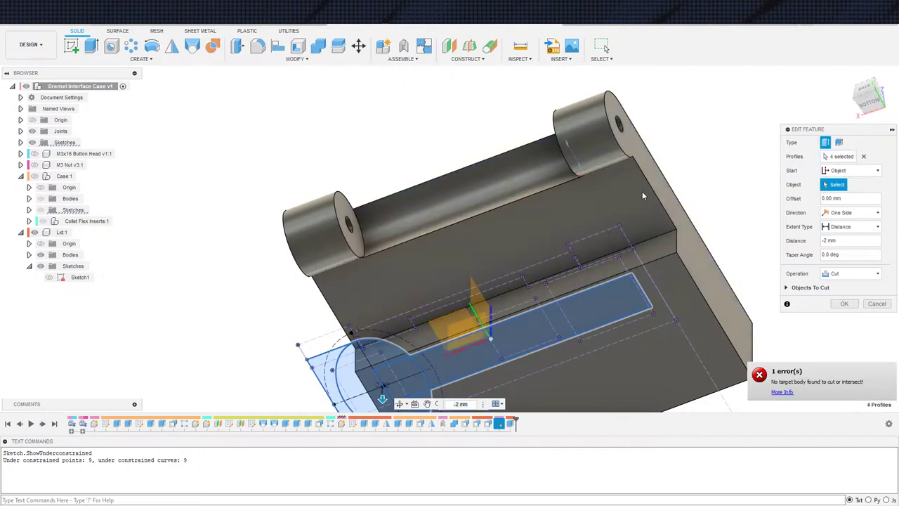
{"action": "left_click", "coordinate": [609, 244]}
{"action": "middle_click_drag", "start_coordinate": [608, 244], "coordinate": [712, 316], "text": "shift"}
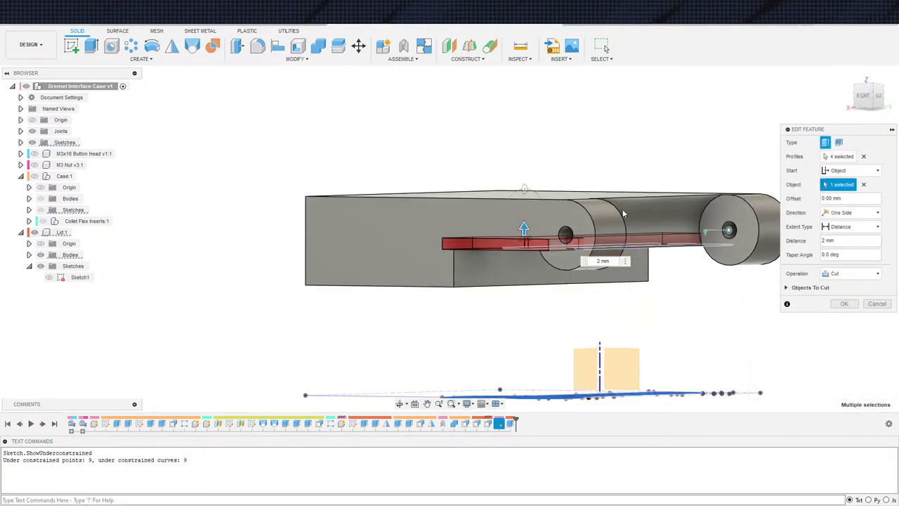
{"action": "middle_click_drag", "start_coordinate": [787, 232], "coordinate": [735, 221], "text": "shift"}
{"action": "left_click", "coordinate": [829, 303]}
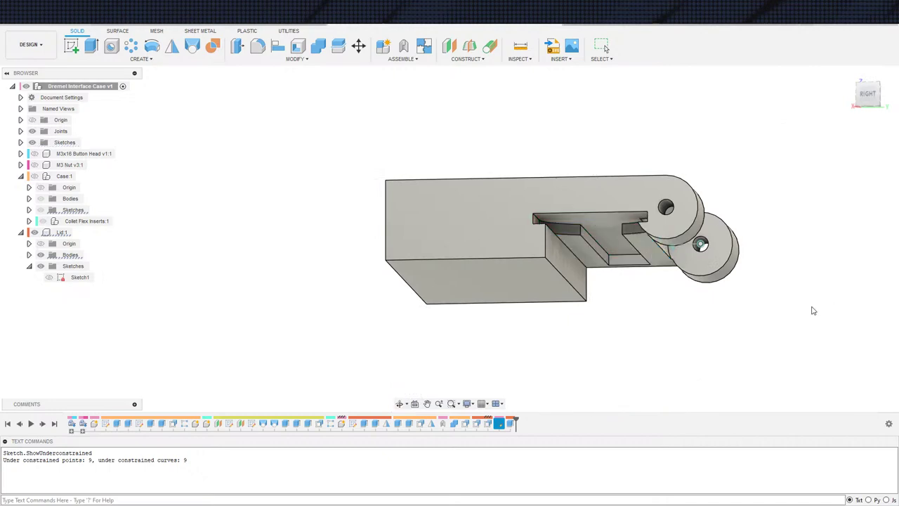
{"action": "middle_click_drag", "start_coordinate": [813, 309], "coordinate": [657, 312], "text": "shift"}
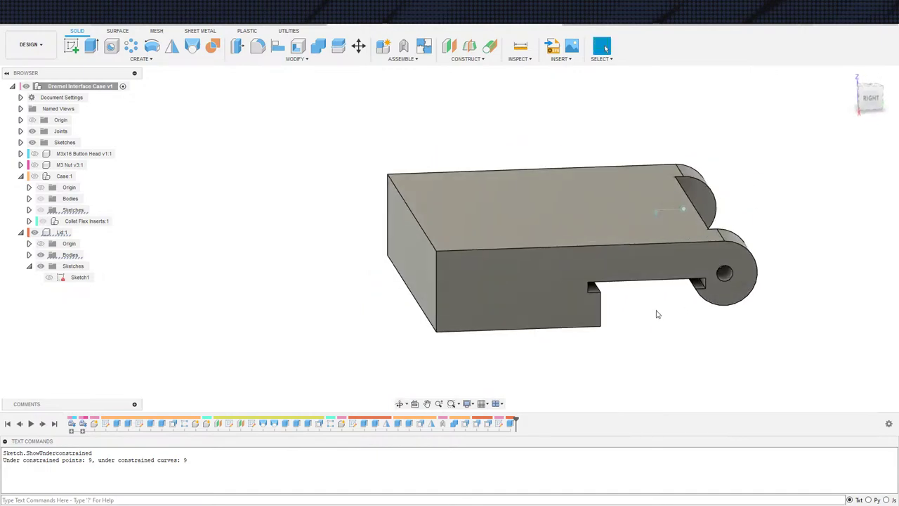
Step: In the profile sketch, replace the coincident constraint on the construction ellipse's hinge-side quadrant point, tying it to the next inner projected line
{"action": "double_click", "coordinate": [499, 423]}
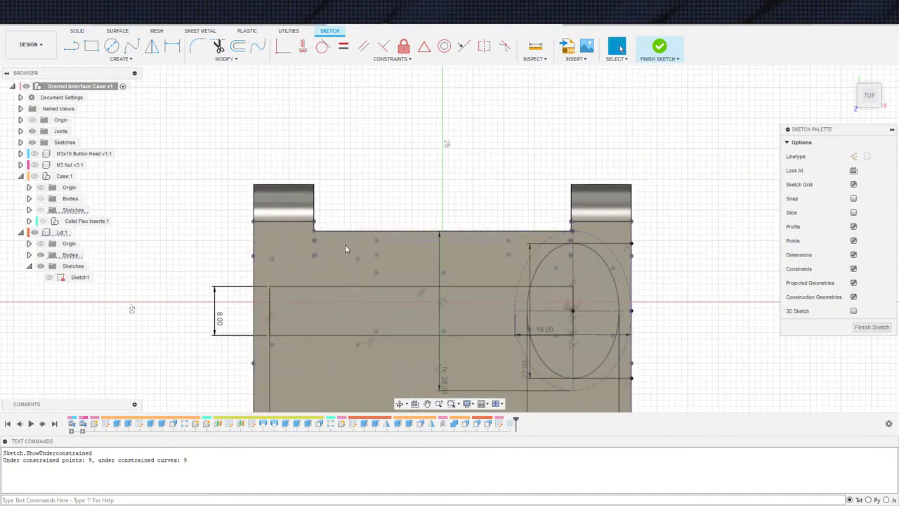
{"action": "left_click", "coordinate": [36, 234]}
{"action": "left_click", "coordinate": [36, 234]}
{"action": "scroll", "coordinate": [450, 248], "scroll_direction": "up", "scroll_amount": 6}
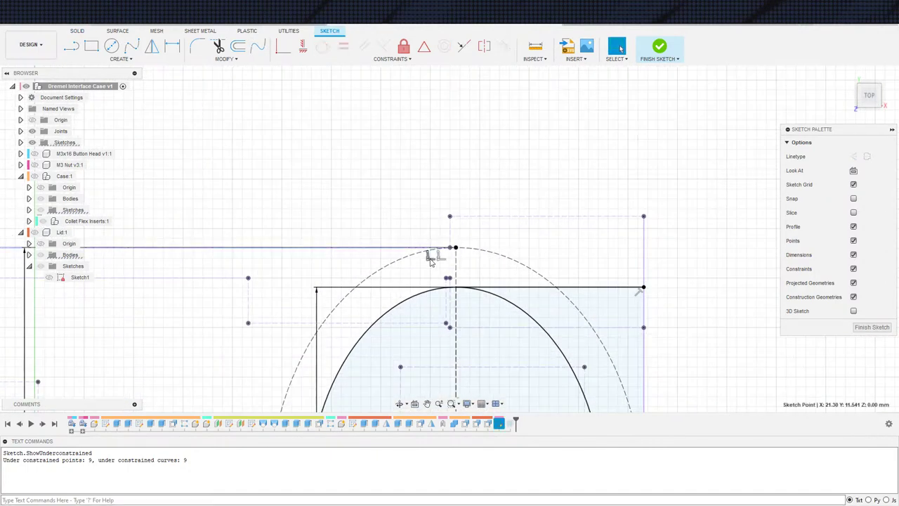
{"action": "left_click", "coordinate": [430, 260]}
{"action": "scroll", "coordinate": [409, 297], "scroll_direction": "down", "scroll_amount": 5}
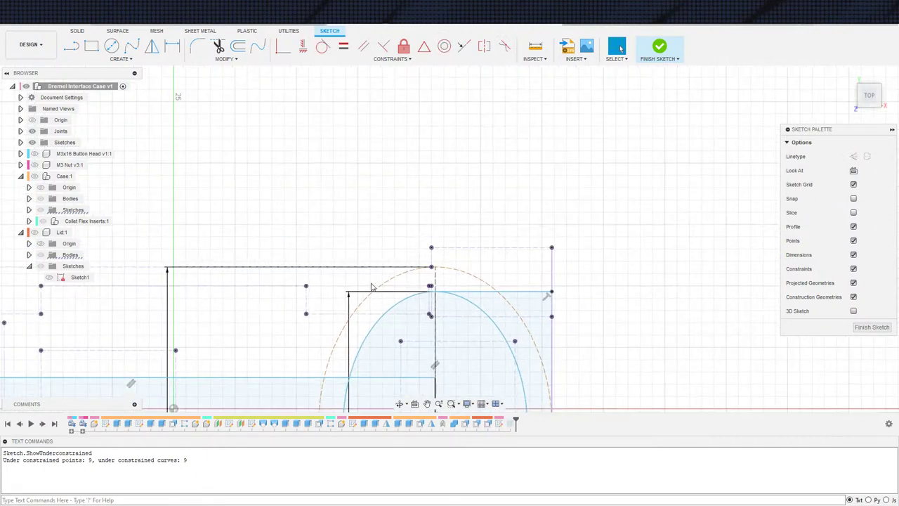
{"action": "middle_click_drag", "start_coordinate": [411, 296], "coordinate": [430, 257], "text": "shift"}
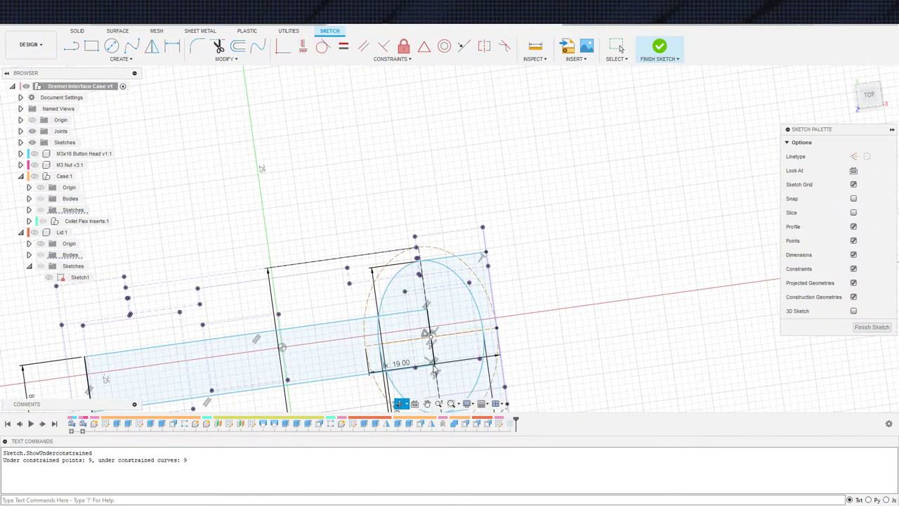
{"action": "left_click", "coordinate": [419, 250]}
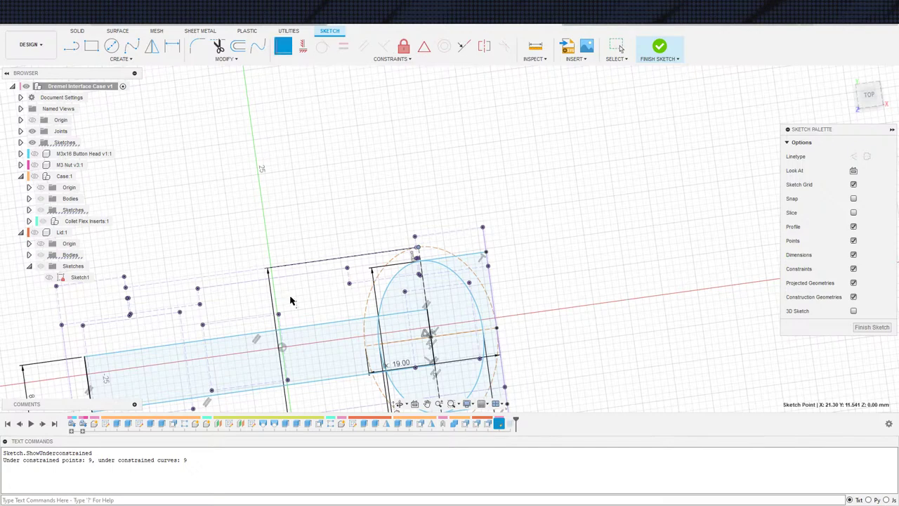
{"action": "left_click", "coordinate": [300, 275]}
{"action": "scroll", "coordinate": [358, 326], "scroll_direction": "down", "scroll_amount": 3}
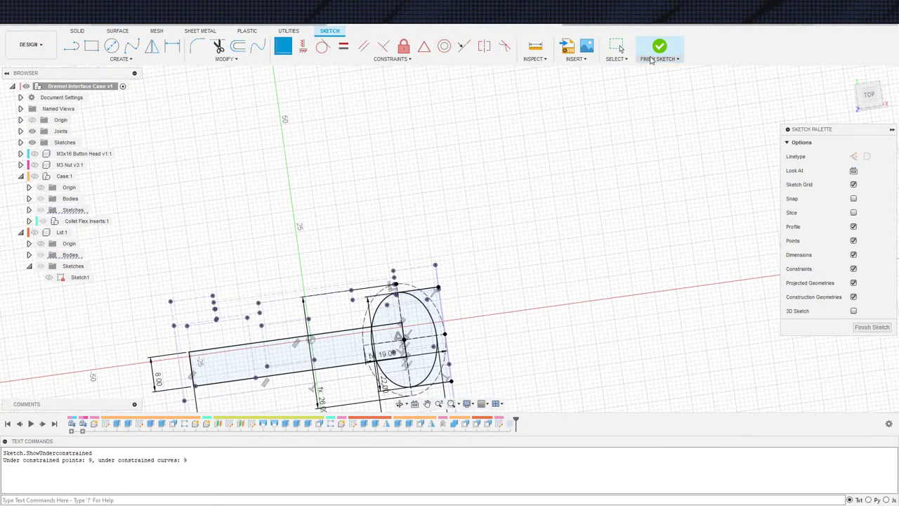
Step: Trust the server certificate despite the verification warning and finish the profile sketch
{"action": "scroll", "coordinate": [516, 320], "scroll_direction": "up", "scroll_amount": 5}
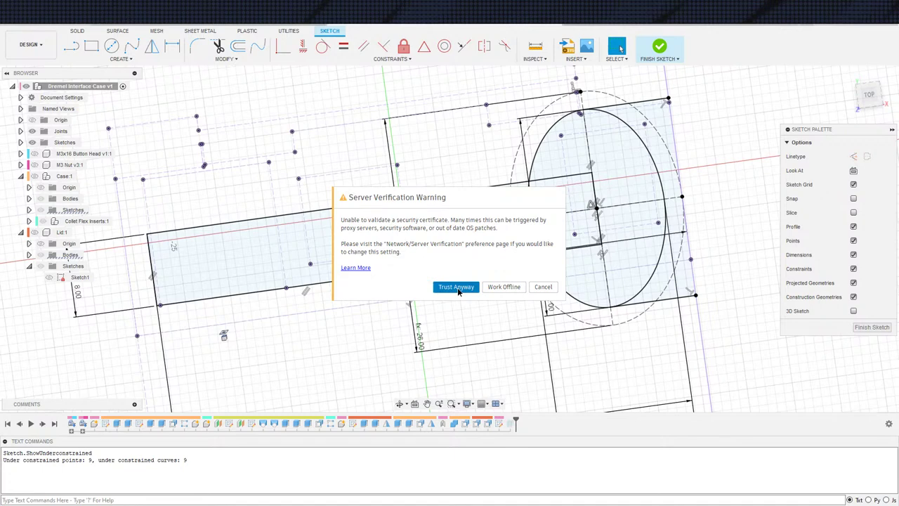
{"action": "left_click", "coordinate": [459, 286]}
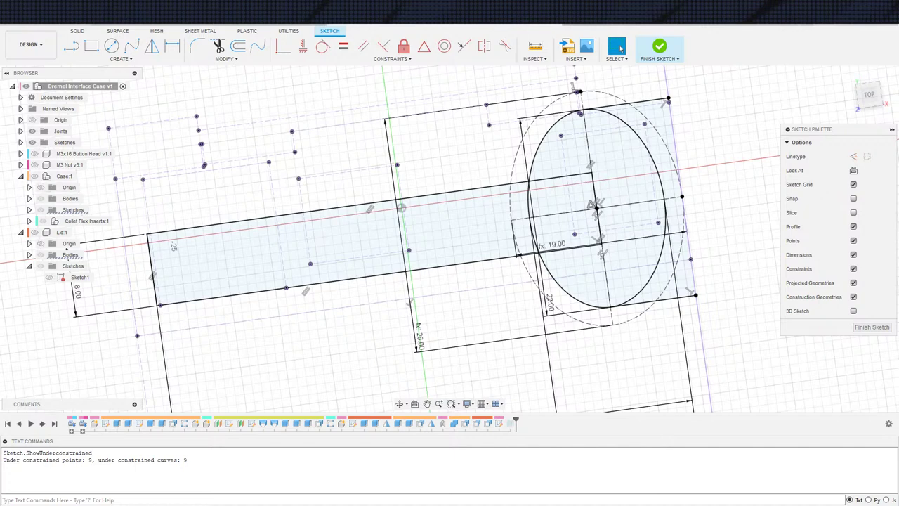
{"action": "scroll", "coordinate": [648, 199], "scroll_direction": "up", "scroll_amount": 1}
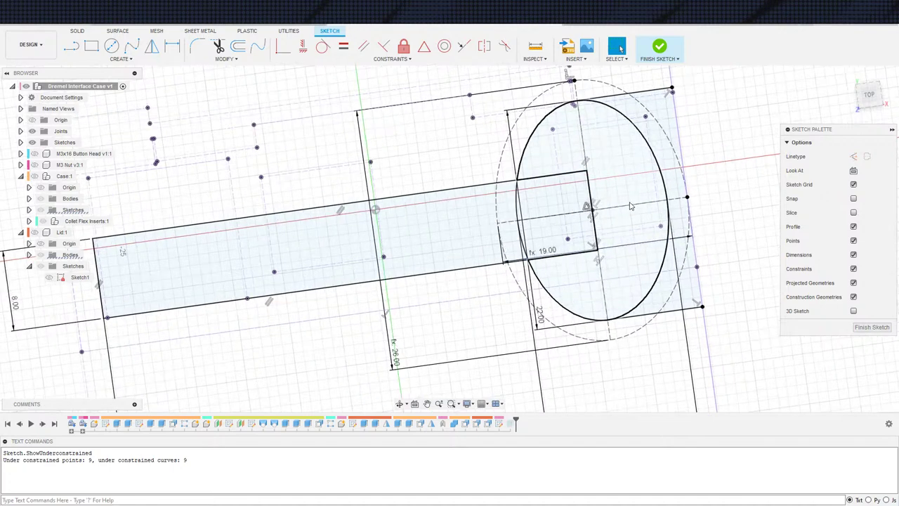
{"action": "scroll", "coordinate": [667, 229], "scroll_direction": "down", "scroll_amount": 1}
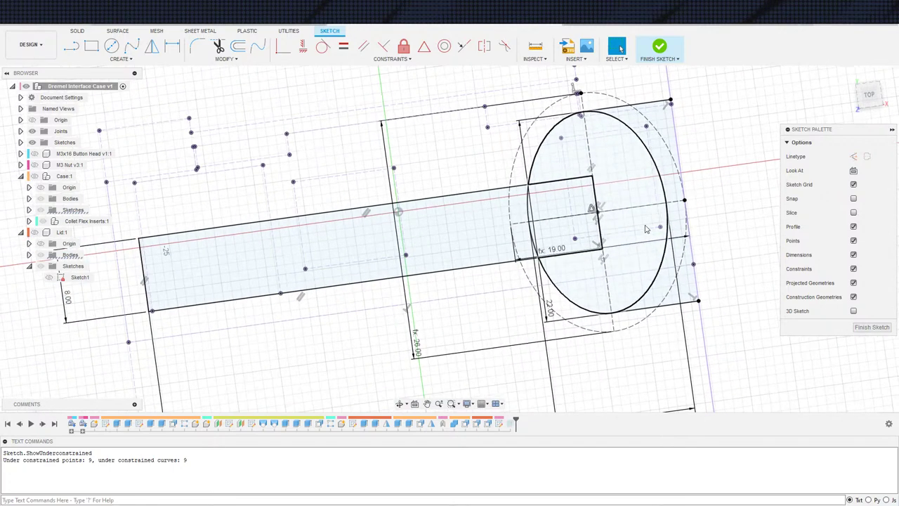
{"action": "left_click", "coordinate": [861, 104]}
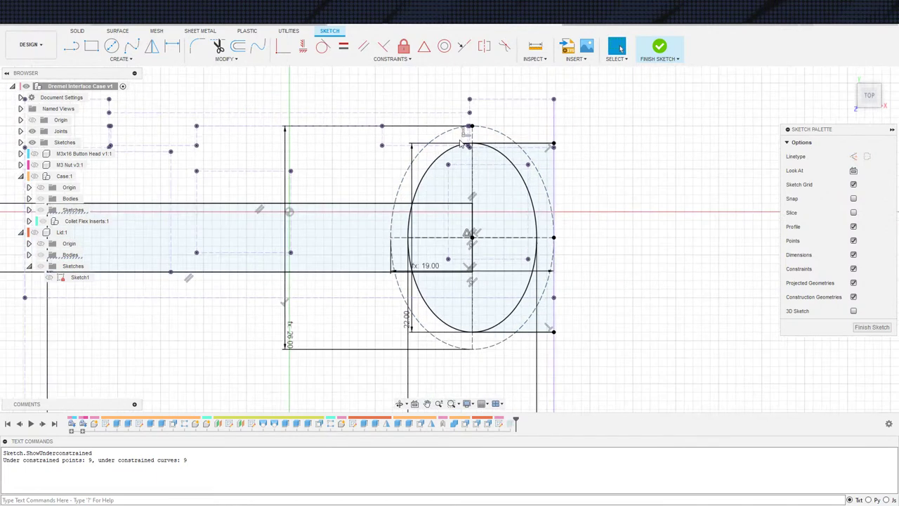
{"action": "left_click", "coordinate": [661, 48]}
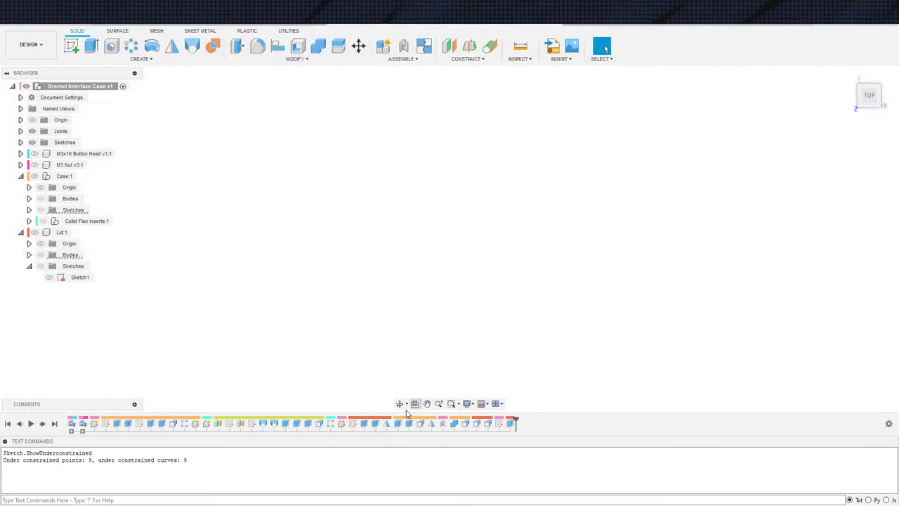
Step: Show the Lid component and examine the underside pocket, its opening at the side edge, and its clearance to the hinge knuckles
{"action": "left_click", "coordinate": [35, 232]}
{"action": "middle_click_drag", "start_coordinate": [462, 335], "coordinate": [274, 294], "text": "shift"}
{"action": "scroll", "coordinate": [464, 278], "scroll_direction": "down", "scroll_amount": 2}
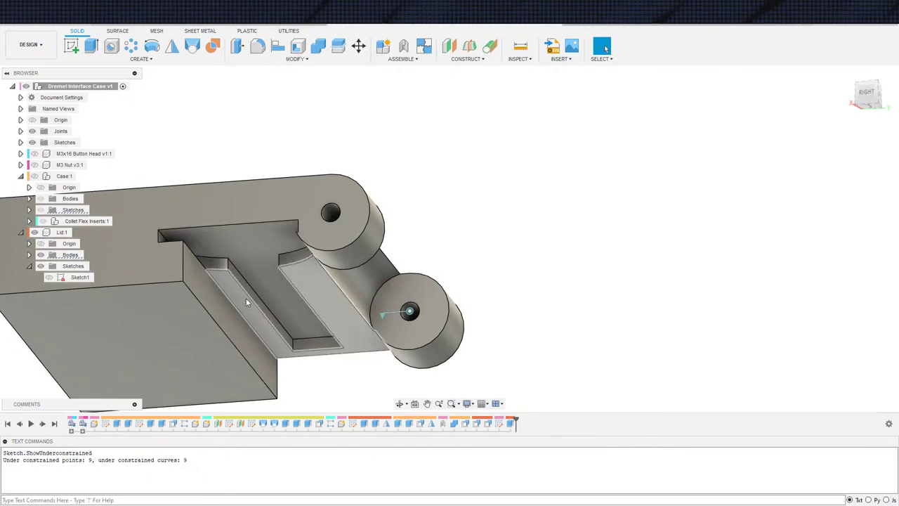
{"action": "scroll", "coordinate": [252, 309], "scroll_direction": "up", "scroll_amount": 2}
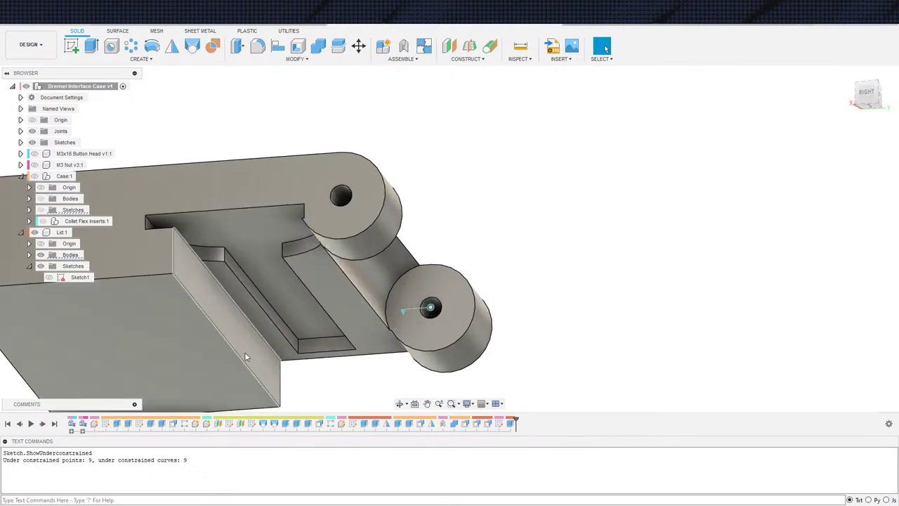
{"action": "middle_click_drag", "start_coordinate": [245, 352], "coordinate": [327, 280], "text": "shift"}
{"action": "middle_click_drag", "start_coordinate": [401, 305], "coordinate": [396, 307], "text": "shift"}
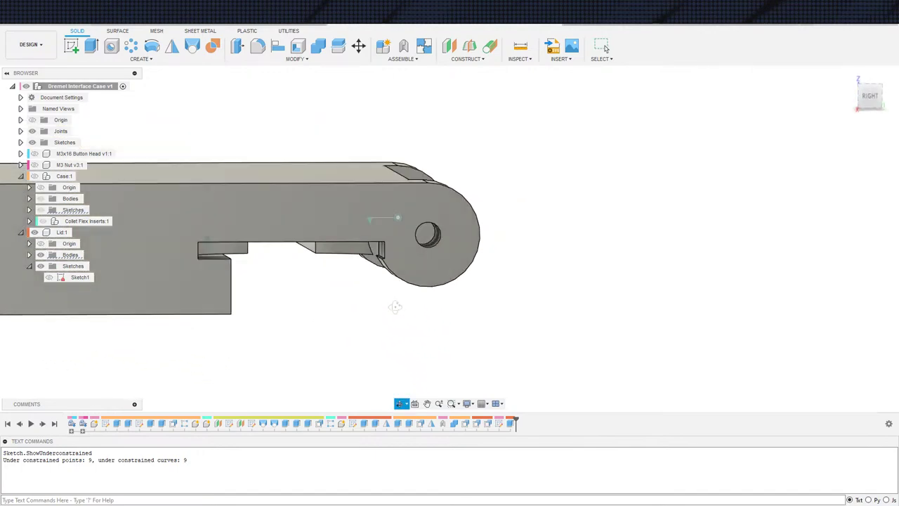
{"action": "scroll", "coordinate": [380, 250], "scroll_direction": "up", "scroll_amount": 3}
{"action": "middle_click_drag", "start_coordinate": [383, 244], "coordinate": [317, 342], "text": "shift"}
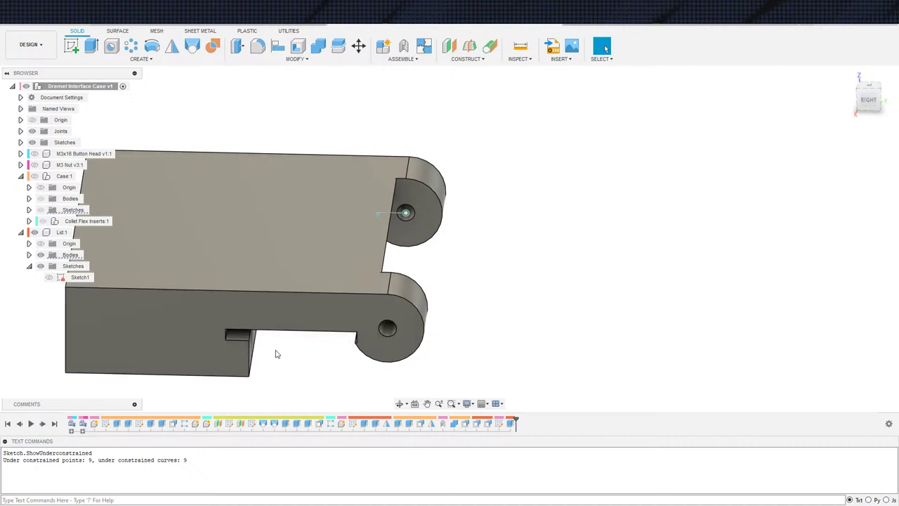
{"action": "scroll", "coordinate": [267, 355], "scroll_direction": "down", "scroll_amount": 3}
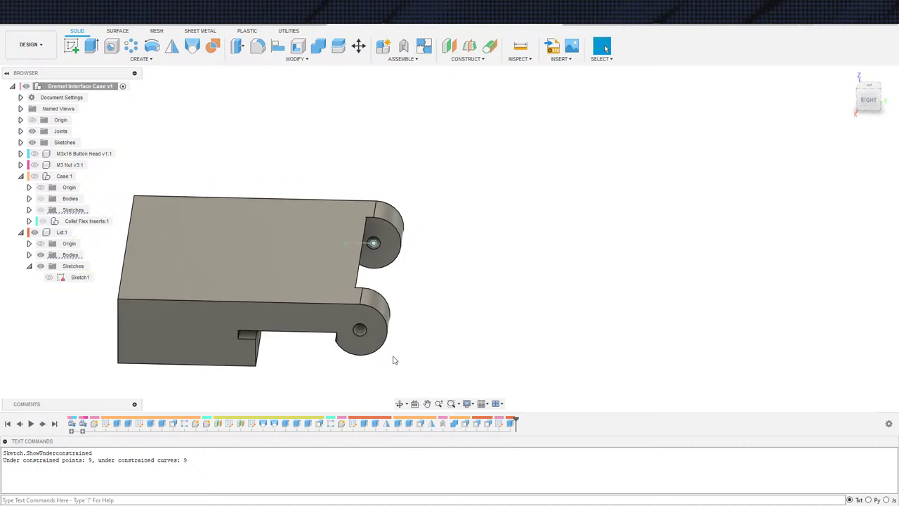
Step: Undo the sketch constraint change and the cut's move to the underside, and reopen the profile sketch for editing
{"action": "double_click", "coordinate": [510, 423]}
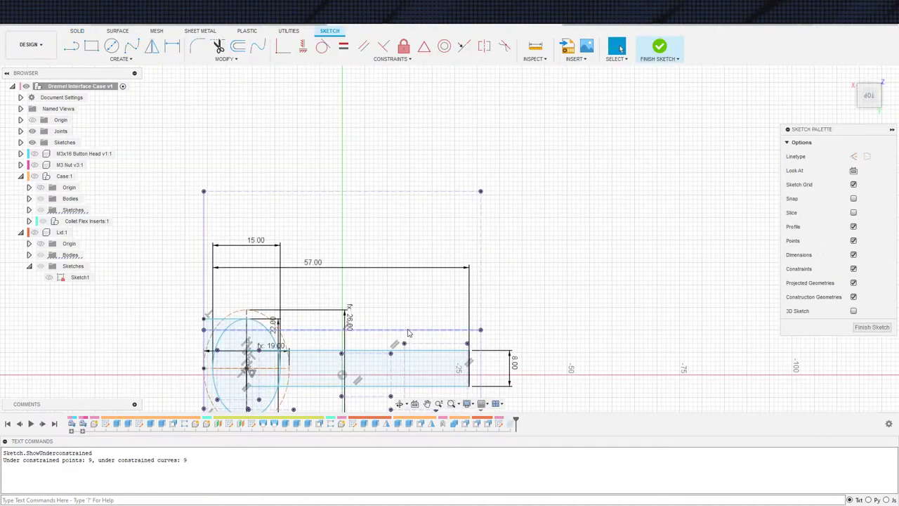
{"action": "key", "text": "ctrl+z"}
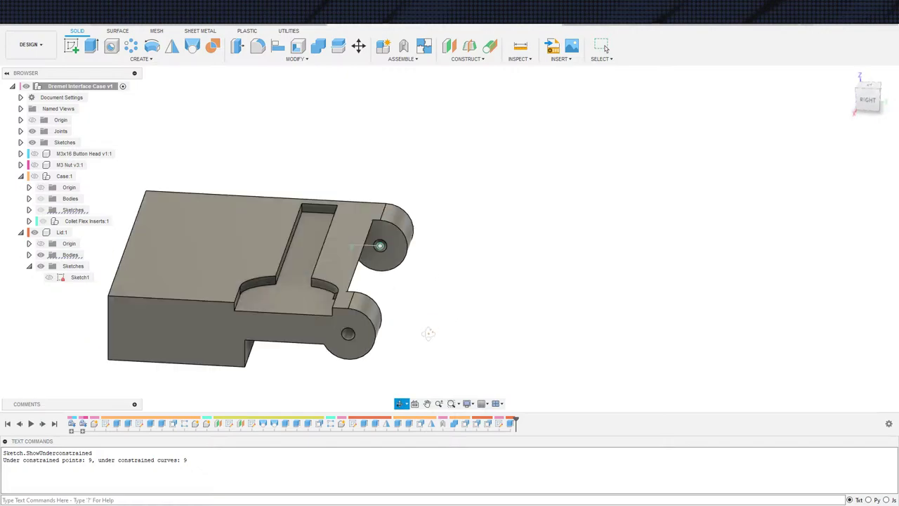
{"action": "double_click", "coordinate": [499, 424]}
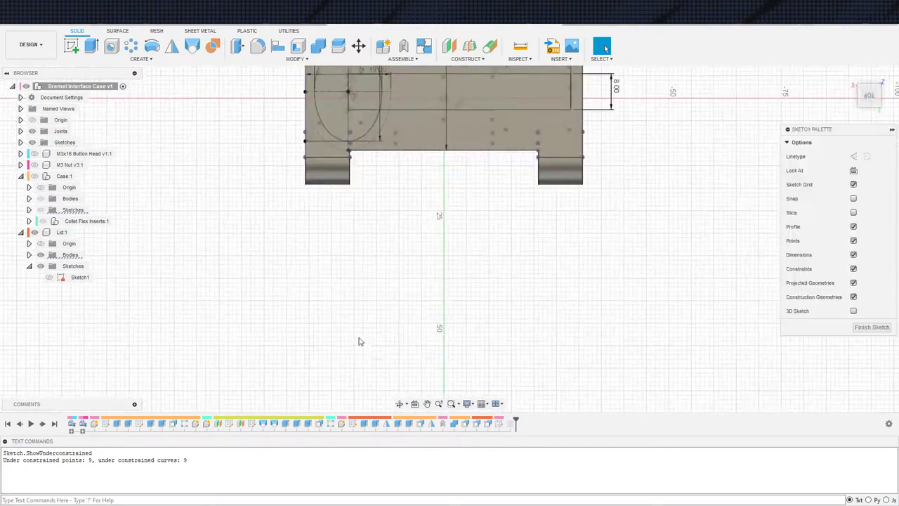
Step: Leave the profile sketch and examine the pocket's edge opening and its break-through beside the hinge knuckle
{"action": "key", "text": "ctrl+z"}
{"action": "mouse_move", "coordinate": [329, 260]}
{"action": "middle_mouse_down", "text": "shift"}
{"action": "mouse_move", "coordinate": [372, 247]}
{"action": "mouse_move", "coordinate": [333, 229]}
{"action": "mouse_move", "coordinate": [276, 277]}
{"action": "middle_mouse_up", "text": "shift"}
{"action": "scroll", "coordinate": [275, 281], "scroll_direction": "up", "scroll_amount": 3}
{"action": "middle_click_drag", "start_coordinate": [377, 393], "coordinate": [362, 292], "text": "shift"}
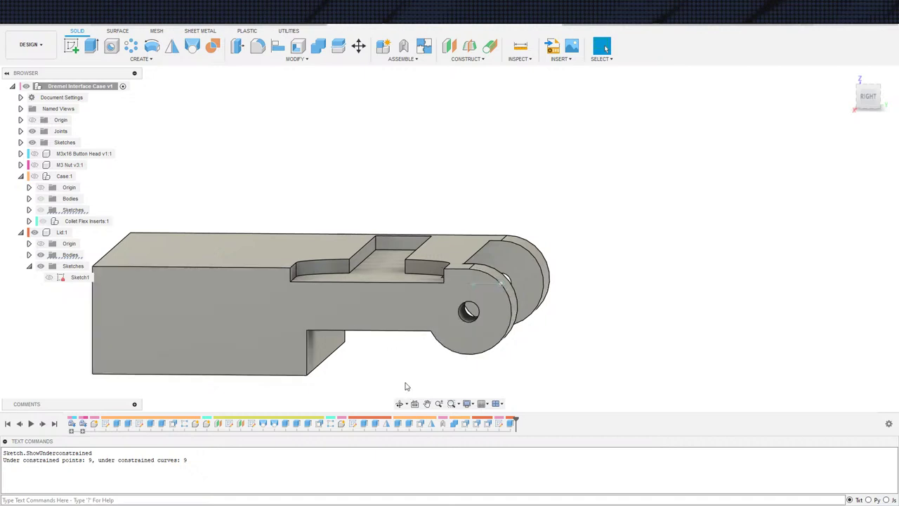
{"action": "scroll", "coordinate": [461, 343], "scroll_direction": "up", "scroll_amount": 3}
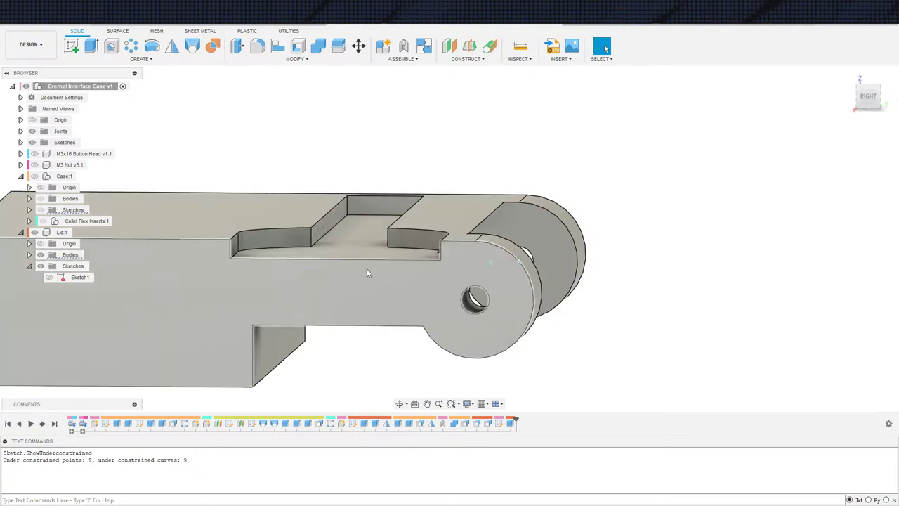
{"action": "scroll", "coordinate": [386, 287], "scroll_direction": "up", "scroll_amount": 2}
{"action": "middle_click_drag", "start_coordinate": [374, 328], "coordinate": [321, 250], "text": "shift"}
{"action": "mouse_move", "coordinate": [362, 165]}
{"action": "middle_mouse_down", "text": "shift"}
{"action": "mouse_move", "coordinate": [363, 150]}
{"action": "mouse_move", "coordinate": [376, 170]}
{"action": "middle_mouse_up", "text": "shift"}
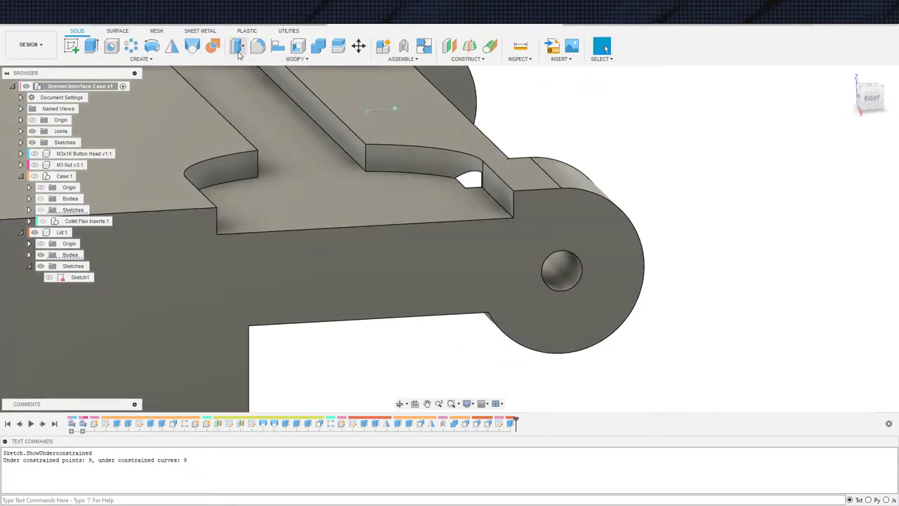
Step: Offset the stem's side and end walls and the adjoining curved ellipse wall of the pocket by 1 mm
{"action": "left_click", "coordinate": [237, 46]}
{"action": "left_click", "coordinate": [331, 116]}
{"action": "middle_click_drag", "start_coordinate": [331, 116], "coordinate": [354, 130], "text": "shift"}
{"action": "left_click", "coordinate": [390, 138]}
{"action": "left_click", "coordinate": [294, 166]}
{"action": "left_click", "coordinate": [177, 217]}
{"action": "middle_click_drag", "start_coordinate": [206, 210], "coordinate": [247, 259], "text": "shift"}
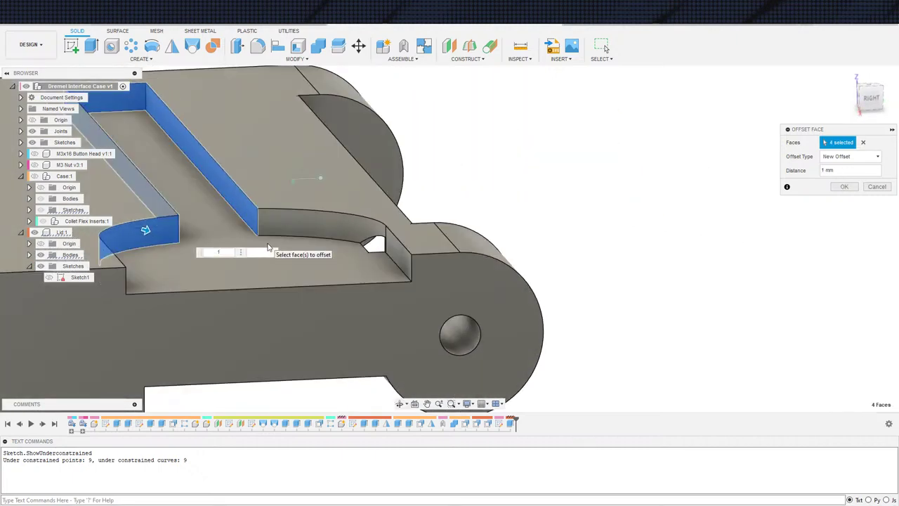
{"action": "key", "text": "Return"}
Step: Show the top-level Sketch1 and choose its ellipse and stem profiles for an extrusion
{"action": "key", "text": "e"}
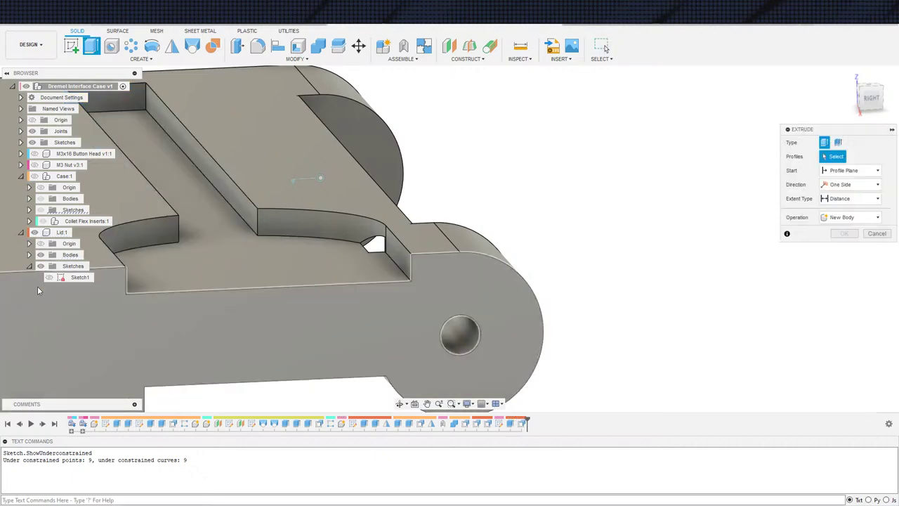
{"action": "left_click", "coordinate": [20, 141]}
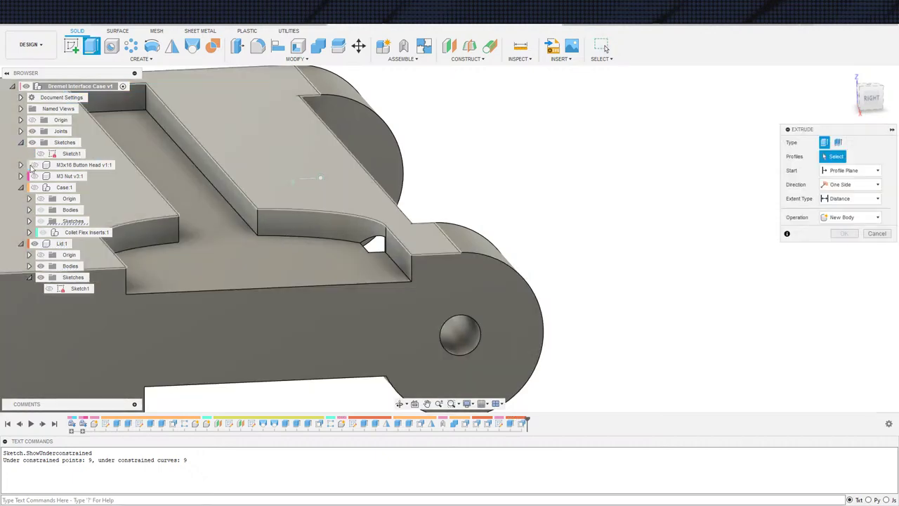
{"action": "left_click", "coordinate": [39, 154]}
{"action": "middle_click_drag", "start_coordinate": [340, 384], "coordinate": [311, 162]}
{"action": "scroll", "coordinate": [311, 162], "scroll_direction": "down", "scroll_amount": 4}
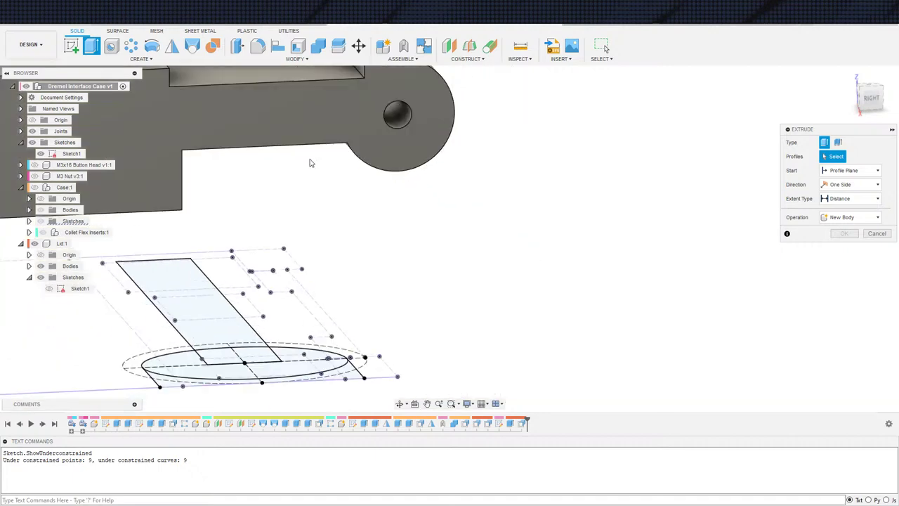
{"action": "left_click", "coordinate": [288, 348]}
{"action": "left_click", "coordinate": [201, 283]}
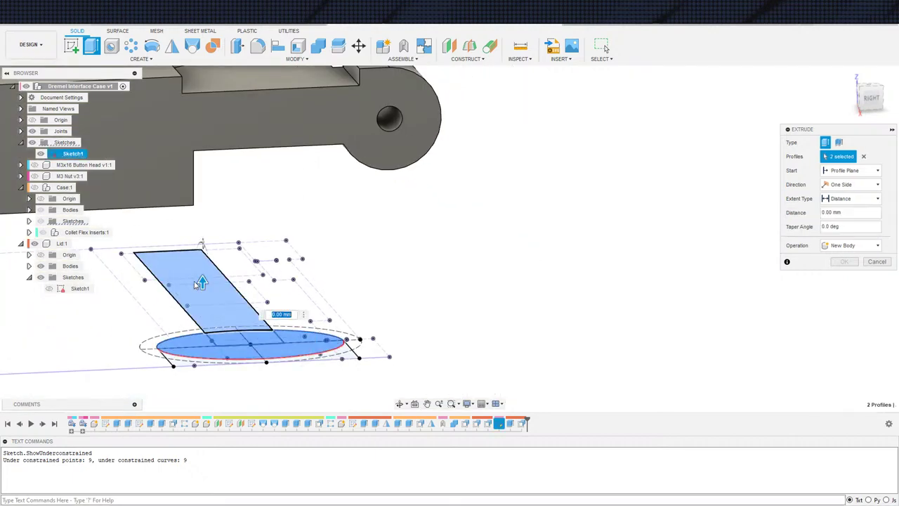
{"action": "left_click", "coordinate": [239, 315]}
{"action": "mouse_move", "coordinate": [239, 314]}
{"action": "middle_mouse_down", "text": "shift"}
{"action": "mouse_move", "coordinate": [222, 309]}
{"action": "mouse_move", "coordinate": [234, 325]}
{"action": "middle_mouse_up", "text": "shift"}
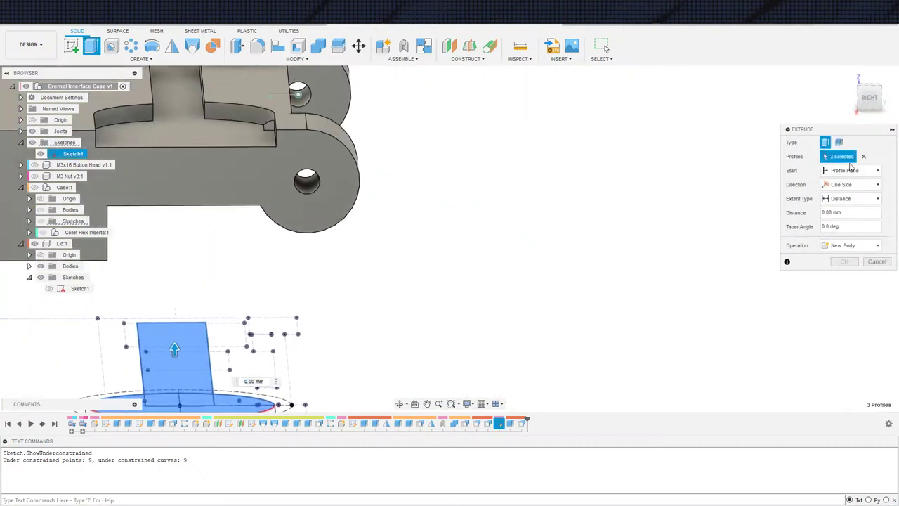
Step: Cut the selected ellipse and stem profiles 2 mm deeper, starting from the existing pocket floor
{"action": "left_click", "coordinate": [852, 170]}
{"action": "left_click", "coordinate": [843, 205]}
{"action": "left_click", "coordinate": [231, 135]}
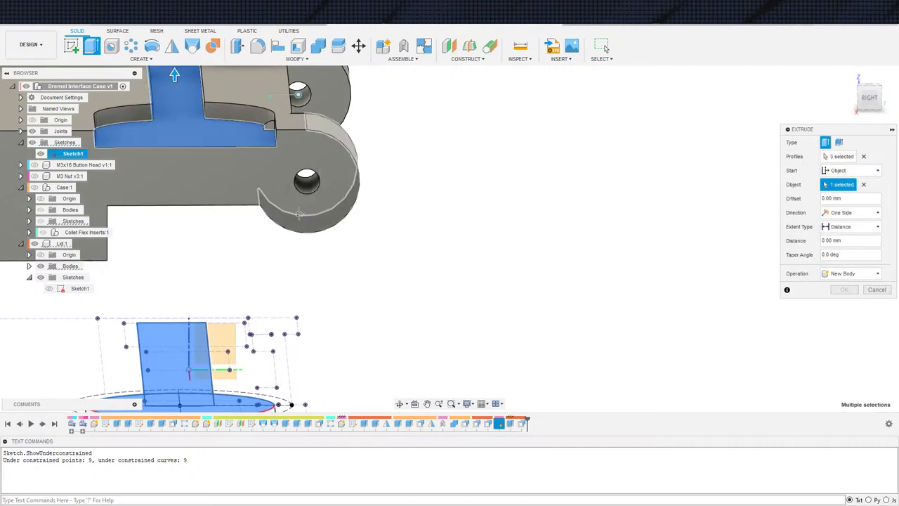
{"action": "middle_click_drag", "start_coordinate": [299, 214], "coordinate": [384, 297]}
{"action": "middle_click_drag", "start_coordinate": [539, 274], "coordinate": [547, 277], "text": "shift"}
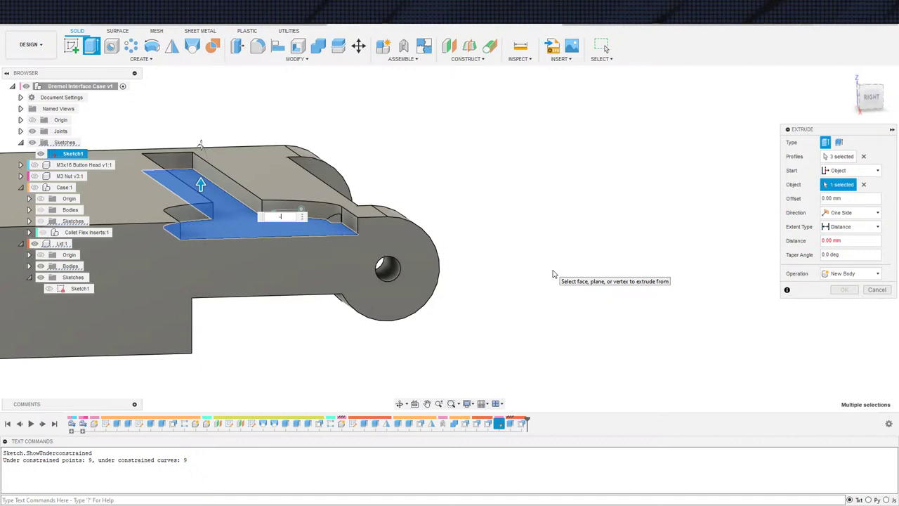
{"action": "type", "text": "-2"}
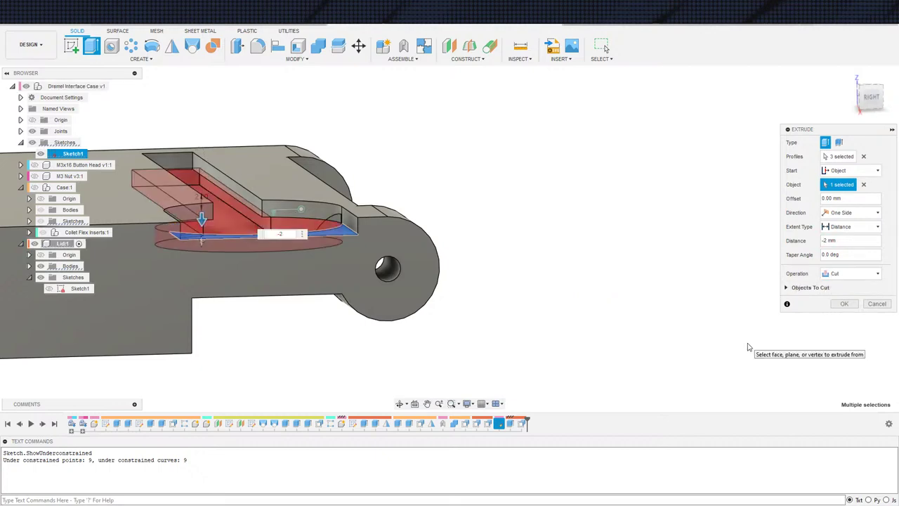
{"action": "left_click", "coordinate": [845, 305]}
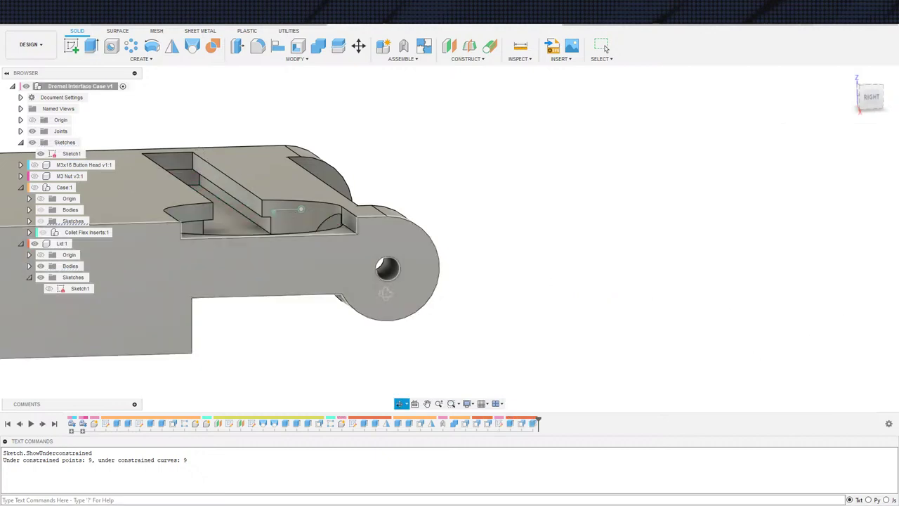
Step: Edit the deeper cut to include the profile between the ellipse and the lid's side edge
{"action": "middle_click_drag", "start_coordinate": [295, 281], "coordinate": [270, 300], "text": "shift"}
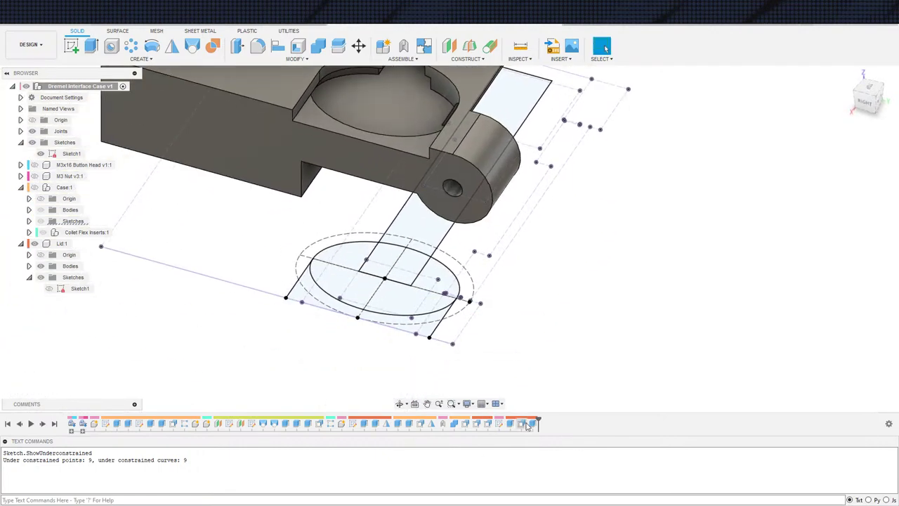
{"action": "double_click", "coordinate": [528, 426]}
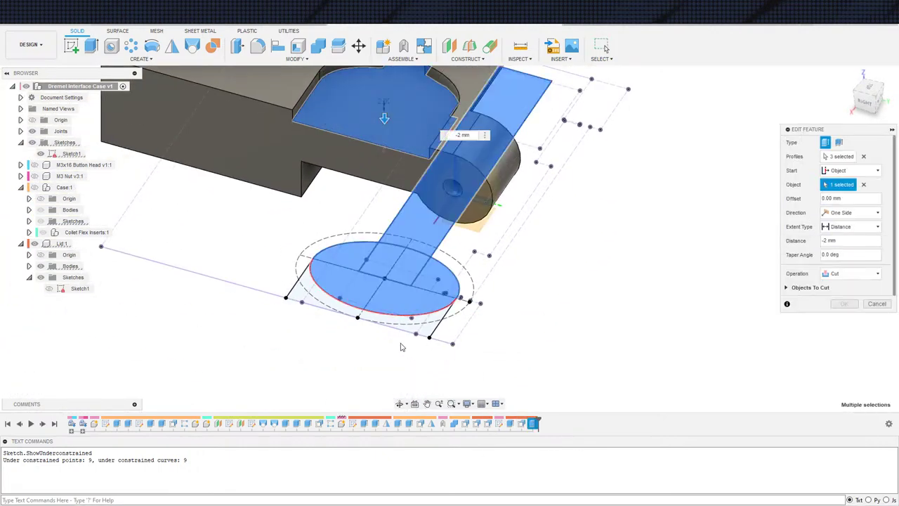
{"action": "left_click", "coordinate": [466, 288]}
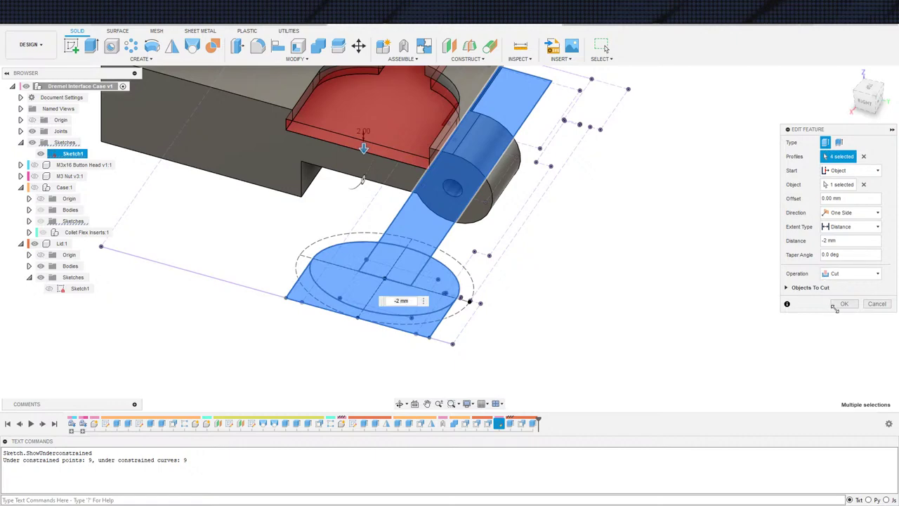
{"action": "left_click", "coordinate": [841, 302]}
Step: Examine the stepped pocket walls and the opening beside the hinge knuckle from the side and from beneath
{"action": "middle_click_drag", "start_coordinate": [661, 284], "coordinate": [490, 189], "text": "shift"}
{"action": "middle_click_drag", "start_coordinate": [427, 130], "coordinate": [344, 383]}
{"action": "scroll", "coordinate": [343, 383], "scroll_direction": "down", "scroll_amount": 2}
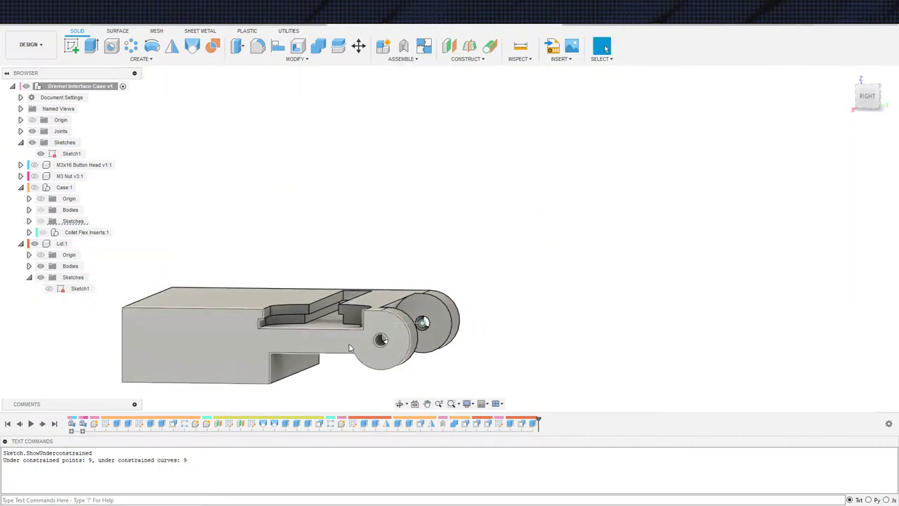
{"action": "scroll", "coordinate": [333, 322], "scroll_direction": "up", "scroll_amount": 5}
{"action": "middle_click_drag", "start_coordinate": [325, 321], "coordinate": [567, 219], "text": "shift"}
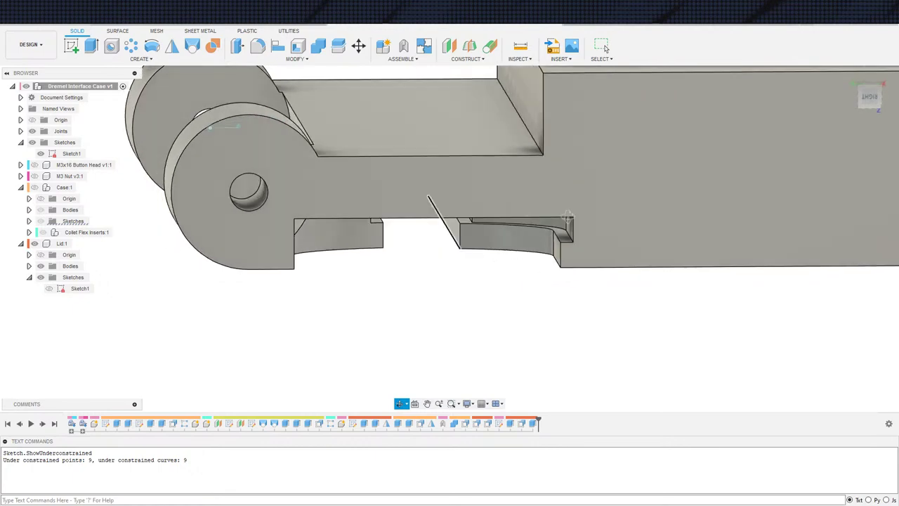
{"action": "mouse_move", "coordinate": [463, 271]}
{"action": "middle_mouse_down", "text": "shift"}
{"action": "mouse_move", "coordinate": [452, 257]}
{"action": "mouse_move", "coordinate": [491, 232]}
{"action": "mouse_move", "coordinate": [440, 257]}
{"action": "middle_mouse_up", "text": "shift"}
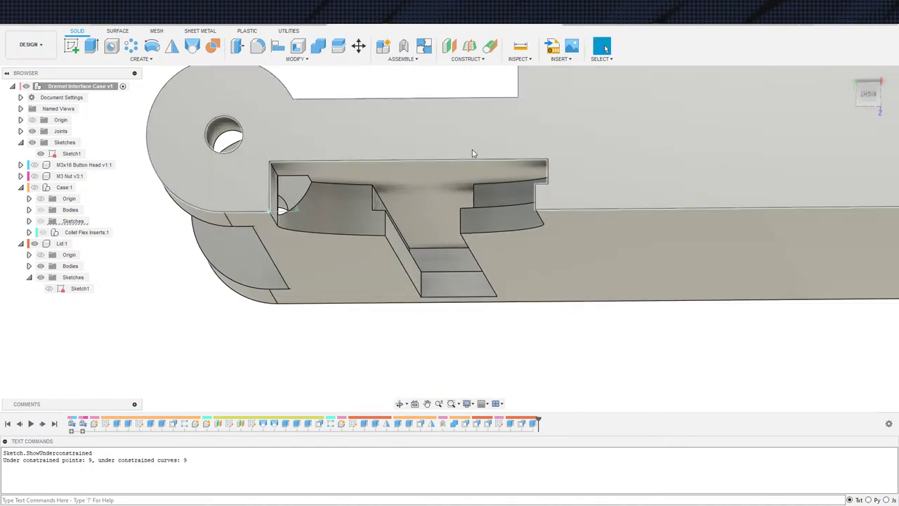
{"action": "middle_click_drag", "start_coordinate": [449, 258], "coordinate": [459, 278]}
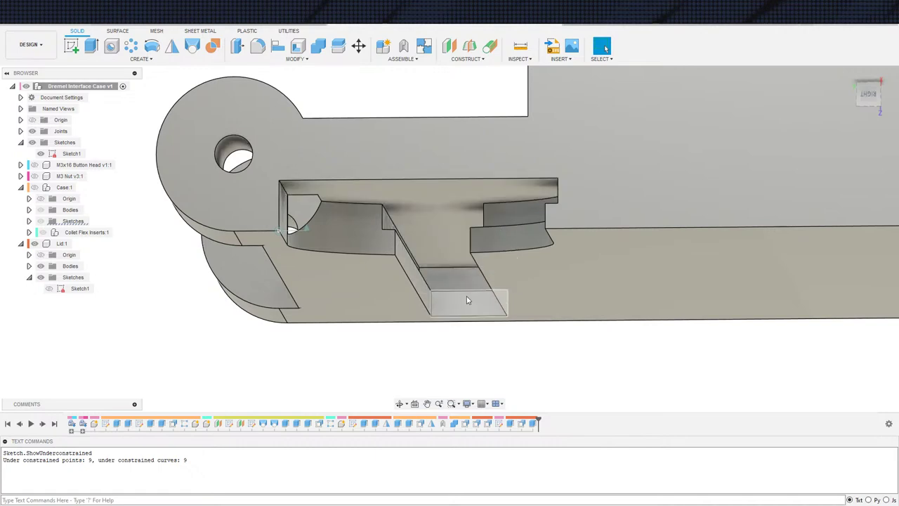
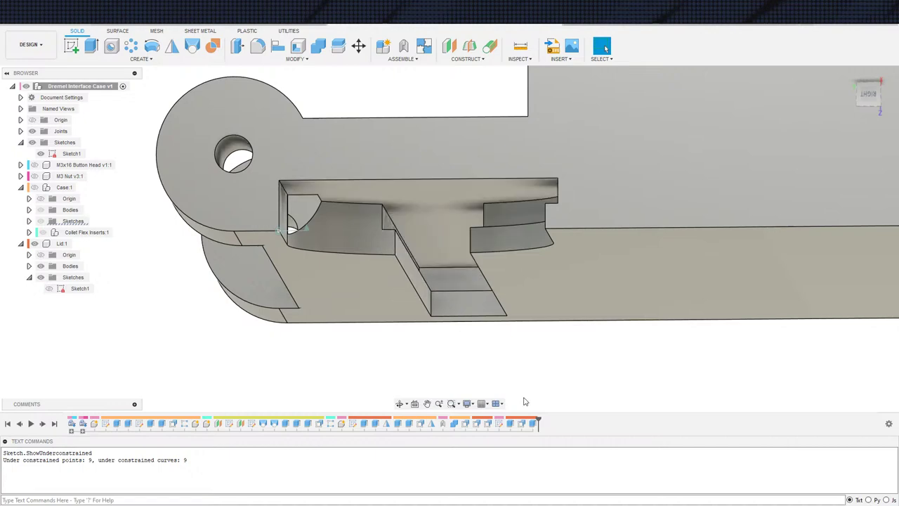
Step: Delete the deeper extrude cut together with the pocket wall offset
{"action": "left_click", "coordinate": [533, 424]}
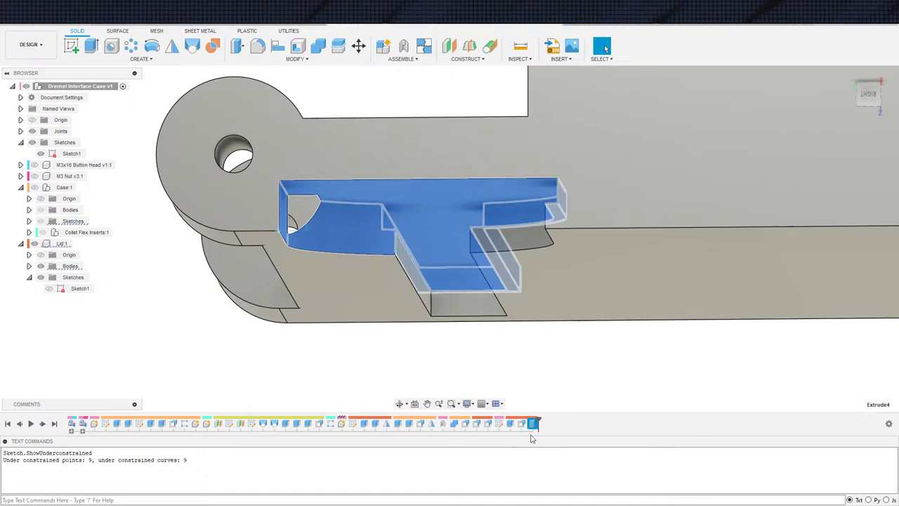
{"action": "left_click", "coordinate": [521, 423], "text": "shift"}
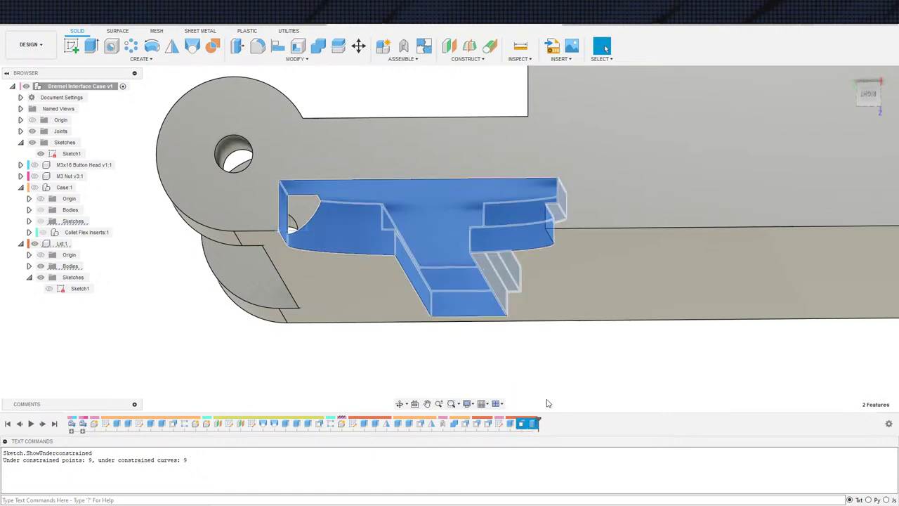
{"action": "key", "text": "Delete"}
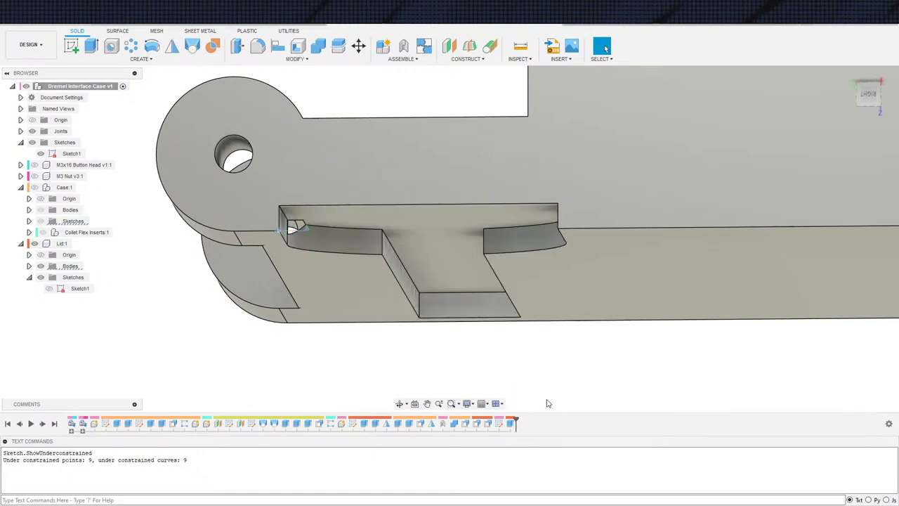
Step: Set the remaining pocket cut's distance to -5 mm and inspect the lid from both faces
{"action": "double_click", "coordinate": [511, 424]}
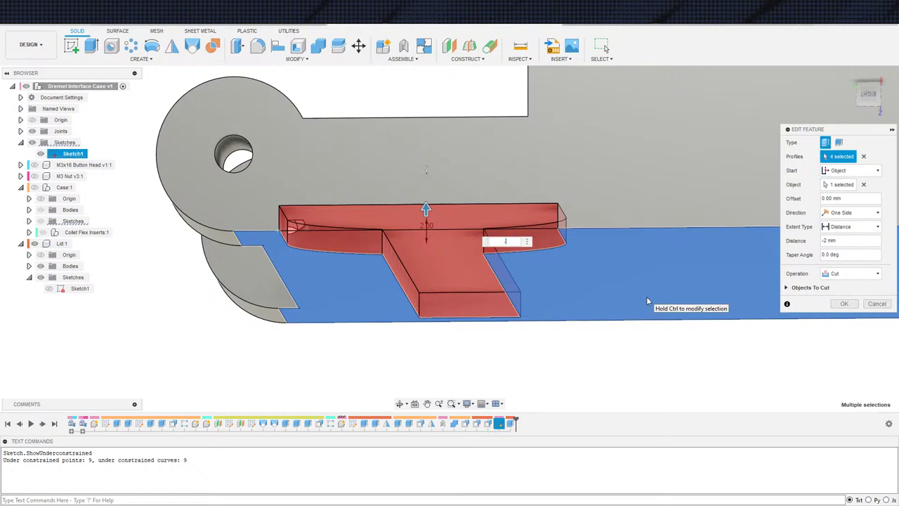
{"action": "type", "text": "-5"}
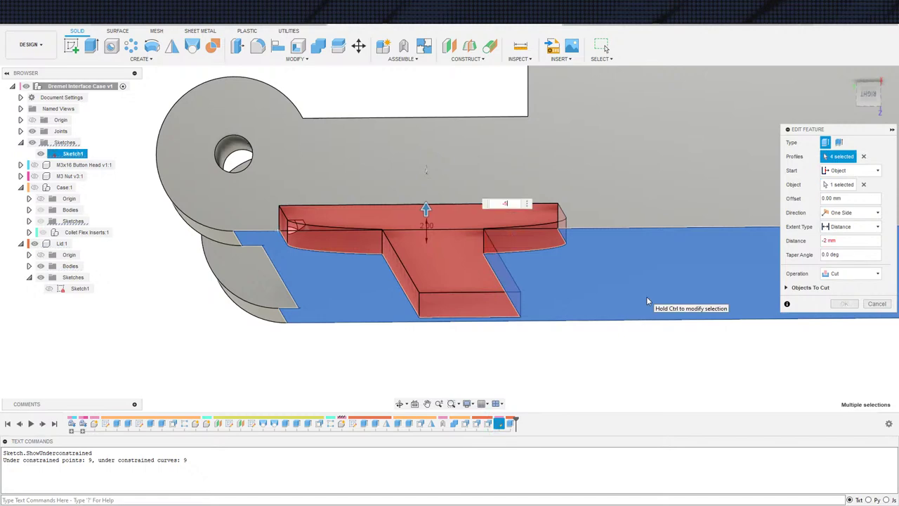
{"action": "key", "text": "Return"}
{"action": "middle_click_drag", "start_coordinate": [557, 290], "coordinate": [249, 259], "text": "shift"}
{"action": "scroll", "coordinate": [538, 321], "scroll_direction": "down", "scroll_amount": 2}
{"action": "scroll", "coordinate": [459, 285], "scroll_direction": "down", "scroll_amount": 5}
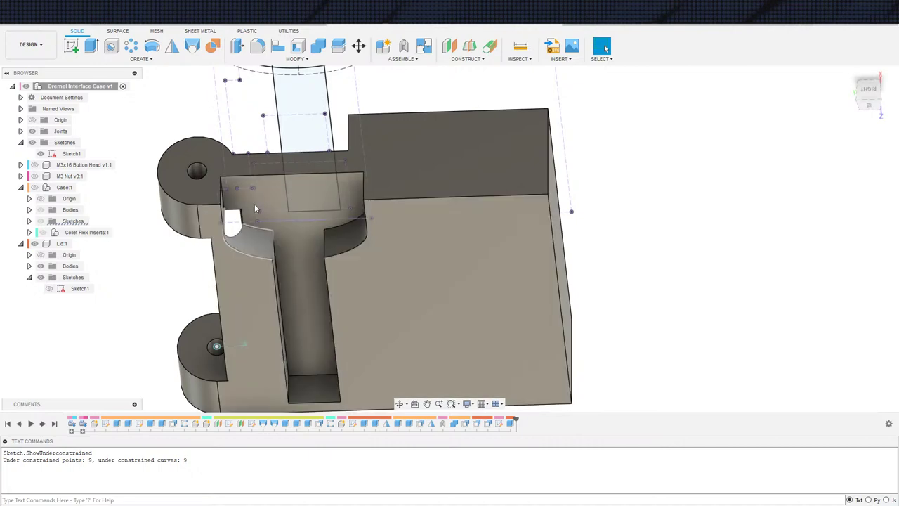
{"action": "mouse_move", "coordinate": [323, 288]}
{"action": "middle_mouse_down", "text": "shift"}
{"action": "mouse_move", "coordinate": [330, 318]}
{"action": "mouse_move", "coordinate": [302, 281]}
{"action": "mouse_move", "coordinate": [305, 237]}
{"action": "mouse_move", "coordinate": [297, 261]}
{"action": "mouse_move", "coordinate": [319, 300]}
{"action": "middle_mouse_up", "text": "shift"}
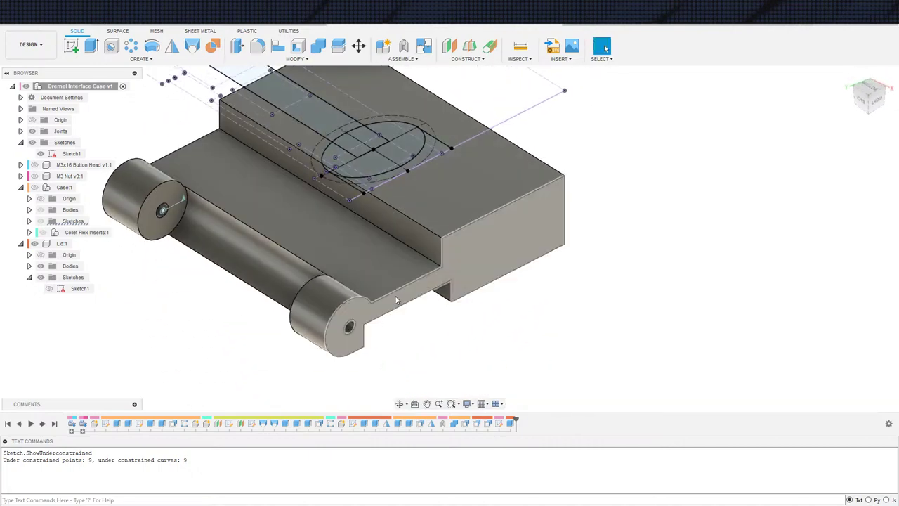
{"action": "middle_click_drag", "start_coordinate": [395, 299], "coordinate": [357, 287], "text": "shift"}
{"action": "middle_click_drag", "start_coordinate": [394, 316], "coordinate": [438, 399], "text": "shift"}
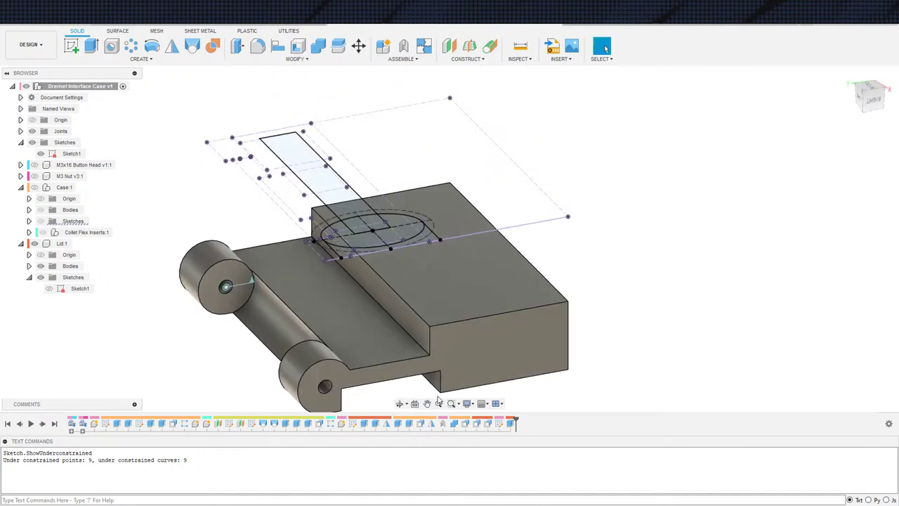
Step: In the profile sketch, free the construction ellipse's hinge-side quadrant point, make it coincident with the nearby inner projected line, and finish the sketch
{"action": "left_click", "coordinate": [500, 424]}
{"action": "double_click", "coordinate": [501, 426]}
{"action": "double_click", "coordinate": [499, 424]}
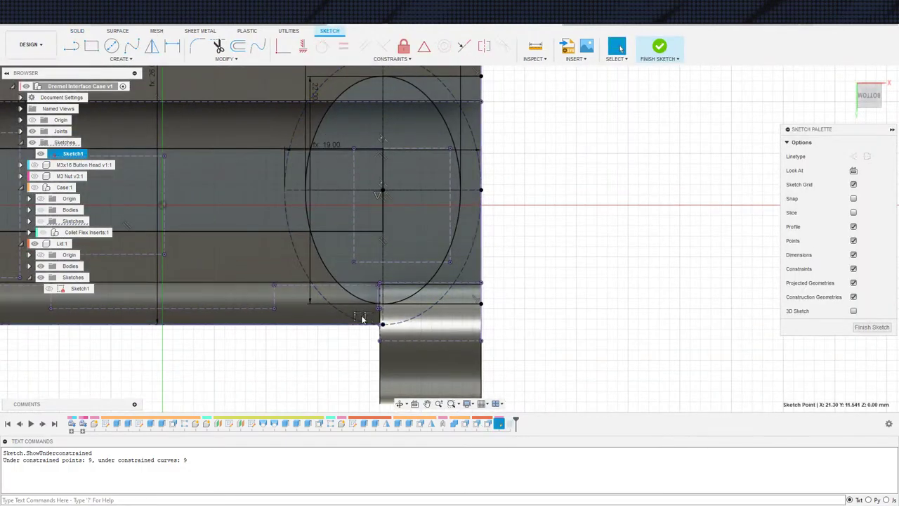
{"action": "key", "text": "Delete"}
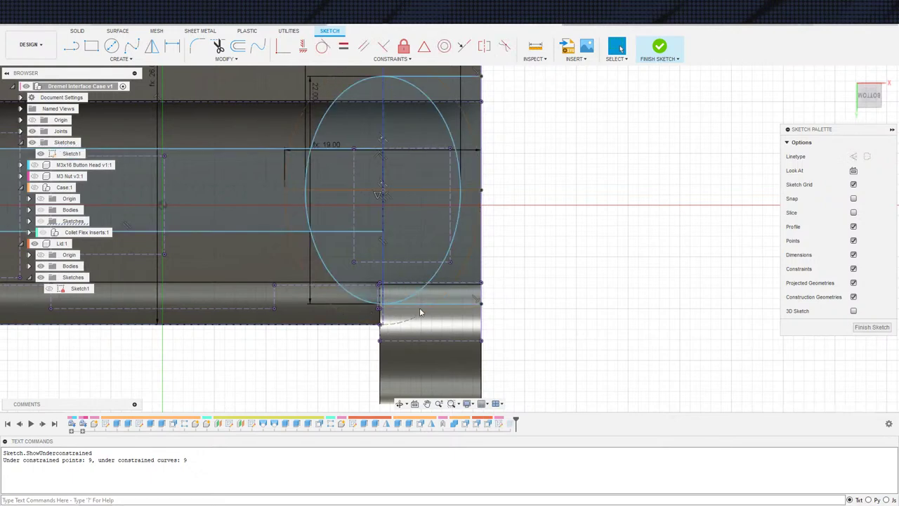
{"action": "left_click_drag", "start_coordinate": [382, 322], "coordinate": [383, 274]}
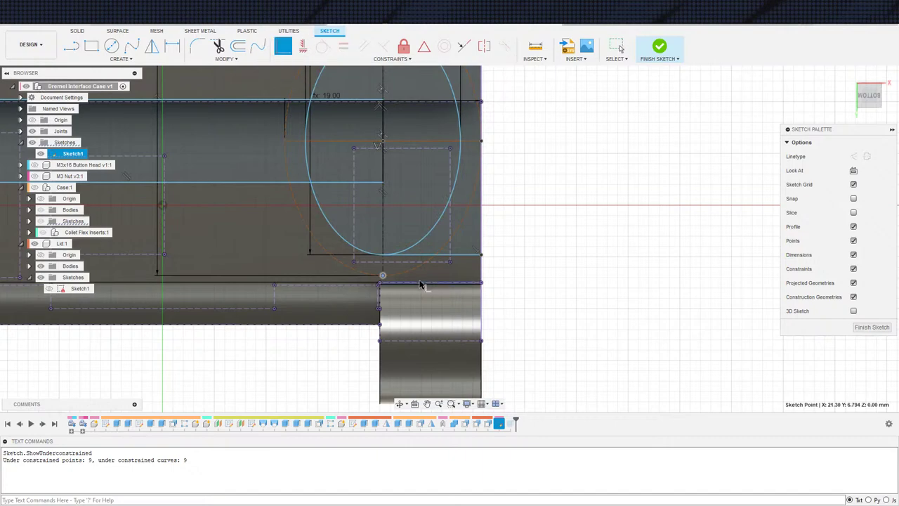
{"action": "scroll", "coordinate": [421, 288], "scroll_direction": "down", "scroll_amount": 3}
{"action": "left_click", "coordinate": [656, 59]}
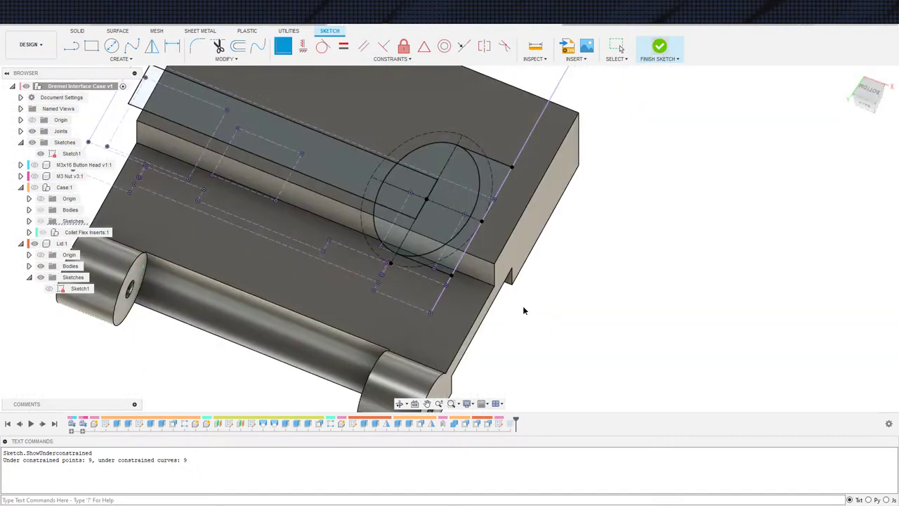
{"action": "mouse_move", "coordinate": [504, 279]}
{"action": "middle_mouse_down", "text": "shift"}
{"action": "mouse_move", "coordinate": [508, 223]}
{"action": "mouse_move", "coordinate": [492, 207]}
{"action": "mouse_move", "coordinate": [454, 222]}
{"action": "mouse_move", "coordinate": [489, 311]}
{"action": "mouse_move", "coordinate": [408, 226]}
{"action": "mouse_move", "coordinate": [426, 227]}
{"action": "middle_mouse_up", "text": "shift"}
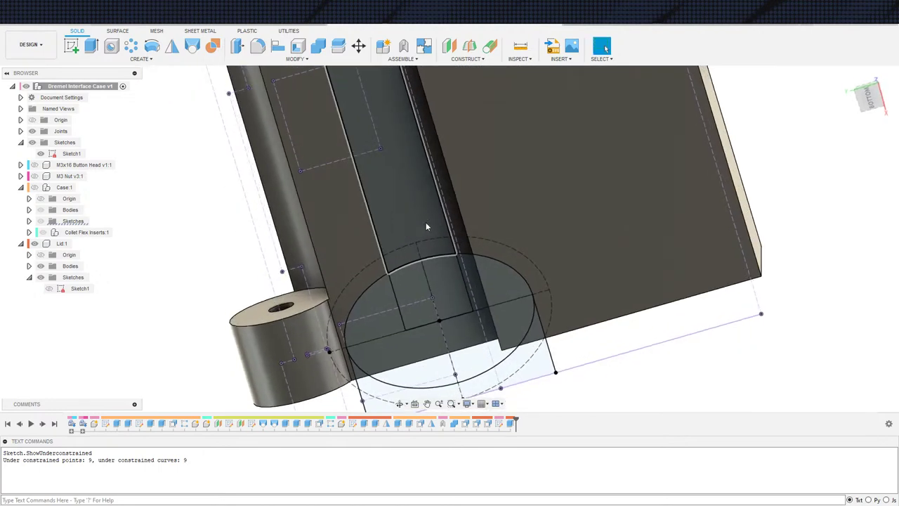
{"action": "mouse_move", "coordinate": [454, 261]}
{"action": "middle_mouse_down"}
{"action": "mouse_move", "coordinate": [451, 231]}
{"action": "mouse_move", "coordinate": [447, 256]}
{"action": "middle_mouse_up"}
{"action": "scroll", "coordinate": [451, 233], "scroll_direction": "down", "scroll_amount": 4}
{"action": "scroll", "coordinate": [420, 279], "scroll_direction": "down", "scroll_amount": 2}
{"action": "middle_click_drag", "start_coordinate": [425, 216], "coordinate": [386, 232]}
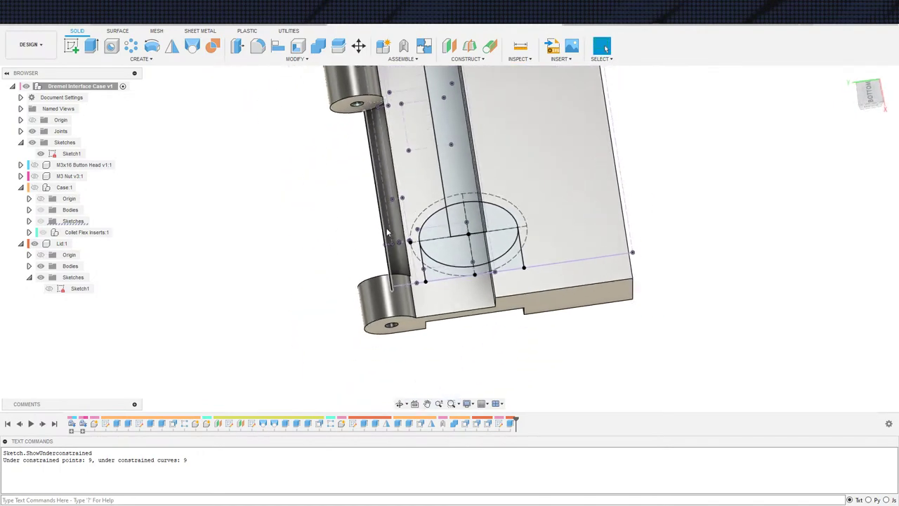
Step: In the profile sketch, move the construction ellipse's hinge-side quadrant point outward, make it coincident with the outer projected hinge line, and finish the sketch
{"action": "double_click", "coordinate": [386, 232]}
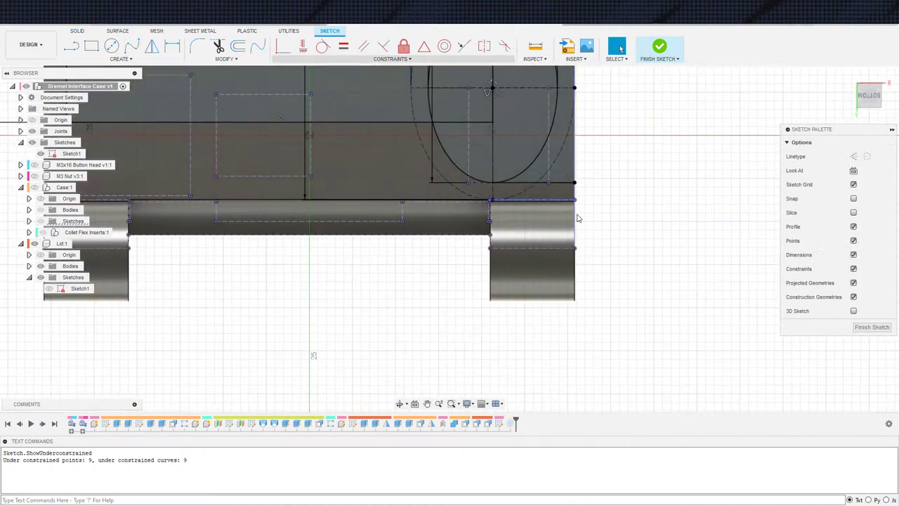
{"action": "scroll", "coordinate": [521, 213], "scroll_direction": "up", "scroll_amount": 3}
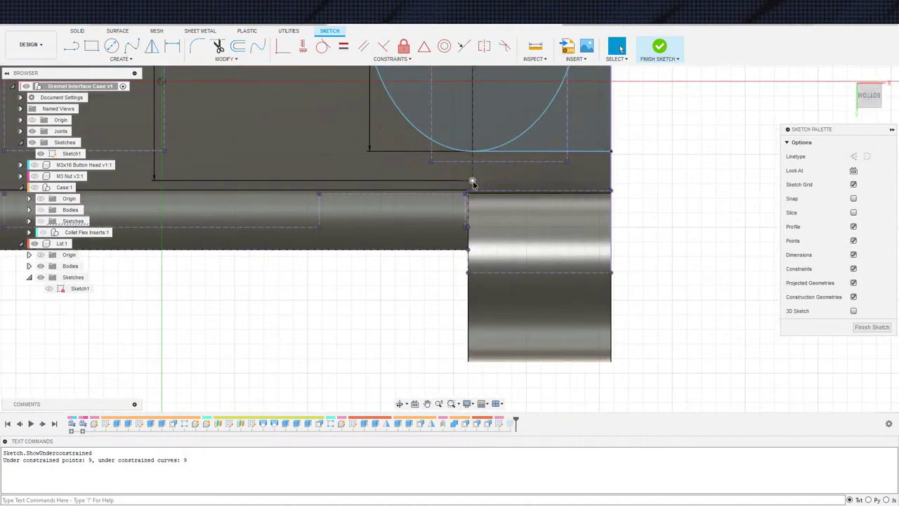
{"action": "left_click", "coordinate": [473, 182]}
{"action": "left_click_drag", "start_coordinate": [473, 183], "coordinate": [473, 220]}
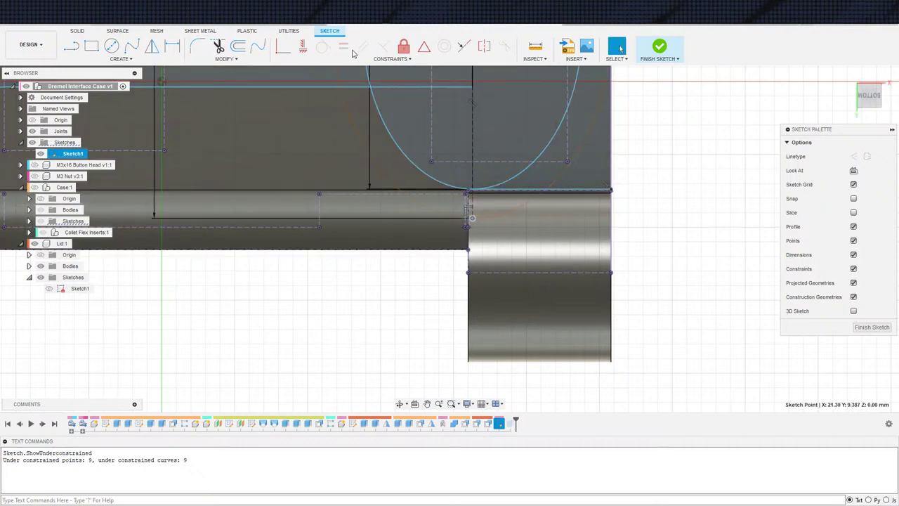
{"action": "left_click", "coordinate": [267, 227]}
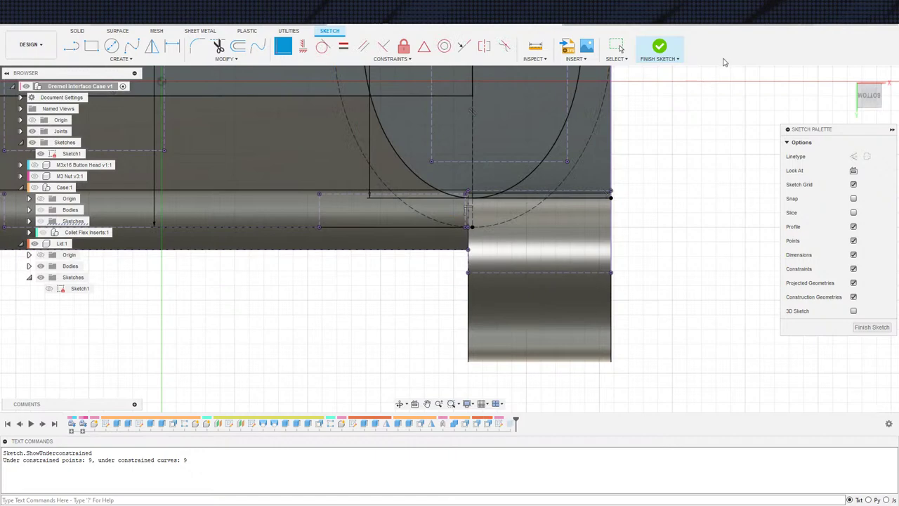
{"action": "left_click", "coordinate": [660, 47]}
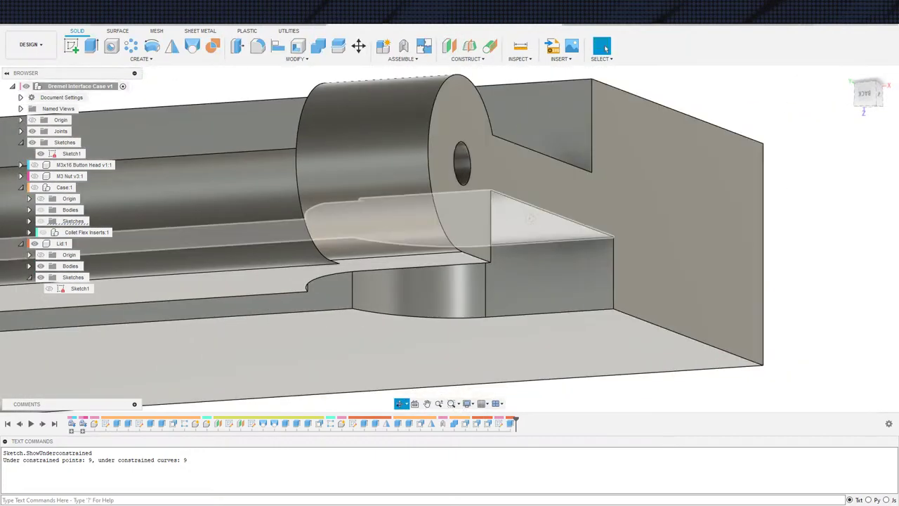
Step: Examine the pocket opening beside the hinge knuckle from the back and from the outer hinge side
{"action": "middle_click_drag", "start_coordinate": [531, 218], "coordinate": [558, 243], "text": "shift"}
{"action": "scroll", "coordinate": [569, 205], "scroll_direction": "down", "scroll_amount": 2}
{"action": "middle_click_drag", "start_coordinate": [199, 300], "coordinate": [552, 329], "text": "shift"}
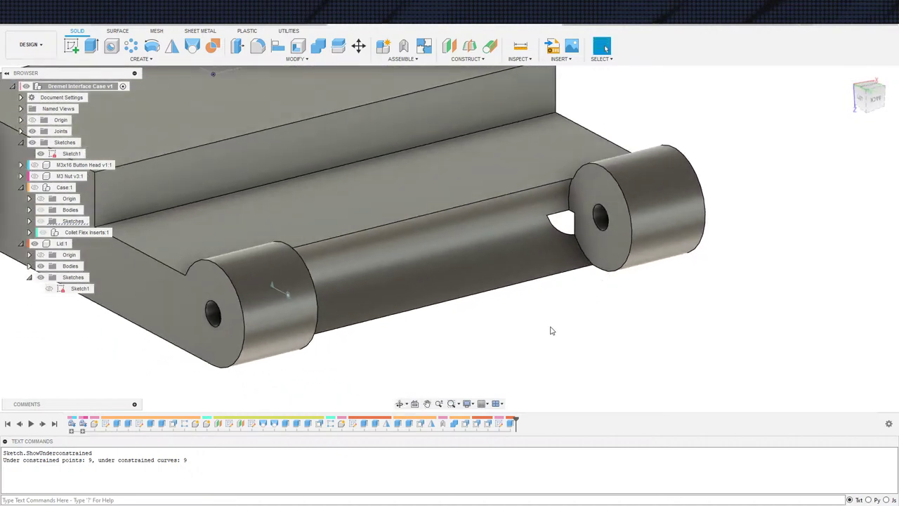
{"action": "middle_click_drag", "start_coordinate": [557, 398], "coordinate": [522, 420]}
Step: Reopen the -5 mm pocket cut and review its profiles and which bodies it cuts, keeping its settings
{"action": "double_click", "coordinate": [499, 424]}
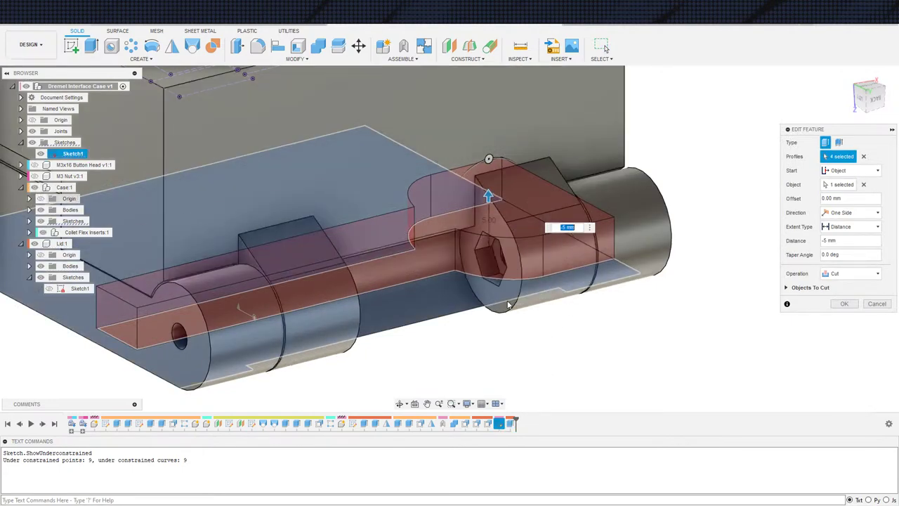
{"action": "left_click", "coordinate": [844, 304]}
{"action": "middle_click_drag", "start_coordinate": [729, 357], "coordinate": [723, 349], "text": "shift"}
{"action": "double_click", "coordinate": [499, 423]}
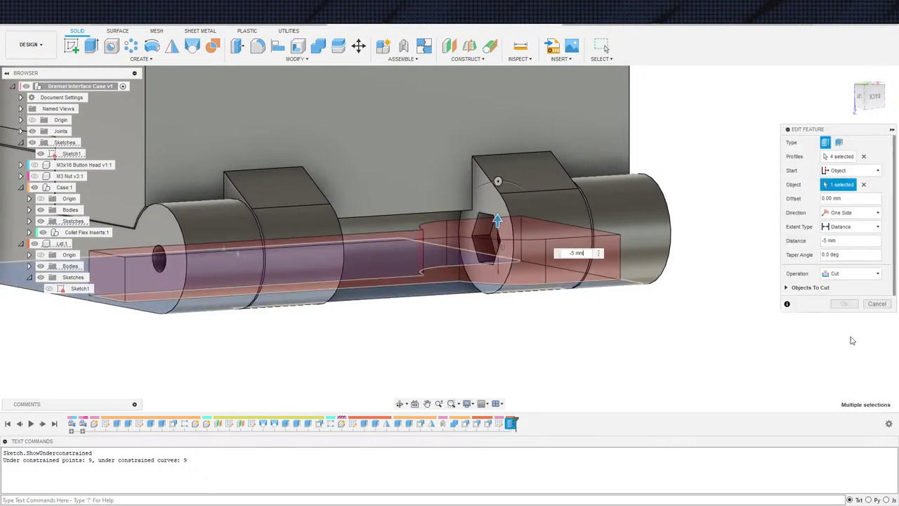
{"action": "left_click", "coordinate": [787, 288]}
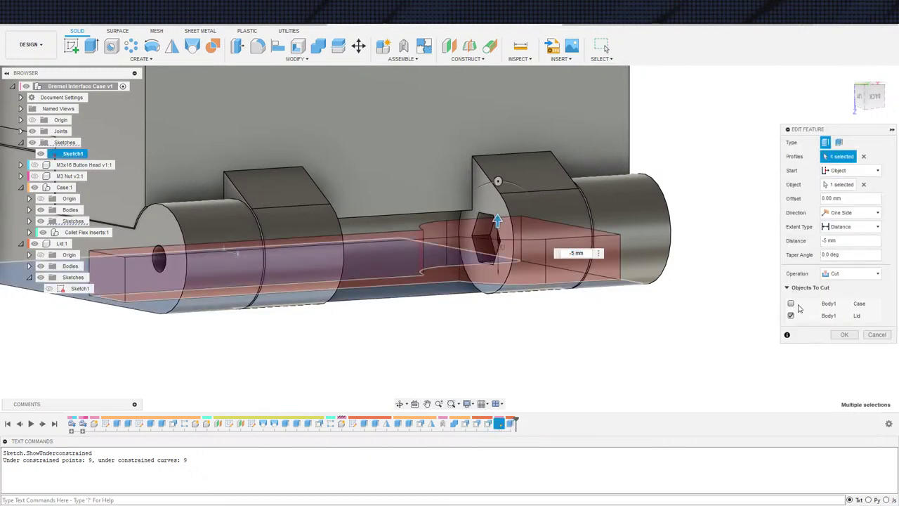
{"action": "left_click", "coordinate": [844, 335]}
Step: Hide the lid and examine the recesses and hinge knuckles of the case underneath
{"action": "middle_click_drag", "start_coordinate": [727, 351], "coordinate": [282, 302], "text": "shift"}
{"action": "left_click", "coordinate": [35, 243]}
{"action": "middle_click_drag", "start_coordinate": [576, 309], "coordinate": [435, 312], "text": "shift"}
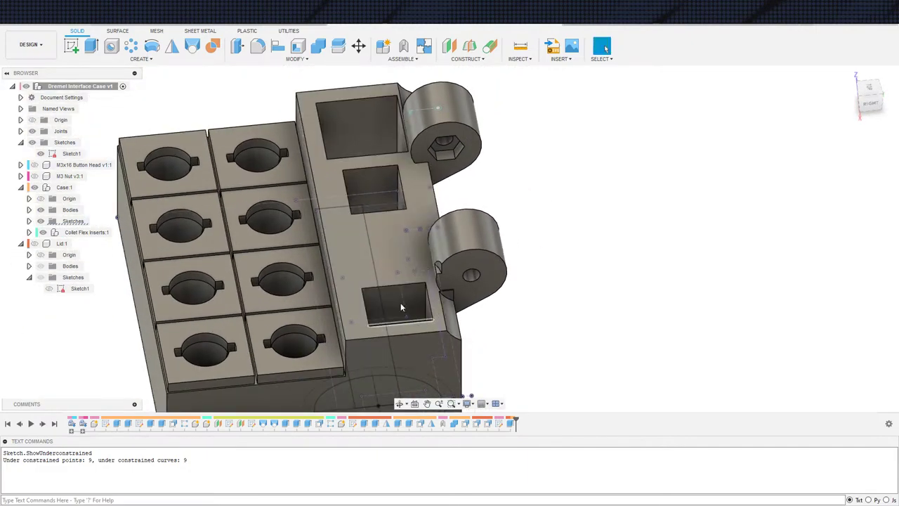
Step: Undo the lid hiding and the recent sketch edits until the ellipse's quadrant point is free of its coincident constraint
{"action": "key", "text": "ctrl+z"}
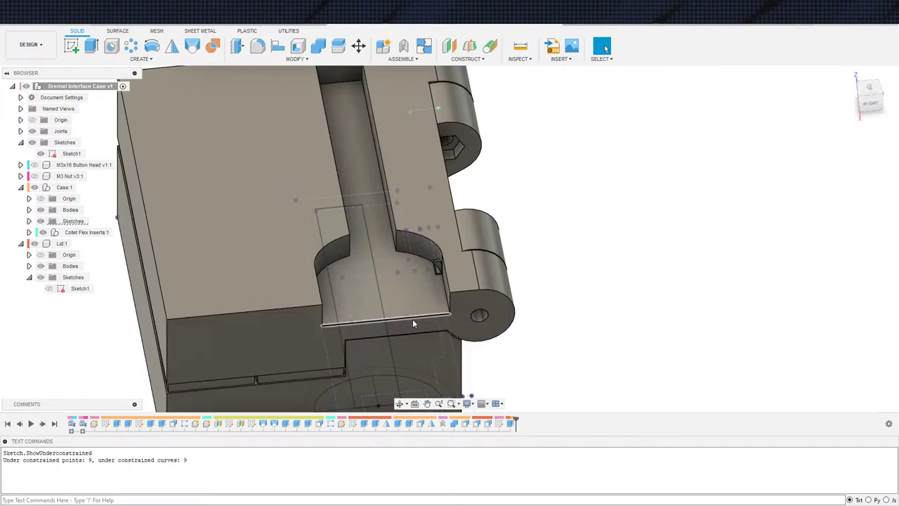
{"action": "key", "text": "ctrl+z"}
{"action": "key", "text": "ctrl+z"}
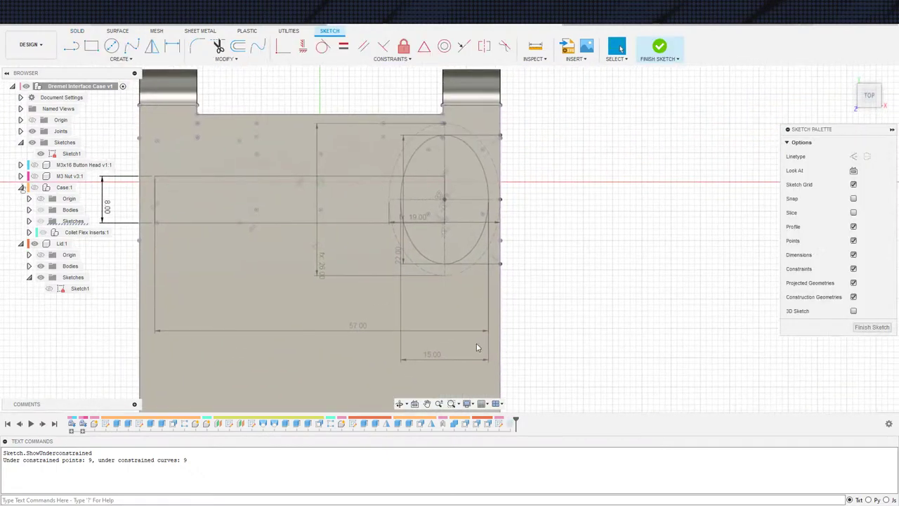
{"action": "scroll", "coordinate": [406, 246], "scroll_direction": "up", "scroll_amount": 1}
{"action": "middle_click_drag", "start_coordinate": [385, 215], "coordinate": [337, 285]}
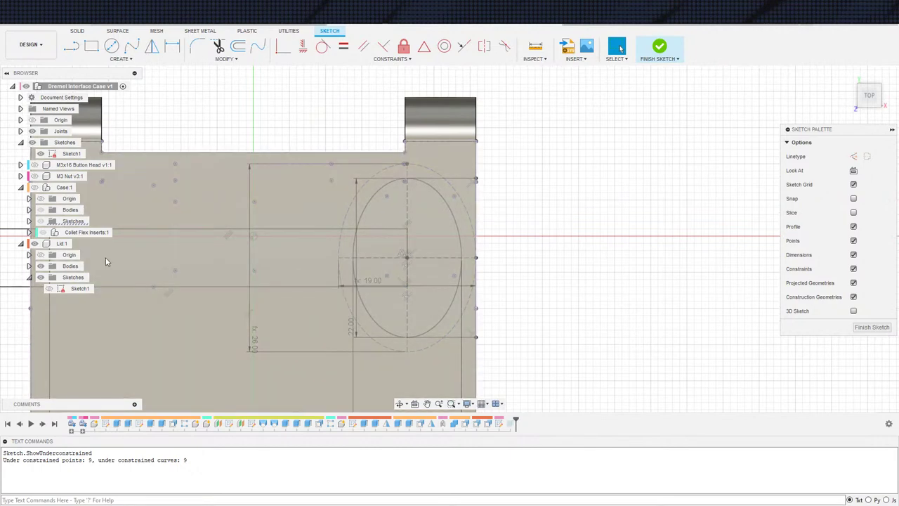
{"action": "key", "text": "ctrl+z"}
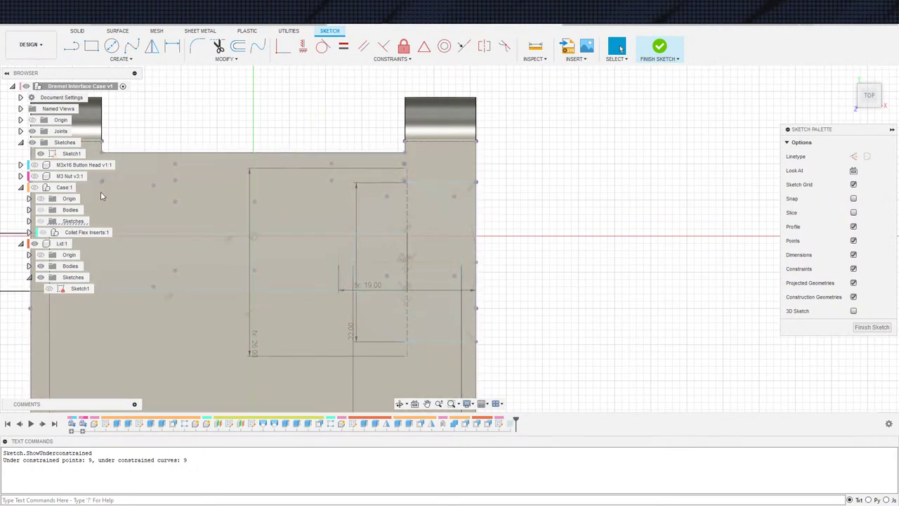
Step: Hide the lid and dimension the construction ellipse's hinge-side quadrant point 1.5 mm from the projected line near the hinge
{"action": "left_click", "coordinate": [34, 243]}
{"action": "scroll", "coordinate": [391, 198], "scroll_direction": "up", "scroll_amount": 5}
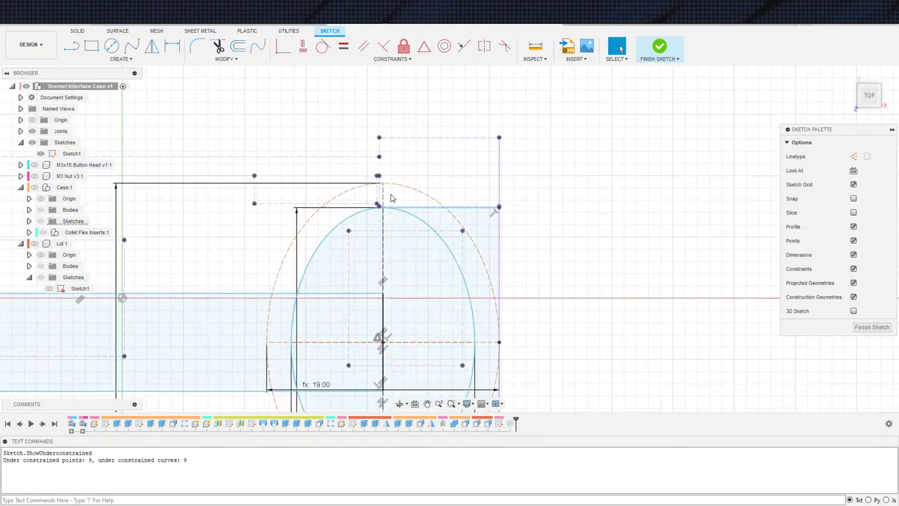
{"action": "scroll", "coordinate": [391, 198], "scroll_direction": "down", "scroll_amount": 2}
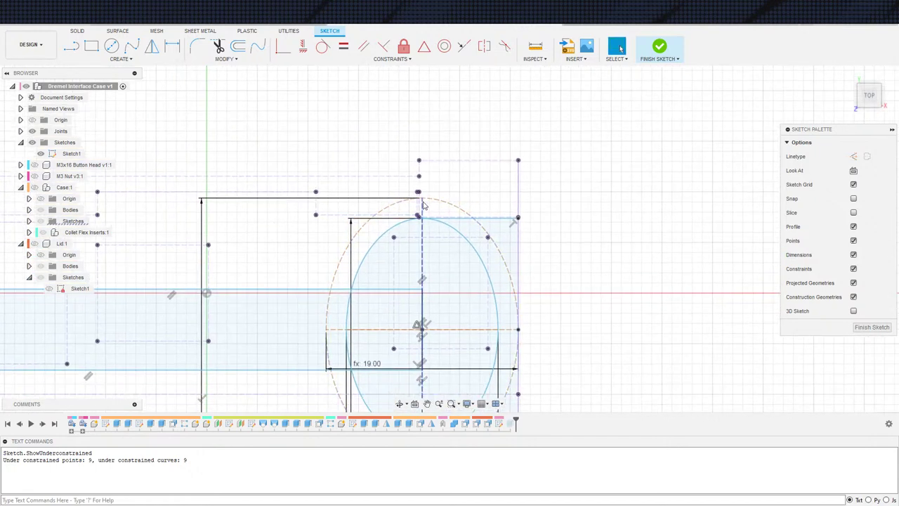
{"action": "mouse_move", "coordinate": [421, 203]}
{"action": "left_mouse_down"}
{"action": "mouse_move", "coordinate": [422, 215]}
{"action": "mouse_move", "coordinate": [421, 195]}
{"action": "mouse_move", "coordinate": [427, 211]}
{"action": "mouse_move", "coordinate": [422, 206]}
{"action": "left_mouse_up"}
{"action": "key", "text": "r"}
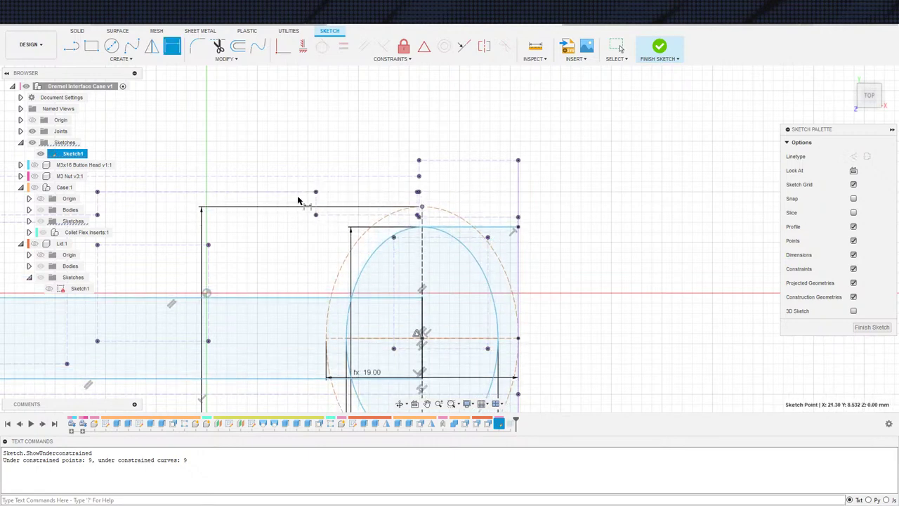
{"action": "left_click", "coordinate": [299, 195]}
{"action": "left_click", "coordinate": [422, 207]}
{"action": "left_click", "coordinate": [453, 204]}
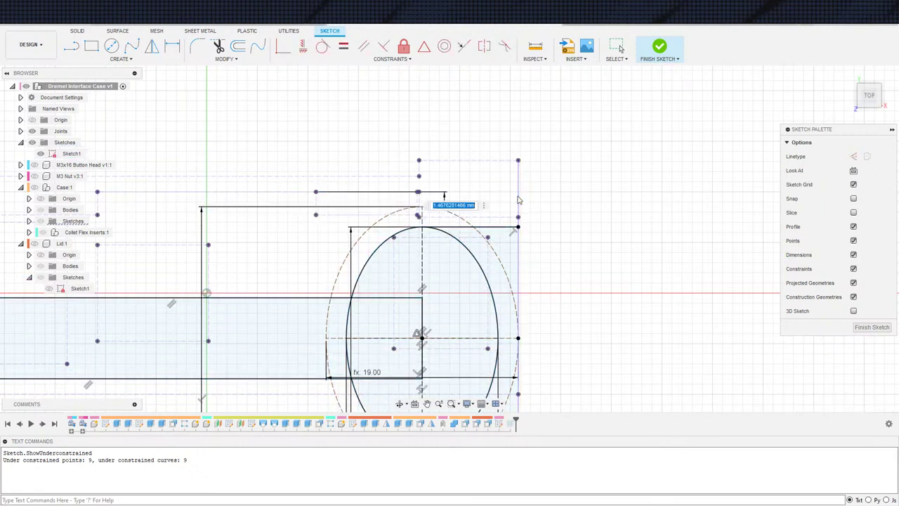
{"action": "key", "text": "Return"}
{"action": "key", "text": "Escape"}
{"action": "scroll", "coordinate": [441, 204], "scroll_direction": "down", "scroll_amount": 3}
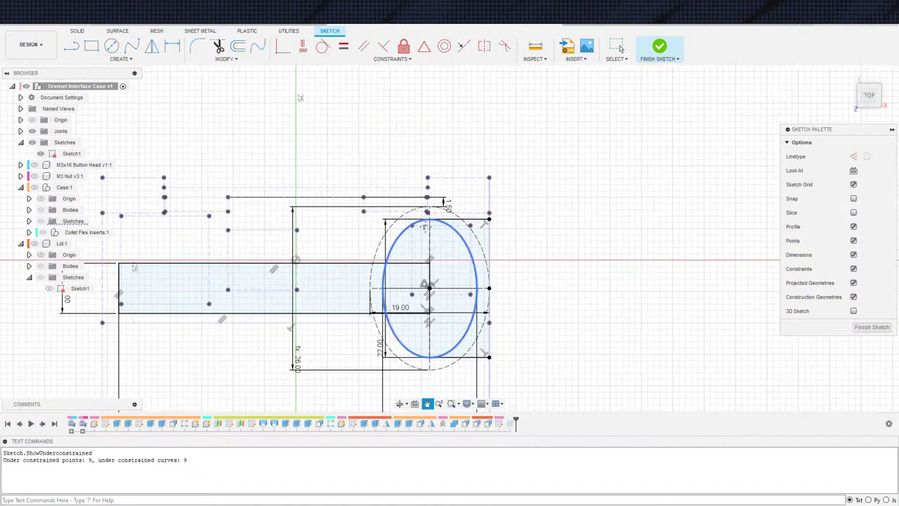
{"action": "middle_click_drag", "start_coordinate": [383, 295], "coordinate": [469, 258]}
{"action": "scroll", "coordinate": [468, 258], "scroll_direction": "up", "scroll_amount": 3}
{"action": "key", "text": "s"}
{"action": "left_click", "coordinate": [435, 333]}
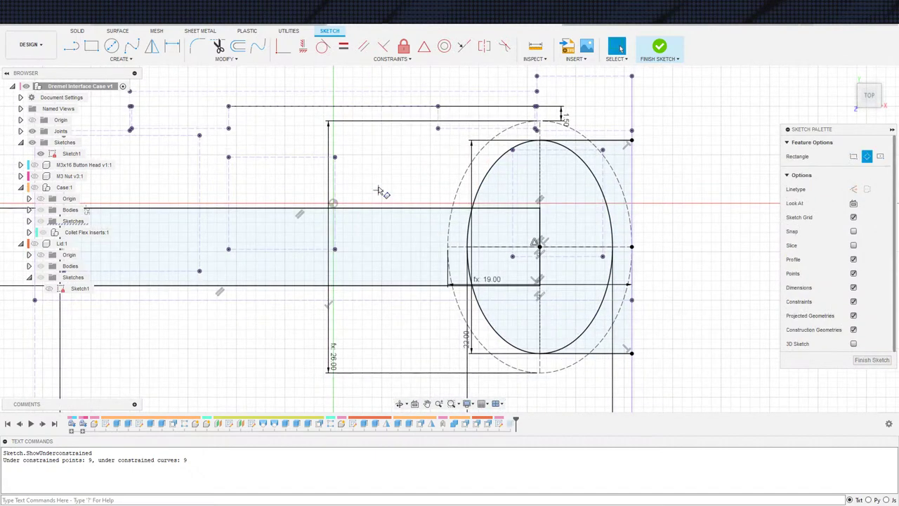
{"action": "left_click", "coordinate": [378, 185]}
{"action": "left_click", "coordinate": [422, 187]}
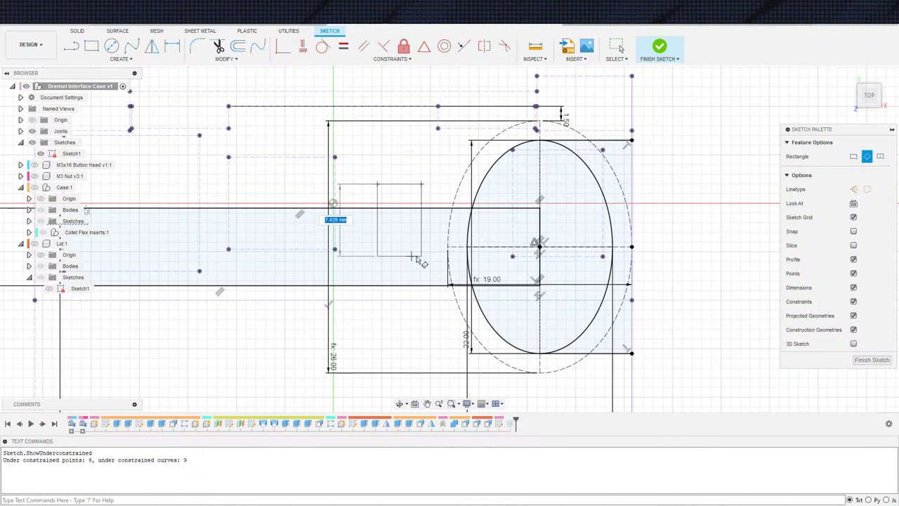
{"action": "key", "text": "Escape"}
Step: Draw an upright three-point rectangle about 6.1 mm wide across the stem, between the sketch origin and the ellipse
{"action": "key", "text": "s"}
{"action": "left_click", "coordinate": [400, 322]}
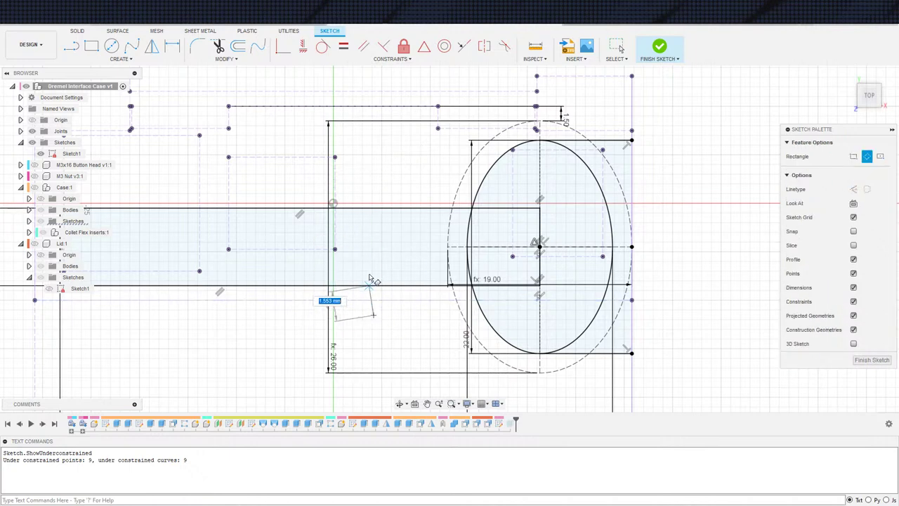
{"action": "left_click", "coordinate": [374, 181]}
{"action": "left_click", "coordinate": [434, 330]}
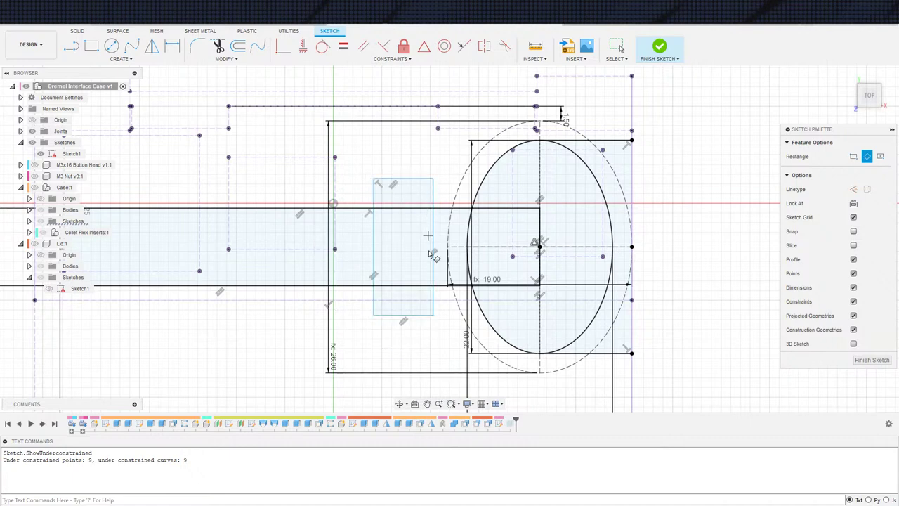
{"action": "key", "text": "Escape"}
Step: Make the rectangle's short edge away from the hinge collinear with the nearby projected line beyond the stem
{"action": "left_click_drag", "start_coordinate": [410, 320], "coordinate": [409, 310]}
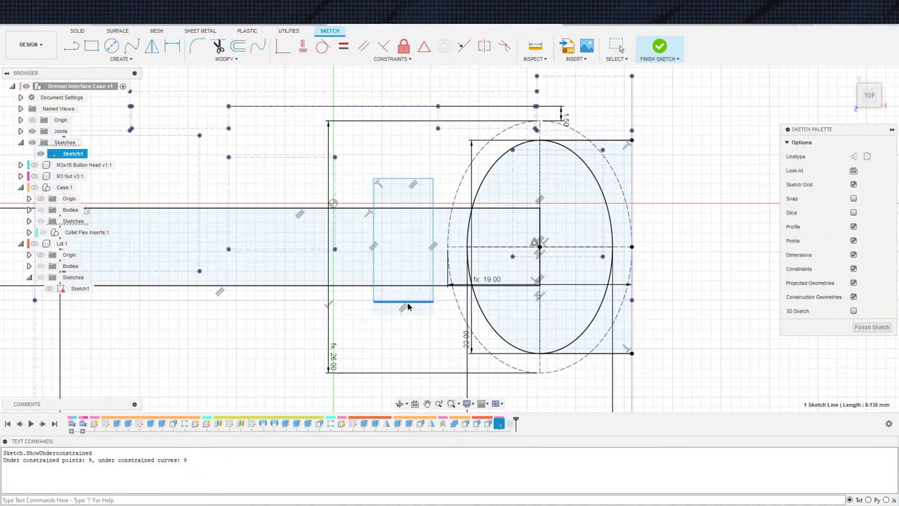
{"action": "left_click", "coordinate": [464, 45]}
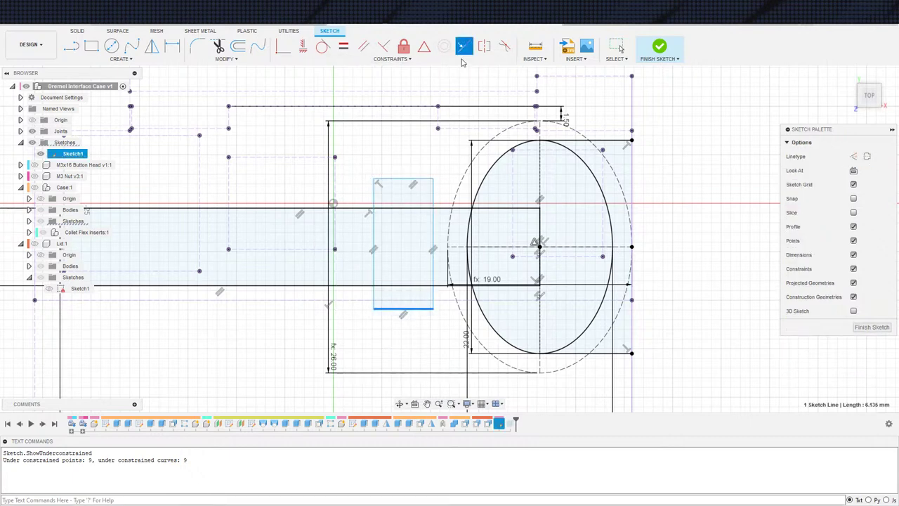
{"action": "left_click", "coordinate": [409, 288]}
{"action": "scroll", "coordinate": [414, 281], "scroll_direction": "up", "scroll_amount": 2}
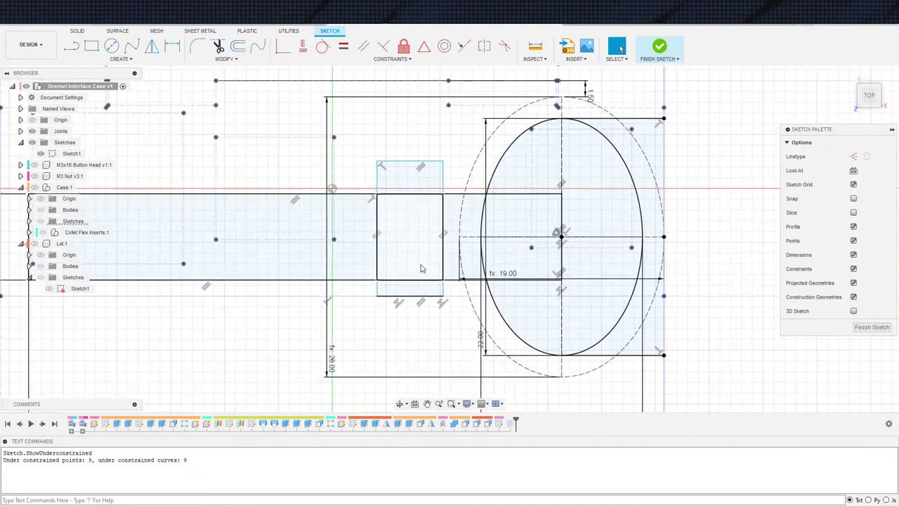
Step: Set the distance between the rectangle's ellipse-side edge and the construction ellipse's nearest quadrant point to 1 mm
{"action": "left_click", "coordinate": [459, 237]}
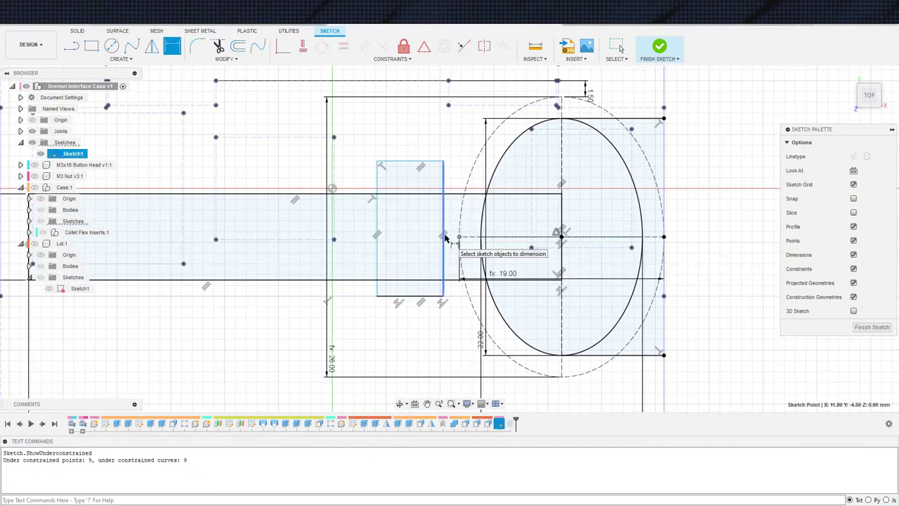
{"action": "left_click", "coordinate": [443, 237]}
{"action": "left_click", "coordinate": [454, 123]}
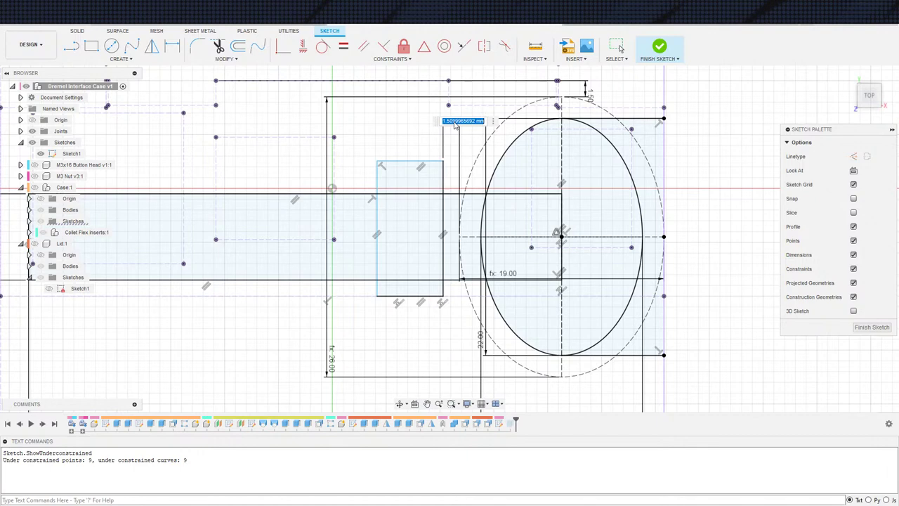
{"action": "key", "text": "Escape"}
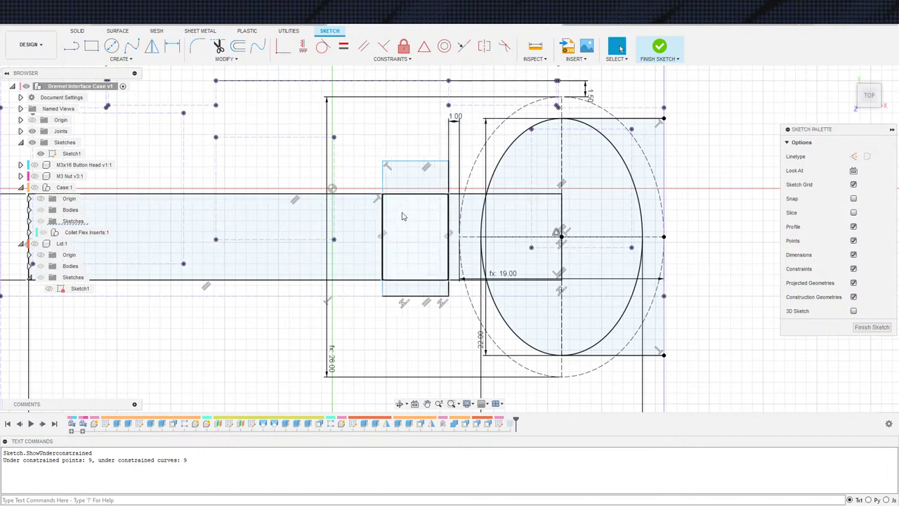
Step: Dimension the rectangle's short side and delete that dimension
{"action": "mouse_move", "coordinate": [396, 217]}
{"action": "middle_mouse_down"}
{"action": "mouse_move", "coordinate": [408, 221]}
{"action": "mouse_move", "coordinate": [393, 220]}
{"action": "middle_mouse_up"}
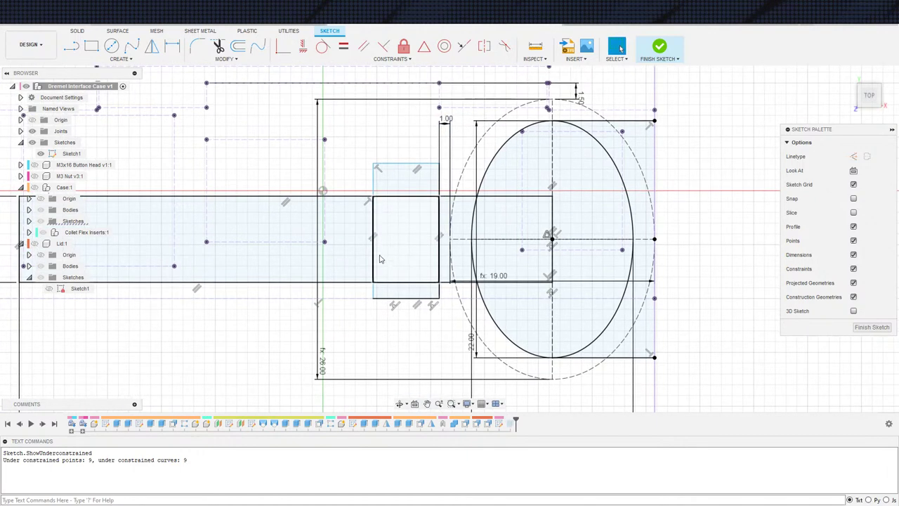
{"action": "key", "text": "d"}
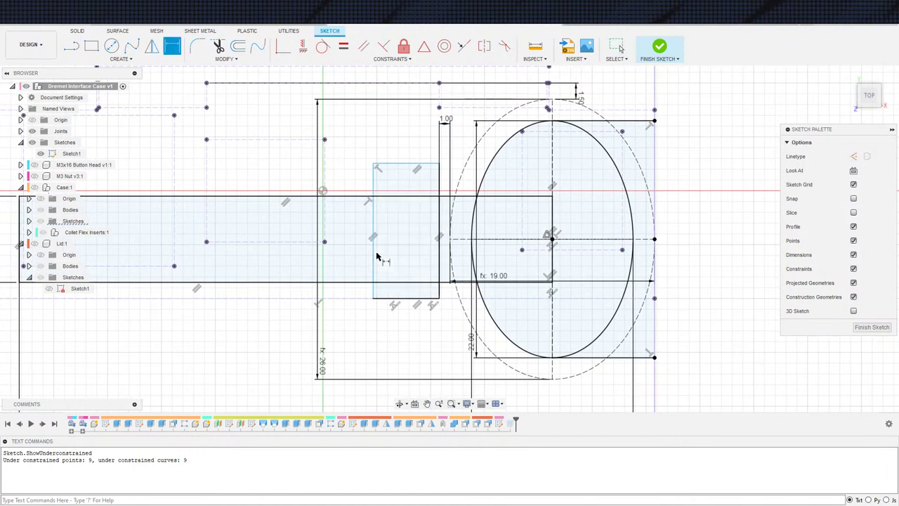
{"action": "left_click", "coordinate": [402, 164]}
{"action": "left_click", "coordinate": [419, 141]}
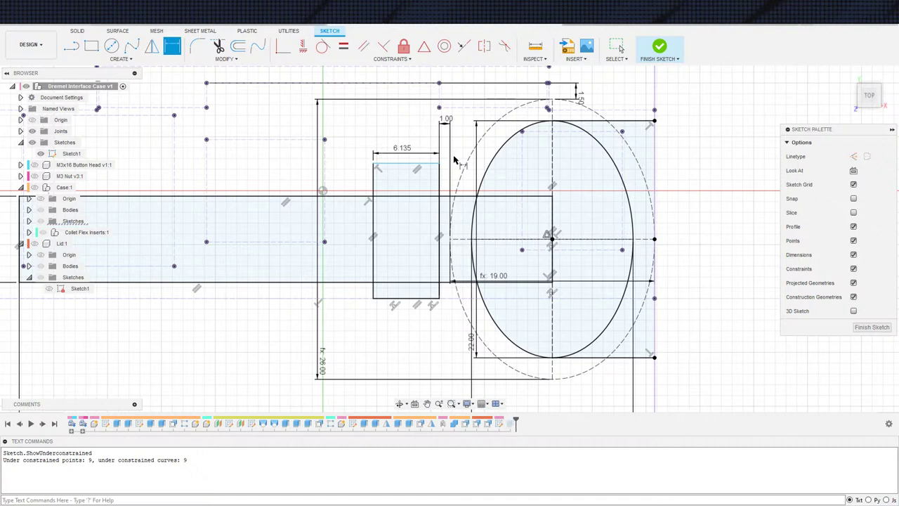
{"action": "left_click", "coordinate": [402, 150]}
{"action": "key", "text": "Delete"}
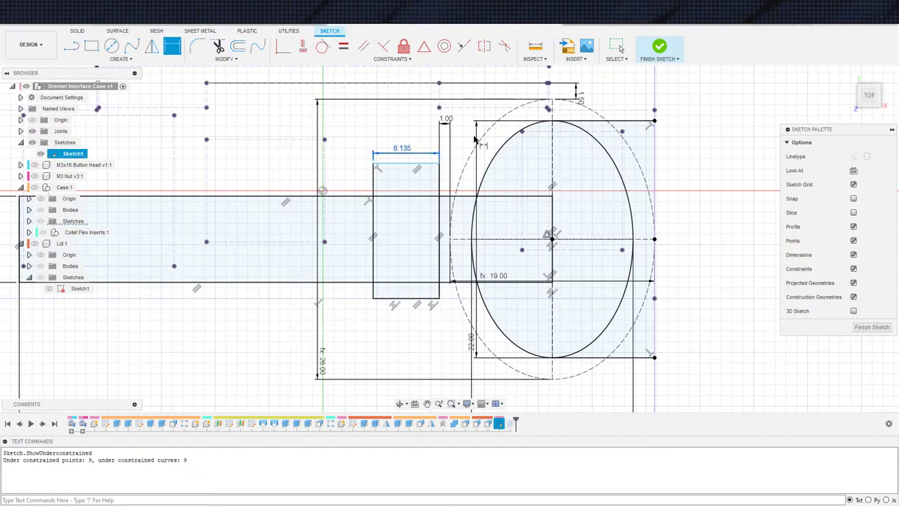
Step: Set the distance between the sketch origin and the rectangle's nearest long edge to 3 mm
{"action": "left_click", "coordinate": [373, 191]}
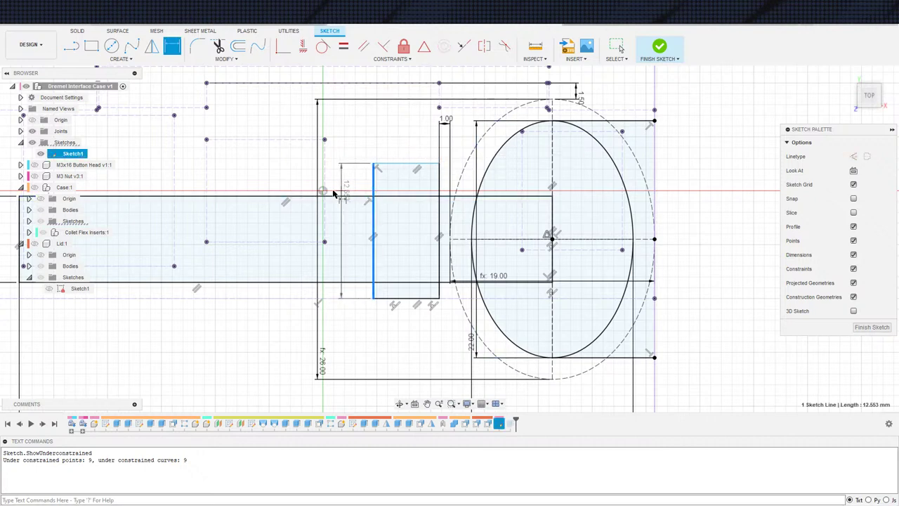
{"action": "left_click", "coordinate": [323, 191]}
{"action": "left_click", "coordinate": [349, 157]}
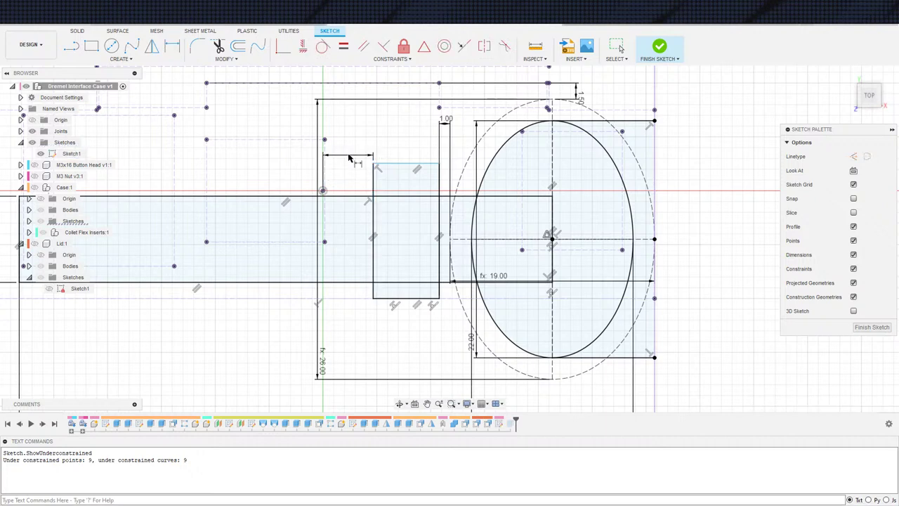
{"action": "key", "text": "Escape"}
{"action": "scroll", "coordinate": [513, 308], "scroll_direction": "down", "scroll_amount": 1}
{"action": "middle_click_drag", "start_coordinate": [490, 306], "coordinate": [466, 316]}
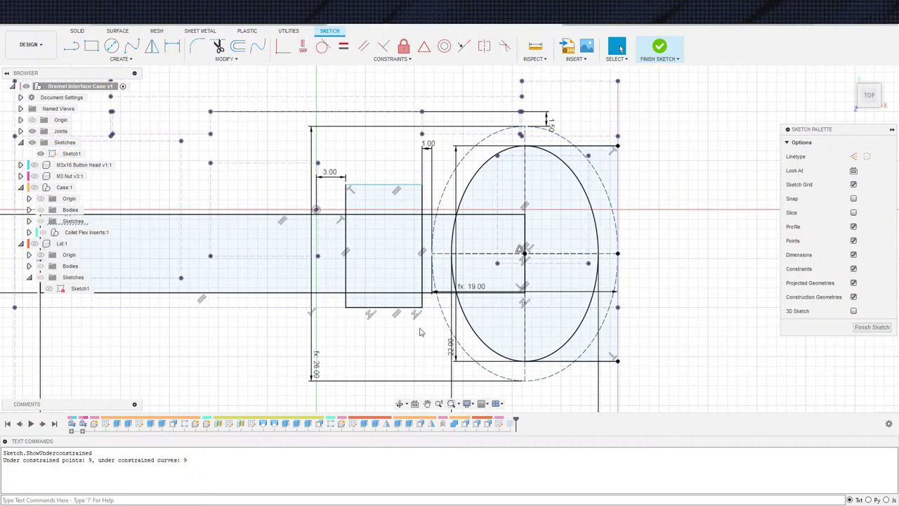
{"action": "key", "text": "d"}
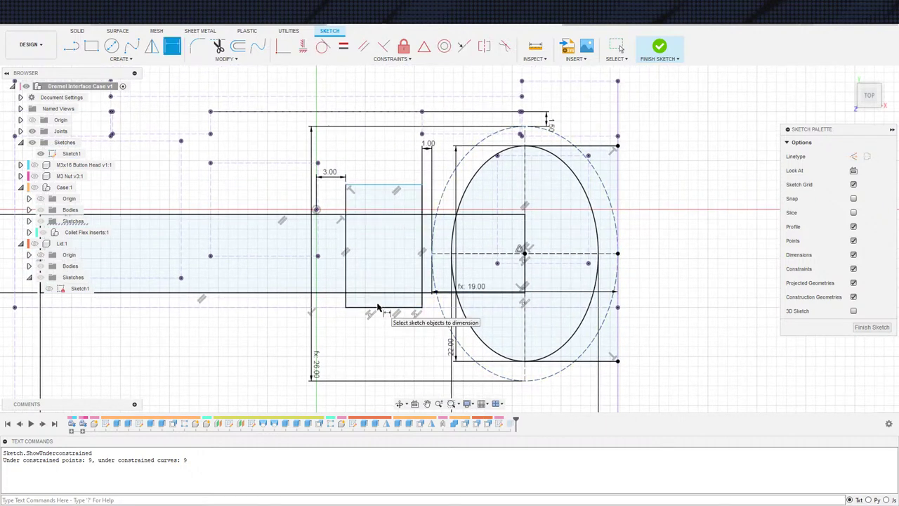
{"action": "left_click", "coordinate": [379, 307]}
{"action": "left_click", "coordinate": [379, 293]}
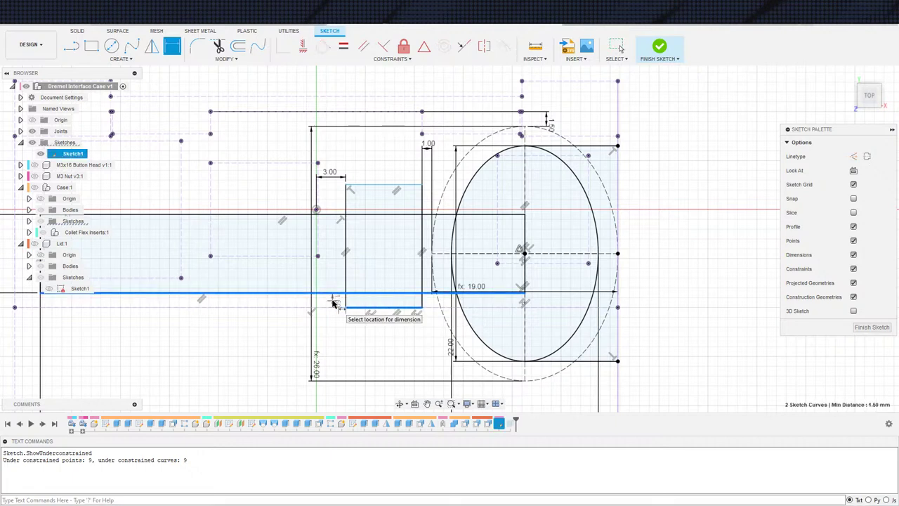
{"action": "key", "text": "Escape"}
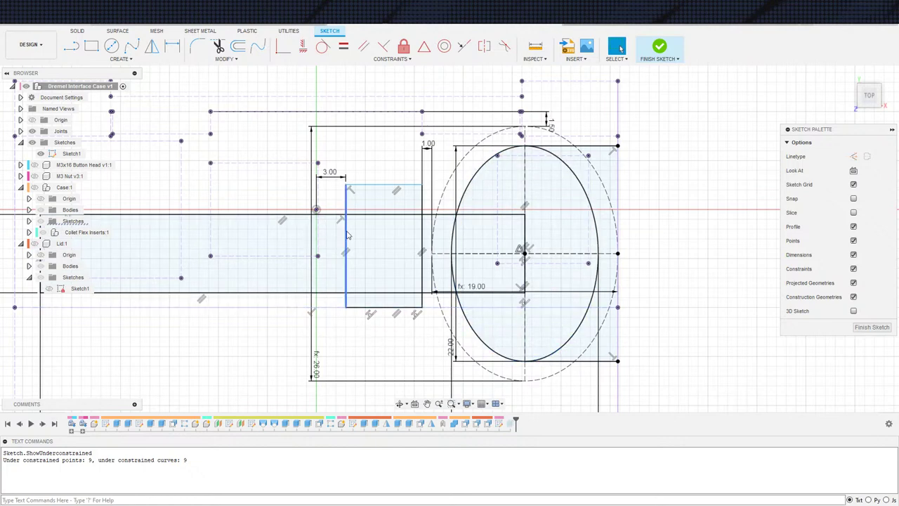
{"action": "key", "text": "d"}
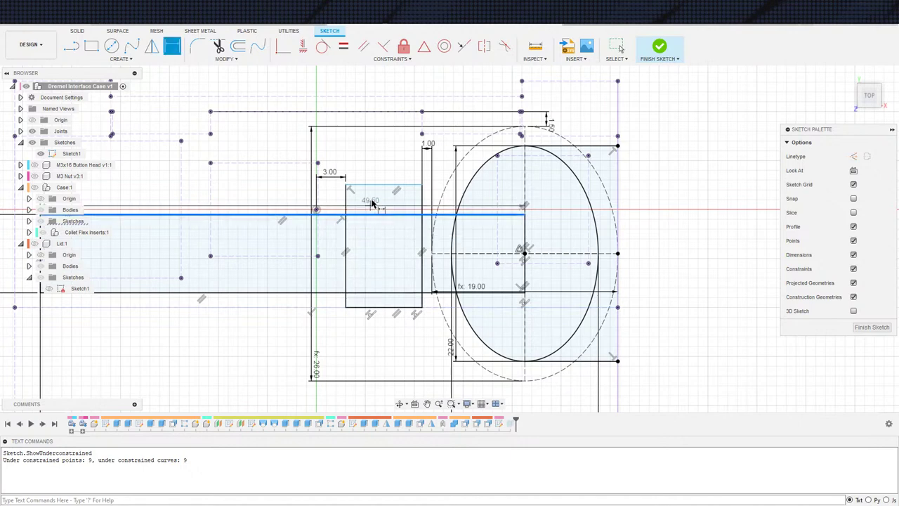
{"action": "left_click", "coordinate": [372, 213]}
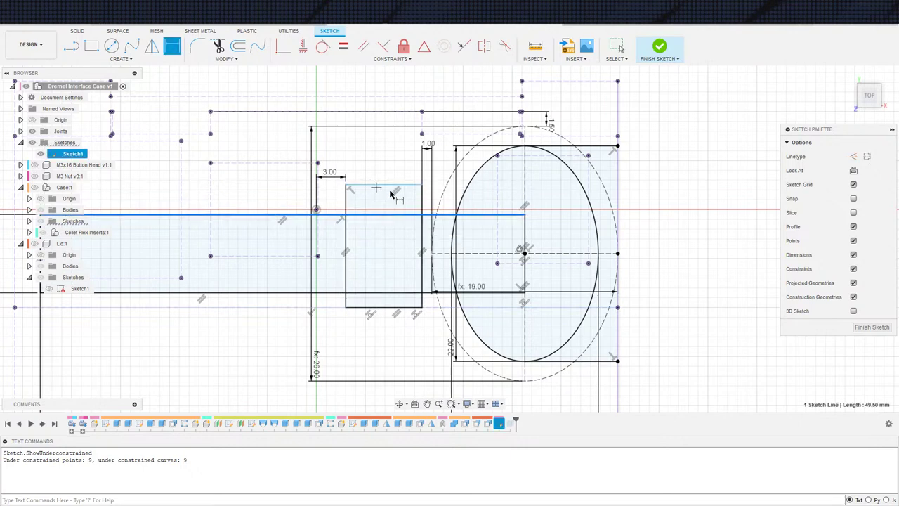
{"action": "key", "text": "Escape"}
Step: Set the distance between the construction ellipse's hinge-side quadrant and the nearby projected line to 1 mm
{"action": "mouse_move", "coordinate": [498, 173]}
{"action": "middle_mouse_down"}
{"action": "mouse_move", "coordinate": [498, 192]}
{"action": "mouse_move", "coordinate": [489, 183]}
{"action": "middle_mouse_up"}
{"action": "scroll", "coordinate": [490, 187], "scroll_direction": "down", "scroll_amount": 2}
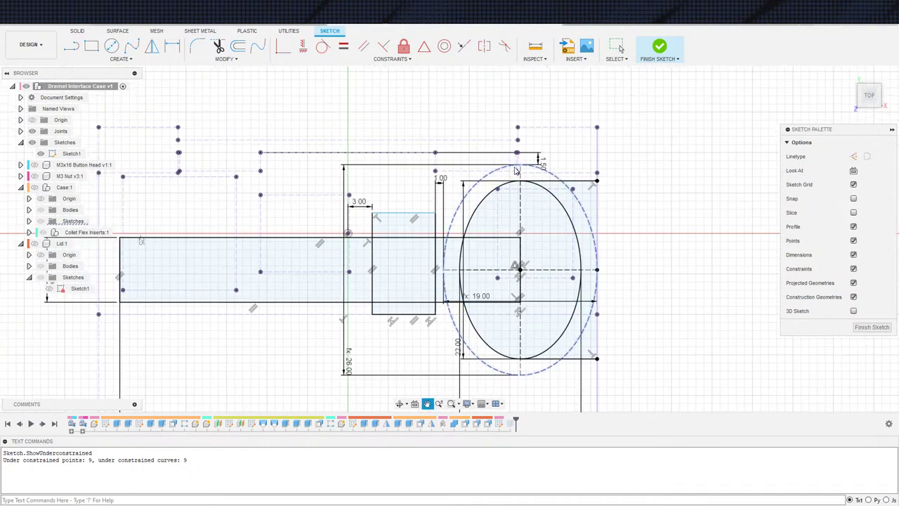
{"action": "scroll", "coordinate": [486, 164], "scroll_direction": "down", "scroll_amount": 1}
{"action": "scroll", "coordinate": [456, 184], "scroll_direction": "up", "scroll_amount": 1}
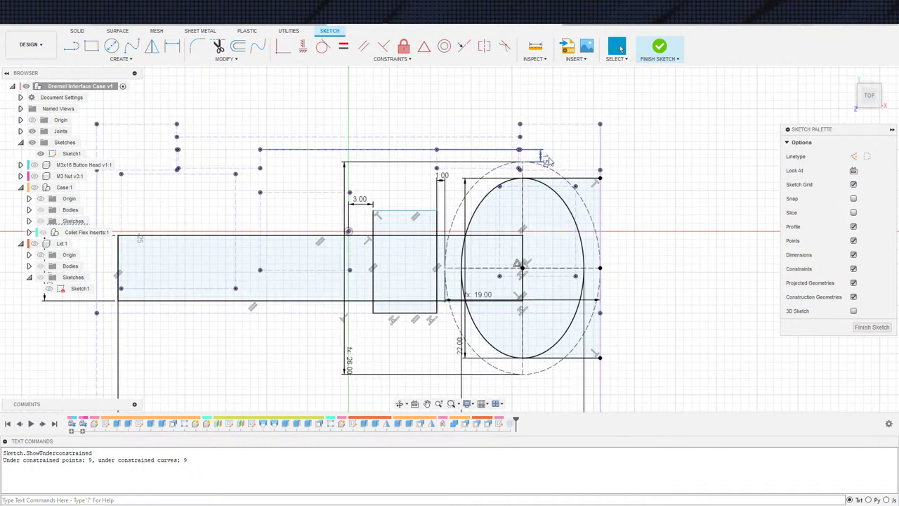
{"action": "middle_click_drag", "start_coordinate": [546, 161], "coordinate": [518, 191]}
{"action": "scroll", "coordinate": [494, 178], "scroll_direction": "down", "scroll_amount": 1}
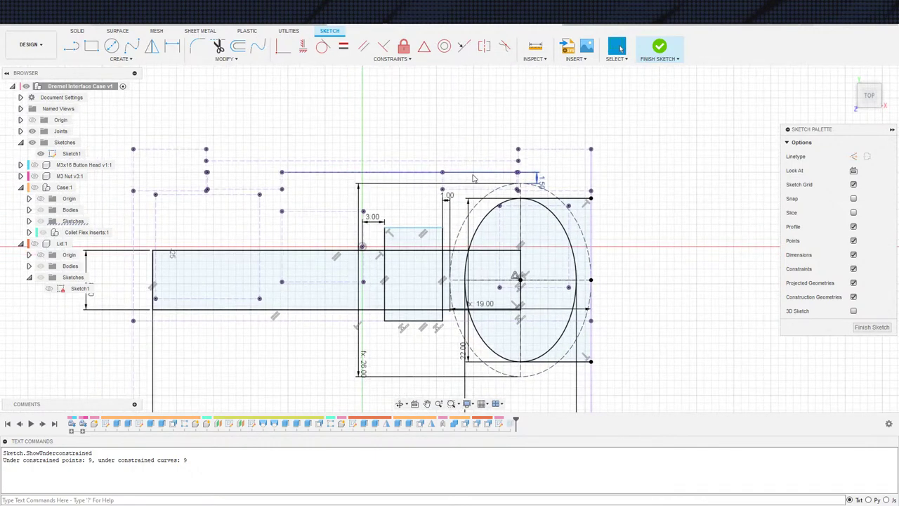
{"action": "scroll", "coordinate": [504, 189], "scroll_direction": "up", "scroll_amount": 1}
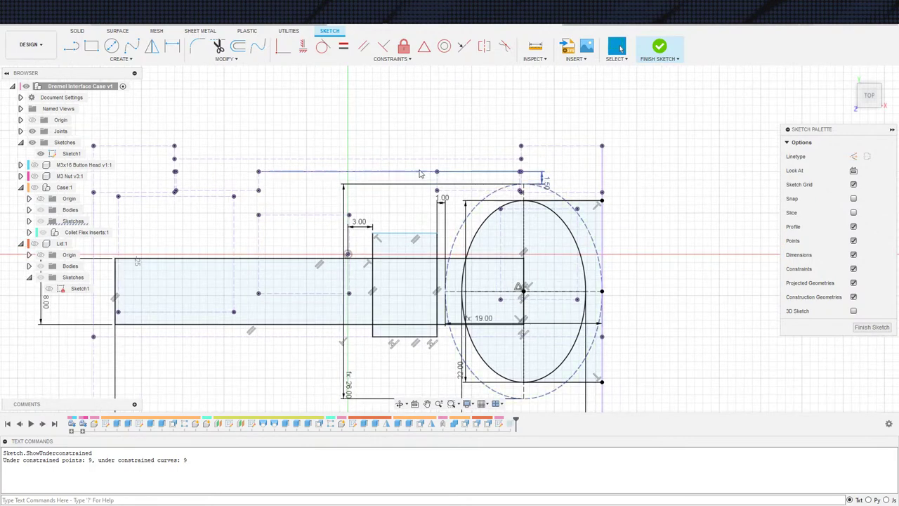
{"action": "scroll", "coordinate": [459, 233], "scroll_direction": "down", "scroll_amount": 2}
{"action": "mouse_move", "coordinate": [467, 249]}
{"action": "middle_mouse_down"}
{"action": "mouse_move", "coordinate": [477, 225]}
{"action": "mouse_move", "coordinate": [475, 237]}
{"action": "middle_mouse_up"}
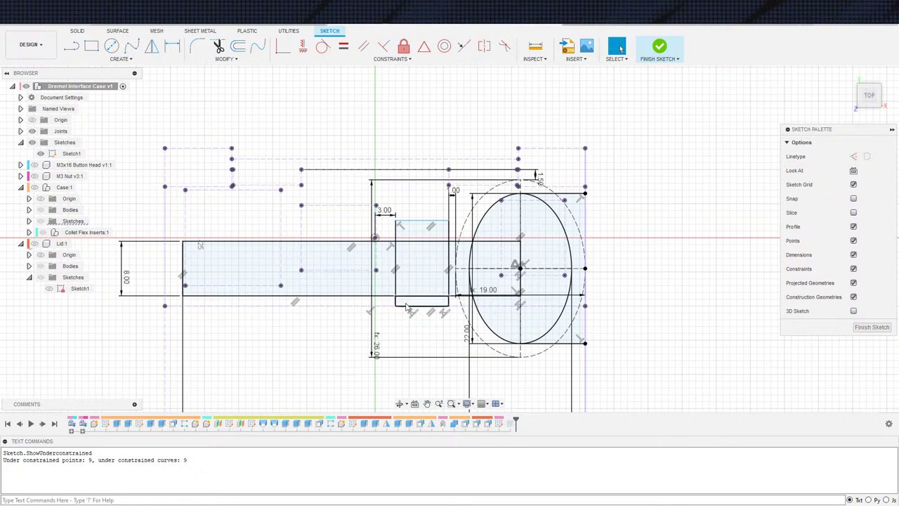
{"action": "middle_click_drag", "start_coordinate": [428, 300], "coordinate": [418, 320]}
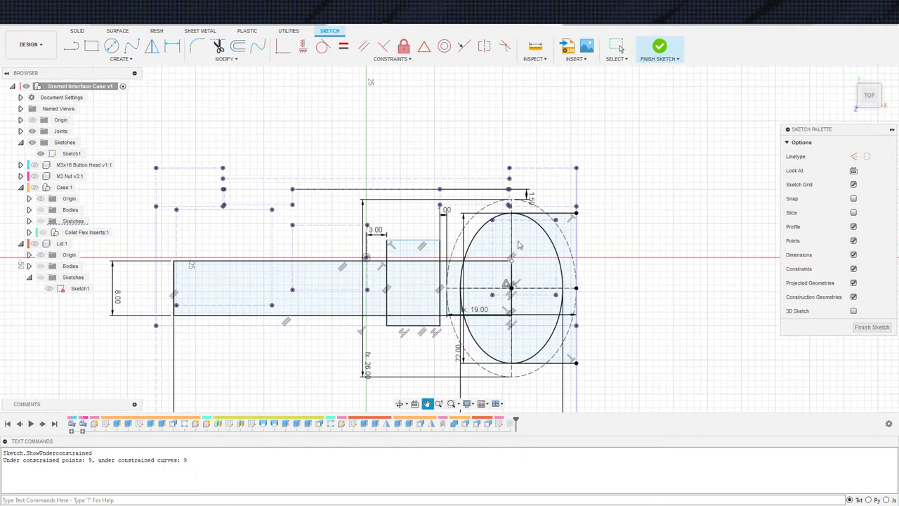
{"action": "double_click", "coordinate": [531, 200]}
{"action": "type", "text": "1"}
{"action": "key", "text": "Return"}
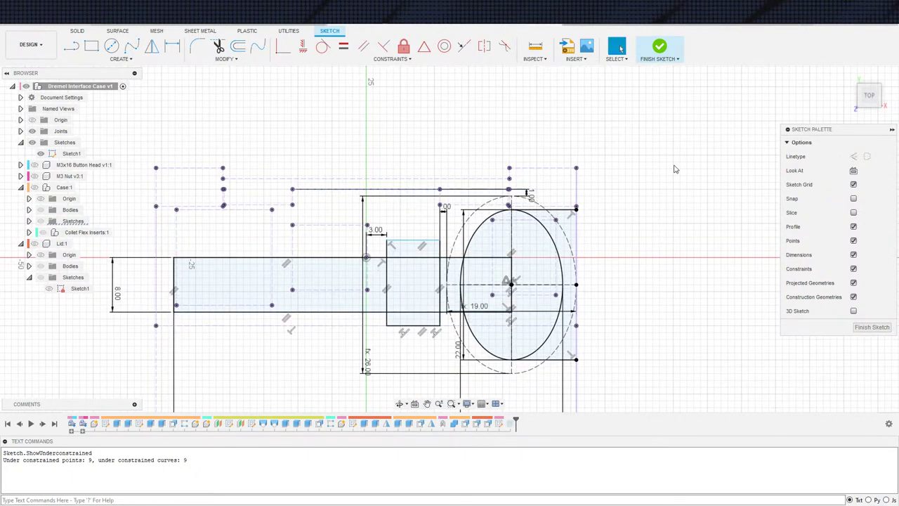
Step: Dimension the rectangle's hinge-side short edge 2 mm from the stem's long edge and finish the sketch
{"action": "scroll", "coordinate": [534, 232], "scroll_direction": "up", "scroll_amount": 2}
{"action": "left_click", "coordinate": [388, 260]}
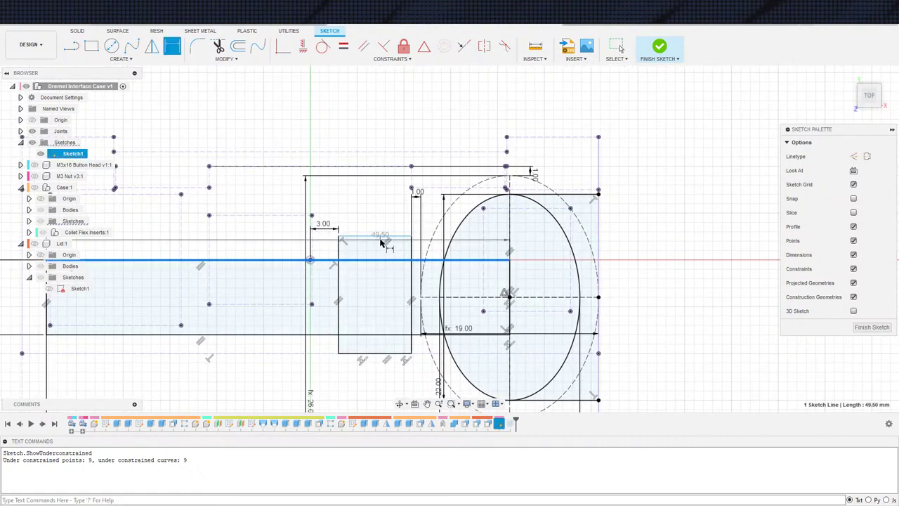
{"action": "left_click", "coordinate": [357, 239], "text": "shift"}
{"action": "left_click", "coordinate": [330, 244]}
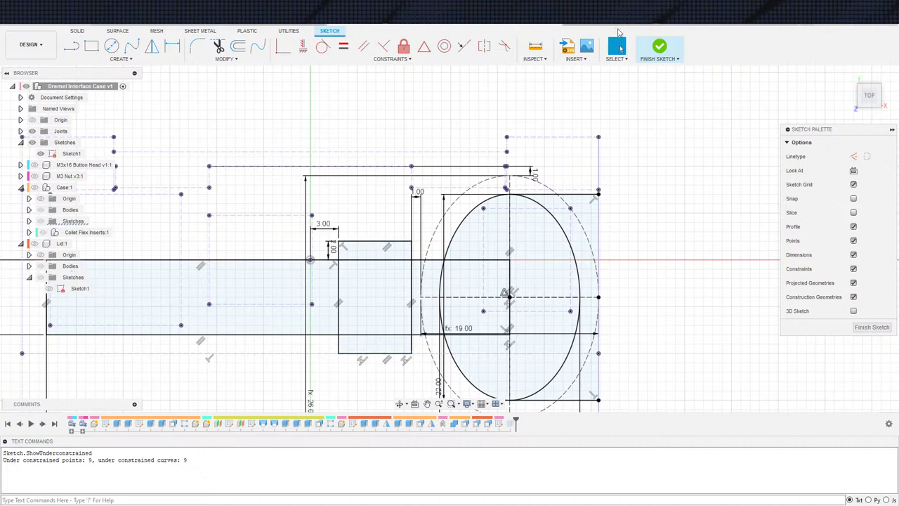
{"action": "left_click", "coordinate": [659, 48]}
Step: Show the Lid and Case components and examine the pocket's inner corner beside the hinge up close
{"action": "scroll", "coordinate": [680, 279], "scroll_direction": "down", "scroll_amount": 2}
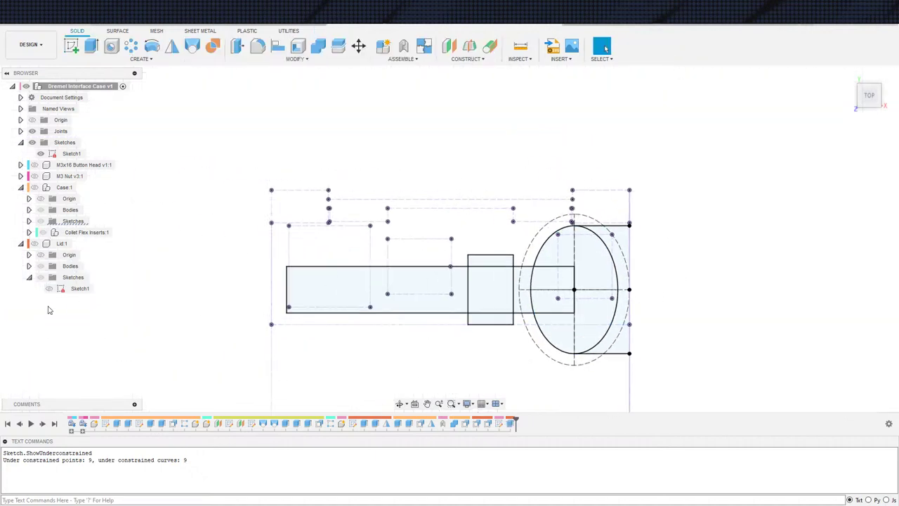
{"action": "middle_click_drag", "start_coordinate": [577, 388], "coordinate": [316, 312], "text": "shift"}
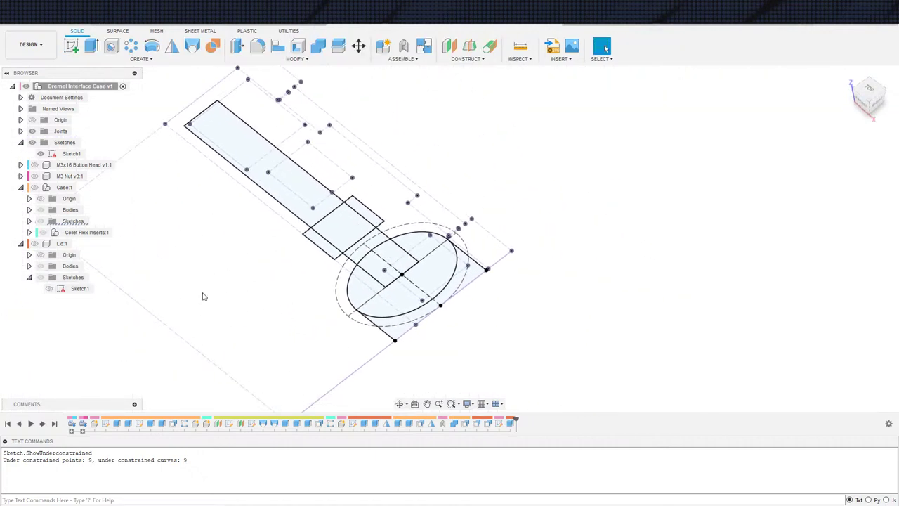
{"action": "left_click", "coordinate": [35, 243]}
{"action": "left_click", "coordinate": [35, 188]}
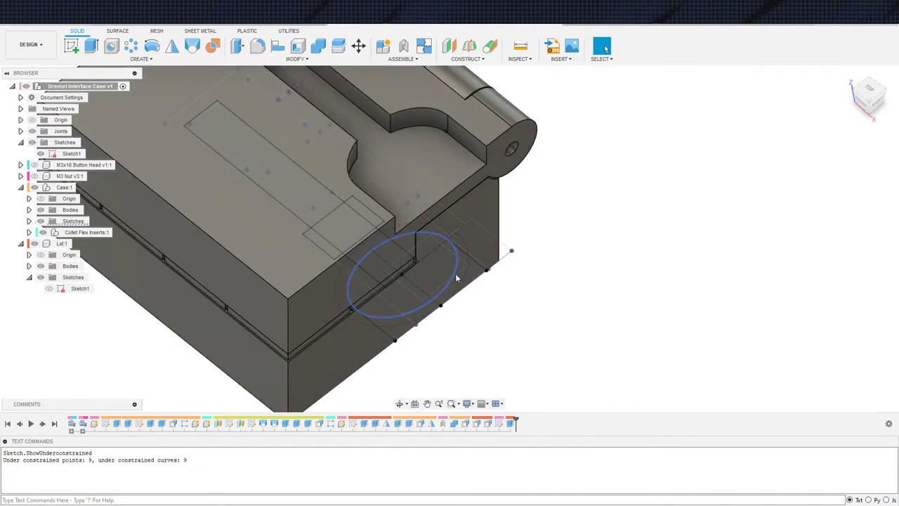
{"action": "middle_click_drag", "start_coordinate": [458, 277], "coordinate": [435, 250], "text": "shift"}
{"action": "scroll", "coordinate": [529, 144], "scroll_direction": "up", "scroll_amount": 10}
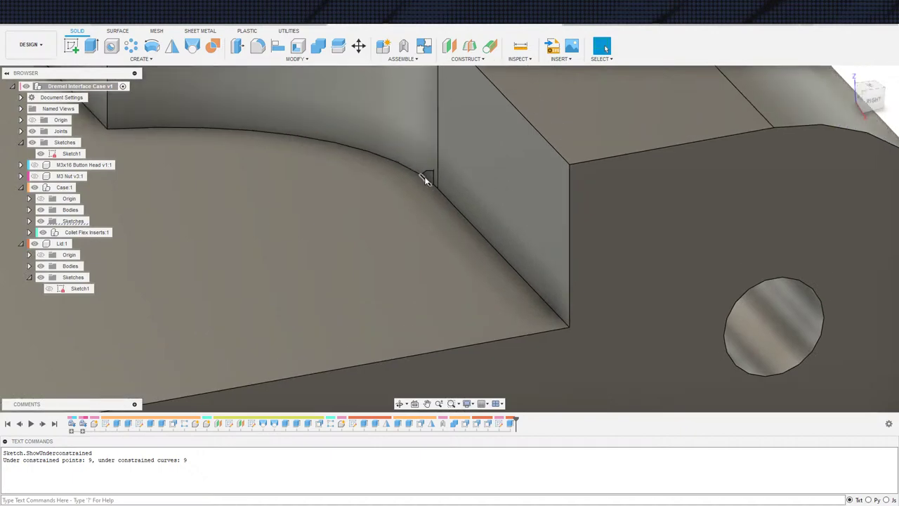
{"action": "middle_click_drag", "start_coordinate": [450, 188], "coordinate": [431, 191], "text": "shift"}
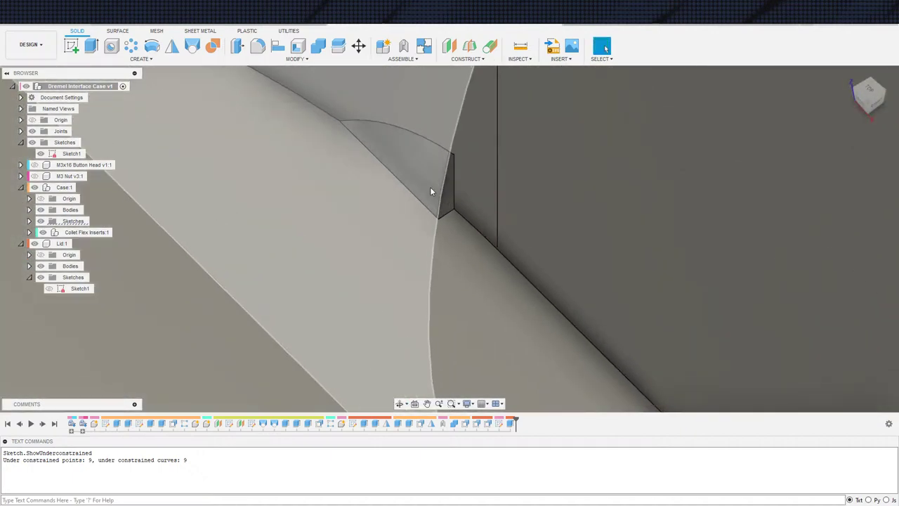
{"action": "middle_click_drag", "start_coordinate": [442, 156], "coordinate": [298, 222], "text": "shift"}
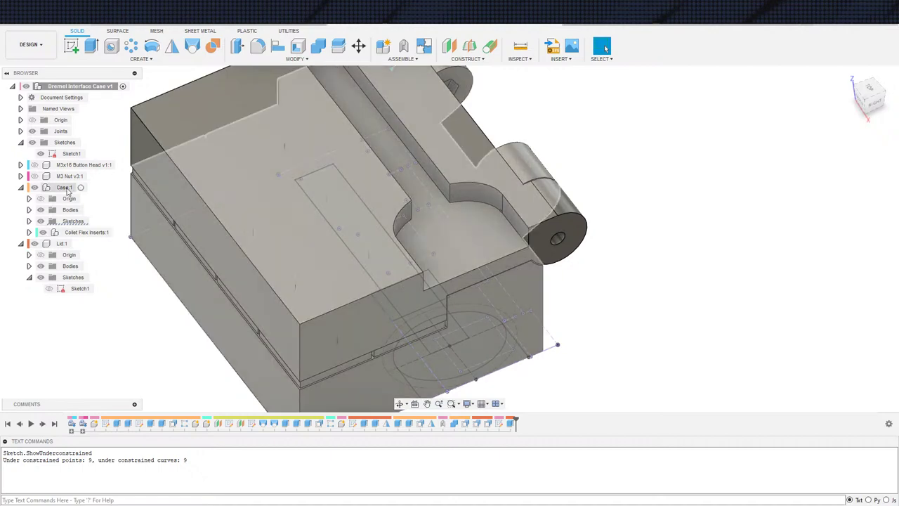
Step: Activate the Case component and hide the Lid
{"action": "left_click", "coordinate": [81, 187]}
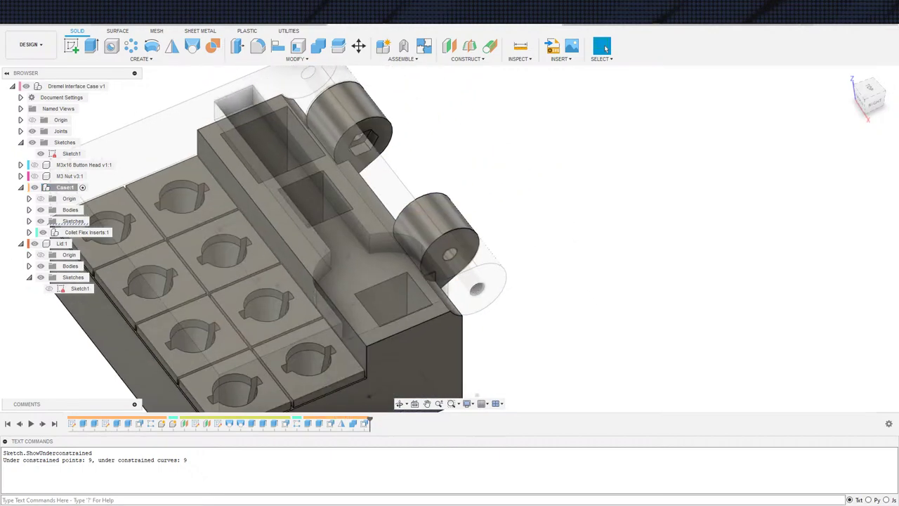
{"action": "left_click", "coordinate": [34, 246]}
{"action": "scroll", "coordinate": [337, 254], "scroll_direction": "up", "scroll_amount": 3}
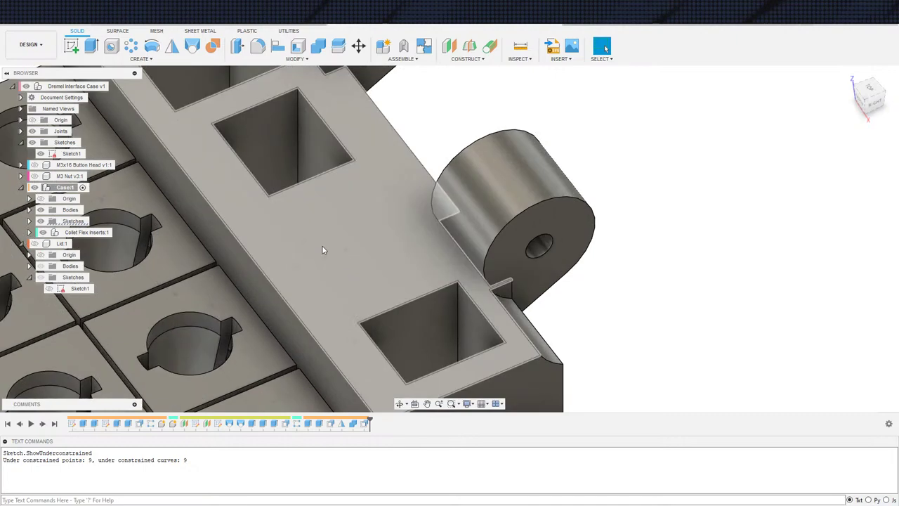
Step: Set up an extrusion of the rectangle's three profiles across the stem, starting from the Case's raised flat face
{"action": "key", "text": "e"}
{"action": "scroll", "coordinate": [260, 256], "scroll_direction": "down", "scroll_amount": 2}
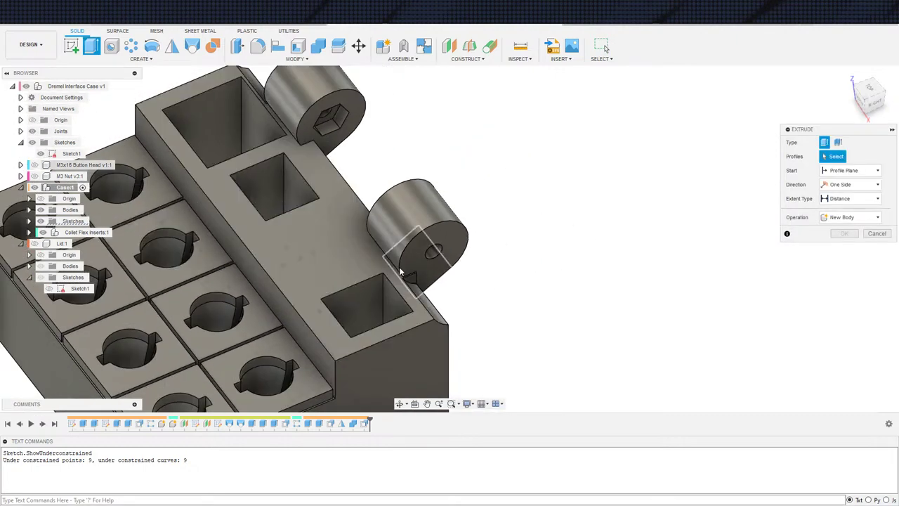
{"action": "left_click", "coordinate": [34, 187]}
{"action": "scroll", "coordinate": [347, 346], "scroll_direction": "down", "scroll_amount": 2}
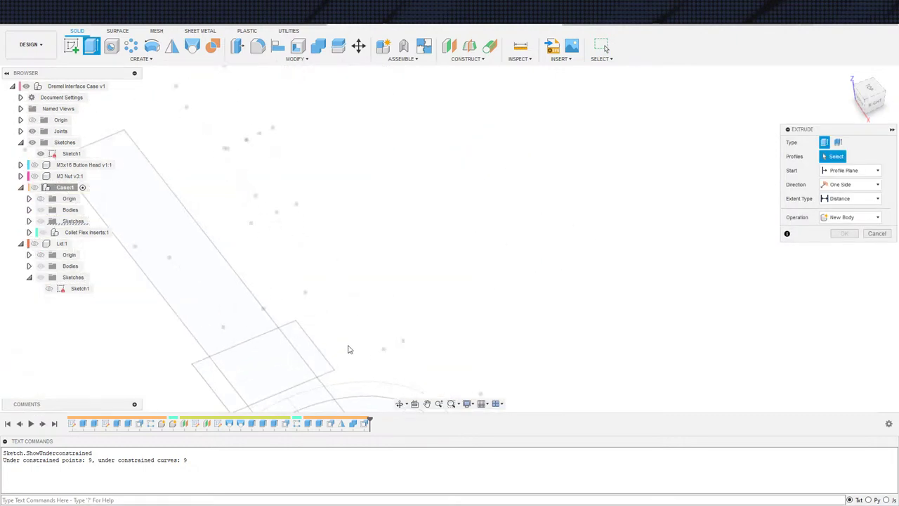
{"action": "left_click", "coordinate": [209, 286]}
{"action": "left_click", "coordinate": [232, 249]}
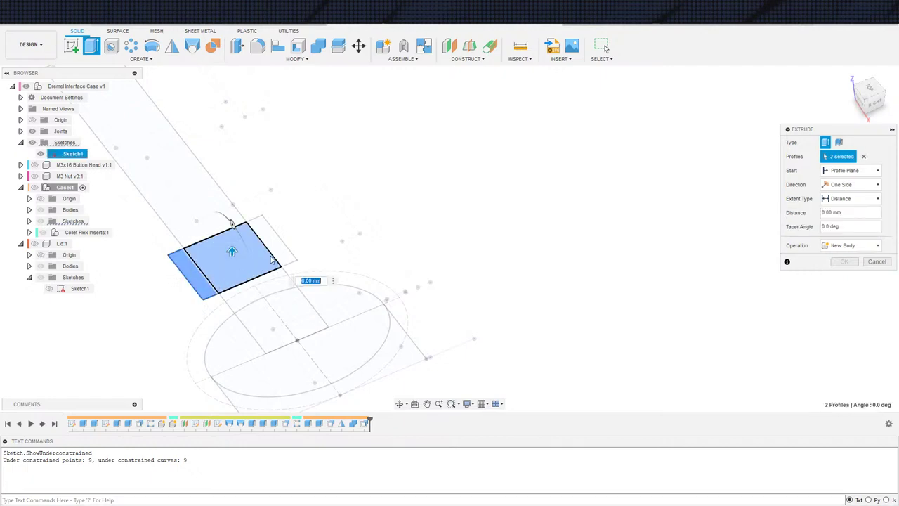
{"action": "left_click", "coordinate": [35, 187]}
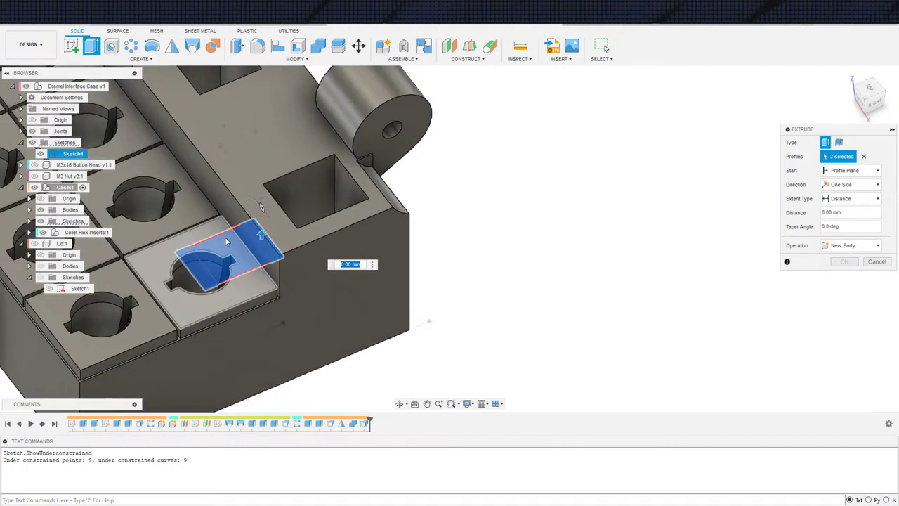
{"action": "left_click", "coordinate": [850, 170]}
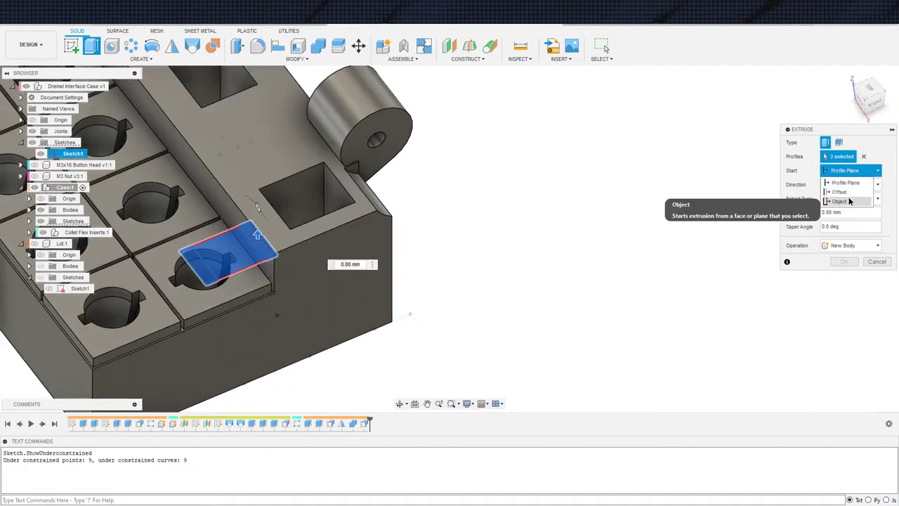
{"action": "left_click", "coordinate": [840, 196]}
{"action": "left_click", "coordinate": [268, 160]}
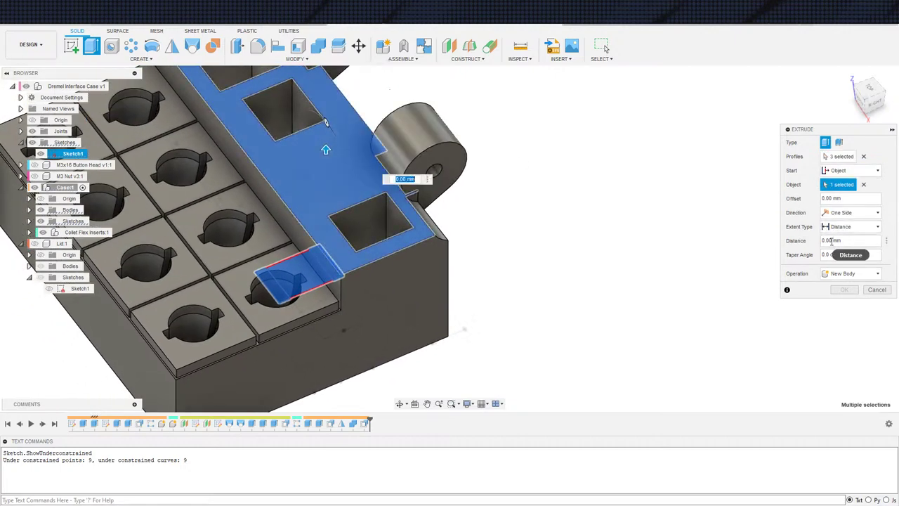
Step: Extrude the profiles up to the Lid's outer top face as a Join in the Case and reactivate the top-level assembly
{"action": "left_click", "coordinate": [850, 226]}
{"action": "left_click", "coordinate": [841, 250]}
{"action": "scroll", "coordinate": [432, 268], "scroll_direction": "down", "scroll_amount": 2}
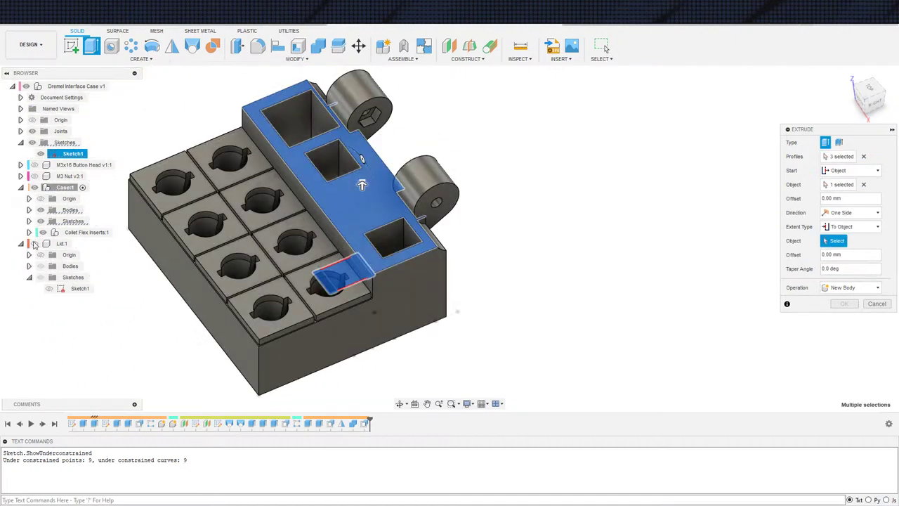
{"action": "left_click", "coordinate": [32, 243]}
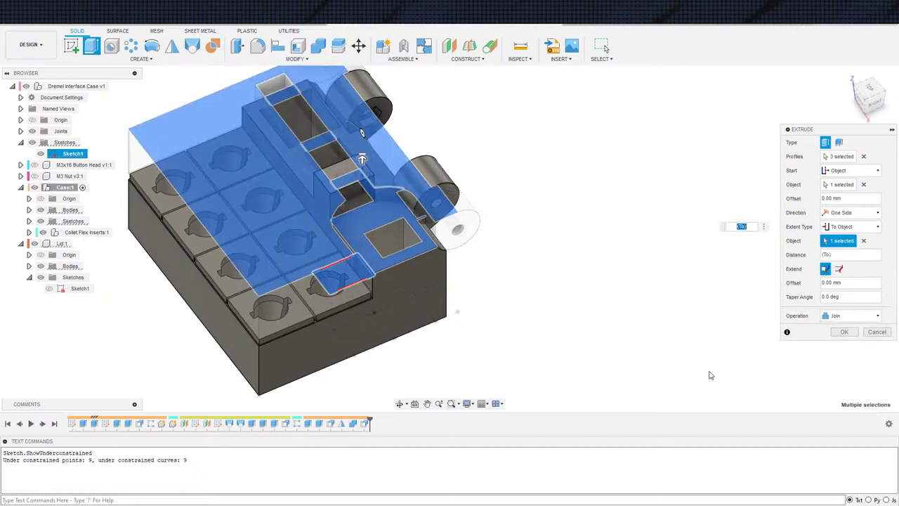
{"action": "left_click", "coordinate": [844, 332]}
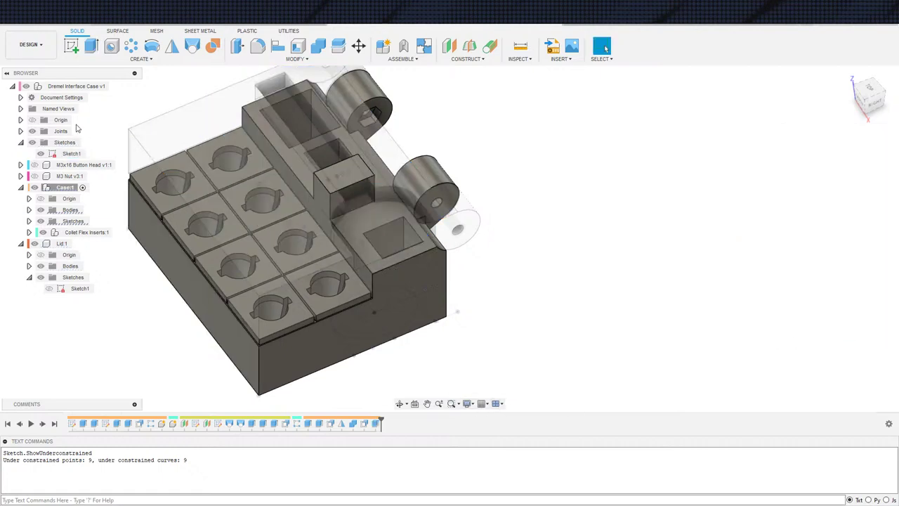
{"action": "left_click", "coordinate": [122, 85]}
{"action": "scroll", "coordinate": [538, 241], "scroll_direction": "down", "scroll_amount": 1}
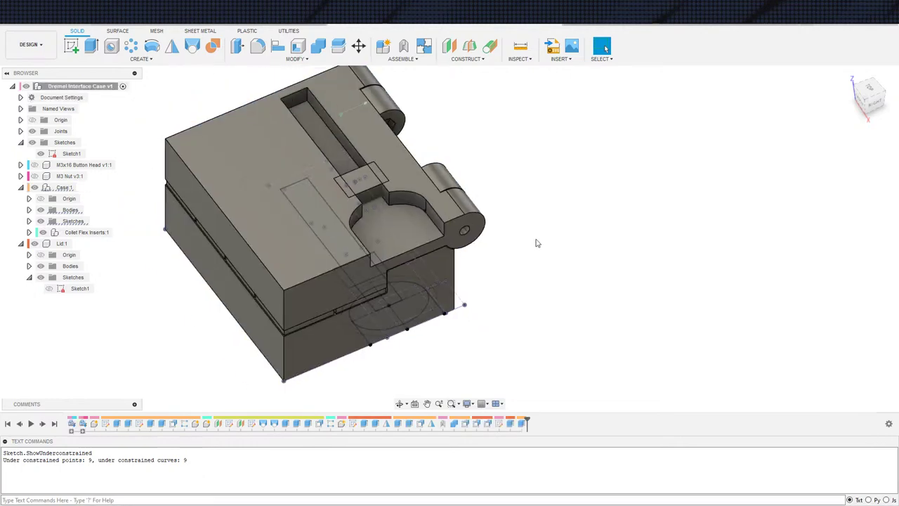
{"action": "scroll", "coordinate": [560, 277], "scroll_direction": "up", "scroll_amount": 2}
{"action": "scroll", "coordinate": [532, 324], "scroll_direction": "down", "scroll_amount": 2}
{"action": "middle_click_drag", "start_coordinate": [523, 303], "coordinate": [471, 263], "text": "shift"}
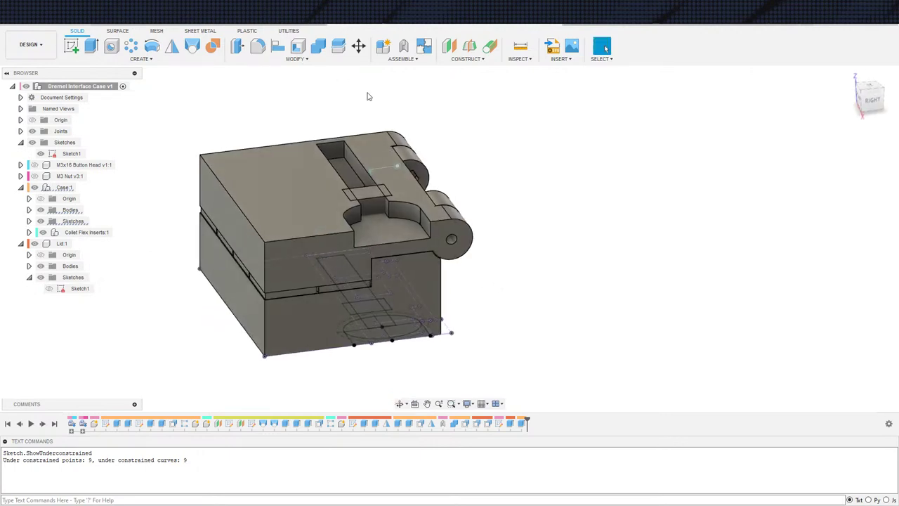
{"action": "left_click", "coordinate": [319, 55]}
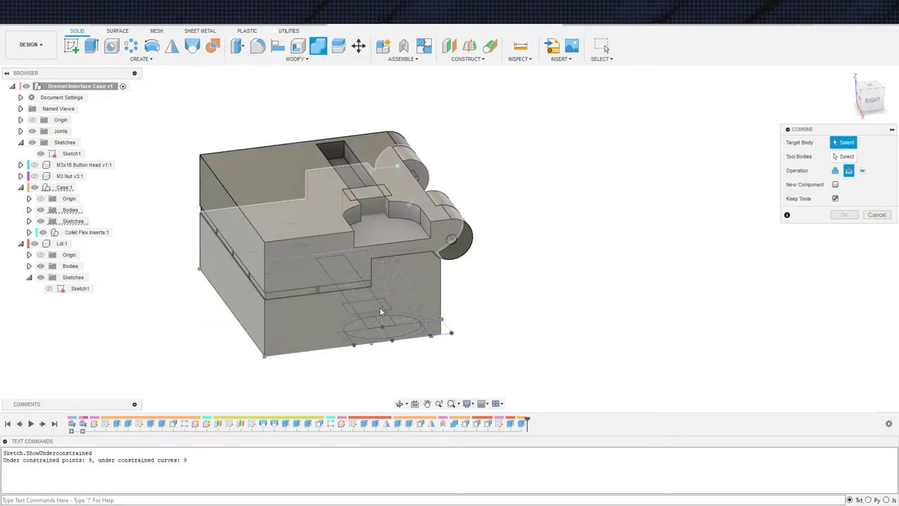
{"action": "left_click", "coordinate": [379, 307]}
{"action": "left_click", "coordinate": [411, 248]}
{"action": "key", "text": "Return"}
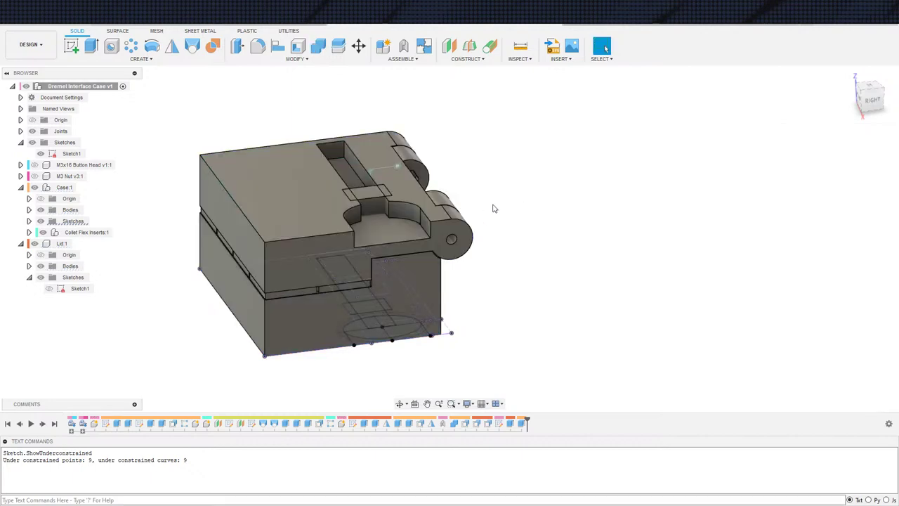
Step: Combine the Lid body as target with the Case body as tool, using Cut and keeping the tool body
{"action": "left_click", "coordinate": [316, 48]}
{"action": "left_click", "coordinate": [323, 265]}
{"action": "left_click", "coordinate": [379, 310]}
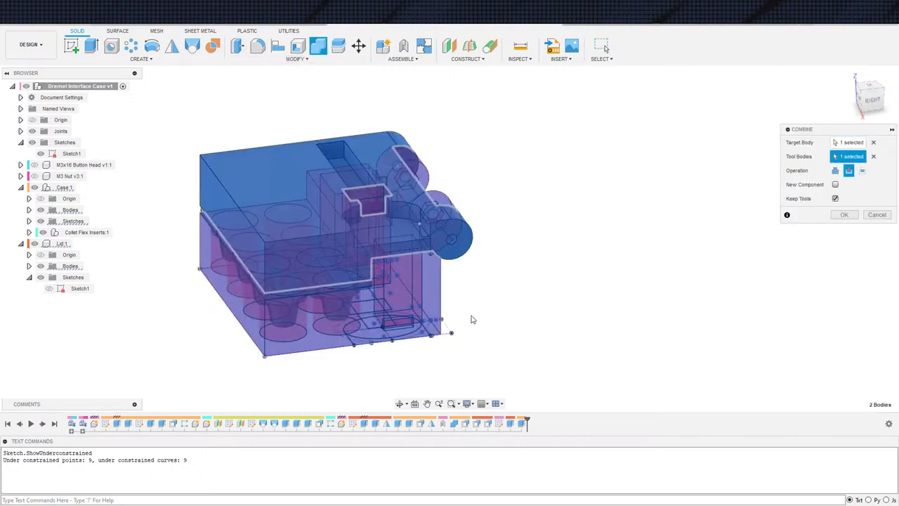
{"action": "left_click", "coordinate": [846, 215]}
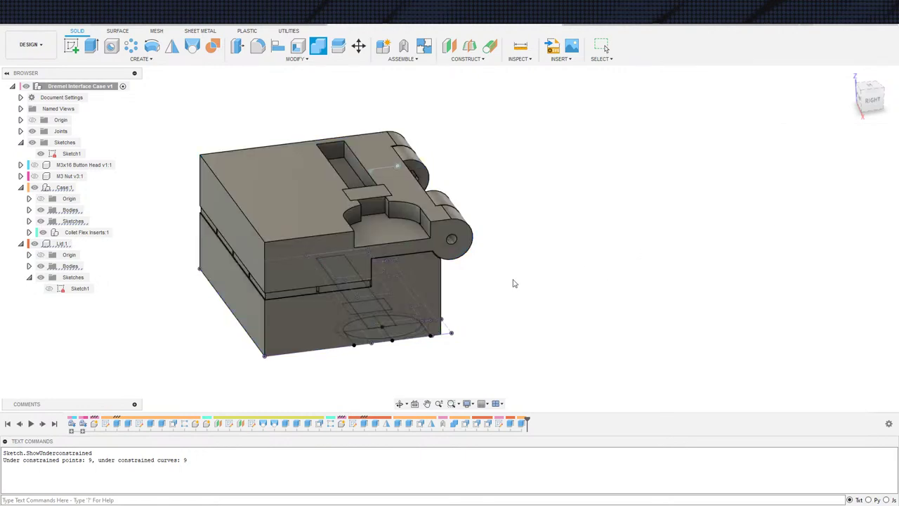
{"action": "mouse_move", "coordinate": [513, 281]}
{"action": "middle_mouse_down", "text": "shift"}
{"action": "mouse_move", "coordinate": [450, 341]}
{"action": "mouse_move", "coordinate": [517, 291]}
{"action": "middle_mouse_up", "text": "shift"}
{"action": "scroll", "coordinate": [365, 218], "scroll_direction": "up", "scroll_amount": 5}
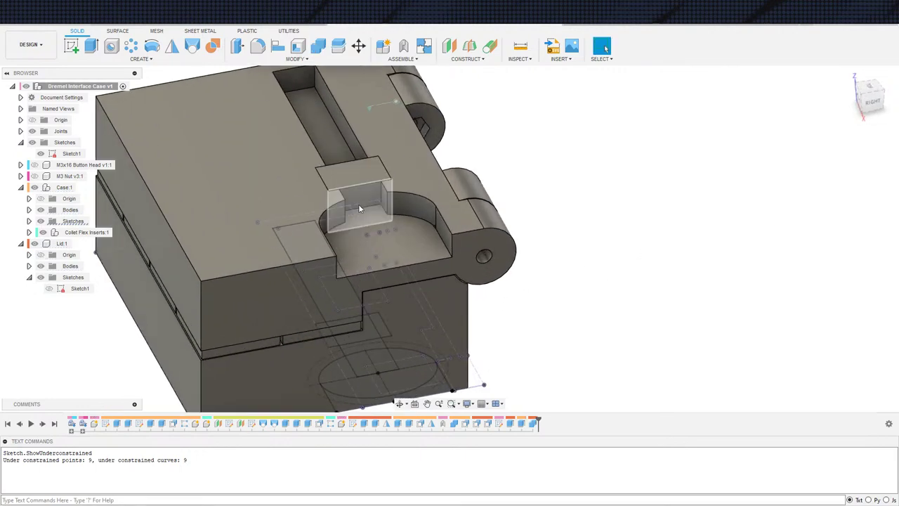
{"action": "middle_click_drag", "start_coordinate": [359, 207], "coordinate": [354, 217], "text": "shift"}
{"action": "scroll", "coordinate": [335, 209], "scroll_direction": "up", "scroll_amount": 2}
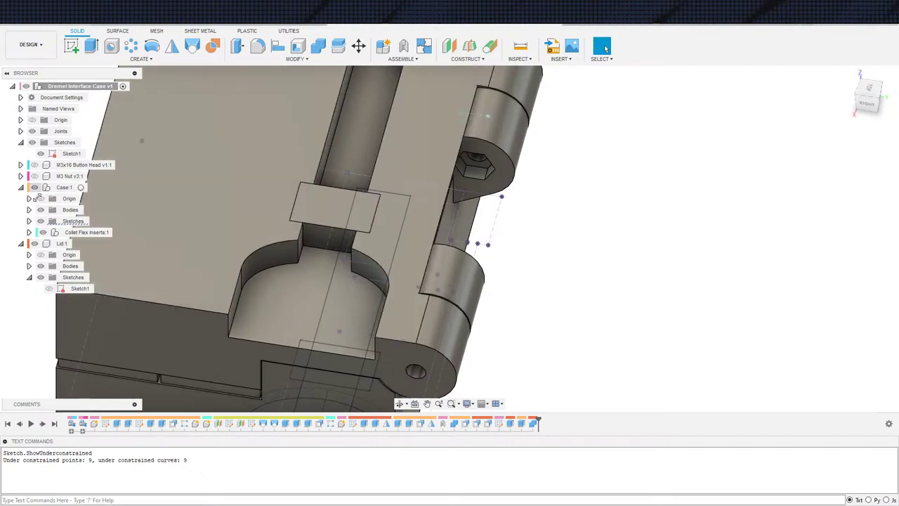
Step: Hide the Case and offset the four side faces of the Lid's rectangular block opening by -0.2 mm
{"action": "middle_click_drag", "start_coordinate": [140, 204], "coordinate": [207, 205], "text": "shift"}
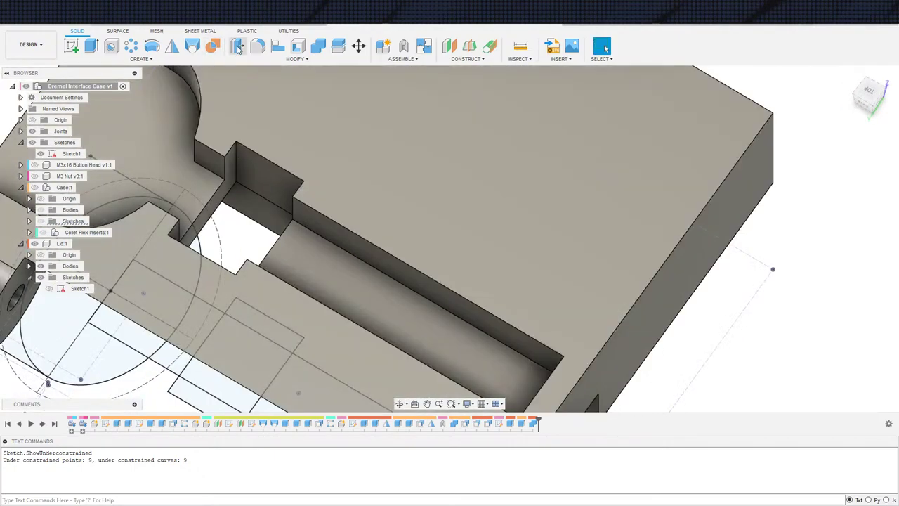
{"action": "left_click", "coordinate": [274, 192]}
{"action": "left_click", "coordinate": [209, 211]}
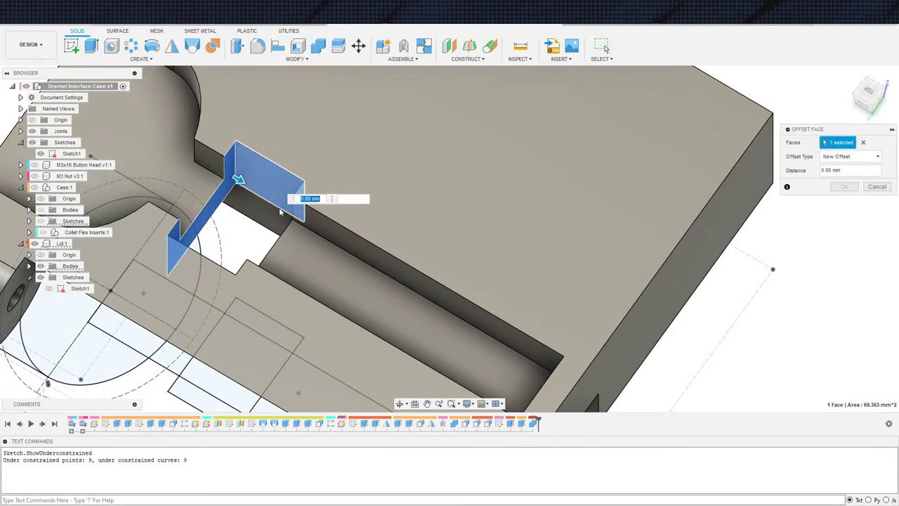
{"action": "middle_click_drag", "start_coordinate": [209, 211], "coordinate": [409, 201], "text": "shift"}
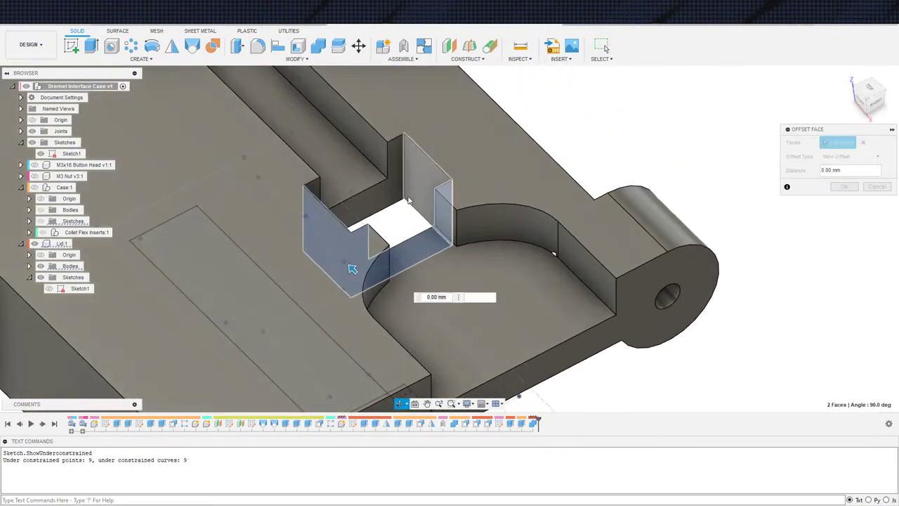
{"action": "left_click", "coordinate": [394, 183]}
{"action": "left_click", "coordinate": [415, 176]}
{"action": "type", "text": "-0"}
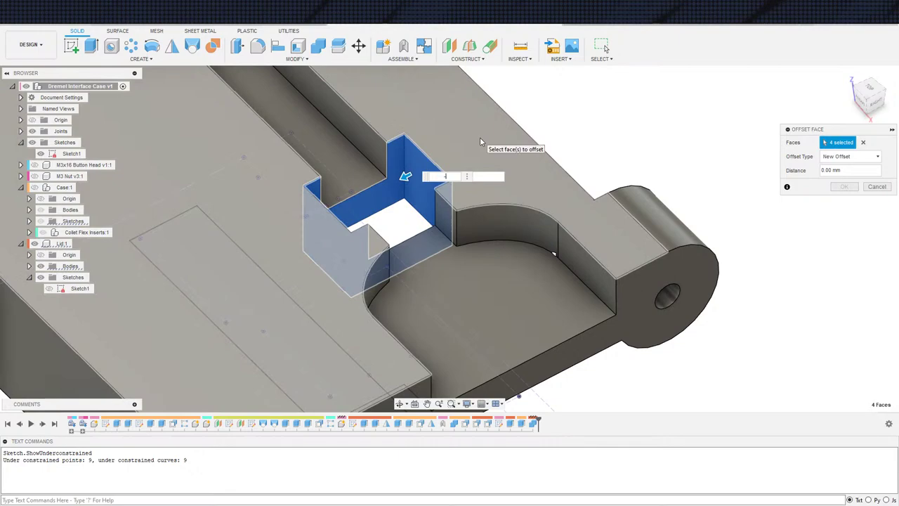
{"action": "type", "text": ".2"}
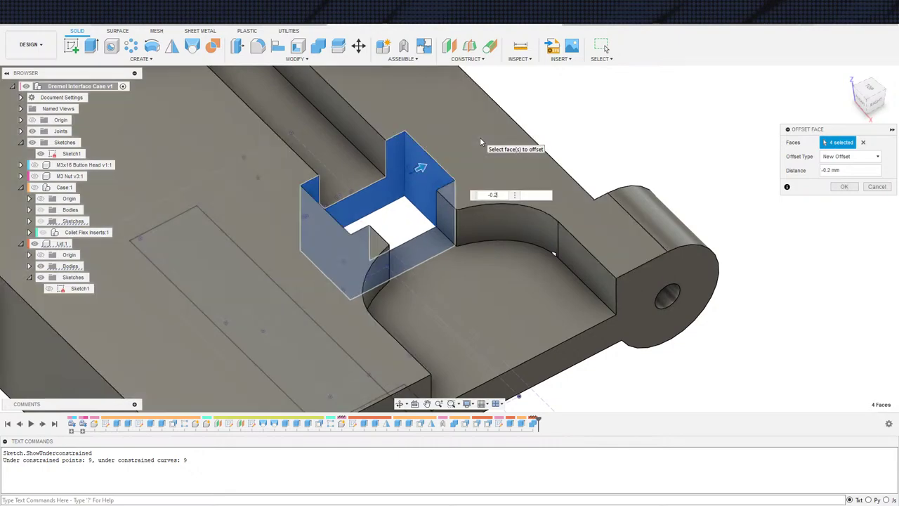
{"action": "mouse_move", "coordinate": [447, 163]}
{"action": "middle_mouse_down", "text": "shift"}
{"action": "mouse_move", "coordinate": [468, 121]}
{"action": "mouse_move", "coordinate": [482, 146]}
{"action": "mouse_move", "coordinate": [454, 158]}
{"action": "middle_mouse_up", "text": "shift"}
{"action": "scroll", "coordinate": [460, 151], "scroll_direction": "down", "scroll_amount": 2}
{"action": "scroll", "coordinate": [453, 158], "scroll_direction": "down", "scroll_amount": 2}
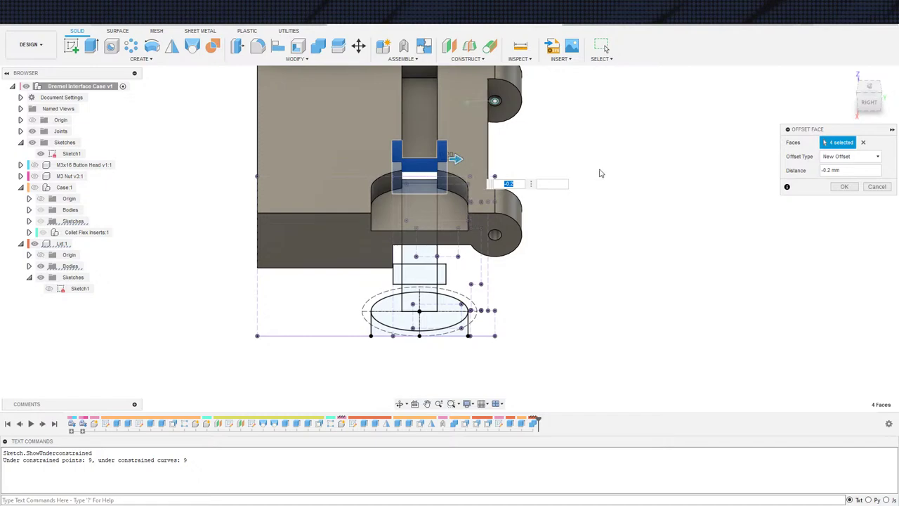
{"action": "left_click", "coordinate": [843, 186]}
{"action": "mouse_move", "coordinate": [527, 227]}
{"action": "middle_mouse_down", "text": "shift"}
{"action": "mouse_move", "coordinate": [538, 261]}
{"action": "mouse_move", "coordinate": [538, 190]}
{"action": "mouse_move", "coordinate": [530, 241]}
{"action": "mouse_move", "coordinate": [540, 232]}
{"action": "middle_mouse_up", "text": "shift"}
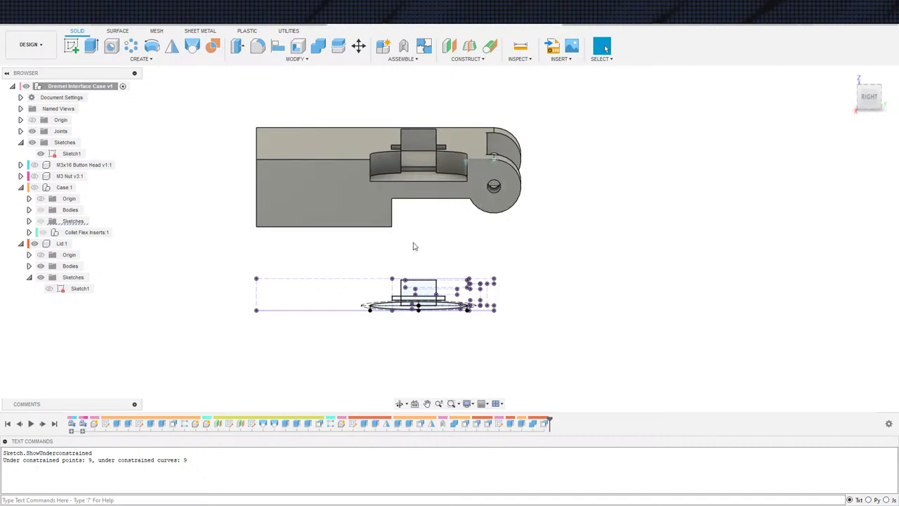
{"action": "mouse_move", "coordinate": [413, 246]}
{"action": "middle_mouse_down", "text": "shift"}
{"action": "mouse_move", "coordinate": [415, 284]}
{"action": "mouse_move", "coordinate": [446, 294]}
{"action": "mouse_move", "coordinate": [428, 254]}
{"action": "mouse_move", "coordinate": [416, 291]}
{"action": "middle_mouse_up", "text": "shift"}
{"action": "scroll", "coordinate": [435, 294], "scroll_direction": "down", "scroll_amount": 1}
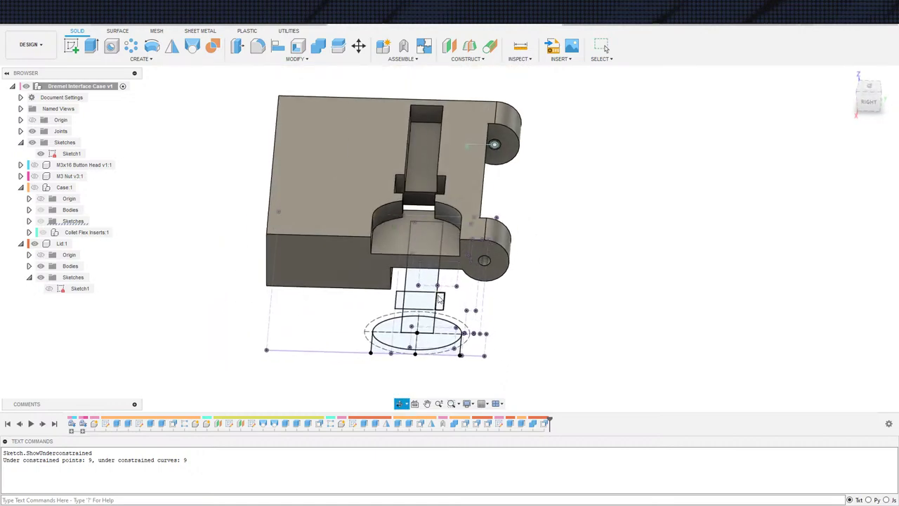
{"action": "scroll", "coordinate": [412, 254], "scroll_direction": "up", "scroll_amount": 2}
{"action": "scroll", "coordinate": [414, 260], "scroll_direction": "down", "scroll_amount": 2}
{"action": "key", "text": "e"}
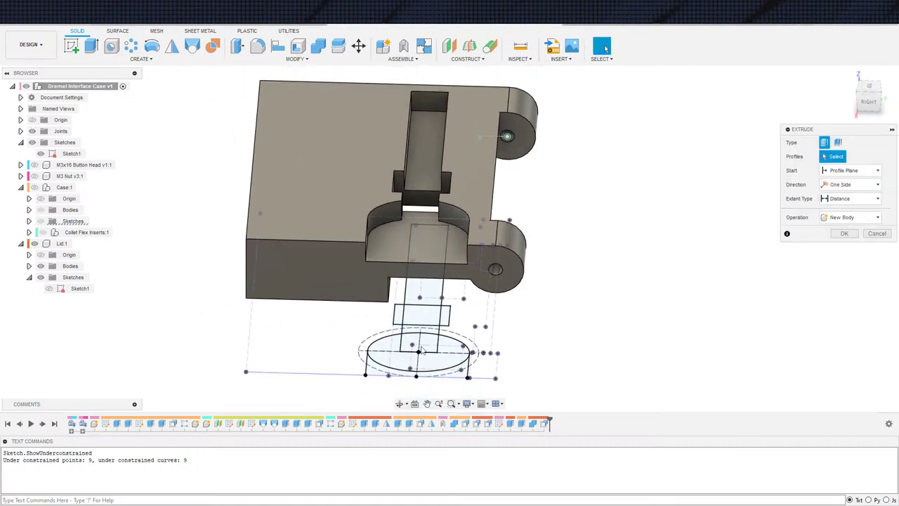
{"action": "scroll", "coordinate": [425, 335], "scroll_direction": "up", "scroll_amount": 2}
{"action": "key", "text": "Escape"}
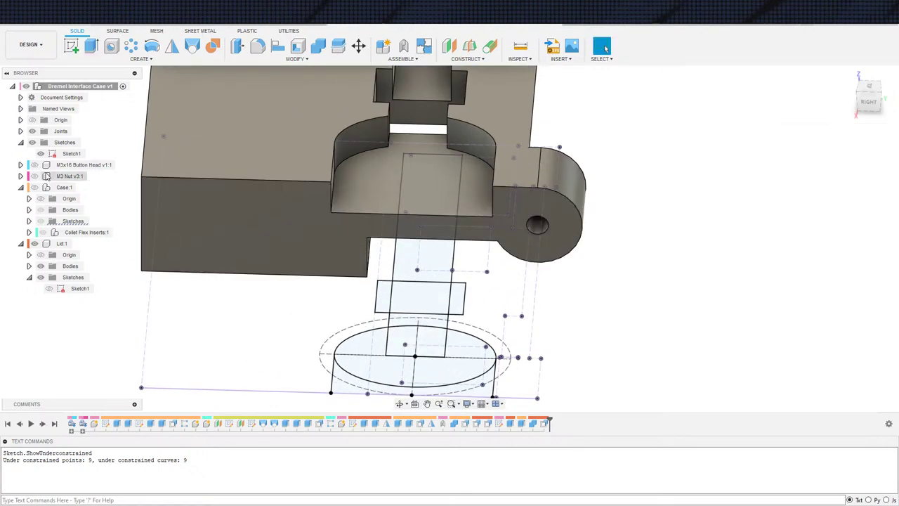
Step: Activate the Case component and show it
{"action": "left_click", "coordinate": [51, 190]}
{"action": "left_click", "coordinate": [34, 187]}
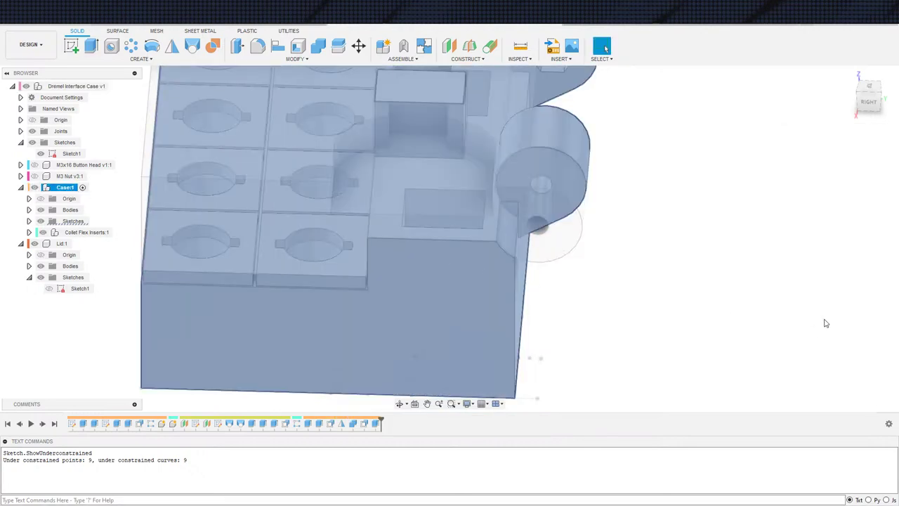
{"action": "left_click", "coordinate": [761, 312]}
{"action": "scroll", "coordinate": [751, 313], "scroll_direction": "down", "scroll_amount": 2}
{"action": "middle_click_drag", "start_coordinate": [717, 338], "coordinate": [648, 274], "text": "shift"}
{"action": "scroll", "coordinate": [643, 273], "scroll_direction": "up", "scroll_amount": 2}
Step: Set up an extrusion of the small profile where the stem crosses the rectangle, hiding the Case to reach it and showing it again
{"action": "key", "text": "e"}
{"action": "scroll", "coordinate": [614, 291], "scroll_direction": "down", "scroll_amount": 2}
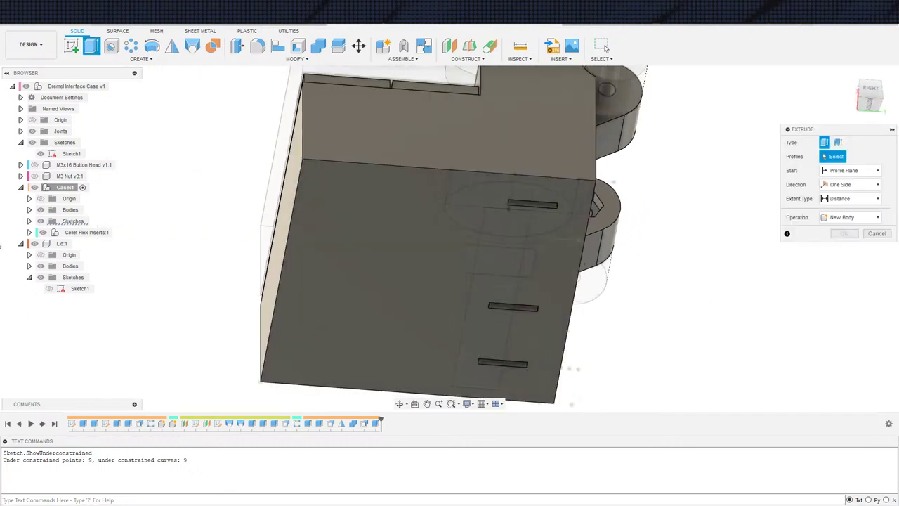
{"action": "left_click", "coordinate": [35, 188]}
{"action": "middle_click_drag", "start_coordinate": [370, 248], "coordinate": [404, 315], "text": "shift"}
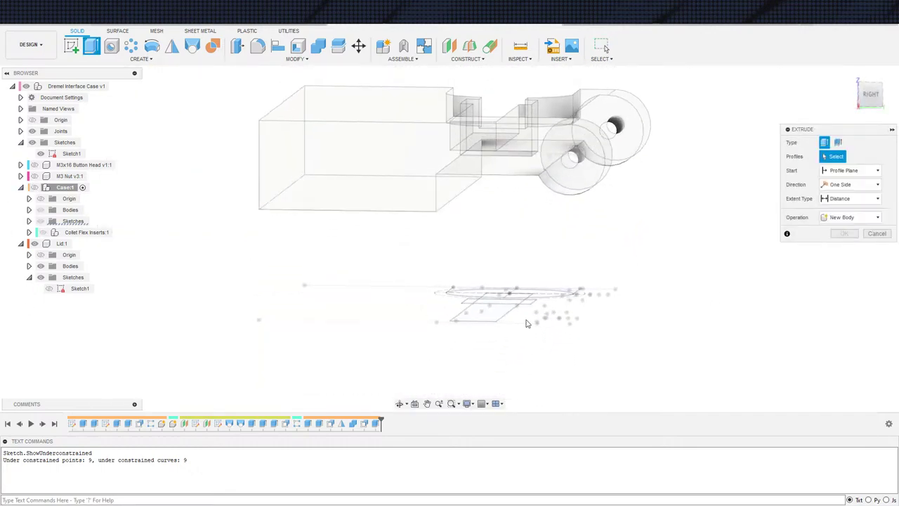
{"action": "mouse_move", "coordinate": [527, 321]}
{"action": "middle_mouse_down", "text": "shift"}
{"action": "mouse_move", "coordinate": [530, 295]}
{"action": "mouse_move", "coordinate": [496, 302]}
{"action": "mouse_move", "coordinate": [531, 287]}
{"action": "middle_mouse_up", "text": "shift"}
{"action": "left_click", "coordinate": [503, 264]}
{"action": "scroll", "coordinate": [497, 302], "scroll_direction": "down", "scroll_amount": 3}
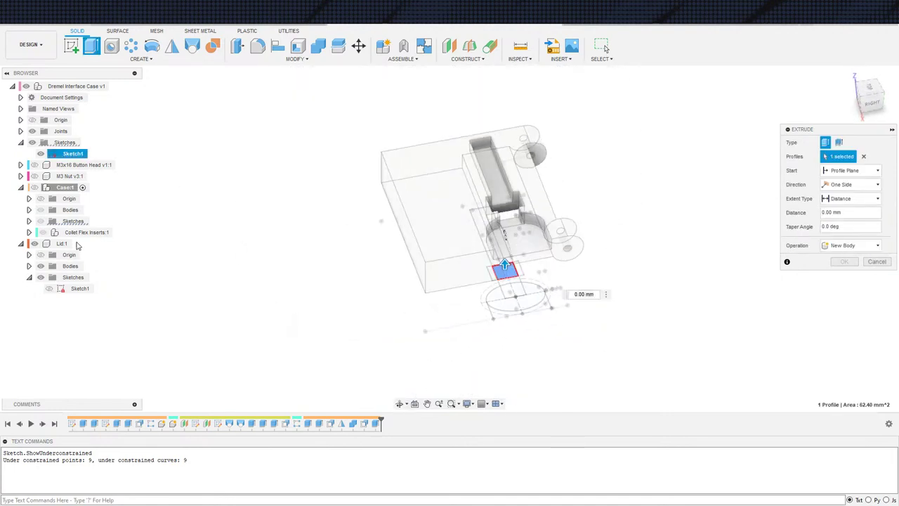
{"action": "left_click", "coordinate": [34, 188]}
{"action": "middle_click_drag", "start_coordinate": [462, 217], "coordinate": [537, 233], "text": "shift"}
{"action": "scroll", "coordinate": [522, 232], "scroll_direction": "up", "scroll_amount": 3}
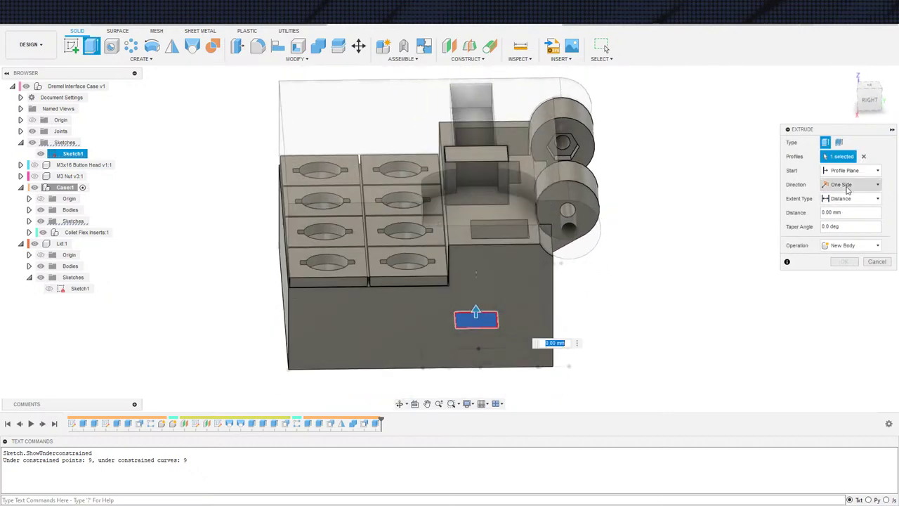
Step: Extrude the crossing profile 2 mm as a Cut through the Case block, starting from the floor face of the Lid's elliptical pocket
{"action": "left_click", "coordinate": [850, 172]}
{"action": "left_click", "coordinate": [843, 211]}
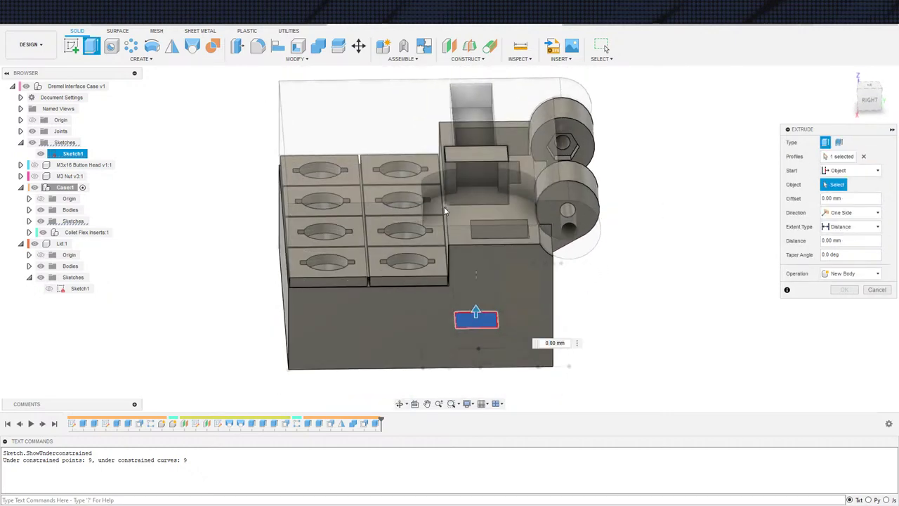
{"action": "left_click", "coordinate": [454, 214]}
{"action": "middle_click_drag", "start_coordinate": [527, 257], "coordinate": [586, 193], "text": "shift"}
{"action": "left_click", "coordinate": [863, 184]}
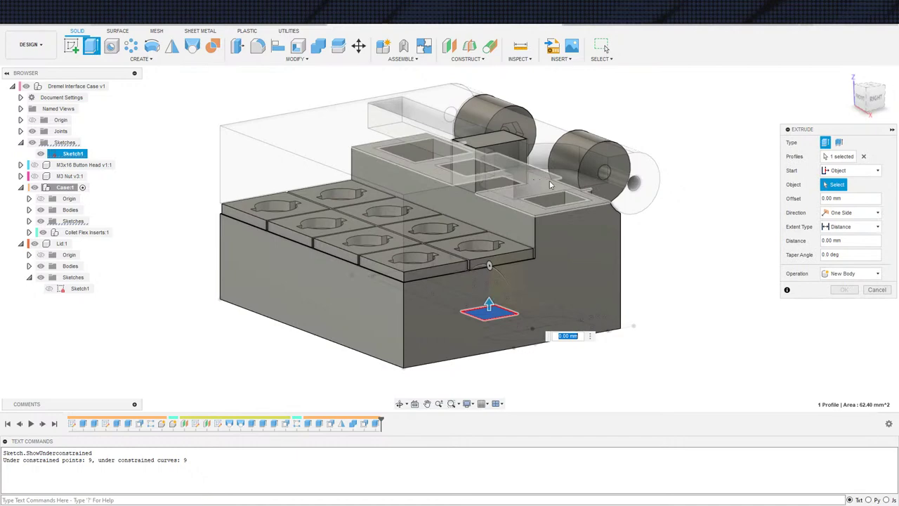
{"action": "left_click", "coordinate": [558, 183]}
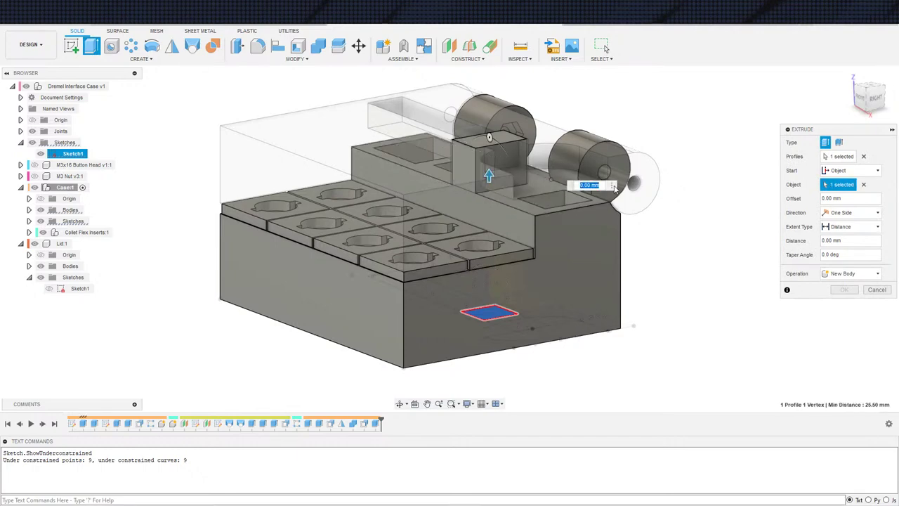
{"action": "left_click", "coordinate": [863, 184]}
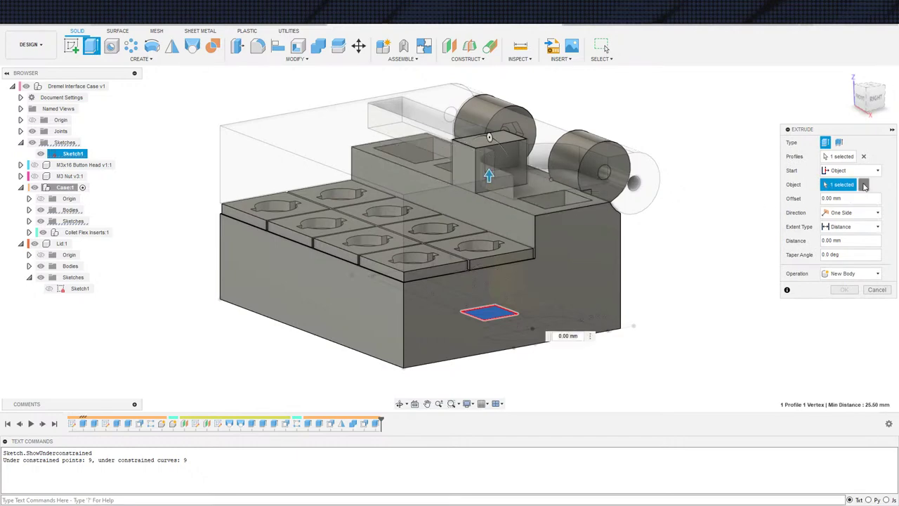
{"action": "left_click", "coordinate": [550, 188]}
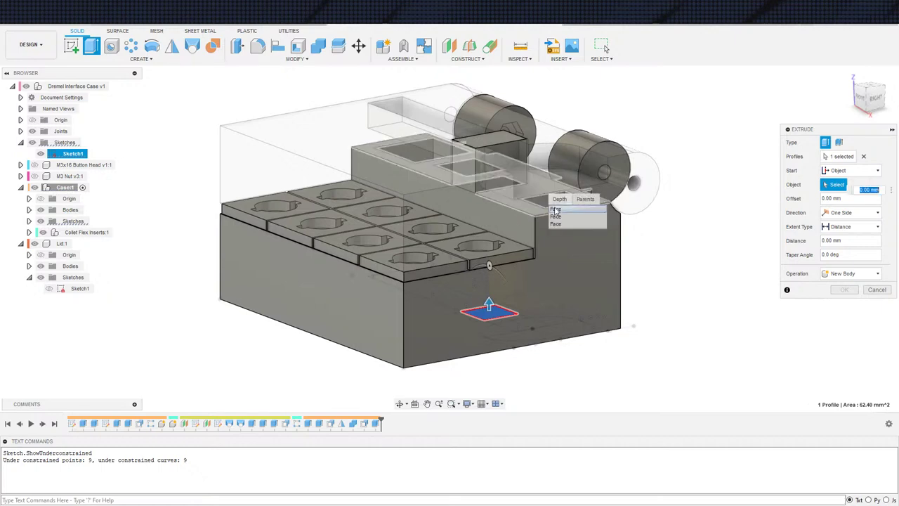
{"action": "left_click", "coordinate": [556, 219]}
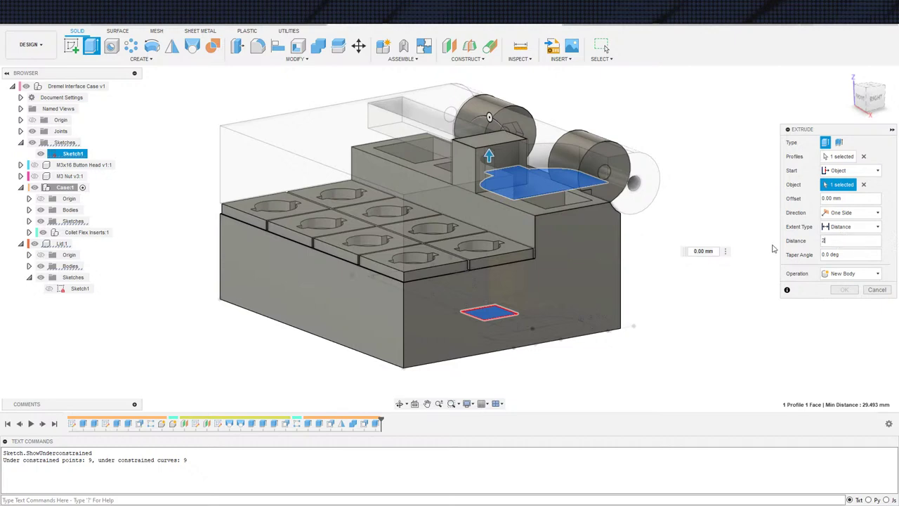
{"action": "left_click", "coordinate": [845, 304]}
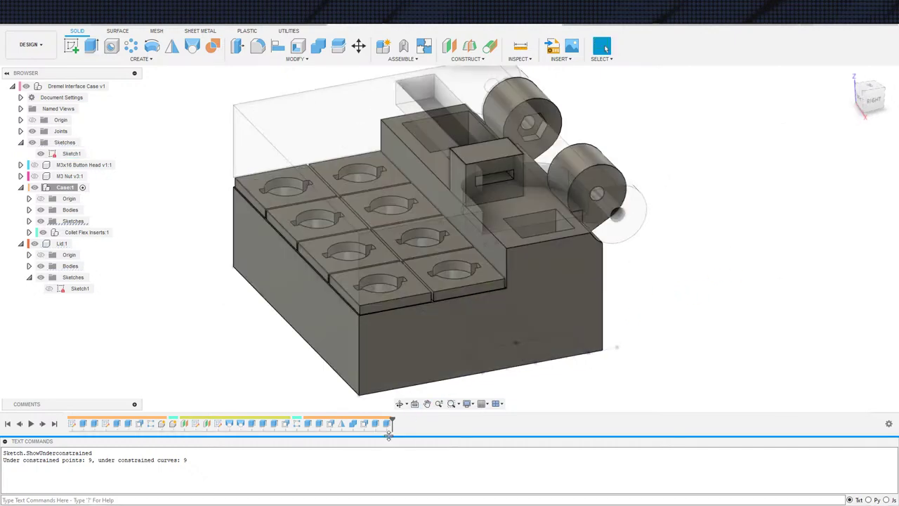
Step: Examine the slot through the Case block from several sides and reactivate the top-level assembly
{"action": "scroll", "coordinate": [692, 291], "scroll_direction": "up", "scroll_amount": 5}
{"action": "mouse_move", "coordinate": [689, 330]}
{"action": "middle_mouse_down", "text": "shift"}
{"action": "mouse_move", "coordinate": [698, 309]}
{"action": "mouse_move", "coordinate": [682, 296]}
{"action": "mouse_move", "coordinate": [676, 307]}
{"action": "mouse_move", "coordinate": [693, 313]}
{"action": "middle_mouse_up", "text": "shift"}
{"action": "scroll", "coordinate": [693, 313], "scroll_direction": "down", "scroll_amount": 1}
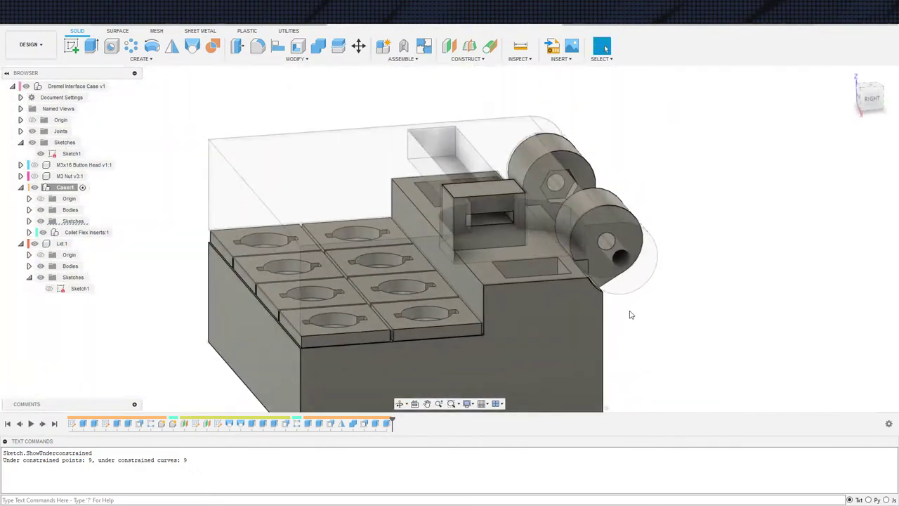
{"action": "mouse_move", "coordinate": [631, 315]}
{"action": "middle_mouse_down", "text": "shift"}
{"action": "mouse_move", "coordinate": [661, 318]}
{"action": "mouse_move", "coordinate": [640, 307]}
{"action": "middle_mouse_up", "text": "shift"}
{"action": "scroll", "coordinate": [640, 307], "scroll_direction": "down", "scroll_amount": 2}
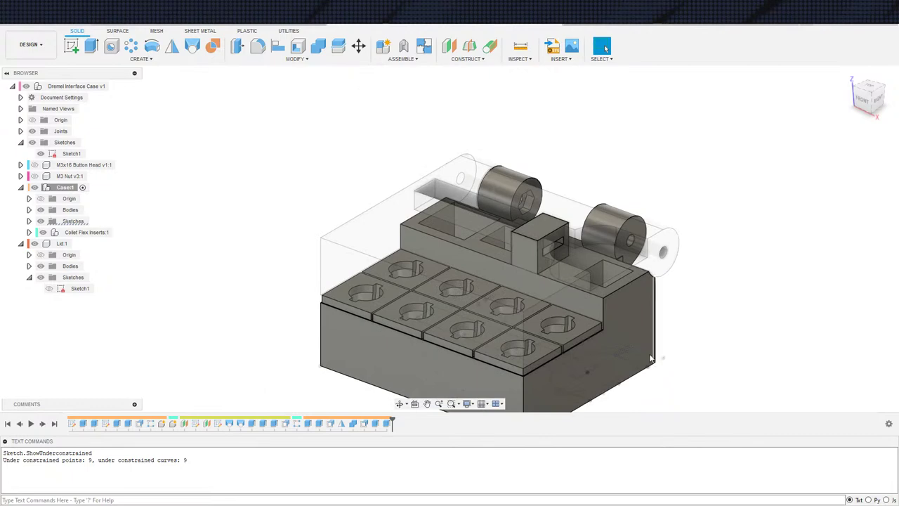
{"action": "middle_click_drag", "start_coordinate": [650, 358], "coordinate": [378, 341], "text": "shift"}
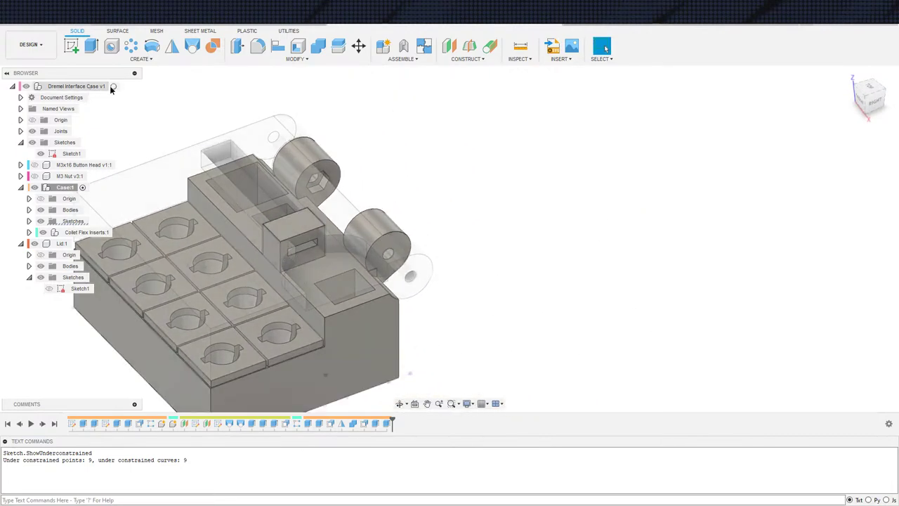
{"action": "left_click", "coordinate": [122, 86]}
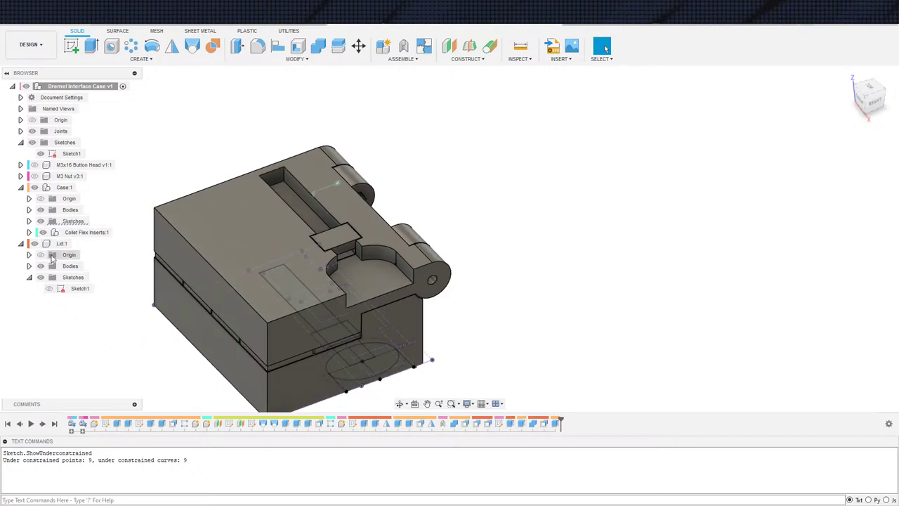
Step: Activate the Lid component and look through the settings of its latest modelling features
{"action": "left_click", "coordinate": [78, 243]}
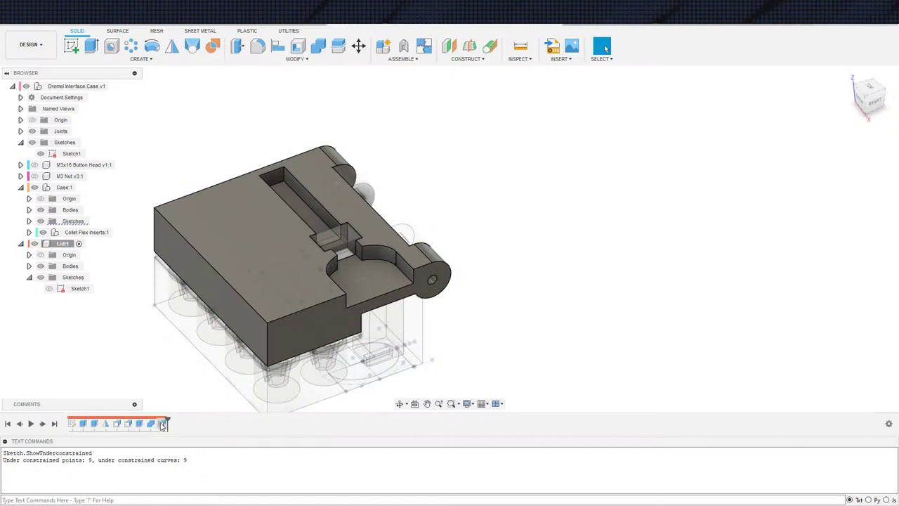
{"action": "double_click", "coordinate": [162, 424]}
{"action": "key", "text": "Escape"}
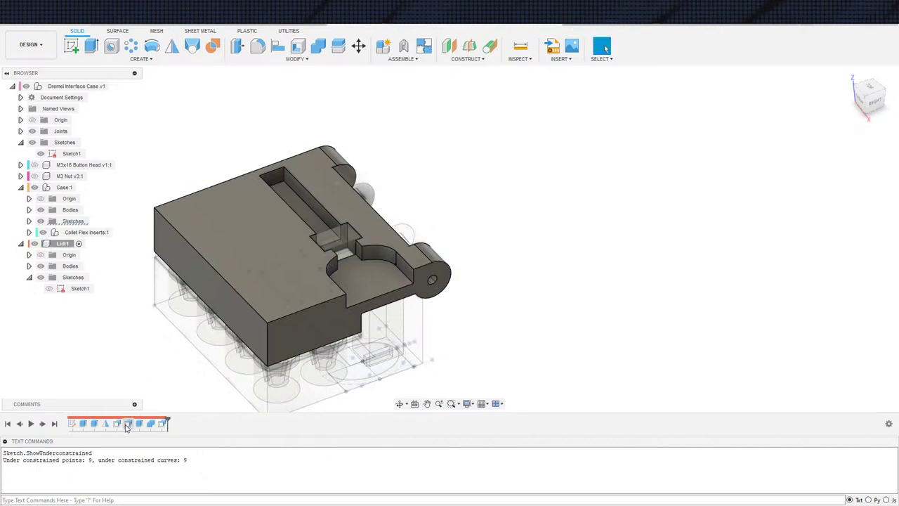
{"action": "double_click", "coordinate": [127, 425]}
{"action": "key", "text": "Escape"}
{"action": "left_click", "coordinate": [141, 427]}
{"action": "key", "text": "Escape"}
{"action": "left_click_drag", "start_coordinate": [145, 425], "coordinate": [156, 424]}
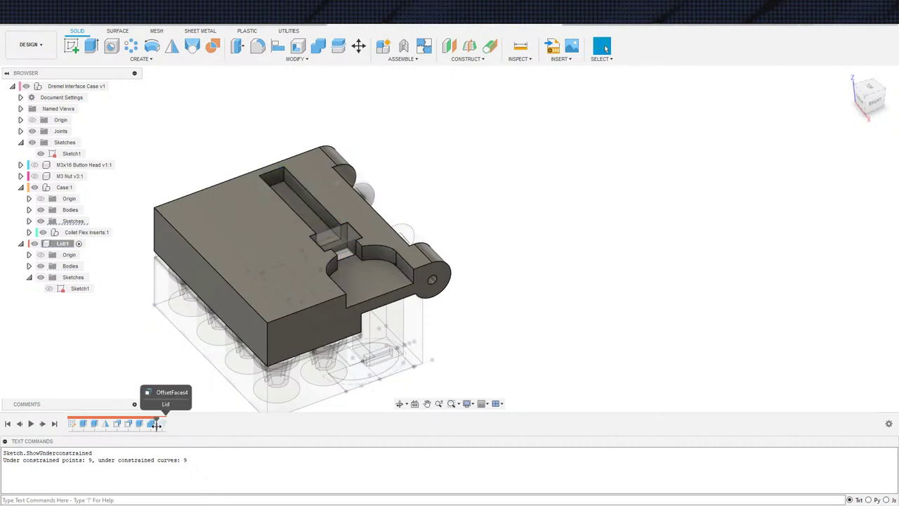
Step: Select the curved and straight side walls of the Lid's elliptical pocket, plus one neck wall, for a face offset
{"action": "scroll", "coordinate": [407, 244], "scroll_direction": "up", "scroll_amount": 3}
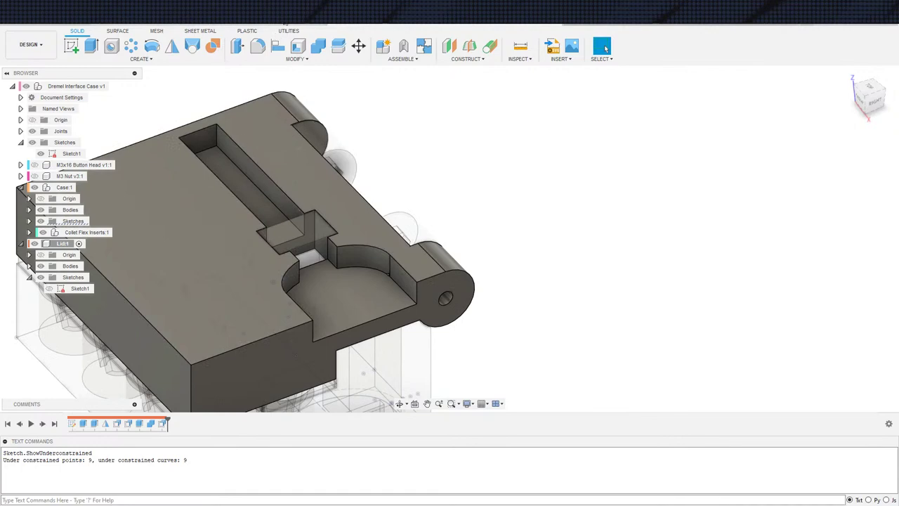
{"action": "scroll", "coordinate": [385, 241], "scroll_direction": "up", "scroll_amount": 4}
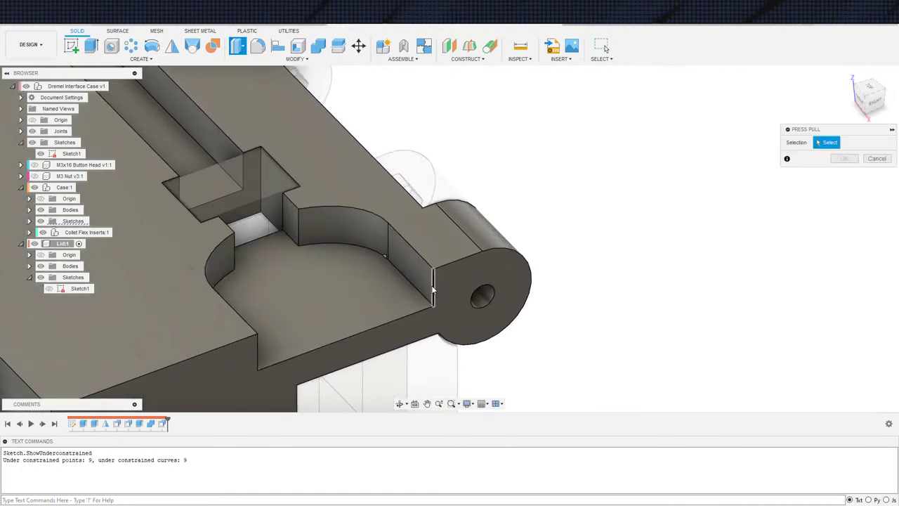
{"action": "left_click", "coordinate": [375, 245]}
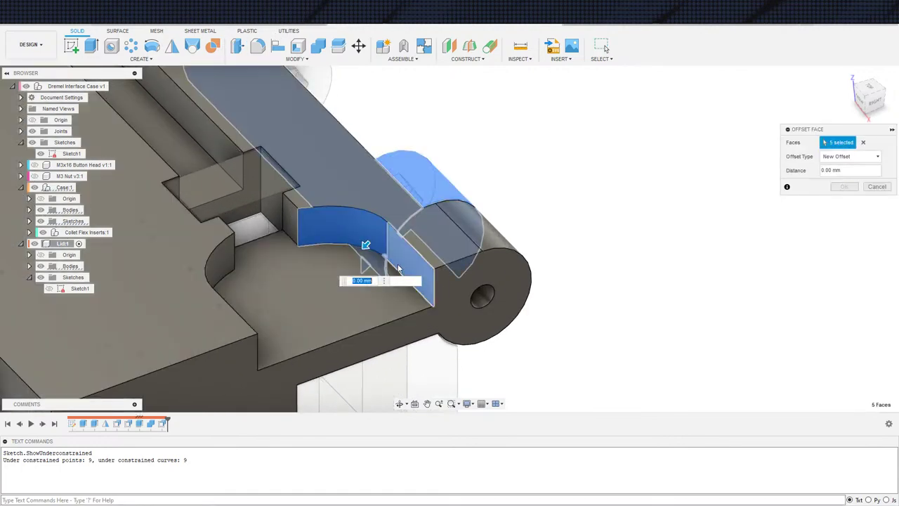
{"action": "mouse_move", "coordinate": [724, 184]}
{"action": "middle_mouse_down", "text": "shift"}
{"action": "mouse_move", "coordinate": [724, 130]}
{"action": "mouse_move", "coordinate": [738, 126]}
{"action": "mouse_move", "coordinate": [728, 175]}
{"action": "middle_mouse_up", "text": "shift"}
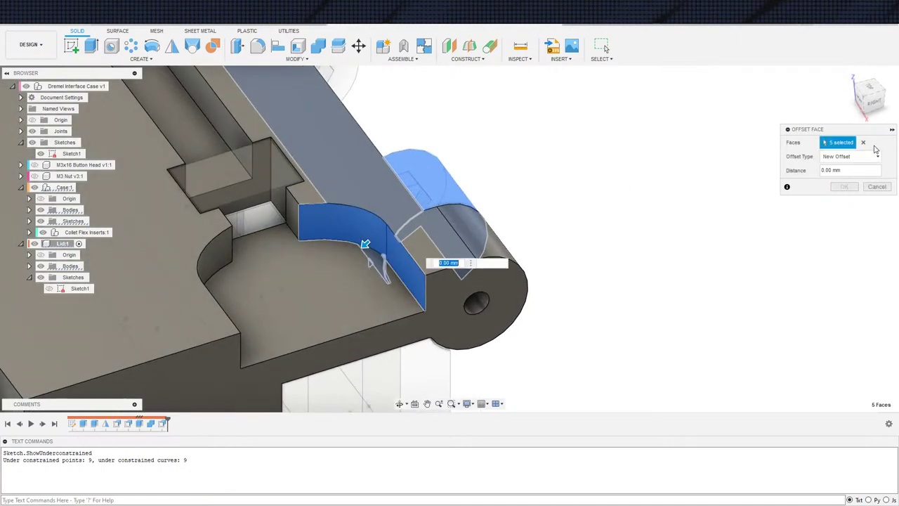
{"action": "left_click", "coordinate": [863, 143]}
{"action": "left_click", "coordinate": [413, 279]}
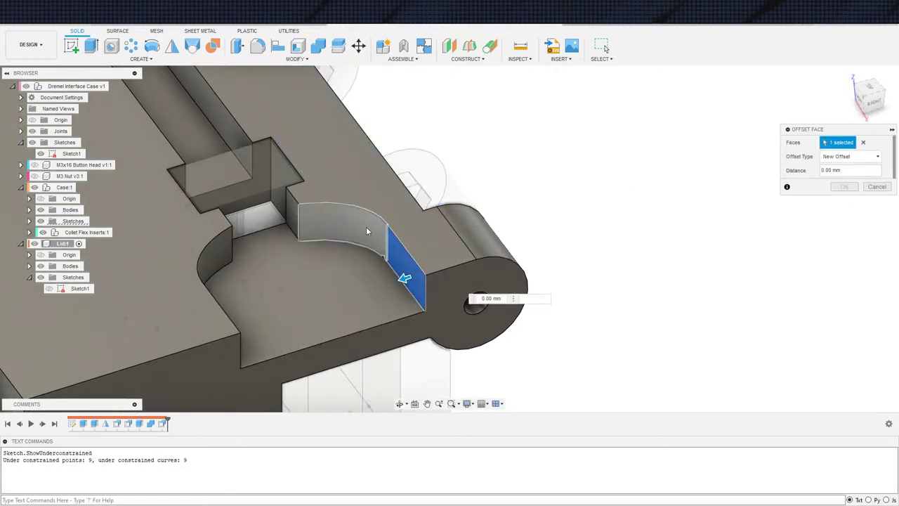
{"action": "left_click", "coordinate": [366, 227]}
{"action": "middle_click_drag", "start_coordinate": [366, 226], "coordinate": [192, 243], "text": "shift"}
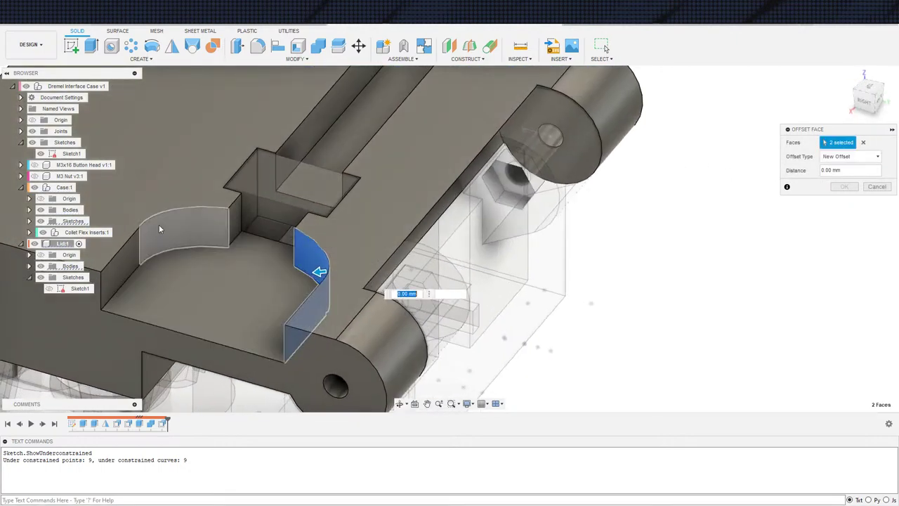
{"action": "left_click", "coordinate": [163, 229]}
{"action": "left_click", "coordinate": [124, 264]}
{"action": "left_click", "coordinate": [235, 222]}
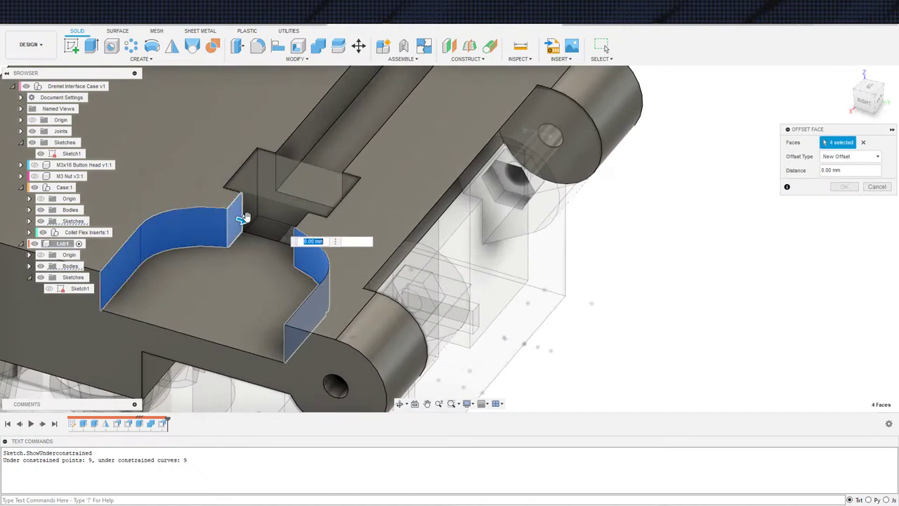
Step: Add the other neck wall and the long stem slot's side and end walls, and offset all selected Lid faces by -0.2 mm
{"action": "middle_click_drag", "start_coordinate": [382, 272], "coordinate": [391, 247], "text": "shift"}
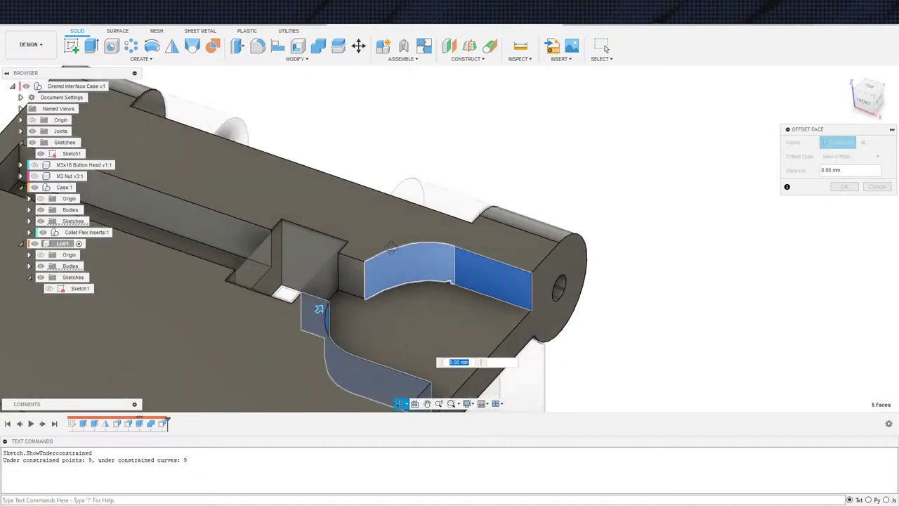
{"action": "left_click", "coordinate": [354, 273]}
{"action": "left_click", "coordinate": [229, 245]}
{"action": "middle_click_drag", "start_coordinate": [136, 207], "coordinate": [260, 212]}
{"action": "middle_click_drag", "start_coordinate": [350, 239], "coordinate": [328, 223], "text": "shift"}
{"action": "left_click", "coordinate": [260, 135]}
{"action": "left_click", "coordinate": [207, 180]}
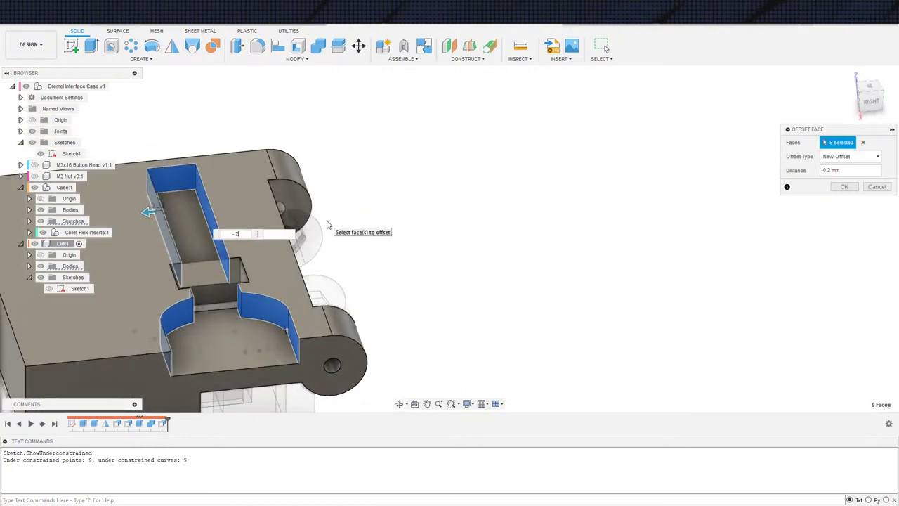
{"action": "key", "text": "Return"}
{"action": "middle_click_drag", "start_coordinate": [327, 222], "coordinate": [400, 316], "text": "shift"}
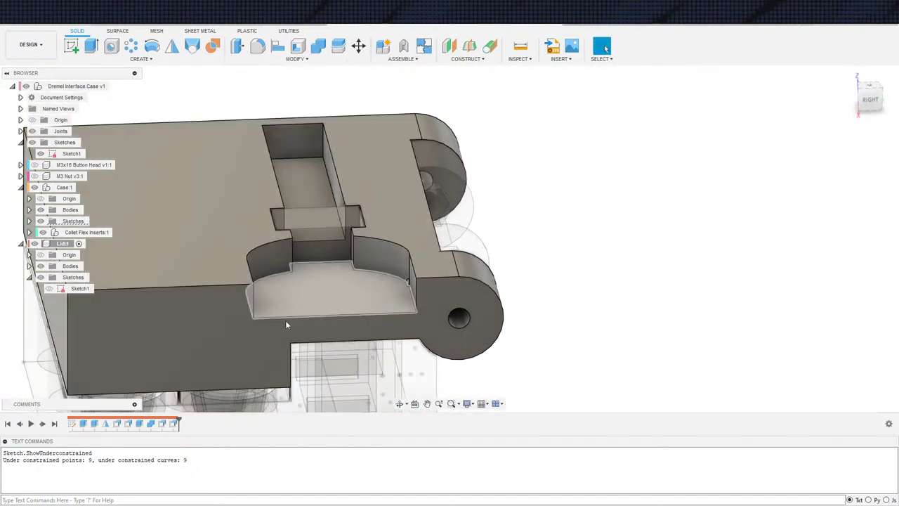
Step: Activate the Case component and roll its design history forward to include the last feature
{"action": "left_click", "coordinate": [83, 187]}
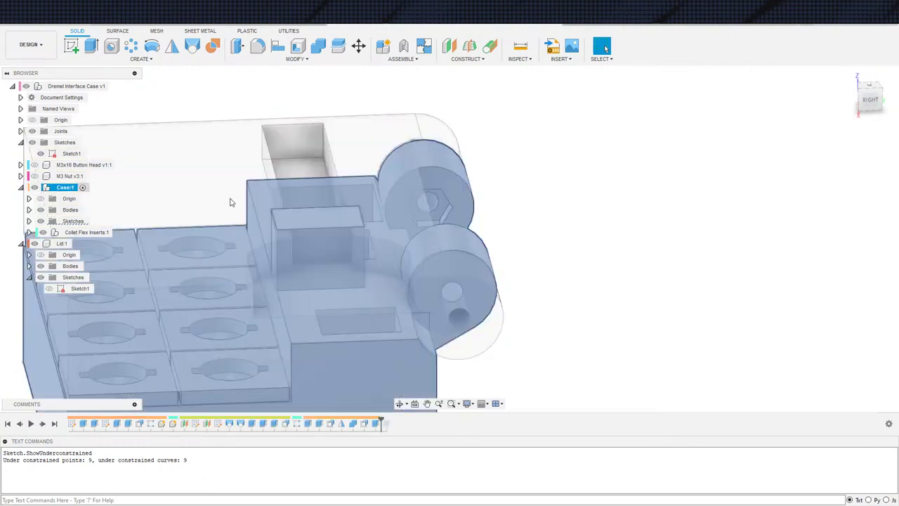
{"action": "left_click", "coordinate": [608, 303]}
{"action": "middle_click_drag", "start_coordinate": [609, 303], "coordinate": [485, 298], "text": "shift"}
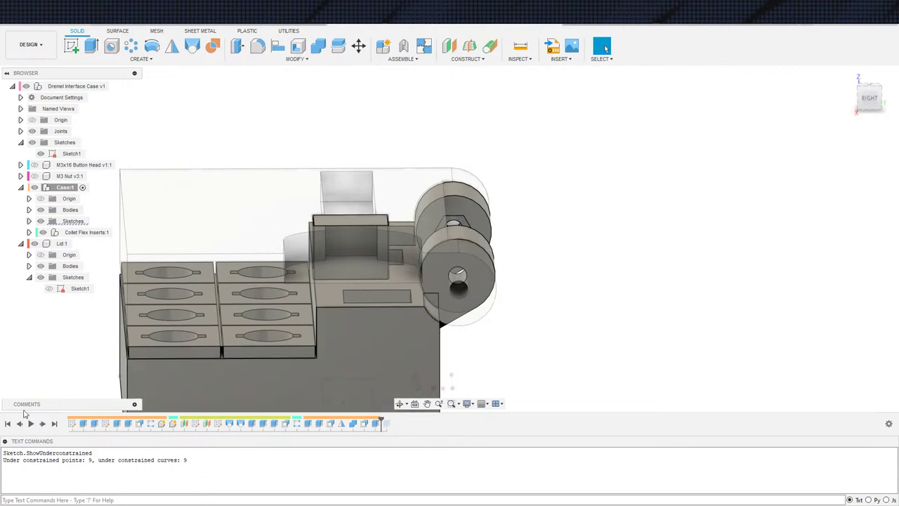
{"action": "left_click", "coordinate": [42, 423]}
Step: Offset the two end faces of the slot through the Case block by -0.2 mm
{"action": "middle_click_drag", "start_coordinate": [342, 292], "coordinate": [309, 335]}
{"action": "scroll", "coordinate": [347, 297], "scroll_direction": "up", "scroll_amount": 4}
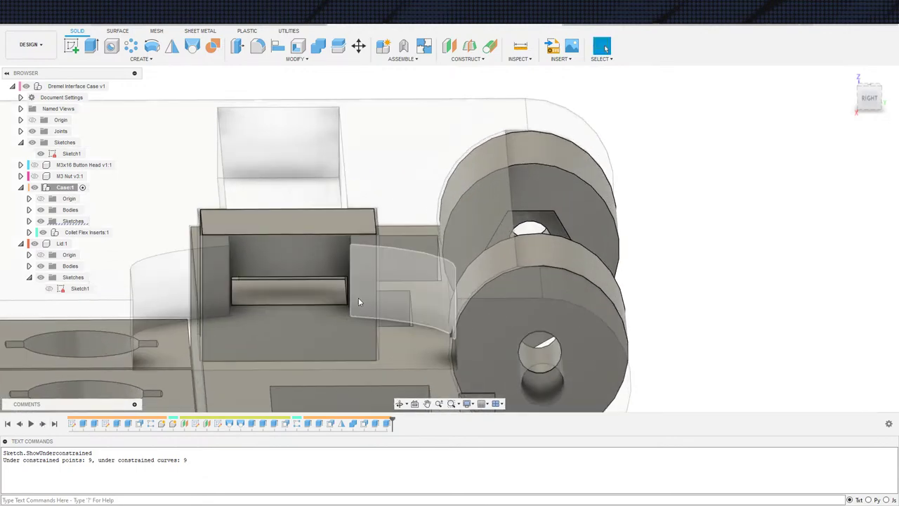
{"action": "mouse_move", "coordinate": [358, 298]}
{"action": "middle_mouse_down", "text": "shift"}
{"action": "mouse_move", "coordinate": [347, 289]}
{"action": "mouse_move", "coordinate": [279, 291]}
{"action": "middle_mouse_up", "text": "shift"}
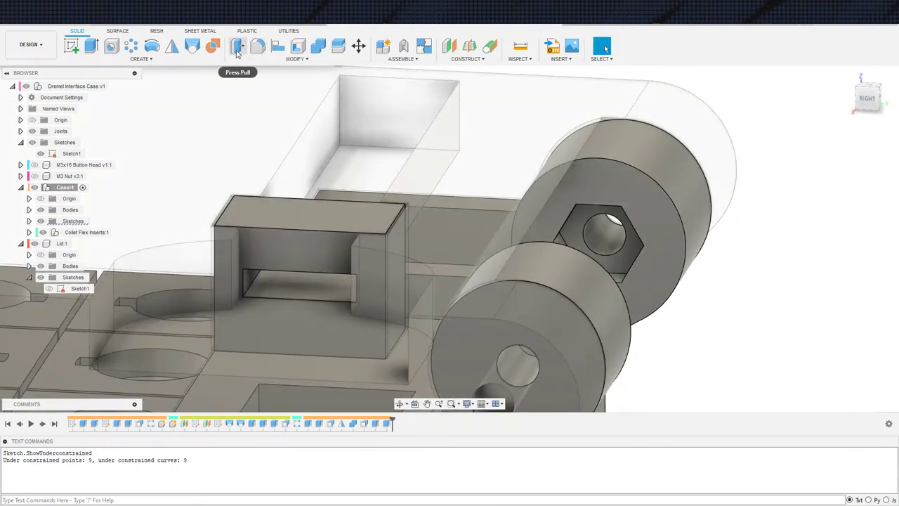
{"action": "left_click", "coordinate": [237, 46]}
{"action": "left_click", "coordinate": [250, 279]}
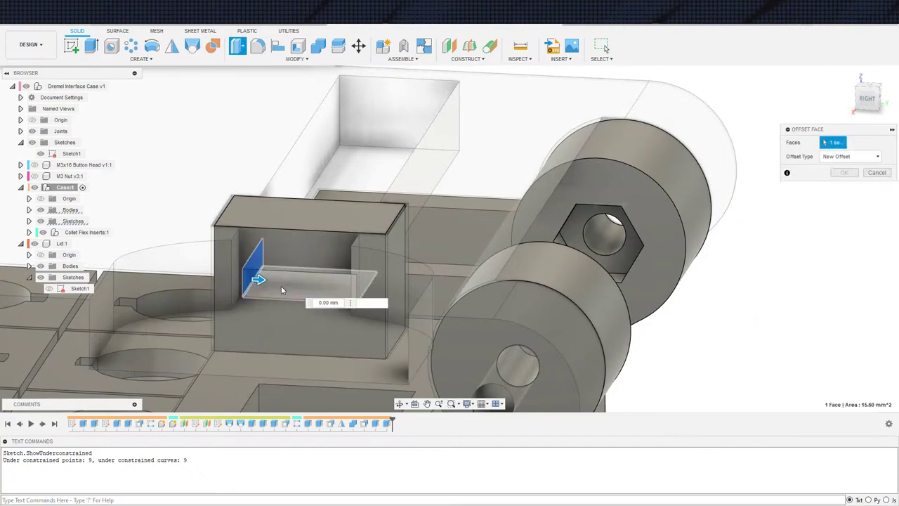
{"action": "middle_click_drag", "start_coordinate": [282, 286], "coordinate": [325, 288], "text": "shift"}
{"action": "left_click", "coordinate": [367, 266]}
{"action": "middle_click_drag", "start_coordinate": [367, 266], "coordinate": [359, 270], "text": "shift"}
{"action": "type", "text": "-2"}
{"action": "key", "text": "Return"}
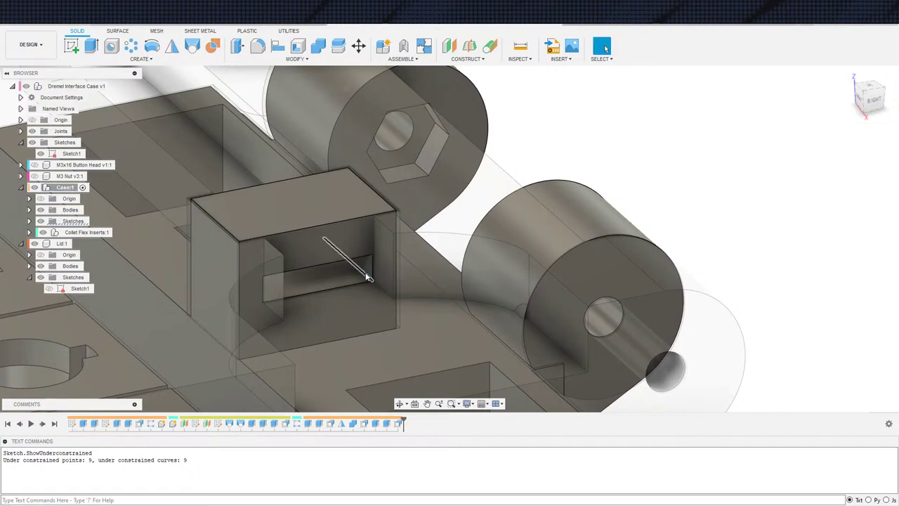
{"action": "scroll", "coordinate": [367, 272], "scroll_direction": "down", "scroll_amount": 3}
{"action": "middle_click_drag", "start_coordinate": [428, 266], "coordinate": [393, 288], "text": "shift"}
{"action": "scroll", "coordinate": [403, 257], "scroll_direction": "down", "scroll_amount": 4}
{"action": "scroll", "coordinate": [405, 294], "scroll_direction": "up", "scroll_amount": 4}
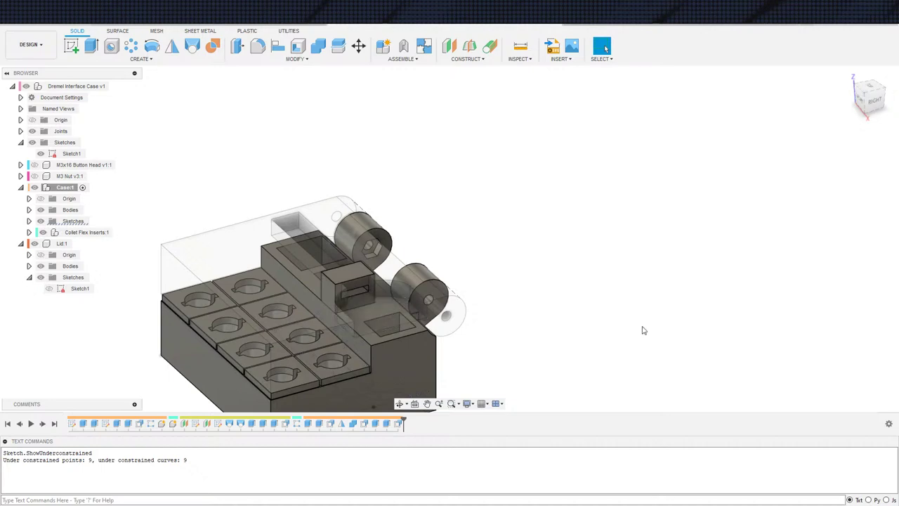
{"action": "scroll", "coordinate": [487, 341], "scroll_direction": "down", "scroll_amount": 3}
{"action": "key", "text": "Escape"}
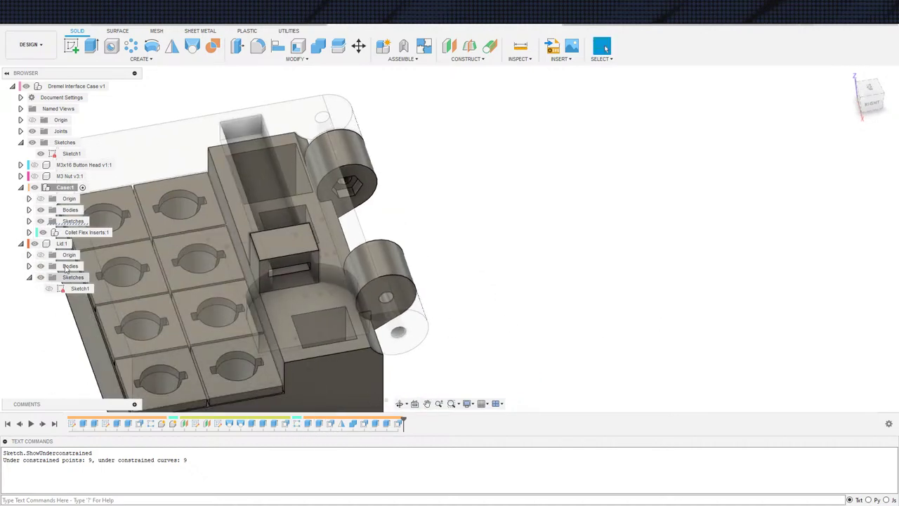
Step: Reactivate the top-level assembly and open its Sketch1 for editing with the Lid and Case hidden
{"action": "left_click", "coordinate": [122, 85]}
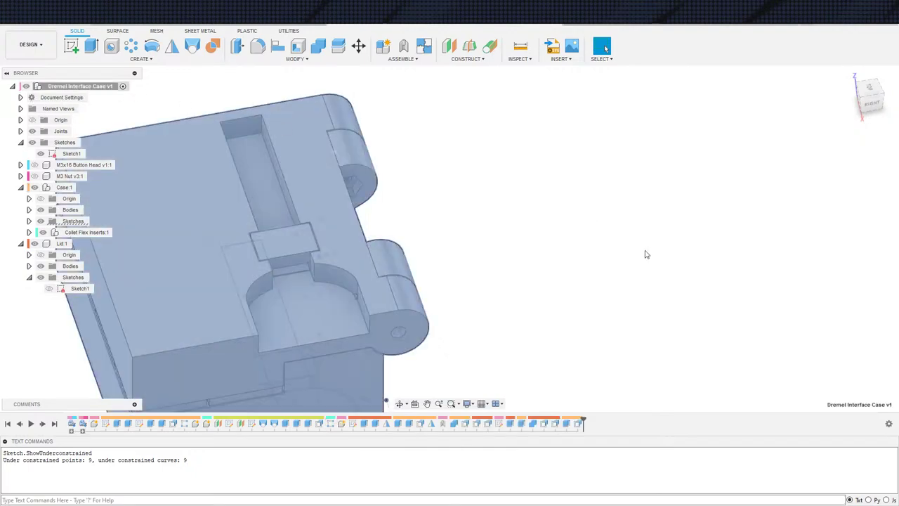
{"action": "double_click", "coordinate": [499, 424]}
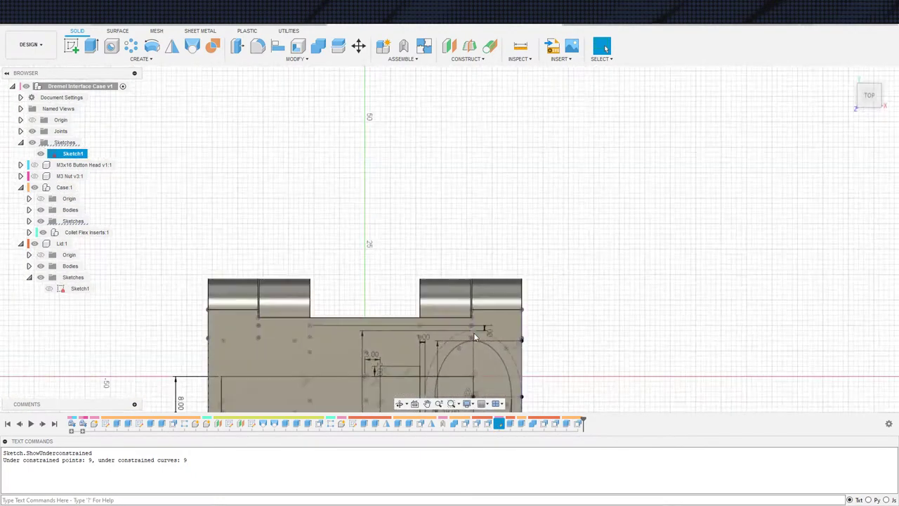
{"action": "key", "text": "s"}
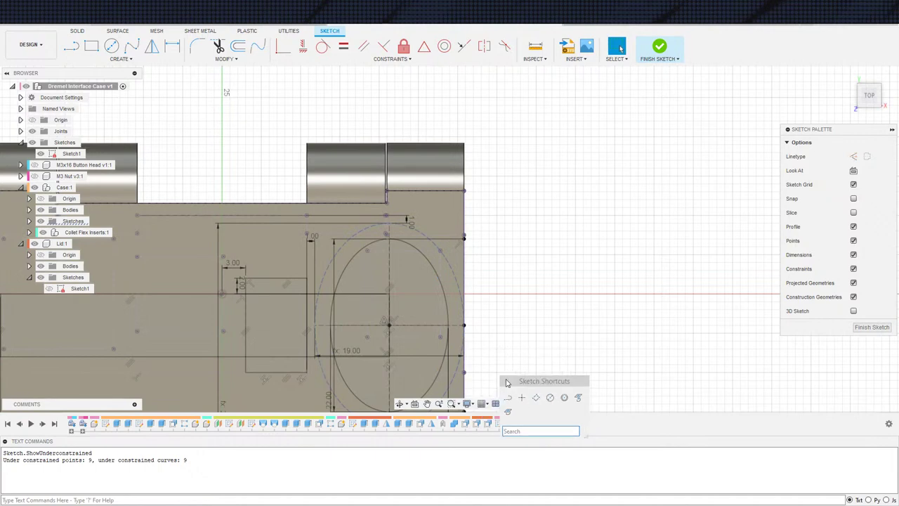
{"action": "left_click", "coordinate": [534, 397]}
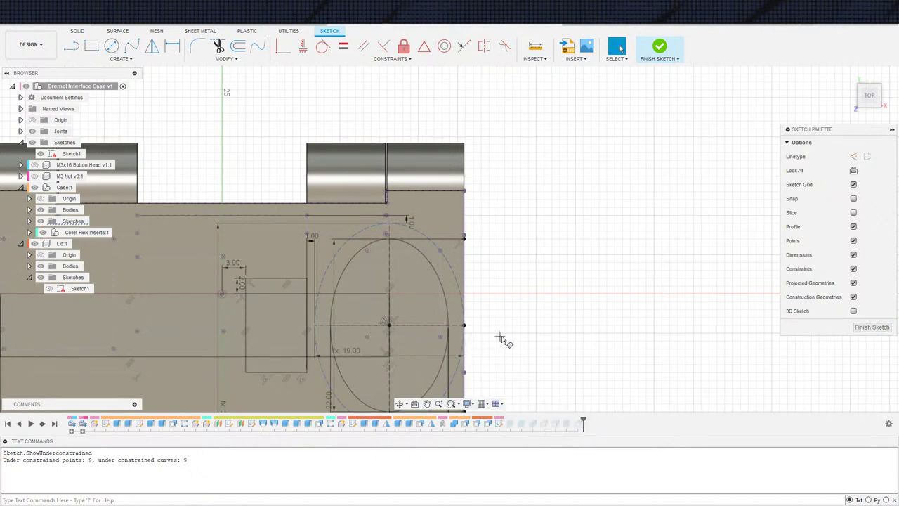
{"action": "middle_click_drag", "start_coordinate": [505, 341], "coordinate": [431, 295]}
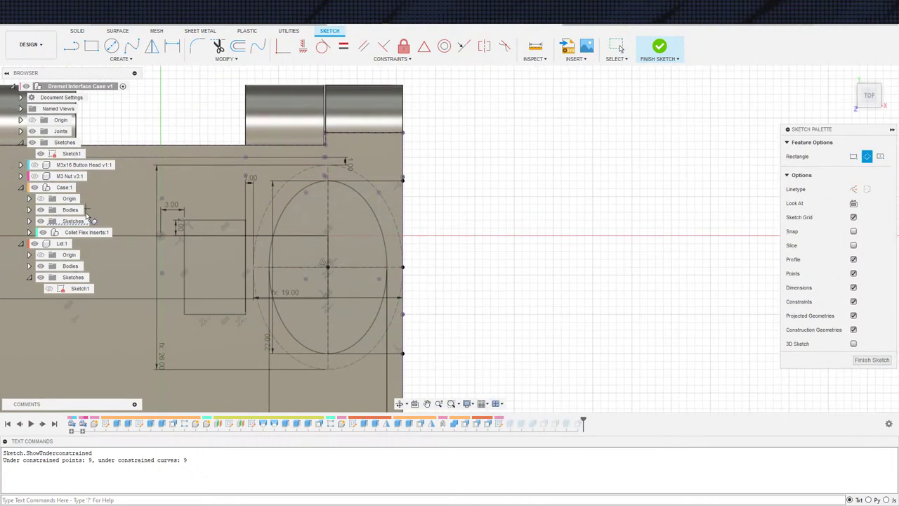
{"action": "left_click", "coordinate": [34, 243]}
{"action": "left_click", "coordinate": [36, 187]}
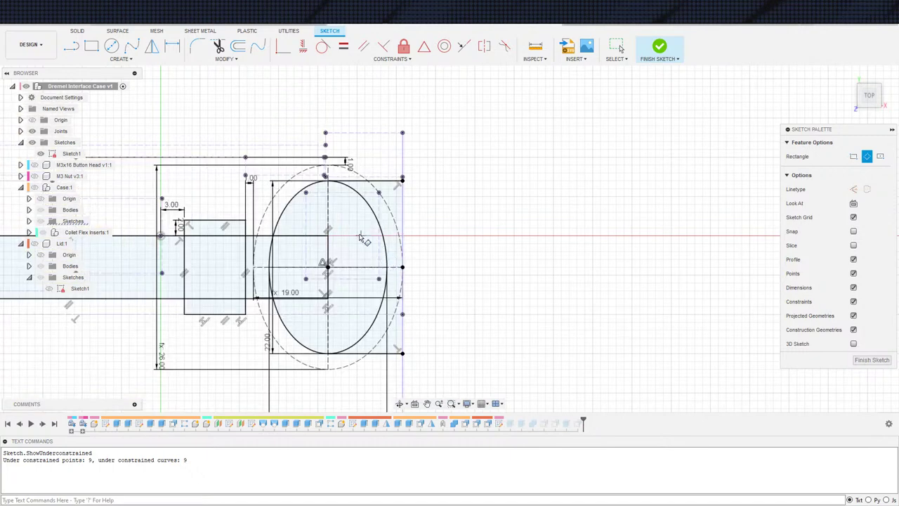
Step: Draw a rectangle about 4 mm by 6 mm against the projected outer edge, overlapping the ellipse's end, and dimension its inner side
{"action": "left_click", "coordinate": [372, 246]}
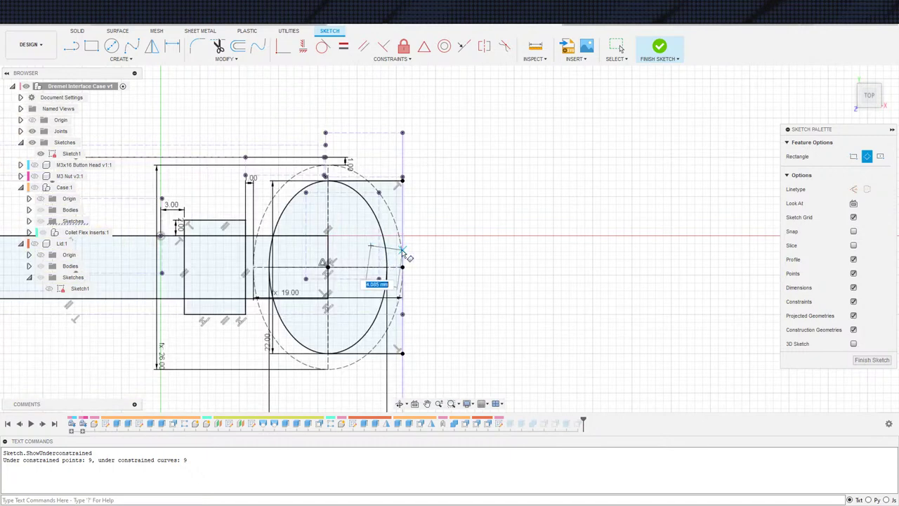
{"action": "left_click", "coordinate": [411, 294]}
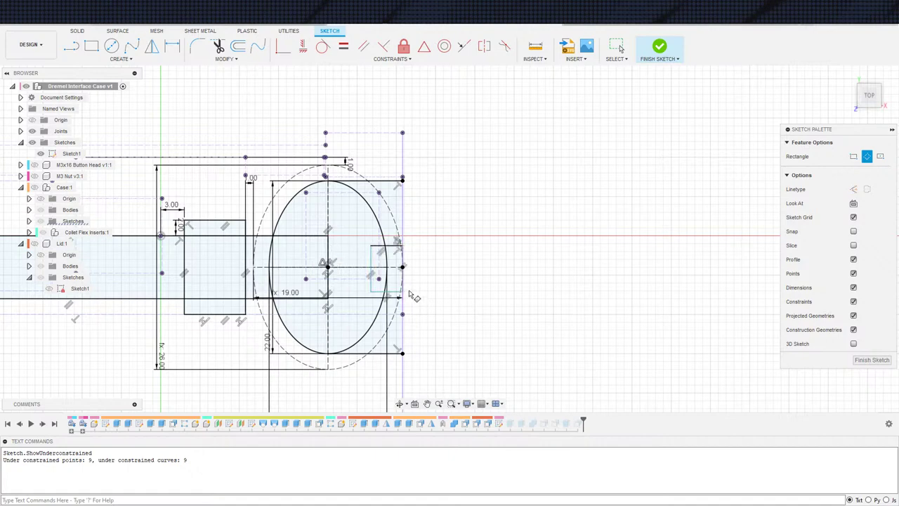
{"action": "key", "text": "d"}
{"action": "left_click", "coordinate": [372, 281]}
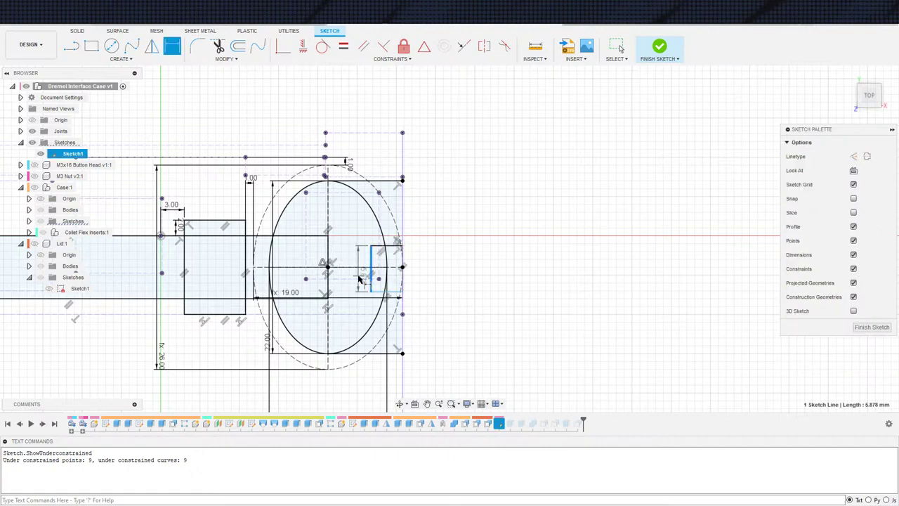
{"action": "left_click", "coordinate": [362, 279]}
{"action": "key", "text": "Escape"}
{"action": "scroll", "coordinate": [373, 281], "scroll_direction": "down", "scroll_amount": 2}
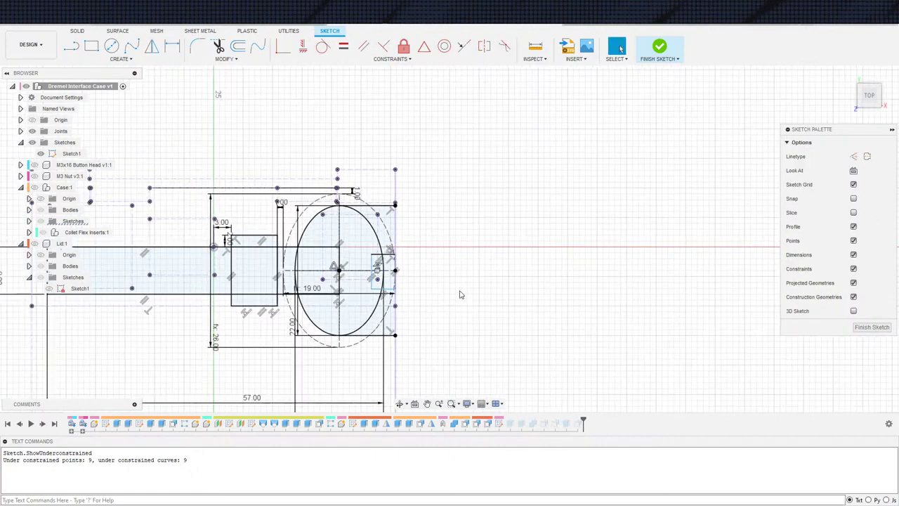
Step: Extrude the rectangle's two profiles 1 mm from the lid pocket's floor face, using the Join operation
{"action": "key", "text": "e"}
{"action": "left_click", "coordinate": [388, 278]}
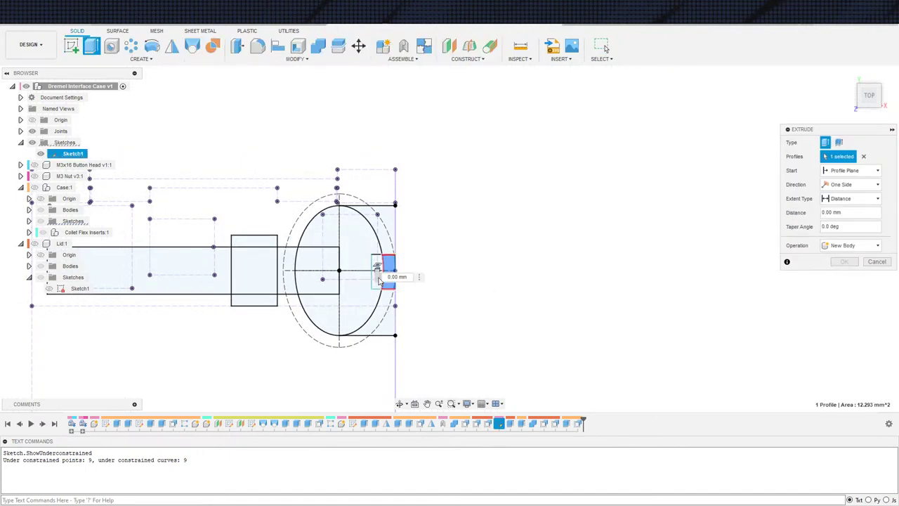
{"action": "left_click", "coordinate": [376, 278]}
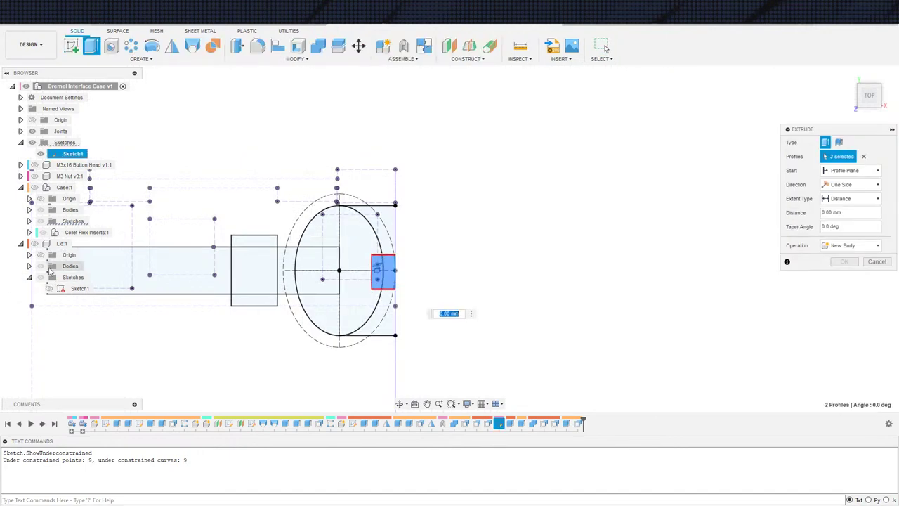
{"action": "left_click", "coordinate": [35, 243]}
{"action": "middle_click_drag", "start_coordinate": [358, 325], "coordinate": [337, 299], "text": "shift"}
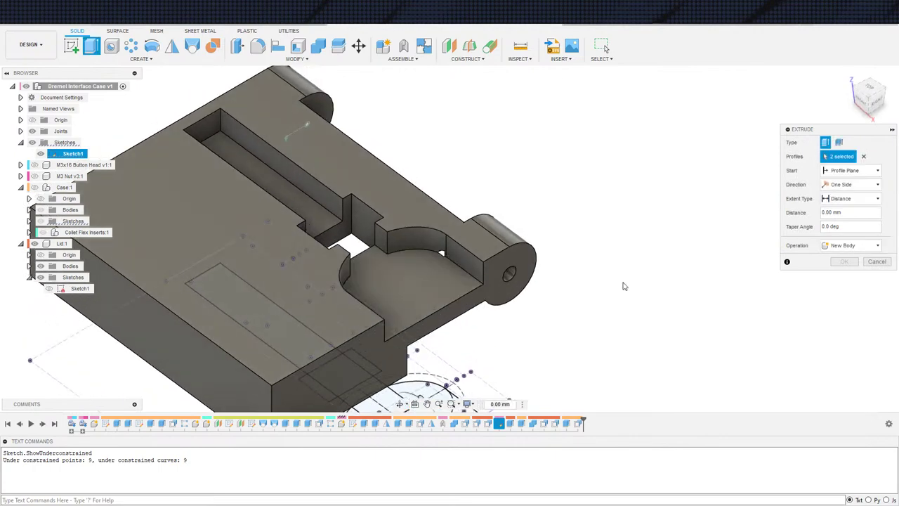
{"action": "left_click", "coordinate": [836, 171]}
{"action": "left_click", "coordinate": [836, 202]}
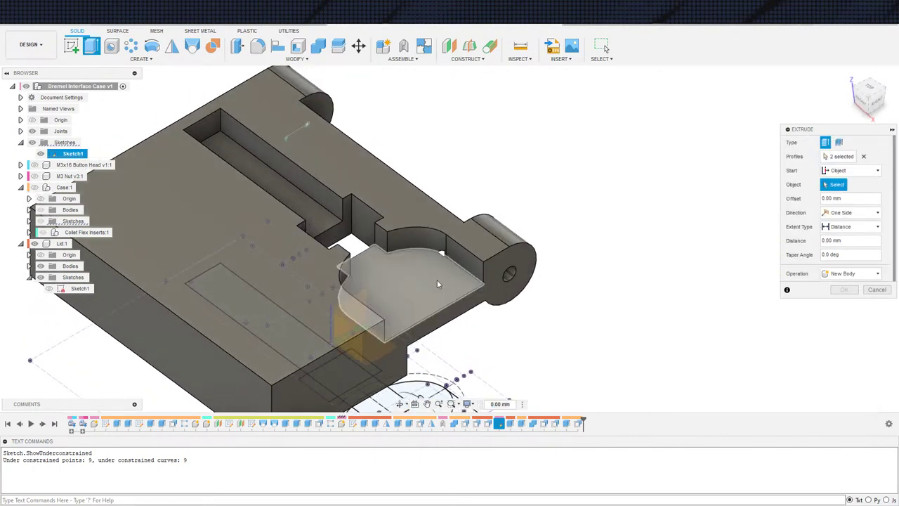
{"action": "left_click", "coordinate": [437, 280]}
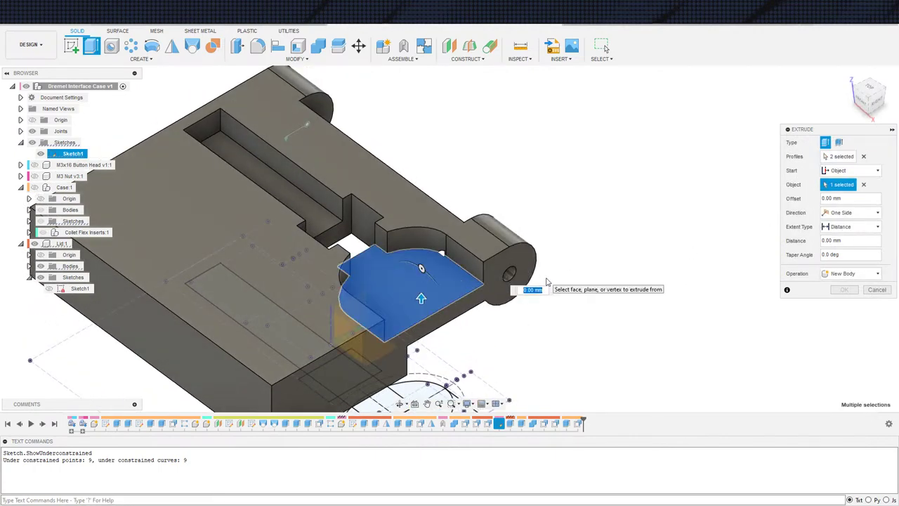
{"action": "middle_click_drag", "start_coordinate": [484, 355], "coordinate": [478, 312]}
{"action": "scroll", "coordinate": [478, 312], "scroll_direction": "down", "scroll_amount": 1}
{"action": "middle_click_drag", "start_coordinate": [586, 239], "coordinate": [556, 236], "text": "shift"}
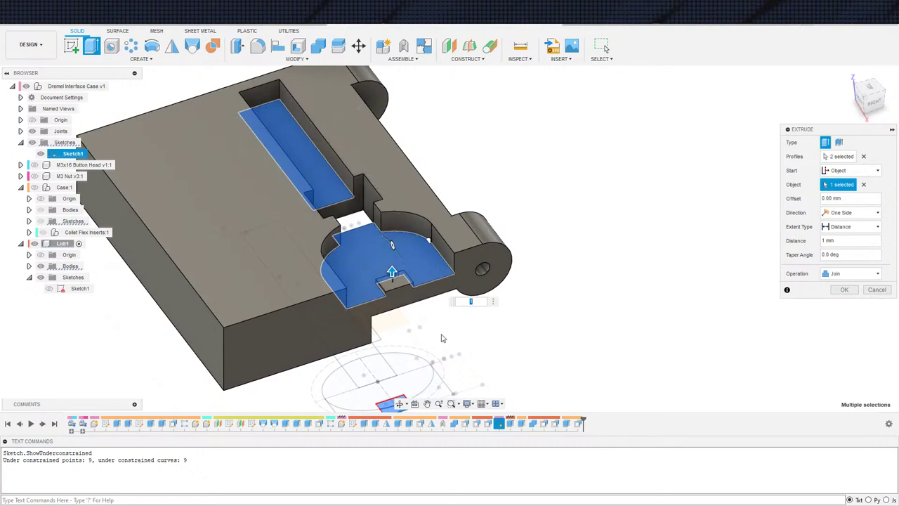
{"action": "mouse_move", "coordinate": [443, 337]}
{"action": "middle_mouse_down", "text": "shift"}
{"action": "mouse_move", "coordinate": [441, 310]}
{"action": "mouse_move", "coordinate": [433, 331]}
{"action": "middle_mouse_up", "text": "shift"}
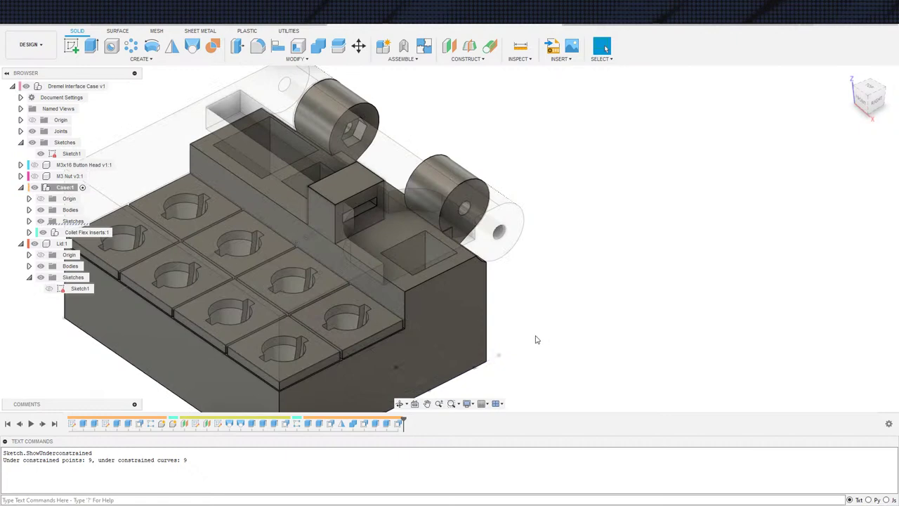
Step: Redo the undone activation and Edit Sketch to return to the top-level assembly, and hide its Sketch1
{"action": "scroll", "coordinate": [536, 339], "scroll_direction": "down", "scroll_amount": 3}
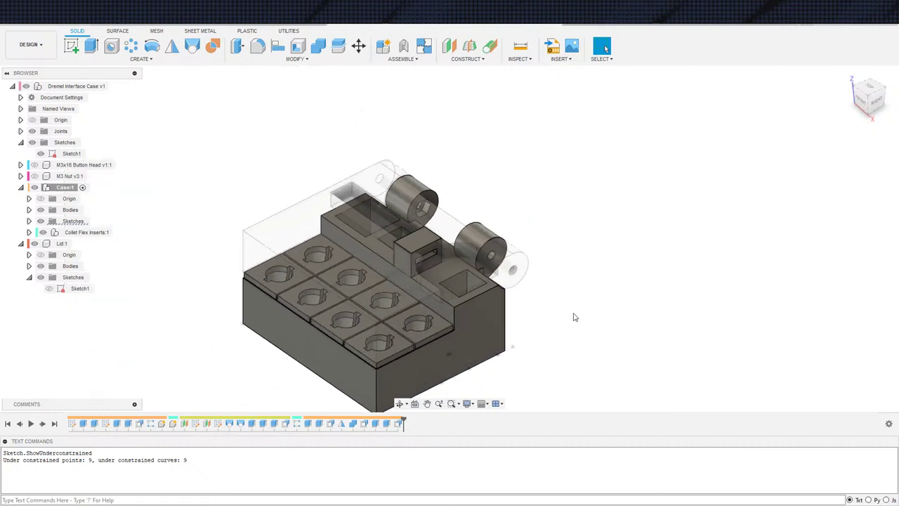
{"action": "middle_click_drag", "start_coordinate": [574, 317], "coordinate": [580, 343], "text": "shift"}
{"action": "scroll", "coordinate": [583, 341], "scroll_direction": "down", "scroll_amount": 2}
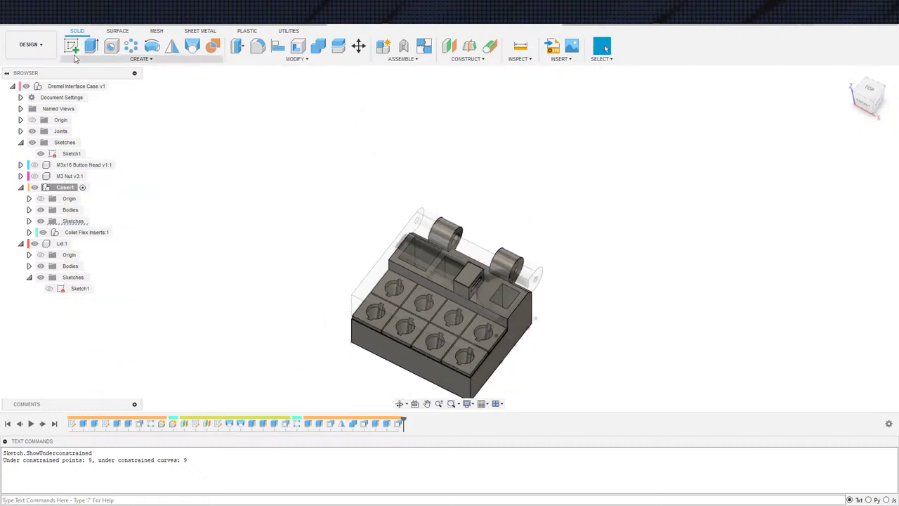
{"action": "left_click", "coordinate": [75, 31]}
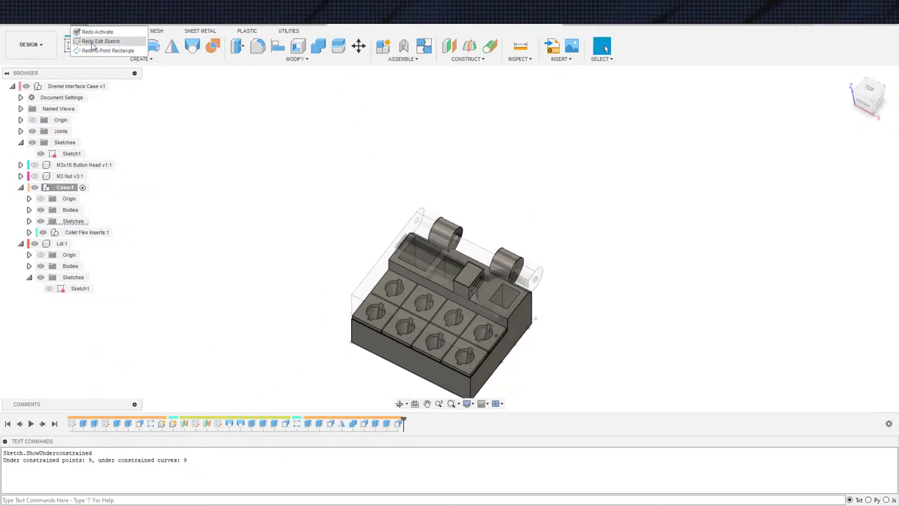
{"action": "left_click", "coordinate": [99, 41]}
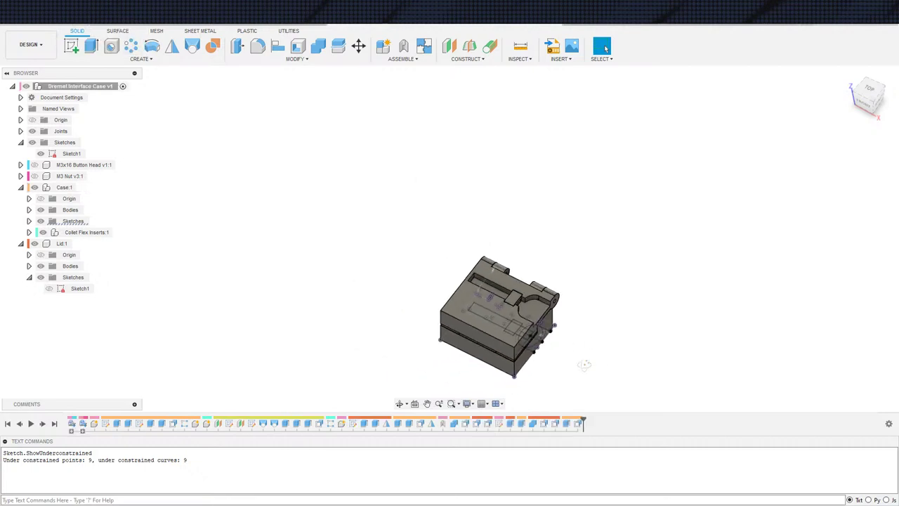
{"action": "middle_click_drag", "start_coordinate": [590, 348], "coordinate": [415, 262]}
{"action": "scroll", "coordinate": [152, 203], "scroll_direction": "up", "scroll_amount": 3}
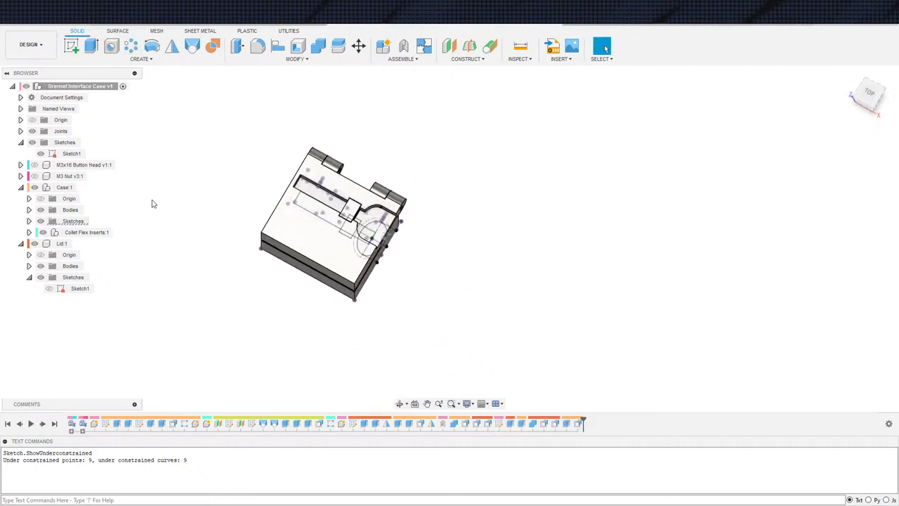
{"action": "middle_click_drag", "start_coordinate": [160, 194], "coordinate": [47, 151]}
{"action": "left_click", "coordinate": [40, 153]}
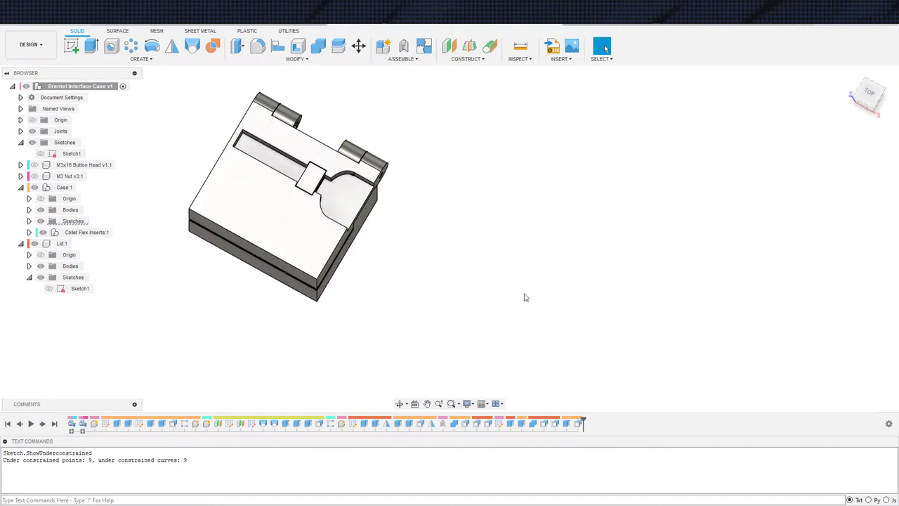
Step: Search the appearance library for Plastic and apply a red matte plastic to the Lid and a yellow one to the Case
{"action": "scroll", "coordinate": [535, 297], "scroll_direction": "down", "scroll_amount": 2}
{"action": "middle_click_drag", "start_coordinate": [509, 285], "coordinate": [401, 238], "text": "shift"}
{"action": "scroll", "coordinate": [412, 251], "scroll_direction": "up", "scroll_amount": 3}
{"action": "key", "text": "a"}
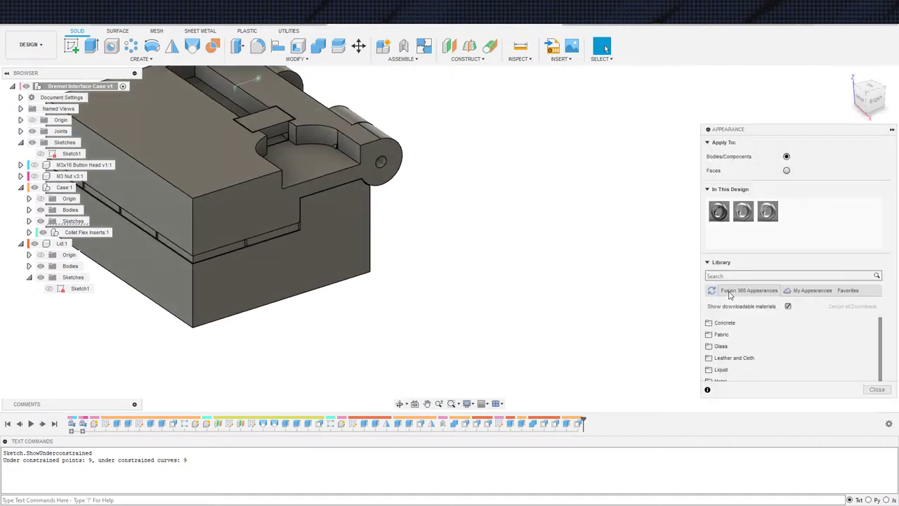
{"action": "left_click", "coordinate": [762, 274]}
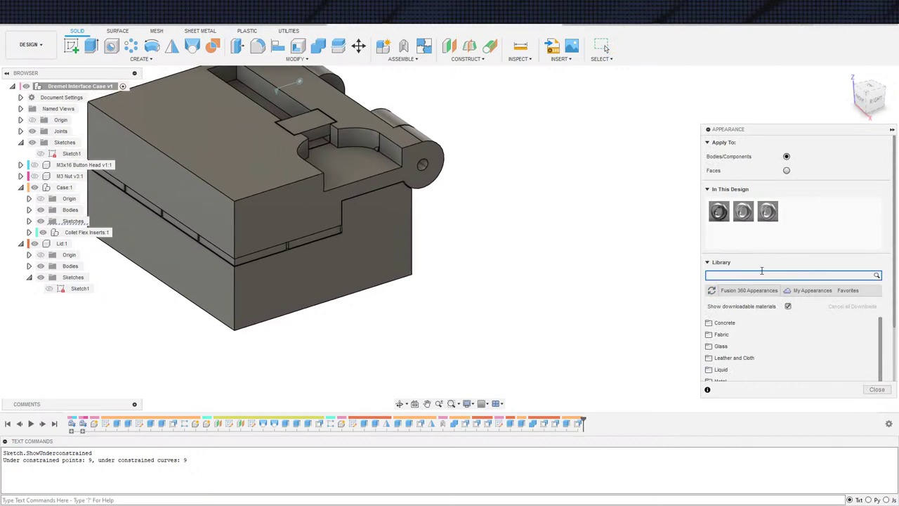
{"action": "type", "text": "Plastic"}
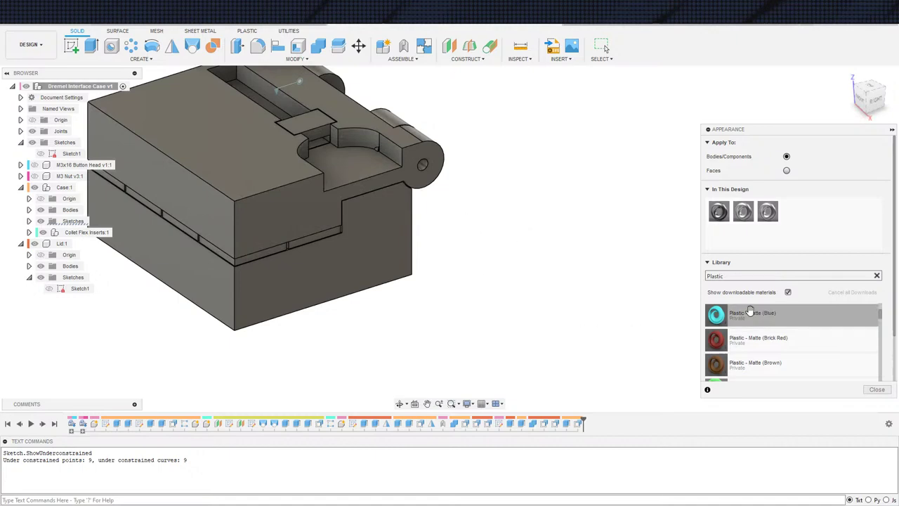
{"action": "scroll", "coordinate": [485, 337], "scroll_direction": "down", "scroll_amount": 2}
{"action": "scroll", "coordinate": [750, 335], "scroll_direction": "down", "scroll_amount": 3}
{"action": "scroll", "coordinate": [750, 335], "scroll_direction": "down", "scroll_amount": 5}
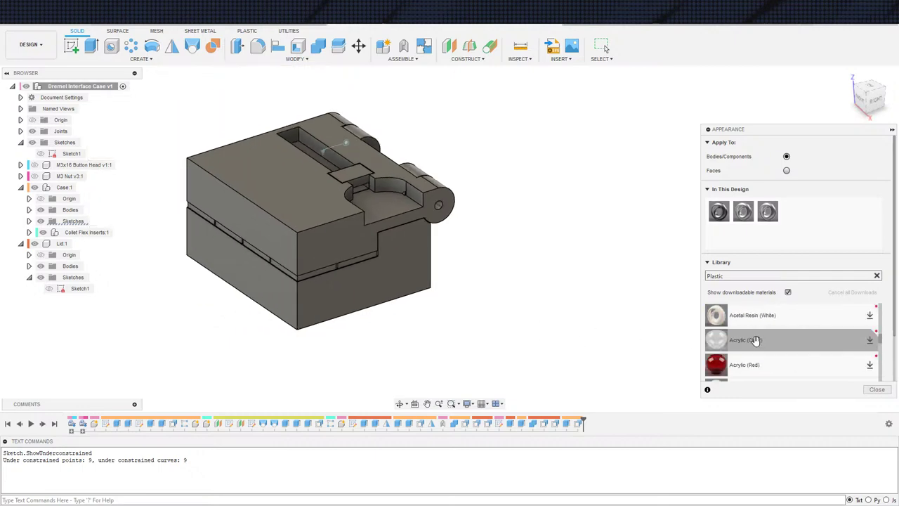
{"action": "left_click_drag", "start_coordinate": [752, 337], "coordinate": [367, 245]}
{"action": "left_click_drag", "start_coordinate": [662, 360], "coordinate": [366, 309]}
{"action": "middle_click_drag", "start_coordinate": [508, 271], "coordinate": [536, 291]}
{"action": "scroll", "coordinate": [780, 351], "scroll_direction": "up", "scroll_amount": 2}
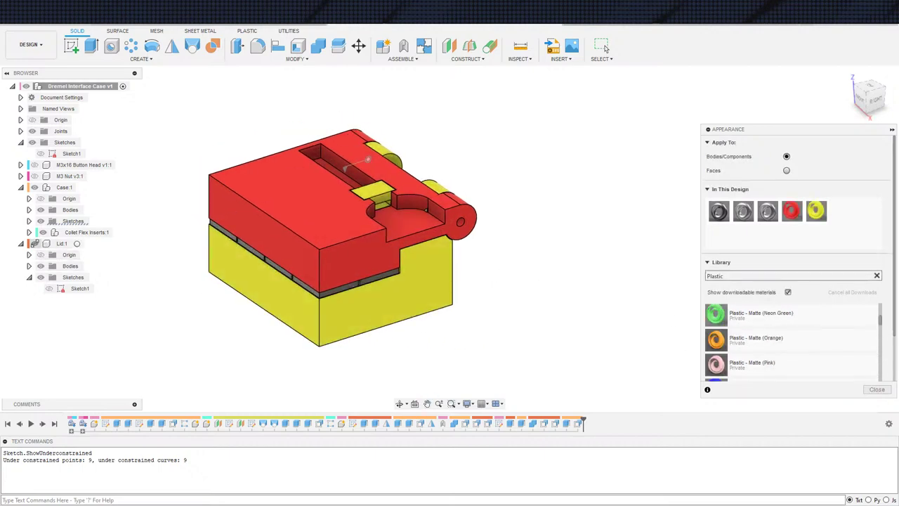
Step: Hide the Lid, apply Plastic - Matte (Neon Green) to the Collet Flex Inserts, and show the Lid again
{"action": "left_click", "coordinate": [35, 243]}
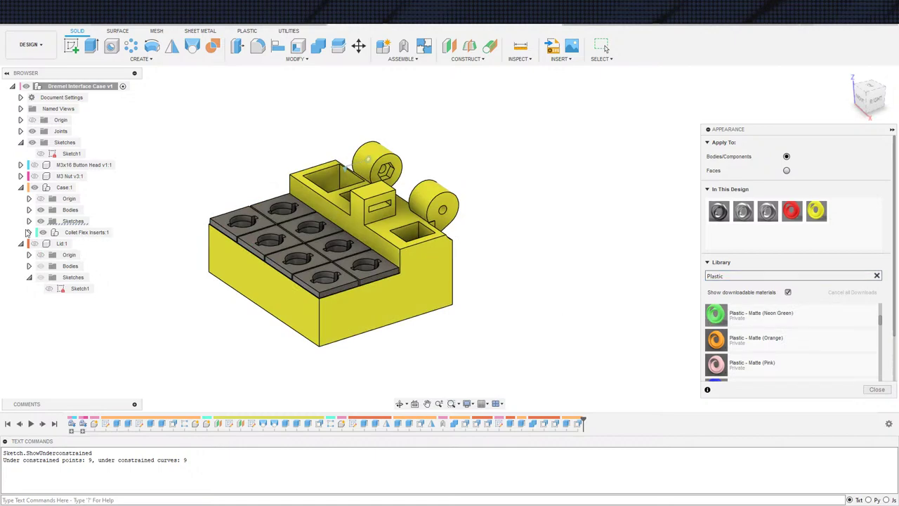
{"action": "left_click_drag", "start_coordinate": [716, 314], "coordinate": [99, 234]}
{"action": "scroll", "coordinate": [503, 323], "scroll_direction": "down", "scroll_amount": 1}
{"action": "key", "text": "Escape"}
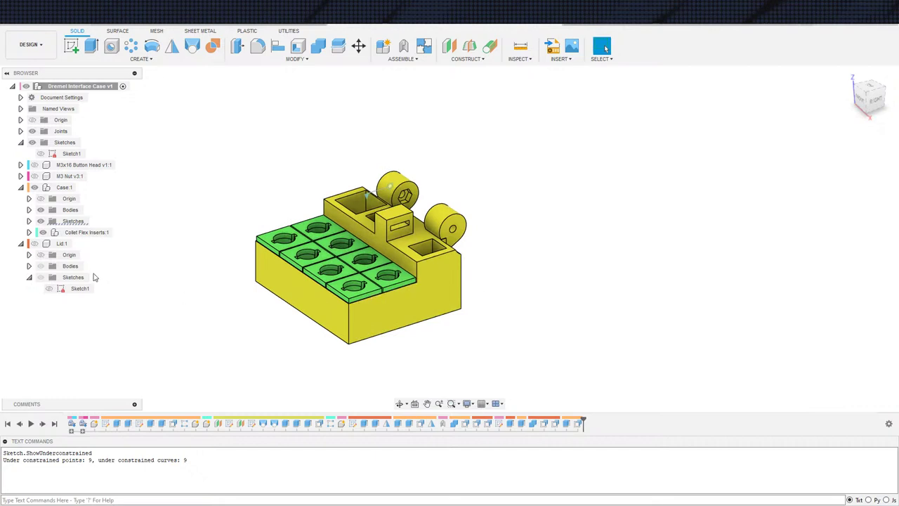
{"action": "left_click", "coordinate": [34, 245]}
{"action": "left_click", "coordinate": [35, 244]}
{"action": "middle_click_drag", "start_coordinate": [522, 331], "coordinate": [414, 308], "text": "shift"}
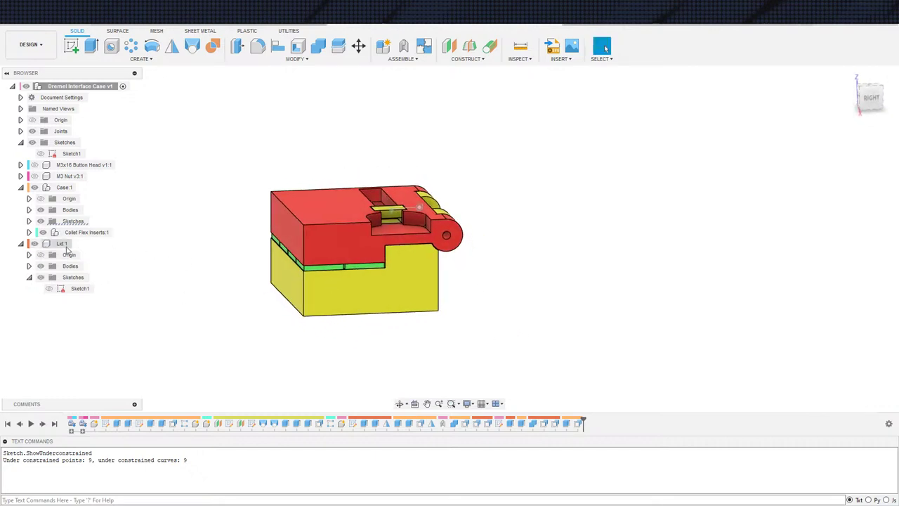
Step: Activate the Lid component and start a sketch on the vertical origin plane that faces the Right view
{"action": "double_click", "coordinate": [63, 245]}
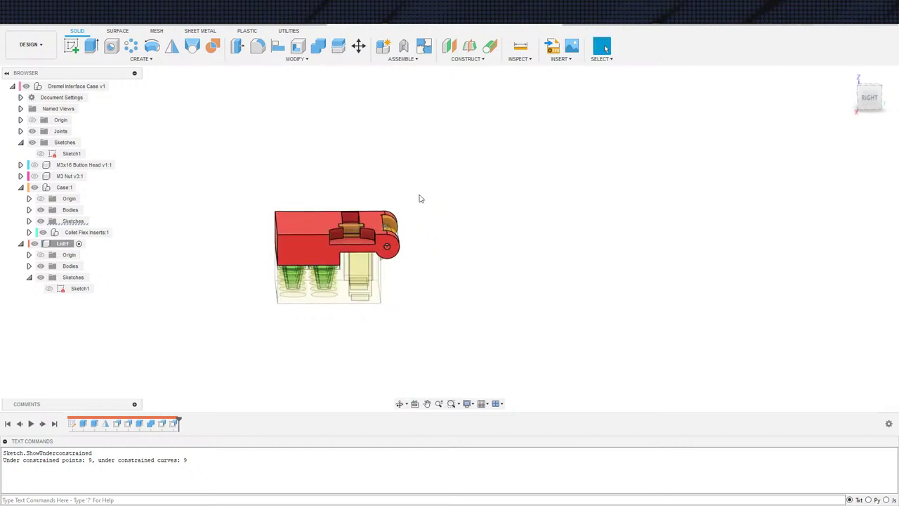
{"action": "key", "text": "s"}
{"action": "left_click", "coordinate": [341, 268]}
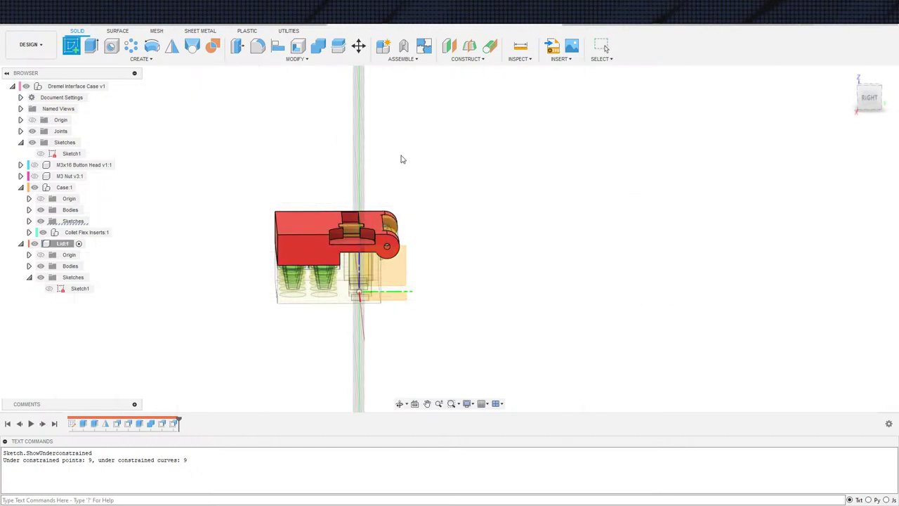
{"action": "left_click", "coordinate": [425, 172]}
Step: Project the hinge's 3 mm hole circle from the Lid's Sketch1 into the new sketch, with the Lid bodies and Case hidden
{"action": "key", "text": "s"}
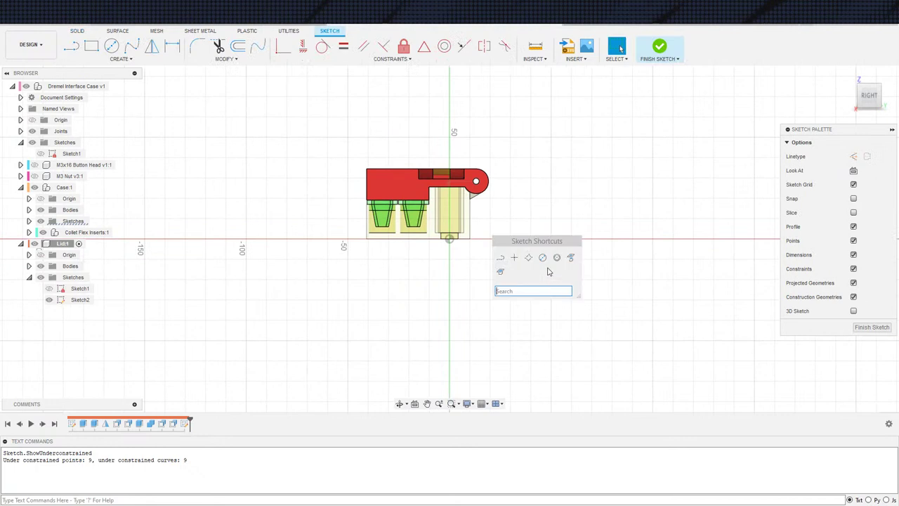
{"action": "left_click", "coordinate": [567, 261]}
{"action": "middle_click_drag", "start_coordinate": [103, 276], "coordinate": [37, 299]}
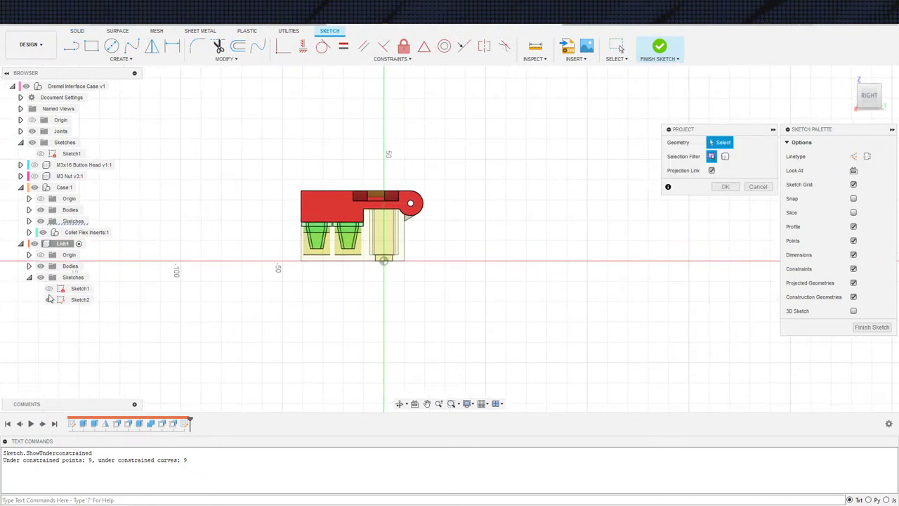
{"action": "left_click", "coordinate": [49, 288]}
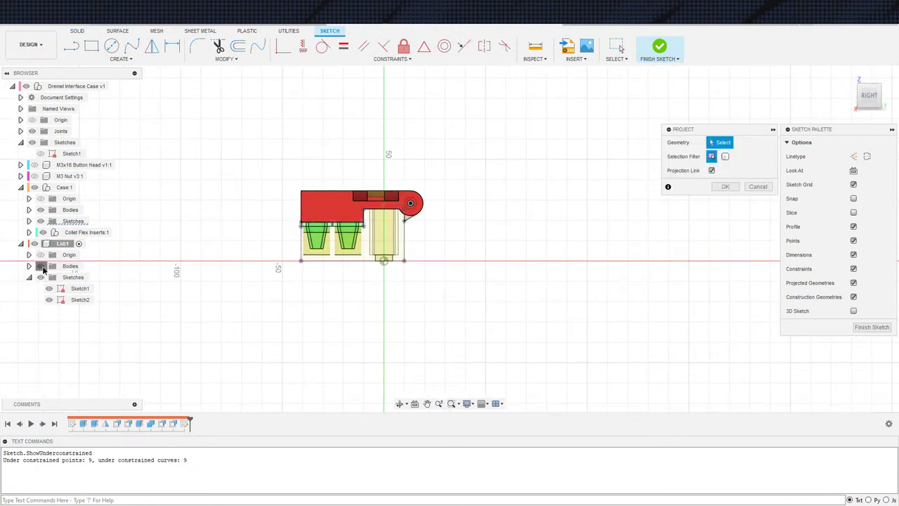
{"action": "left_click", "coordinate": [40, 266]}
{"action": "left_click", "coordinate": [34, 187]}
{"action": "scroll", "coordinate": [469, 202], "scroll_direction": "up", "scroll_amount": 3}
{"action": "scroll", "coordinate": [421, 207], "scroll_direction": "up", "scroll_amount": 5}
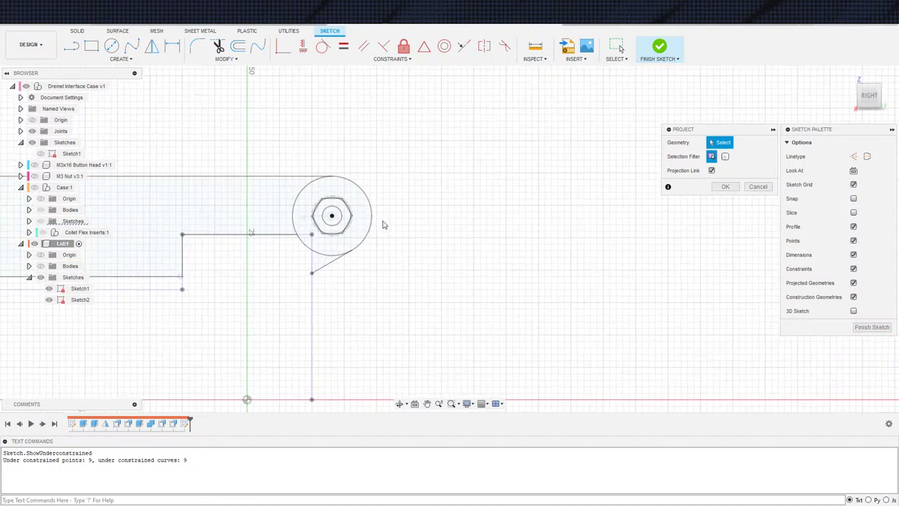
{"action": "left_click", "coordinate": [319, 226]}
{"action": "scroll", "coordinate": [407, 238], "scroll_direction": "down", "scroll_amount": 3}
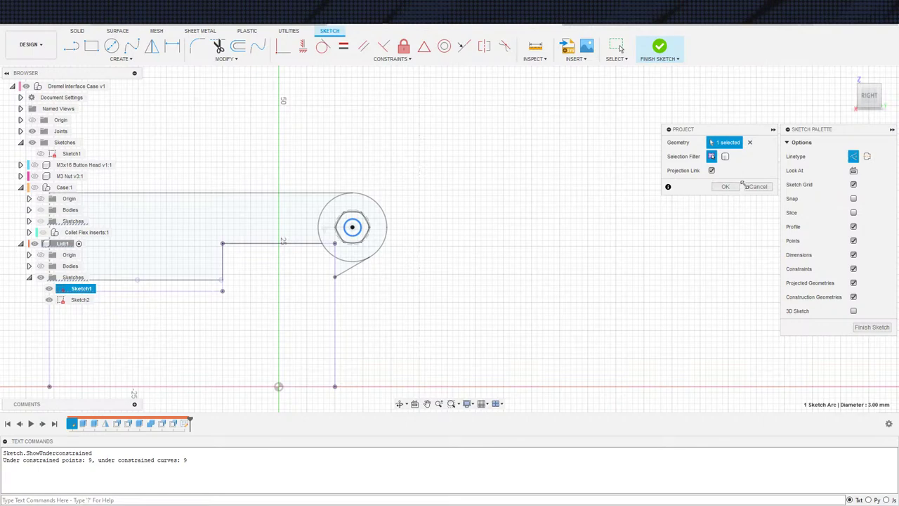
{"action": "left_click", "coordinate": [725, 186]}
{"action": "scroll", "coordinate": [370, 283], "scroll_direction": "up", "scroll_amount": 2}
{"action": "scroll", "coordinate": [393, 283], "scroll_direction": "down", "scroll_amount": 2}
{"action": "scroll", "coordinate": [421, 267], "scroll_direction": "down", "scroll_amount": 1}
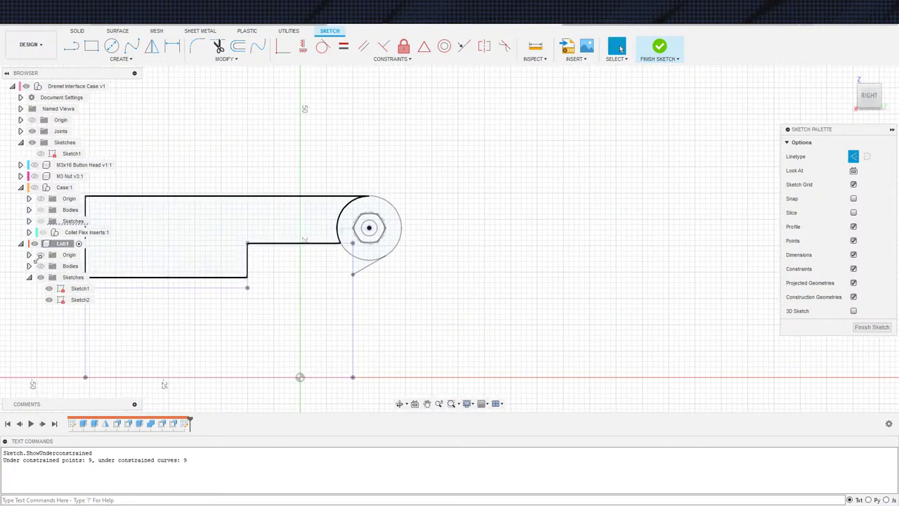
Step: Sketch a circle about 47.6 mm in diameter centred on the projected hinge hole
{"action": "key", "text": "c"}
{"action": "left_click", "coordinate": [369, 228]}
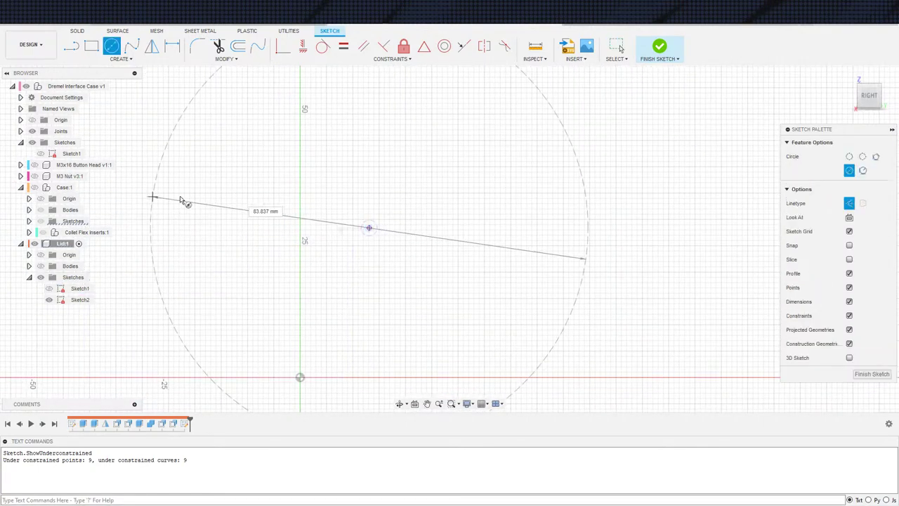
{"action": "left_click", "coordinate": [244, 222]}
{"action": "key", "text": "Escape"}
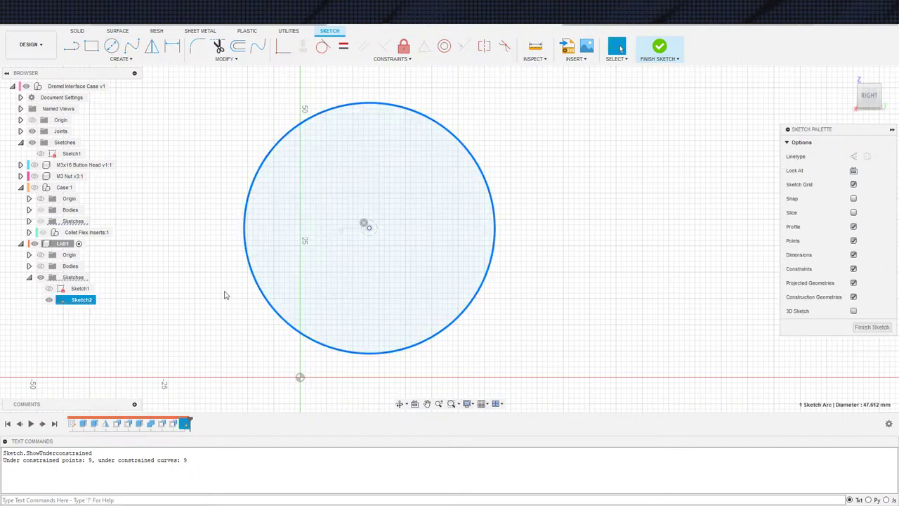
{"action": "scroll", "coordinate": [225, 295], "scroll_direction": "down", "scroll_amount": 2}
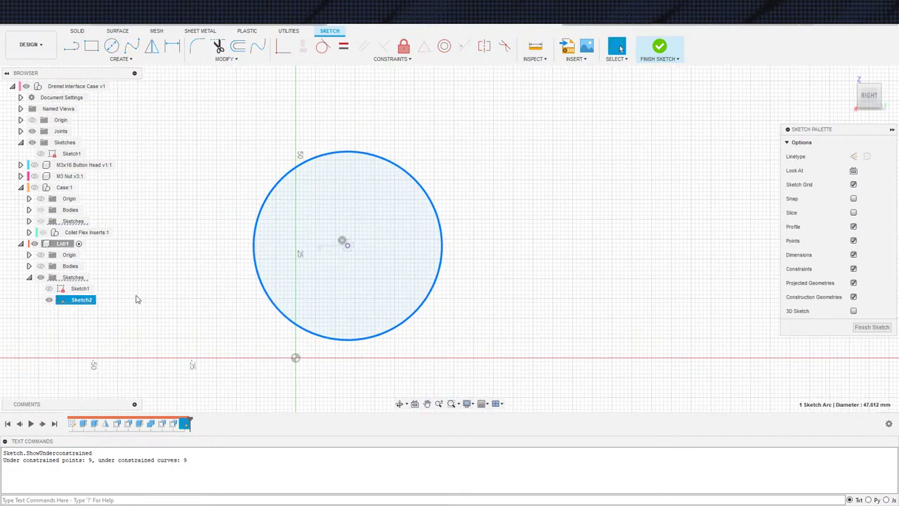
Step: Show the Case and project the end face of its slotted block into the Lid sketch
{"action": "key", "text": "s"}
{"action": "left_click", "coordinate": [142, 232]}
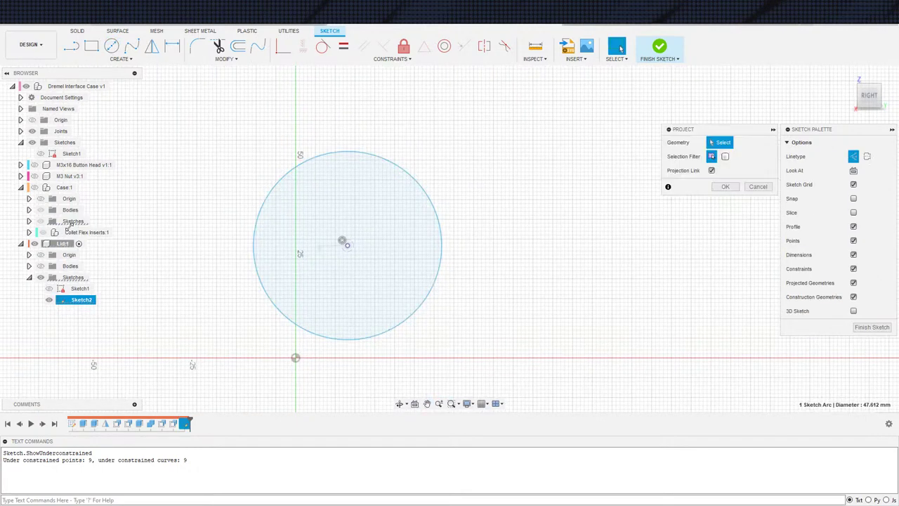
{"action": "left_click", "coordinate": [37, 187]}
{"action": "left_click", "coordinate": [286, 246]}
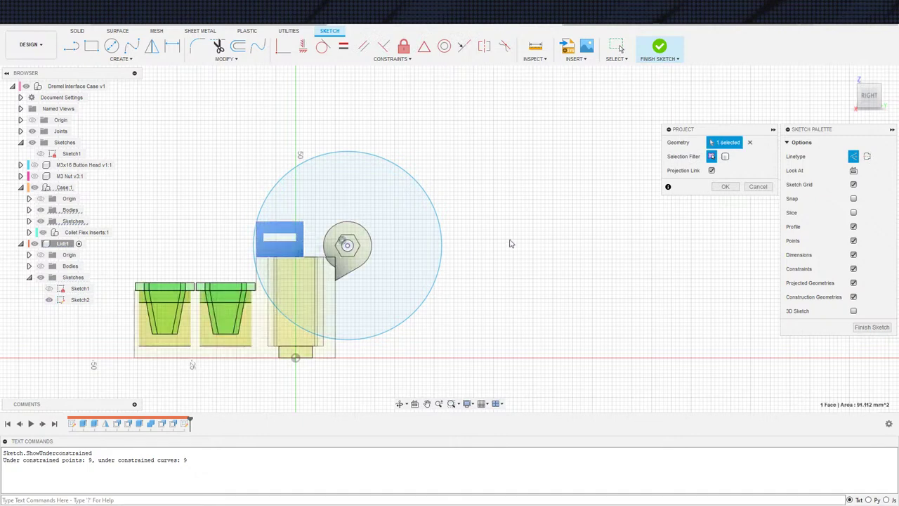
{"action": "left_click", "coordinate": [725, 187]}
{"action": "scroll", "coordinate": [422, 267], "scroll_direction": "up", "scroll_amount": 2}
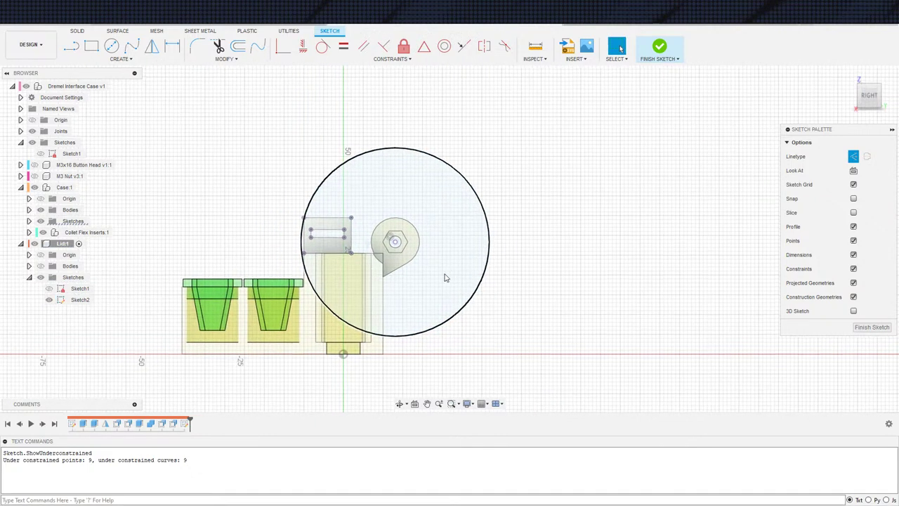
Step: Hide the Case and make the swing circle coincident with the upper outer corner of the projected block outline
{"action": "left_click", "coordinate": [35, 186]}
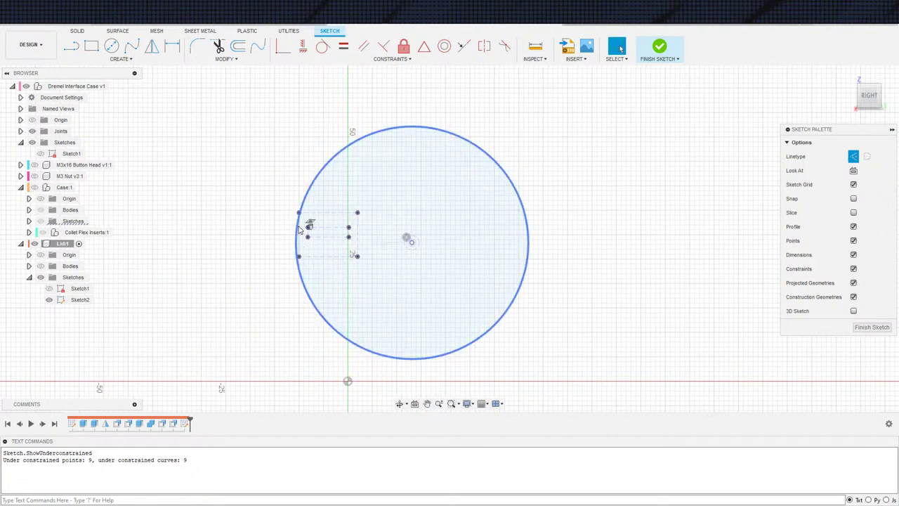
{"action": "left_click", "coordinate": [297, 232]}
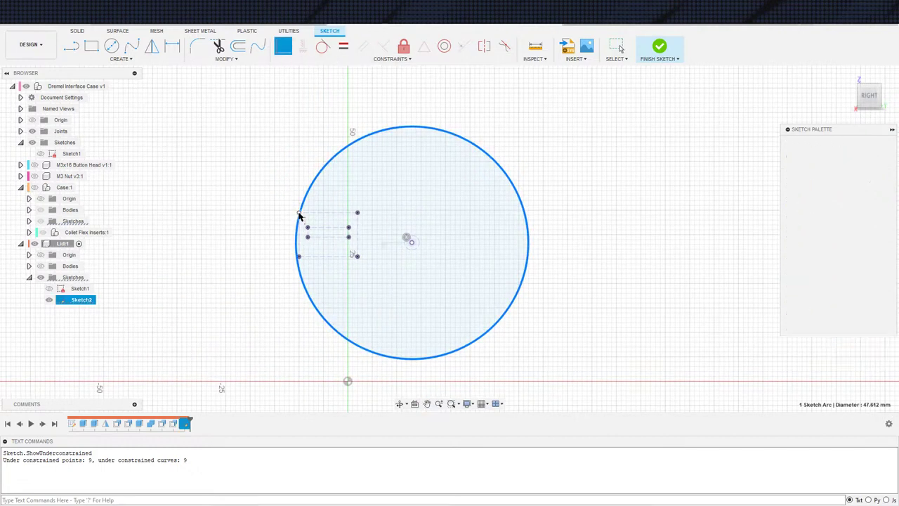
{"action": "left_click", "coordinate": [275, 286]}
{"action": "scroll", "coordinate": [274, 286], "scroll_direction": "down", "scroll_amount": 2}
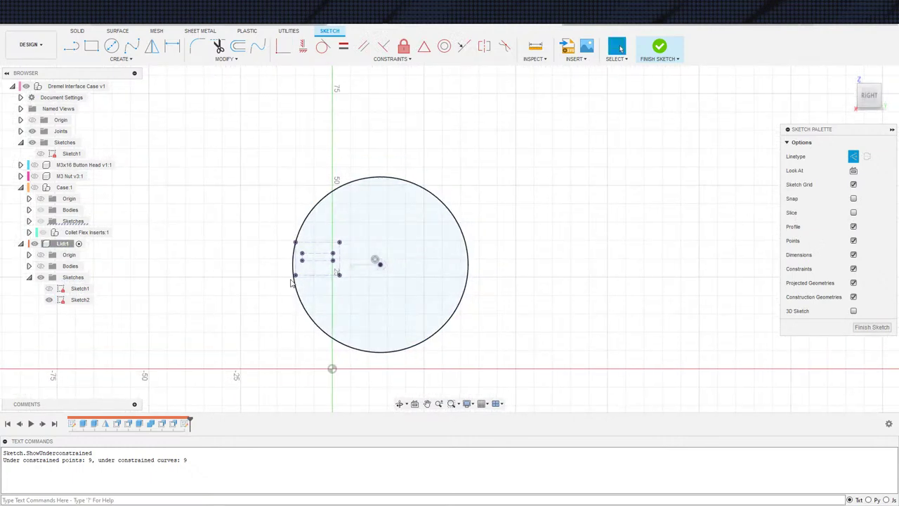
{"action": "scroll", "coordinate": [293, 280], "scroll_direction": "up", "scroll_amount": 2}
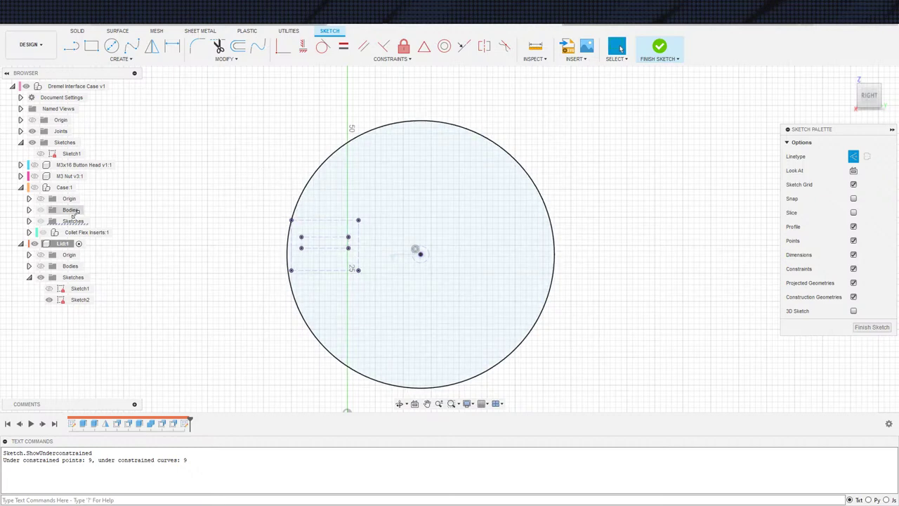
Step: Show the Lid bodies, intersect the lid body into the sketch as linked geometry, and hide the bodies again
{"action": "left_click", "coordinate": [41, 265]}
{"action": "key", "text": "s"}
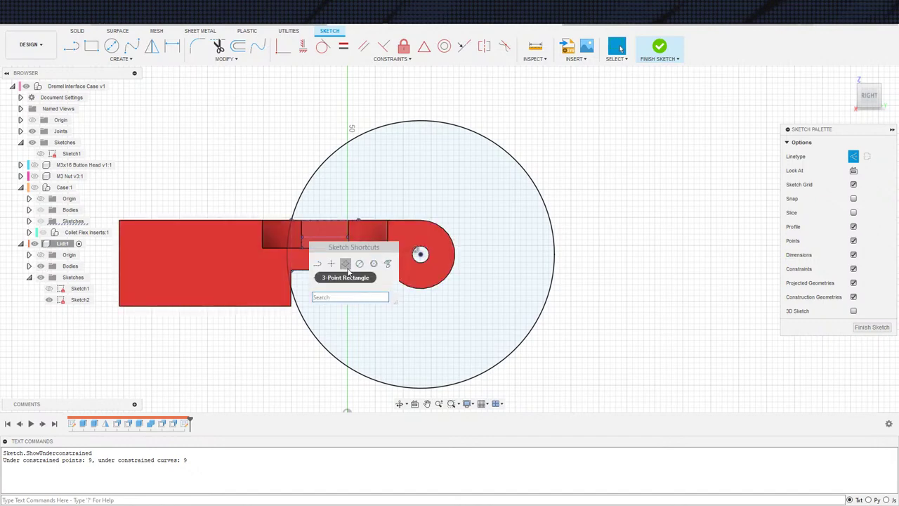
{"action": "left_click", "coordinate": [317, 279]}
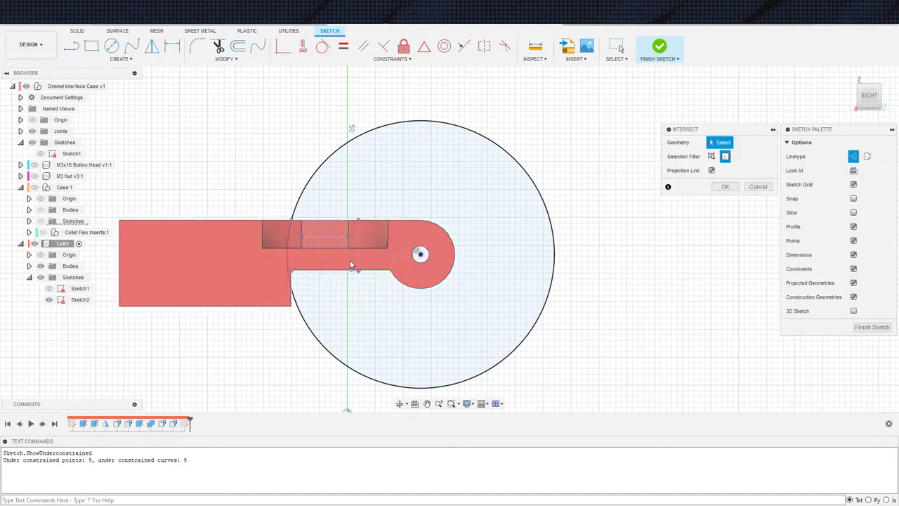
{"action": "left_click", "coordinate": [351, 264]}
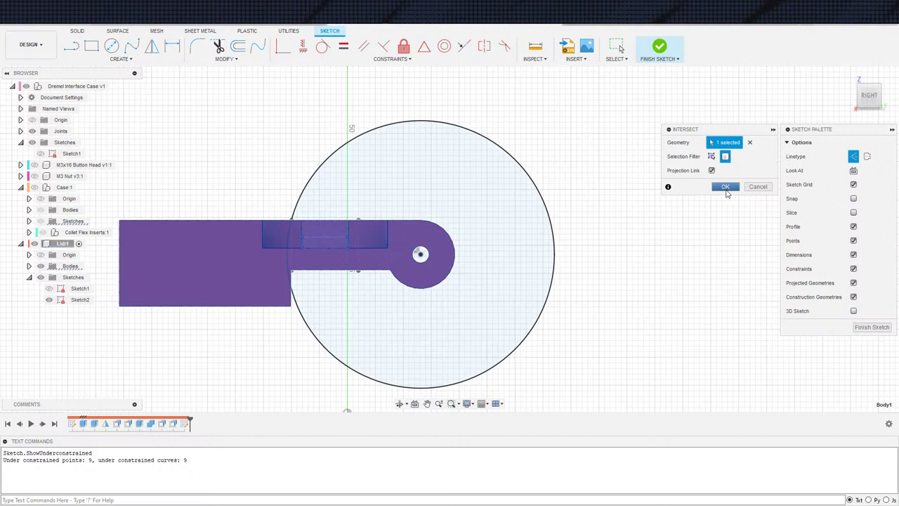
{"action": "left_click", "coordinate": [725, 187]}
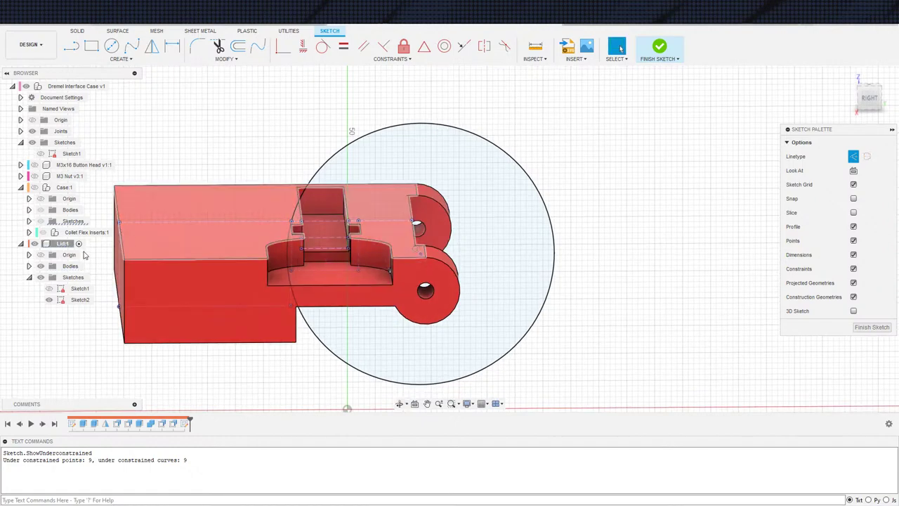
{"action": "left_click", "coordinate": [40, 266]}
Step: Examine the intersected lid profile and the projected block against the swing circle from the left and right sides
{"action": "mouse_move", "coordinate": [217, 271]}
{"action": "middle_mouse_down", "text": "shift"}
{"action": "mouse_move", "coordinate": [213, 263]}
{"action": "mouse_move", "coordinate": [260, 263]}
{"action": "mouse_move", "coordinate": [251, 246]}
{"action": "mouse_move", "coordinate": [530, 211]}
{"action": "middle_mouse_up", "text": "shift"}
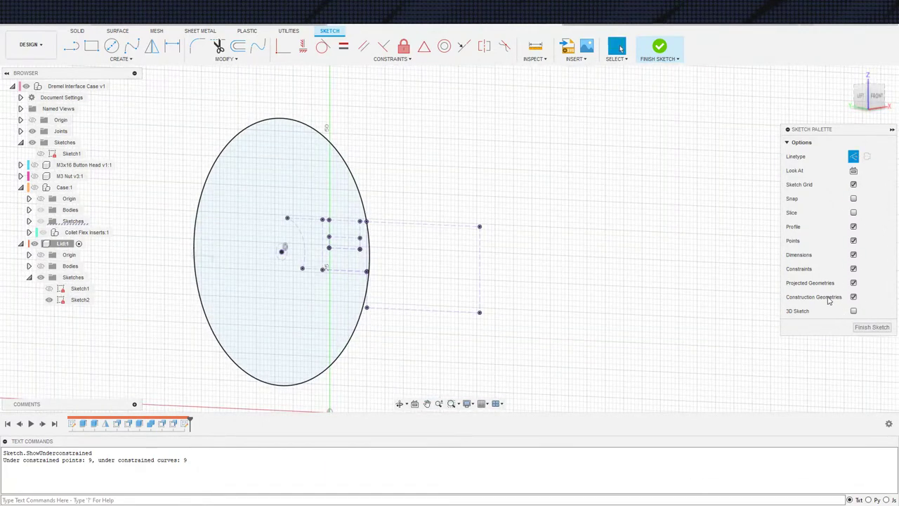
{"action": "left_click", "coordinate": [853, 170]}
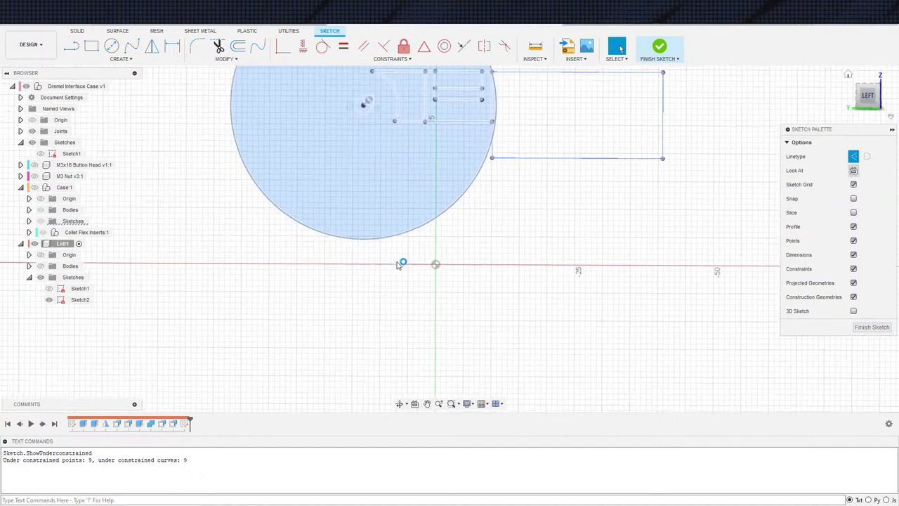
{"action": "scroll", "coordinate": [399, 177], "scroll_direction": "down", "scroll_amount": 2}
{"action": "scroll", "coordinate": [399, 176], "scroll_direction": "down", "scroll_amount": 1}
{"action": "middle_click_drag", "start_coordinate": [390, 169], "coordinate": [387, 269]}
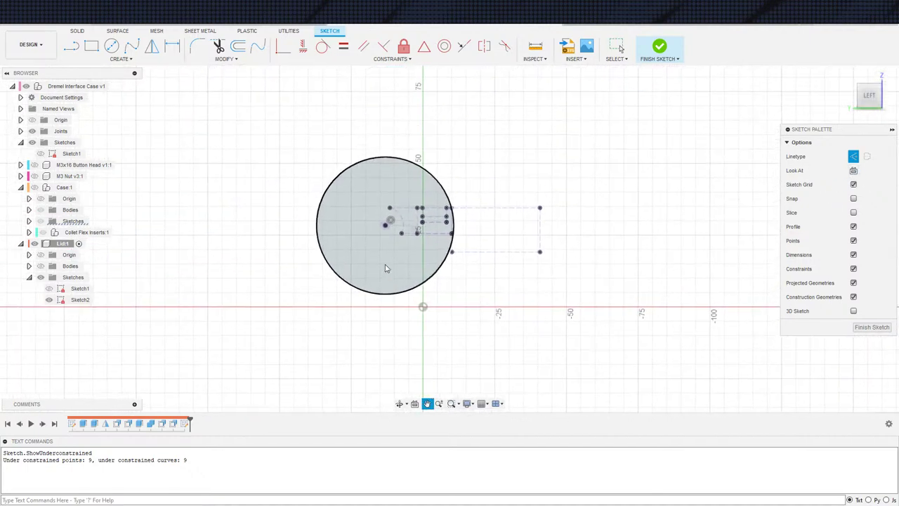
{"action": "left_click", "coordinate": [853, 103]}
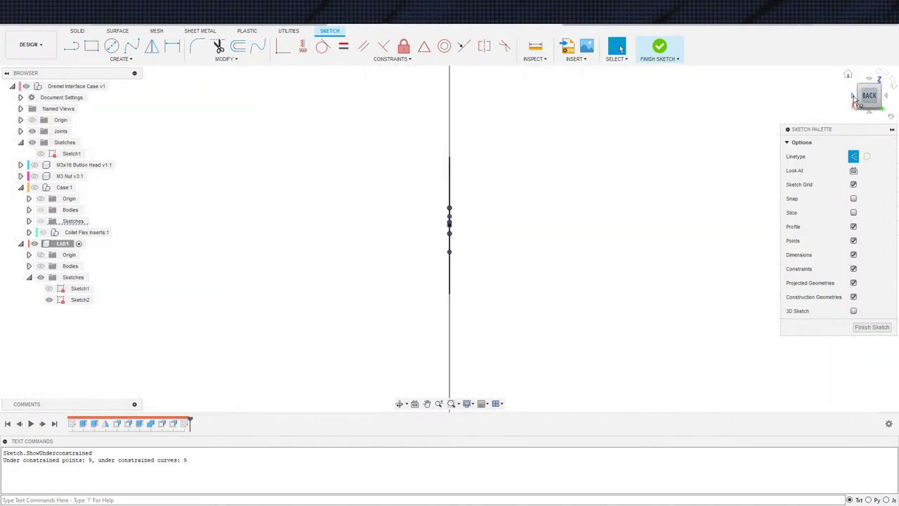
{"action": "left_click", "coordinate": [853, 102]}
{"action": "scroll", "coordinate": [430, 232], "scroll_direction": "up", "scroll_amount": 2}
{"action": "mouse_move", "coordinate": [546, 262]}
{"action": "middle_mouse_down"}
{"action": "mouse_move", "coordinate": [439, 307]}
{"action": "mouse_move", "coordinate": [484, 345]}
{"action": "middle_mouse_up"}
{"action": "scroll", "coordinate": [475, 264], "scroll_direction": "up", "scroll_amount": 2}
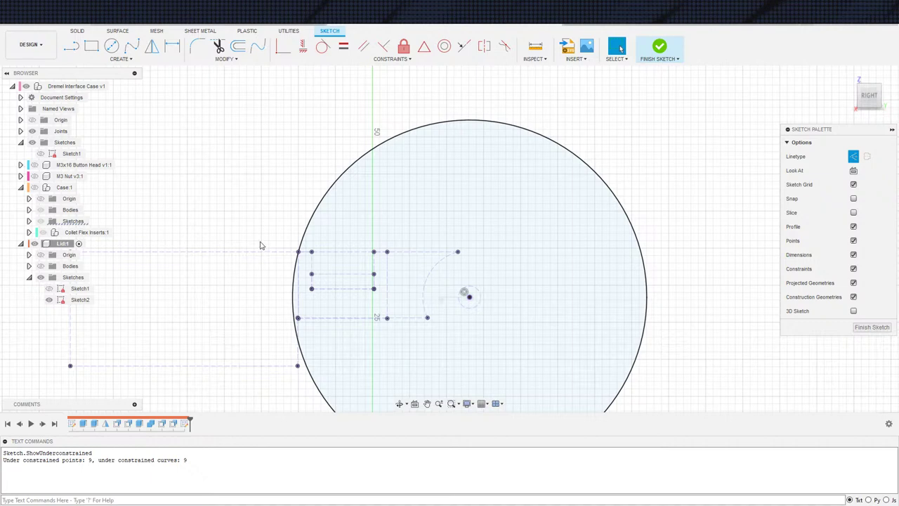
Step: Finish the sketch and show the Case and the Lid bodies together
{"action": "left_click", "coordinate": [660, 56]}
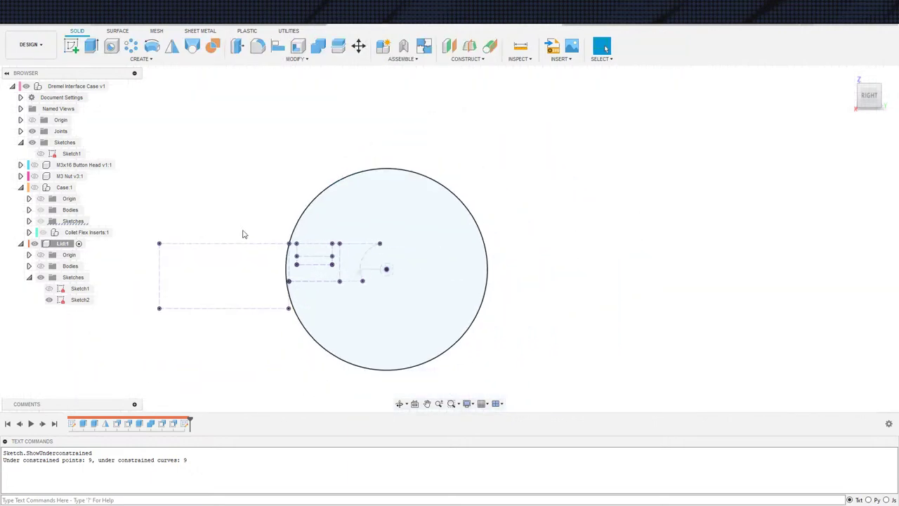
{"action": "left_click", "coordinate": [36, 190]}
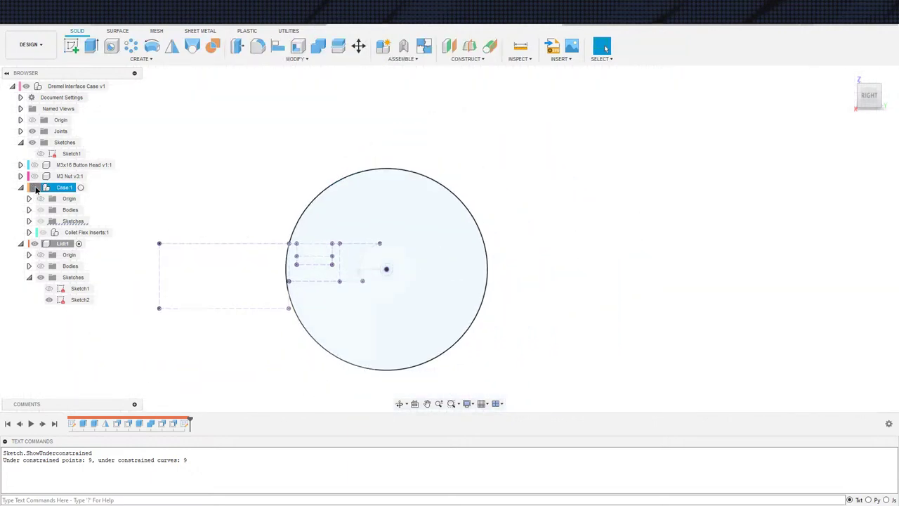
{"action": "middle_click_drag", "start_coordinate": [199, 246], "coordinate": [223, 248], "text": "shift"}
{"action": "scroll", "coordinate": [218, 247], "scroll_direction": "down", "scroll_amount": 2}
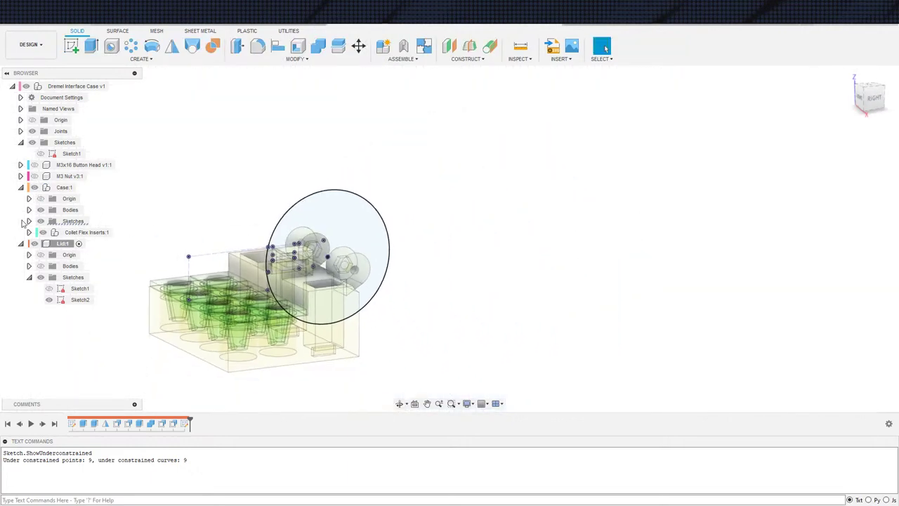
{"action": "left_click", "coordinate": [40, 265]}
{"action": "middle_click_drag", "start_coordinate": [494, 286], "coordinate": [150, 285], "text": "shift"}
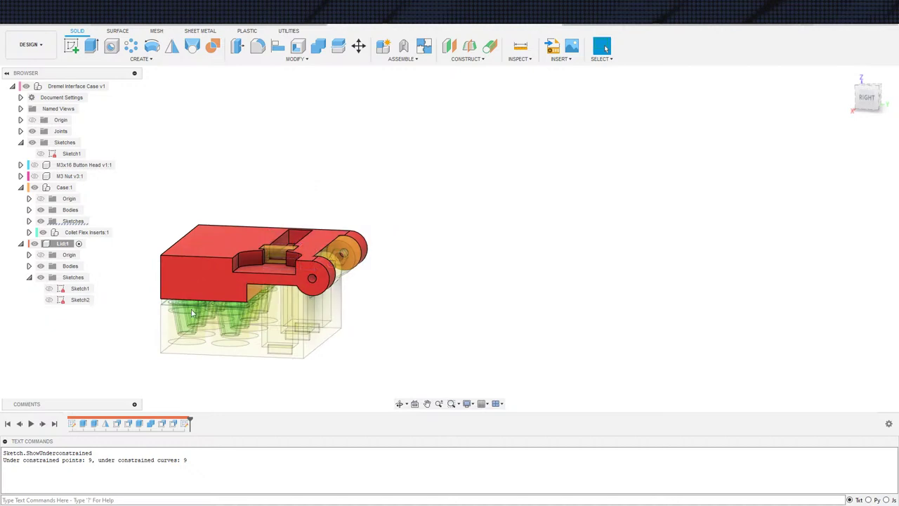
{"action": "middle_click_drag", "start_coordinate": [192, 313], "coordinate": [232, 281], "text": "shift"}
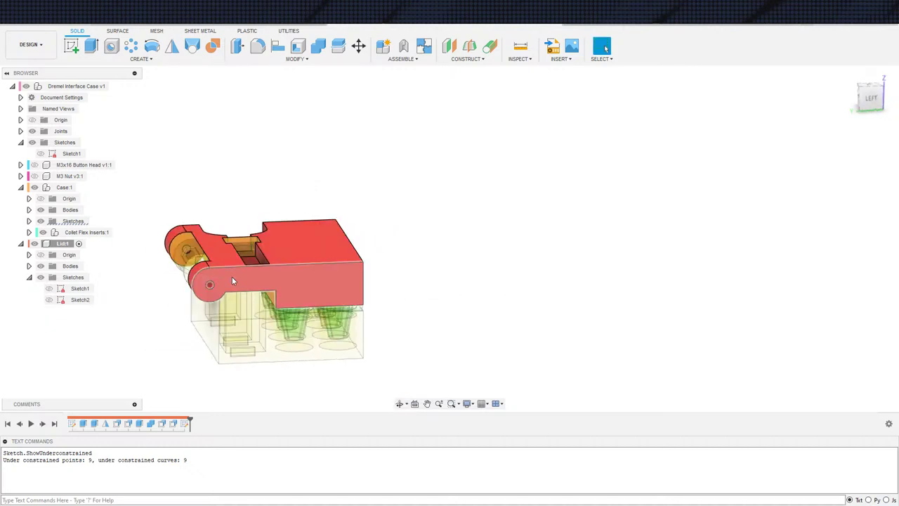
Step: Drive the Revolute 1 joint to swing the lid slightly open on its hinge
{"action": "double_click", "coordinate": [231, 280]}
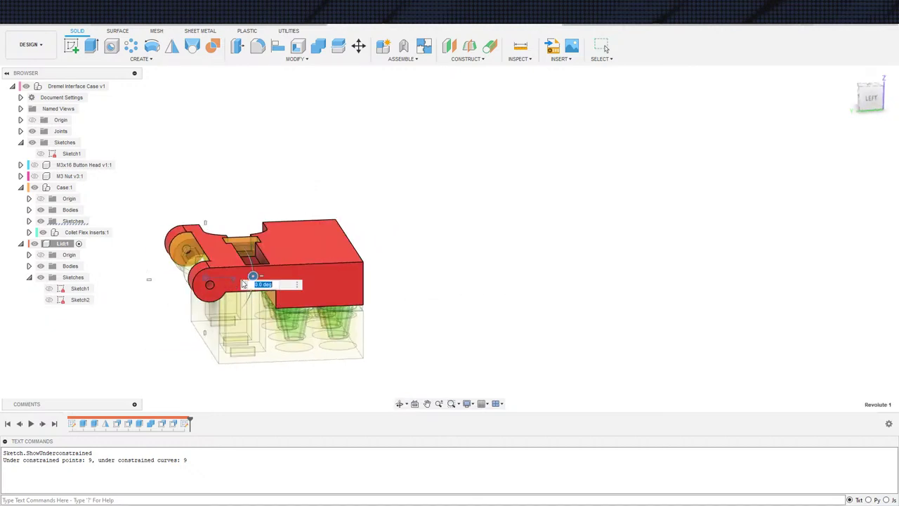
{"action": "left_click_drag", "start_coordinate": [249, 279], "coordinate": [246, 267]}
{"action": "key", "text": "Return"}
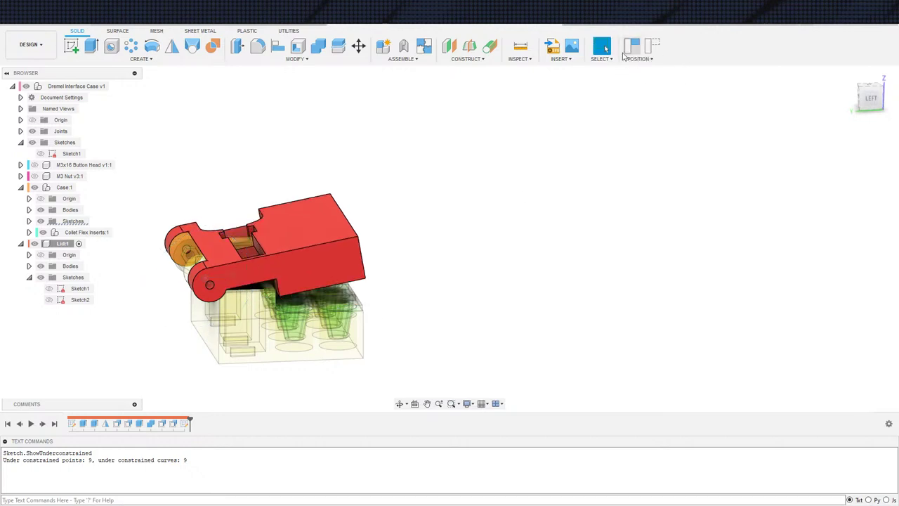
Step: Capture the lid's position, compute its interference with the Case, inspect the overlap around the slotted block, and return the lid to closed
{"action": "left_click", "coordinate": [520, 59]}
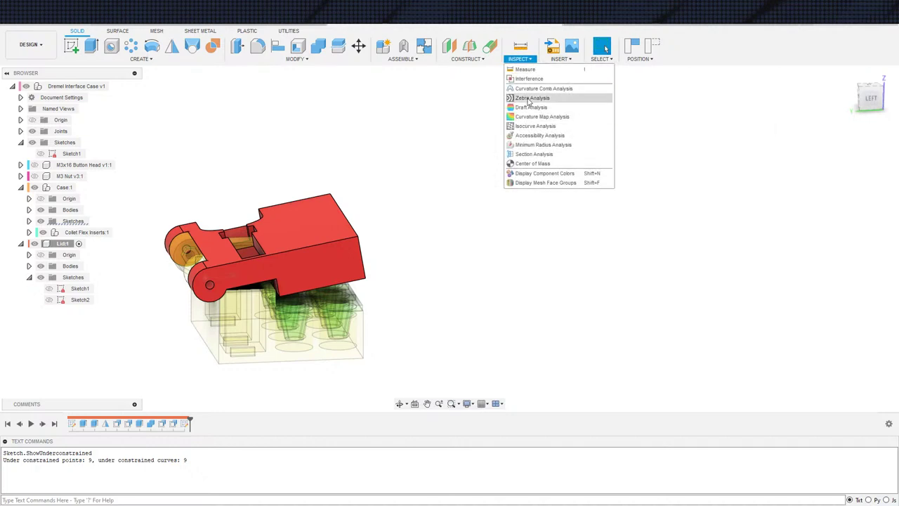
{"action": "left_click", "coordinate": [522, 94]}
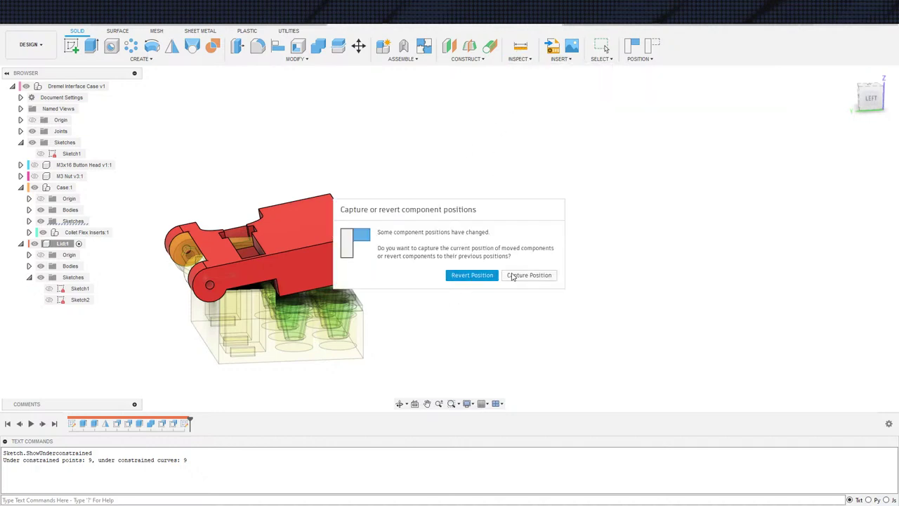
{"action": "left_click", "coordinate": [520, 277]}
{"action": "left_click", "coordinate": [316, 328]}
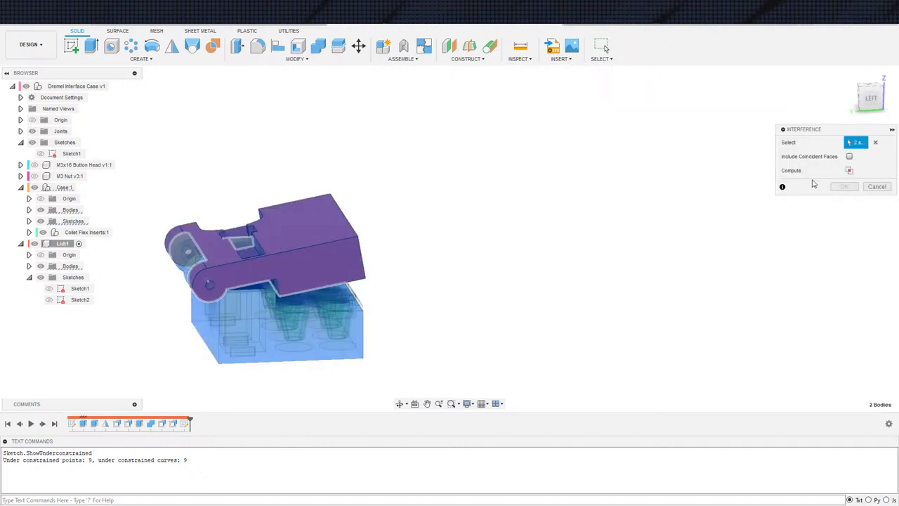
{"action": "left_click", "coordinate": [849, 172]}
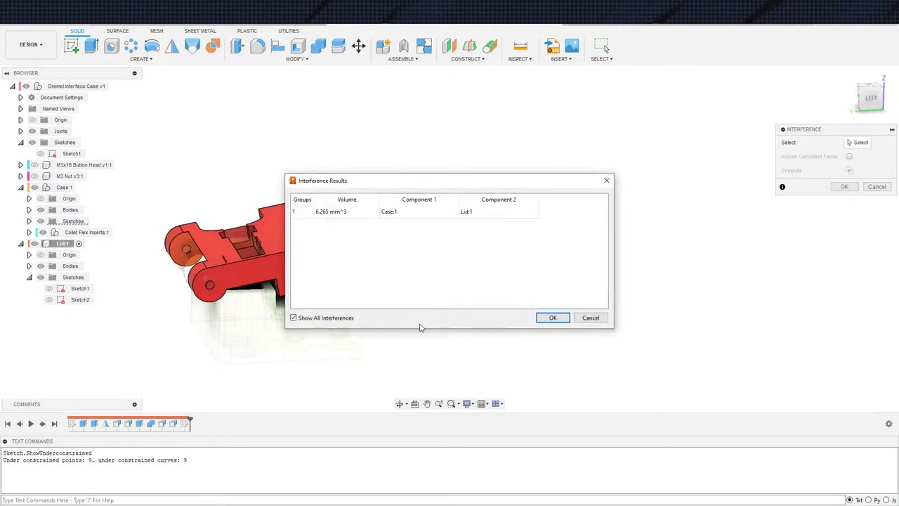
{"action": "scroll", "coordinate": [204, 292], "scroll_direction": "up", "scroll_amount": 6}
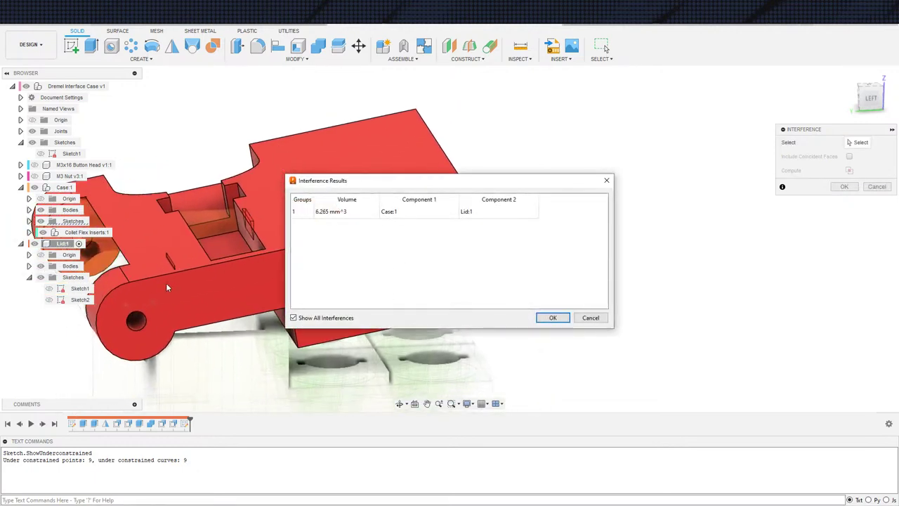
{"action": "middle_click_drag", "start_coordinate": [196, 285], "coordinate": [167, 276]}
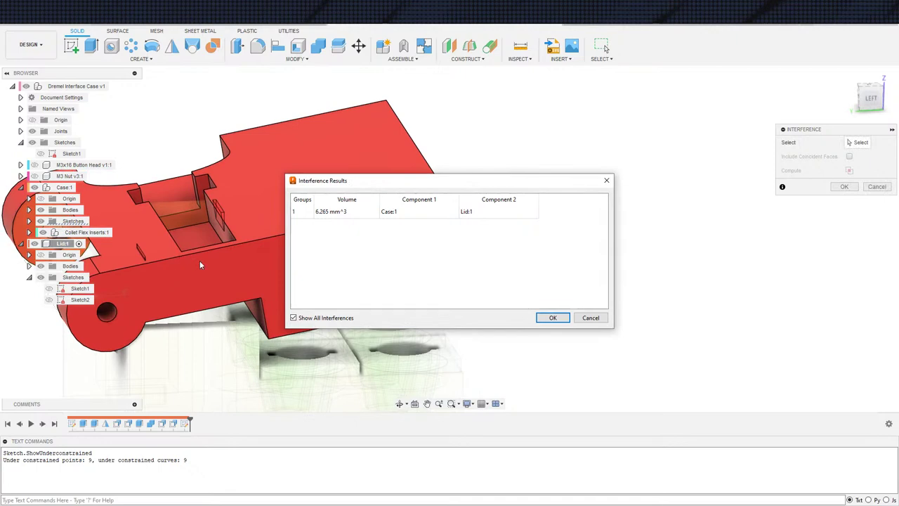
{"action": "key", "text": "Escape"}
{"action": "middle_click_drag", "start_coordinate": [272, 257], "coordinate": [249, 273], "text": "shift"}
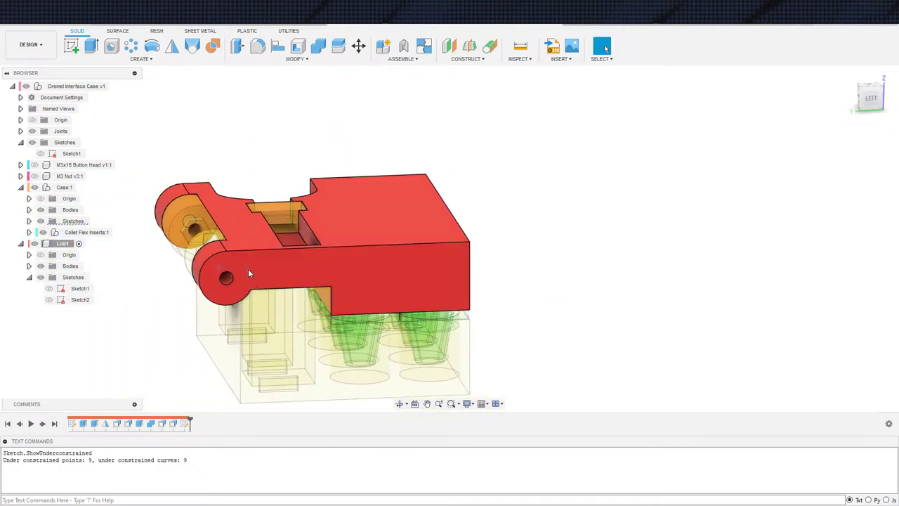
Step: Swing the lid open on the hinge joint by only a few degrees, less than in the previous check
{"action": "double_click", "coordinate": [248, 269]}
{"action": "left_click_drag", "start_coordinate": [264, 270], "coordinate": [262, 265]}
{"action": "key", "text": "Return"}
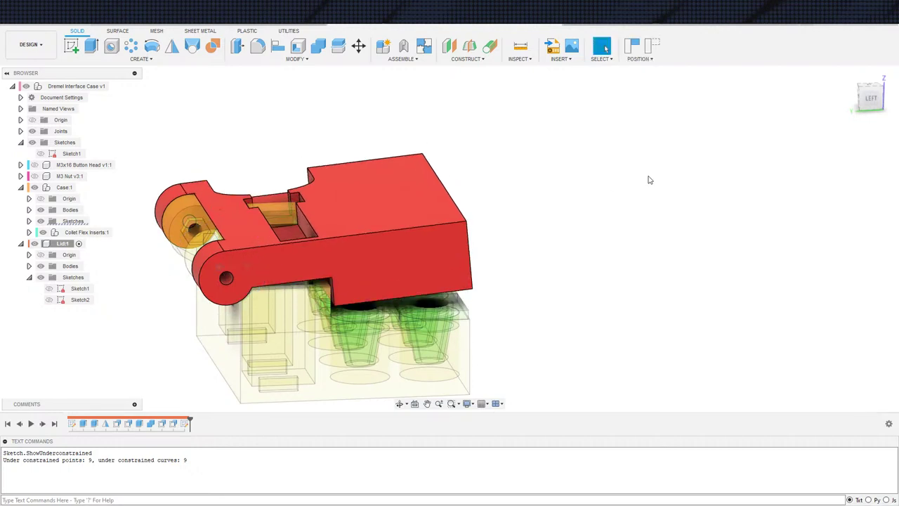
Step: Capture the barely open lid position, compute interference between the lid and Case bodies, and undo the lid's rotation
{"action": "left_click", "coordinate": [520, 58]}
{"action": "left_click", "coordinate": [537, 78]}
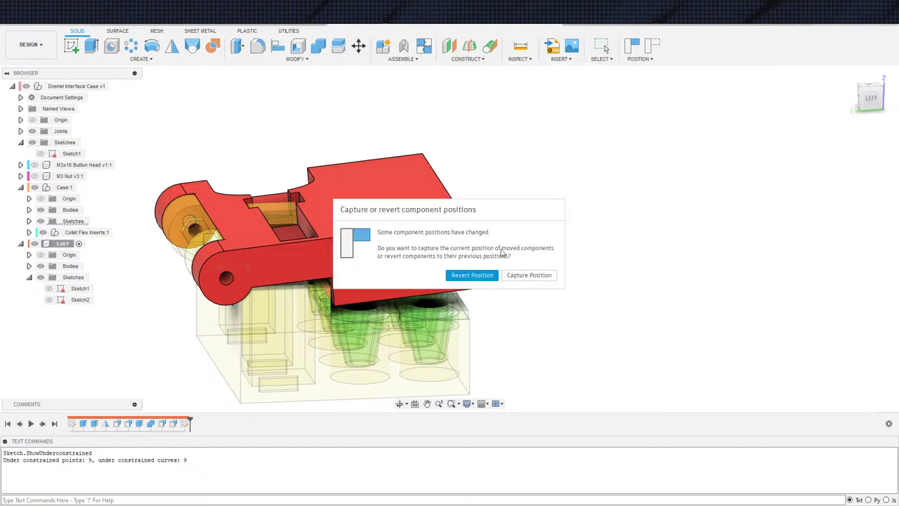
{"action": "left_click", "coordinate": [530, 275]}
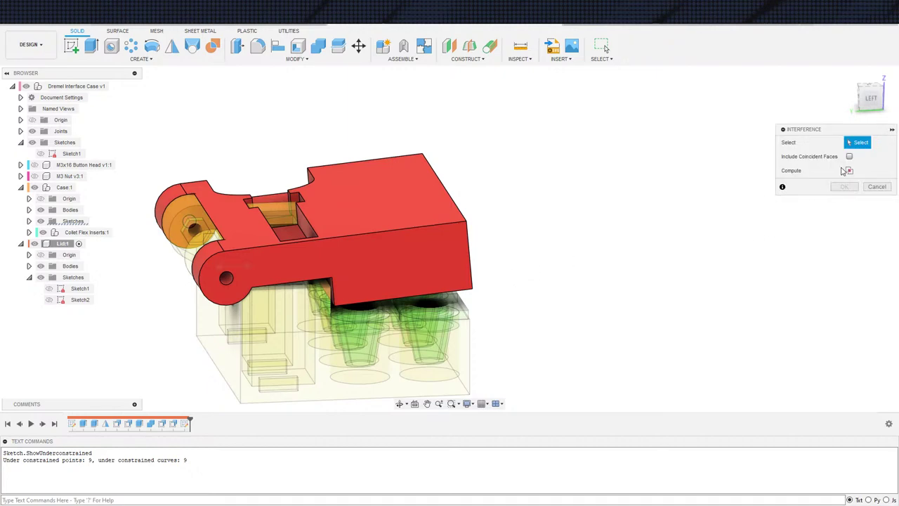
{"action": "left_click", "coordinate": [453, 263]}
{"action": "left_click", "coordinate": [439, 323]}
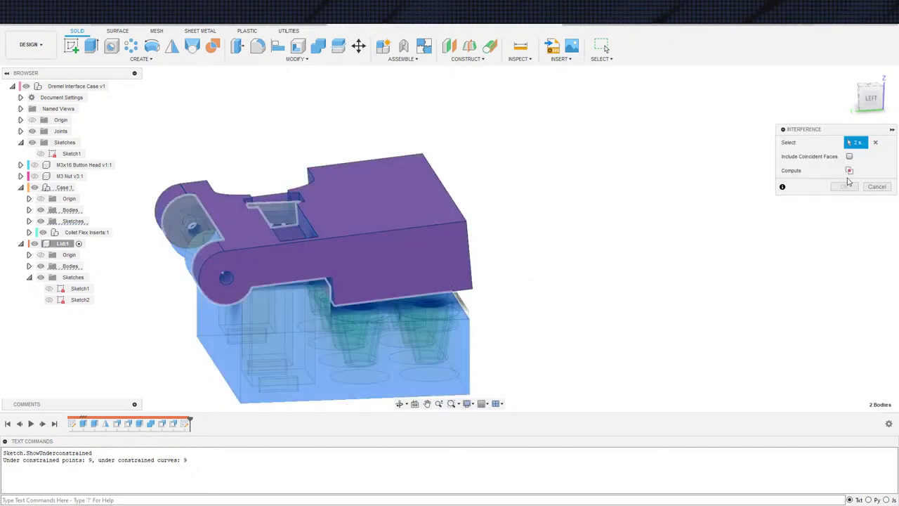
{"action": "left_click", "coordinate": [846, 185]}
{"action": "left_click_drag", "start_coordinate": [398, 185], "coordinate": [572, 181]}
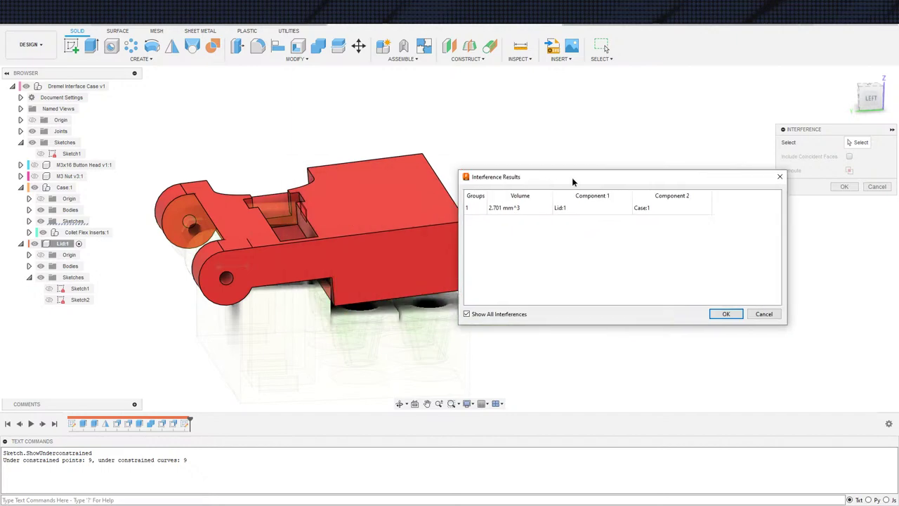
{"action": "left_click", "coordinate": [726, 314]}
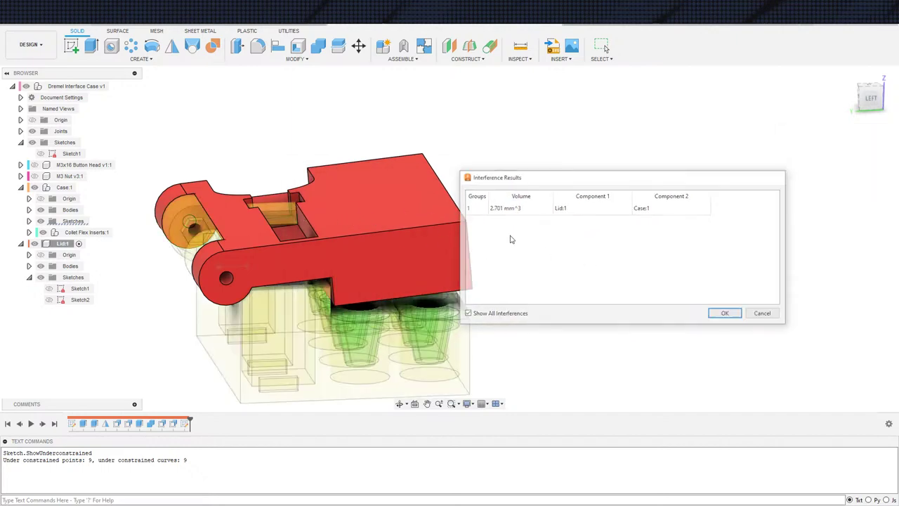
{"action": "key", "text": "ctrl+z"}
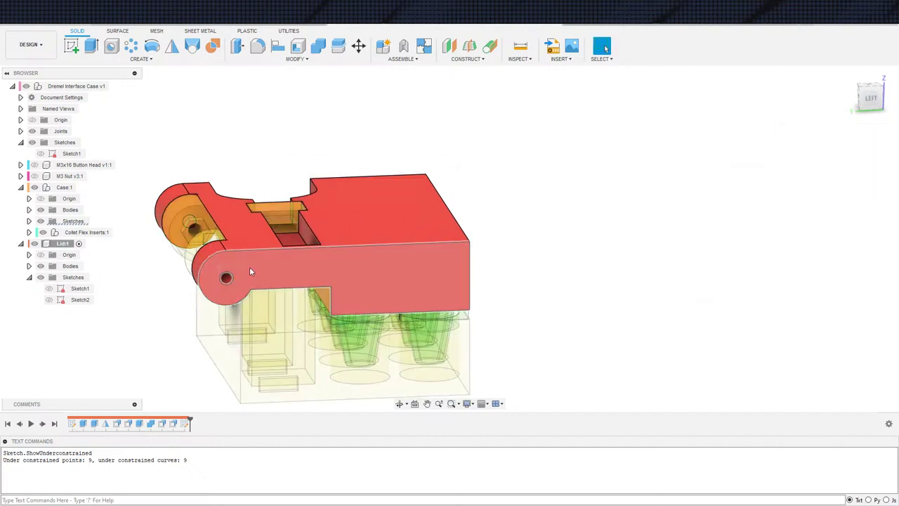
Step: Drive the lid's hinge joint to about -25.8 degrees so the lid stands further open
{"action": "double_click", "coordinate": [246, 265]}
{"action": "left_click_drag", "start_coordinate": [268, 264], "coordinate": [257, 244]}
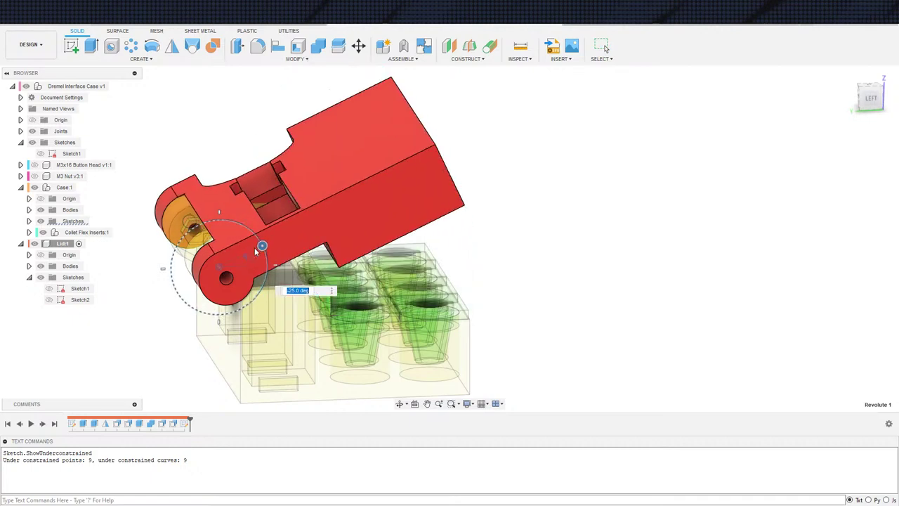
{"action": "key", "text": "Return"}
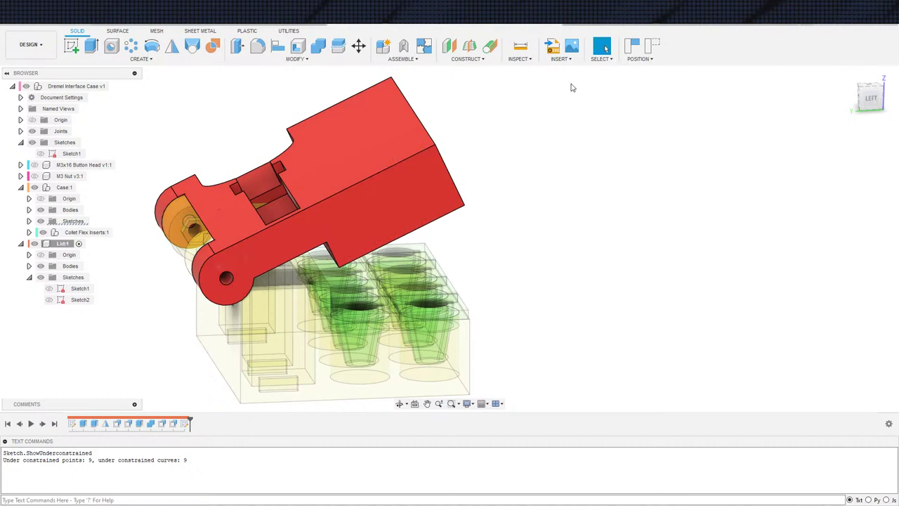
Step: Capture the wider lid opening, compute interference between the lid and Case, and examine where they overlap from the side
{"action": "left_click", "coordinate": [520, 58]}
{"action": "left_click", "coordinate": [540, 80]}
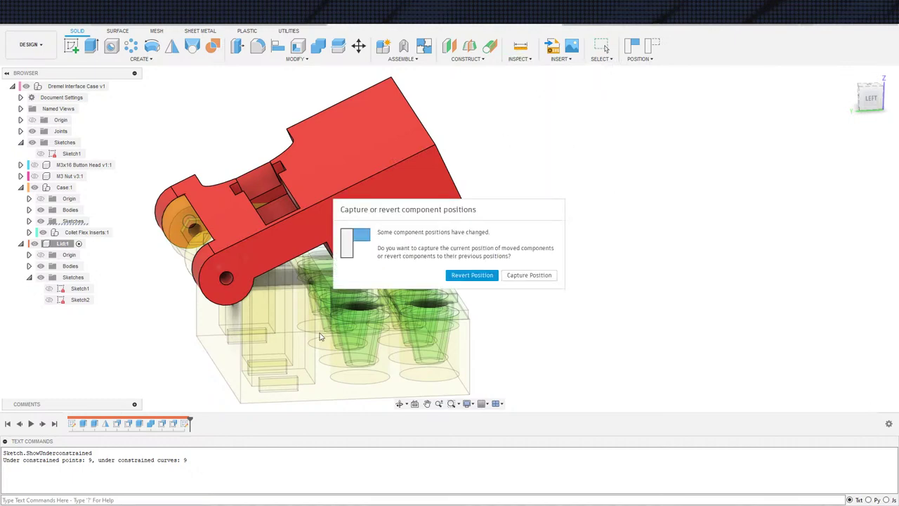
{"action": "left_click", "coordinate": [529, 275]}
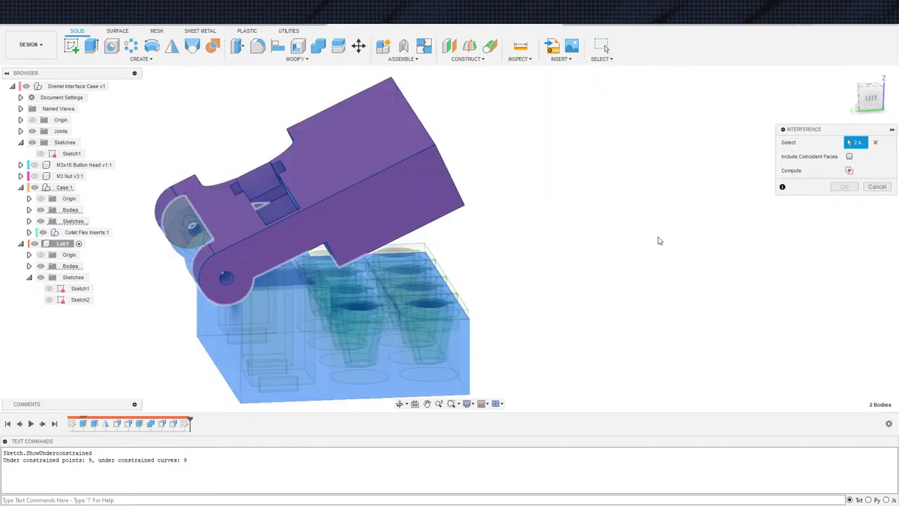
{"action": "left_click", "coordinate": [850, 171]}
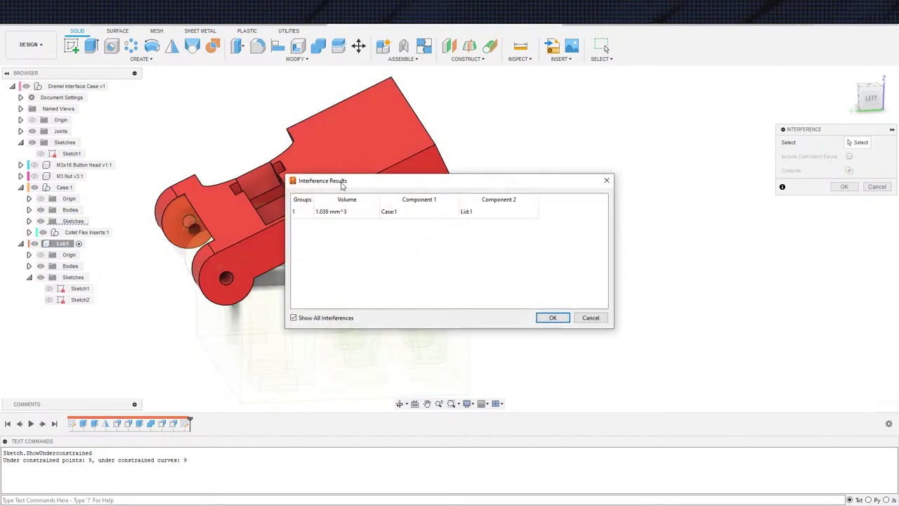
{"action": "left_click_drag", "start_coordinate": [343, 185], "coordinate": [483, 180]}
{"action": "middle_click_drag", "start_coordinate": [258, 244], "coordinate": [337, 236], "text": "shift"}
{"action": "key", "text": "Escape"}
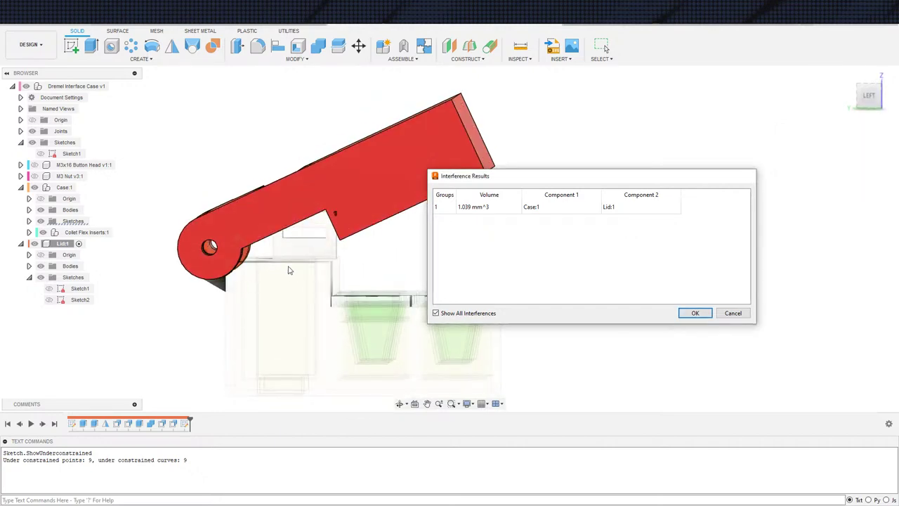